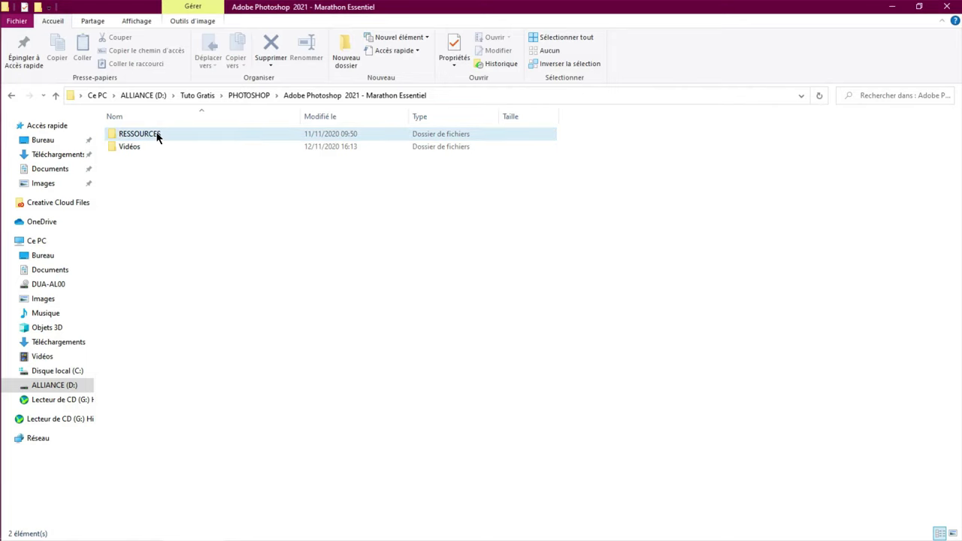
Open the RESSOURCES folder and view the contents of "1 - Introduction" and "2 - Espace de travail et Formes ou objets"
double_click(156, 134)
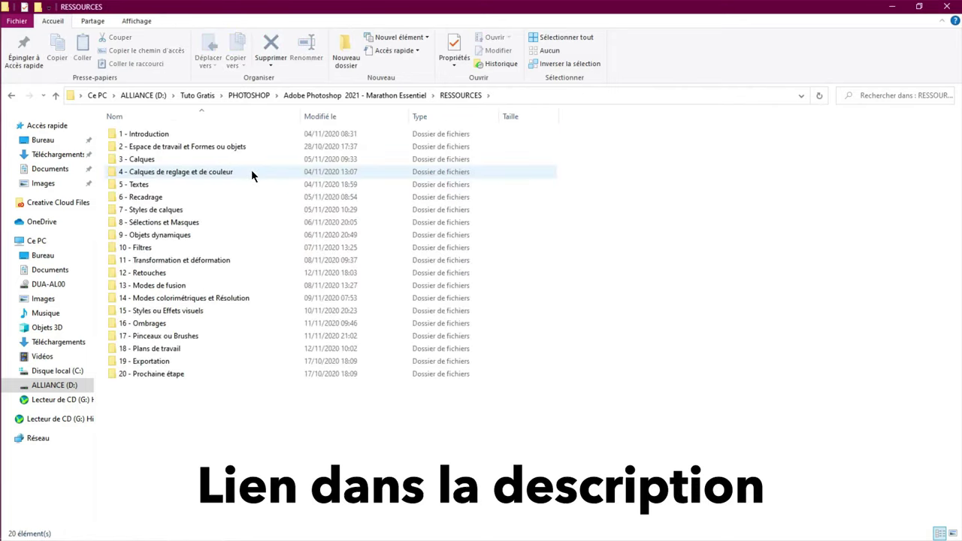
click(160, 136)
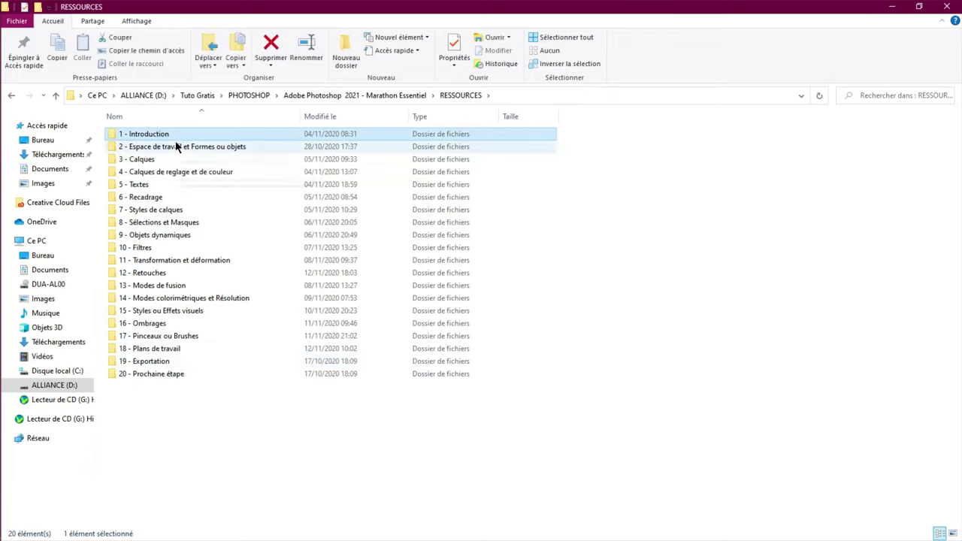
double_click(160, 136)
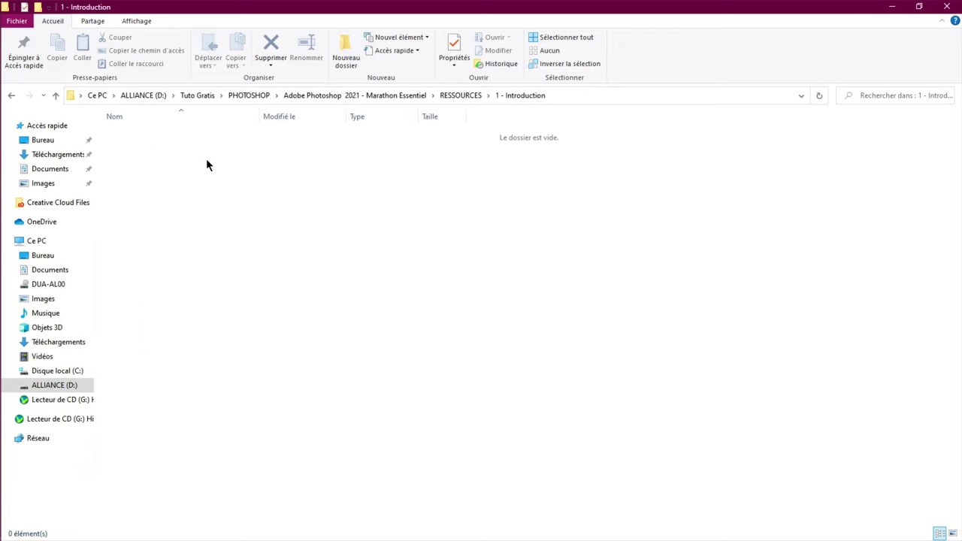
click(12, 95)
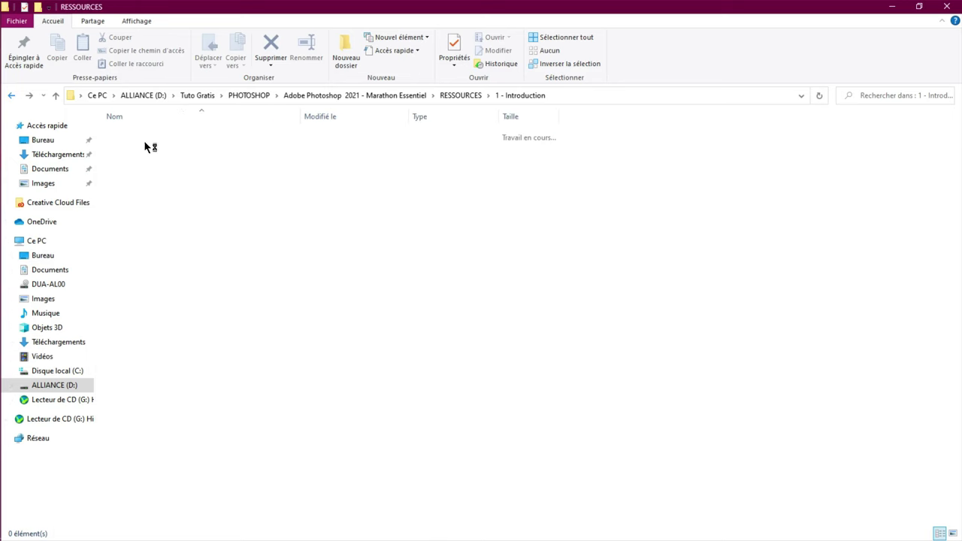
click(150, 144)
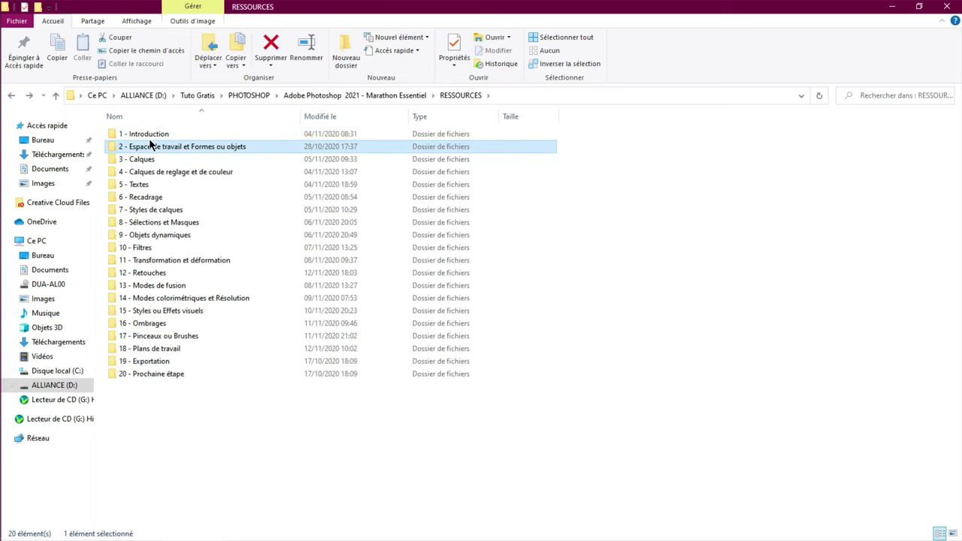
key(Return)
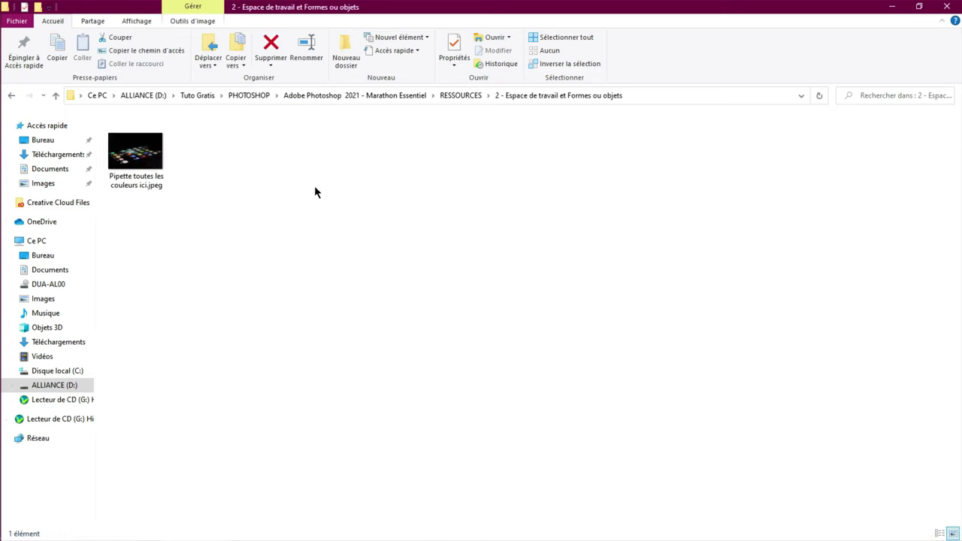
click(12, 95)
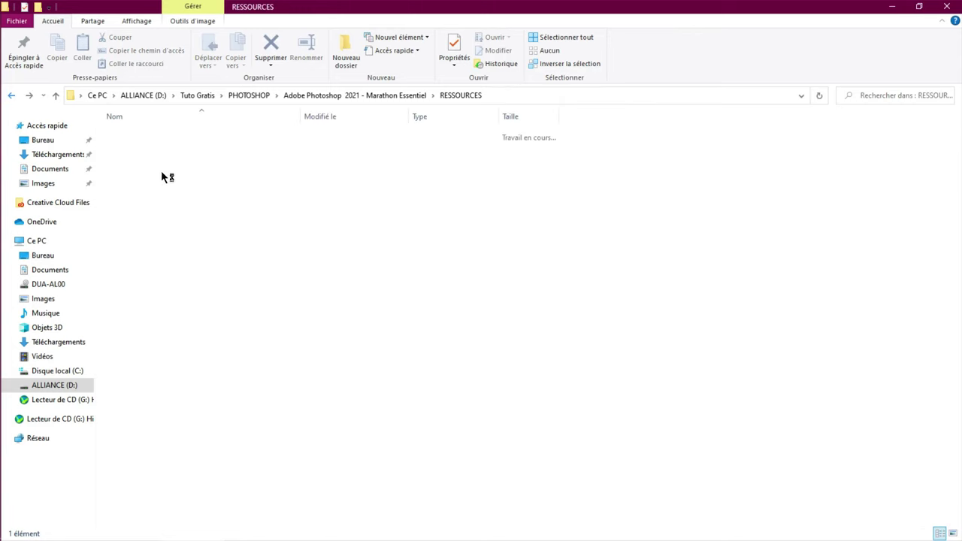
View the contents of the "3 - Calques" folder, select all its files, and return to the RESSOURCES folder
click(164, 159)
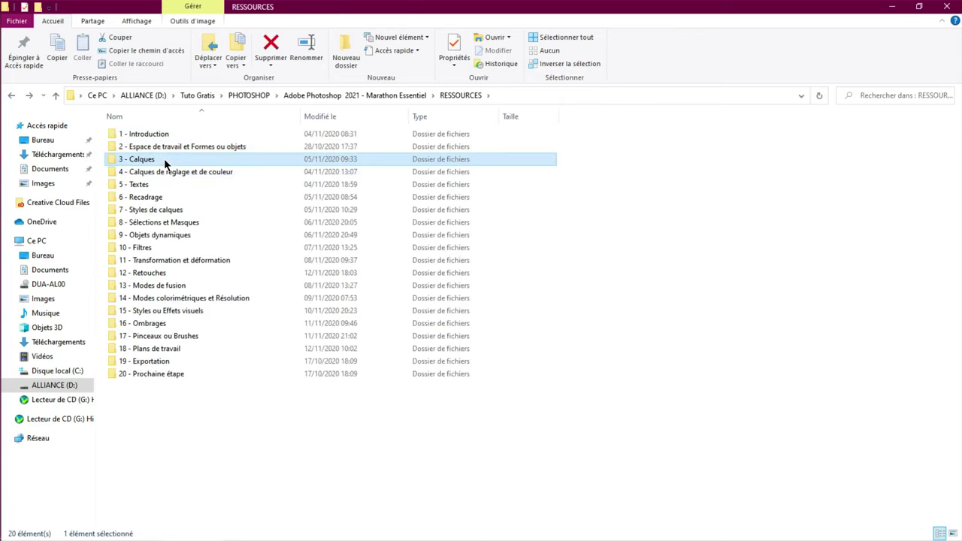
double_click(164, 158)
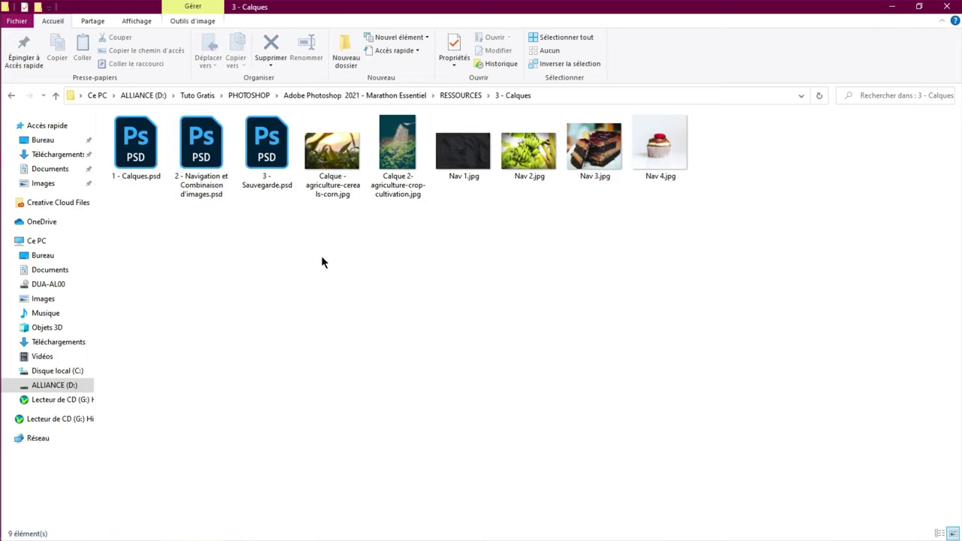
drag(155, 216, 714, 146)
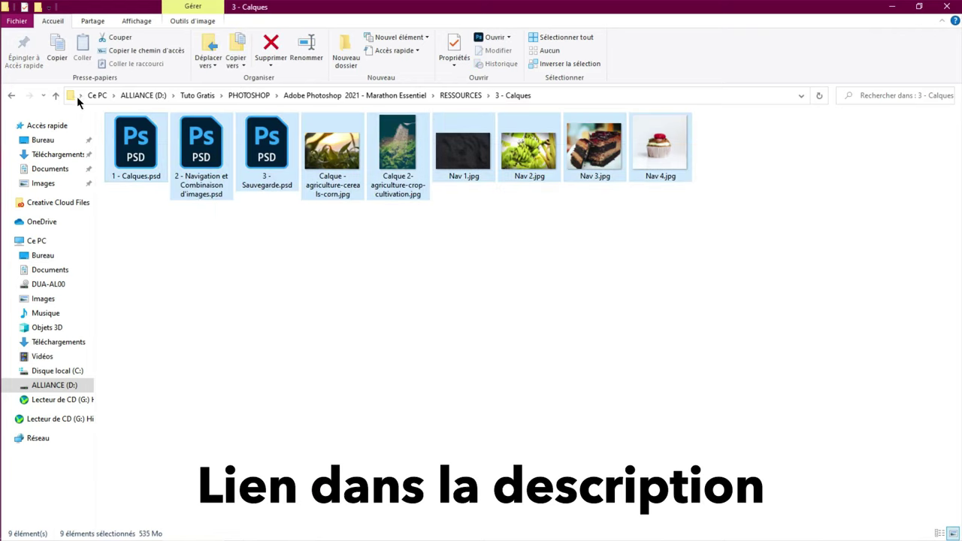
click(12, 95)
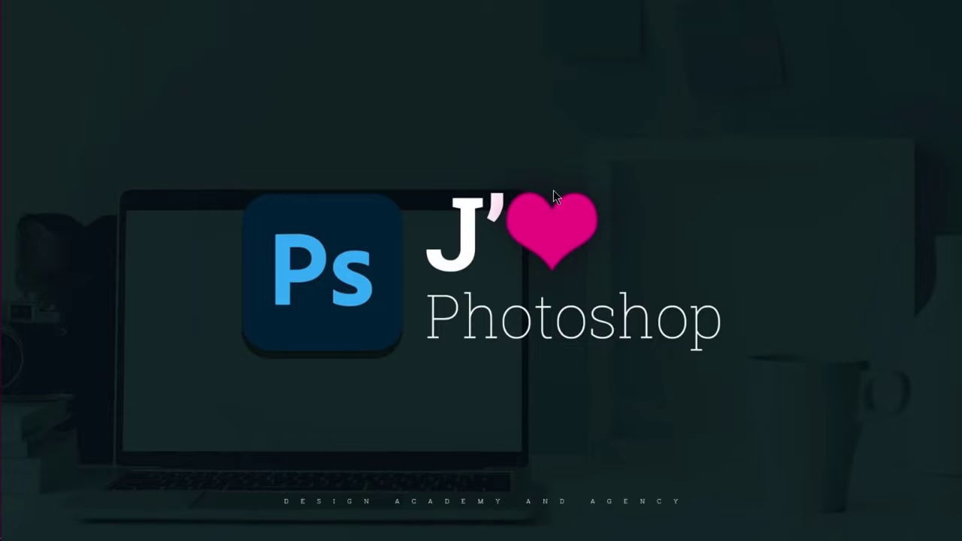
Switch to Photoshop and look through the recent files on its home screen
mouse_move(4, 133)
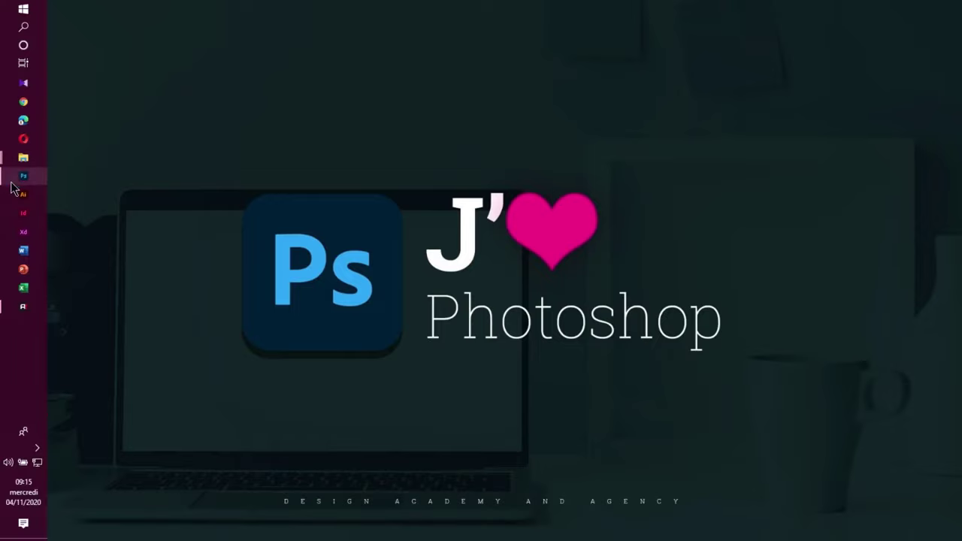
click(12, 180)
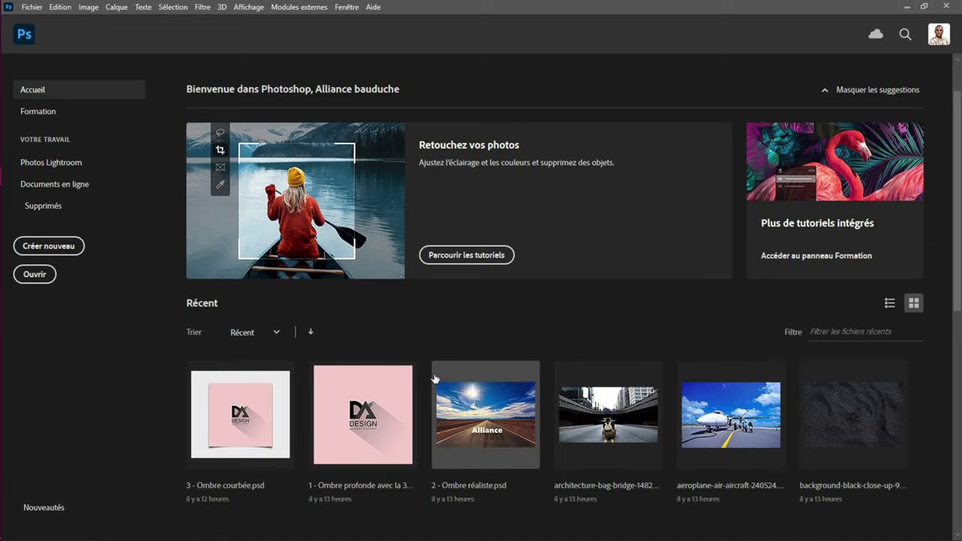
scroll(432, 376, down, 6)
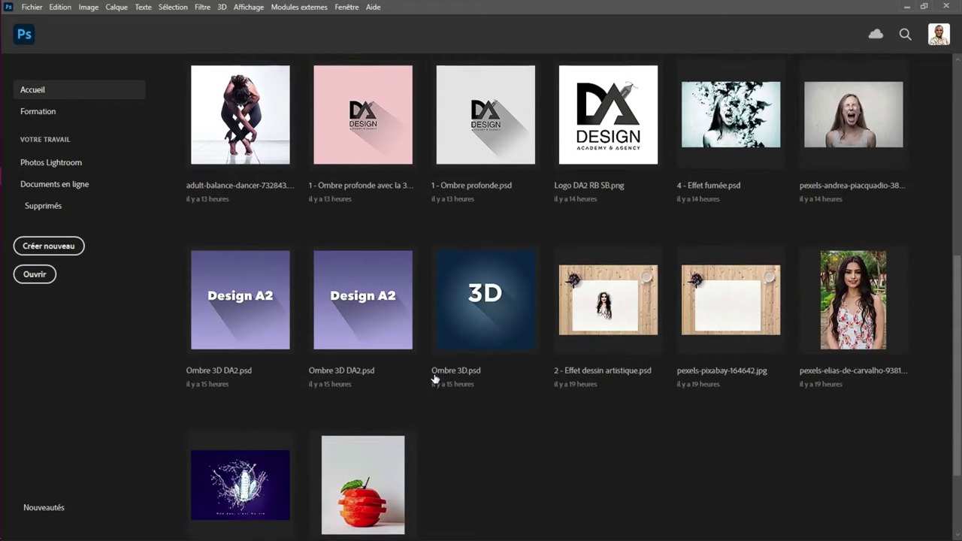
scroll(432, 379, up, 7)
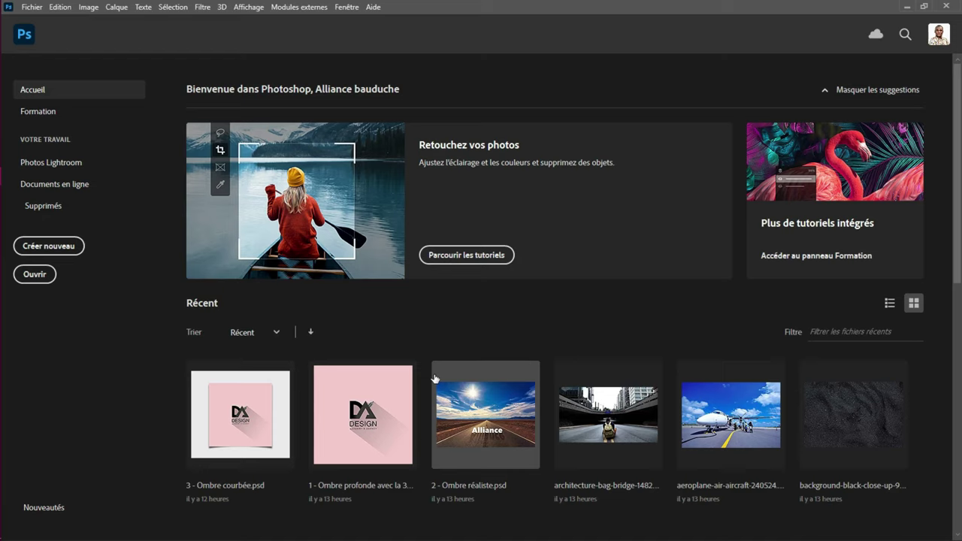
Activate the "Les indispensables (par défaut)" workspace and reset it to its original layout
click(347, 9)
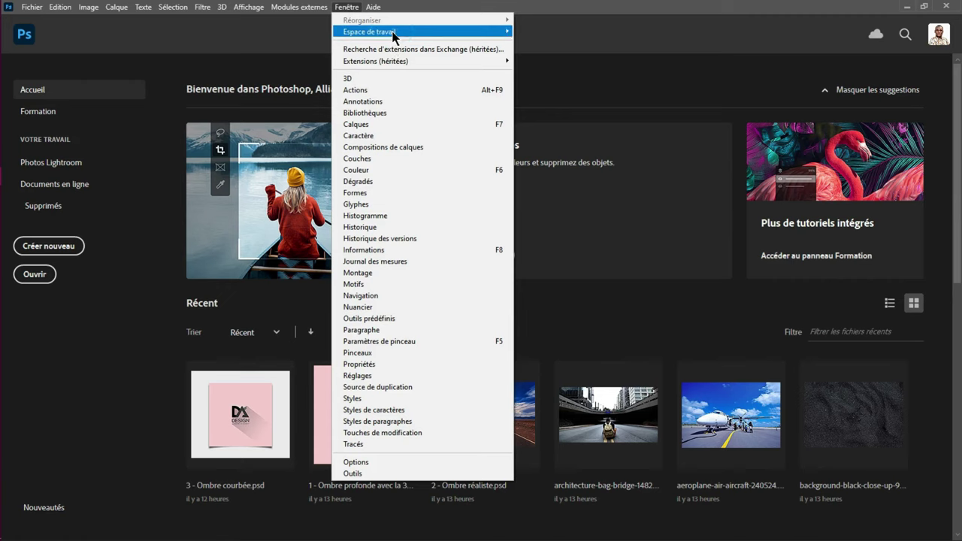
mouse_move(393, 34)
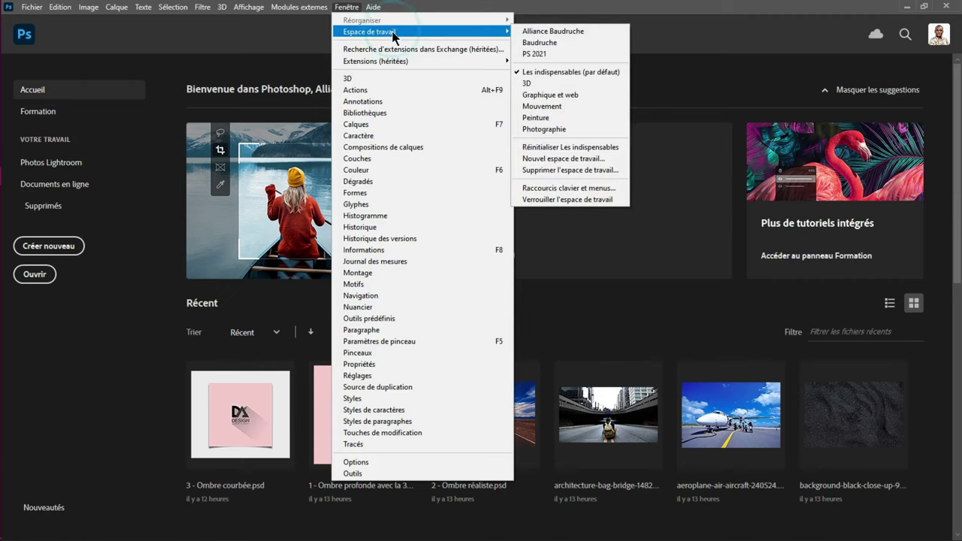
click(578, 73)
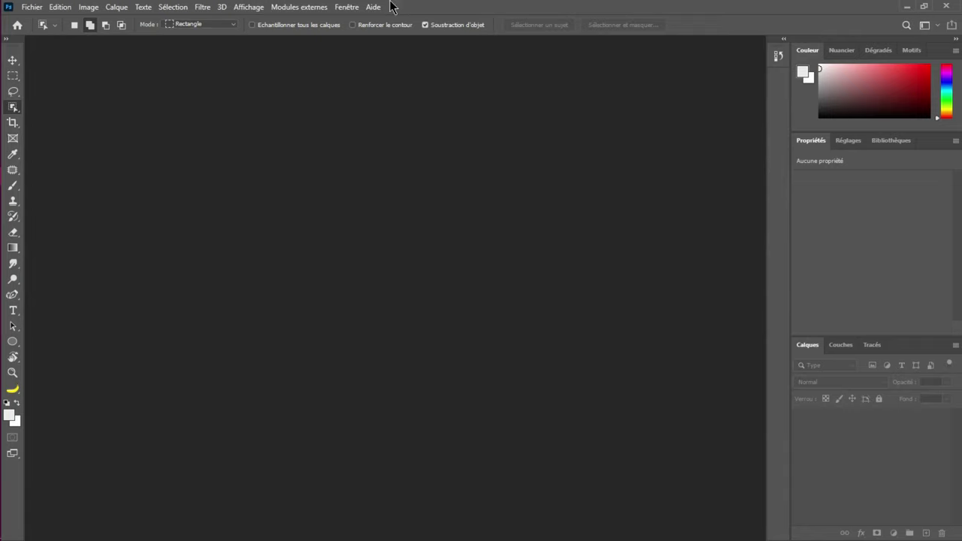
click(347, 8)
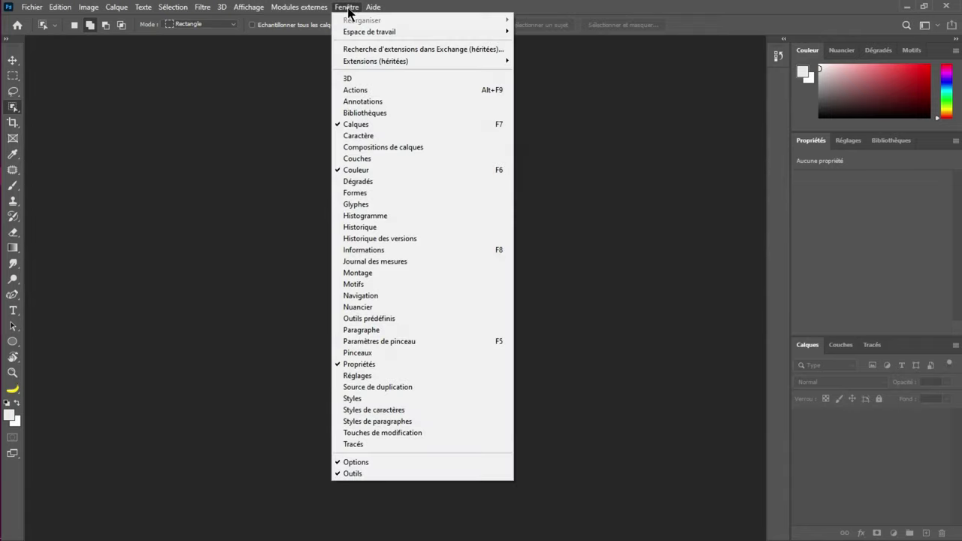
mouse_move(364, 32)
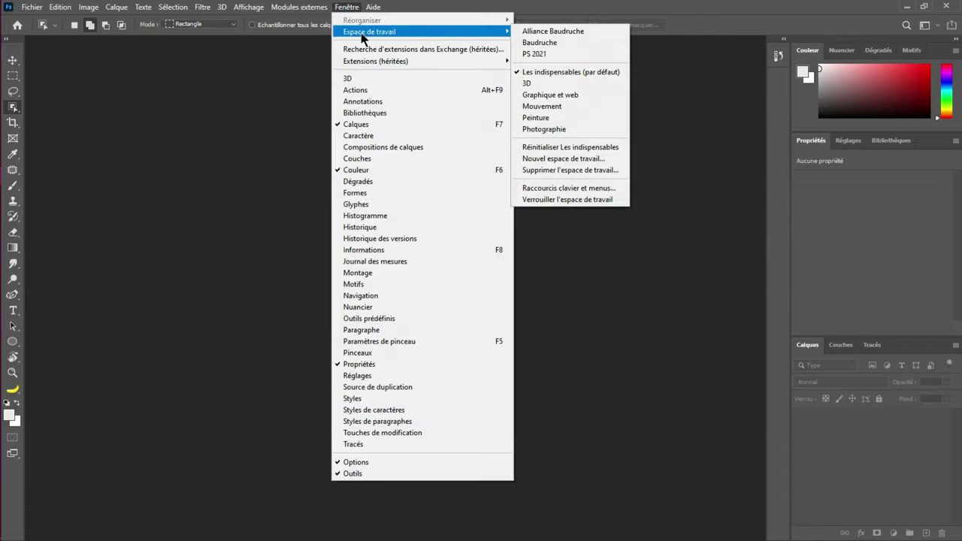
click(556, 151)
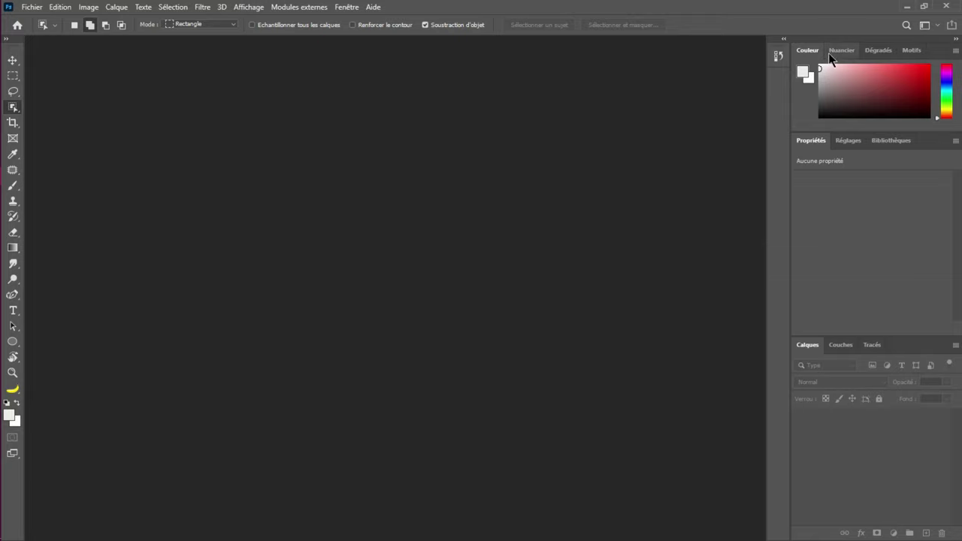
Detach the Motifs, Dégradés, Nuancier and Bibliothèques panels from the dock and float them over the work area
click(913, 52)
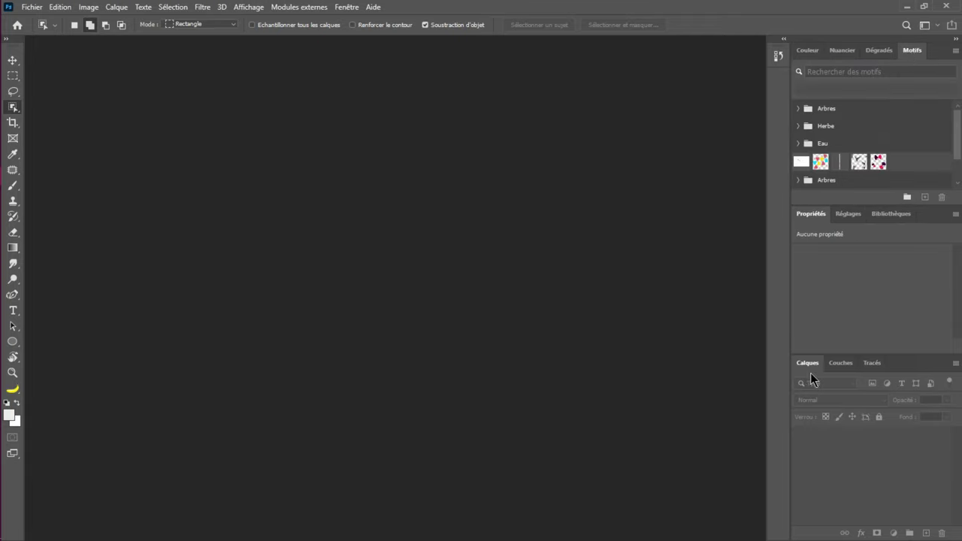
click(912, 50)
drag(912, 50, 449, 146)
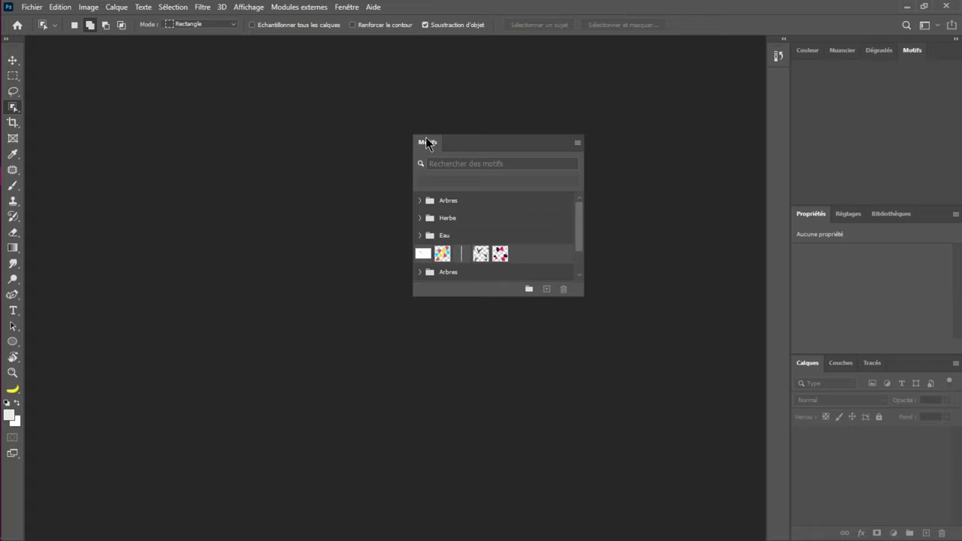
drag(427, 142, 403, 137)
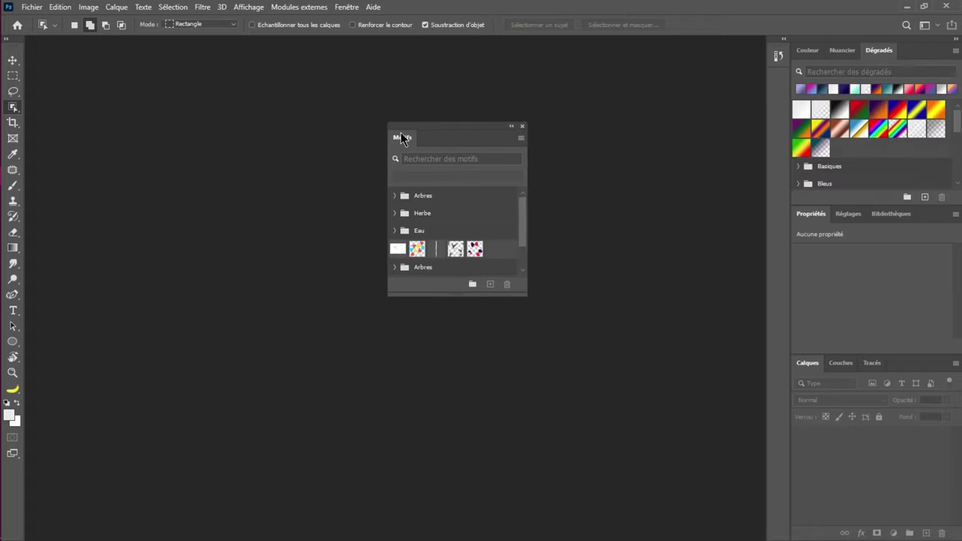
drag(880, 54, 210, 207)
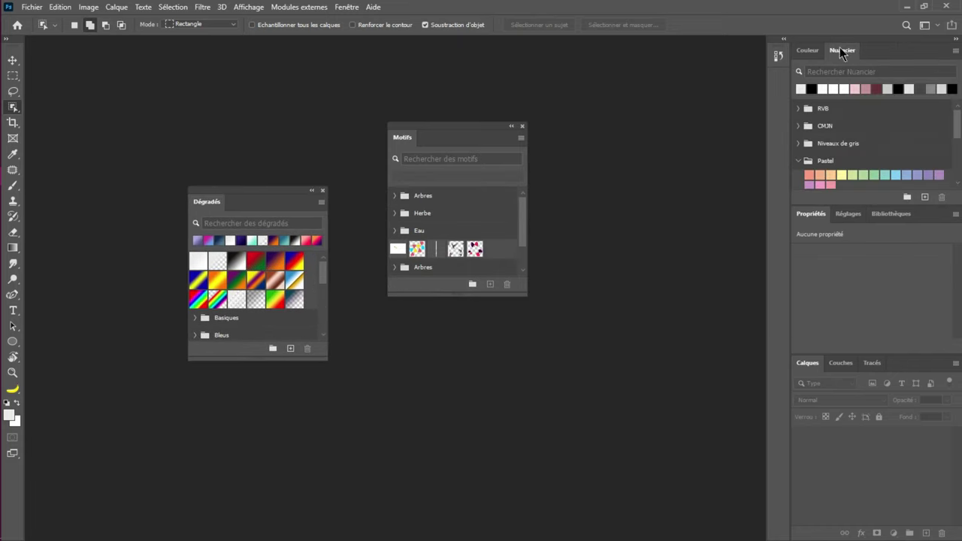
drag(843, 50, 368, 345)
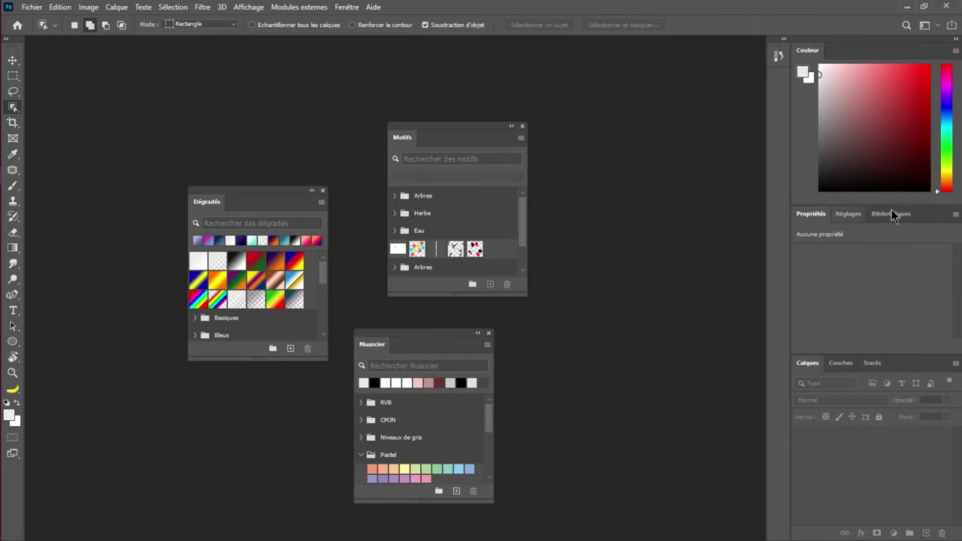
drag(903, 213, 585, 154)
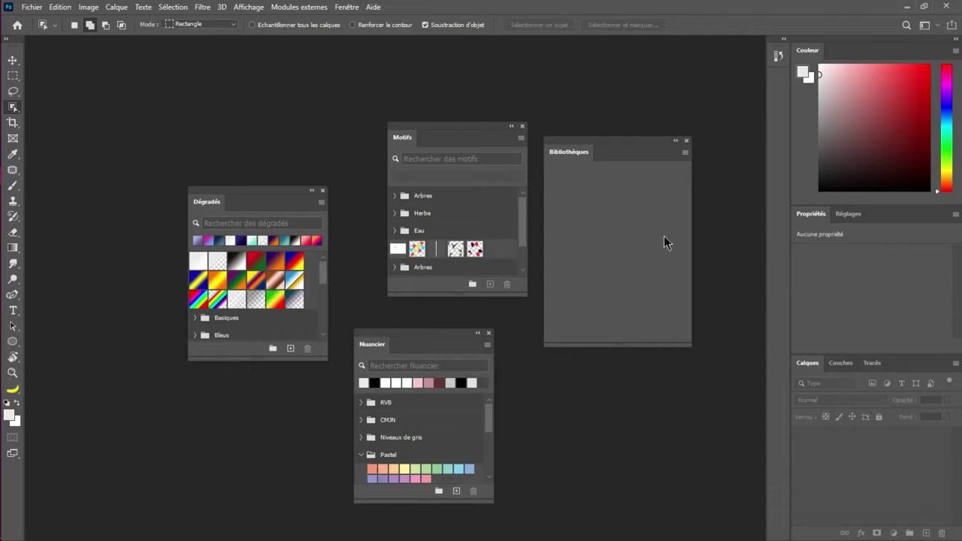
Close the floating Dégradés, Motifs and Bibliothèques panels, then collapse, expand and close the Nuancier panel
click(324, 192)
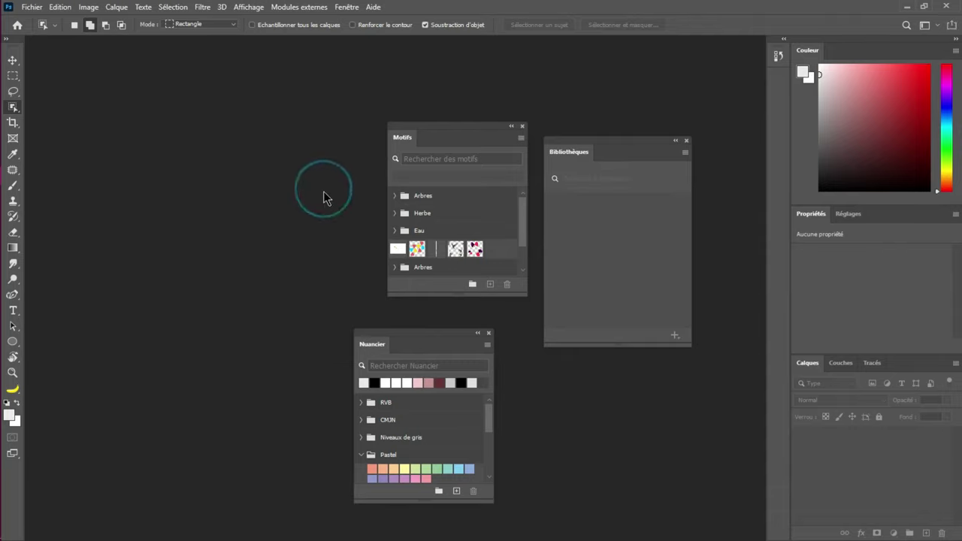
click(523, 126)
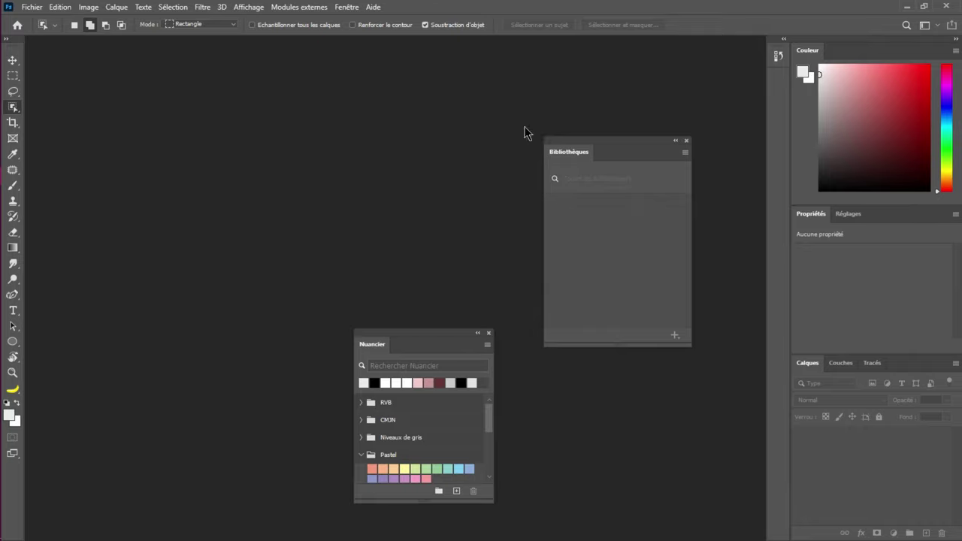
click(687, 142)
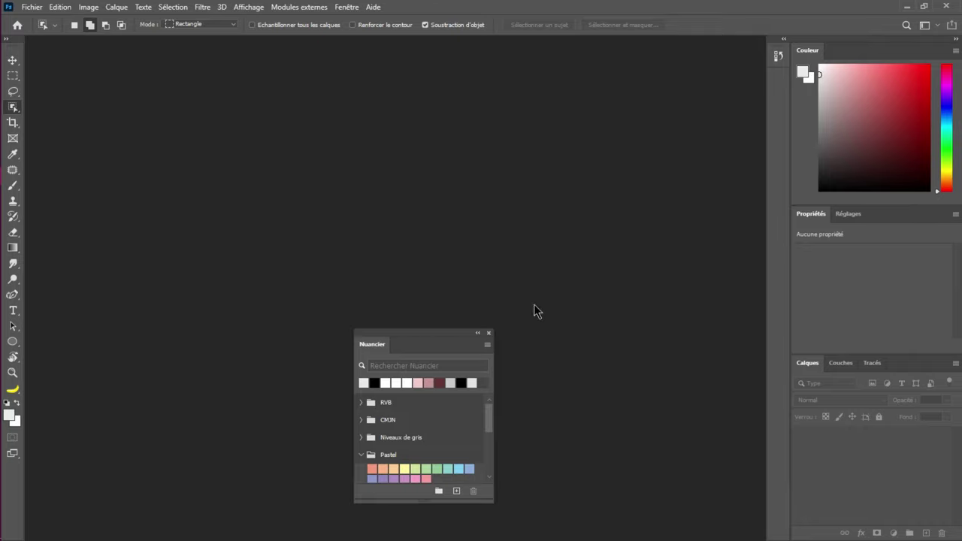
click(478, 332)
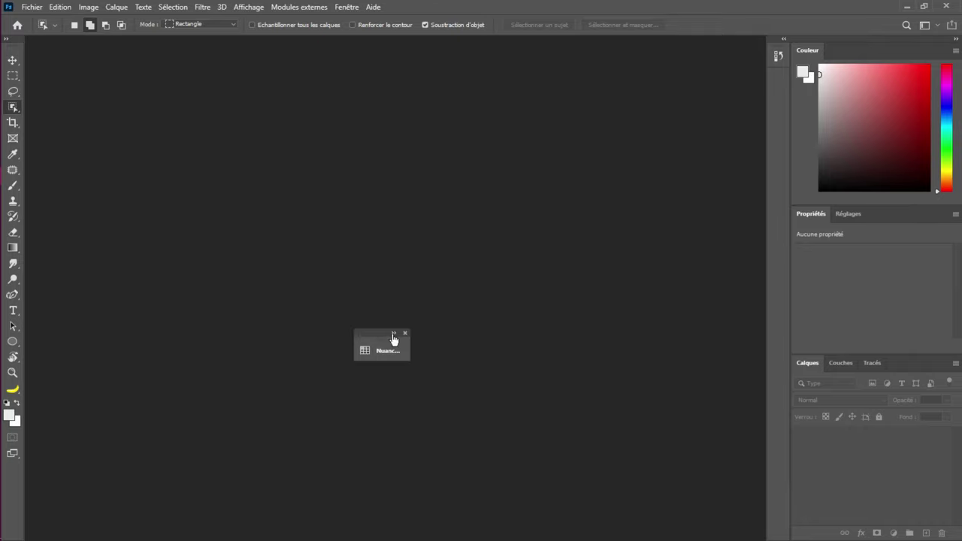
click(394, 334)
click(489, 333)
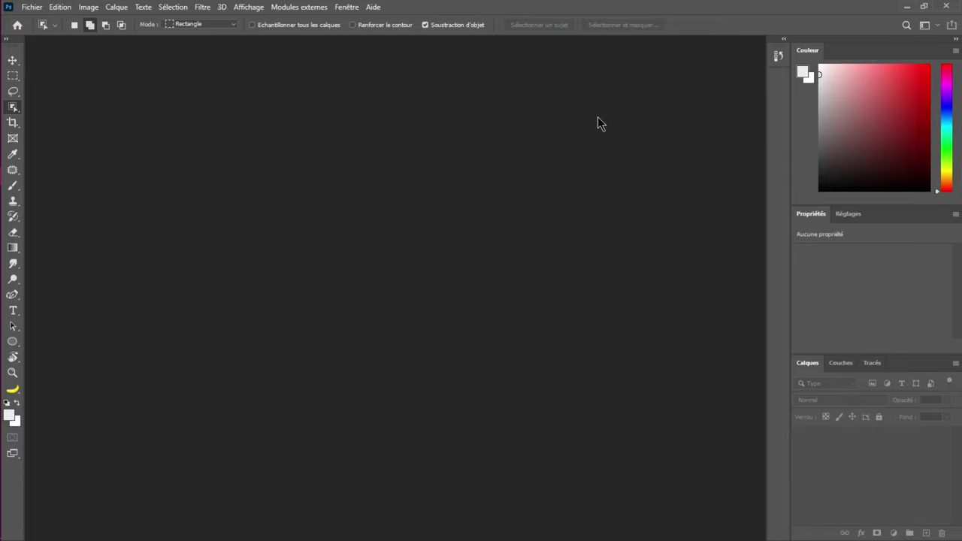
Display the Navigation panel and detach it from Histogramme as a floating panel over the work area
click(344, 9)
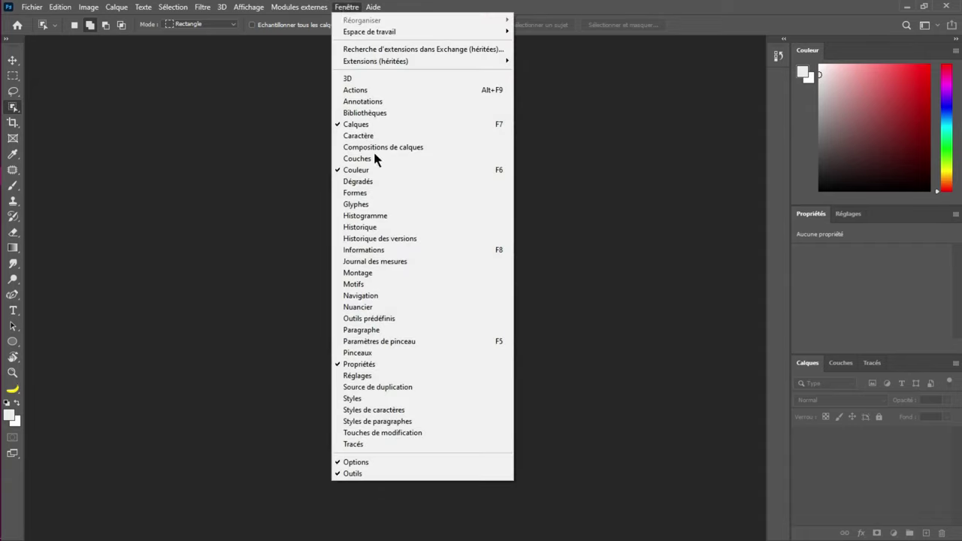
click(359, 296)
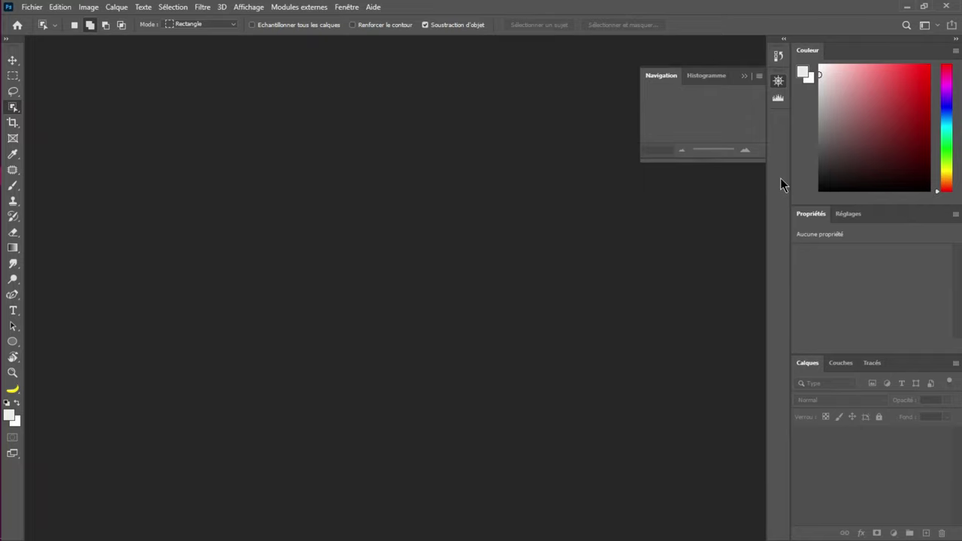
drag(666, 82, 413, 102)
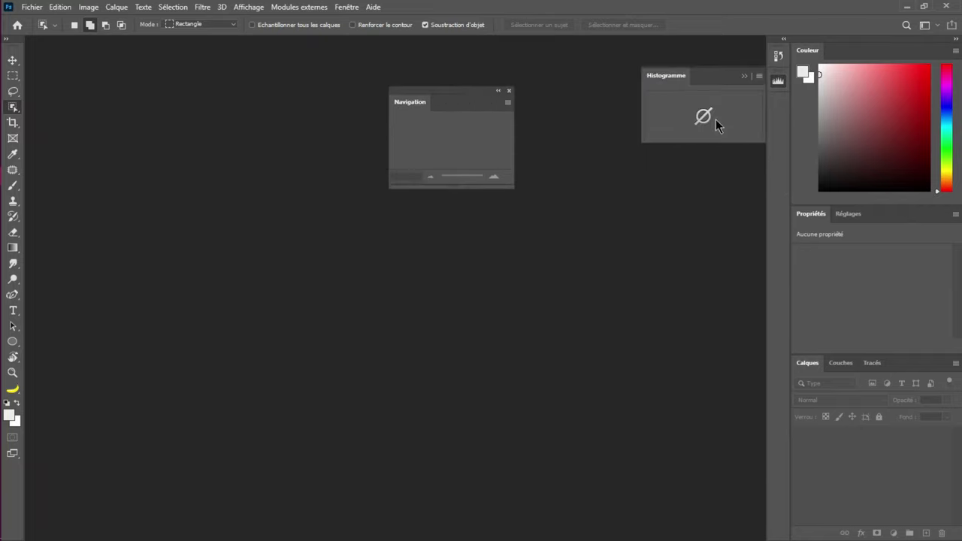
Detach the Histogramme panel from the collapsed dock and close it
click(777, 83)
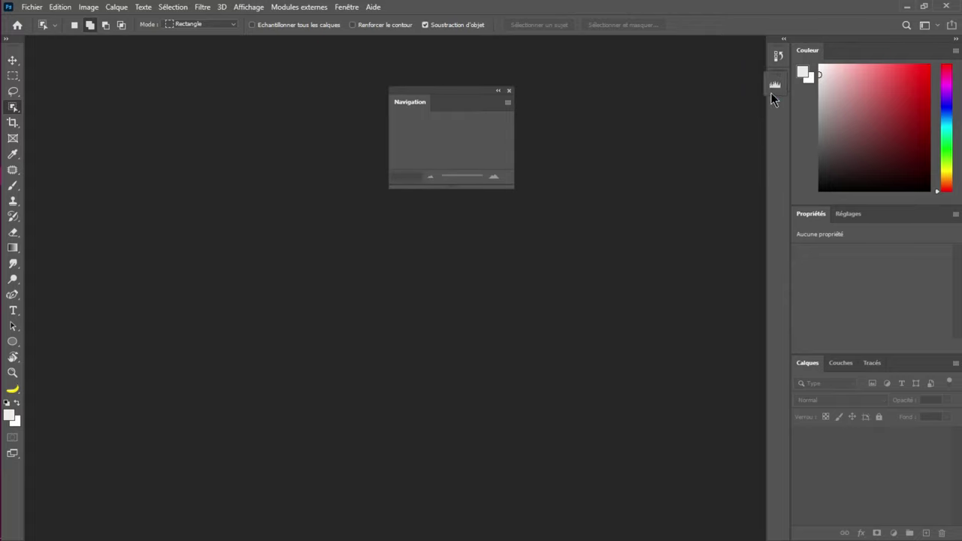
drag(651, 183, 592, 128)
click(603, 100)
Dock the floating Navigation panel in the Couleur panel group and place its tab ahead of Couleur
drag(441, 93, 868, 54)
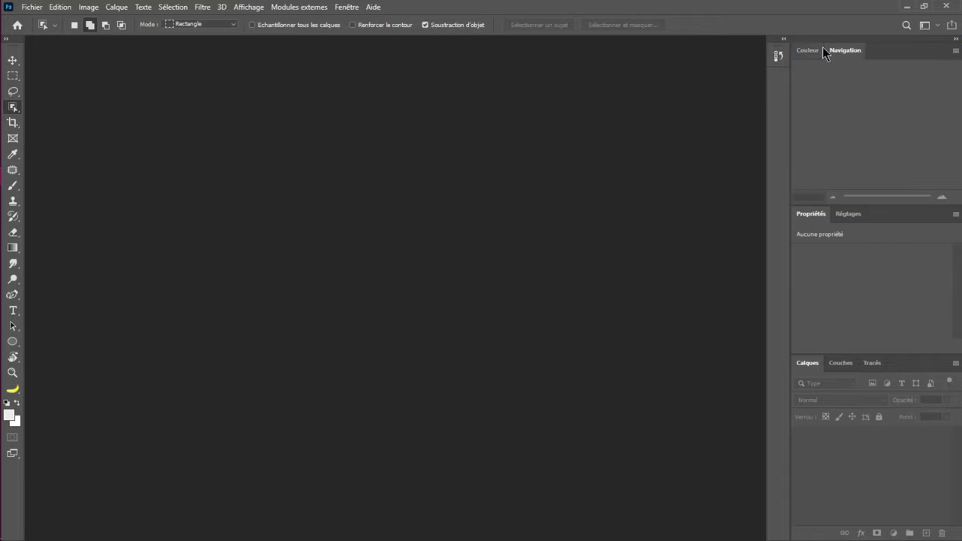
click(825, 52)
click(834, 50)
click(807, 52)
click(833, 52)
drag(834, 53, 810, 48)
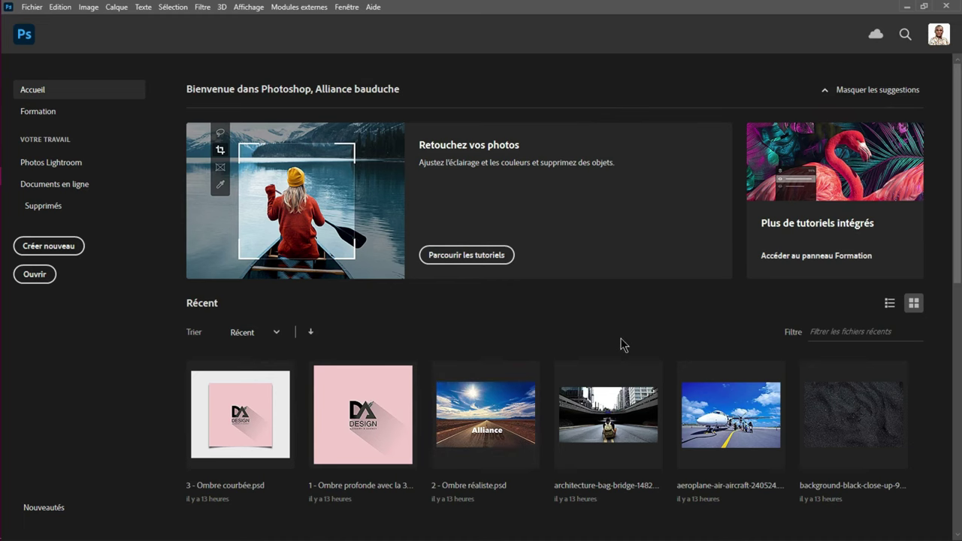
Examine the recent files on the home screen and the available file commands
scroll(621, 338, down, 3)
scroll(621, 339, down, 5)
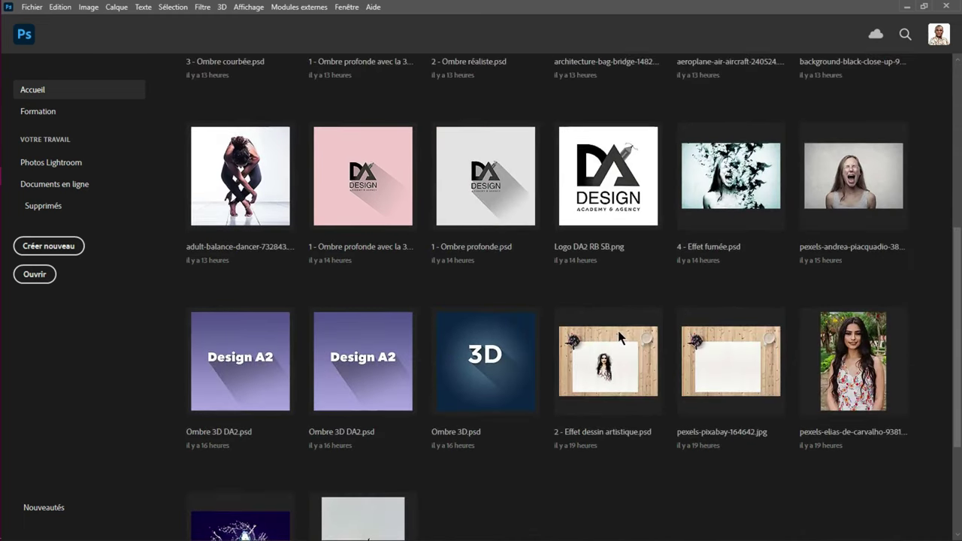
scroll(621, 337, up, 3)
scroll(621, 338, up, 5)
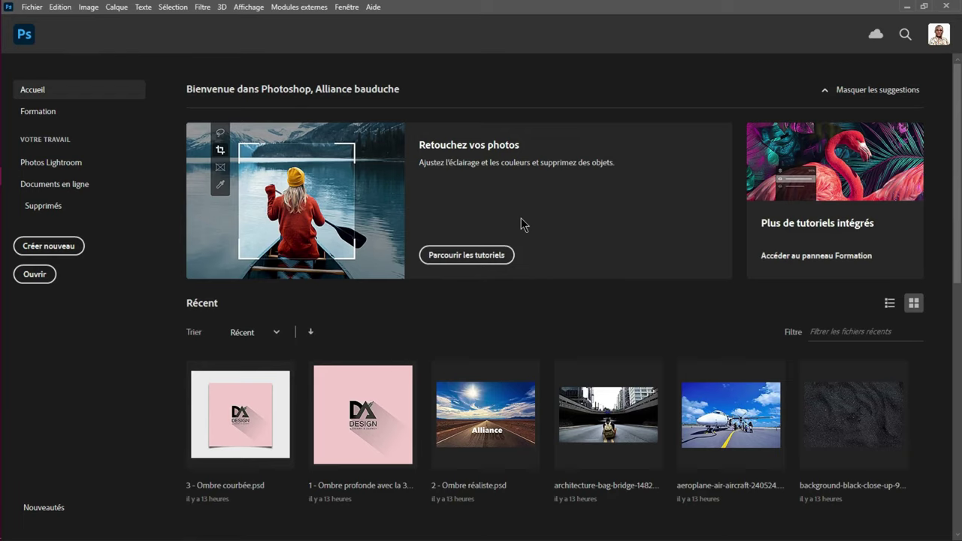
click(36, 9)
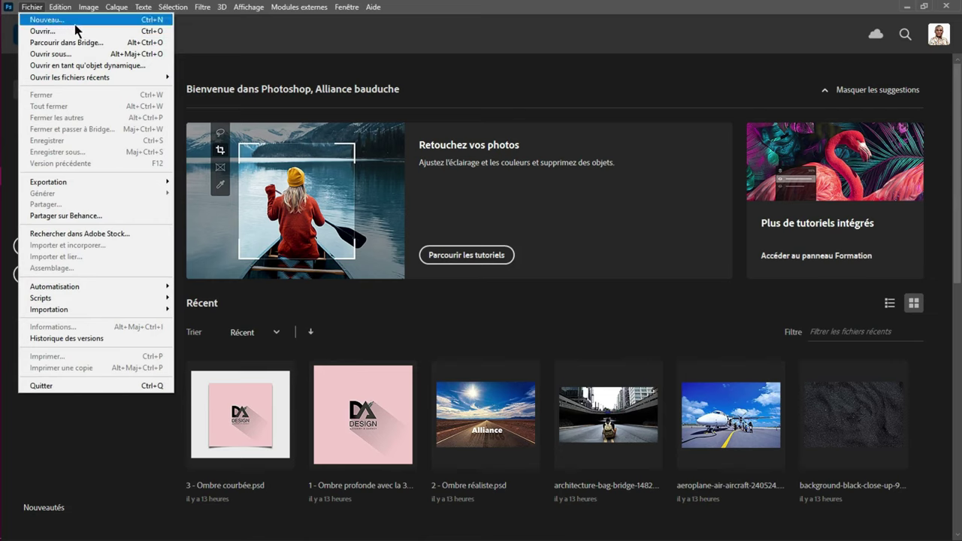
mouse_move(173, 7)
click(431, 94)
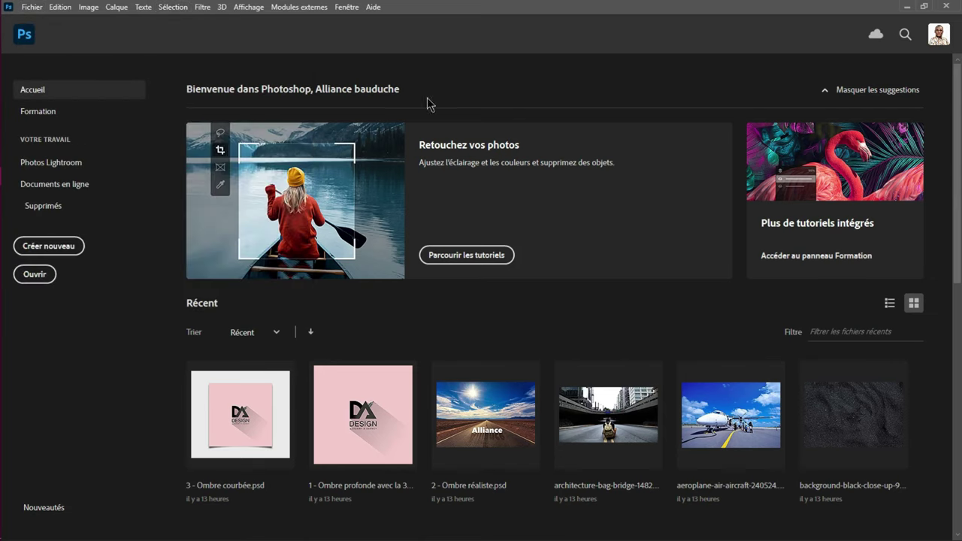
Start a new document and select the A4 preset from the full list of Impression presets
click(45, 248)
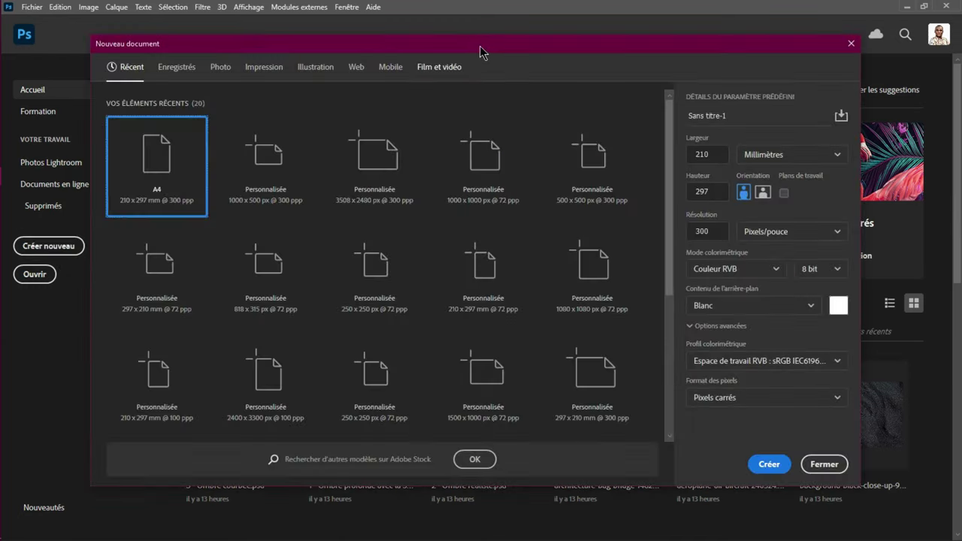
drag(482, 45, 473, 50)
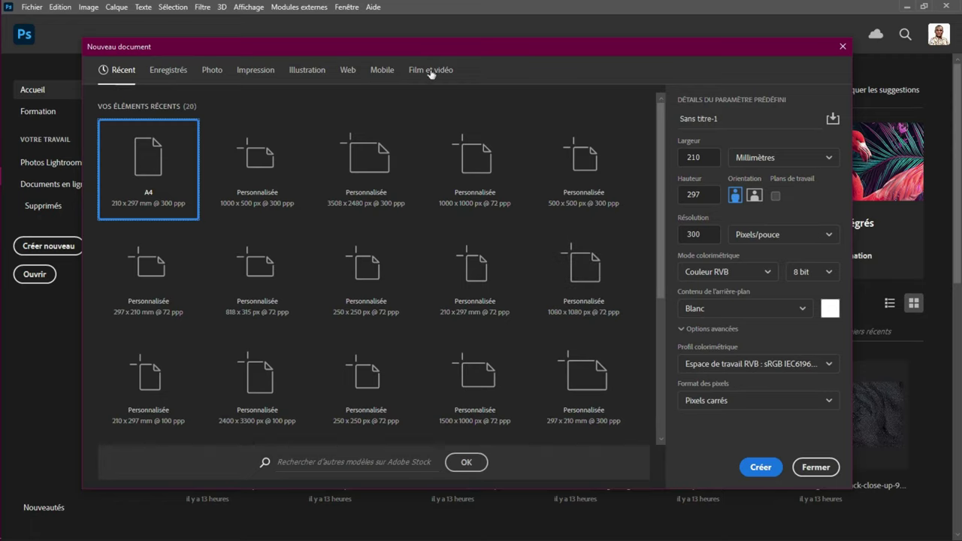
click(204, 72)
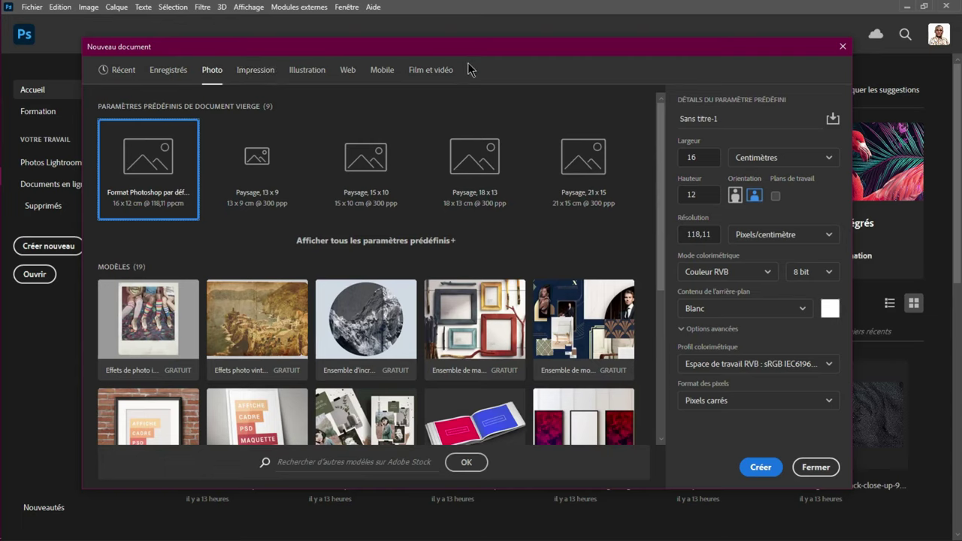
click(242, 71)
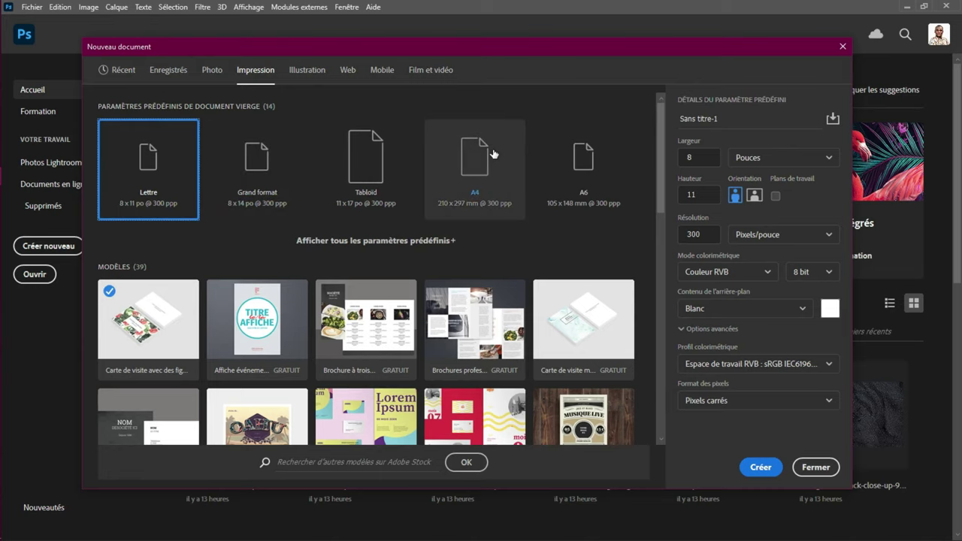
click(350, 240)
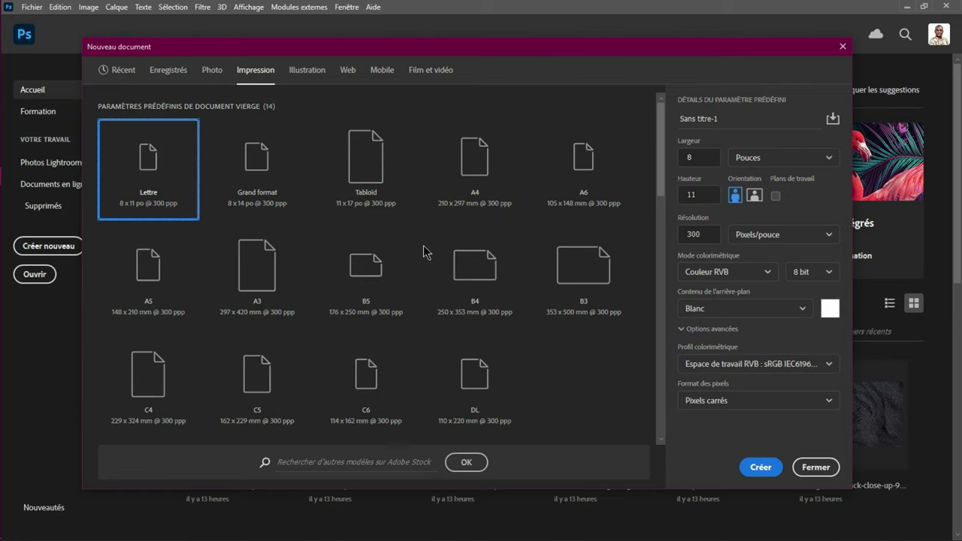
scroll(423, 252, down, 2)
scroll(444, 195, up, 2)
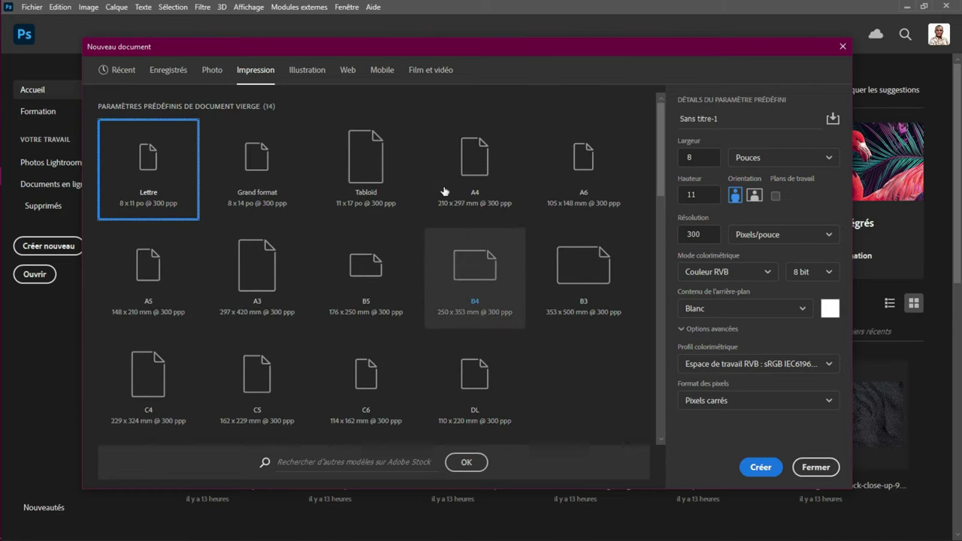
click(483, 168)
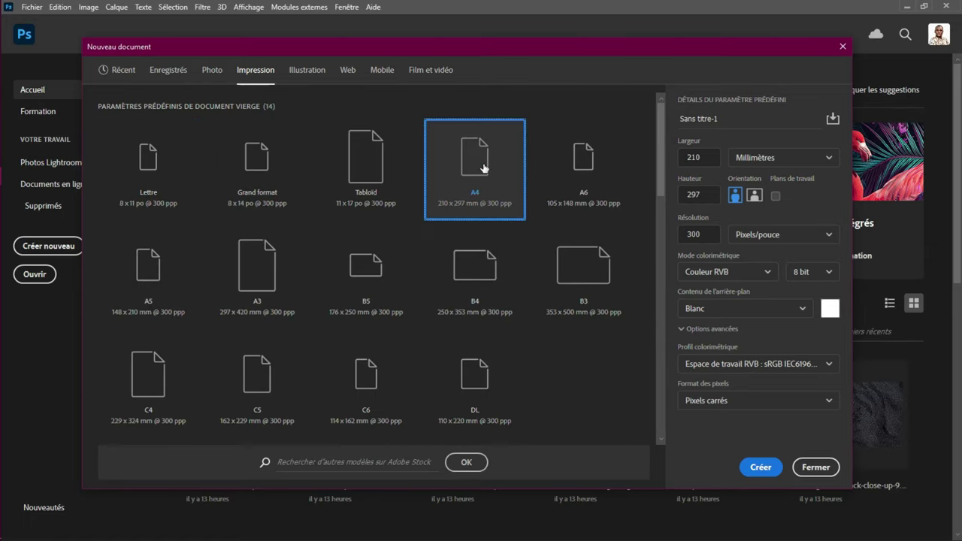
Switch the new document's dimension units to Centimètres, then to Pixels
double_click(699, 157)
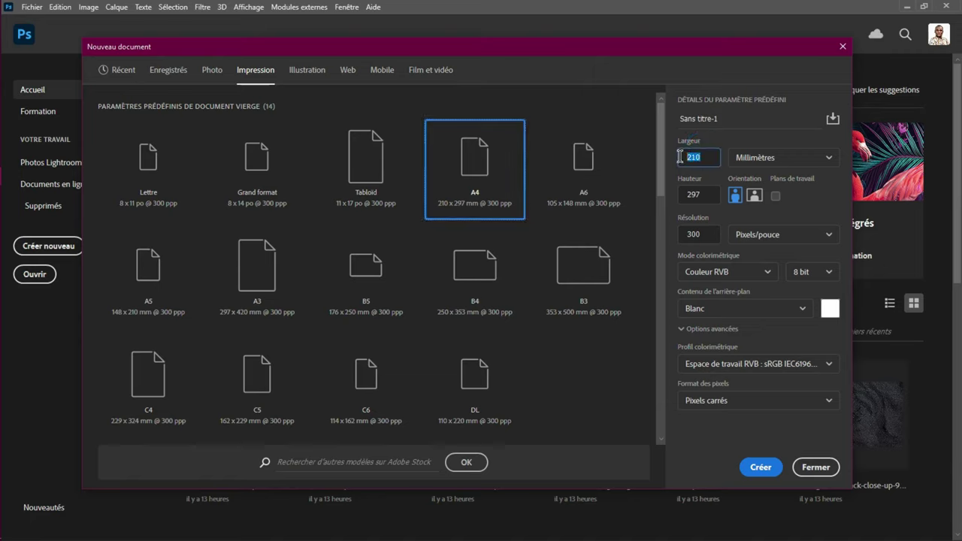
double_click(698, 194)
click(817, 158)
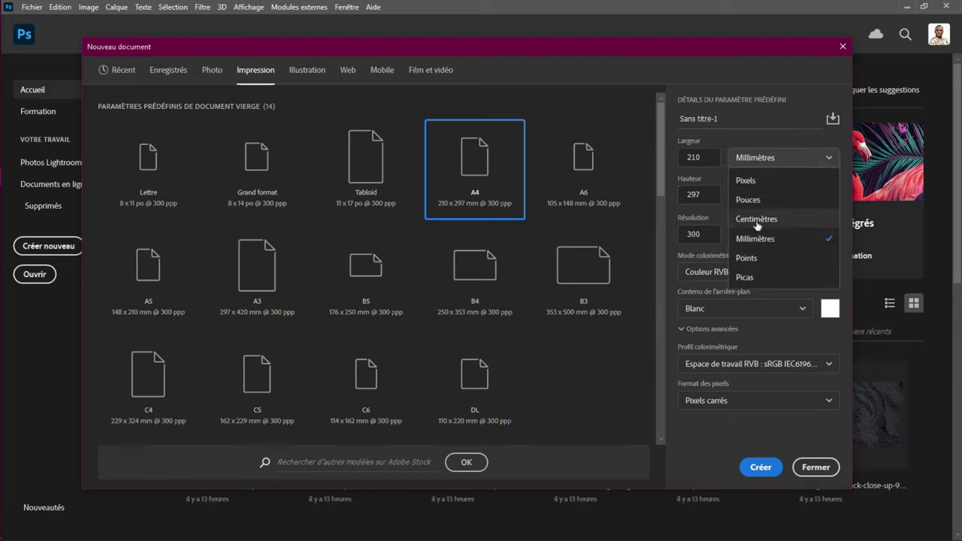
click(756, 220)
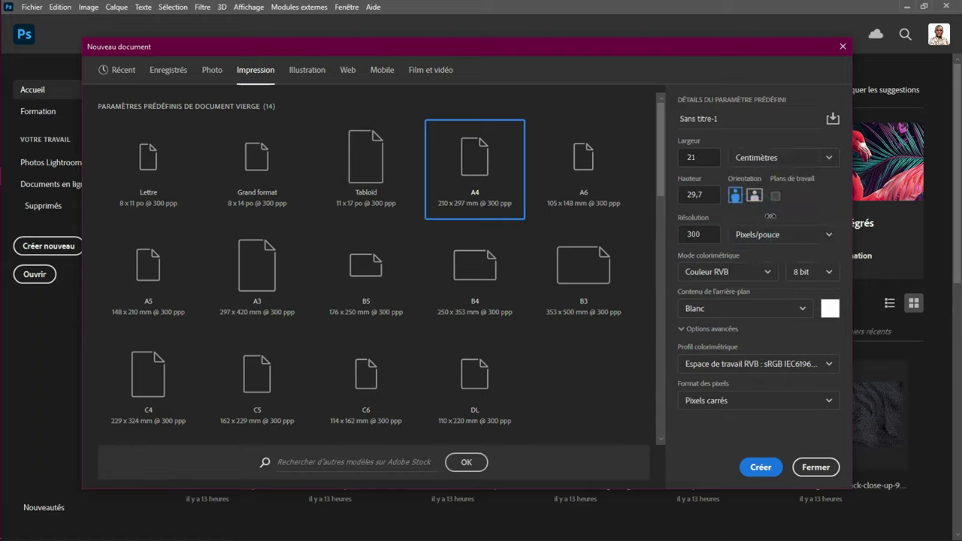
click(823, 160)
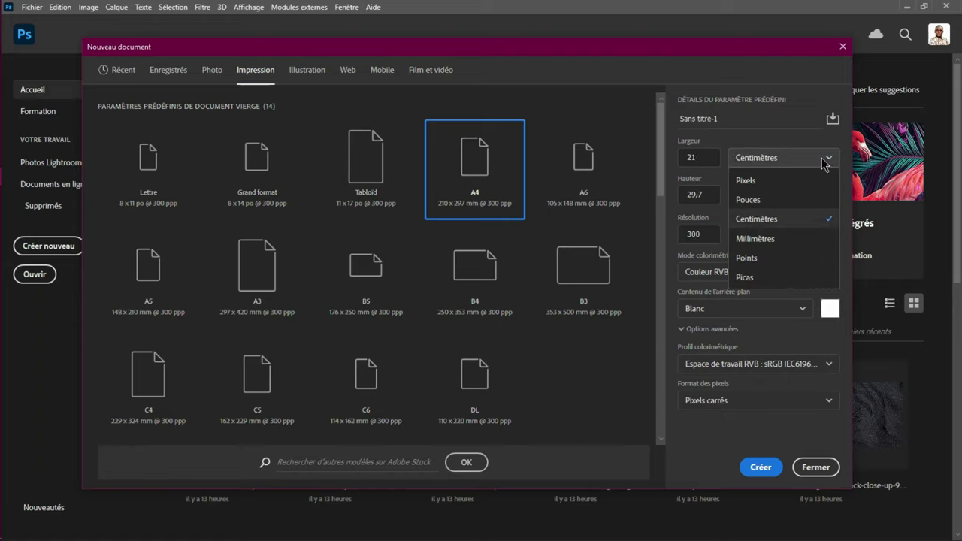
click(785, 182)
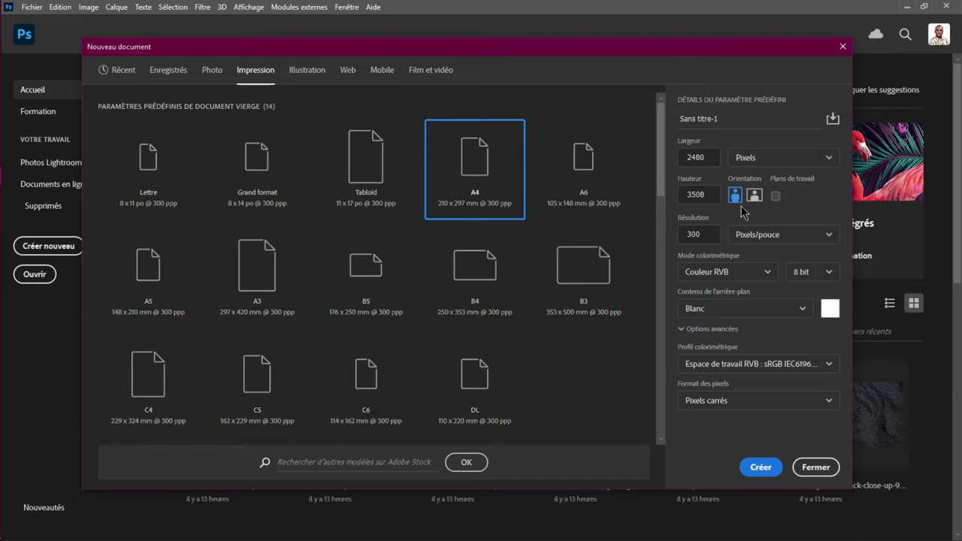
Set the A4 document to landscape orientation and create it
double_click(696, 194)
click(754, 197)
click(761, 470)
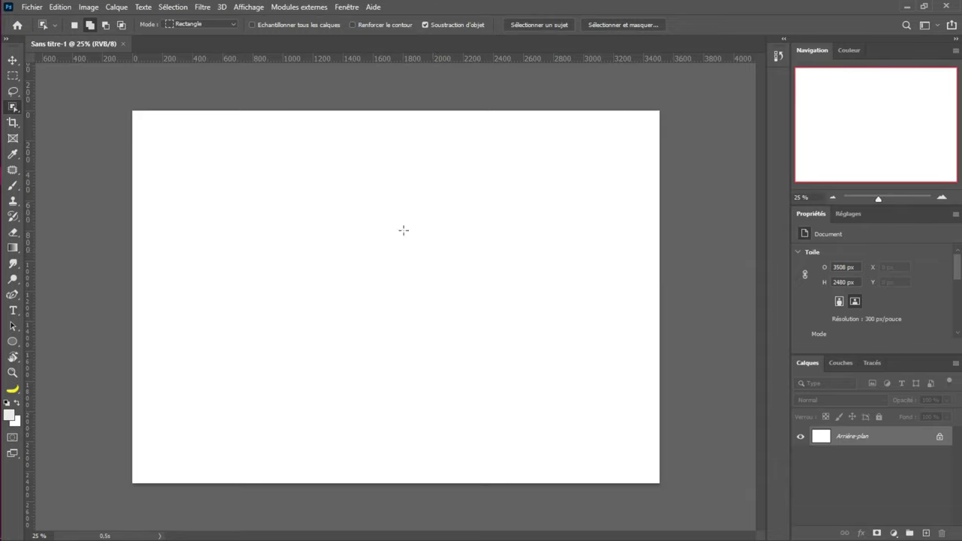
Start another new document and set its width to 1000 pixels and its height to 500 pixels
click(32, 7)
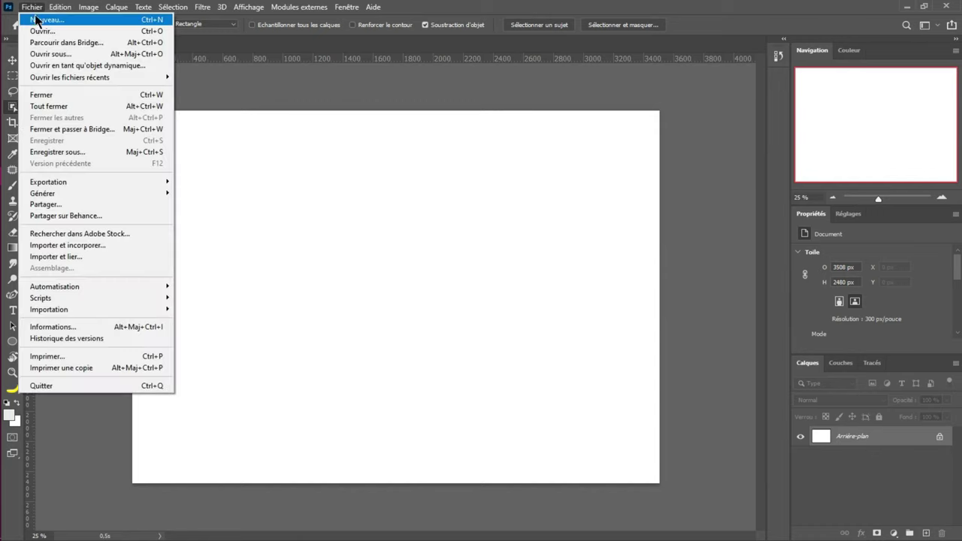
click(37, 19)
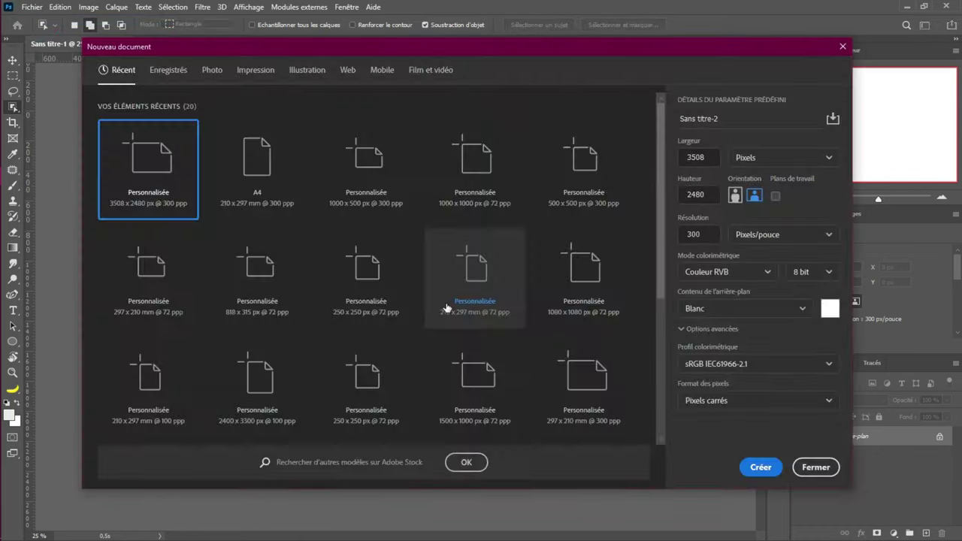
click(692, 155)
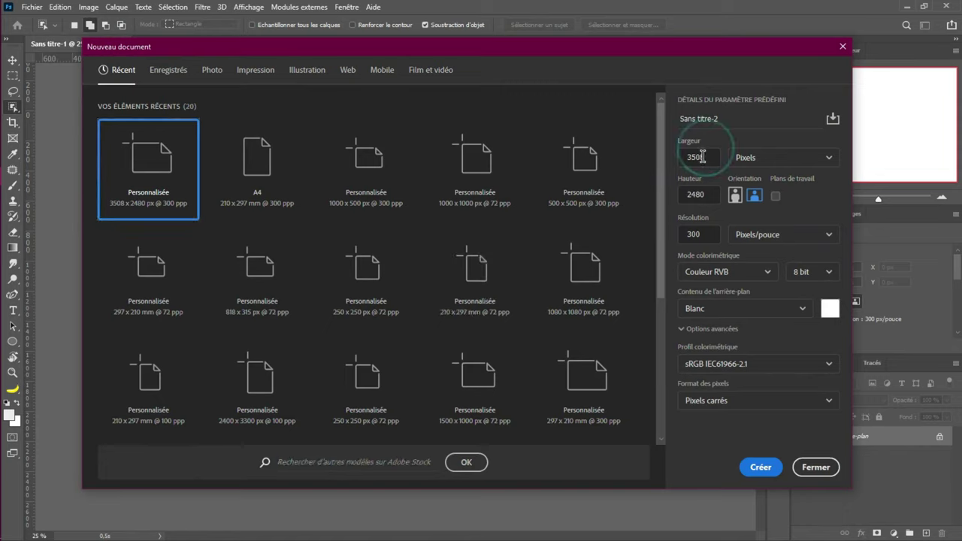
click(692, 156)
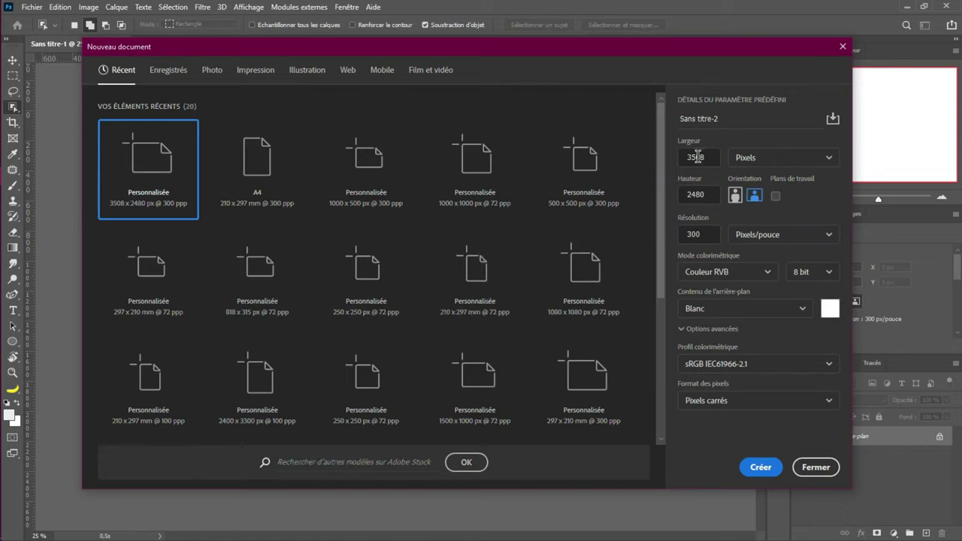
double_click(696, 157)
text(1000)
key(Tab)
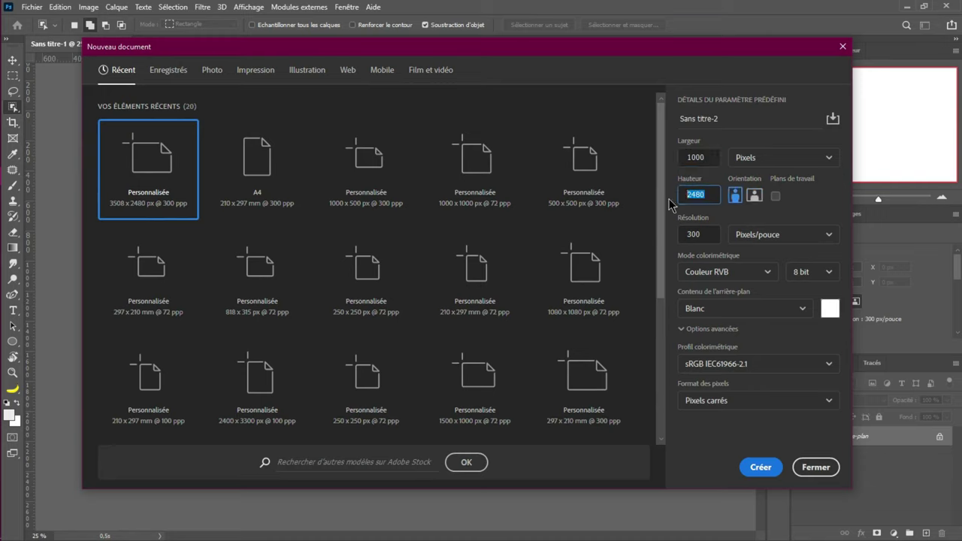
text(500)
Switch the second document to portrait orientation and create it
click(706, 157)
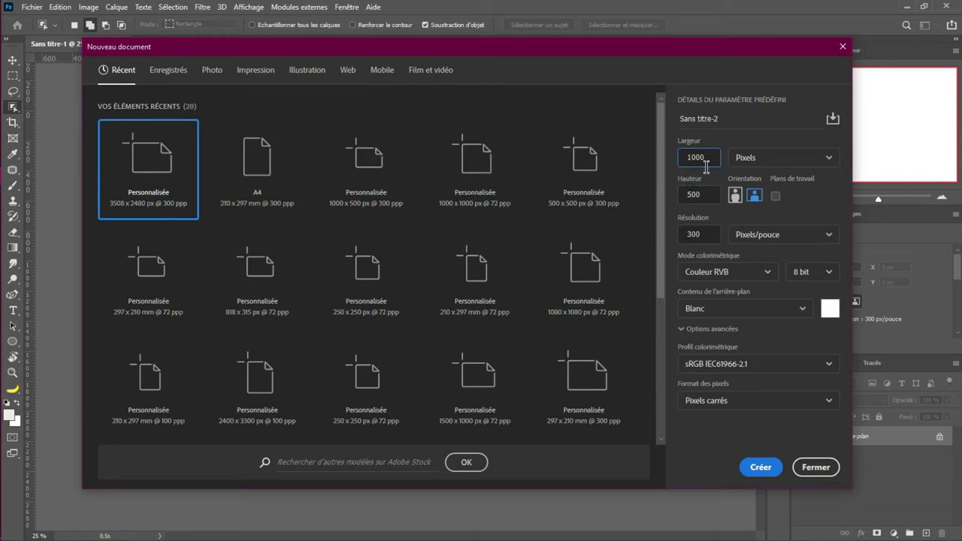
click(736, 196)
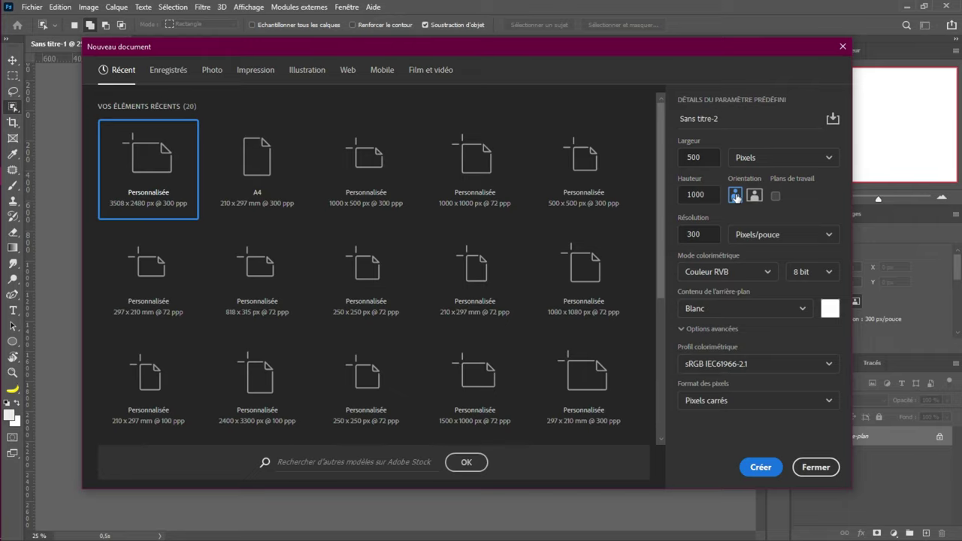
click(761, 468)
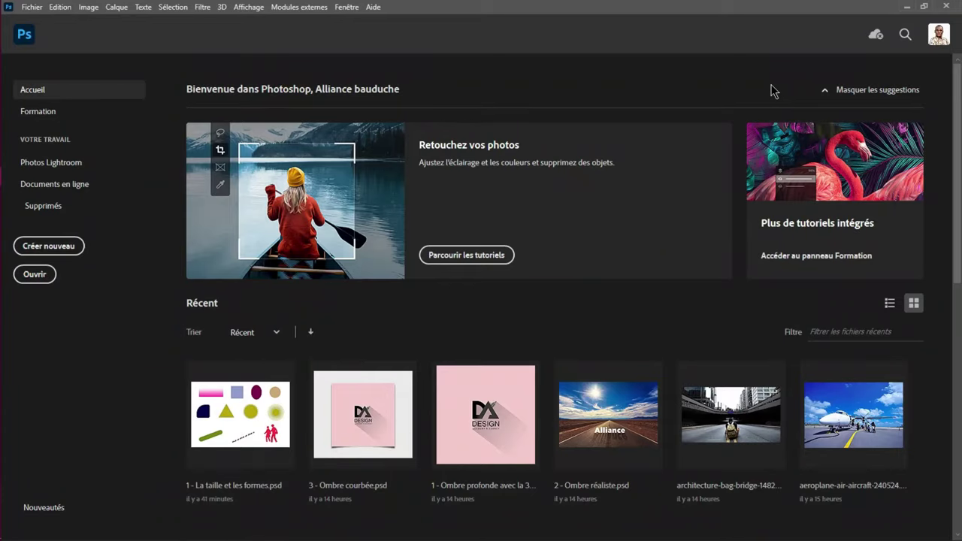
Start a new document from the home screen and set its dimension units to Pixels
click(28, 7)
key(Escape)
key(ctrl+n)
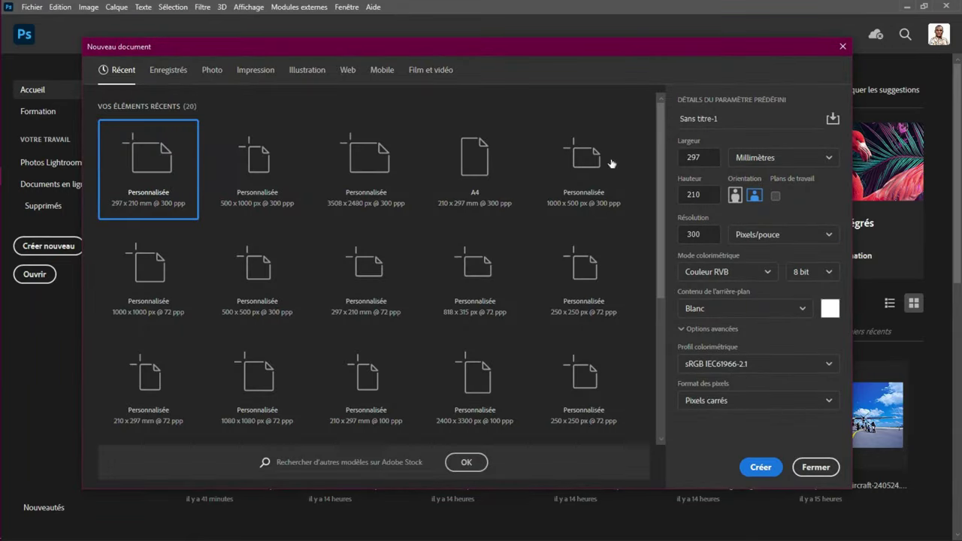
click(782, 158)
click(761, 180)
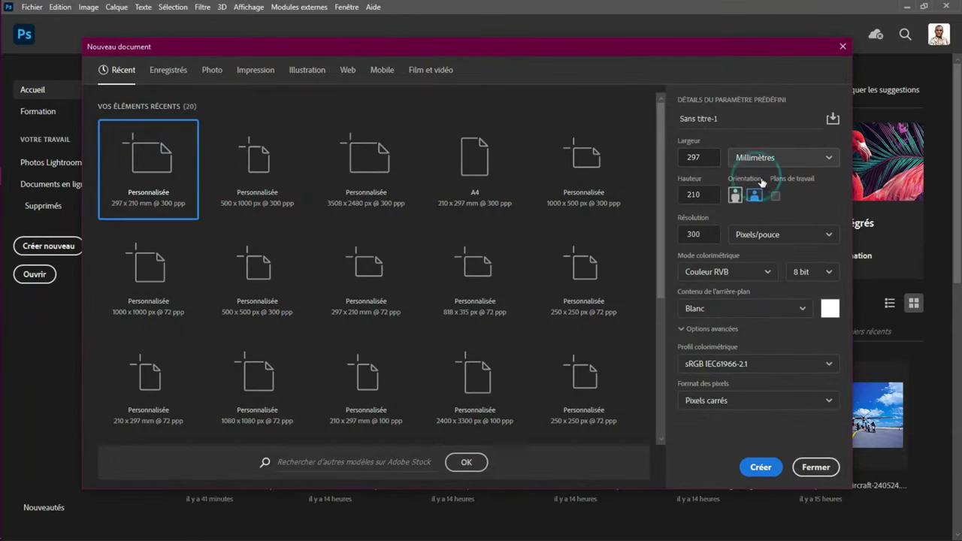
Set the new document's width and height to 1000 pixels each and create it
click(695, 157)
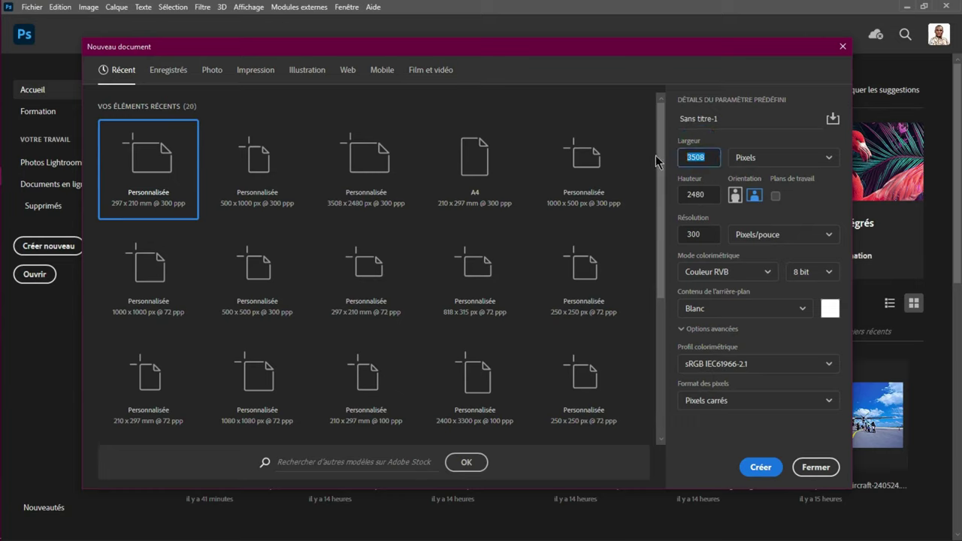
text(1000)
key(Tab)
key(Tab)
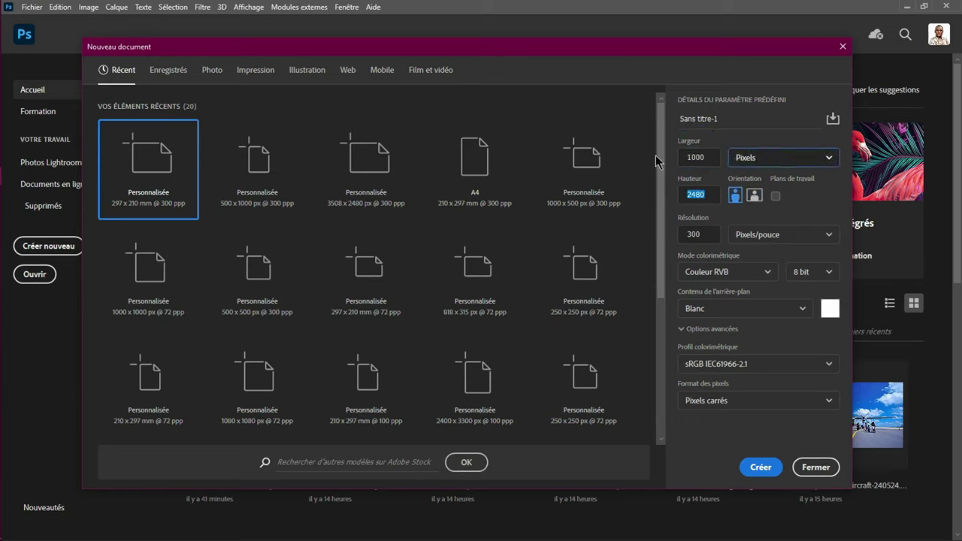
text(1000)
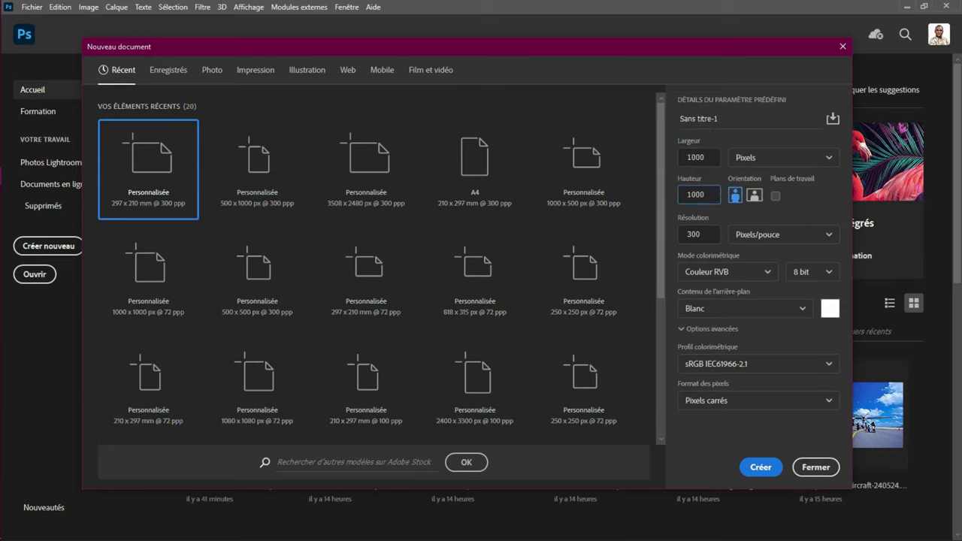
click(758, 467)
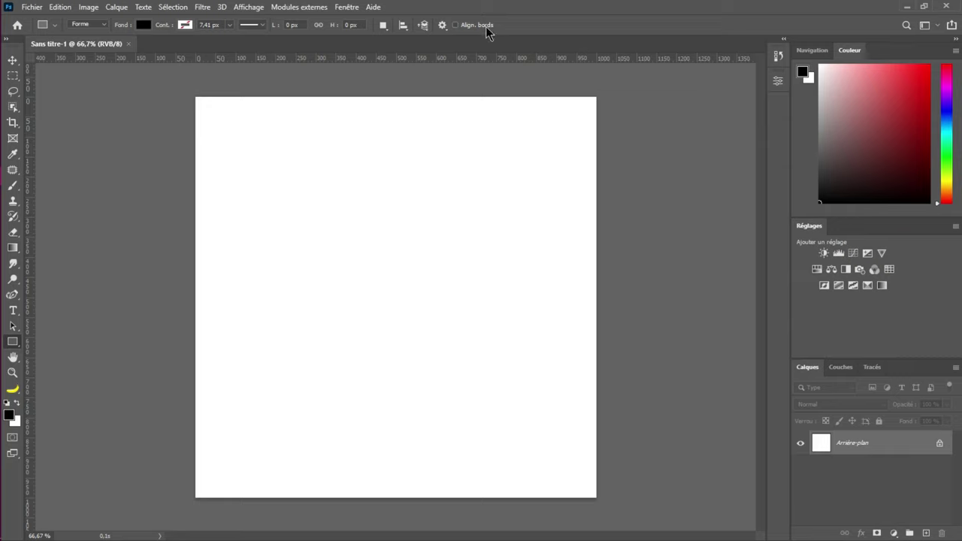
Show the Properties panel from its collapsed dock and from the list of available panels, and collapse it each time
click(778, 83)
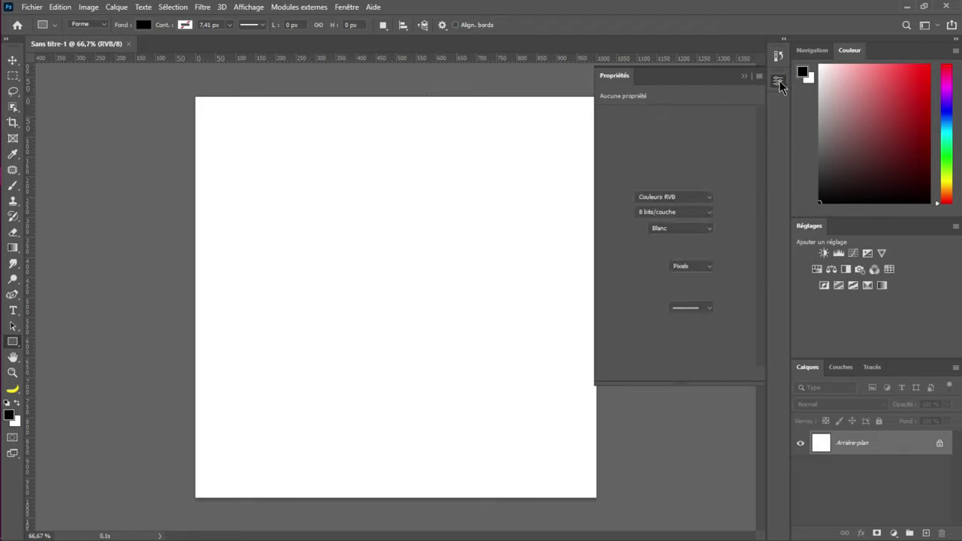
click(779, 80)
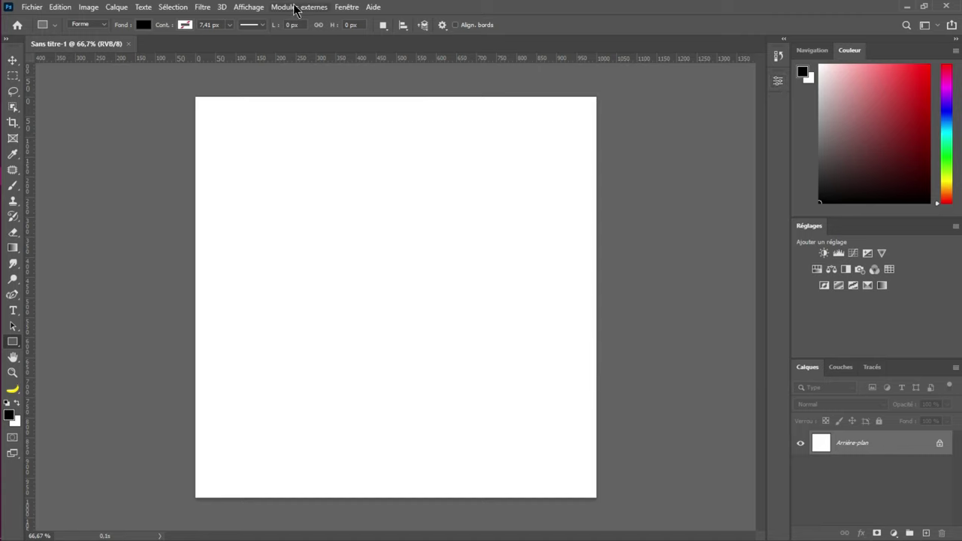
click(342, 7)
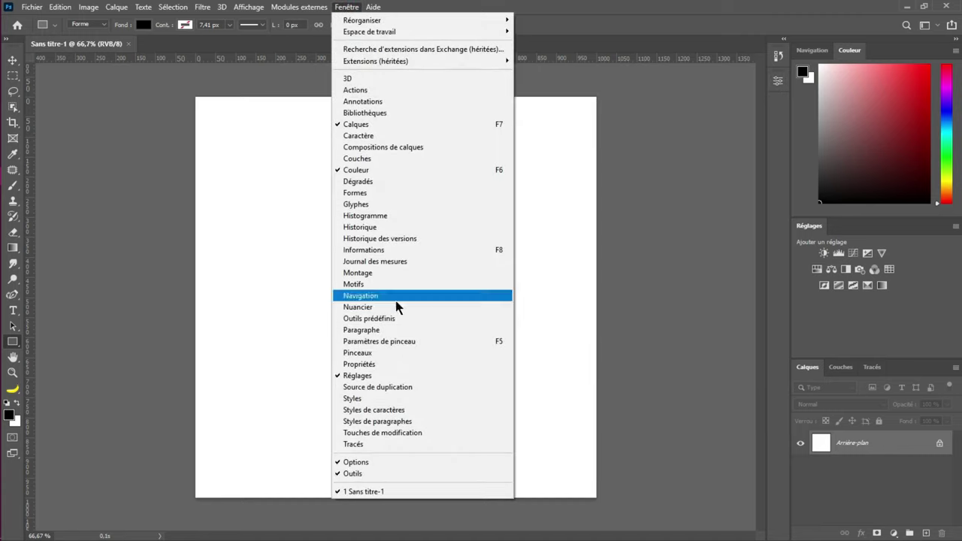
click(389, 368)
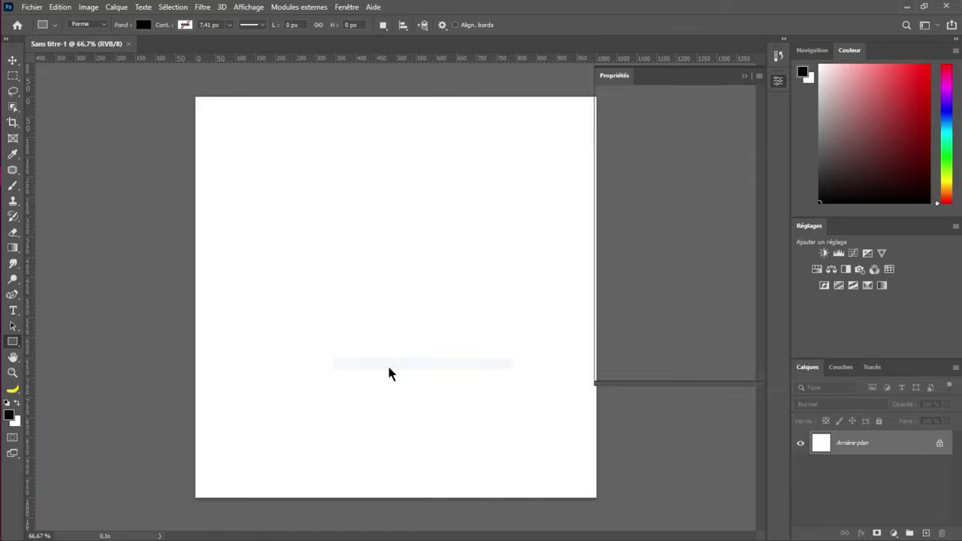
click(744, 76)
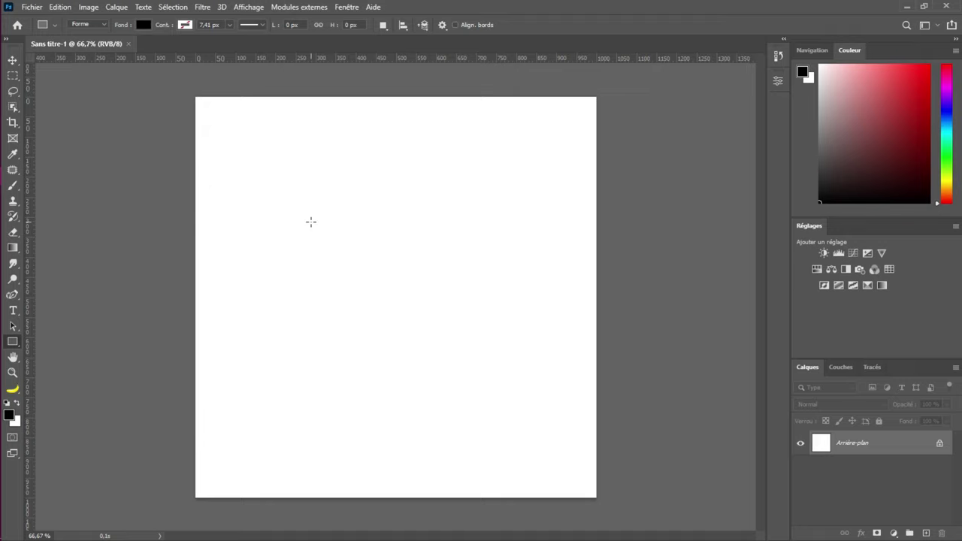
Try out the shape tool group by switching from the Move tool to the Triangle tool and back to the Rectangle tool
click(13, 60)
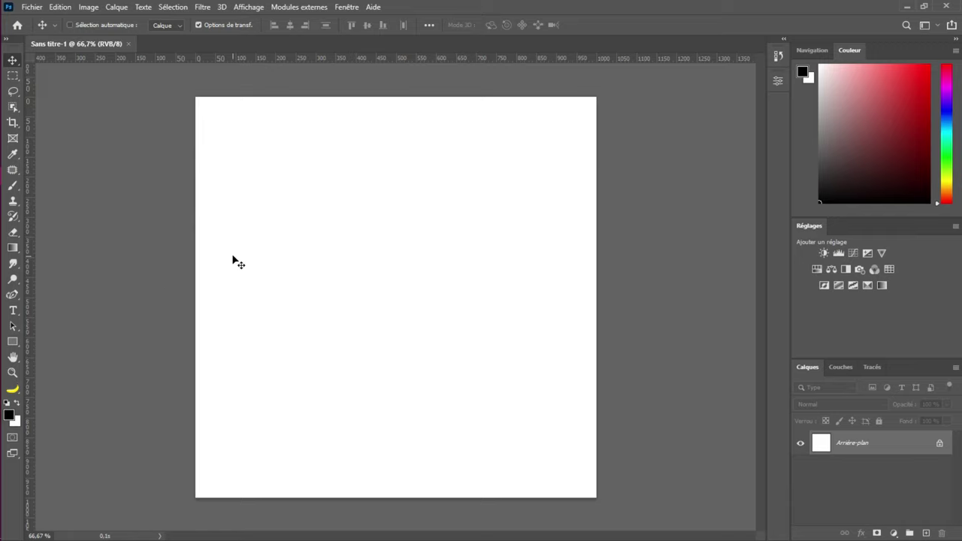
click(13, 342)
right_click(15, 345)
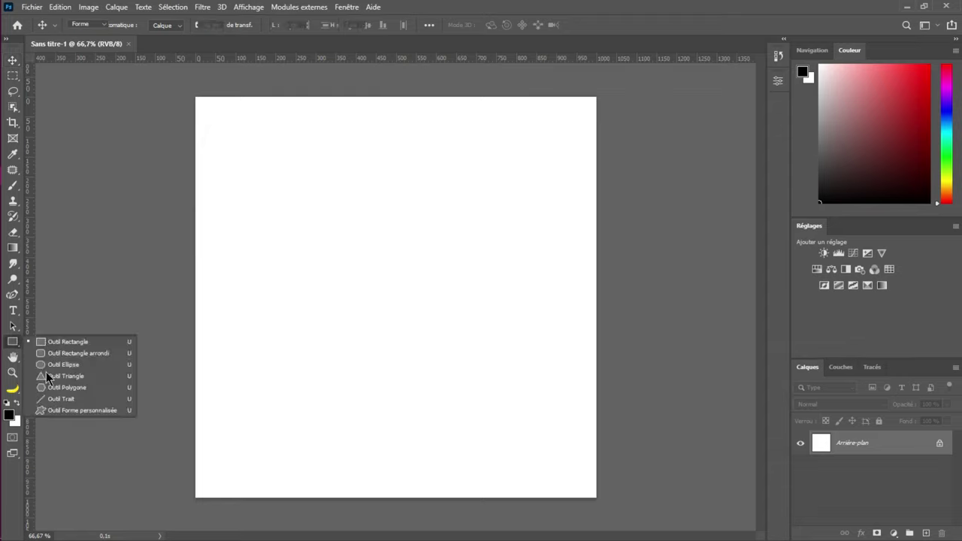
click(47, 376)
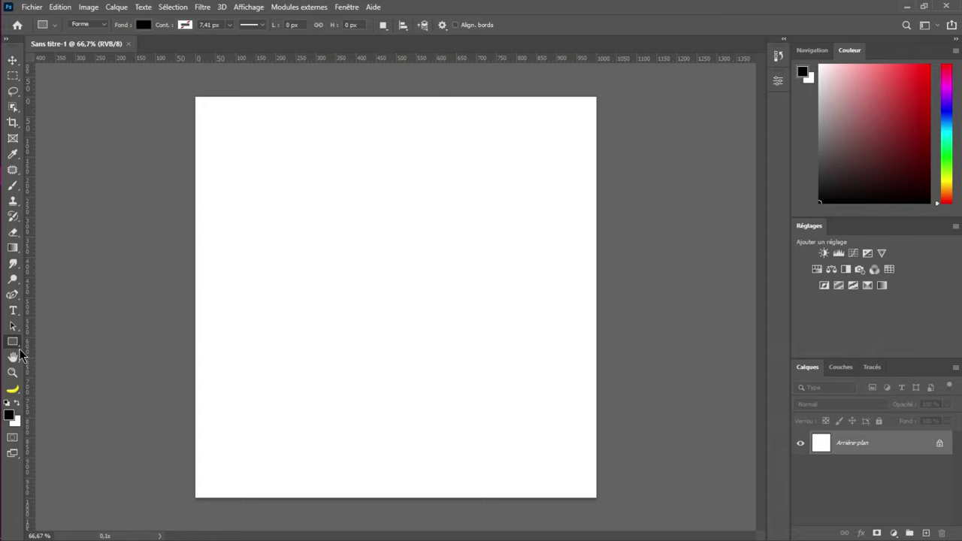
key(shift+u)
key(shift+u)
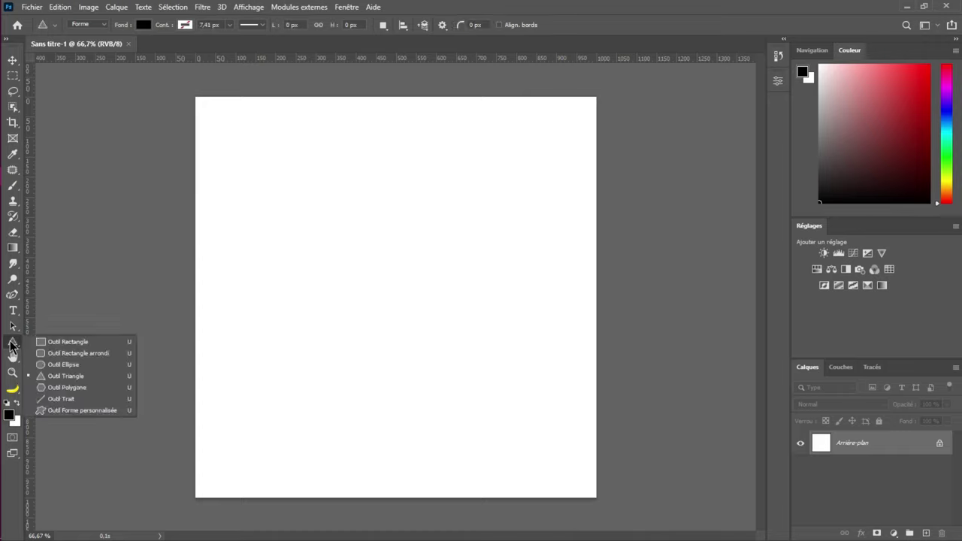
right_click(11, 343)
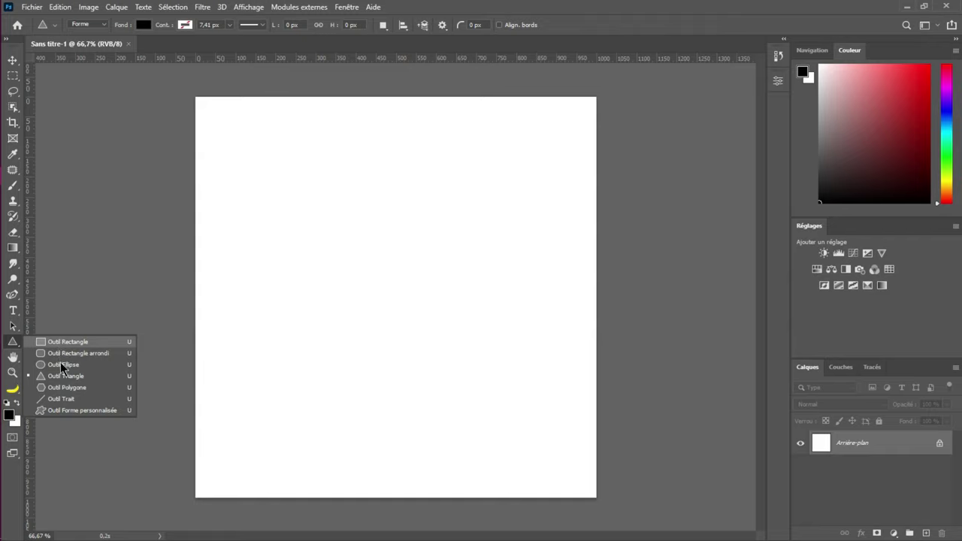
key(Escape)
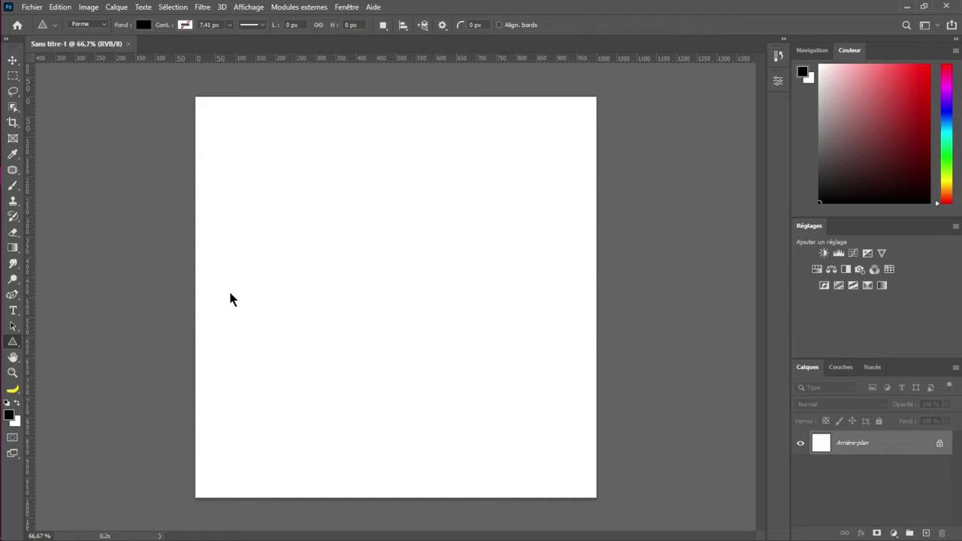
key(shift+u)
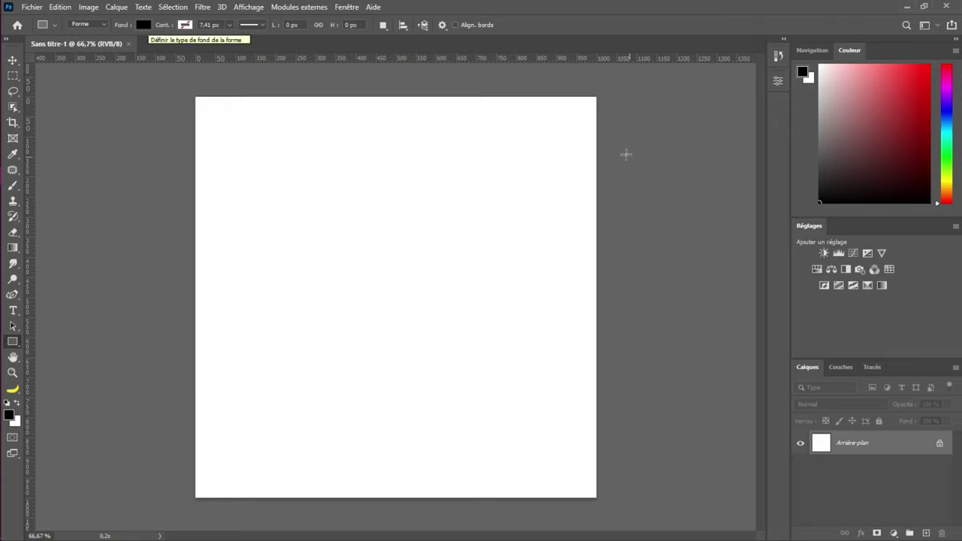
Set the shape fill to red and confirm it as db0000 in the colour picker
click(908, 98)
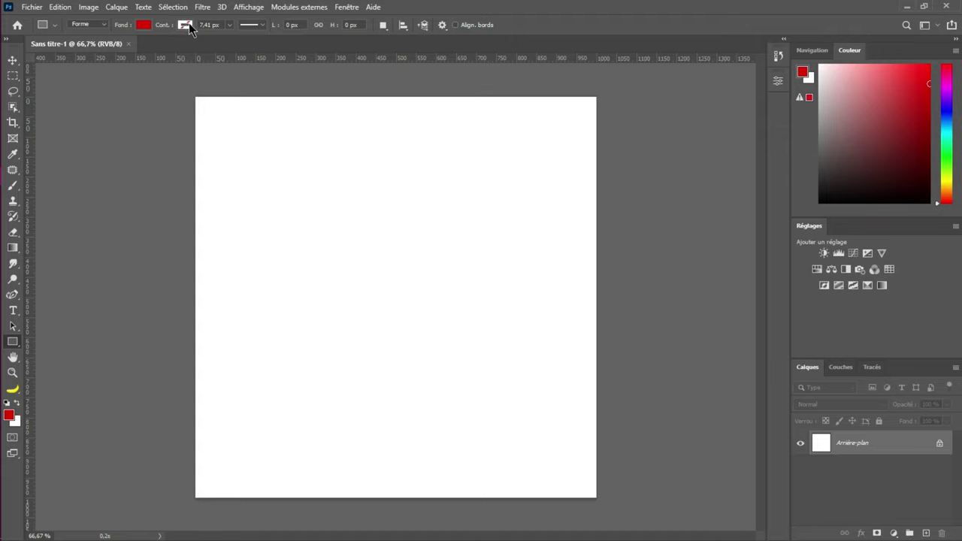
click(145, 26)
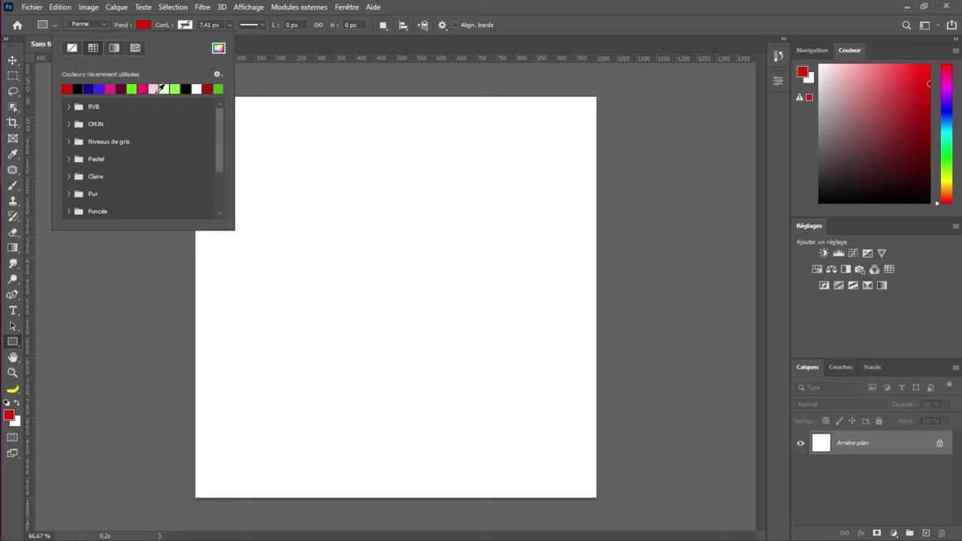
click(218, 48)
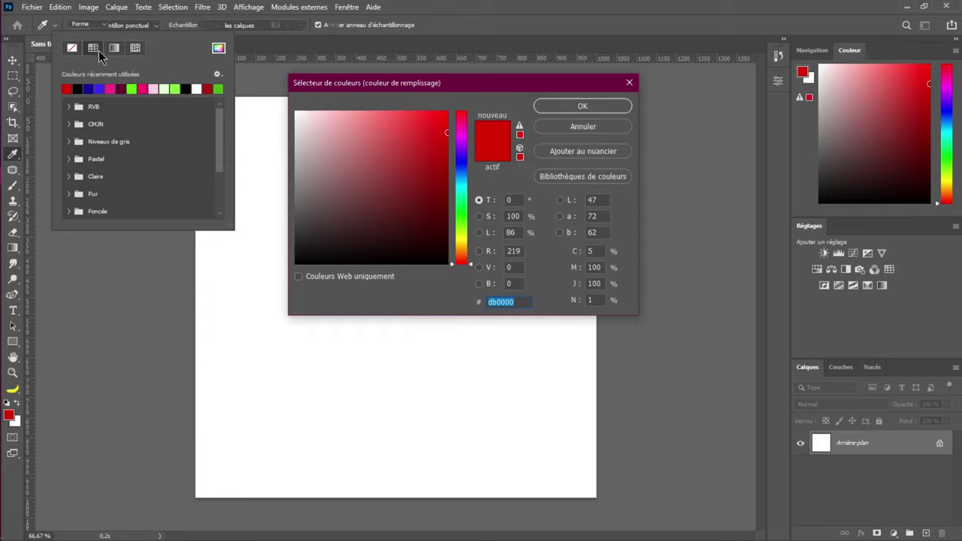
key(Return)
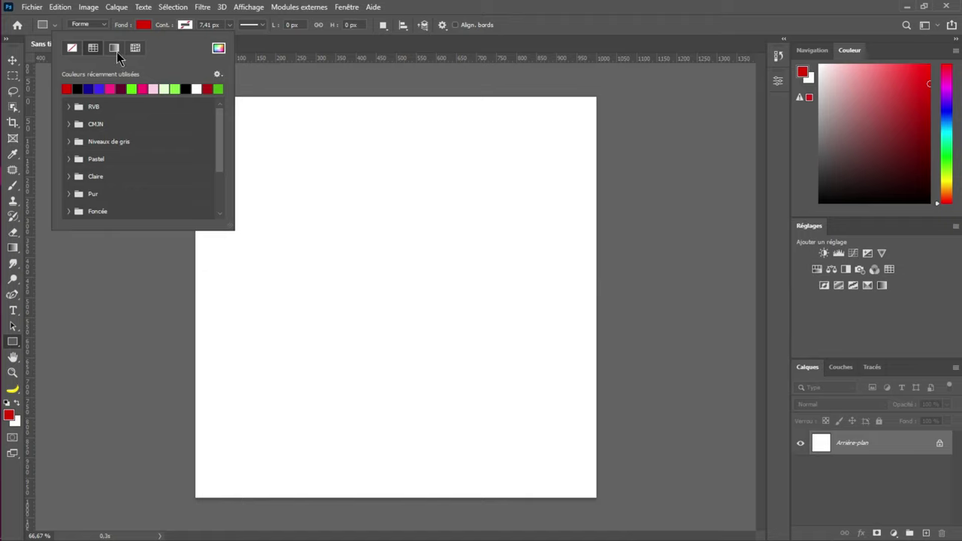
click(457, 6)
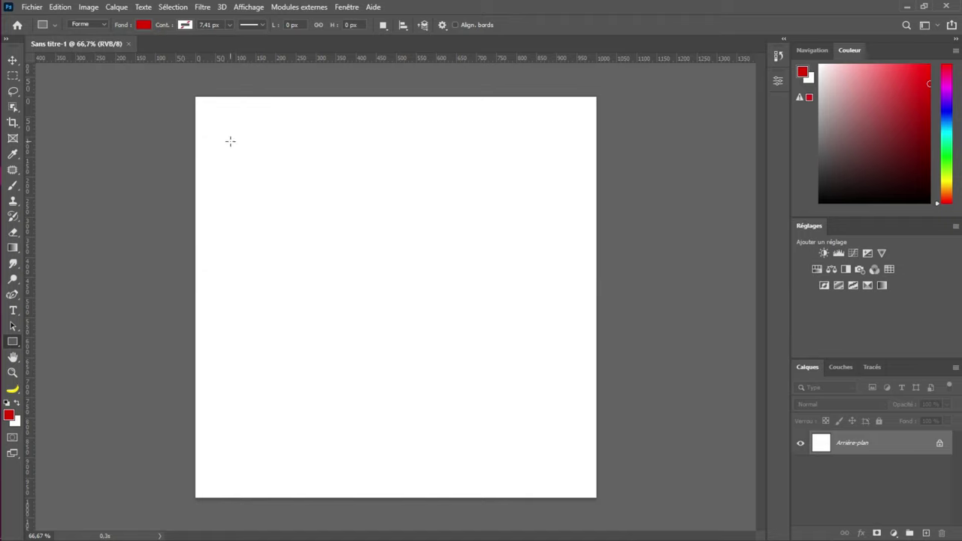
Draw a red rectangle about 330 by 214 px near the canvas's upper-left corner and resize it to about 379 by 211 px
drag(230, 141, 362, 227)
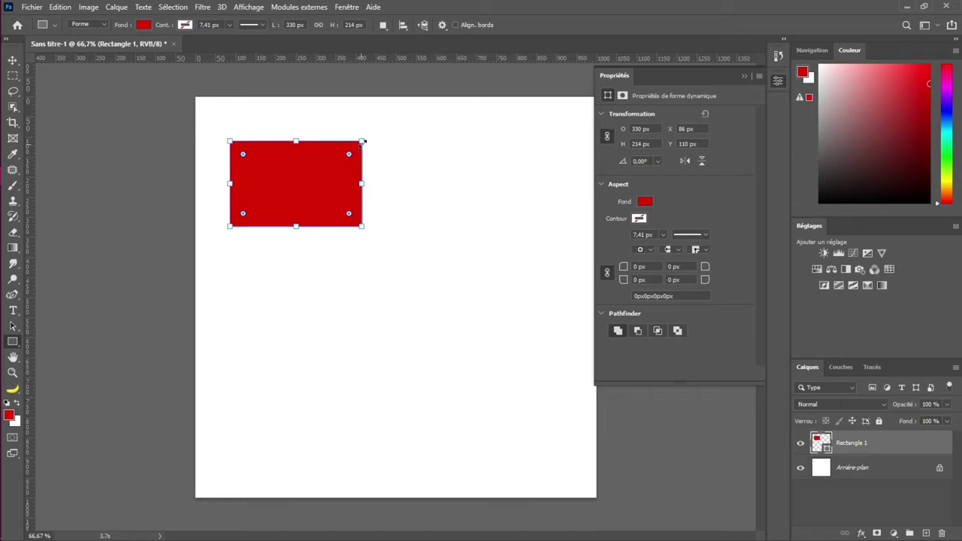
drag(361, 137, 384, 141)
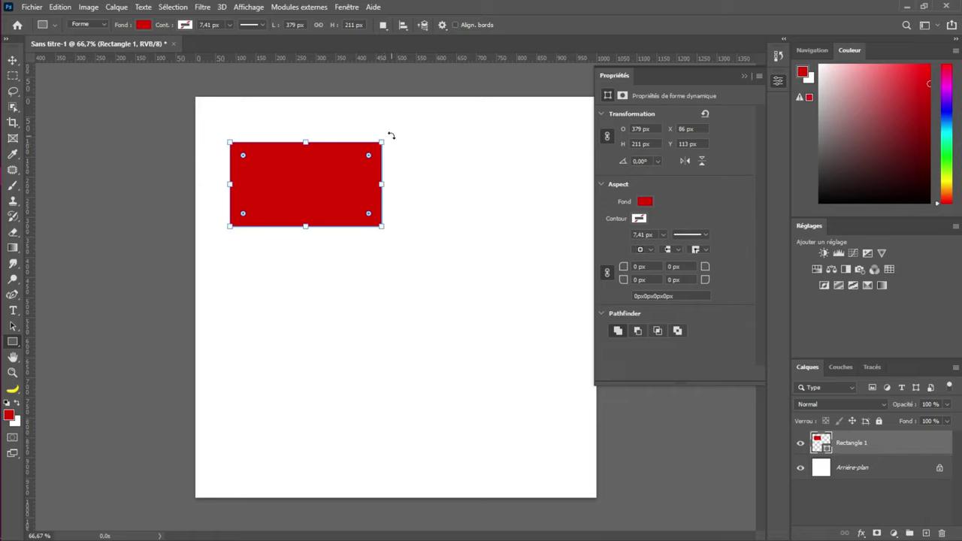
Round all four corners of the rectangle to about 35 px and its upper-right corner alone to about 172 px
click(369, 157)
drag(369, 157, 341, 174)
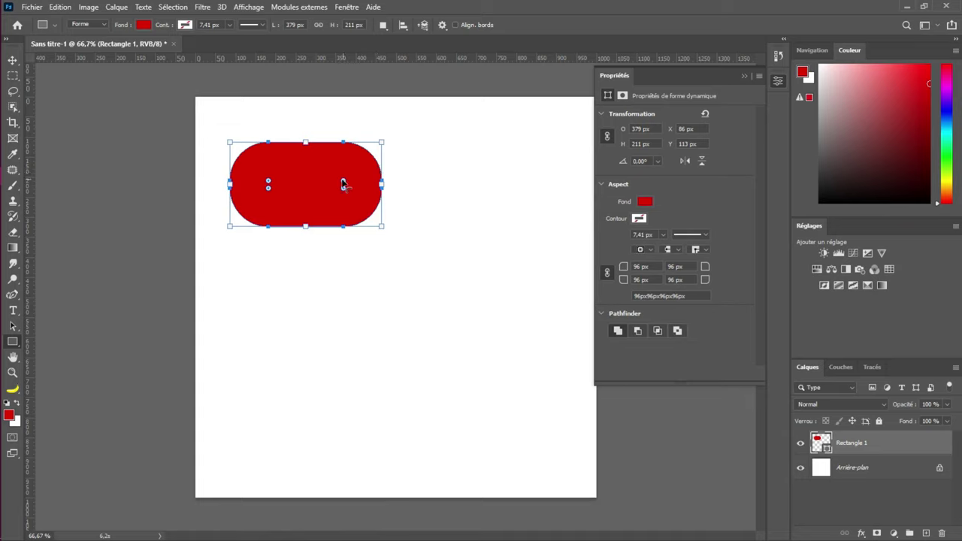
drag(361, 181, 414, 161)
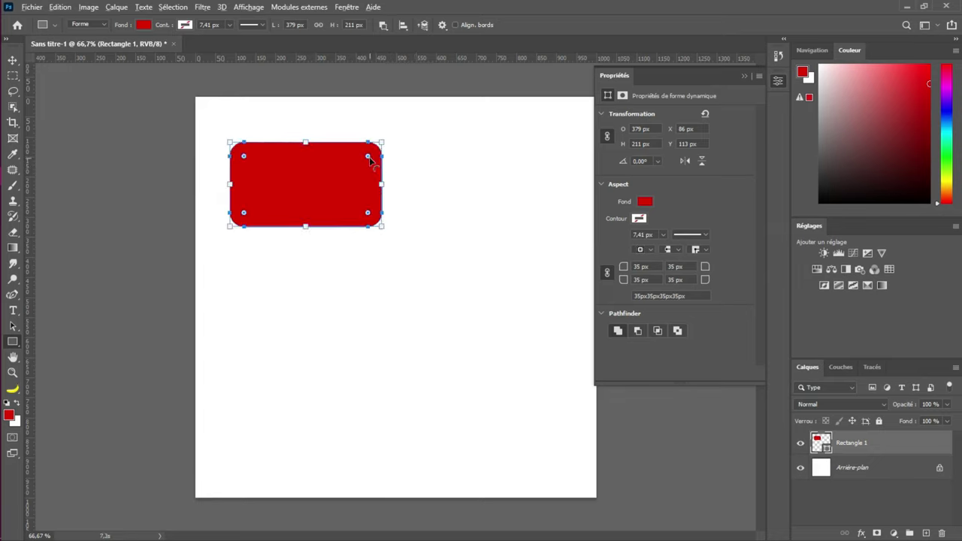
drag(369, 156, 316, 195)
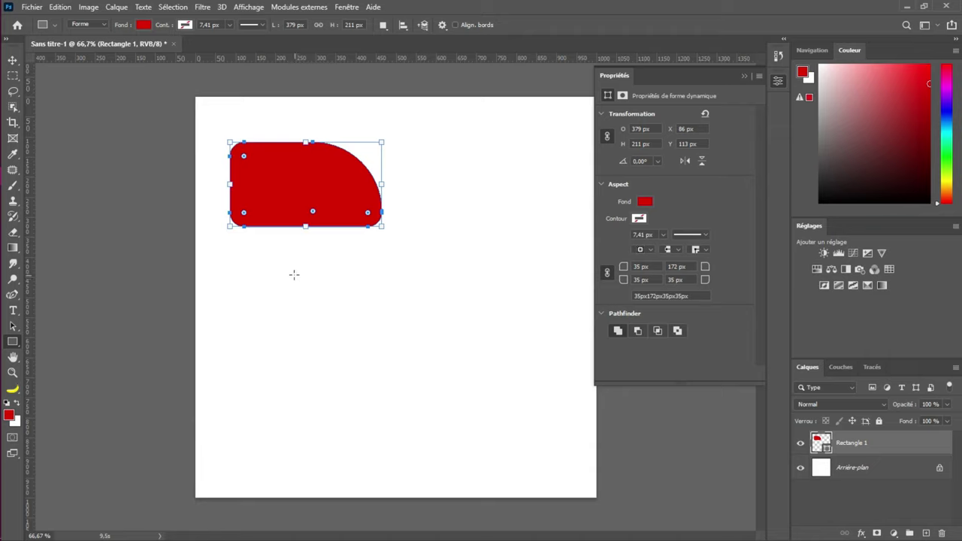
Draw a red square about 192 px on each side below the rounded rectangle
drag(277, 258, 424, 338)
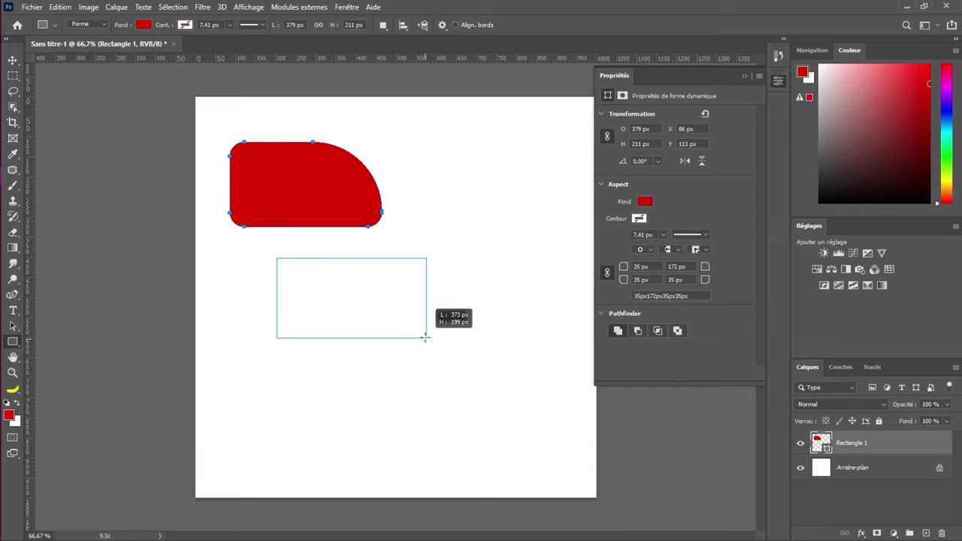
drag(425, 338, 387, 335)
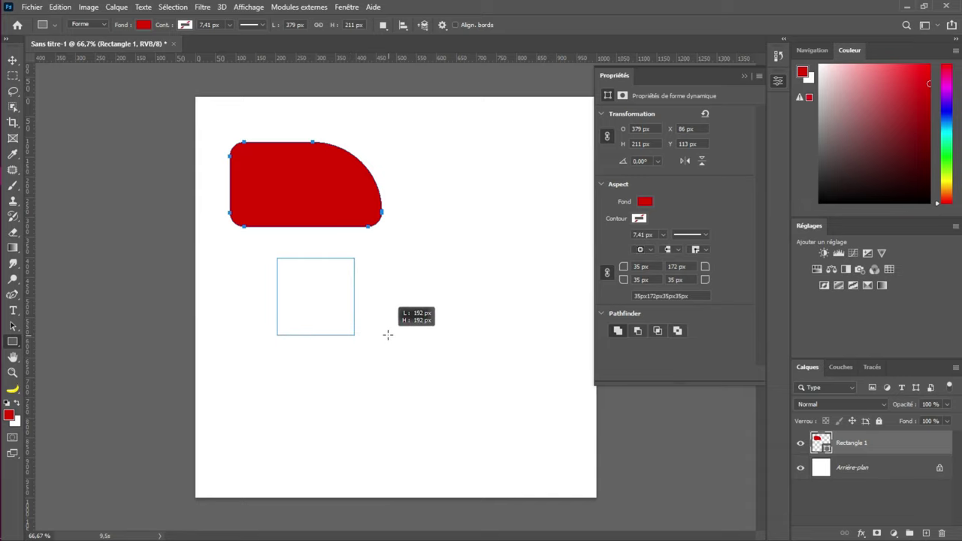
drag(387, 335, 387, 334)
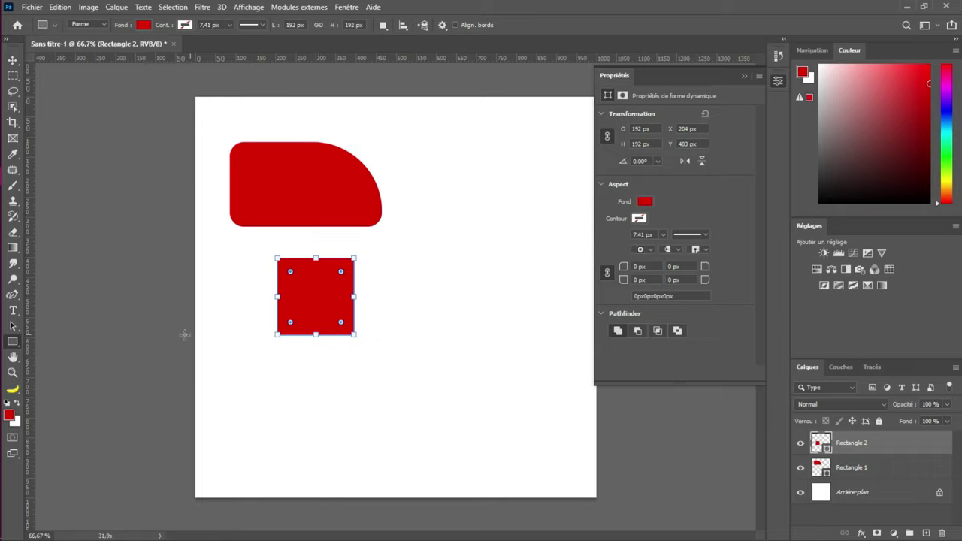
Draw a red circle about 135 px in diameter to the right of the rounded rectangle using the Ellipse tool
right_click(12, 341)
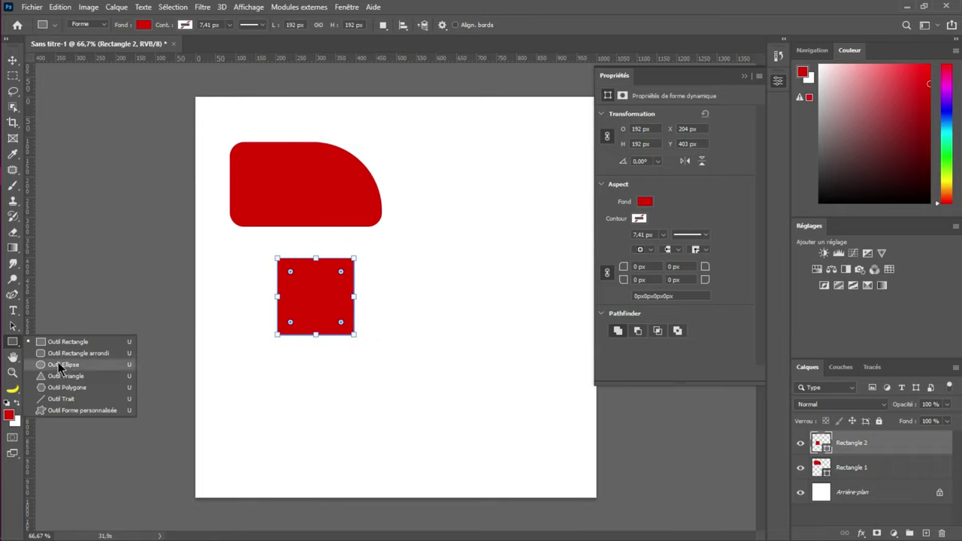
click(59, 365)
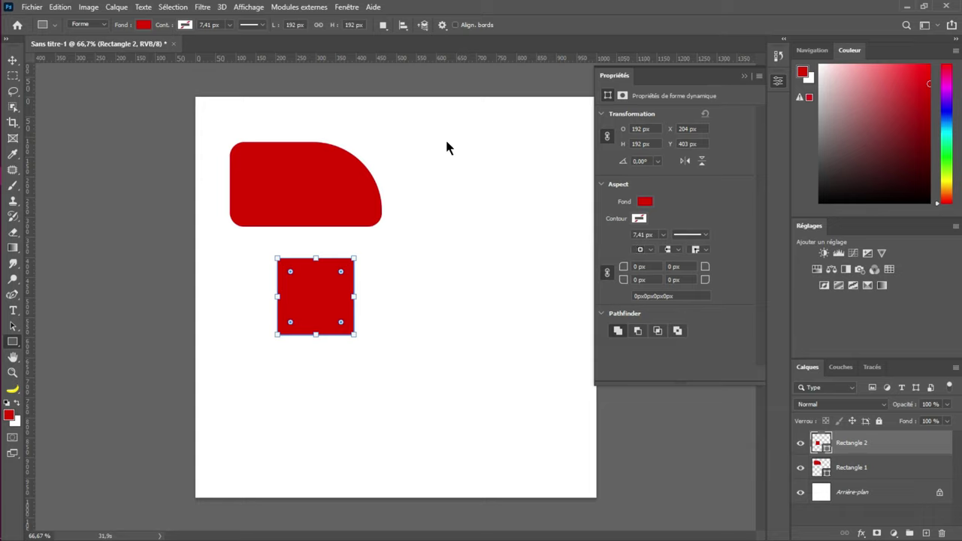
key(shift+u)
drag(446, 141, 557, 328)
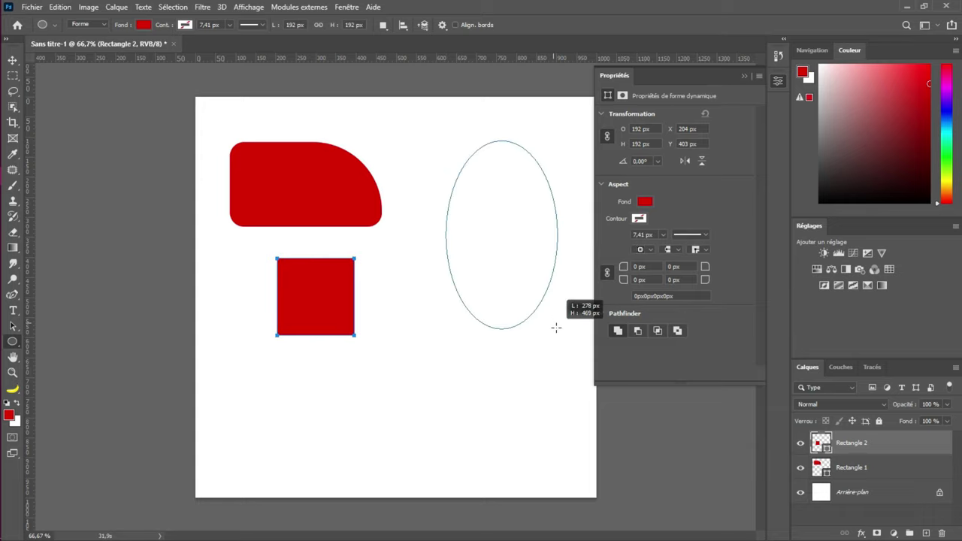
drag(557, 328, 500, 198)
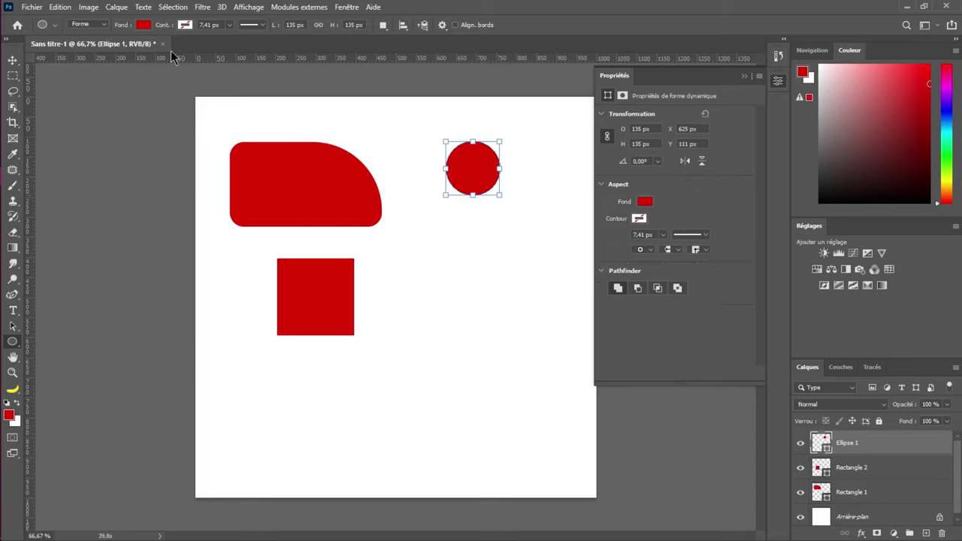
Give the circle a bright green outline and make its stroke dashed
click(182, 25)
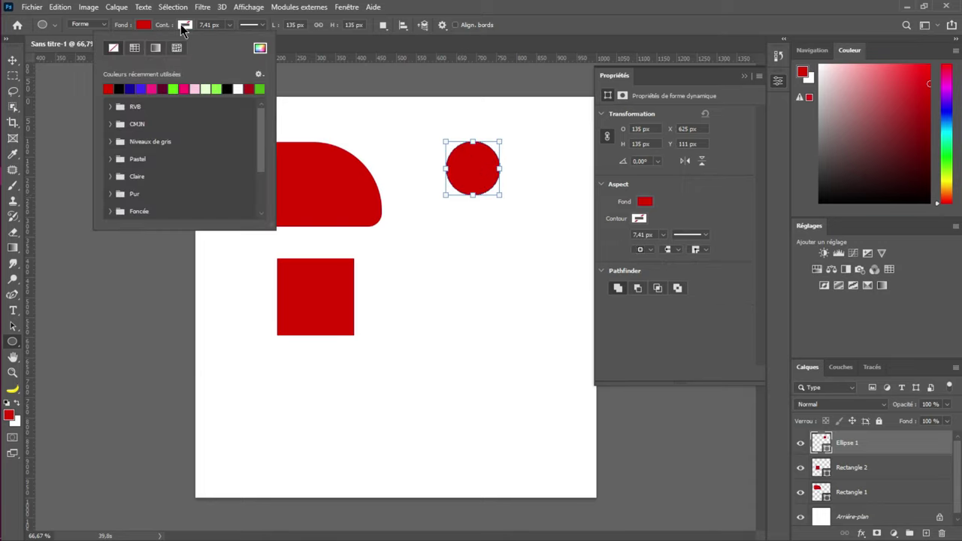
click(174, 88)
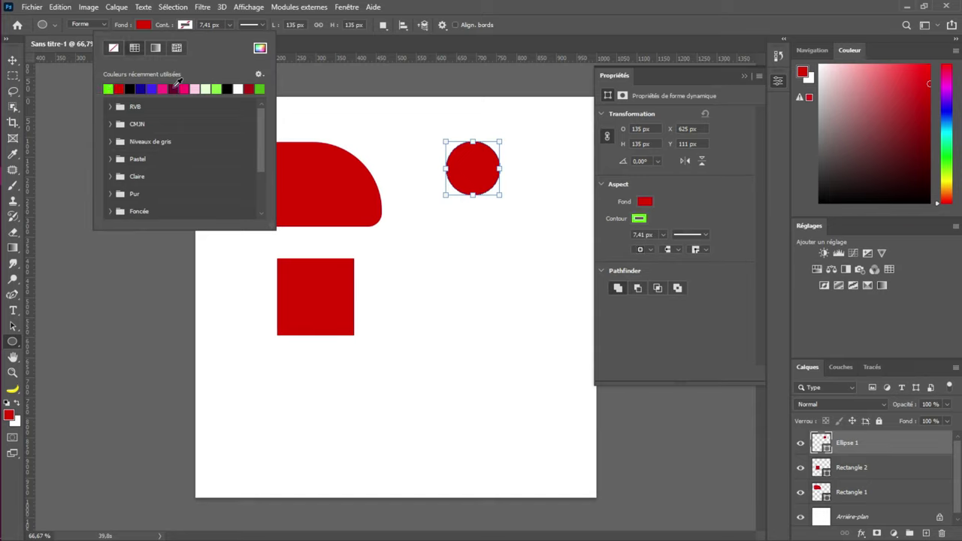
click(253, 27)
click(260, 29)
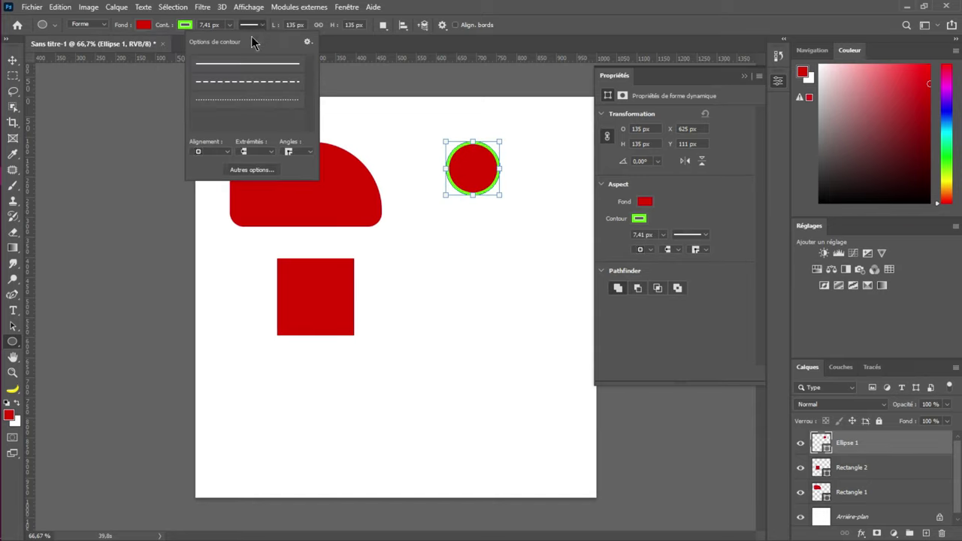
click(218, 81)
Align the circle's stroke to the outside of its path and choose a corner style for the stroke
click(227, 153)
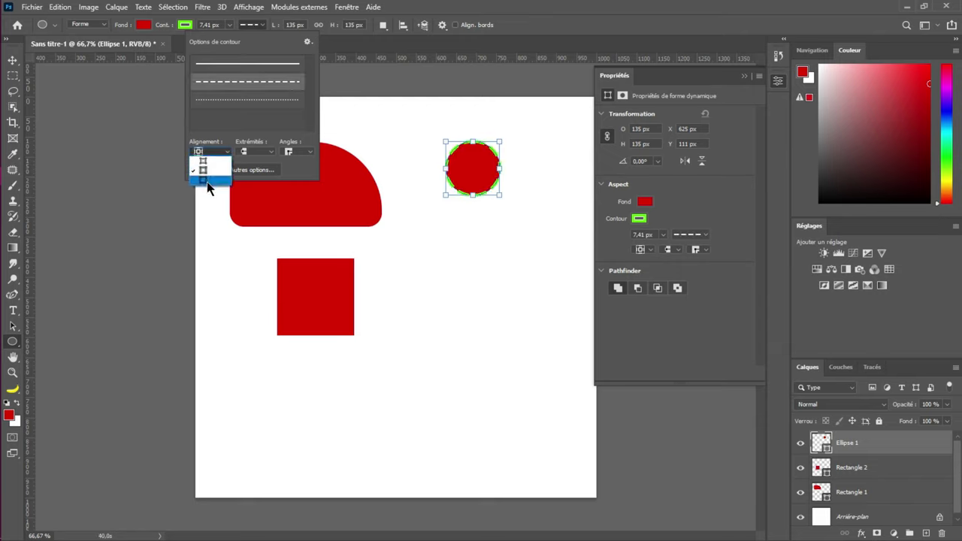
click(208, 182)
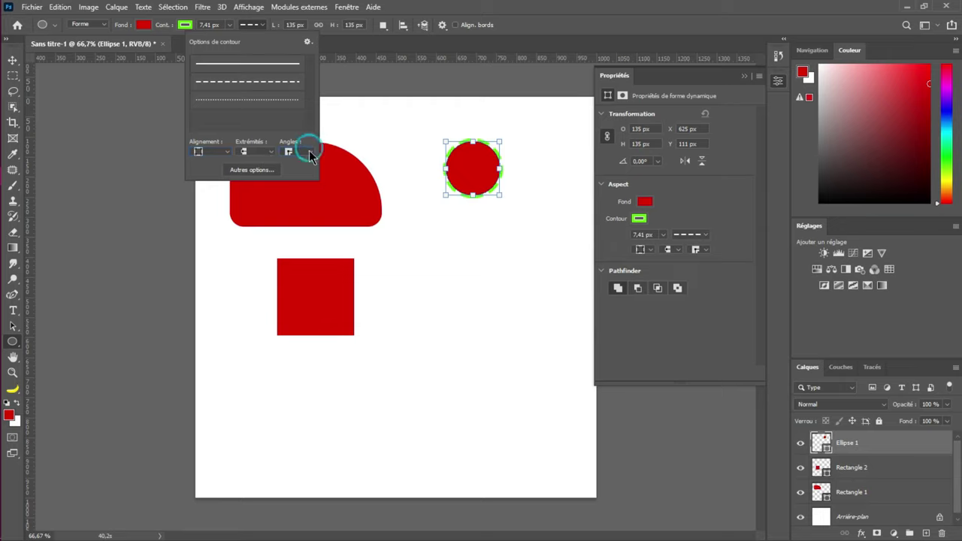
click(311, 152)
click(289, 172)
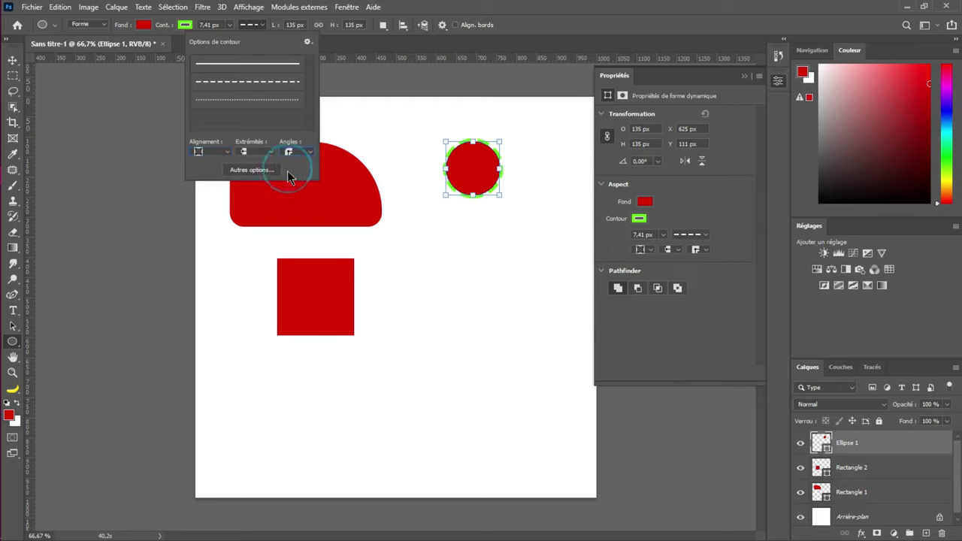
Zoom in on the circle and give its dashed green stroke rounded caps
click(818, 51)
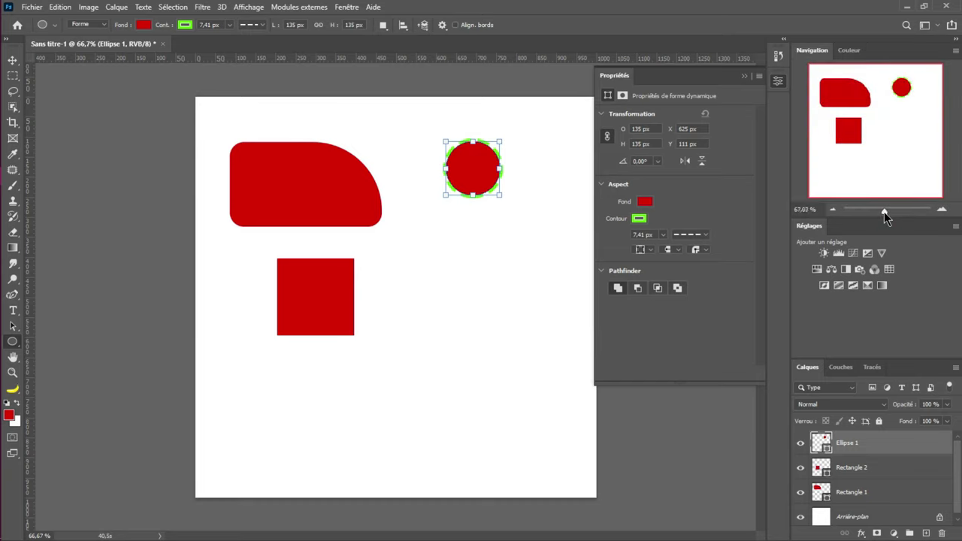
drag(884, 212, 894, 211)
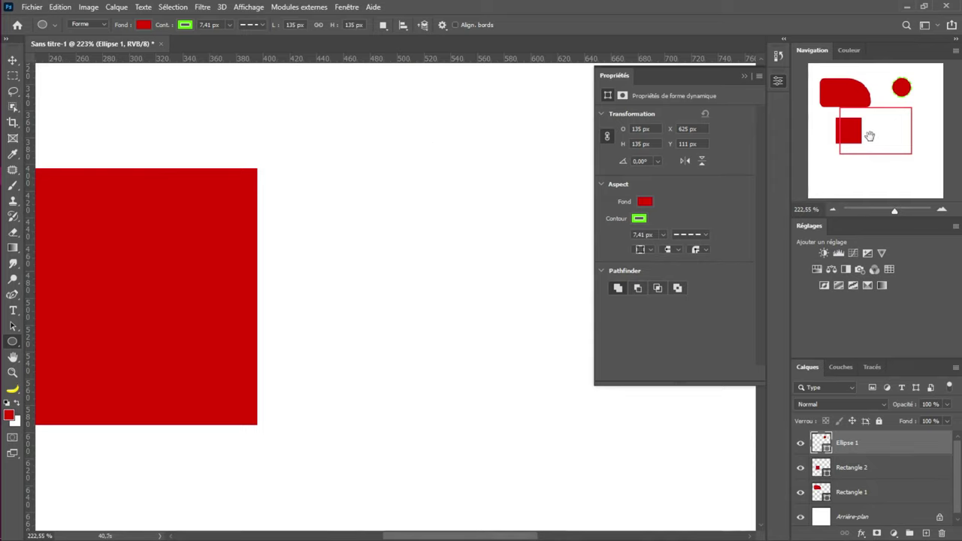
mouse_move(870, 131)
mouse_down()
mouse_move(884, 128)
mouse_move(903, 89)
mouse_up()
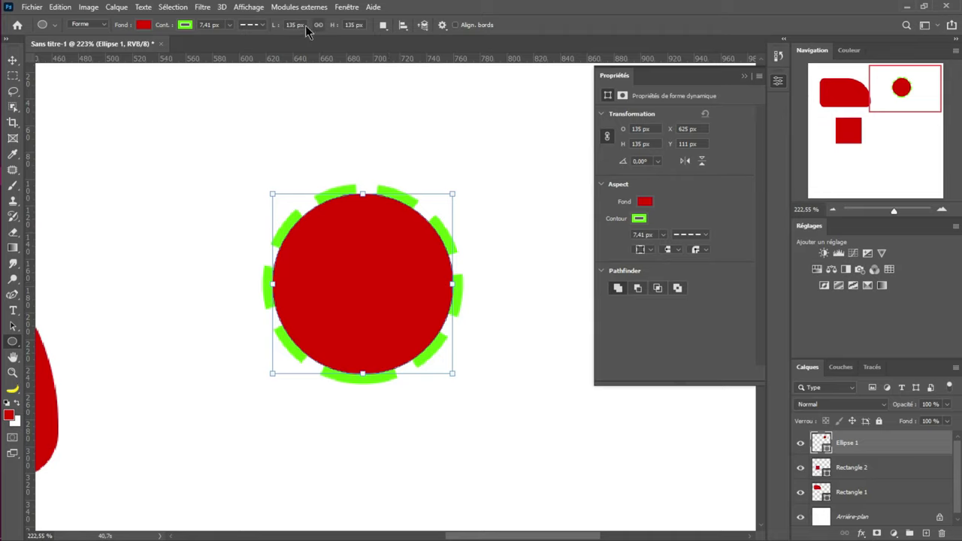
click(704, 249)
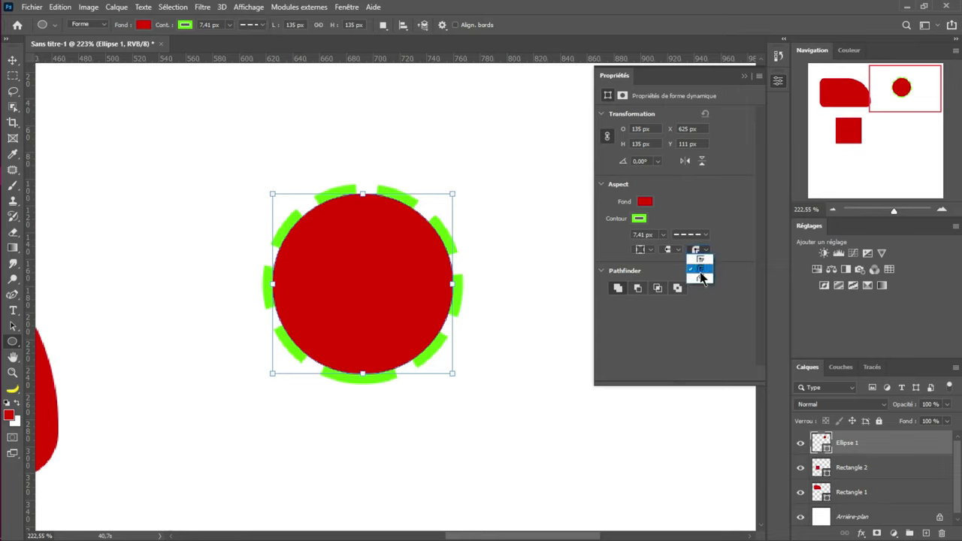
click(724, 249)
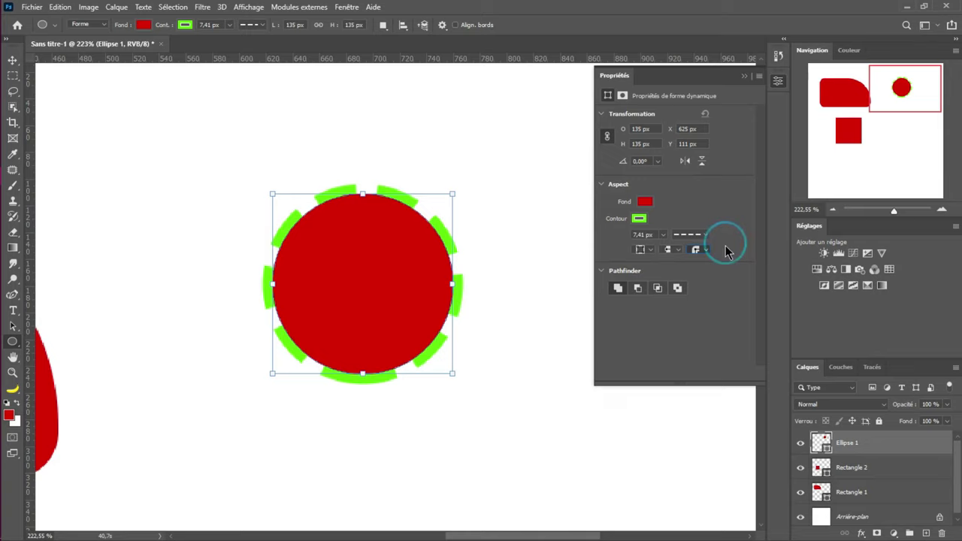
click(679, 249)
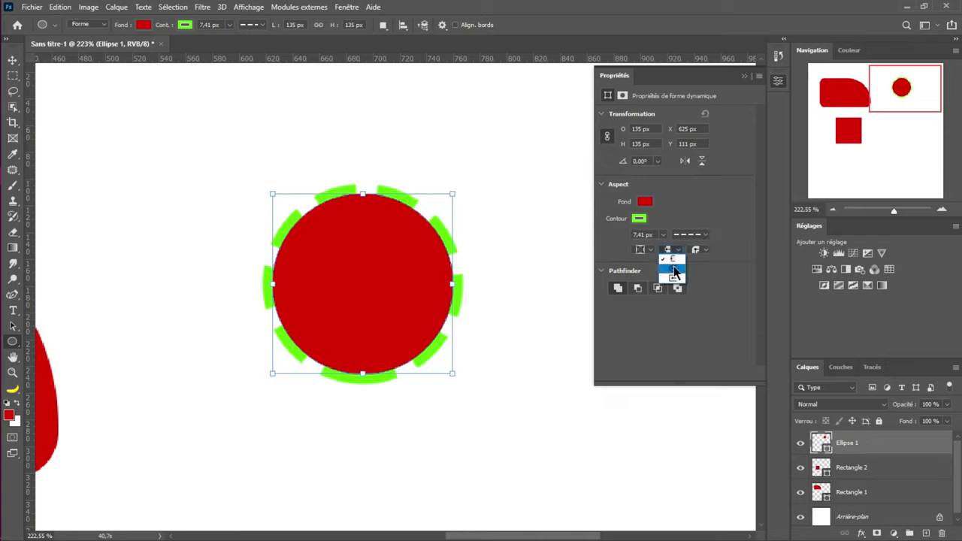
click(674, 270)
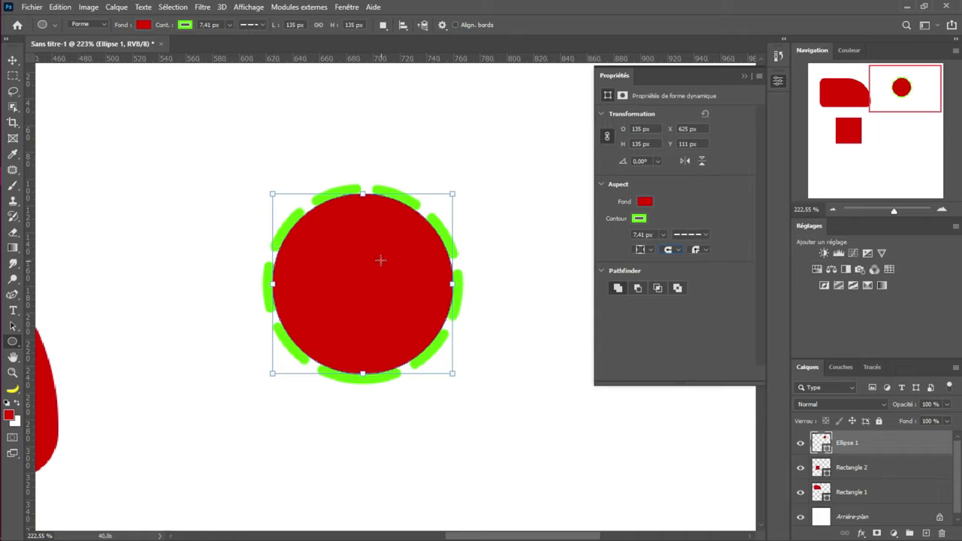
key(alt)
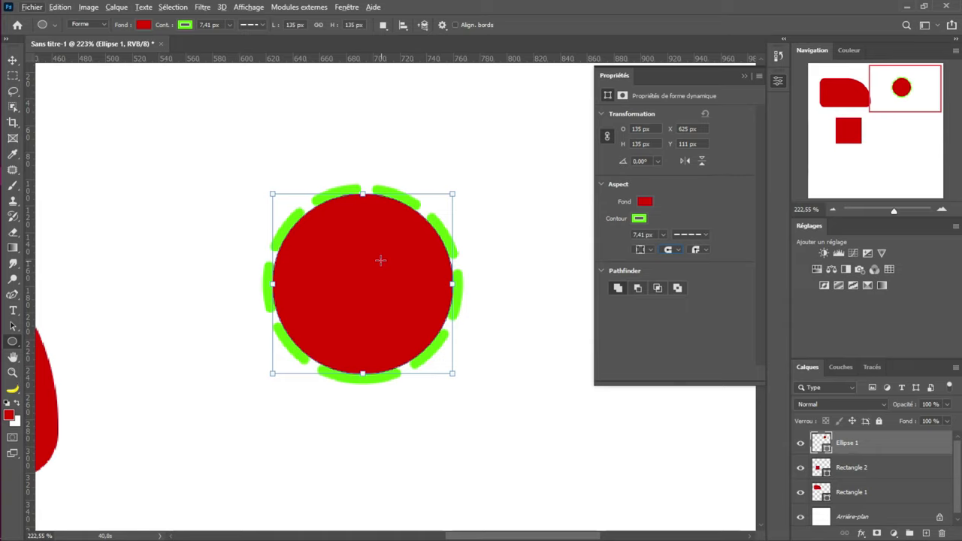
Switch to the Polygon tool and try editing its number of sides
right_click(13, 342)
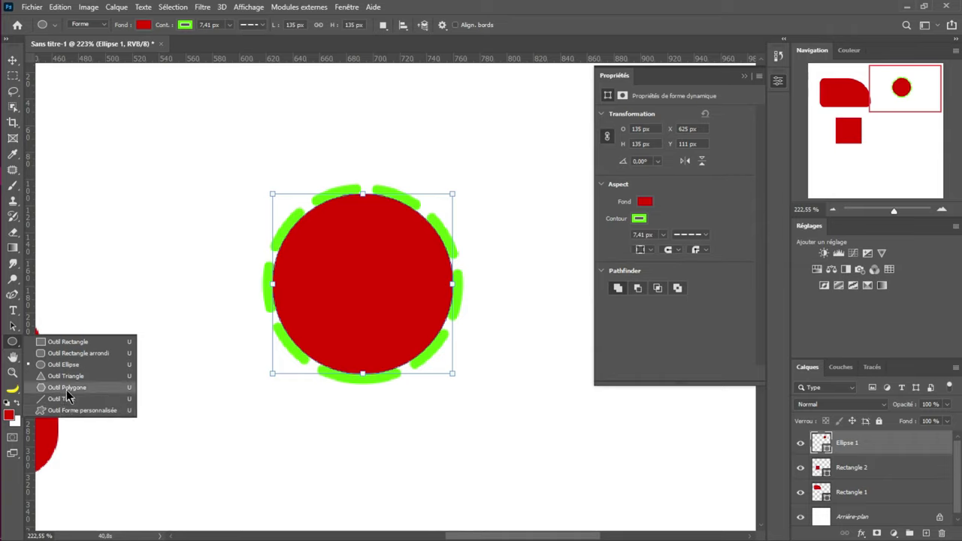
key(Escape)
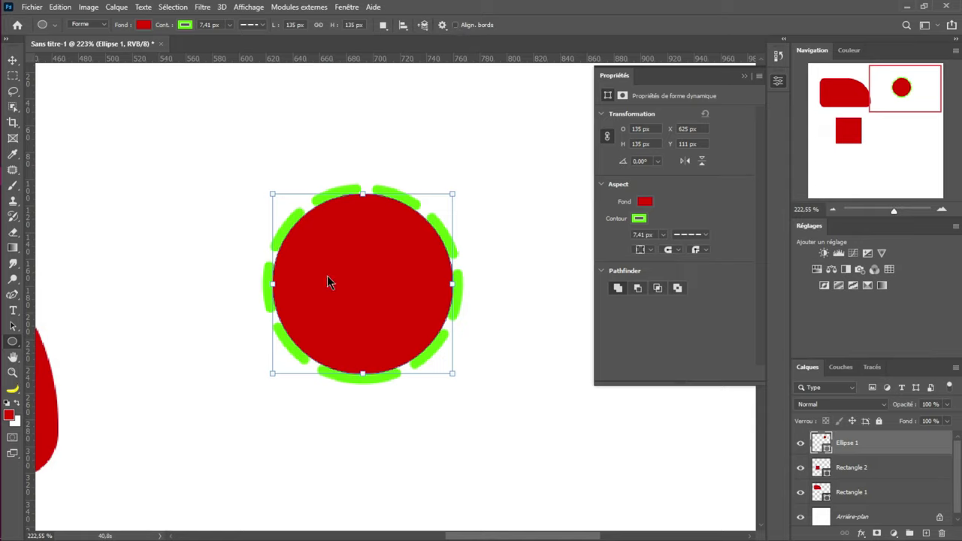
click(481, 25)
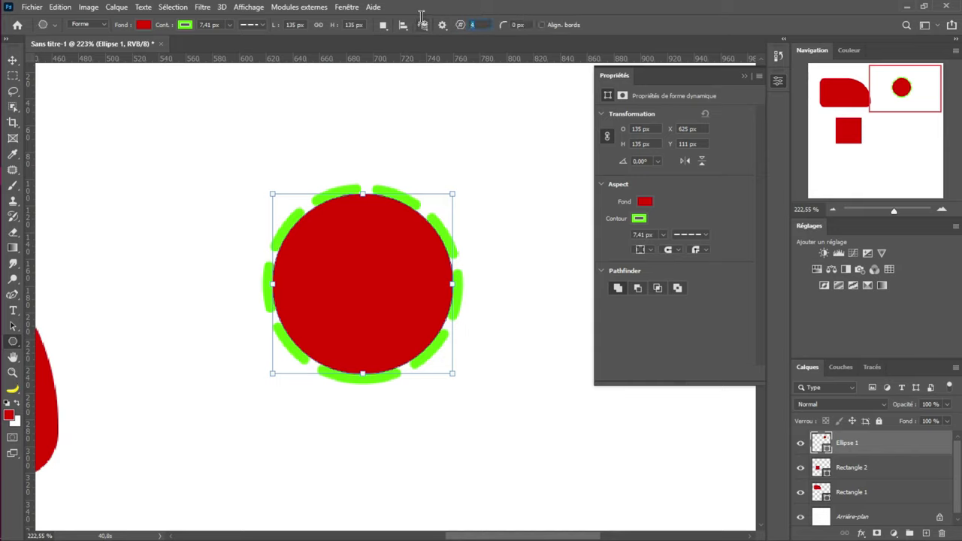
click(518, 25)
text(3)
key(Return)
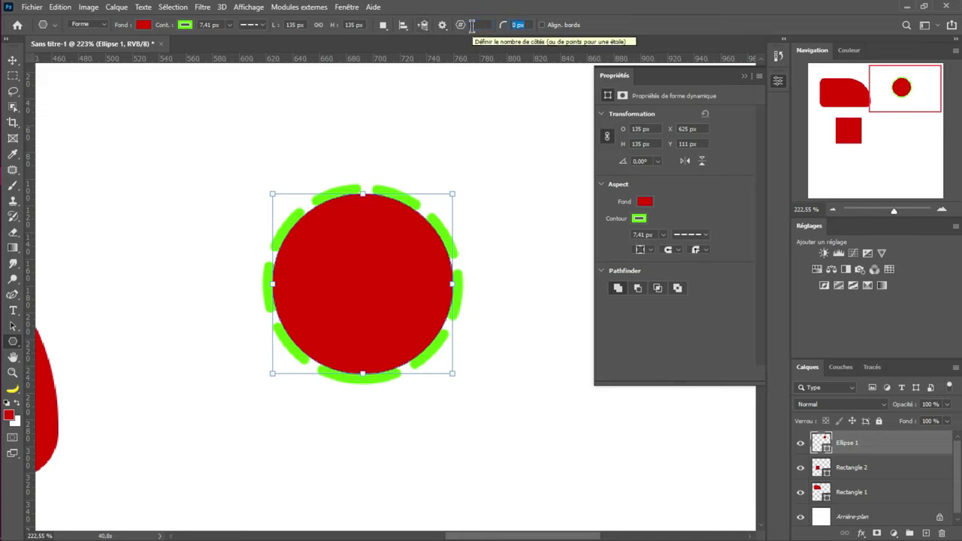
right_click(13, 342)
click(57, 387)
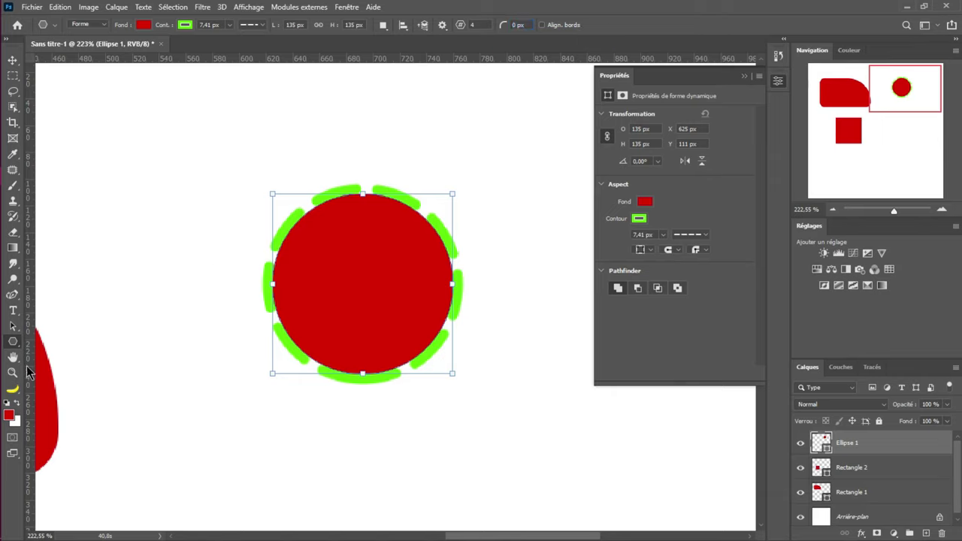
Cycle through the shape tools, including the Line and Rounded Rectangle tools
click(20, 344)
click(12, 343)
click(12, 344)
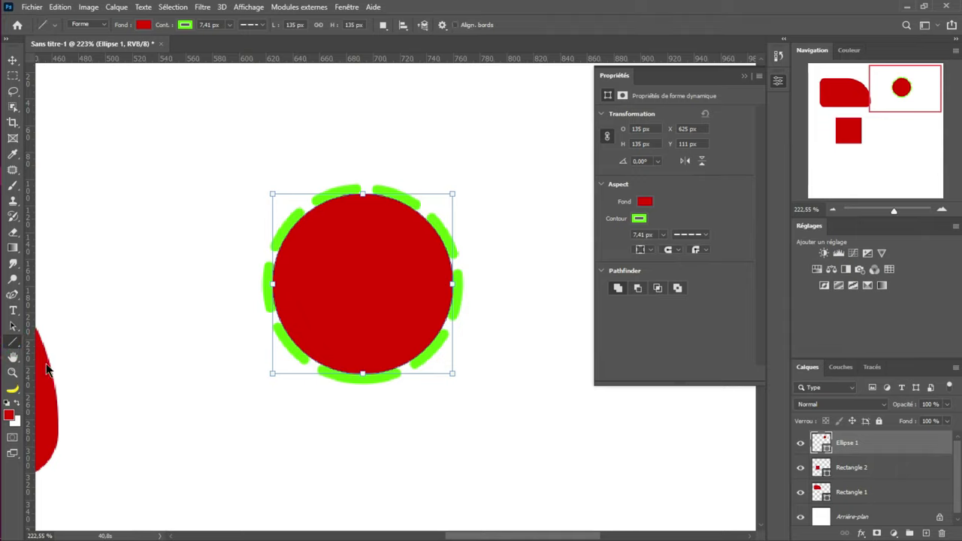
click(14, 344)
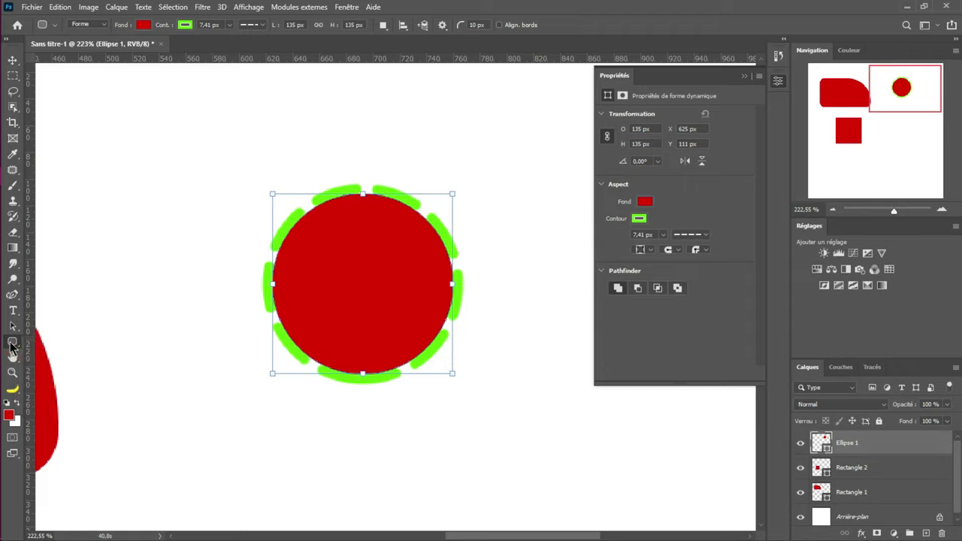
click(10, 346)
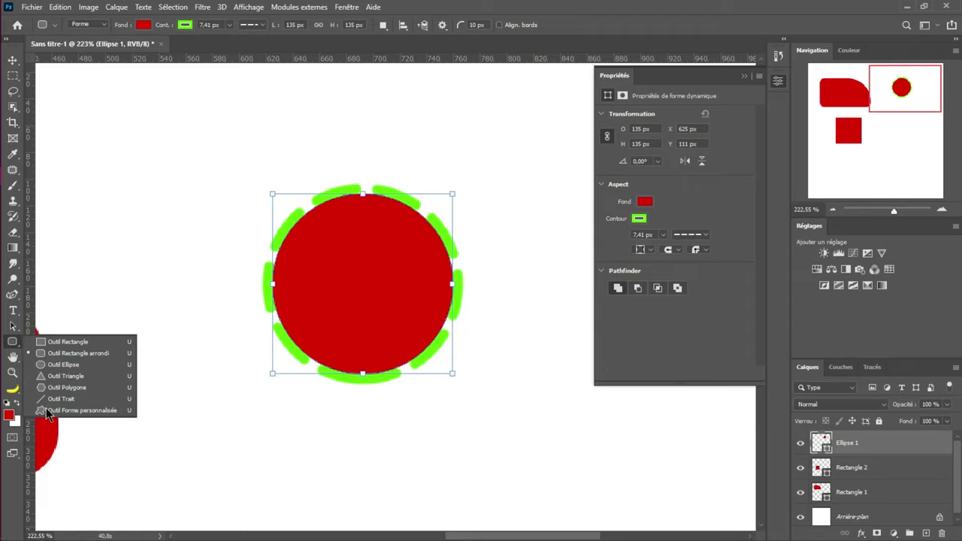
key(Escape)
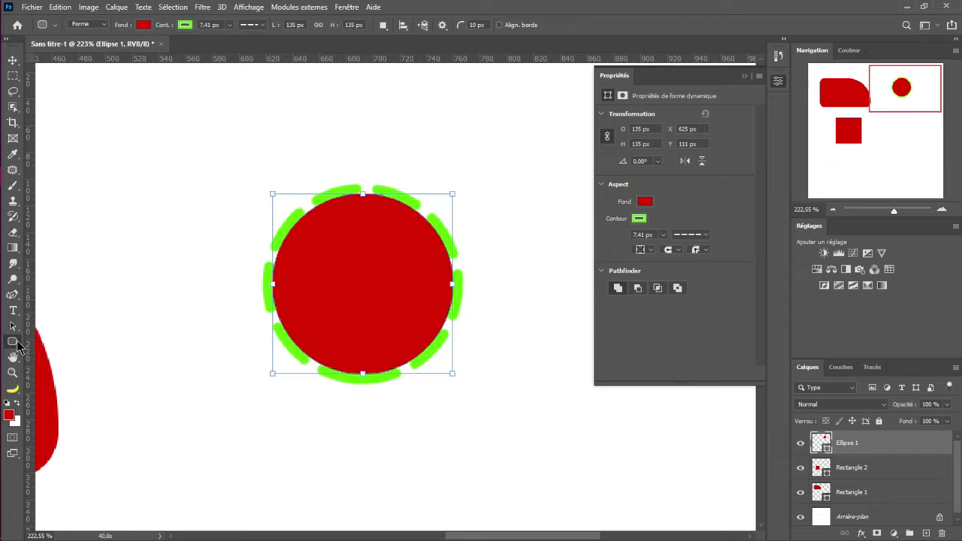
key(shift+u)
key(shift+u)
key(shift+u)
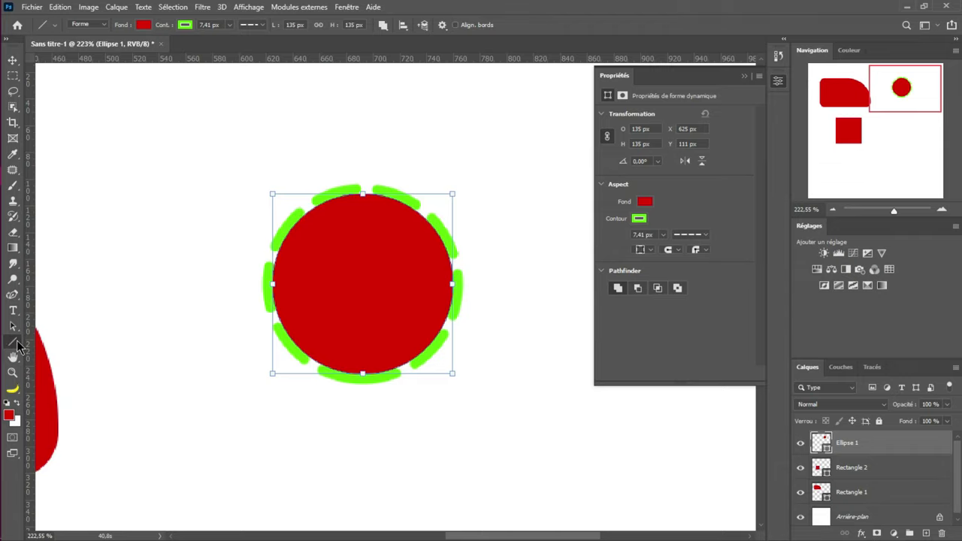
right_click(17, 346)
click(103, 399)
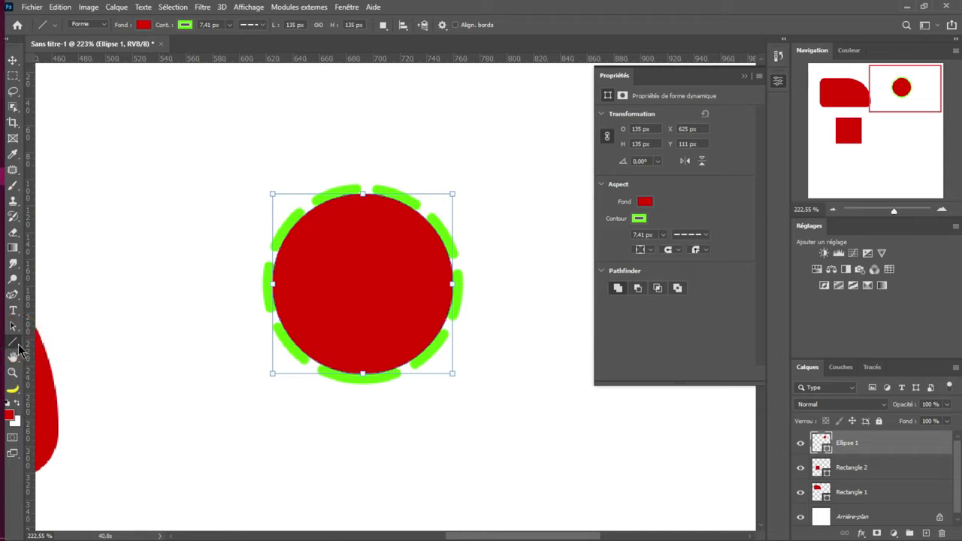
key(shift+u)
key(shift+u)
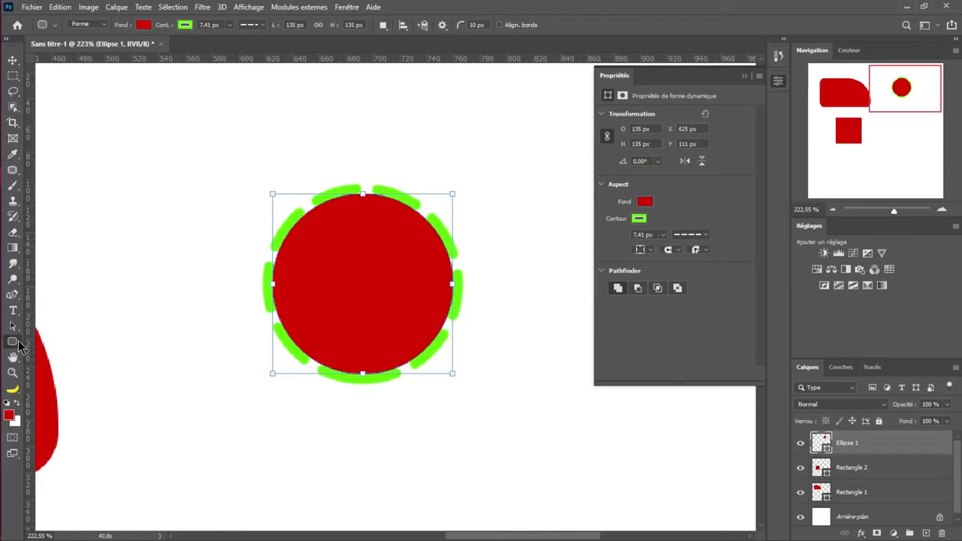
Activate the Custom Shape tool and choose the leaf as the shape, with the whole canvas in view
right_click(18, 343)
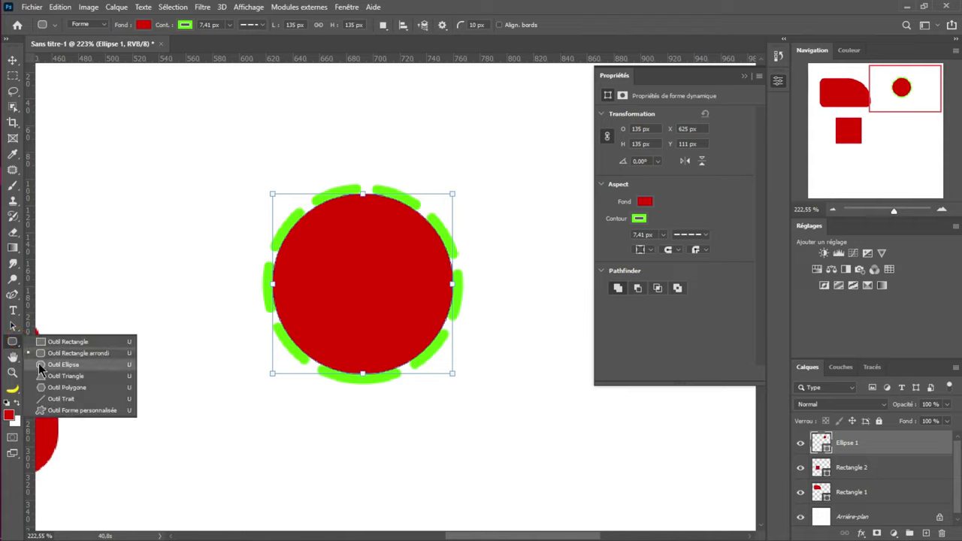
click(45, 410)
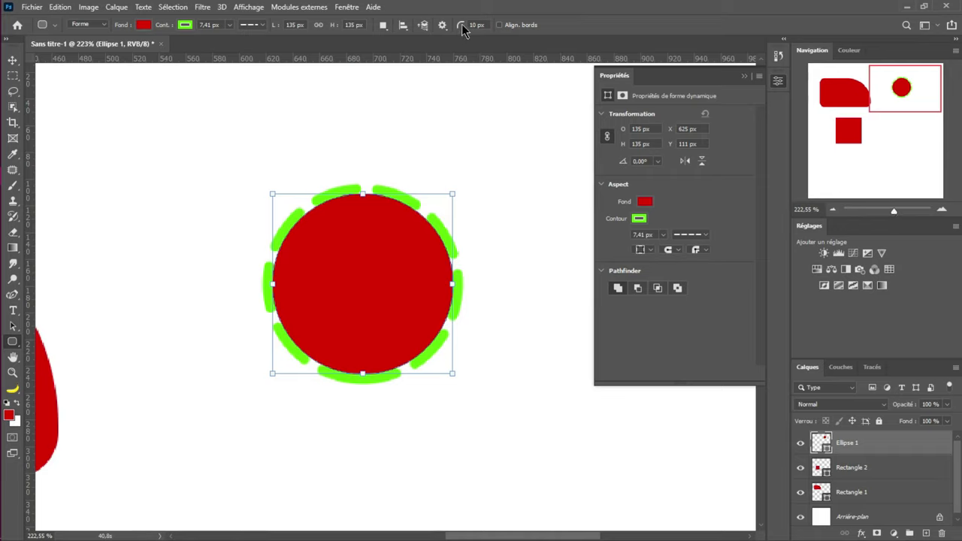
key(shift+u)
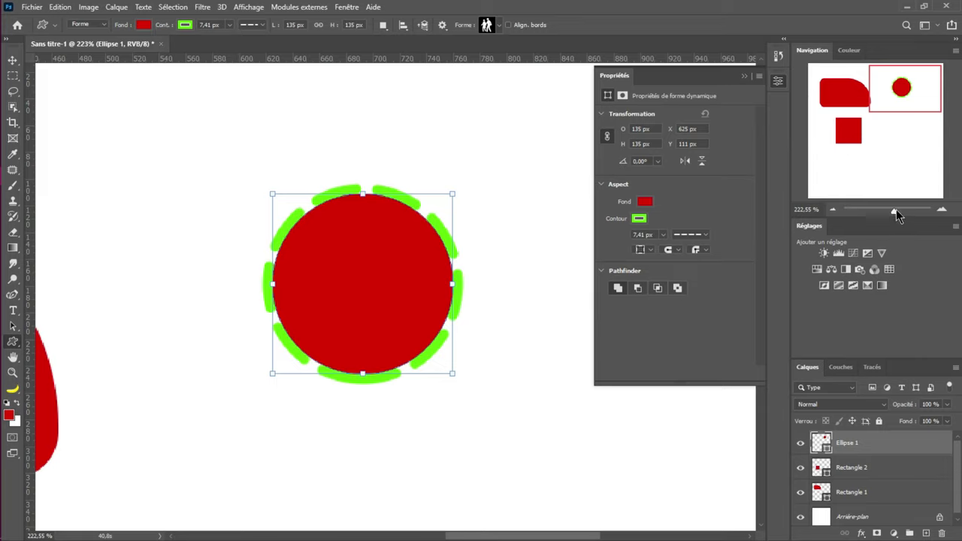
drag(893, 215, 882, 215)
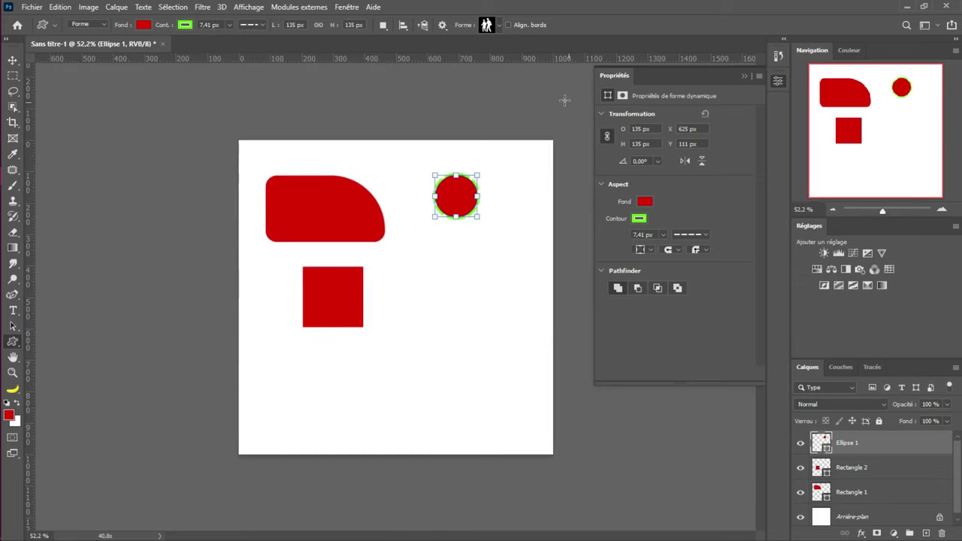
click(500, 27)
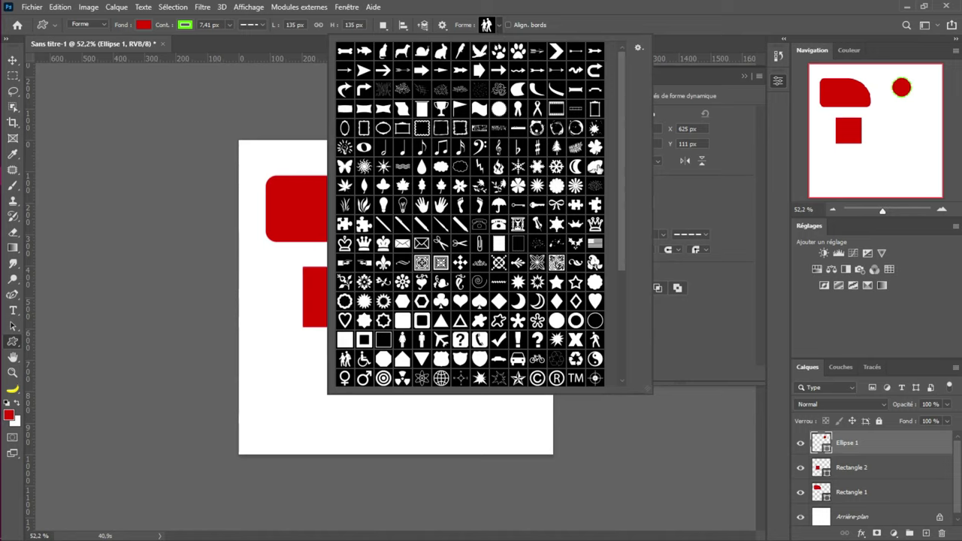
click(594, 167)
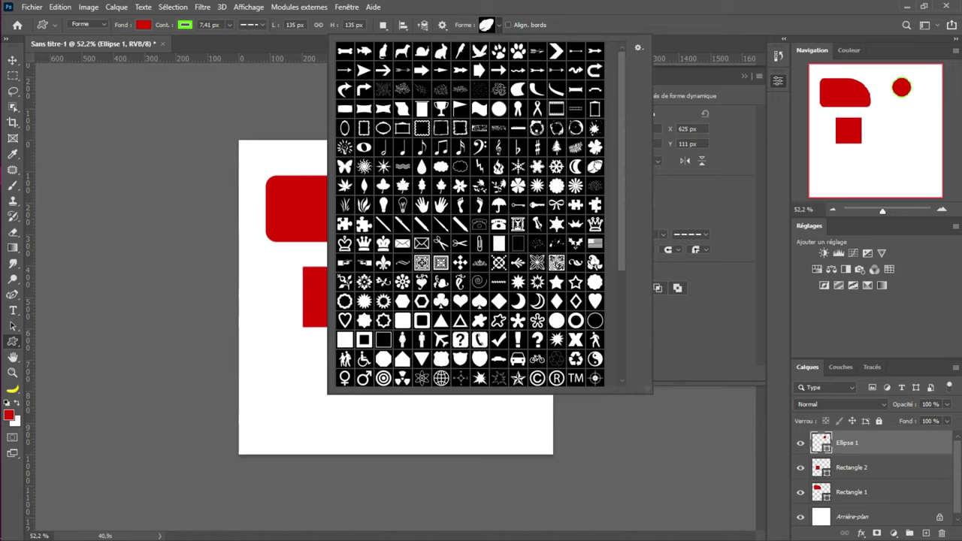
click(648, 9)
Remove the circle's outline and change its fill to green
click(641, 220)
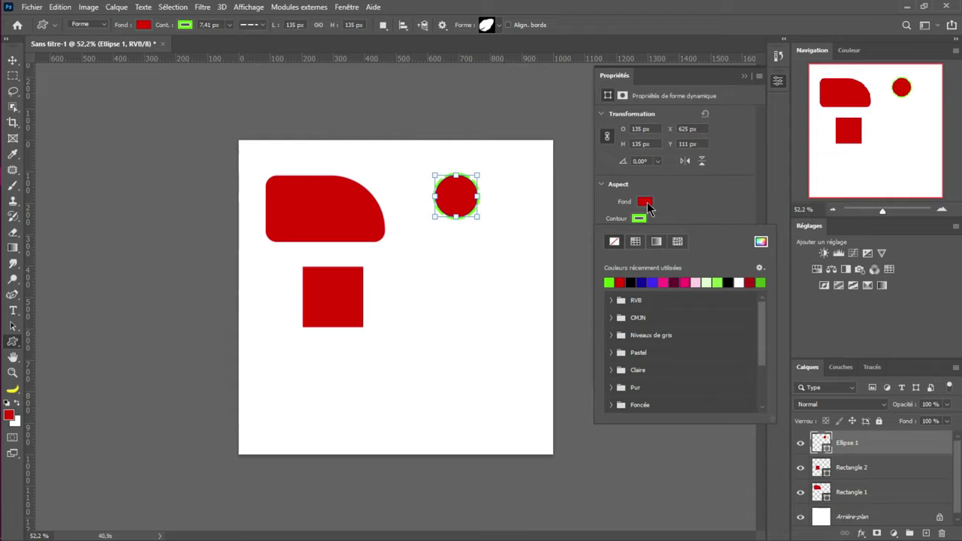
click(648, 204)
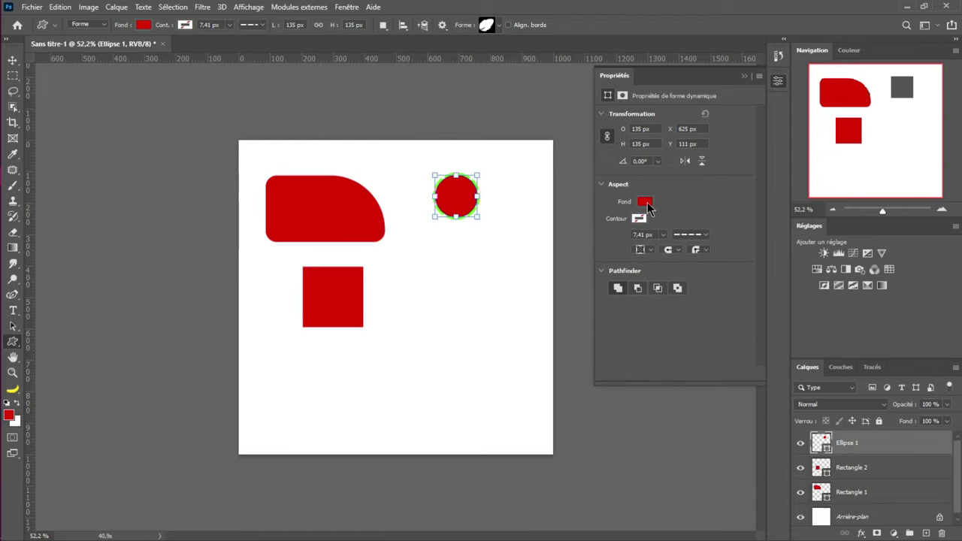
click(648, 203)
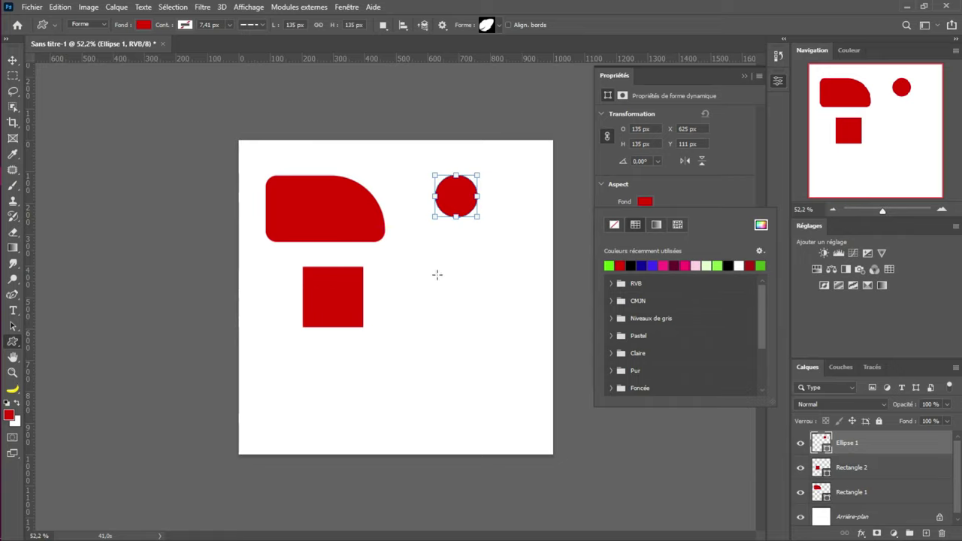
click(391, 339)
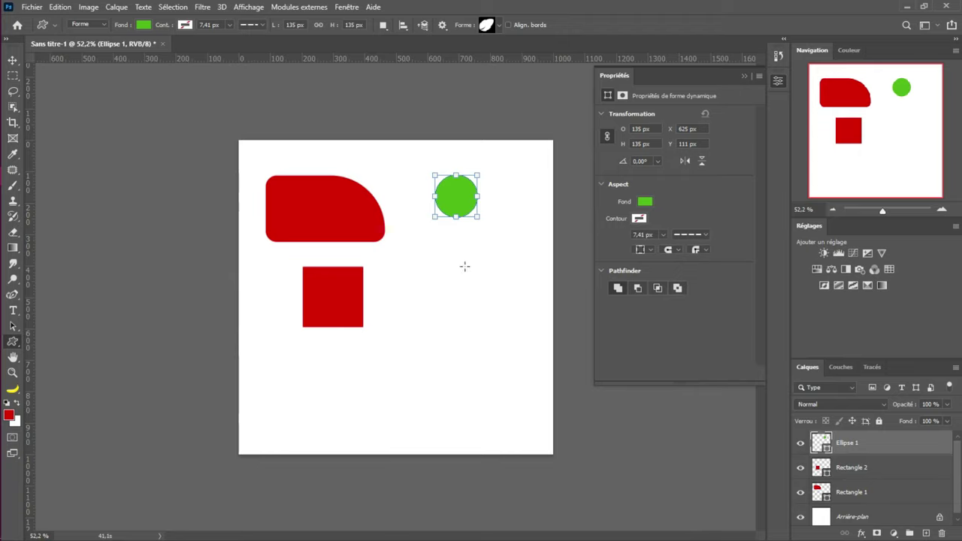
Draw a green leaf about 251 by 218 px beside the red square and reposition it with the Move tool
drag(465, 266, 491, 278)
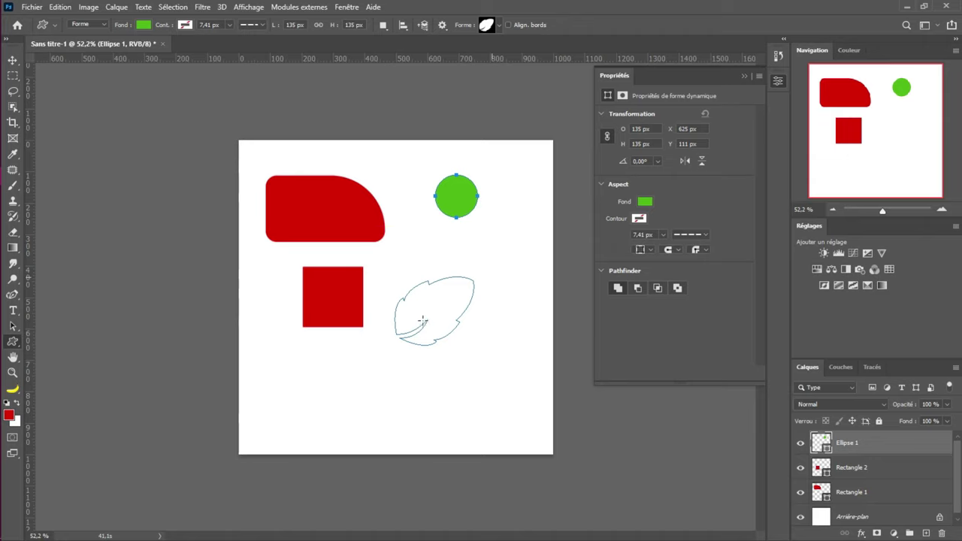
drag(424, 328, 423, 327)
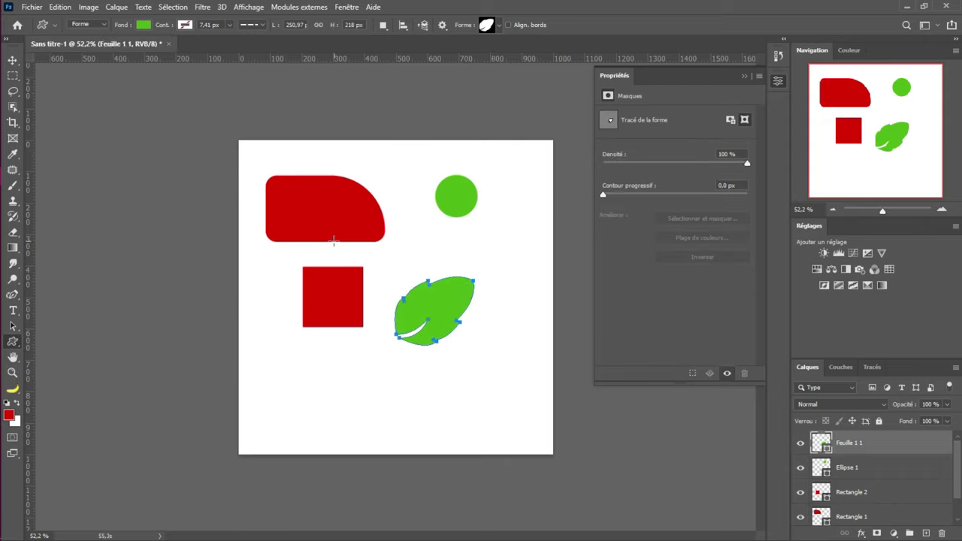
click(15, 59)
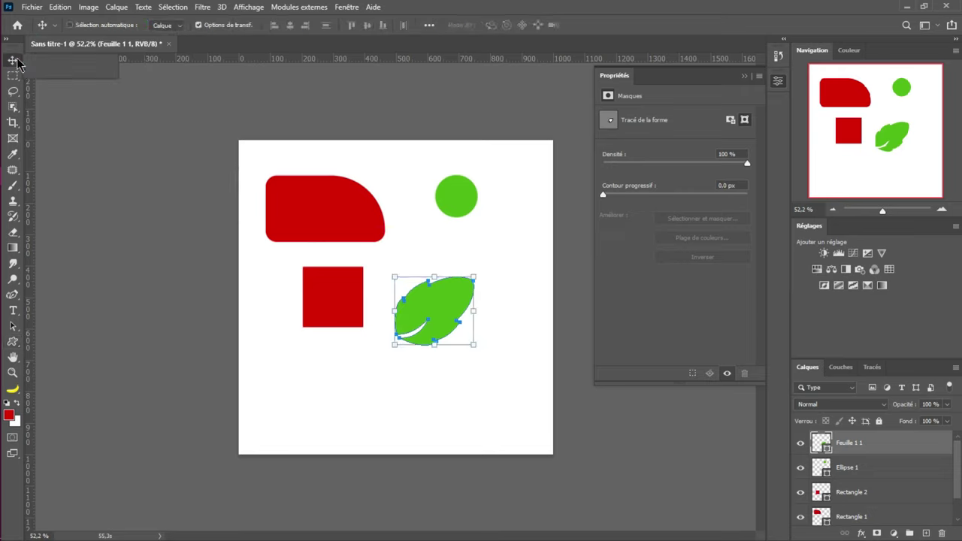
drag(442, 308, 395, 228)
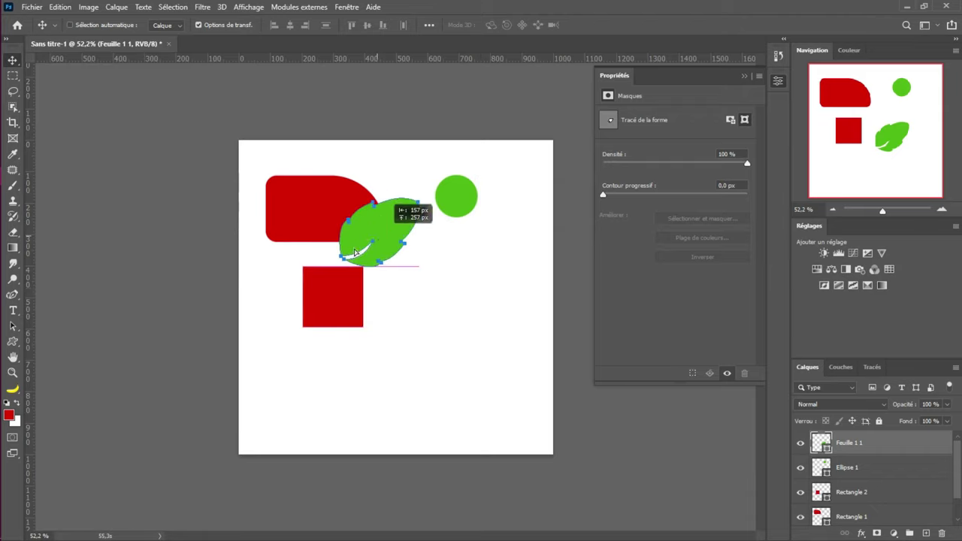
drag(355, 253, 449, 347)
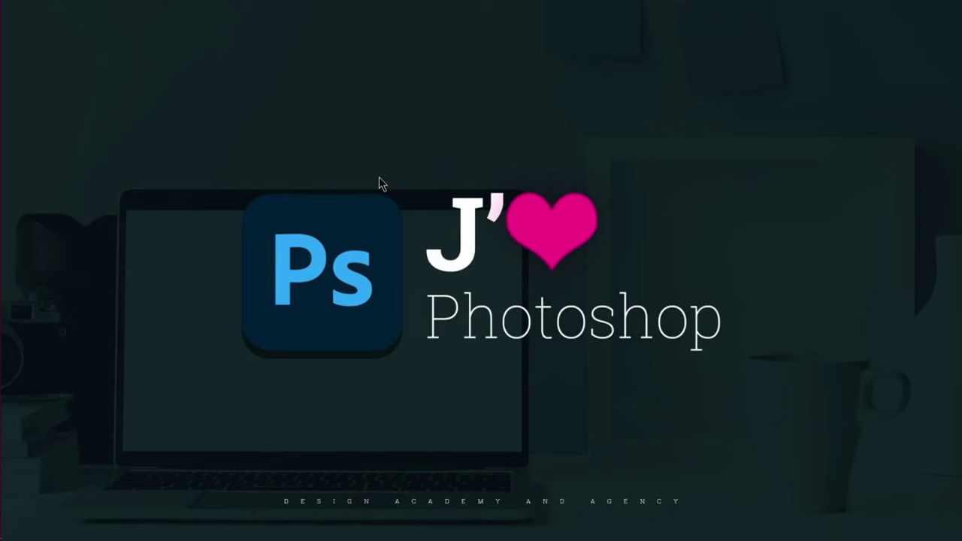
Switch to Photoshop and preview the Tonalité automatique, Contraste automatique and Couleur automatique layers one at a time, hiding each again
key(alt+Tab)
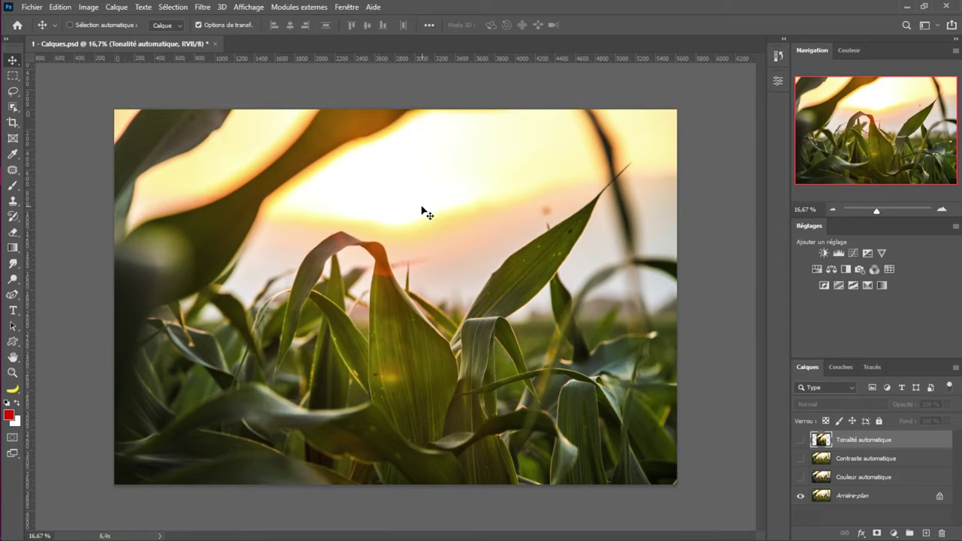
click(800, 440)
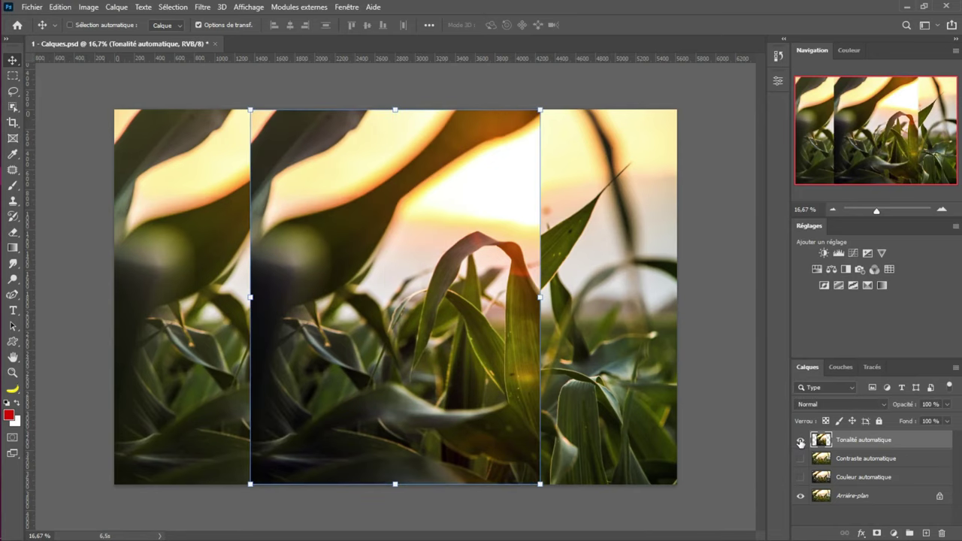
click(800, 441)
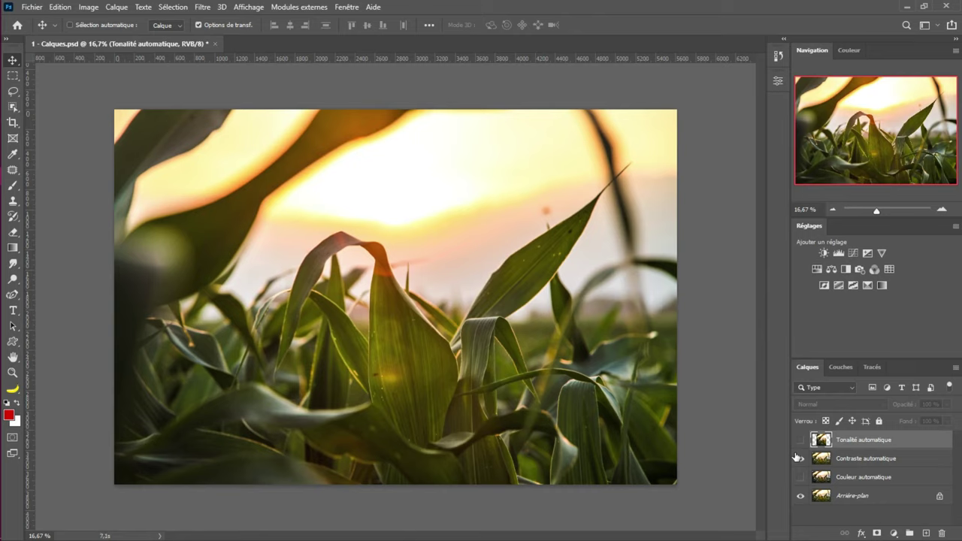
click(799, 458)
click(799, 478)
click(799, 478)
Start opening a file and browse to the 3 - Calques folder inside RESSOURCES
click(43, 7)
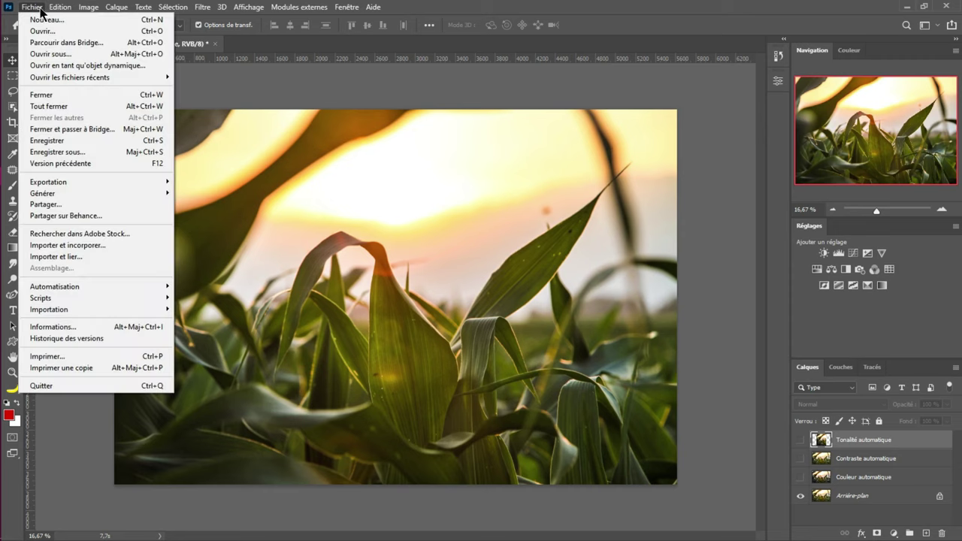
click(50, 34)
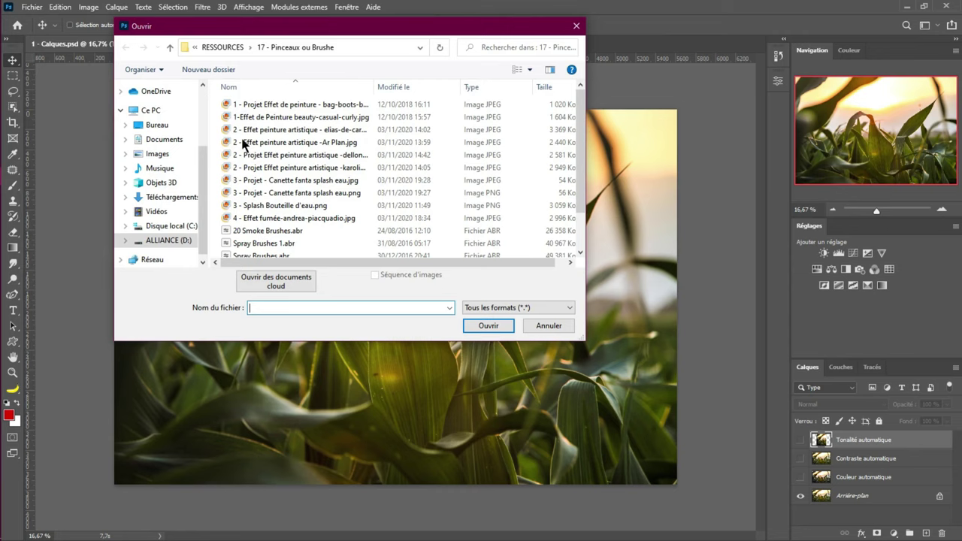
click(369, 48)
key(ctrl+v)
key(ctrl+a)
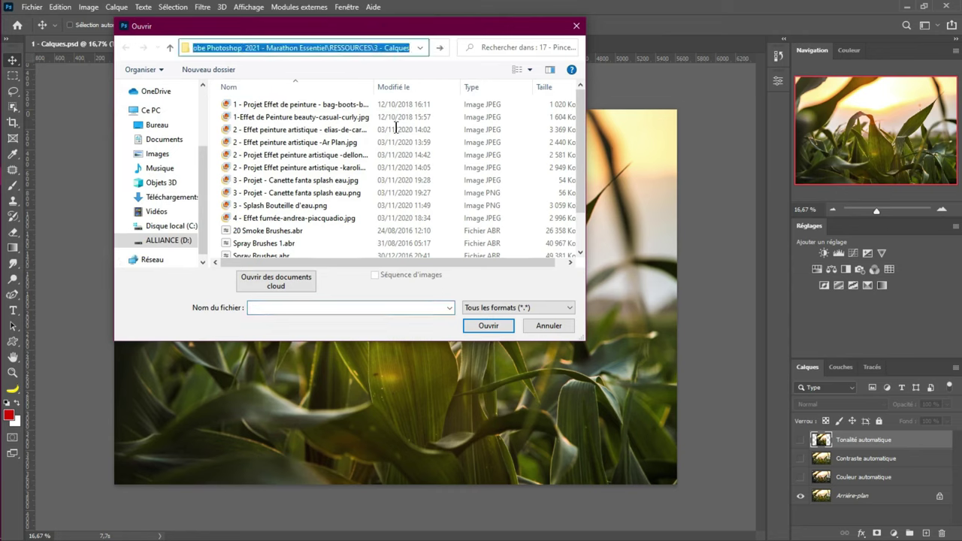
key(Return)
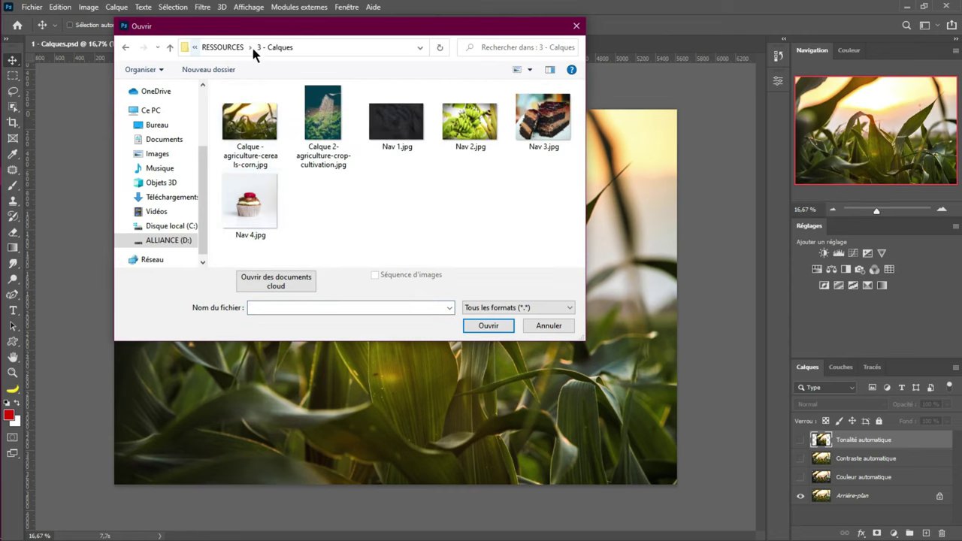
Open Calque - agriculture-cereals-corn.jpg and shrink the navigator preview to give the layer list more height
click(248, 123)
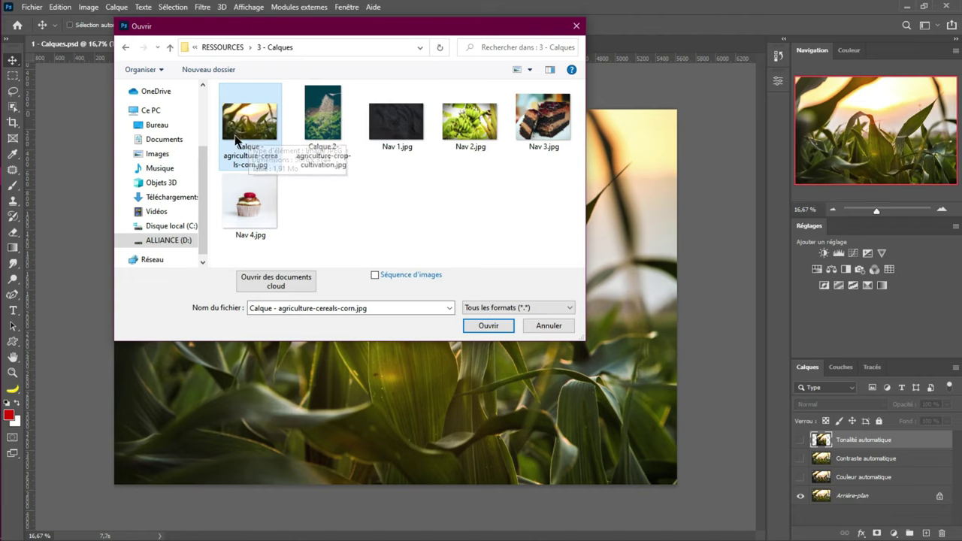
click(488, 325)
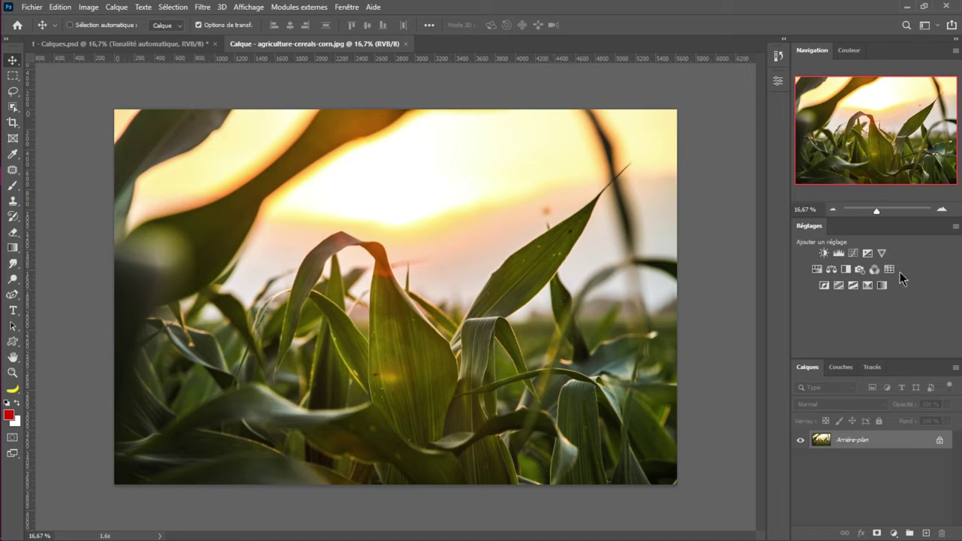
drag(906, 218, 902, 185)
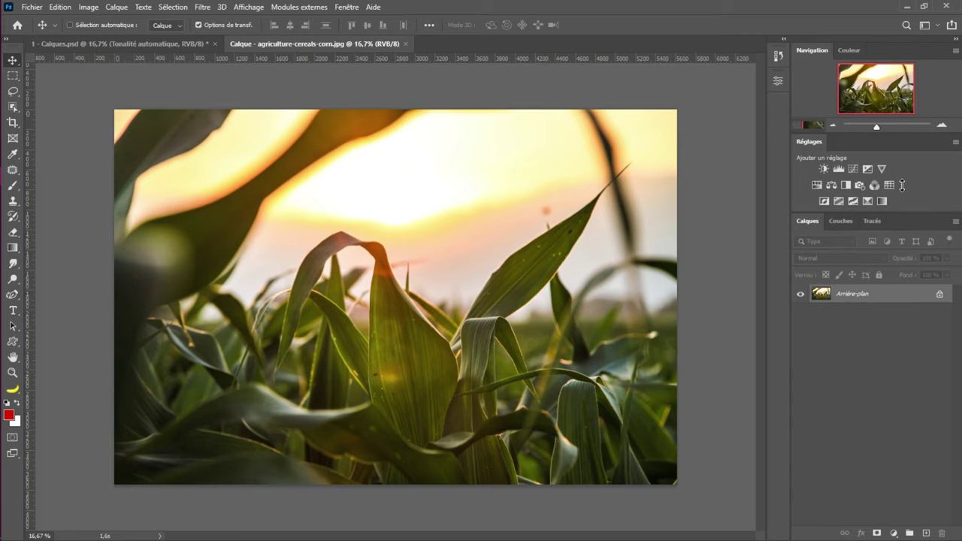
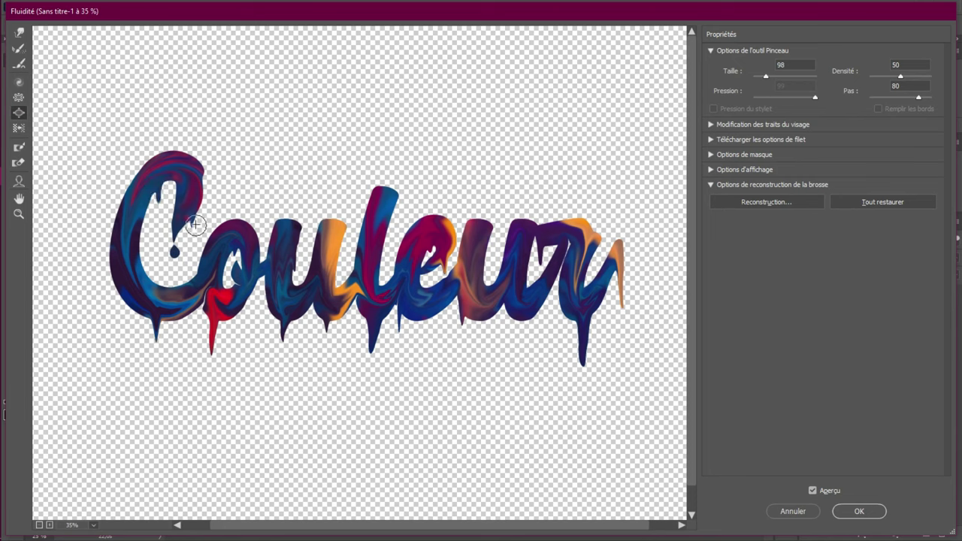
Shape the paint drips hanging beneath the Couleur lettering into droplets with Bloat and Pucker, and apply the Liquify filter
click(212, 340)
mouse_move(156, 333)
mouse_down()
mouse_move(210, 337)
mouse_move(215, 323)
mouse_move(218, 331)
mouse_up()
click(24, 102)
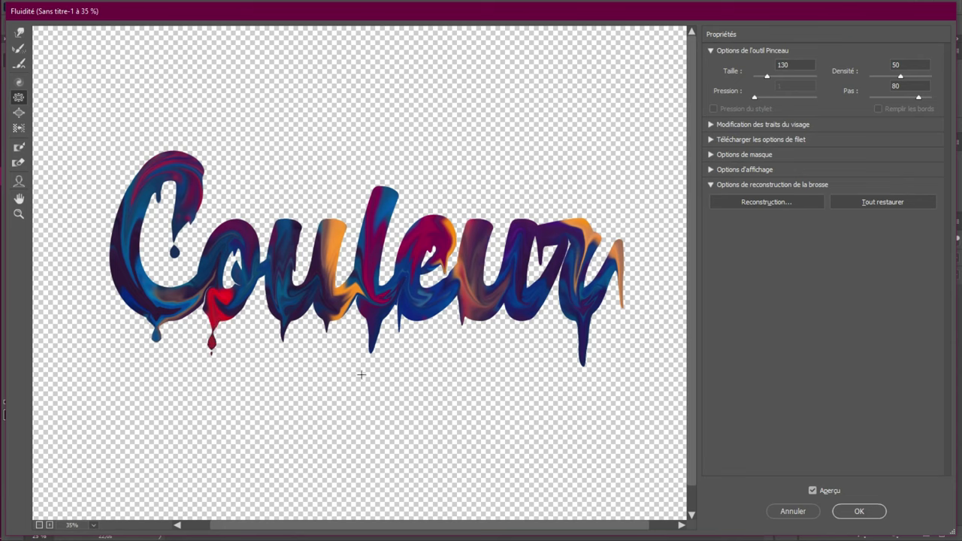
click(860, 511)
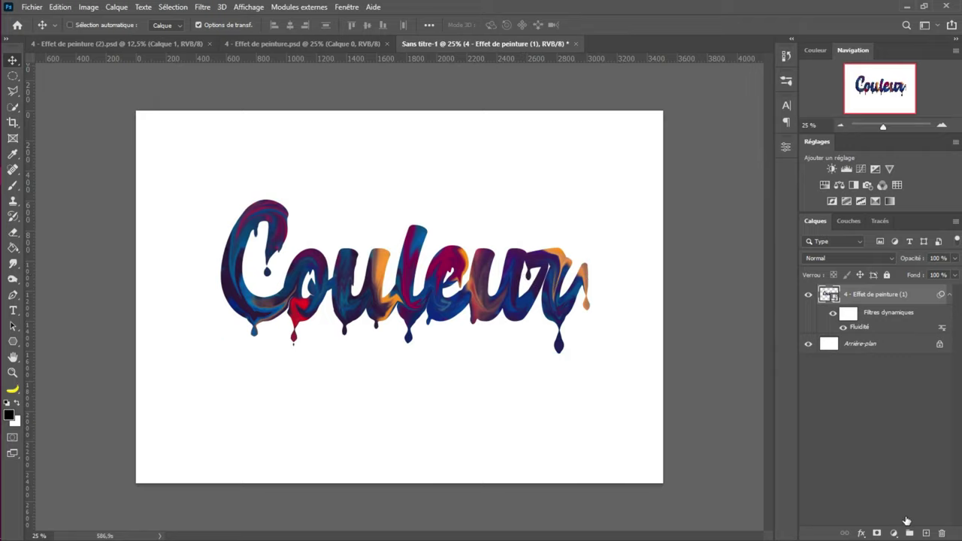
Add a solid colour fill layer in very dark violet 0b0015 directly above the background layer
click(857, 345)
click(894, 533)
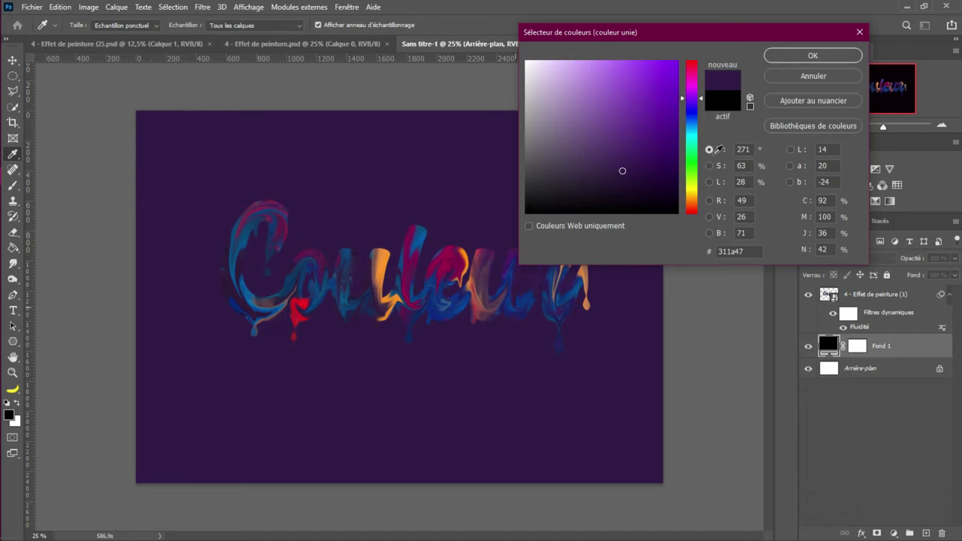
drag(667, 178, 677, 200)
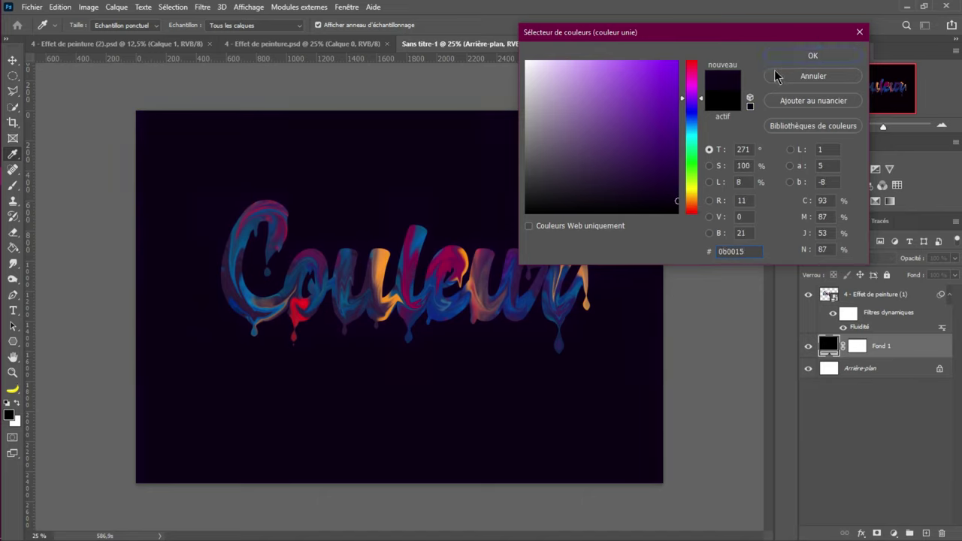
key(Return)
key(v)
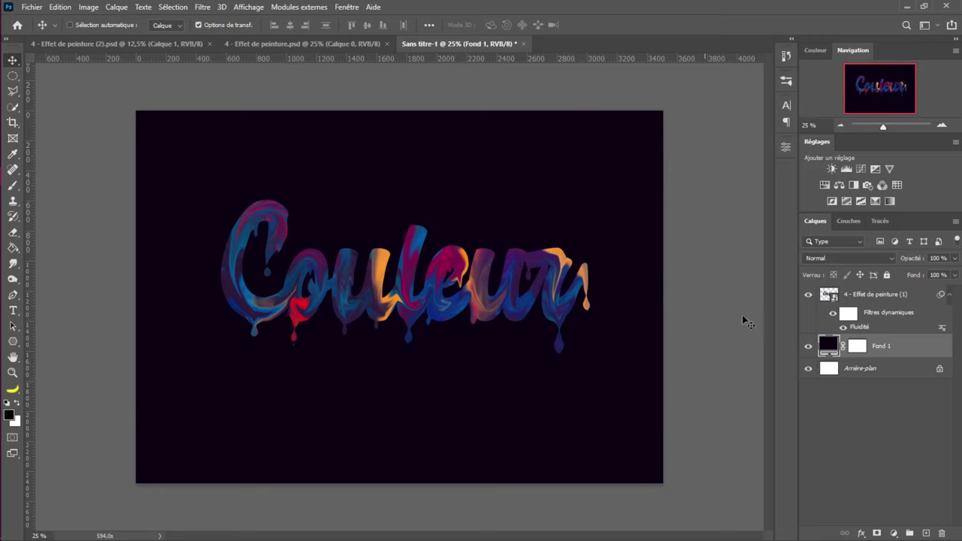
Copy a small circle of paint from the base of the letter C onto its own layer and move it below the lettering
click(859, 296)
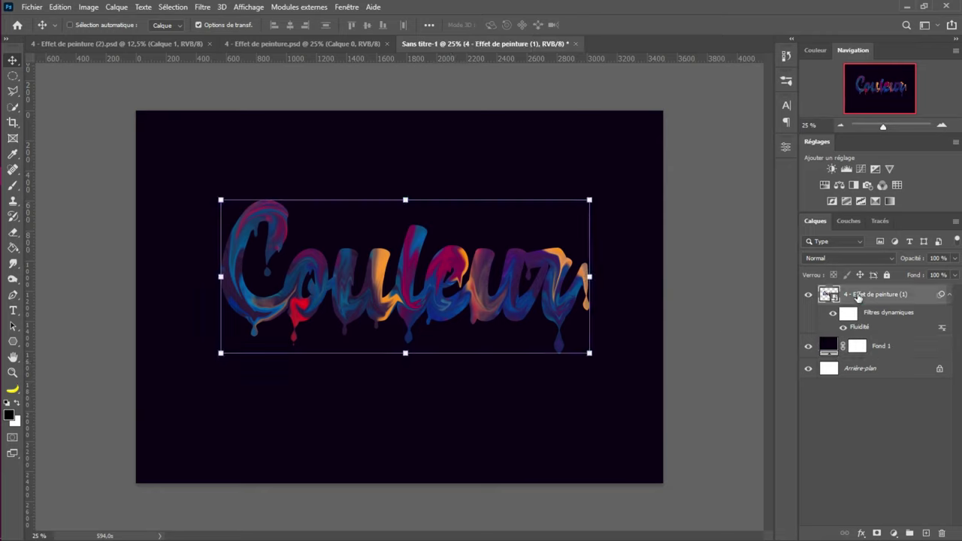
right_click(13, 76)
click(105, 85)
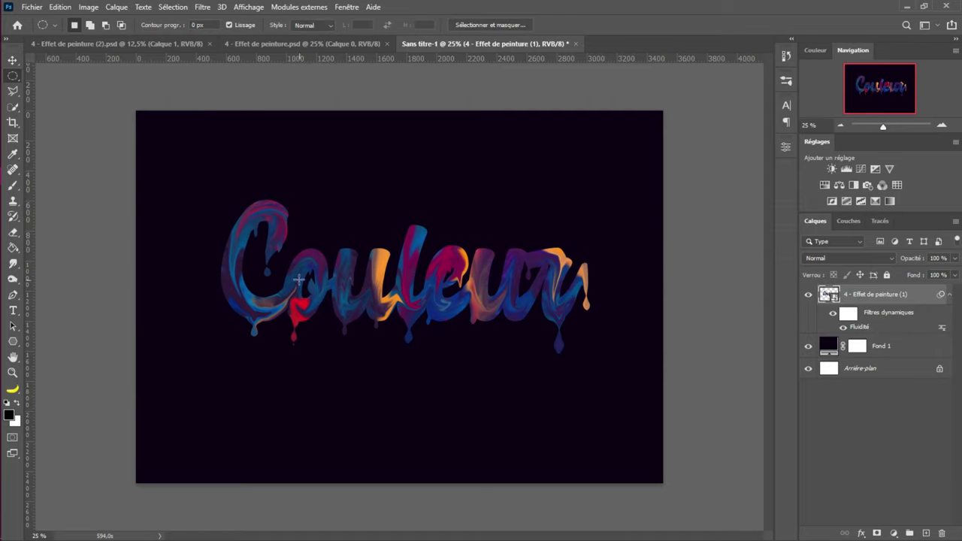
drag(251, 308, 256, 315)
key(ctrl+shift+alt+n)
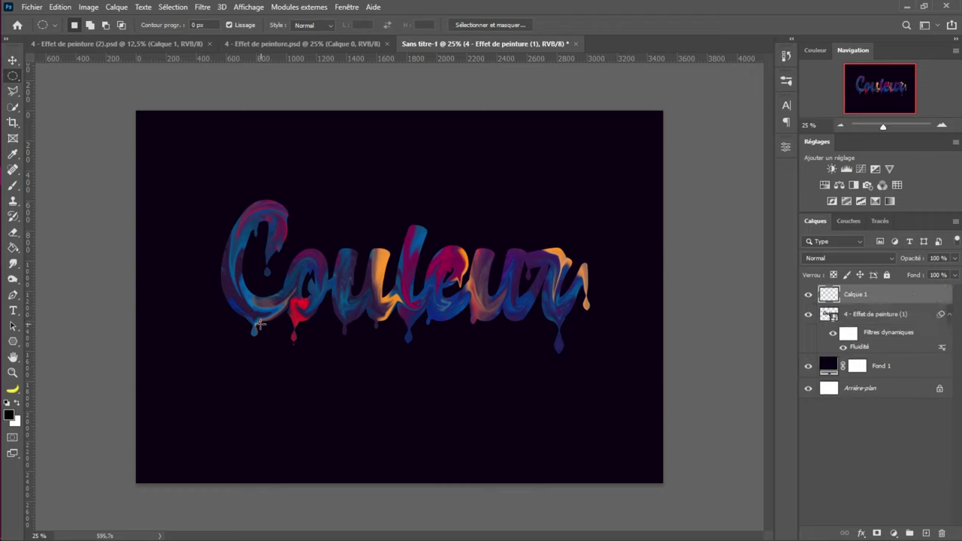
drag(284, 346, 274, 416)
Copy another small circle of paint from the foot of the letter l onto its own layer and move it below the lettering
click(854, 314)
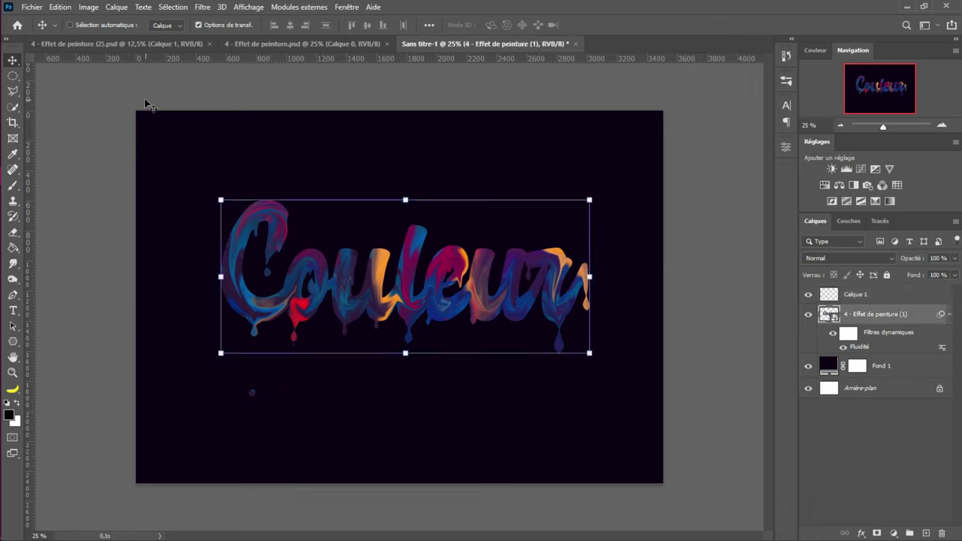
click(13, 76)
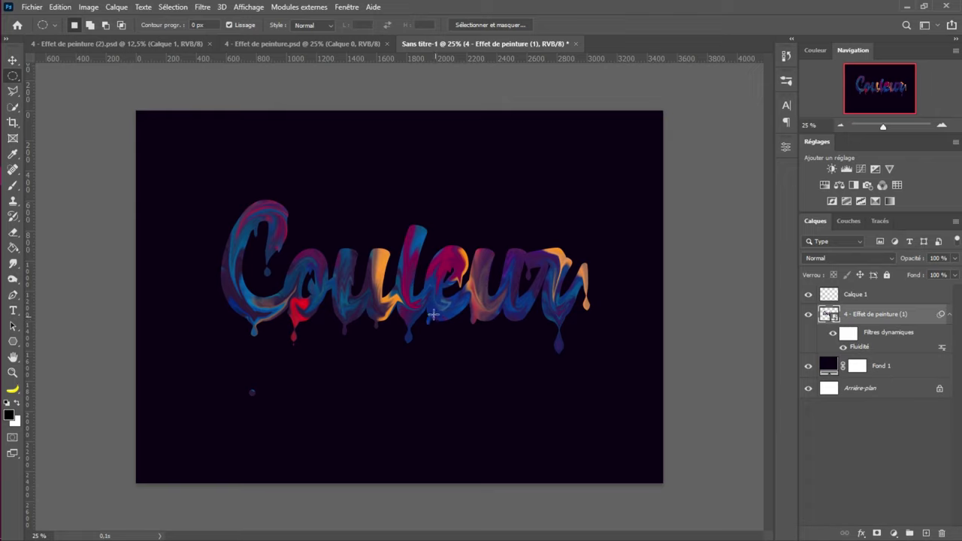
drag(407, 299, 415, 308)
key(ctrl+shift+alt+n)
key(v)
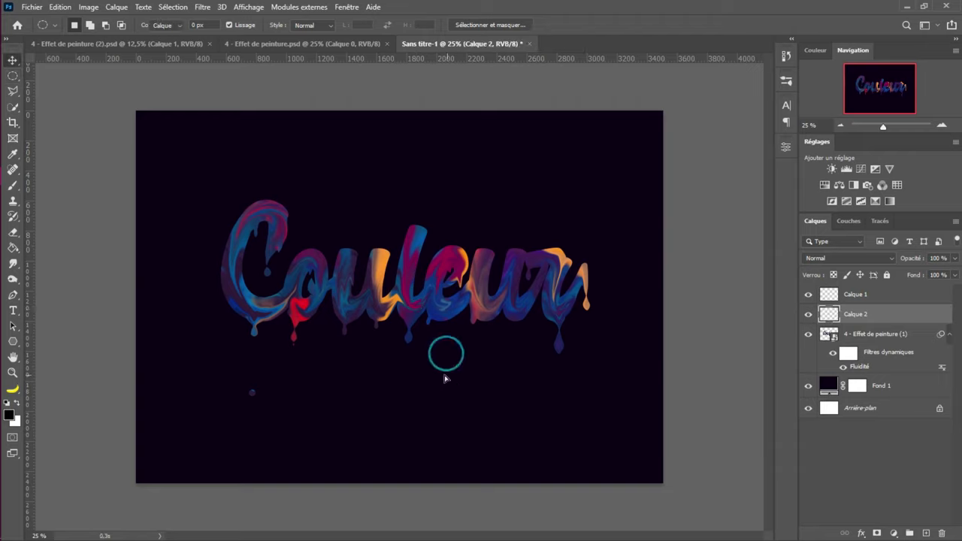
drag(445, 352, 443, 427)
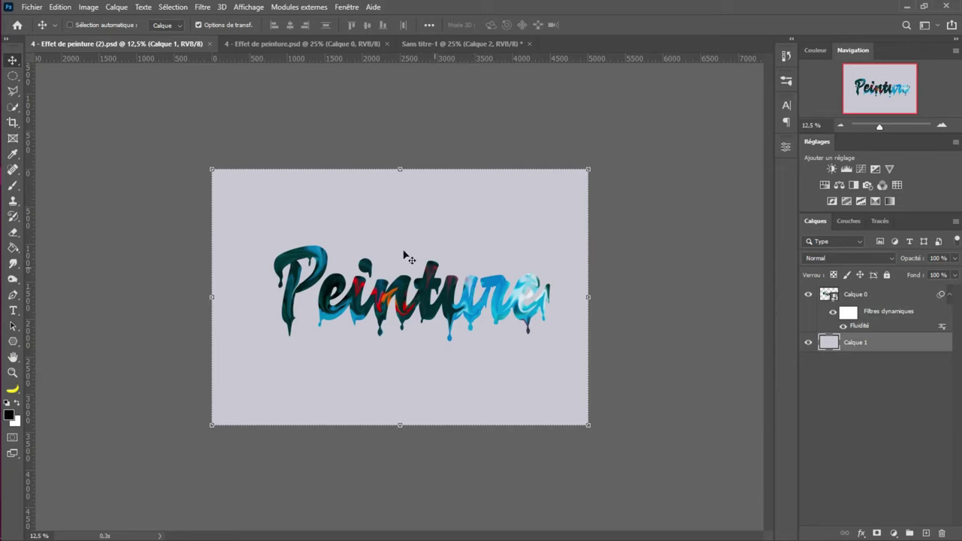
Browse the files of all formats in the 11 - Transformation et déformation folder, cancel opening, and return to the Sans titre-1 document
click(34, 8)
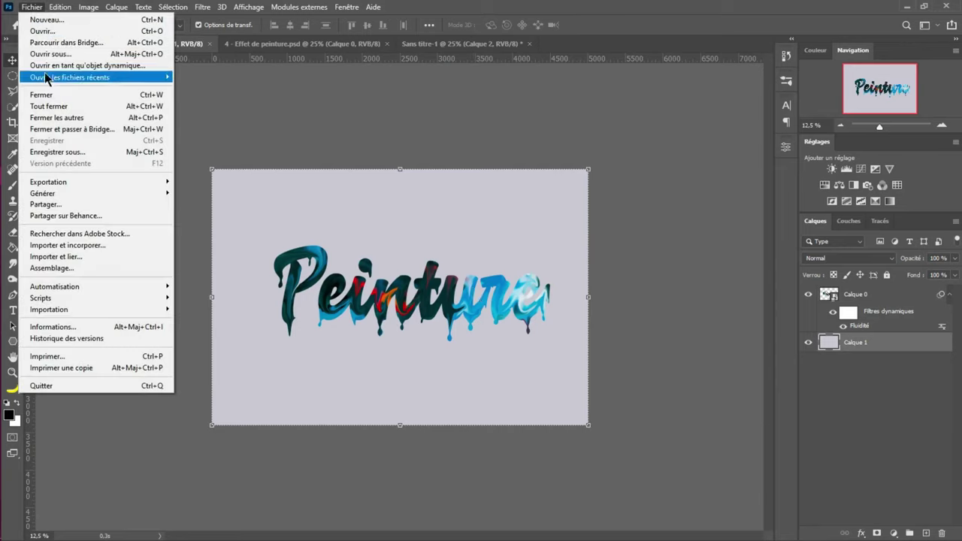
click(54, 31)
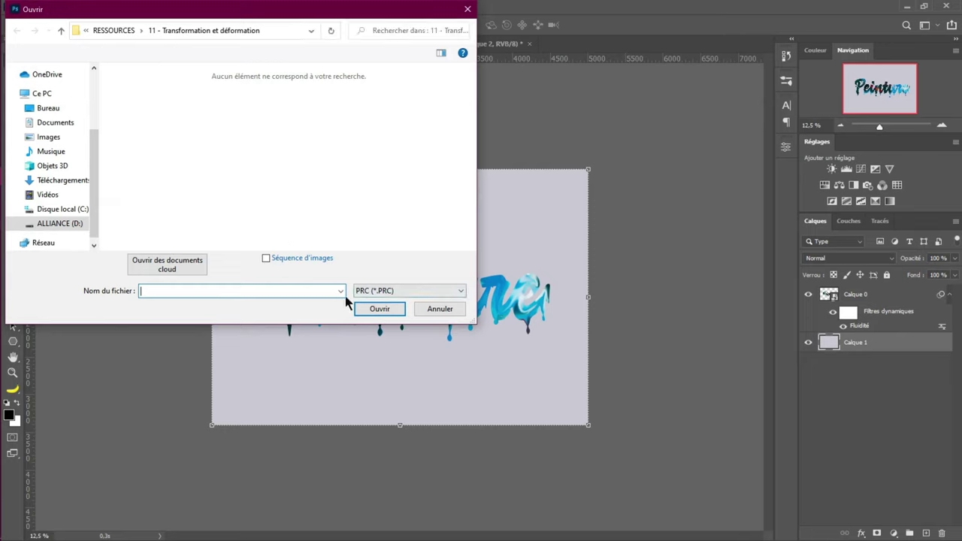
click(399, 293)
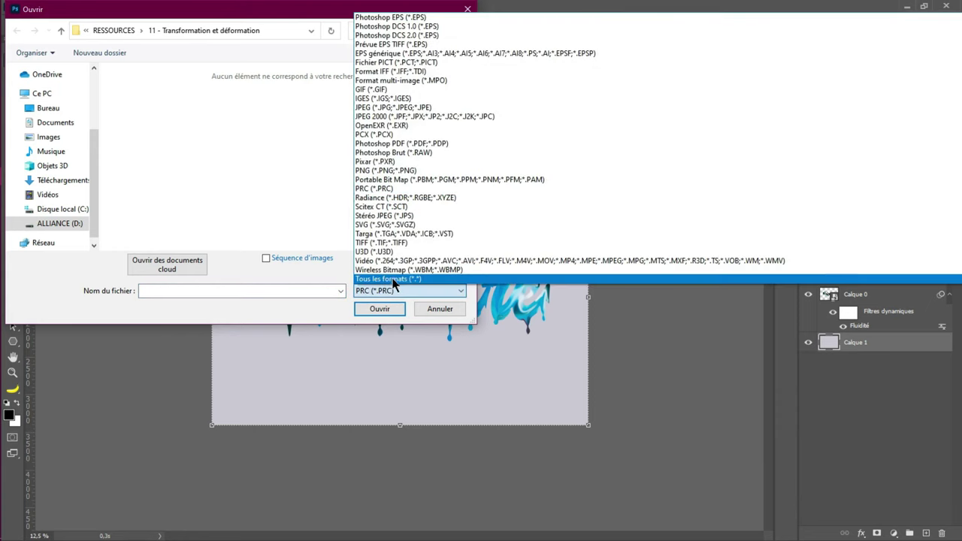
click(397, 279)
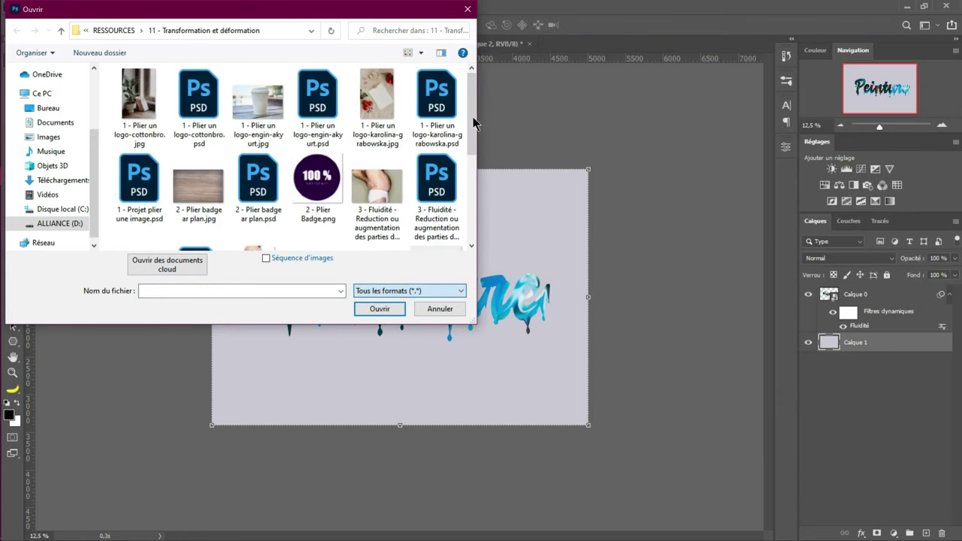
drag(475, 106, 470, 191)
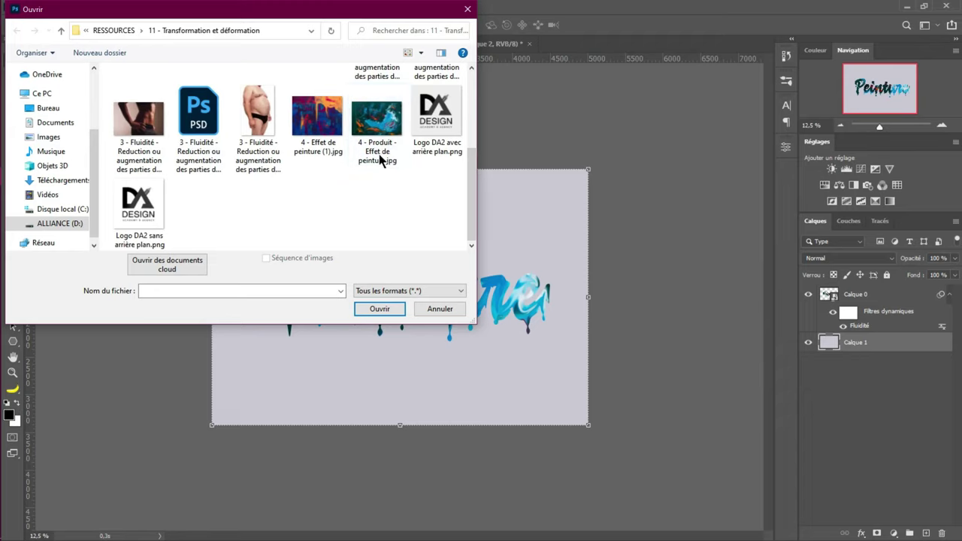
click(434, 315)
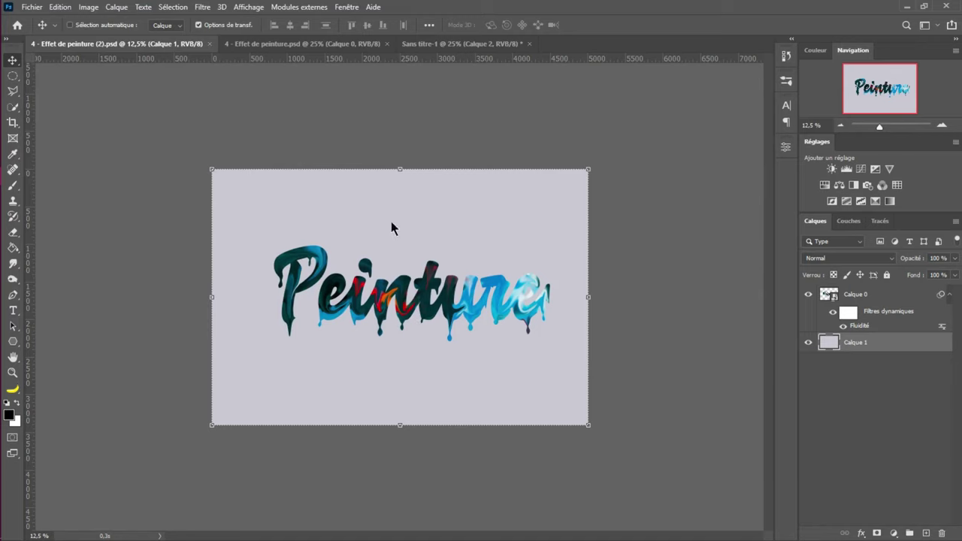
click(449, 44)
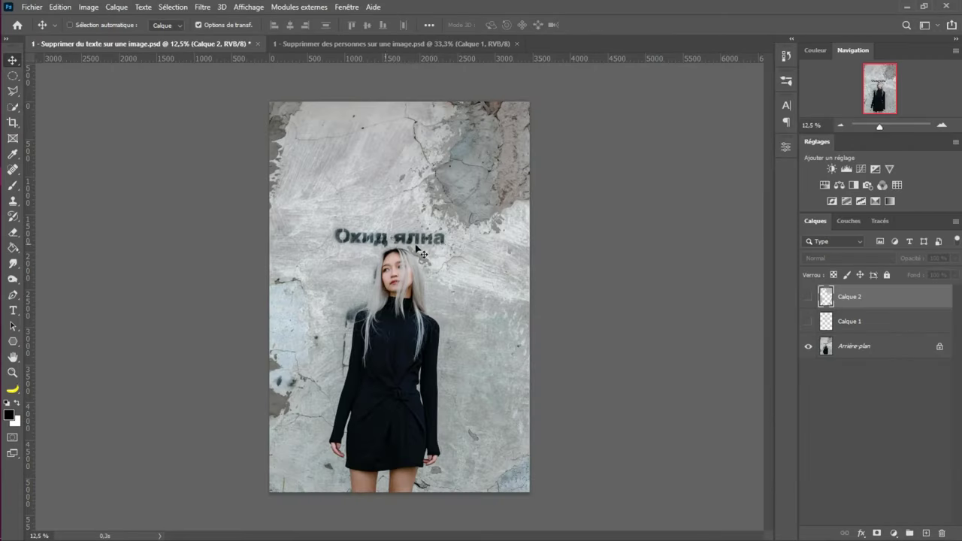
Show the retouching layers Calque 1 and Calque 2 in the text-removal image, and Calque 1 in the people-removal image
click(810, 323)
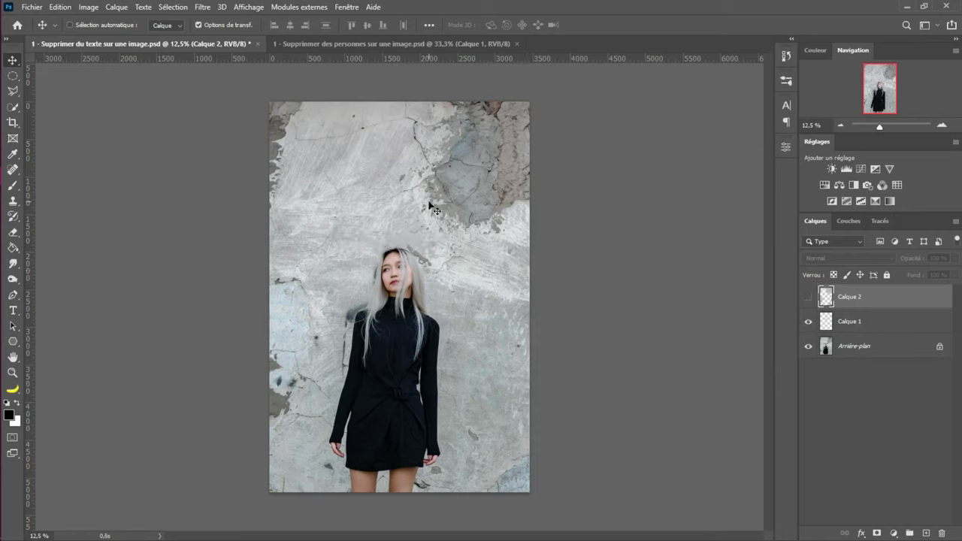
click(809, 297)
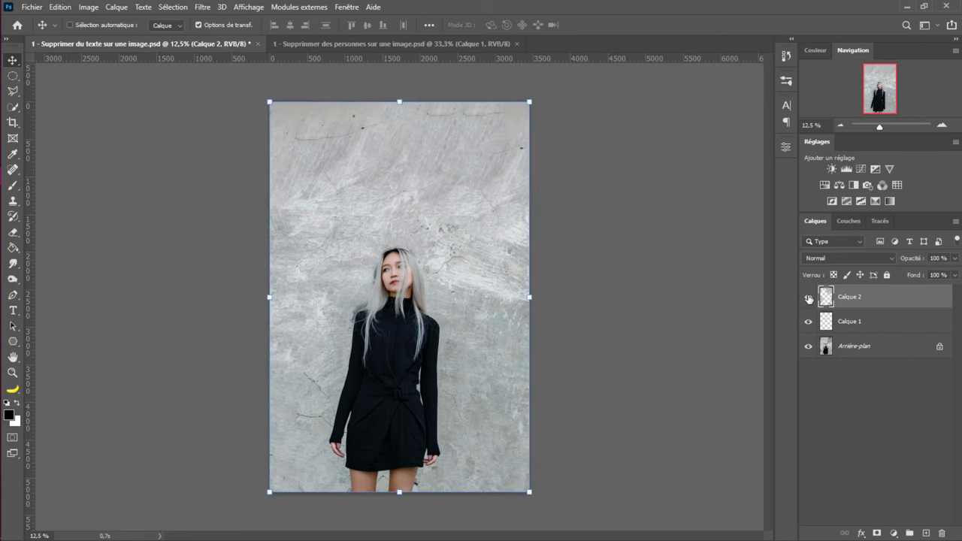
click(376, 46)
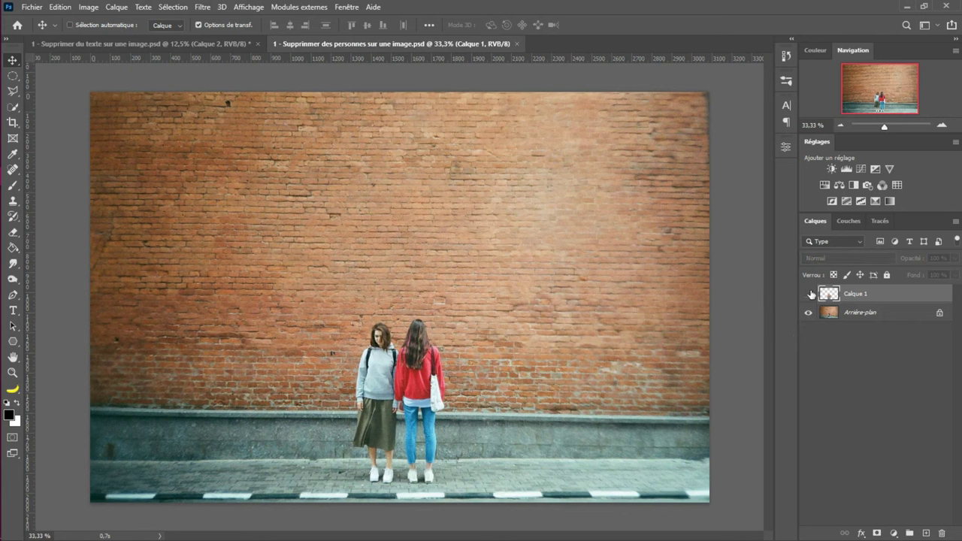
click(809, 294)
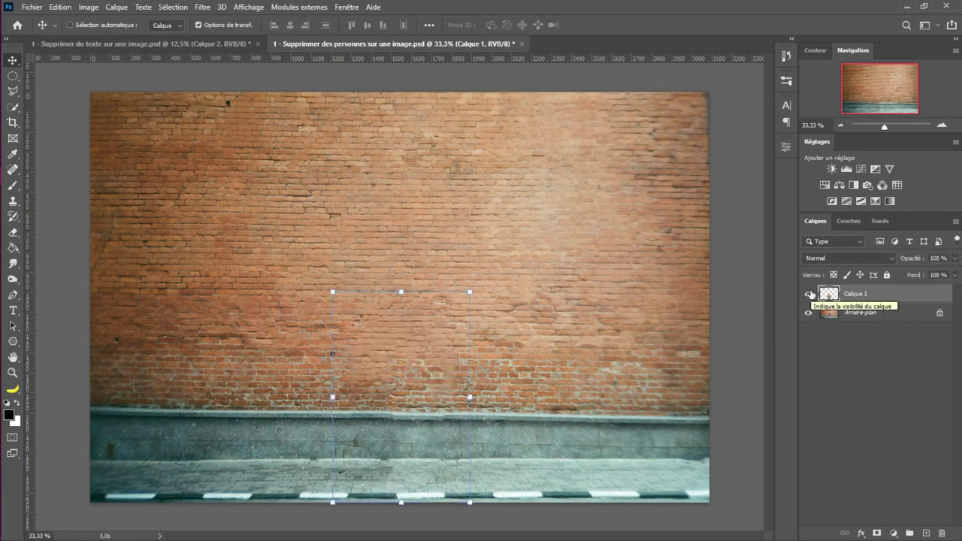
Browse to the 12 - Retouches folder for files to open and list files of all formats
click(32, 7)
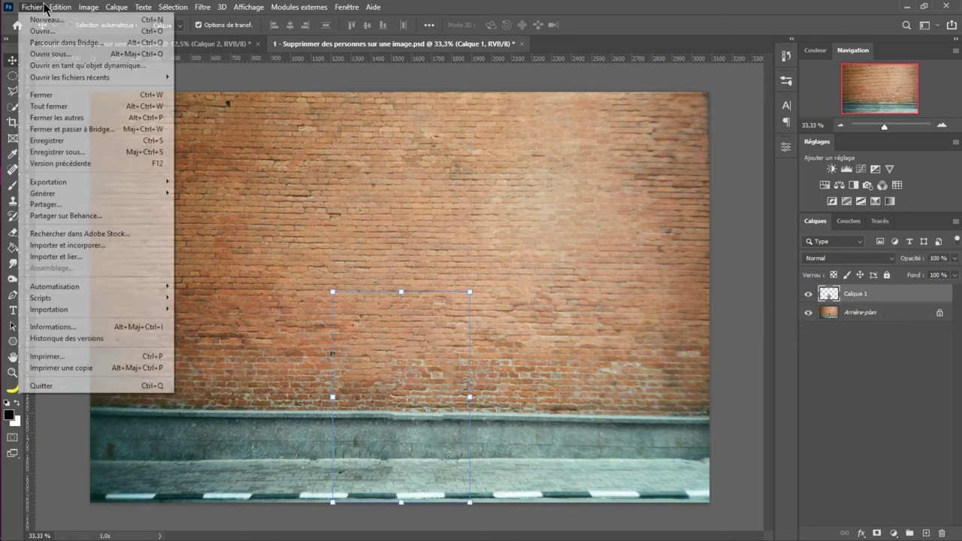
click(45, 31)
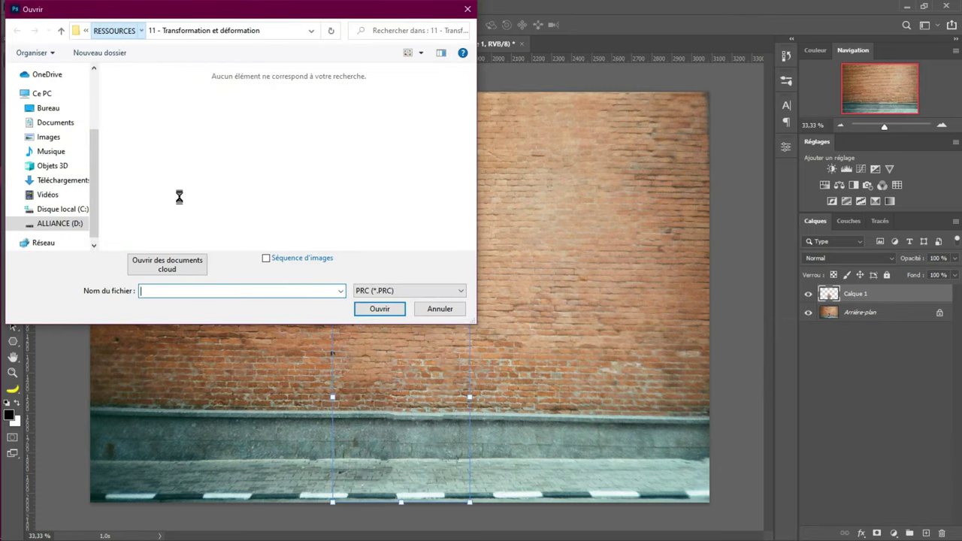
key(alt+Up)
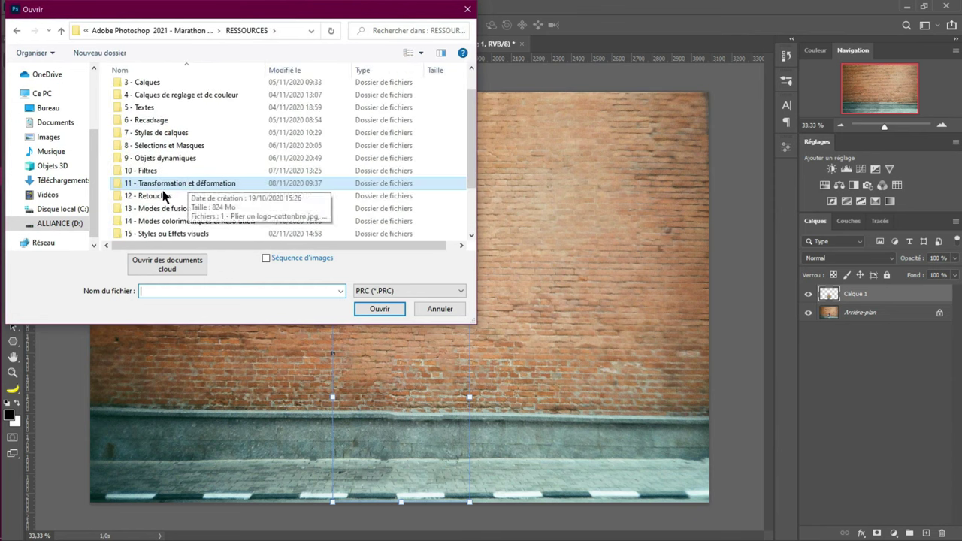
double_click(161, 196)
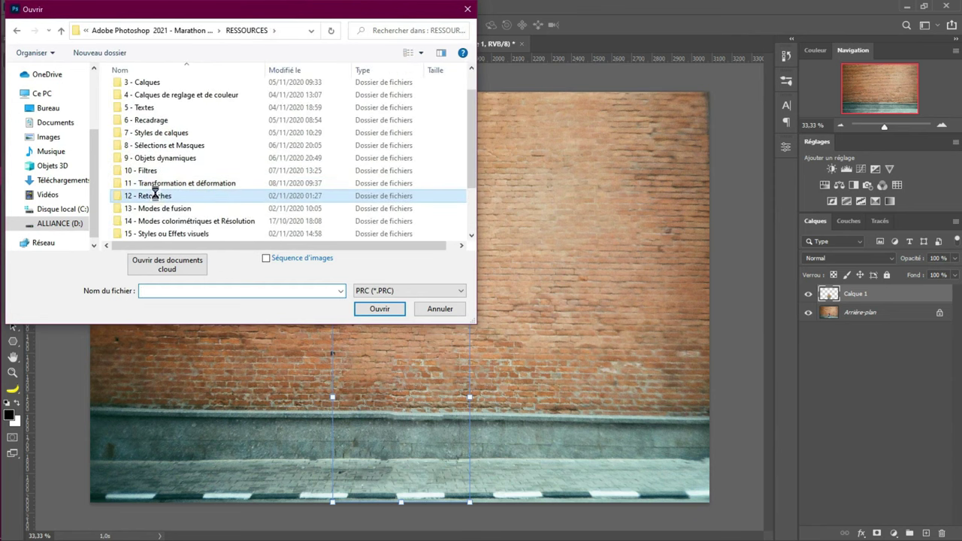
click(376, 290)
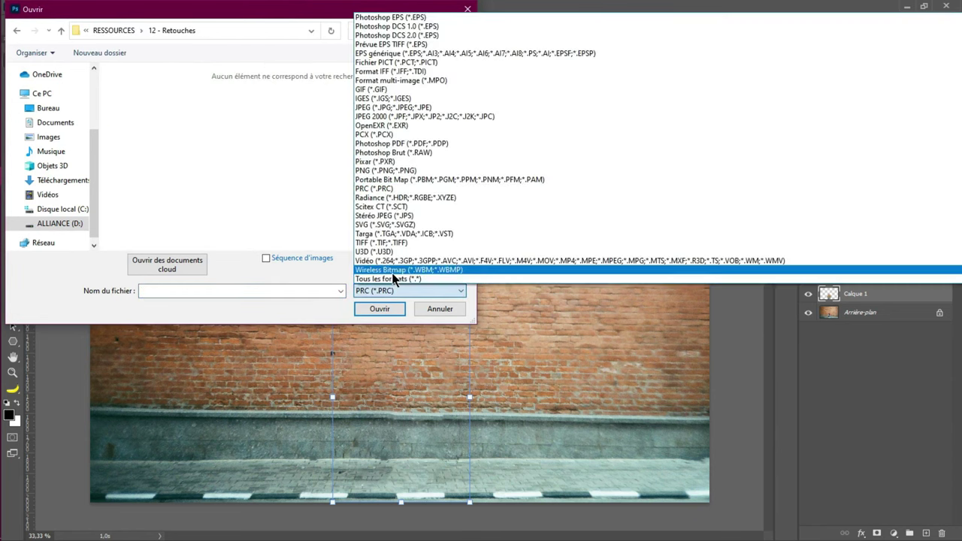
click(393, 279)
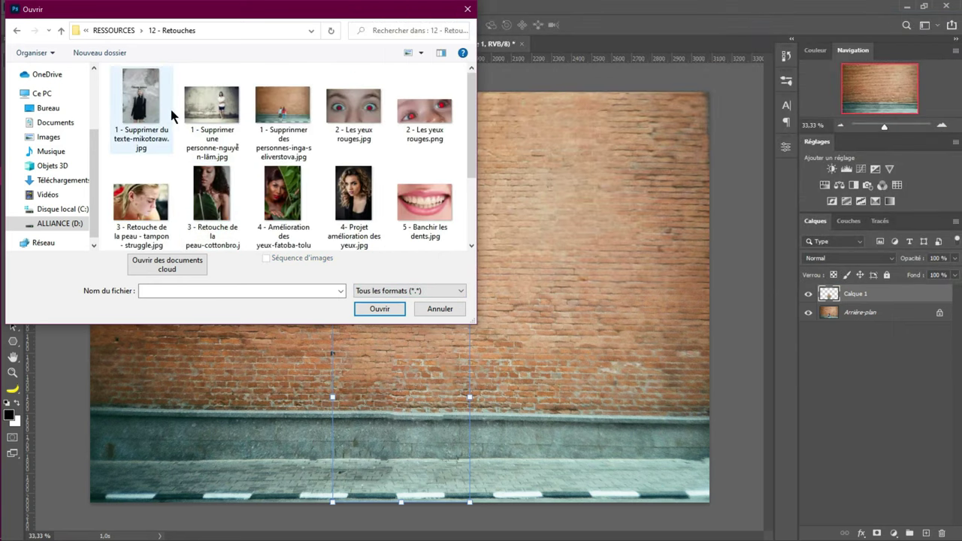
Open the text-removal and people-removal JPG photos together and bring the text-removal photo to the front
click(141, 115)
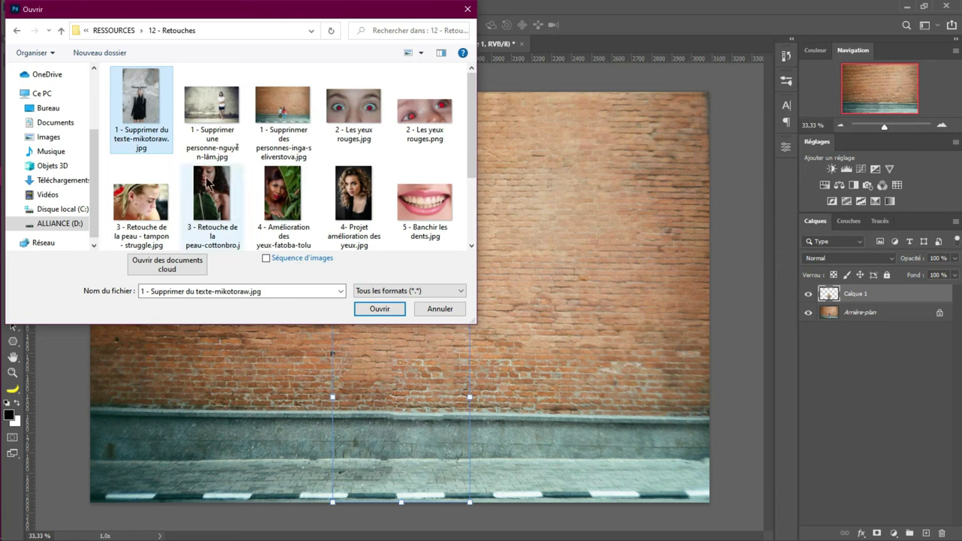
ctrl+click(290, 124)
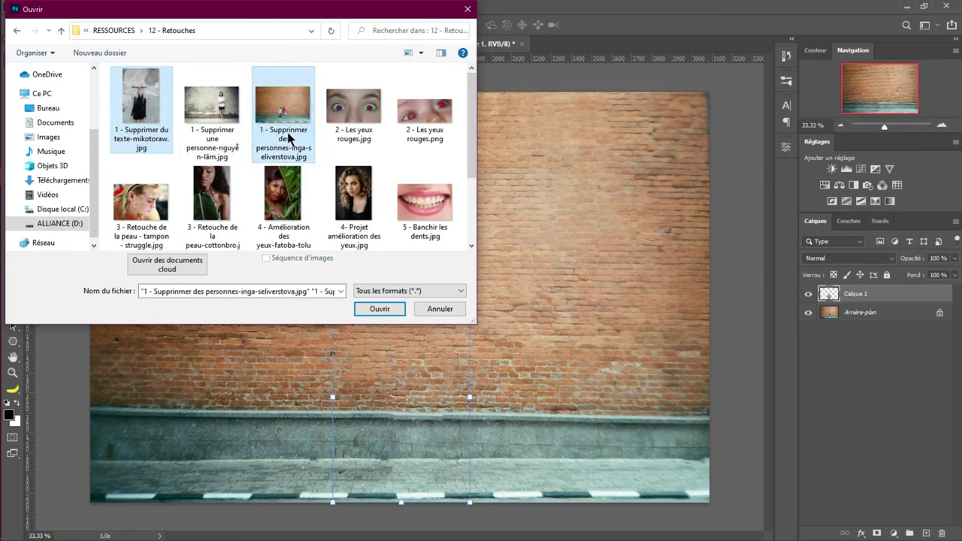
click(377, 312)
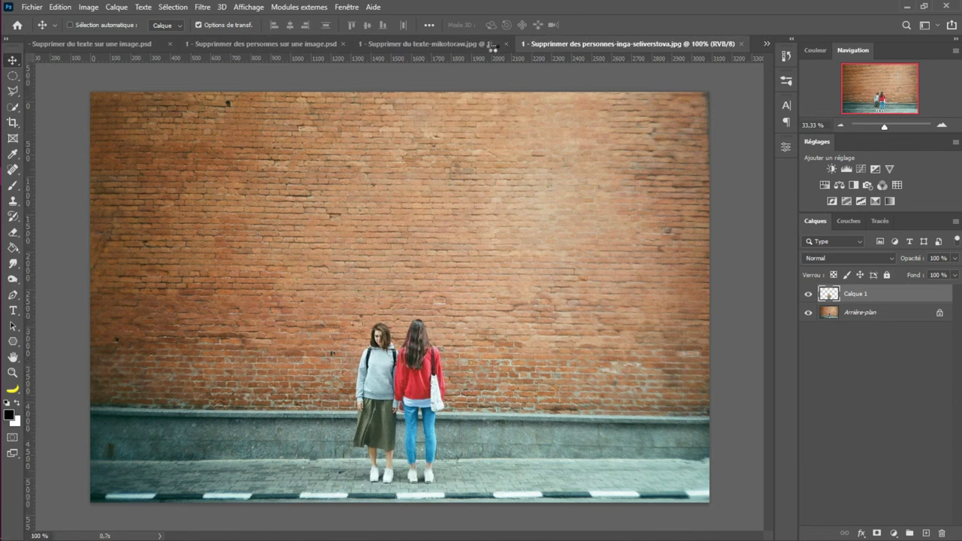
click(441, 45)
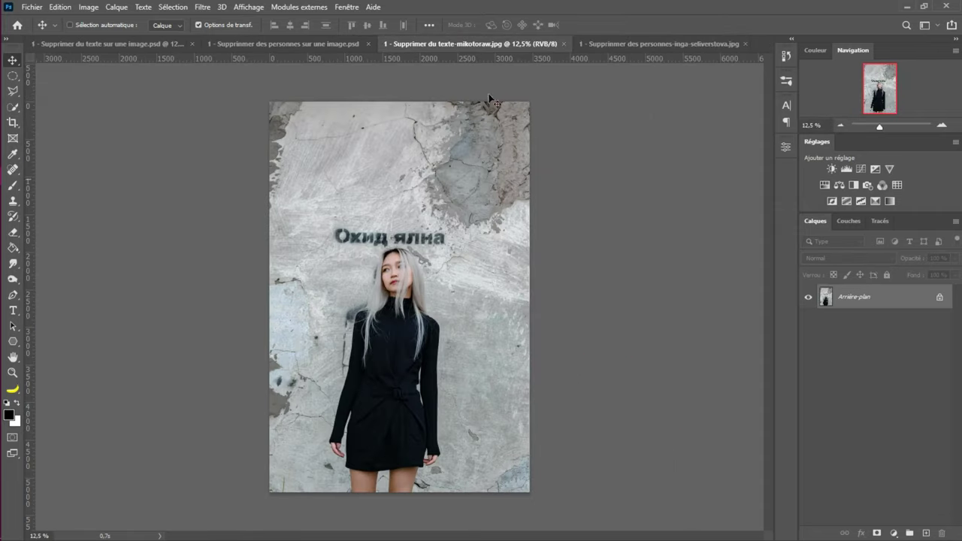
Try painting out the wall lettering directly on the background layer with the Spot Healing Brush, and revert the image
click(13, 170)
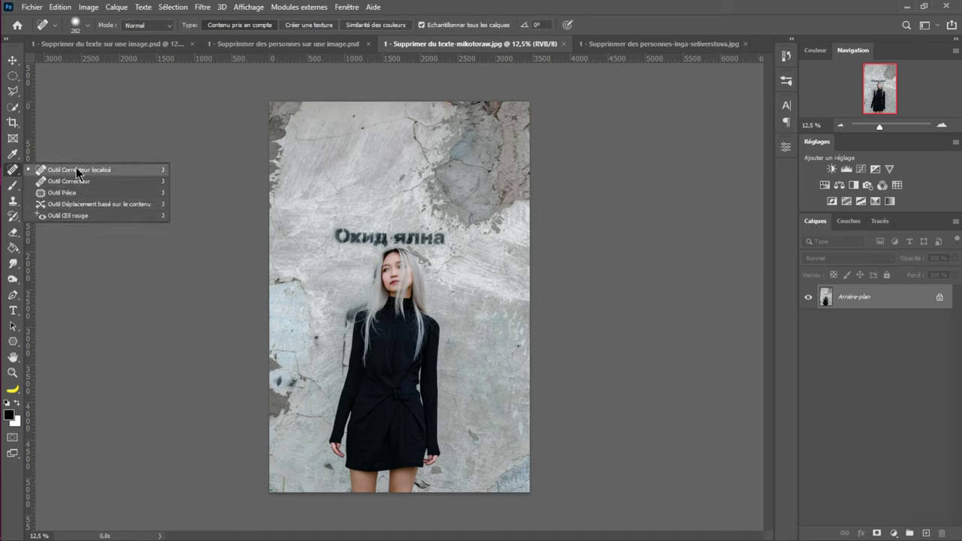
click(76, 170)
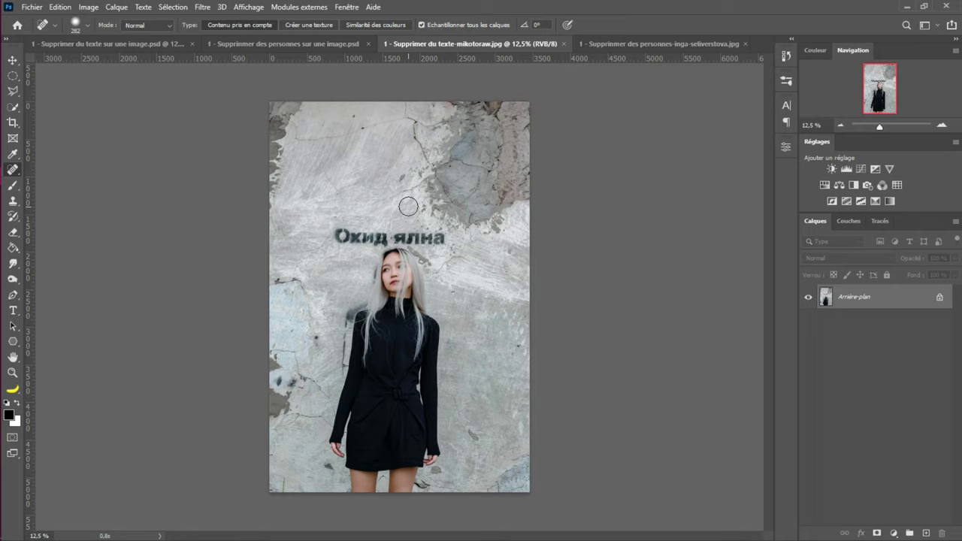
mouse_move(333, 236)
mouse_down()
mouse_move(458, 240)
mouse_move(369, 226)
mouse_move(418, 254)
mouse_move(424, 248)
mouse_move(369, 224)
mouse_move(393, 226)
mouse_up()
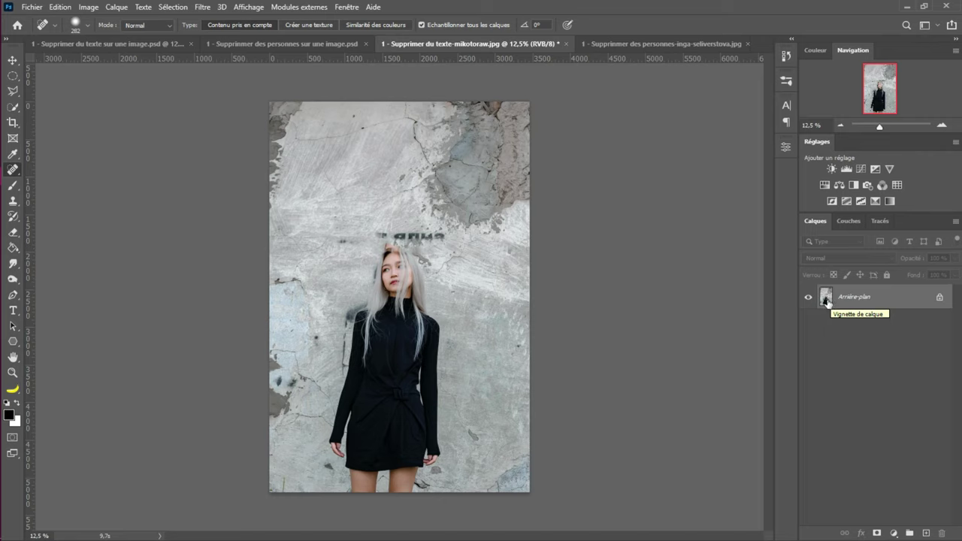
key(F12)
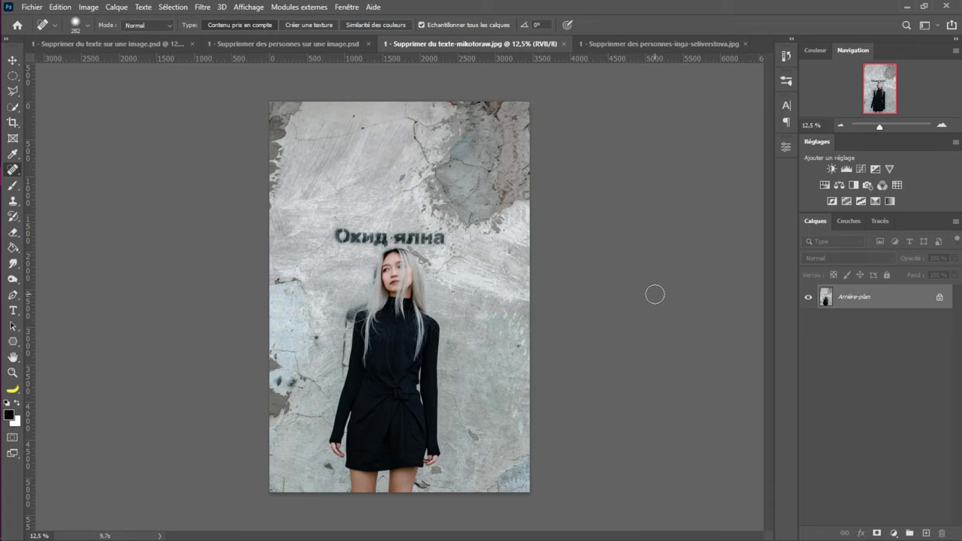
Add an empty layer above the background and name it Retouche
click(928, 535)
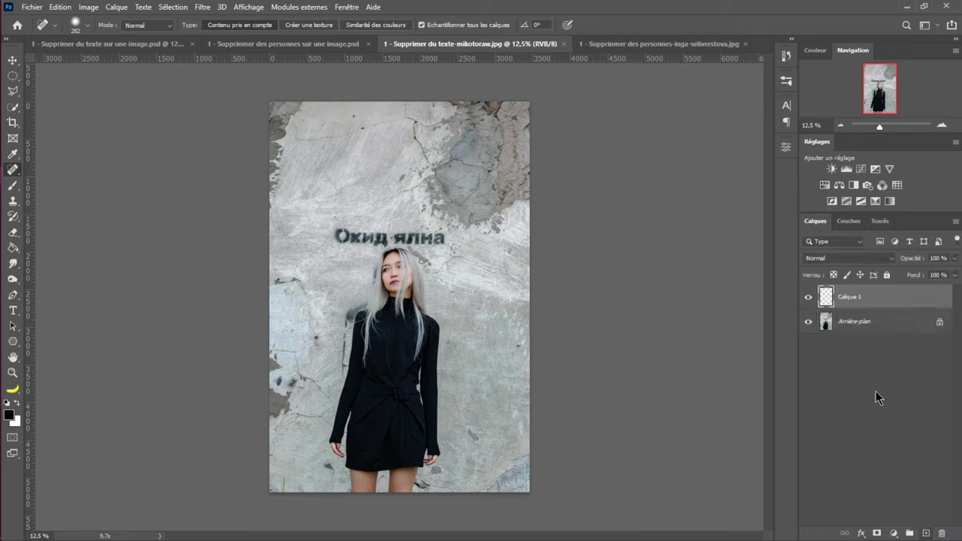
click(848, 298)
double_click(847, 298)
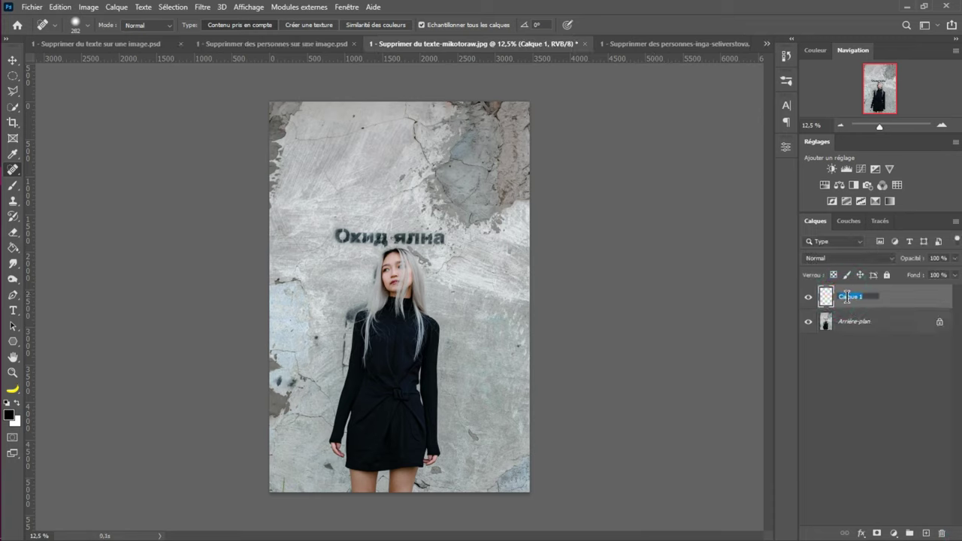
text(Retouche)
key(Return)
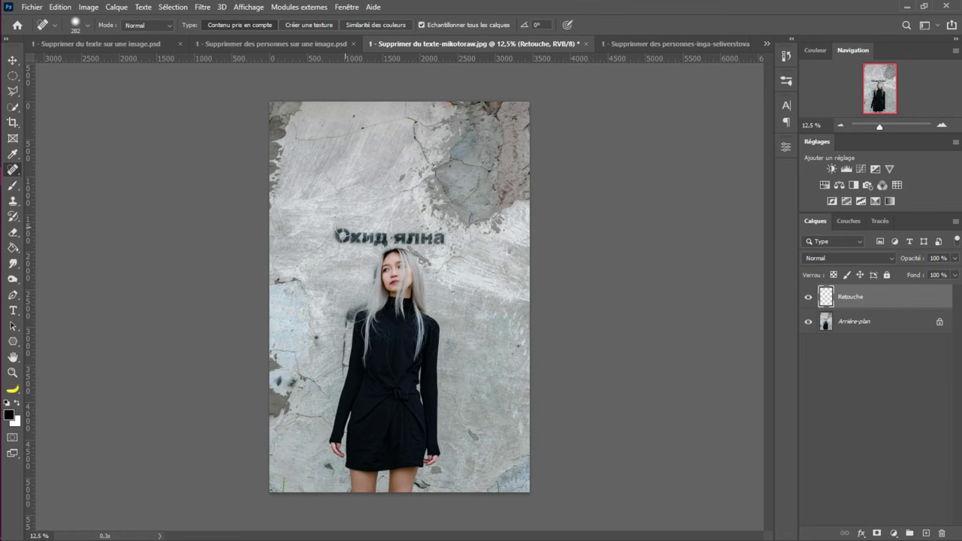
Paint over all the wall lettering on the Retouche layer with the Spot Healing Brush at size 280
scroll(346, 226, up, 5)
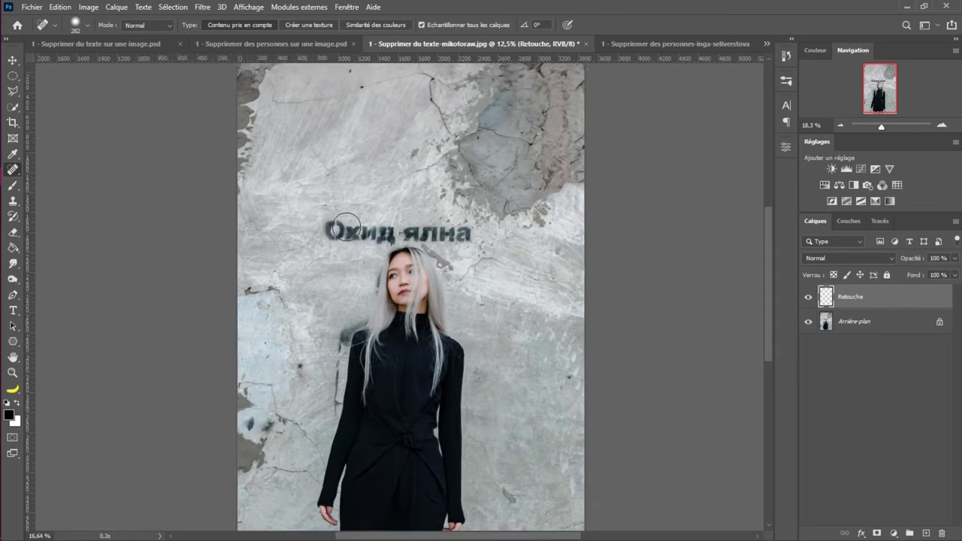
mouse_move(362, 228)
mouse_down()
mouse_move(385, 238)
mouse_move(667, 228)
mouse_move(407, 247)
mouse_move(396, 223)
mouse_move(382, 223)
mouse_move(383, 292)
mouse_up()
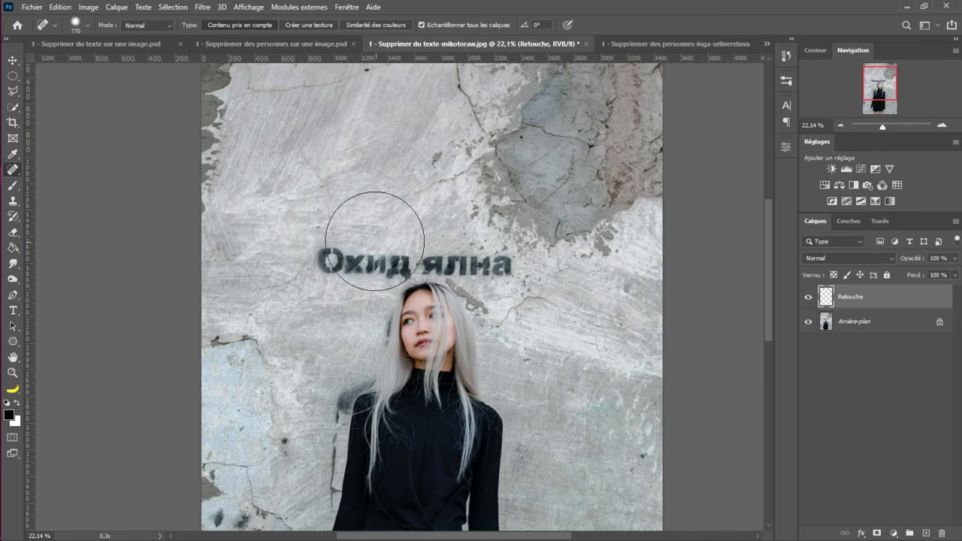
mouse_move(375, 240)
mouse_down()
mouse_move(301, 251)
mouse_move(327, 251)
mouse_move(317, 253)
mouse_up()
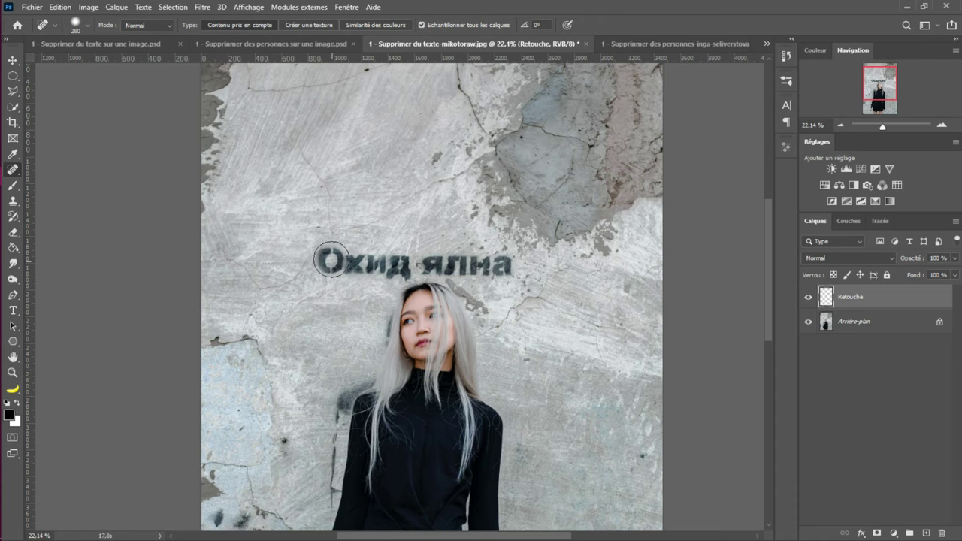
drag(330, 261, 336, 264)
mouse_move(319, 251)
mouse_down()
mouse_move(517, 265)
mouse_move(492, 265)
mouse_move(528, 261)
mouse_up()
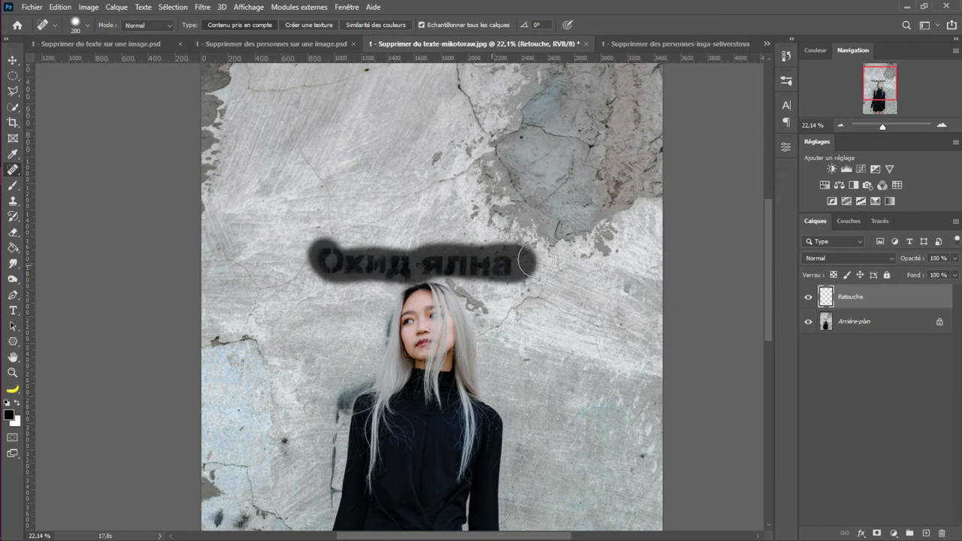
mouse_move(526, 261)
mouse_down()
mouse_move(420, 266)
mouse_move(319, 250)
mouse_move(407, 273)
mouse_move(528, 266)
mouse_move(484, 269)
mouse_move(335, 242)
mouse_move(388, 263)
mouse_move(522, 262)
mouse_move(378, 260)
mouse_move(500, 270)
mouse_up()
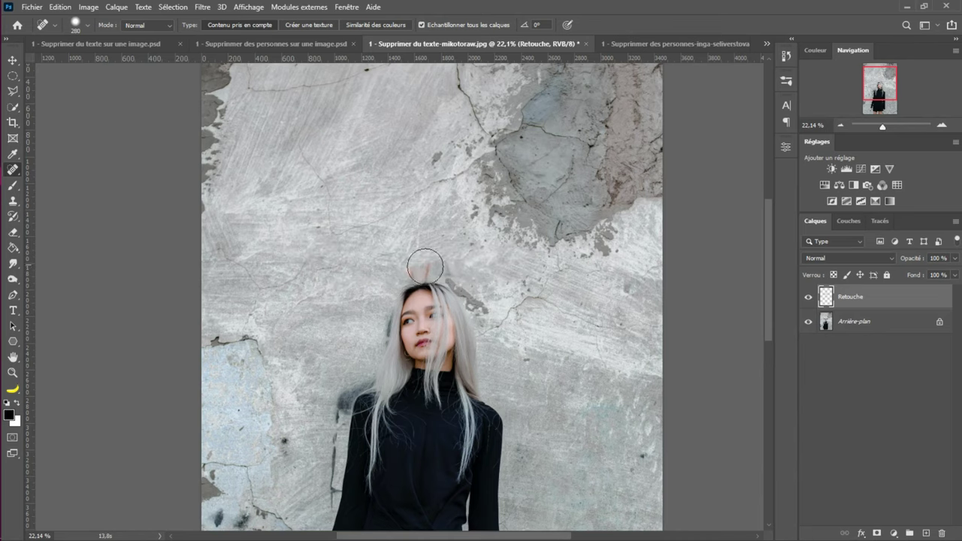
Try to heal the smeared patch above the woman's head with repeated Spot Healing Brush strokes at size 280
scroll(428, 276, up, 4)
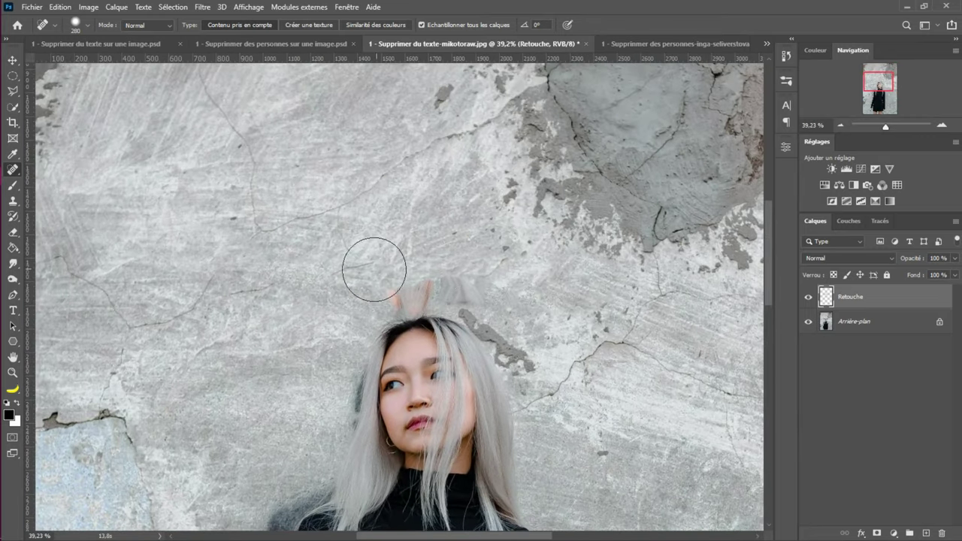
mouse_move(374, 267)
mouse_down()
mouse_move(509, 277)
mouse_move(343, 283)
mouse_move(535, 265)
mouse_up()
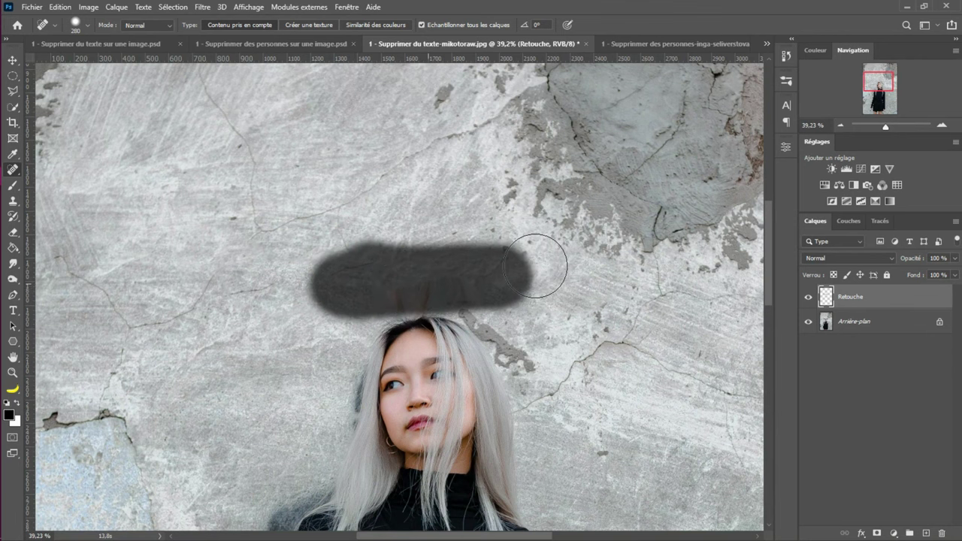
drag(535, 266, 535, 267)
scroll(536, 266, down, 1)
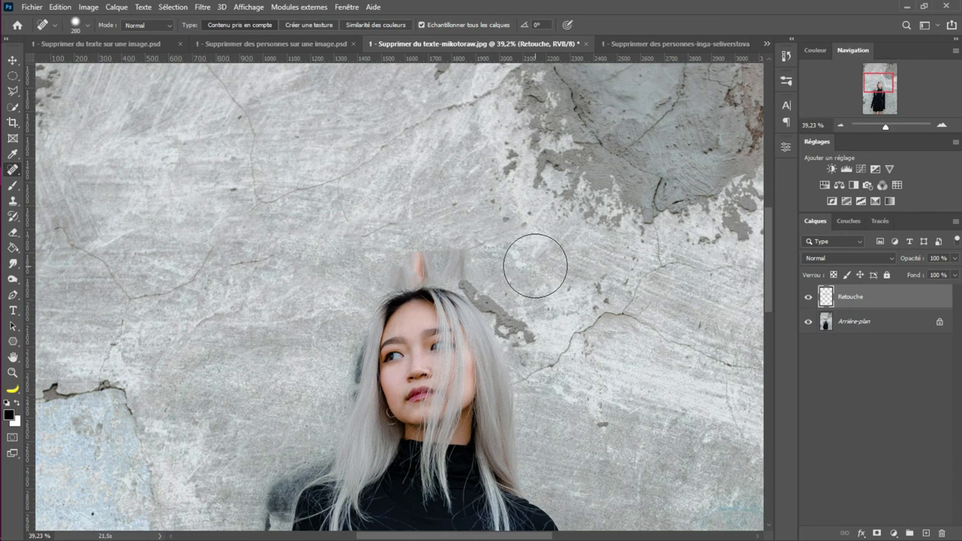
click(423, 242)
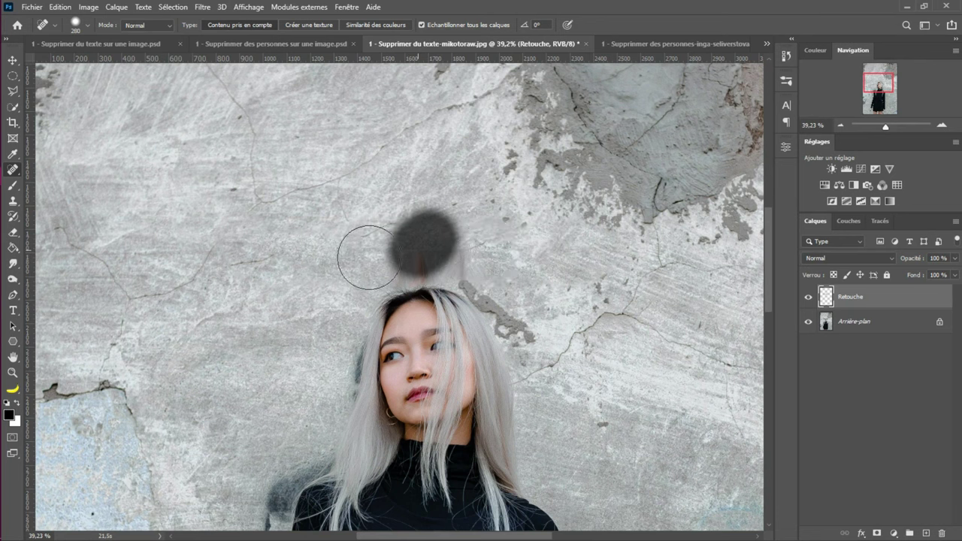
drag(395, 232, 524, 258)
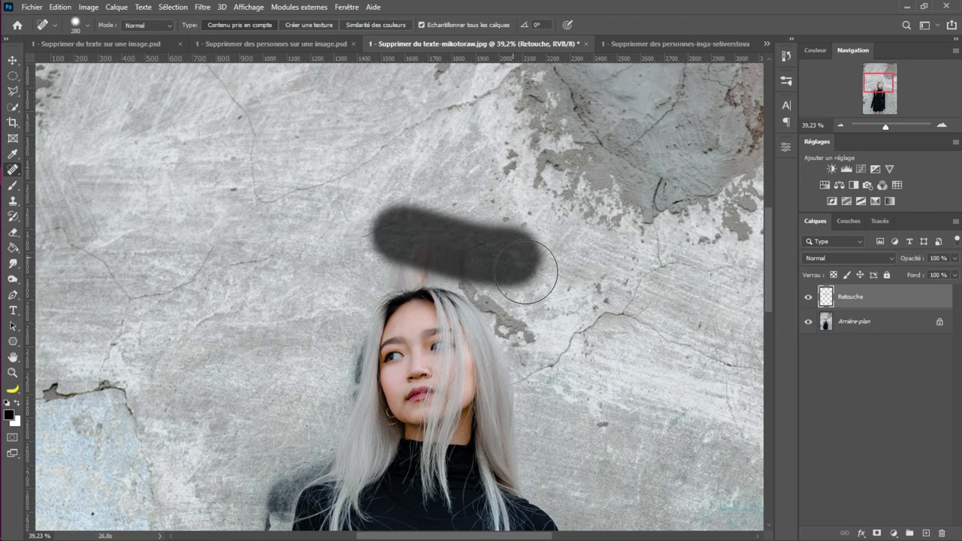
scroll(526, 272, down, 1)
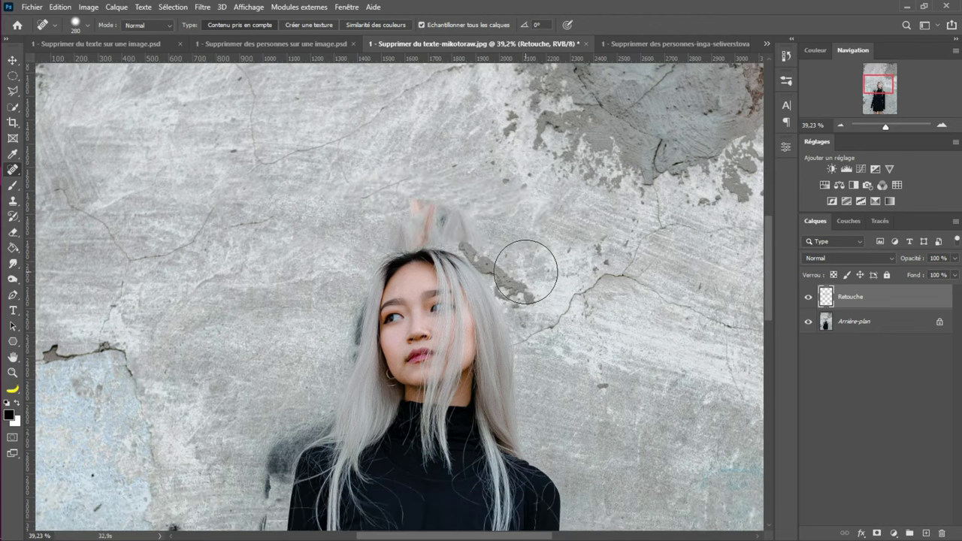
Delete the Retouche layer and add a new empty layer named Retouche texte above the background
scroll(526, 272, down, 3)
scroll(525, 271, down, 1)
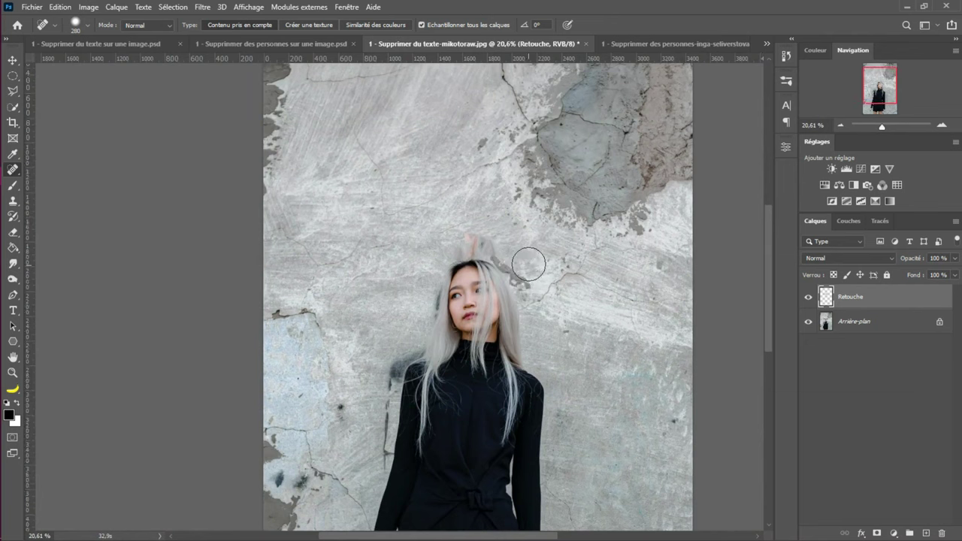
mouse_move(921, 293)
mouse_down()
mouse_move(922, 525)
mouse_move(942, 534)
mouse_up()
click(931, 534)
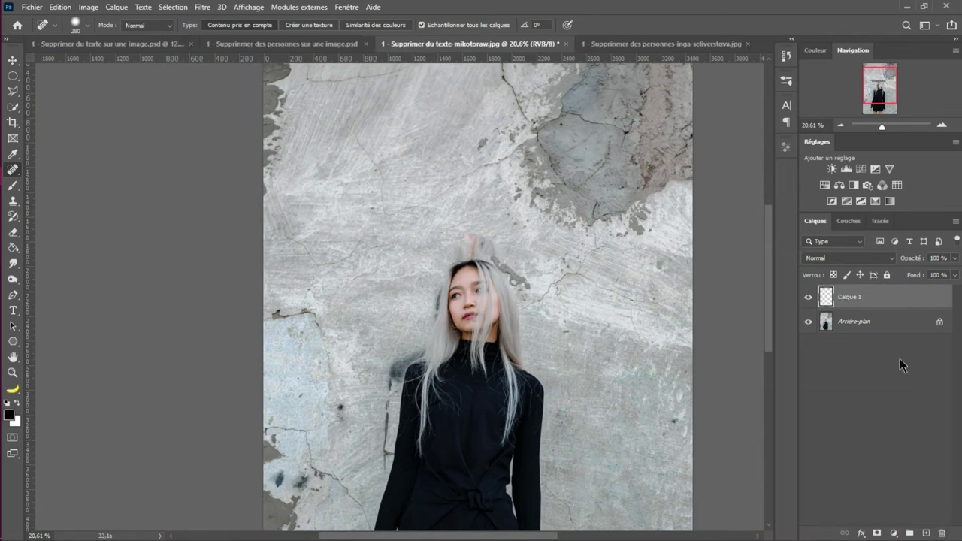
double_click(850, 296)
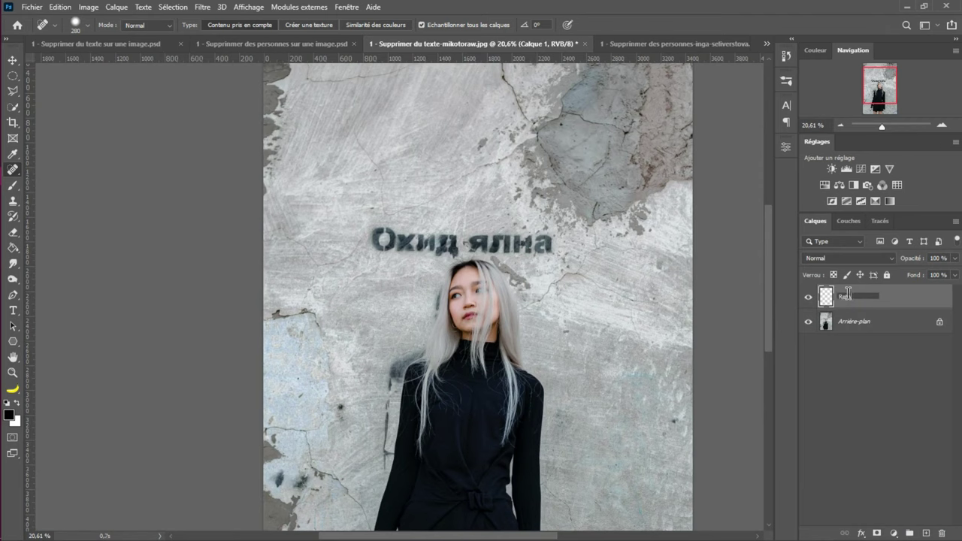
text(Retouche texte)
key(Return)
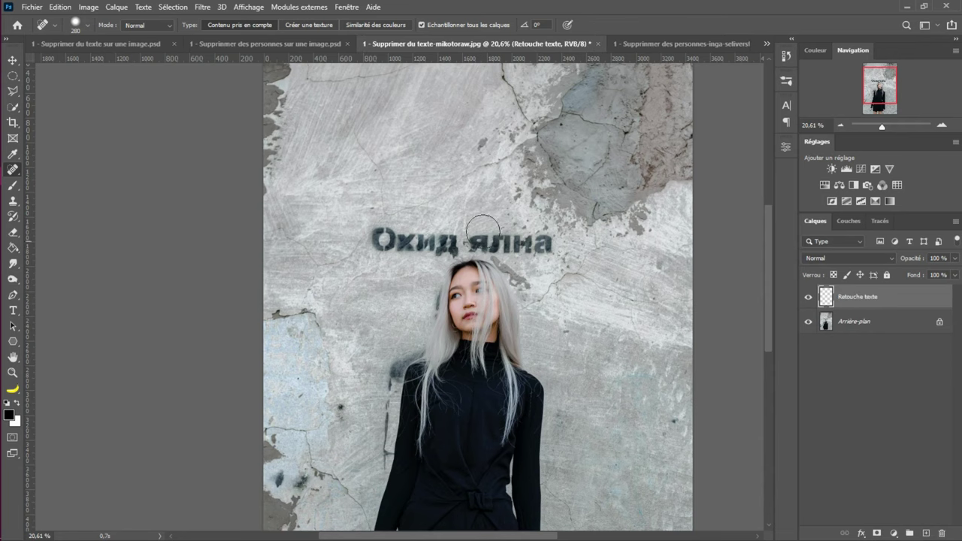
Paint over the wall lettering on the Retouche texte layer with the Spot Healing Brush at size 127
scroll(425, 226, up, 4)
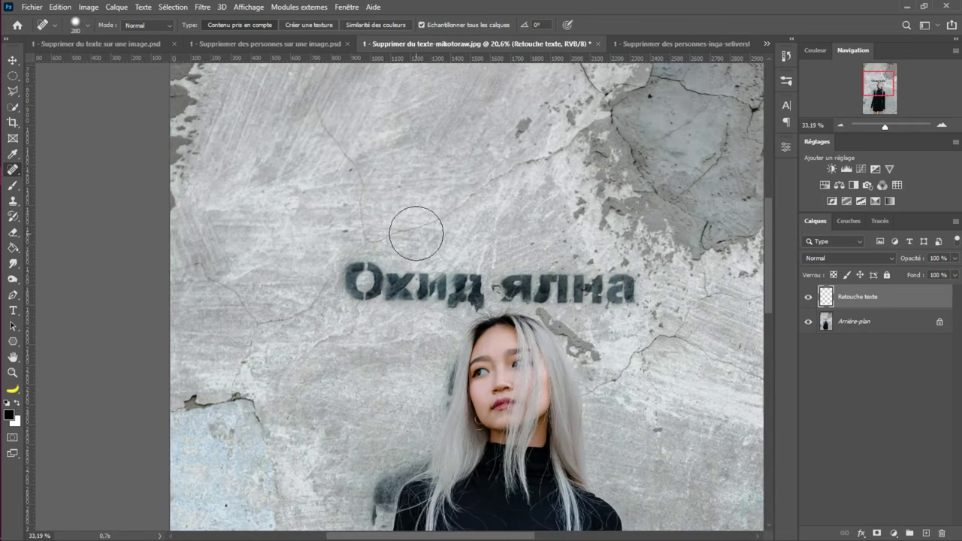
mouse_move(481, 241)
mouse_down()
mouse_move(421, 255)
mouse_move(440, 281)
mouse_up()
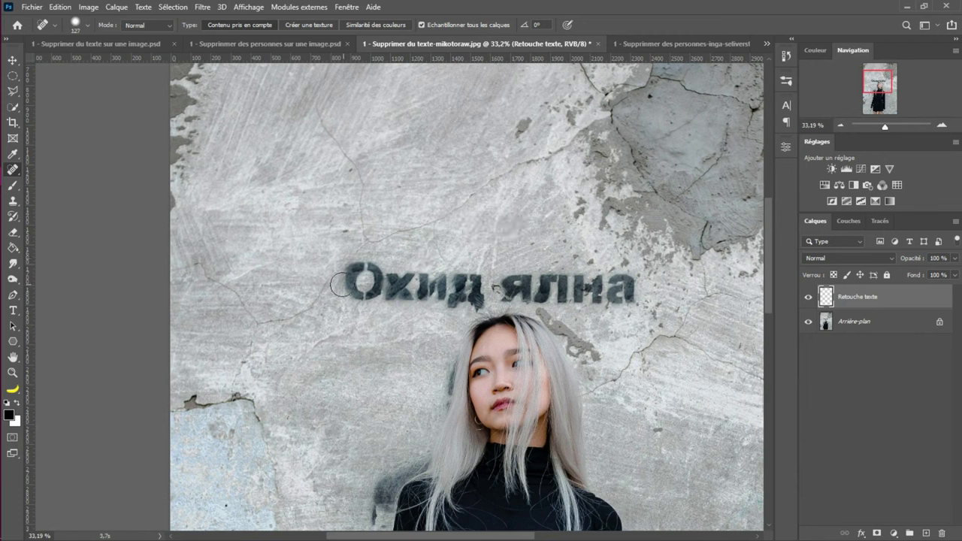
mouse_move(370, 287)
mouse_down()
mouse_move(342, 283)
mouse_move(351, 272)
mouse_move(376, 272)
mouse_move(372, 291)
mouse_move(387, 300)
mouse_move(402, 296)
mouse_move(401, 283)
mouse_move(386, 285)
mouse_move(433, 283)
mouse_move(438, 297)
mouse_move(448, 294)
mouse_move(420, 285)
mouse_move(471, 280)
mouse_move(478, 289)
mouse_move(443, 295)
mouse_move(479, 293)
mouse_move(471, 304)
mouse_move(483, 288)
mouse_move(559, 282)
mouse_move(500, 291)
mouse_move(618, 283)
mouse_move(628, 292)
mouse_move(515, 278)
mouse_up()
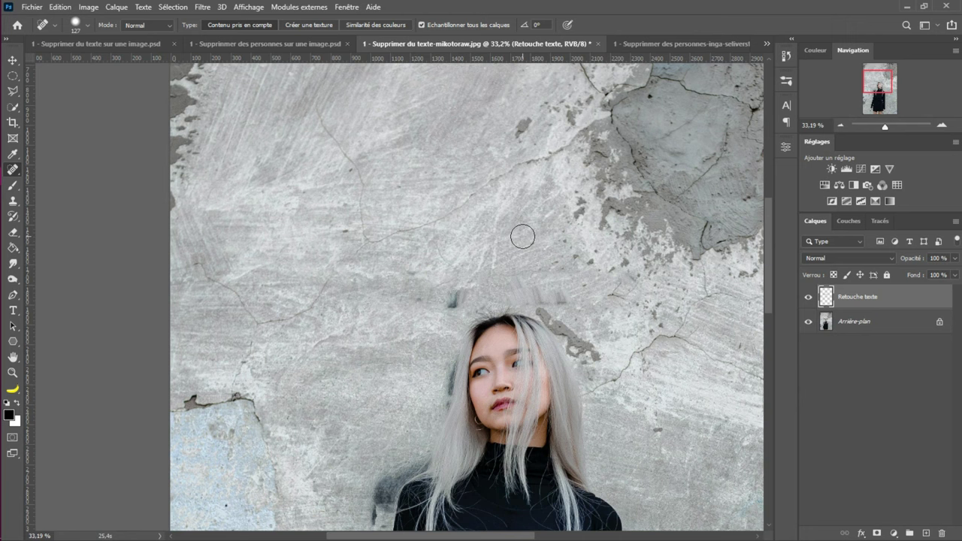
Heal the leftover dark smears above the woman's head with the brush at size 157, and compare with the Retouche texte layer hidden and shown
alt+right_click(414, 281)
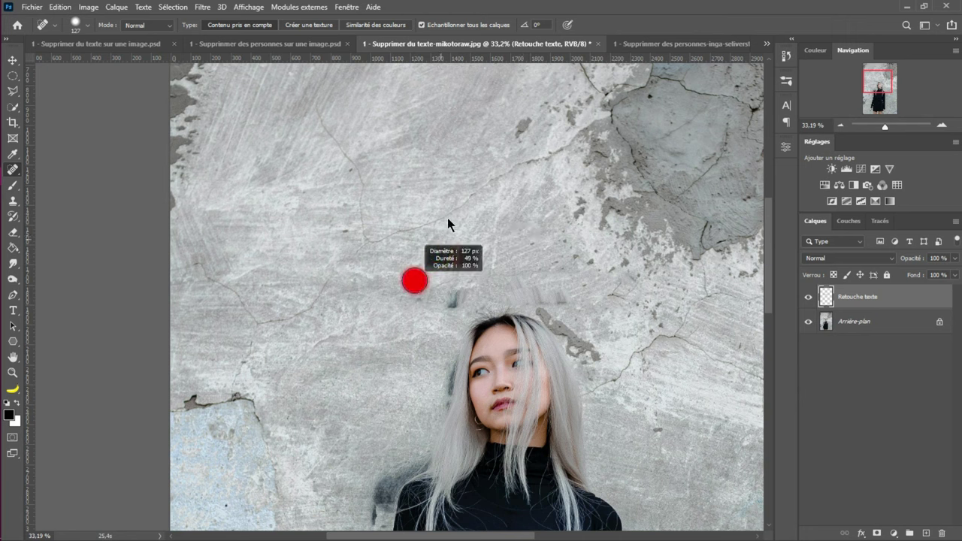
mouse_move(453, 188)
mouse_down()
mouse_move(466, 161)
mouse_move(489, 172)
mouse_up()
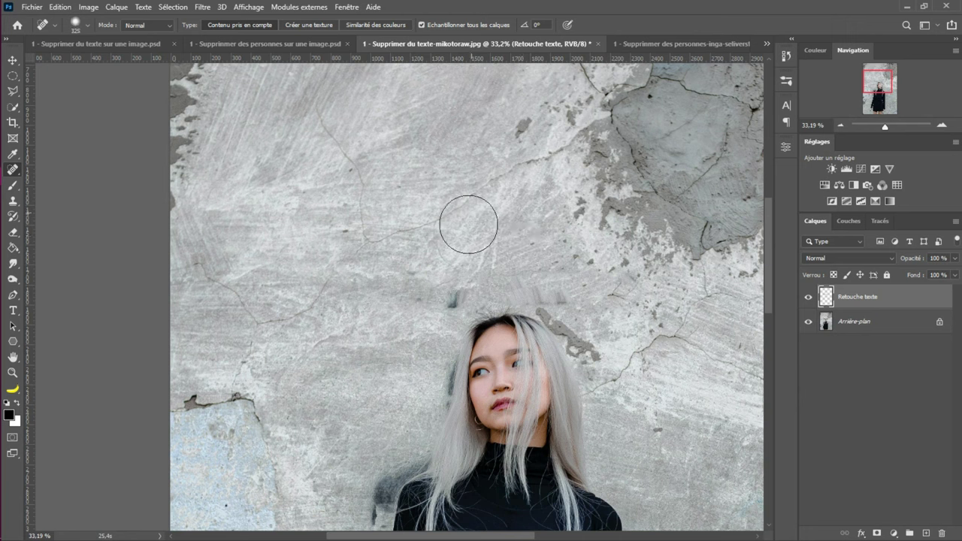
alt+right_click(446, 239)
mouse_move(438, 279)
mouse_down()
mouse_move(461, 289)
mouse_move(438, 307)
mouse_up()
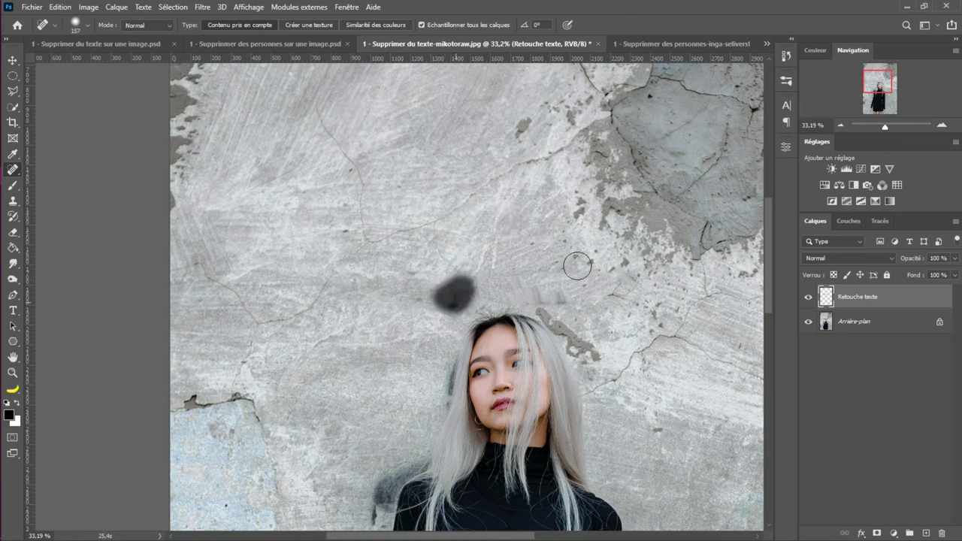
scroll(563, 263, down, 5)
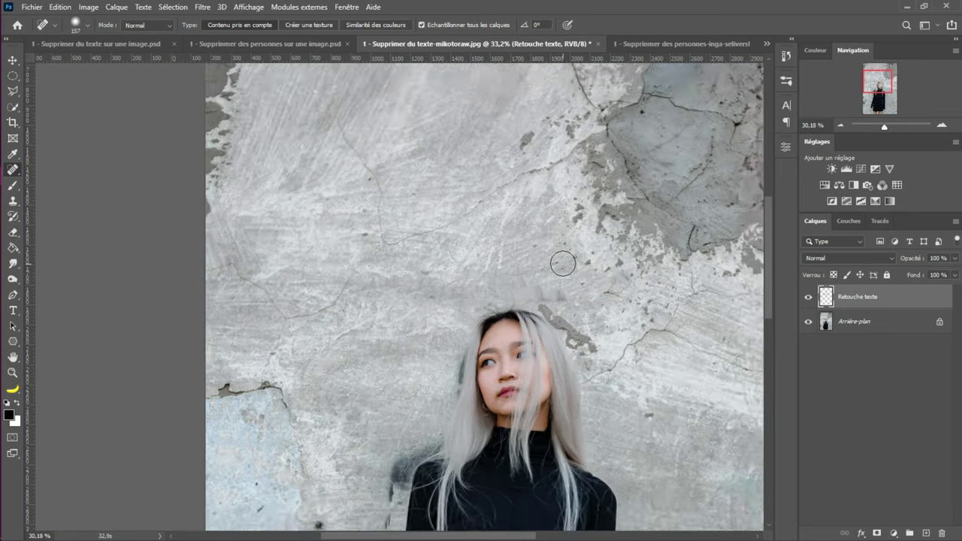
drag(552, 269, 566, 276)
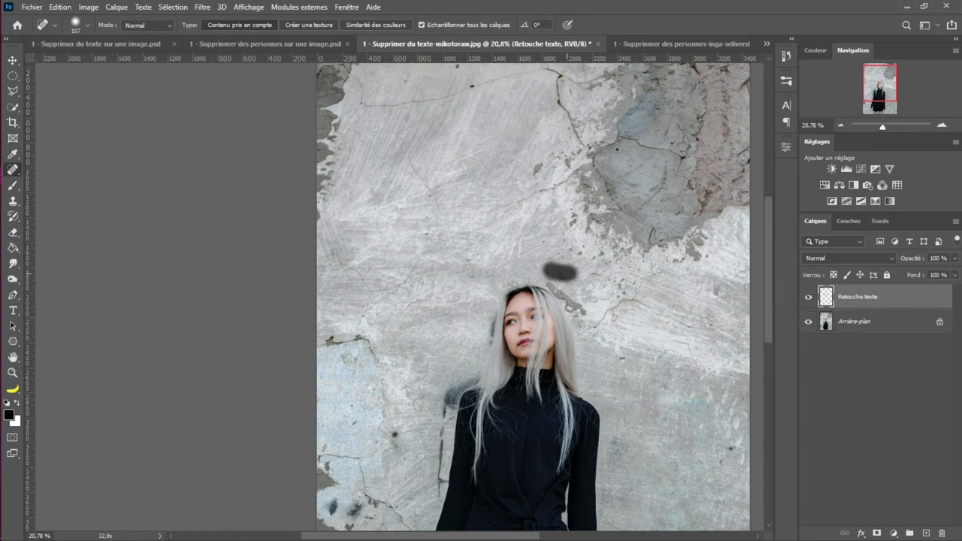
click(811, 302)
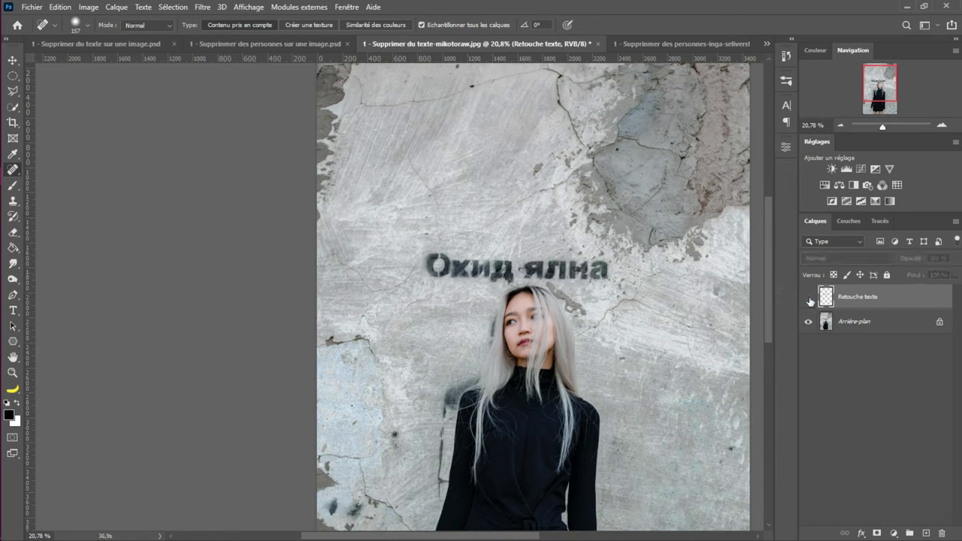
click(810, 299)
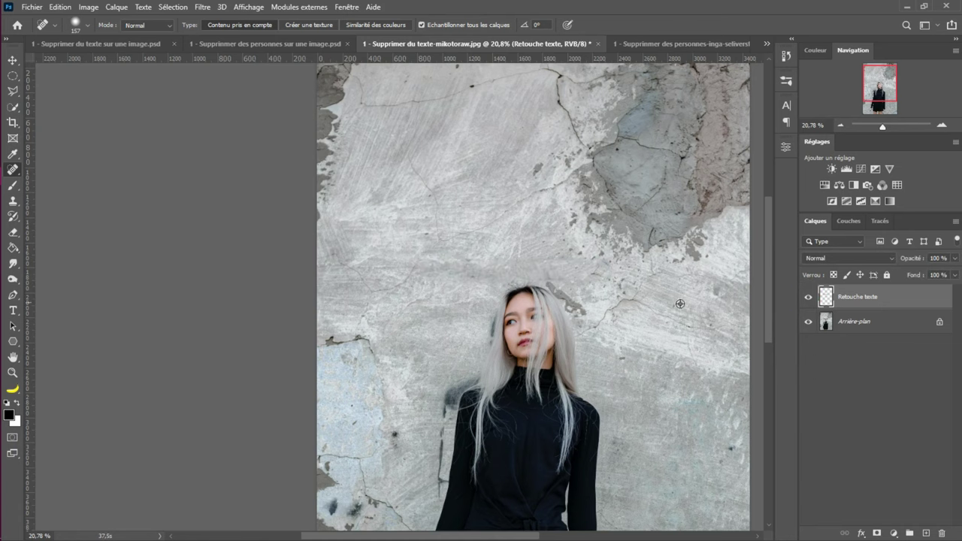
Add an empty layer named Retouche mur and place it between the Retouche texte layer and the background
scroll(569, 275, down, 3)
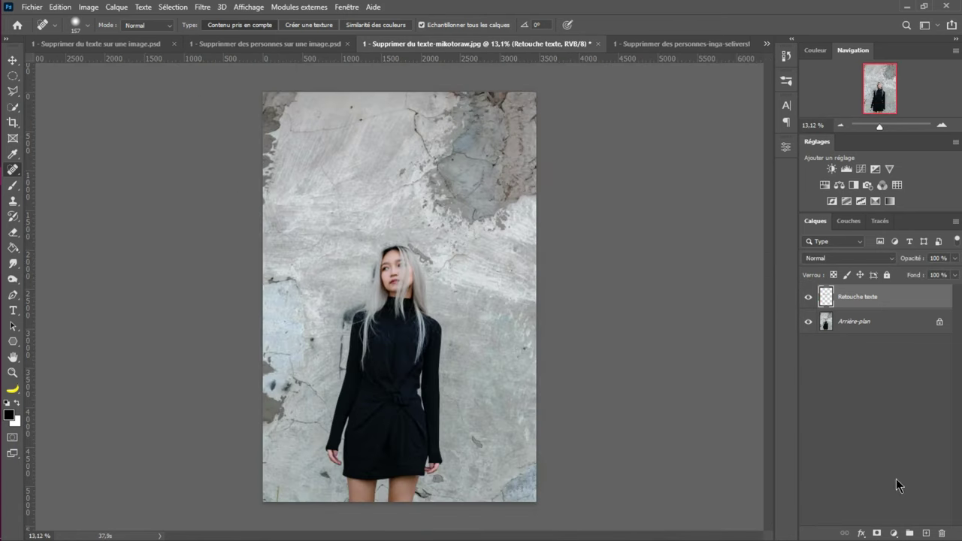
click(927, 533)
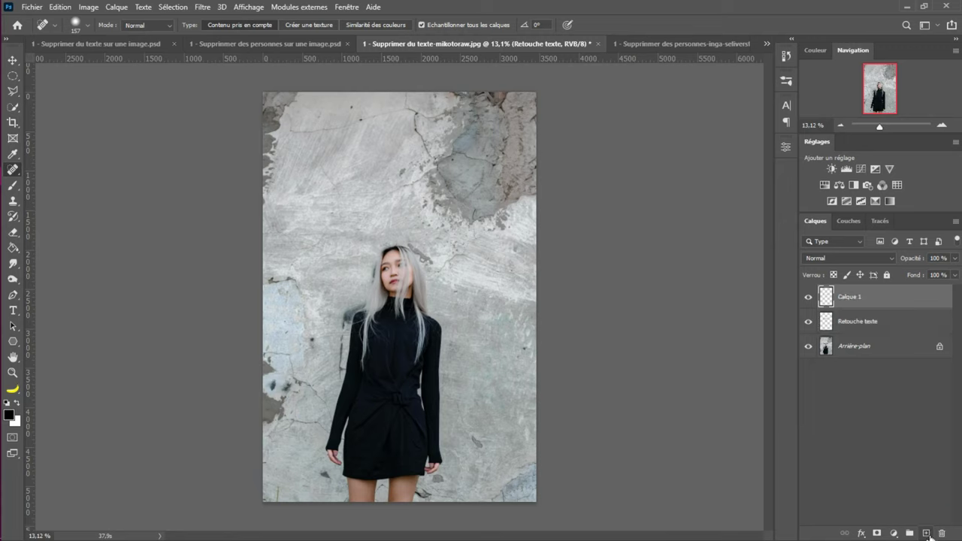
double_click(848, 297)
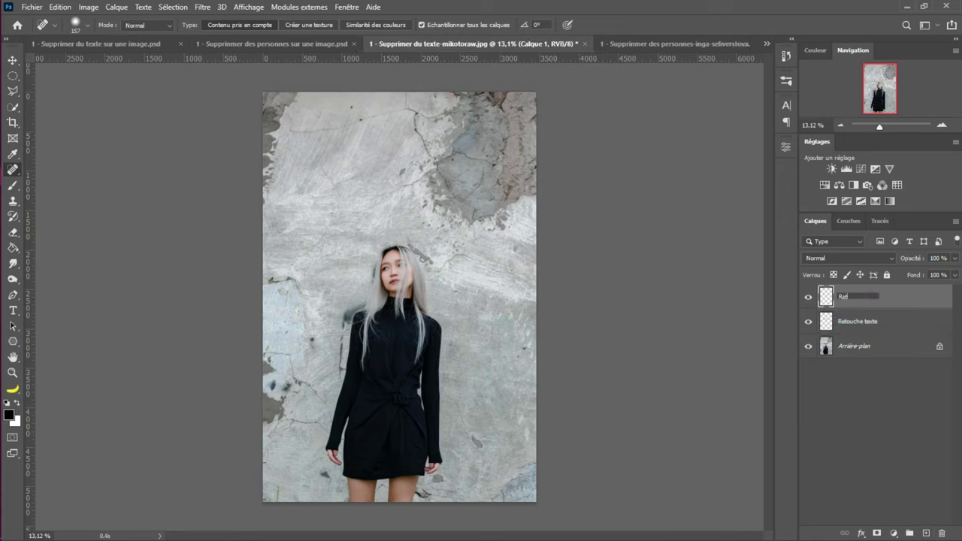
text(Retouche mur)
key(Return)
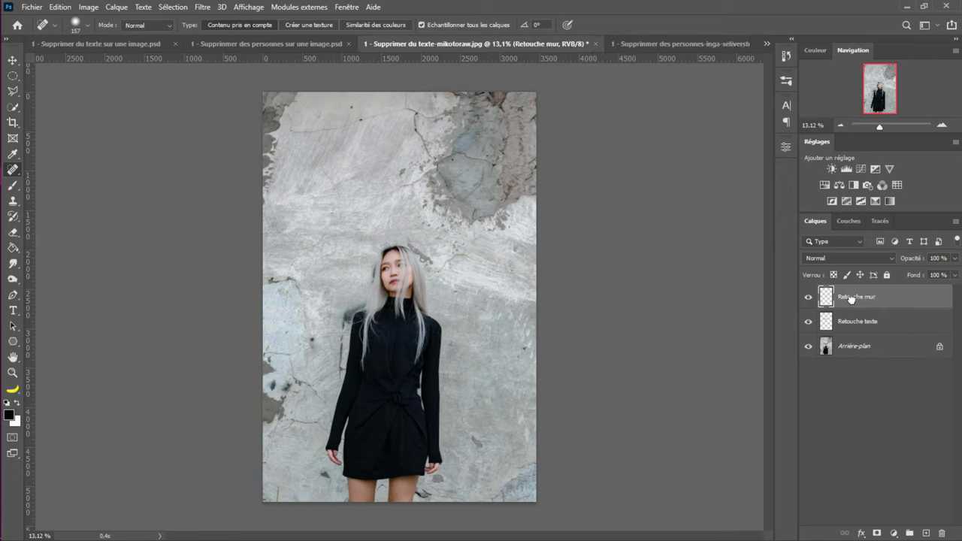
mouse_move(851, 299)
mouse_down()
mouse_move(854, 325)
mouse_move(816, 342)
mouse_up()
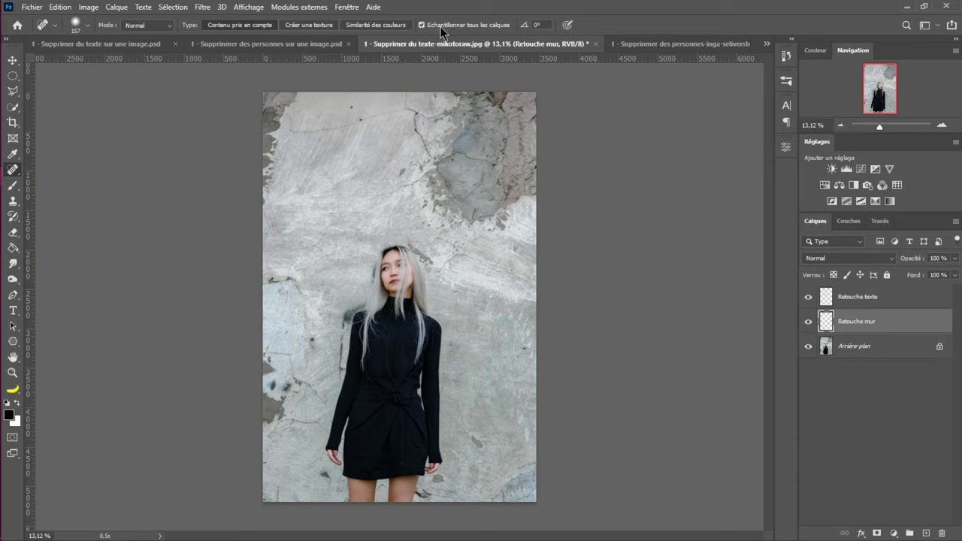
Heal the peeled plaster at the wall's upper right and along its left edge with the Spot Healing Brush at size 1483
mouse_move(455, 152)
mouse_down()
mouse_move(554, 141)
mouse_move(524, 130)
mouse_move(496, 175)
mouse_move(462, 165)
mouse_move(464, 186)
mouse_move(485, 159)
mouse_move(465, 118)
mouse_move(542, 114)
mouse_move(473, 116)
mouse_move(438, 156)
mouse_move(438, 167)
mouse_move(518, 189)
mouse_move(505, 197)
mouse_move(484, 204)
mouse_move(498, 138)
mouse_up()
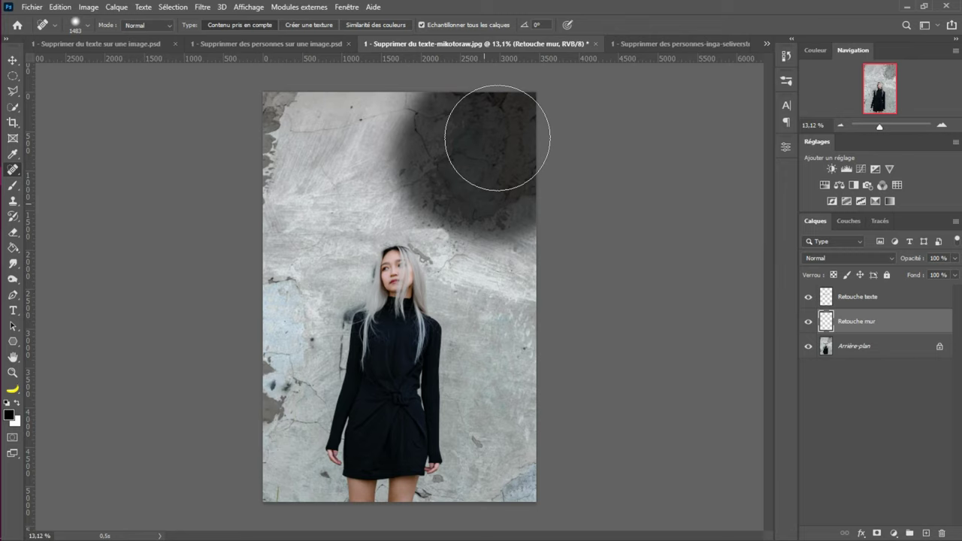
mouse_move(498, 138)
mouse_down()
mouse_move(474, 155)
mouse_move(462, 148)
mouse_move(516, 194)
mouse_move(530, 234)
mouse_move(403, 195)
mouse_move(399, 123)
mouse_move(474, 163)
mouse_move(478, 211)
mouse_move(361, 218)
mouse_up()
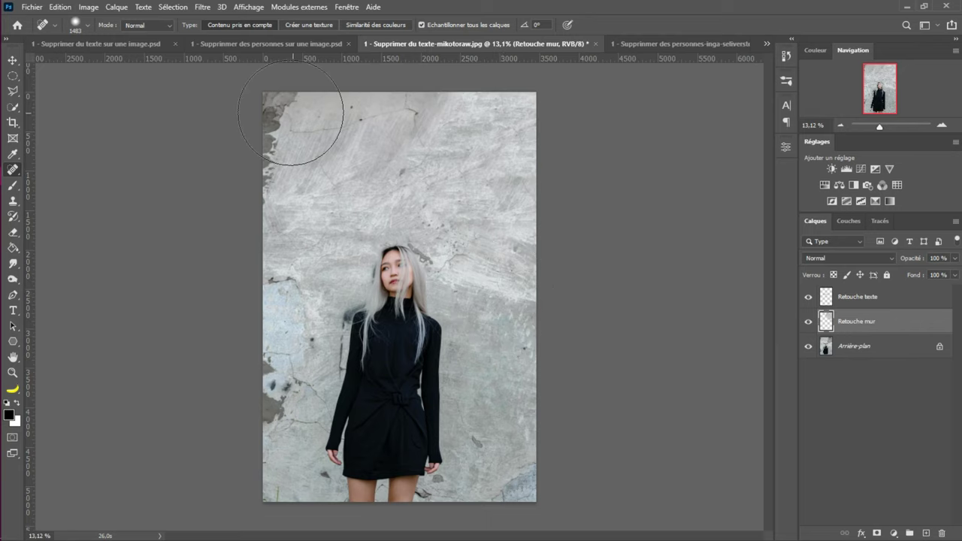
mouse_move(301, 118)
mouse_down()
mouse_move(255, 177)
mouse_move(287, 101)
mouse_move(245, 177)
mouse_move(241, 320)
mouse_up()
mouse_move(248, 375)
mouse_down()
mouse_move(237, 439)
mouse_move(241, 378)
mouse_move(243, 409)
mouse_move(261, 368)
mouse_move(250, 230)
mouse_move(228, 314)
mouse_move(284, 199)
mouse_move(282, 187)
mouse_move(271, 207)
mouse_move(275, 173)
mouse_up()
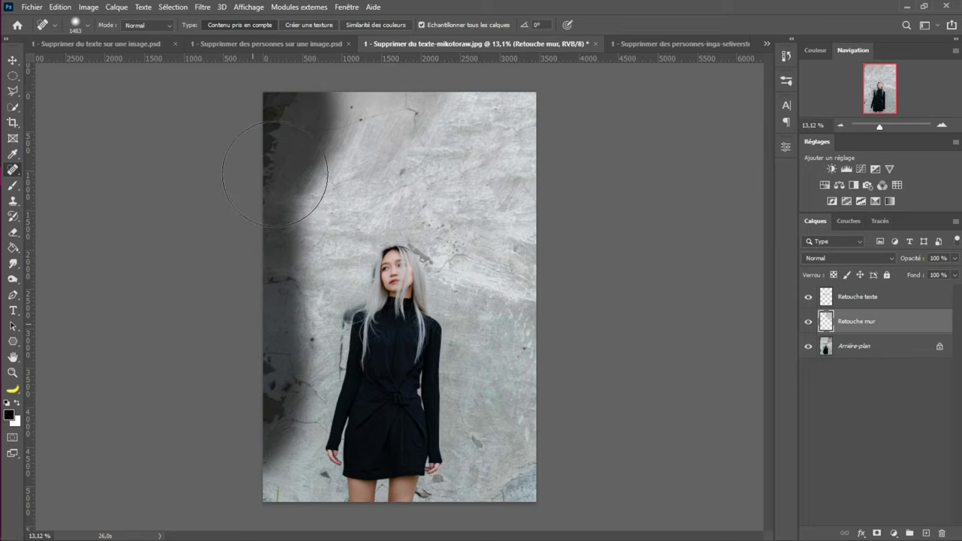
drag(275, 173, 294, 156)
drag(294, 155, 294, 156)
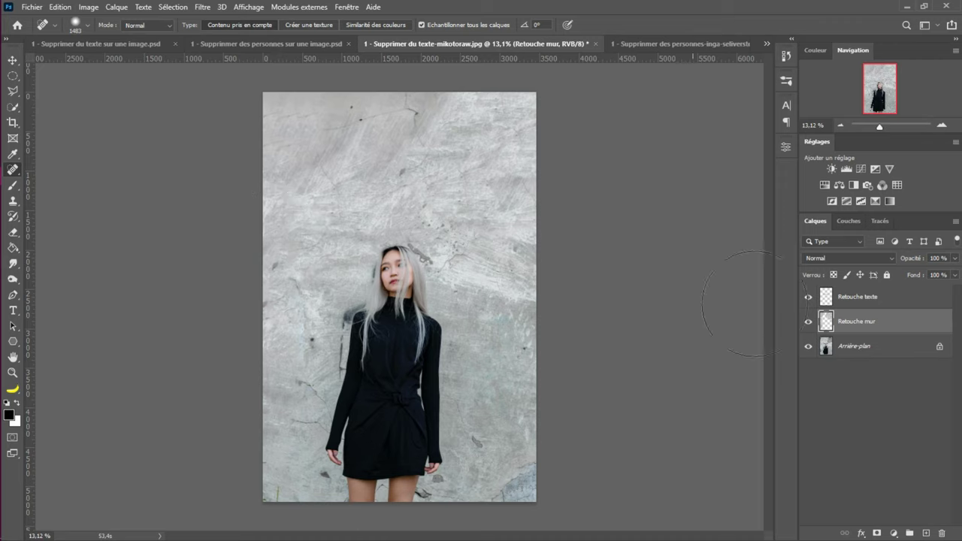
Compare the photo before and after by toggling the Retouche mur and Retouche texte layers, leaving both hidden
click(807, 322)
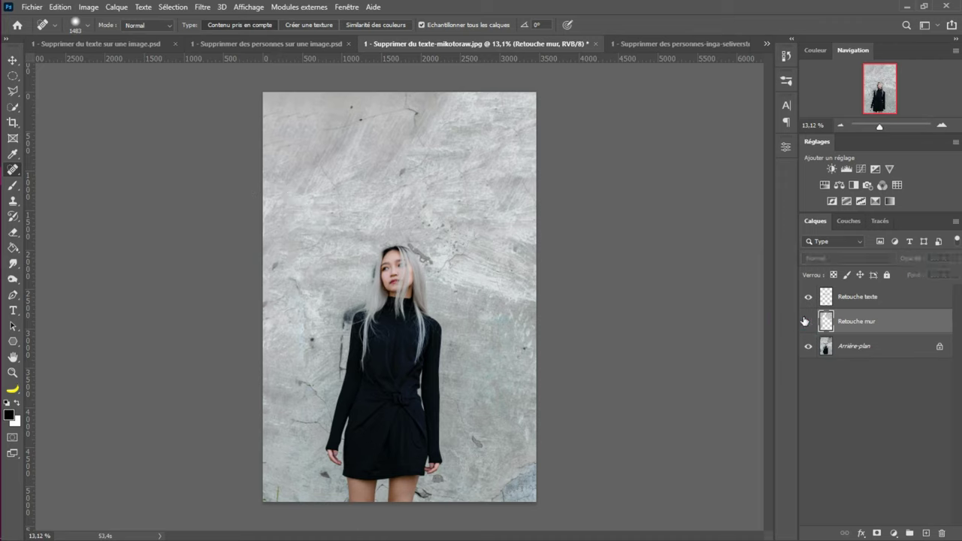
click(808, 321)
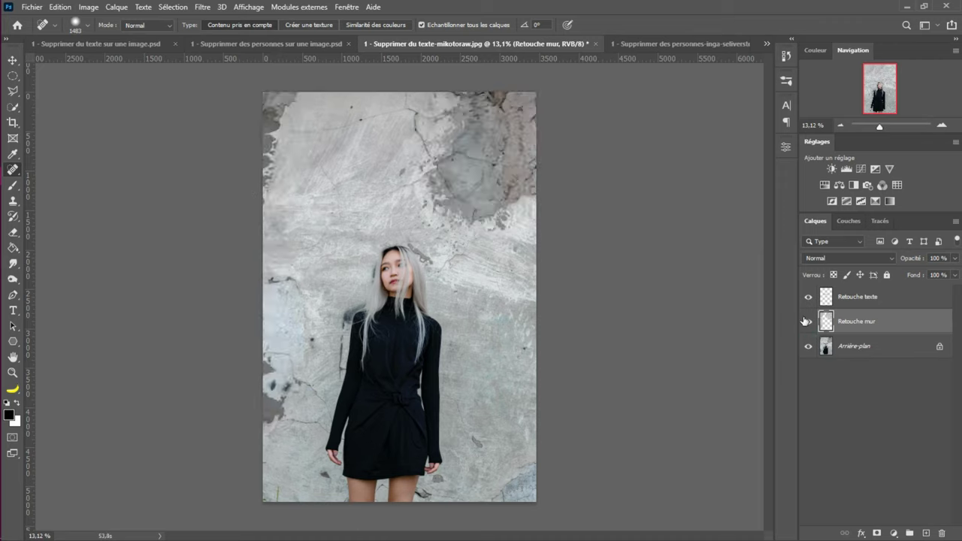
click(807, 297)
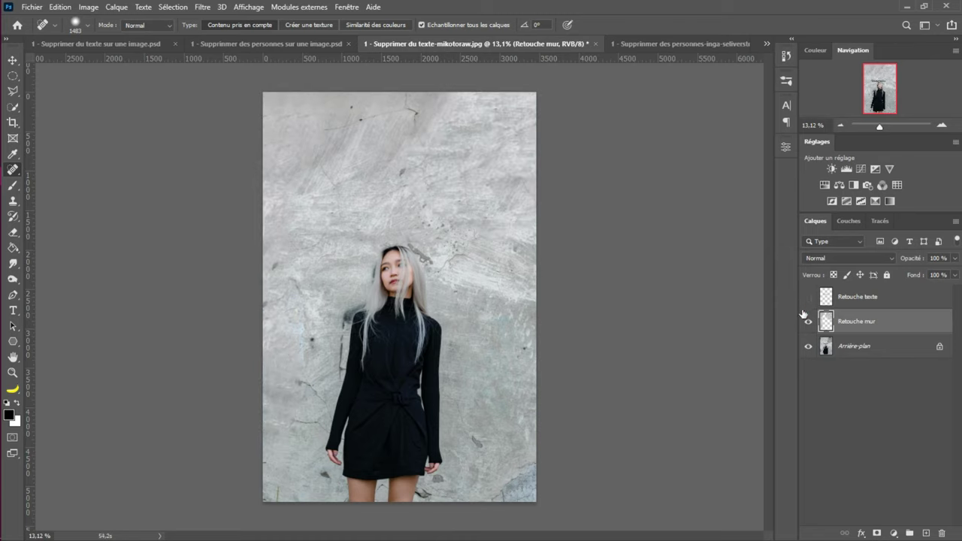
click(808, 322)
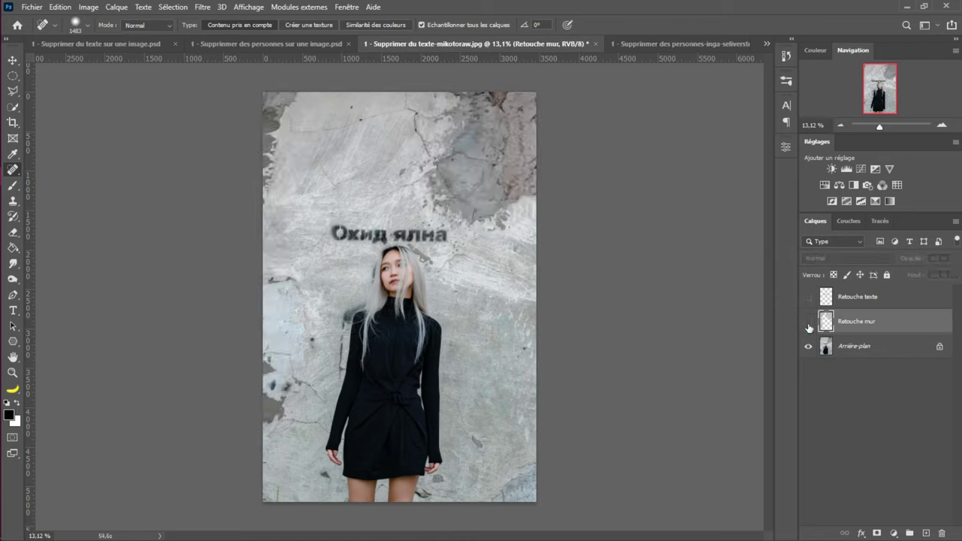
click(808, 322)
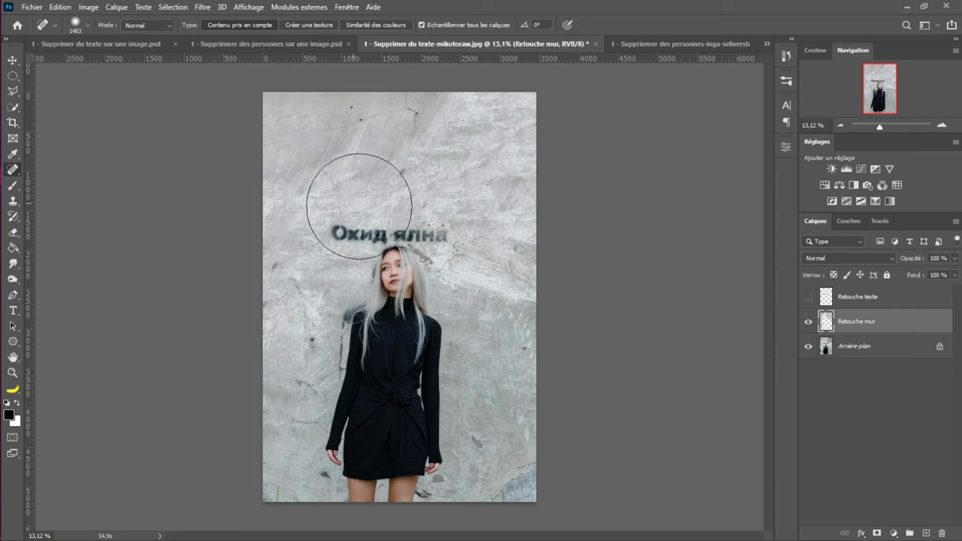
click(809, 322)
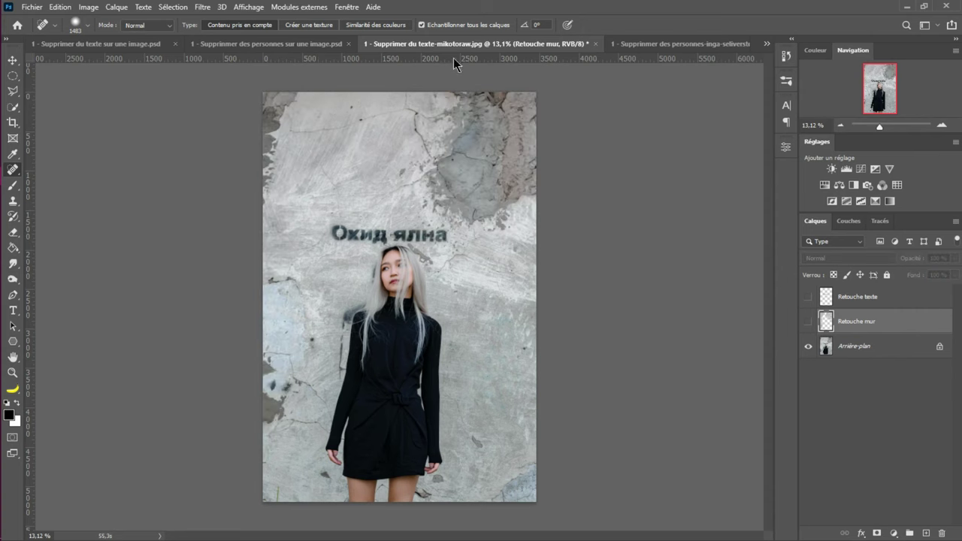
Switch to the brick wall photo, set the brush size to 517 and add an empty layer named Retouche personne
click(659, 45)
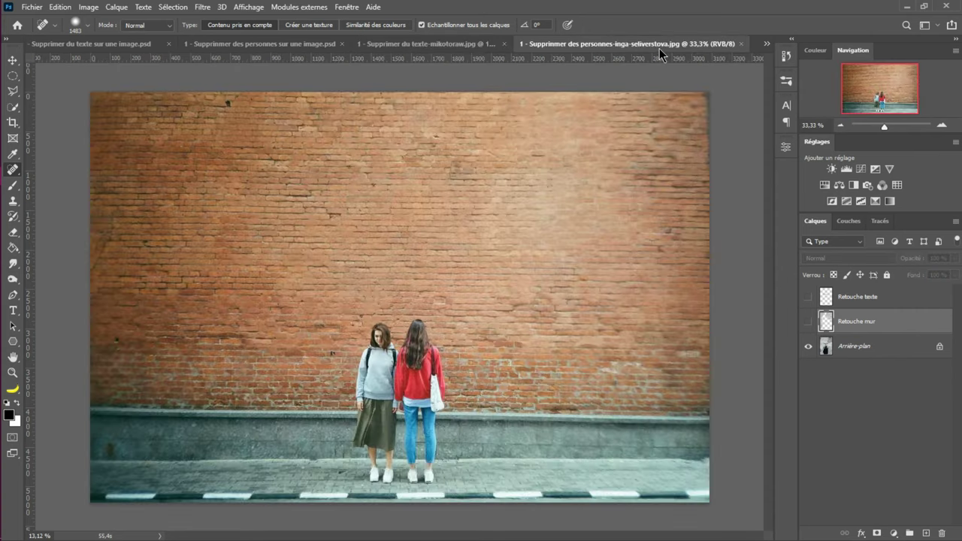
drag(450, 307, 320, 282)
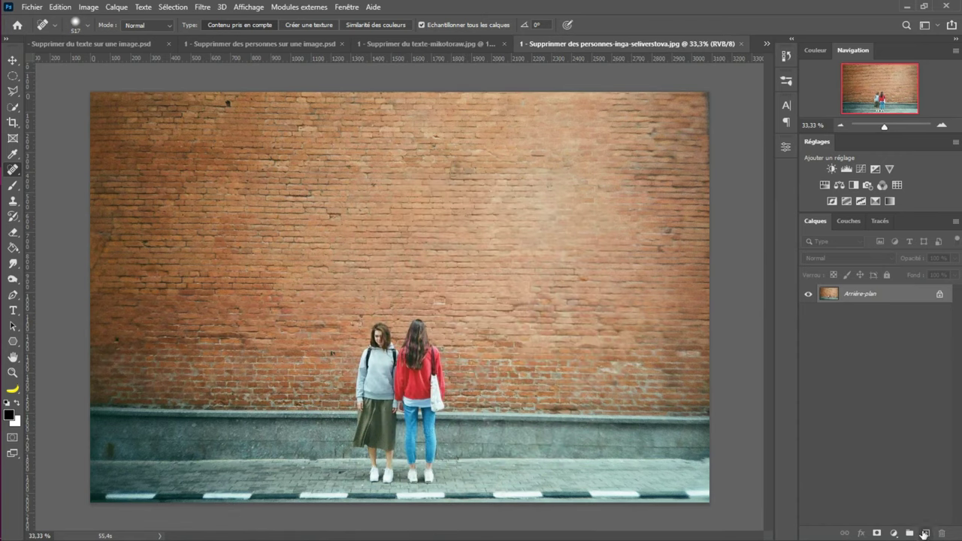
click(926, 533)
double_click(845, 295)
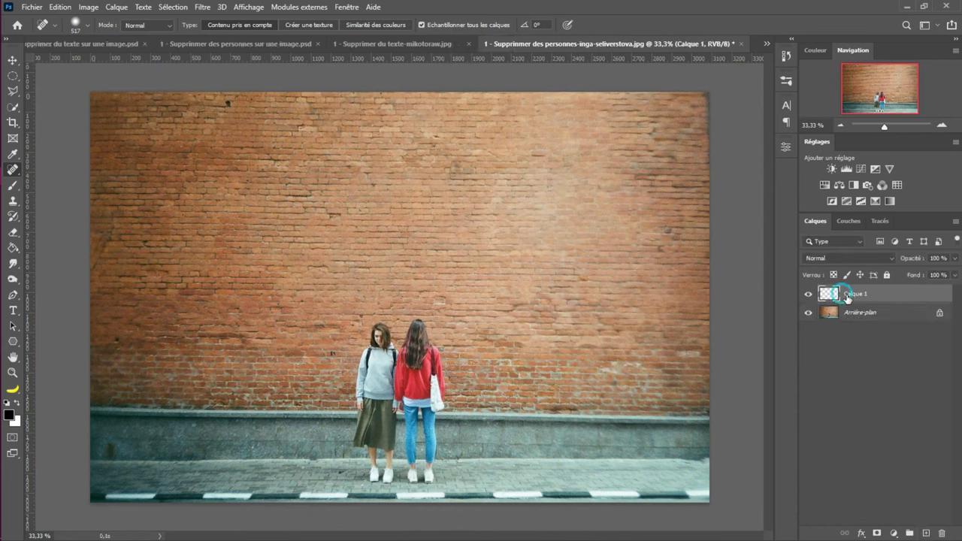
text(Retouche personne)
key(Return)
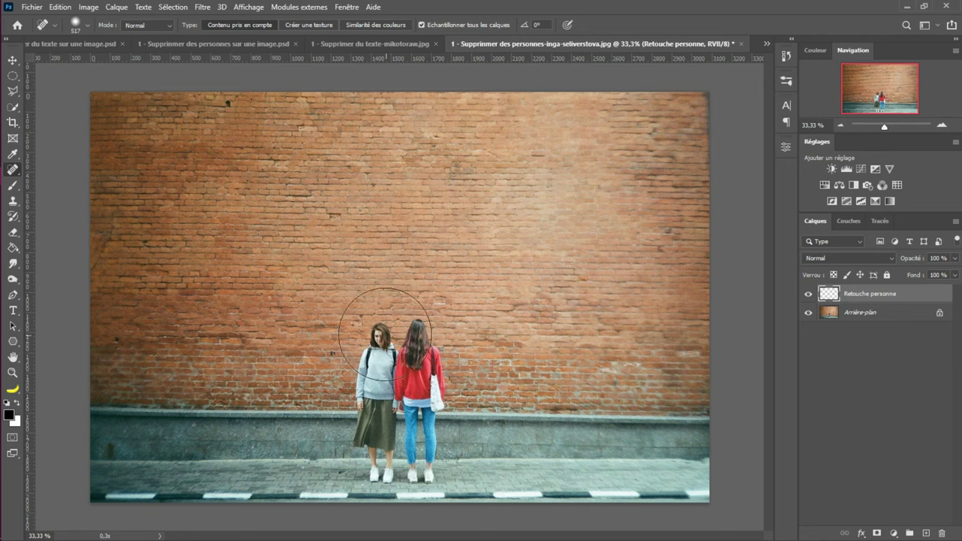
Paint out the two women with the Spot Healing Brush at size 517, and heal flaws in the low wall's ledge at size 211
mouse_move(388, 309)
mouse_down()
mouse_move(387, 434)
mouse_move(372, 459)
mouse_move(435, 445)
mouse_move(427, 385)
mouse_move(403, 331)
mouse_move(420, 320)
mouse_move(376, 376)
mouse_move(415, 400)
mouse_up()
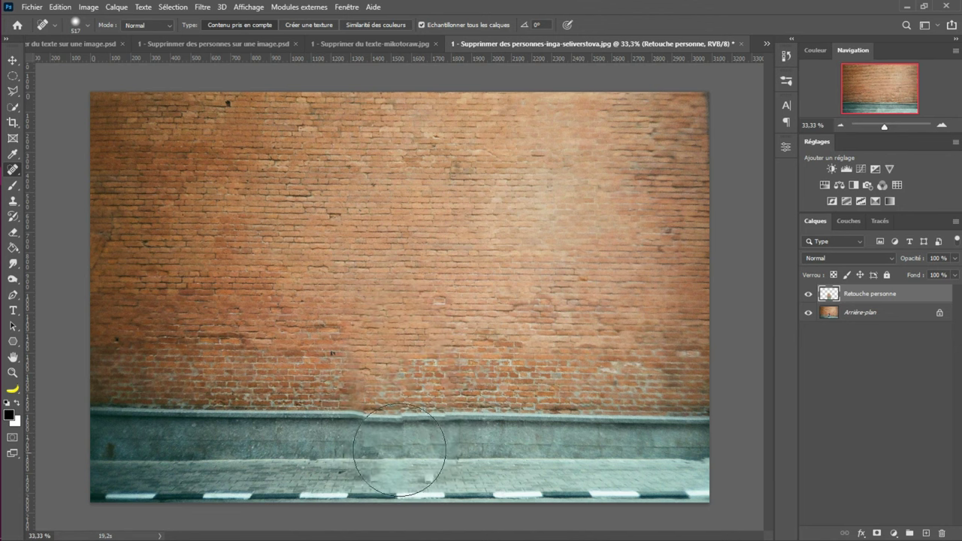
click(434, 445)
mouse_move(435, 445)
mouse_down()
mouse_move(392, 450)
mouse_move(442, 476)
mouse_move(361, 473)
mouse_move(385, 446)
mouse_up()
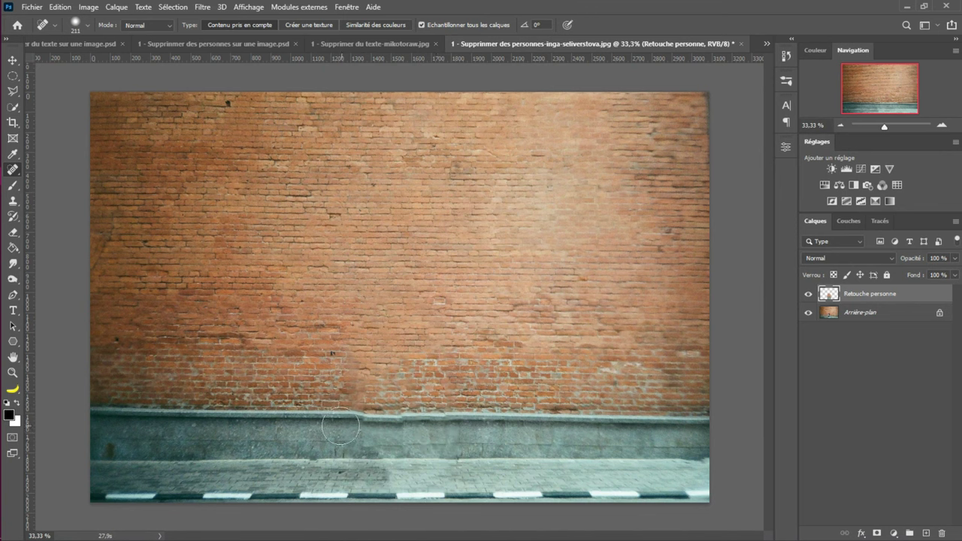
drag(363, 425, 429, 426)
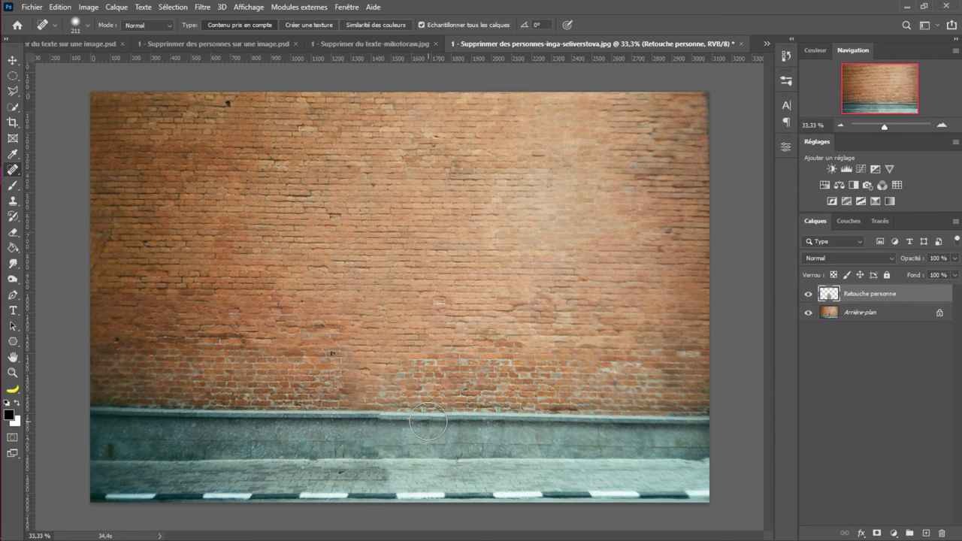
Hide and show the Retouche personne layer to compare the photo with and without the two women
right_click(428, 423)
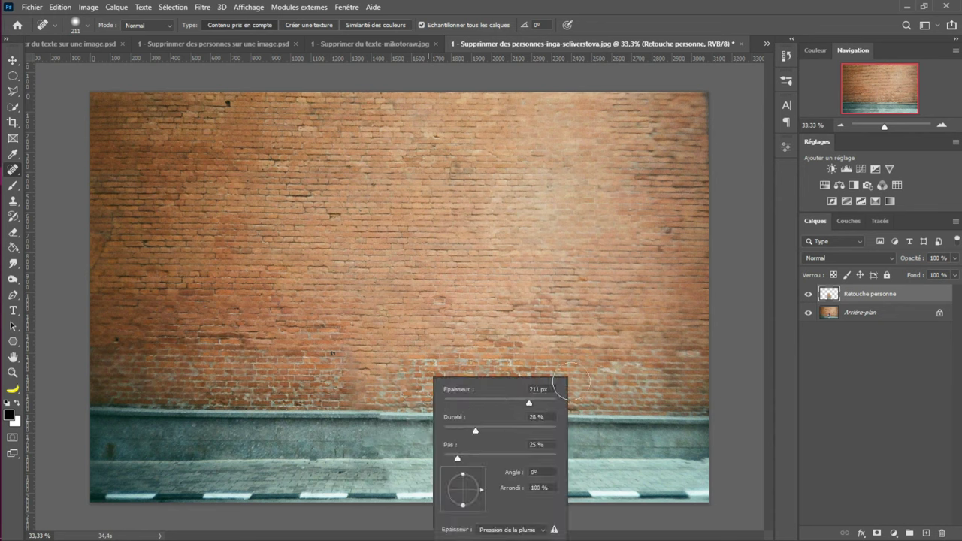
click(807, 294)
click(807, 294)
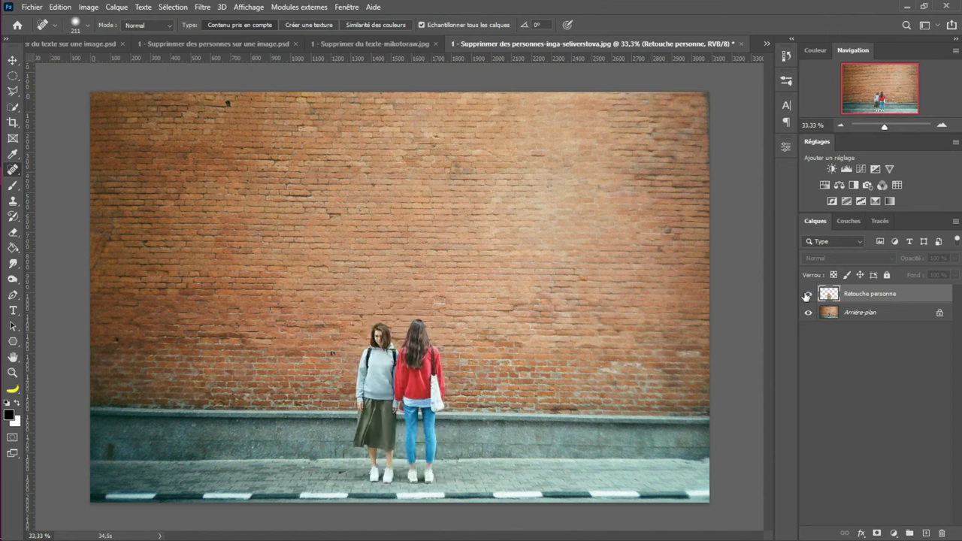
click(806, 295)
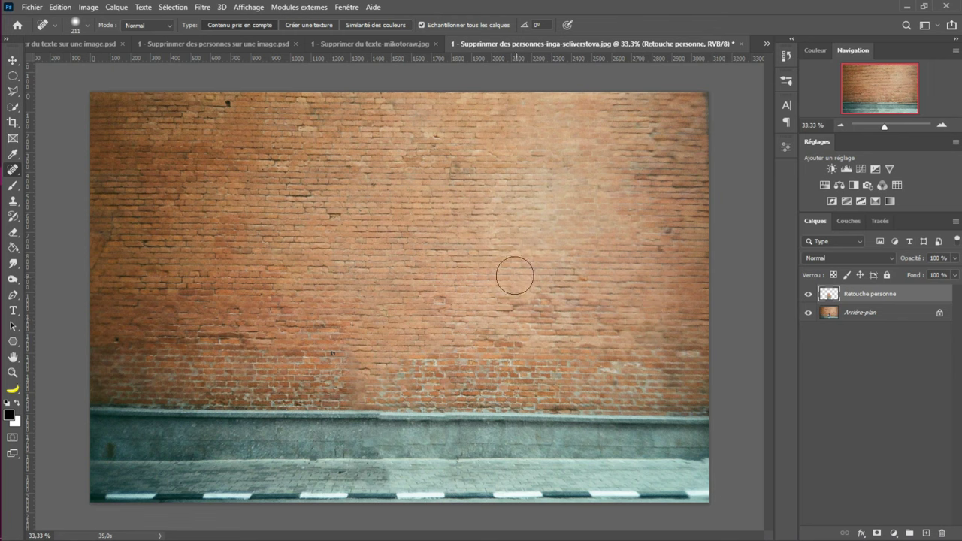
right_click(19, 172)
click(81, 170)
right_click(27, 173)
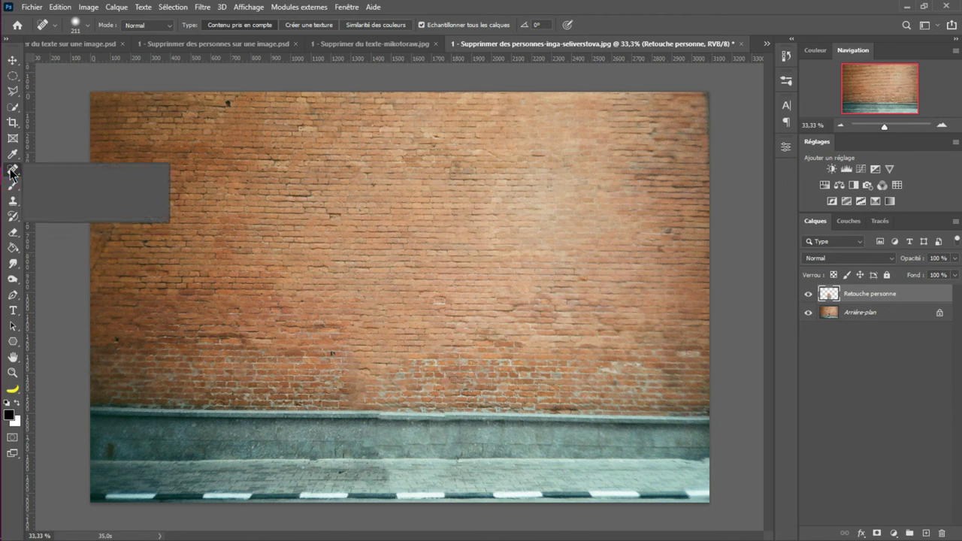
click(664, 9)
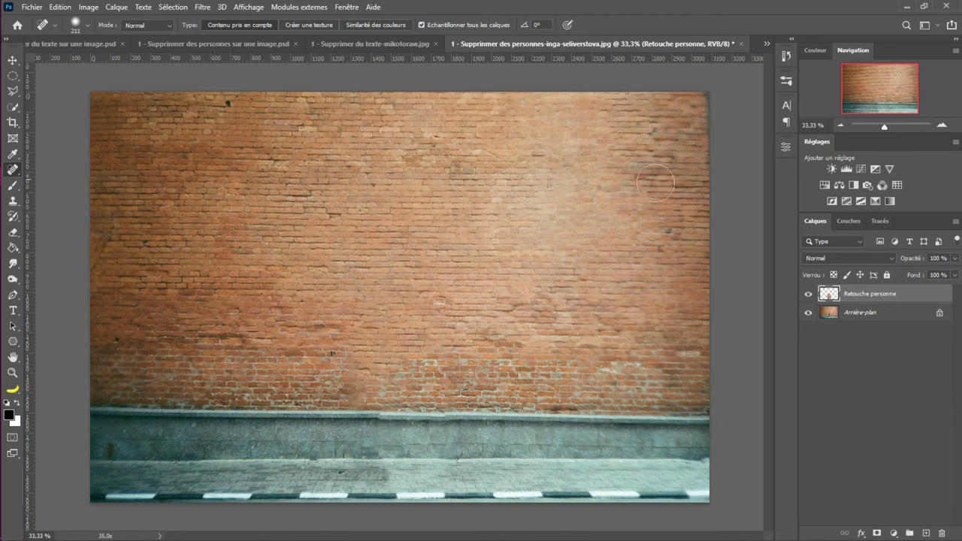
Open the 1 - Supprimer une personne photo from the 12 - Retouches folder
click(32, 7)
click(52, 41)
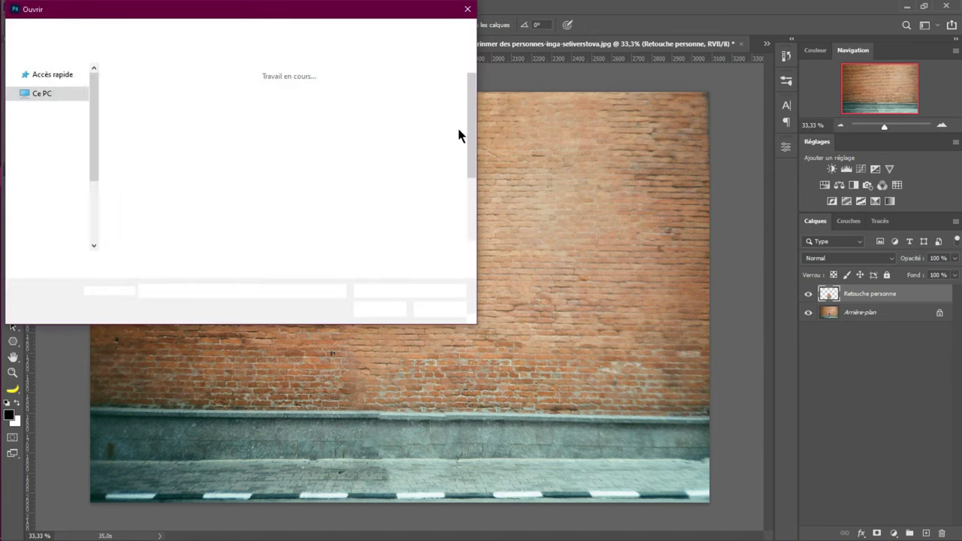
scroll(473, 139, down, 2)
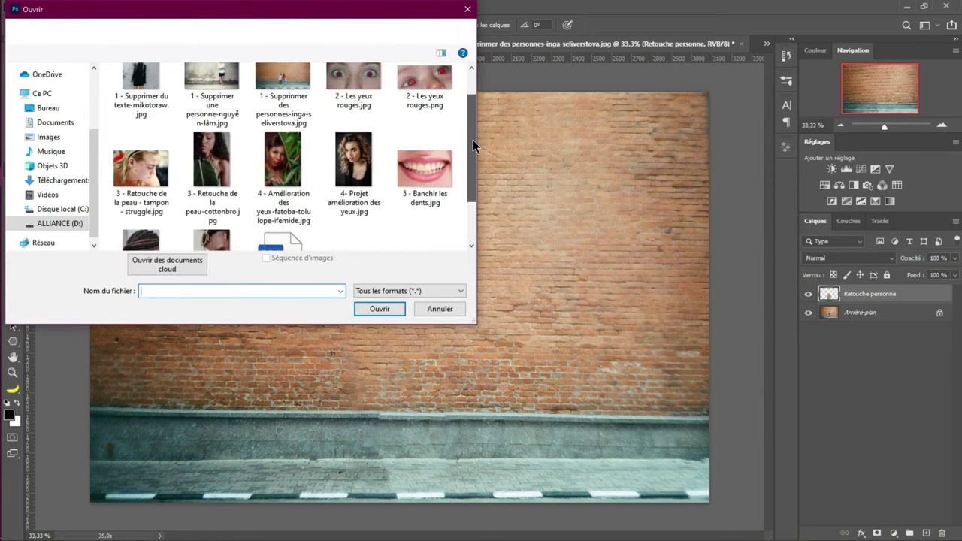
click(216, 156)
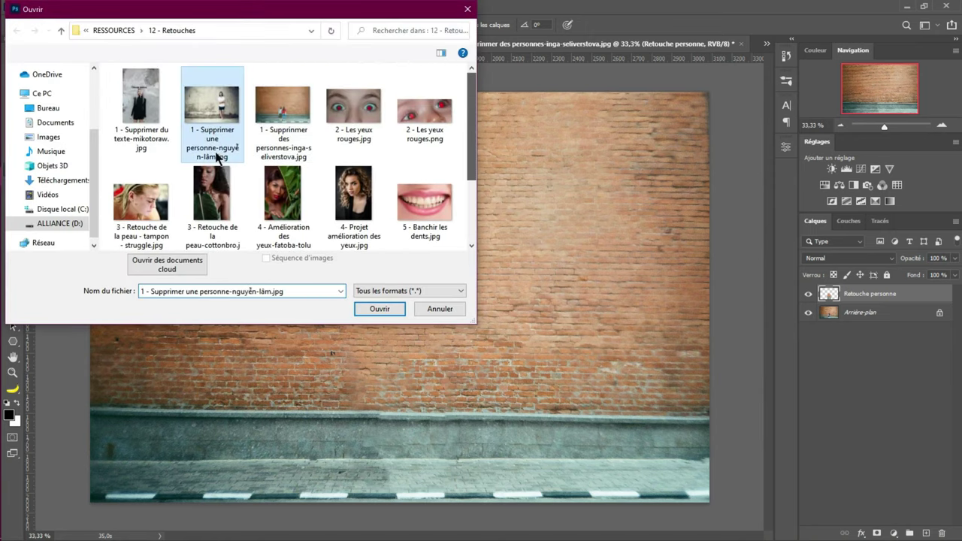
click(367, 310)
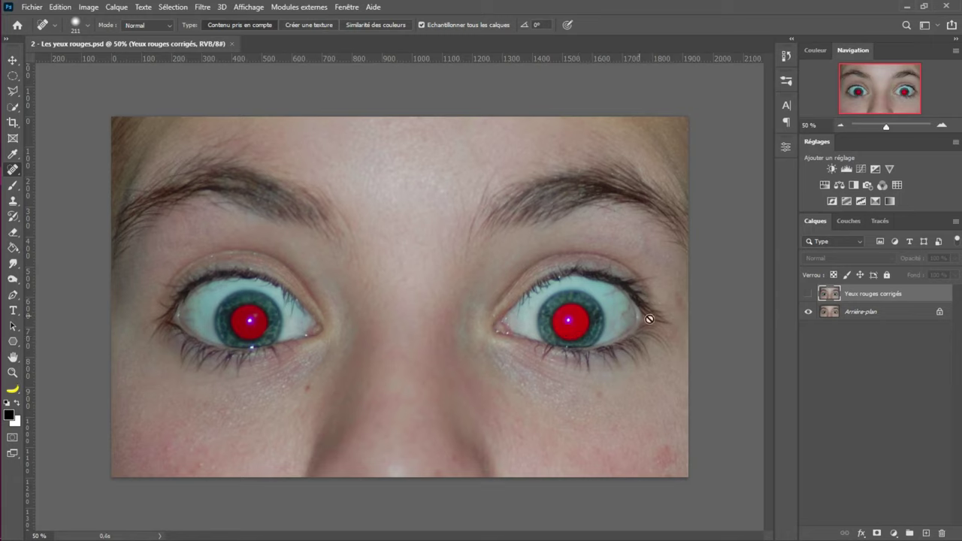
Show the Yeux rouges corrigés layer in the red-eye PSD and open 2 - Les yeux rouges.jpg
click(809, 294)
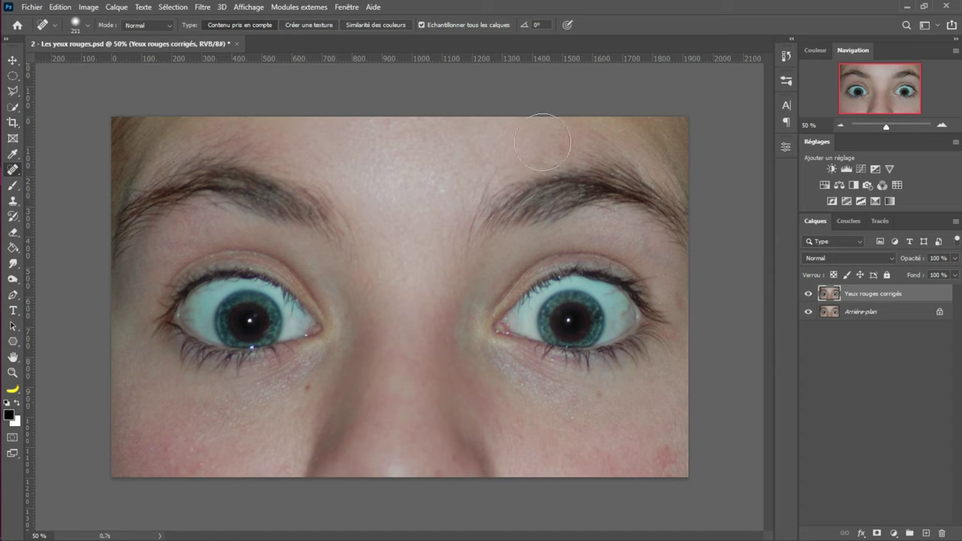
click(32, 6)
click(54, 32)
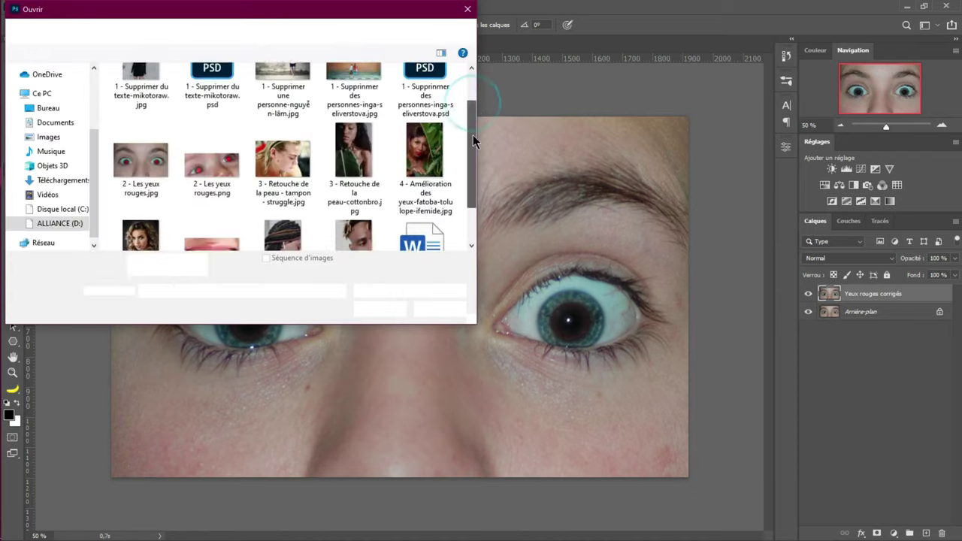
scroll(473, 132, down, 1)
scroll(244, 203, up, 1)
click(173, 197)
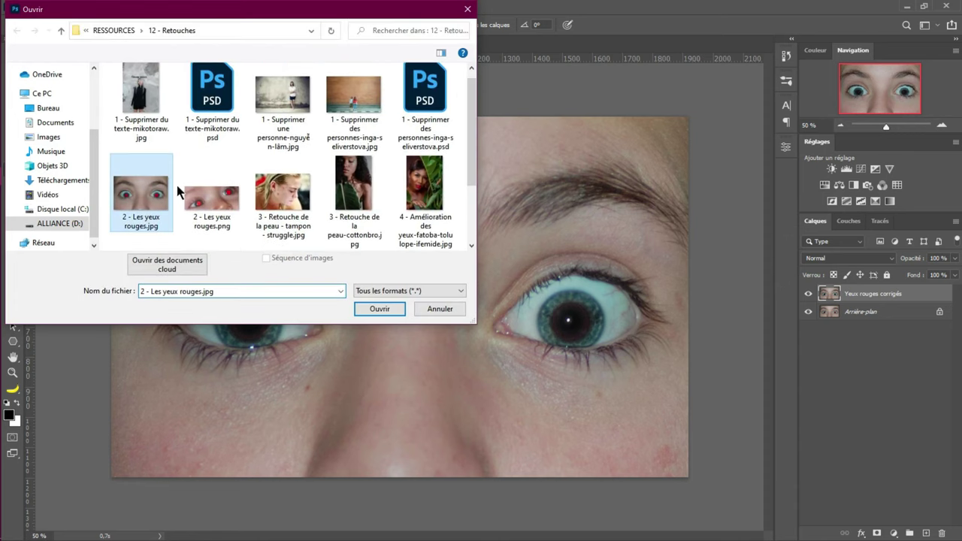
click(384, 309)
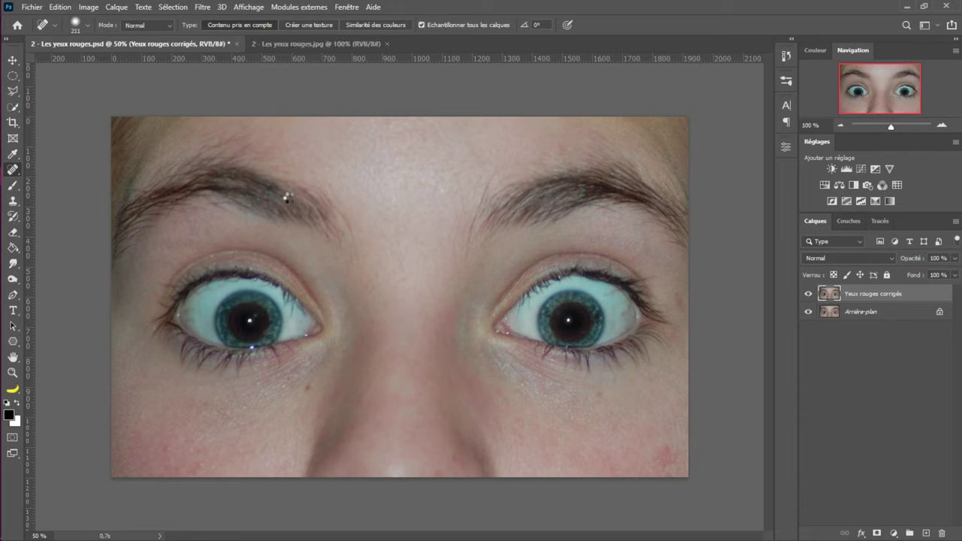
key(ctrl+z)
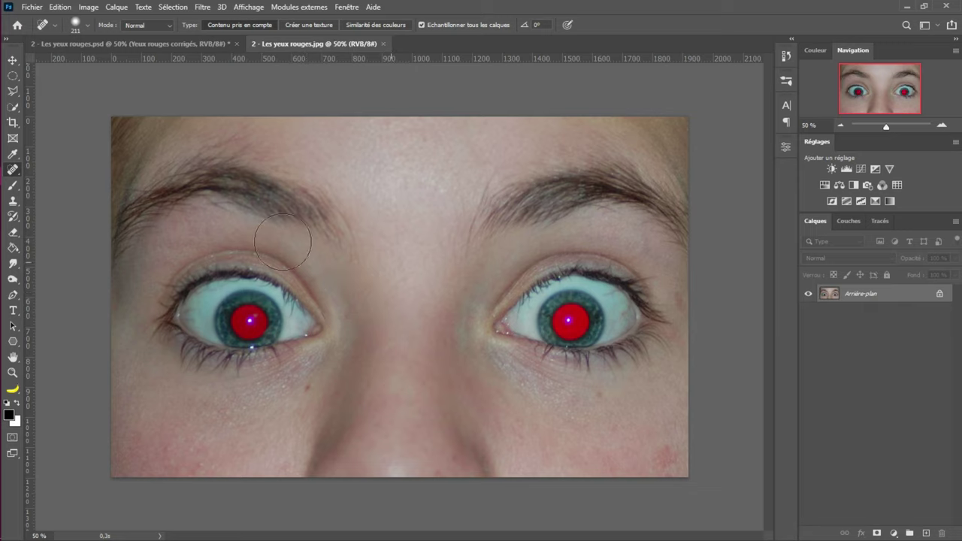
Unlock the background layer and remove the red from both pupils with the Red Eye tool
right_click(13, 175)
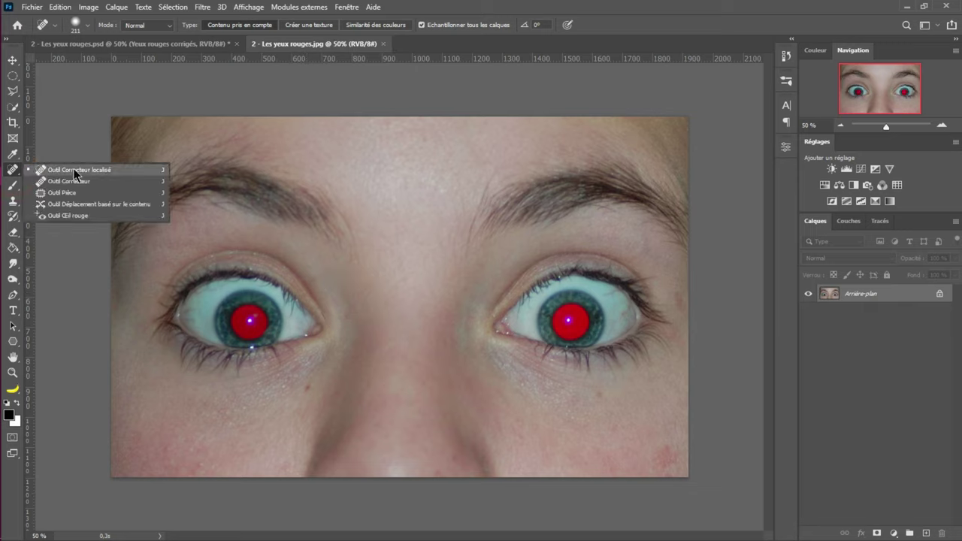
click(76, 215)
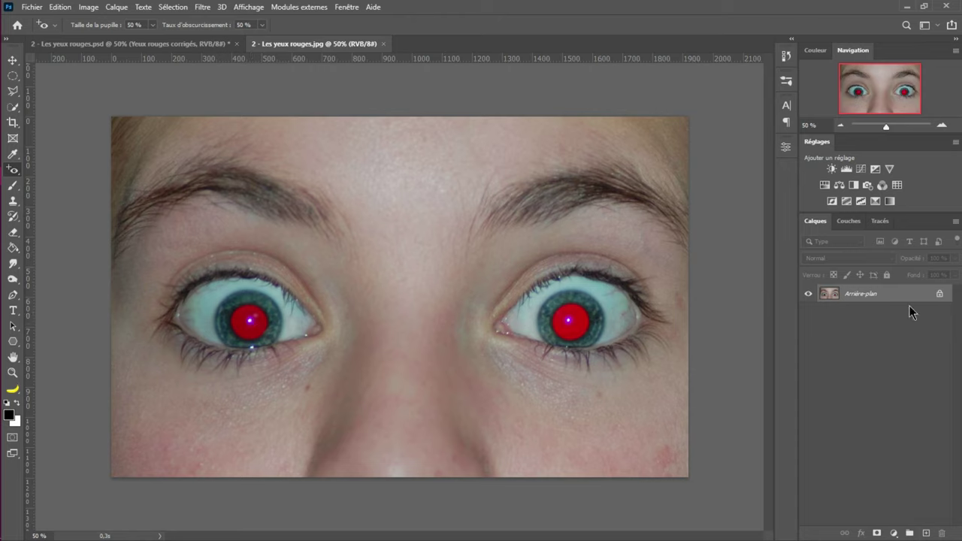
click(940, 294)
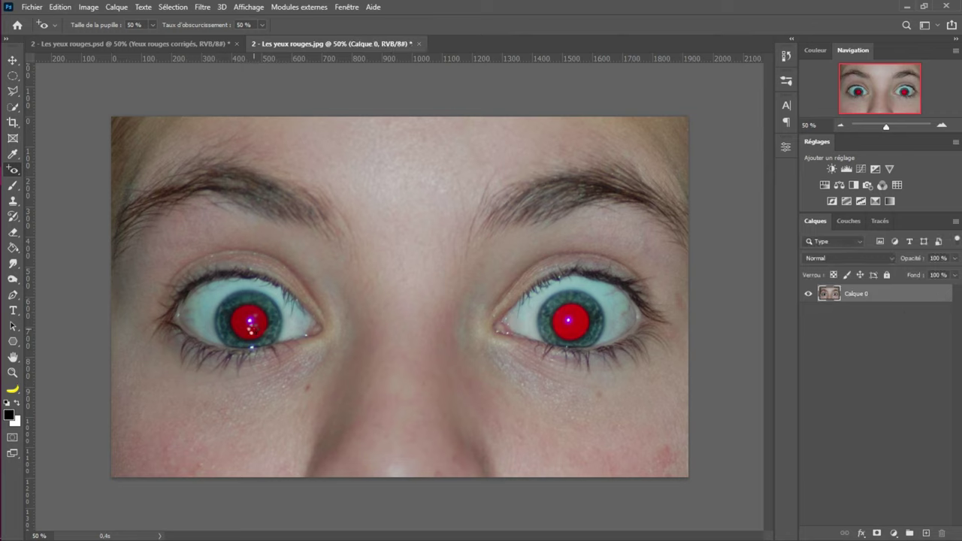
click(251, 325)
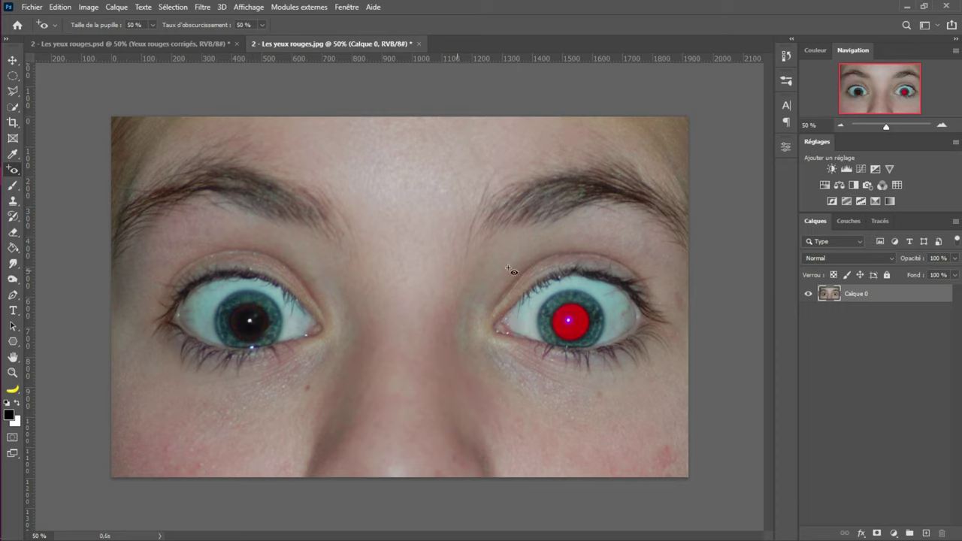
click(571, 334)
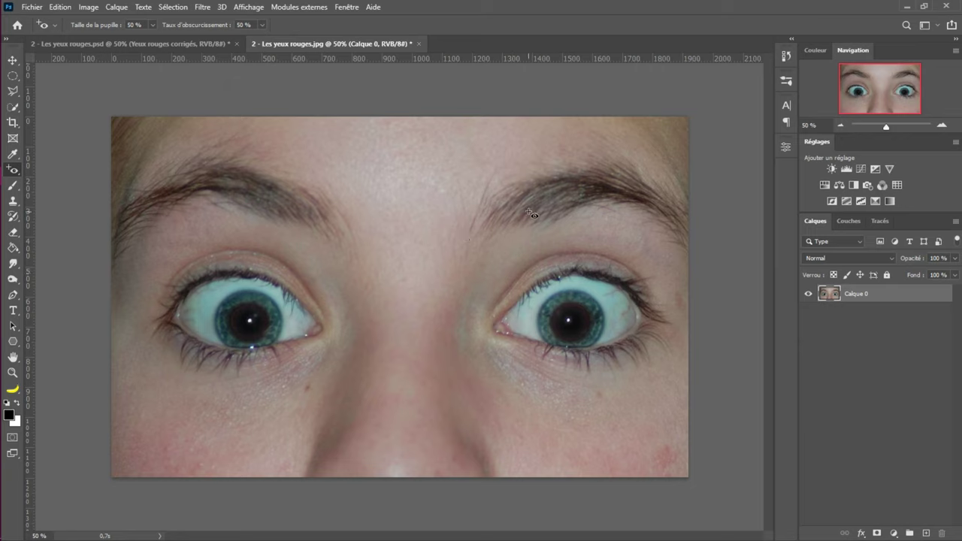
click(32, 7)
click(440, 117)
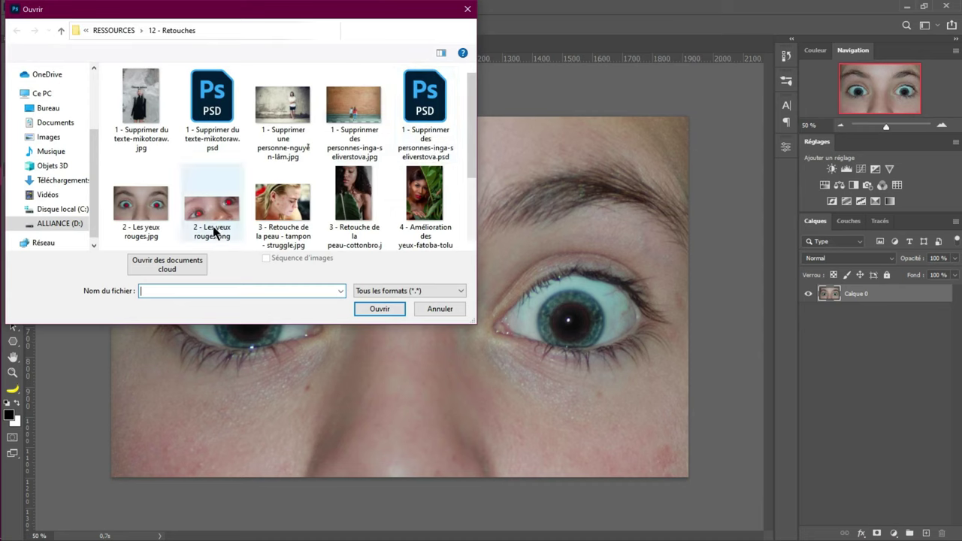
click(211, 194)
click(434, 309)
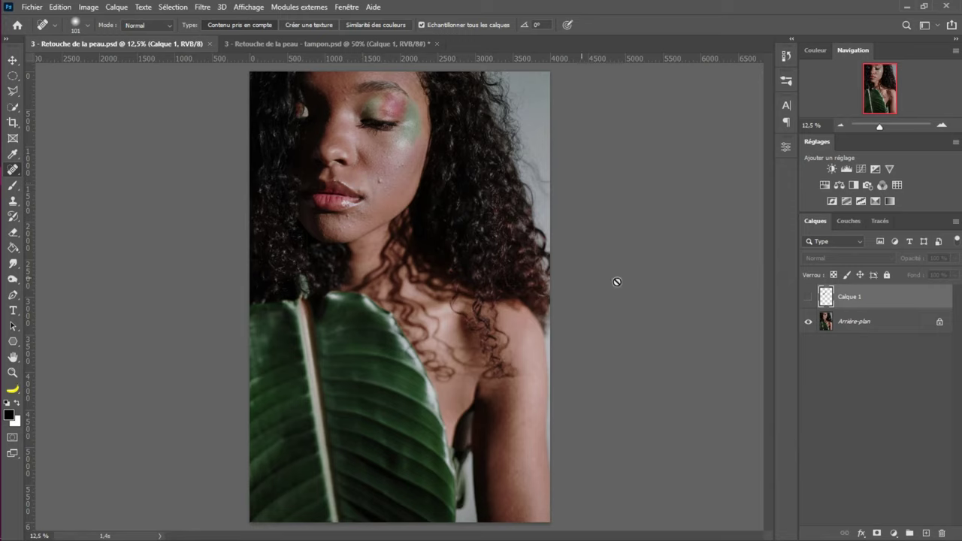
Show the Calque 1 layer in 3 - Retouche de la peau.psd and 3 - Retouche de la peau - tampon.psd to compare the retouched skin
click(808, 298)
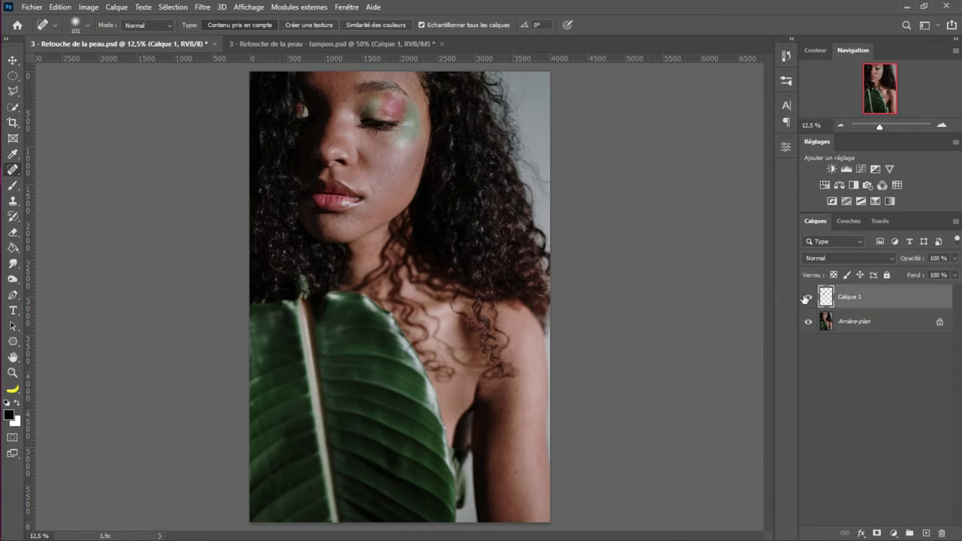
click(341, 43)
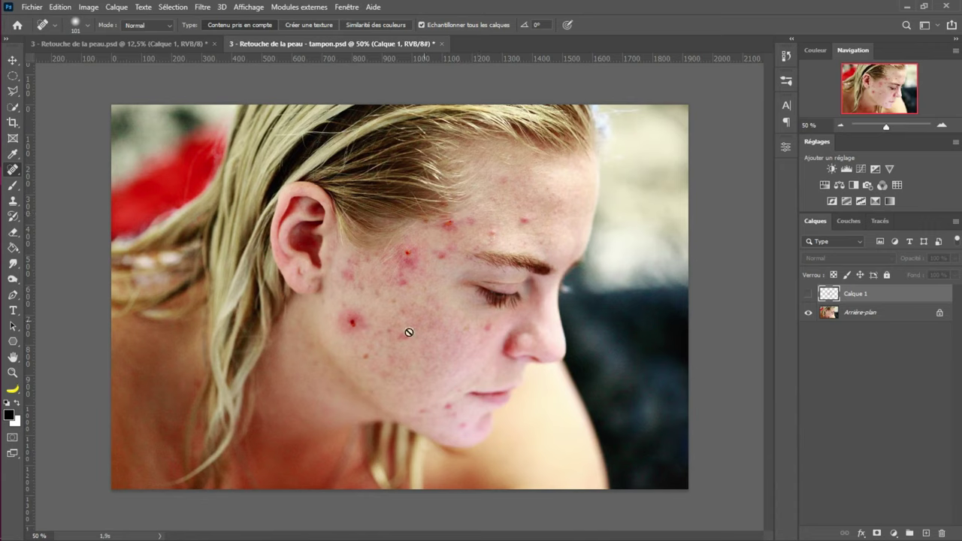
click(807, 294)
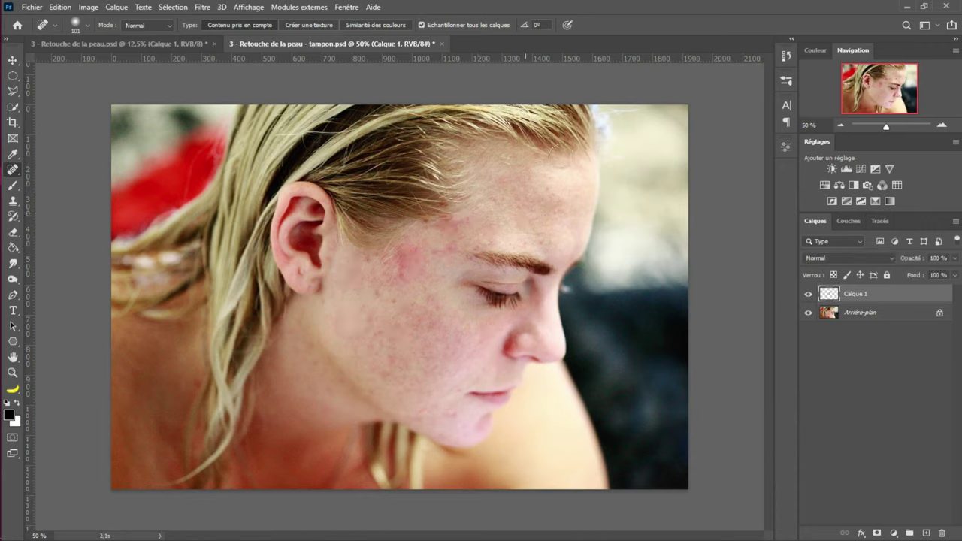
Open 3 - Retouche de la peau - tampon - struggle.jpg and 3 - Retouche de la peau-cottonbro.jpg
click(32, 7)
key(Escape)
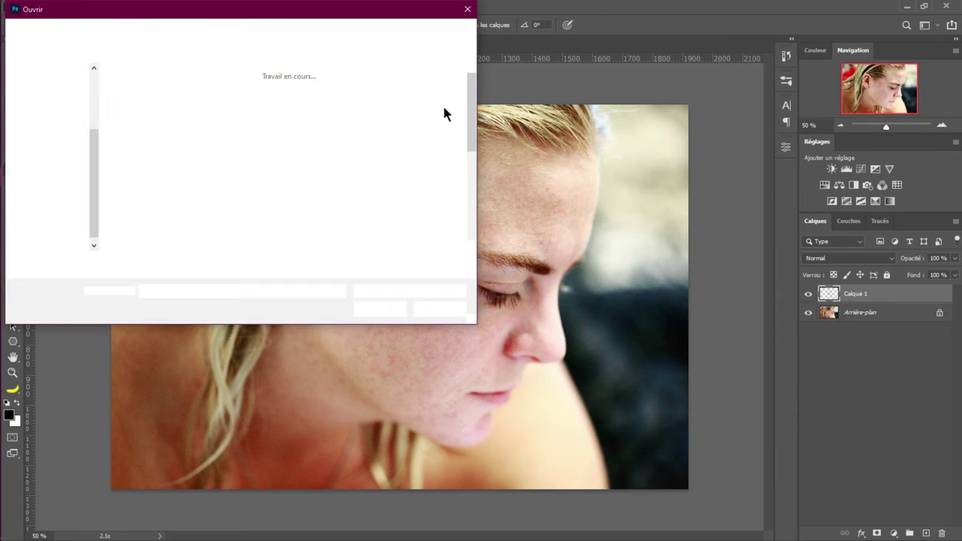
drag(471, 106, 468, 154)
click(353, 109)
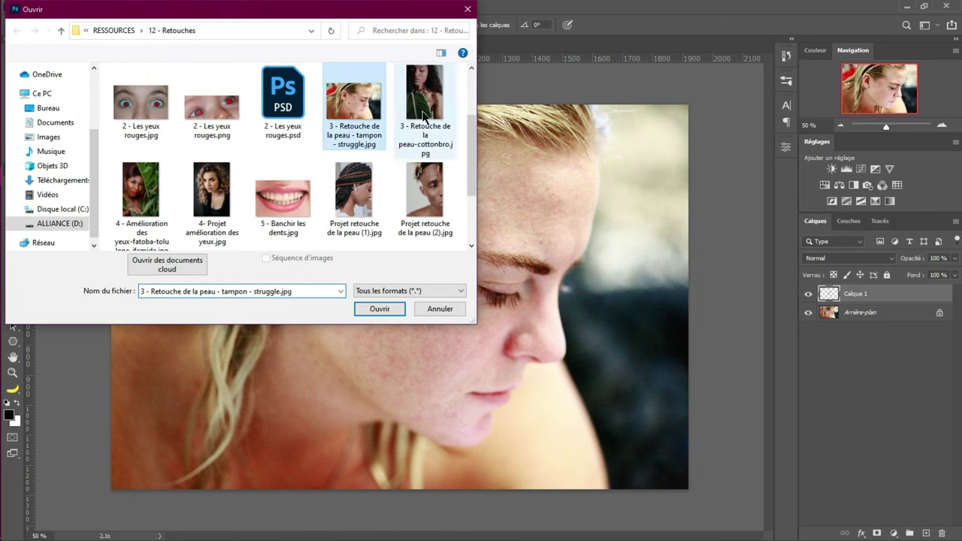
click(372, 308)
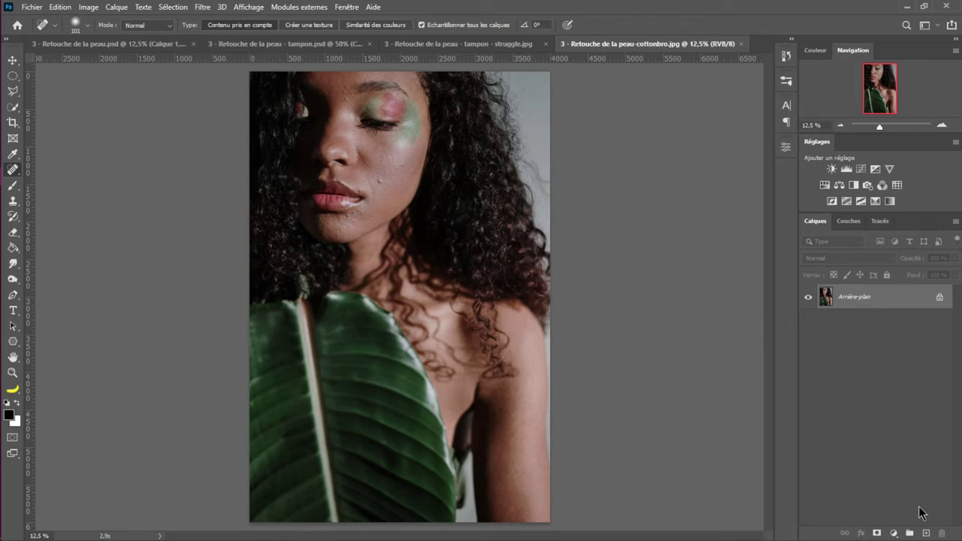
Add an empty layer named Retouche bouton above the background of the cottonbro portrait
click(927, 533)
double_click(853, 296)
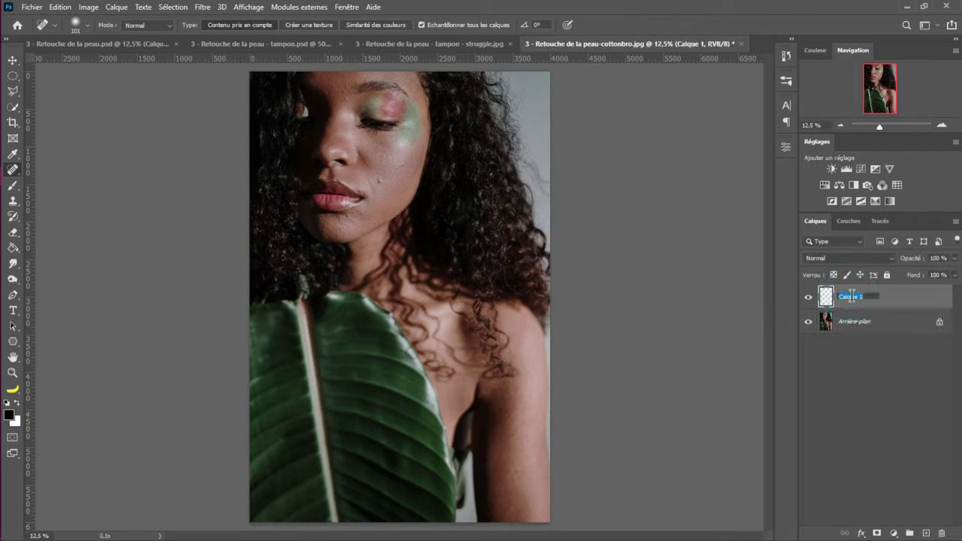
text(Retouche bouton)
key(Return)
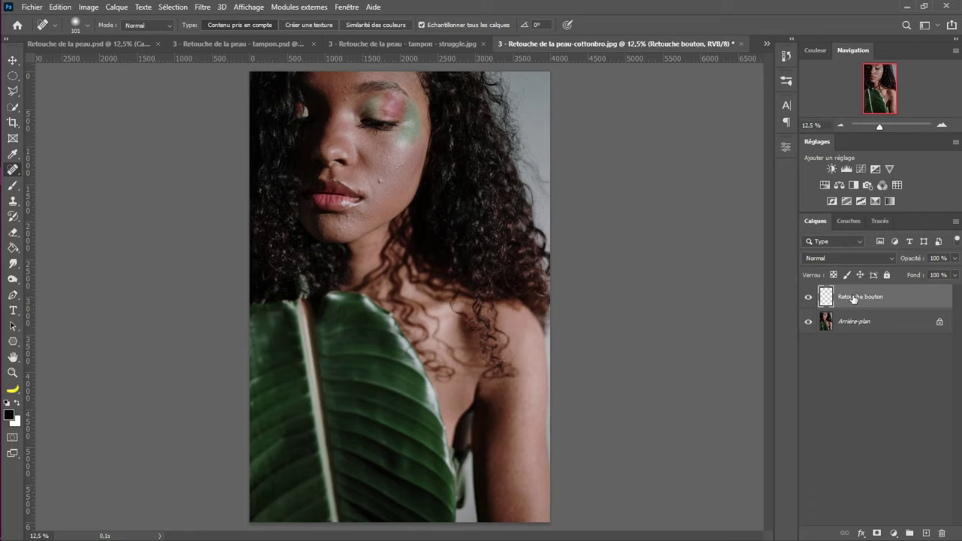
Heal the large pimple on the cheek beside the mouth with the Spot Healing Brush at size 101
right_click(13, 170)
click(48, 170)
right_click(19, 170)
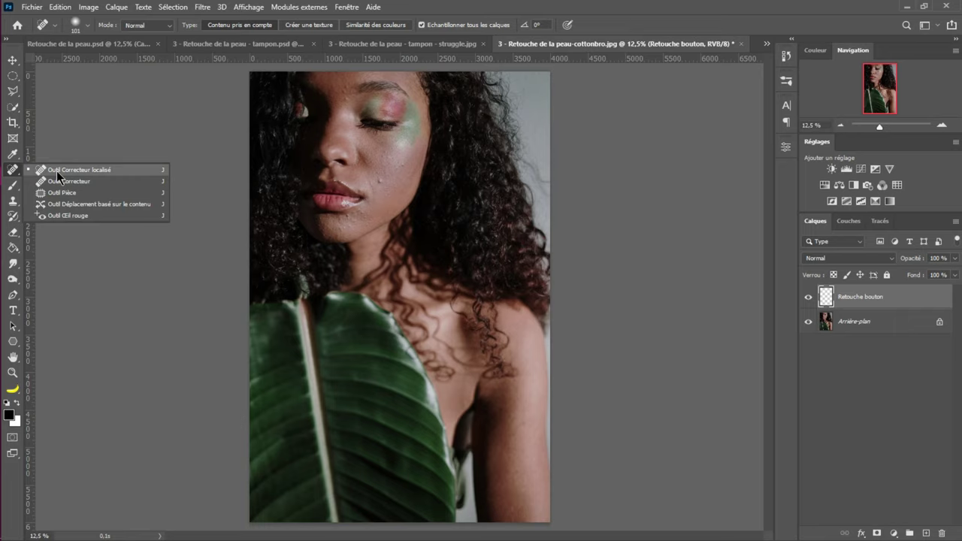
click(56, 170)
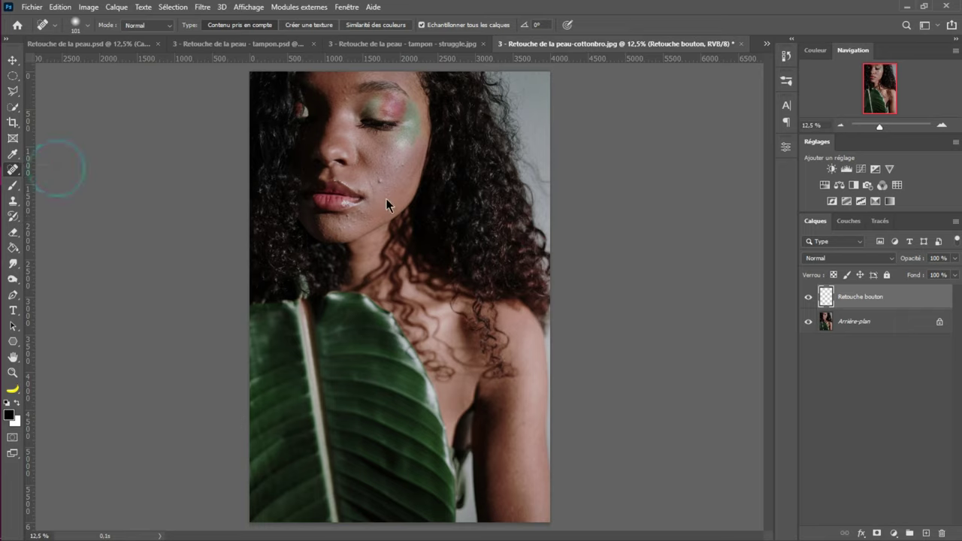
scroll(380, 180, up, 1)
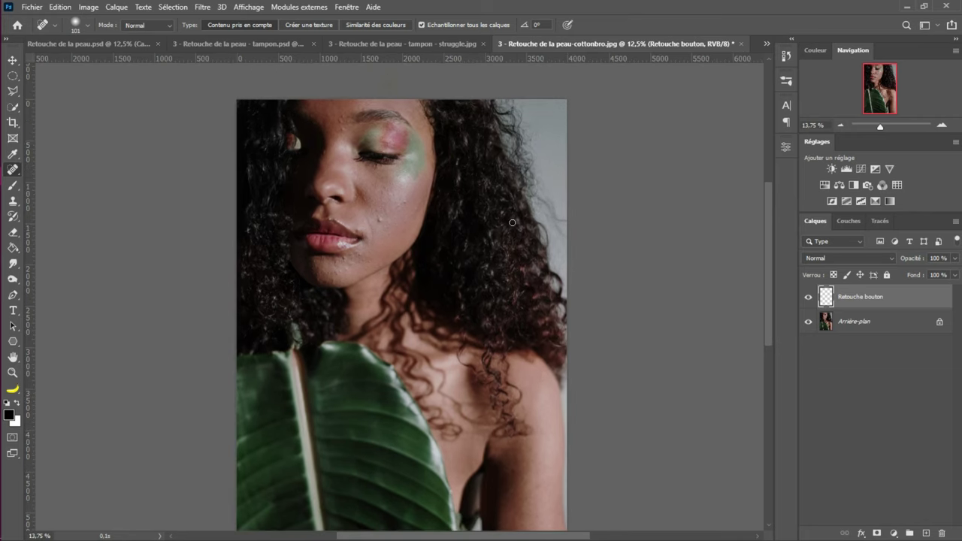
drag(881, 127, 885, 126)
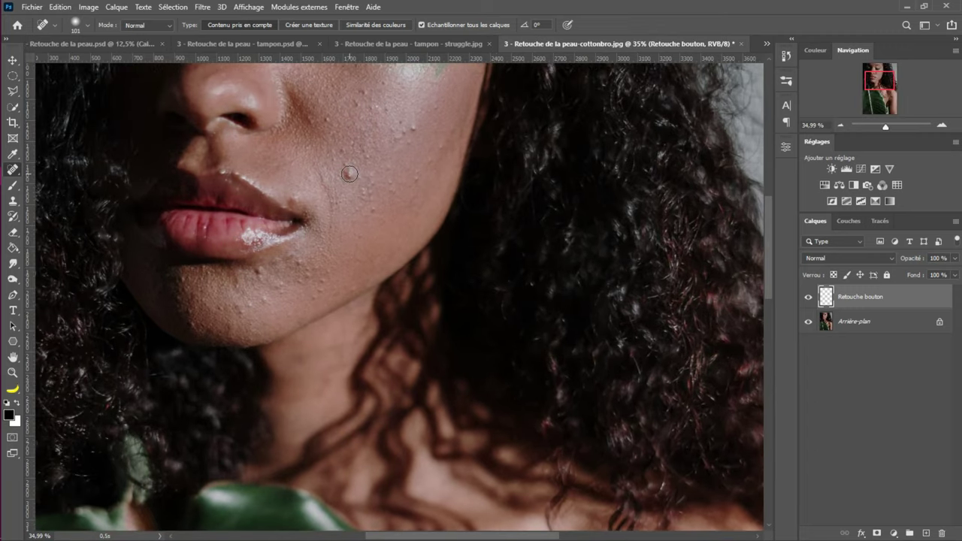
click(350, 174)
Heal the blemishes on the cheek beside the mouth with the Spot Healing Brush, resizing it to 78 and 84
mouse_move(356, 198)
mouse_down()
mouse_move(366, 195)
mouse_move(335, 311)
mouse_up()
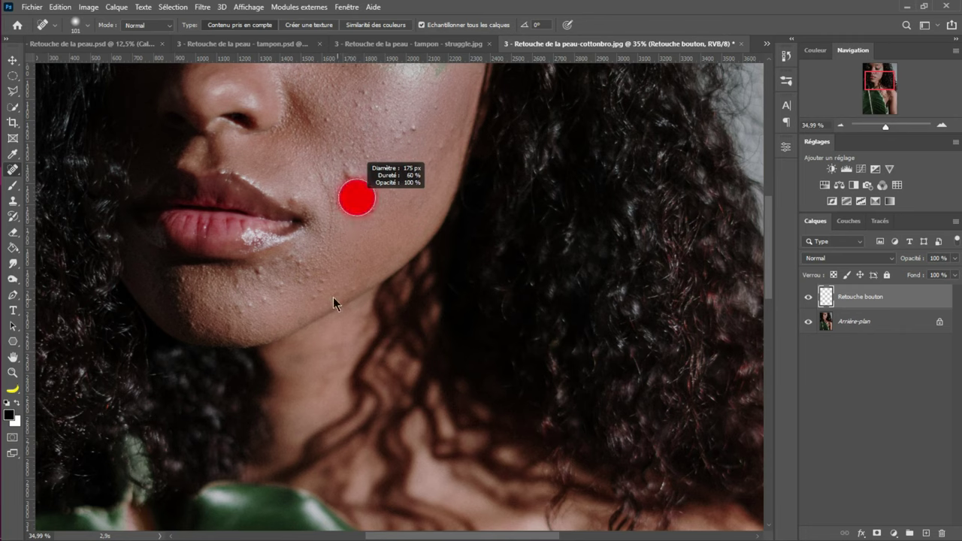
drag(338, 253, 339, 234)
drag(337, 191, 341, 197)
click(348, 174)
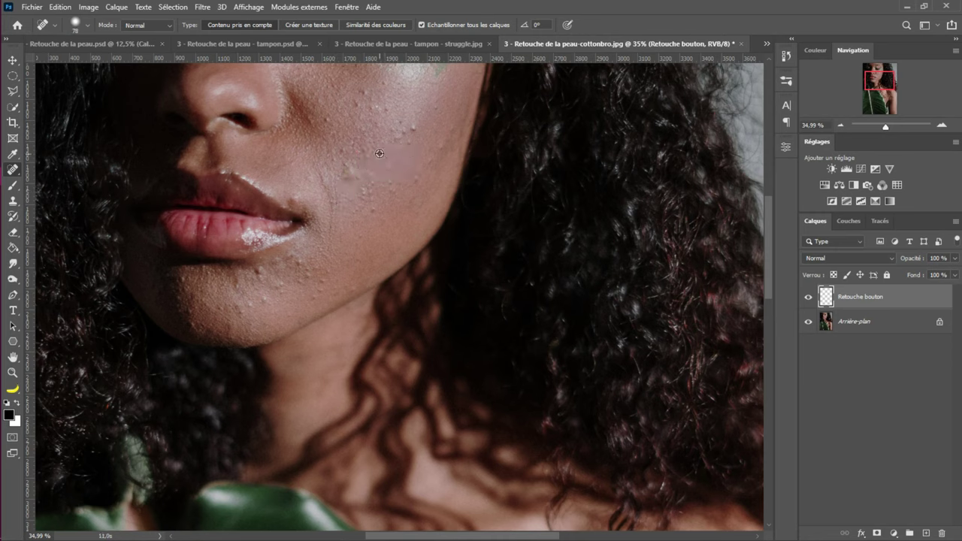
drag(380, 154, 389, 168)
click(414, 128)
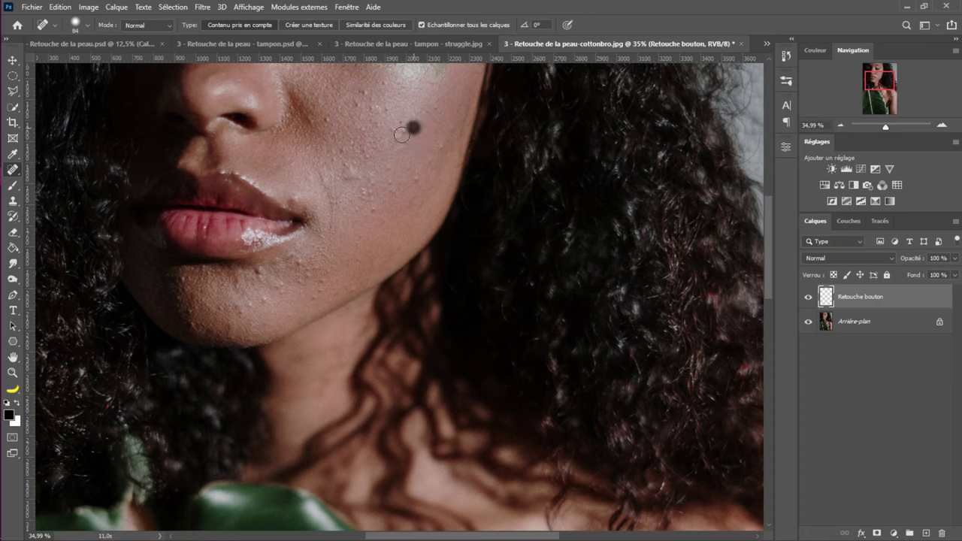
click(362, 196)
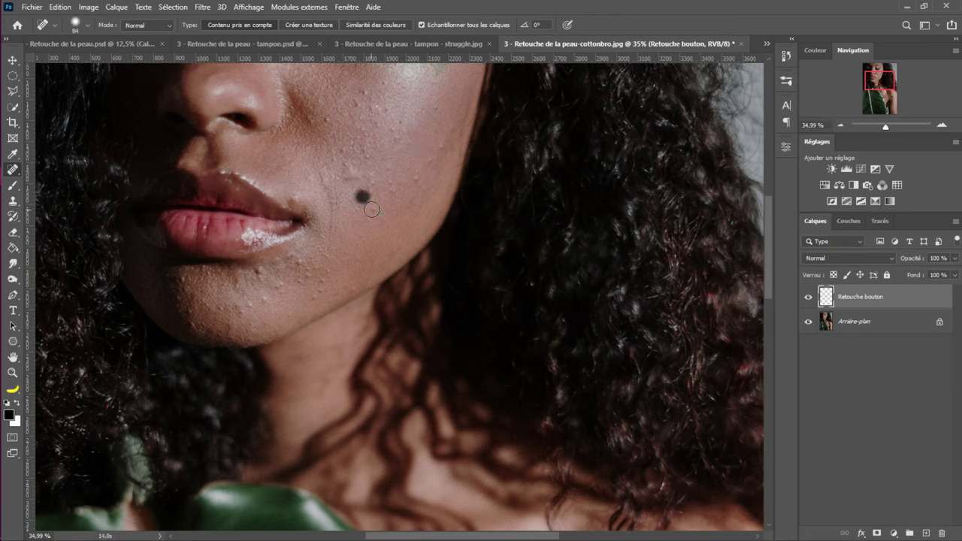
Heal the spots at the corner of the mouth, above the upper lip and across the chin with the brush at 84
click(292, 196)
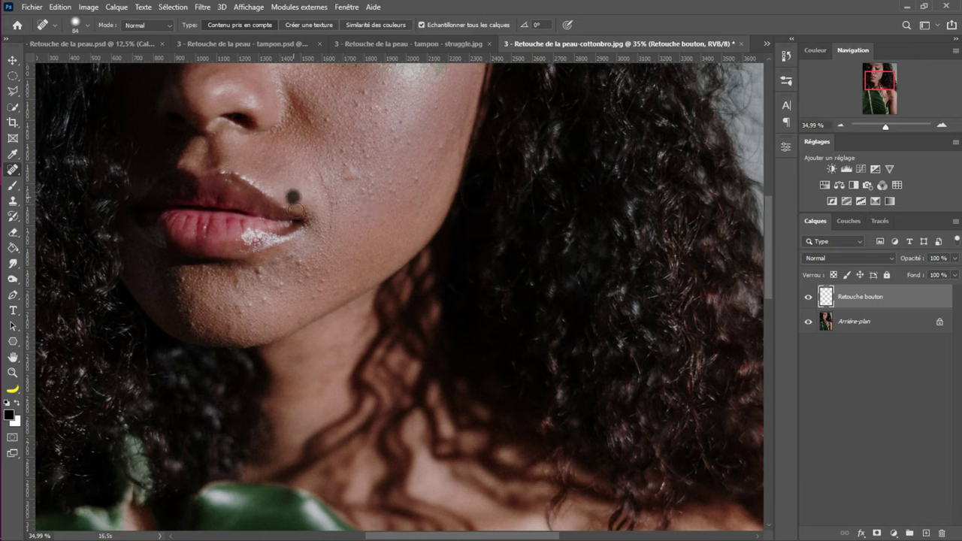
click(237, 172)
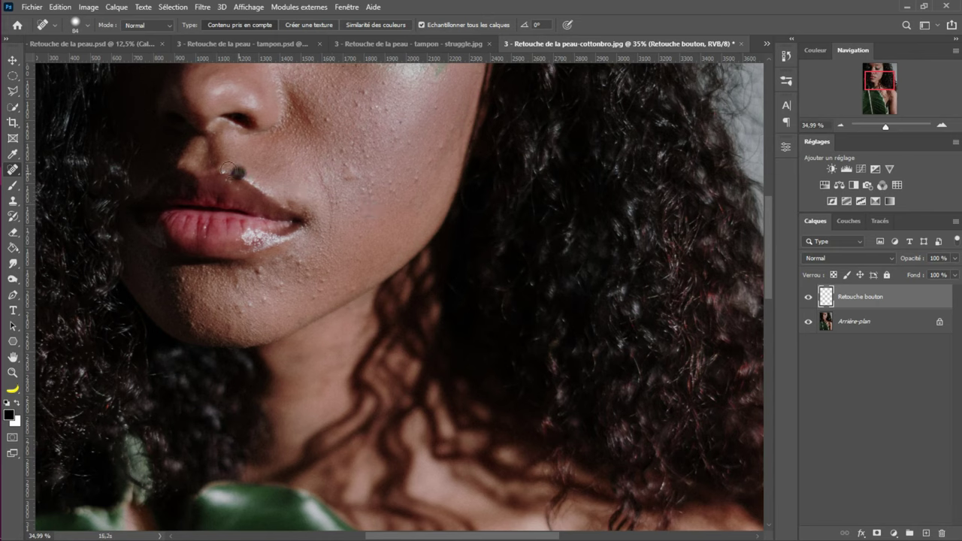
click(257, 271)
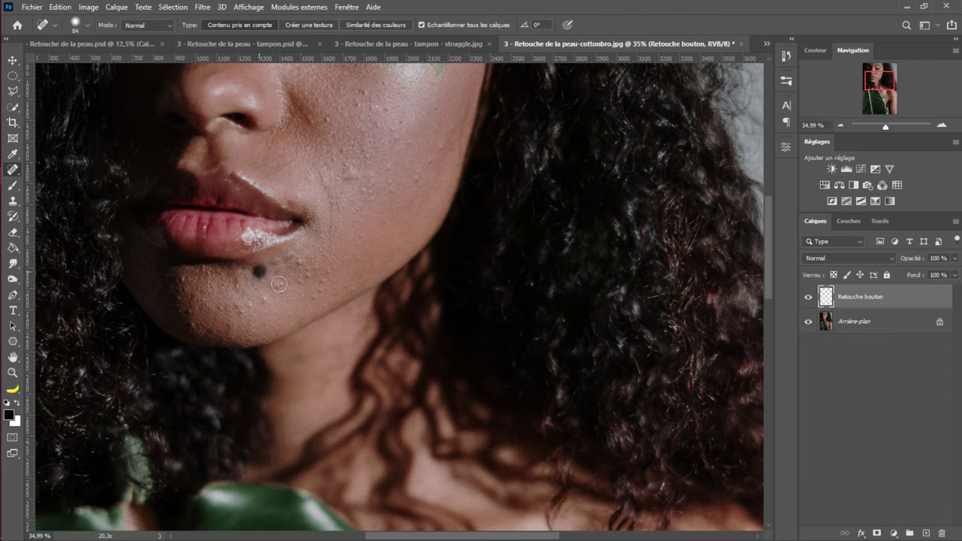
click(303, 268)
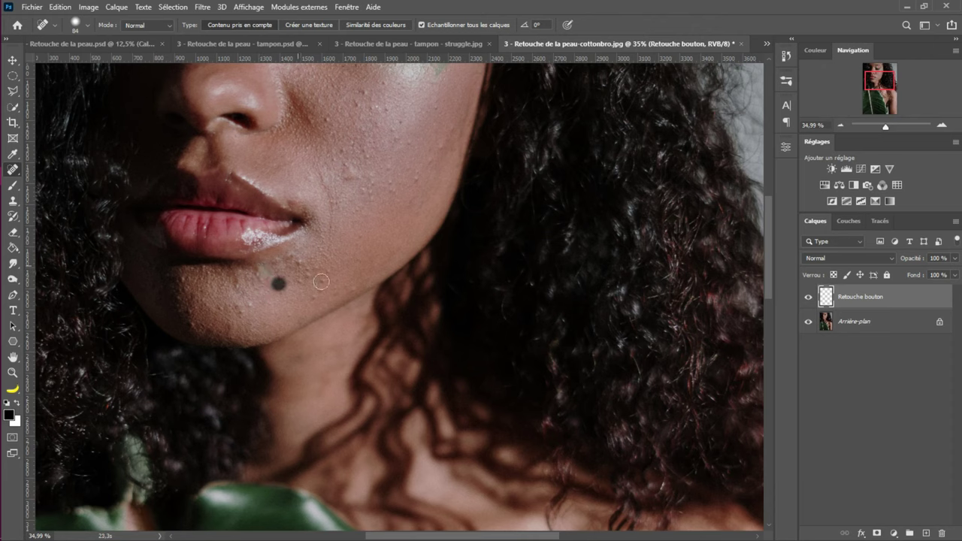
click(316, 279)
click(306, 290)
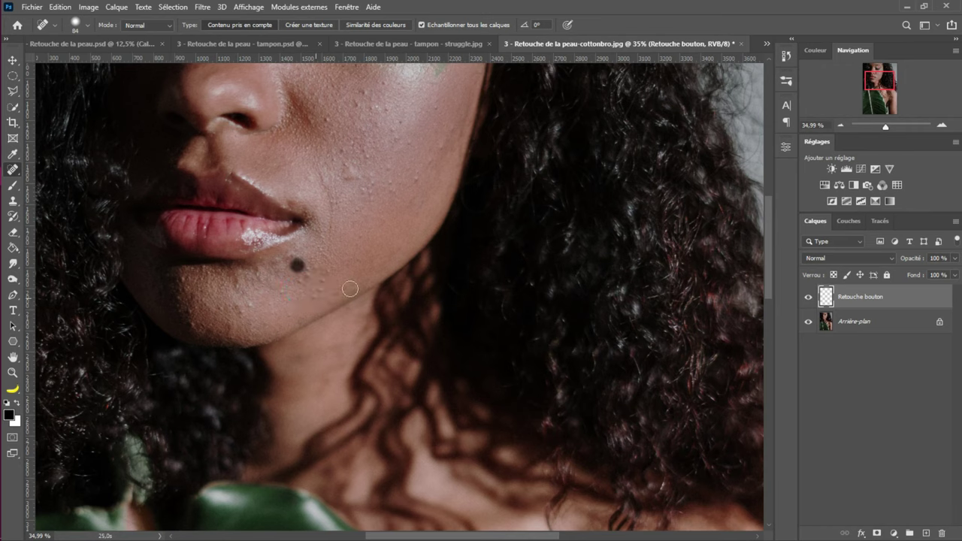
click(185, 316)
click(181, 275)
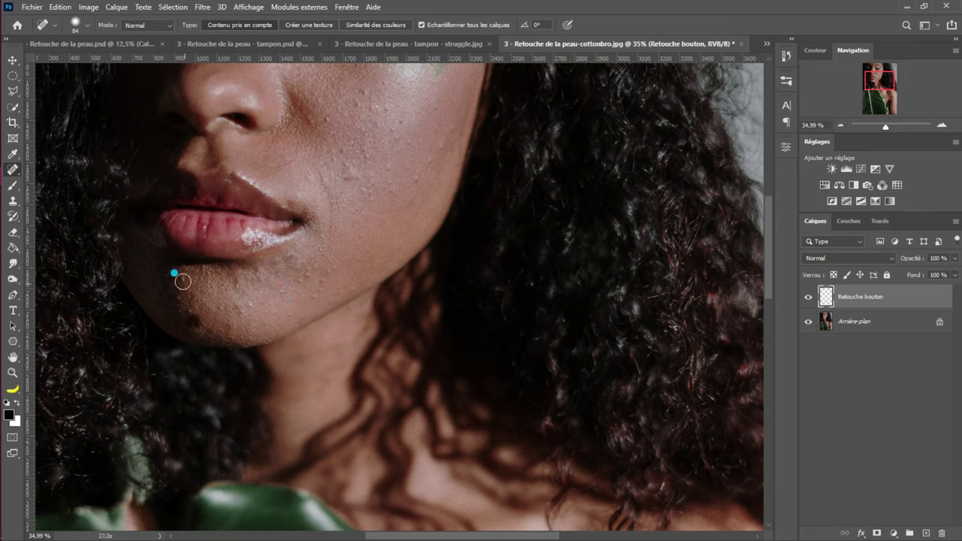
click(238, 297)
Heal the small bumps on the outer and upper cheek, enlarging the brush to 90 and undoing one correction
click(419, 177)
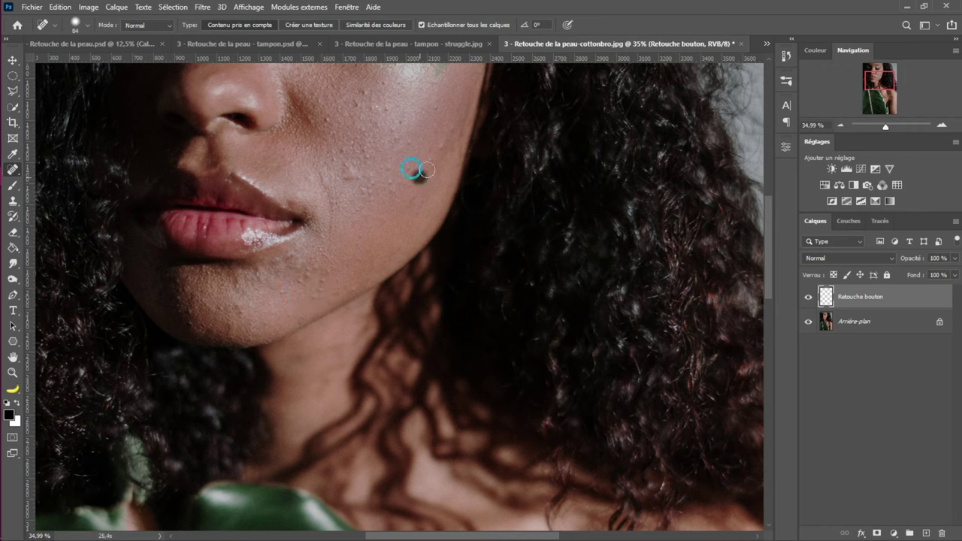
click(442, 124)
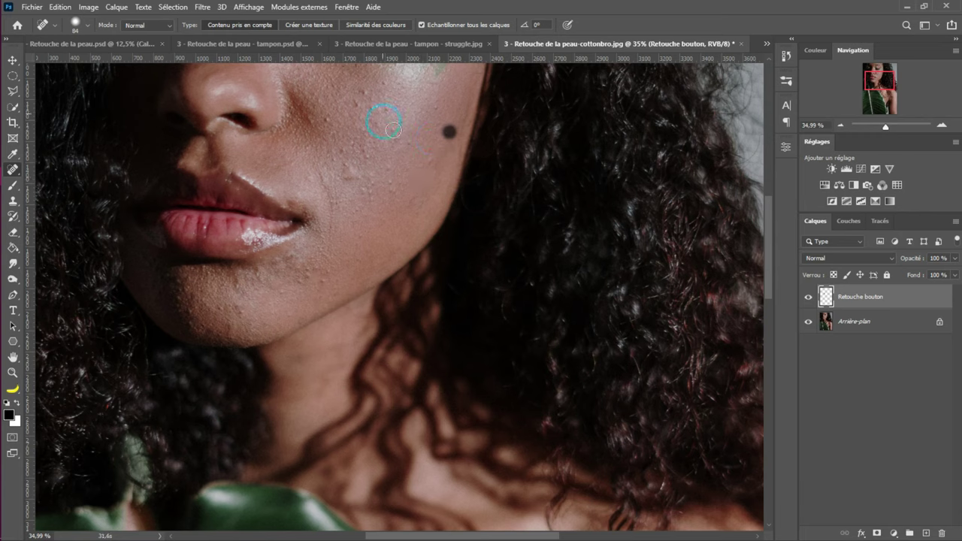
click(324, 112)
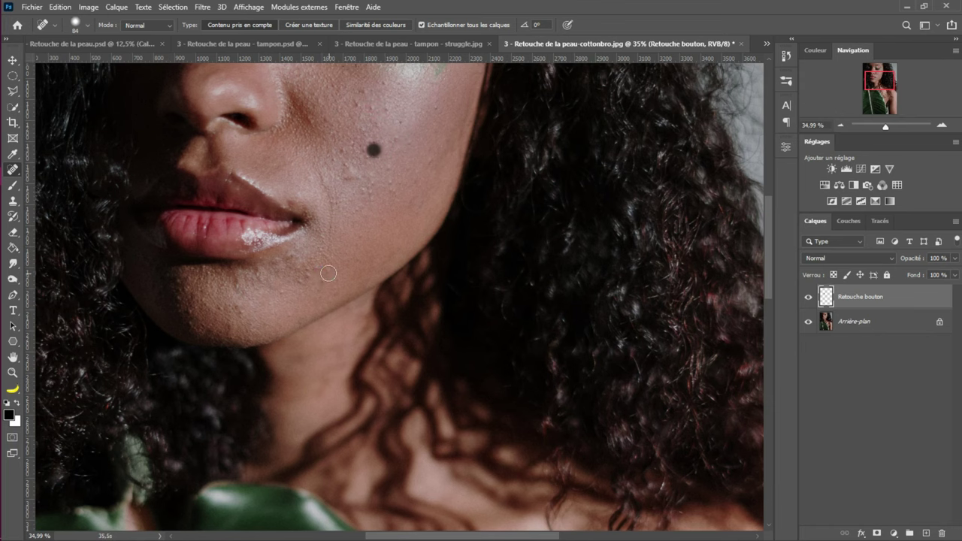
mouse_move(306, 168)
mouse_down()
mouse_move(288, 252)
mouse_move(266, 271)
mouse_move(236, 346)
mouse_up()
alt+right_click(310, 332)
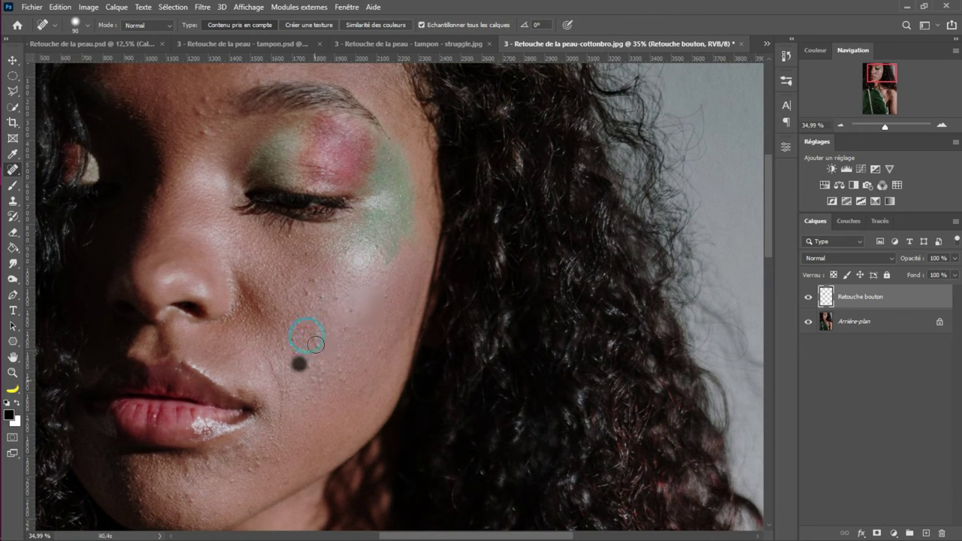
key(ctrl+z)
Heal the bumps between the eyebrows and on the lower forehead with the Spot Healing Brush at 90
mouse_move(315, 344)
mouse_down()
mouse_move(315, 284)
mouse_move(376, 344)
mouse_up()
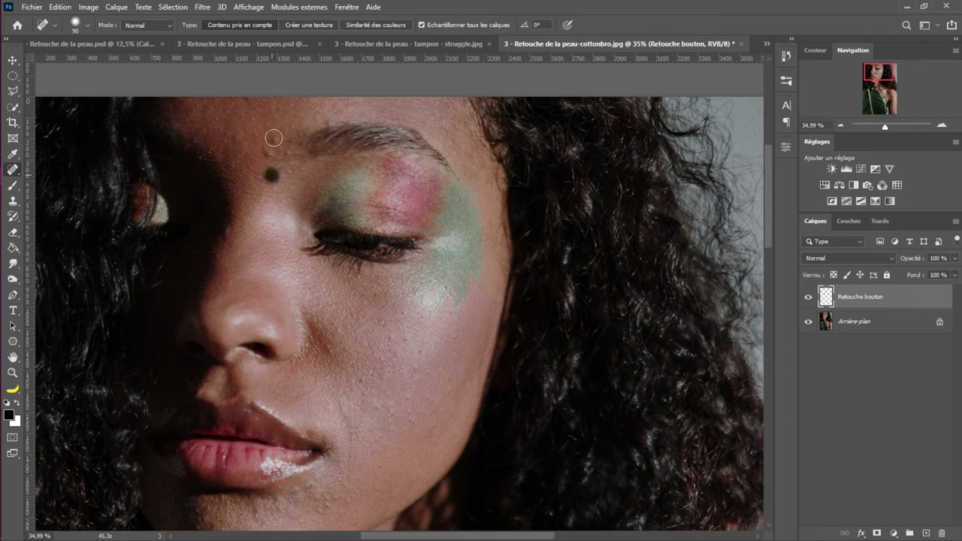
drag(271, 175, 273, 138)
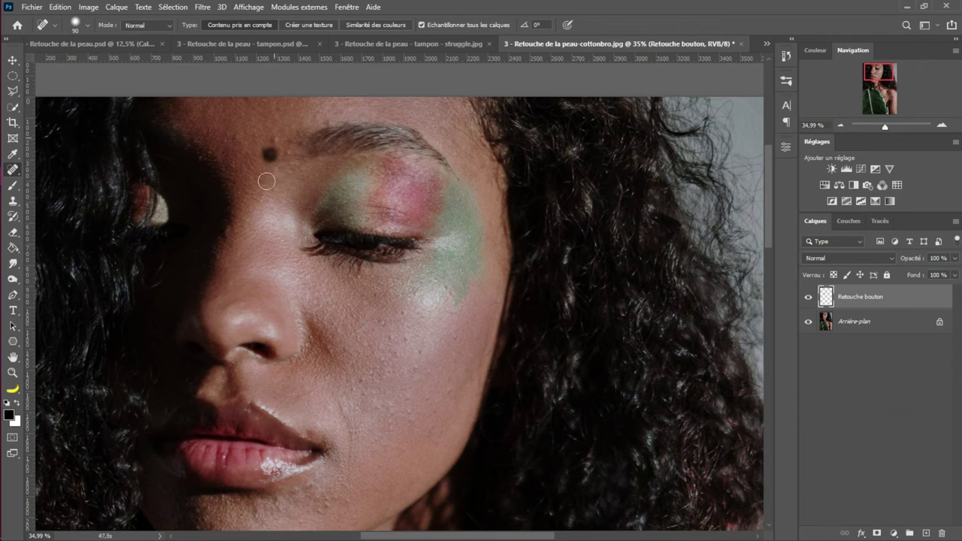
drag(364, 314, 354, 366)
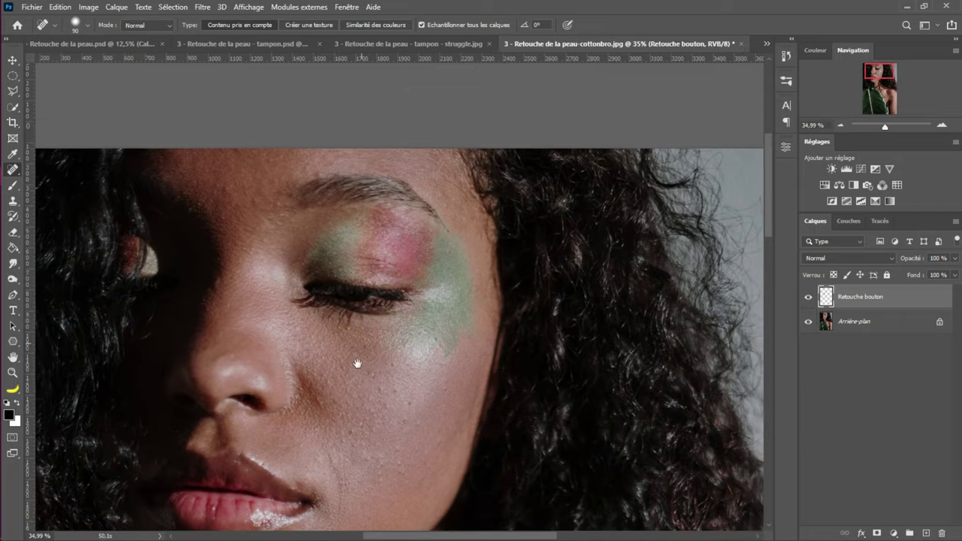
Heal the remaining bumps on the cheek and chin at size 90, dismissing the warning about defining a source
drag(369, 301, 376, 195)
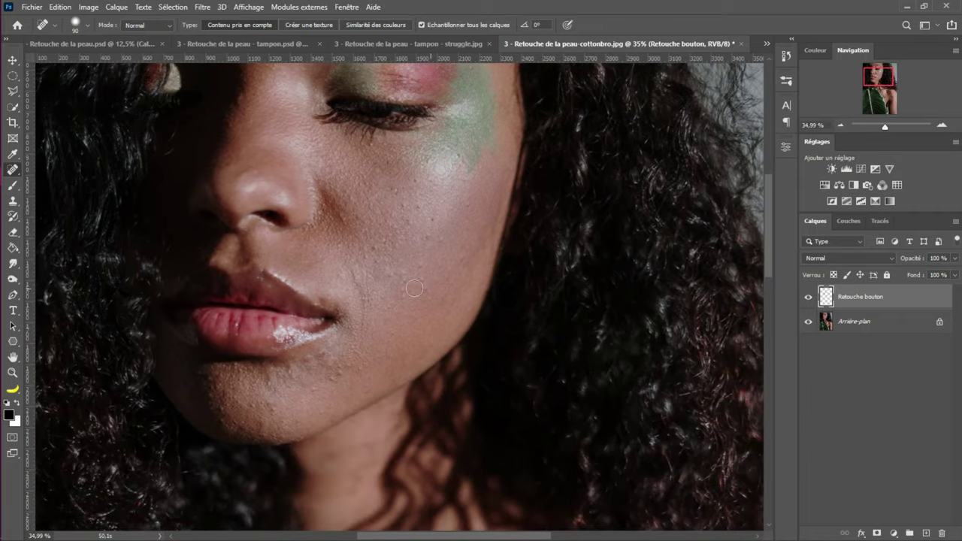
click(424, 280)
mouse_move(342, 369)
mouse_down()
mouse_move(321, 349)
mouse_move(290, 342)
mouse_up()
click(429, 235)
alt+click(388, 254)
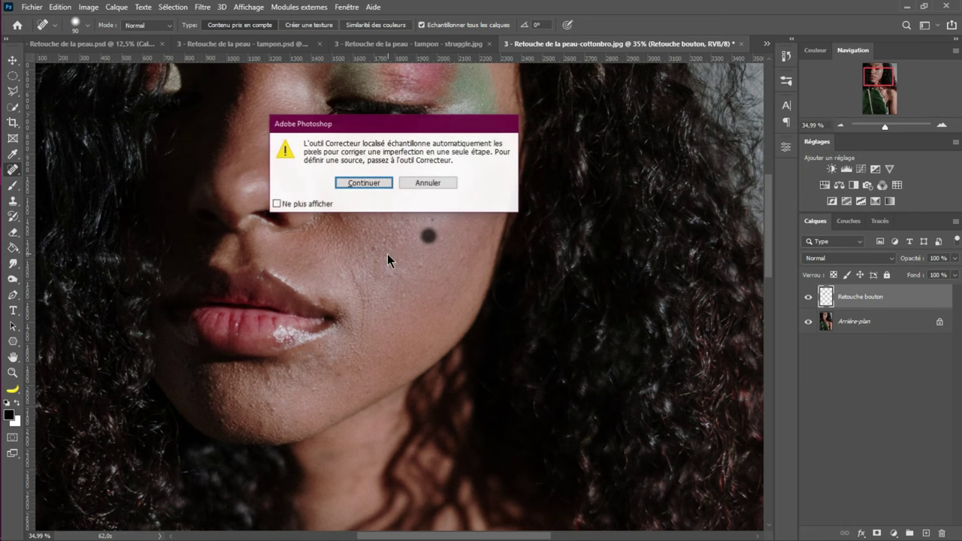
click(374, 185)
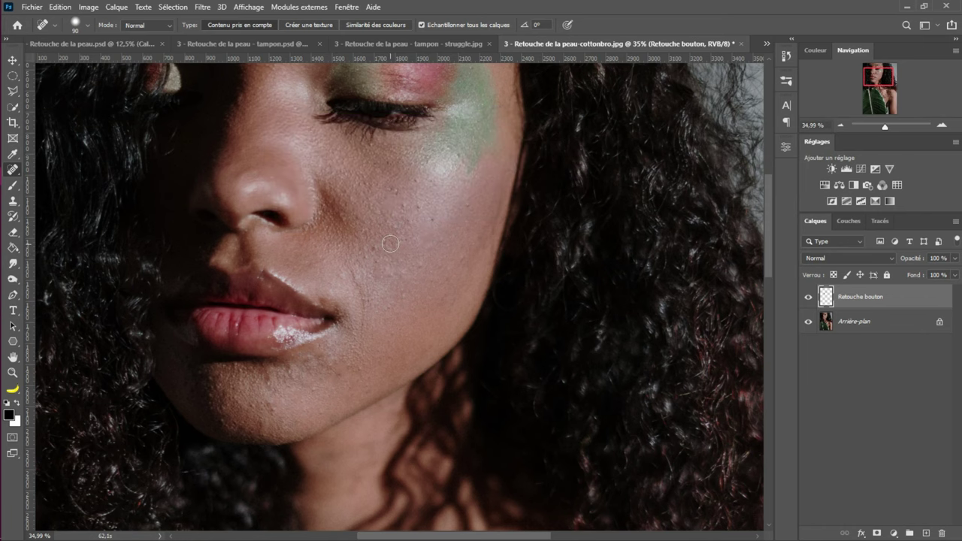
Zoom out to the whole face and toggle the Retouche bouton layer to compare the portrait before and after
scroll(885, 126, down, 1)
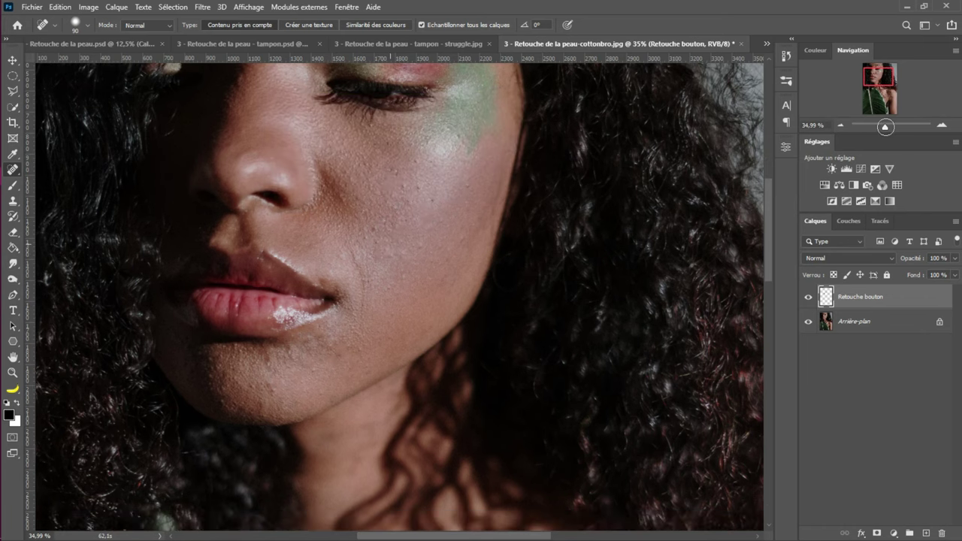
drag(885, 127, 884, 128)
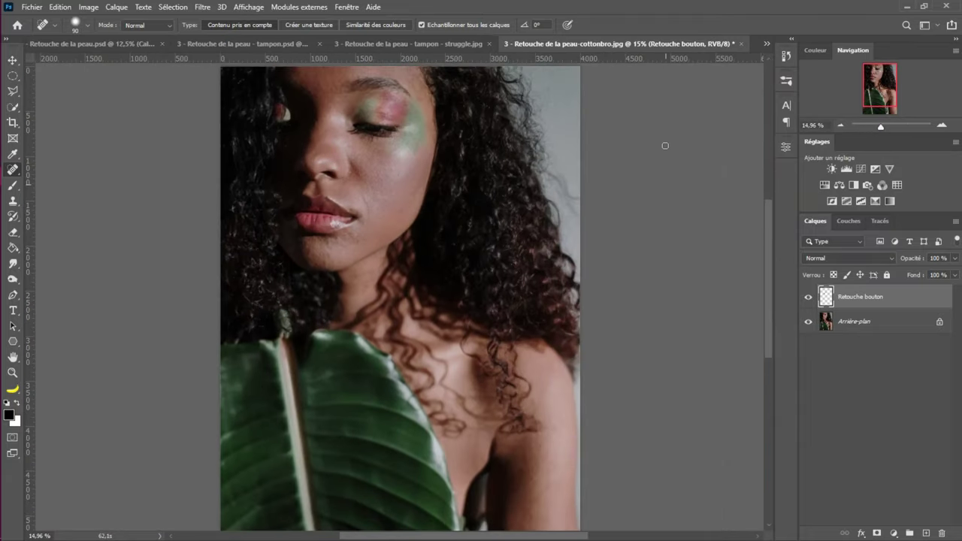
scroll(666, 146, up, 2)
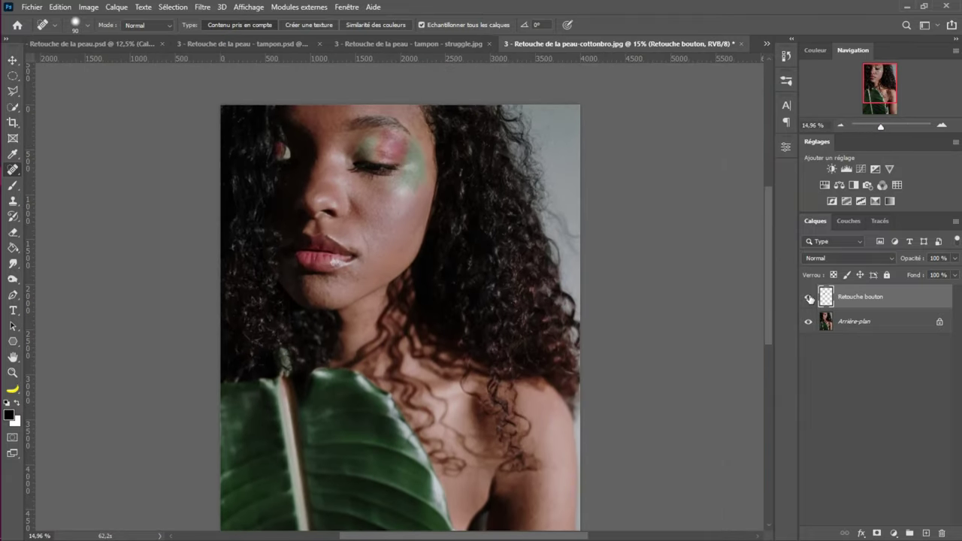
click(809, 298)
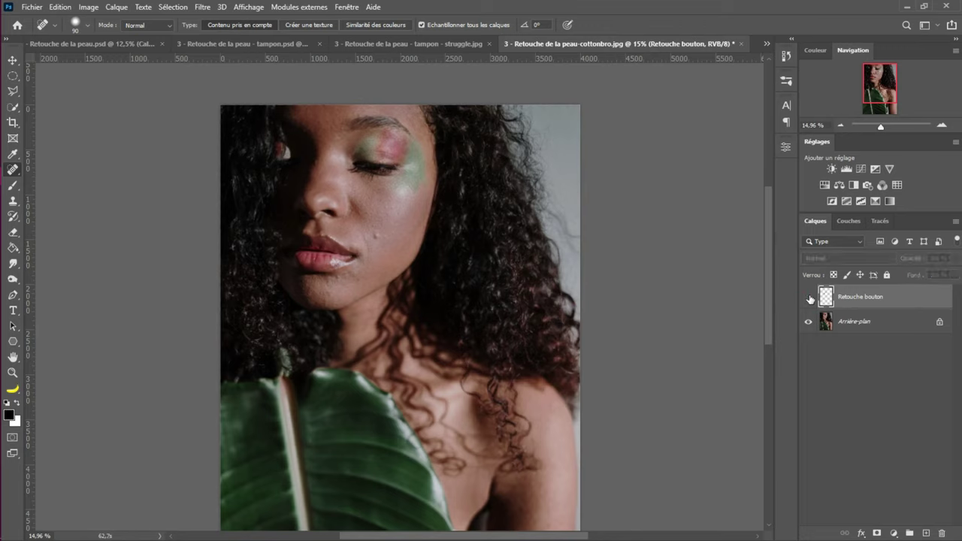
click(810, 299)
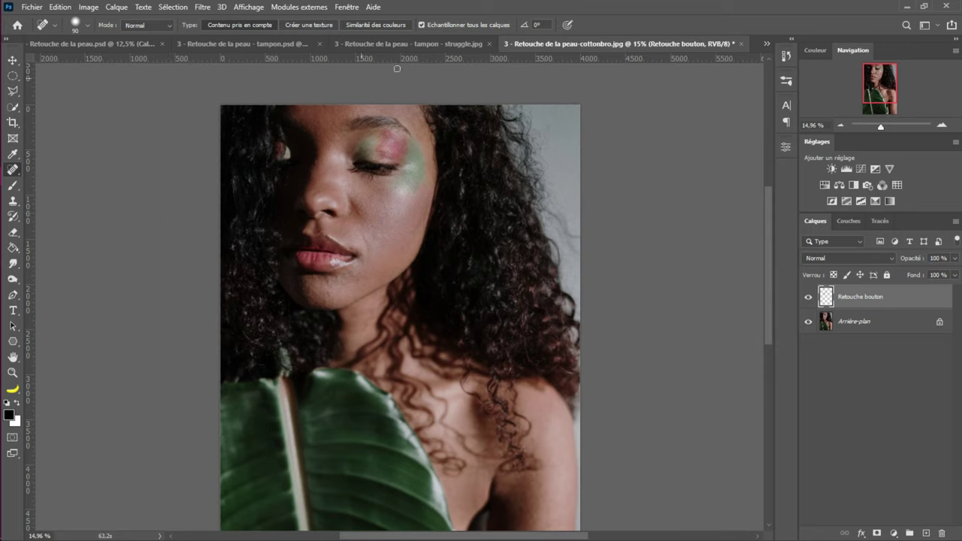
Add an empty layer named Retouche bouton above the background of 3 - Retouche de la peau - tampon - struggle.jpg
click(446, 46)
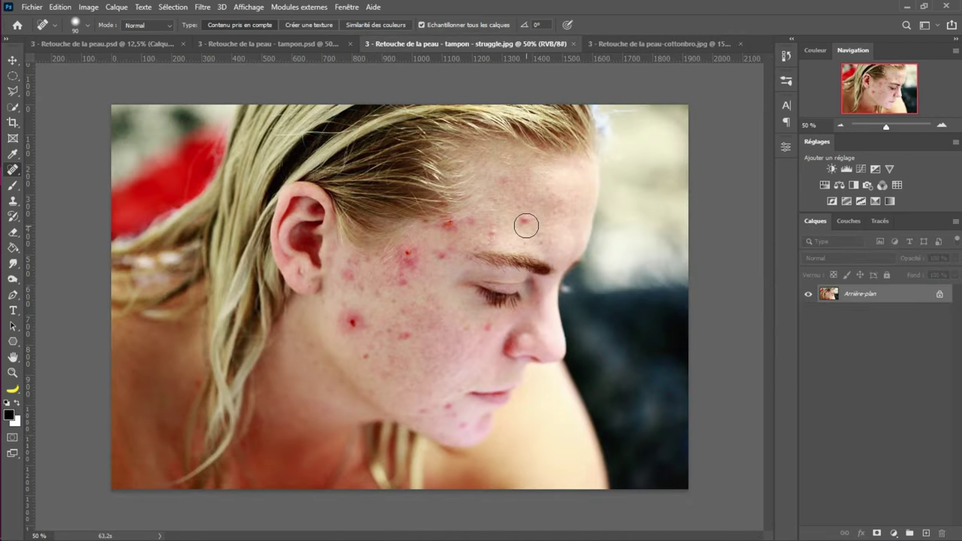
click(926, 533)
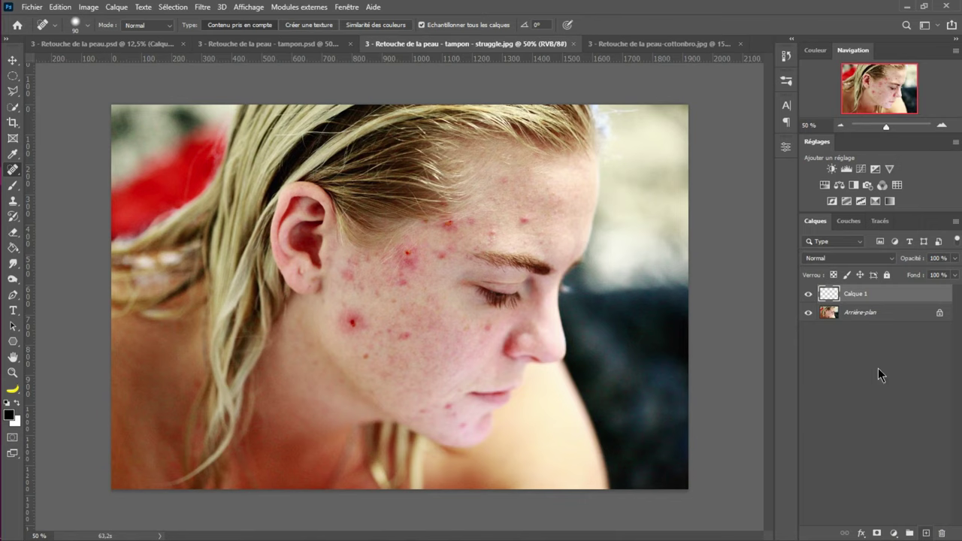
double_click(855, 294)
text(Ret)
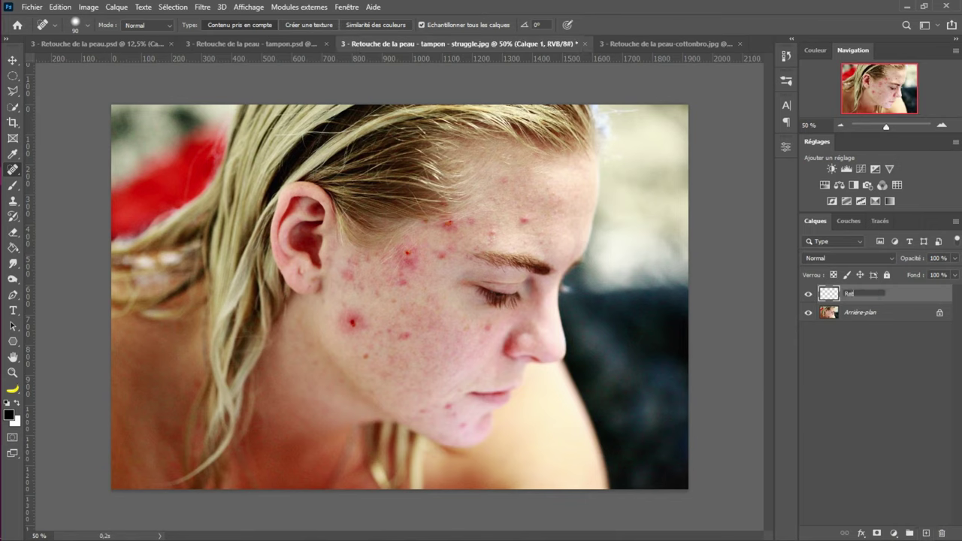
text(ou)
text(che bouto)
text(o)
text(n)
key(Return)
Heal the red spot on the forehead above the eyebrow, and switch to the Healing Brush (Correcteur) sampling Tous les calques
click(526, 222)
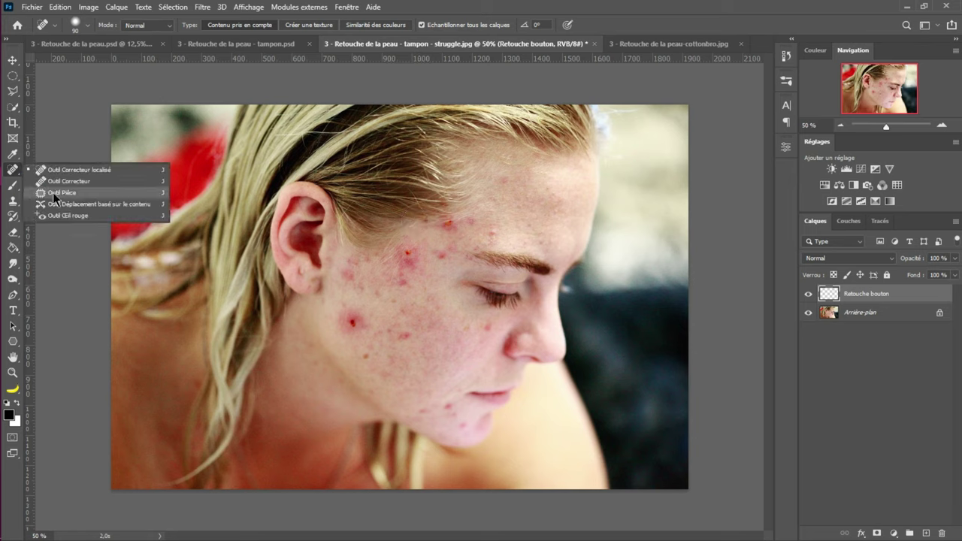
click(94, 182)
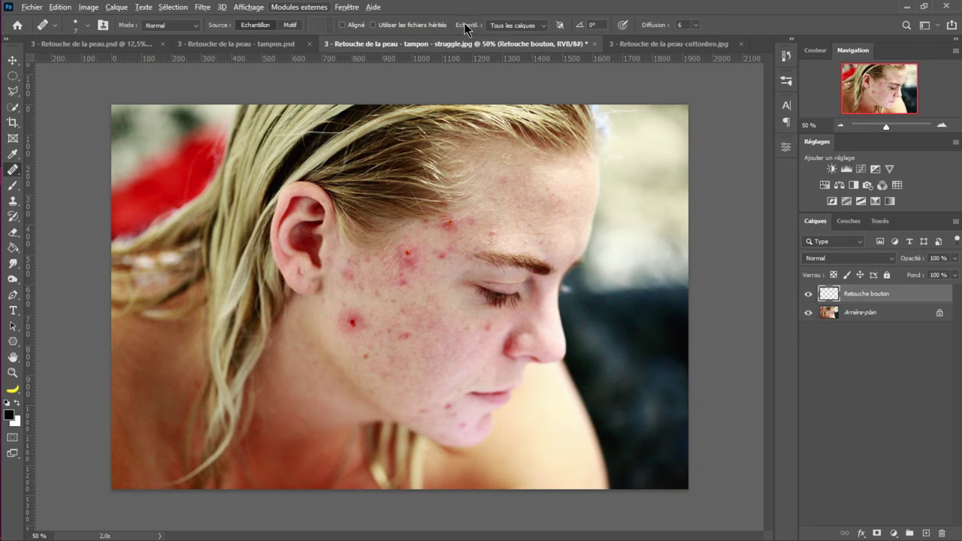
click(539, 28)
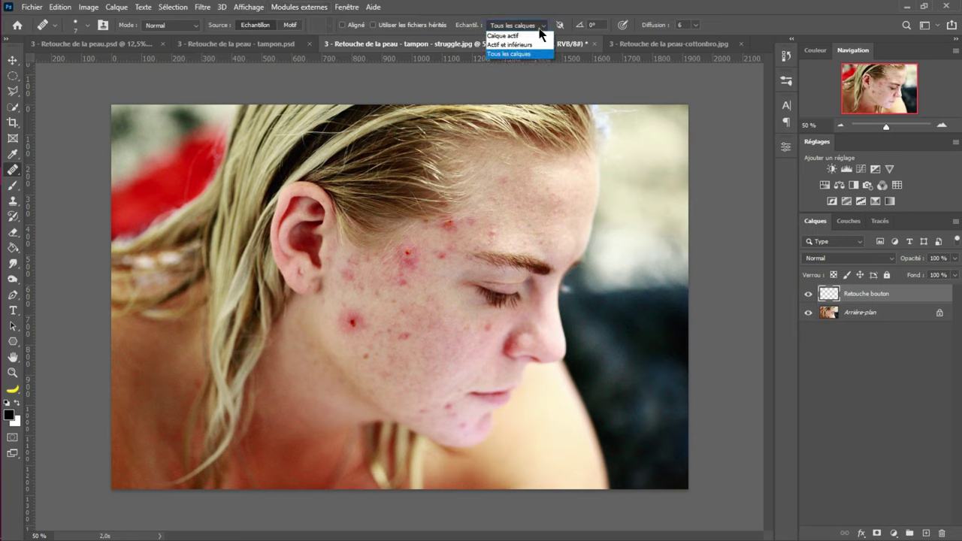
click(539, 28)
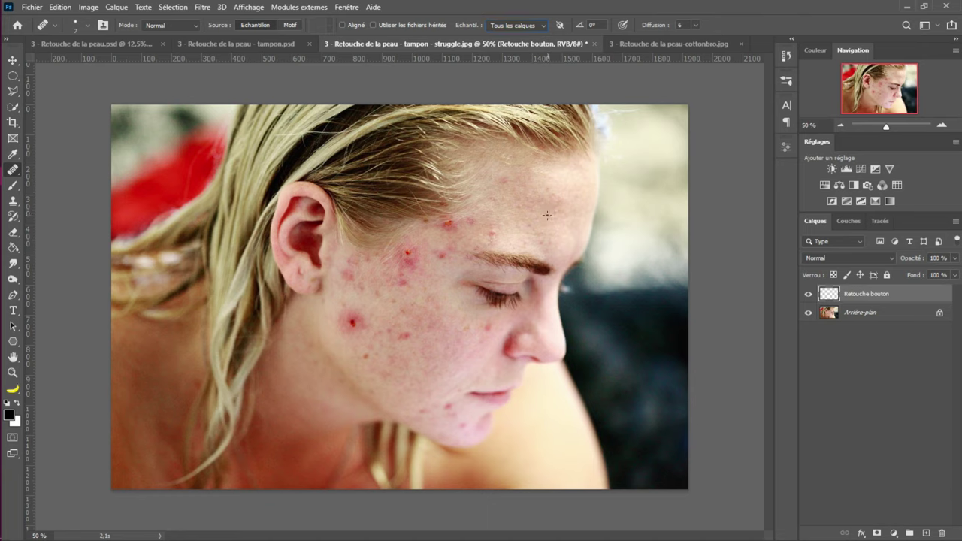
Set the Healing Brush diameter to 79 px and heal the blemishes between the temple and the eyebrow from clean skin
alt+right_click(485, 231)
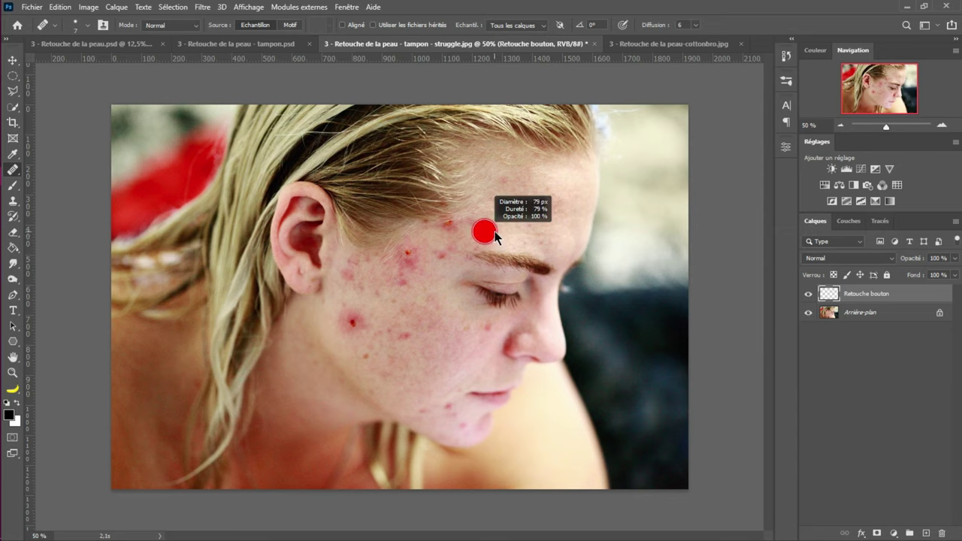
drag(493, 235, 497, 174)
drag(524, 106, 536, 69)
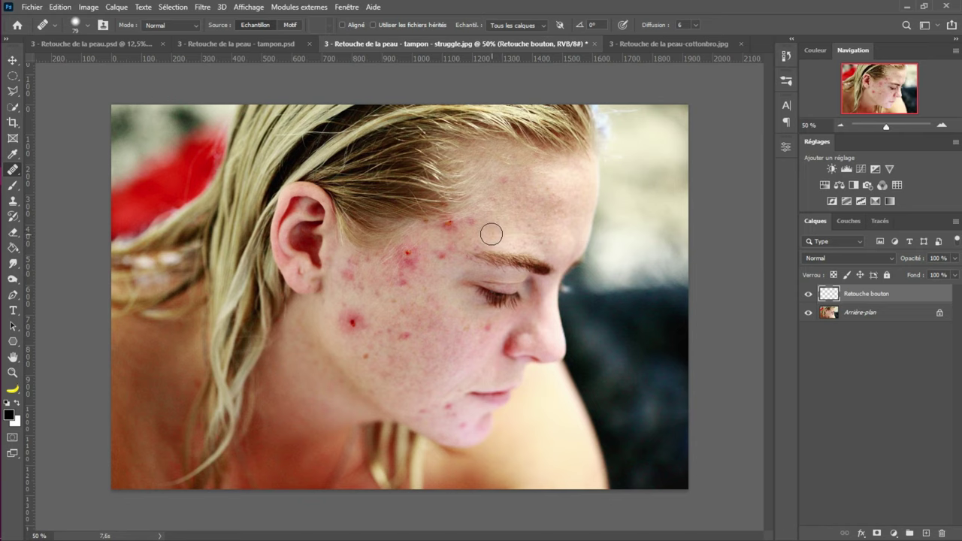
mouse_move(475, 230)
mouse_down()
mouse_move(451, 241)
mouse_move(471, 233)
mouse_up()
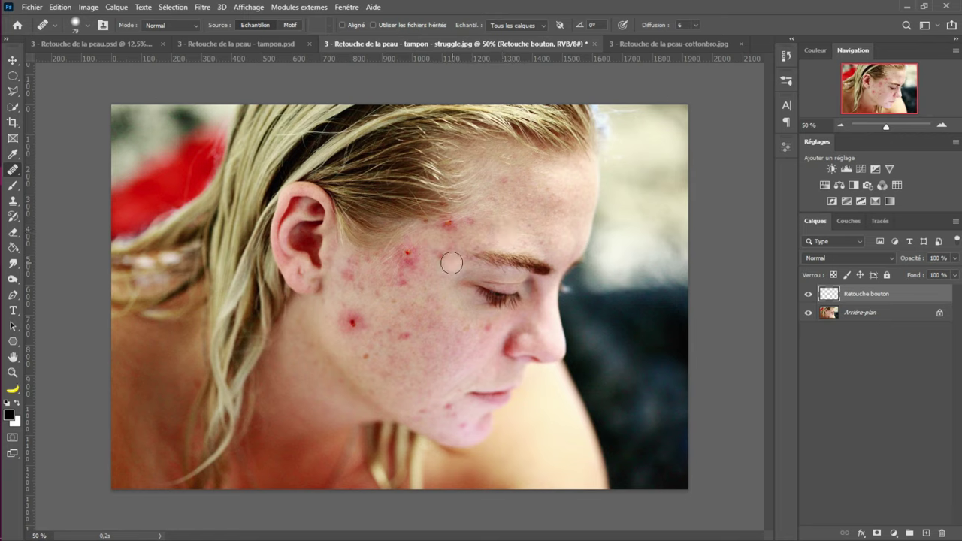
Heal the red spot at the temple hairline and the red blemishes on the chin with the Healing Brush
click(448, 225)
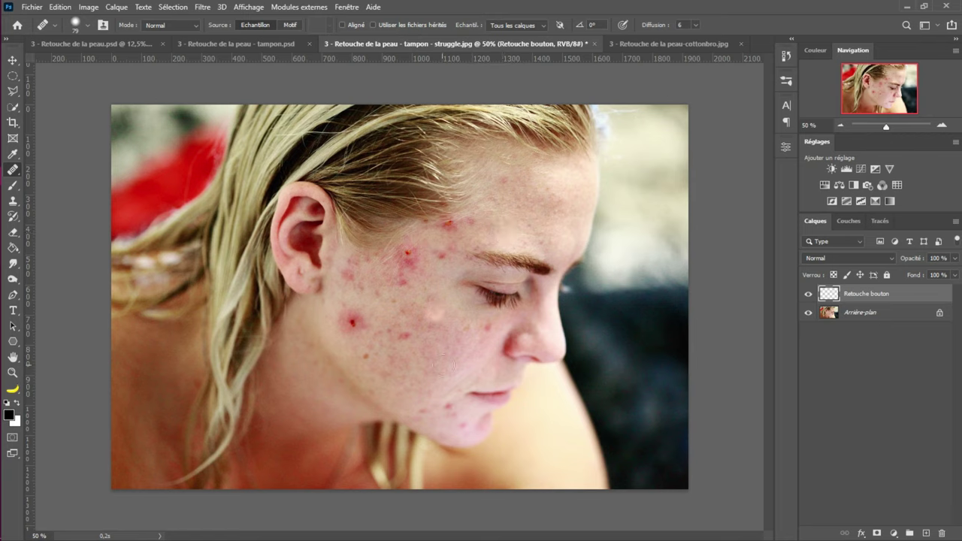
click(449, 406)
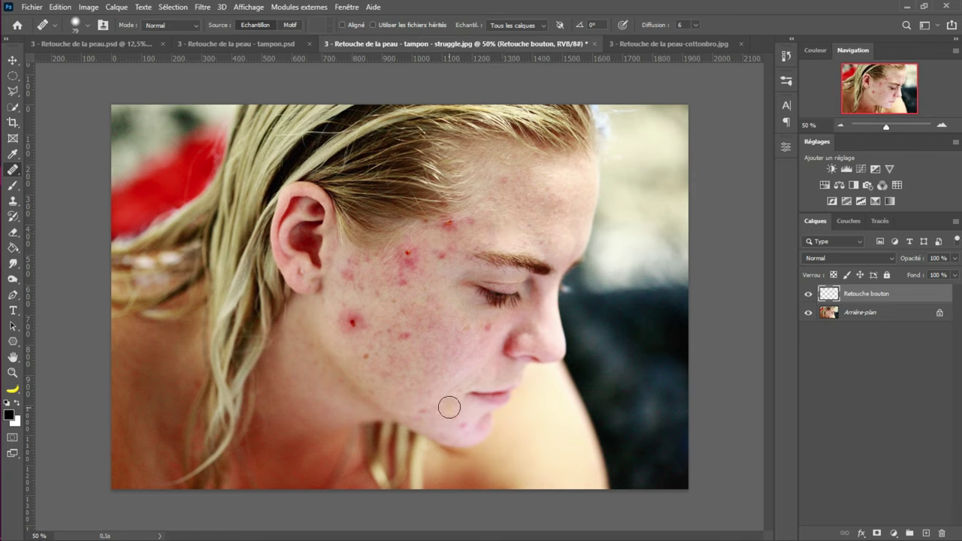
click(449, 407)
drag(449, 407, 462, 422)
Heal the large red spot on the cheek below the ear, undoing unsatisfactory strokes, and retouch the skin beside the temple
click(354, 322)
key(ctrl+z)
click(352, 323)
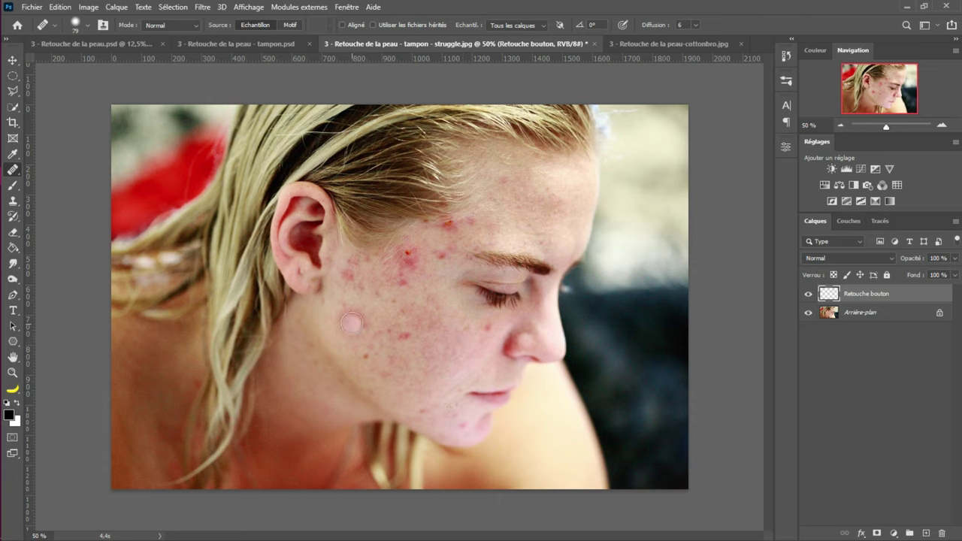
key(ctrl+z)
drag(388, 260, 386, 264)
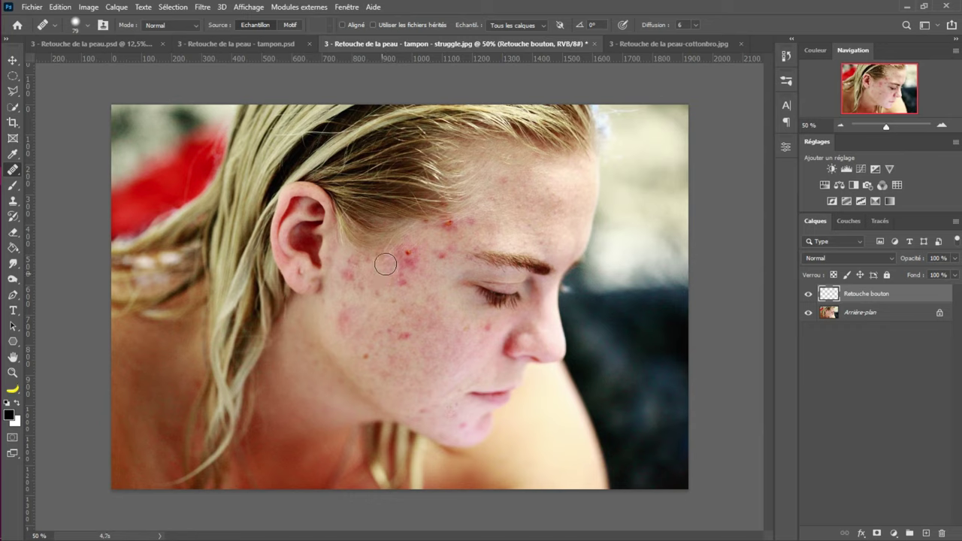
Heal the red spots on the temple and near the hairline, plus the spots in the middle of the cheek and beside the nose
click(406, 255)
click(449, 223)
alt+click(442, 255)
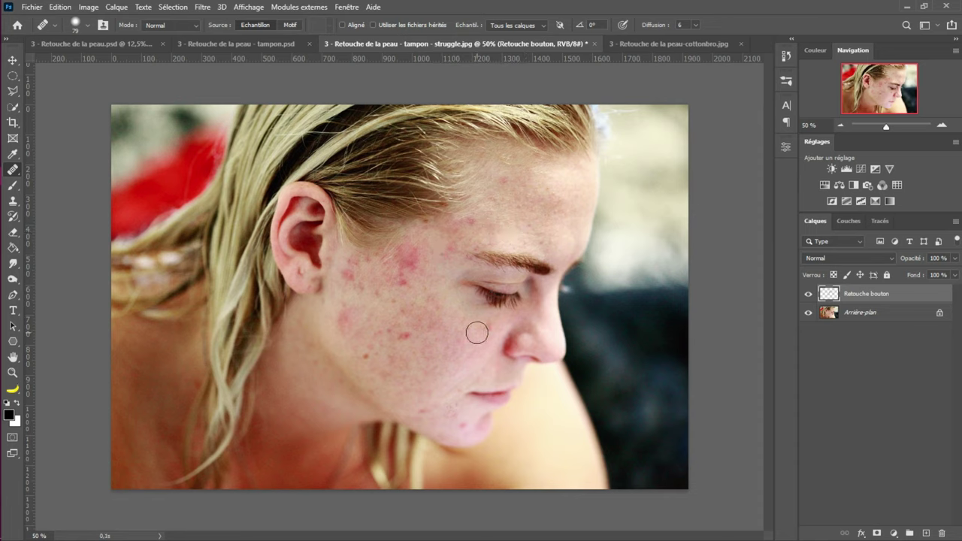
click(406, 336)
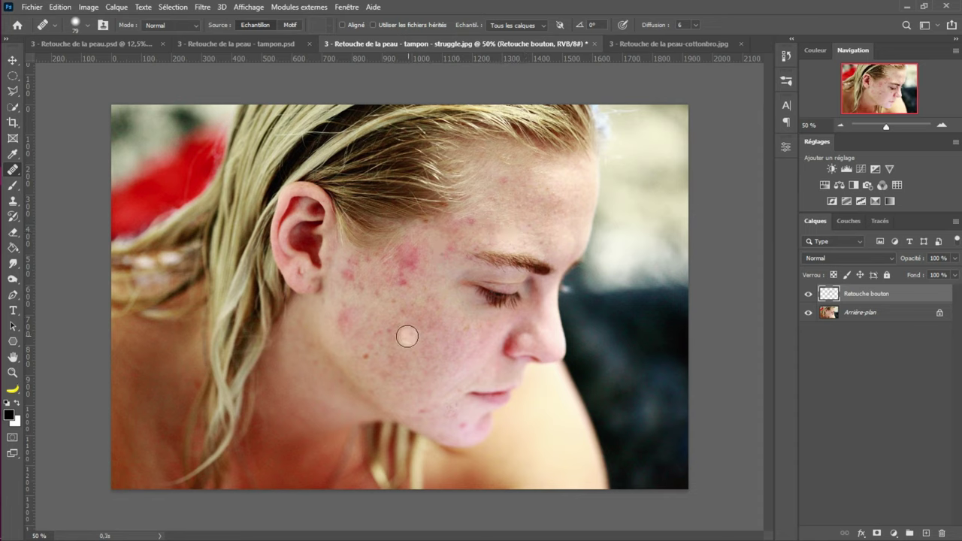
click(462, 326)
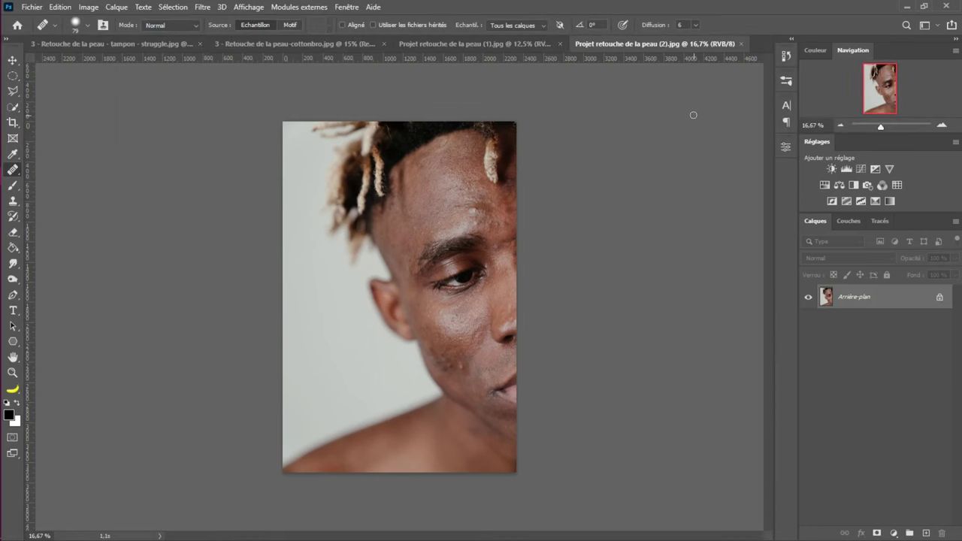
Look over the skin in the portraits Projet retouche de la peau (1).jpg and Projet retouche de la peau (2).jpg
click(503, 43)
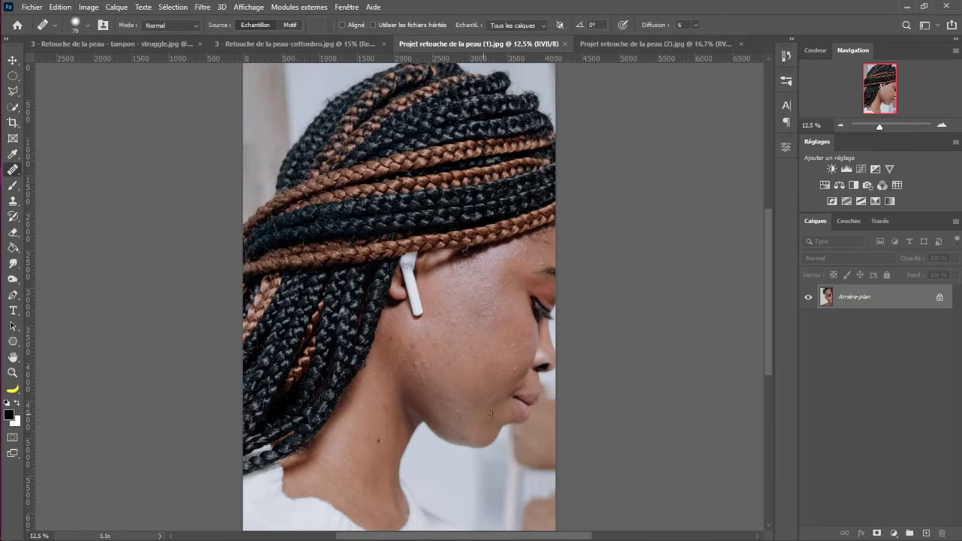
scroll(496, 353, up, 3)
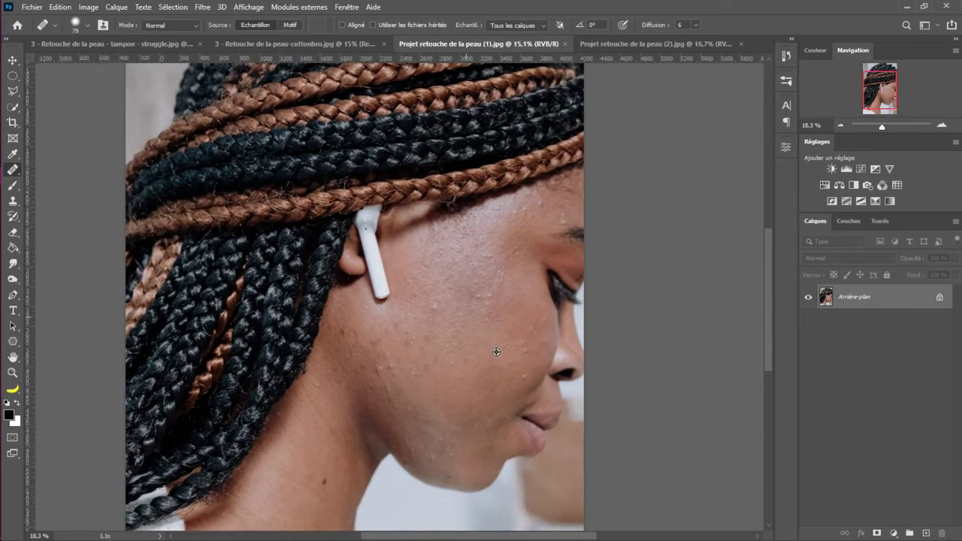
click(611, 45)
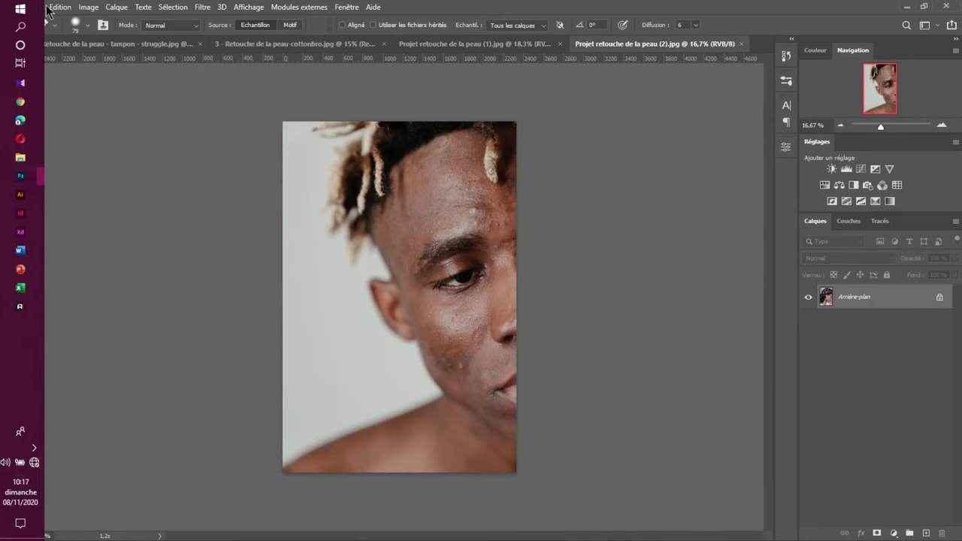
Locate both Projet retouche de la peau images in the 12 - Retouches folder without reopening them, and return to portrait (1)
click(42, 9)
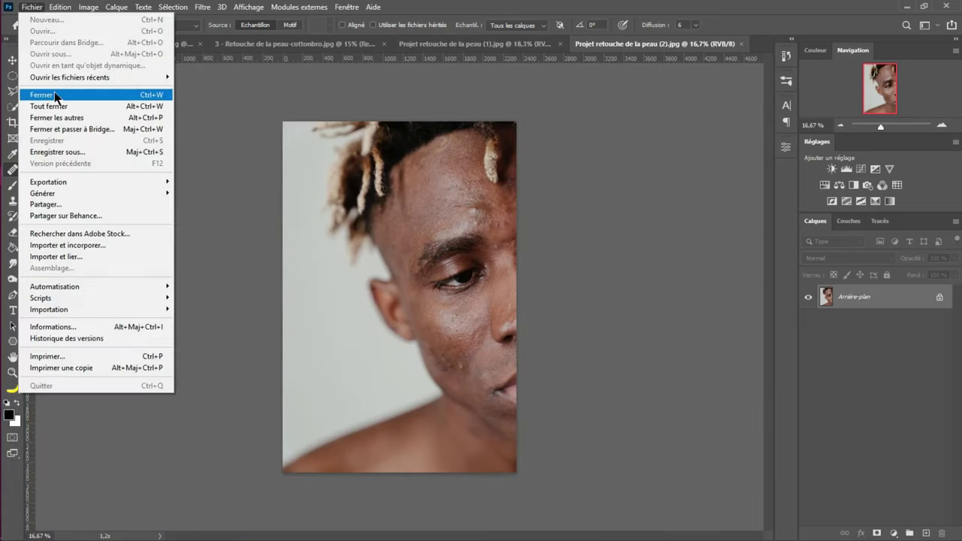
click(39, 9)
click(32, 7)
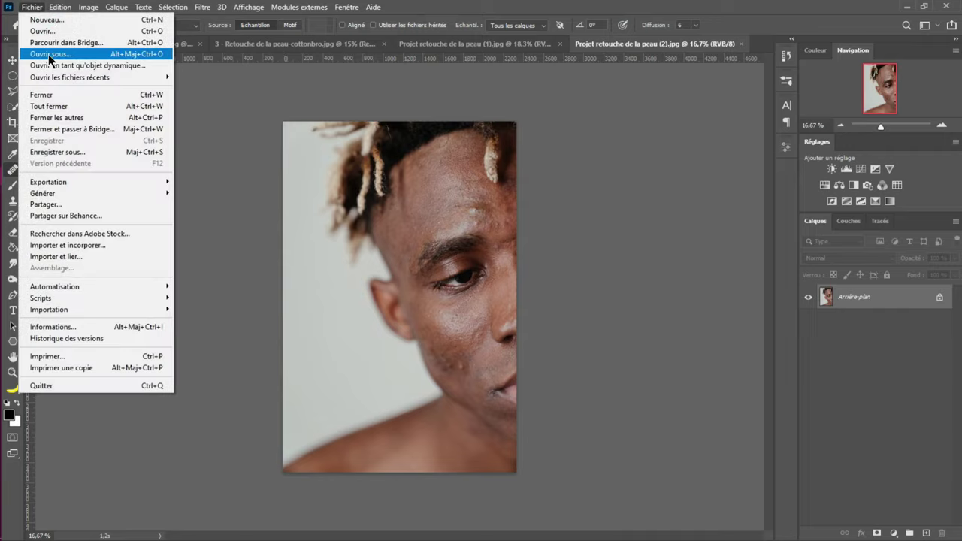
click(45, 33)
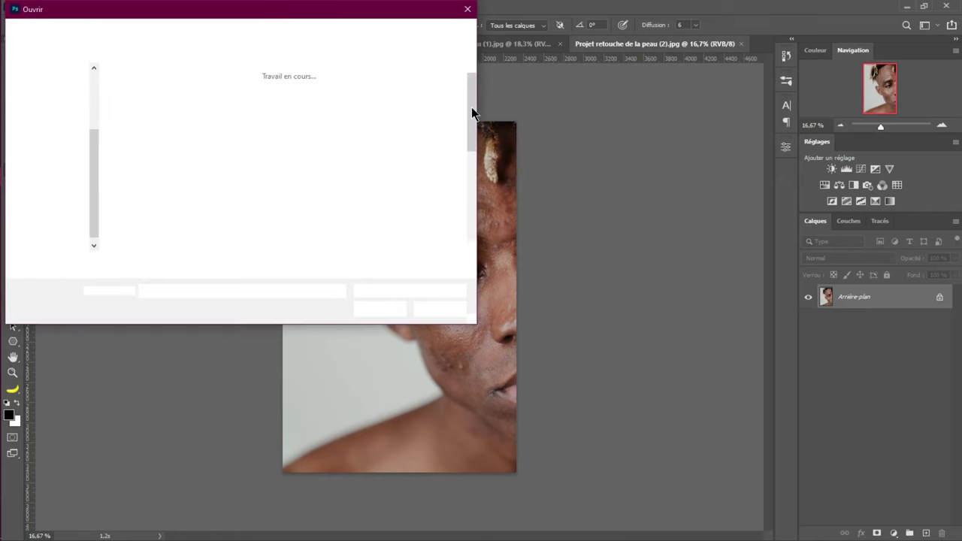
drag(472, 107, 456, 242)
mouse_move(333, 143)
mouse_down()
mouse_move(421, 144)
mouse_move(446, 108)
mouse_up()
click(421, 151)
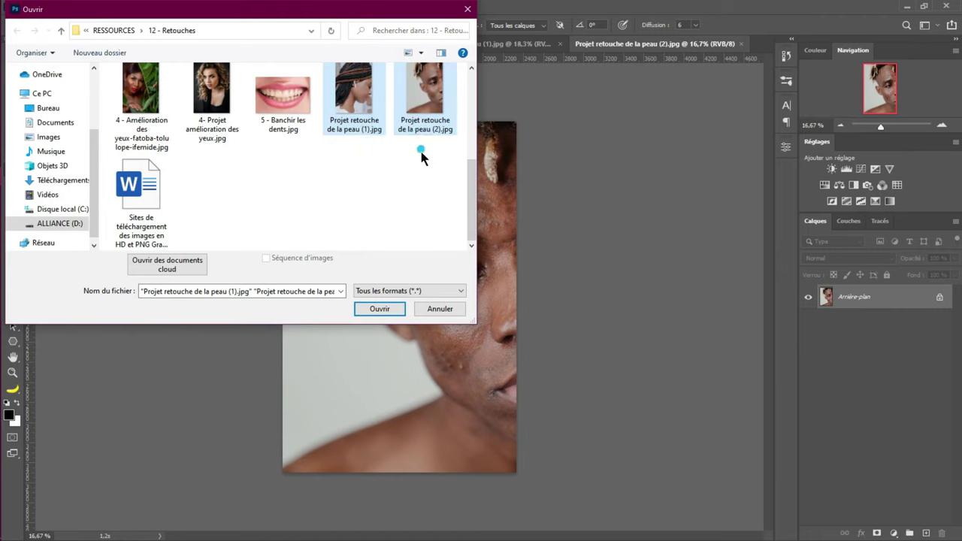
click(436, 309)
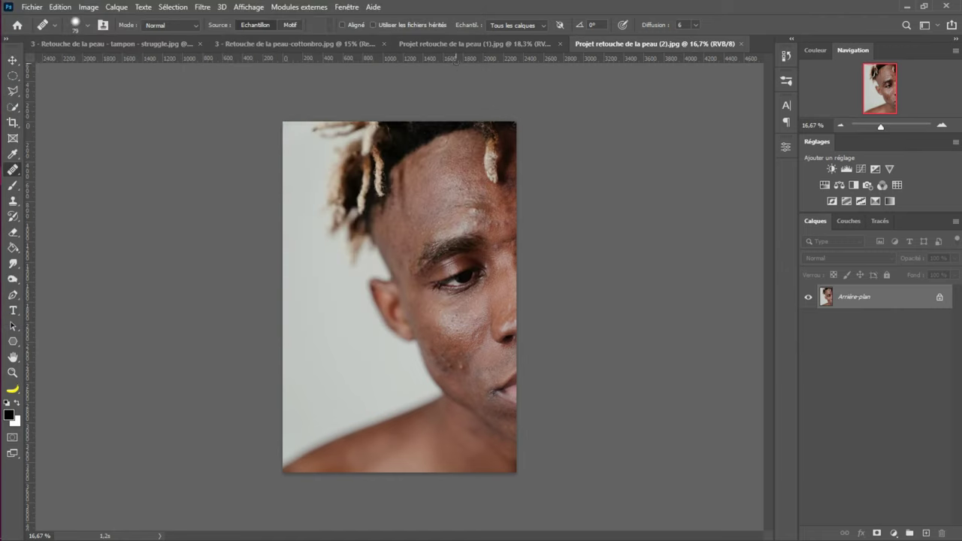
click(470, 43)
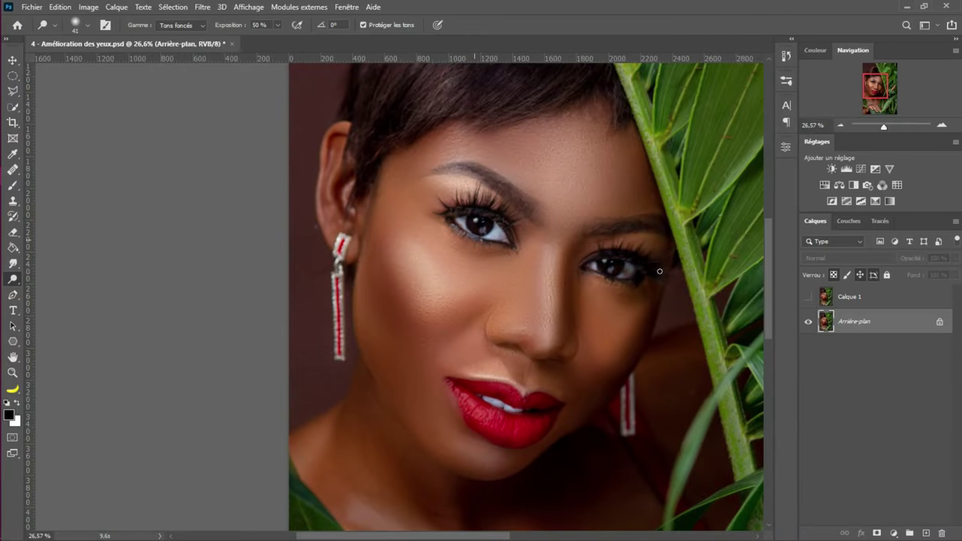
Toggle Calque 1 in 4 - Amélioration des yeux.psd to compare the eyes before and after, and view the whole portrait
click(809, 298)
click(810, 300)
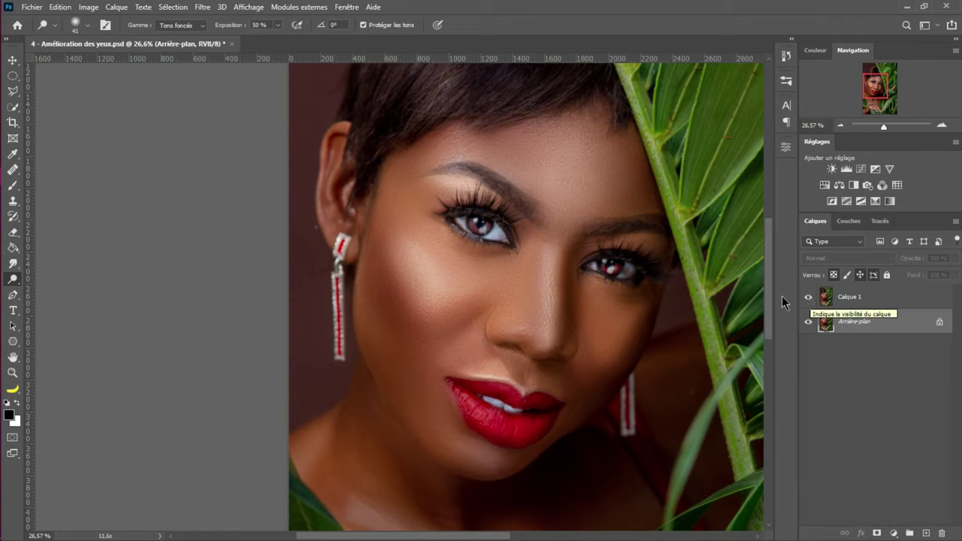
scroll(630, 278, down, 2)
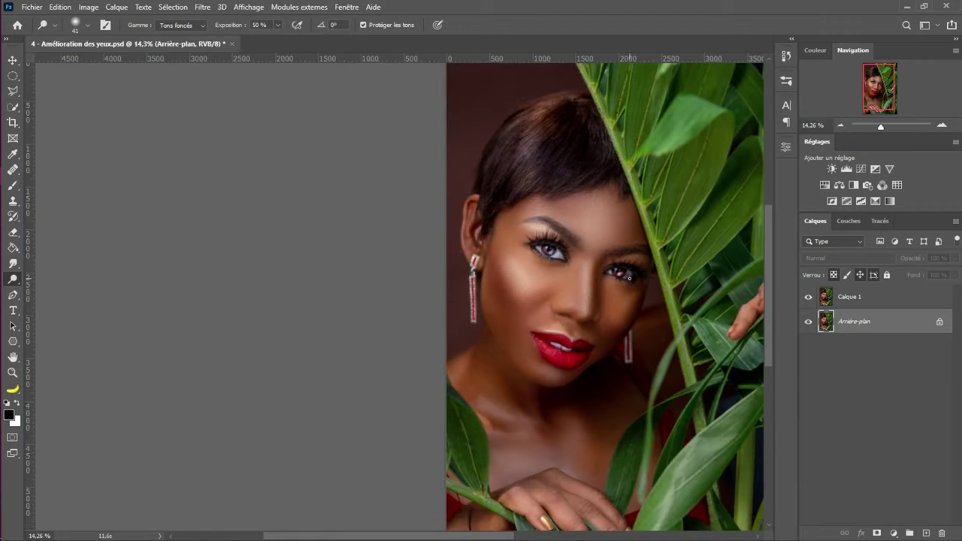
scroll(647, 263, down, 1)
drag(655, 251, 519, 250)
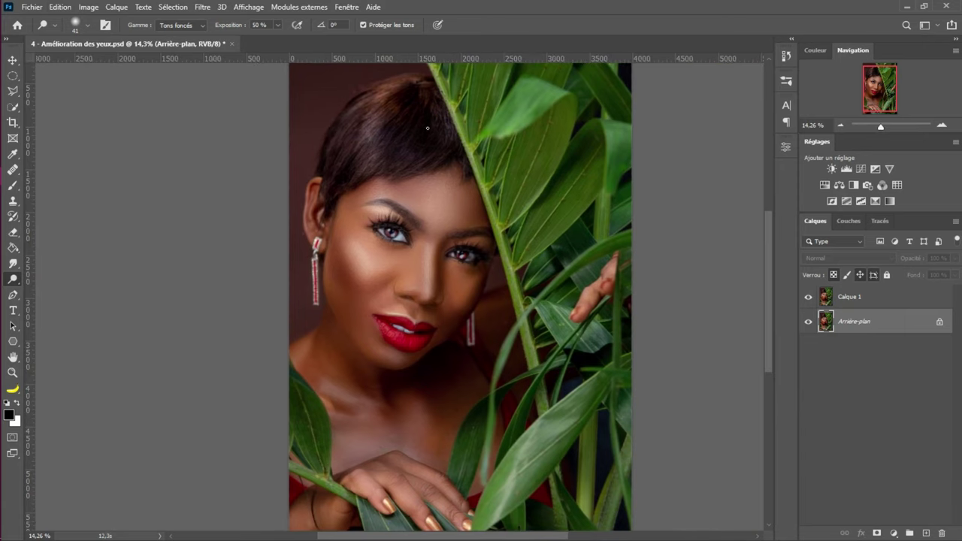
Open the 4 - Amélioration des yeux JPG from the 12 - Retouches folder and duplicate its background layer
click(32, 7)
click(43, 34)
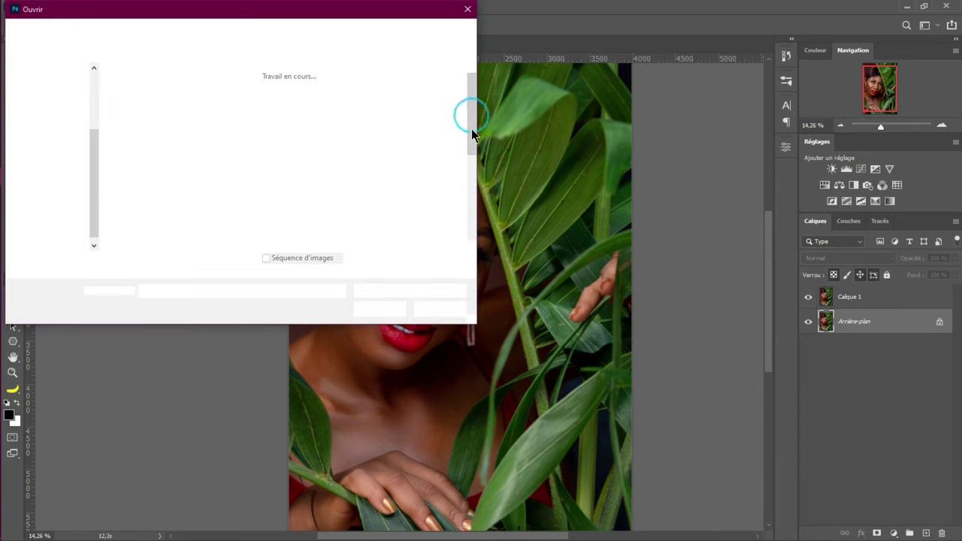
scroll(473, 146, down, 5)
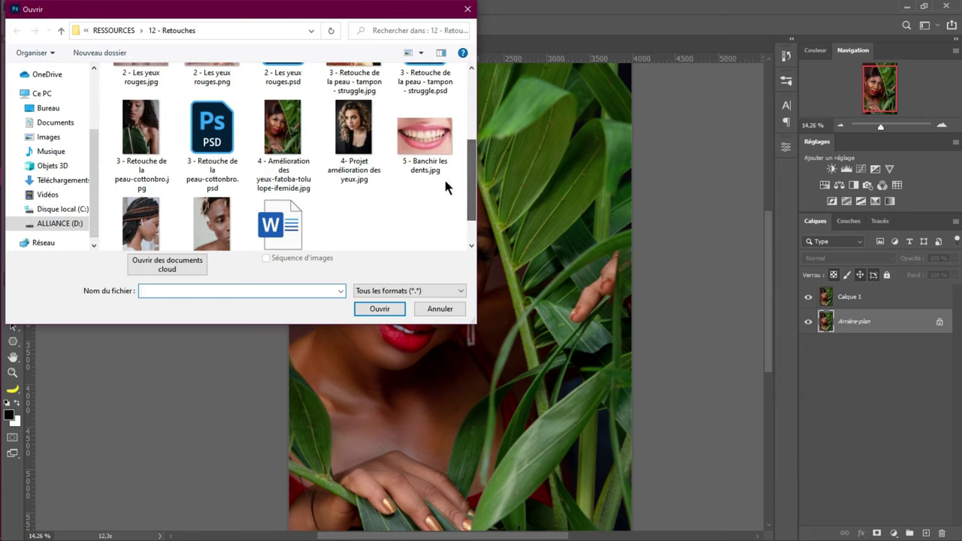
click(271, 143)
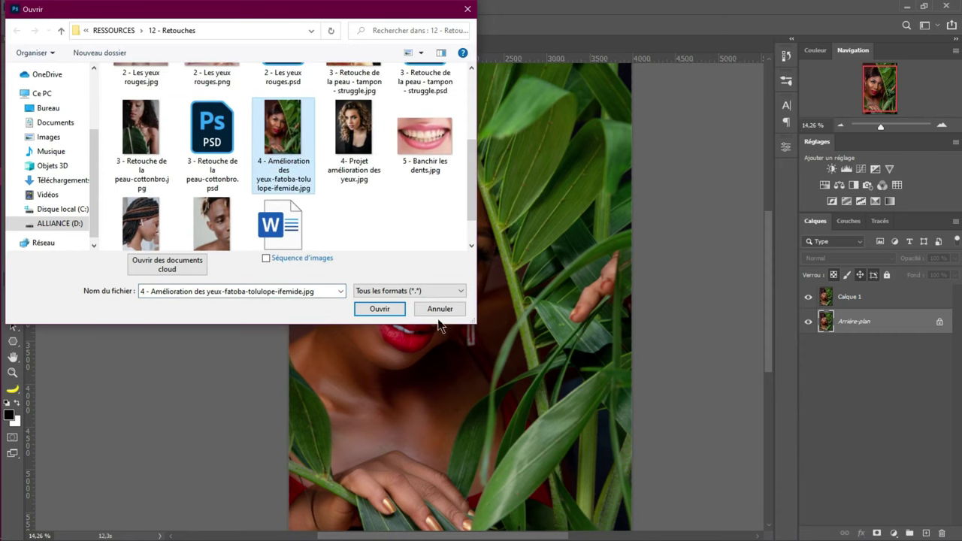
click(379, 309)
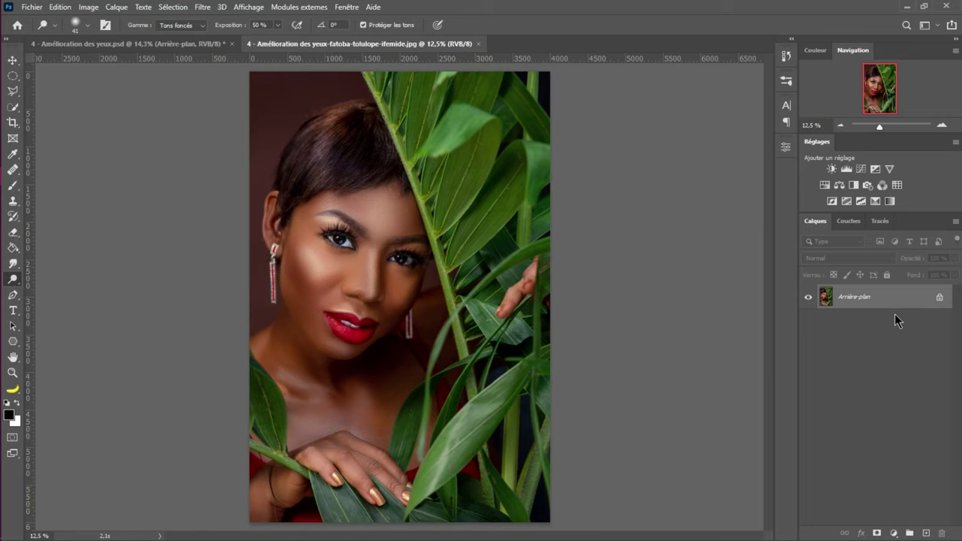
key(ctrl+j)
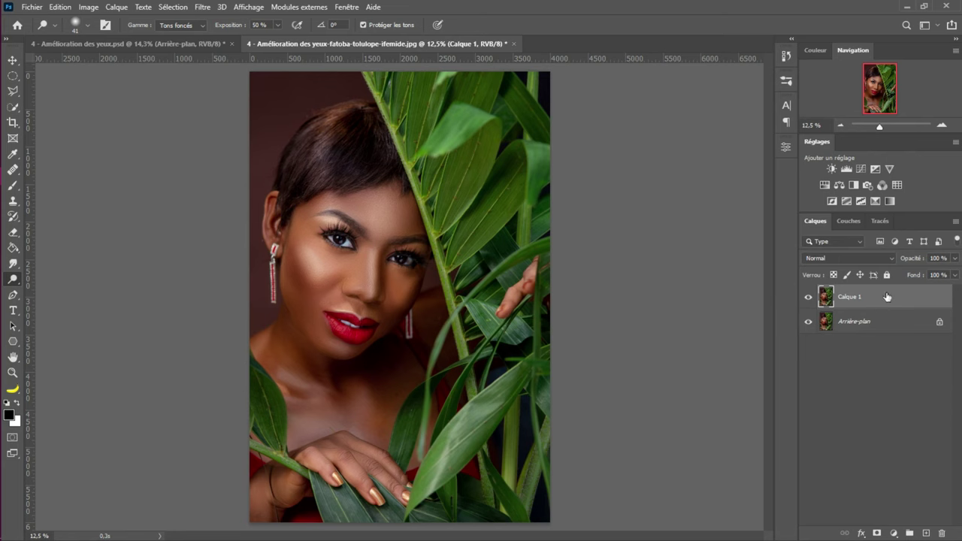
Choose the Dodge tool (Outil Densité -) and keep its Gamme on Tons foncés
scroll(337, 239, up, 4)
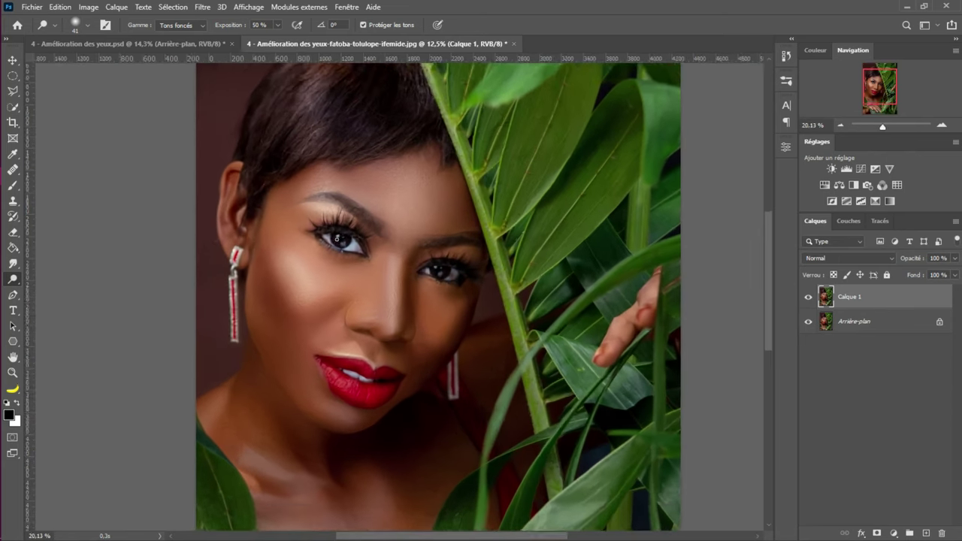
scroll(338, 238, up, 2)
right_click(13, 279)
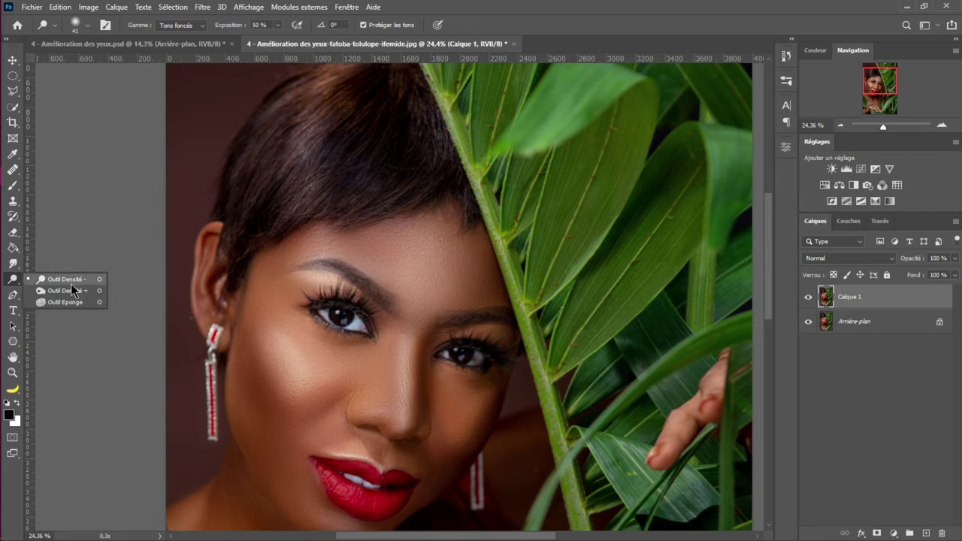
click(500, 6)
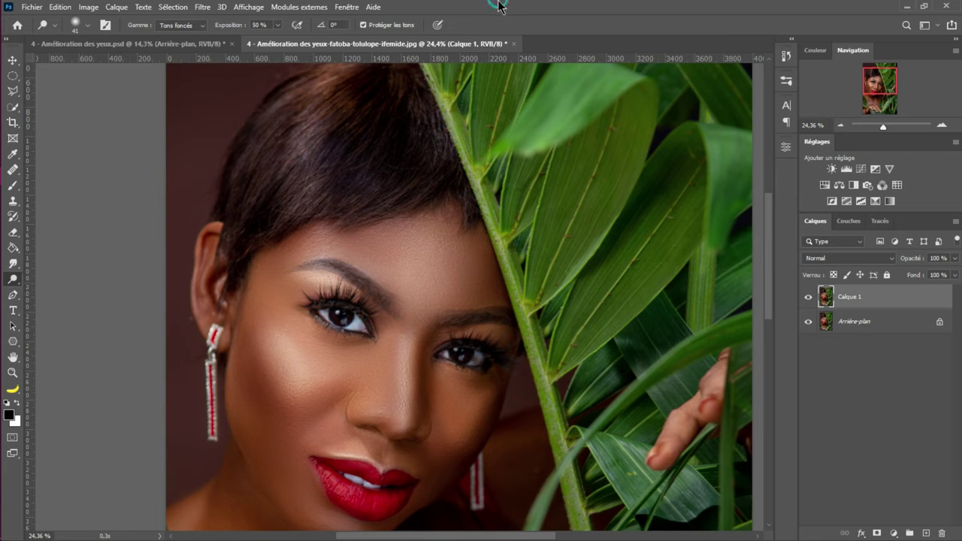
click(199, 24)
click(197, 30)
Lighten the iris of the eye nearest the visible ear on Calque 1 with the Dodge tool at 50 % exposure
click(942, 125)
click(943, 124)
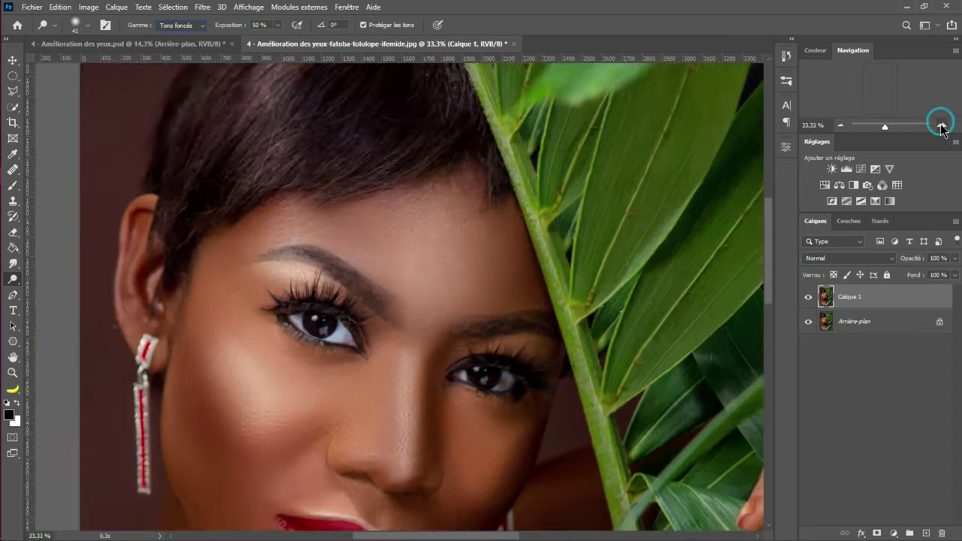
click(943, 125)
key(ctrl+plus)
key(ctrl+plus)
key(ctrl+plus)
drag(321, 304, 615, 286)
drag(301, 338, 444, 367)
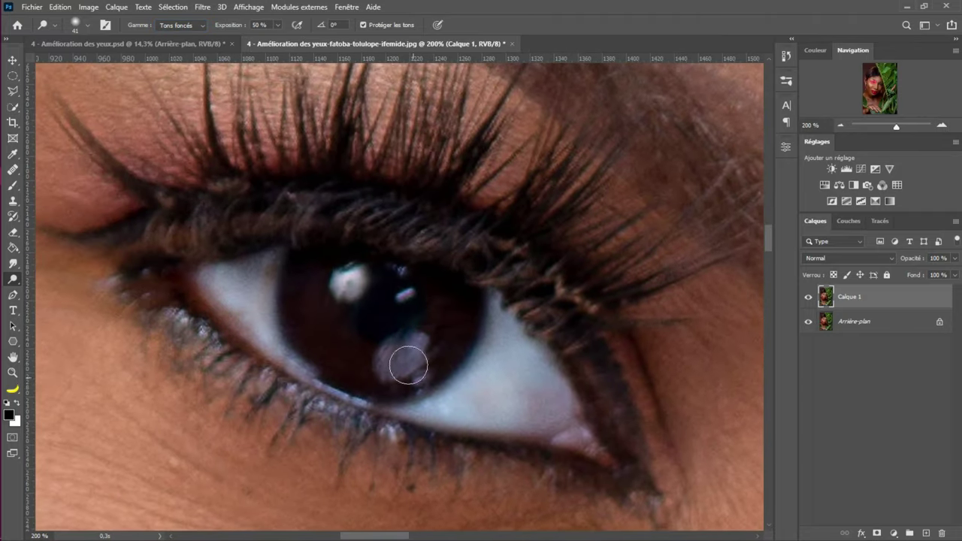
Set the Dodge tool's exposure to 100 % and lighten the same iris around the pupil again
click(279, 25)
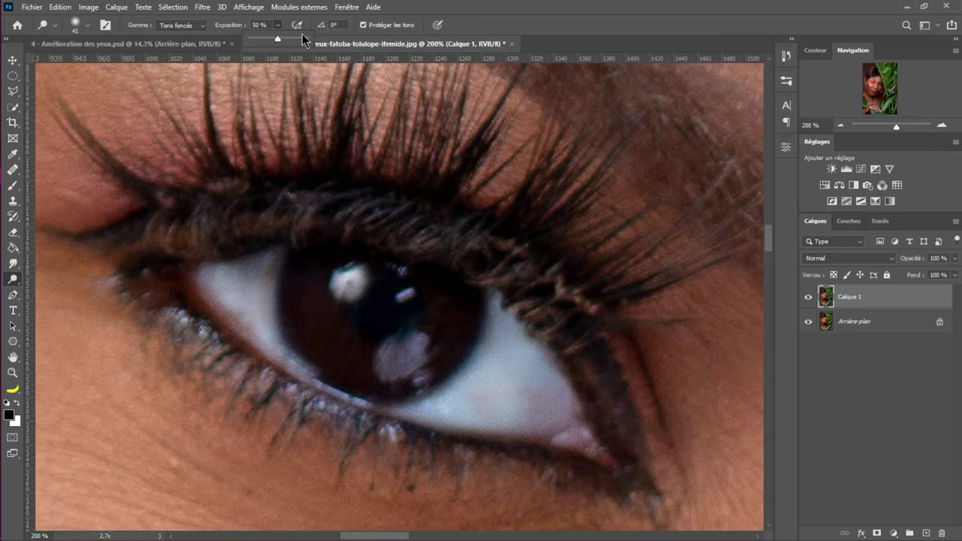
drag(276, 37, 306, 38)
click(326, 286)
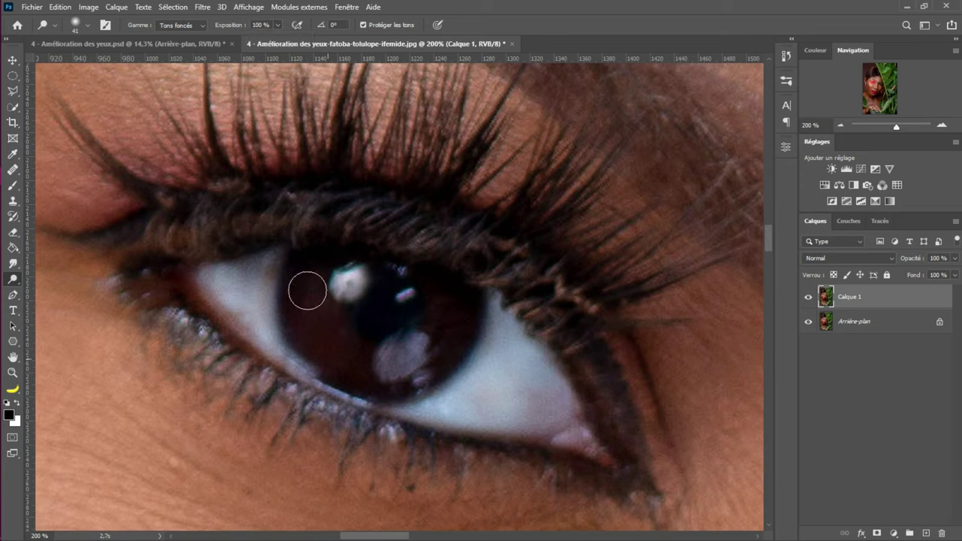
mouse_move(299, 303)
mouse_down()
mouse_move(314, 368)
mouse_move(315, 266)
mouse_move(316, 343)
mouse_move(337, 371)
mouse_move(400, 358)
mouse_move(440, 320)
mouse_move(443, 286)
mouse_move(450, 334)
mouse_move(392, 388)
mouse_move(464, 306)
mouse_move(451, 345)
mouse_move(382, 385)
mouse_move(325, 356)
mouse_move(301, 297)
mouse_move(339, 257)
mouse_move(332, 280)
mouse_move(345, 260)
mouse_move(361, 369)
mouse_move(446, 323)
mouse_move(440, 291)
mouse_move(454, 335)
mouse_up()
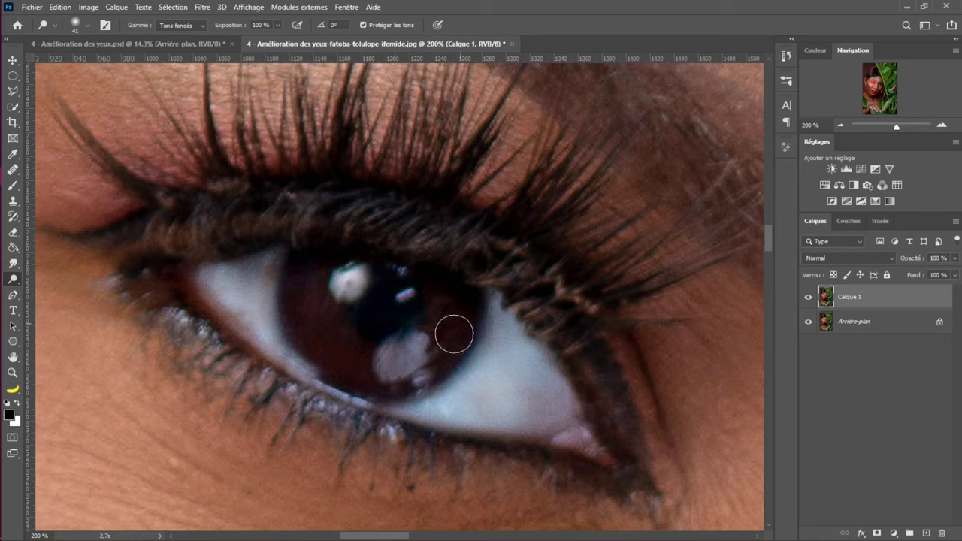
Toggle Calque 1 to compare the iris before and after, and merge it into Arrière-plan
click(807, 299)
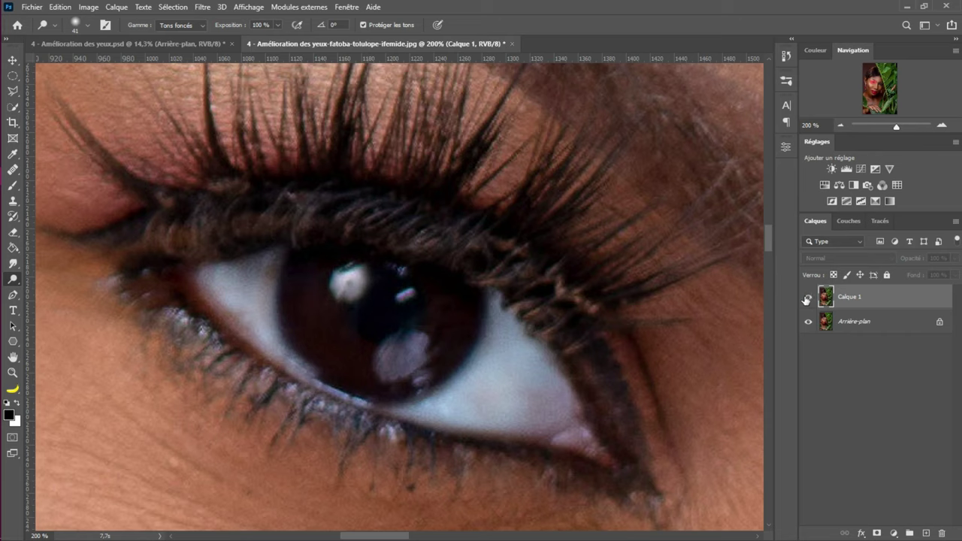
click(808, 299)
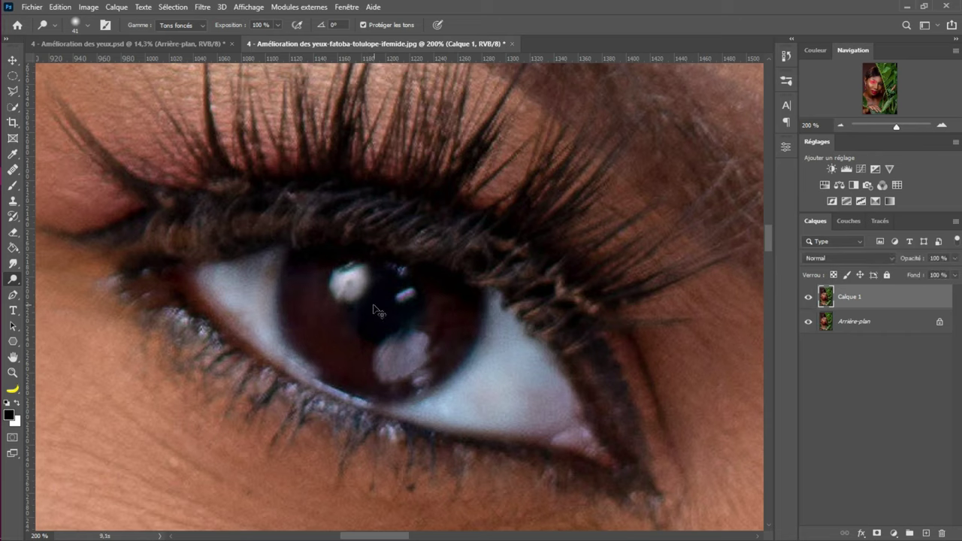
key(ctrl+comma)
key(ctrl+comma)
key(ctrl+e)
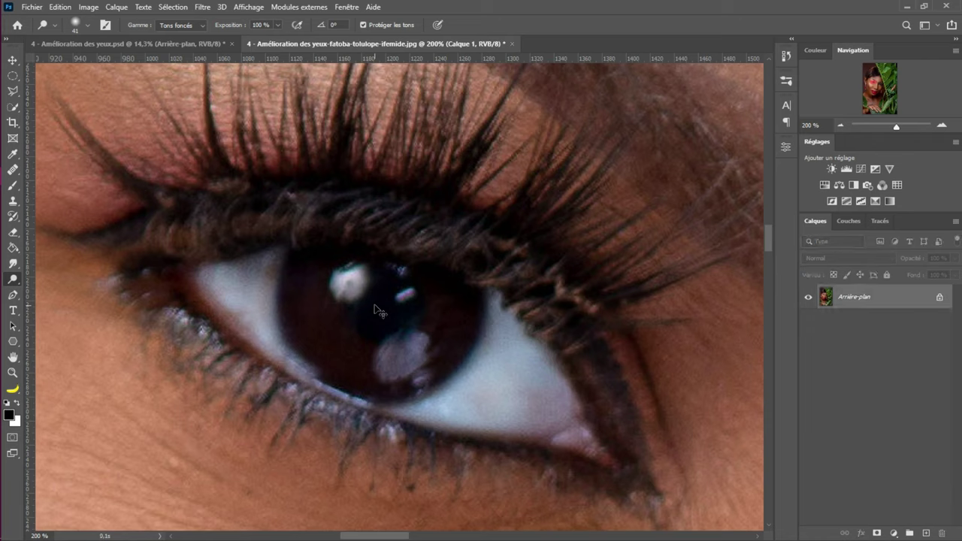
Undo the merge of Calque 1 into Arrière-plan and toggle the restored layer's visibility to check it
key(ctrl+z)
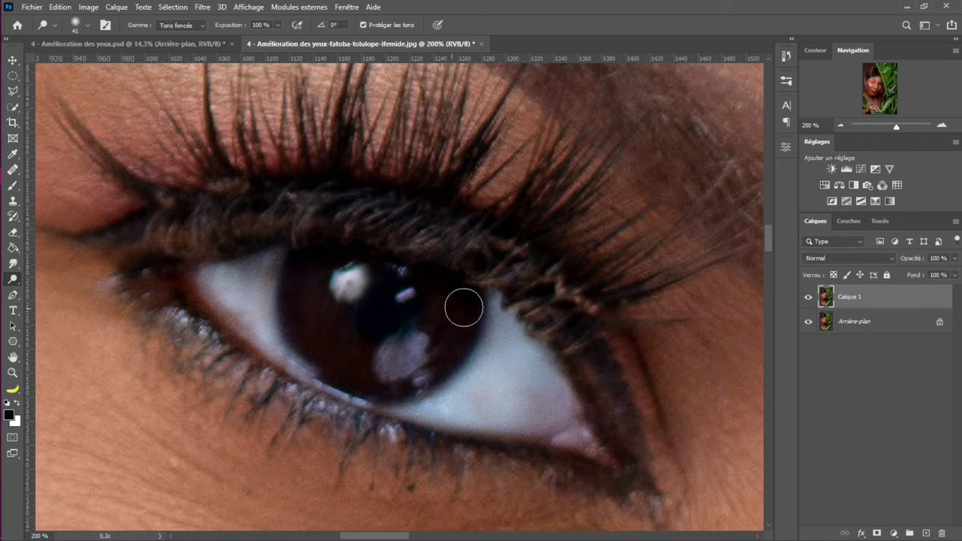
click(810, 298)
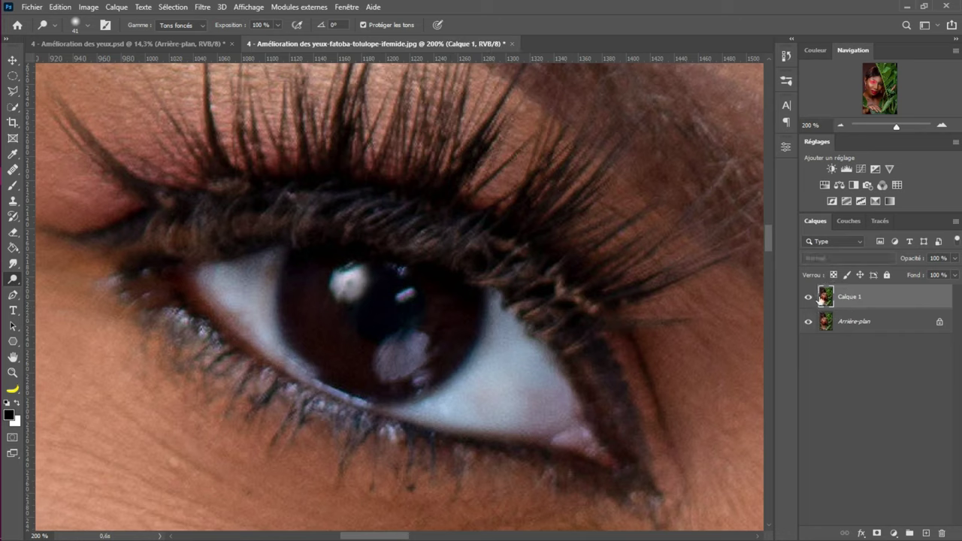
key(ctrl+comma)
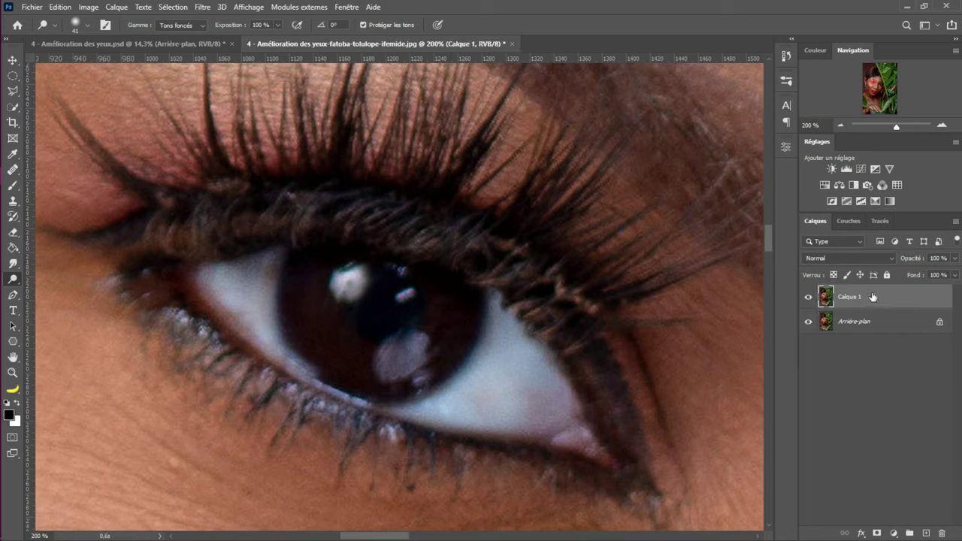
Set the Dodge exposure to 58 % and lighten the iris around the pupil on Calque 1 with a size 51 brush
click(277, 25)
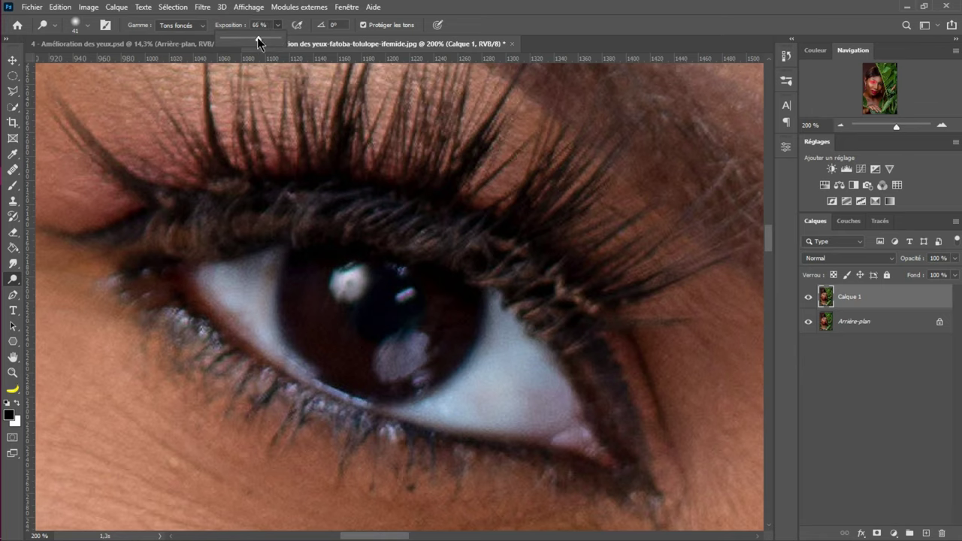
drag(257, 38, 254, 37)
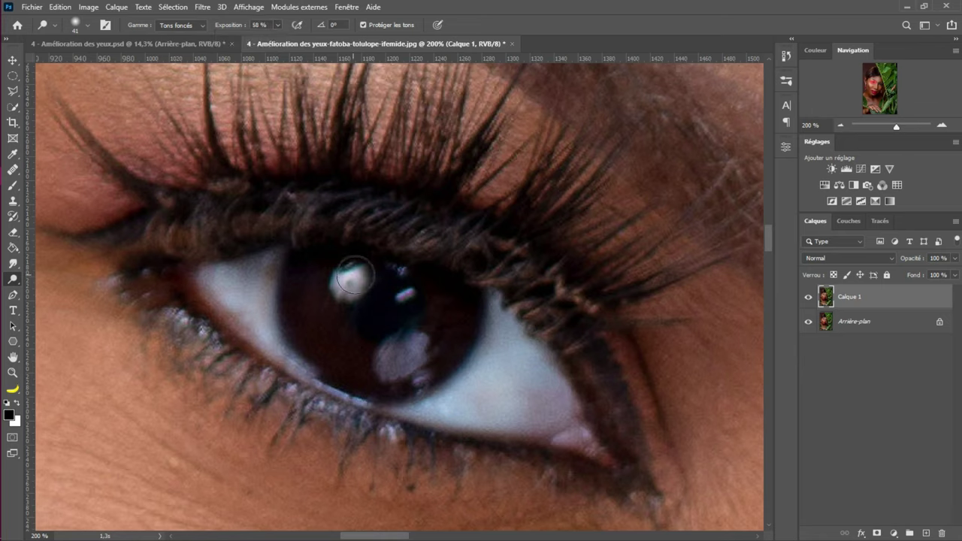
mouse_move(347, 280)
mouse_down()
mouse_move(328, 297)
mouse_move(373, 319)
mouse_move(327, 297)
mouse_move(314, 276)
mouse_up()
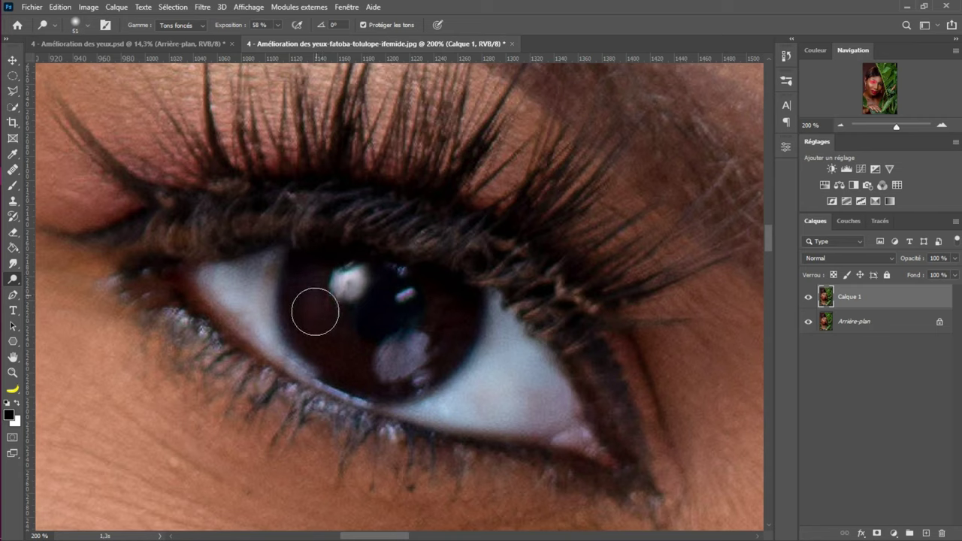
mouse_move(325, 347)
mouse_down()
mouse_move(321, 285)
mouse_move(339, 366)
mouse_move(320, 300)
mouse_move(324, 331)
mouse_move(353, 364)
mouse_move(317, 318)
mouse_move(307, 277)
mouse_move(451, 300)
mouse_move(456, 339)
mouse_move(393, 388)
mouse_move(458, 320)
mouse_move(455, 334)
mouse_move(393, 372)
mouse_move(317, 348)
mouse_move(305, 298)
mouse_move(336, 273)
mouse_move(400, 292)
mouse_up()
mouse_move(449, 293)
mouse_down()
mouse_move(309, 301)
mouse_move(374, 386)
mouse_move(451, 312)
mouse_move(412, 360)
mouse_move(362, 353)
mouse_move(329, 270)
mouse_move(340, 311)
mouse_move(436, 316)
mouse_move(453, 297)
mouse_move(429, 339)
mouse_move(315, 243)
mouse_up()
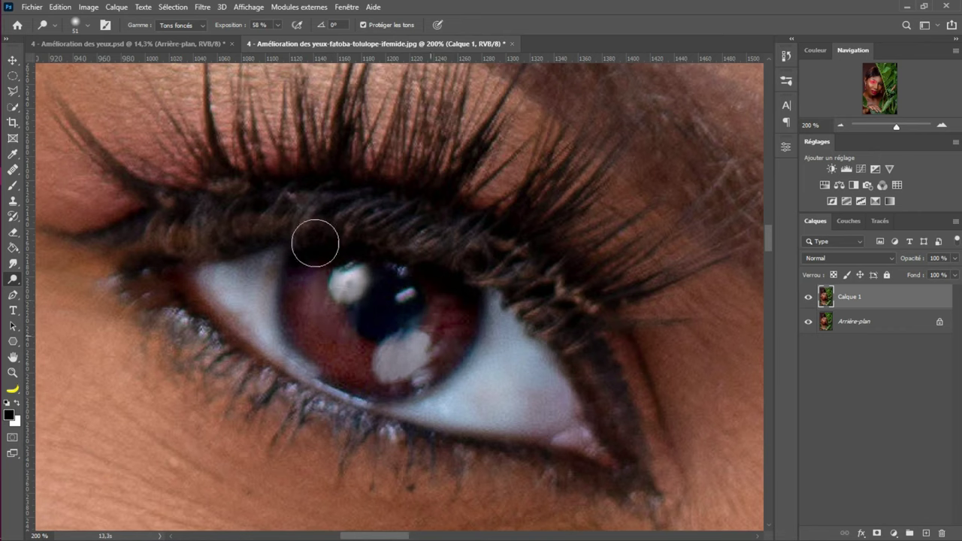
Set the Dodge range (Gamme) to Tons clairs and brighten the light reflections in the same iris
click(201, 24)
click(184, 55)
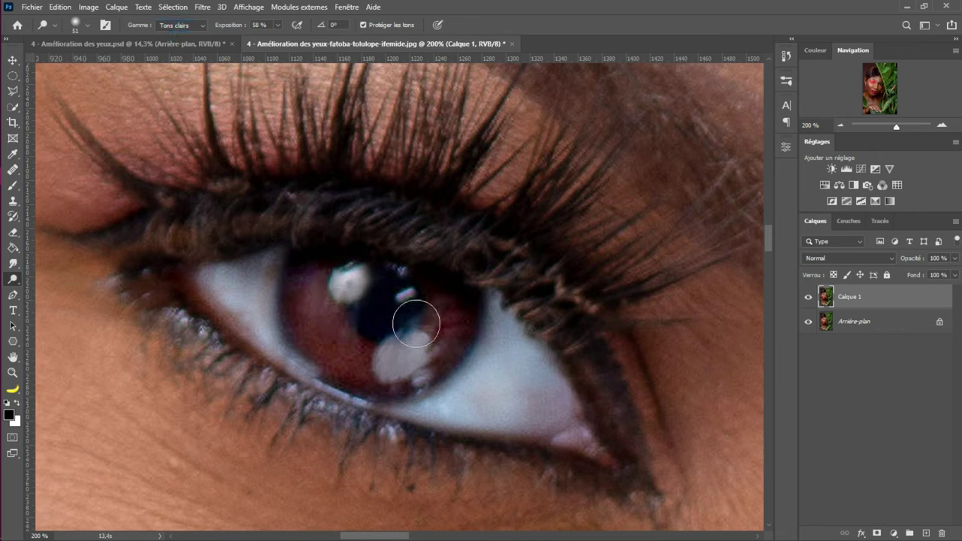
mouse_move(414, 323)
mouse_down()
mouse_move(411, 350)
mouse_move(375, 368)
mouse_move(413, 353)
mouse_up()
mouse_move(362, 280)
mouse_down()
mouse_move(351, 276)
mouse_move(399, 279)
mouse_move(360, 326)
mouse_up()
Set the Dodge range to Tons moyens and brighten the iris and both sides of the eye's white
click(205, 26)
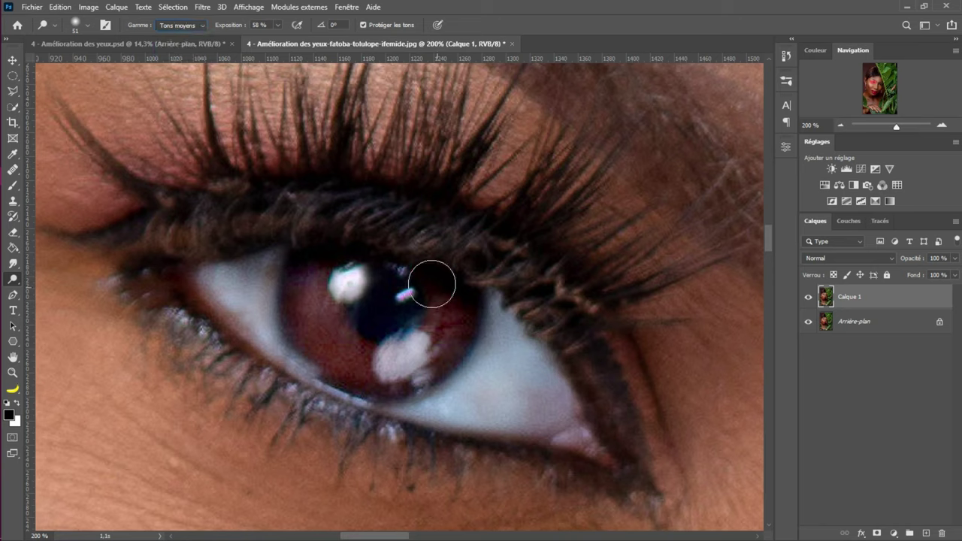
mouse_move(455, 315)
mouse_down()
mouse_move(429, 286)
mouse_move(449, 351)
mouse_up()
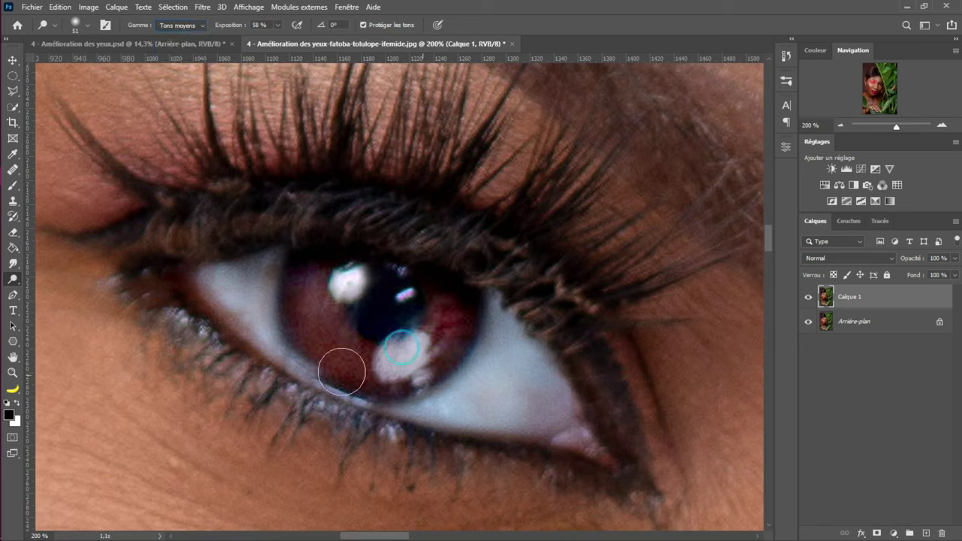
mouse_move(253, 278)
mouse_down()
mouse_move(269, 311)
mouse_move(263, 271)
mouse_move(218, 271)
mouse_move(230, 243)
mouse_up()
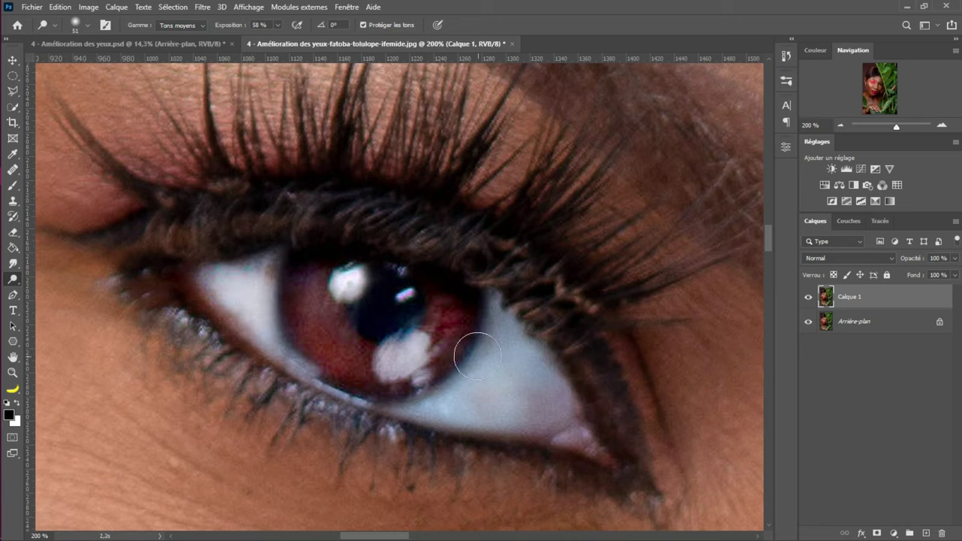
mouse_move(473, 315)
mouse_down()
mouse_move(554, 413)
mouse_move(429, 406)
mouse_move(509, 361)
mouse_move(500, 327)
mouse_move(509, 361)
mouse_move(559, 404)
mouse_move(440, 382)
mouse_move(304, 379)
mouse_move(271, 357)
mouse_move(455, 396)
mouse_up()
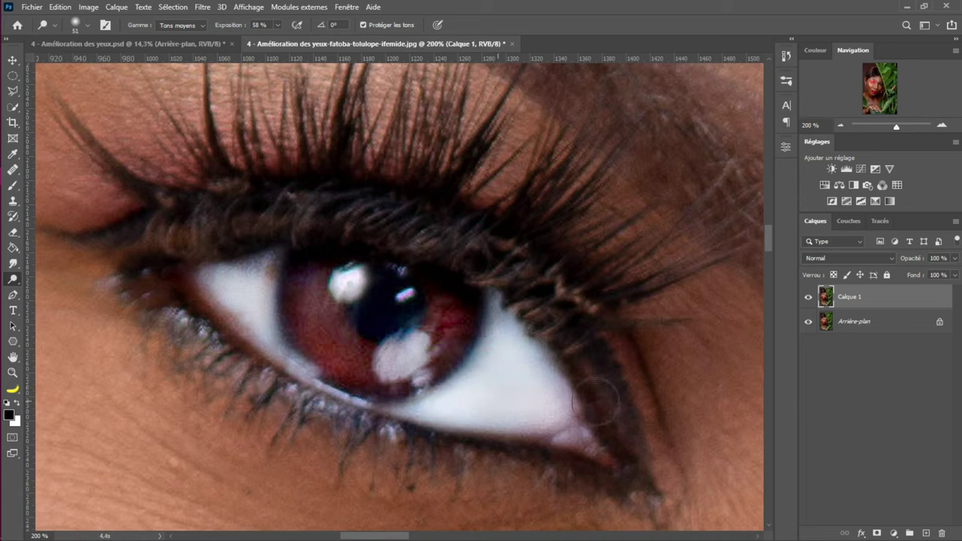
Toggle Calque 1's visibility to compare the retouched eye before and after within the whole face
click(809, 296)
drag(896, 130, 887, 131)
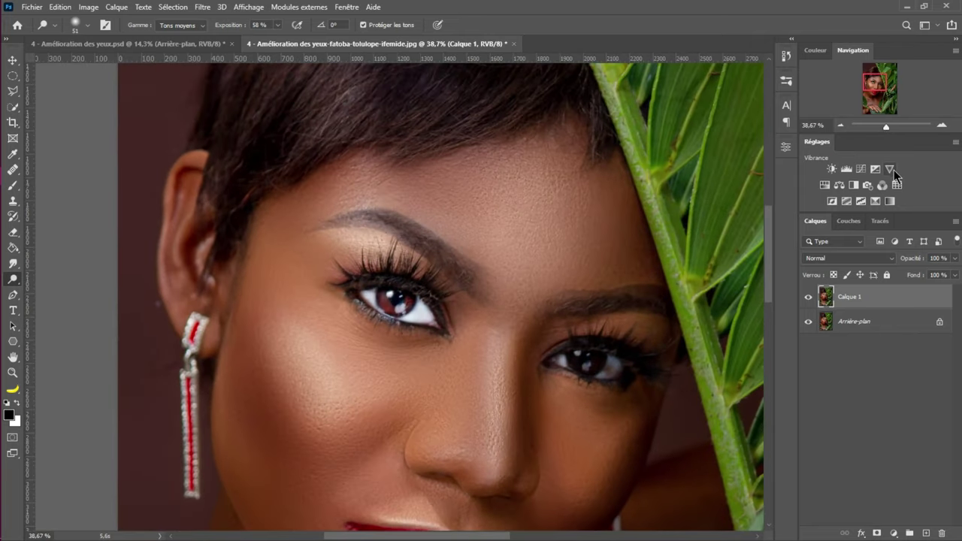
click(808, 299)
click(809, 299)
Lighten the iris and reflections of the other eye, beside the leaf, with the Dodge range set to Tons foncés
drag(884, 126, 899, 127)
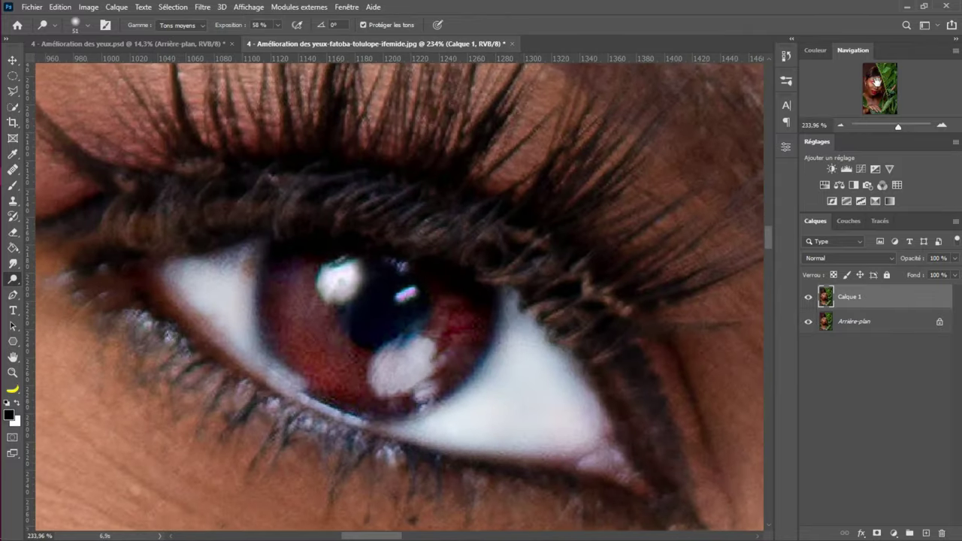
drag(877, 81, 890, 96)
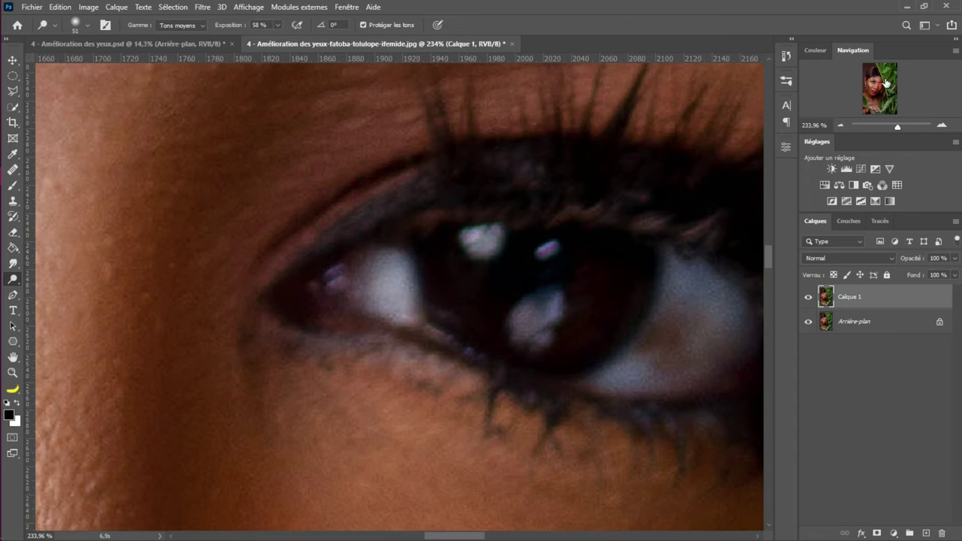
mouse_move(589, 266)
mouse_down()
mouse_move(383, 282)
mouse_move(433, 283)
mouse_up()
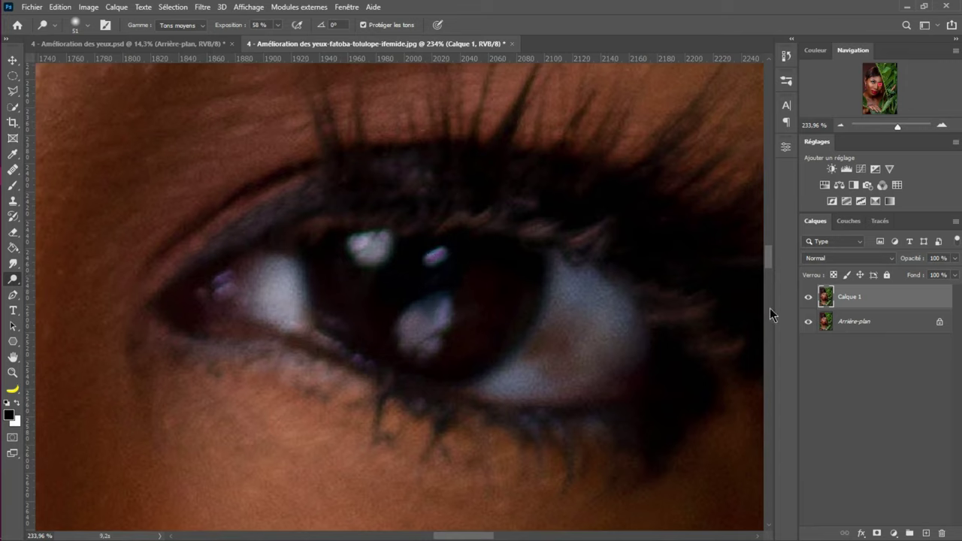
drag(429, 311, 444, 303)
click(194, 25)
click(170, 42)
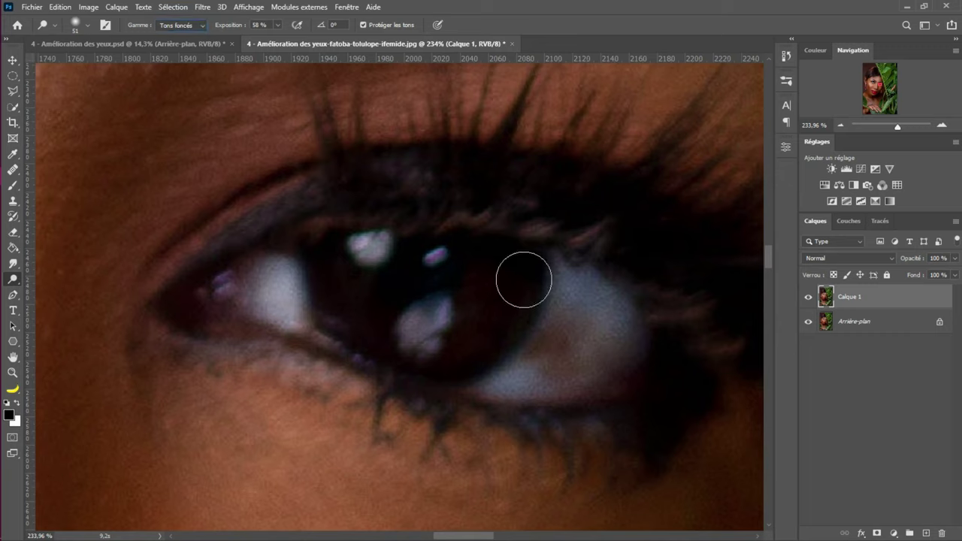
mouse_move(494, 257)
mouse_down()
mouse_move(488, 320)
mouse_move(502, 275)
mouse_move(467, 334)
mouse_move(510, 282)
mouse_move(460, 326)
mouse_up()
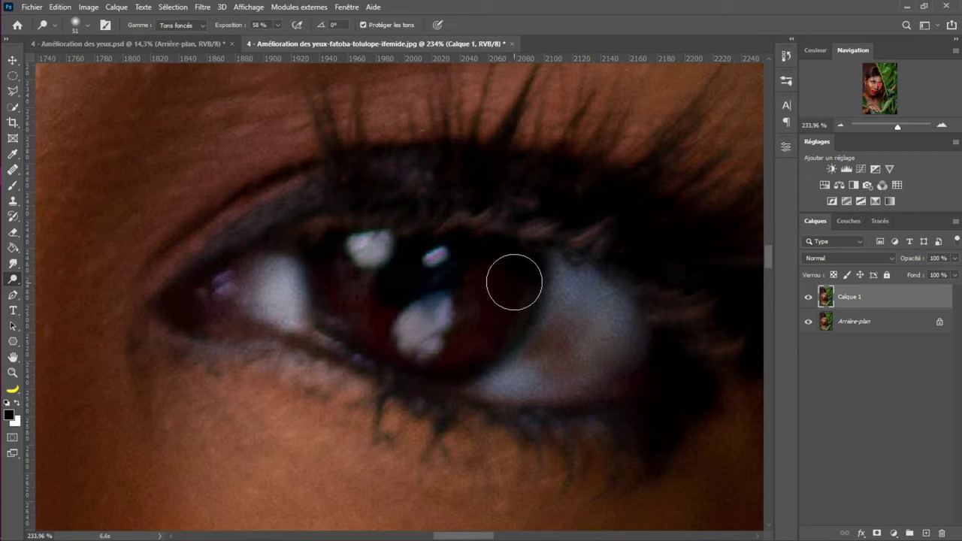
mouse_move(405, 266)
mouse_down()
mouse_move(402, 290)
mouse_move(427, 337)
mouse_up()
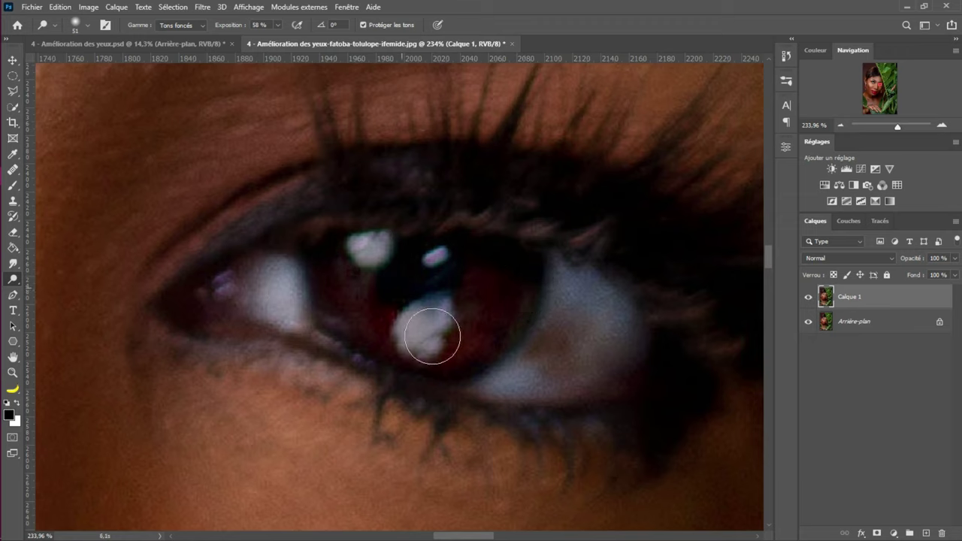
Brighten this eye's whites with the Dodge range on Tons moyens, and its iris reflections with Tons clairs
click(201, 25)
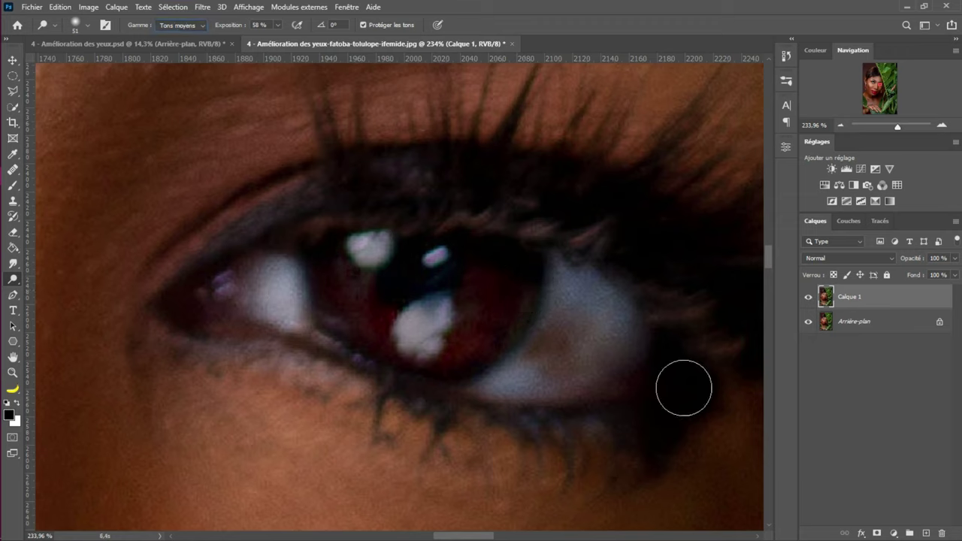
mouse_move(574, 284)
mouse_down()
mouse_move(608, 322)
mouse_move(575, 283)
mouse_move(648, 337)
mouse_move(624, 359)
mouse_move(643, 325)
mouse_move(526, 378)
mouse_move(585, 344)
mouse_move(500, 374)
mouse_move(563, 327)
mouse_move(577, 295)
mouse_move(540, 359)
mouse_move(604, 379)
mouse_move(637, 330)
mouse_move(533, 375)
mouse_move(610, 327)
mouse_move(580, 285)
mouse_move(535, 353)
mouse_move(591, 300)
mouse_move(617, 371)
mouse_move(273, 290)
mouse_move(281, 276)
mouse_move(286, 307)
mouse_move(287, 284)
mouse_move(264, 300)
mouse_move(222, 293)
mouse_move(280, 284)
mouse_move(329, 293)
mouse_move(380, 240)
mouse_move(427, 307)
mouse_move(433, 335)
mouse_move(412, 340)
mouse_move(439, 300)
mouse_move(424, 323)
mouse_move(397, 278)
mouse_up()
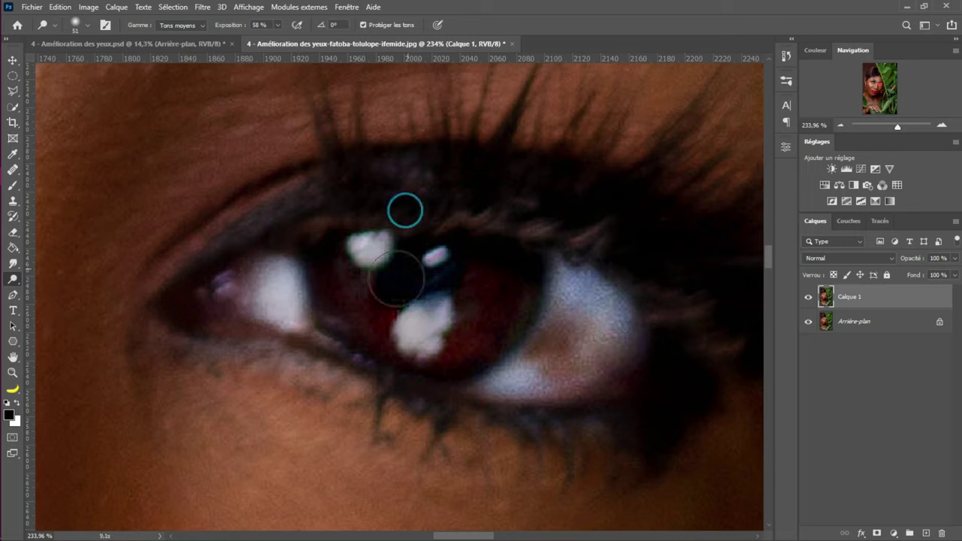
click(197, 25)
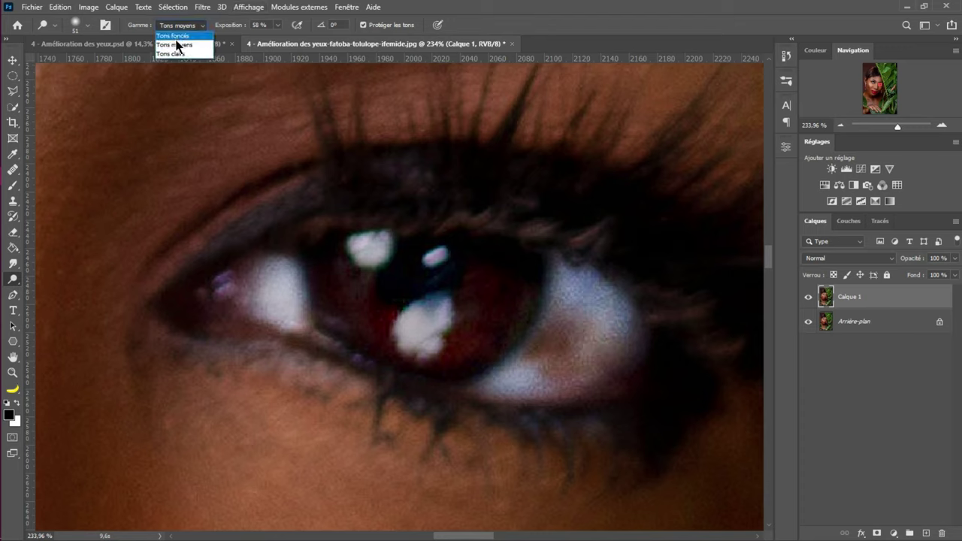
click(175, 58)
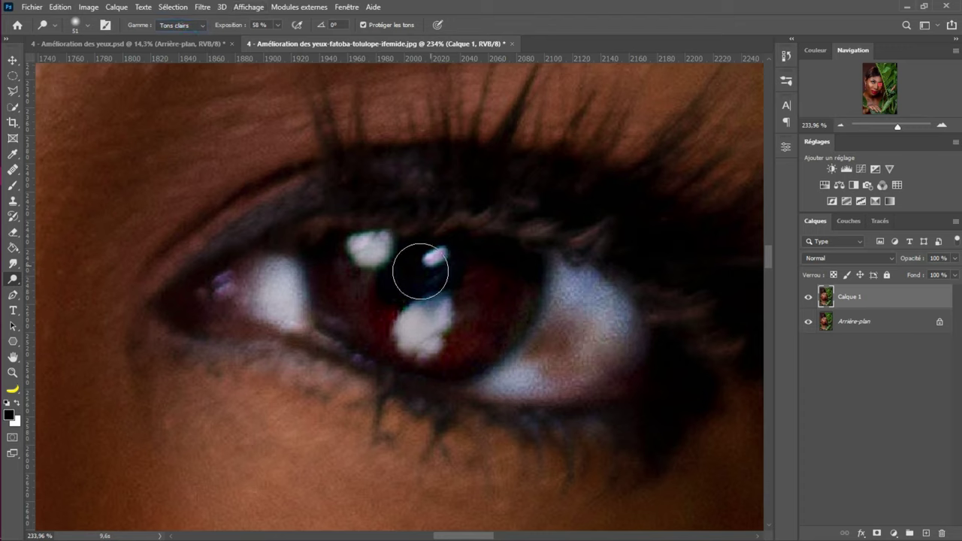
mouse_move(348, 227)
mouse_down()
mouse_move(382, 261)
mouse_move(382, 234)
mouse_up()
mouse_move(408, 279)
mouse_down()
mouse_move(404, 344)
mouse_move(417, 356)
mouse_up()
Try brightening the whites of the eye beside the leaf with Tons clairs, undoing and repainting the outer white
mouse_move(279, 258)
mouse_down()
mouse_move(284, 311)
mouse_move(278, 276)
mouse_move(290, 306)
mouse_move(259, 305)
mouse_up()
mouse_move(545, 346)
mouse_down()
mouse_move(588, 345)
mouse_move(599, 301)
mouse_move(630, 368)
mouse_move(606, 362)
mouse_move(566, 383)
mouse_move(586, 354)
mouse_move(584, 306)
mouse_move(508, 380)
mouse_move(596, 352)
mouse_move(572, 379)
mouse_move(523, 382)
mouse_move(570, 374)
mouse_up()
key(ctrl+z)
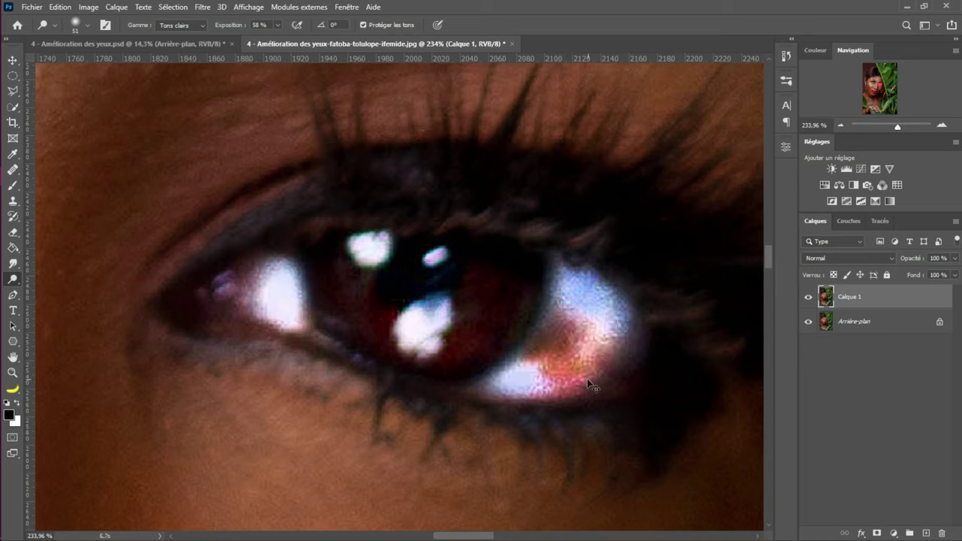
key(ctrl+z)
mouse_move(603, 324)
mouse_down()
mouse_move(629, 327)
mouse_move(554, 343)
mouse_move(515, 374)
mouse_move(472, 354)
mouse_move(496, 278)
mouse_move(521, 299)
mouse_move(494, 275)
mouse_move(365, 284)
mouse_move(661, 314)
mouse_up()
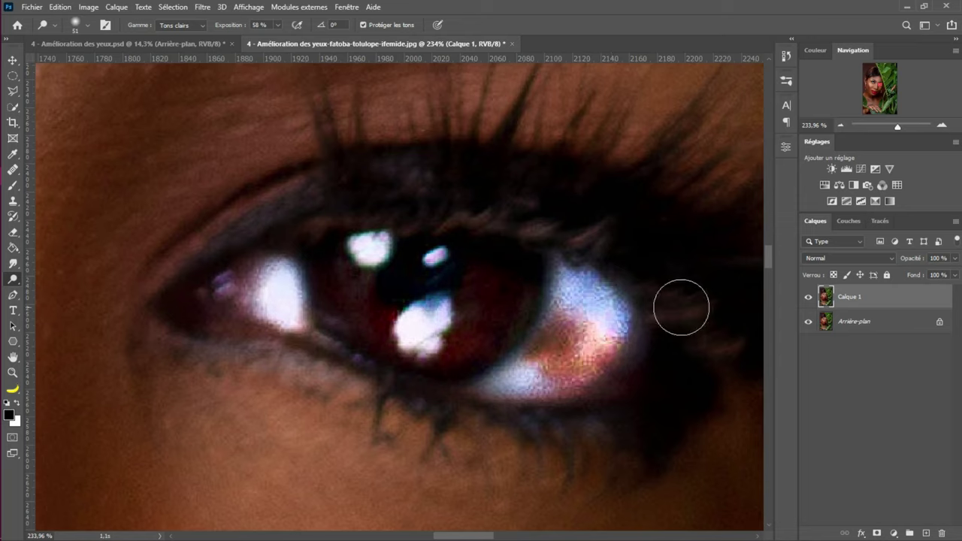
Compare the eye beside the leaf with and without Calque 1, both in close-up and within the whole face
click(809, 300)
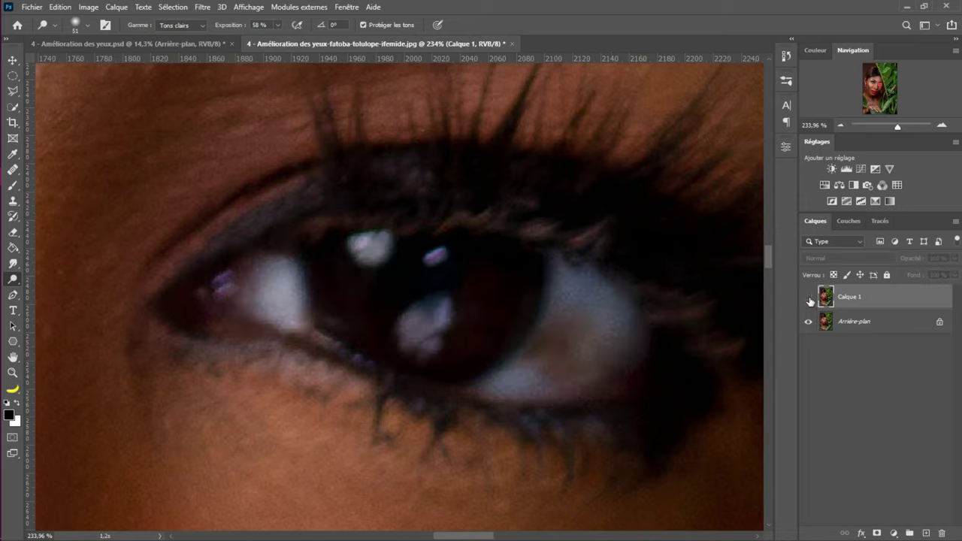
click(809, 300)
scroll(421, 331, down, 3)
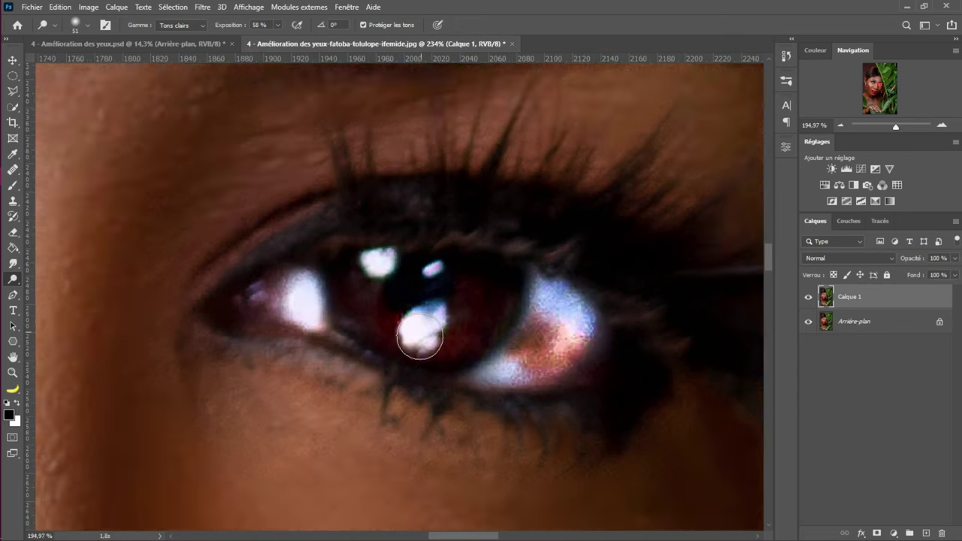
scroll(421, 343, down, 5)
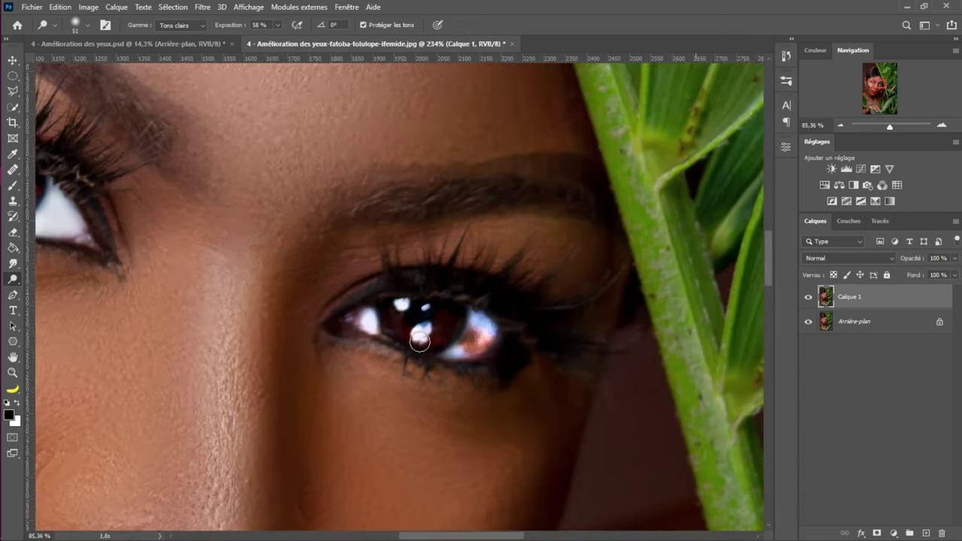
scroll(420, 343, down, 5)
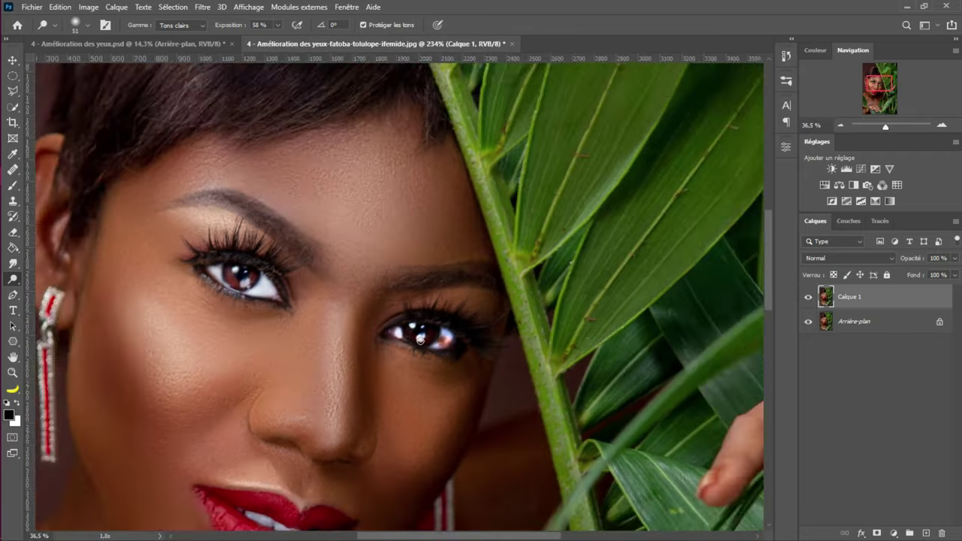
scroll(440, 238, up, 6)
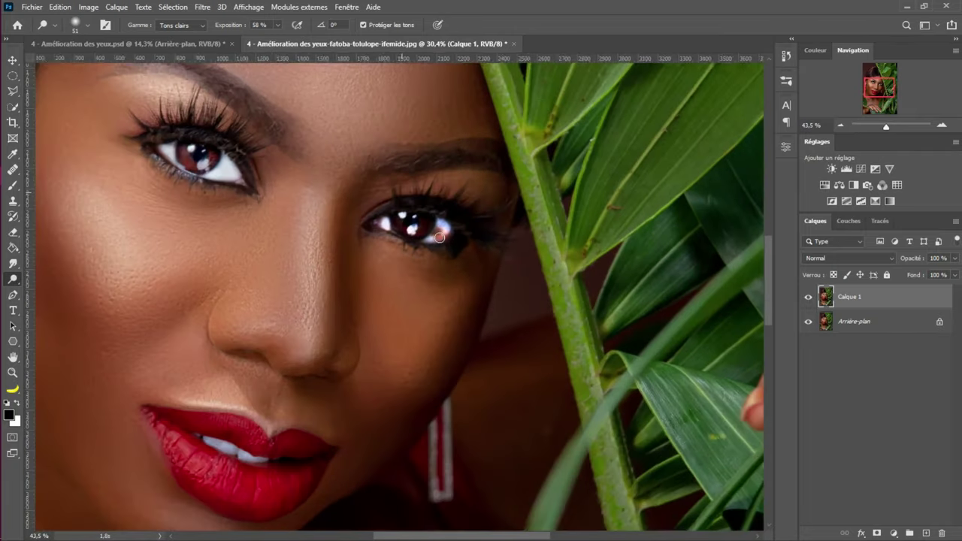
scroll(440, 238, up, 3)
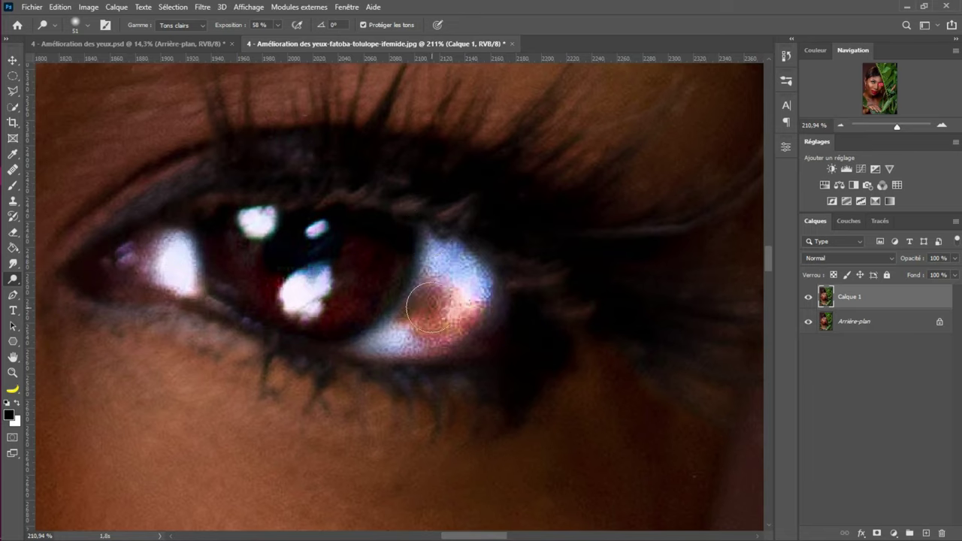
key(ctrl+comma)
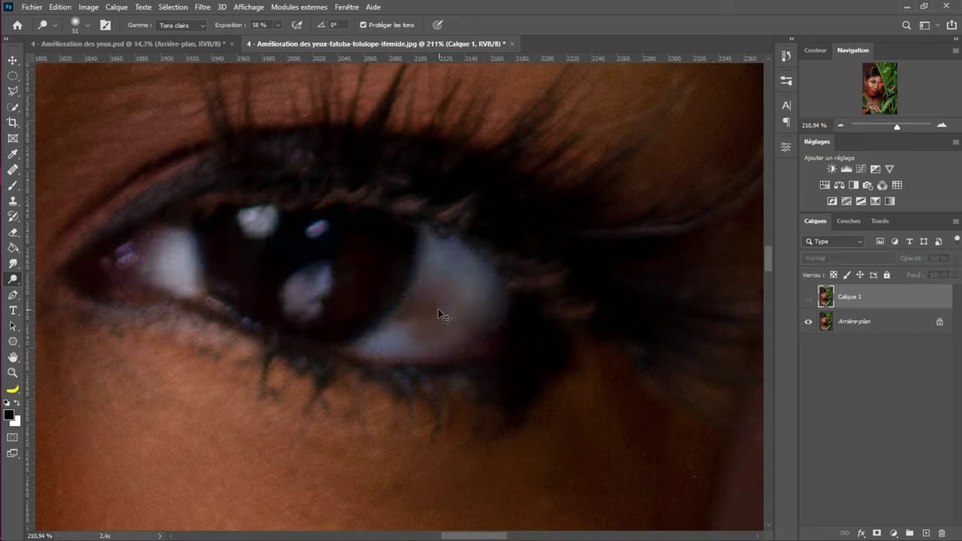
key(ctrl+comma)
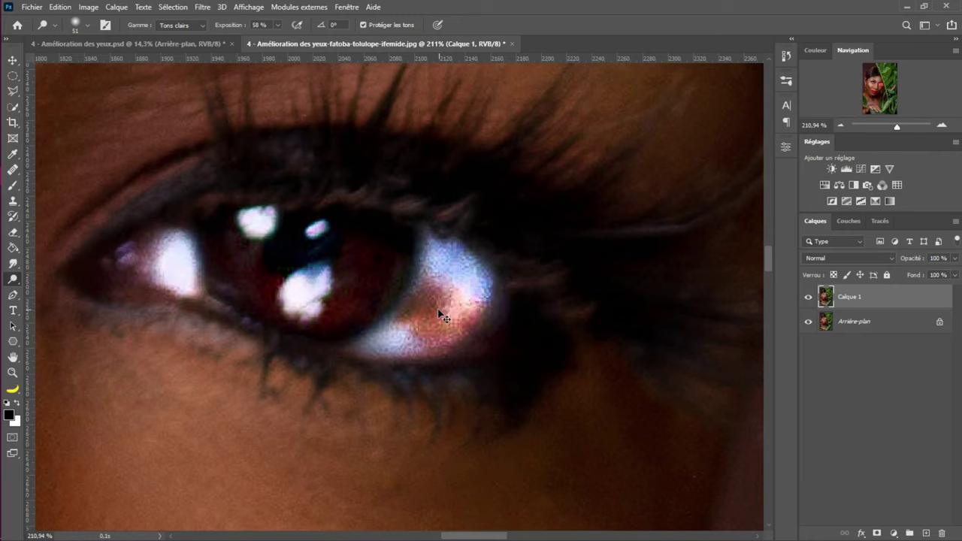
Undo the Tons clairs strokes on the whites of the eye beside the leaf
key(ctrl+z)
key(ctrl+z)
key(ctrl+z)
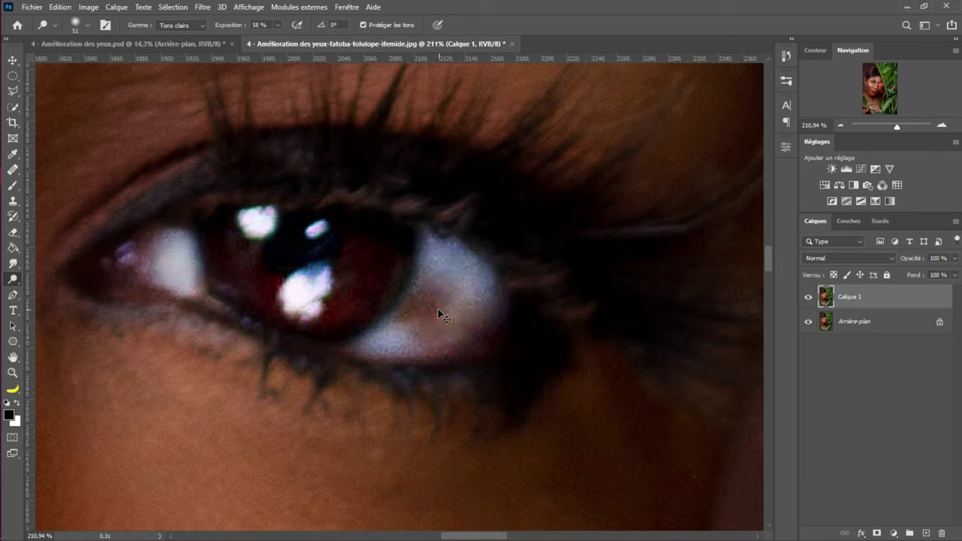
Brighten both white areas of the eye beside the leaf with the Dodge range on Tons moyens, and review the whole portrait
drag(472, 292, 479, 283)
click(188, 28)
mouse_move(477, 281)
mouse_down()
mouse_move(494, 305)
mouse_move(402, 310)
mouse_up()
mouse_move(458, 256)
mouse_down()
mouse_move(490, 311)
mouse_move(415, 211)
mouse_move(468, 269)
mouse_move(430, 233)
mouse_move(466, 343)
mouse_up()
mouse_move(392, 356)
mouse_down()
mouse_move(361, 333)
mouse_move(386, 339)
mouse_move(361, 326)
mouse_move(406, 345)
mouse_up()
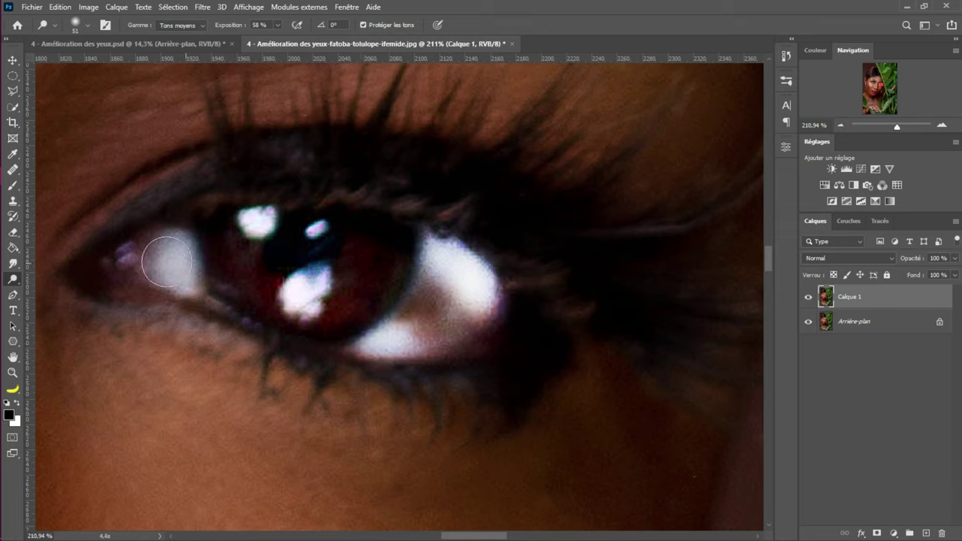
mouse_move(167, 262)
mouse_down()
mouse_move(131, 217)
mouse_move(172, 279)
mouse_move(168, 257)
mouse_move(148, 263)
mouse_move(172, 253)
mouse_move(152, 226)
mouse_up()
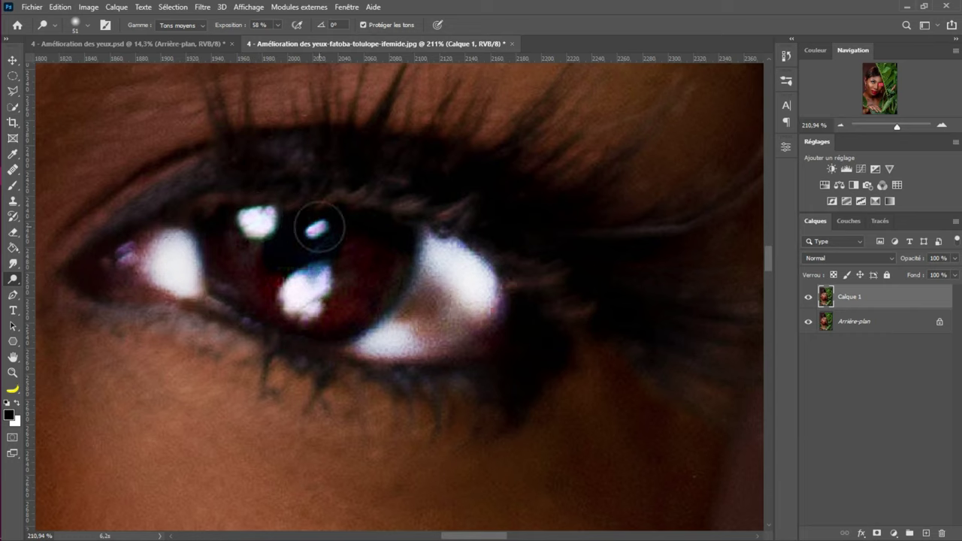
mouse_move(306, 300)
mouse_down()
mouse_move(402, 345)
mouse_move(391, 342)
mouse_move(530, 345)
mouse_move(472, 345)
mouse_move(506, 318)
mouse_up()
scroll(507, 319, down, 2)
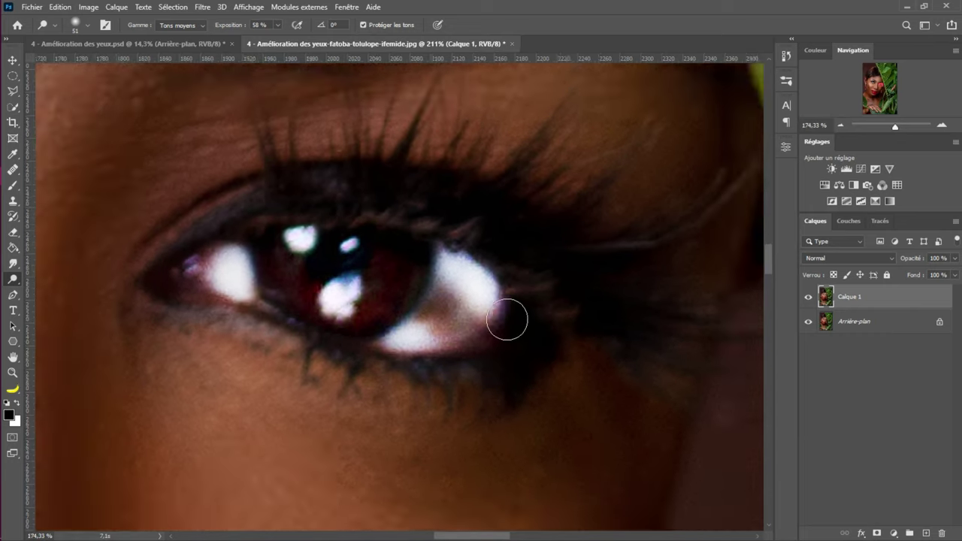
scroll(507, 321, down, 8)
scroll(507, 321, down, 4)
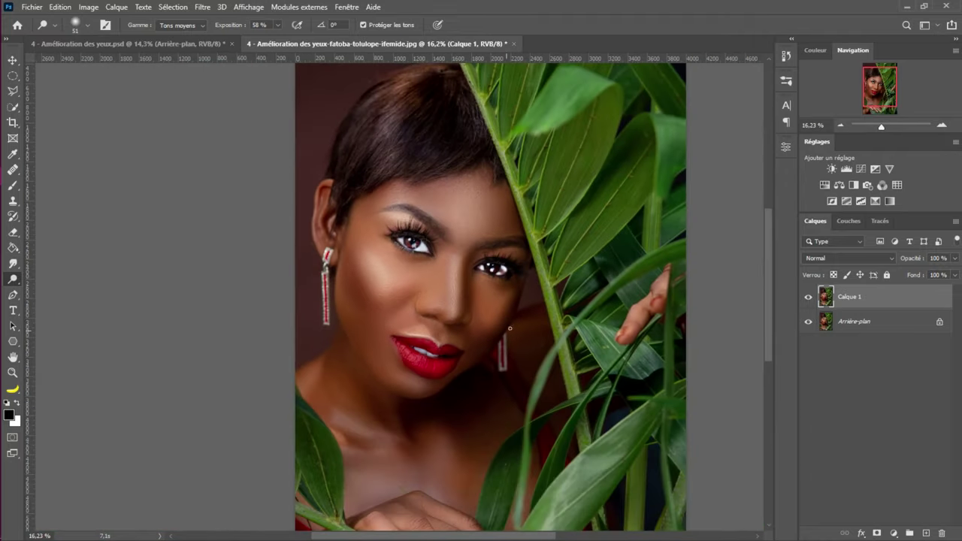
Toggle the visibility of Calque 1 to compare the retouched eyes with the original portrait
click(809, 299)
click(809, 299)
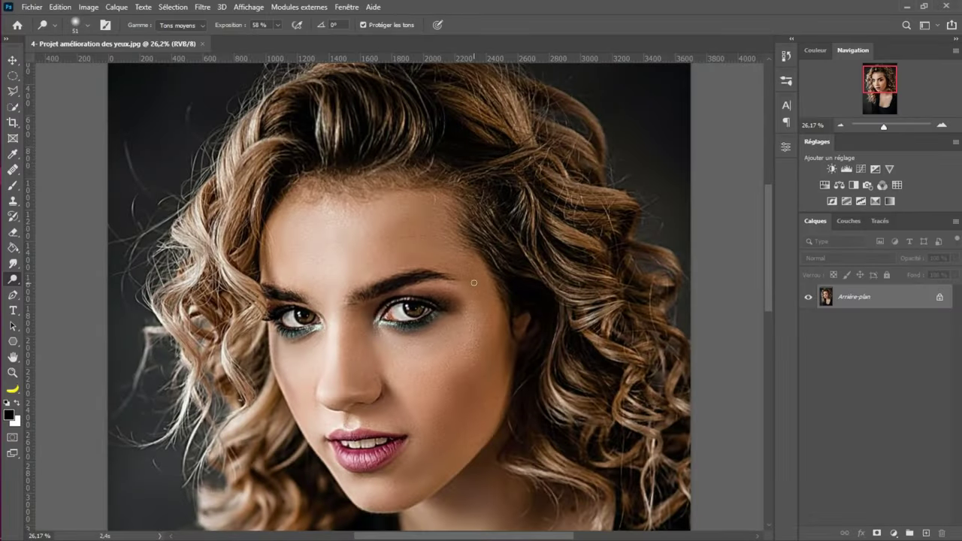
scroll(470, 280, down, 1)
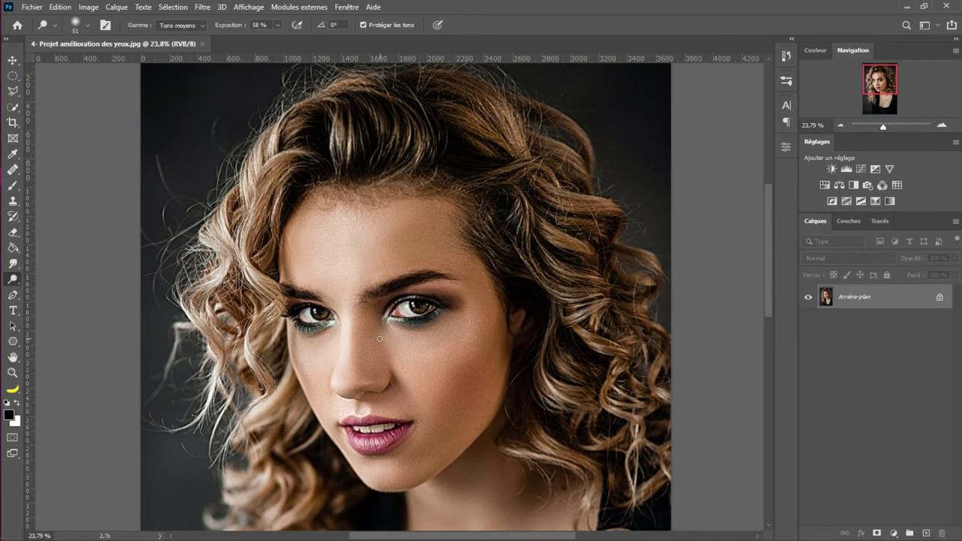
click(31, 8)
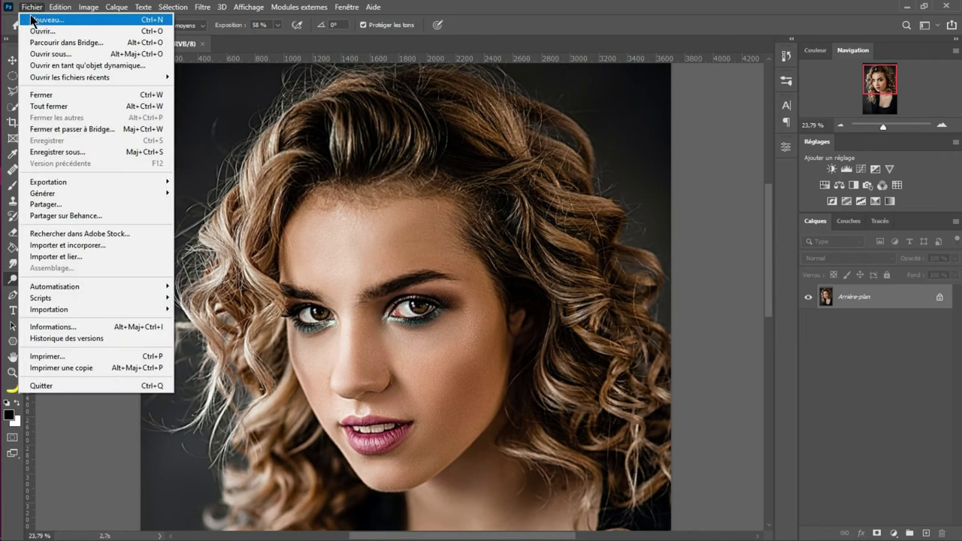
click(32, 23)
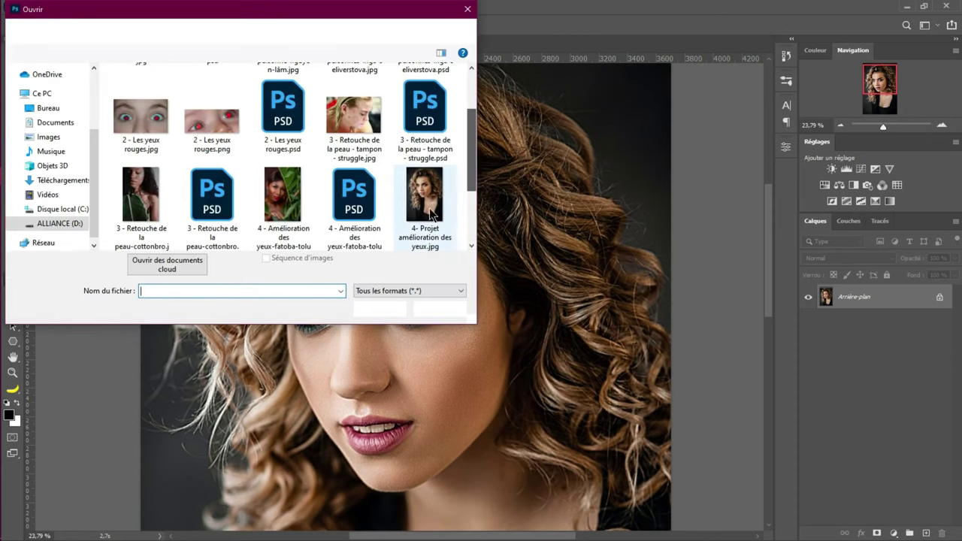
click(386, 307)
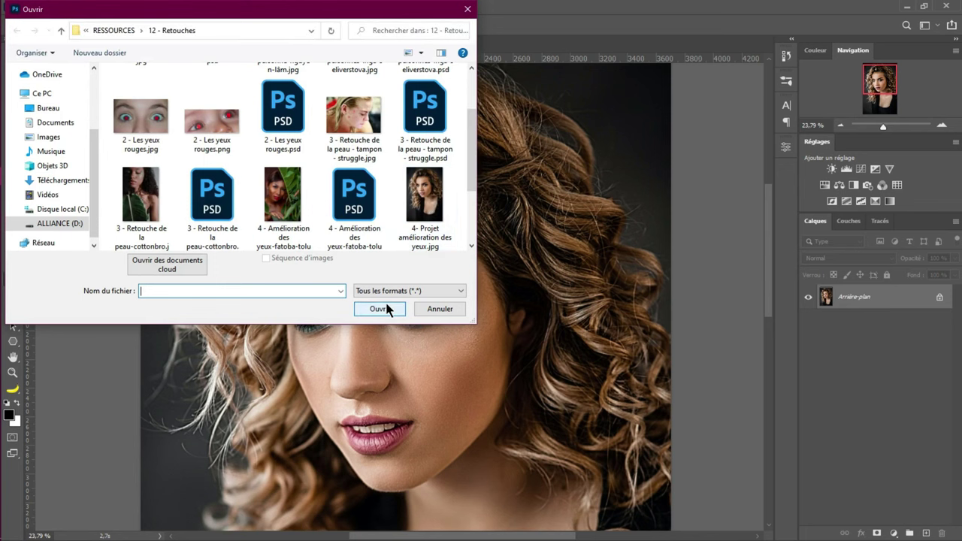
click(430, 314)
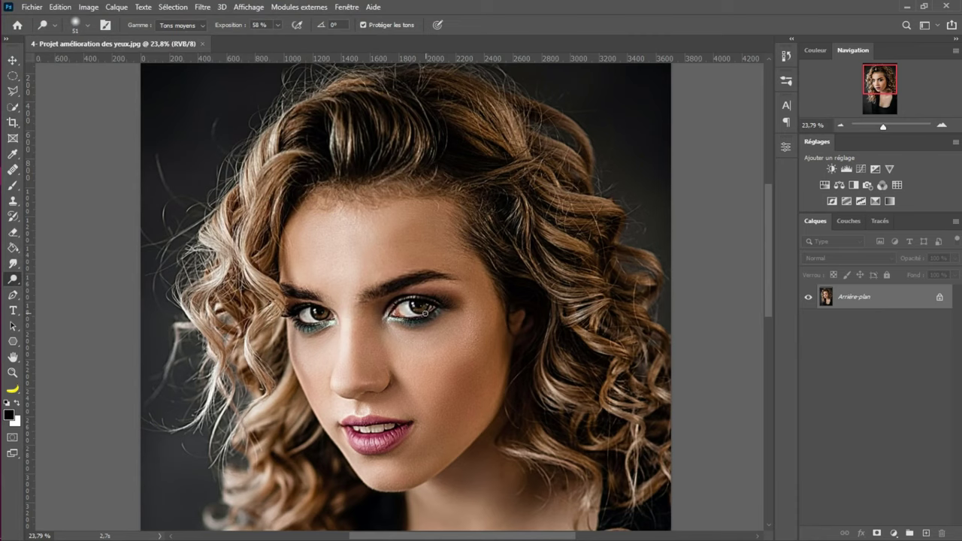
scroll(427, 296, down, 2)
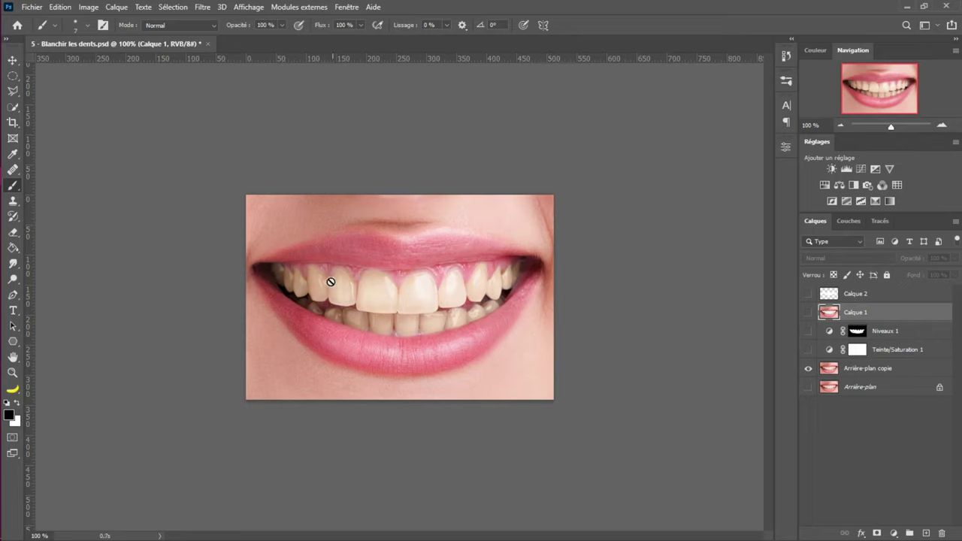
Toggle the Teinte/Saturation 1, Niveaux 1 and Calque 2 layers to preview the teeth-whitening effects in the finished PSD
click(808, 350)
click(809, 332)
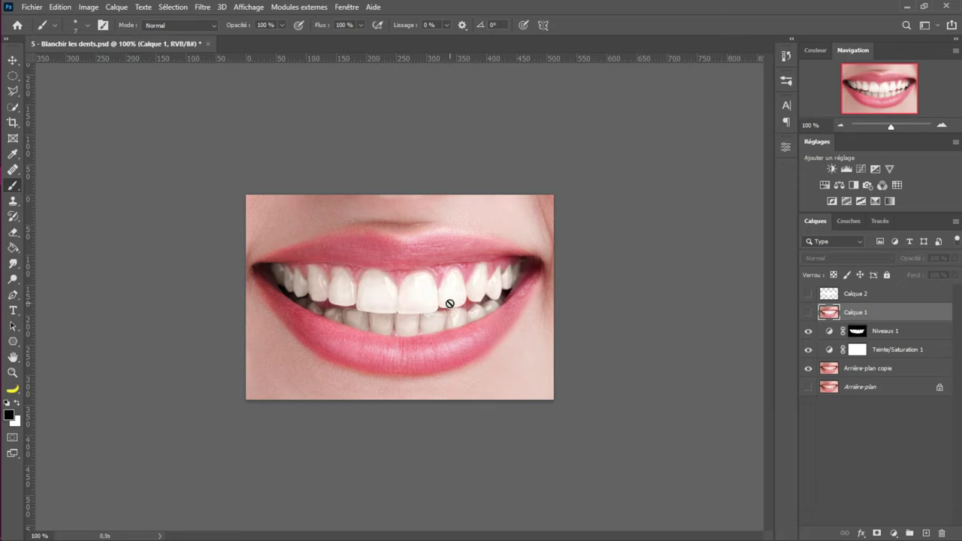
click(809, 332)
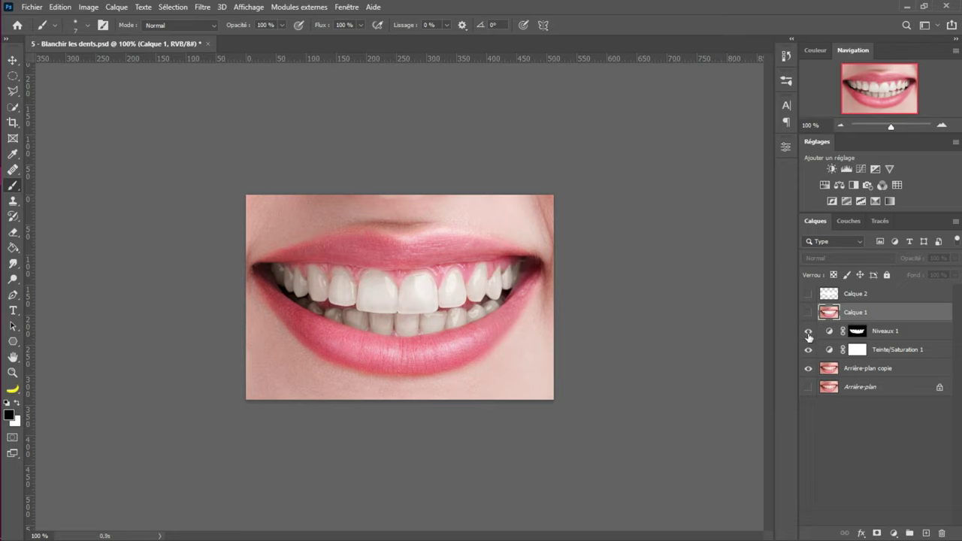
click(809, 294)
click(809, 332)
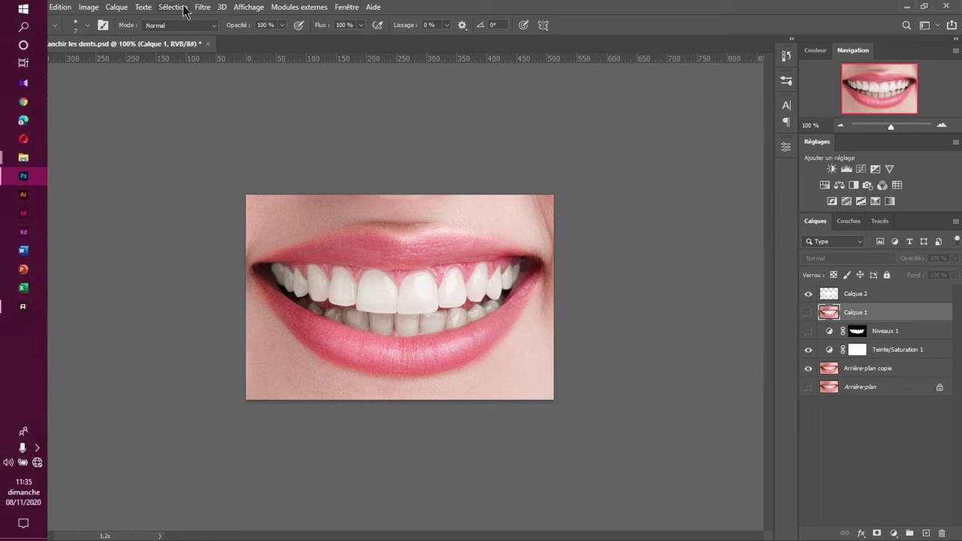
Open the image 5 - Banchir les dents.jpg from the 12 - Retouches folder
click(31, 7)
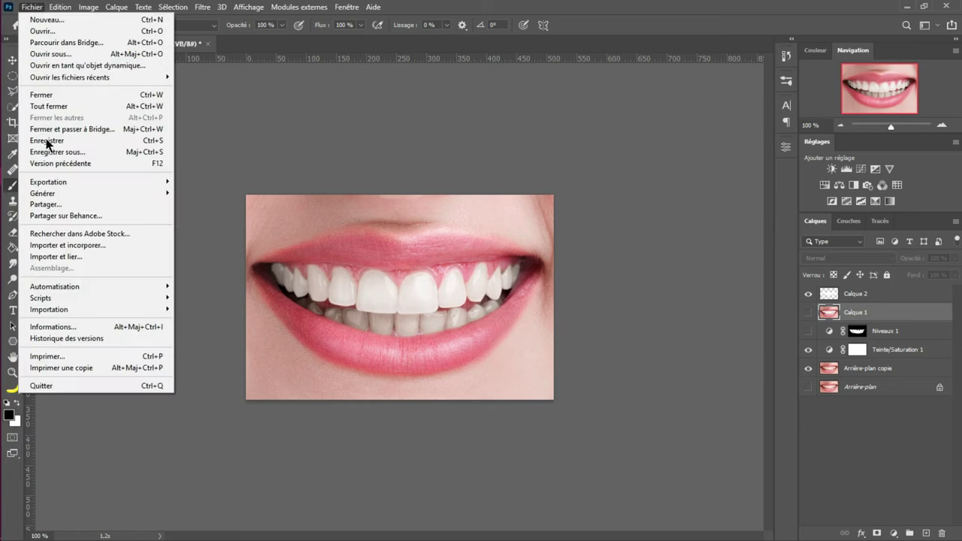
click(33, 8)
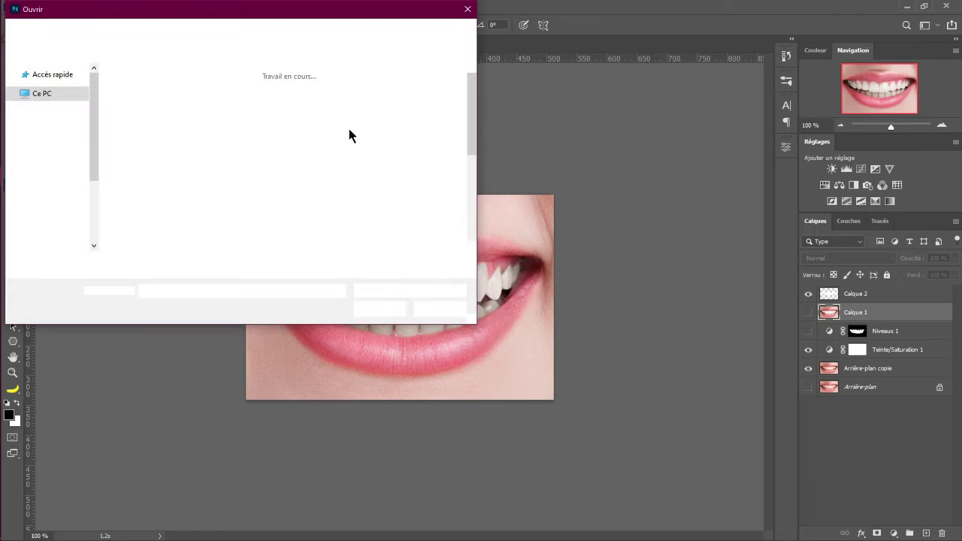
scroll(346, 120, down, 5)
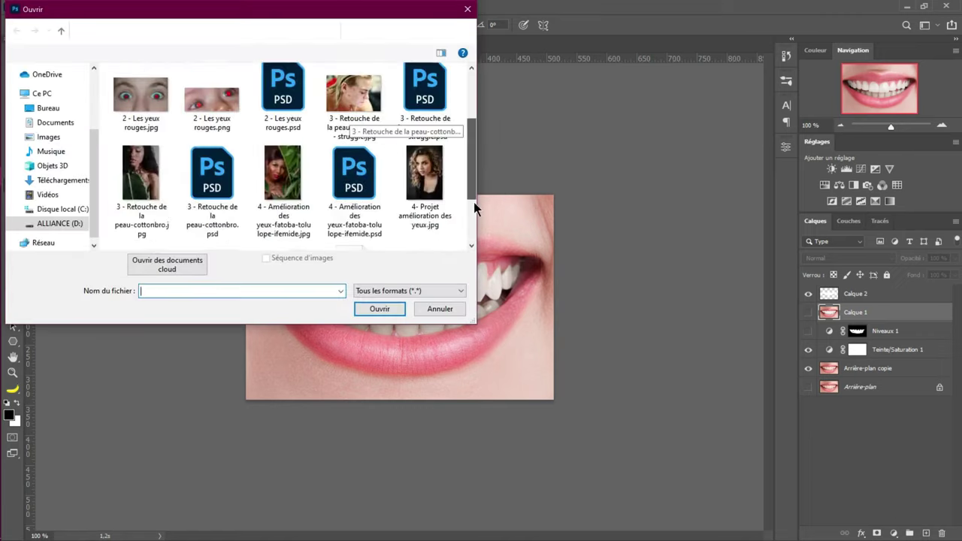
click(146, 194)
click(395, 309)
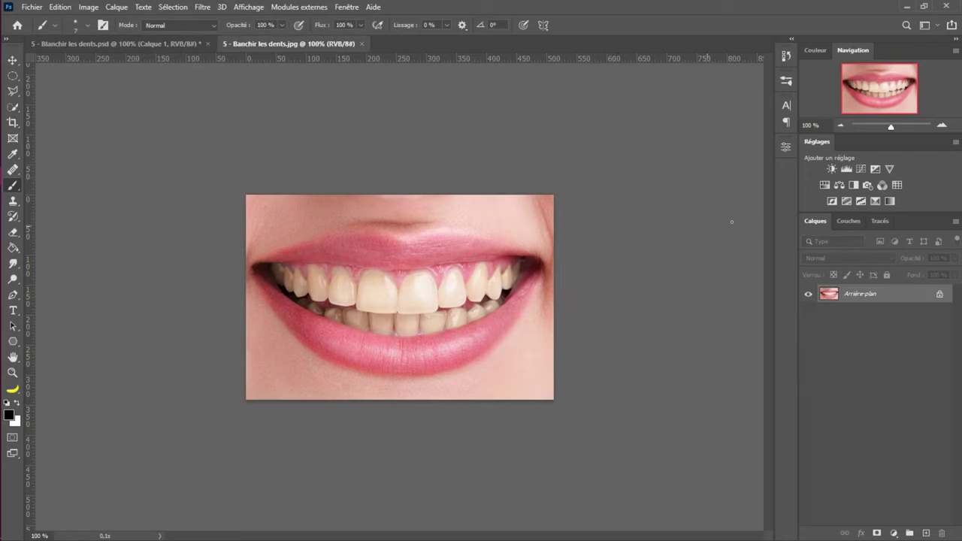
Add a Teinte/Saturation adjustment layer and strongly reduce the saturation of the Jaunes range
click(826, 186)
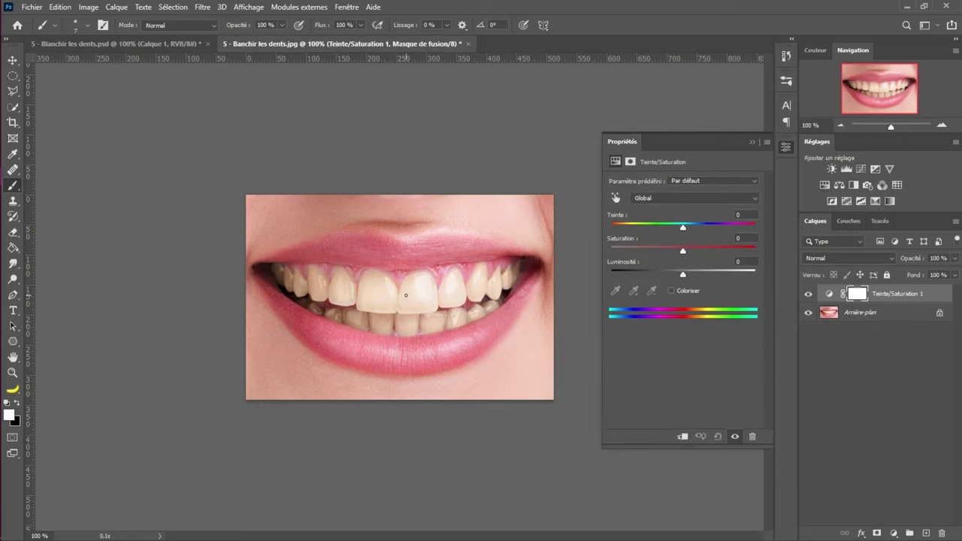
click(667, 198)
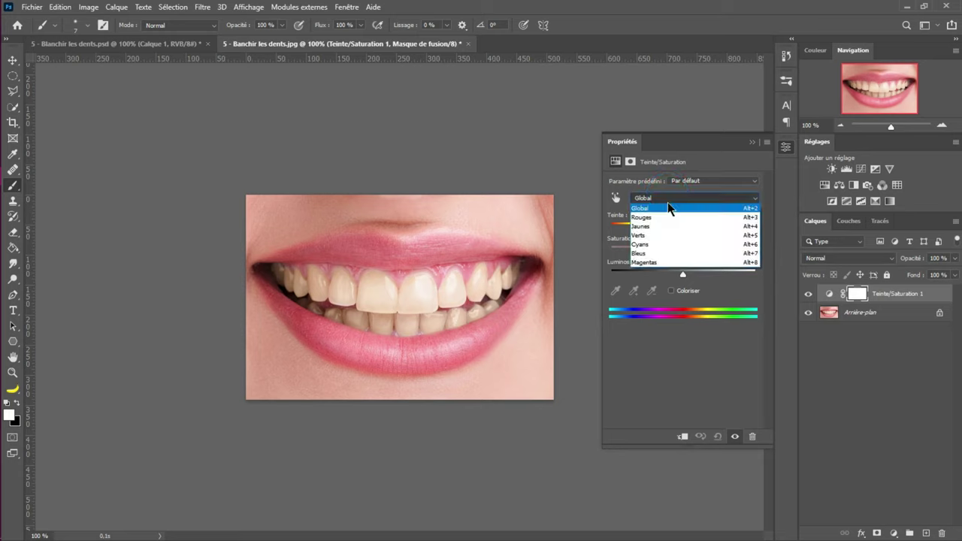
click(652, 227)
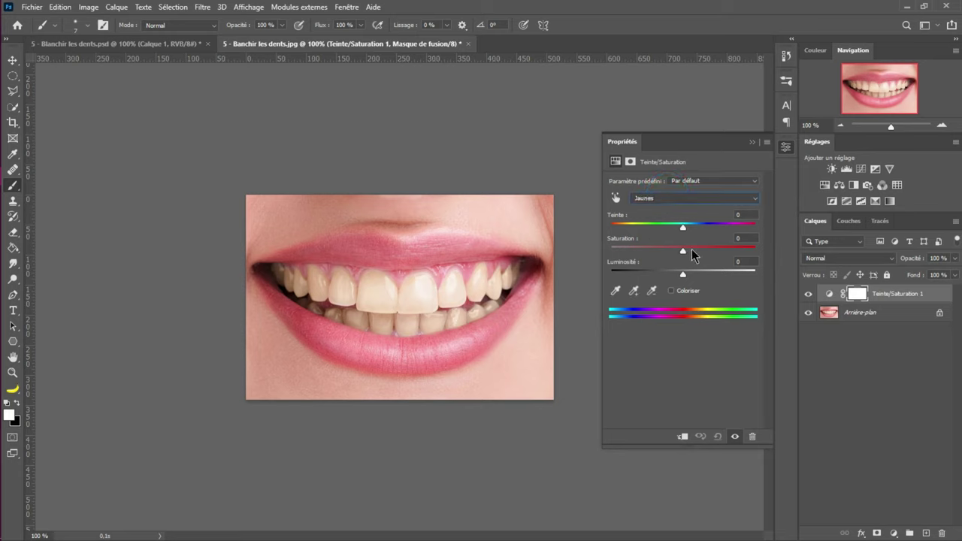
drag(683, 253, 477, 275)
click(752, 141)
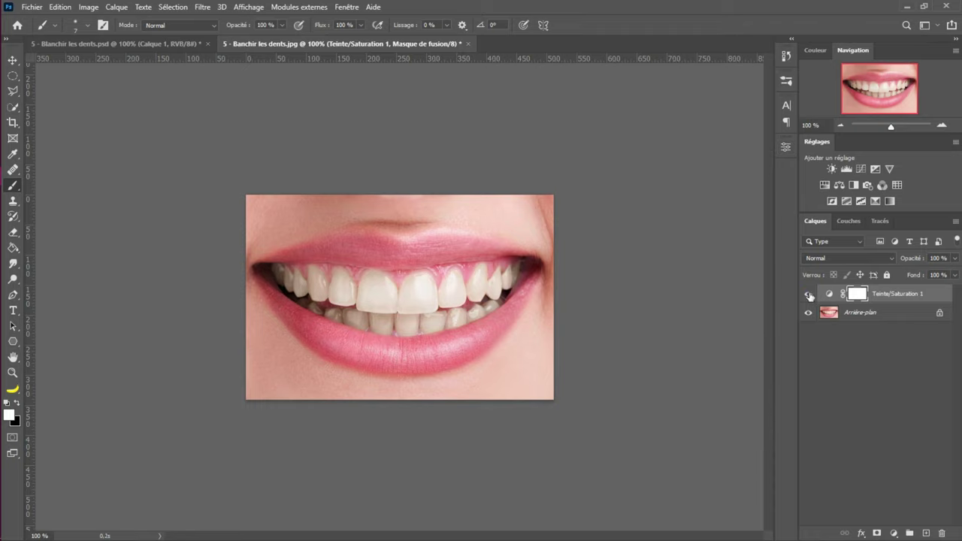
Toggle the Teinte/Saturation 1 layer's visibility to compare the teeth before and after the yellow reduction
click(809, 295)
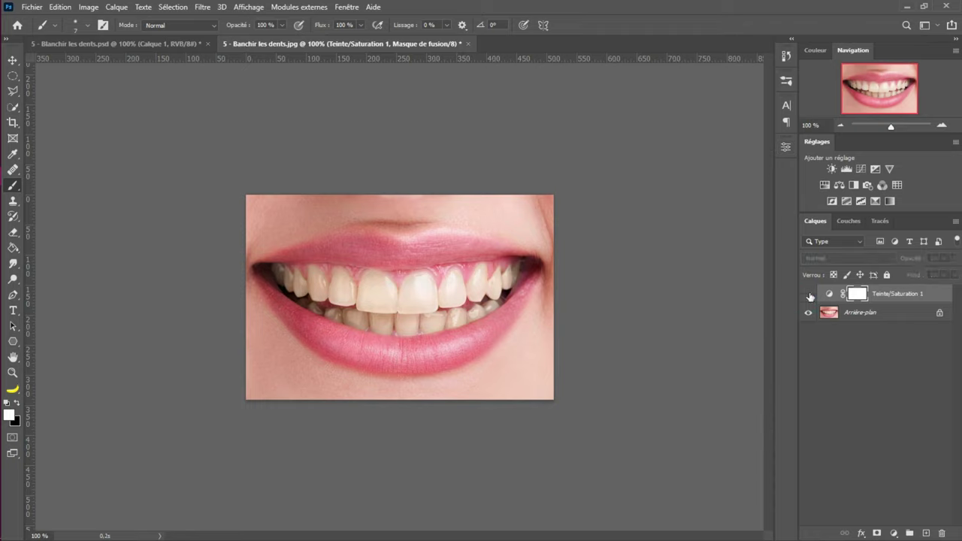
click(809, 295)
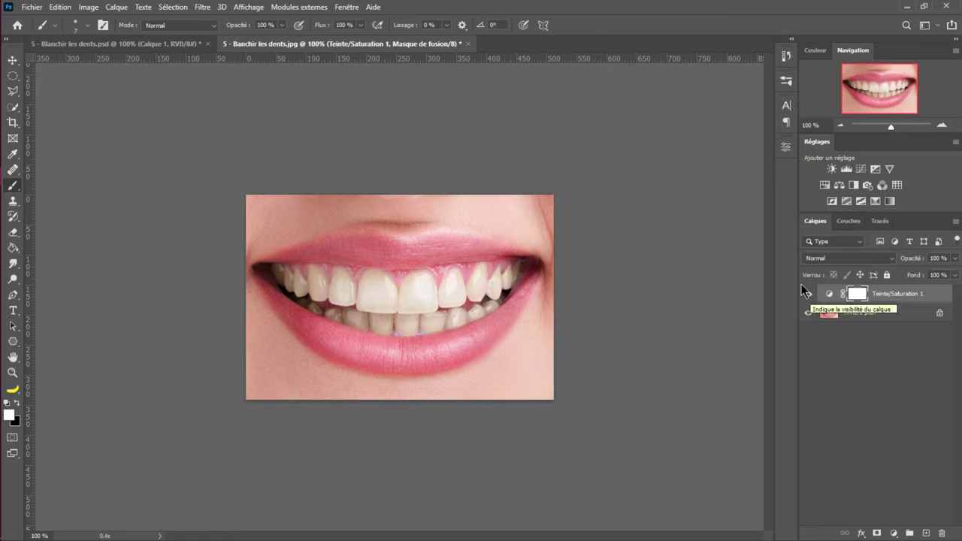
click(806, 292)
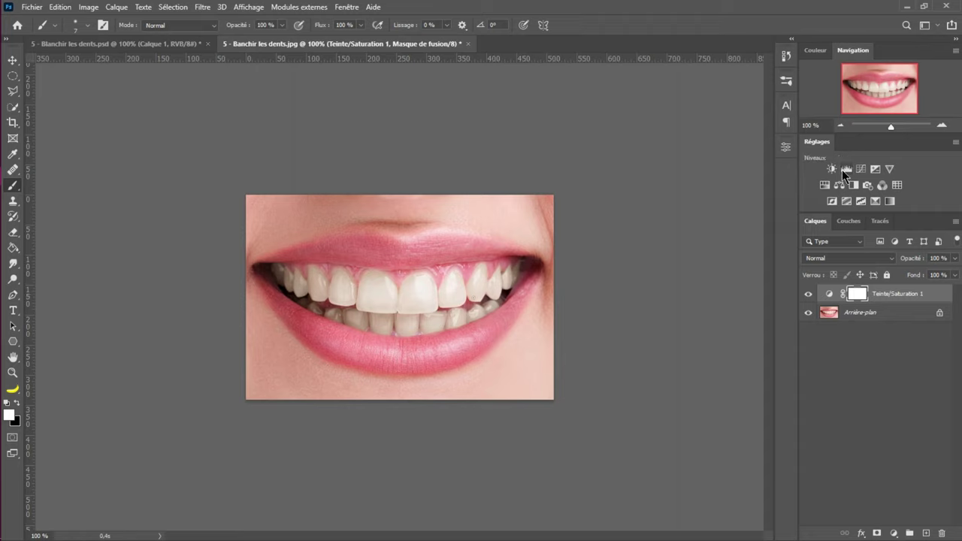
Add a Niveaux adjustment layer and brighten the image with input white at 200 and midtones at 1.89
click(787, 147)
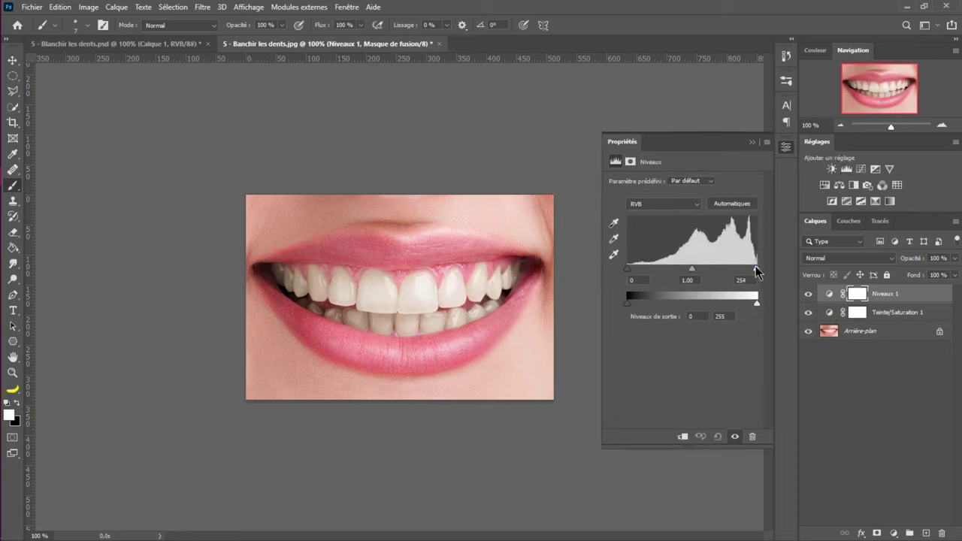
drag(756, 269, 655, 269)
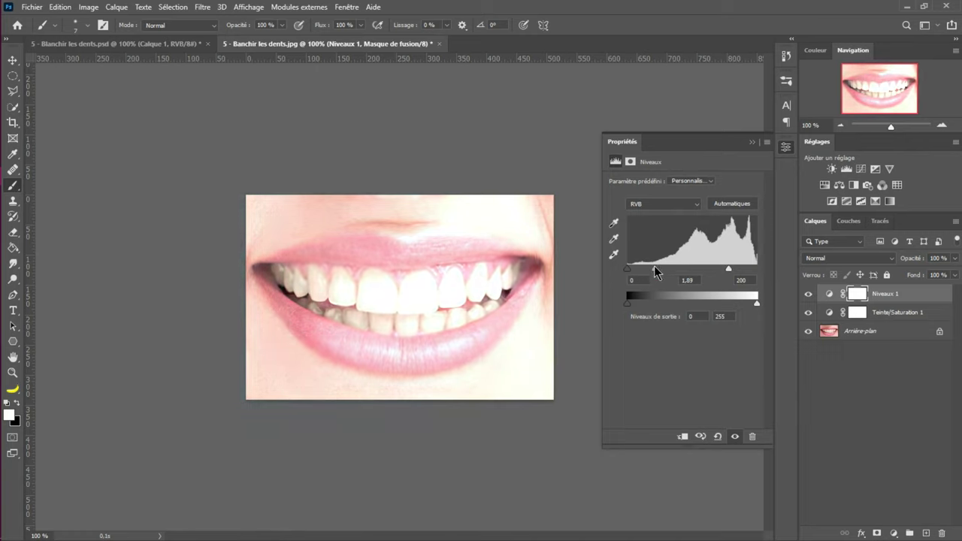
click(748, 141)
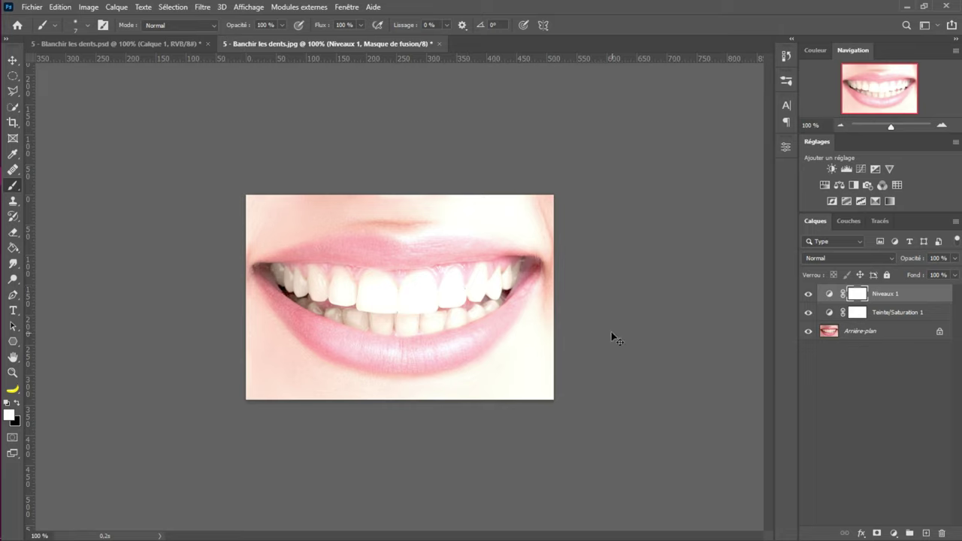
Limit the Niveaux 1 brightening to the teeth with an inverted mask painted in white, and delete that layer
key(ctrl+i)
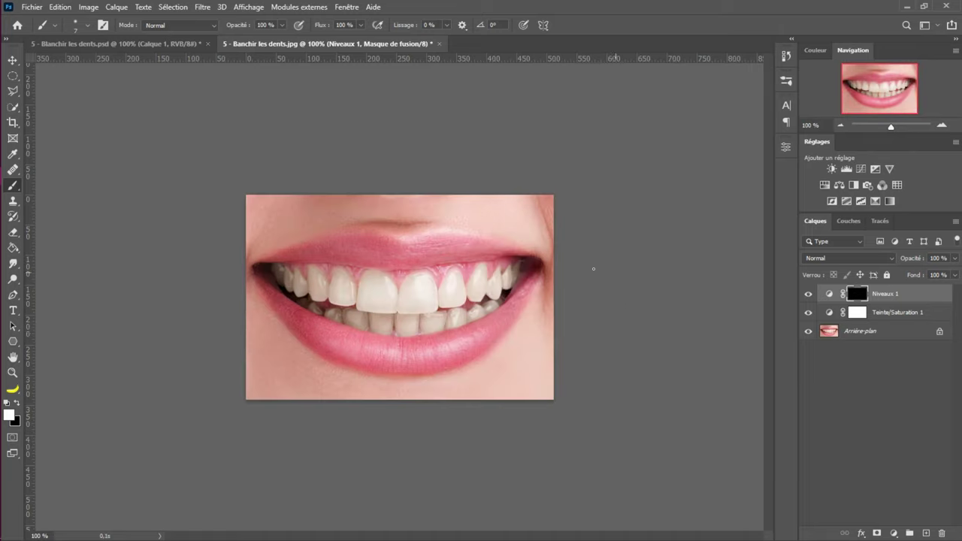
mouse_move(386, 296)
mouse_down()
mouse_move(366, 313)
mouse_move(378, 288)
mouse_move(403, 317)
mouse_move(421, 317)
mouse_move(441, 288)
mouse_move(461, 309)
mouse_move(469, 288)
mouse_move(507, 279)
mouse_move(485, 300)
mouse_move(420, 310)
mouse_move(300, 285)
mouse_move(326, 307)
mouse_move(408, 303)
mouse_move(393, 307)
mouse_move(400, 318)
mouse_move(495, 303)
mouse_move(474, 302)
mouse_move(521, 279)
mouse_move(522, 268)
mouse_move(456, 308)
mouse_move(284, 309)
mouse_move(276, 298)
mouse_move(283, 276)
mouse_move(360, 300)
mouse_move(321, 290)
mouse_move(342, 304)
mouse_move(342, 295)
mouse_move(300, 283)
mouse_move(452, 313)
mouse_move(438, 318)
mouse_move(524, 261)
mouse_up()
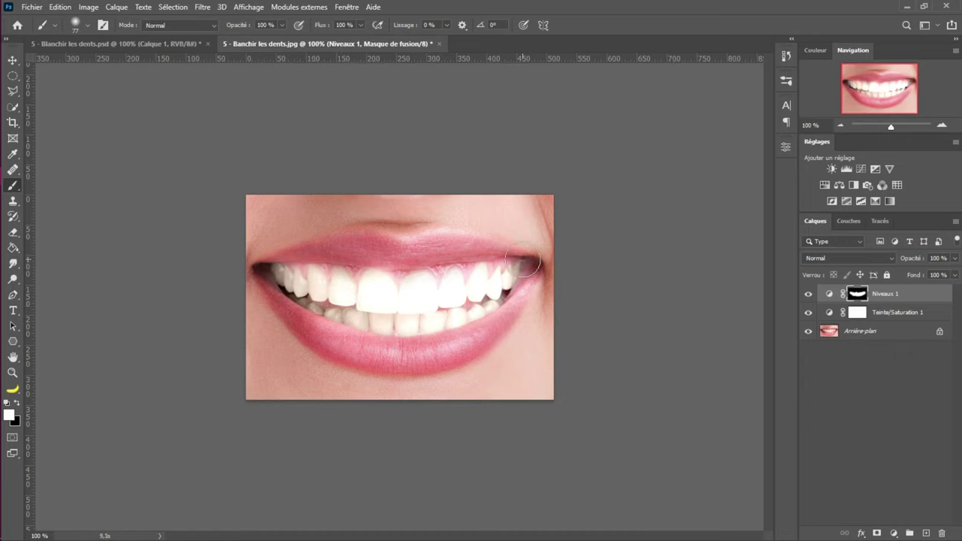
mouse_move(523, 261)
mouse_down()
mouse_move(485, 281)
mouse_move(448, 285)
mouse_up()
mouse_move(459, 265)
mouse_down()
mouse_move(452, 276)
mouse_move(516, 293)
mouse_up()
drag(909, 294, 942, 533)
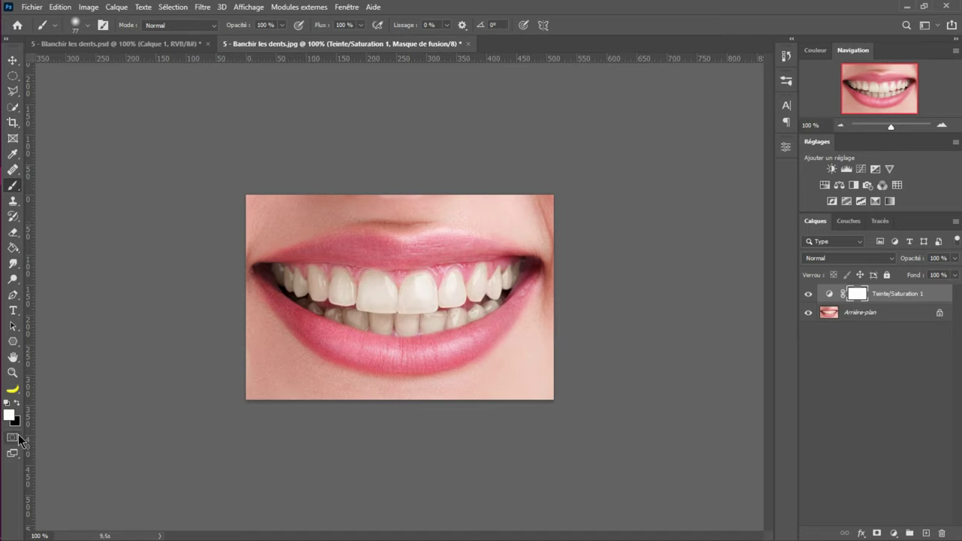
Enter Quick Mask mode on the Arrière-plan layer with black as foreground colour and a 10 px brush
key(x)
click(866, 313)
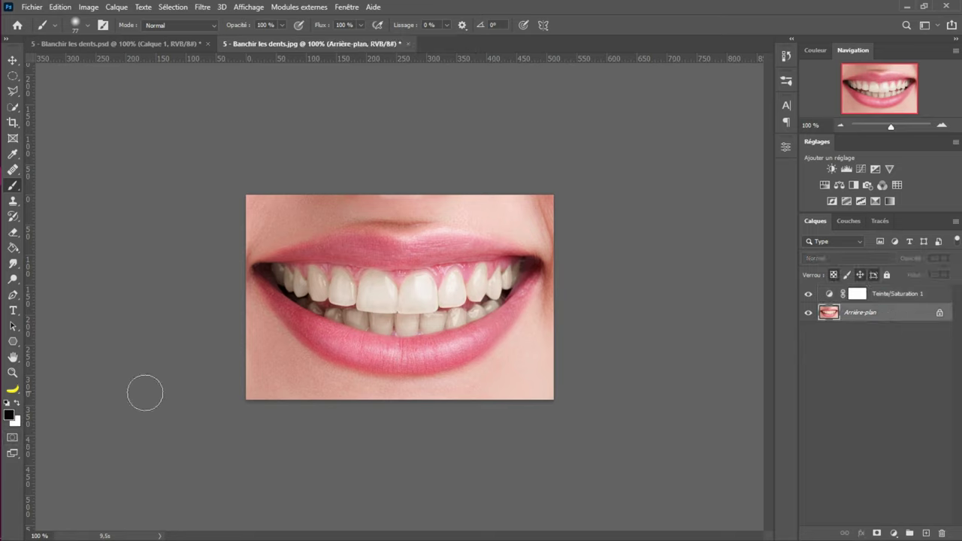
click(13, 438)
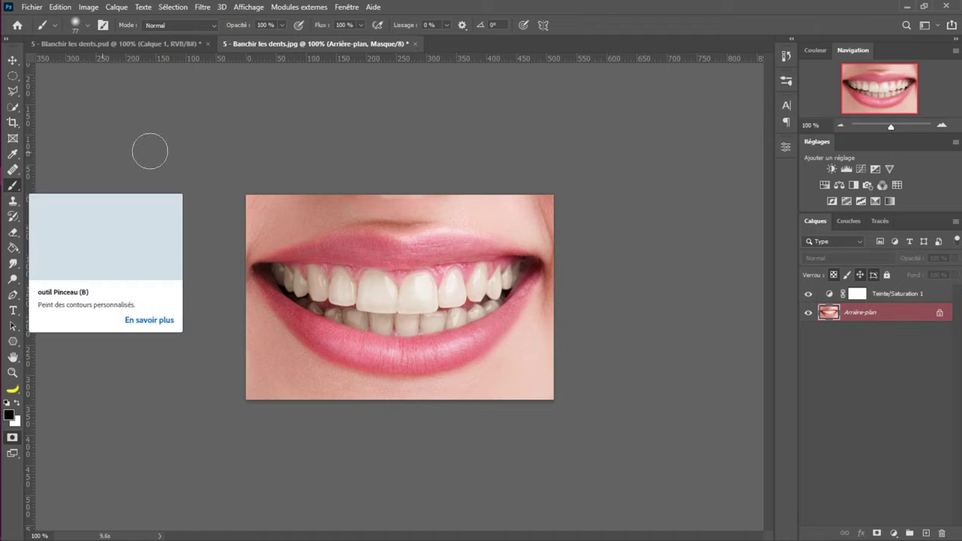
alt+right_click(346, 325)
drag(313, 317, 319, 320)
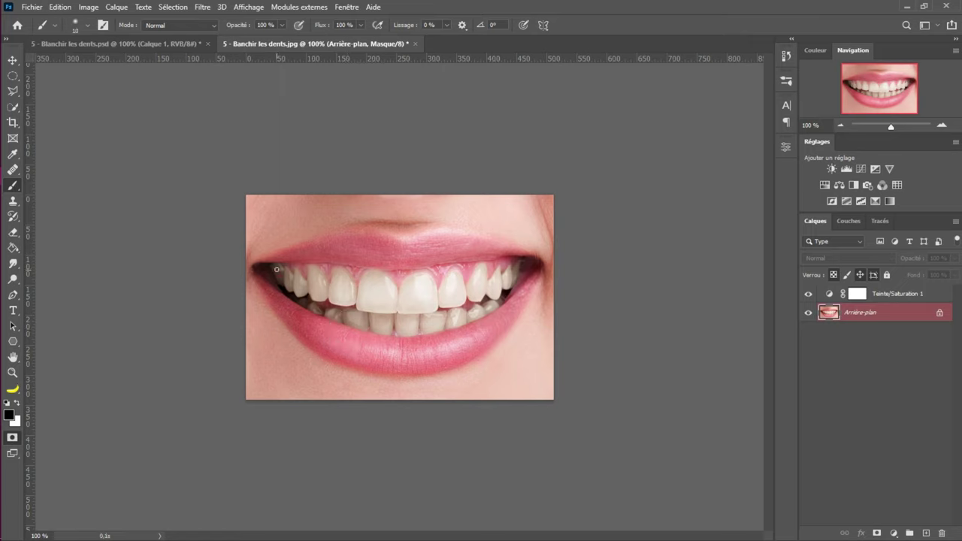
Paint over all the upper and lower teeth in black on the quick mask
drag(280, 283, 279, 271)
scroll(286, 260, up, 6)
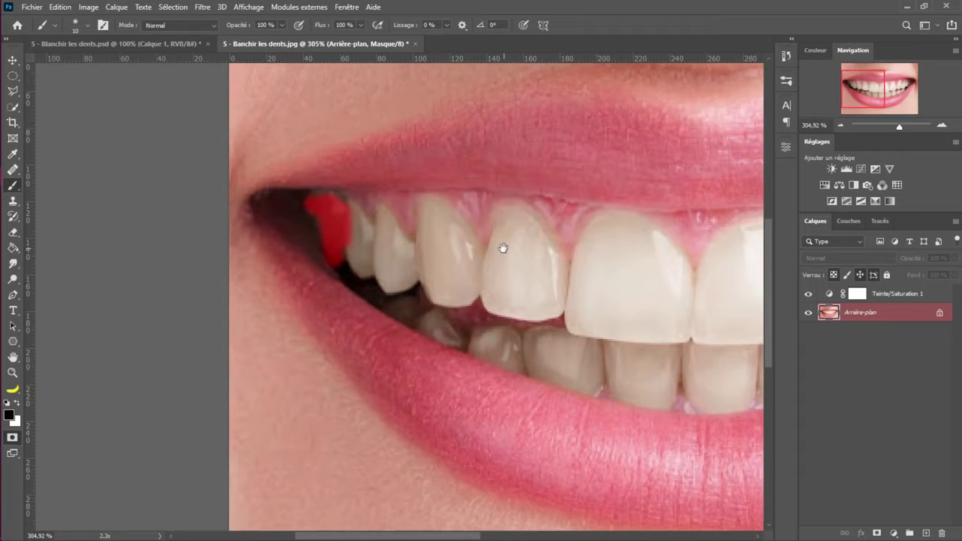
key(ctrl+z)
mouse_move(318, 198)
mouse_down()
mouse_move(329, 246)
mouse_move(340, 249)
mouse_move(345, 213)
mouse_move(328, 196)
mouse_move(371, 272)
mouse_move(354, 239)
mouse_move(357, 263)
mouse_move(372, 247)
mouse_move(371, 227)
mouse_move(349, 208)
mouse_move(368, 240)
mouse_move(357, 257)
mouse_move(386, 214)
mouse_move(390, 277)
mouse_move(379, 271)
mouse_move(423, 277)
mouse_move(390, 285)
mouse_move(412, 279)
mouse_move(405, 240)
mouse_move(410, 259)
mouse_move(392, 230)
mouse_move(423, 275)
mouse_move(394, 266)
mouse_move(425, 249)
mouse_move(428, 198)
mouse_move(471, 261)
mouse_move(467, 228)
mouse_move(436, 194)
mouse_move(434, 218)
mouse_move(459, 257)
mouse_up()
drag(462, 266, 472, 272)
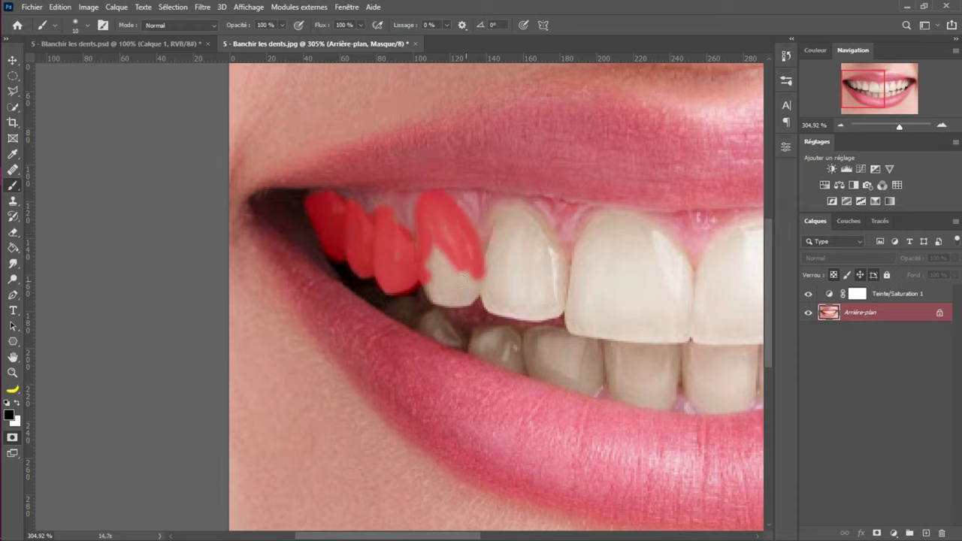
mouse_move(415, 273)
mouse_down()
mouse_move(465, 303)
mouse_move(438, 299)
mouse_move(460, 299)
mouse_move(496, 275)
mouse_move(478, 281)
mouse_move(473, 255)
mouse_move(462, 273)
mouse_move(448, 262)
mouse_move(457, 281)
mouse_move(440, 239)
mouse_move(440, 287)
mouse_move(428, 251)
mouse_move(440, 281)
mouse_move(466, 245)
mouse_move(491, 282)
mouse_move(502, 271)
mouse_move(488, 273)
mouse_move(509, 216)
mouse_move(522, 219)
mouse_move(550, 282)
mouse_move(541, 303)
mouse_move(488, 301)
mouse_move(545, 307)
mouse_up()
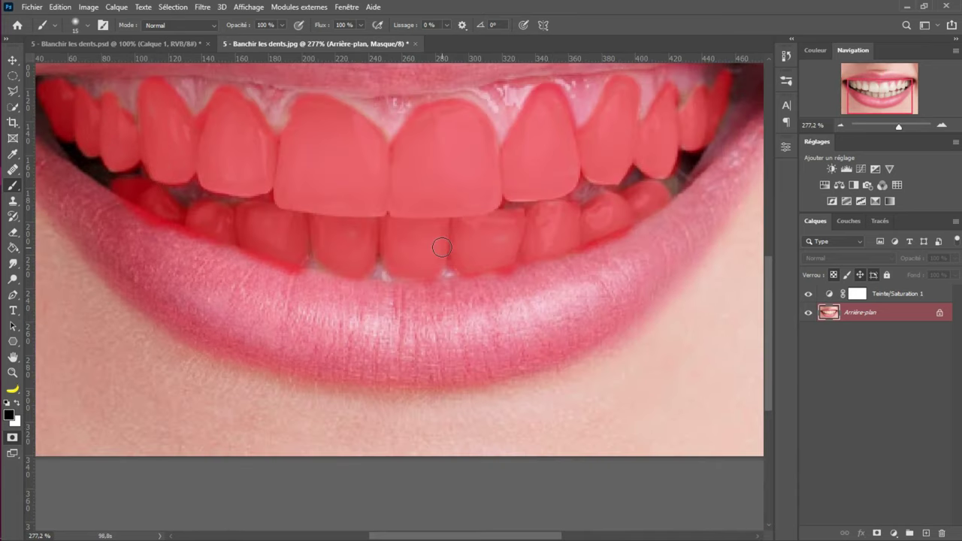
drag(275, 256, 298, 270)
Erase the quick mask's spill along the lower lip edge by painting with white
click(19, 404)
mouse_move(73, 175)
mouse_down()
mouse_move(143, 221)
mouse_move(245, 263)
mouse_move(302, 282)
mouse_move(383, 289)
mouse_up()
mouse_move(529, 288)
mouse_down()
mouse_move(507, 279)
mouse_move(453, 290)
mouse_up()
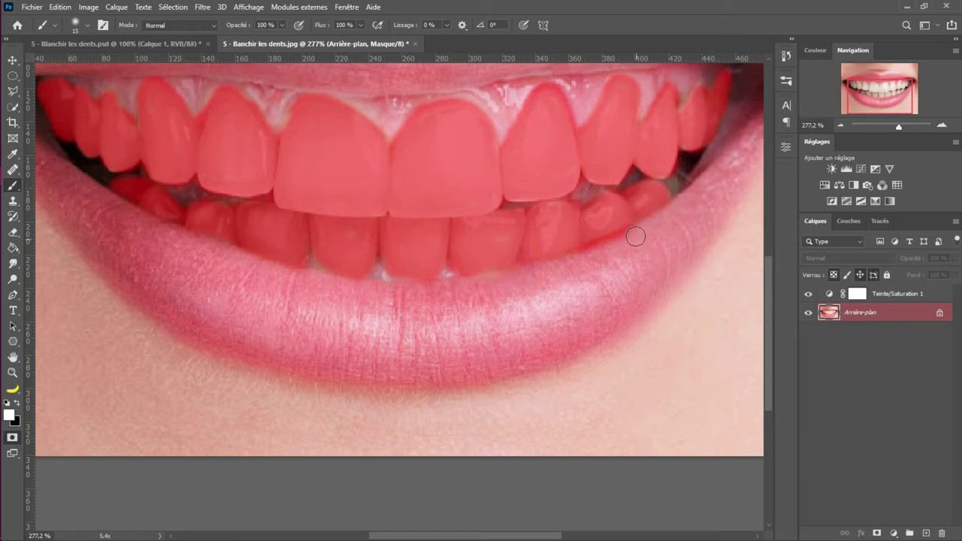
drag(617, 244, 640, 233)
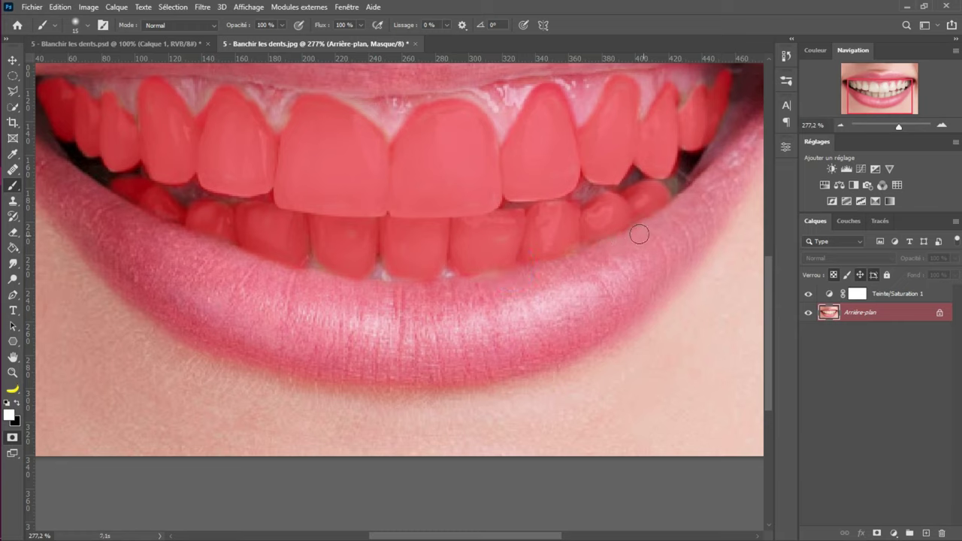
Leave Quick Mask mode and invert the resulting selection so that only the teeth are selected
key(x)
scroll(629, 200, down, 2)
key(super)
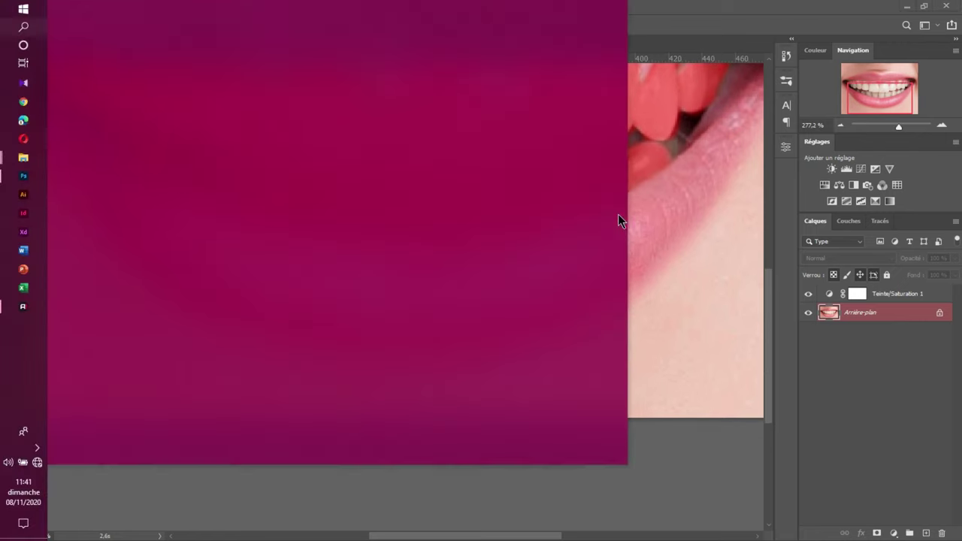
key(super)
scroll(624, 210, down, 3)
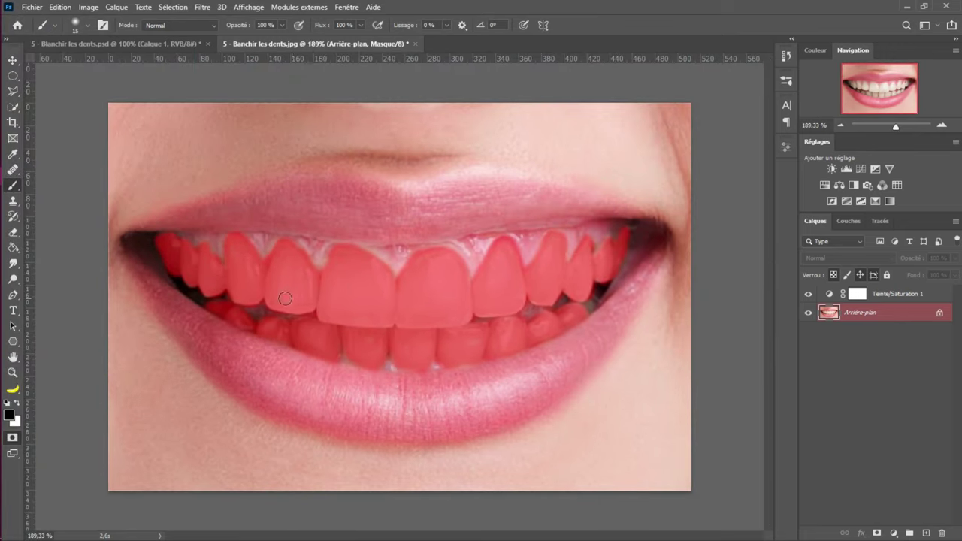
click(12, 437)
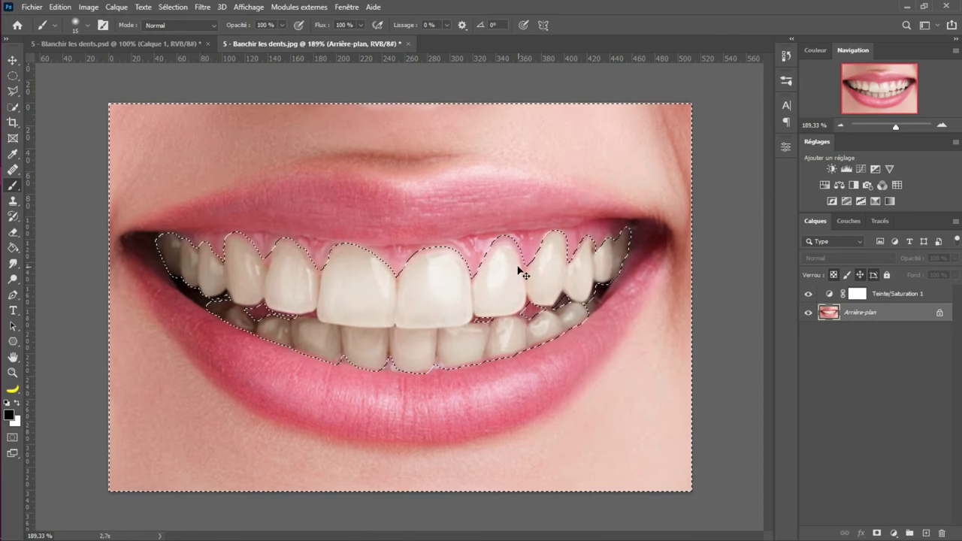
key(ctrl+shift+i)
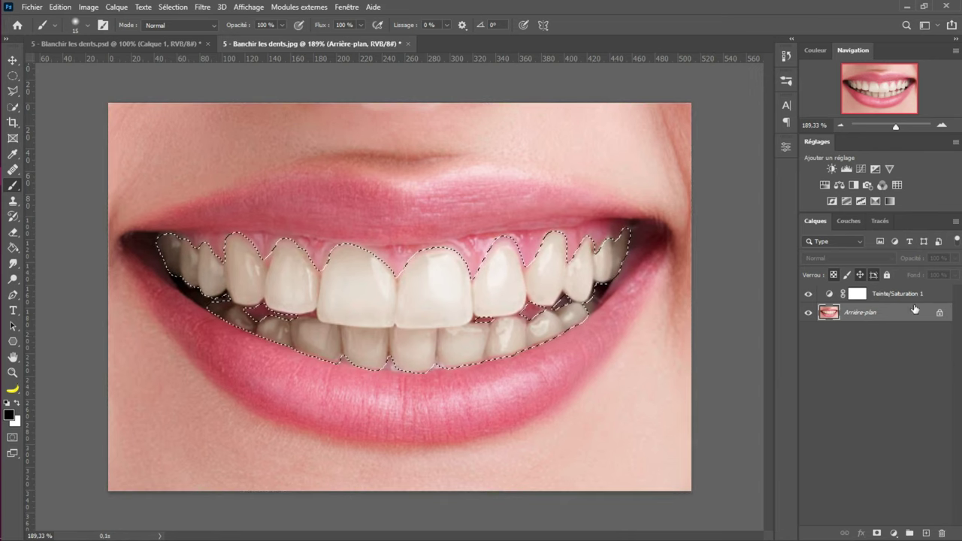
Add a Levels adjustment for the selected teeth above Teinte/Saturation 1, with midtones at 2.86 and the white input lowered below 255
click(891, 293)
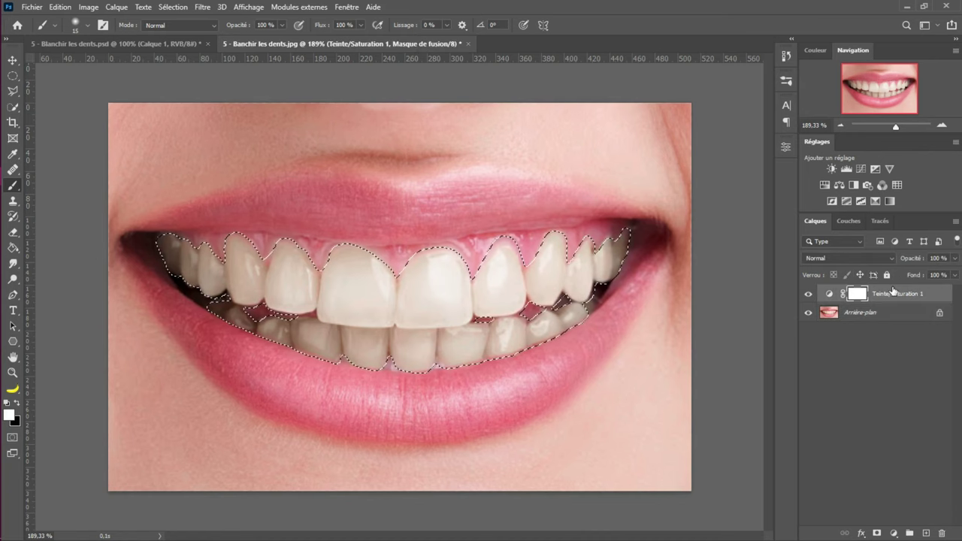
click(844, 171)
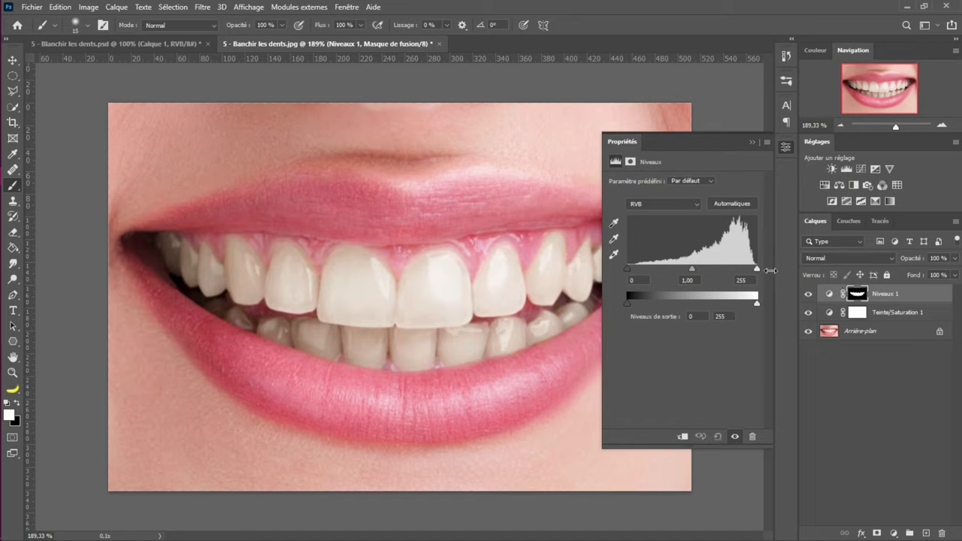
drag(756, 268, 738, 269)
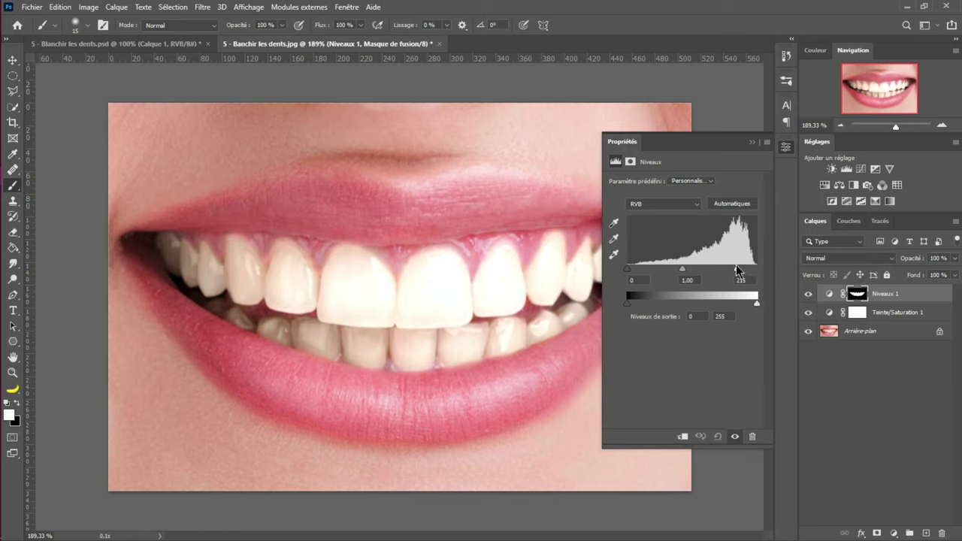
mouse_move(629, 274)
mouse_down()
mouse_move(683, 269)
mouse_move(644, 269)
mouse_up()
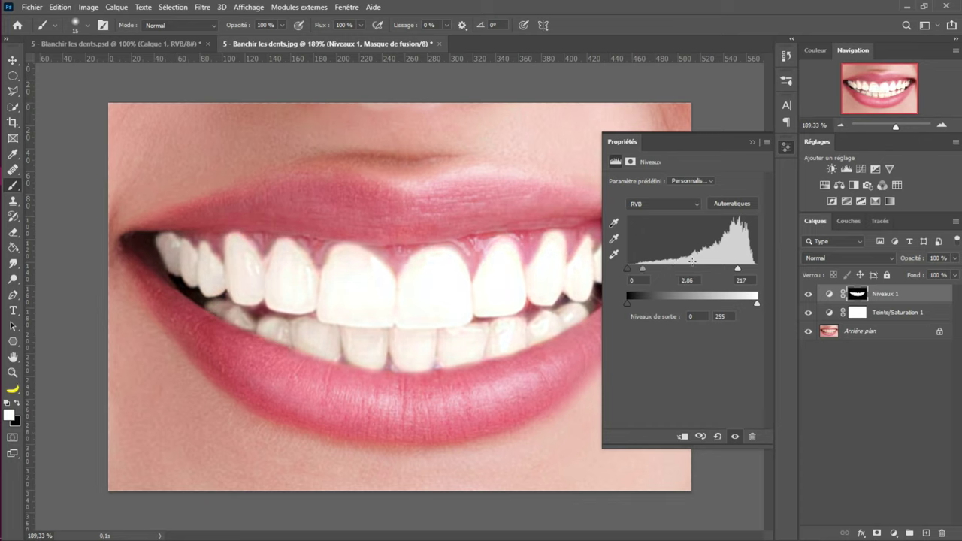
drag(737, 269, 746, 268)
click(752, 142)
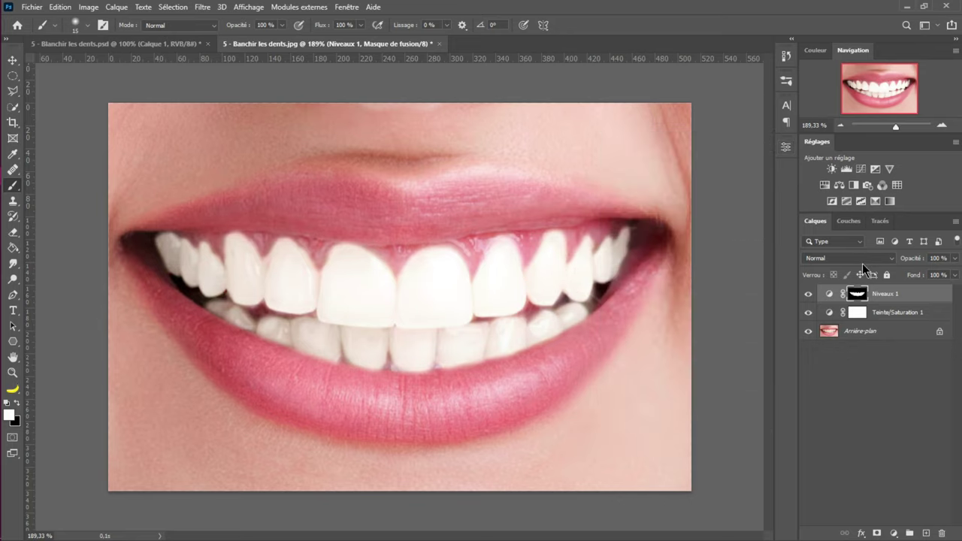
Reduce the Niveaux 1 layer's opacity to roughly half for a natural whitening and deselect the layer
drag(913, 261, 907, 260)
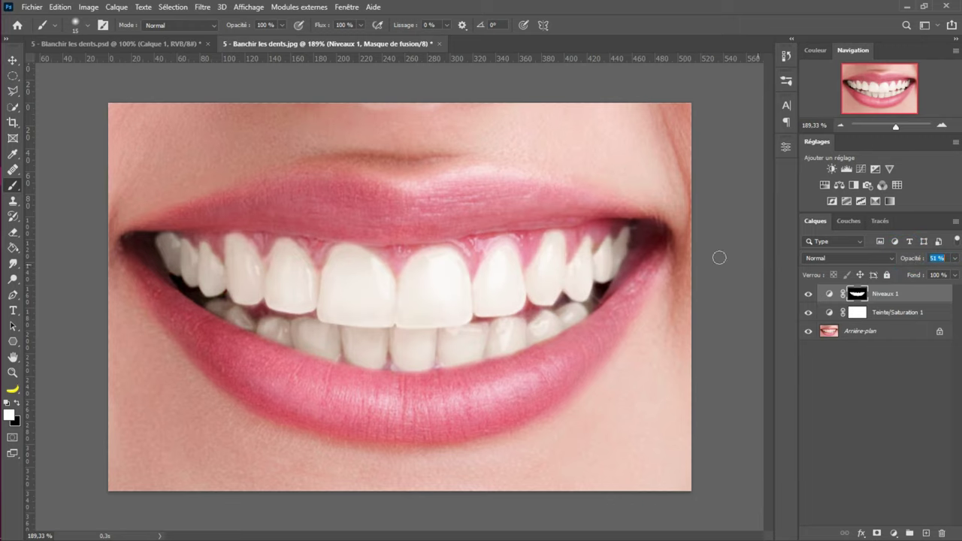
scroll(602, 244, down, 5)
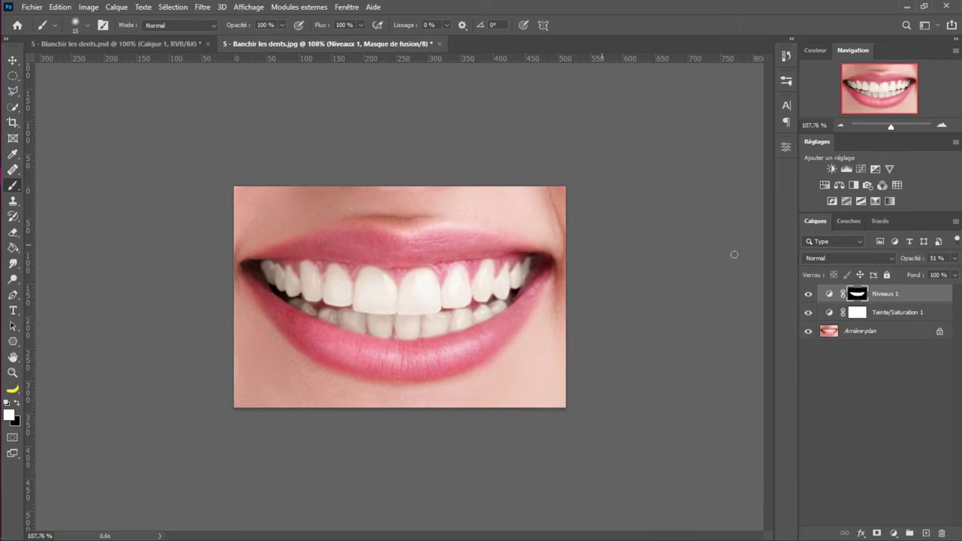
drag(904, 259, 910, 259)
click(912, 383)
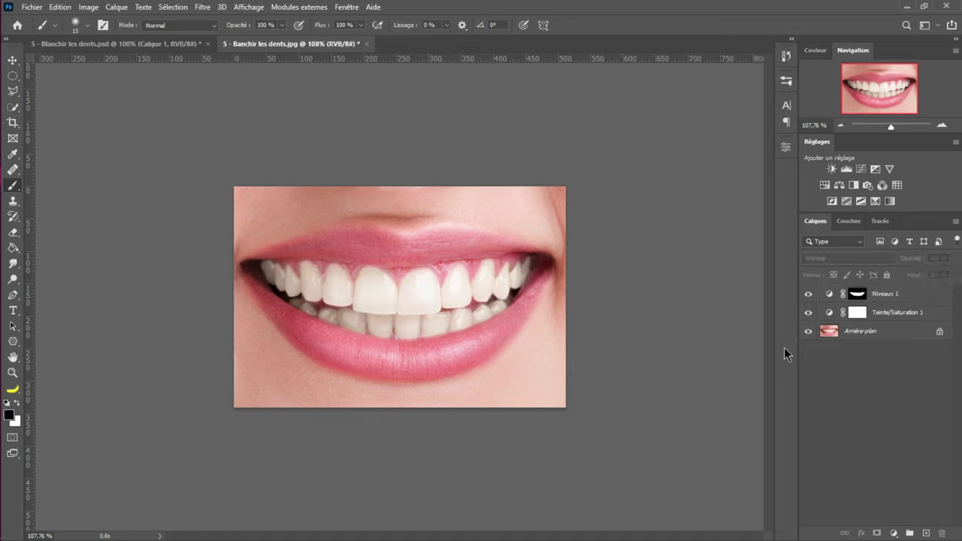
Hide and show the Niveaux 1 and Teinte/Saturation 1 layers to compare the teeth before and after whitening
click(809, 296)
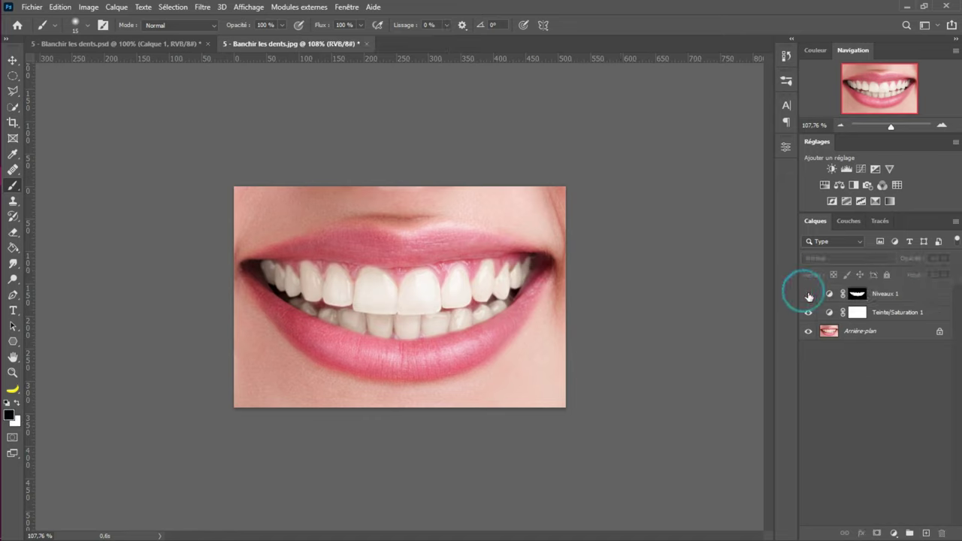
click(806, 312)
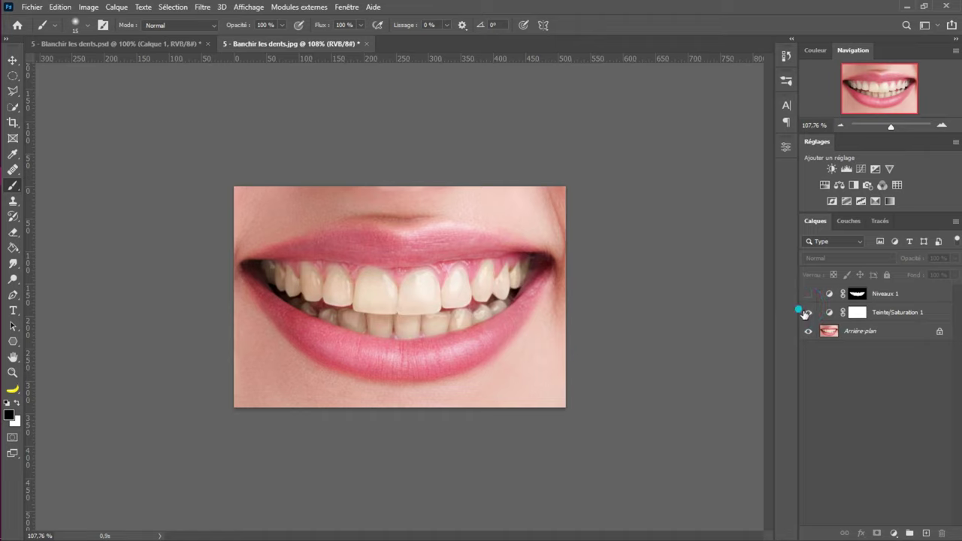
click(807, 313)
click(808, 294)
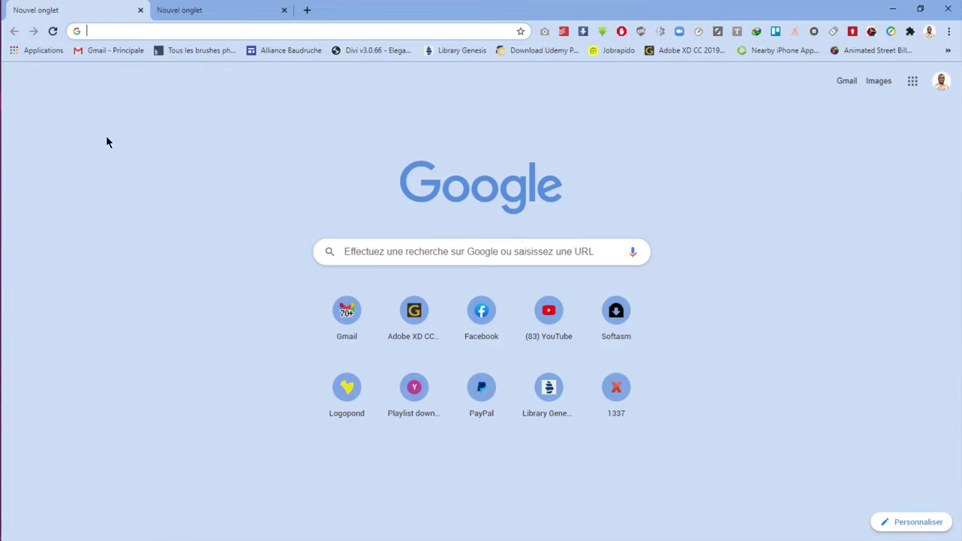
Switch to Photoshop, open the Pexels extension and browse its recent photos
click(20, 175)
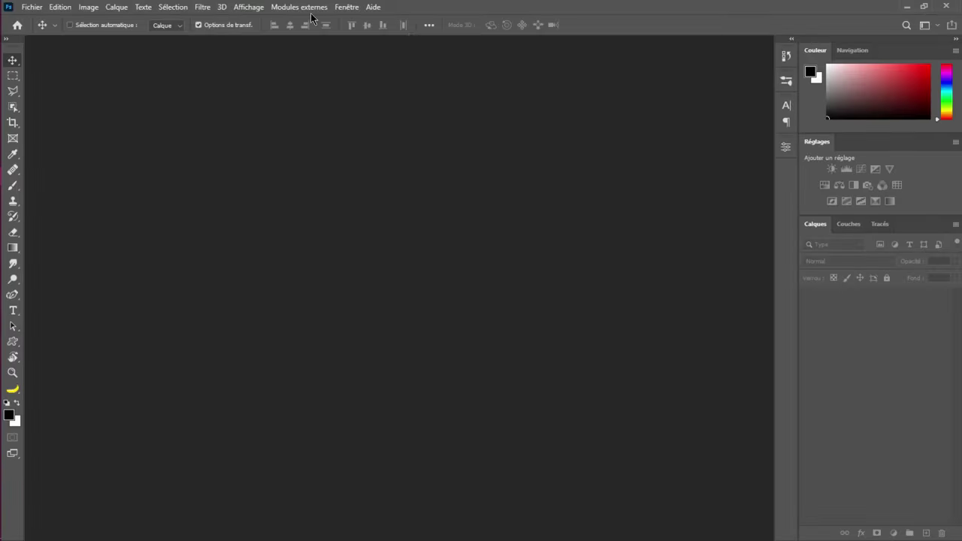
click(347, 8)
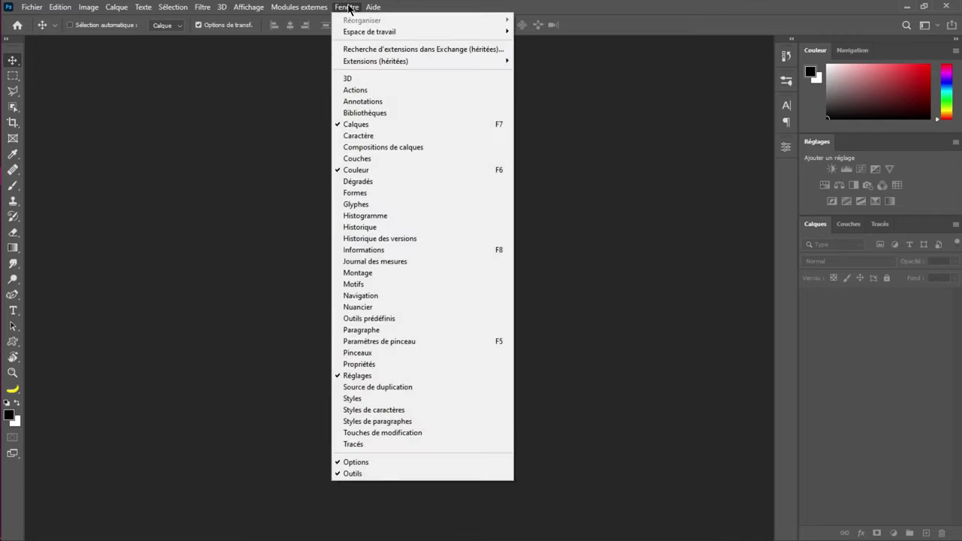
mouse_move(461, 62)
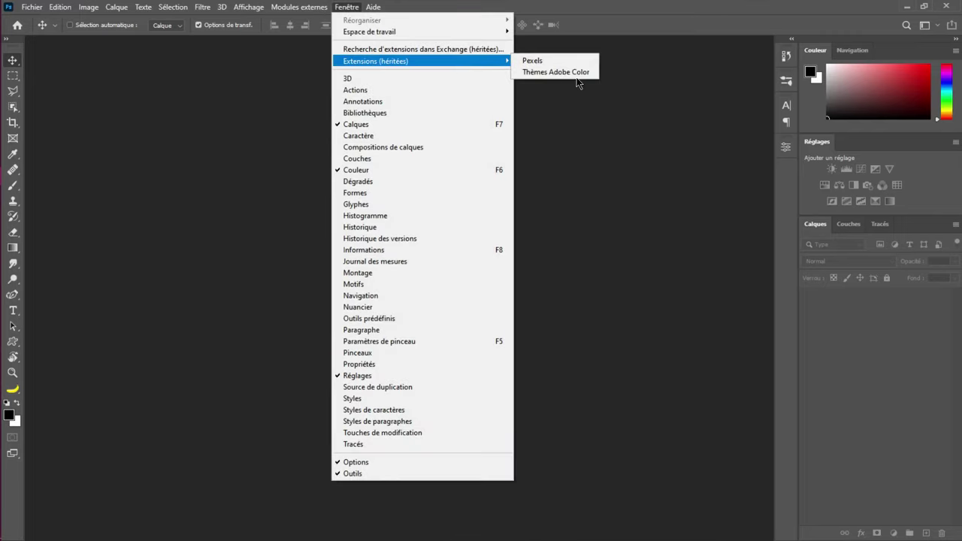
click(547, 66)
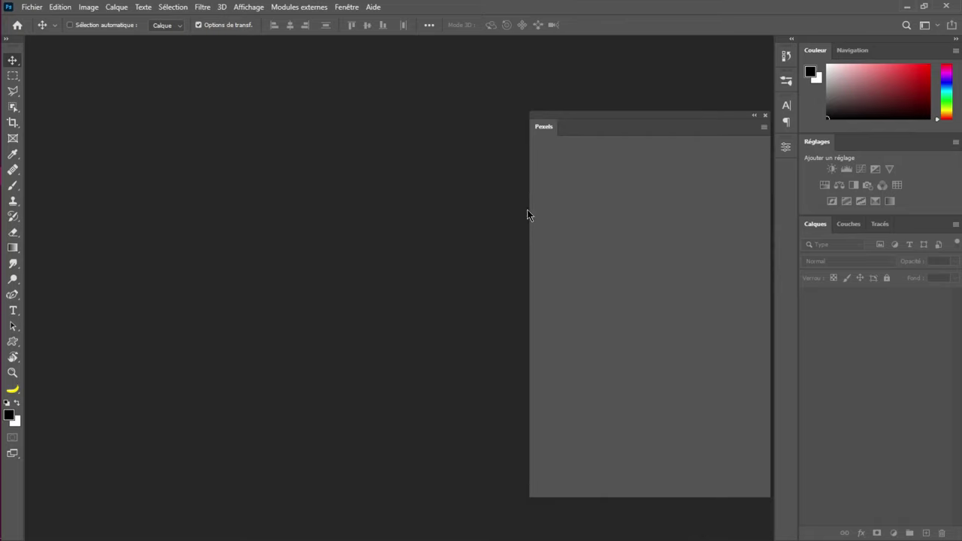
click(346, 7)
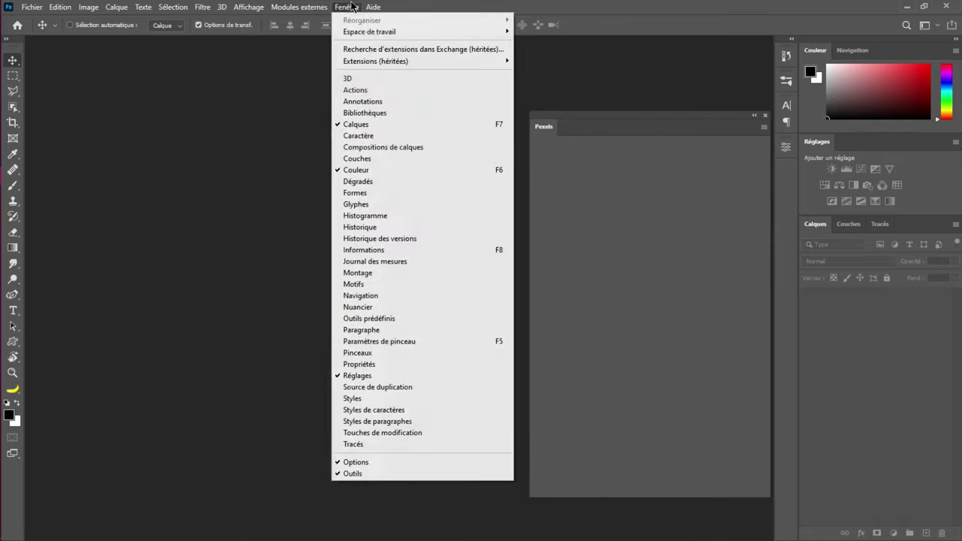
click(196, 215)
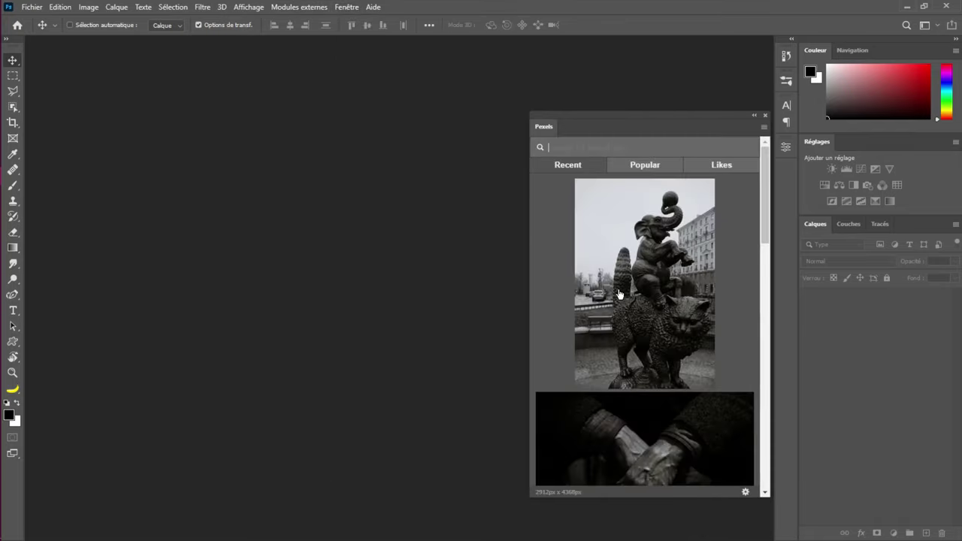
scroll(620, 301, down, 3)
Switch to Chrome and search Google Images for "balle de foot"
mouse_move(2, 251)
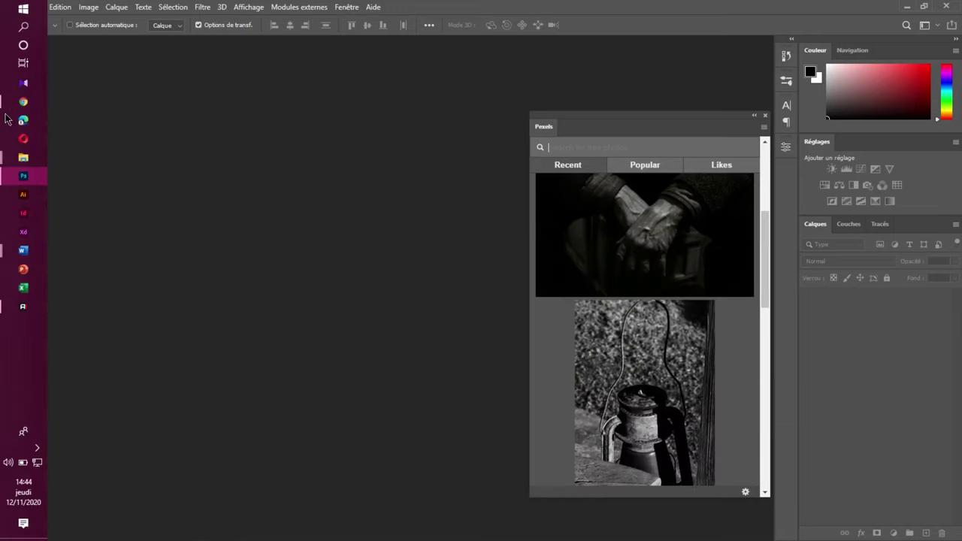
click(21, 102)
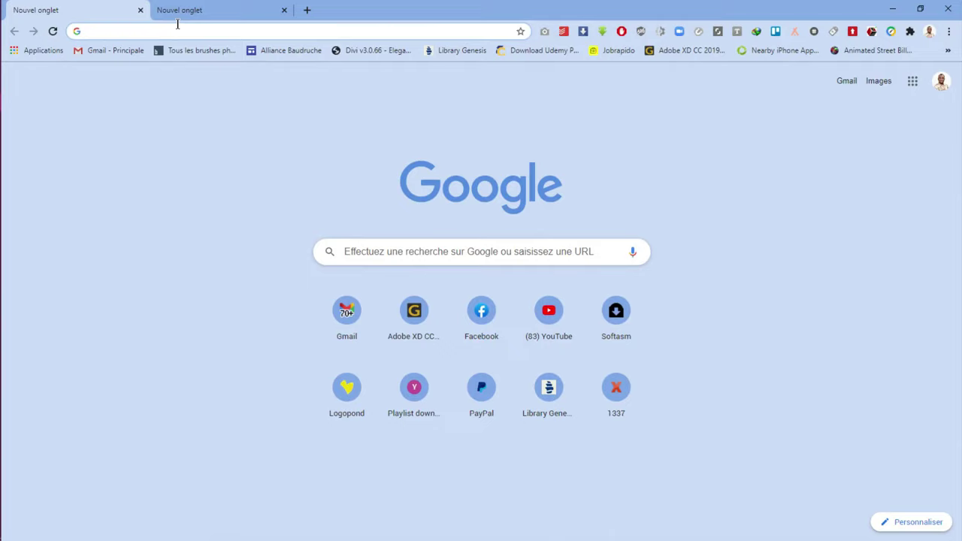
text(b)
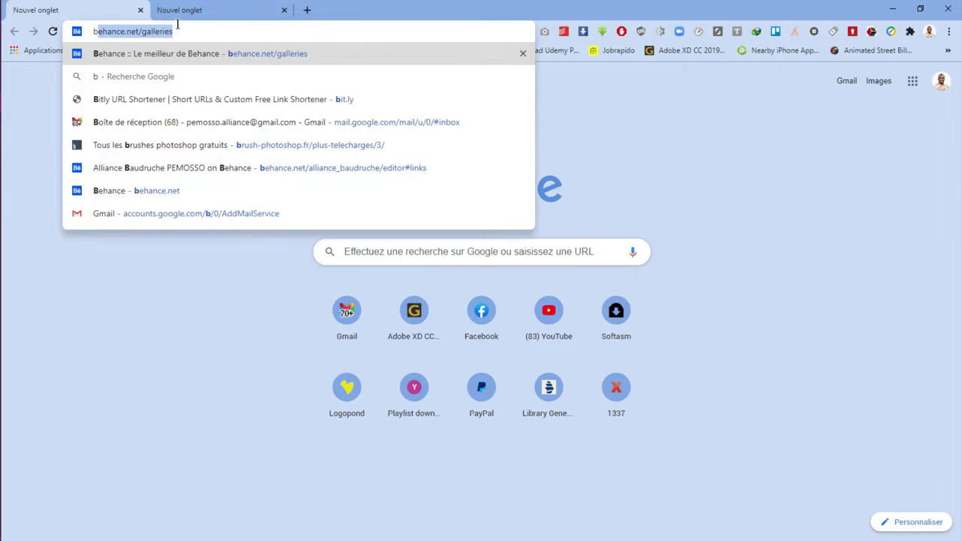
text(alle de foot)
key(Return)
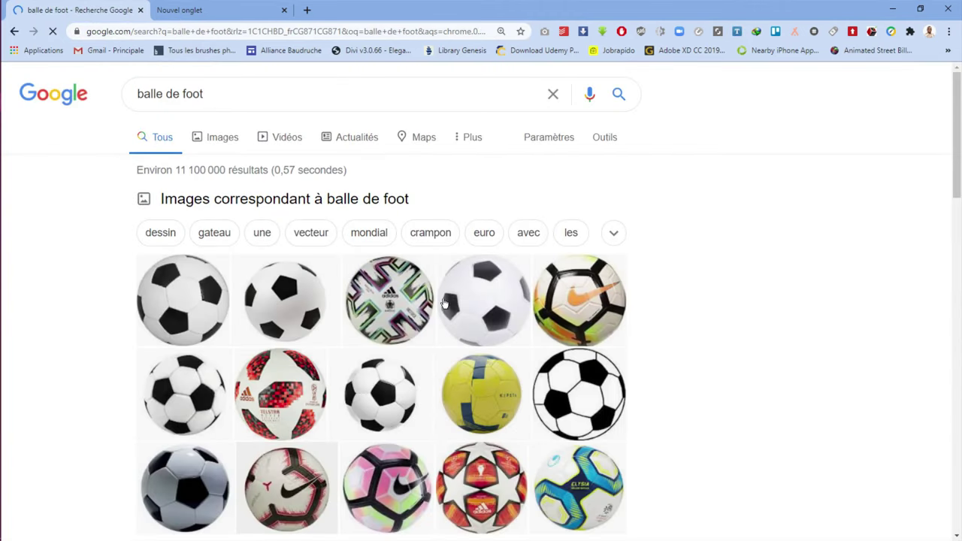
click(206, 142)
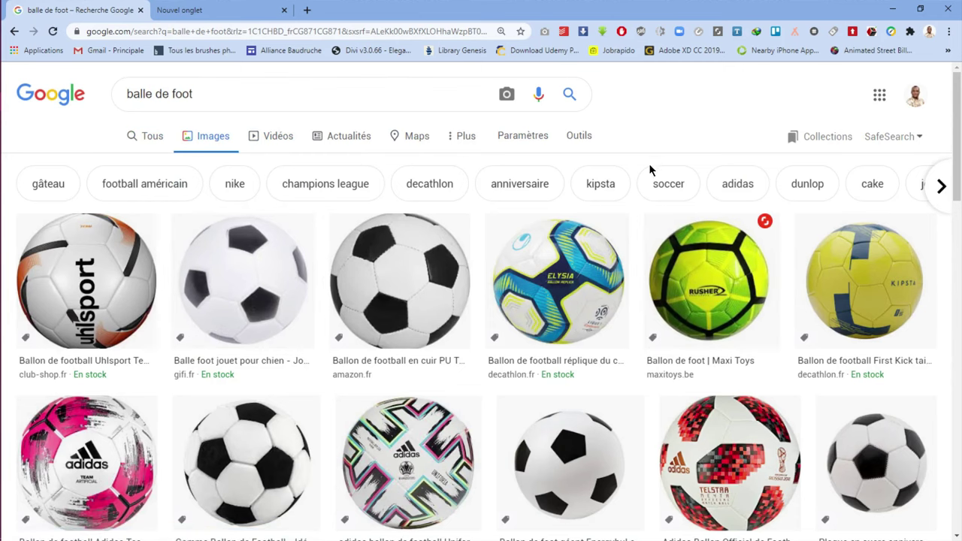
Filter the football image results to large images (Grandes images) and browse them
click(580, 136)
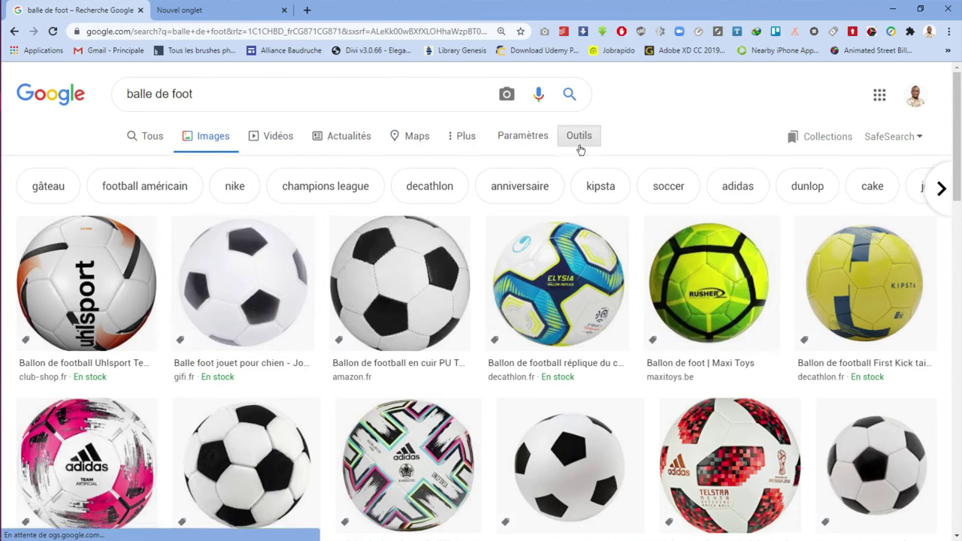
click(132, 161)
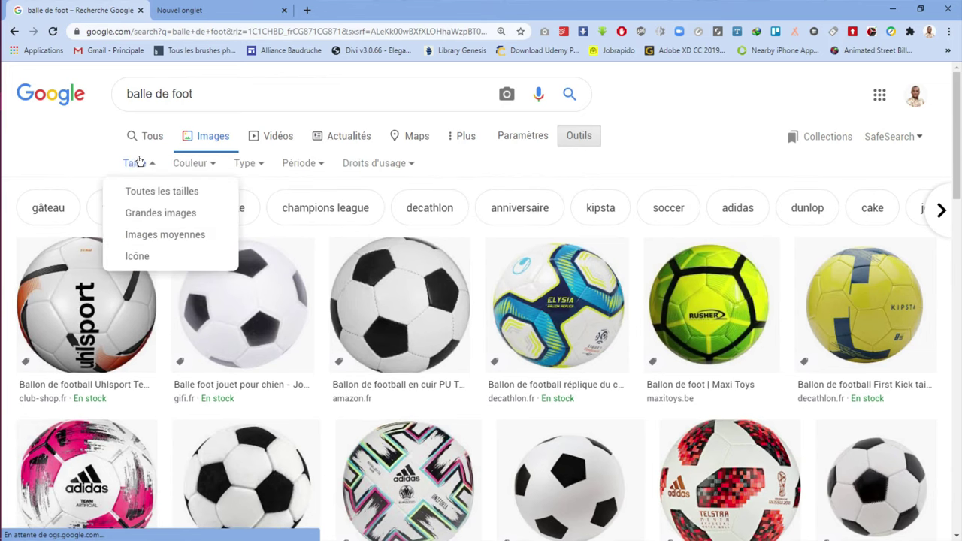
click(138, 220)
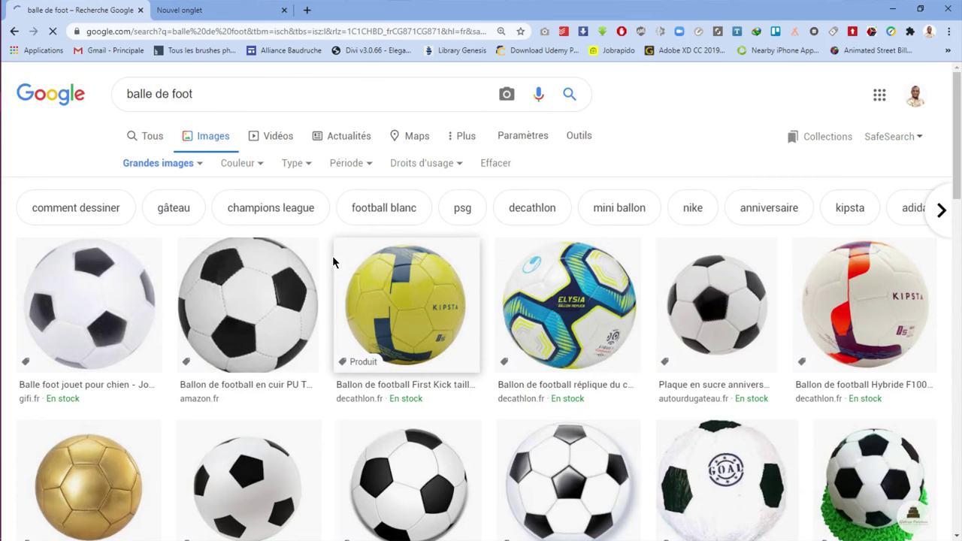
scroll(414, 344, down, 3)
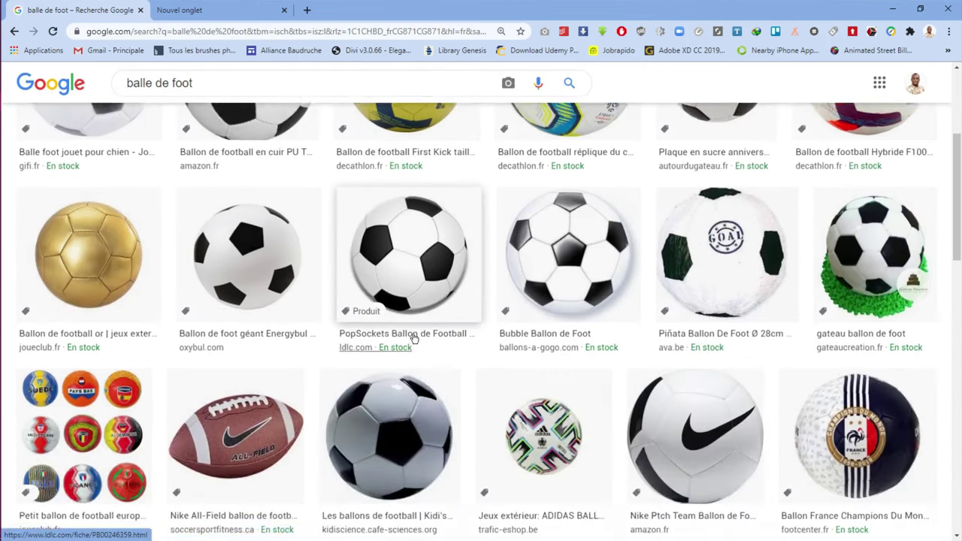
scroll(413, 338, up, 3)
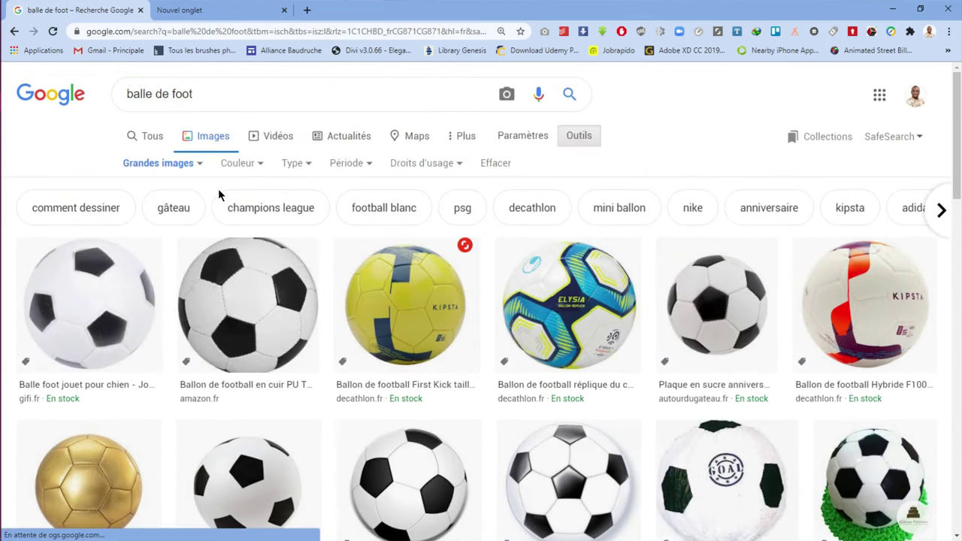
Open the Pexels website, pexels.com, in the second browser tab
click(206, 7)
click(198, 31)
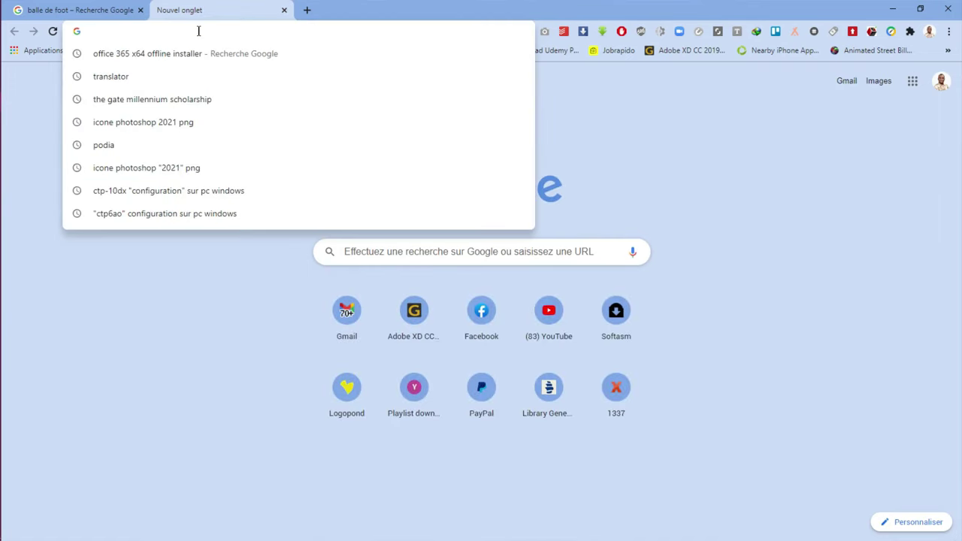
text(pexel)
key(Return)
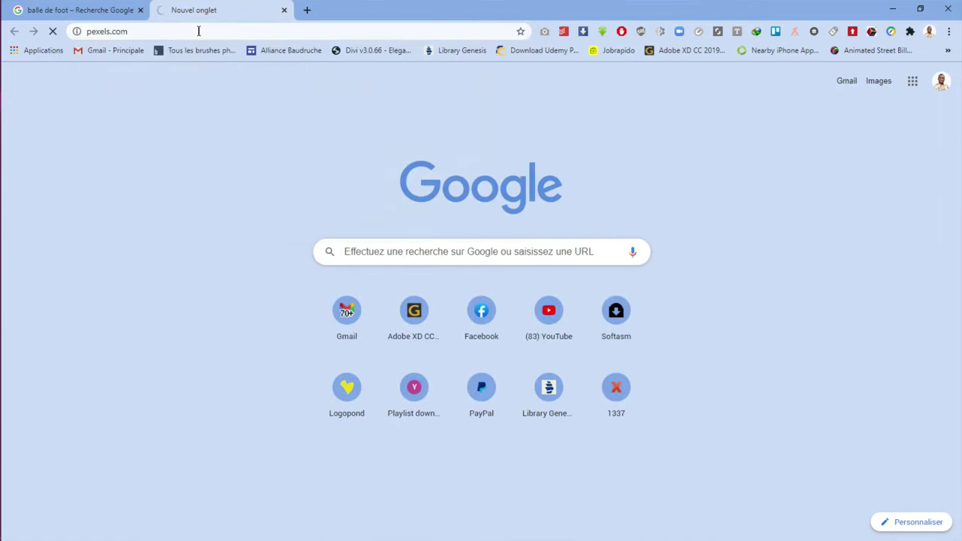
click(76, 31)
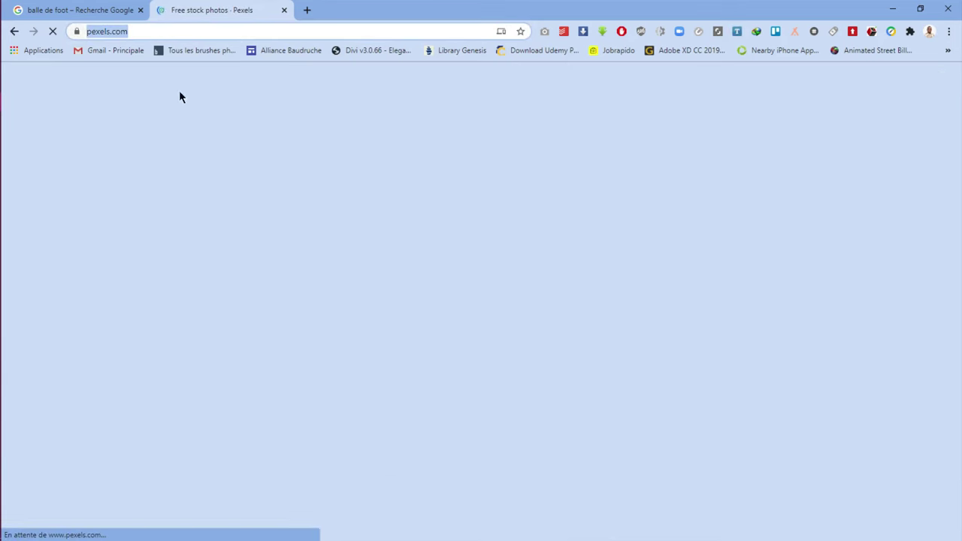
click(304, 139)
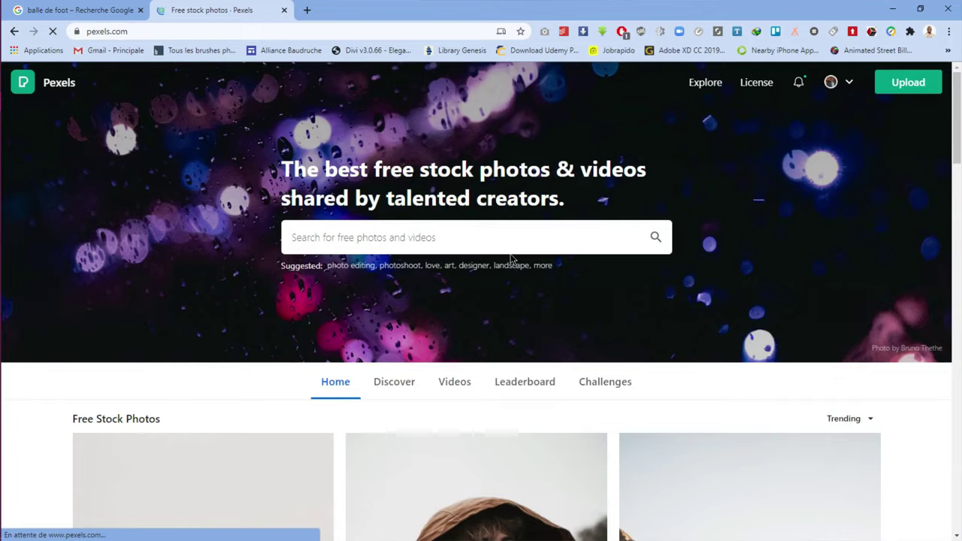
Browse the free stock photos on the Pexels home page and inspect the photo of the woman in the black T-shirt up close
scroll(510, 258, down, 3)
scroll(510, 258, up, 1)
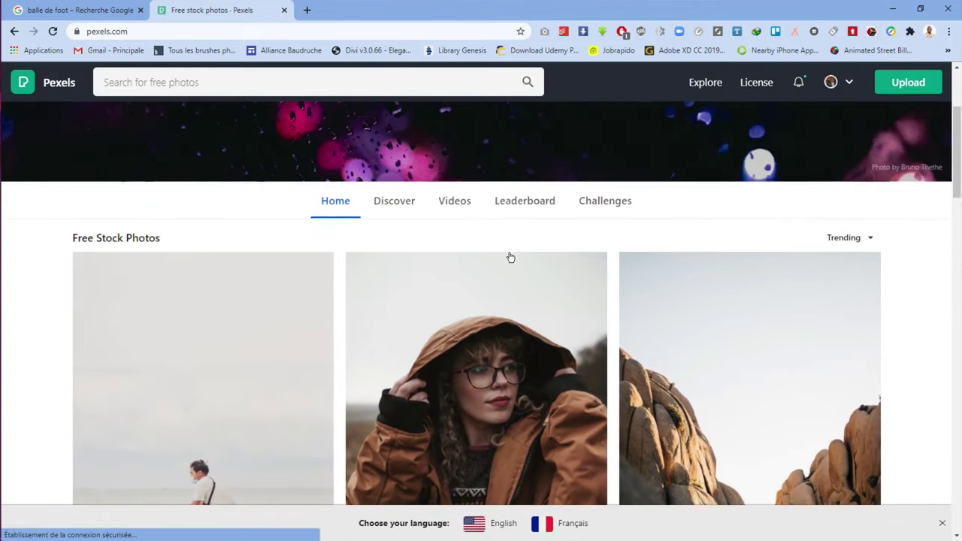
scroll(511, 258, down, 7)
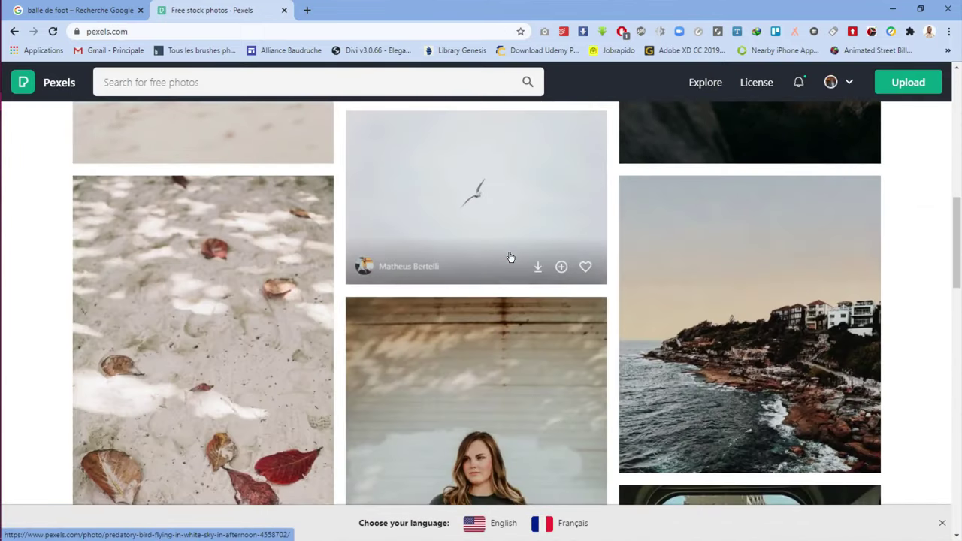
scroll(510, 258, down, 6)
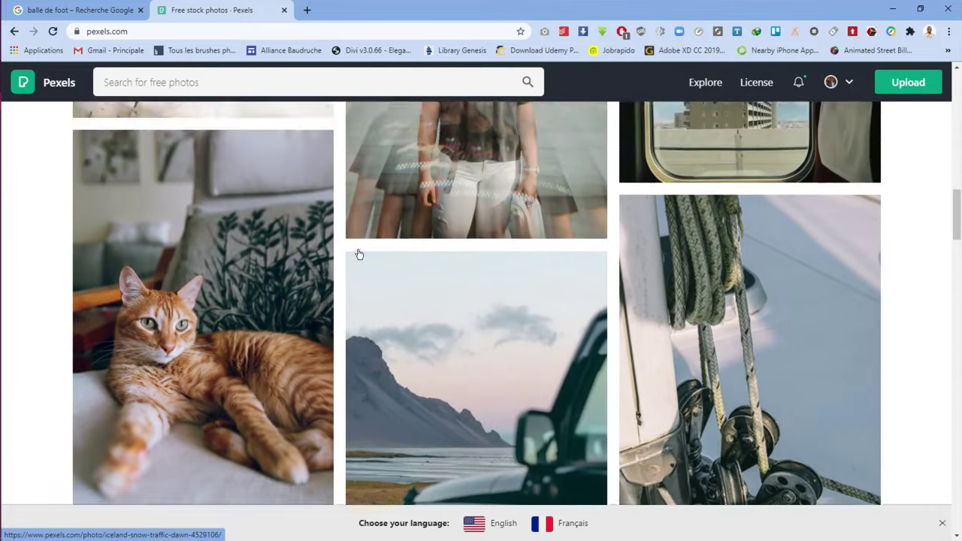
scroll(359, 254, up, 2)
click(510, 202)
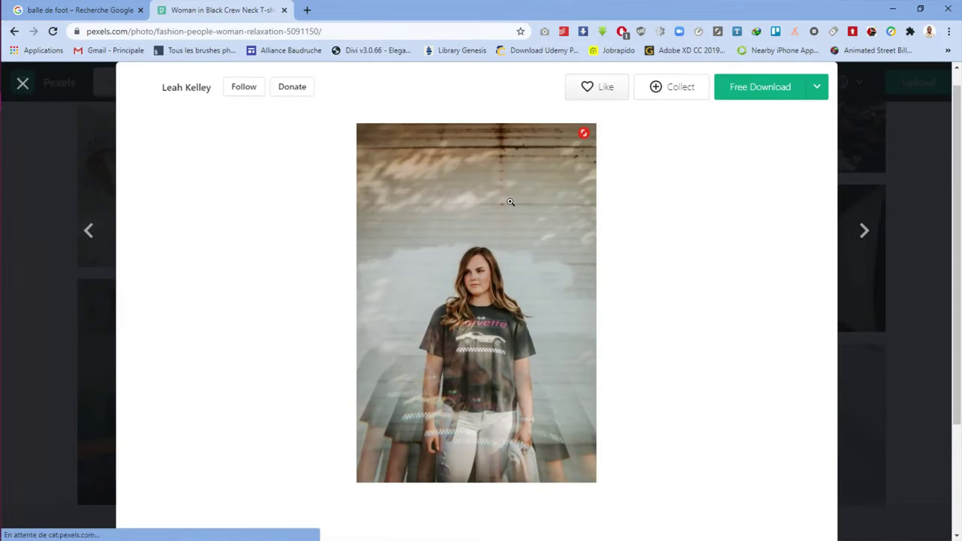
click(466, 265)
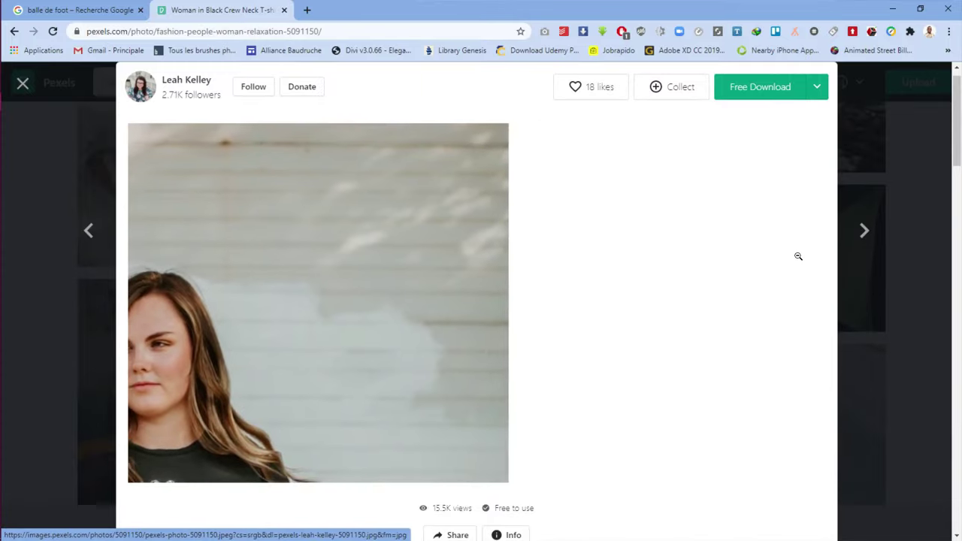
click(763, 164)
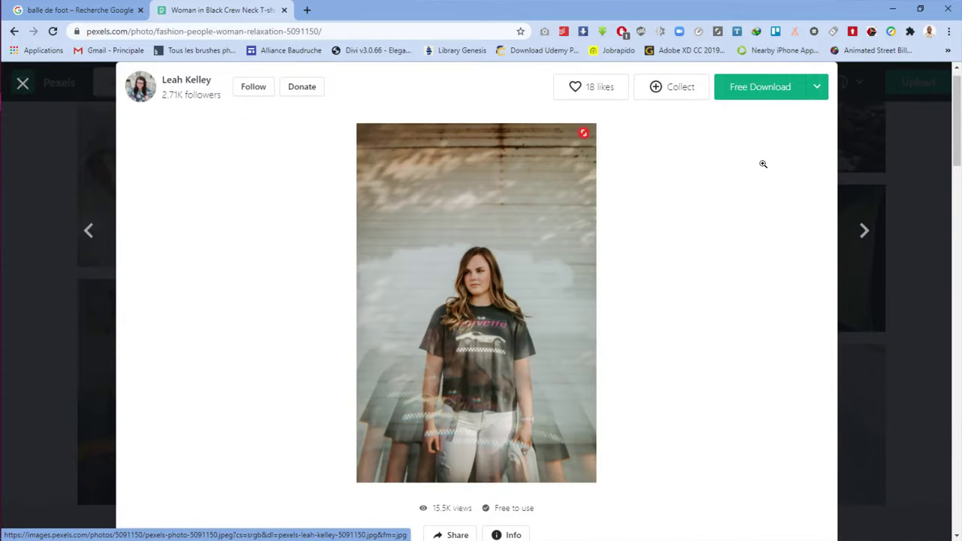
Check the available download sizes, download the photo of the woman in the black T-shirt, and return to the Pexels photo feed
click(818, 87)
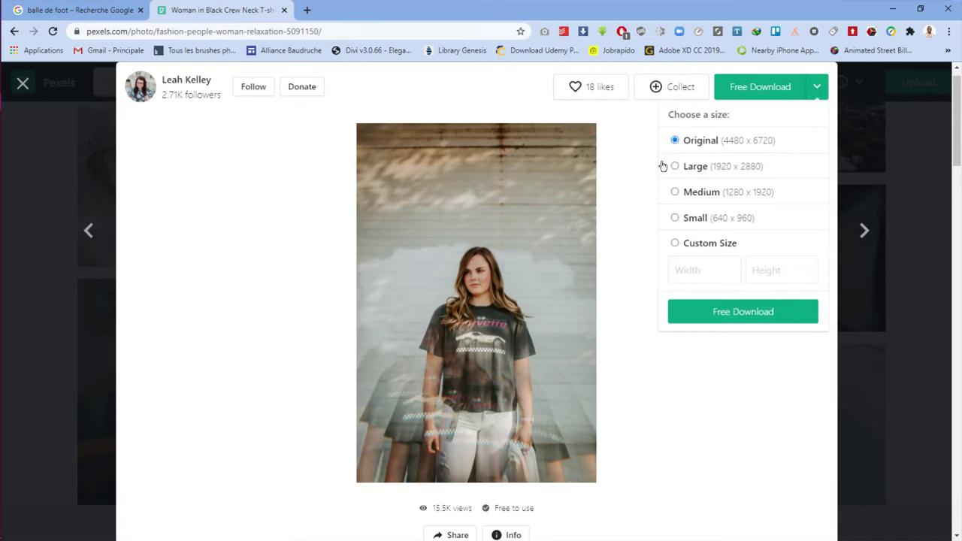
click(768, 86)
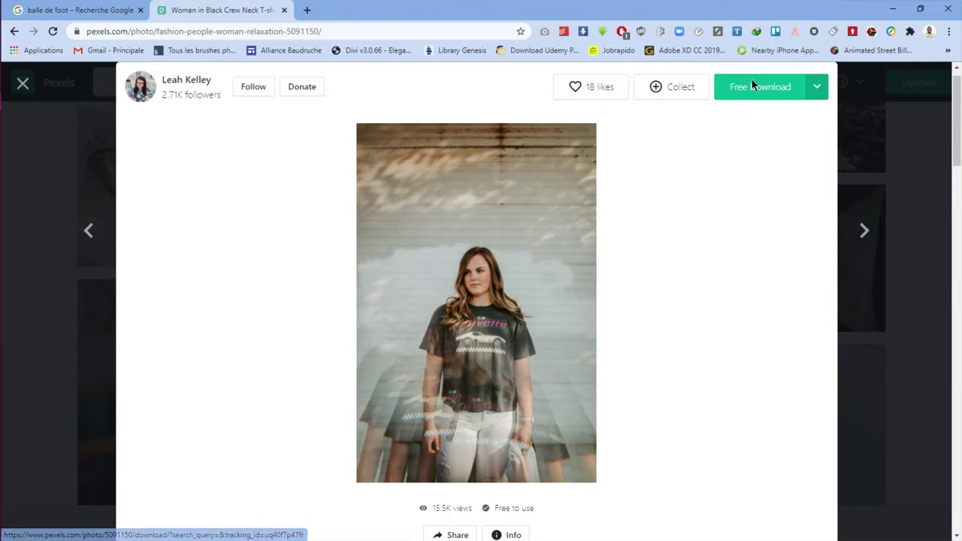
click(752, 83)
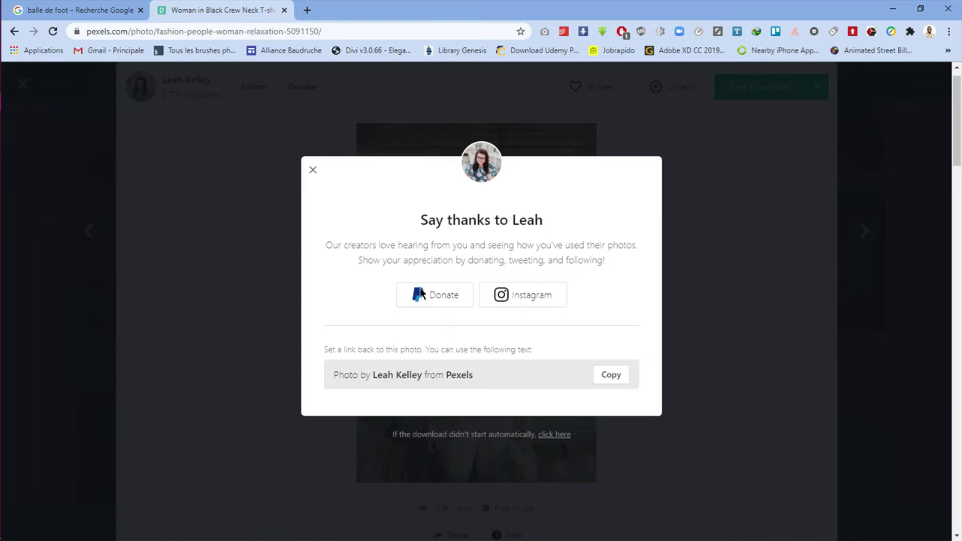
click(312, 169)
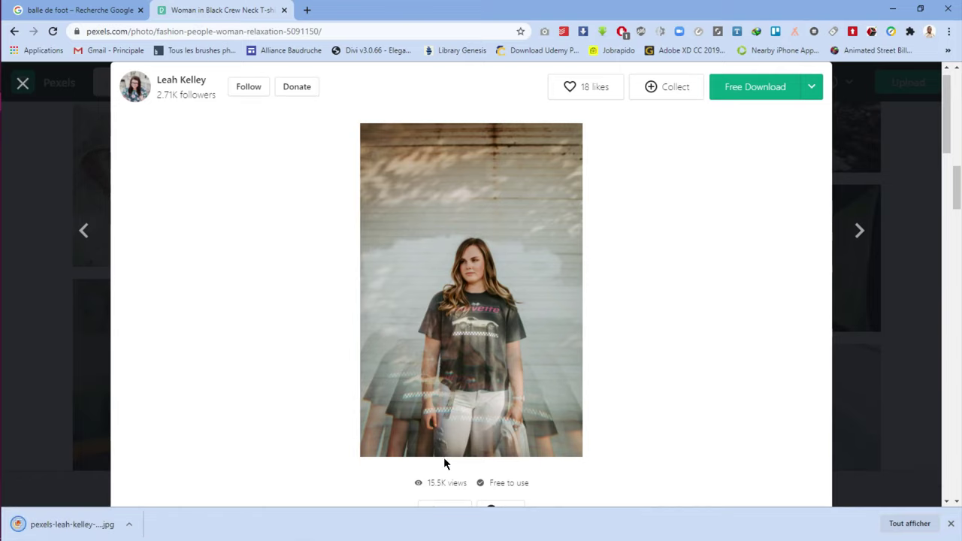
click(23, 86)
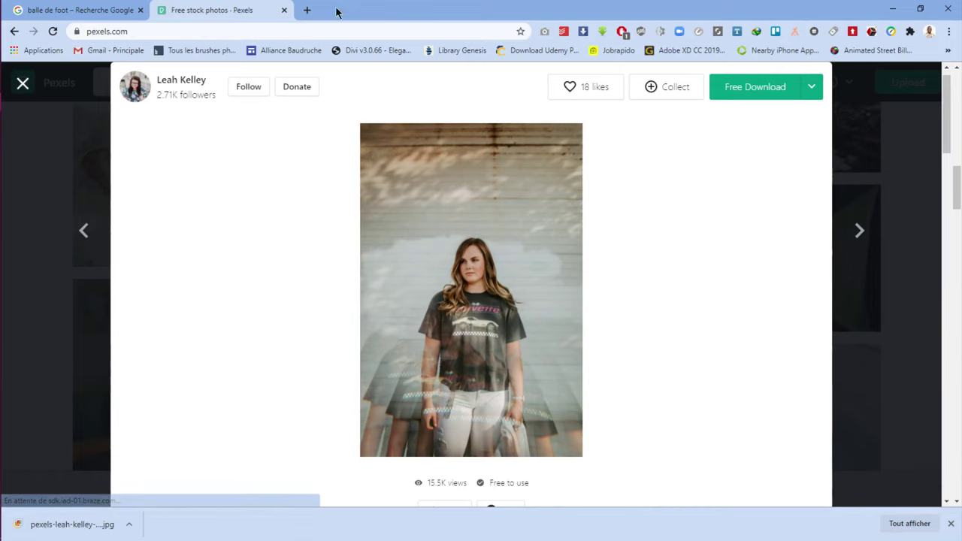
Open unsplash.com in a new browser tab and compare it with the Pexels tab
click(305, 10)
click(274, 24)
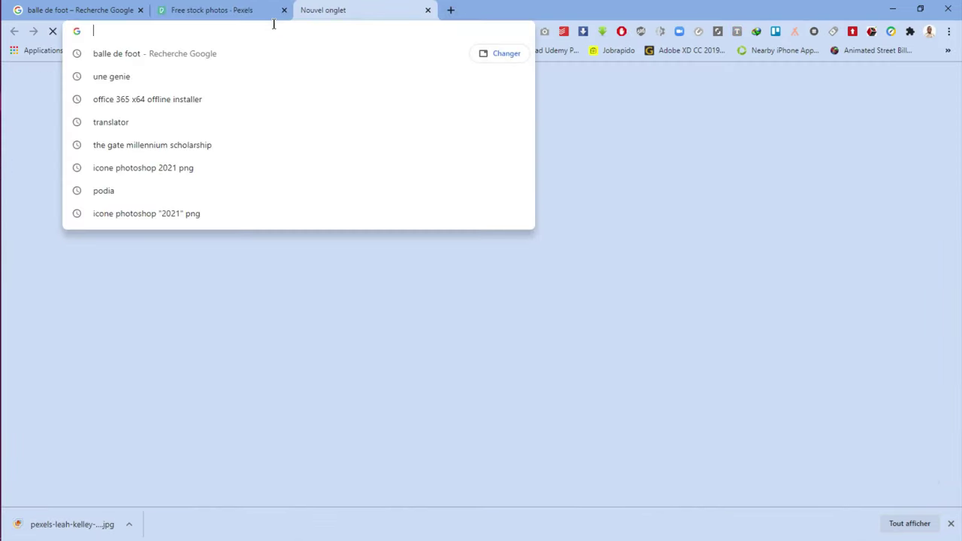
text(uns)
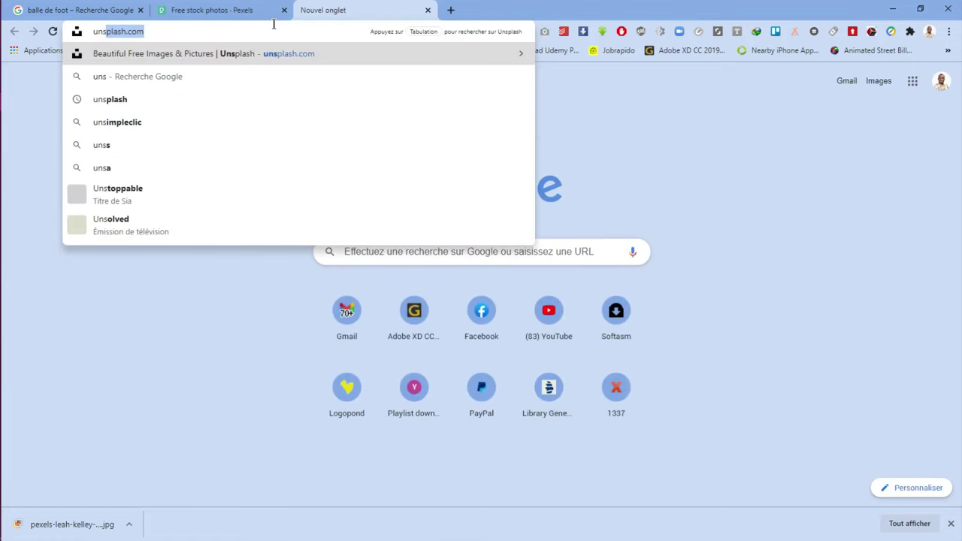
key(Return)
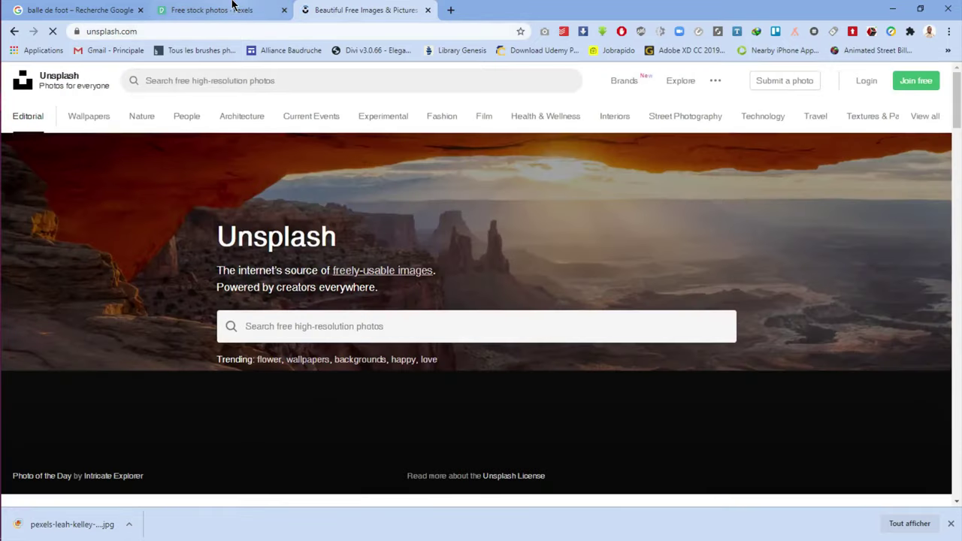
click(235, 8)
click(379, 6)
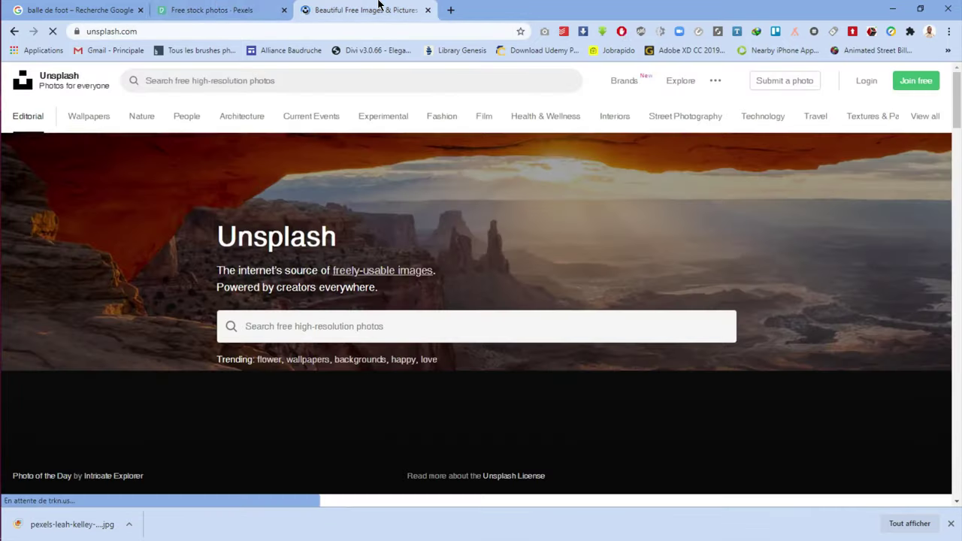
click(208, 10)
click(343, 7)
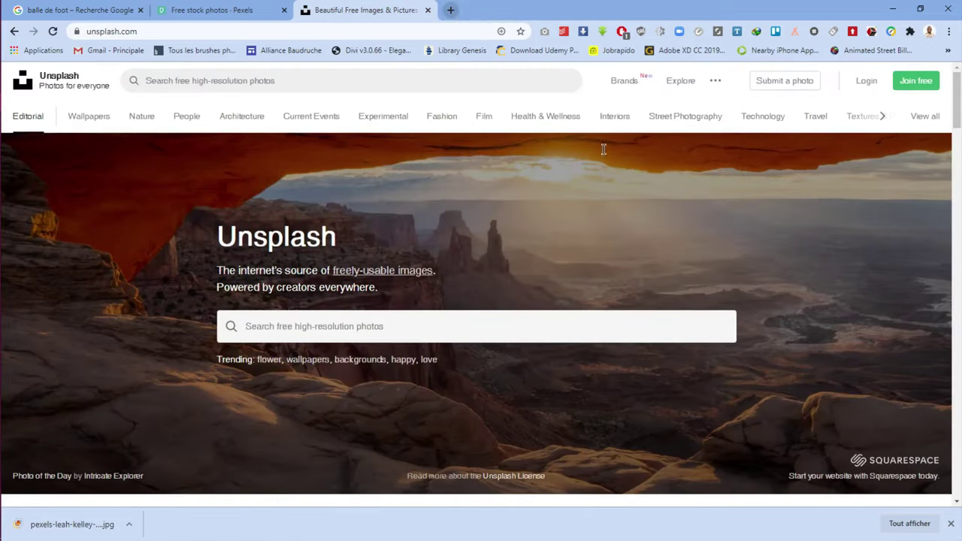
Dismiss the downloads bar and browse the Editorial photos on the Unsplash home page
click(952, 524)
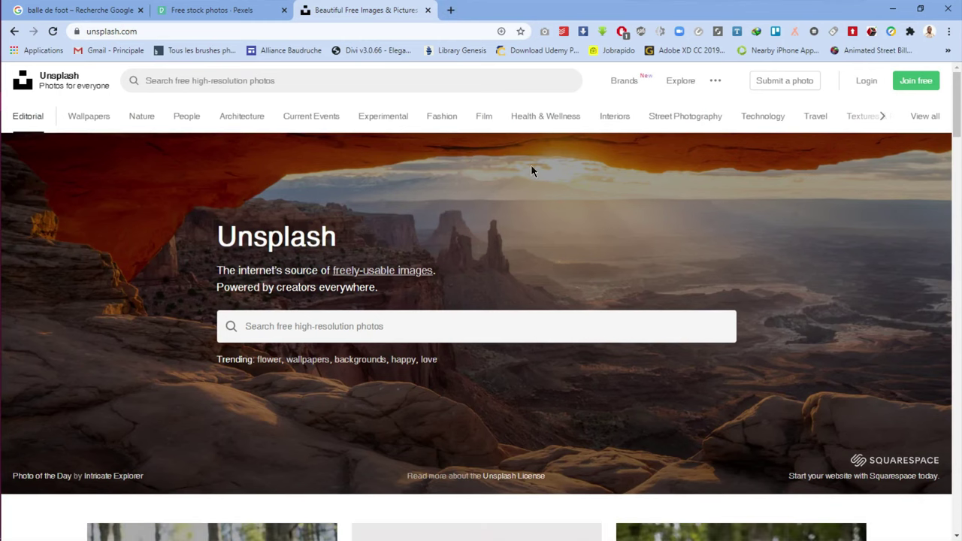
scroll(459, 171, down, 5)
scroll(456, 177, down, 15)
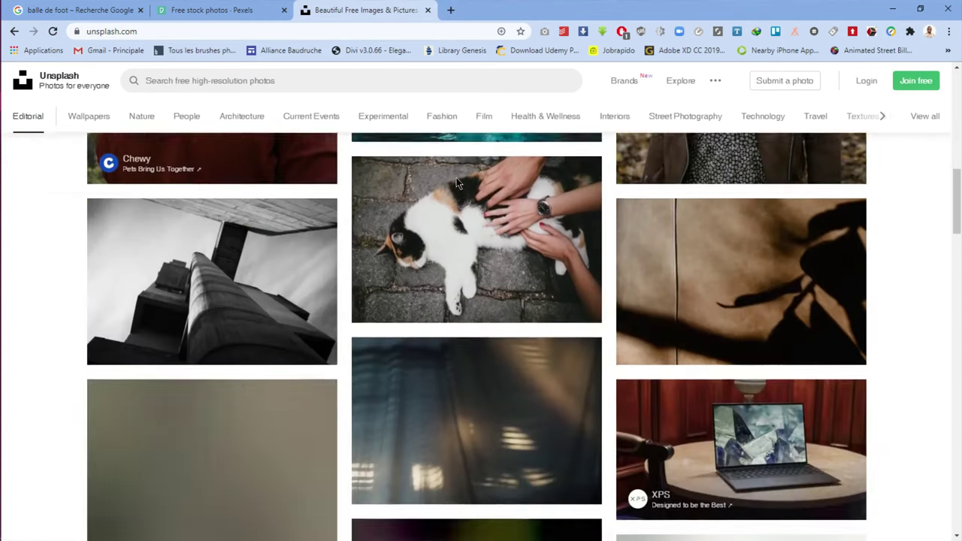
scroll(456, 177, down, 4)
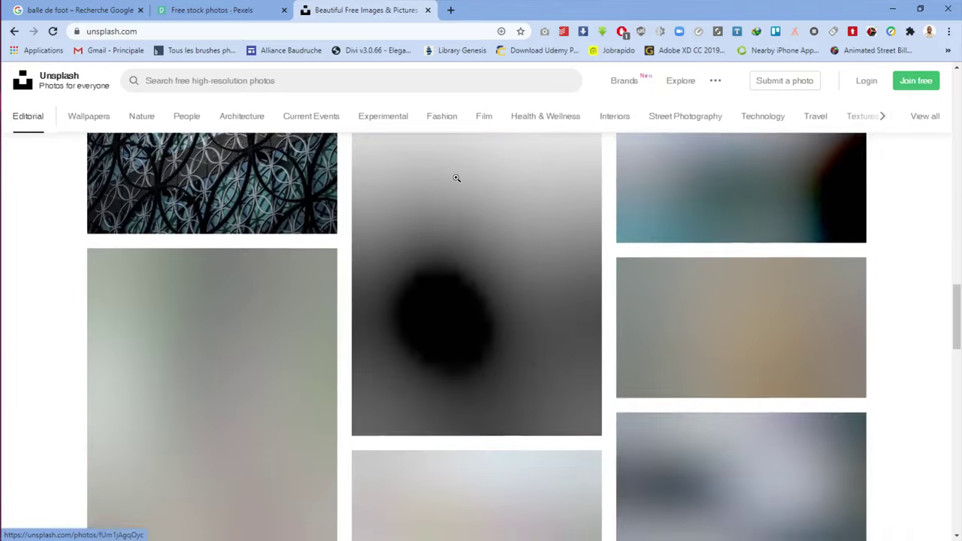
scroll(437, 68, up, 4)
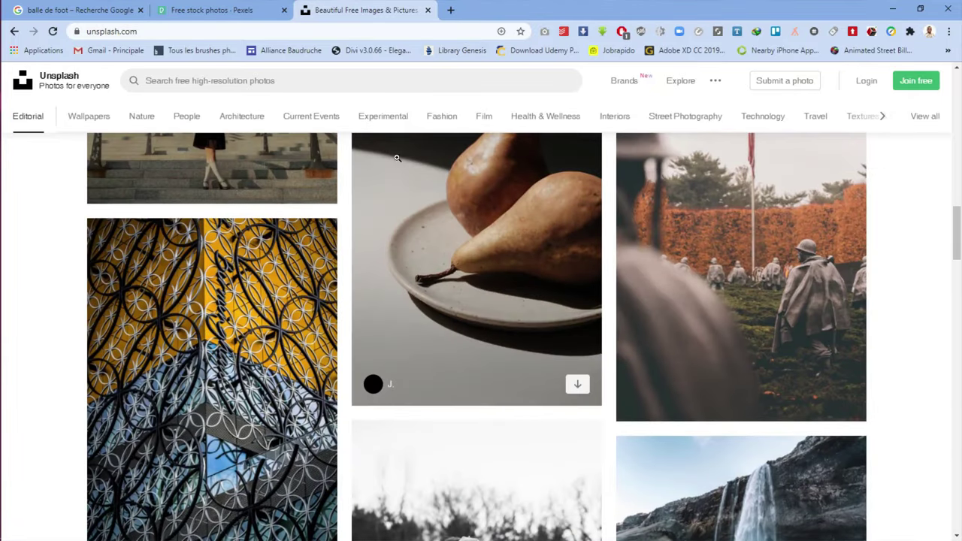
scroll(363, 191, up, 3)
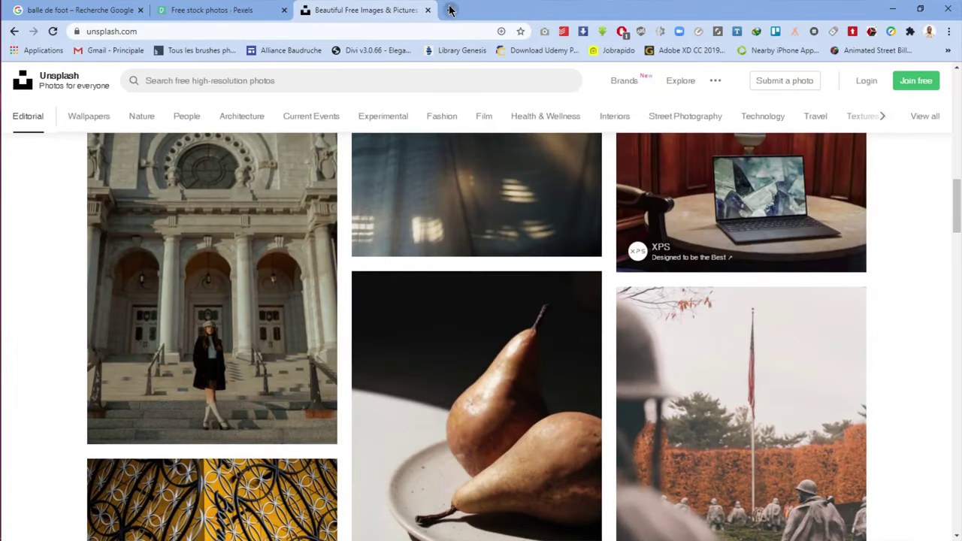
Search Google for "adobe stock" in a new browser tab and open the Adobe Stock website from the results
click(451, 10)
text(ar)
key(BackSpace)
text(dobe )
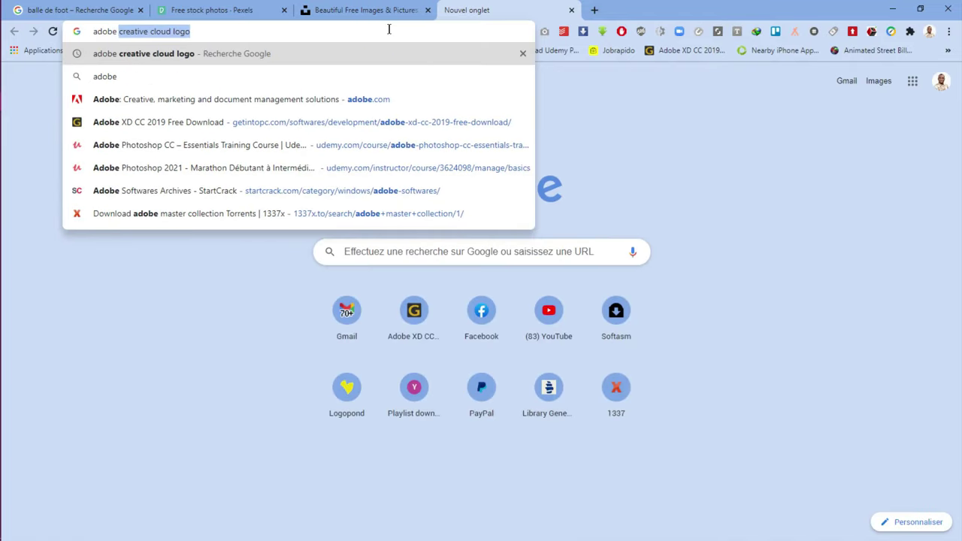
text(sto)
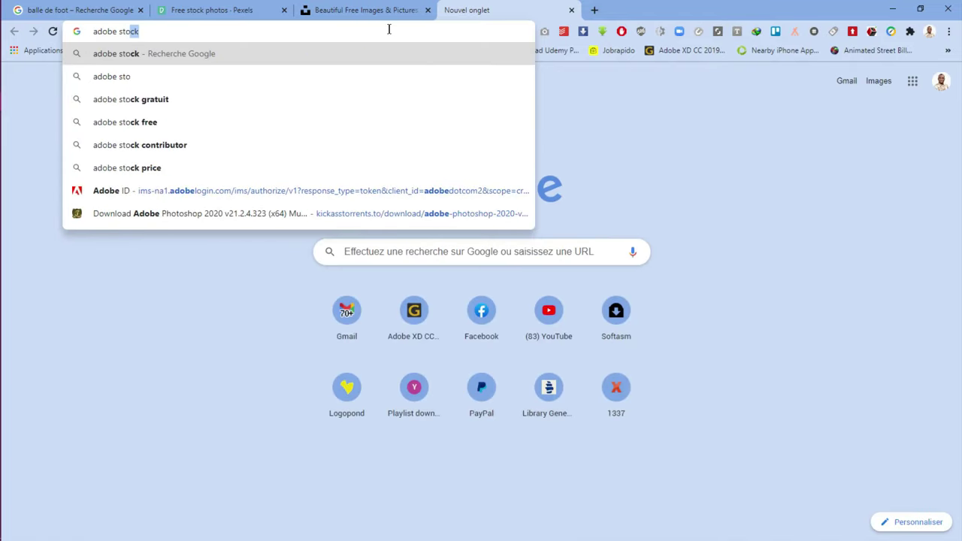
key(Return)
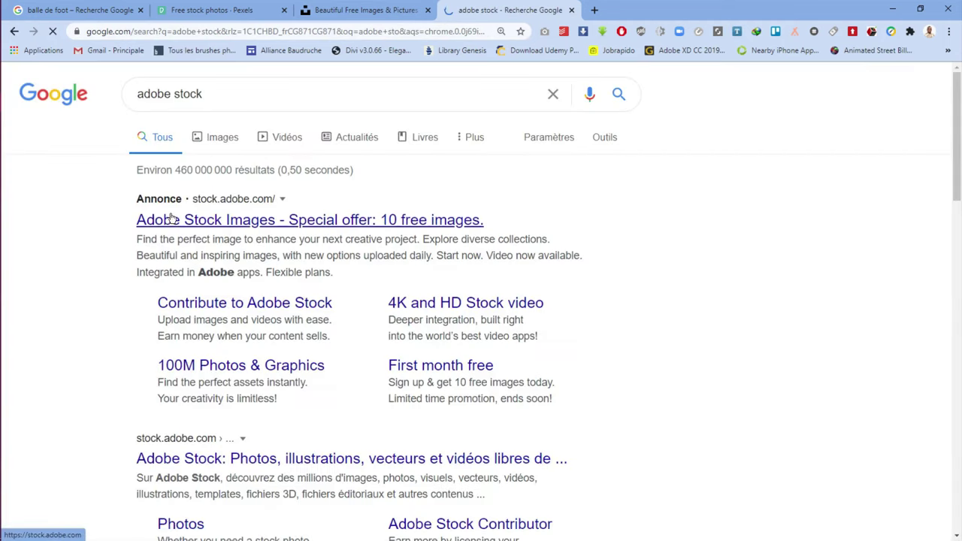
click(216, 204)
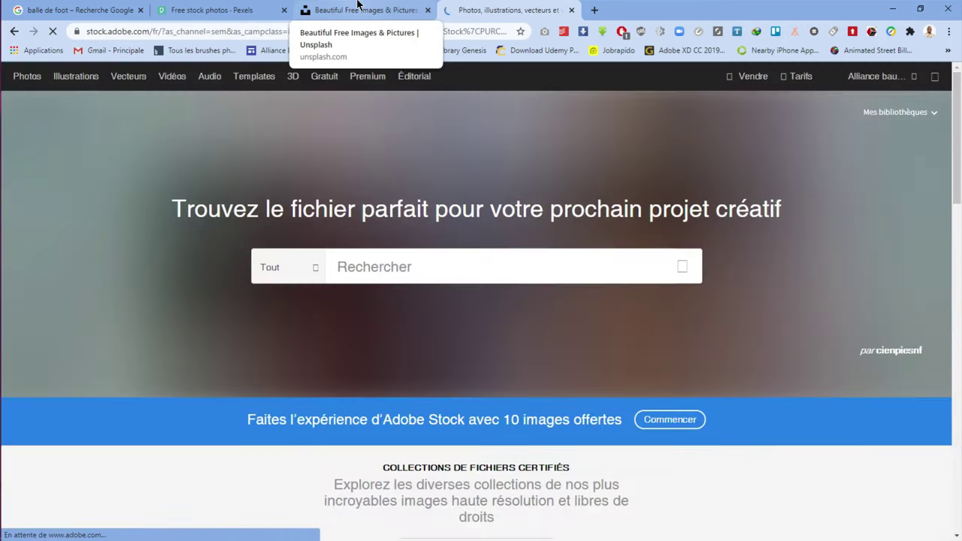
Look through the collections on the Adobe Stock home page and return to its search area
scroll(426, 320, down, 2)
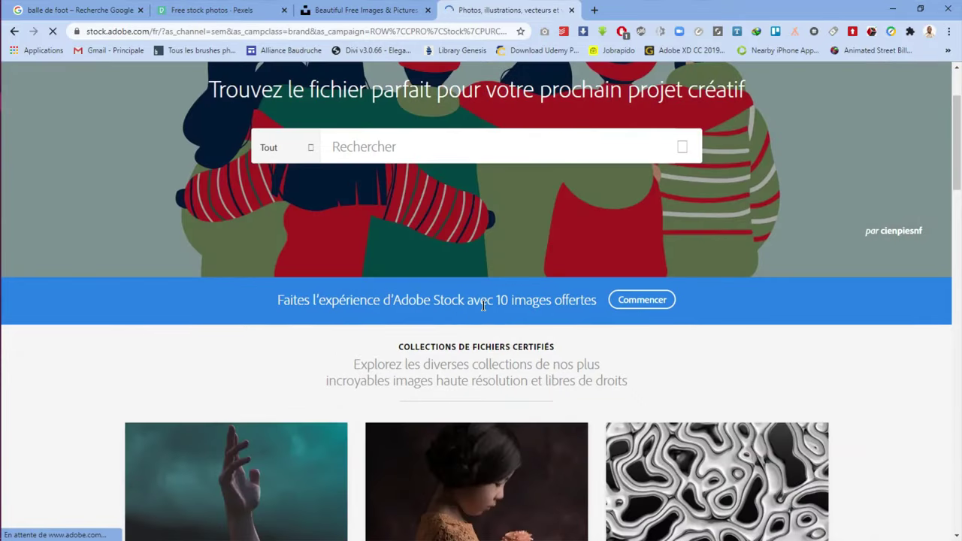
scroll(451, 317, down, 5)
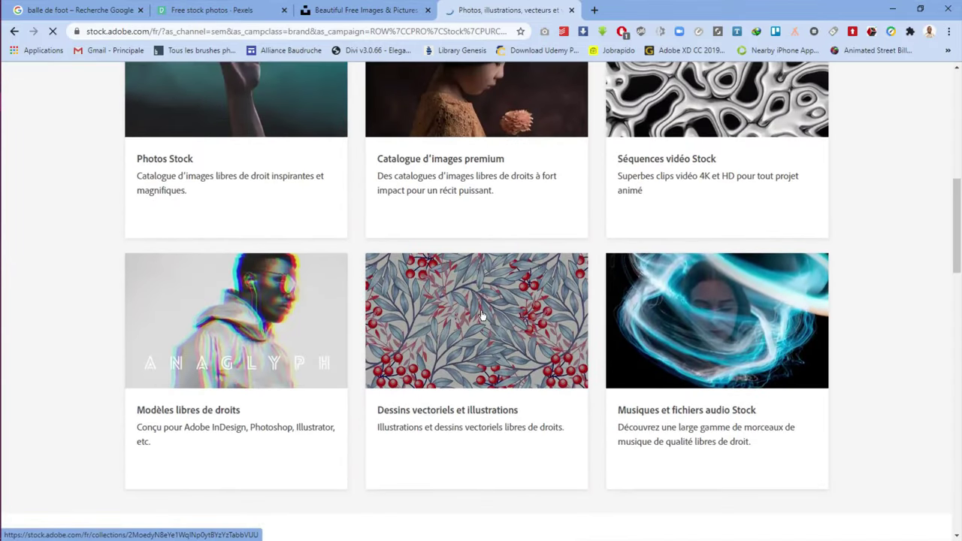
scroll(512, 300, down, 4)
scroll(518, 314, down, 4)
scroll(458, 250, up, 12)
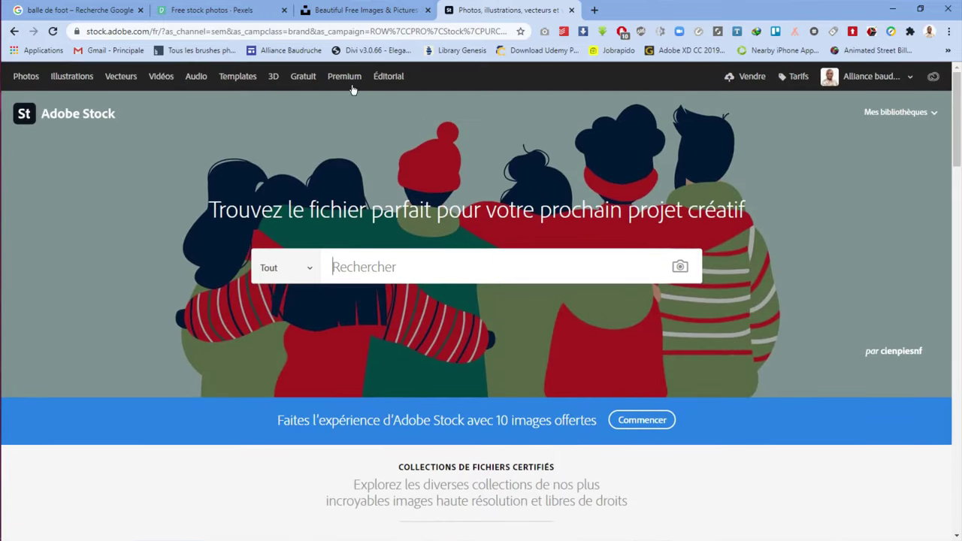
Compare the open Pexels, Unsplash and Adobe Stock pages by switching between them, ending on Unsplash
click(423, 8)
click(214, 8)
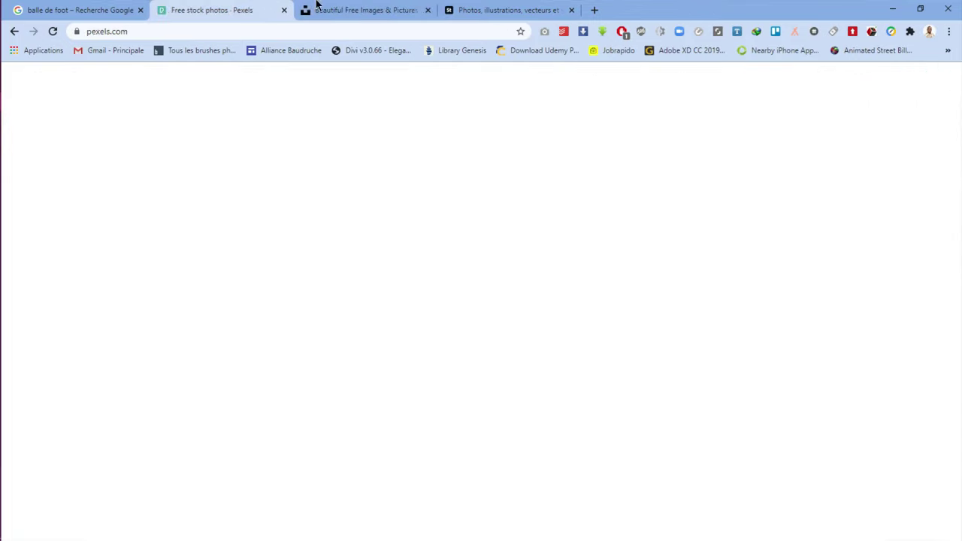
click(319, 8)
click(478, 7)
click(225, 9)
click(331, 9)
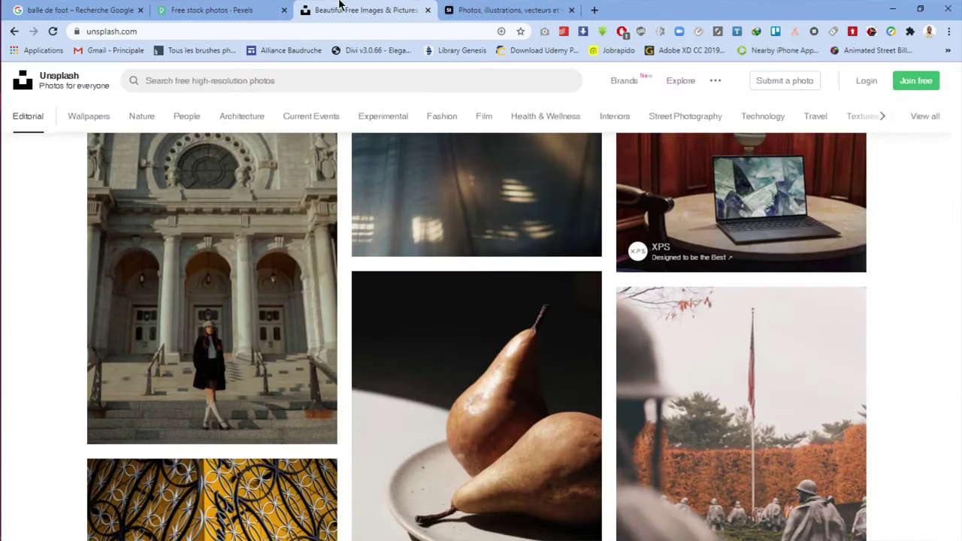
click(507, 7)
click(241, 9)
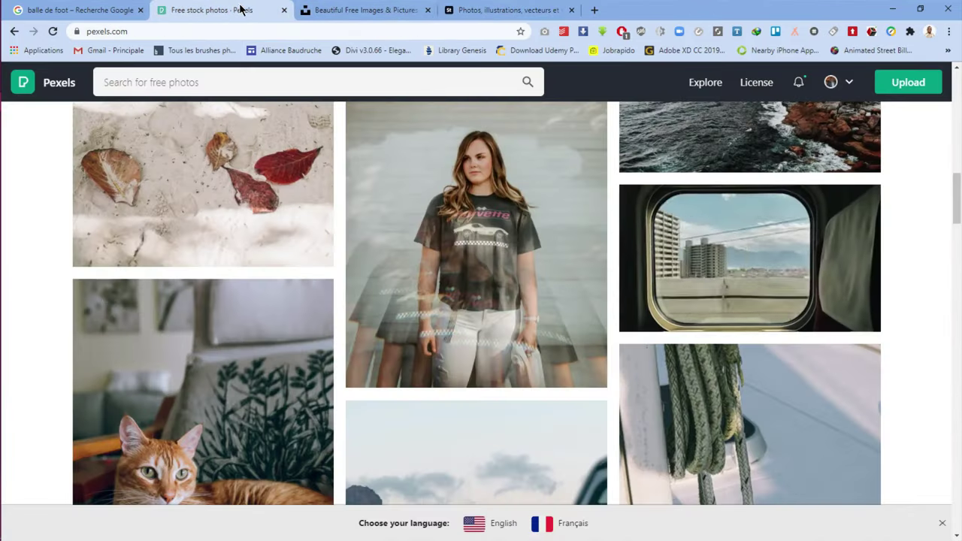
click(367, 7)
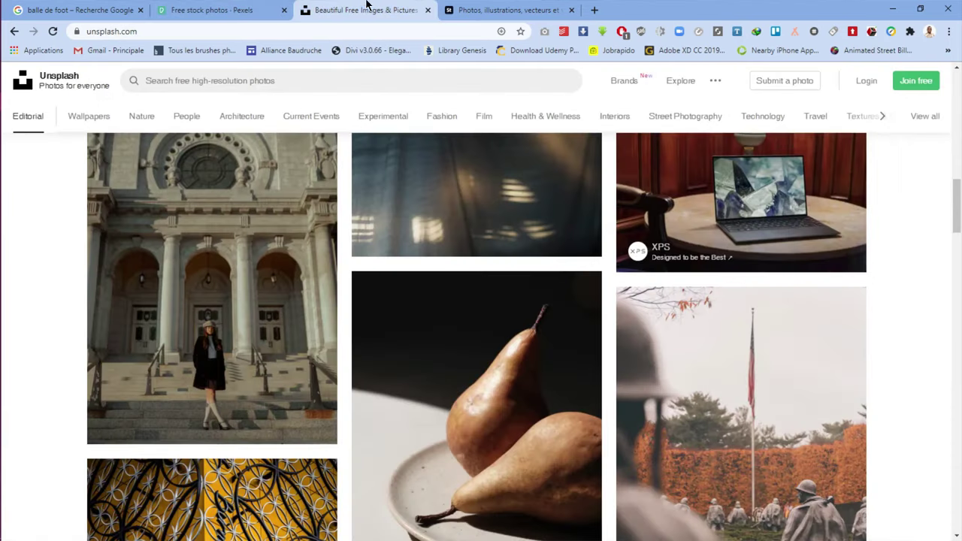
click(480, 5)
click(342, 6)
click(213, 5)
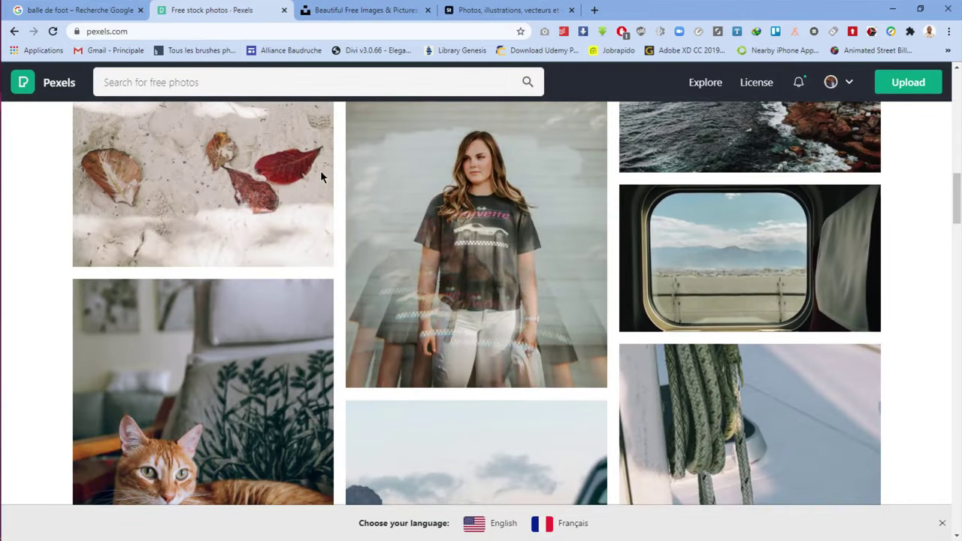
mouse_move(395, 196)
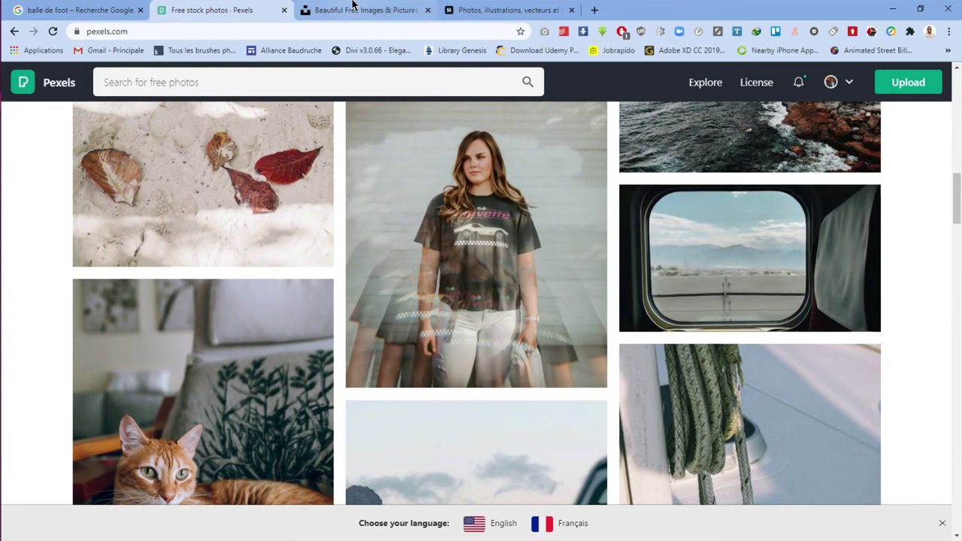
click(352, 5)
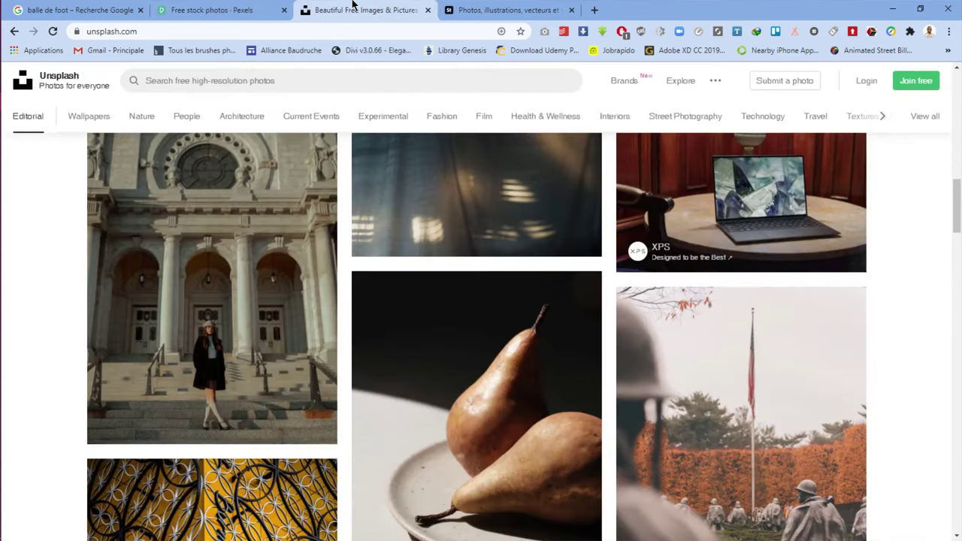
Return to the open Pexels page and open the account's collections
click(462, 5)
click(361, 9)
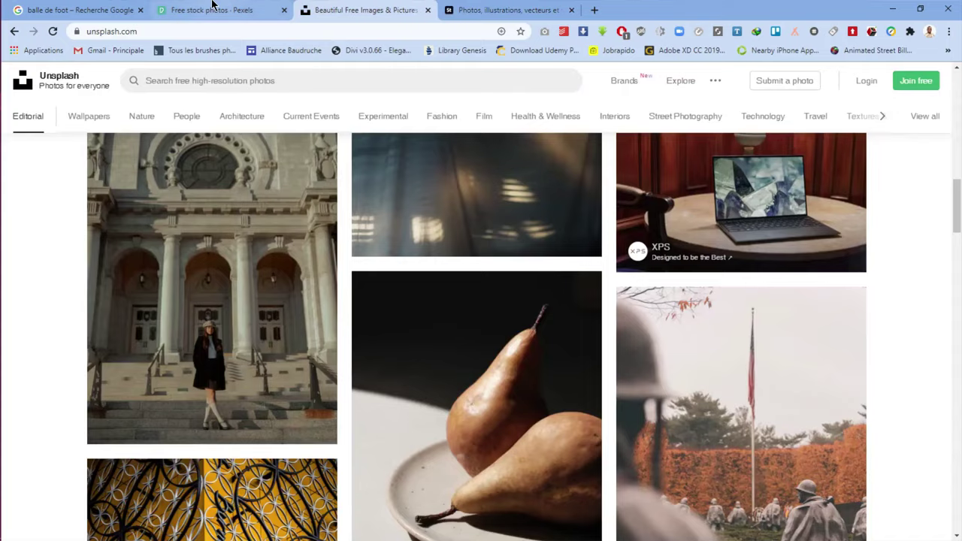
click(222, 9)
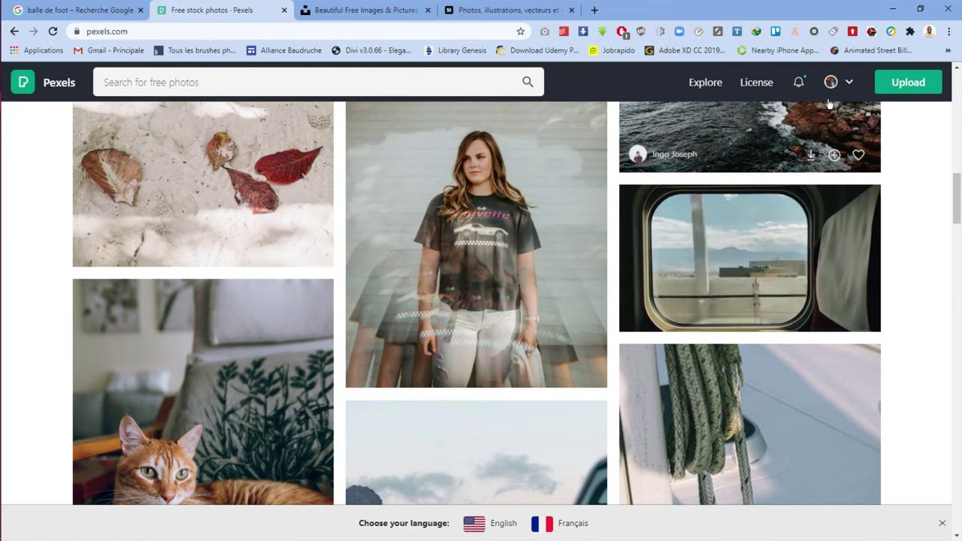
click(848, 84)
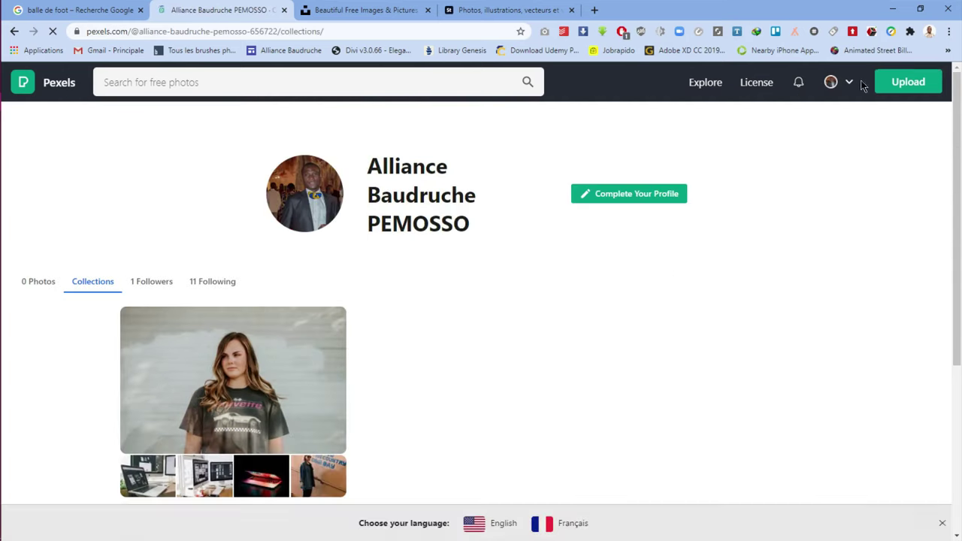
Open the Apps & Plugins page from the Pexels account options
click(850, 83)
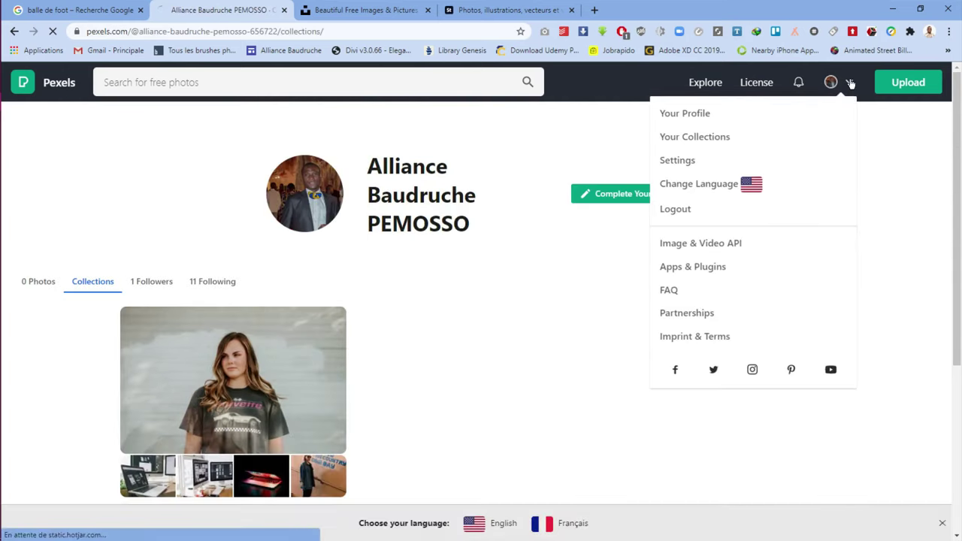
click(722, 267)
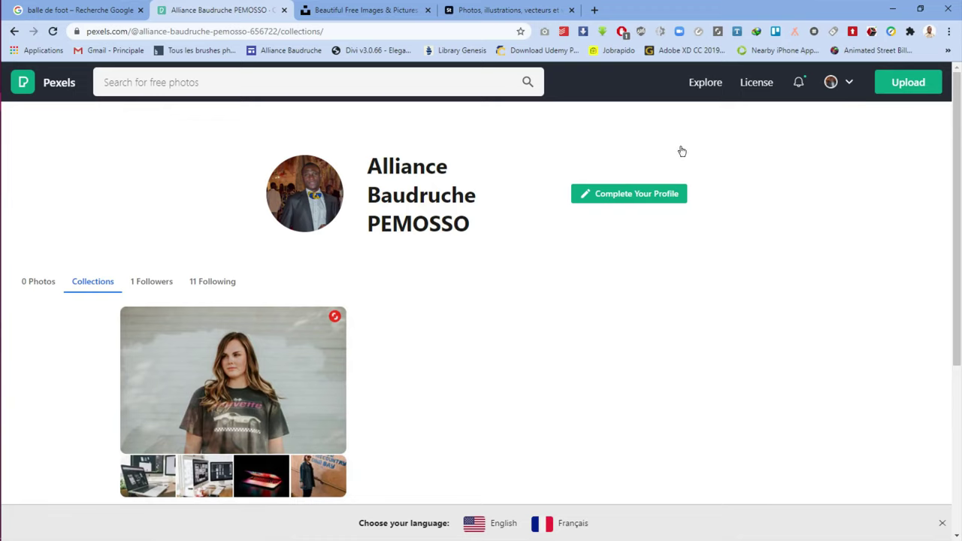
mouse_move(849, 82)
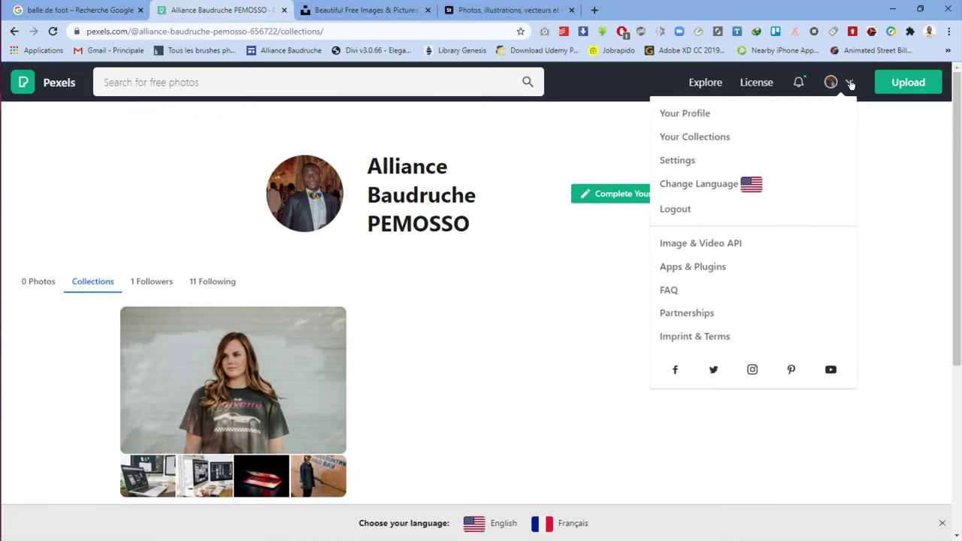
click(706, 243)
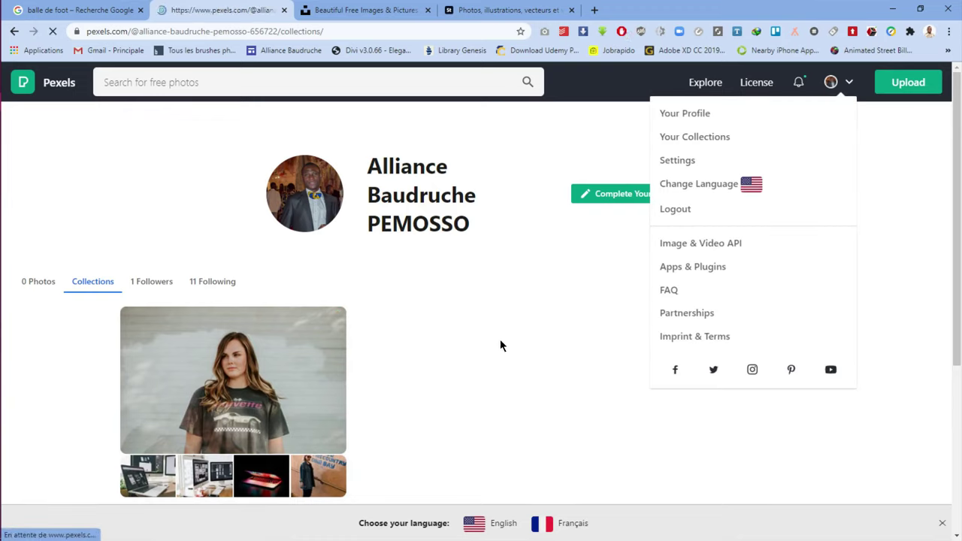
scroll(500, 339, down, 4)
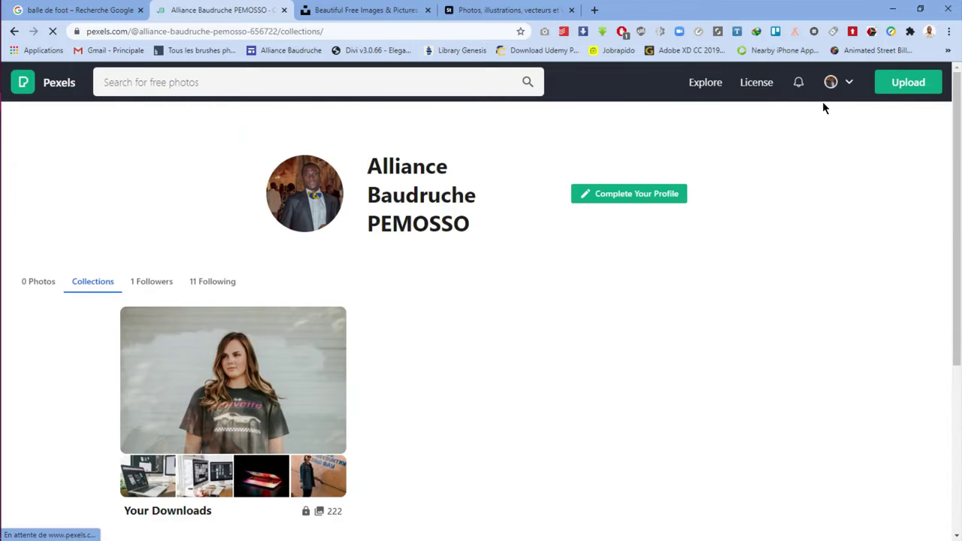
mouse_move(831, 82)
click(708, 258)
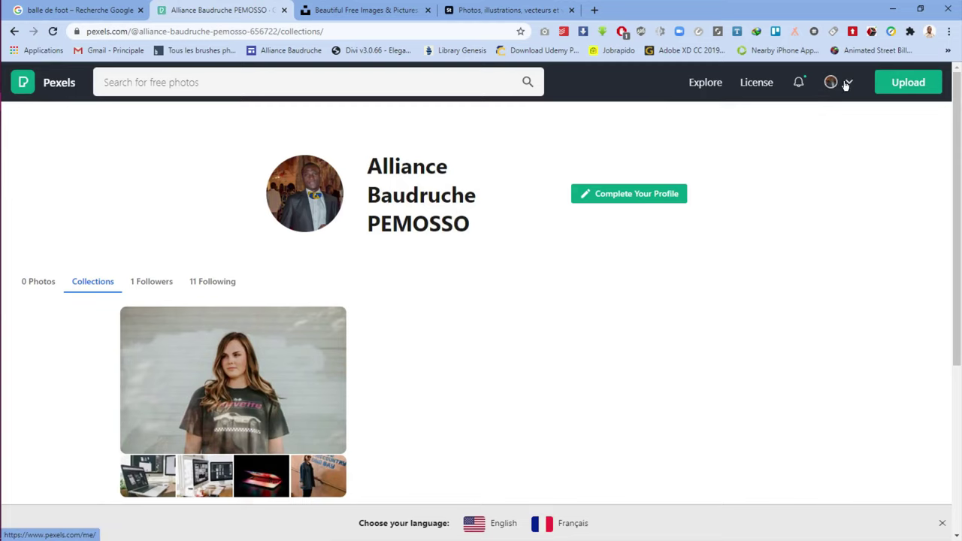
mouse_move(848, 84)
click(682, 268)
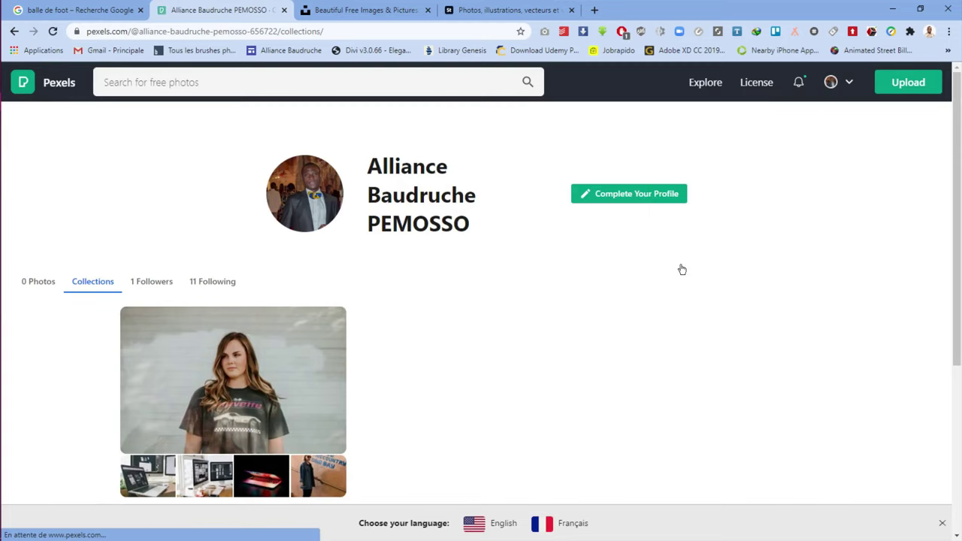
scroll(682, 270, down, 3)
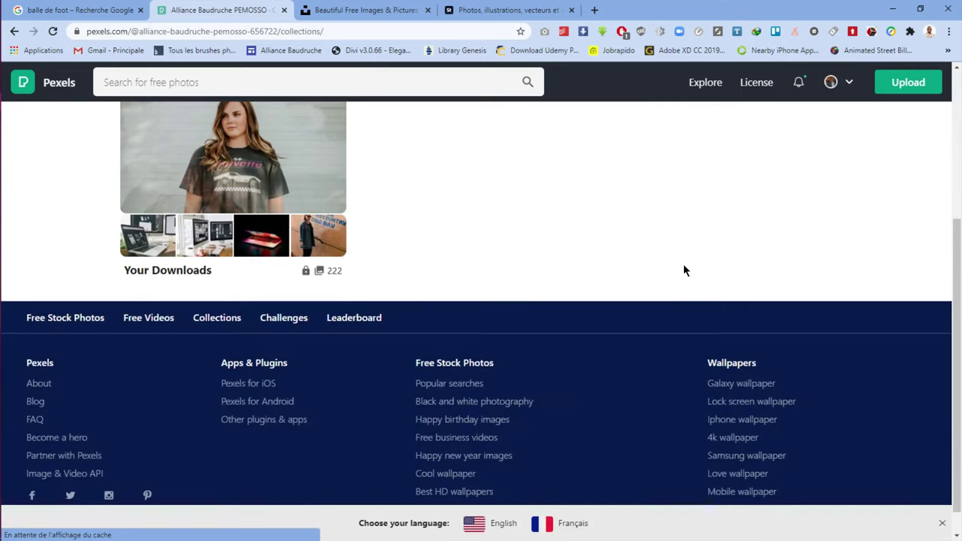
scroll(683, 270, up, 3)
scroll(683, 271, down, 2)
scroll(684, 268, up, 2)
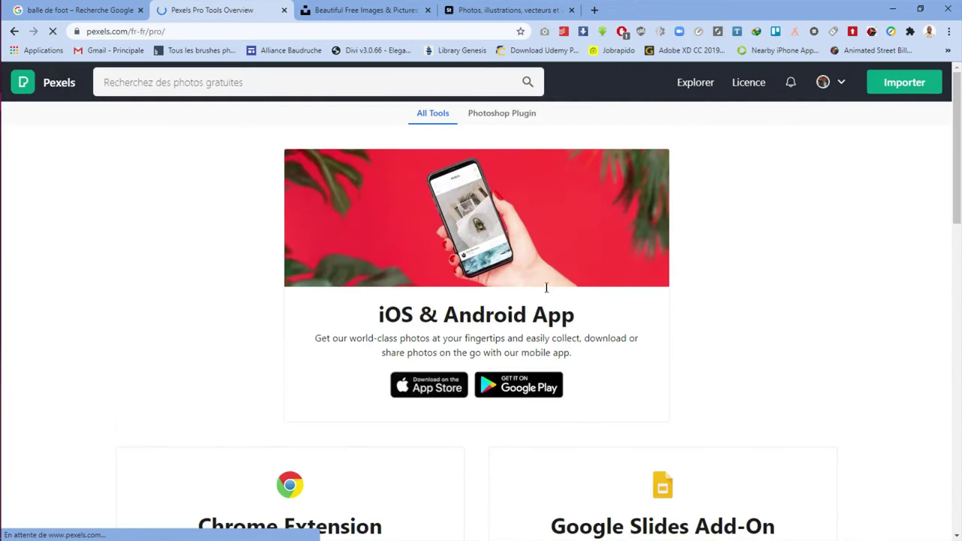
Review the available Pexels tools and open the details page of the Photoshop Plugin
scroll(549, 298, down, 3)
scroll(551, 305, down, 1)
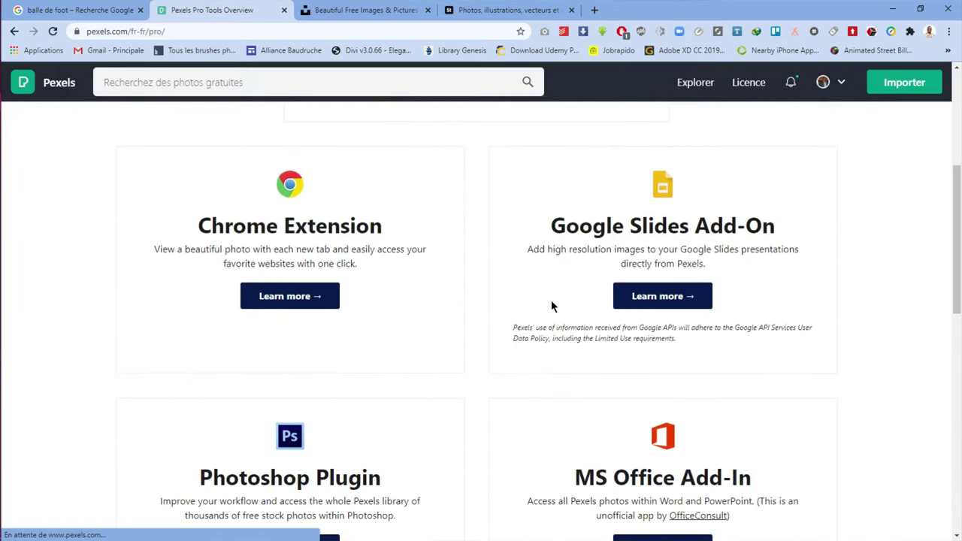
scroll(273, 218, up, 1)
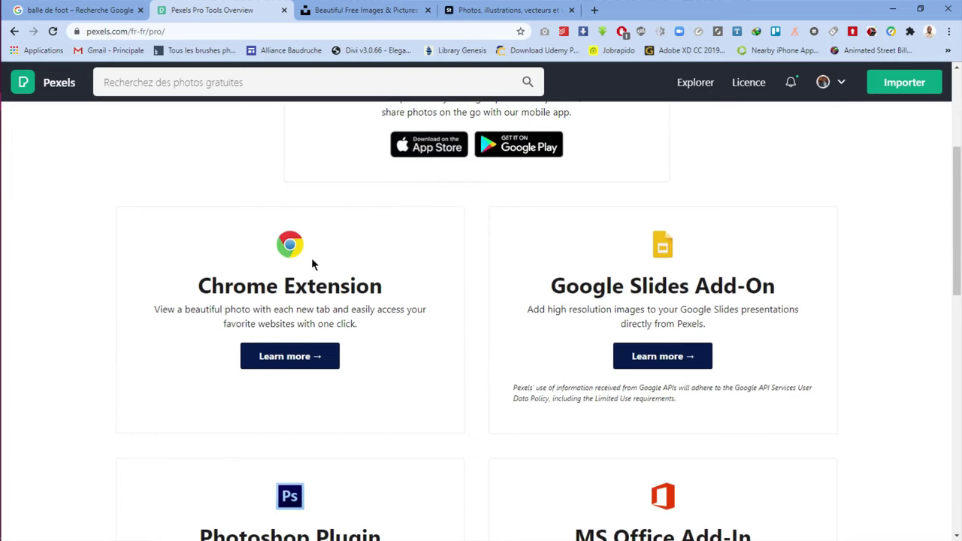
scroll(360, 292, down, 1)
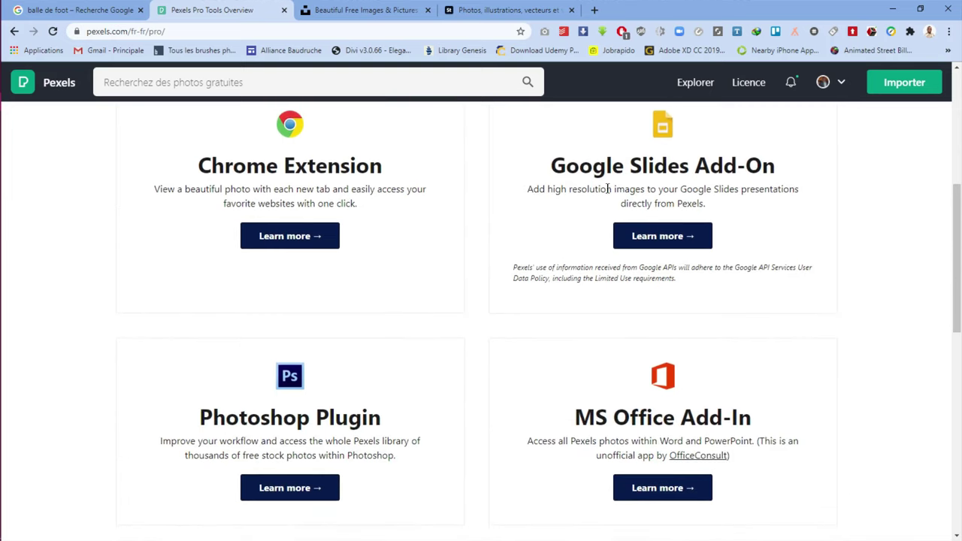
scroll(649, 258, down, 2)
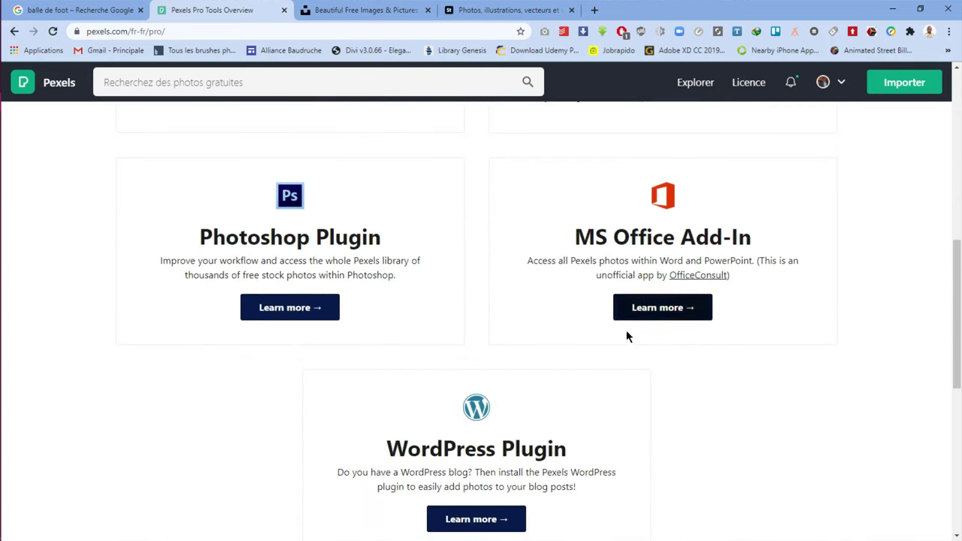
click(291, 317)
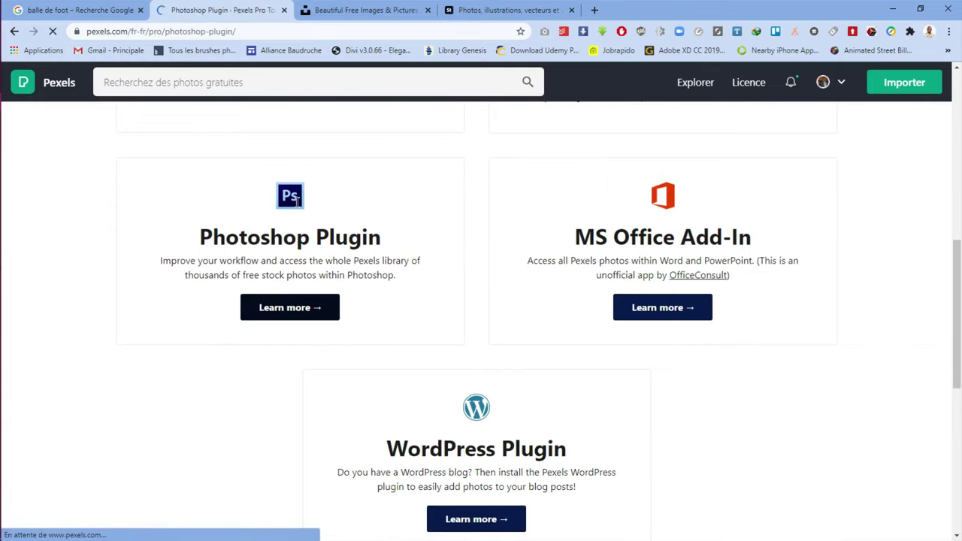
scroll(300, 213, down, 1)
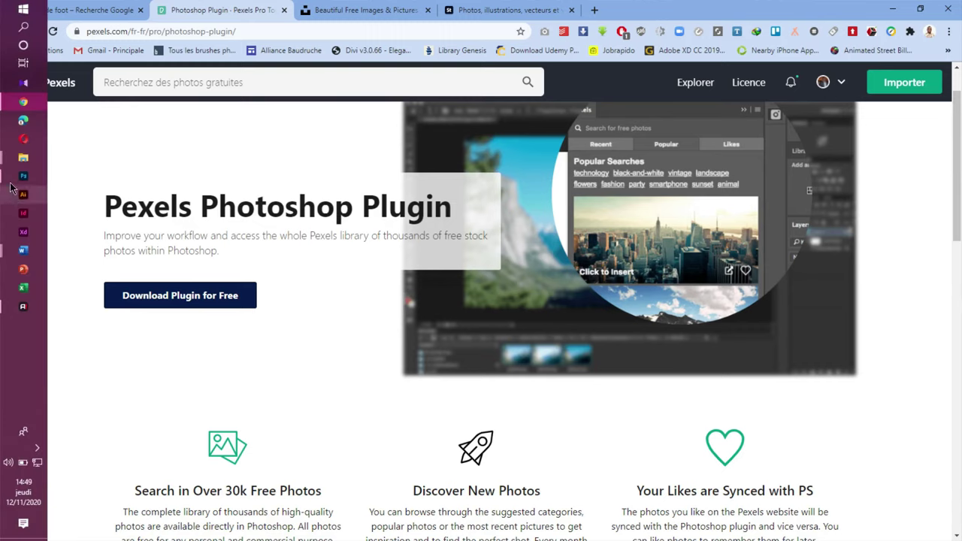
Switch to Photoshop and browse the Recent photos in the Pexels extension
click(22, 176)
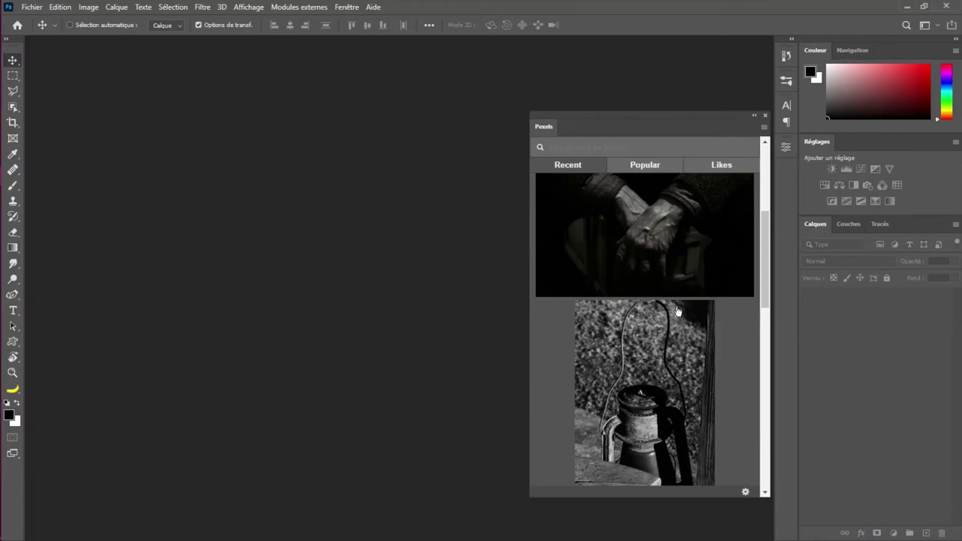
scroll(720, 223, down, 1)
scroll(720, 223, down, 3)
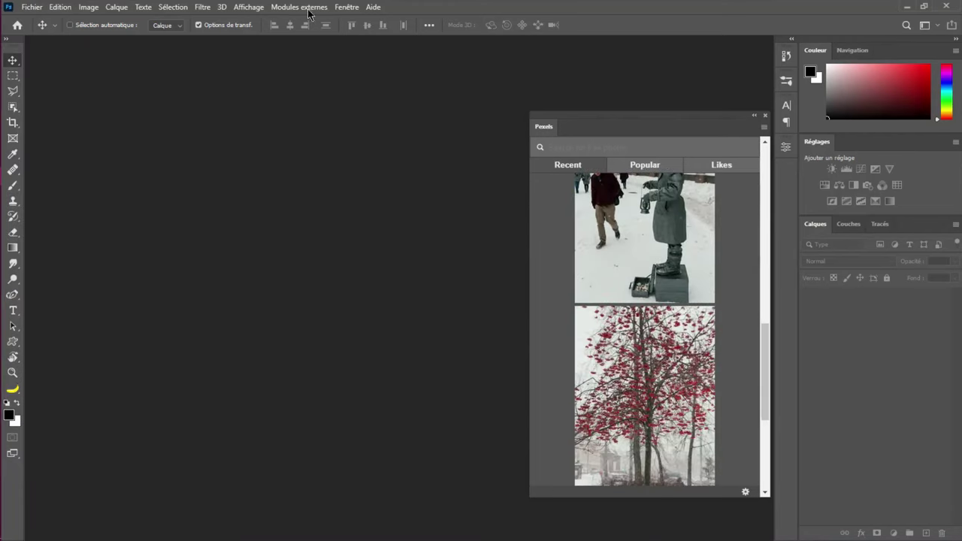
Show the Thèmes Adobe Color extension and move the floating Pexels panel clear of it
click(346, 7)
mouse_move(498, 61)
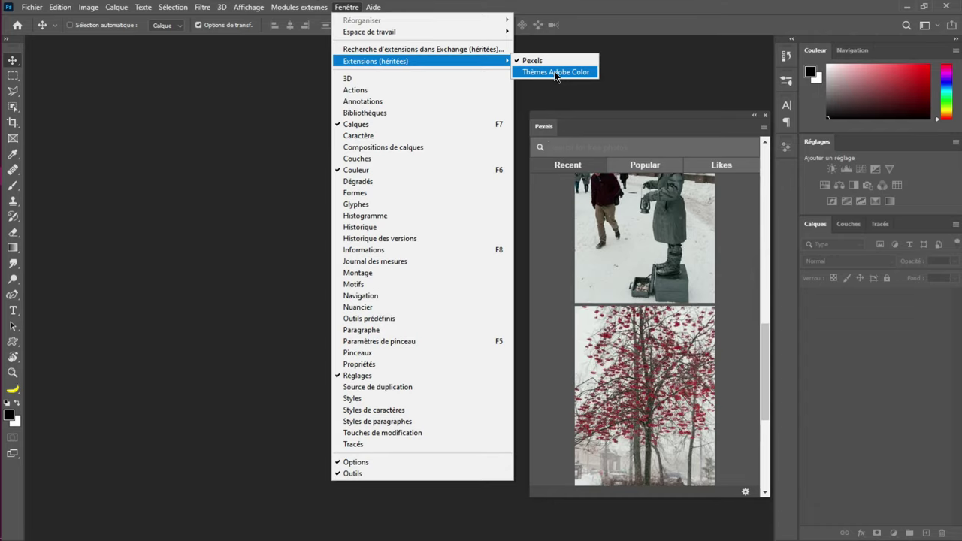
click(552, 72)
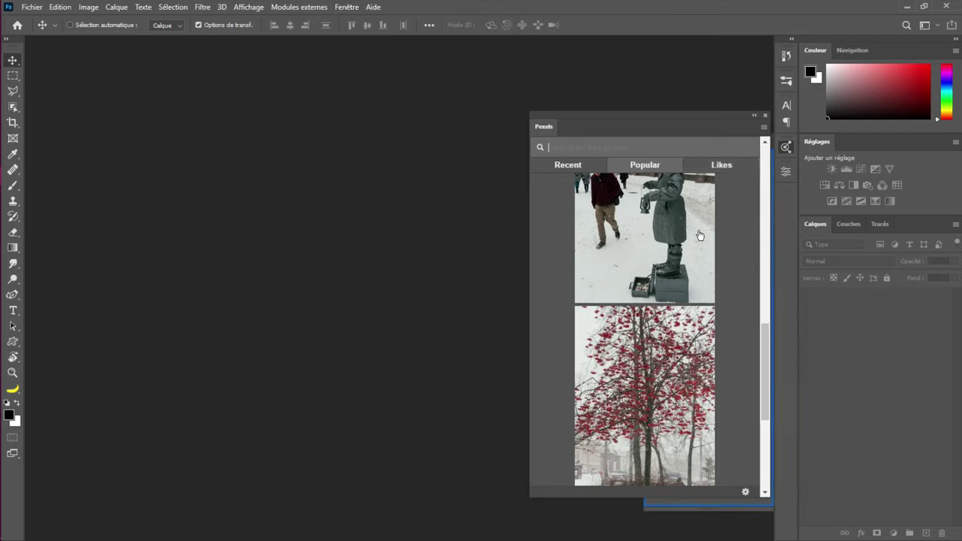
drag(705, 131, 416, 134)
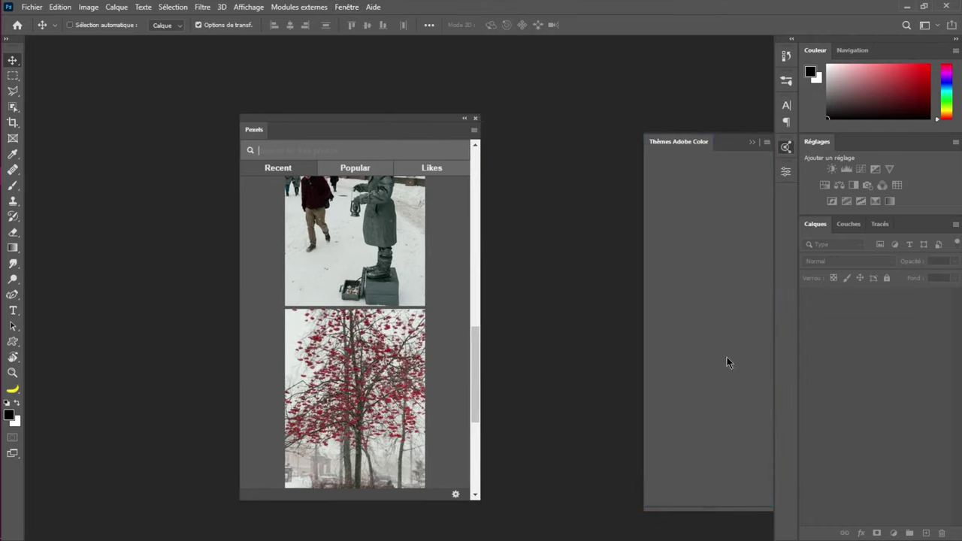
Browse further through the Recent photos in the Pexels extension and search it for "background"
scroll(364, 272, down, 5)
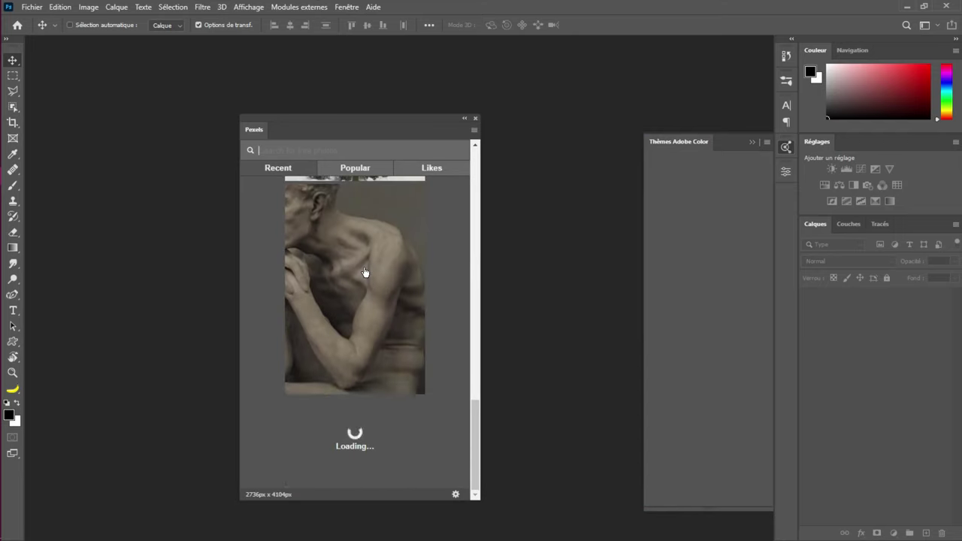
scroll(364, 273, down, 8)
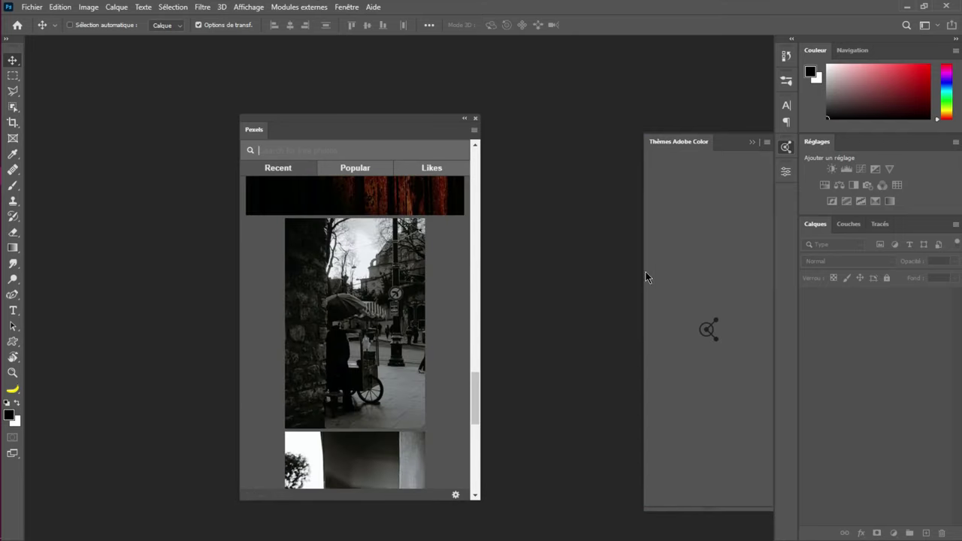
scroll(448, 315, down, 10)
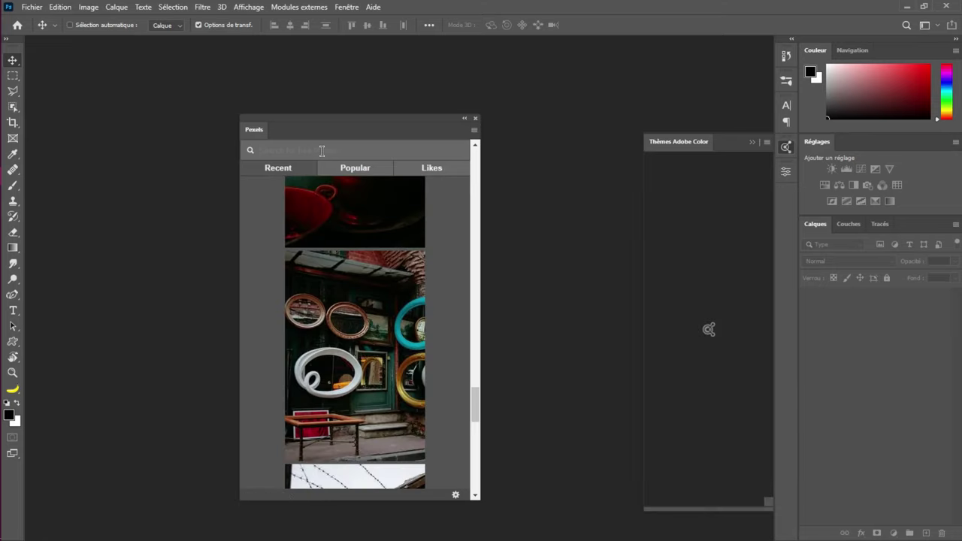
key(Return)
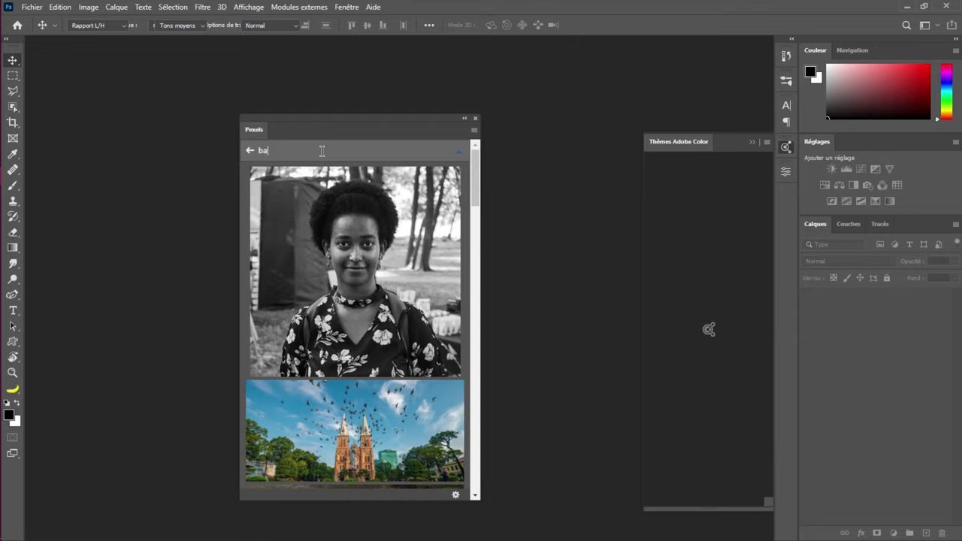
key(u)
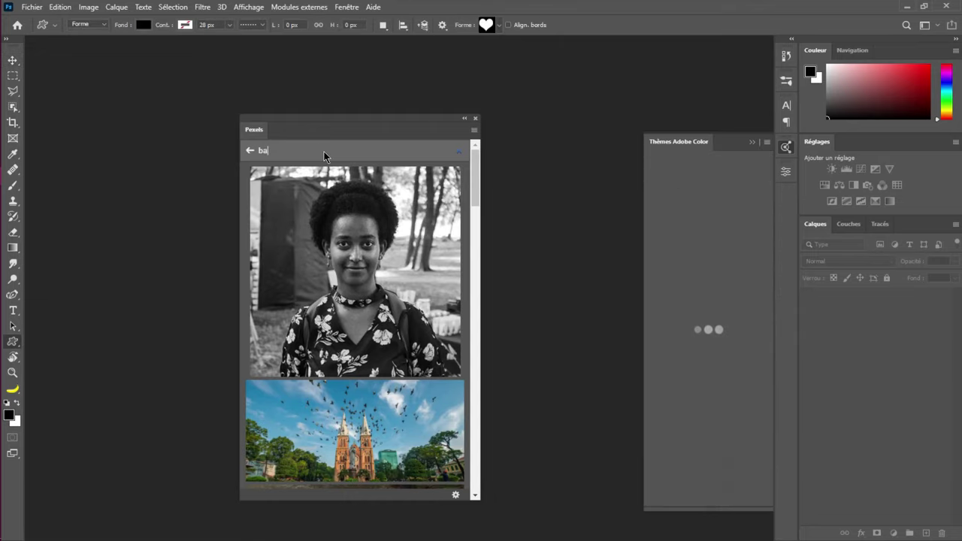
text(v)
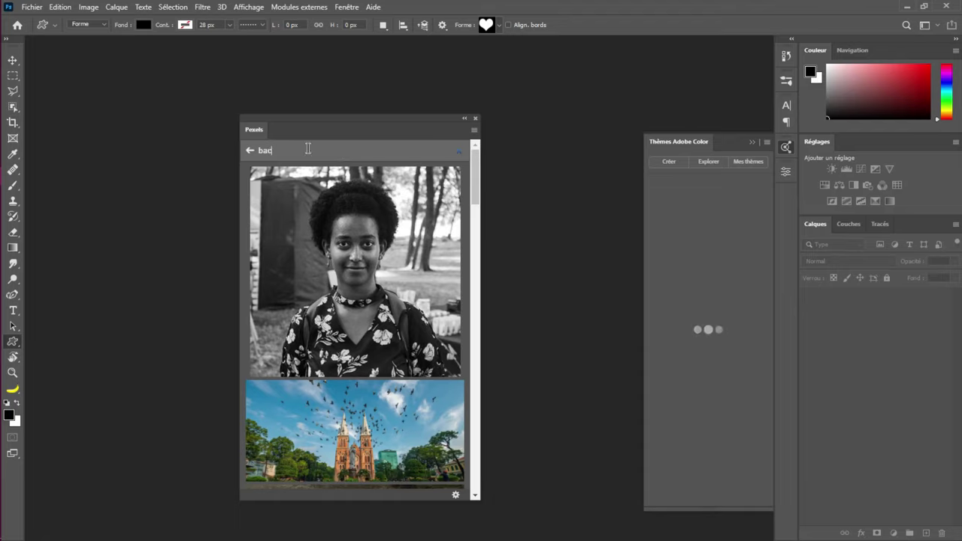
text(kgrou)
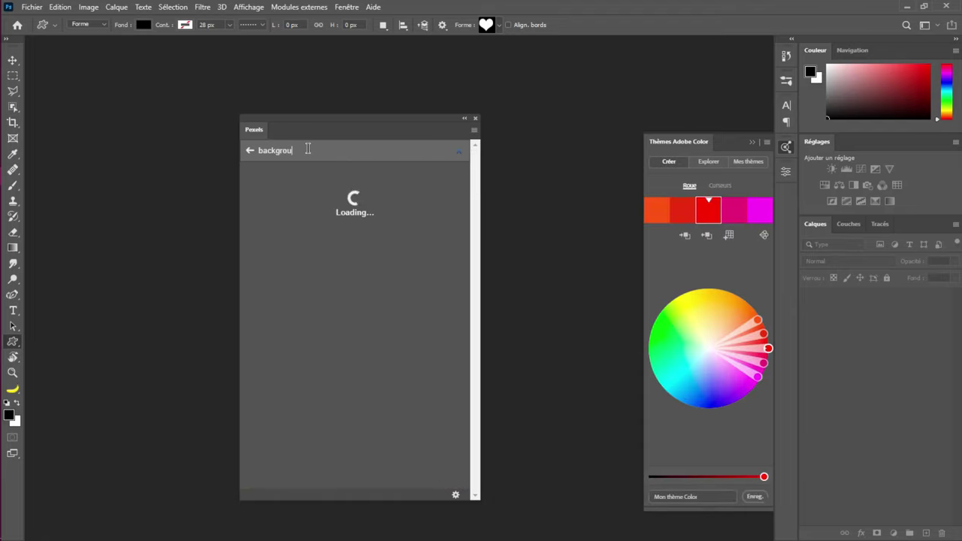
text(ng)
key(BackSpace)
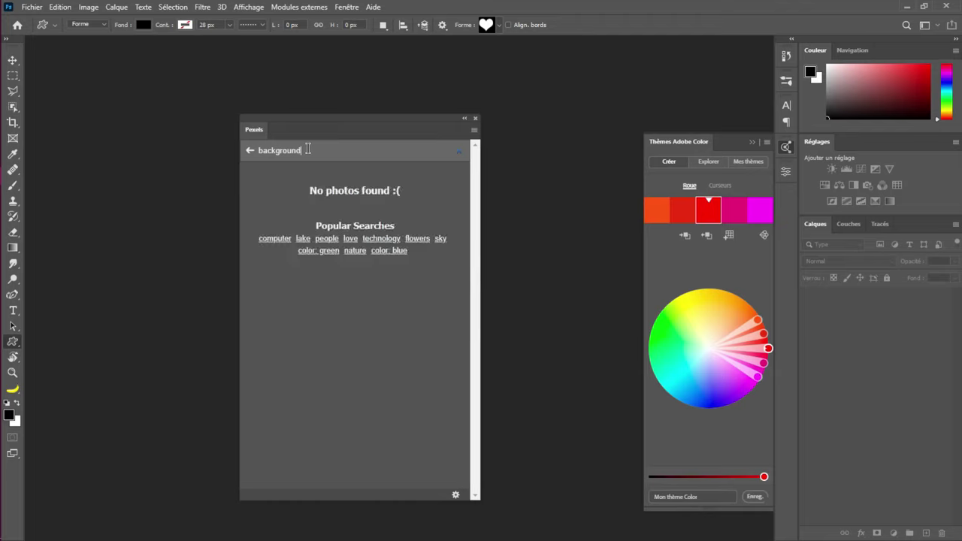
text(d)
Shorten the Pexels search term to "back" and look through the matching photos
key(BackSpace)
key(BackSpace)
key(BackSpace)
key(BackSpace)
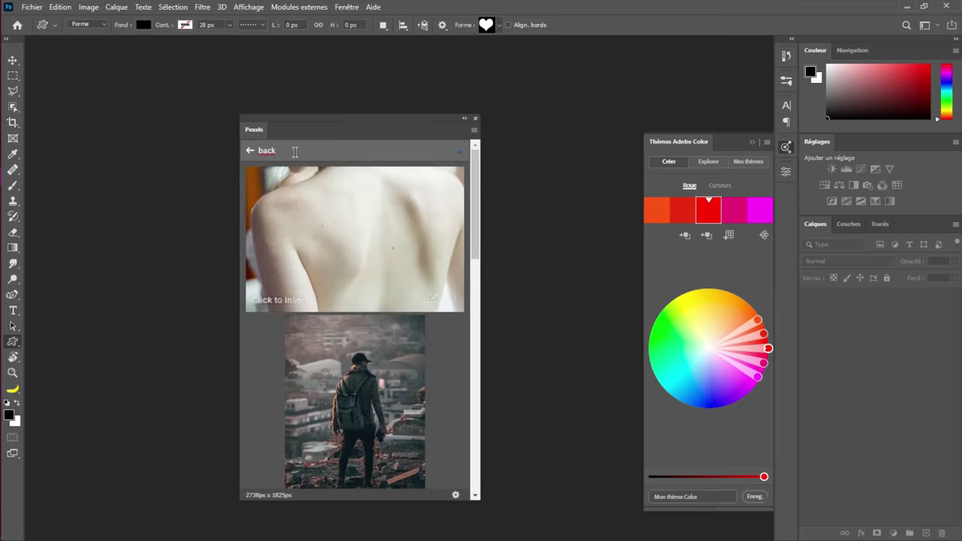
scroll(392, 281, down, 10)
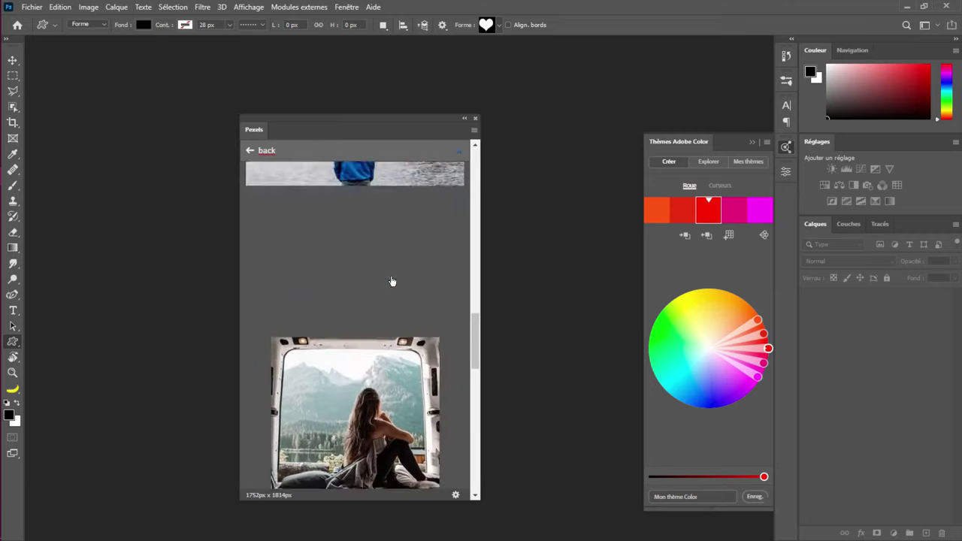
scroll(391, 281, down, 10)
scroll(393, 282, up, 2)
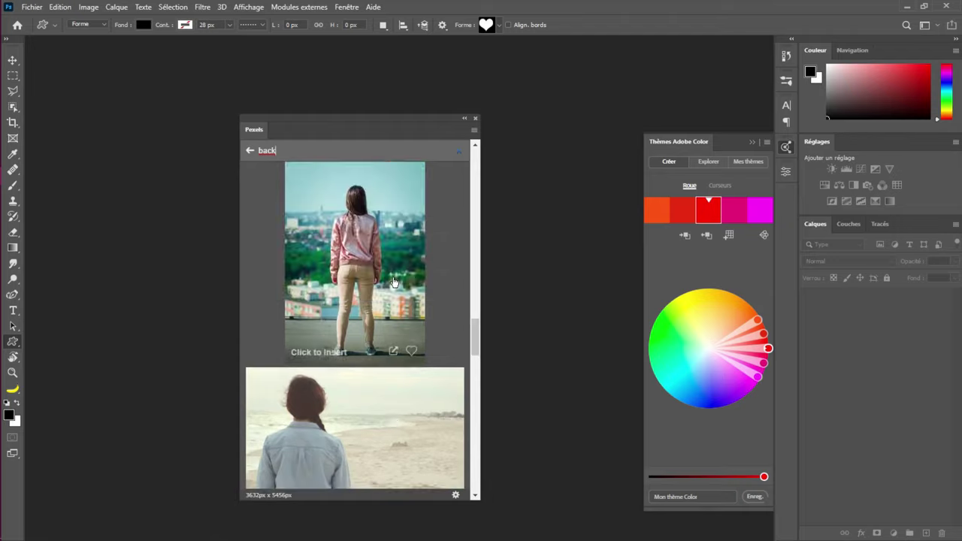
key(Return)
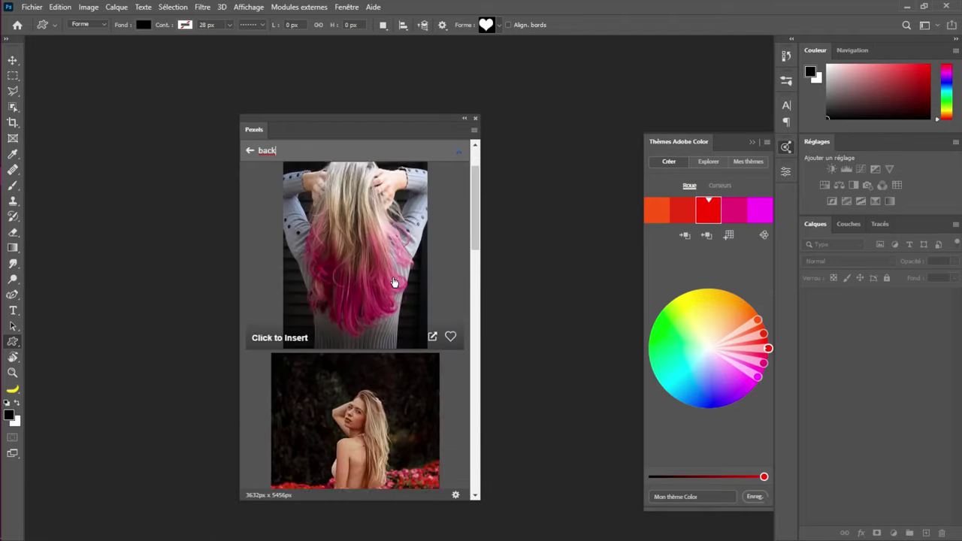
Look through the "back" results in the Pexels extension and check its image download size and clipping mask settings
scroll(393, 282, down, 5)
scroll(393, 282, up, 4)
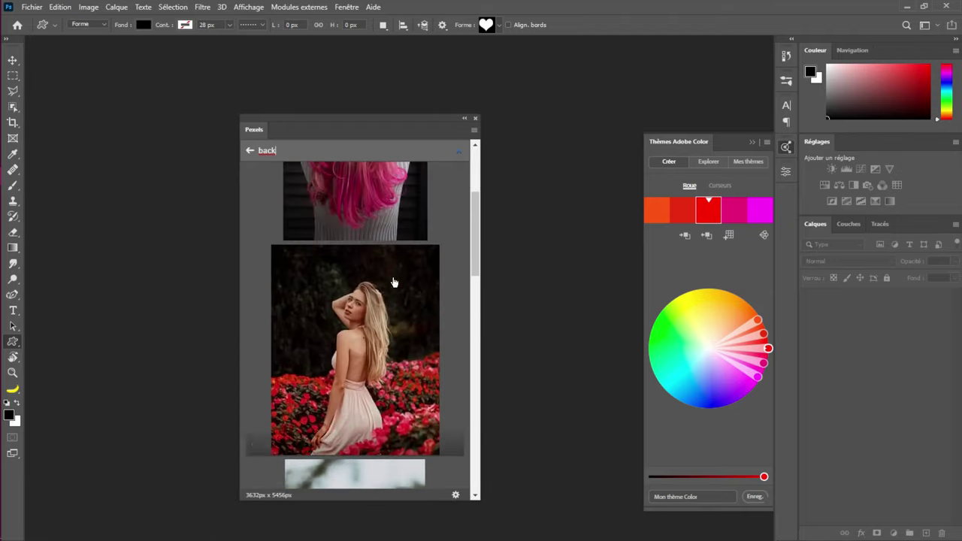
mouse_move(377, 321)
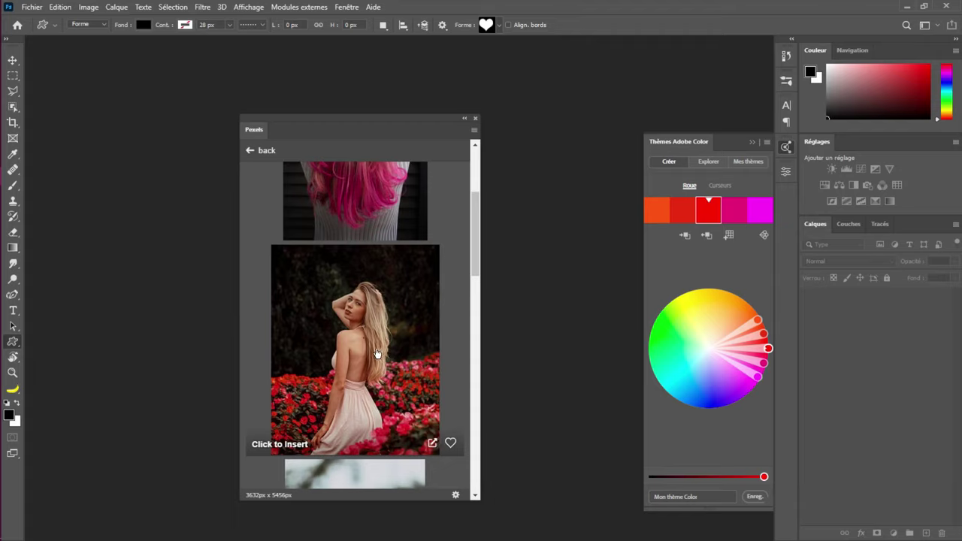
click(455, 495)
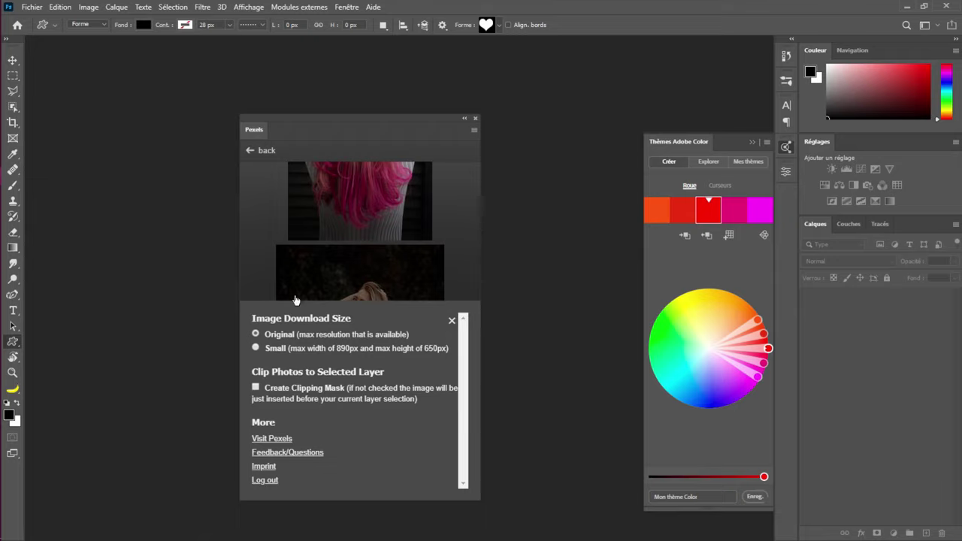
click(450, 320)
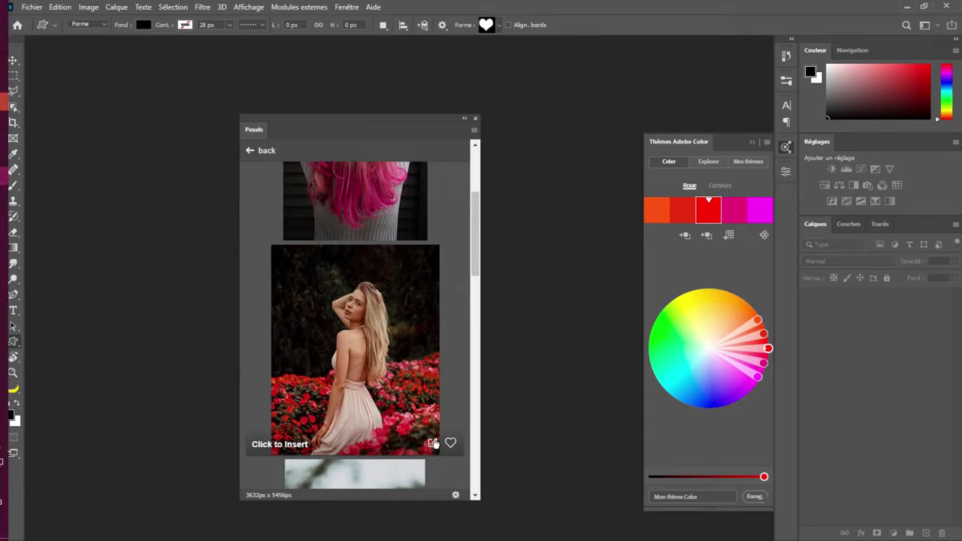
Open the Pexels web page of the photo of the woman in the flower field, and return to Photoshop
click(433, 445)
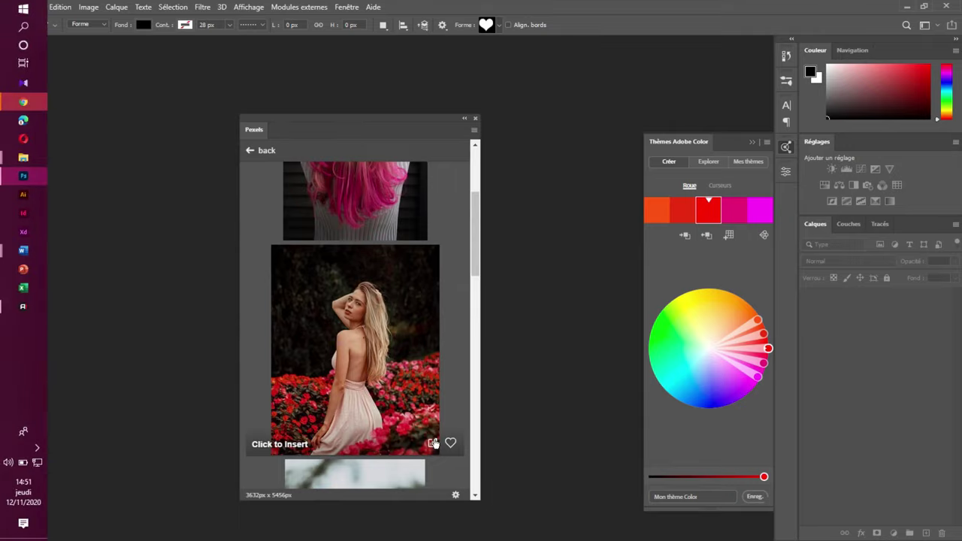
click(34, 102)
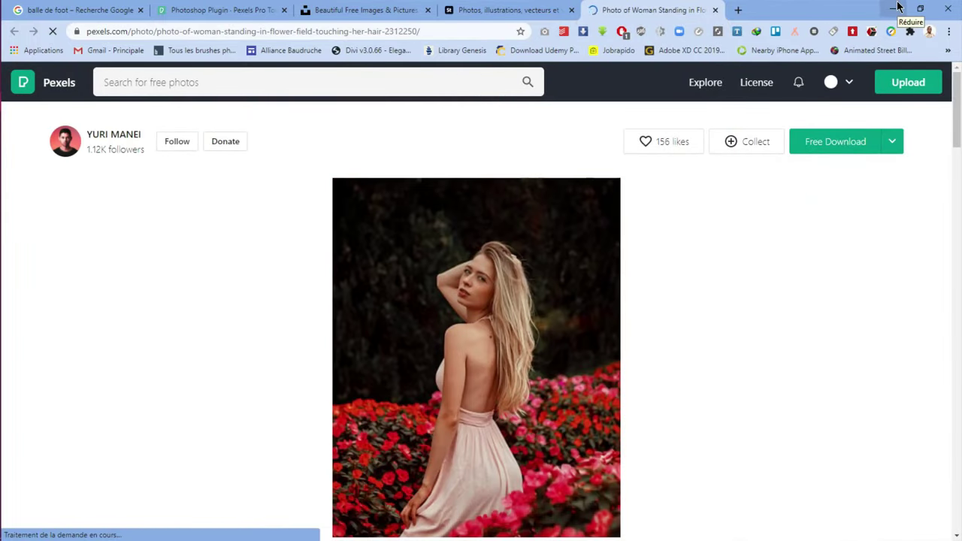
click(896, 9)
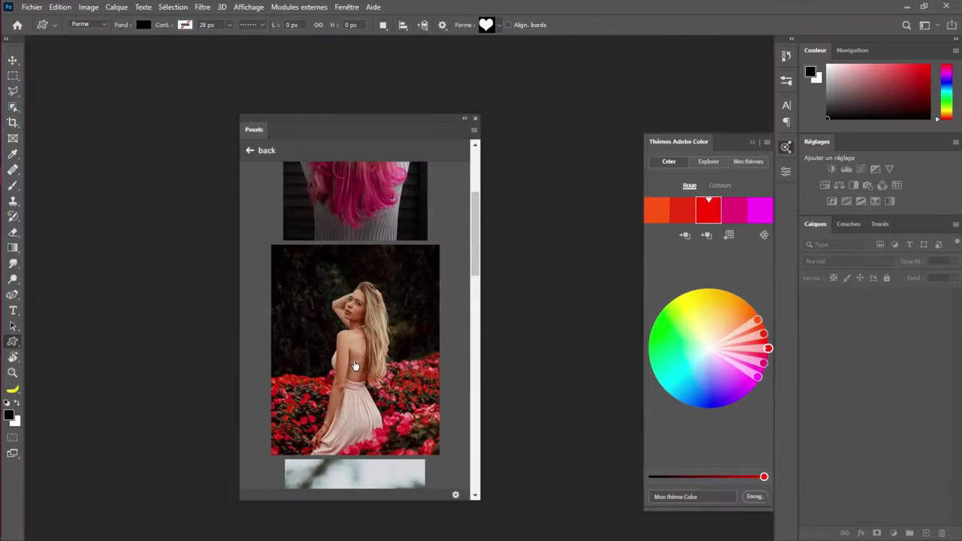
Move the floating Pexels panel beside the Thèmes Adobe Color panel and view further photos in it
mouse_move(450, 444)
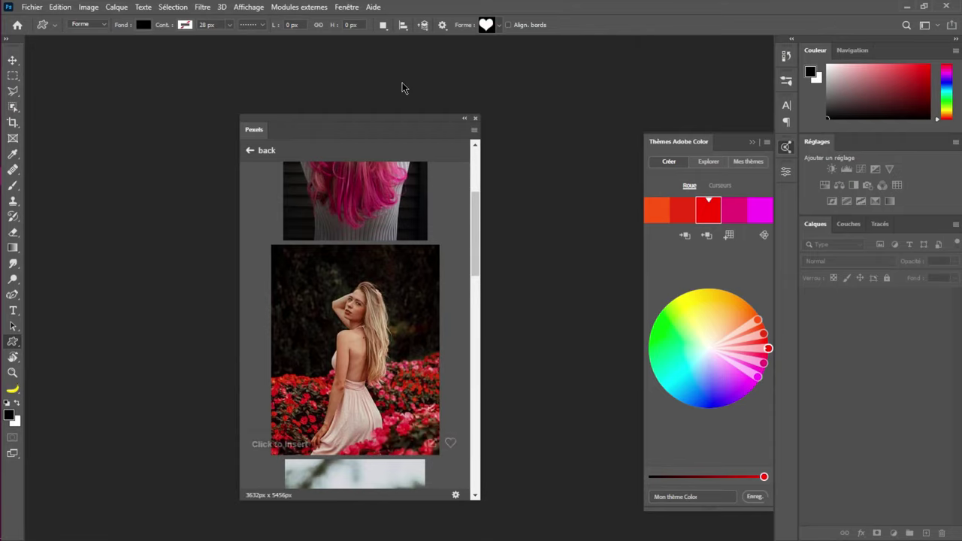
drag(419, 119, 578, 133)
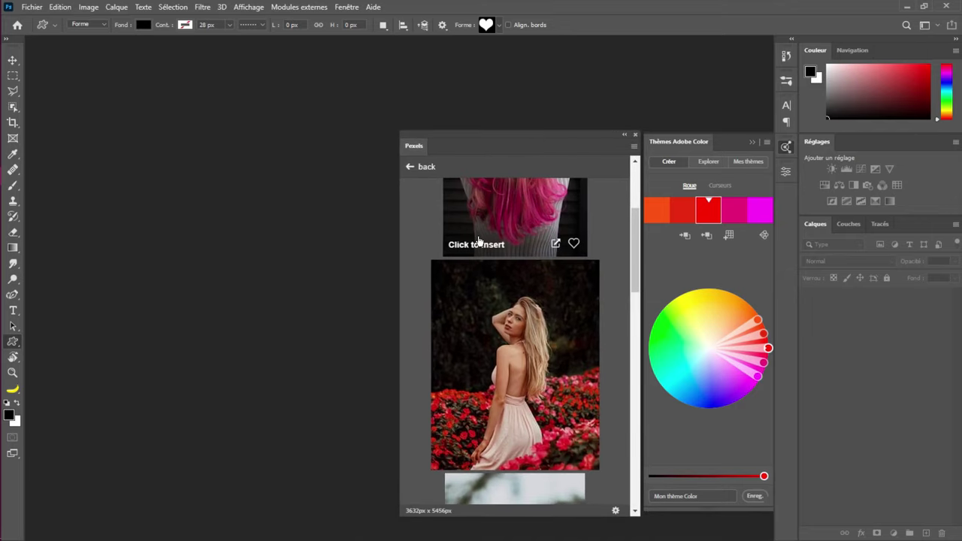
scroll(478, 241, down, 3)
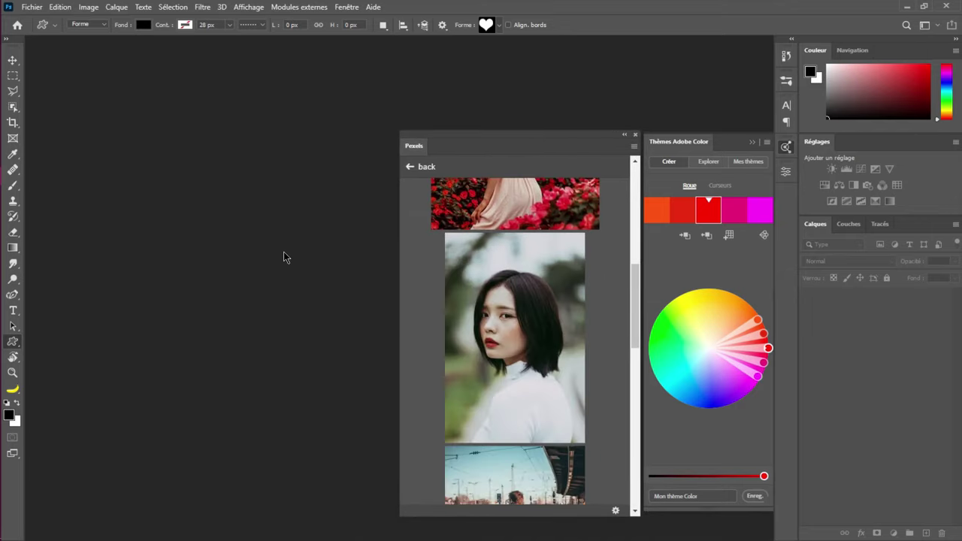
Create a new landscape A4 document at 300 ppp with a white background in RGB colour
click(27, 8)
key(Escape)
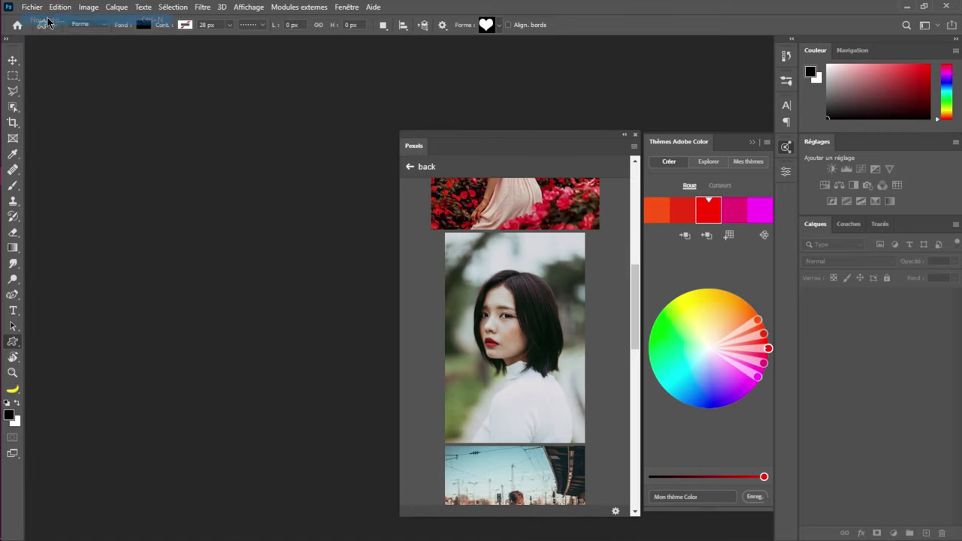
key(ctrl+n)
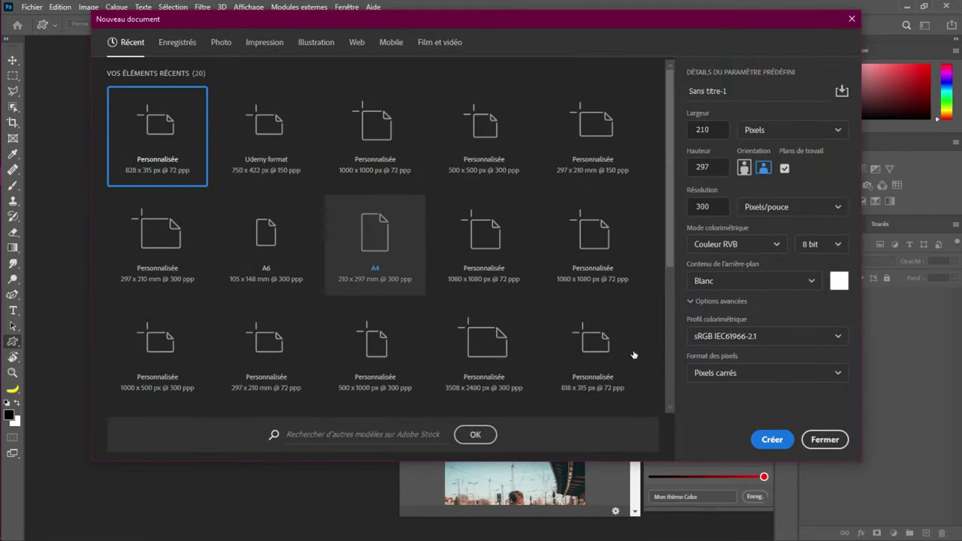
click(346, 252)
click(773, 439)
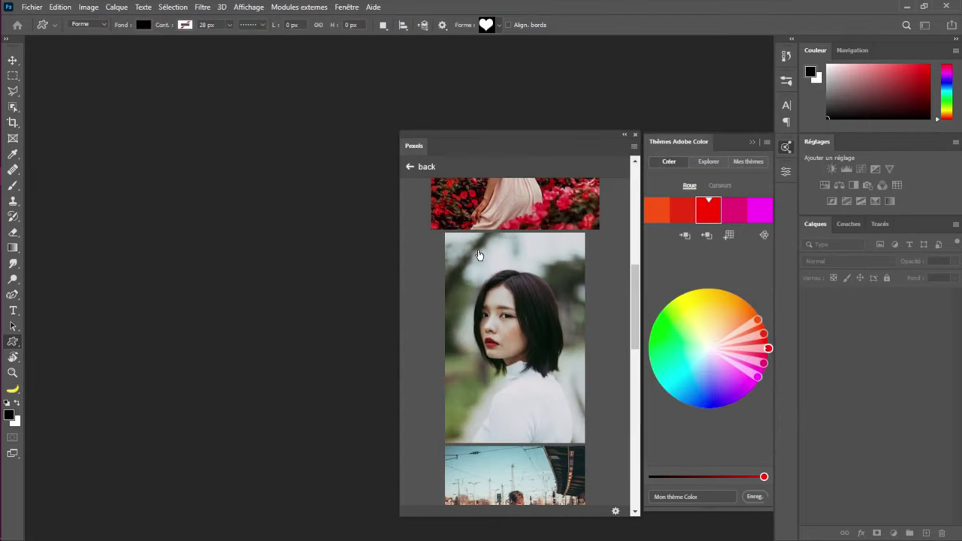
Activate the Move tool and look through the Pexels extension's "back" photos for an image to insert
mouse_move(479, 255)
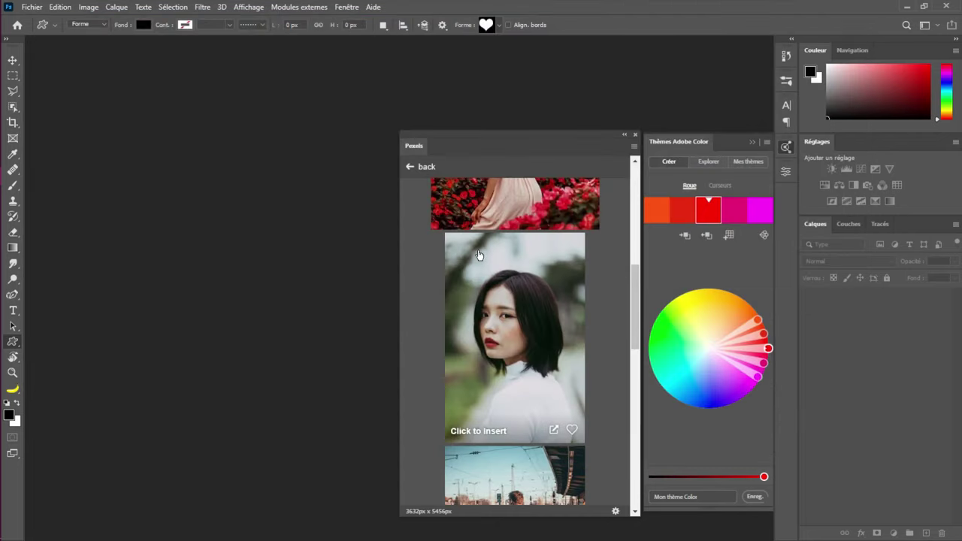
mouse_move(479, 230)
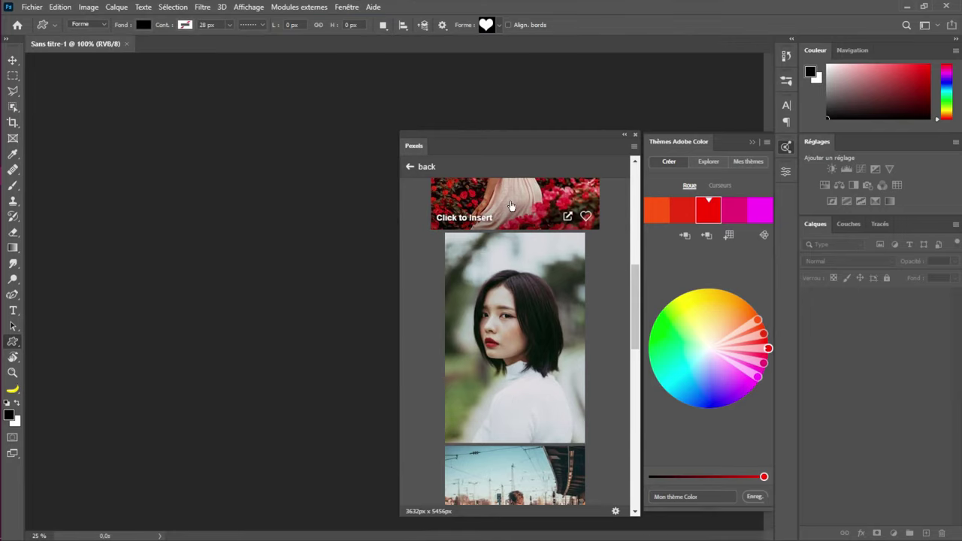
scroll(509, 247, up, 5)
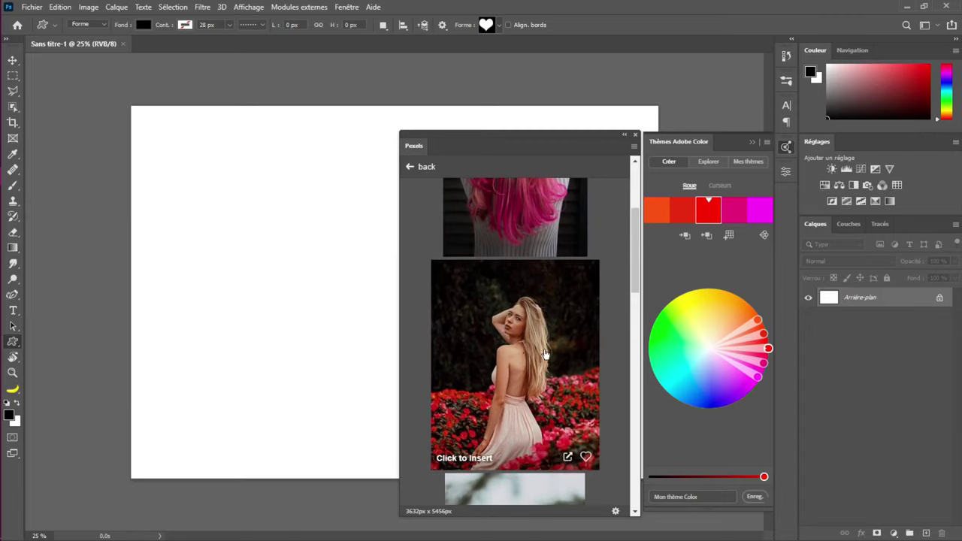
scroll(499, 236, up, 2)
scroll(506, 246, down, 6)
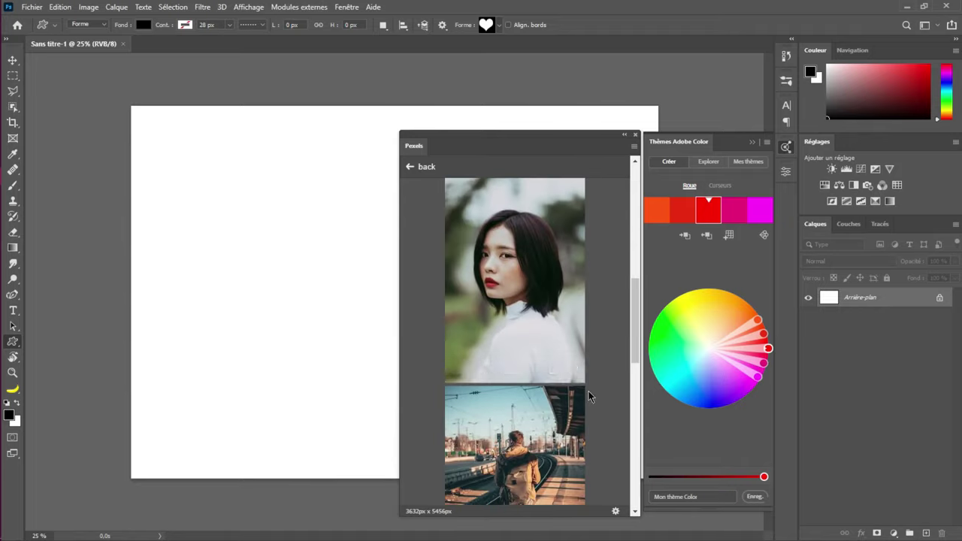
mouse_move(554, 372)
click(12, 60)
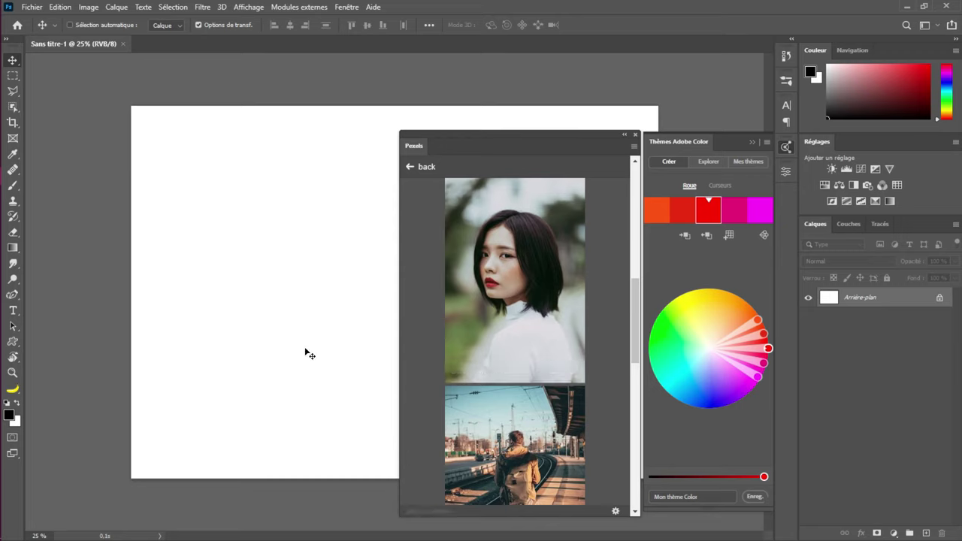
scroll(531, 305, down, 5)
scroll(530, 301, up, 5)
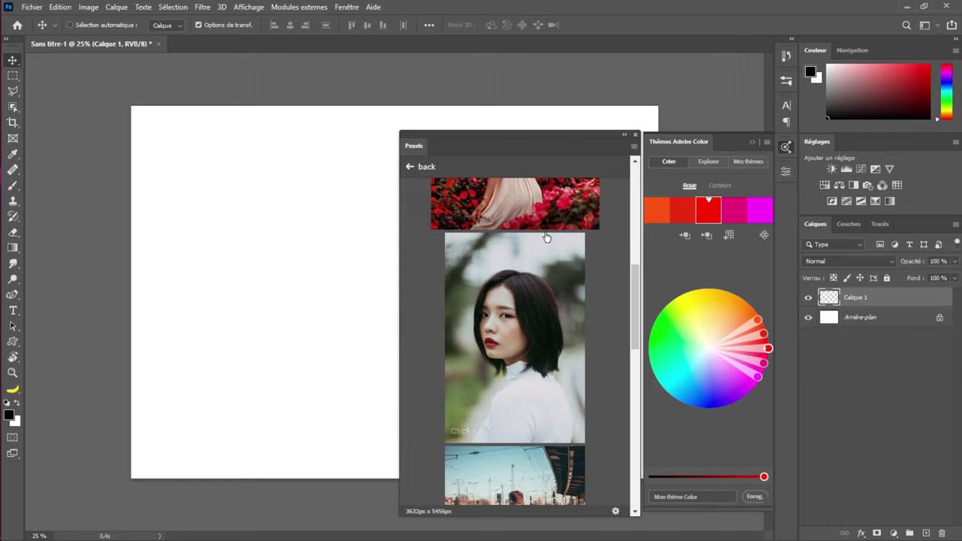
scroll(547, 241, up, 2)
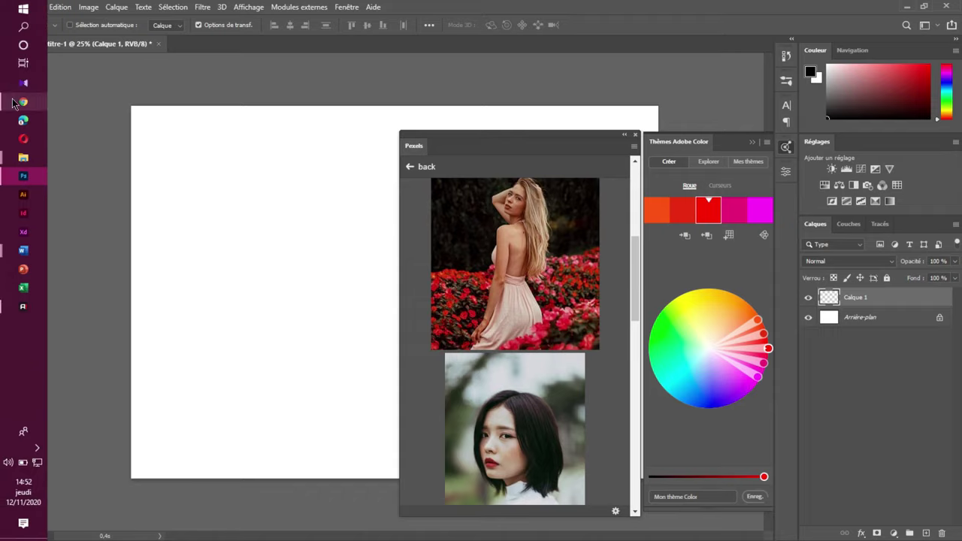
Switch to Chrome to review the flower field photo's Pexels page, and return to Photoshop
click(14, 103)
scroll(564, 286, down, 4)
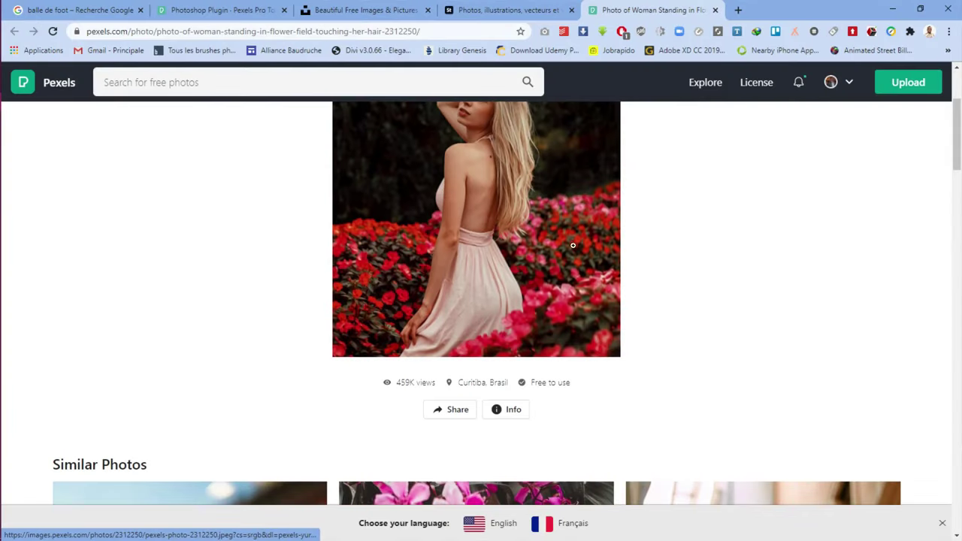
click(893, 8)
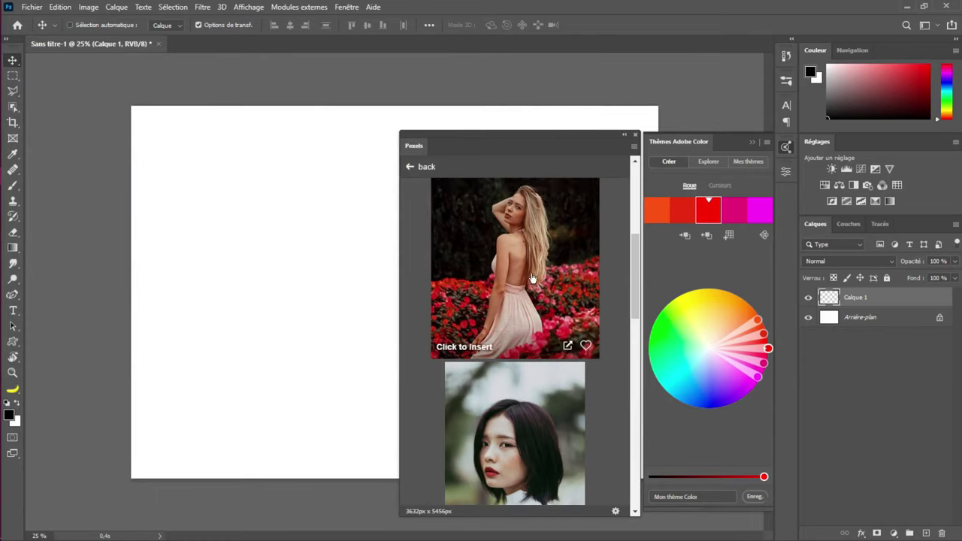
Browse the rest of the "back" results in the Pexels extension until more photos load
scroll(462, 452, up, 2)
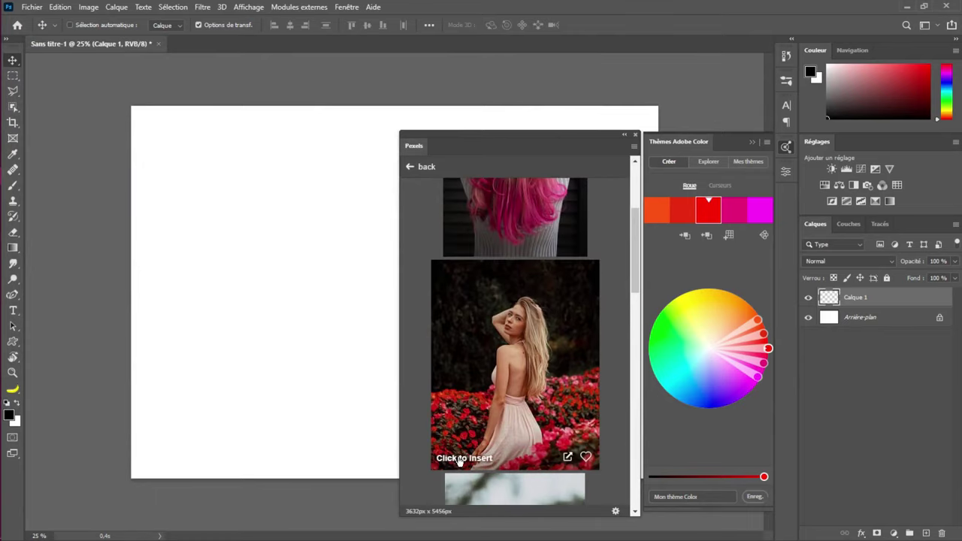
scroll(563, 318, up, 4)
scroll(557, 308, down, 6)
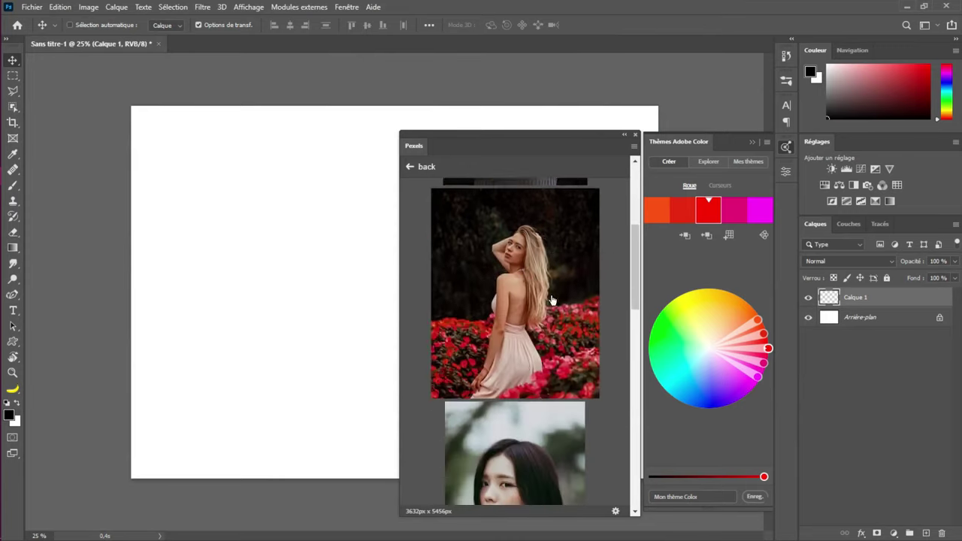
scroll(552, 301, down, 8)
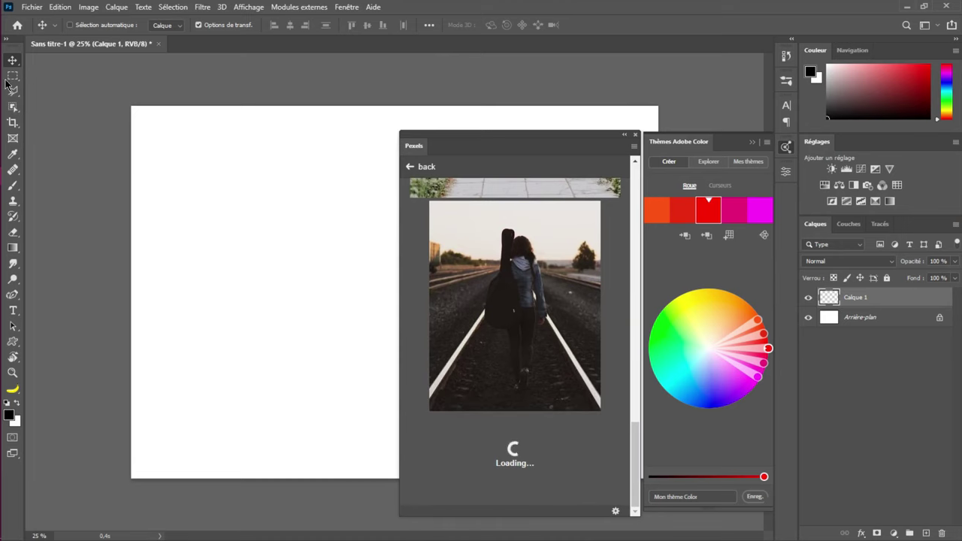
Switch to Chrome, revisit the open Adobe Stock, Unsplash, Pexels plugin and Google Images pages, and browse the Unsplash photos
click(23, 106)
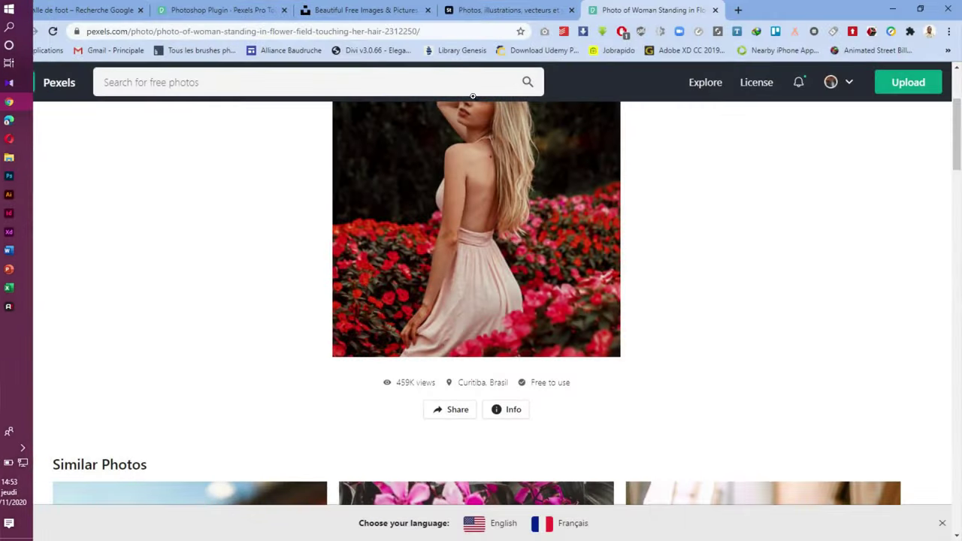
click(489, 10)
click(361, 10)
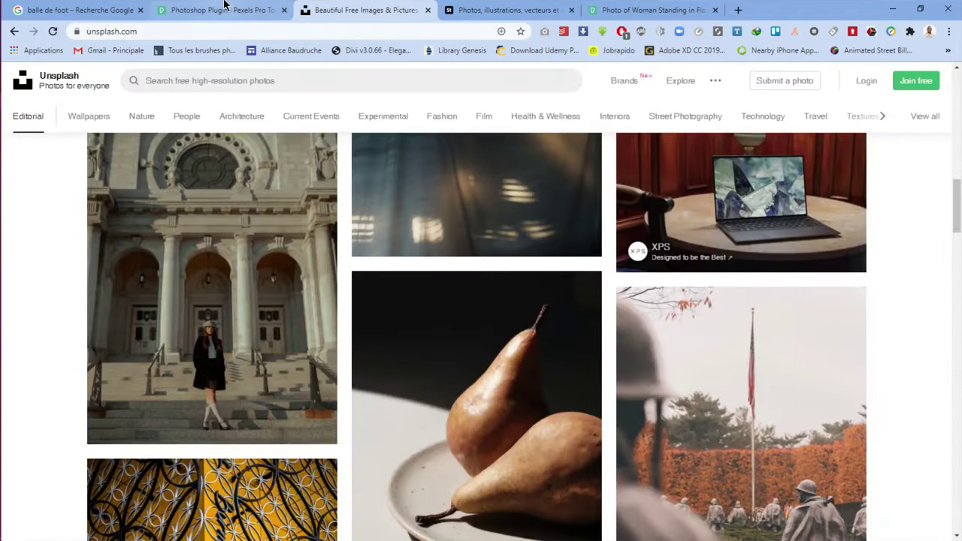
click(225, 9)
click(103, 6)
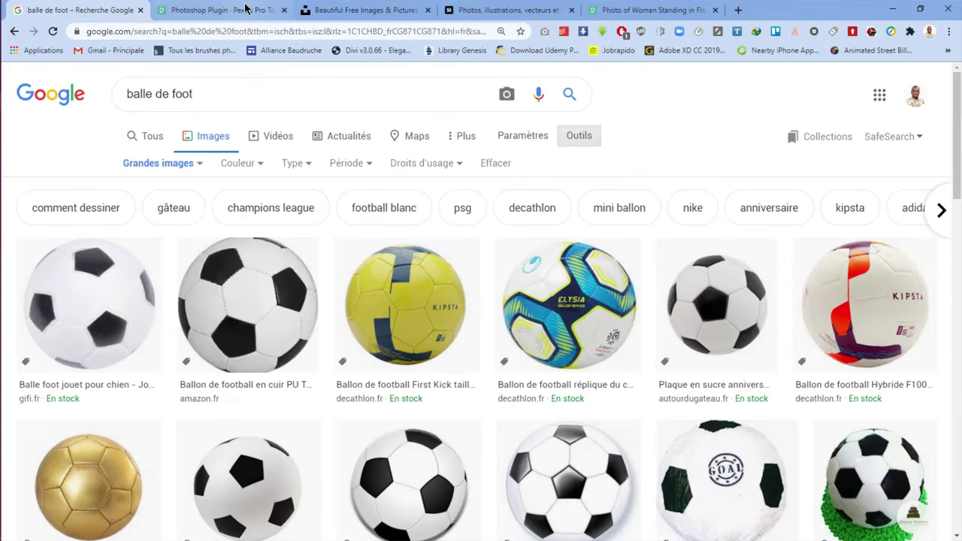
click(245, 8)
click(361, 9)
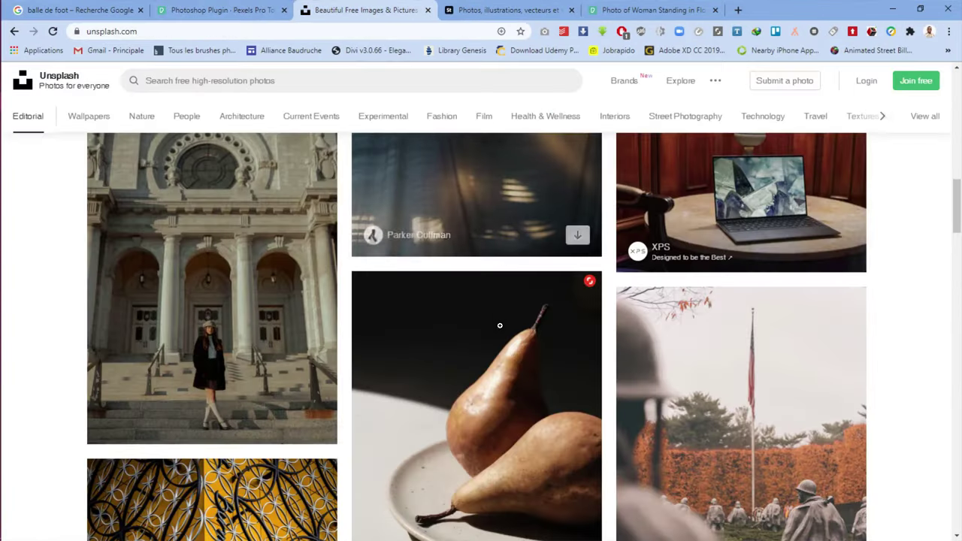
scroll(549, 376, down, 8)
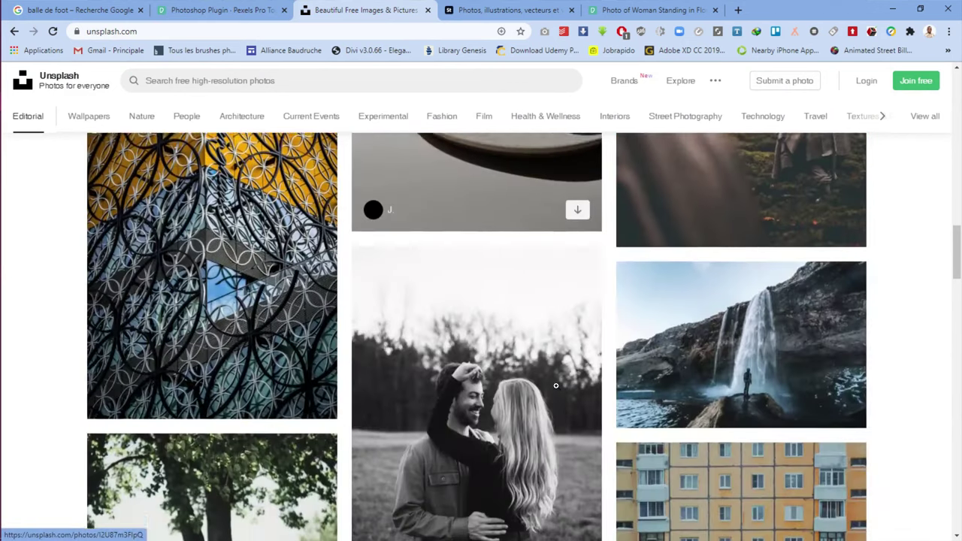
scroll(555, 385, down, 2)
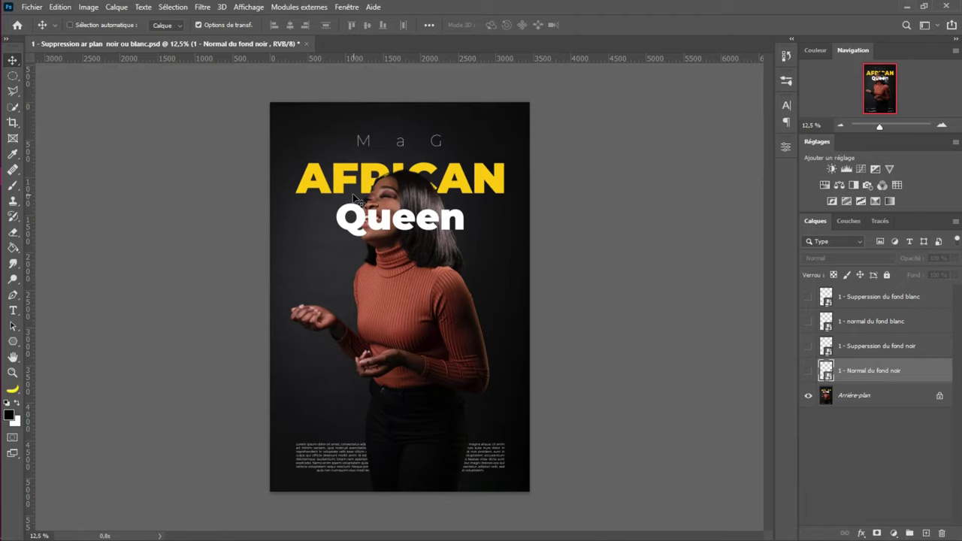
Show the four logo layers one at a time to compare the normal black and white backgrounds with their removed versions
click(804, 371)
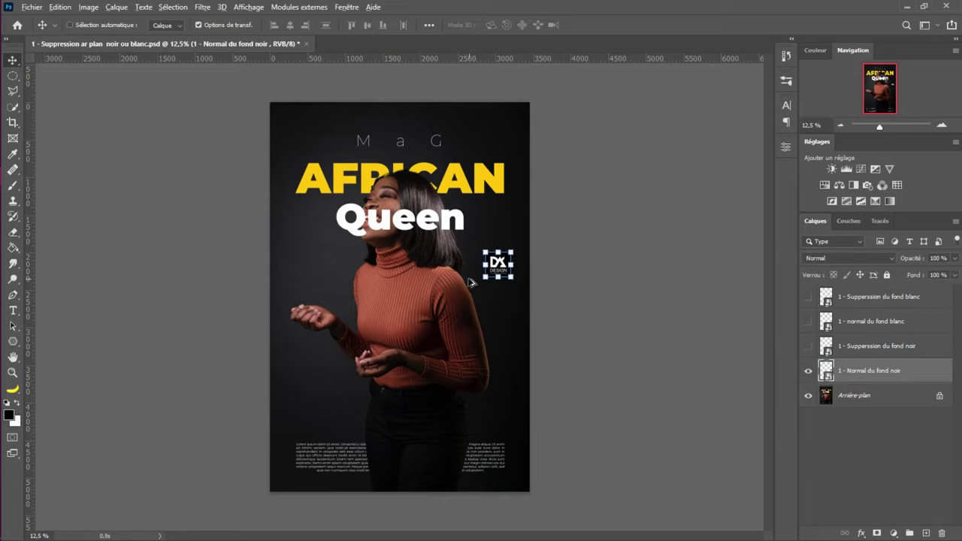
scroll(469, 282, up, 5)
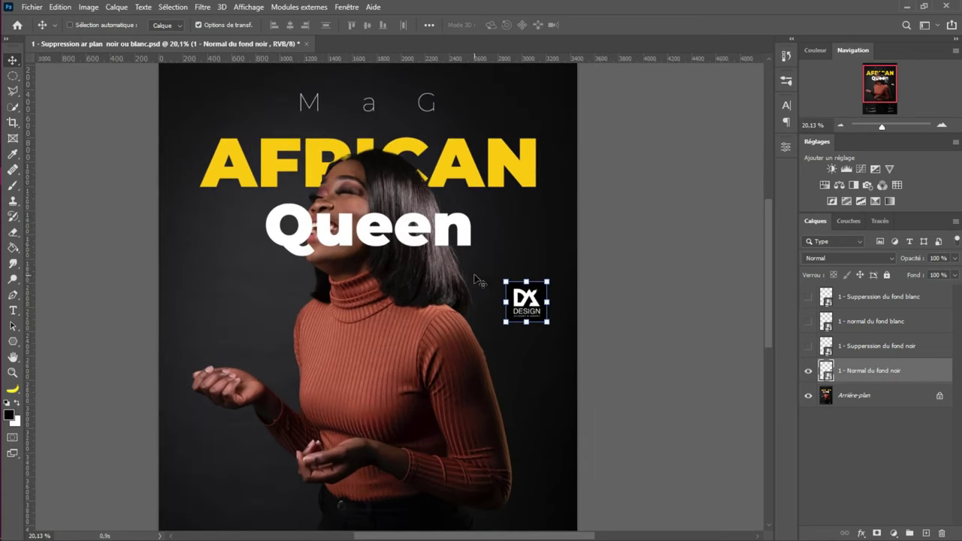
click(809, 371)
click(809, 345)
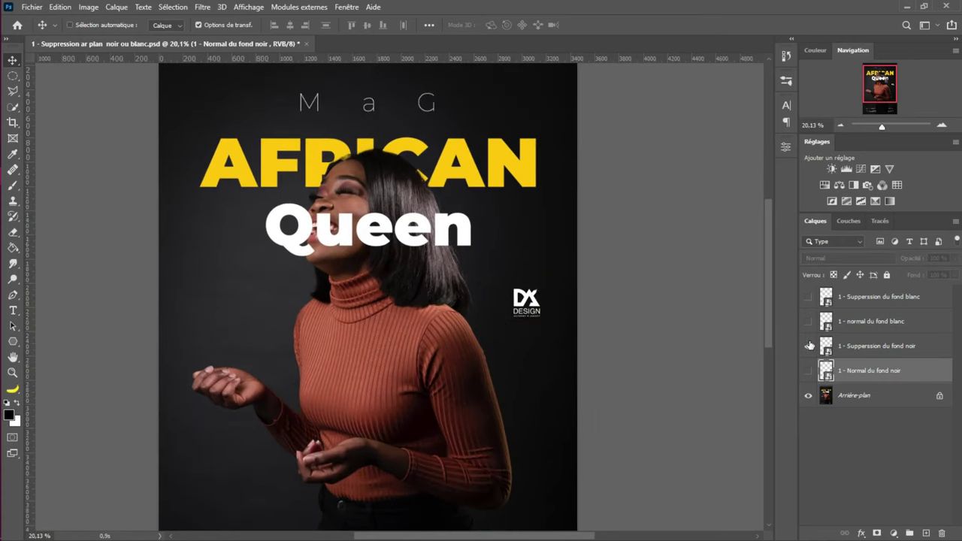
click(809, 346)
click(809, 321)
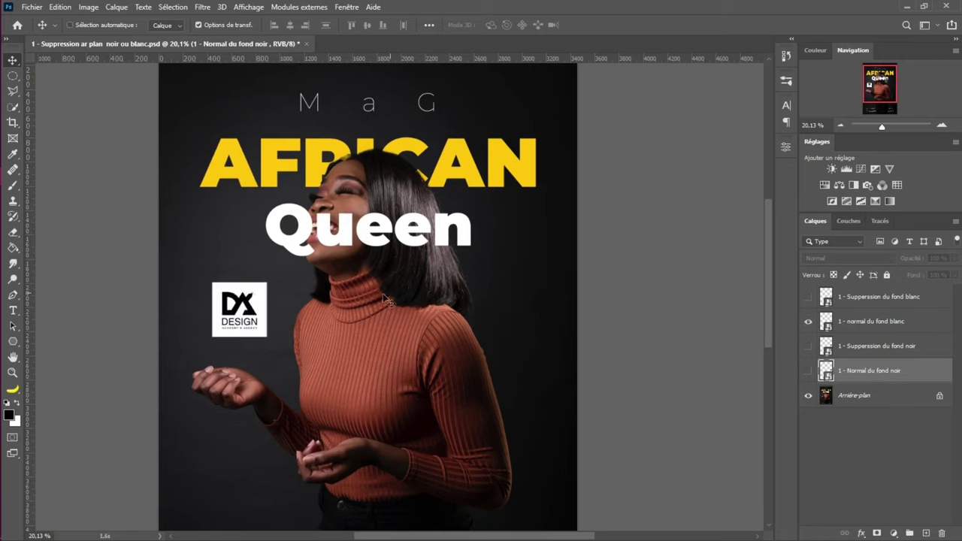
click(808, 322)
click(808, 296)
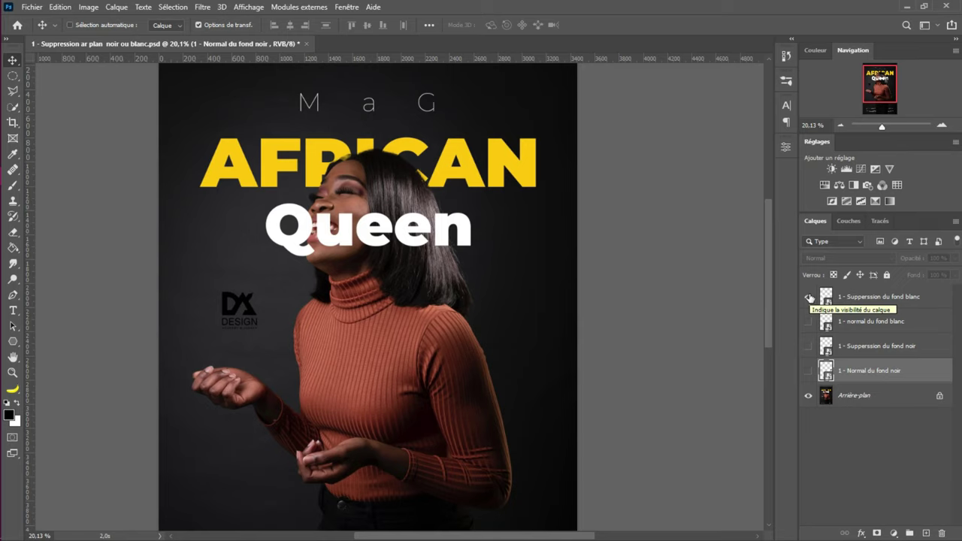
Open the magazine cover image "1 - Ar Plan Suppression fond.jpg" from the "13 - Modes de fusion" folder
click(33, 7)
click(37, 31)
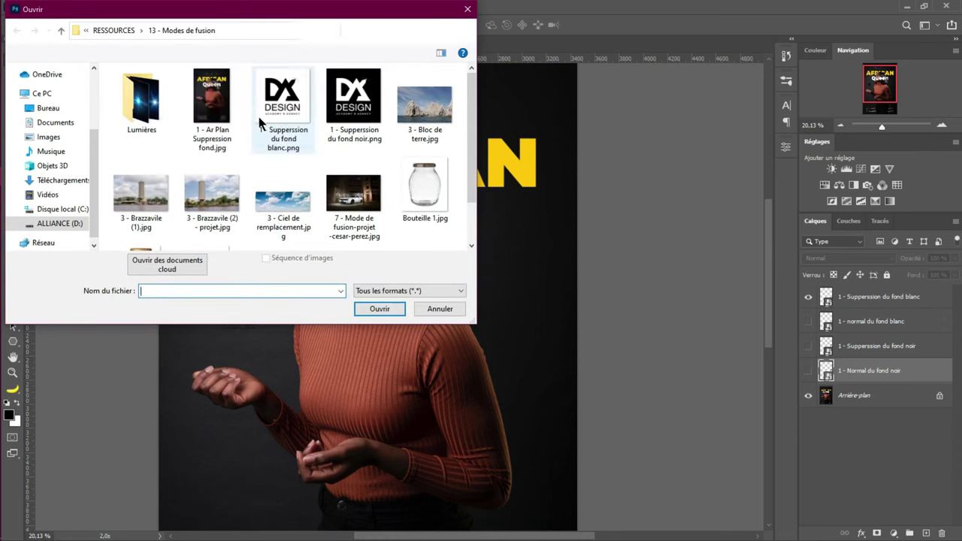
click(210, 130)
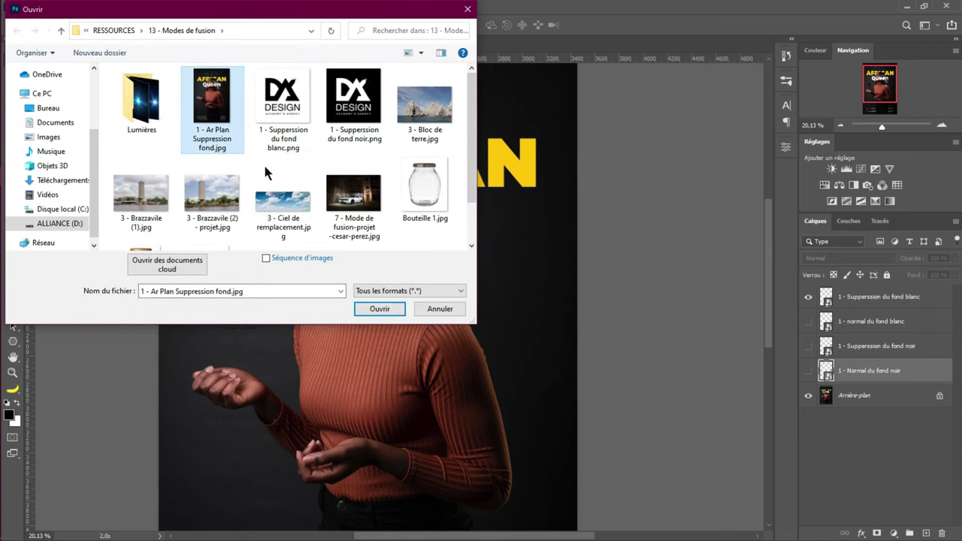
click(375, 309)
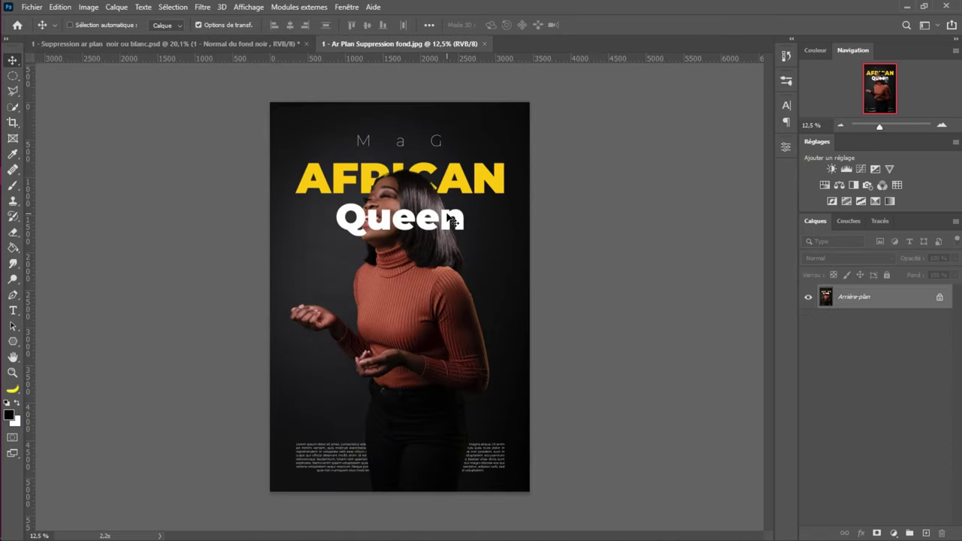
Import and embed the white-background logo "1 - Supperssion du fond blanc.png" into the magazine cover
click(33, 8)
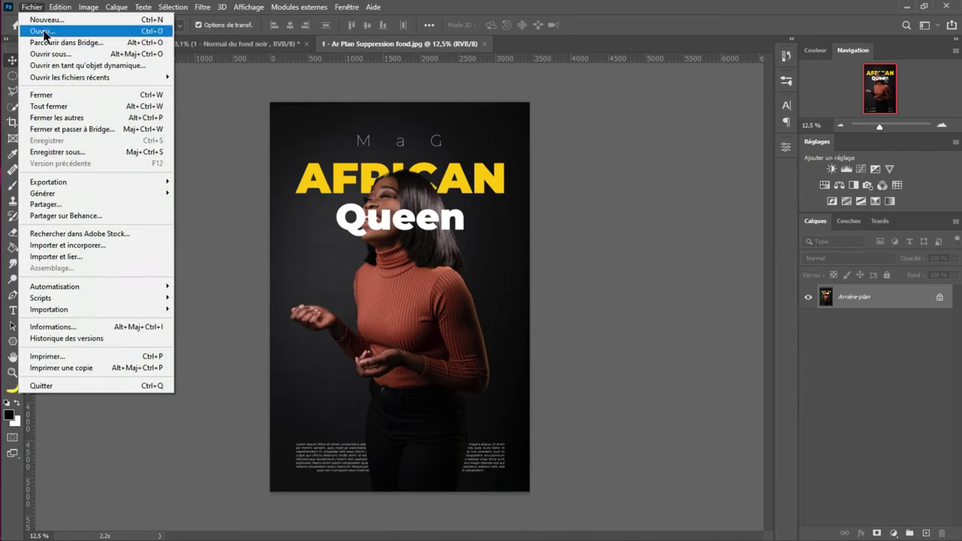
click(60, 246)
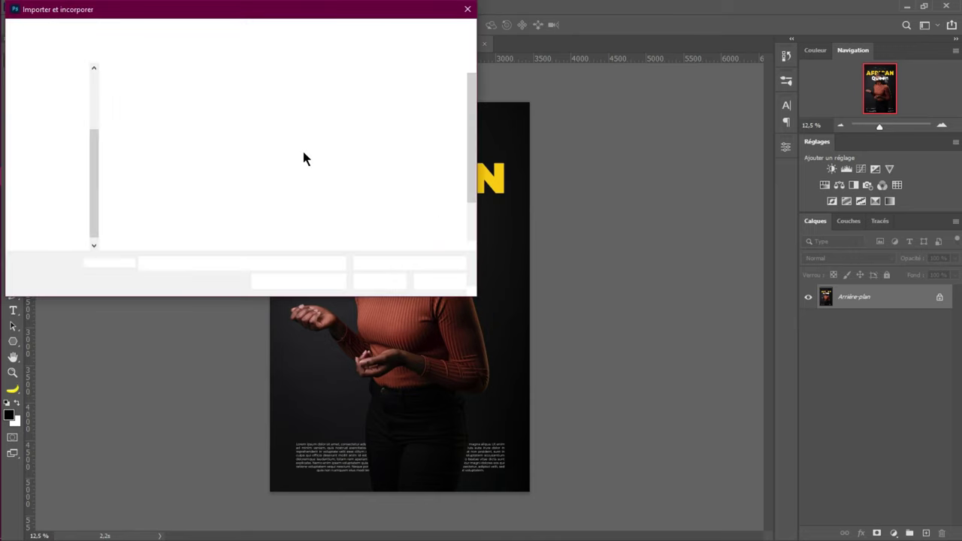
click(313, 118)
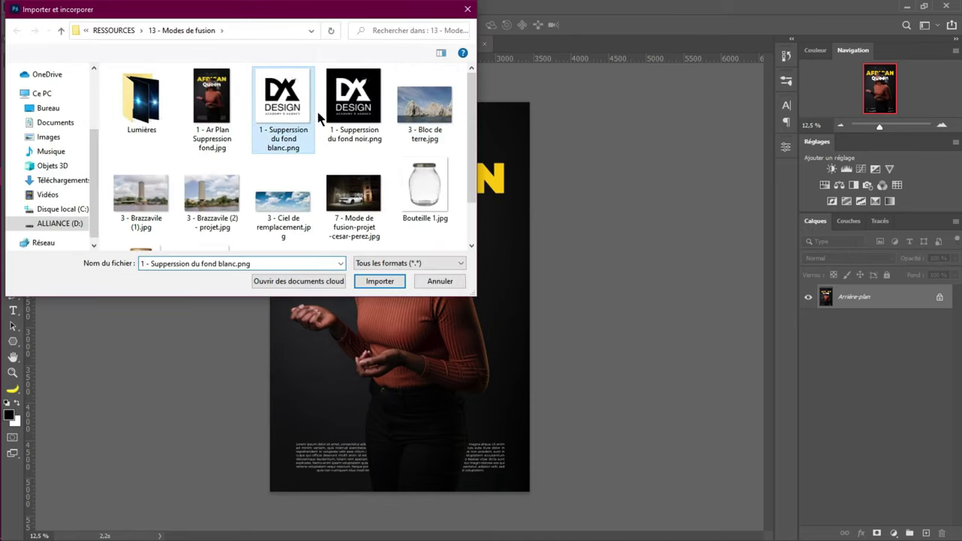
click(350, 109)
click(282, 128)
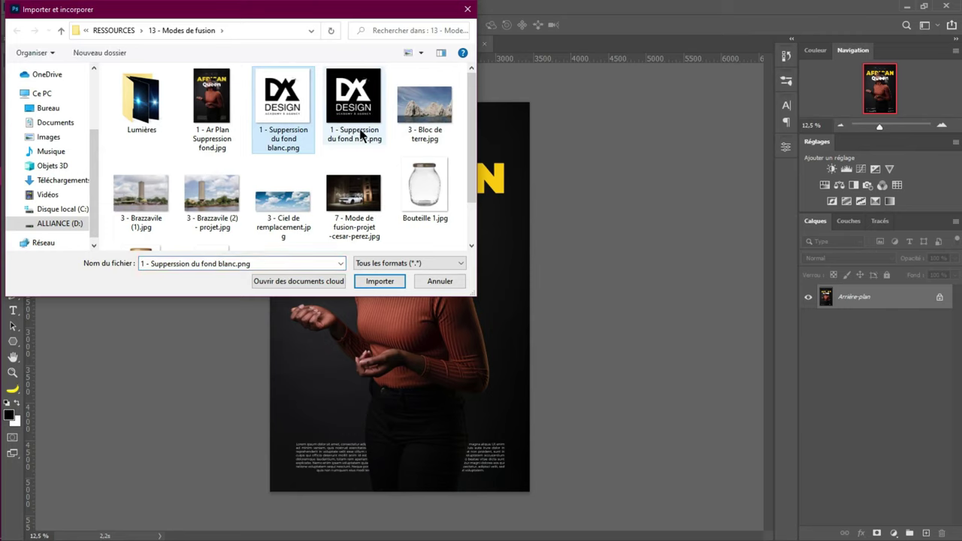
click(361, 135)
click(282, 132)
click(361, 130)
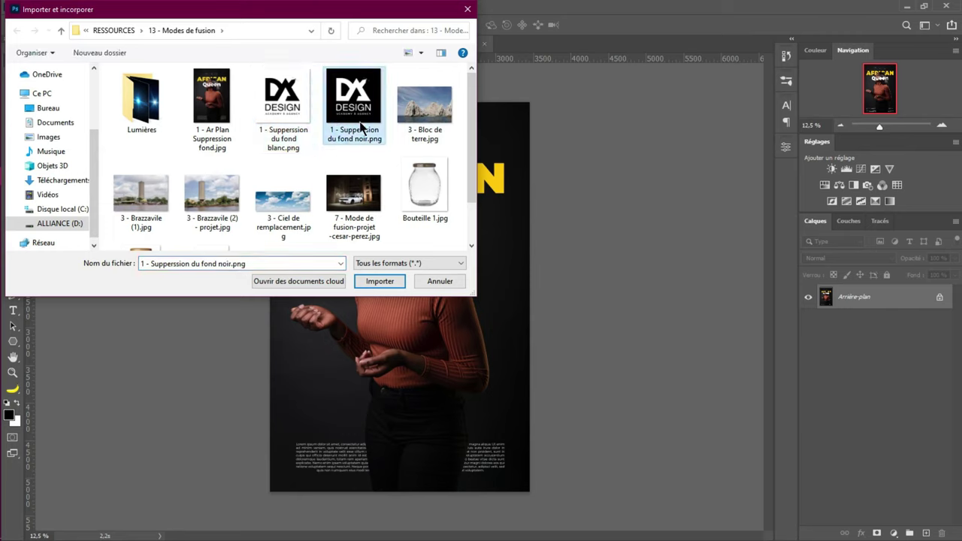
click(286, 128)
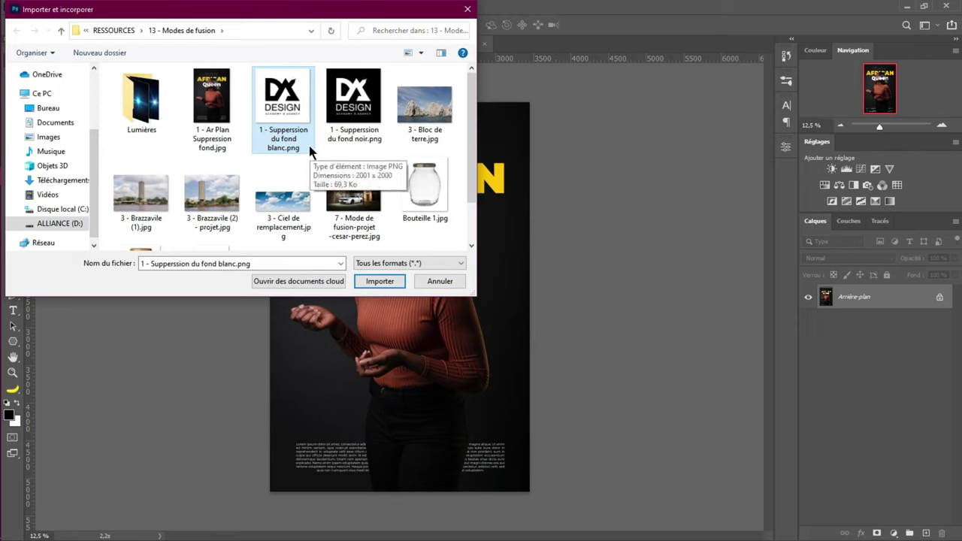
click(378, 279)
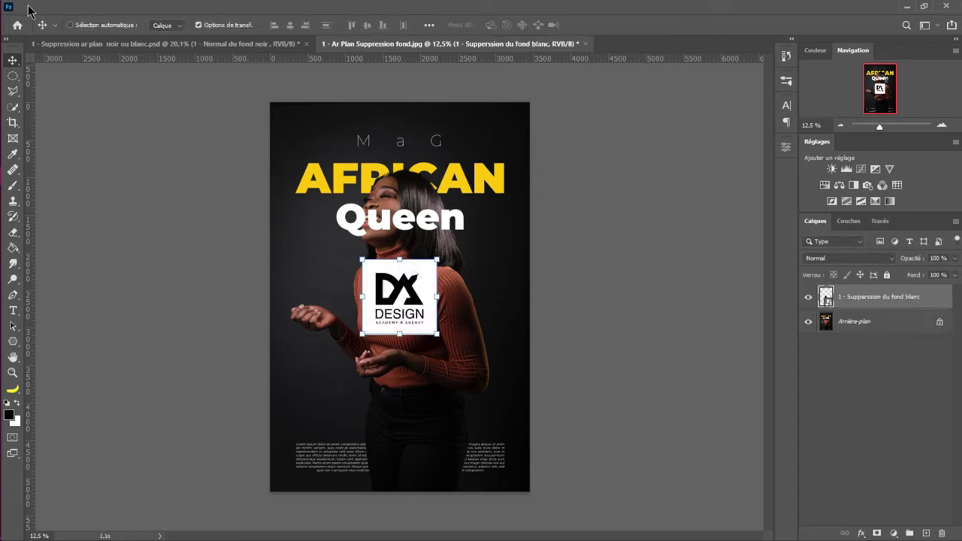
Import and embed the black-background logo "1 - Supperssion du fond noir.png" into the cover and validate its placement
click(30, 10)
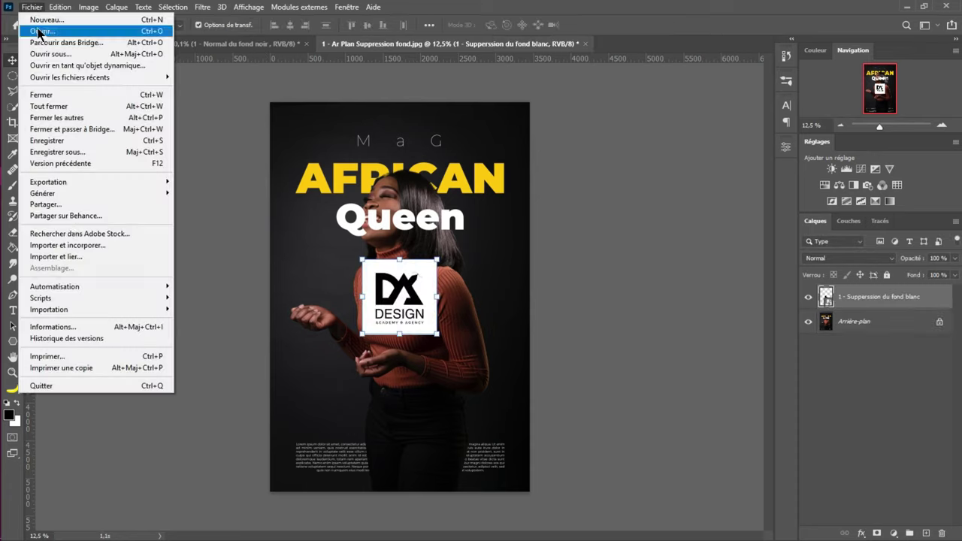
click(73, 247)
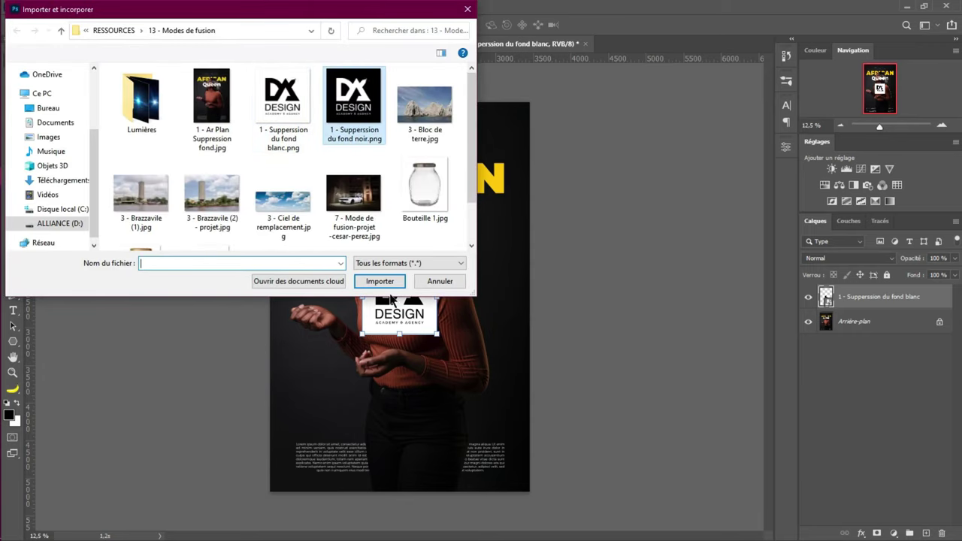
click(380, 281)
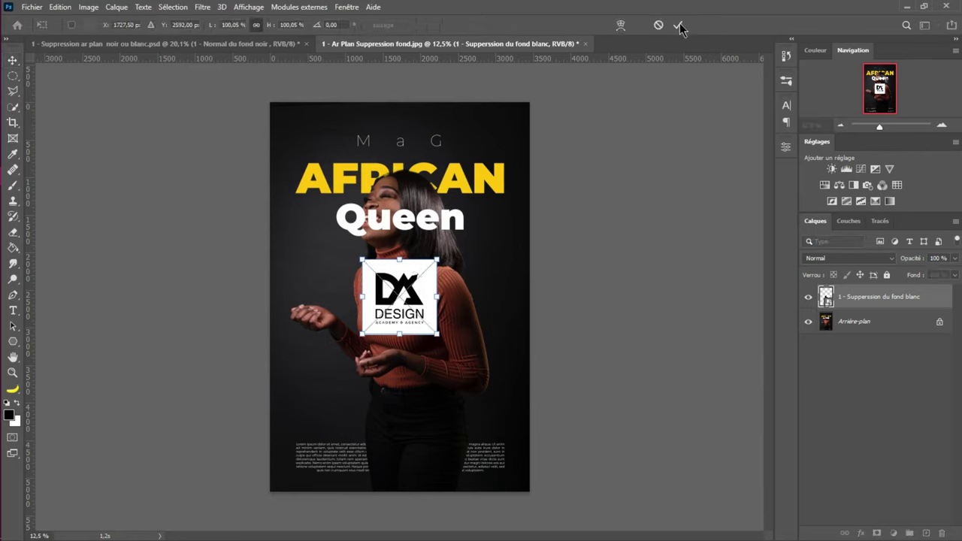
click(680, 28)
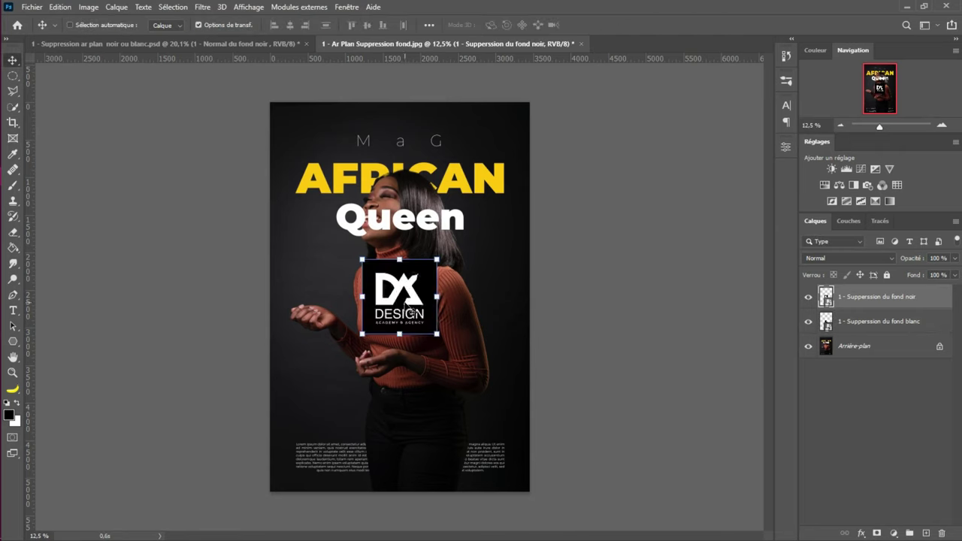
Move the black-background logo to the left side of the cover and the white-background logo to the right side, below "Queen"
drag(410, 305, 315, 272)
ctrl+click(417, 331)
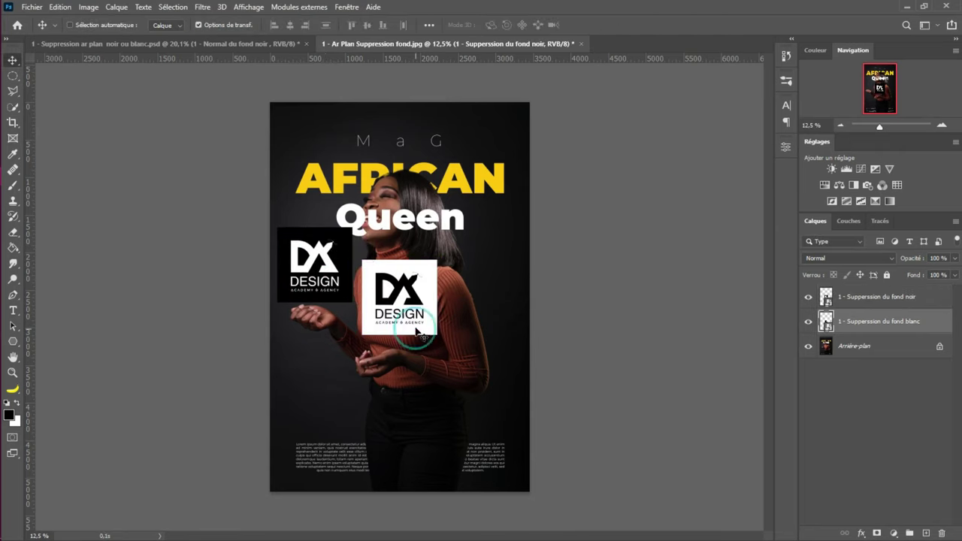
drag(417, 331, 485, 288)
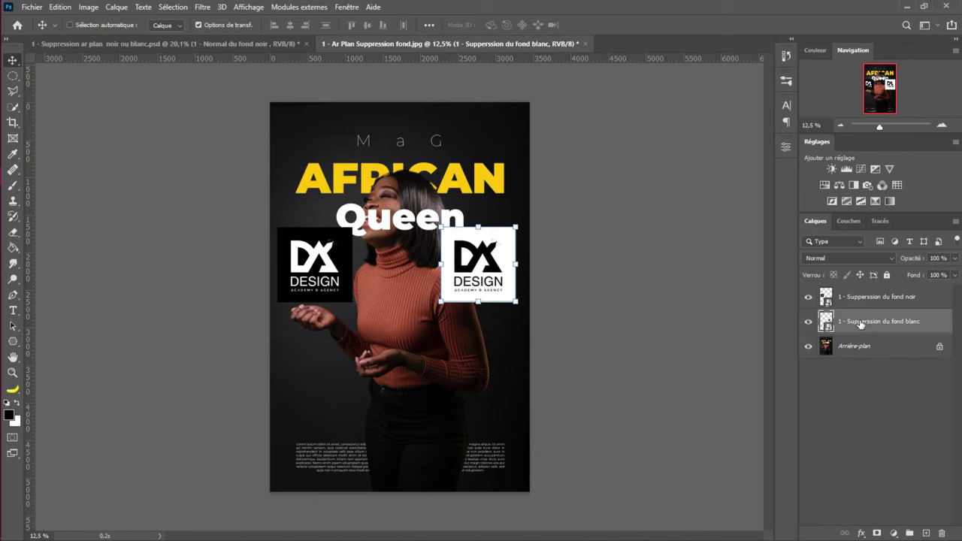
Set the white-background logo layer's blending mode to Produit and move the logo slightly lower on the cover
click(890, 261)
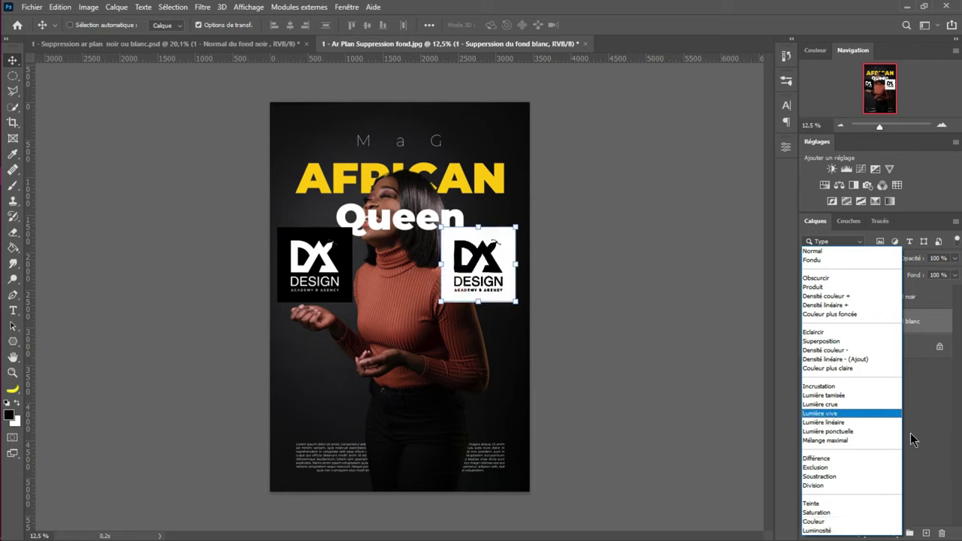
click(832, 293)
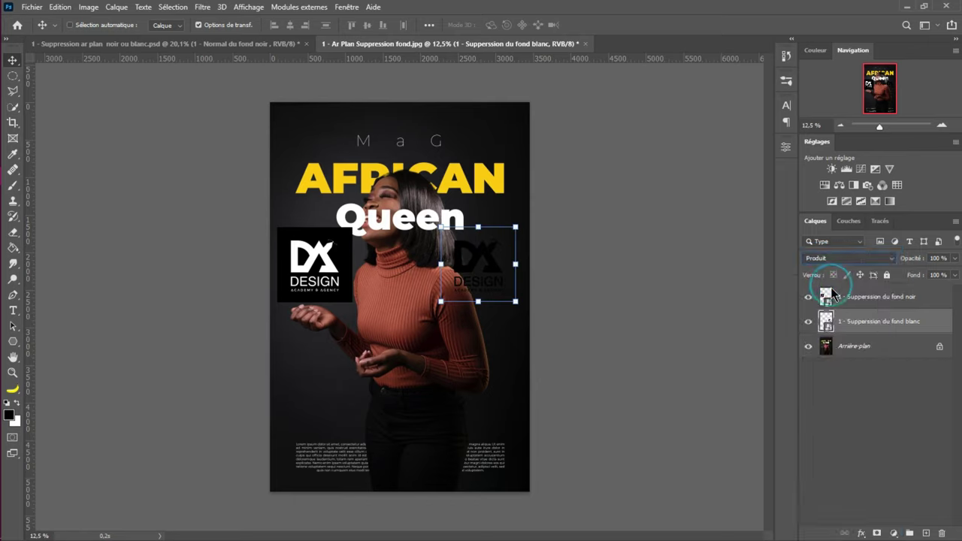
drag(480, 283, 530, 290)
Set the black-background logo layer's blending mode to Superposition and adjust the logo's position on the cover
click(877, 295)
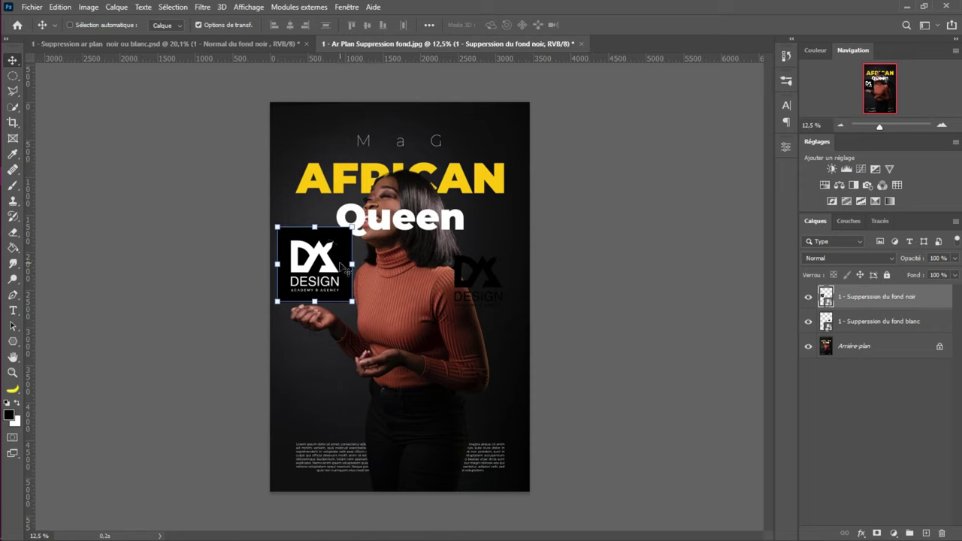
click(891, 257)
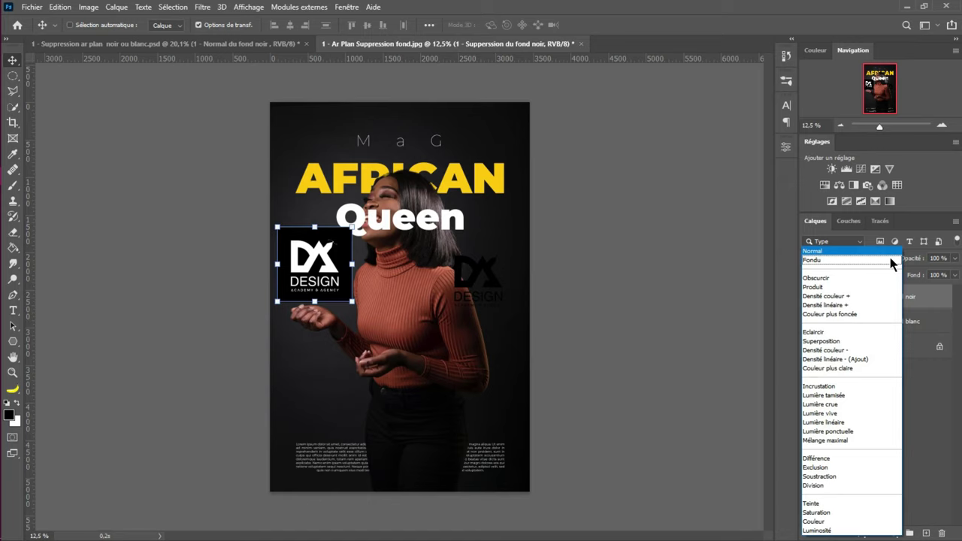
click(832, 344)
mouse_move(312, 294)
mouse_down()
mouse_move(314, 417)
mouse_move(316, 283)
mouse_up()
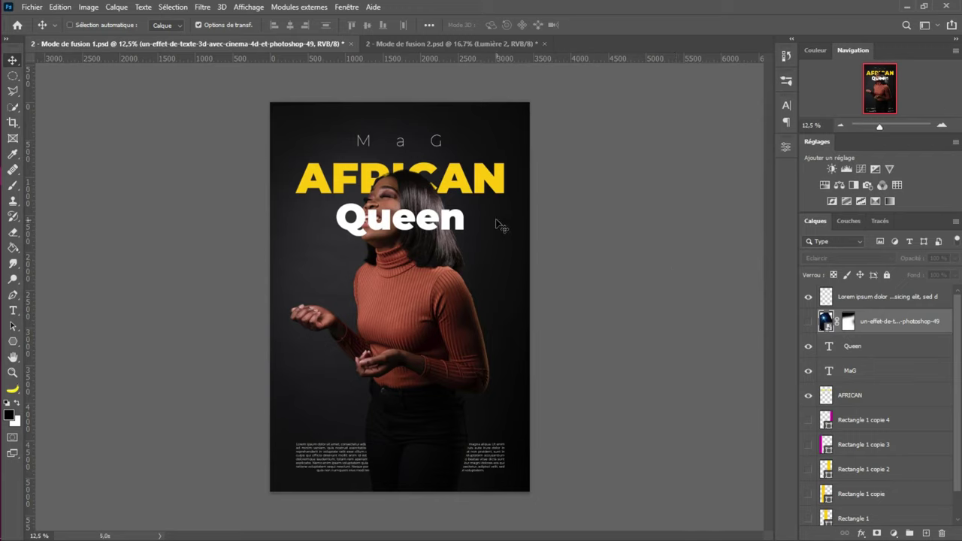
Show the five coloured rectangle layers and the masked light-effect layer in "2 - Mode de fusion 1.psd"
click(809, 419)
drag(808, 469, 803, 526)
scroll(816, 451, down, 1)
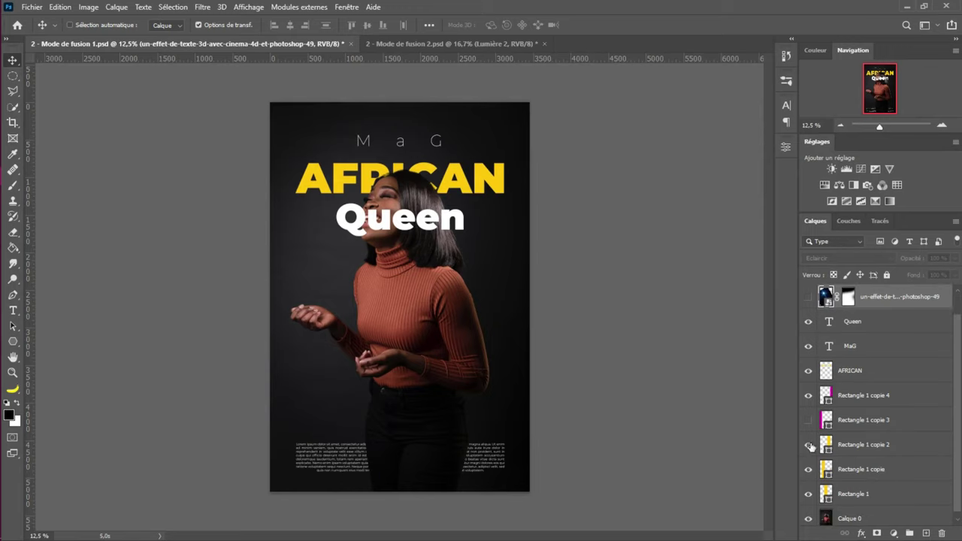
click(808, 420)
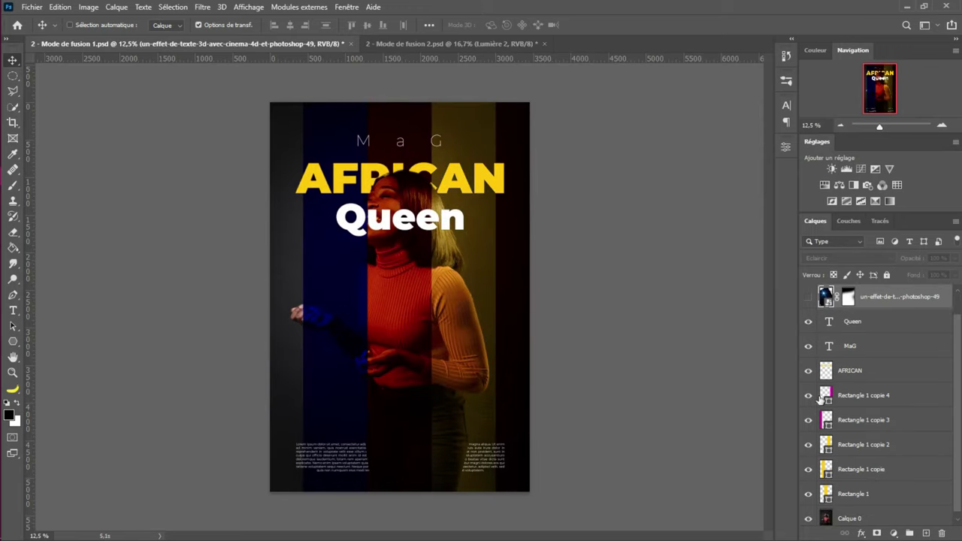
scroll(818, 301, up, 1)
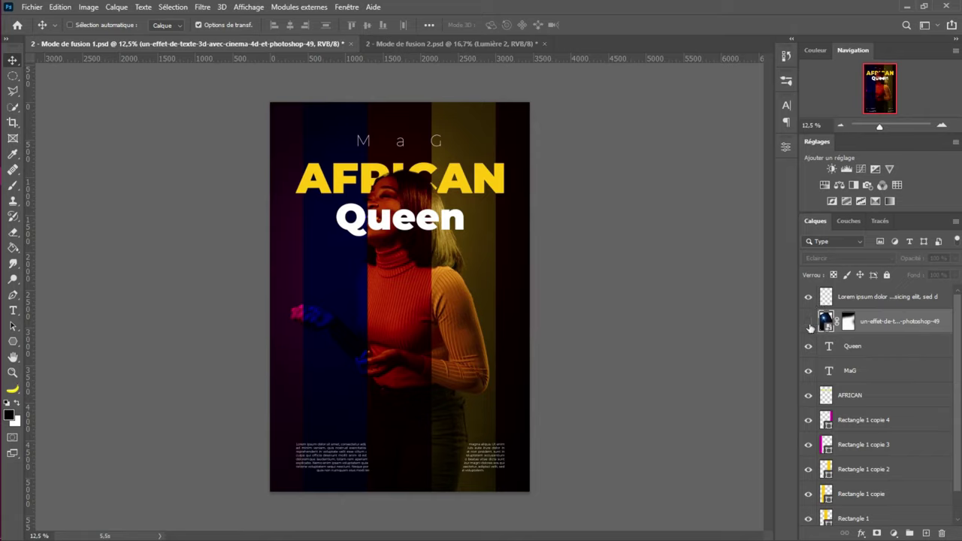
click(805, 321)
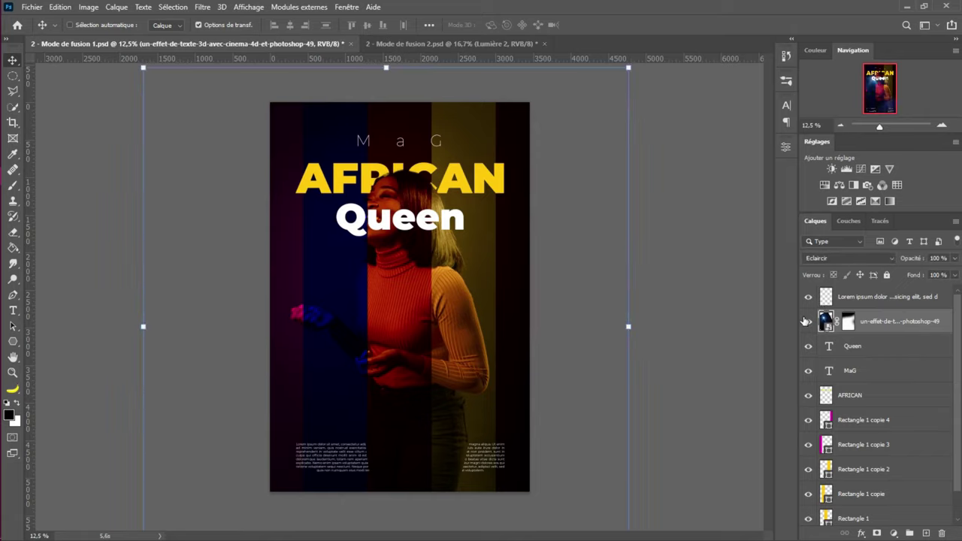
click(804, 321)
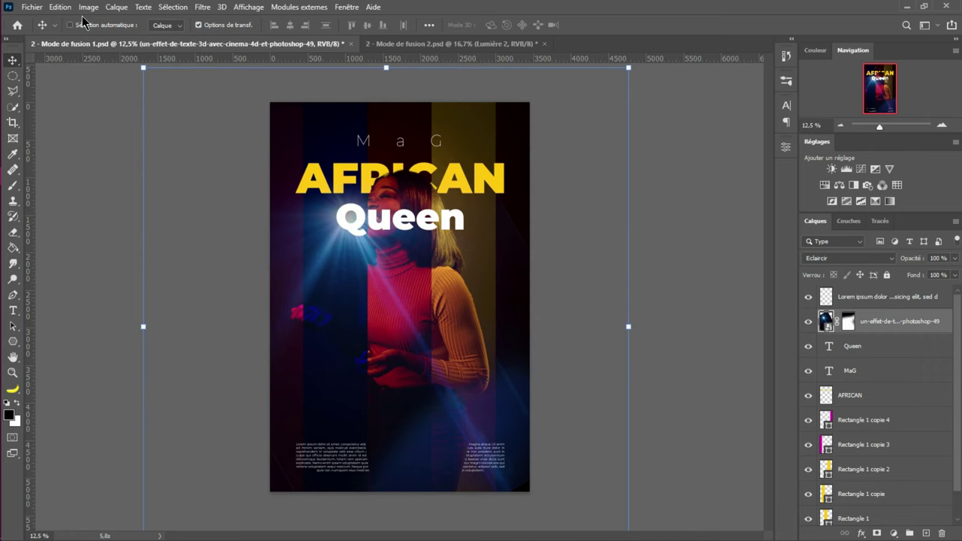
Open the Photoshop file "2 - Modes de fusion.psd" from the "13 - Modes de fusion" folder
click(32, 6)
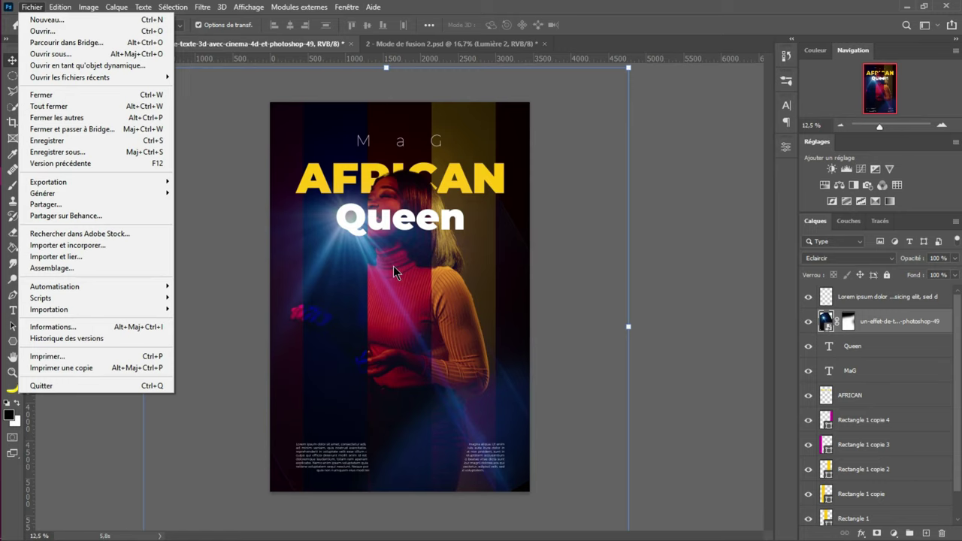
click(107, 54)
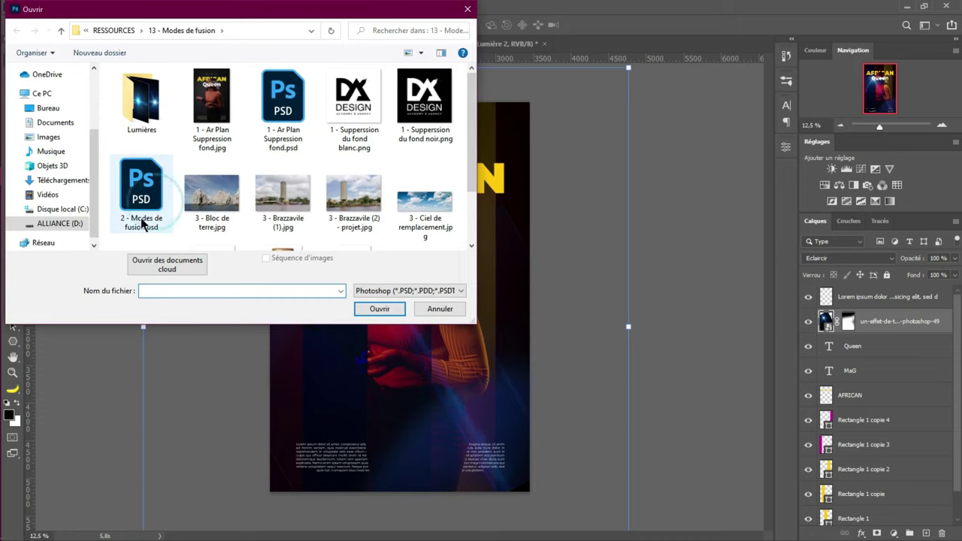
click(146, 179)
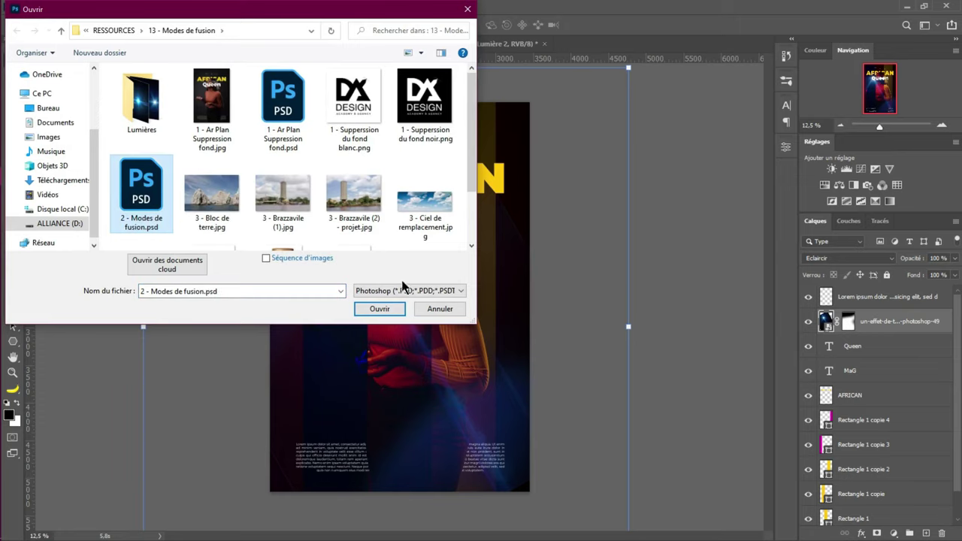
click(378, 310)
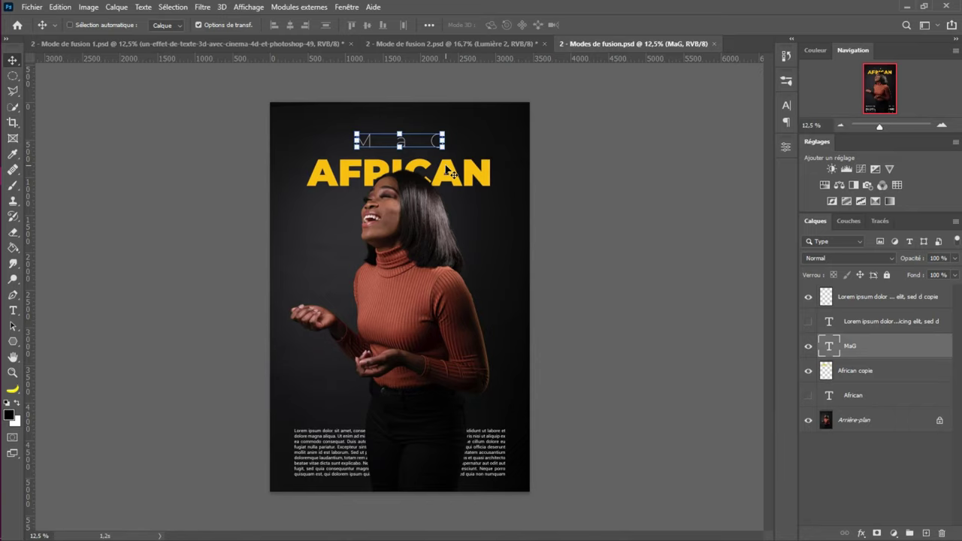
Show the hidden African text layer and move its text down to just below the yellow AFRICAN title
click(891, 401)
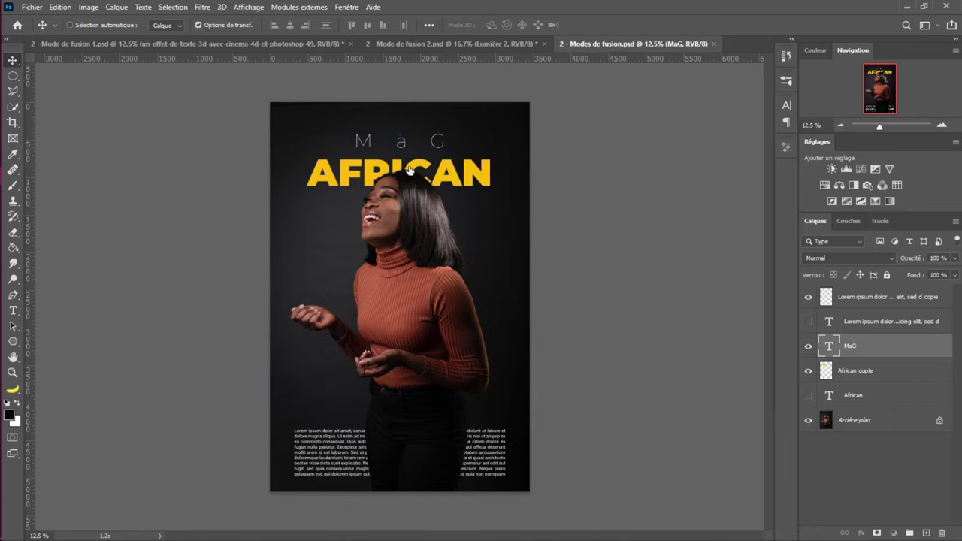
click(809, 396)
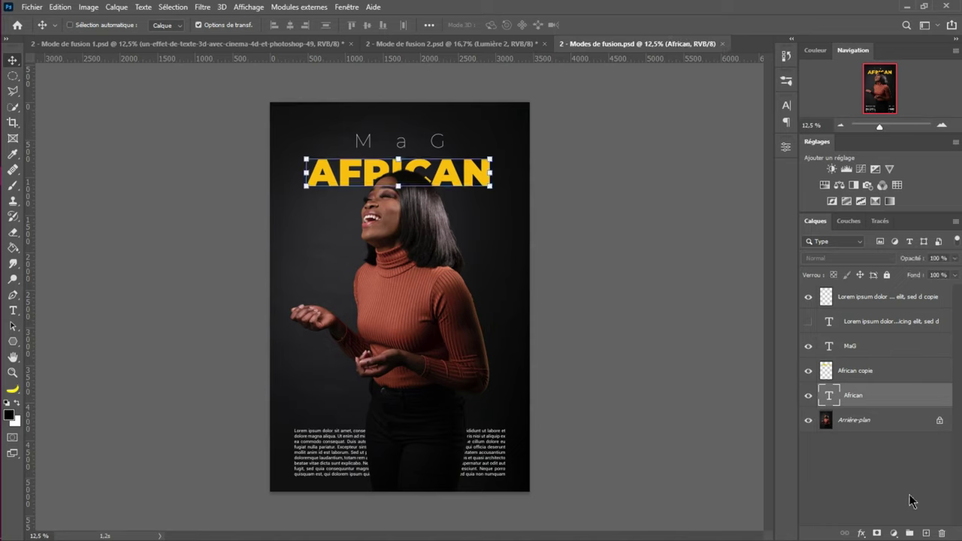
drag(434, 175, 440, 228)
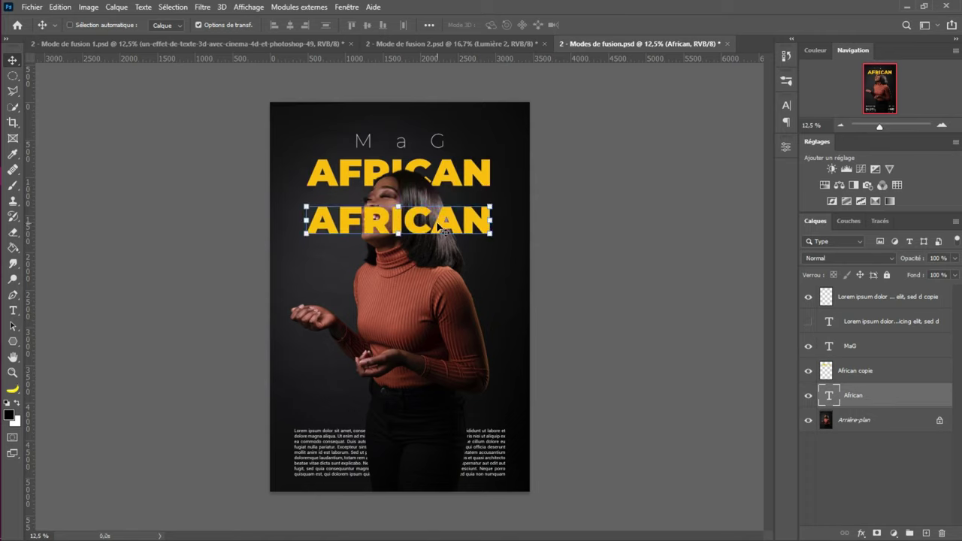
Replace the wording of the lower African text with QUEEN
key(t)
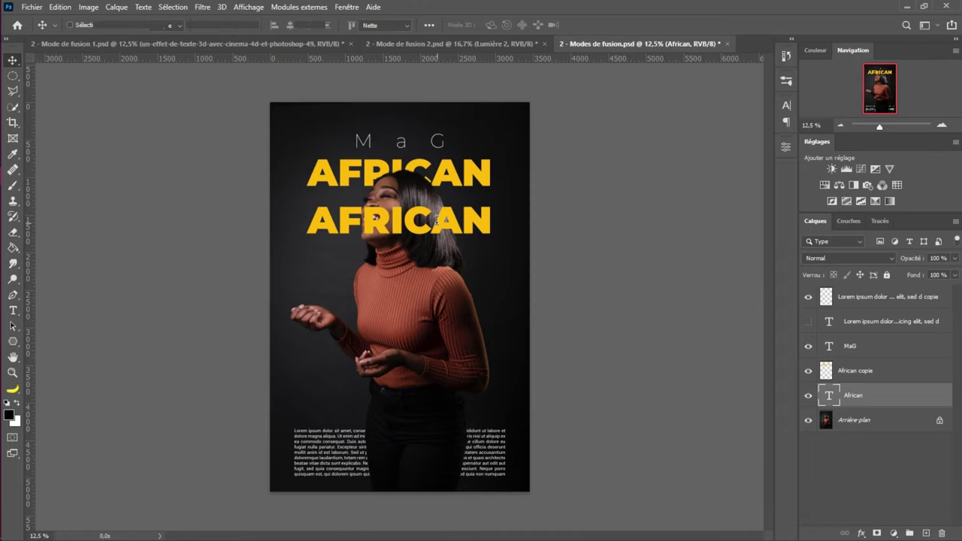
click(436, 218)
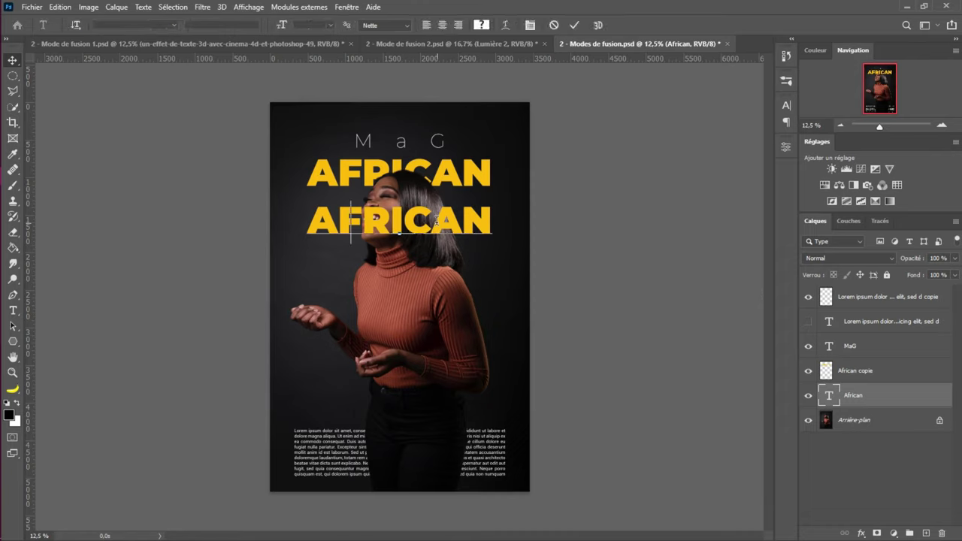
text(QUENN)
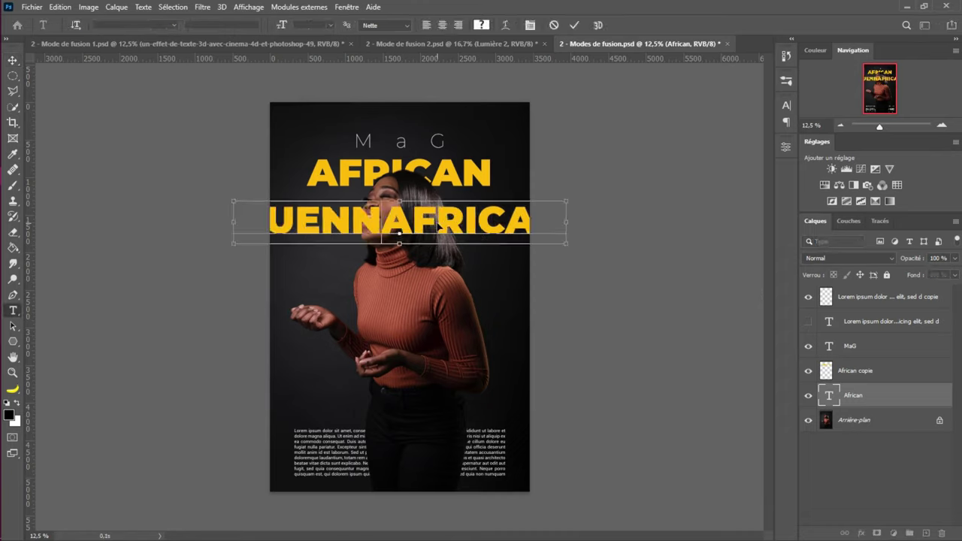
key(ctrl+a)
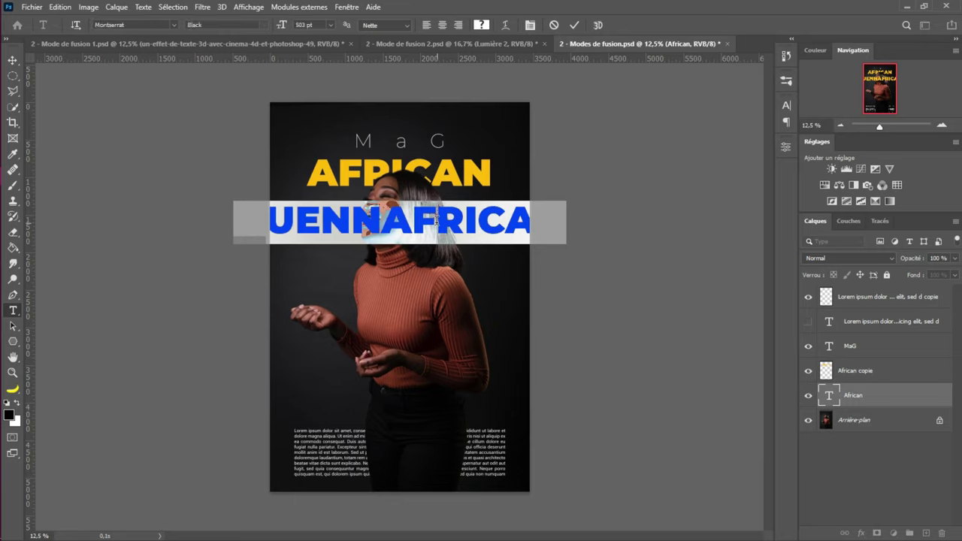
click(437, 219)
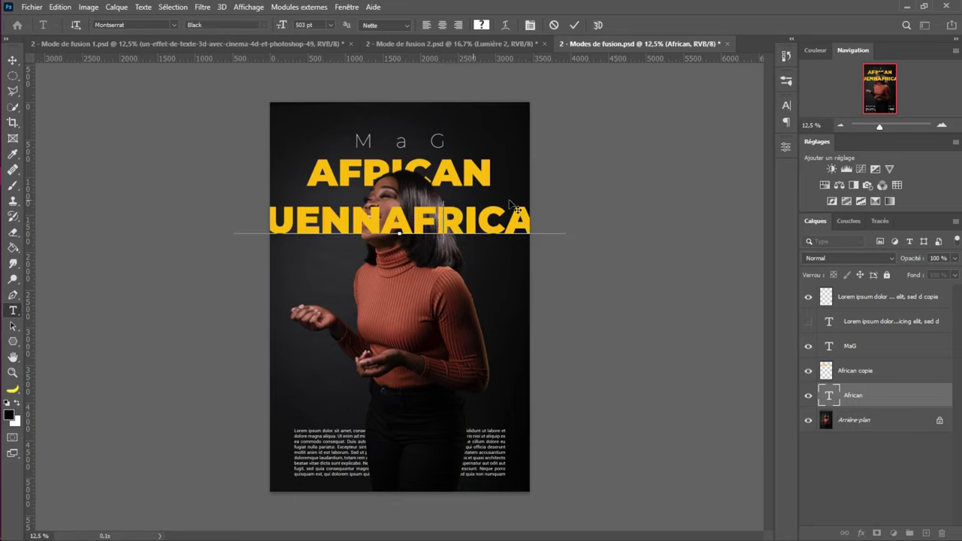
key(shift+Left)
key(shift+Left)
key(shift+Left)
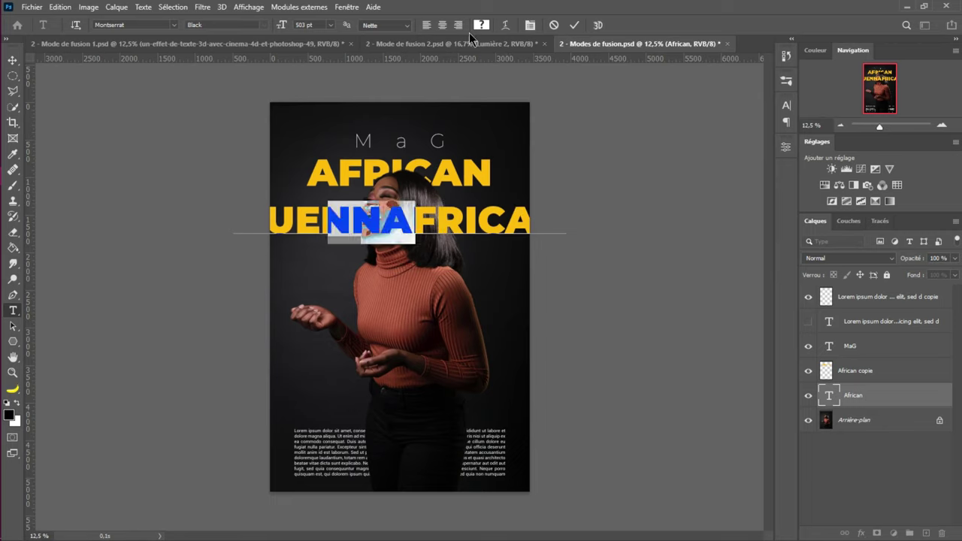
key(ctrl+z)
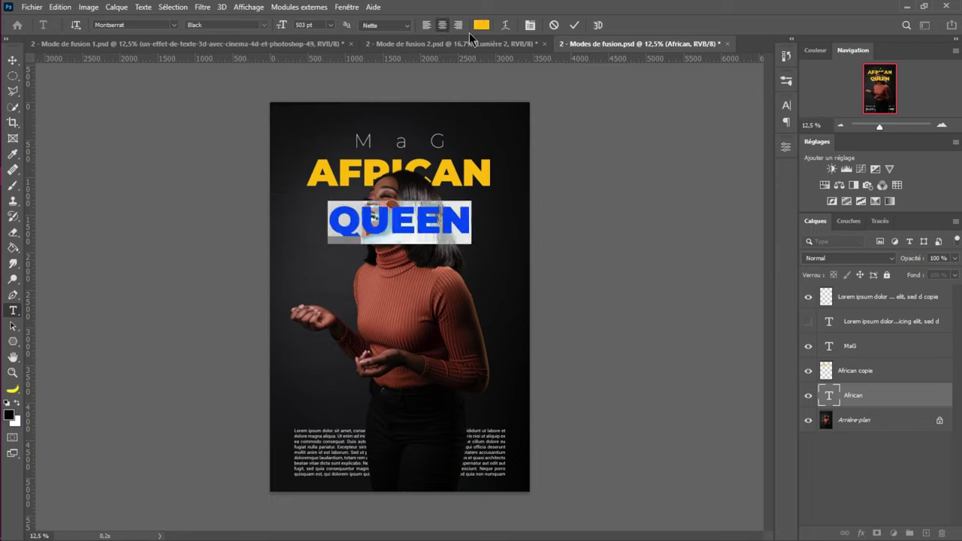
Change the QUEEN text's colour to white
click(482, 25)
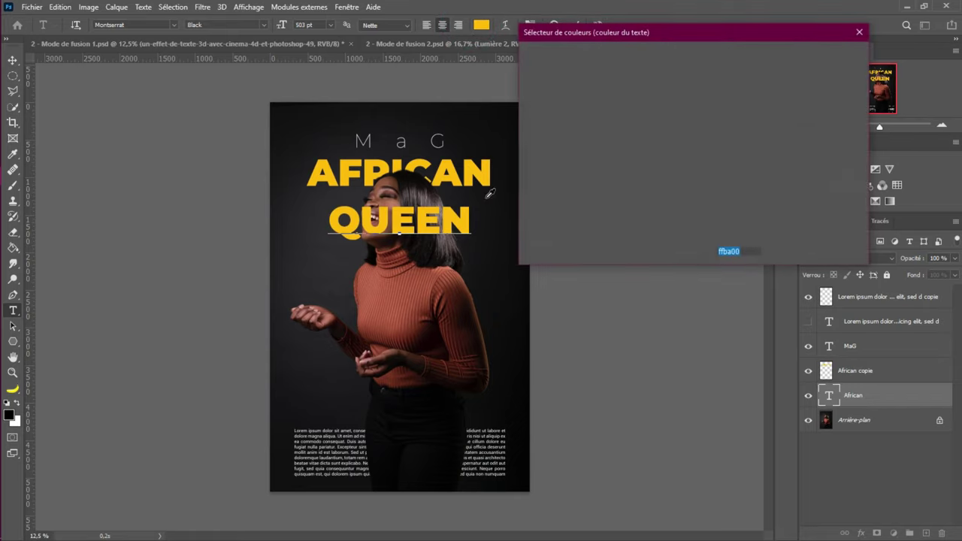
click(582, 95)
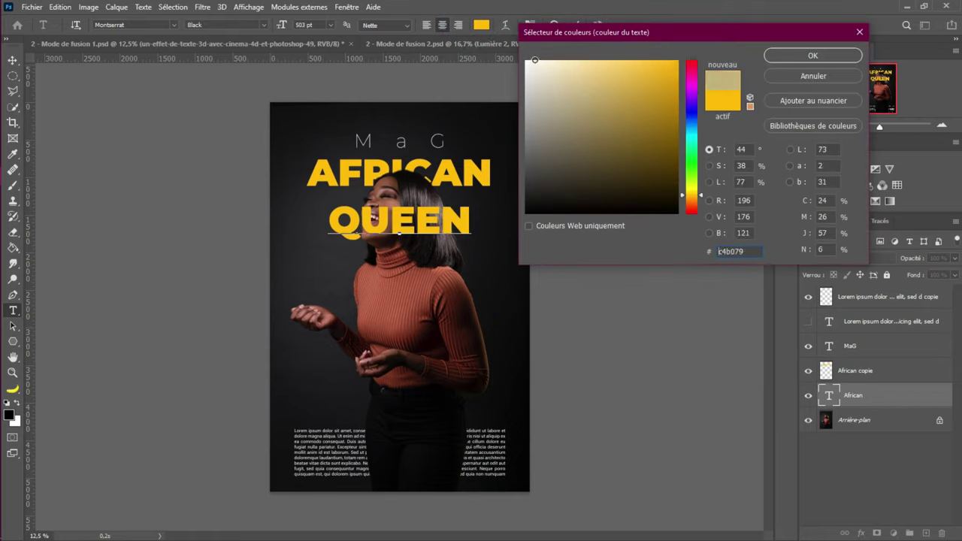
drag(535, 60, 526, 60)
click(802, 55)
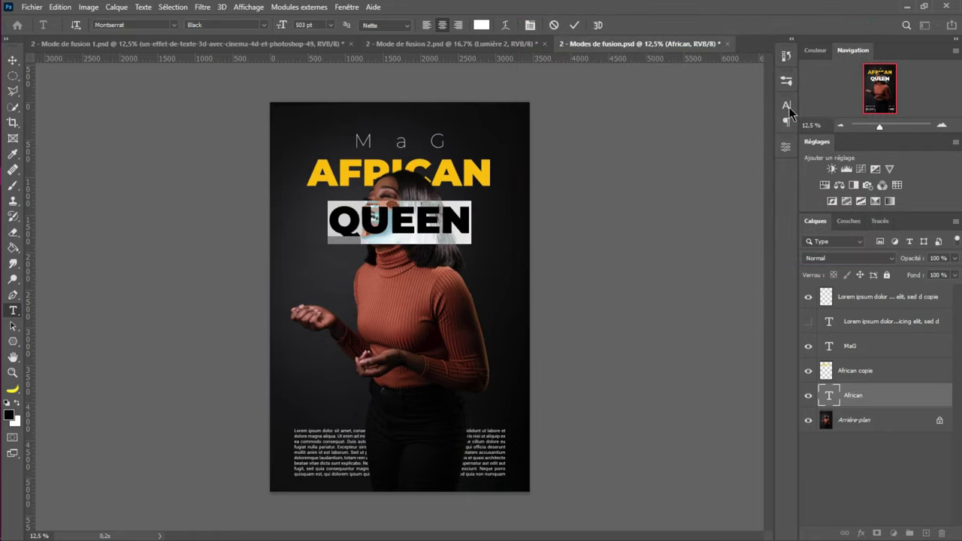
Turn off all caps for the white text so it reads Queen, and move it slightly up towards the AFRICAN title
click(787, 107)
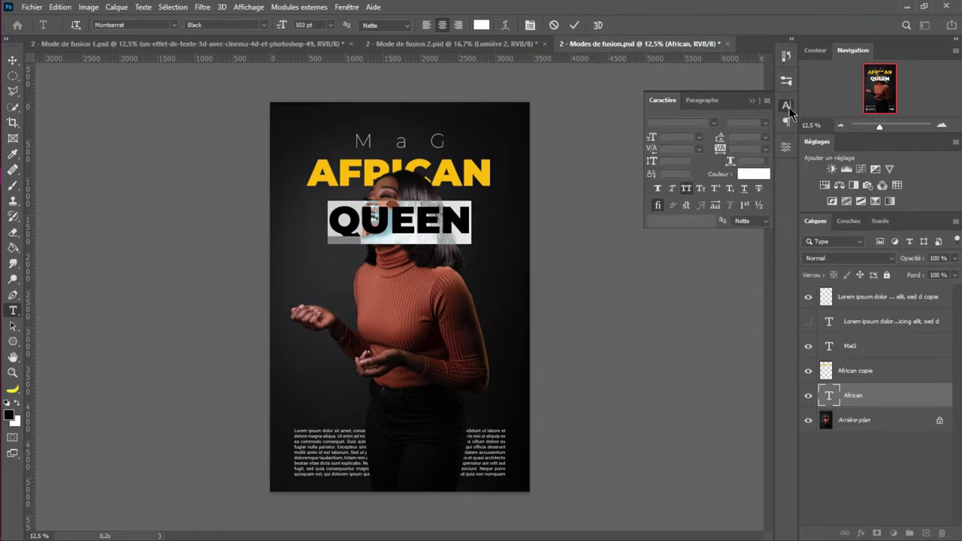
click(689, 188)
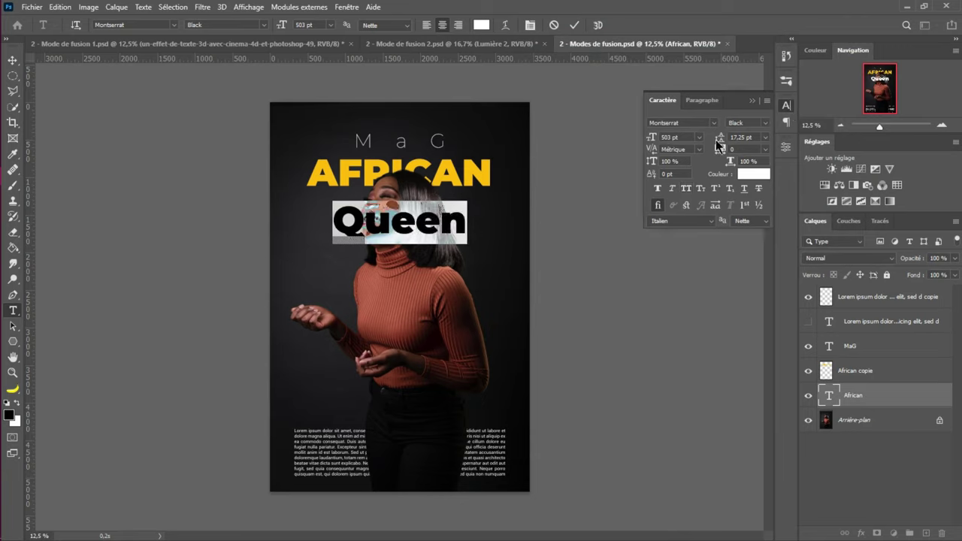
click(753, 100)
click(385, 225)
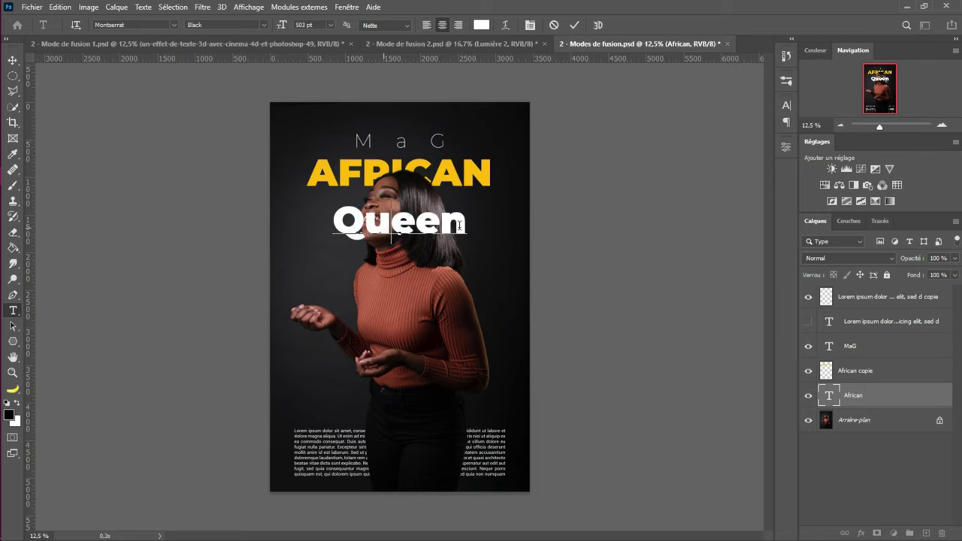
click(575, 26)
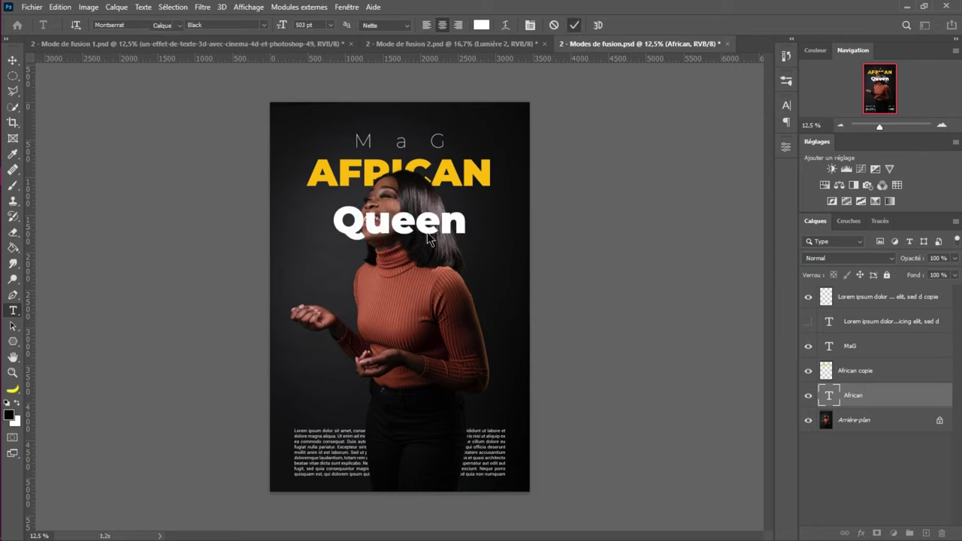
key(ctrl+Return)
key(v)
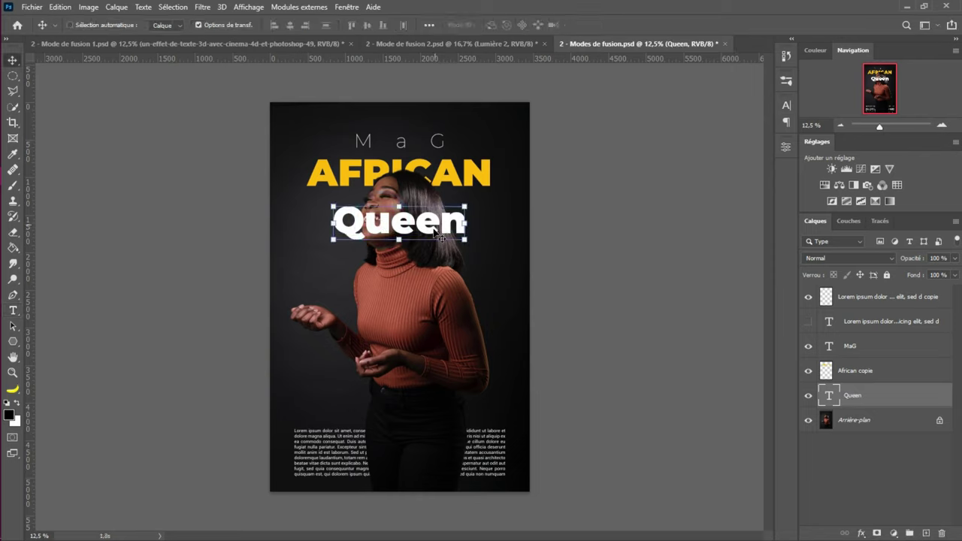
mouse_move(433, 228)
mouse_down()
mouse_move(434, 216)
mouse_move(434, 226)
mouse_up()
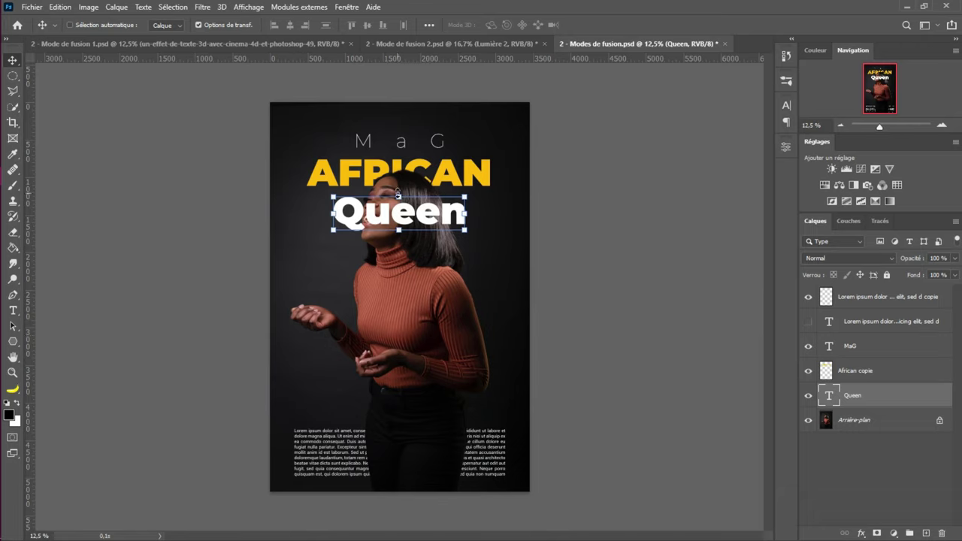
Above the Arrière-plan layer, draw a full-height rectangle about 848 × 5216 px along the cover's left edge, using the finished cover as reference
click(884, 413)
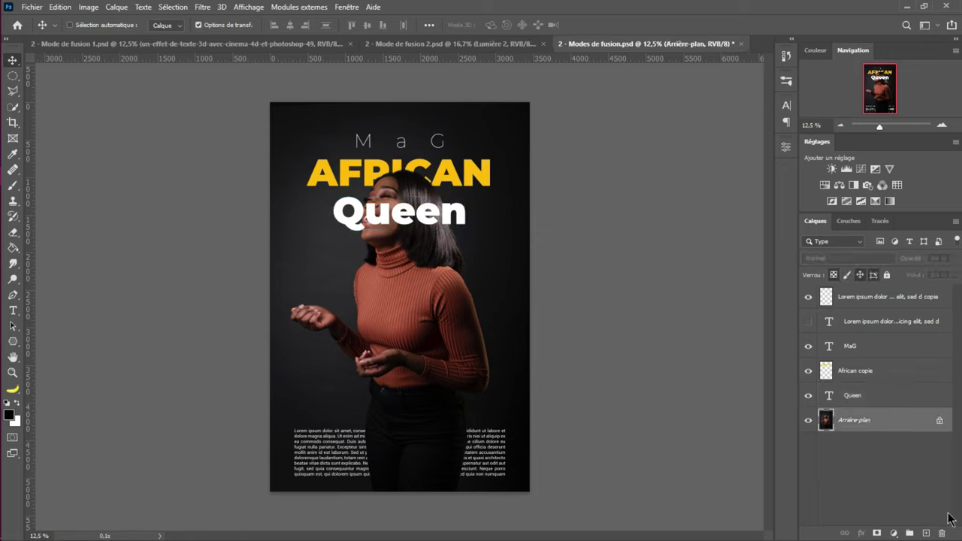
click(926, 533)
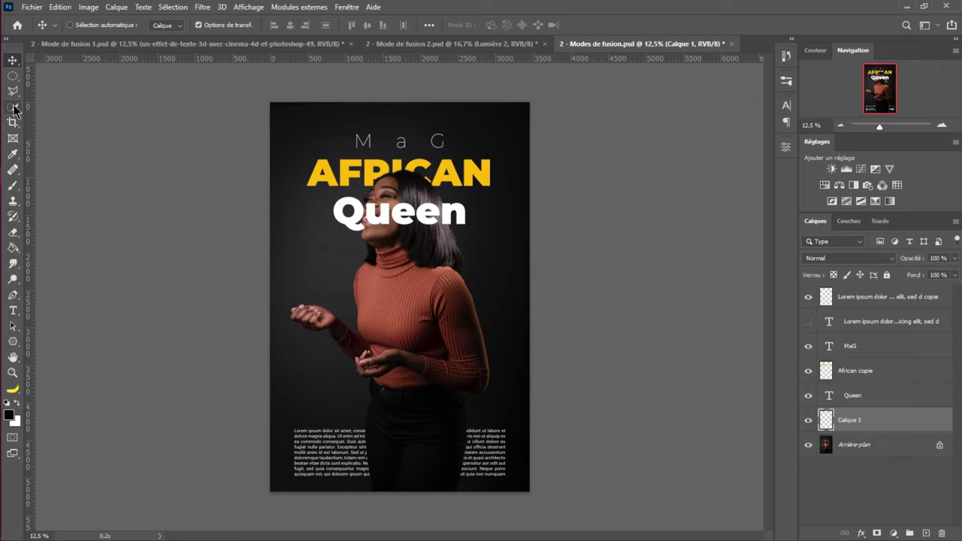
click(14, 343)
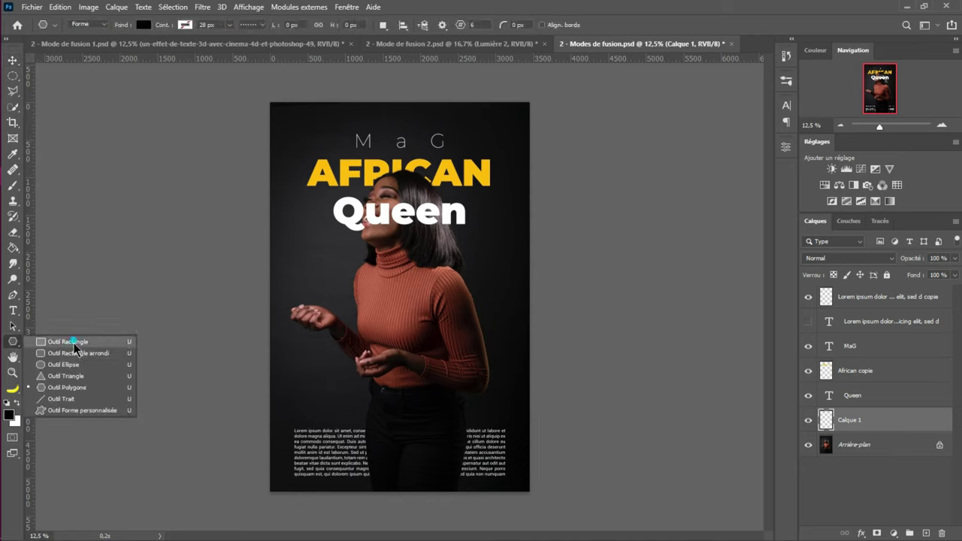
key(Escape)
click(190, 45)
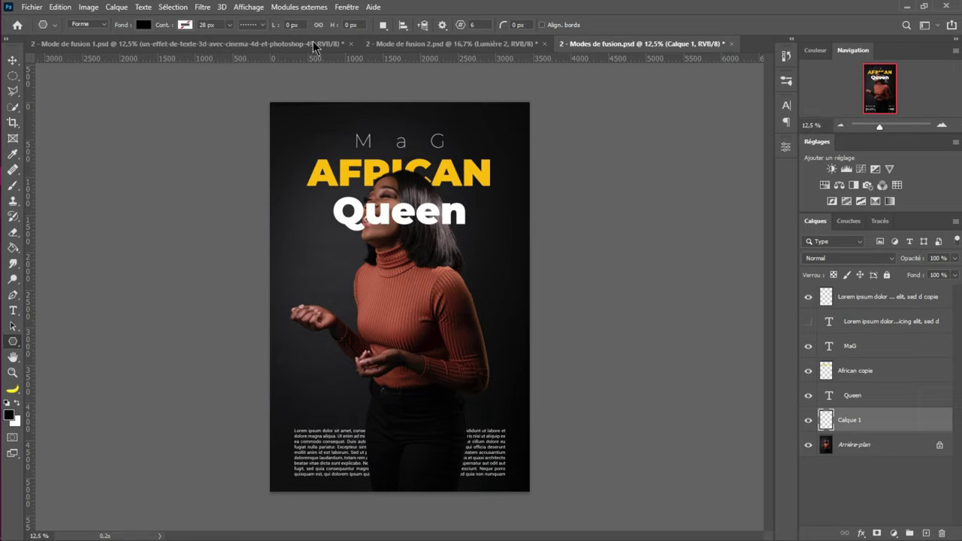
key(shift+u)
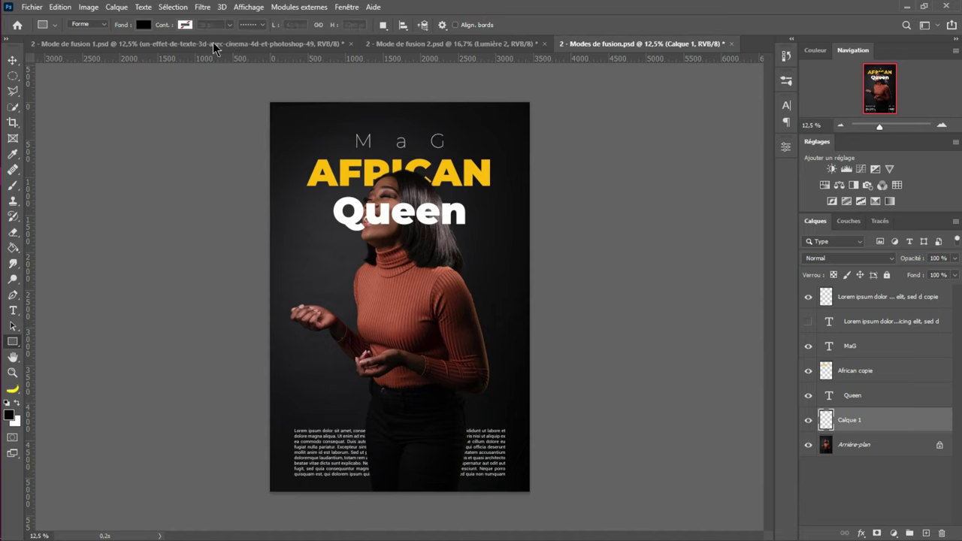
click(214, 45)
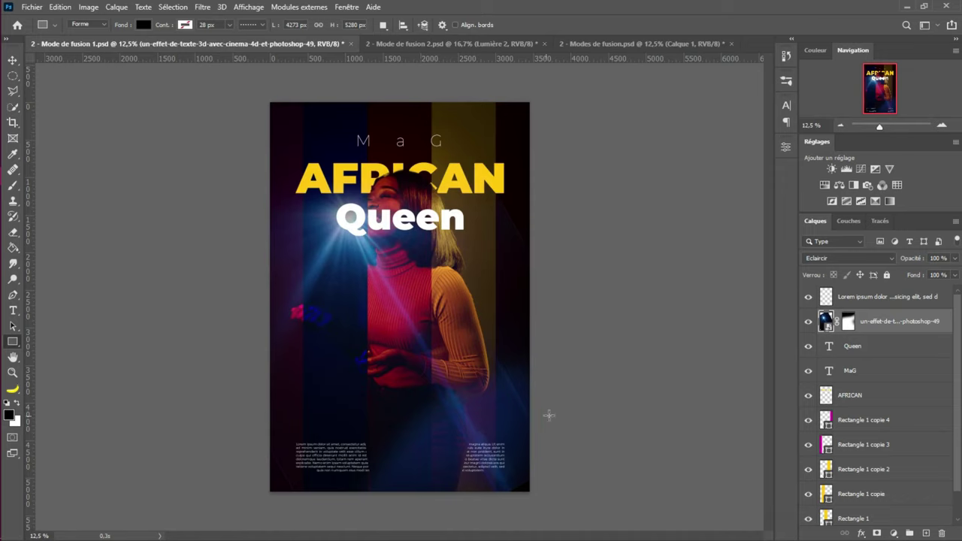
click(584, 44)
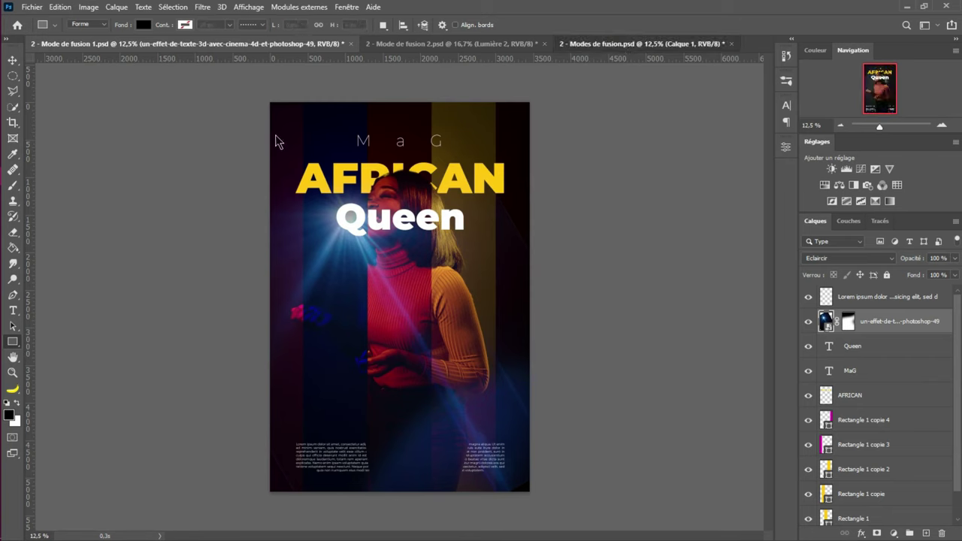
drag(269, 99, 333, 491)
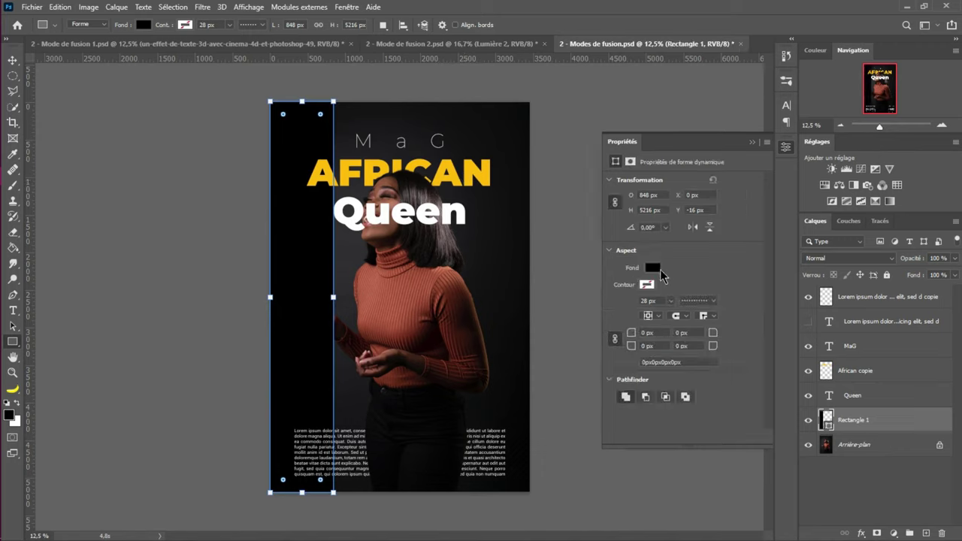
Fill the rectangle with the yellow ffba00 sampled from the AFRICAN title
click(654, 268)
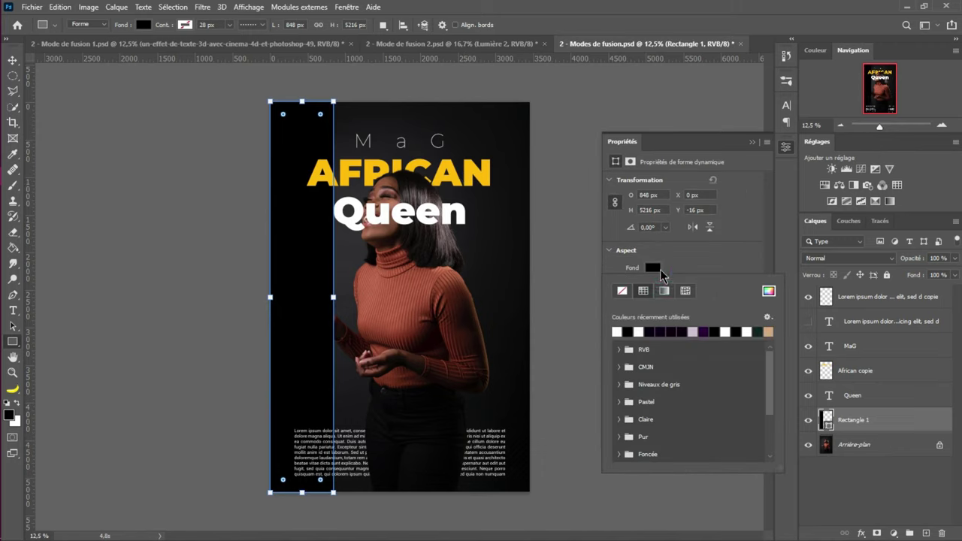
click(768, 293)
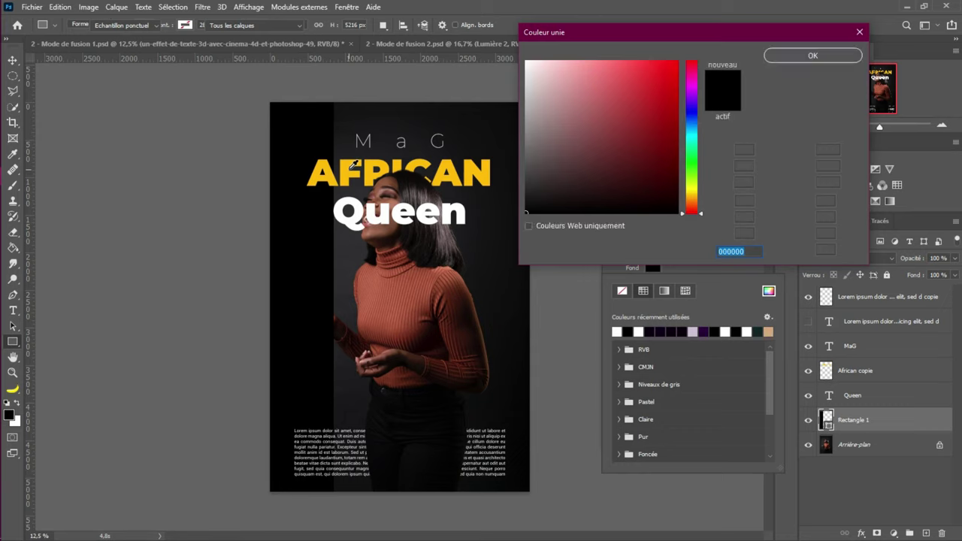
click(353, 164)
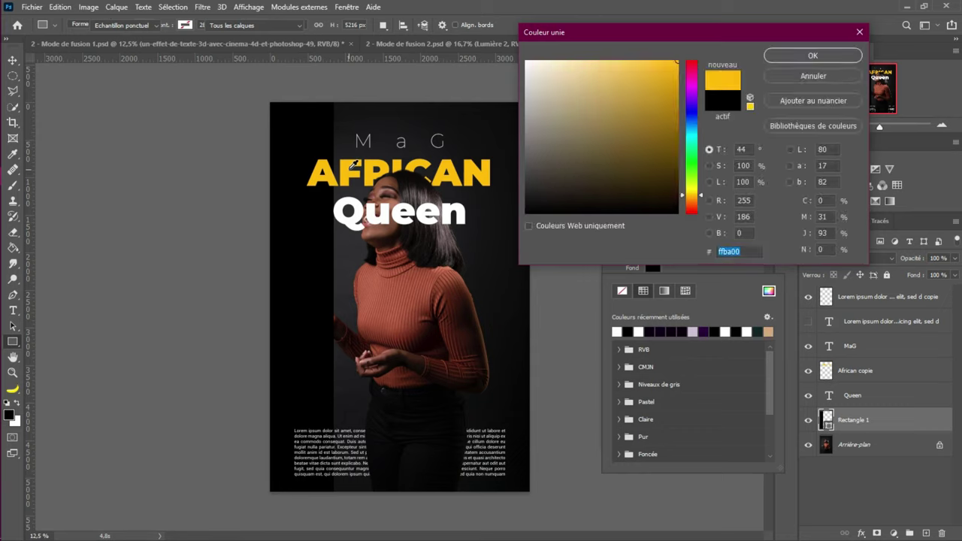
click(842, 60)
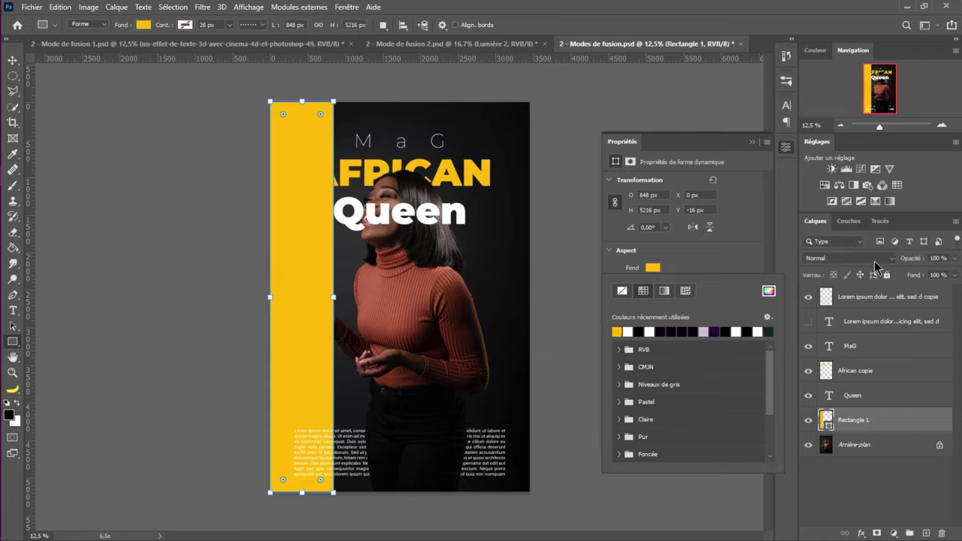
Compare different blending modes on the yellow rectangle layer and set it to Densité couleur +
click(876, 263)
click(876, 259)
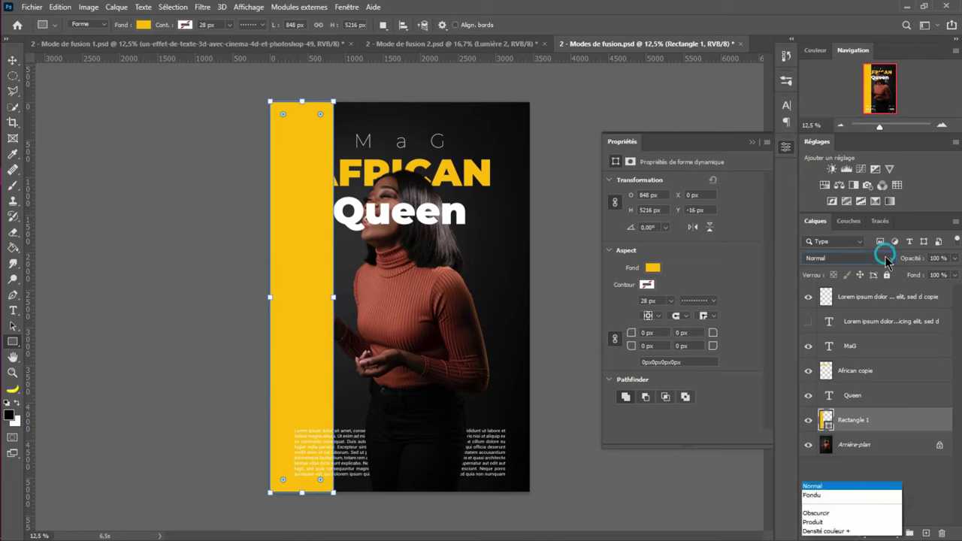
click(857, 259)
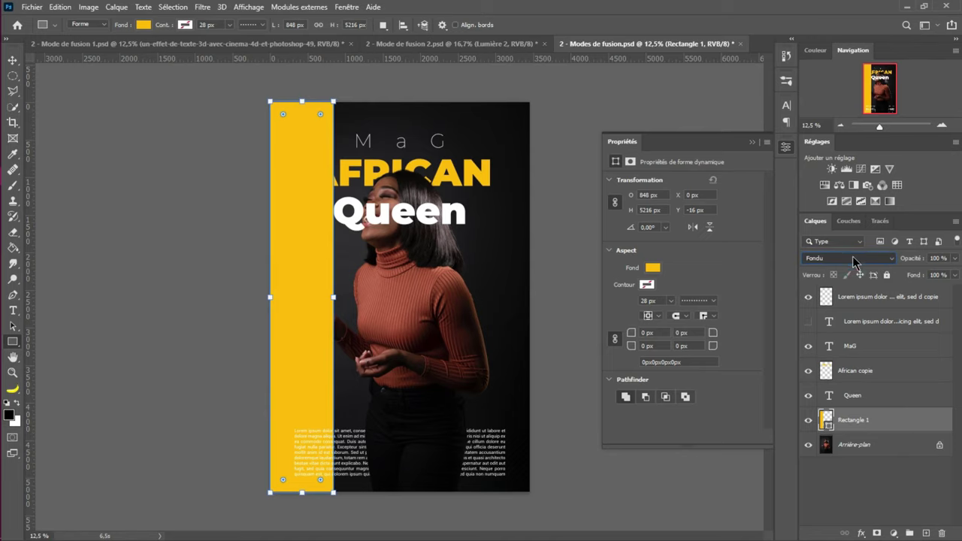
click(892, 260)
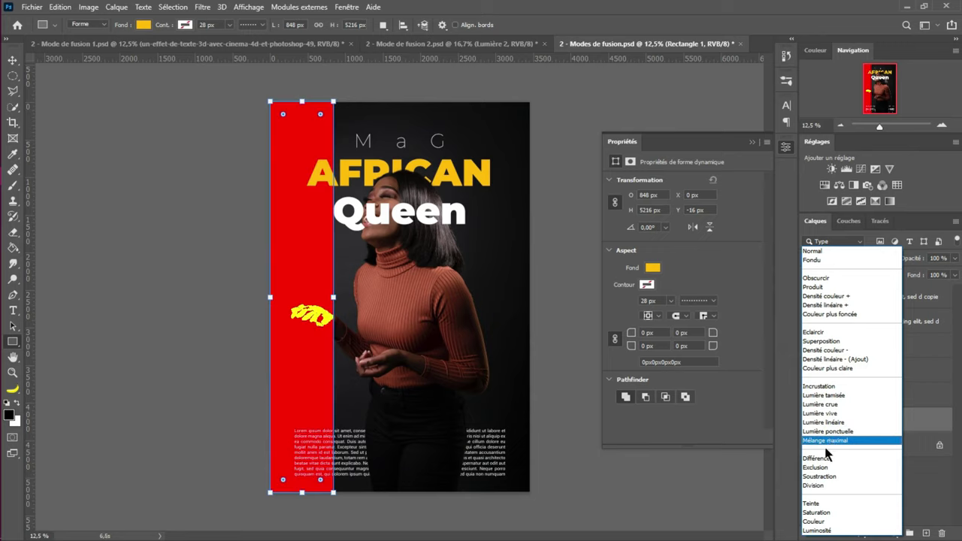
click(822, 298)
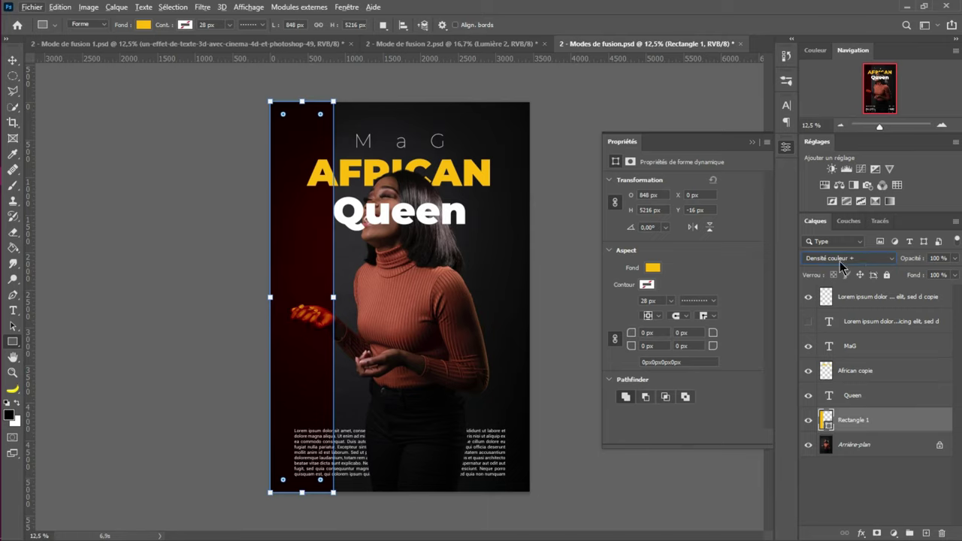
Compare blending modes on the yellow rectangle layer and set it to Densité linéaire +
scroll(842, 264, up, 1)
key(alt+f)
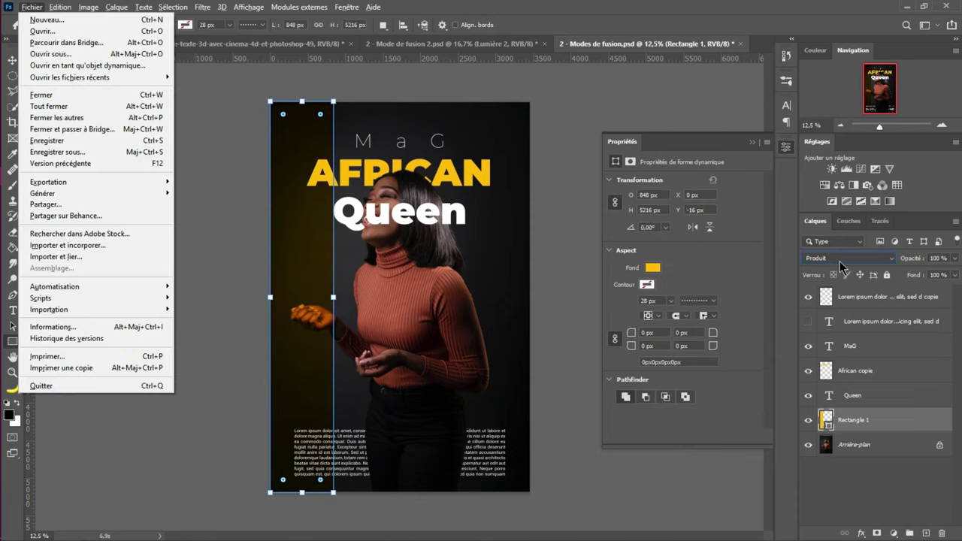
key(Escape)
key(alt+f)
key(Escape)
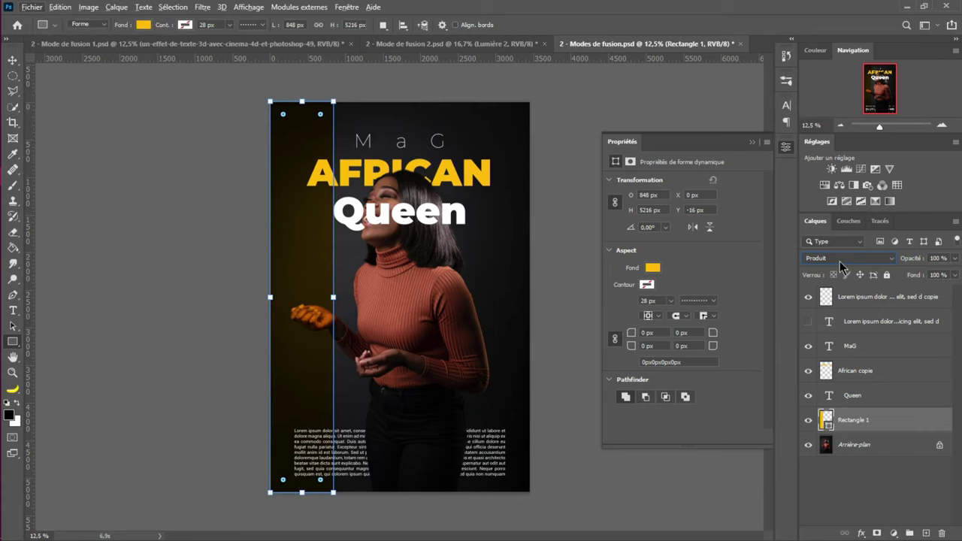
click(841, 265)
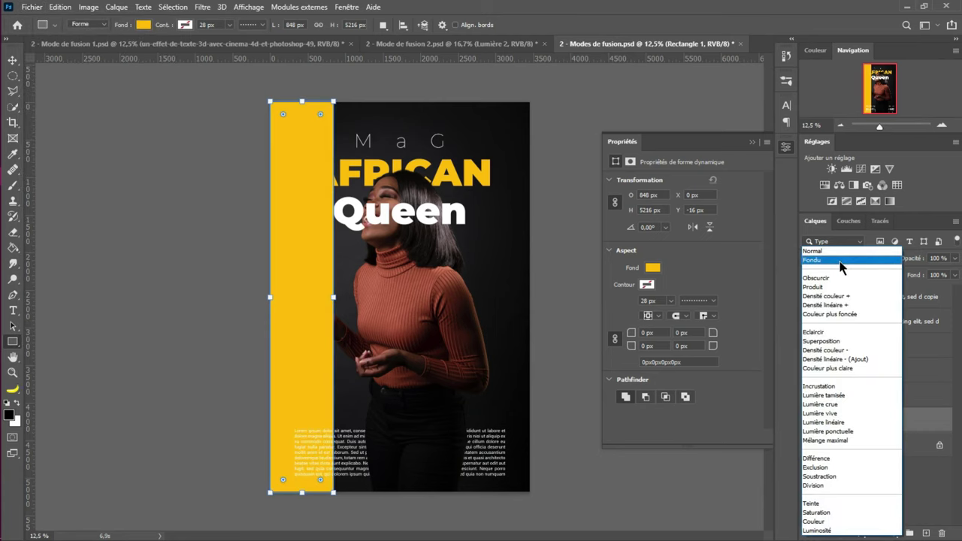
click(824, 306)
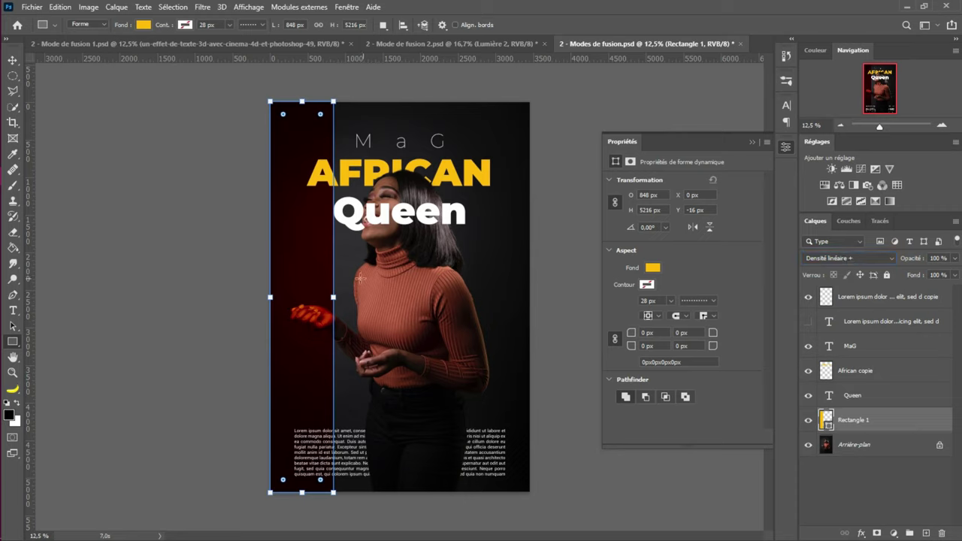
Place a copy of the yellow rectangle directly beside the first band, at X 860 px, and set its blending mode to Incrustation
key(v)
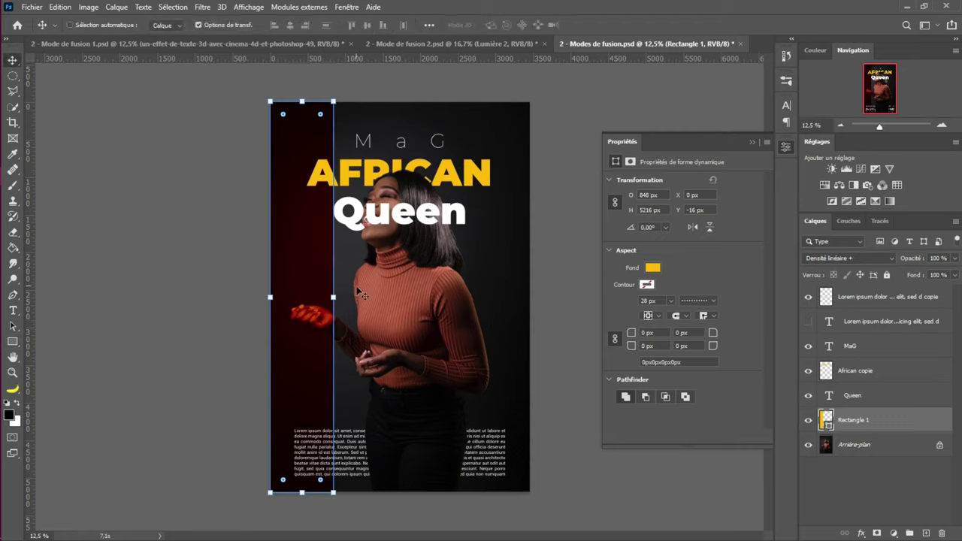
mouse_move(337, 296)
mouse_down()
mouse_move(384, 296)
mouse_move(352, 297)
mouse_up()
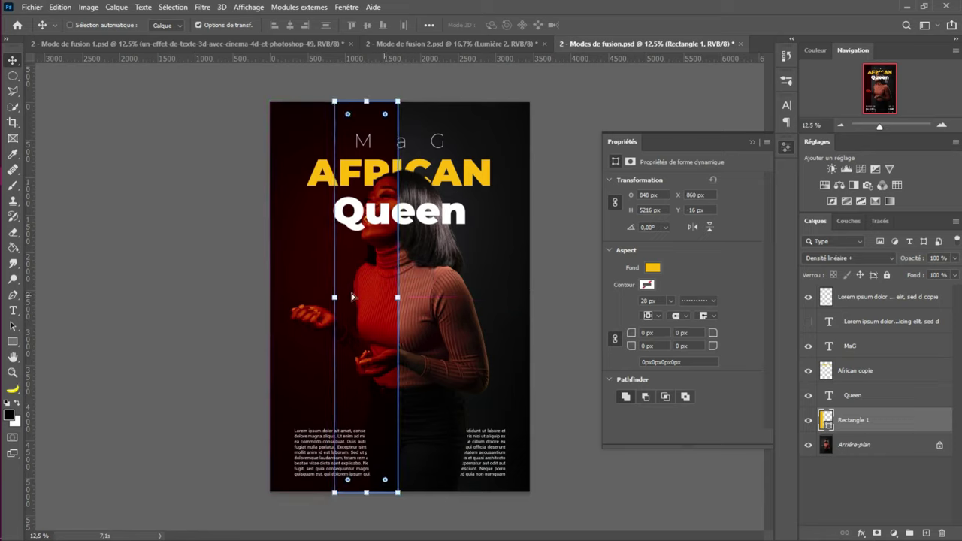
key(ctrl+j)
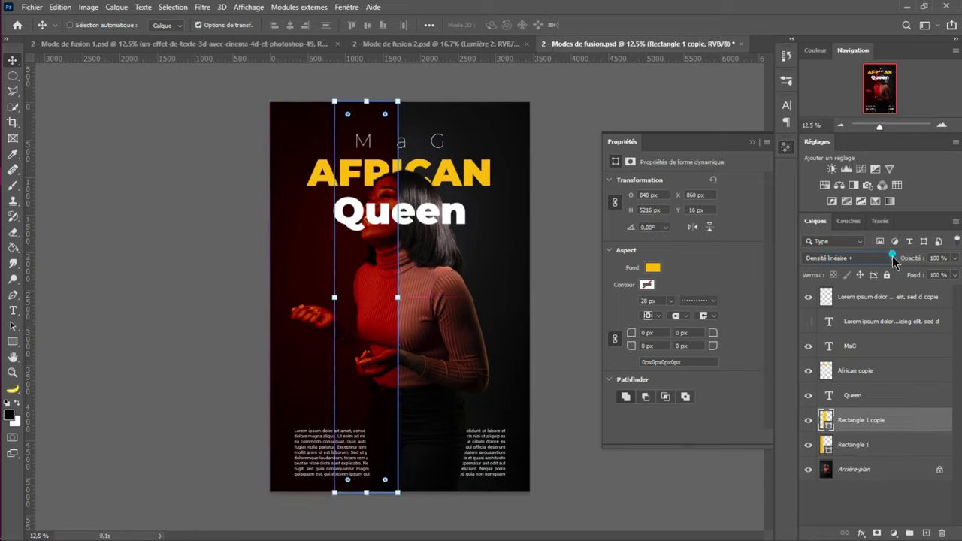
click(892, 258)
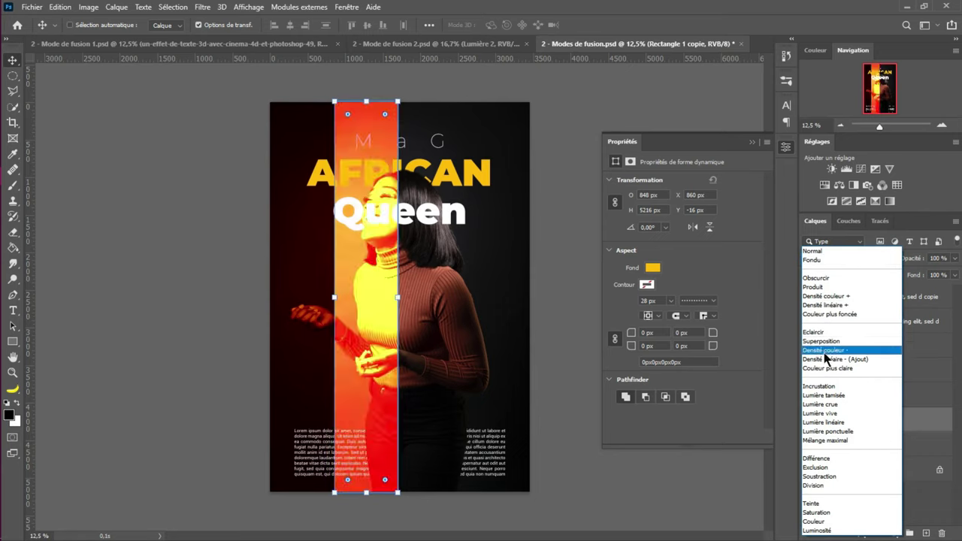
click(831, 387)
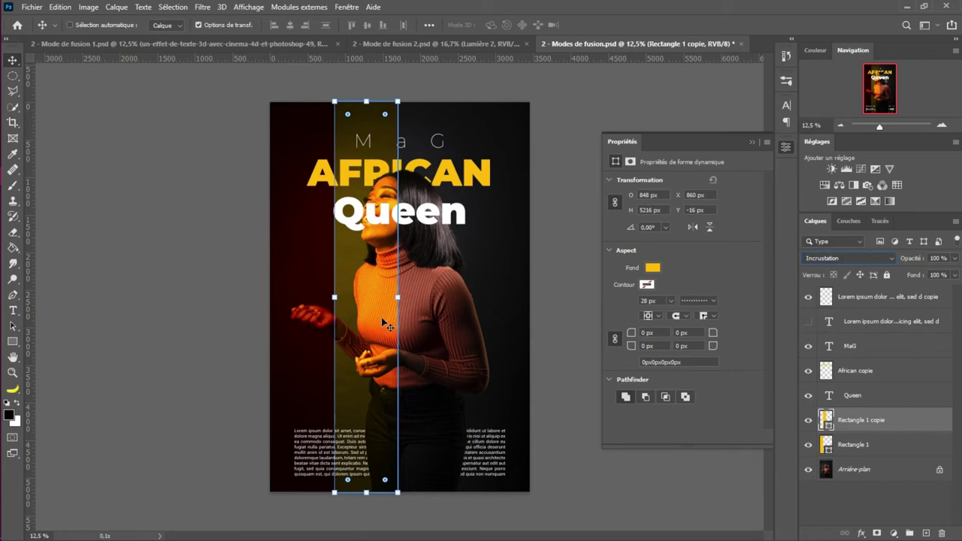
Duplicate the Incrustation band into the adjoining strip at X 1708 px and change the copy's fill to a vivid pink
drag(372, 317, 434, 308)
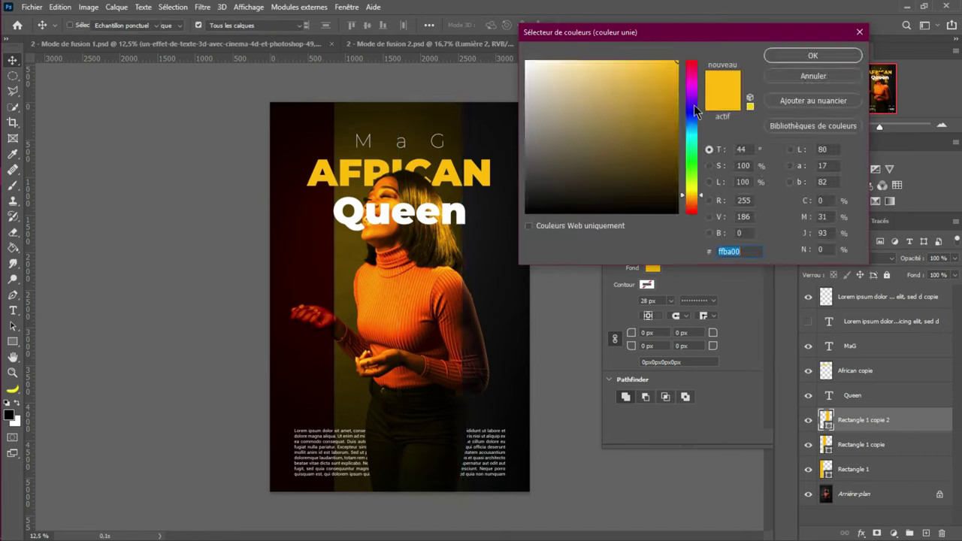
click(692, 73)
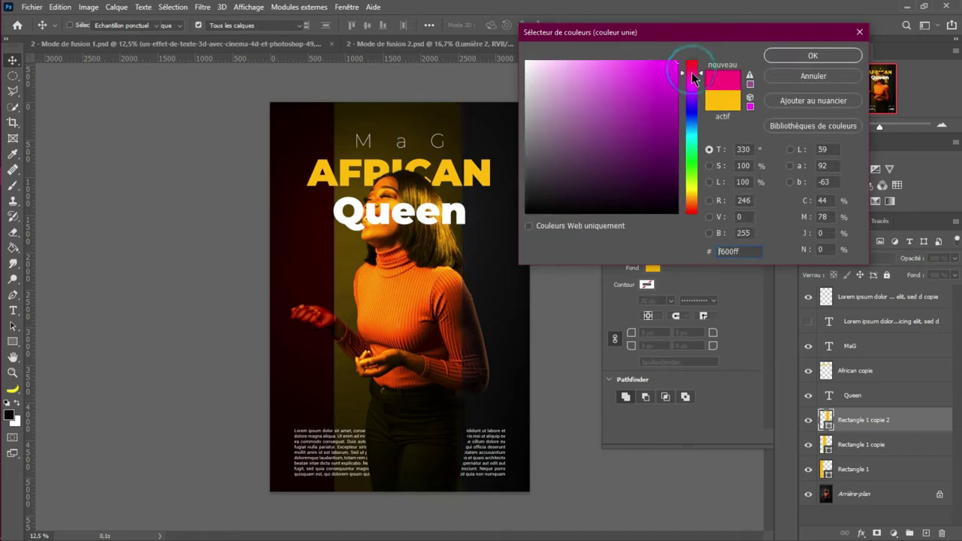
click(804, 58)
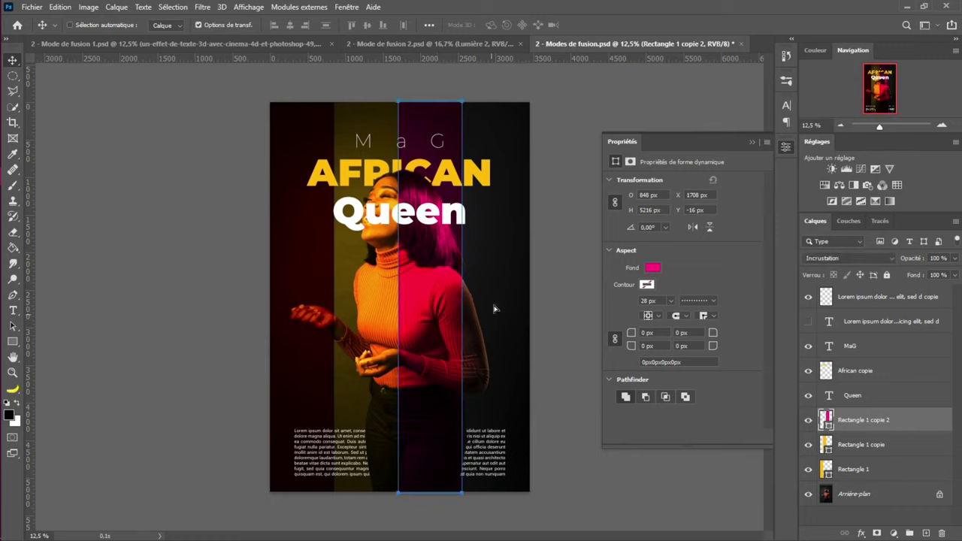
Duplicate the pink band over the uncovered strip along the cover's right edge, at about X 2597 px
drag(503, 308, 514, 312)
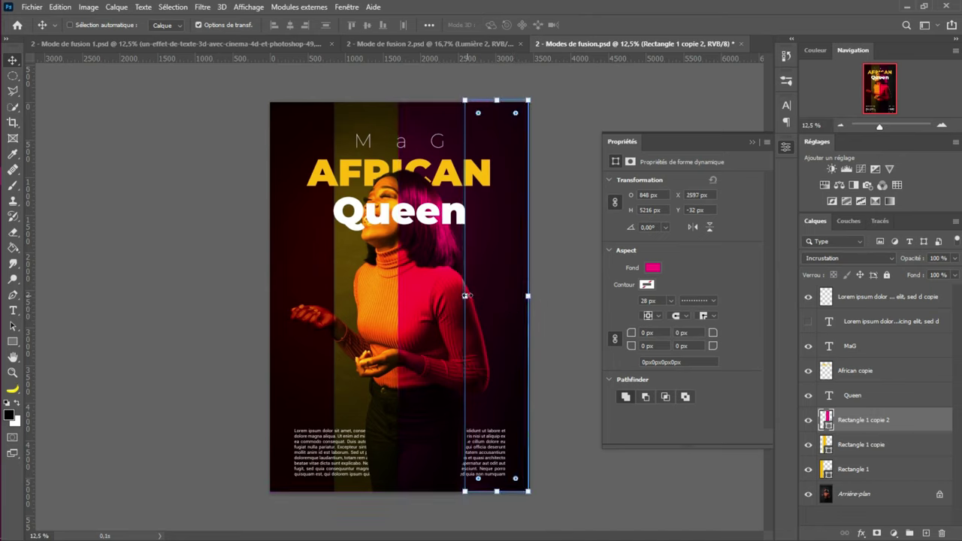
key(ctrl+j)
key(ctrl+t)
drag(466, 295, 463, 295)
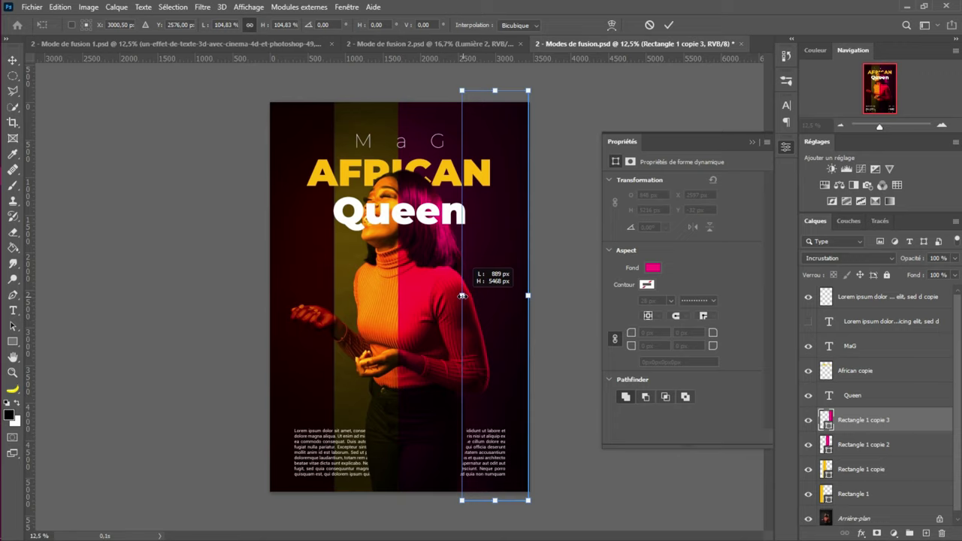
drag(462, 295, 462, 296)
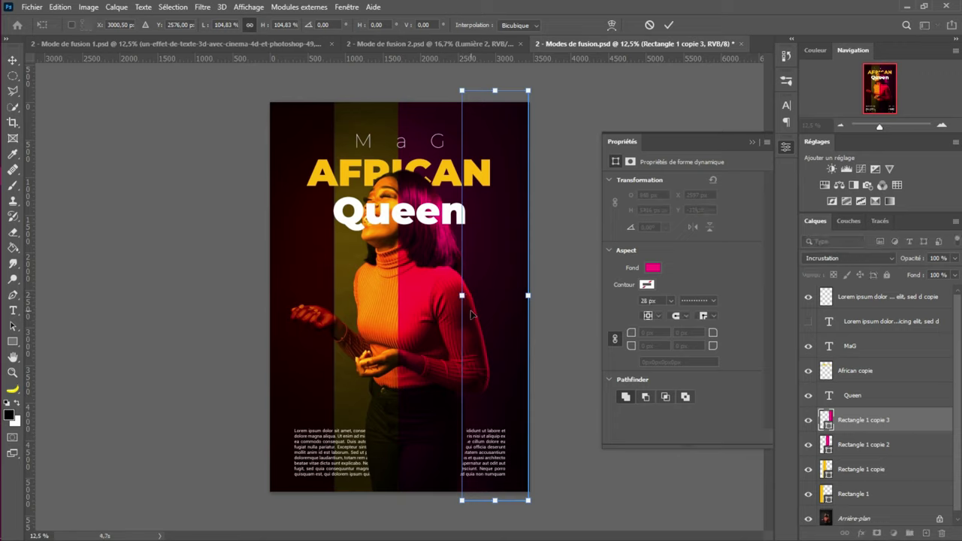
key(ctrl+z)
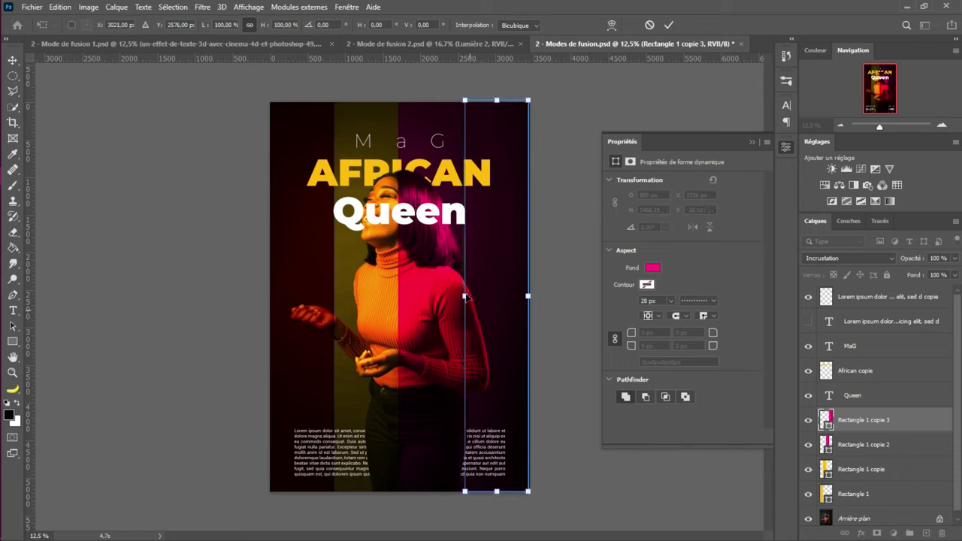
Stretch the outer pink band sideways to 889 px wide so it meets its neighbour, and set its blending mode to Obscurcir
drag(464, 294, 463, 296)
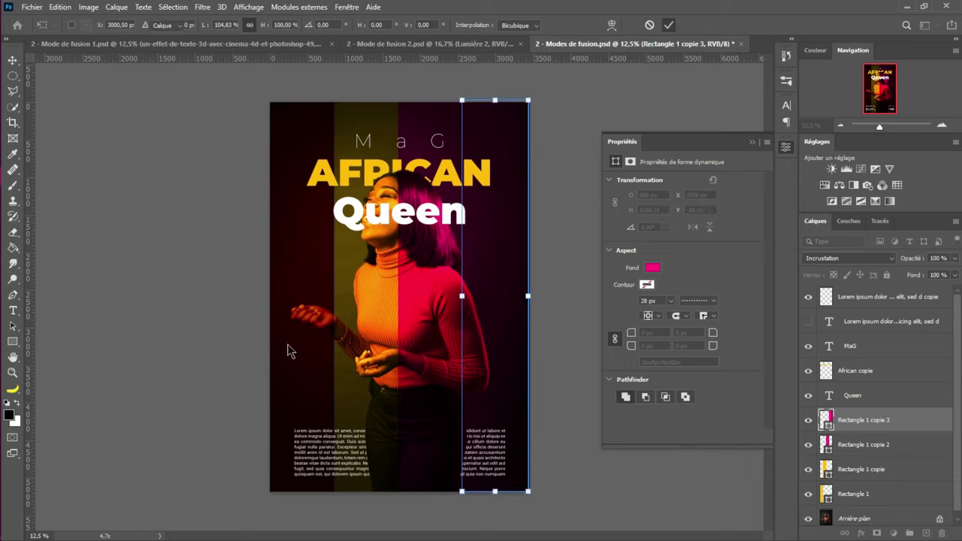
key(Return)
click(886, 254)
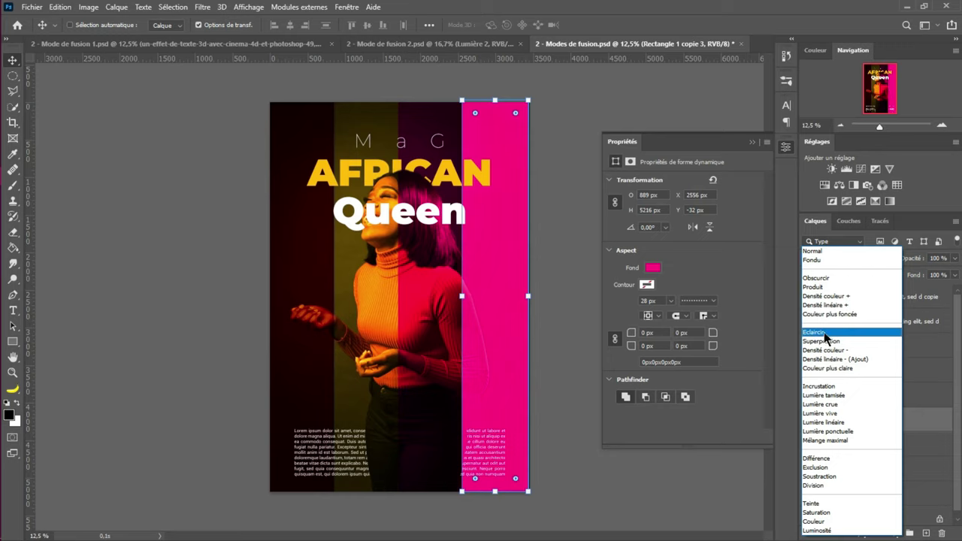
click(827, 279)
Shift the yellow Incrustation band slightly left to X 852 px so it meets the first band
click(591, 468)
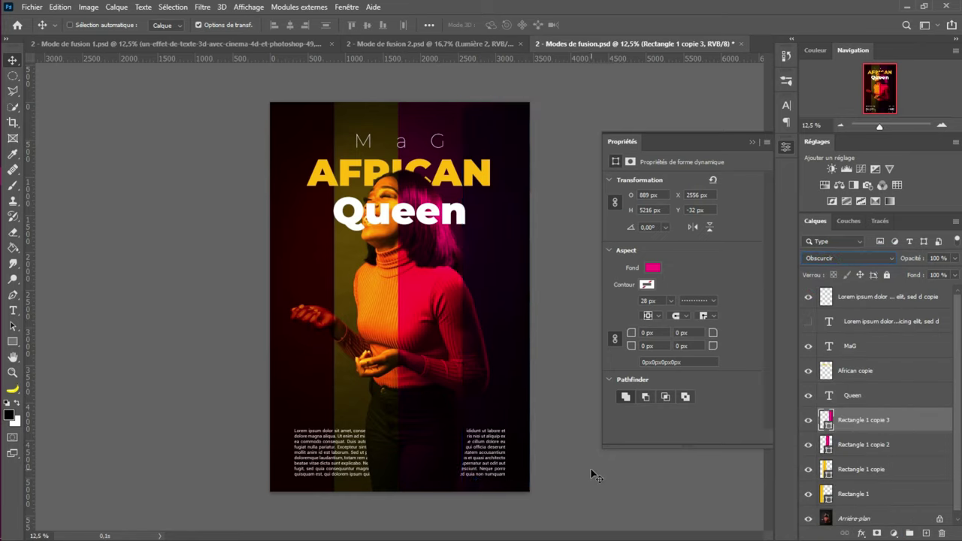
click(593, 473)
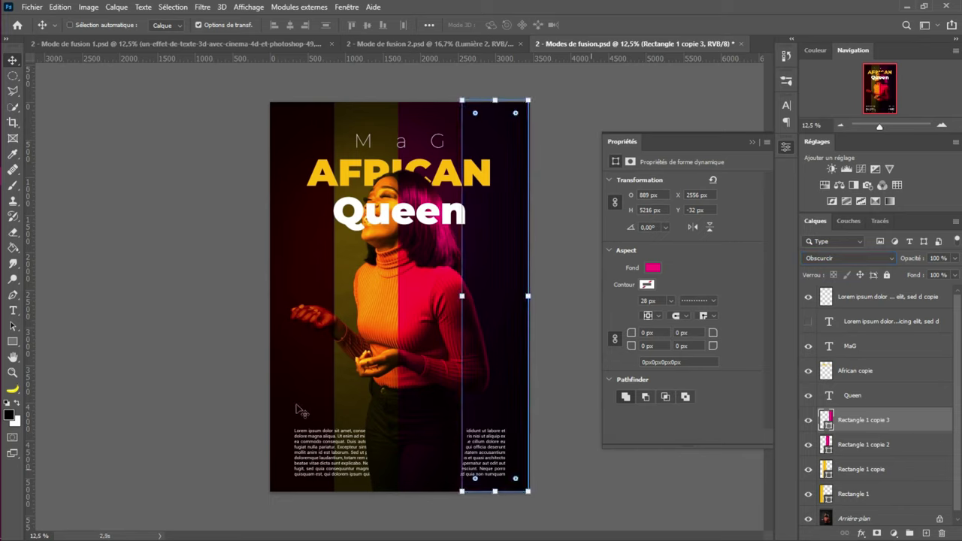
ctrl+click(376, 342)
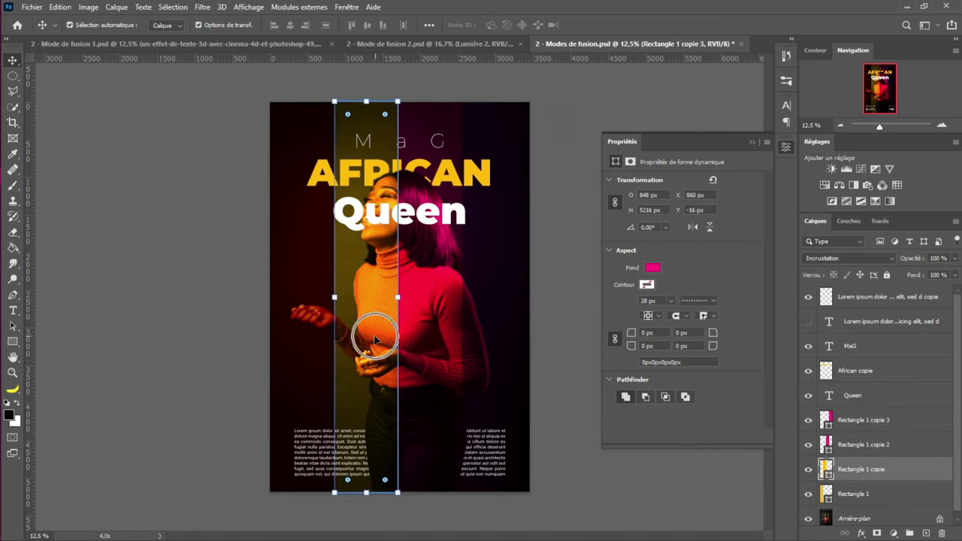
click(540, 269)
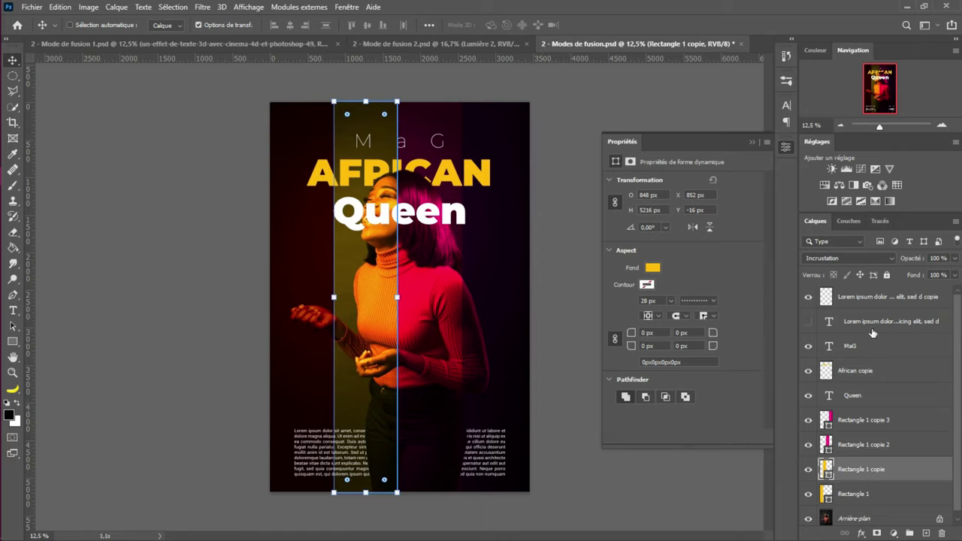
Select the topmost Lorem ipsum copy layer and check the light effect in the finished cover, Mode de fusion 1.psd
click(885, 294)
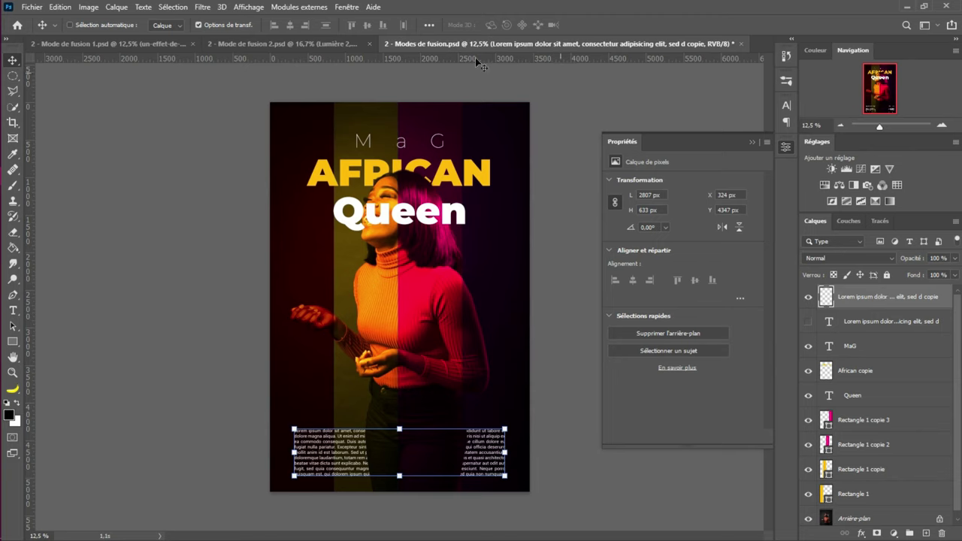
click(158, 44)
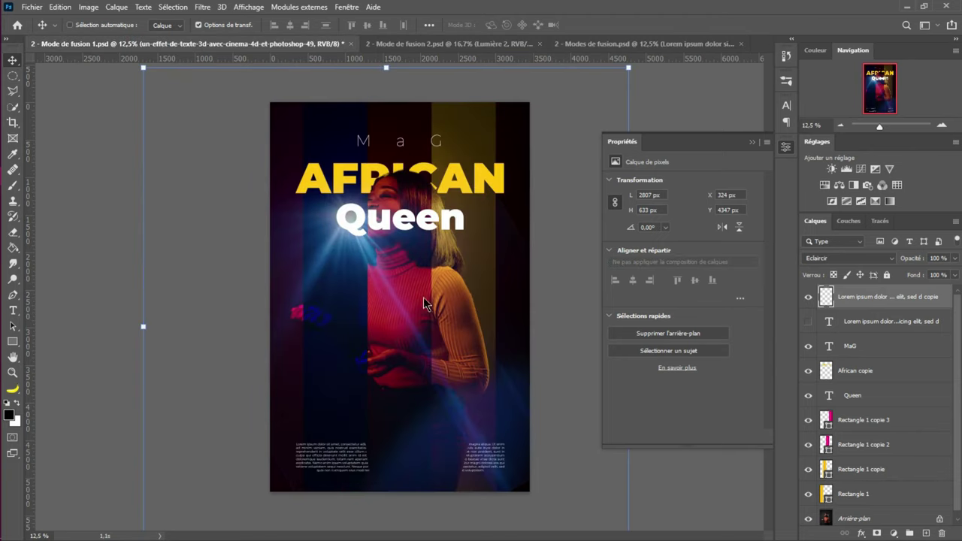
click(624, 44)
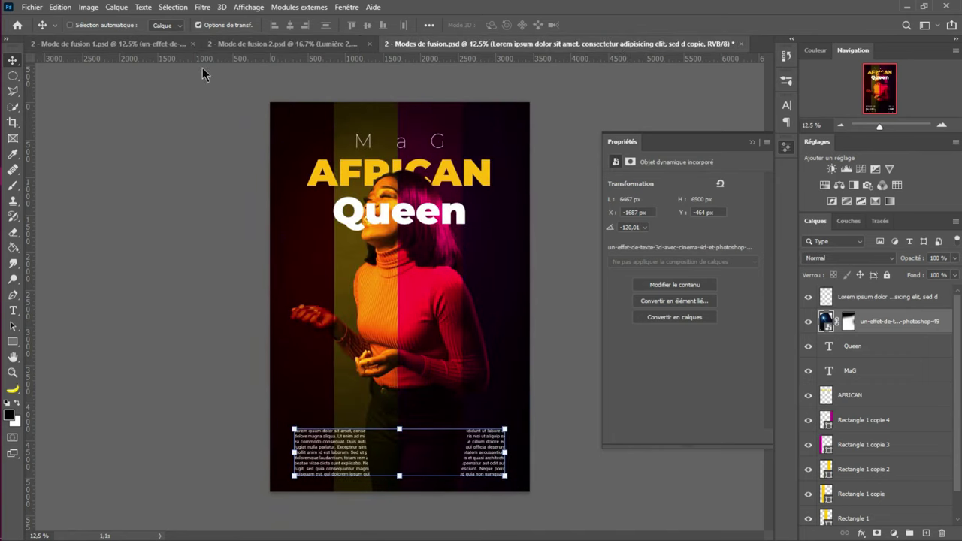
click(32, 7)
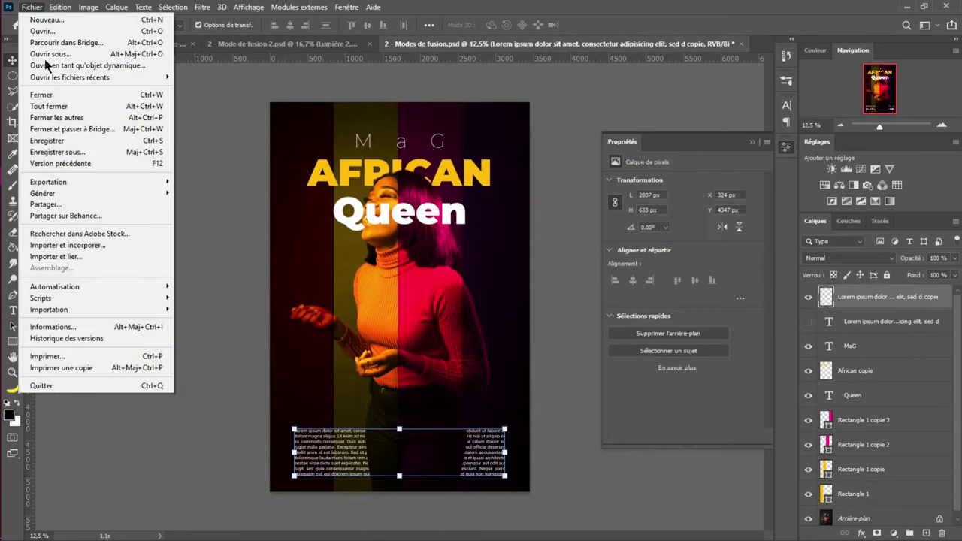
click(73, 246)
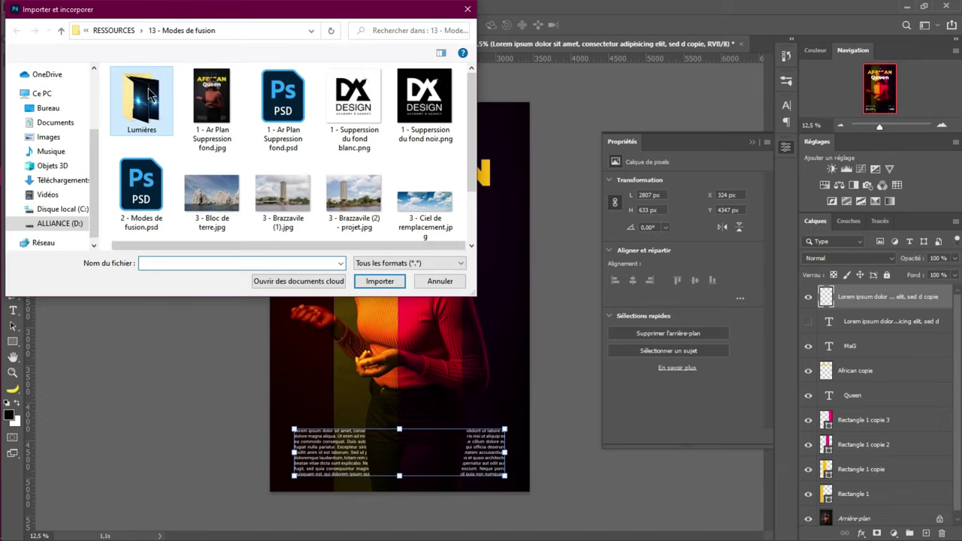
double_click(148, 94)
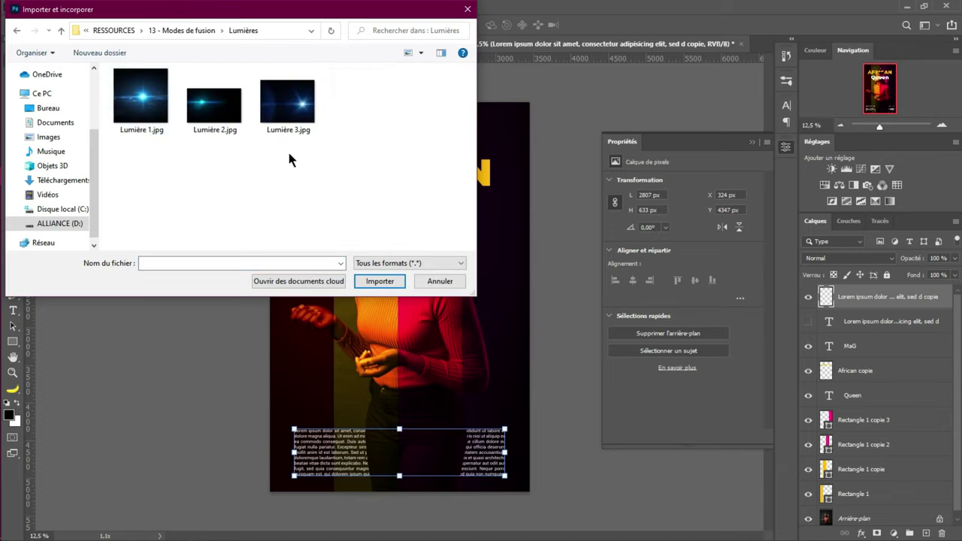
click(297, 132)
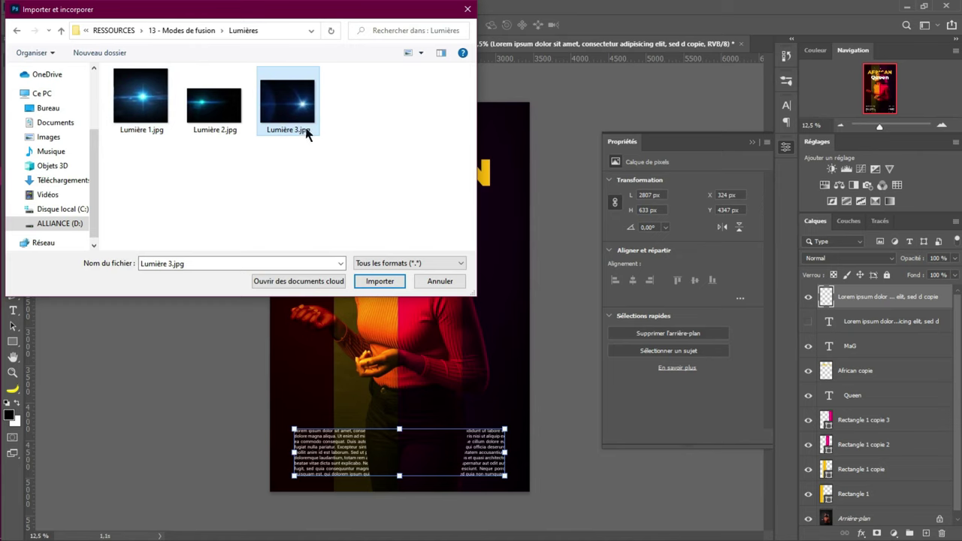
click(390, 282)
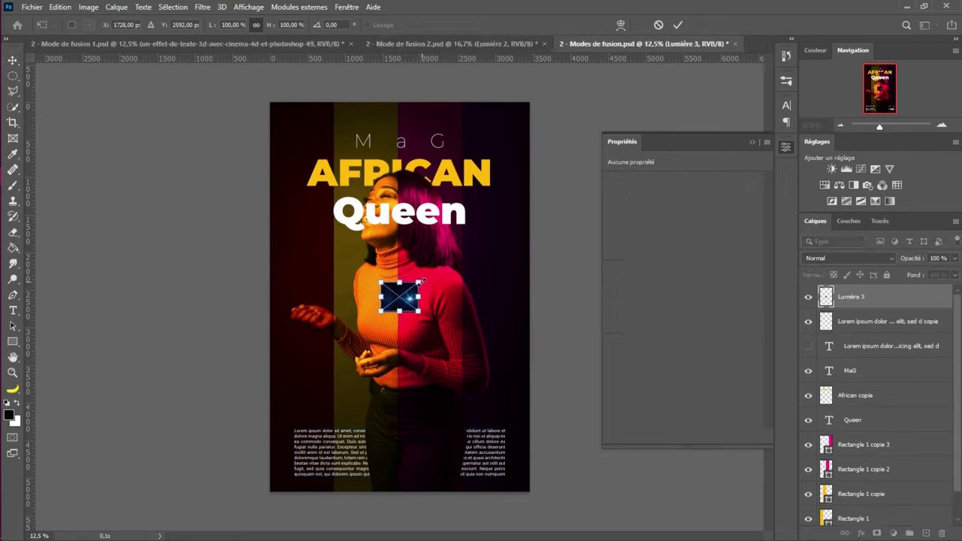
click(658, 25)
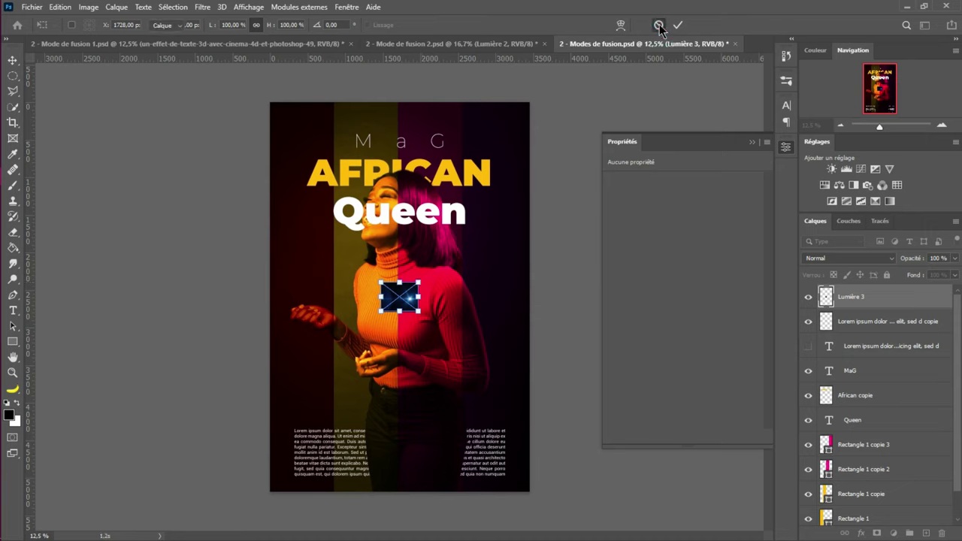
click(31, 7)
key(Escape)
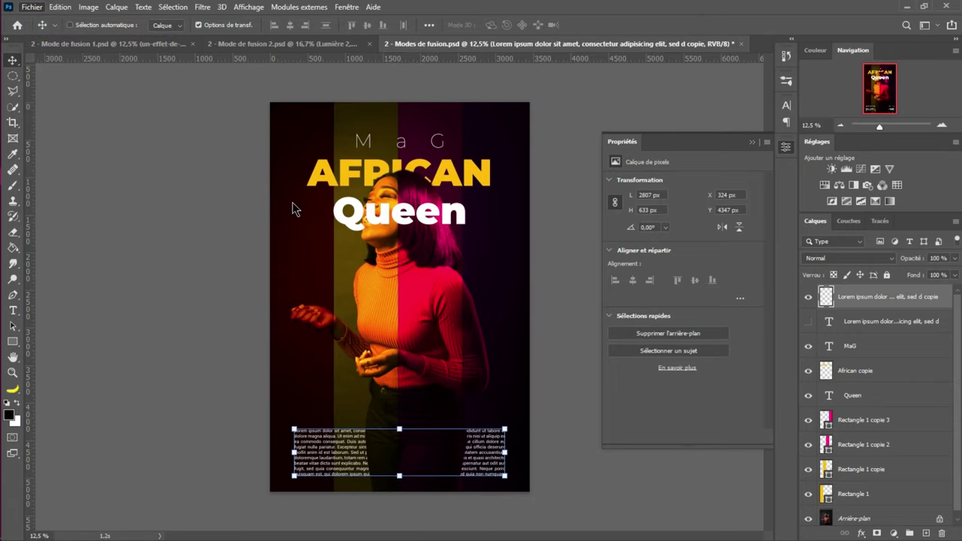
Open Lumière 3.jpg from the Lumières folder as a separate document and bring it into view
key(ctrl+o)
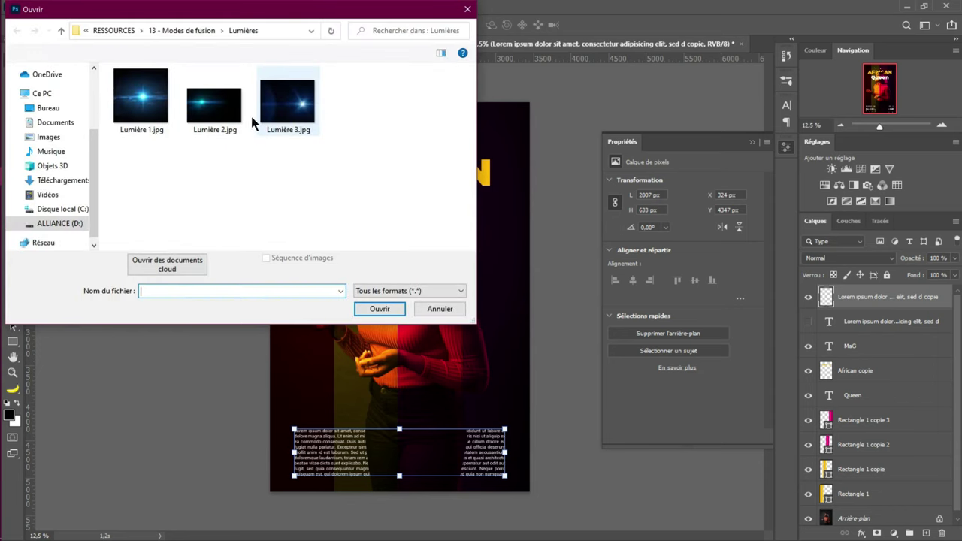
click(278, 113)
click(380, 309)
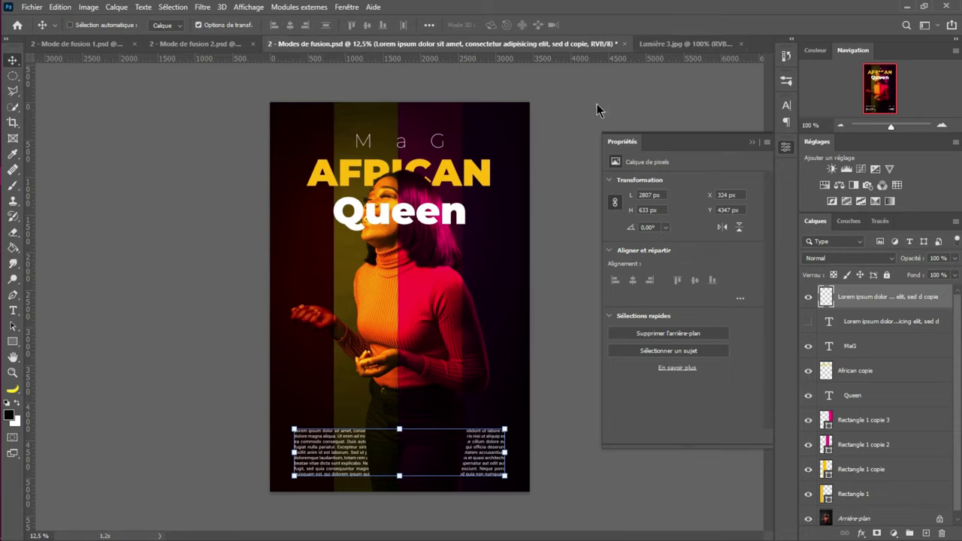
click(694, 44)
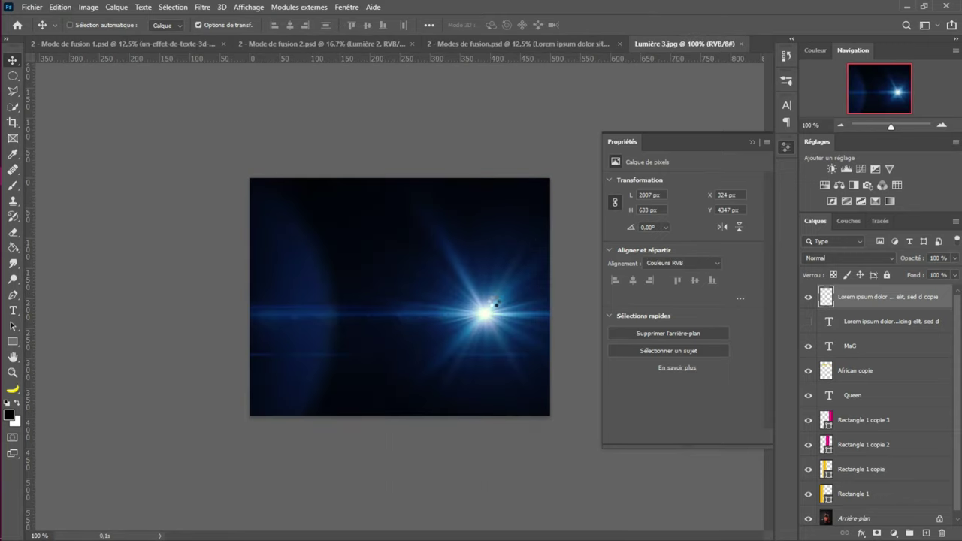
Bring the Lumière 3 image into 2 - Modes de fusion.psd as the top layer and convert it to a smart object
click(414, 322)
drag(418, 326, 411, 275)
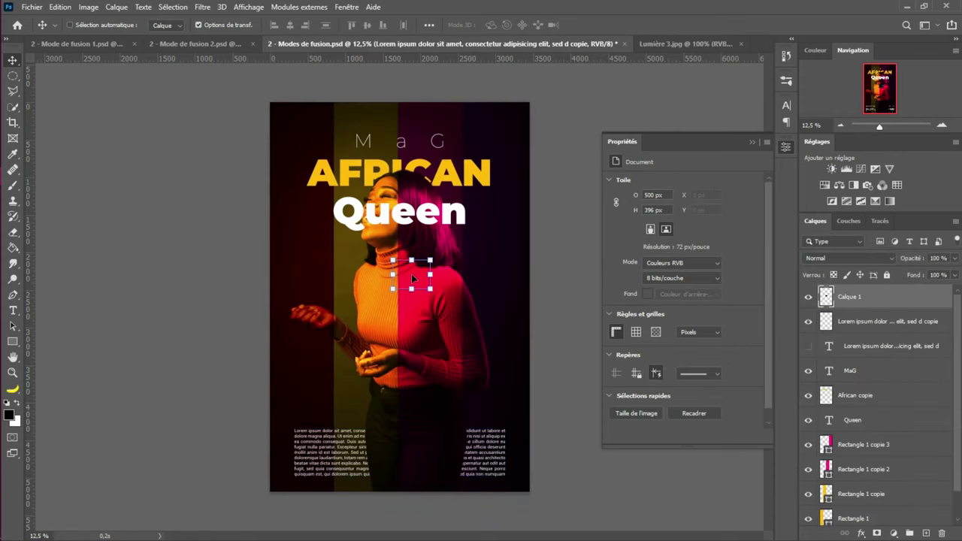
right_click(881, 302)
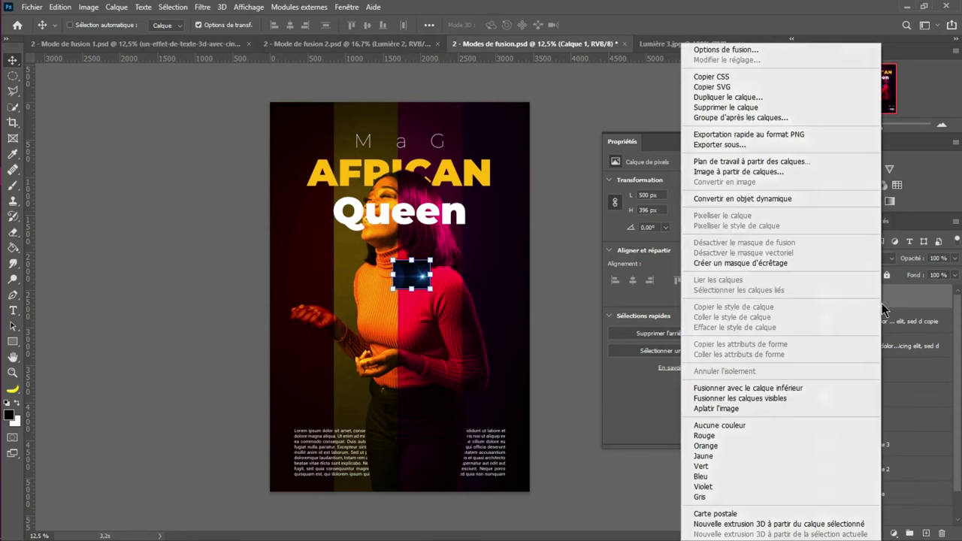
click(744, 198)
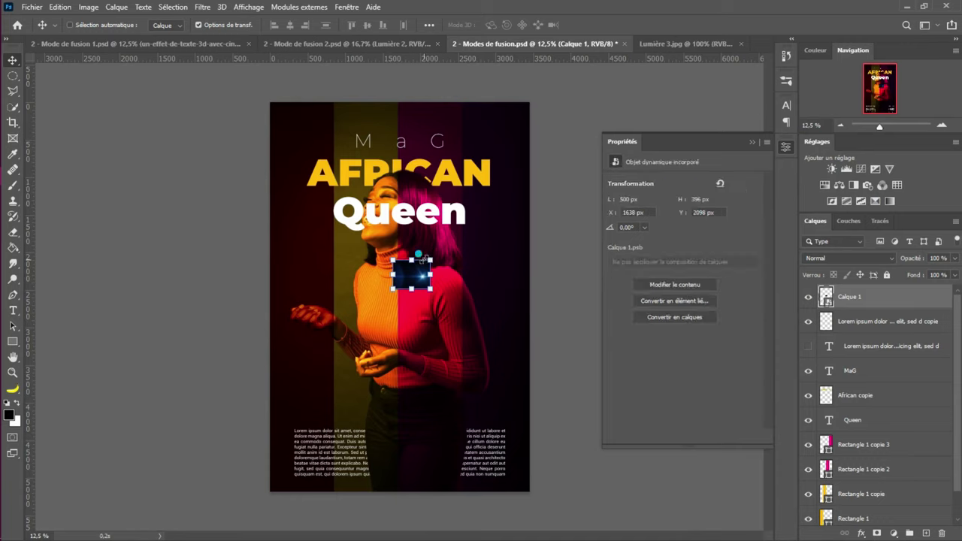
Scale the light image to about 827 %, rotate it to about -119.5° and place its flare beside the woman's face
key(ctrl+t)
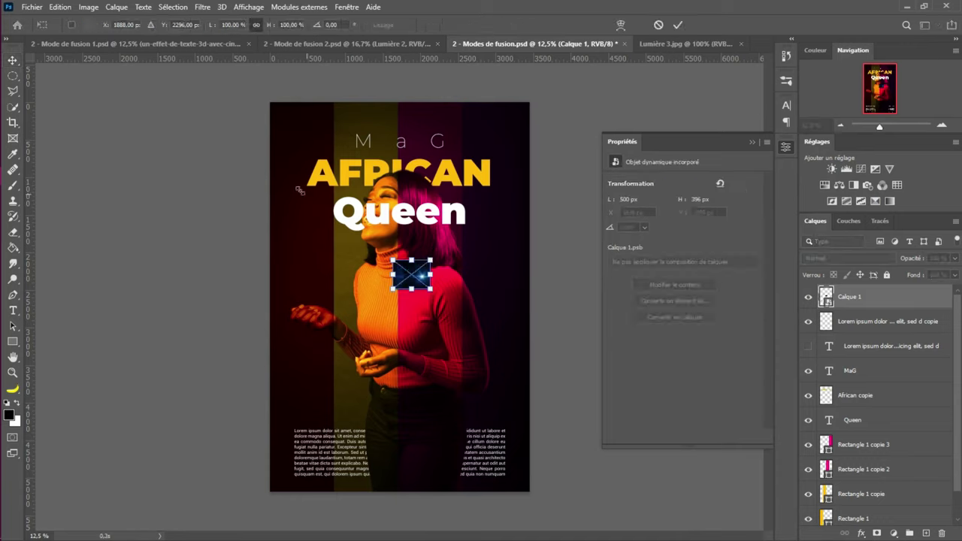
drag(391, 260, 215, 119)
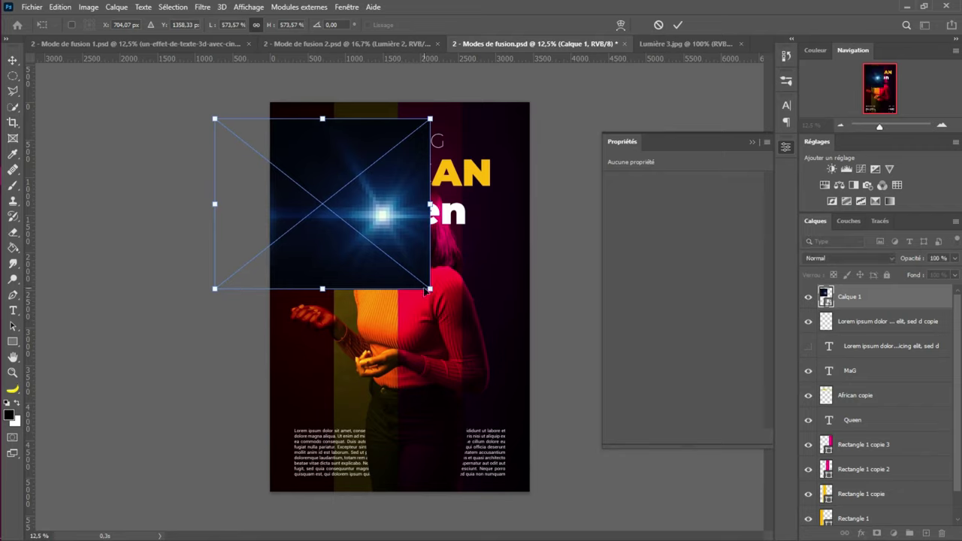
drag(426, 291, 530, 369)
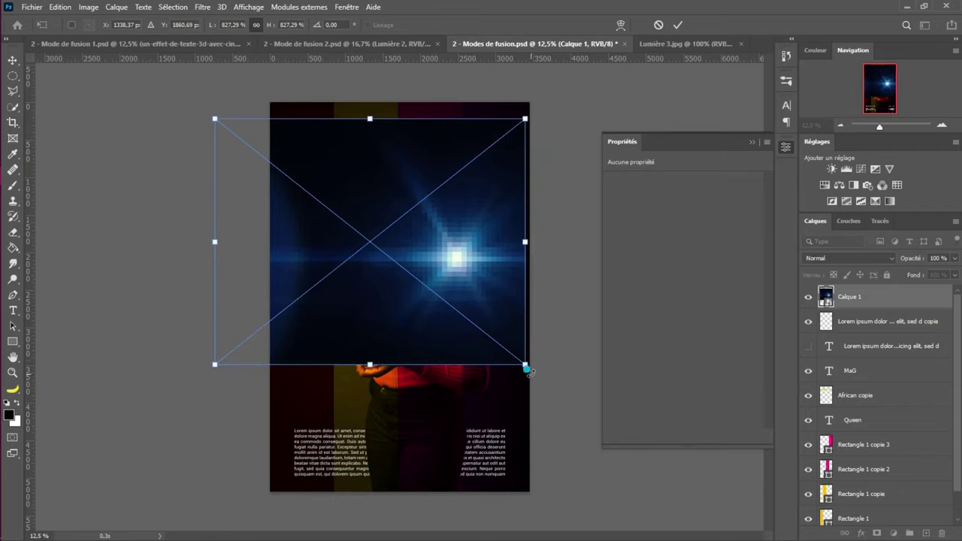
drag(558, 335, 444, 314)
click(678, 25)
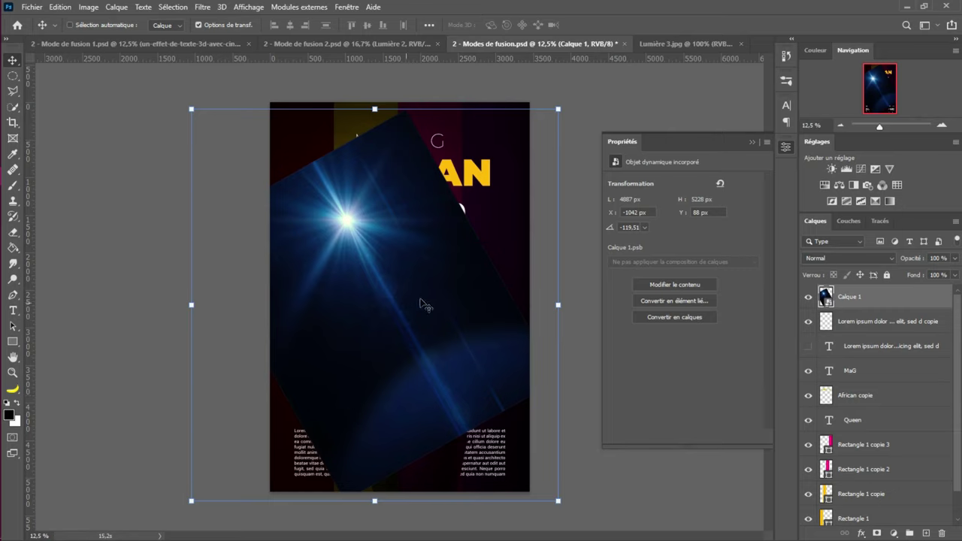
Set the light layer's blending mode to Densité linéaire - (Ajout), enlarge it to about 977 % and recentre the flare beside the face
click(889, 263)
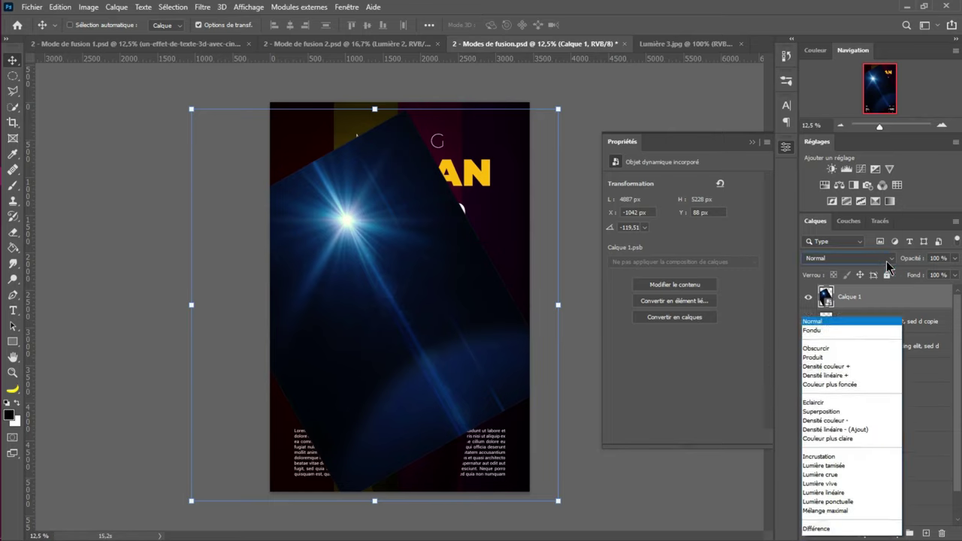
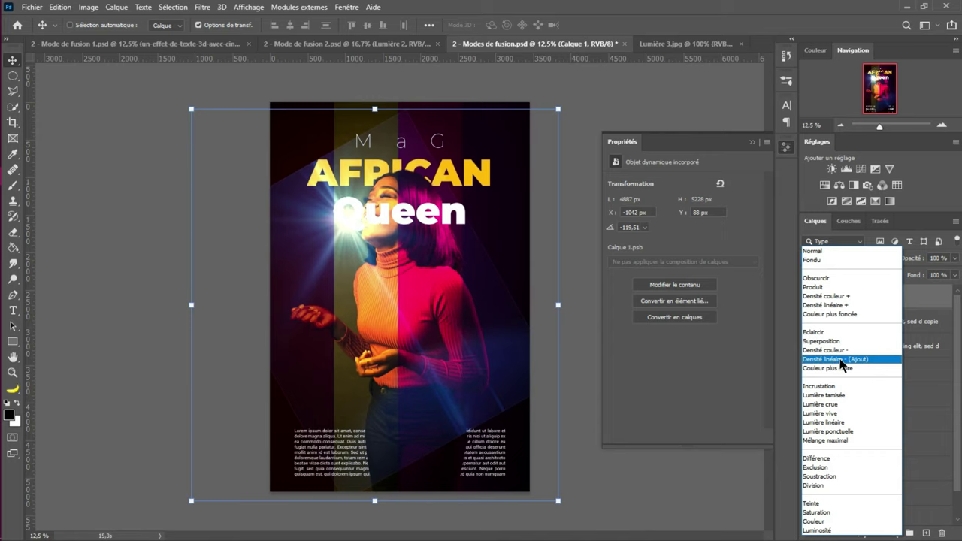
click(842, 361)
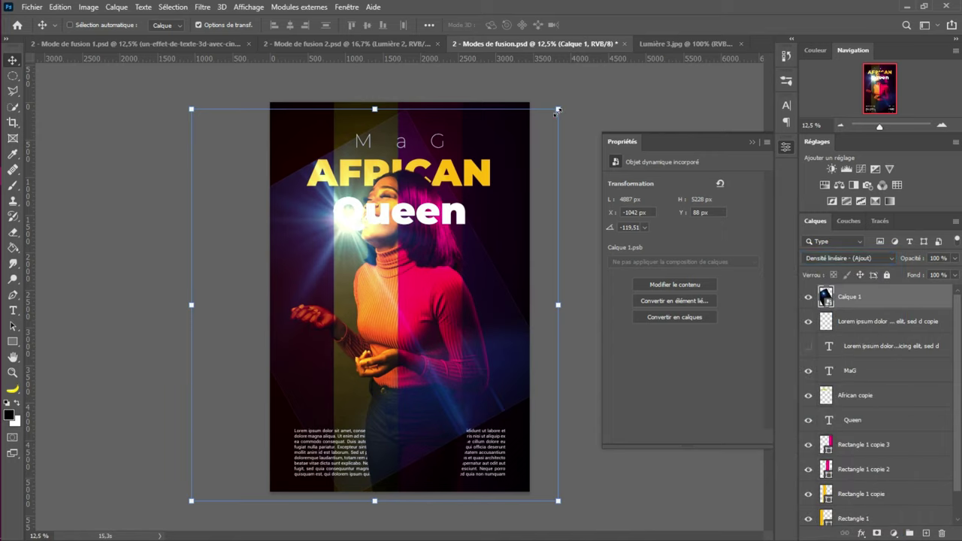
drag(558, 111, 554, 101)
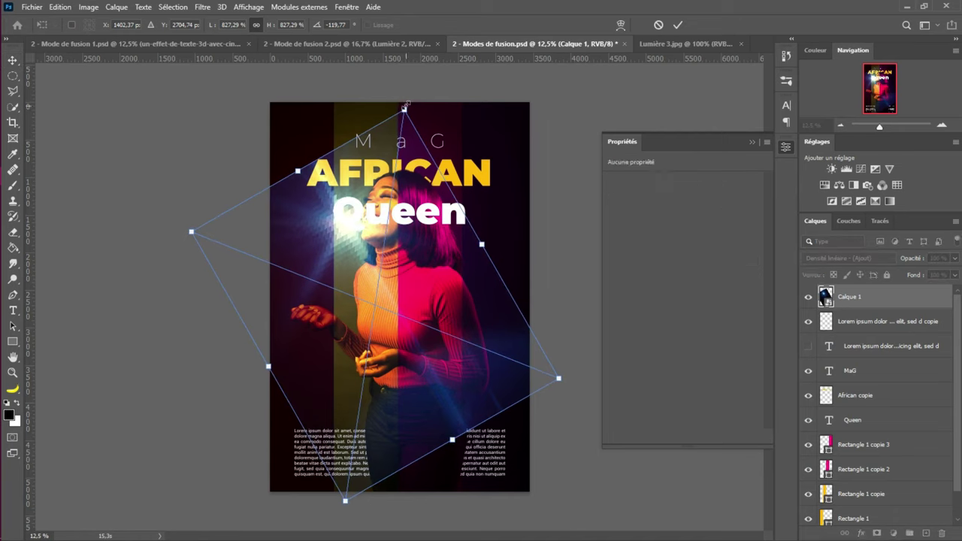
drag(404, 105, 453, 36)
drag(416, 228, 421, 261)
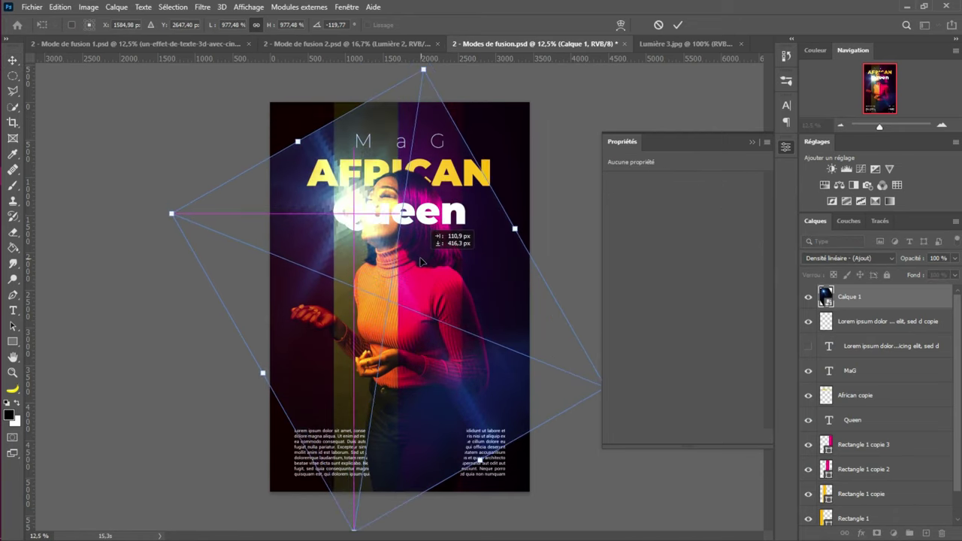
drag(494, 224, 488, 233)
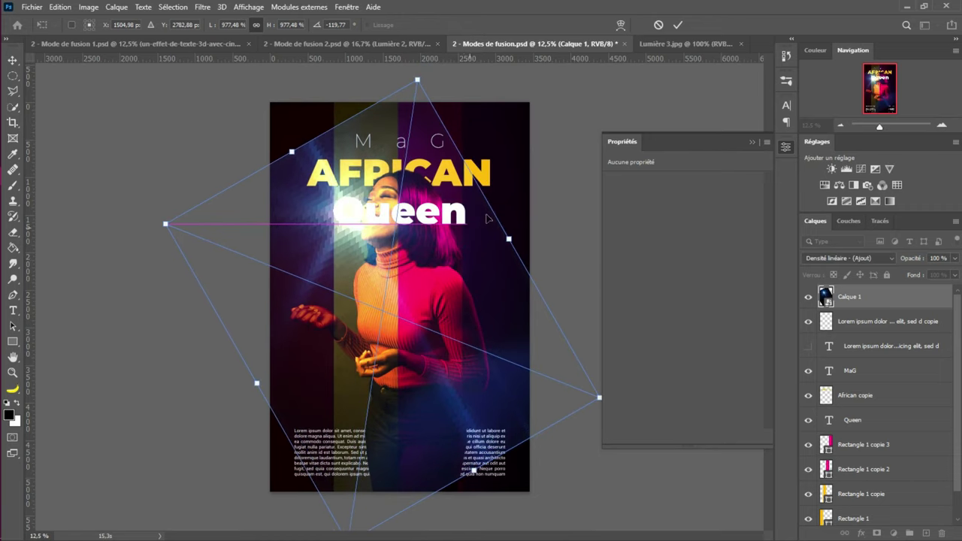
click(677, 24)
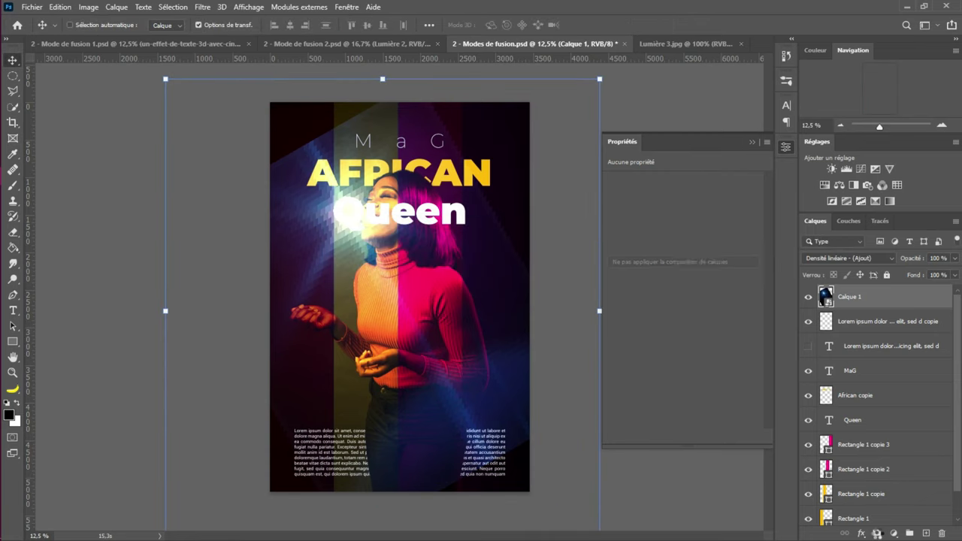
Add a layer mask to the light layer and prepare a soft black brush of about 2575 px
click(877, 532)
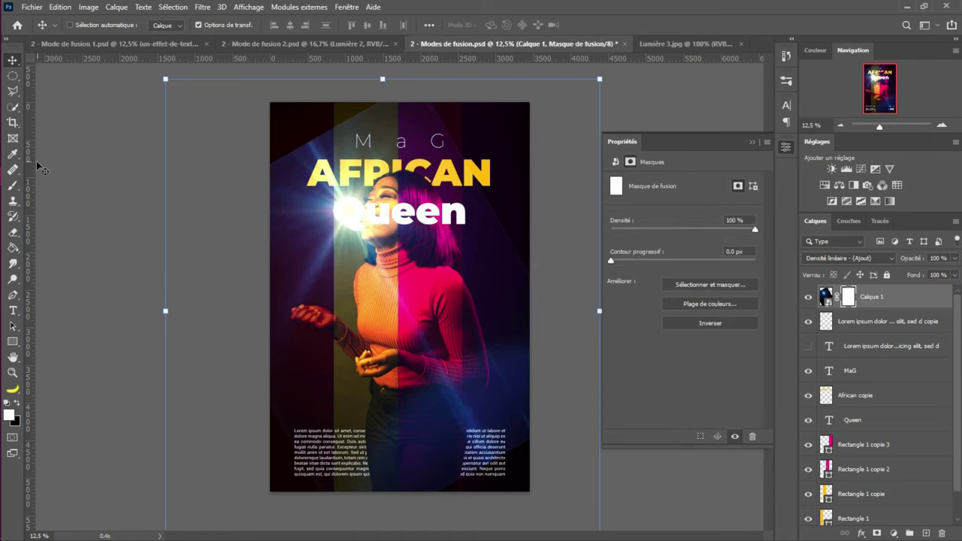
right_click(14, 186)
click(75, 180)
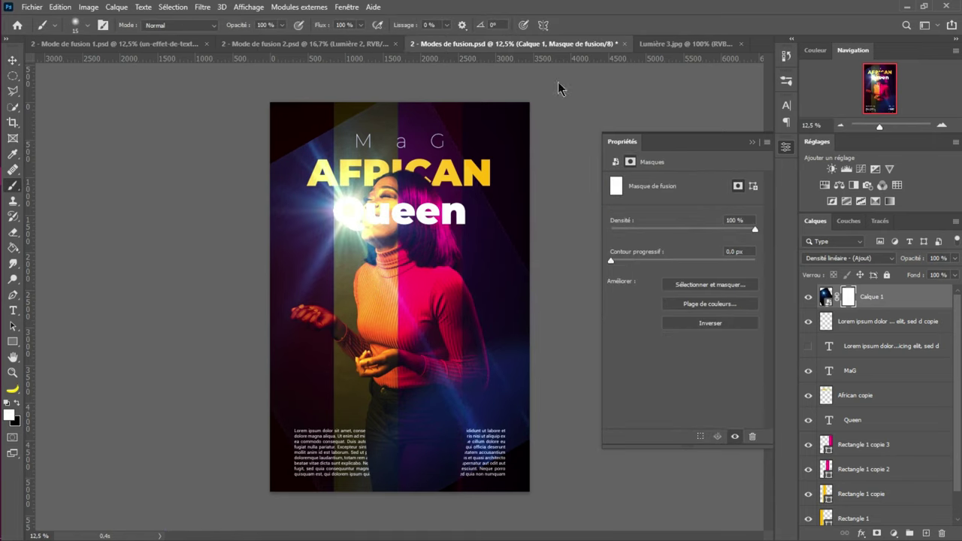
drag(400, 178, 498, 176)
key(x)
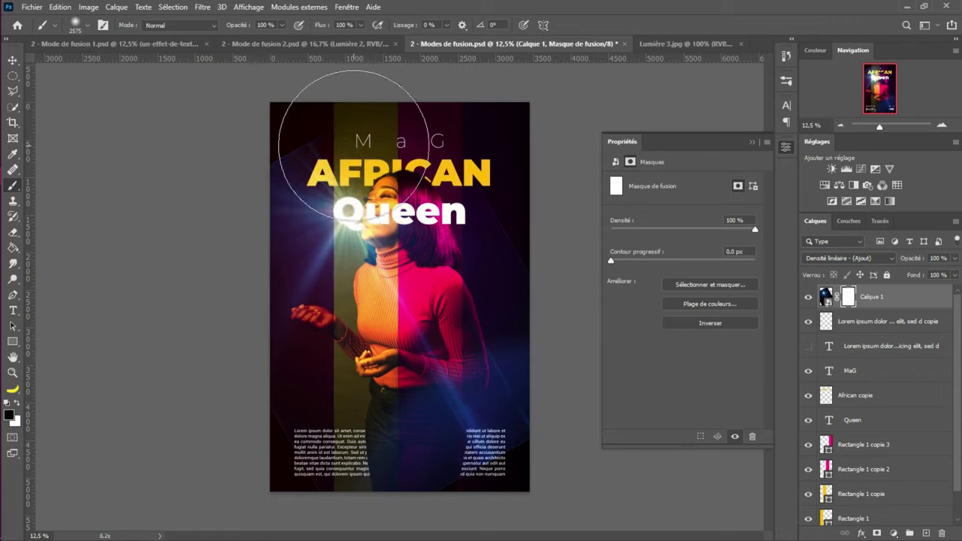
Fade the light over the title and the cover's upper edge on its mask, using 47 % brush opacity
click(353, 147)
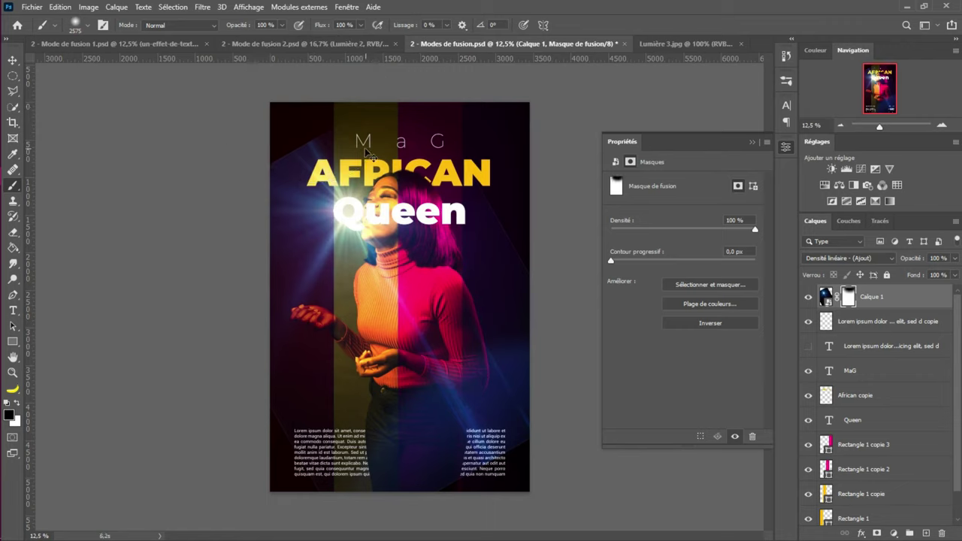
key(ctrl+z)
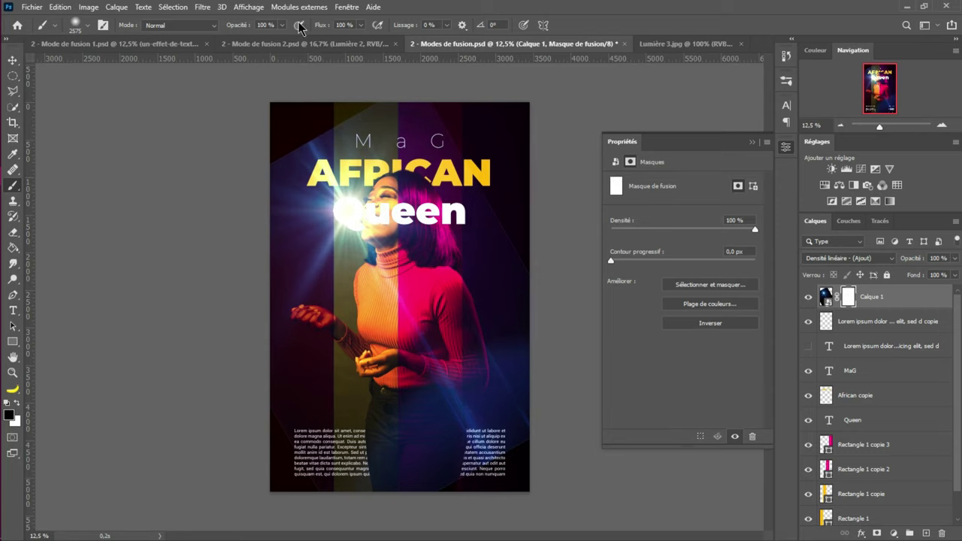
drag(249, 41, 253, 42)
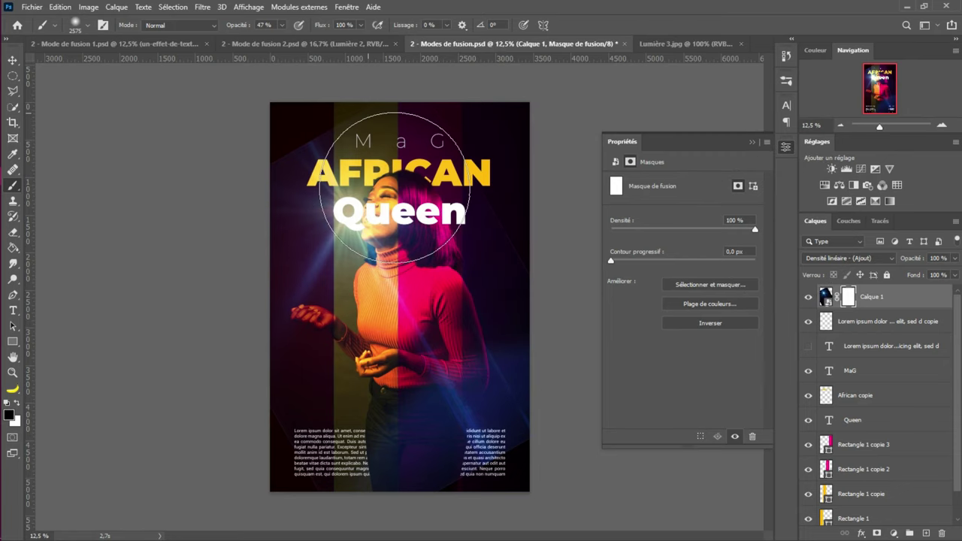
mouse_move(395, 188)
mouse_down()
mouse_move(441, 109)
mouse_move(405, 121)
mouse_move(417, 123)
mouse_move(346, 102)
mouse_up()
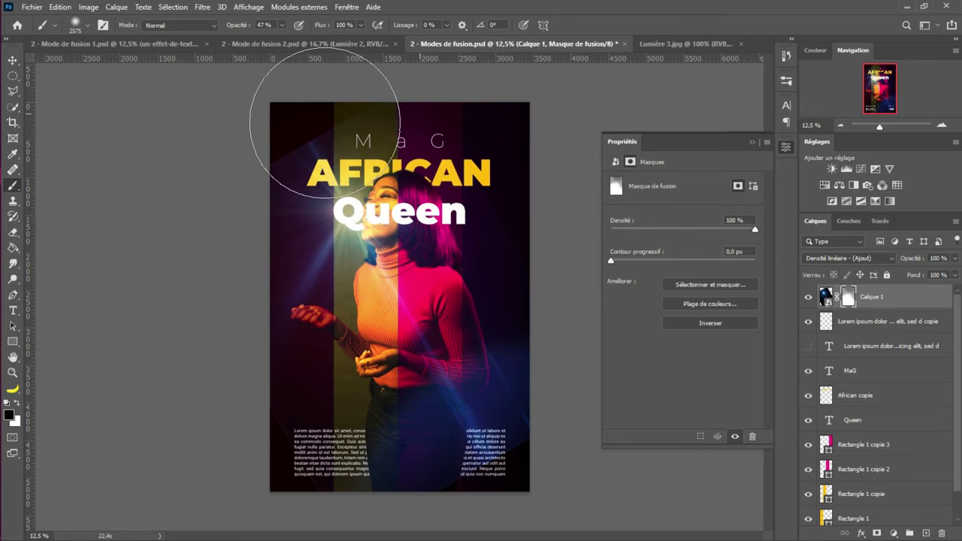
mouse_move(334, 120)
mouse_down()
mouse_move(272, 118)
mouse_move(297, 135)
mouse_up()
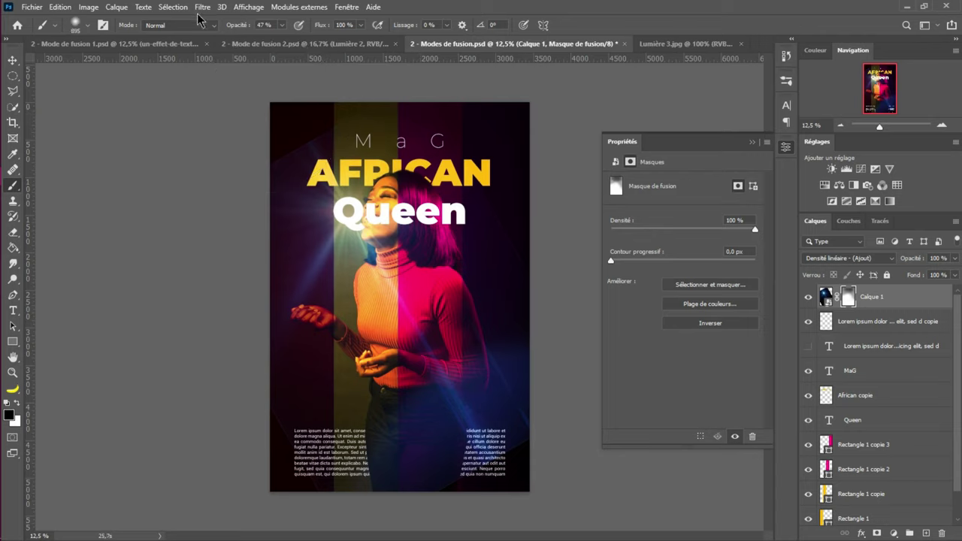
Mask the light's hard edge along the right side of the cover with an 895 px brush at 76 % opacity
click(282, 24)
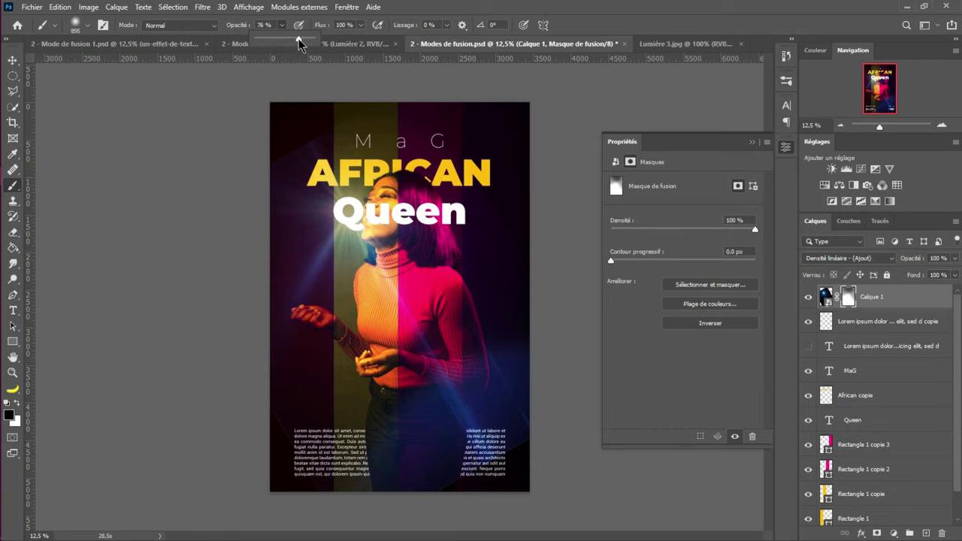
click(298, 38)
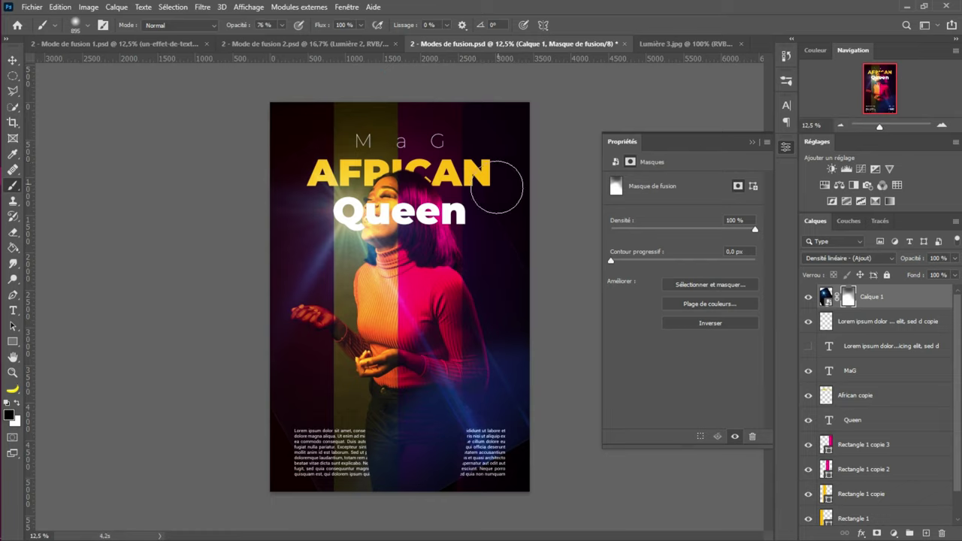
click(508, 219)
click(515, 398)
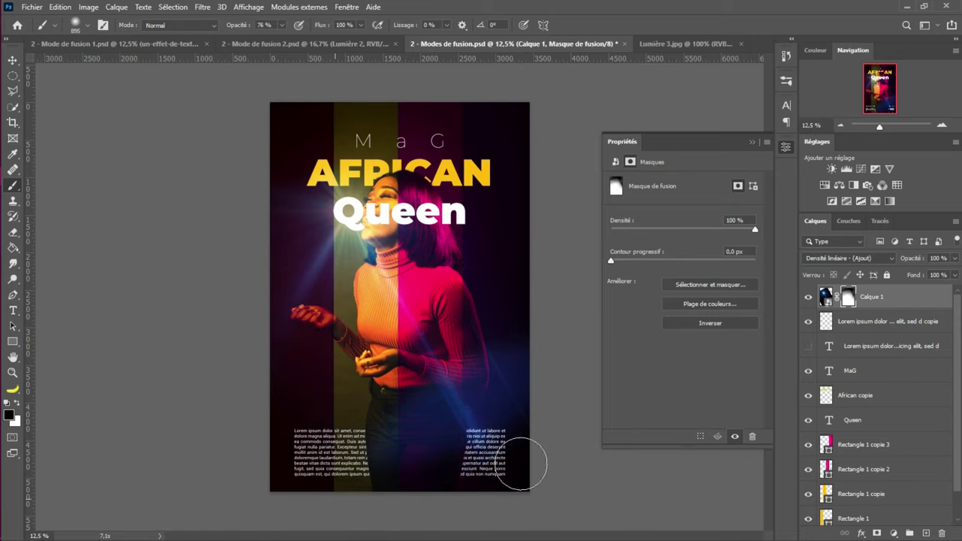
Soften the light around the trousers and the lower right text column on the mask, undoing the unwanted strokes
key(x)
mouse_move(584, 476)
mouse_down()
mouse_move(613, 498)
mouse_move(539, 447)
mouse_move(507, 445)
mouse_up()
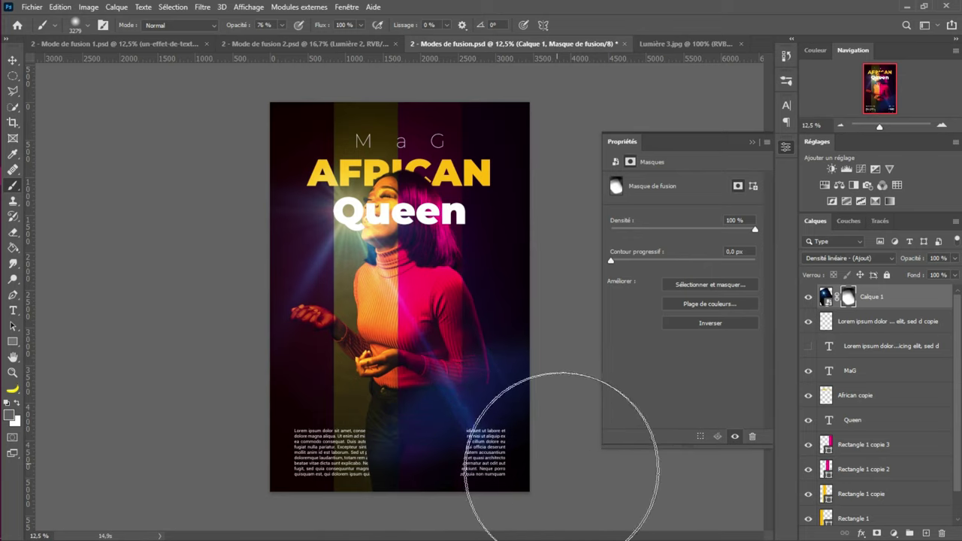
key(ctrl+z)
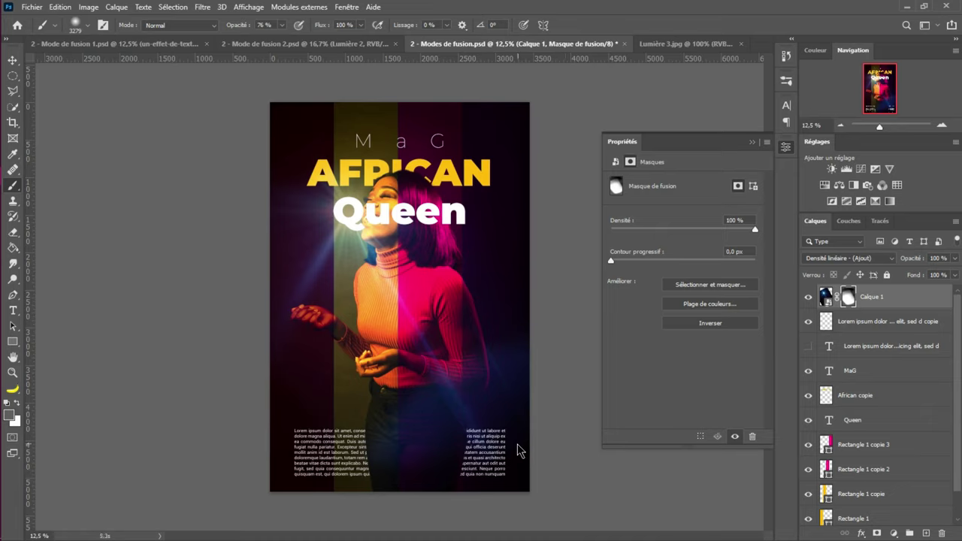
key(ctrl+z)
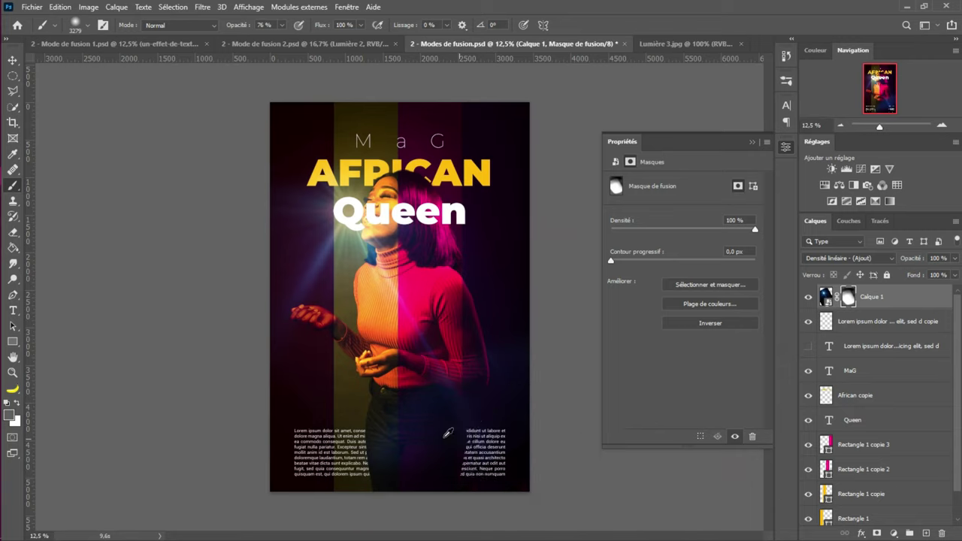
mouse_move(451, 436)
mouse_down()
mouse_move(423, 436)
mouse_move(436, 440)
mouse_up()
drag(434, 467, 456, 486)
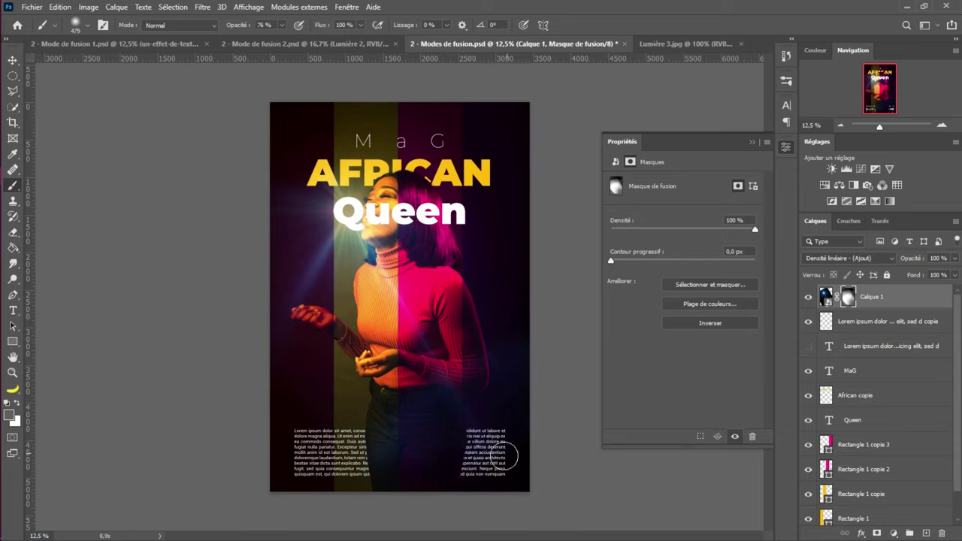
Adjust the mask brush to 847 px and 70 % opacity, with black as the foreground colour
drag(282, 25, 288, 44)
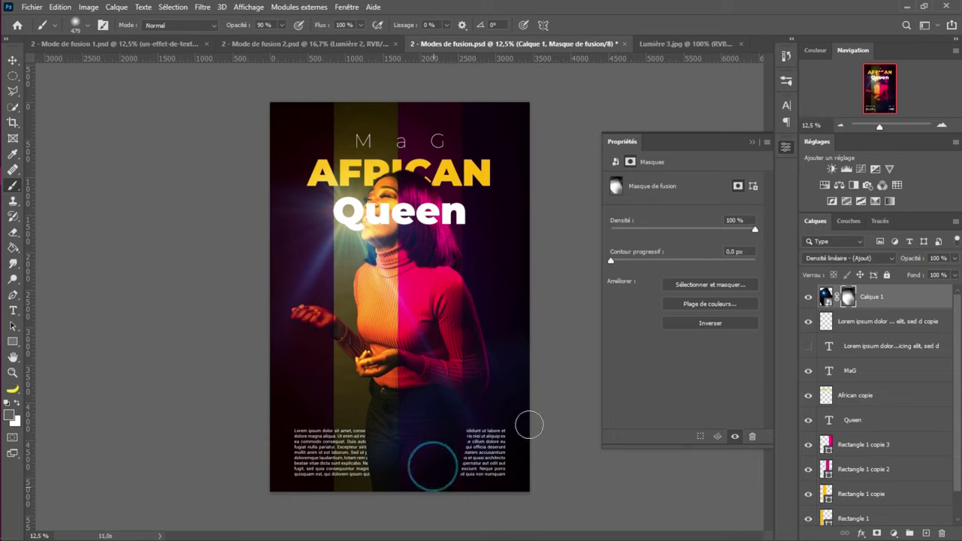
alt+right_click(492, 458)
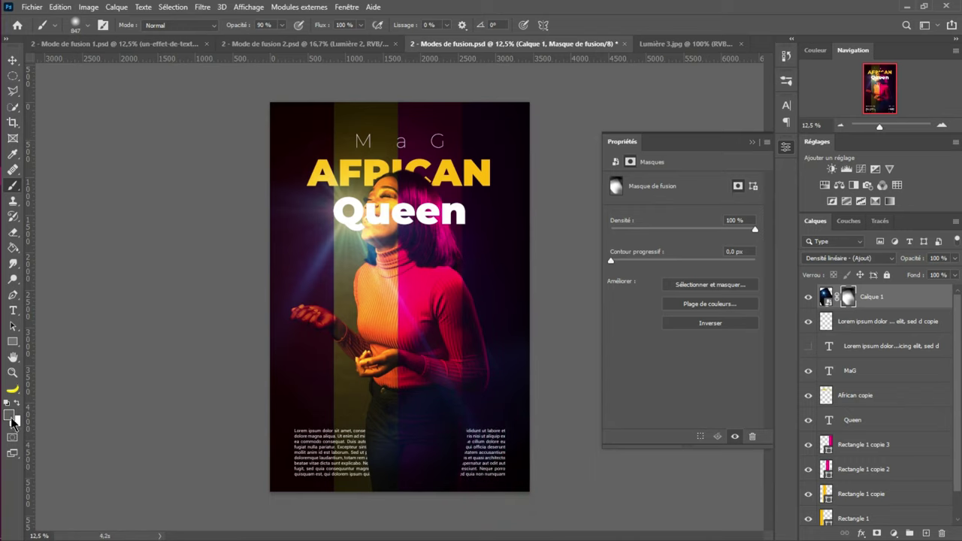
click(282, 25)
drag(277, 38, 270, 39)
key(x)
key(x)
Set the light layer's blending mode to Eclaircir and preview the other modes, including Couleur, for comparison
click(883, 261)
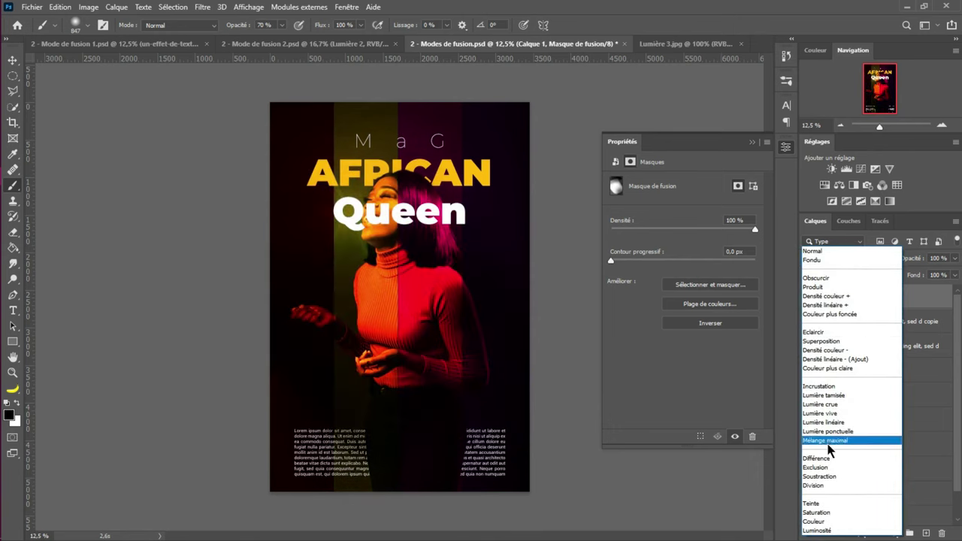
click(820, 337)
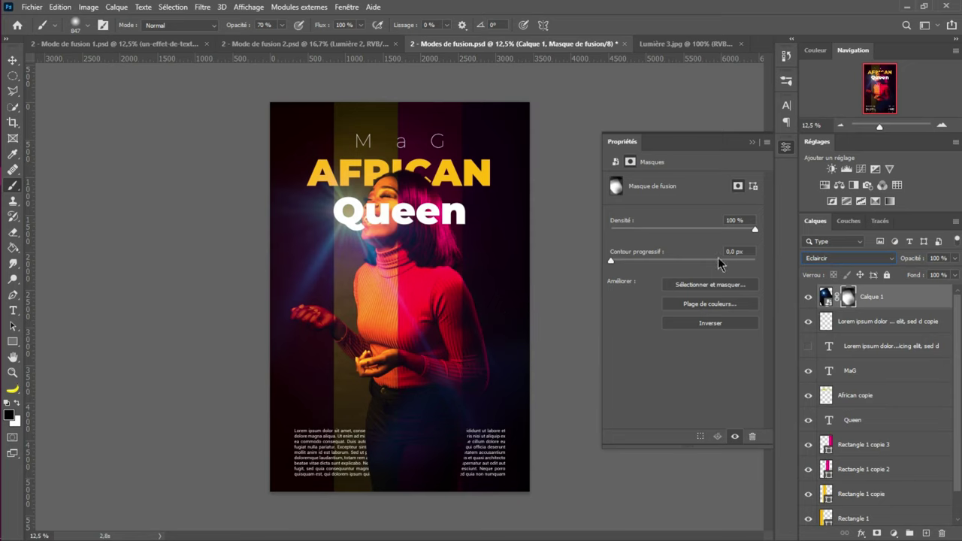
click(869, 260)
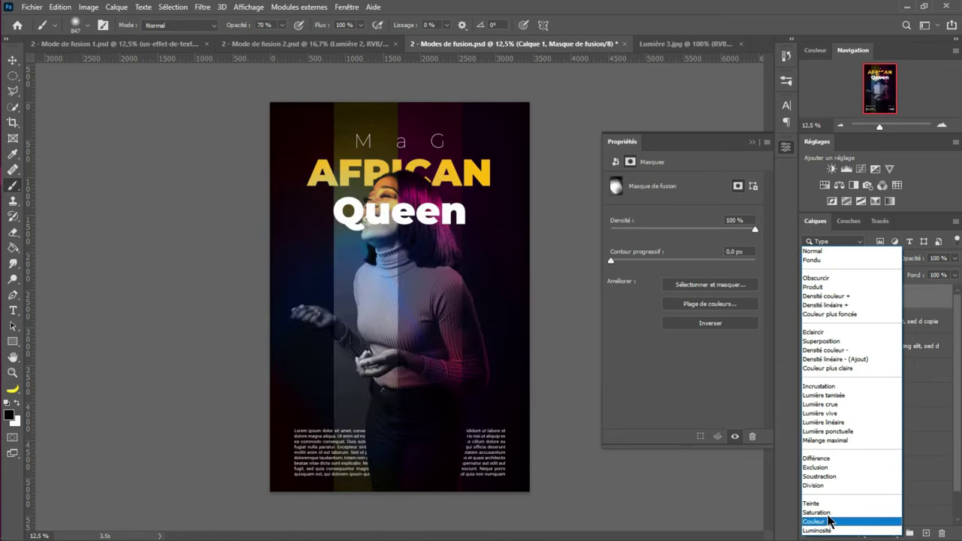
click(713, 504)
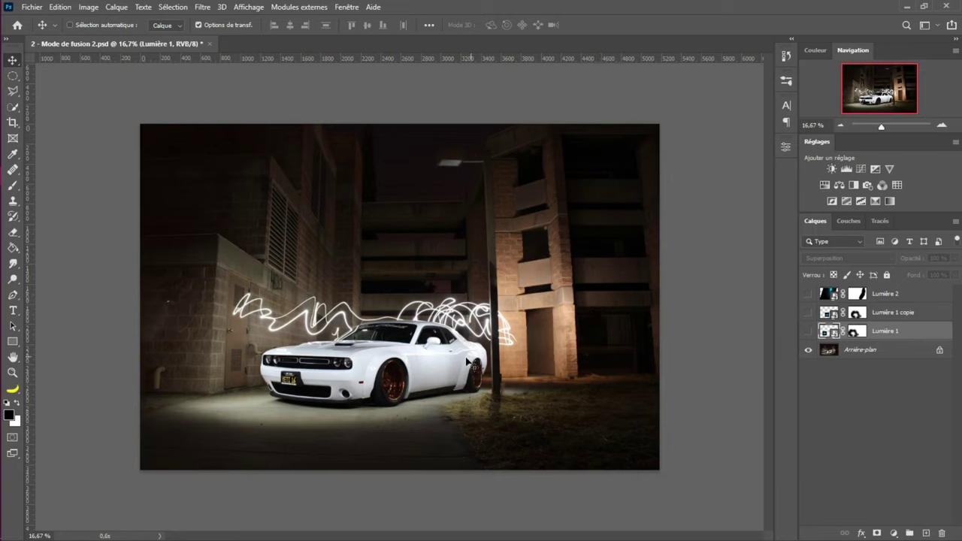
Show the three light layers Lumière 1, Lumière 1 copie and Lumière 2 again over the car photo
drag(808, 331, 808, 282)
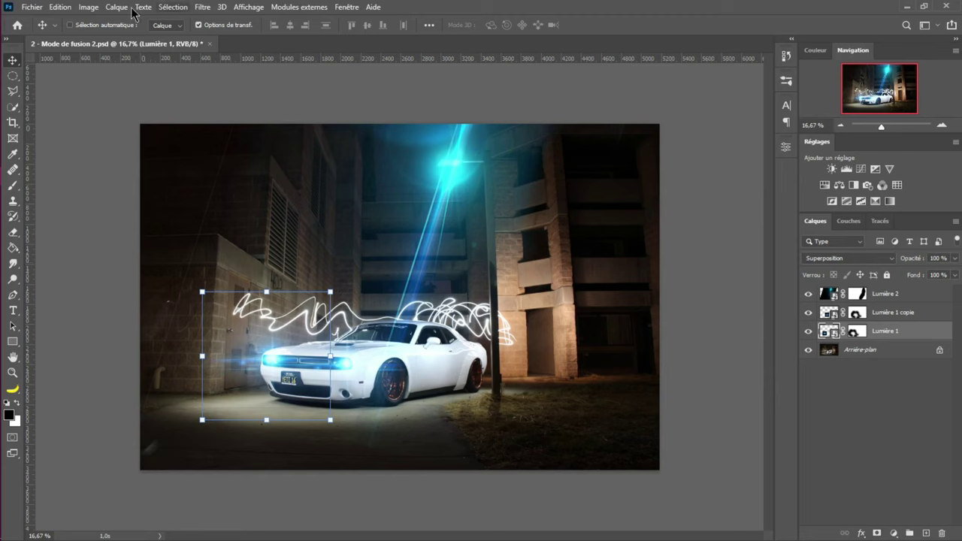
click(31, 7)
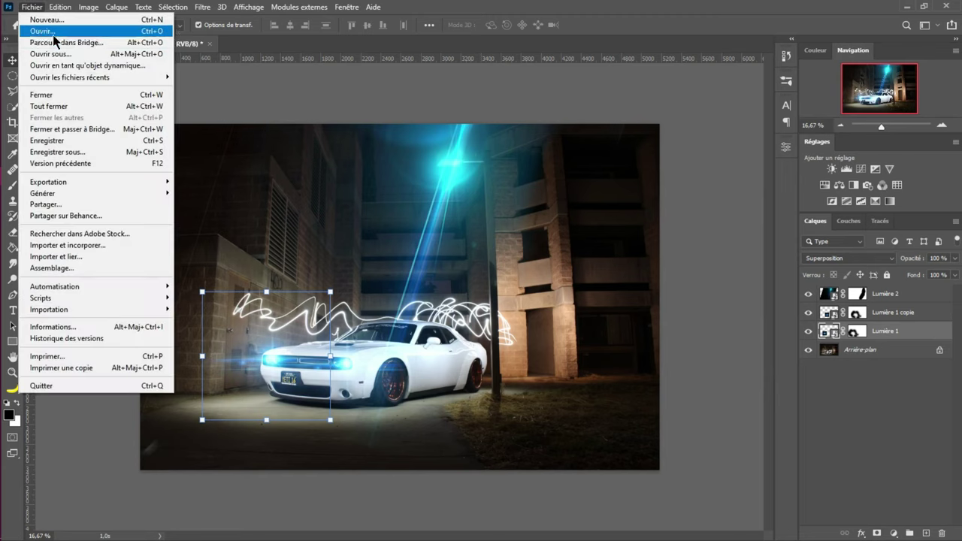
click(571, 184)
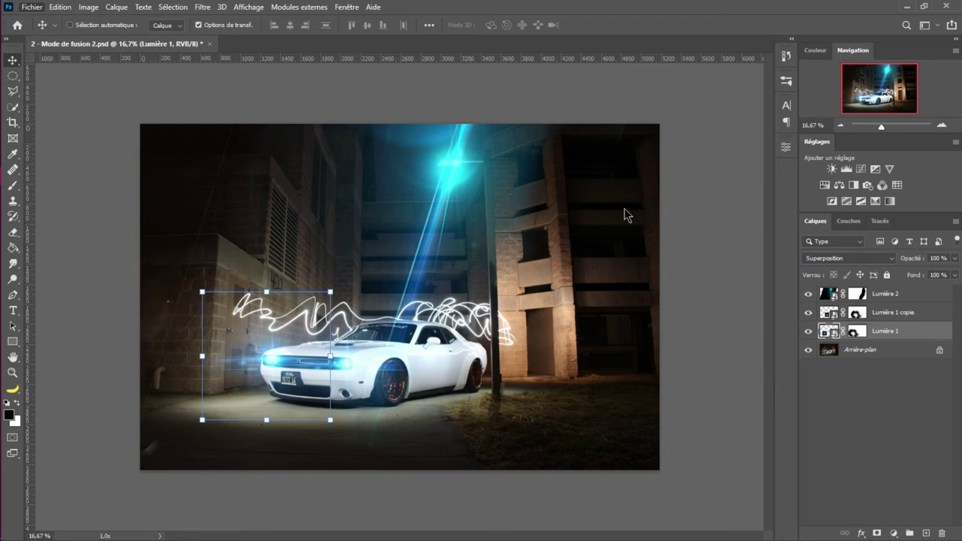
Browse the 13 - Modes de fusion resources folder to locate the car source photo, without opening it
key(ctrl+o)
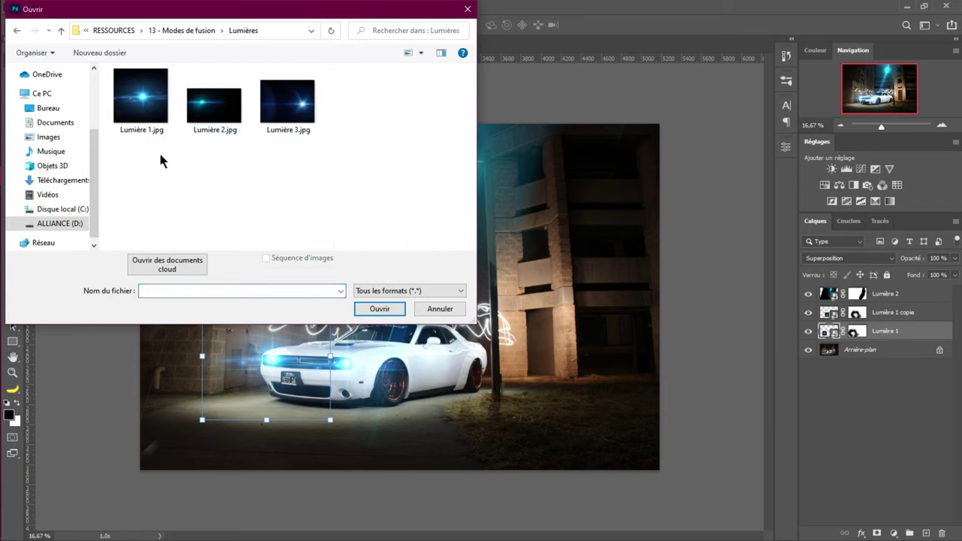
click(17, 30)
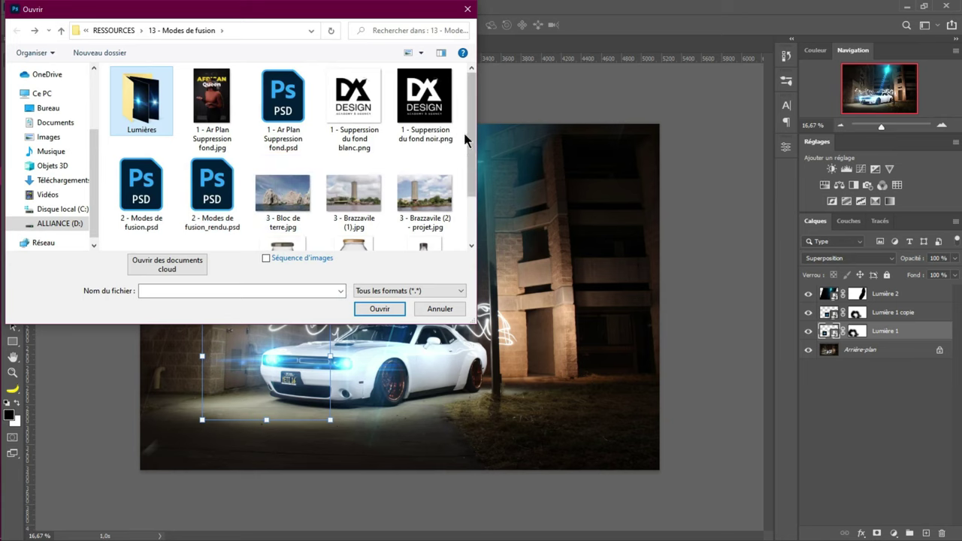
scroll(472, 151, down, 2)
click(222, 207)
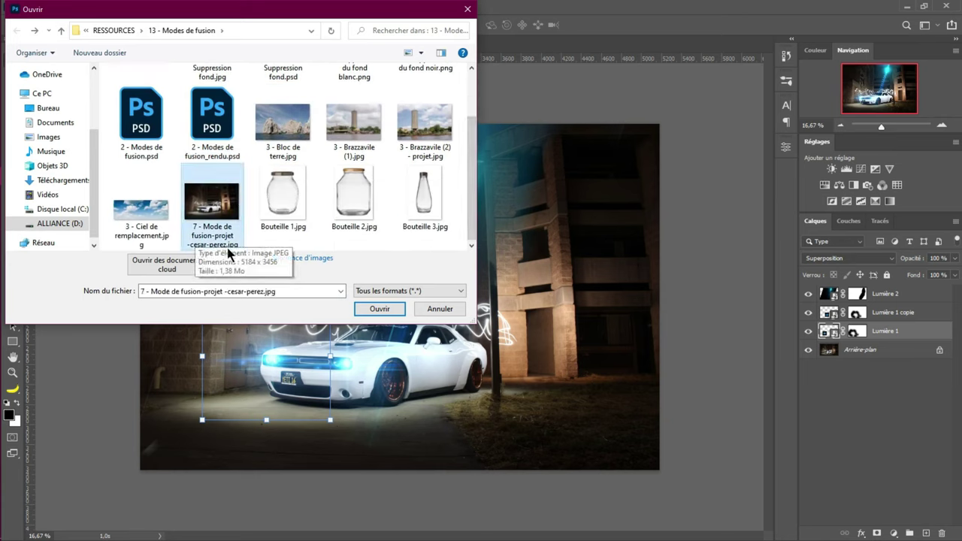
click(442, 309)
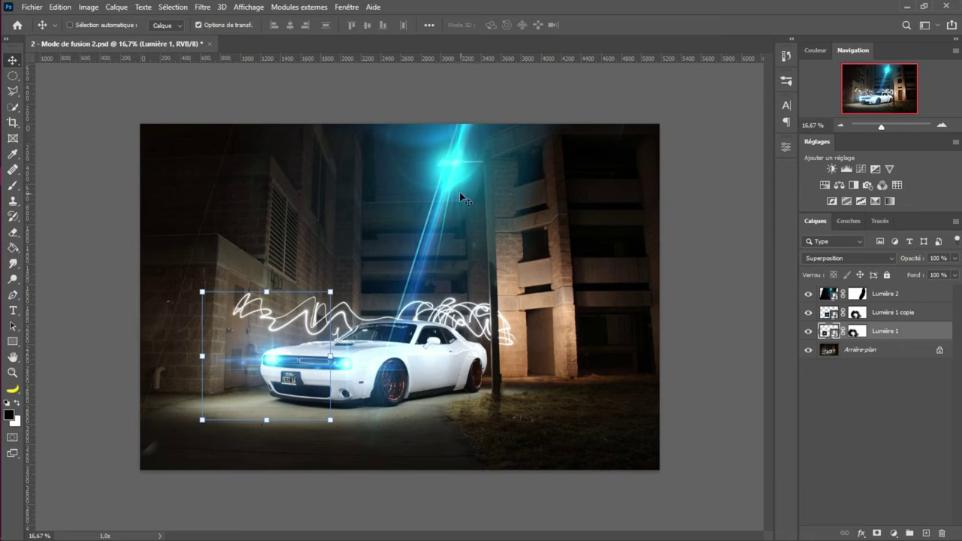
ctrl+click(293, 168)
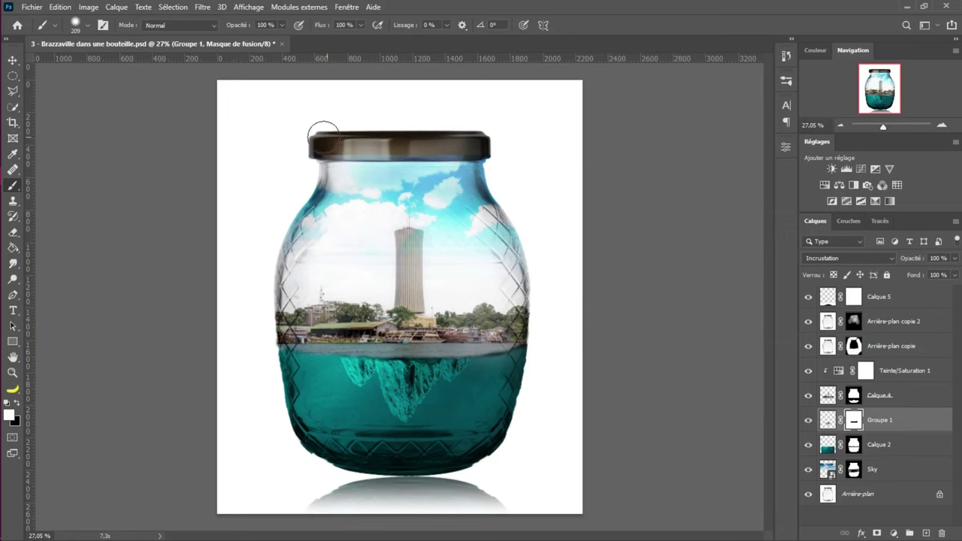
Open 3 - Bloc de terre.jpg, 3 - Brazzavile (1).jpg, 3 - Ciel de remplacement.jpg and Bouteille 1.jpg together from the 13 - Modes de fusion folder
click(35, 8)
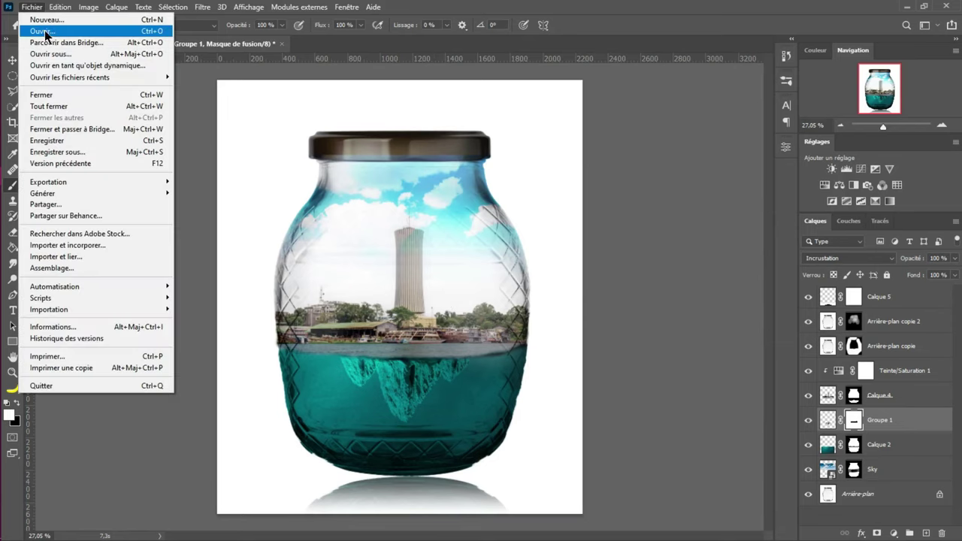
click(45, 34)
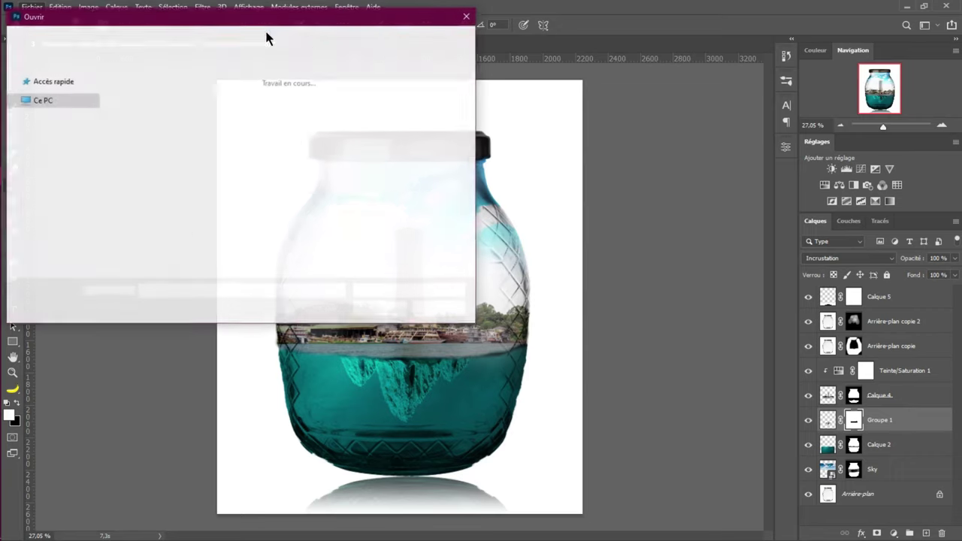
drag(471, 103, 472, 145)
click(366, 102)
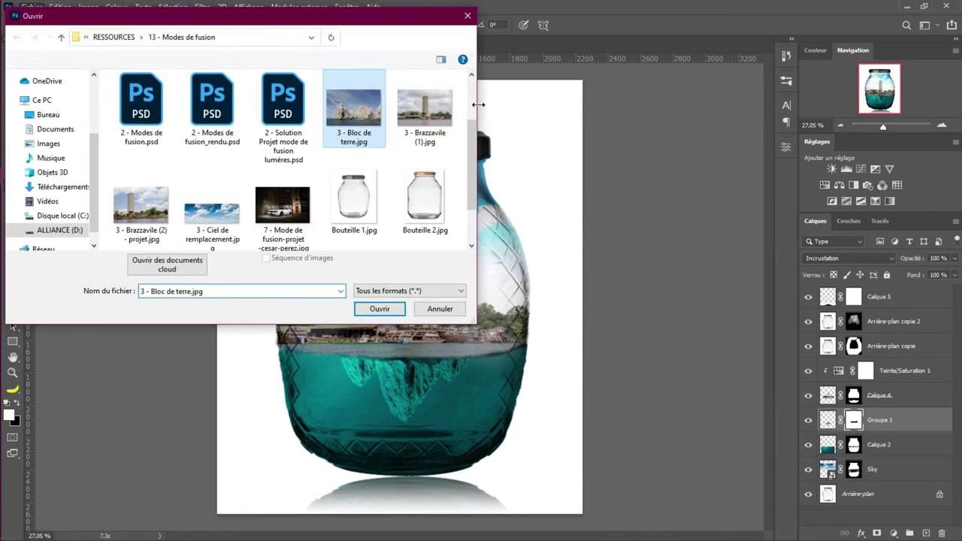
ctrl+click(433, 119)
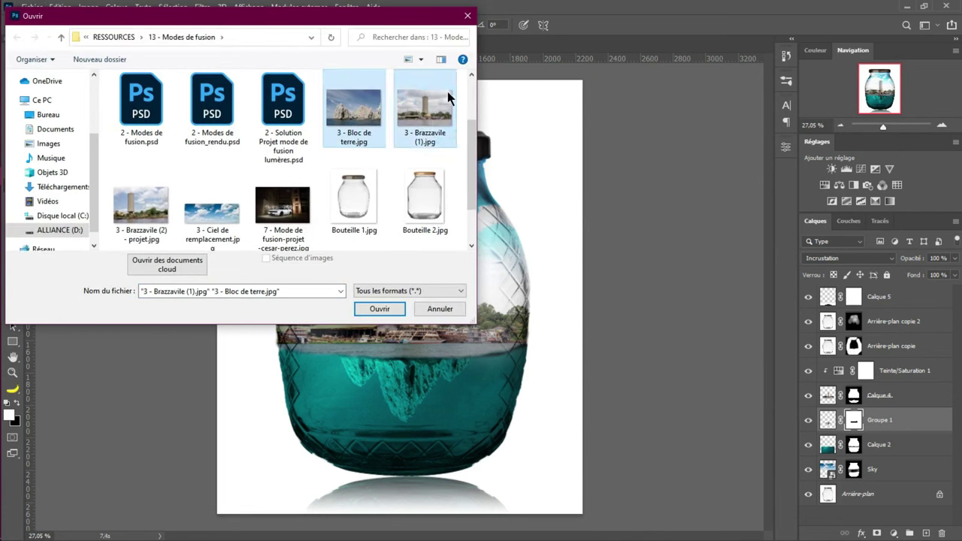
ctrl+click(217, 213)
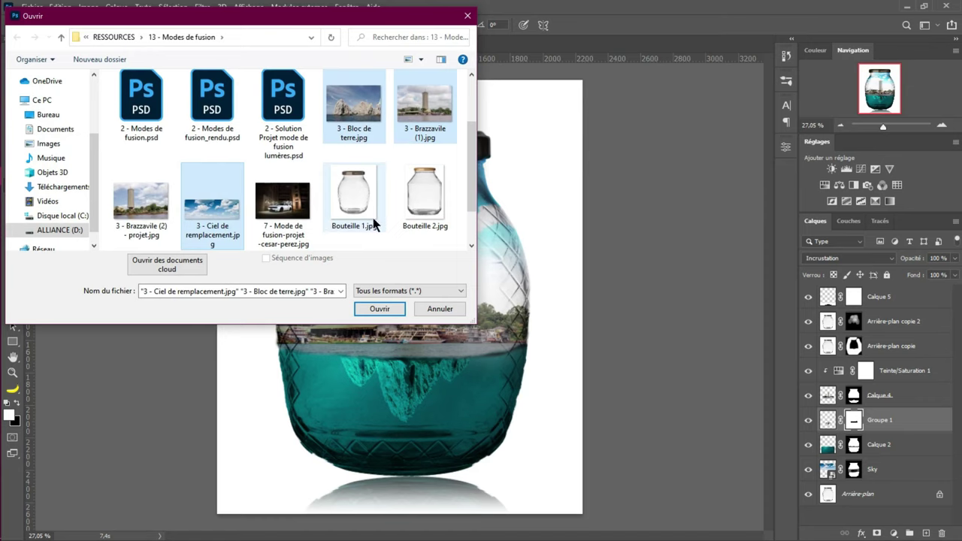
ctrl+click(374, 224)
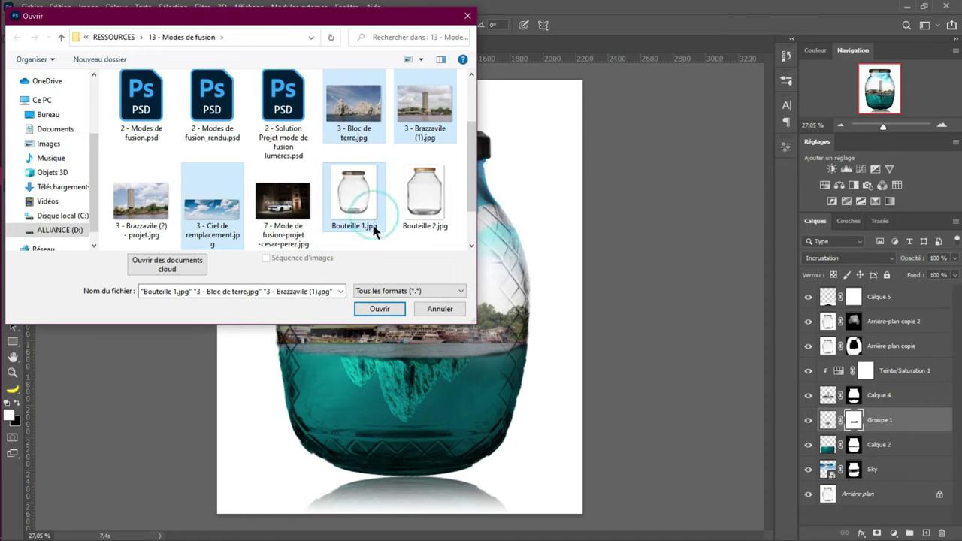
click(380, 310)
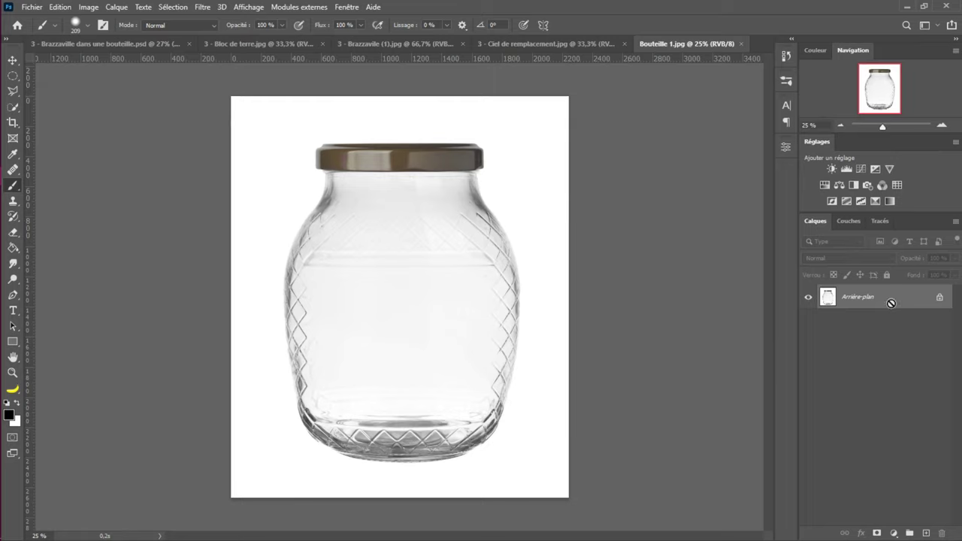
Duplicate the jar's background layer, select the jar as the subject and mask the duplicate with that selection
key(ctrl+j)
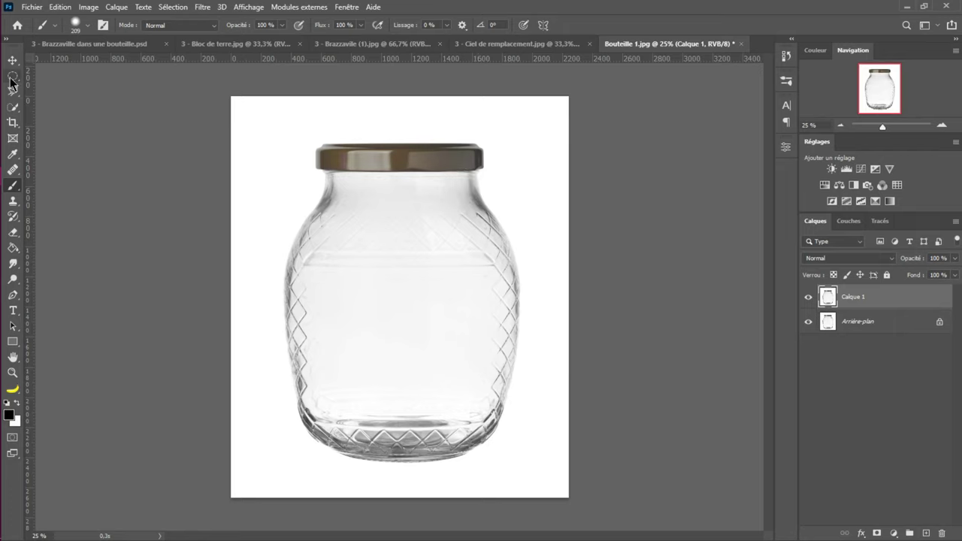
click(11, 109)
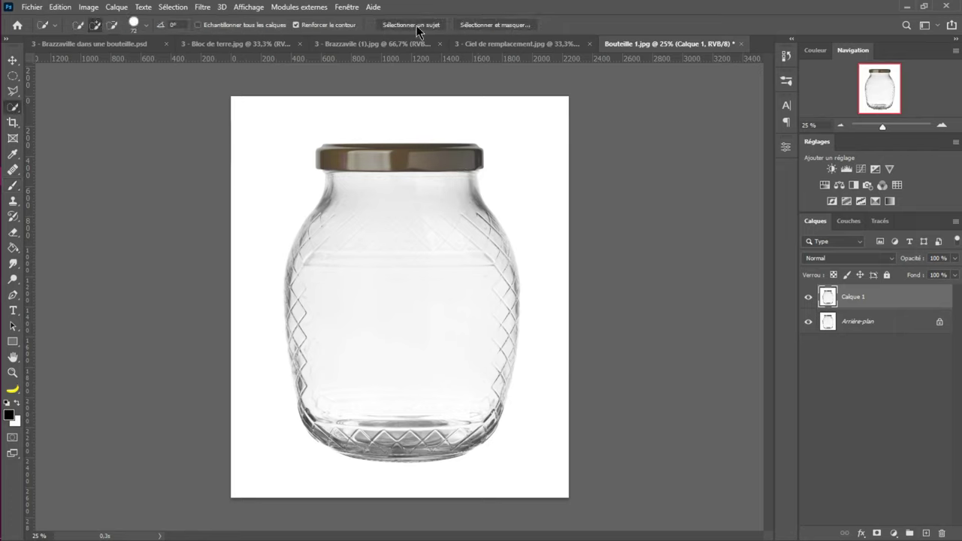
click(417, 27)
click(877, 533)
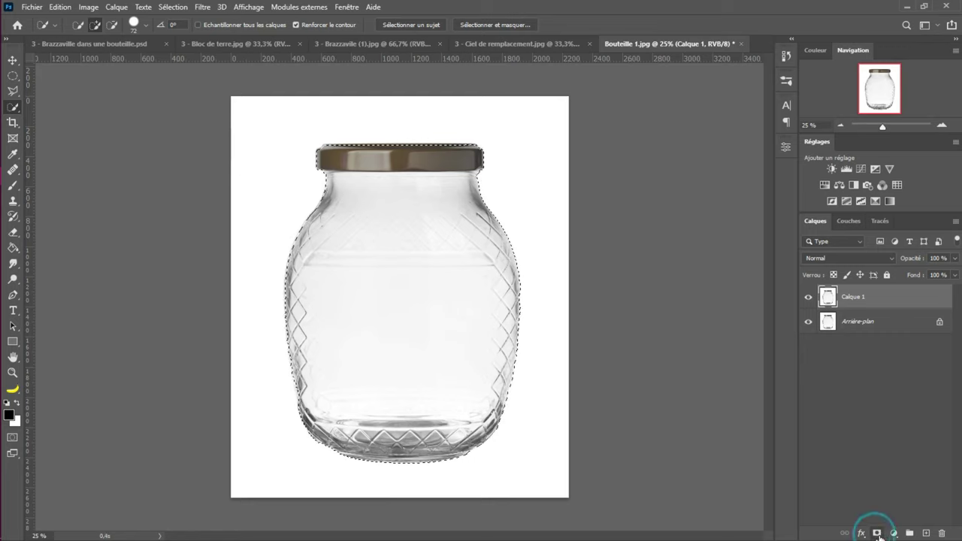
key(x)
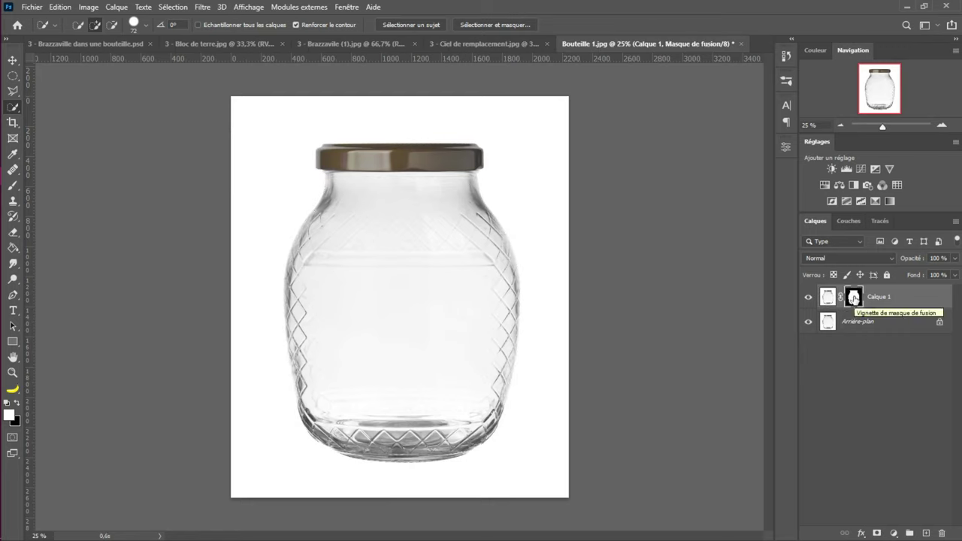
drag(854, 299, 854, 298)
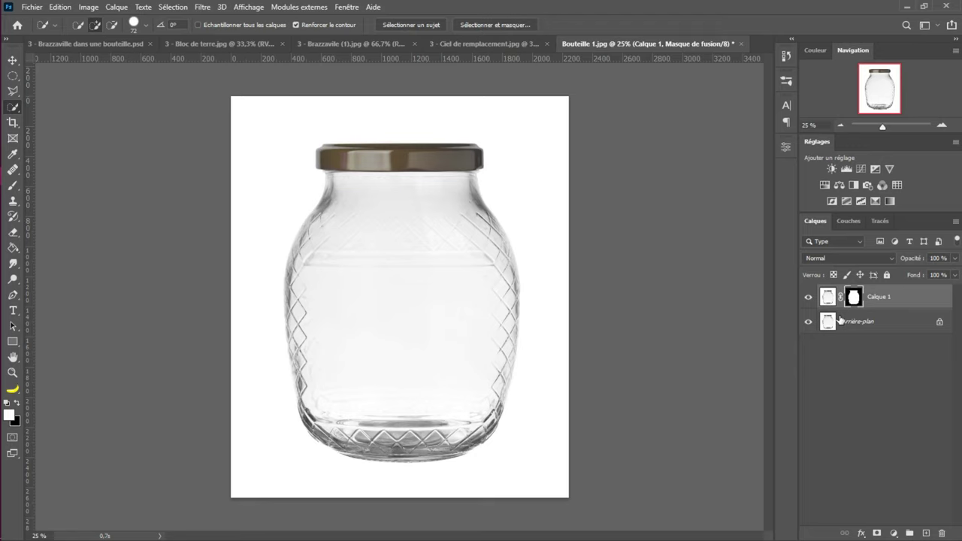
click(173, 8)
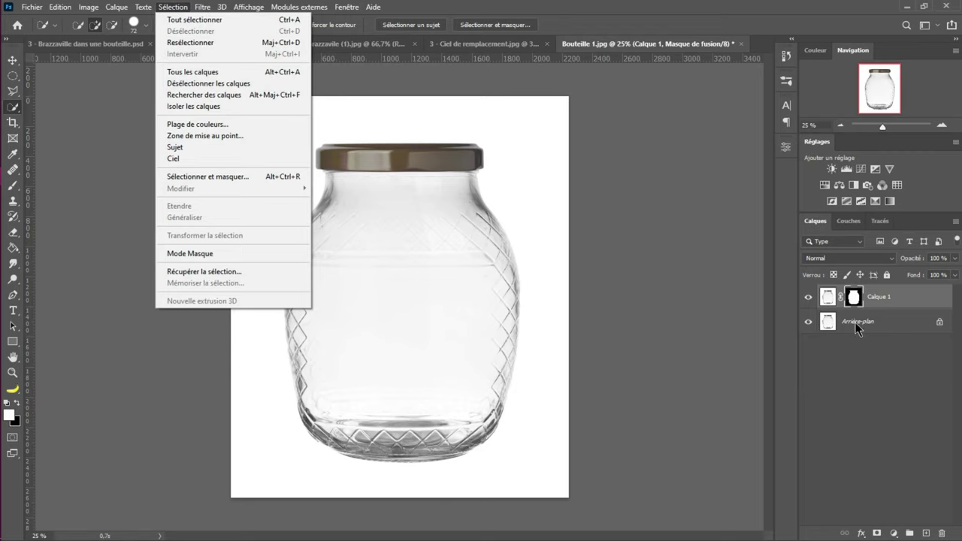
click(862, 359)
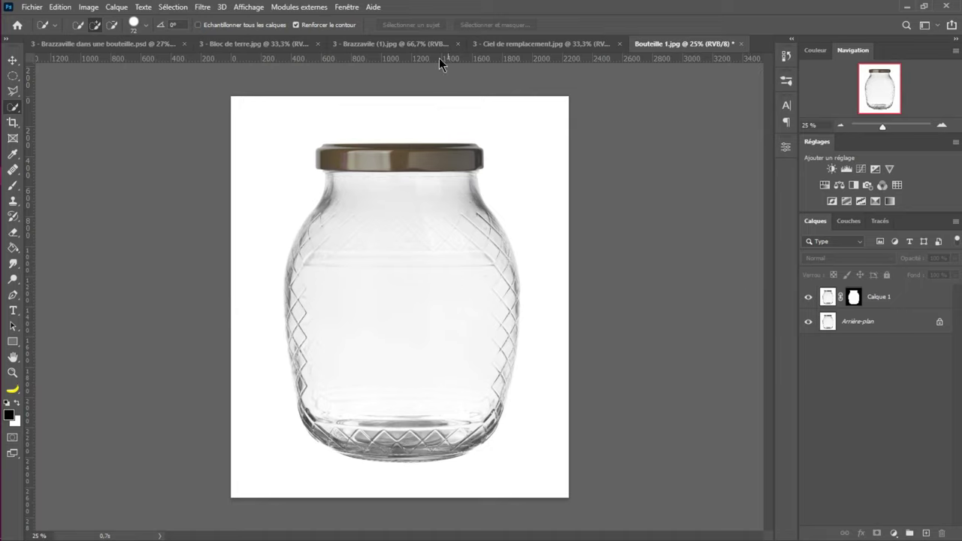
In 3 - Brazzavile (1).jpg, select the sky, invert the selection and mask the layer to keep only the tower, shore and river
click(400, 43)
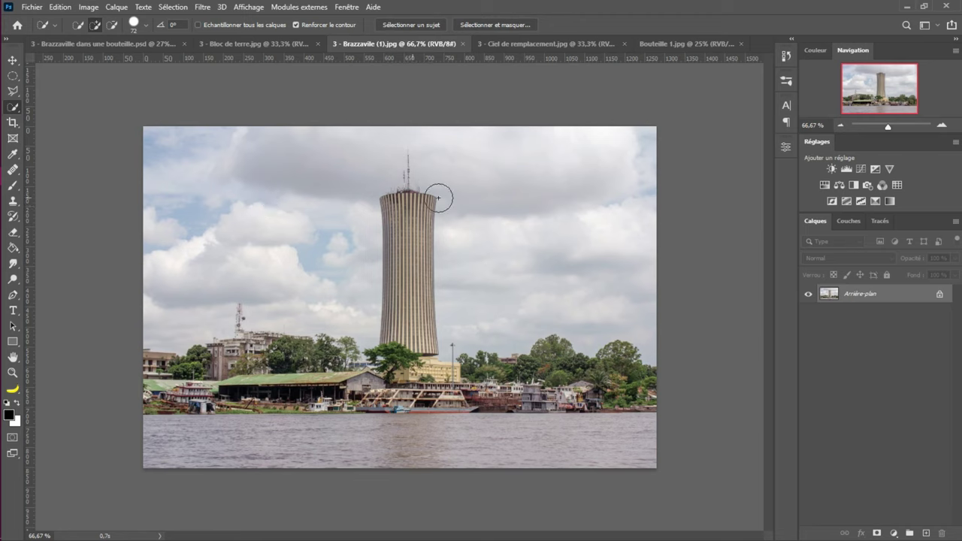
click(172, 8)
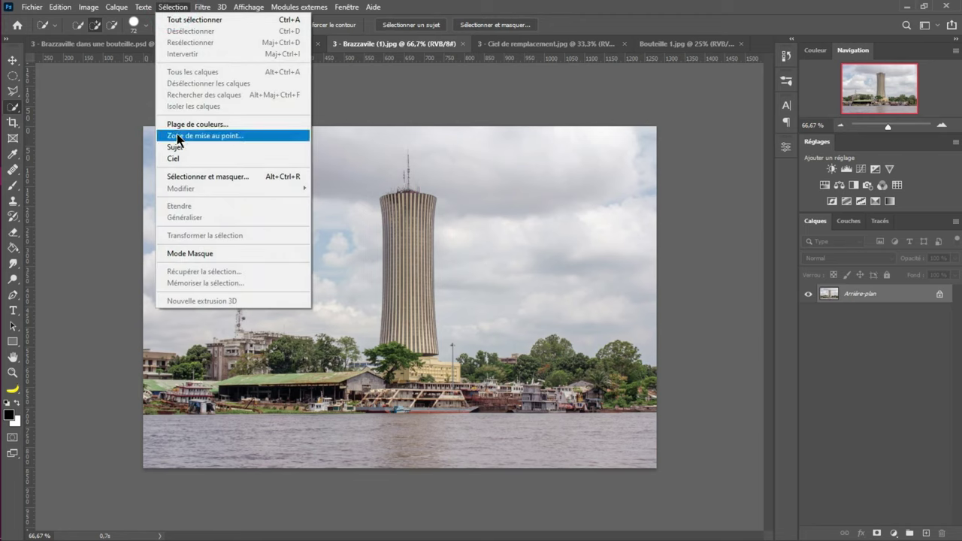
click(176, 159)
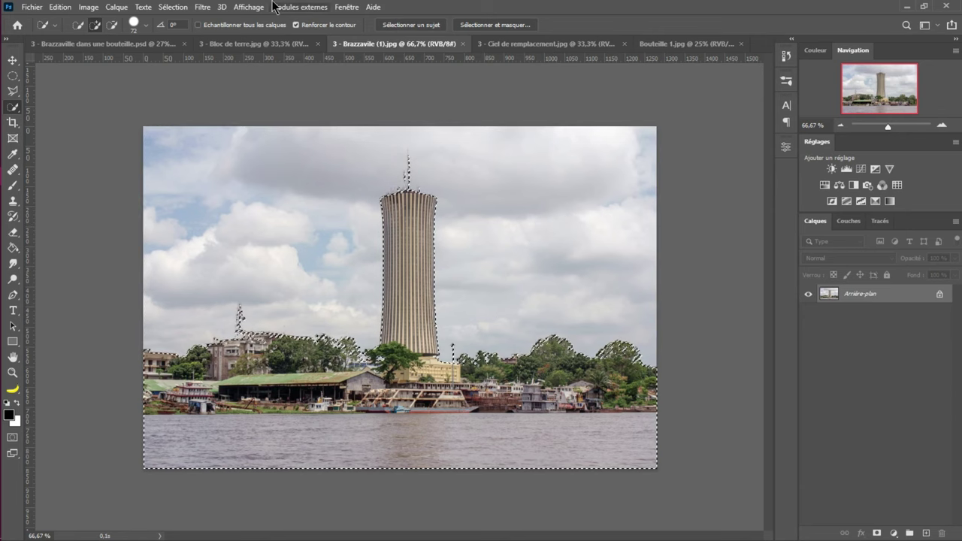
key(ctrl+shift+i)
click(173, 7)
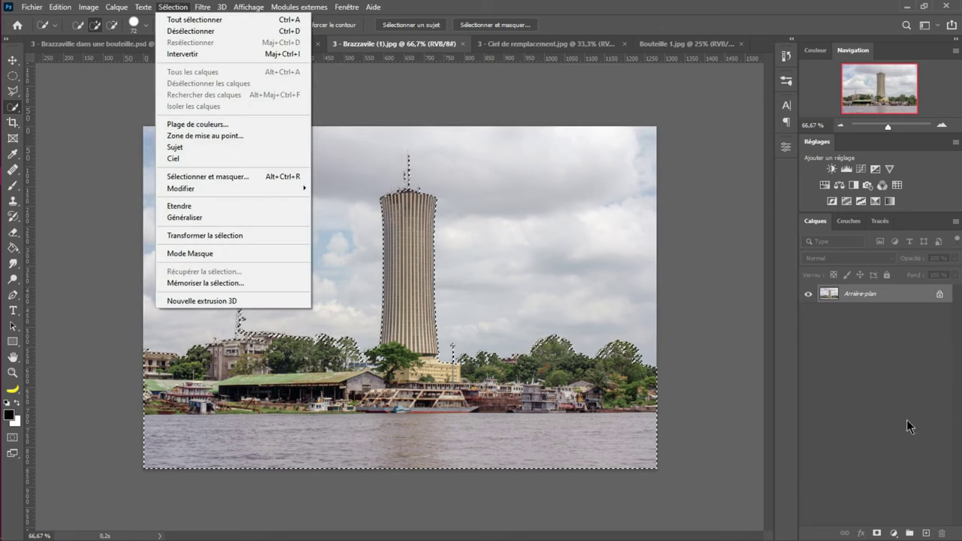
click(892, 310)
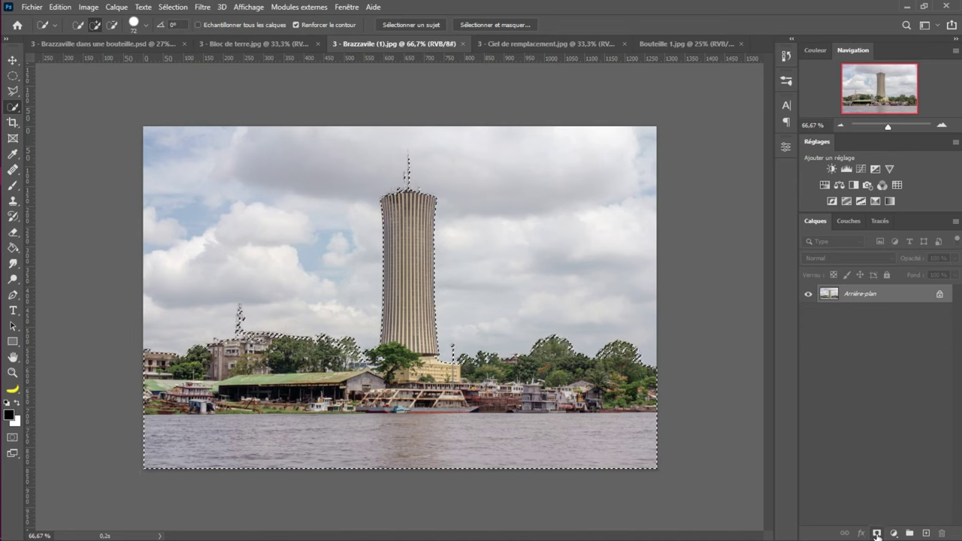
click(876, 534)
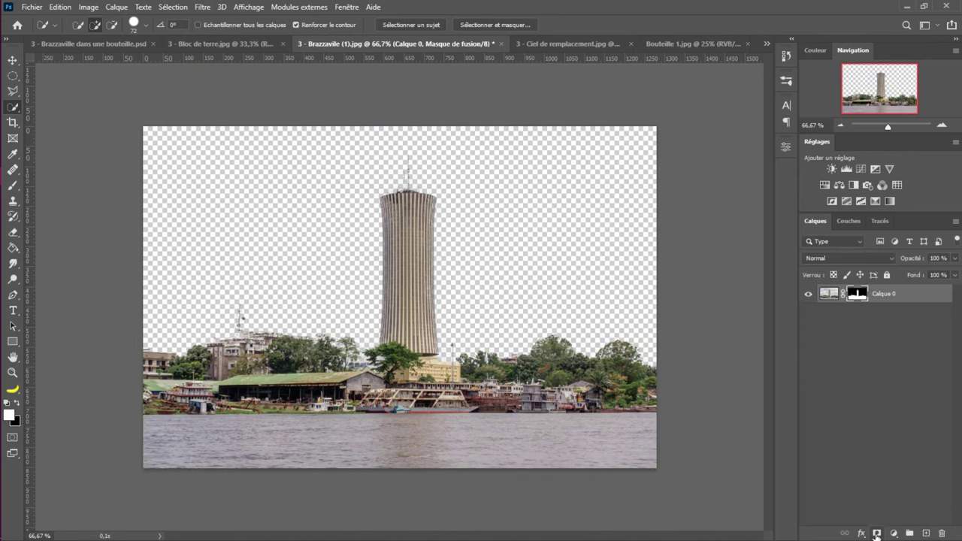
Apply the layer mask permanently to the cut-out Brazzaville layer
right_click(879, 294)
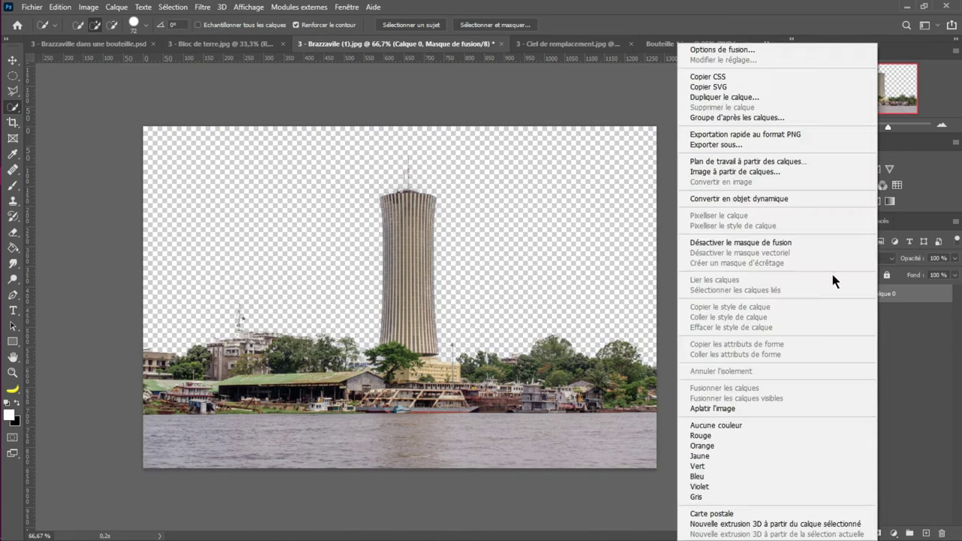
click(937, 293)
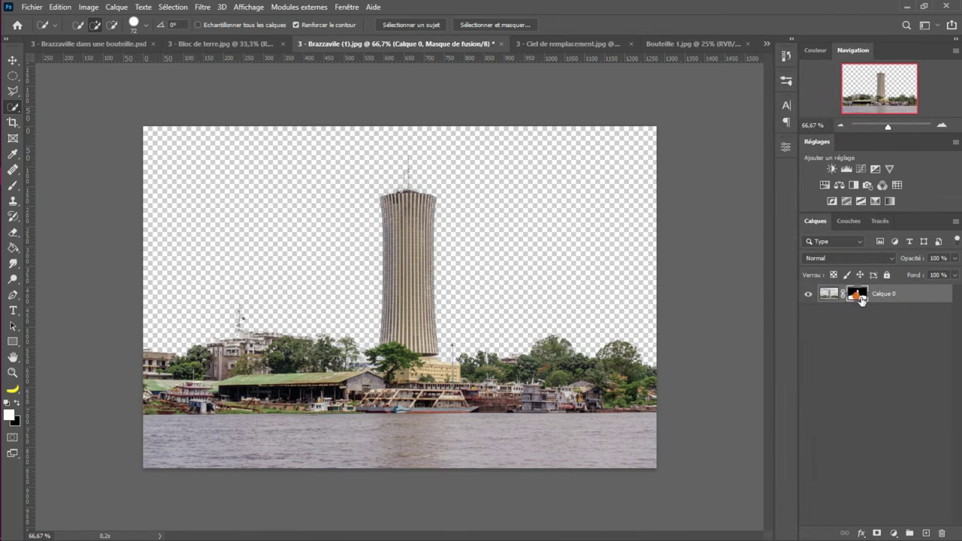
right_click(861, 300)
click(847, 333)
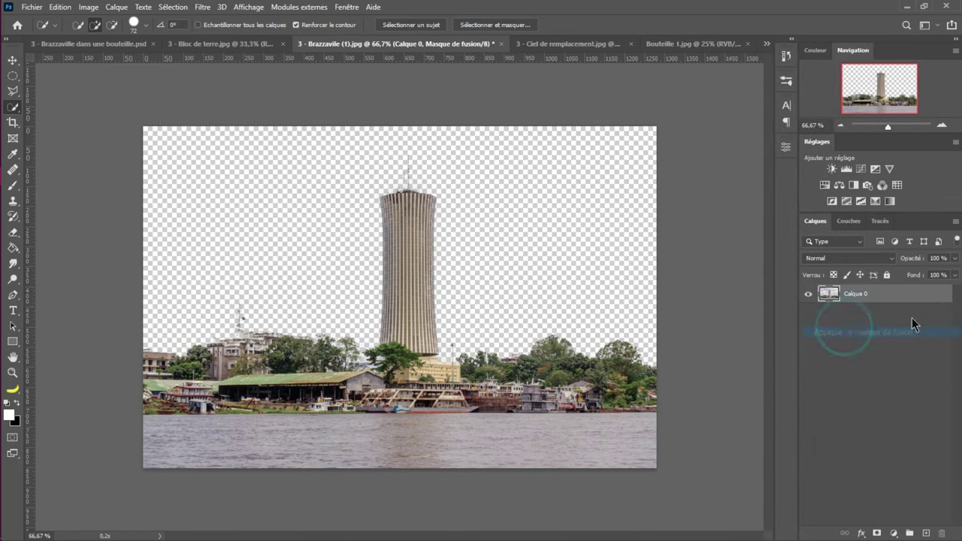
Place the Bouteille 1.jpg document beside the Brazzaville project file and copy the city cutout into it, over the middle of the jar
key(v)
drag(438, 434, 212, 45)
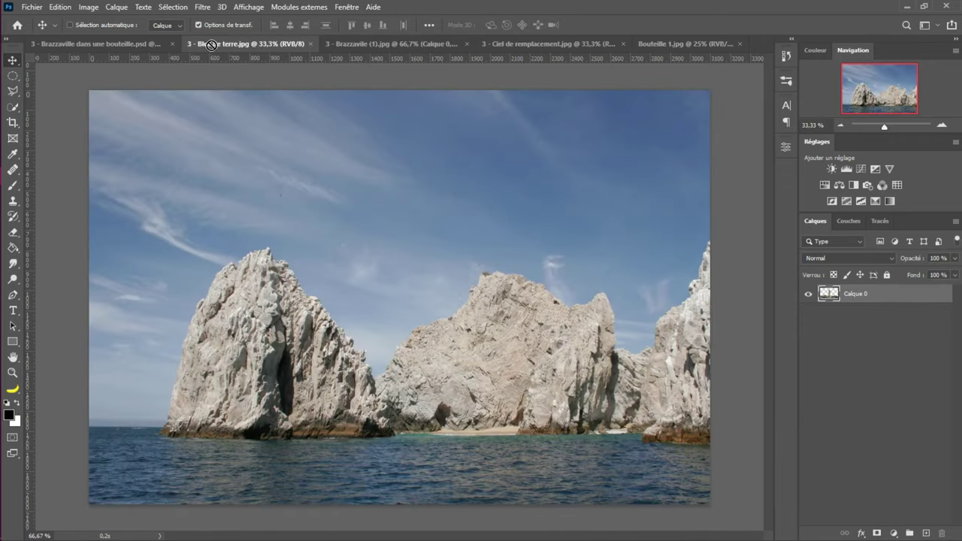
drag(125, 43, 125, 43)
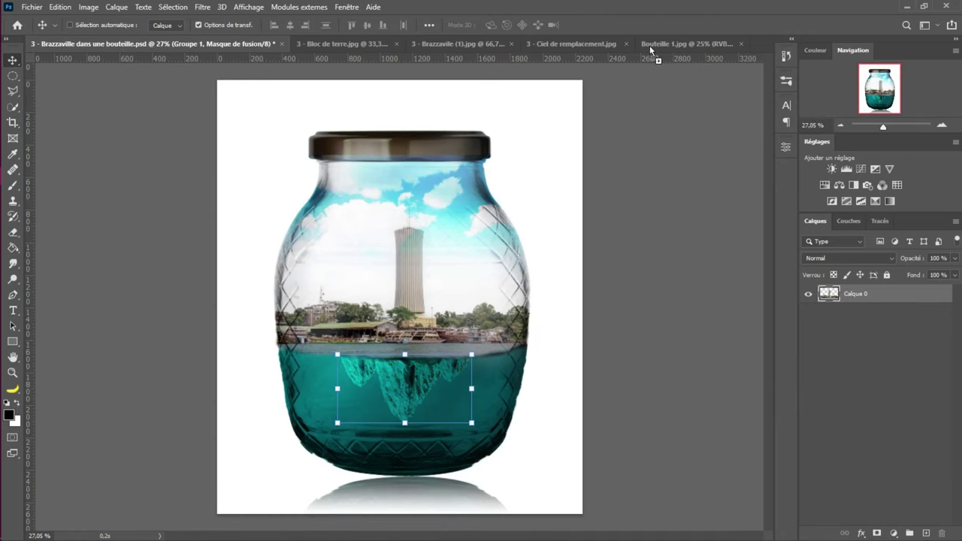
drag(649, 45, 242, 45)
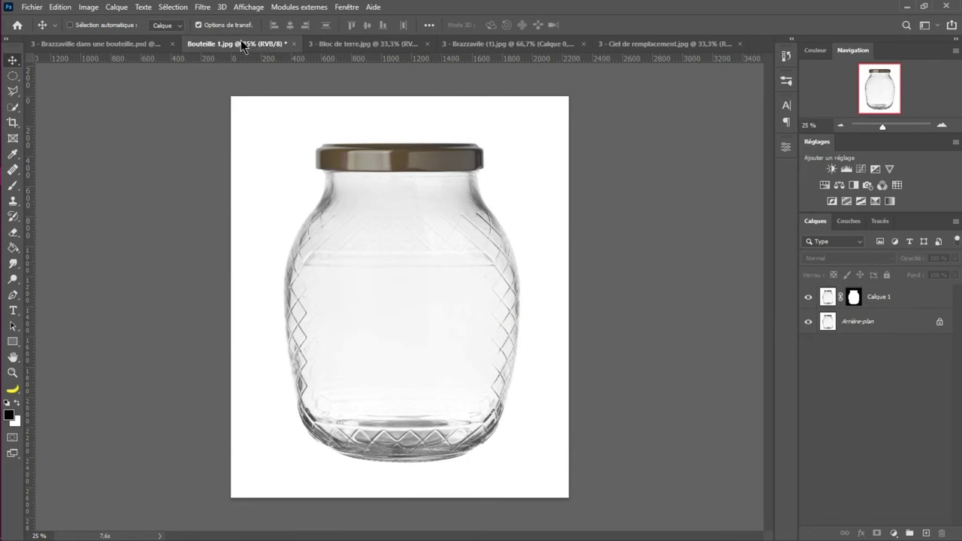
click(485, 48)
mouse_move(400, 312)
mouse_down()
mouse_move(249, 69)
mouse_move(243, 34)
mouse_move(387, 301)
mouse_up()
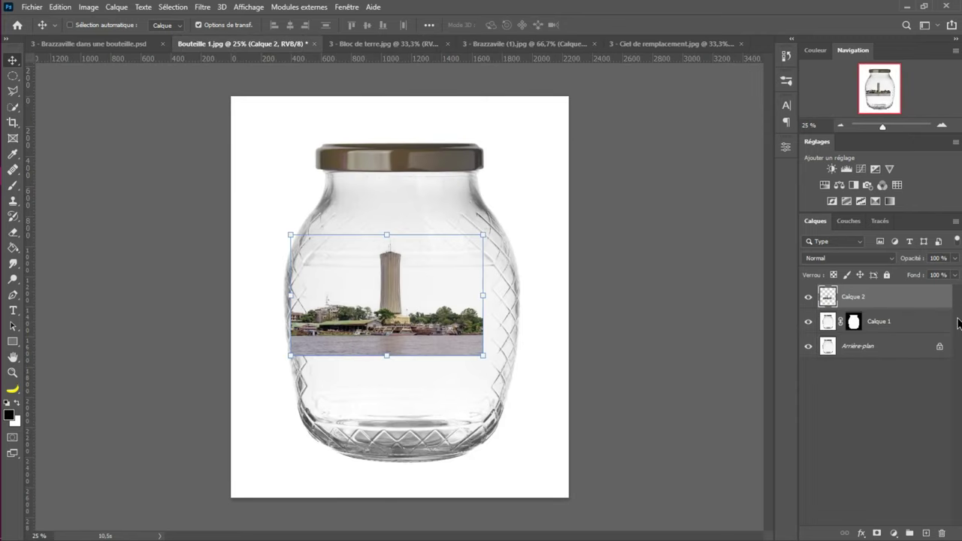
Convert the pasted city layer to a smart object, scale it to about 120 % and centre it across the jar's width
right_click(875, 288)
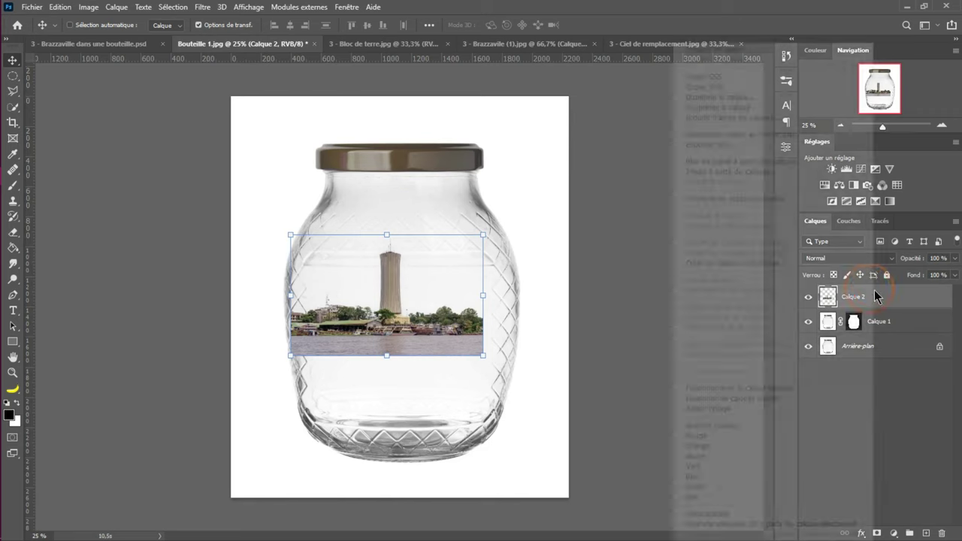
click(731, 198)
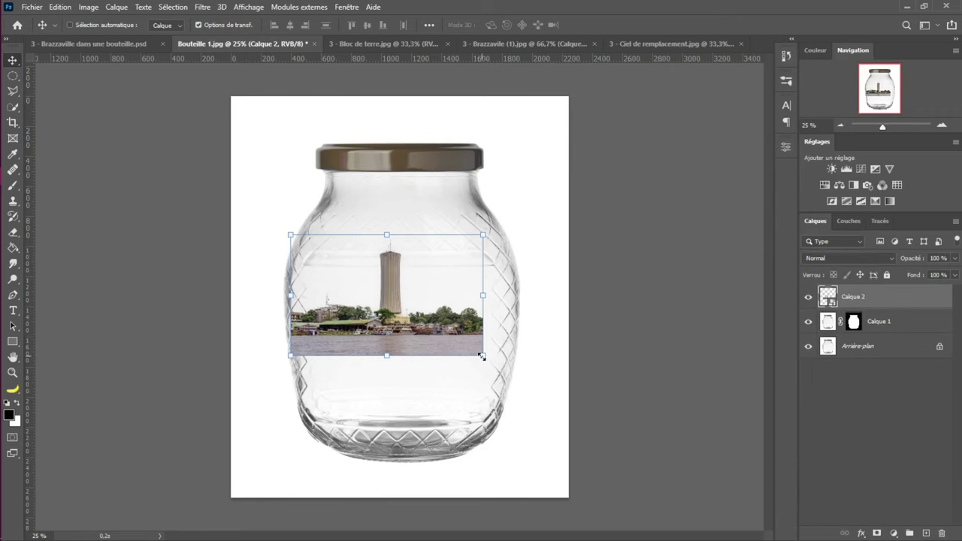
mouse_move(492, 363)
mouse_down()
mouse_move(521, 380)
mouse_move(486, 359)
mouse_up()
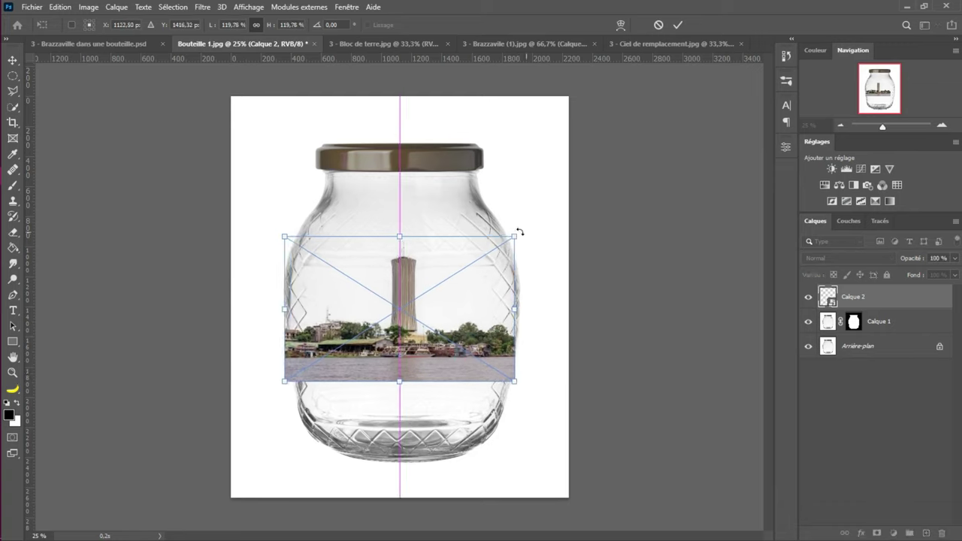
drag(515, 236, 516, 239)
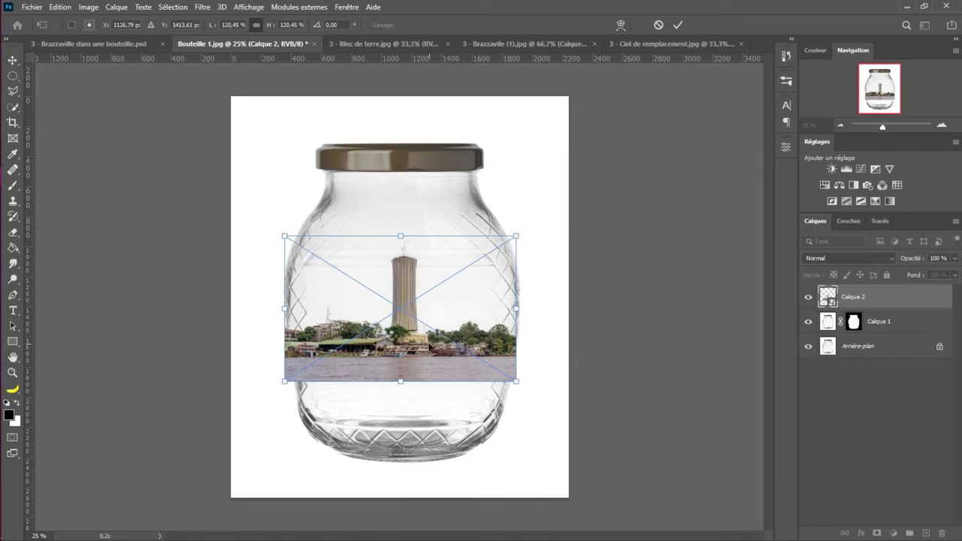
drag(433, 347, 432, 337)
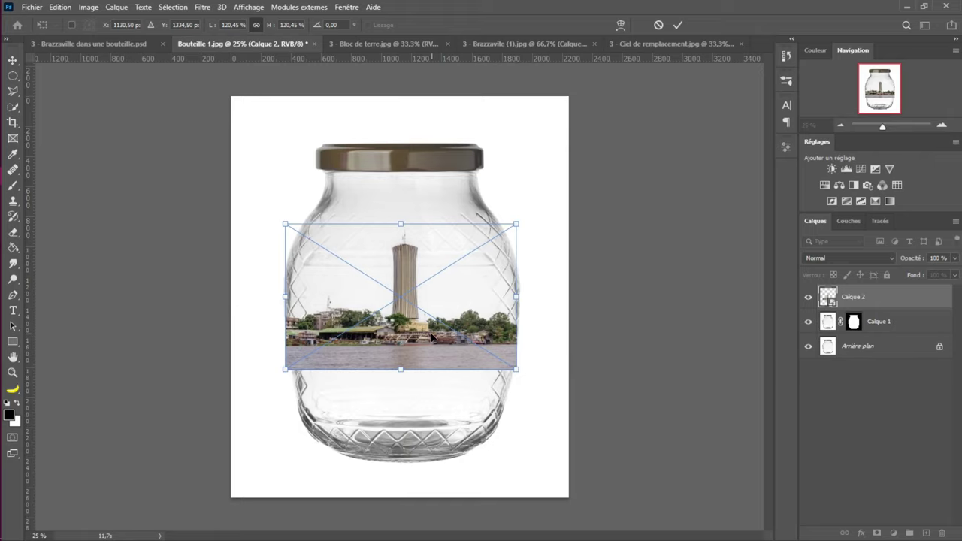
click(677, 25)
key(ctrl+t)
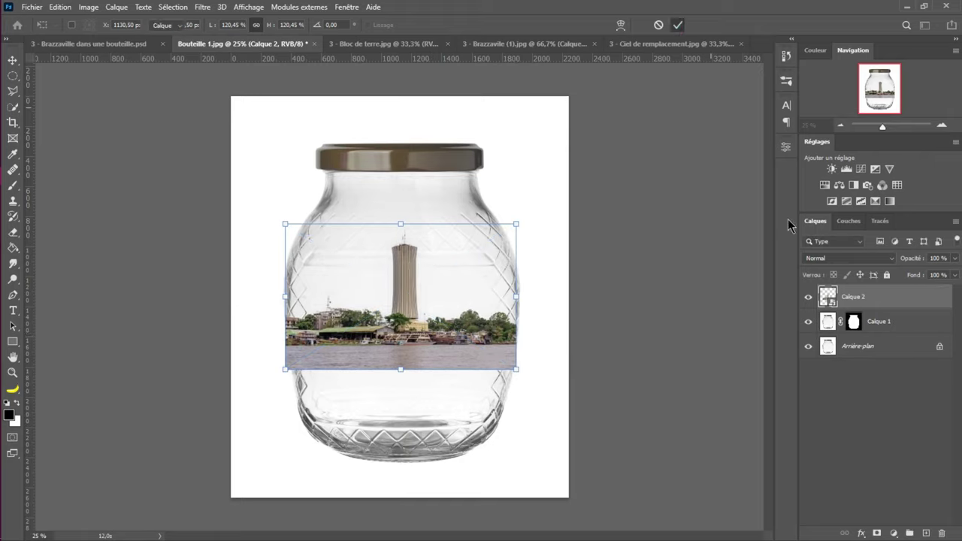
key(Return)
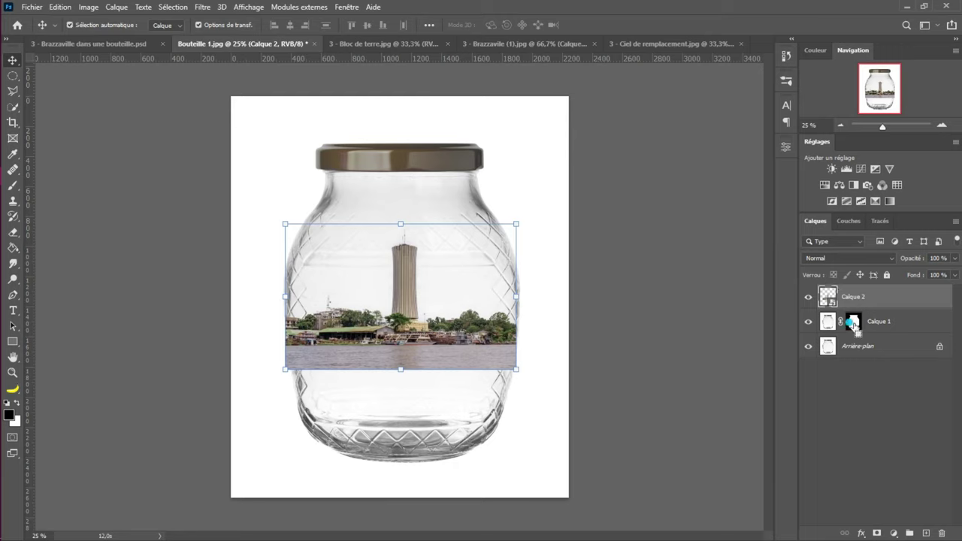
Load the jar mask as a selection, rename the city layer Brazzaville and mask it to the jar's outline
ctrl+click(854, 325)
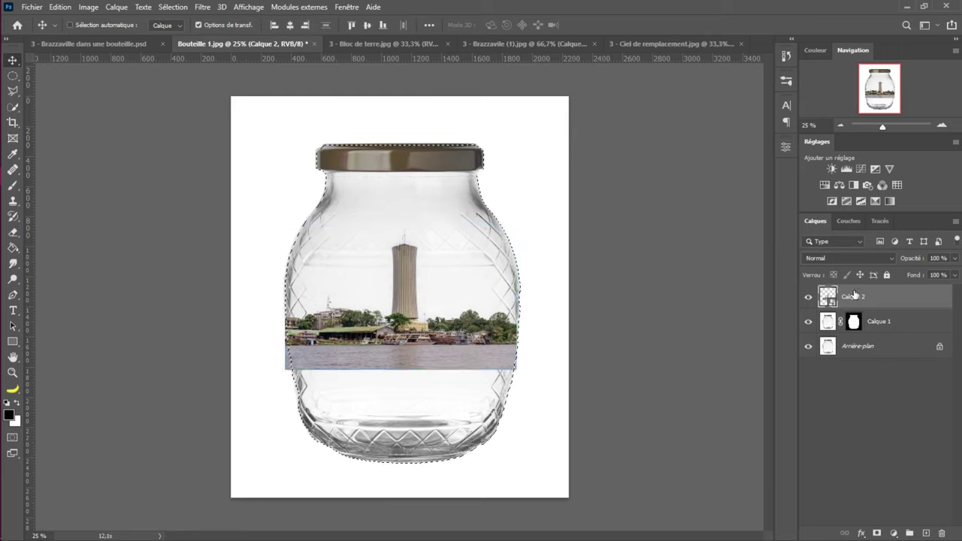
double_click(855, 295)
text(Brazzavil)
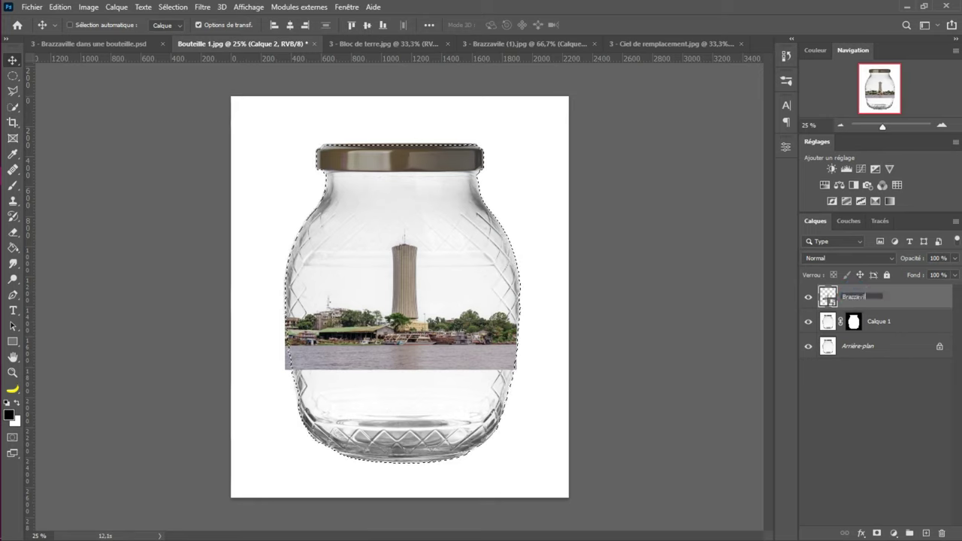
text(le)
key(Return)
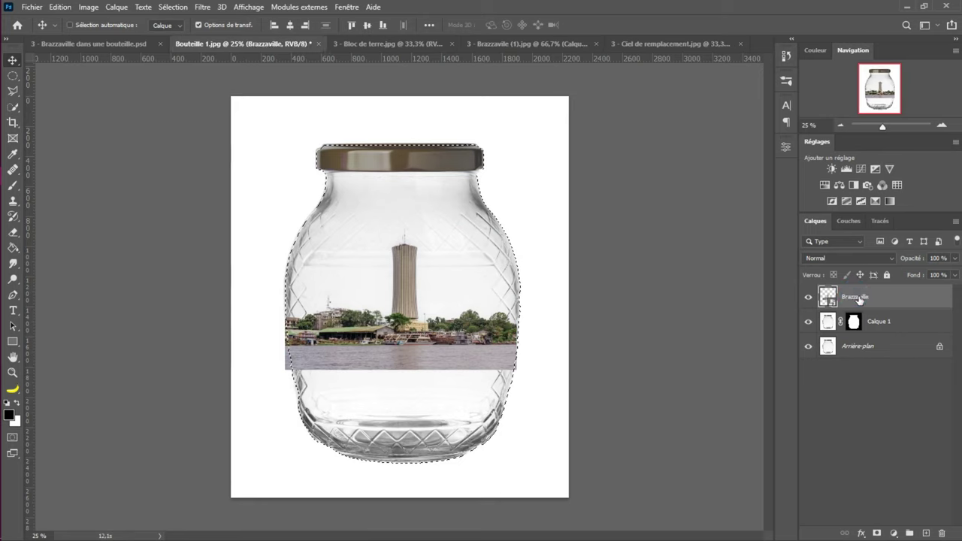
click(877, 533)
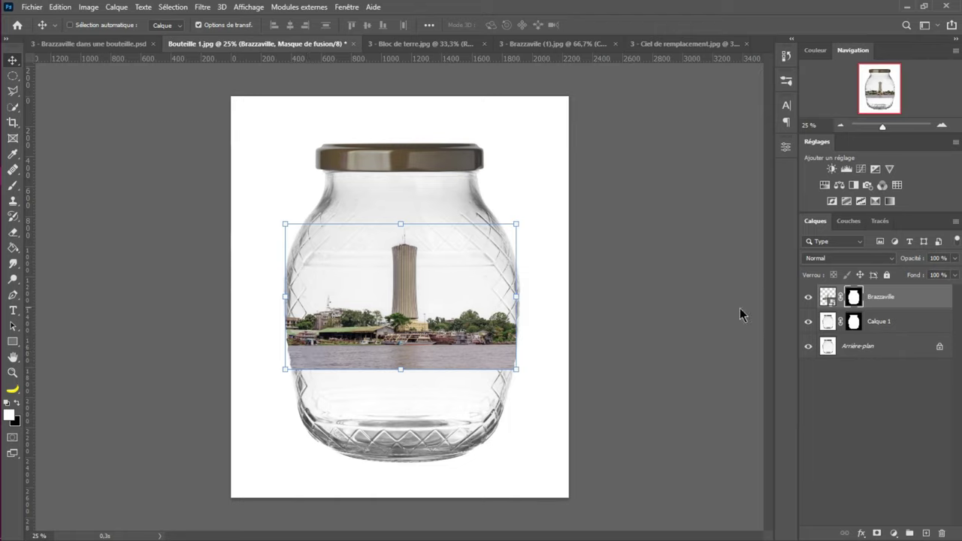
Paint black on the Brazzaville mask with a soft brush of about 321 px to fade and round the water's lower edge
key(b)
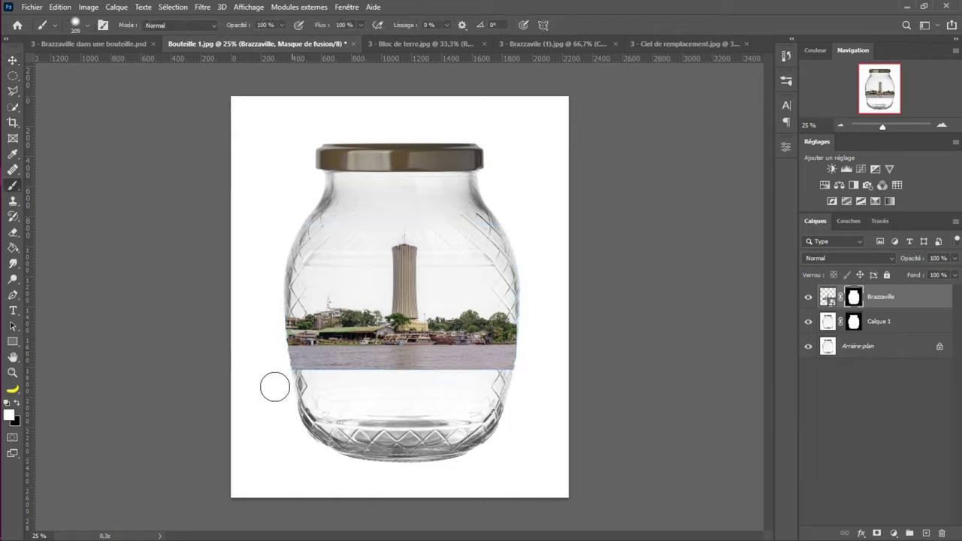
mouse_move(288, 385)
mouse_down()
mouse_move(303, 396)
mouse_move(289, 373)
mouse_up()
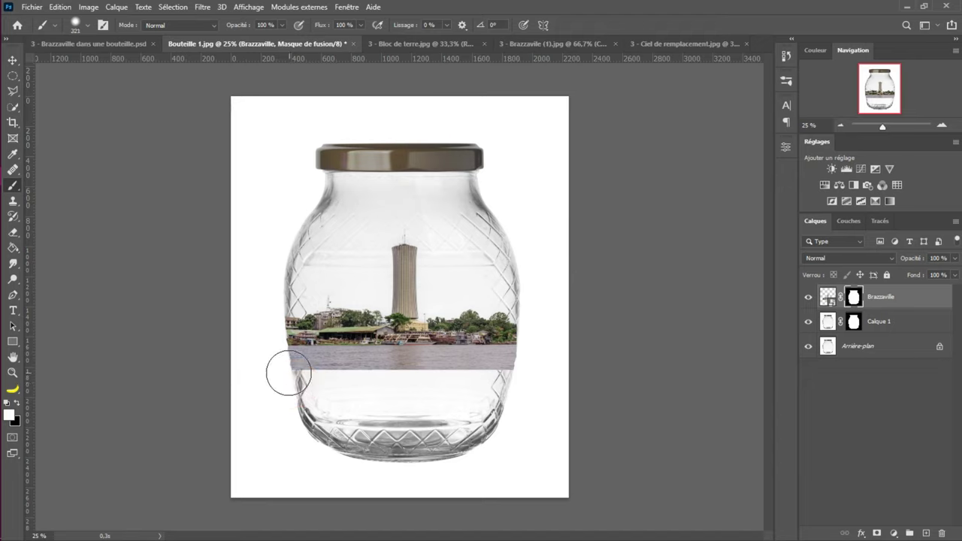
key(x)
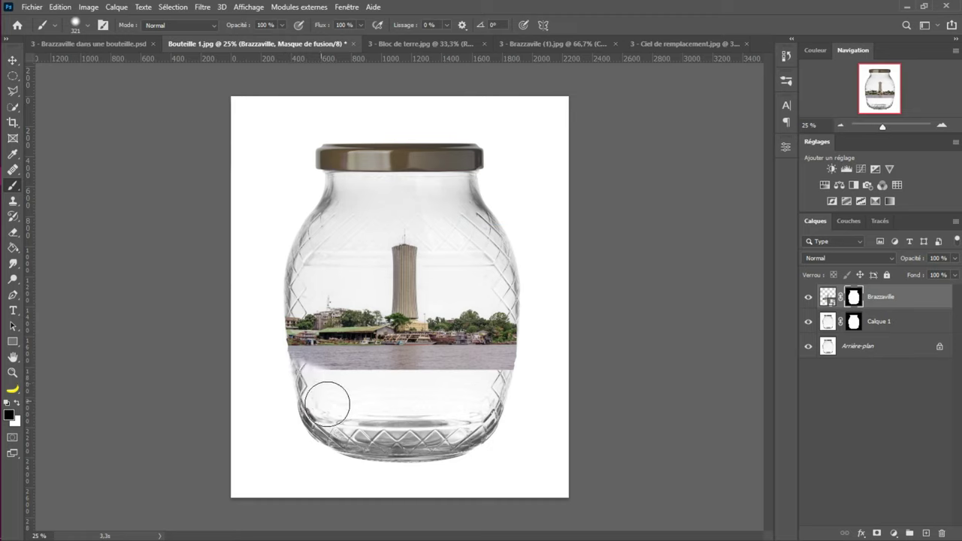
mouse_move(392, 406)
mouse_down()
mouse_move(308, 383)
mouse_move(366, 399)
mouse_up()
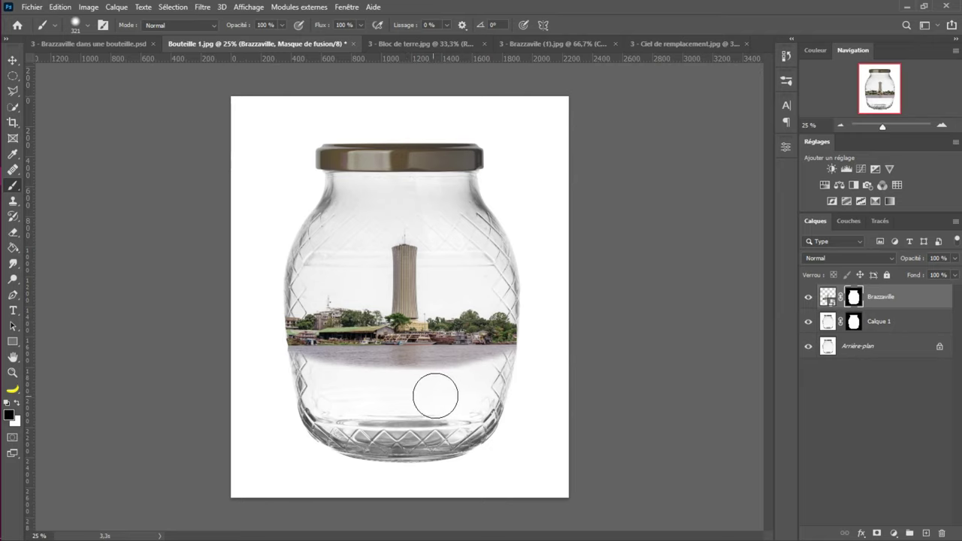
mouse_move(456, 391)
mouse_down()
mouse_move(386, 394)
mouse_move(384, 435)
mouse_up()
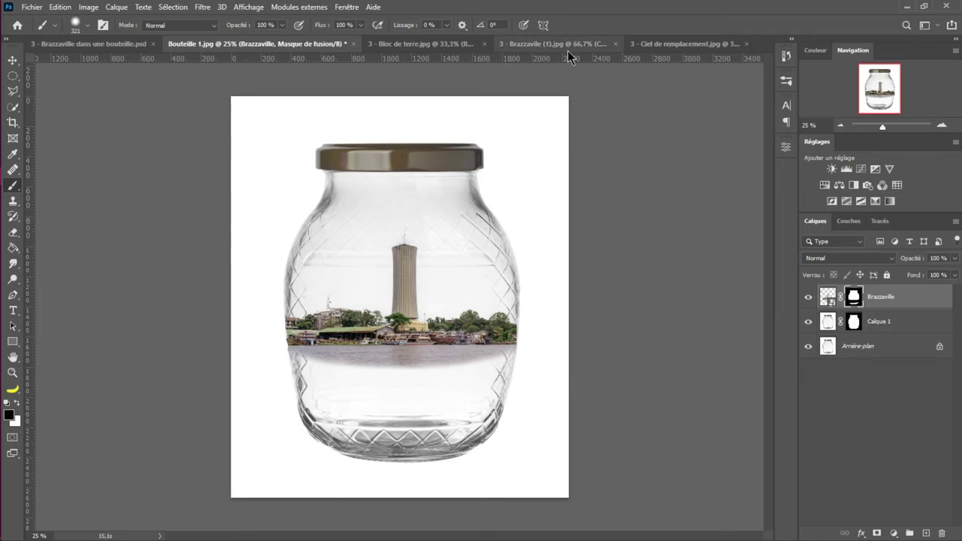
Copy the sky from 3 - Ciel de remplacement.jpg into Bouteille 1.jpg and place it over the upper half of the jar
click(674, 50)
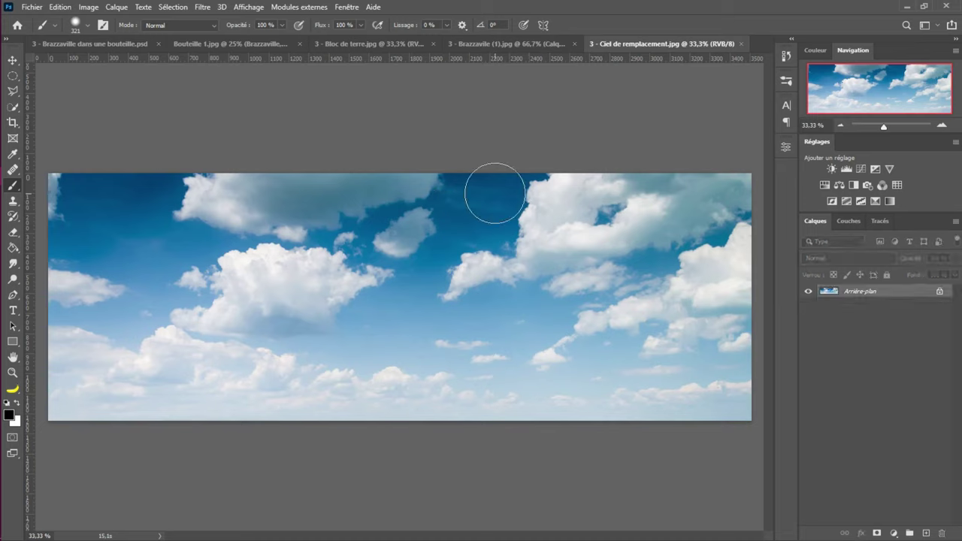
key(v)
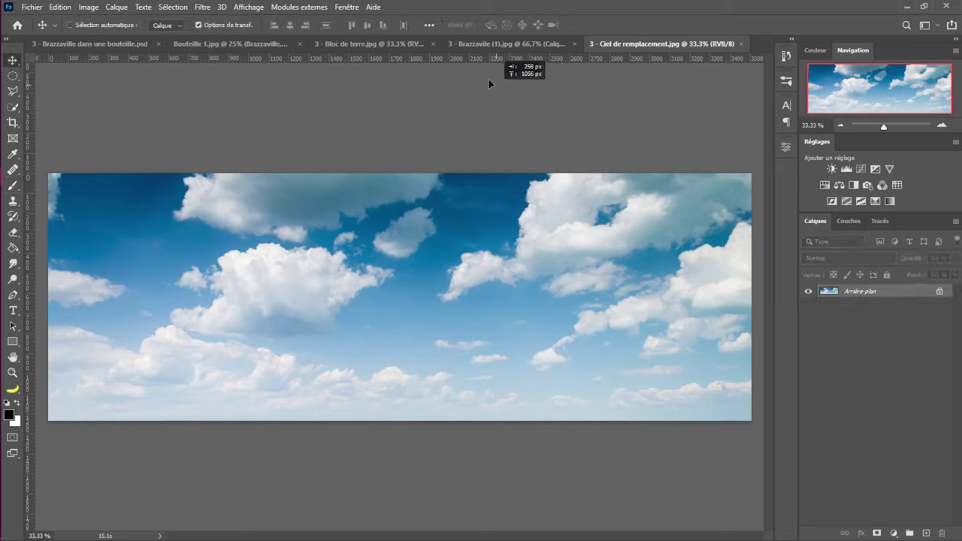
drag(489, 83, 398, 306)
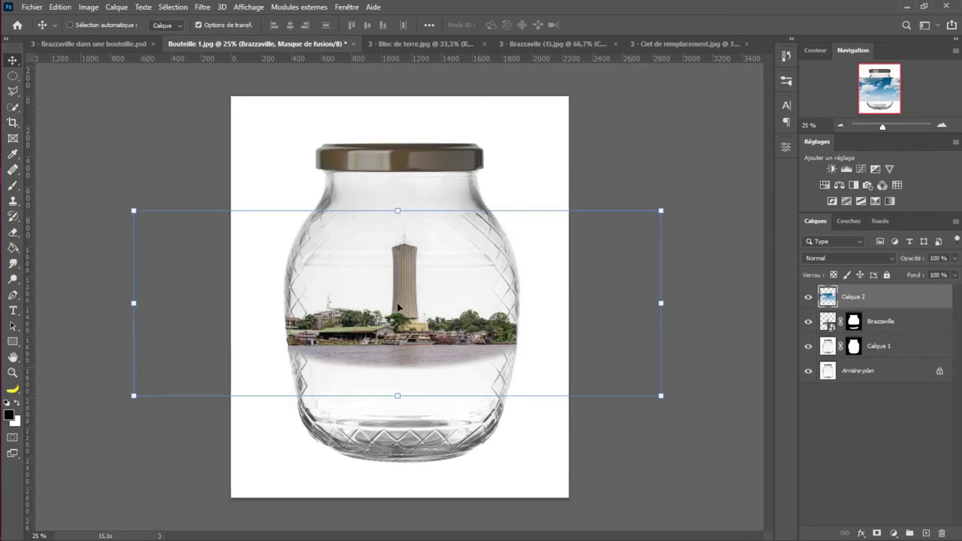
drag(481, 334, 480, 278)
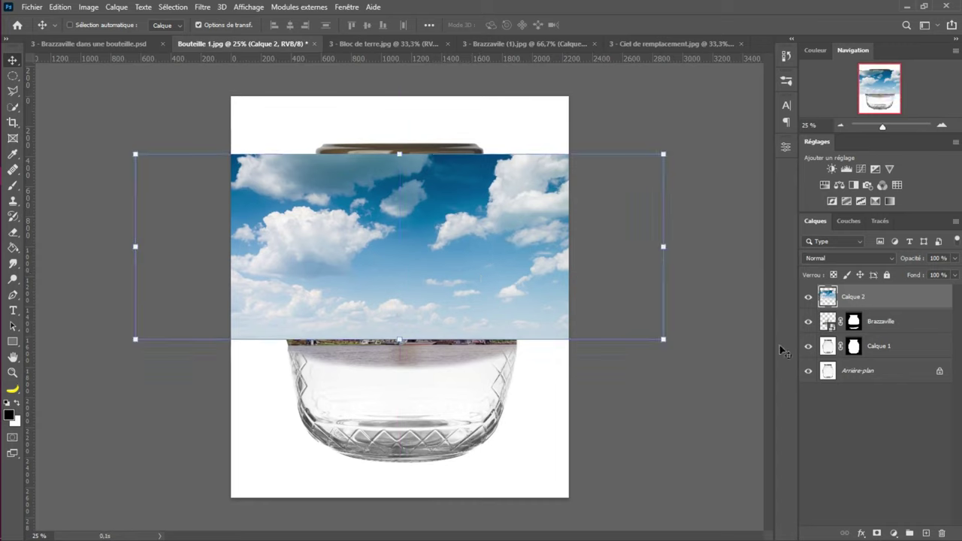
click(663, 154)
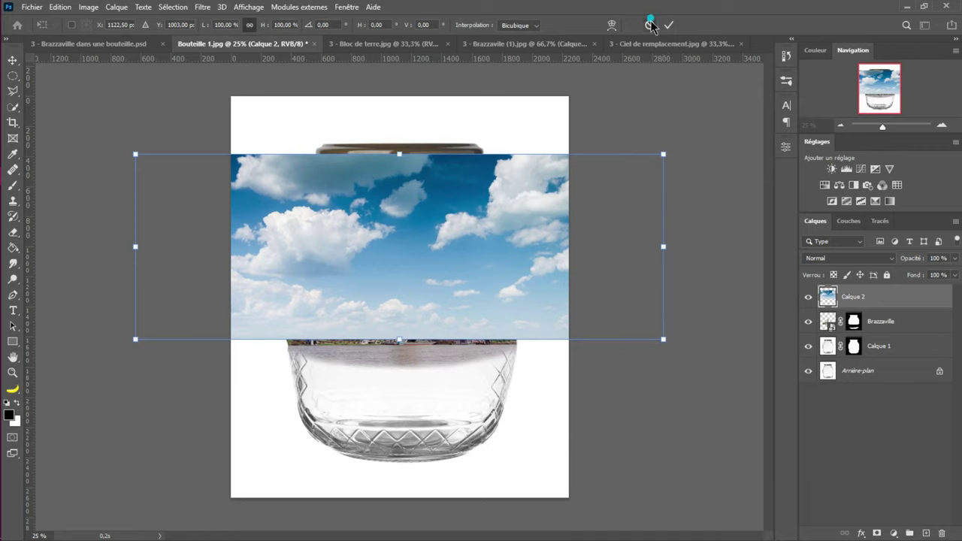
key(Return)
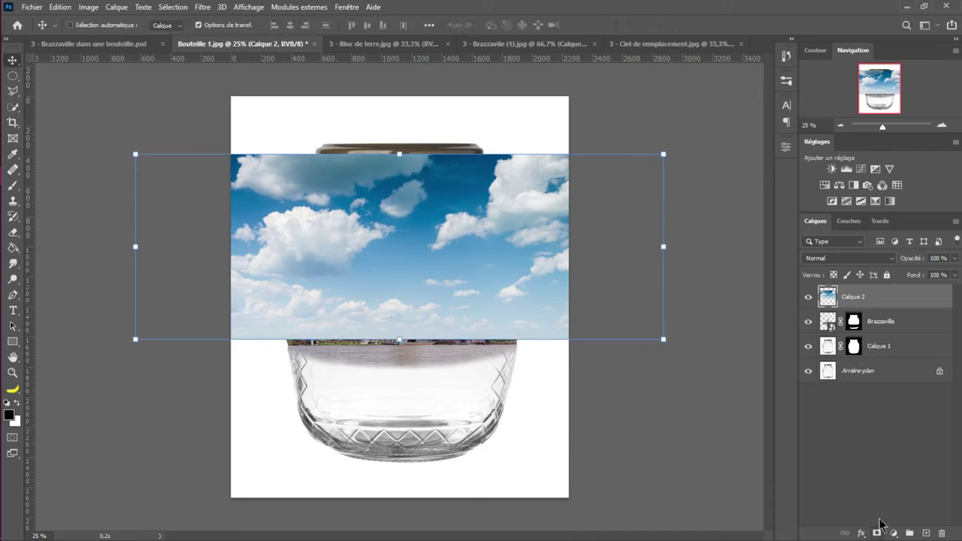
Mask the sky layer with the jar's outline and move it below the Brazzaville layer
ctrl+click(854, 346)
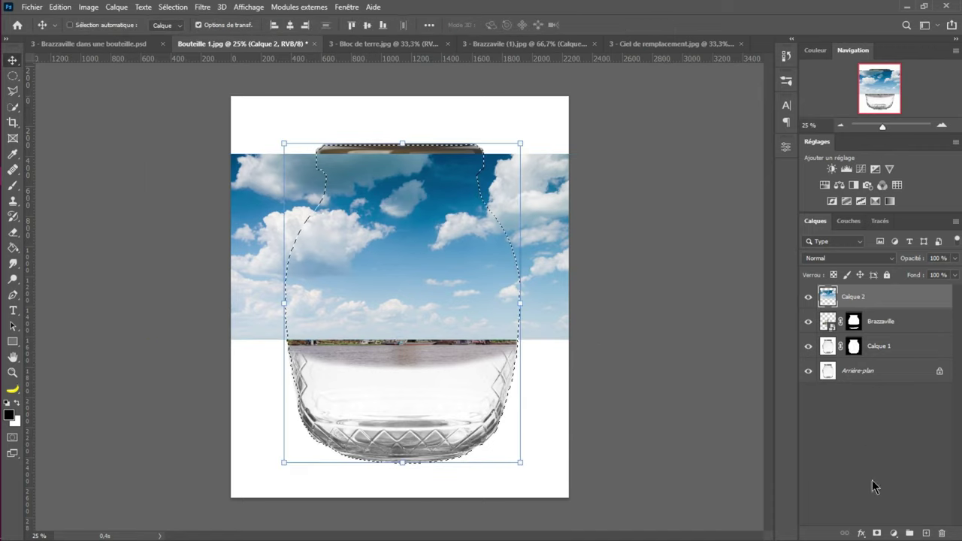
click(876, 533)
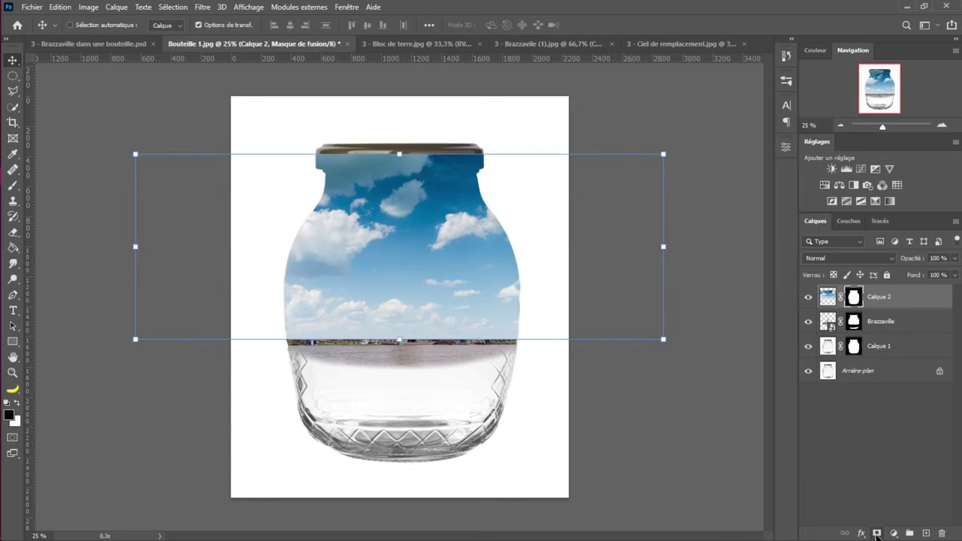
drag(916, 301, 912, 338)
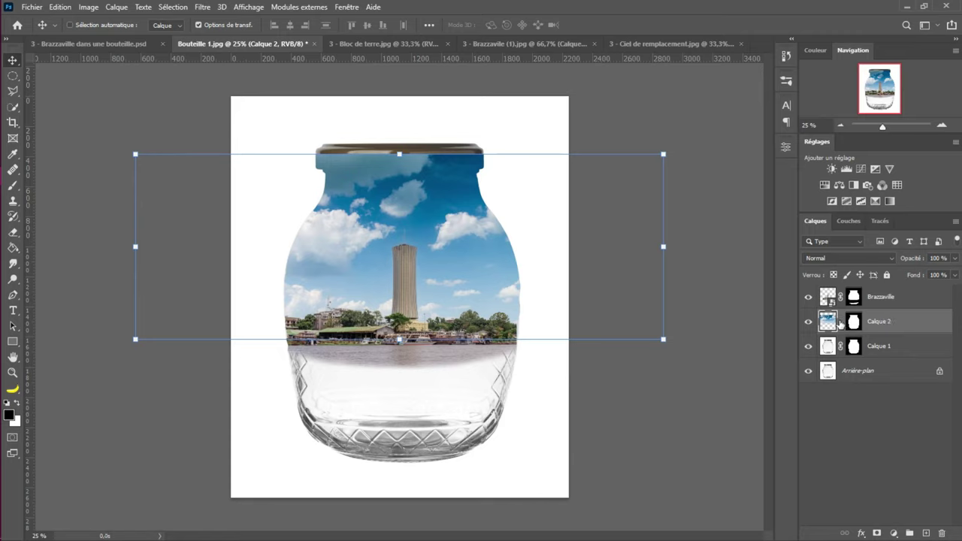
Unlink the sky from its mask, scale it to about 85.5 %, align its upper edge just under the lid and relink the mask
mouse_move(450, 192)
mouse_down()
mouse_move(453, 220)
mouse_move(451, 210)
mouse_up()
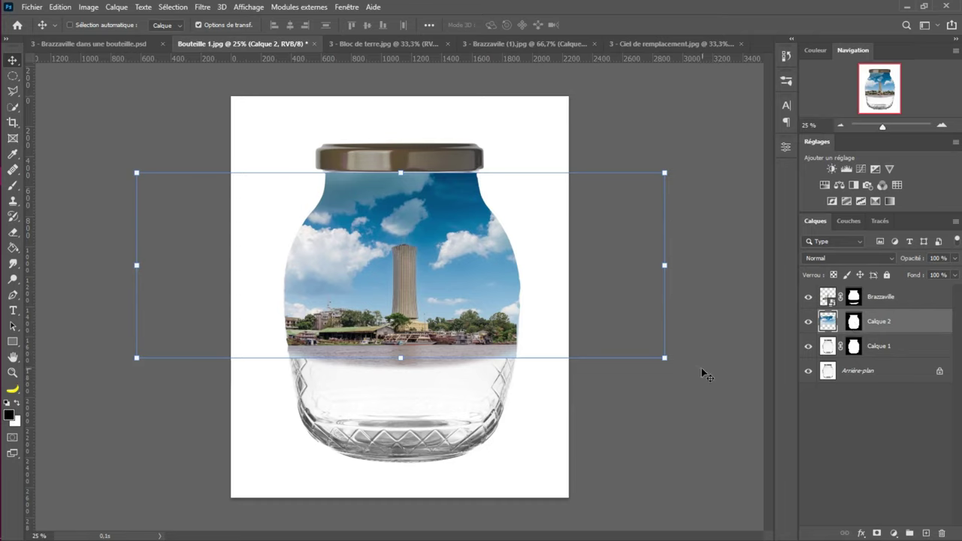
drag(658, 359, 629, 347)
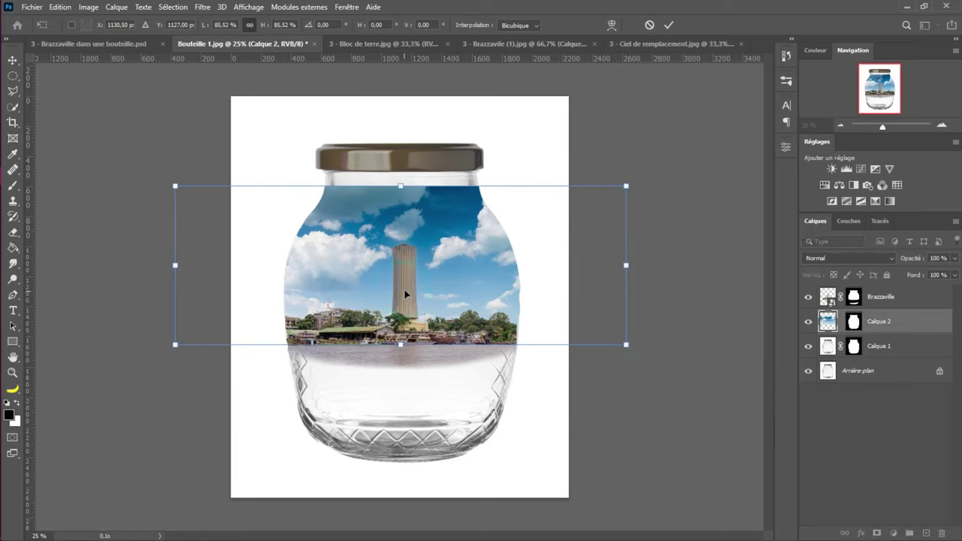
drag(405, 294, 404, 283)
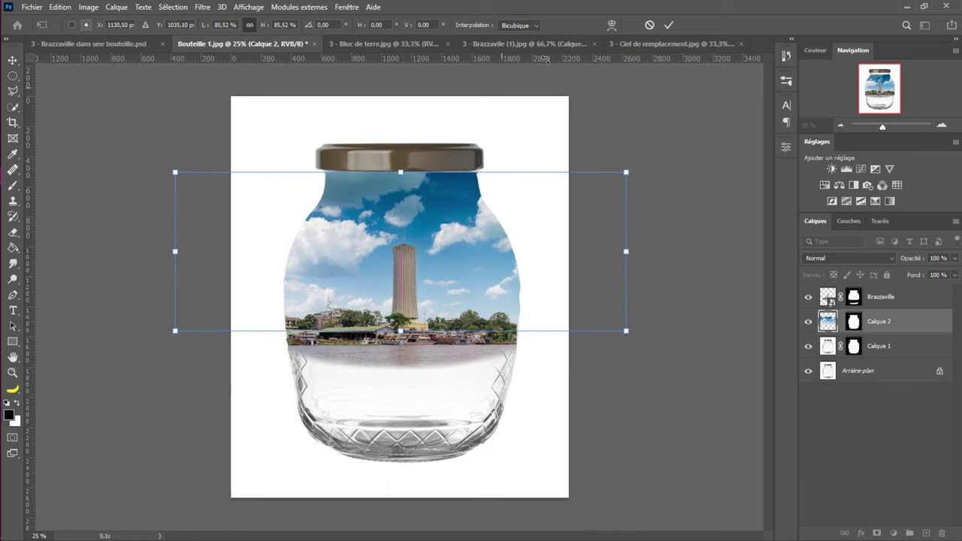
click(670, 28)
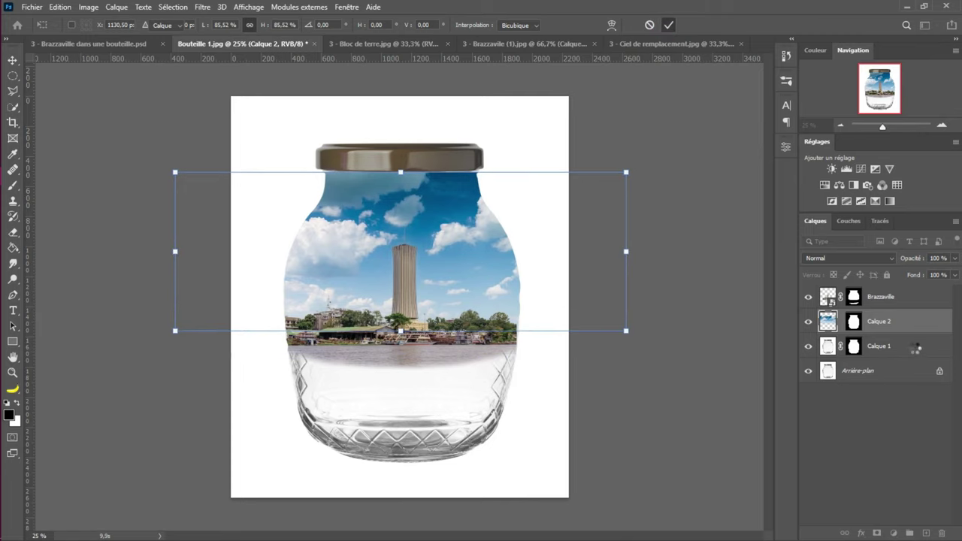
click(836, 323)
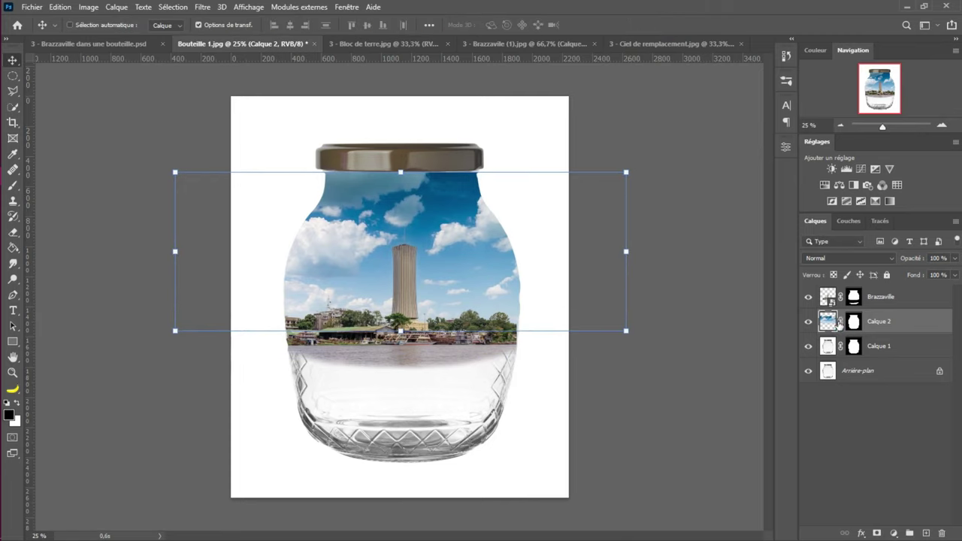
Make Brazzaville the active layer in the jar document and switch to 3 - Bloc de terre.jpg
click(905, 297)
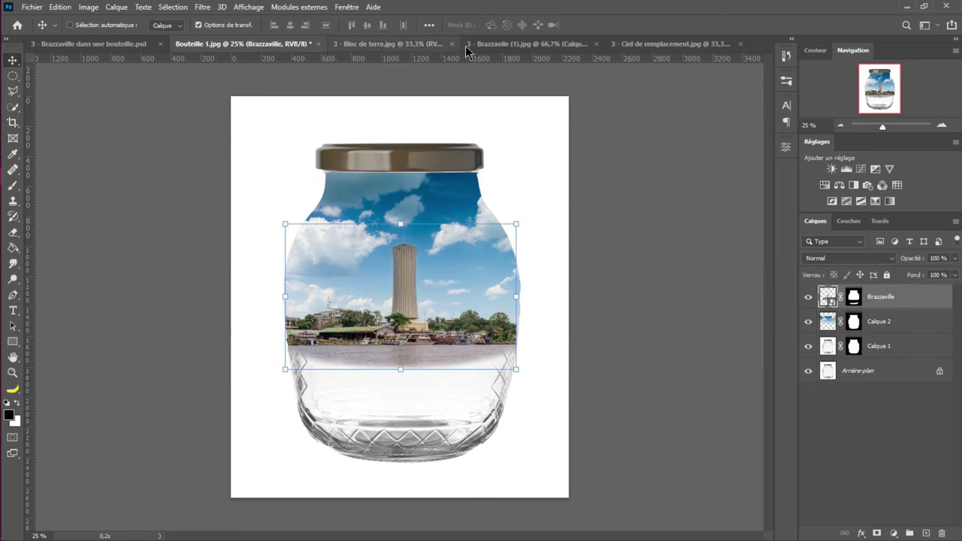
click(406, 43)
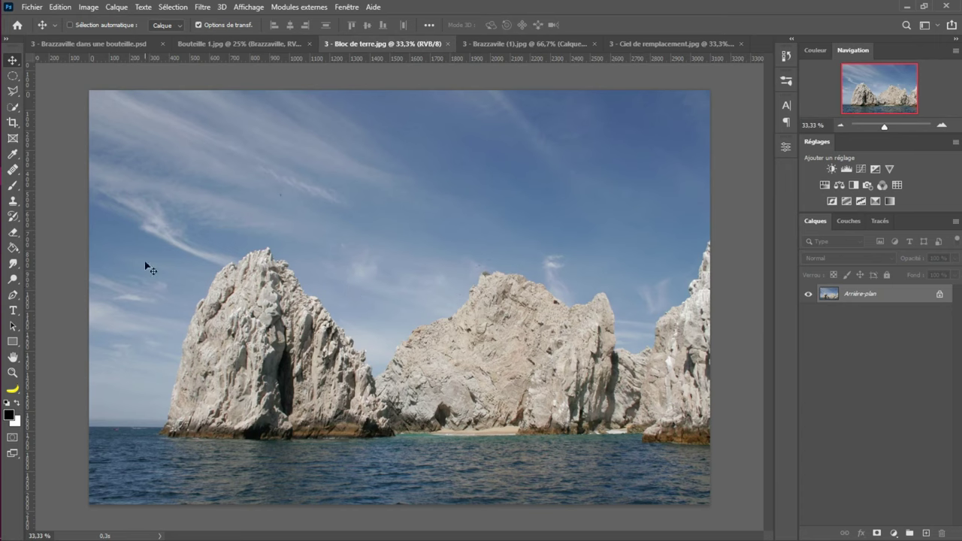
Quick-select the left and middle rocks in 3 - Bloc de terre.jpg and copy them into the Bouteille 1.jpg document
click(13, 107)
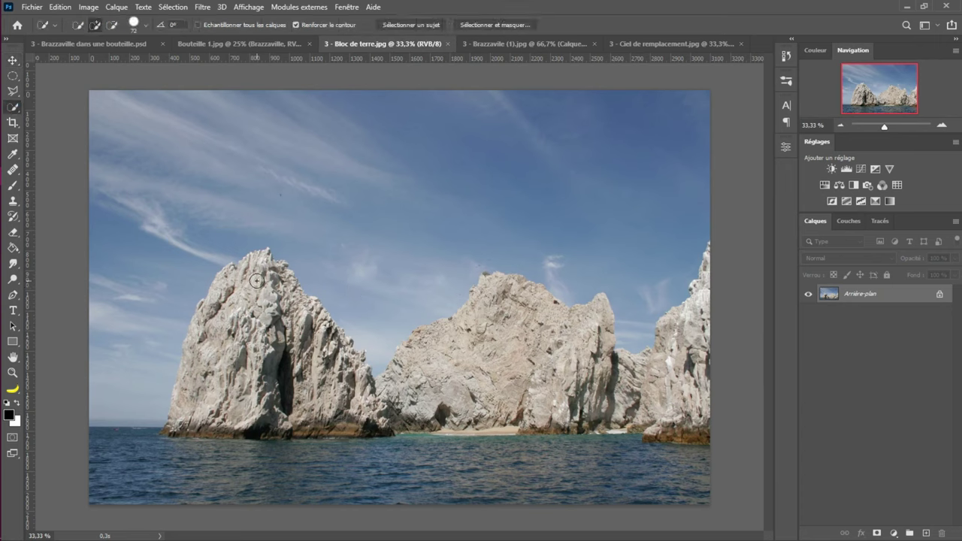
click(428, 26)
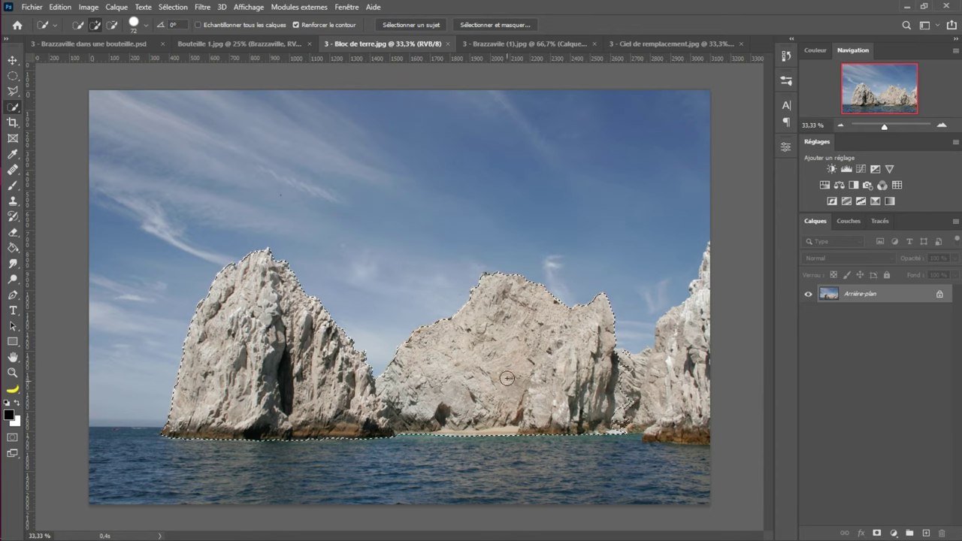
key(v)
drag(554, 315, 397, 259)
drag(409, 350, 409, 349)
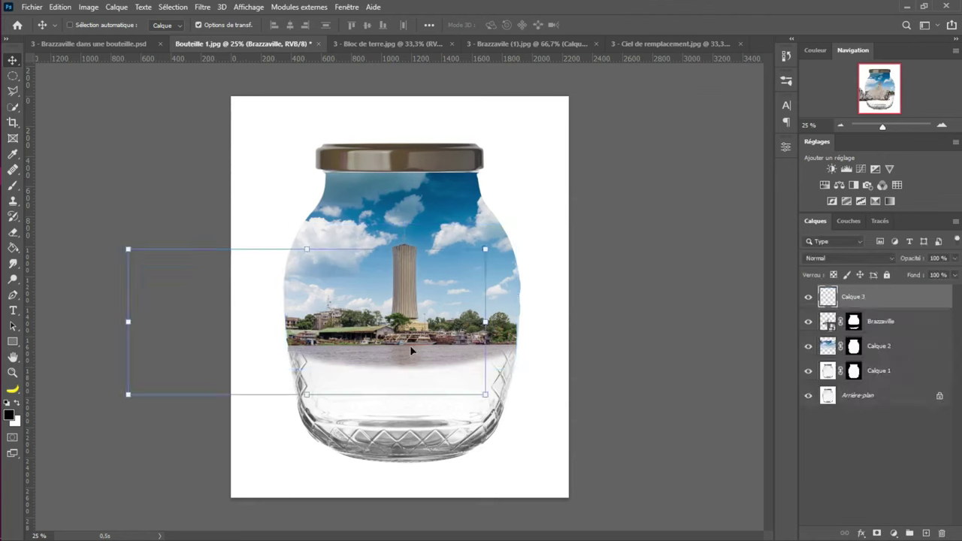
Convert the rock layer Calque 3 to a smart object and scale it down to about 51% over the jar
right_click(882, 299)
click(752, 199)
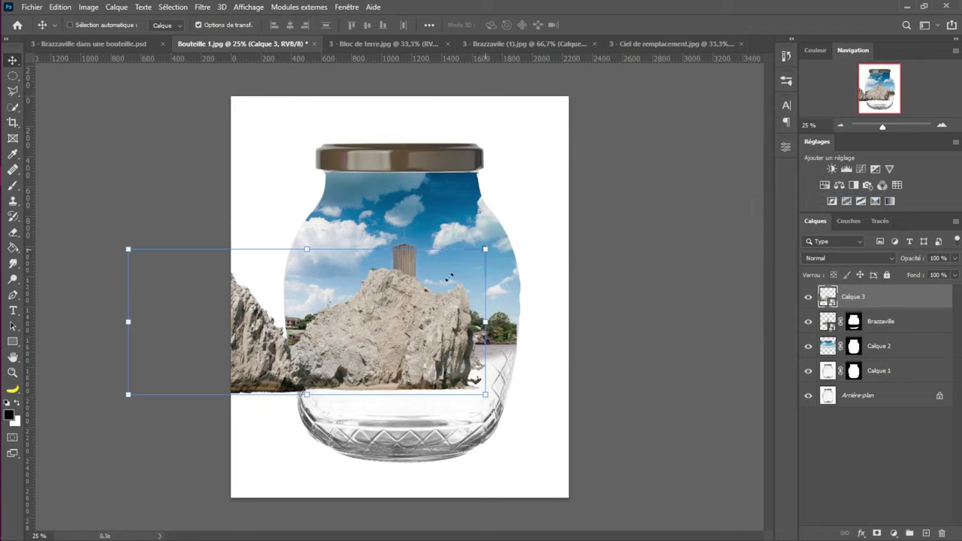
drag(449, 277, 506, 361)
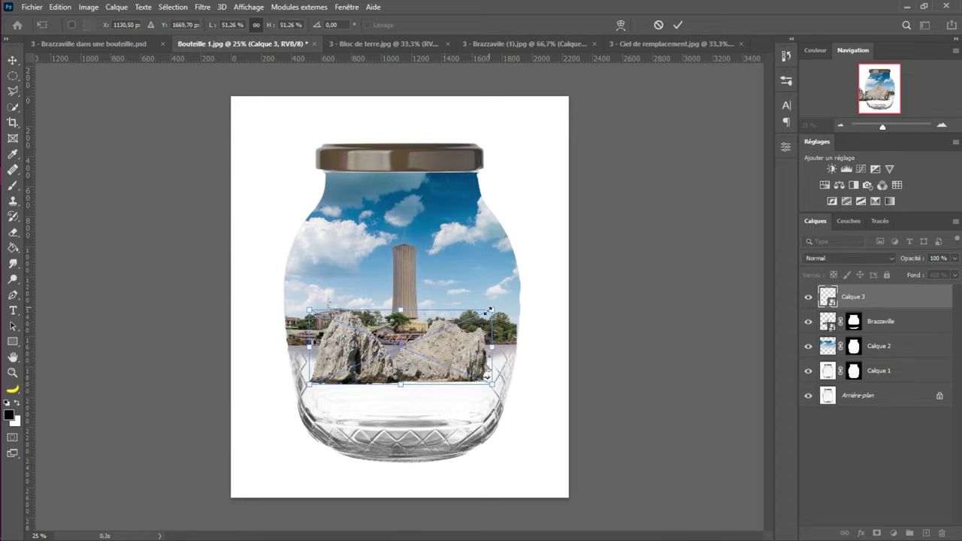
Flip the rock layer both horizontally and vertically so the peaks point downward
click(786, 147)
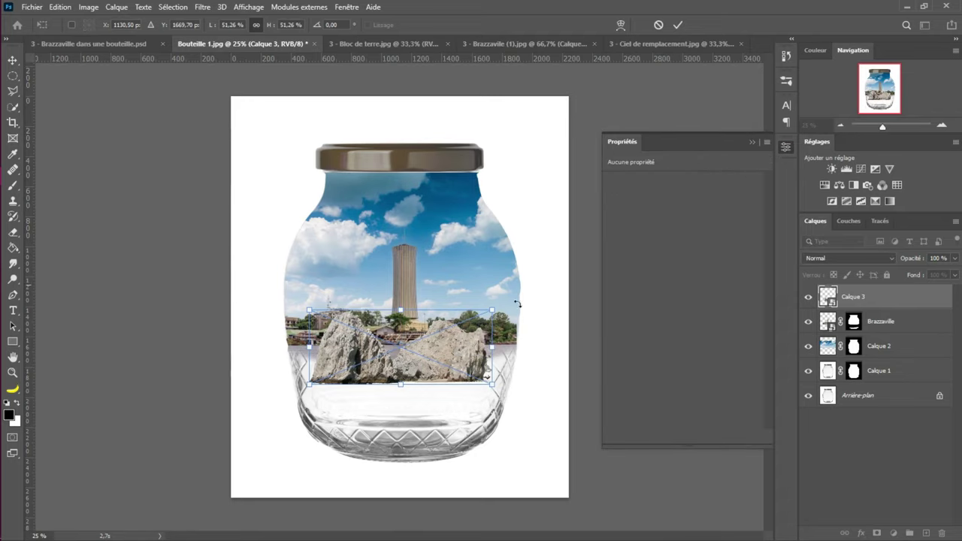
right_click(470, 350)
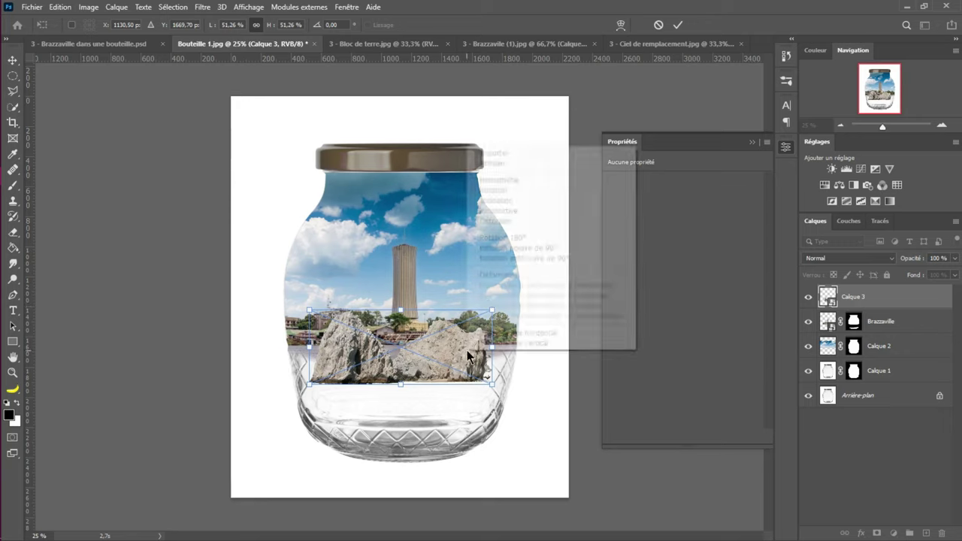
click(513, 335)
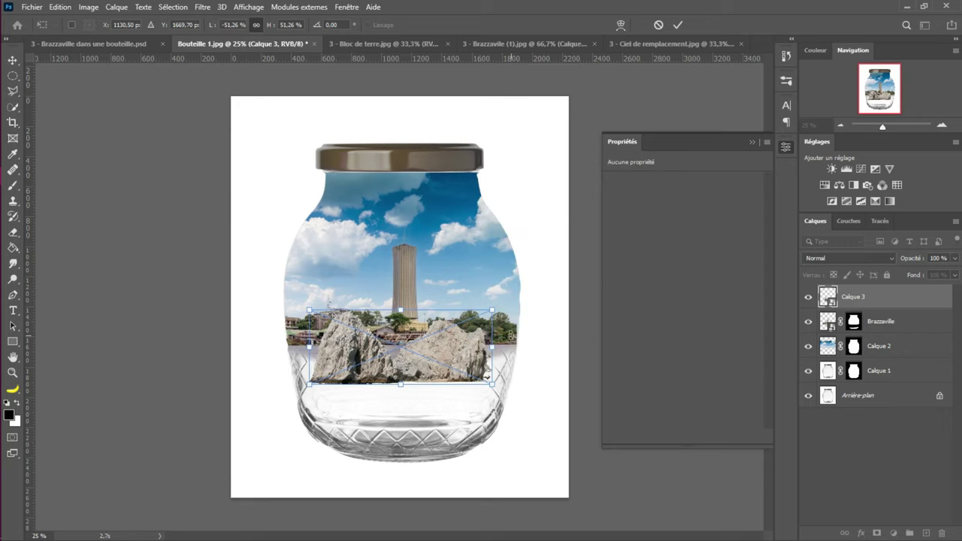
right_click(484, 355)
click(519, 344)
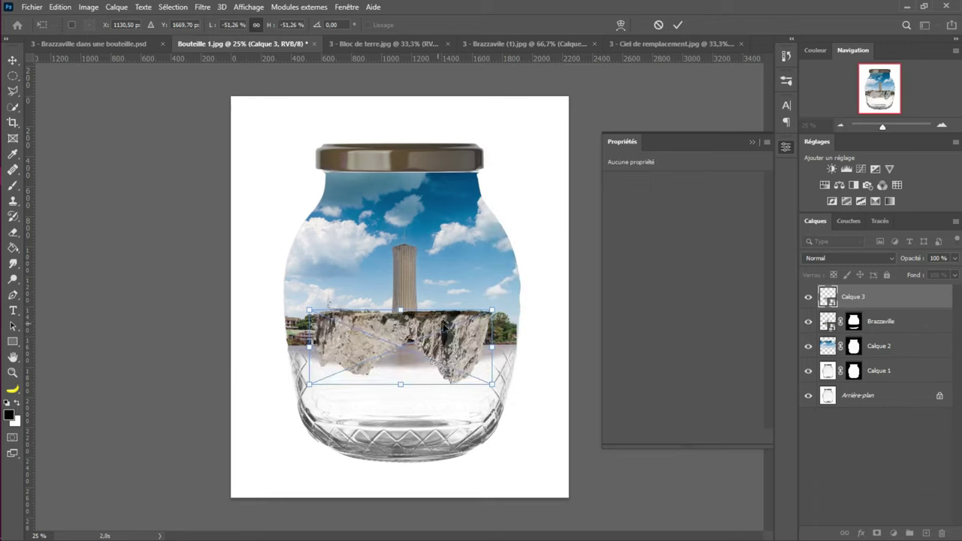
Scale the inverted rocks to about 38%, centre them in the jar below the river, and apply the transformation
drag(492, 310, 446, 387)
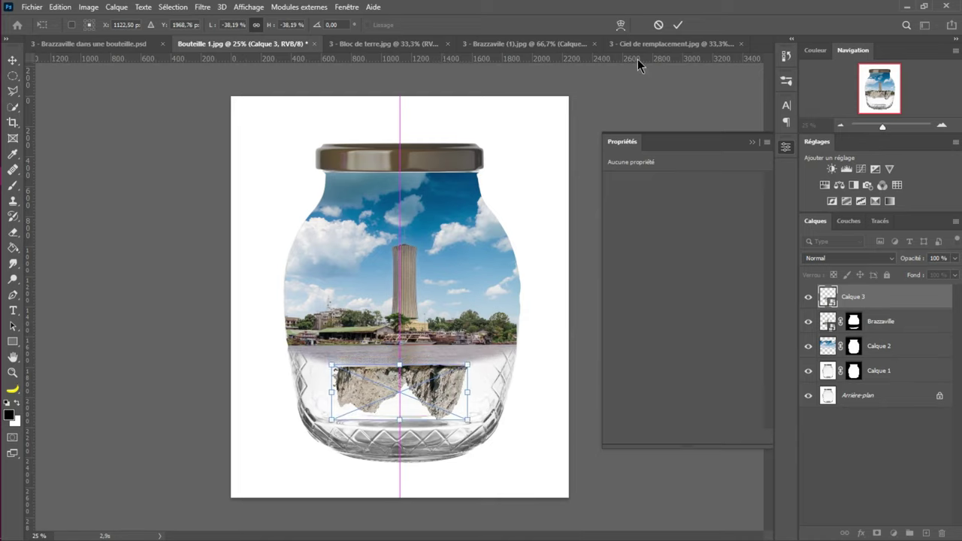
click(679, 25)
click(752, 142)
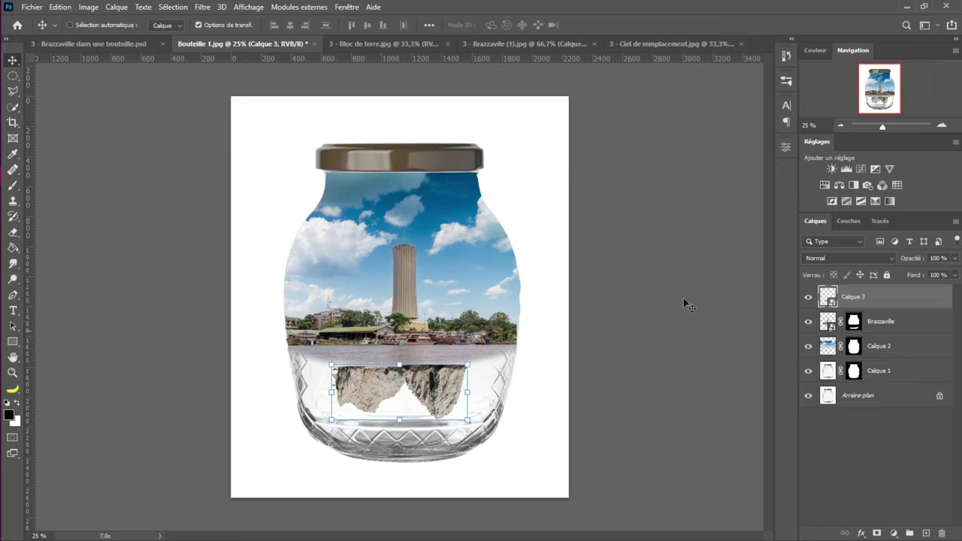
click(786, 147)
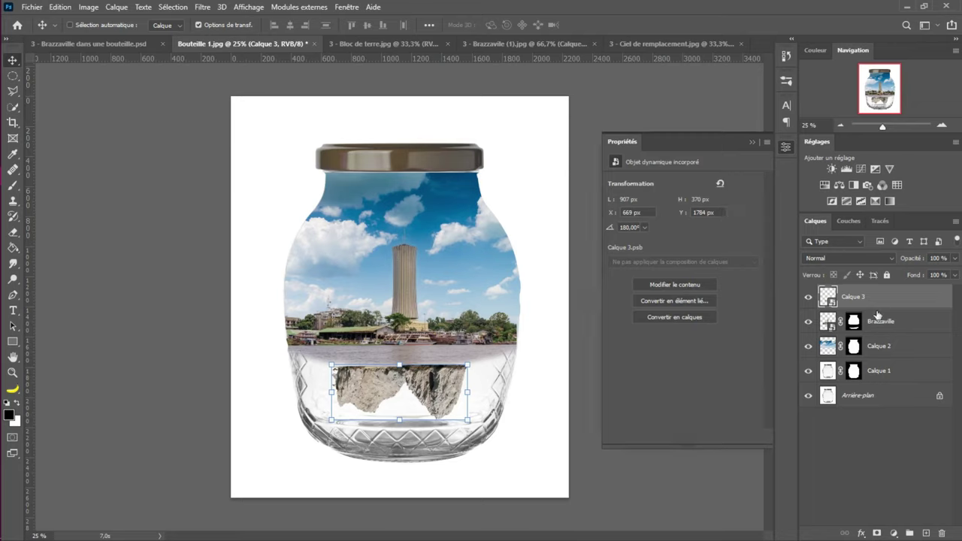
click(752, 142)
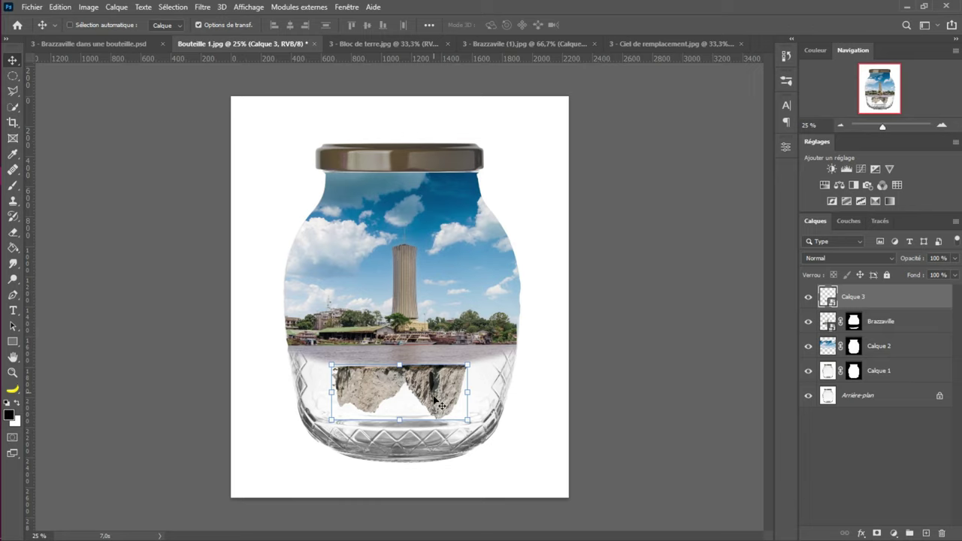
Reorder the rock layer Calque 3 so it sits between Calque 2 and Calque 1
drag(440, 403, 440, 407)
scroll(405, 385, up, 2)
scroll(405, 384, down, 1)
scroll(405, 385, up, 2)
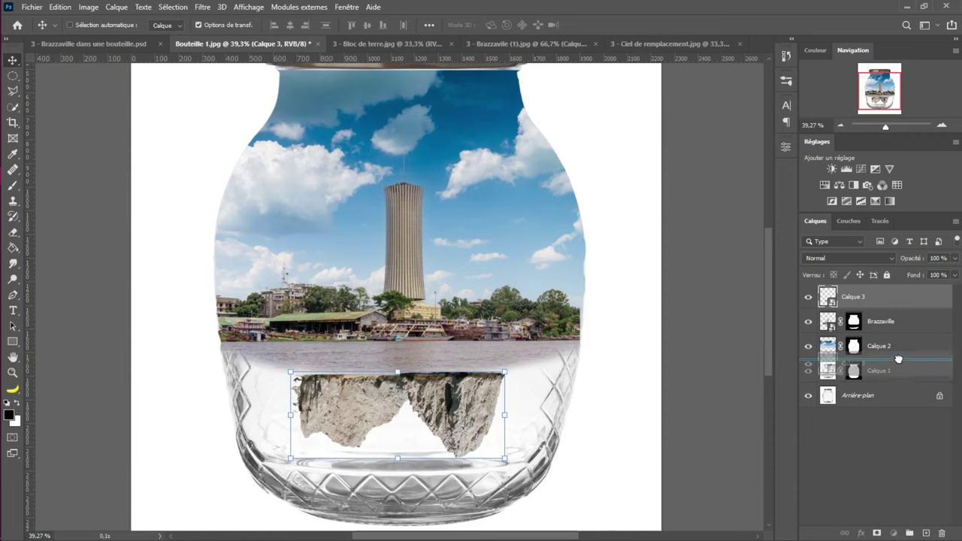
drag(899, 359, 899, 361)
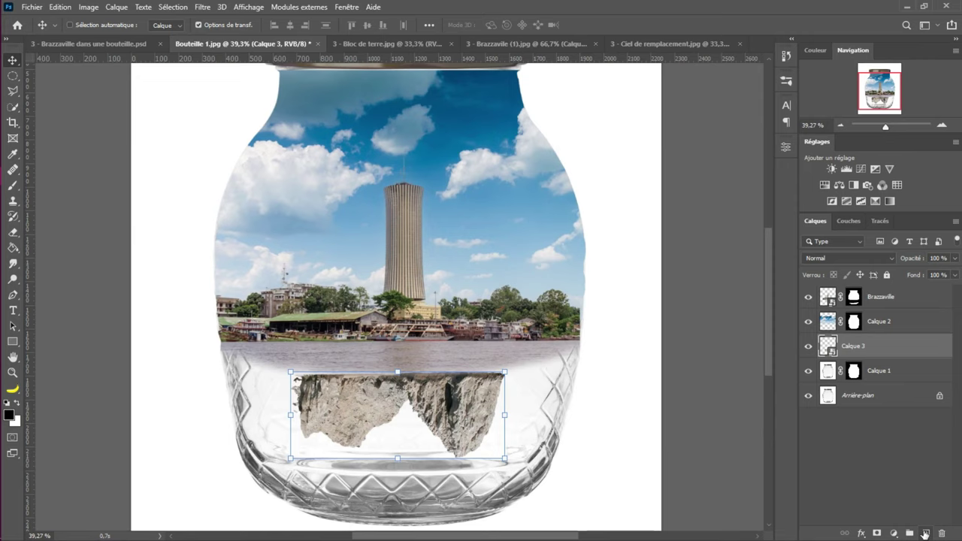
Add a layer mask to Calque 3 and brush away the rocks' rough left side and upper edge in black
click(877, 533)
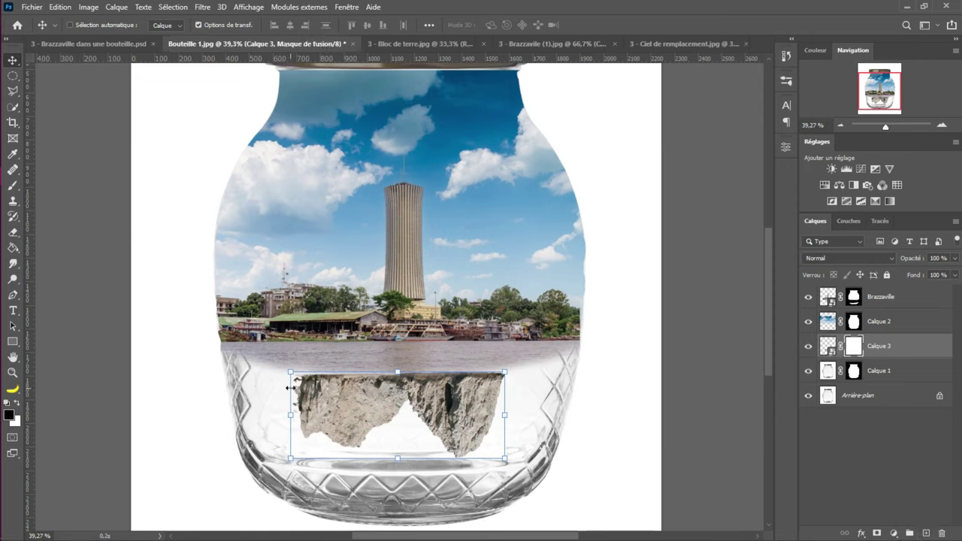
key(b)
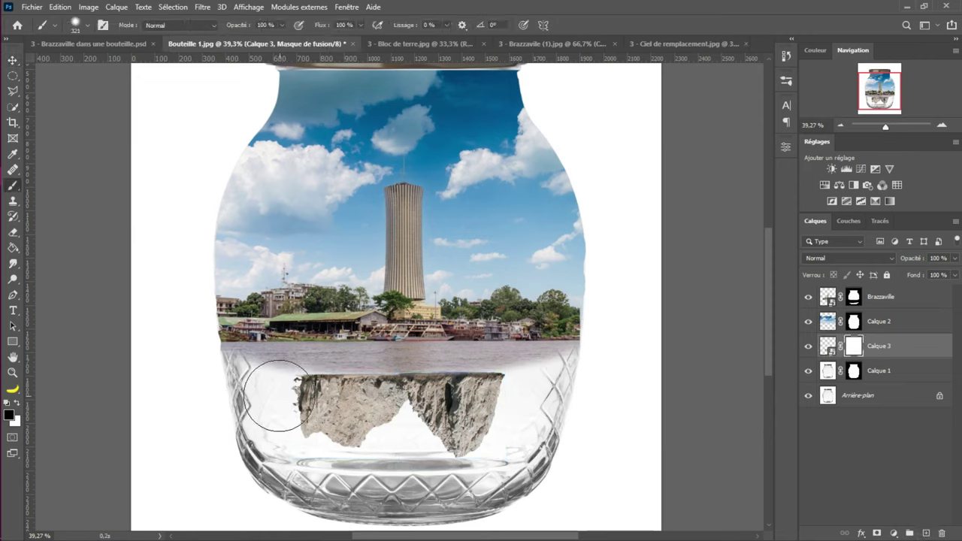
mouse_move(259, 402)
mouse_down()
mouse_move(271, 376)
mouse_move(296, 434)
mouse_move(272, 373)
mouse_move(294, 432)
mouse_move(283, 373)
mouse_move(294, 431)
mouse_move(364, 408)
mouse_up()
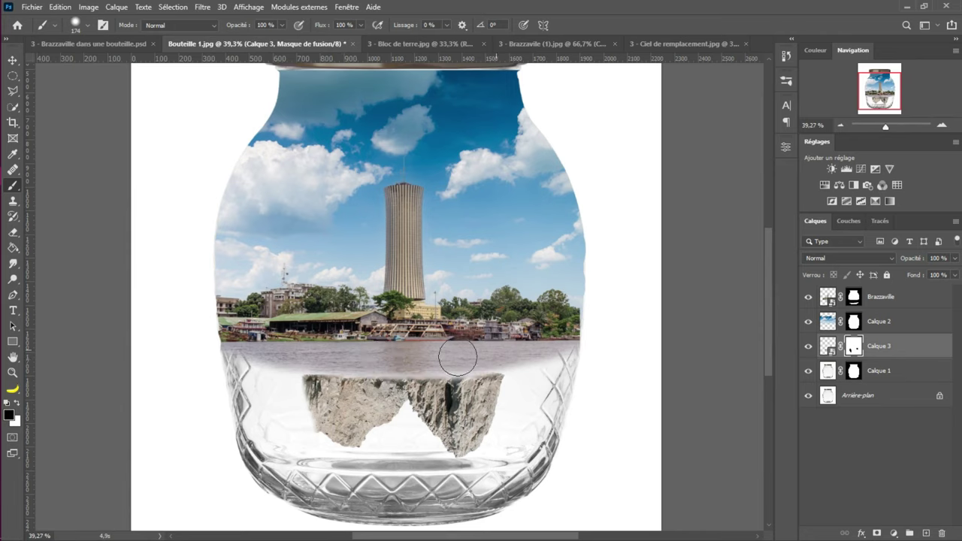
mouse_move(413, 357)
mouse_down()
mouse_move(294, 353)
mouse_move(518, 342)
mouse_move(555, 364)
mouse_up()
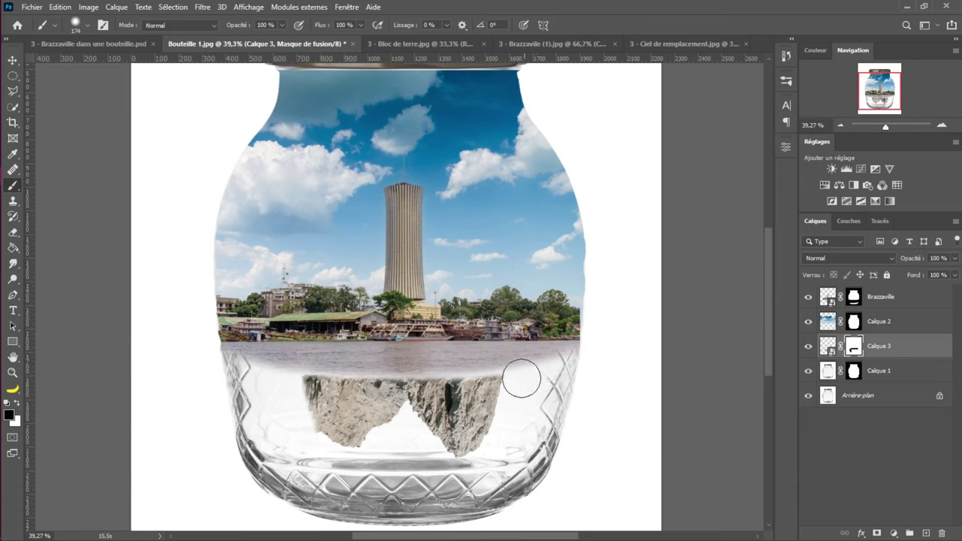
Refine the mask around the rocks' upper right corner and raise the rocks slightly against the river's edge
key(x)
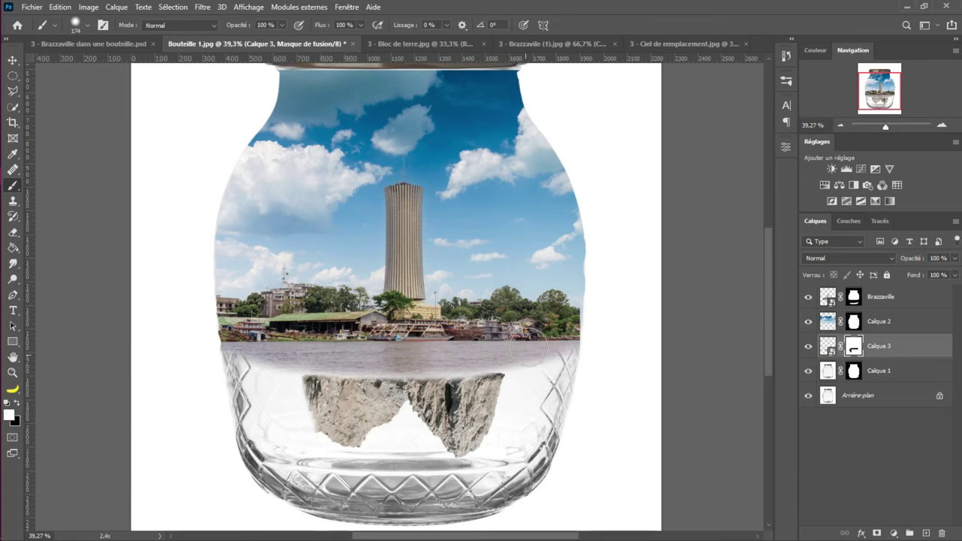
key(x)
mouse_move(514, 350)
mouse_down()
mouse_move(478, 360)
mouse_move(512, 350)
mouse_move(525, 376)
mouse_up()
key(v)
drag(467, 413, 470, 406)
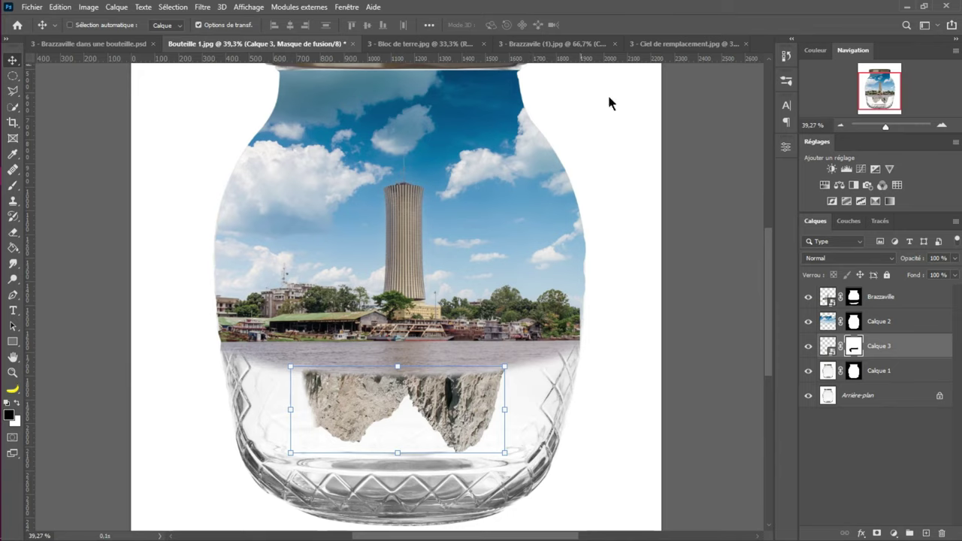
Open the "3 - Eau" underwater photo from the 13 - Modes de fusion folder
click(692, 44)
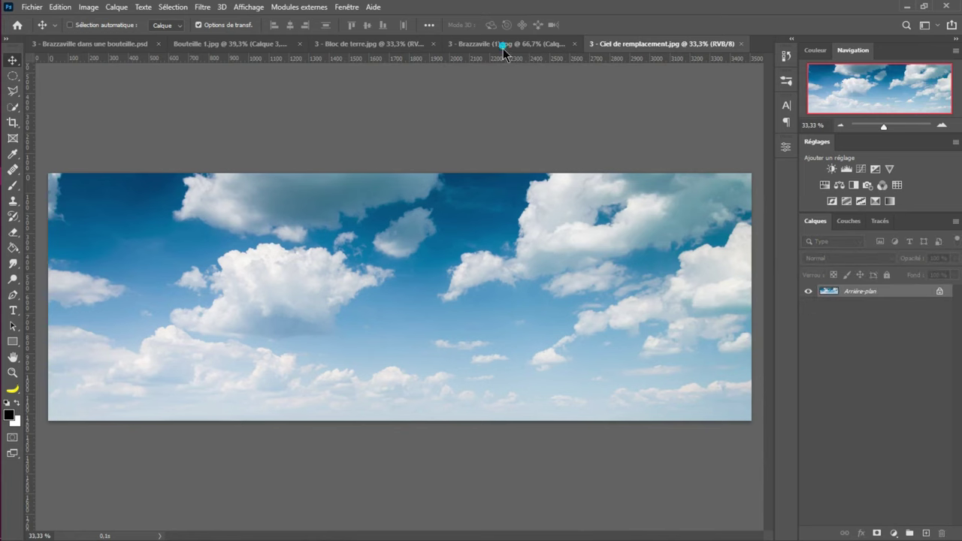
click(503, 44)
click(301, 43)
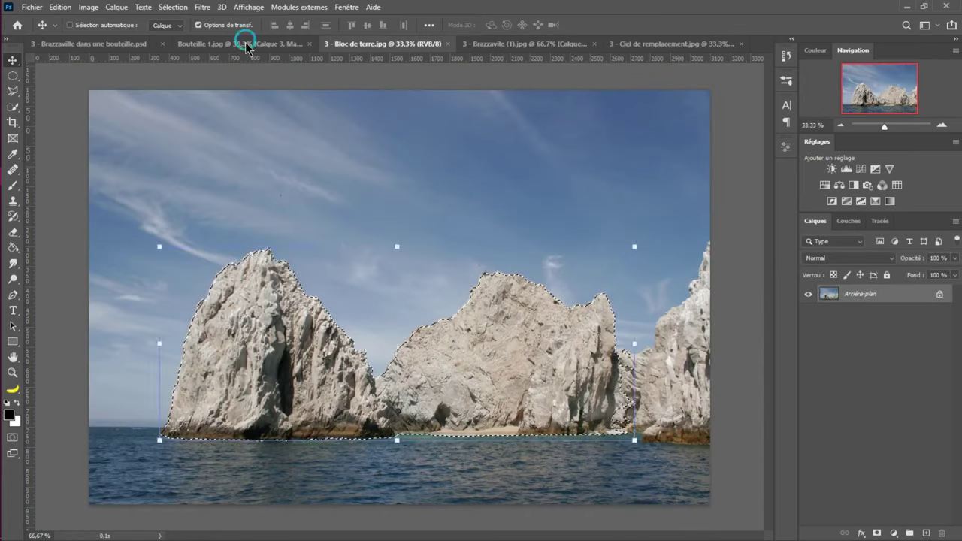
click(245, 43)
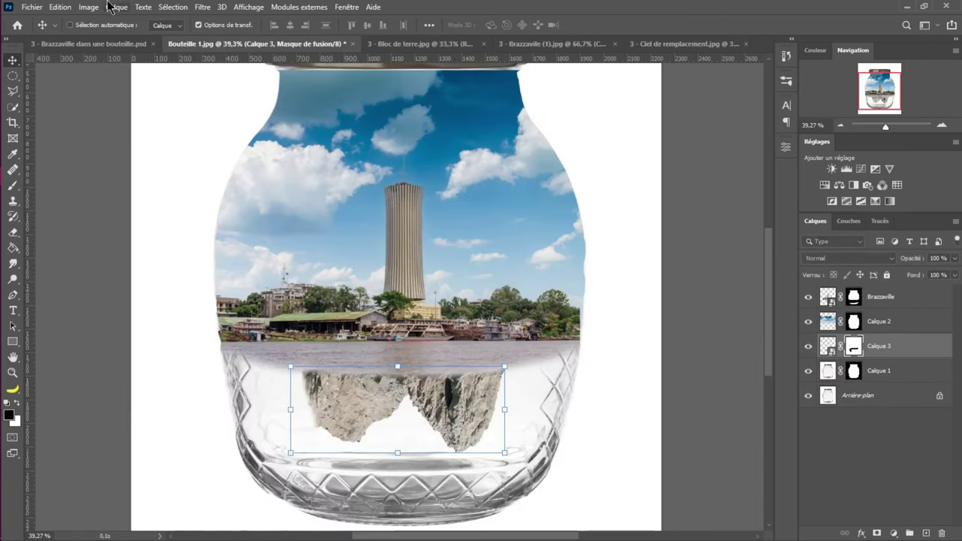
click(32, 6)
click(44, 32)
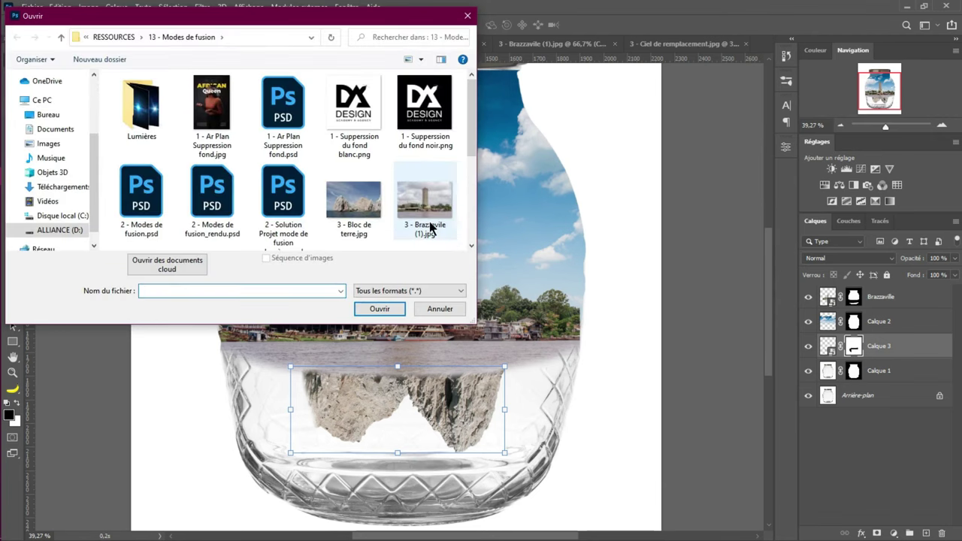
scroll(429, 224, down, 1)
click(272, 211)
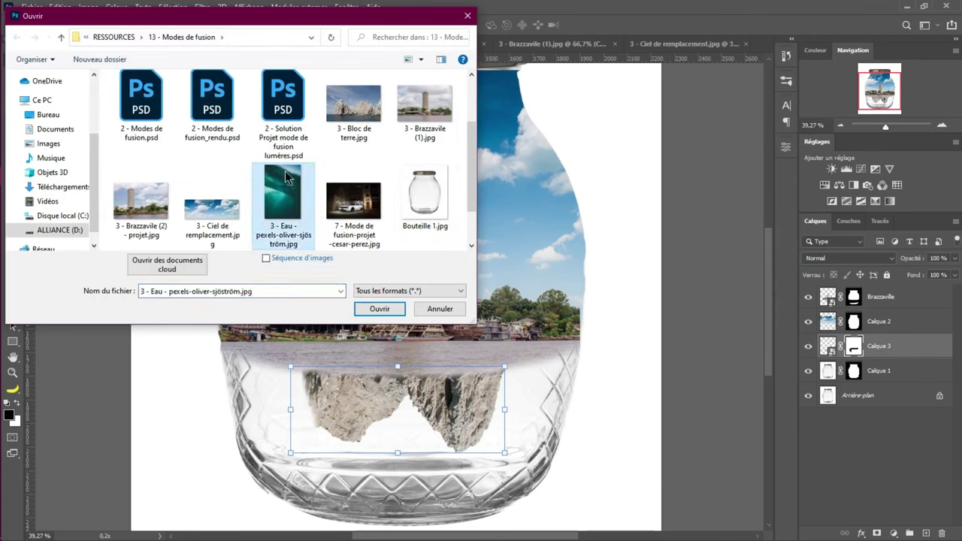
click(386, 309)
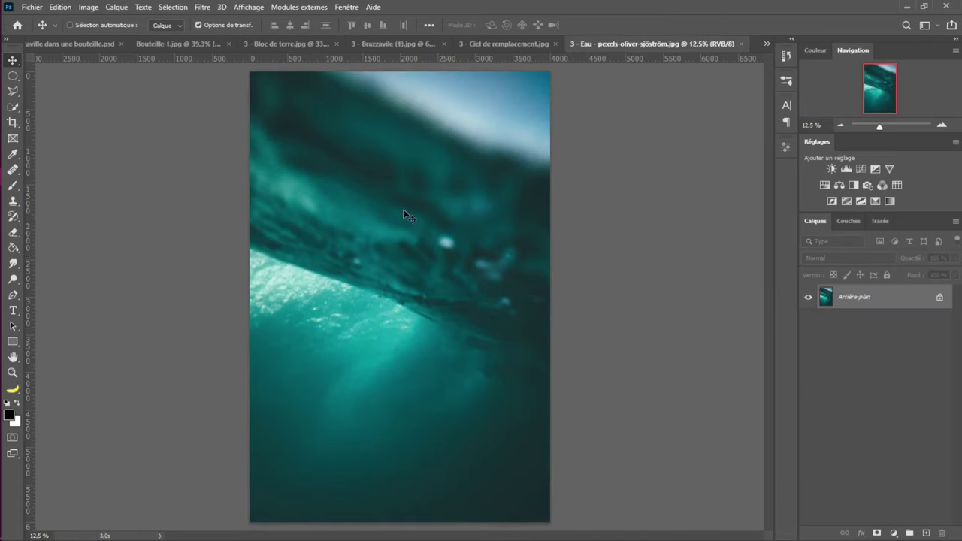
Make a rectangular selection of the calm green water in the lower part of the underwater photo
click(13, 76)
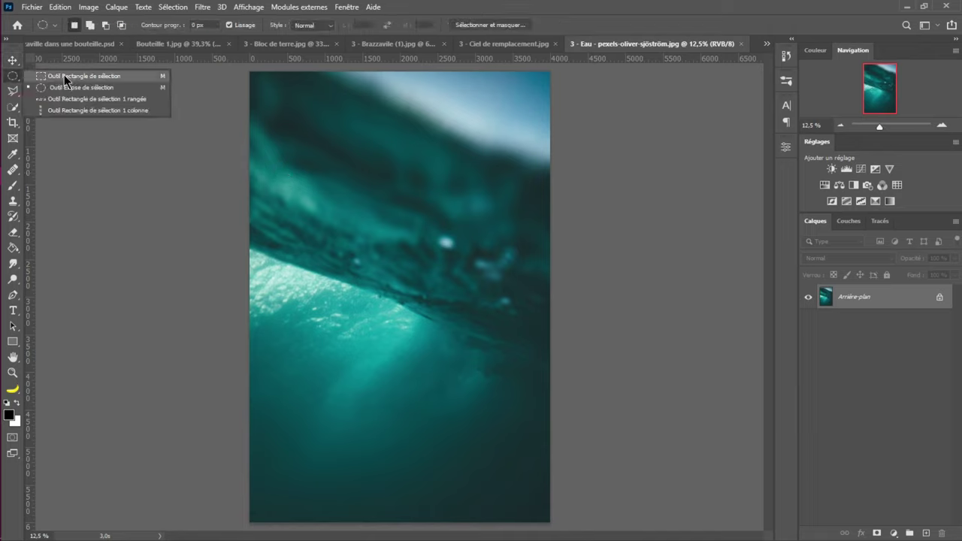
click(64, 75)
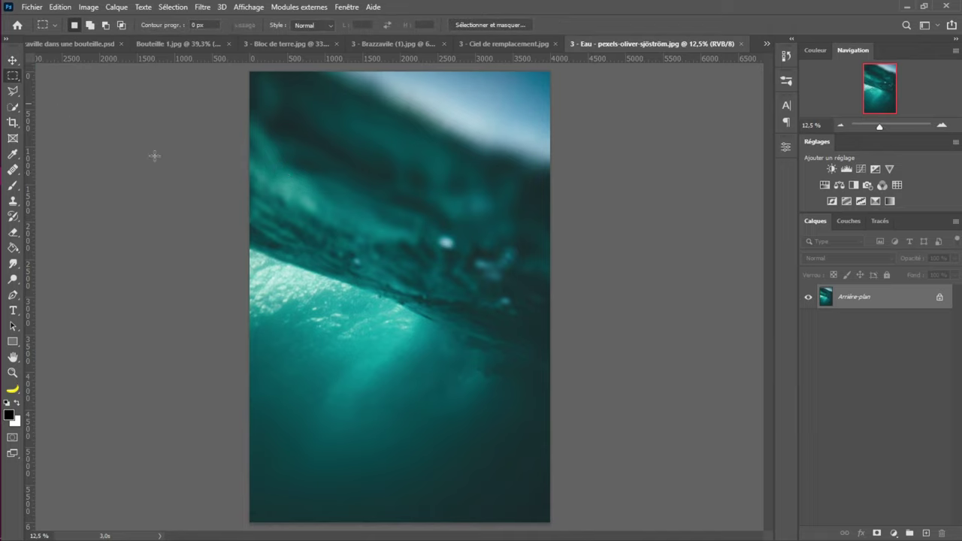
drag(301, 248, 489, 494)
key(Return)
drag(400, 380, 405, 402)
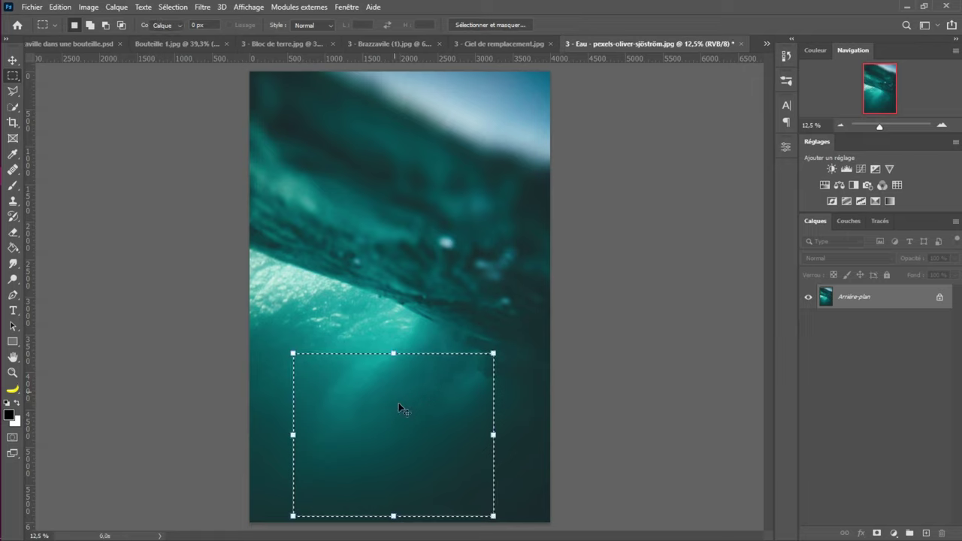
Copy the selected water into Bouteille 1.jpg, directly above the rock layer Calque 3
key(v)
drag(402, 376, 351, 314)
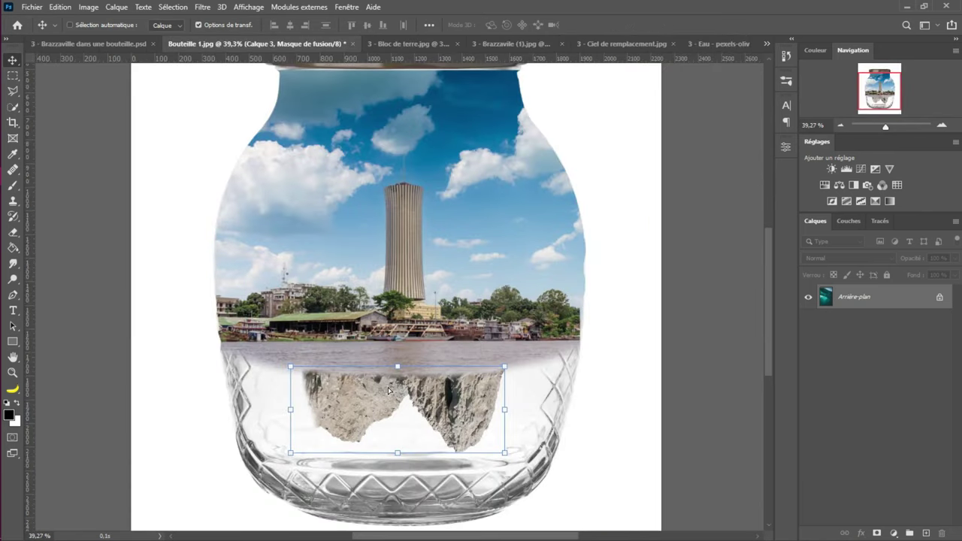
drag(388, 391, 391, 387)
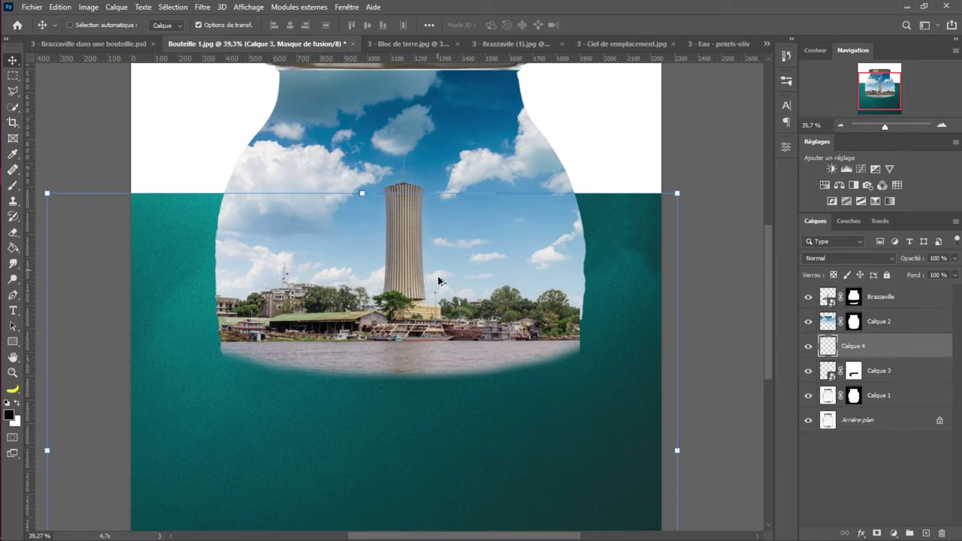
Convert Calque 4 to a smart object and scale it to 61% to cover the lower half of the jar
right_click(925, 357)
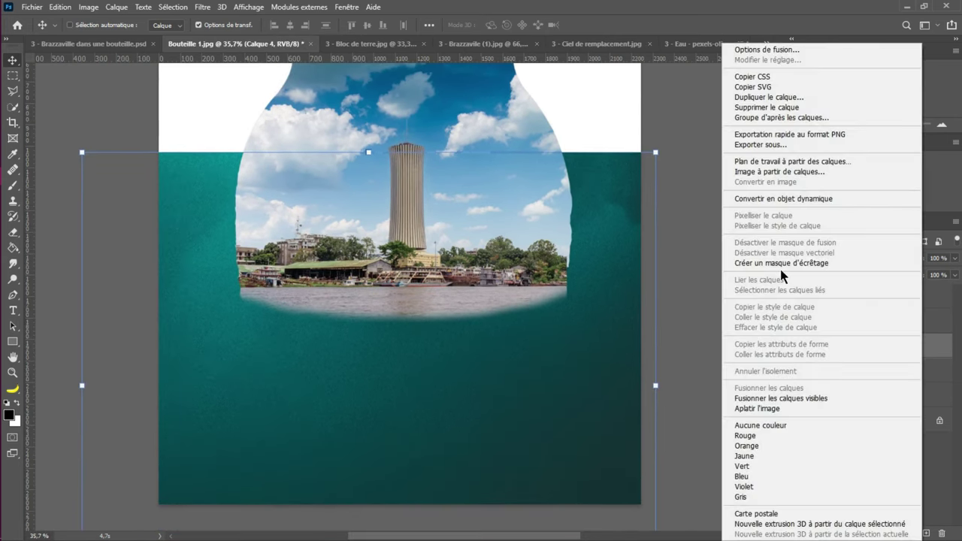
click(788, 200)
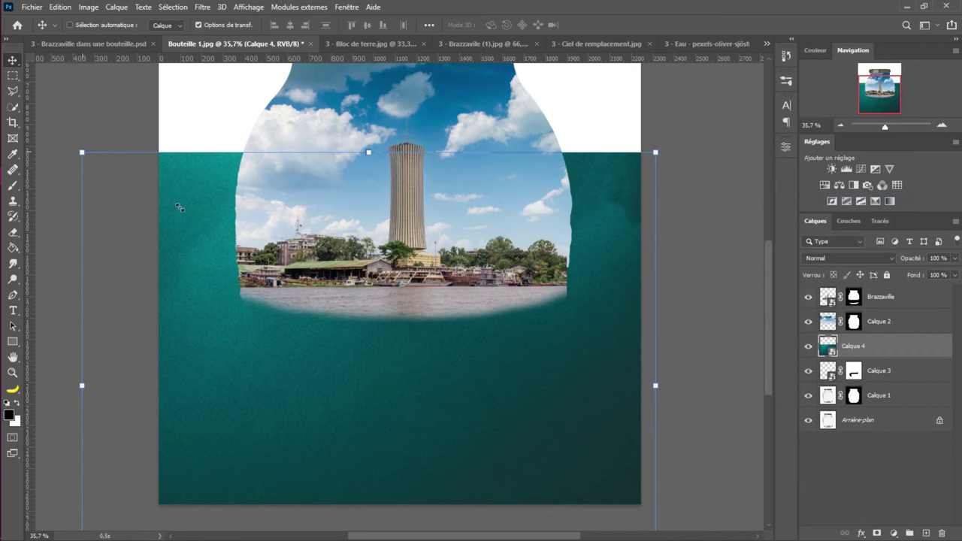
key(ctrl+t)
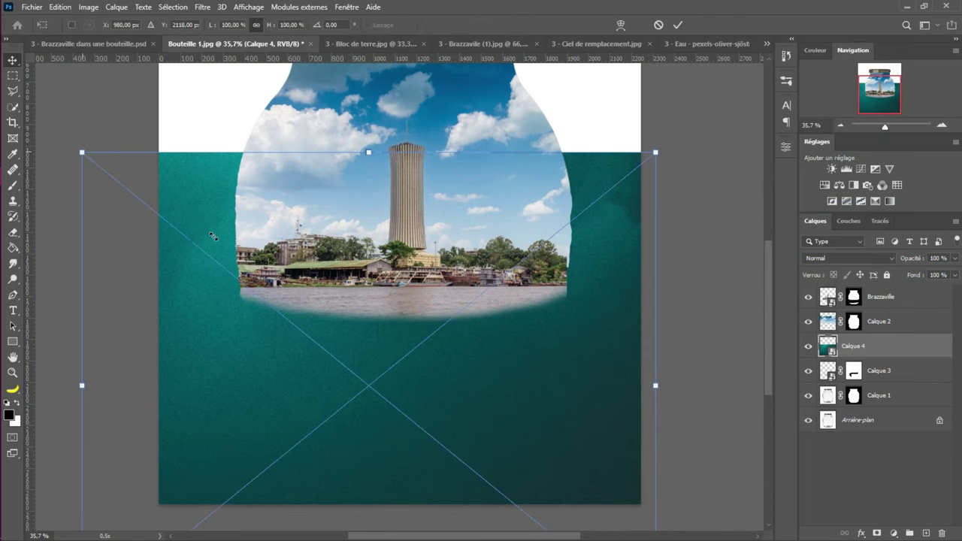
drag(268, 288, 241, 280)
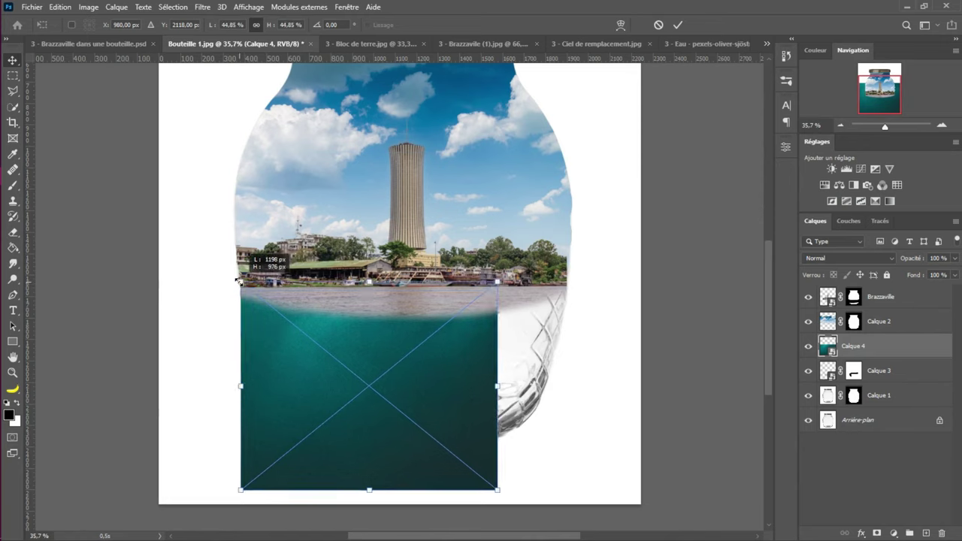
drag(376, 397, 369, 342)
drag(499, 231, 580, 164)
drag(534, 286, 528, 334)
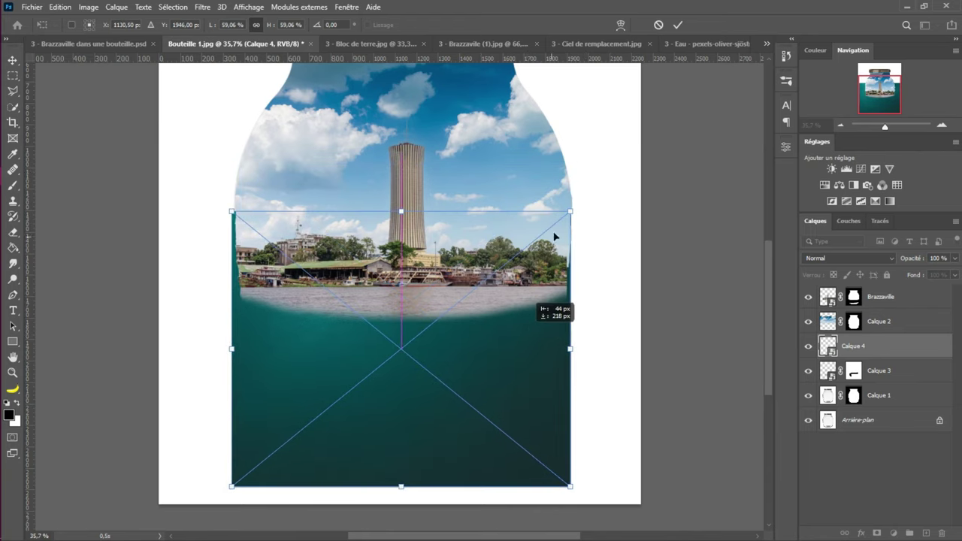
drag(565, 214, 577, 208)
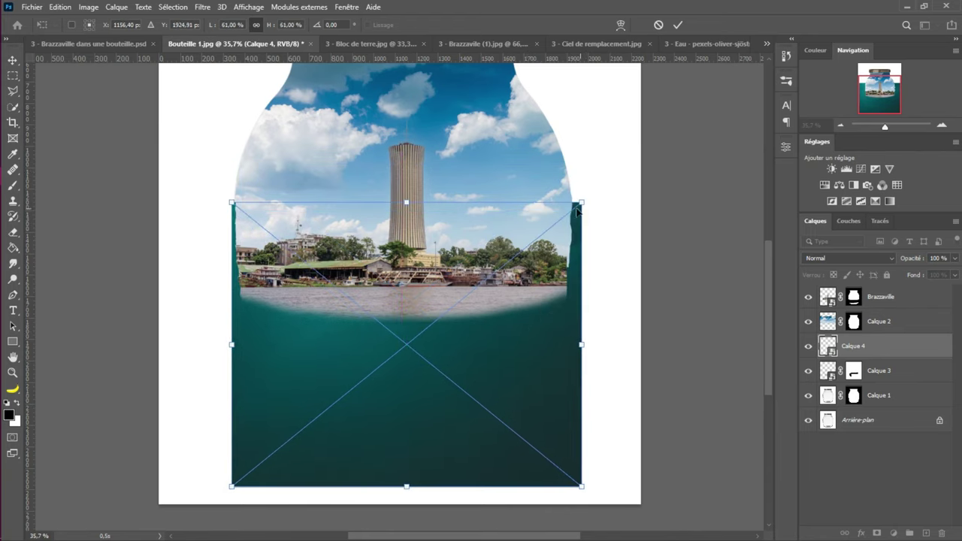
click(678, 25)
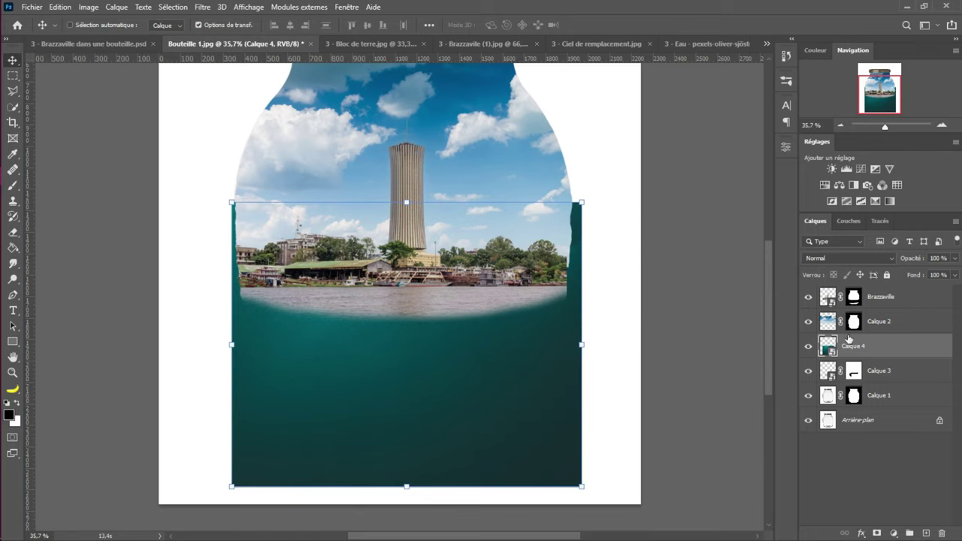
Place Calque 4 beneath Calque 3 and mask it to the jar's outline taken from Calque 1's mask
drag(867, 354, 868, 381)
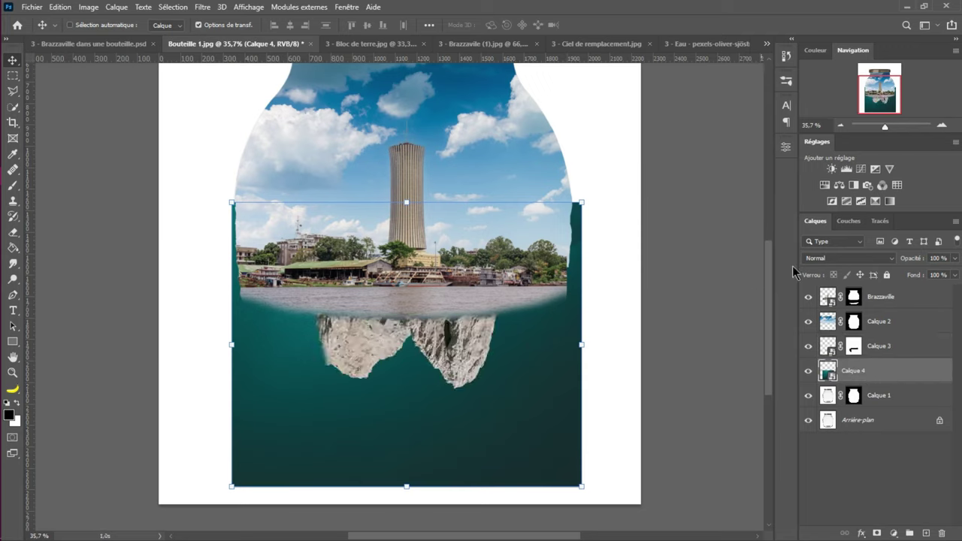
ctrl+click(855, 396)
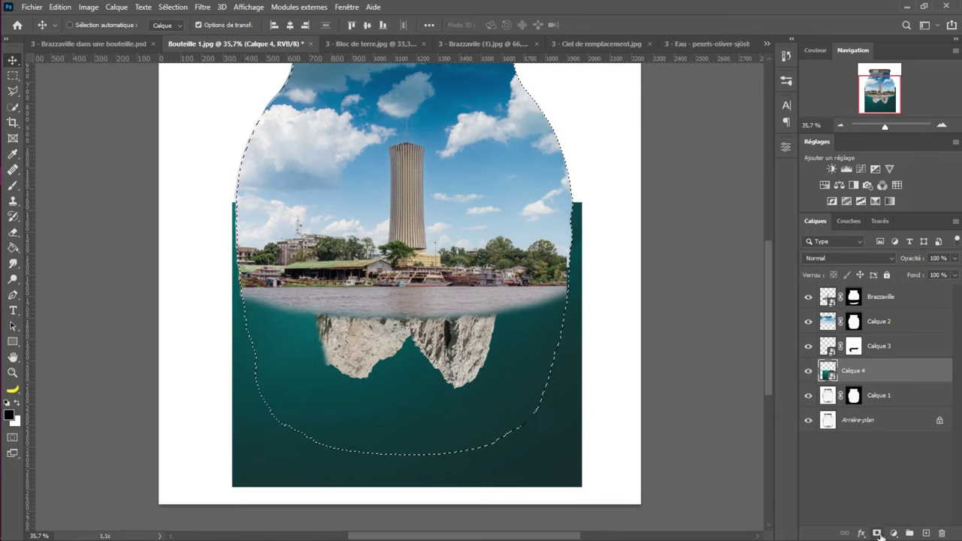
click(877, 533)
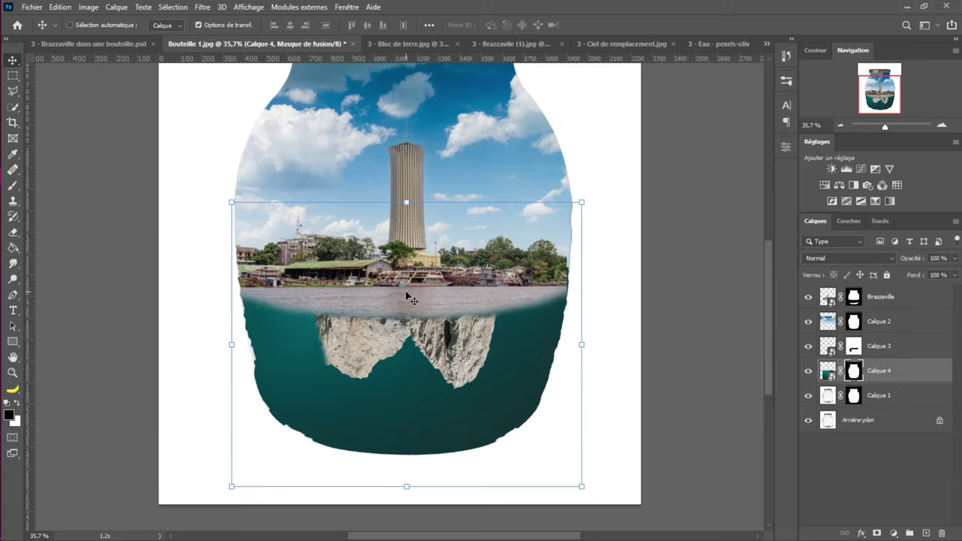
Set the blend mode of the water layer Calque 4 to Lumière linéaire
scroll(412, 300, up, 1)
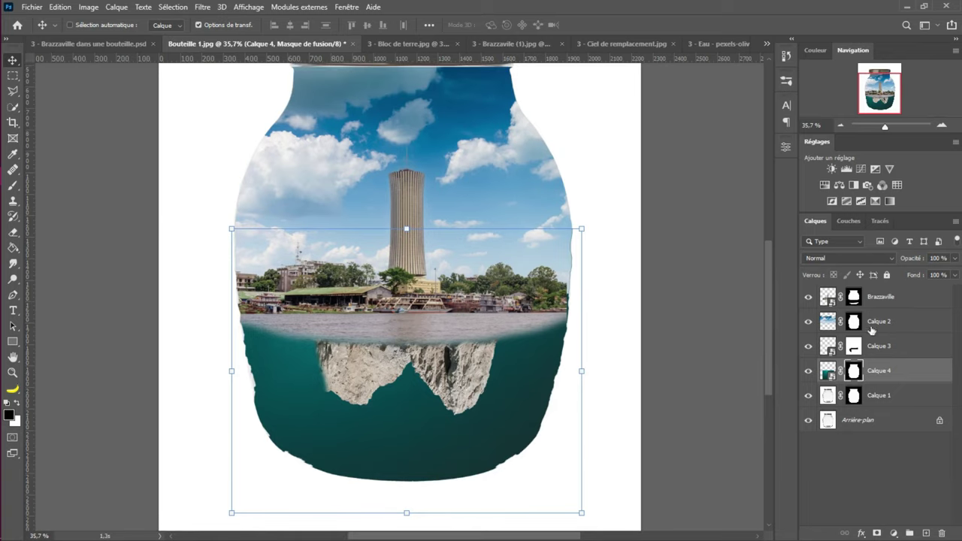
click(862, 258)
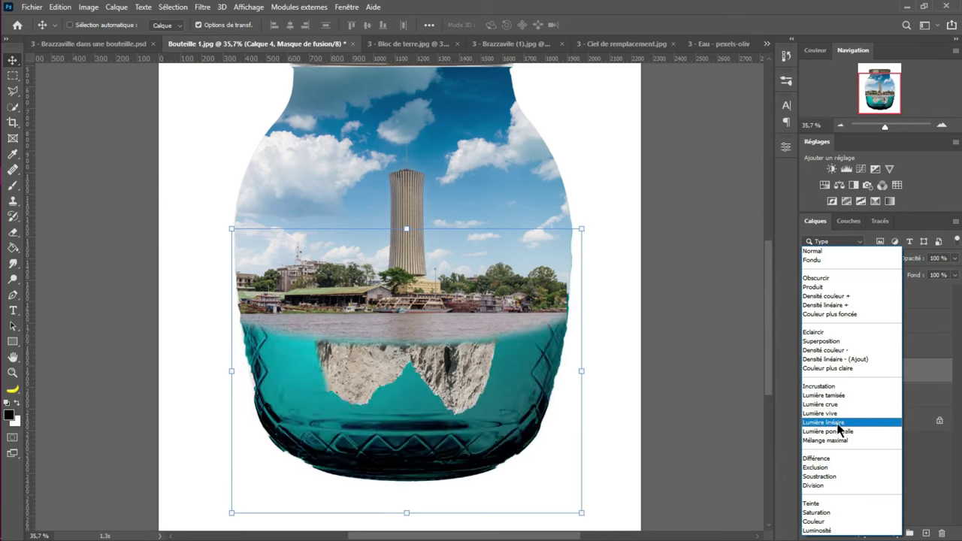
click(837, 423)
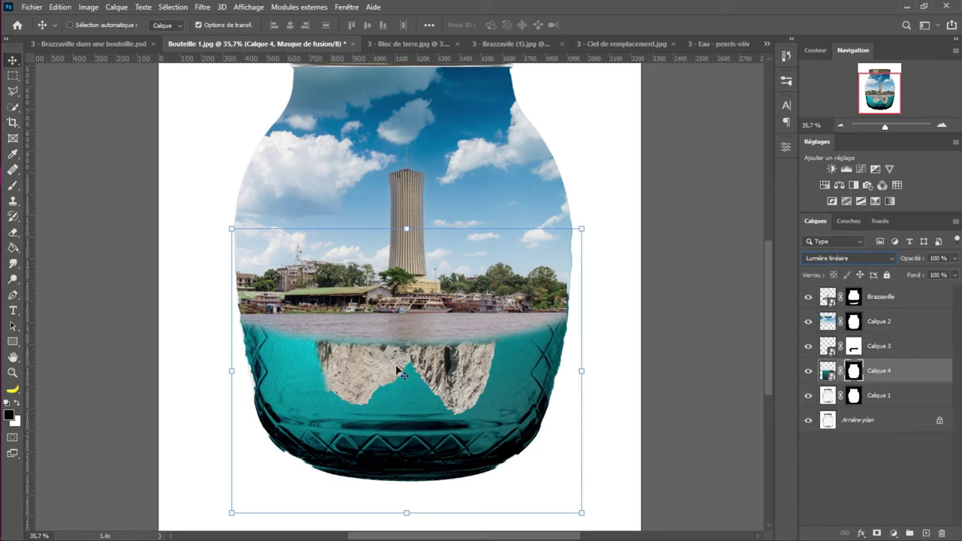
Set the blend mode of the rock layer Calque 3 to Lumière tamisée
click(877, 346)
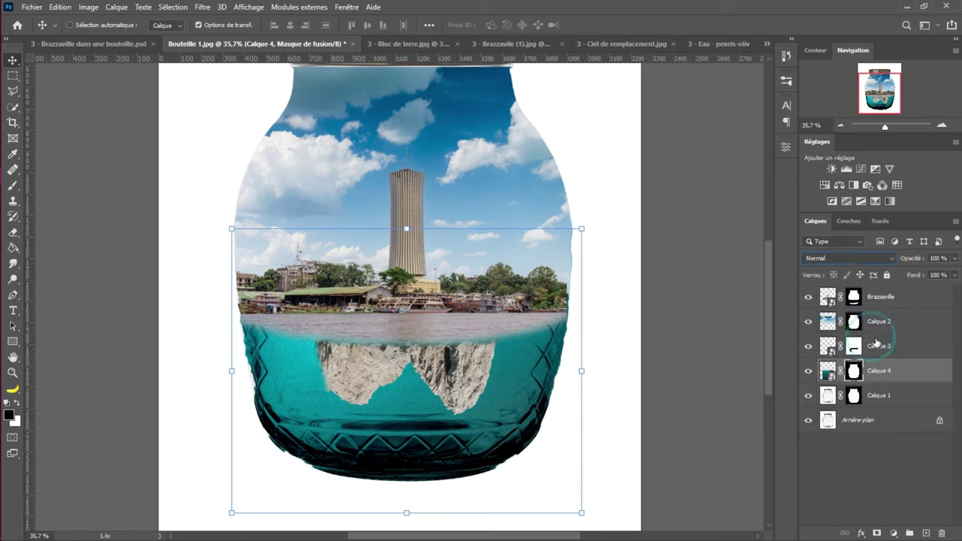
click(874, 258)
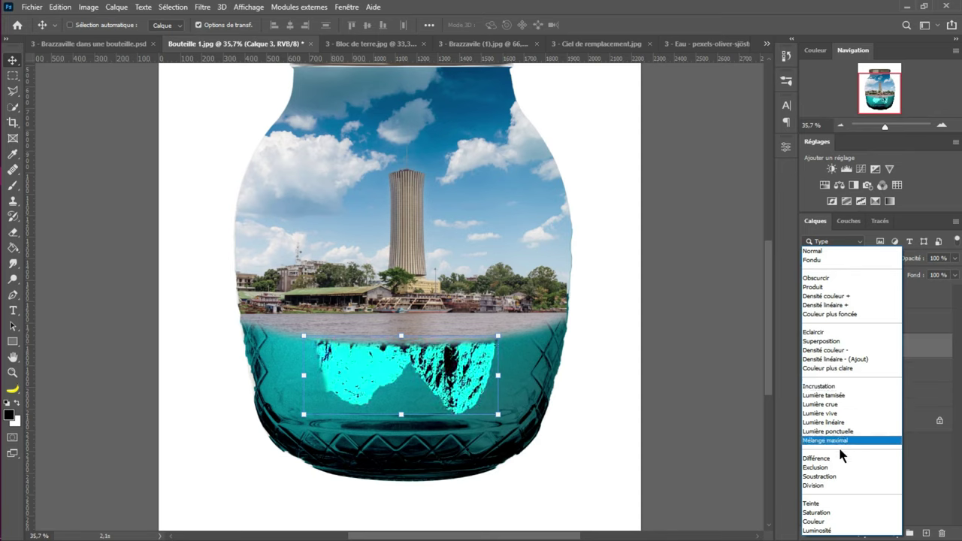
click(830, 395)
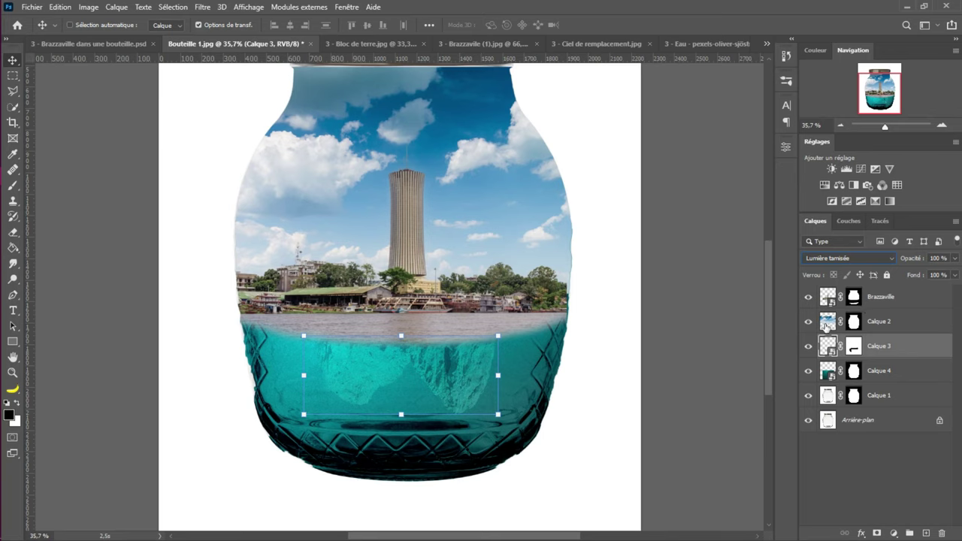
Set the blend mode of the sky layer Calque 2 to Densité couleur +
click(874, 320)
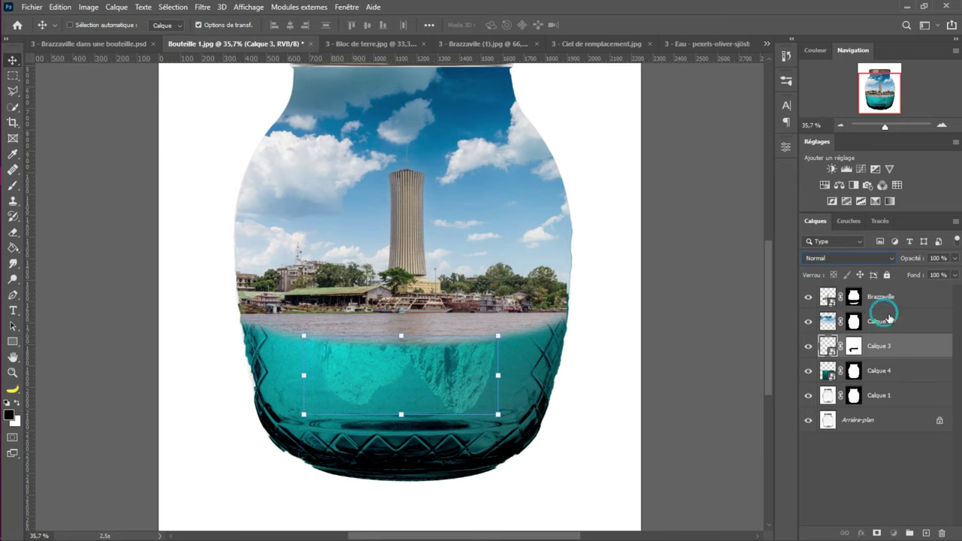
click(870, 260)
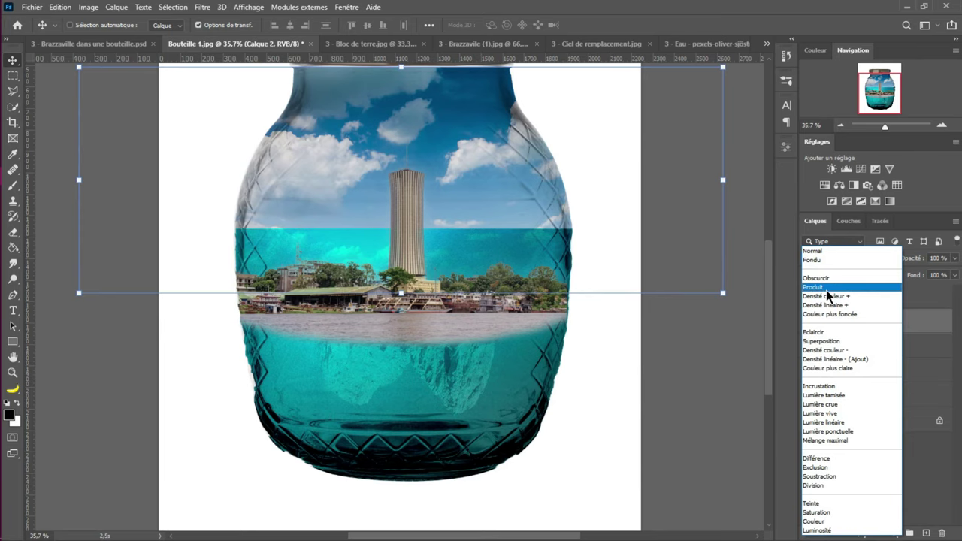
click(827, 289)
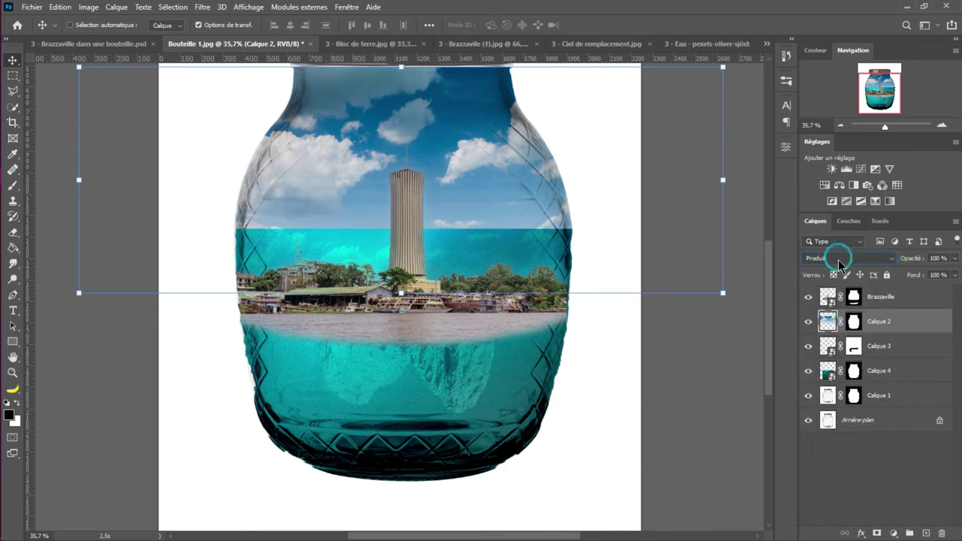
click(837, 258)
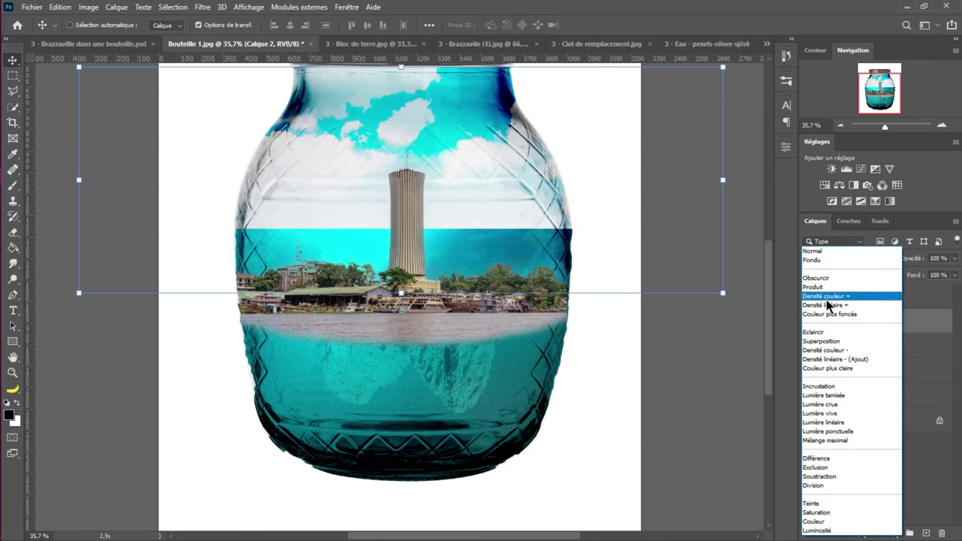
click(827, 298)
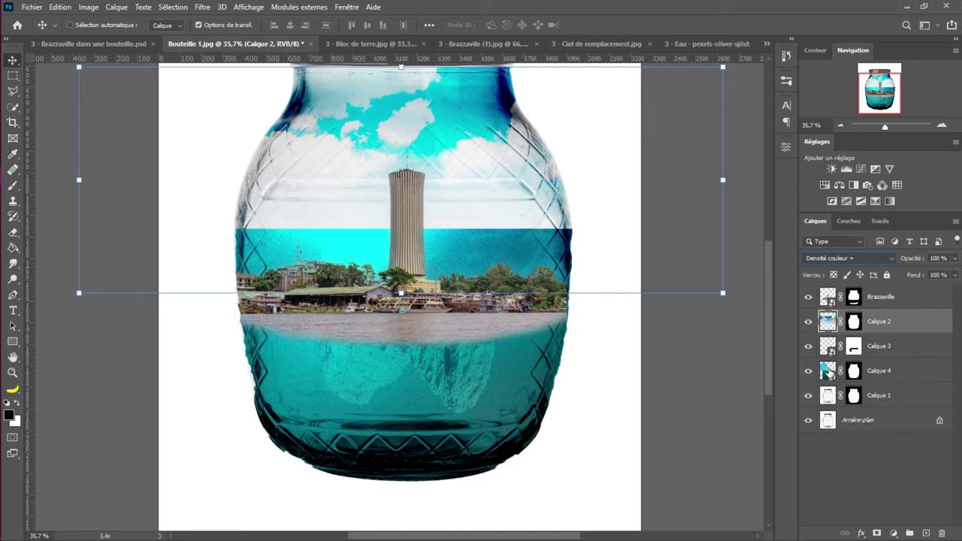
Paint black on Calque 4's mask to hide the water behind the tower and sky, above the city skyline
click(863, 371)
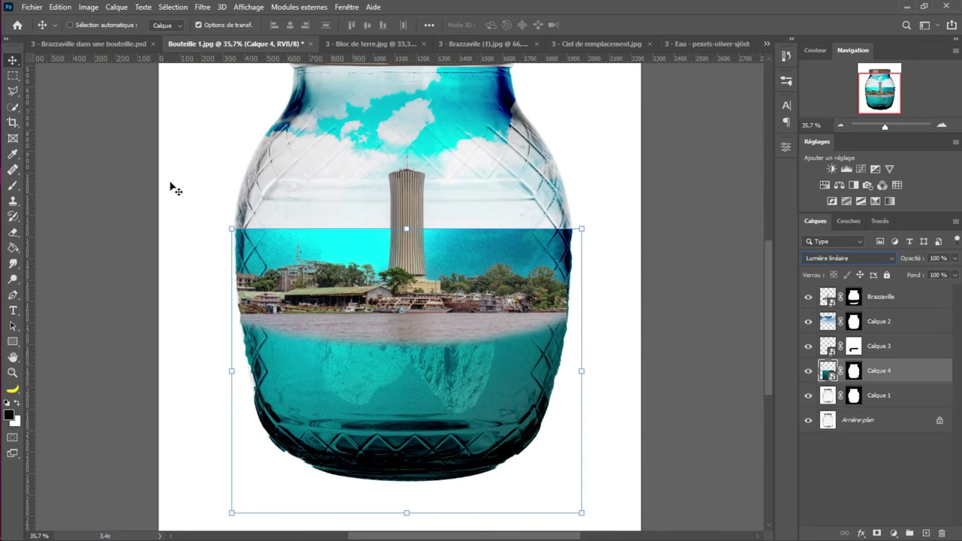
click(12, 185)
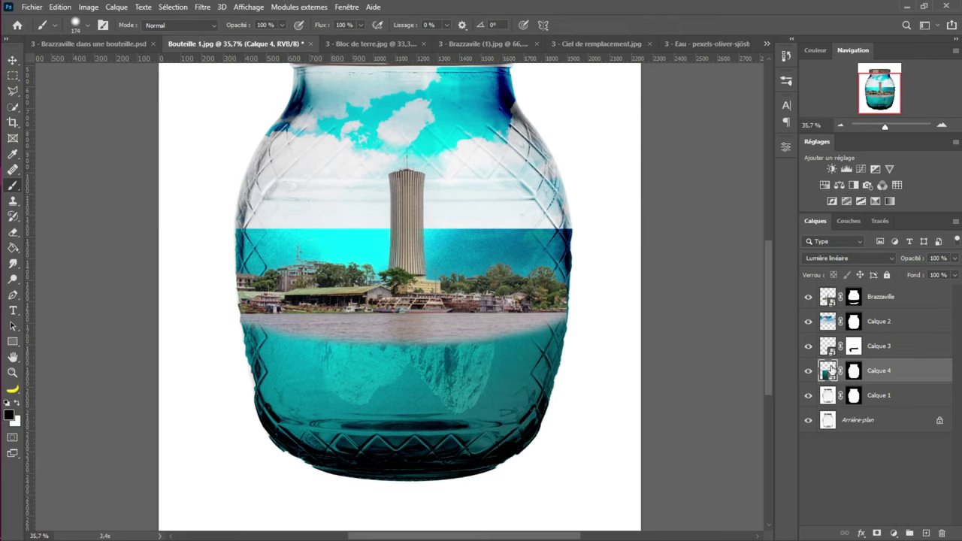
key(ctrl+backslash)
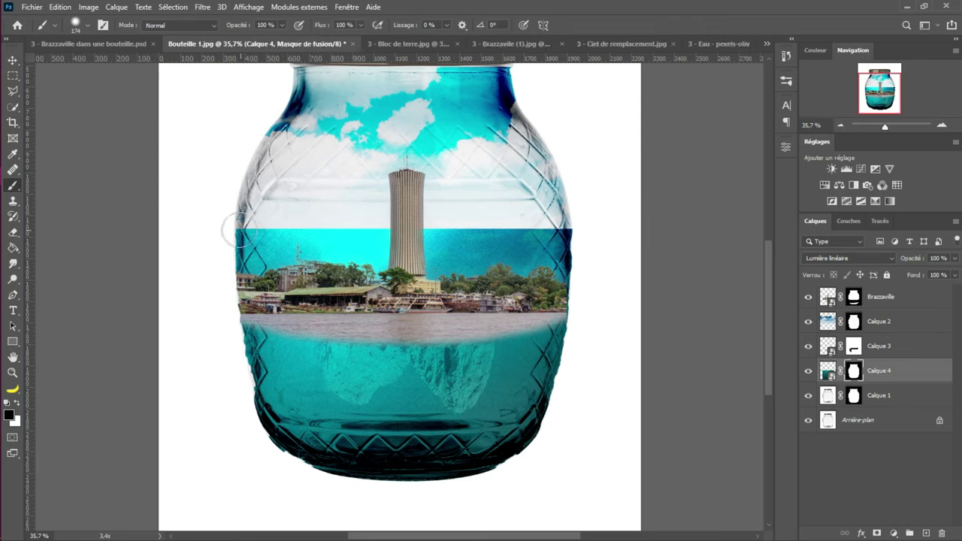
mouse_move(230, 226)
mouse_down()
mouse_move(356, 234)
mouse_move(348, 252)
mouse_move(263, 259)
mouse_move(248, 252)
mouse_move(260, 236)
mouse_up()
mouse_move(438, 230)
mouse_down()
mouse_move(438, 255)
mouse_move(372, 267)
mouse_move(445, 273)
mouse_move(511, 244)
mouse_move(485, 236)
mouse_move(467, 237)
mouse_move(511, 276)
mouse_move(482, 234)
mouse_move(532, 222)
mouse_move(573, 228)
mouse_move(551, 290)
mouse_up()
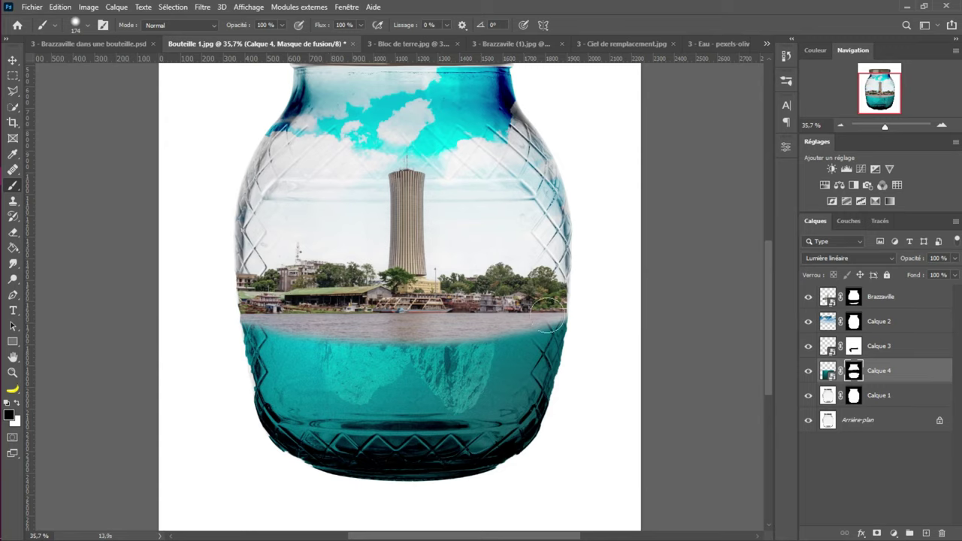
Set the blend mode of the Brazzaville layer to Densité linéaire +
scroll(477, 255, down, 3)
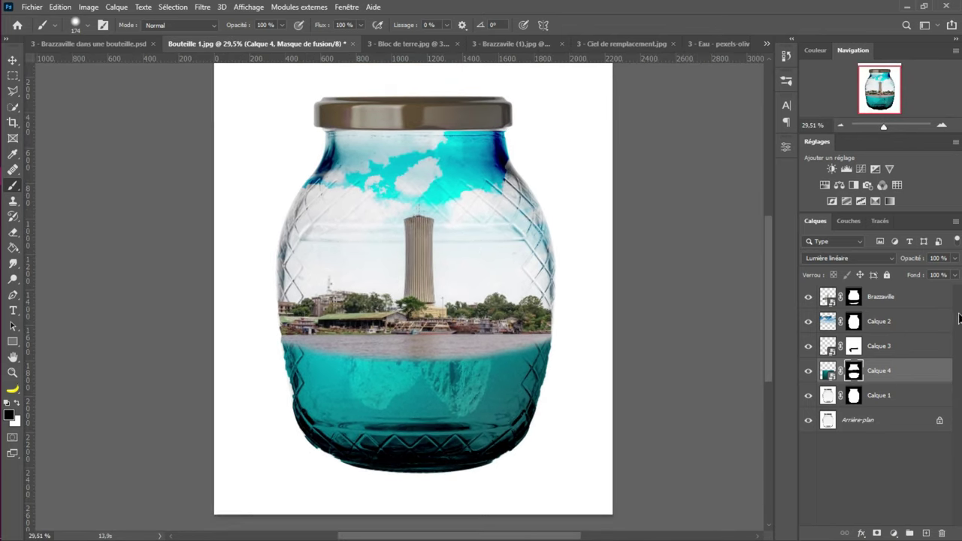
click(903, 297)
click(853, 257)
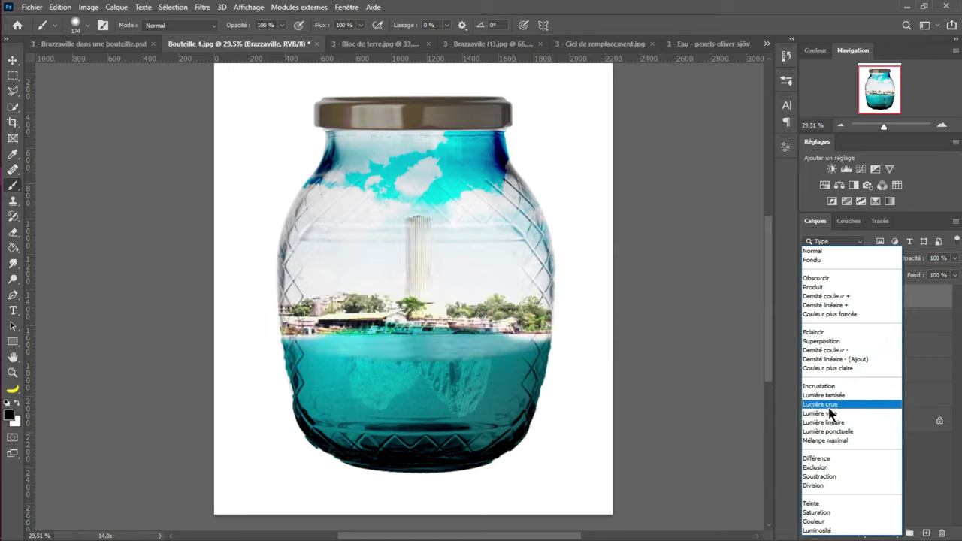
click(930, 454)
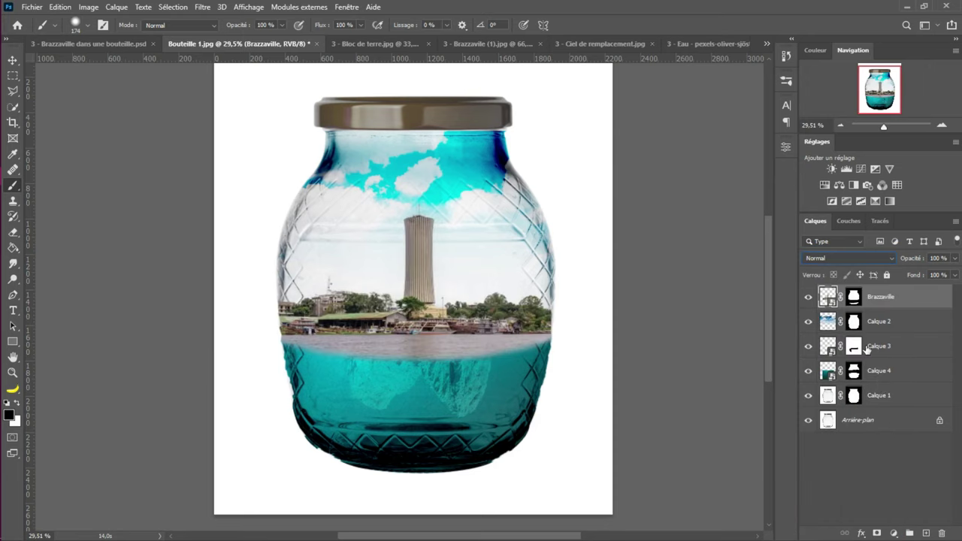
scroll(866, 300, up, 1)
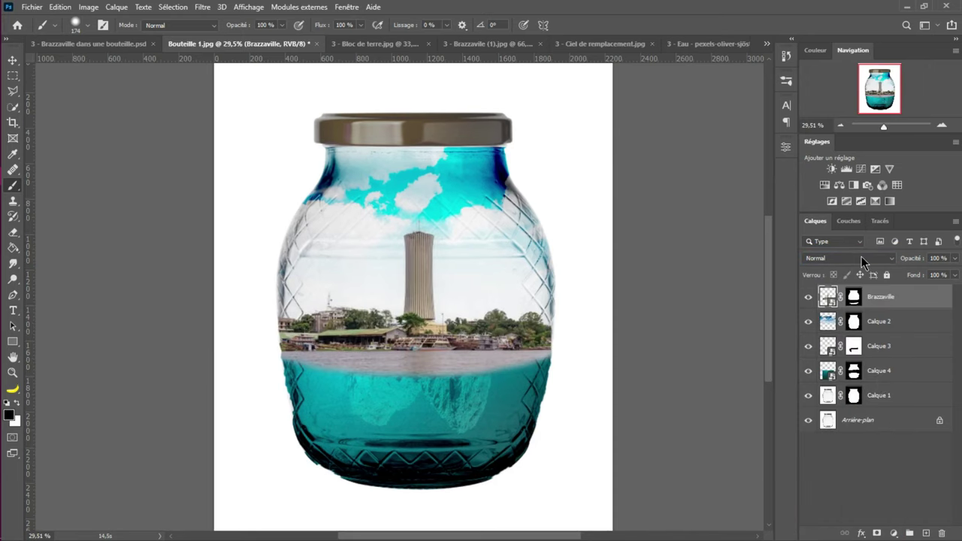
click(862, 256)
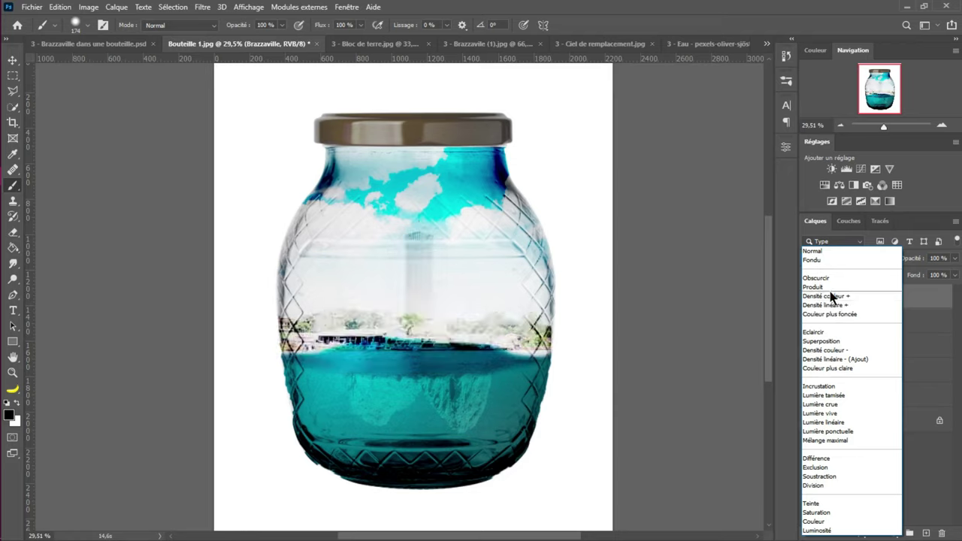
click(828, 305)
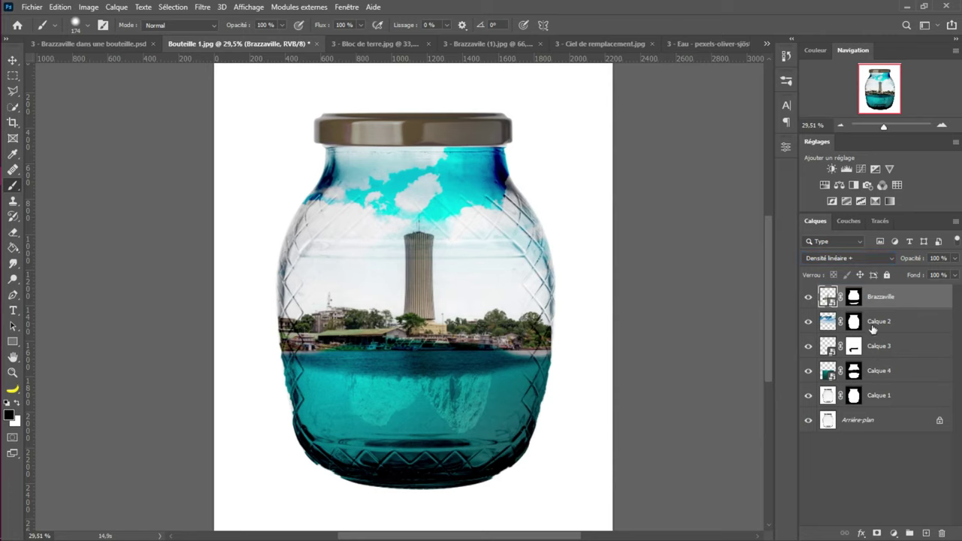
Paint black on Calque 4's mask with a brush enlarged to 282 to hide the green water over the boats and the river
click(854, 373)
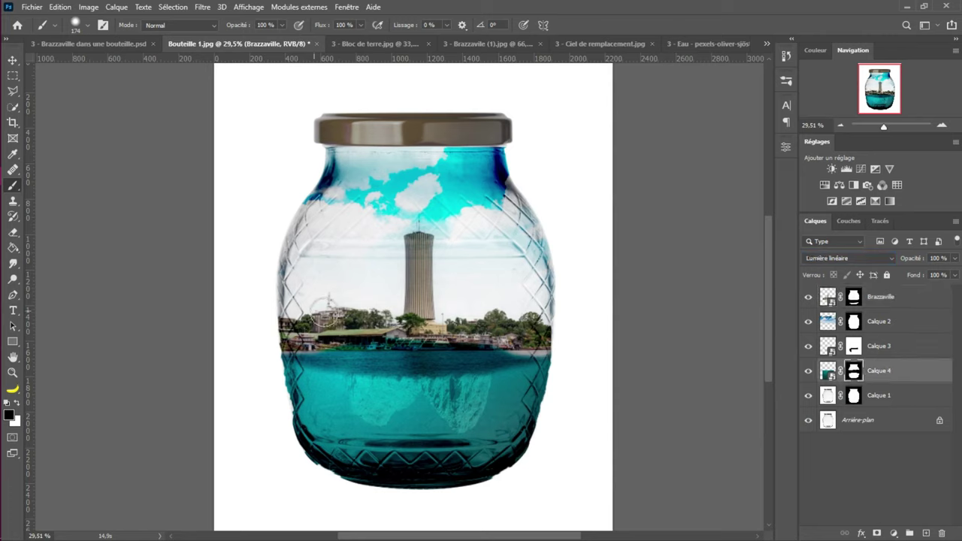
mouse_move(347, 344)
mouse_down()
mouse_move(393, 347)
mouse_move(341, 348)
mouse_move(321, 336)
mouse_move(340, 329)
mouse_move(385, 345)
mouse_move(415, 344)
mouse_move(530, 319)
mouse_up()
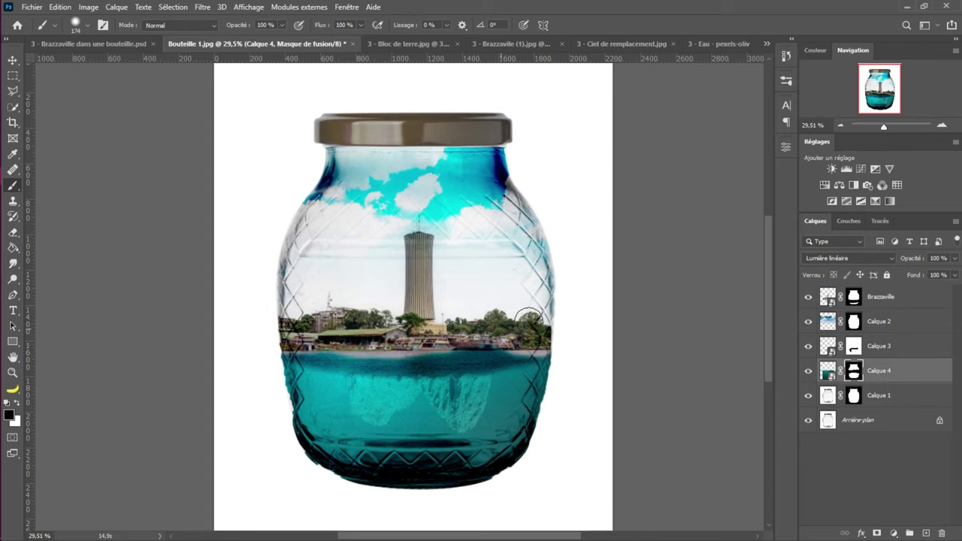
mouse_move(476, 352)
mouse_down()
mouse_move(454, 344)
mouse_move(533, 327)
mouse_move(517, 340)
mouse_move(463, 347)
mouse_move(527, 338)
mouse_move(500, 348)
mouse_move(527, 346)
mouse_move(461, 360)
mouse_move(309, 349)
mouse_move(421, 354)
mouse_up()
drag(398, 324, 421, 323)
mouse_move(347, 320)
mouse_down()
mouse_move(316, 339)
mouse_move(258, 317)
mouse_move(369, 349)
mouse_move(417, 343)
mouse_up()
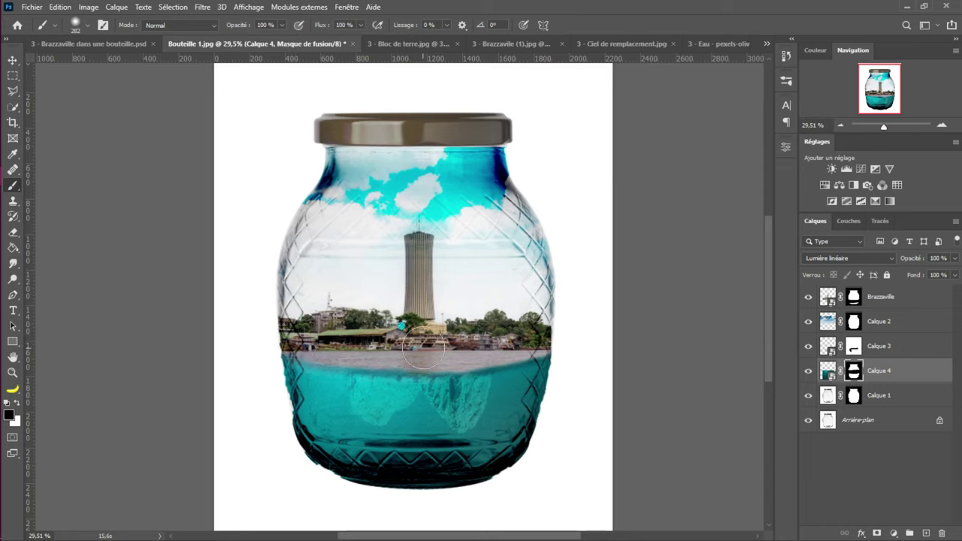
drag(476, 348, 388, 351)
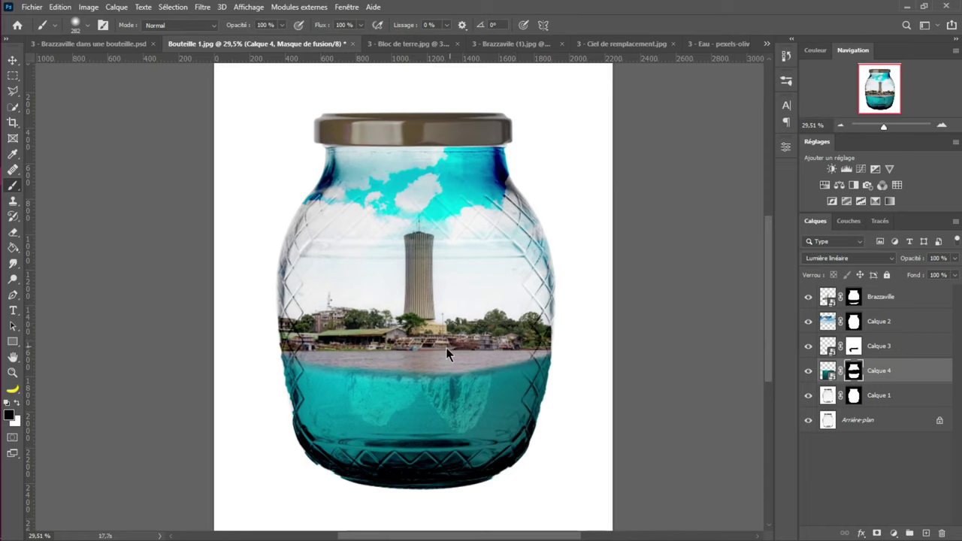
Undo the last brush stroke on Calque 4's mask and inspect the waterline inside the jar
key(ctrl+z)
scroll(425, 334, down, 1)
scroll(425, 330, down, 2)
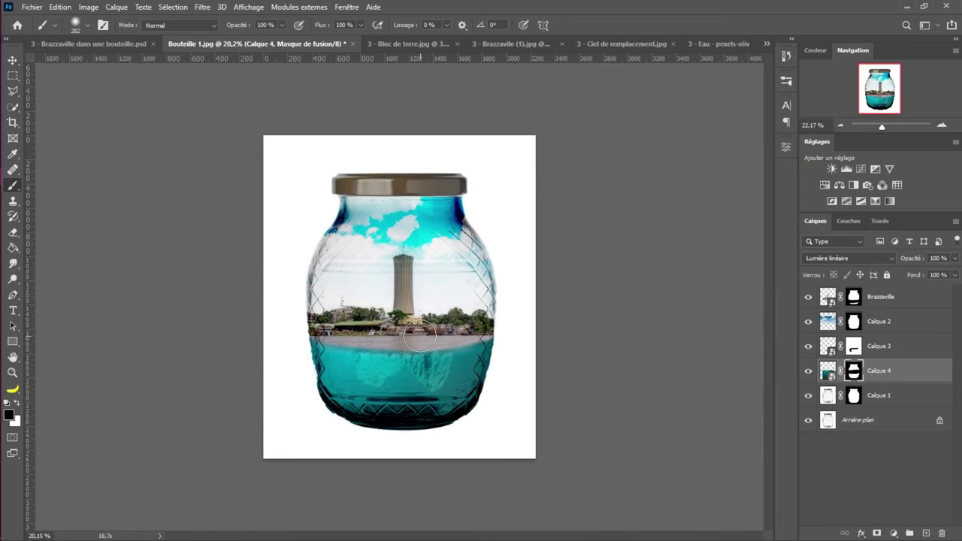
scroll(420, 339, up, 1)
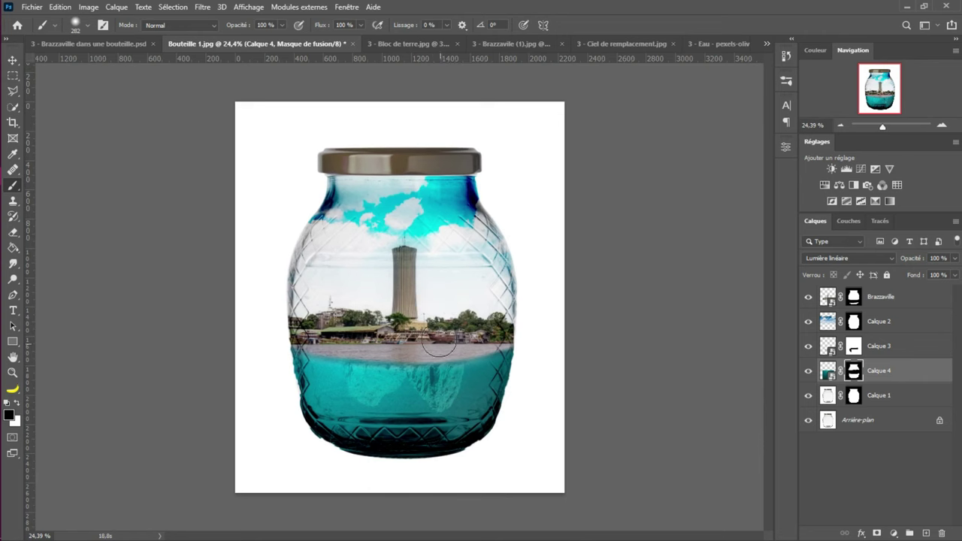
scroll(436, 322, up, 3)
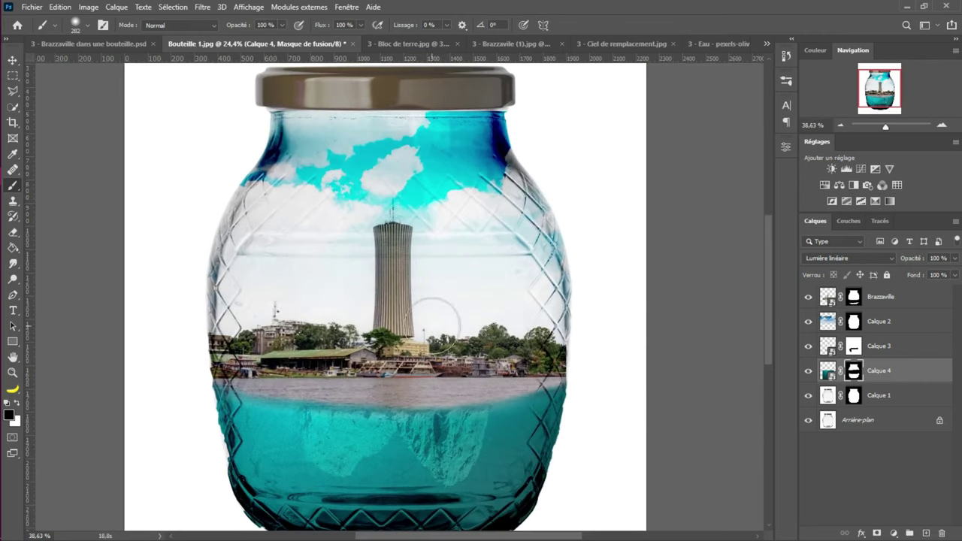
scroll(432, 318, down, 3)
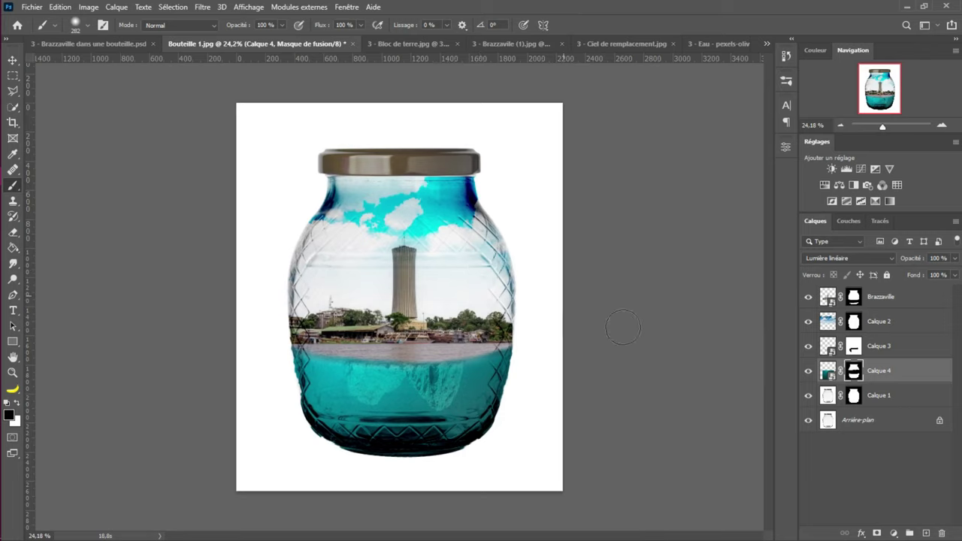
Duplicate the Arrière-plan layer, place the copy above all other layers and set its blend mode to Produit
click(879, 417)
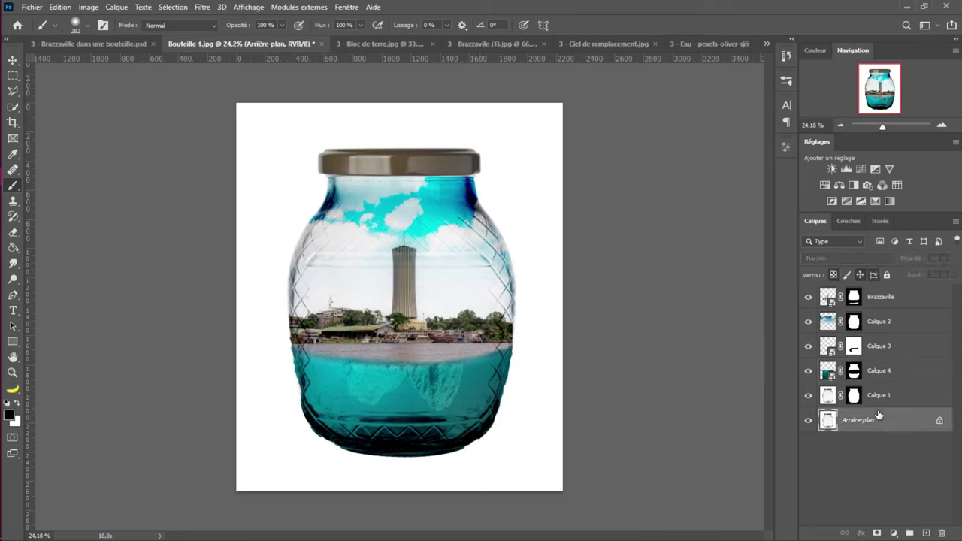
key(ctrl+j)
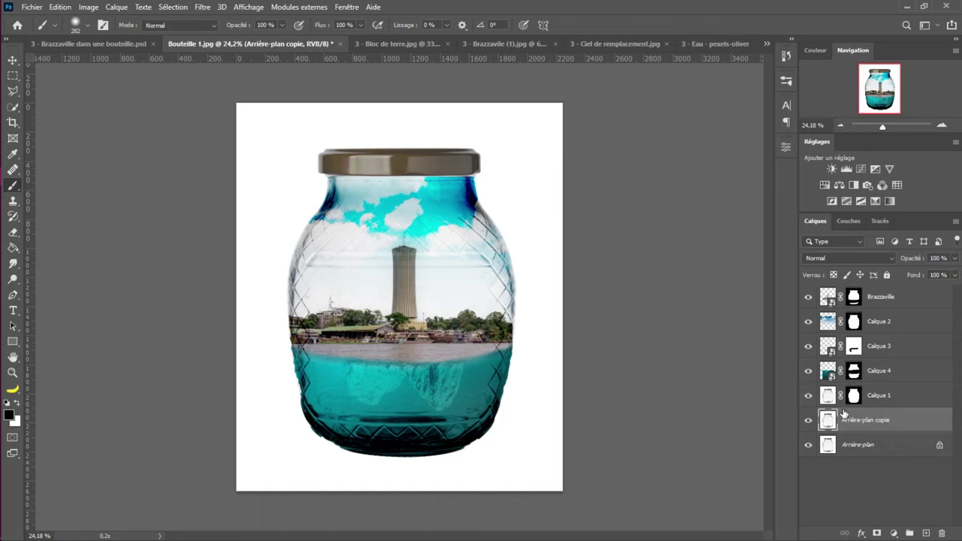
drag(844, 414, 870, 292)
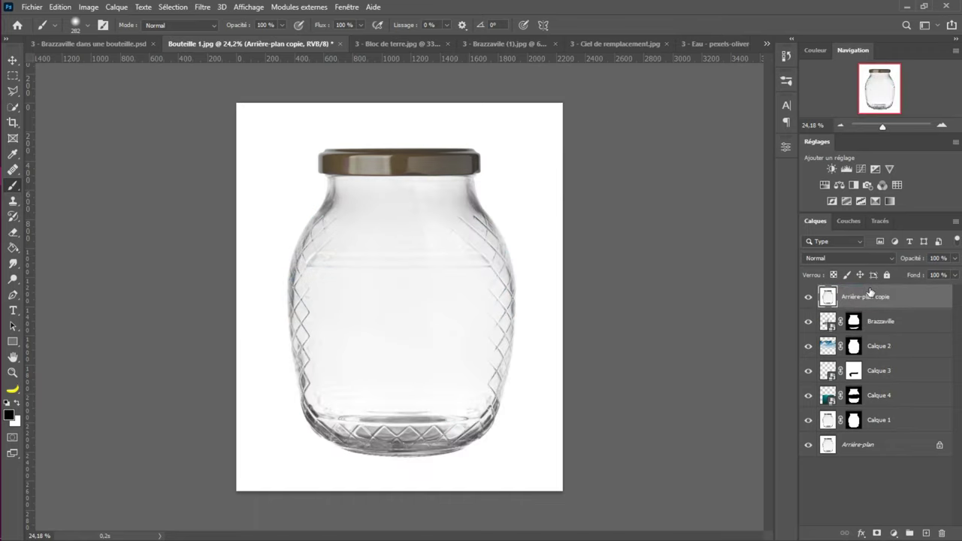
click(842, 255)
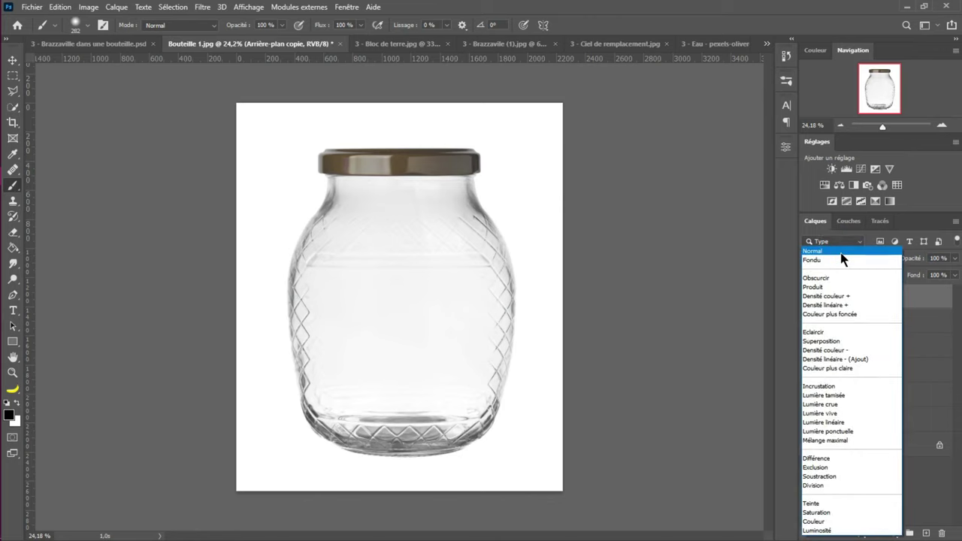
click(822, 290)
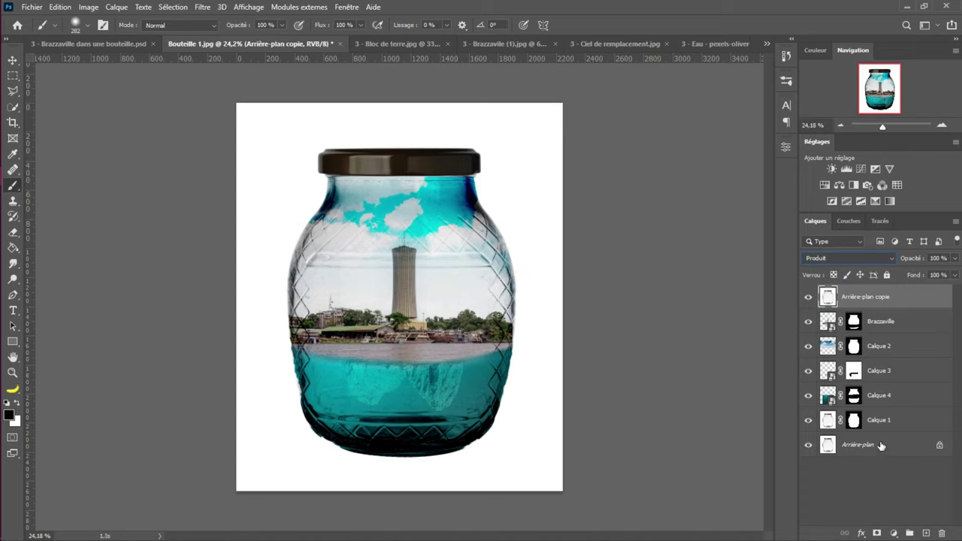
Add a mask to Arrière-plan copie and paint black over the jar's interior, covering the sky, tower and water
click(877, 533)
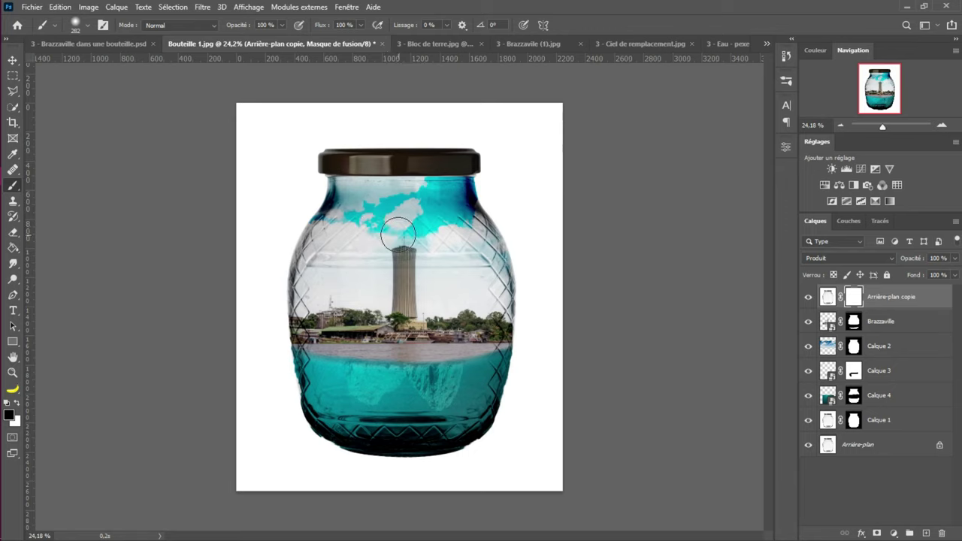
mouse_move(403, 226)
mouse_down()
mouse_move(429, 220)
mouse_move(449, 239)
mouse_move(433, 227)
mouse_move(454, 212)
mouse_move(426, 206)
mouse_move(430, 261)
mouse_move(408, 206)
mouse_move(441, 188)
mouse_move(456, 255)
mouse_move(460, 235)
mouse_move(380, 207)
mouse_move(379, 257)
mouse_move(413, 256)
mouse_up()
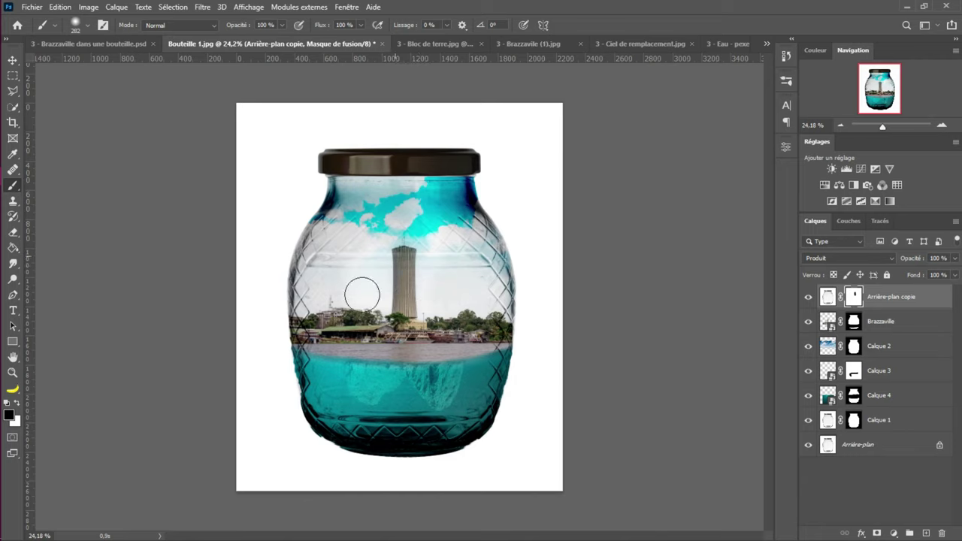
mouse_move(349, 234)
mouse_down()
mouse_move(462, 295)
mouse_move(411, 215)
mouse_move(423, 237)
mouse_move(425, 206)
mouse_move(454, 193)
mouse_move(447, 220)
mouse_move(463, 239)
mouse_move(466, 232)
mouse_move(444, 234)
mouse_move(399, 197)
mouse_move(343, 247)
mouse_move(363, 206)
mouse_move(356, 191)
mouse_move(405, 215)
mouse_move(374, 205)
mouse_move(398, 203)
mouse_up()
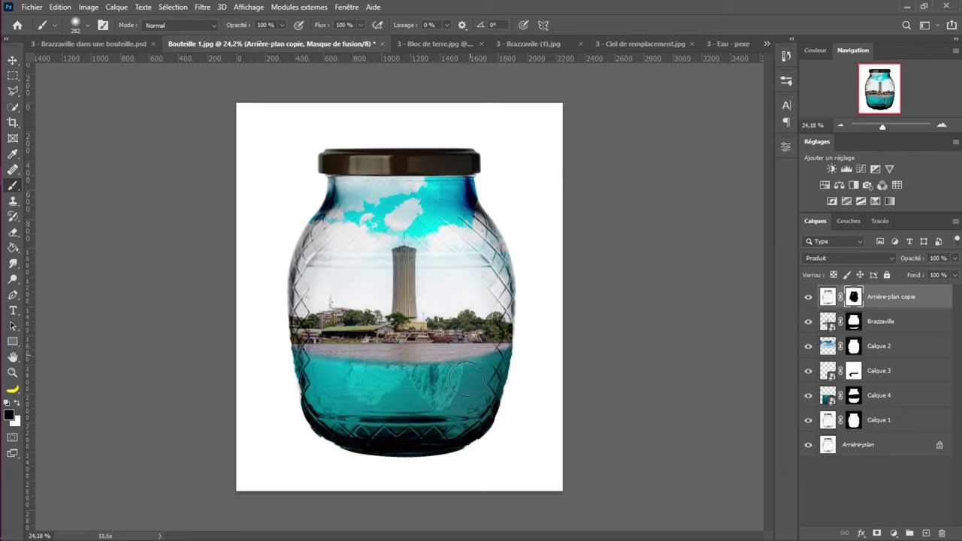
drag(436, 395, 421, 385)
Duplicate the Arrière-plan layer again, place this copy at the top of the stack and set its blend mode to Superposition
click(868, 444)
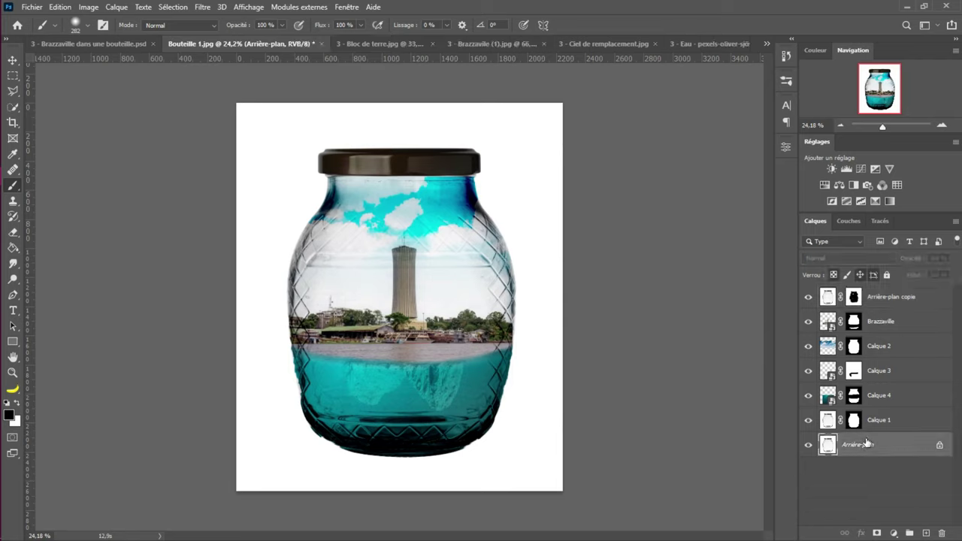
key(ctrl+j)
drag(869, 454, 873, 292)
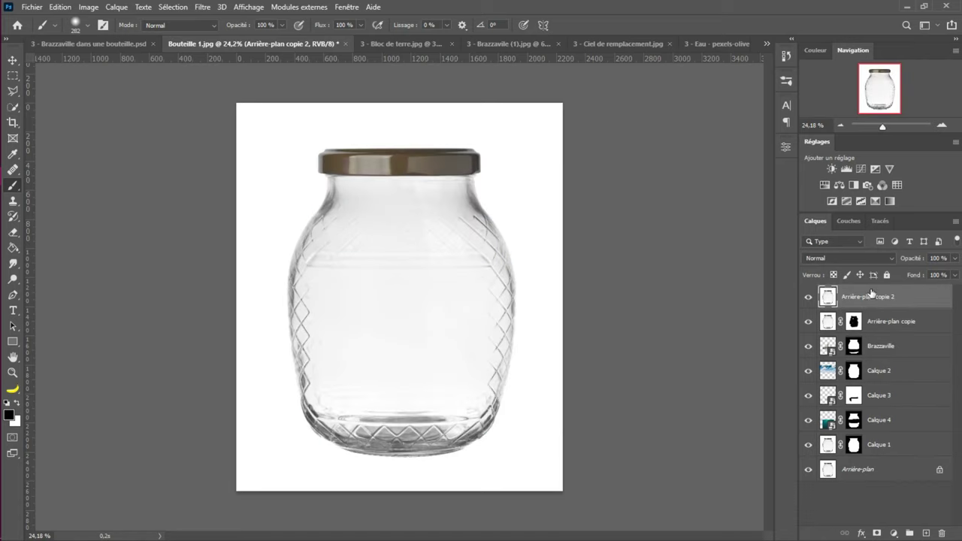
click(870, 263)
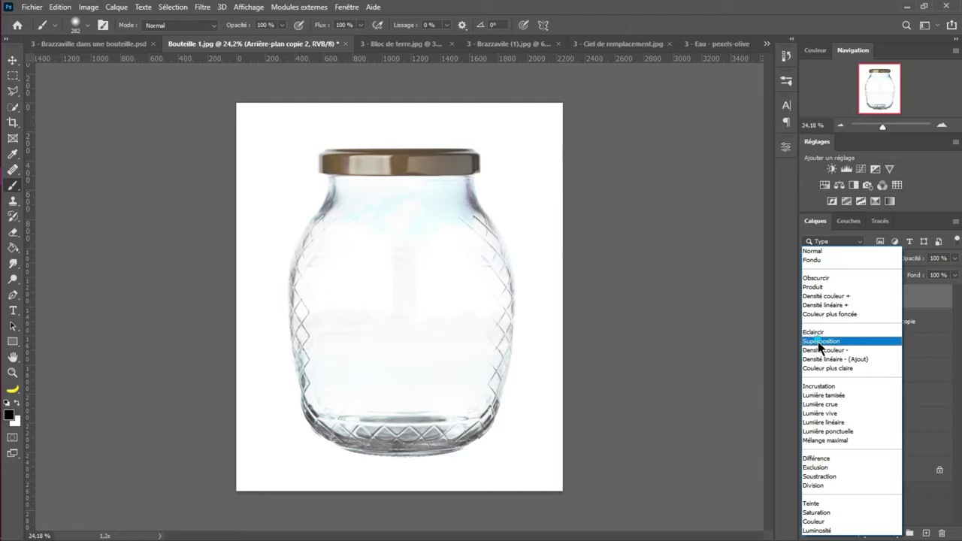
click(820, 342)
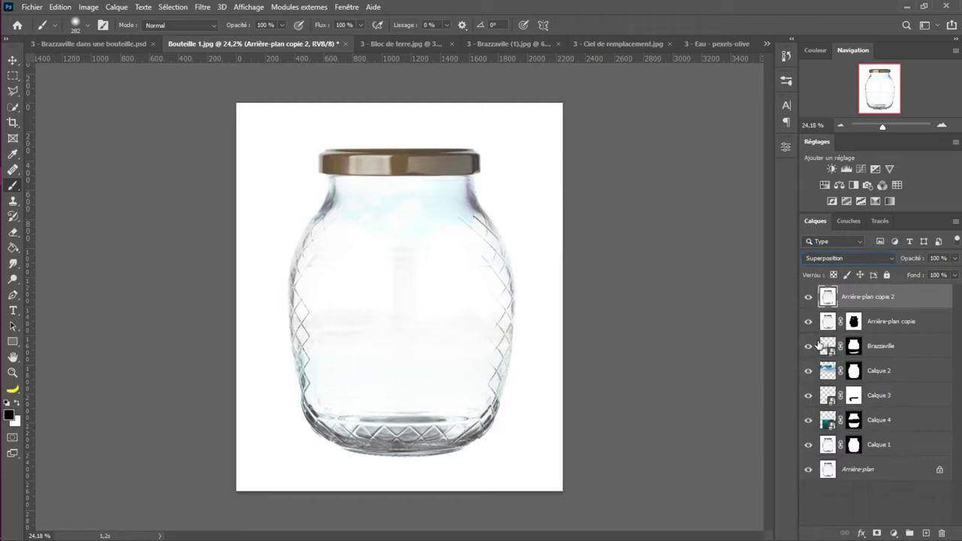
click(878, 533)
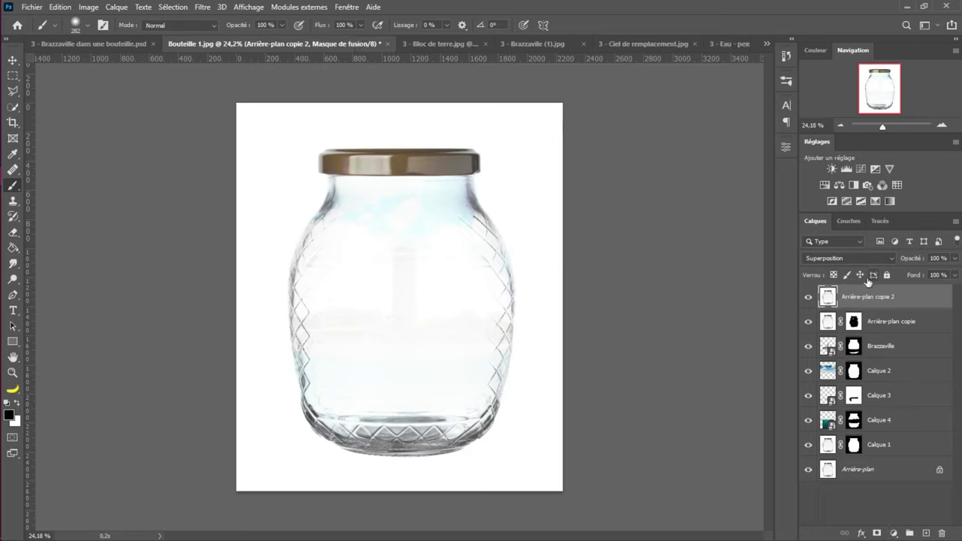
key(ctrl+z)
click(121, 7)
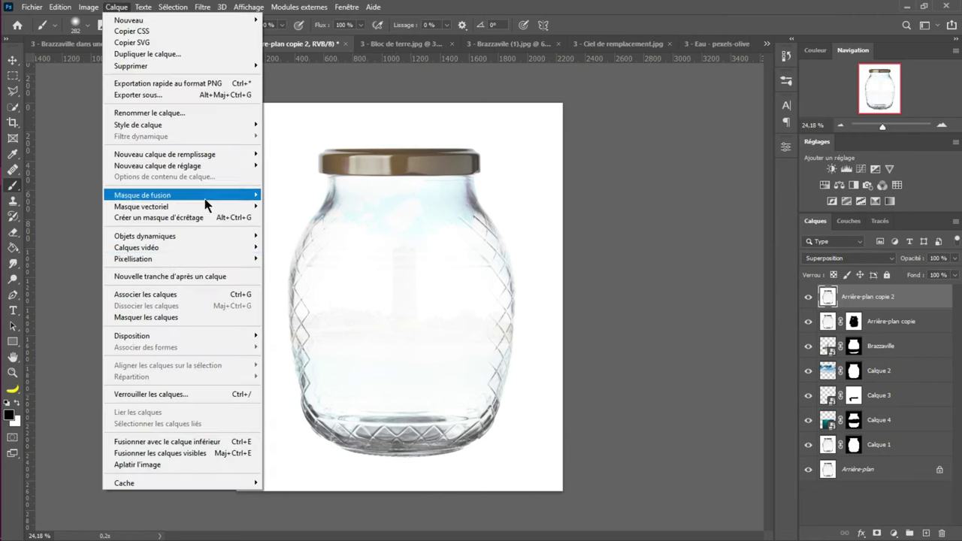
mouse_move(211, 195)
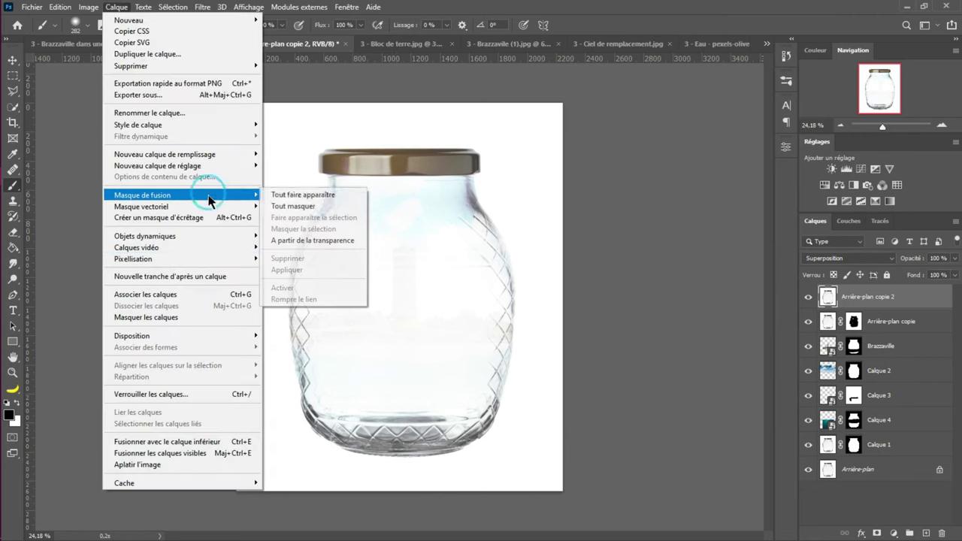
click(316, 207)
click(877, 504)
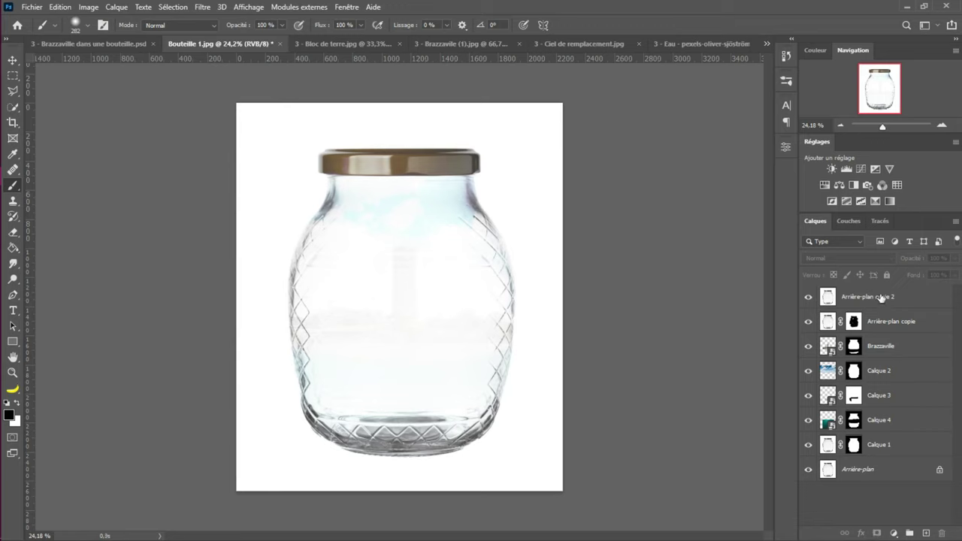
Add a black mask hiding all of Arrière-plan copie 2 and enlarge the brush to 514
click(880, 299)
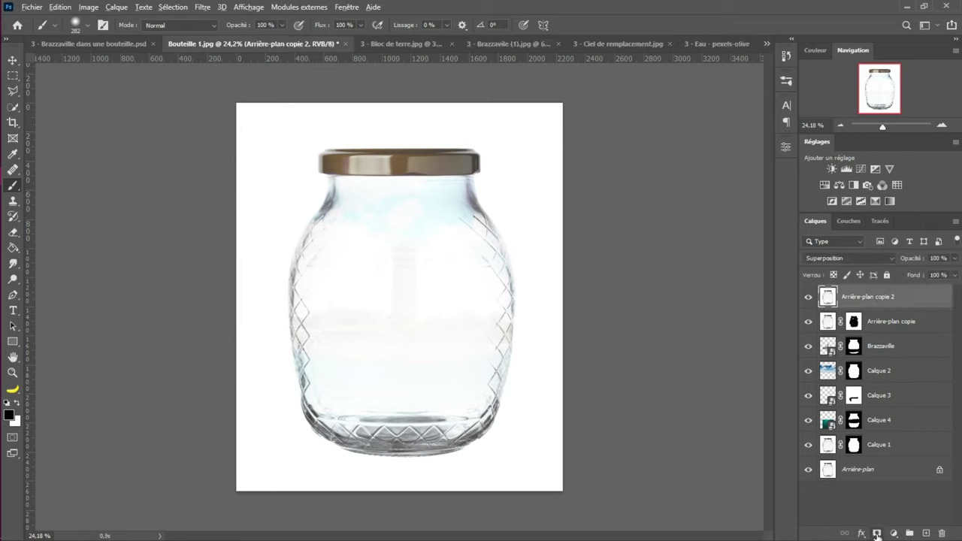
alt+click(876, 535)
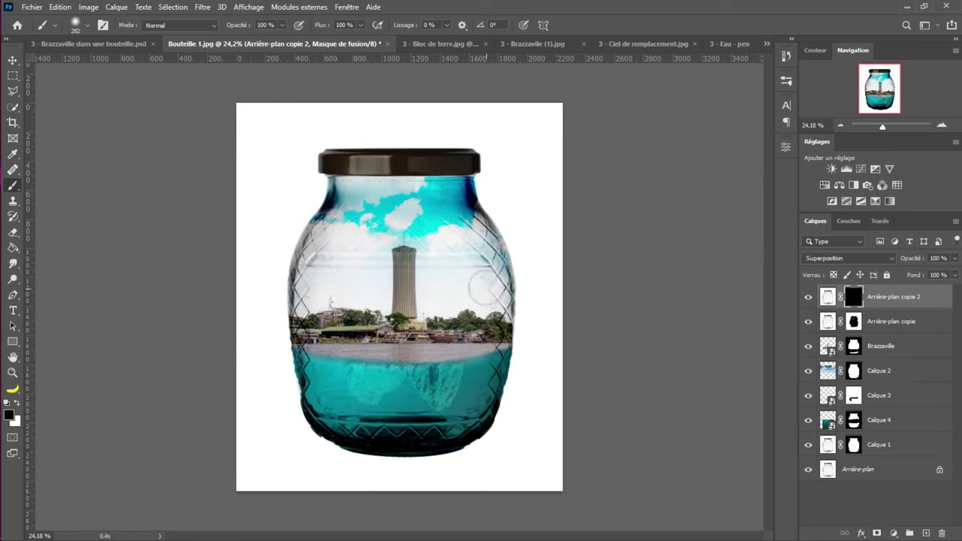
mouse_move(448, 287)
mouse_down()
mouse_move(467, 298)
mouse_move(460, 285)
mouse_up()
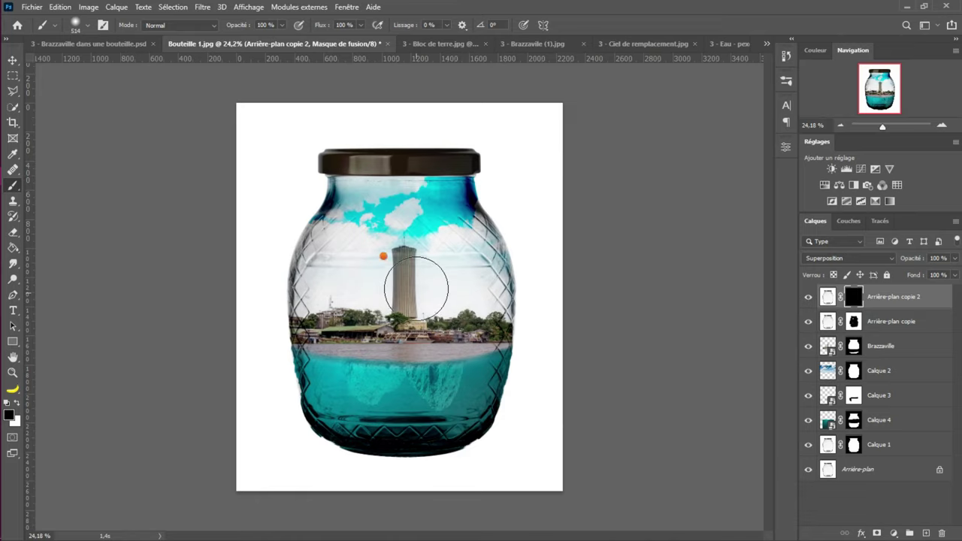
drag(416, 293, 418, 263)
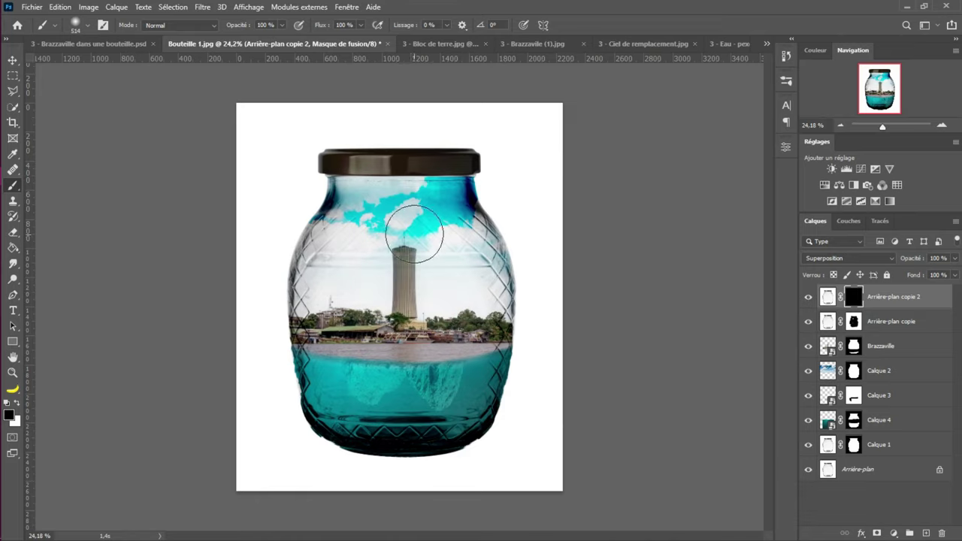
Try painting white at 55% brush opacity over the tower on Arrière-plan copie 2's mask, and undo the strokes
click(281, 25)
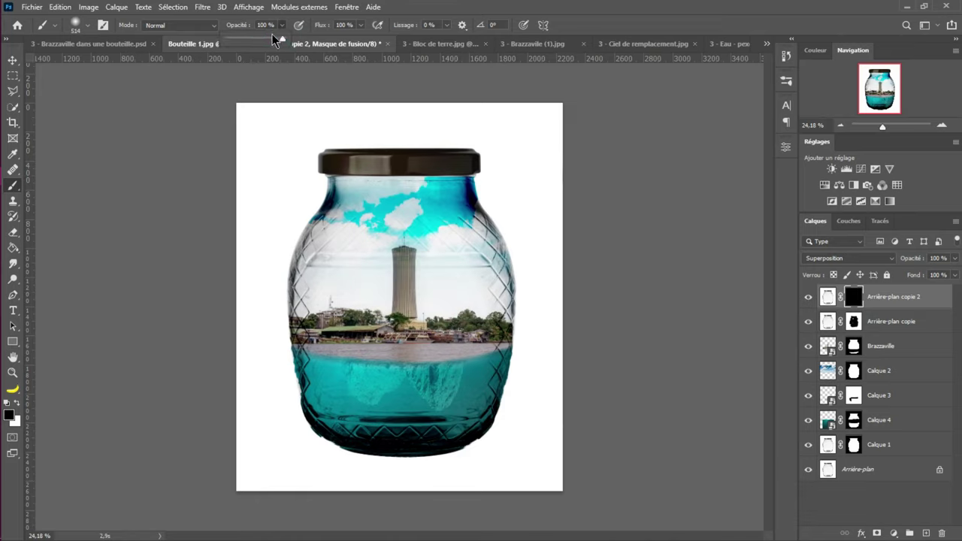
drag(279, 36, 255, 39)
mouse_move(424, 269)
mouse_down()
mouse_move(413, 237)
mouse_move(424, 272)
mouse_move(432, 226)
mouse_move(449, 297)
mouse_move(431, 351)
mouse_move(406, 228)
mouse_move(377, 291)
mouse_move(384, 269)
mouse_move(371, 236)
mouse_move(348, 279)
mouse_move(345, 343)
mouse_move(359, 279)
mouse_move(369, 346)
mouse_move(406, 243)
mouse_move(422, 318)
mouse_move(385, 253)
mouse_move(386, 315)
mouse_move(408, 231)
mouse_move(430, 267)
mouse_move(445, 236)
mouse_move(467, 299)
mouse_move(448, 335)
mouse_move(398, 248)
mouse_move(366, 269)
mouse_move(390, 356)
mouse_move(341, 273)
mouse_up()
key(ctrl+z)
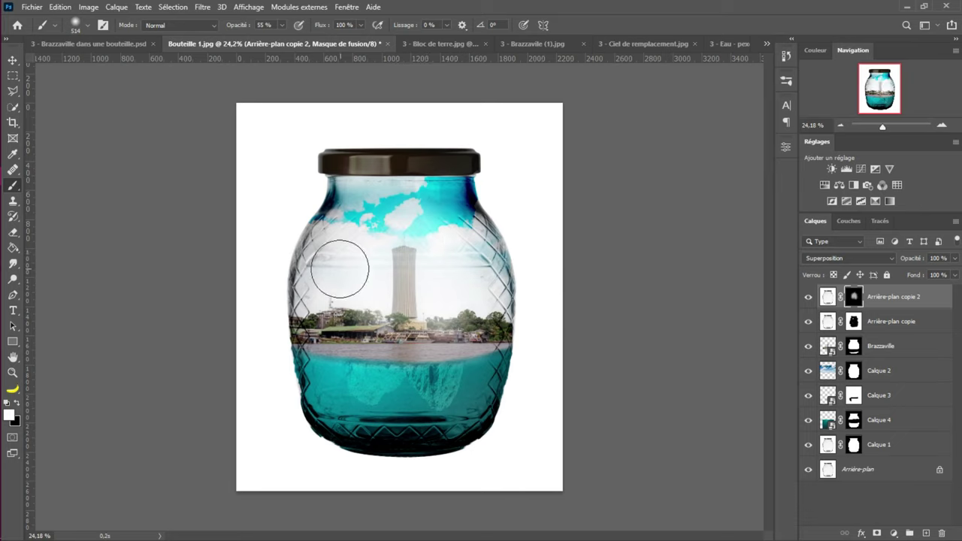
key(ctrl+z)
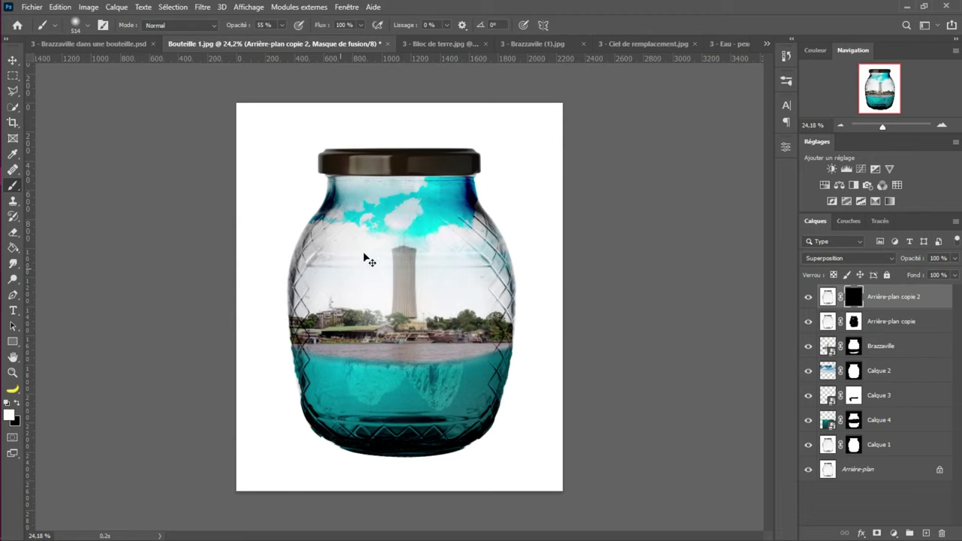
key(ctrl+z)
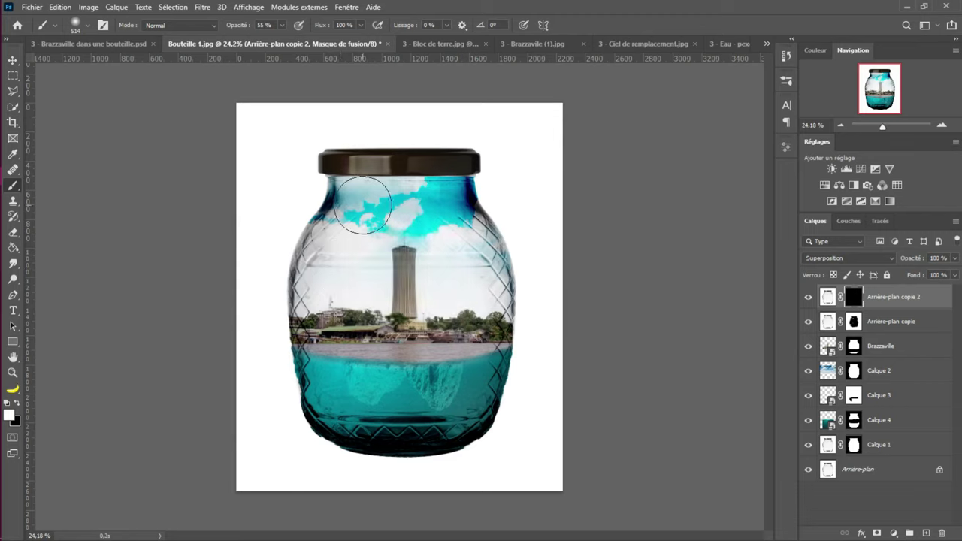
Paint white at 29% brush opacity and size 588 on Arrière-plan copie 2's mask, over the tower, city and water
click(282, 24)
drag(281, 39, 268, 42)
click(574, 6)
mouse_move(406, 255)
mouse_down()
mouse_move(436, 260)
mouse_move(449, 286)
mouse_move(454, 274)
mouse_move(473, 323)
mouse_move(468, 292)
mouse_move(387, 242)
mouse_move(403, 226)
mouse_up()
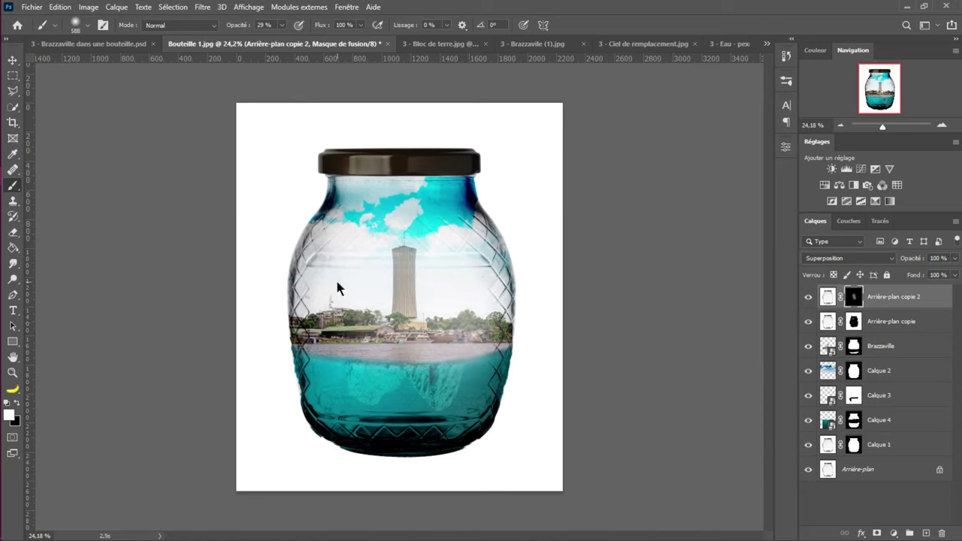
mouse_move(338, 288)
mouse_down()
mouse_move(344, 345)
mouse_move(373, 380)
mouse_up()
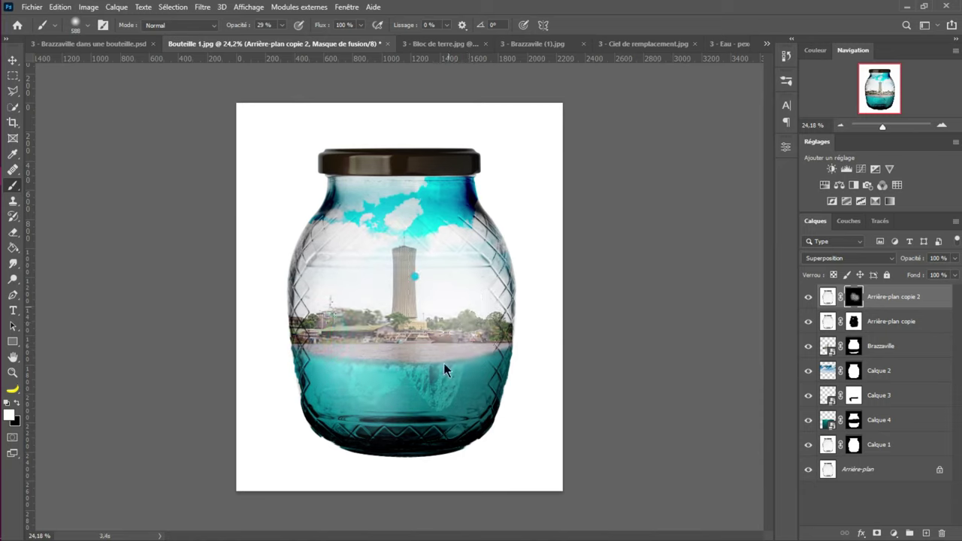
mouse_move(445, 369)
mouse_down()
mouse_move(469, 287)
mouse_move(471, 330)
mouse_move(464, 355)
mouse_move(474, 298)
mouse_move(465, 262)
mouse_move(447, 239)
mouse_move(363, 217)
mouse_move(341, 272)
mouse_move(327, 375)
mouse_move(403, 406)
mouse_move(446, 399)
mouse_move(478, 378)
mouse_move(375, 401)
mouse_move(431, 405)
mouse_move(457, 392)
mouse_move(365, 404)
mouse_move(288, 365)
mouse_move(324, 385)
mouse_move(385, 391)
mouse_move(488, 367)
mouse_move(443, 404)
mouse_move(504, 306)
mouse_move(495, 260)
mouse_move(469, 239)
mouse_up()
Tone down the reflection by painting black on Arrière-plan copie 2's mask with a brush enlarged to 1829
key(x)
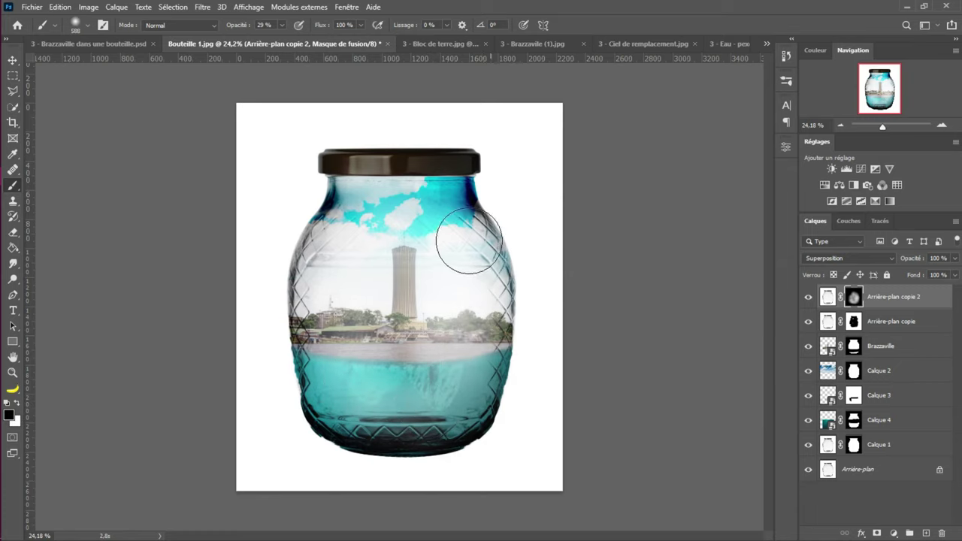
mouse_move(432, 299)
mouse_down()
mouse_move(517, 318)
mouse_move(483, 294)
mouse_up()
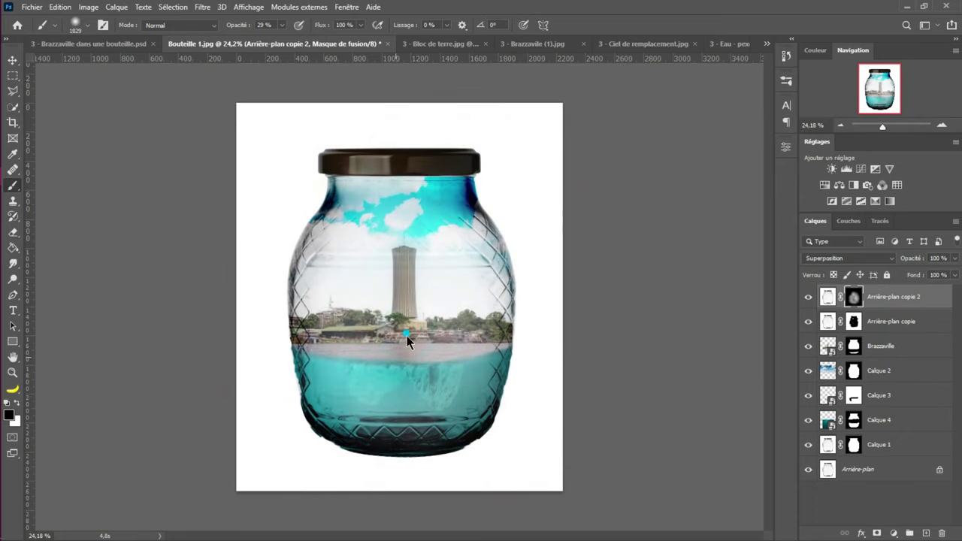
scroll(427, 331, down, 1)
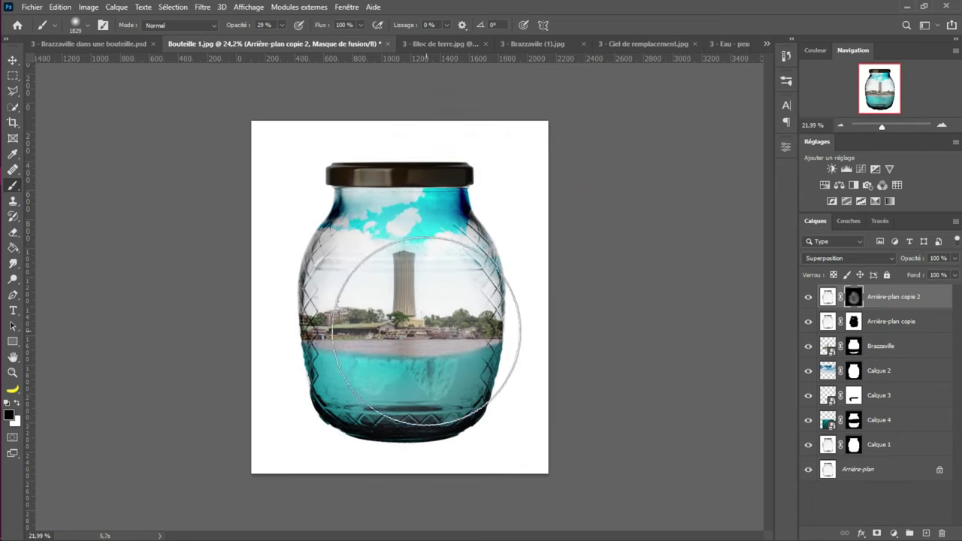
right_click(368, 232)
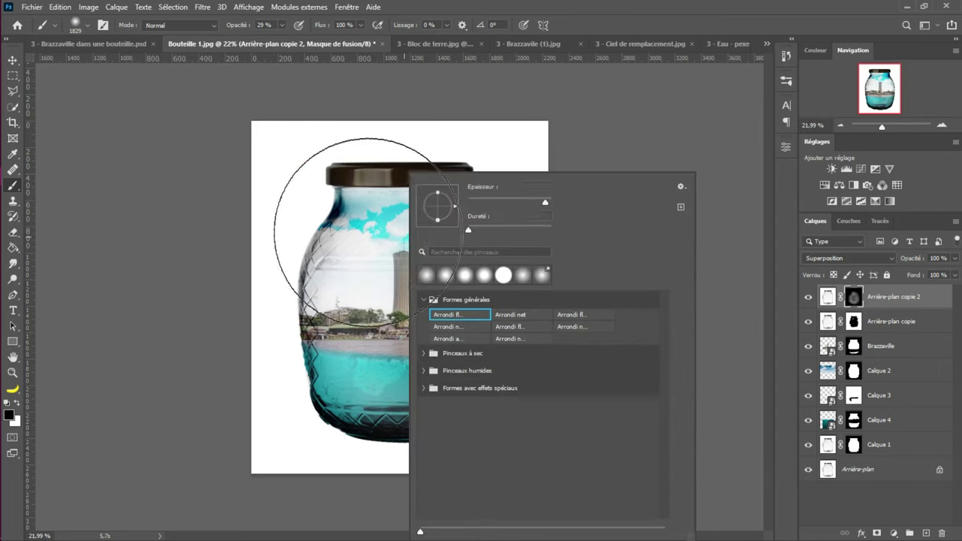
key(Return)
key(Return)
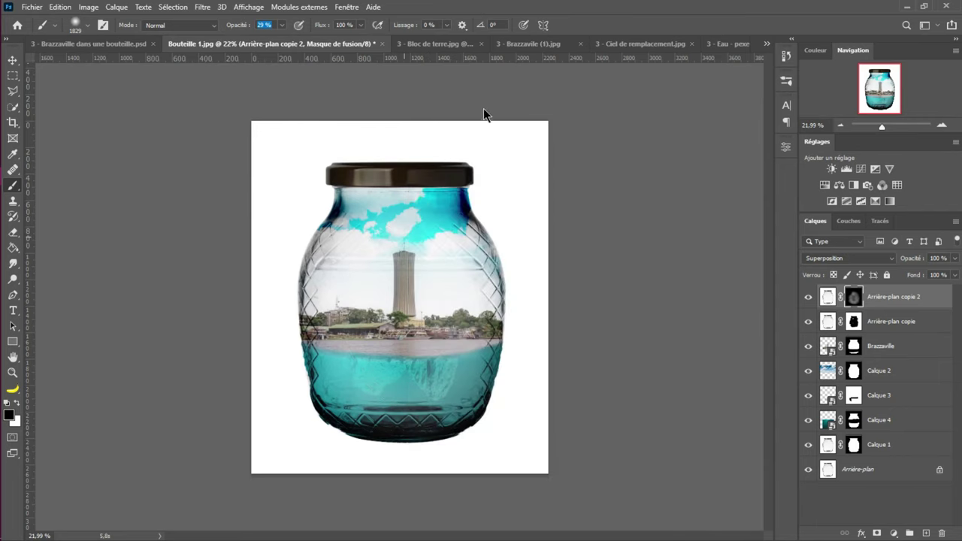
Reduce the brush size to 118 and make white the painting colour
click(409, 232)
mouse_move(374, 235)
mouse_down()
mouse_move(346, 256)
mouse_move(215, 249)
mouse_up()
drag(455, 254, 470, 254)
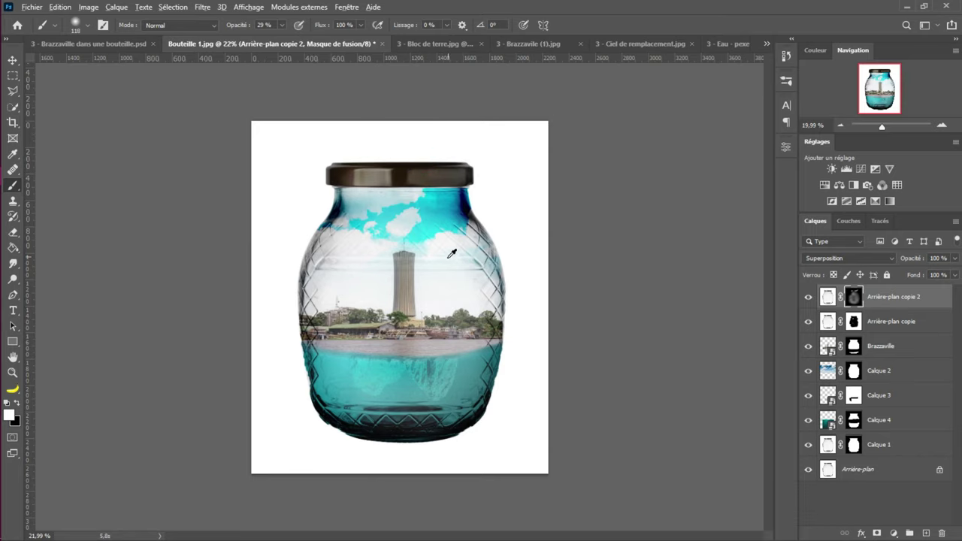
scroll(451, 254, down, 2)
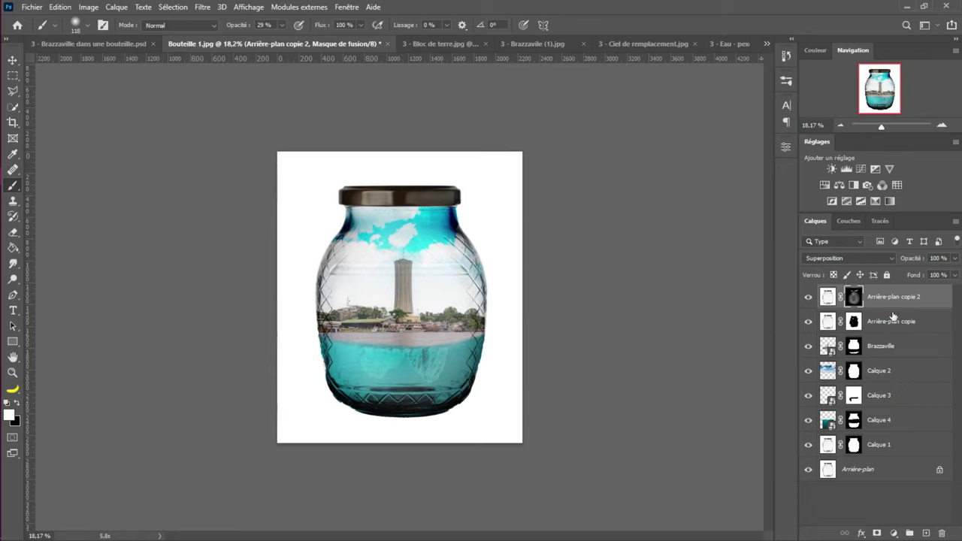
Place a vertically flipped copy of the Arrière-plan layer directly beneath the jar's base as its reflection
click(865, 469)
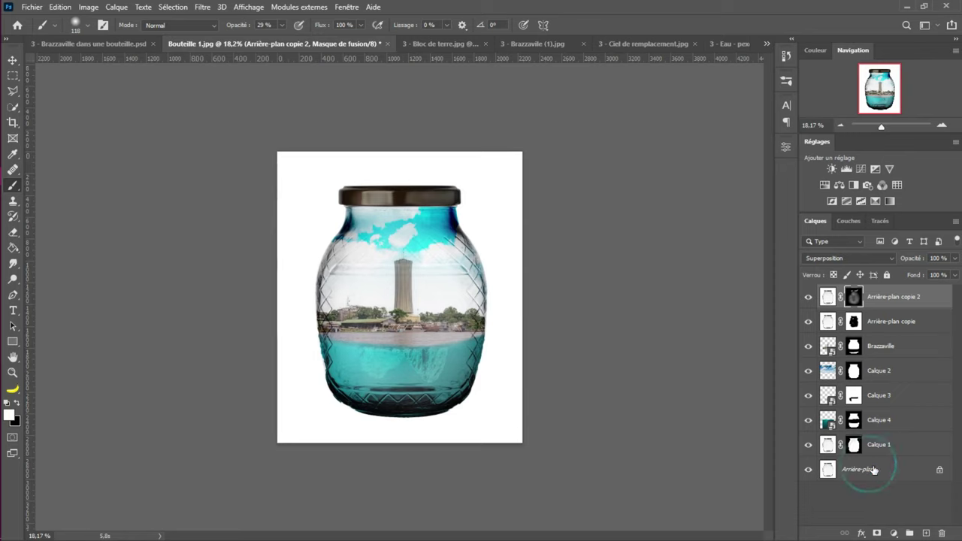
key(ctrl+j)
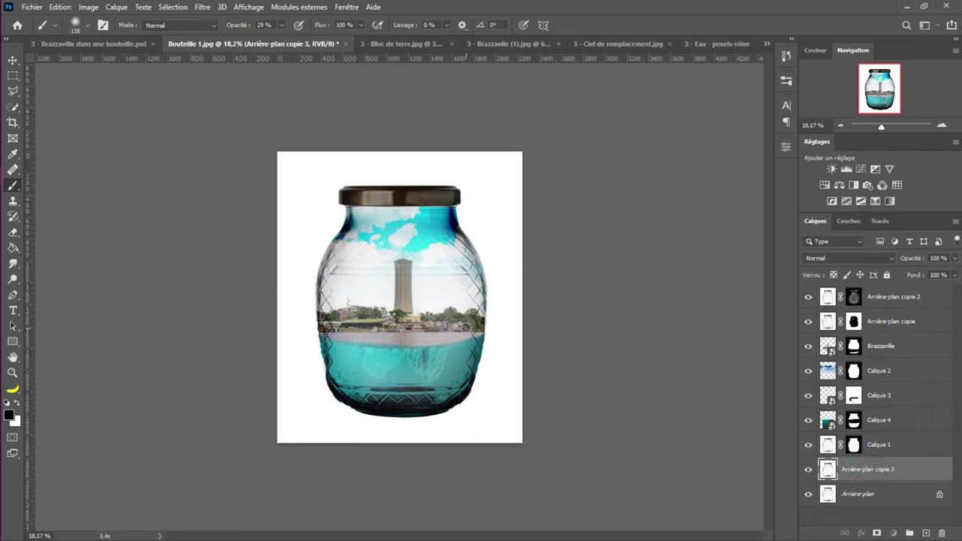
key(v)
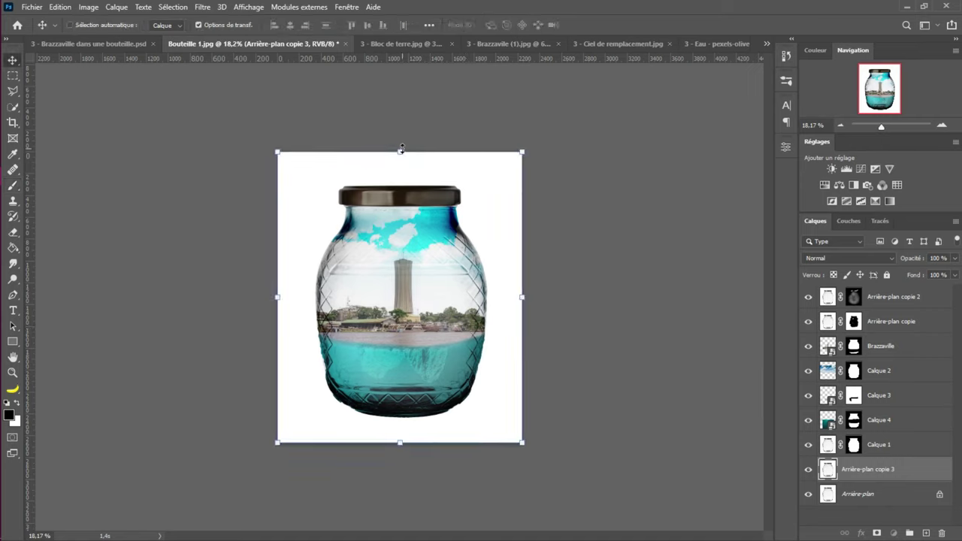
key(ctrl+t)
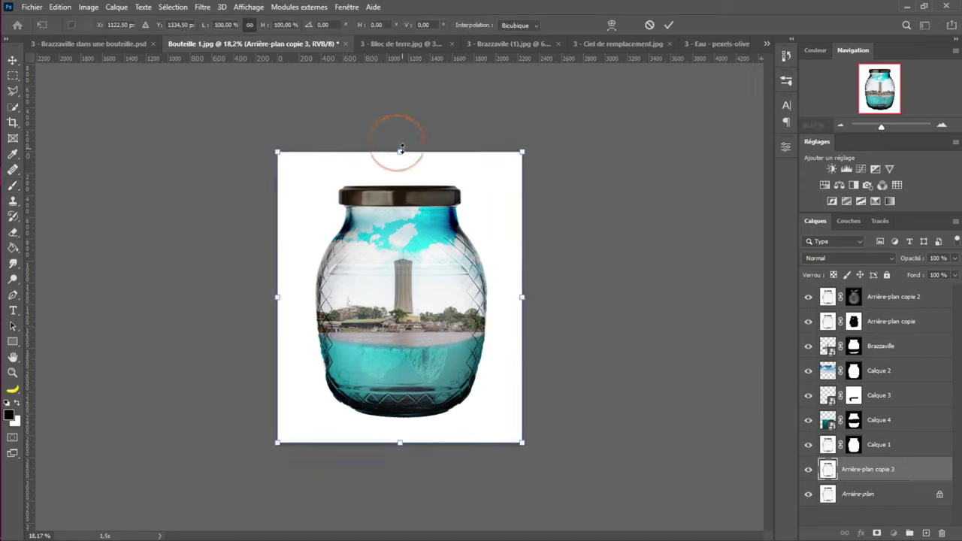
right_click(414, 162)
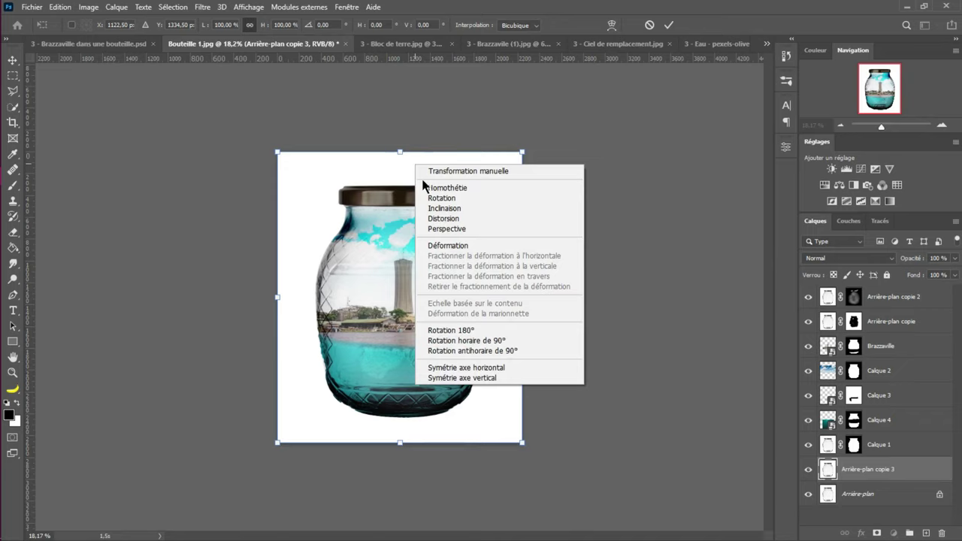
click(482, 377)
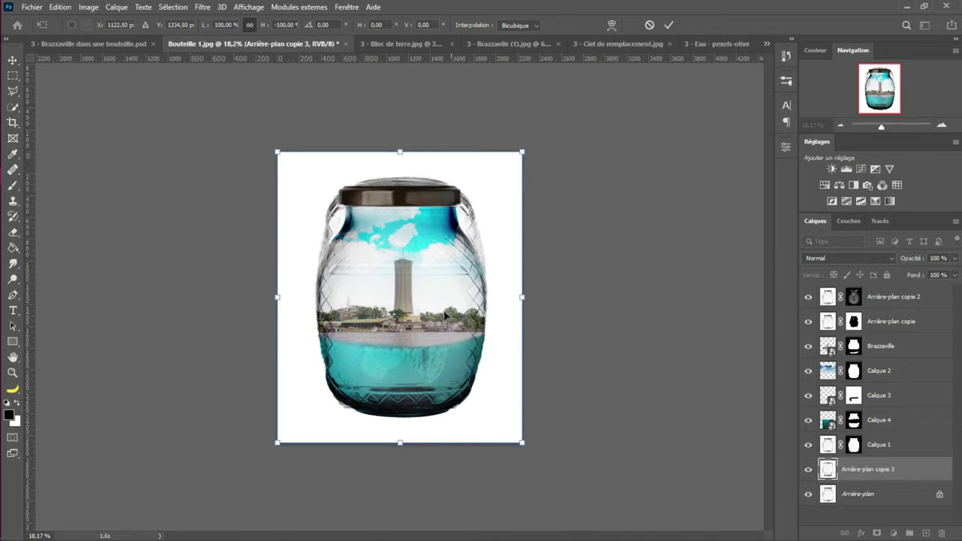
drag(432, 263, 432, 489)
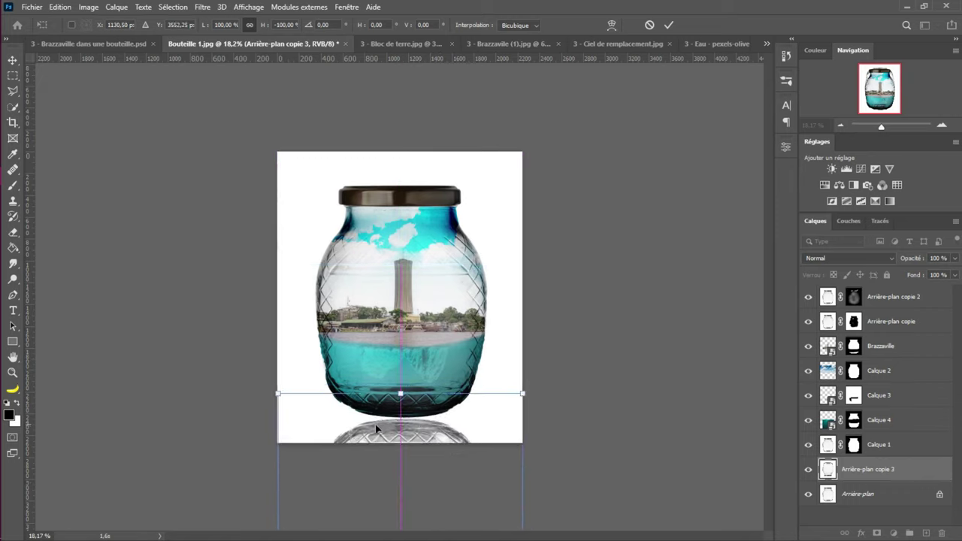
click(669, 25)
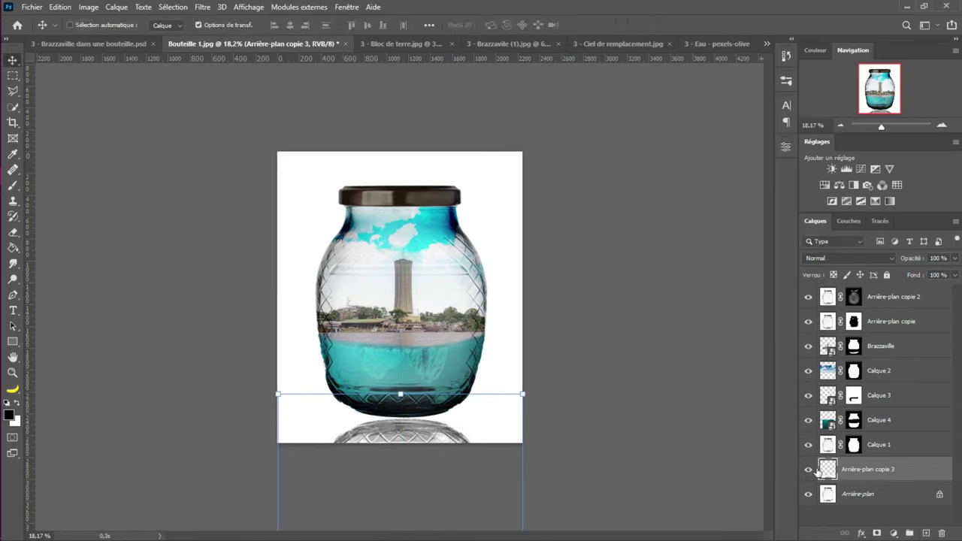
Add a layer mask to Arrière-plan copie 3 and set up the Gradient tool with the white-to-black foreground-to-background preset
click(878, 533)
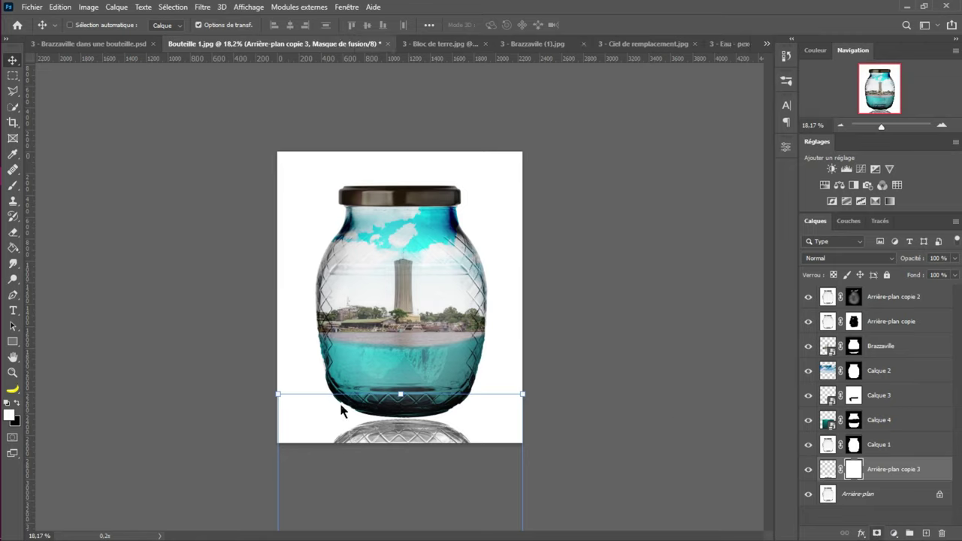
click(18, 254)
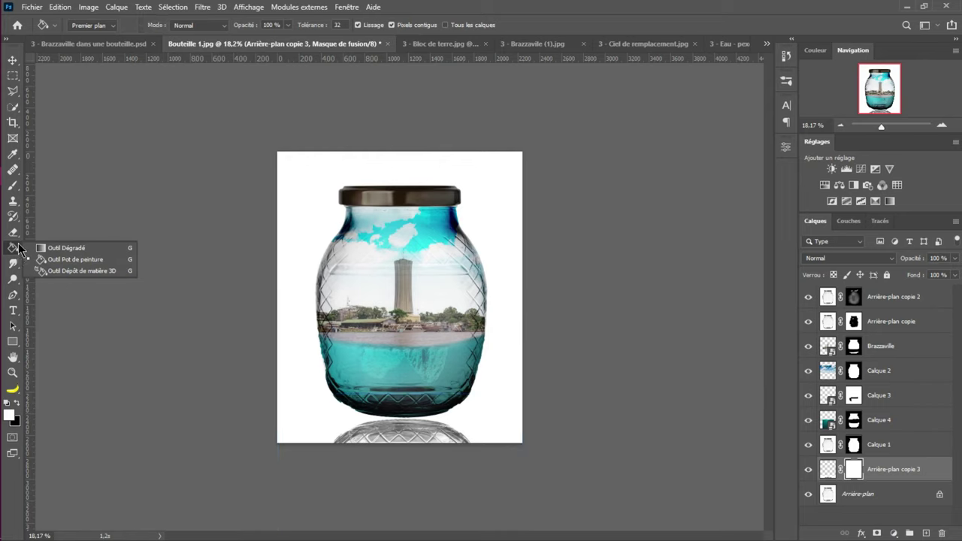
click(66, 248)
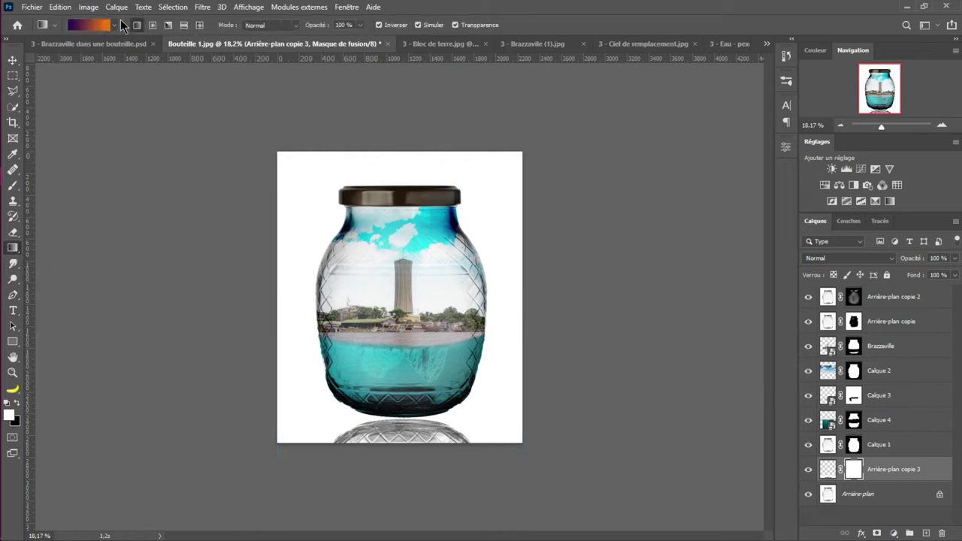
click(117, 25)
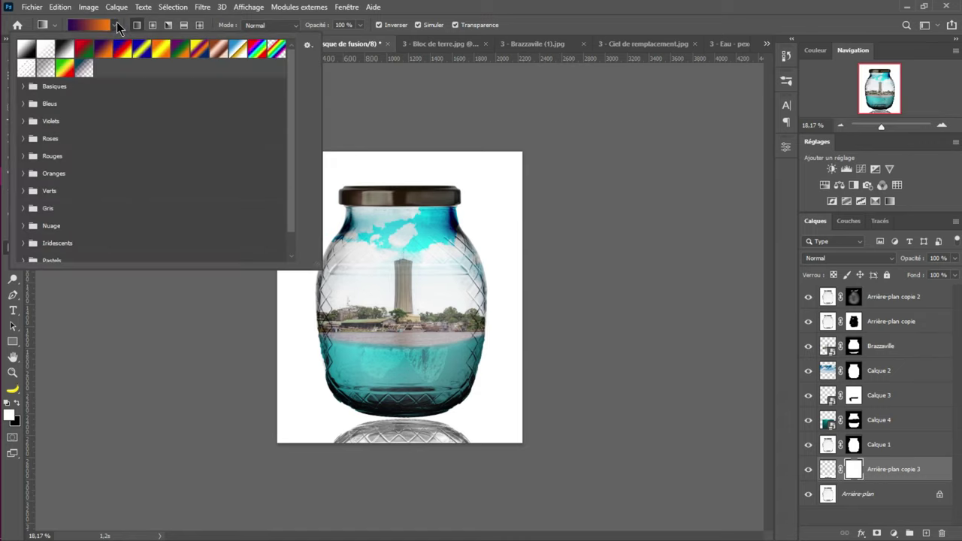
click(27, 49)
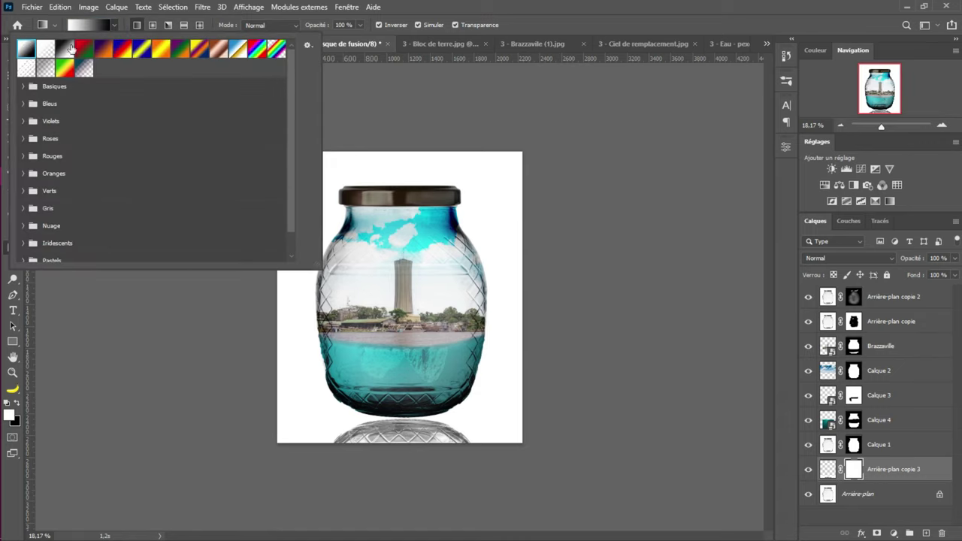
click(391, 7)
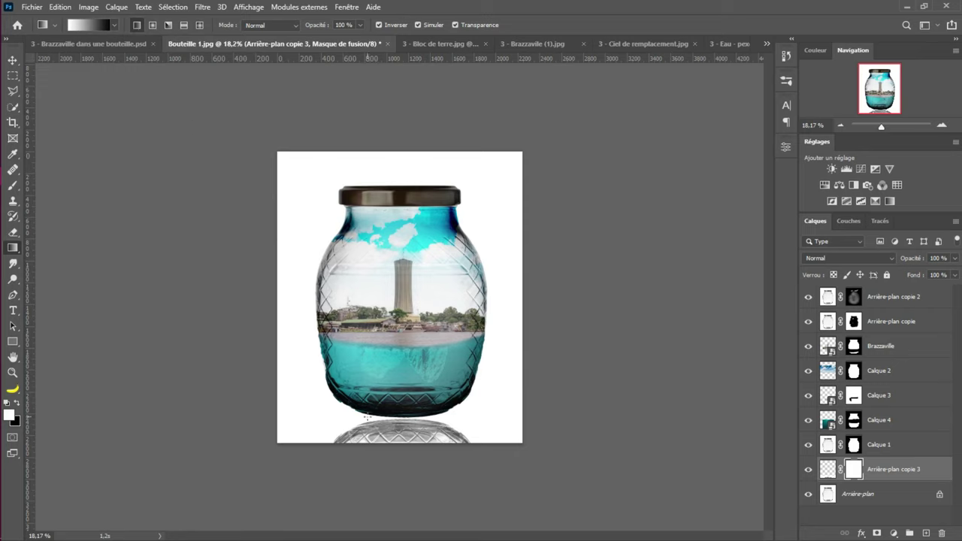
Fade the reflection out downward with a white-to-black gradient on Arrière-plan copie 3's mask, with Inverser turned off
drag(405, 423, 405, 457)
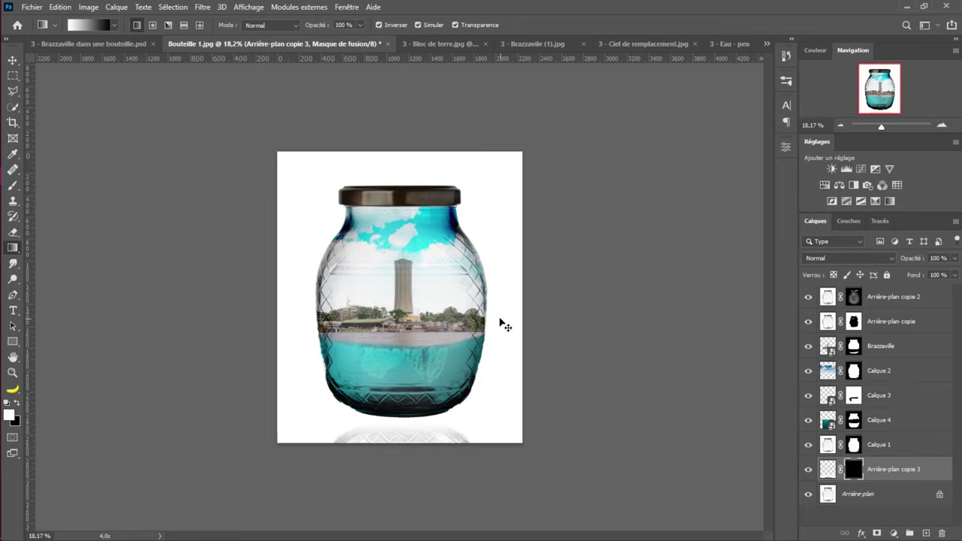
drag(503, 324, 500, 322)
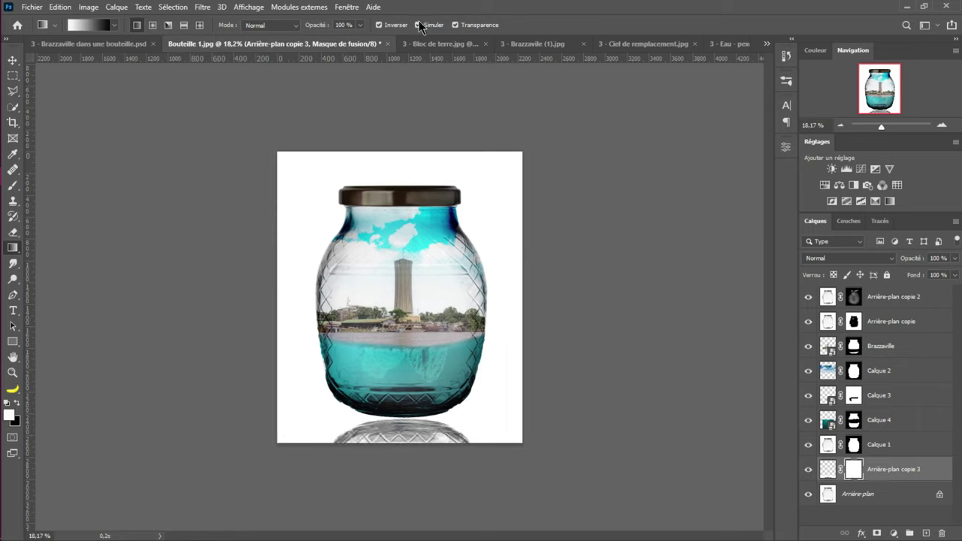
click(389, 26)
drag(402, 442, 402, 442)
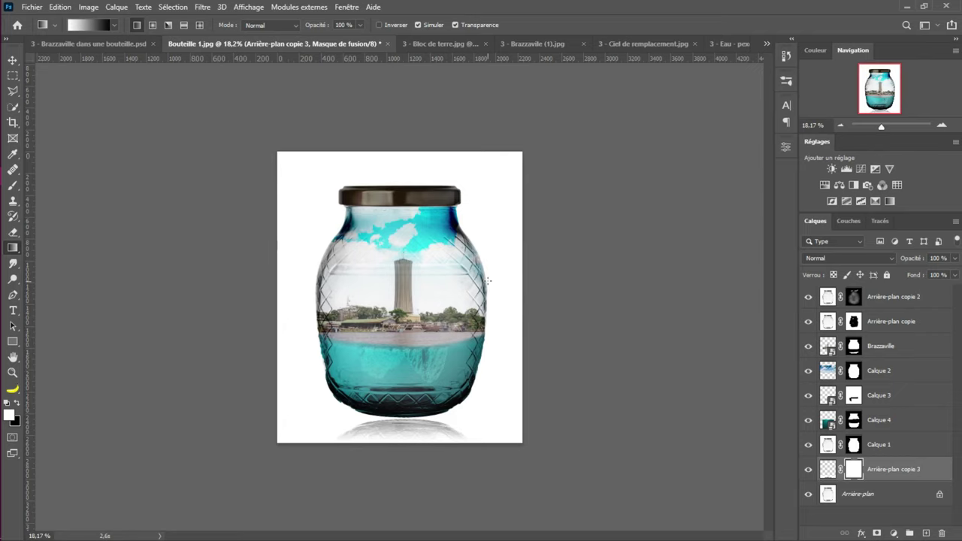
scroll(490, 284, up, 1)
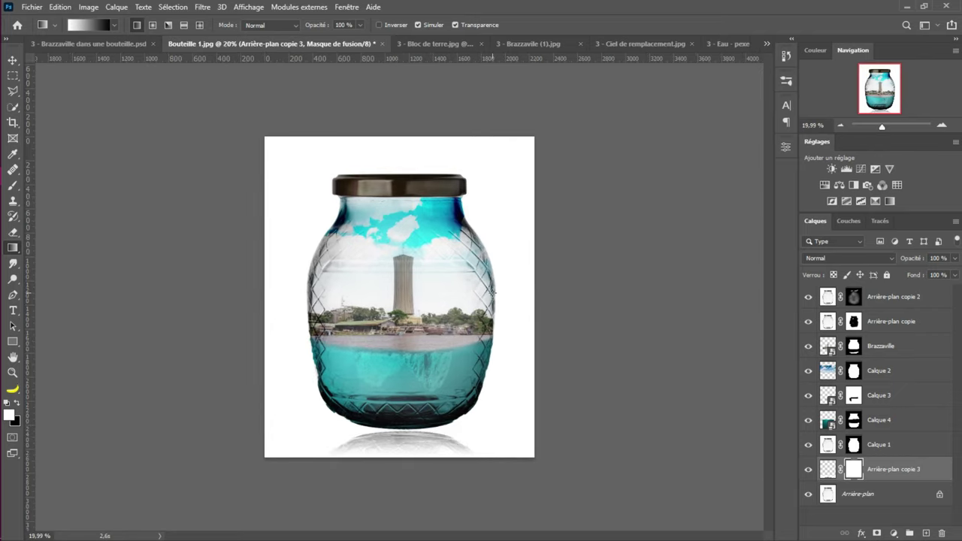
scroll(493, 292, up, 2)
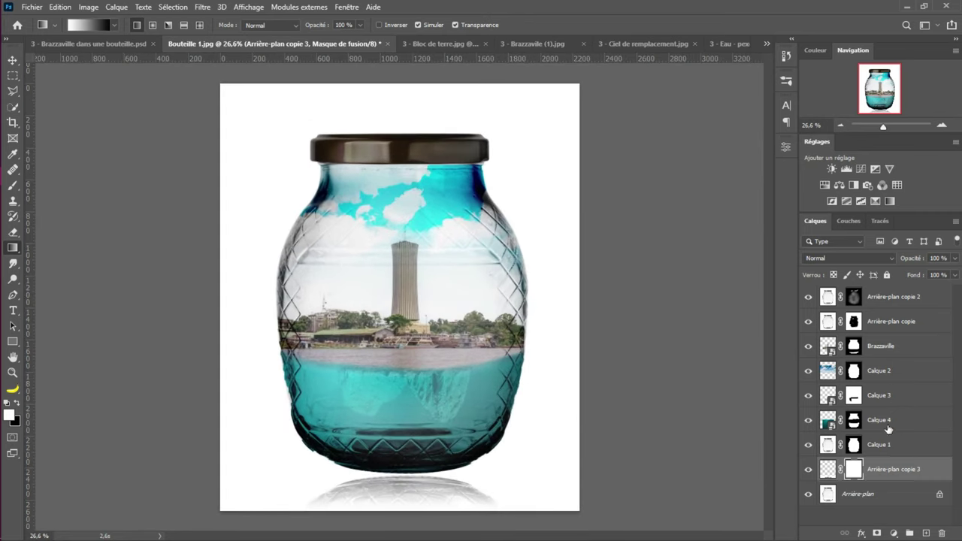
Set the blend mode of Calque 3, the underwater rocks, to Densité couleur +
click(891, 397)
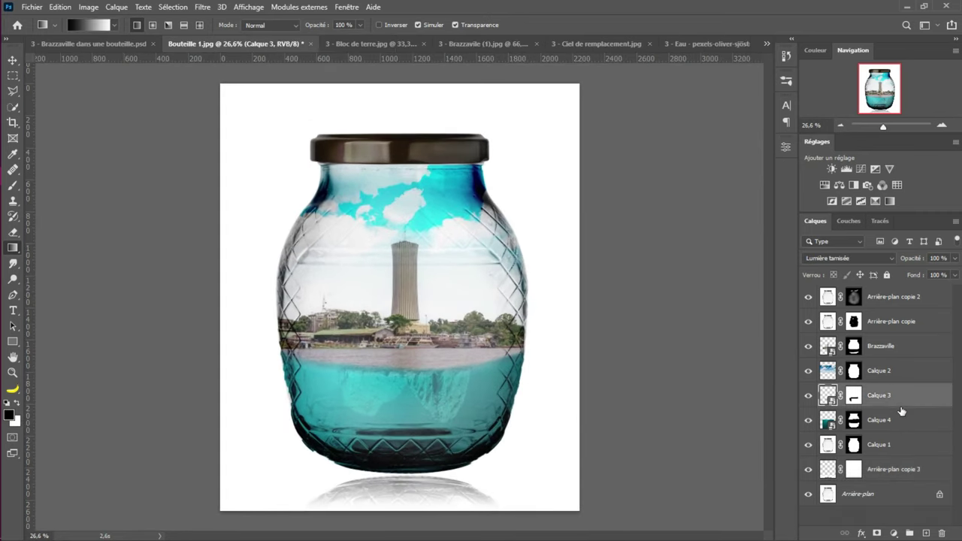
click(887, 258)
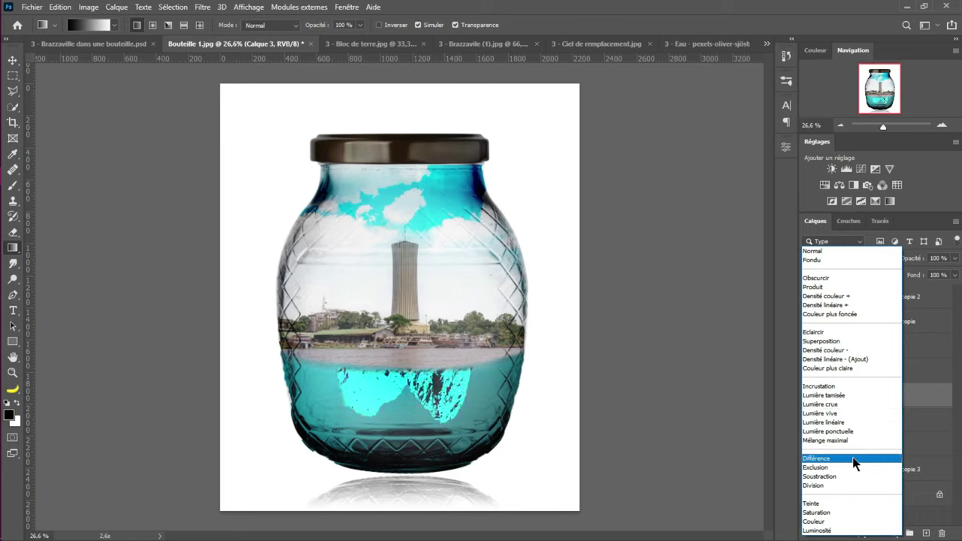
click(934, 403)
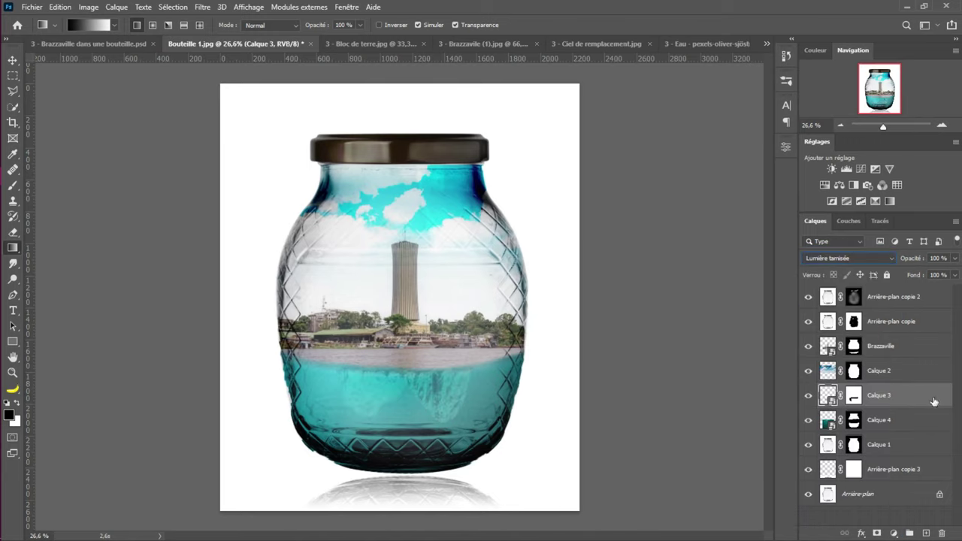
click(856, 258)
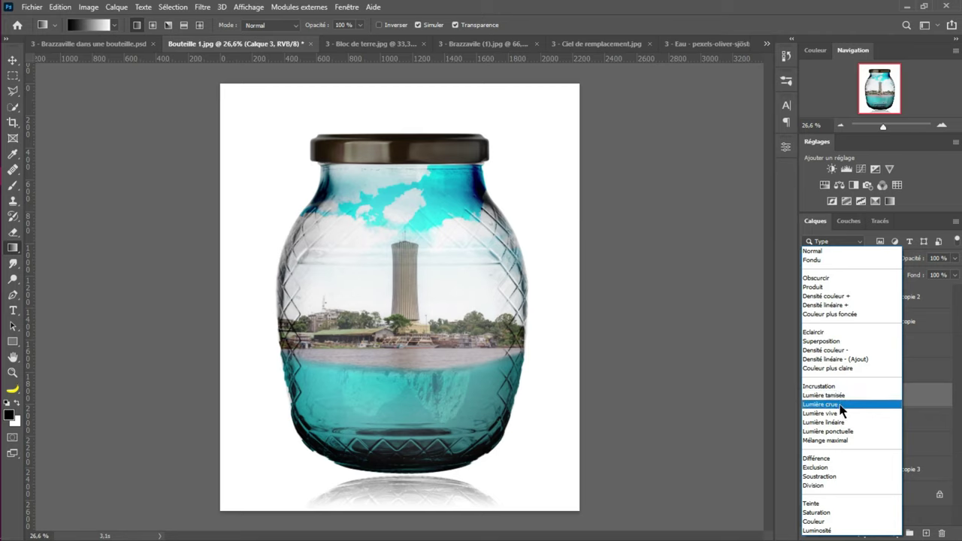
click(838, 297)
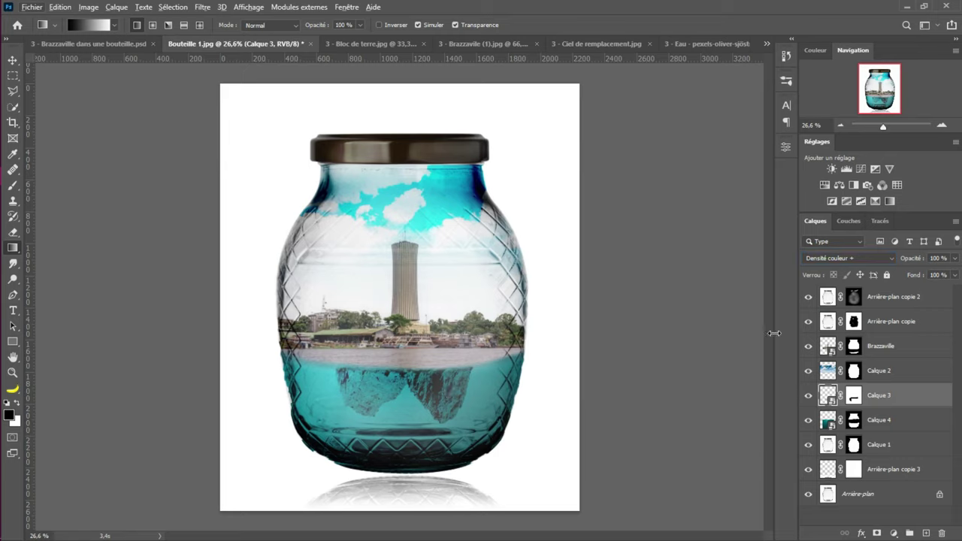
key(ctrl+minus)
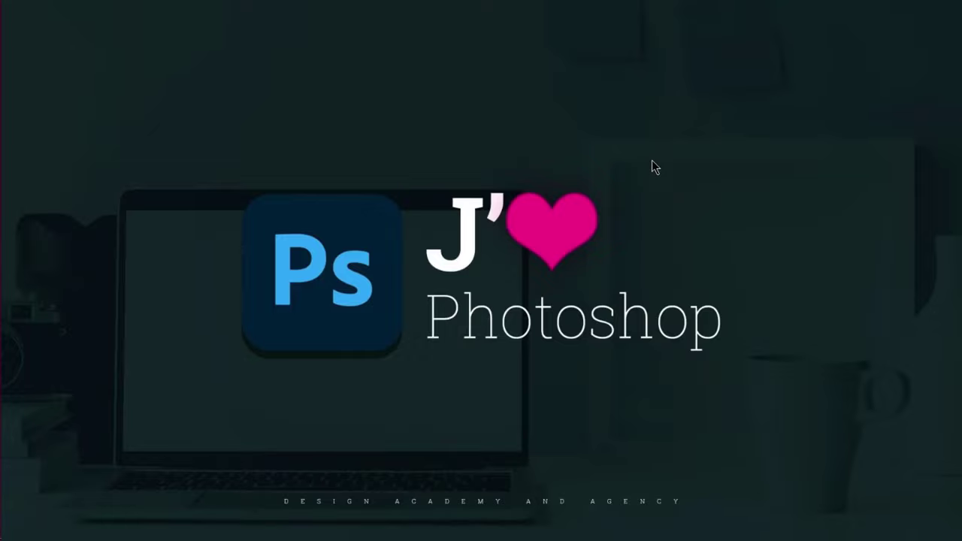
Return to Photoshop and look through the image files in the 13 - Modes de fusion folder without opening any
key(alt+Tab)
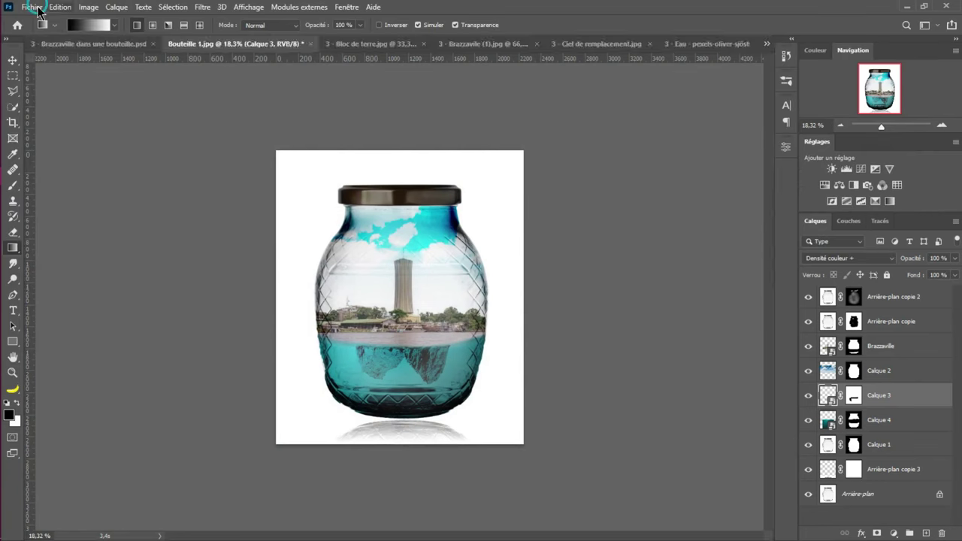
click(31, 7)
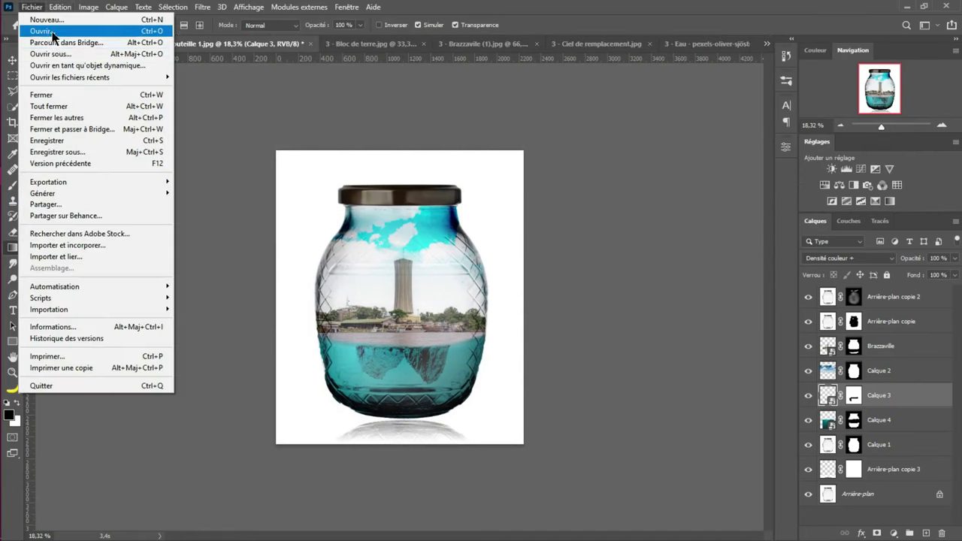
click(42, 31)
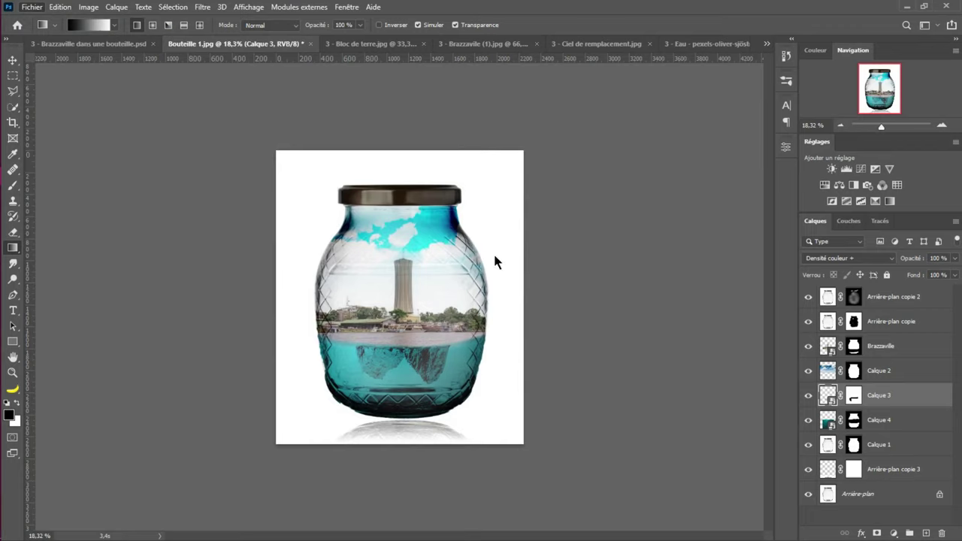
drag(472, 121, 467, 199)
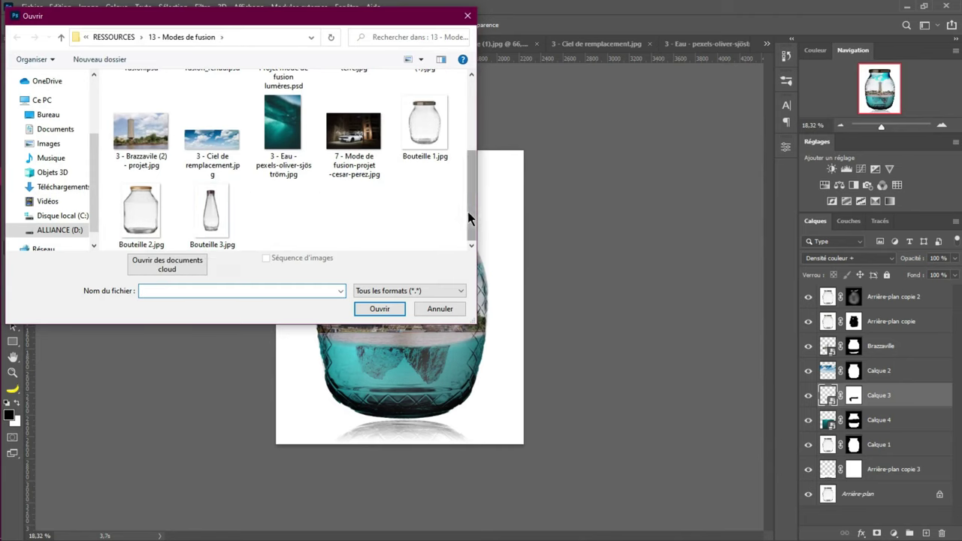
scroll(468, 211, up, 1)
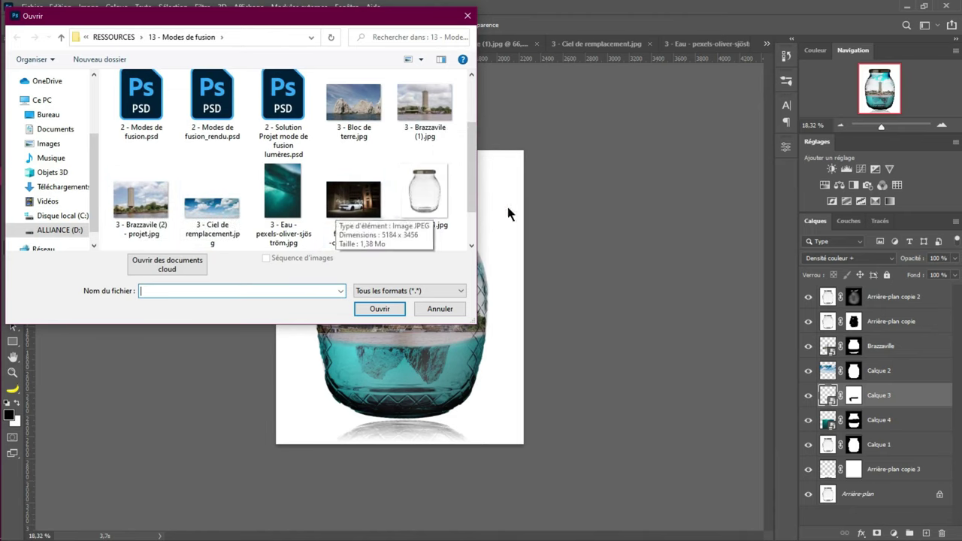
scroll(469, 184, down, 1)
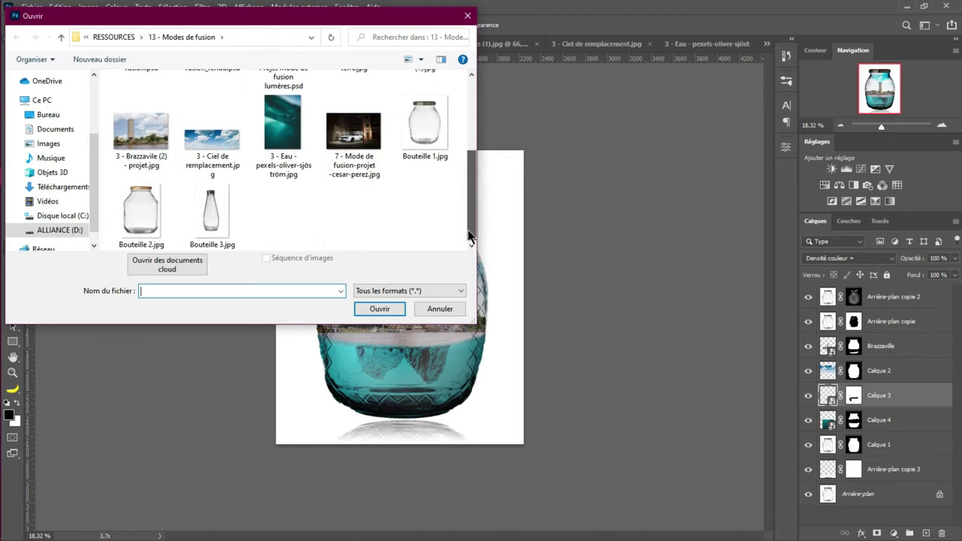
click(440, 311)
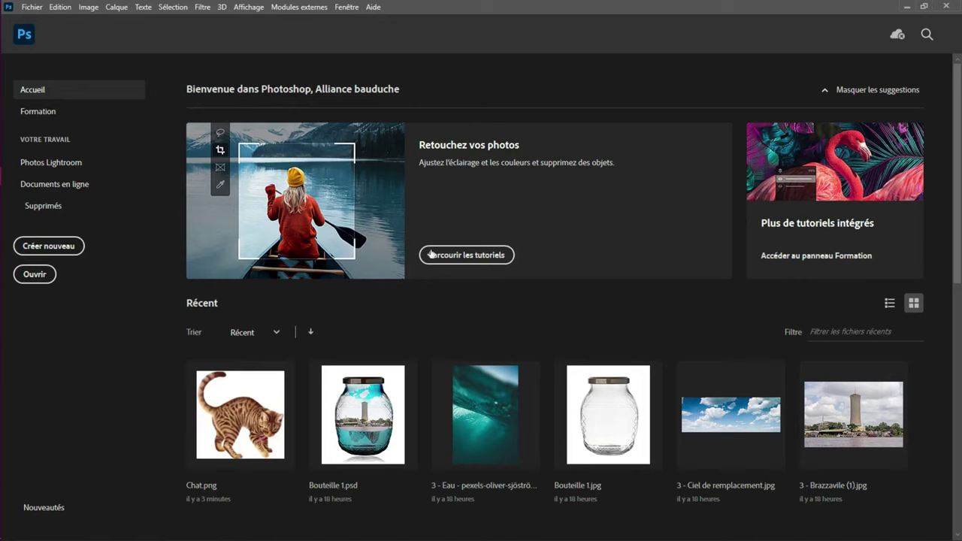
Create a new A6 portrait document, 105 x 148 mm at 300 ppp, in 8-bit Couleur RVB with a white background
click(64, 254)
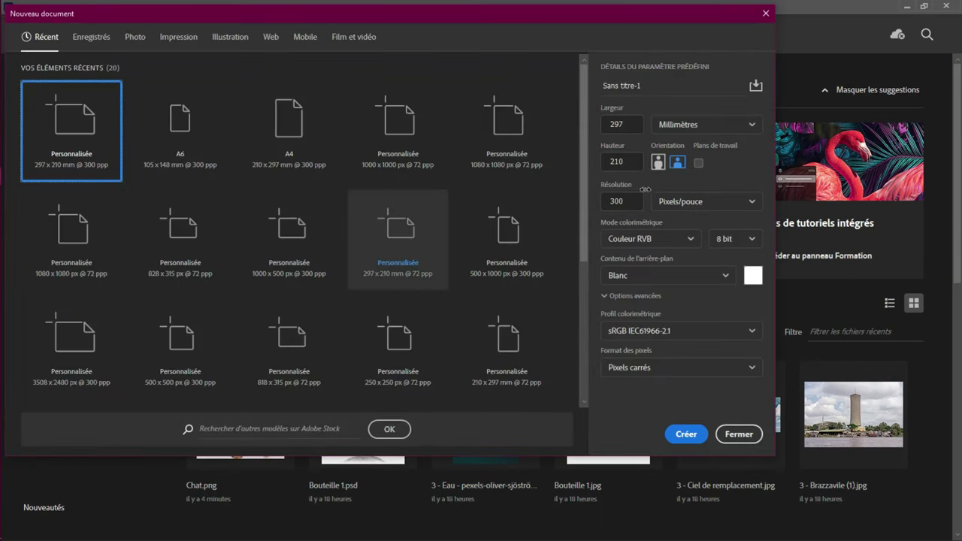
click(692, 238)
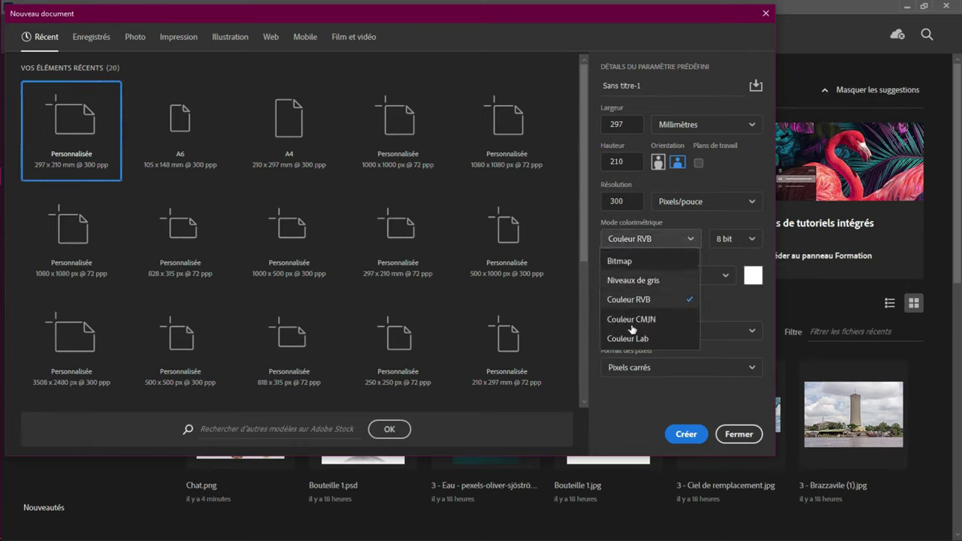
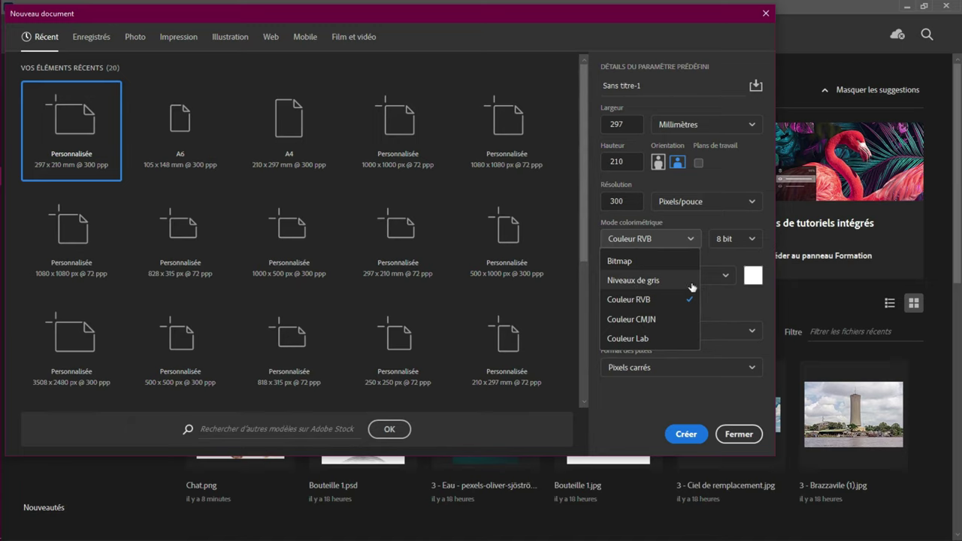
click(733, 305)
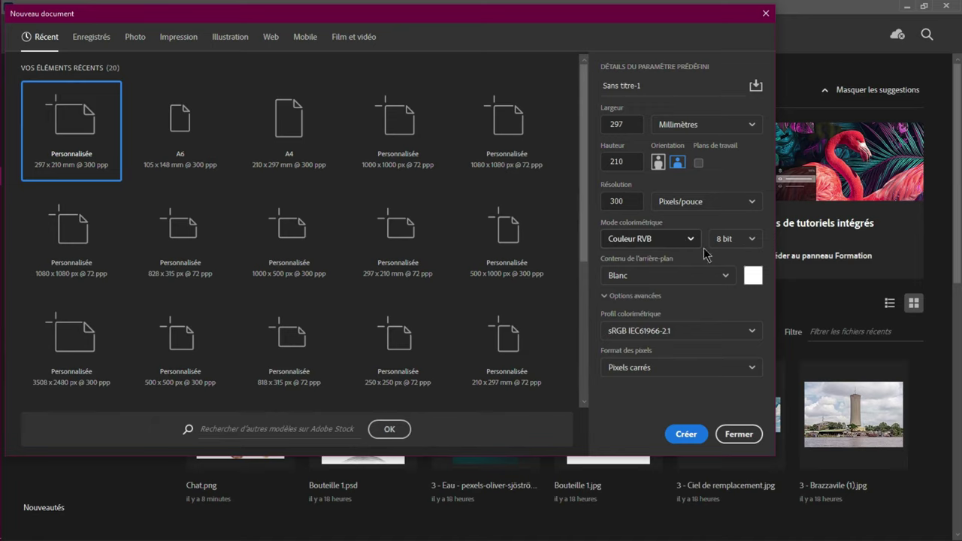
click(753, 239)
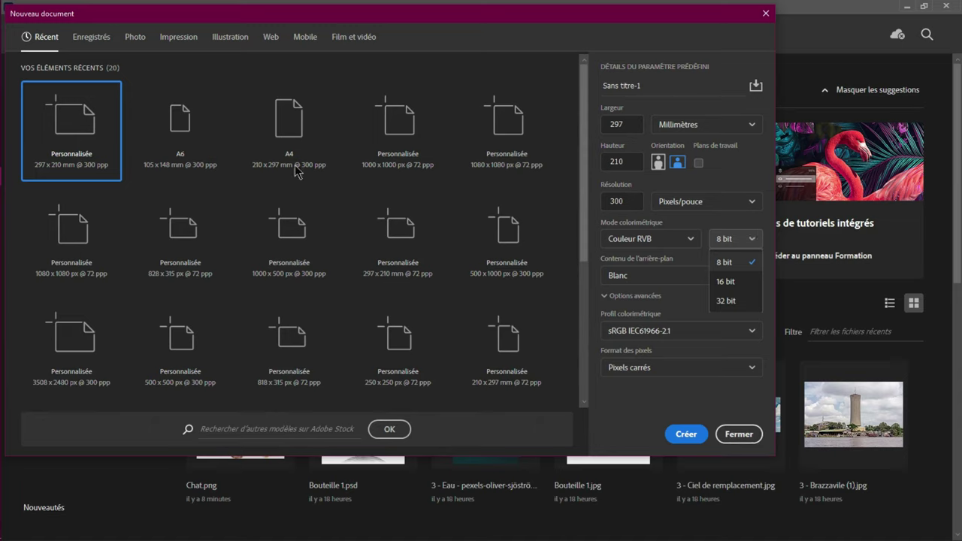
click(180, 130)
click(180, 130)
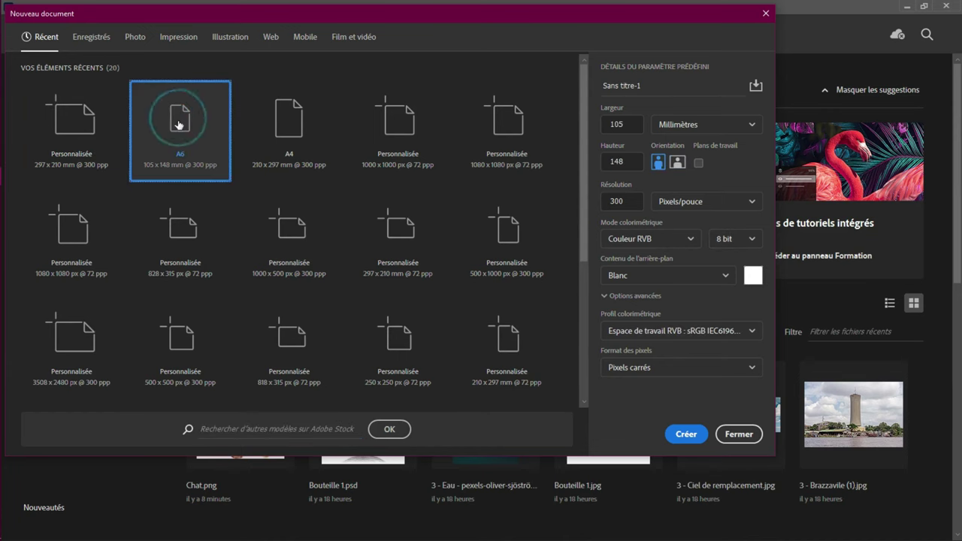
click(686, 434)
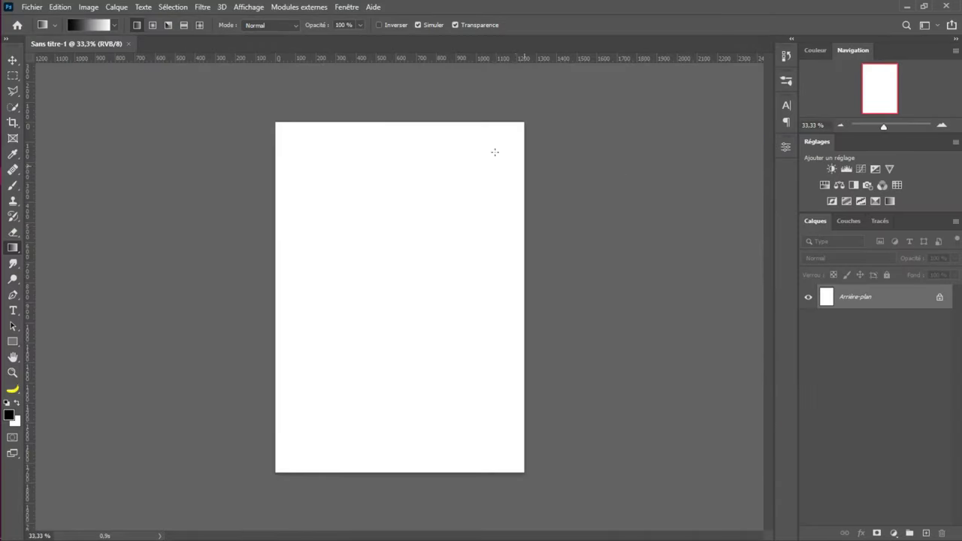
Convert the blank document's colour mode to Couleurs CMJN, accepting the conversion with the Coated FOGRA39 profile
key(v)
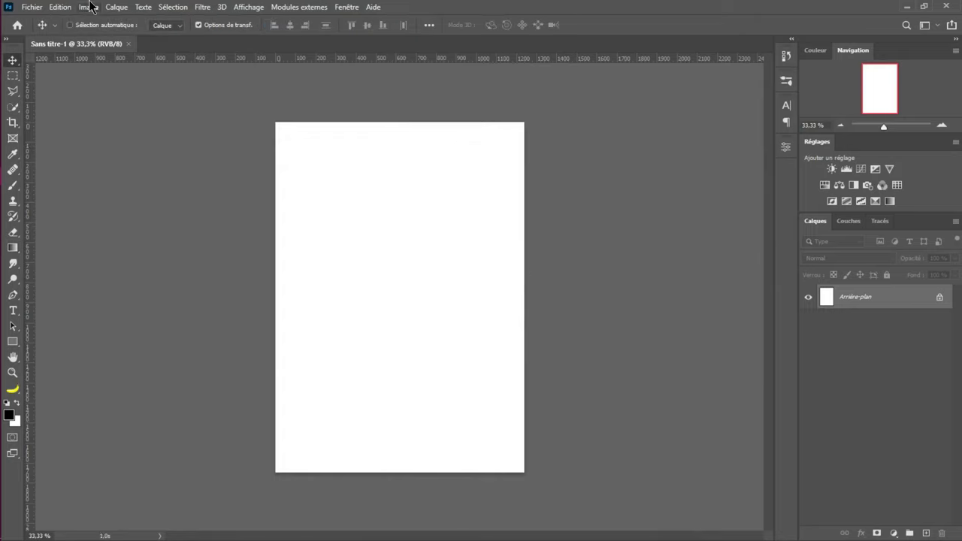
click(91, 7)
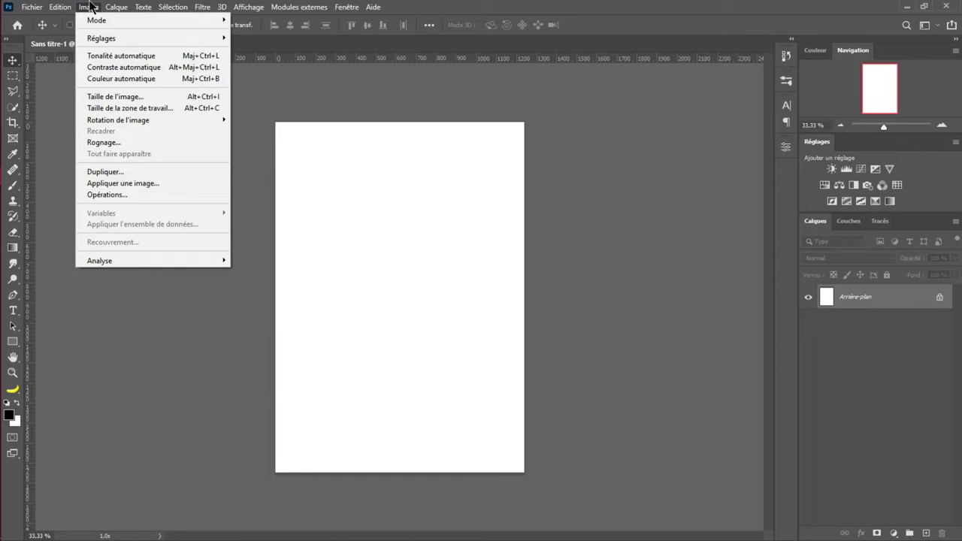
mouse_move(96, 24)
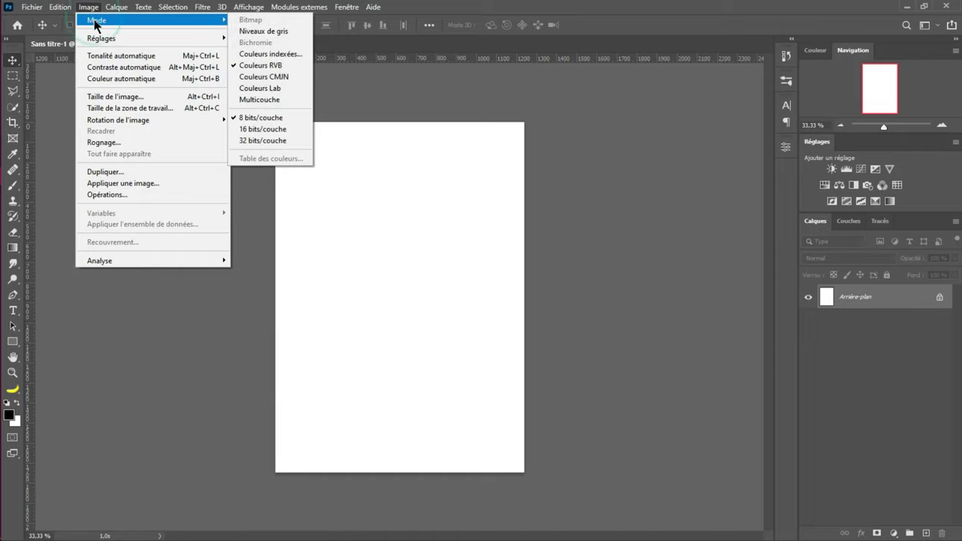
click(283, 78)
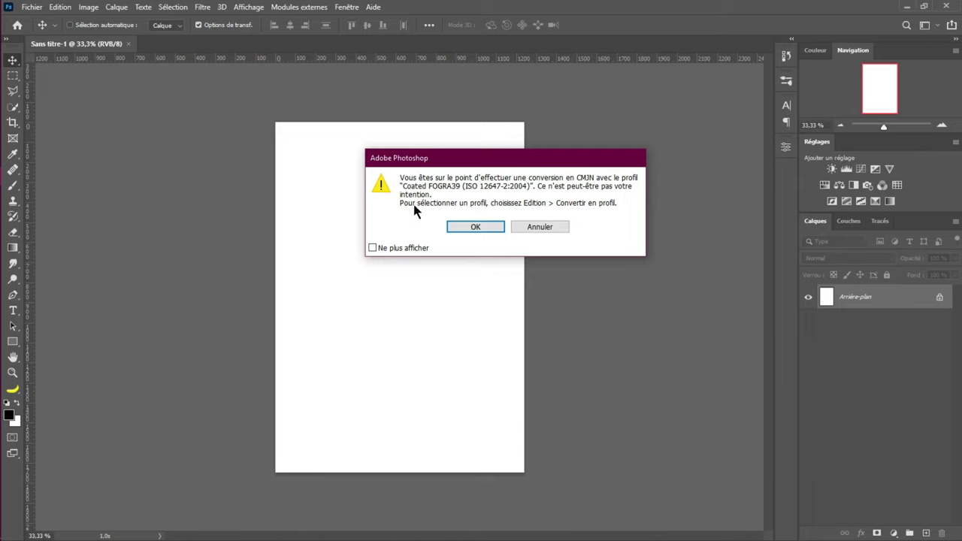
click(491, 225)
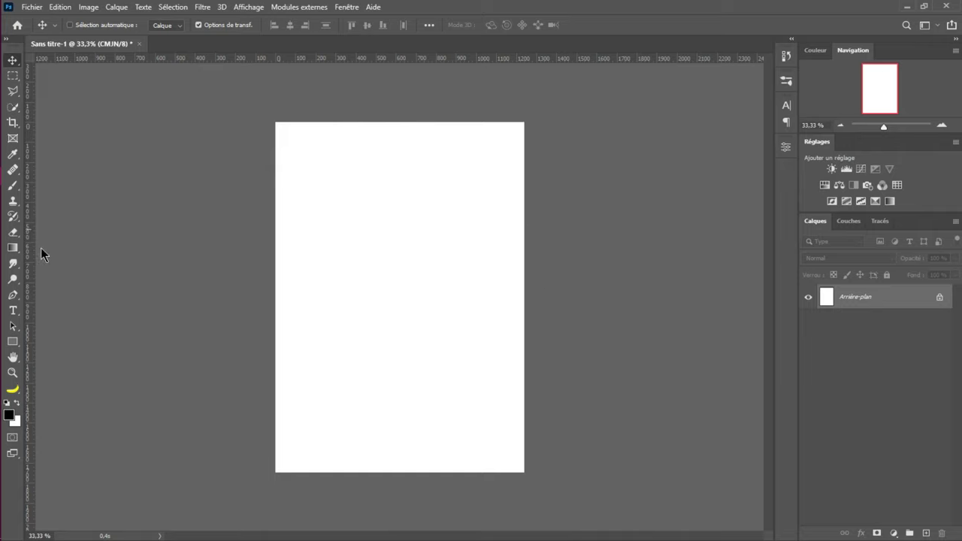
Set up the Rectangle tool in Forme mode with a magenta fill and bring the document back to RVB
click(19, 348)
right_click(15, 344)
click(54, 345)
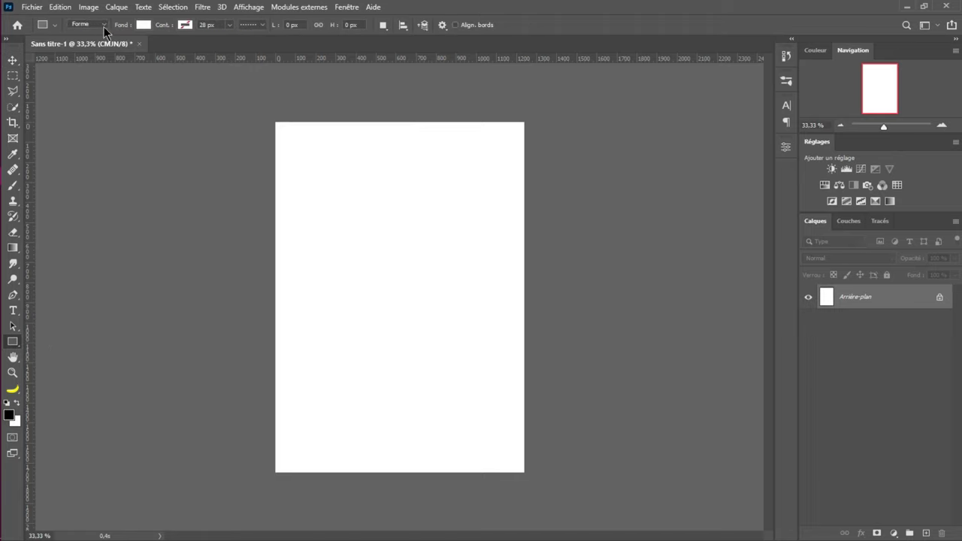
click(90, 8)
mouse_move(154, 20)
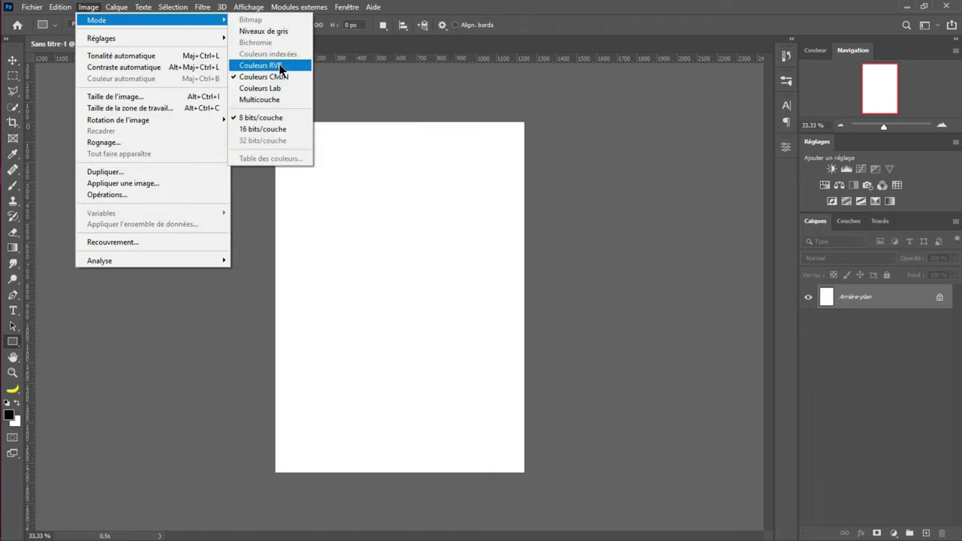
click(277, 76)
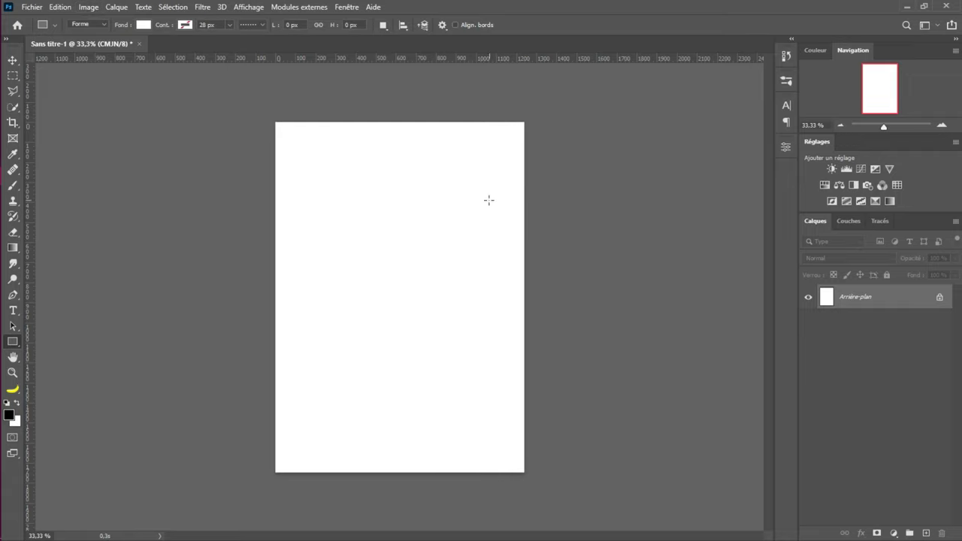
click(142, 25)
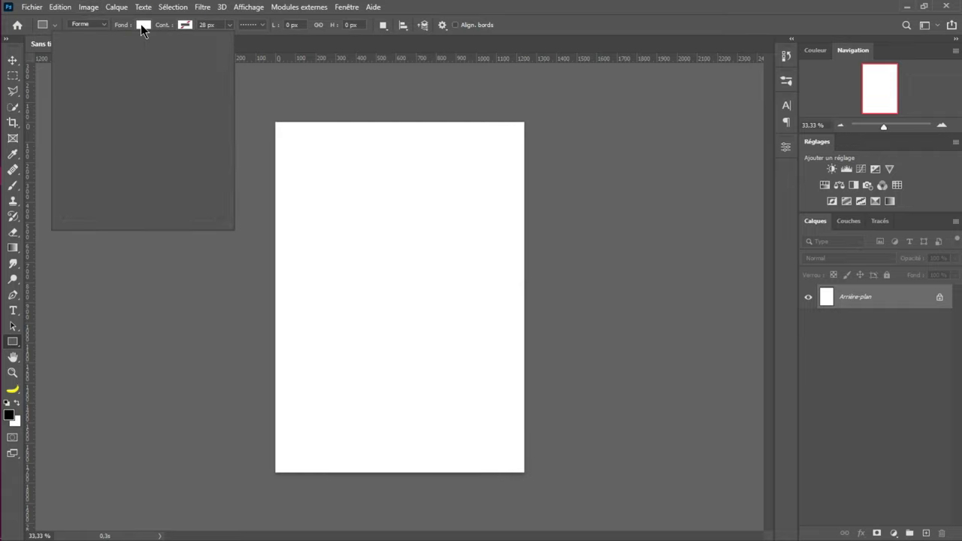
click(136, 88)
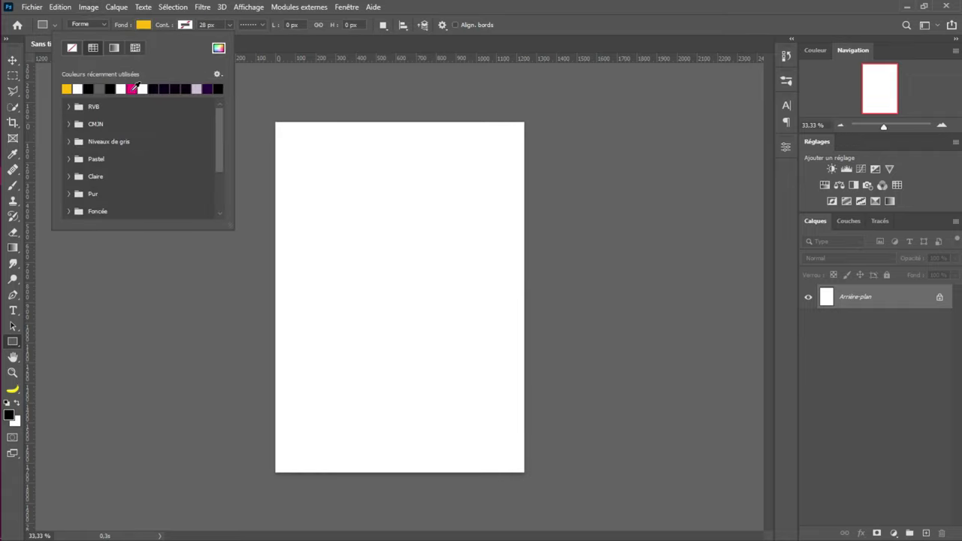
click(132, 89)
click(556, 7)
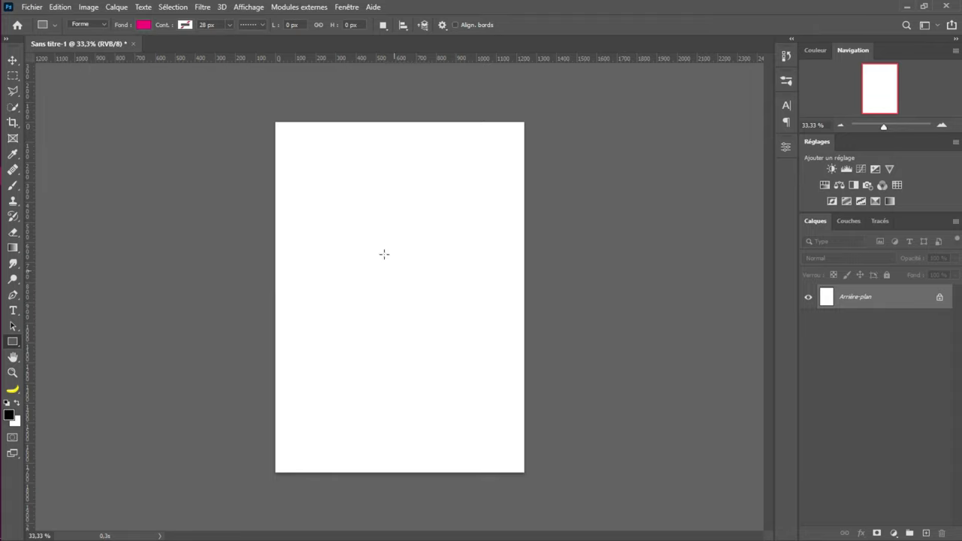
Draw a magenta rectangle about 594 x 445 px in the upper half of the page and duplicate it straight below
drag(321, 196, 439, 284)
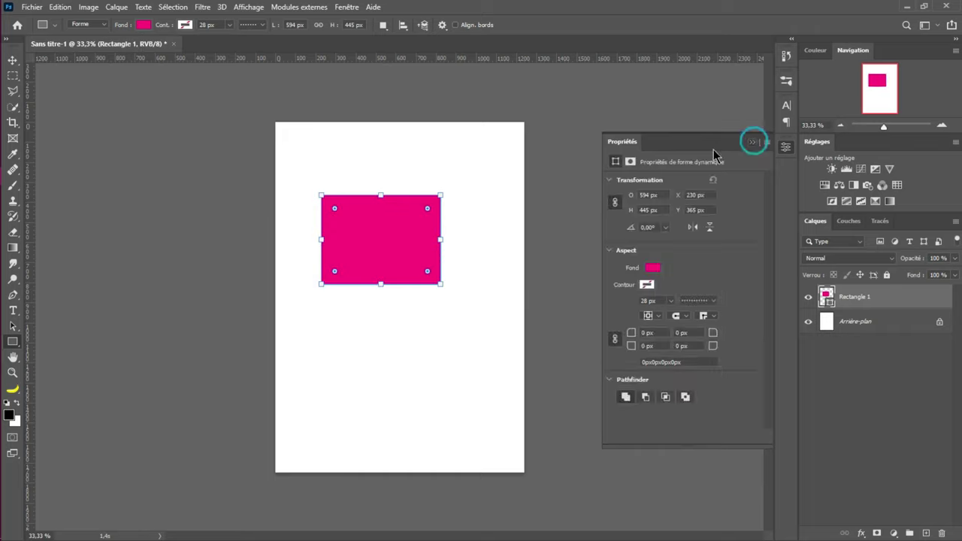
click(786, 144)
key(ctrl+plus)
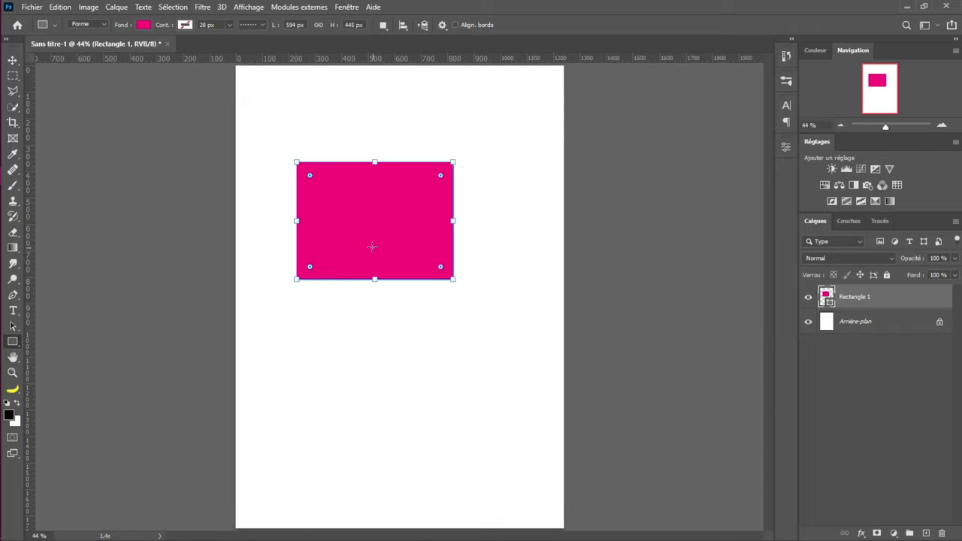
key(v)
drag(366, 223, 365, 368)
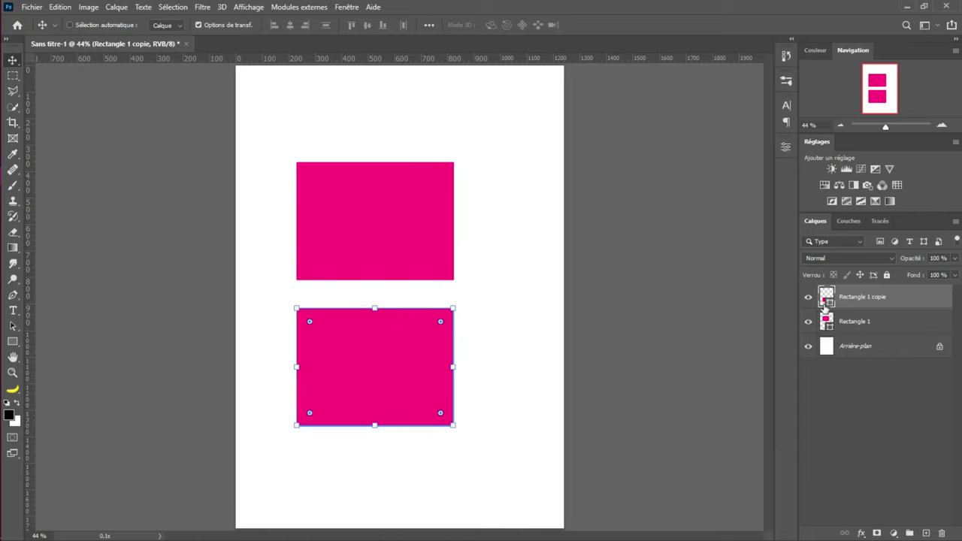
Recolour the lower rectangle, Rectangle 1 copie, to bright cyan 00ffea
double_click(828, 300)
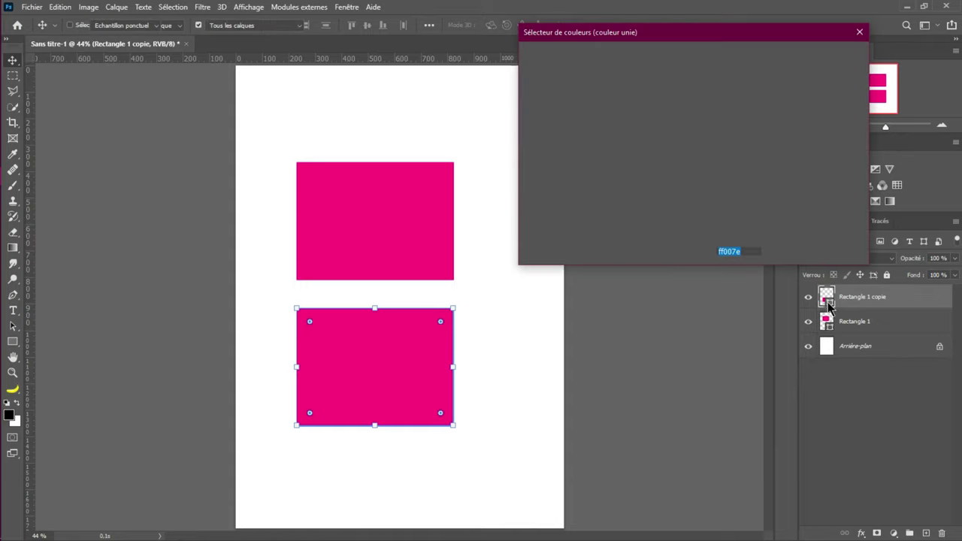
click(689, 123)
click(694, 139)
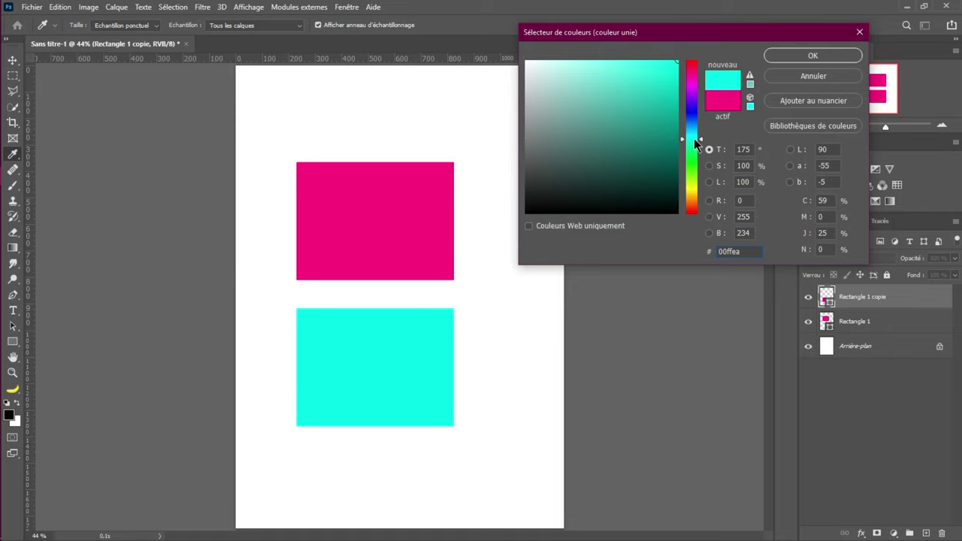
click(831, 54)
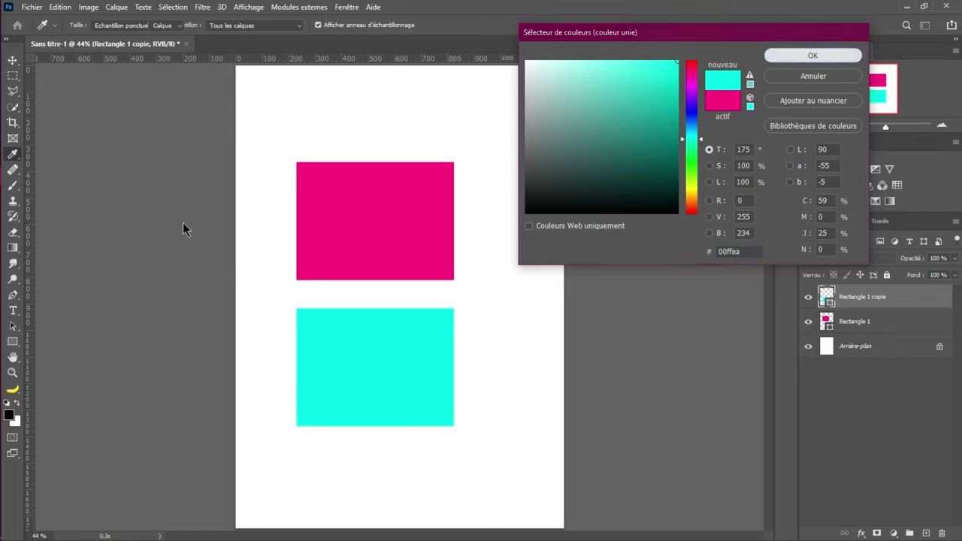
key(v)
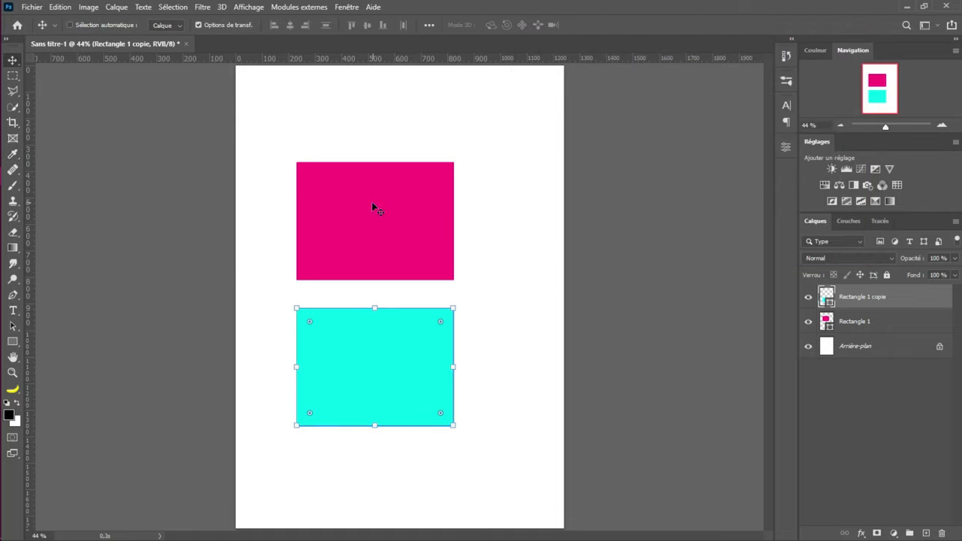
Convert the document to Couleurs CMJN without flattening the layers, accepting the profile conversion
click(60, 8)
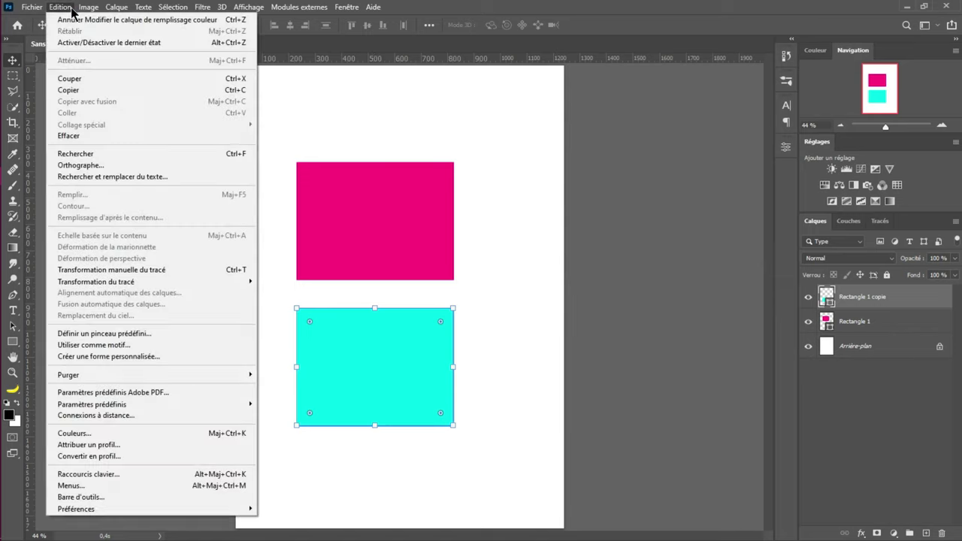
mouse_move(90, 9)
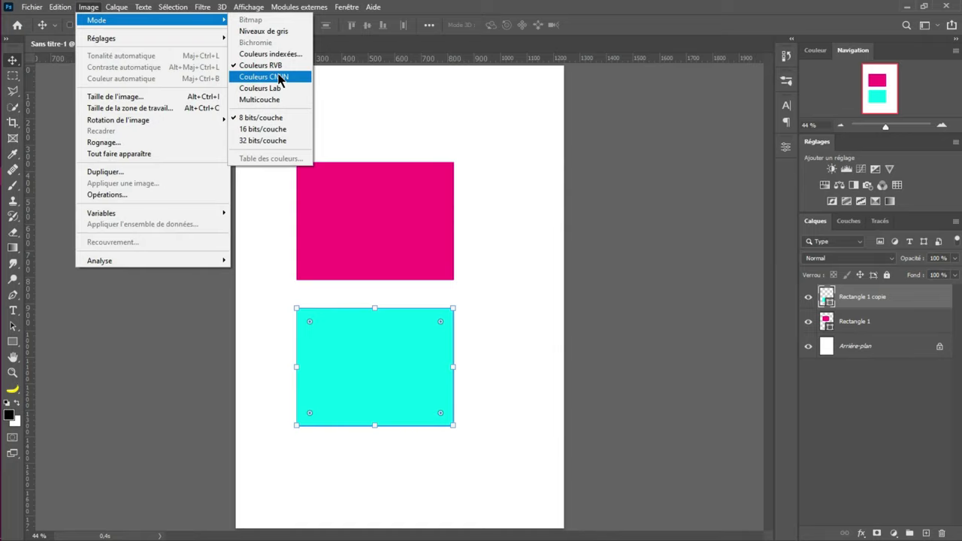
click(815, 50)
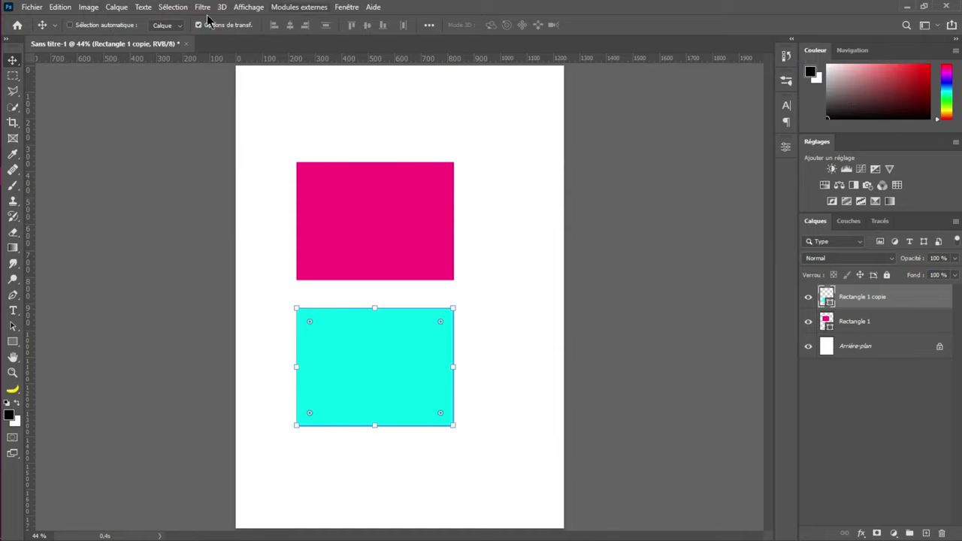
click(99, 12)
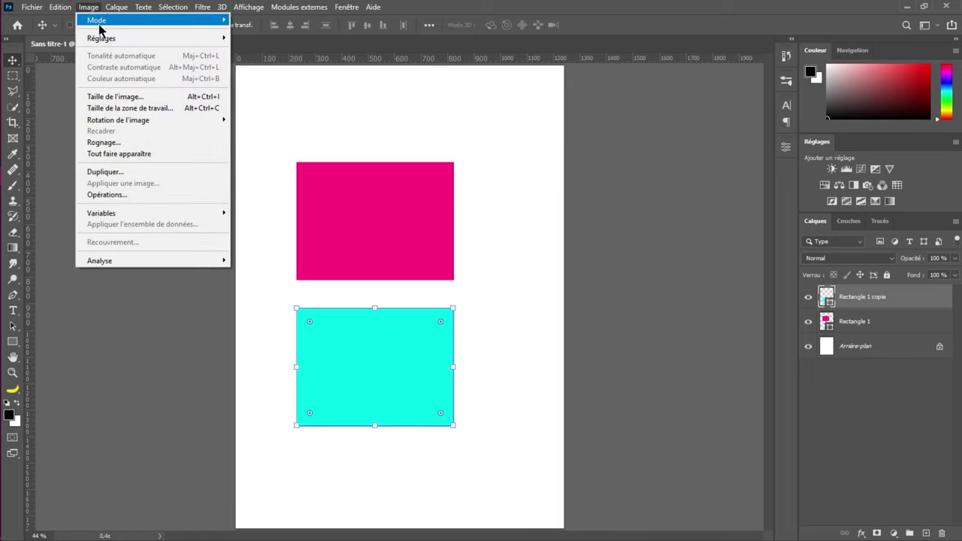
mouse_move(98, 21)
click(277, 76)
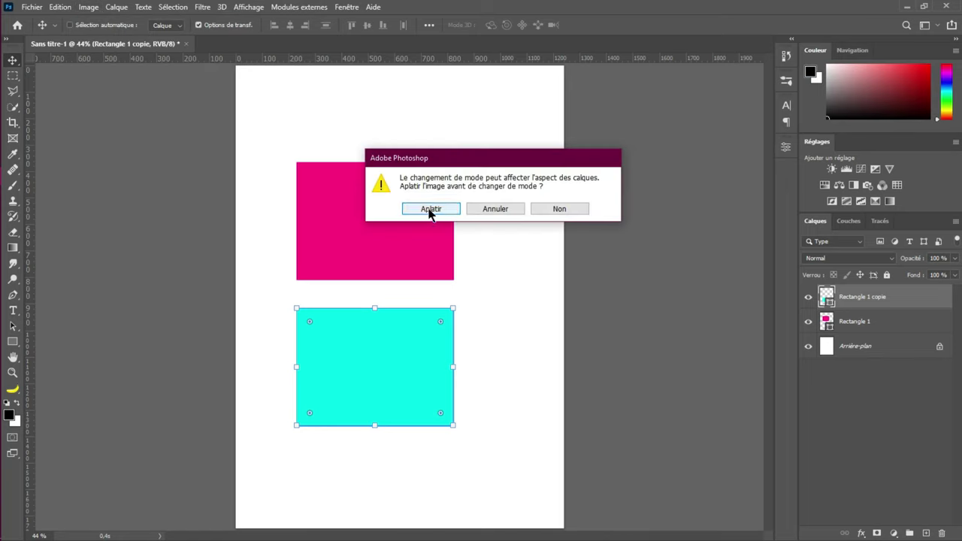
click(565, 211)
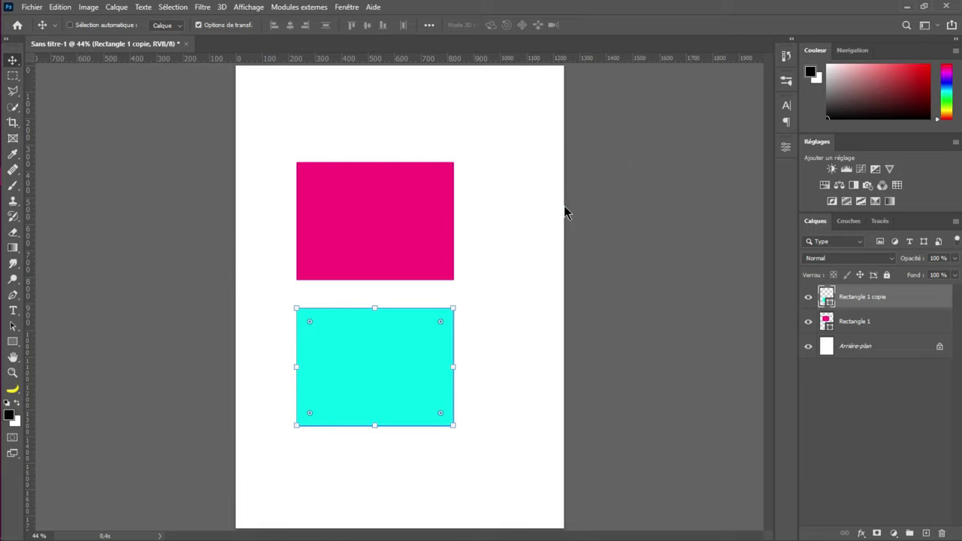
click(477, 229)
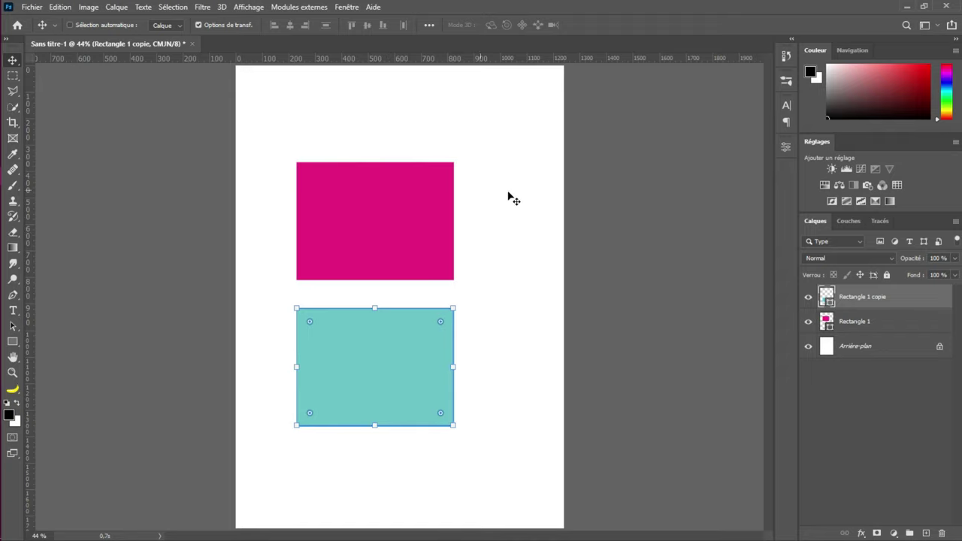
Undo and redo the CMJN conversion to compare how the two rectangles' colours look in RVB and CMJN
key(ctrl)
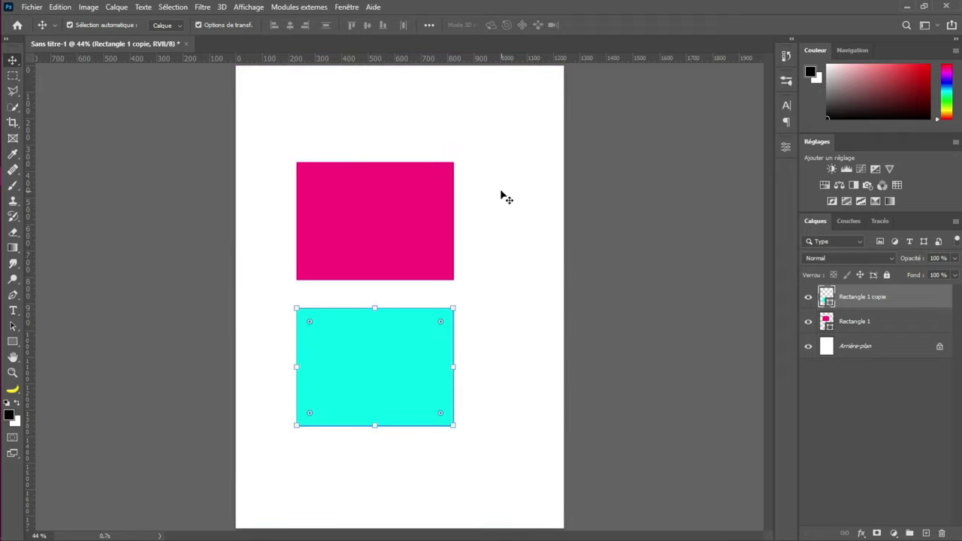
key(ctrl+shift+z)
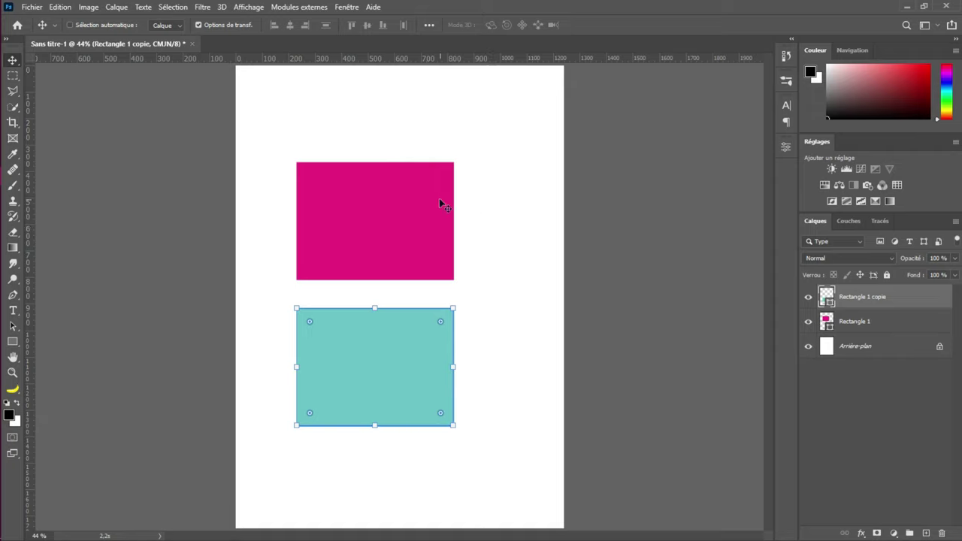
key(ctrl+z)
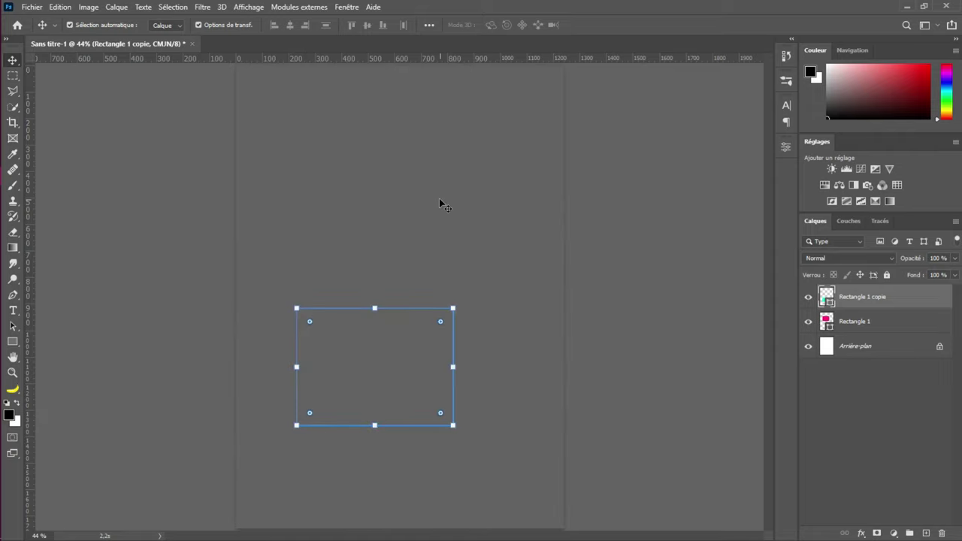
Toggle the CMJN conversion once more and select the magenta and cyan rectangles in turn to examine their converted colours
key(ctrl)
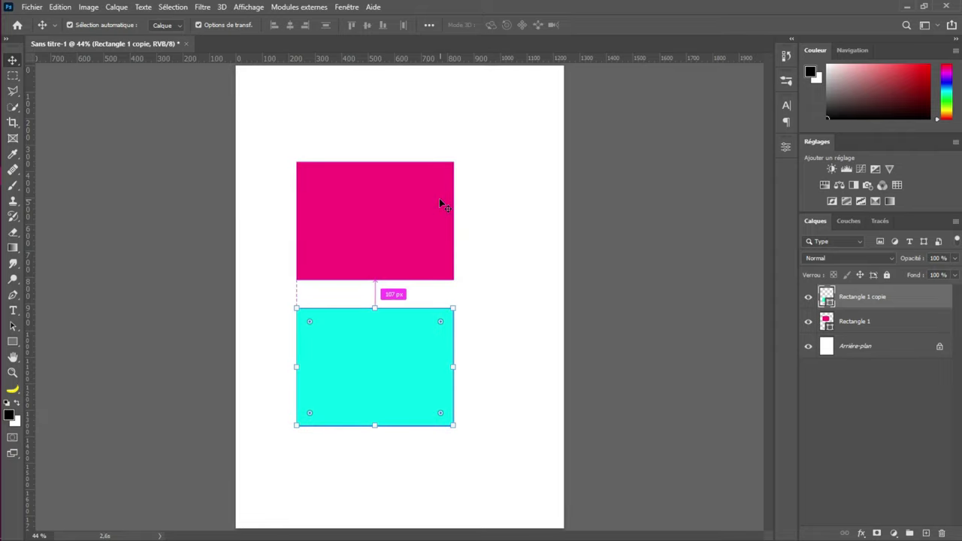
key(ctrl+shift+z)
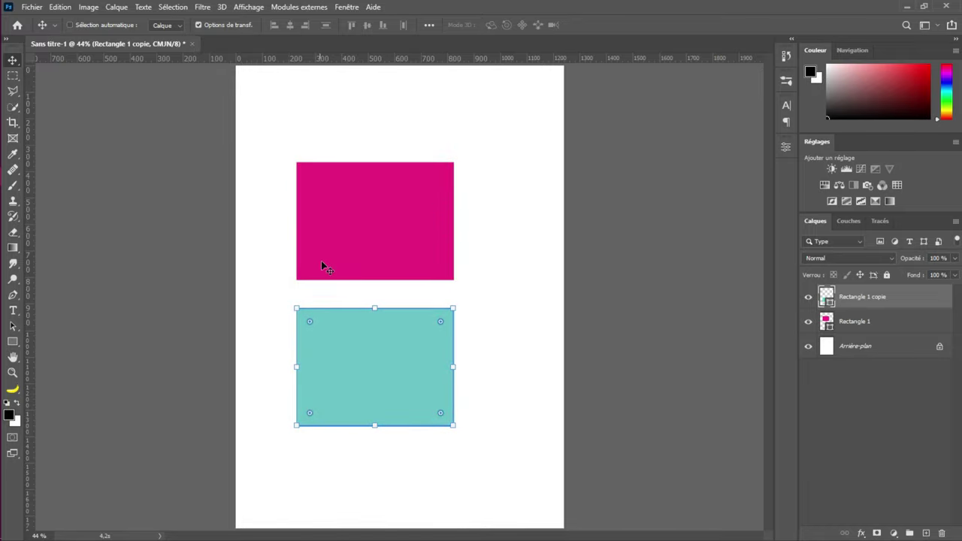
click(398, 226)
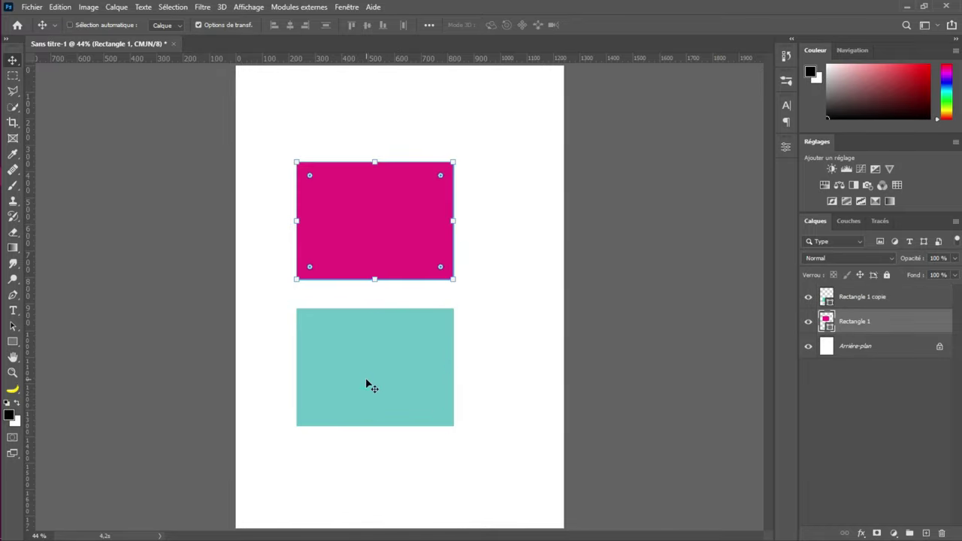
click(368, 385)
click(403, 188)
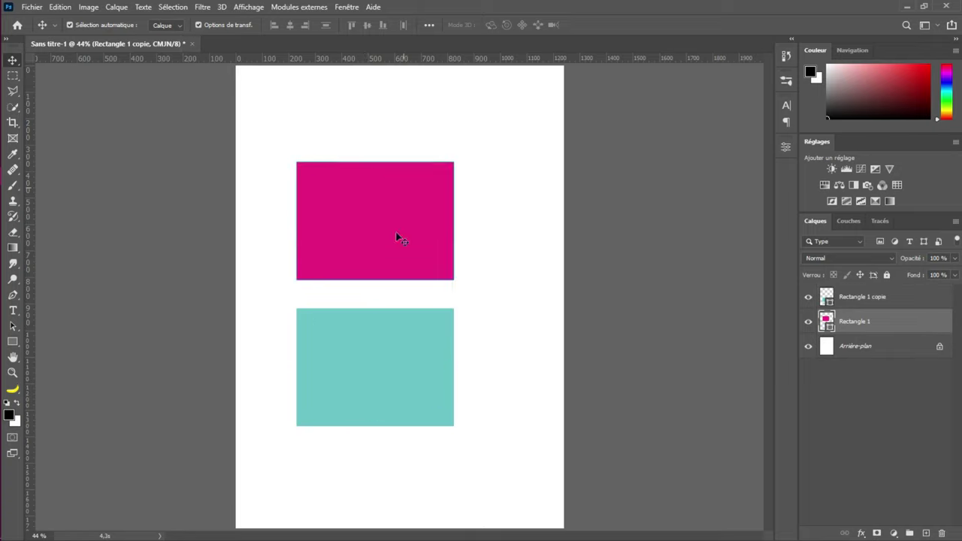
key(ctrl)
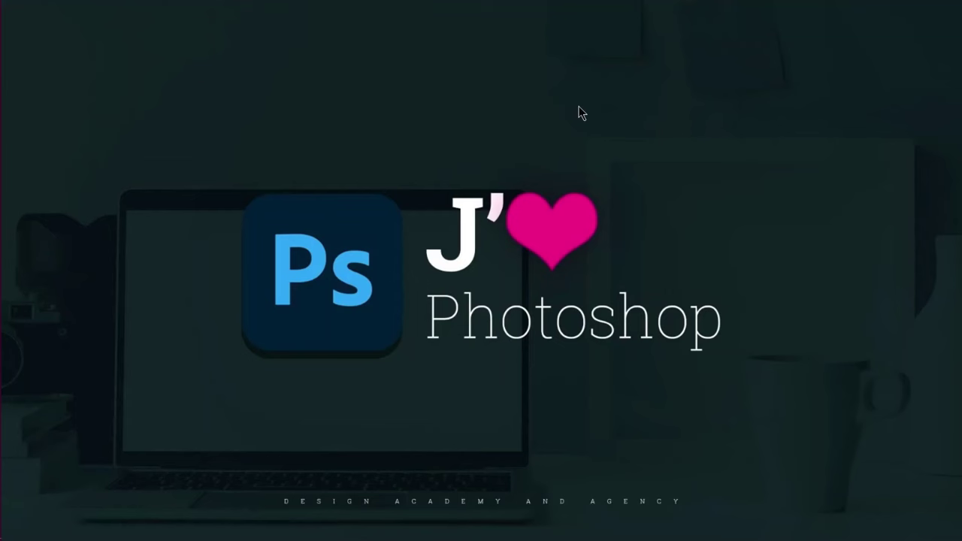
Open the new document settings, examine the resolution value and its unit, and close them without creating a document
key(alt+Tab)
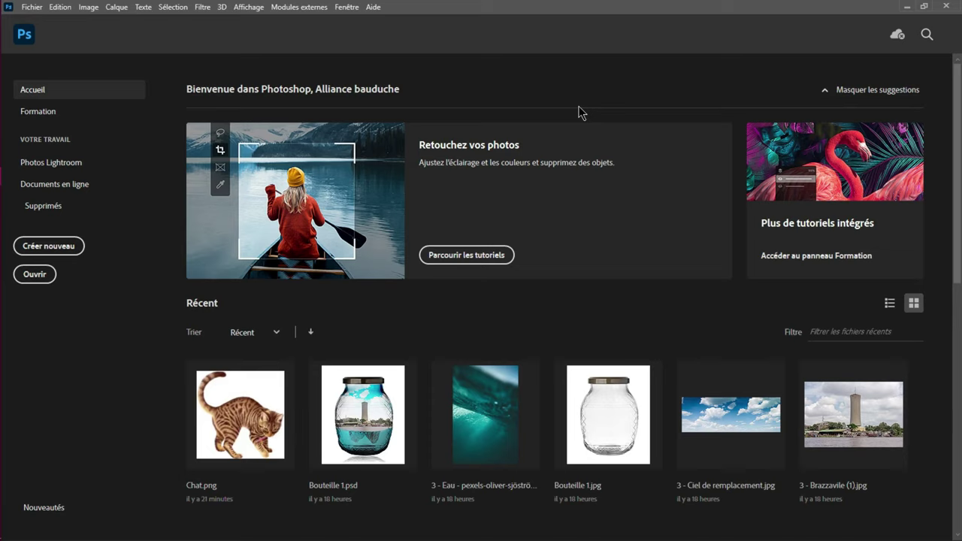
click(77, 243)
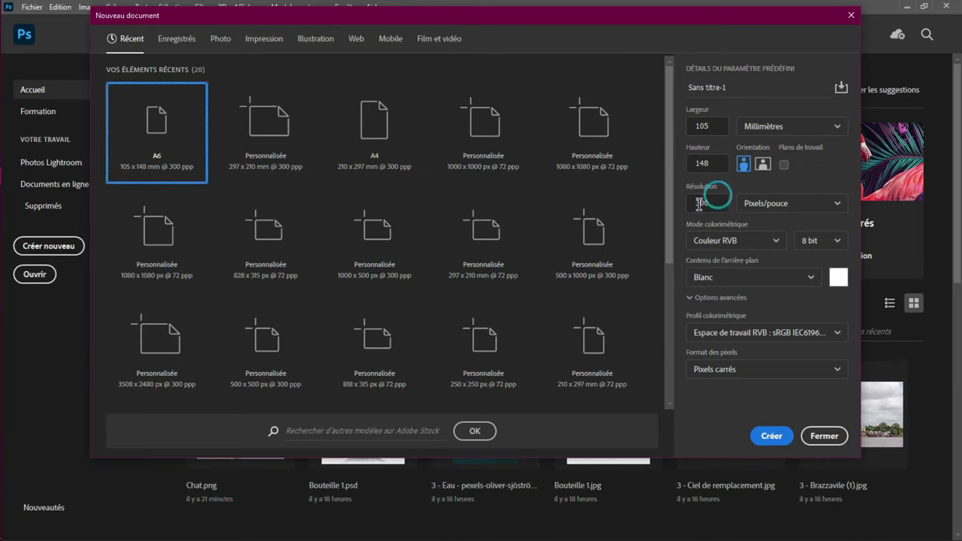
double_click(718, 203)
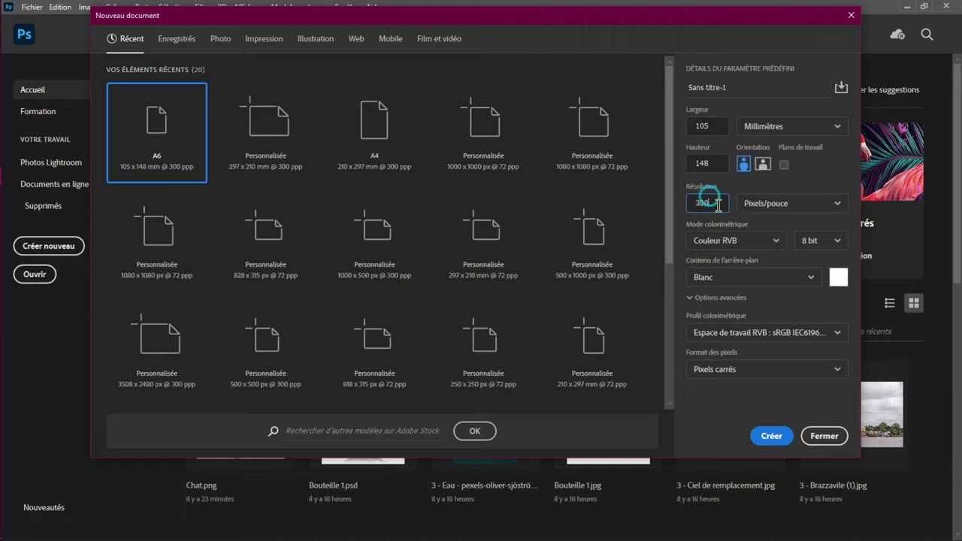
drag(718, 204, 663, 214)
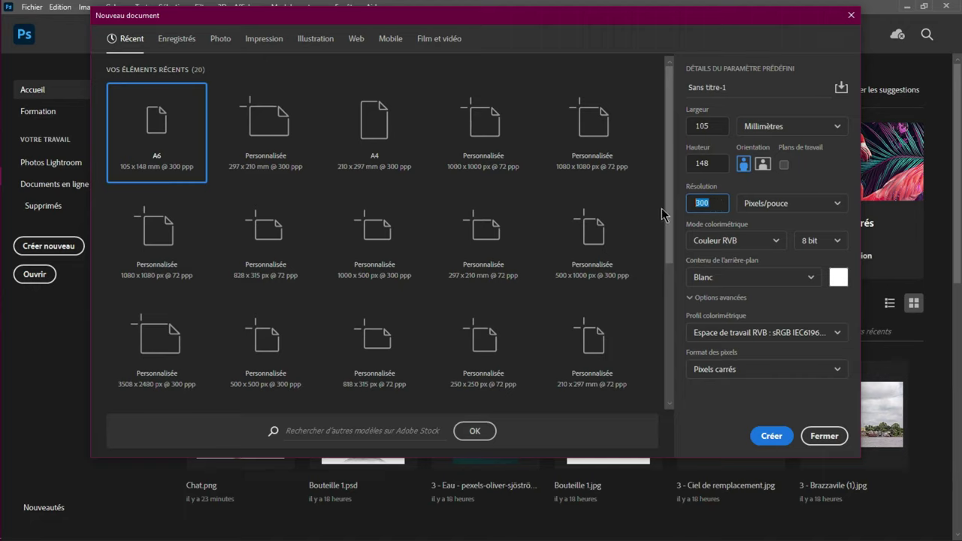
click(714, 203)
drag(713, 204, 680, 208)
click(823, 435)
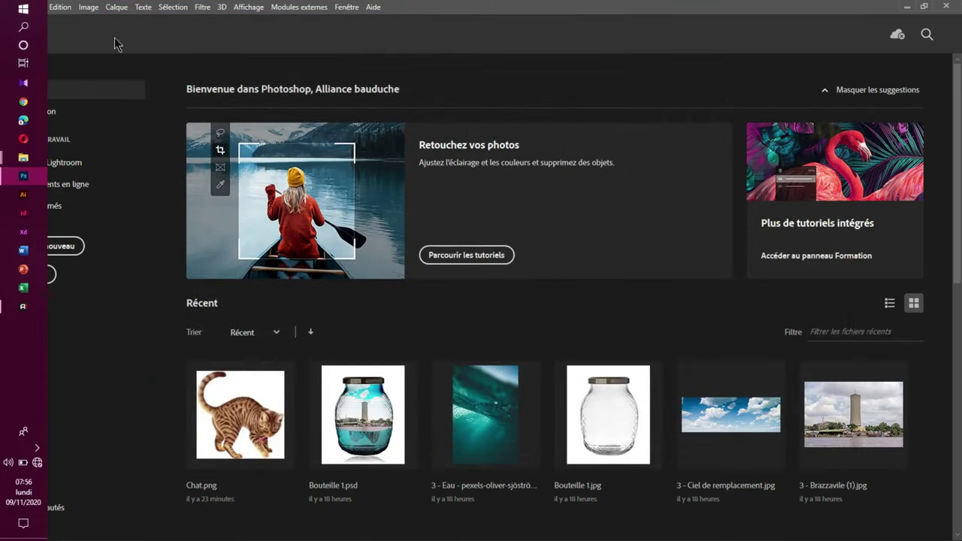
Open Chat.png from the resources folder 14 - Modes colorimétriques et Résolution
click(31, 7)
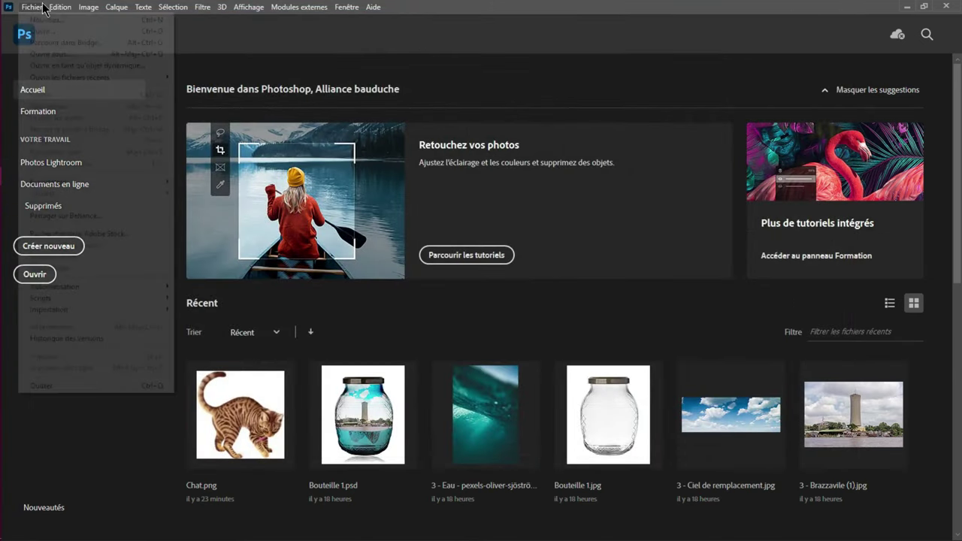
click(49, 33)
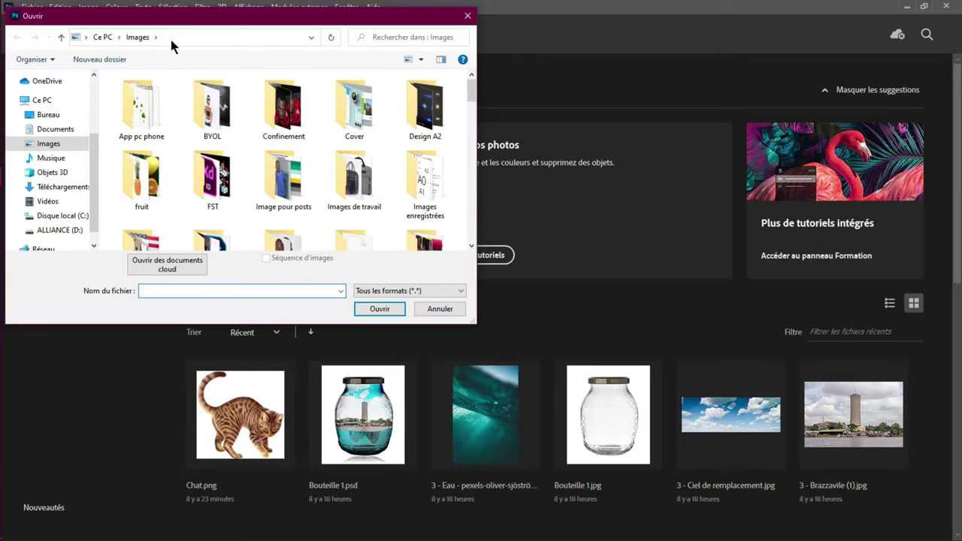
click(262, 41)
key(ctrl+v)
key(Return)
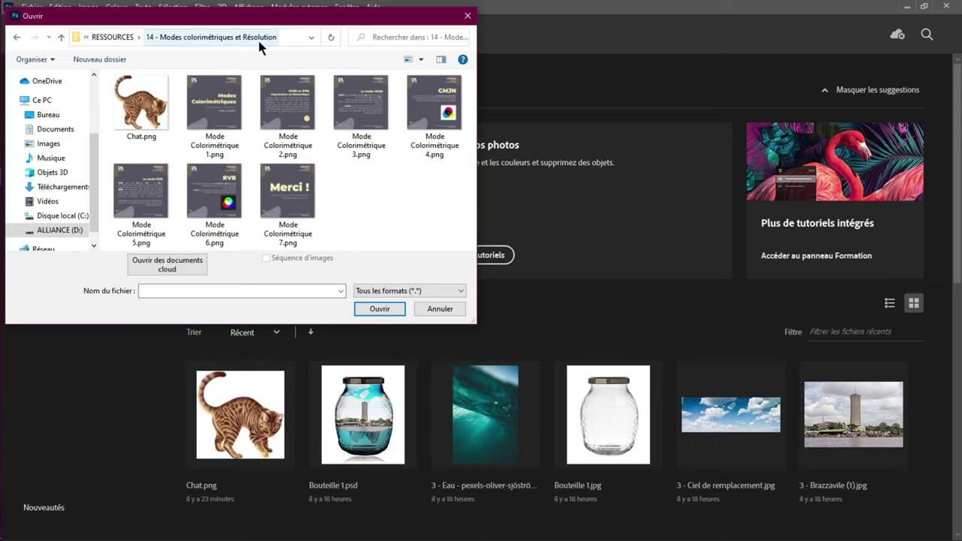
click(158, 136)
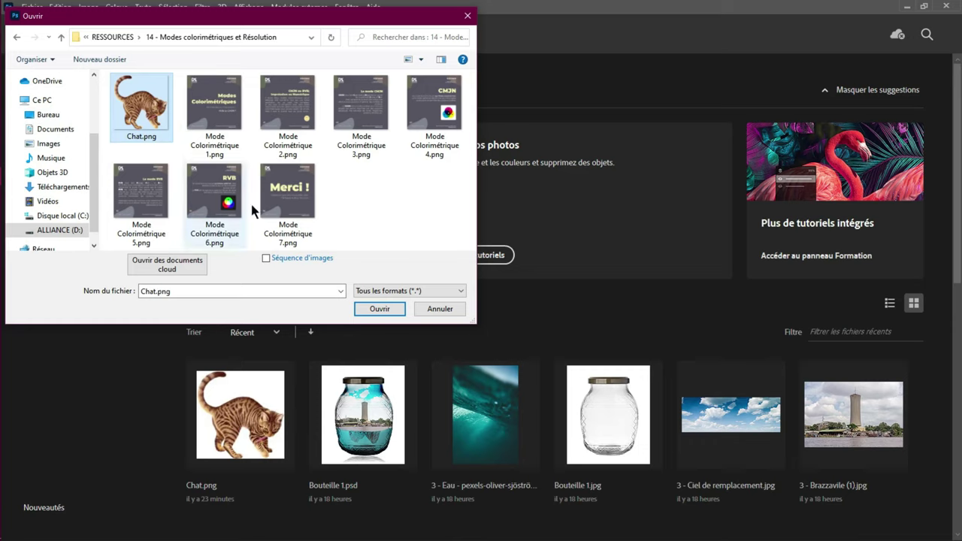
mouse_move(345, 135)
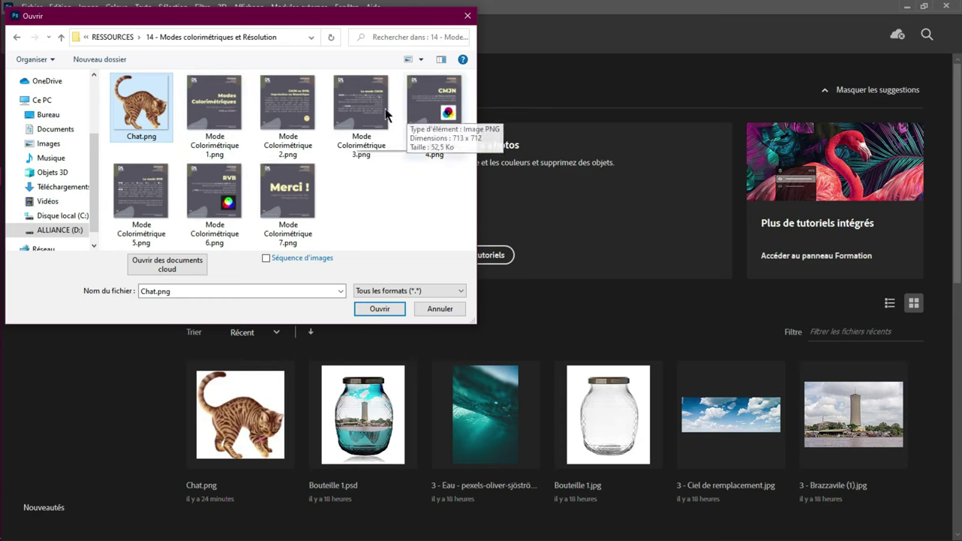
click(378, 309)
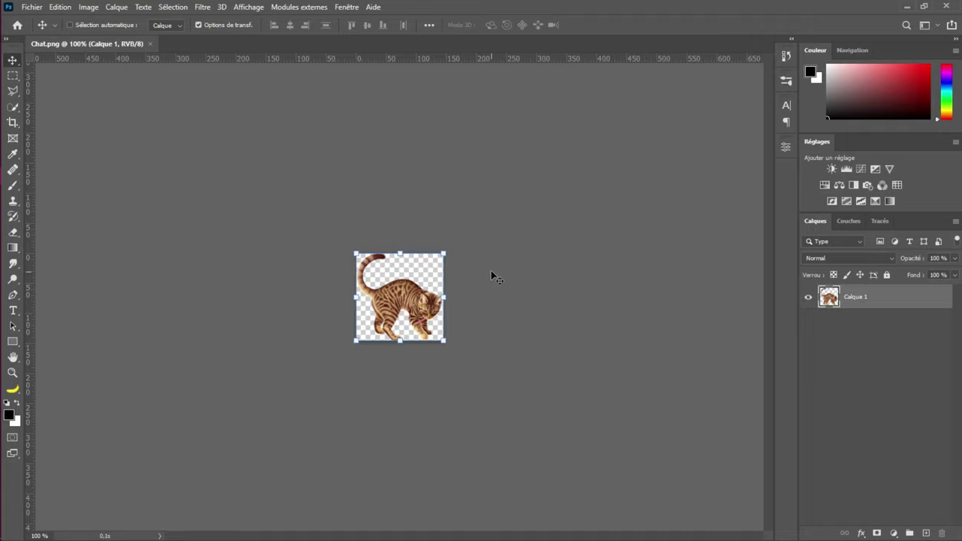
Open the cat image's Taille de l'image settings and choose Pixels/pouce as the resolution unit
click(88, 7)
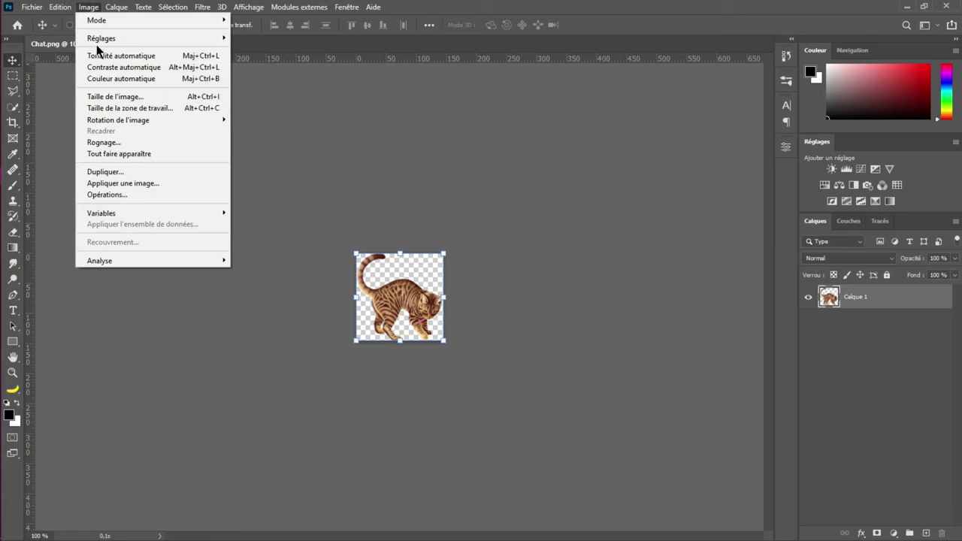
click(100, 98)
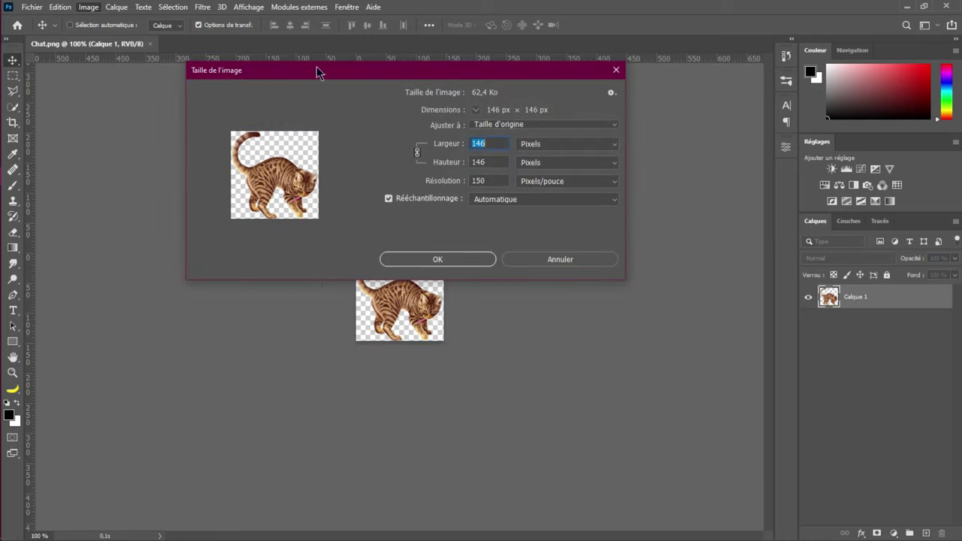
drag(458, 65, 448, 76)
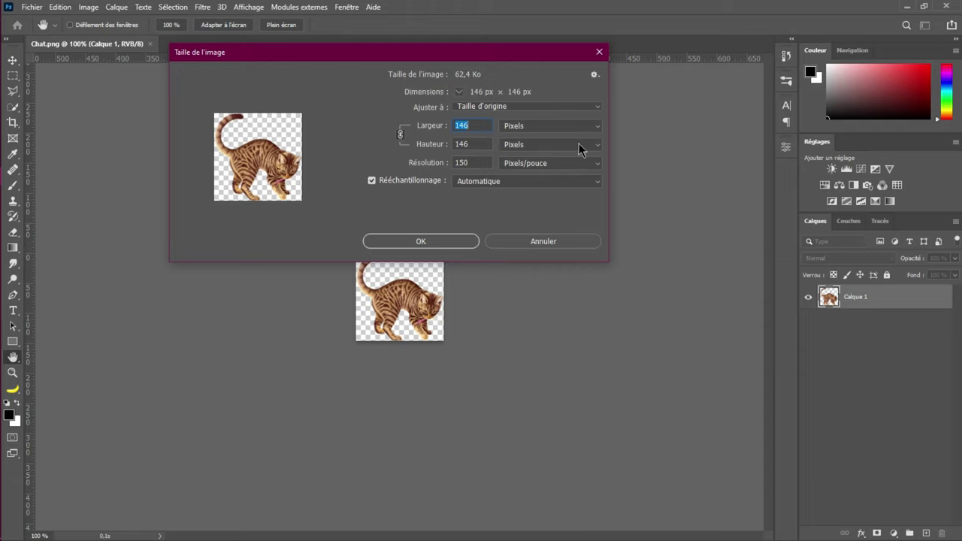
double_click(472, 162)
click(594, 163)
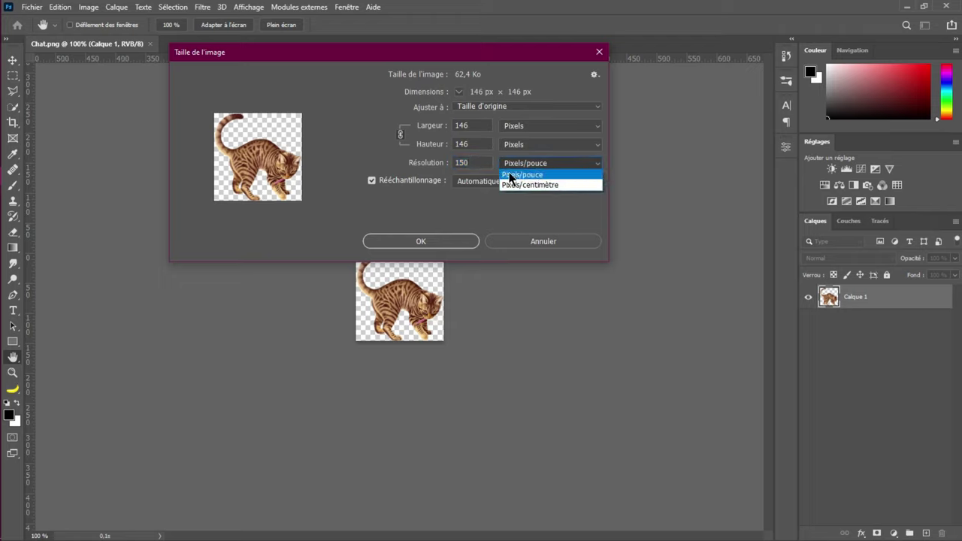
click(510, 176)
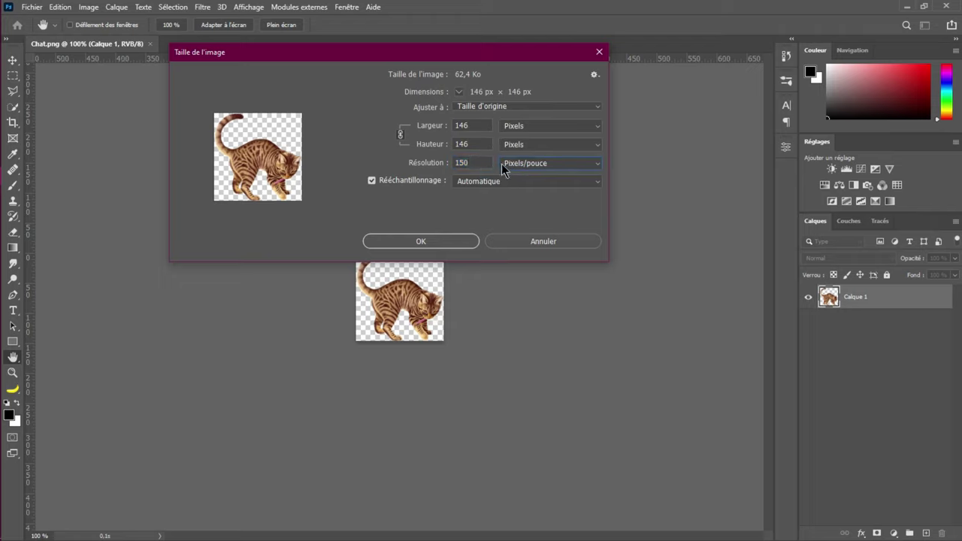
Try a resolution of 72 Pixels/pouce and check the recalculated width and height
drag(484, 160, 423, 160)
text(72)
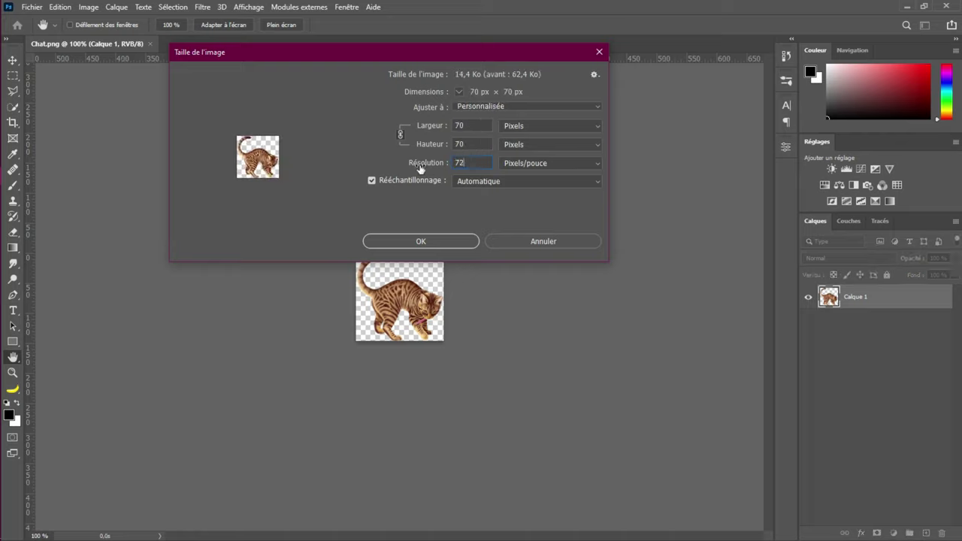
click(465, 125)
double_click(472, 144)
Set the cat image's resolution to 300 Pixels/pouce, check its width and apply the resizing
double_click(458, 161)
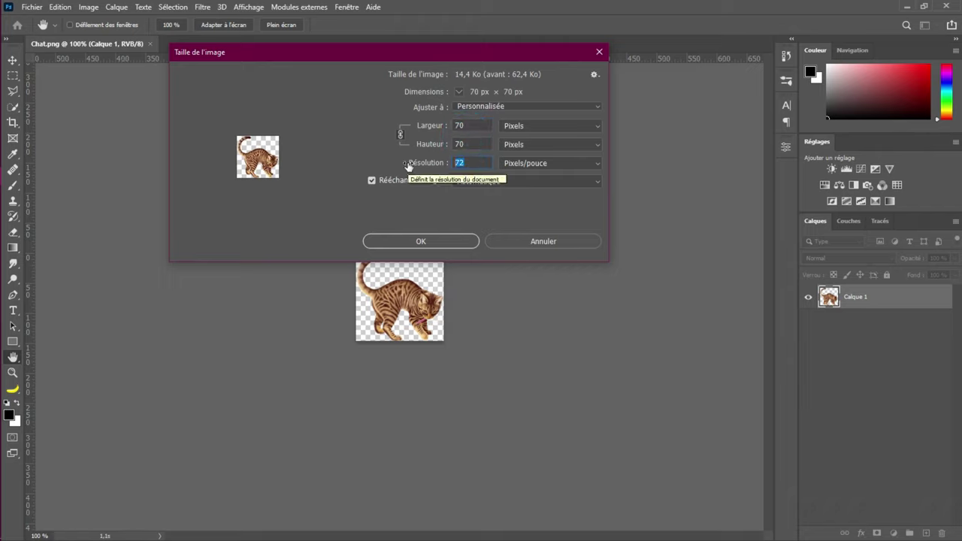
text(300)
double_click(463, 125)
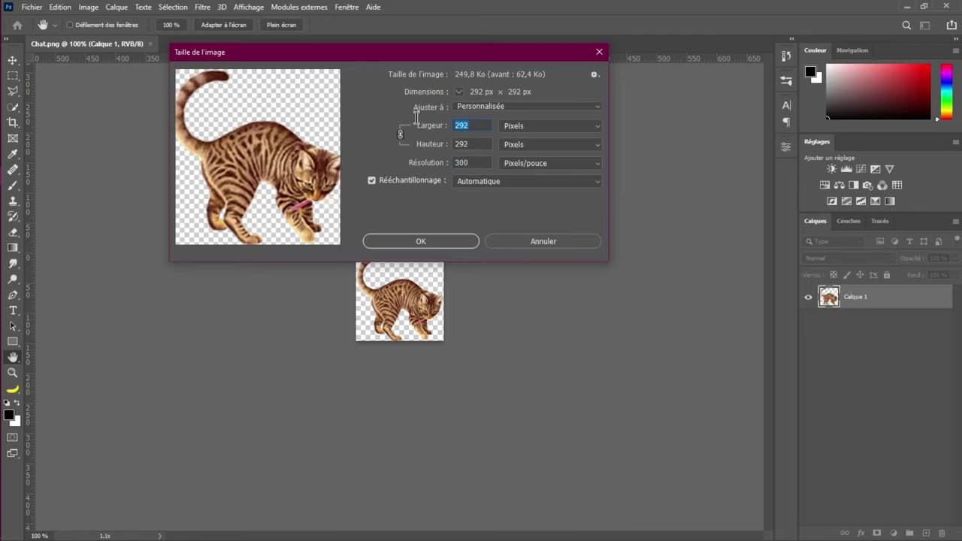
click(423, 241)
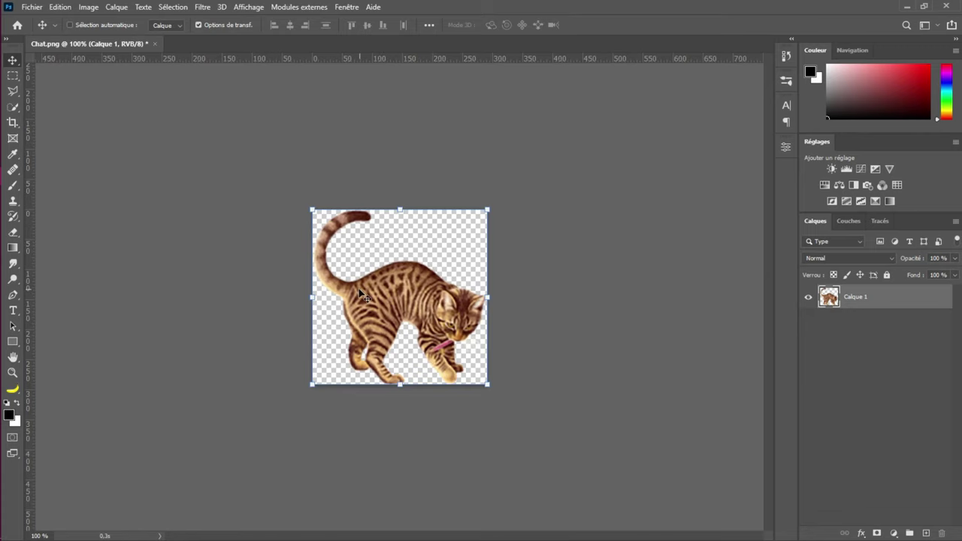
Resize the cat image again through Taille de l'image, with a resolution of 1000 Pixels/pouce
click(62, 6)
mouse_move(88, 7)
click(125, 97)
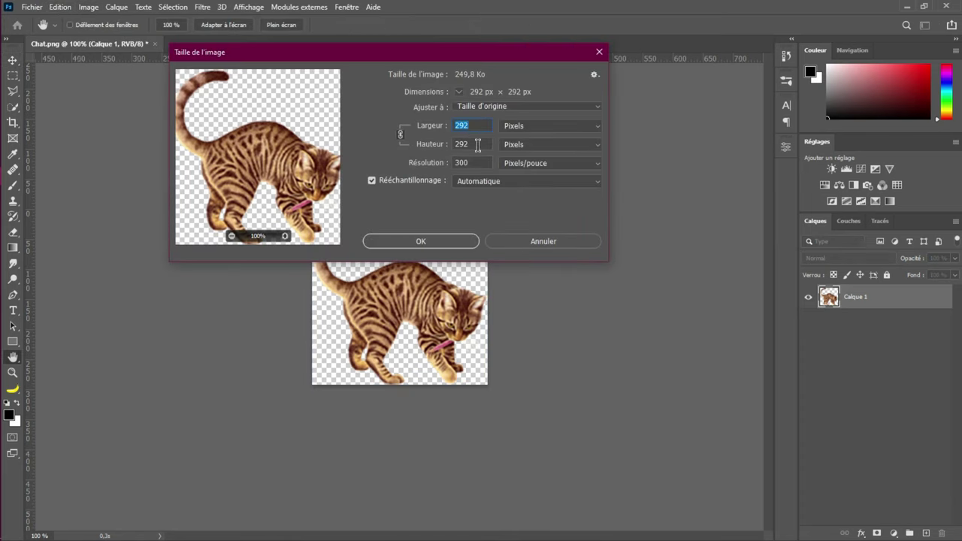
click(423, 165)
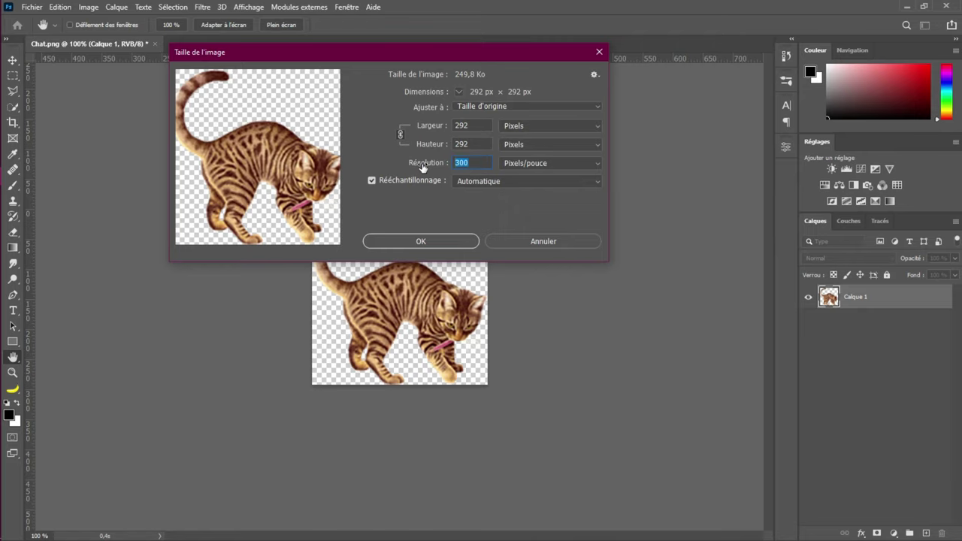
text(1000)
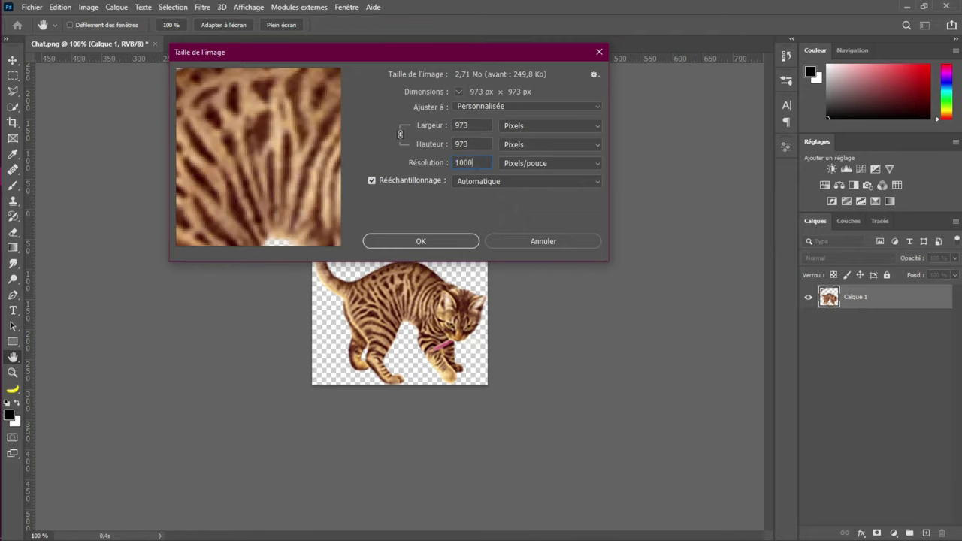
click(422, 239)
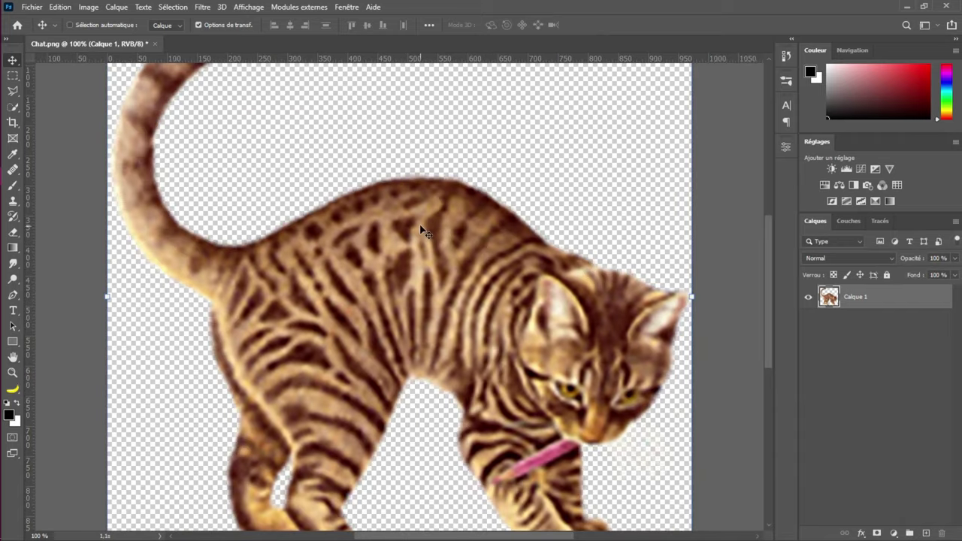
Reopen the cat image's Taille de l'image settings and examine its width, height and resolution
key(ctrl+0)
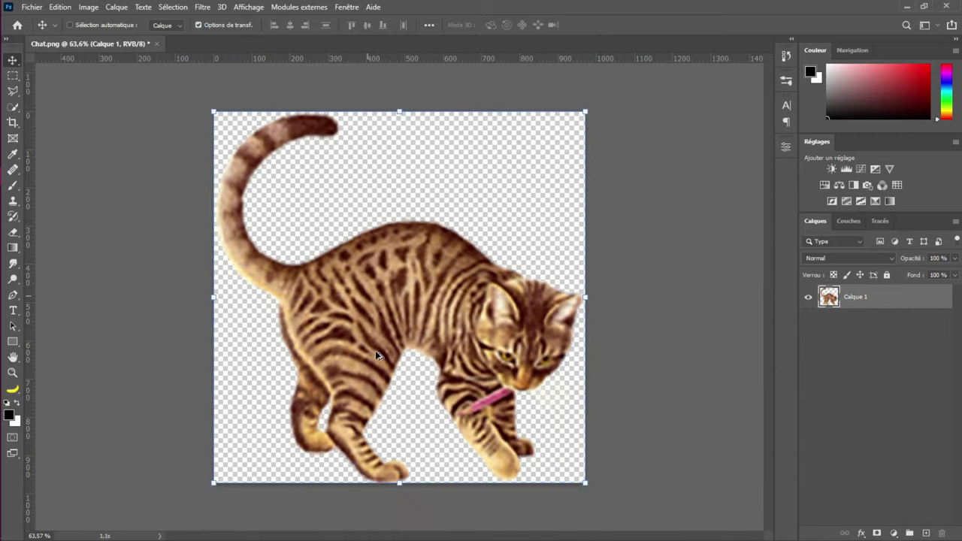
key(ctrl+minus)
key(ctrl+minus)
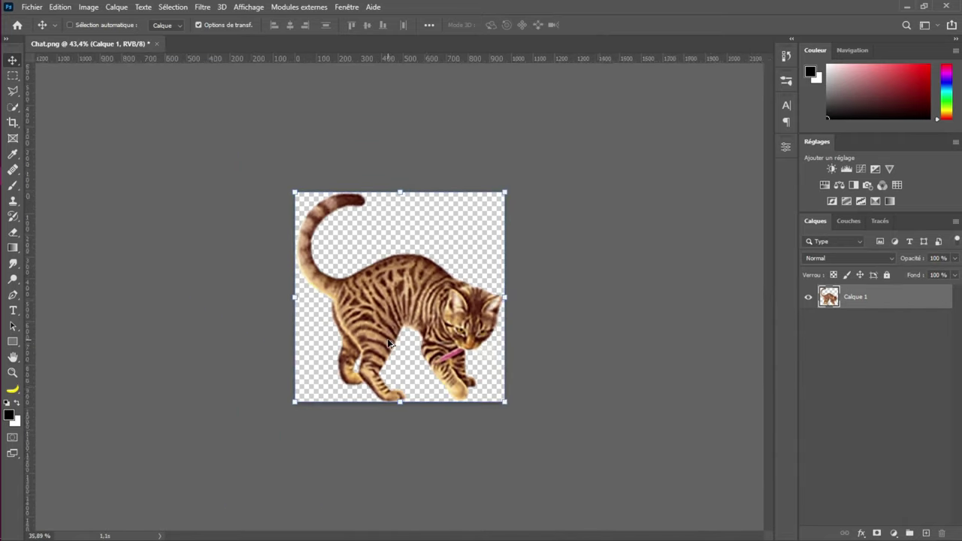
key(ctrl+minus)
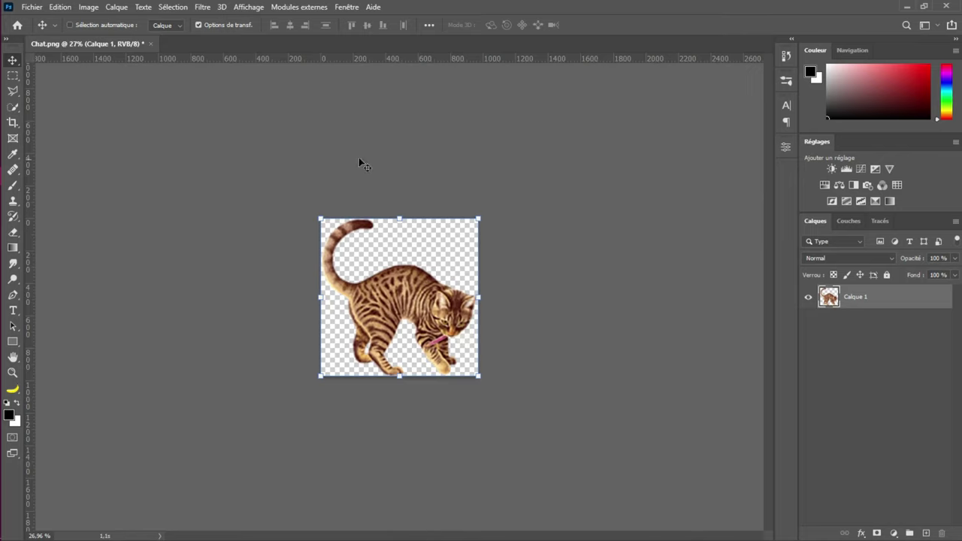
click(89, 8)
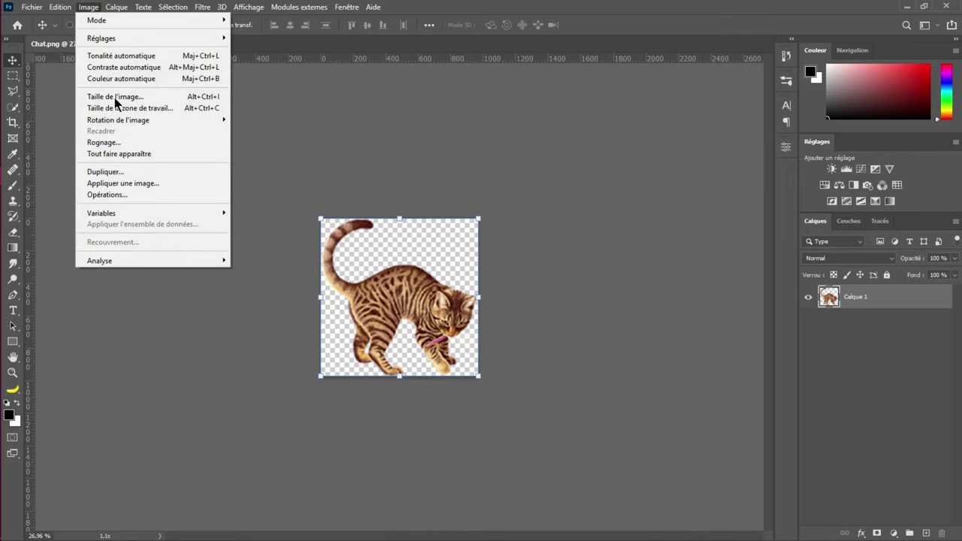
click(115, 97)
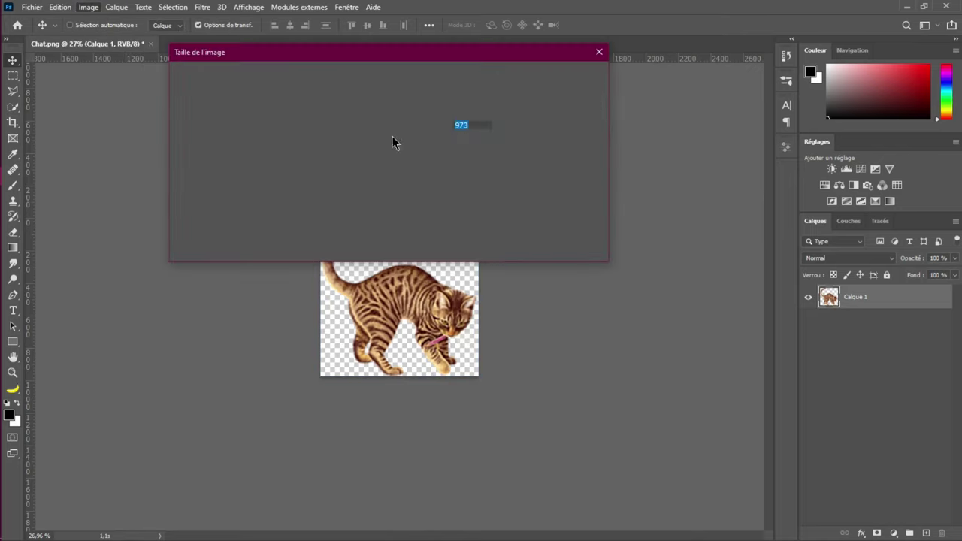
double_click(464, 163)
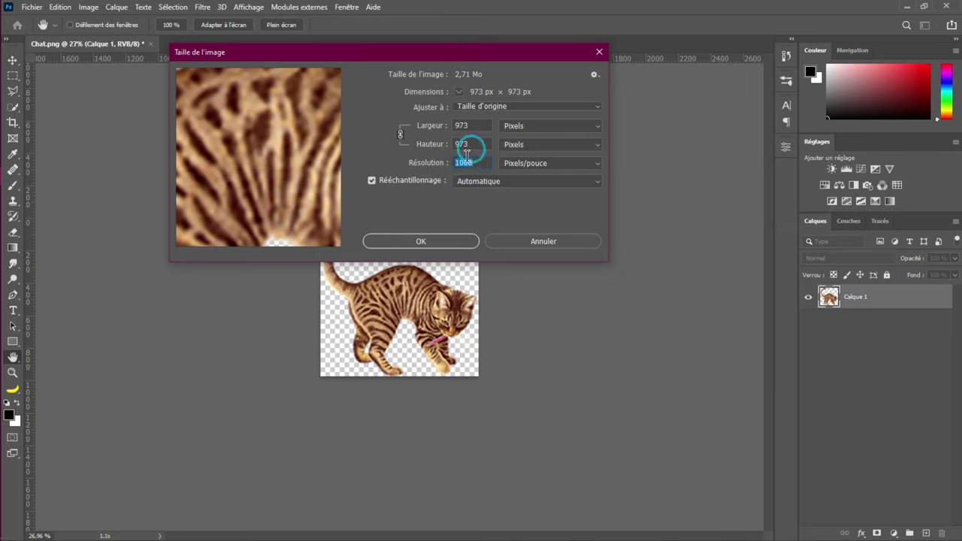
click(477, 126)
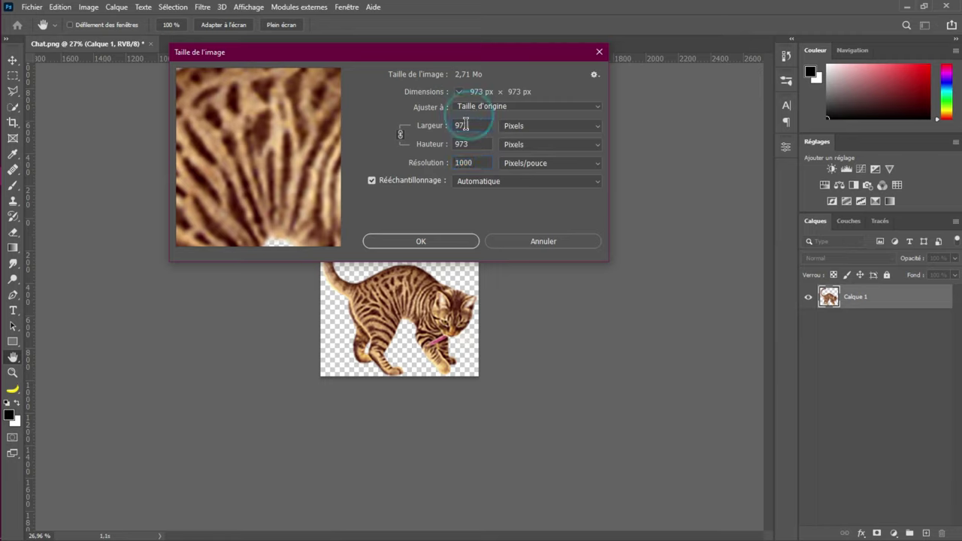
key(Tab)
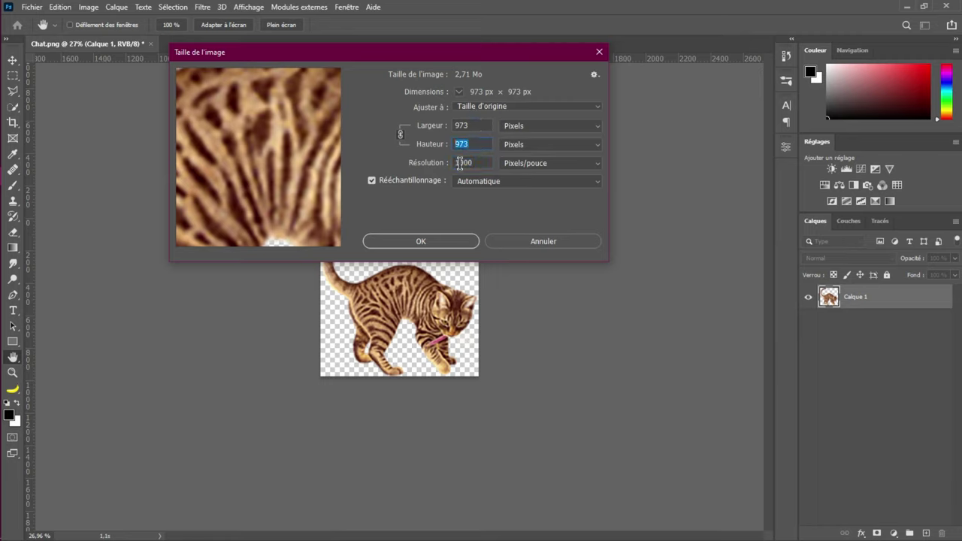
click(467, 123)
Set the cat image's resolution to 150 Pixels/pouce and its width to 1000 pixels, and apply the resizing
click(475, 162)
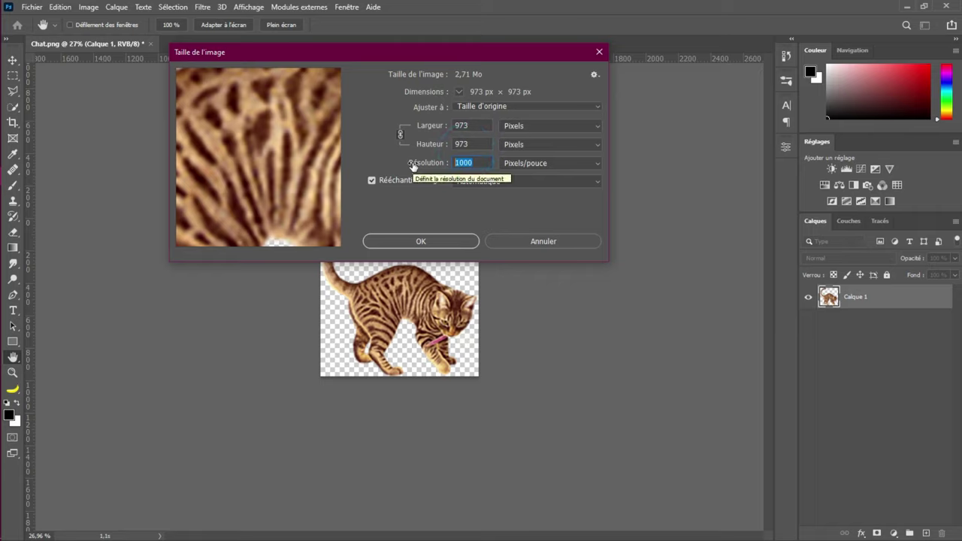
text(150)
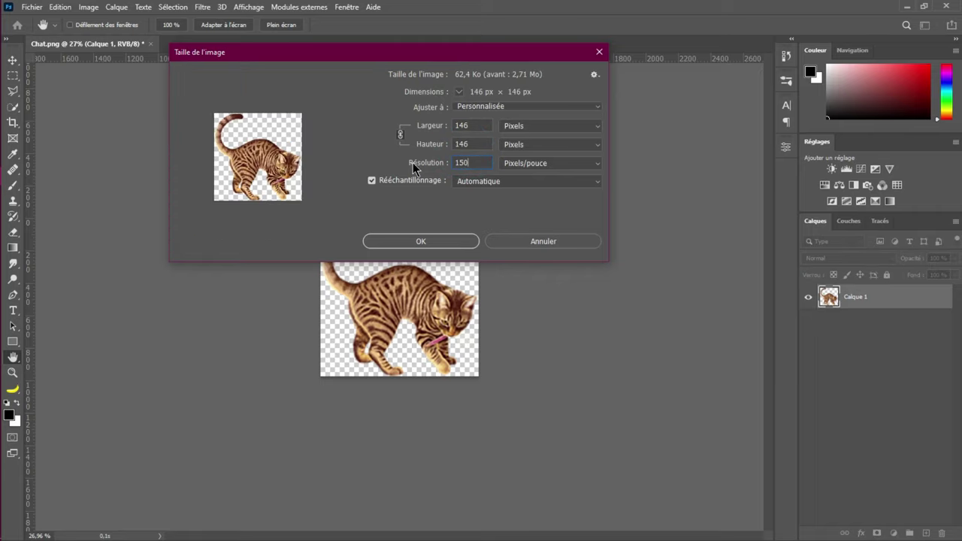
click(491, 128)
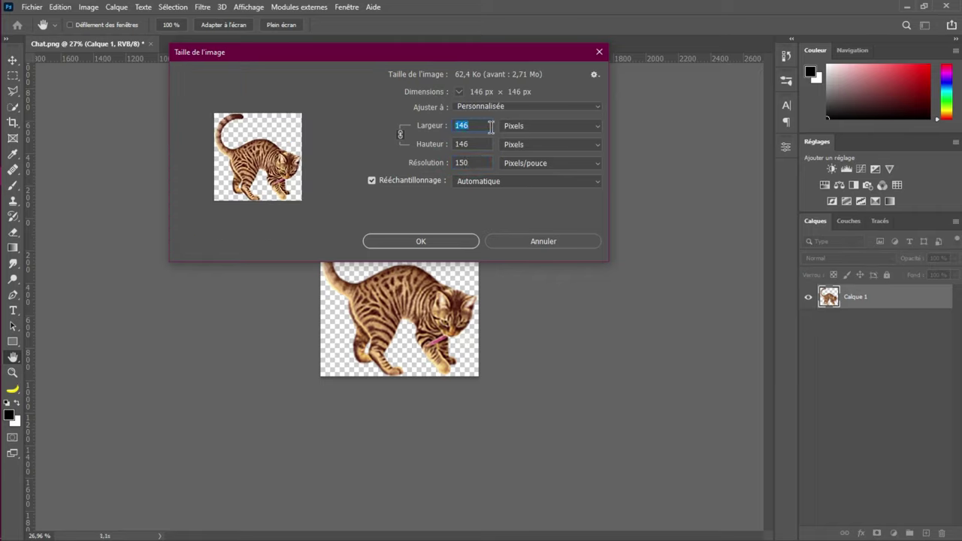
text(1000)
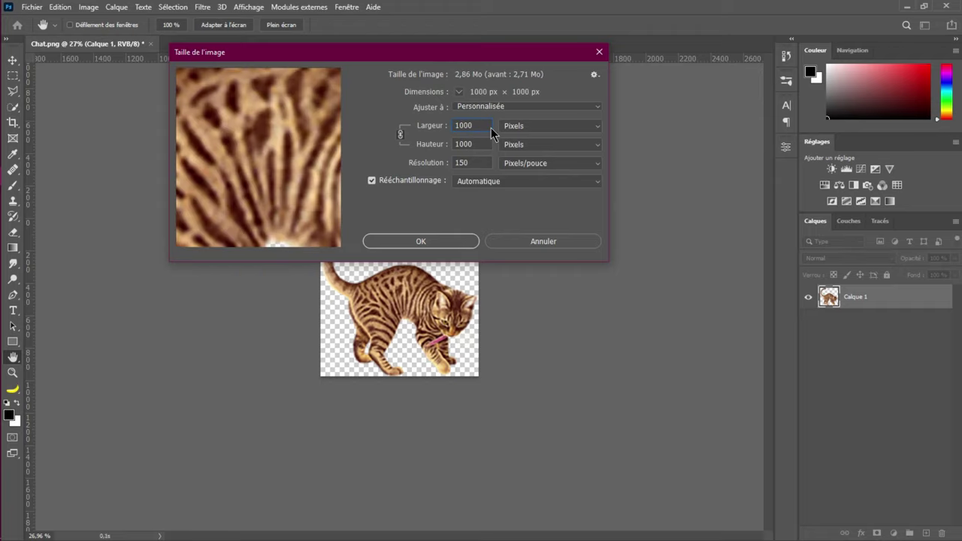
click(436, 242)
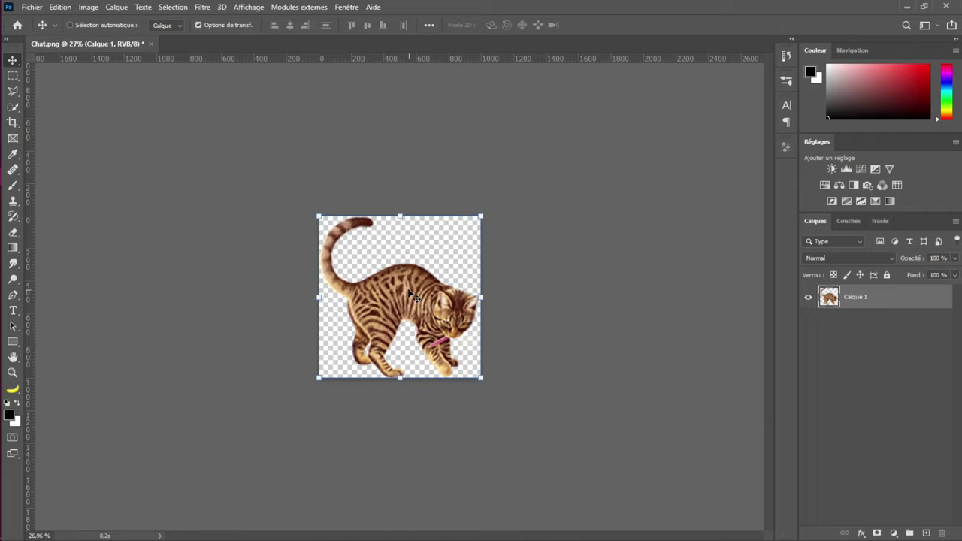
Resize the cat image once more through Taille de l'image, with a resolution of 300 Pixels/pouce
click(88, 7)
click(102, 97)
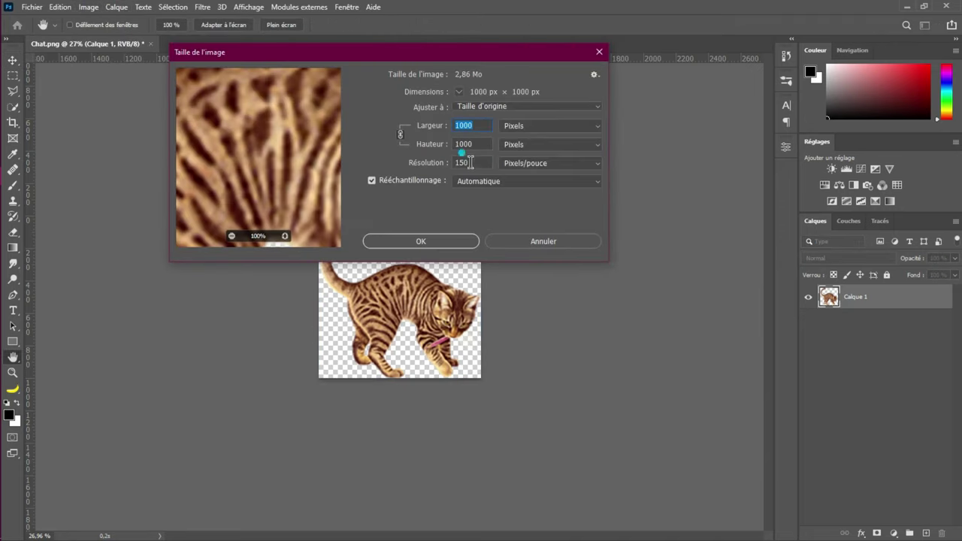
double_click(462, 162)
text(300)
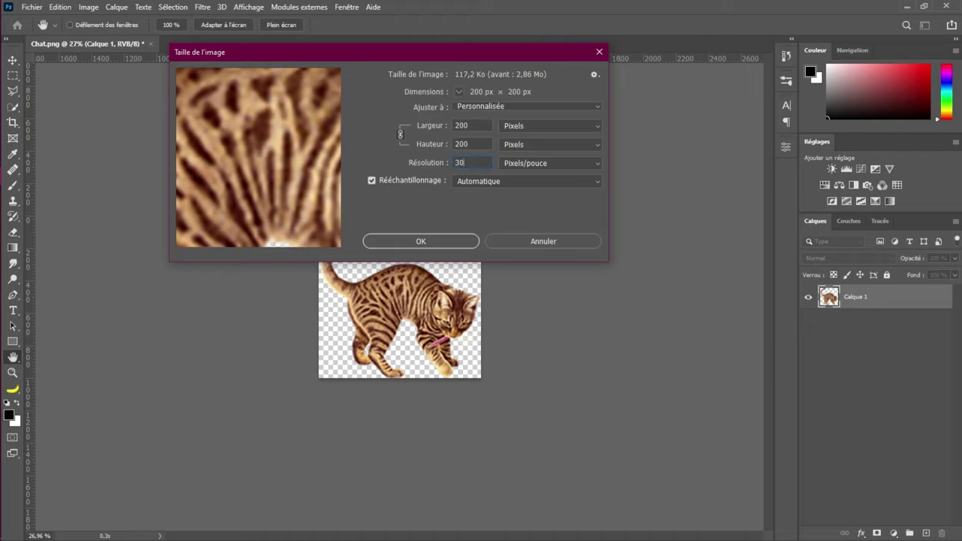
click(441, 240)
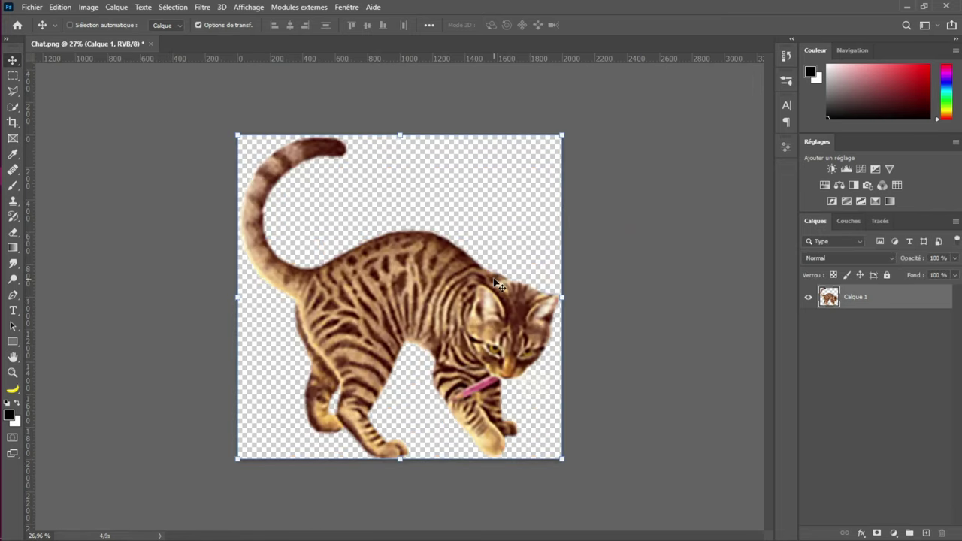
scroll(496, 284, down, 5)
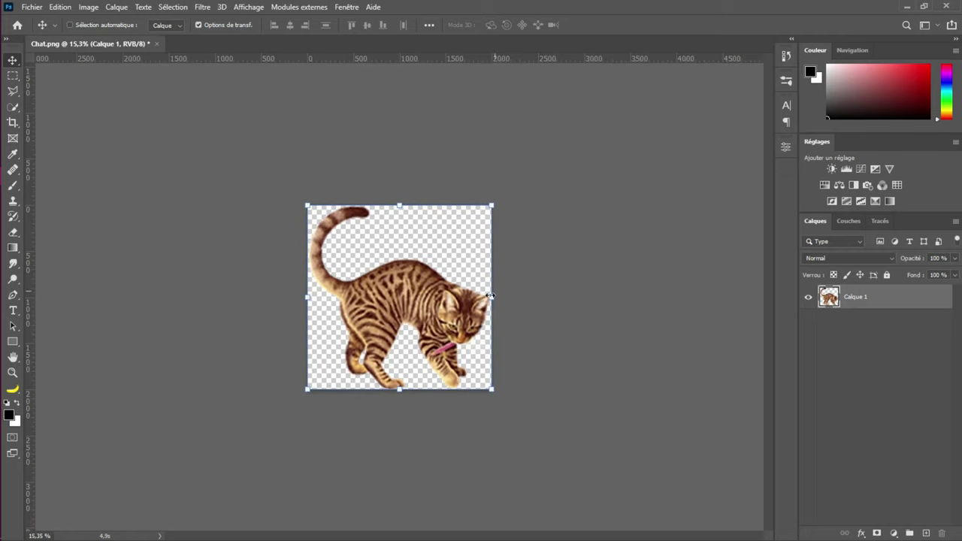
scroll(410, 311, up, 2)
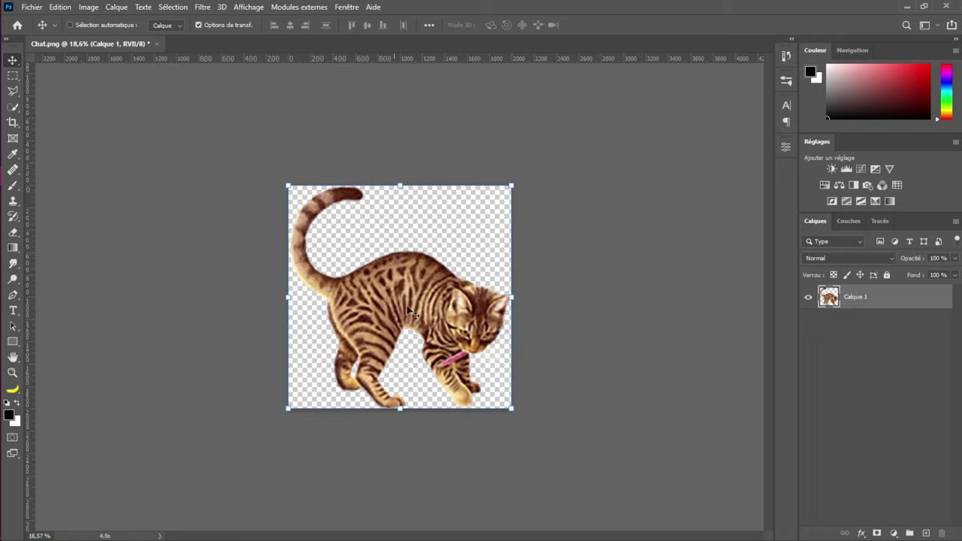
scroll(411, 313, up, 1)
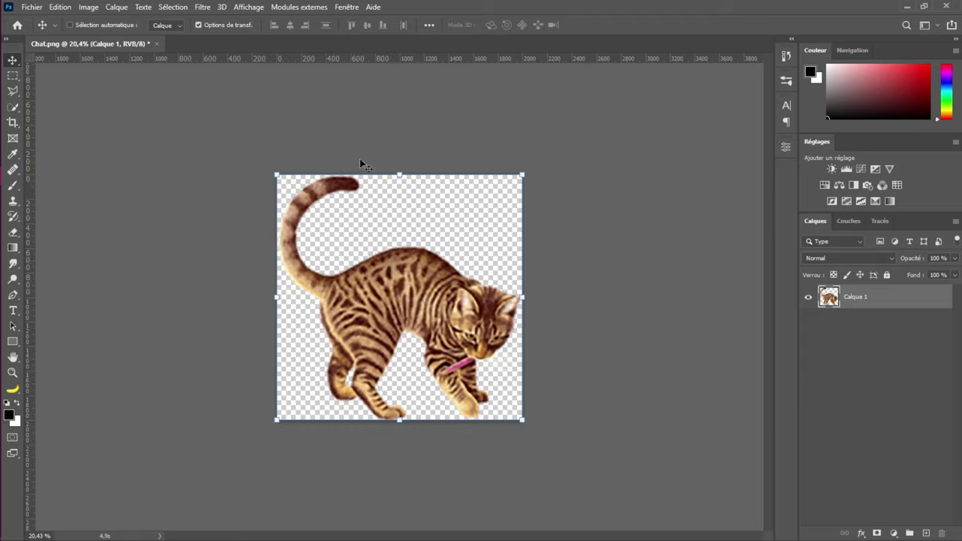
Switch to File Explorer, look at the Mode Colorimétrique slides in the 1x folder and put its window away
click(44, 7)
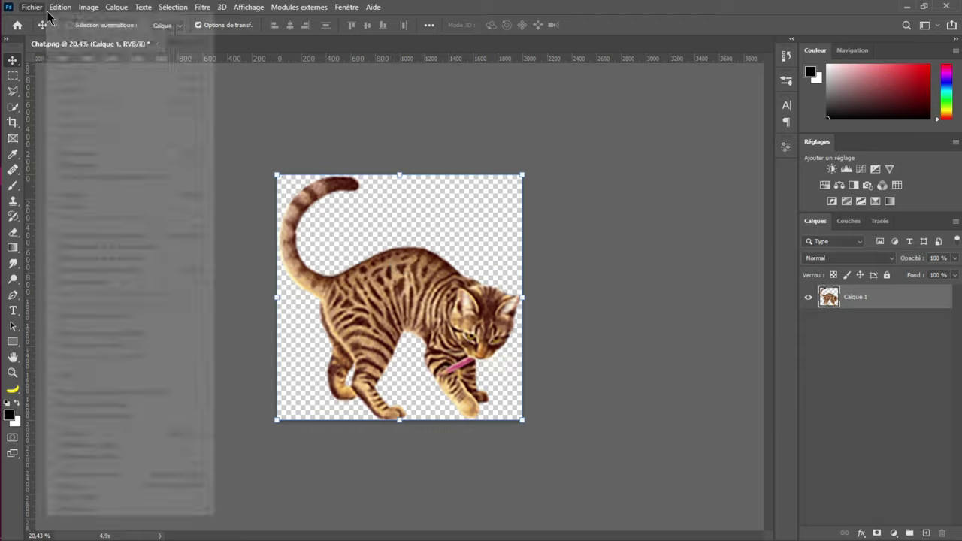
click(249, 153)
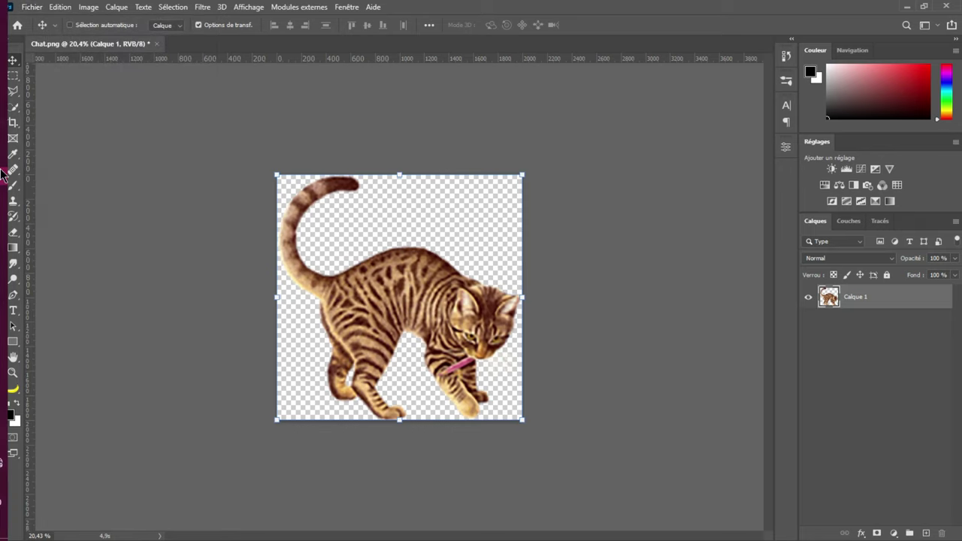
mouse_move(23, 157)
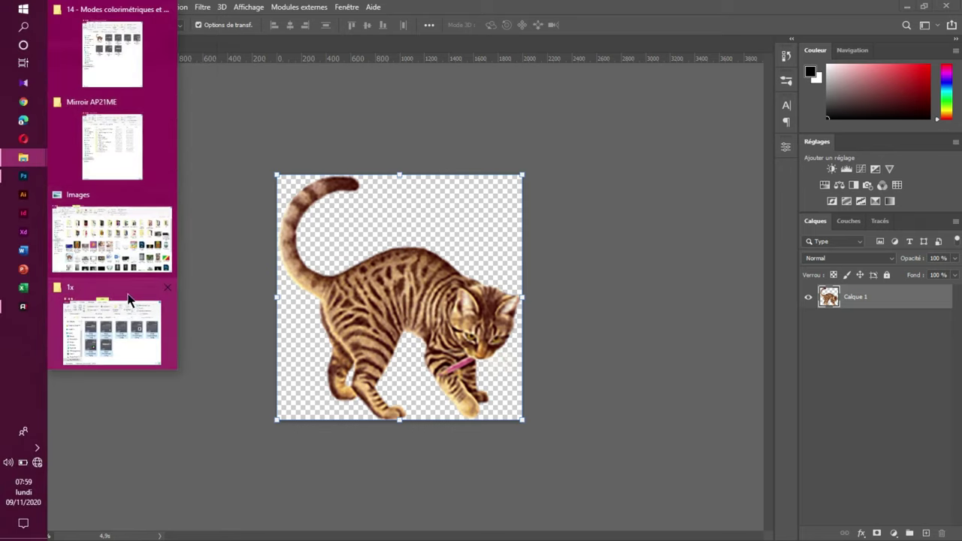
click(135, 331)
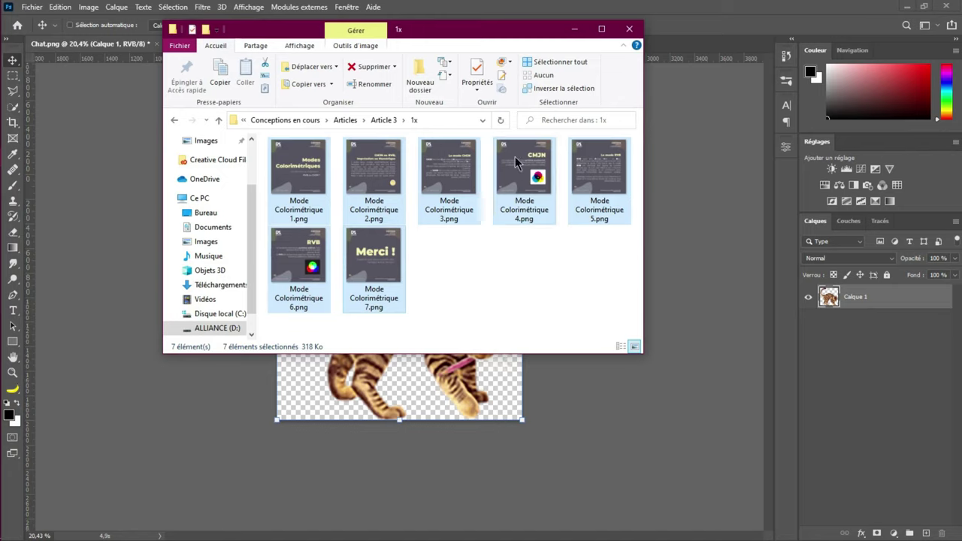
click(347, 180)
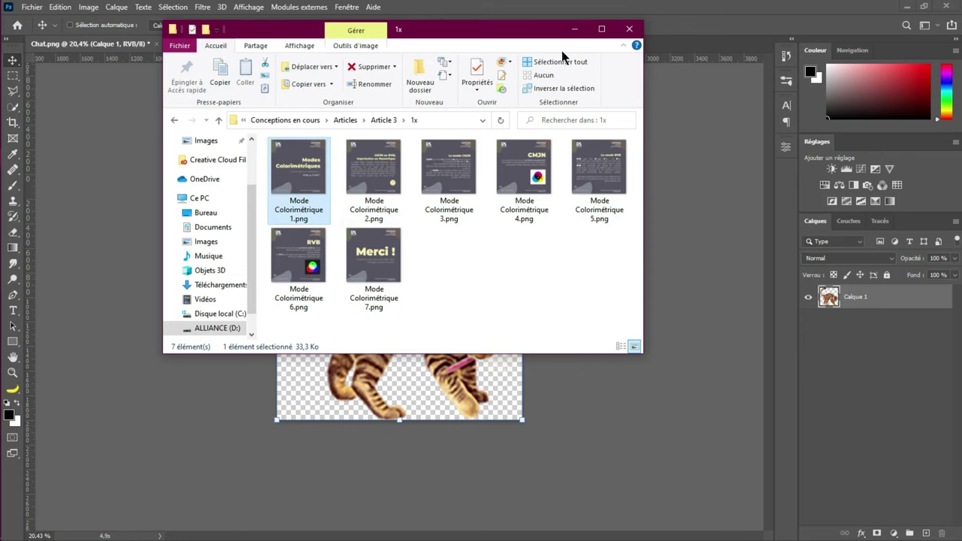
click(574, 30)
Bring up the "14 - Modes colorimétriques et Résolution" folder, look at its Mode Colorimétrique images and put the window away
mouse_move(2, 158)
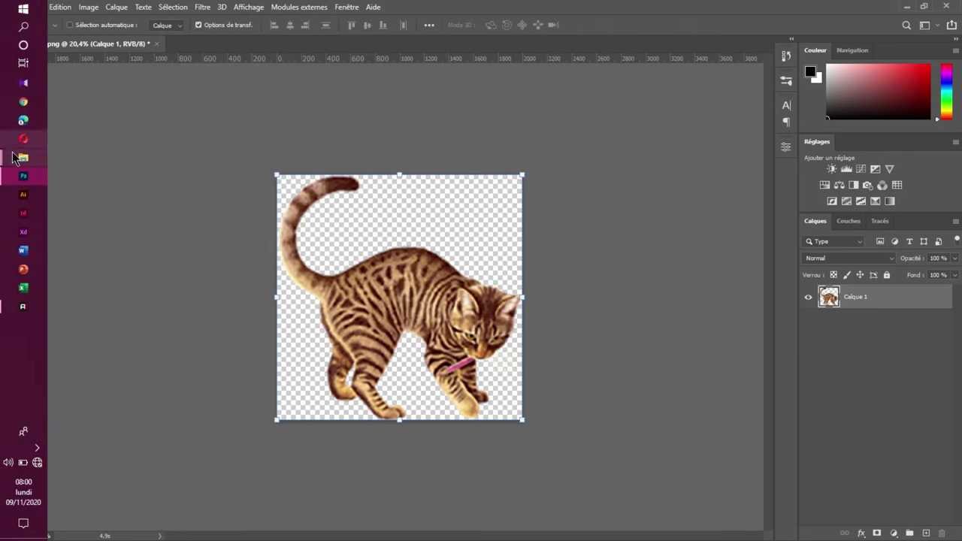
click(135, 83)
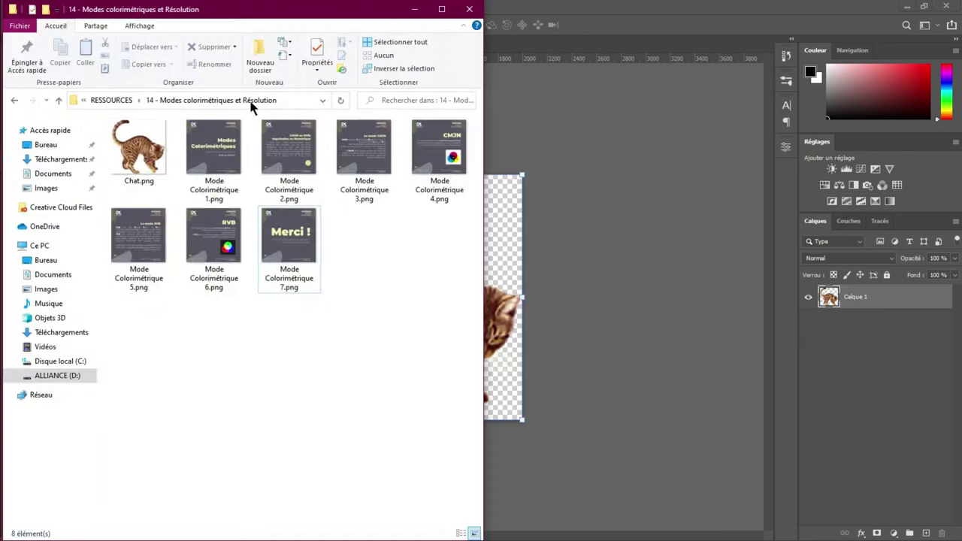
click(228, 144)
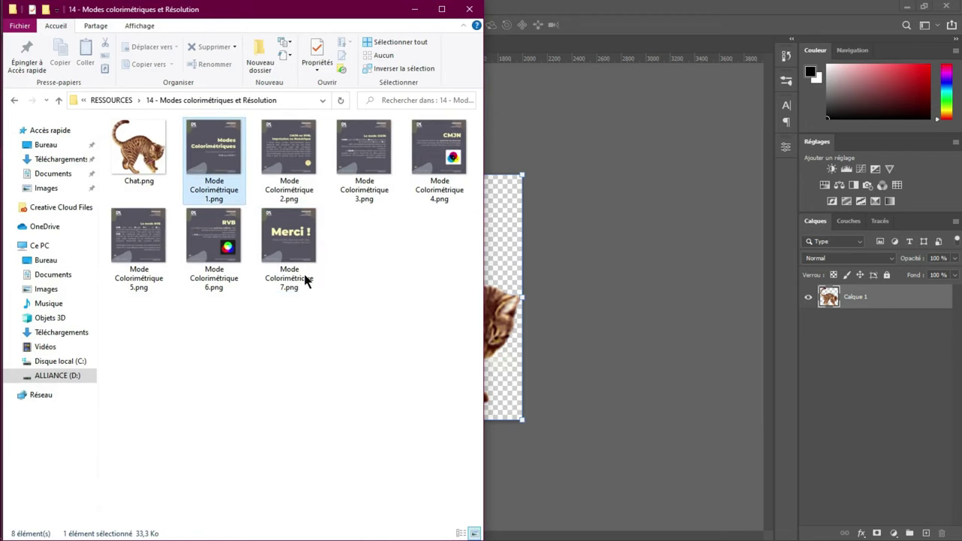
click(412, 9)
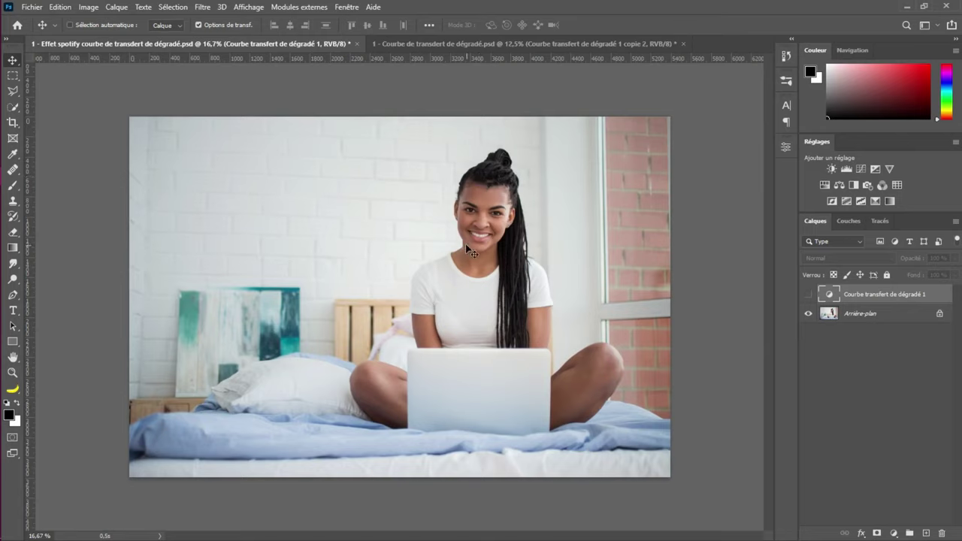
Show the gradient map layer on the Spotify-effect photo and the three gradient map layers in the other PSD document
click(809, 295)
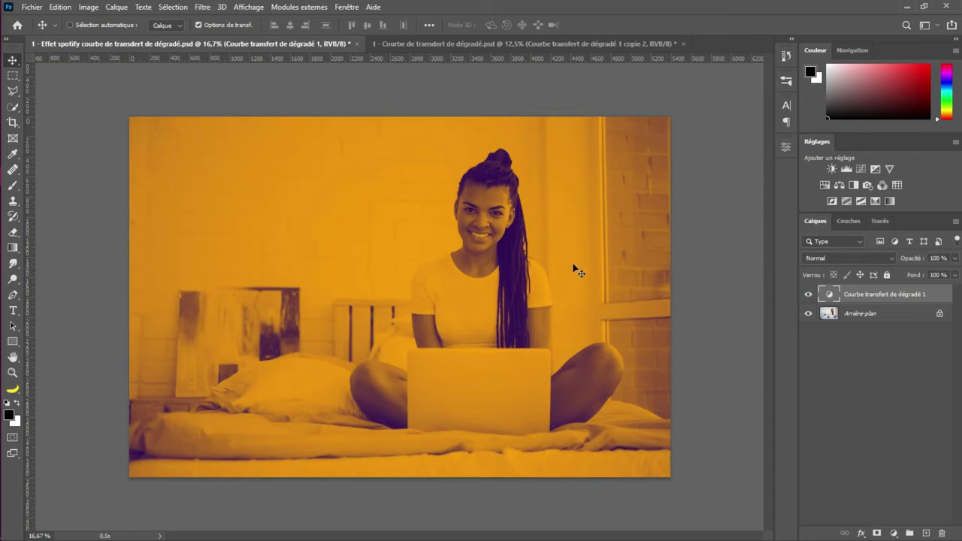
click(461, 45)
drag(809, 297, 814, 360)
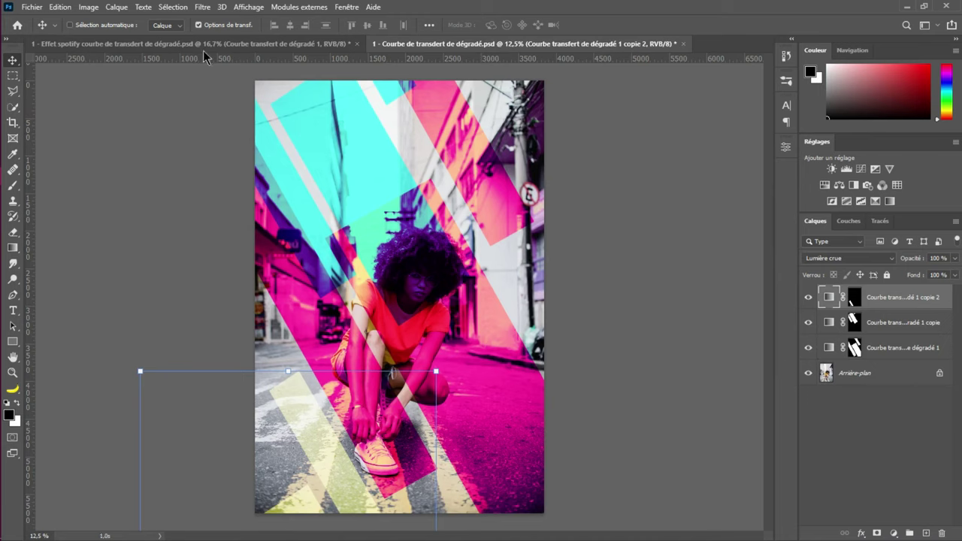
Open the two photos "1 - courbe de transfère de dégradé.jpg" and "1 - Courbe de transfert de dégradé.jpg" together
click(32, 7)
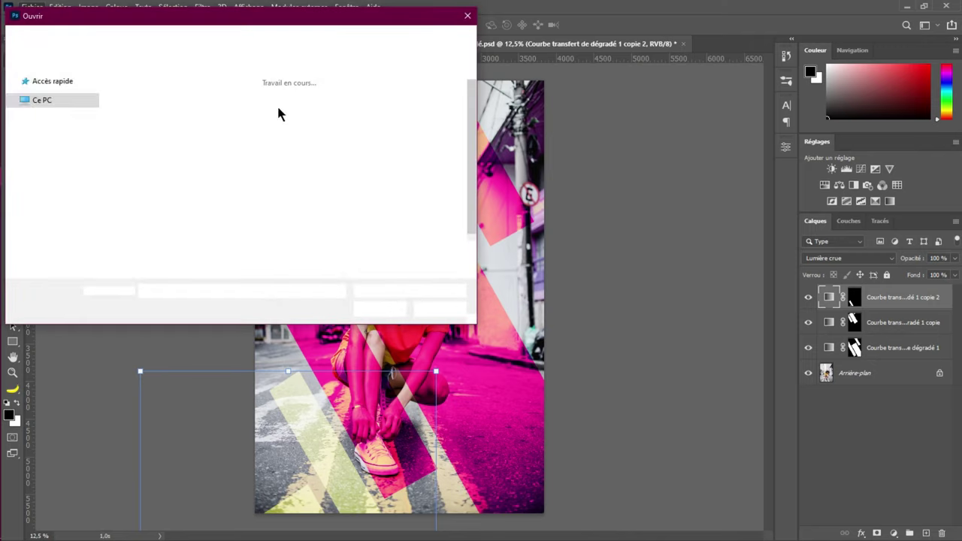
click(159, 108)
ctrl+click(212, 105)
click(380, 309)
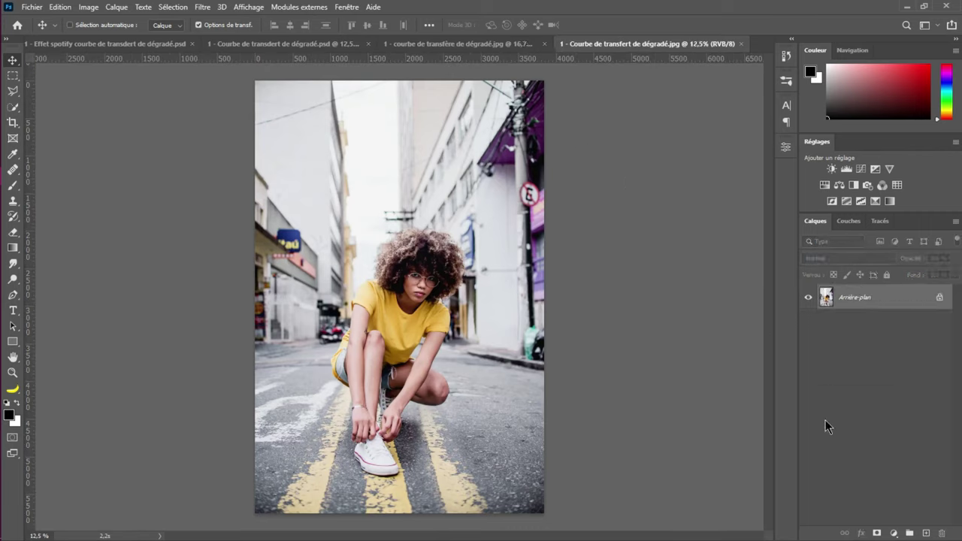
Add a Courbe de transfert de dégradé adjustment layer to the photo of the woman with the laptop
click(491, 53)
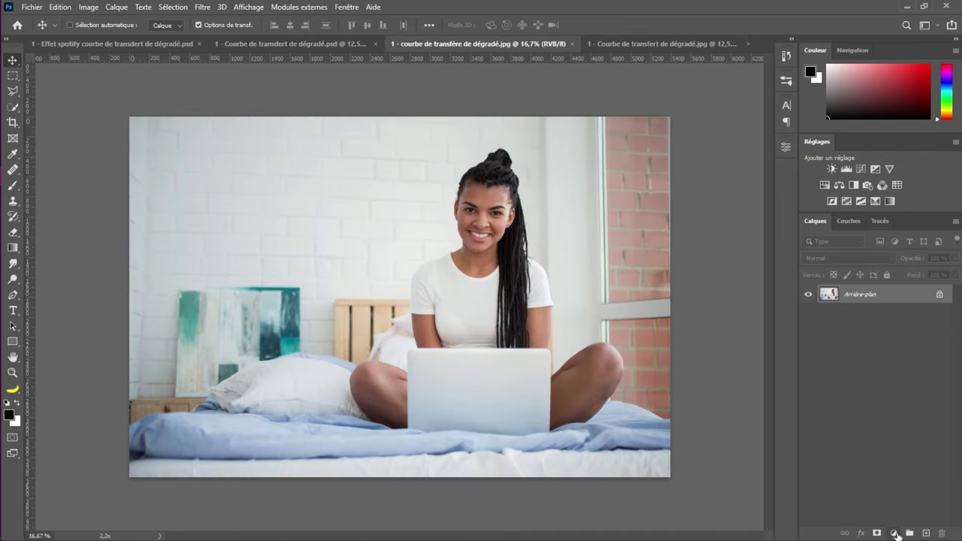
click(894, 534)
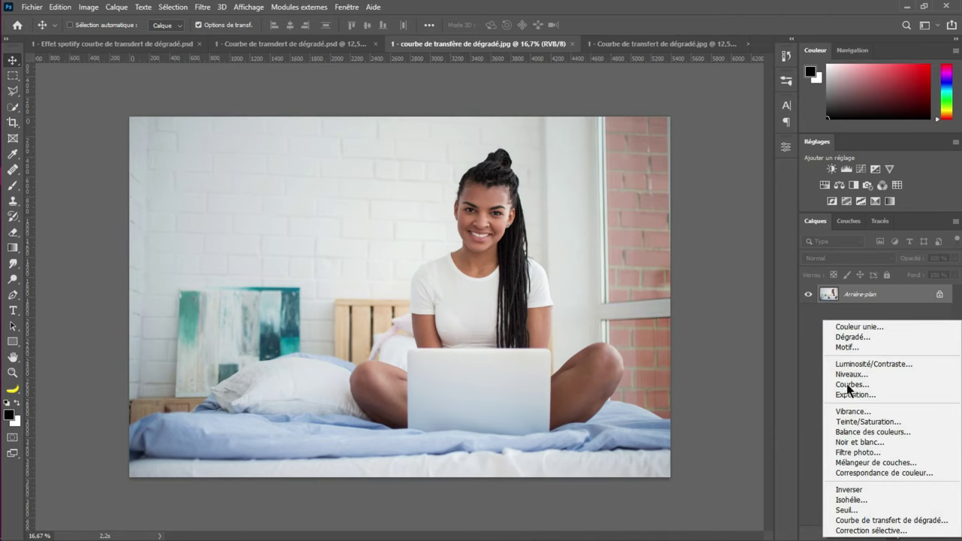
click(874, 520)
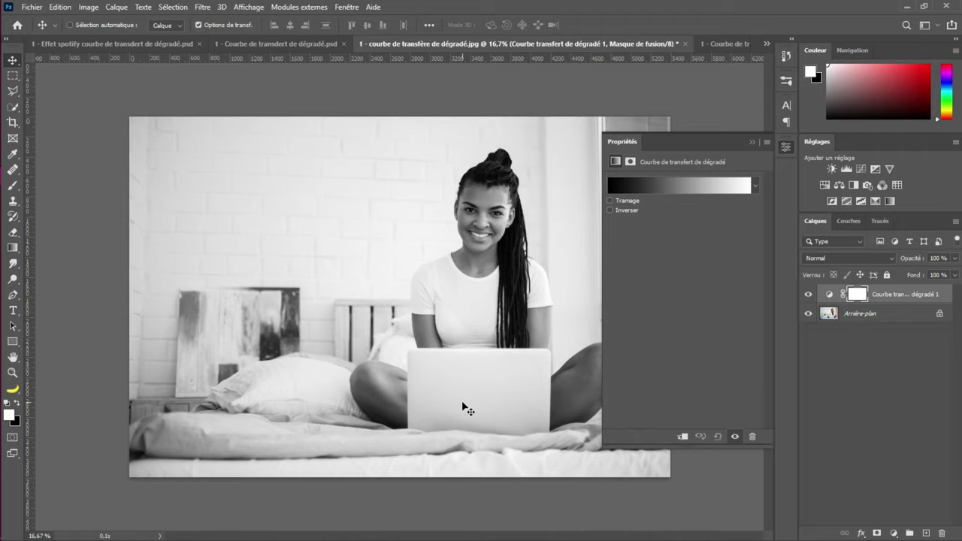
Try the Inverser option on the gradient map, and try the Violet, Orange preset while browsing the other preset groups
click(615, 208)
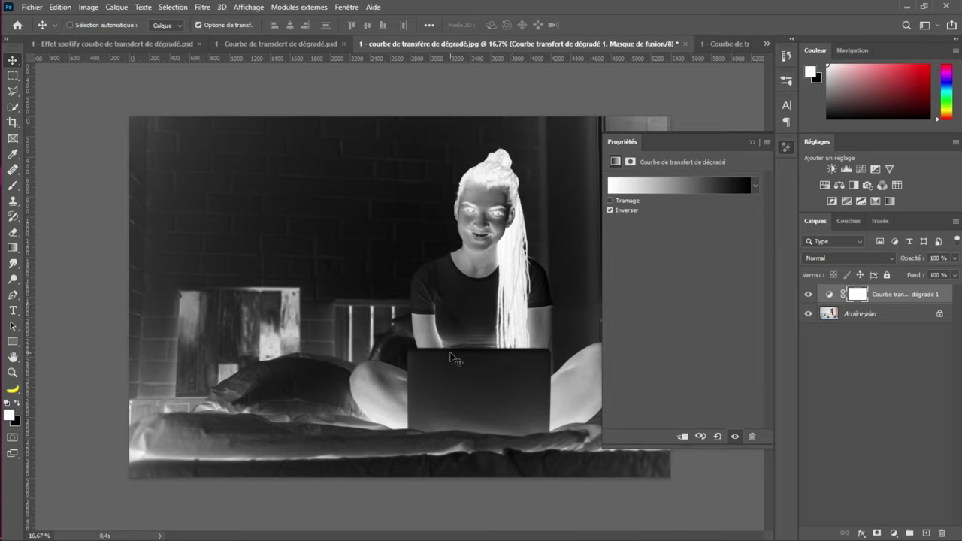
click(611, 211)
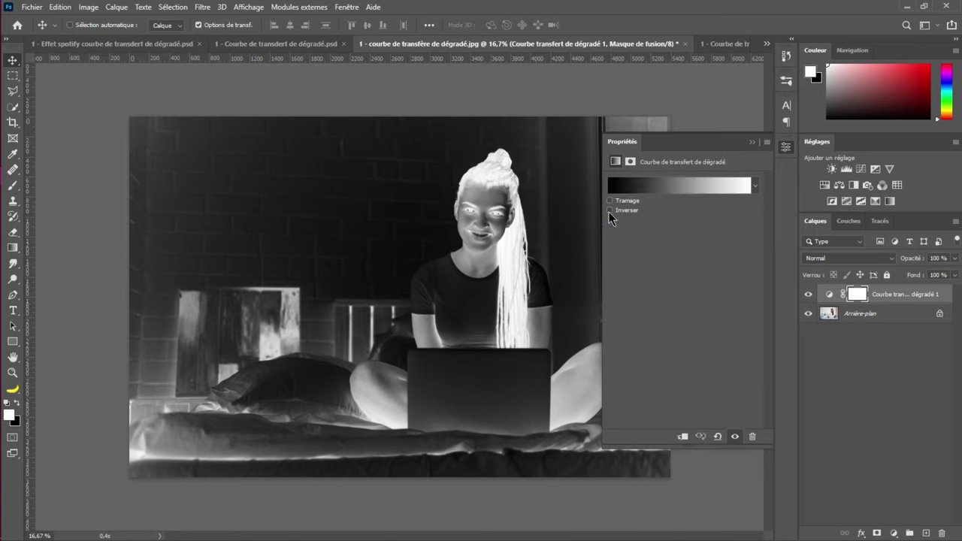
click(649, 187)
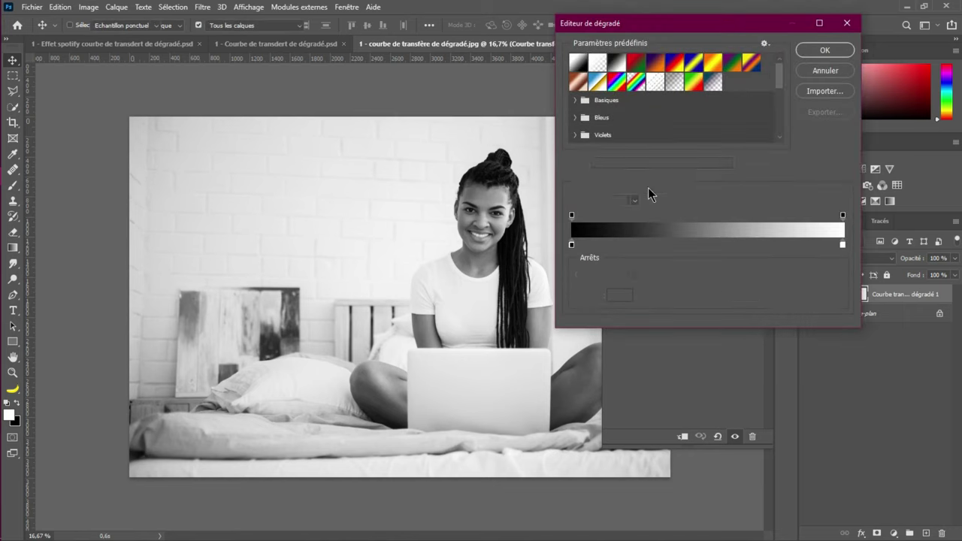
click(655, 64)
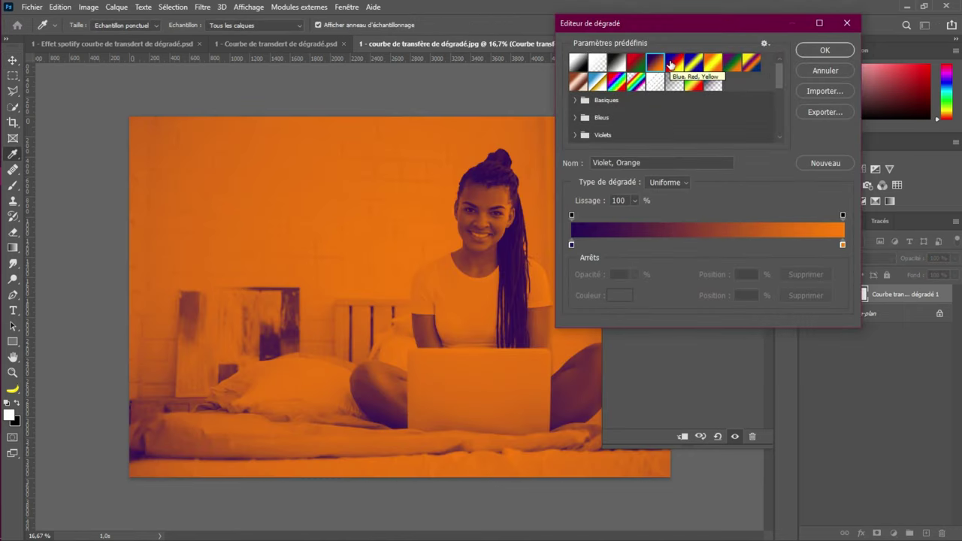
scroll(692, 129, down, 3)
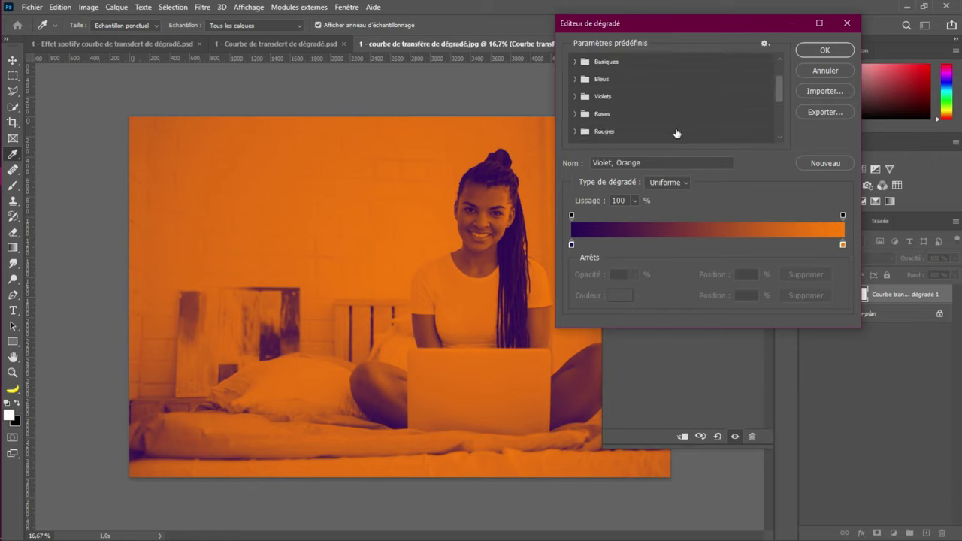
scroll(676, 133, down, 5)
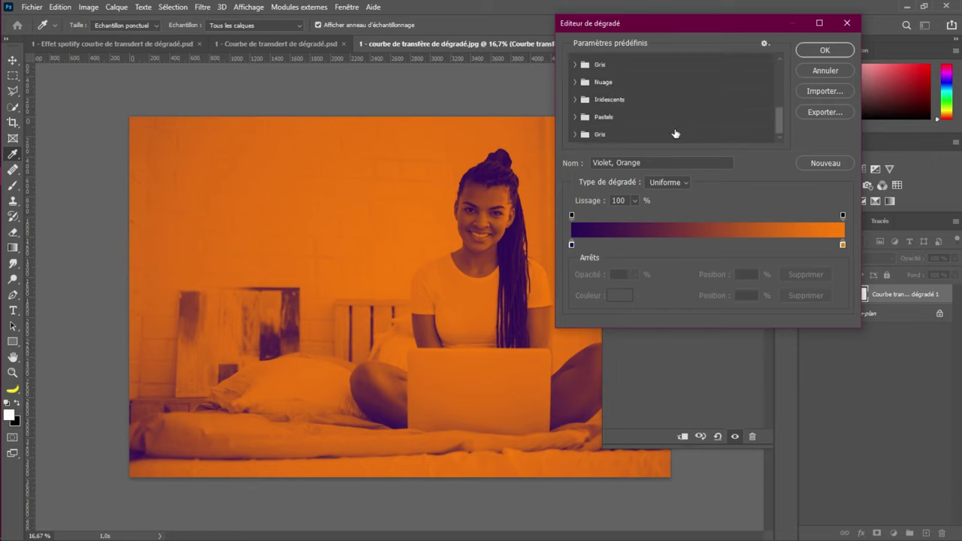
click(573, 118)
click(573, 119)
click(573, 118)
scroll(640, 98, up, 8)
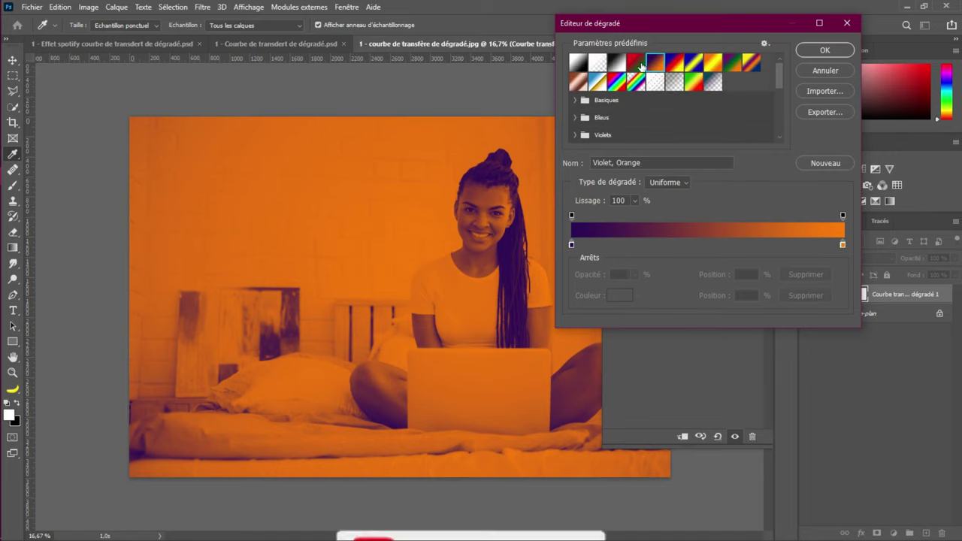
Try extra colour stops in the Violet, Orange gradient, including a black one at 51 %, and remove them again
click(711, 247)
click(640, 247)
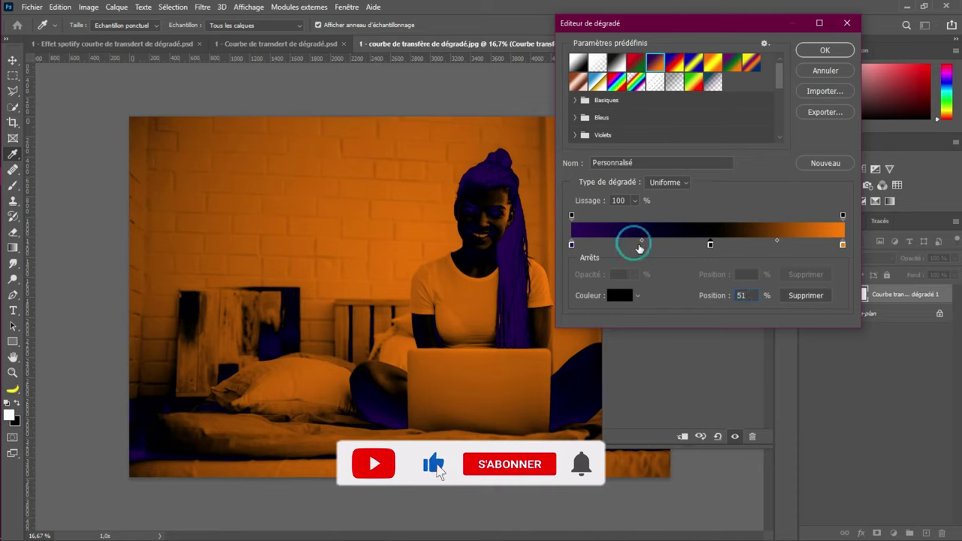
click(770, 245)
drag(770, 245, 782, 245)
drag(635, 246, 632, 286)
drag(782, 245, 747, 187)
drag(711, 246, 780, 96)
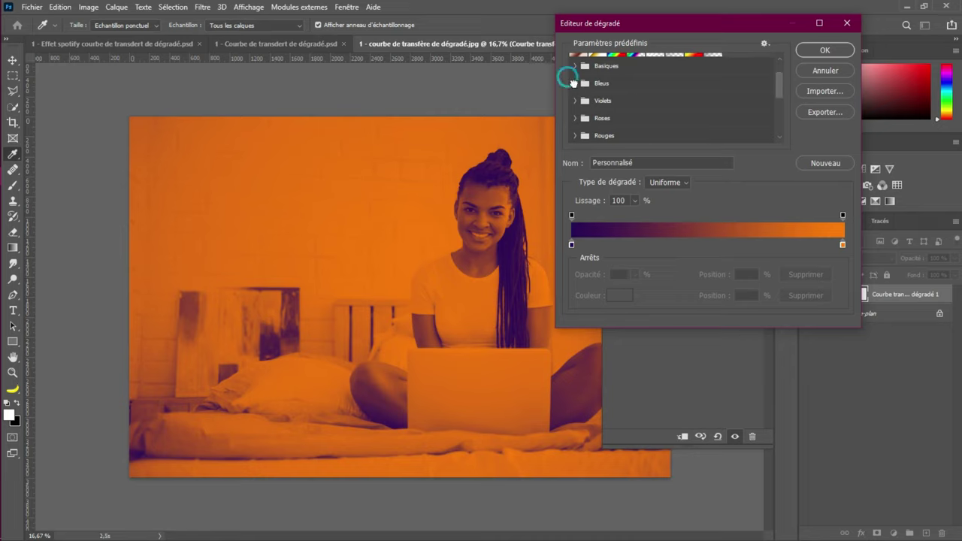
Try the presets Bleu_20, Bleu_06, Bleu_26 and Bleu_17 from the Bleus group, and cancel the gradient edit
click(575, 83)
click(764, 112)
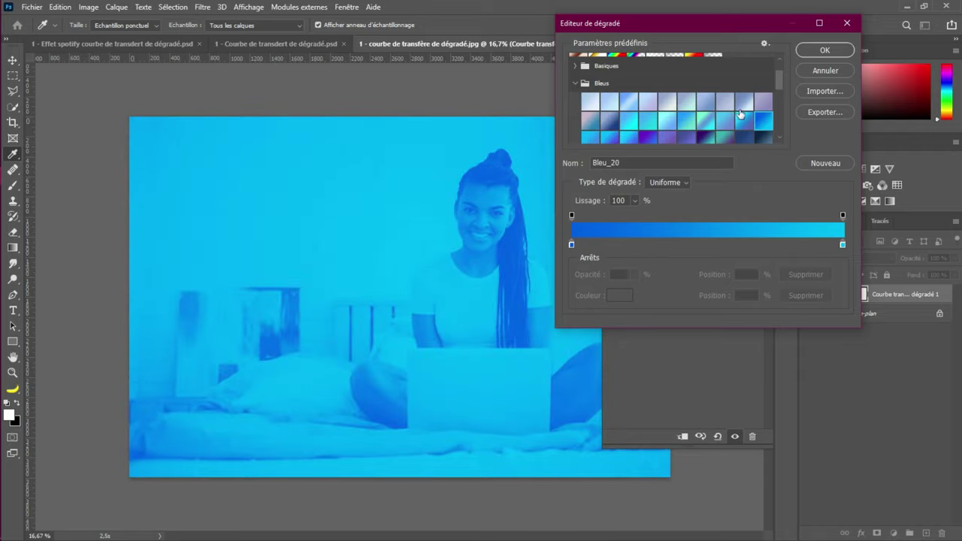
click(687, 102)
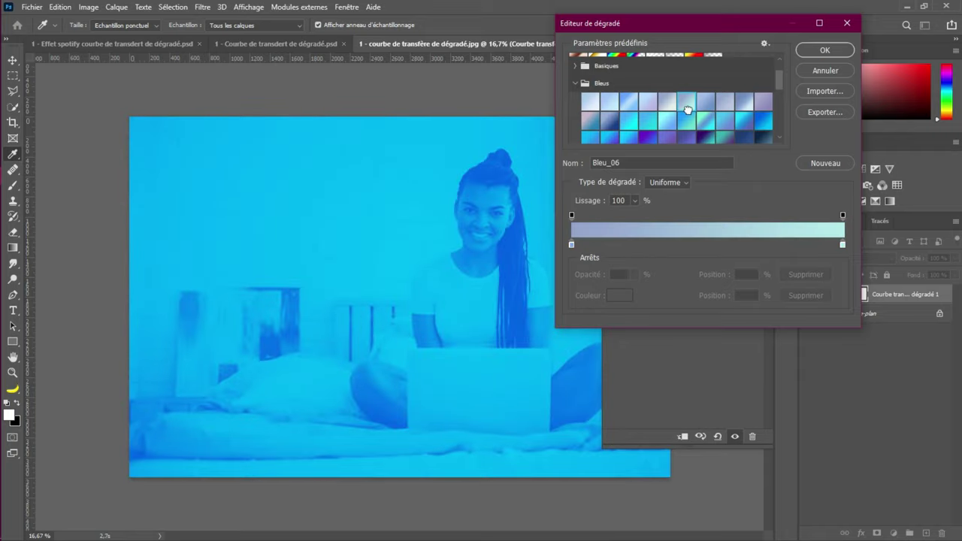
click(692, 141)
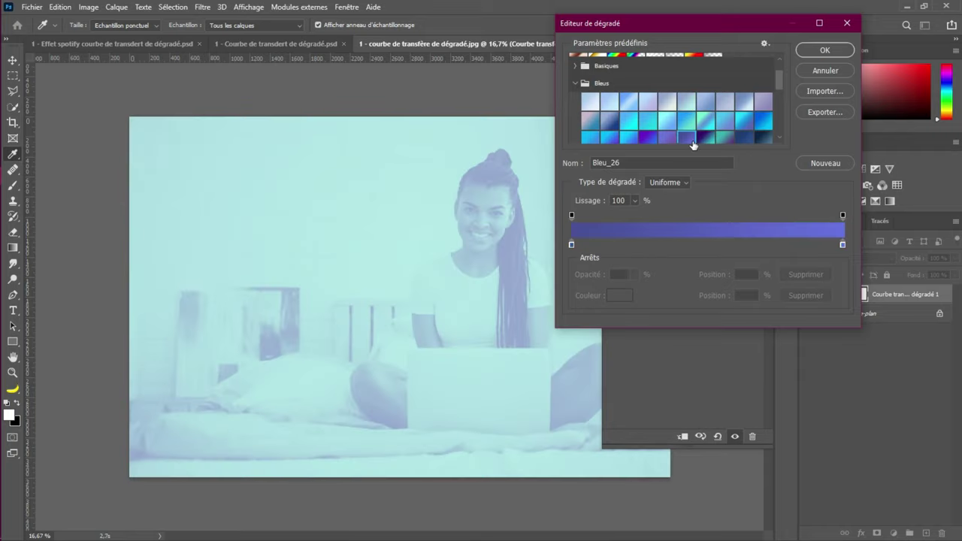
scroll(724, 125, down, 2)
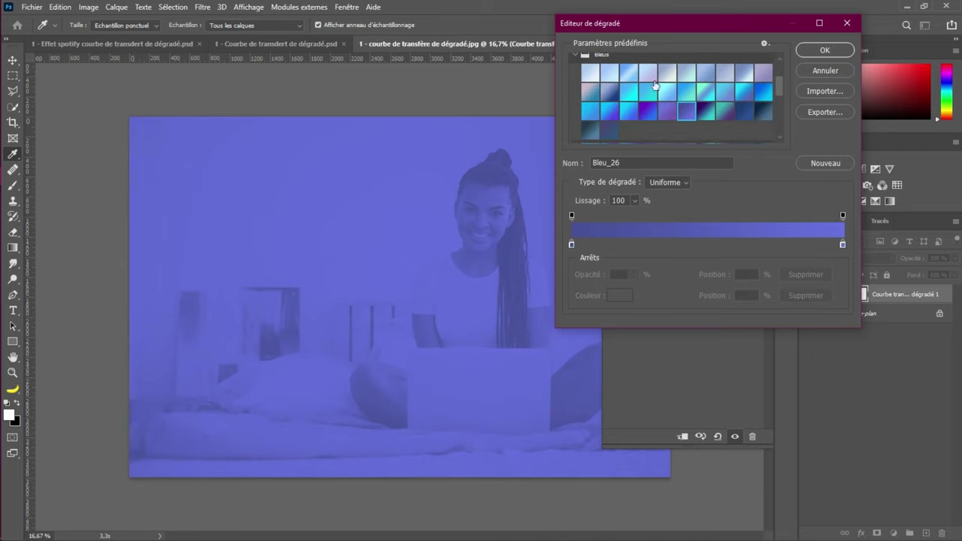
click(707, 91)
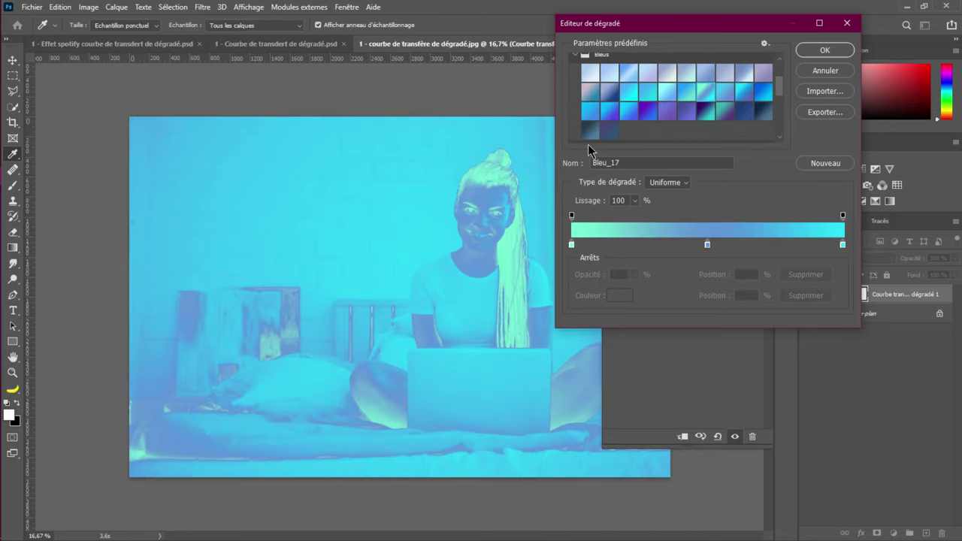
click(813, 70)
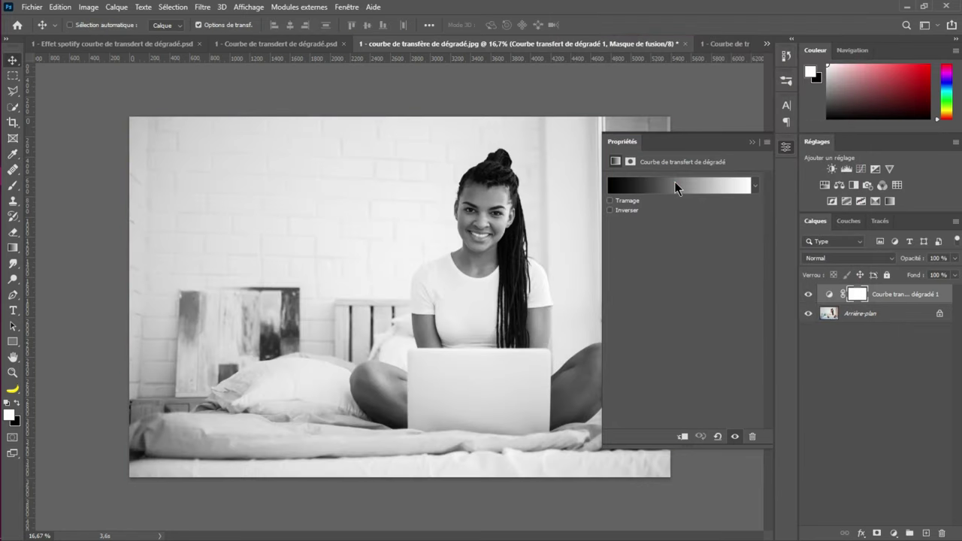
Try the Bleu_17 preset on the gradient map layer, with Inverser switched on and off again
click(676, 182)
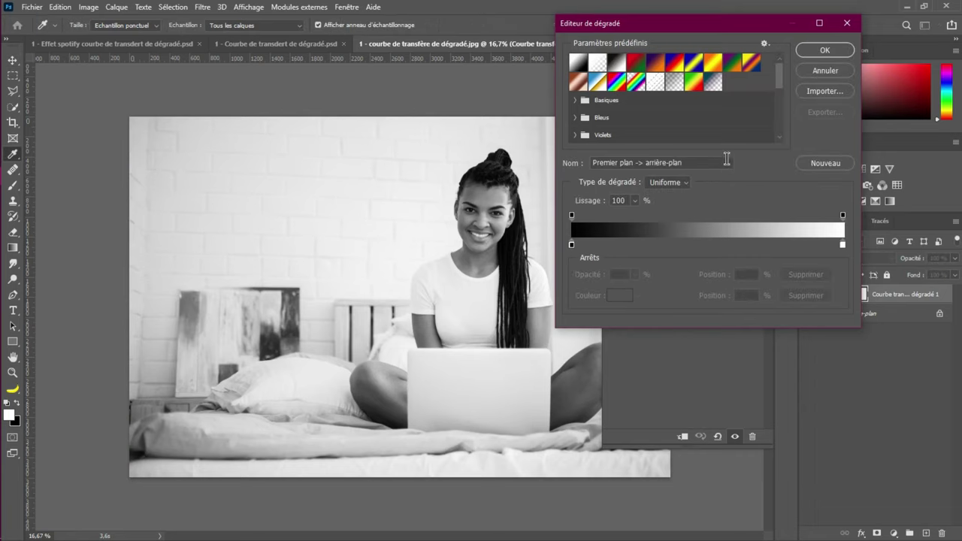
scroll(598, 123, down, 1)
click(575, 109)
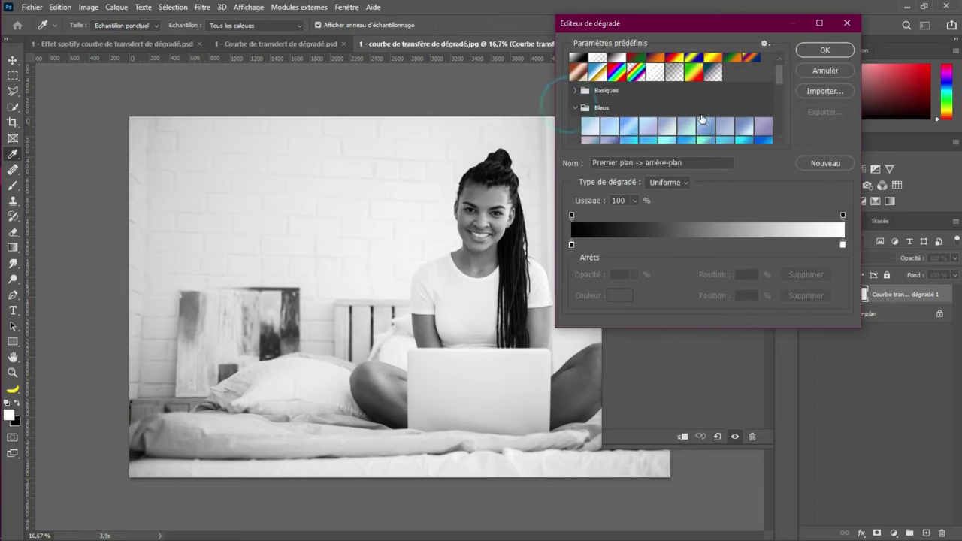
scroll(602, 113, down, 2)
click(703, 112)
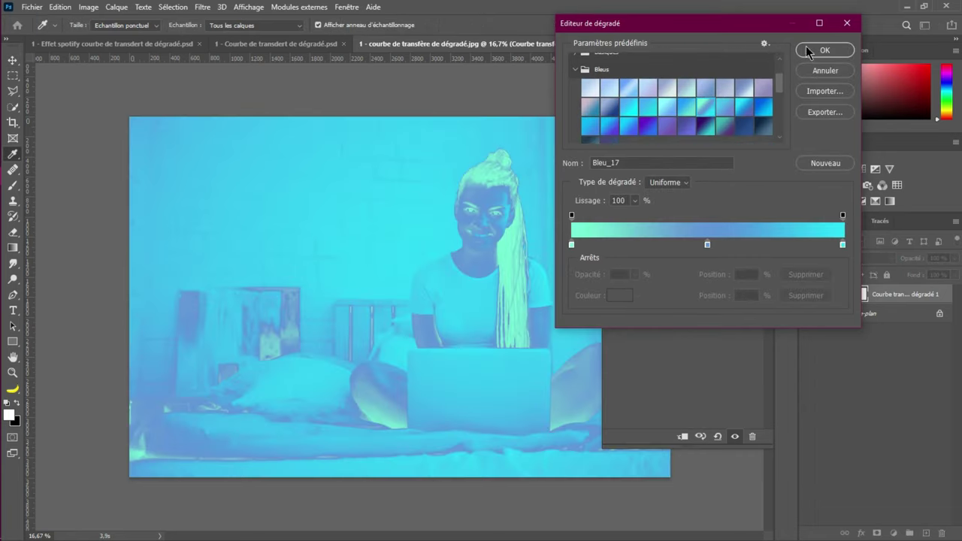
click(824, 50)
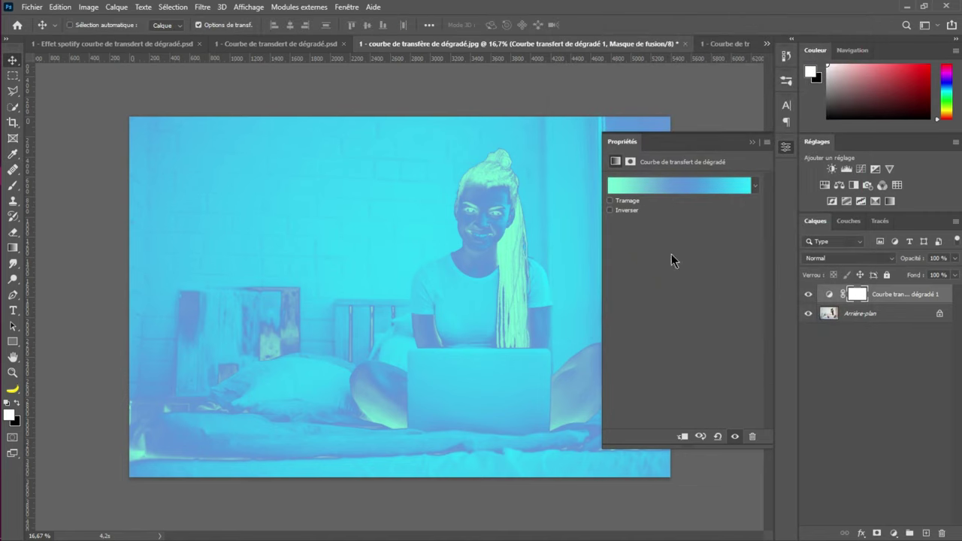
click(612, 210)
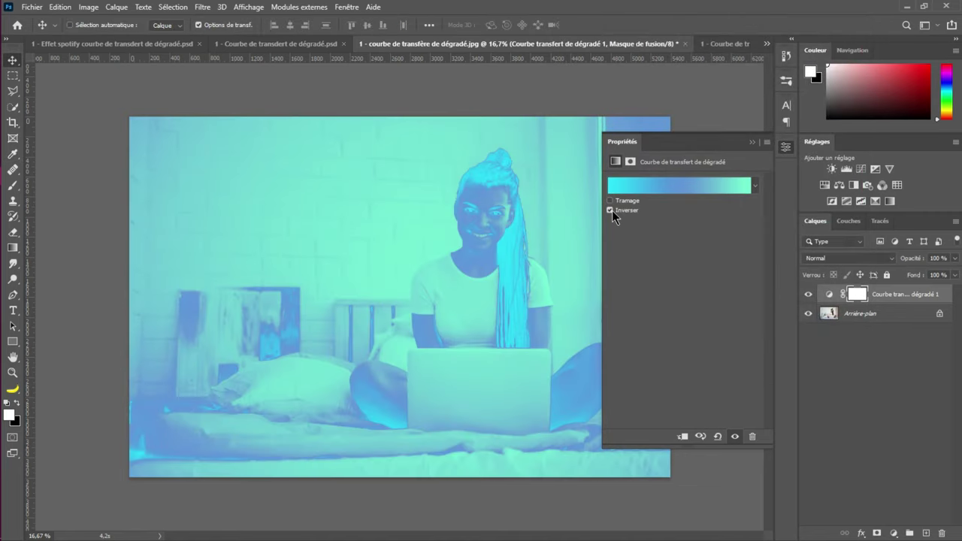
click(612, 211)
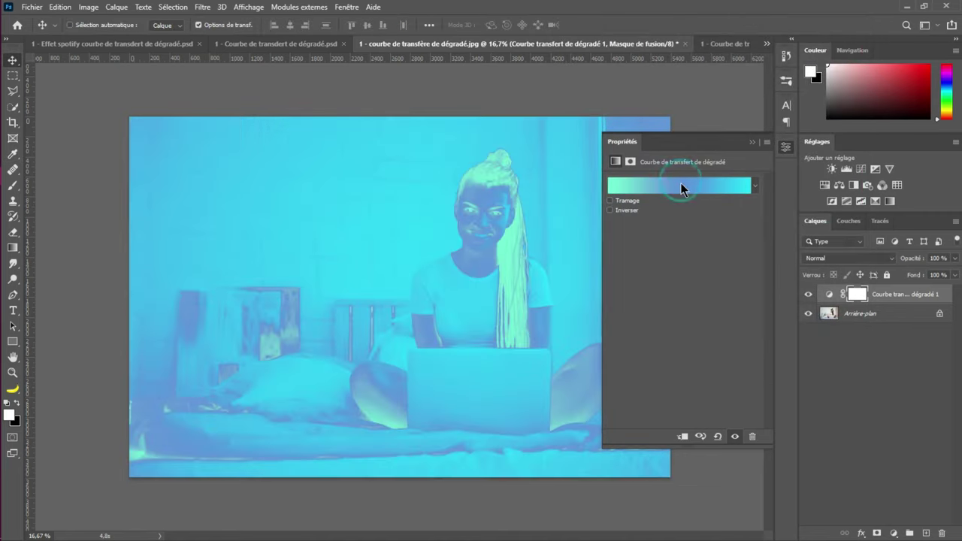
Set the gradient map layer's gradient to the Bleu_27 preset from the Bleus group and collapse its properties
click(681, 185)
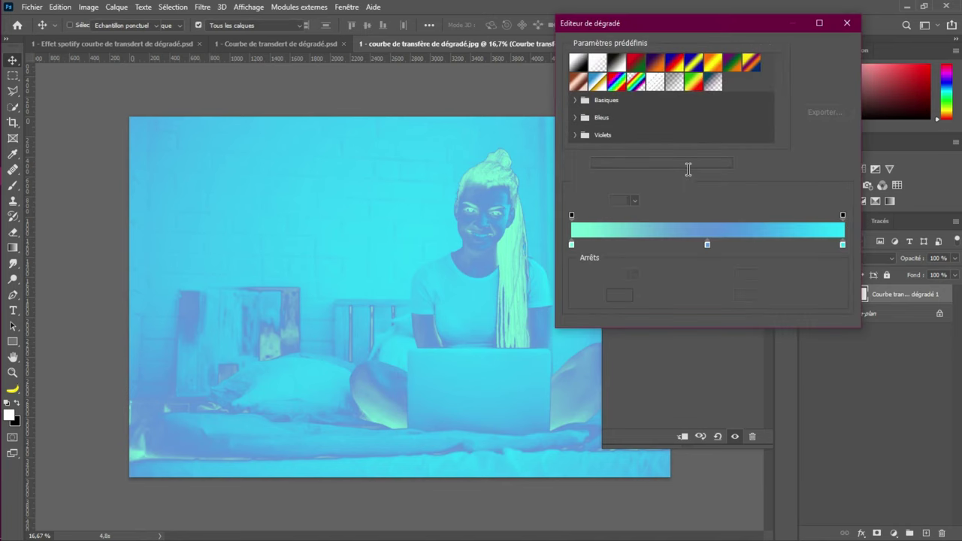
click(576, 118)
scroll(702, 122, down, 3)
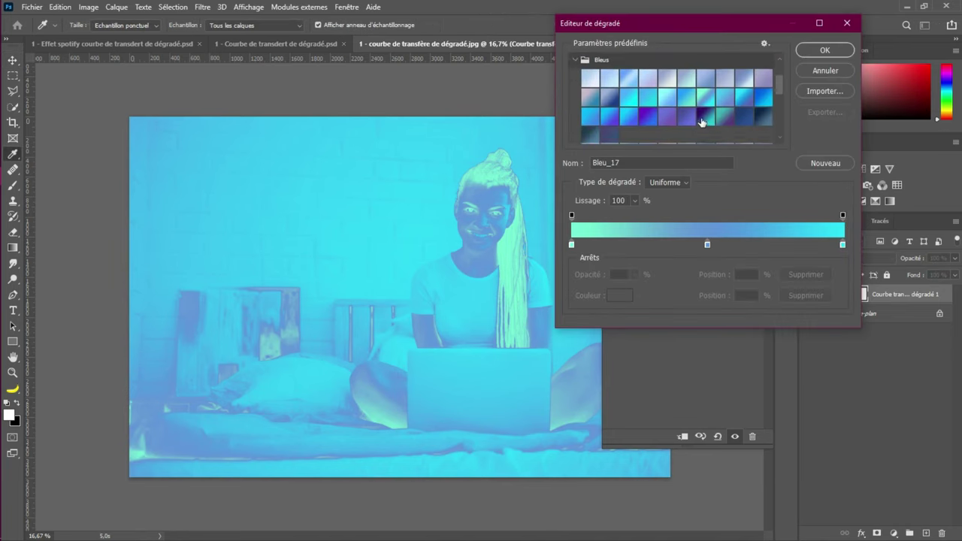
click(706, 108)
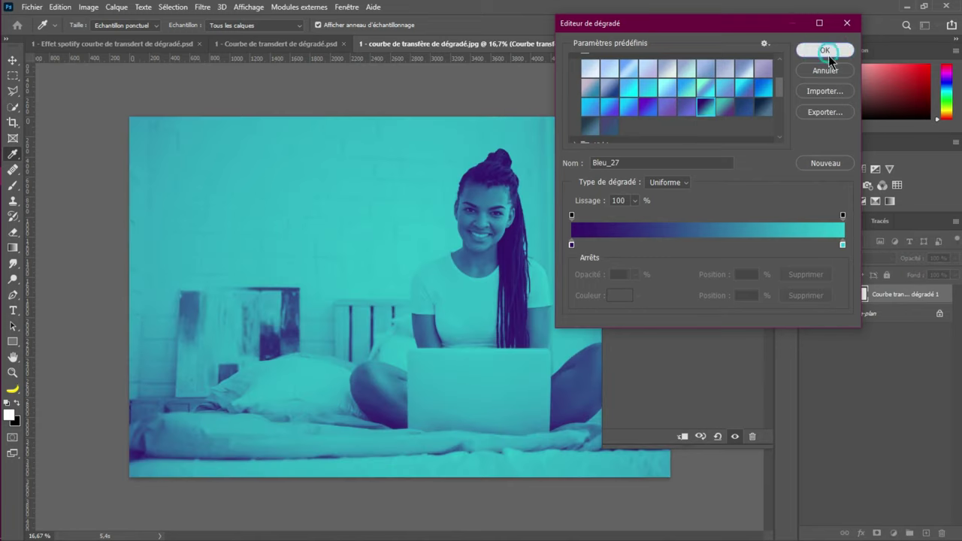
key(Return)
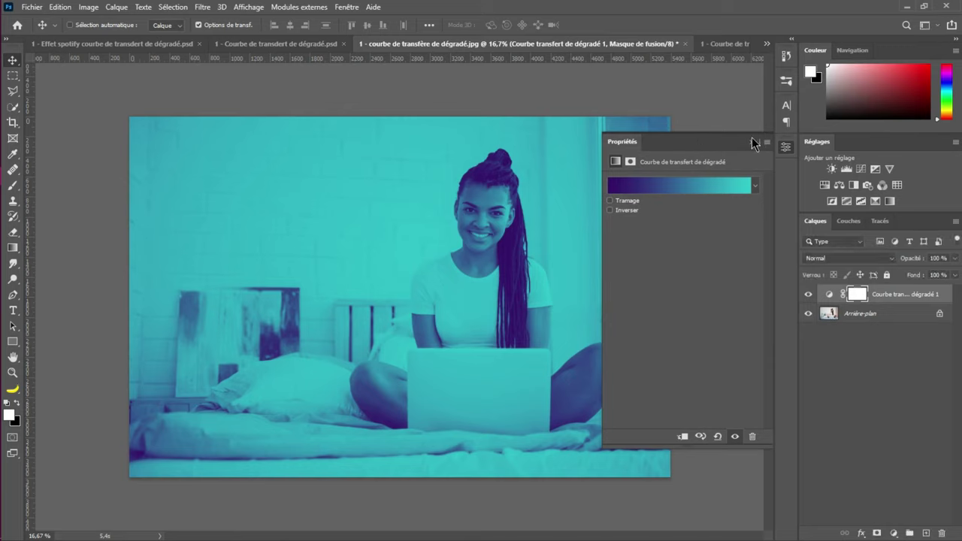
click(754, 142)
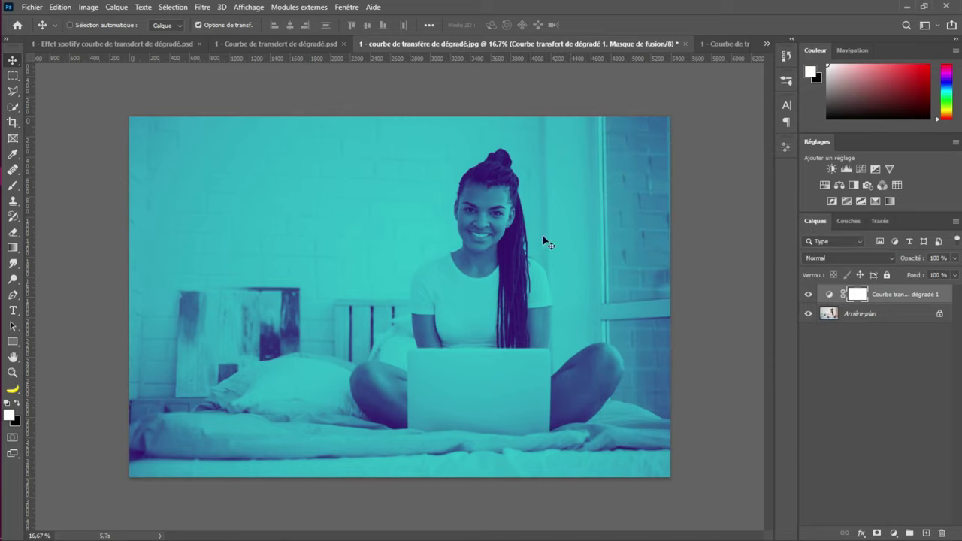
Duplicate the Courbe de transfert de dégradé layer and show the copy's adjustment properties
key(ctrl+j)
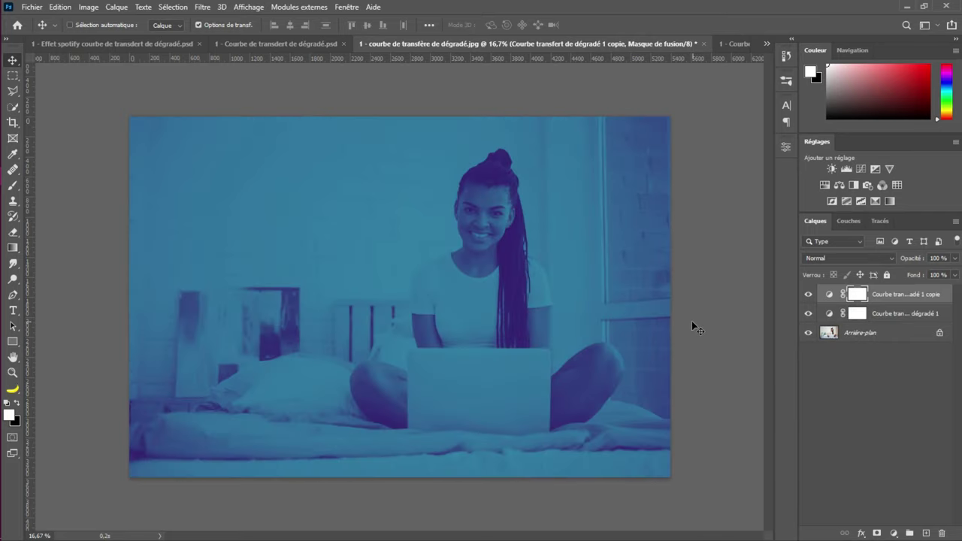
click(830, 295)
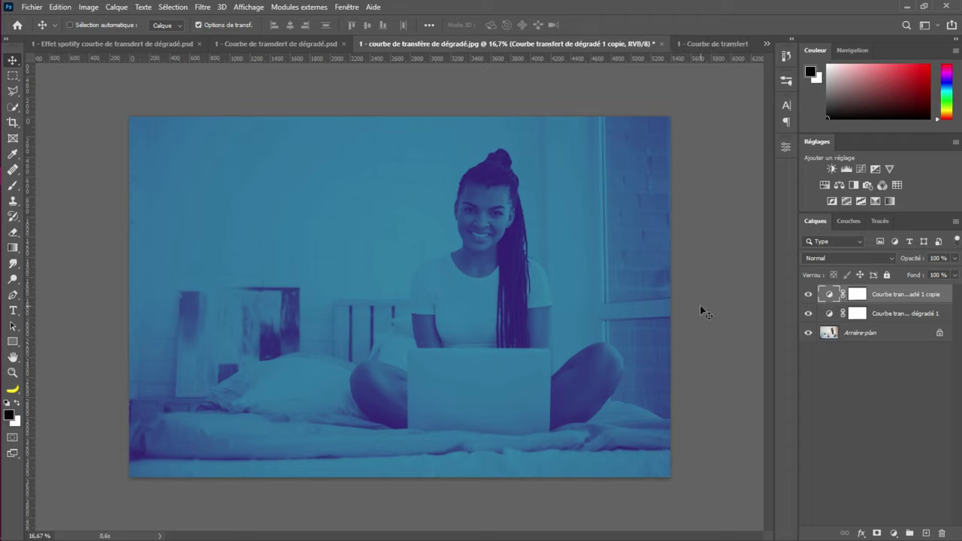
double_click(827, 295)
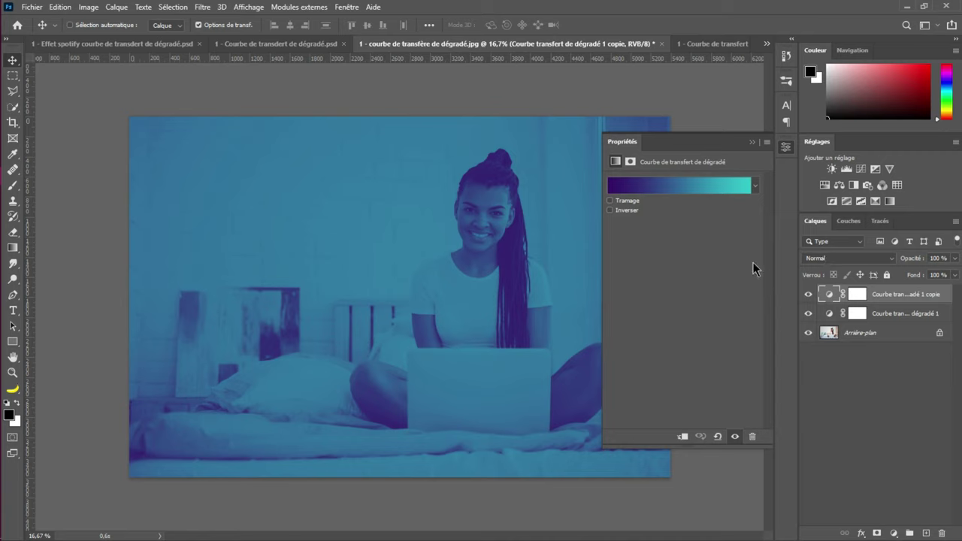
Try the Inverser option on the copied gradient map layer and switch it off again
click(665, 188)
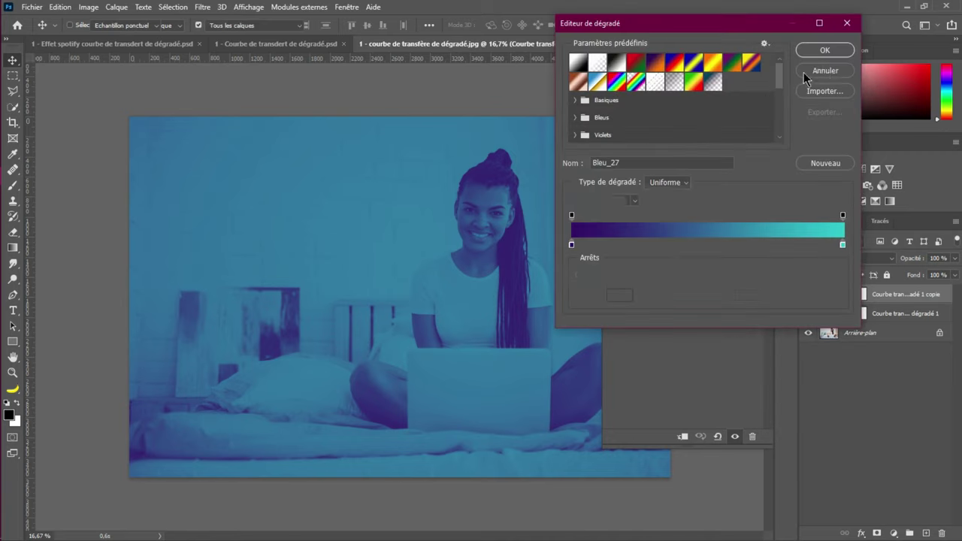
key(Escape)
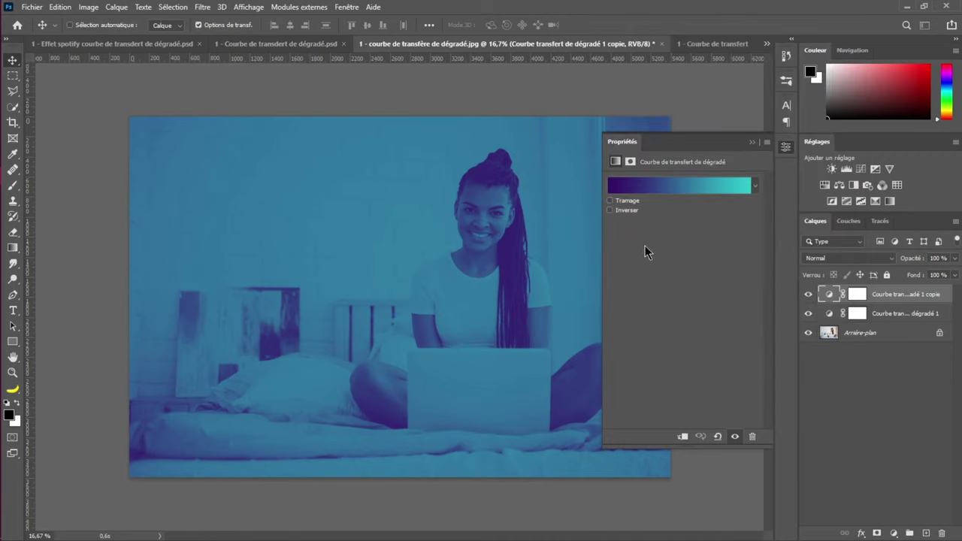
click(612, 210)
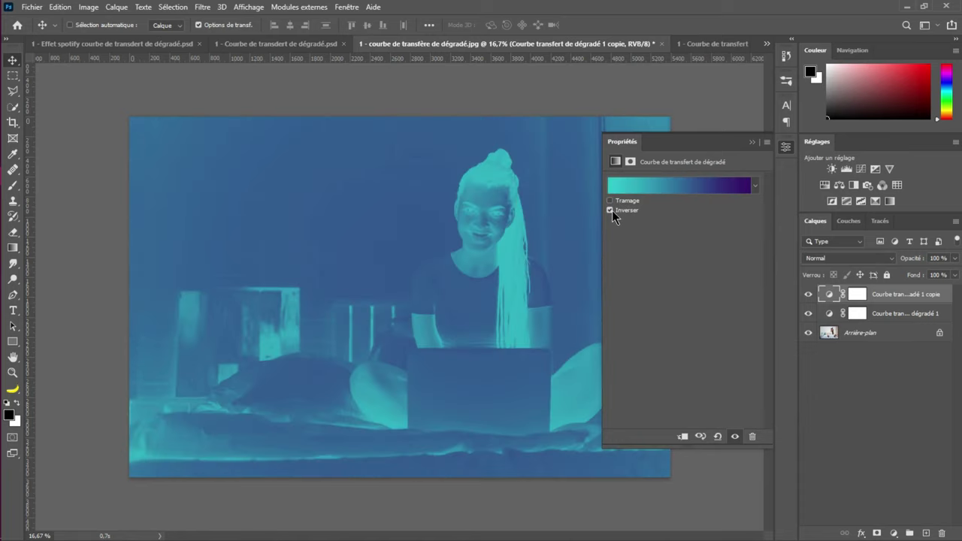
click(612, 211)
Set the copied gradient map layer's gradient to the Violet, Orange preset
click(690, 188)
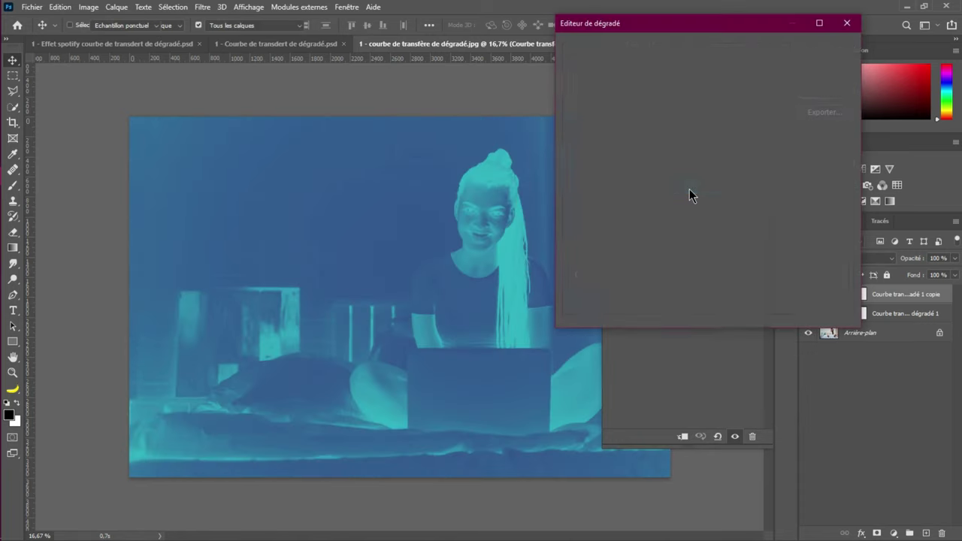
click(655, 60)
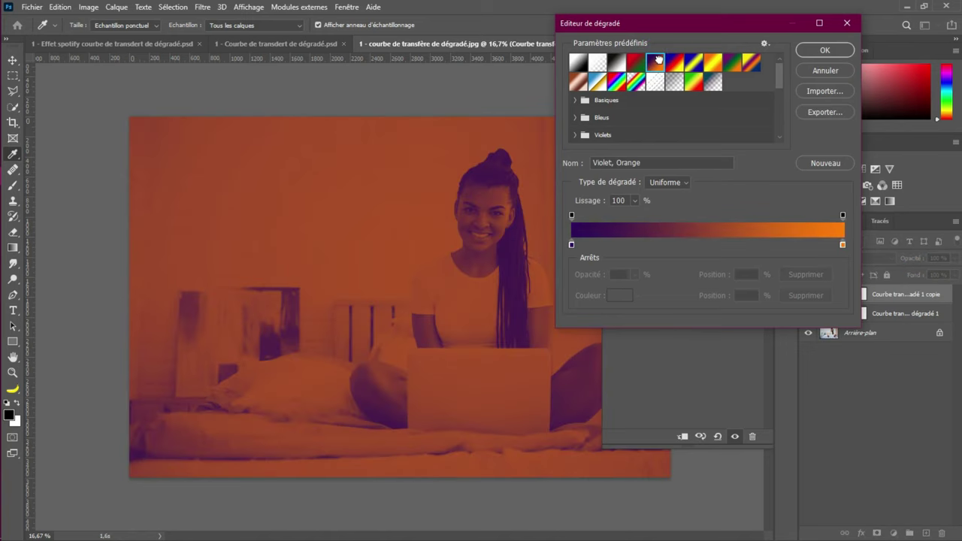
click(825, 49)
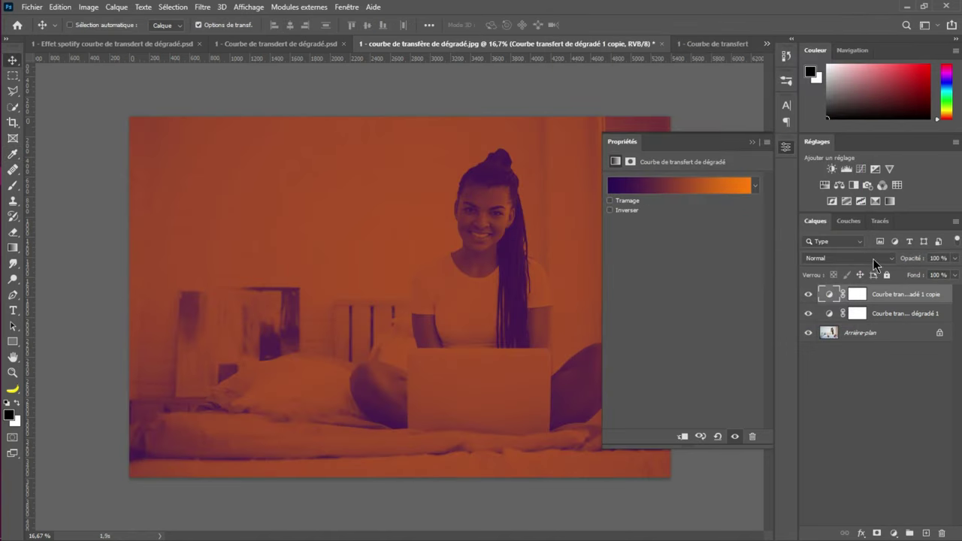
Set the copied gradient map layer's blend mode to Densité couleur - and collapse its properties
click(851, 258)
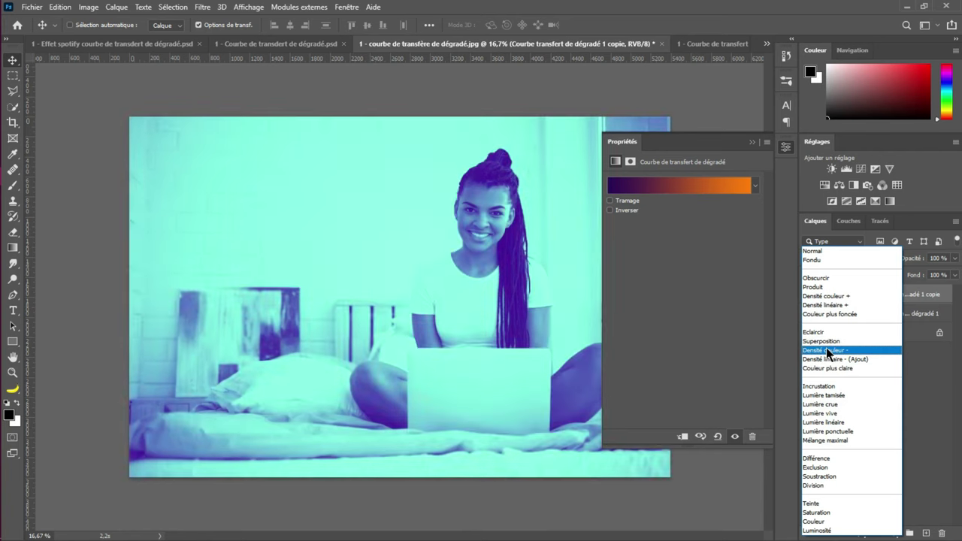
click(829, 351)
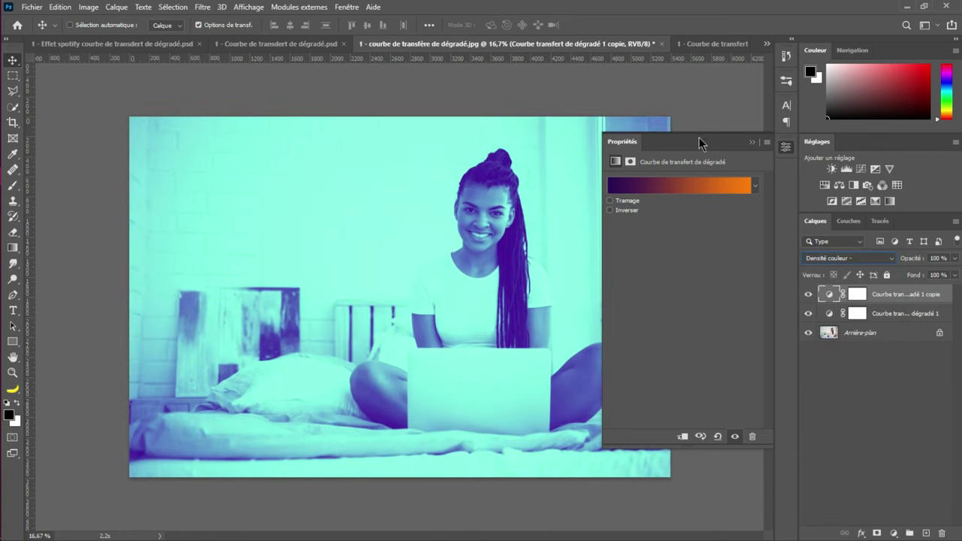
click(752, 142)
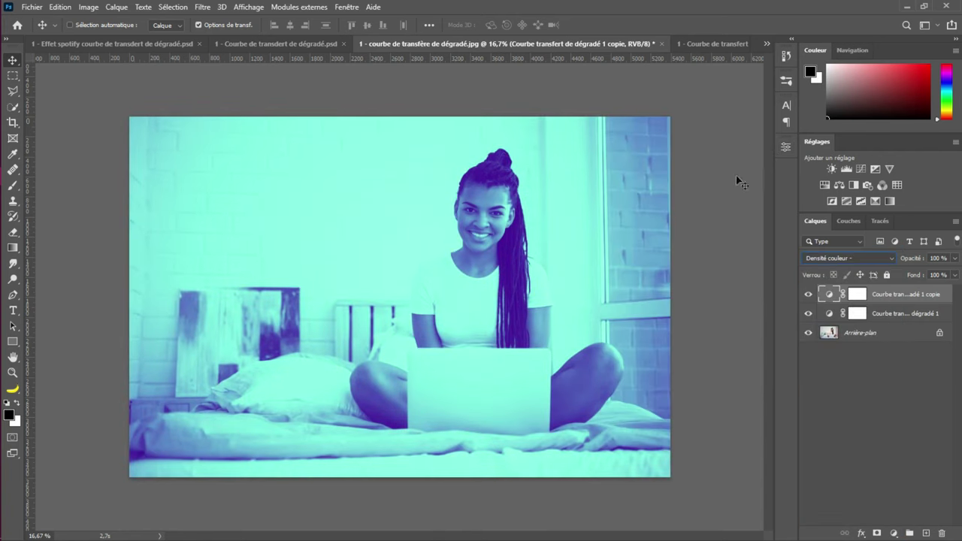
Compare the street photo with its finished PSD version, and add a Courbe de transfert de dégradé adjustment layer above the street photo
click(717, 46)
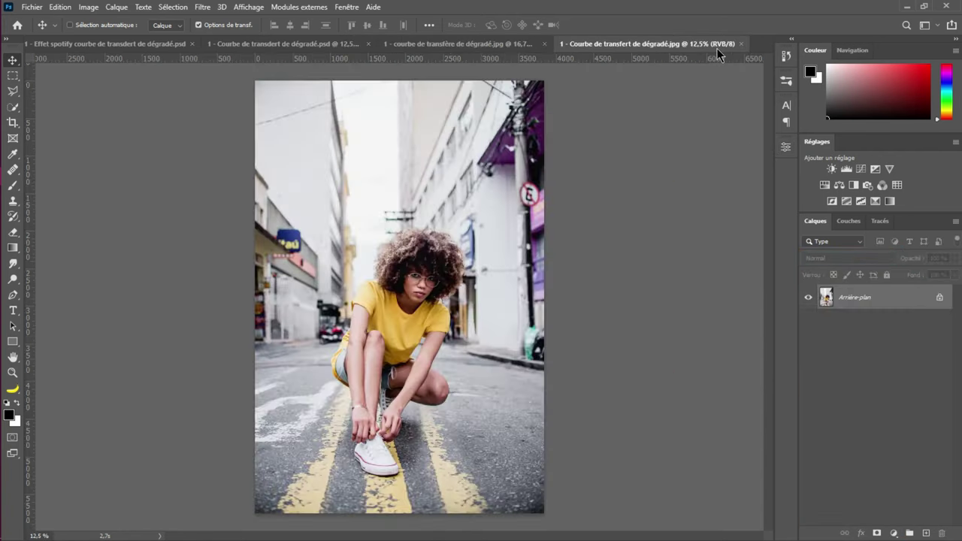
click(253, 44)
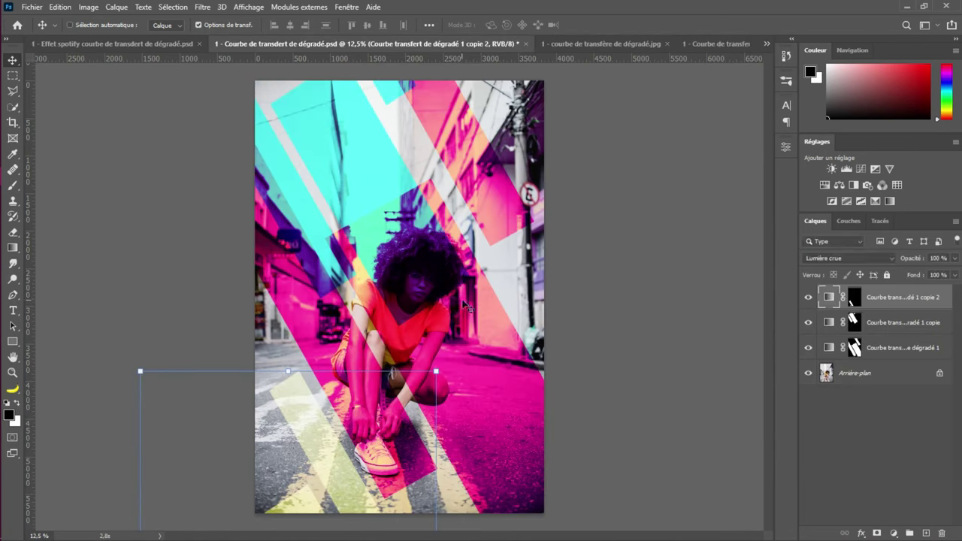
click(707, 43)
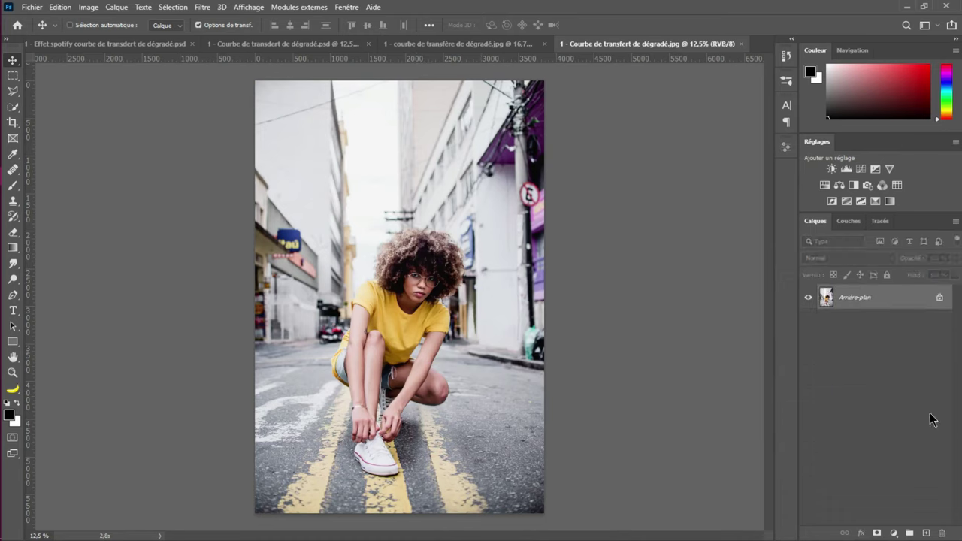
click(893, 533)
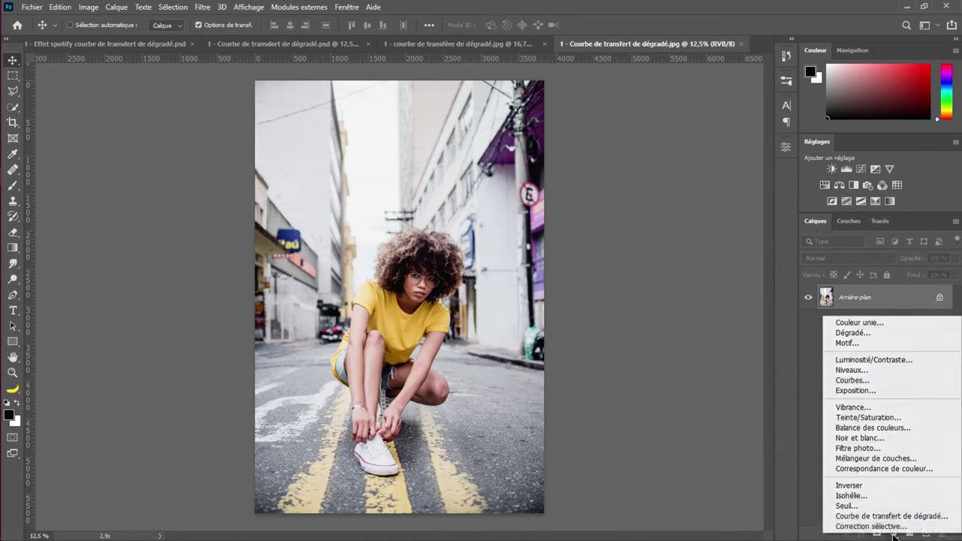
click(843, 516)
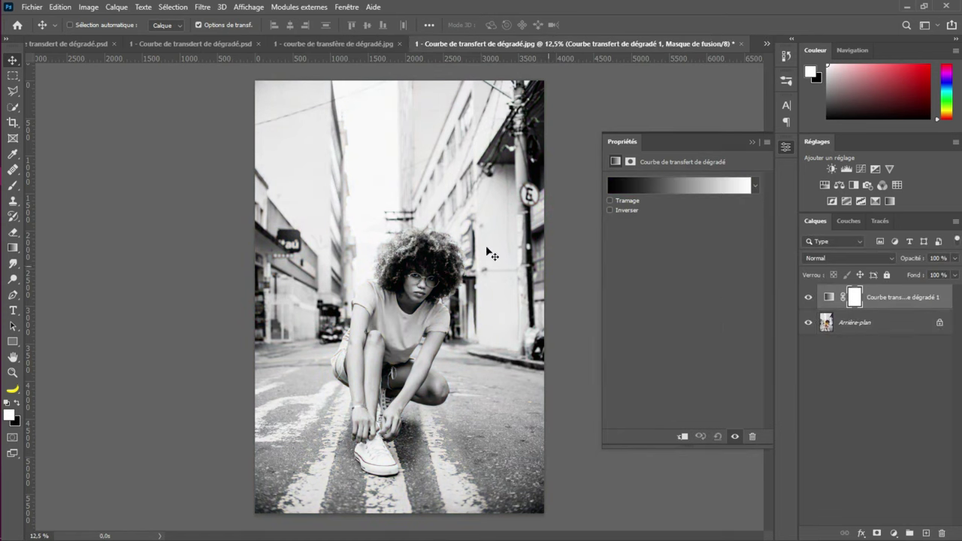
Set the gradient map to the Rouge_07 preset from the Rouges group, invert it and collapse its properties
click(669, 186)
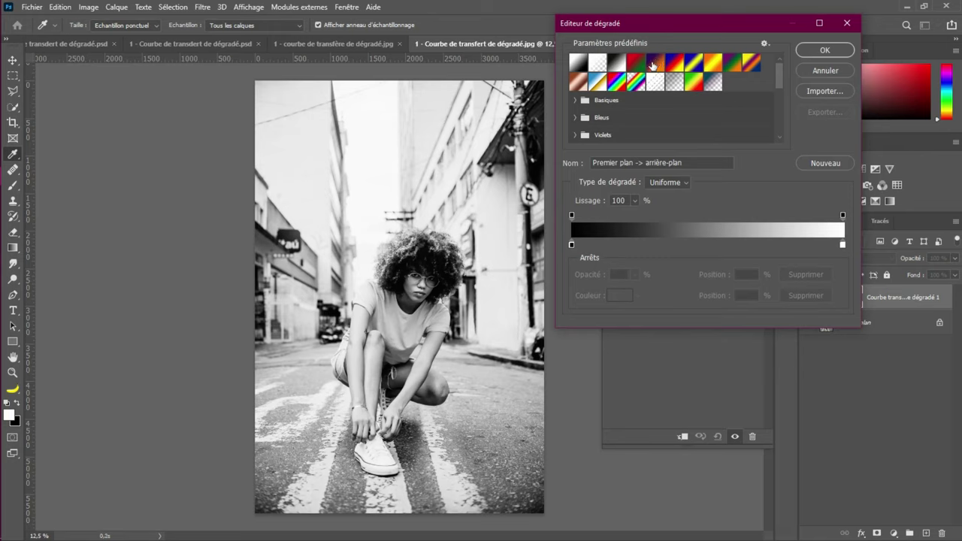
scroll(574, 135, down, 1)
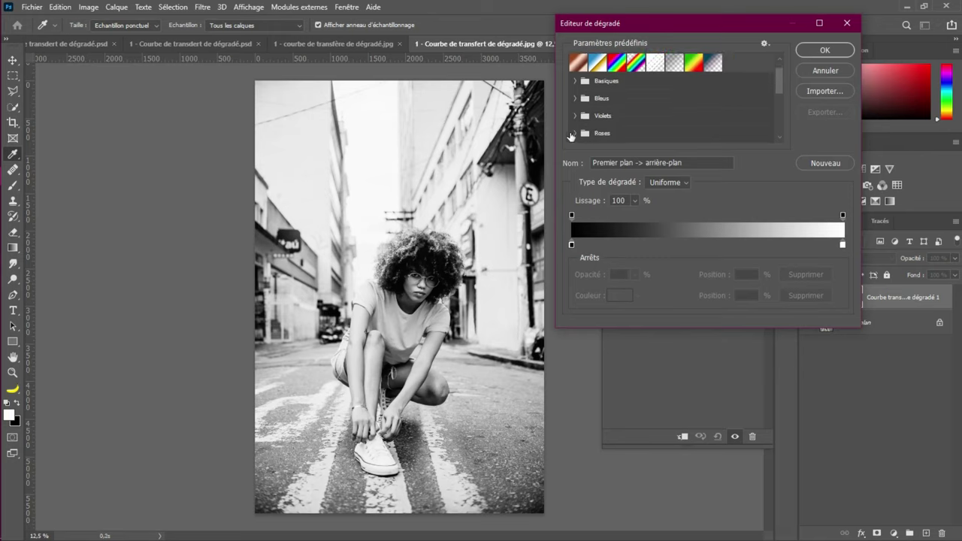
scroll(572, 126, down, 1)
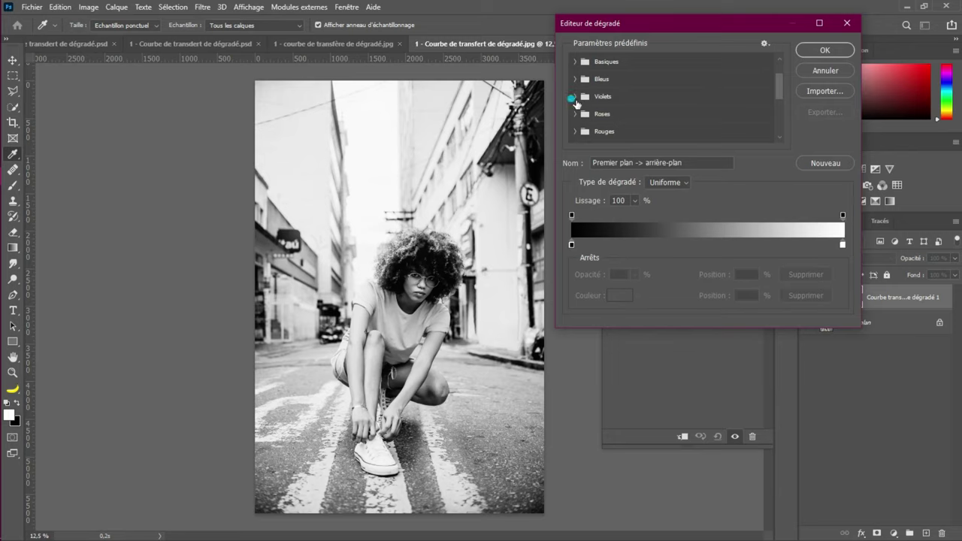
click(575, 97)
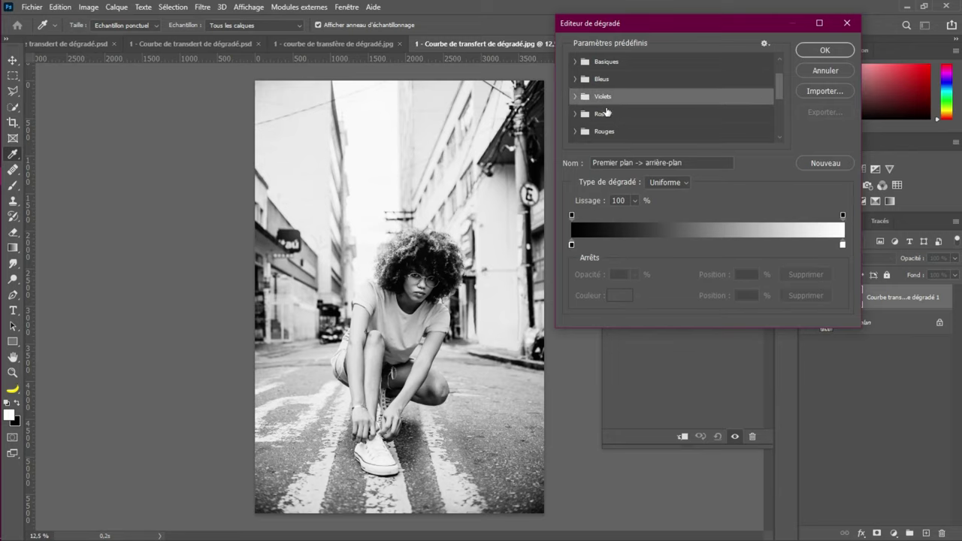
scroll(607, 112, down, 1)
click(577, 113)
scroll(695, 113, down, 2)
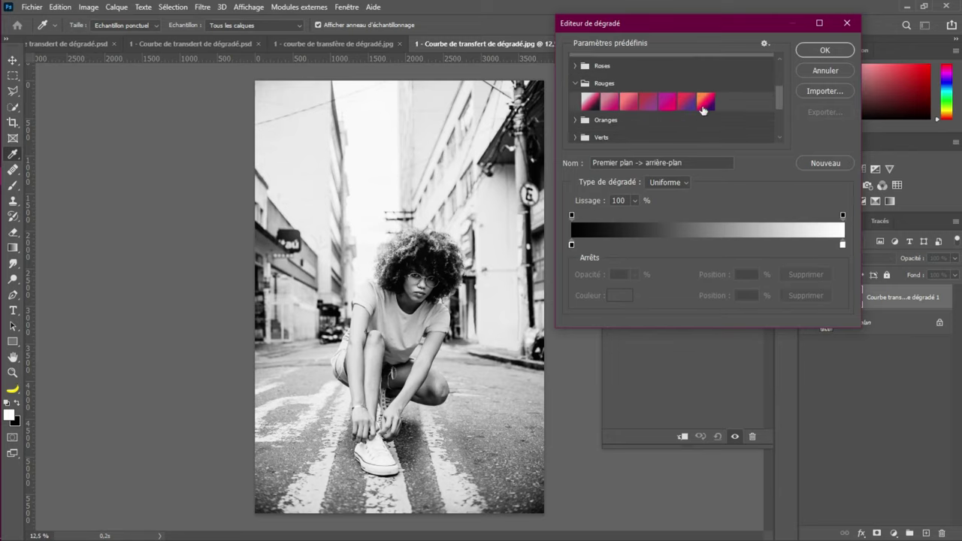
click(705, 104)
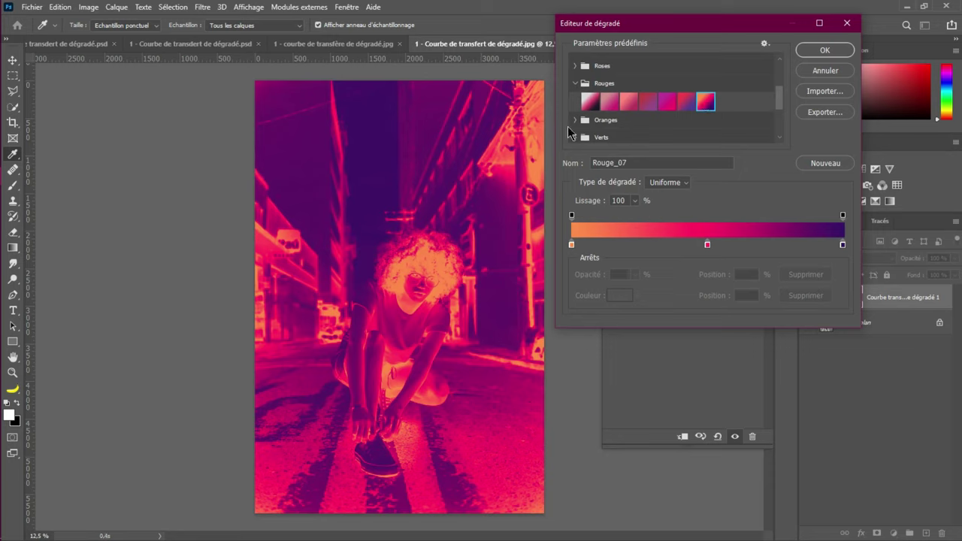
click(809, 52)
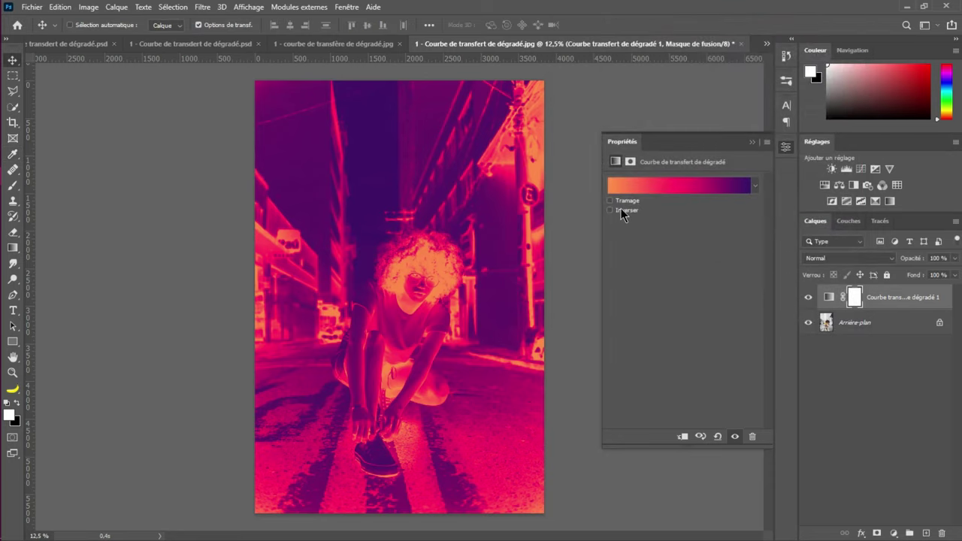
click(621, 211)
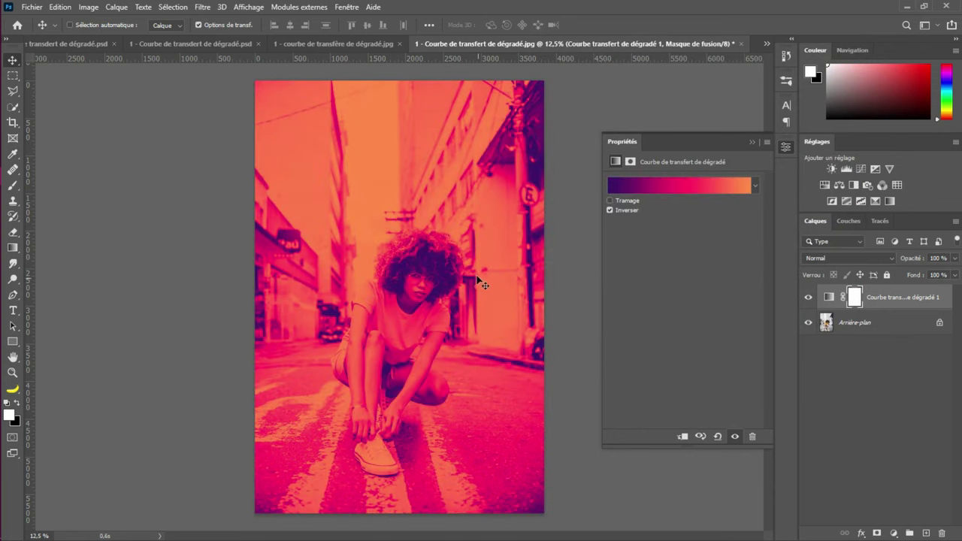
click(751, 142)
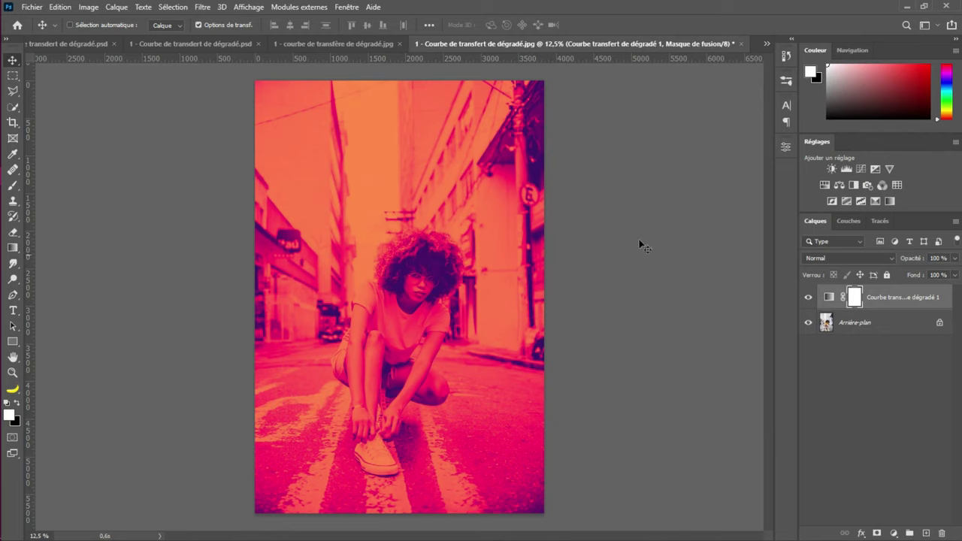
Select three tall rectangular areas across the street photo, adding the second and third to the first selection
click(13, 75)
drag(282, 91, 353, 409)
click(90, 25)
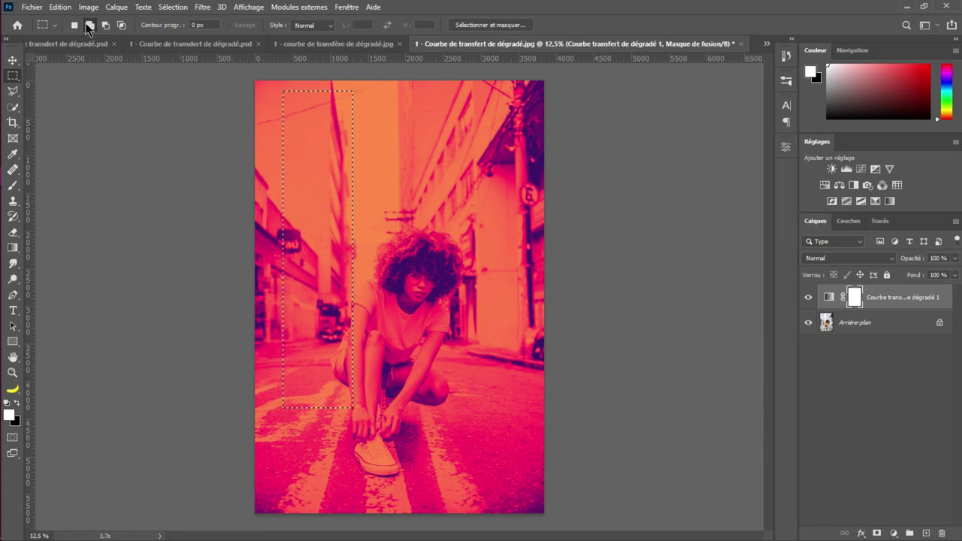
drag(358, 187, 451, 496)
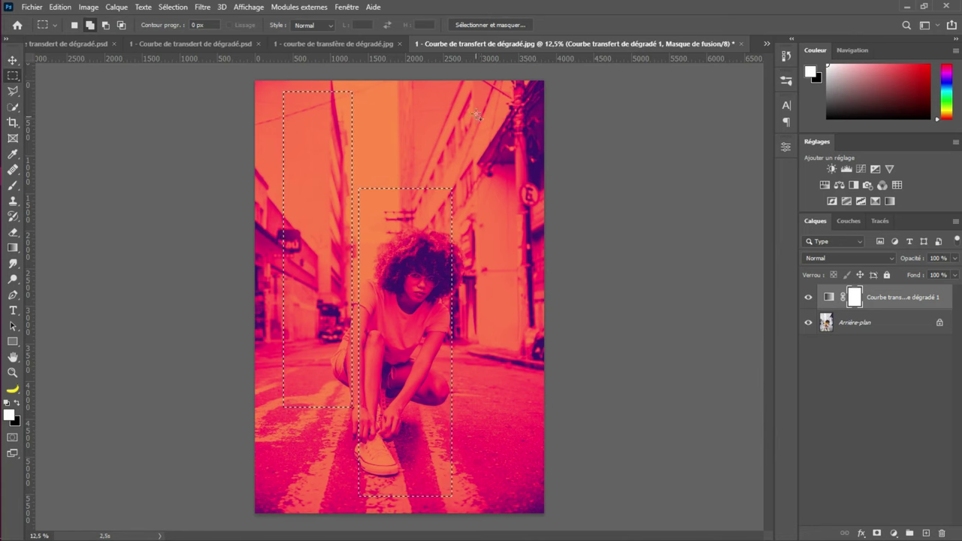
drag(532, 352, 475, 112)
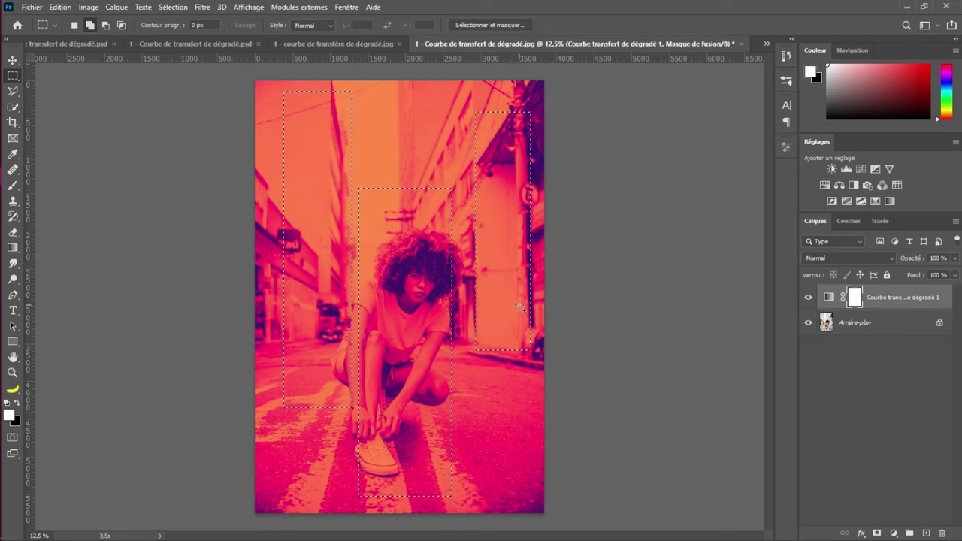
Try filling the three selected areas black on the gradient map's mask, and undo the fill
click(865, 292)
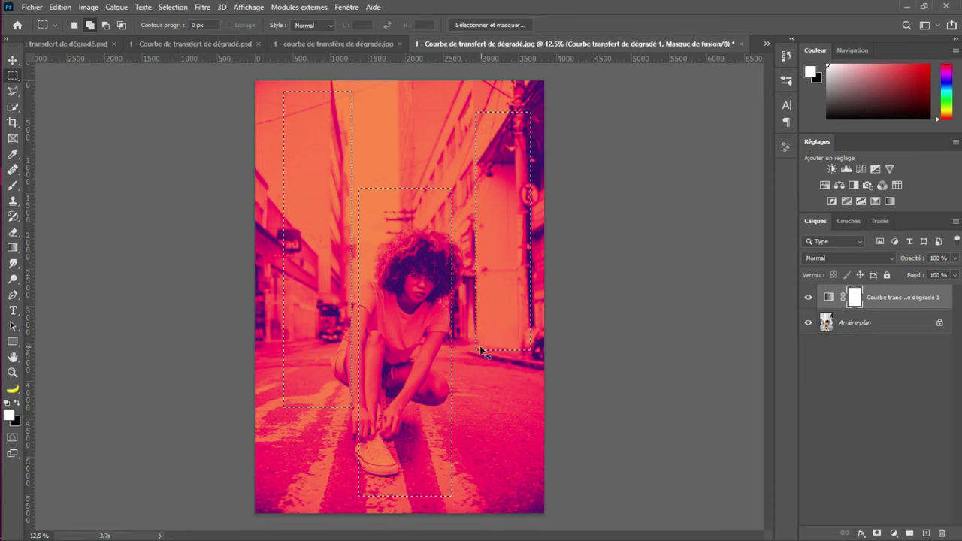
key(ctrl+BackSpace)
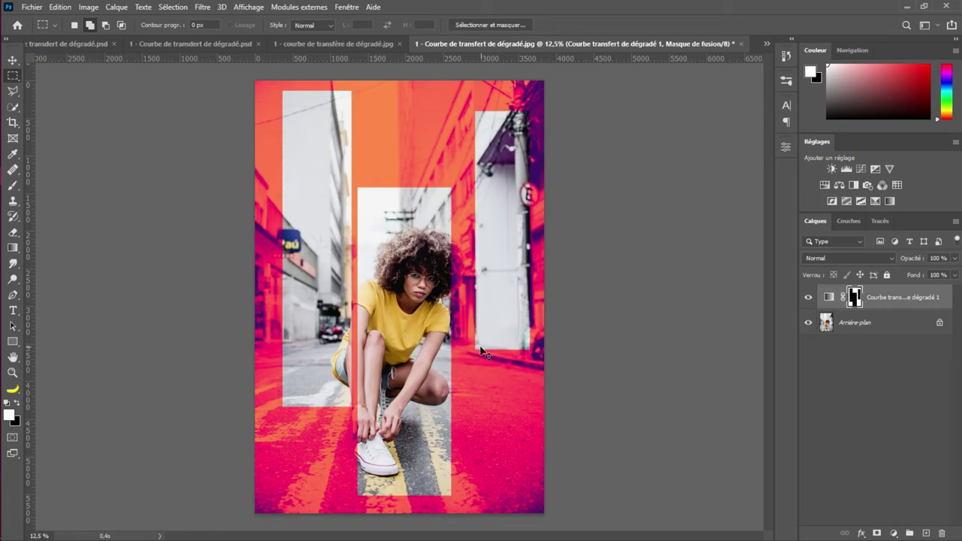
key(ctrl+z)
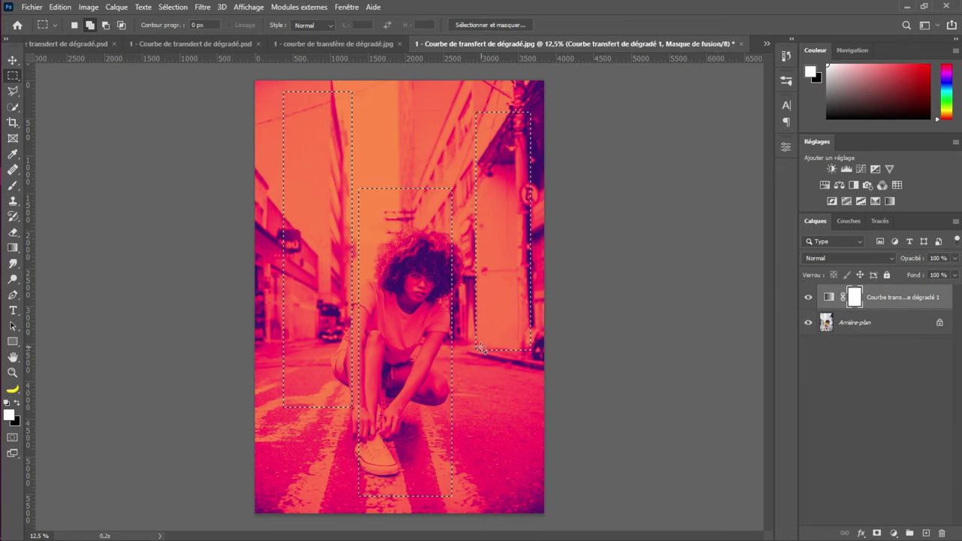
Invert the selection, mask out the gradient map around the three rectangles and deselect
key(ctrl+shift+i)
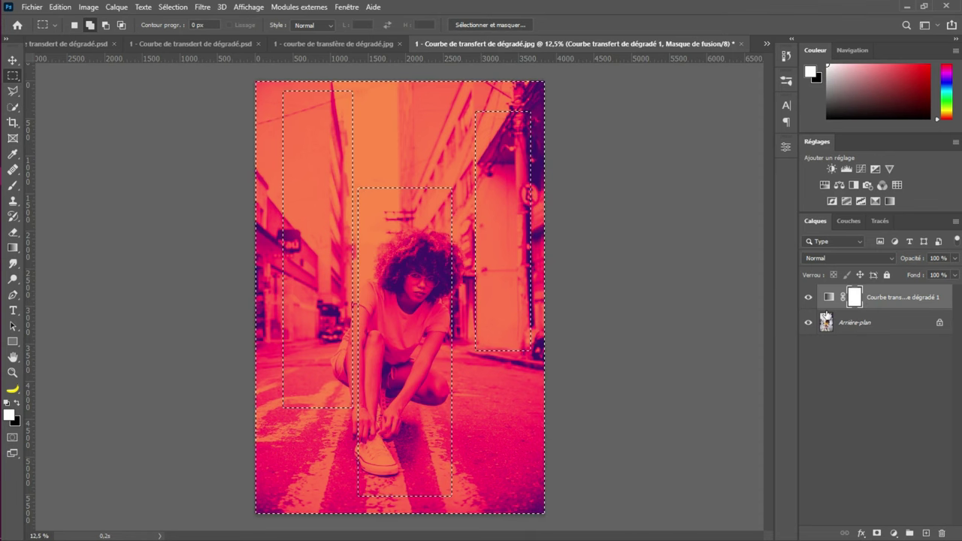
key(Delete)
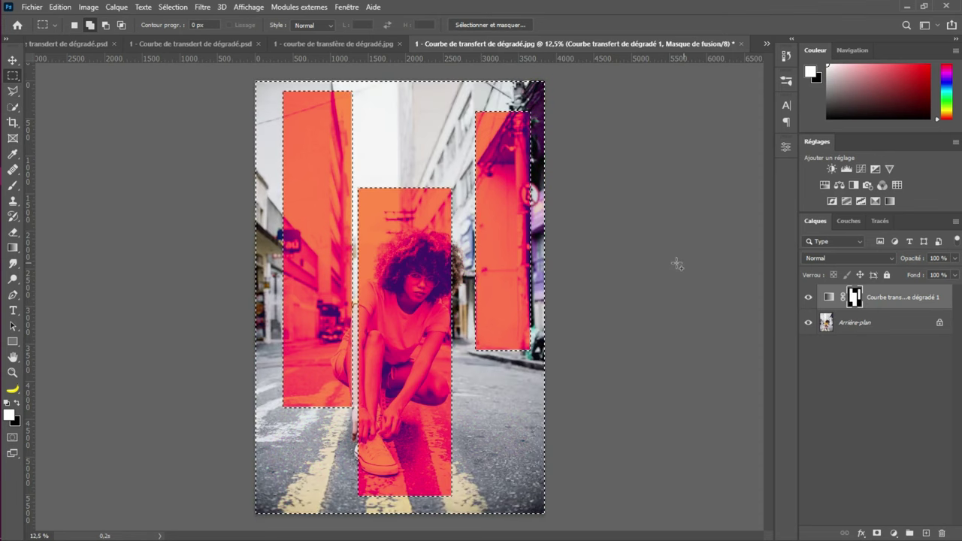
key(ctrl+d)
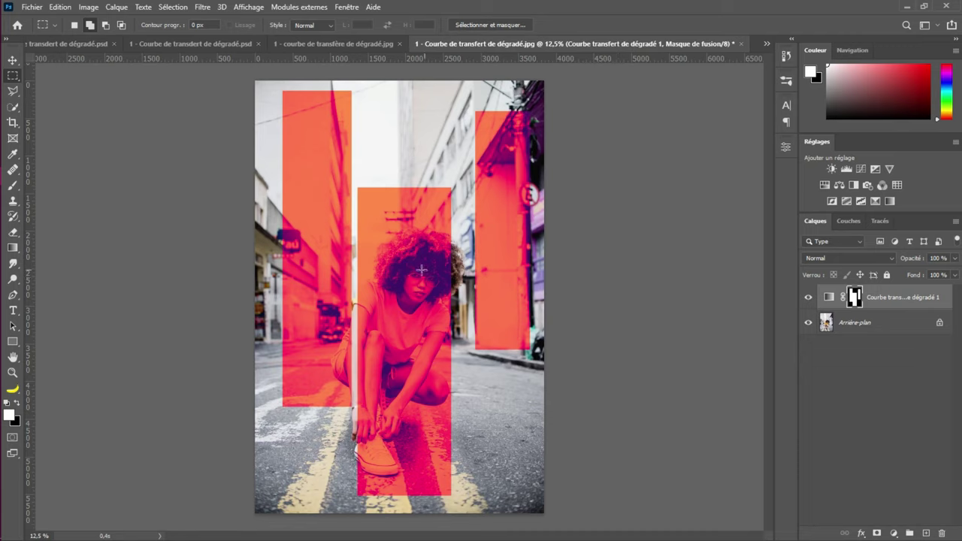
Try moving the three masked rectangles over the street photo with the Move tool
click(12, 60)
drag(449, 280, 219, 311)
drag(219, 311, 155, 294)
mouse_move(458, 359)
mouse_down()
mouse_move(444, 325)
mouse_move(462, 349)
mouse_up()
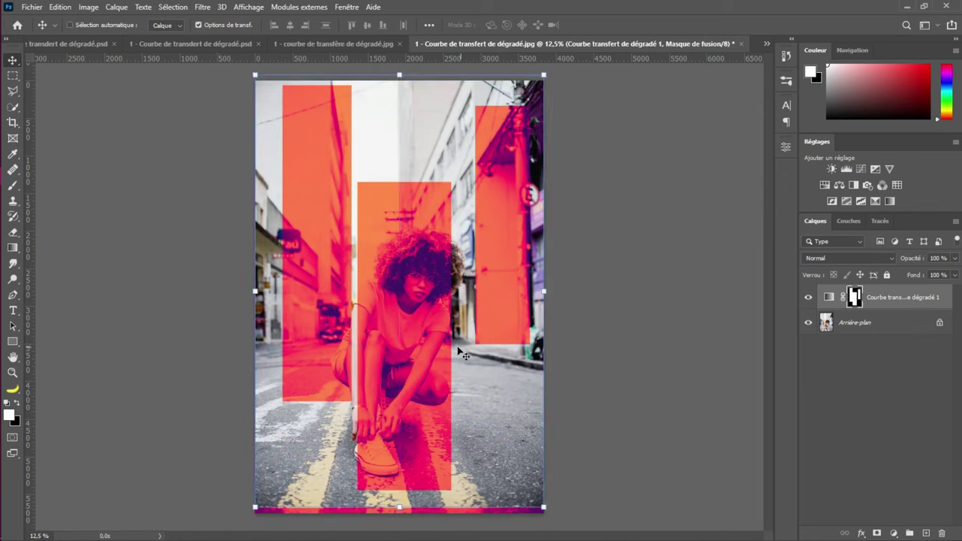
Delete the gradient map layer's mask and give the layer a new black mask that hides the whole effect
drag(855, 295, 946, 535)
click(431, 209)
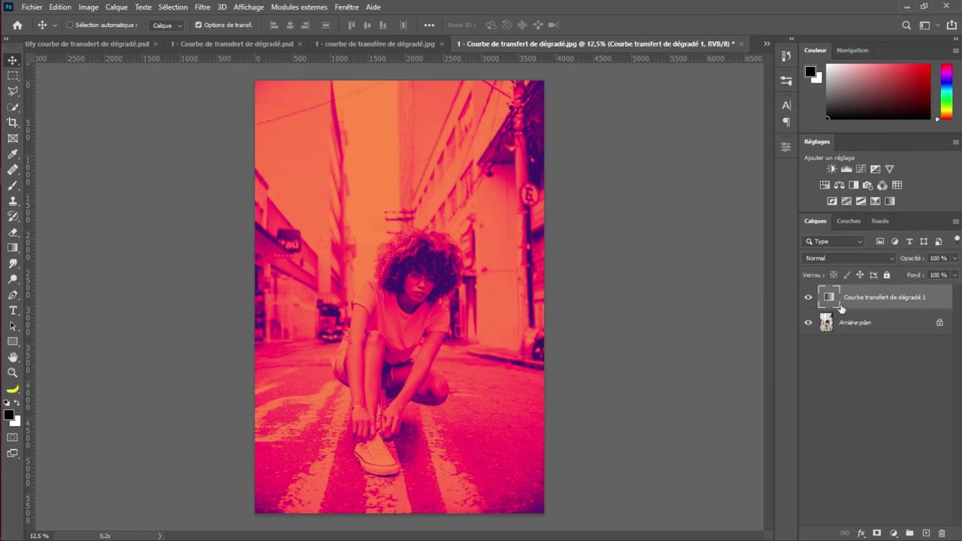
click(117, 7)
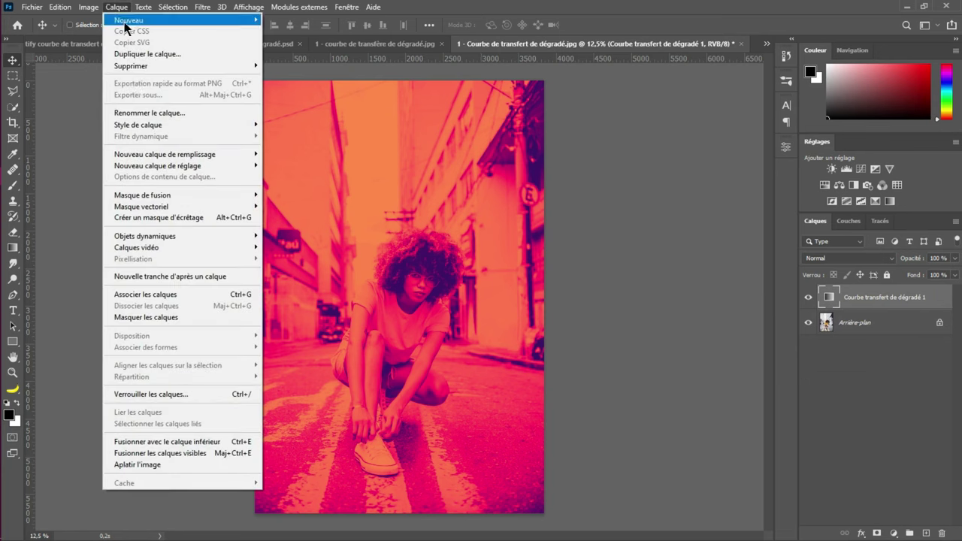
mouse_move(154, 197)
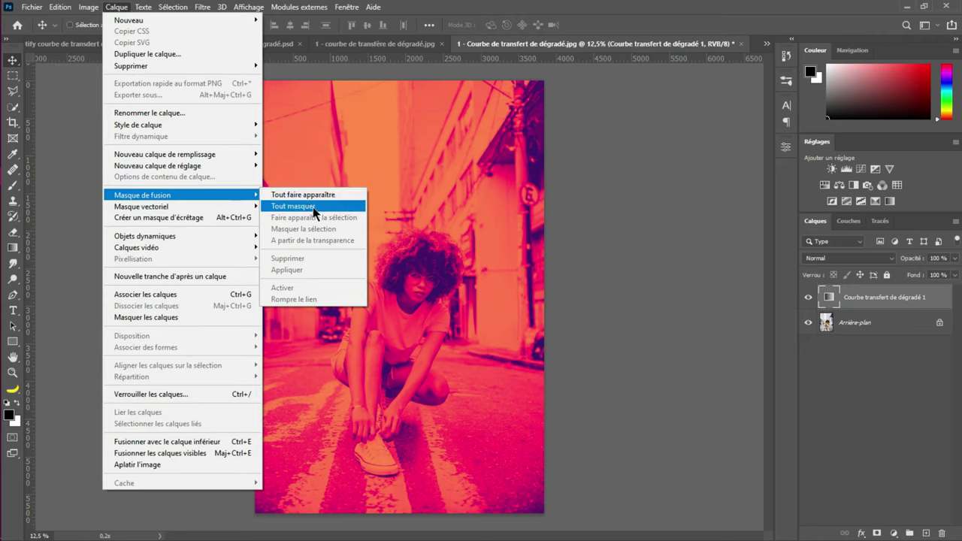
click(906, 384)
click(905, 384)
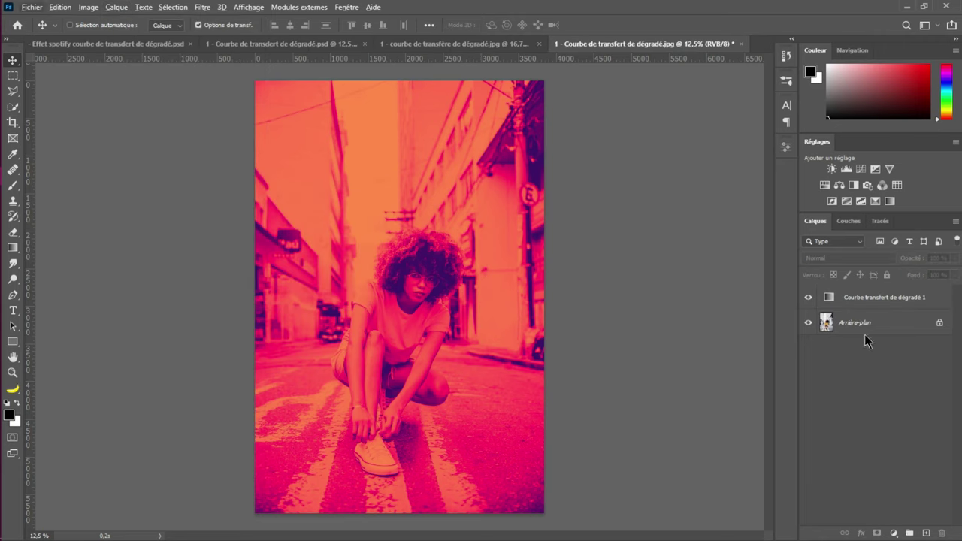
click(868, 297)
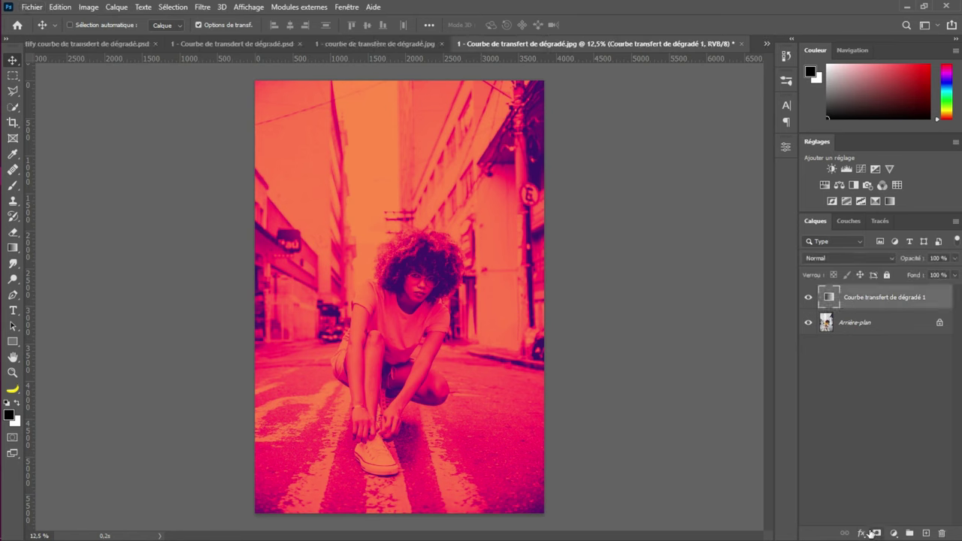
alt+click(876, 533)
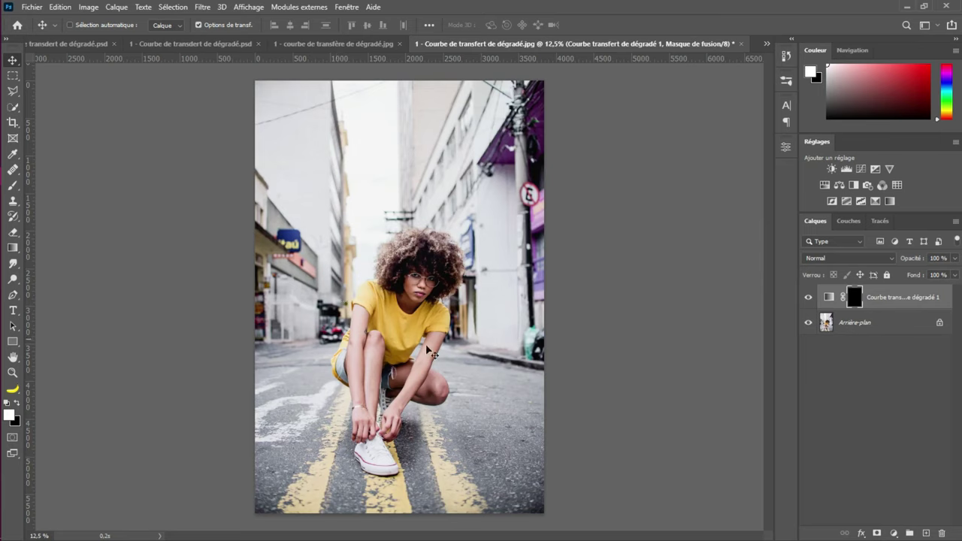
Select three tall rectangular areas at staggered heights across the street photo, fill them white on the gradient map's mask and deselect
click(12, 75)
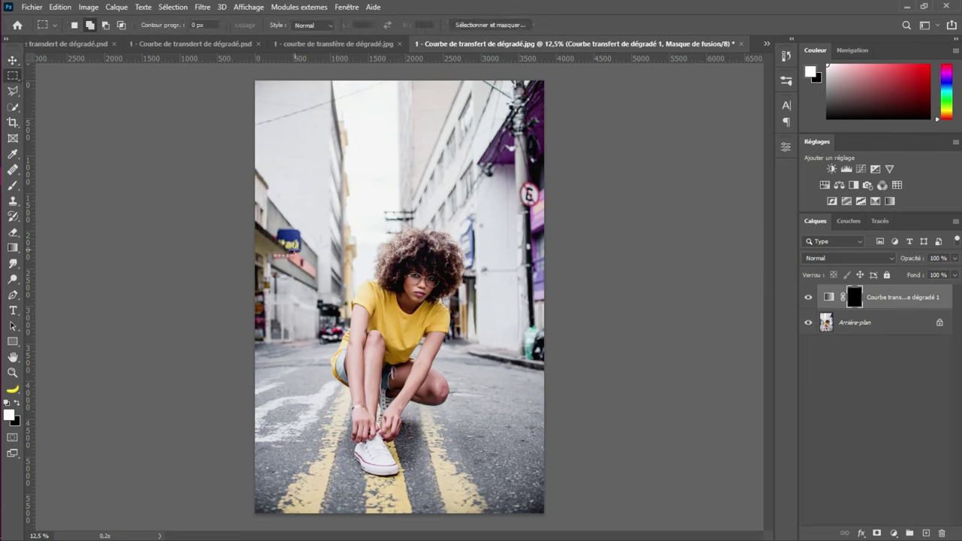
drag(278, 79, 359, 419)
drag(370, 170, 443, 497)
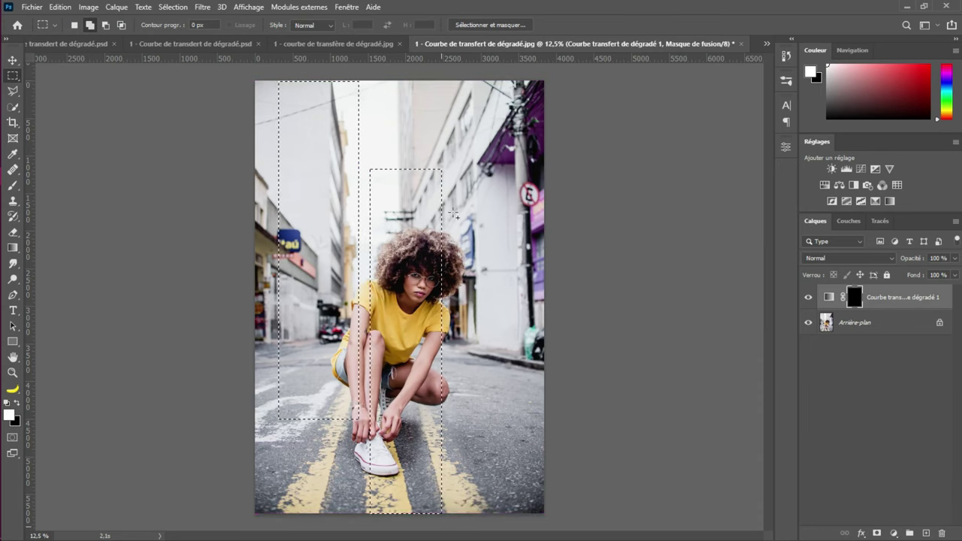
drag(476, 77, 534, 331)
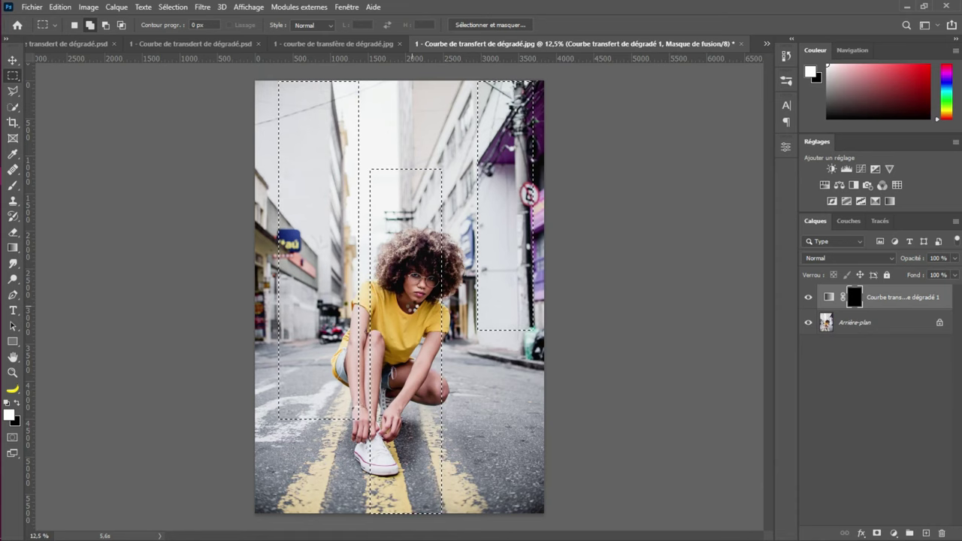
key(alt+BackSpace)
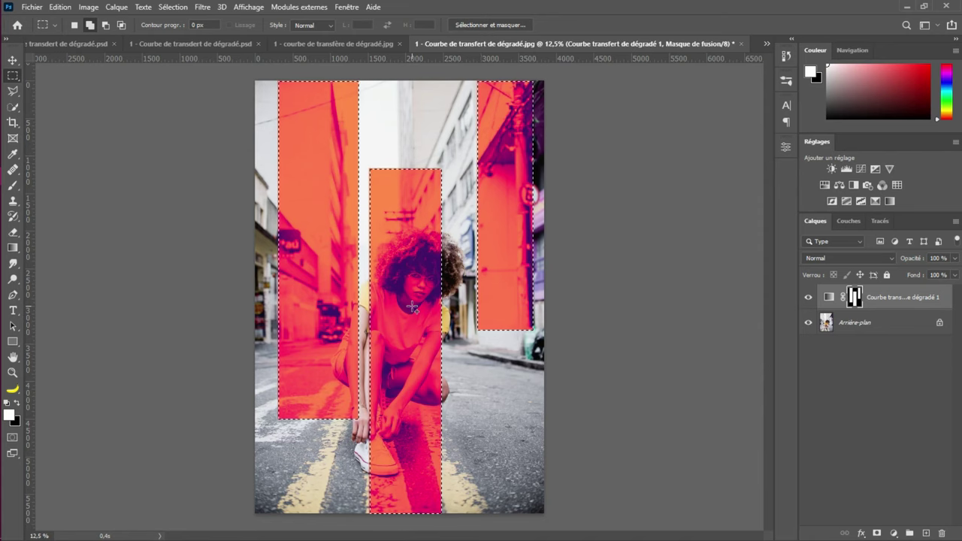
key(ctrl+d)
Try shifting the three revealed strips across the photo with the Move tool, and undo the move
key(v)
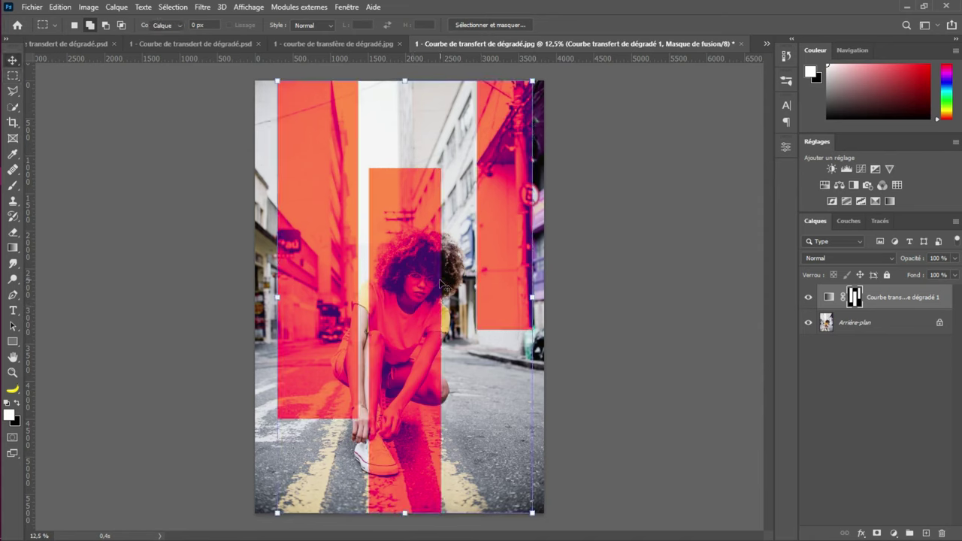
drag(403, 288, 492, 329)
key(ctrl+z)
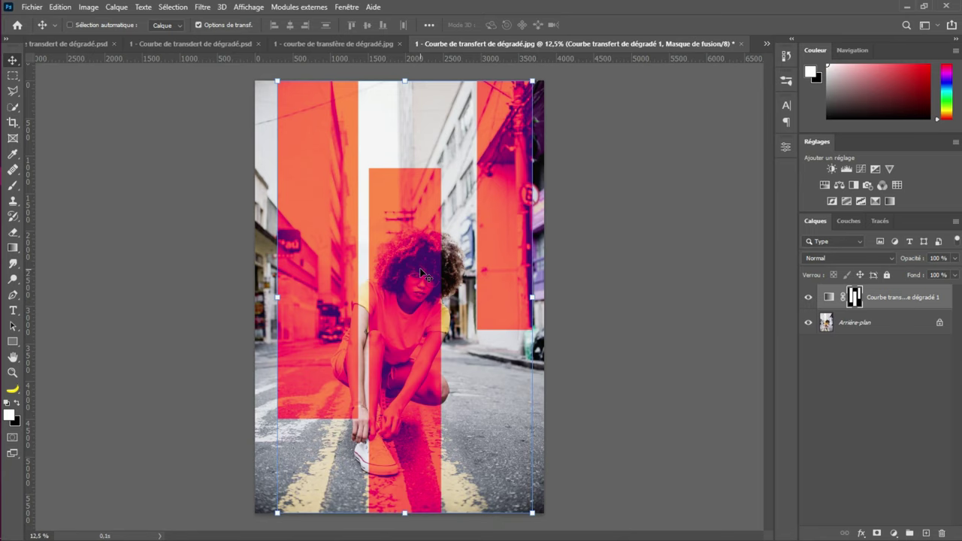
Rotate the three masked strips by about -25.42° and place them diagonally over the photo's upper-left area
key(ctrl+t)
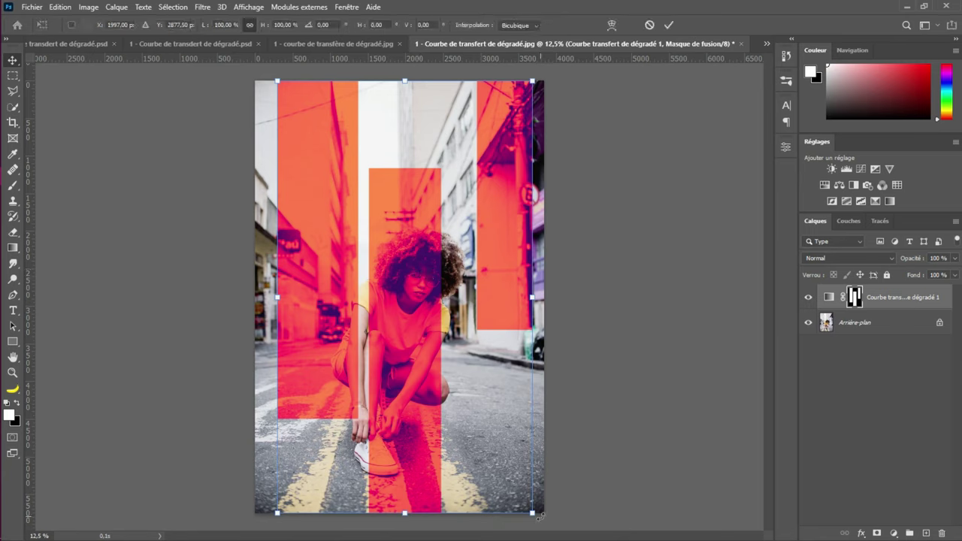
drag(537, 518, 567, 434)
drag(457, 411, 406, 282)
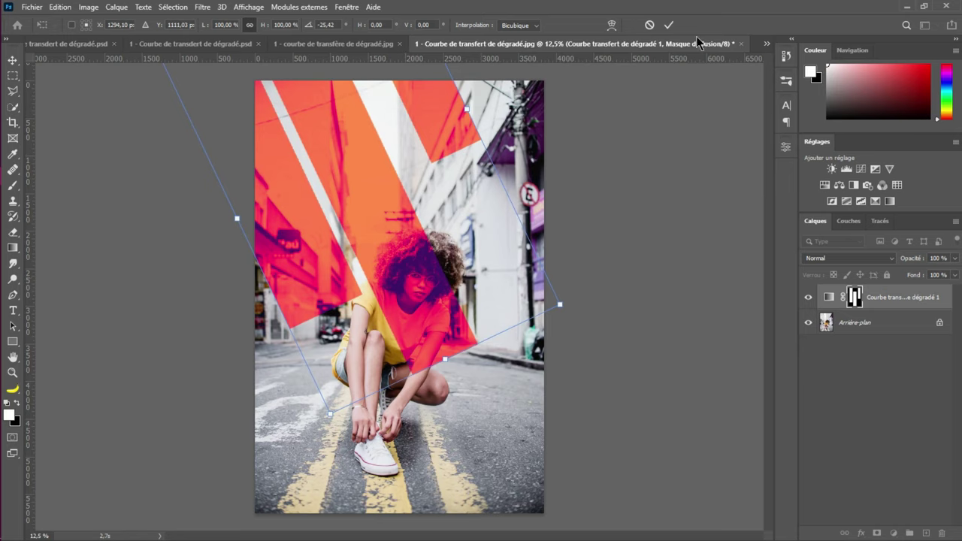
click(650, 25)
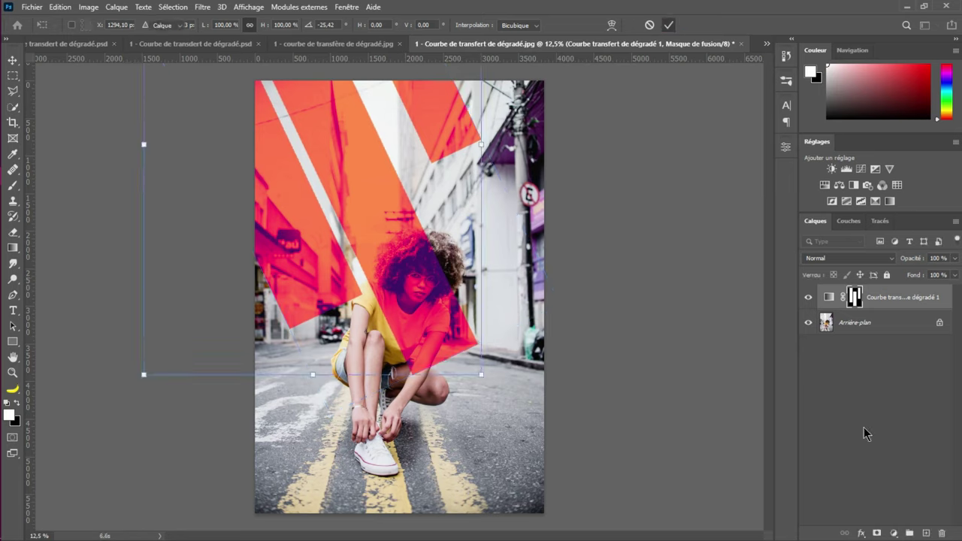
Duplicate the gradient map layer and set the copy's gradient to the Violet_23 preset from the Violets group
key(ctrl+j)
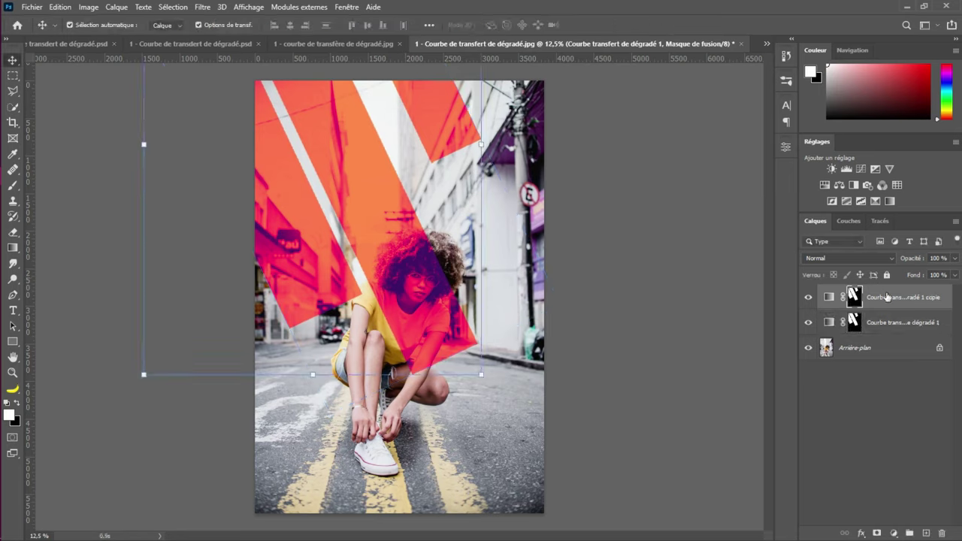
double_click(830, 297)
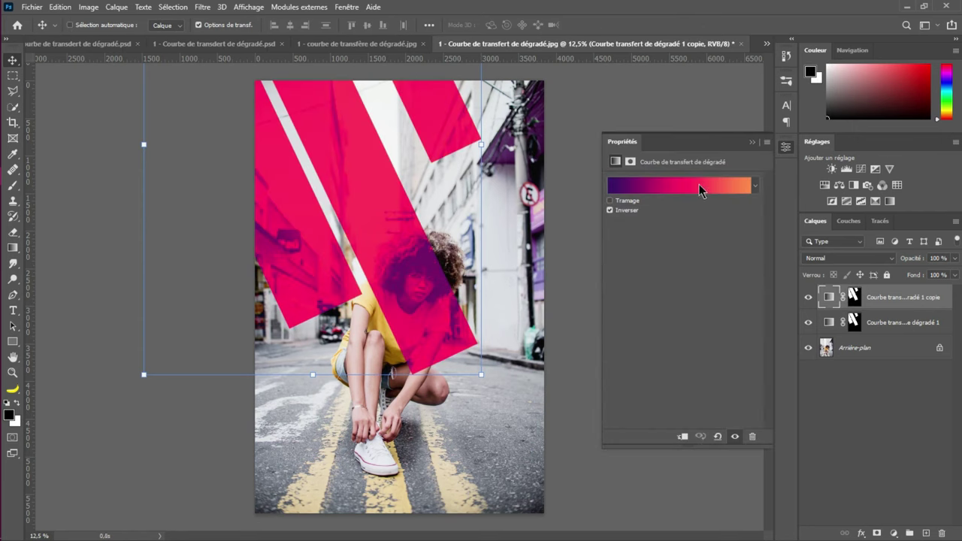
click(698, 185)
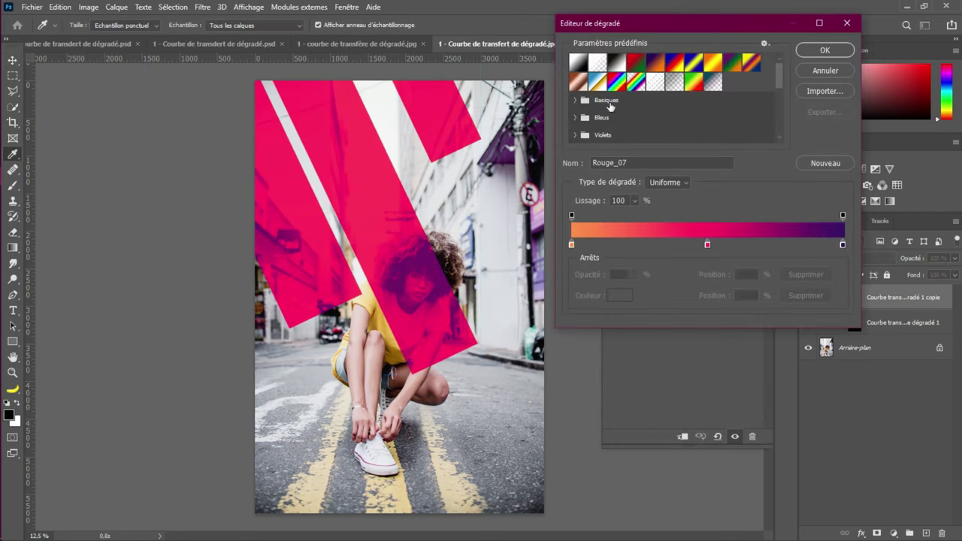
scroll(609, 107, down, 2)
click(575, 106)
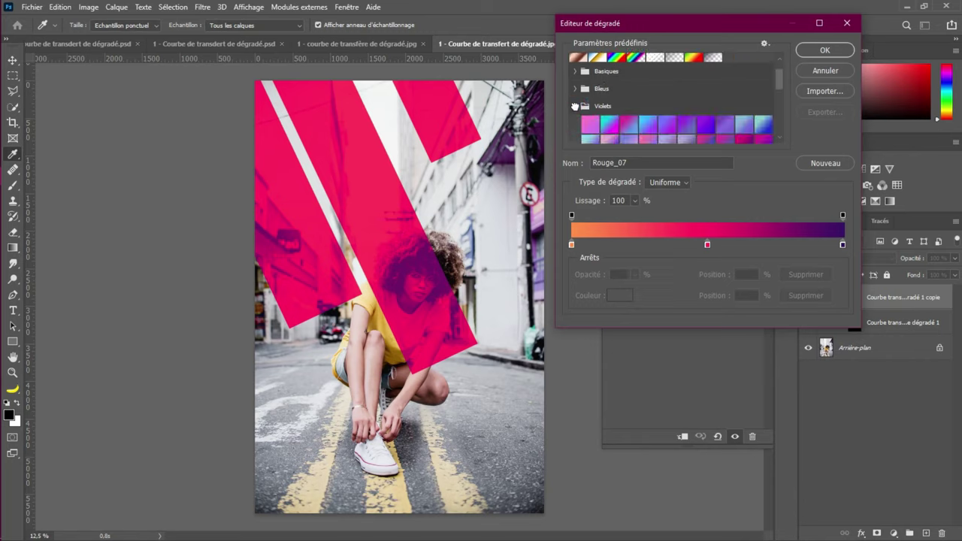
scroll(632, 128, down, 1)
click(733, 106)
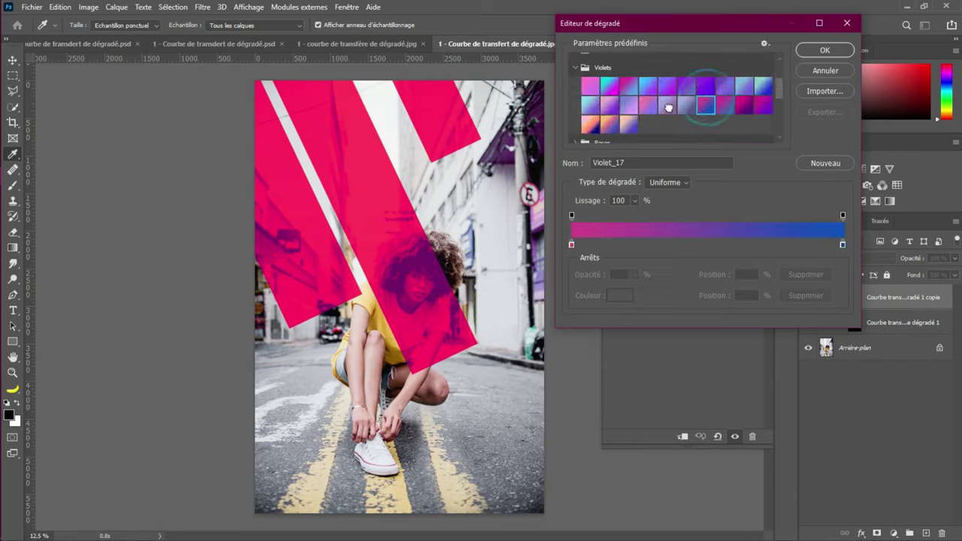
click(588, 124)
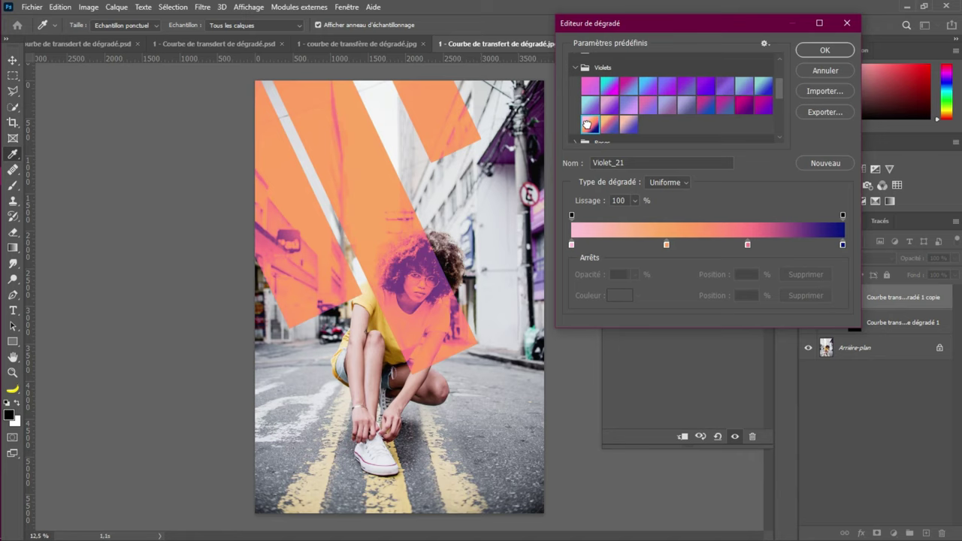
click(628, 124)
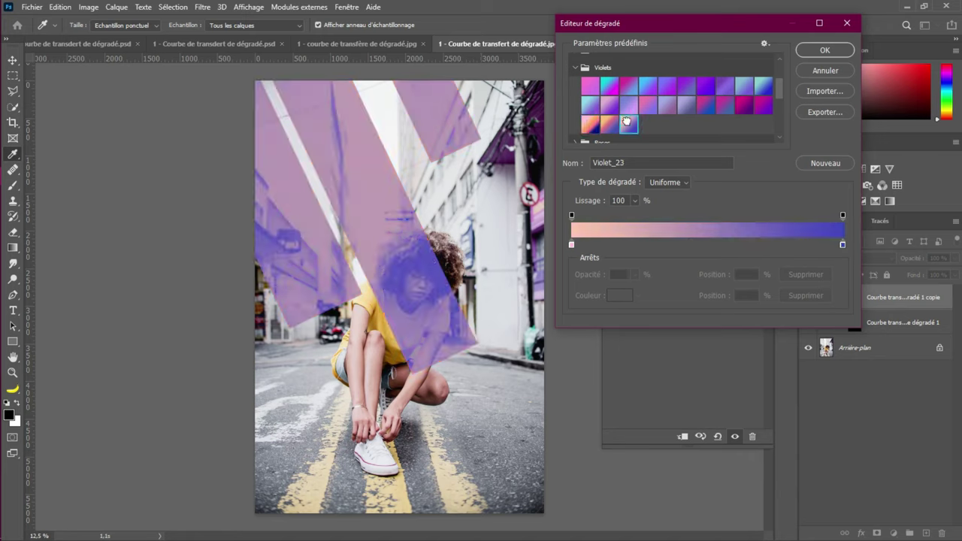
click(830, 48)
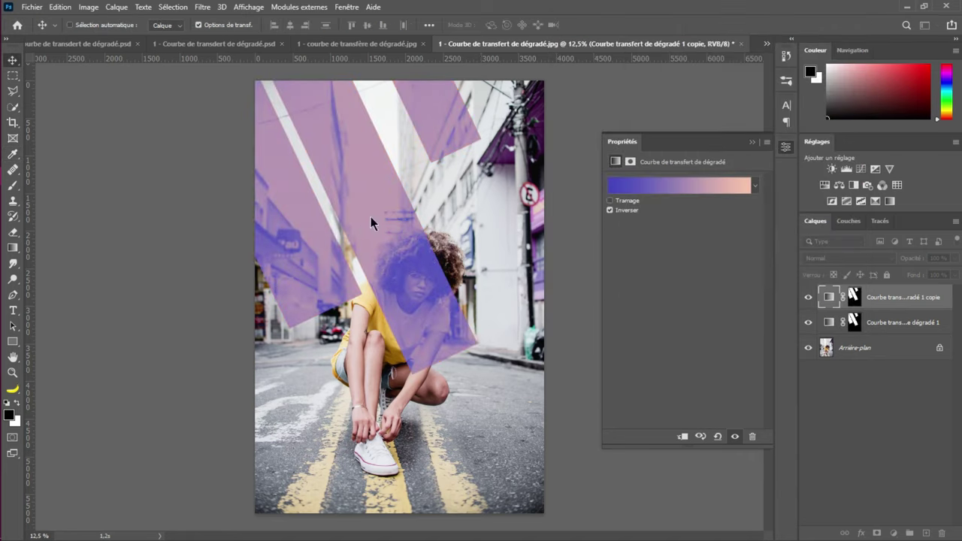
Scale the violet strips to about 60.18 % and position them over the building and pole on the photo's right side
drag(412, 225, 389, 479)
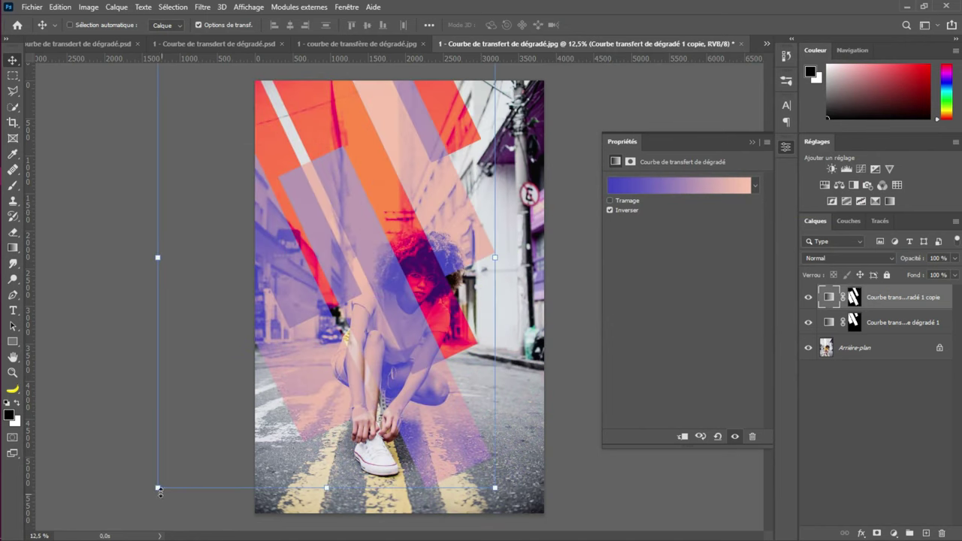
drag(158, 489, 331, 334)
drag(433, 240, 540, 302)
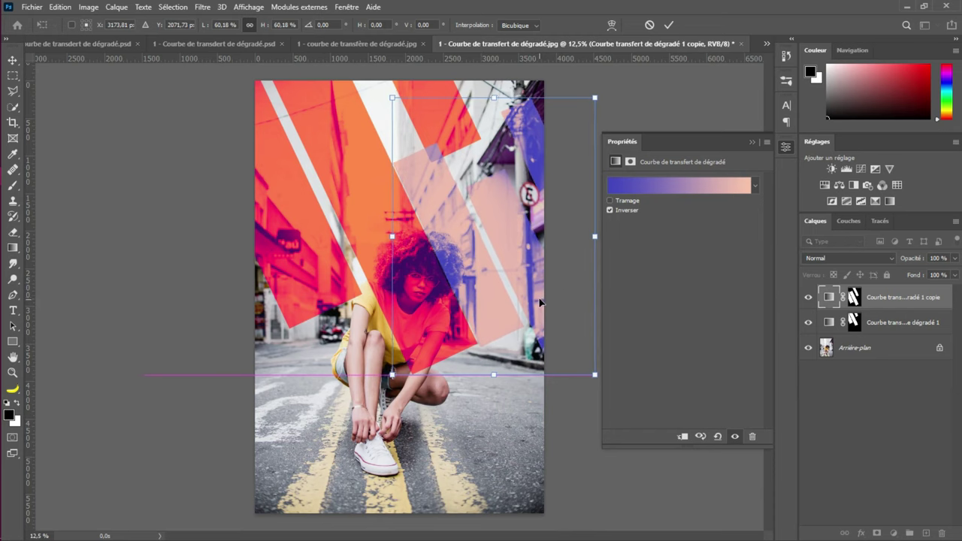
click(669, 25)
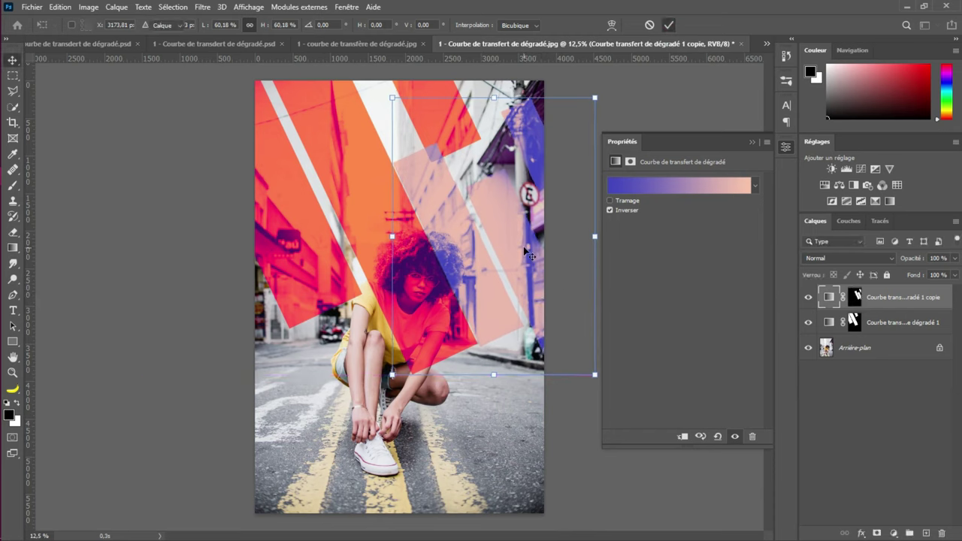
Duplicate the violet strips toward the photo's lower left, enlarge the copy to about 143.34 % and place it over the legs and road
drag(599, 276, 421, 323)
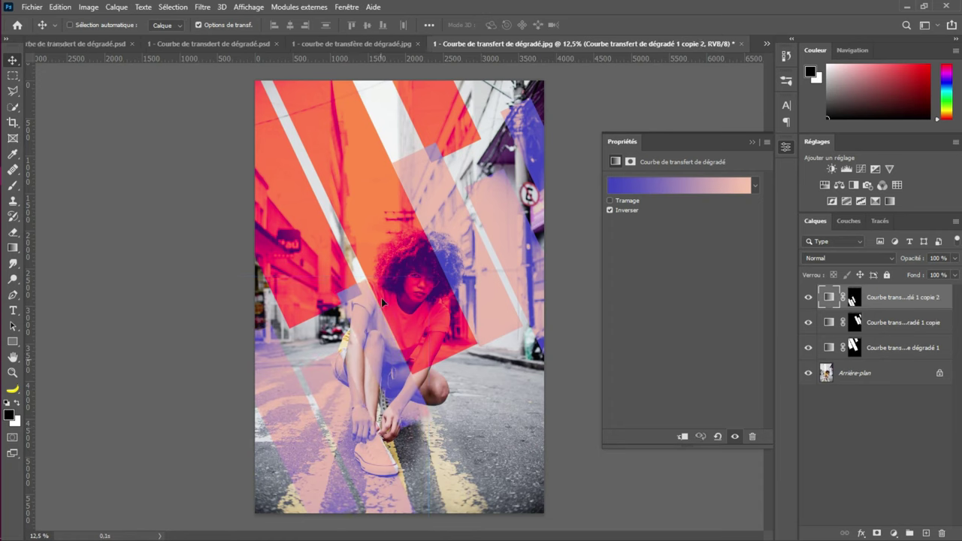
drag(432, 278, 499, 146)
drag(377, 281, 351, 410)
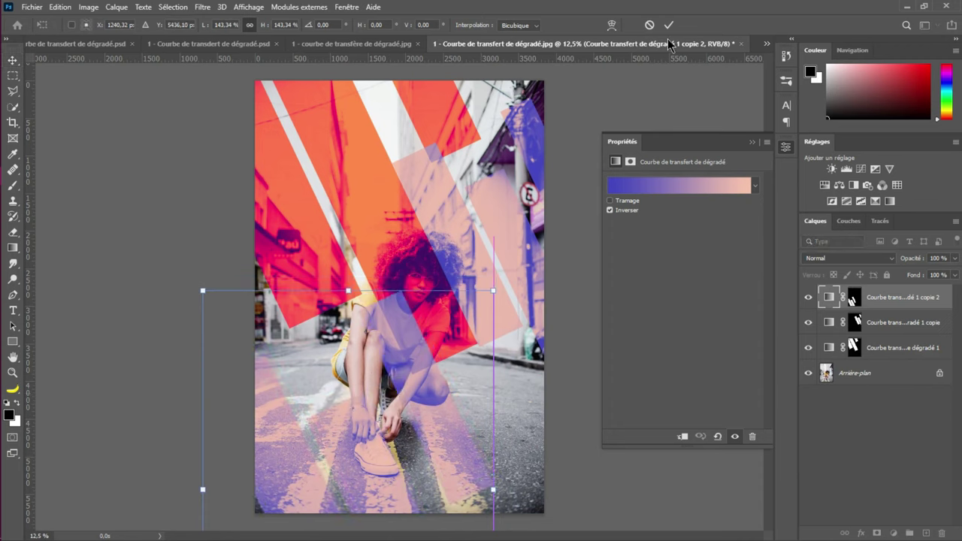
click(668, 25)
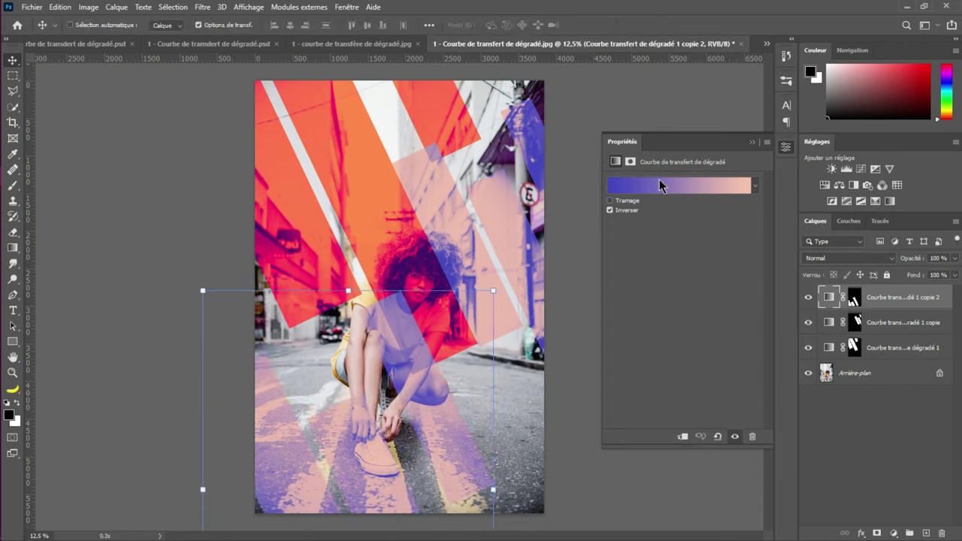
Compare several presets from the Verts group on the newest gradient map copy and apply Vert_15
click(661, 184)
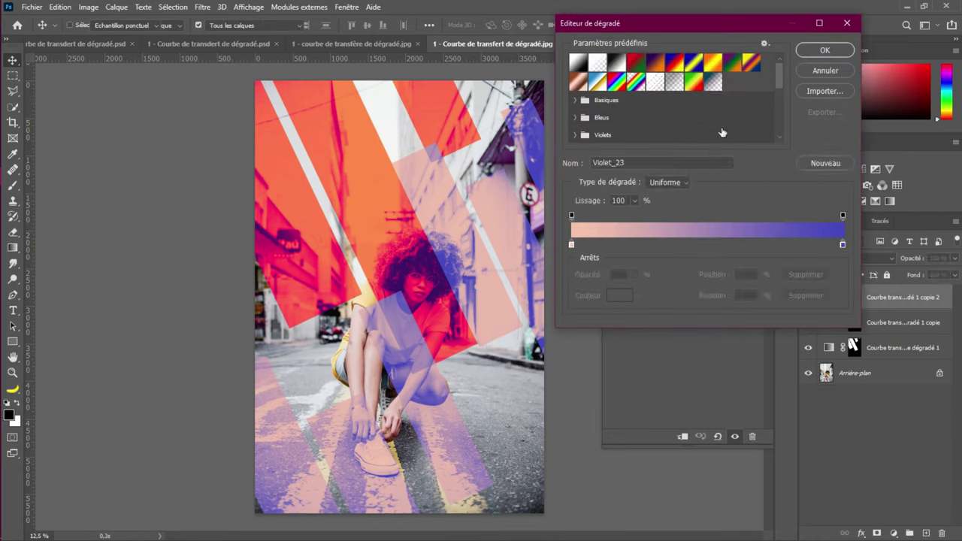
scroll(634, 134, down, 3)
scroll(579, 126, down, 1)
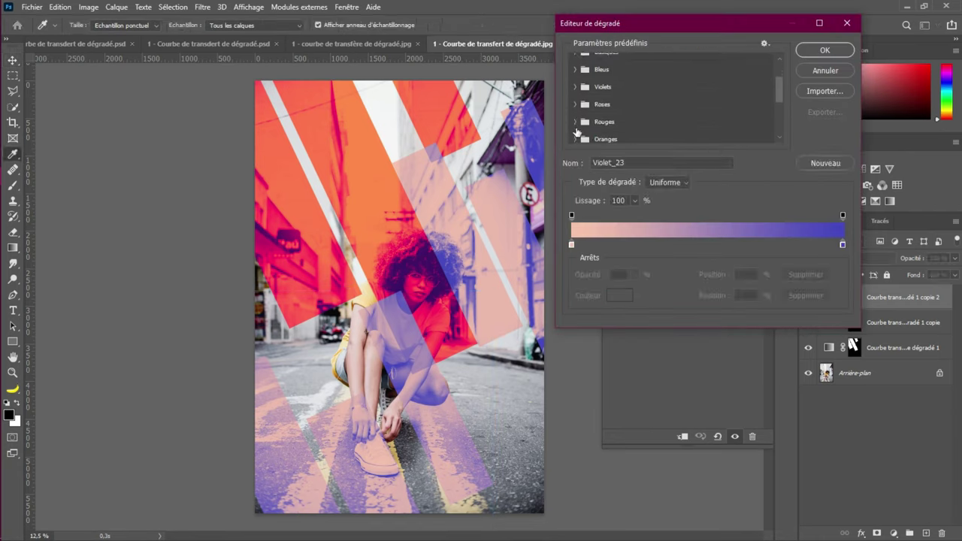
scroll(580, 127, down, 2)
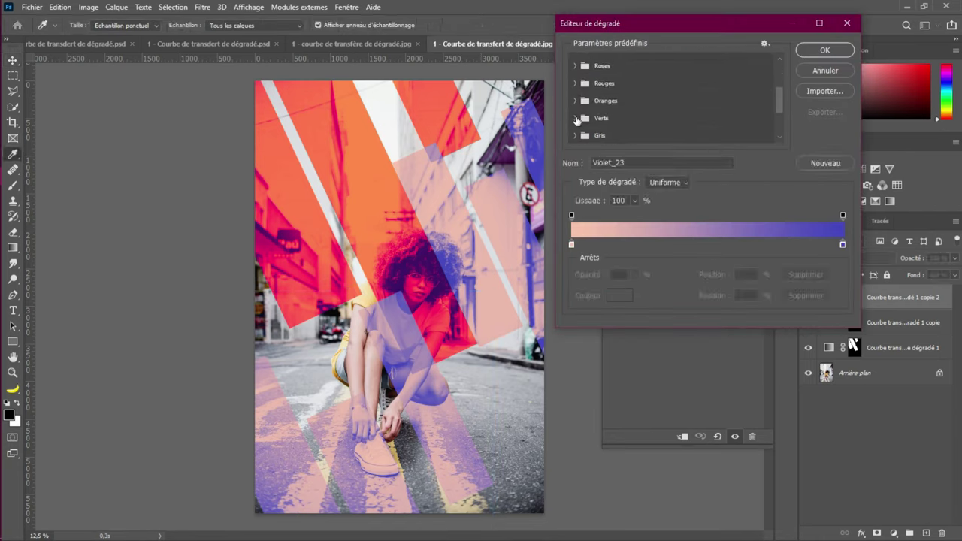
click(576, 118)
click(648, 132)
scroll(676, 129, down, 2)
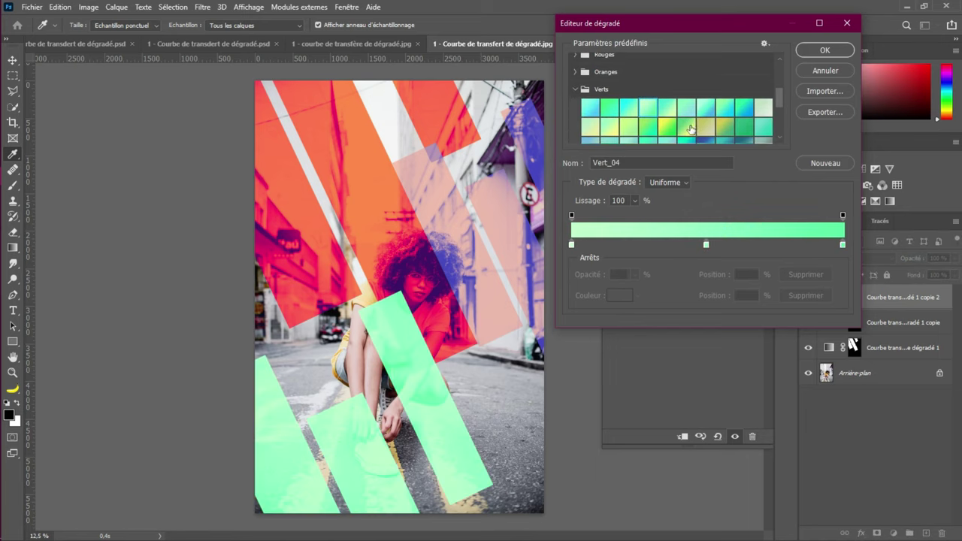
click(705, 115)
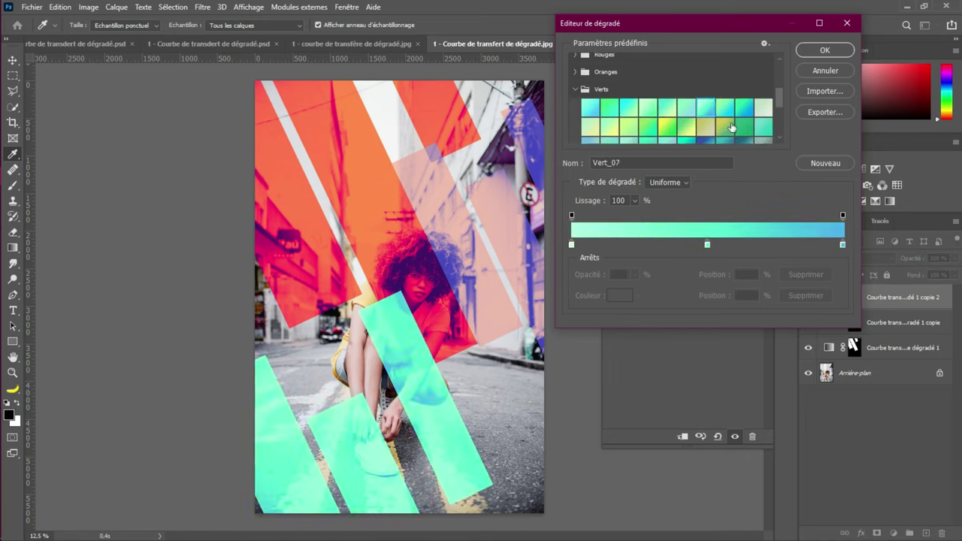
click(740, 122)
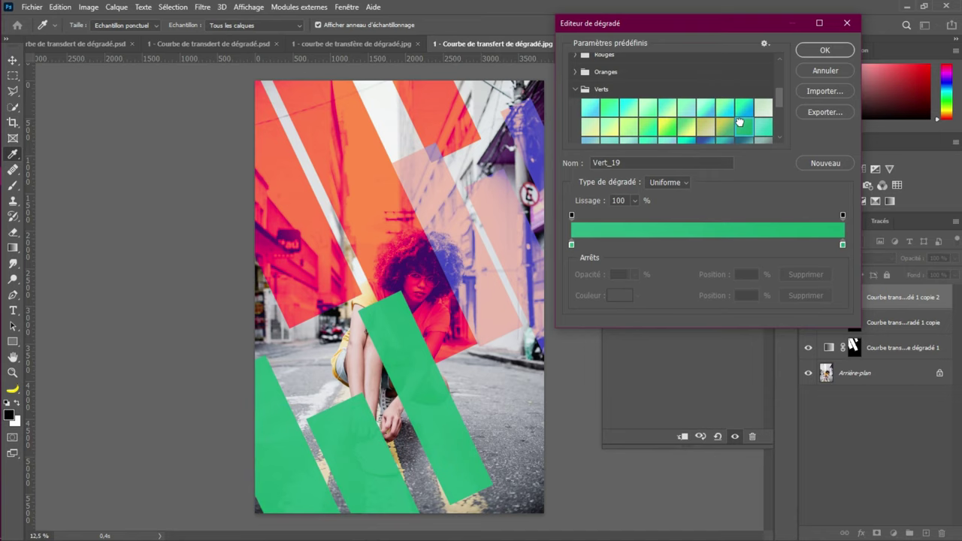
click(763, 107)
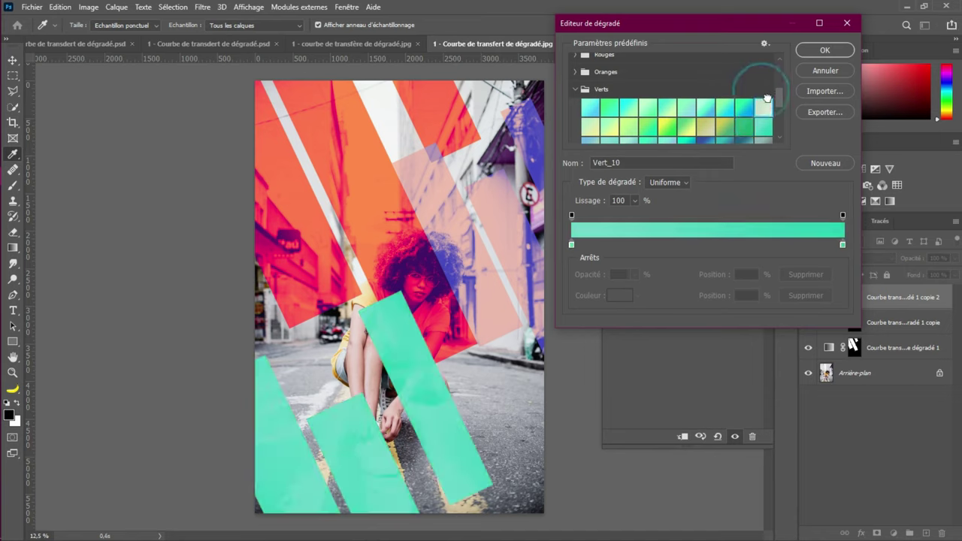
click(725, 109)
click(674, 126)
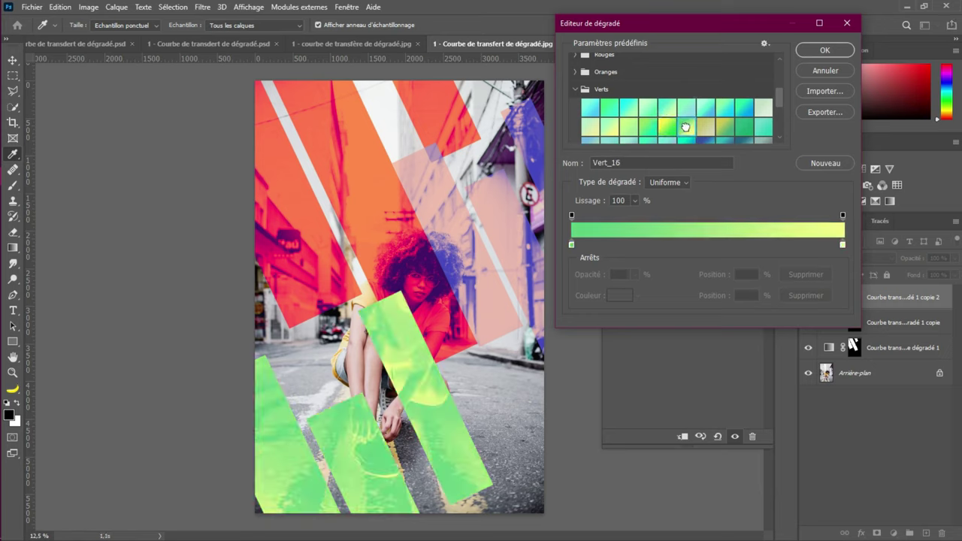
click(656, 125)
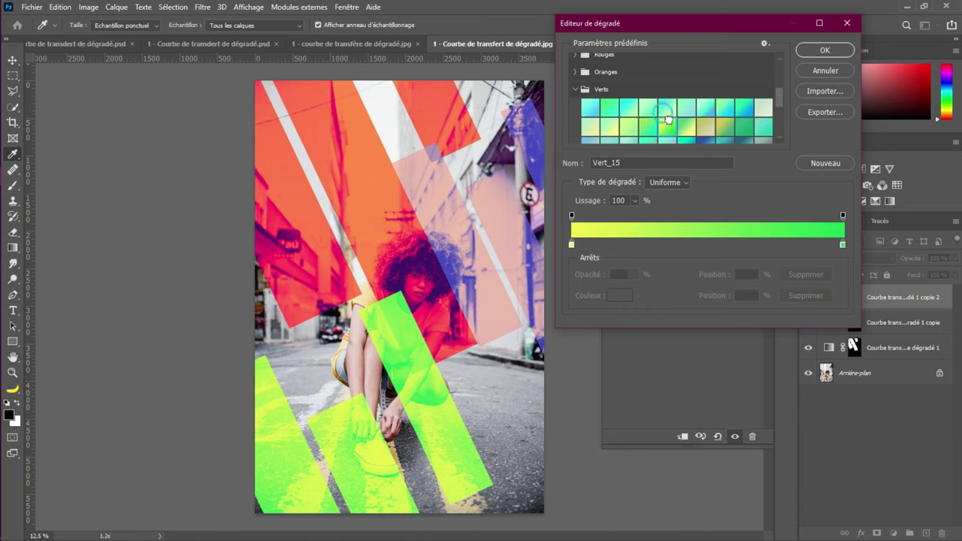
click(824, 49)
Move the green strips slightly left and down over the road with the Move tool
key(v)
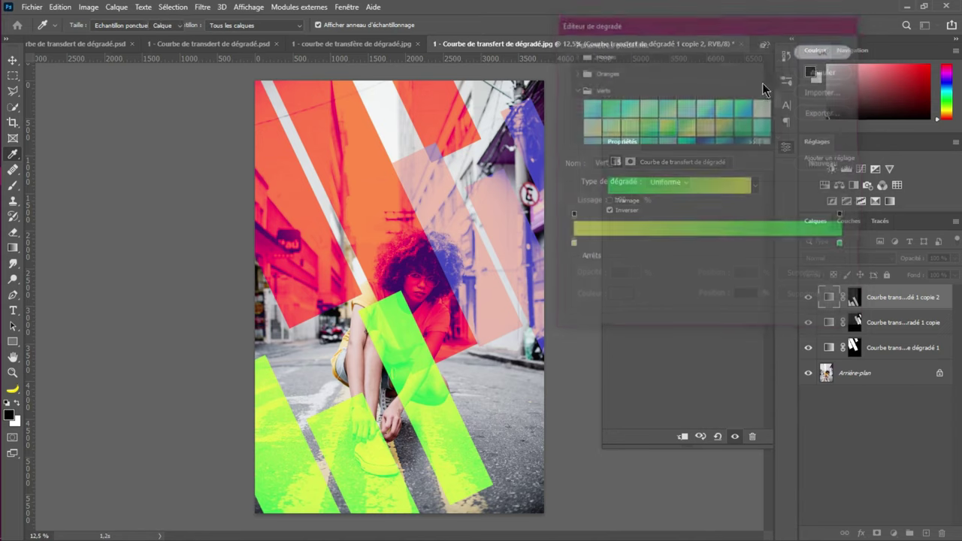
drag(393, 374, 380, 363)
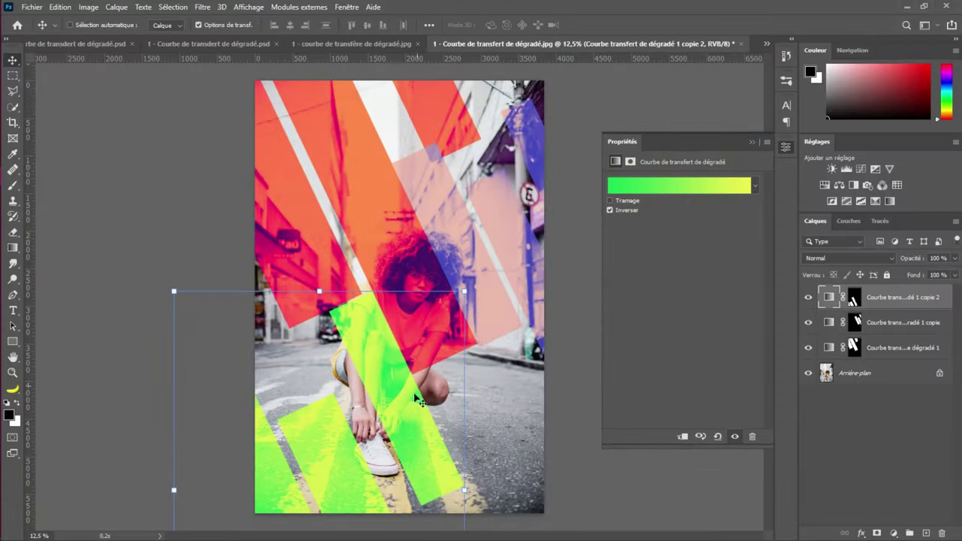
mouse_move(373, 393)
mouse_down()
mouse_move(368, 402)
mouse_move(380, 409)
mouse_up()
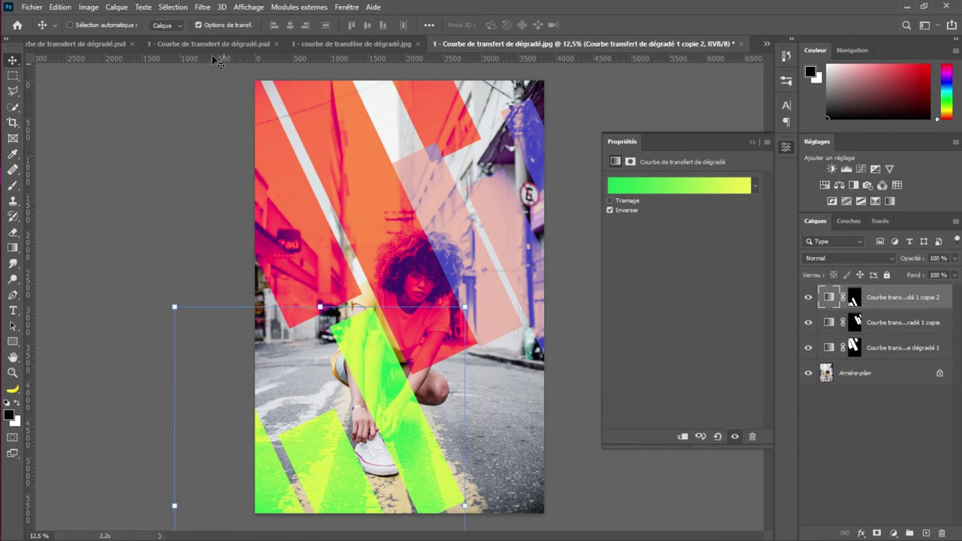
Check the exercise image 1 - Projet courbe de transfert de dégradé.jpg in the 15 - Styles ou Effets visuels folder without opening it
click(32, 6)
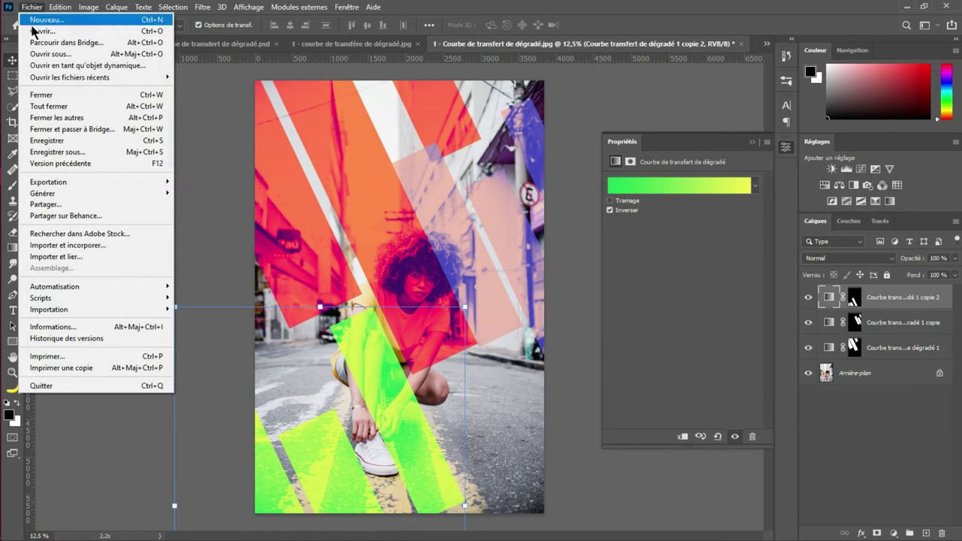
click(42, 31)
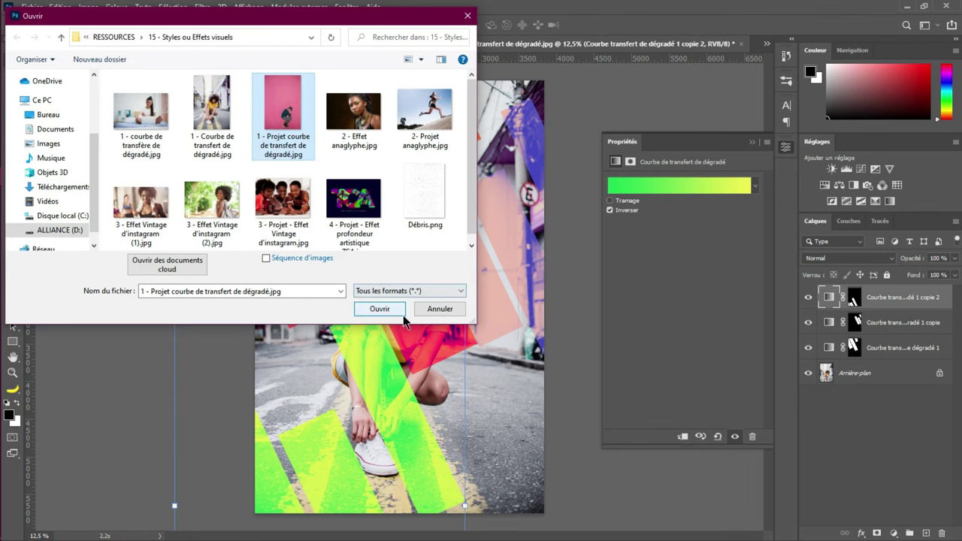
click(440, 309)
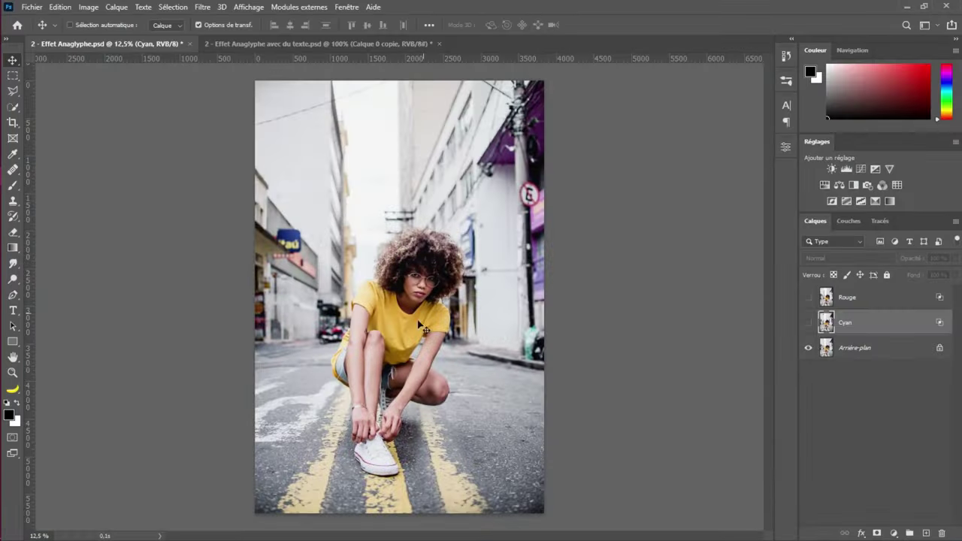
Show the Cyan and Rouge layers in 2 - Effet Anaglyphe.psd and view the finished text version in 2 - Effet Anaglyphe avec du texte.psd
click(808, 322)
click(808, 297)
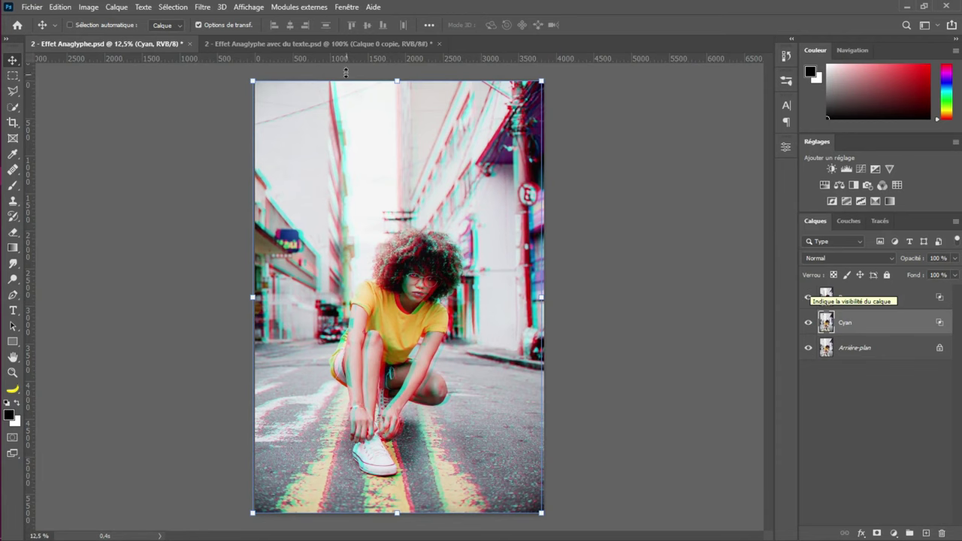
click(343, 43)
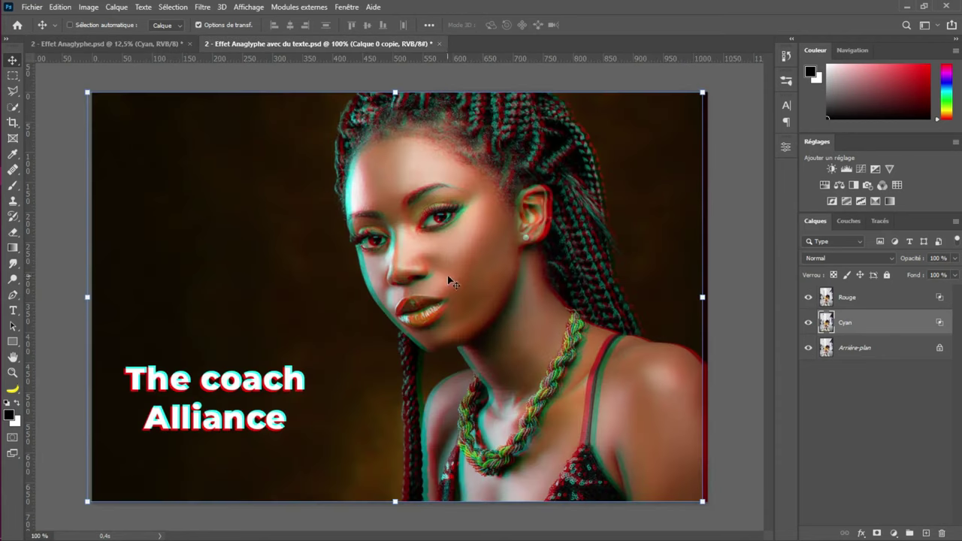
Open 1 - Courbe de transfert de dégradé.jpg and 2 - Effet anaglyphe.jpg together from the 15 - Styles ou Effets visuels folder
click(32, 9)
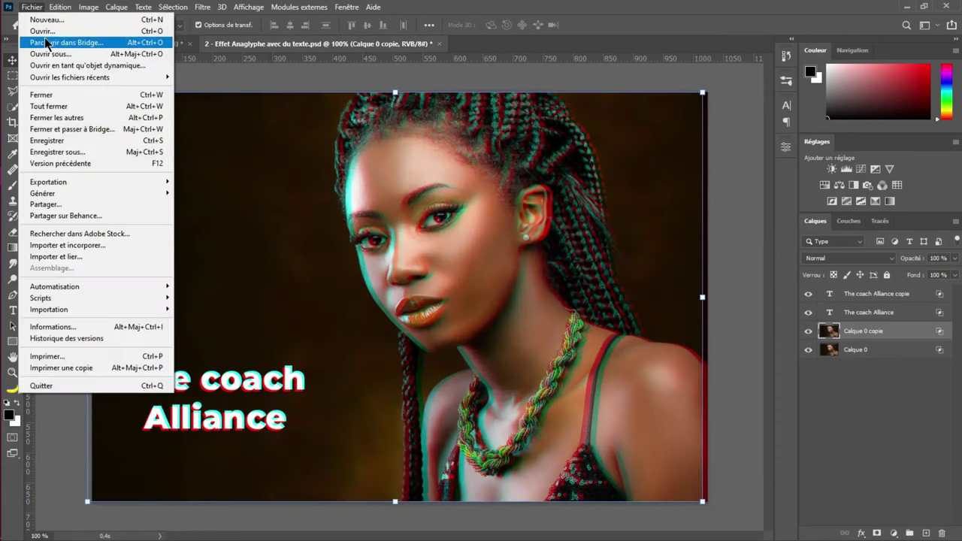
key(Escape)
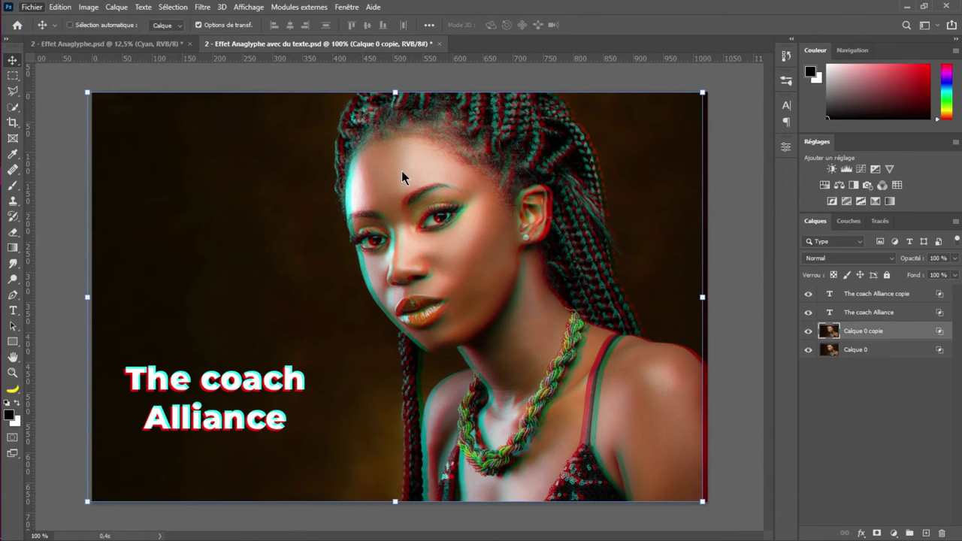
key(ctrl+o)
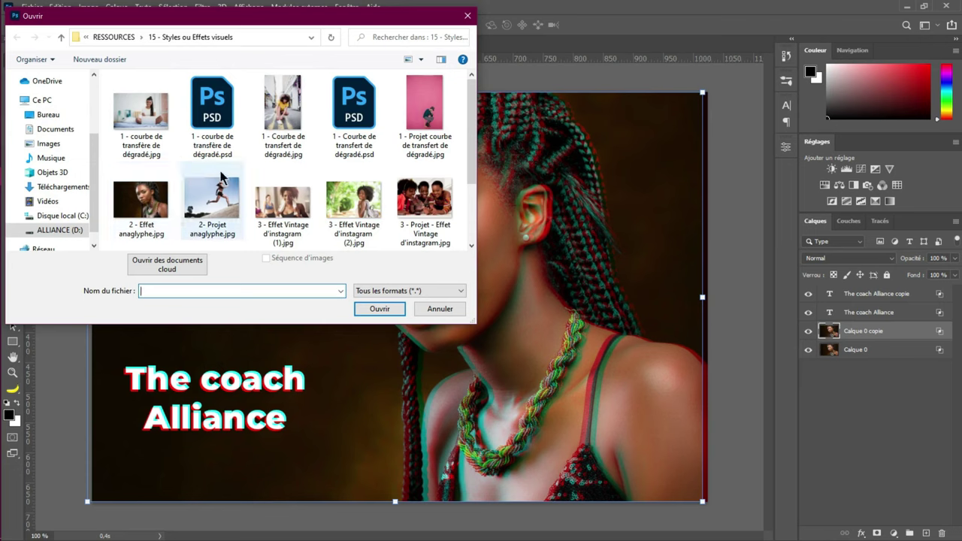
click(151, 113)
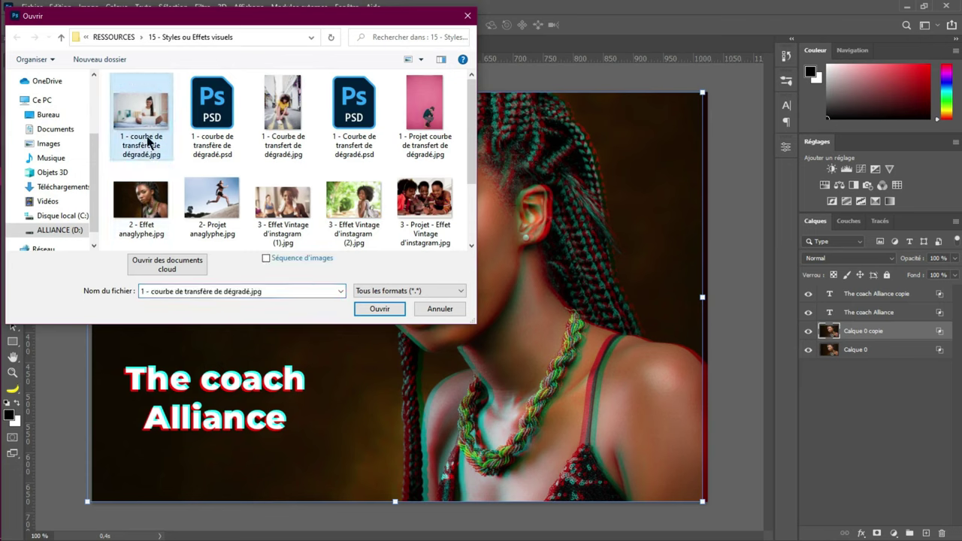
click(268, 132)
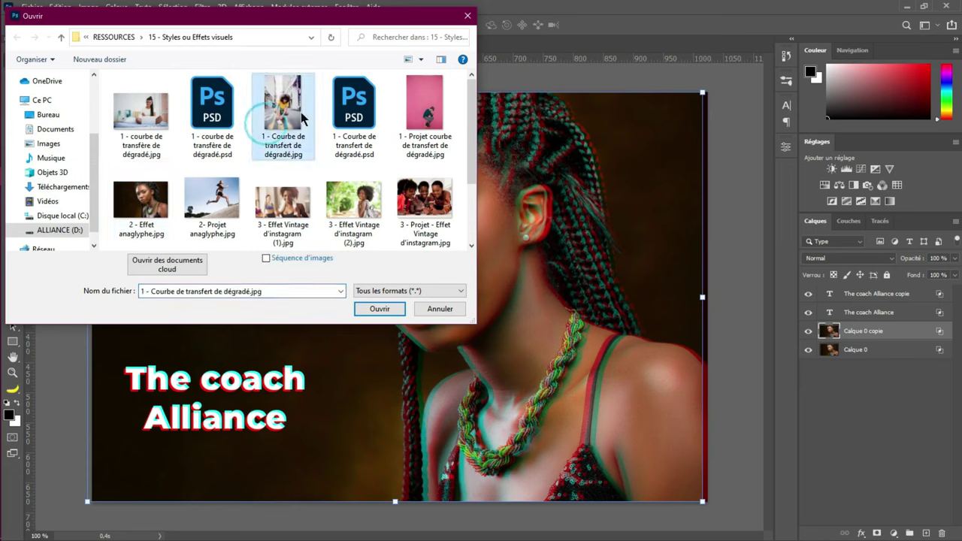
ctrl+click(141, 200)
click(379, 309)
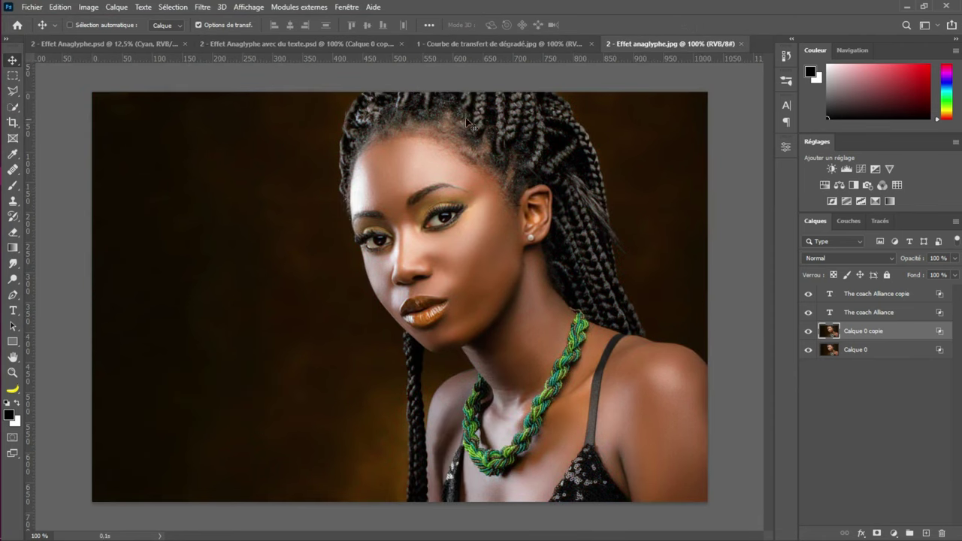
Duplicate the Arrière-plan layer of the street photo and rename the copy Rouge
click(498, 46)
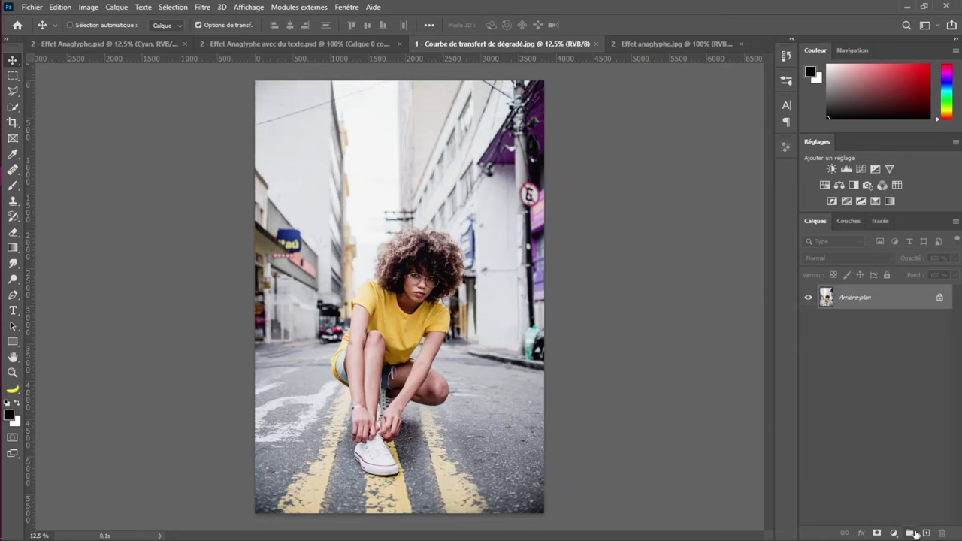
key(ctrl+j)
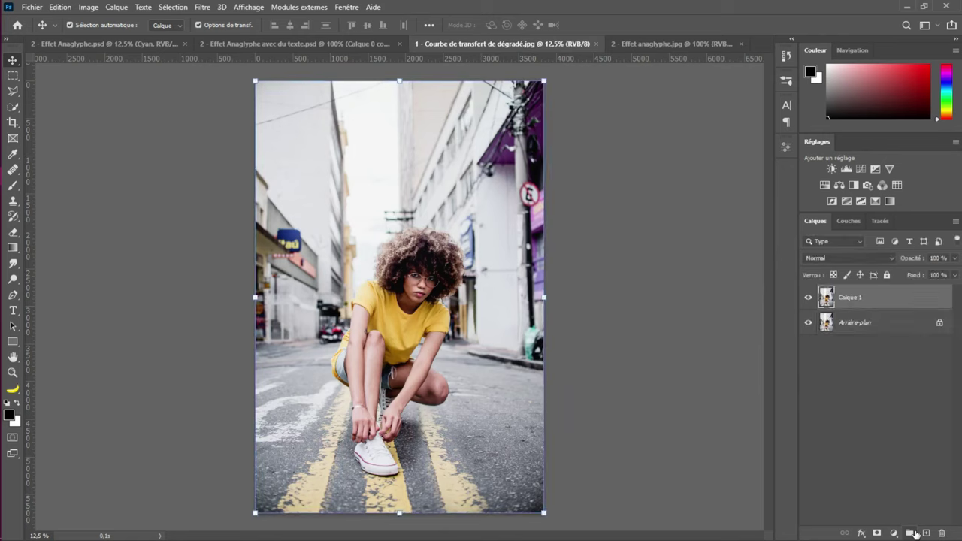
double_click(852, 296)
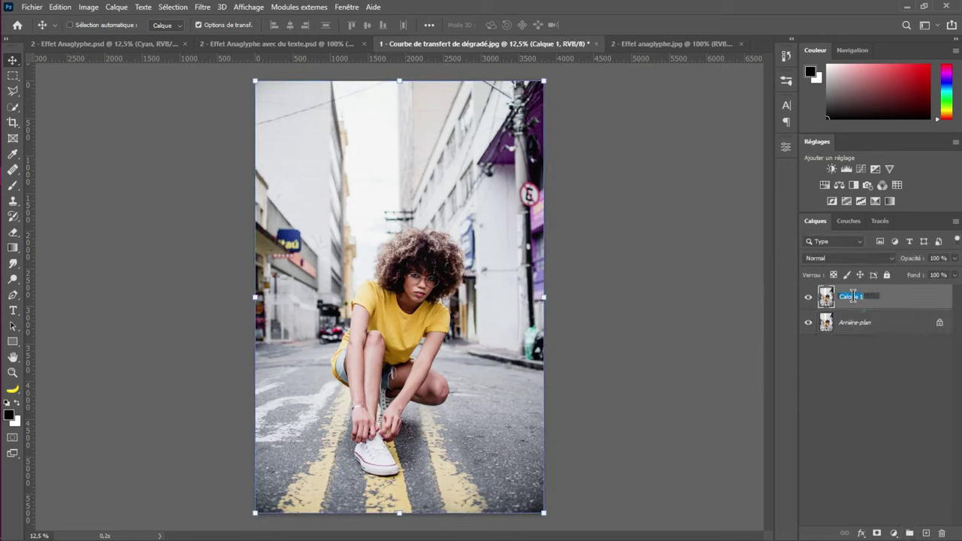
text(Rouge)
key(Return)
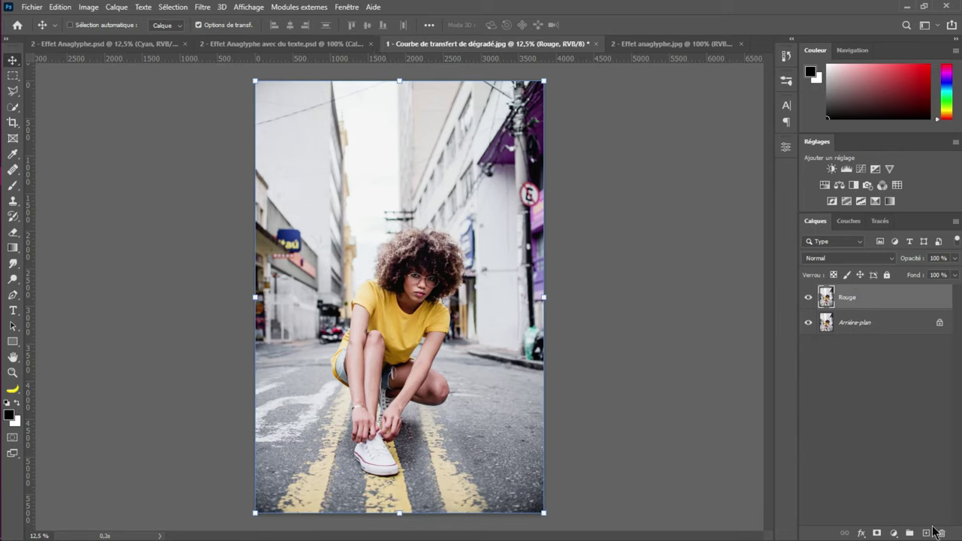
Duplicate the Rouge layer and rename the copy Bleu
key(ctrl+j)
double_click(854, 298)
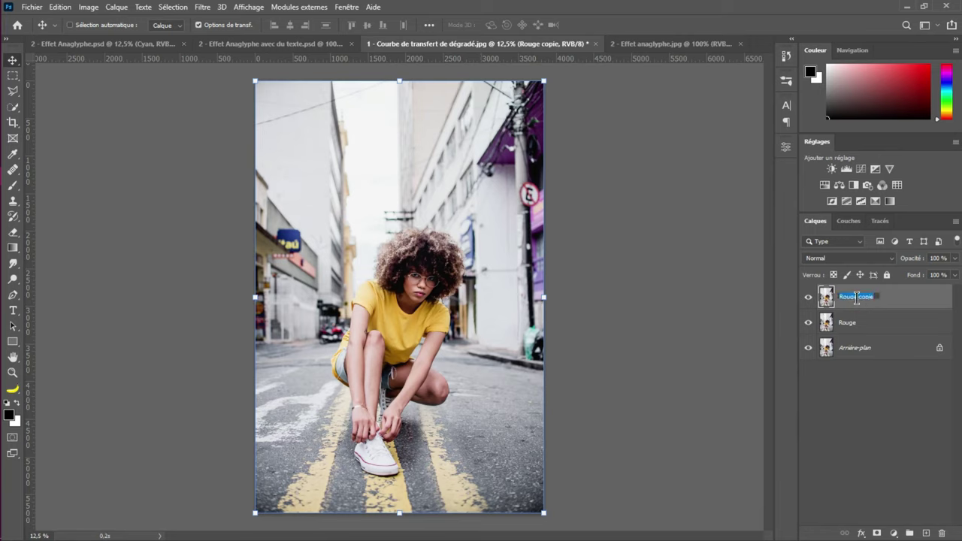
text(Bleu)
key(Return)
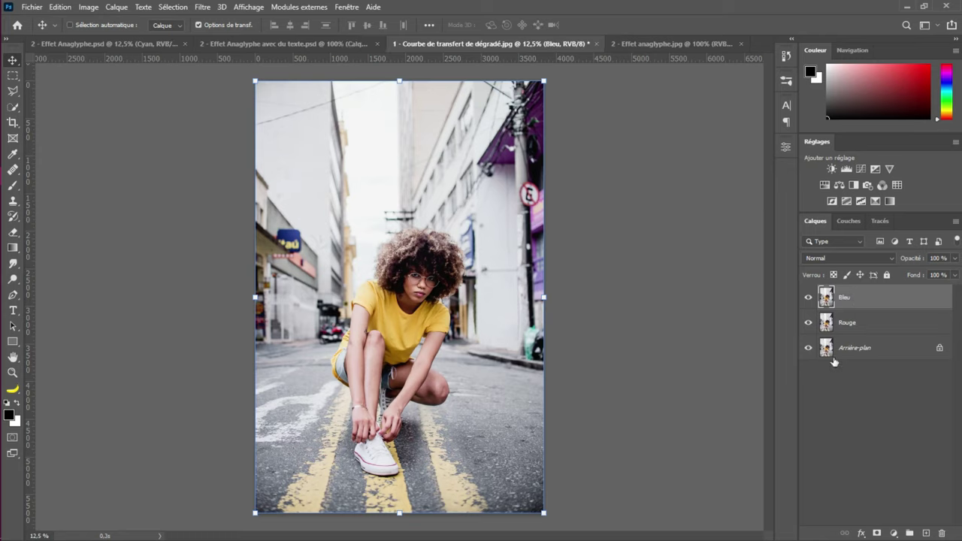
Restrict the Rouge layer to the R channel in its advanced blending options by disabling V and B
click(888, 328)
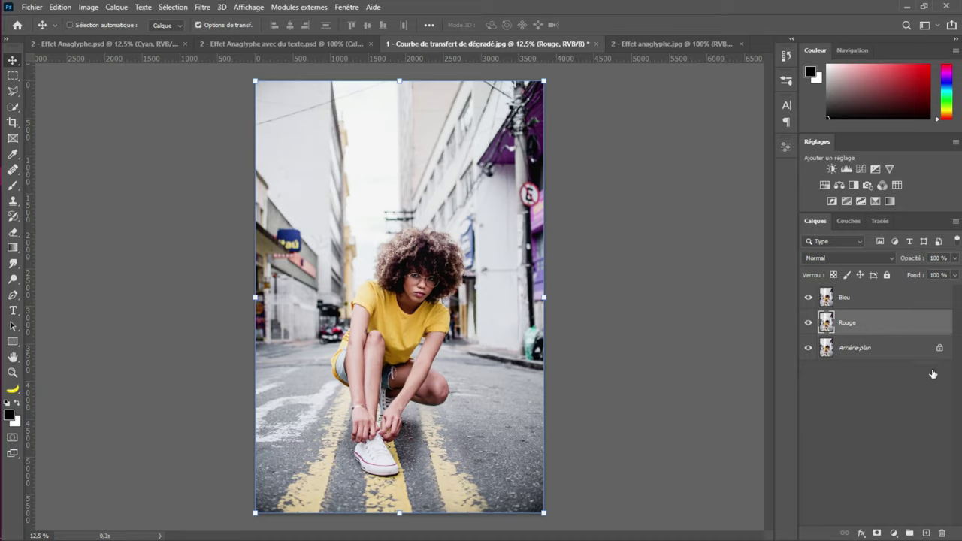
double_click(865, 323)
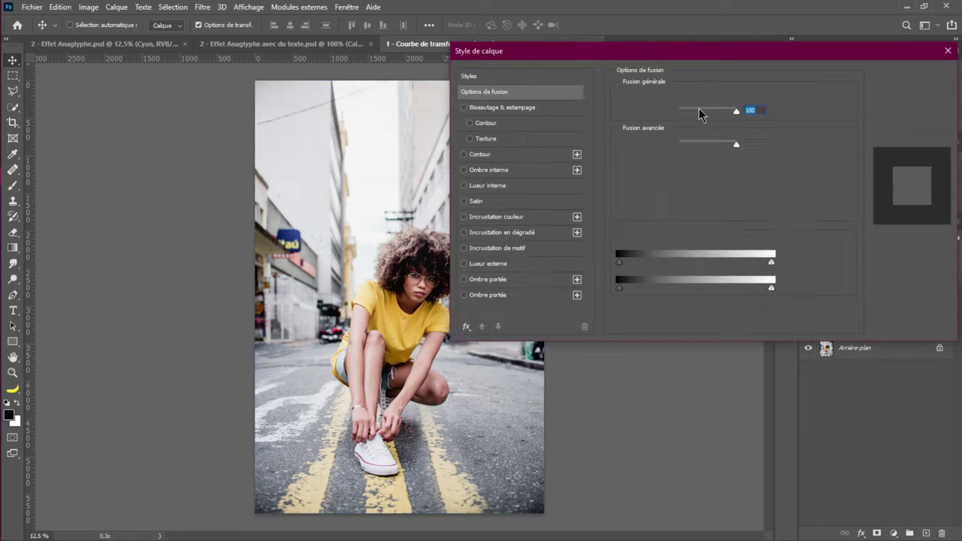
drag(702, 56, 648, 65)
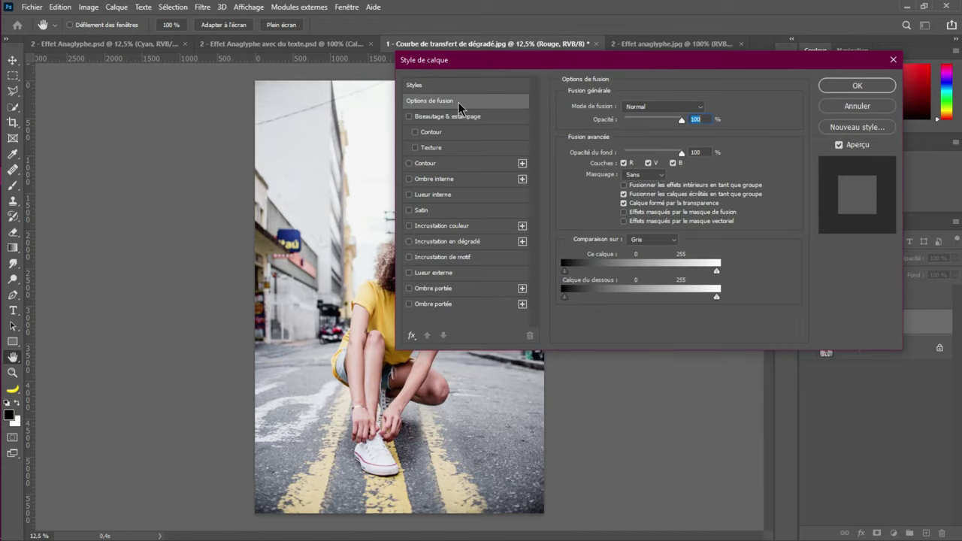
drag(571, 60, 609, 46)
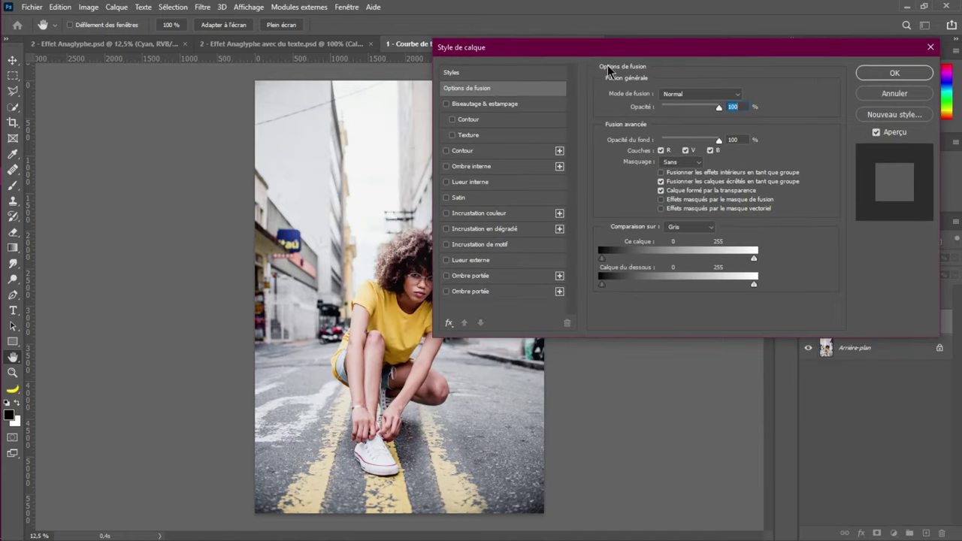
click(752, 48)
drag(752, 48, 662, 50)
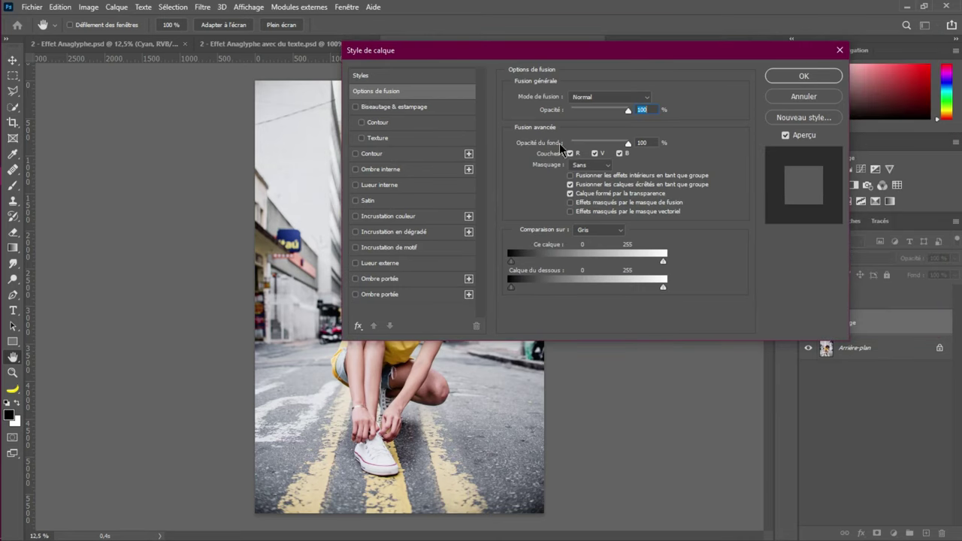
click(595, 154)
click(596, 154)
click(619, 155)
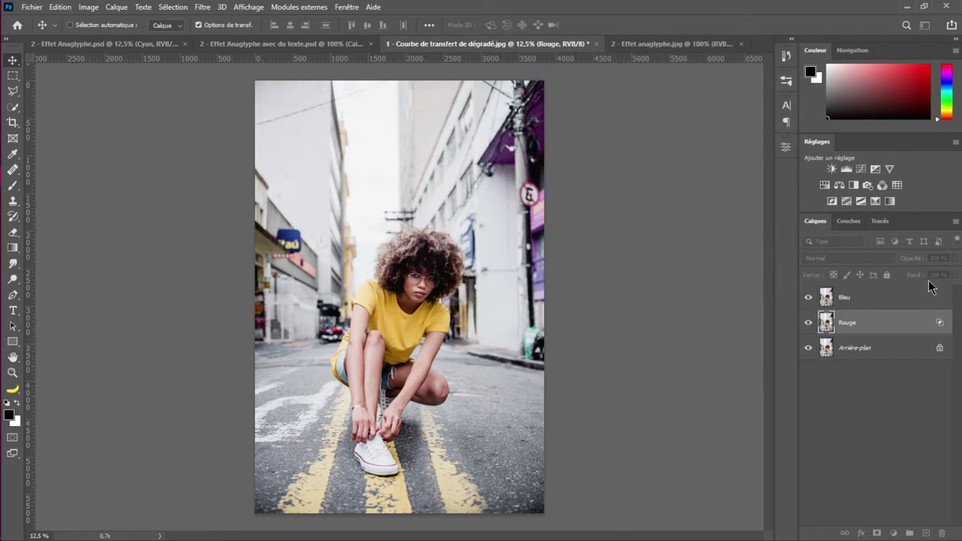
Restrict the Bleu layer to the B channel in its advanced blending options by disabling R and V
click(917, 304)
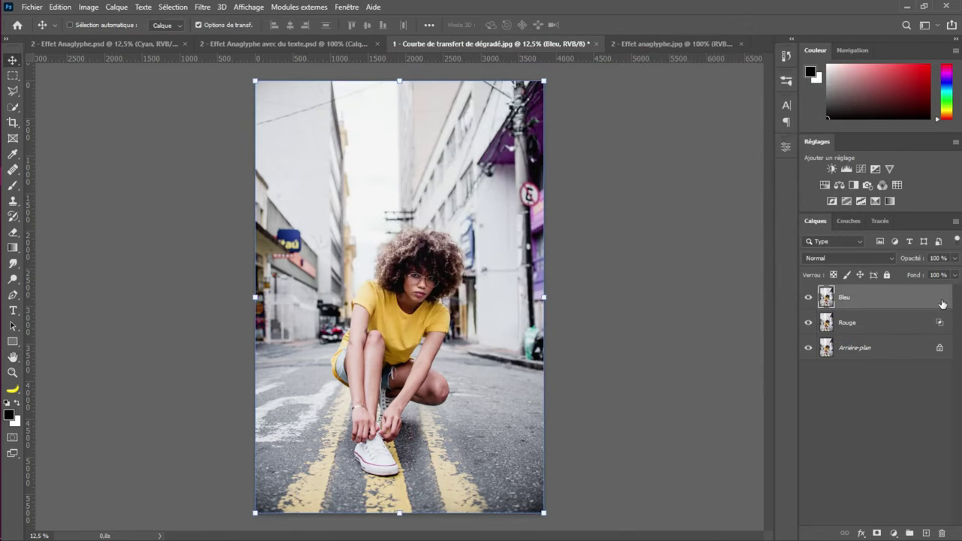
double_click(871, 302)
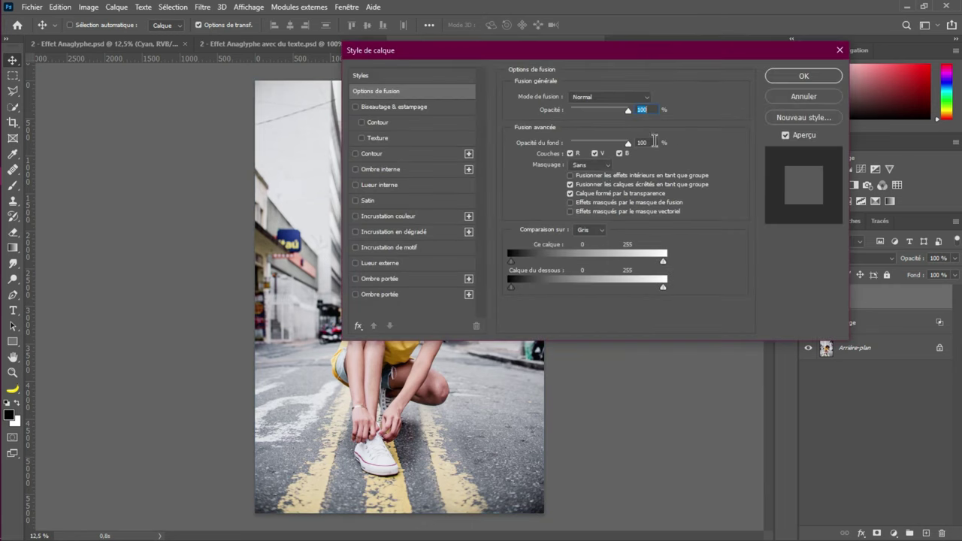
click(571, 153)
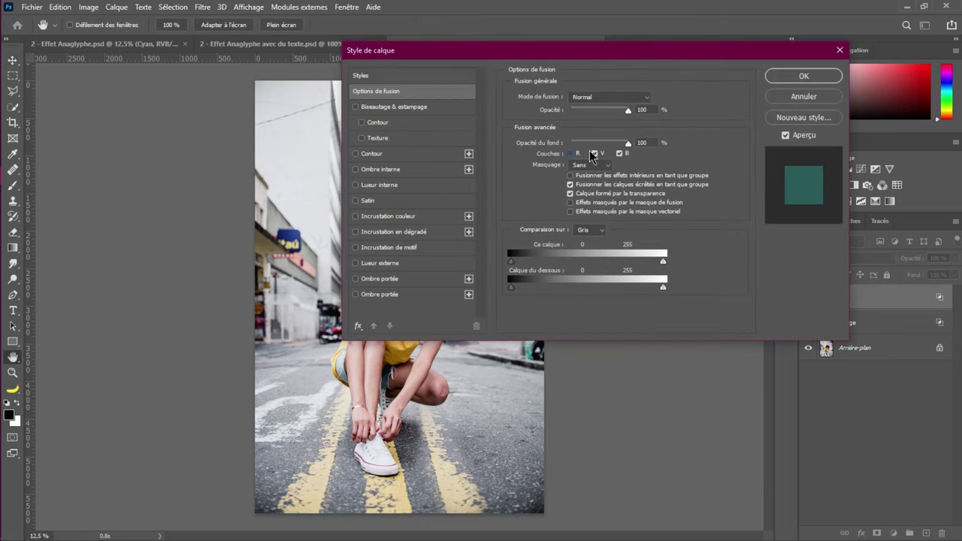
click(595, 154)
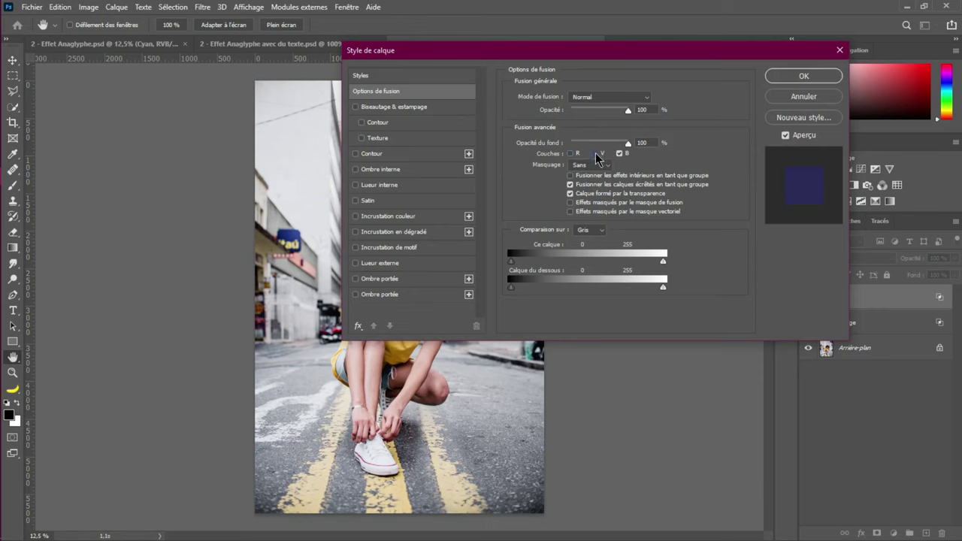
click(792, 79)
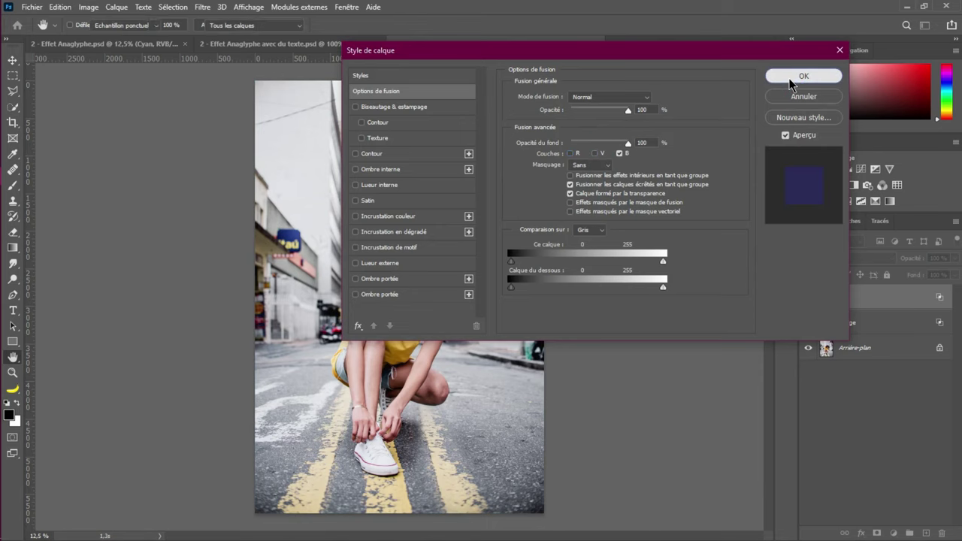
Nudge the Rouge layer to the right in large increments to offset its red channel from the photo
click(881, 324)
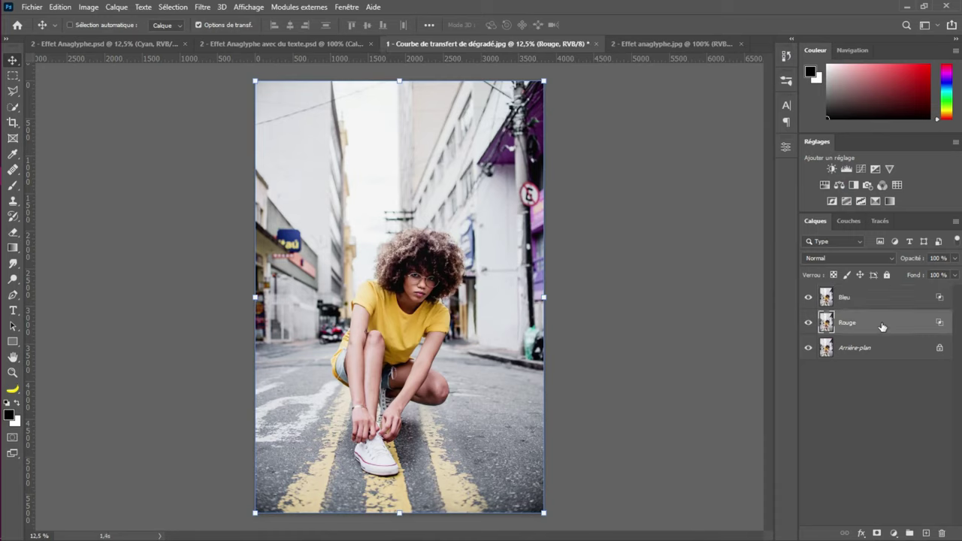
key(shift+Right)
key(shift+Right)
key(shift+Right)
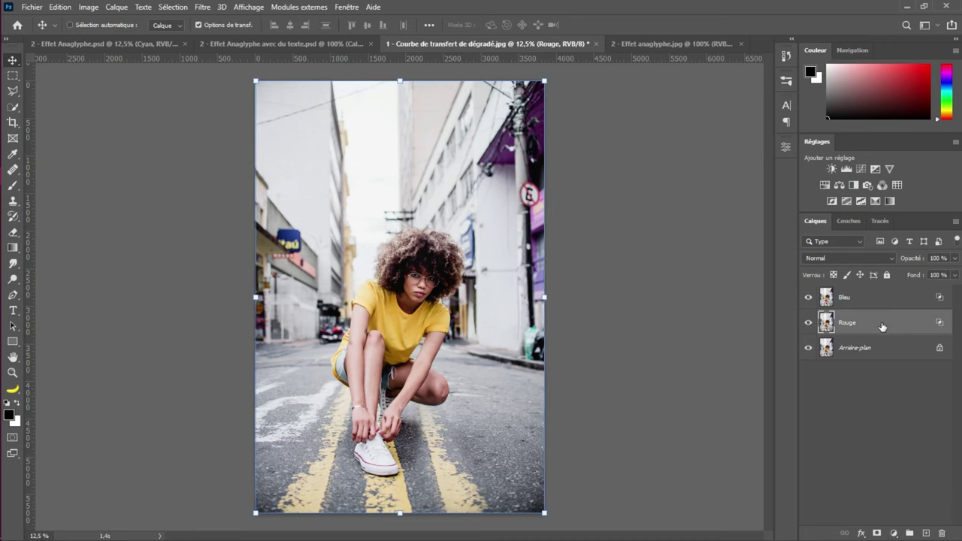
key(shift+Right)
key(shift+Right)
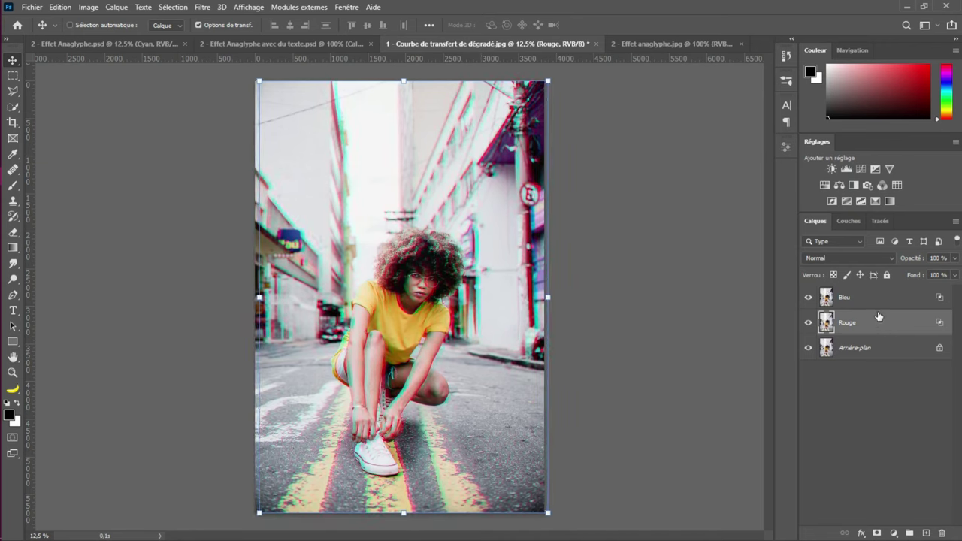
Nudge the Bleu layer to the left in large increments to offset its blue channel from the photo
click(872, 300)
key(shift+Left)
key(shift+Left)
key(shift+Left)
key(shift+Left)
key(shift+Right)
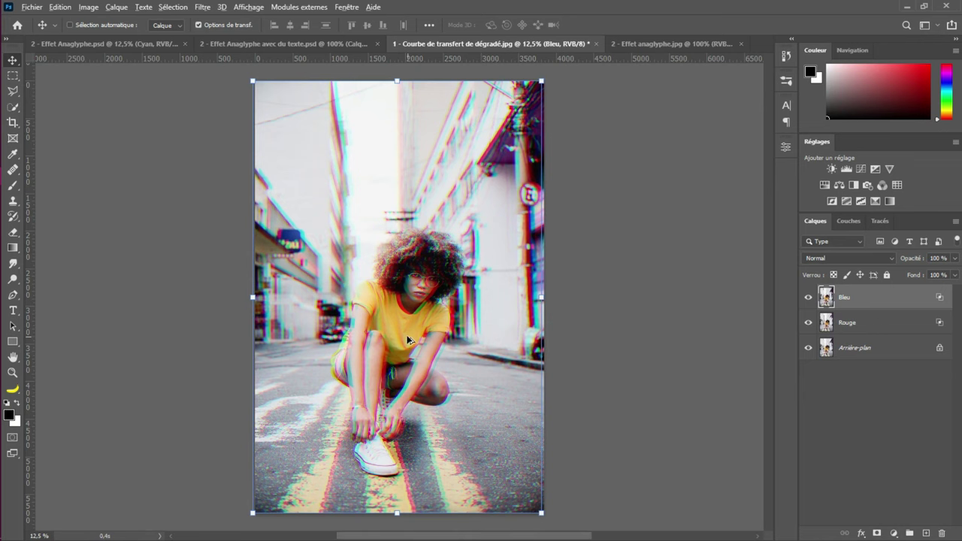
Compare the street photo up close with the Bleu layer hidden and shown
scroll(407, 340, up, 1)
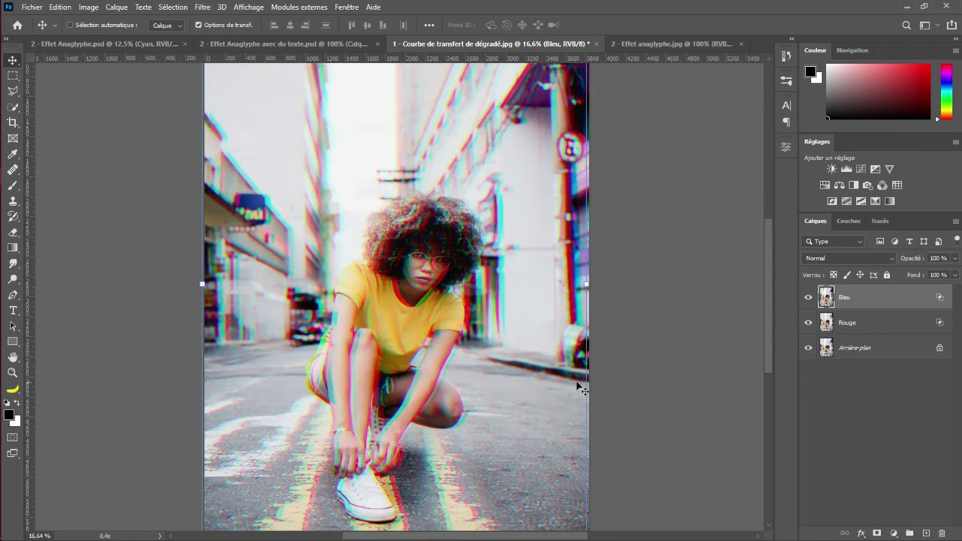
drag(808, 298, 806, 325)
click(806, 324)
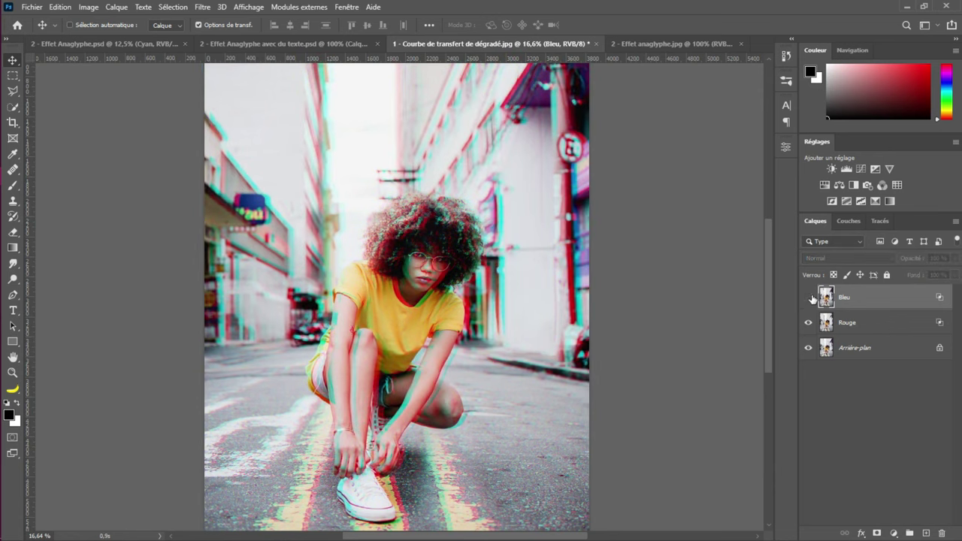
click(810, 295)
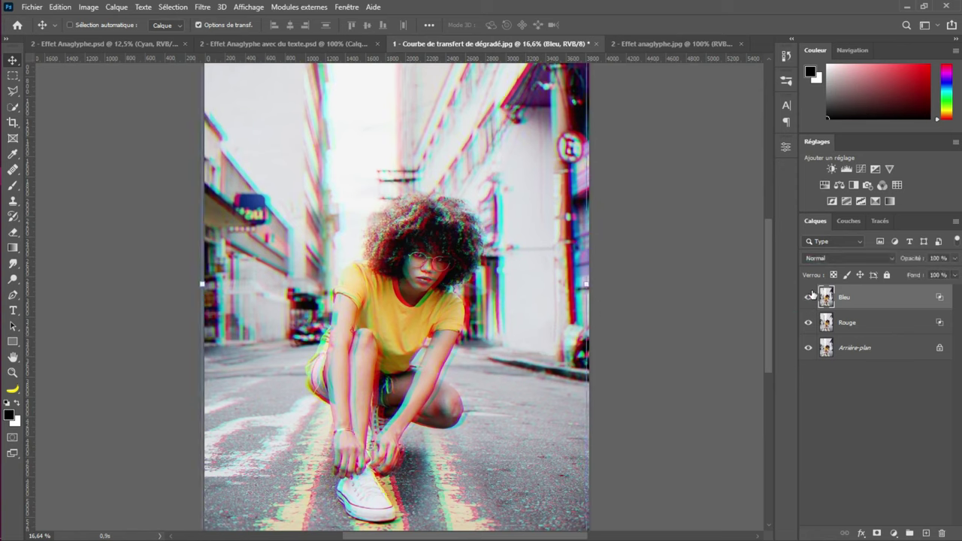
Fine-tune the Bleu layer's offset by nudging it back to the right in small increments
key(Right)
key(Right)
key(Right)
key(Right)
key(Right)
key(Right)
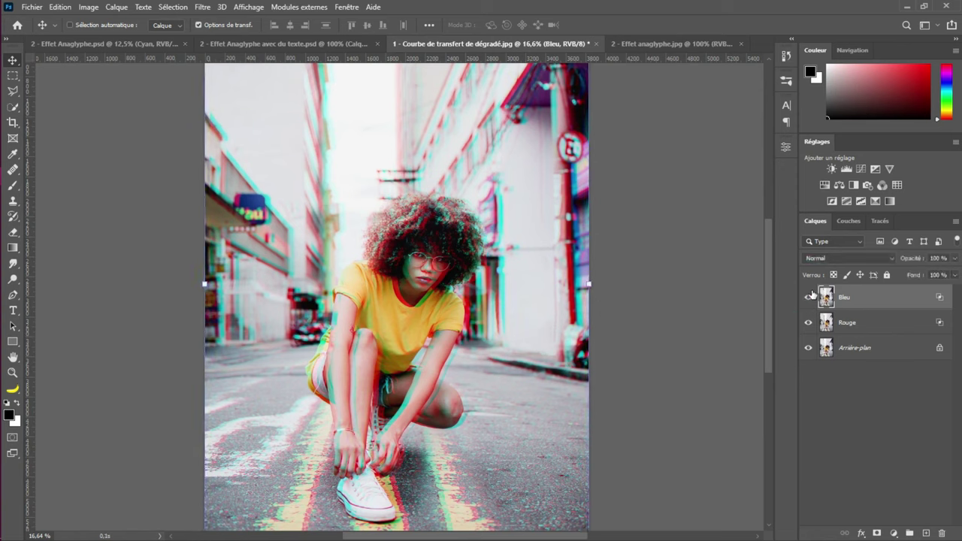
key(Right)
key(Right)
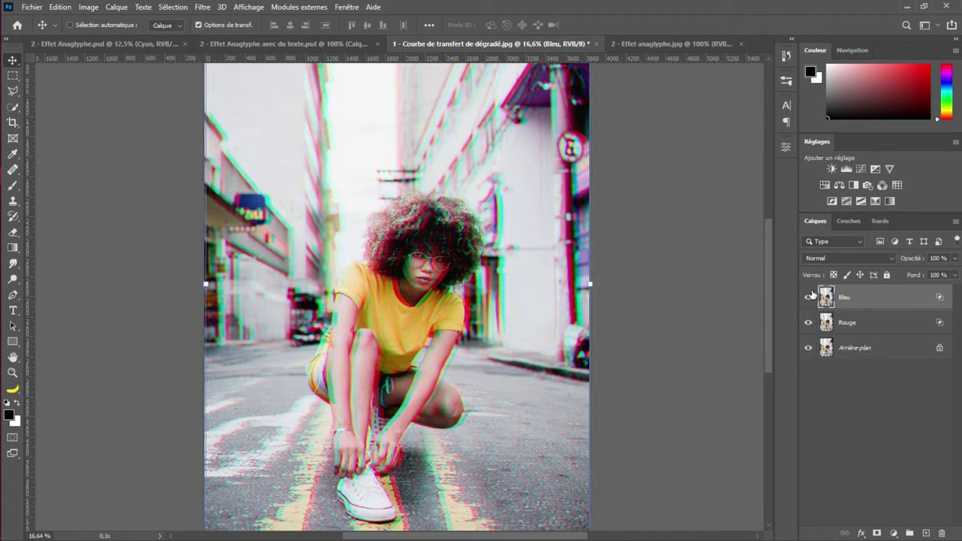
key(Right)
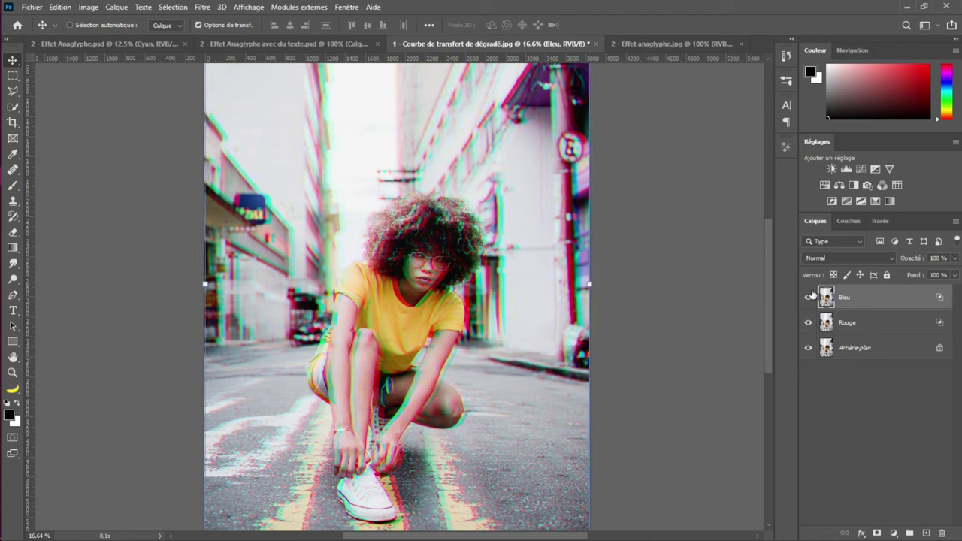
scroll(610, 407, down, 3)
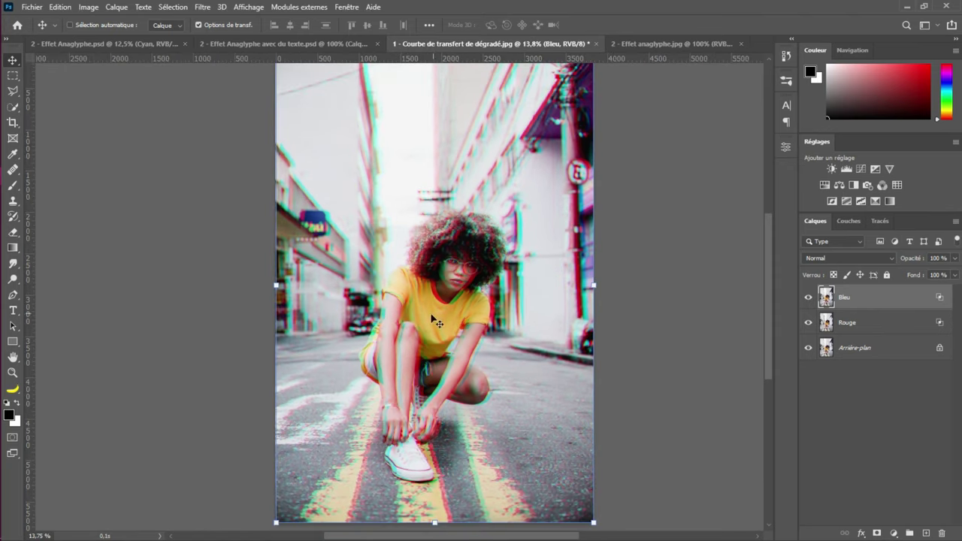
Switch to the 2 - Effet anaglyphe.jpg portrait and start working on its Arrière-plan layer
click(630, 42)
key(ctrl+shift+e)
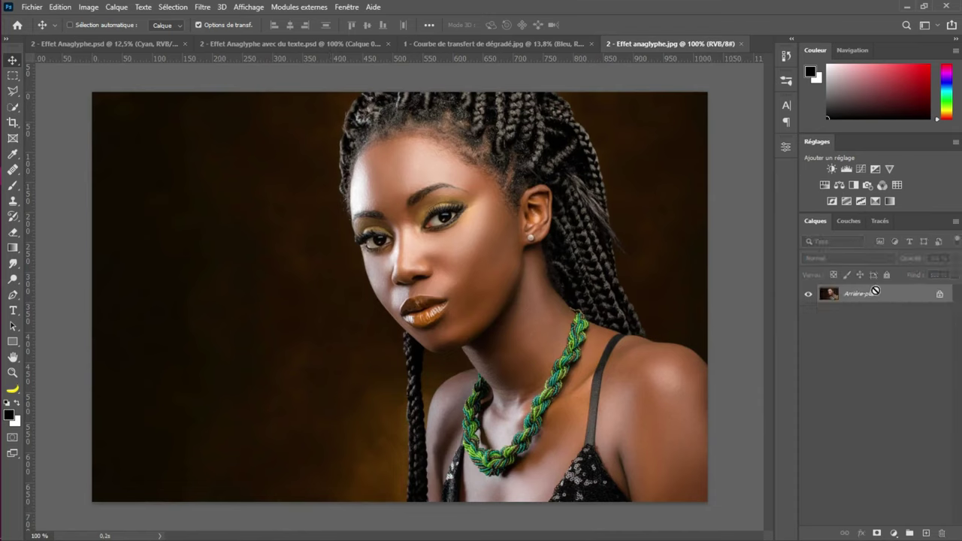
Duplicate the background portrait layer three times
key(ctrl+j)
key(ctrl+j)
key(ctrl+j)
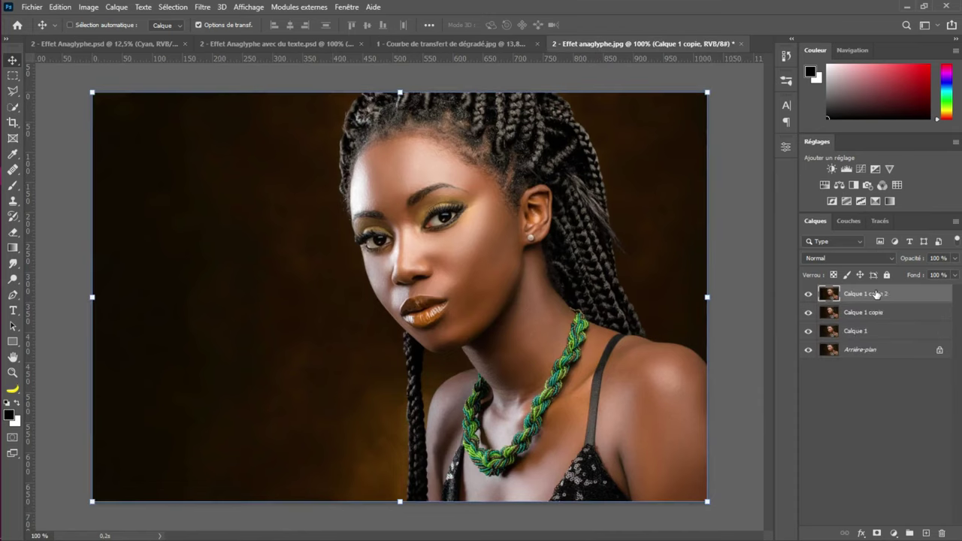
Rename the three portrait copies, from the lowest to the highest, as Rouge, Cyan and vert
double_click(856, 332)
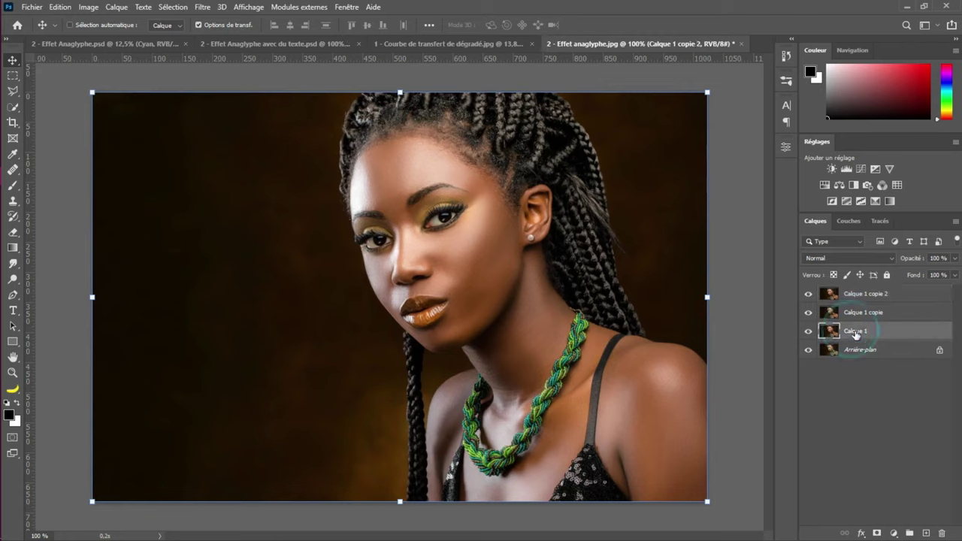
text(Rou)
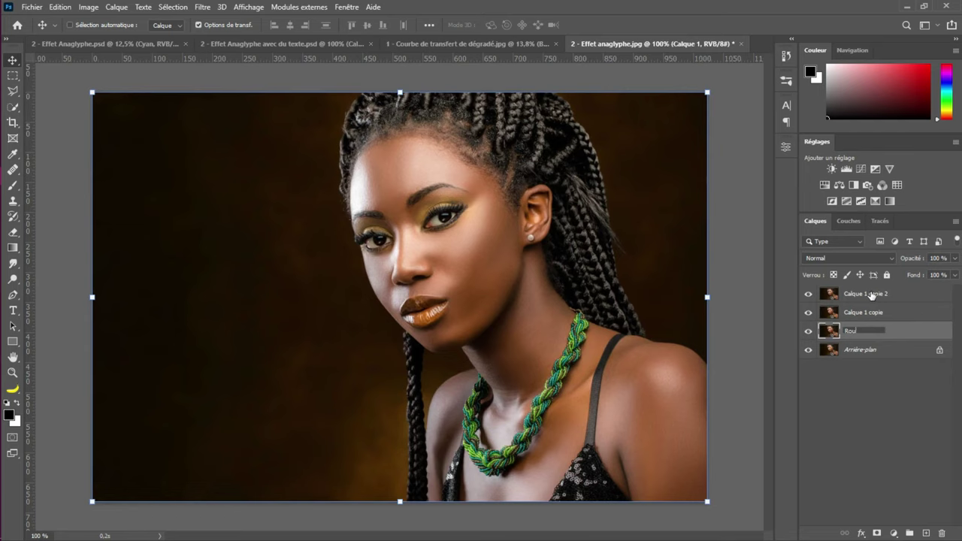
key(Return)
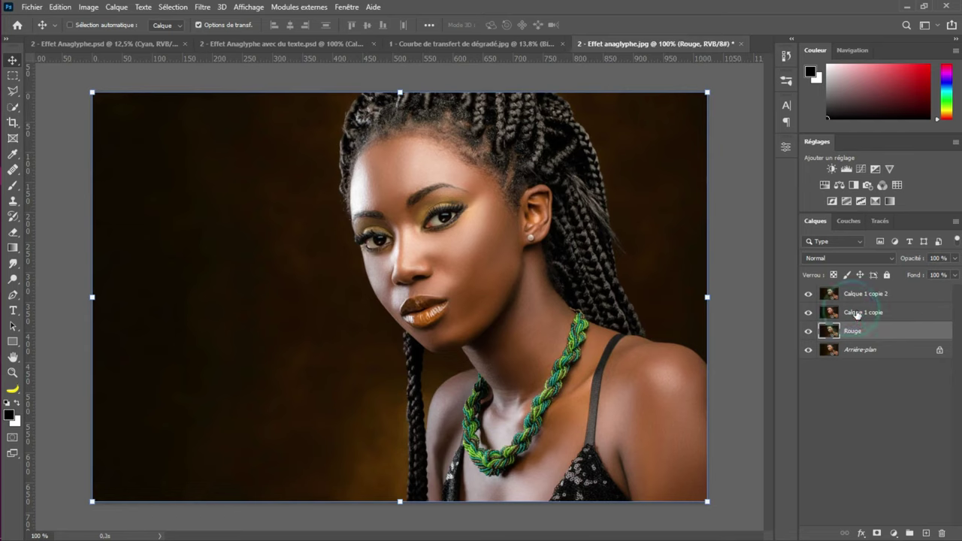
double_click(856, 312)
text(C)
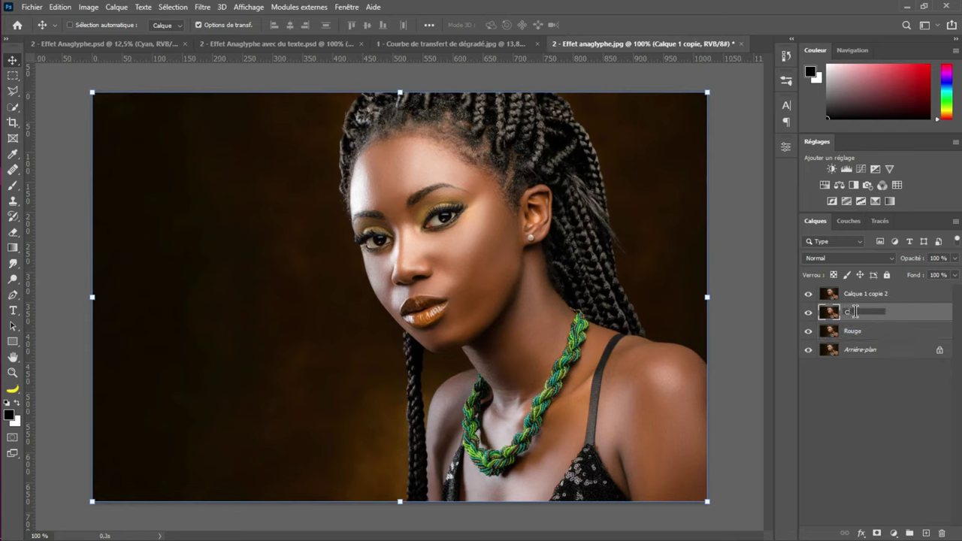
text(yan)
key(Return)
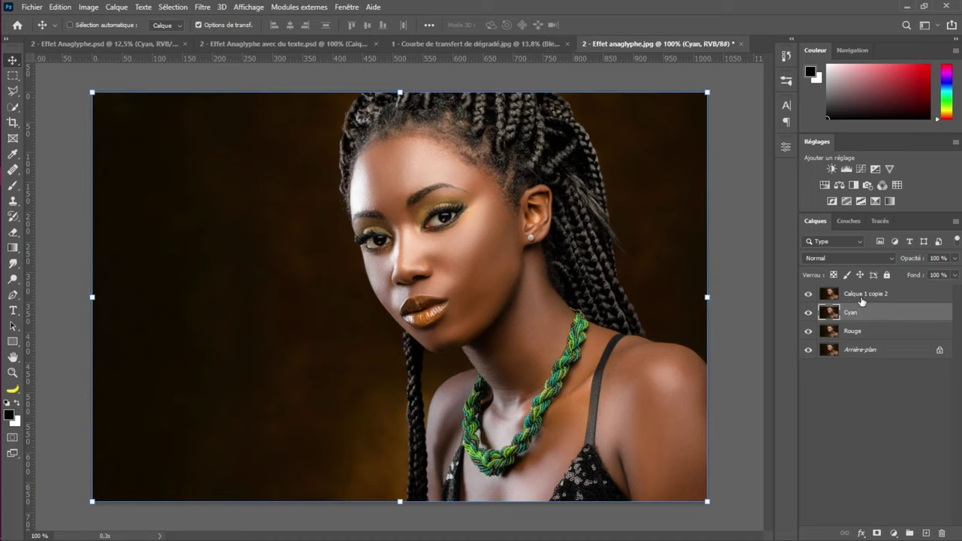
double_click(859, 294)
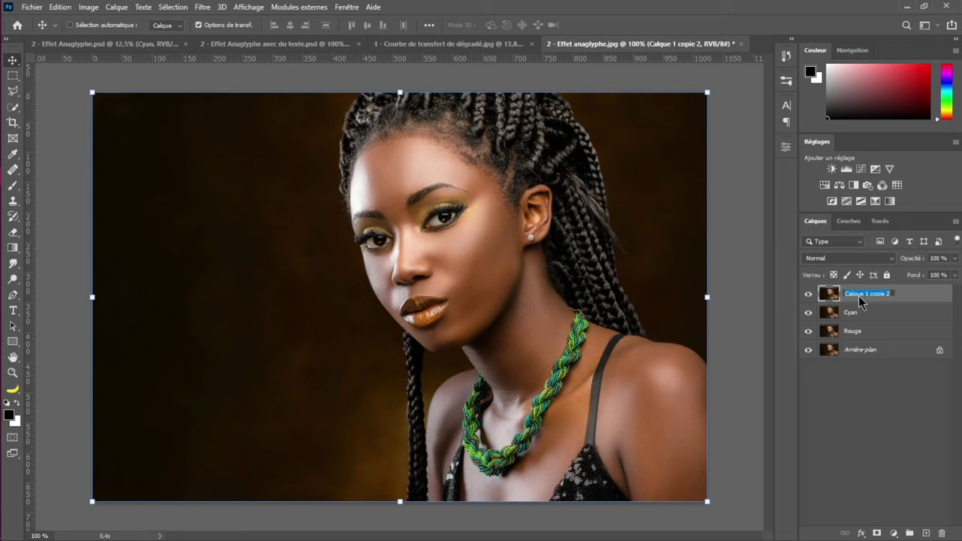
text(vert)
key(Return)
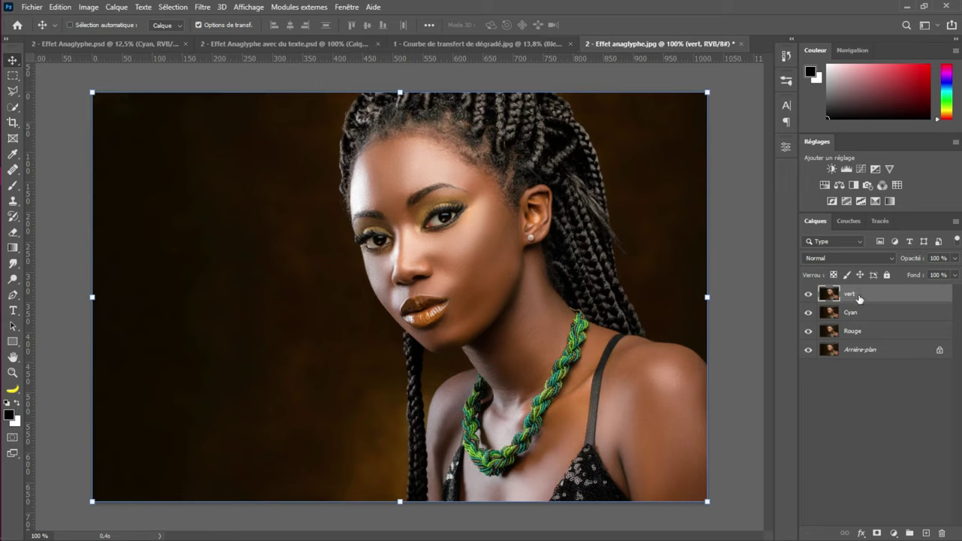
Turn off the R and B channels in the vert layer's blending options, keeping only V
click(918, 297)
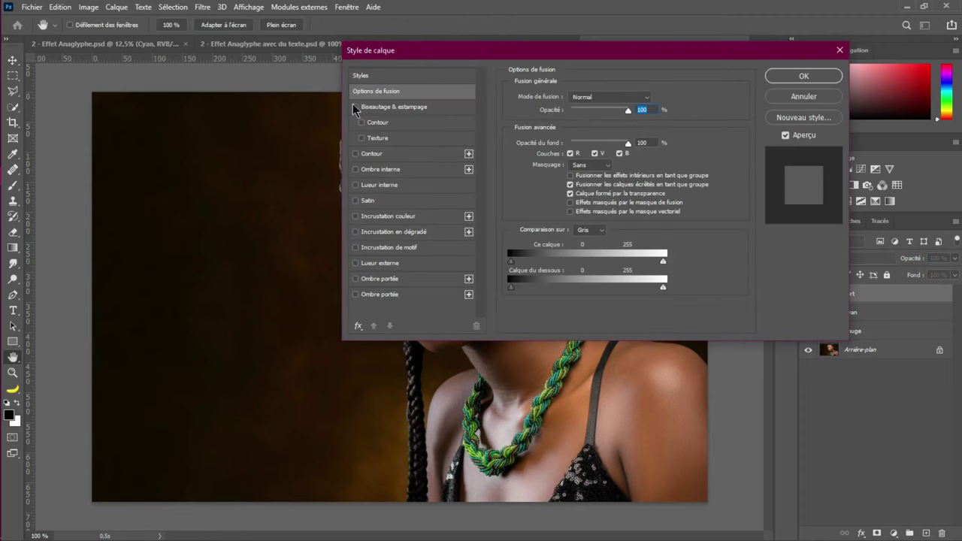
click(794, 100)
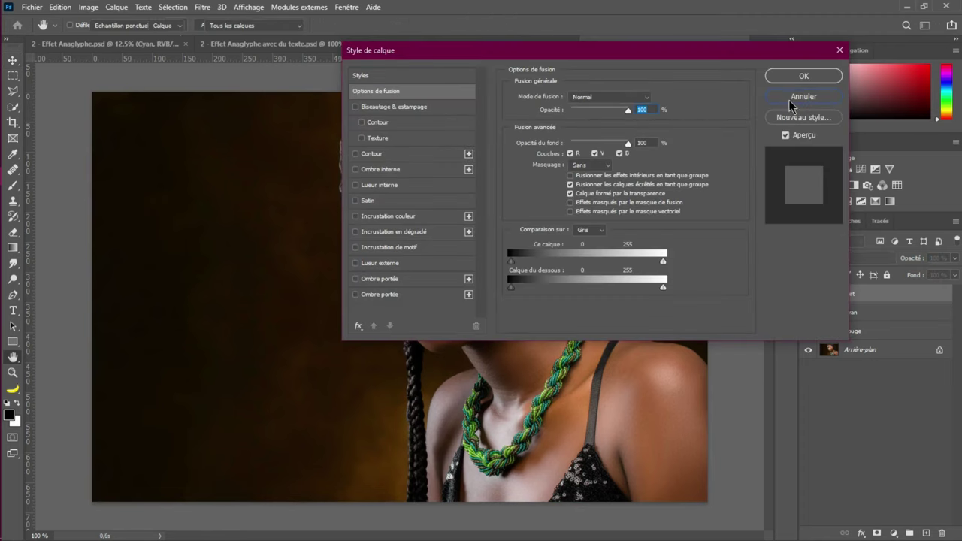
click(117, 7)
mouse_move(127, 127)
click(298, 125)
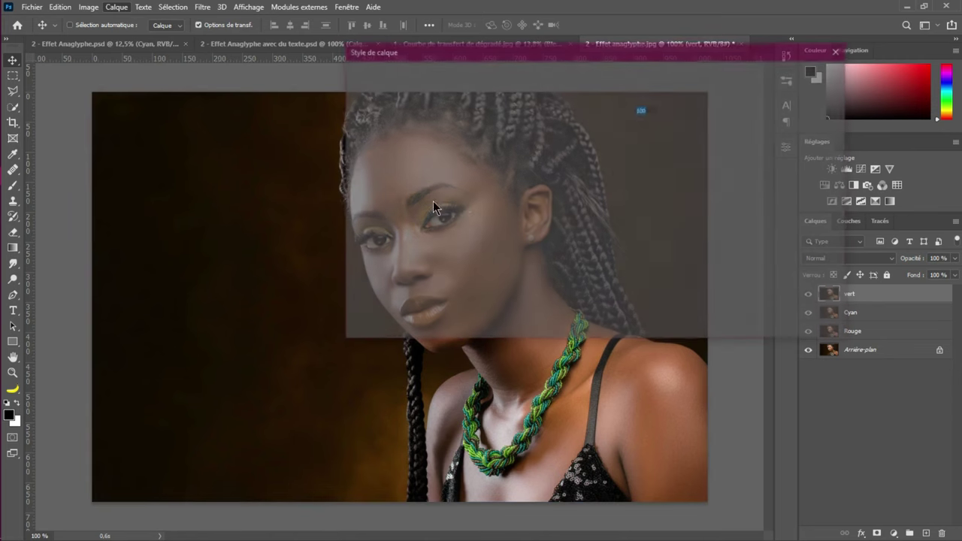
drag(545, 49, 261, 129)
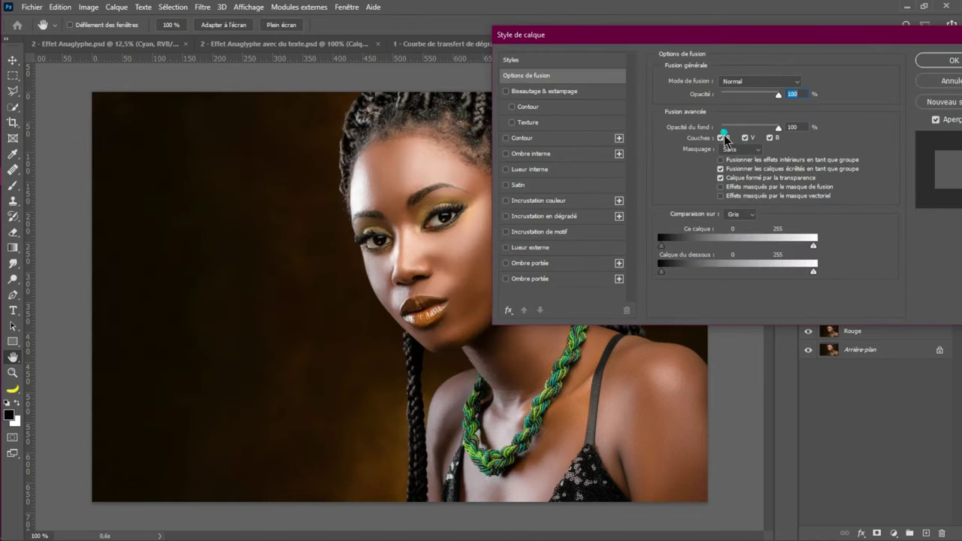
click(723, 138)
click(770, 139)
click(934, 66)
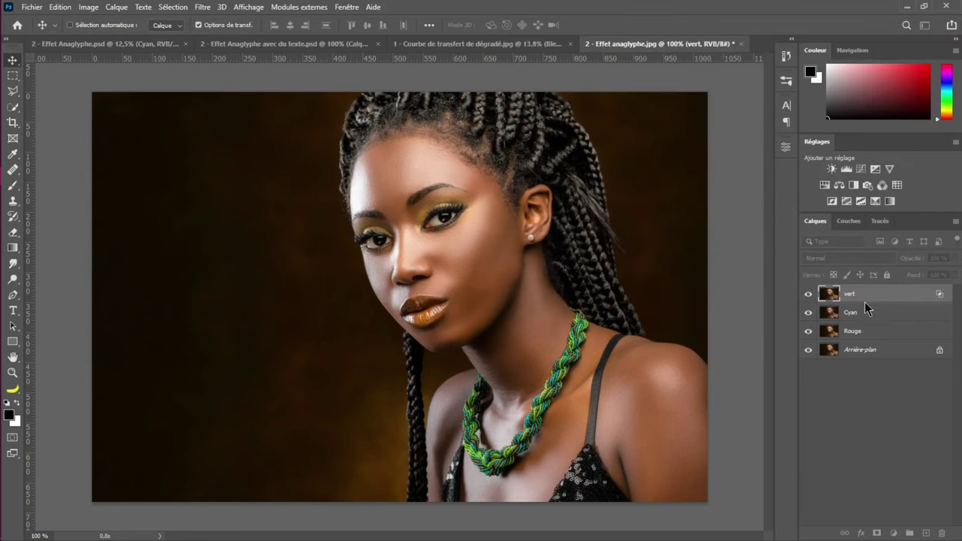
Turn off the R channel in the Cyan layer's blending options, keeping V and B
click(929, 317)
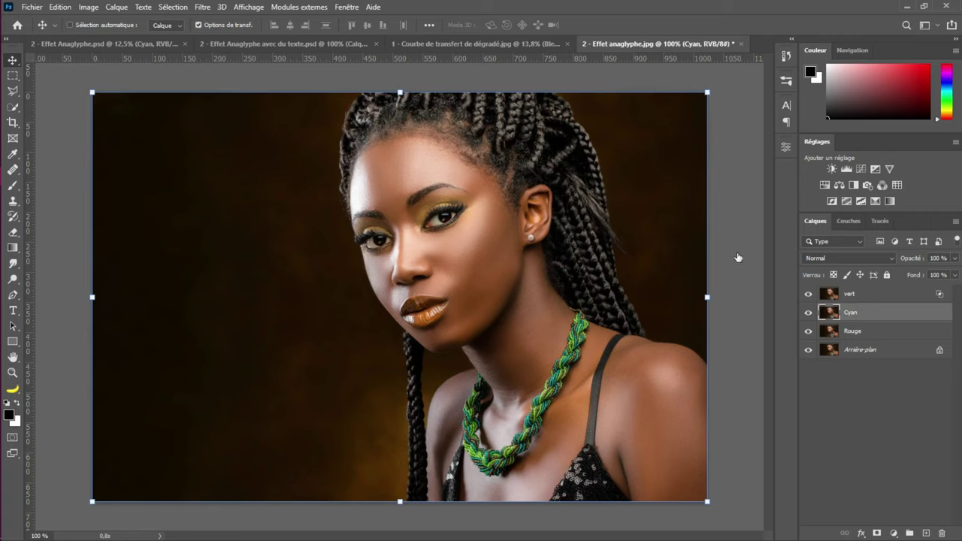
double_click(828, 294)
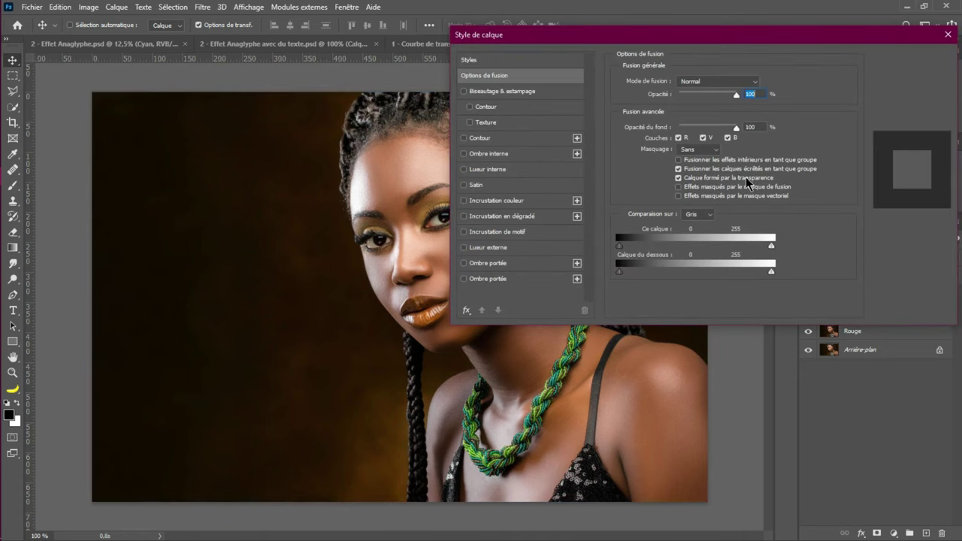
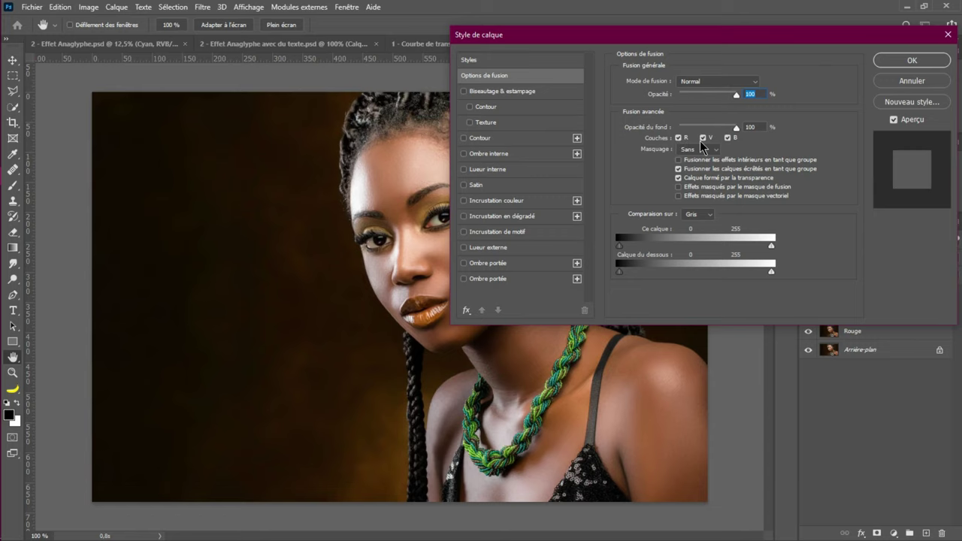
click(702, 138)
click(675, 143)
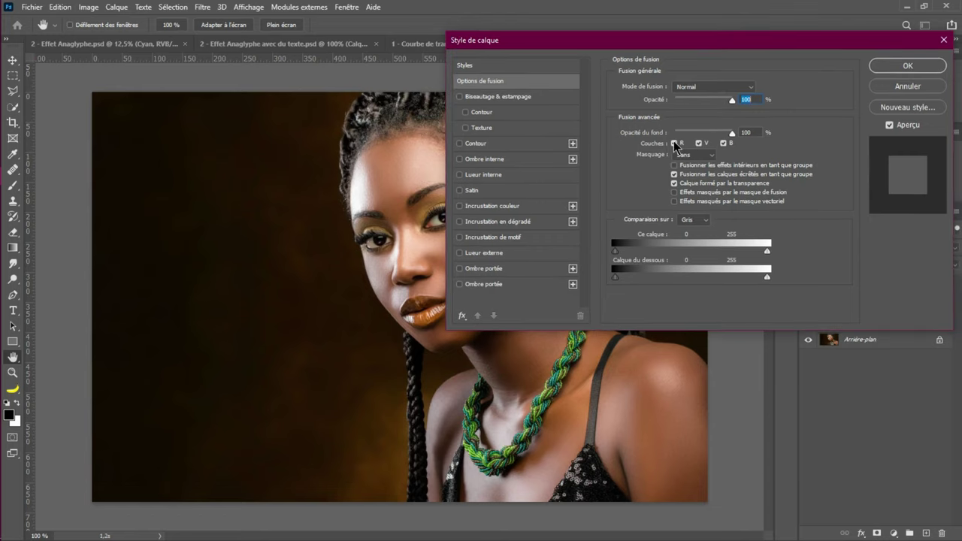
click(675, 144)
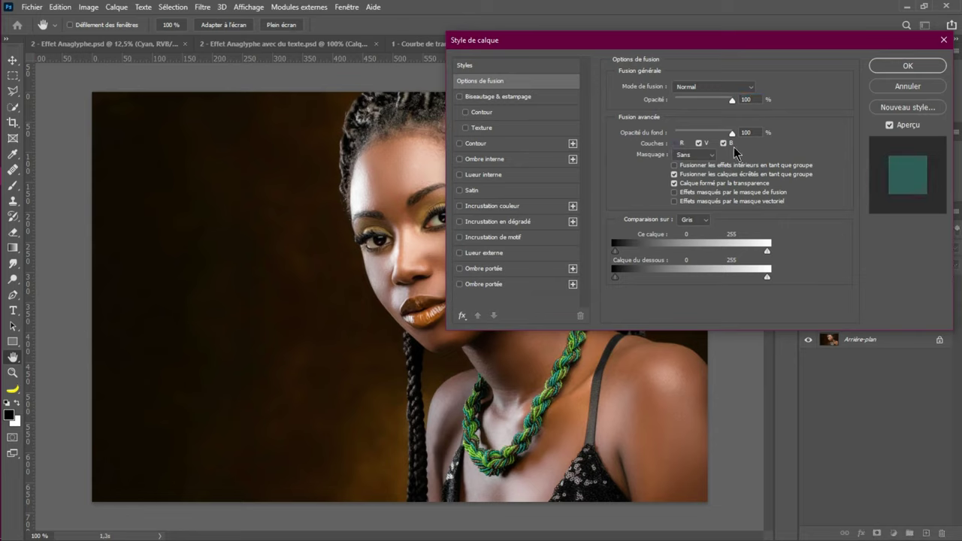
click(908, 66)
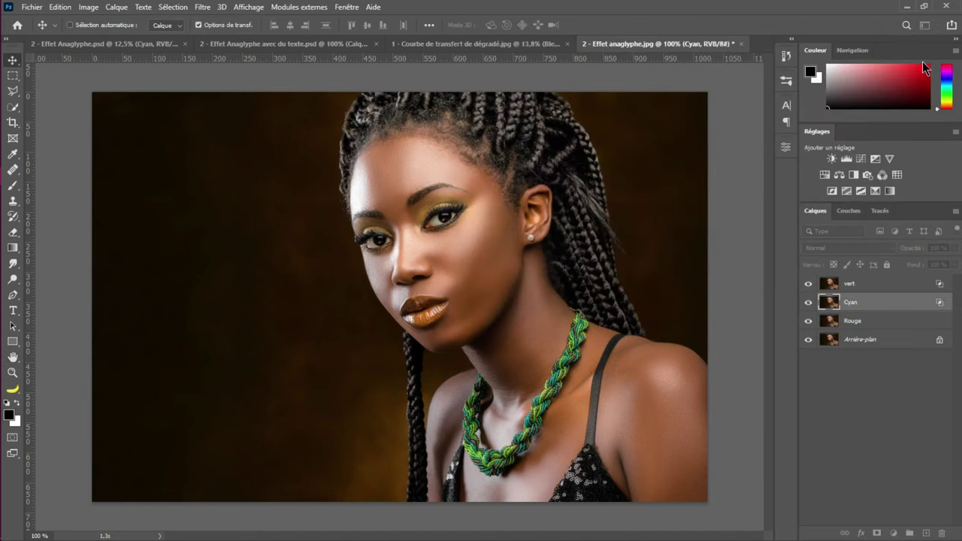
Turn off the V and B channels in the Rouge layer's blending options, keeping only R
click(940, 322)
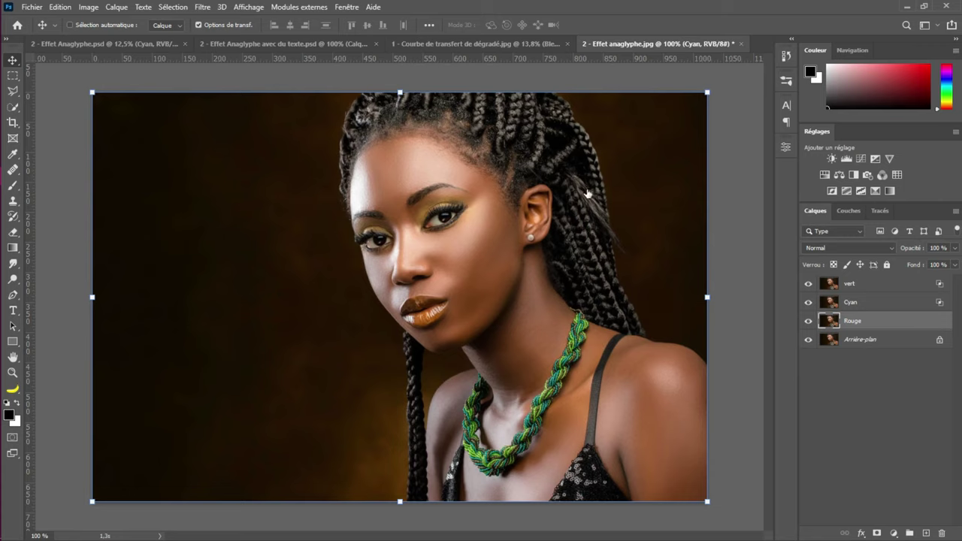
key(h)
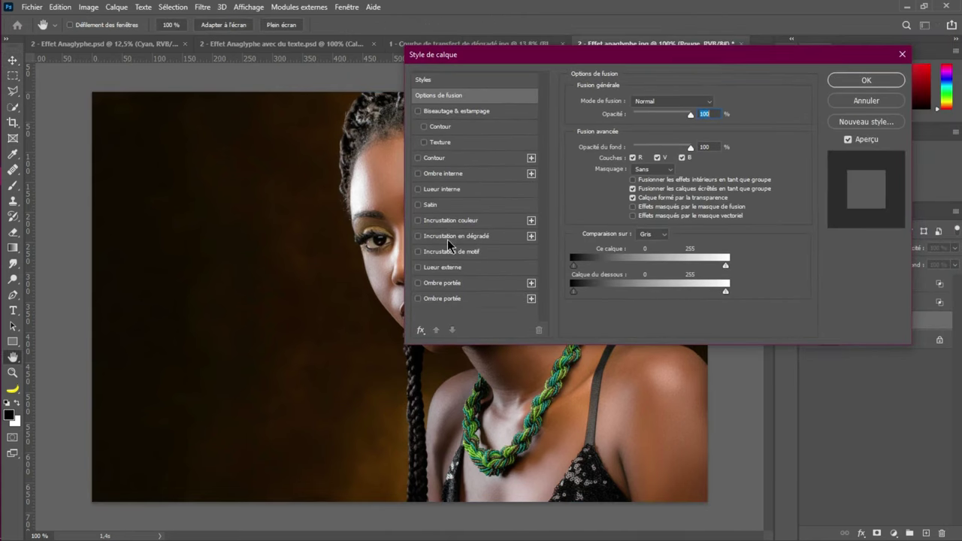
click(681, 158)
click(841, 79)
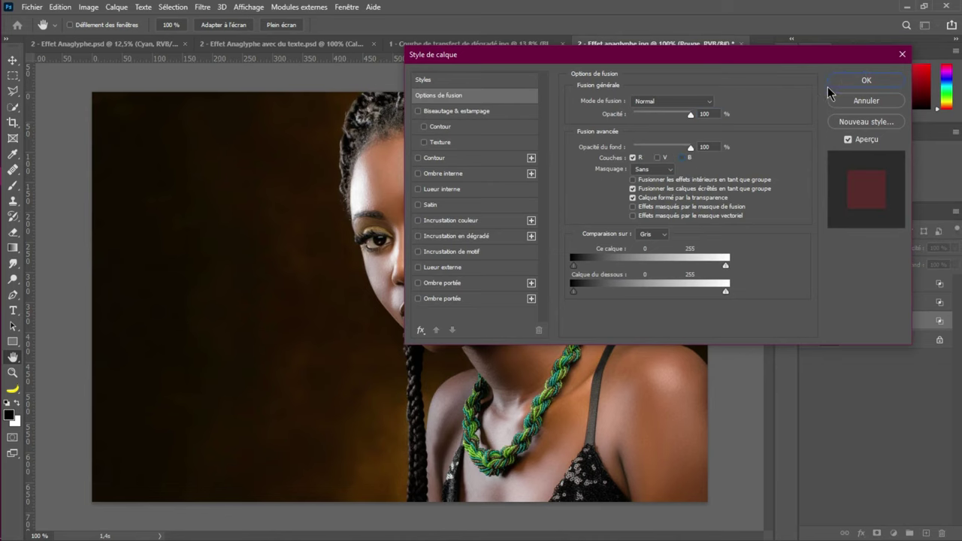
key(v)
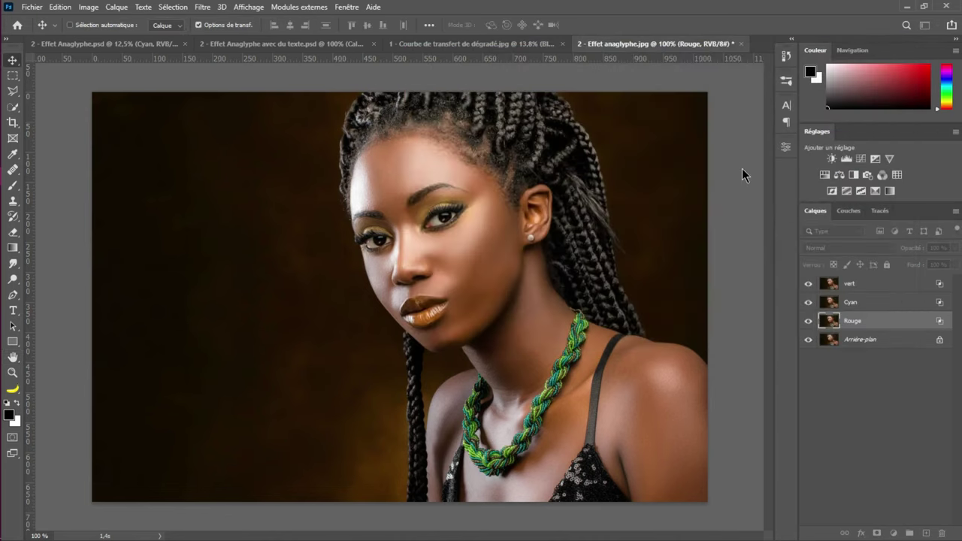
Nudge the Rouge layer a few pixels to the left to offset the red channel
key(Left)
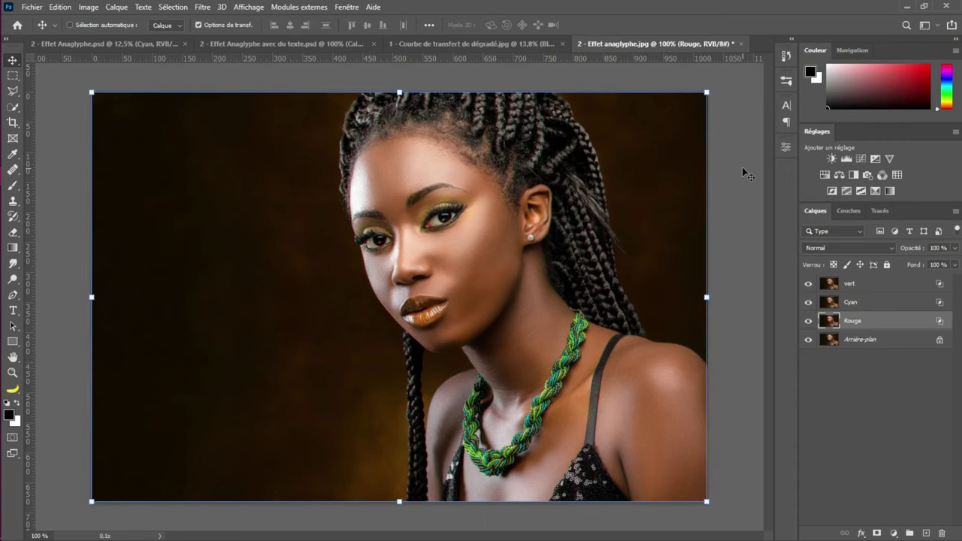
key(Left)
key(Left)
key(Left)
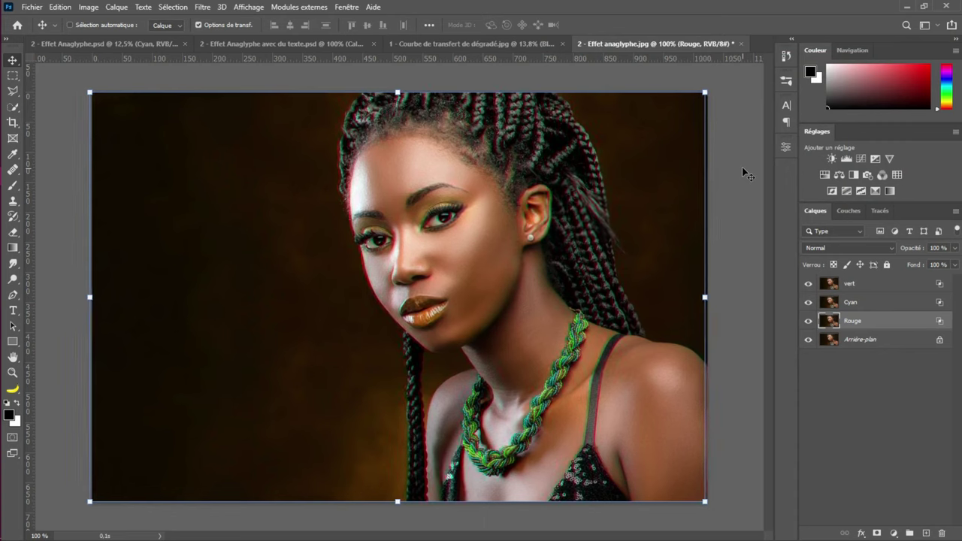
Nudge the Cyan layer right and back left to try out its colour offset, and hide the layer
click(854, 304)
key(Right)
key(Right)
key(Right)
key(Right)
key(Right)
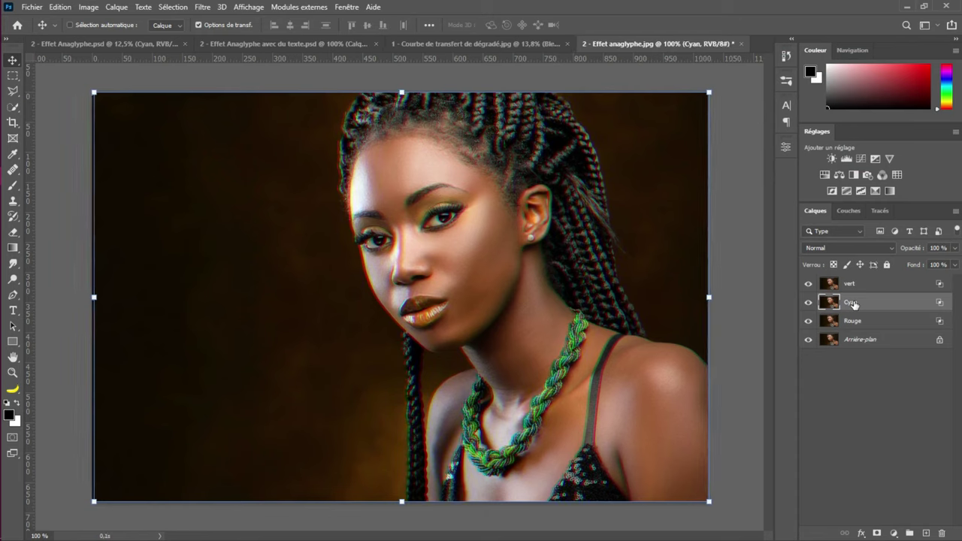
key(Left)
key(Left)
key(Left)
key(Left)
key(Left)
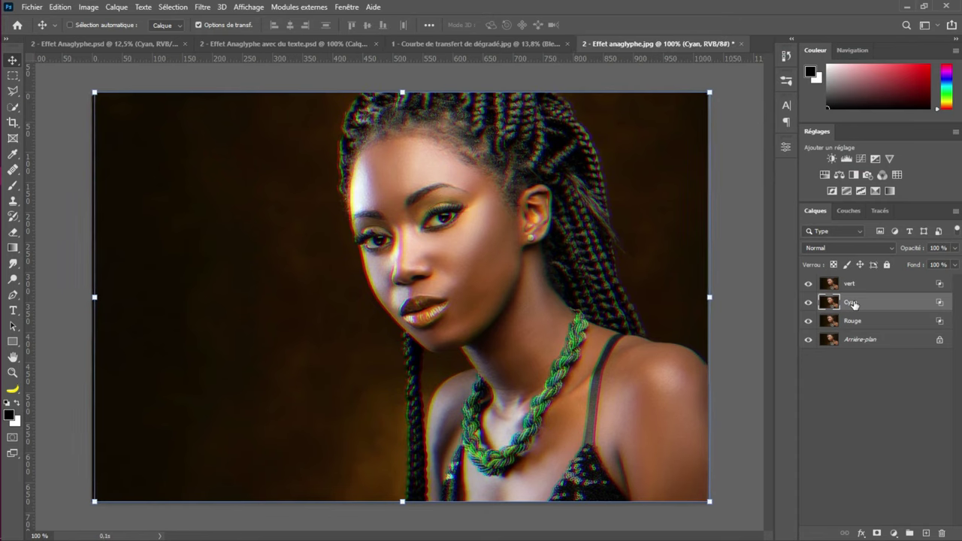
key(Left)
key(Left)
key(Left)
key(Left)
key(Left)
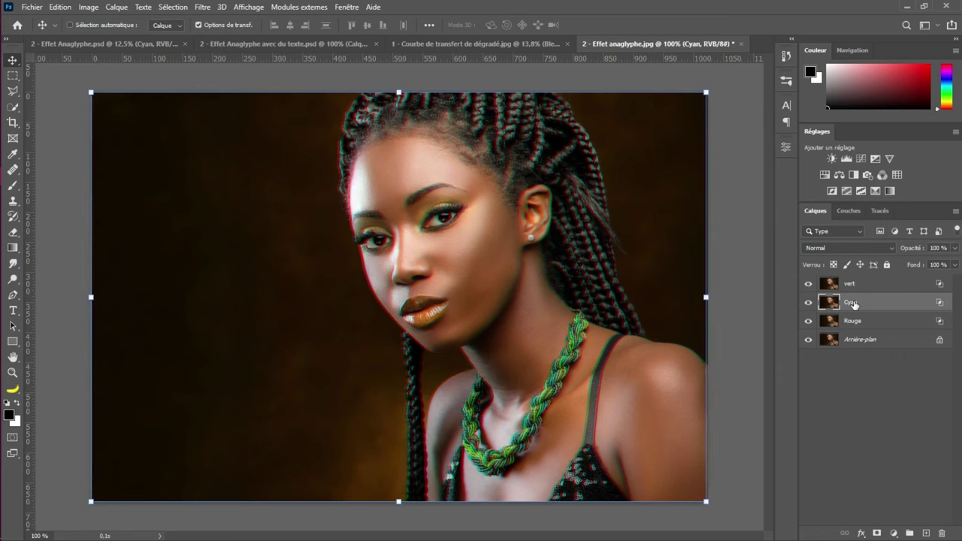
key(Left)
key(Left)
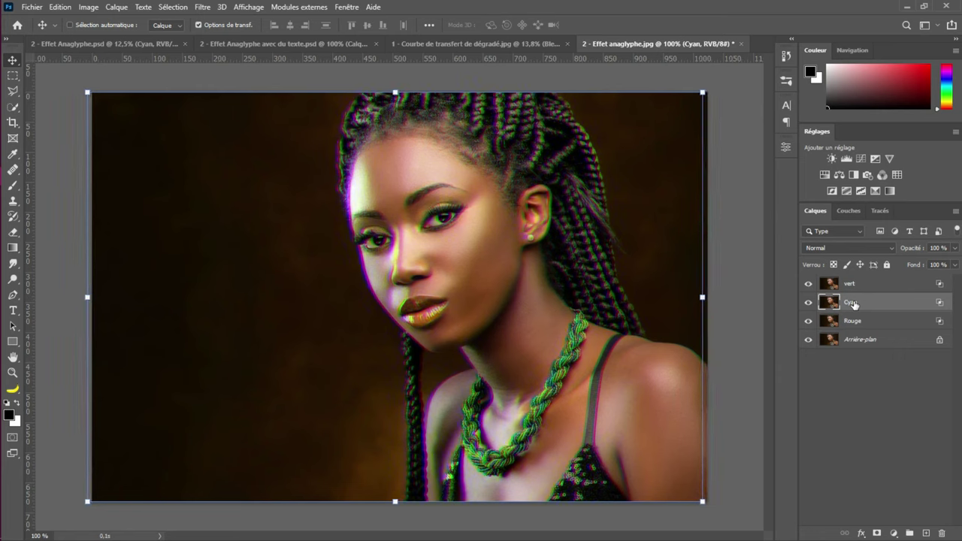
key(Right)
key(Right)
click(808, 302)
Nudge the vert layer horizontally so that it sits slightly left of its original position
click(860, 290)
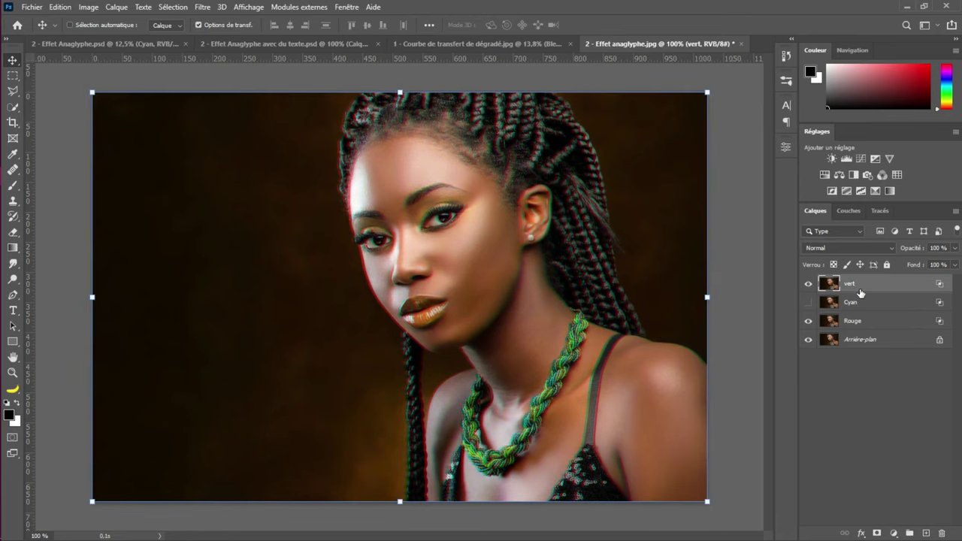
key(Left)
key(Left)
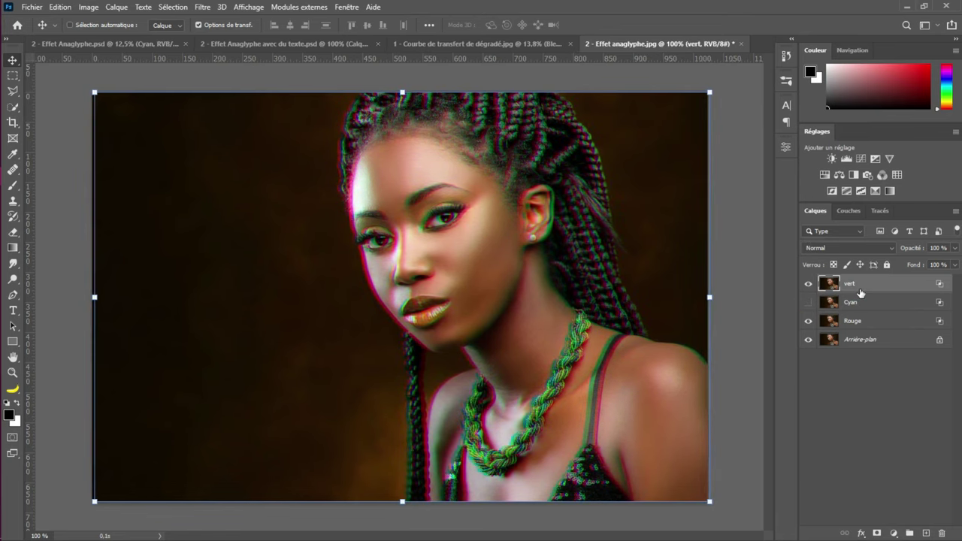
key(Left)
key(Left)
key(Left)
key(Left)
key(Left)
key(Left)
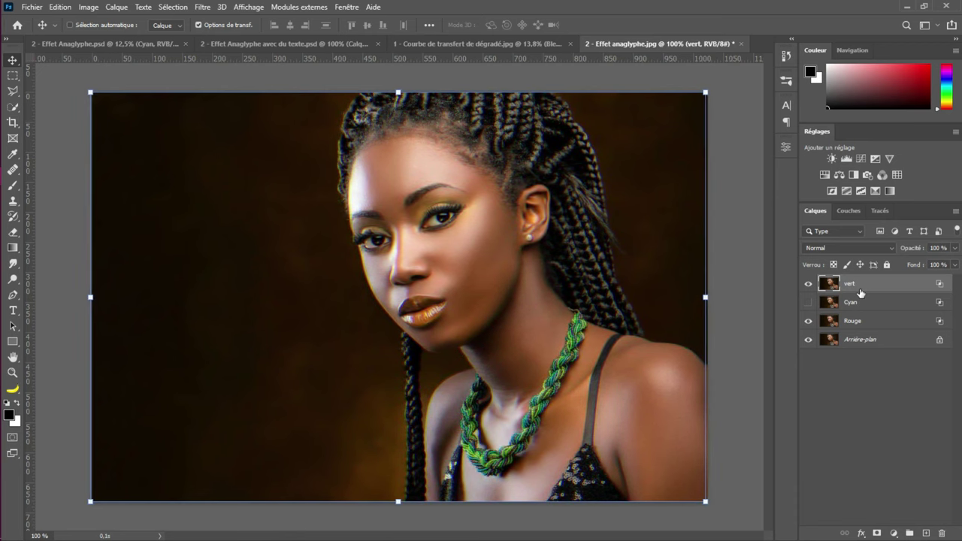
key(Left)
key(Left)
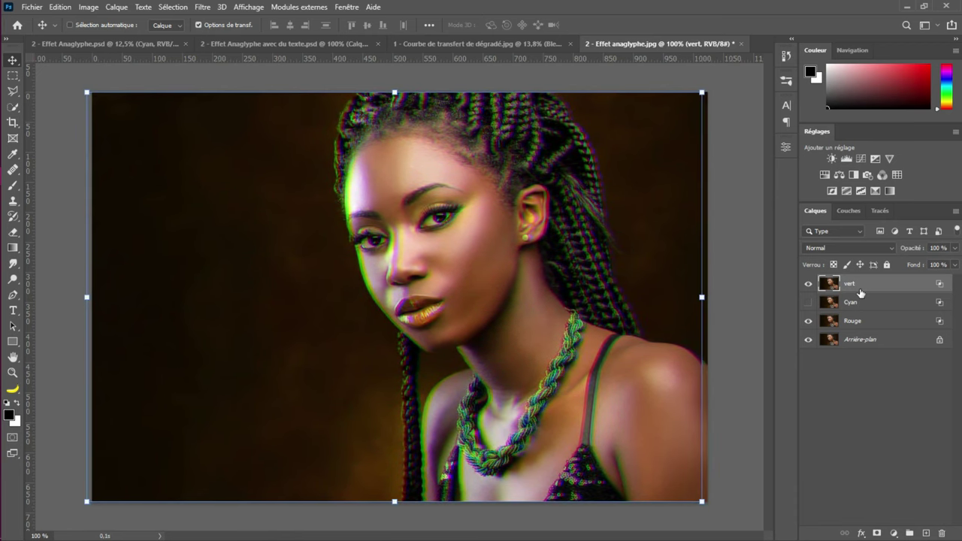
key(Left)
key(Left)
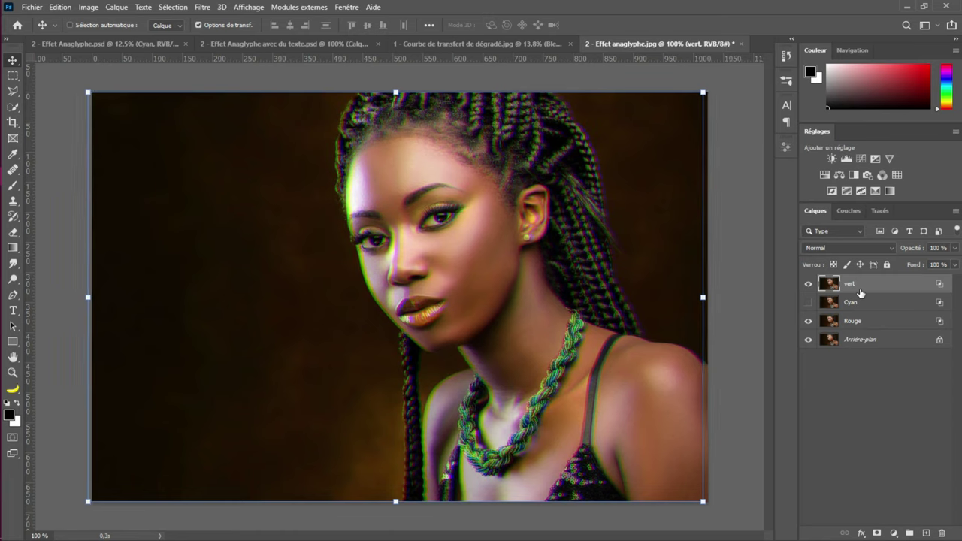
Show the Cyan layer again and nudge it a few pixels to the right over the portrait
click(864, 302)
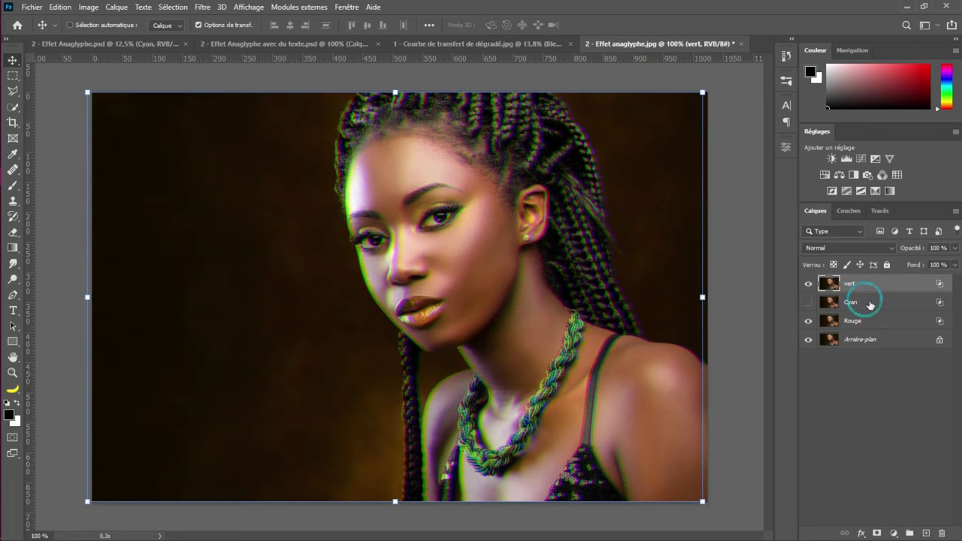
click(808, 302)
key(Right)
key(Right)
key(Right)
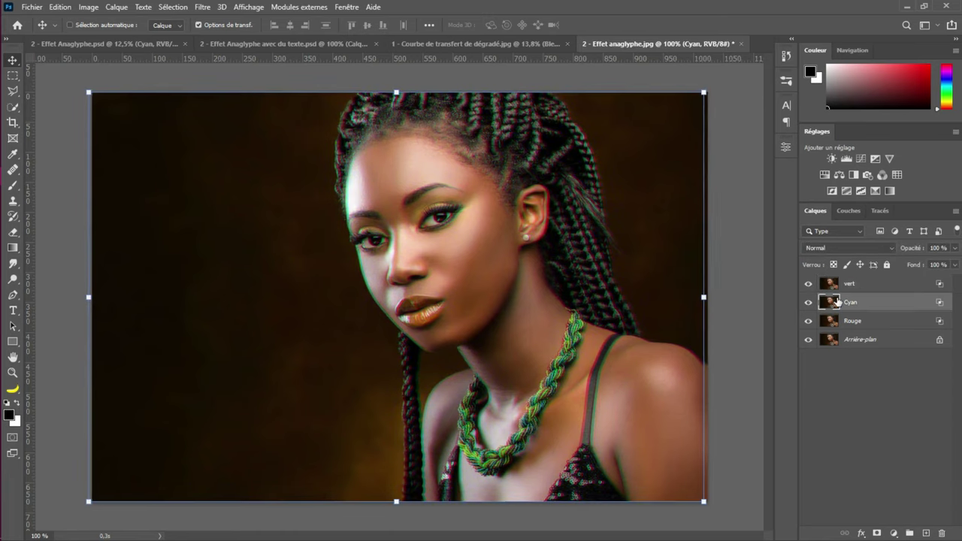
key(Right)
key(Right)
key(Right)
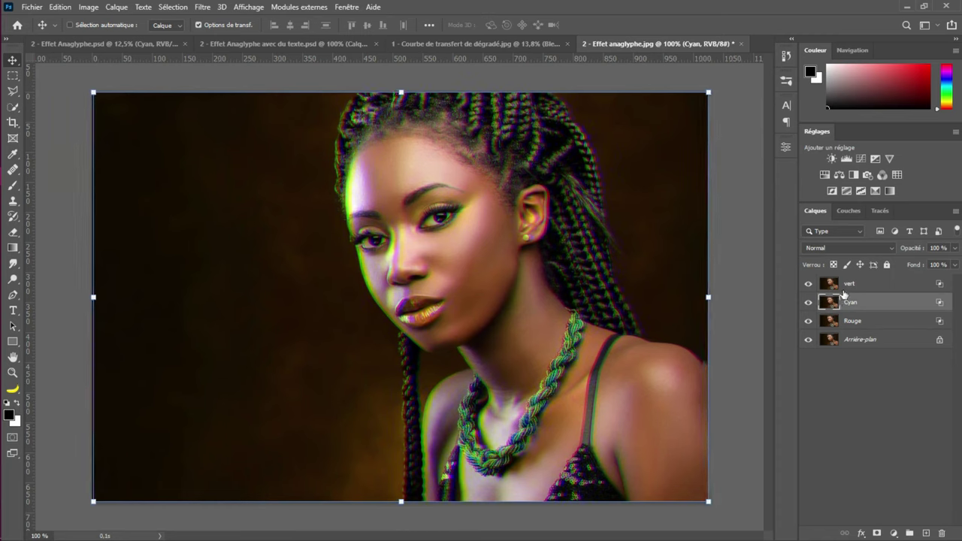
Move the Rouge layer to the top of the stack and nudge it several pixels to the right
mouse_move(863, 322)
mouse_down()
mouse_move(857, 295)
mouse_move(872, 297)
mouse_move(868, 312)
mouse_up()
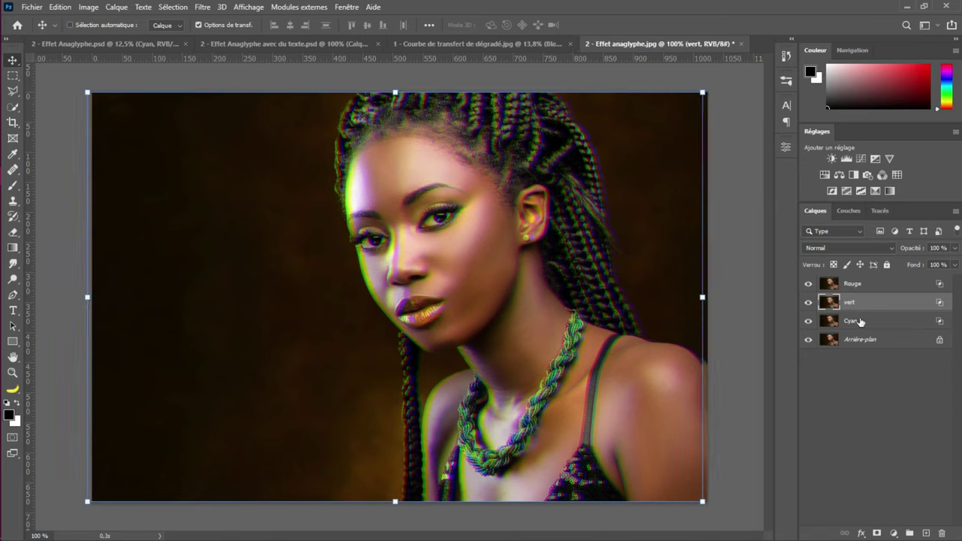
click(867, 284)
key(Left)
key(Left)
key(Right)
key(Right)
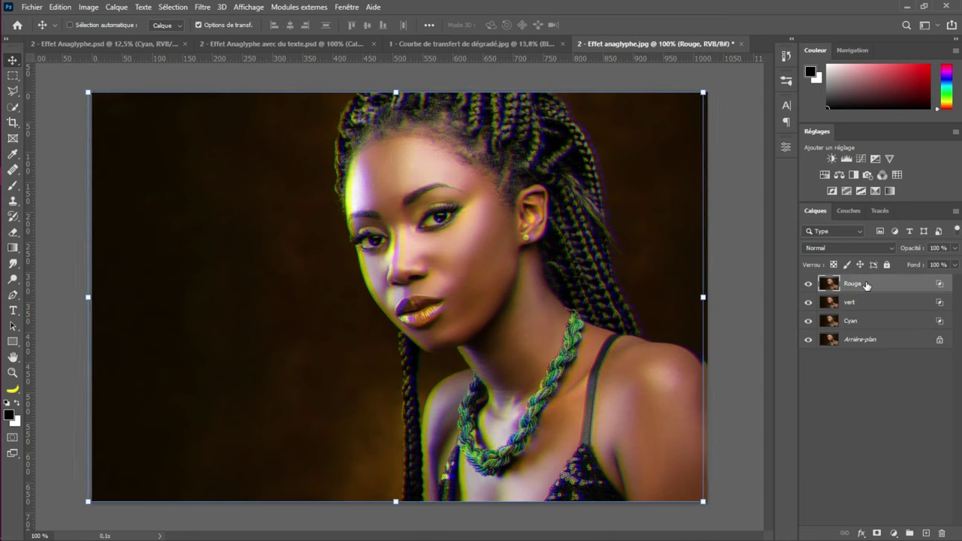
key(Right)
key(Right)
key(Right)
key(Right)
key(Right)
key(Right)
key(Right)
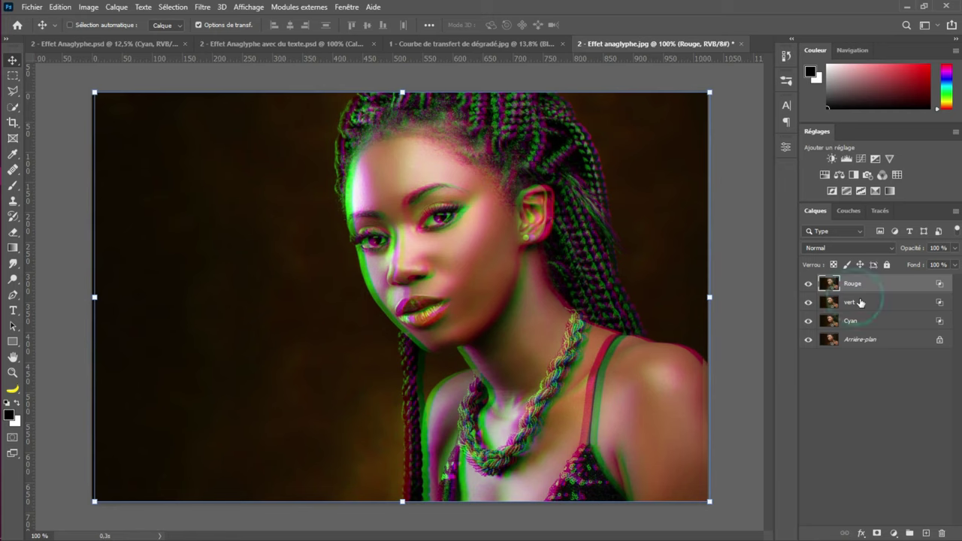
Nudge the vert layer left and back right to refine the green colour offset
click(861, 303)
key(Left)
key(Left)
key(Left)
key(Left)
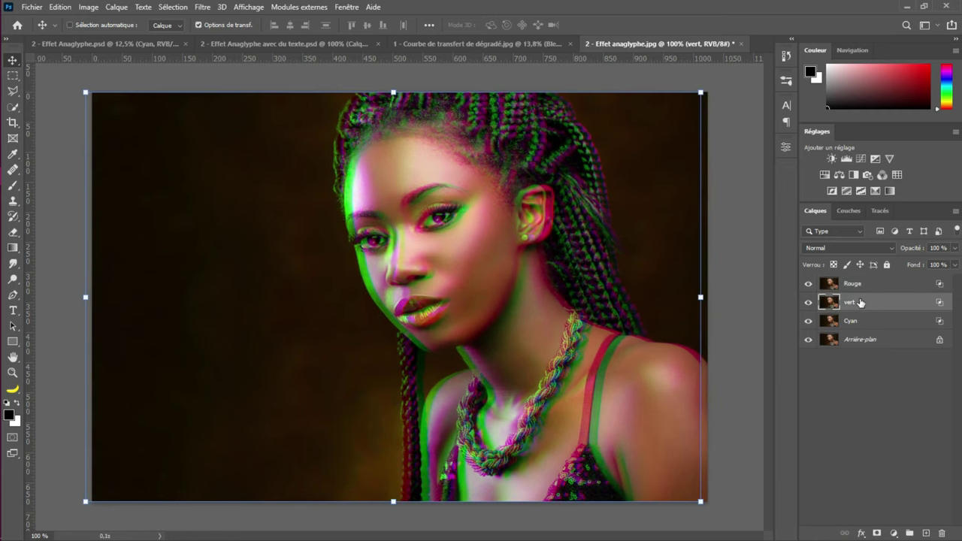
key(Right)
key(Right)
key(Right)
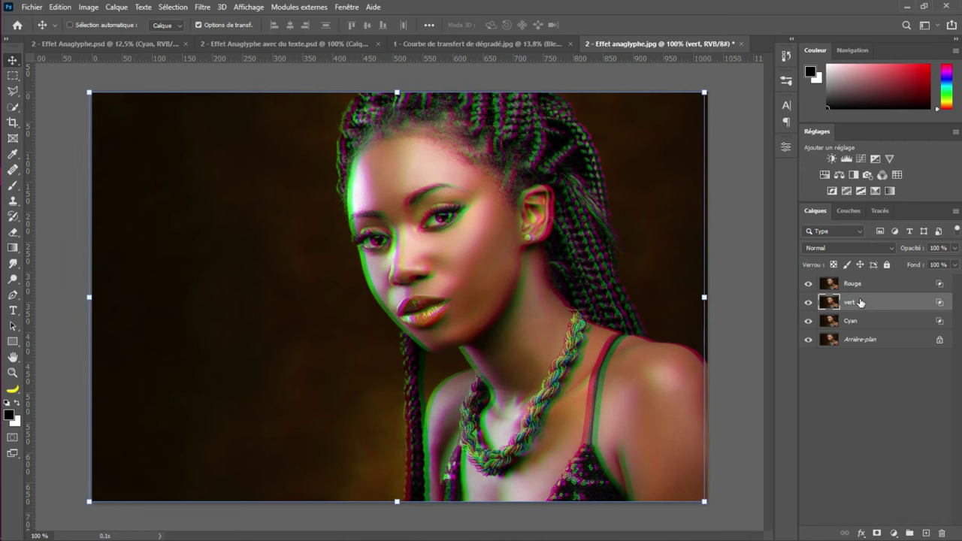
Place the Cyan layer between Rouge and vert and nudge it several pixels to the left
drag(896, 300, 889, 318)
click(885, 305)
key(Left)
key(Left)
key(Left)
key(Left)
key(Left)
key(Left)
key(Left)
key(Left)
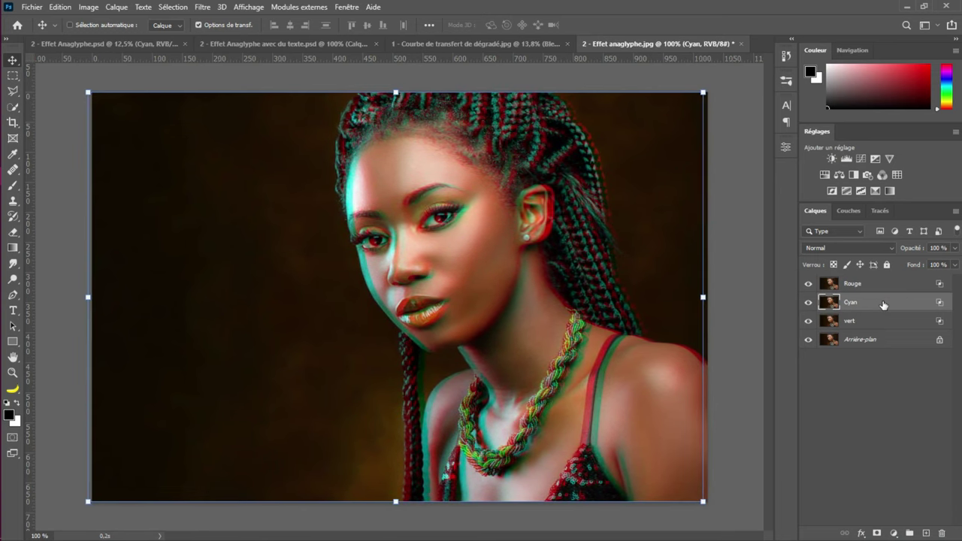
key(Left)
key(Left)
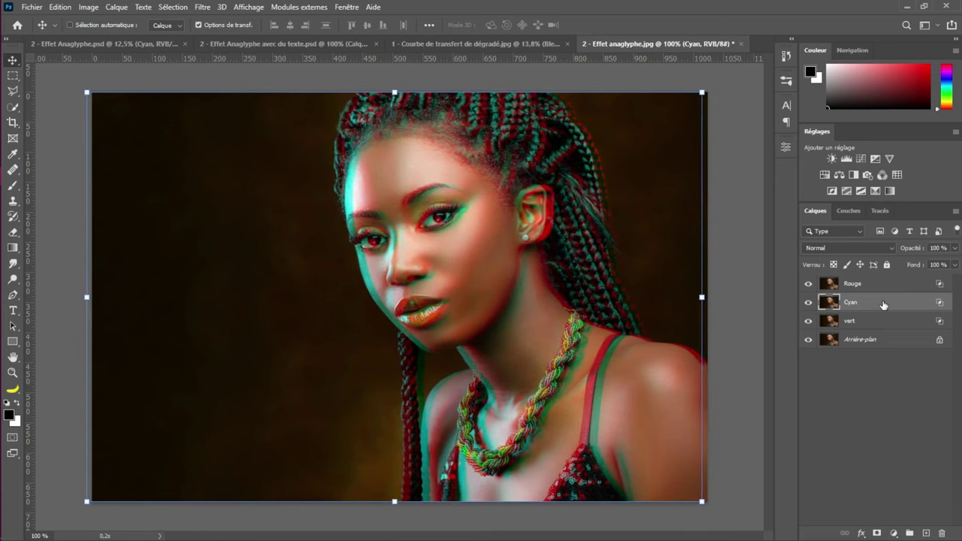
key(Left)
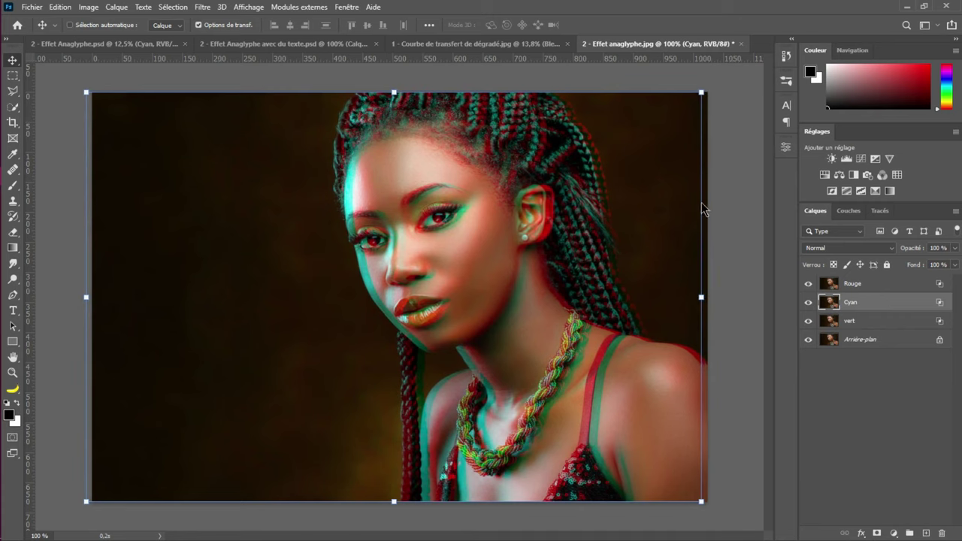
Add a new layer above Rouge and enter the text "The Coach Alliance" on two lines in the dark area beside the portrait
key(shift+Right)
key(alt+])
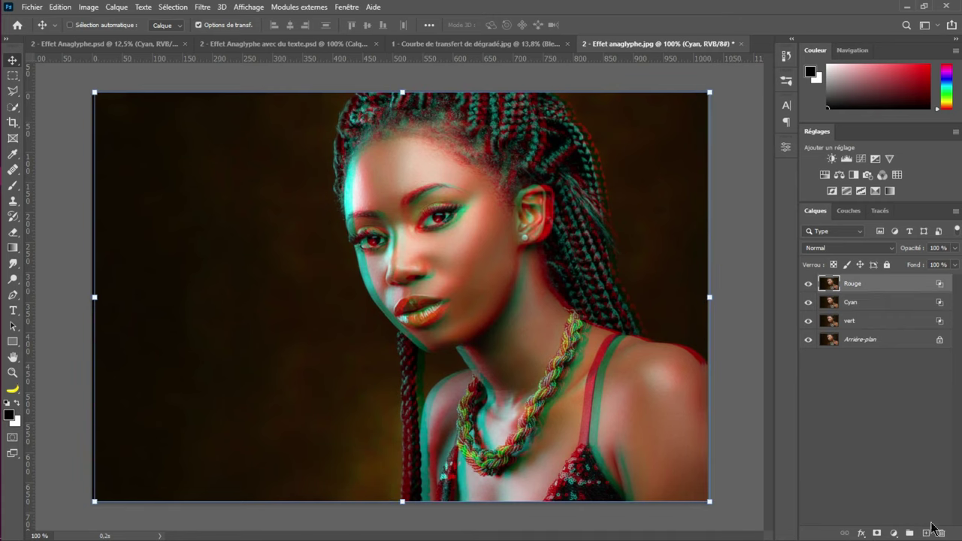
click(927, 533)
key(t)
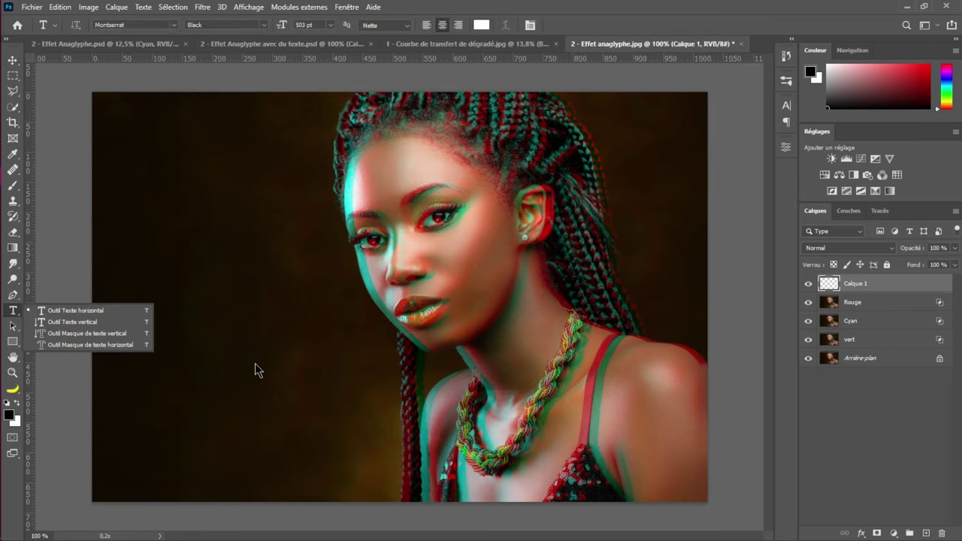
click(200, 361)
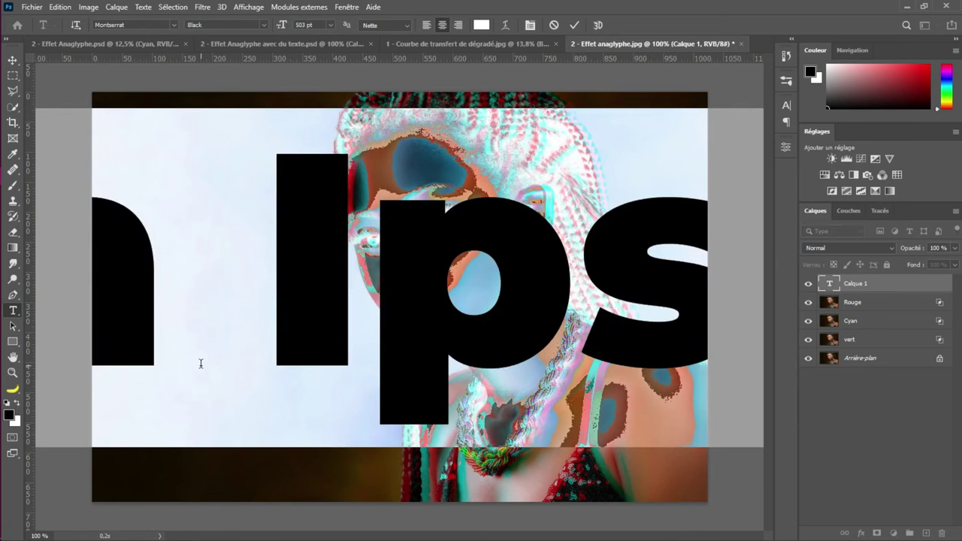
text(he)
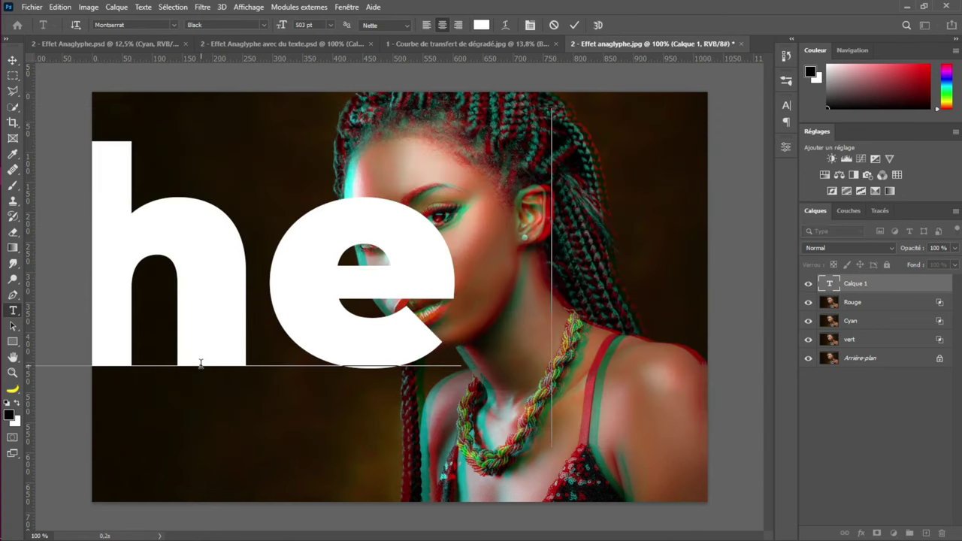
key(BackSpace)
key(Home)
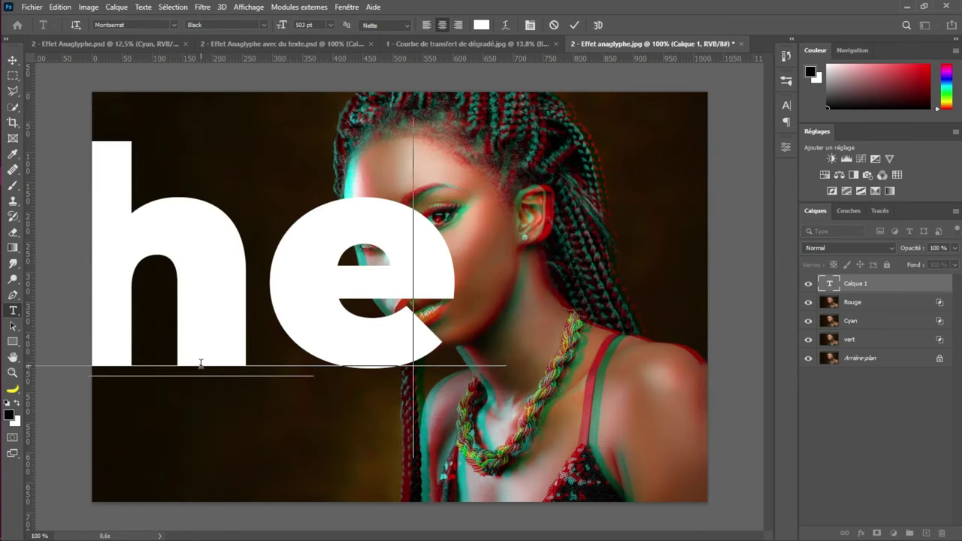
text(t)
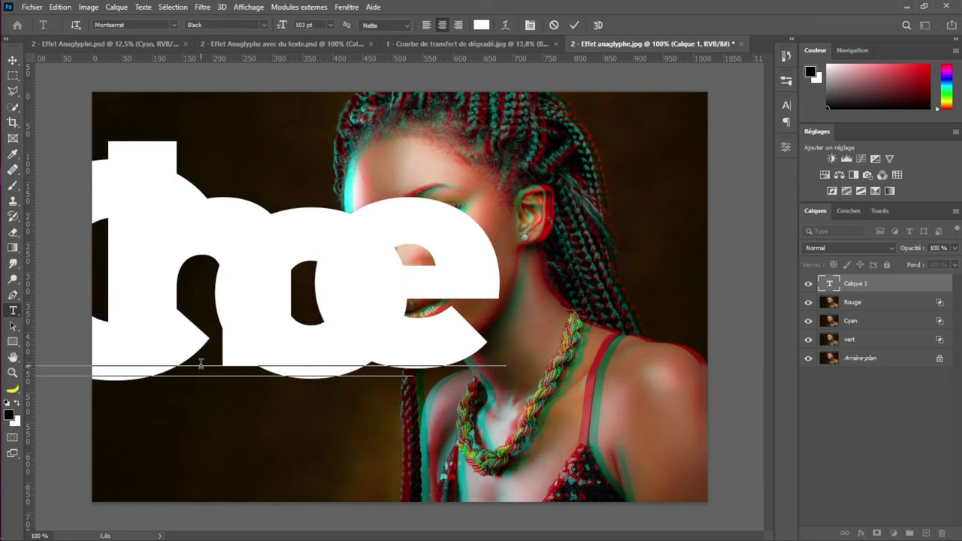
text(be)
key(End)
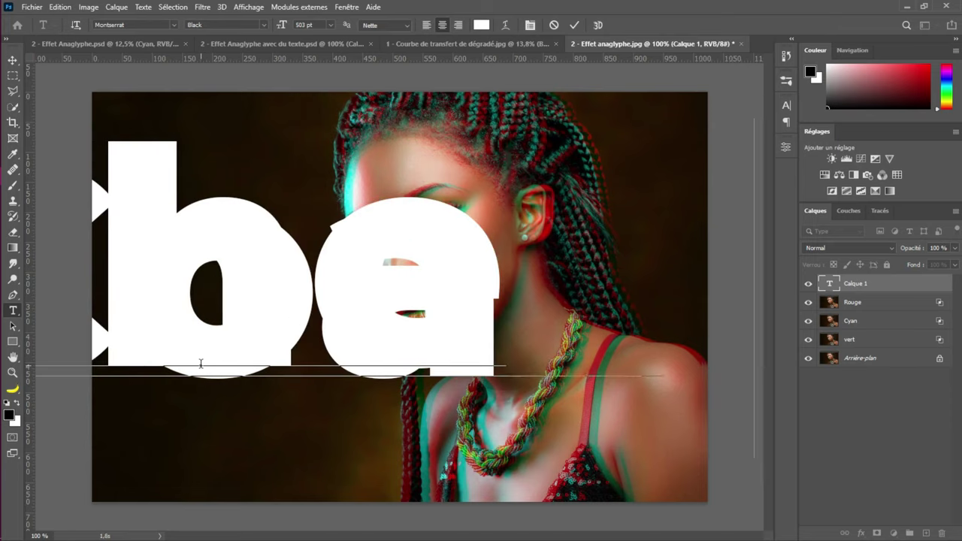
key(ctrl+v)
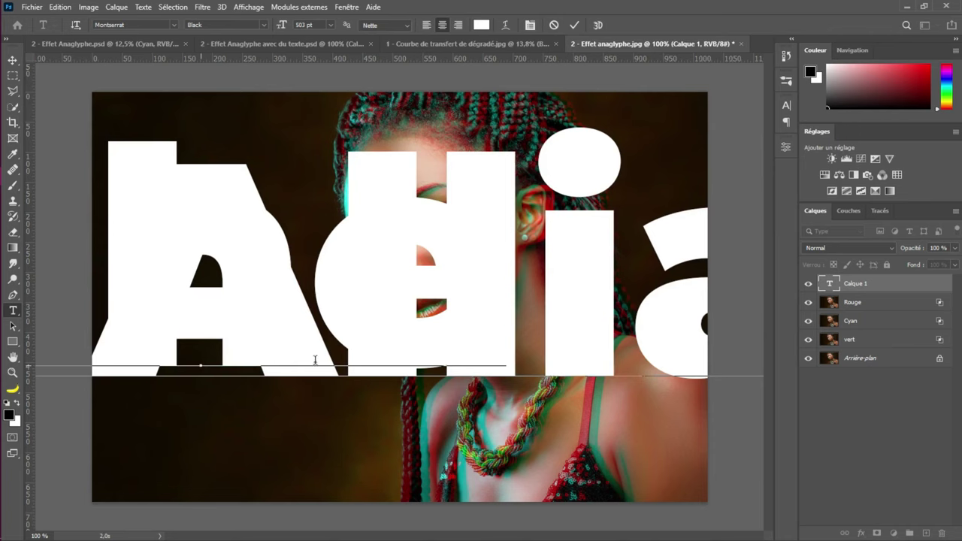
Set the text's leading to Auto and its size to 43 pt, and move it slightly down and to the right
key(ctrl+a)
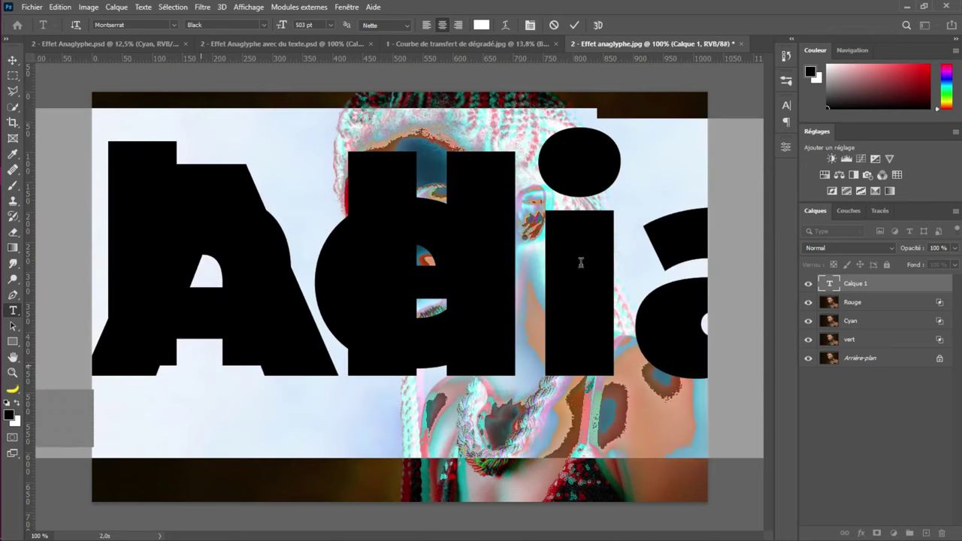
click(787, 106)
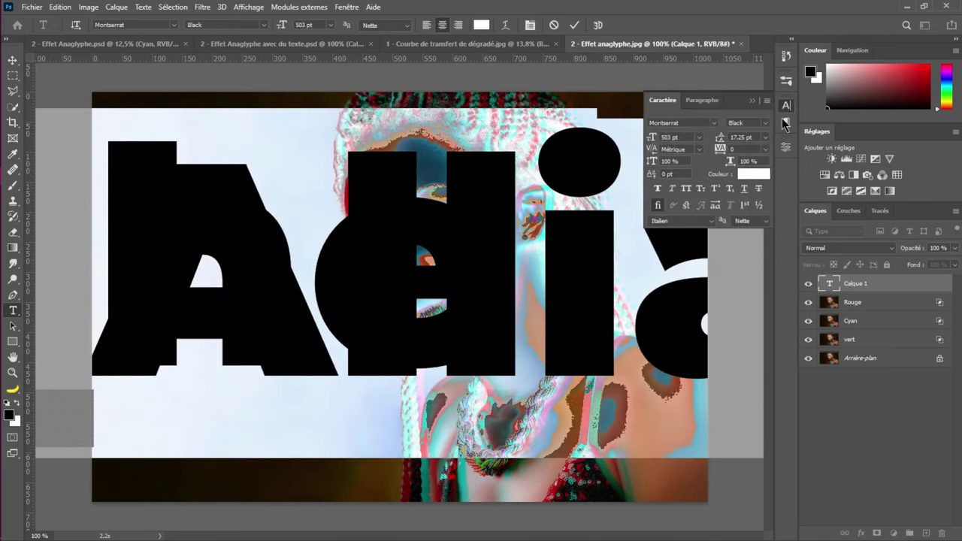
click(766, 136)
click(758, 154)
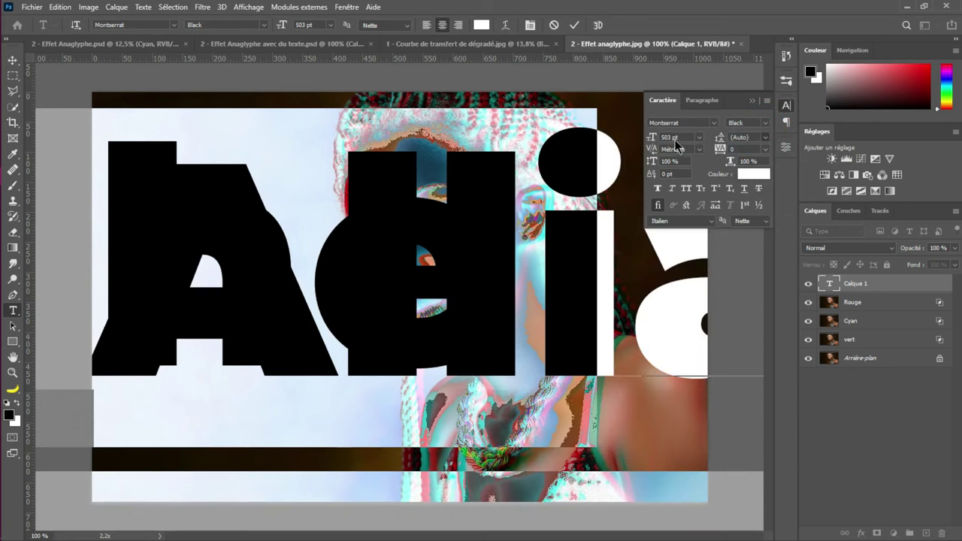
drag(651, 140, 623, 133)
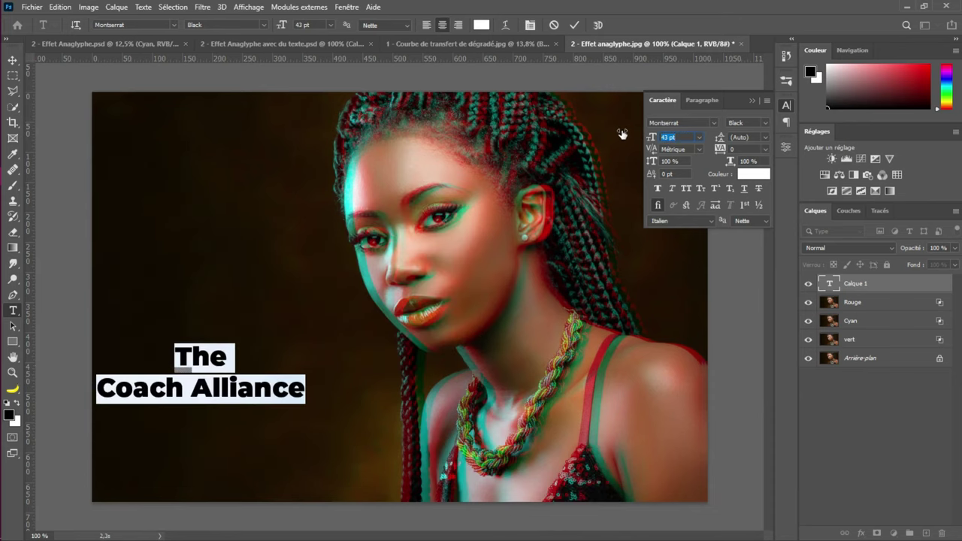
click(575, 25)
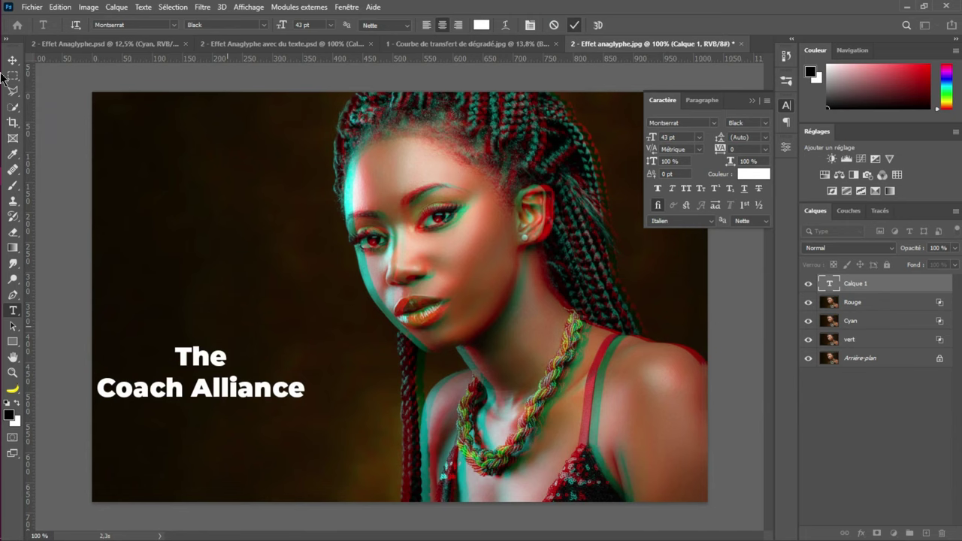
key(v)
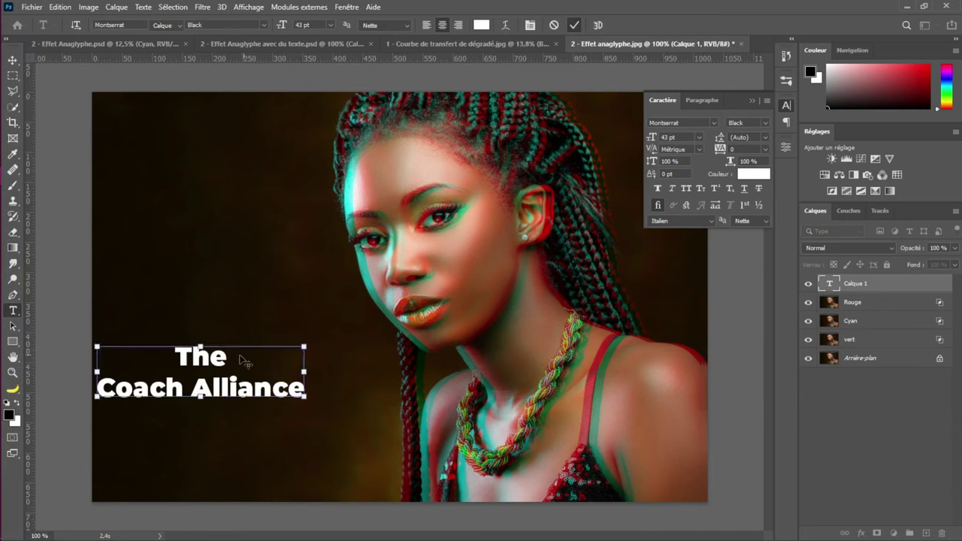
drag(232, 360, 261, 386)
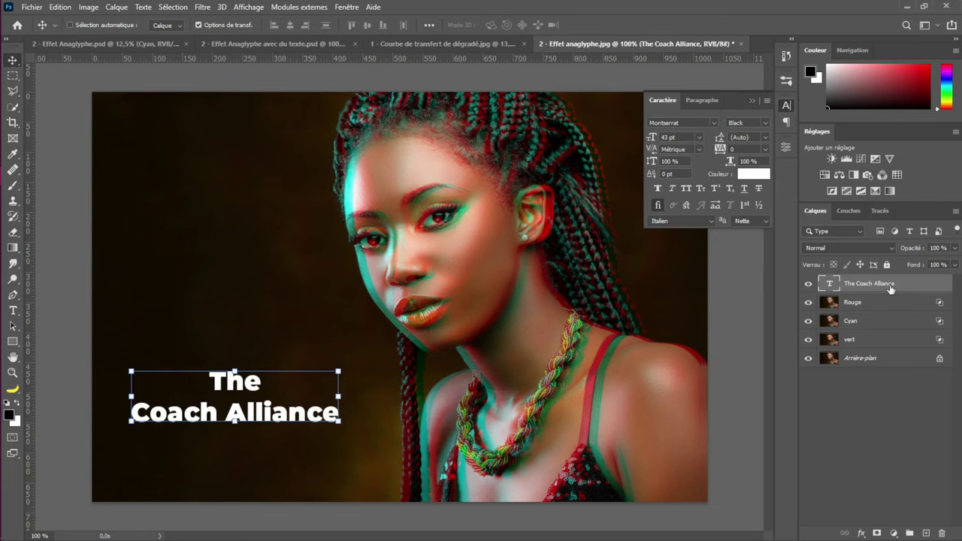
Duplicate the text layer and turn off the V and B channels in the copy's blending options, keeping only R
key(ctrl+j)
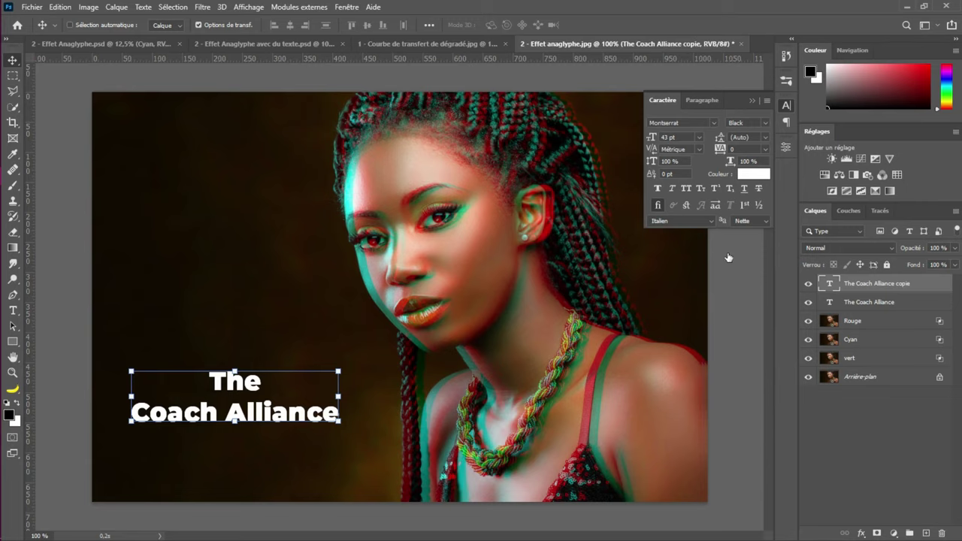
double_click(937, 292)
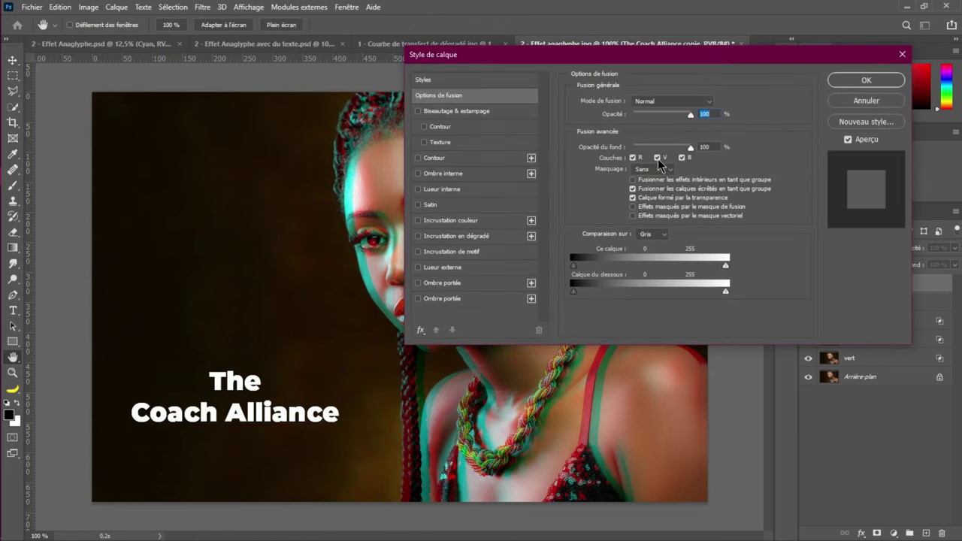
click(658, 158)
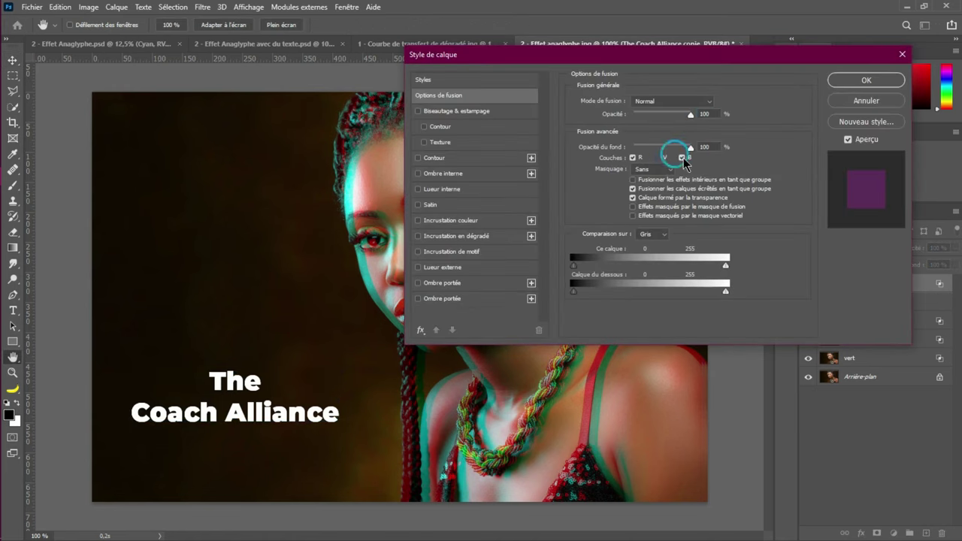
click(866, 81)
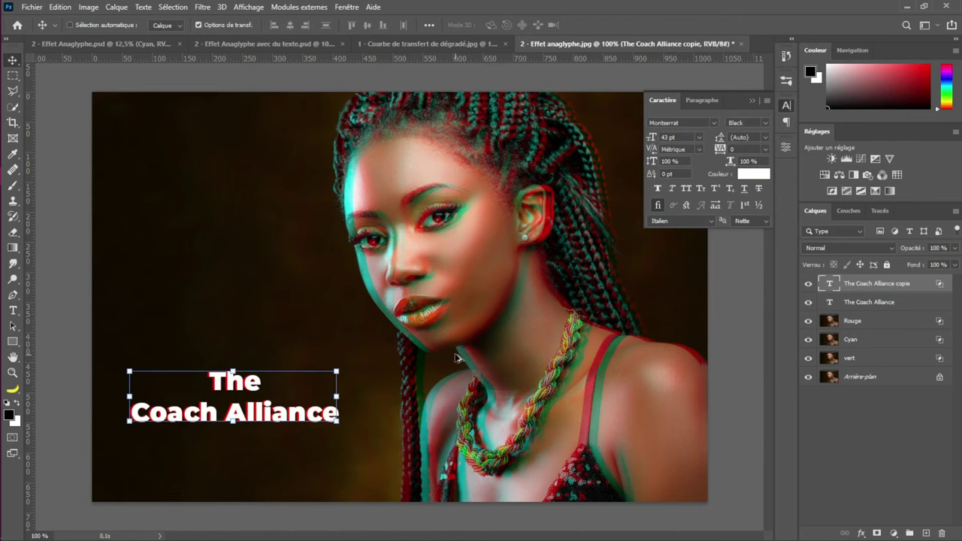
Examine the text's colour offset up close and against the whole portrait, and dismiss the low-battery notice
scroll(455, 357, down, 1)
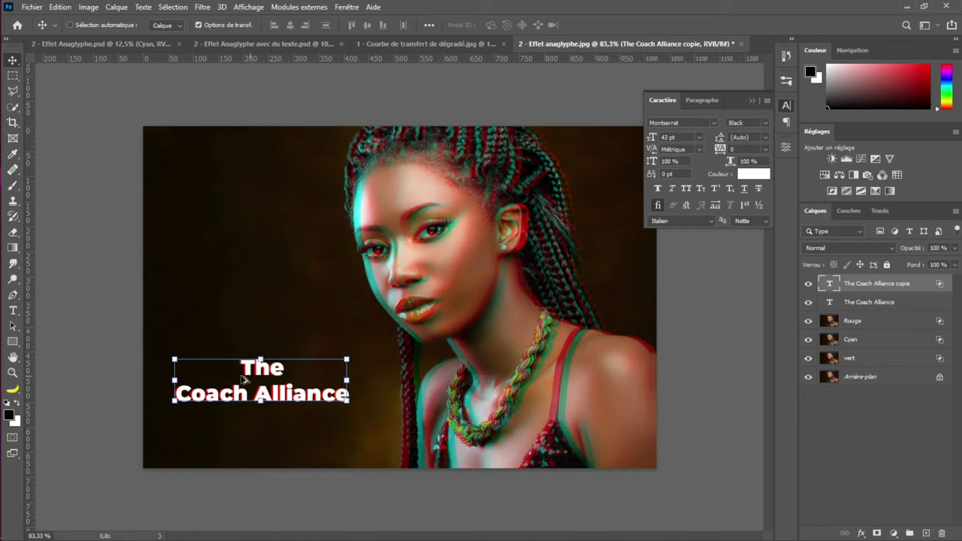
scroll(244, 378, up, 2)
scroll(239, 376, up, 1)
scroll(268, 391, down, 2)
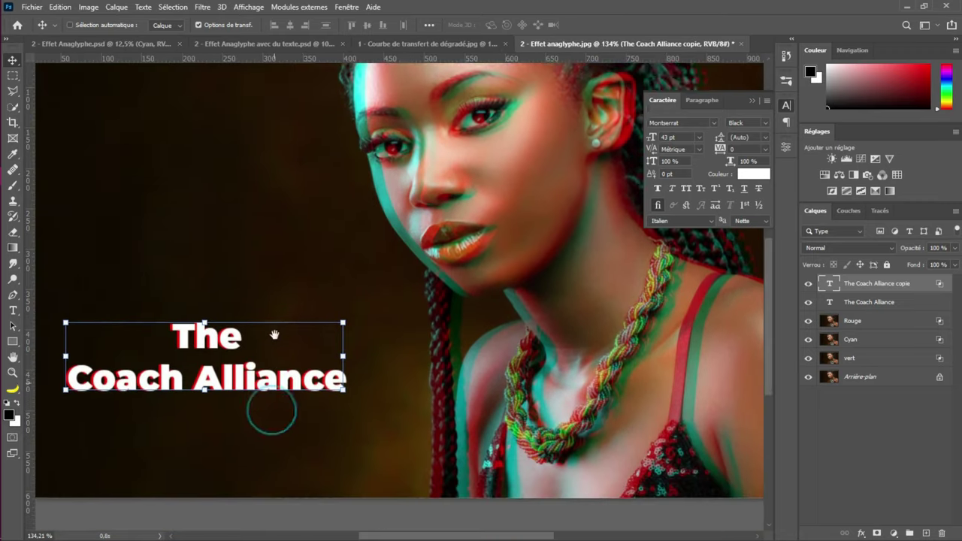
scroll(325, 373, down, 1)
scroll(325, 374, down, 1)
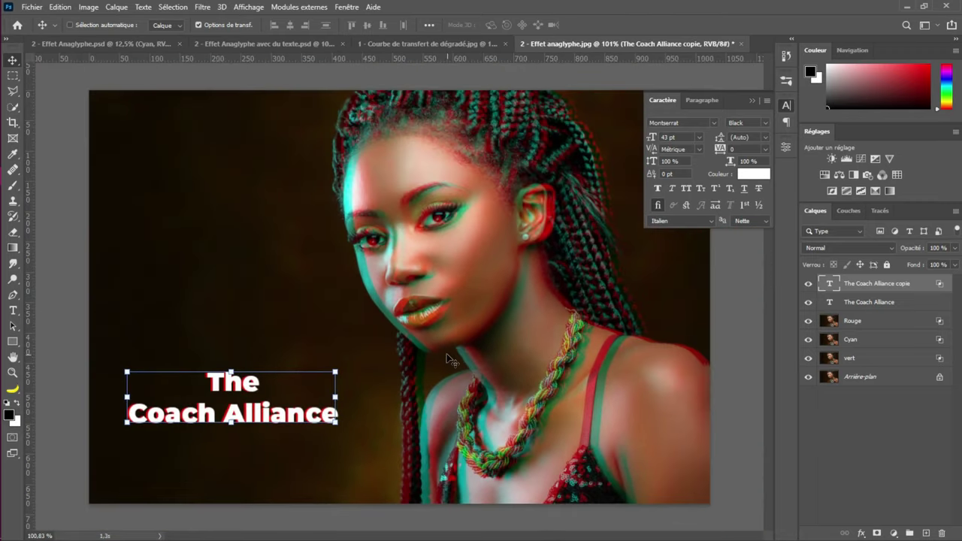
scroll(450, 360, down, 1)
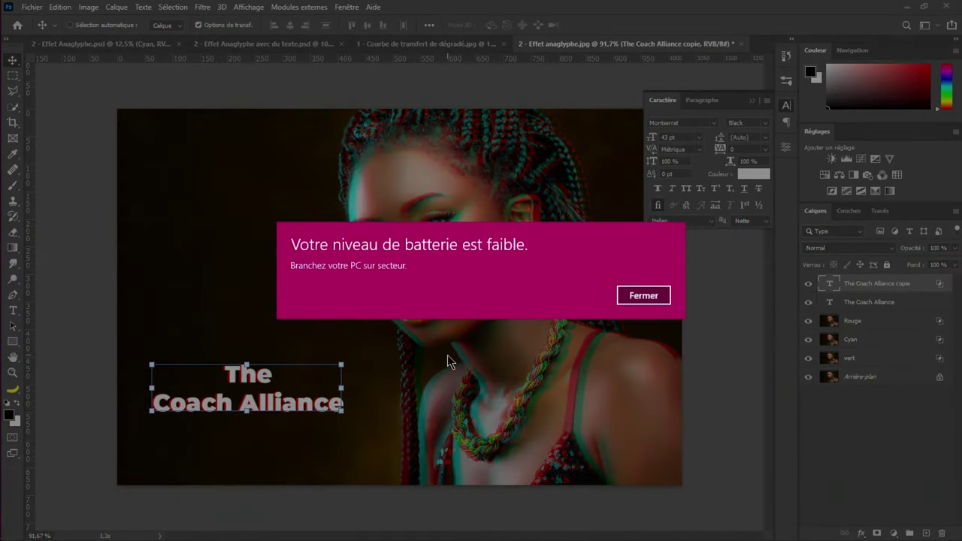
click(654, 297)
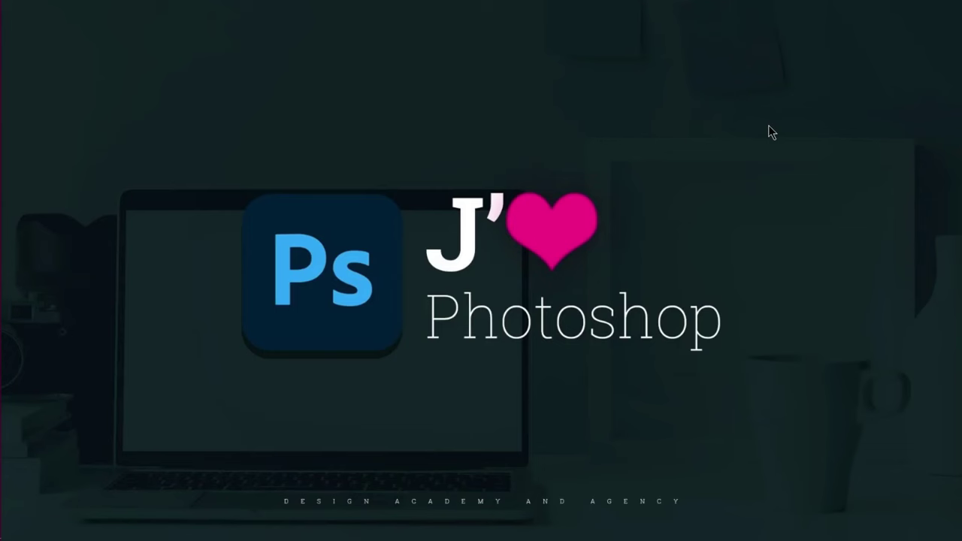
Switch to Photoshop and open the project image "2- Projet anaglyphe.jpg" from the "15 - Styles ou Effets visuels" folder
key(alt+Tab)
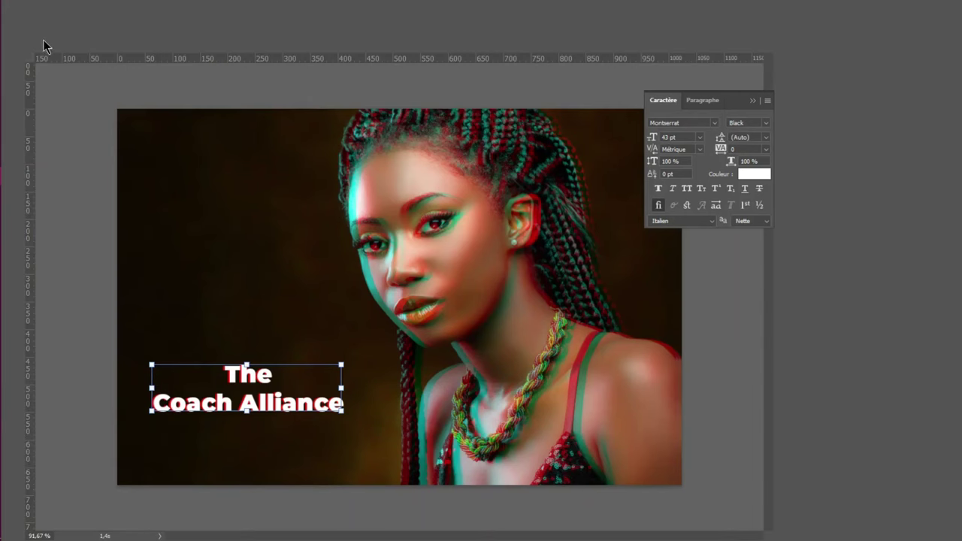
click(31, 6)
click(36, 30)
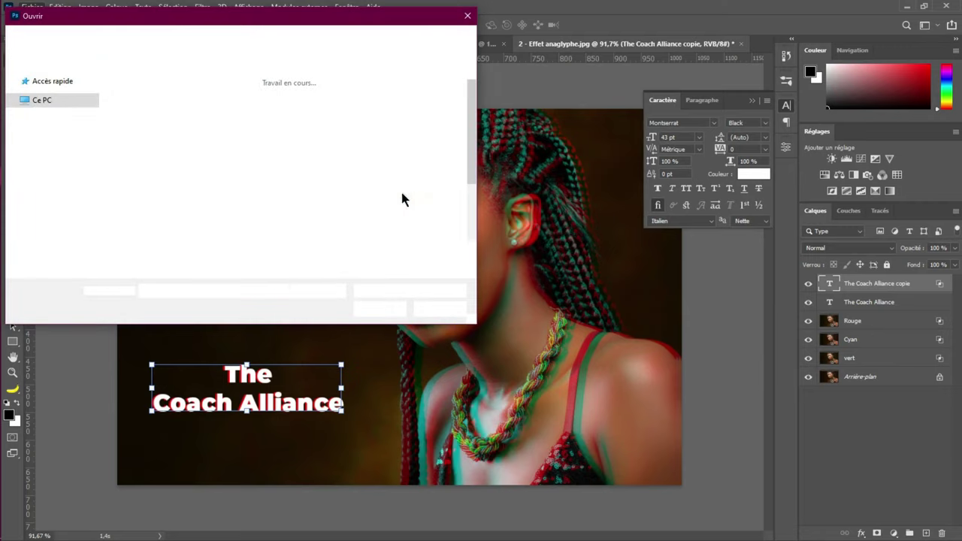
click(210, 198)
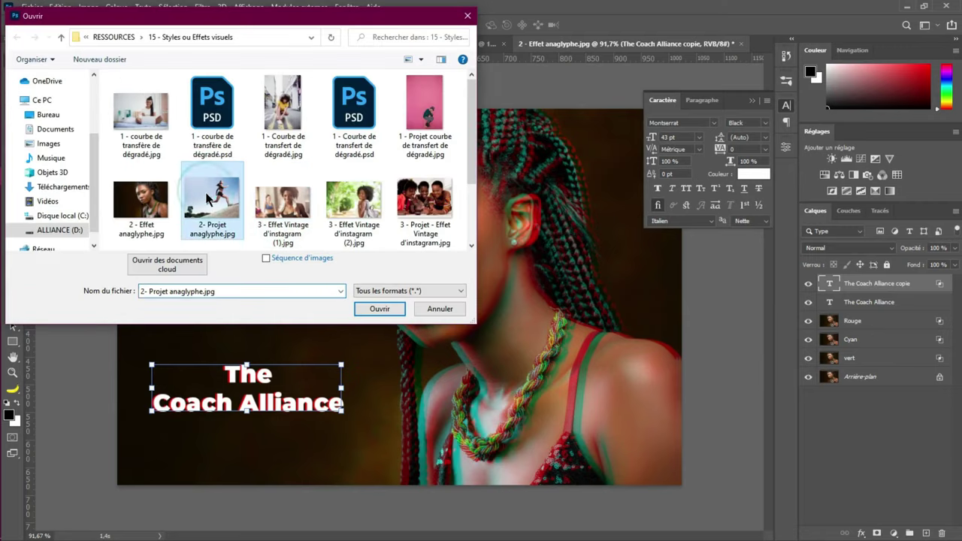
click(380, 309)
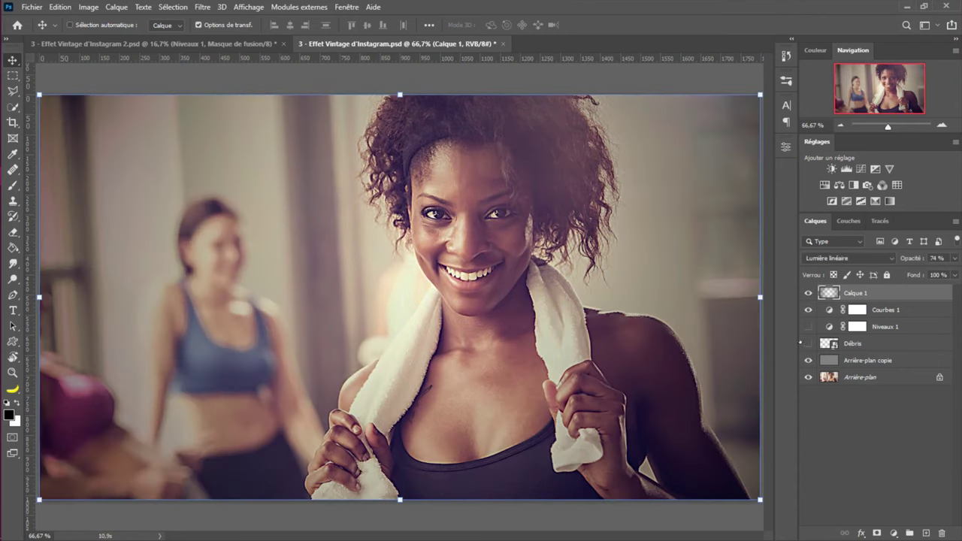
Show the hidden effect layers in both "Effet Vintage d'Instagram" PSD documents to view the finished looks
drag(808, 344, 809, 327)
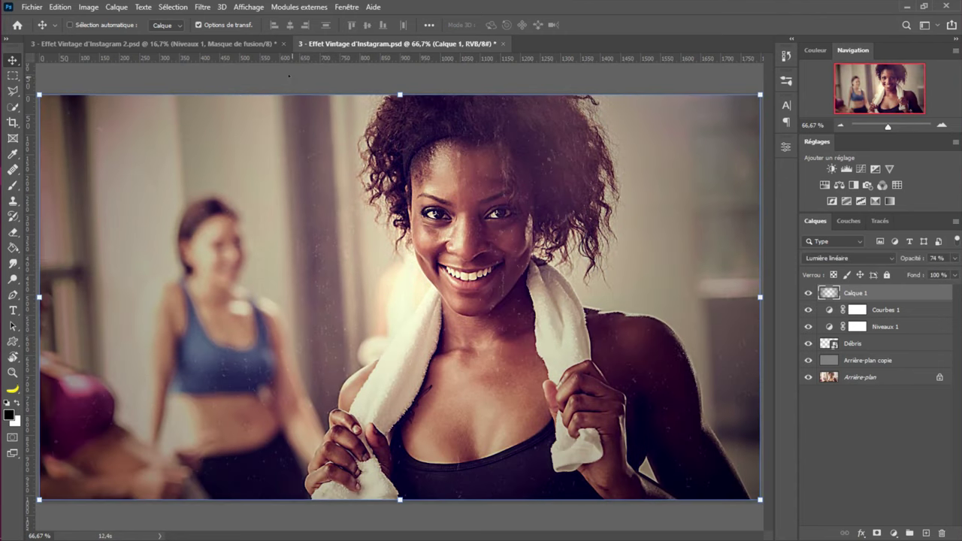
click(267, 43)
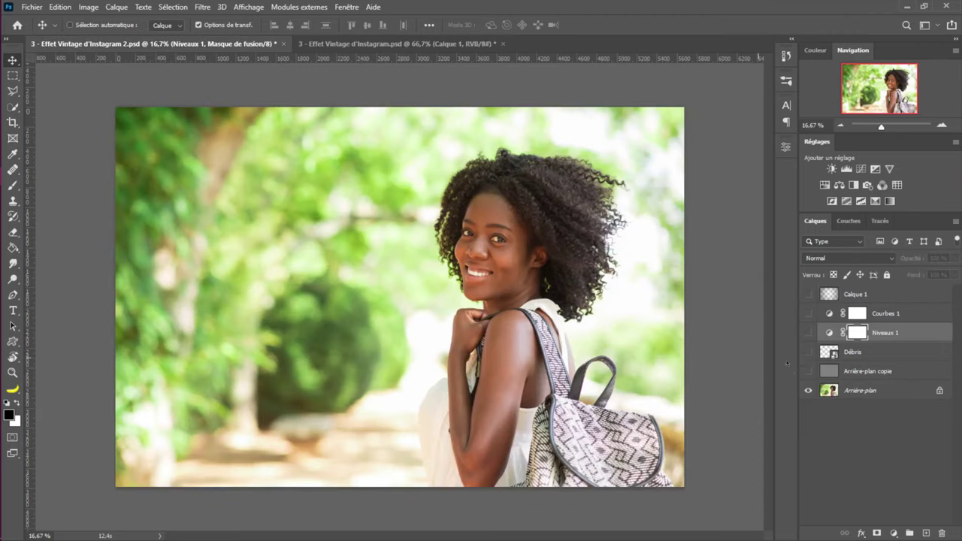
drag(808, 371, 808, 294)
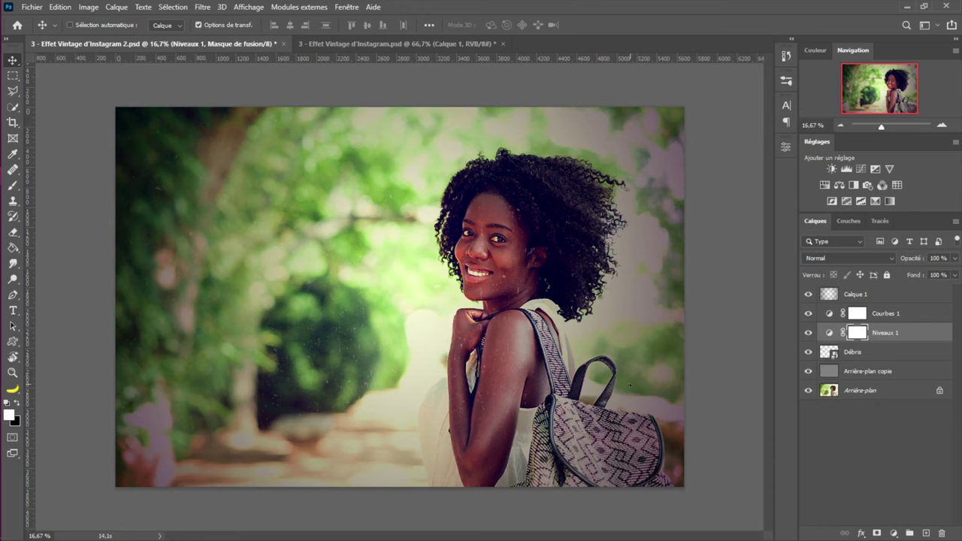
Open the images "3 - Effet Vintage d'instagram (1).jpg" and "3 - Effet Vintage d'instagram (2).jpg" together
click(33, 7)
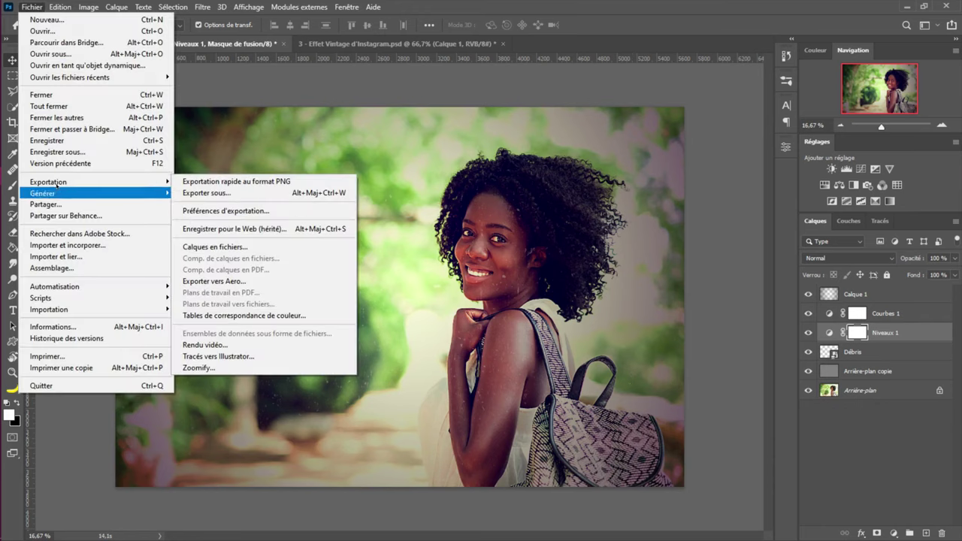
click(360, 131)
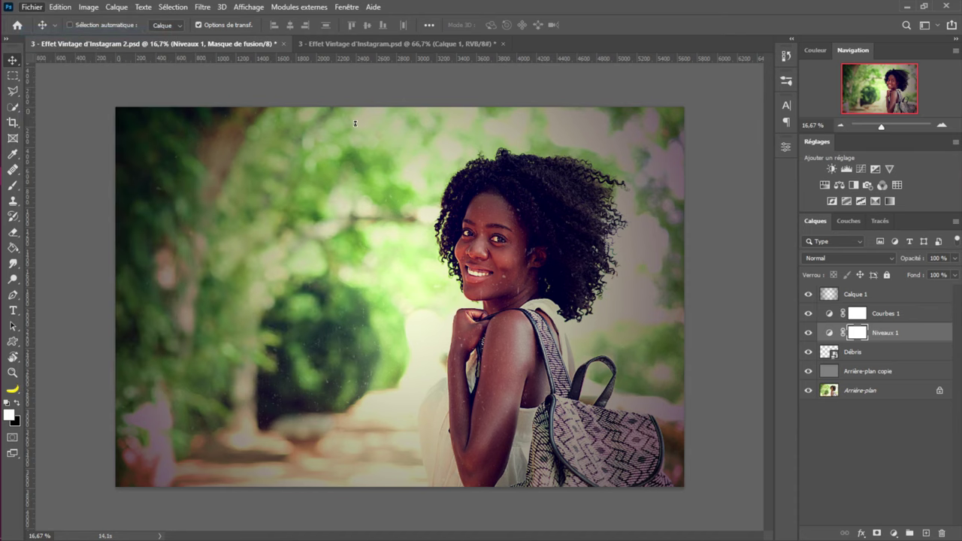
key(ctrl+o)
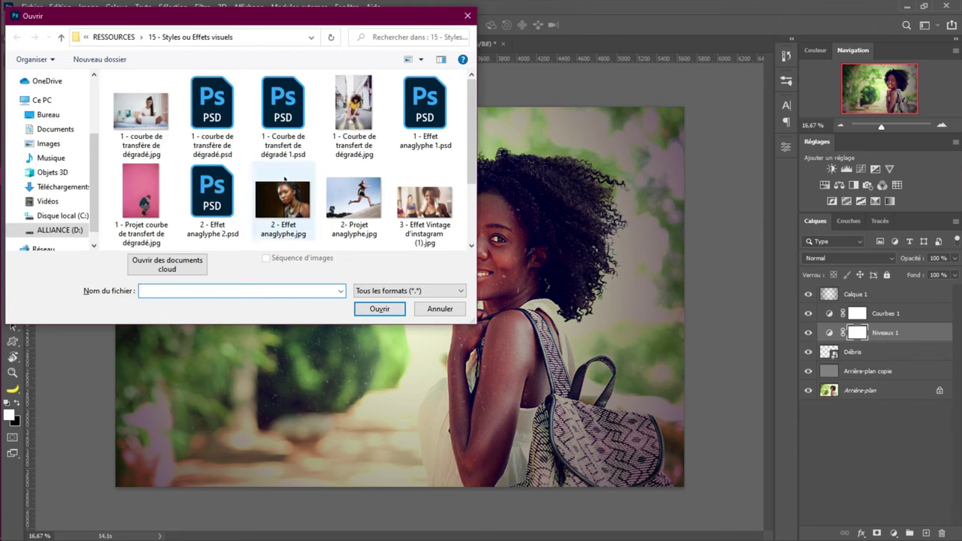
scroll(285, 202, down, 1)
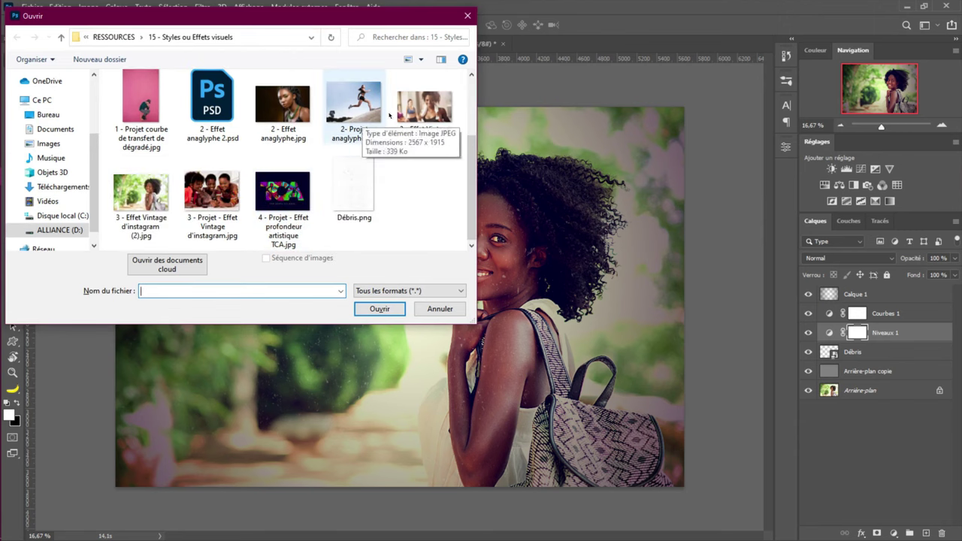
click(423, 113)
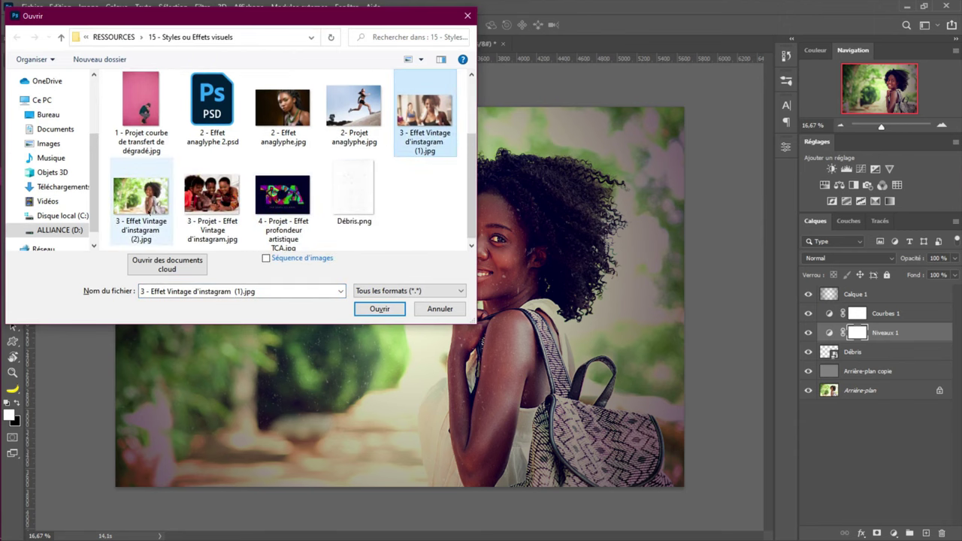
ctrl+click(118, 201)
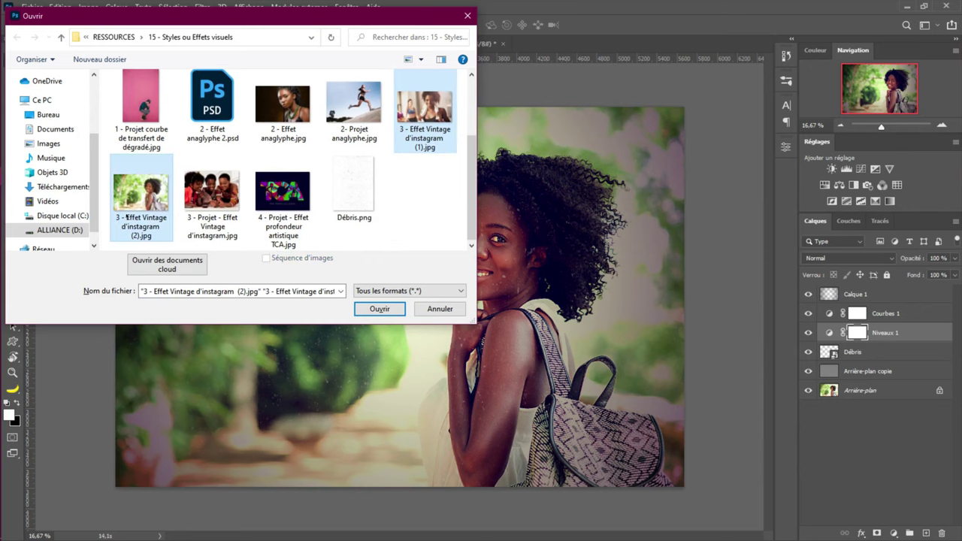
click(381, 310)
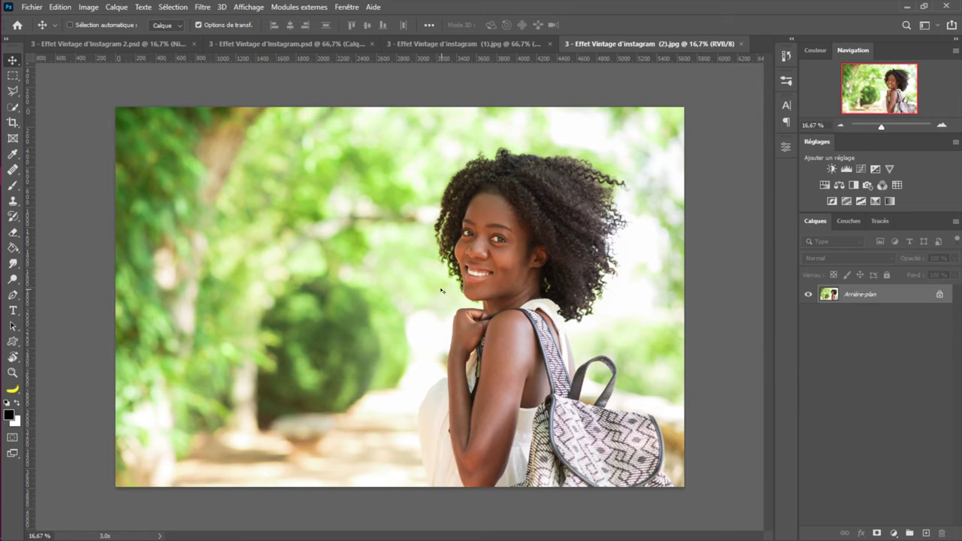
Duplicate the background layer of "3 - Effet Vintage d'instagram (2).jpg"
scroll(503, 270, up, 3)
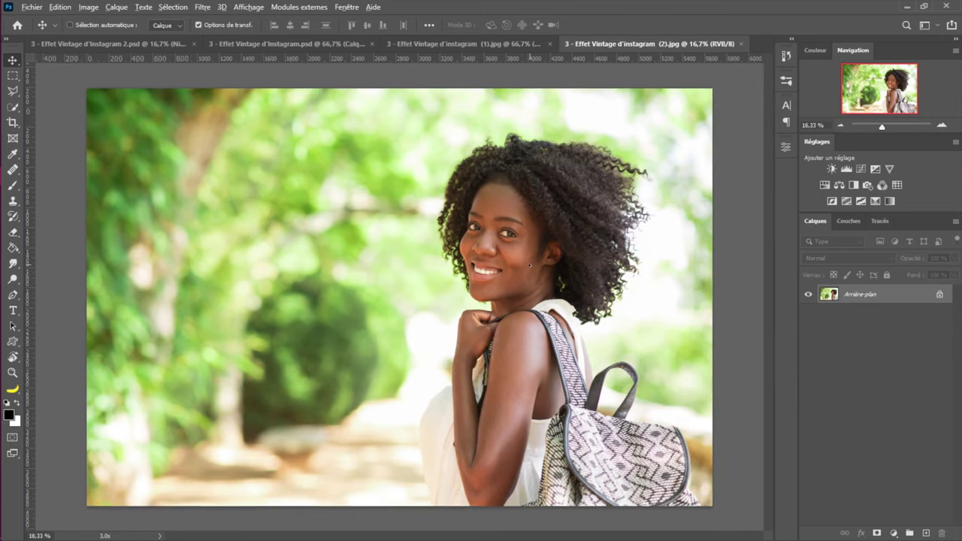
scroll(530, 265, up, 2)
scroll(530, 265, down, 3)
scroll(530, 265, down, 3)
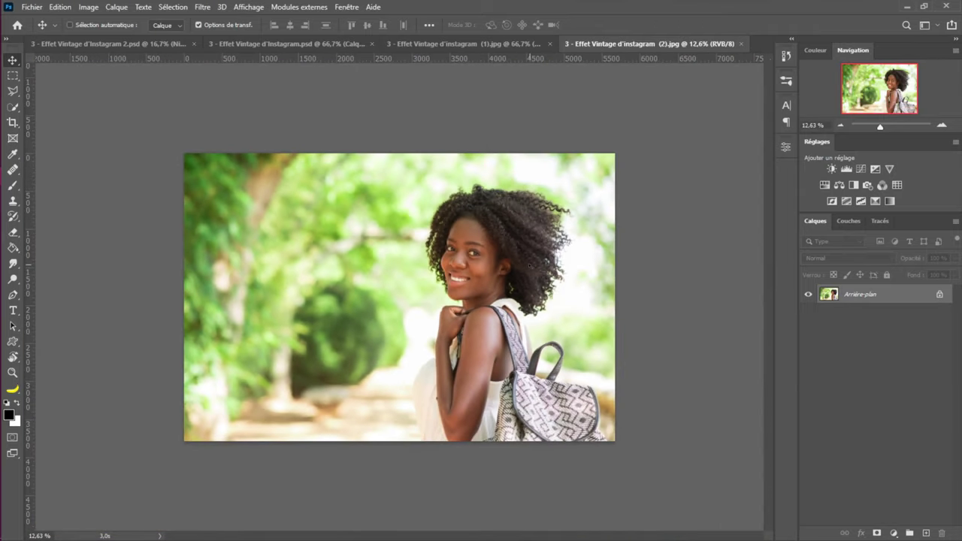
scroll(530, 265, up, 1)
scroll(530, 265, up, 1)
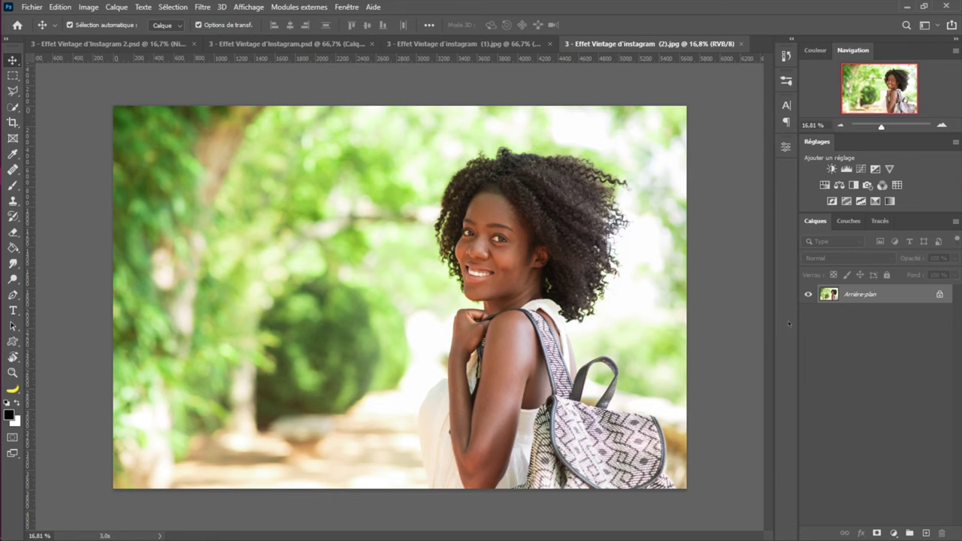
key(ctrl+j)
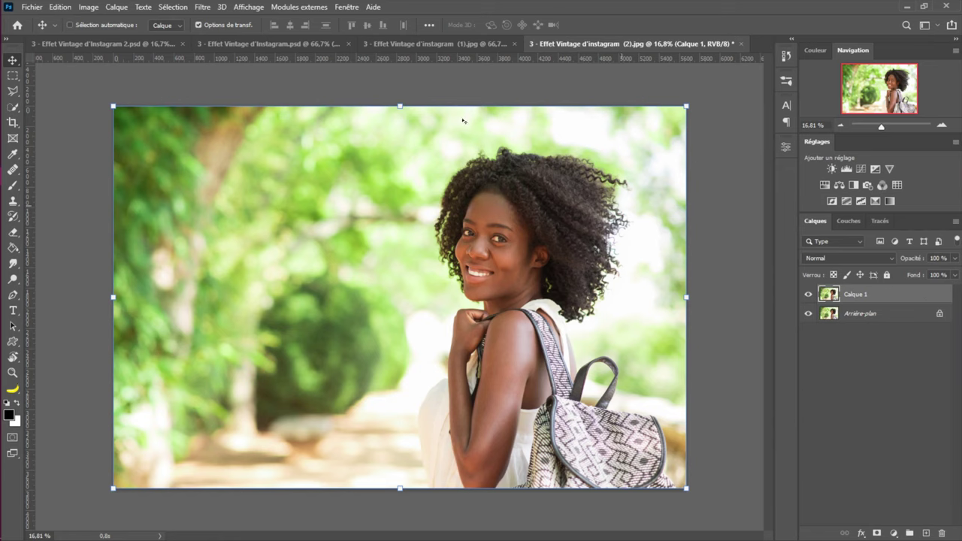
Apply the High Pass (Passe-haut) filter to Calque 1 with a small radius that brings out only the fine contours
click(204, 7)
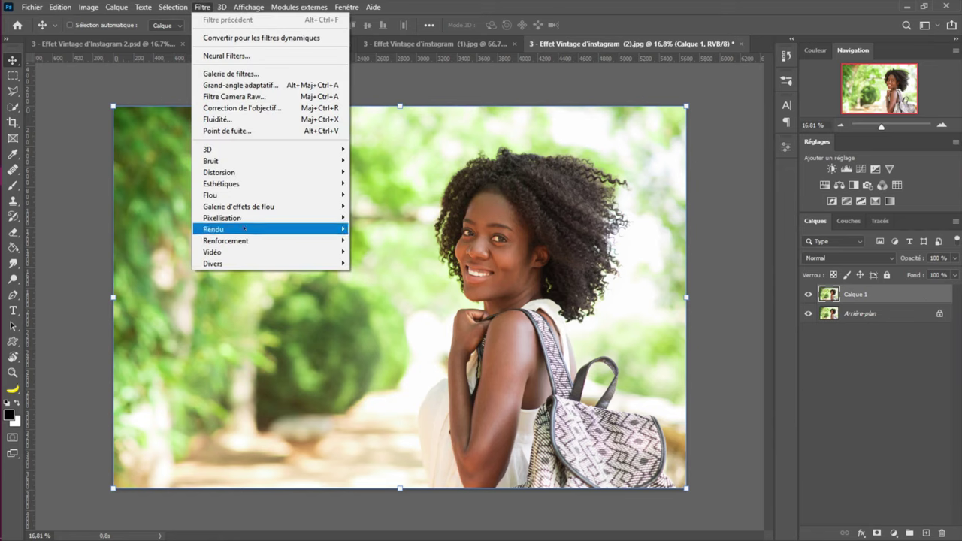
mouse_move(253, 261)
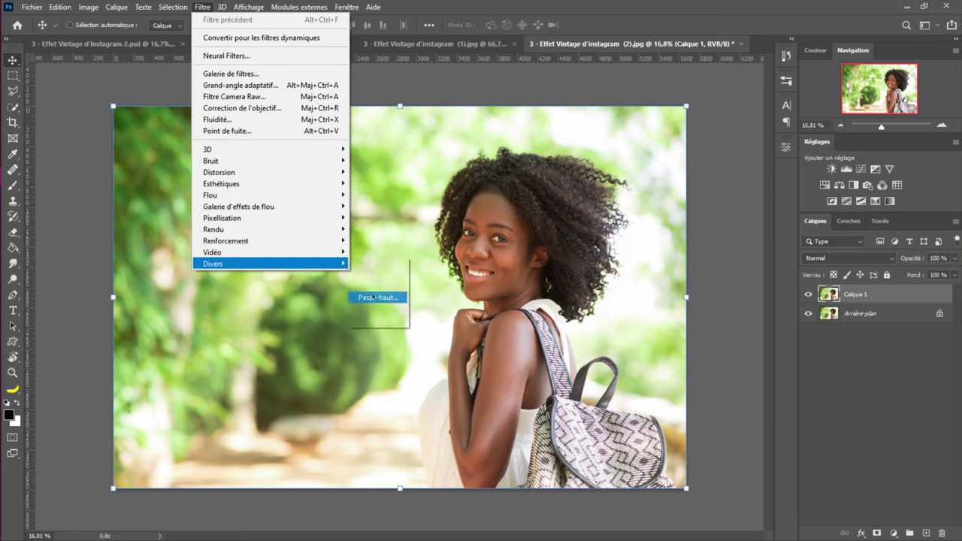
click(373, 298)
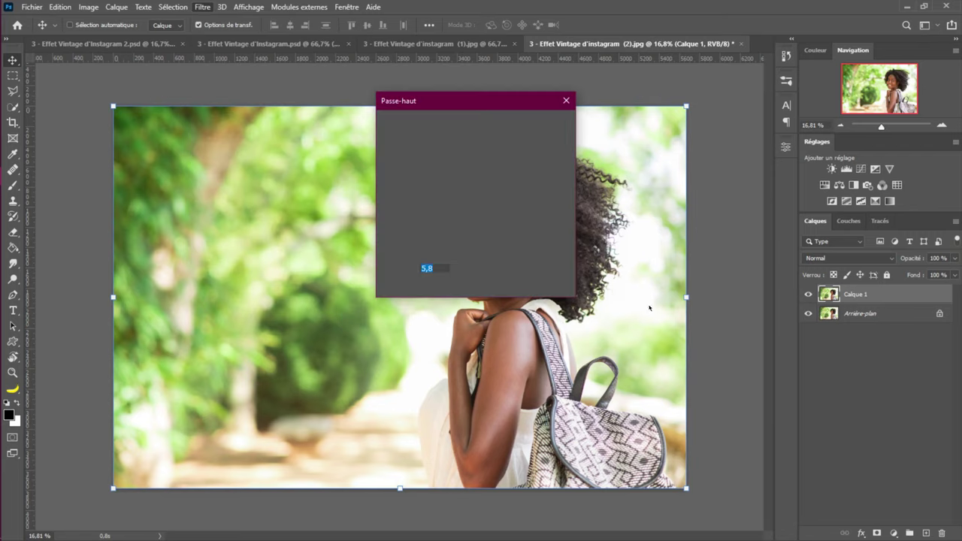
drag(476, 103, 749, 71)
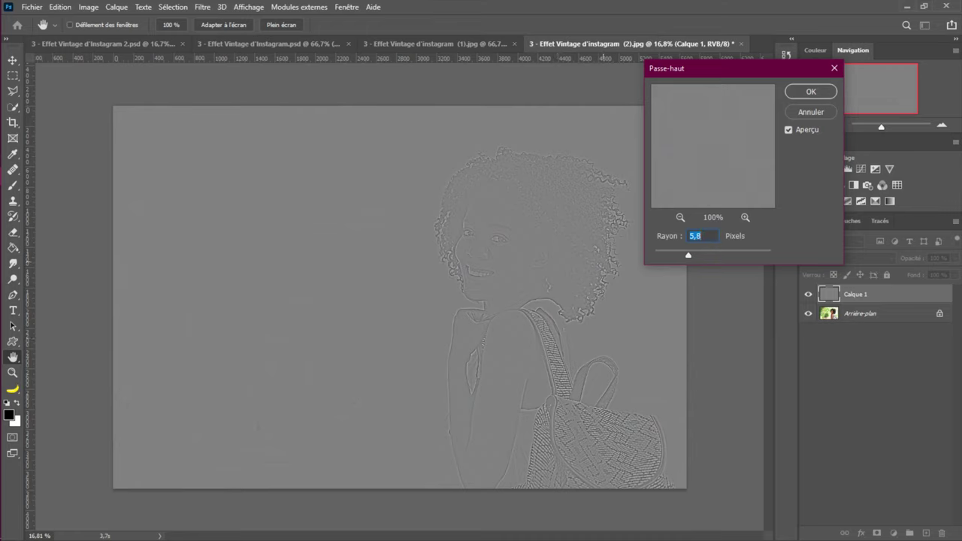
drag(692, 252, 718, 254)
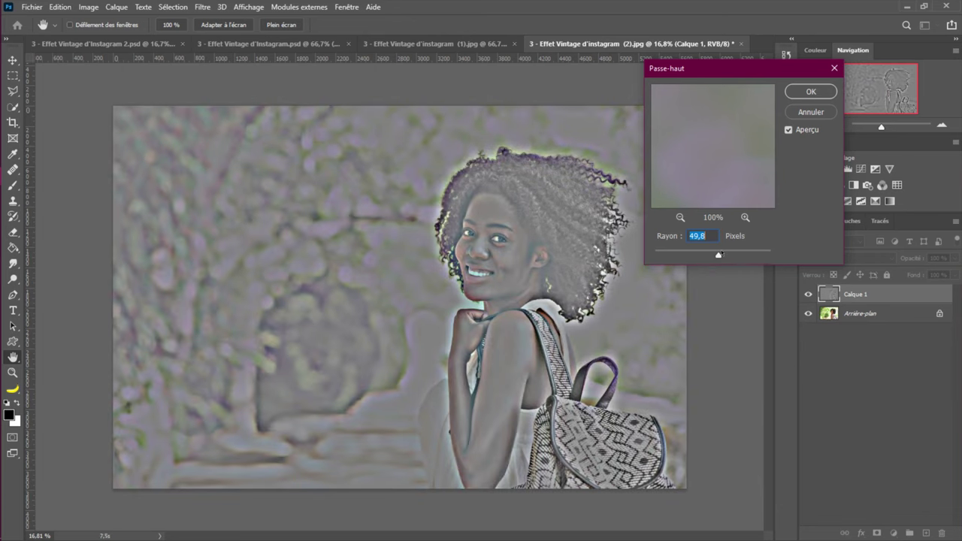
drag(719, 255, 679, 255)
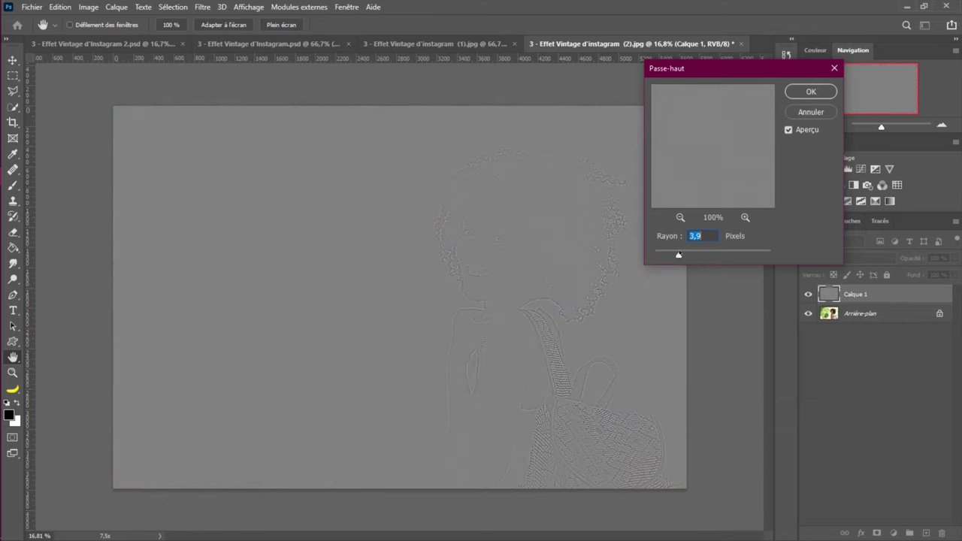
drag(678, 255, 687, 256)
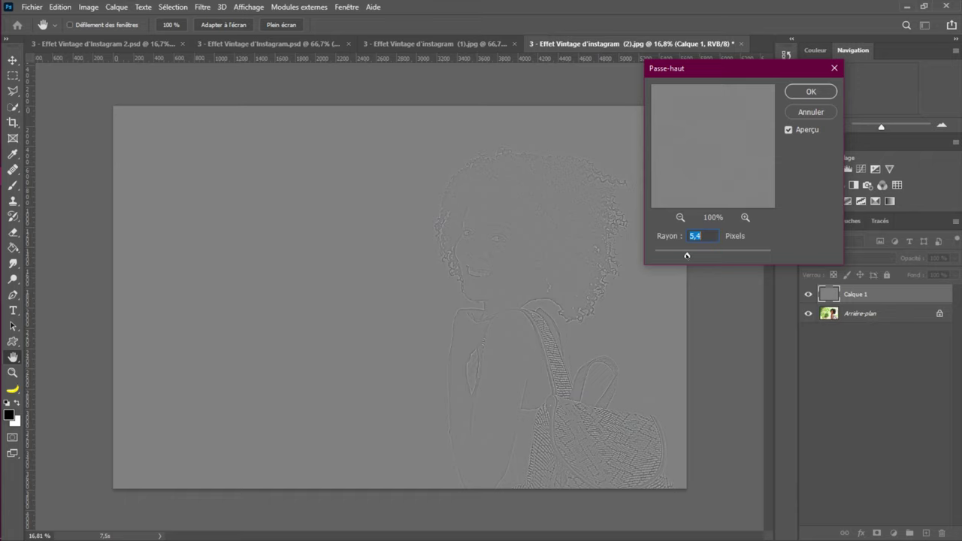
drag(687, 255, 687, 256)
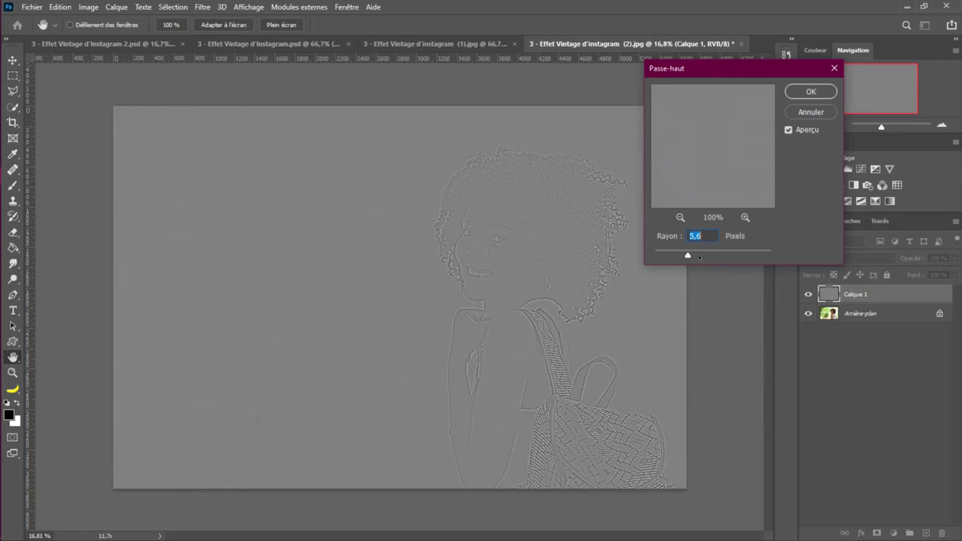
drag(688, 256, 699, 255)
click(797, 93)
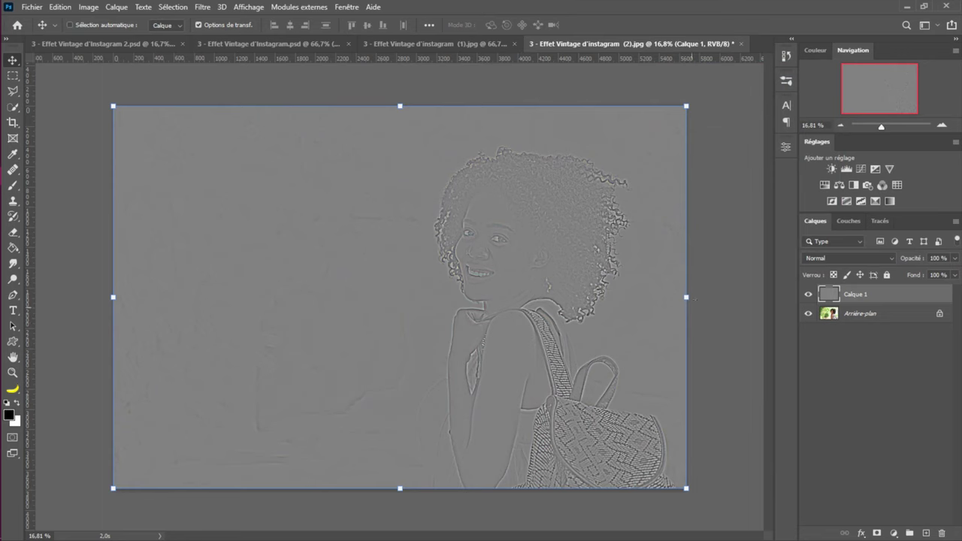
Set Calque 1's blend mode to Incrustation and compare the photo with the layer hidden and shown
click(830, 258)
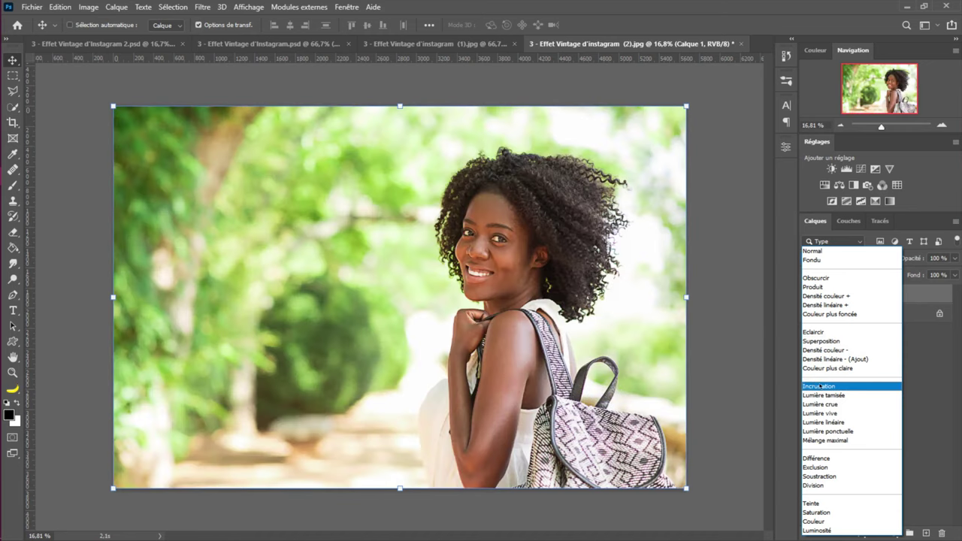
click(820, 386)
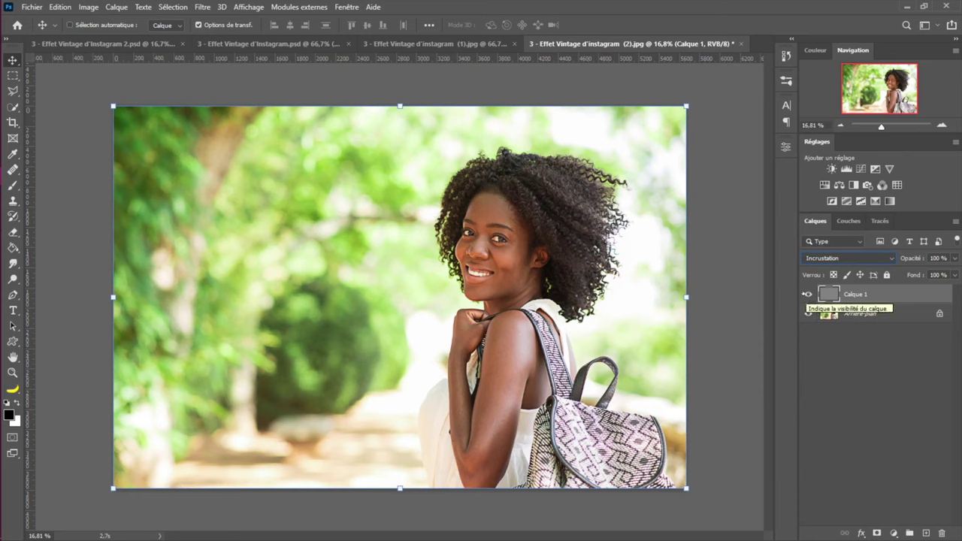
click(808, 294)
click(808, 294)
click(809, 294)
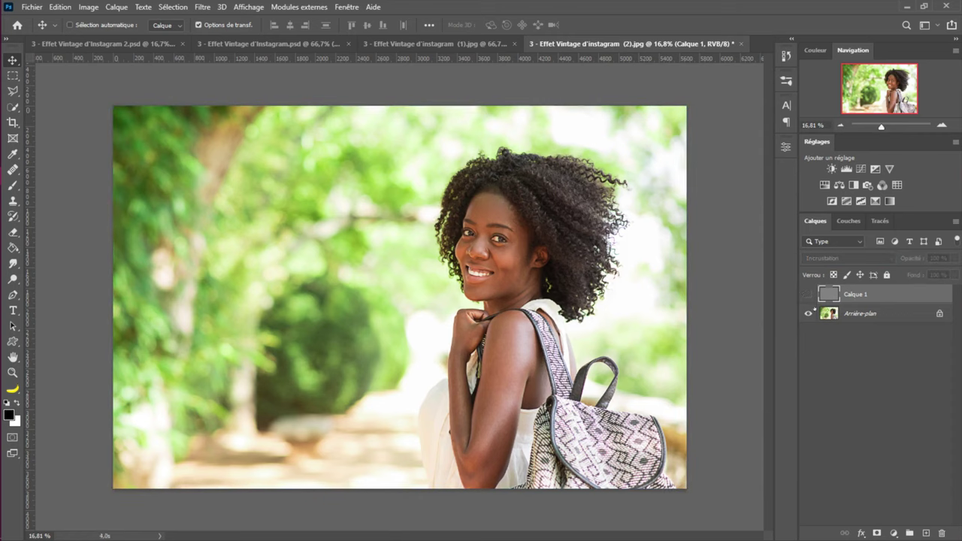
click(808, 294)
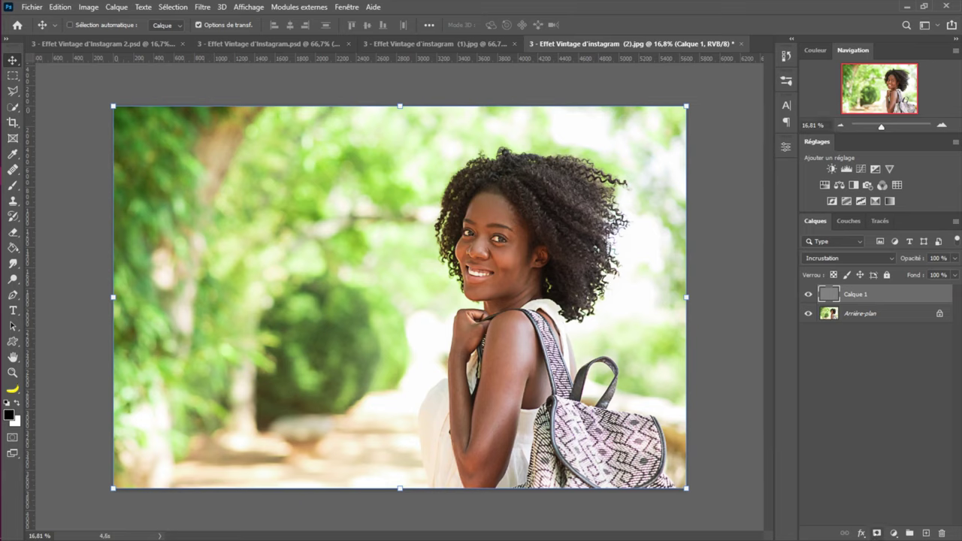
Add a Niveaux adjustment layer above Calque 1 with input levels of 19 for the shadows and 235 for the highlights
click(893, 533)
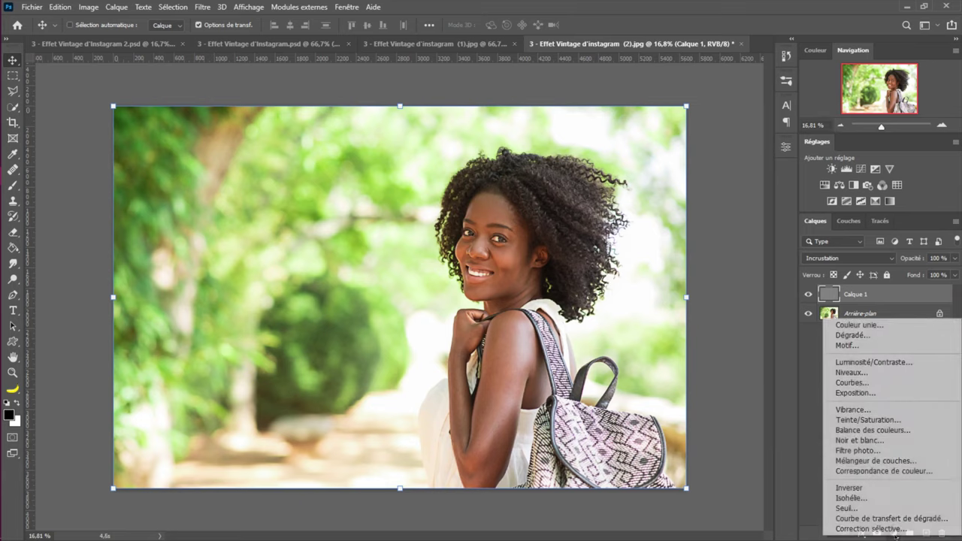
click(854, 372)
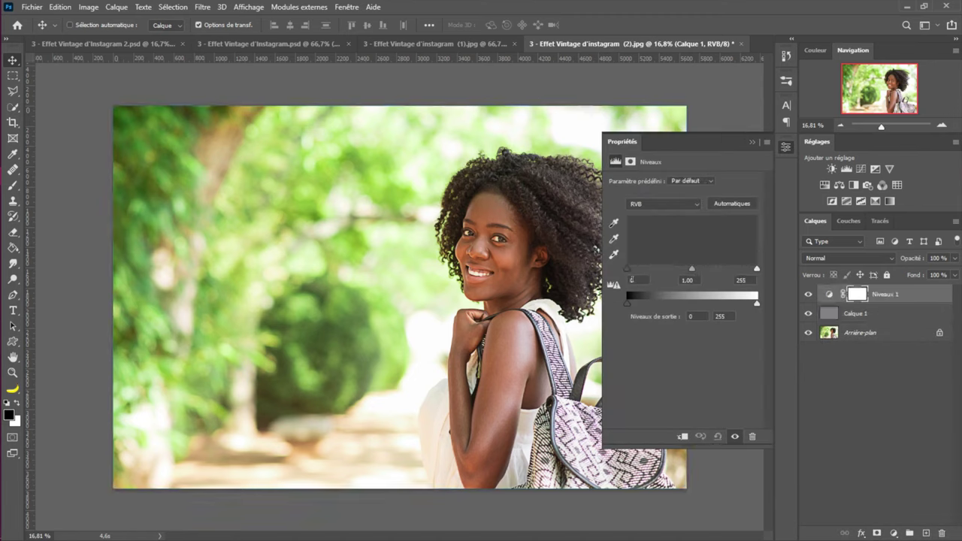
drag(627, 268, 636, 269)
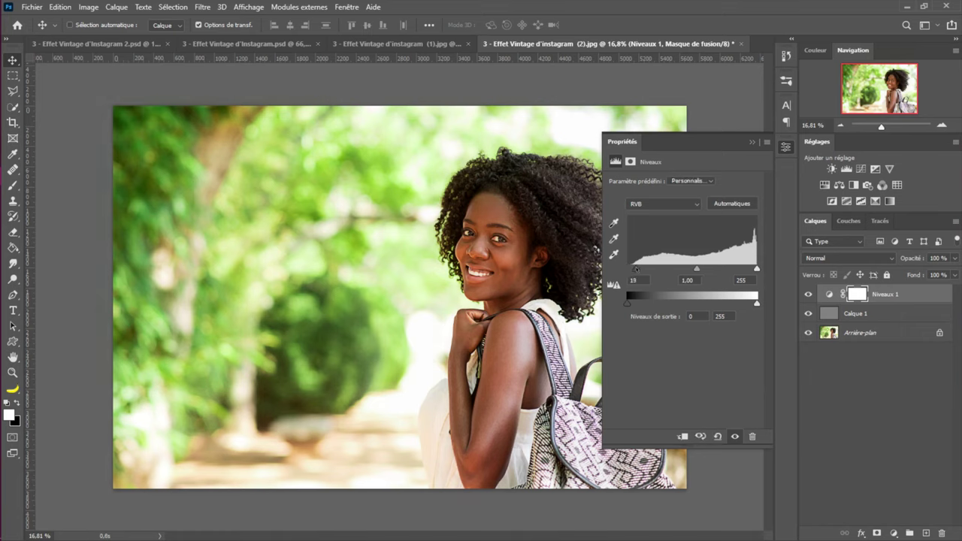
drag(757, 269, 746, 269)
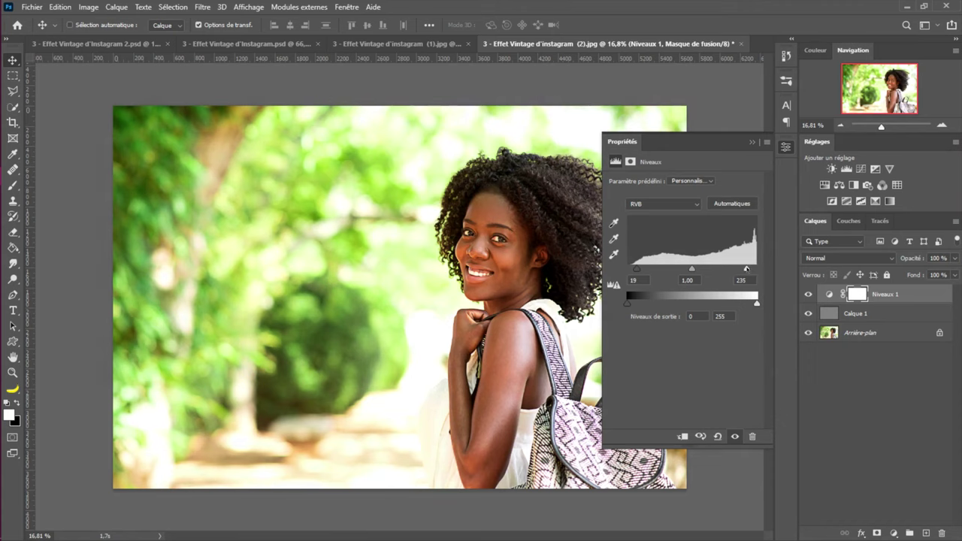
Refine the Niveaux 1 input levels to 40 for shadows and 242 for highlights, then compare the photo with the adjustment hidden and shown
drag(746, 269, 751, 269)
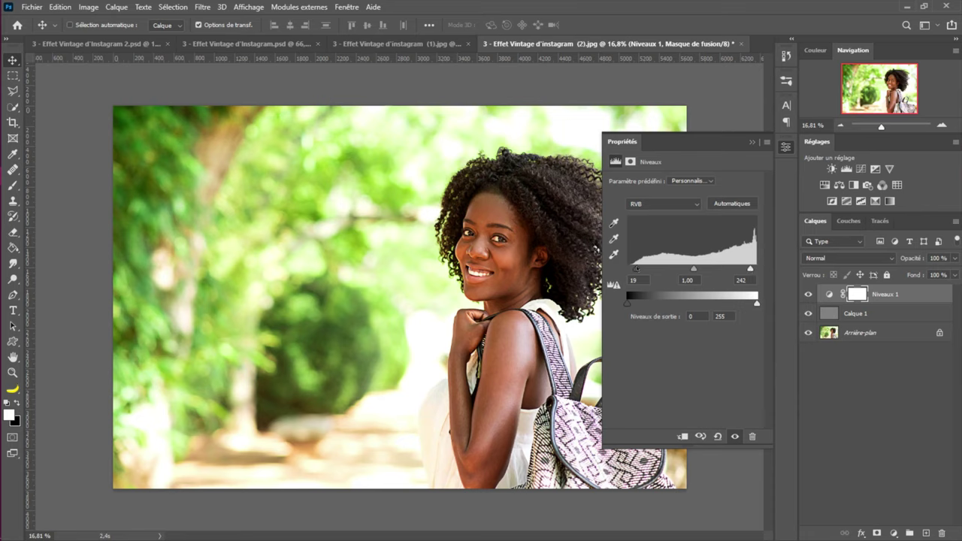
drag(637, 268, 647, 269)
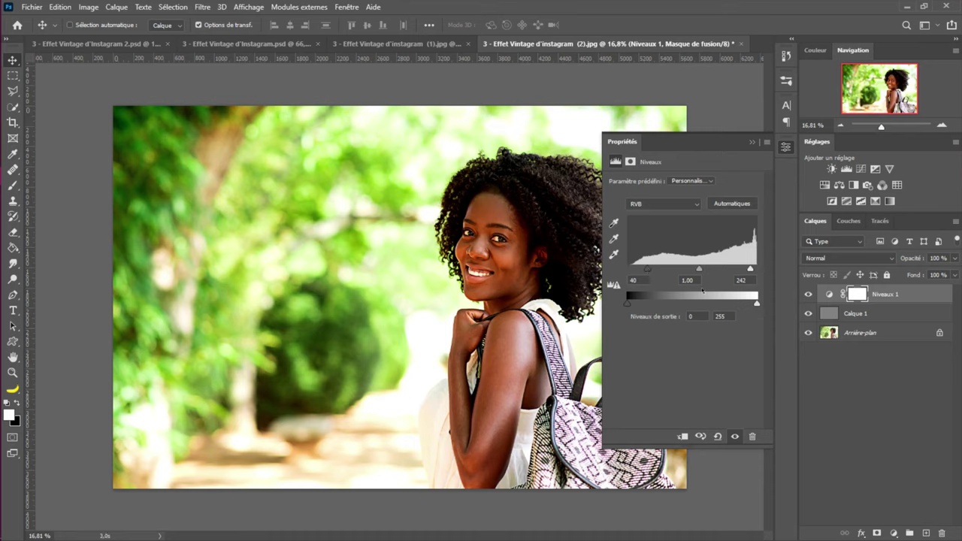
click(753, 143)
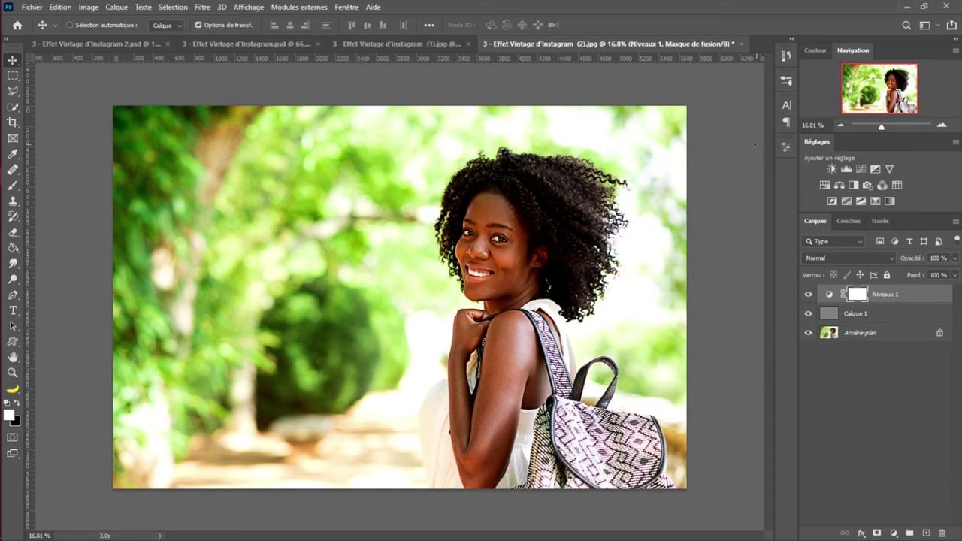
click(808, 294)
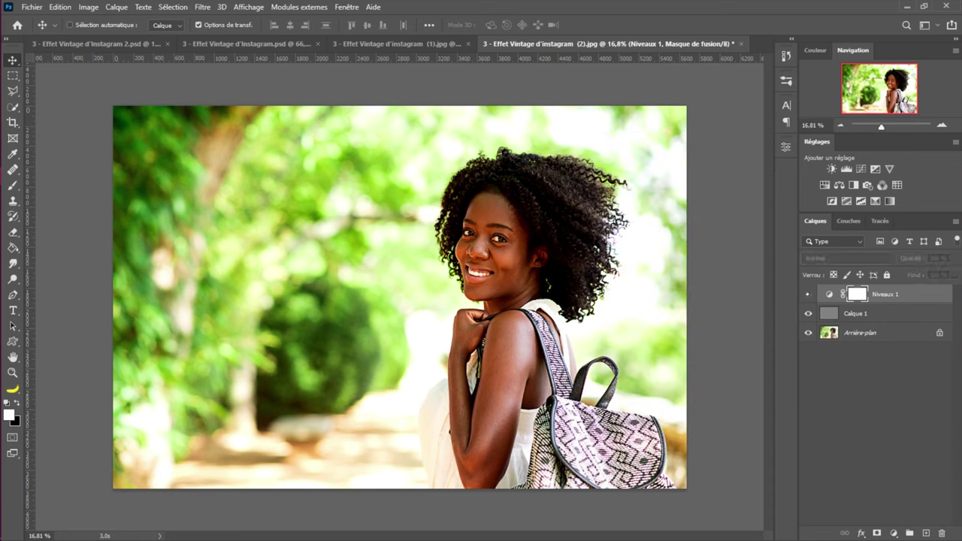
click(808, 294)
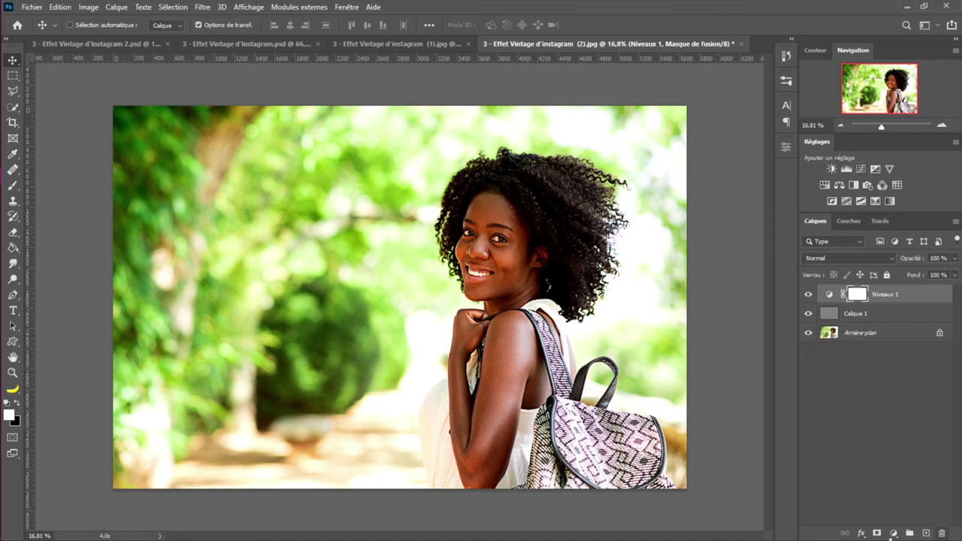
Add a Courbes adjustment layer above Niveaux 1 and lower the Bleu channel's highlight endpoint to an output of 189
click(894, 533)
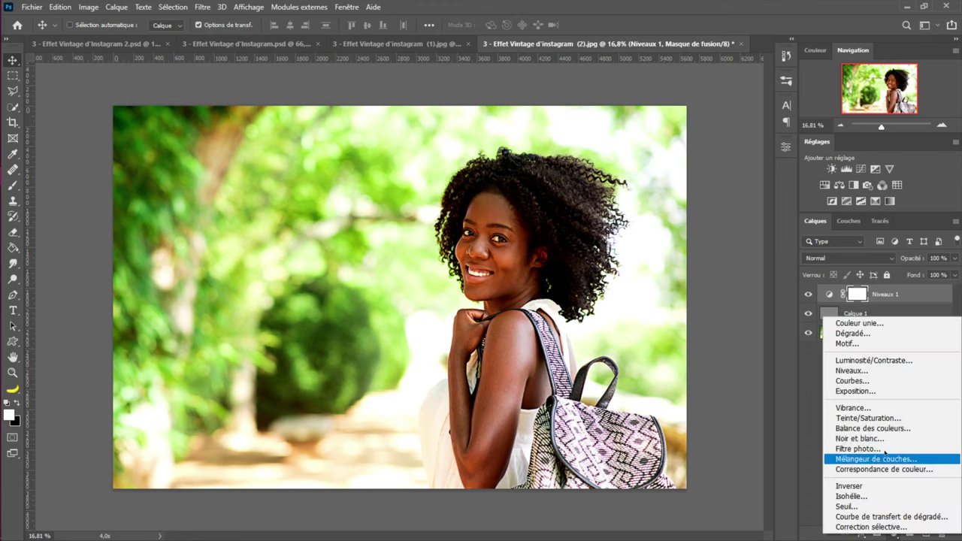
click(853, 381)
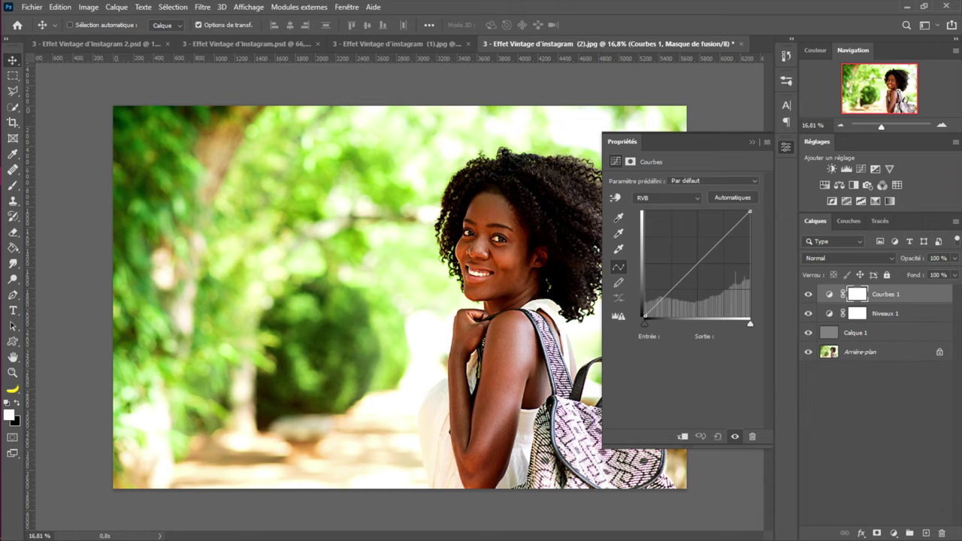
mouse_move(646, 317)
mouse_down()
mouse_move(712, 315)
mouse_move(644, 319)
mouse_move(645, 250)
mouse_move(645, 316)
mouse_up()
click(668, 198)
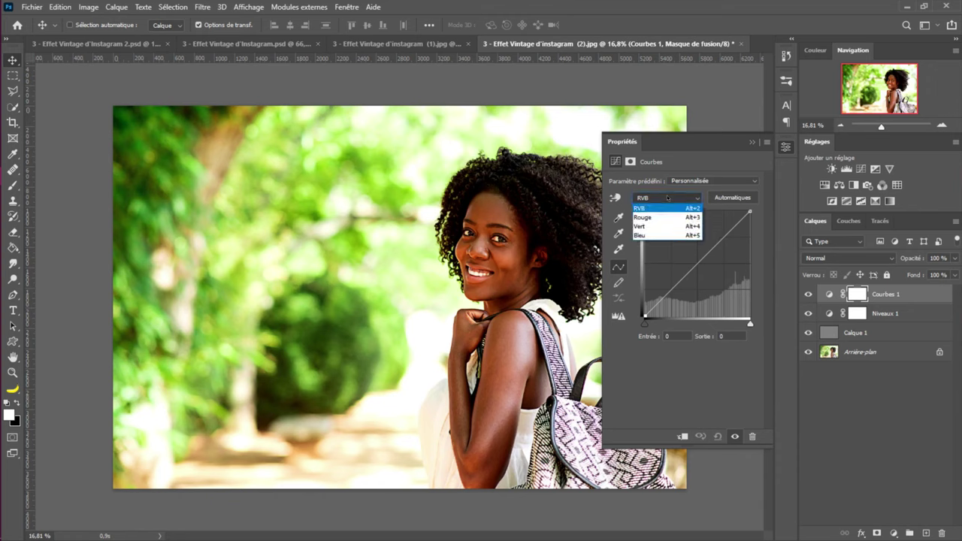
click(659, 234)
drag(750, 212, 750, 237)
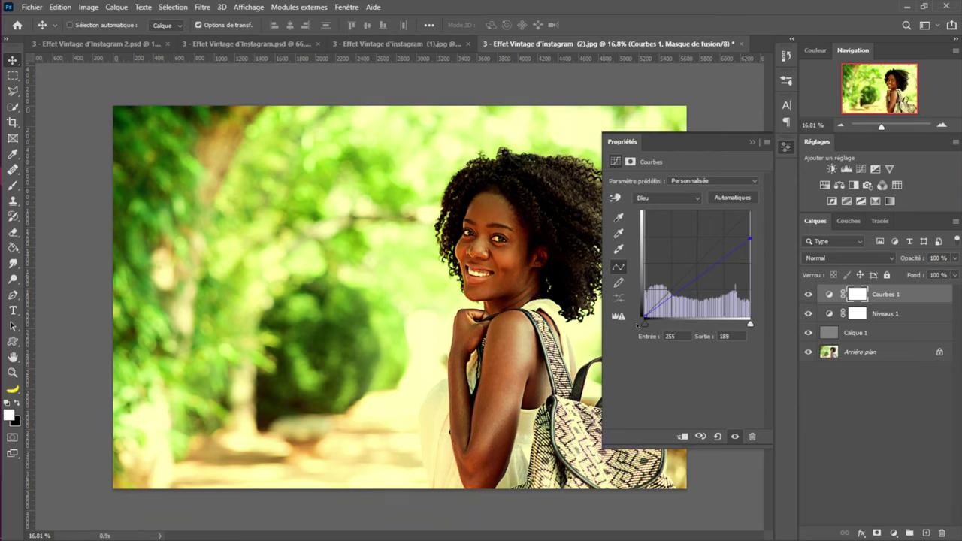
Raise the Bleu curve's shadow endpoint to an output of 75, fine-tune its highlight endpoint, and compare the photo with Courbes 1 hidden and shown
drag(644, 317, 645, 290)
drag(646, 288, 644, 267)
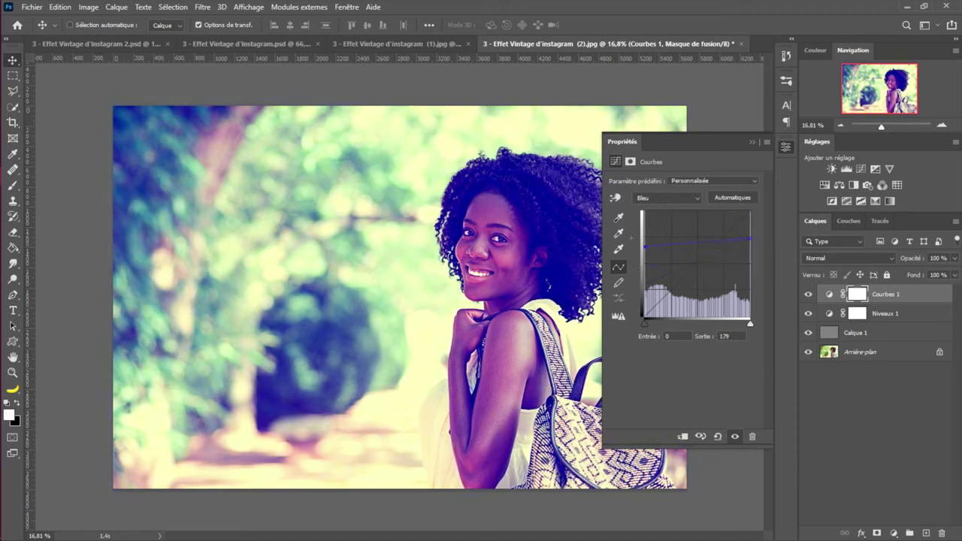
drag(645, 250, 638, 274)
drag(637, 278, 638, 279)
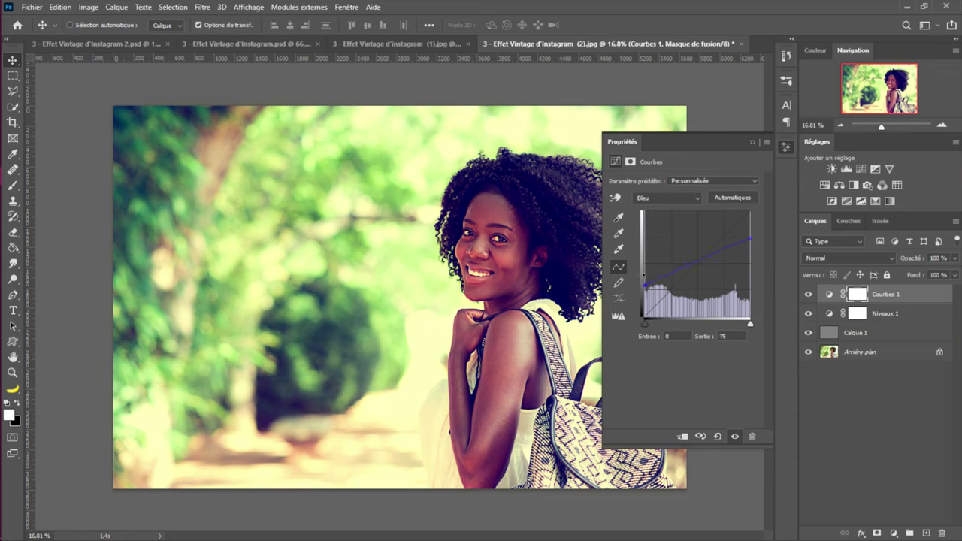
drag(749, 240, 749, 233)
drag(749, 232, 751, 236)
click(753, 142)
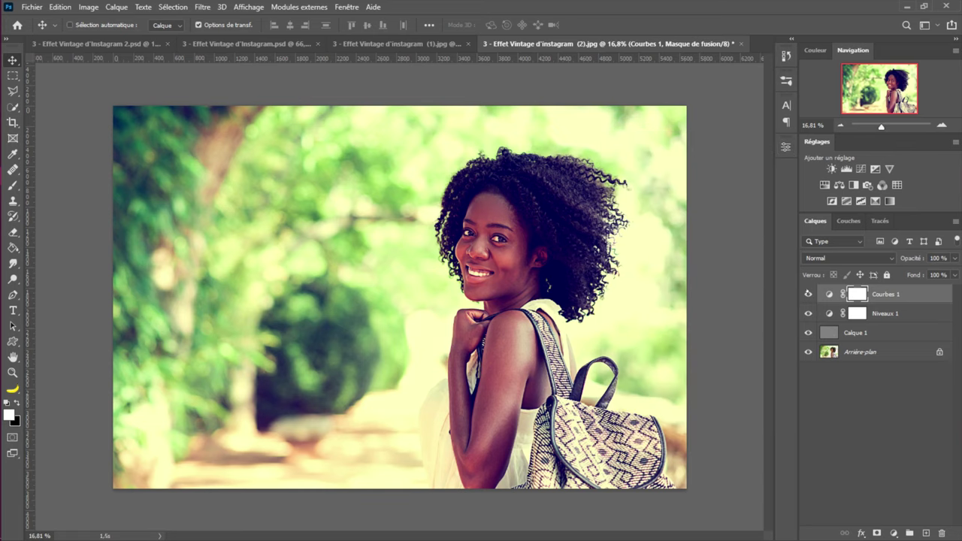
click(808, 294)
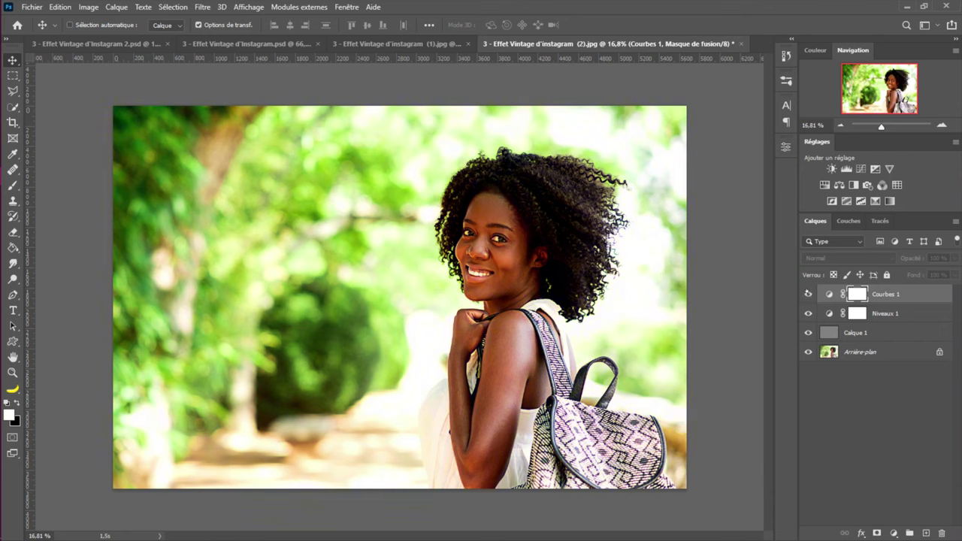
click(808, 294)
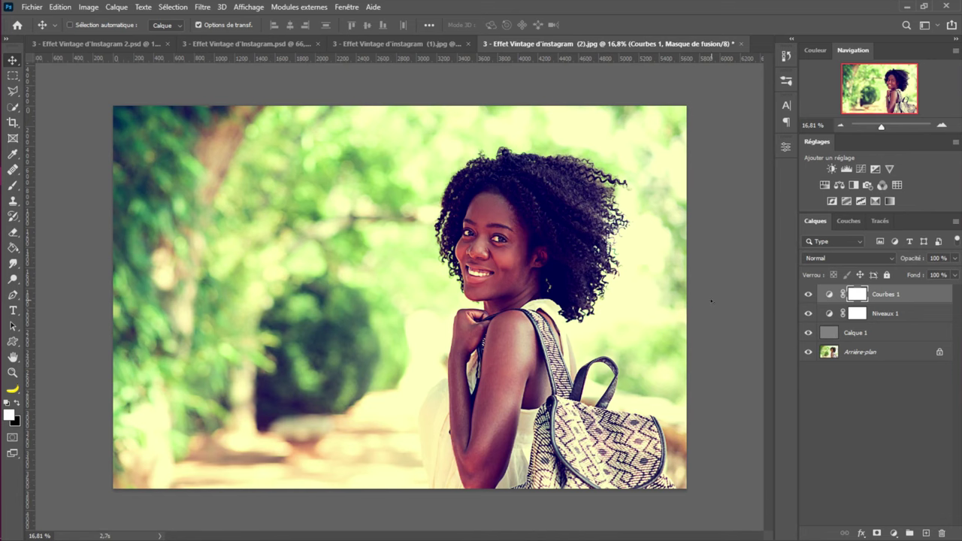
Examine the finished "3 - Effet Vintage d'Instagram 2.psd" with its effect layers hidden and shown, then return to the working photo
key(ctrl+Tab)
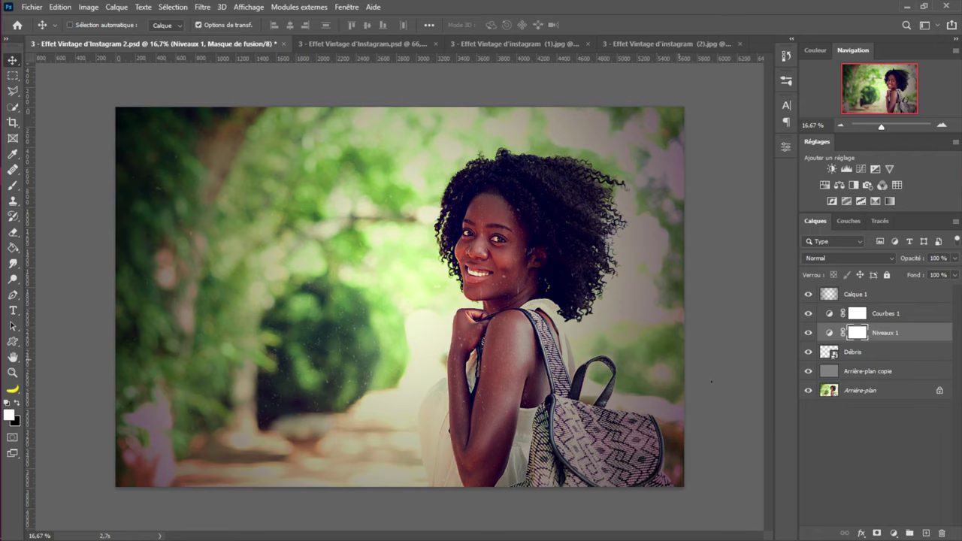
drag(809, 313, 808, 372)
click(807, 294)
click(807, 294)
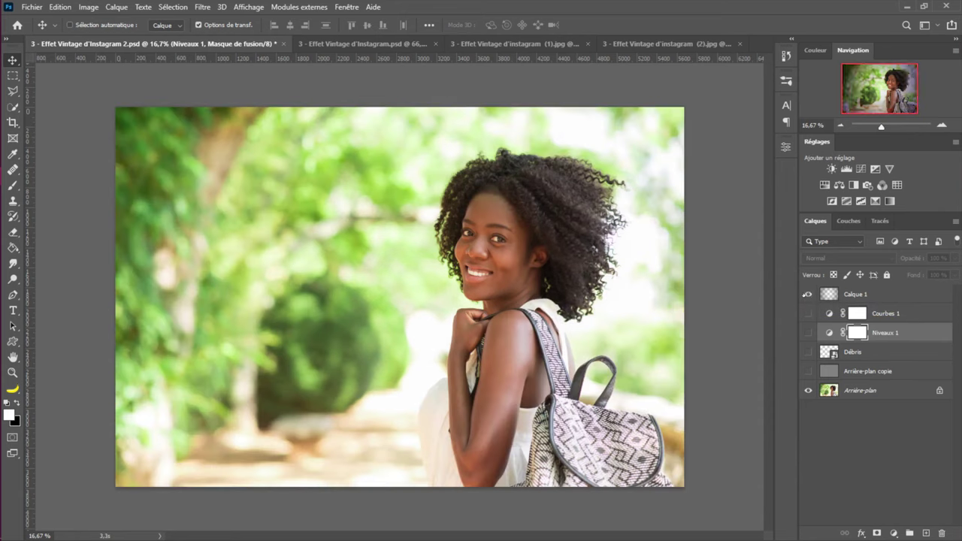
drag(808, 313, 808, 371)
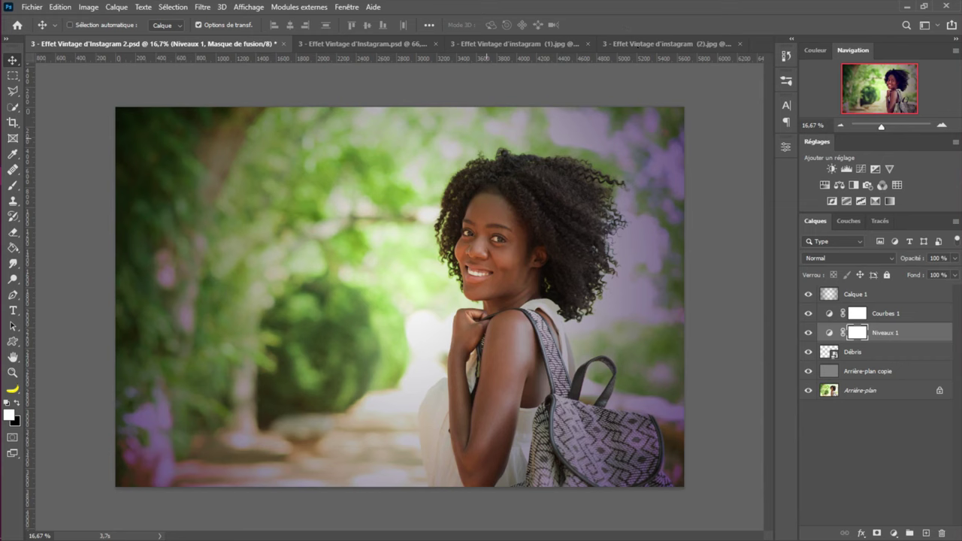
key(ctrl+shift+Tab)
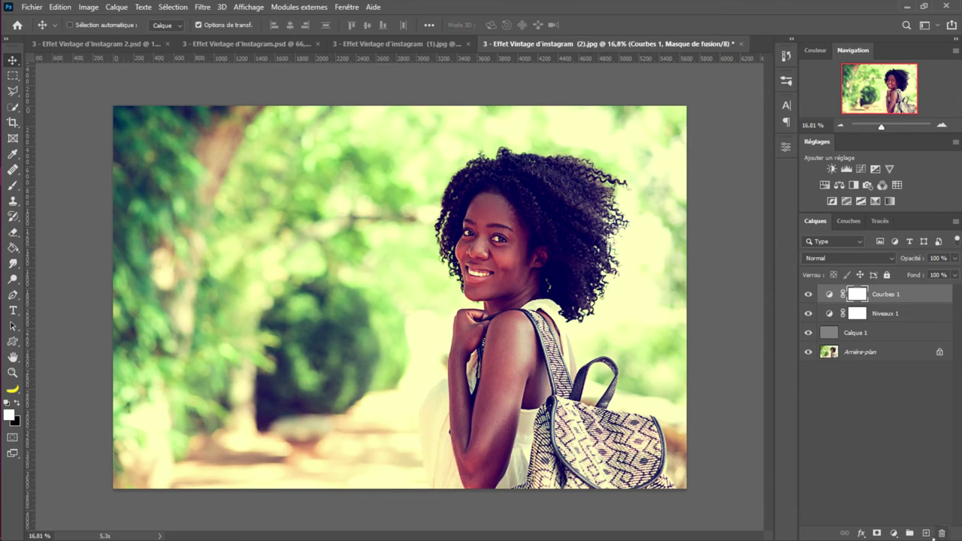
Add an empty layer above Courbes 1 and set up the Gradient tool with default colours and the "Premier plan -> transparent" preset
click(927, 533)
key(d)
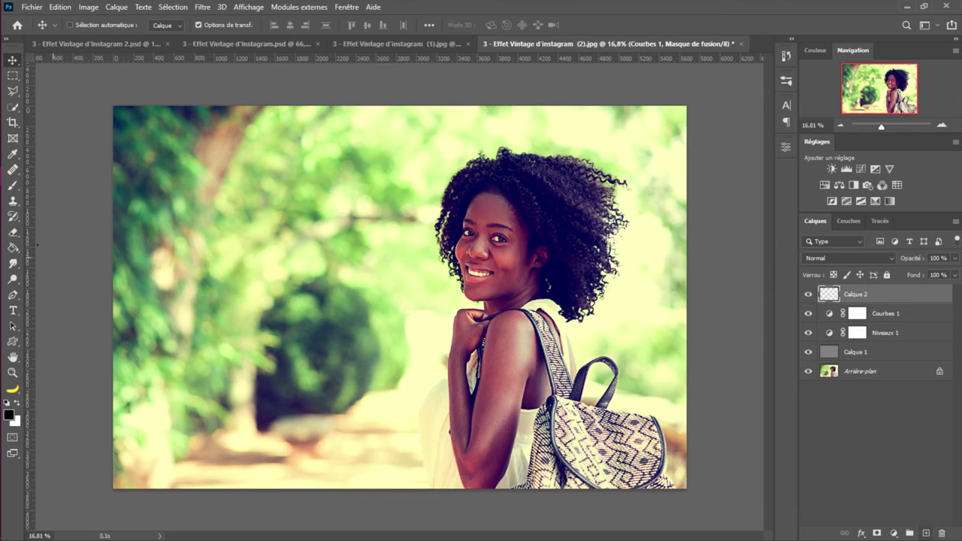
click(12, 248)
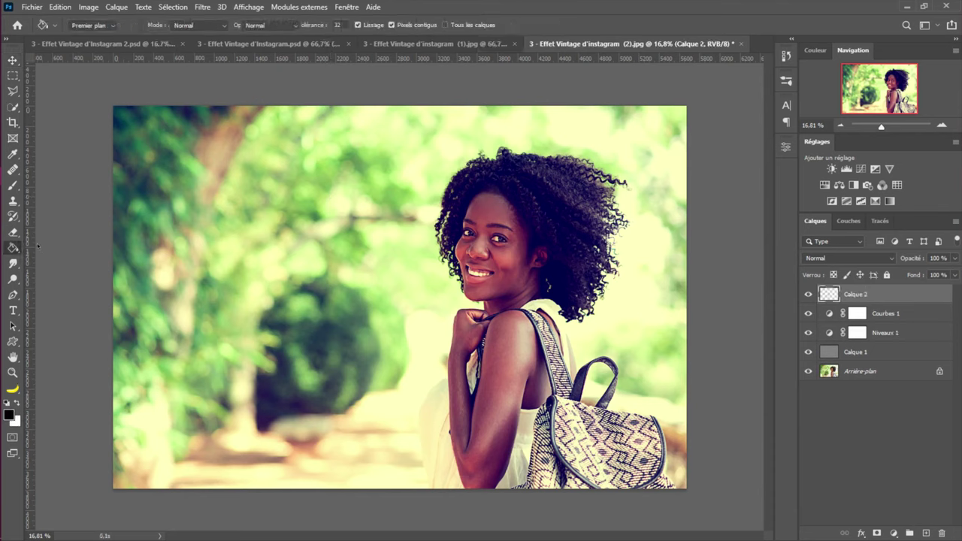
key(shift+g)
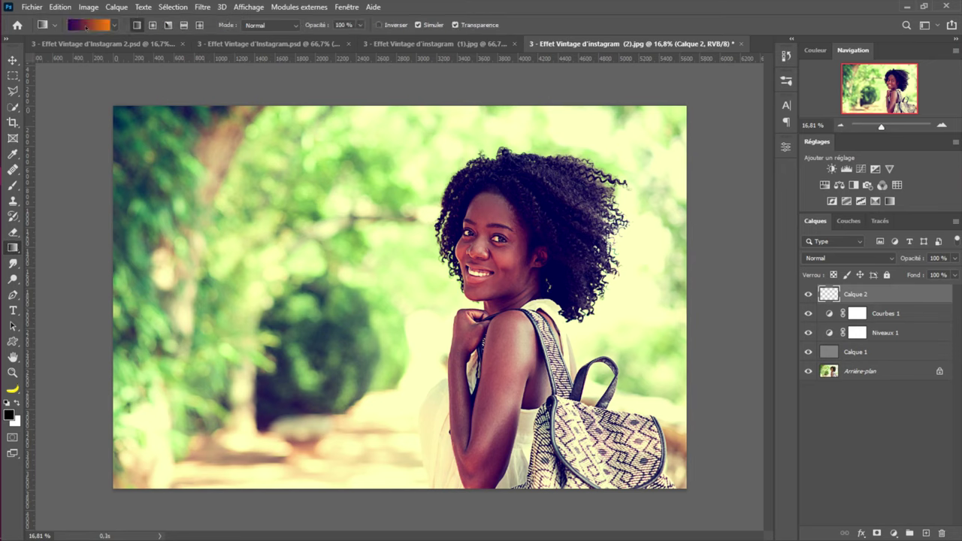
click(85, 26)
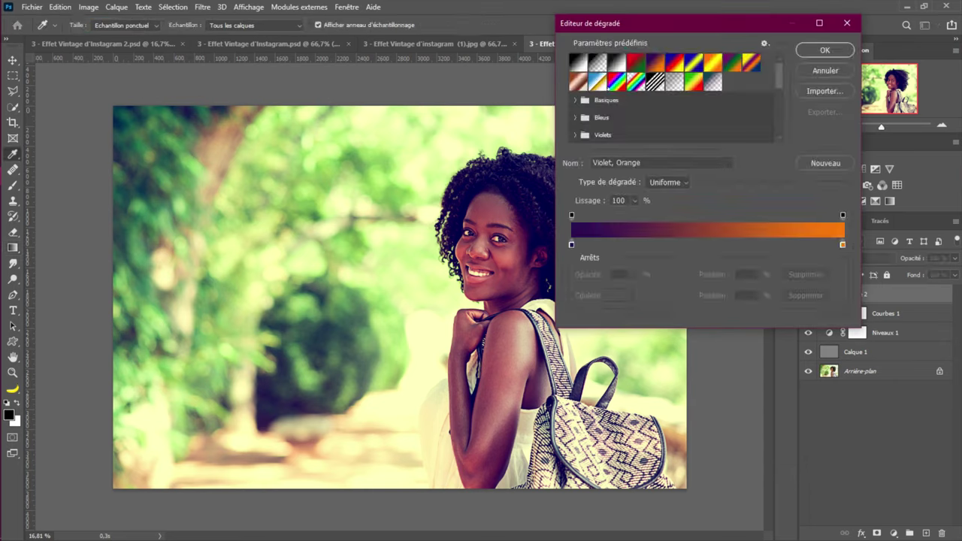
click(597, 63)
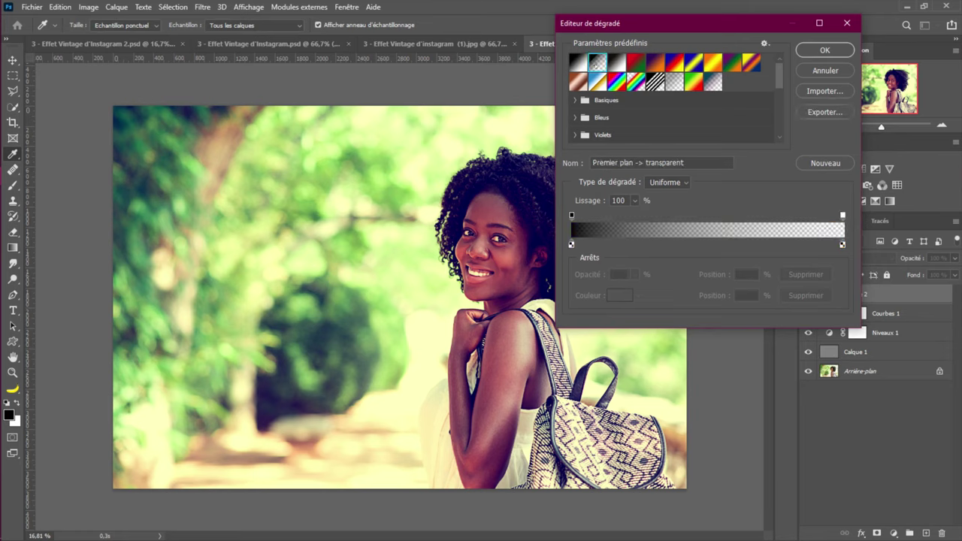
click(829, 49)
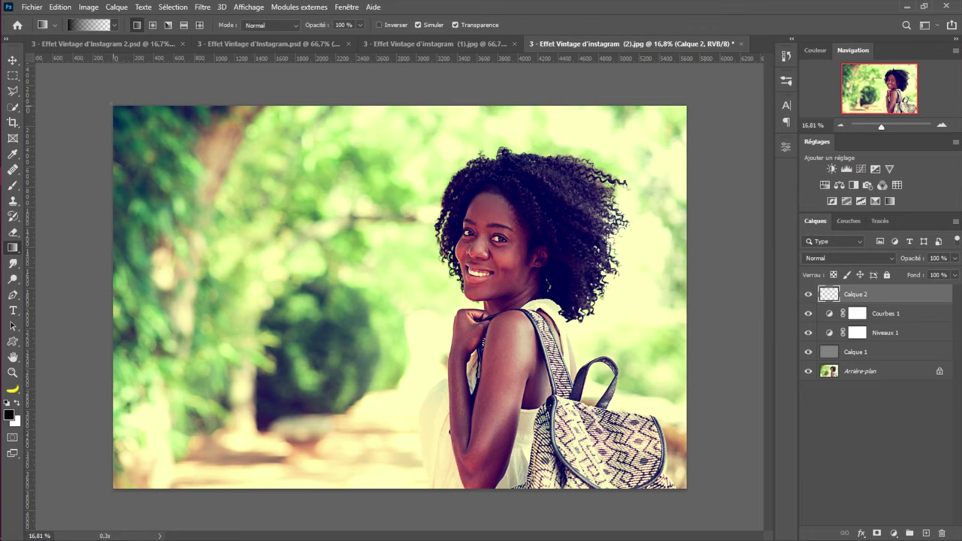
Try linear gradients on Calque 2, one diagonally from the photo's upper-left corner and one horizontally from its left edge, undoing each
drag(113, 106, 453, 336)
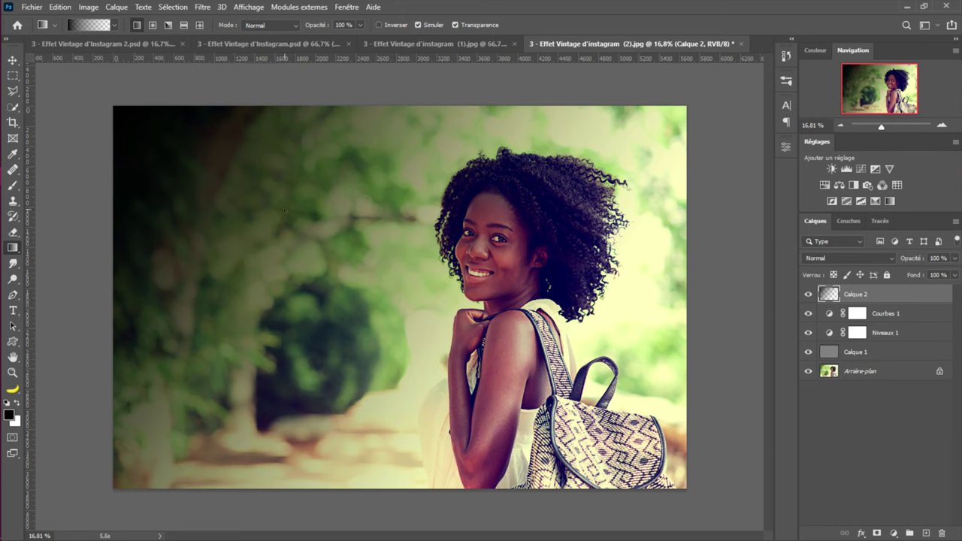
key(ctrl+z)
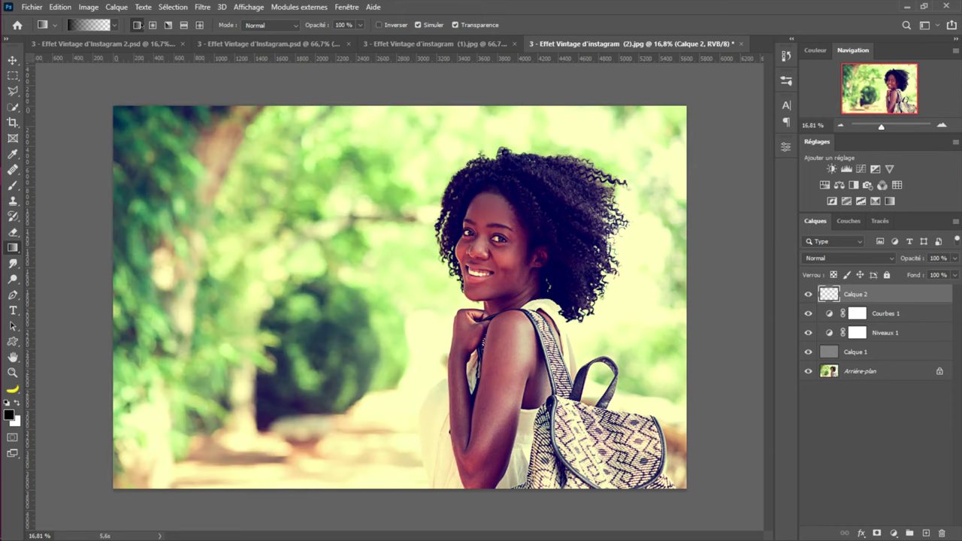
drag(112, 293, 671, 288)
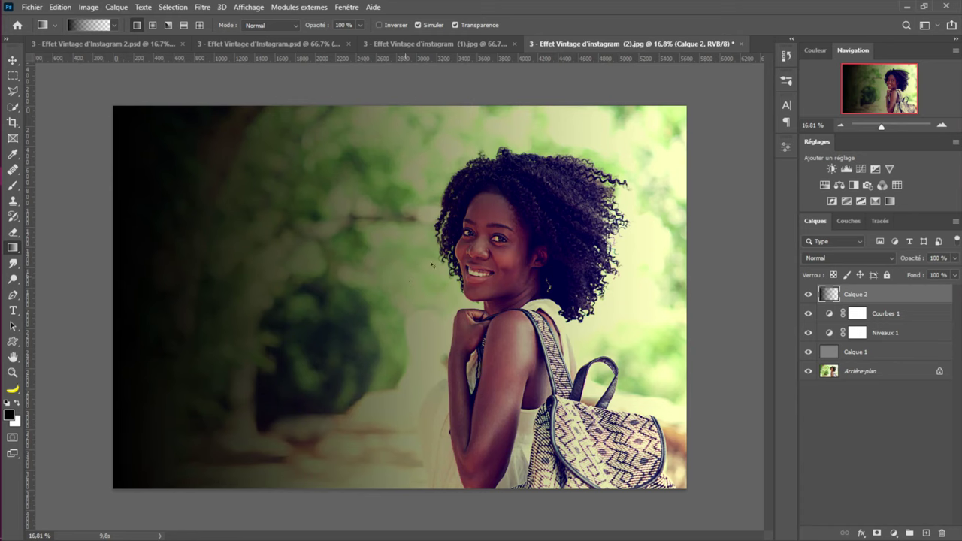
key(ctrl+z)
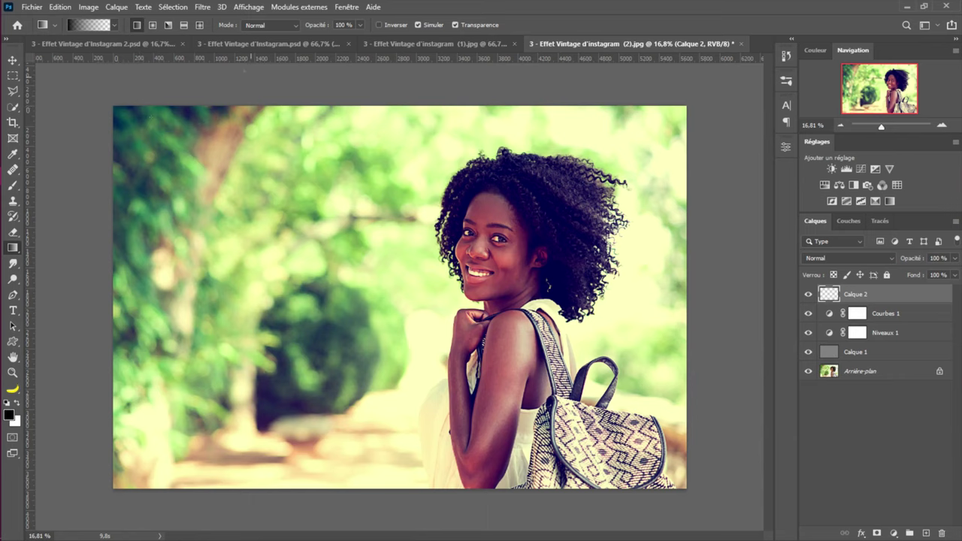
Create a dark vignette on Calque 2 with an inverted radial gradient drawn from the photo's centre to its right edge
click(153, 25)
drag(416, 292, 680, 292)
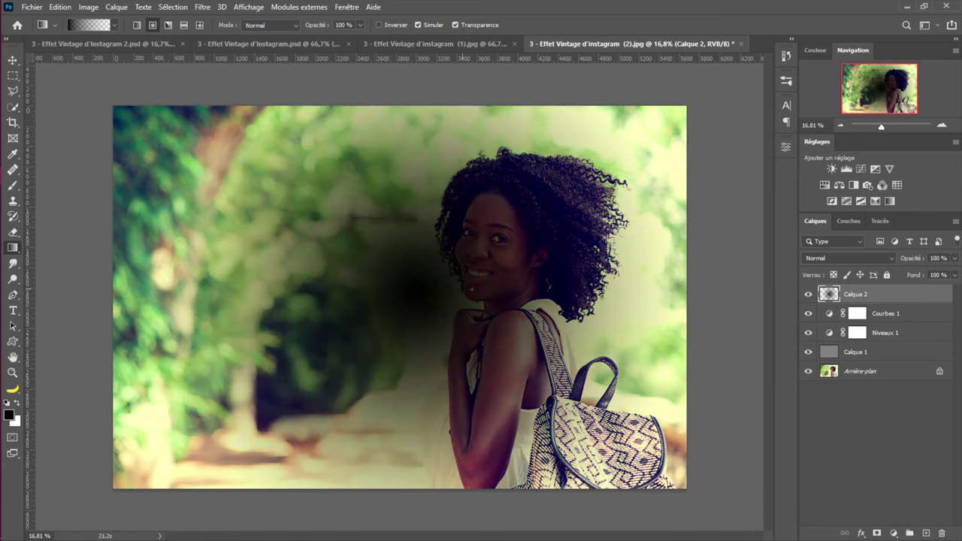
key(ctrl+z)
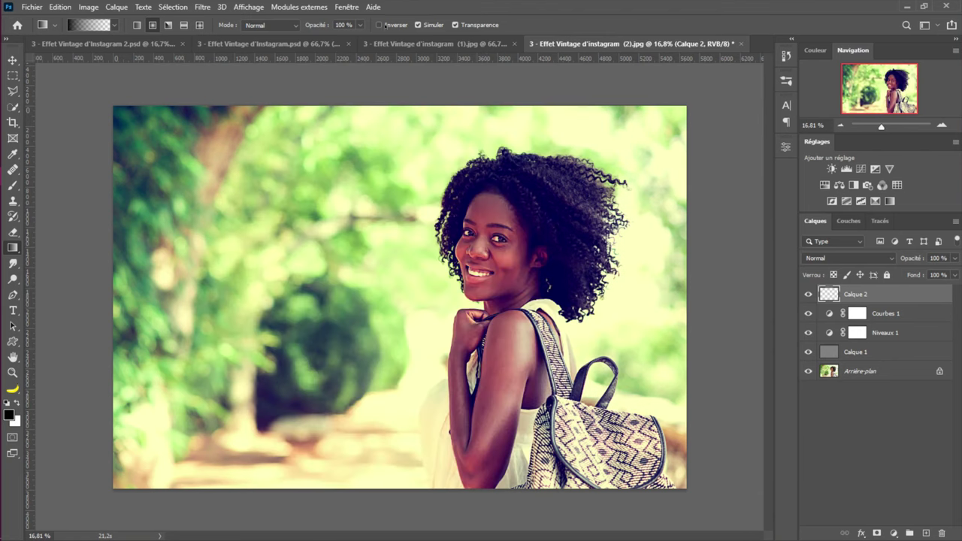
click(379, 25)
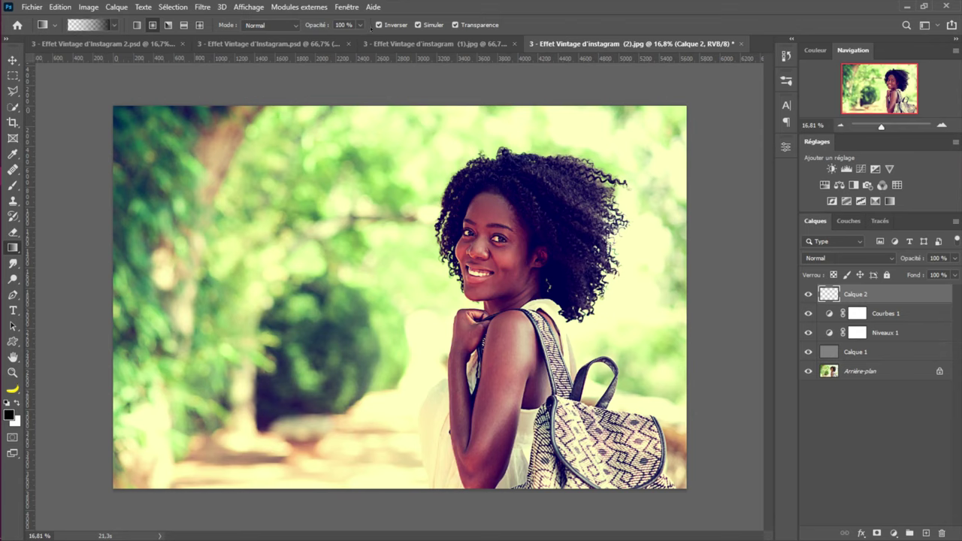
click(379, 25)
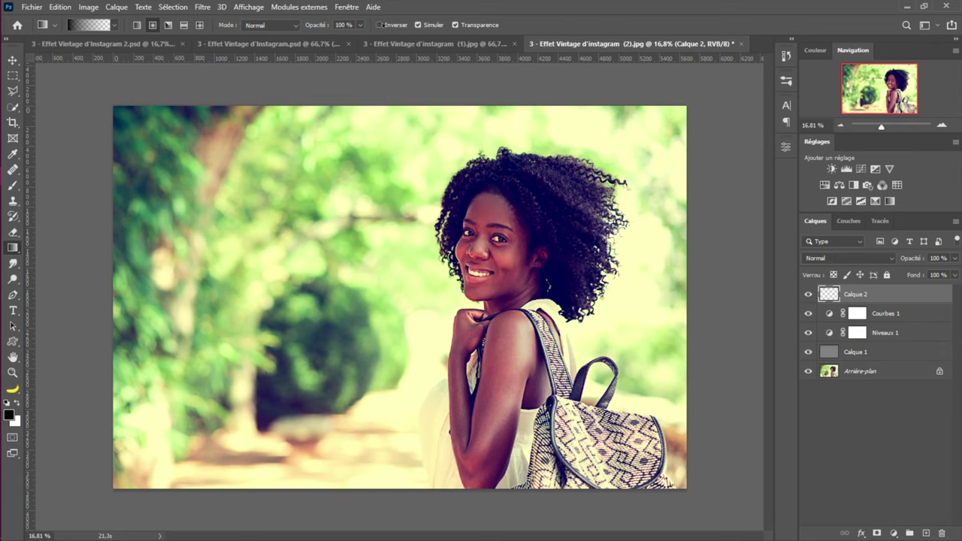
click(379, 24)
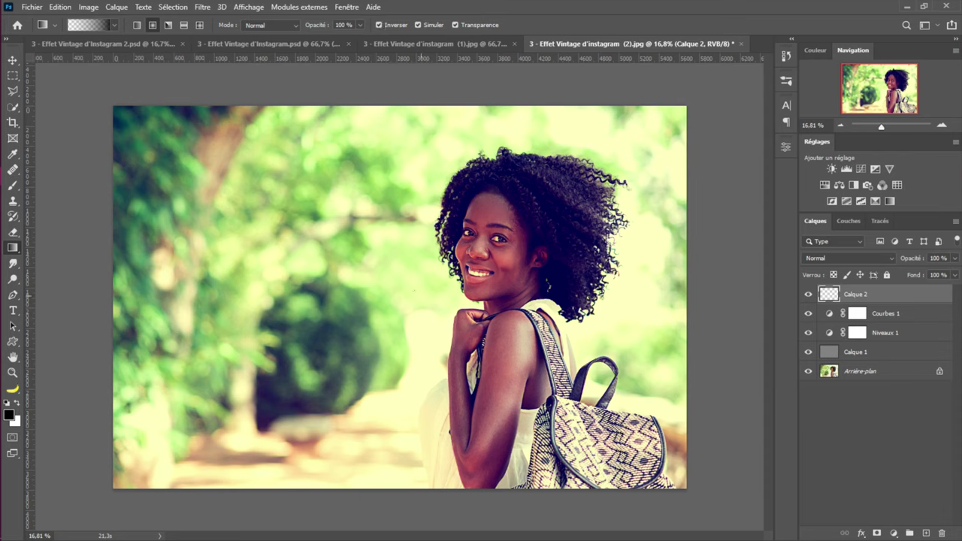
drag(407, 291, 677, 290)
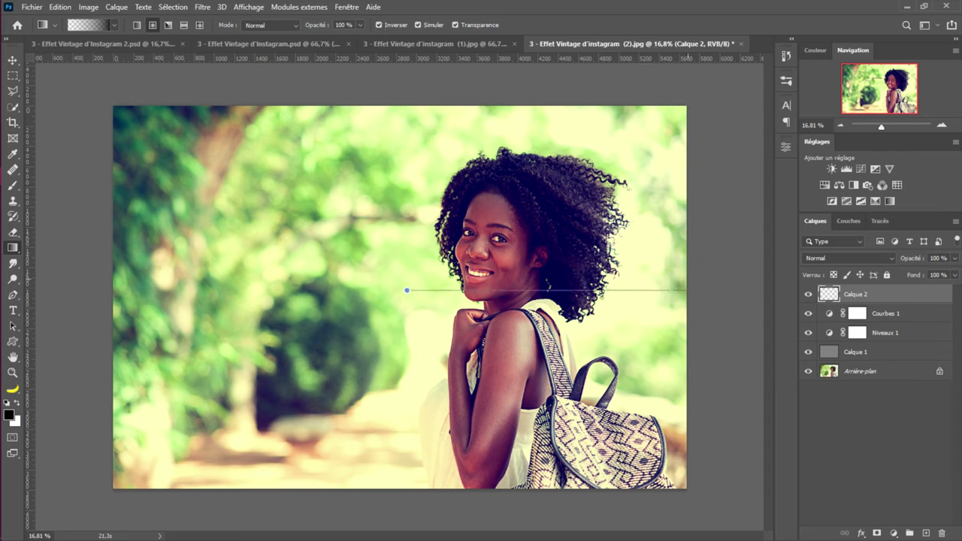
drag(685, 290, 685, 290)
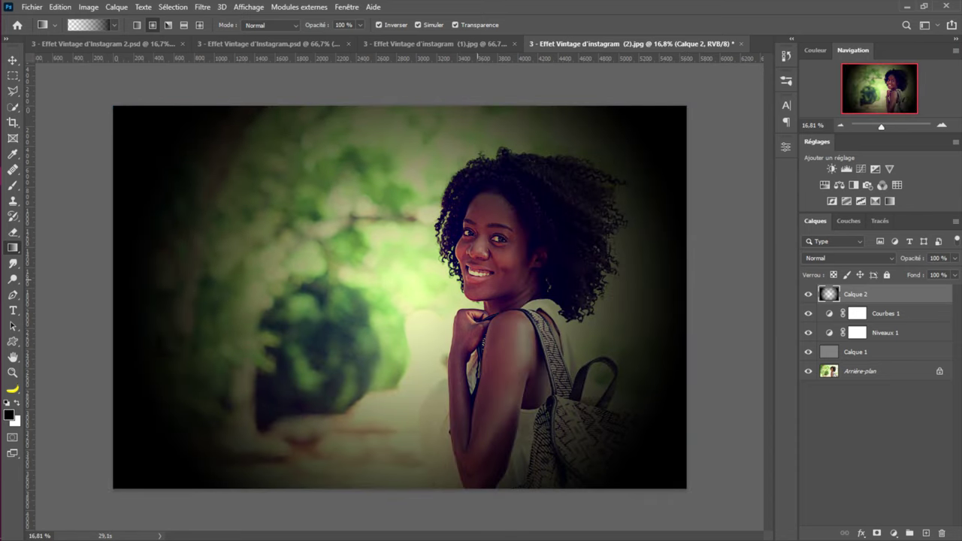
Undo the vignette, redraw the inverted radial gradient from the photo's centre to beyond its right edge, and set Calque 2's opacity to 54%
key(ctrl+z)
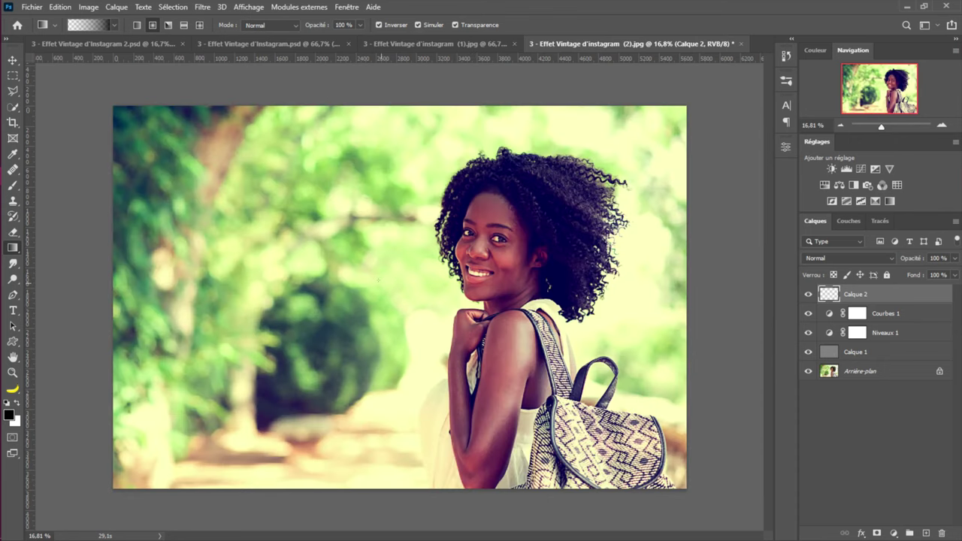
drag(397, 282, 744, 280)
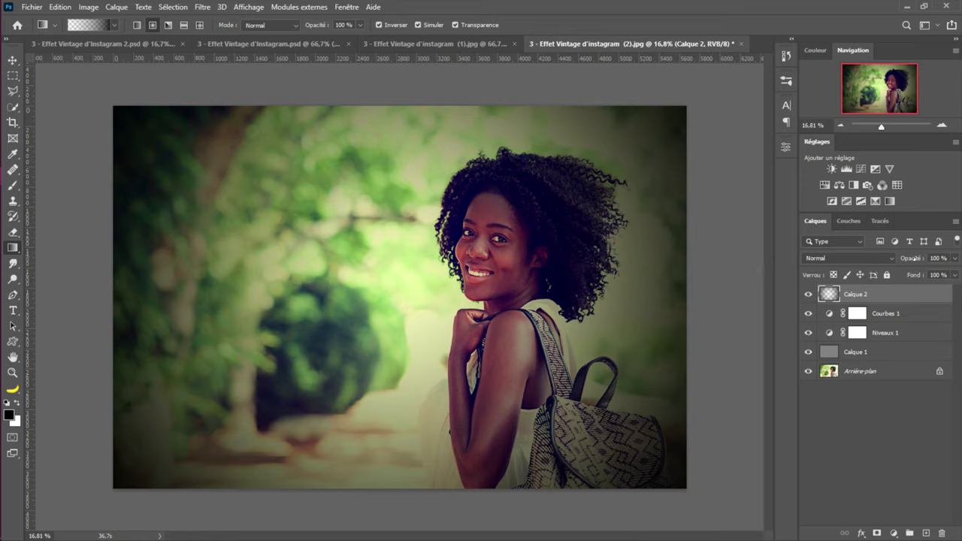
drag(908, 258, 892, 257)
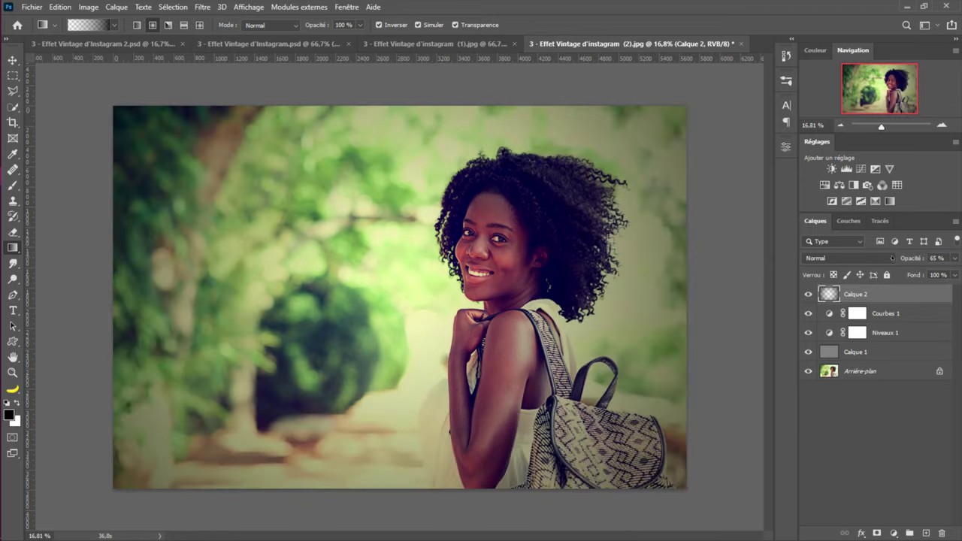
drag(911, 259, 905, 259)
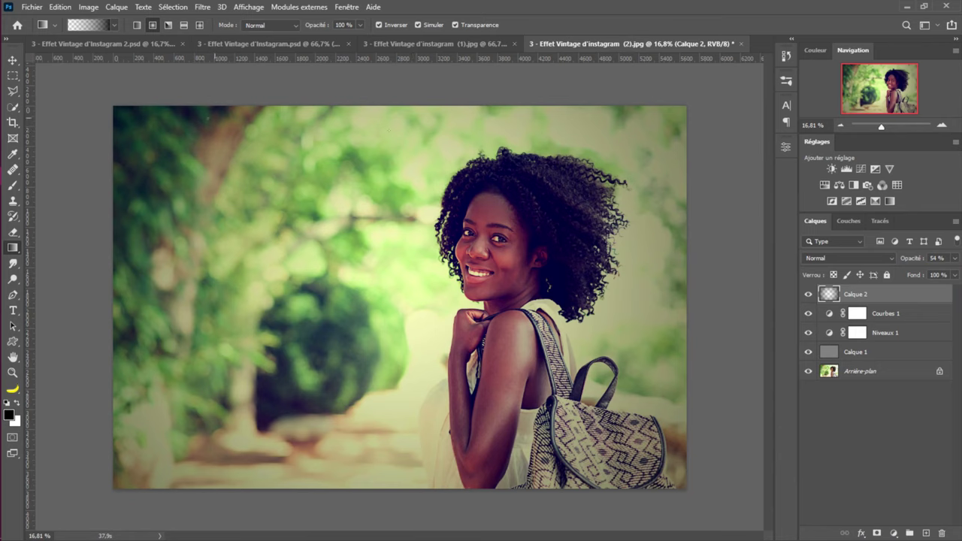
click(809, 295)
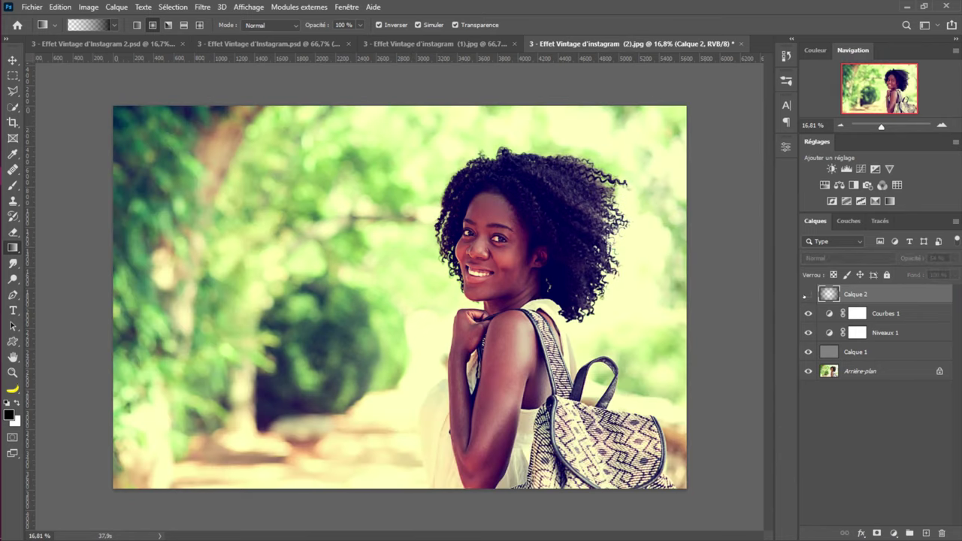
click(808, 295)
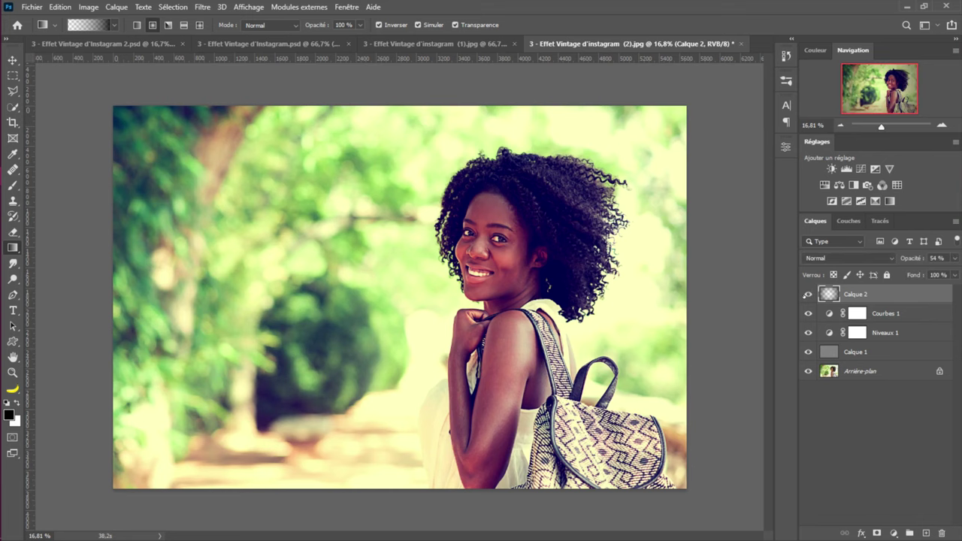
Enlarge the vignette on Calque 2 to about 118% around its centre so it extends beyond the photo's edges
key(v)
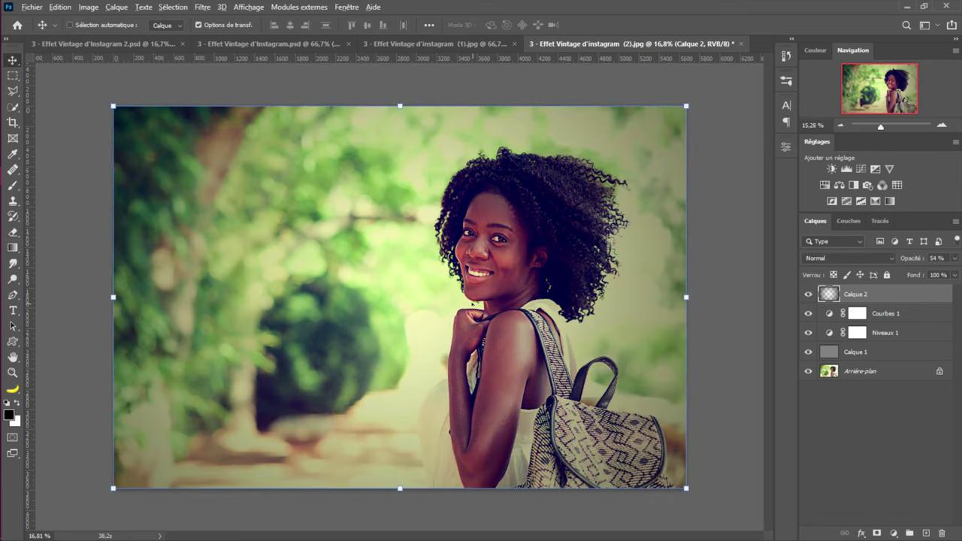
scroll(400, 297, down, 3)
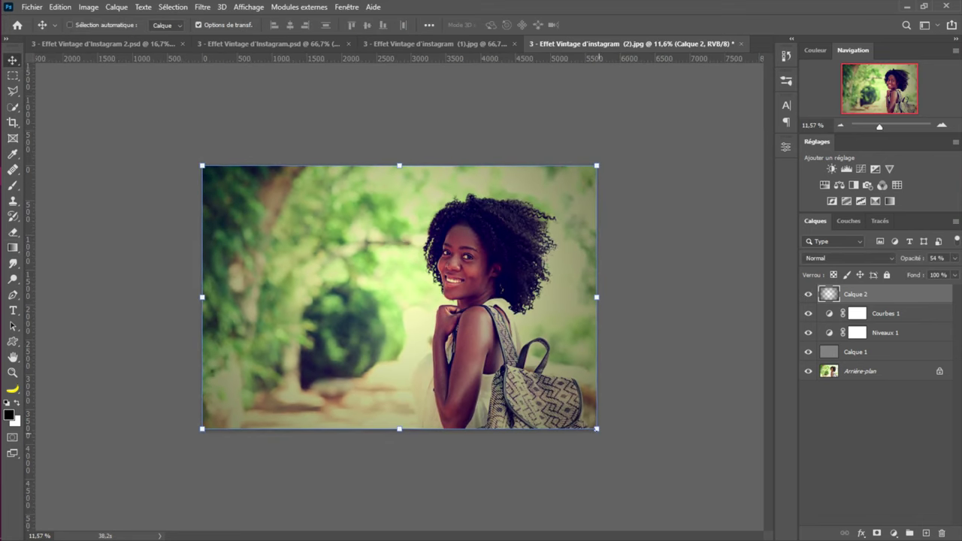
drag(596, 428, 632, 451)
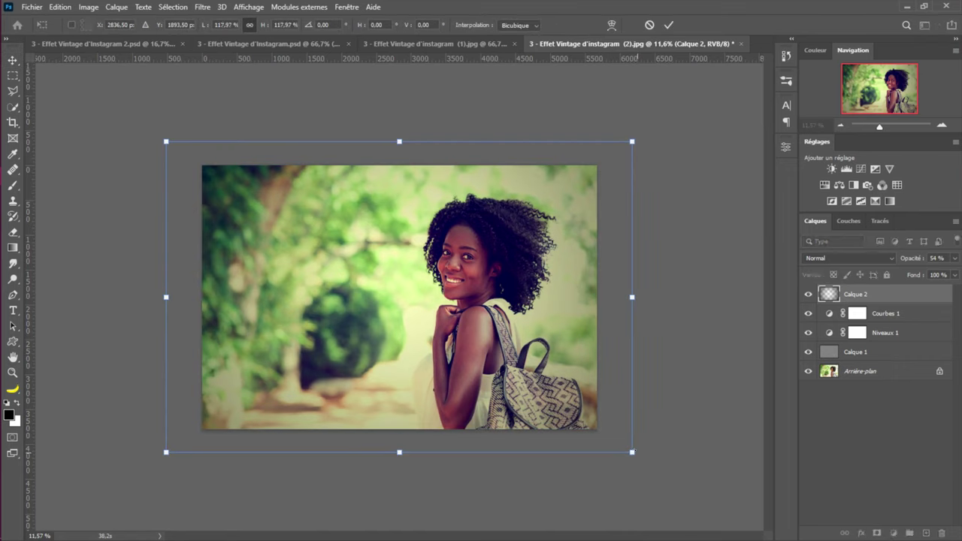
click(669, 25)
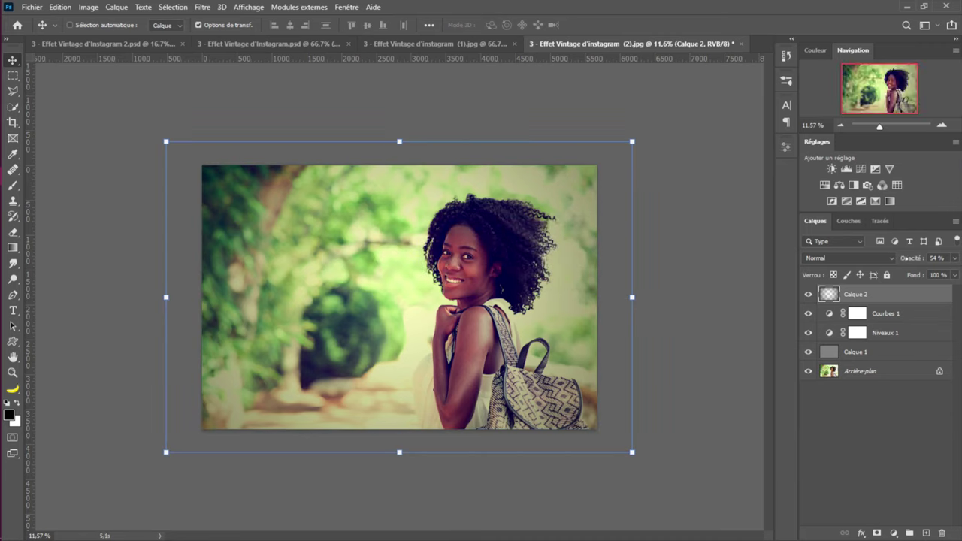
Set the opacity of the vignette layer Calque 2 to 71%
click(934, 259)
text(92)
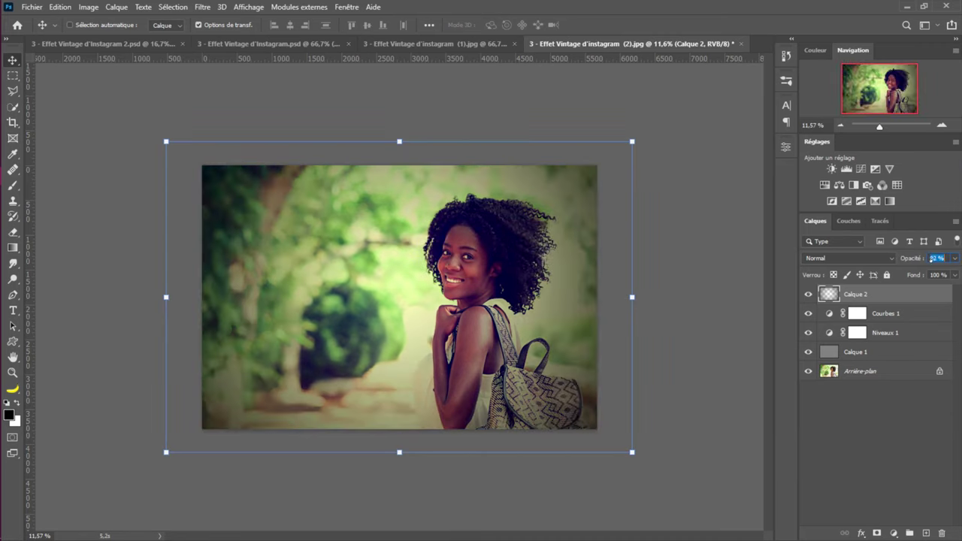
key(Return)
drag(908, 258, 902, 261)
key(Return)
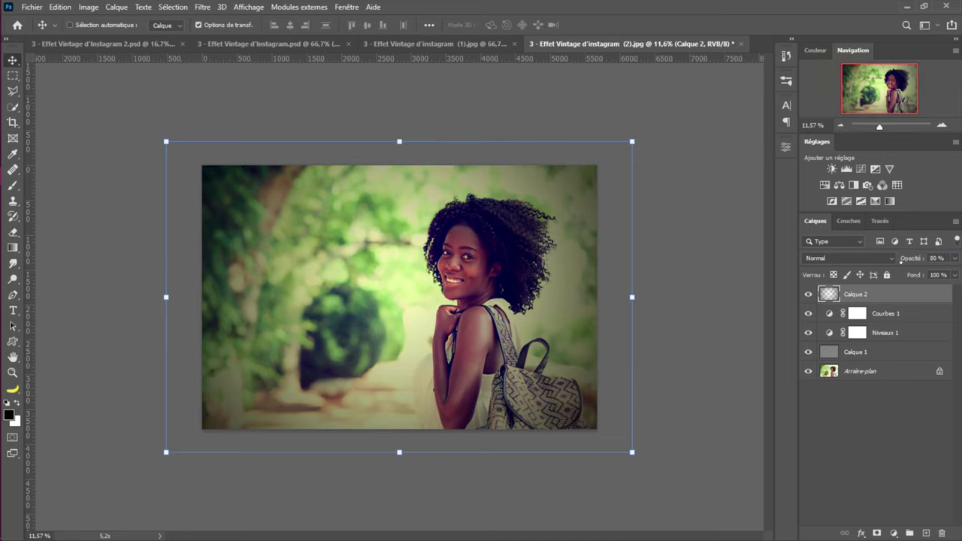
drag(900, 261, 898, 261)
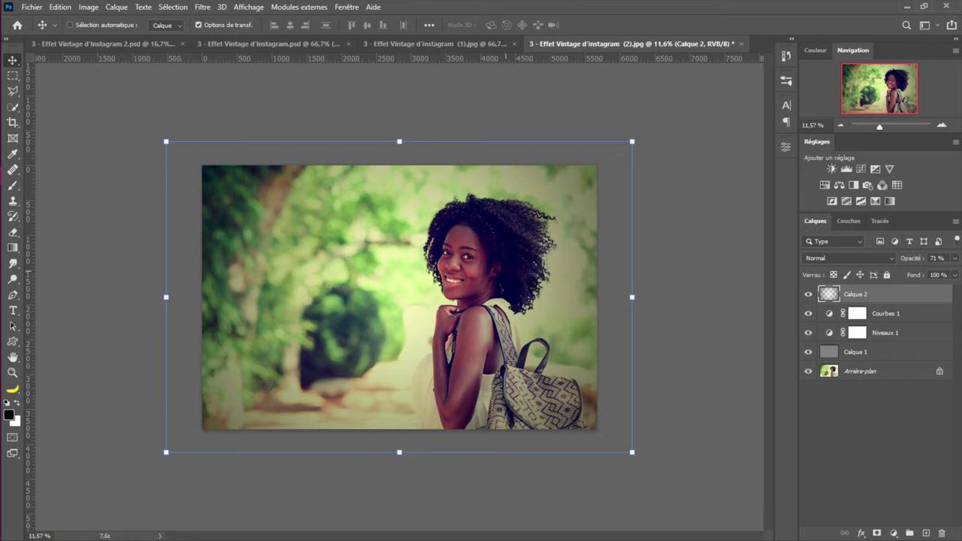
Open the file "Débris.png" from the "15 - Styles ou Effets visuels" folder
click(35, 6)
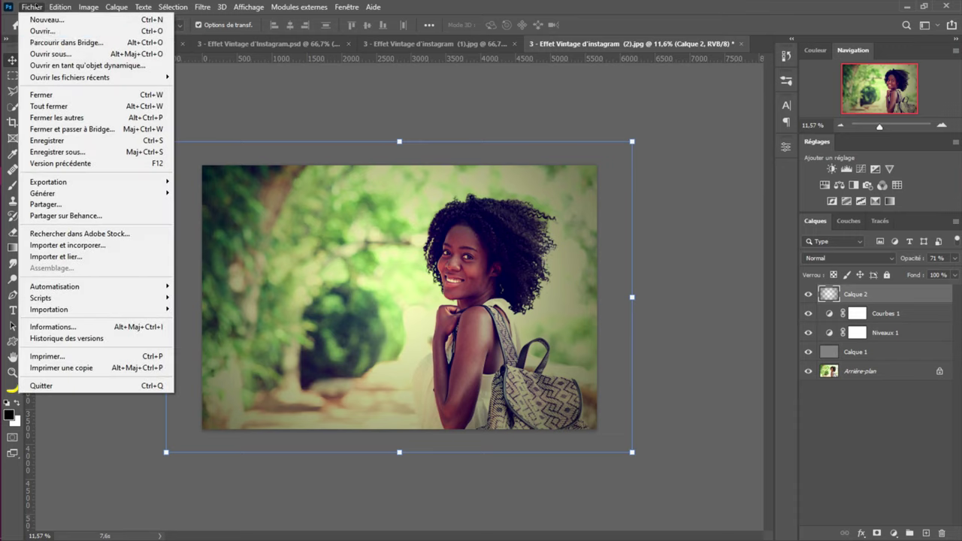
click(46, 31)
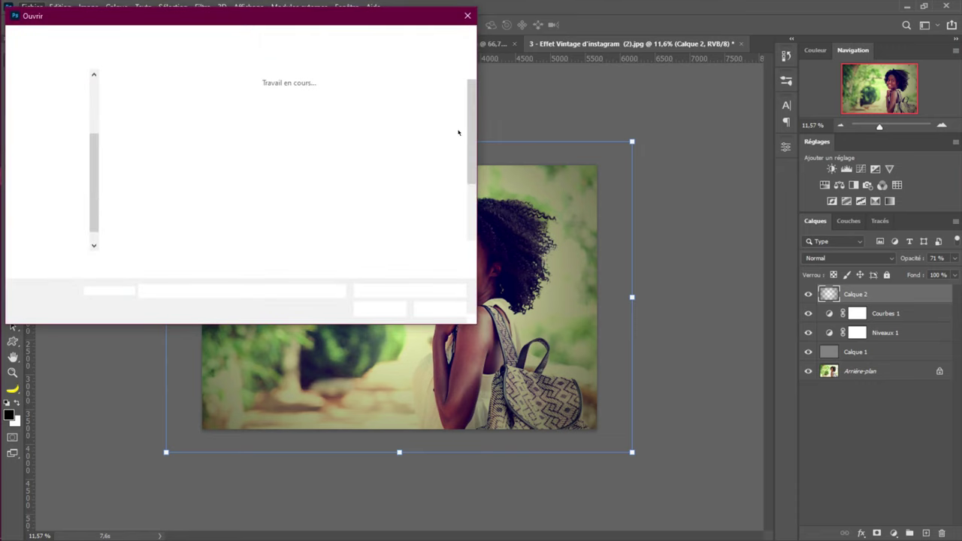
scroll(353, 188, down, 2)
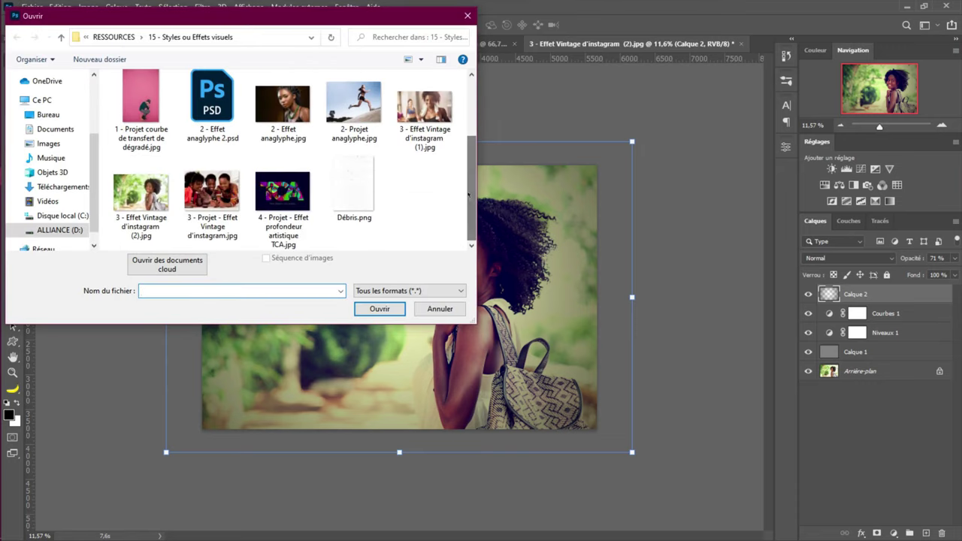
click(372, 210)
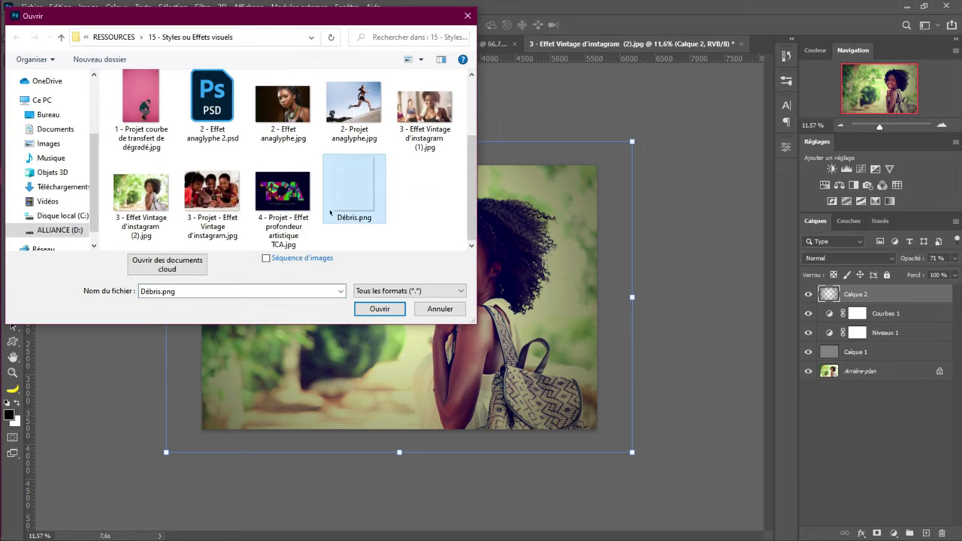
click(371, 309)
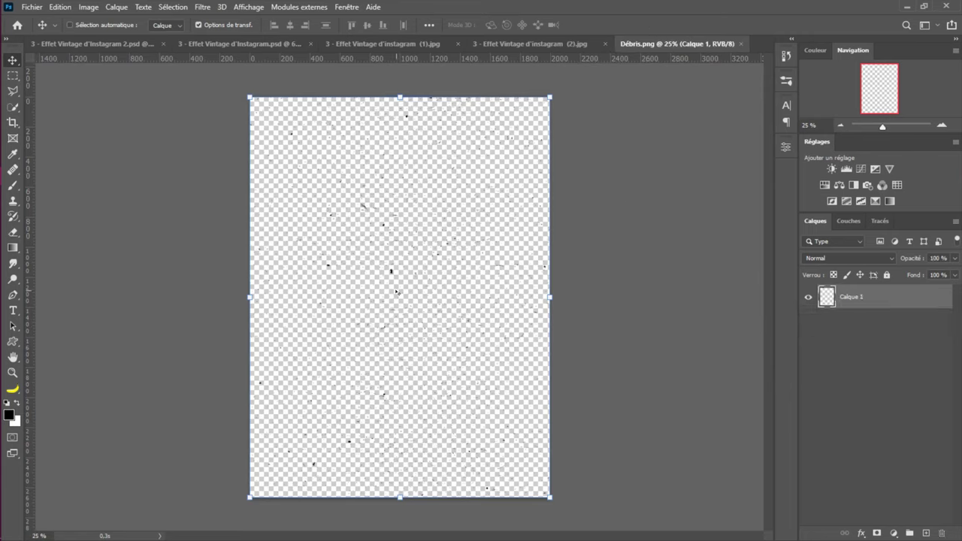
Copy the debris layer into "3 - Effet Vintage d'instagram (2).jpg", rotate it 90° and scale it to about 214% to cover the photo
drag(398, 313, 554, 109)
drag(531, 47, 417, 258)
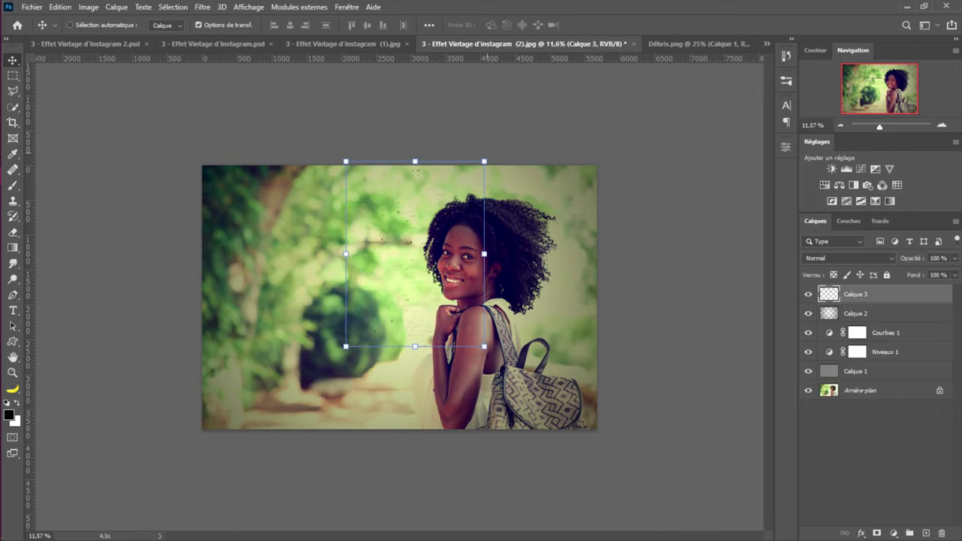
key(ctrl+t)
drag(489, 147, 699, 412)
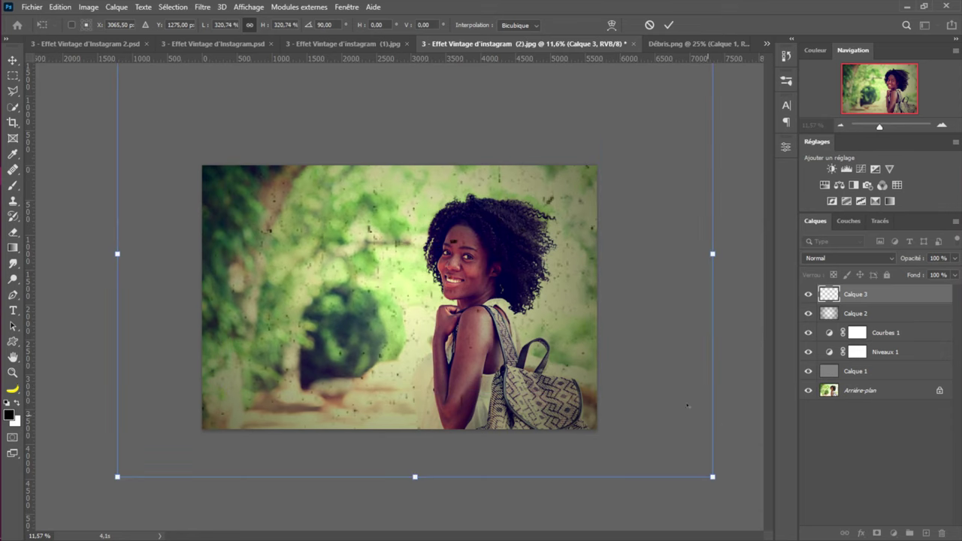
drag(452, 242, 436, 303)
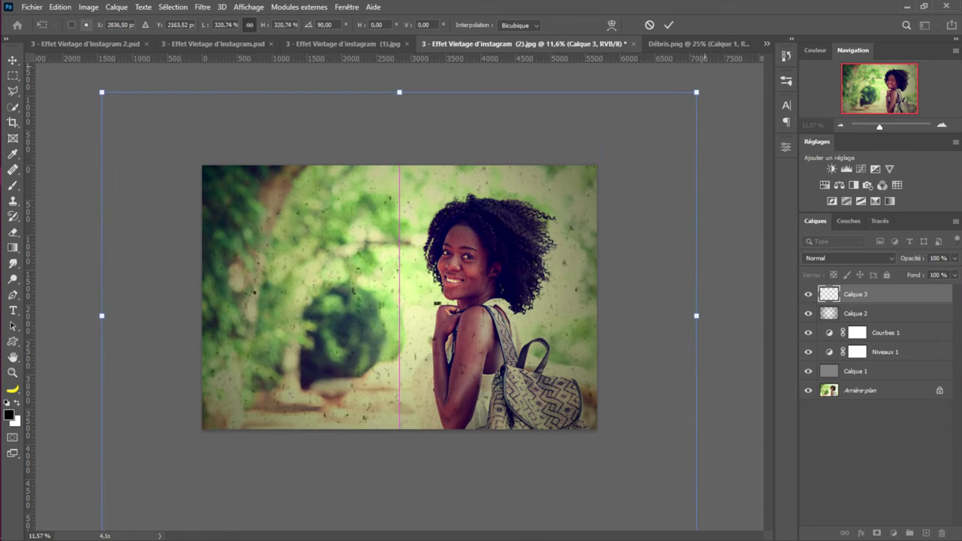
drag(698, 92, 600, 165)
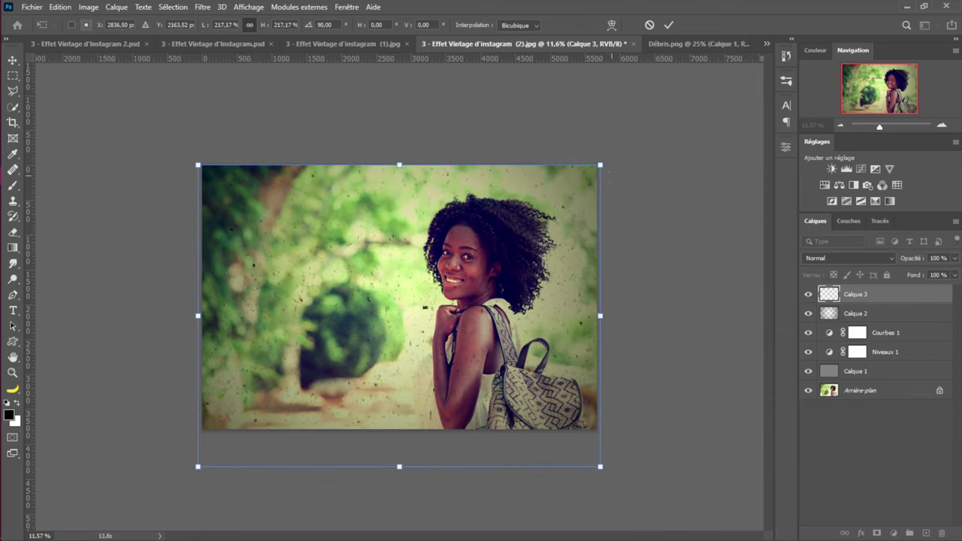
drag(197, 467, 202, 460)
drag(291, 298, 291, 286)
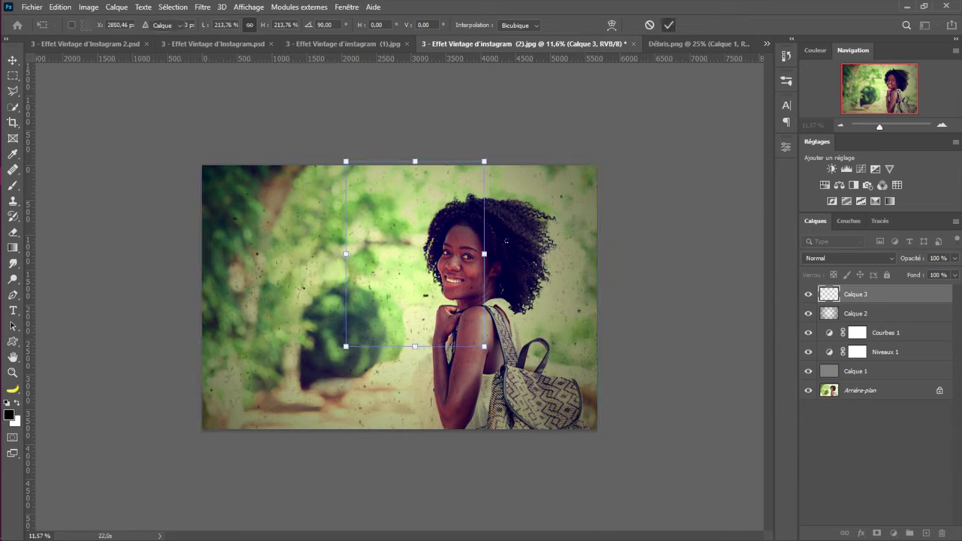
key(Return)
Move the debris layer Calque 3 below Niveaux 1 in the layer stack and set its opacity to 40%
drag(857, 295, 877, 362)
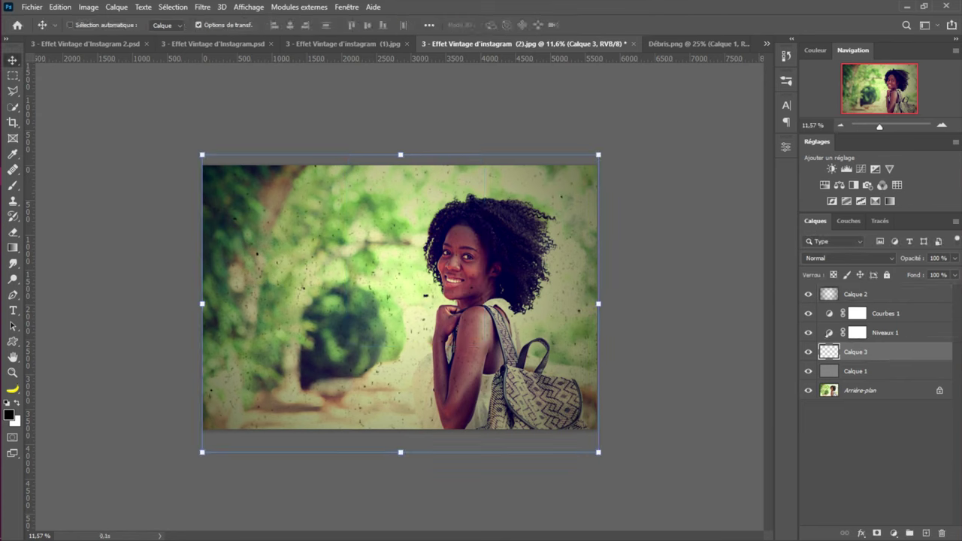
scroll(474, 289, up, 3)
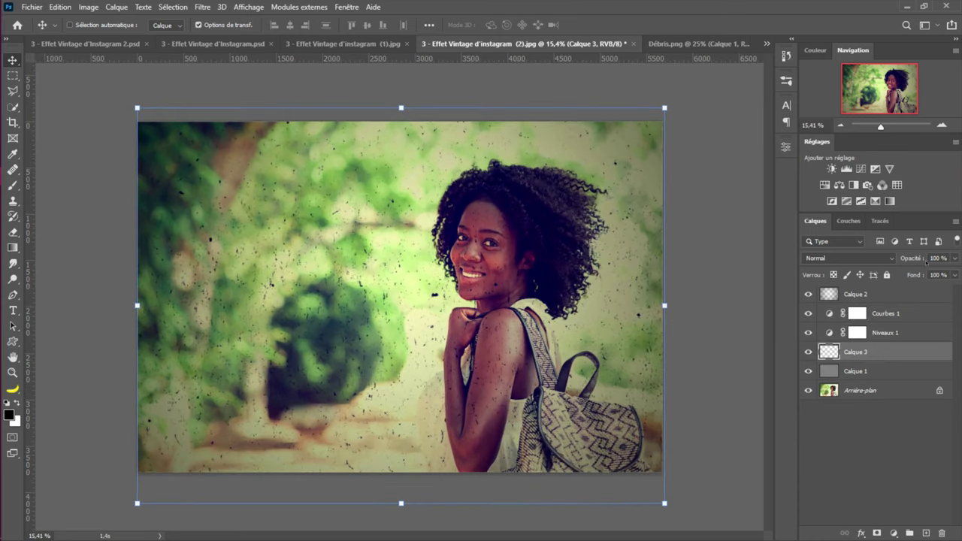
drag(911, 258, 892, 258)
key(Return)
drag(905, 260, 897, 260)
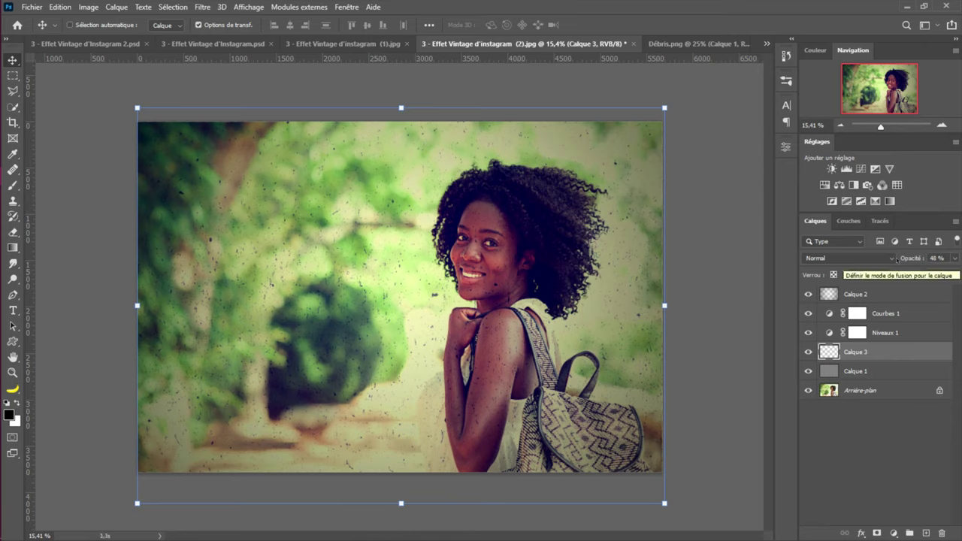
click(909, 257)
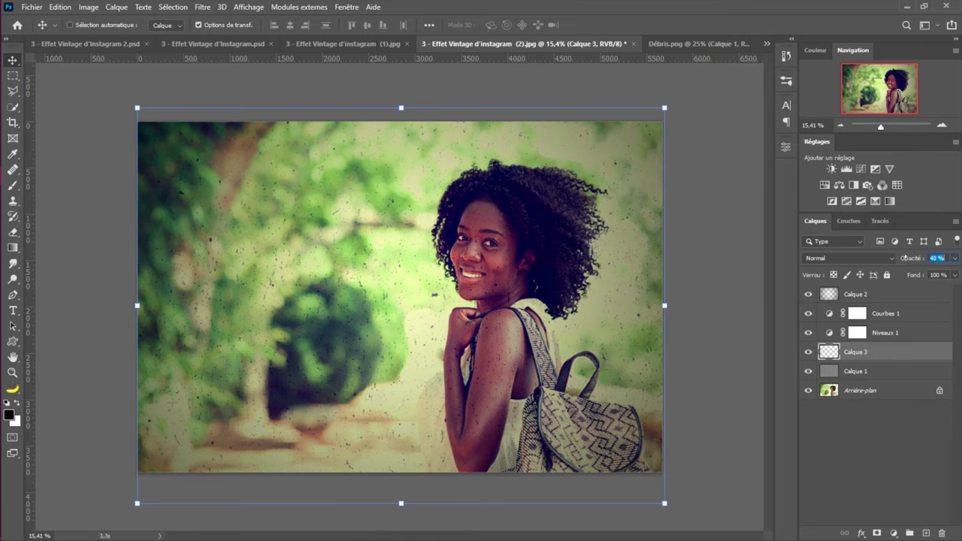
click(761, 264)
scroll(692, 260, down, 3)
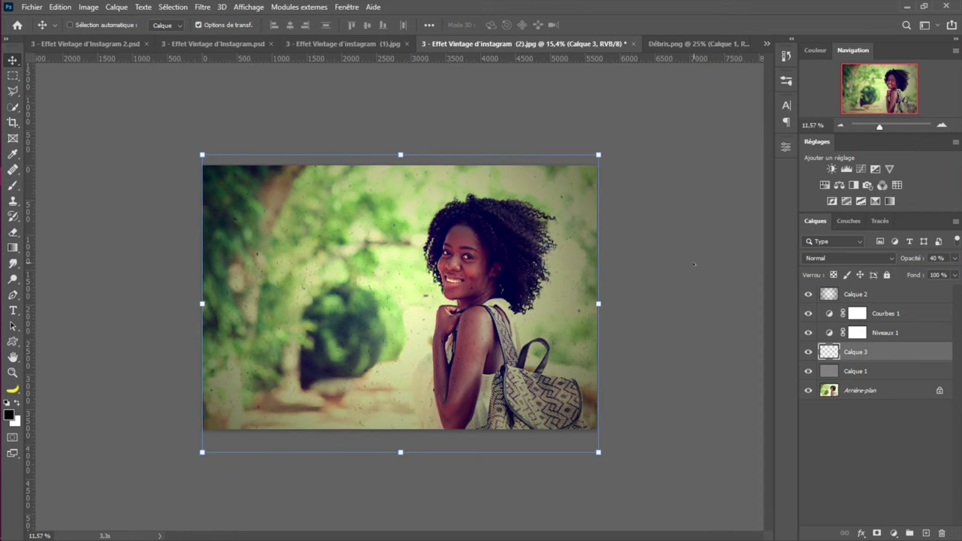
scroll(694, 264, up, 4)
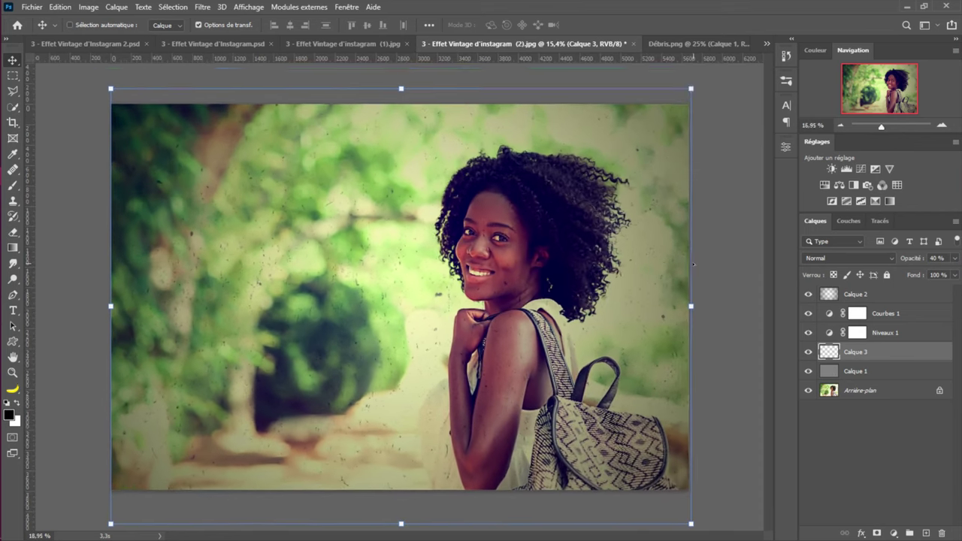
scroll(693, 264, down, 3)
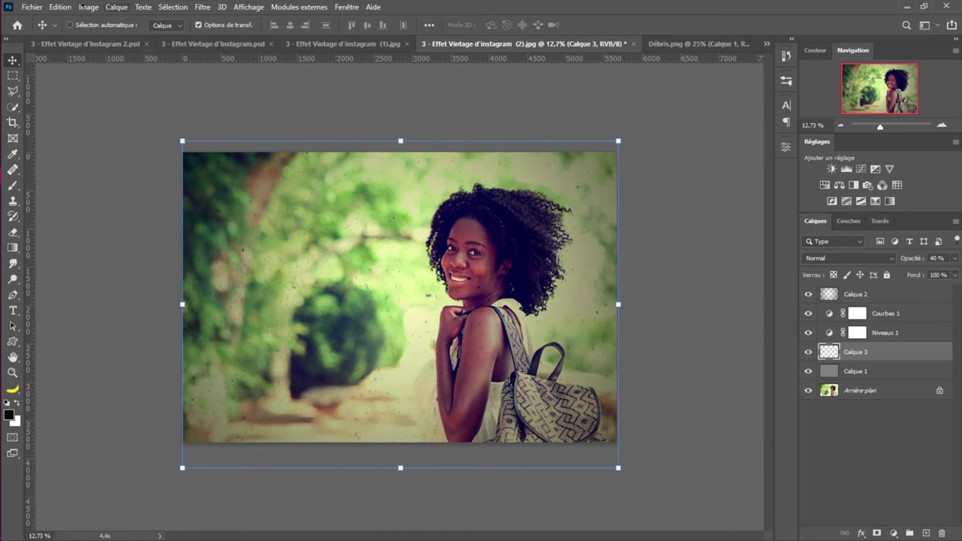
Check the vignette layer's blend mode in "3 - Effet Vintage d'Instagram 2.psd", and set the working photo's Calque 3 to Lumière crue
click(126, 43)
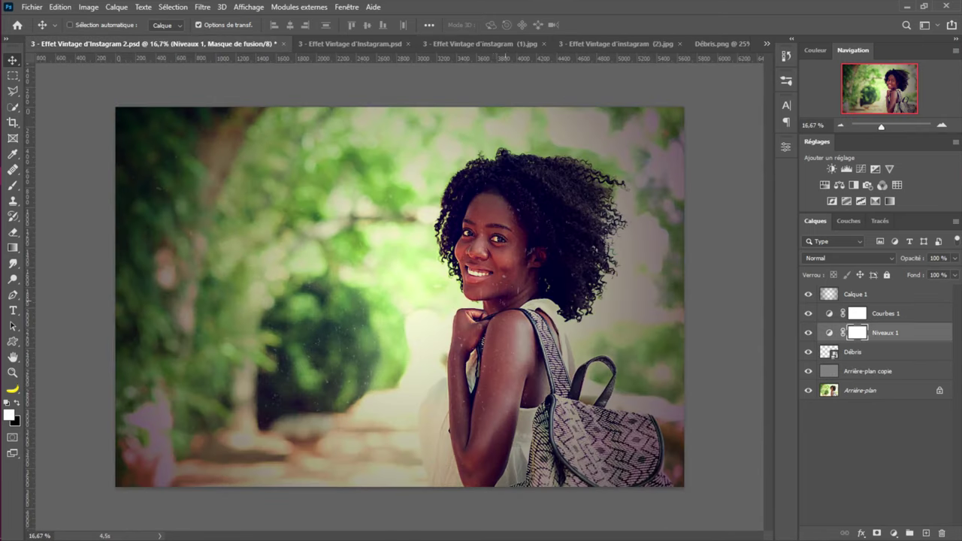
click(875, 299)
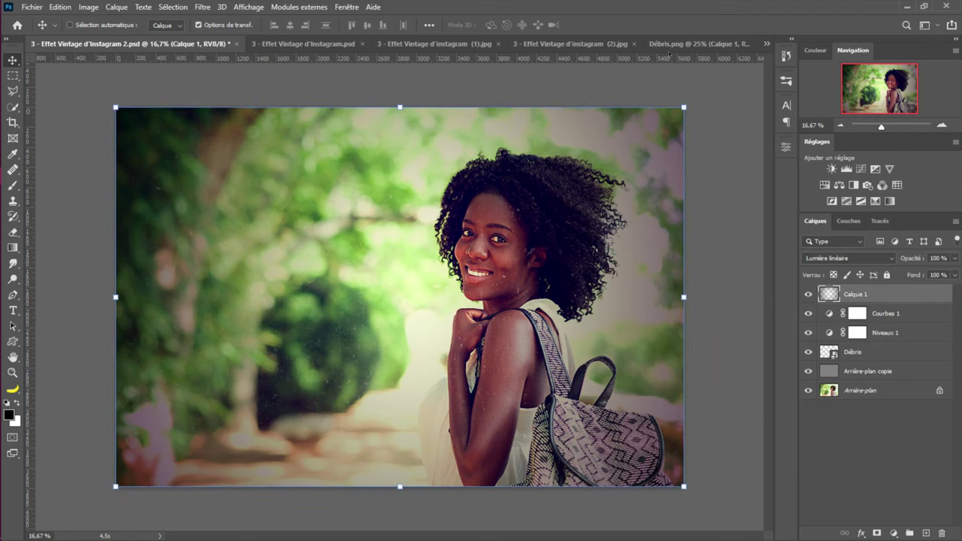
click(598, 44)
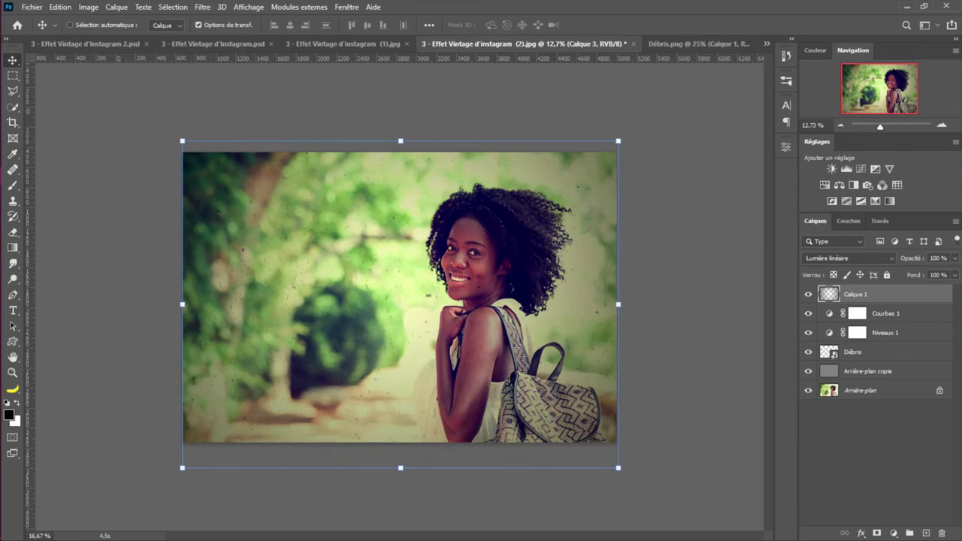
click(865, 258)
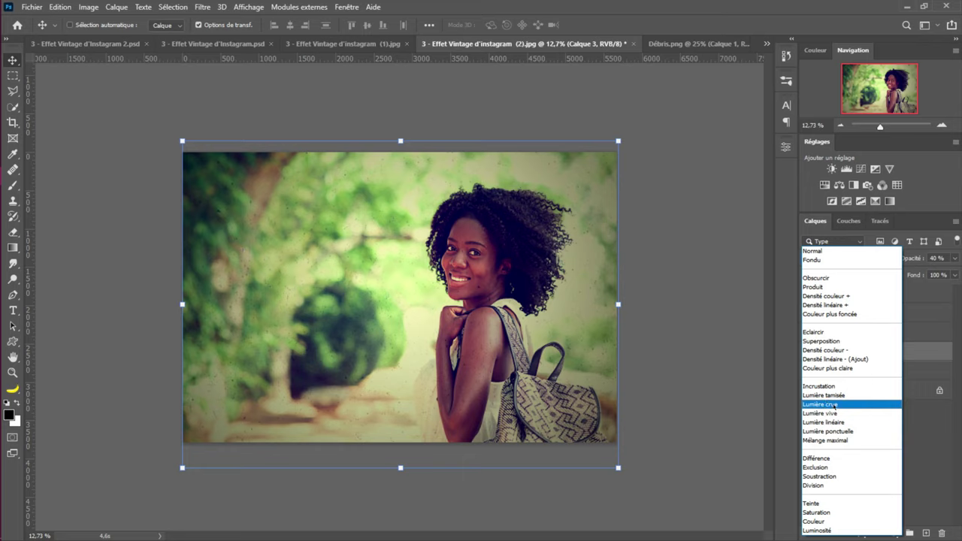
click(834, 404)
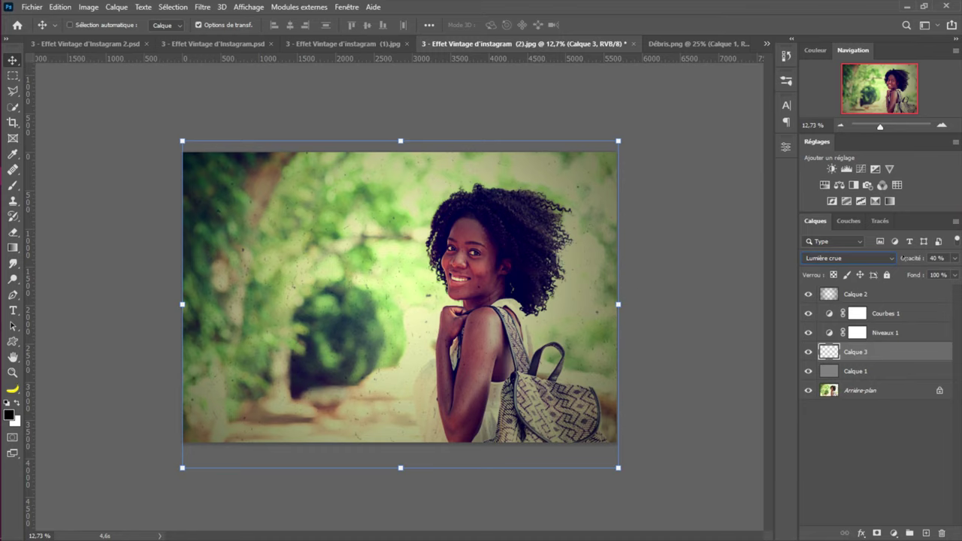
Try the Lumière vive blend mode on the debris layer Calque 3 at 100% opacity
drag(905, 257, 958, 259)
key(Return)
click(890, 258)
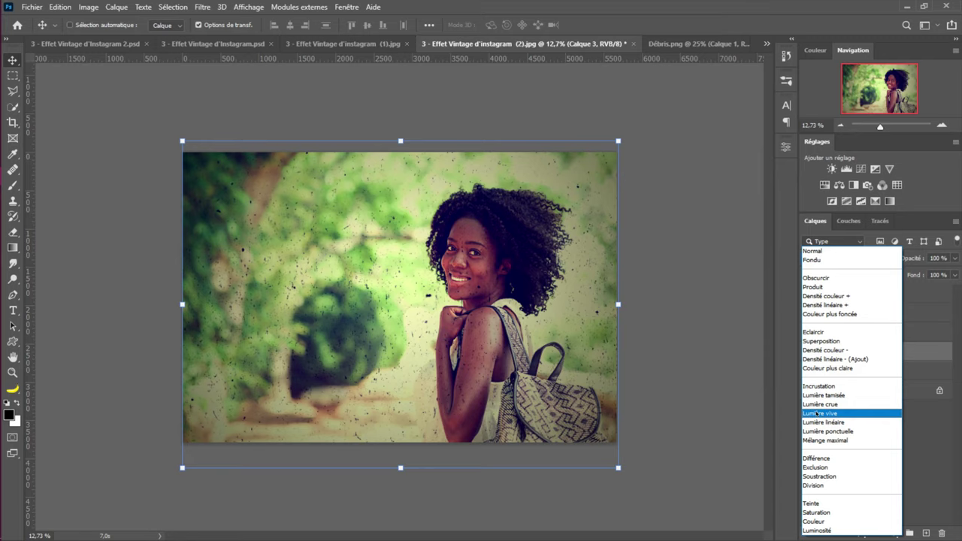
click(818, 413)
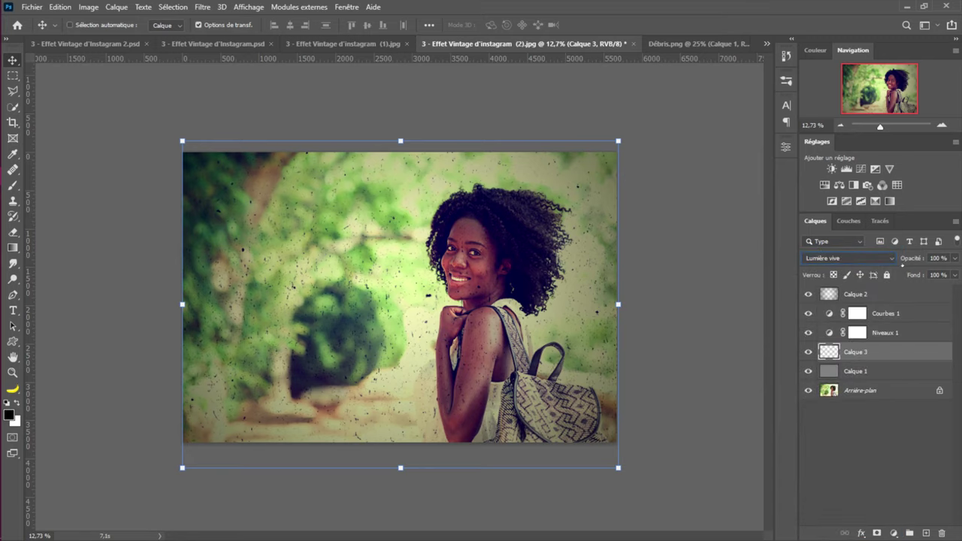
Set the debris layer Calque 3 to 28% opacity with the Normal blend mode
drag(921, 257, 902, 258)
key(Return)
key(shift+alt+n)
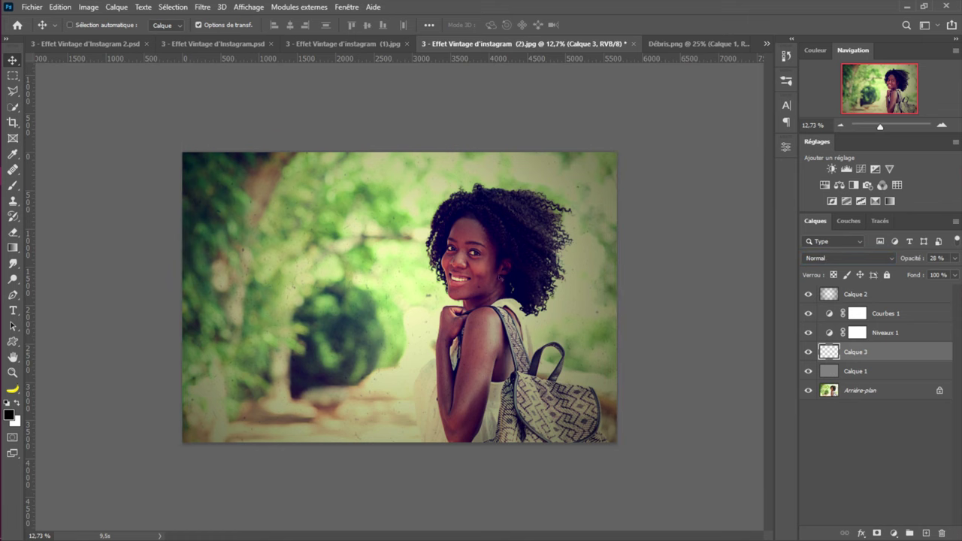
Compare the photo with and without the vignette layer Calque 2 and the Courbes 1 adjustment
scroll(399, 298, up, 2)
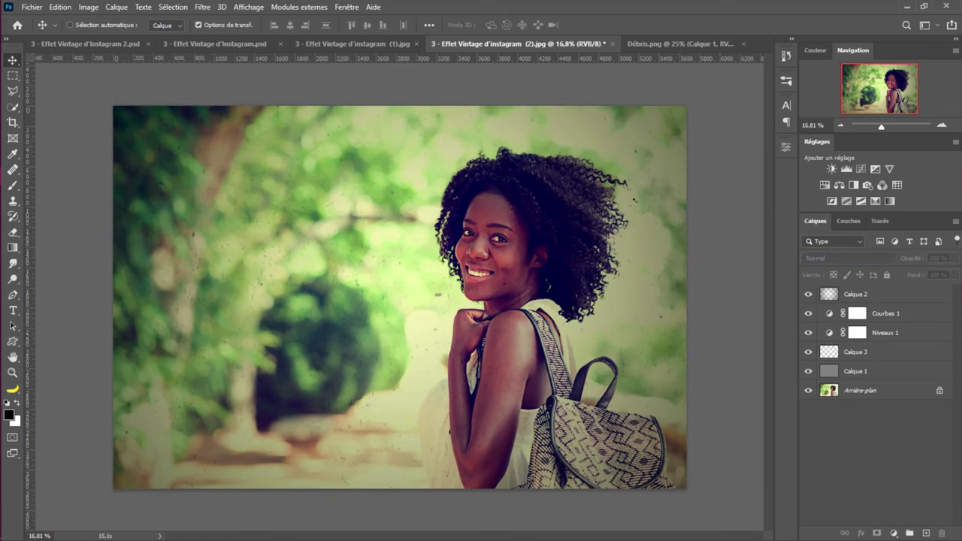
scroll(399, 298, down, 1)
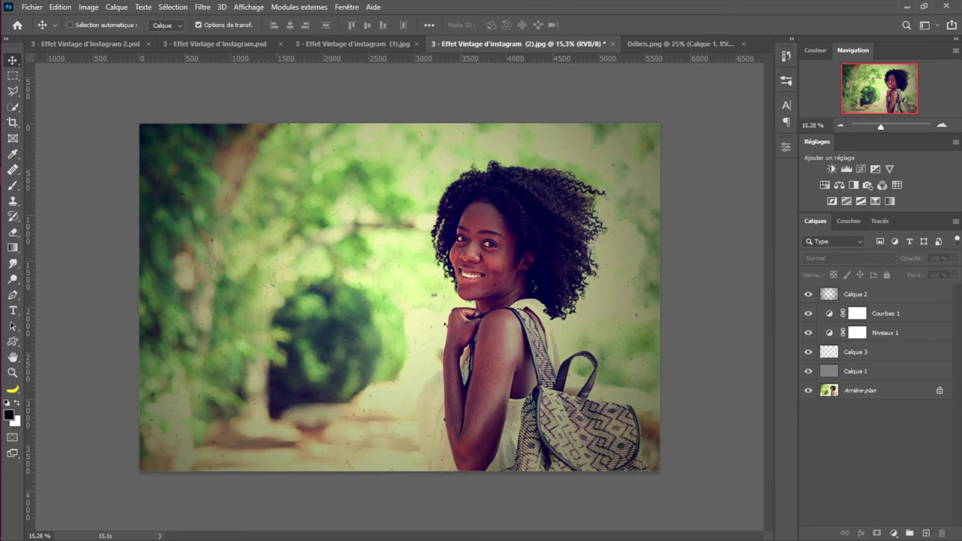
click(808, 294)
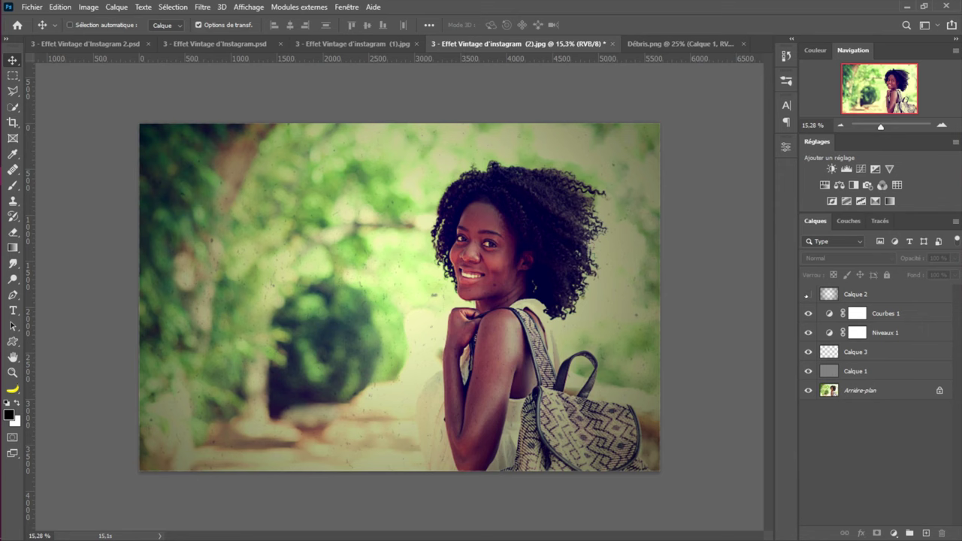
click(809, 313)
click(808, 294)
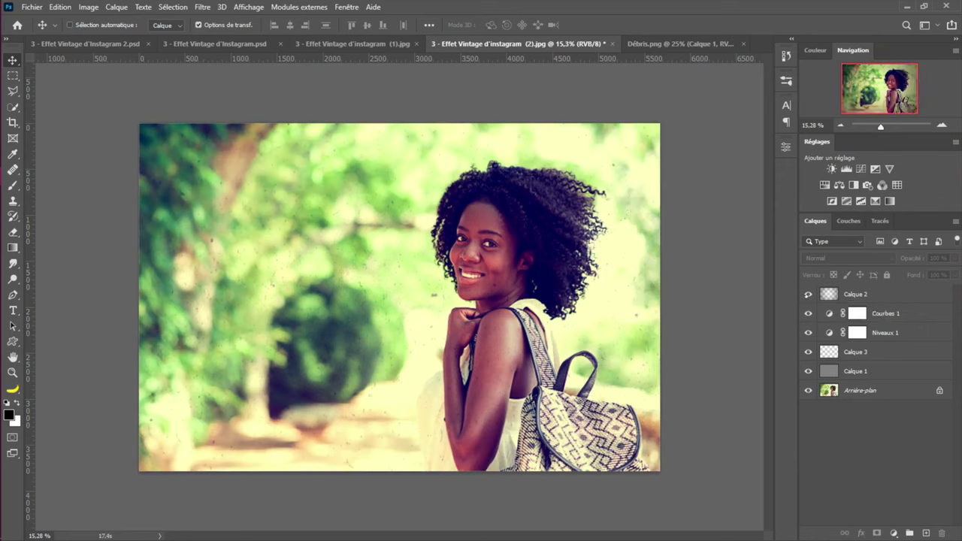
click(808, 314)
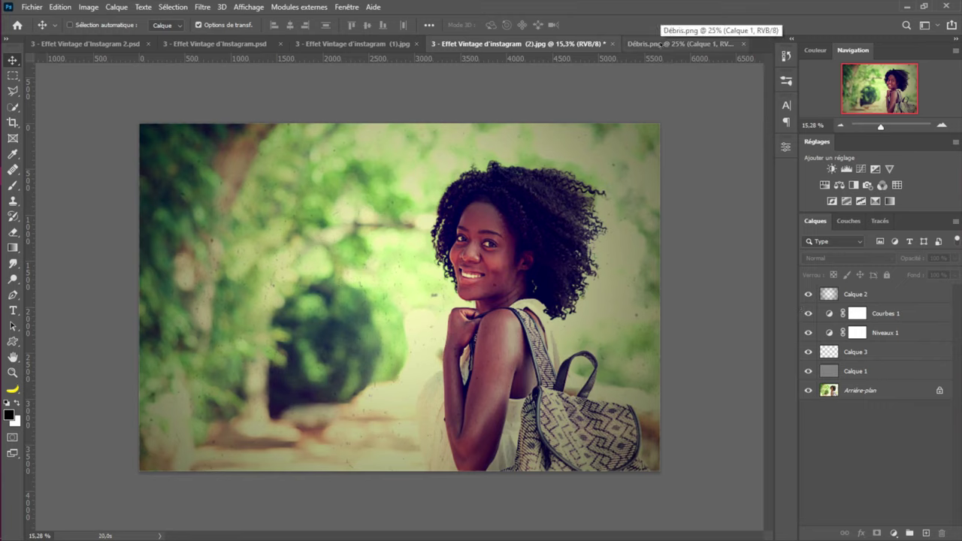
Switch to "3 - Effet Vintage d'instagram (1).jpg" and duplicate its background layer
click(366, 47)
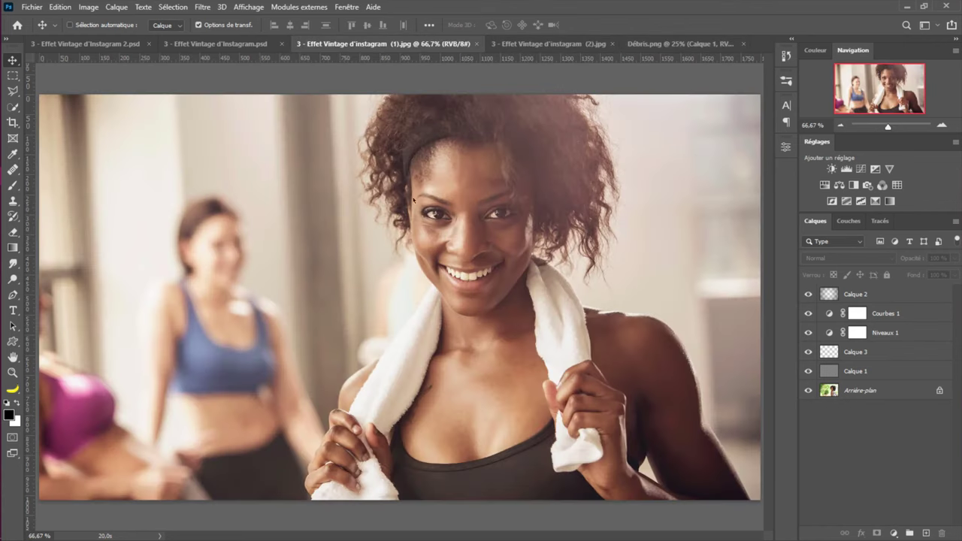
scroll(464, 275, down, 2)
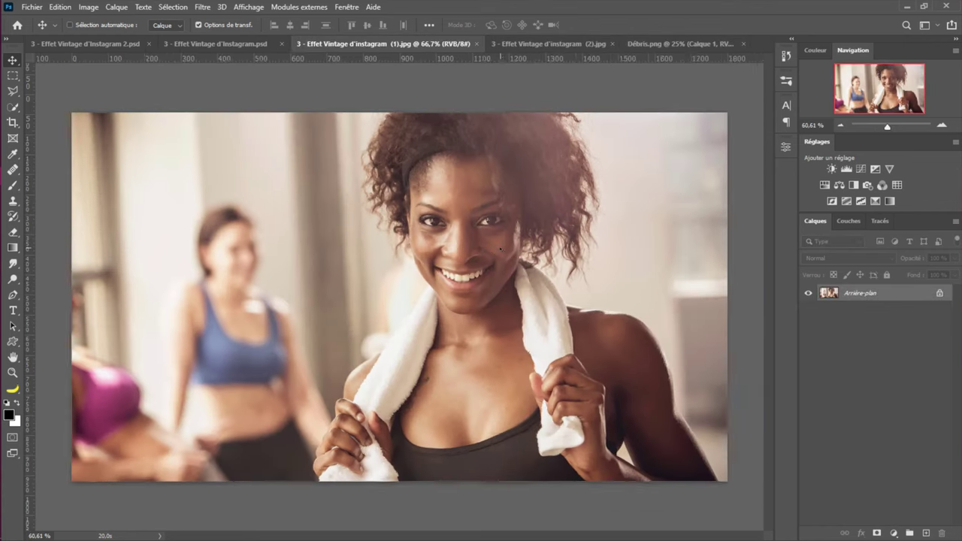
click(939, 293)
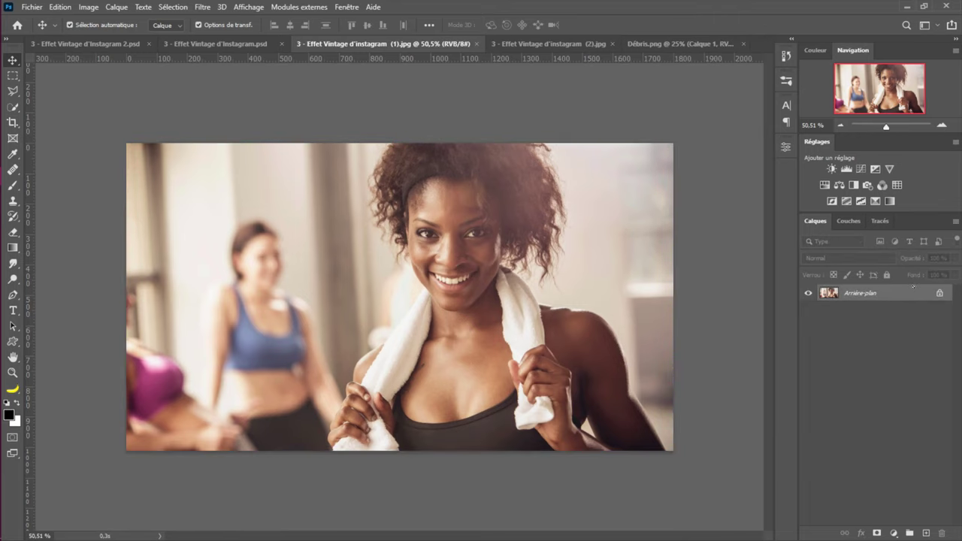
key(ctrl+j)
Try the last-used Passe-haut filter settings on the duplicated layer and undo the filter
click(202, 6)
click(202, 7)
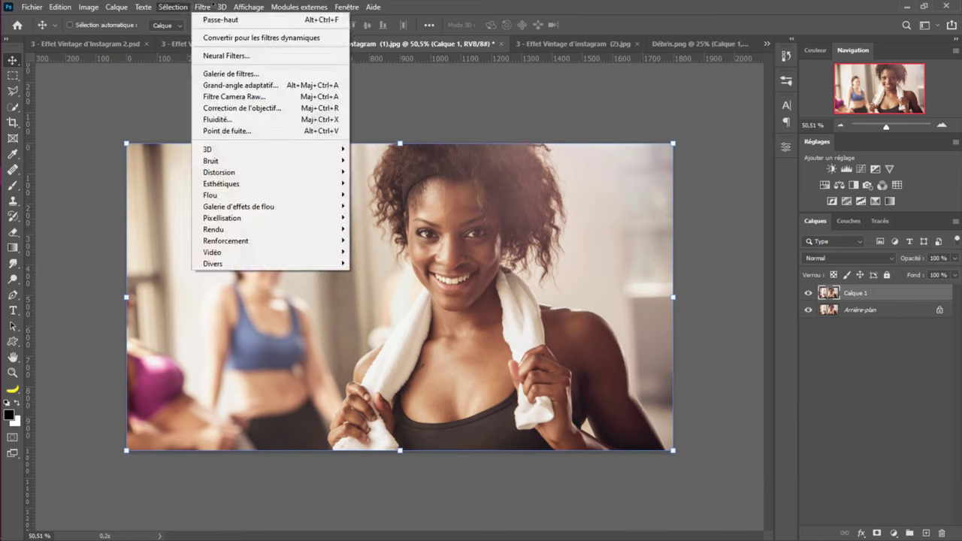
click(234, 19)
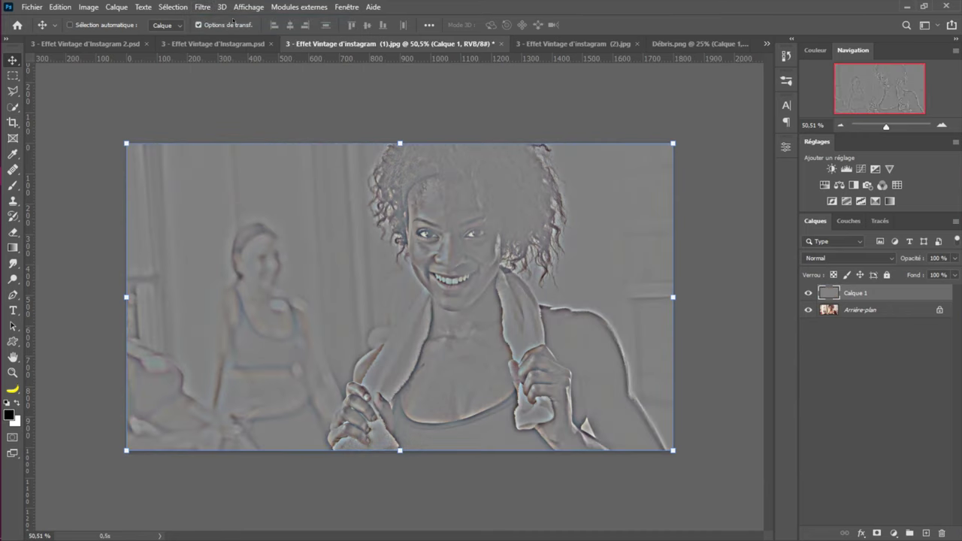
key(ctrl)
key(ctrl+z)
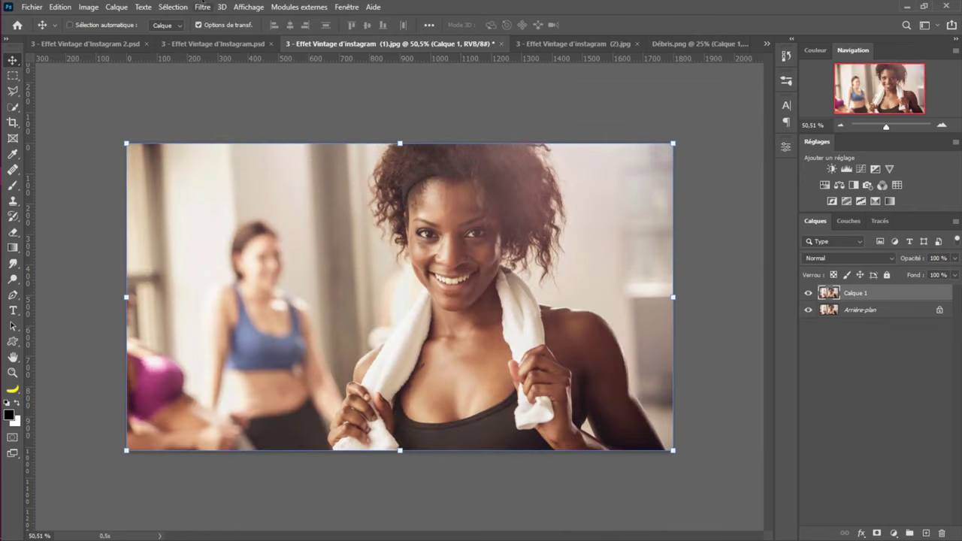
Apply a Passe-haut filter with a 2,5-pixel radius to the duplicated layer Calque 1
click(203, 7)
mouse_move(243, 263)
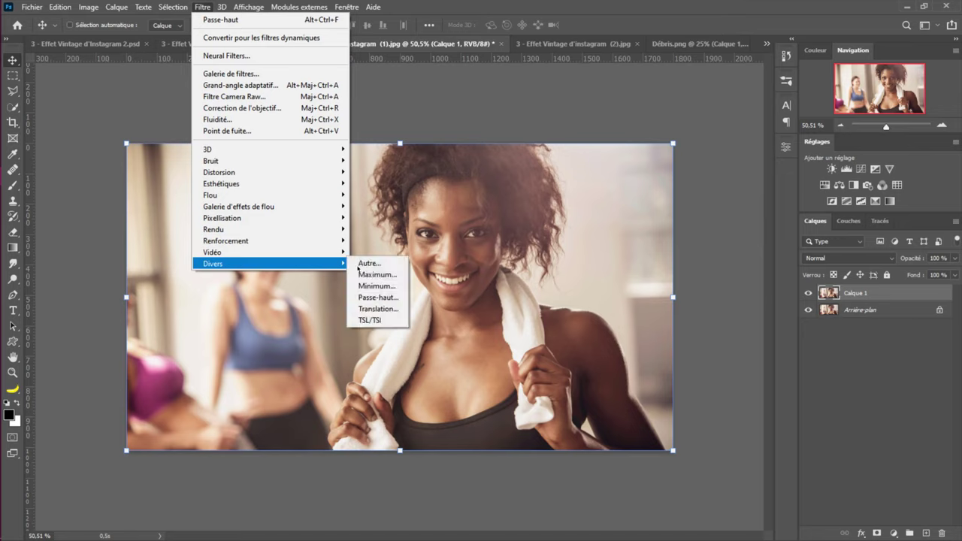
click(376, 297)
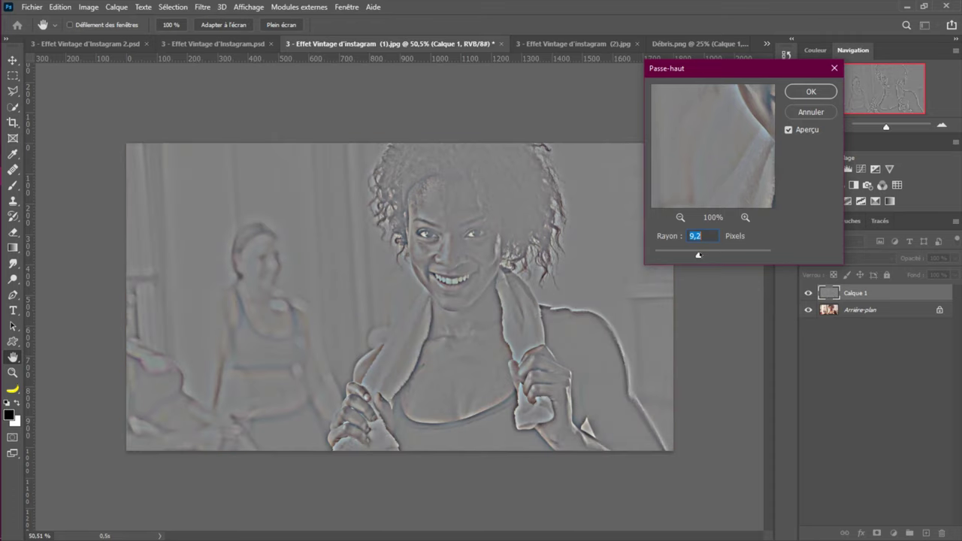
drag(700, 255, 670, 256)
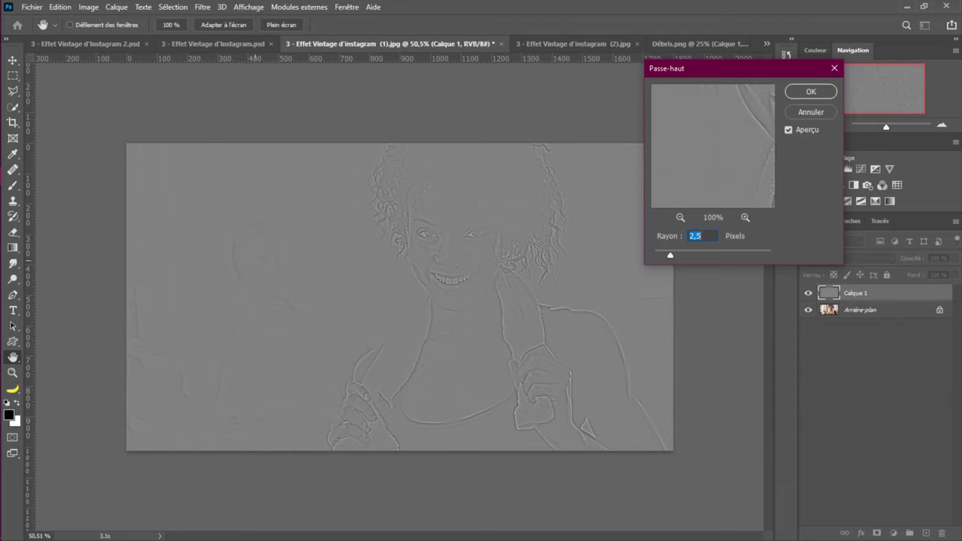
click(815, 93)
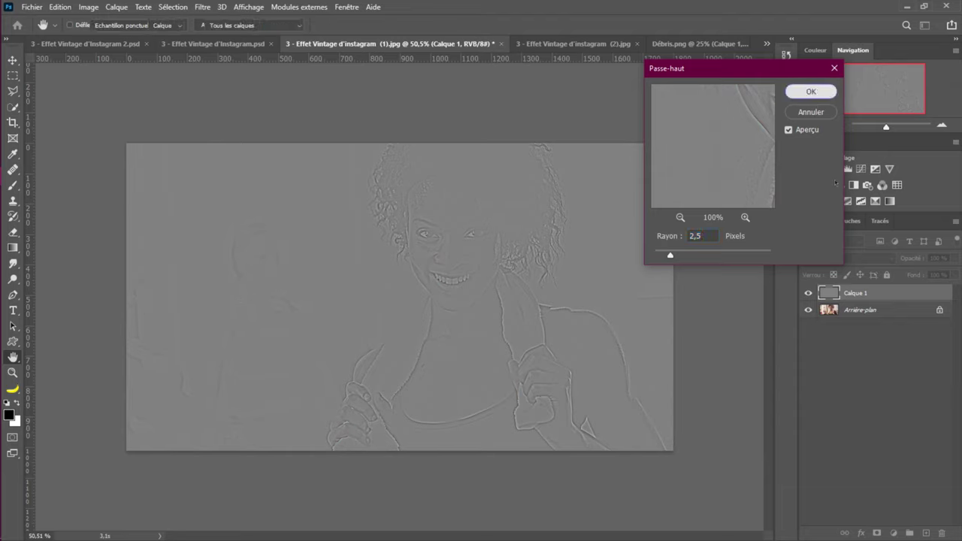
key(v)
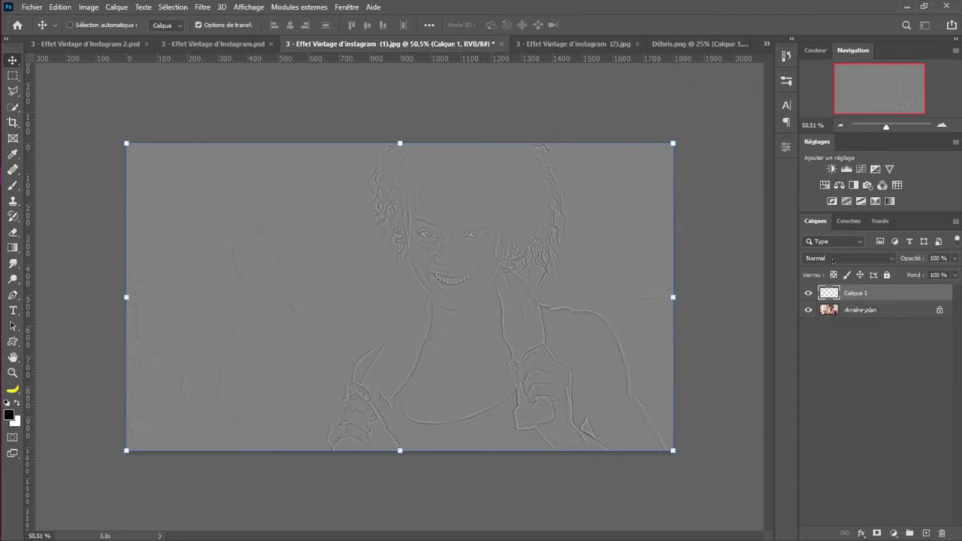
Set Calque 1's blend mode to Incrustation and compare the sharpening by hiding and showing the layer
click(848, 258)
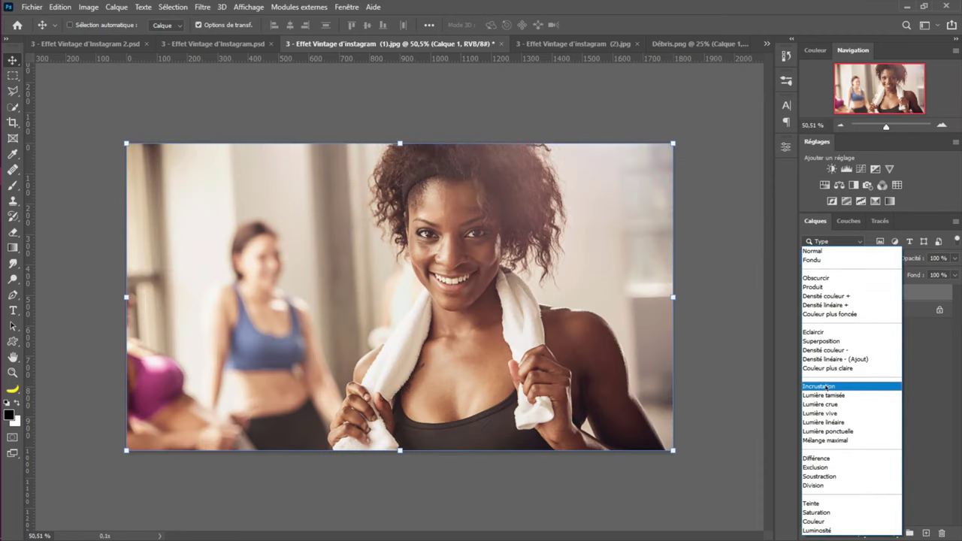
click(826, 387)
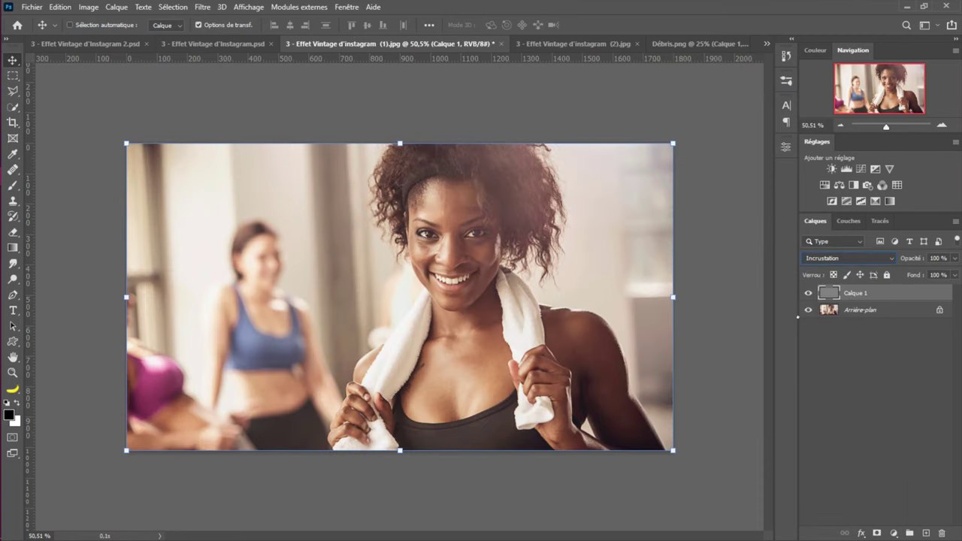
click(807, 293)
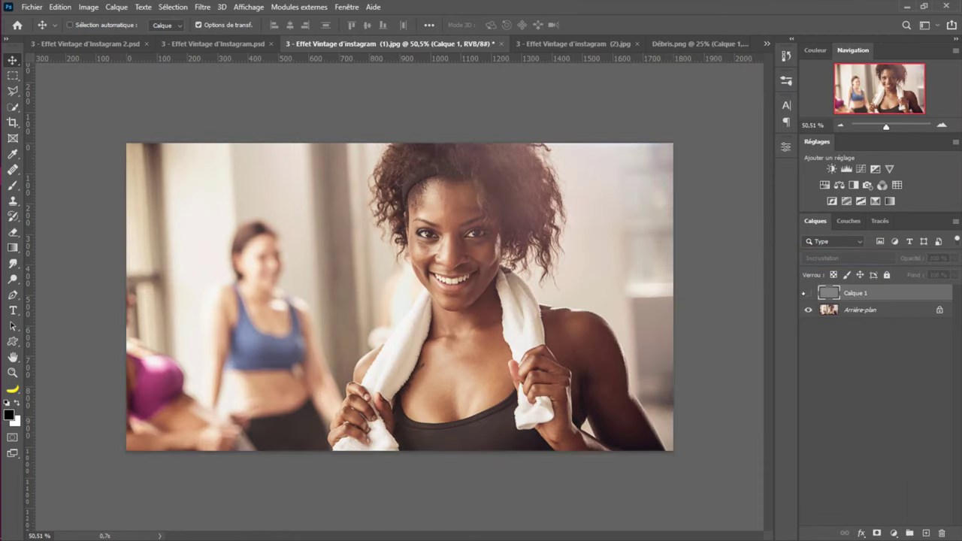
click(807, 293)
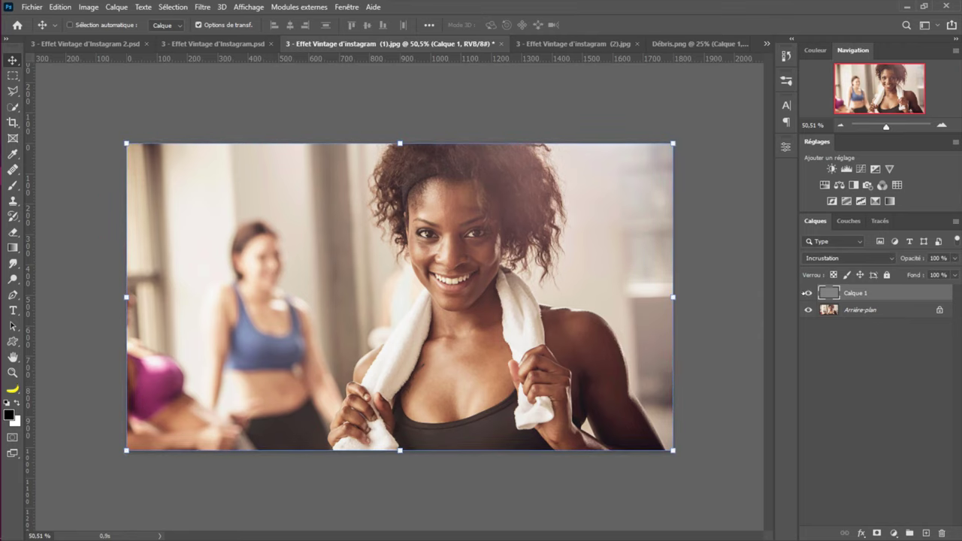
click(808, 294)
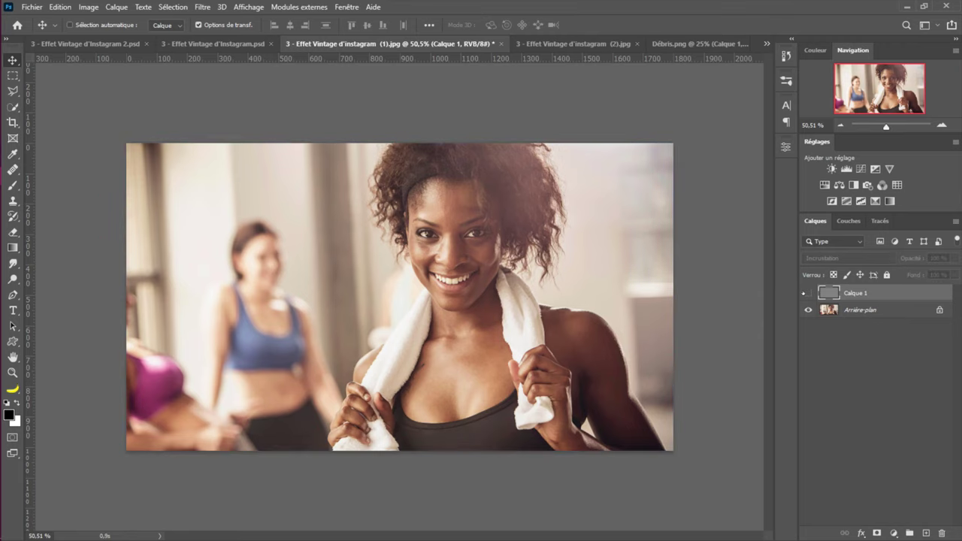
click(808, 293)
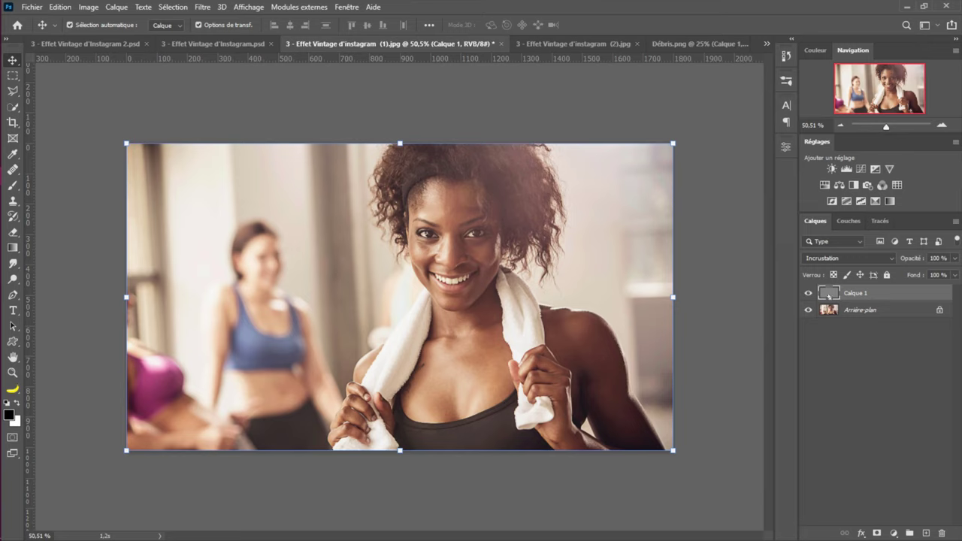
Duplicate the high-pass layer three times to strengthen the sharpening, and delete the topmost copy, Calque 1 copie 3
key(ctrl+j)
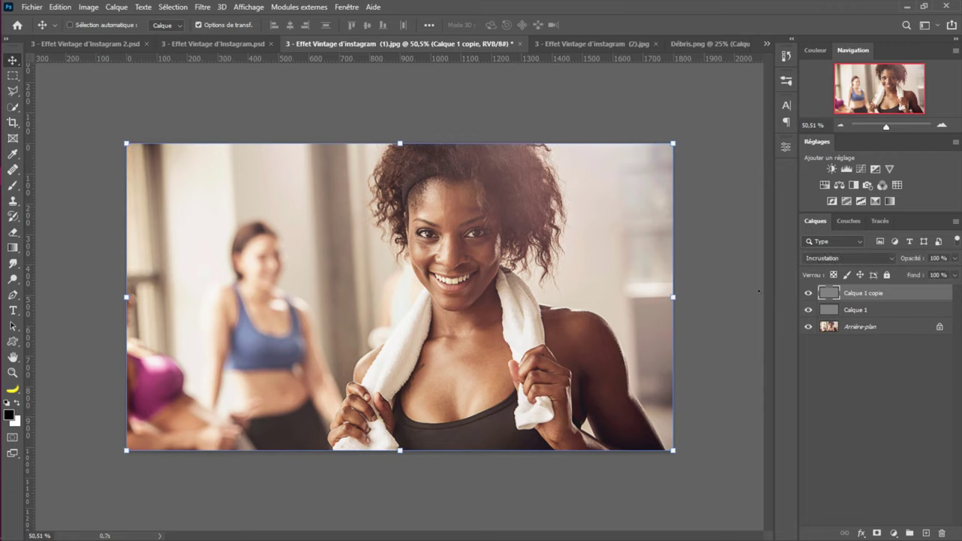
key(ctrl+j)
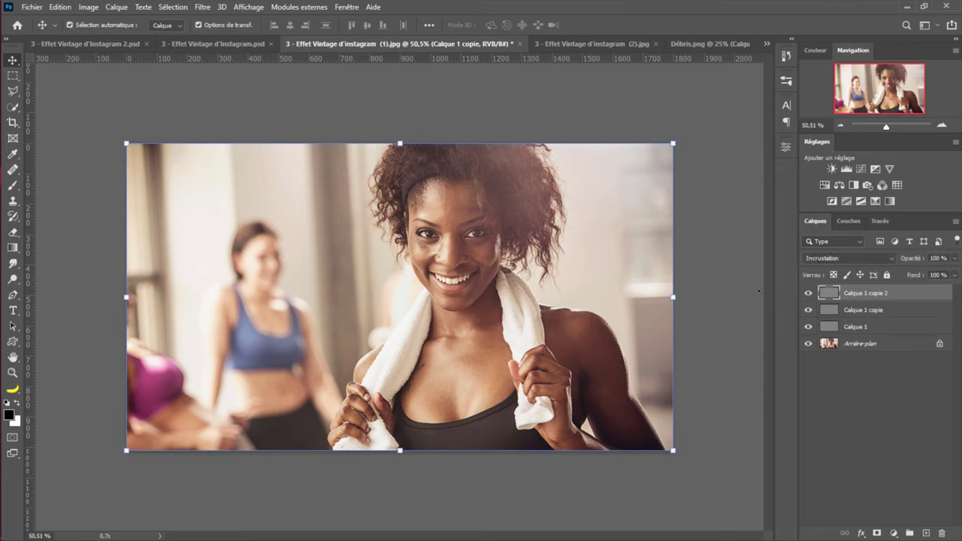
key(ctrl+j)
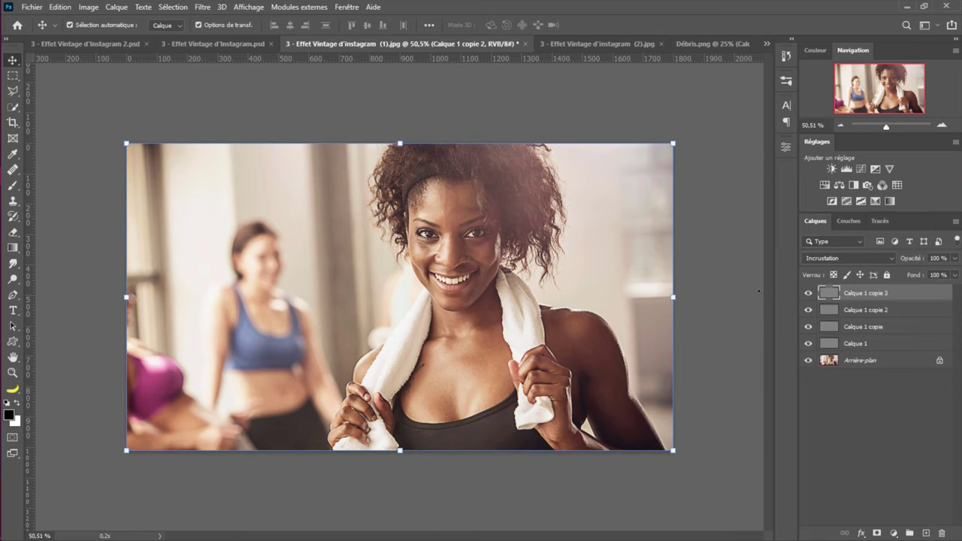
key(ctrl)
drag(906, 294, 943, 534)
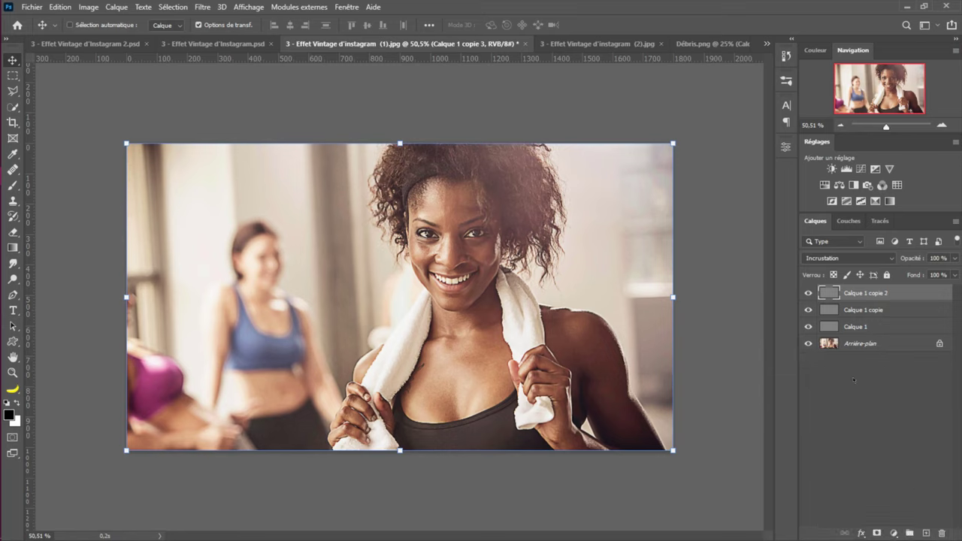
Merge the three high-pass layers into one with the Incrustation blend mode, and return to "3 - Effet Vintage d'instagram (2).jpg"
shift+click(865, 310)
shift+click(870, 327)
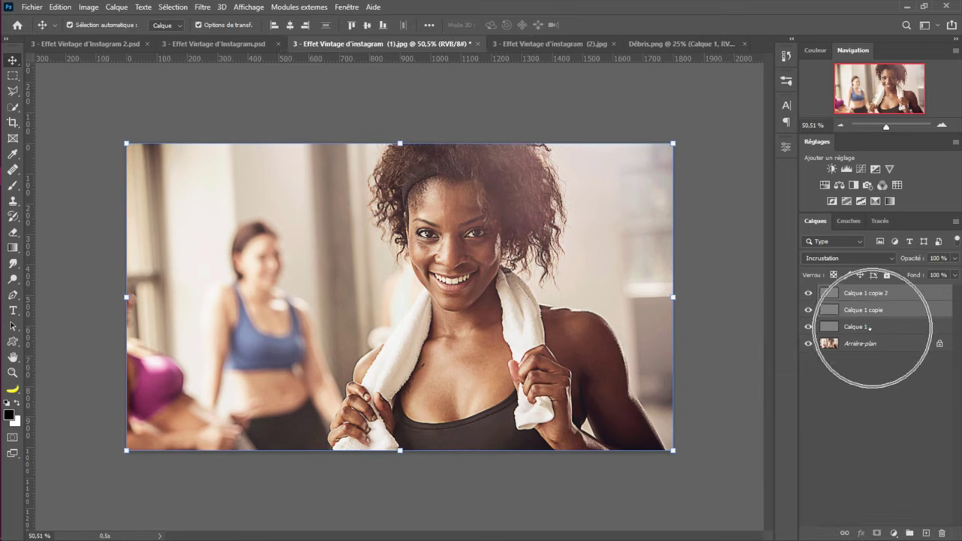
right_click(870, 327)
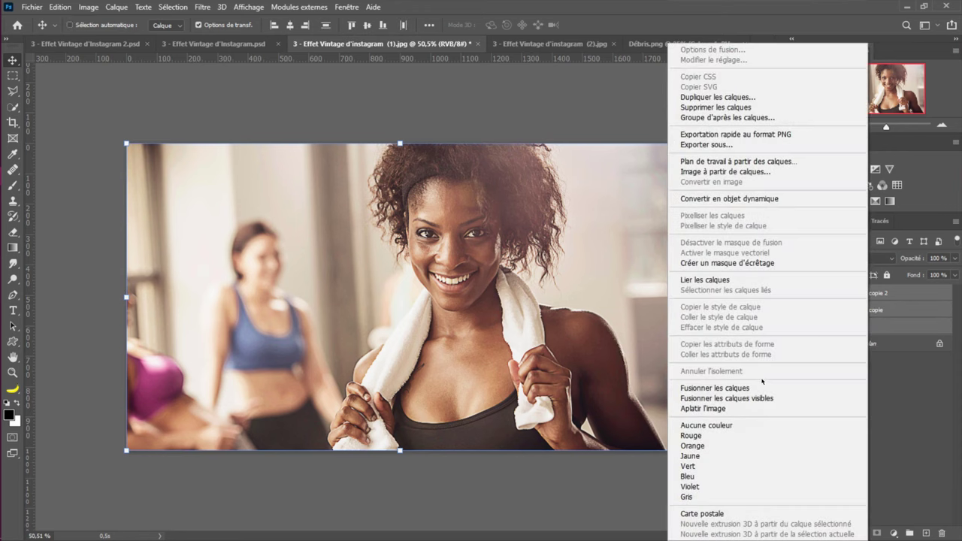
click(861, 387)
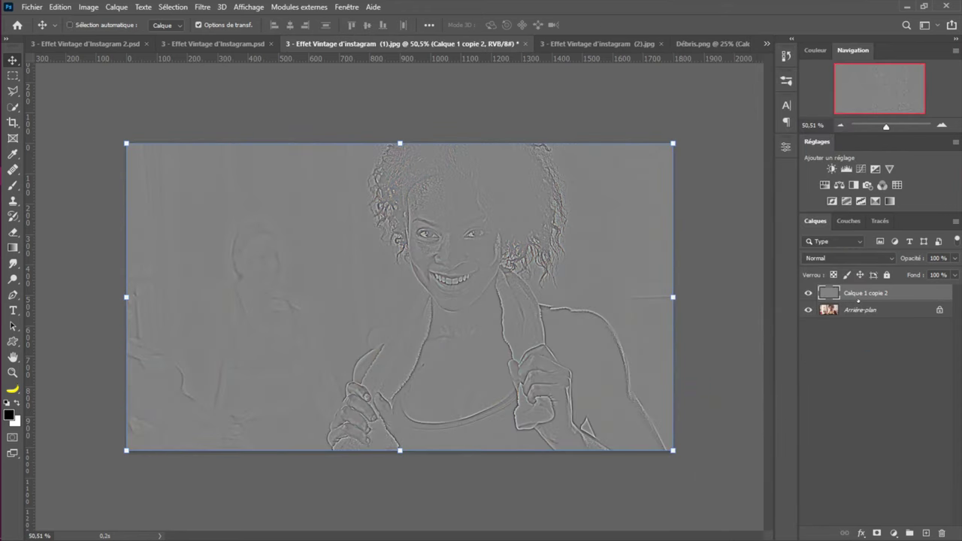
click(827, 258)
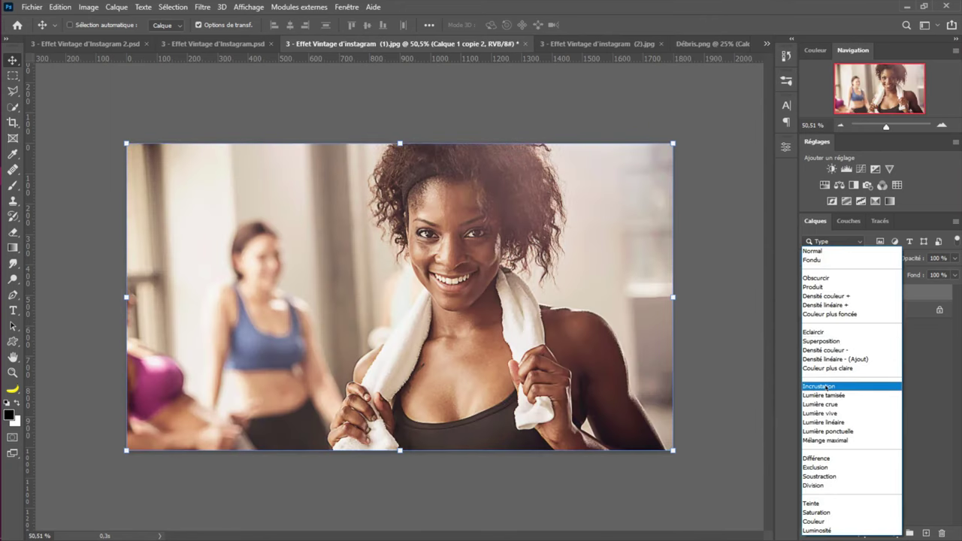
click(827, 387)
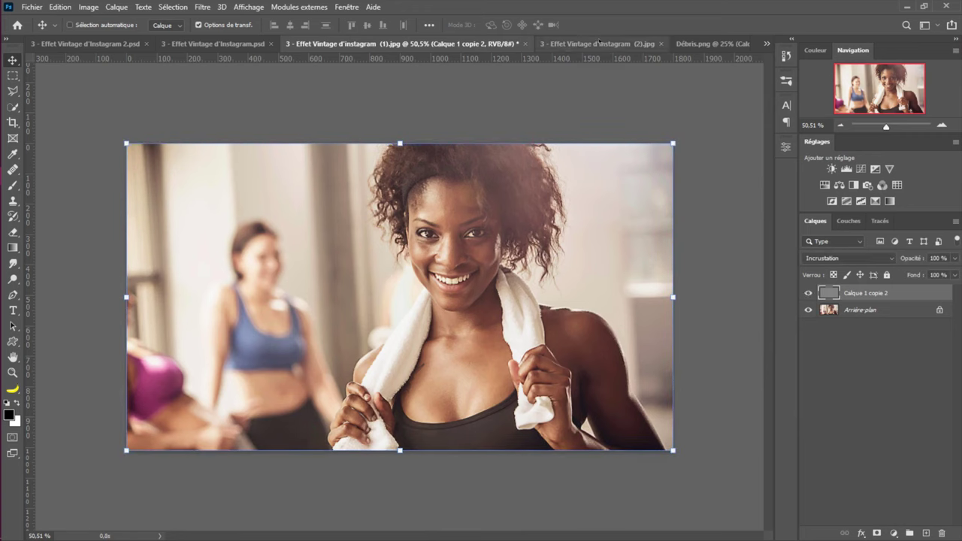
click(621, 44)
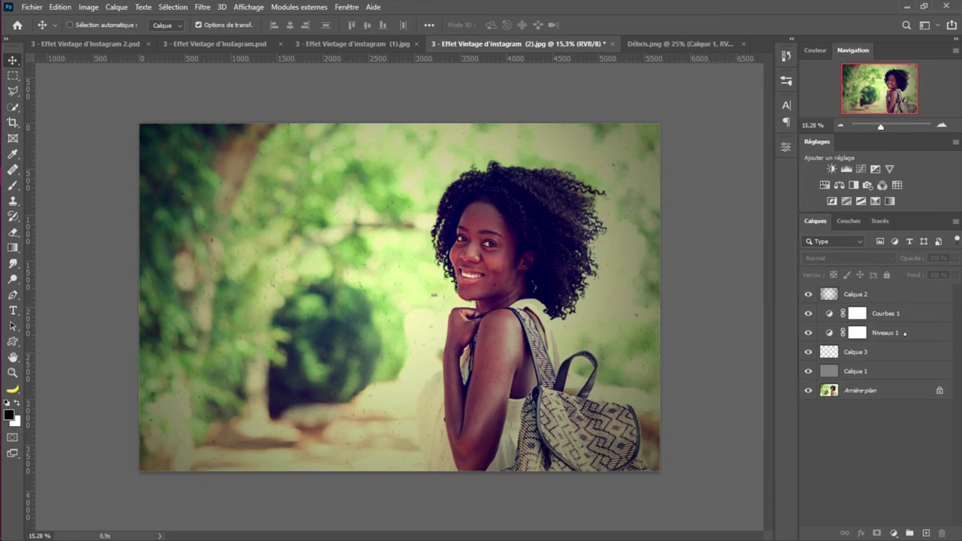
Copy Calque 2, Courbes 1, Niveaux 1 and Calque 3 together into "3 - Effet Vintage d'instagram (1).jpg"
click(892, 298)
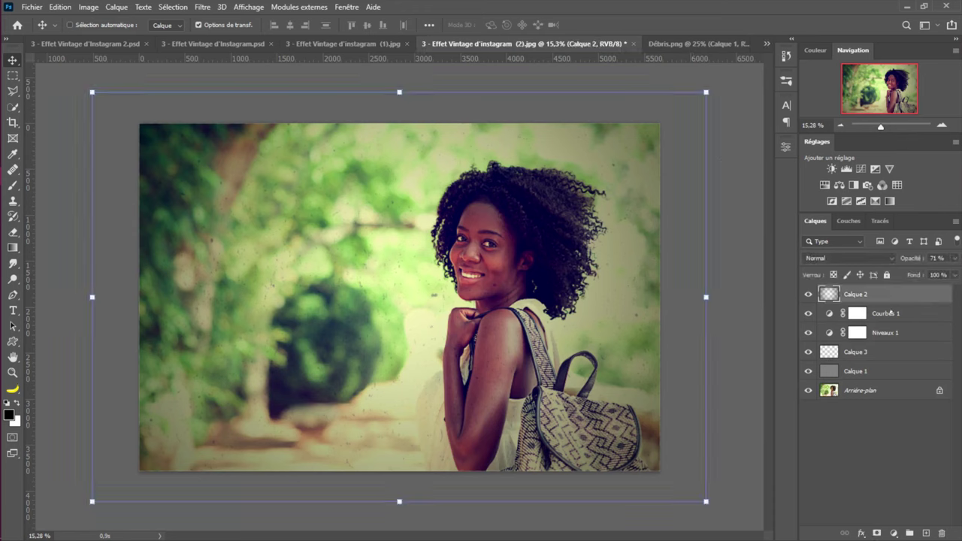
shift+click(879, 358)
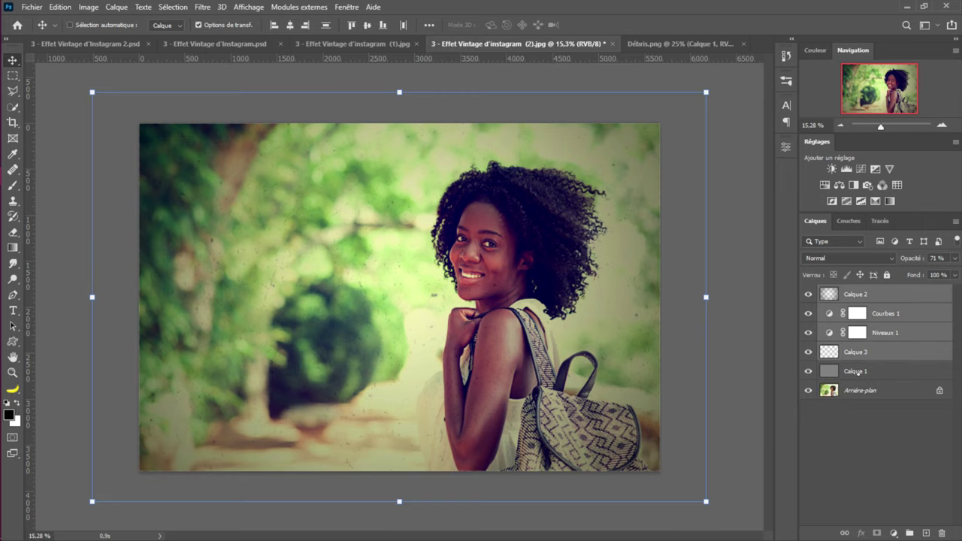
drag(499, 327, 301, 225)
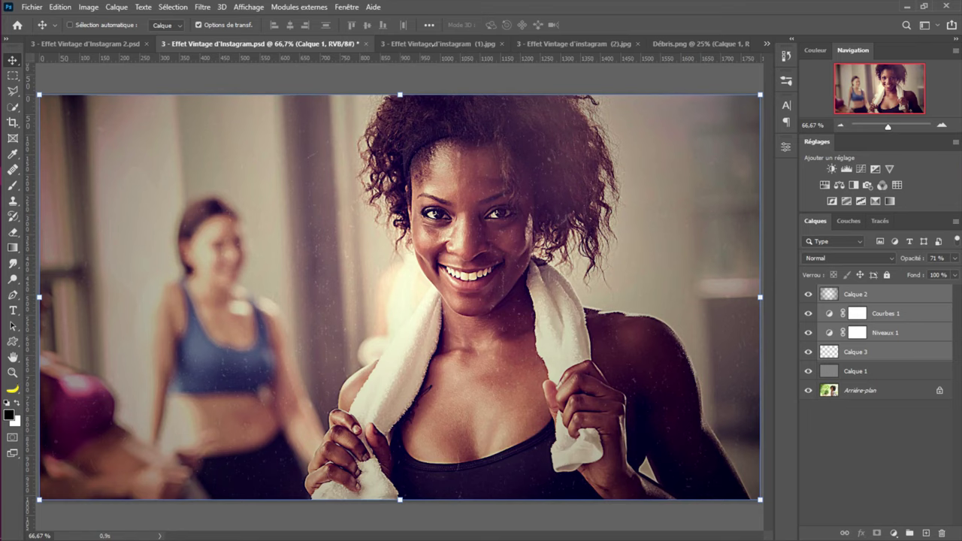
click(435, 44)
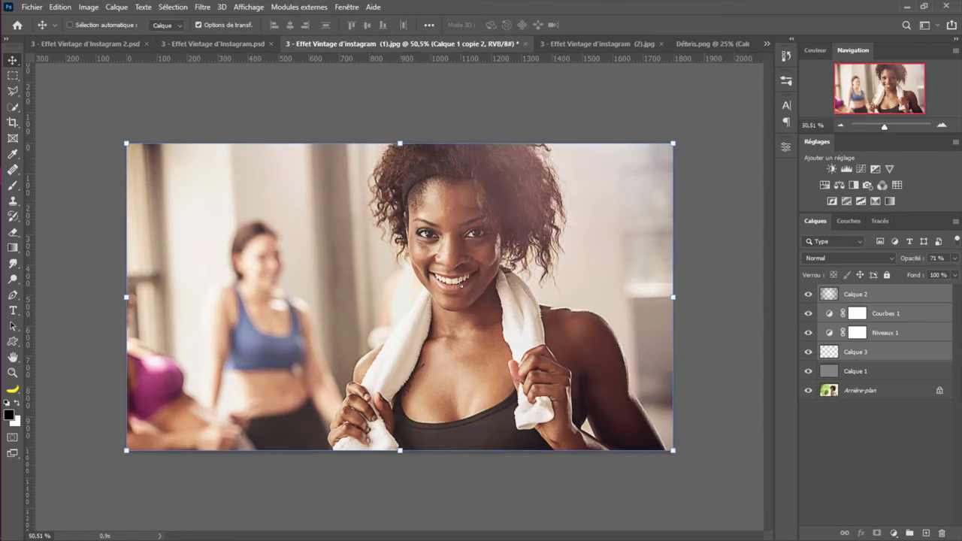
key(Return)
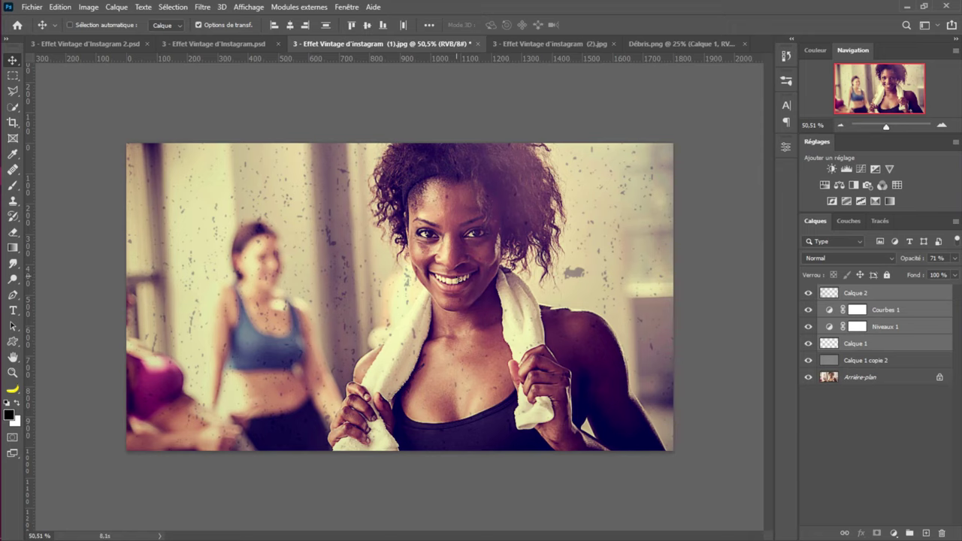
scroll(526, 301, down, 5)
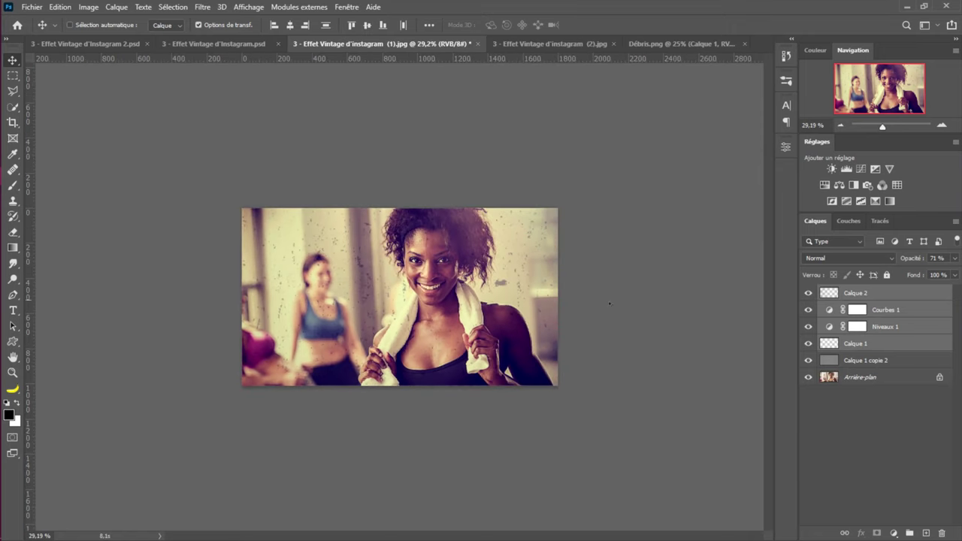
Scale the vignette layer Calque 2 down to 30,98 % and centre it on the photo
click(915, 347)
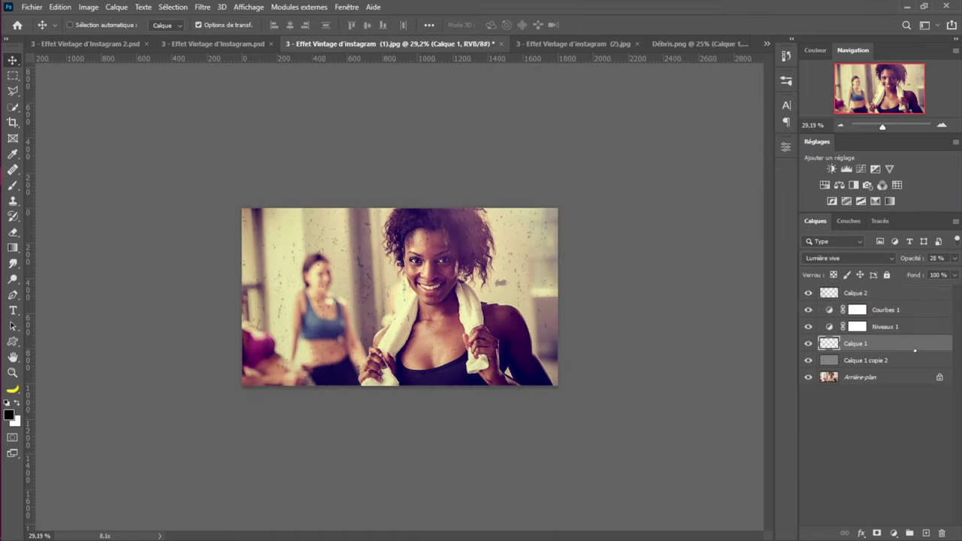
click(856, 294)
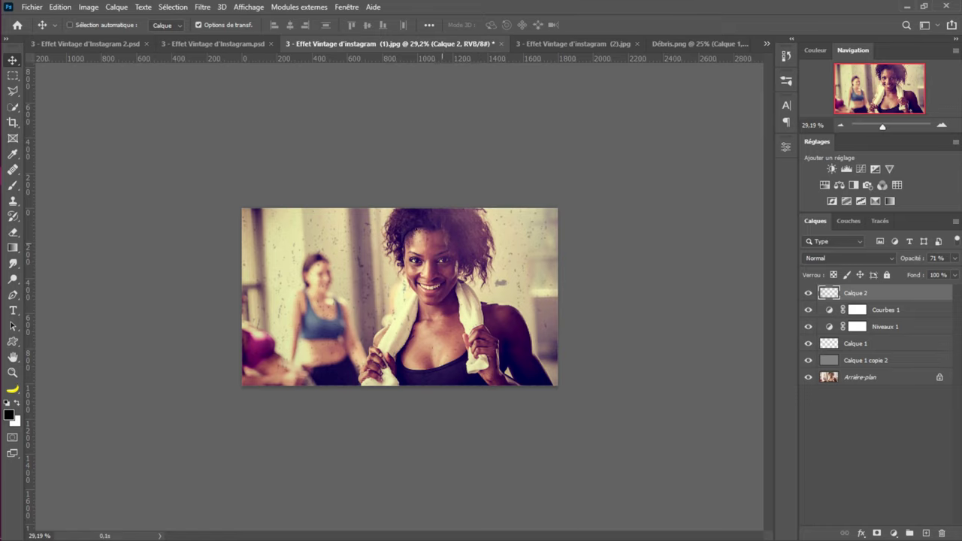
scroll(357, 223, down, 5)
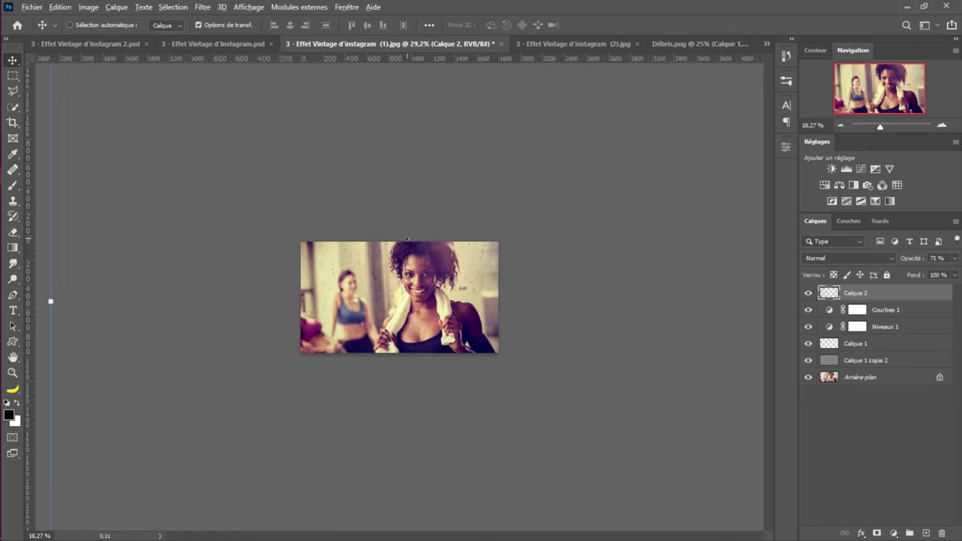
scroll(408, 239, down, 3)
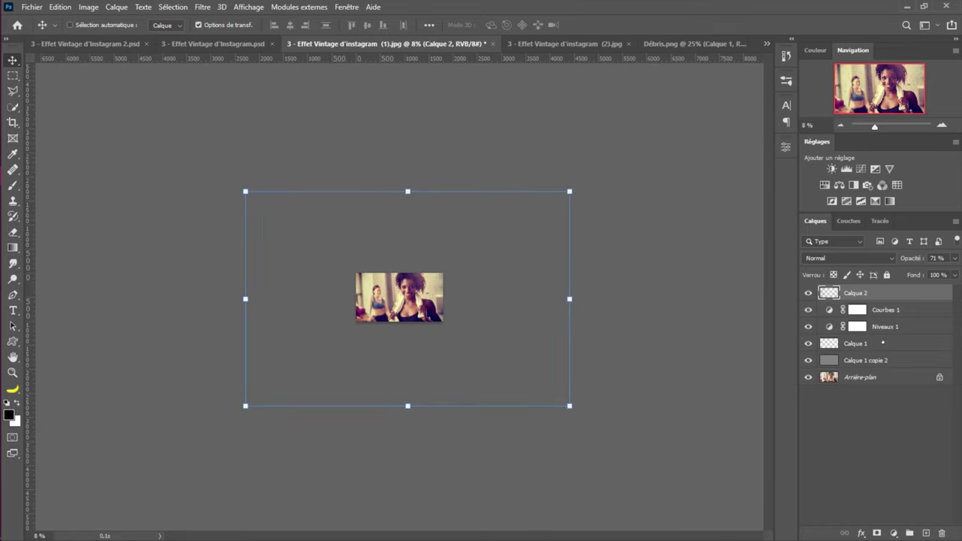
drag(570, 406, 458, 336)
scroll(401, 299, up, 2)
scroll(401, 298, up, 4)
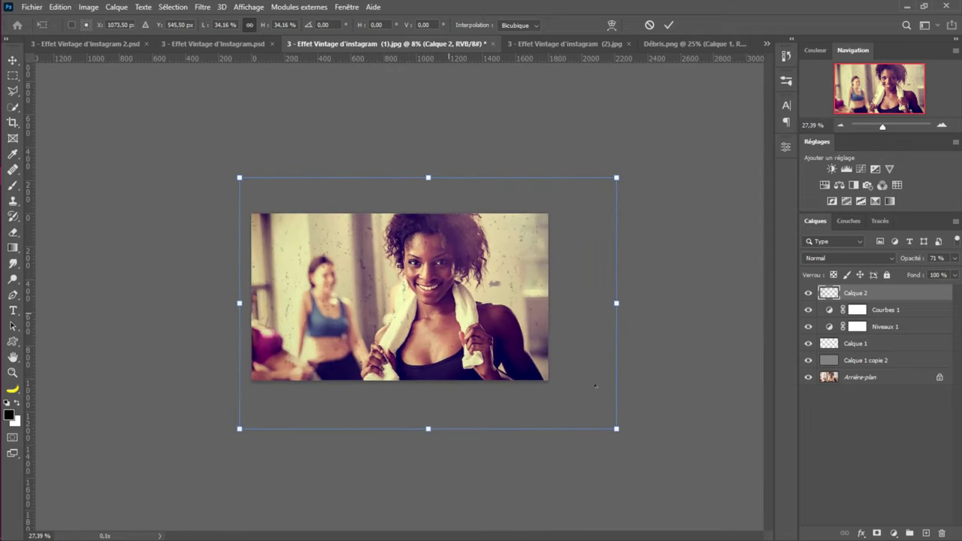
drag(617, 428, 580, 406)
drag(414, 336, 410, 341)
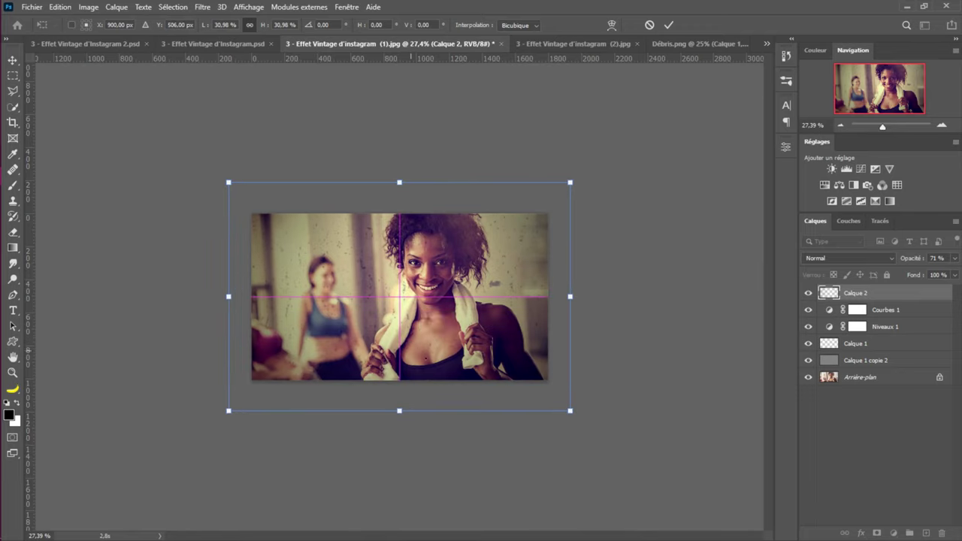
click(668, 25)
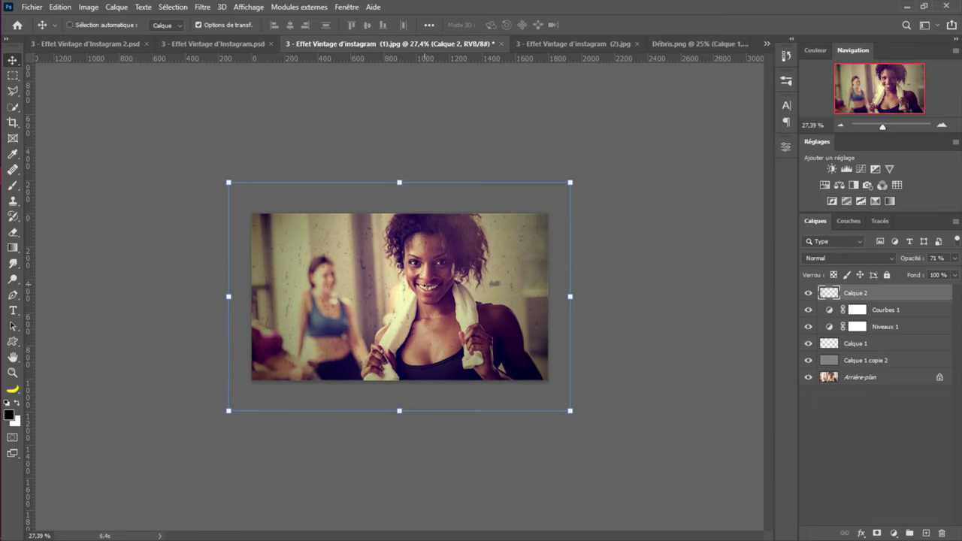
scroll(399, 296, up, 3)
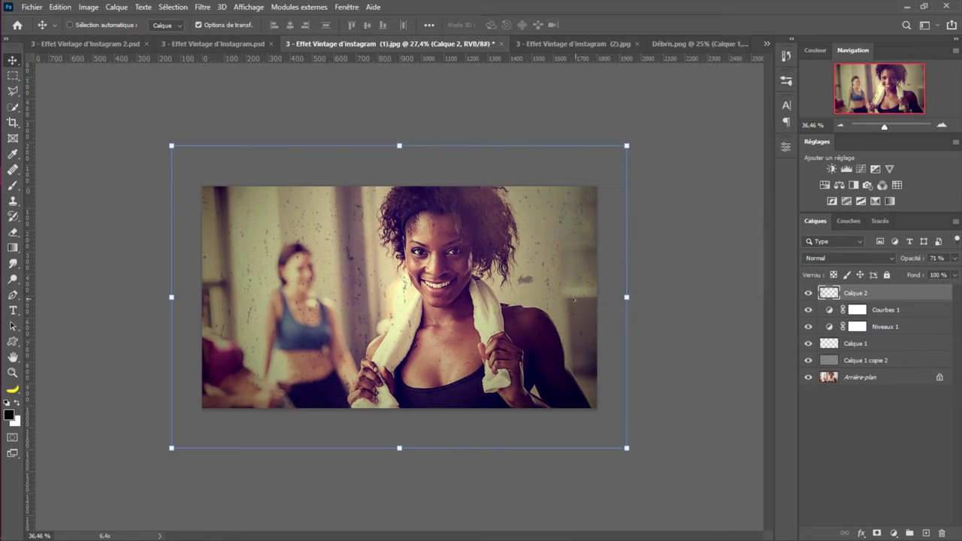
scroll(574, 299, up, 1)
key(Return)
key(shift+alt+v)
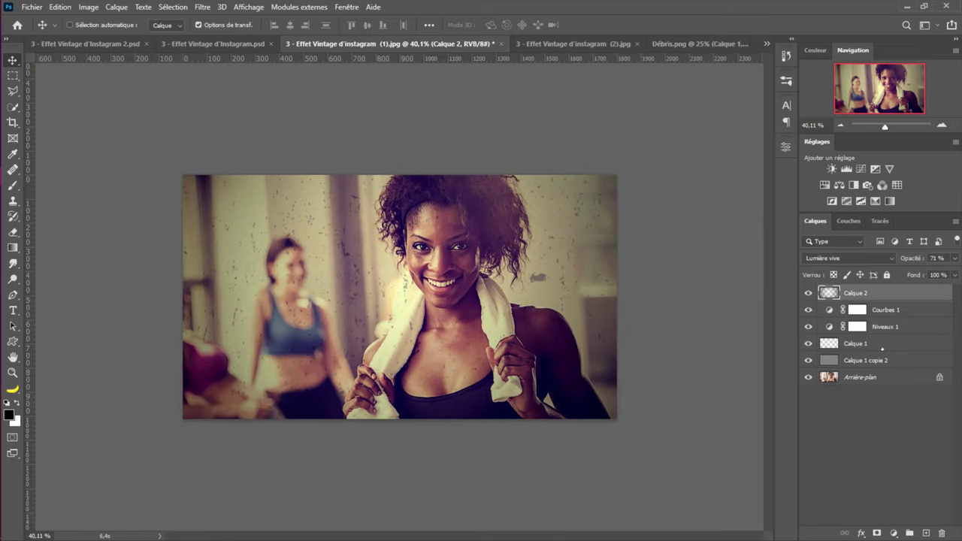
Scale the debris layer Calque 1 down to 32,78 % and position it so it covers the whole photo
click(883, 344)
scroll(561, 284, down, 5)
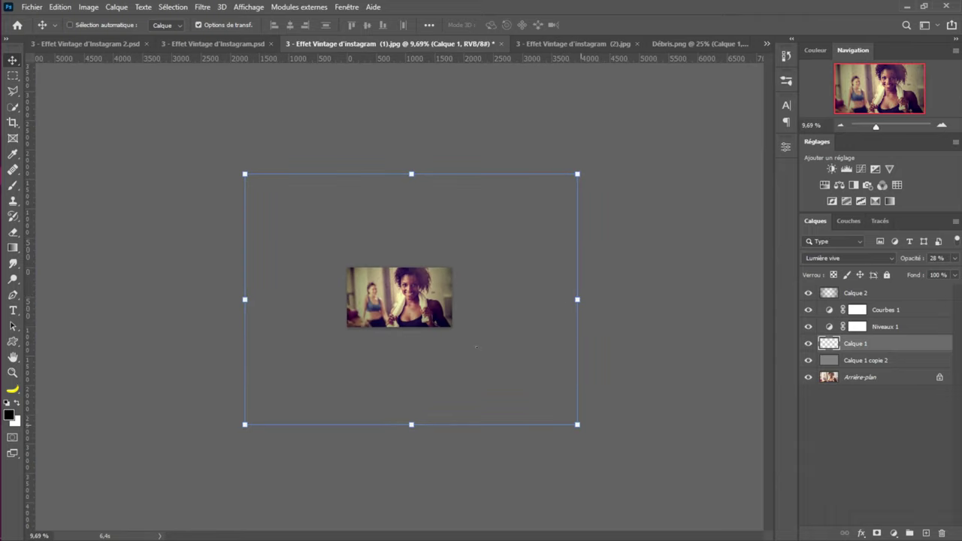
drag(577, 425, 463, 339)
scroll(448, 308, up, 5)
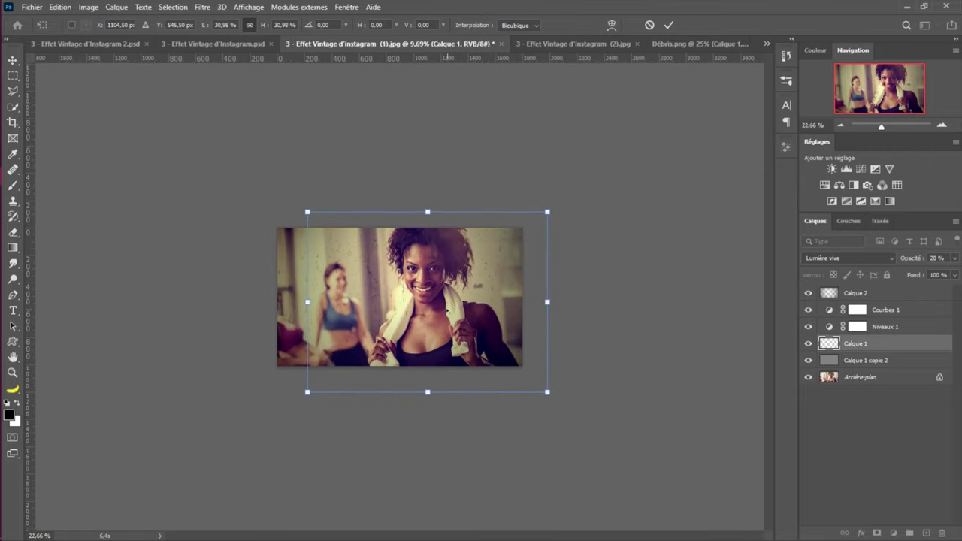
scroll(402, 298, up, 2)
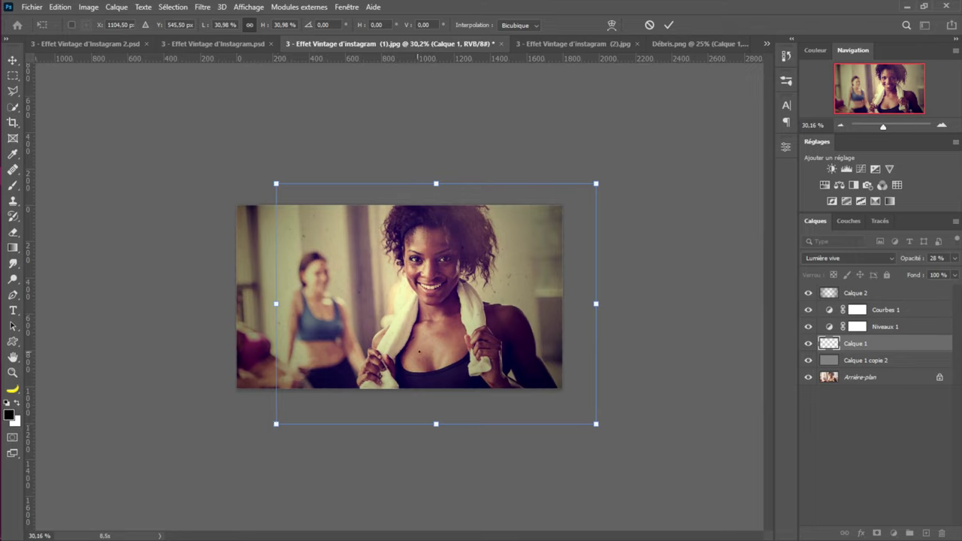
drag(436, 322, 390, 315)
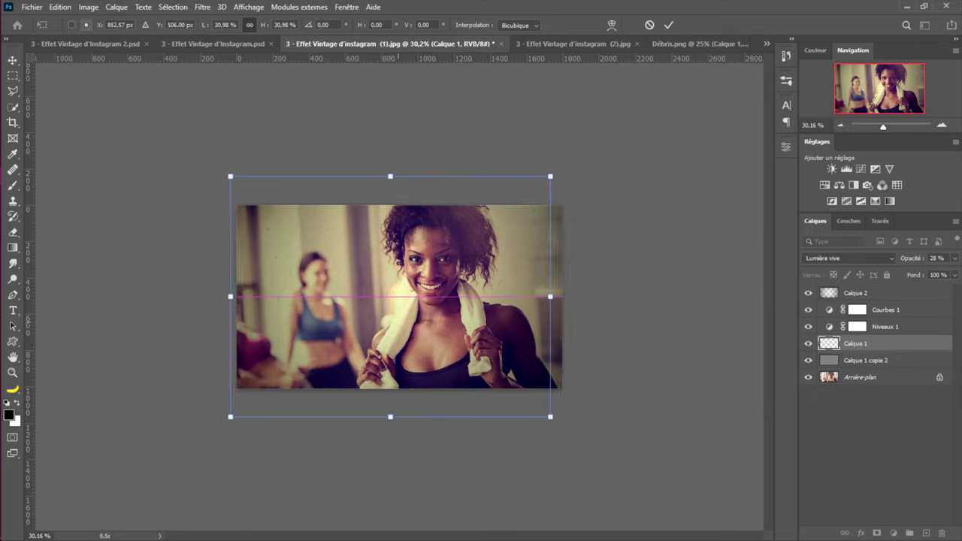
drag(550, 177, 569, 163)
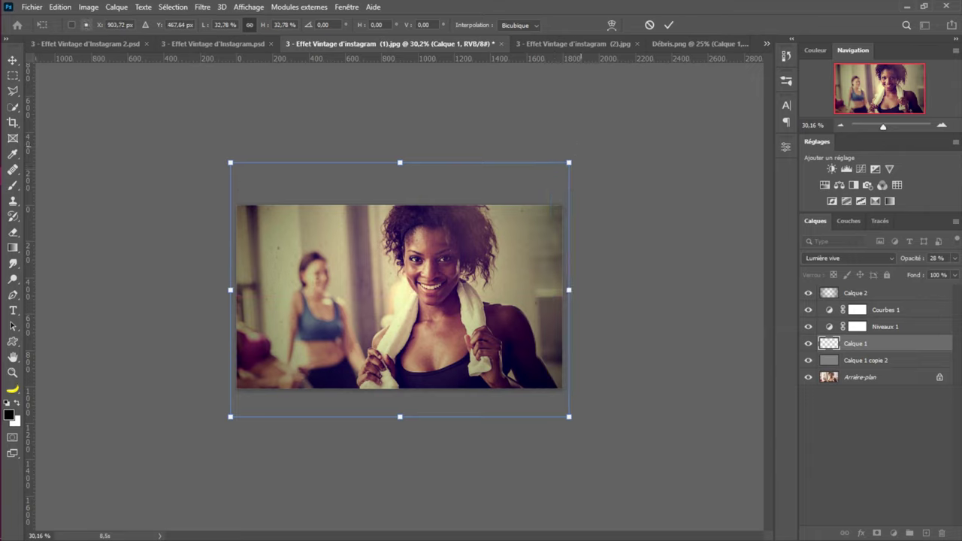
click(668, 25)
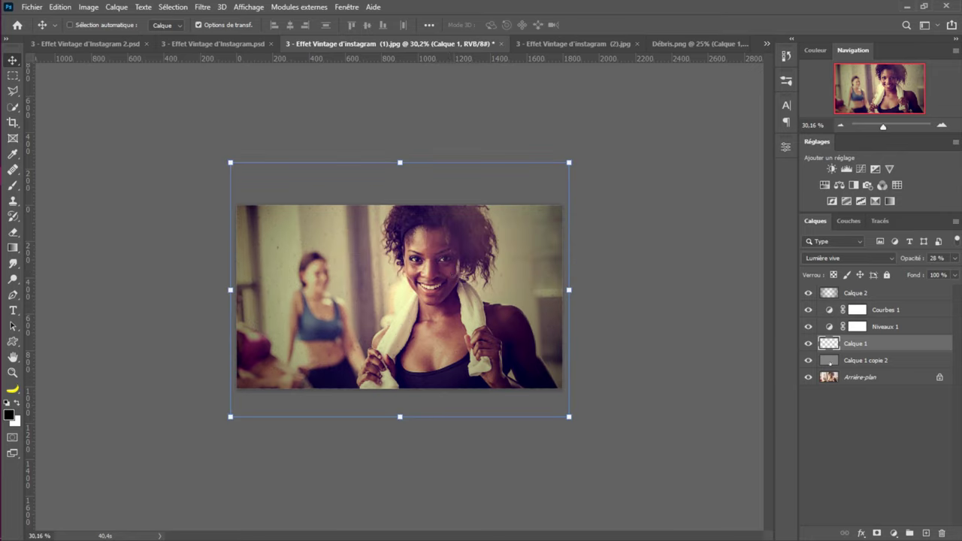
Rotate the debris layer Calque 1 by 84,49° and enlarge it to 142,17 %
scroll(400, 290, up, 4)
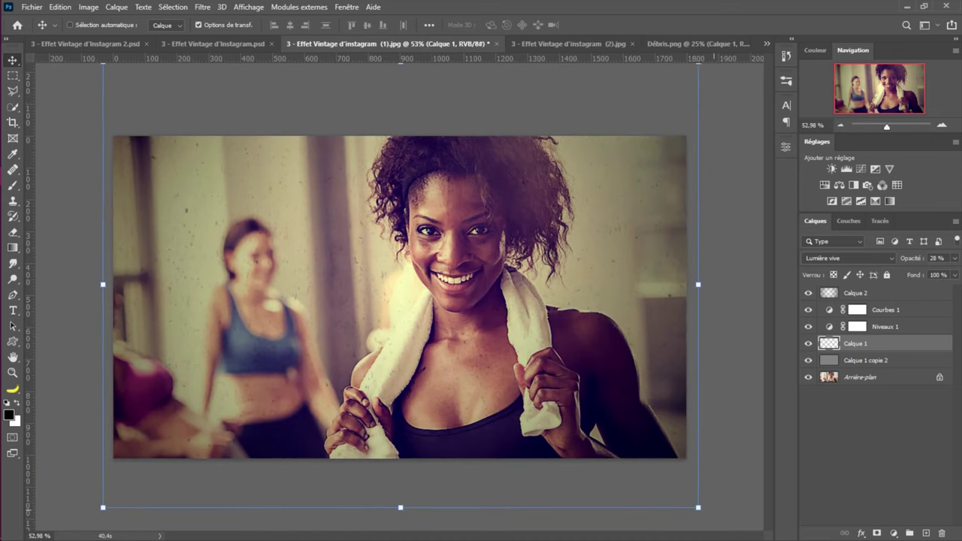
key(ctrl+t)
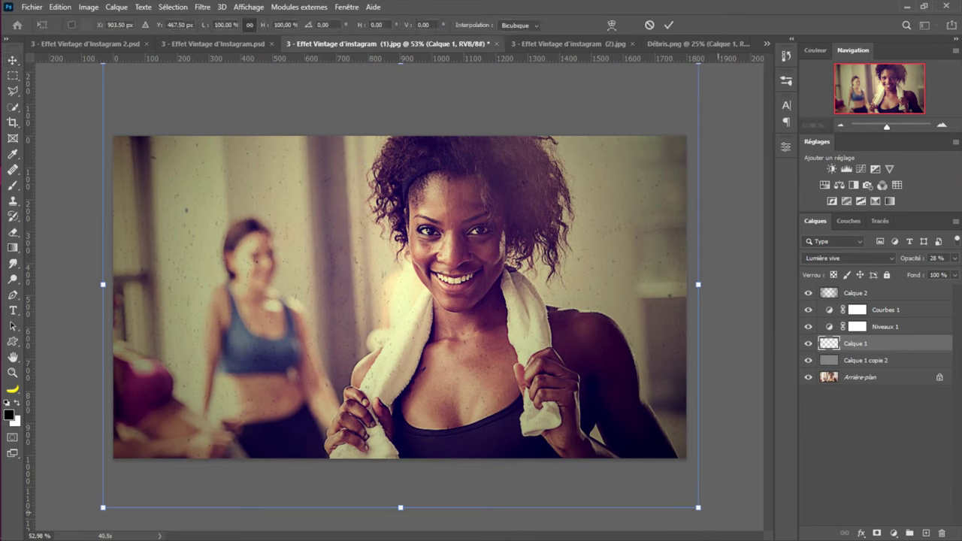
drag(722, 503, 284, 478)
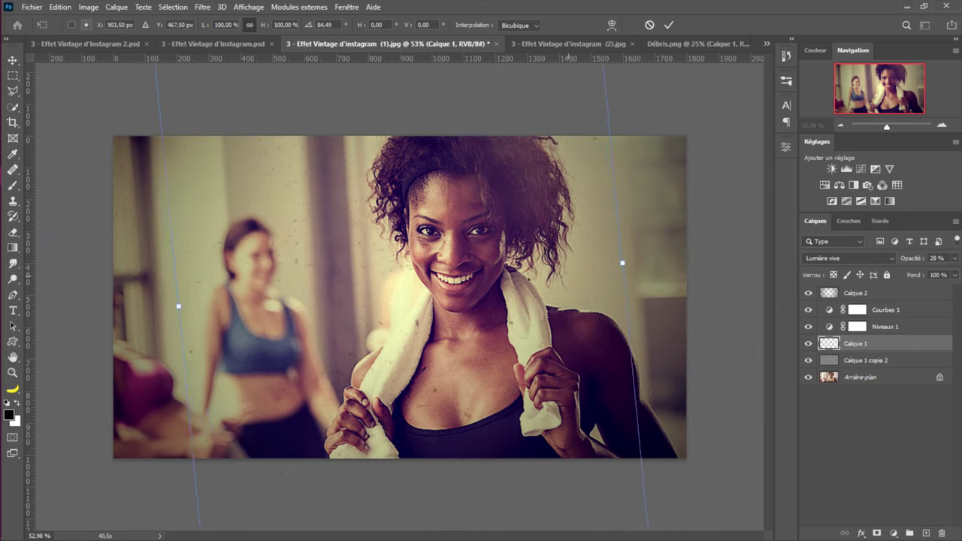
drag(622, 263, 714, 239)
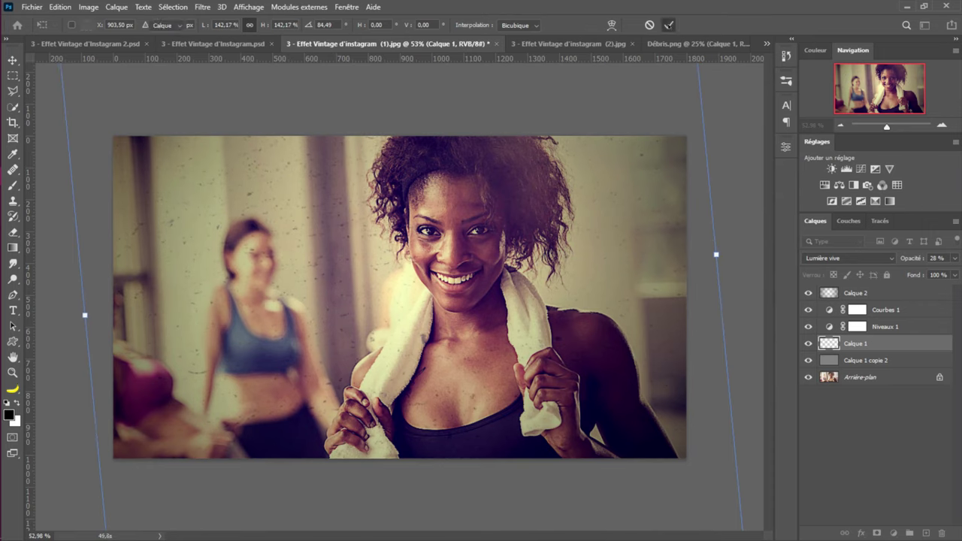
key(Return)
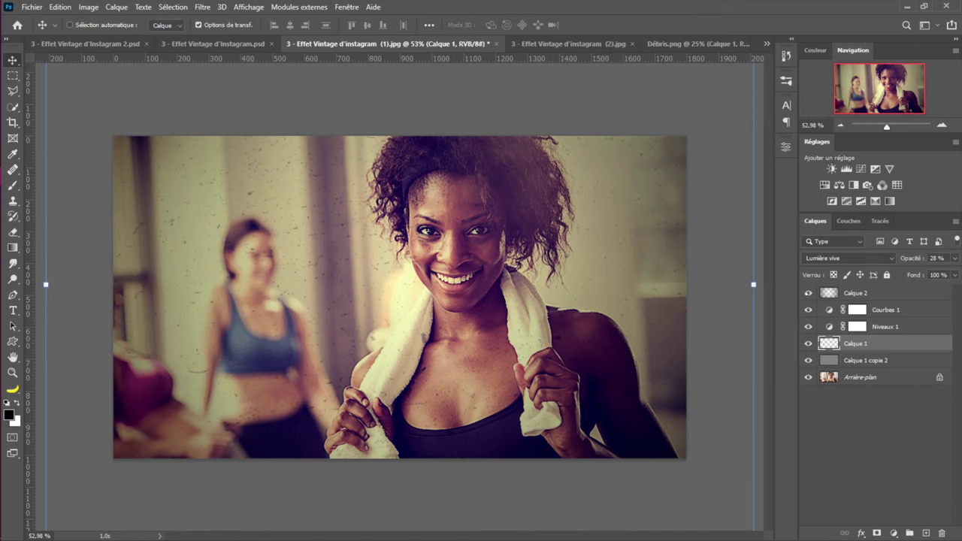
Hide the vignette, Courbes, Niveaux and debris layers one by one and show them again to compare the effect
click(809, 293)
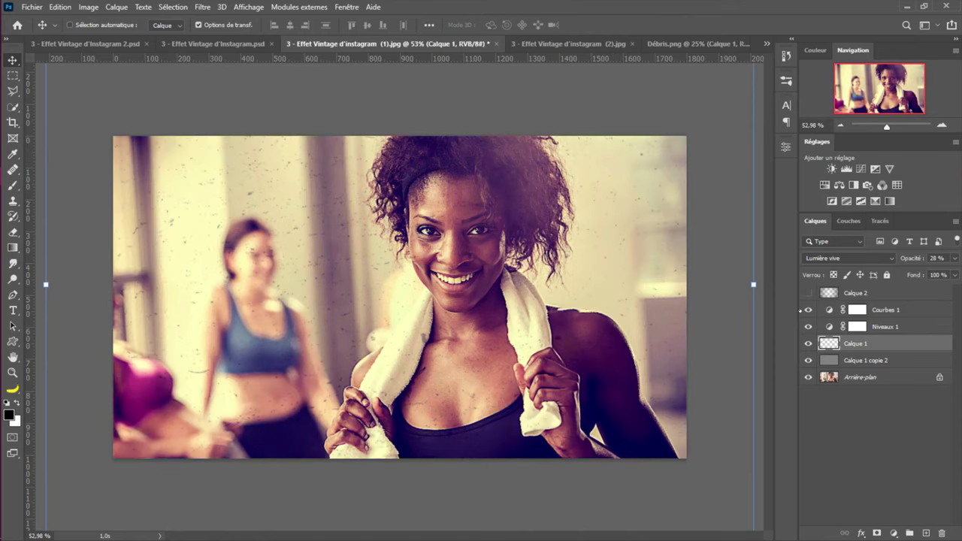
click(802, 310)
click(802, 327)
click(804, 344)
drag(808, 343, 806, 284)
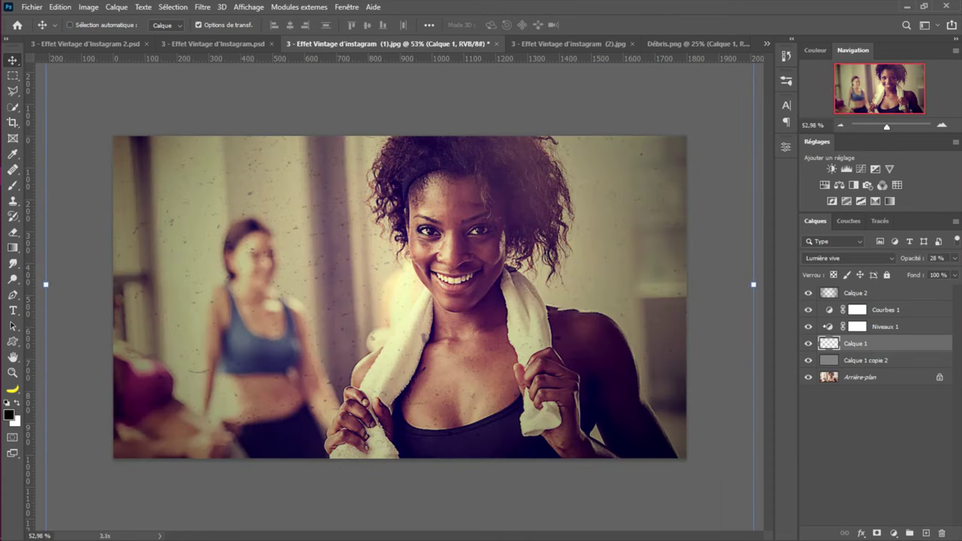
Brighten the highlights in Niveaux 1 by setting the white input level to 221
click(857, 327)
double_click(829, 326)
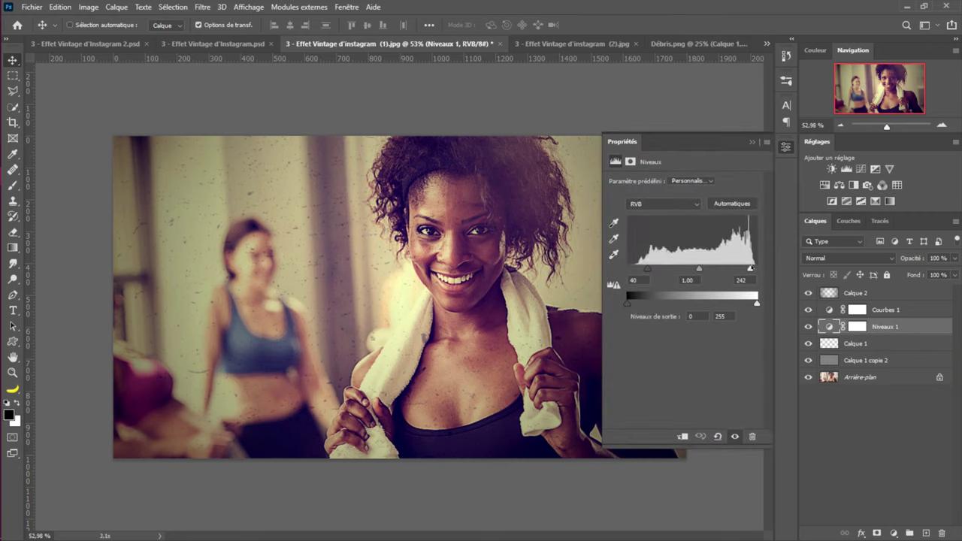
drag(750, 268, 739, 276)
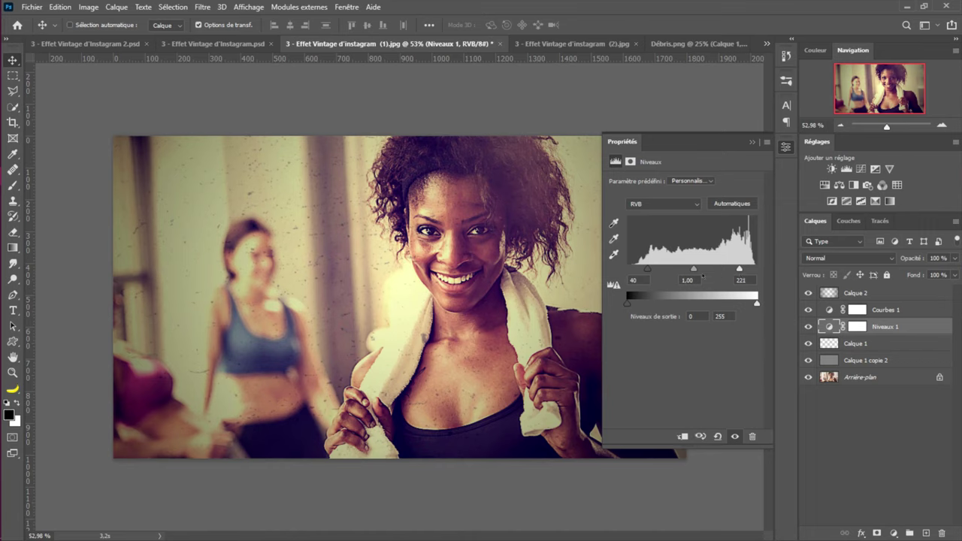
drag(649, 270, 649, 268)
click(752, 142)
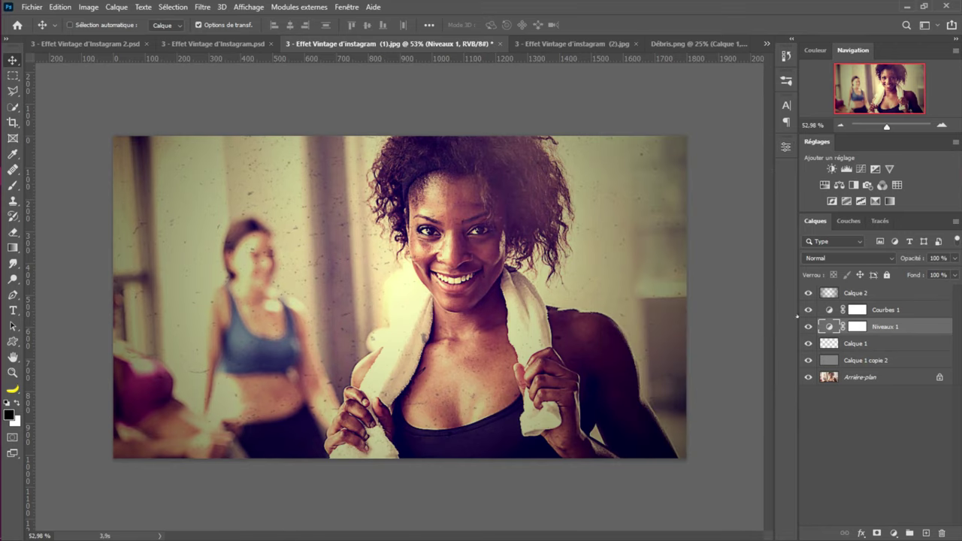
Raise the shadow and highlight endpoints of the Bleu channel curve in Courbes 1
click(857, 310)
click(787, 147)
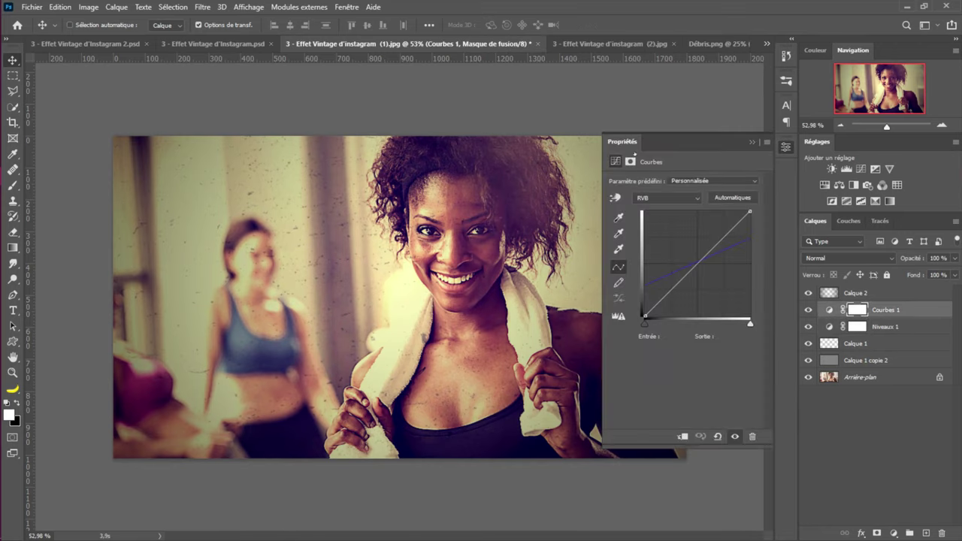
click(686, 197)
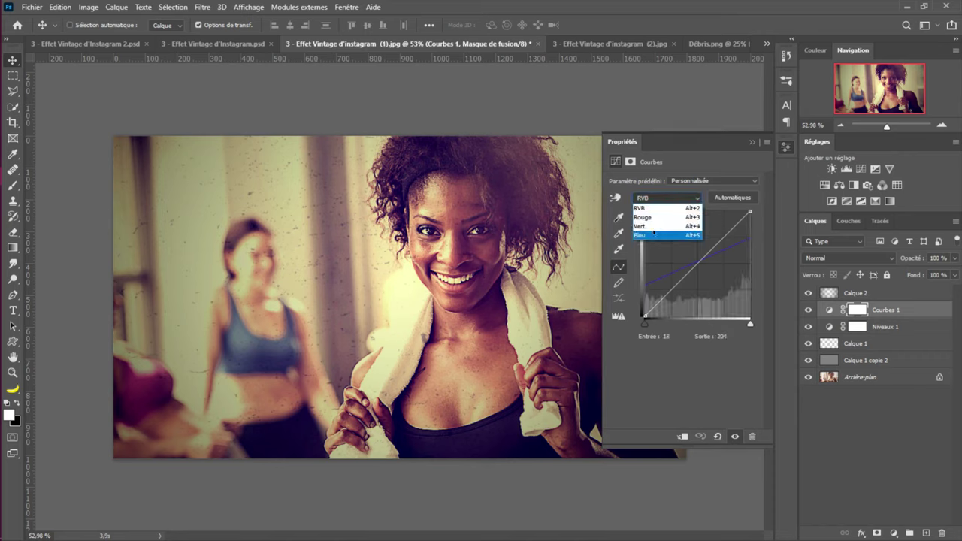
click(641, 235)
mouse_move(748, 239)
mouse_down()
mouse_move(743, 227)
mouse_move(747, 241)
mouse_up()
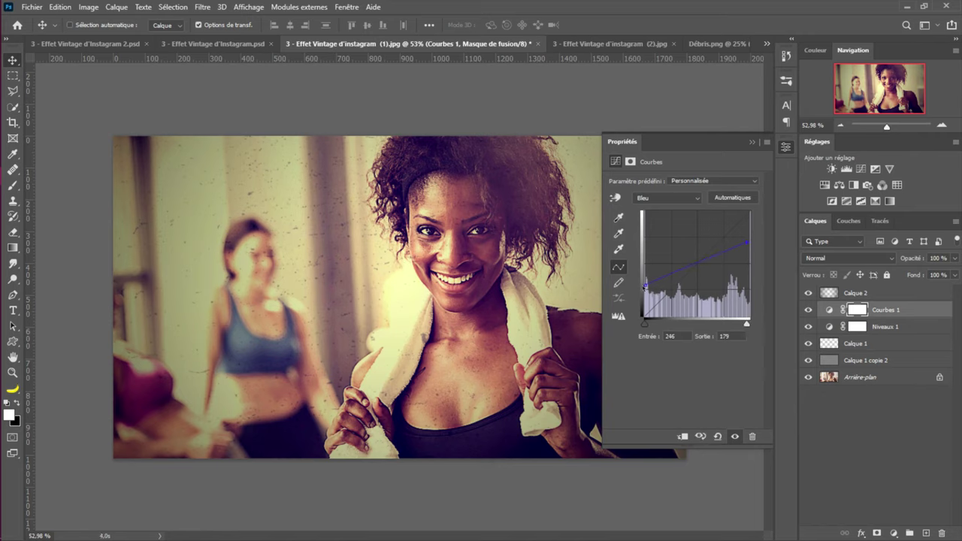
mouse_move(646, 285)
mouse_down()
mouse_move(645, 297)
mouse_move(645, 279)
mouse_up()
drag(744, 241, 745, 217)
click(749, 142)
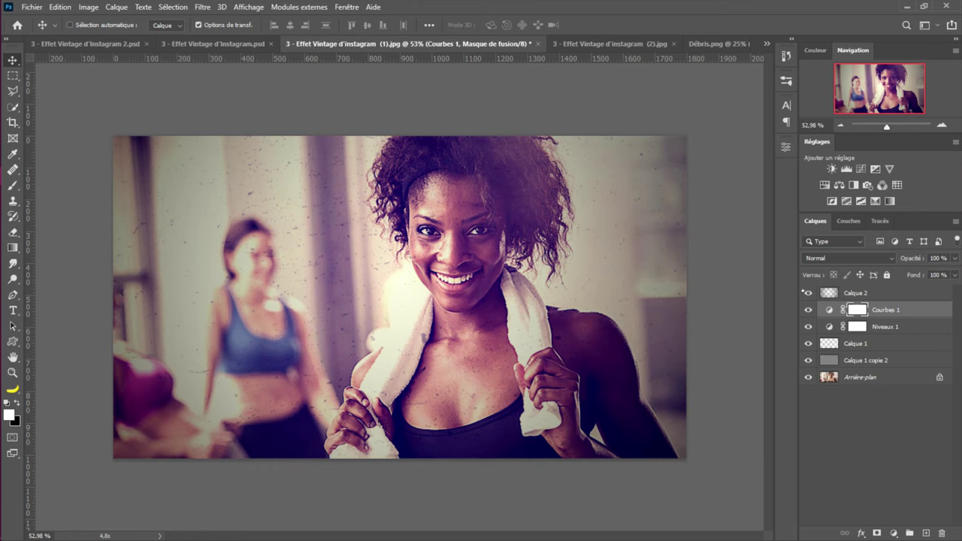
Hide and show the vignette layer Calque 2 to compare the effect, and review the finished second photo
click(805, 292)
click(804, 292)
scroll(598, 309, down, 3)
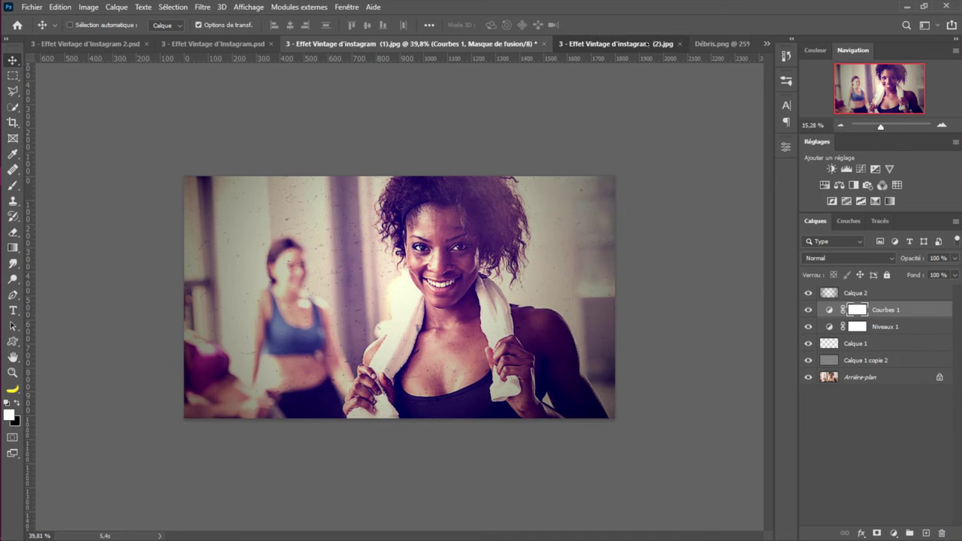
click(647, 43)
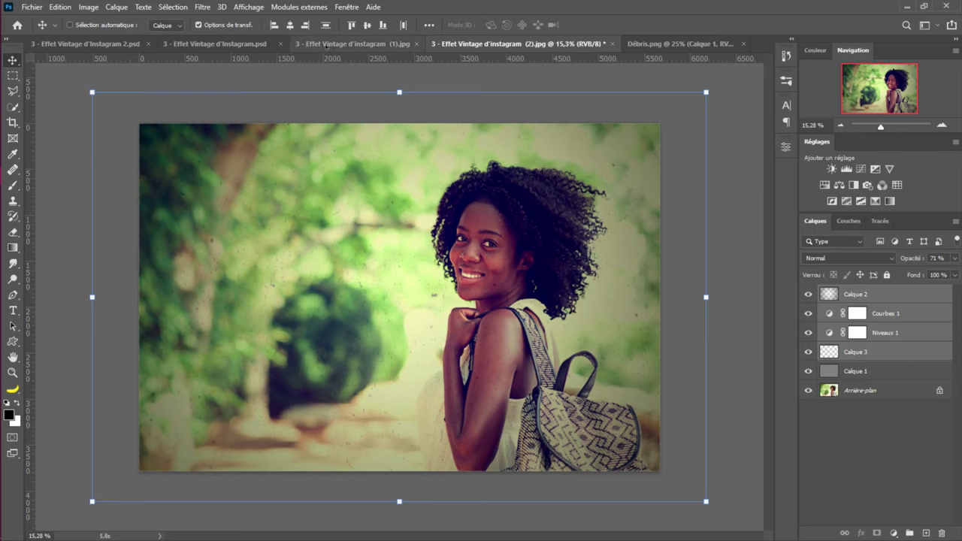
click(353, 43)
key(x)
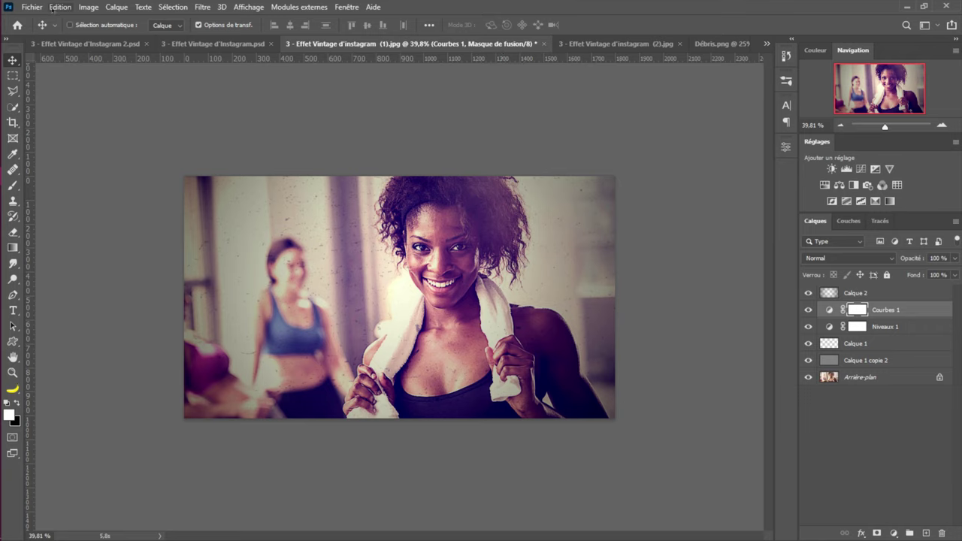
Look through the source images in the 15 - Styles ou Effets visuels folder without opening a file
click(32, 8)
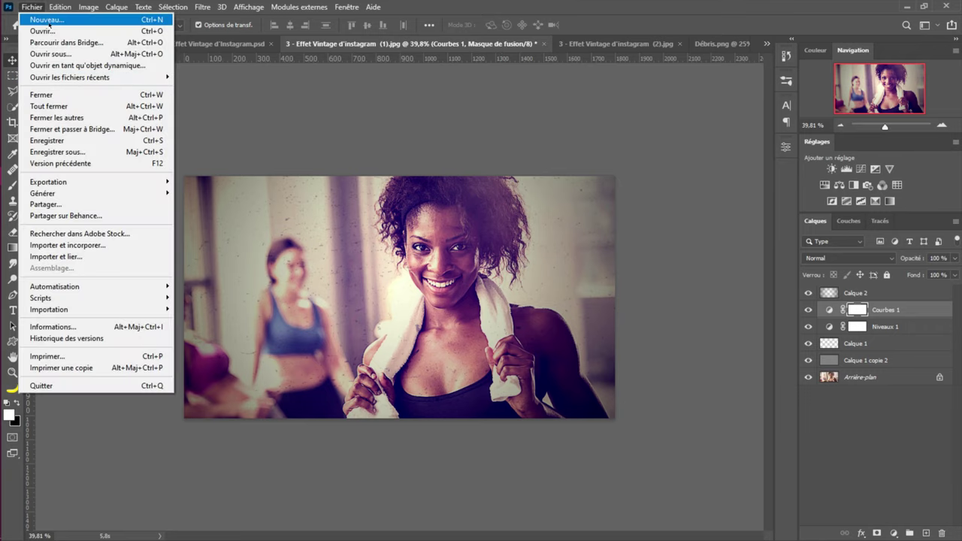
key(Escape)
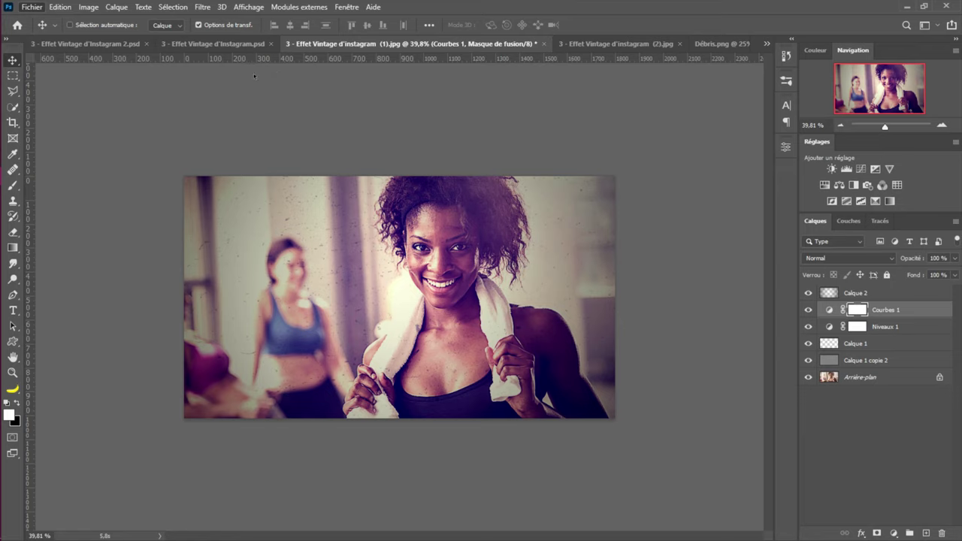
key(ctrl+o)
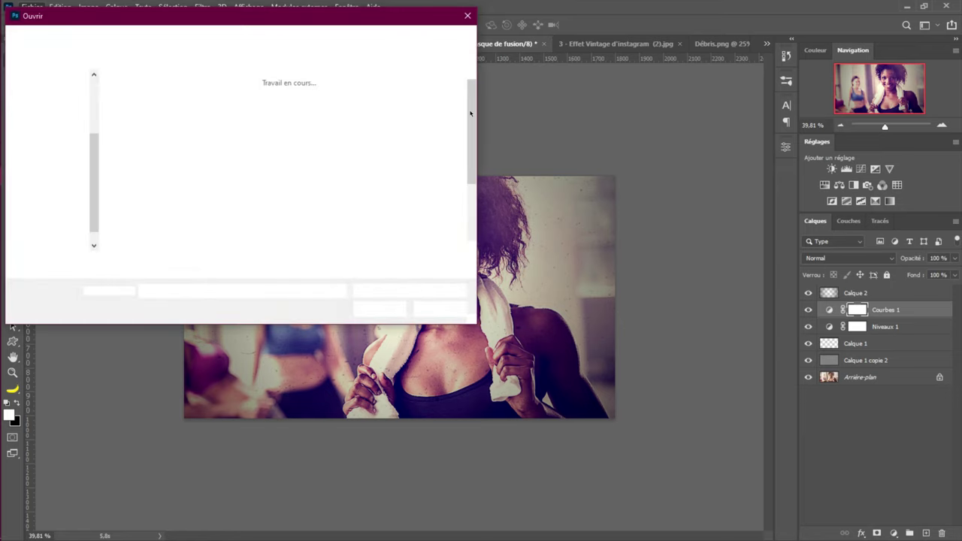
drag(471, 113, 471, 173)
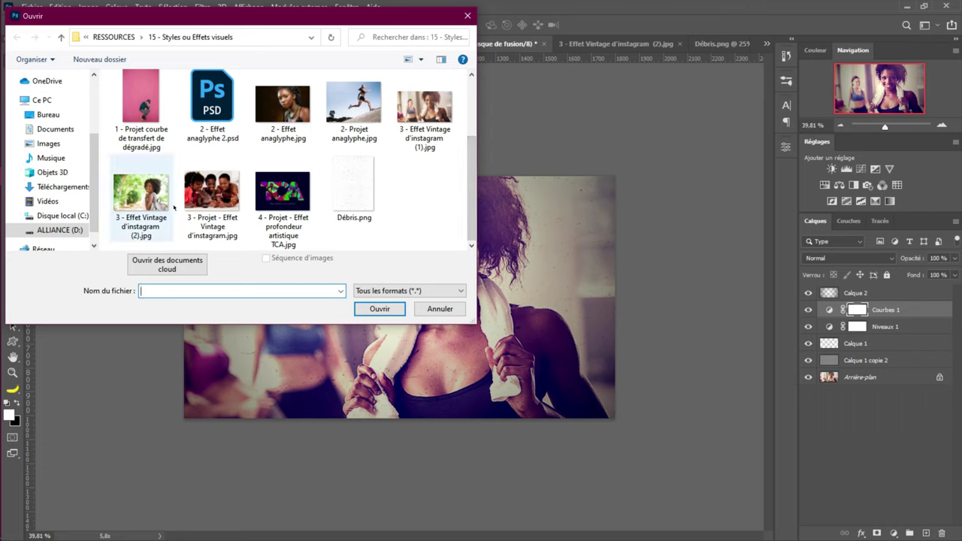
mouse_move(215, 224)
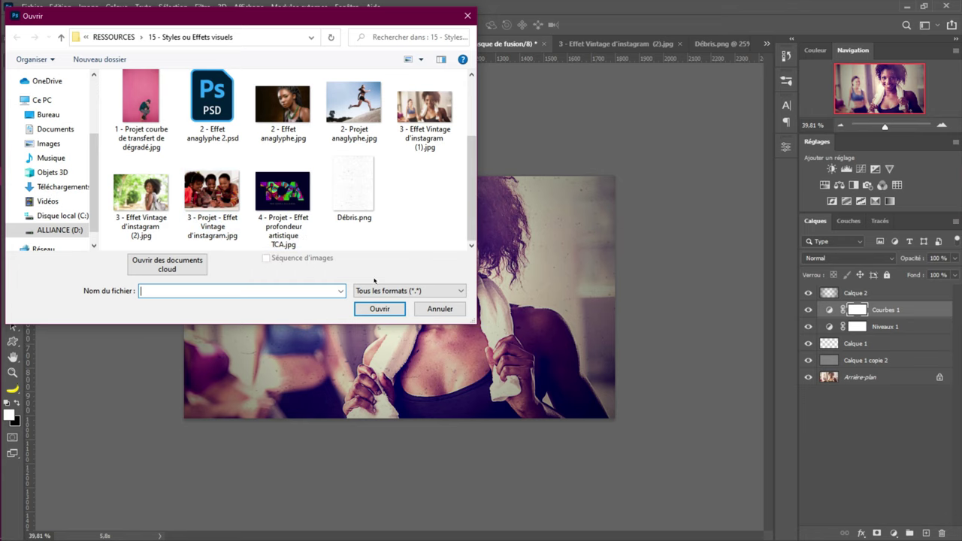
click(449, 308)
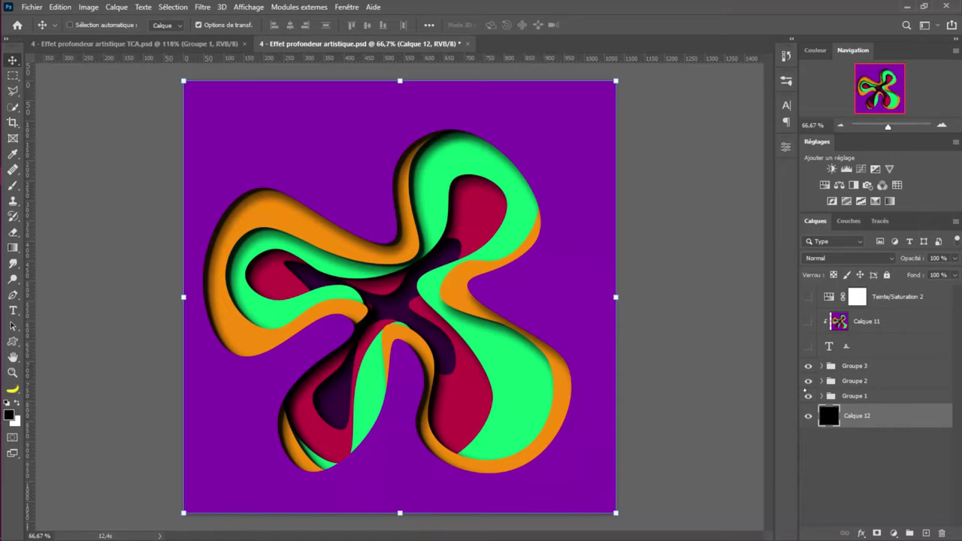
Reveal the letter A clipped artwork by hiding Groupe 1 to Groupe 3 and showing Calque 11, and view the TCA document
drag(808, 397, 808, 322)
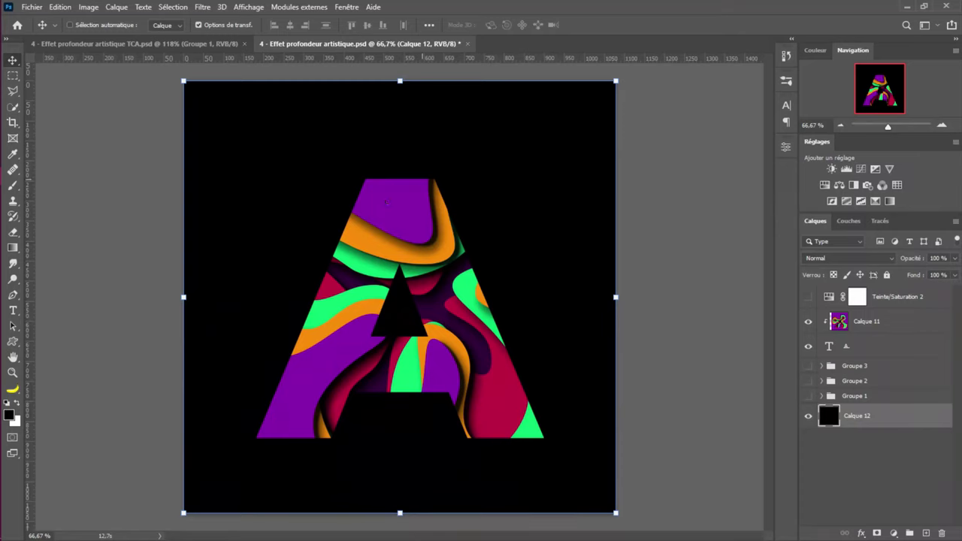
click(136, 44)
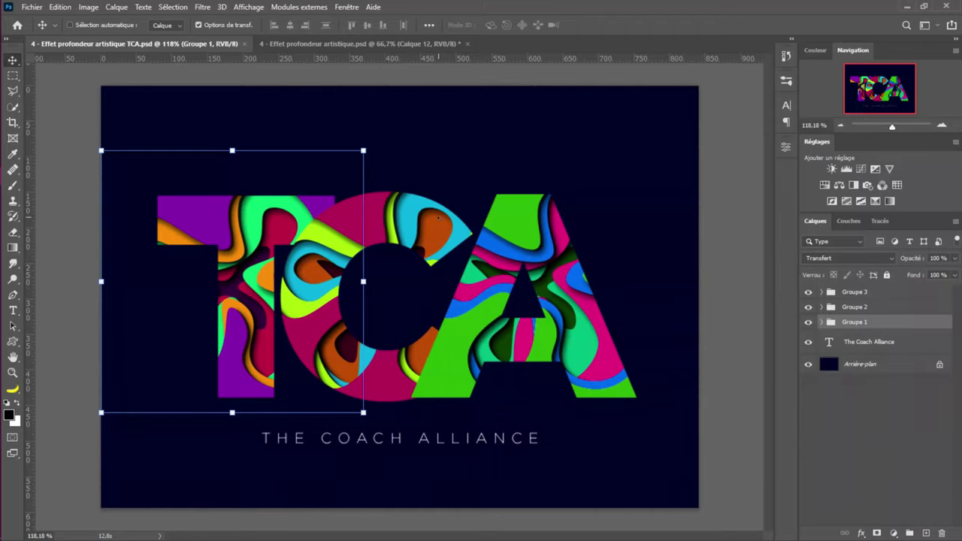
Create a new A4 print document in landscape orientation, 297 x 210 mm, at 150 pixels/pouce with a white background
key(ctrl+n)
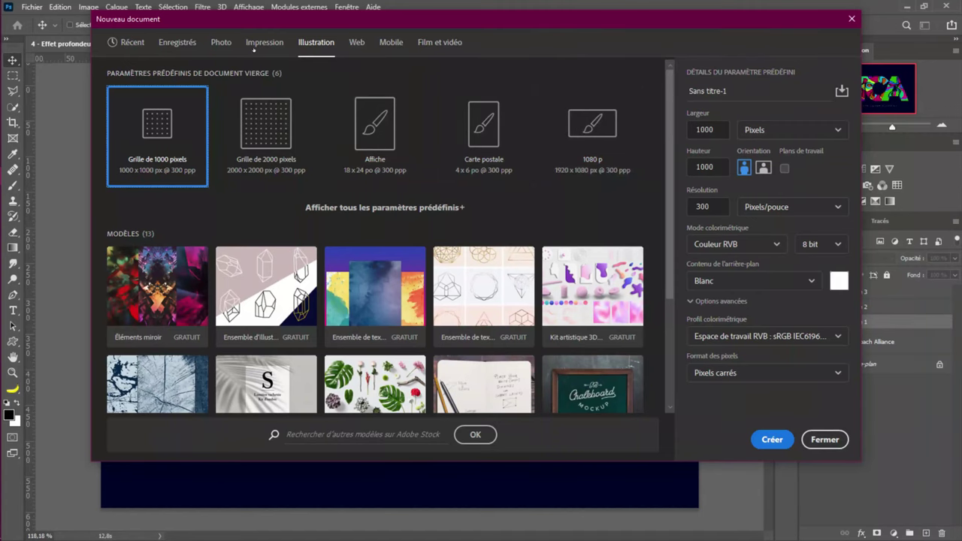
click(259, 43)
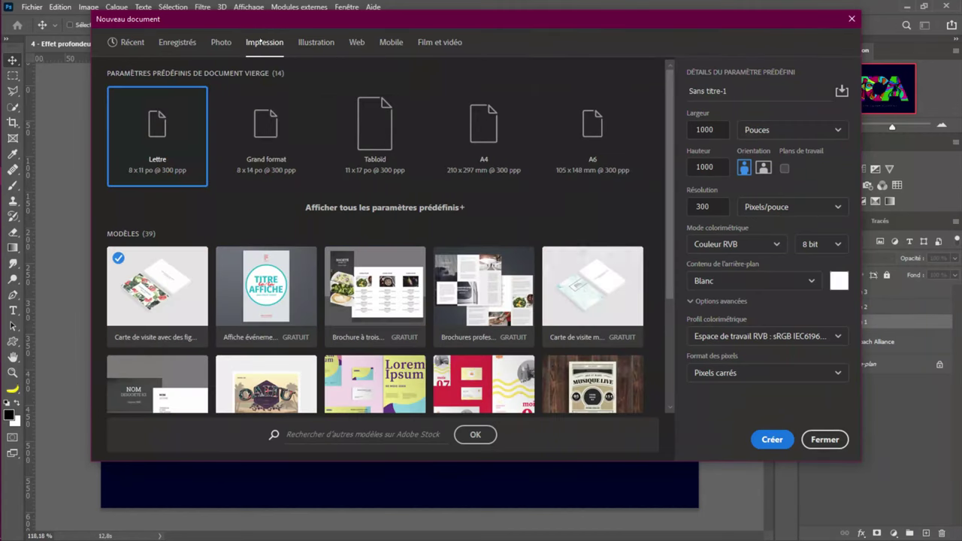
click(486, 130)
click(764, 167)
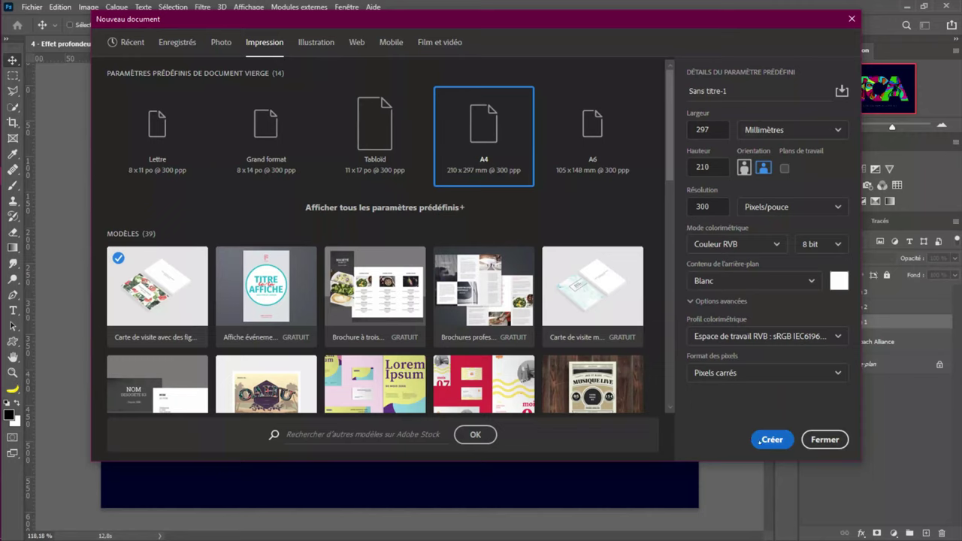
double_click(705, 206)
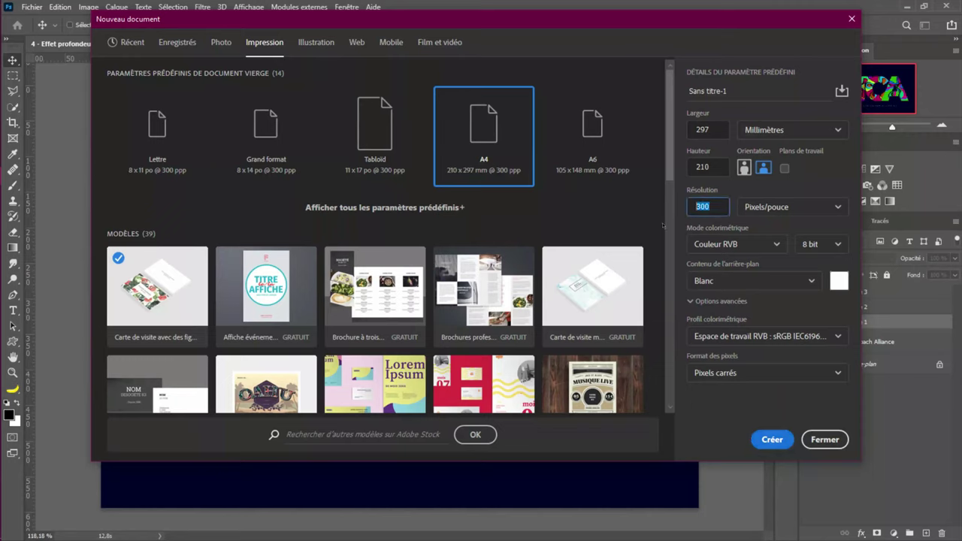
text(150)
click(765, 441)
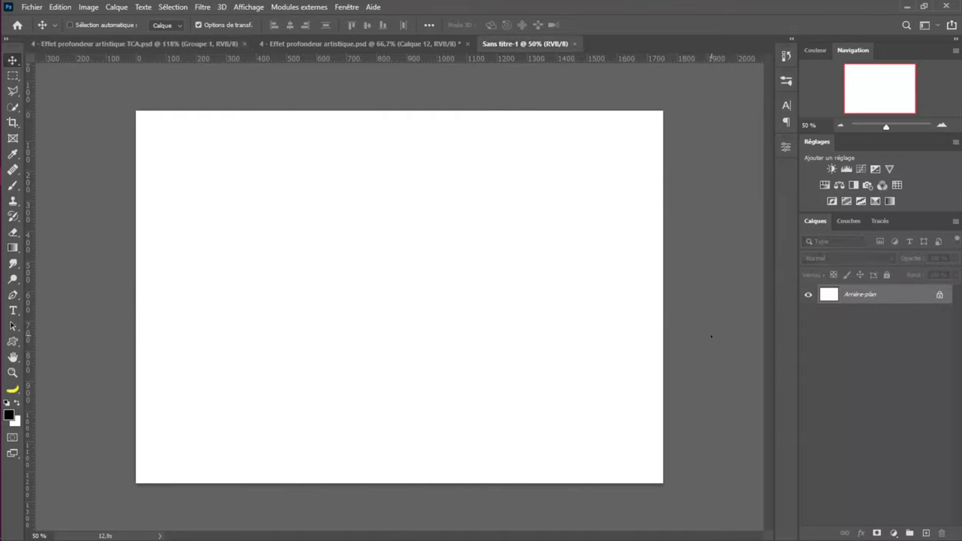
Add an empty layer above the background and activate the Plume de courbure tool
click(926, 533)
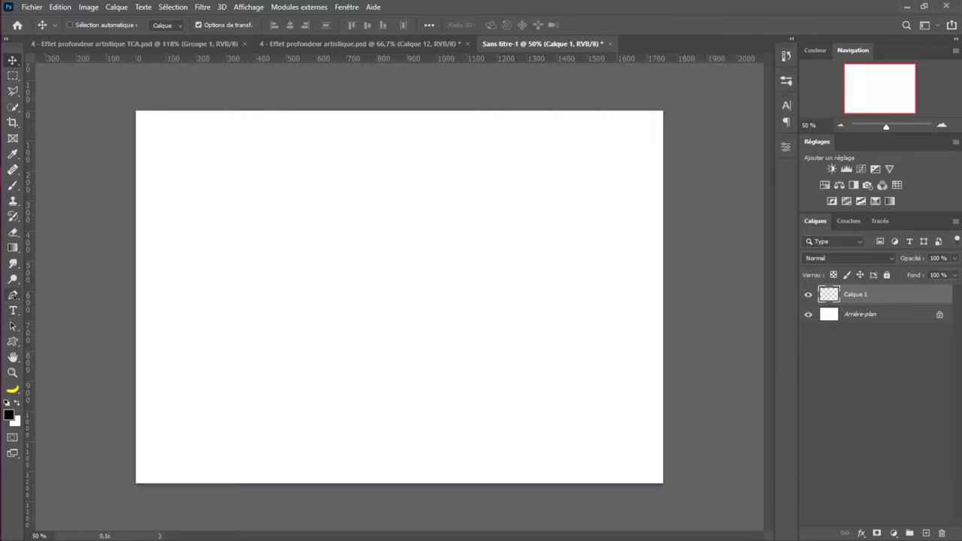
click(26, 296)
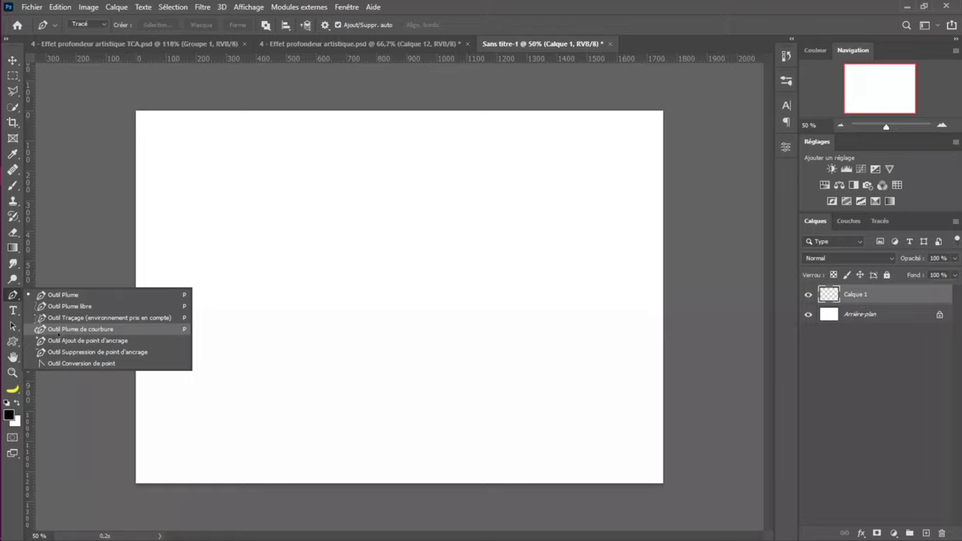
click(78, 330)
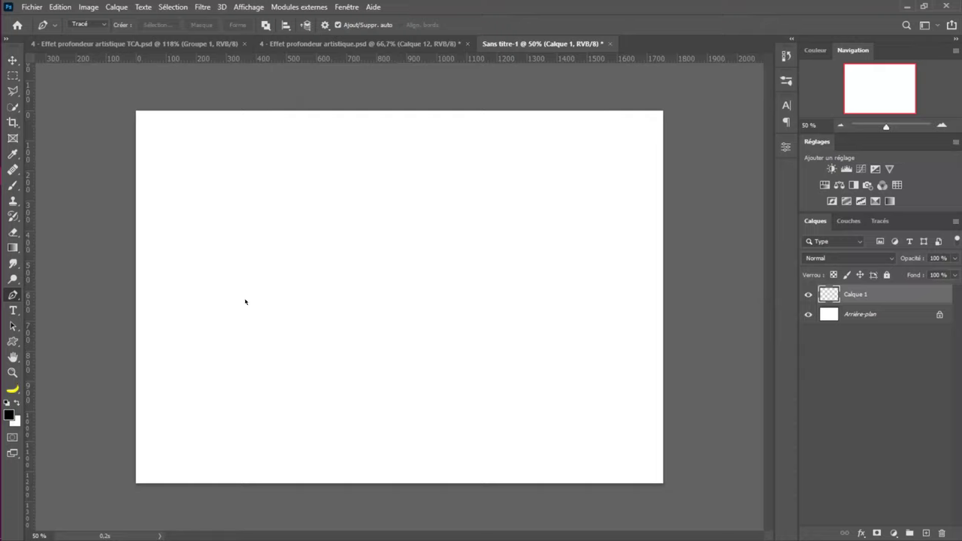
key(shift+p)
Draw a closed wavy blob path with 16 curved anchor points, nearly filling the canvas and with a notch in its lower edge
click(207, 282)
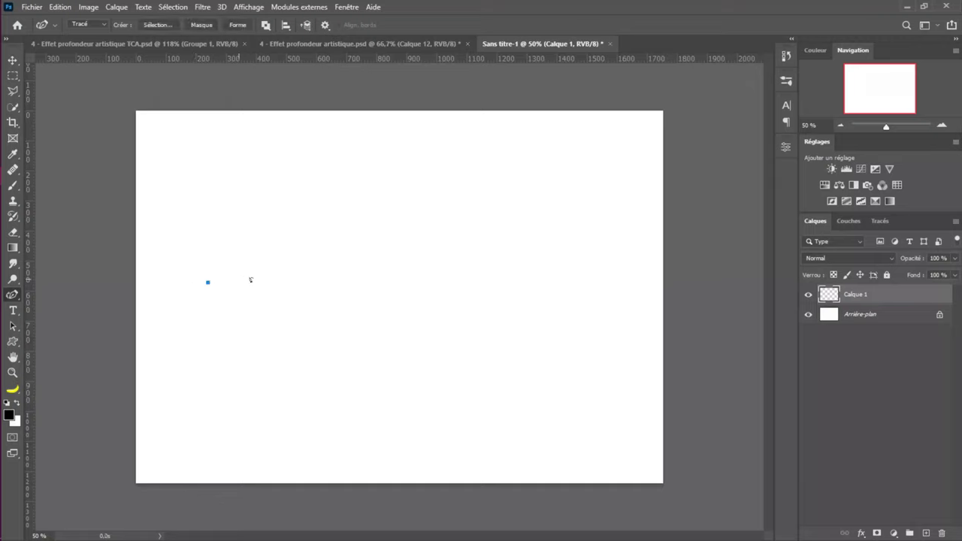
click(295, 253)
click(231, 198)
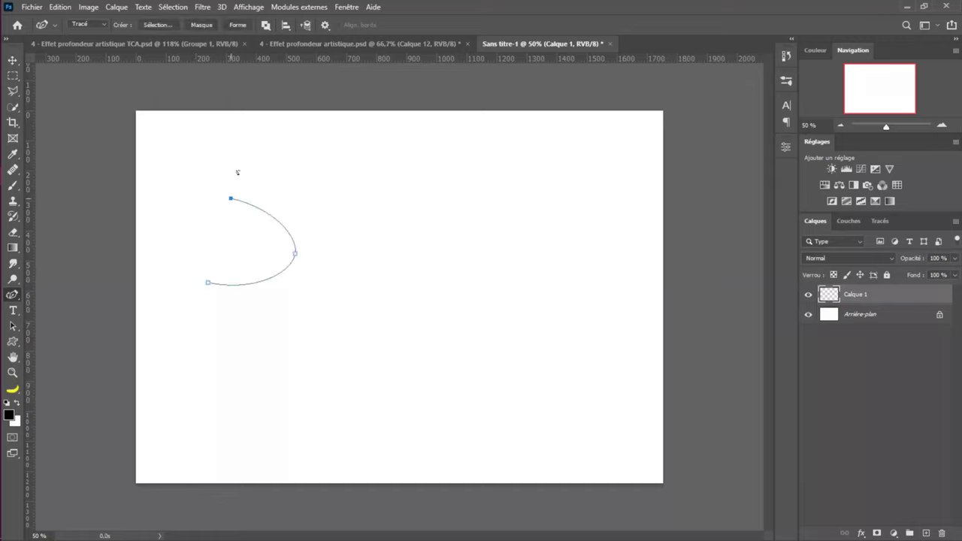
click(295, 142)
click(416, 175)
click(504, 137)
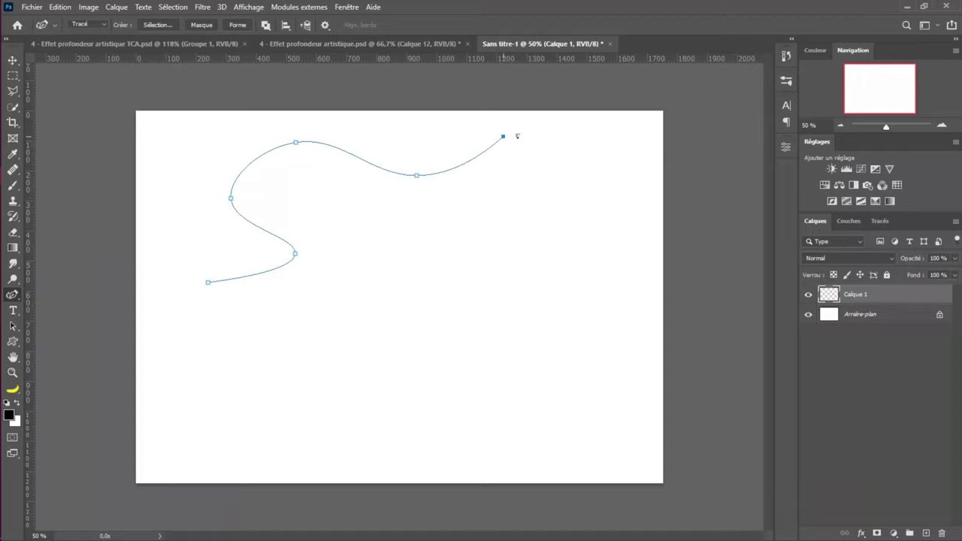
click(641, 171)
click(493, 240)
click(610, 292)
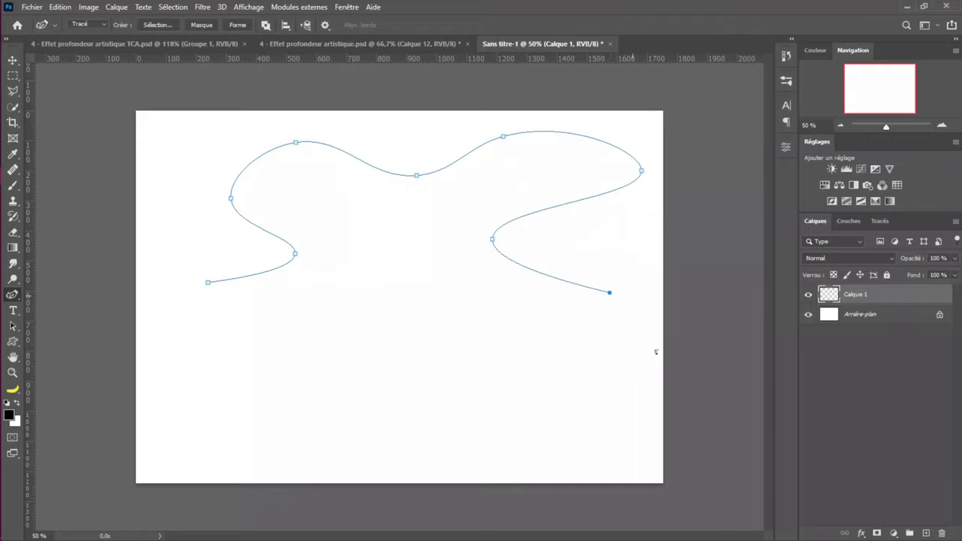
click(650, 388)
click(556, 464)
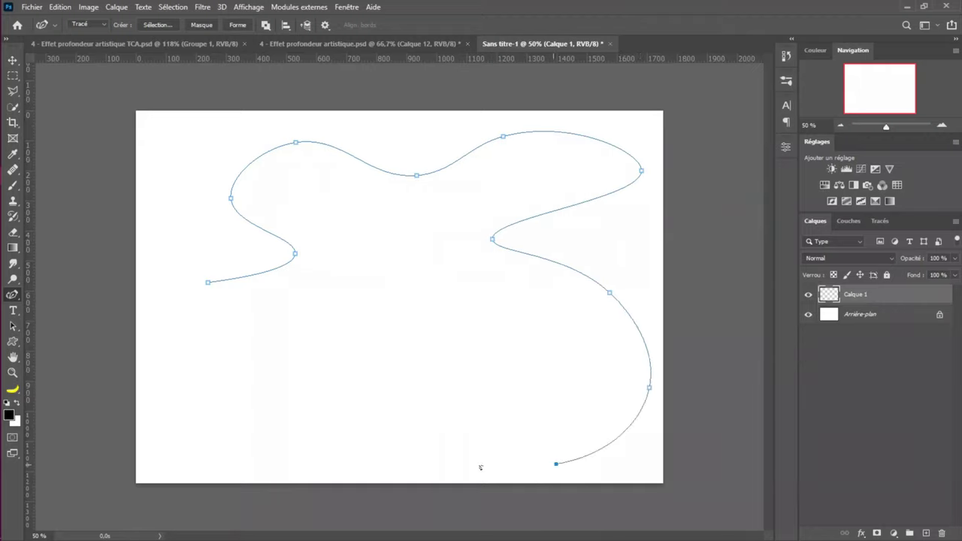
click(397, 426)
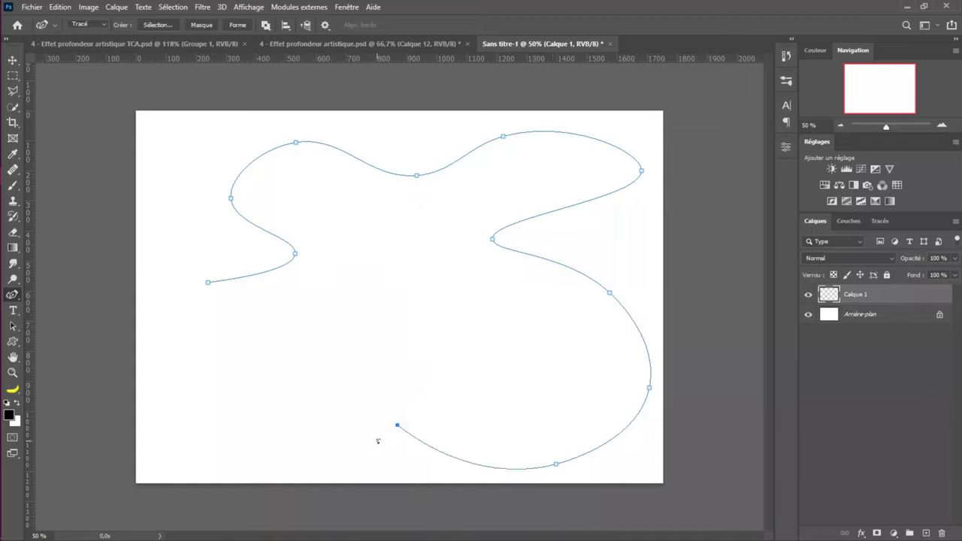
click(422, 355)
click(350, 356)
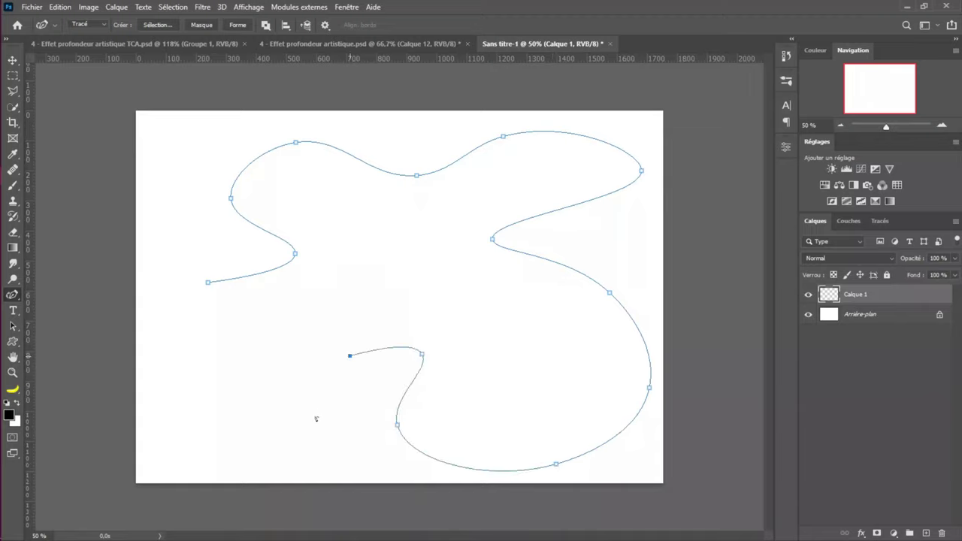
click(305, 453)
mouse_move(166, 456)
mouse_down()
mouse_move(172, 467)
mouse_move(154, 451)
mouse_up()
click(208, 282)
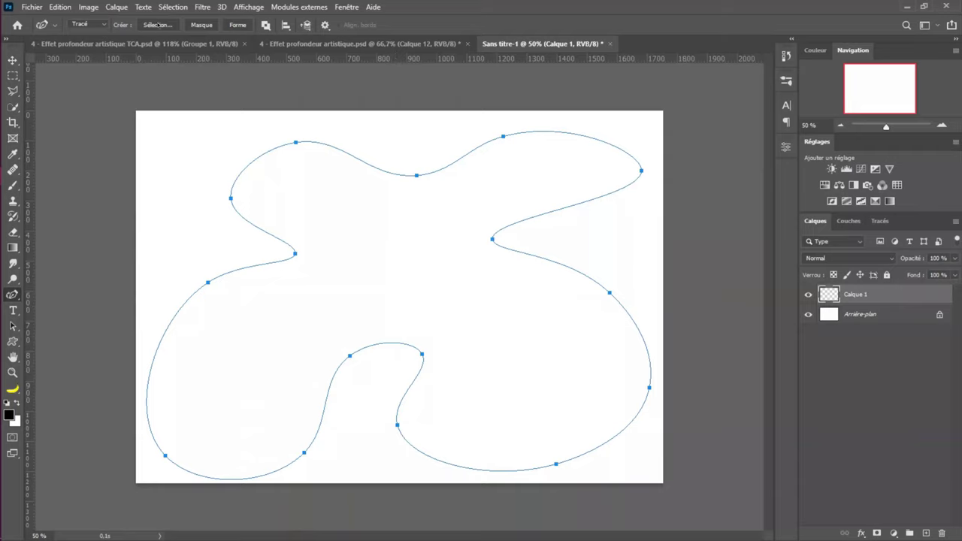
Convert the wavy path into a new smoothed selection with a feather radius of 0 pixels
right_click(300, 173)
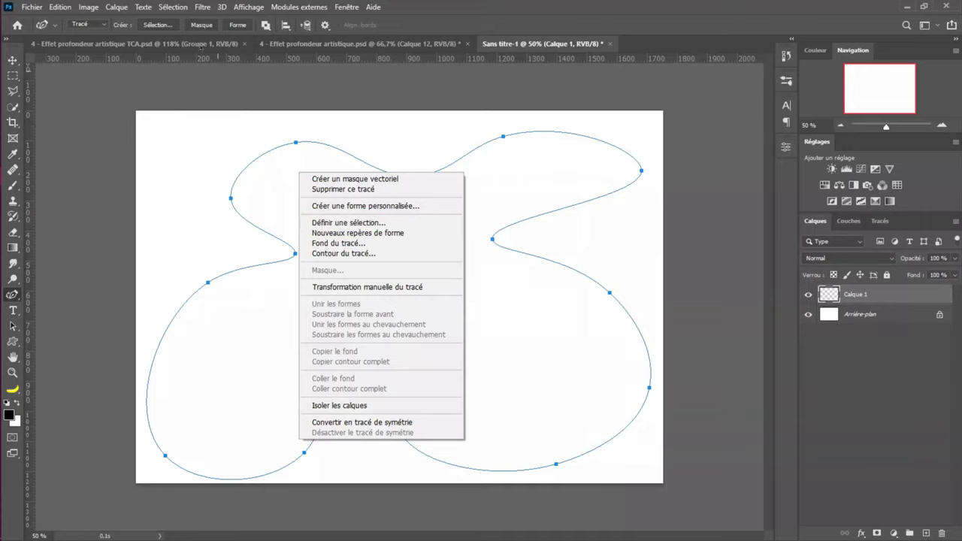
click(172, 26)
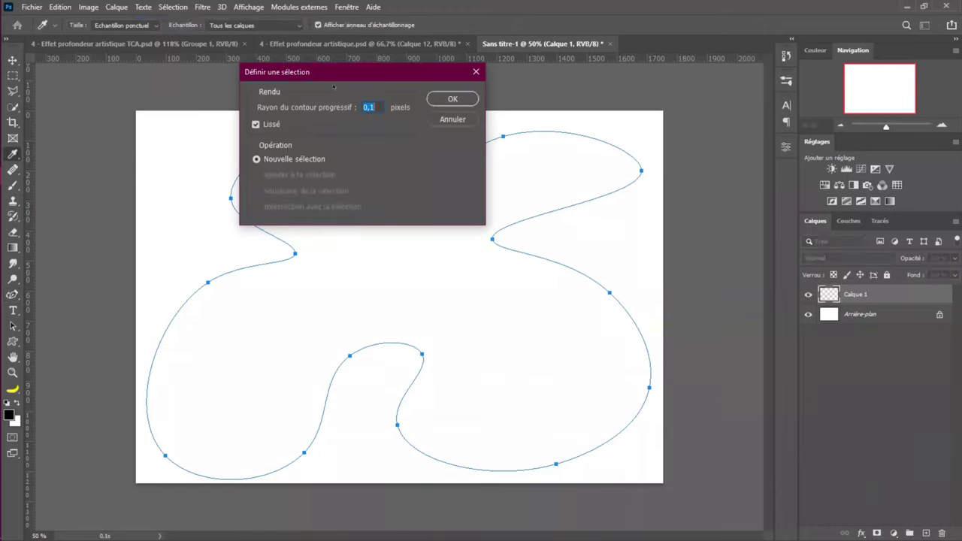
text(0)
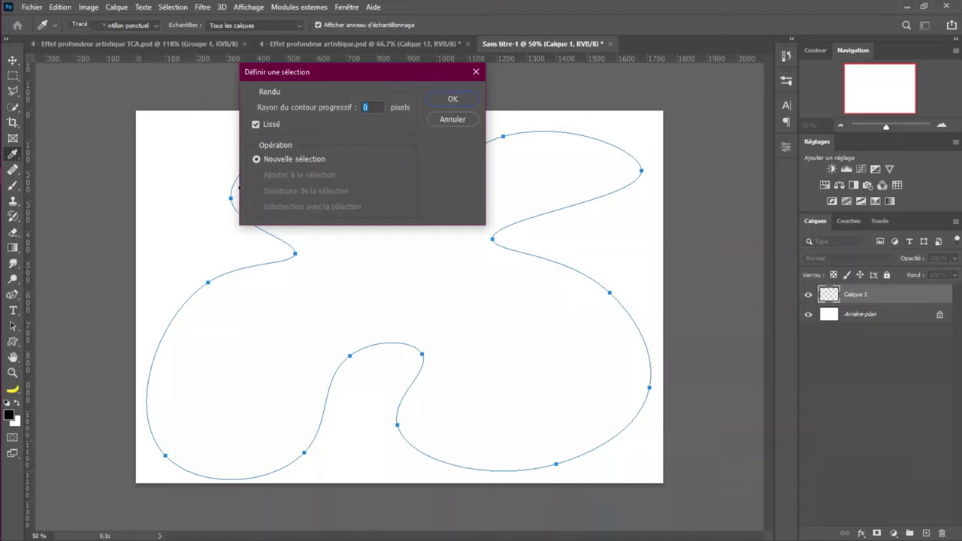
key(Return)
key(Escape)
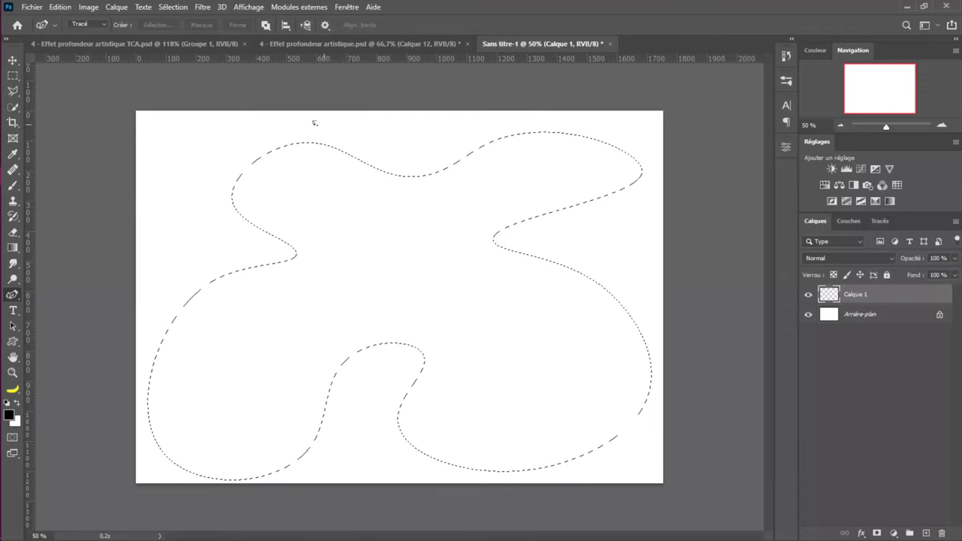
Choose a light cyan blue as the foreground colour for filling the selection
click(823, 50)
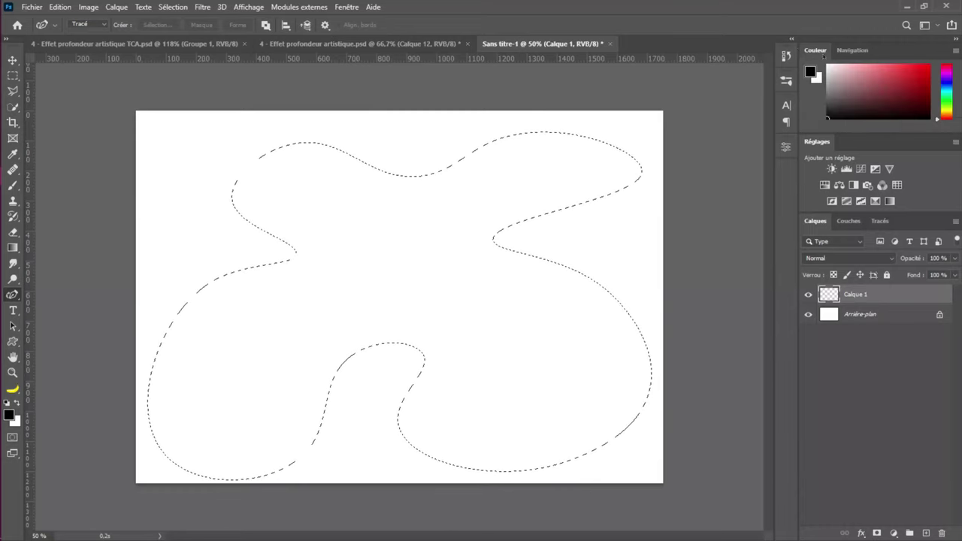
click(948, 89)
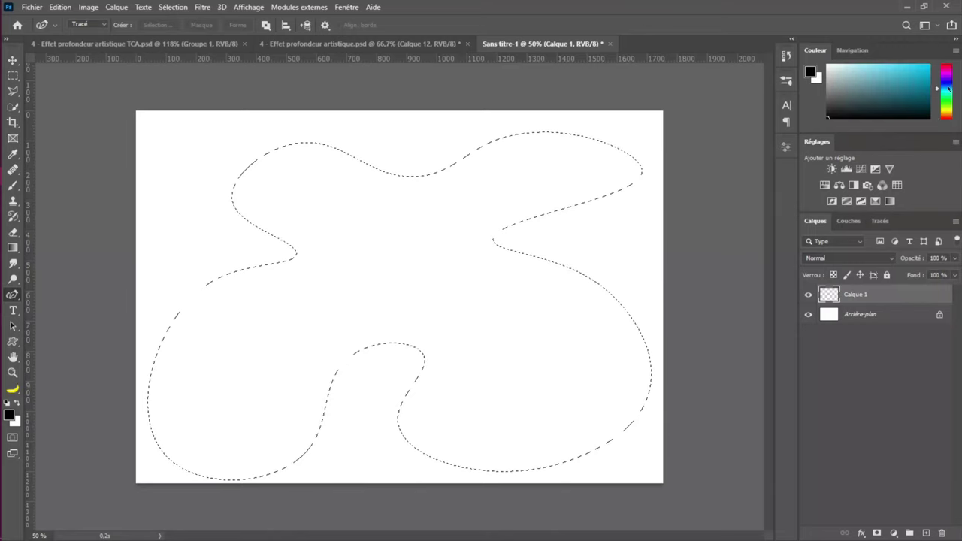
click(904, 63)
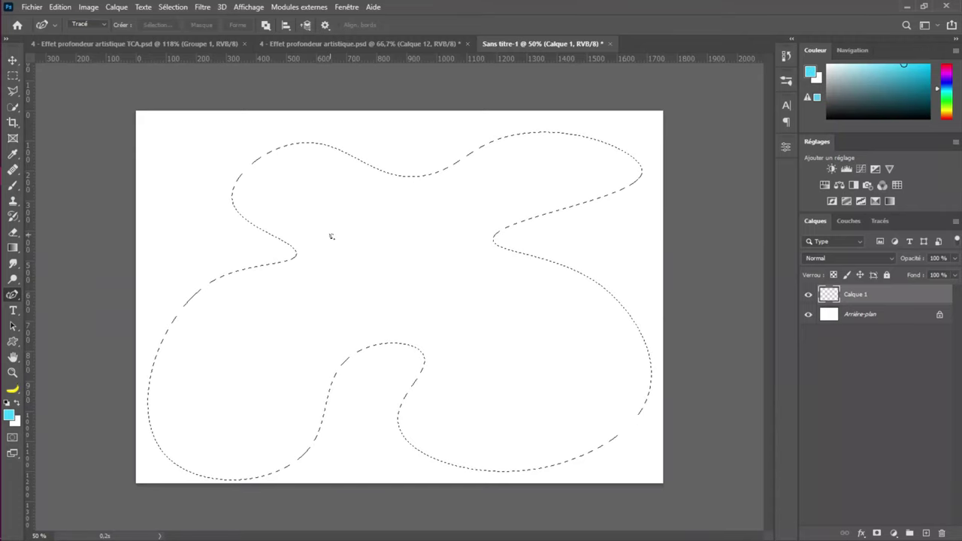
key(alt)
click(12, 420)
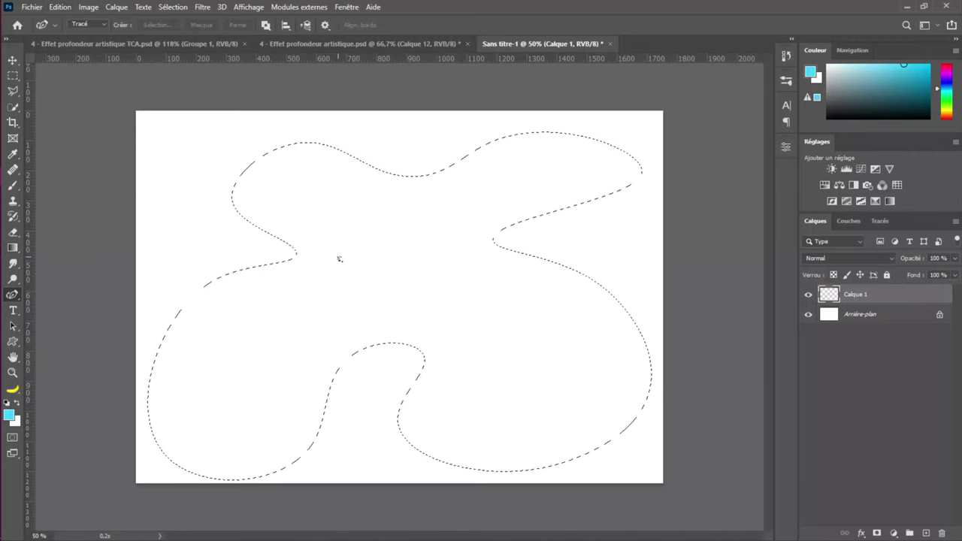
Invert the wavy blob selection, fill everything outside the blob with the light cyan blue, and deselect
key(alt+BackSpace)
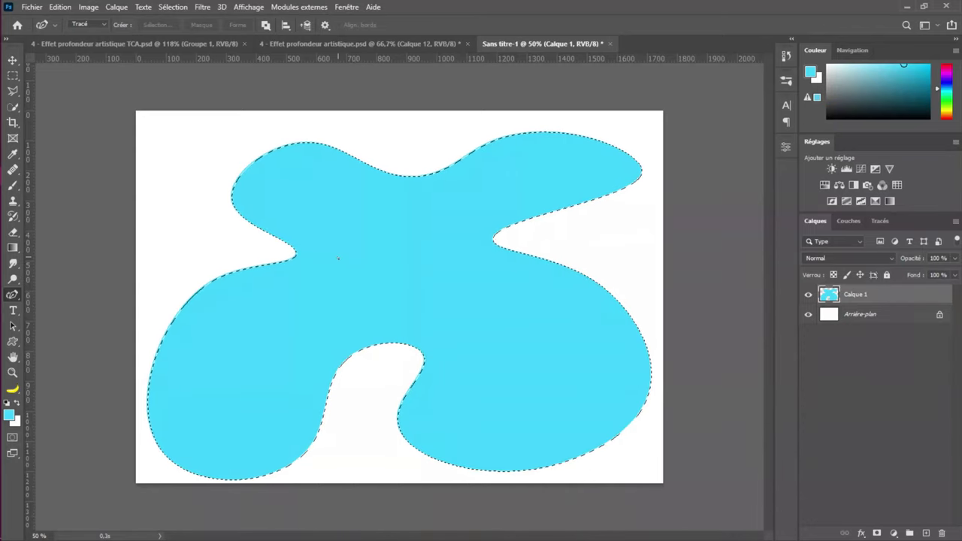
key(Delete)
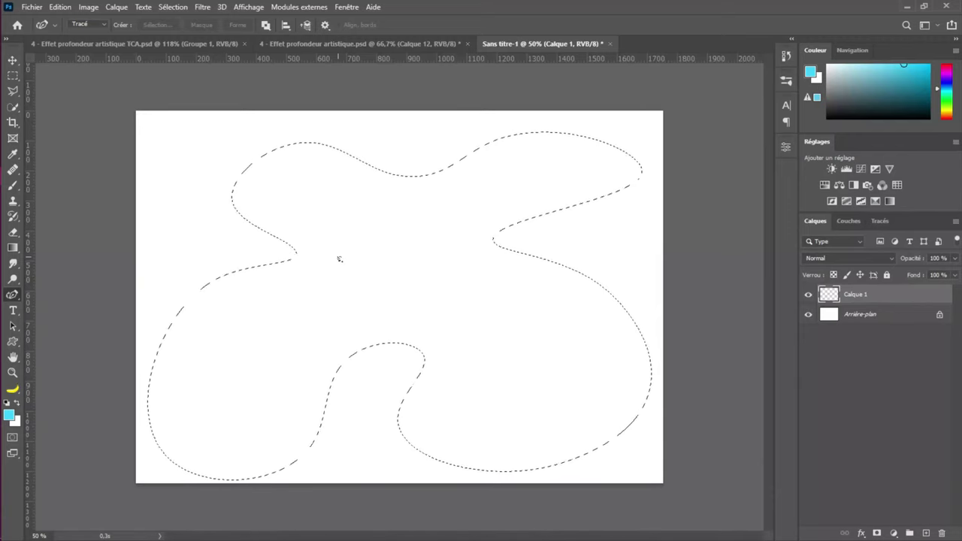
click(181, 7)
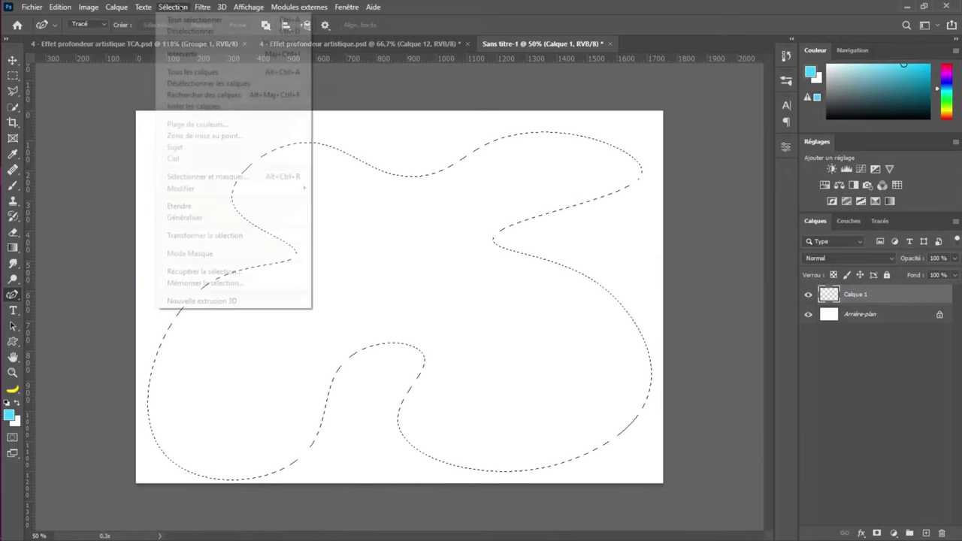
click(191, 54)
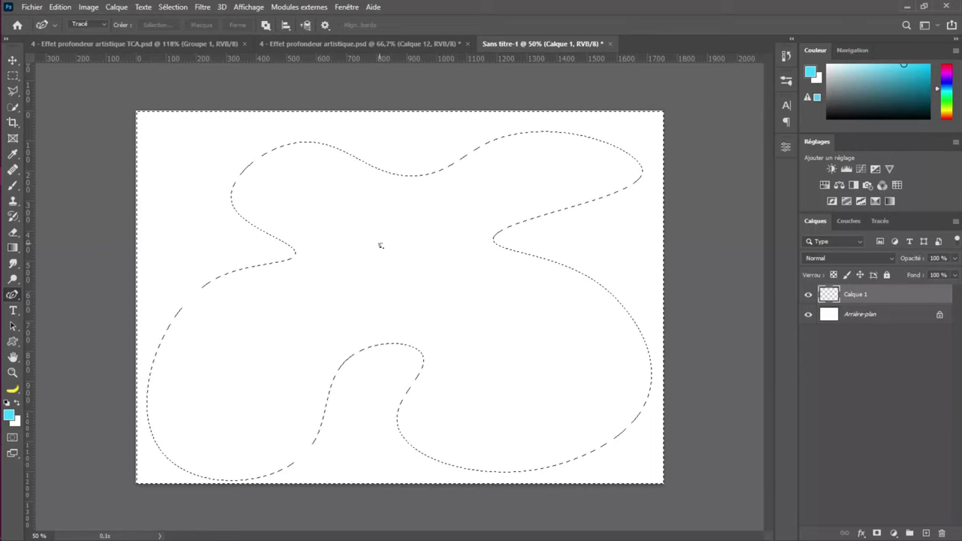
key(alt+BackSpace)
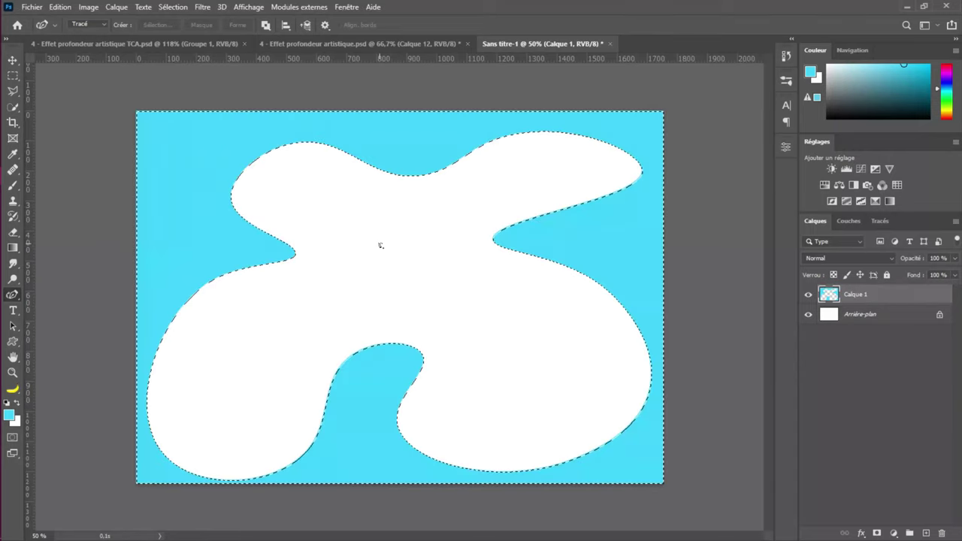
key(ctrl+d)
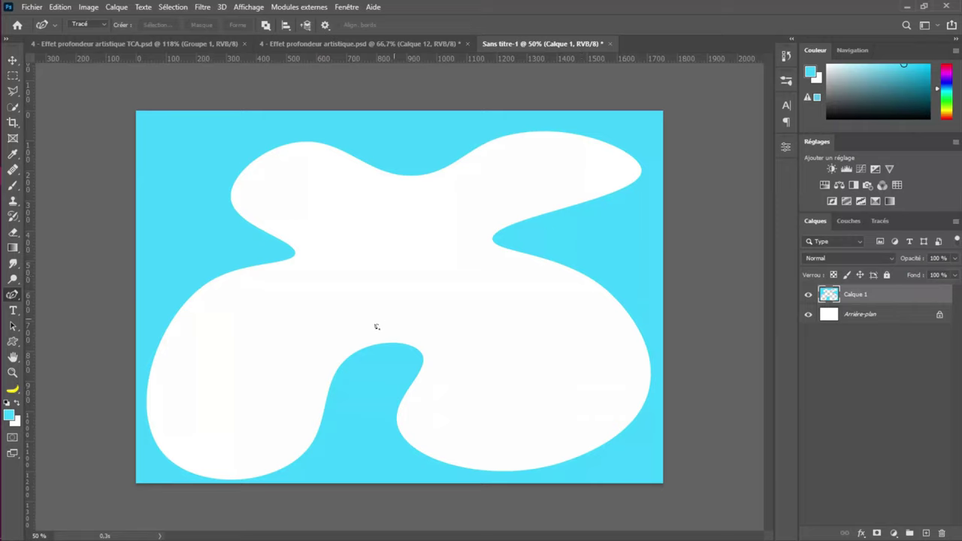
Add an empty layer on top, rename the blue layer Bleu, and make the empty layer active again
click(925, 533)
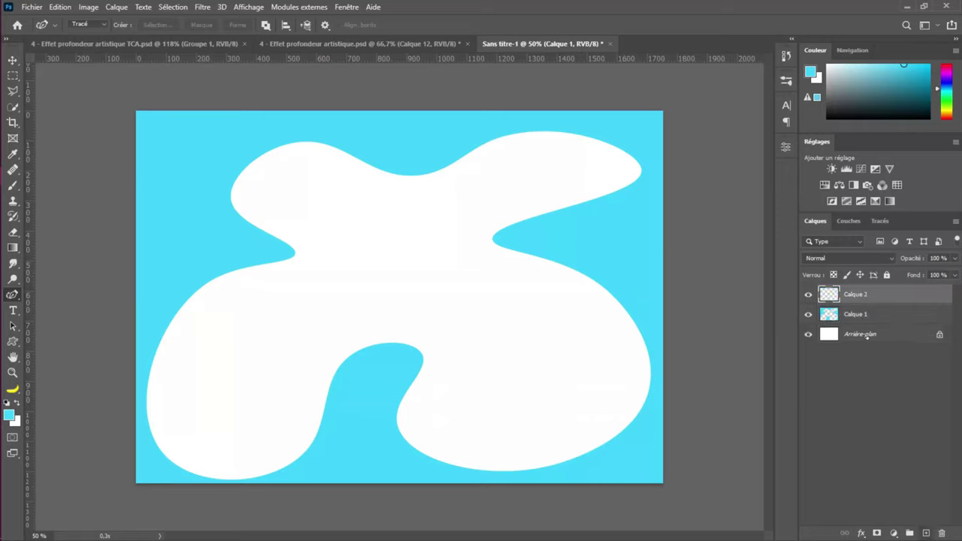
double_click(856, 315)
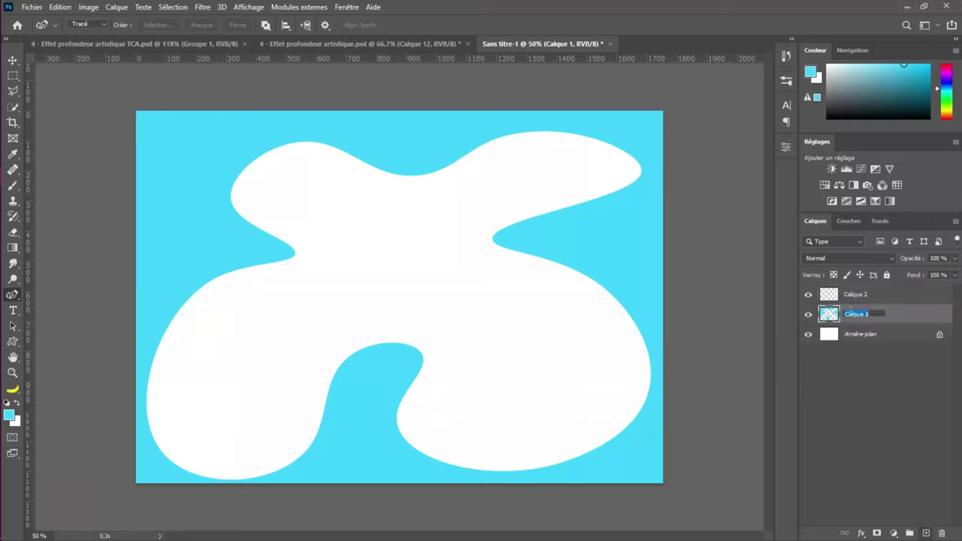
text(Bleu)
key(Return)
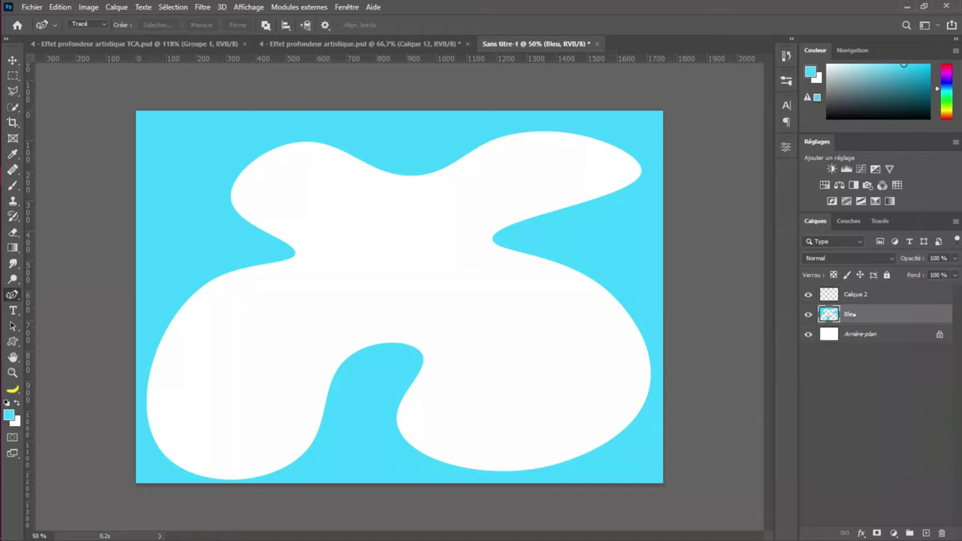
key(alt+bracketright)
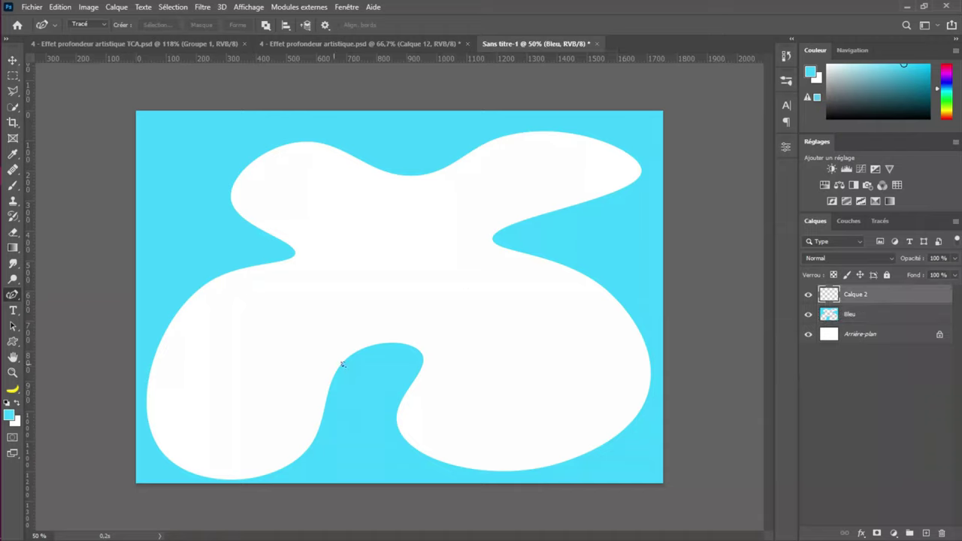
Draw a second closed wavy path with 13 curved anchor points, crossing the white blob's edge and with a notch in its lower side
click(386, 331)
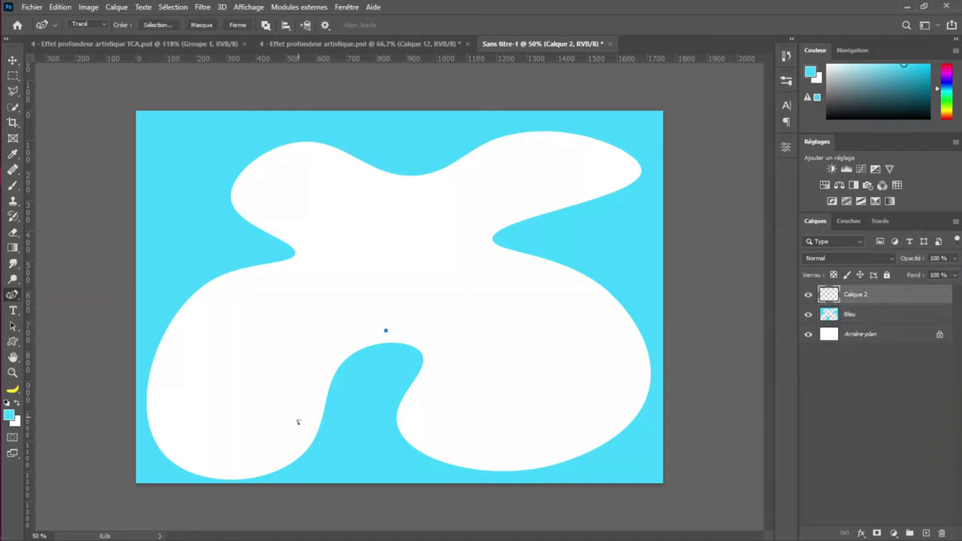
click(302, 466)
drag(147, 355, 162, 331)
click(273, 271)
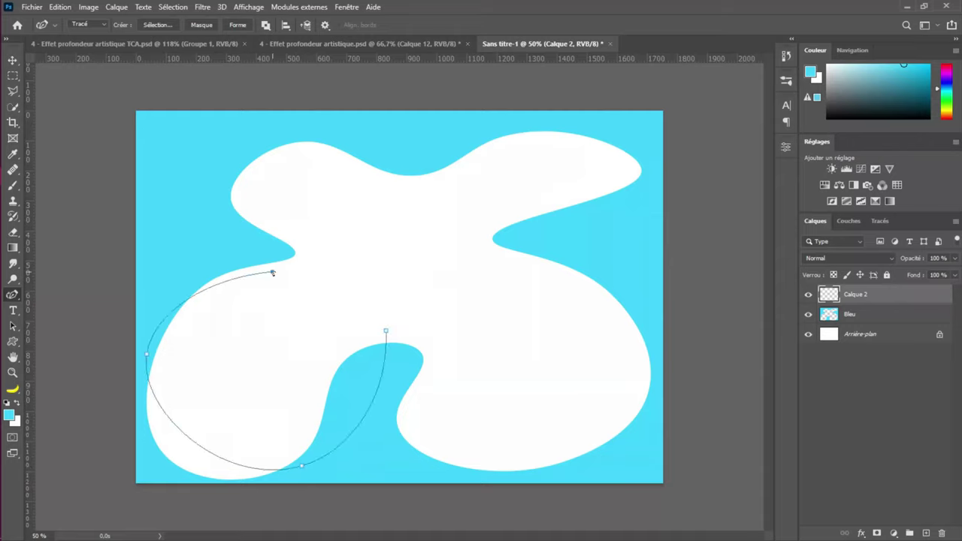
drag(286, 195, 297, 175)
click(345, 139)
click(431, 214)
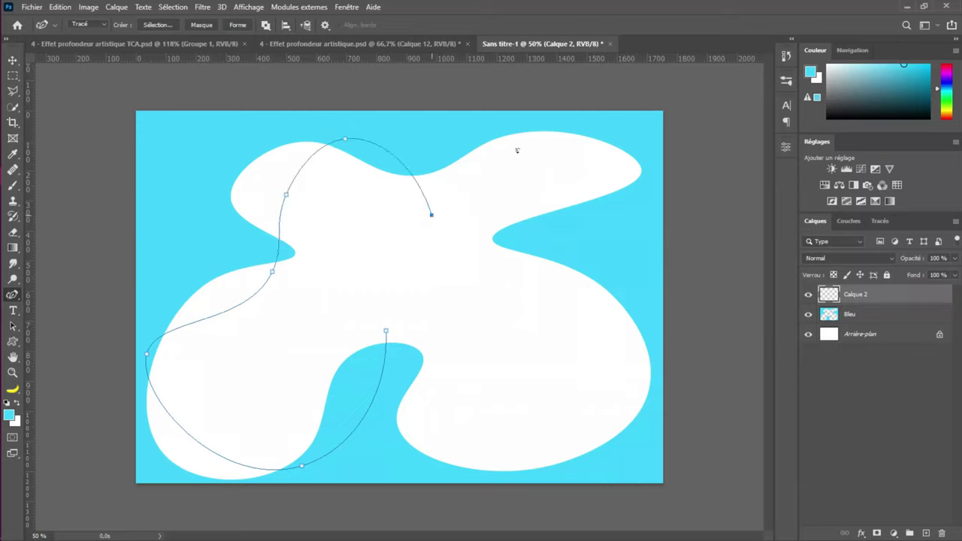
click(569, 129)
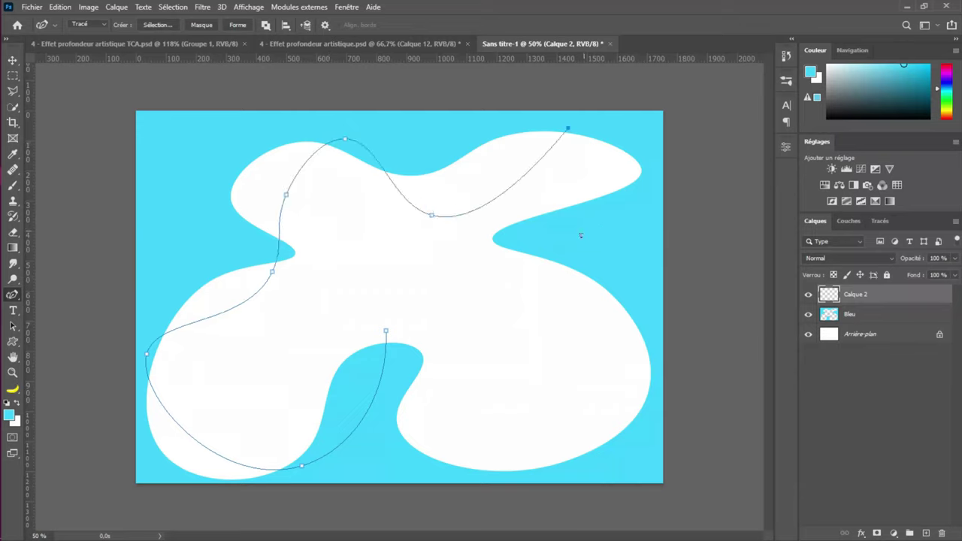
click(579, 233)
click(469, 282)
click(608, 443)
click(442, 475)
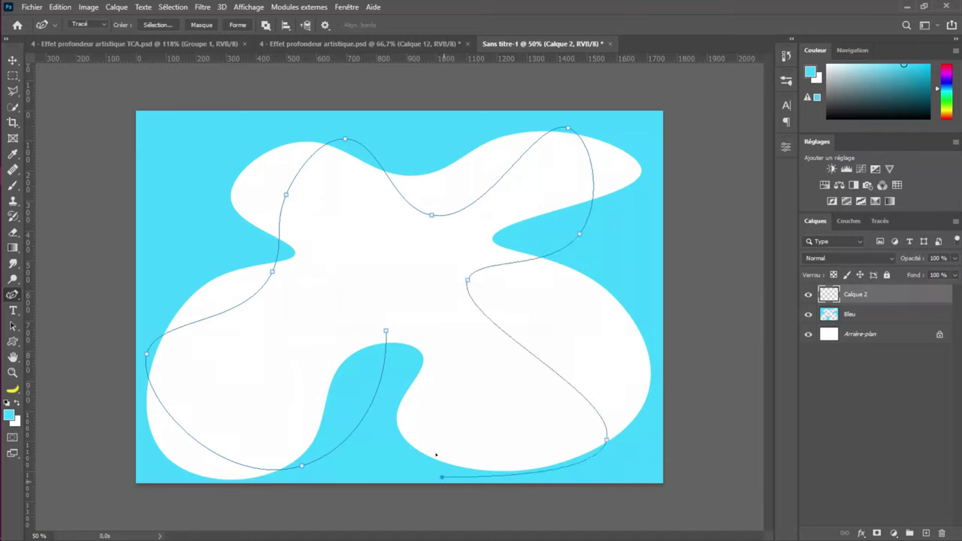
click(427, 320)
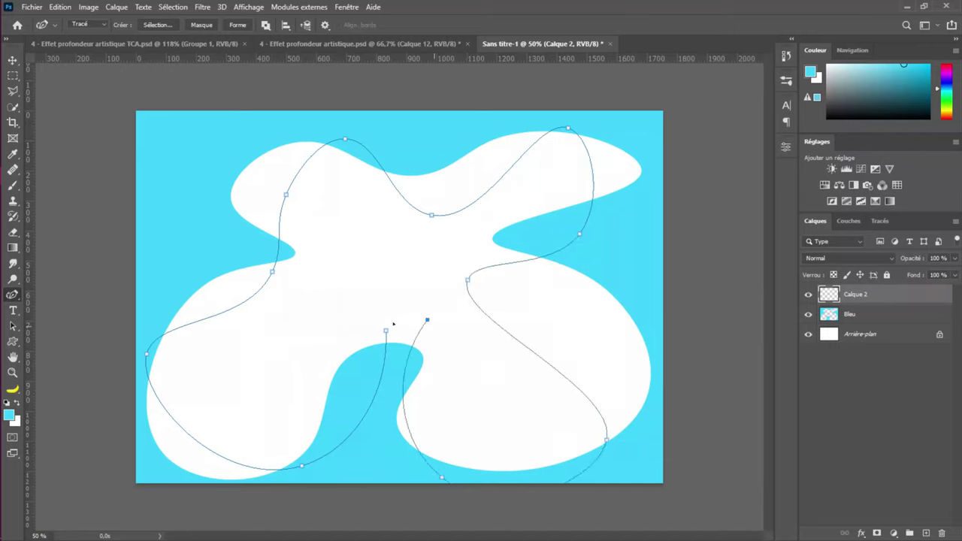
click(386, 329)
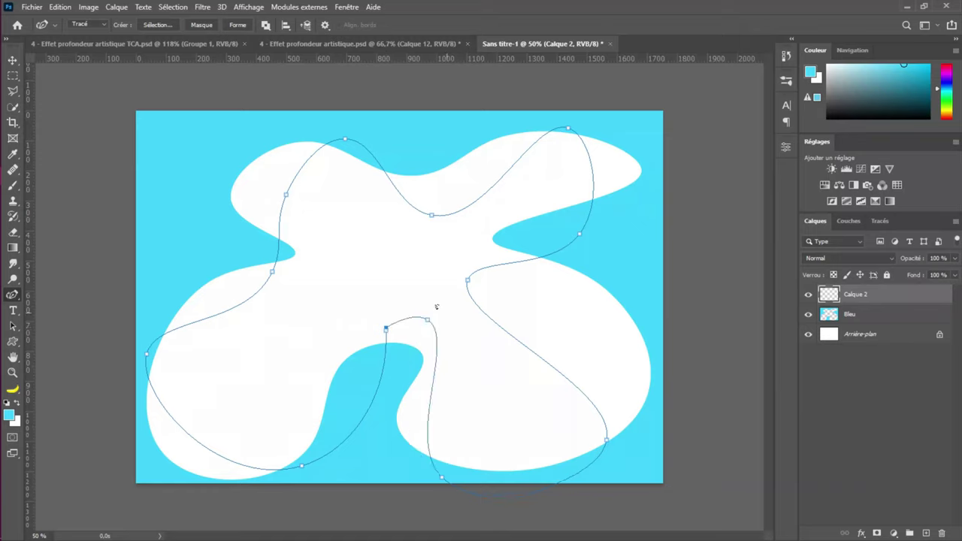
key(ctrl+z)
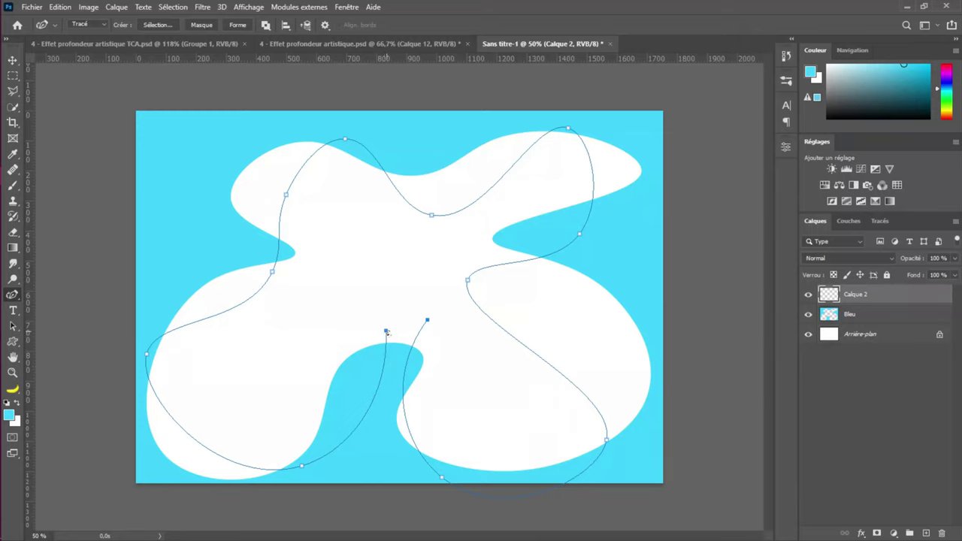
click(386, 332)
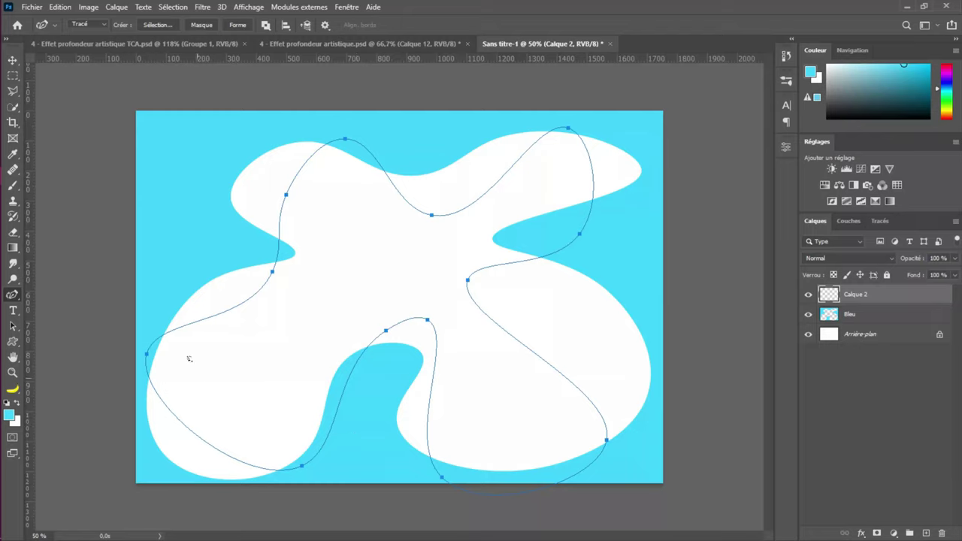
Convert the second wavy path into a new smoothed selection with a feather radius of 0 pixels and invert it
click(158, 25)
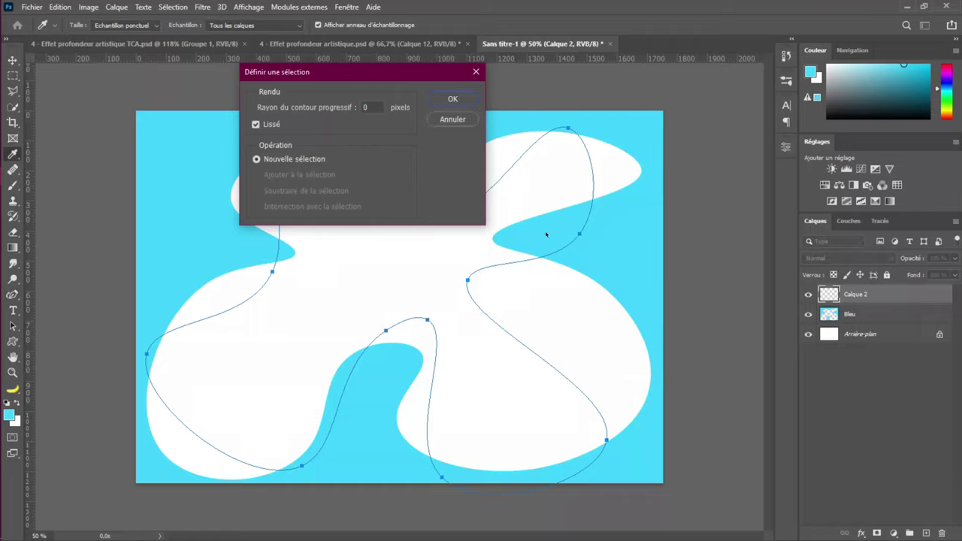
key(Return)
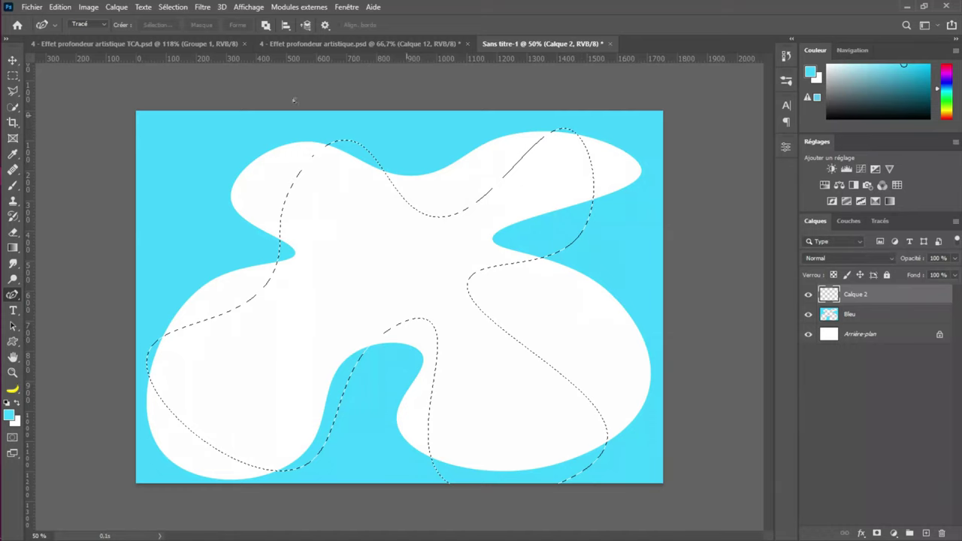
key(ctrl+shift+i)
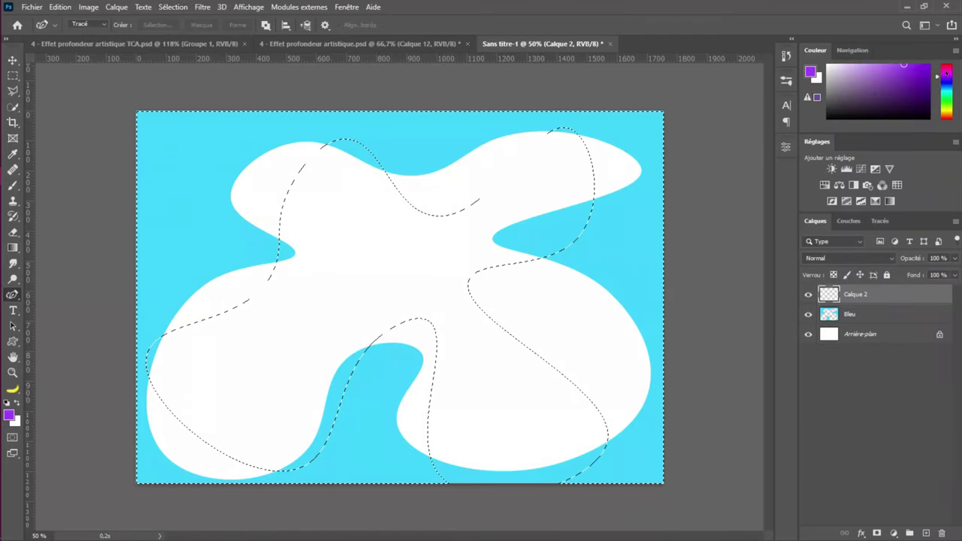
Choose a vivid magenta foreground colour, fill the inverted selection on the top layer with it, and deselect
drag(938, 76, 936, 62)
click(909, 68)
drag(909, 68, 928, 64)
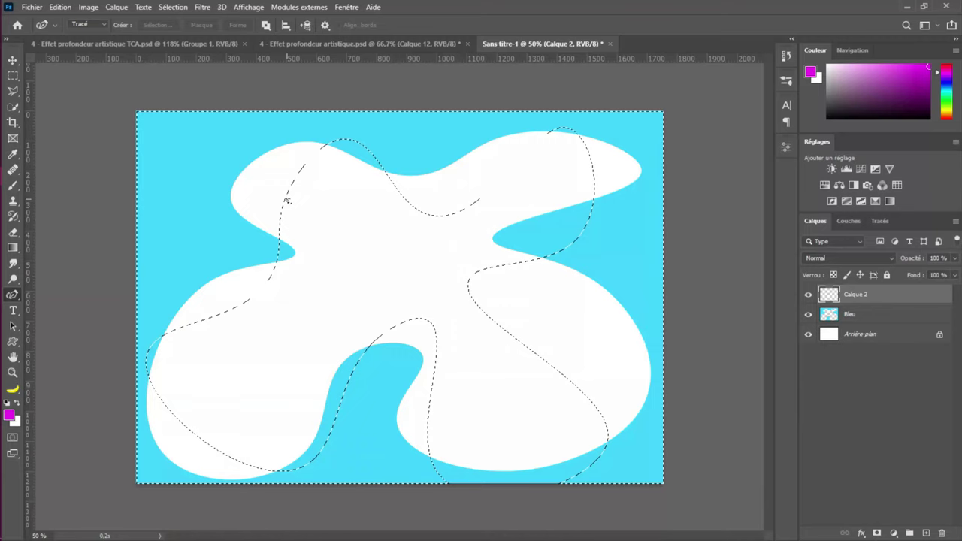
key(alt+BackSpace)
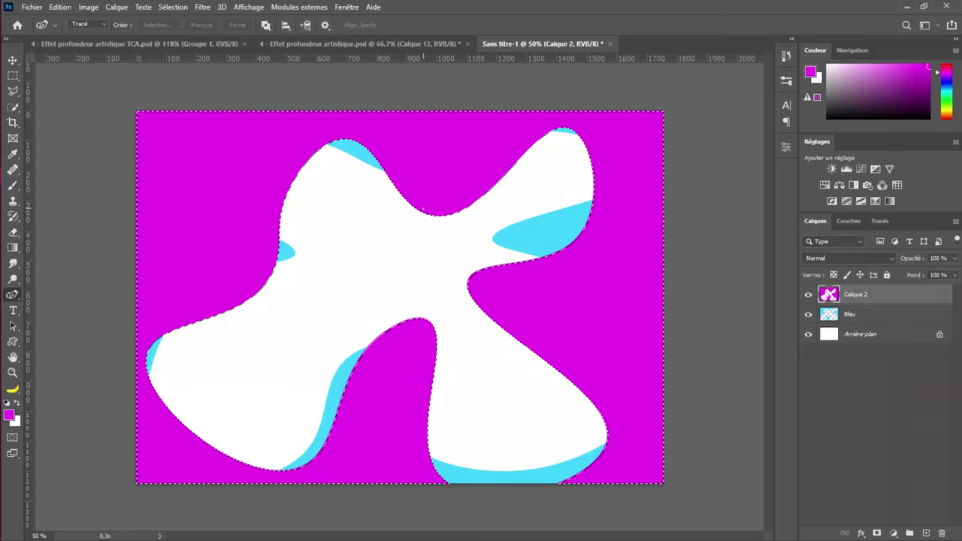
key(ctrl+d)
Move the magenta layer below the Bleu layer and rename it Rose
key(v)
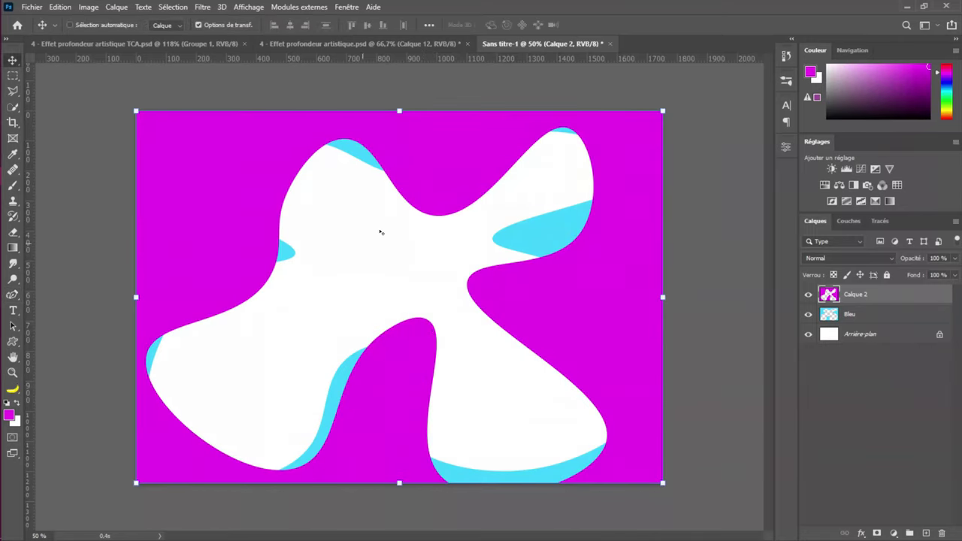
drag(891, 294, 894, 323)
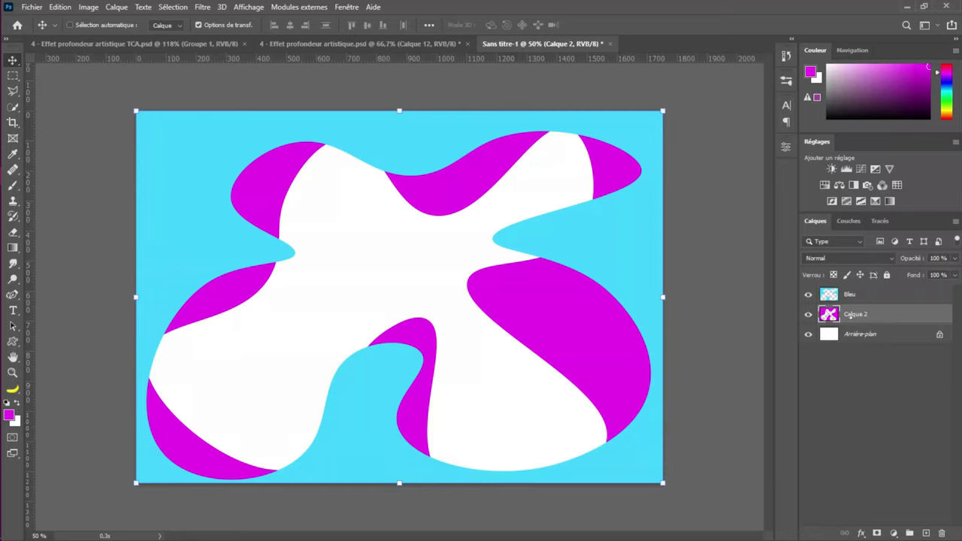
double_click(851, 316)
text(Rose)
key(Return)
Add an empty layer directly above the background and activate the Plume de courbure tool
click(884, 335)
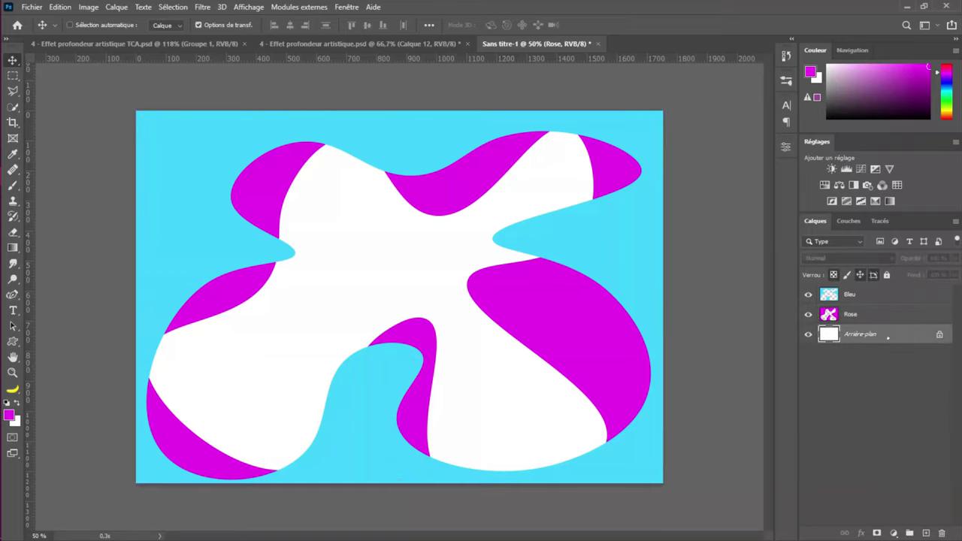
click(927, 534)
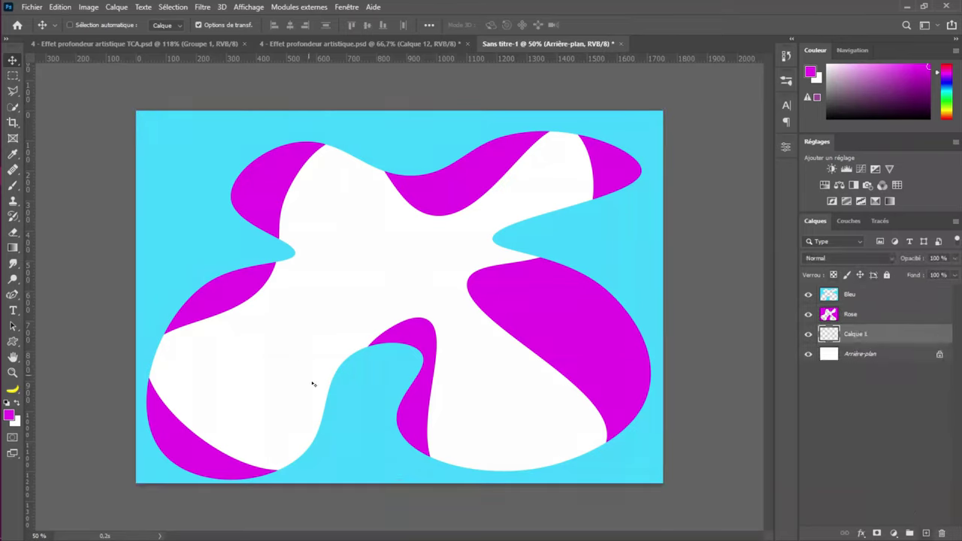
click(12, 294)
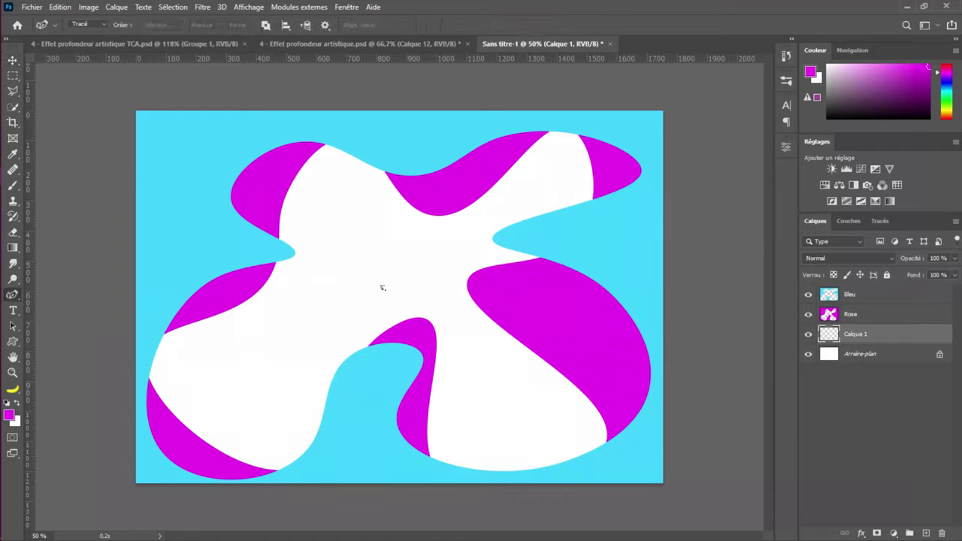
click(339, 416)
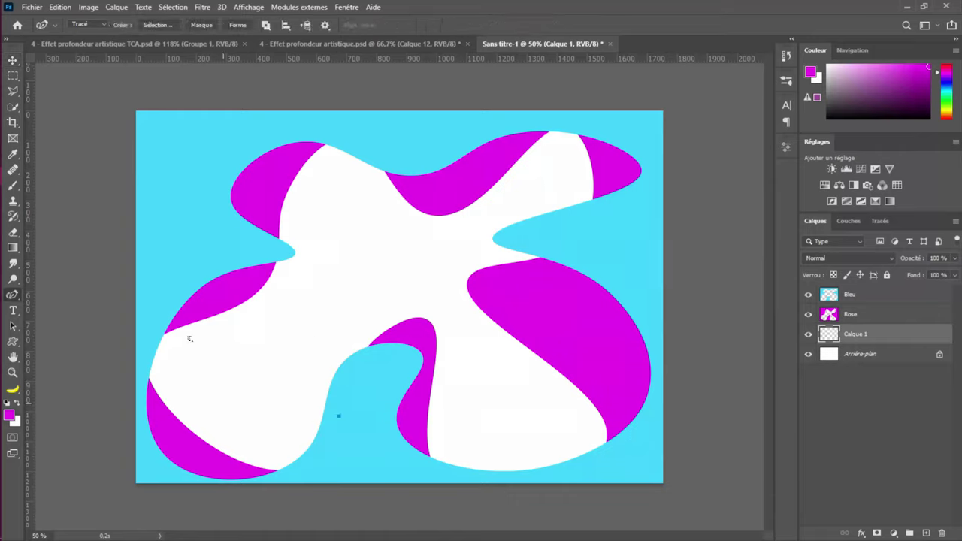
click(286, 205)
key(ctrl+z)
key(ctrl+z)
Draw the left and upper stretch of a third wavy path on the empty layer, from the lower-left lobe up over the top lobe
click(338, 418)
click(240, 413)
drag(241, 413, 240, 332)
click(241, 332)
click(307, 300)
click(305, 221)
click(301, 151)
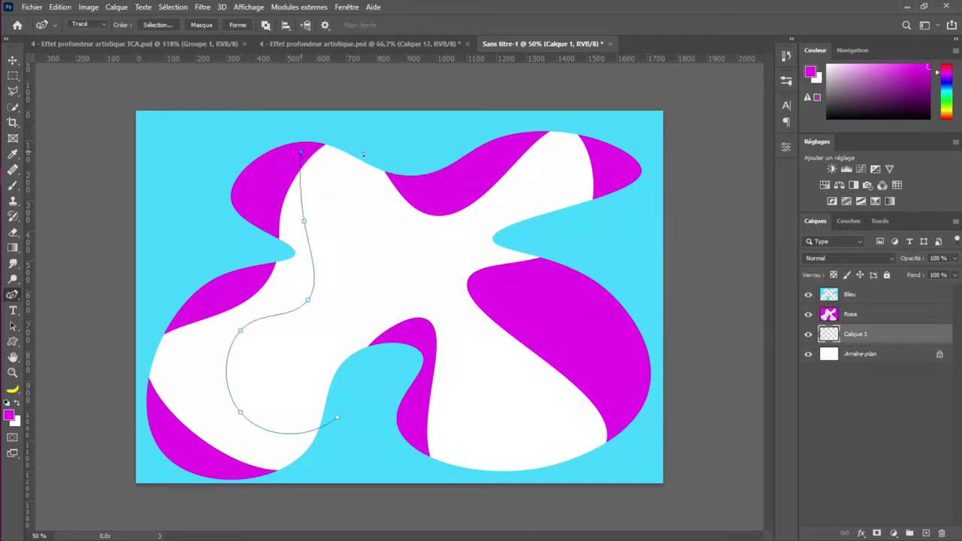
click(397, 229)
click(456, 234)
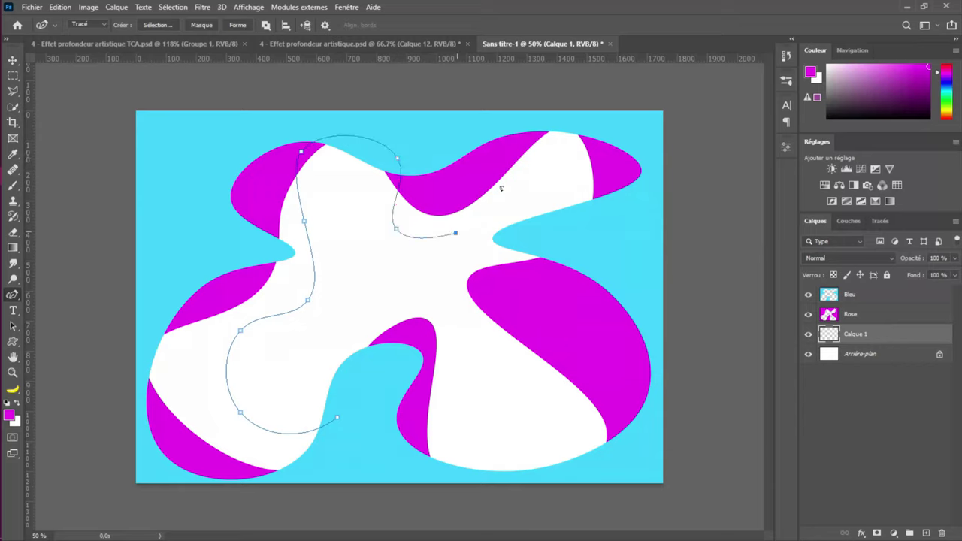
Extend the third wavy path around the upper-right arm and down the outer side of the lower-right lobe
click(533, 170)
click(566, 198)
click(464, 264)
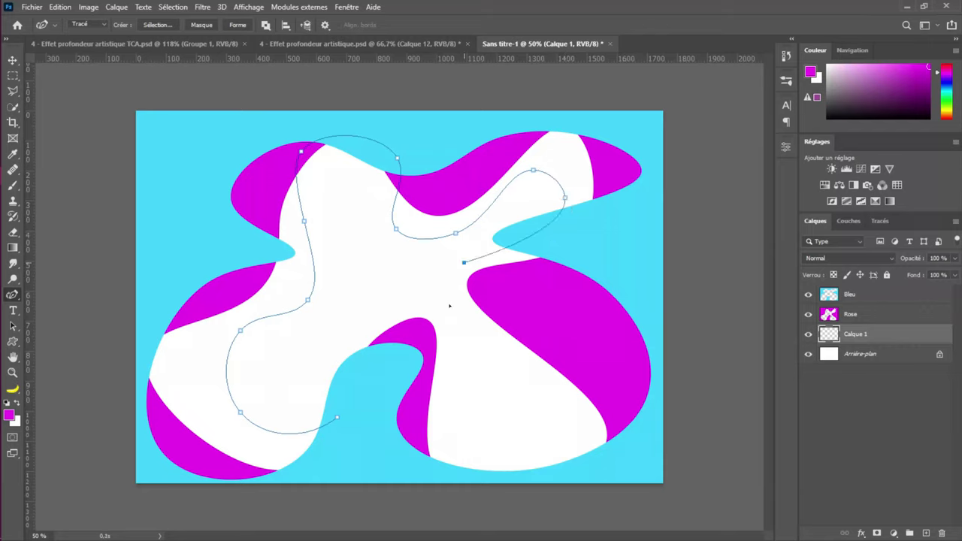
key(ctrl+z)
click(509, 329)
click(549, 366)
click(556, 465)
Round off the third path's lower-right lobe, arch it over the bottom notch and close it at its starting point
click(485, 483)
click(444, 390)
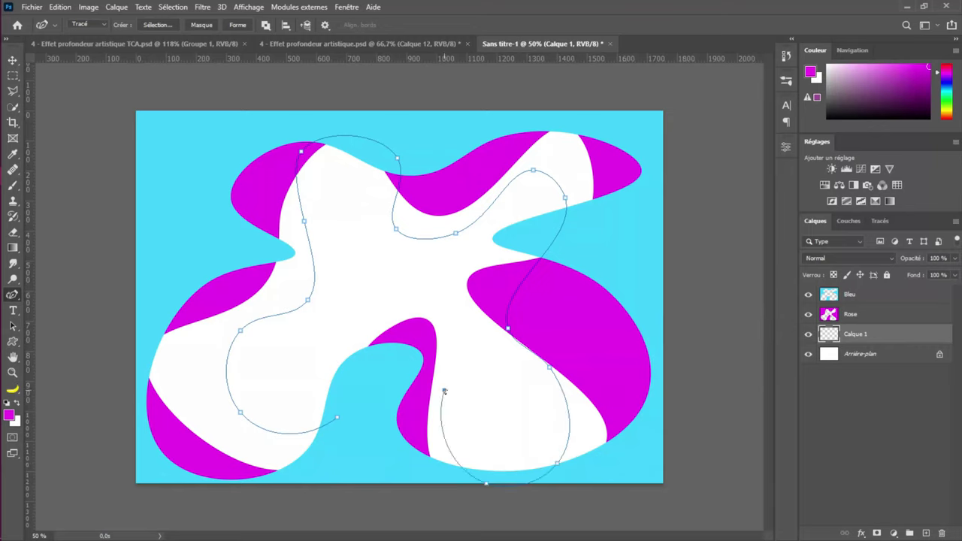
click(436, 317)
click(391, 307)
click(369, 395)
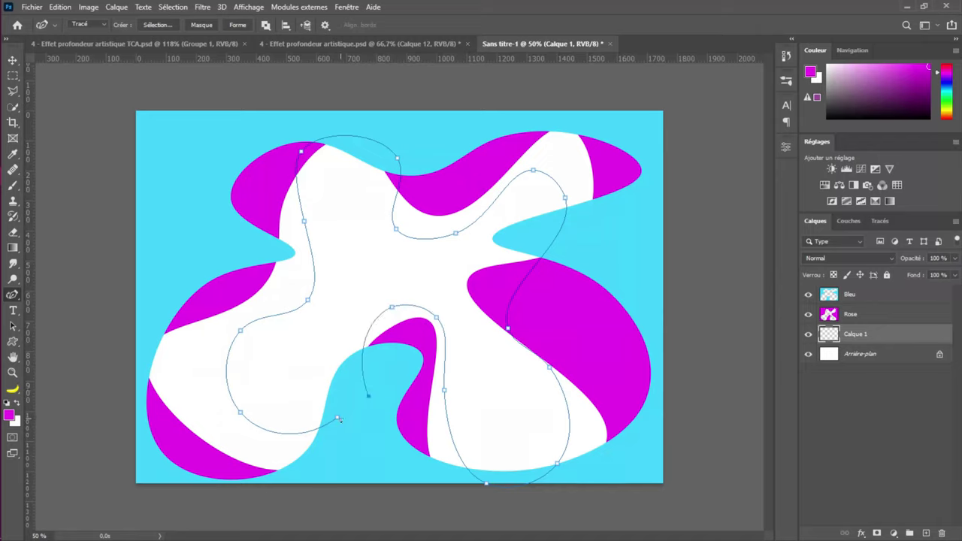
click(338, 418)
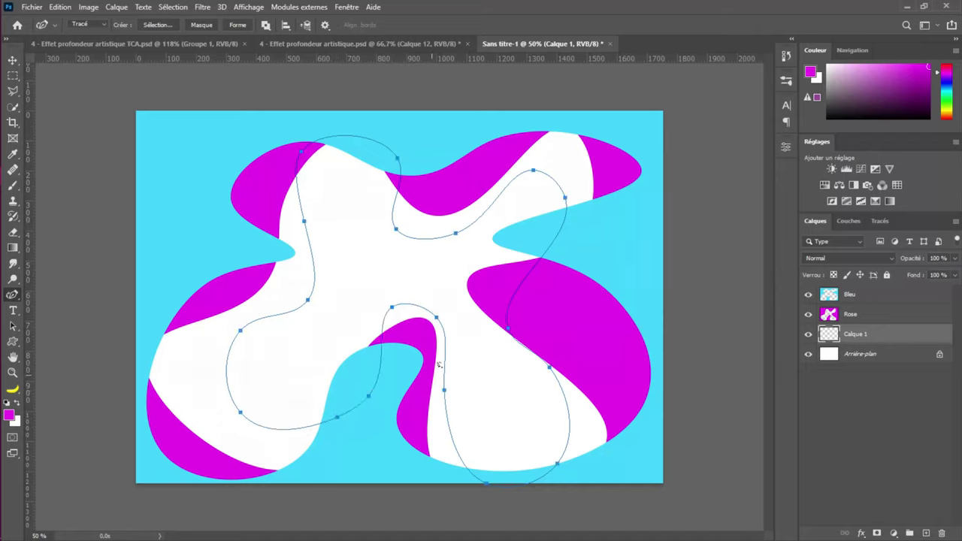
Convert the third wavy path into a new smoothed selection with a feather radius of 0 pixels and invert it
click(154, 25)
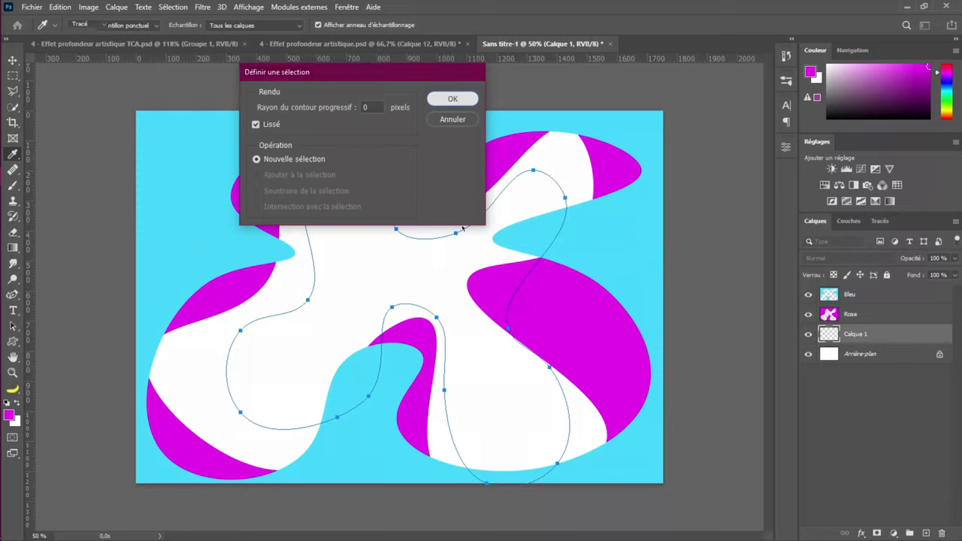
click(451, 98)
key(Escape)
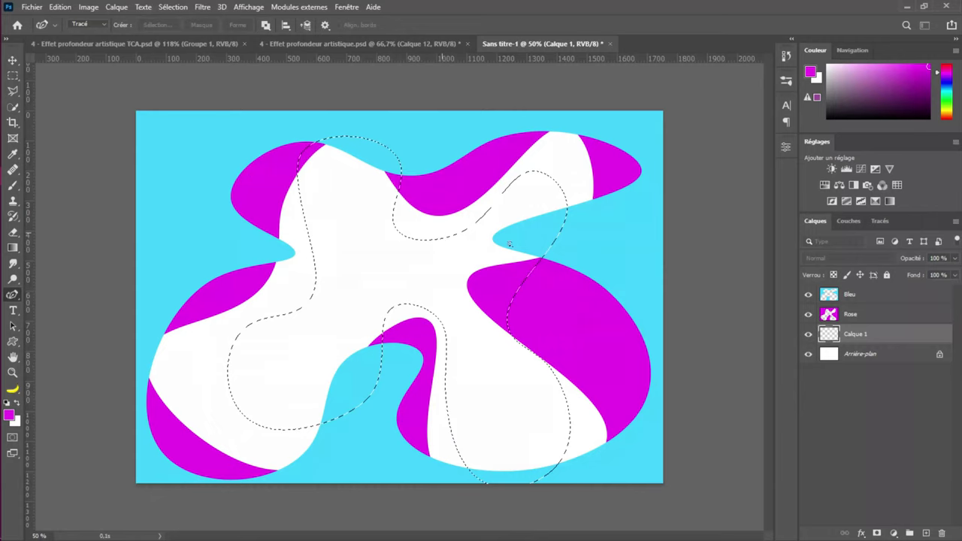
key(ctrl+shift+i)
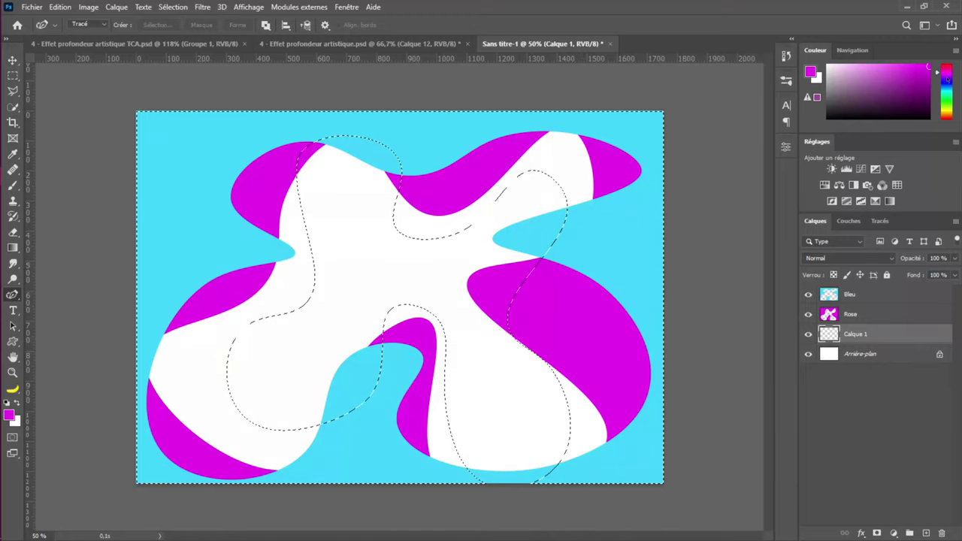
Choose a golden yellow foreground colour, fill the inverted selection on Calque 1 with it, and deselect
drag(946, 74, 950, 112)
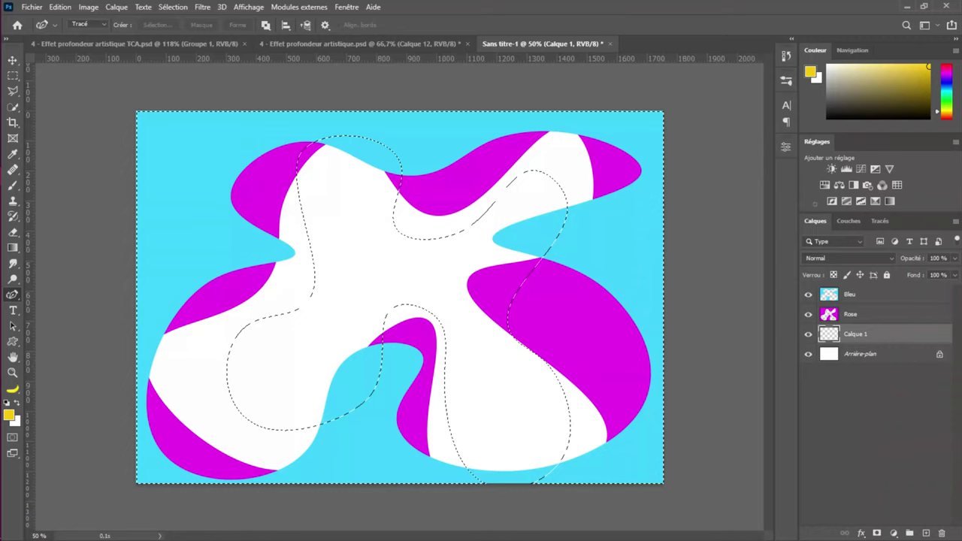
key(alt+BackSpace)
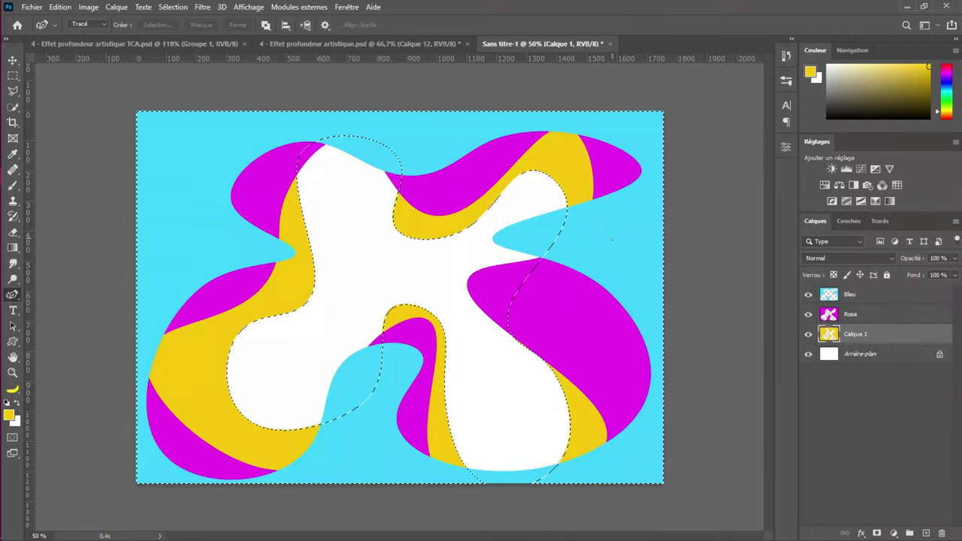
key(ctrl+d)
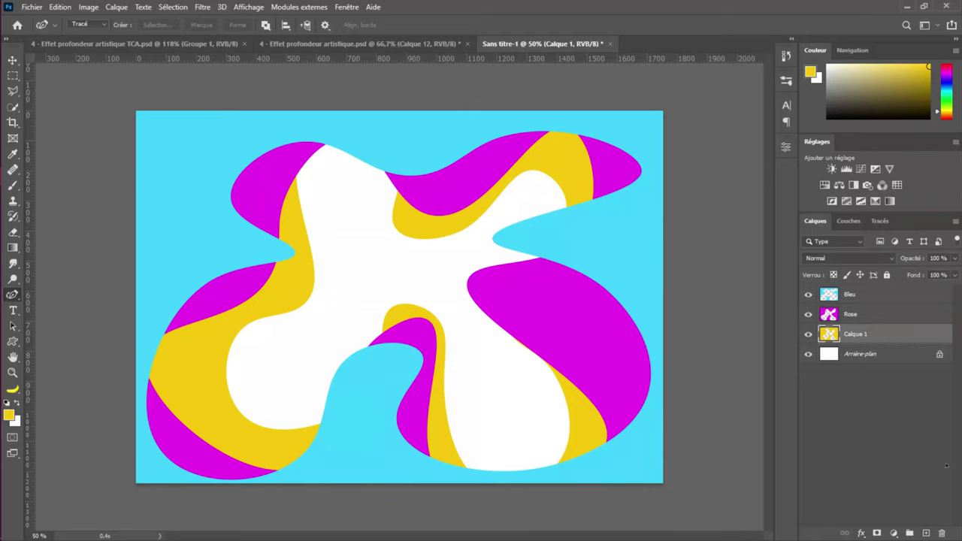
Add an empty layer directly above the background and draw the left side of a fourth wavy path inside the yellow opening
click(873, 354)
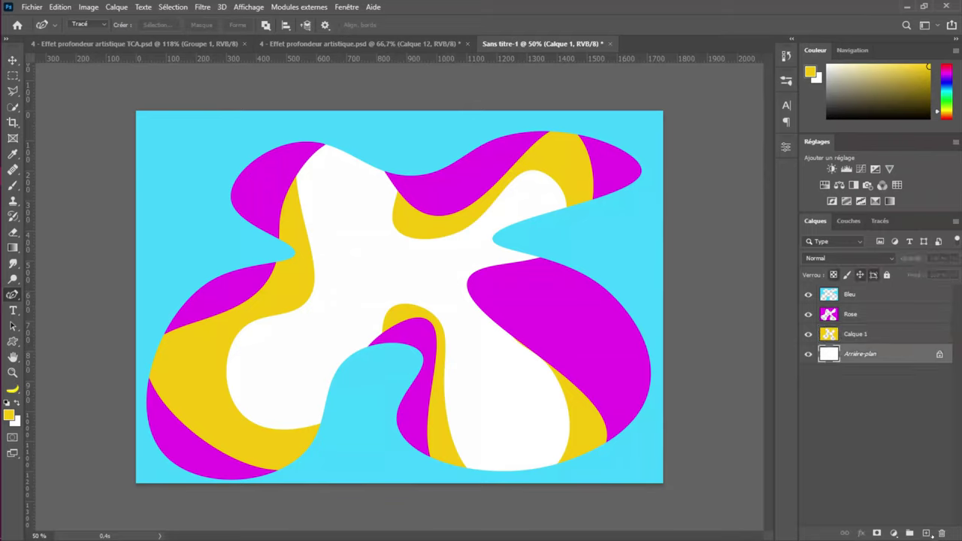
click(926, 533)
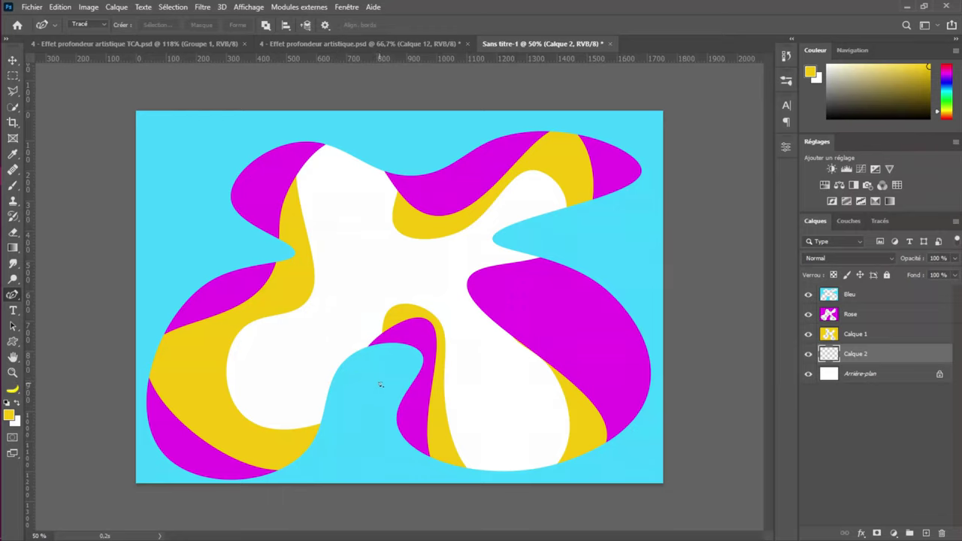
click(369, 319)
drag(339, 412, 258, 403)
click(258, 403)
click(269, 335)
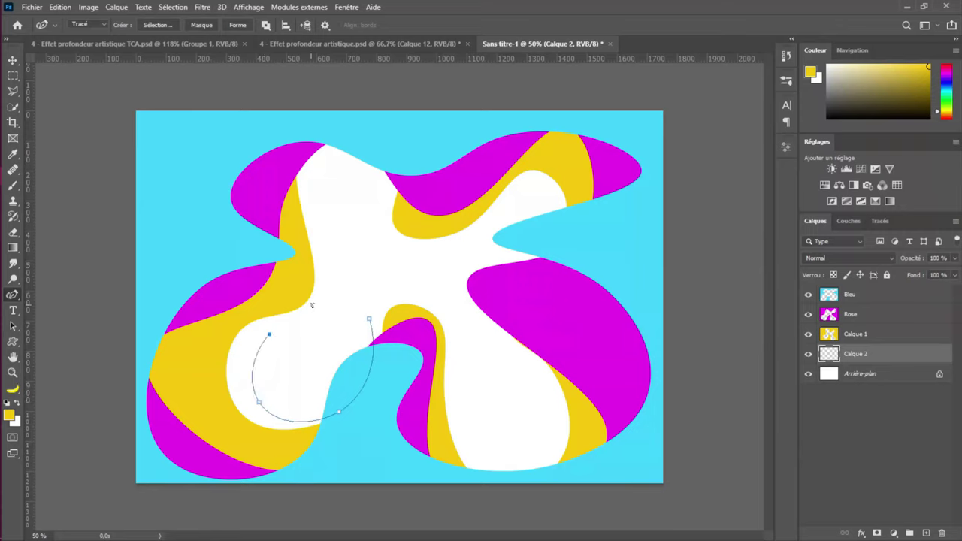
click(315, 225)
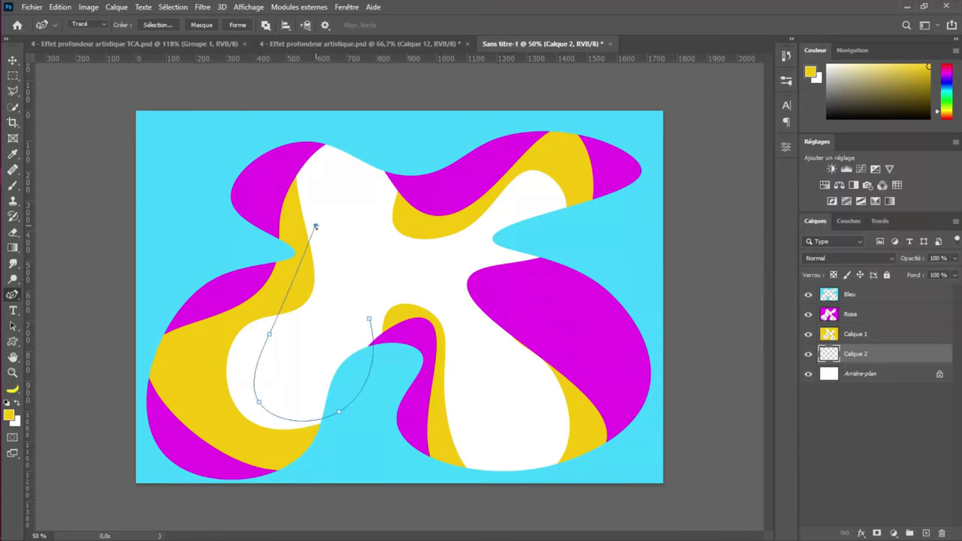
key(ctrl+z)
click(333, 286)
click(313, 197)
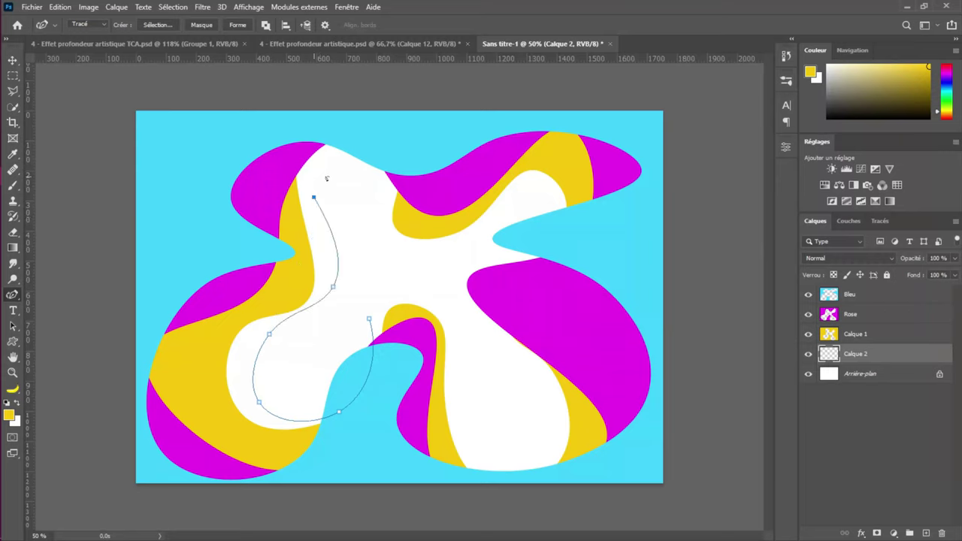
Extend the fourth wavy path over the top lobe, around the upper-right arm and back in towards the lower-right lobe
click(357, 149)
click(413, 190)
click(412, 261)
click(449, 266)
click(521, 182)
click(564, 234)
click(538, 283)
click(457, 289)
click(519, 357)
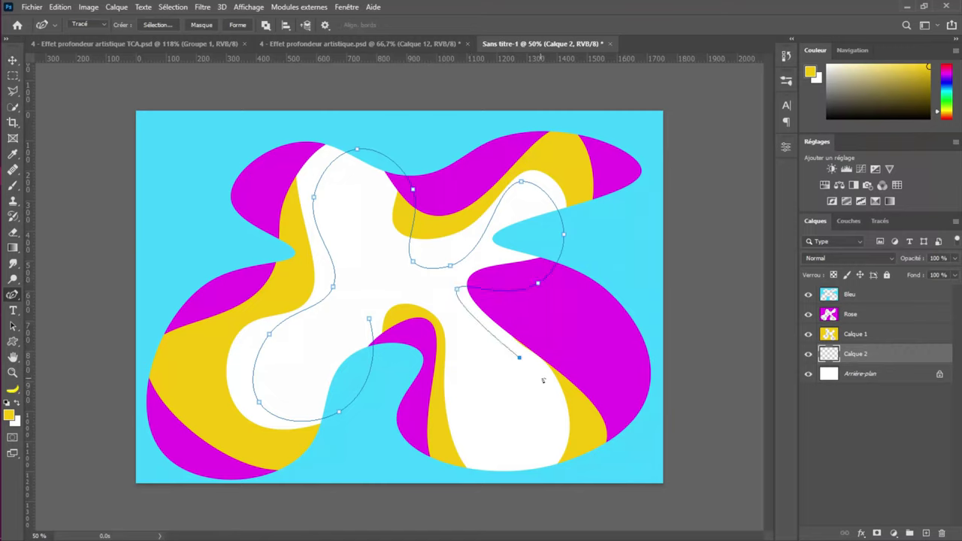
Curve the fourth path around the lower-right lobe and over the bottom notch, closing it at its starting point
click(552, 430)
click(500, 464)
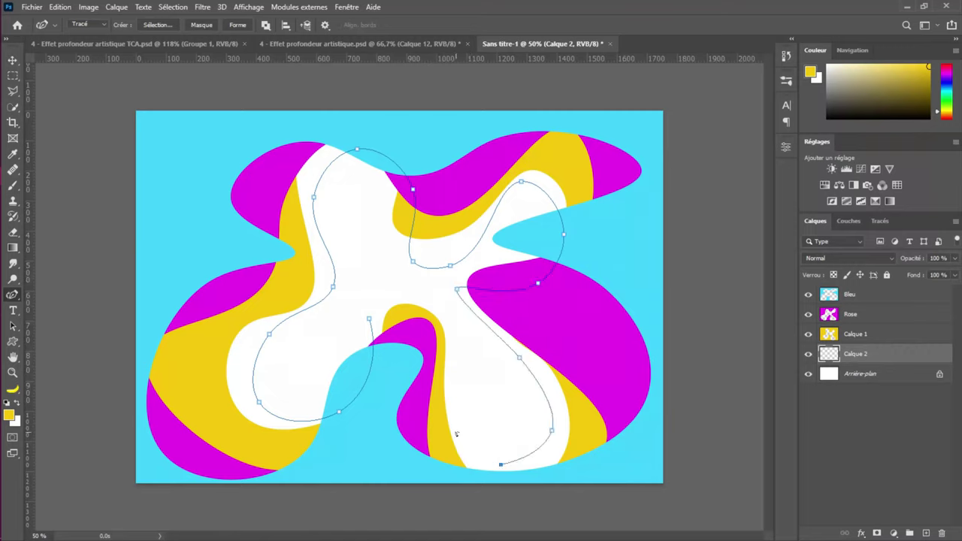
click(456, 432)
click(449, 353)
click(400, 316)
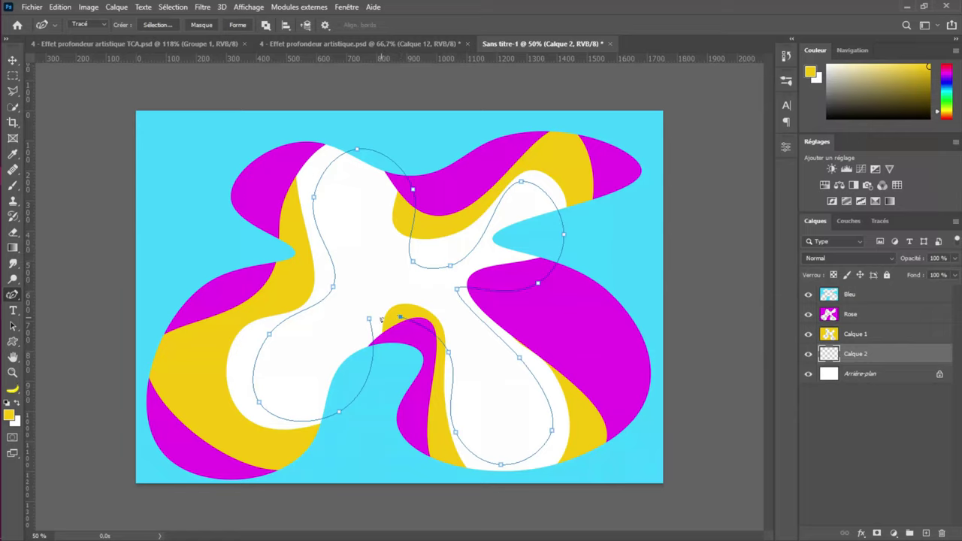
click(369, 320)
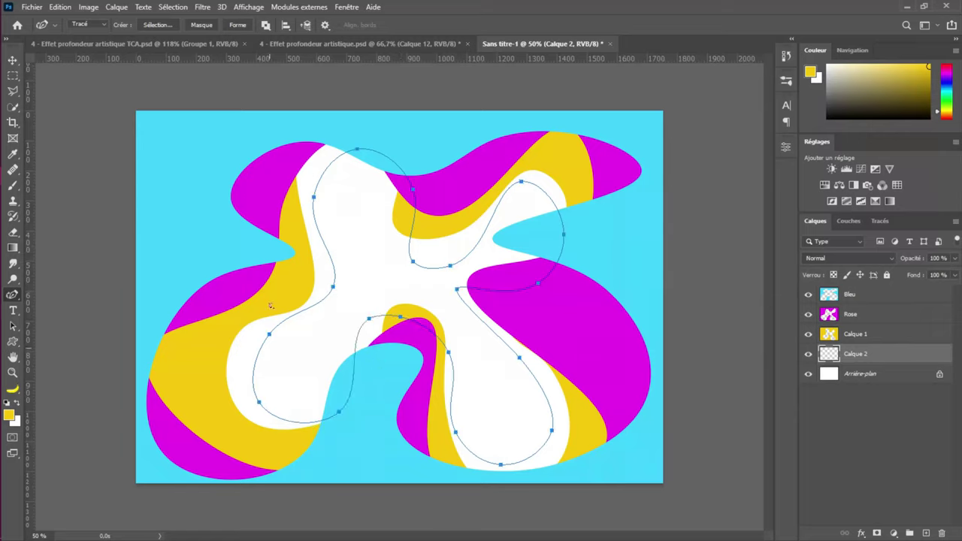
Convert the fourth wavy path into a new smoothed selection with a feather radius of 0 pixels and invert it
click(158, 25)
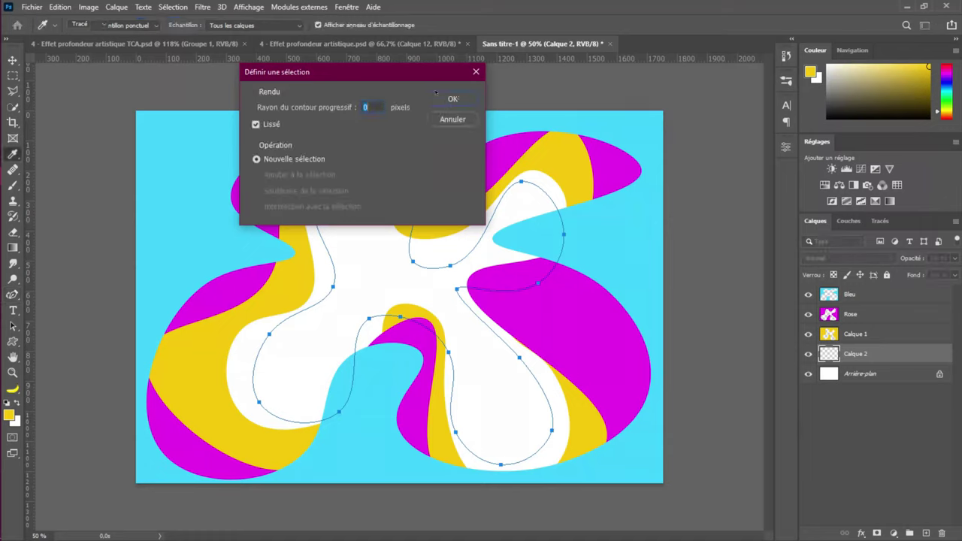
key(Return)
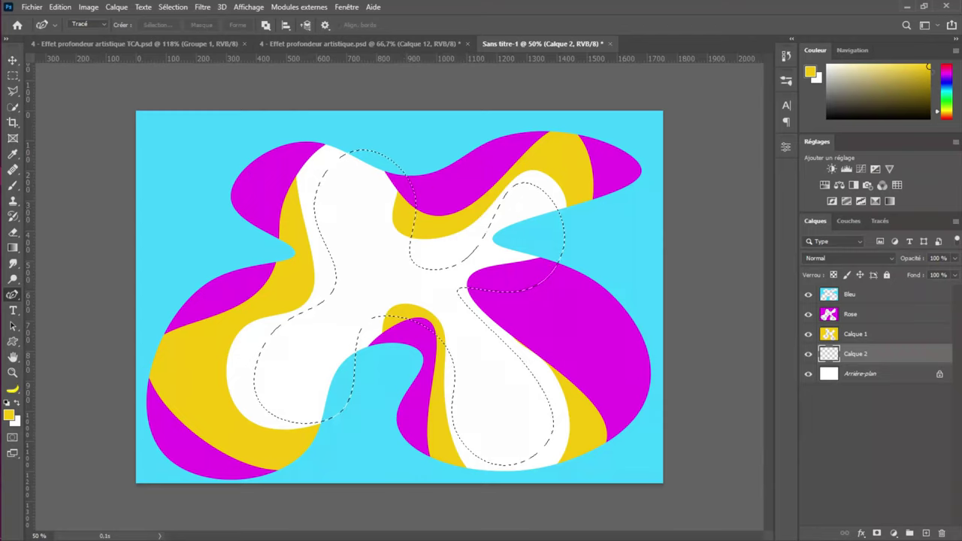
key(ctrl+shift+i)
Choose a slightly softened red foreground colour, fill the inverted selection on Calque 2 with it, and deselect
drag(946, 99, 946, 118)
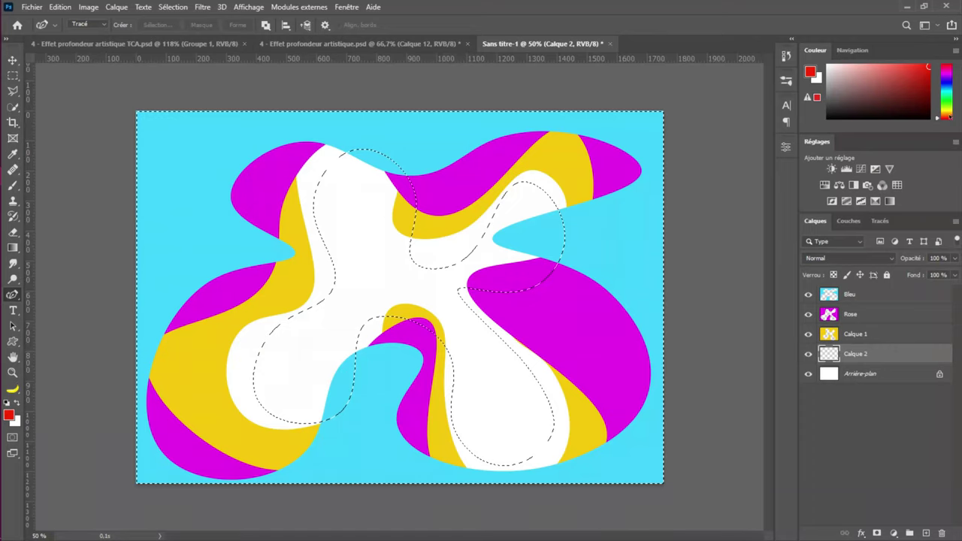
drag(946, 118, 947, 119)
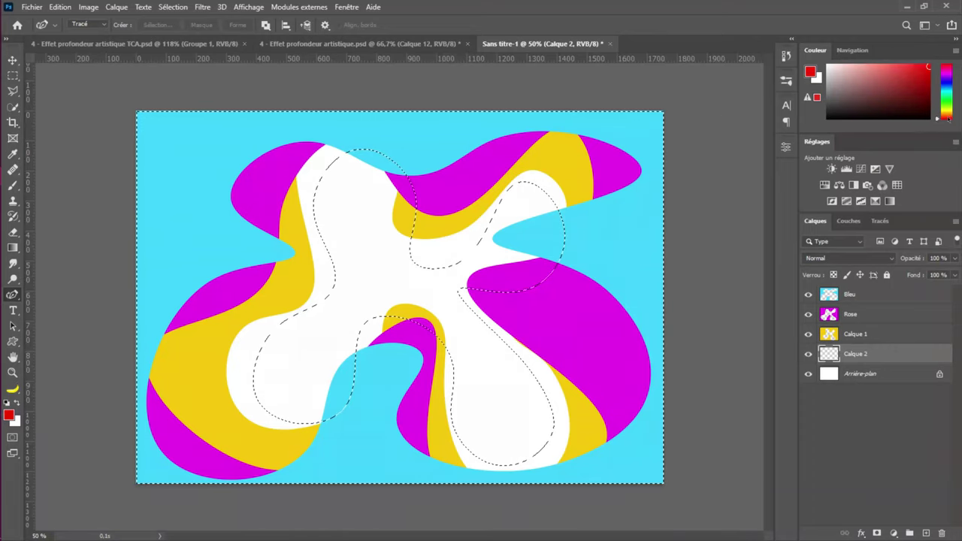
mouse_move(928, 67)
mouse_down()
mouse_move(918, 76)
mouse_move(900, 64)
mouse_up()
key(alt+BackSpace)
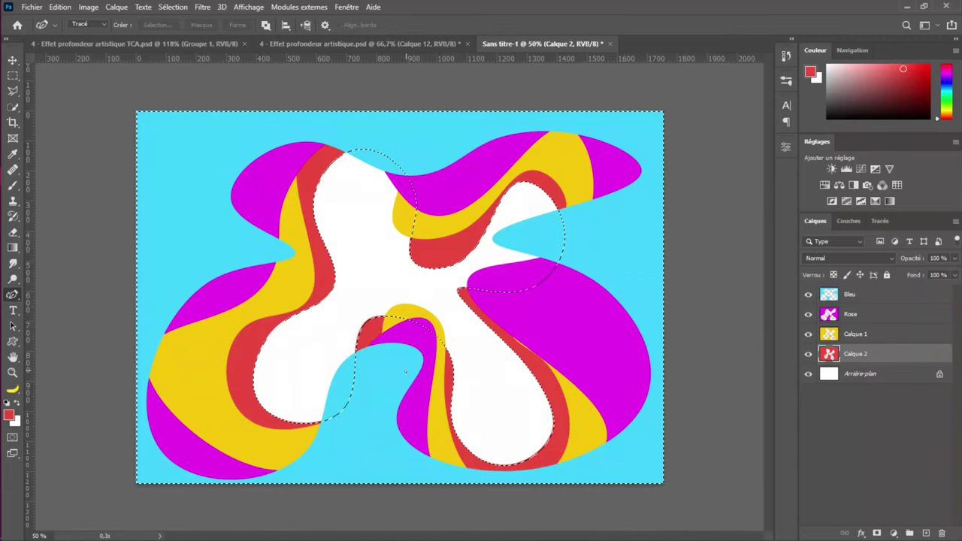
key(ctrl+d)
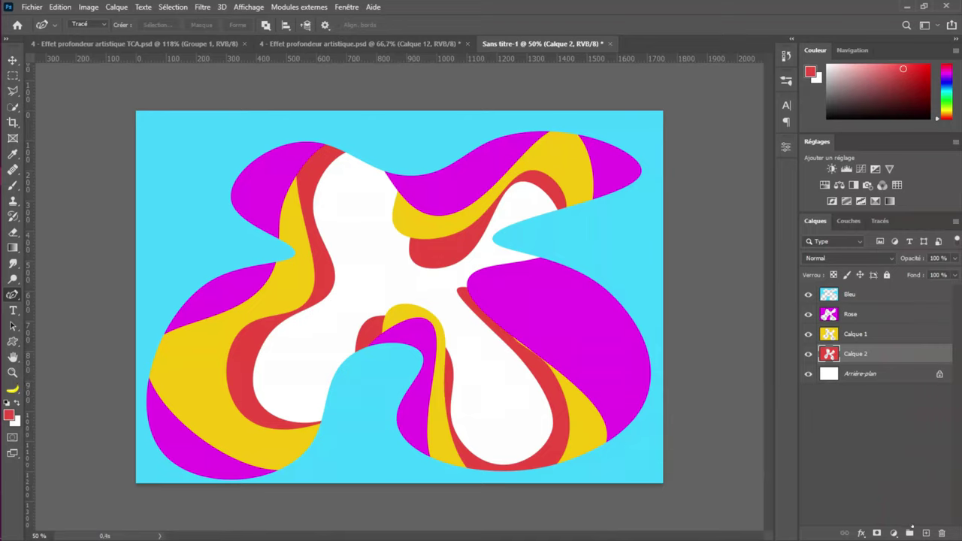
Add an empty layer beneath the red one and draw the left side of a fifth wavy path up to the top lobe
ctrl+click(926, 533)
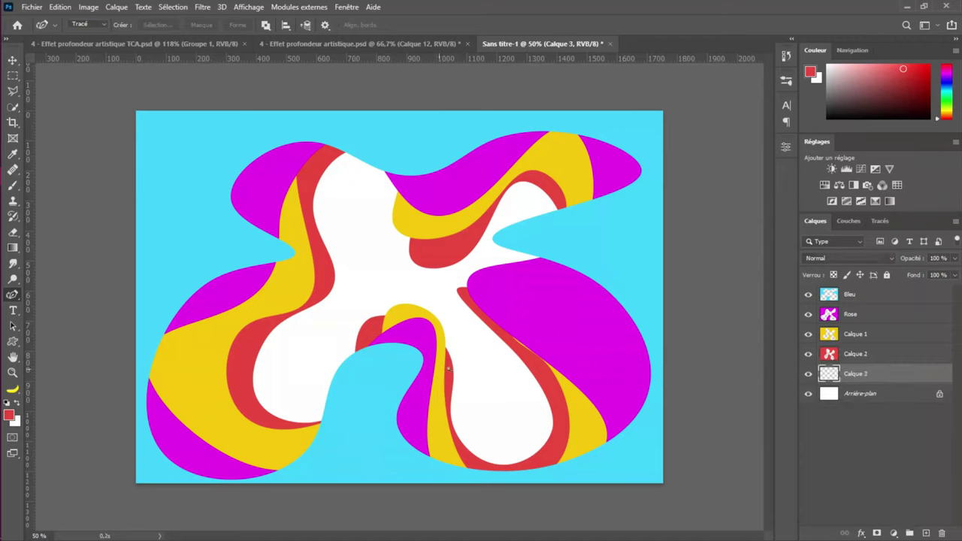
click(351, 383)
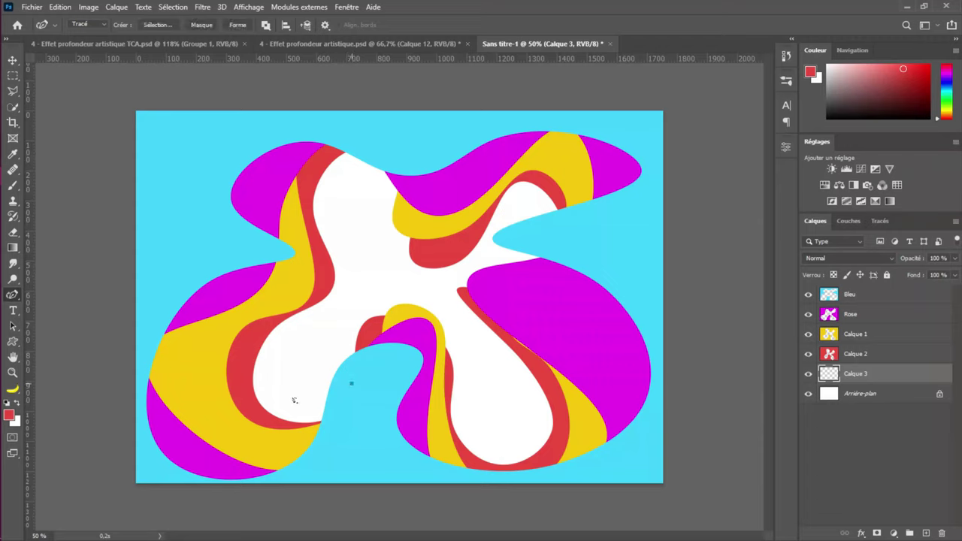
click(280, 347)
key(ctrl+z)
click(302, 398)
drag(280, 352, 283, 333)
click(341, 300)
drag(310, 197, 369, 154)
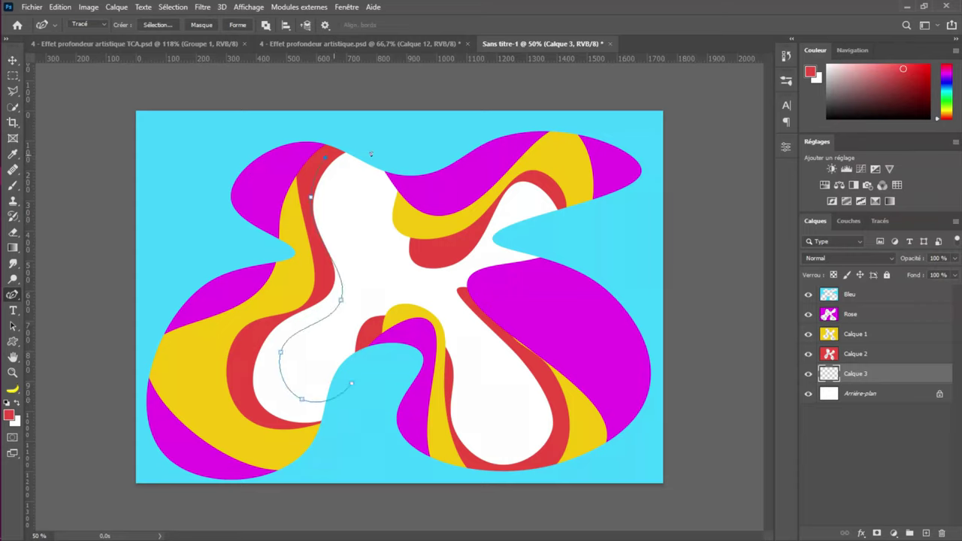
Extend the fifth wavy path down from the top lobe, around the upper-right arm and back towards the centre
click(388, 154)
drag(399, 233, 409, 277)
click(400, 281)
click(443, 292)
click(470, 235)
click(500, 186)
click(540, 240)
drag(505, 293, 455, 304)
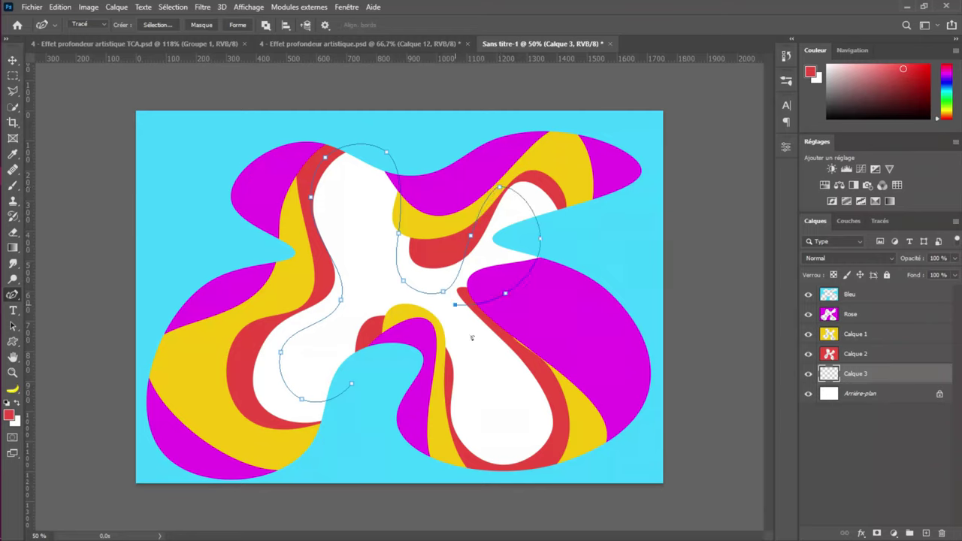
Curve the fifth path around a narrower lower-right lobe and over the bottom notch, closing it at its starting point
click(518, 384)
drag(492, 455, 449, 361)
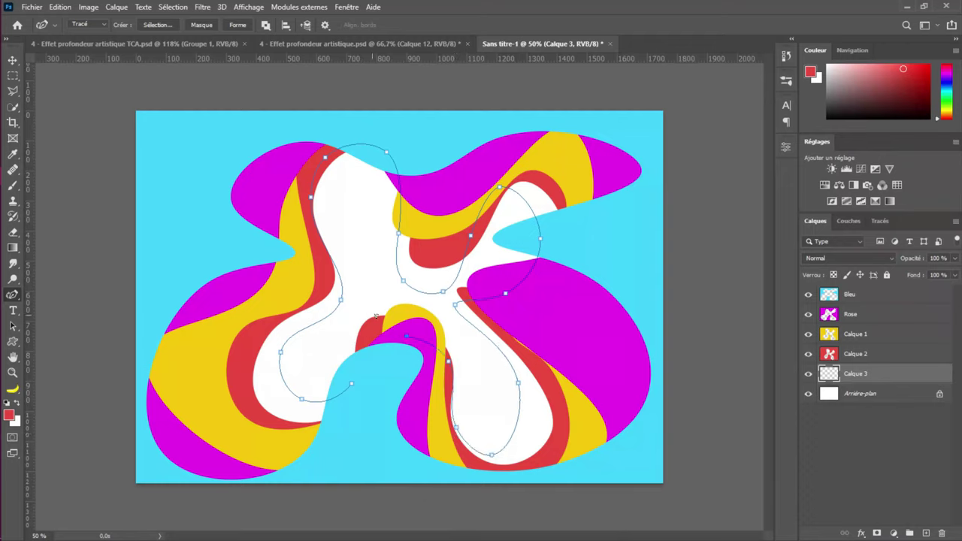
drag(376, 302, 365, 353)
click(364, 354)
click(352, 384)
click(352, 385)
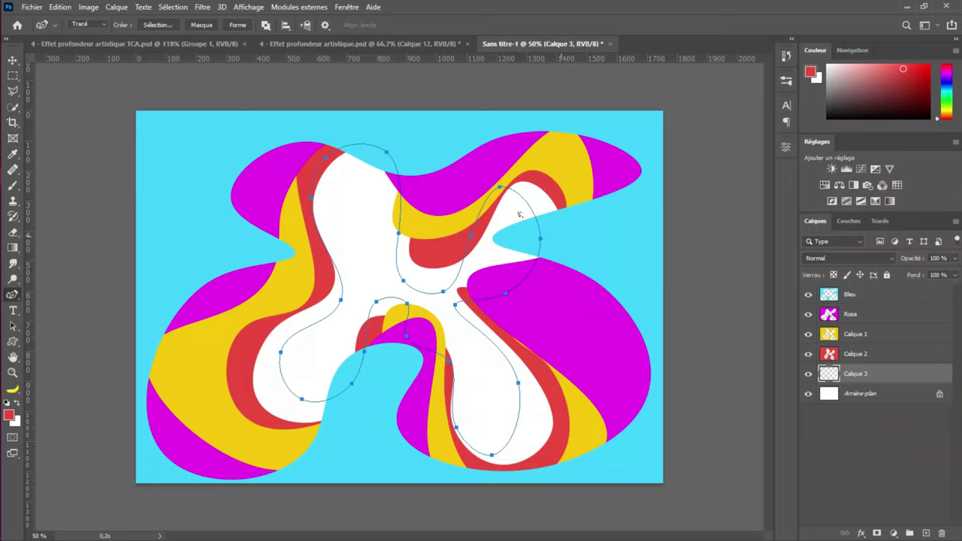
Convert the fifth wavy path into a new smoothed selection with a feather radius of 0 pixels
click(158, 25)
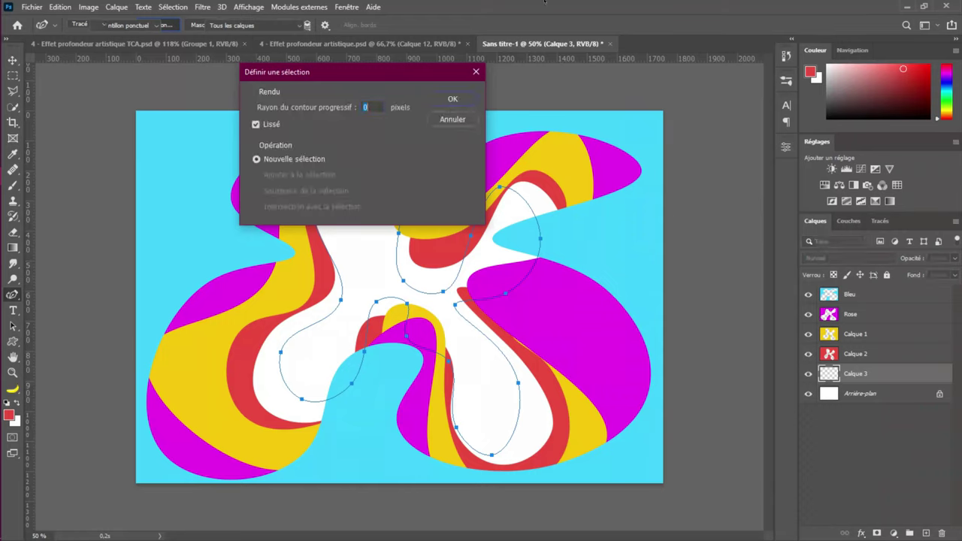
key(Return)
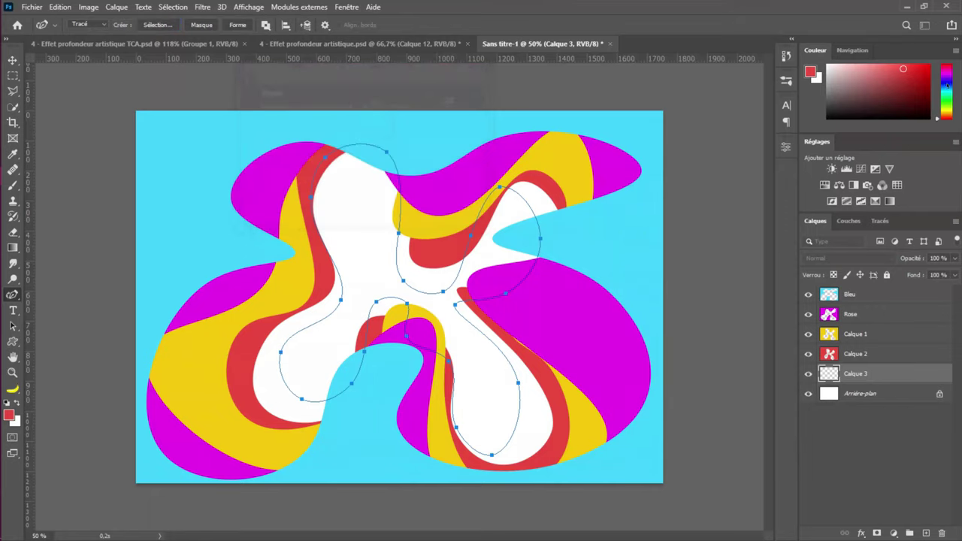
Close the open selection dialog and pick a bright green foreground colour
key(Escape)
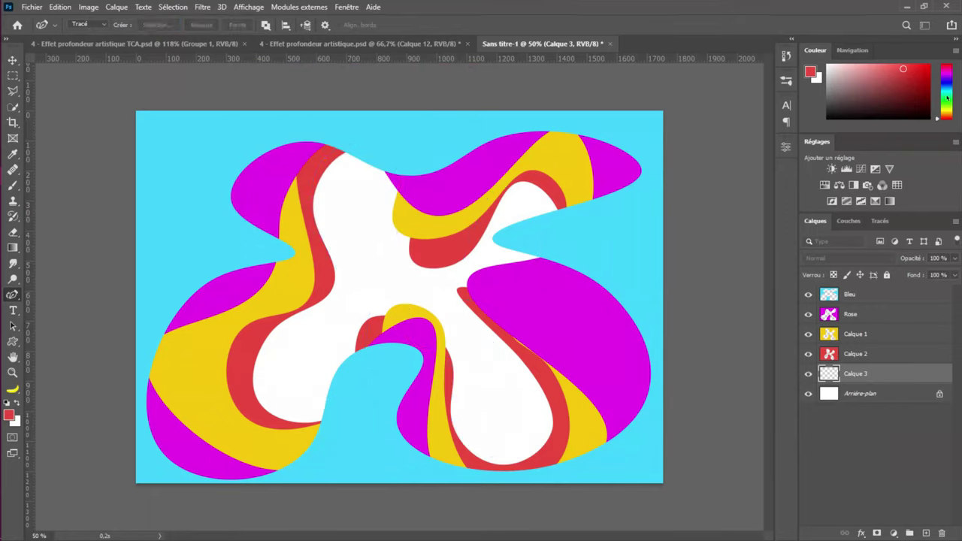
click(949, 93)
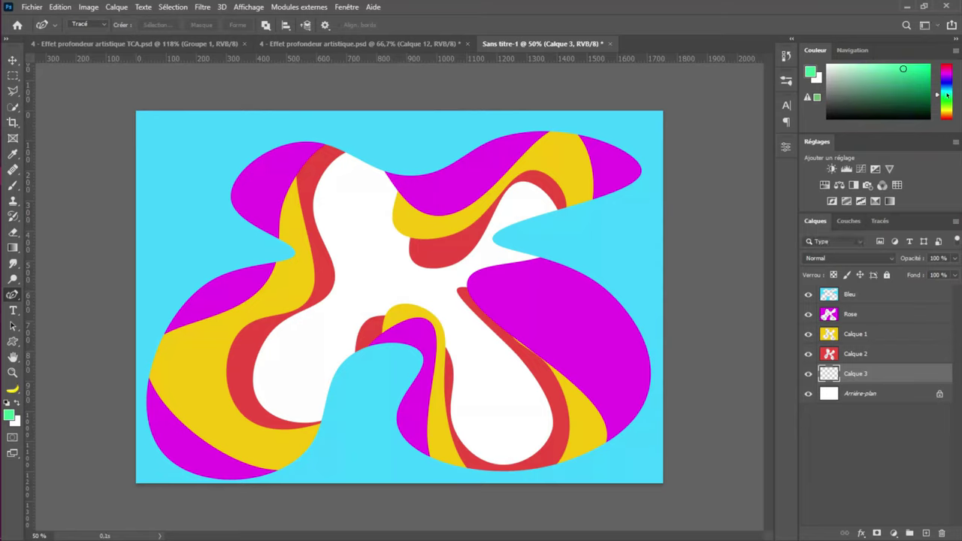
click(949, 89)
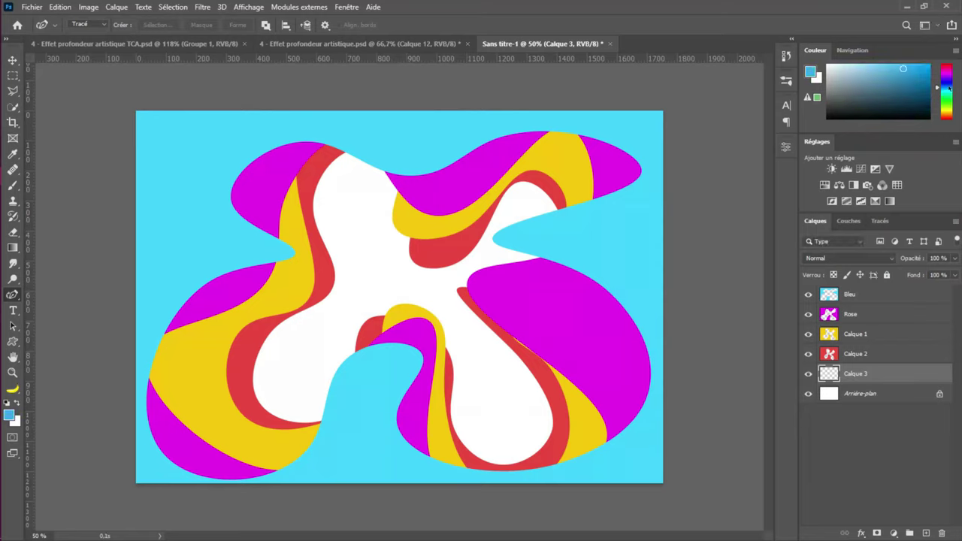
click(946, 96)
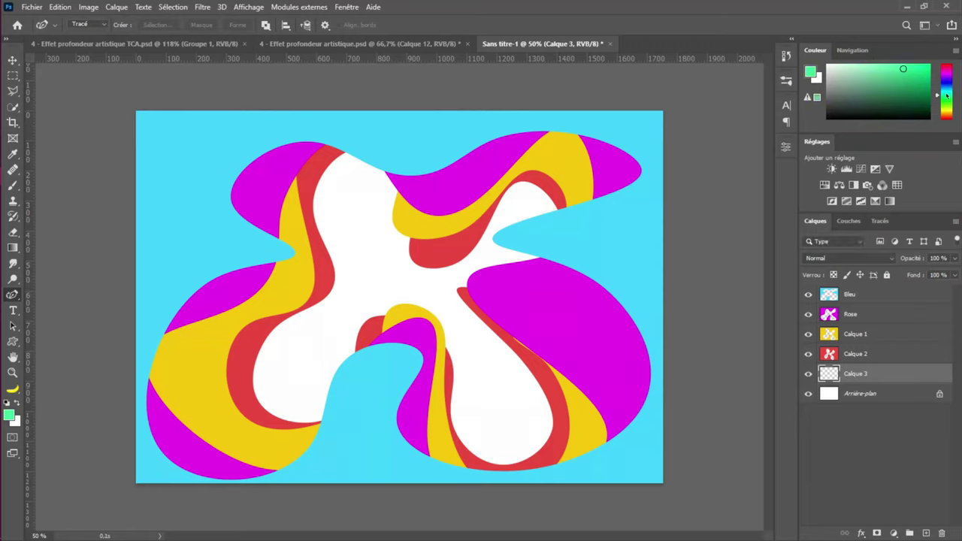
click(946, 97)
Load the fifth wavy path as a selection, invert it, fill the surrounding area with green on the empty layer and deselect
key(ctrl+Return)
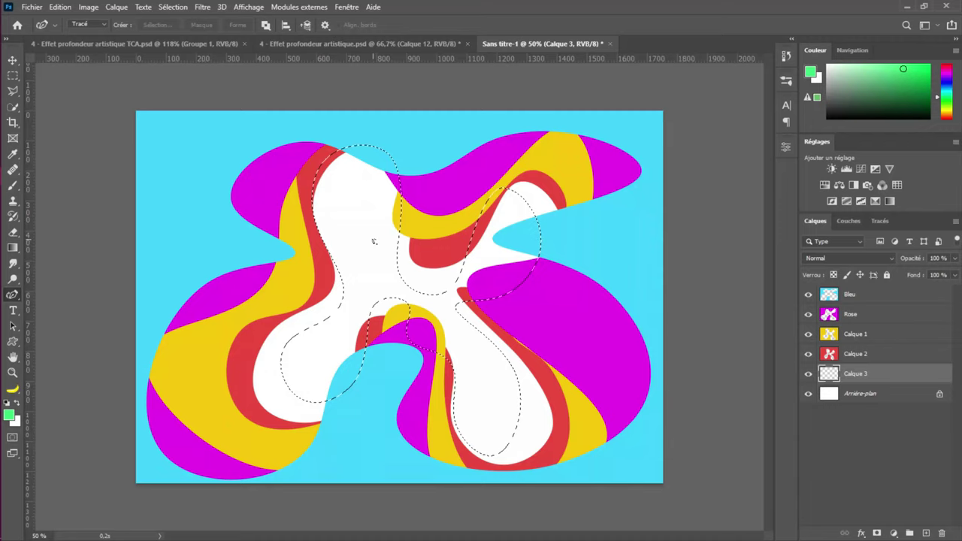
key(ctrl+shift+i)
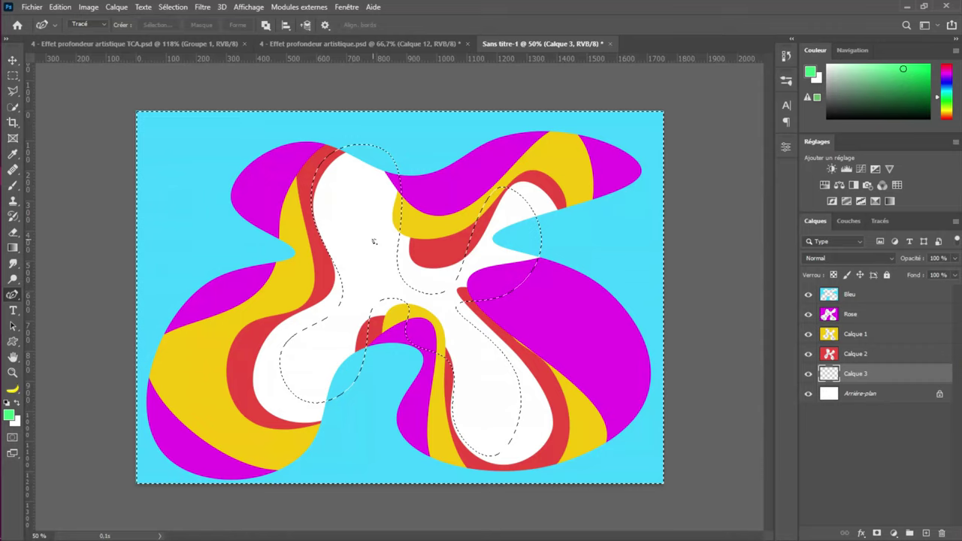
key(alt+BackSpace)
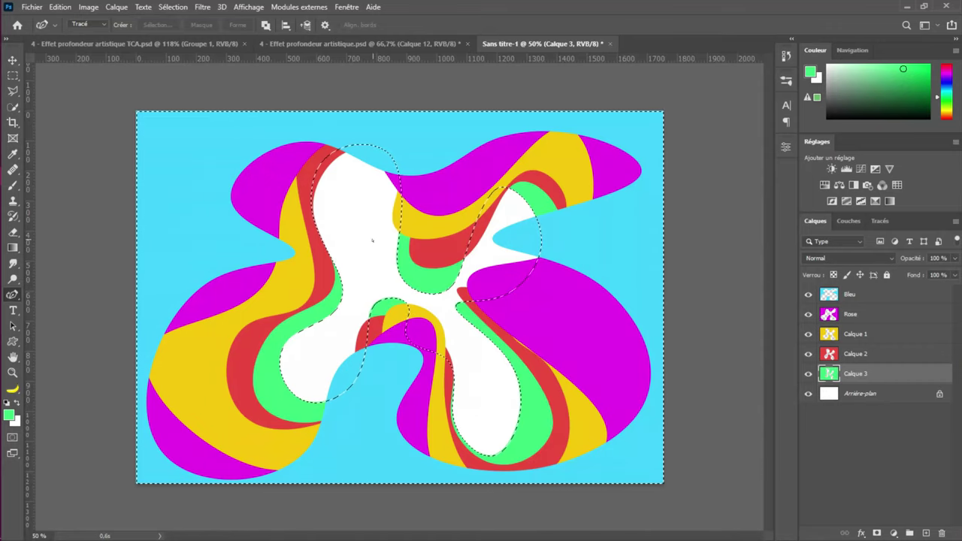
key(ctrl+d)
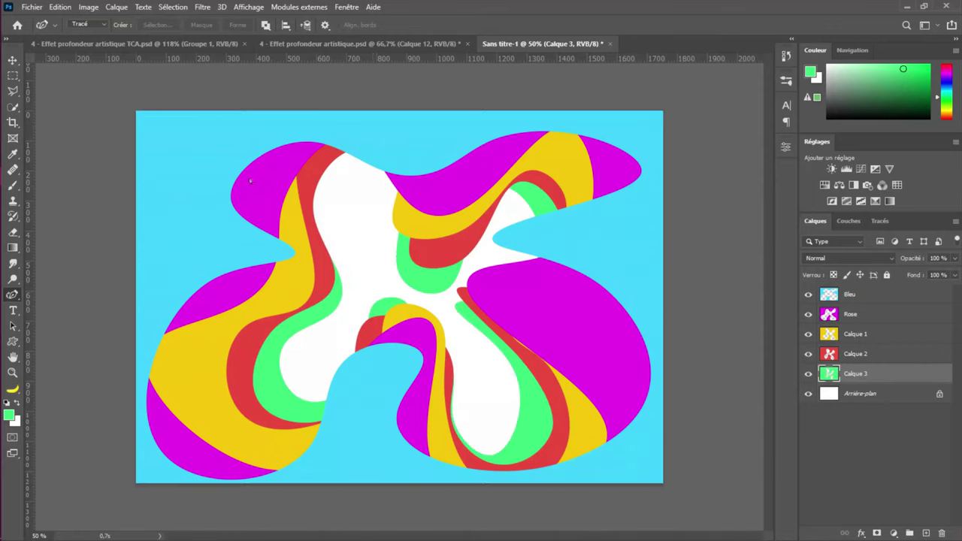
Unlock the white background layer and fill it with a dark navy blue
key(v)
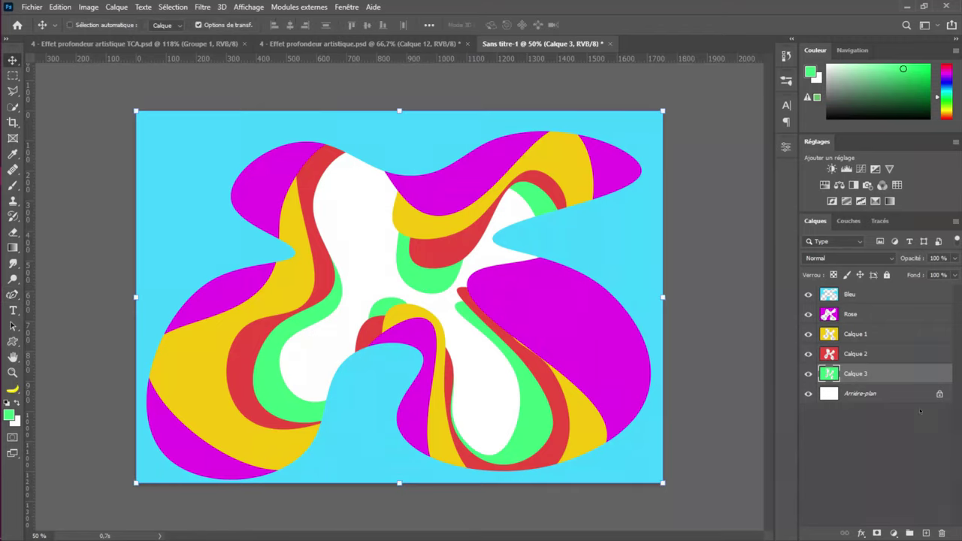
click(885, 393)
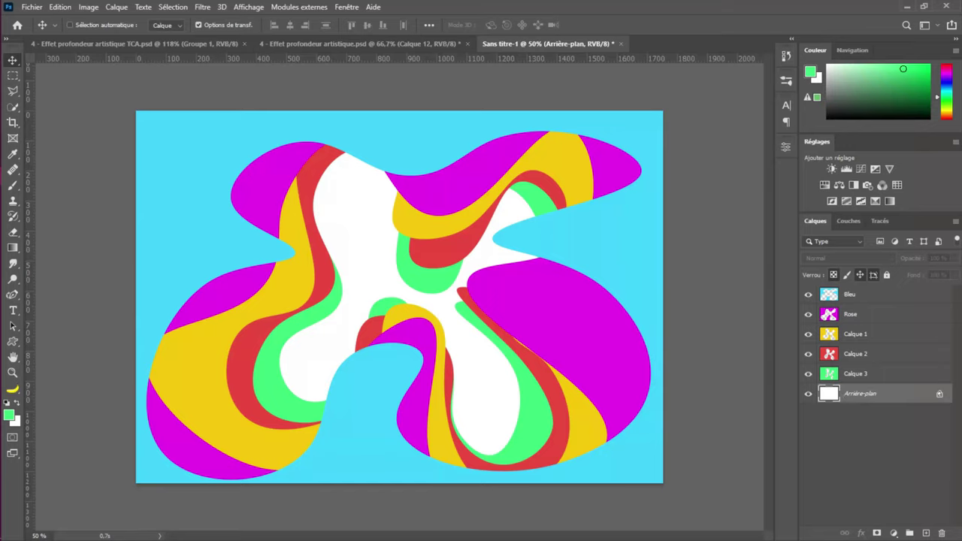
click(939, 393)
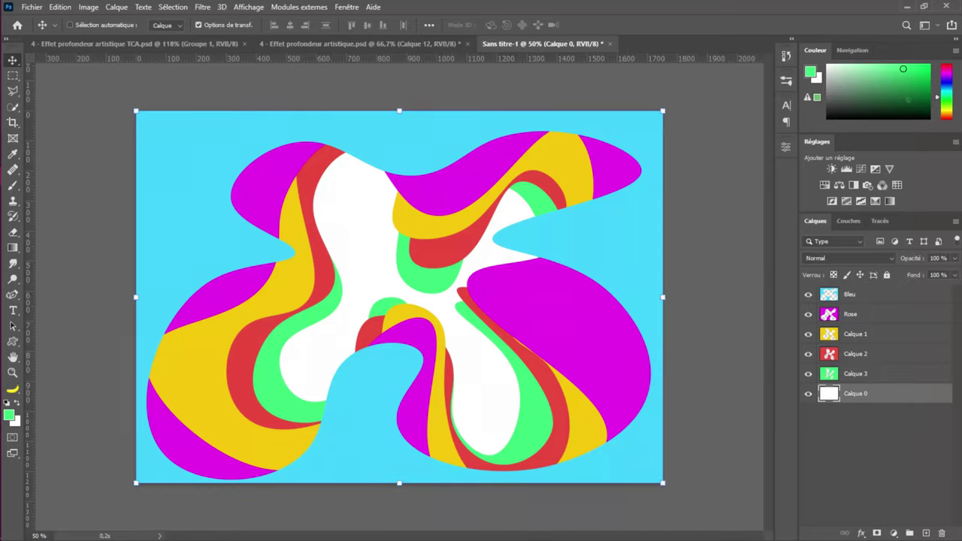
drag(947, 96, 946, 83)
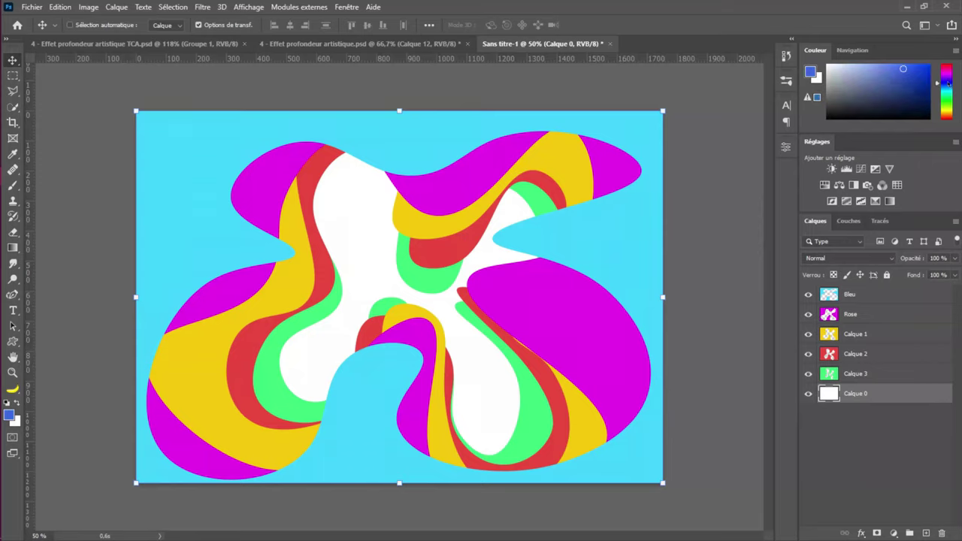
click(929, 101)
key(alt+BackSpace)
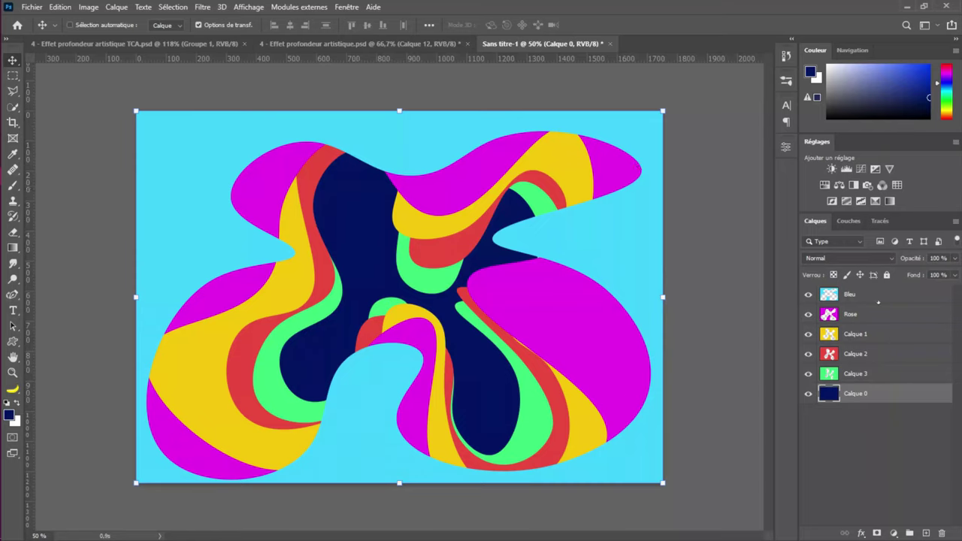
Group all six coloured layers, from the blue one down to the navy base
shift+click(877, 298)
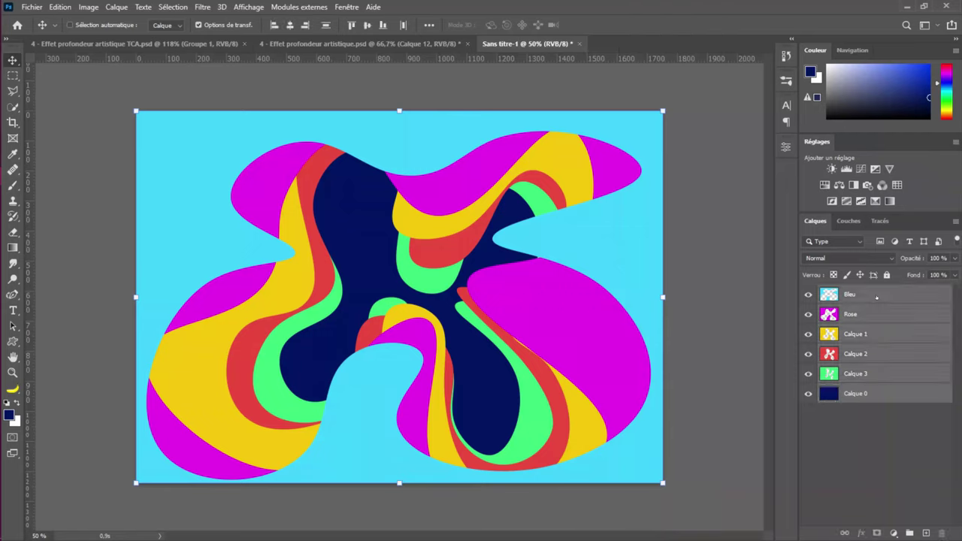
key(ctrl)
key(ctrl+g)
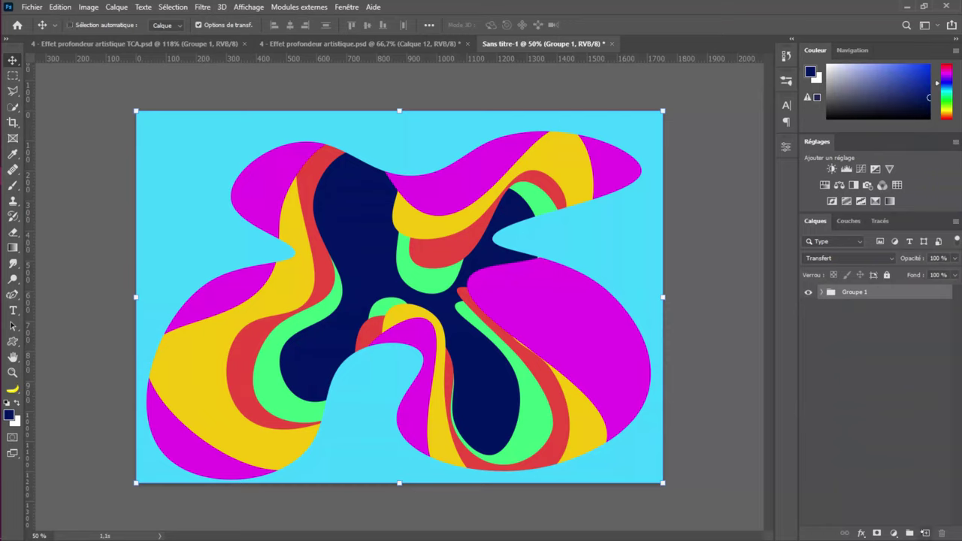
Add an empty layer above the group and enter the letter A as text on it
click(927, 533)
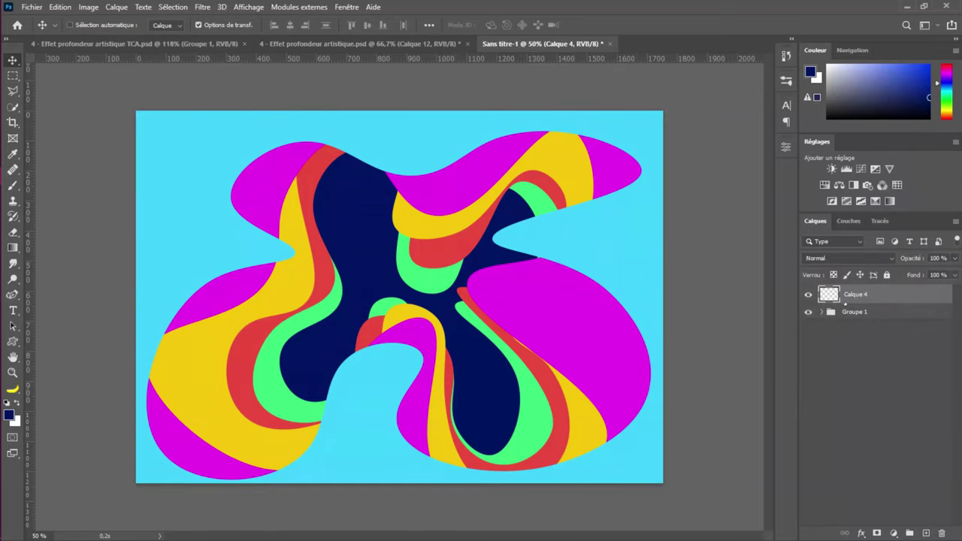
key(t)
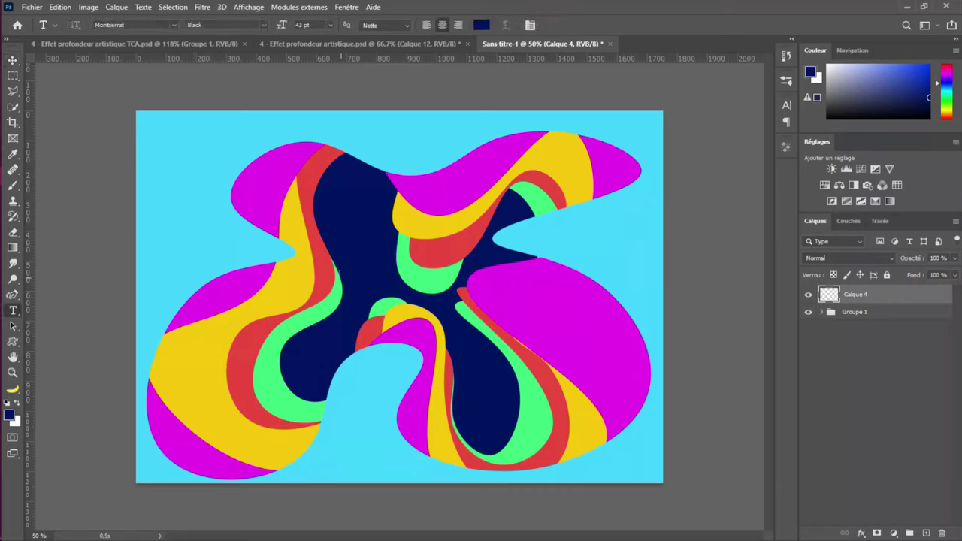
click(337, 273)
key(BackSpace)
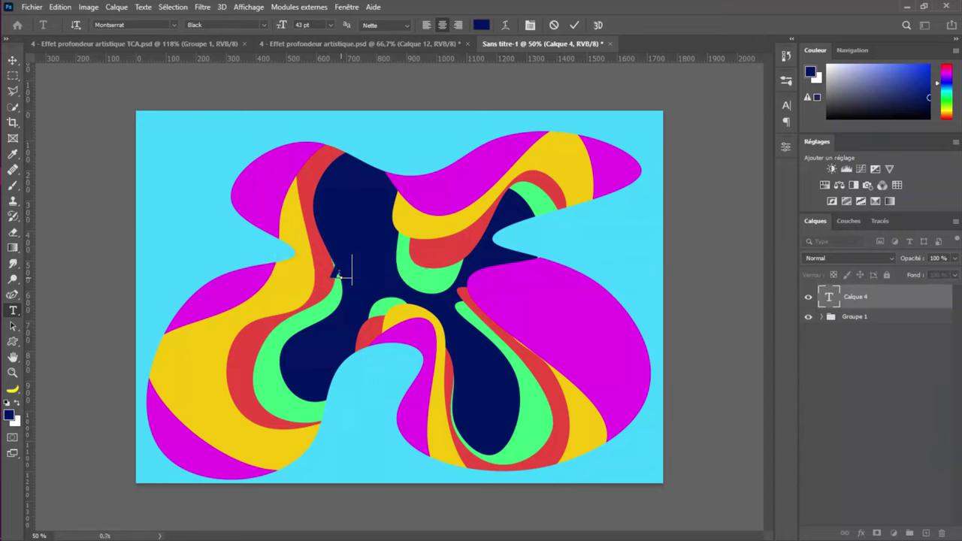
text(A)
key(ctrl+Return)
Enlarge the letter A to about 1577% over the centre of the artwork and move the layer group above it
key(v)
key(ctrl+t)
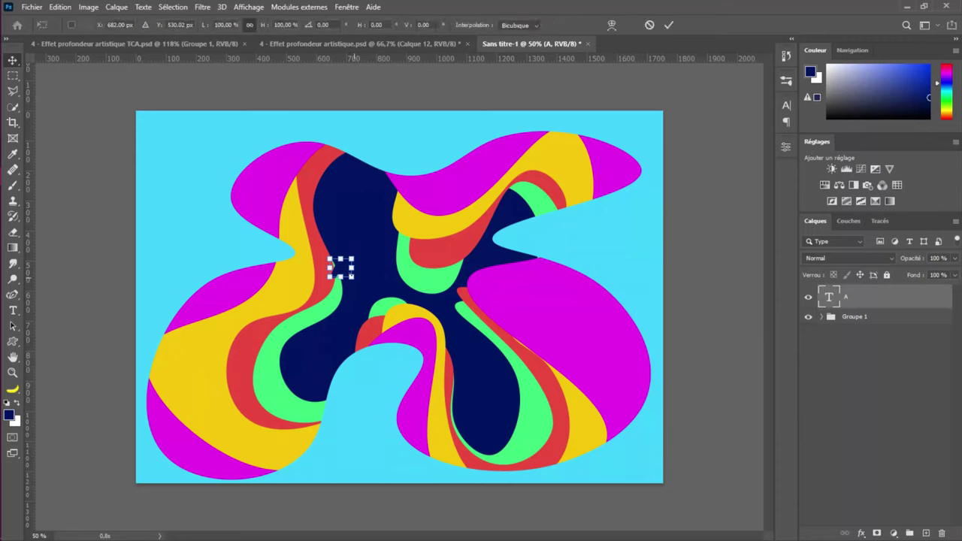
drag(351, 285, 519, 507)
drag(424, 255, 425, 140)
drag(469, 93, 492, 61)
drag(439, 283, 427, 284)
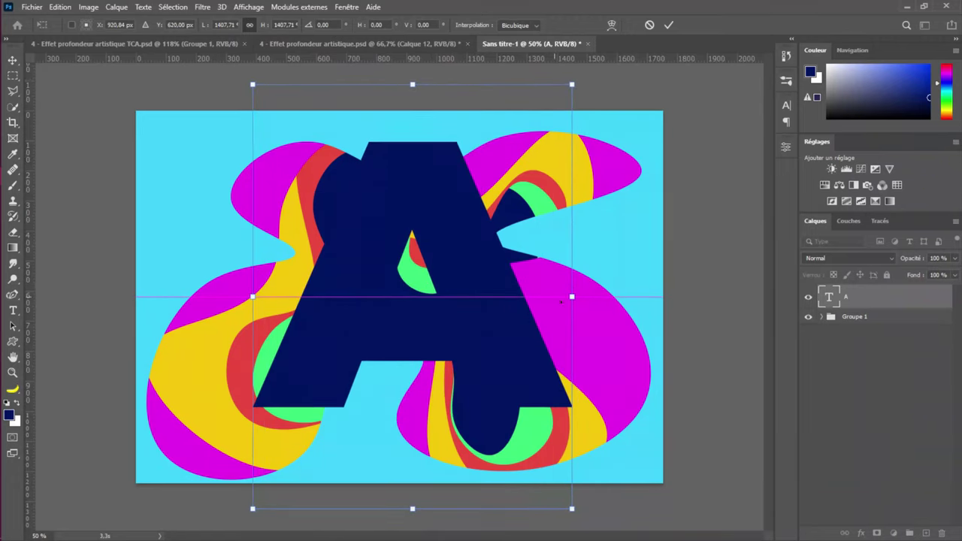
drag(572, 296, 591, 296)
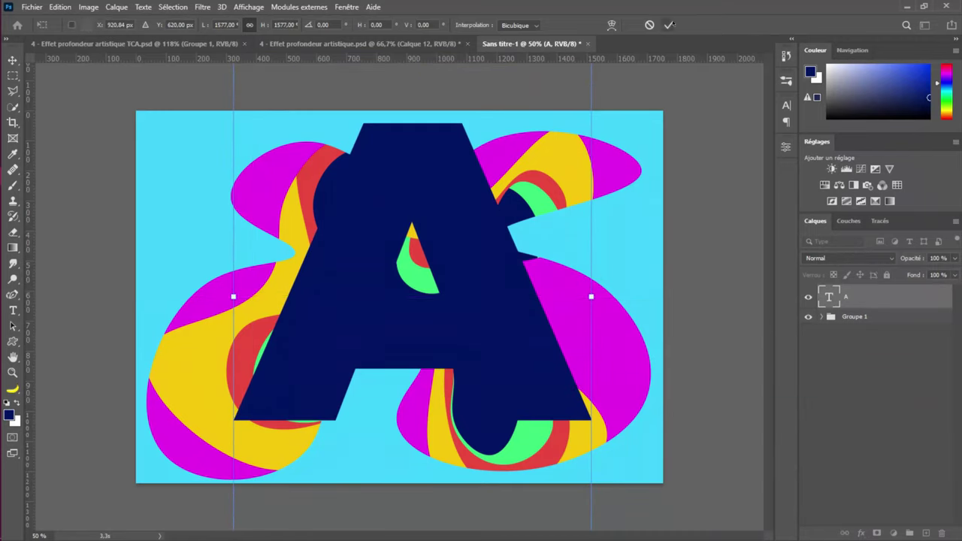
key(Return)
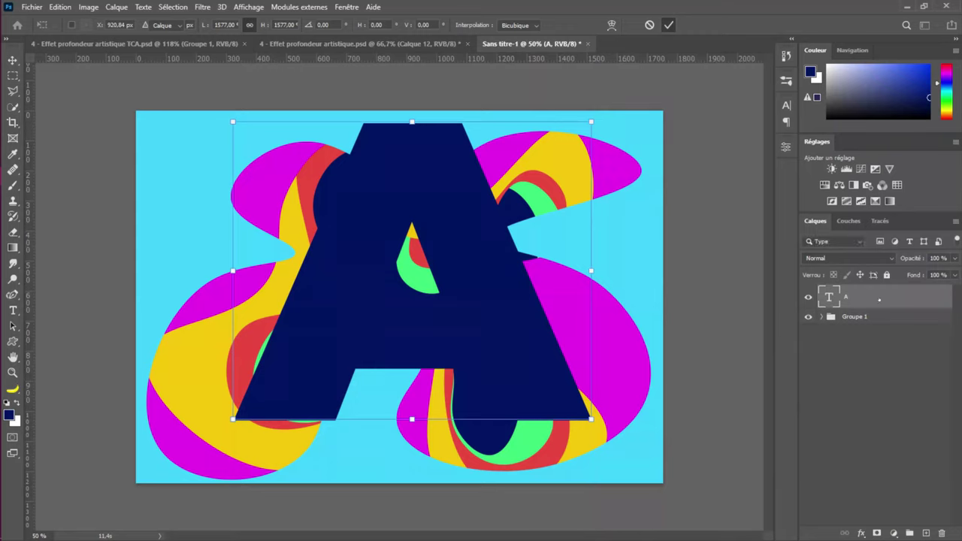
click(869, 318)
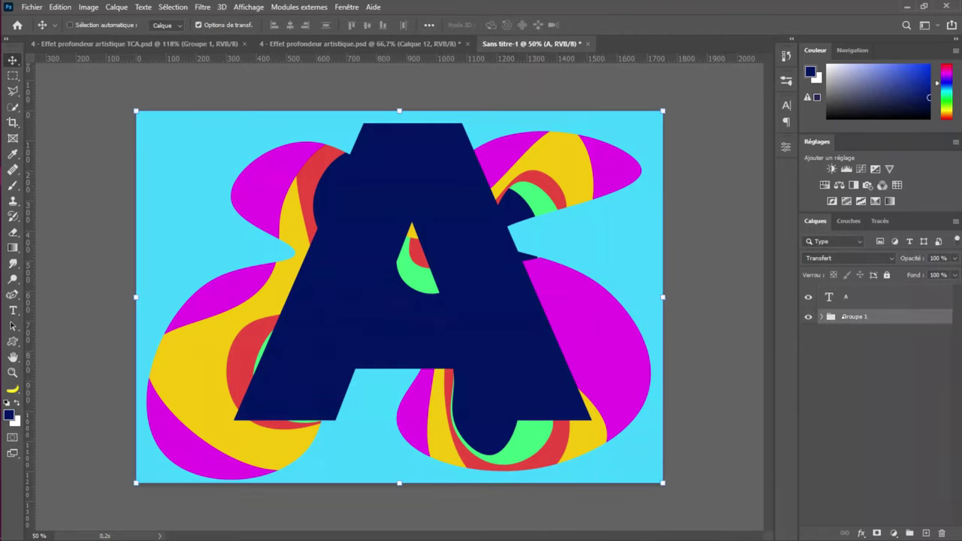
drag(868, 317, 887, 294)
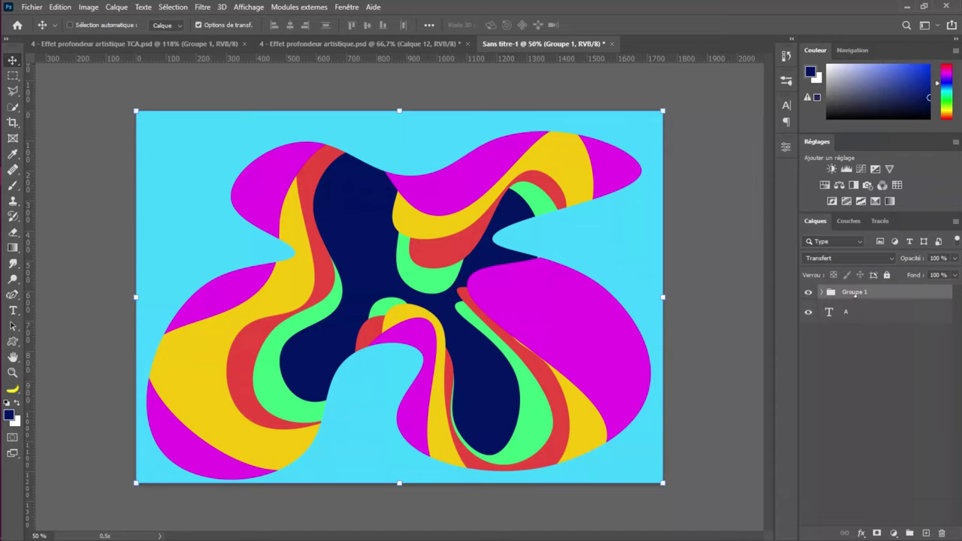
Duplicate the group, hide the original and move it beneath the letter, merge the copy and clip it to the letter A
key(ctrl+j)
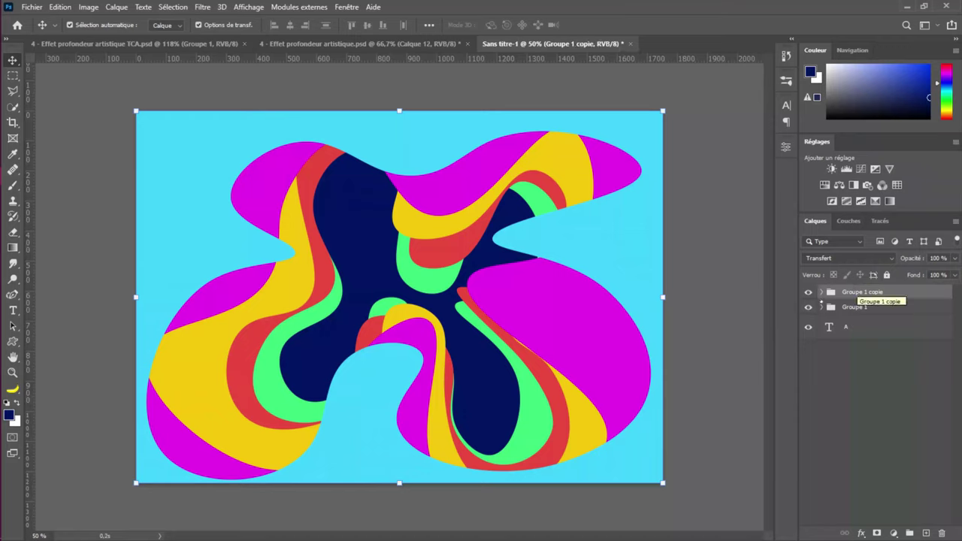
click(809, 308)
drag(855, 292, 853, 349)
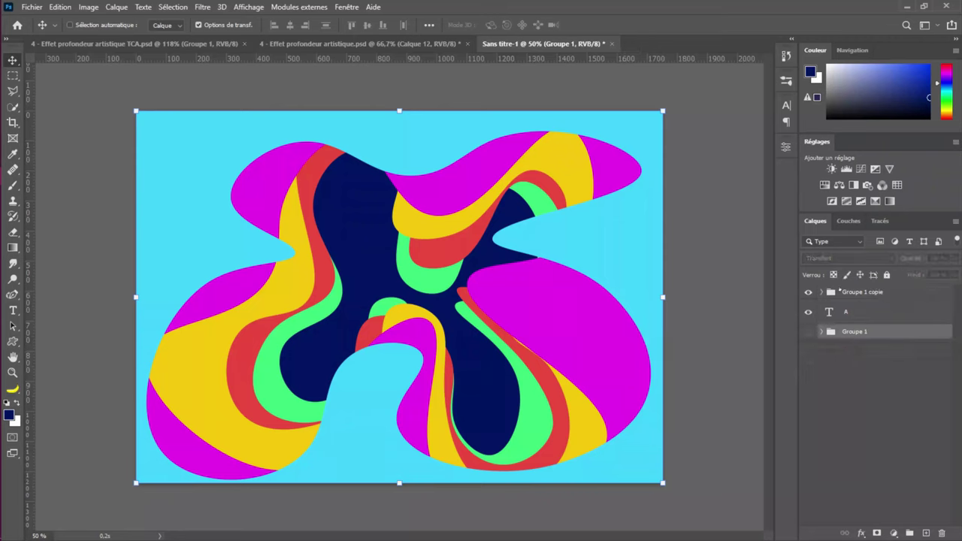
right_click(851, 294)
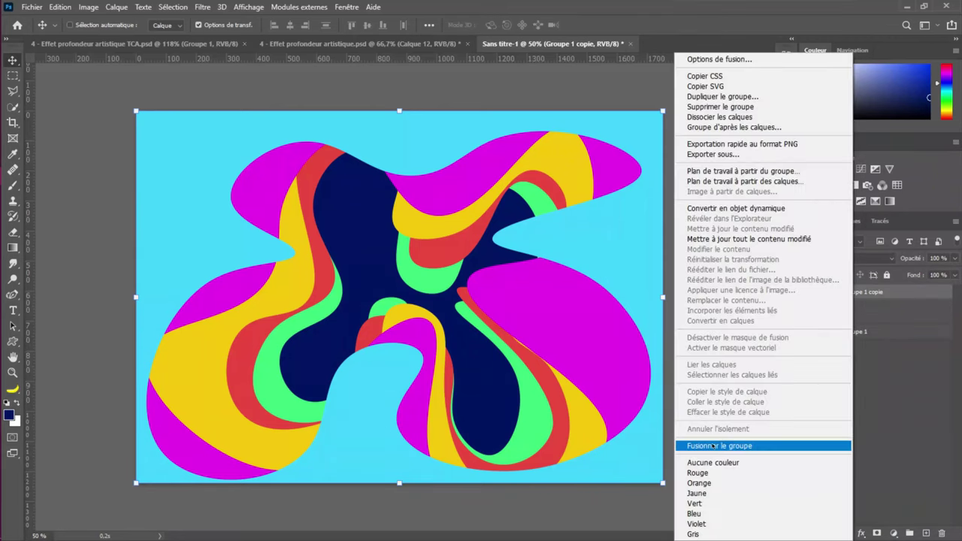
click(713, 446)
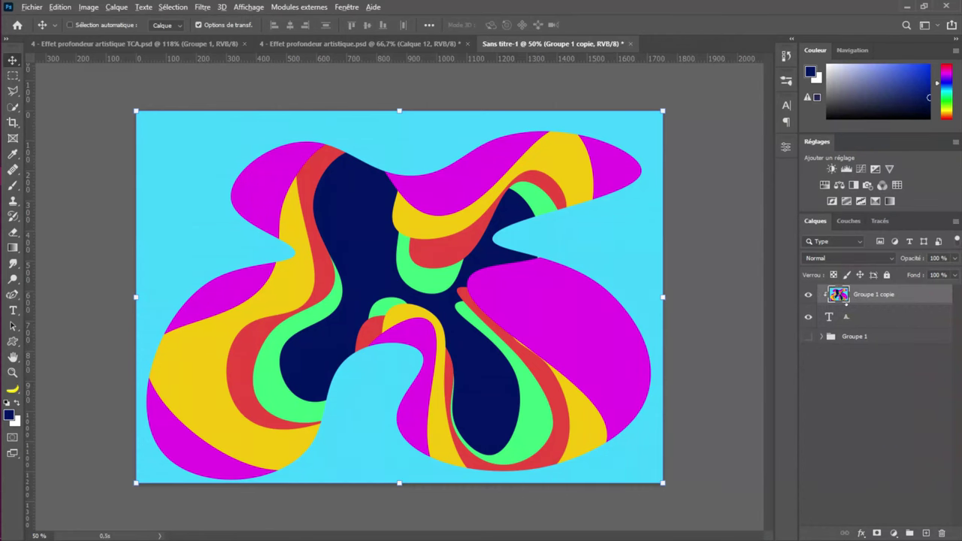
alt+click(847, 305)
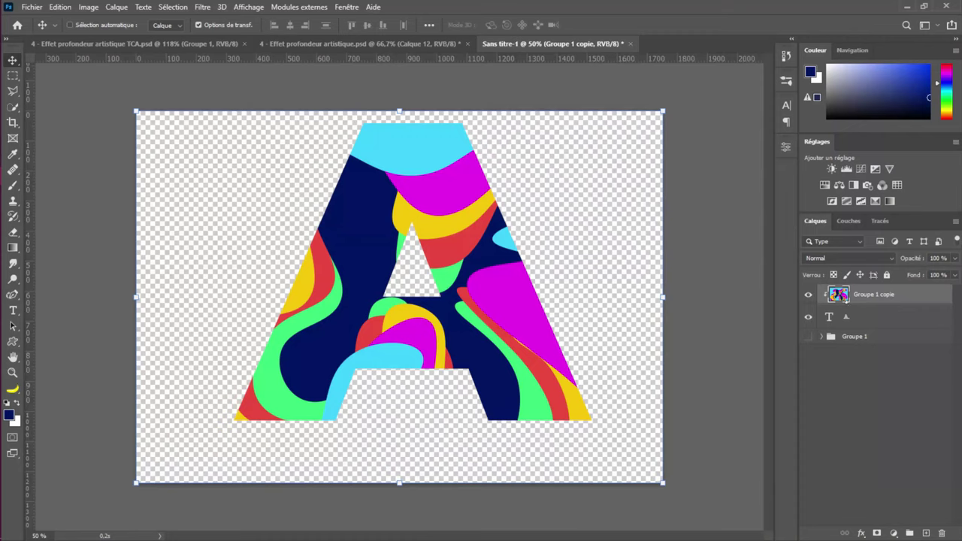
Undo the clipping, merging, reordering and duplication of the group
key(ctrl+z)
key(ctrl+z)
key(ctrl+z)
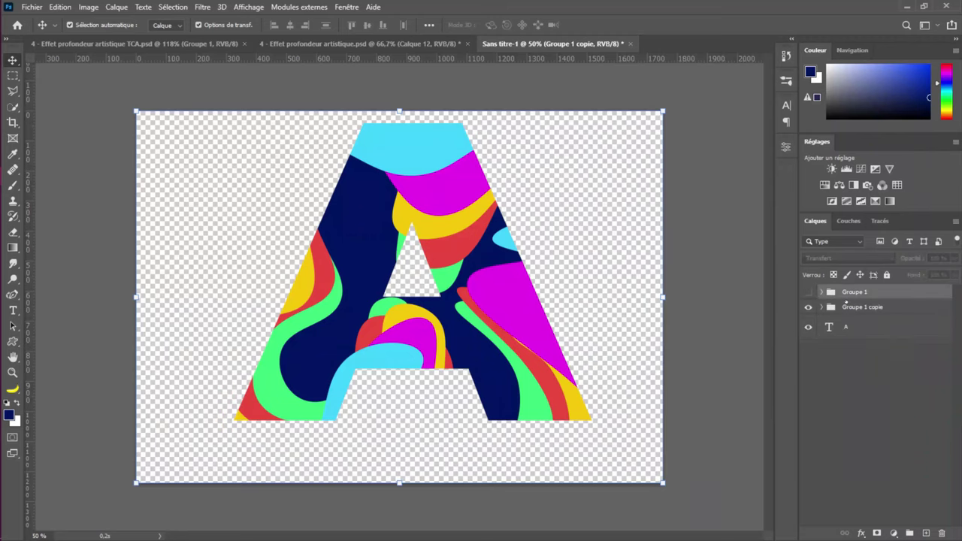
key(ctrl+z)
key(ctrl+z)
key(ctrl+comma)
key(ctrl+z)
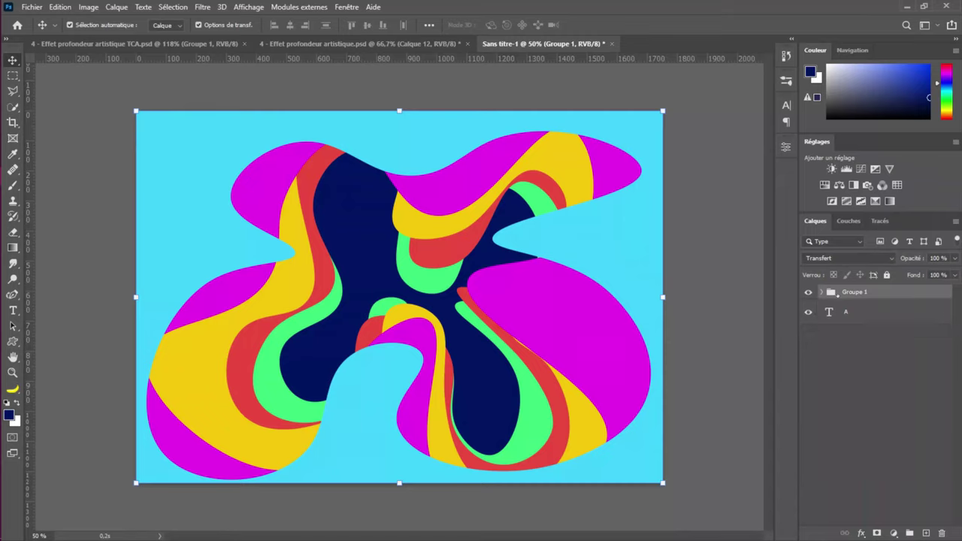
key(ctrl+bracketleft)
key(ctrl+bracketright)
Expand the layer group and open the layer style settings of the Bleu layer
click(820, 291)
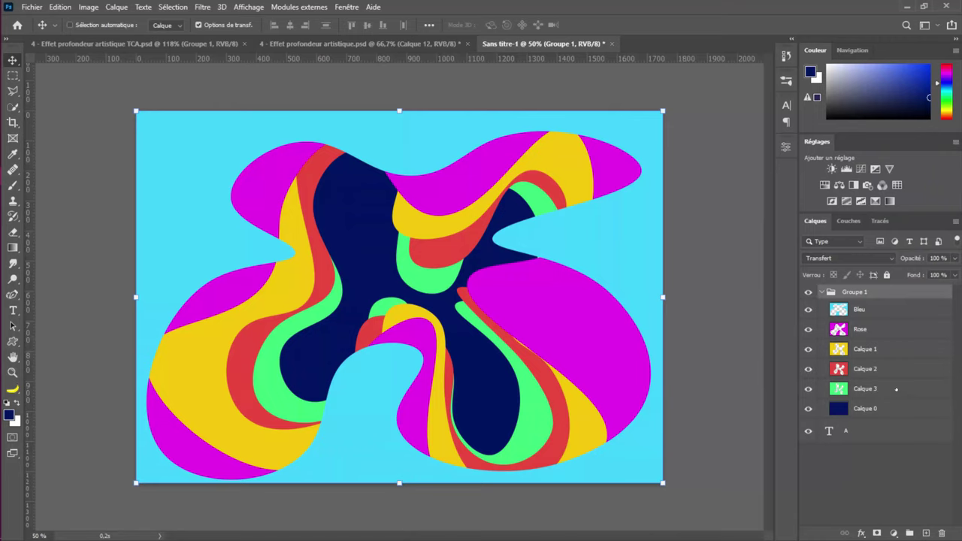
click(896, 390)
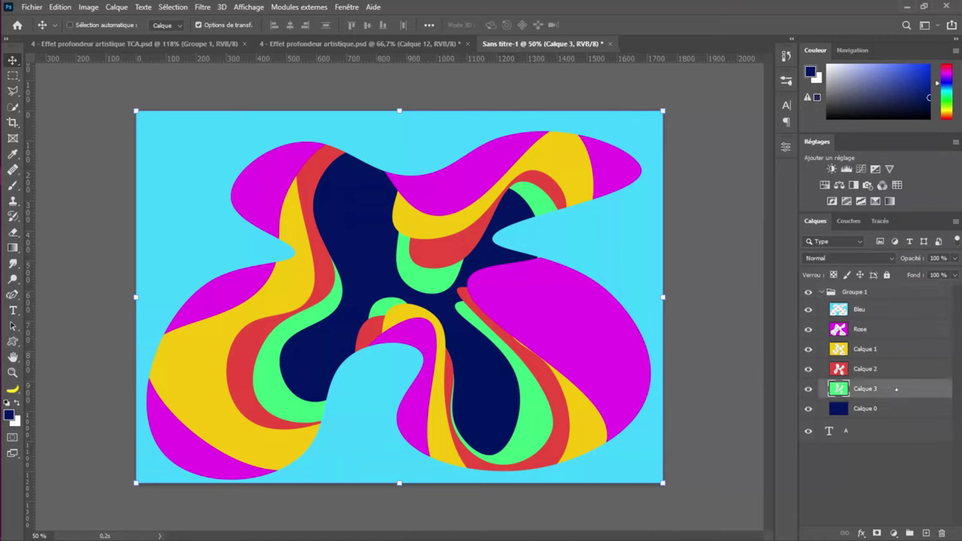
click(886, 309)
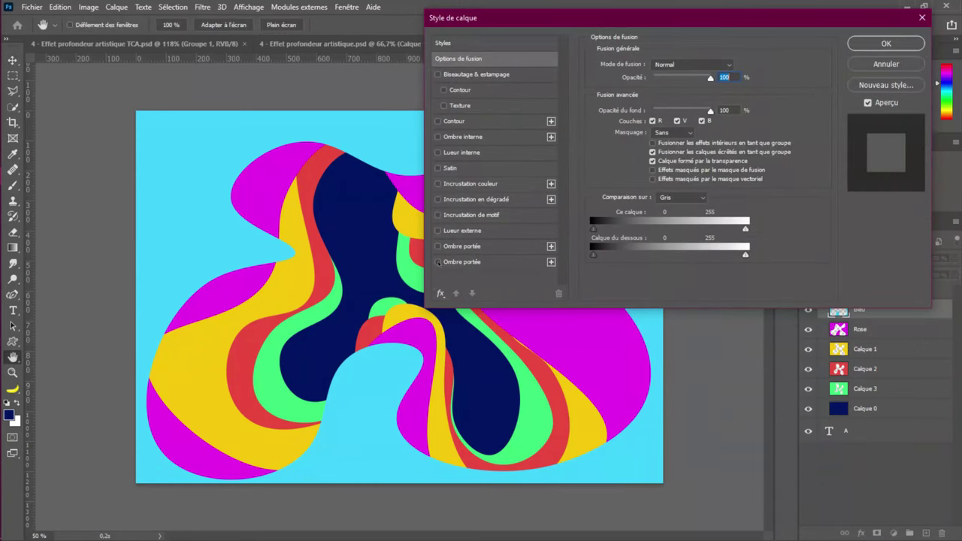
Enable both drop shadow effects on the Bleu layer
click(439, 262)
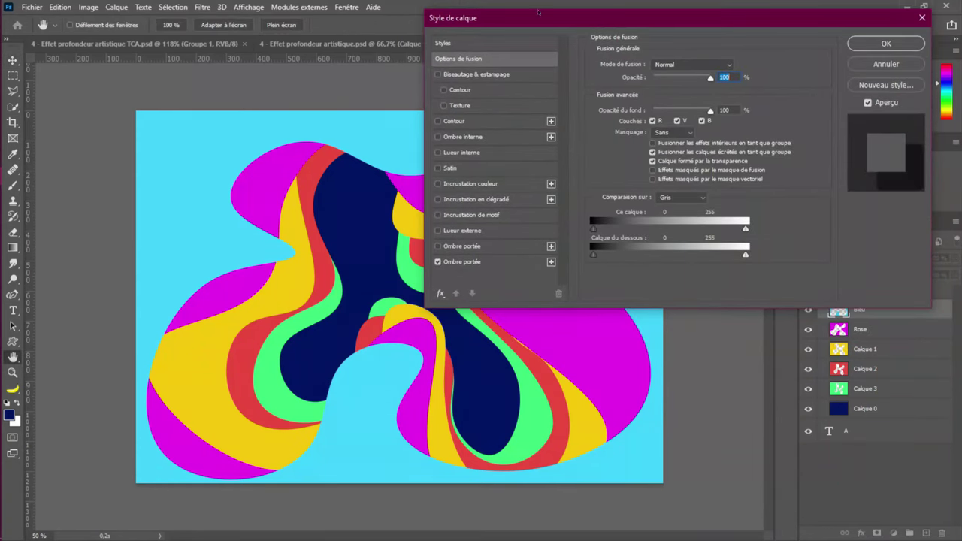
drag(536, 17, 592, 8)
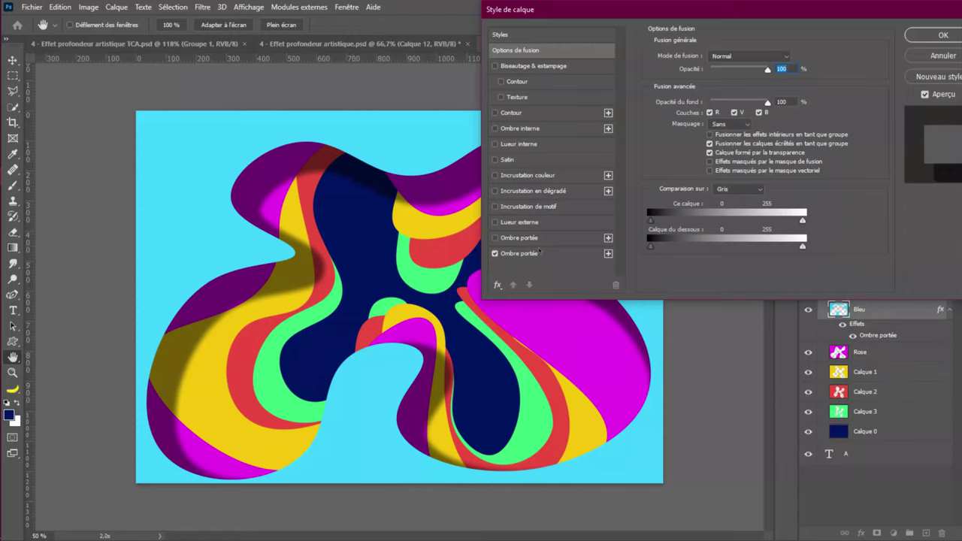
click(494, 237)
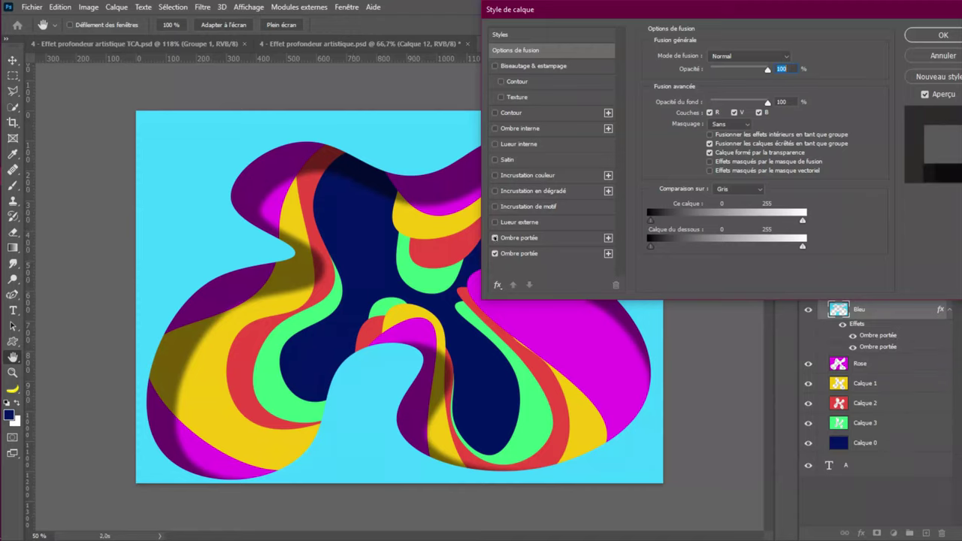
click(495, 254)
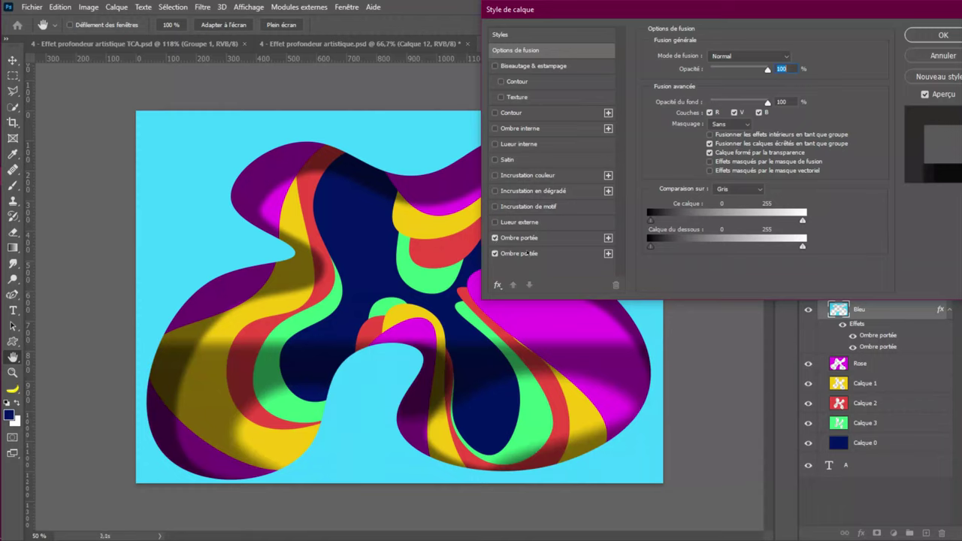
Set the upper drop shadow's angle to 80° and its distance to 11 px
click(526, 253)
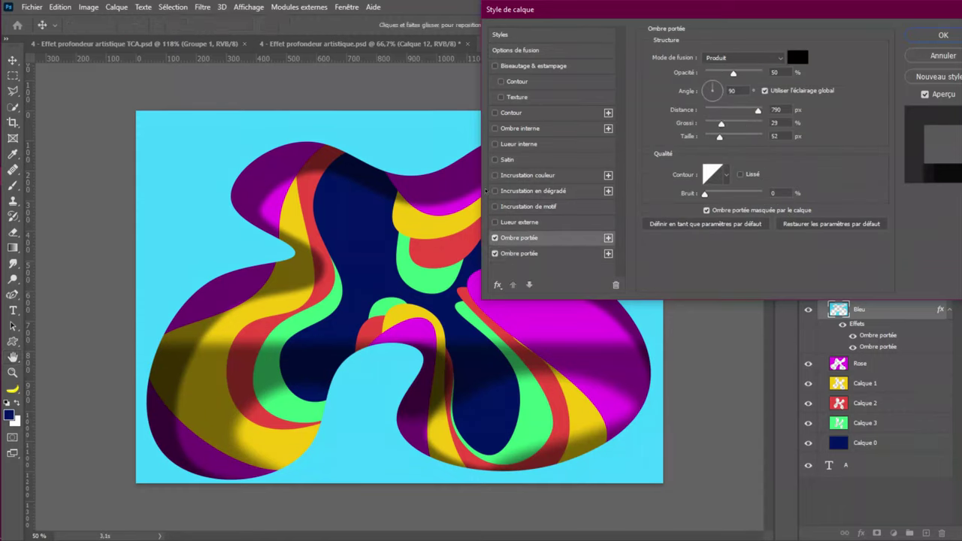
drag(301, 275, 296, 278)
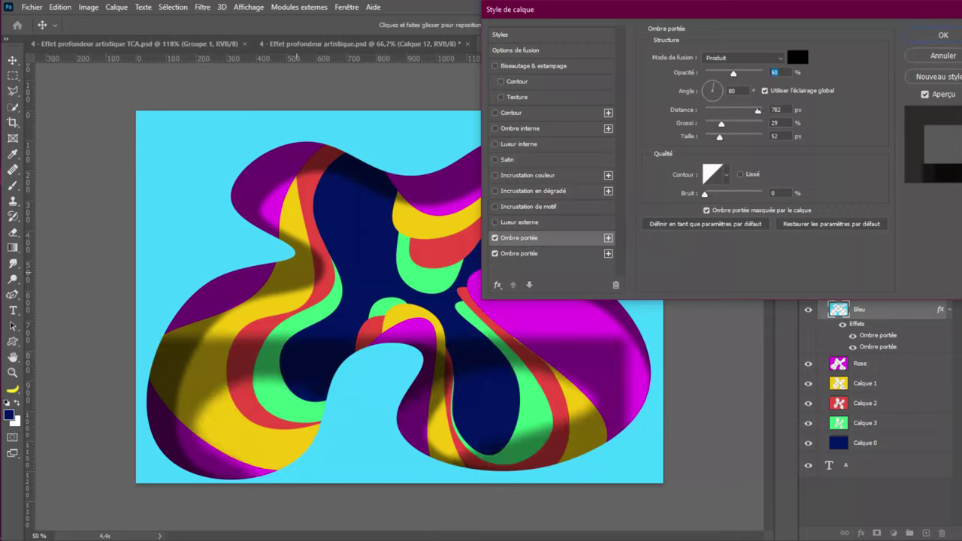
drag(758, 111, 718, 112)
click(715, 111)
drag(717, 110, 712, 111)
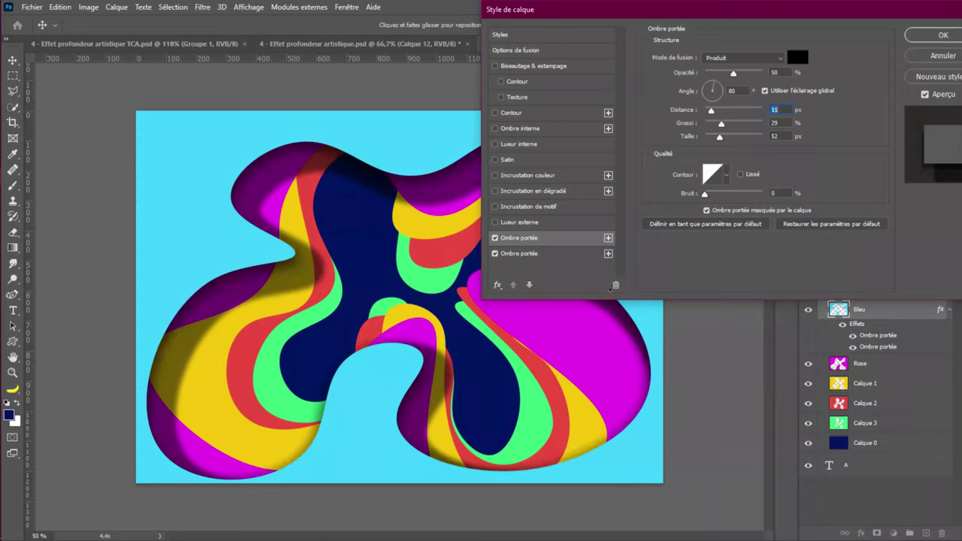
Delete the lower of the two drop shadows from the Bleu layer's style
click(552, 255)
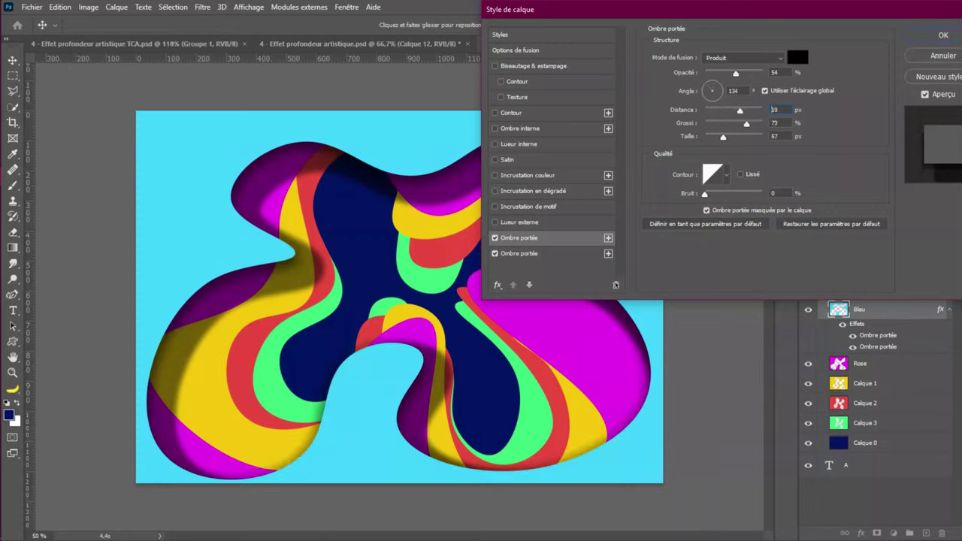
click(557, 254)
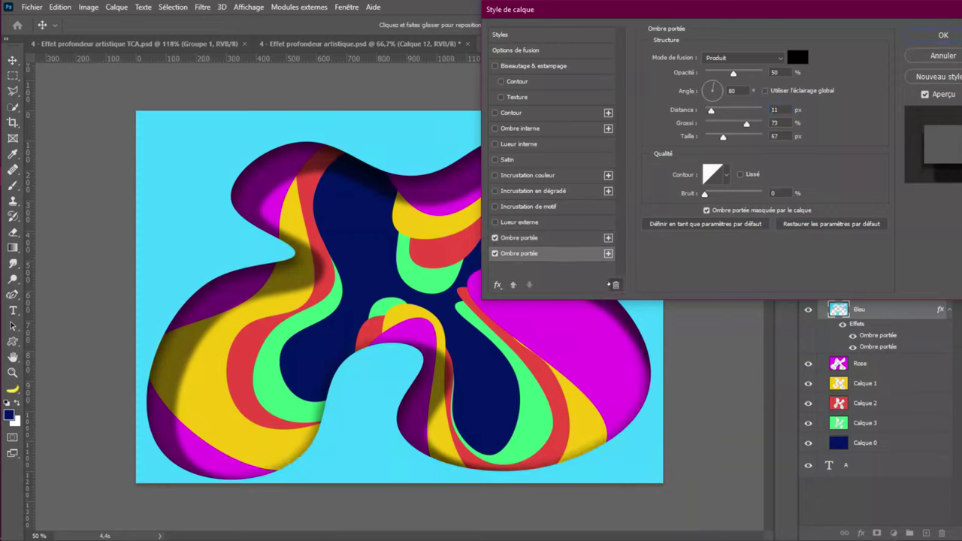
drag(568, 239, 616, 285)
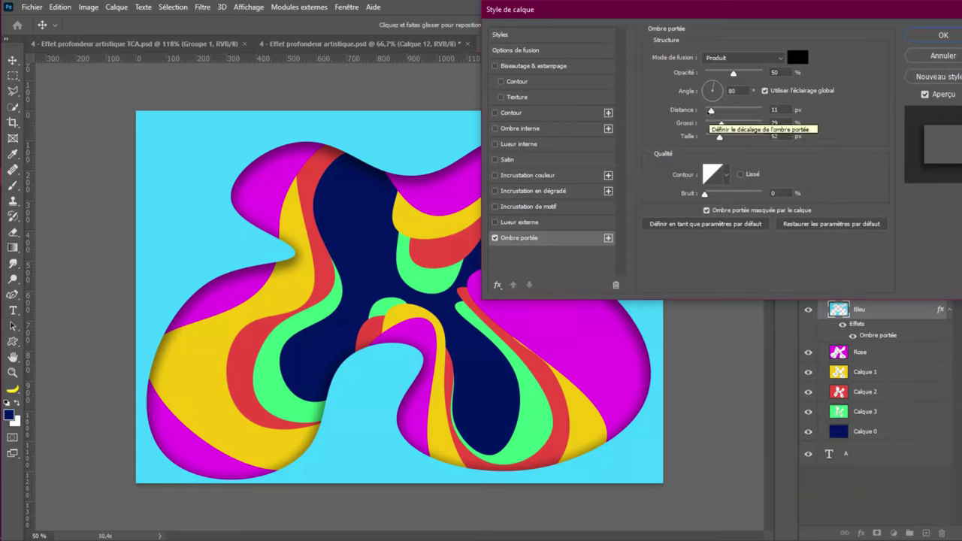
Set the remaining drop shadow to a 15 px distance, 6 px size, 66% opacity and 134° angle
drag(711, 111, 708, 138)
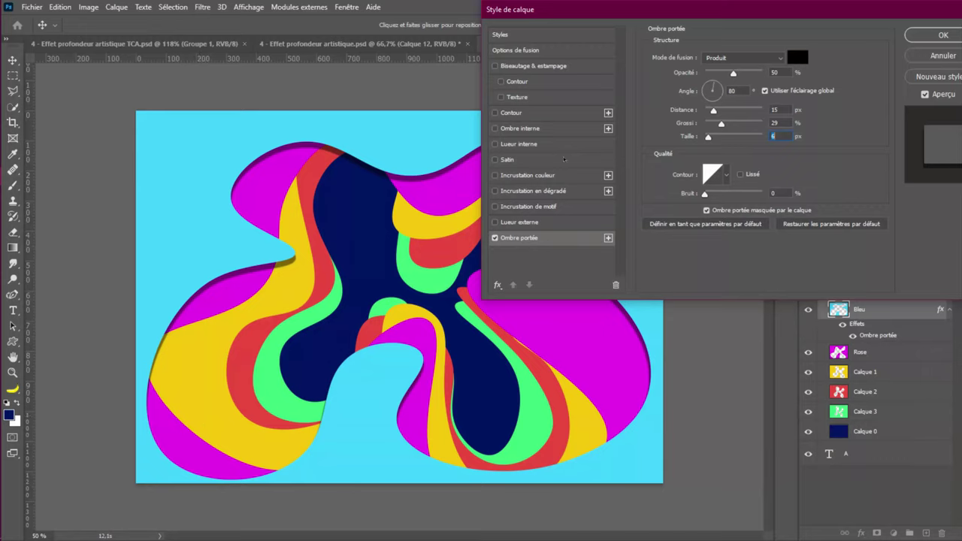
drag(731, 73, 743, 73)
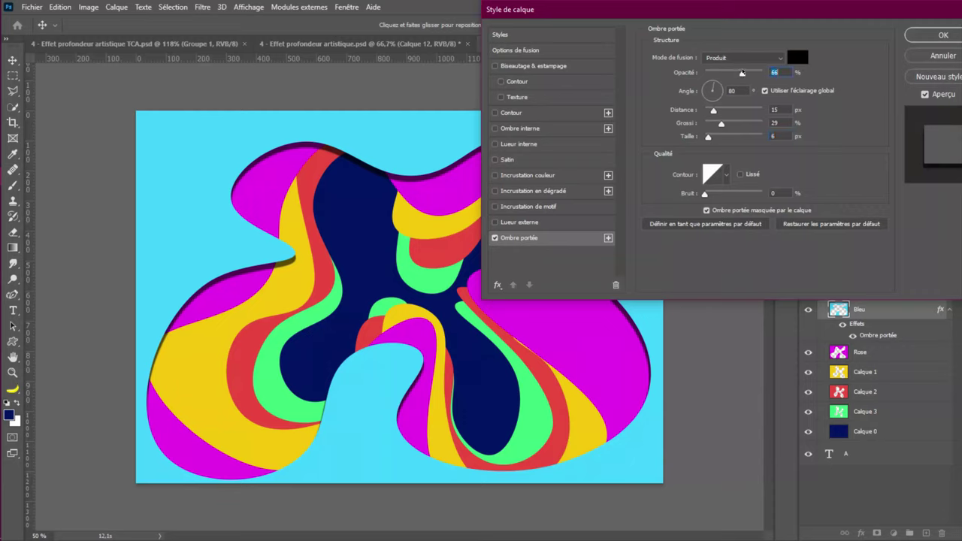
click(707, 85)
key(Tab)
click(707, 85)
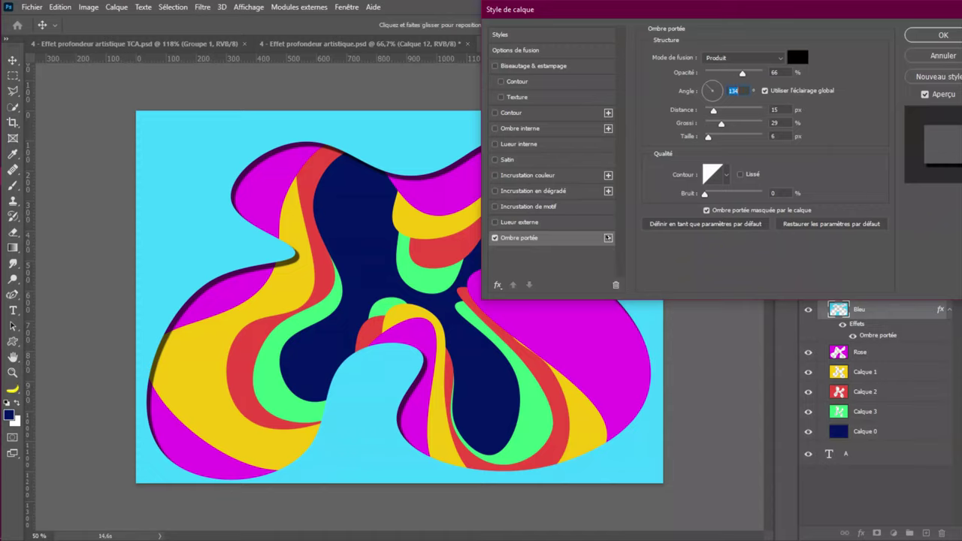
Add a second drop shadow to the Bleu layer and select the upper one for editing
click(608, 238)
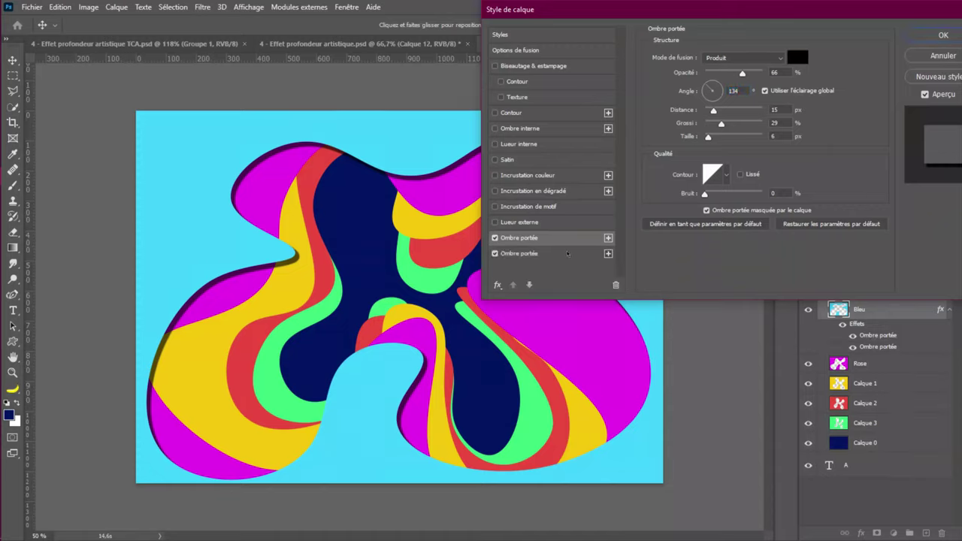
click(579, 254)
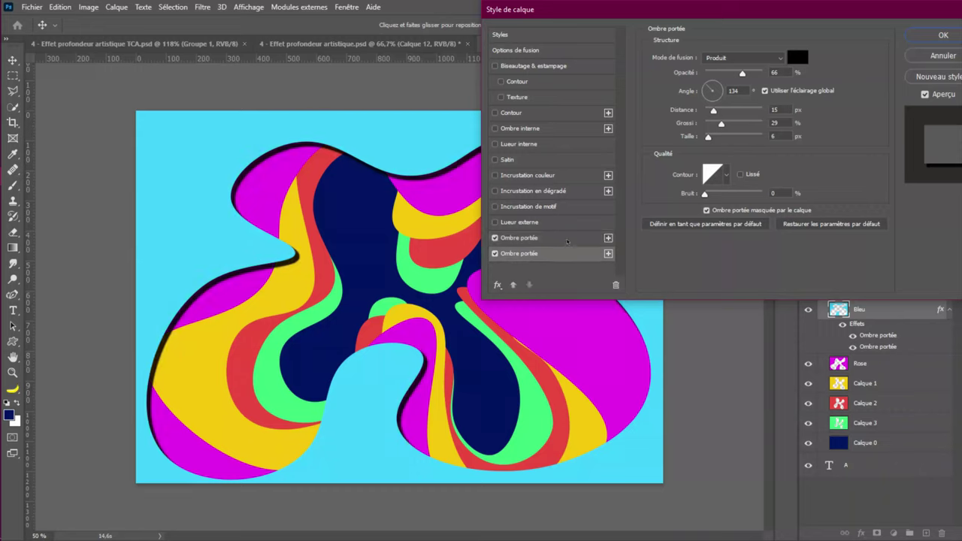
click(568, 239)
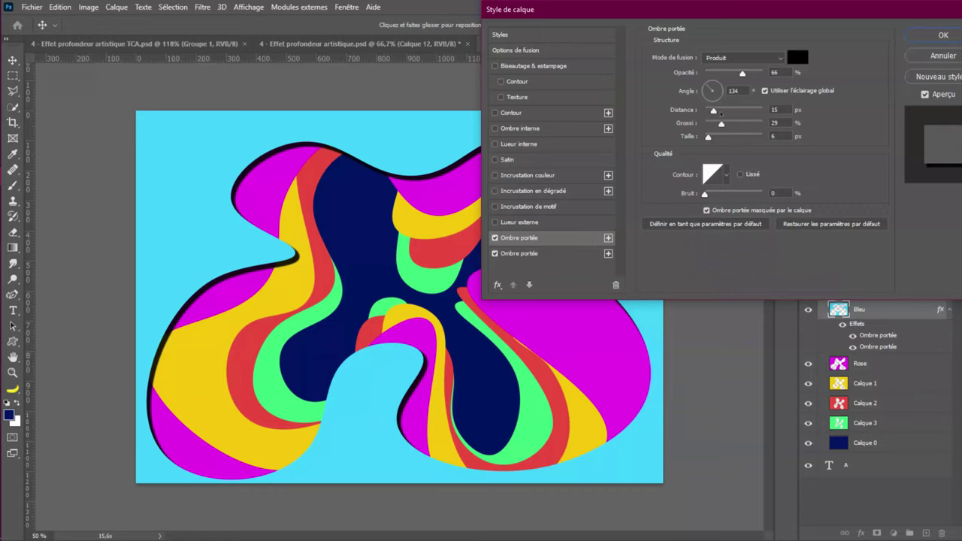
Set the upper drop shadow's distance to 21 px and size to 64 px, and apply the layer style
drag(718, 137, 726, 137)
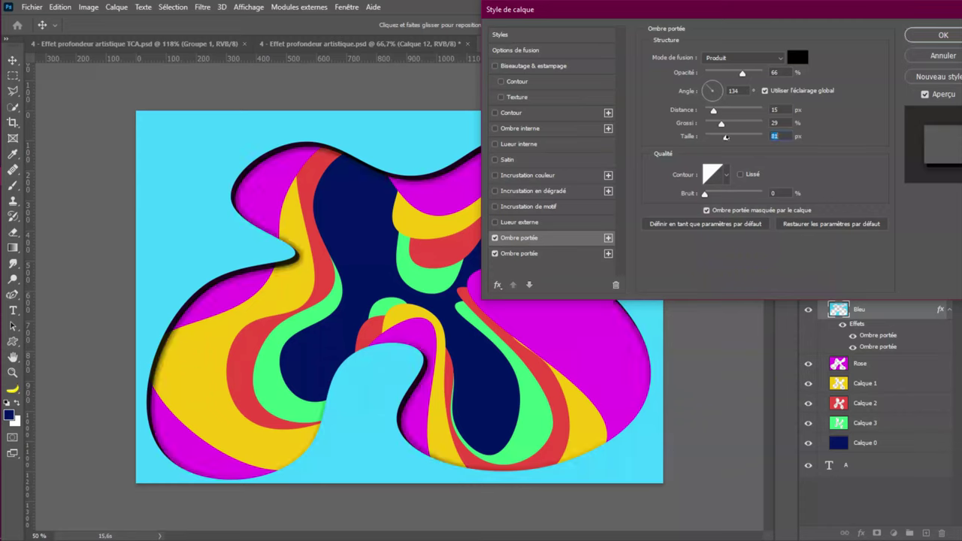
click(732, 138)
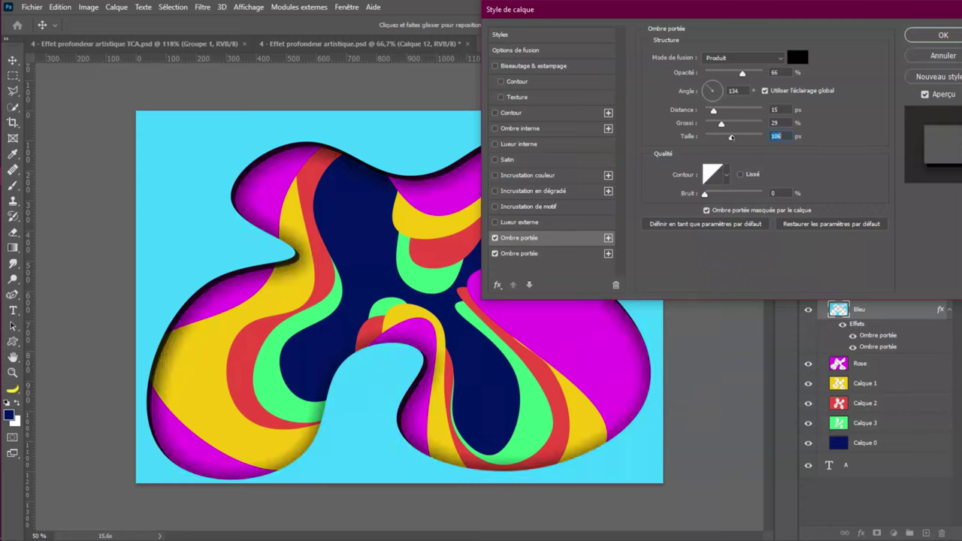
drag(732, 138, 726, 139)
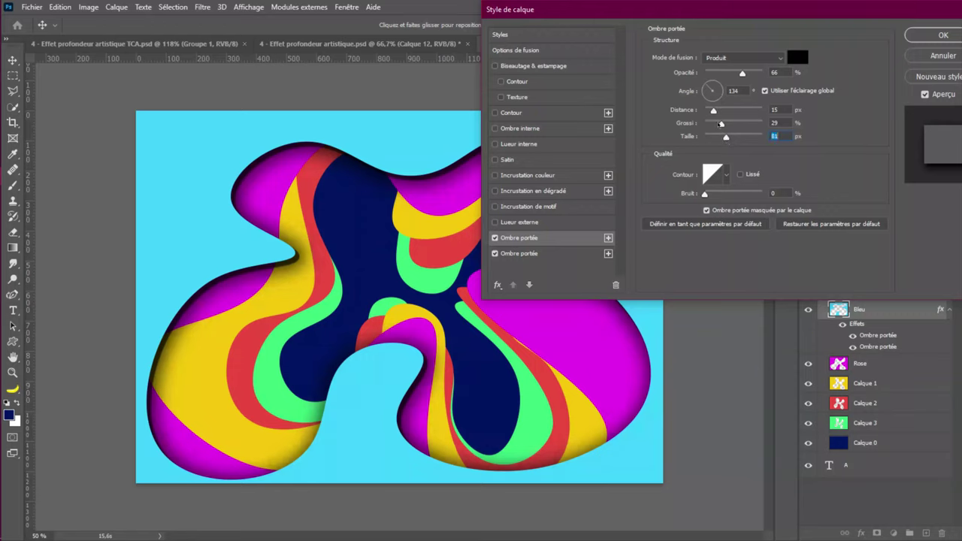
drag(713, 111, 718, 111)
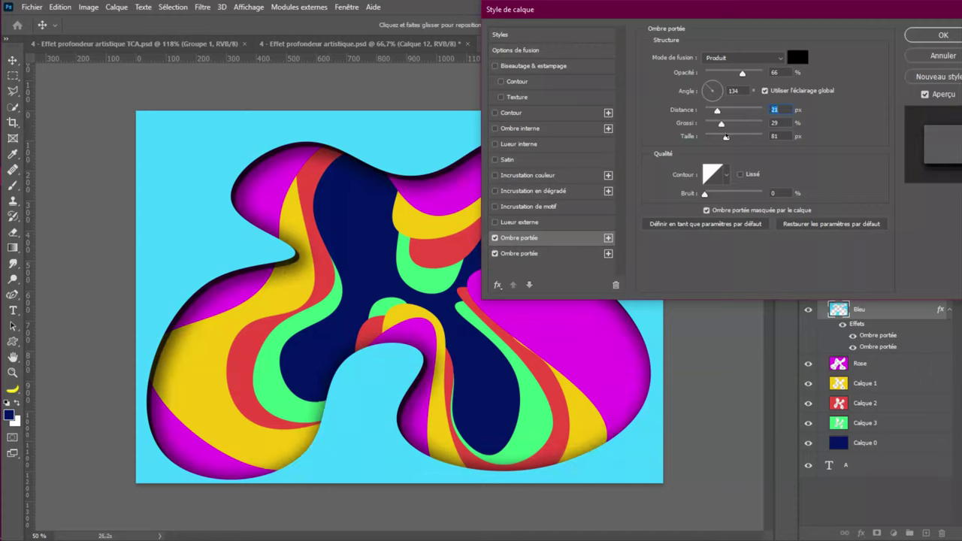
drag(725, 138, 723, 138)
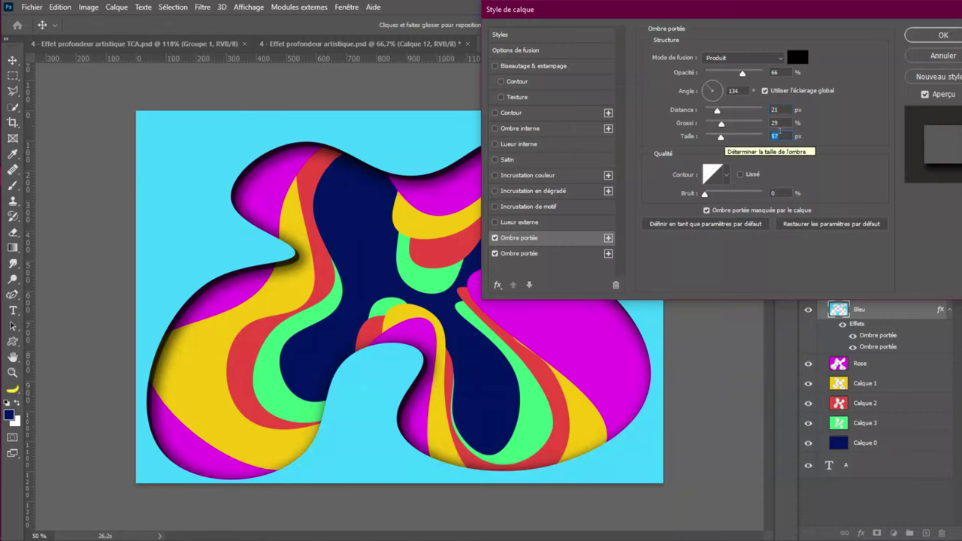
key(Up)
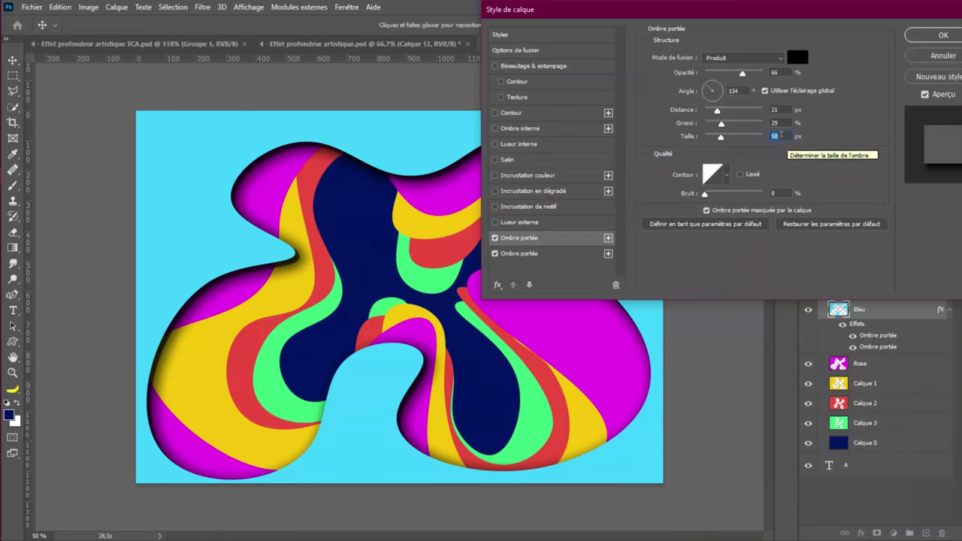
key(Up)
key(Up)
key(Up)
key(Up)
key(Up)
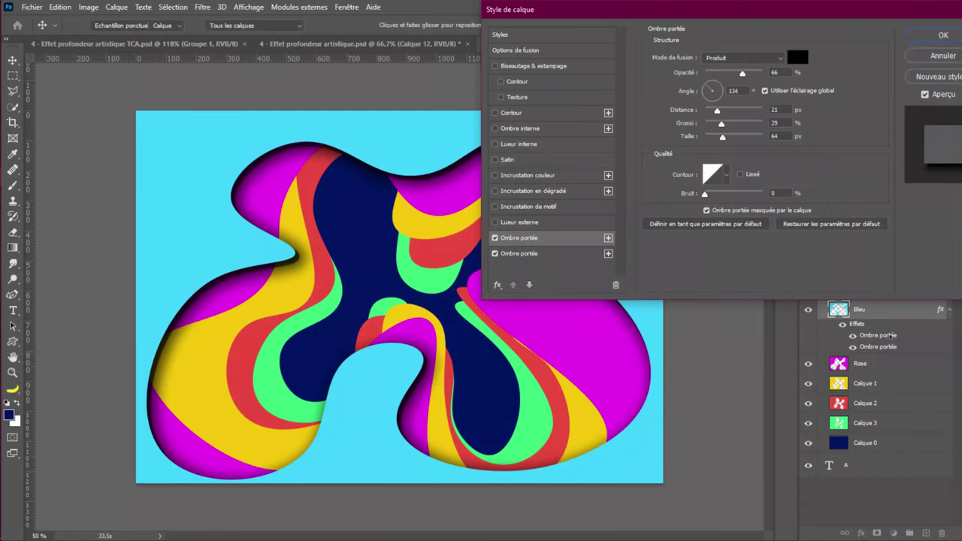
key(Return)
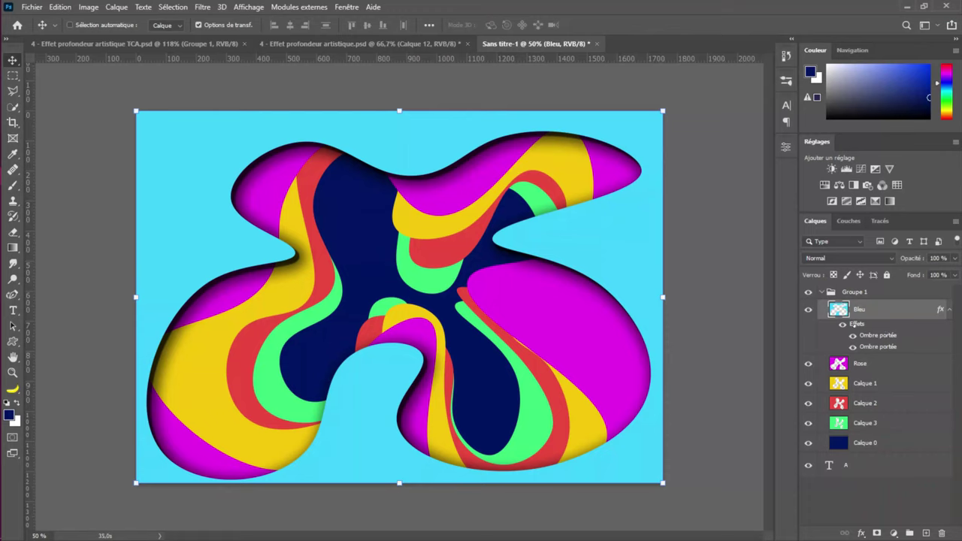
Copy the layer style of the Bleu layer
right_click(857, 324)
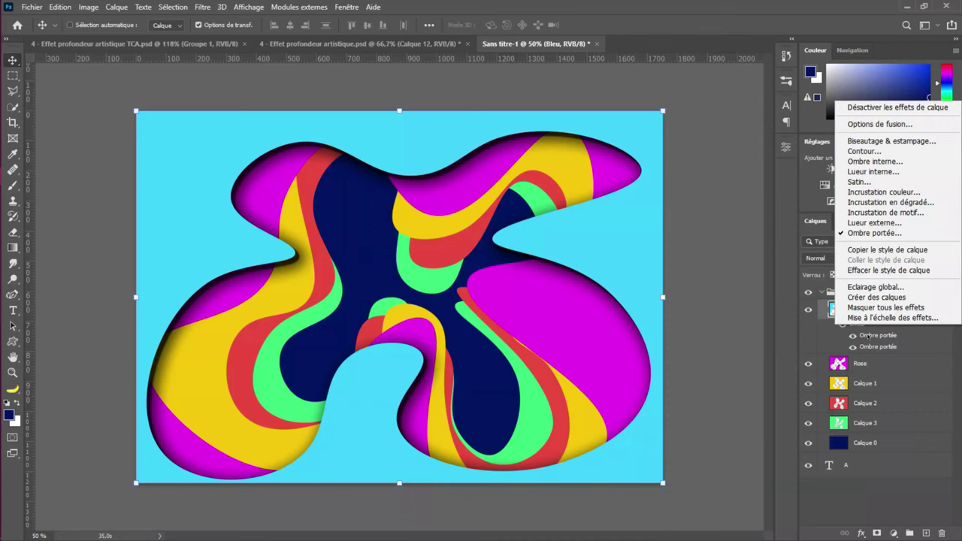
click(911, 338)
right_click(921, 312)
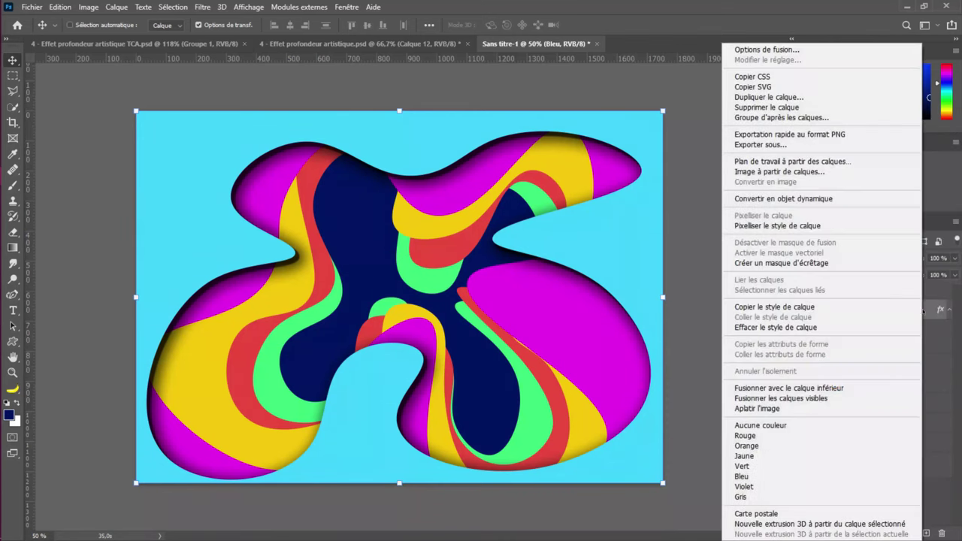
click(822, 309)
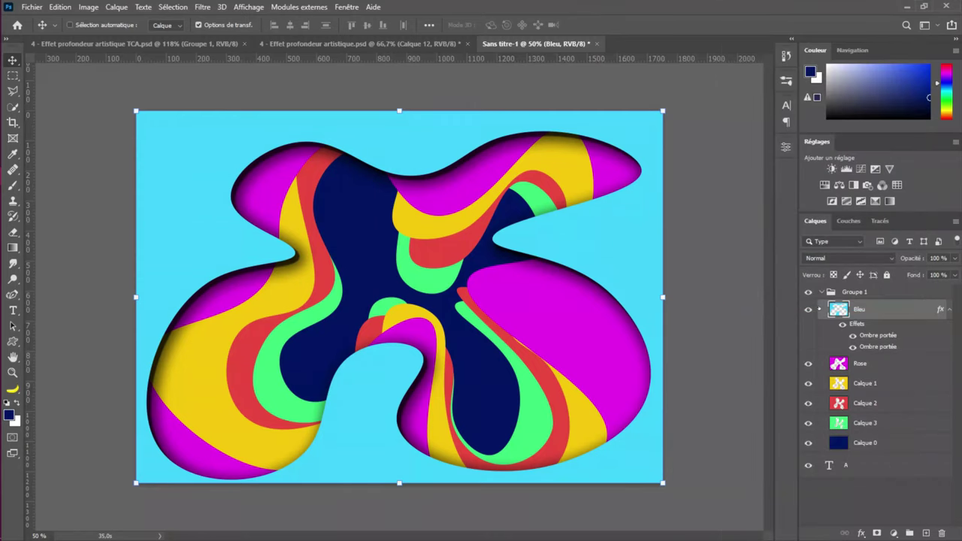
Paste the copied layer style onto all layers from Rose through Calque 0
click(902, 366)
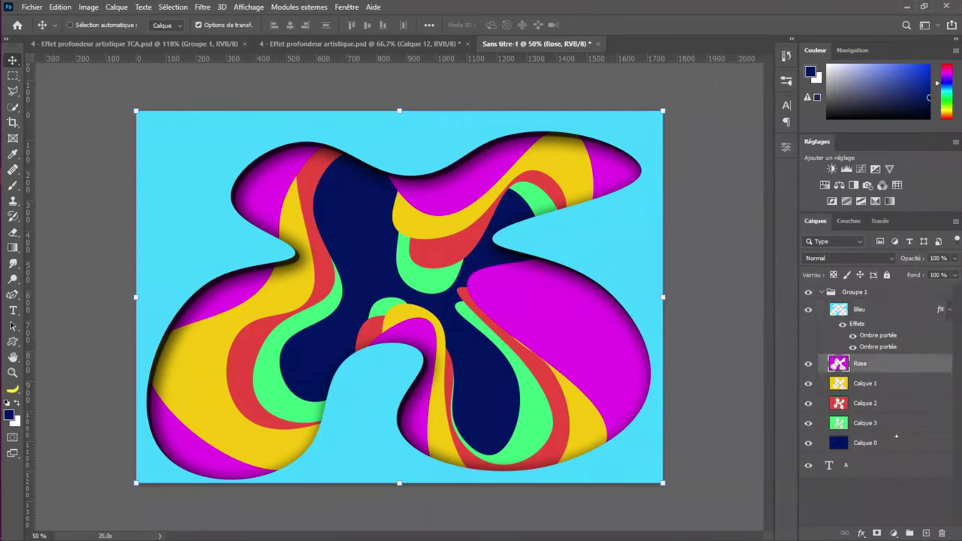
shift+click(893, 447)
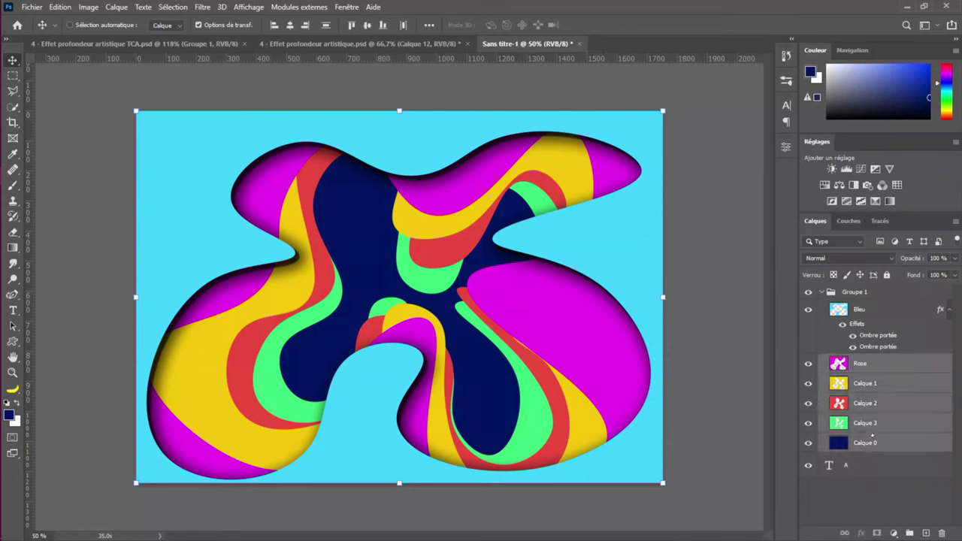
right_click(940, 364)
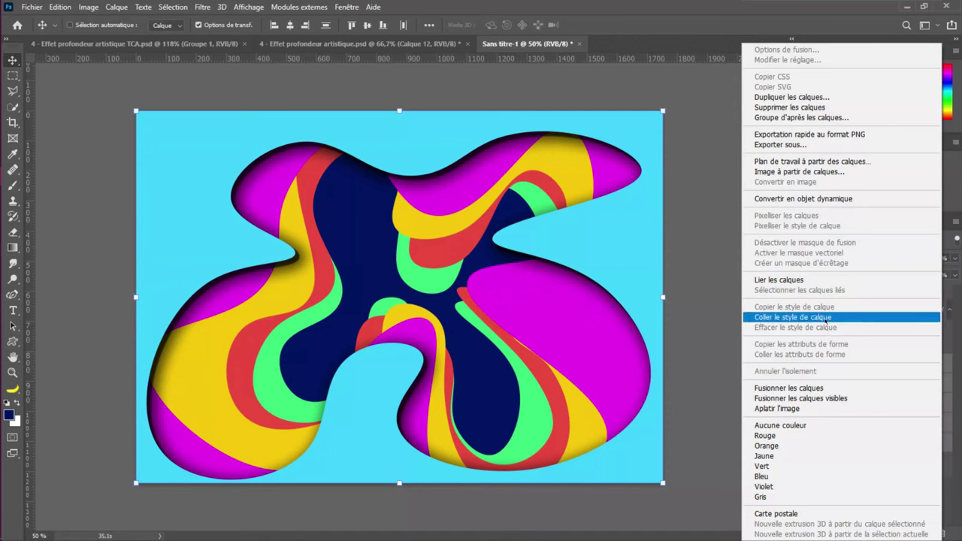
click(825, 317)
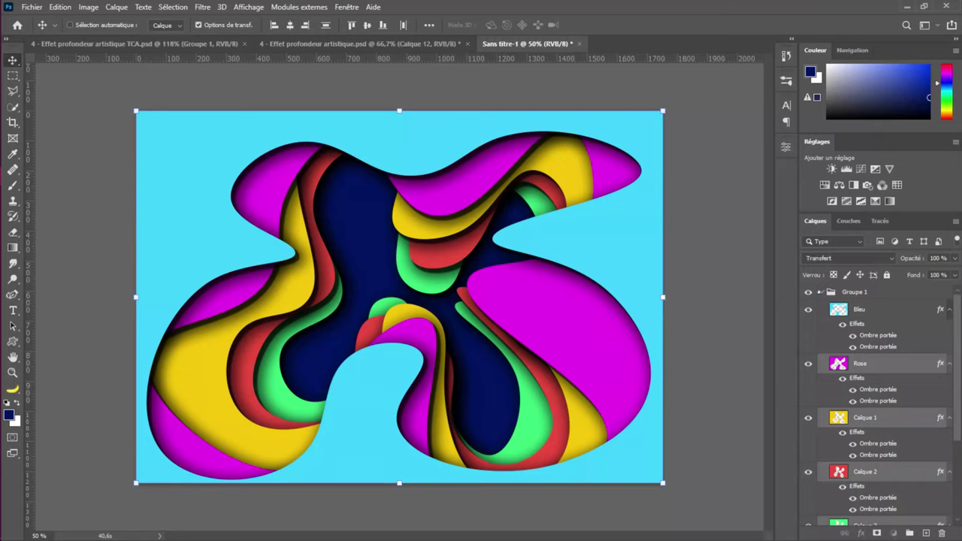
Duplicate the collapsed Groupe 1 and place the hidden original below the text layer A, leaving the copy selected
click(823, 293)
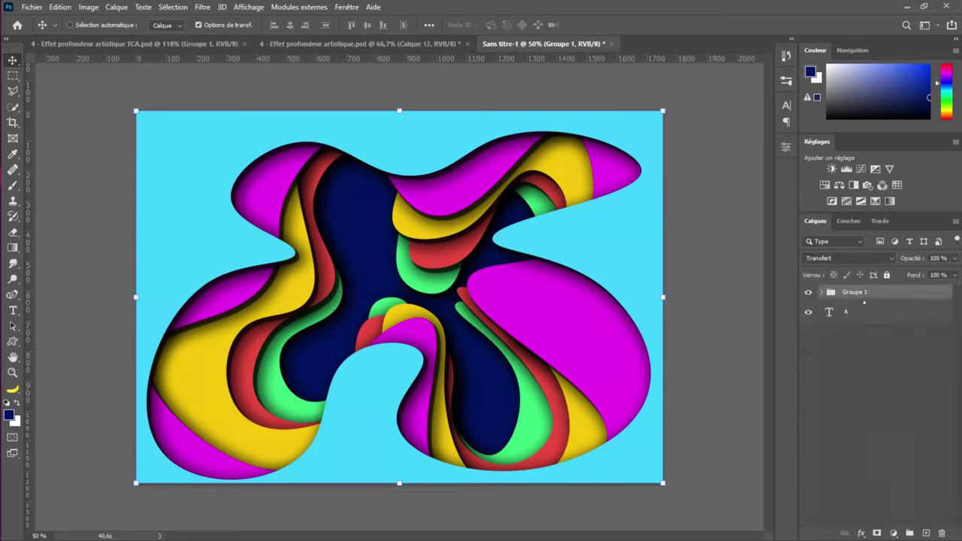
key(ctrl+j)
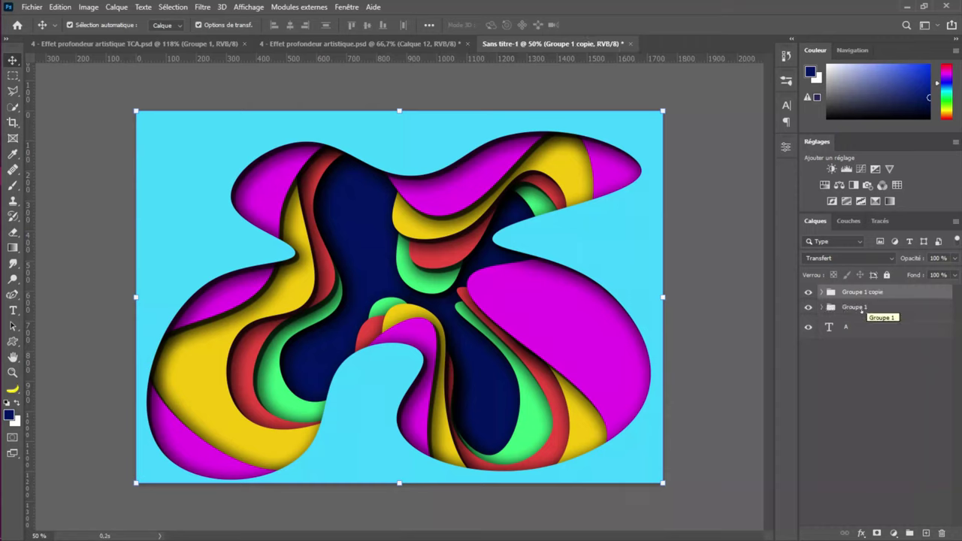
drag(852, 308, 852, 337)
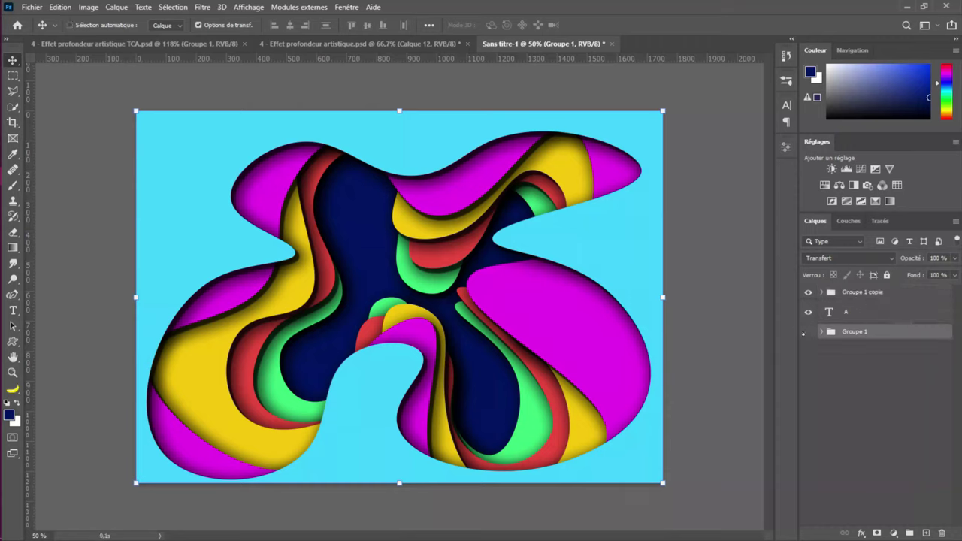
click(849, 294)
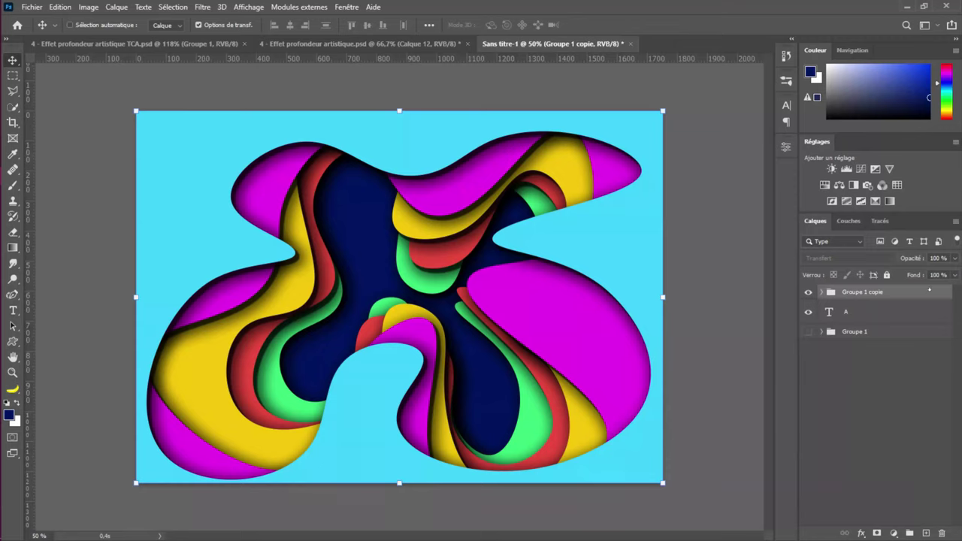
Merge the Groupe 1 copie group into a single layer and clip it to the text layer A
right_click(870, 294)
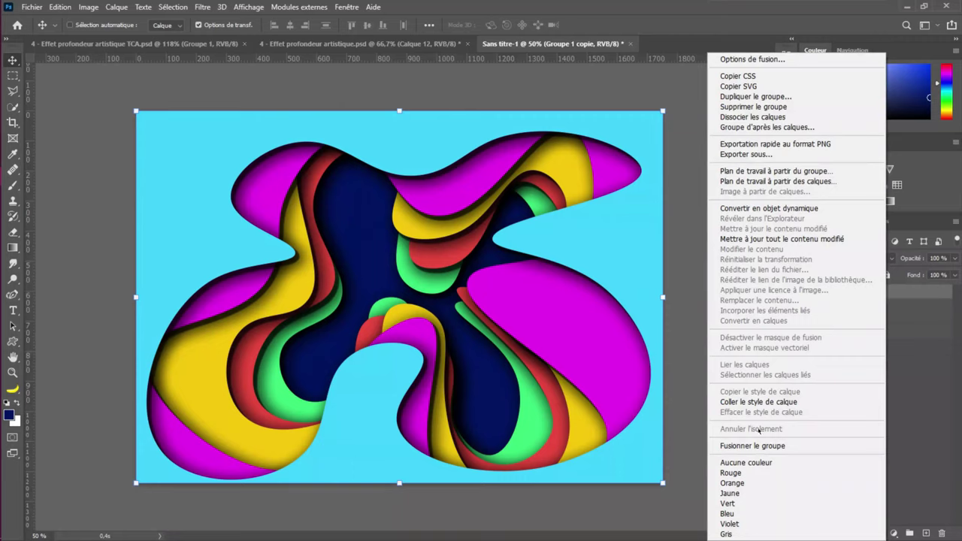
click(752, 446)
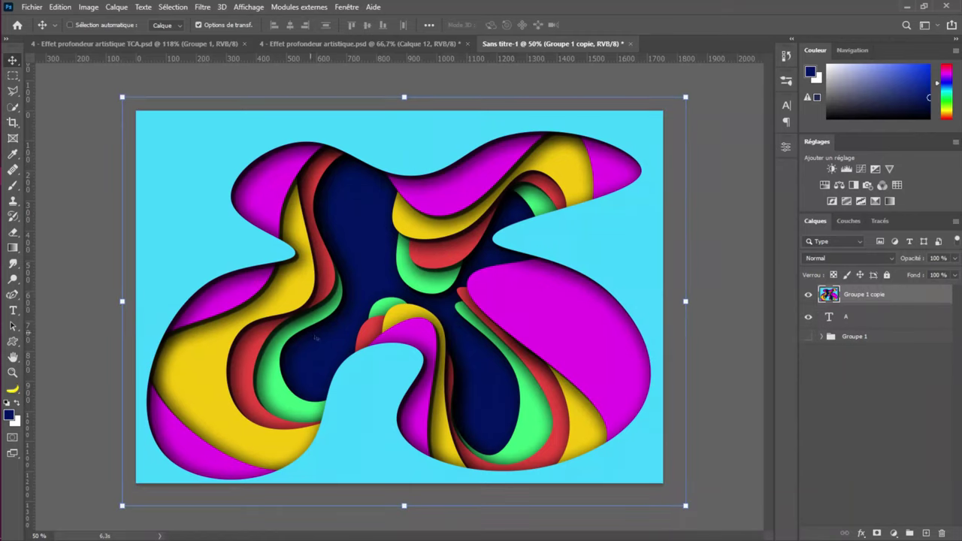
alt+click(861, 305)
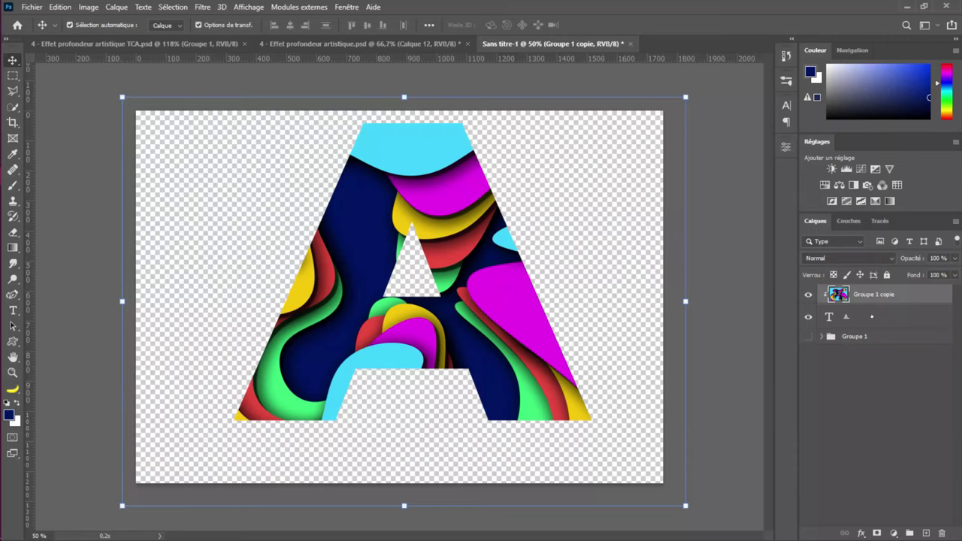
Group the clipped Groupe 1 copie layer with the text layer A and rename the group A
ctrl+click(887, 317)
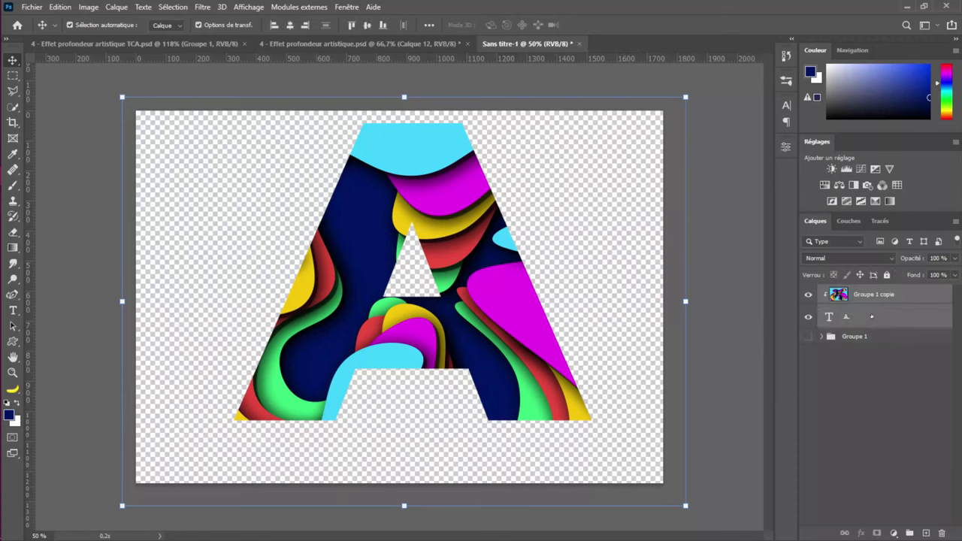
key(ctrl+g)
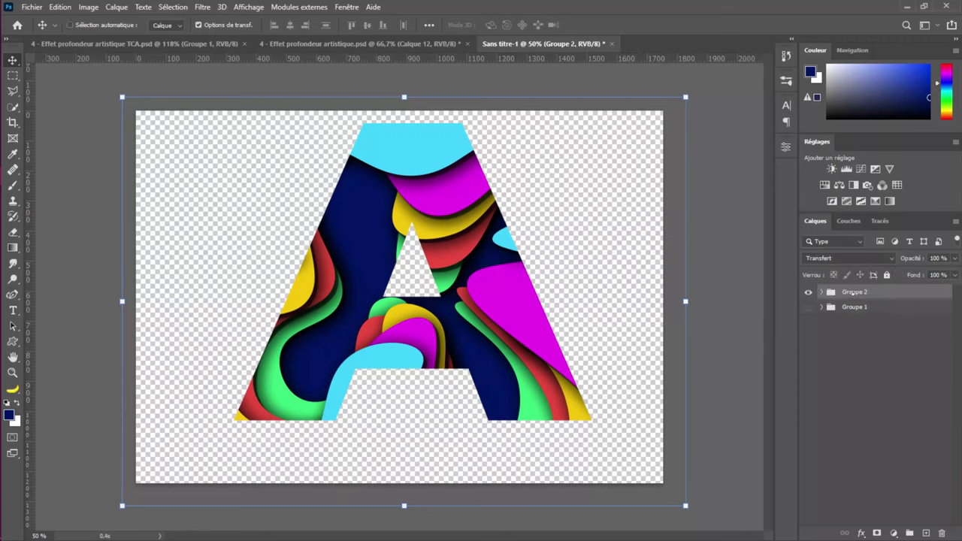
double_click(854, 292)
text(A)
key(Return)
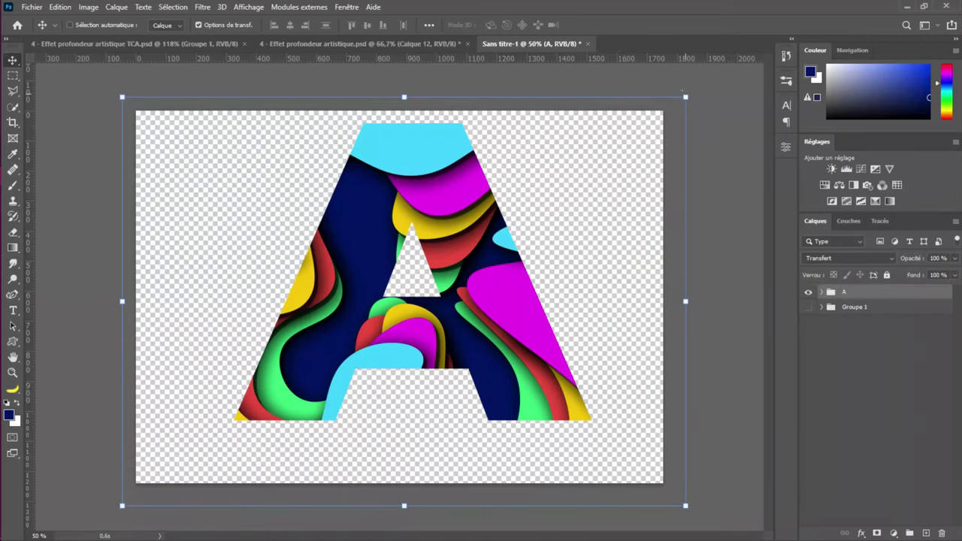
Scale group A down to roughly half size and place it in the left half of the canvas at mid-height
drag(685, 97, 432, 281)
drag(329, 358, 319, 274)
click(668, 25)
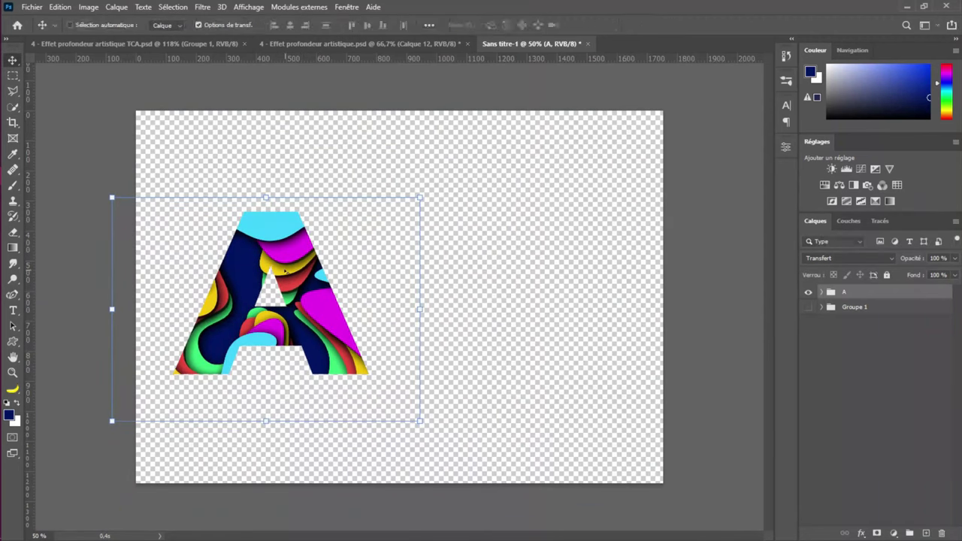
Duplicate group A directly to the right of the original letter and rename the copy B
scroll(285, 268, up, 1)
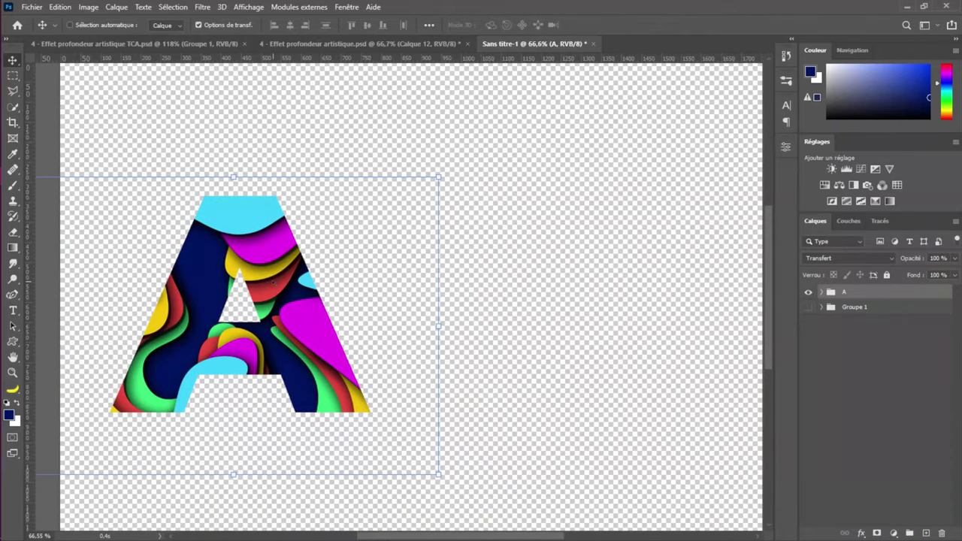
drag(273, 283, 533, 291)
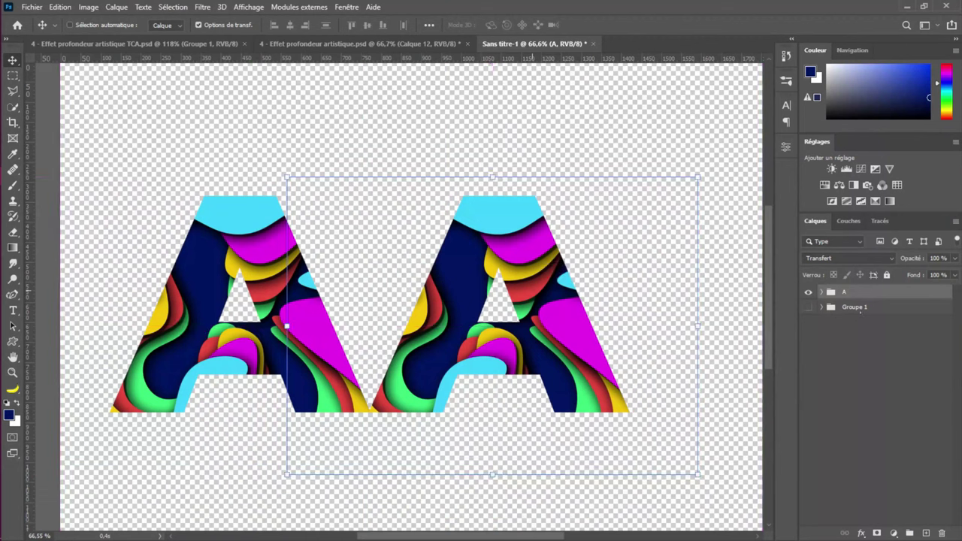
double_click(840, 291)
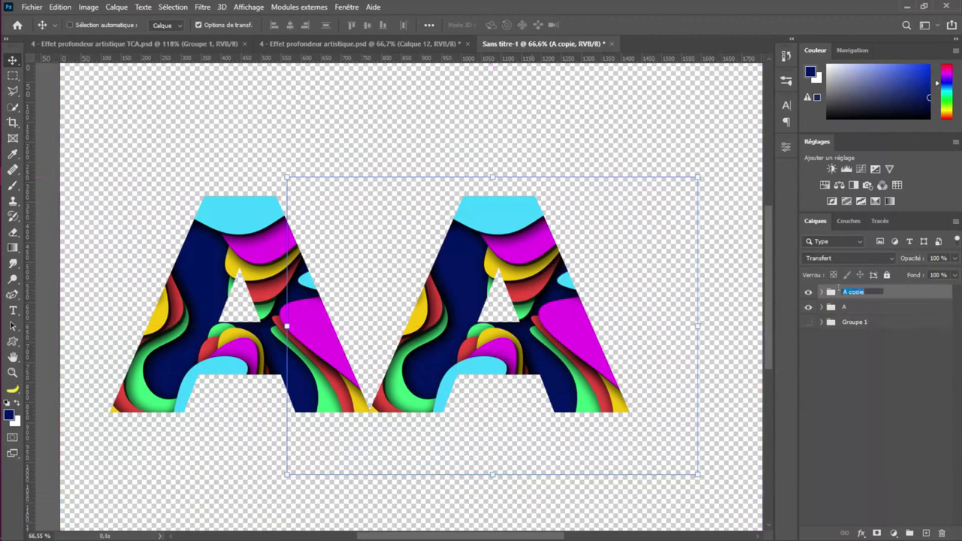
text(B)
key(Return)
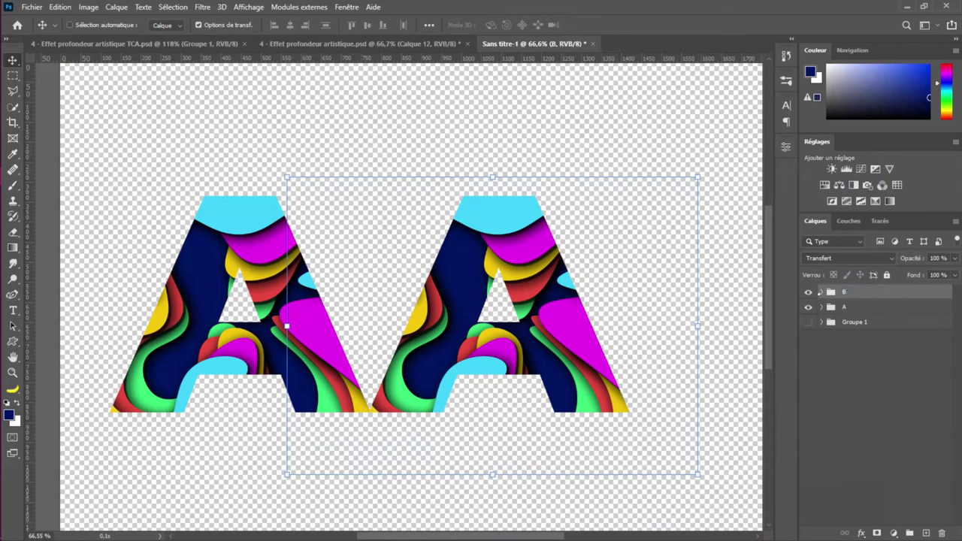
Replace the letter in group B's text layer with B and commit the text
click(820, 293)
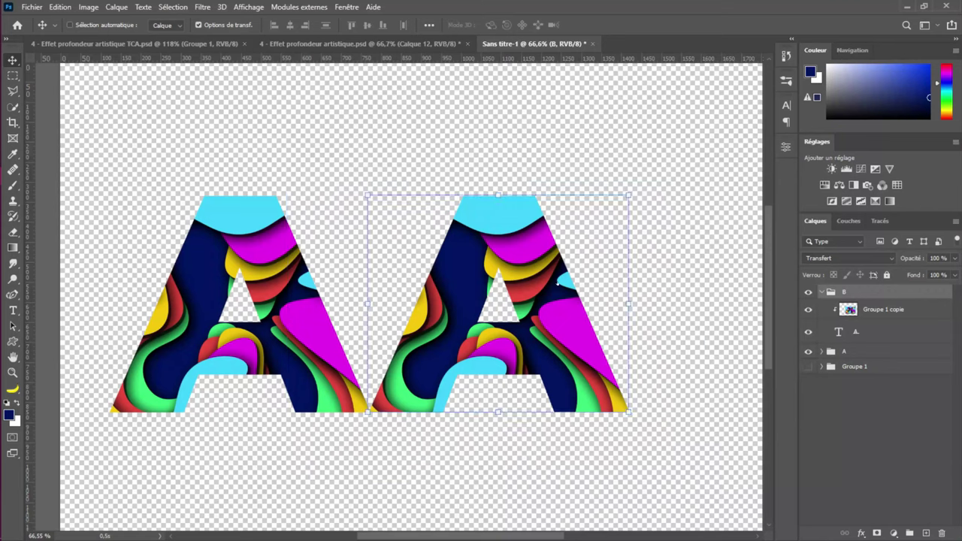
click(888, 332)
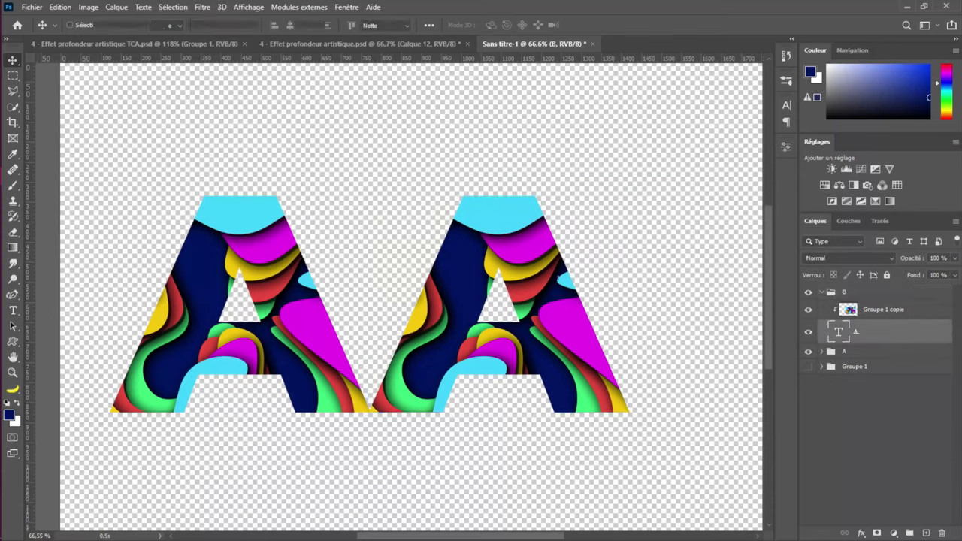
key(t)
click(376, 338)
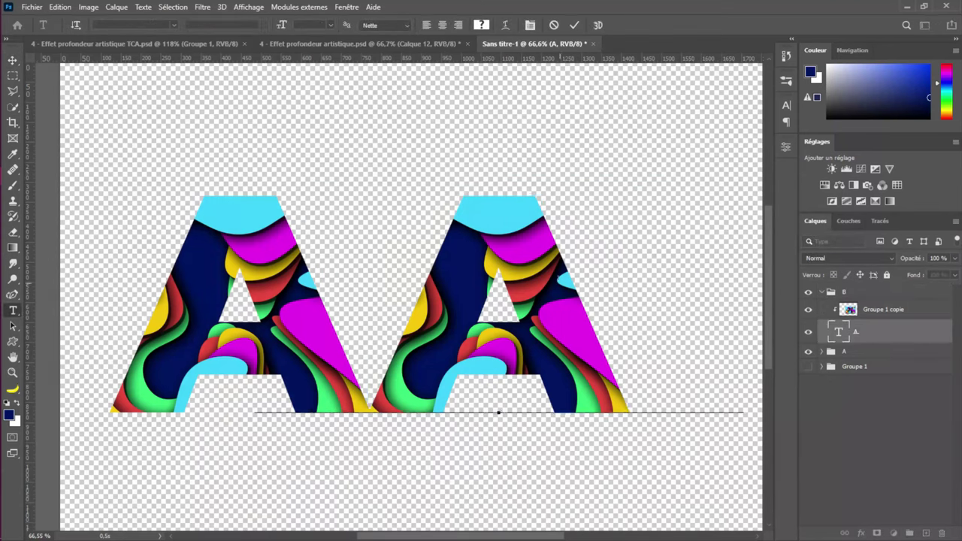
text(B)
key(ctrl+a)
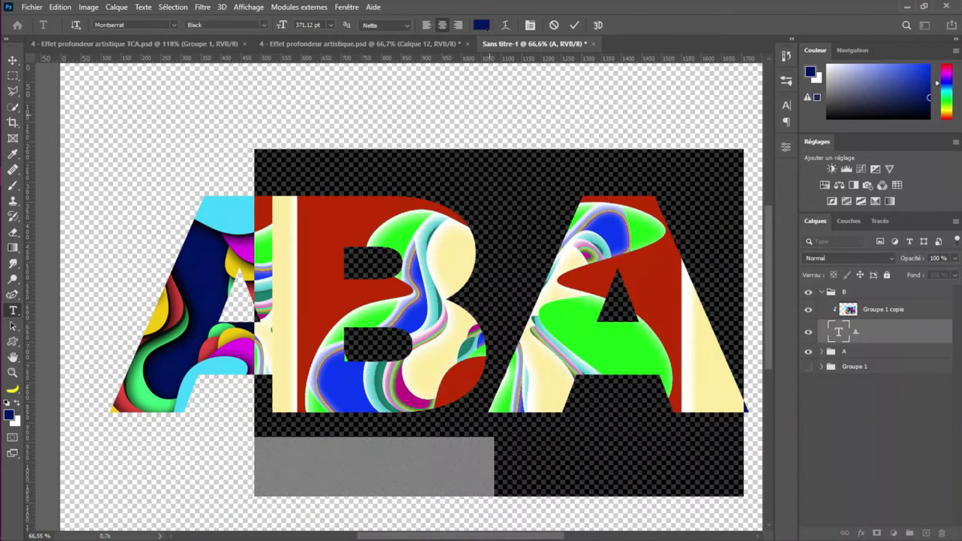
click(618, 315)
key(BackSpace)
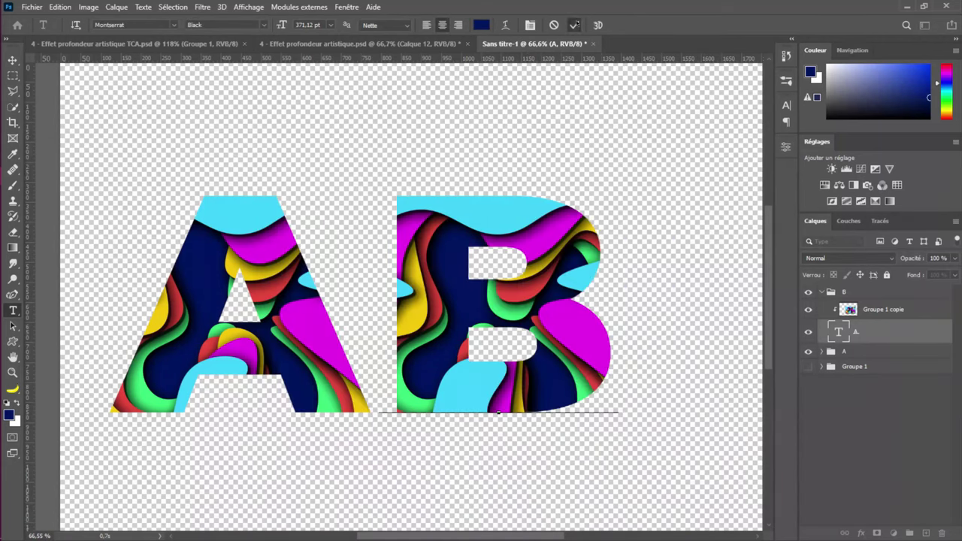
click(574, 25)
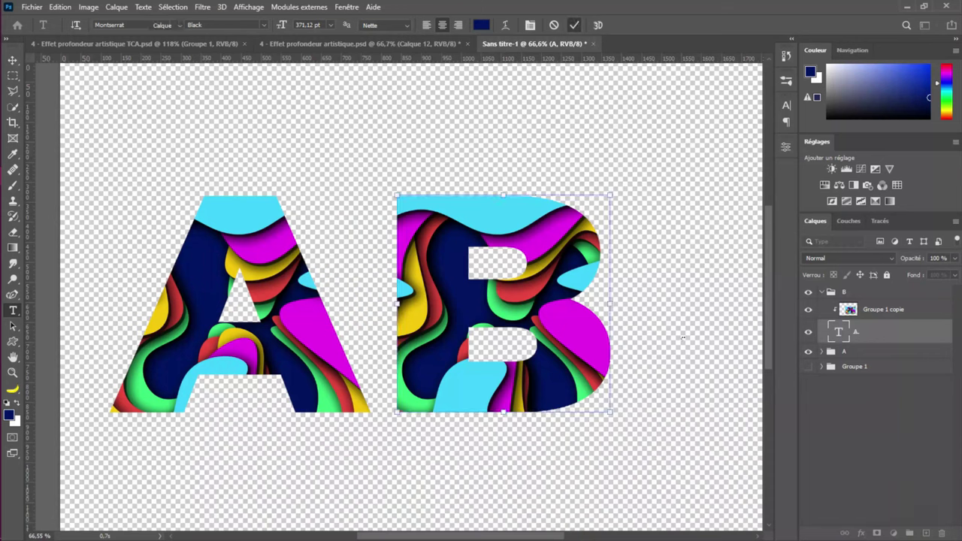
key(v)
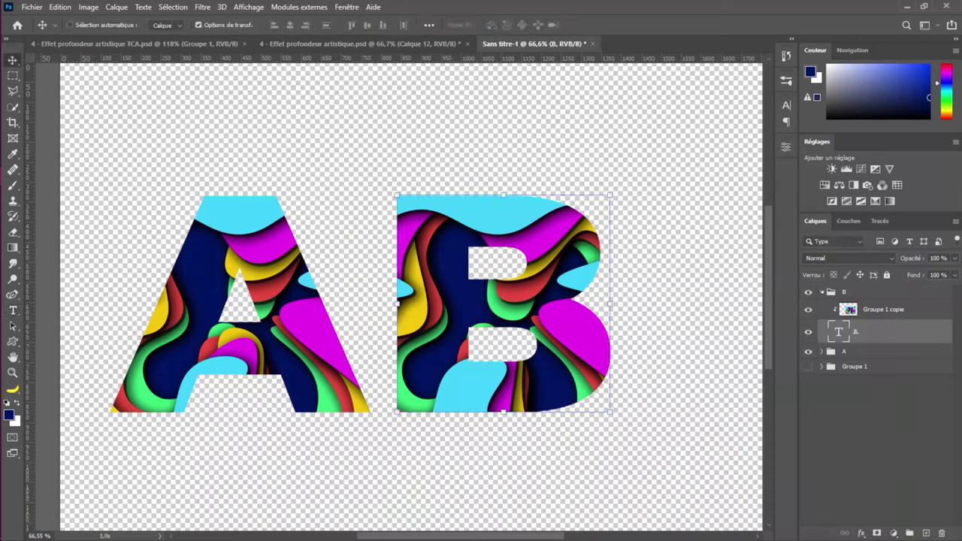
Collapse group B and move it left so the letter B sits close beside the A
key(alt+])
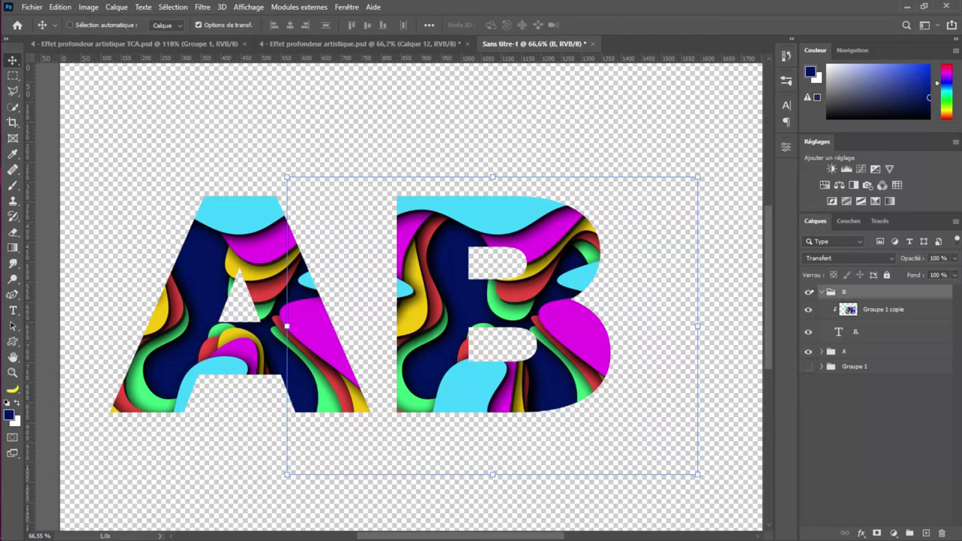
click(819, 293)
drag(519, 280, 493, 280)
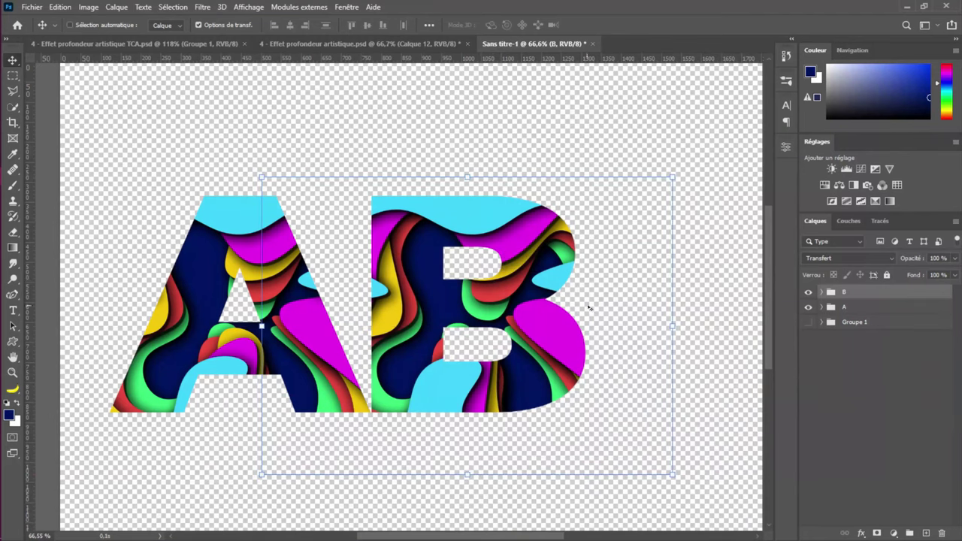
scroll(589, 308, down, 1)
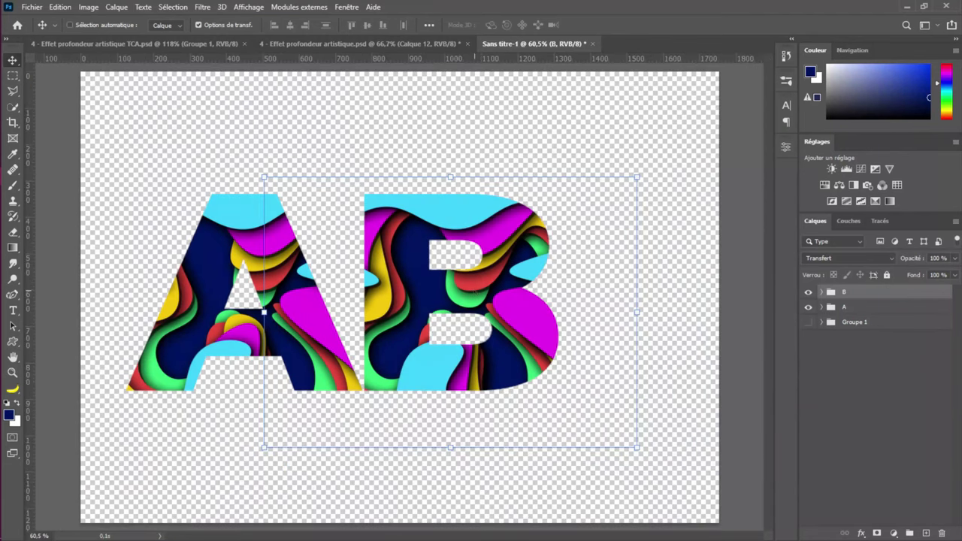
drag(383, 293, 558, 294)
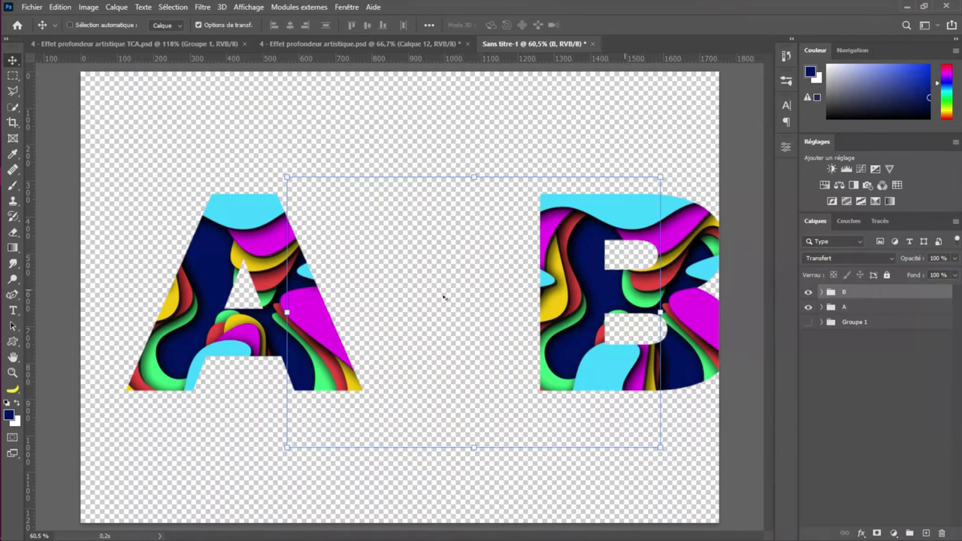
key(ctrl+z)
key(ctrl)
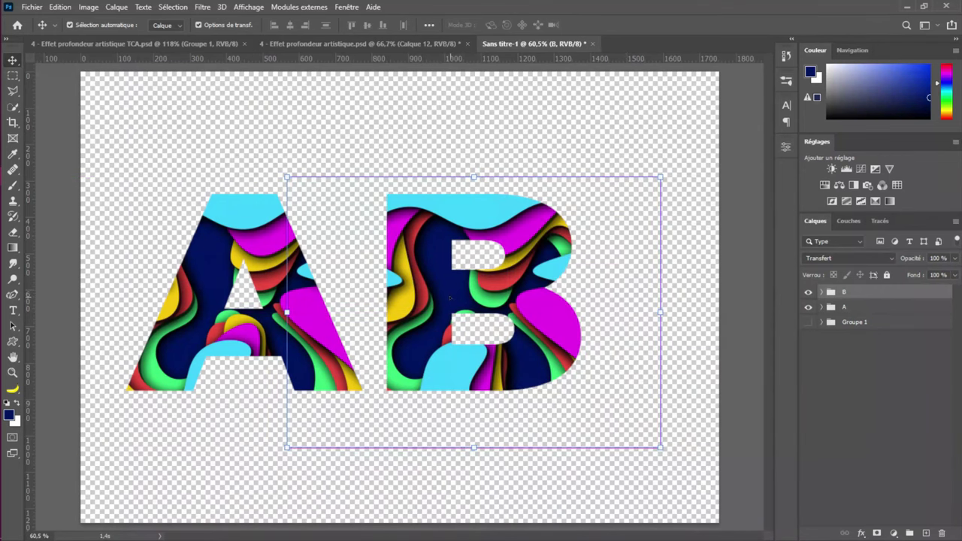
key(ctrl+z)
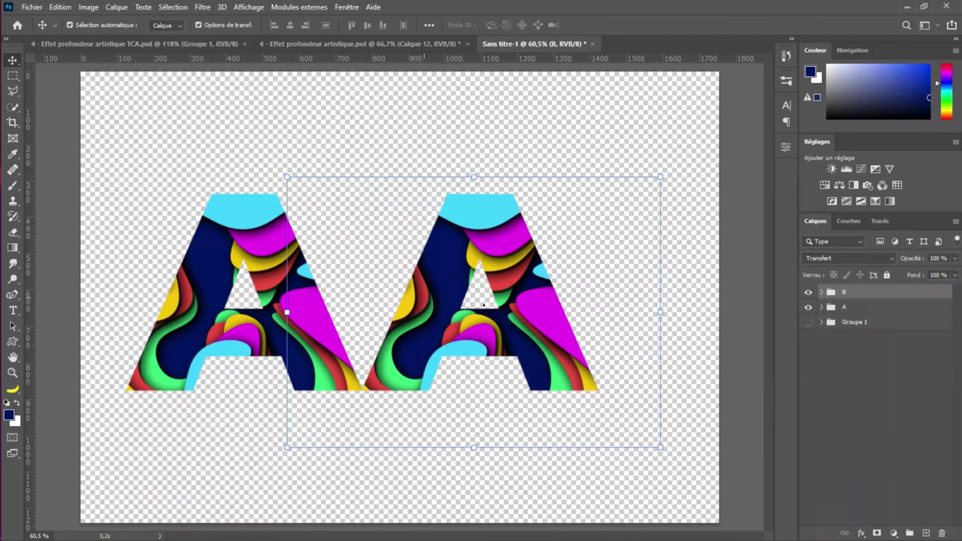
key(ctrl+shift+z)
Duplicate group B to the right of the letter B and rename the copied group P
drag(531, 311, 642, 303)
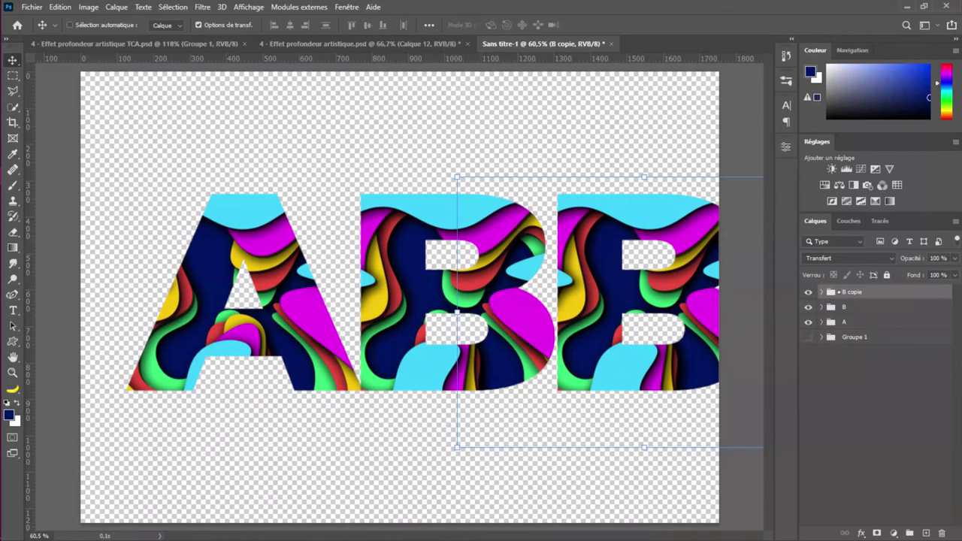
double_click(895, 292)
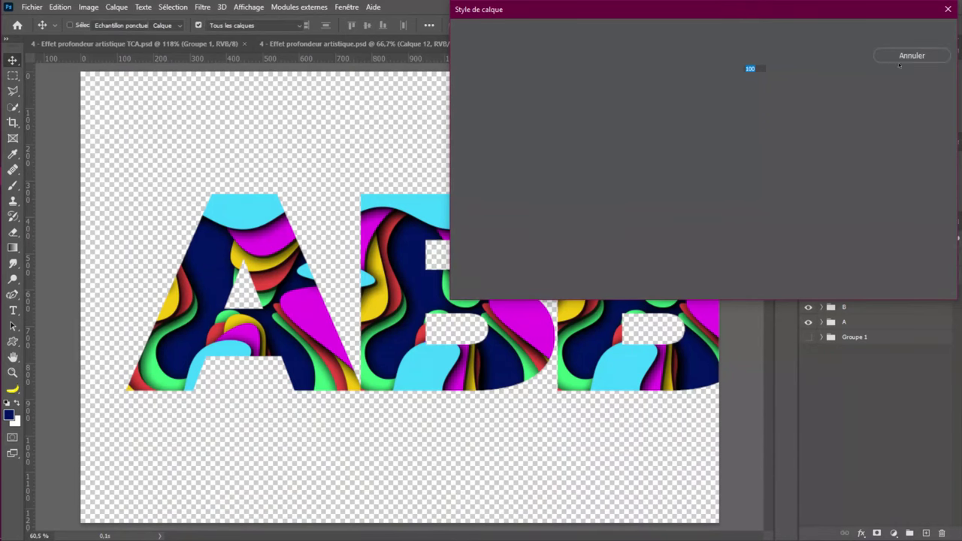
click(901, 59)
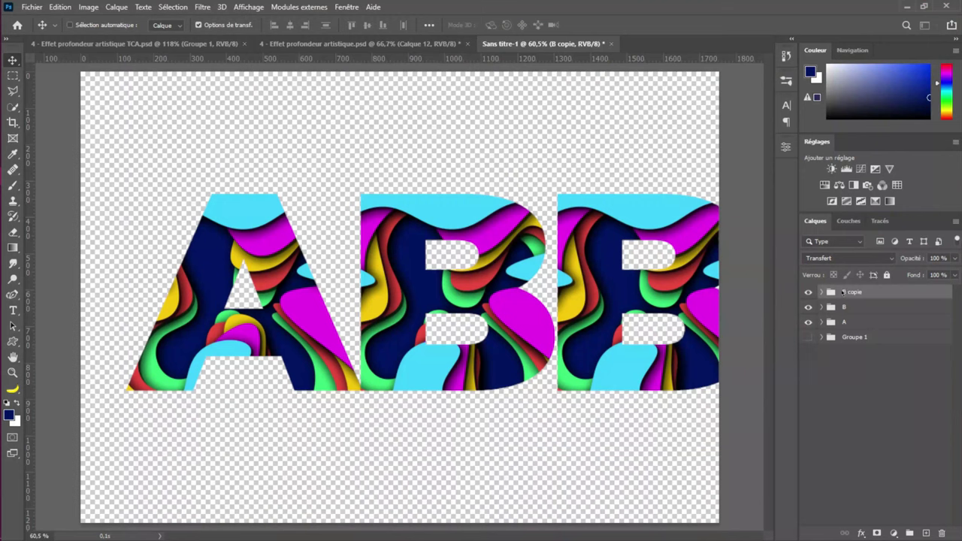
click(845, 292)
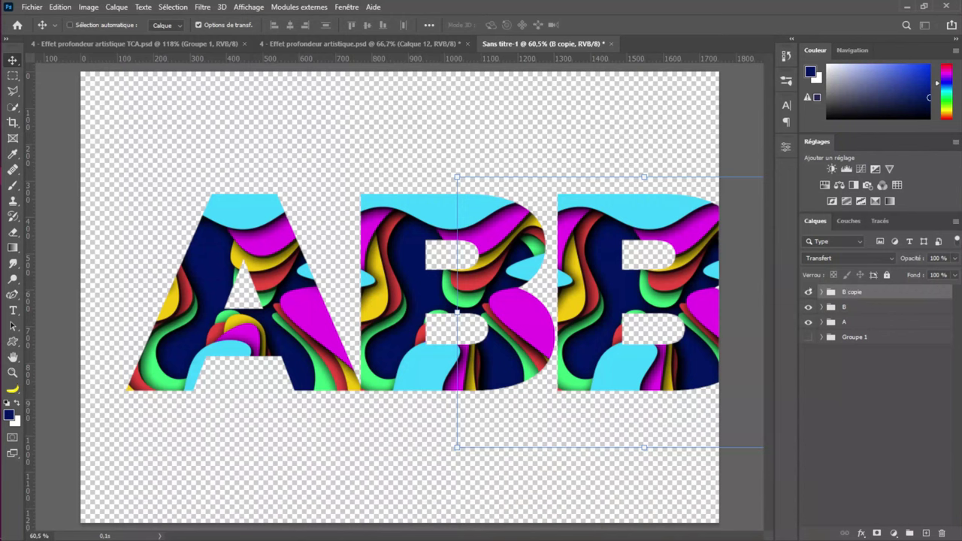
double_click(855, 292)
text(P)
Replace the letter in group P's text layer with P and commit the text
click(821, 292)
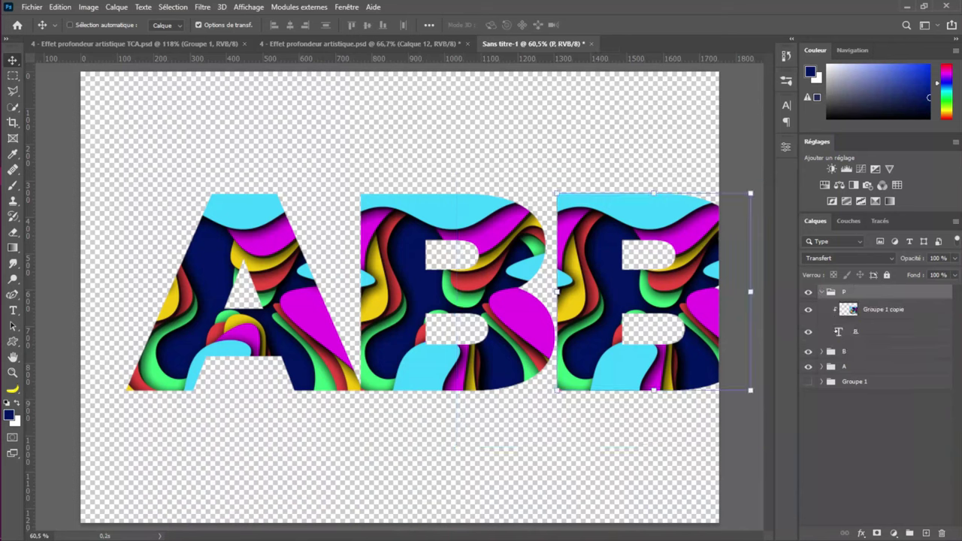
click(839, 331)
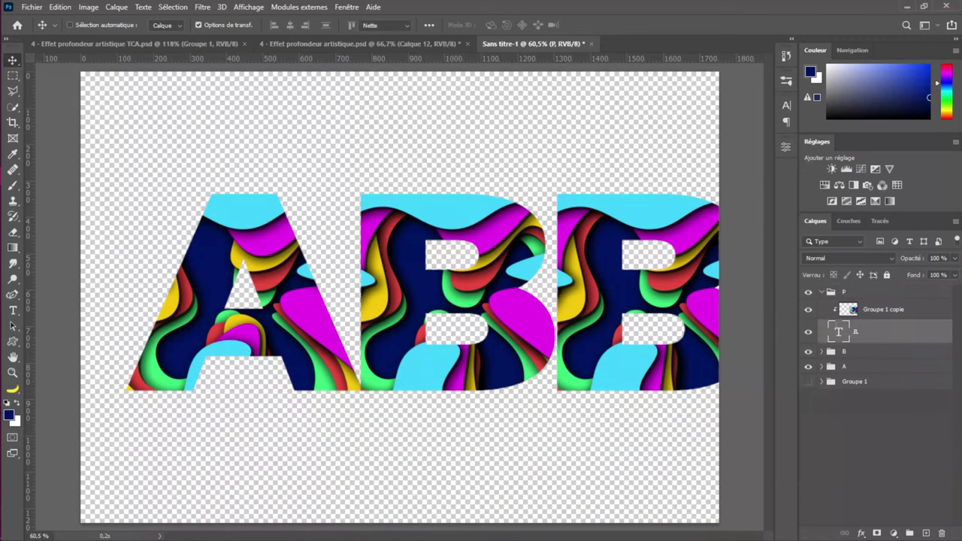
double_click(838, 332)
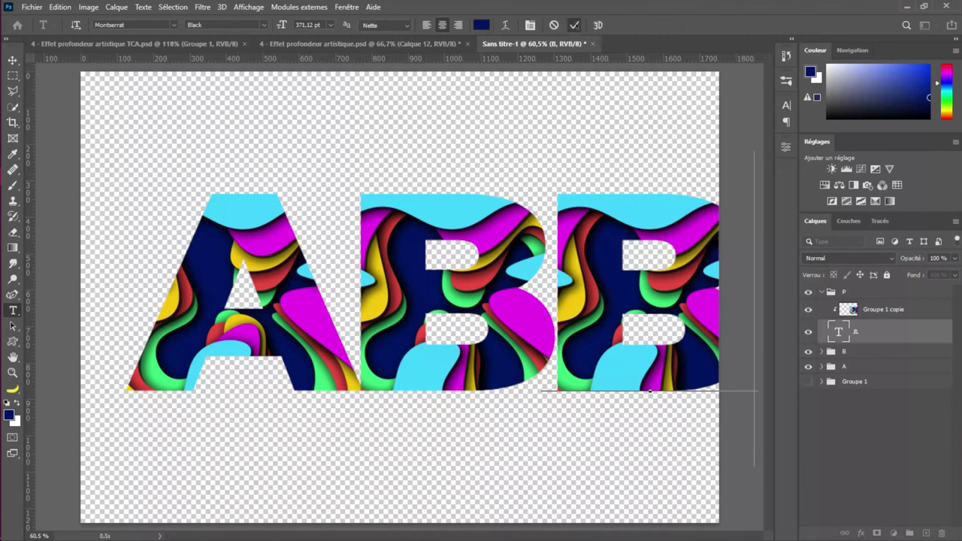
text(P)
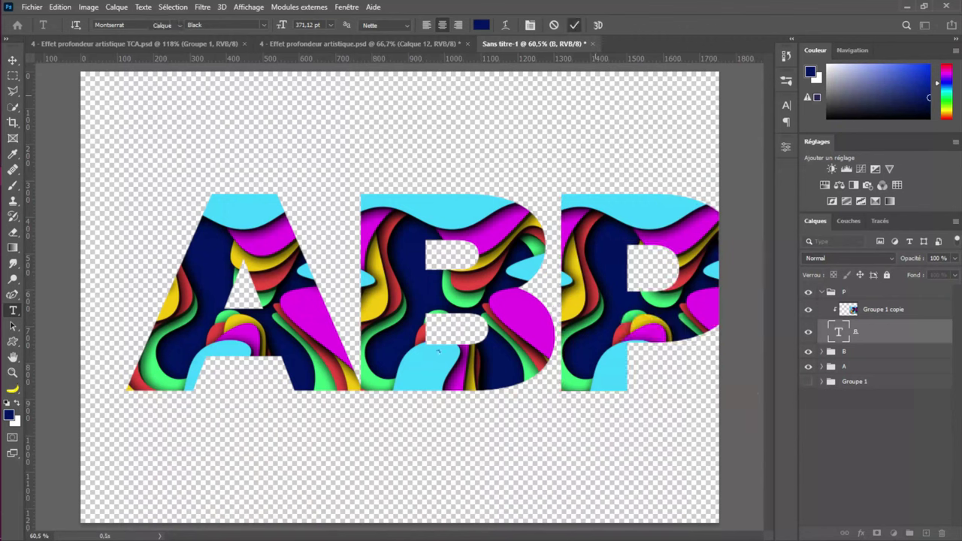
key(ctrl+Return)
key(v)
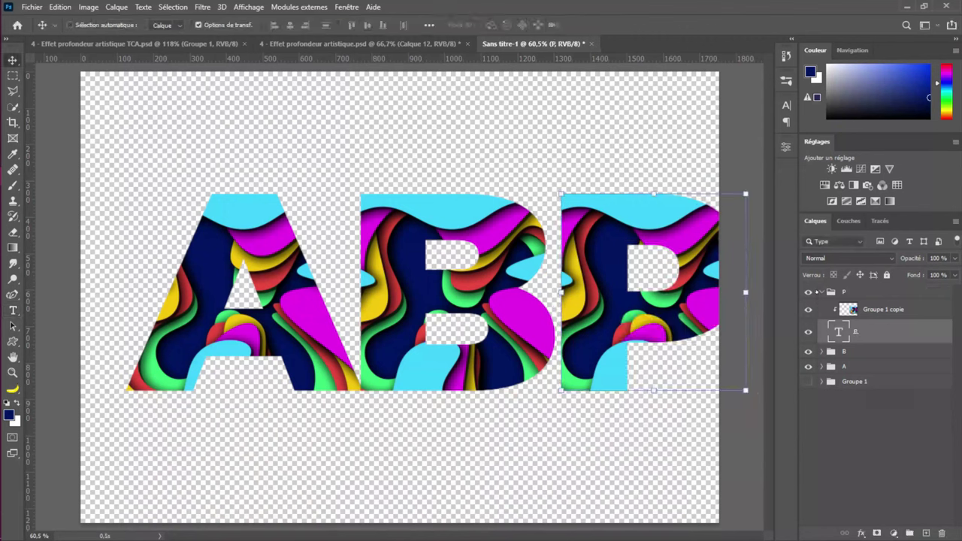
Collapse group P, select groups P, B and A together, and shift the three letters left so all fit on the canvas
click(820, 292)
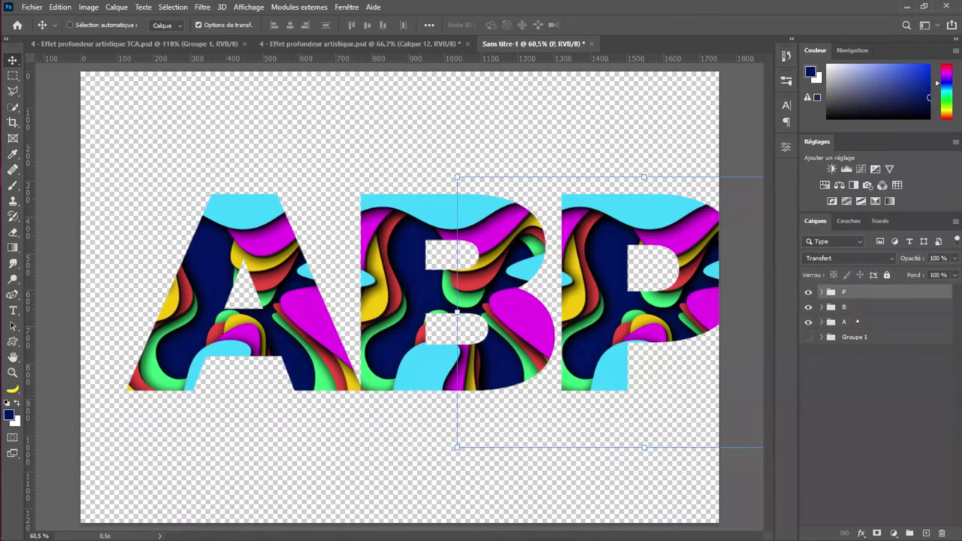
shift+click(855, 322)
drag(626, 303, 608, 280)
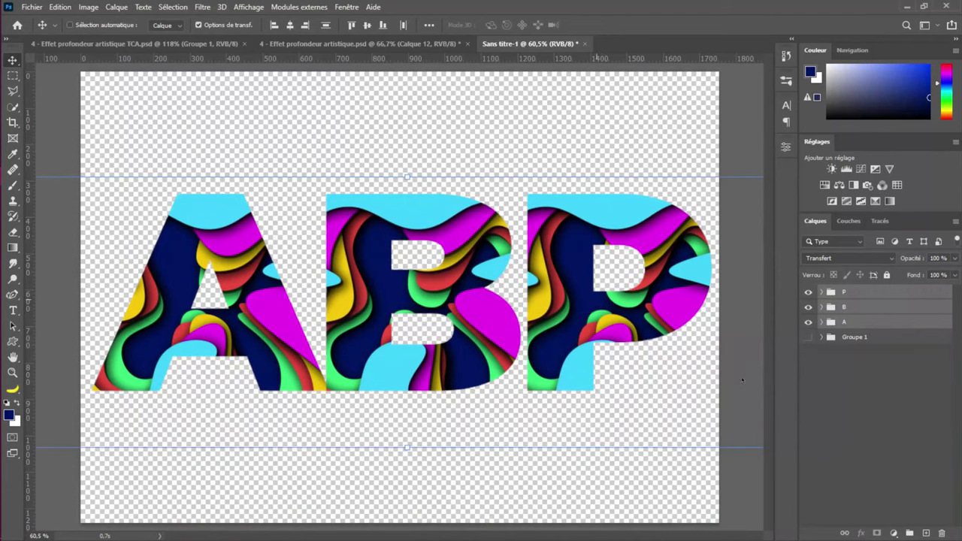
Scale the three selected letter groups down together to 85.50 % in width and height and commit the transformation
key(ctrl+0)
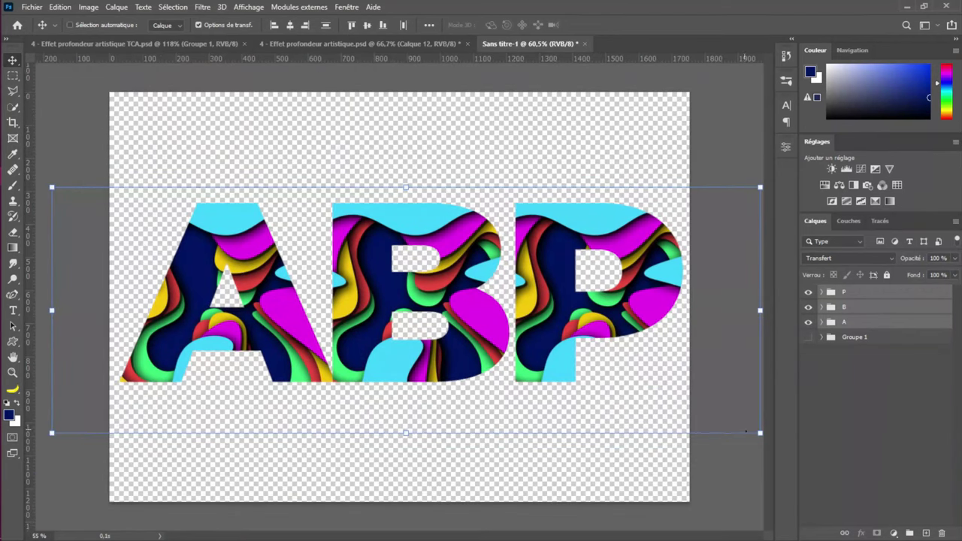
drag(760, 433, 708, 402)
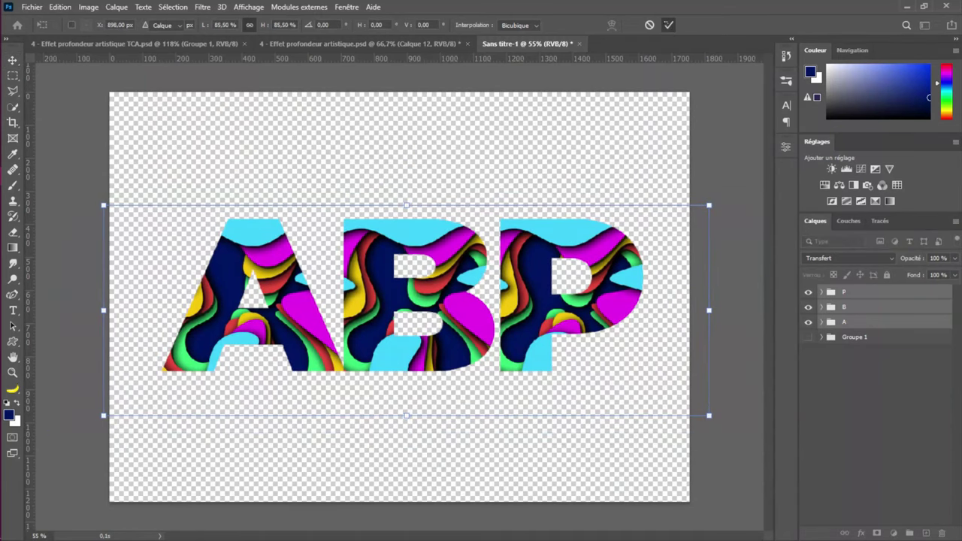
key(Return)
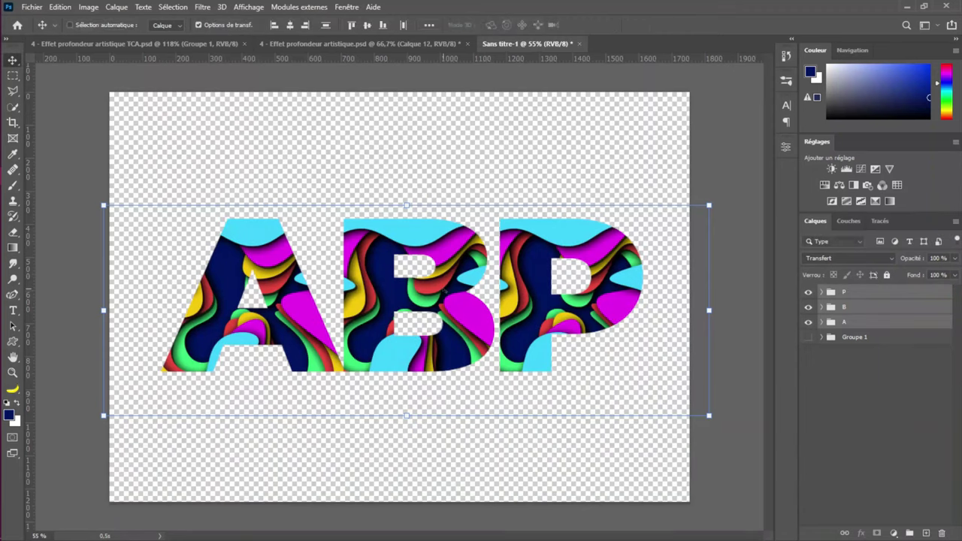
Add a Hue/Saturation adjustment clipped to group B and set its hue to -141
scroll(444, 290, up, 1)
scroll(445, 290, up, 1)
scroll(427, 239, down, 1)
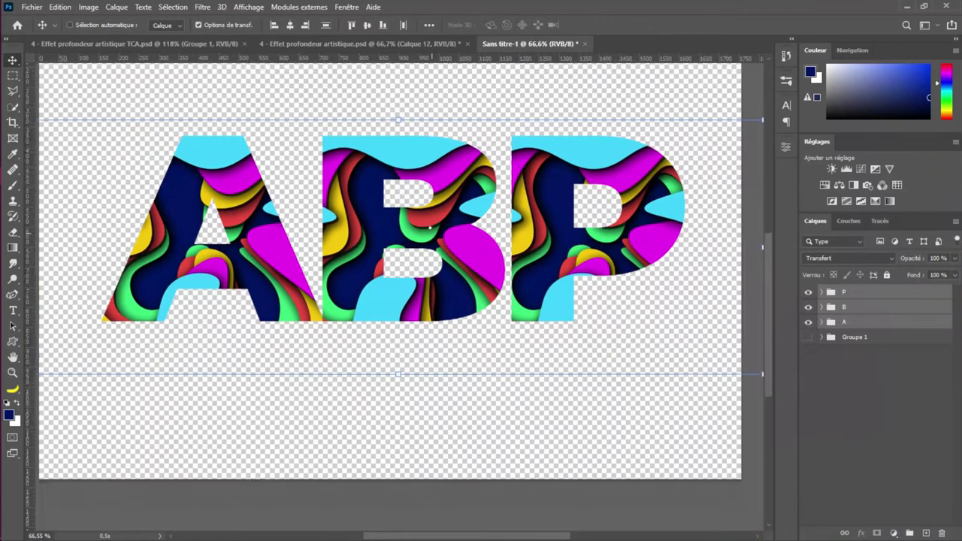
scroll(436, 242, left, 1)
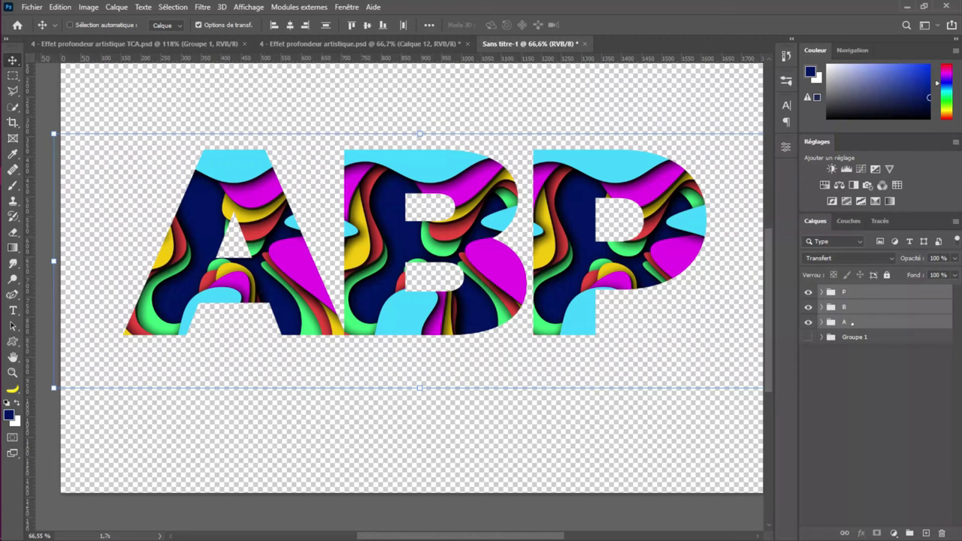
click(852, 323)
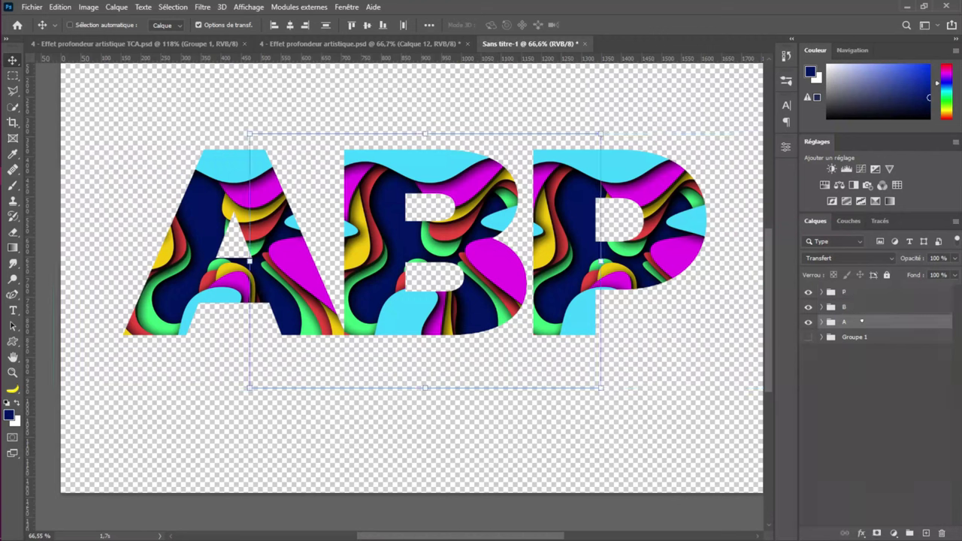
click(840, 308)
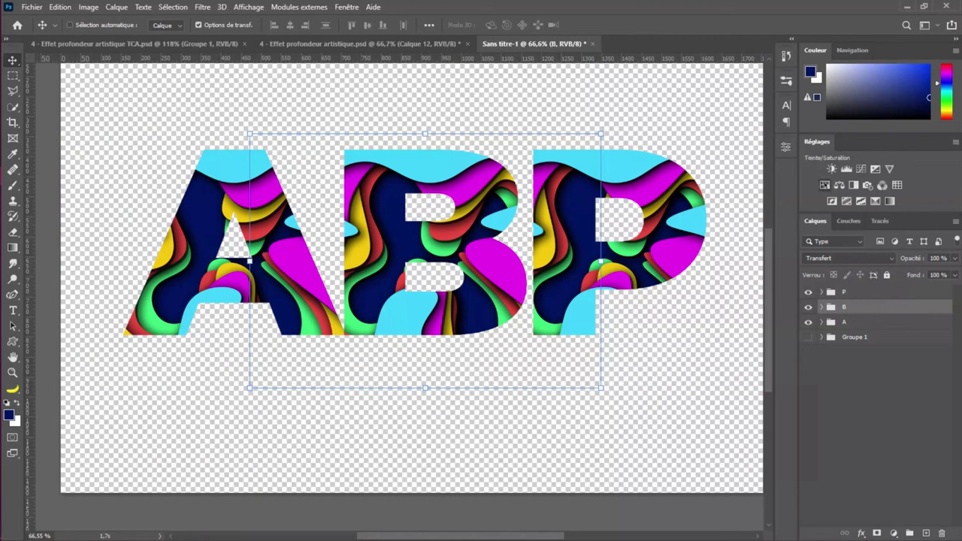
click(786, 147)
click(839, 185)
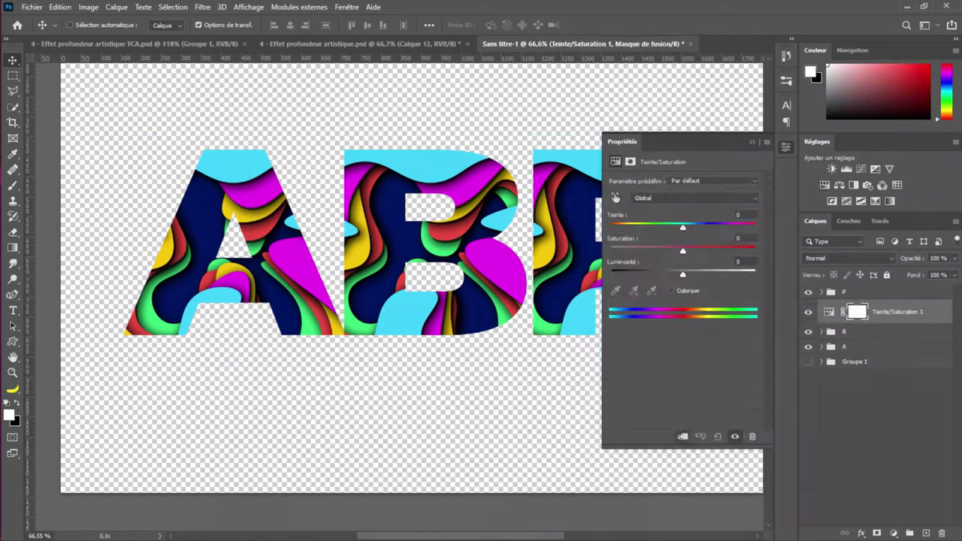
click(682, 436)
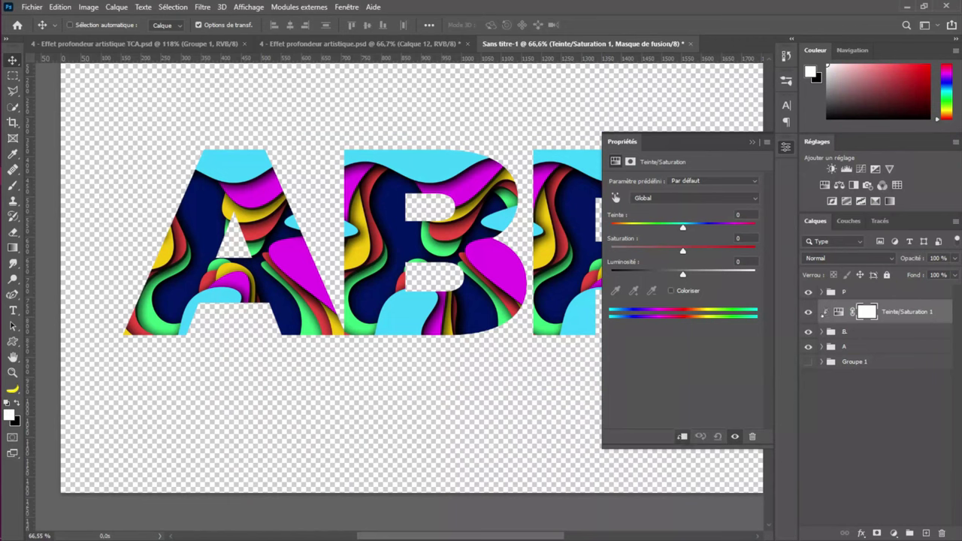
drag(683, 228, 622, 233)
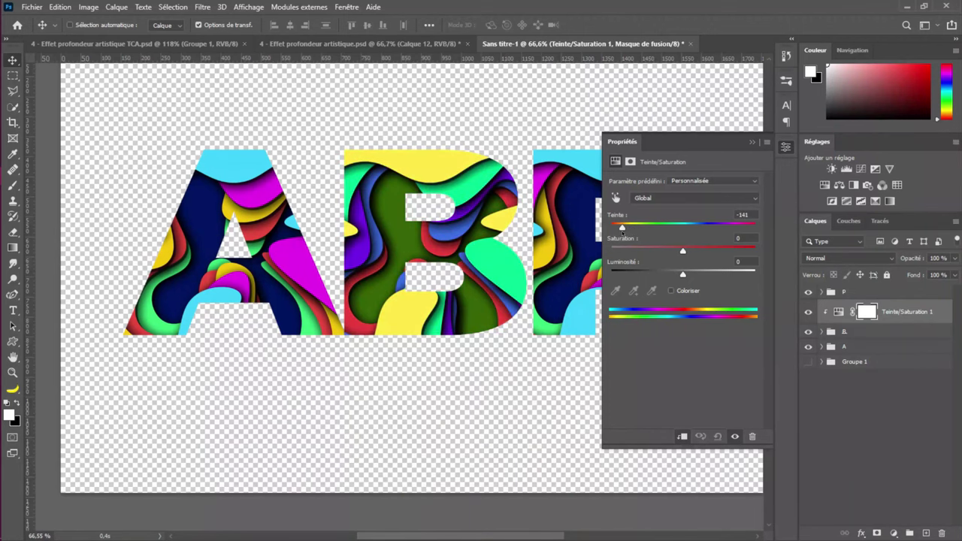
click(752, 141)
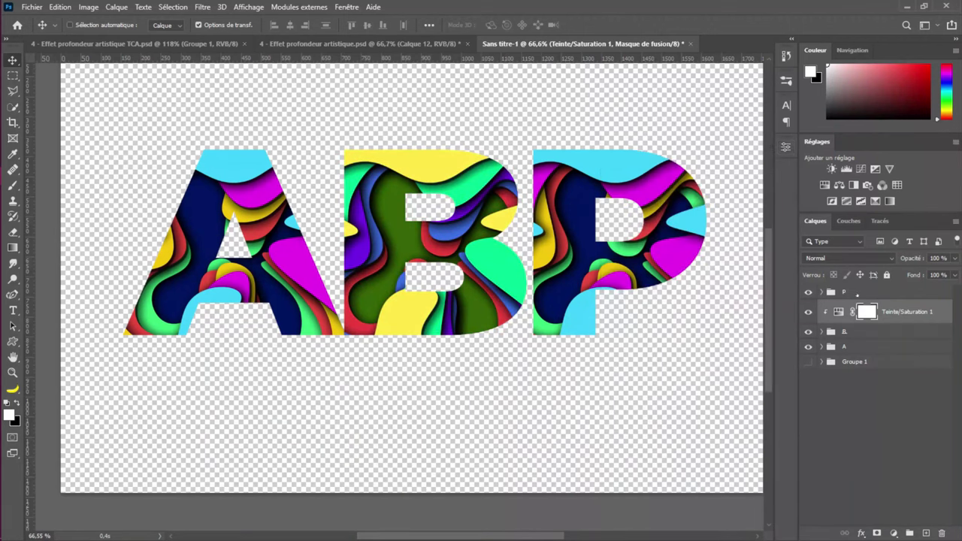
Add a Hue/Saturation adjustment clipped to group P and raise its hue until the cyan shapes turn magenta-pink
click(854, 294)
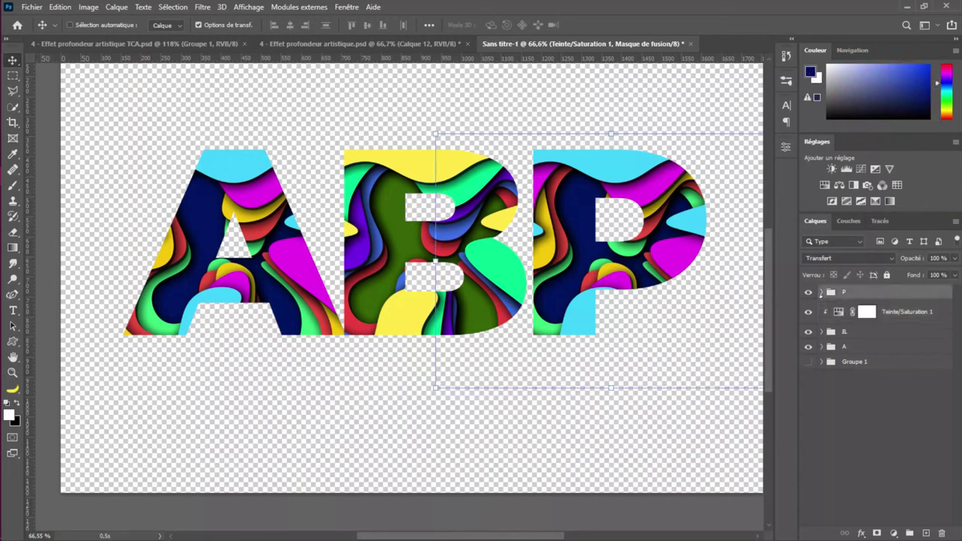
click(825, 185)
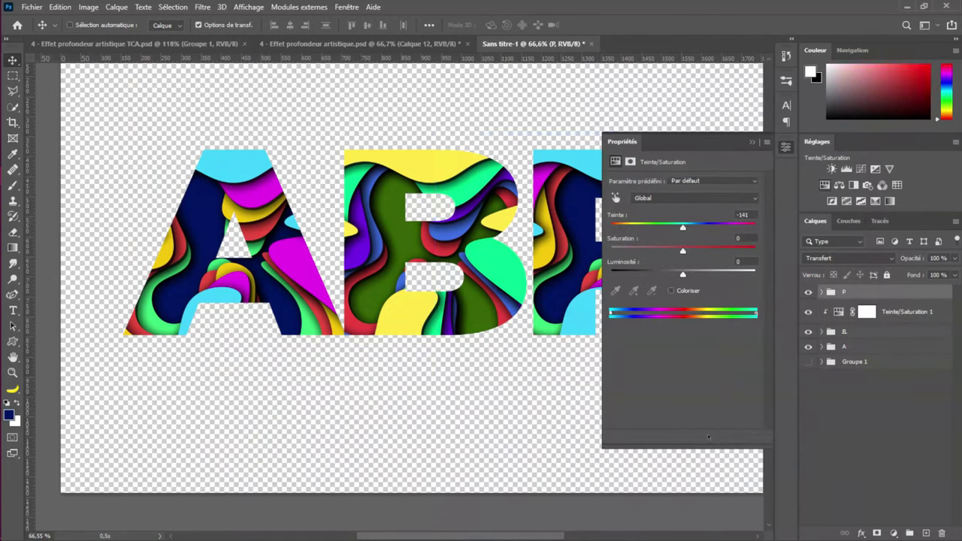
click(683, 437)
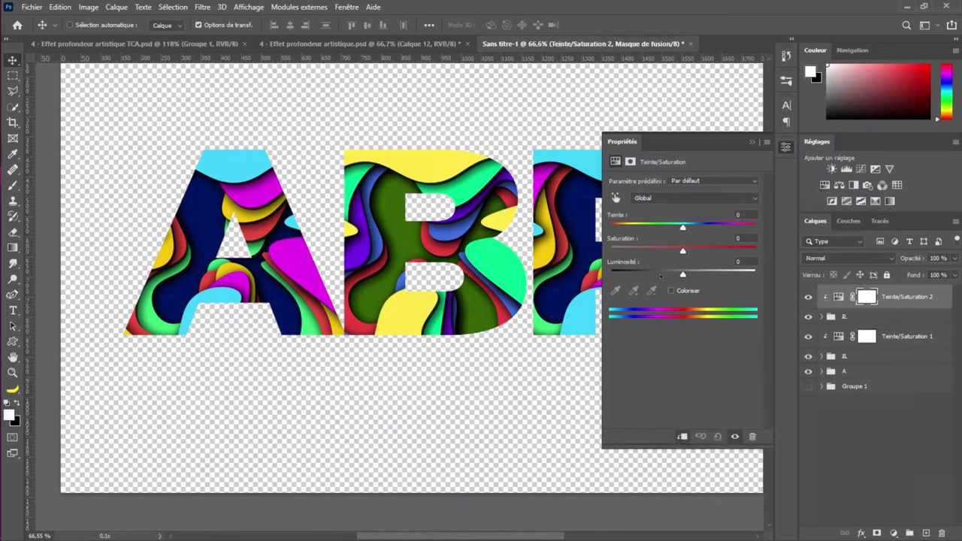
drag(682, 229, 738, 227)
click(754, 141)
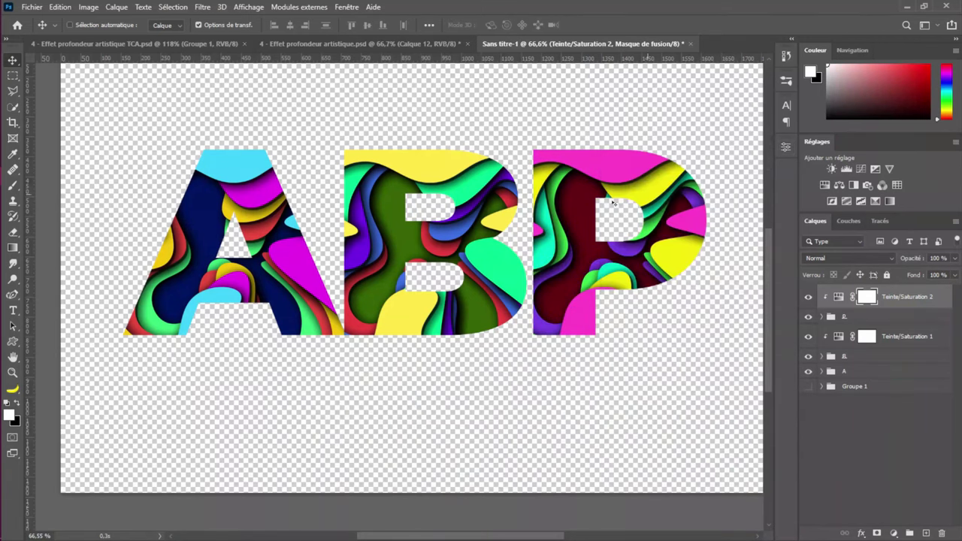
Add a gradient fill layer directly above Groupe 1, using the preset Premier plan -> arrière-plan
key(ctrl+minus)
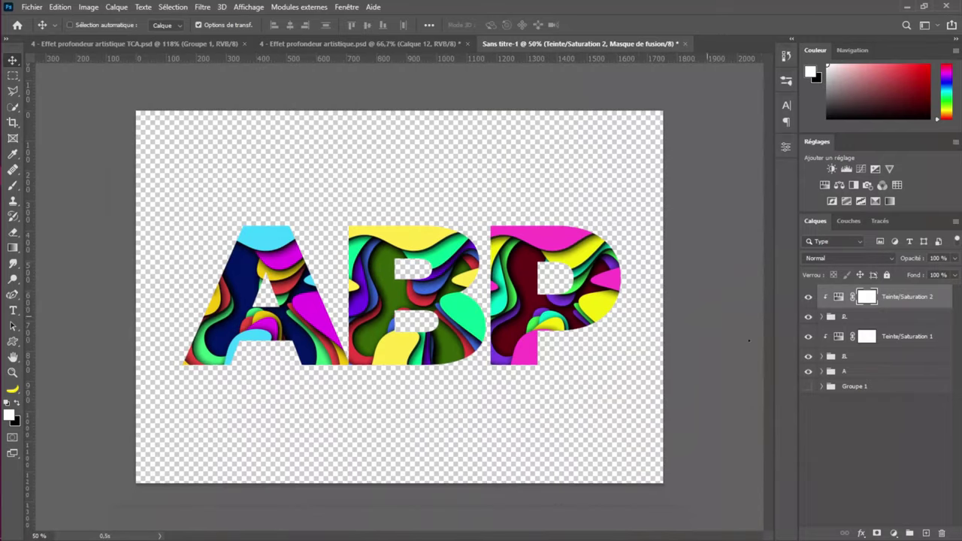
click(869, 387)
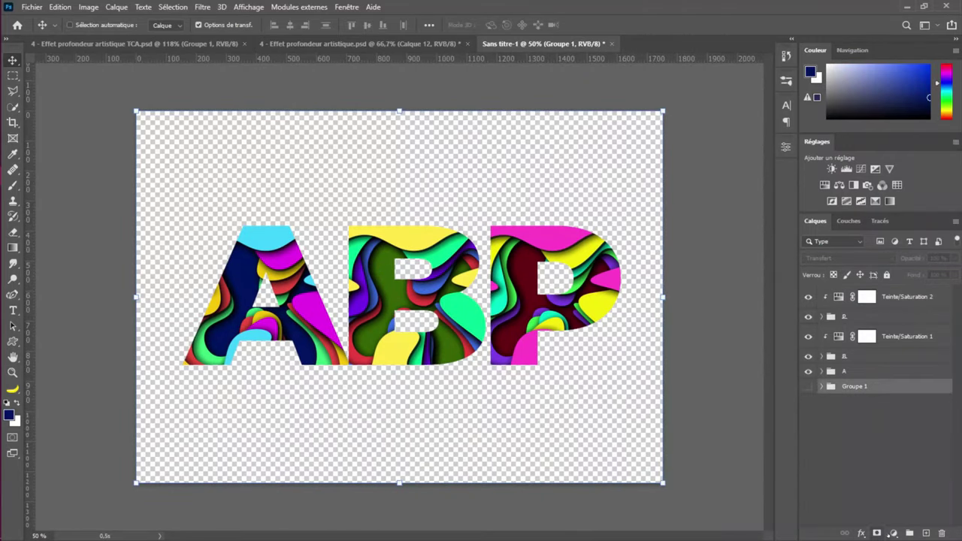
click(893, 533)
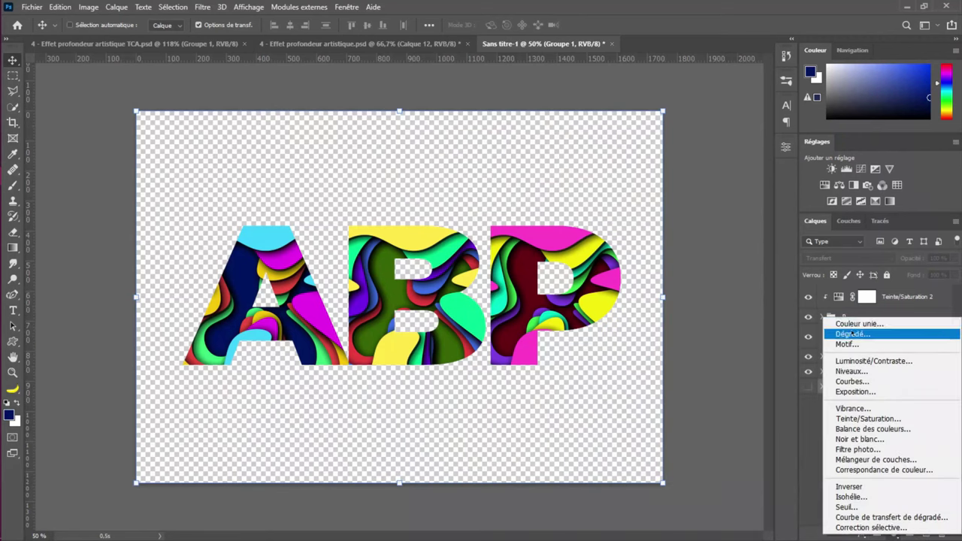
click(852, 334)
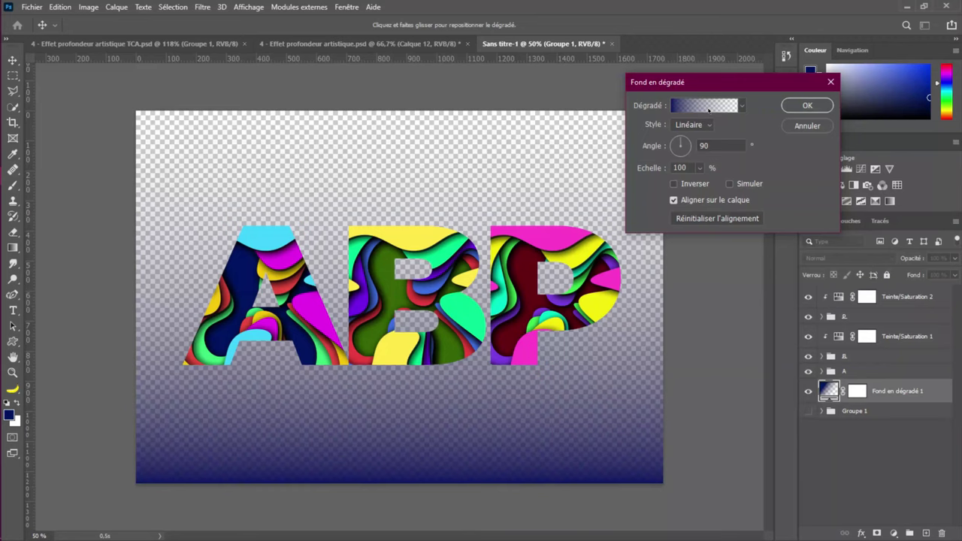
click(708, 110)
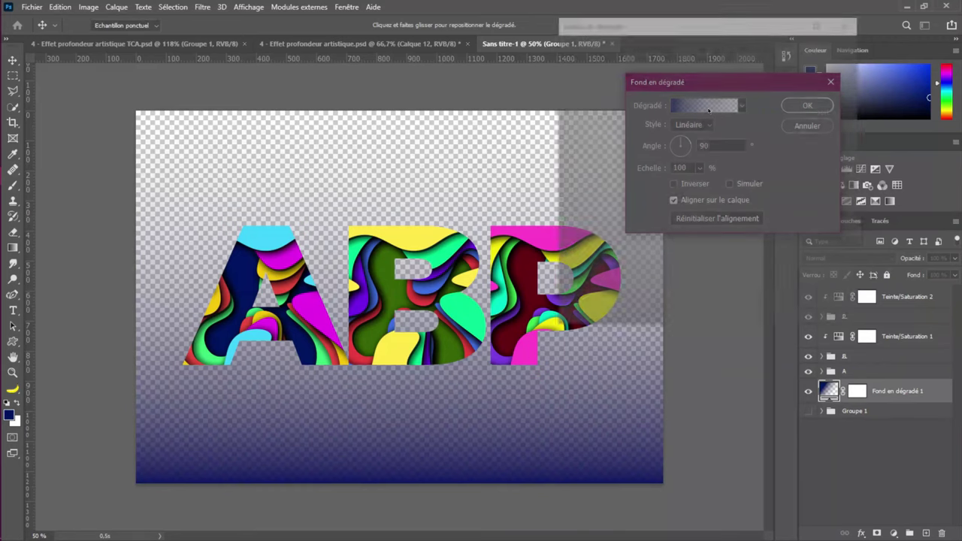
click(577, 64)
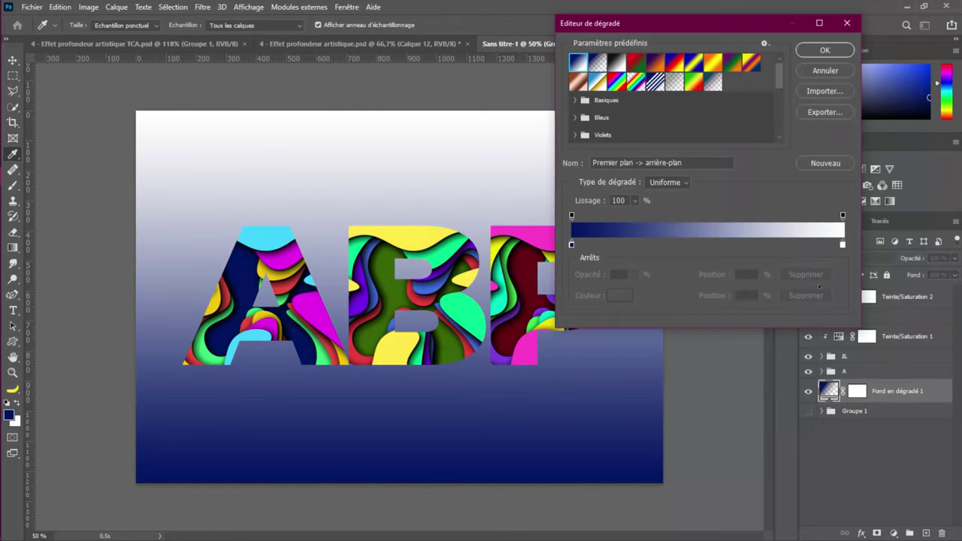
Change the gradient's white end stop at 100 % to the very dark blue 010a2e
click(843, 244)
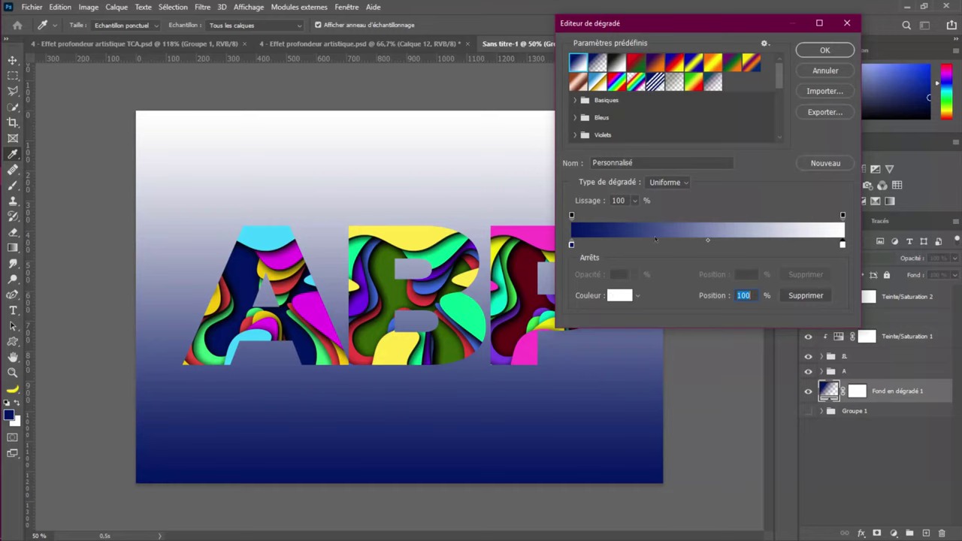
click(621, 296)
text(041866)
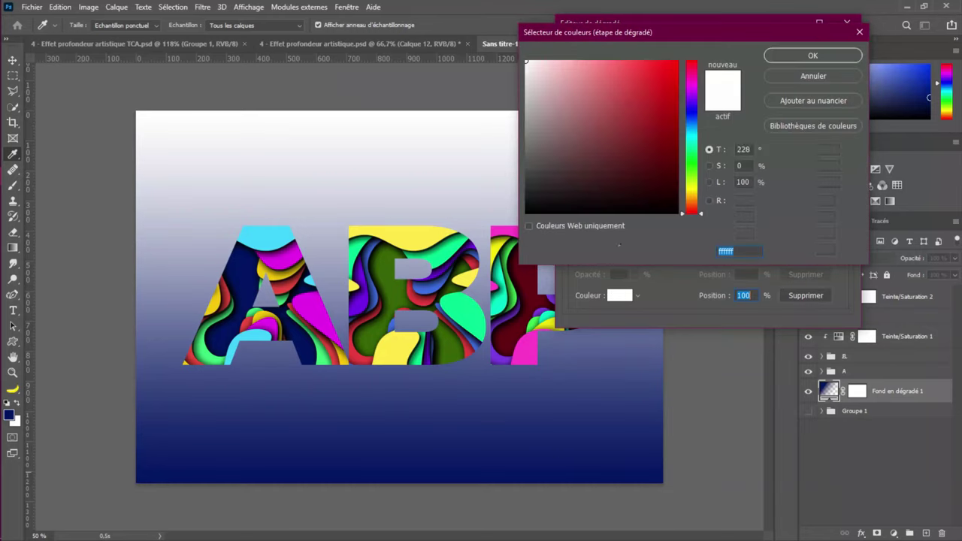
click(673, 153)
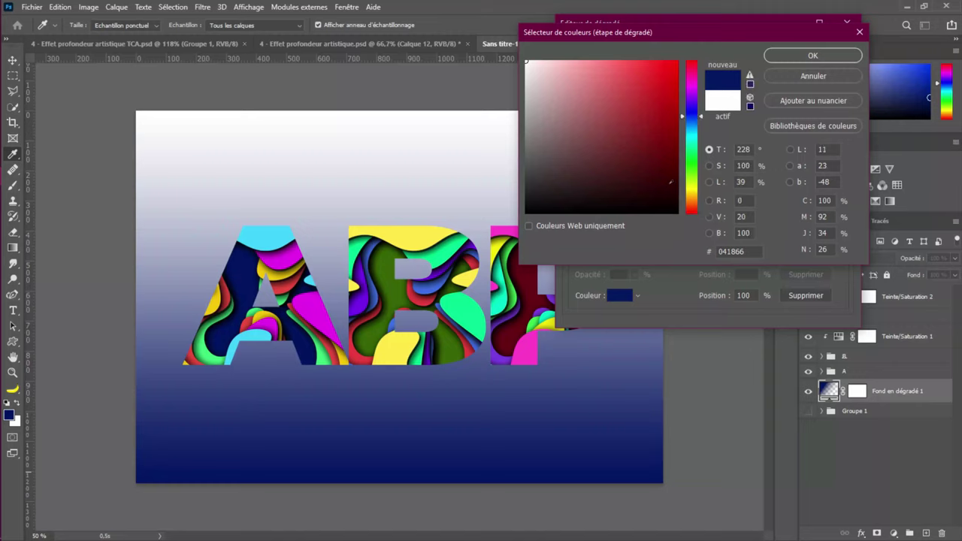
drag(672, 153, 672, 182)
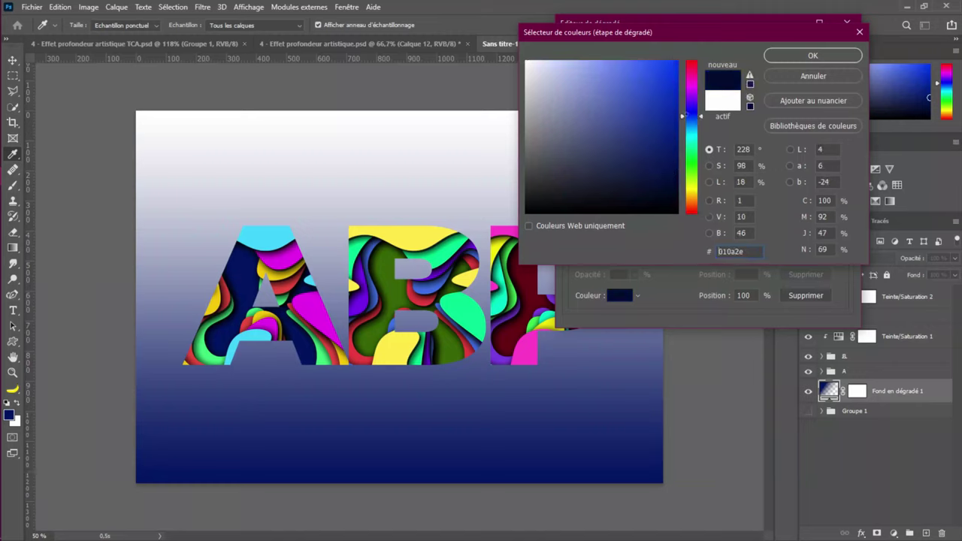
click(810, 55)
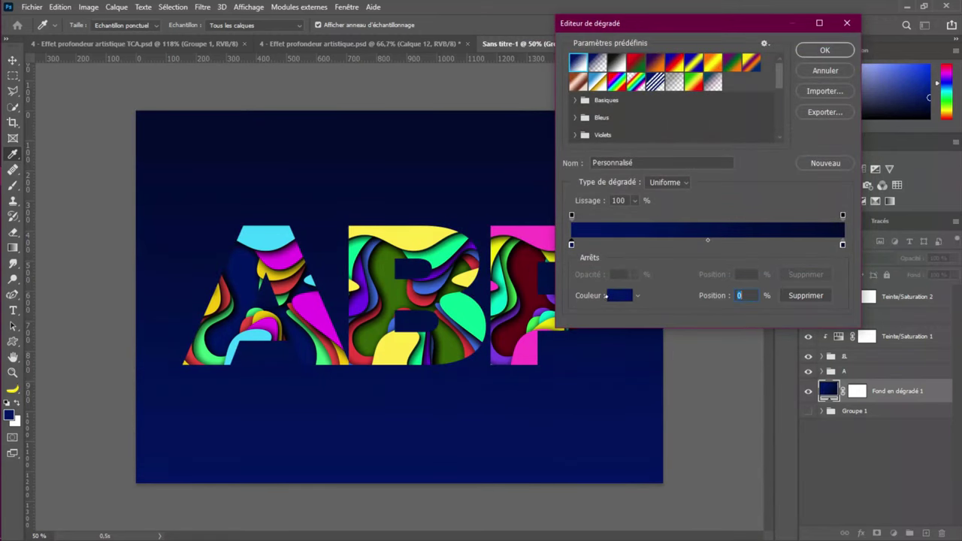
Change the gradient's start stop at 0 % to a brighter blue with hue 228°, saturation 100 % and brightness 68 %, and accept the gradient
double_click(571, 244)
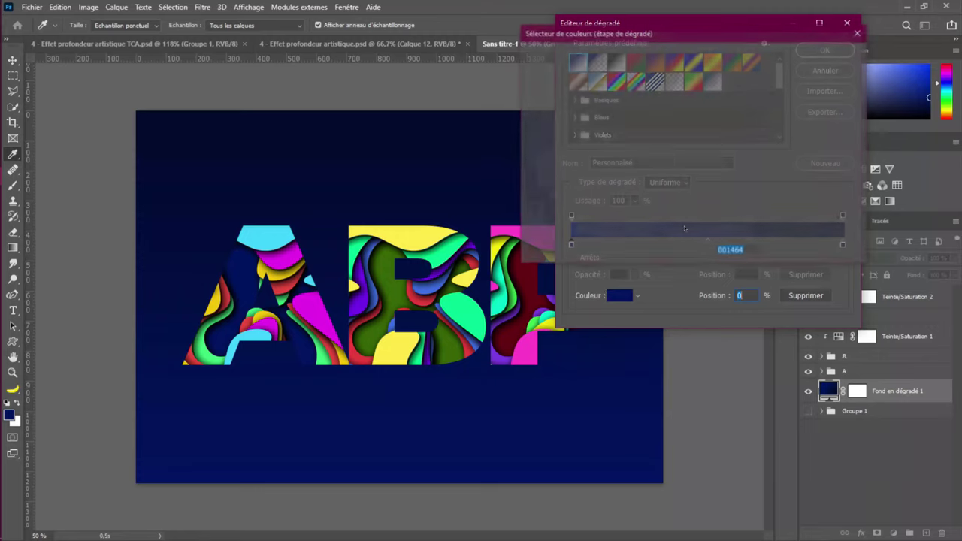
drag(668, 148, 678, 110)
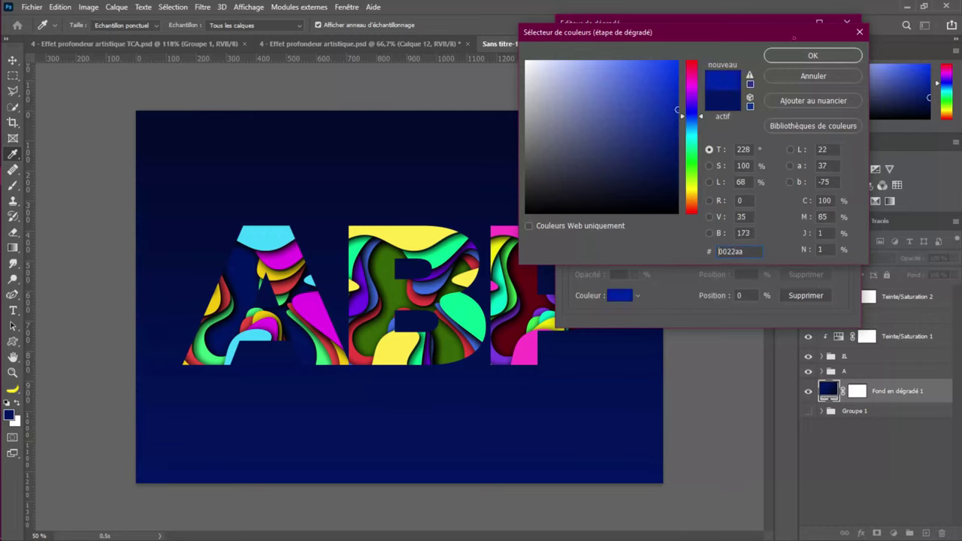
click(813, 56)
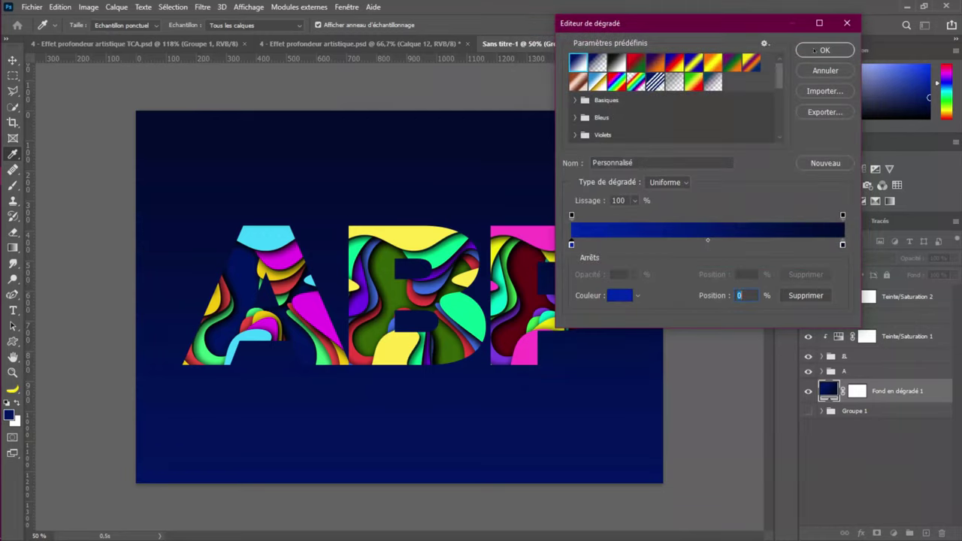
click(825, 50)
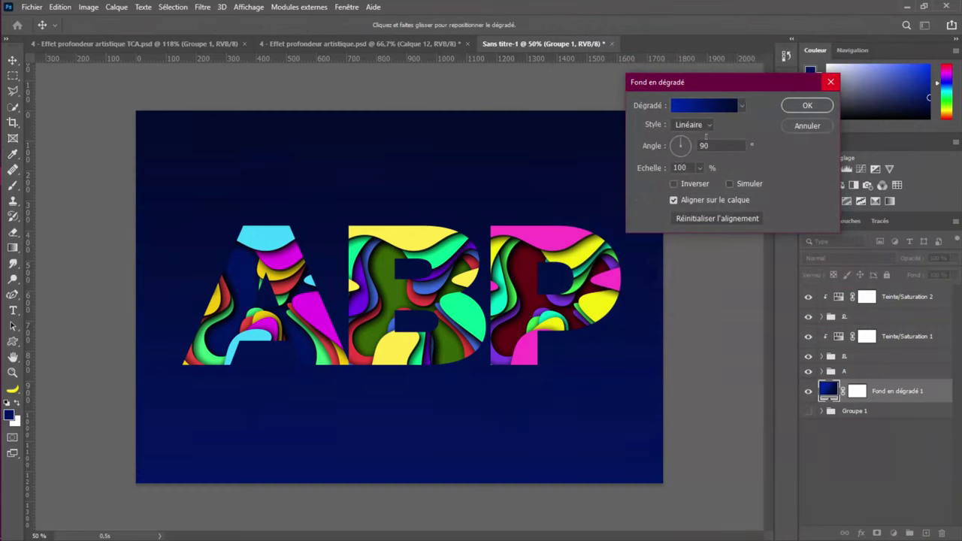
Set the gradient fill's style to Radial, leave it non-inverted, and set its scale to 144 %
click(705, 126)
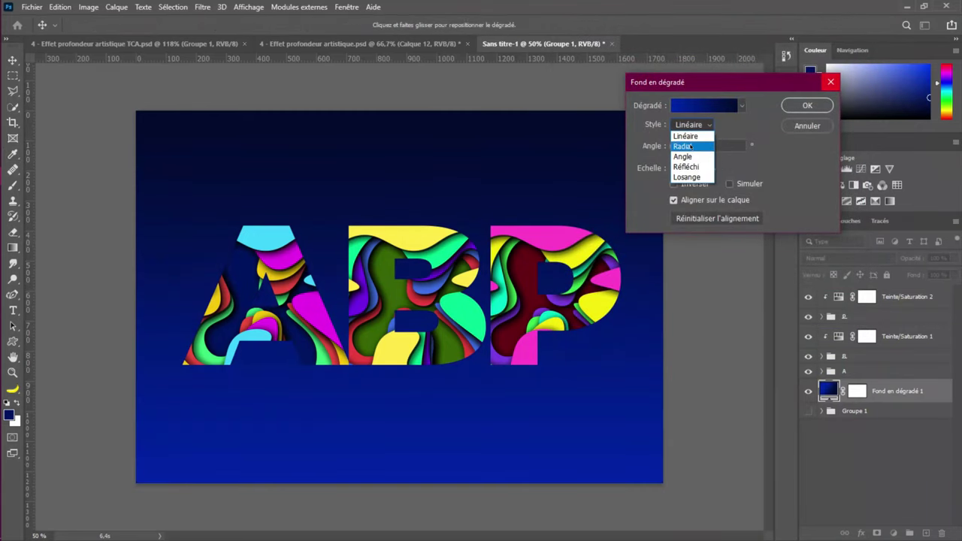
click(689, 146)
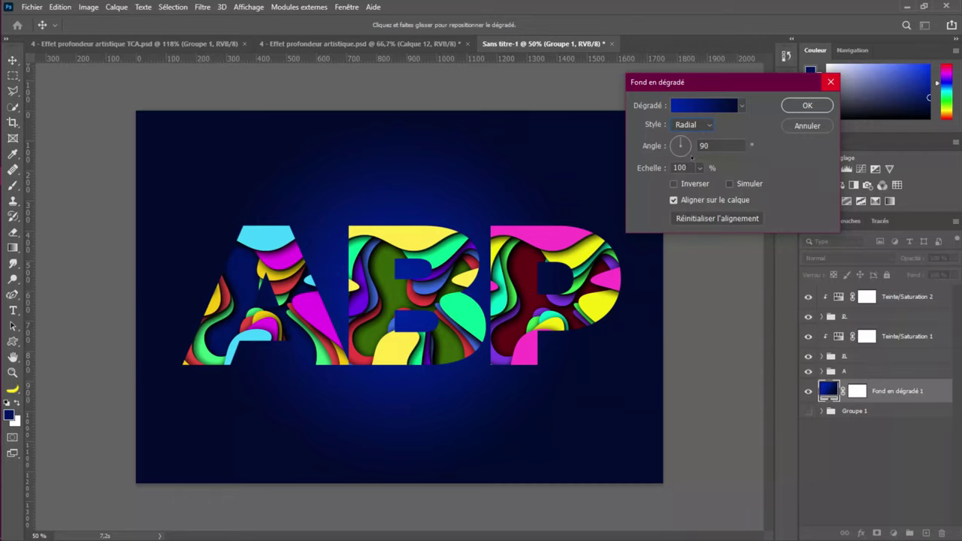
click(674, 183)
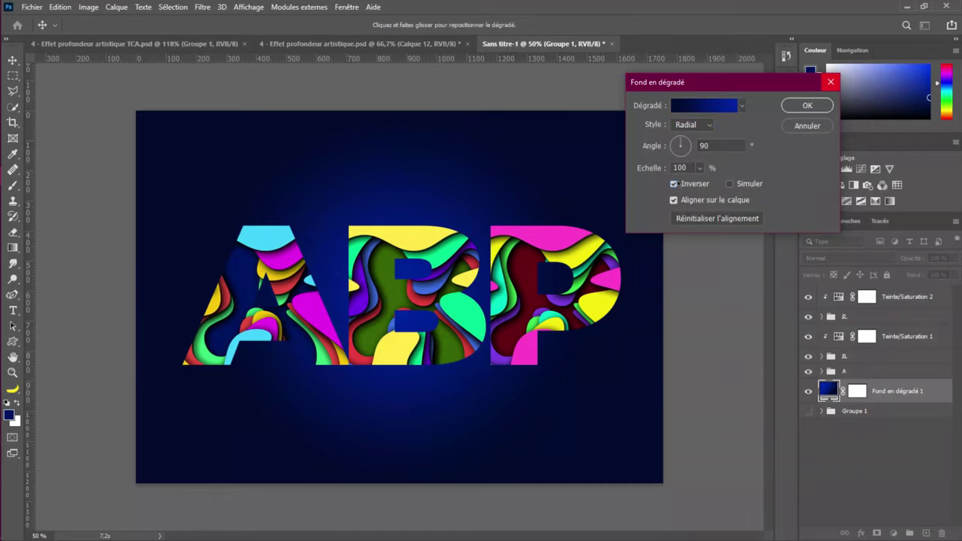
click(674, 183)
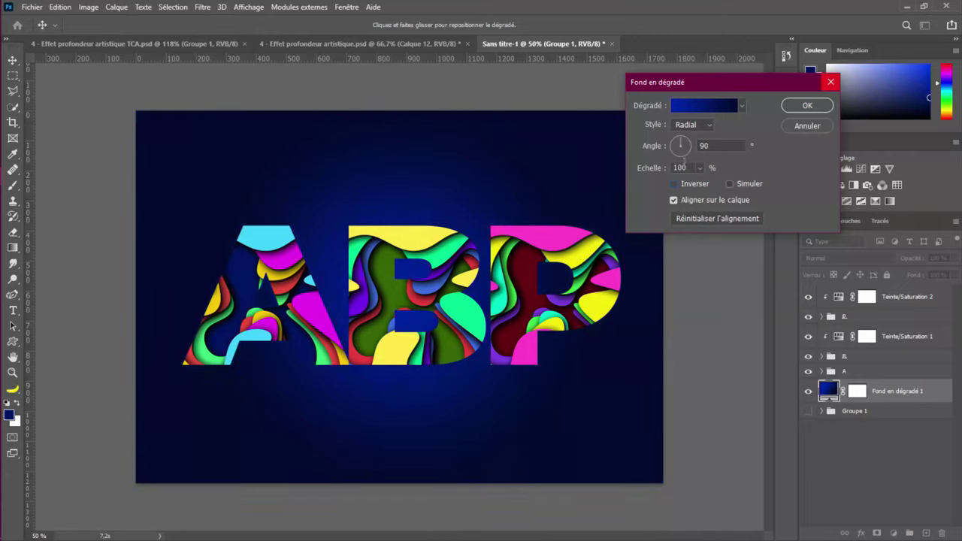
click(700, 168)
drag(698, 183, 702, 184)
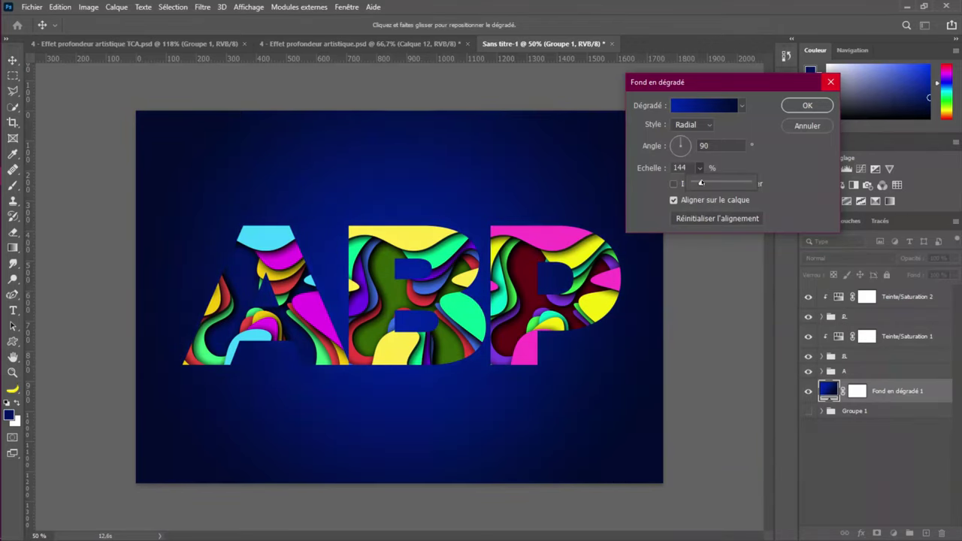
Accept the gradient fill; scale the A, B and P letter groups together to about 70.6 % and centre them on the canvas
click(800, 112)
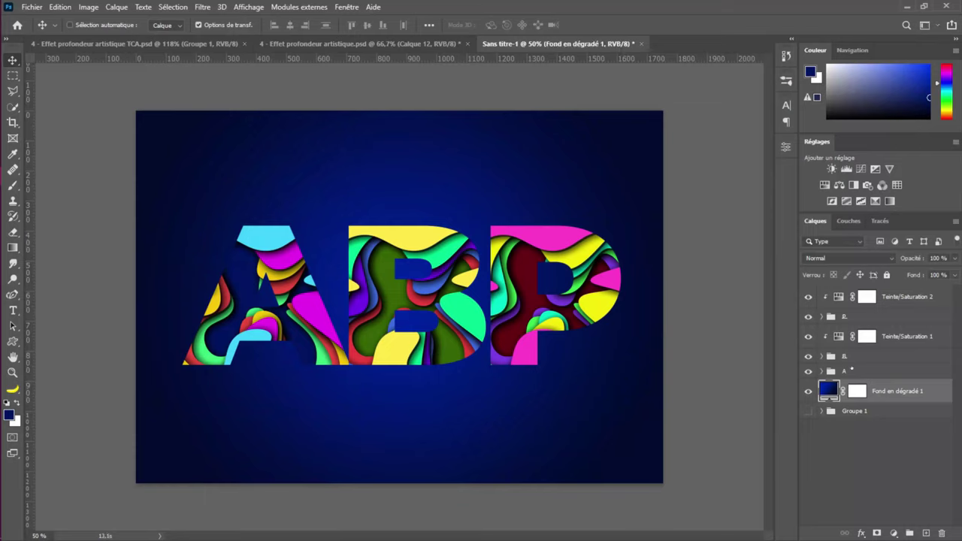
shift+click(857, 316)
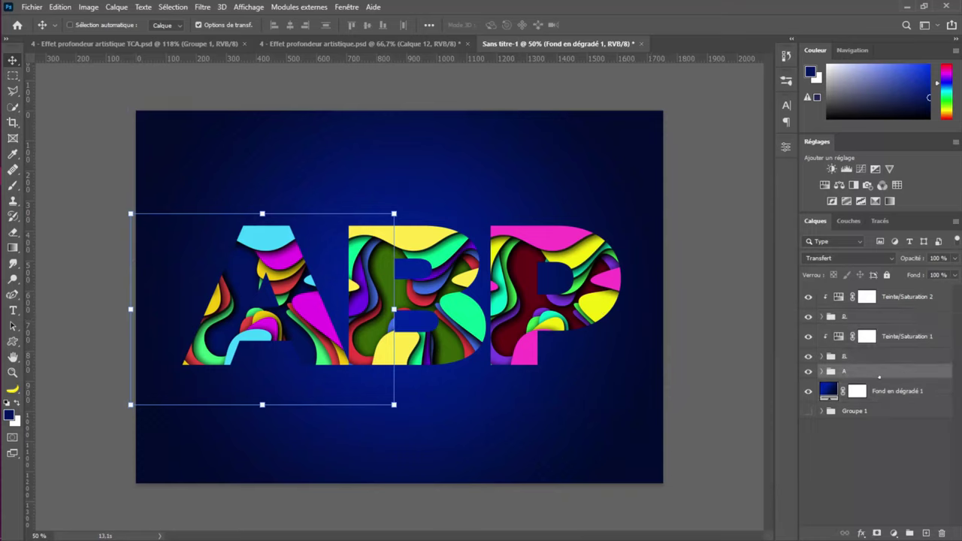
shift+click(850, 357)
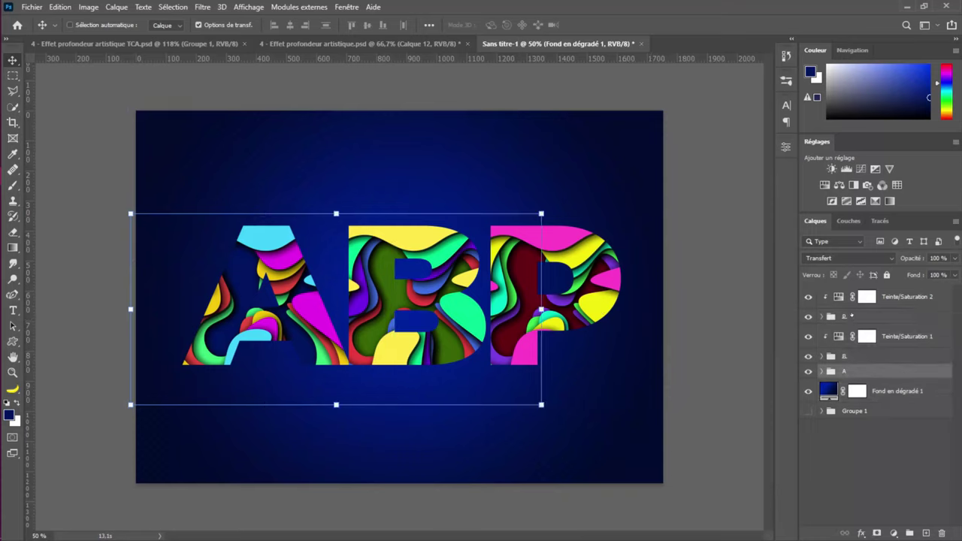
ctrl+click(906, 296)
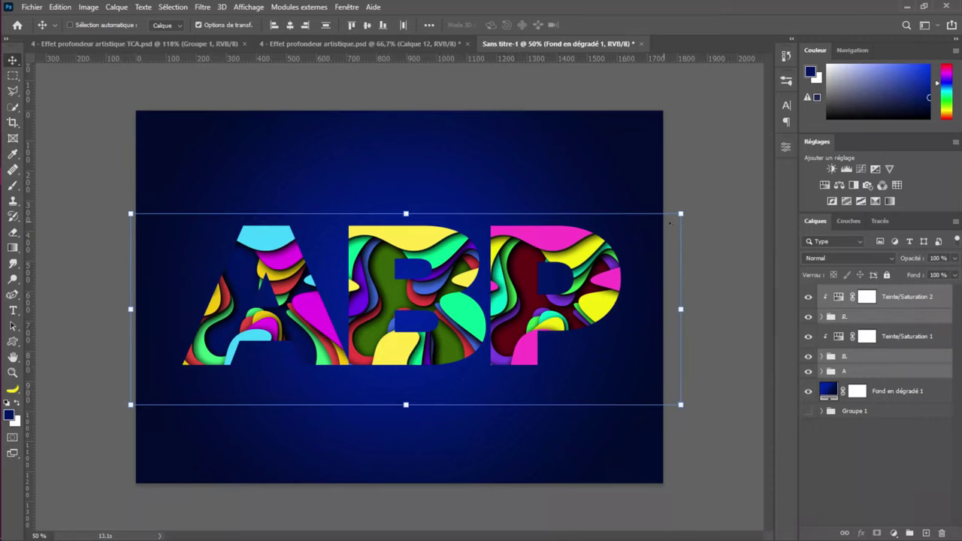
key(ctrl+t)
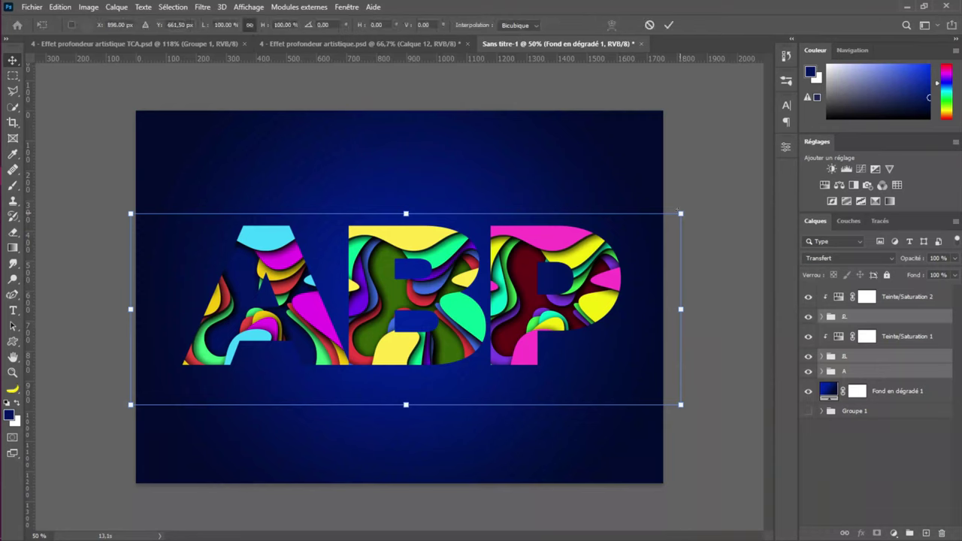
drag(679, 213, 648, 225)
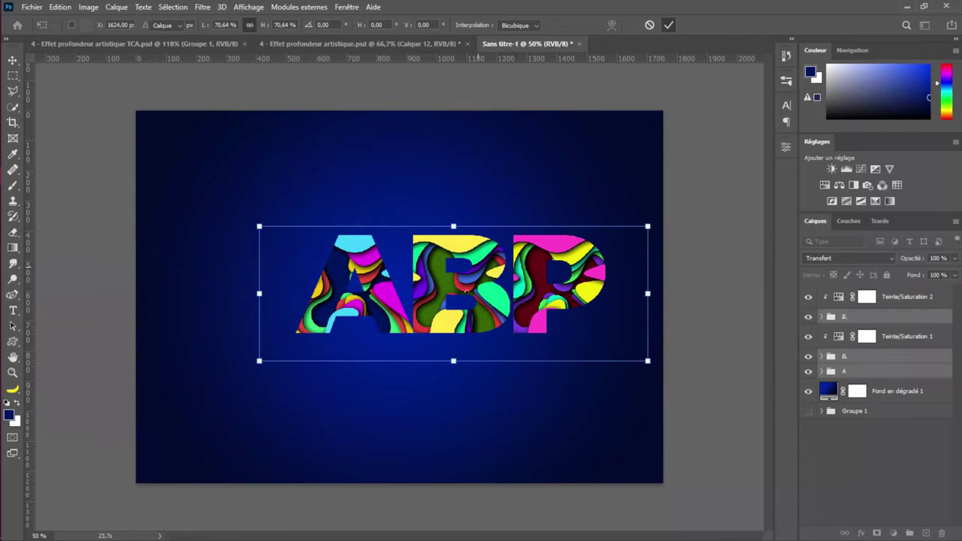
key(Return)
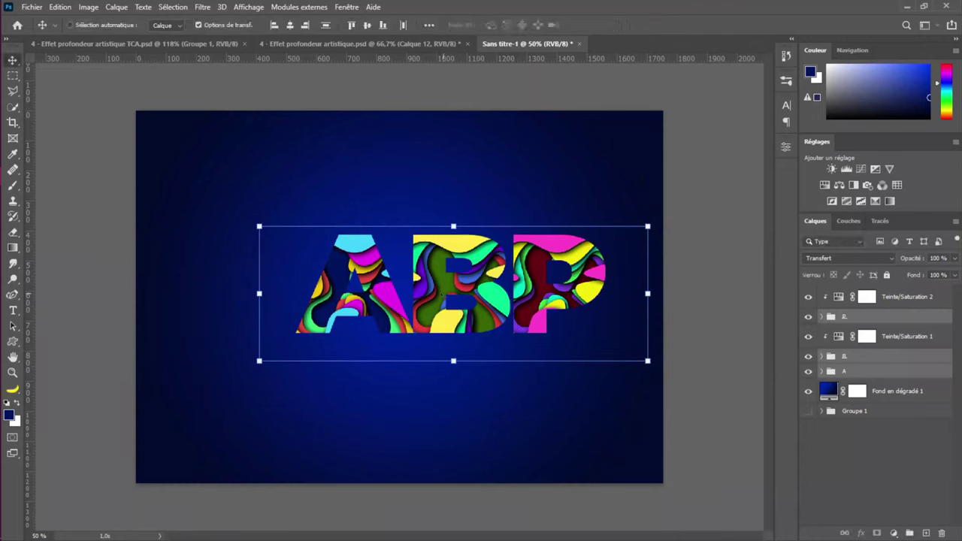
drag(487, 299, 438, 276)
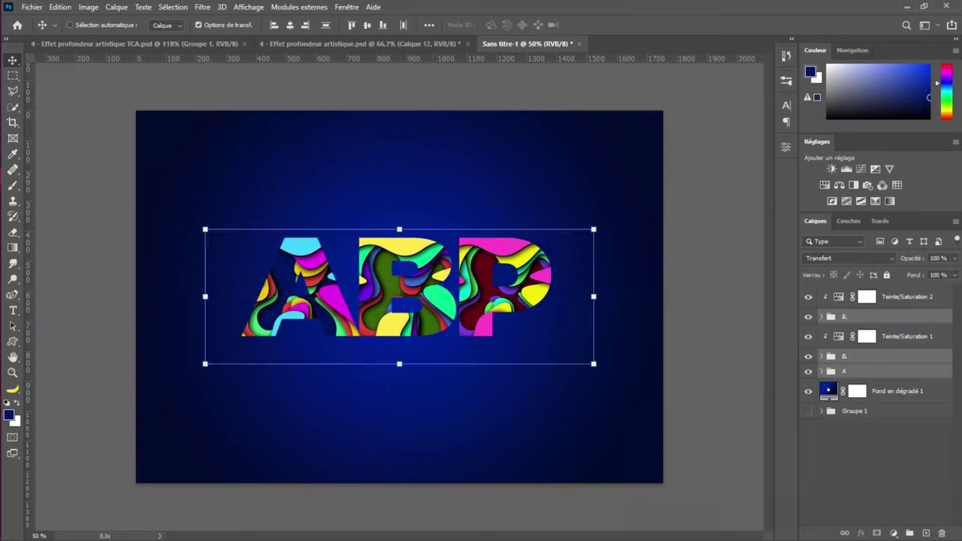
Edit the gradient fill layer's gradient so its start stop at 0 % is the dark red 640012, and accept the gradient
double_click(829, 390)
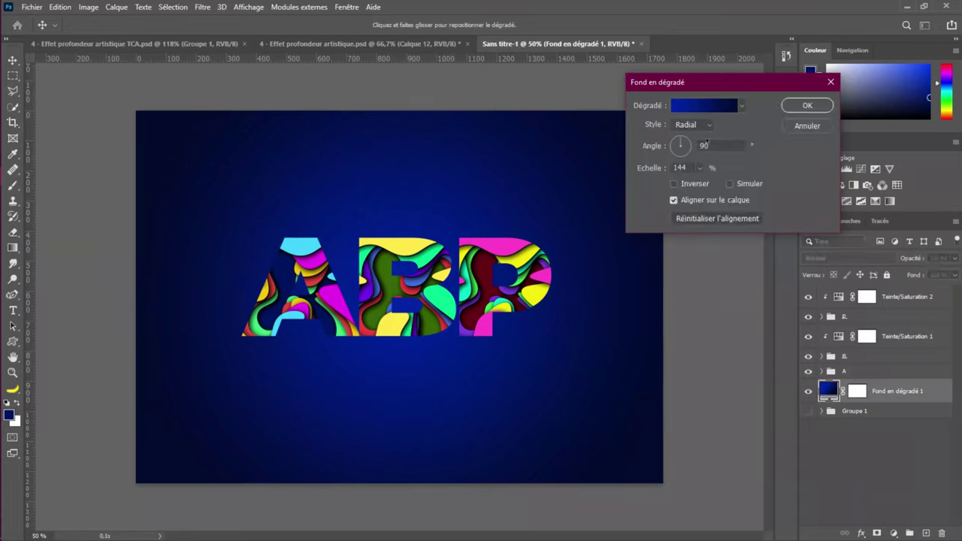
click(705, 105)
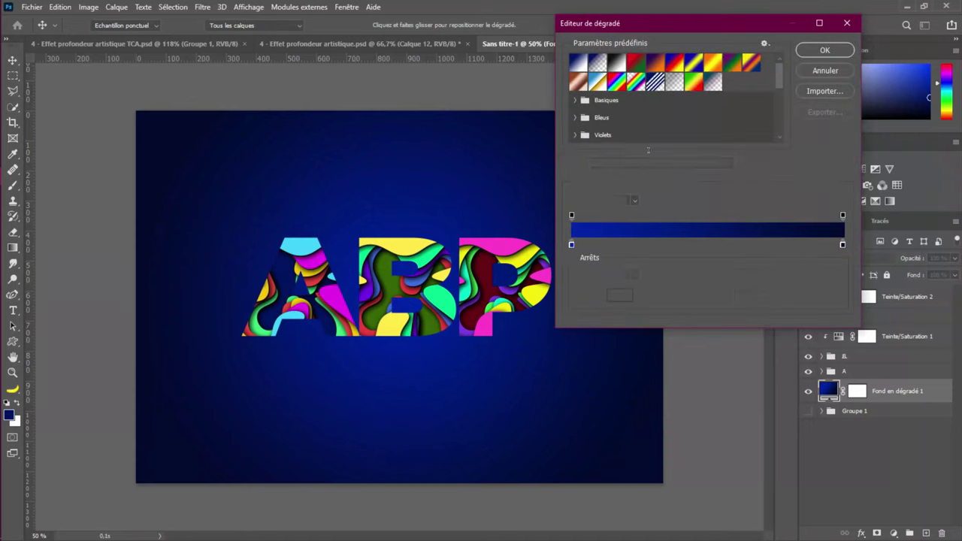
click(572, 245)
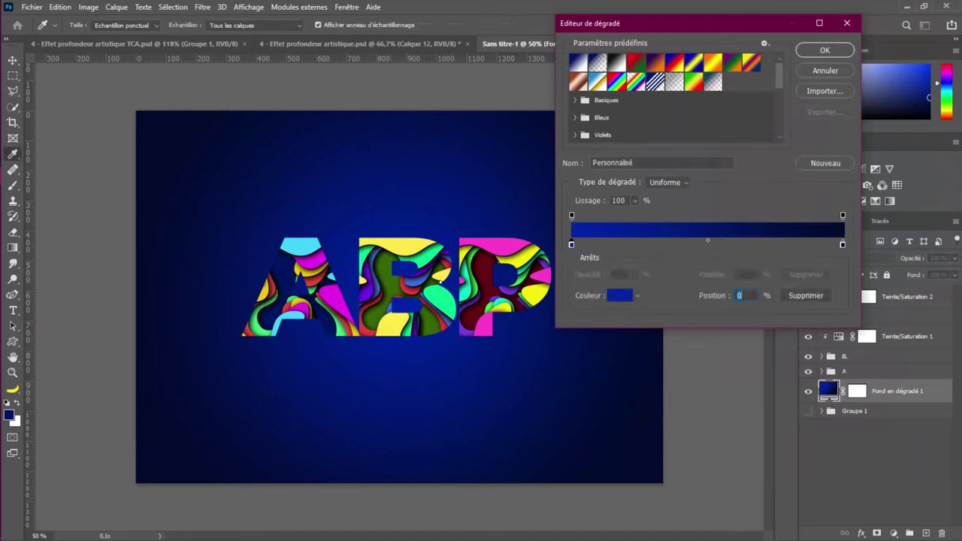
click(620, 295)
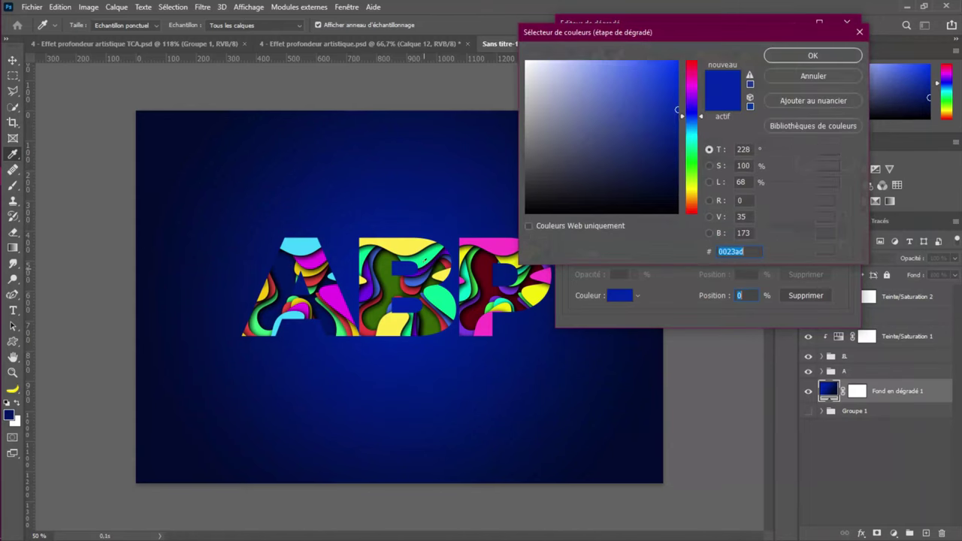
text(640012)
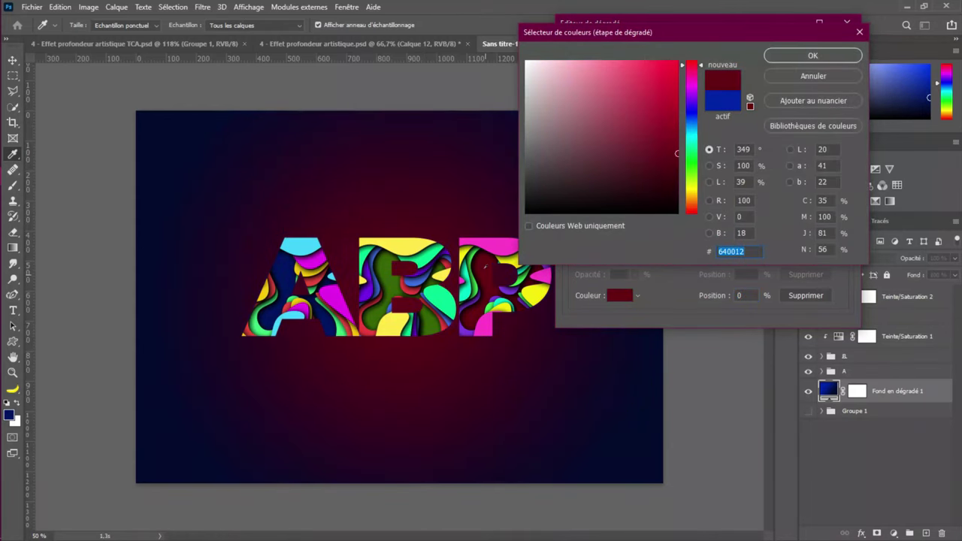
click(813, 56)
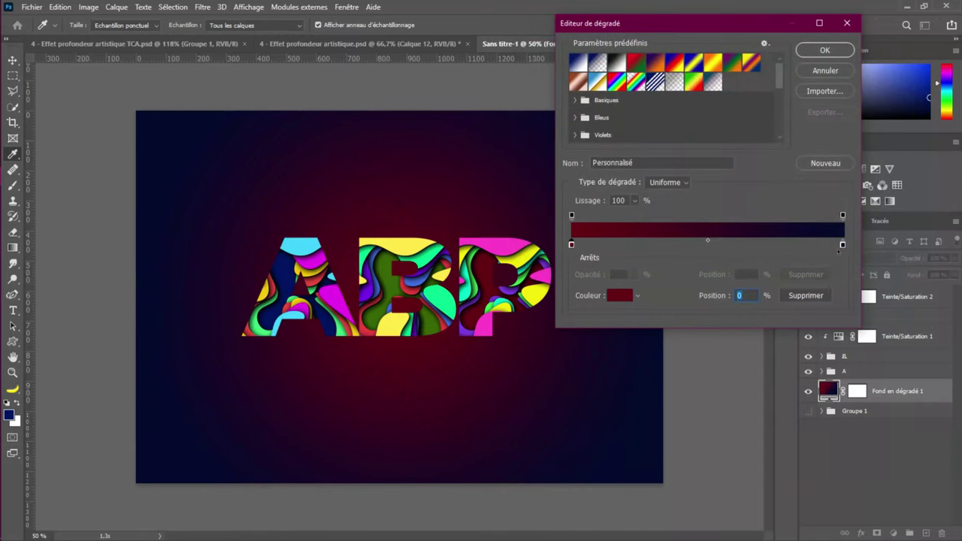
click(831, 50)
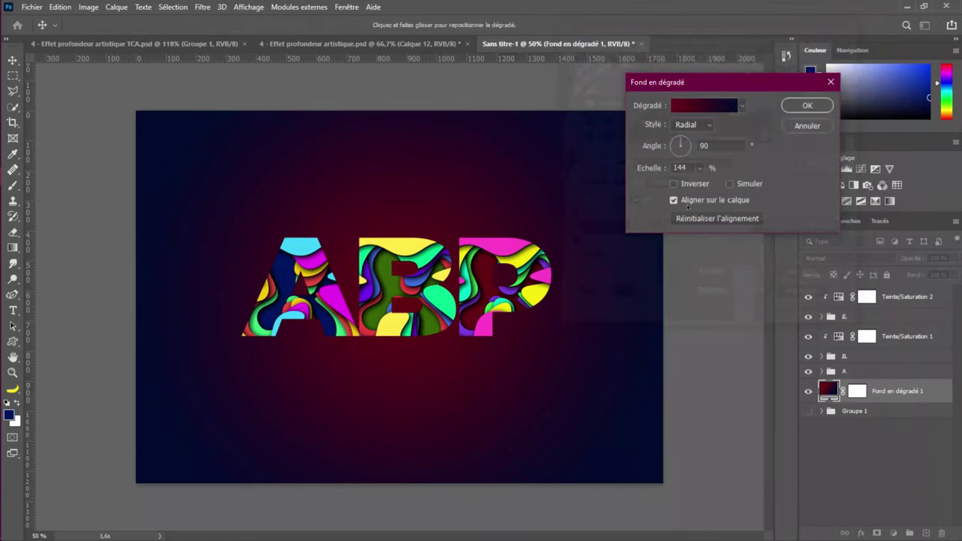
Try inverting the gradient fill, leave it non-inverted, set its scale to 253 % and accept the fill
click(688, 184)
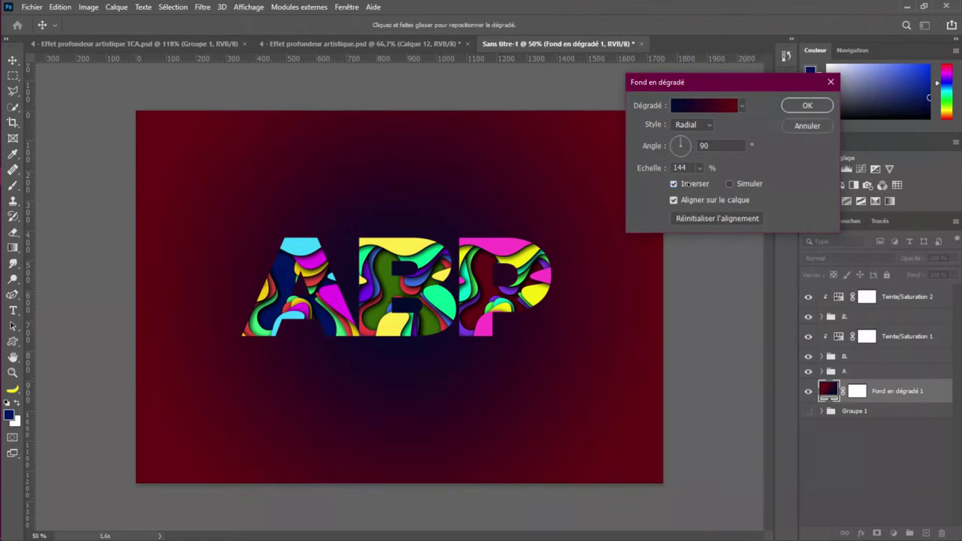
click(688, 184)
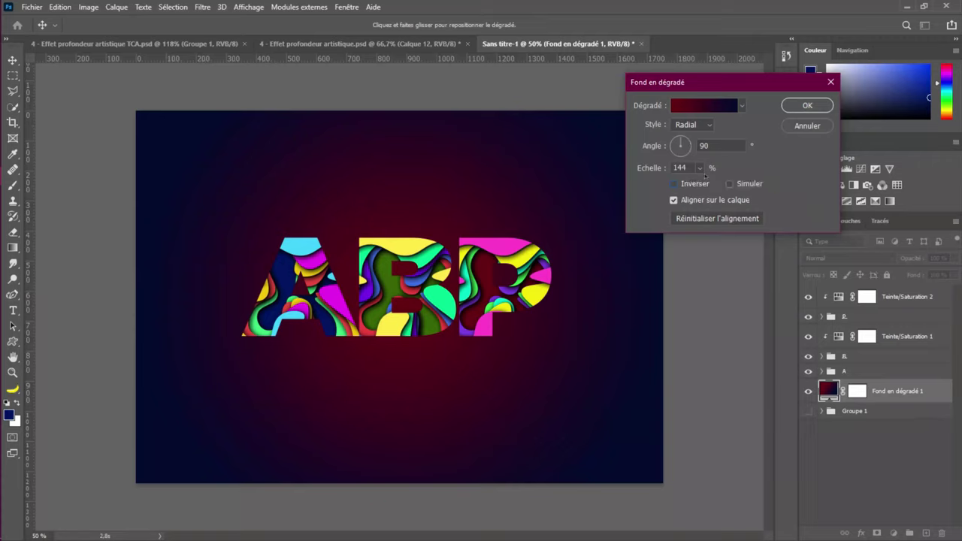
click(701, 167)
drag(699, 184, 705, 184)
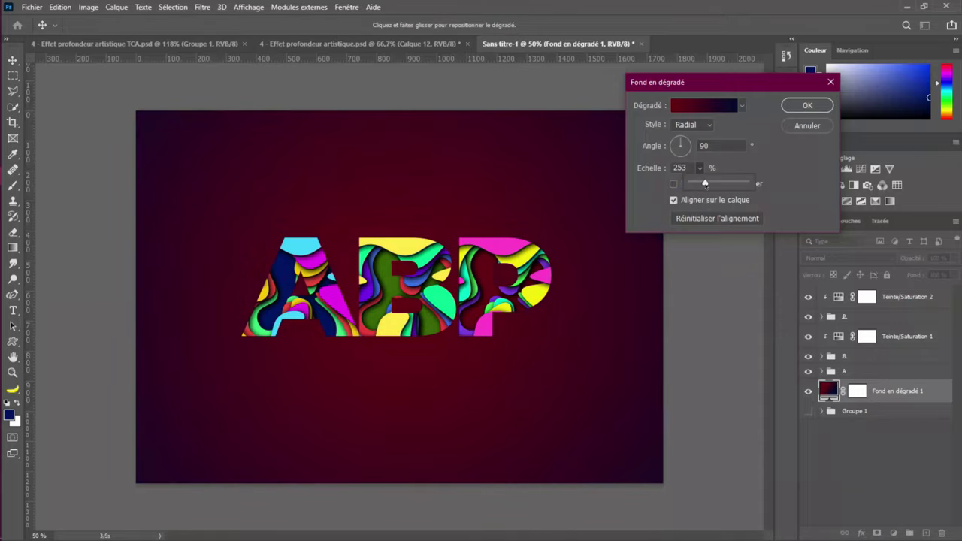
click(805, 106)
click(805, 106)
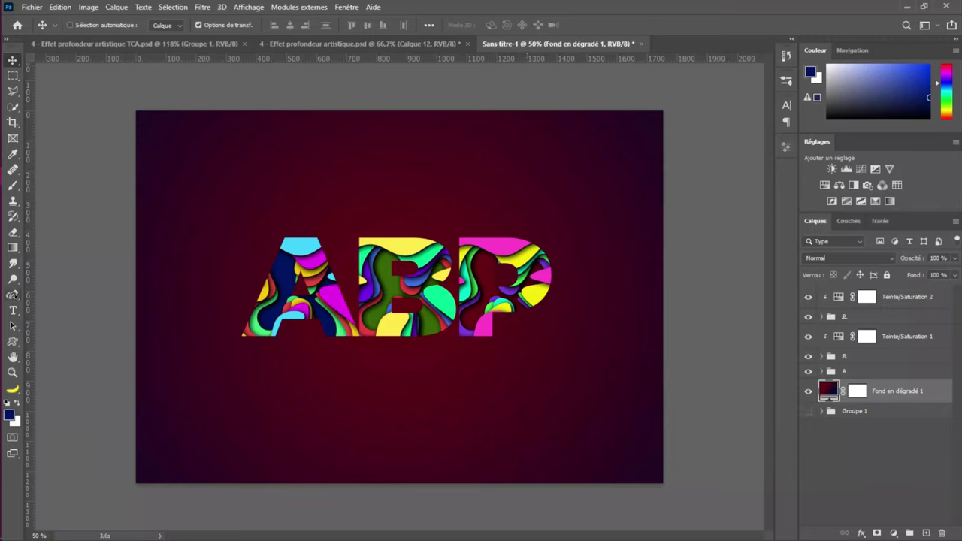
Look through the variants of the Pen tool and switch to the Freeform Pen (Outil Plume libre)
click(14, 295)
right_click(14, 295)
click(54, 314)
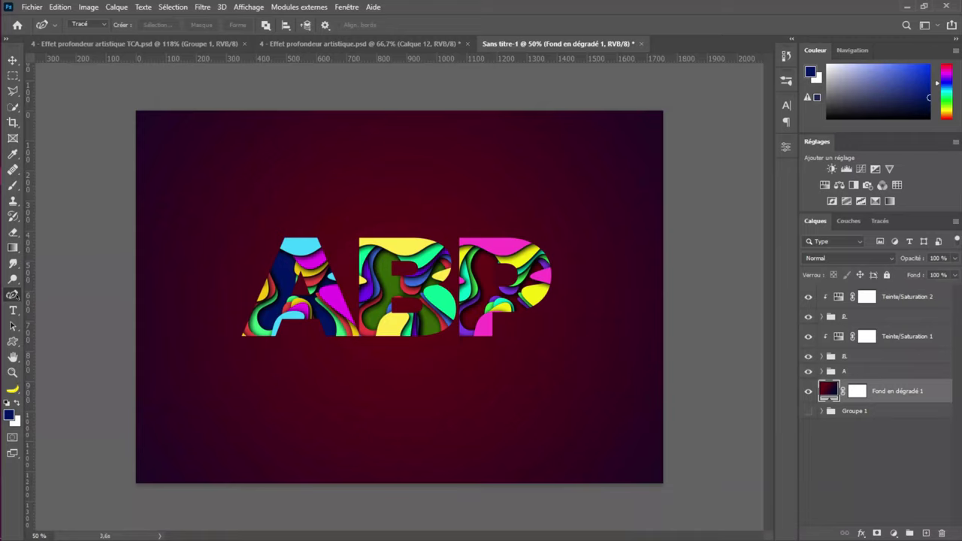
key(shift+p)
right_click(12, 295)
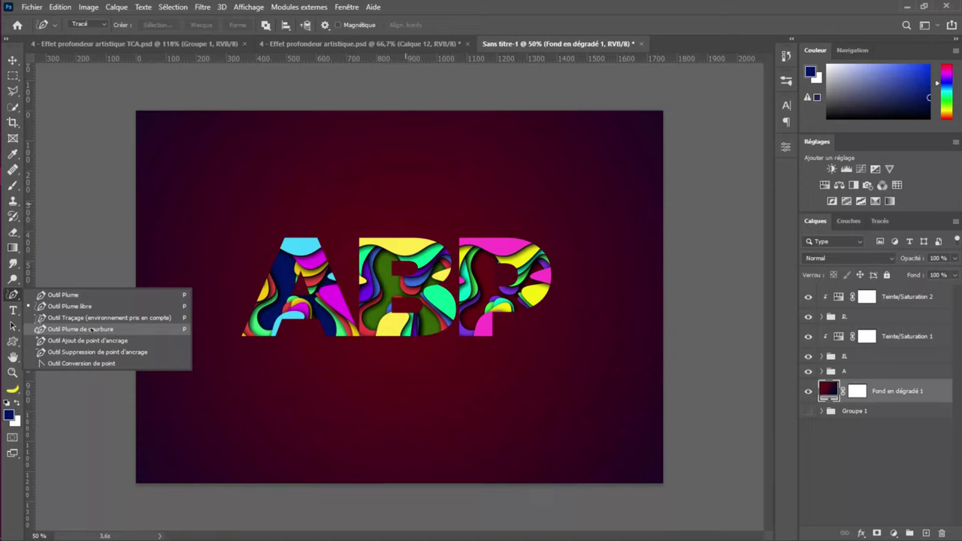
key(Escape)
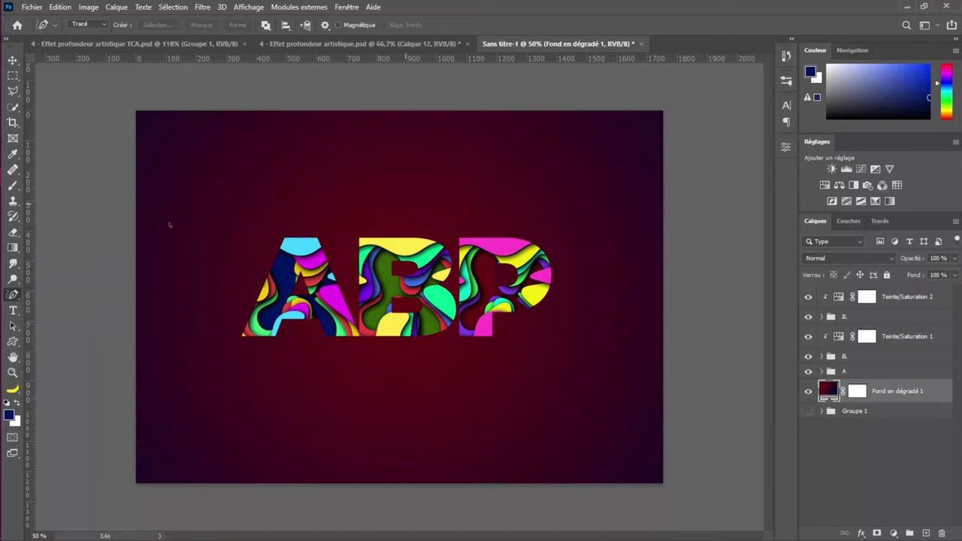
key(Escape)
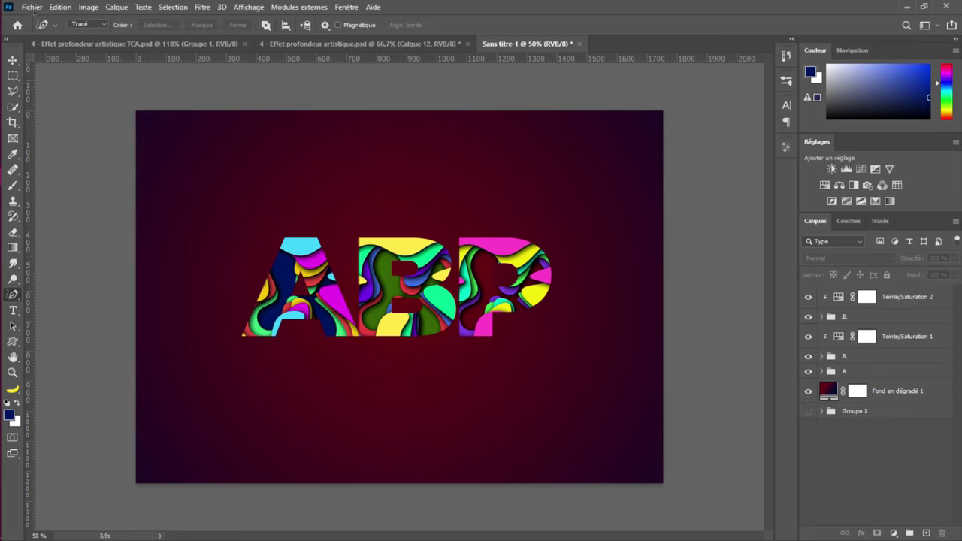
Open the image 4 - Projet - Effet profondeur artistique TCA.jpg from the folder 15 - Styles ou Effets visuels
click(32, 8)
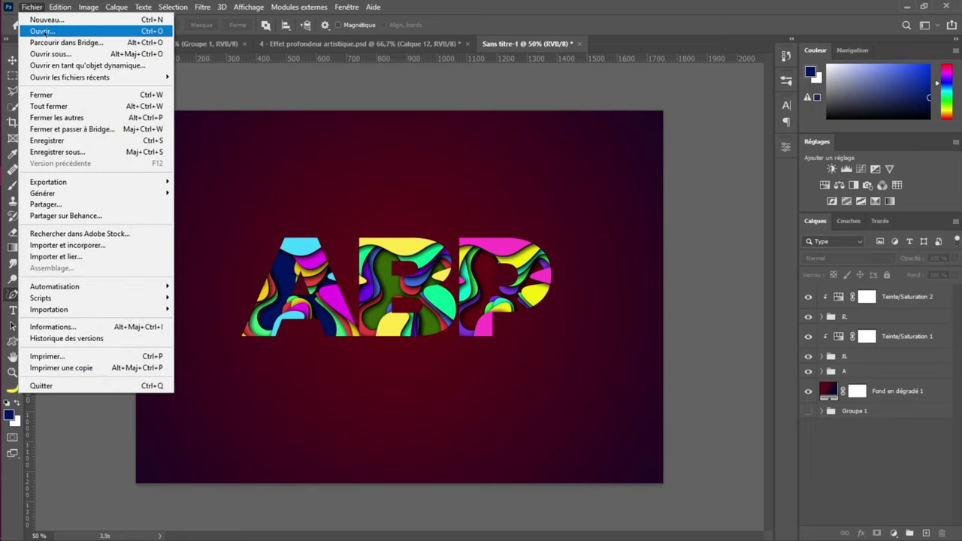
click(43, 31)
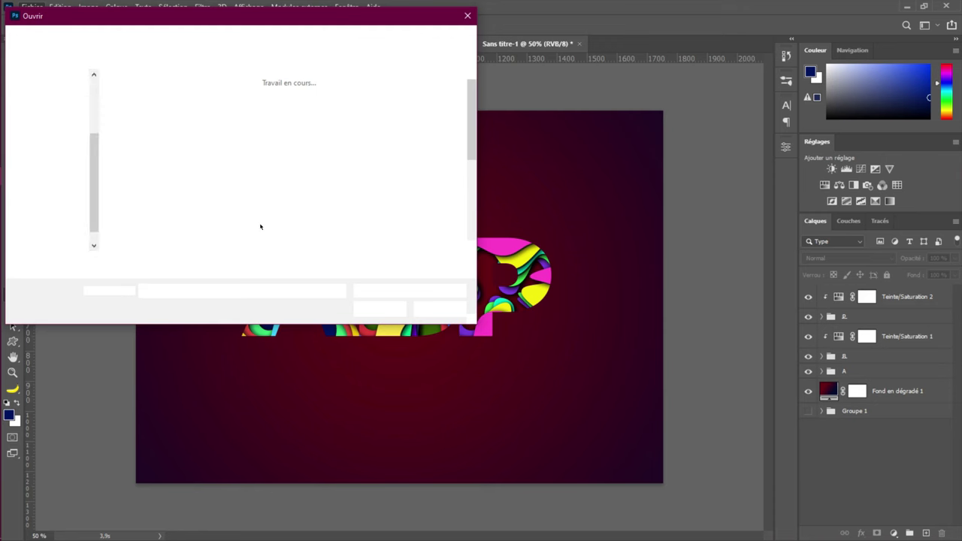
scroll(291, 176, down, 4)
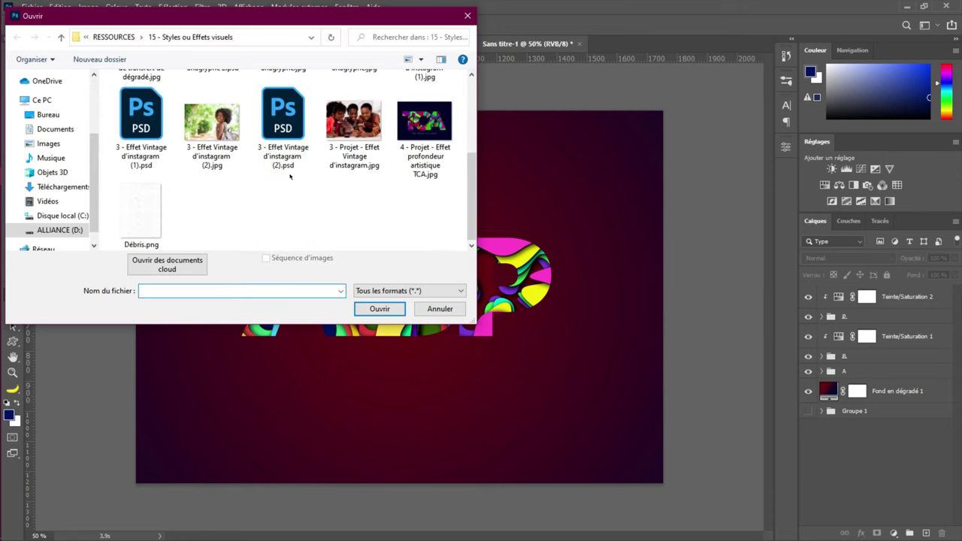
click(448, 120)
click(391, 309)
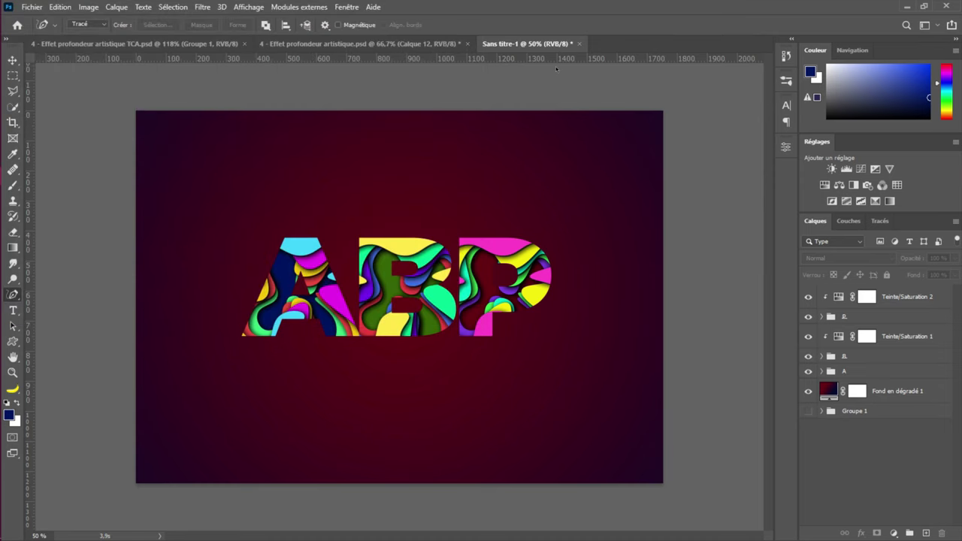
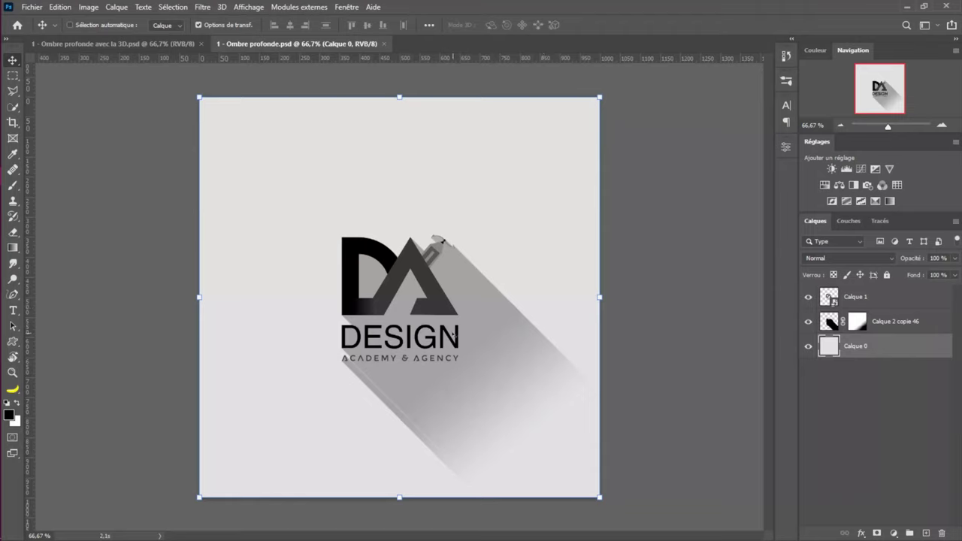
Compare the two Ombre profonde example files, and create a white RGB document of 1000 x 1000 pixels at 150 pixels/inch
click(190, 43)
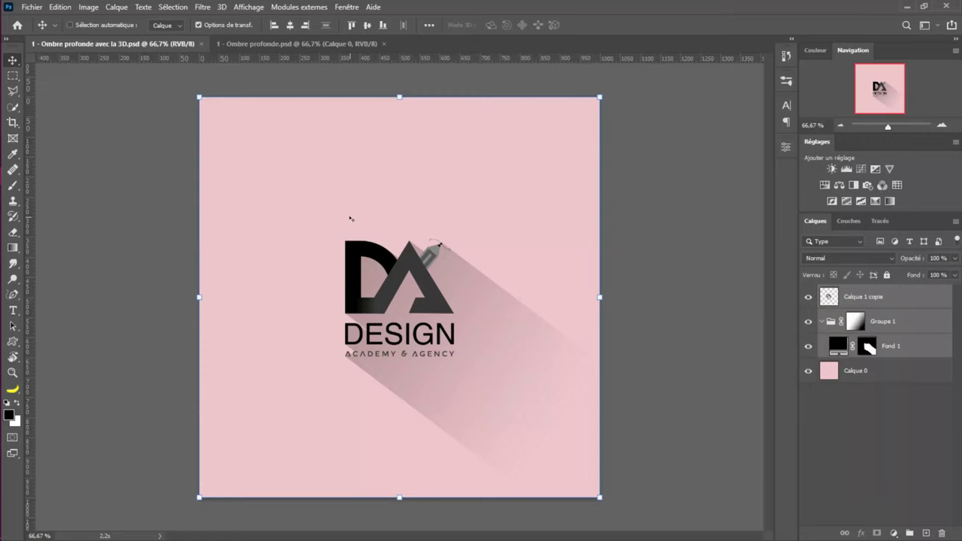
click(297, 44)
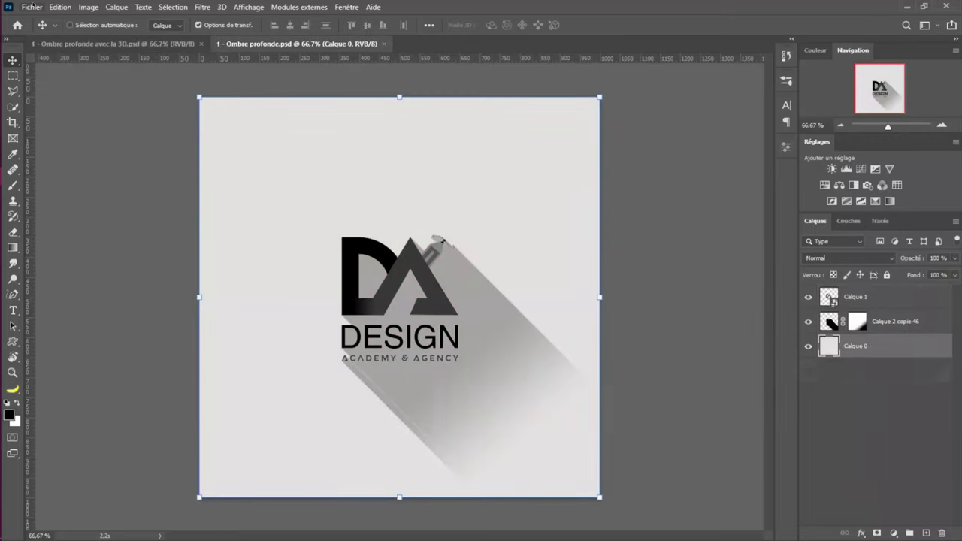
click(33, 7)
key(Escape)
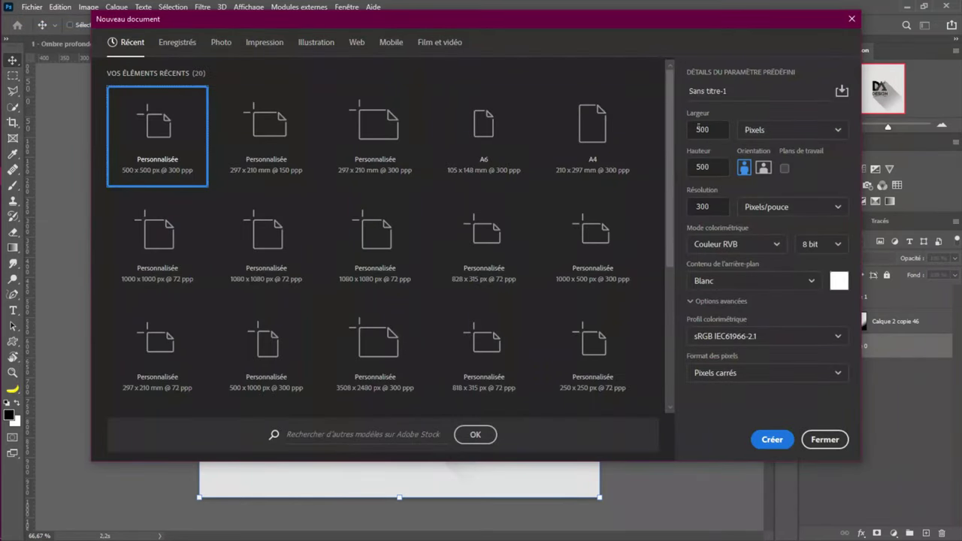
drag(708, 128, 682, 132)
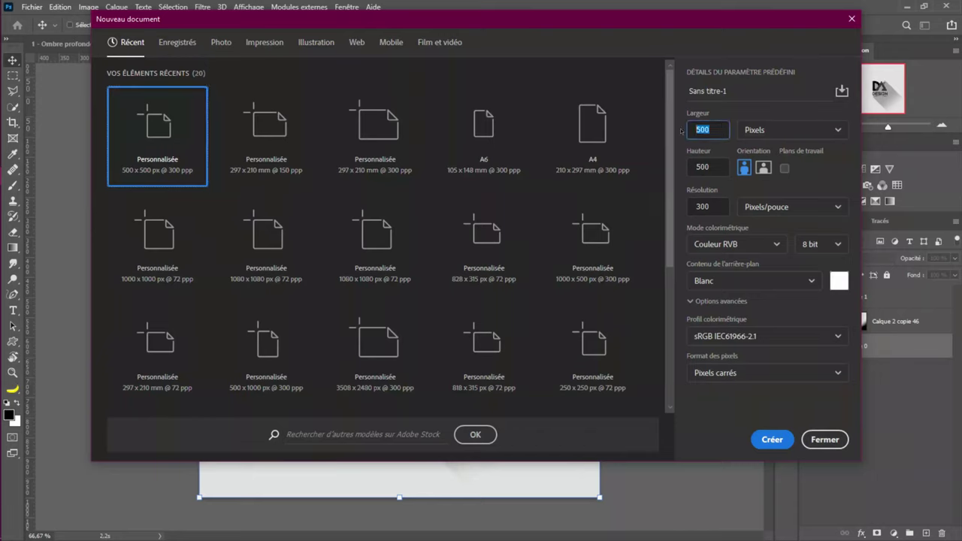
text(1000)
double_click(703, 167)
text(1000)
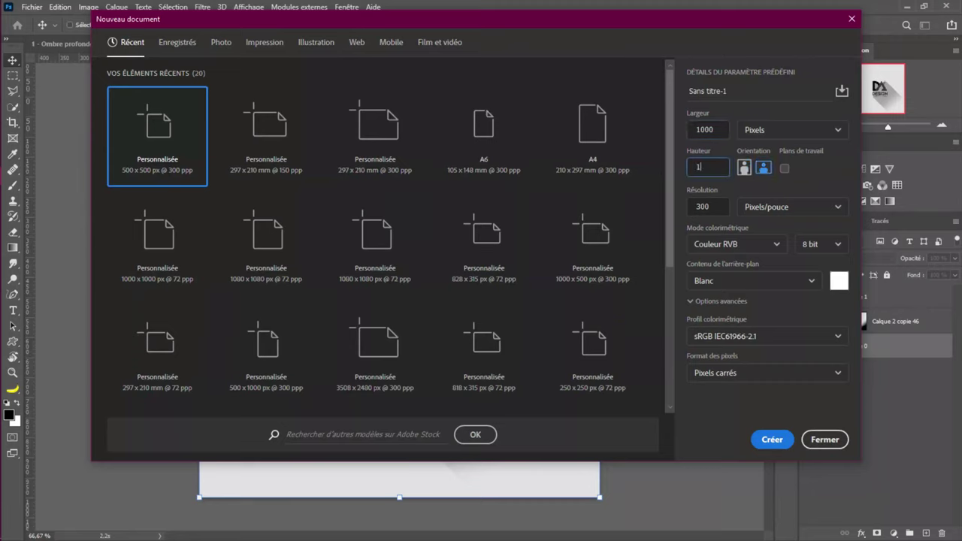
double_click(703, 206)
text(150)
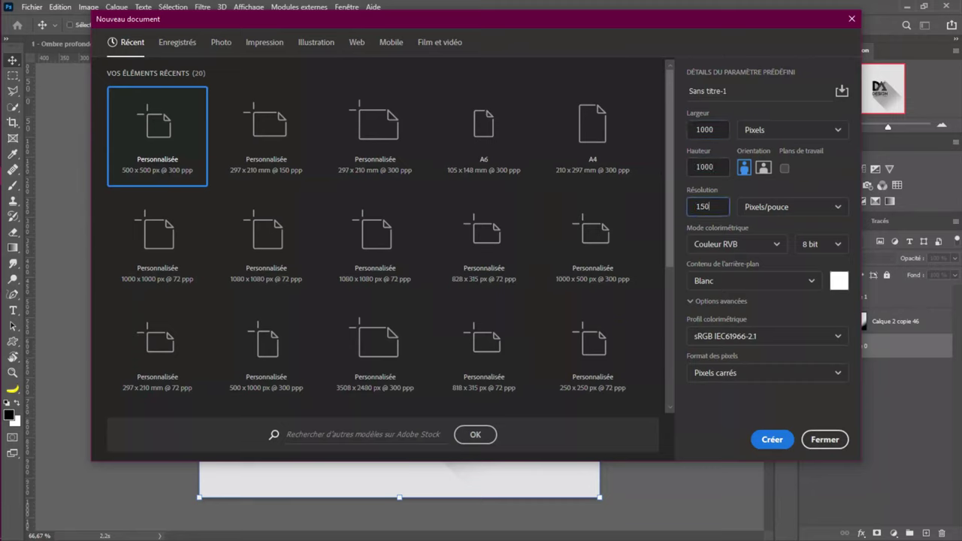
click(773, 439)
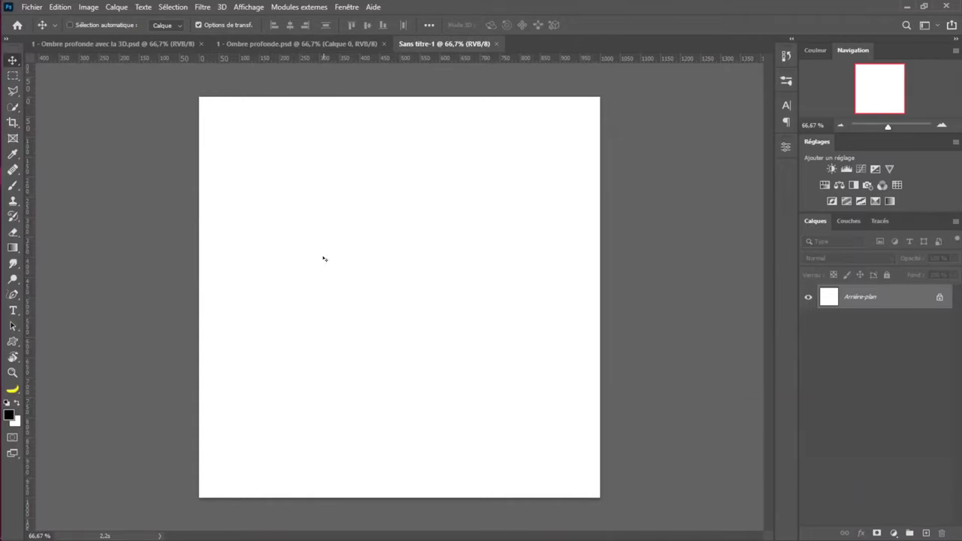
Open the image 1 - Ombre profonde - Logo DA2.png from the folder 16 - Ombrages
click(44, 7)
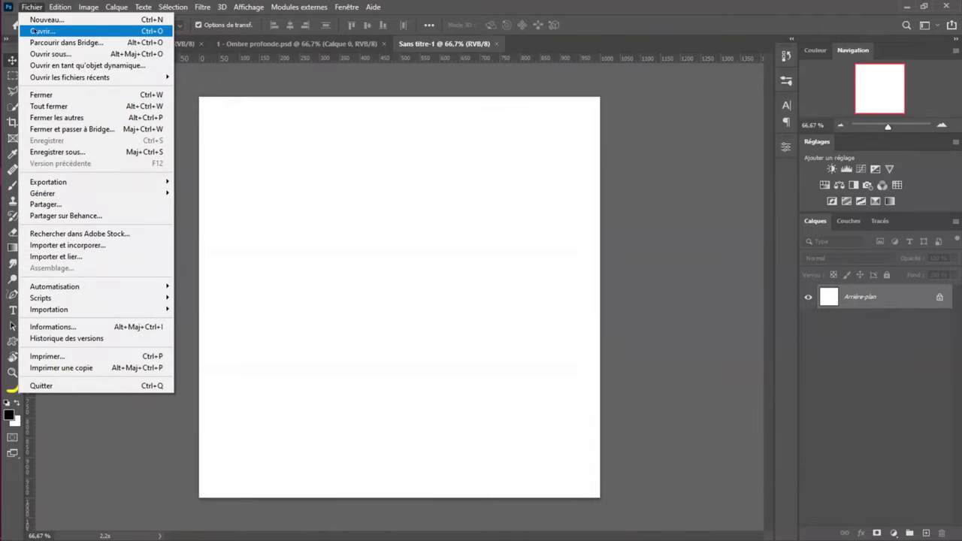
click(34, 31)
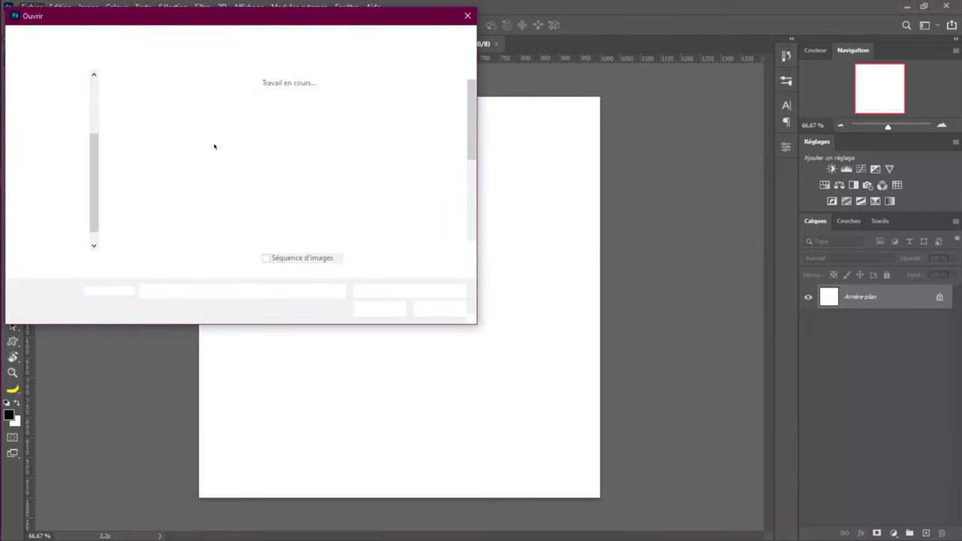
scroll(363, 174, down, 5)
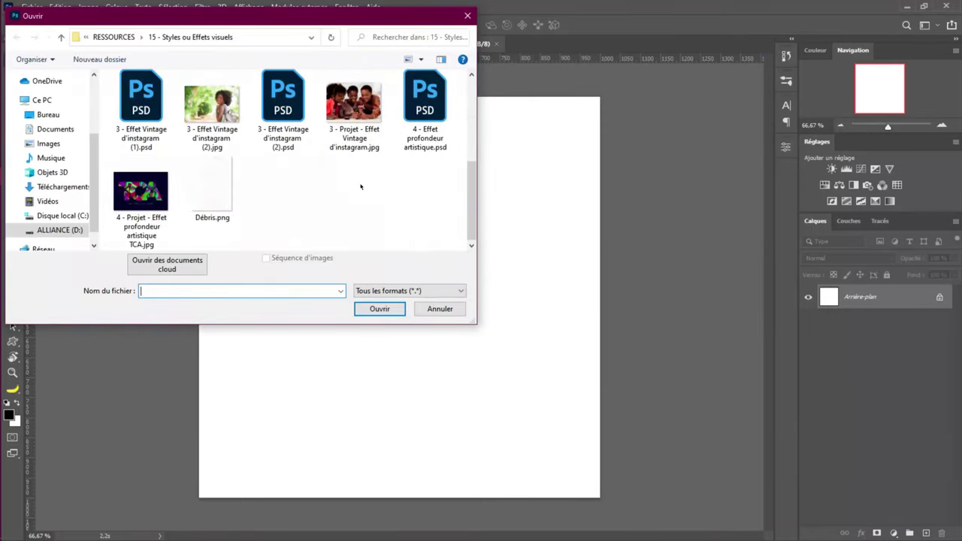
scroll(363, 175, up, 1)
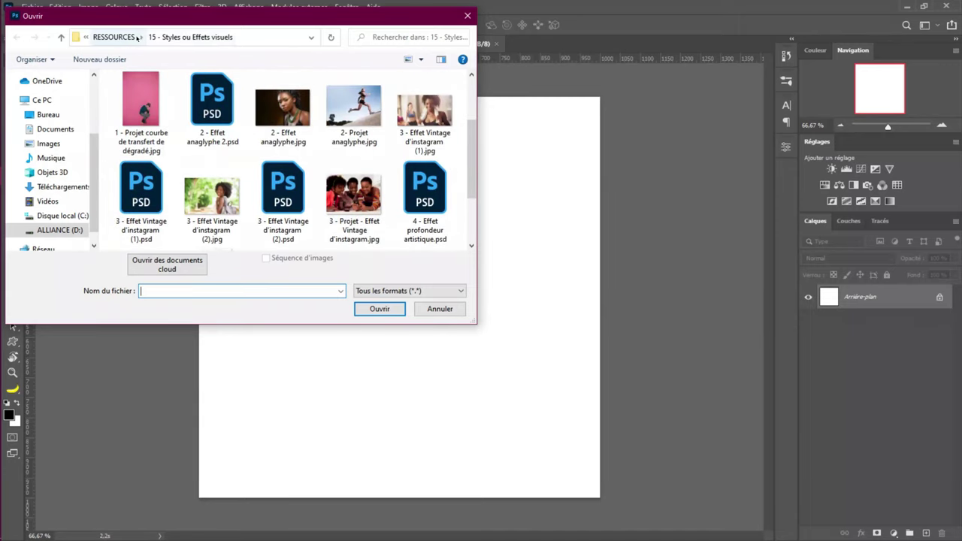
click(114, 36)
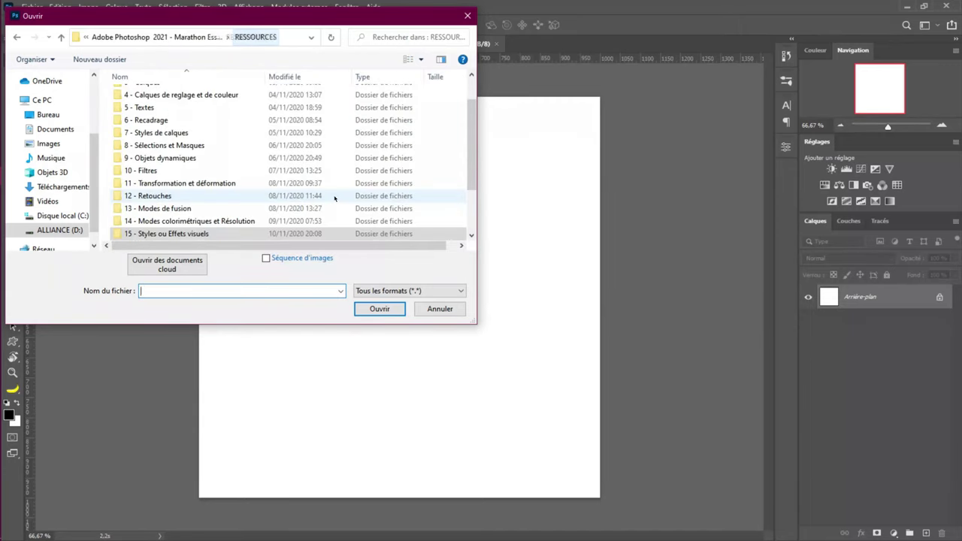
scroll(248, 201, down, 1)
click(147, 209)
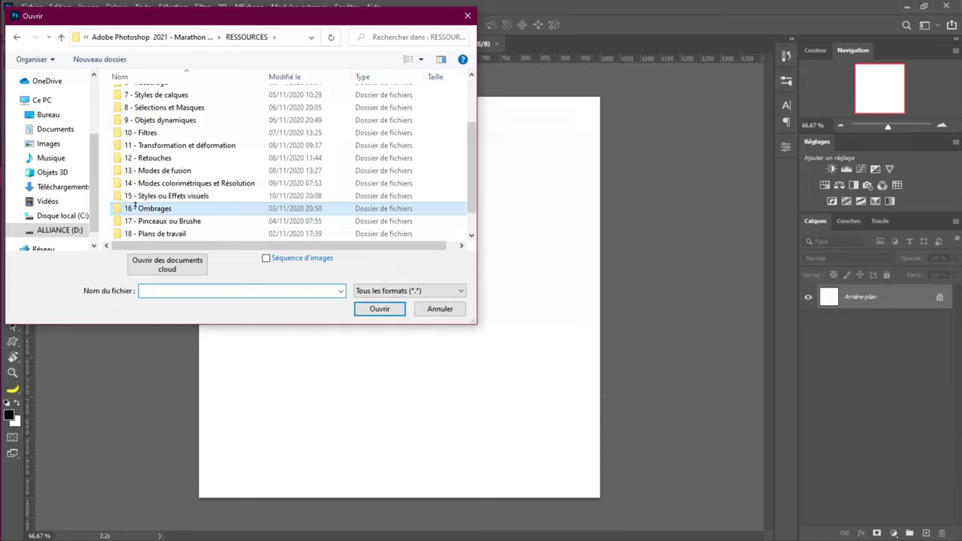
double_click(148, 209)
click(196, 154)
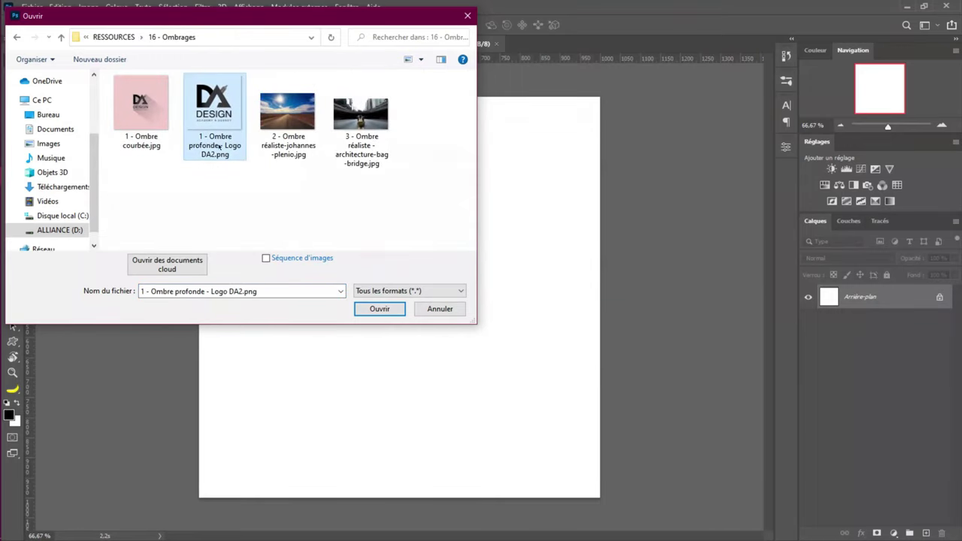
click(383, 307)
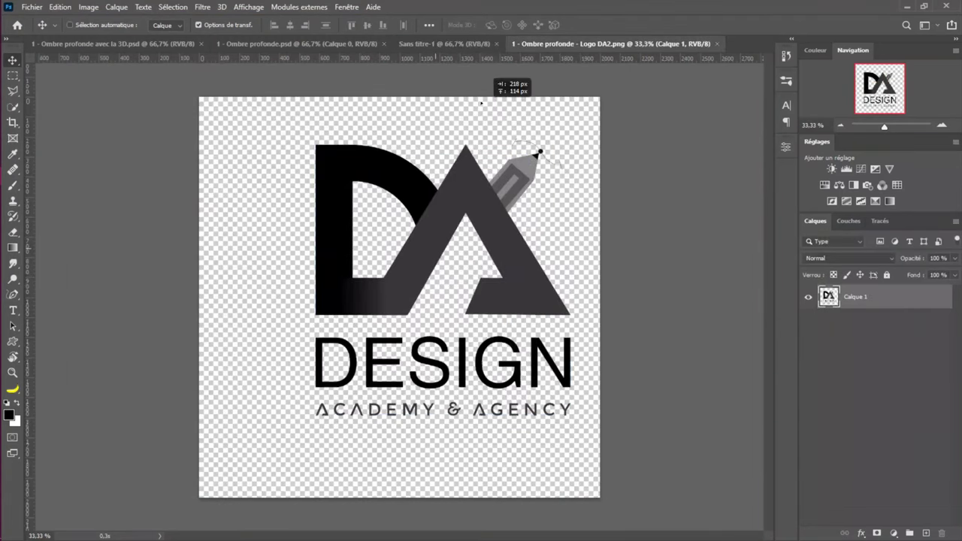
Bring the DA Design logo into the Sans titre-1 document as a new layer and convert it to a smart object
key(ctrl+shift+Tab)
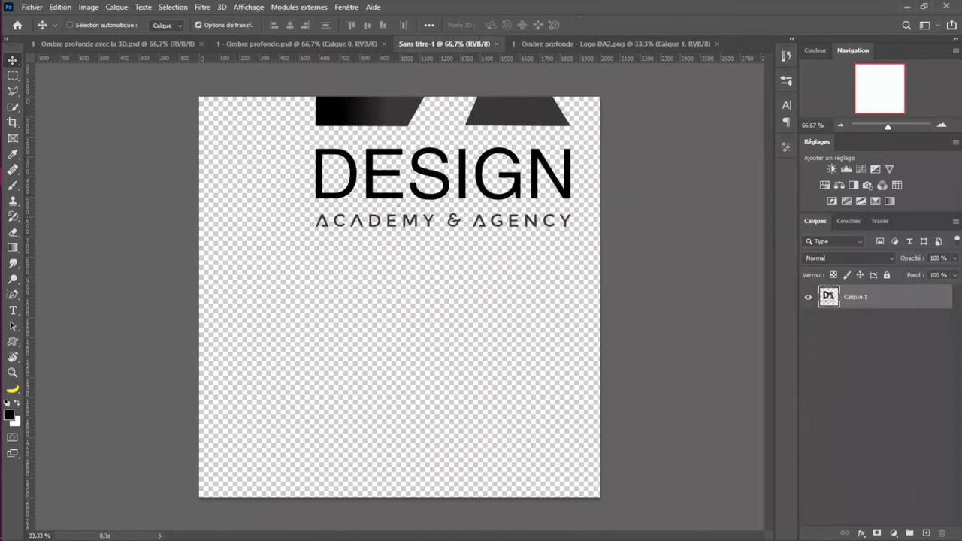
key(ctrl+v)
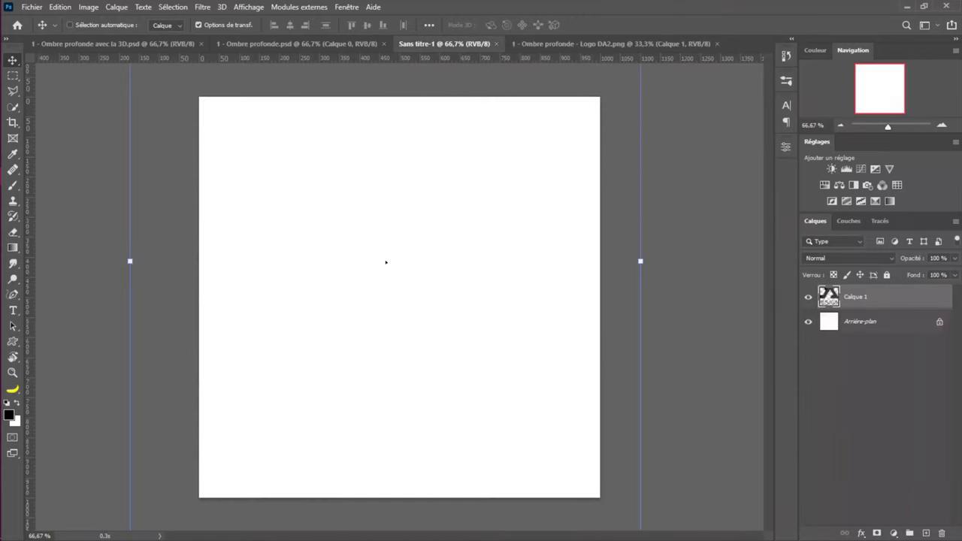
right_click(886, 302)
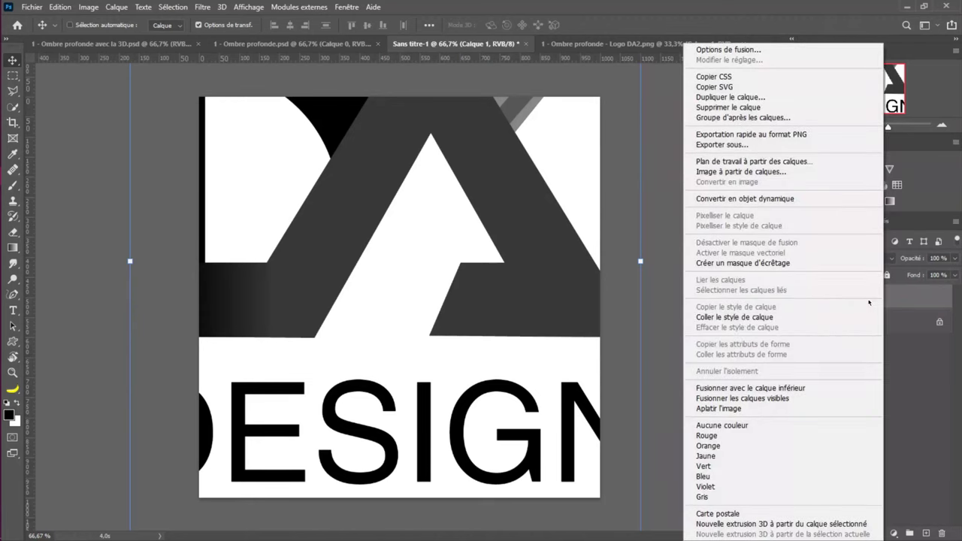
click(729, 198)
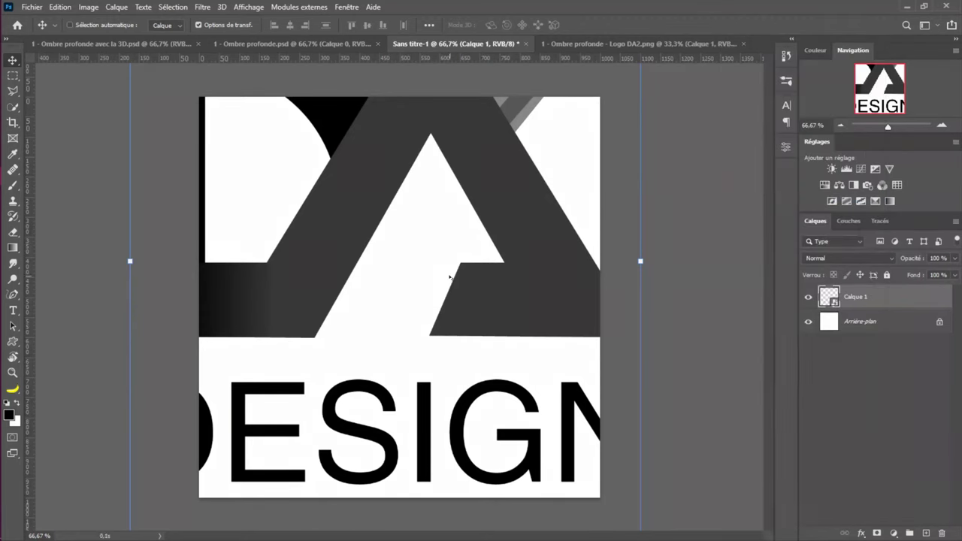
Scale the pasted logo proportionally down to about 17 % so it fits inside the white canvas
scroll(451, 273, down, 3)
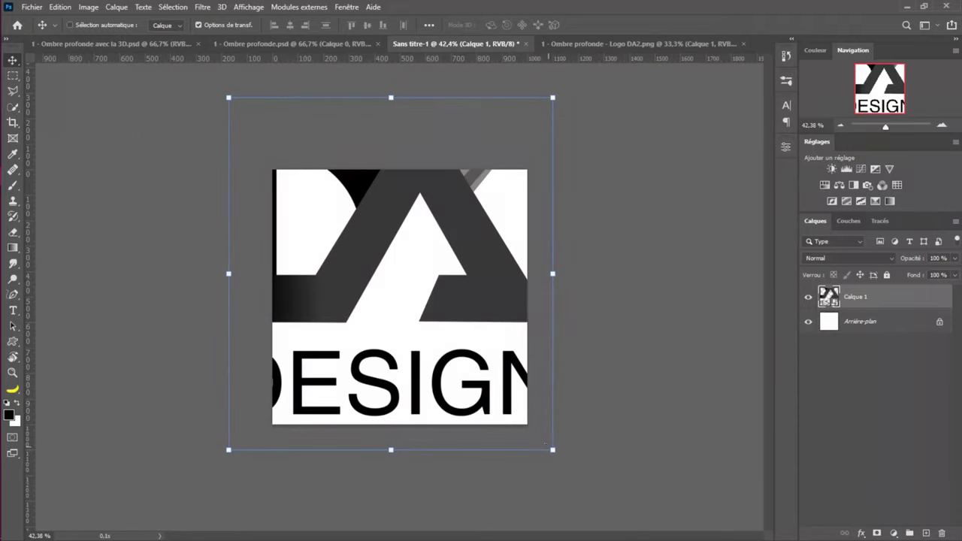
key(ctrl+t)
drag(552, 449, 391, 325)
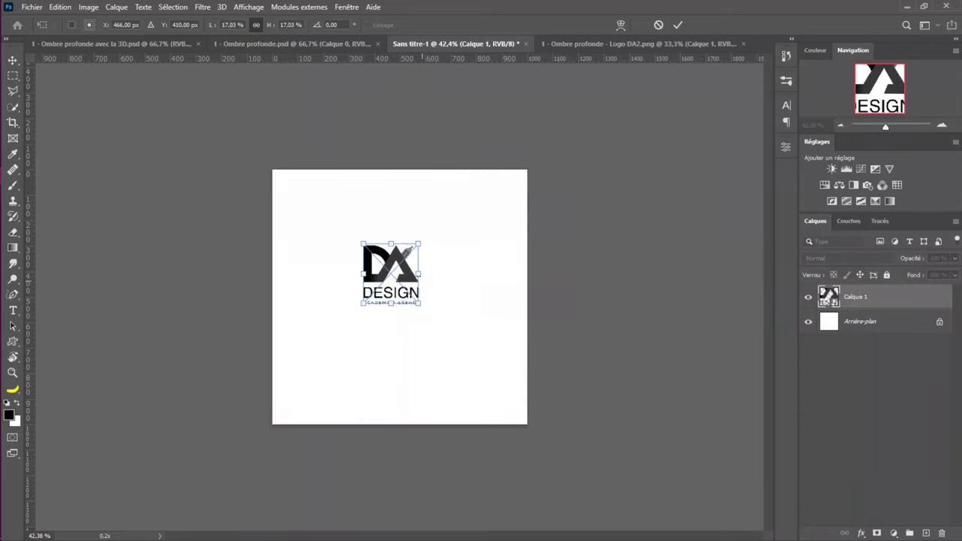
key(Return)
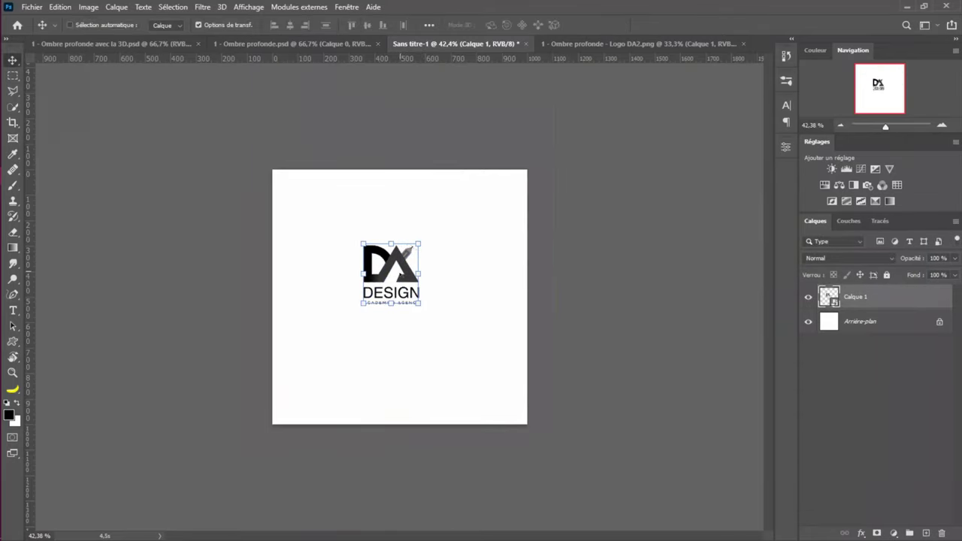
Centre the logo horizontally on the canvas, at about X 500 px and Y 454 px, and scale it to about 21.8 %
key(ctrl+plus)
key(ctrl+plus)
drag(401, 275, 418, 284)
key(ctrl+t)
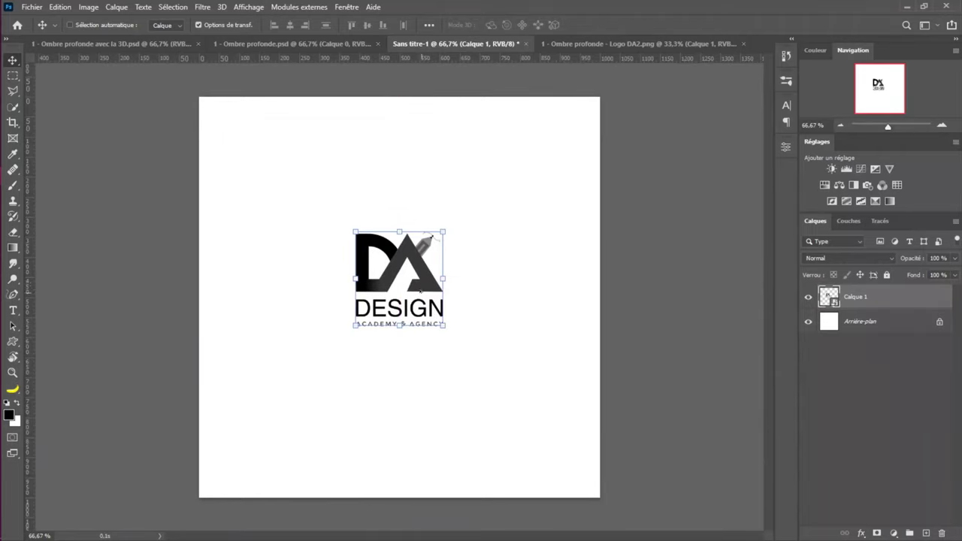
scroll(462, 204, up, 1)
drag(447, 229, 462, 214)
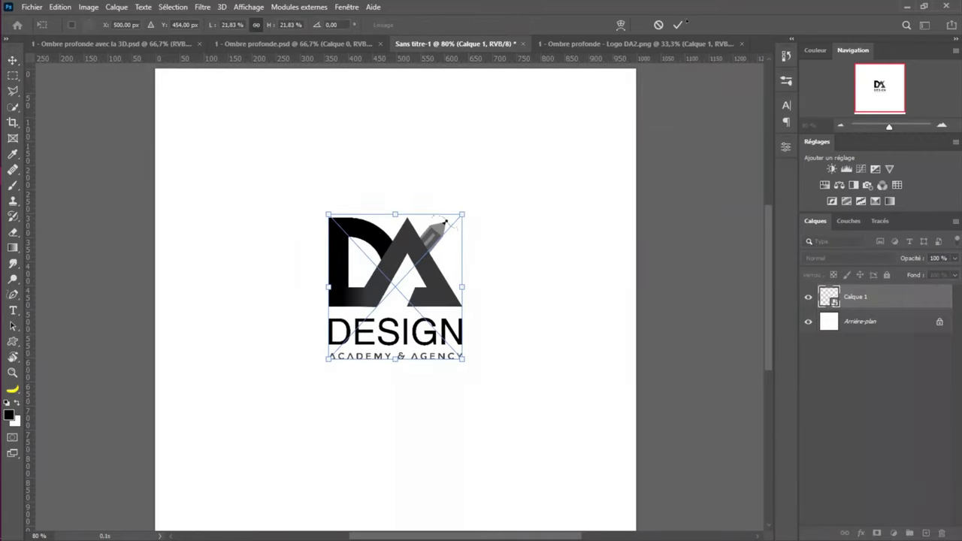
key(Return)
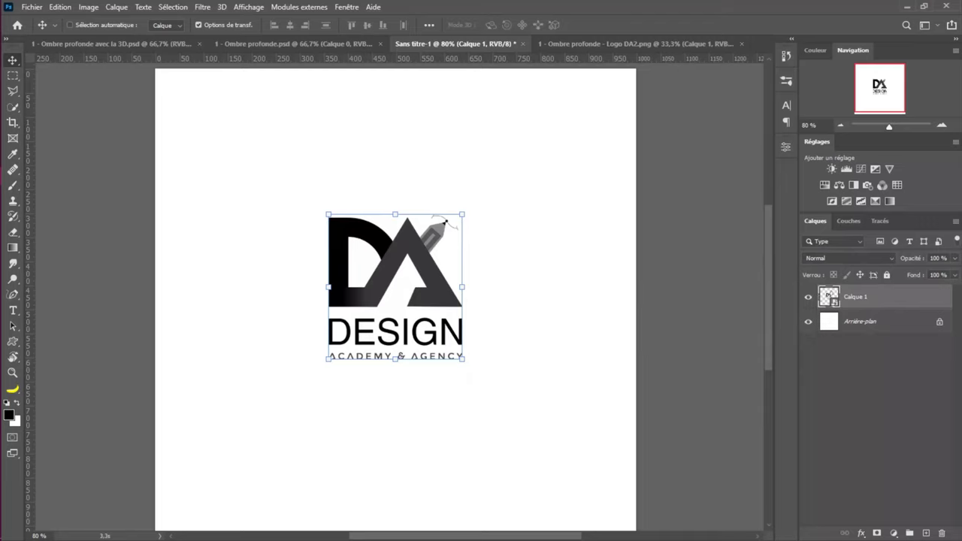
Load the logo's outline as a new selection from the Calque 1 Transparence channel
key(ctrl)
click(173, 6)
click(220, 273)
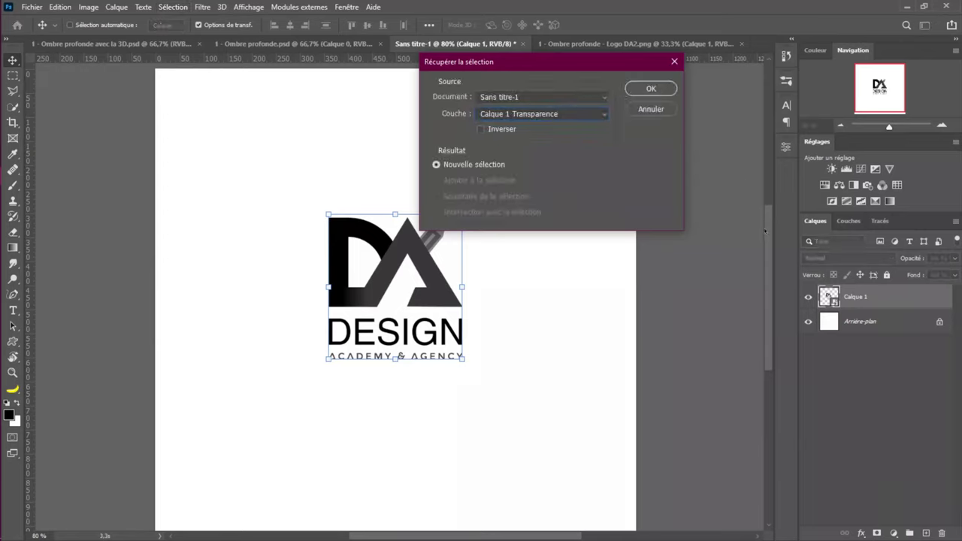
click(652, 88)
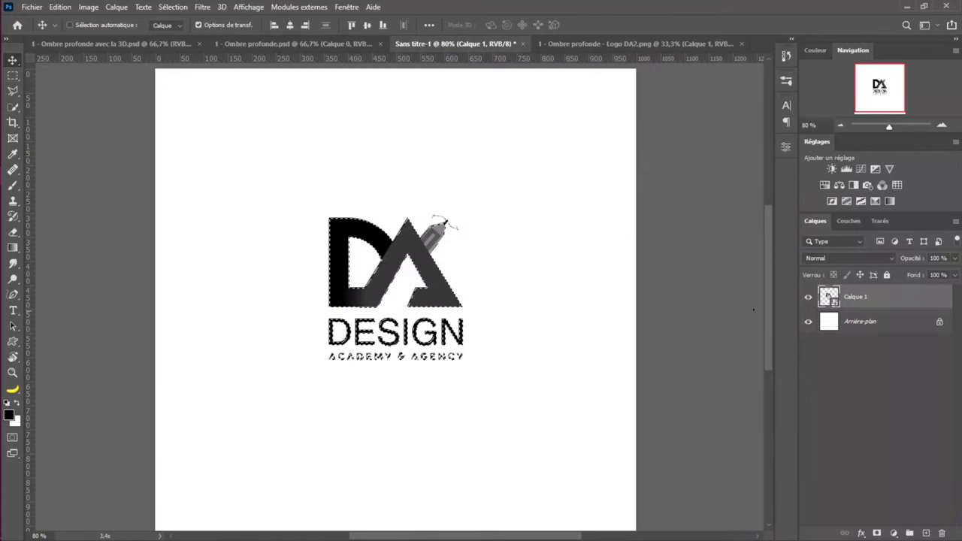
Add an empty layer directly above the background and name it Ombre
click(887, 323)
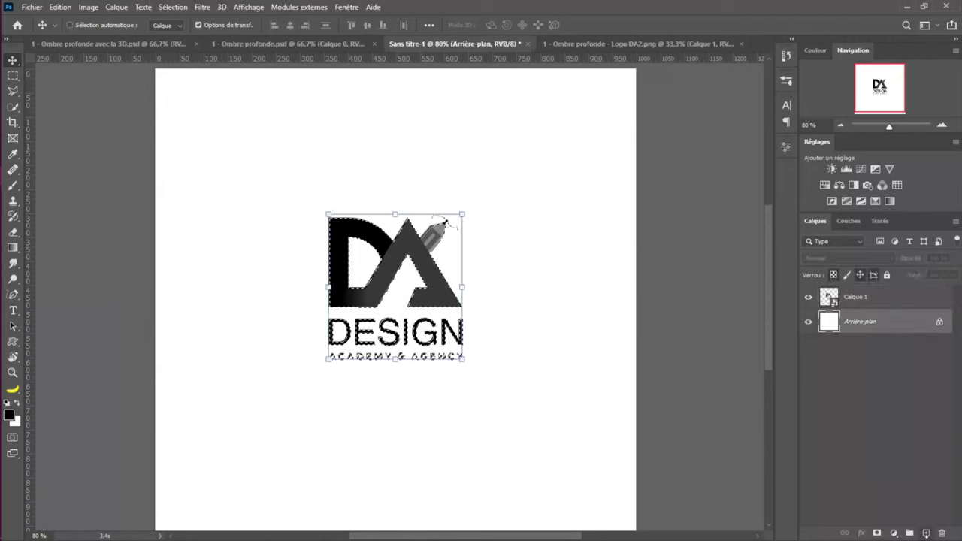
key(ctrl+shift+alt+n)
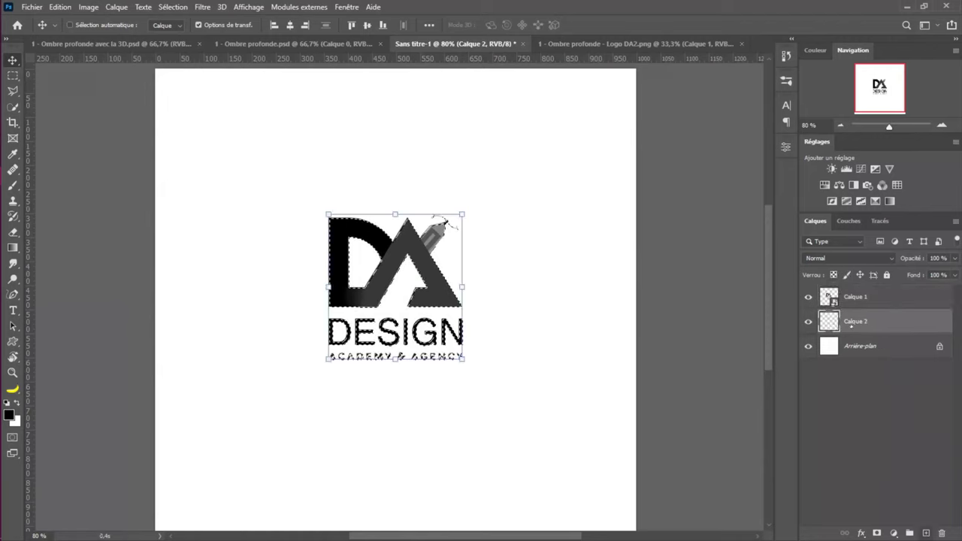
double_click(855, 321)
text(OMBRE)
key(ctrl+a)
text(Ombre)
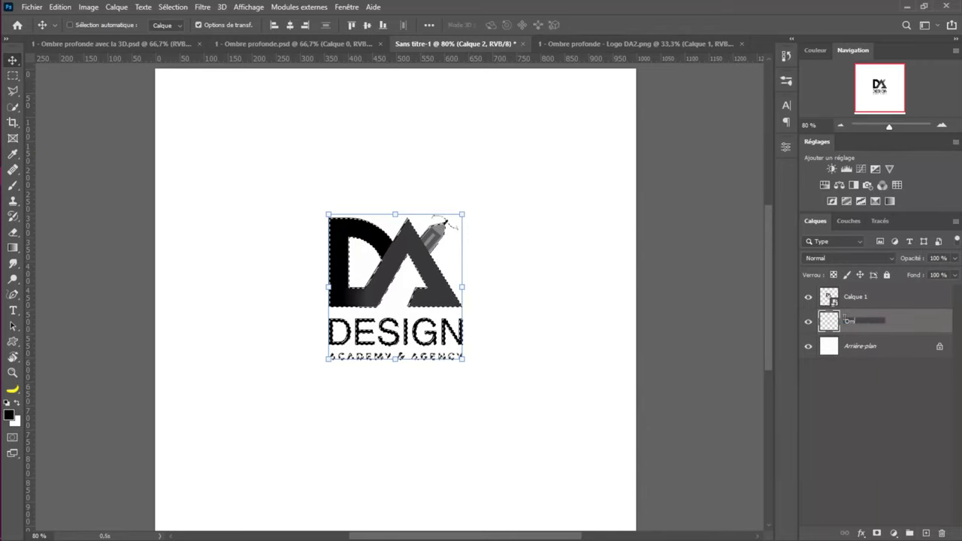
key(Return)
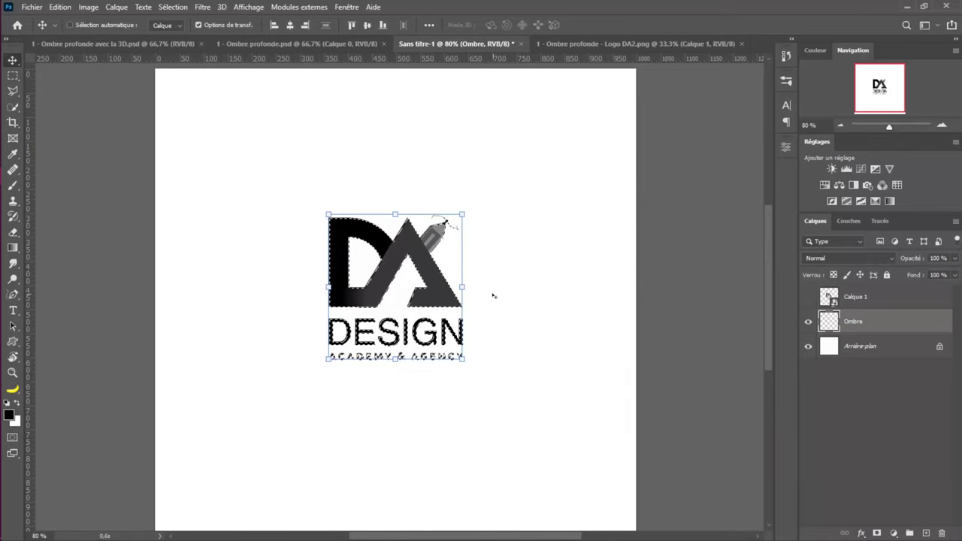
With the logo layer temporarily hidden, fill the logo-shaped selection with black on the Ombre layer, then deselect and show the logo again
click(809, 296)
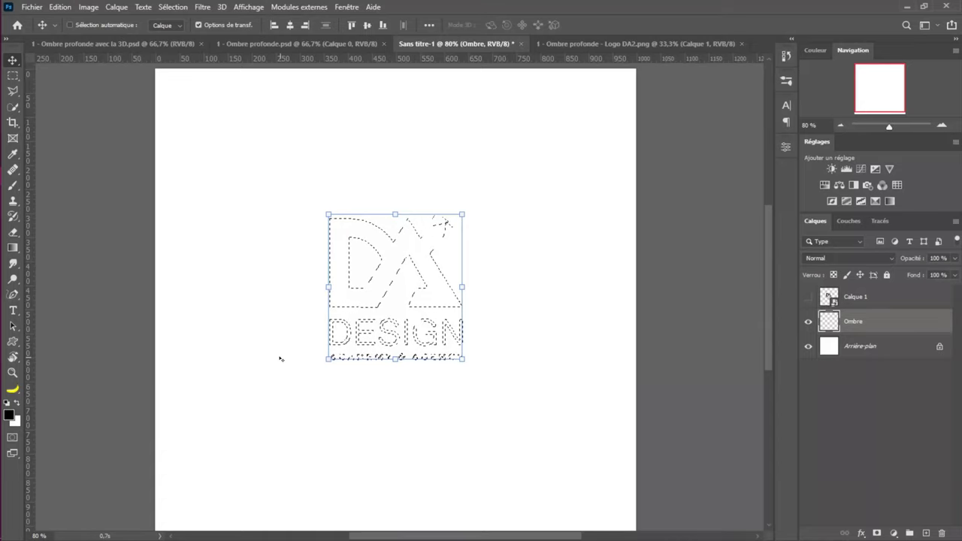
key(alt+BackSpace)
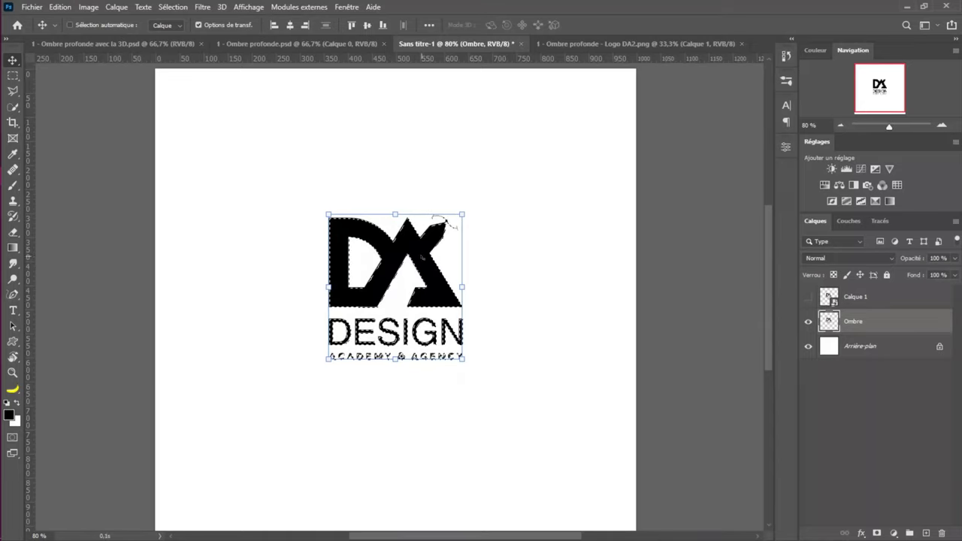
key(ctrl+d)
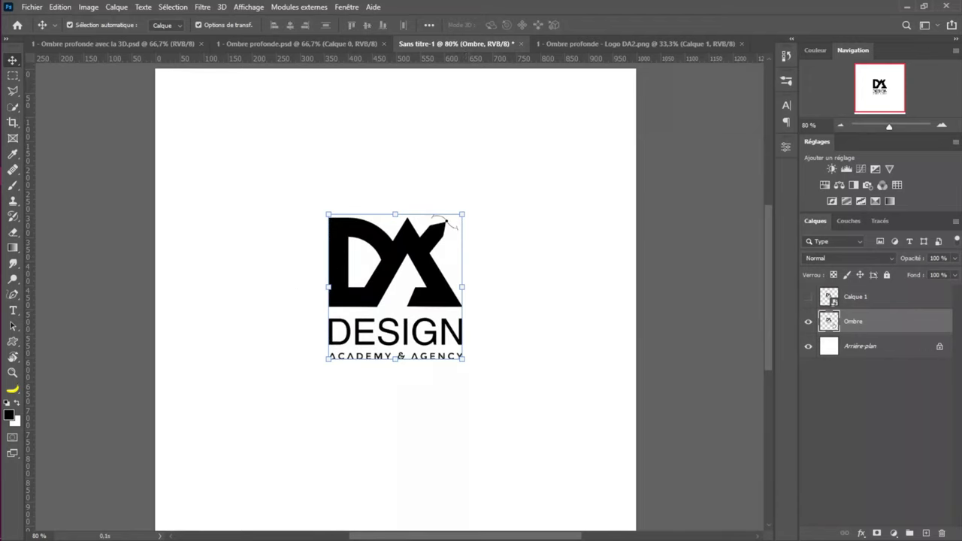
click(808, 297)
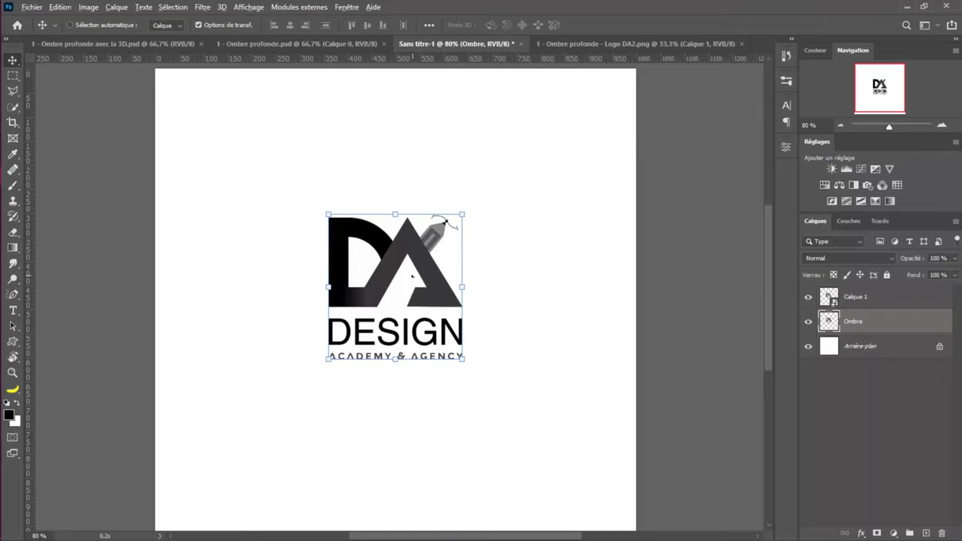
Build a diagonal long shadow by duplicating the Ombre layer repeatedly, offsetting each copy slightly down and to the right, up to Ombre copie 60
key(ctrl+j)
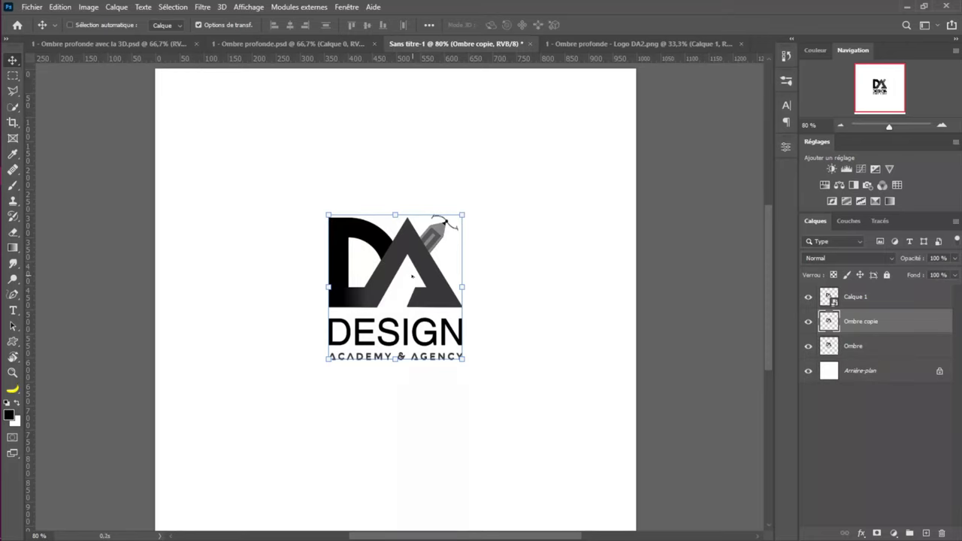
key(ctrl+j)
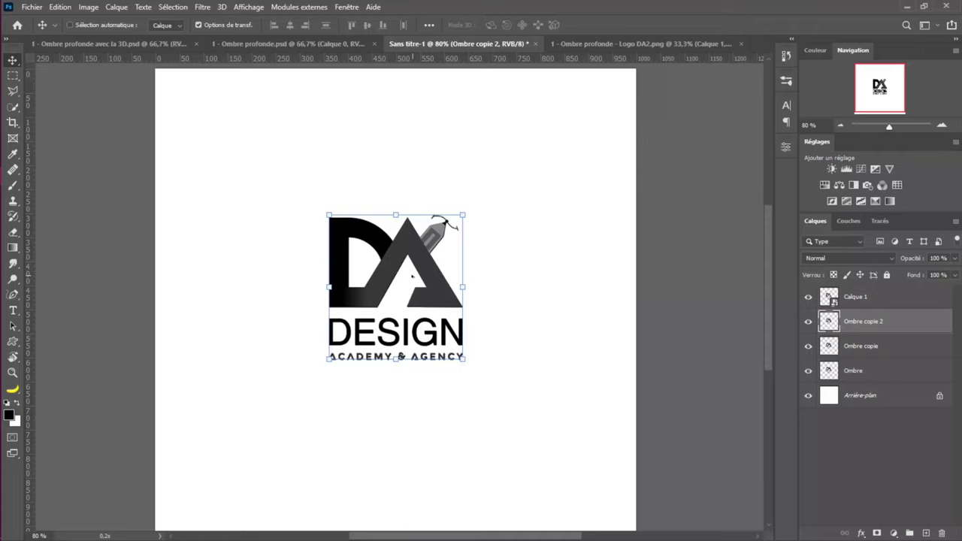
key(alt+Down)
key(alt+Right)
key(alt+Down)
key(alt+Right)
key(alt+Down)
key(alt+Right)
key(Right)
key(Down)
key(Right)
key(Down)
key(Down)
key(Right)
key(Down)
key(Right)
key(Down)
key(Right)
key(Right)
key(Down)
key(Right)
key(Down)
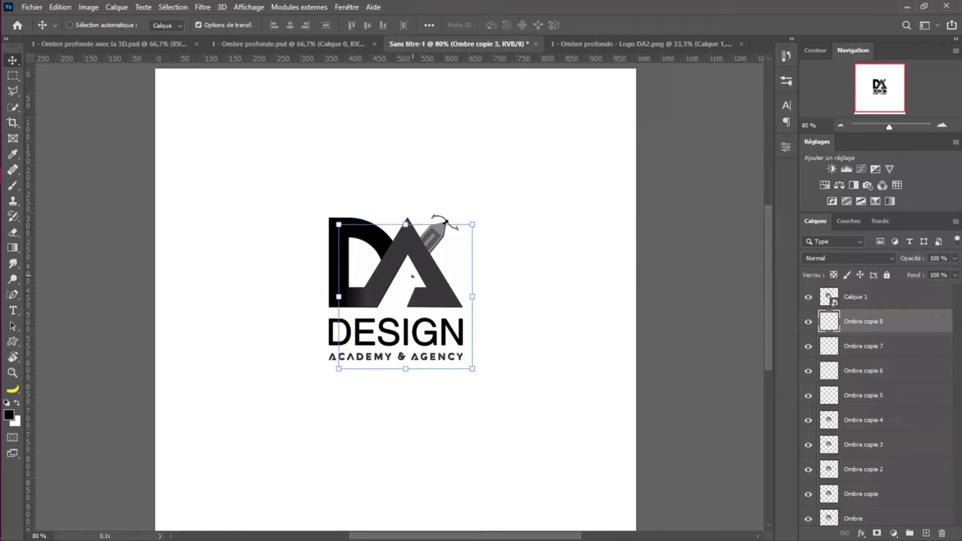
key(Down)
key(Right)
key(Down)
key(Right)
key(Down)
key(alt+Down)
key(alt+Right)
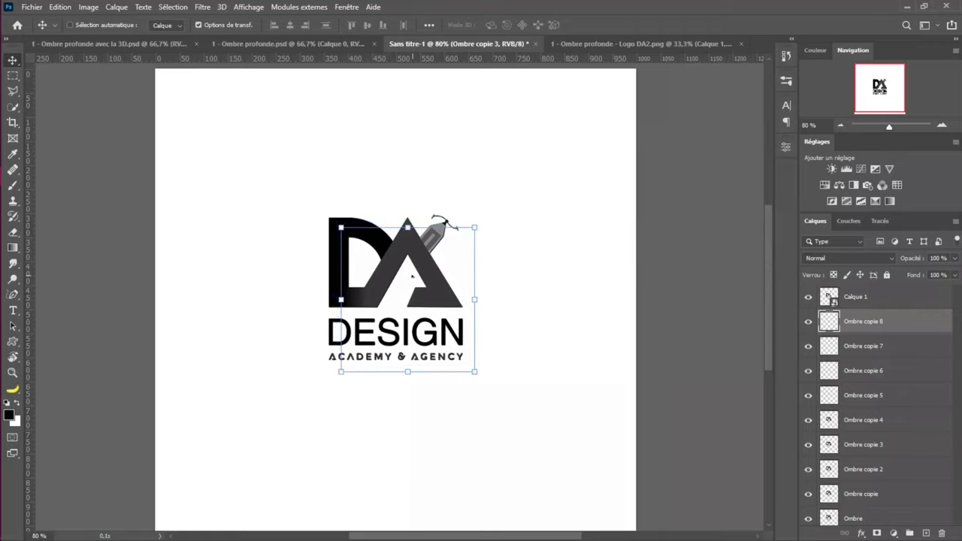
key(alt+Down)
key(alt+Right)
key(alt+Down)
key(alt+Right)
key(alt+Down)
key(alt+Right)
key(alt+Down)
key(alt+Right)
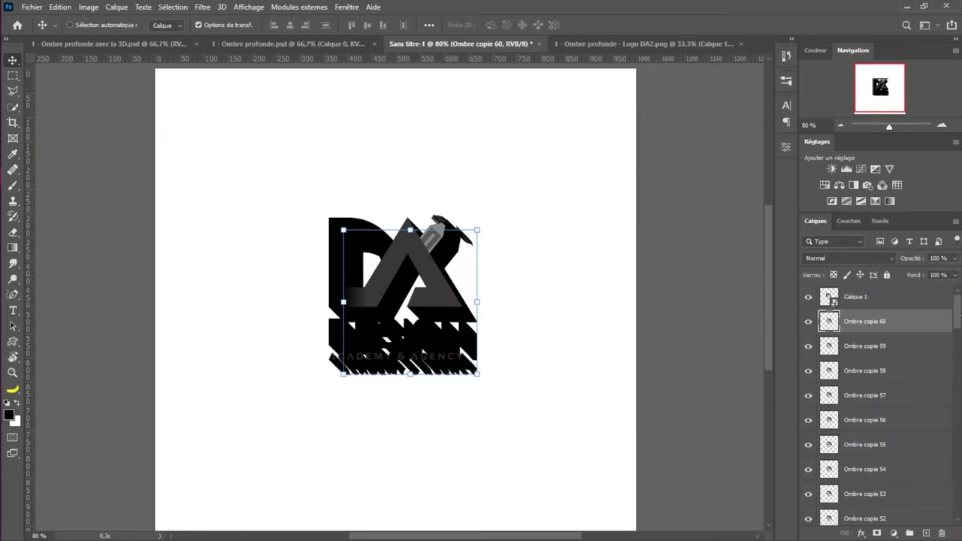
Merge all the shadow layers from Ombre copie 60 down to Ombre into a single layer
drag(958, 313, 958, 498)
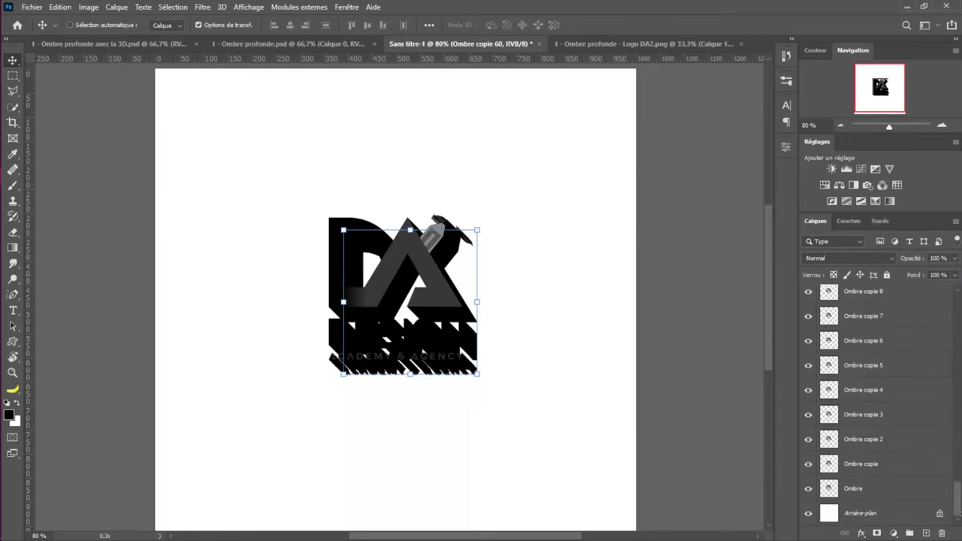
shift+click(867, 488)
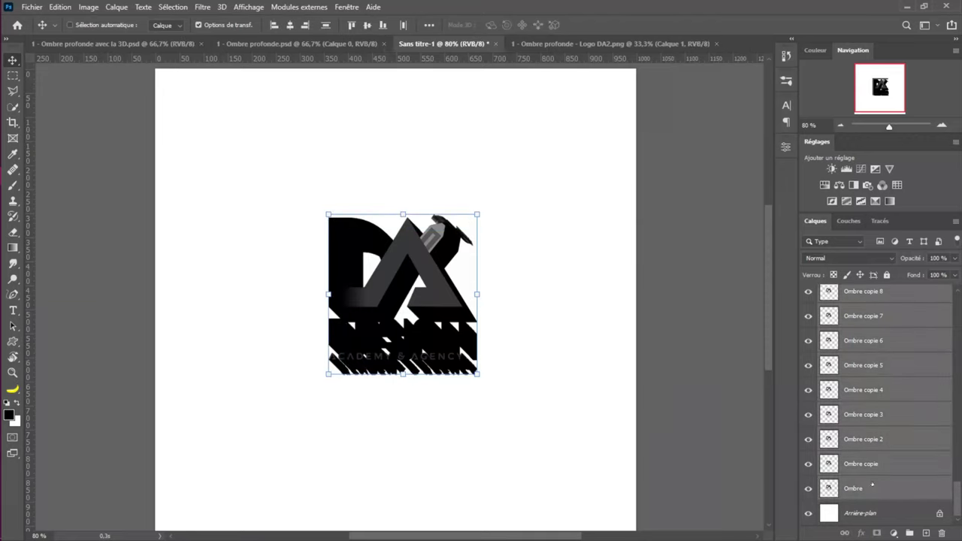
right_click(910, 393)
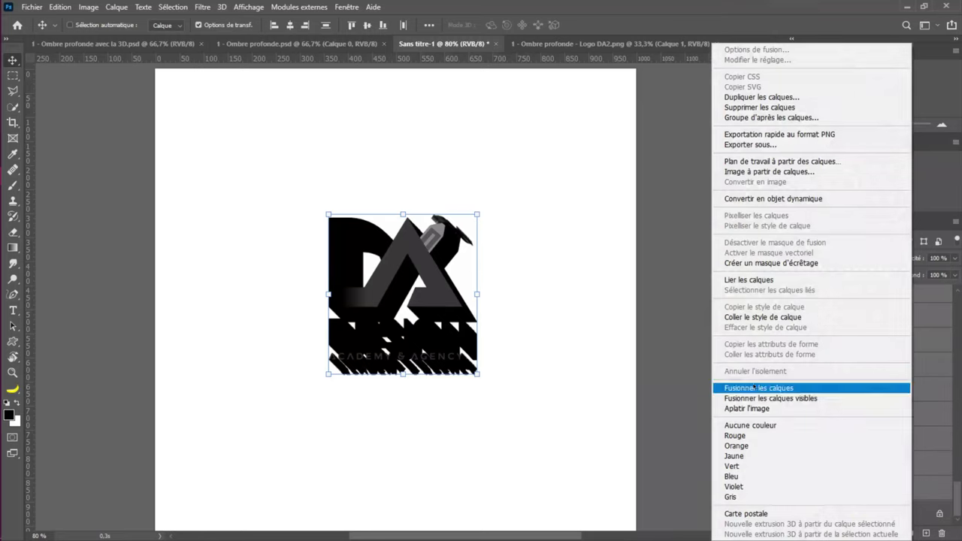
click(750, 387)
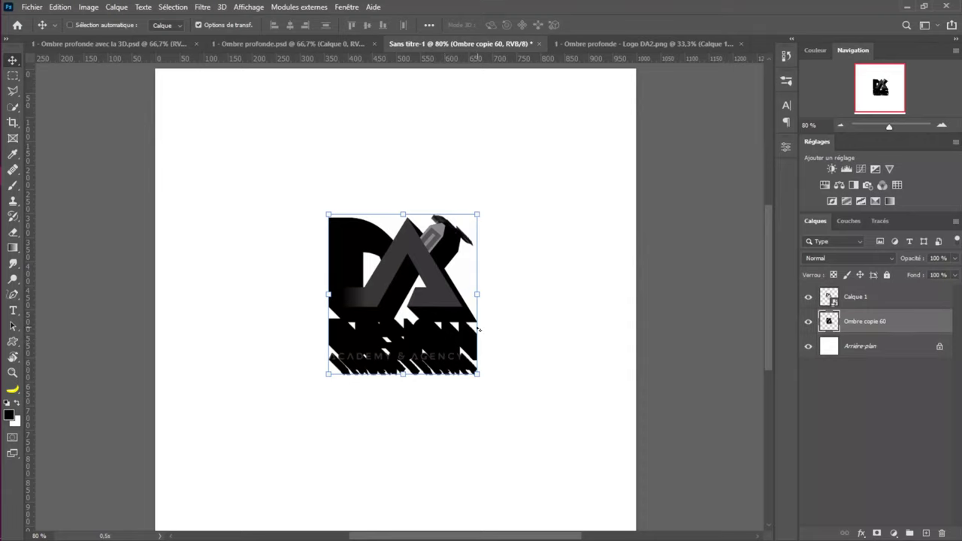
Duplicate the merged shadow layer and offset the copy diagonally down and to the right to lengthen the shadow
drag(449, 327, 478, 316)
key(ctrl+j)
mouse_move(889, 126)
mouse_down()
mouse_move(908, 129)
mouse_move(898, 128)
mouse_up()
scroll(503, 276, down, 3)
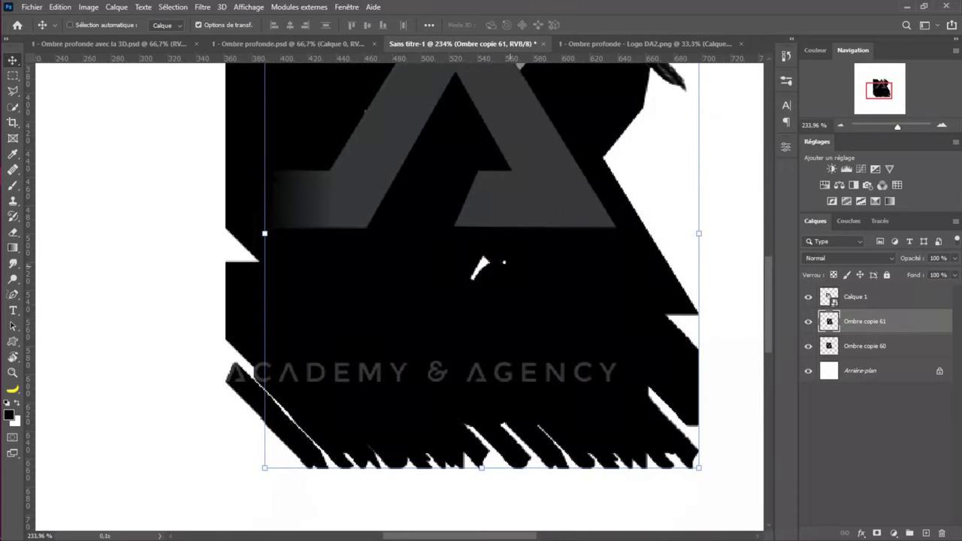
scroll(472, 318, up, 1)
scroll(451, 353, up, 1)
scroll(433, 380, up, 2)
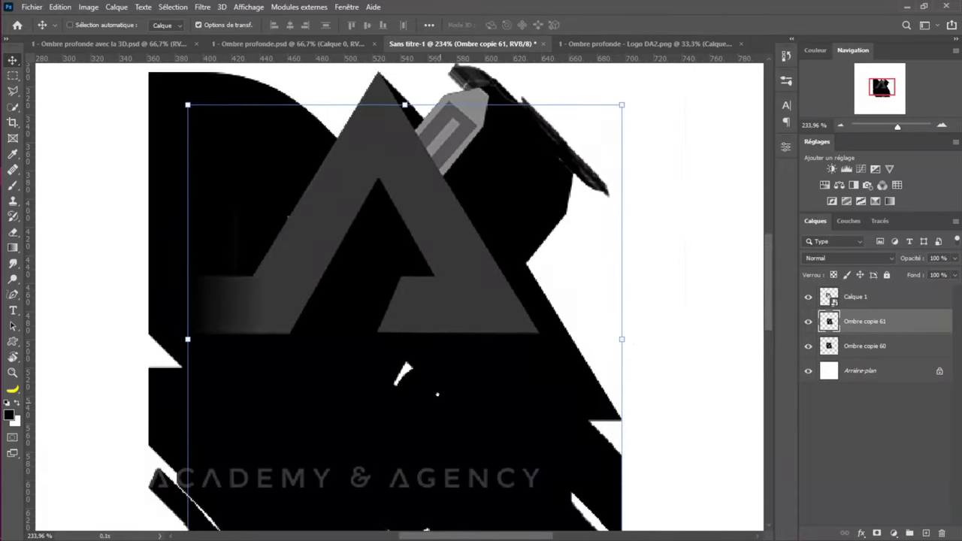
Fine-tune the position of Ombre copie 61 so its diagonal edges continue those of the shadow beneath it
drag(451, 295, 467, 317)
key(Down)
key(Down)
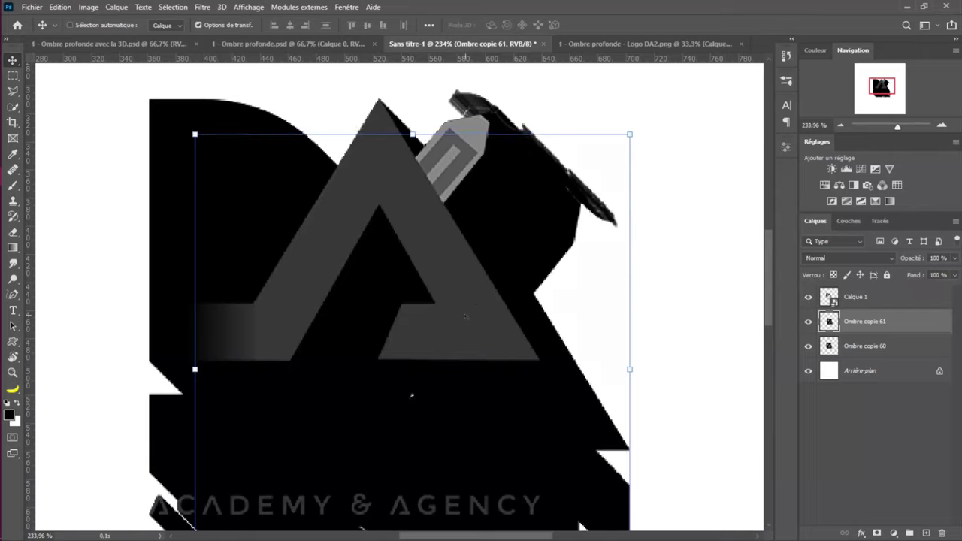
key(Left)
key(Up)
key(Right)
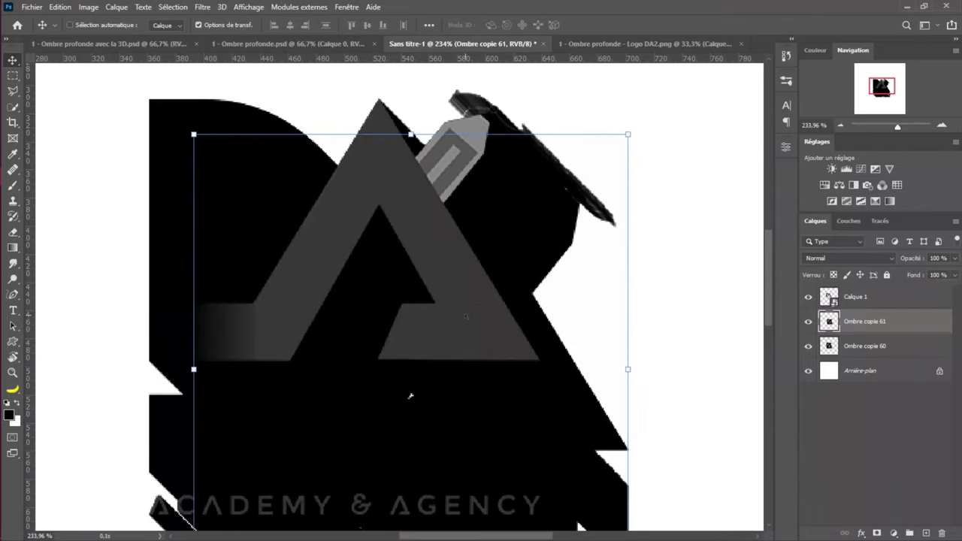
key(Left)
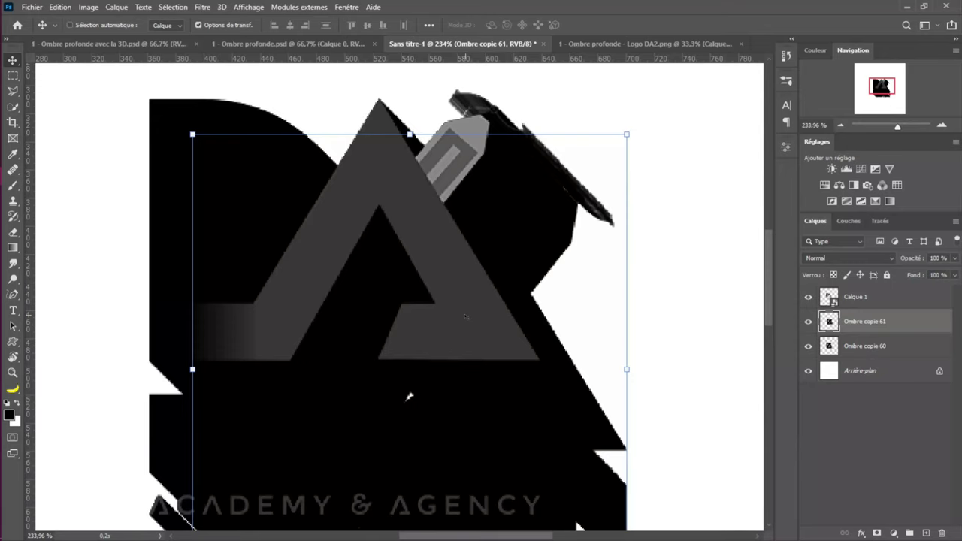
drag(410, 397, 408, 230)
scroll(408, 254, down, 3)
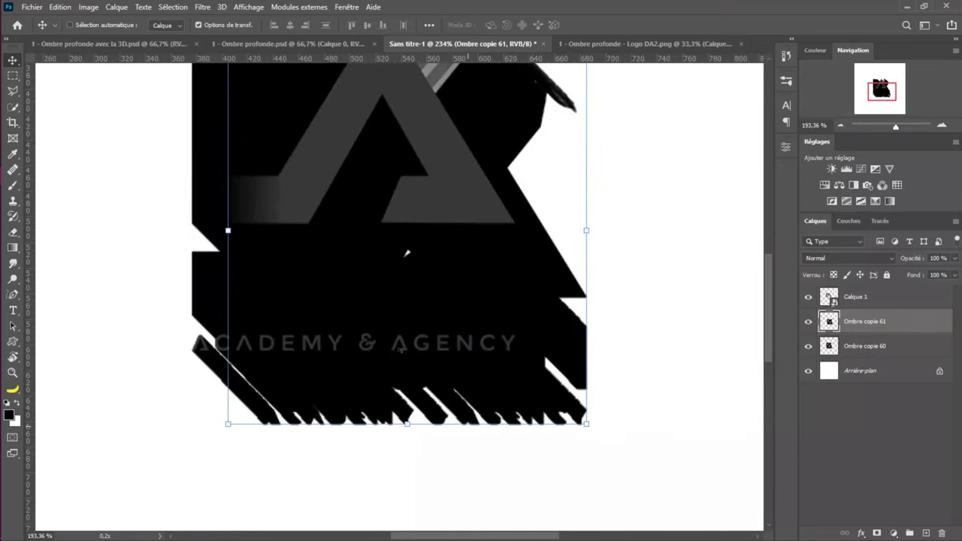
scroll(405, 262, down, 5)
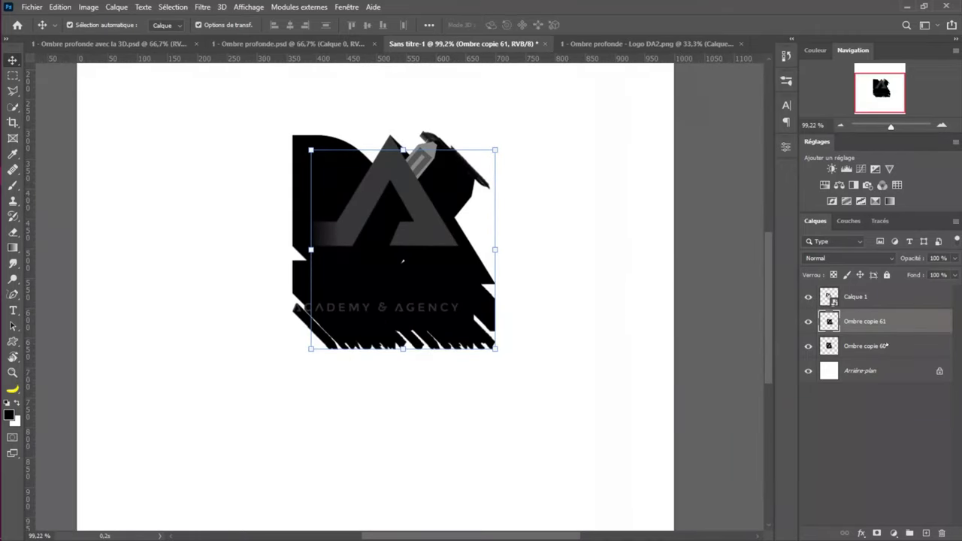
Merge Ombre copie 61 and Ombre copie 60 into one shadow layer
shift+click(885, 342)
right_click(928, 324)
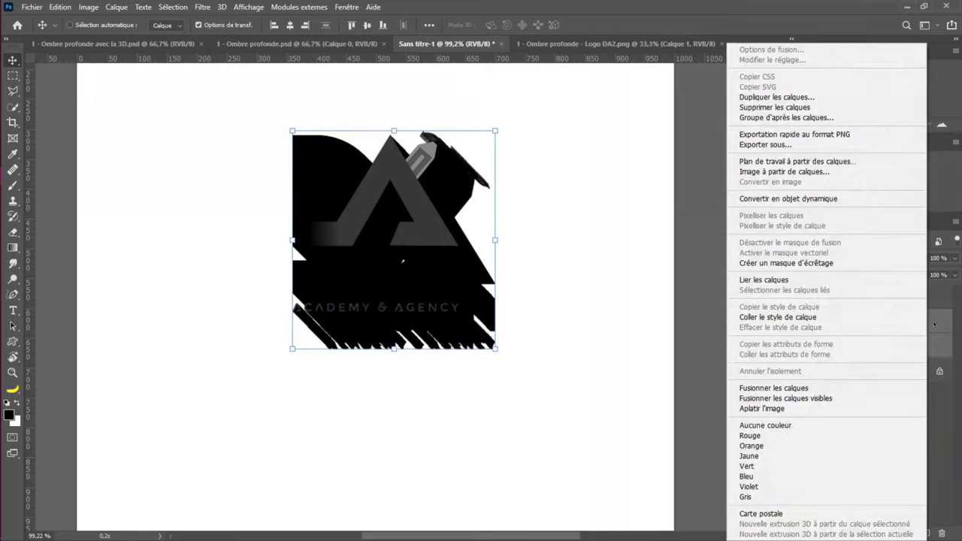
click(774, 388)
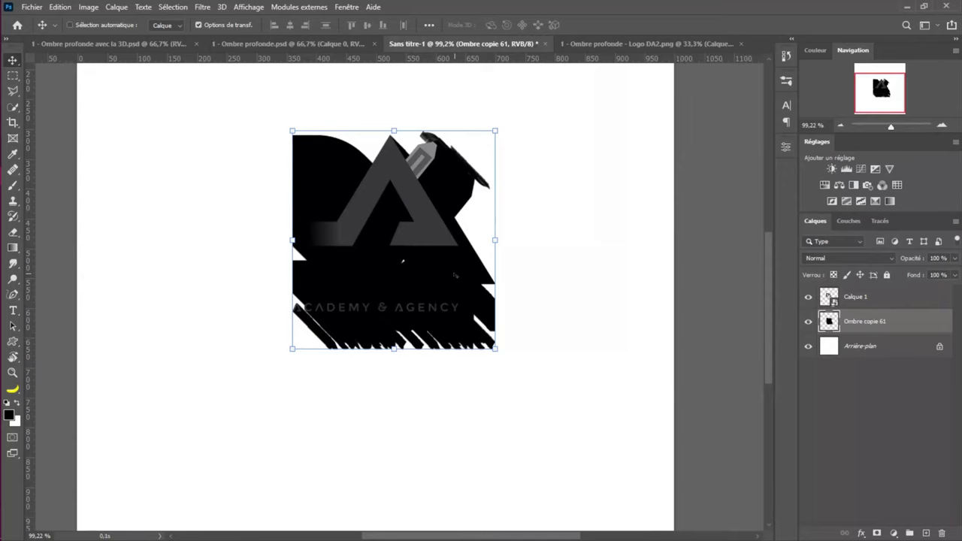
Extend the shadow with another diagonally offset copy of the merged layer, nudging it until the diagonal edges line up
drag(467, 297, 490, 313)
key(Right)
key(Right)
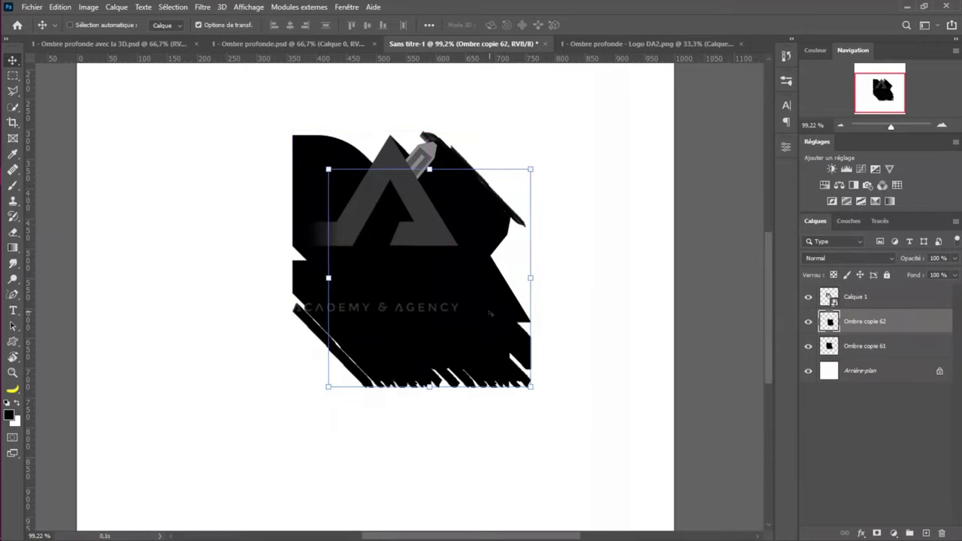
key(Up)
key(Up)
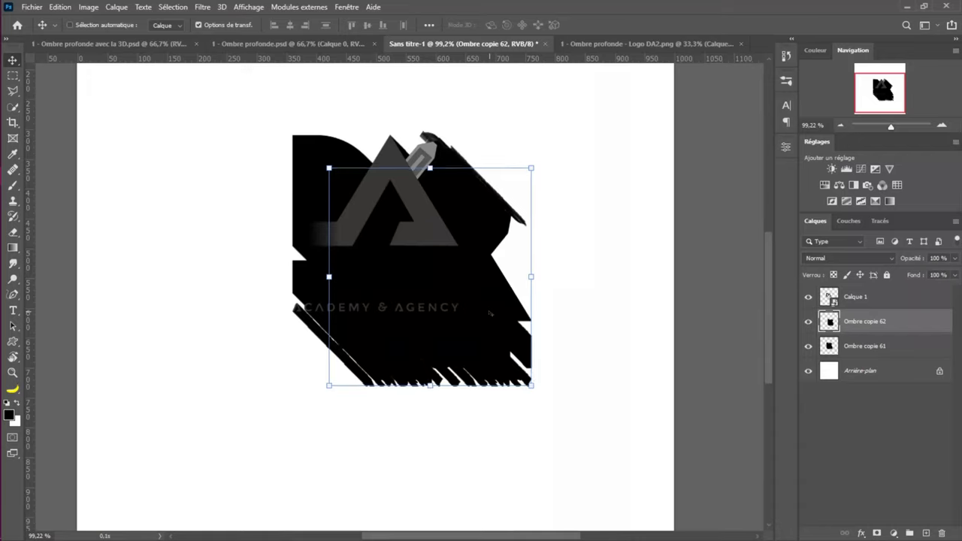
key(Down)
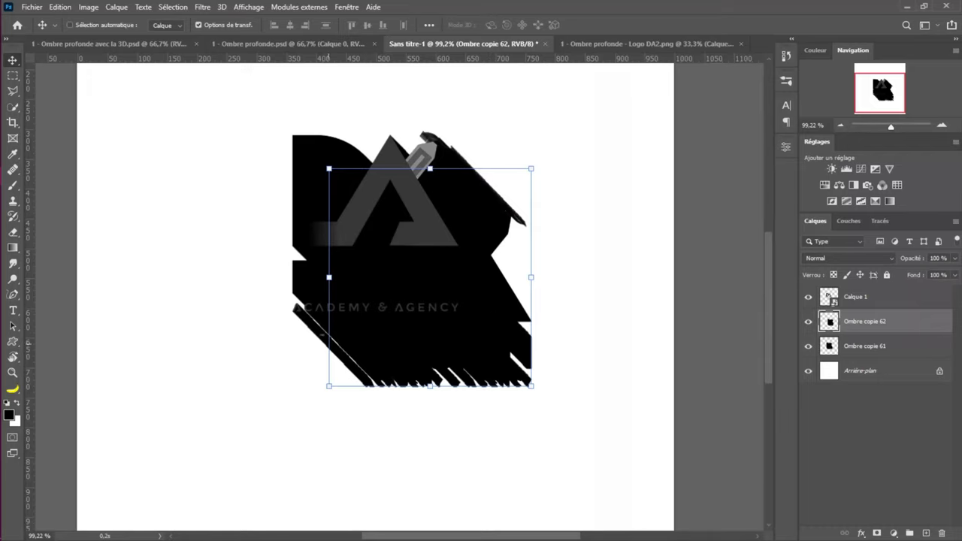
scroll(323, 351, up, 3)
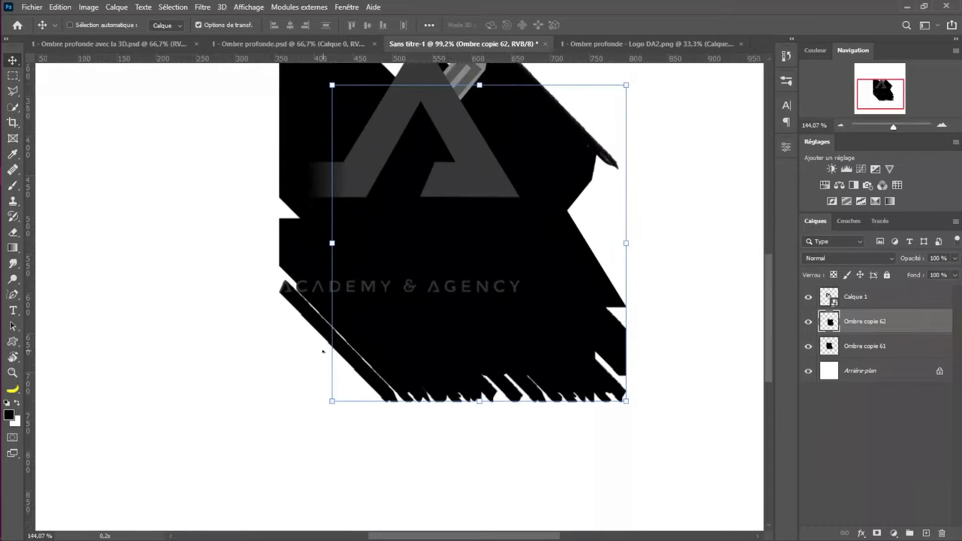
scroll(324, 351, up, 4)
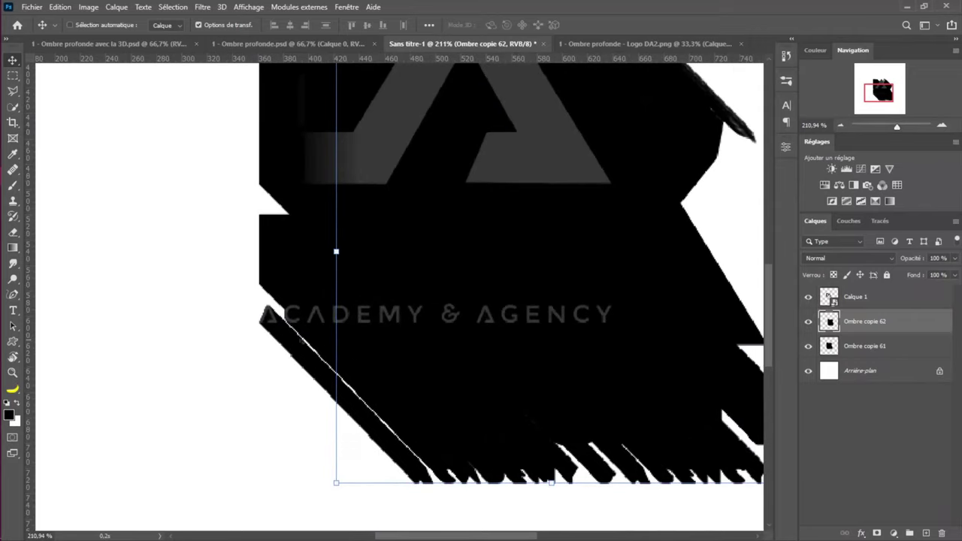
scroll(418, 449, down, 8)
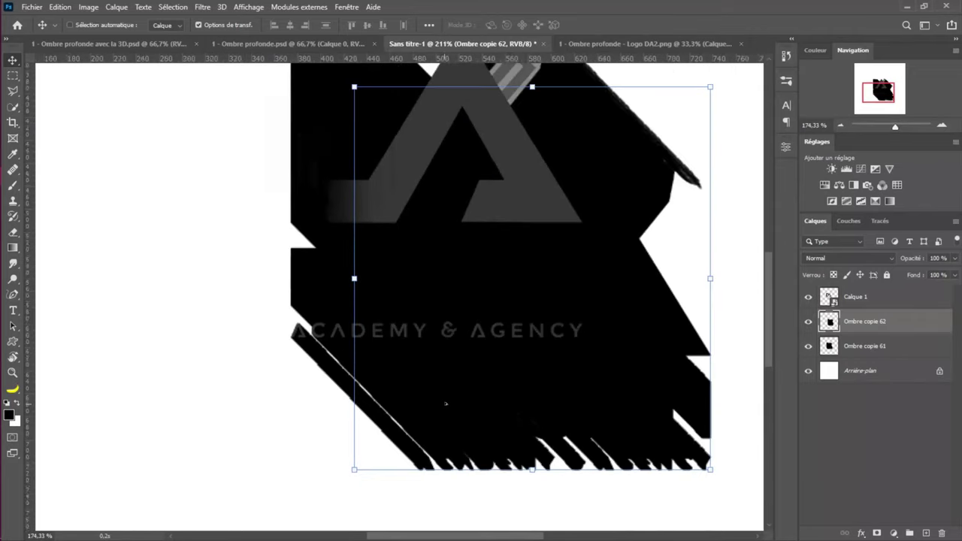
Merge Ombre copie 62 and Ombre copie 61 into one shadow layer
shift+click(880, 345)
right_click(852, 323)
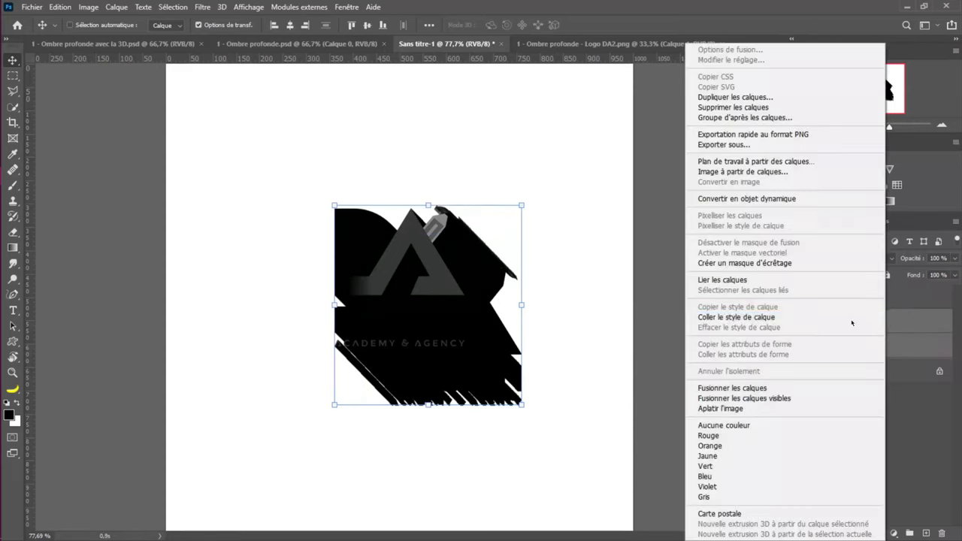
click(723, 388)
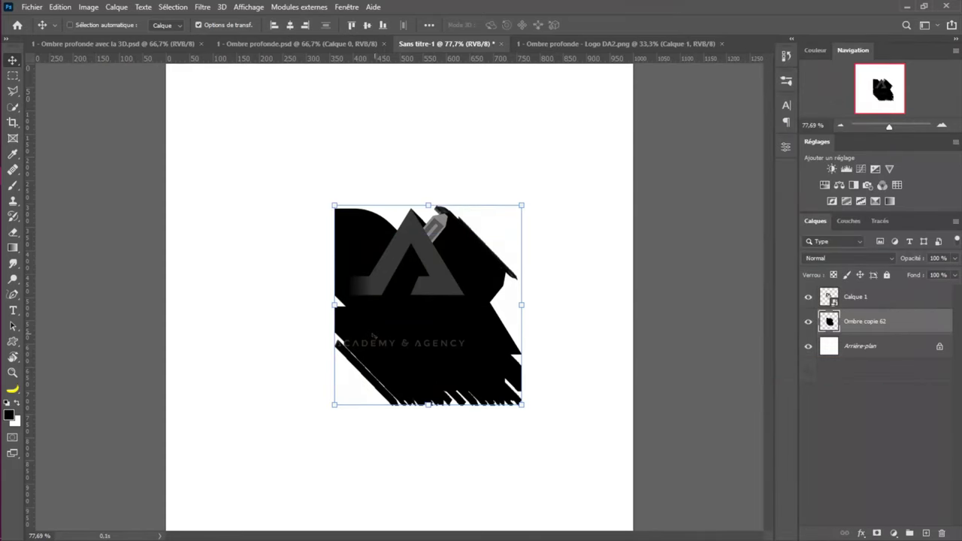
Duplicate the merged shadow farther along the diagonal towards the canvas's lower-right corner, then merge the copy with Ombre copie 62
drag(480, 347, 536, 406)
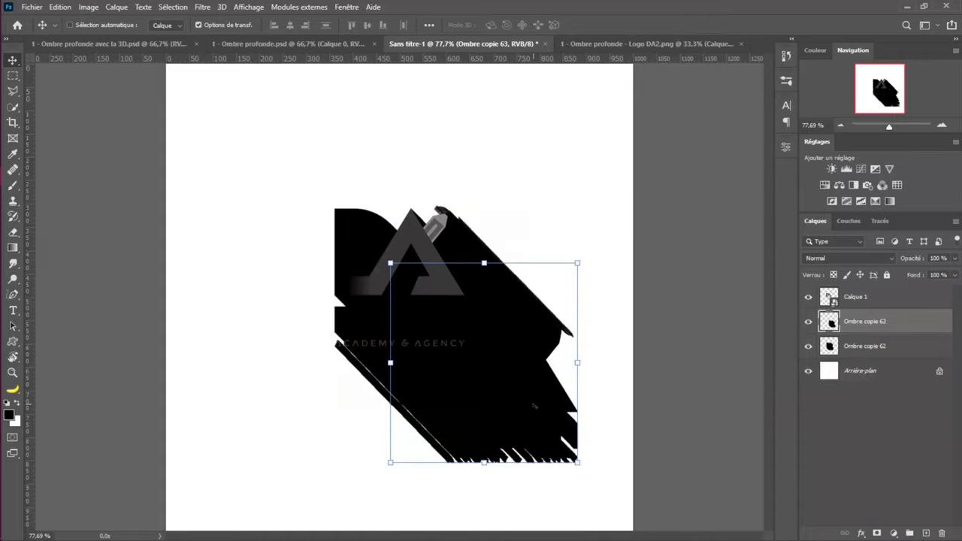
shift+click(897, 348)
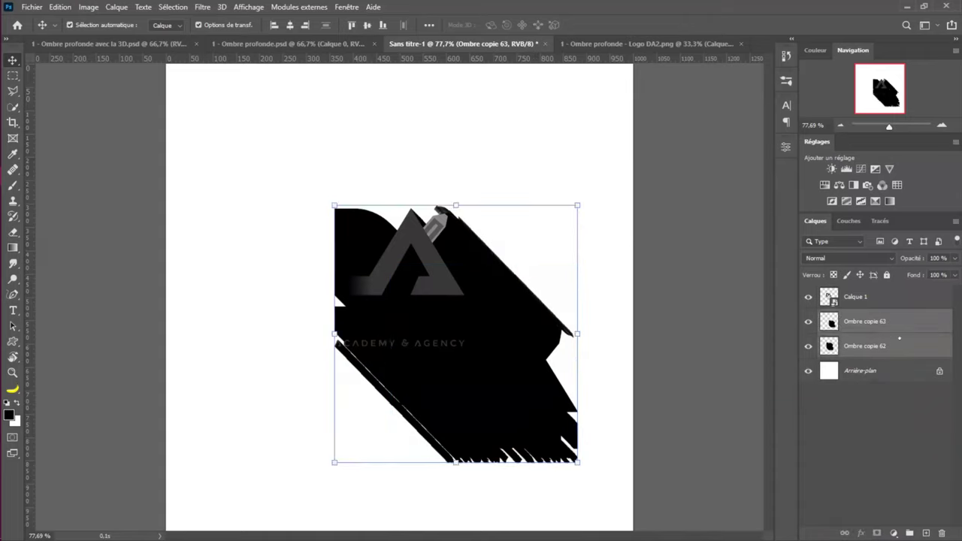
right_click(906, 348)
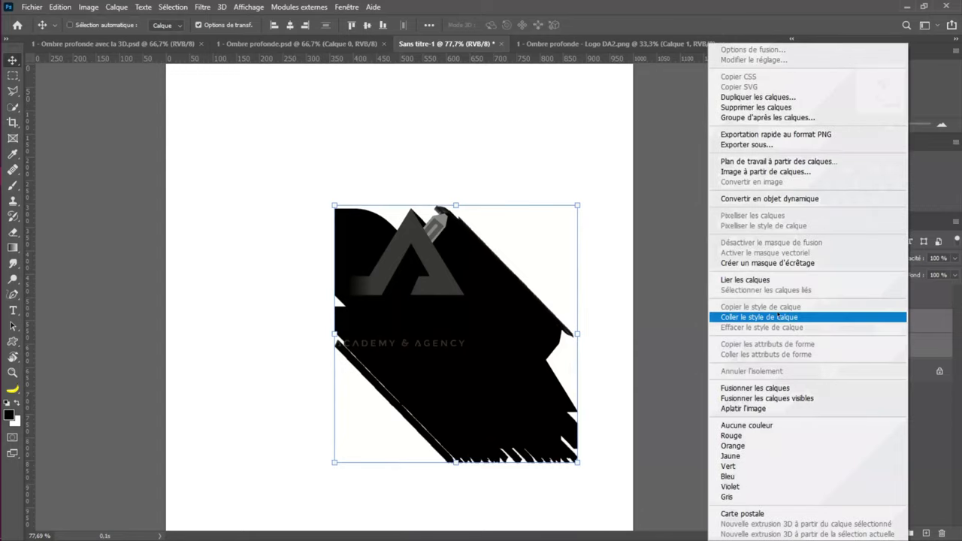
click(758, 388)
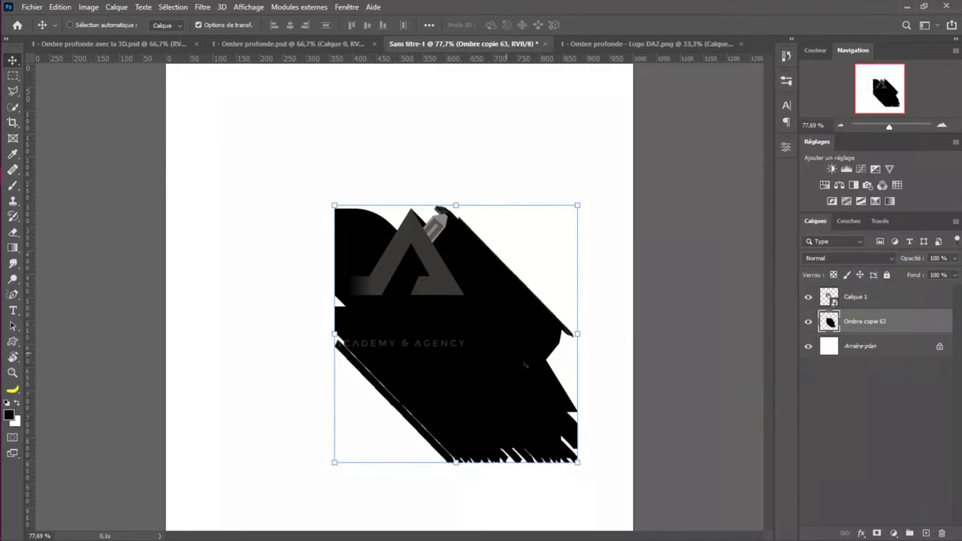
Duplicate the shadow diagonally past the canvas's lower-right edges, then merge the copy with Ombre copie 63
drag(509, 369, 622, 482)
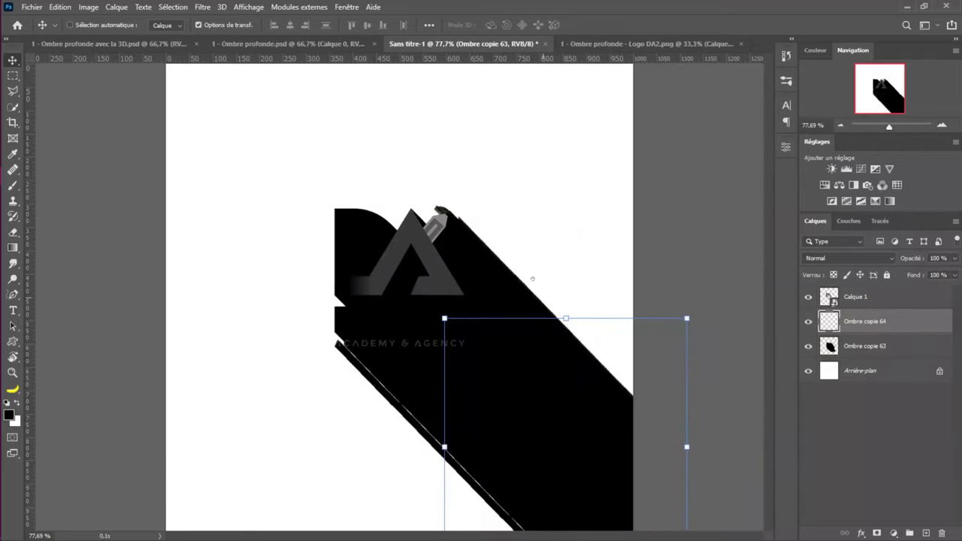
scroll(532, 279, down, 2)
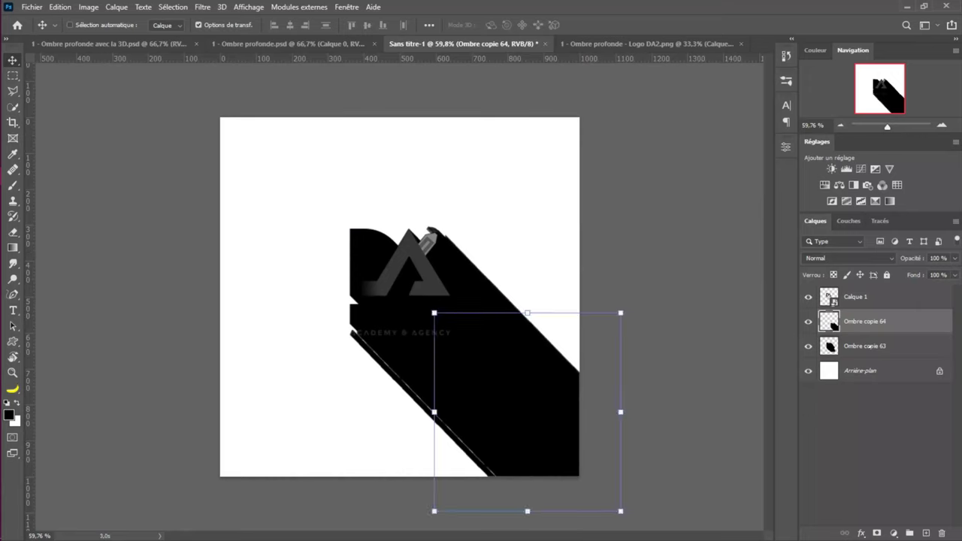
shift+click(864, 345)
right_click(885, 342)
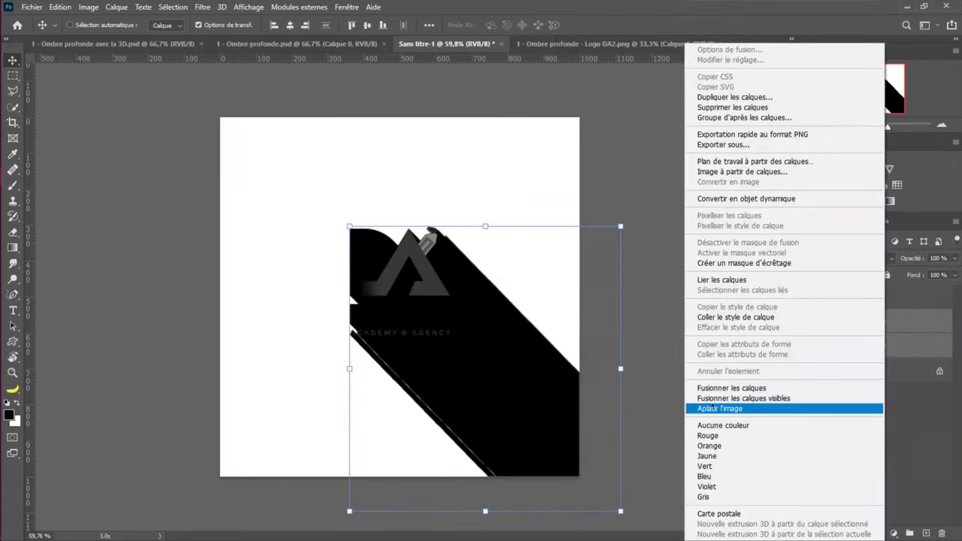
click(733, 388)
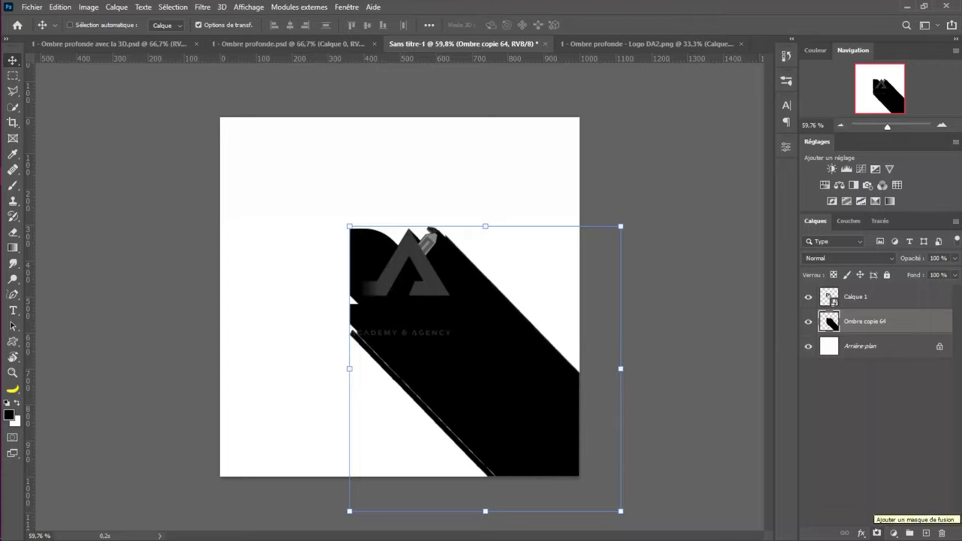
Add a layer mask to Ombre copie 64 and fade the shadow with a non-inverted white-to-black linear gradient running diagonally down-right from the logo
click(876, 533)
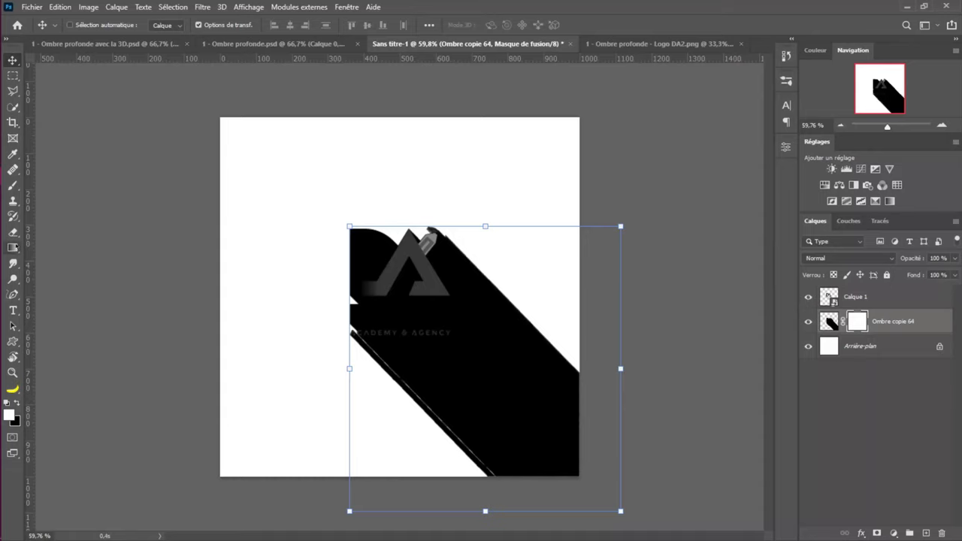
click(13, 247)
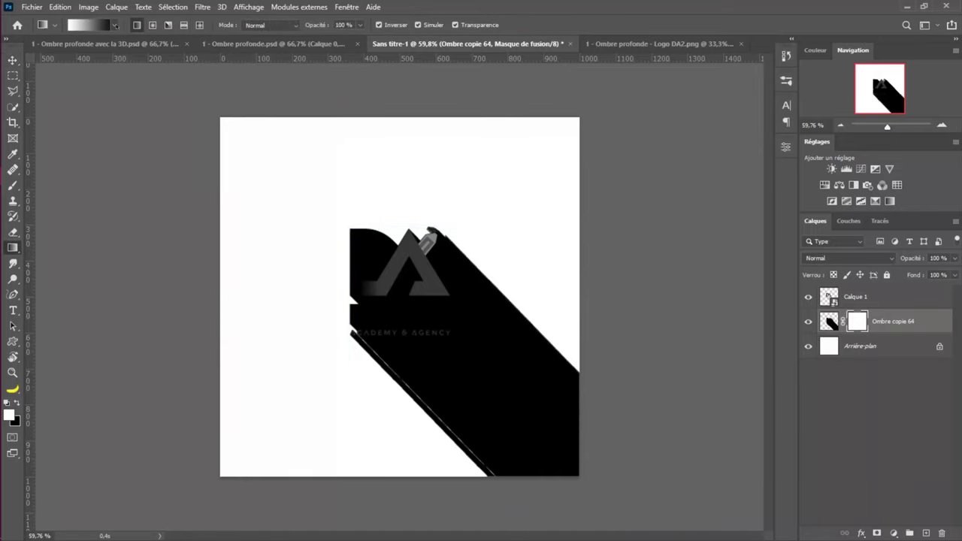
click(101, 30)
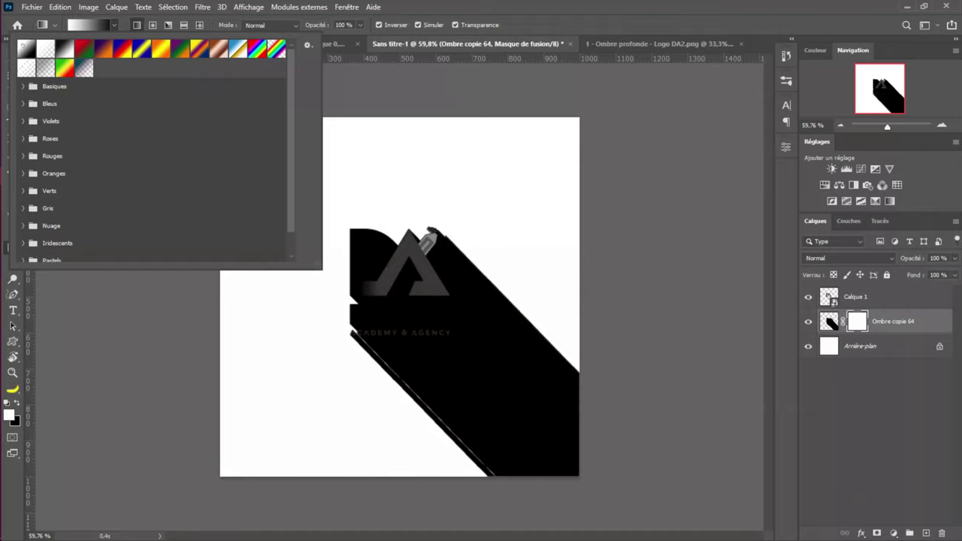
click(24, 47)
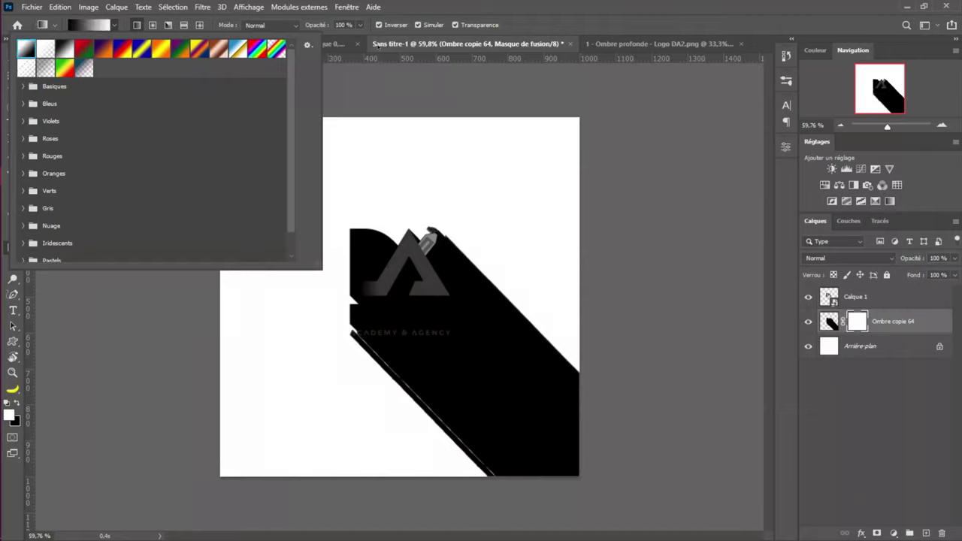
click(396, 25)
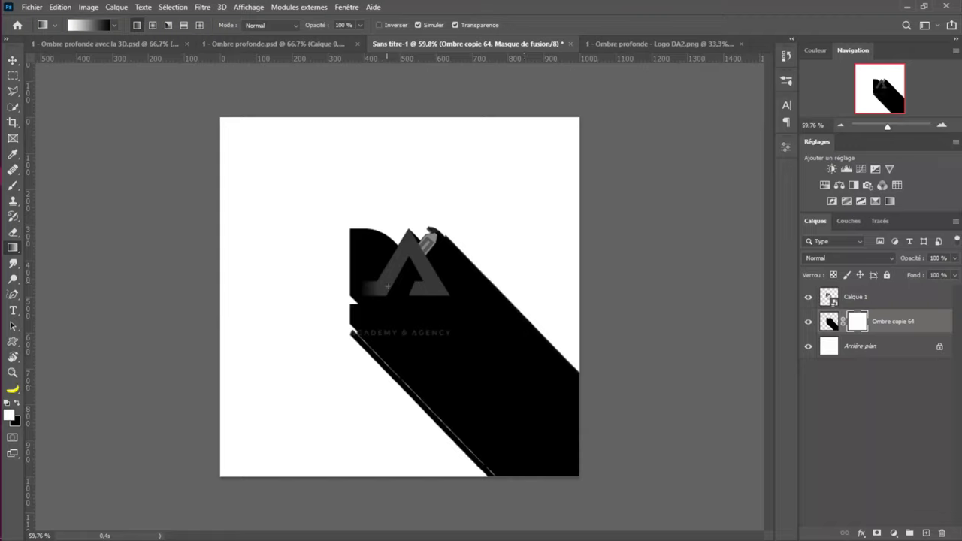
drag(402, 299, 477, 379)
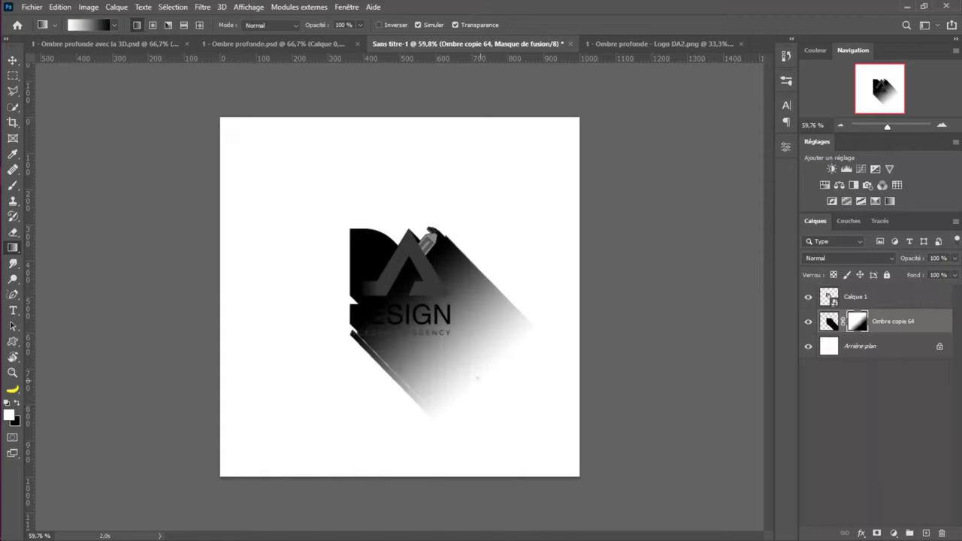
Extend the mask gradient diagonally down-right from the logo for a longer shadow fade, and set Ombre copie 64's opacity to 37%
drag(402, 300, 518, 418)
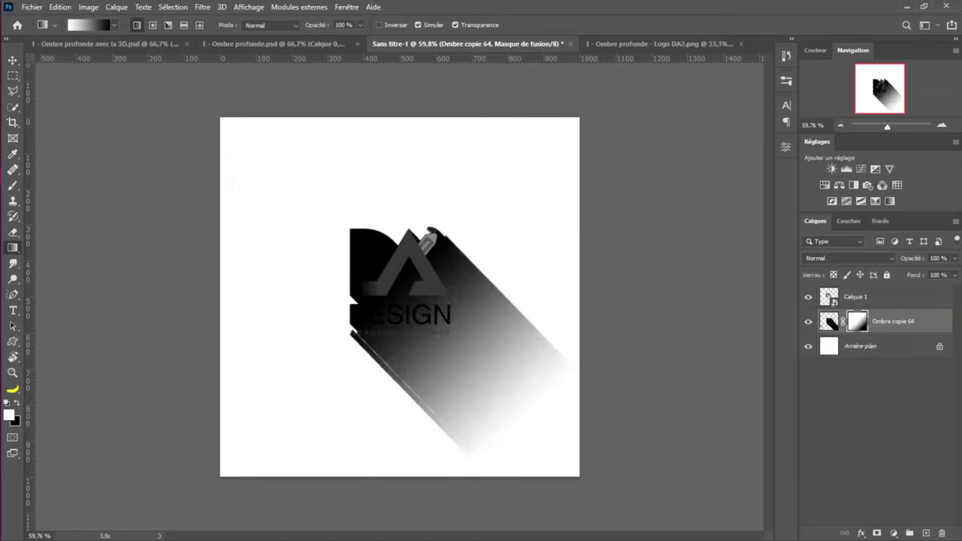
click(827, 324)
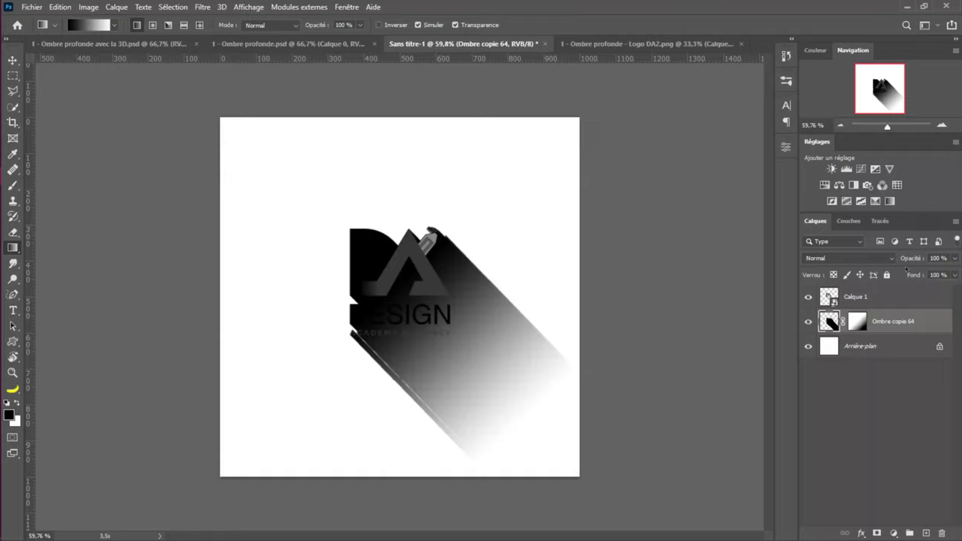
mouse_move(912, 258)
mouse_down()
mouse_move(893, 265)
mouse_move(903, 260)
mouse_up()
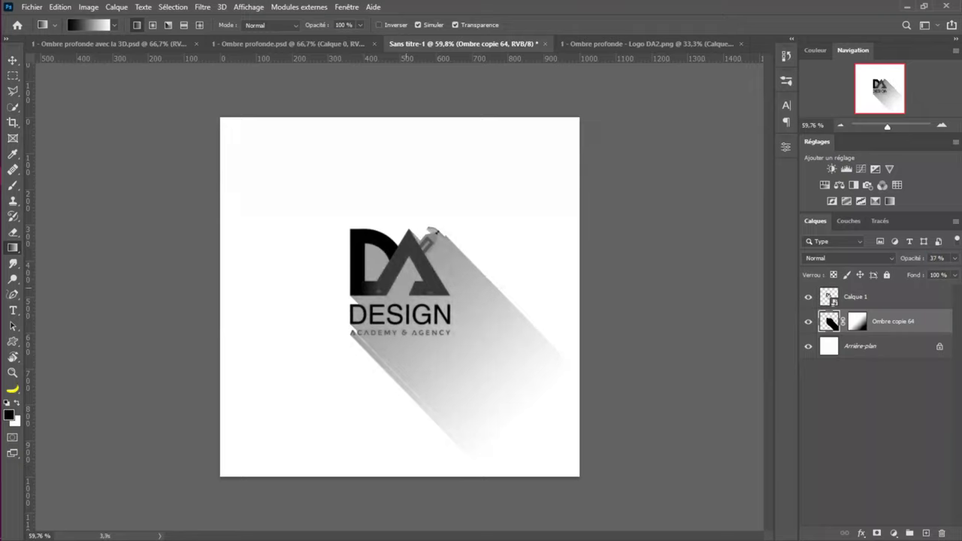
Create a new 1000 x 1000 px RGB document at 72 ppi with a white background
key(v)
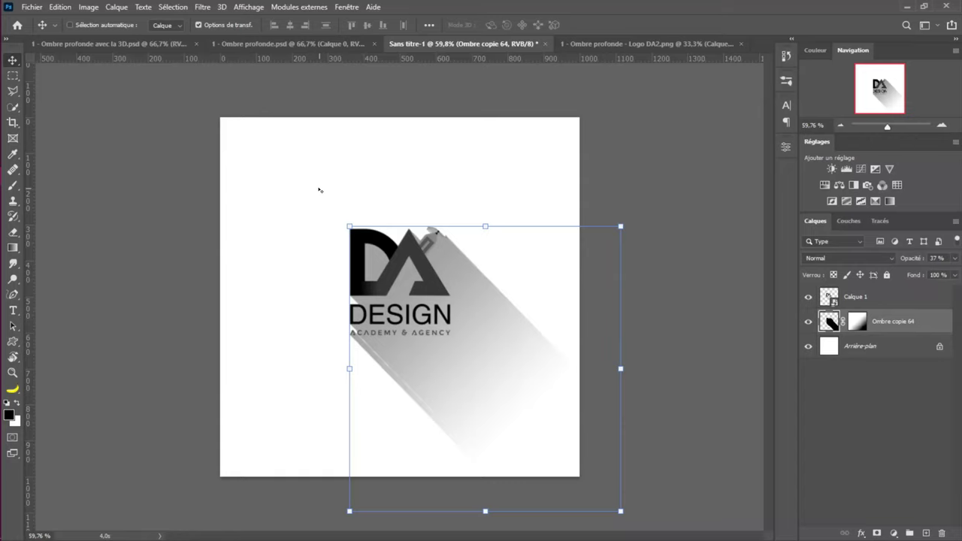
key(ctrl)
key(ctrl+n)
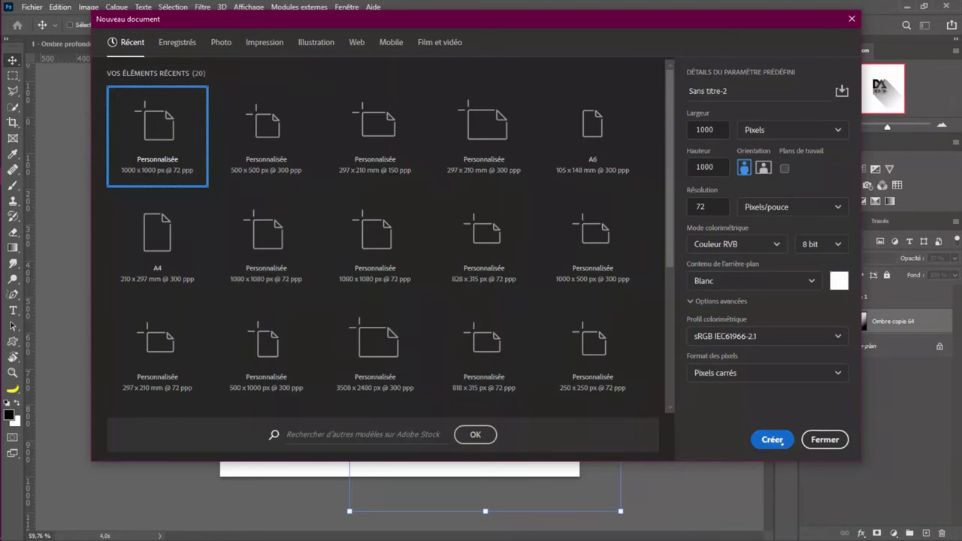
key(Escape)
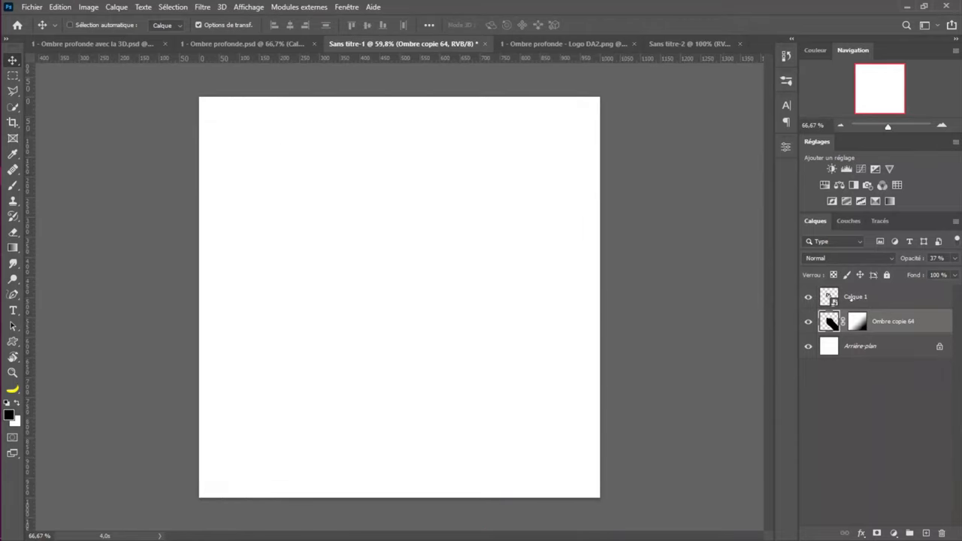
Copy the logo layer Calque 1 from Sans titre-1 into Sans titre-2 and position it near the canvas centre
click(690, 44)
click(230, 43)
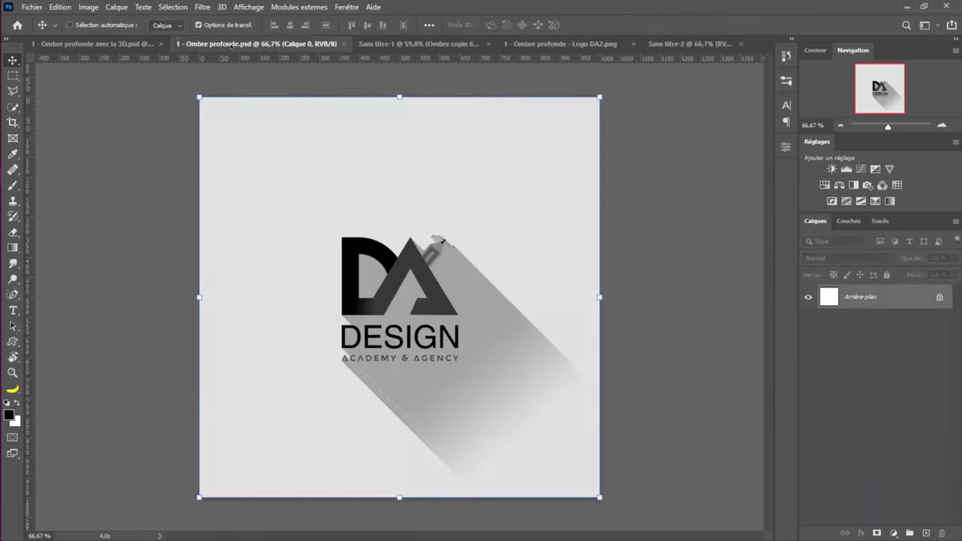
click(392, 45)
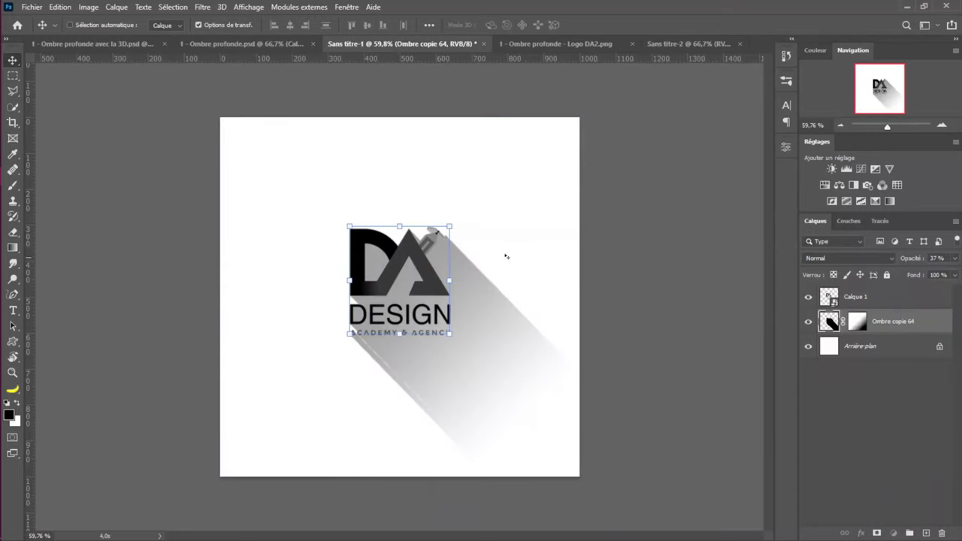
click(856, 296)
drag(499, 182, 419, 283)
drag(416, 234, 423, 250)
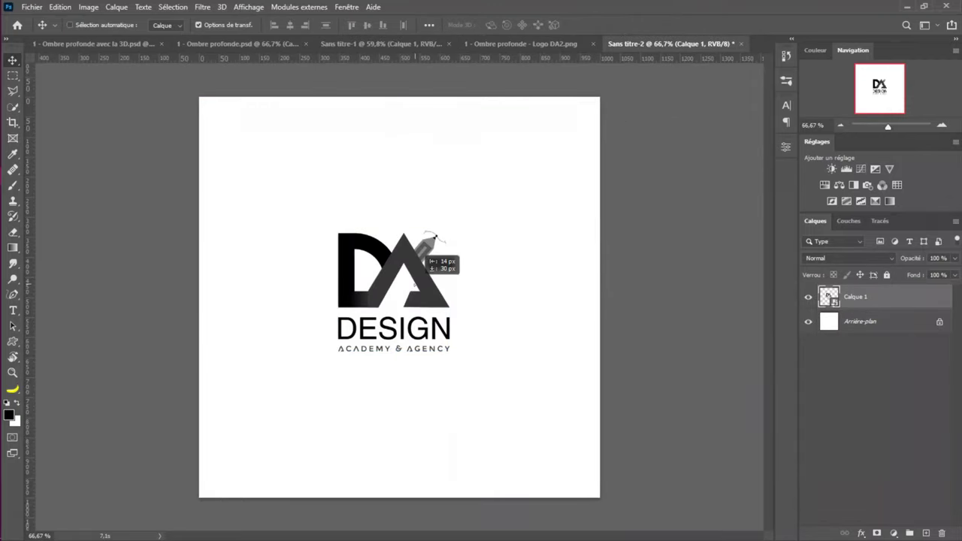
drag(415, 284, 416, 278)
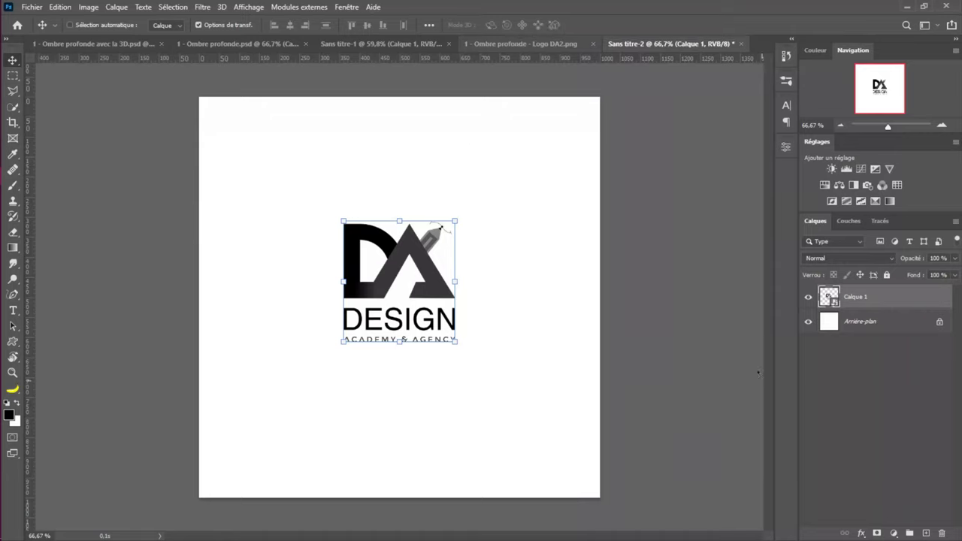
Duplicate the logo layer, hide the copy and rename it Logo original
key(ctrl+j)
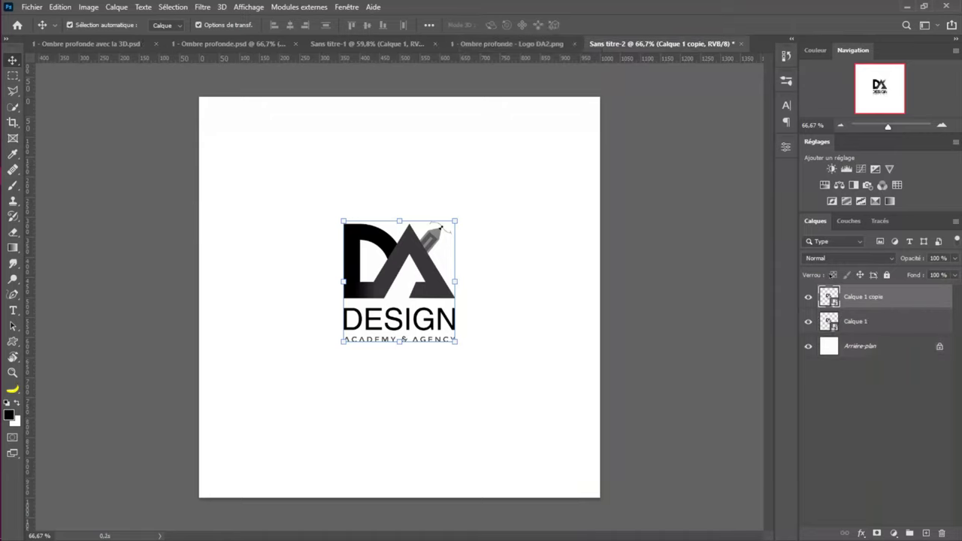
click(808, 297)
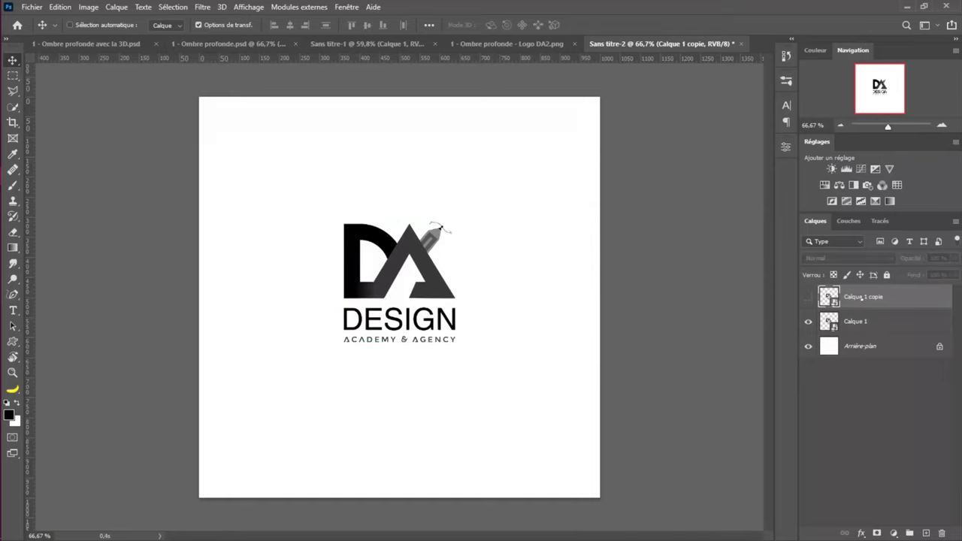
double_click(862, 298)
text(Logo original)
key(Return)
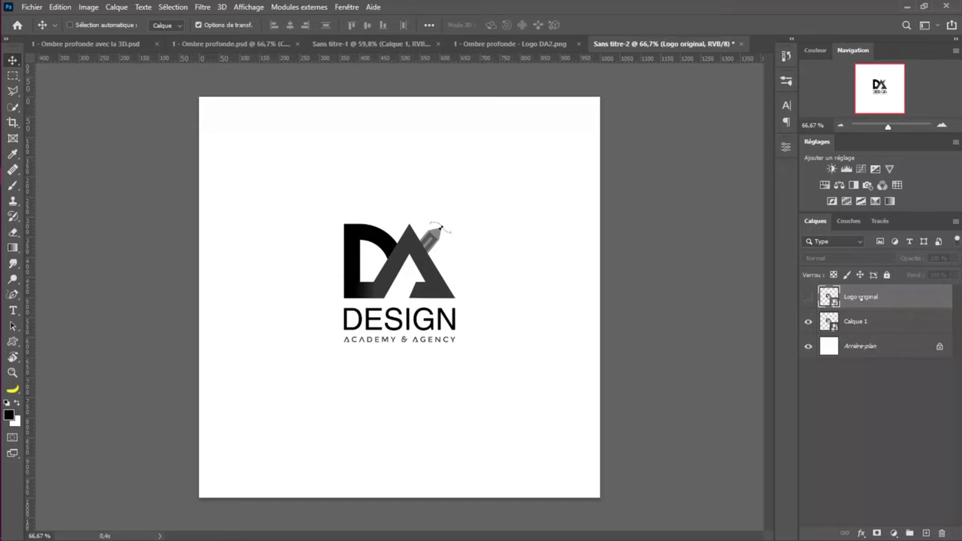
Create a new 3D extrusion from Calque 1 without switching to the 3D workspace
click(869, 323)
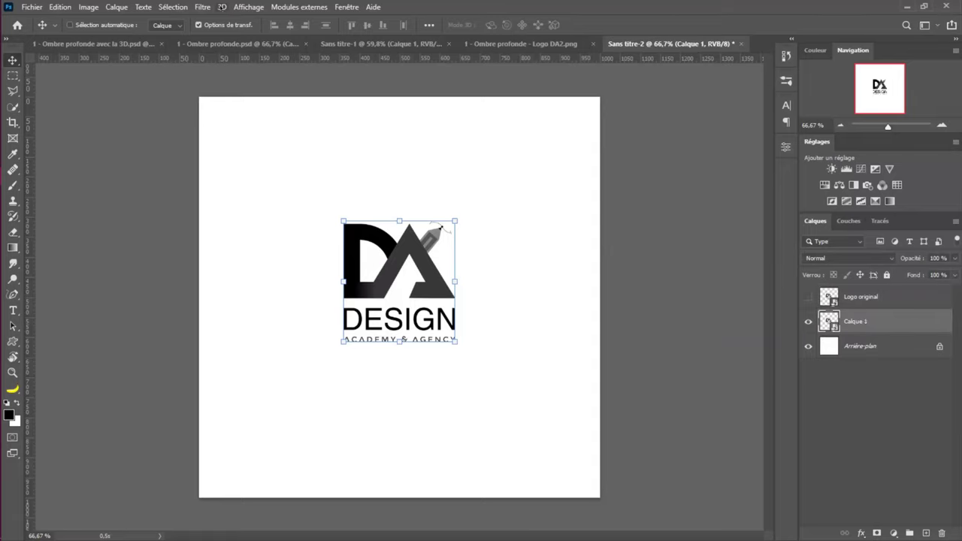
click(222, 7)
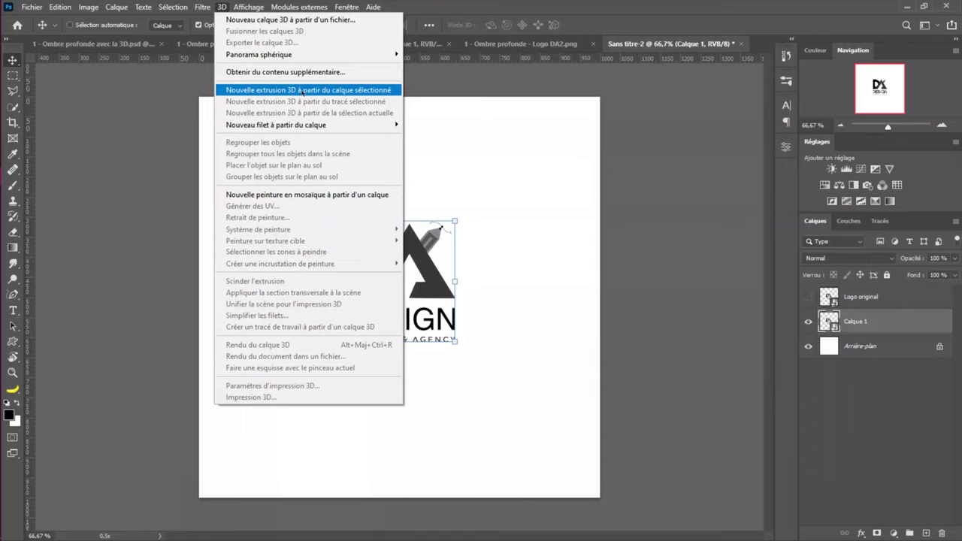
click(379, 90)
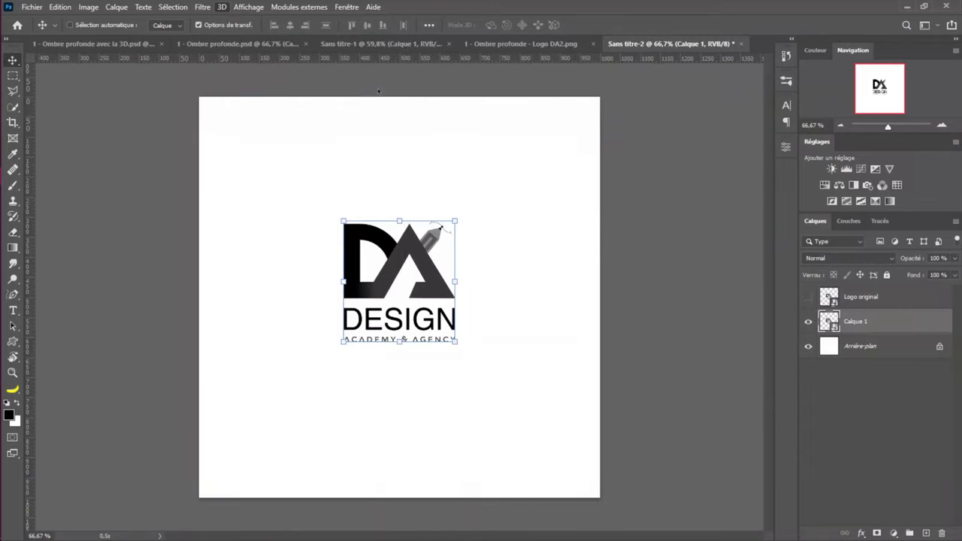
drag(449, 160, 531, 96)
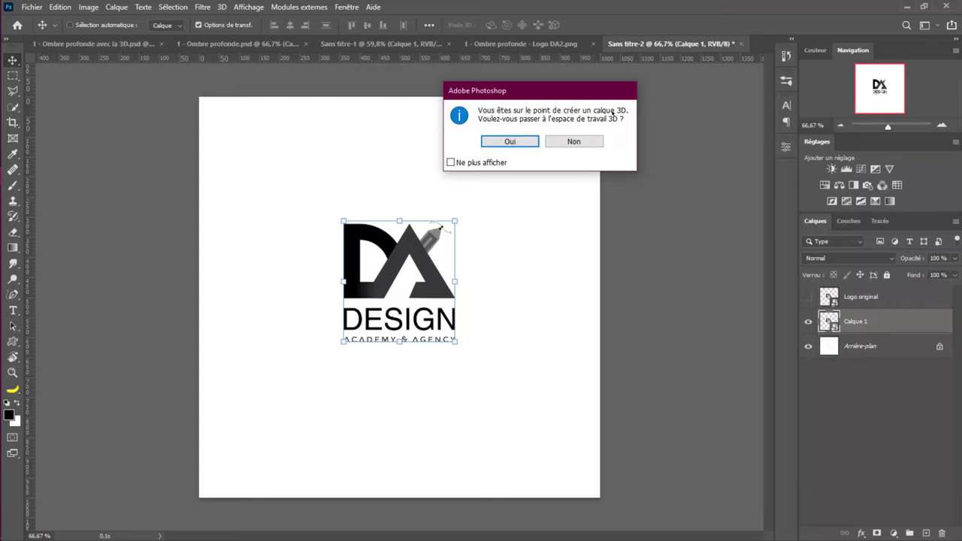
click(574, 141)
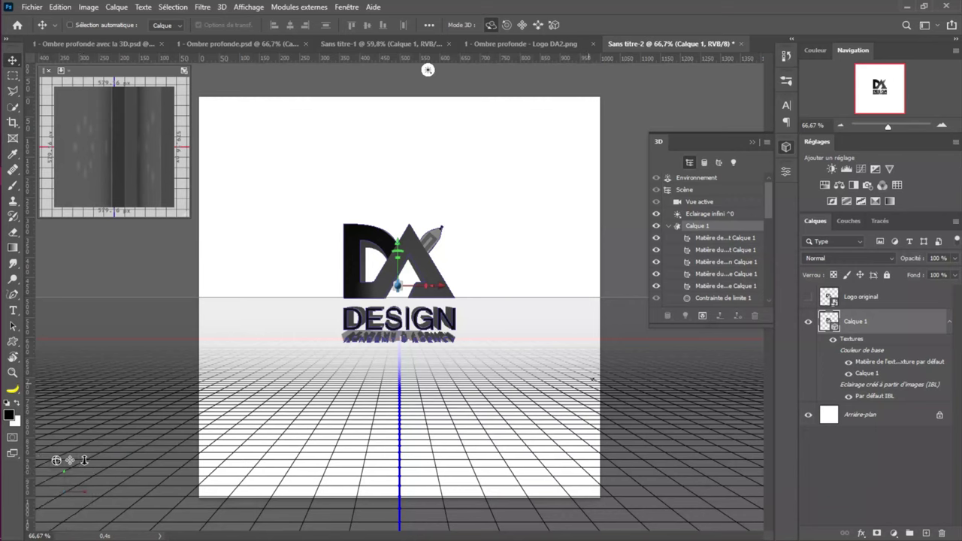
drag(692, 325, 693, 371)
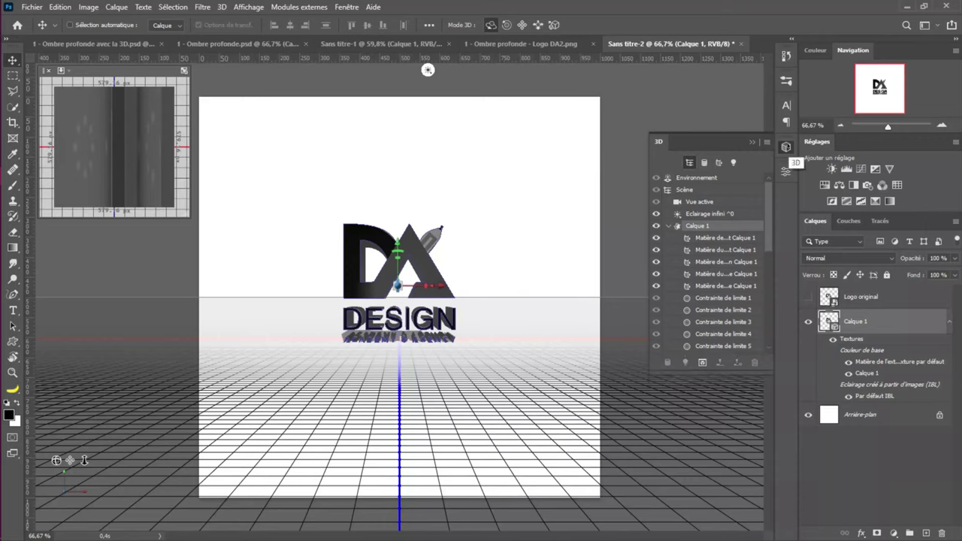
click(787, 147)
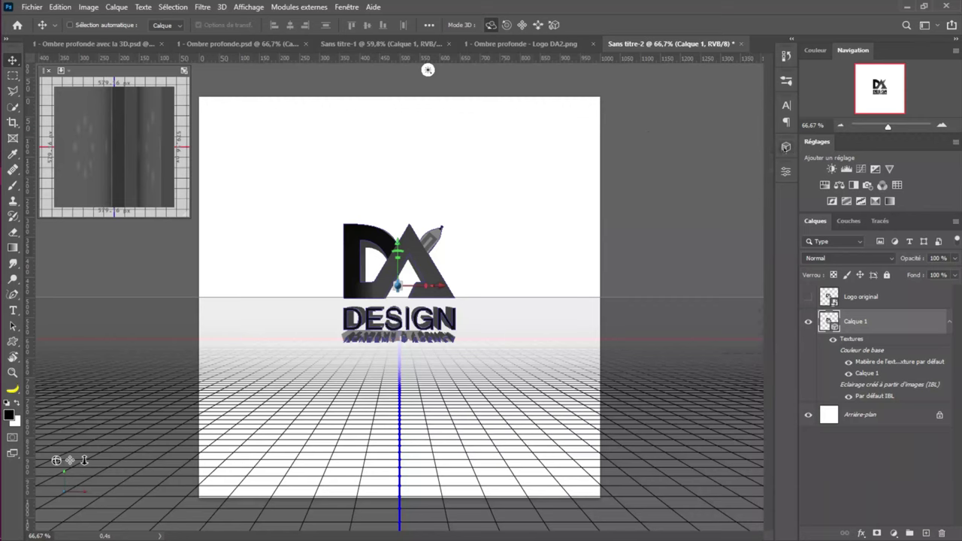
click(787, 147)
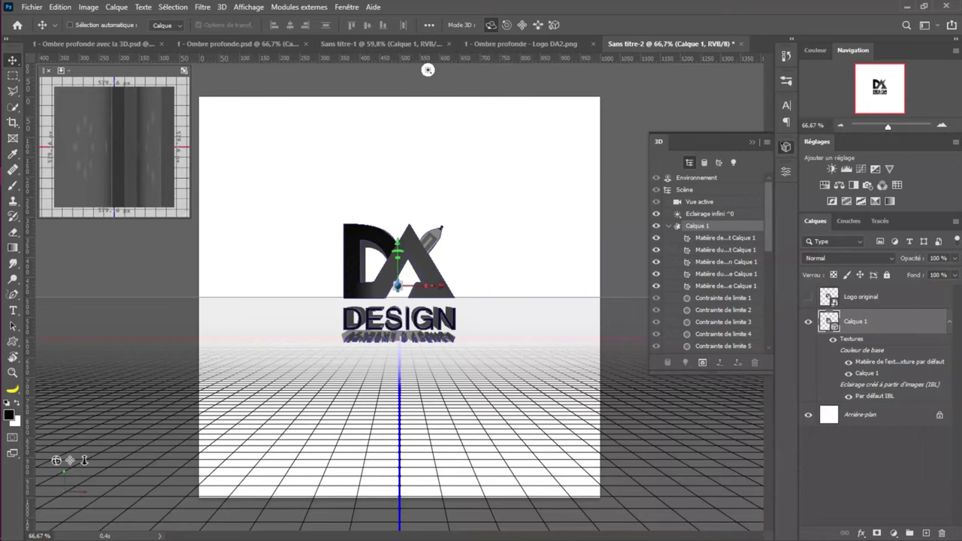
click(786, 147)
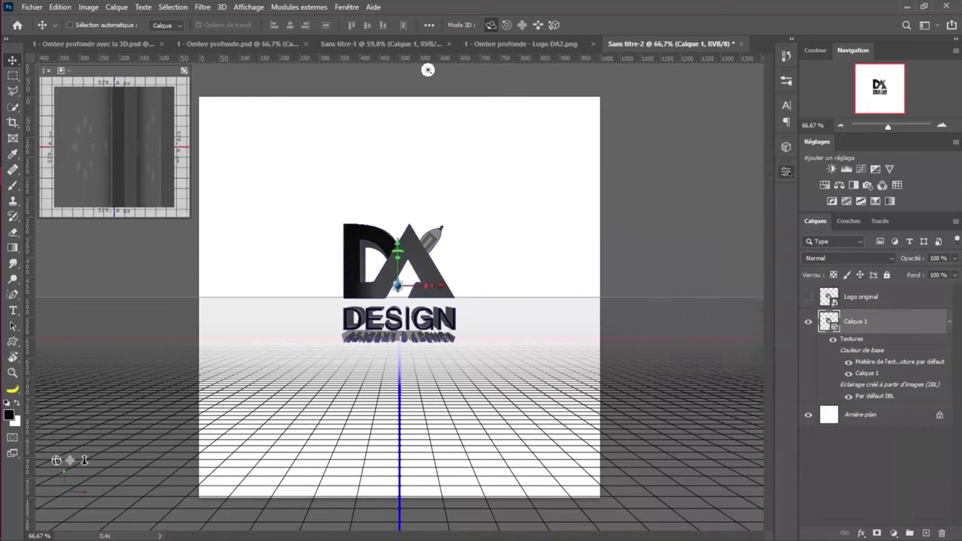
Set the logo's extrusion depth to 4615.5 px and disable both its captured and cast shadows
click(786, 172)
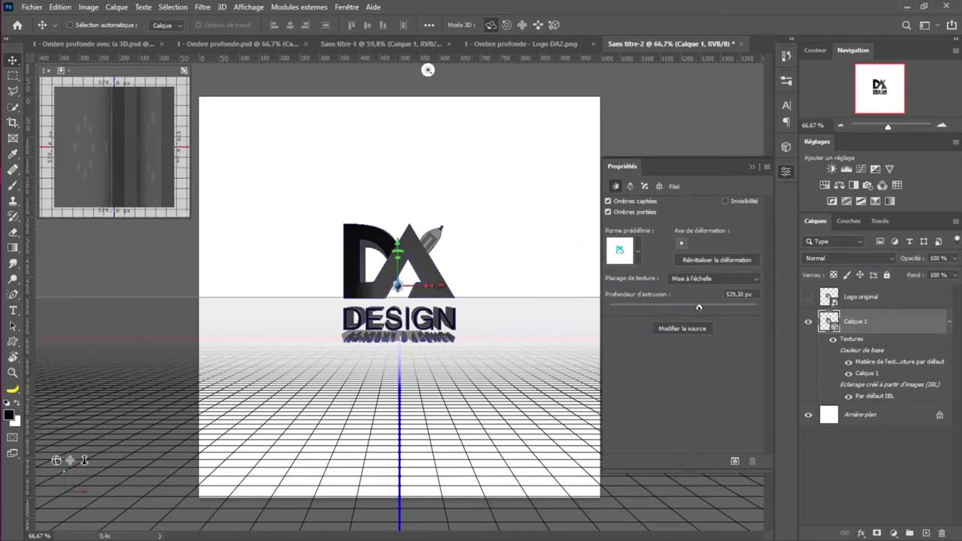
drag(709, 306, 751, 309)
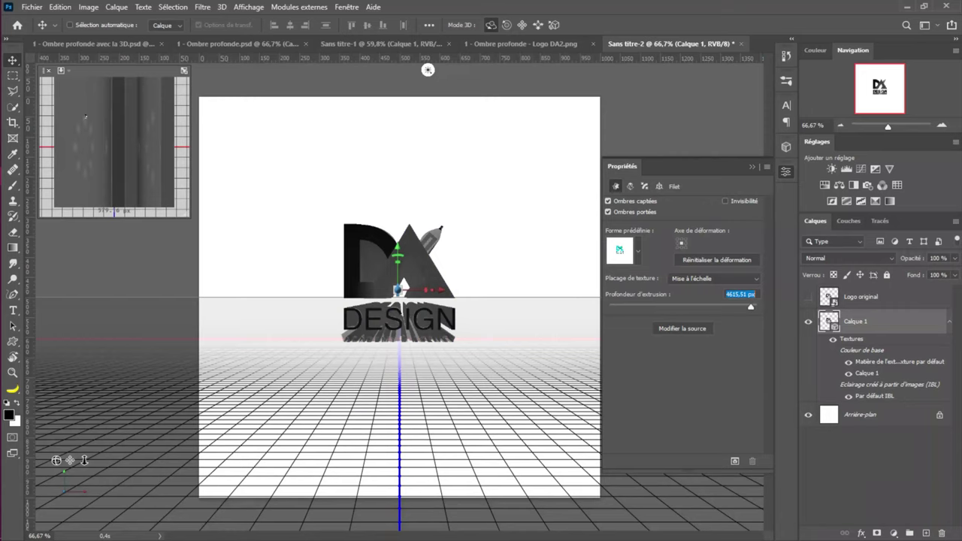
text(9615,5)
key(Return)
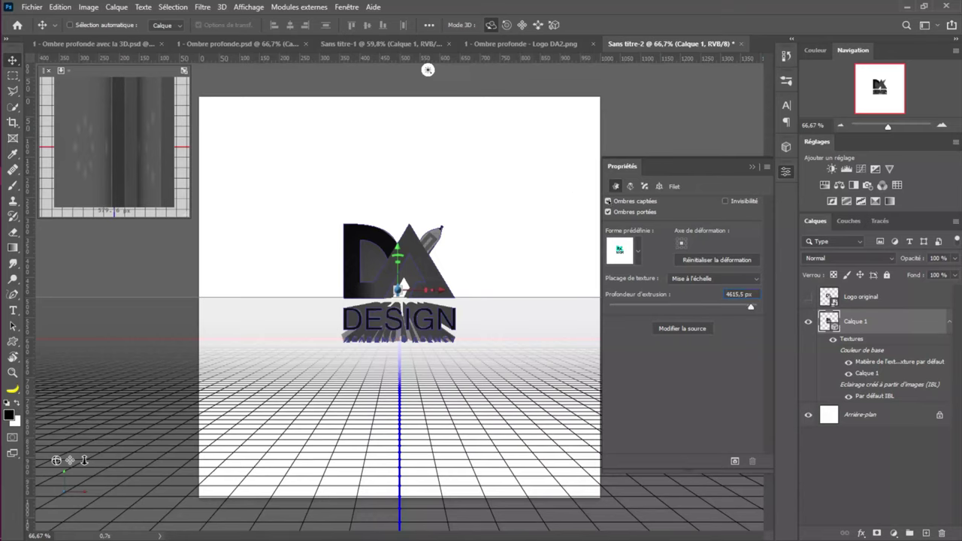
click(608, 201)
click(608, 211)
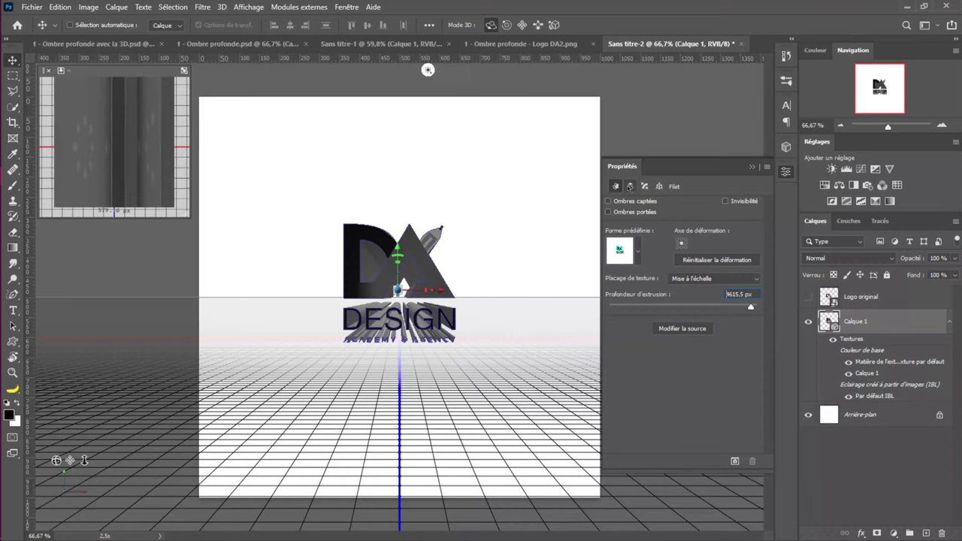
Deform the extrusion with Shear (Cisaillement), using a vertical angle of 90° and a horizontal angle of 136°
click(630, 187)
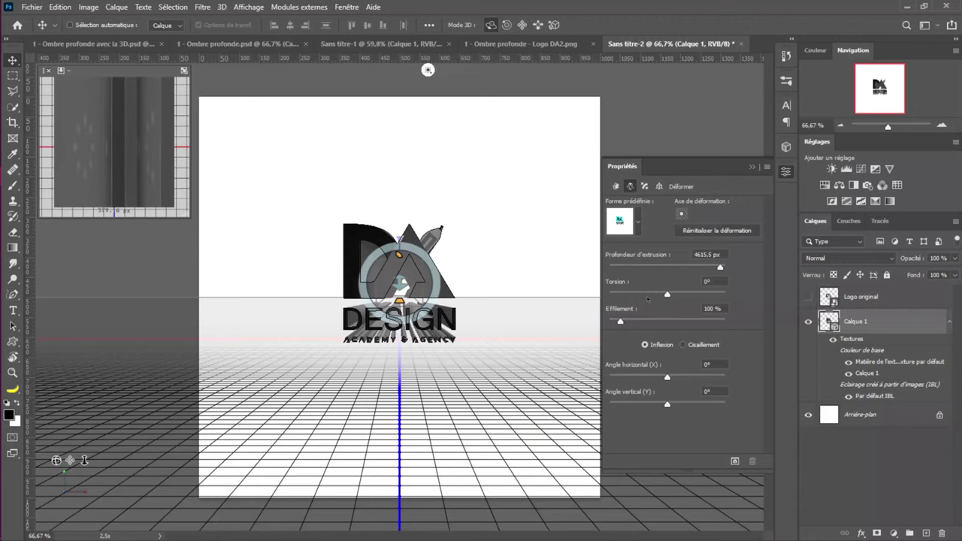
click(709, 389)
text(90)
key(Return)
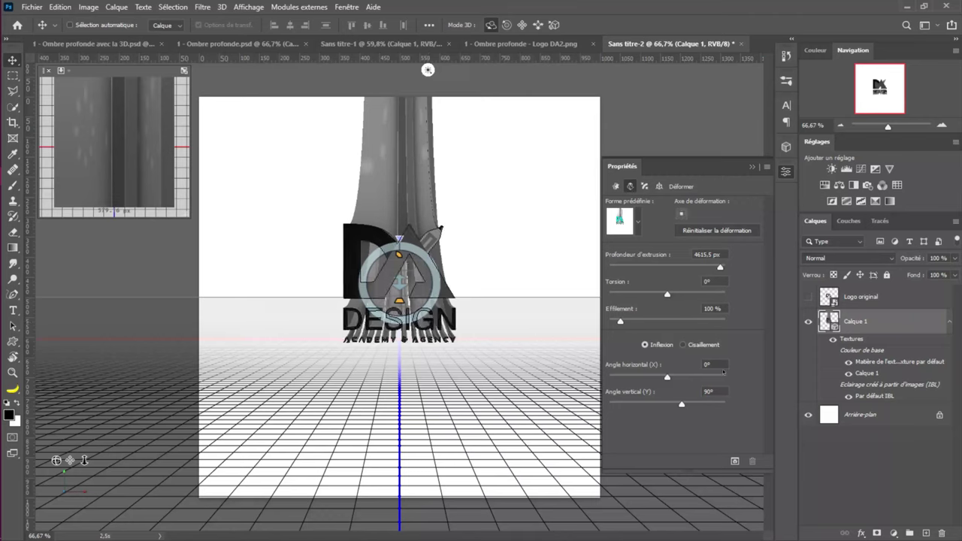
click(684, 345)
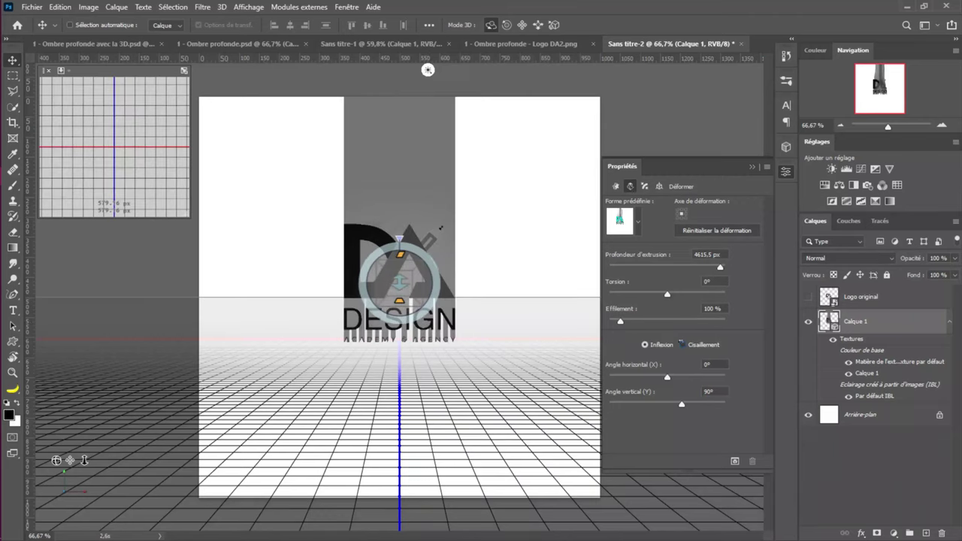
click(685, 346)
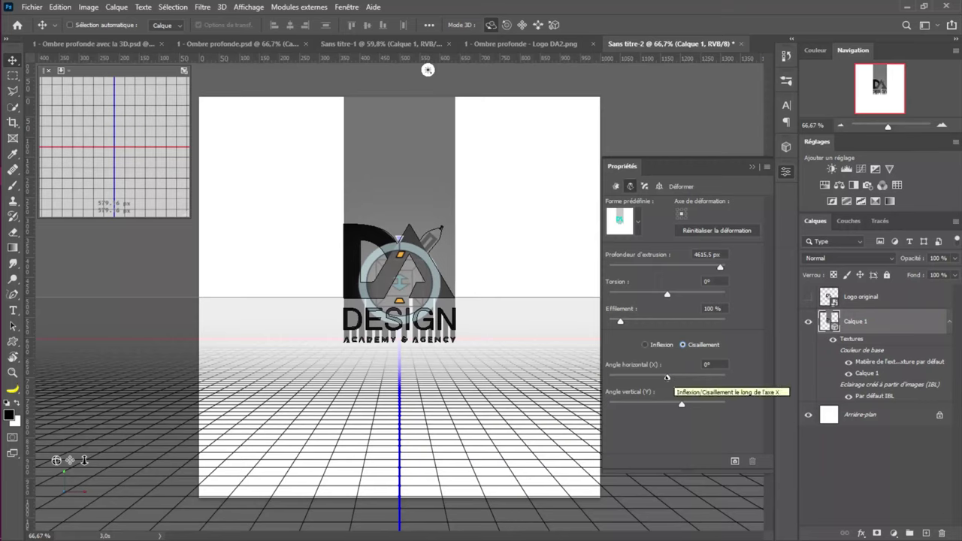
drag(667, 377, 689, 381)
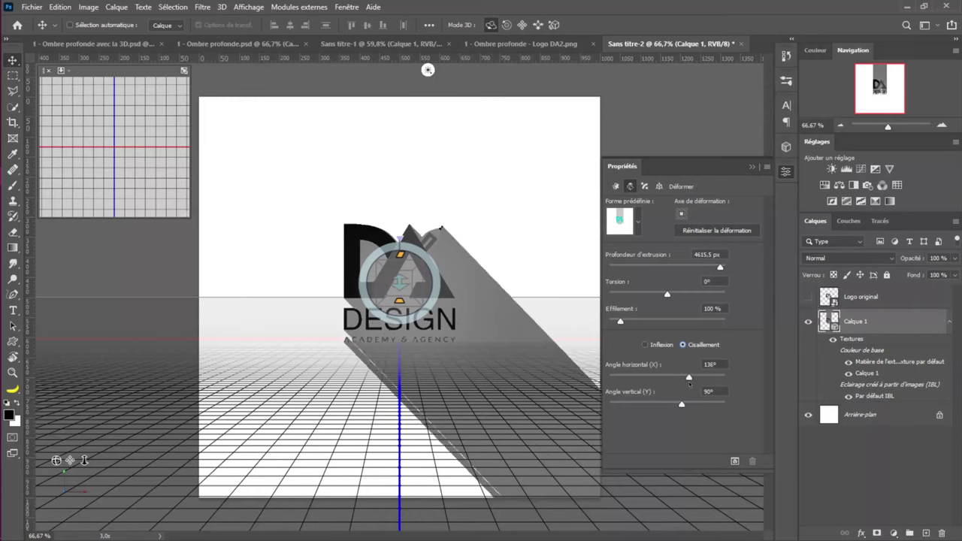
click(709, 365)
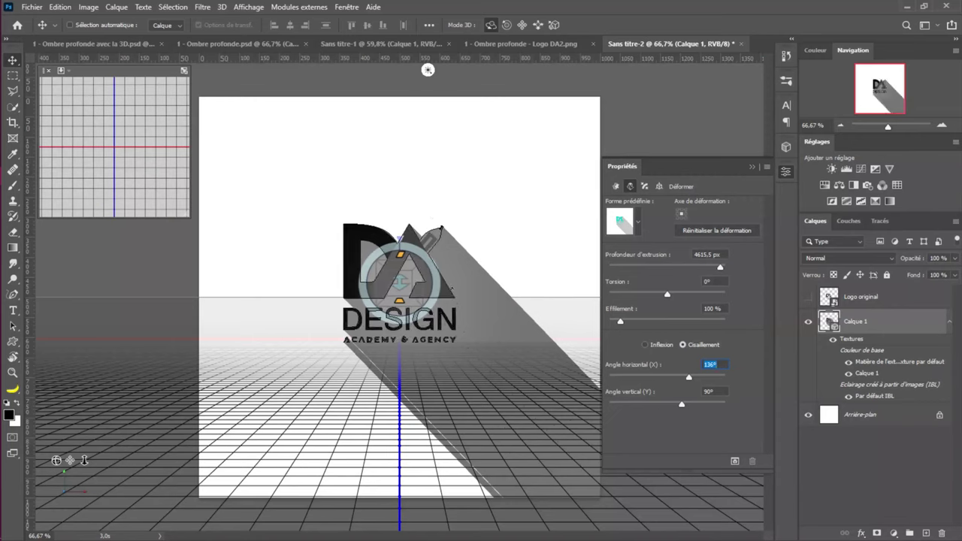
click(752, 167)
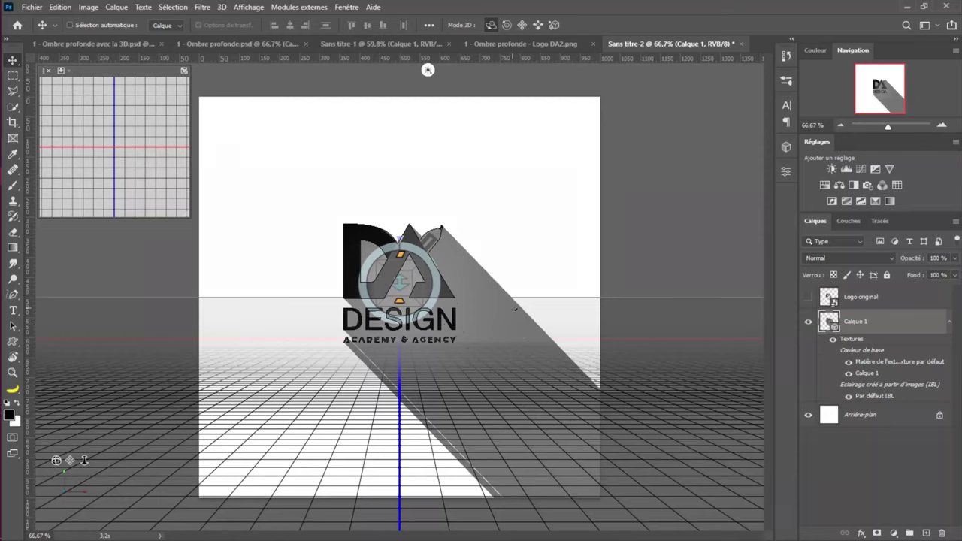
Load the outline of the 3D layer Calque 1 as a selection and delete that layer
click(70, 25)
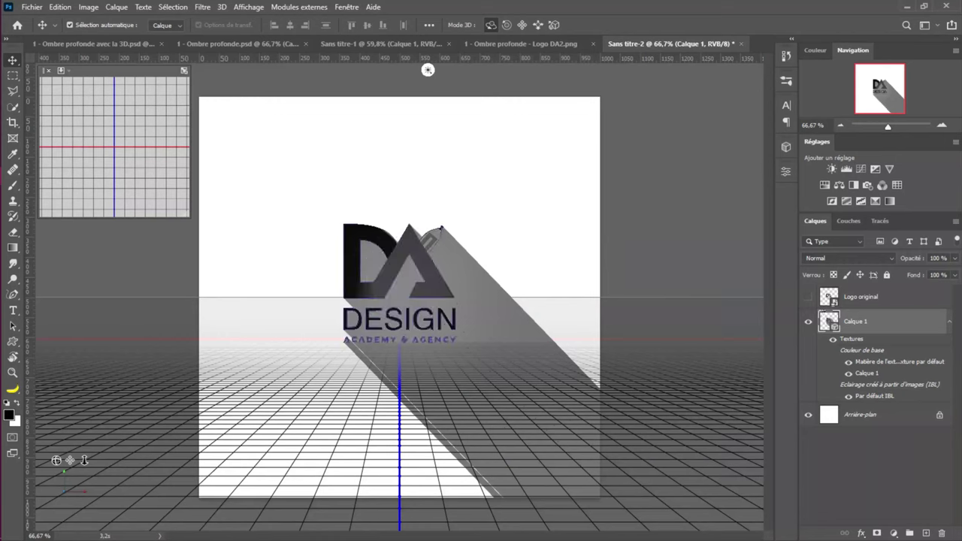
ctrl+click(829, 321)
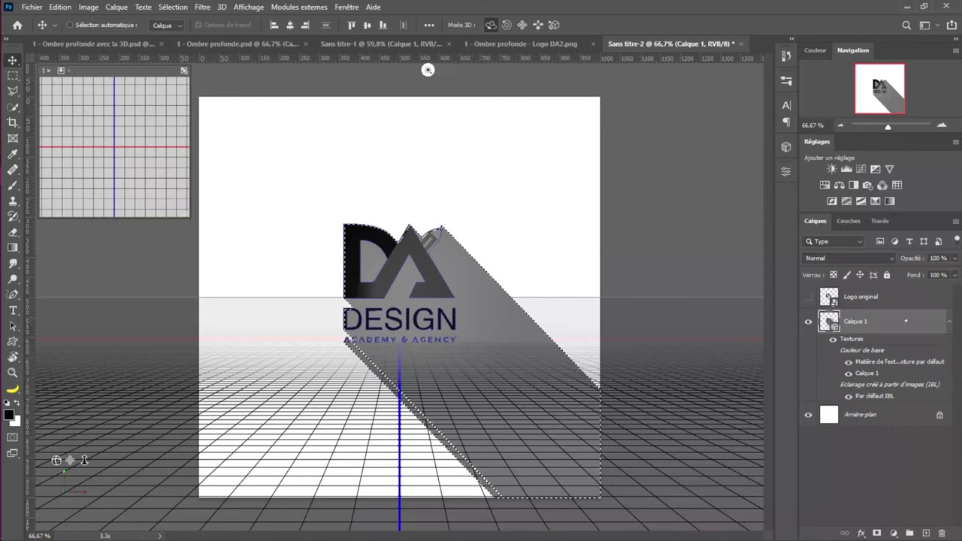
drag(907, 321, 941, 532)
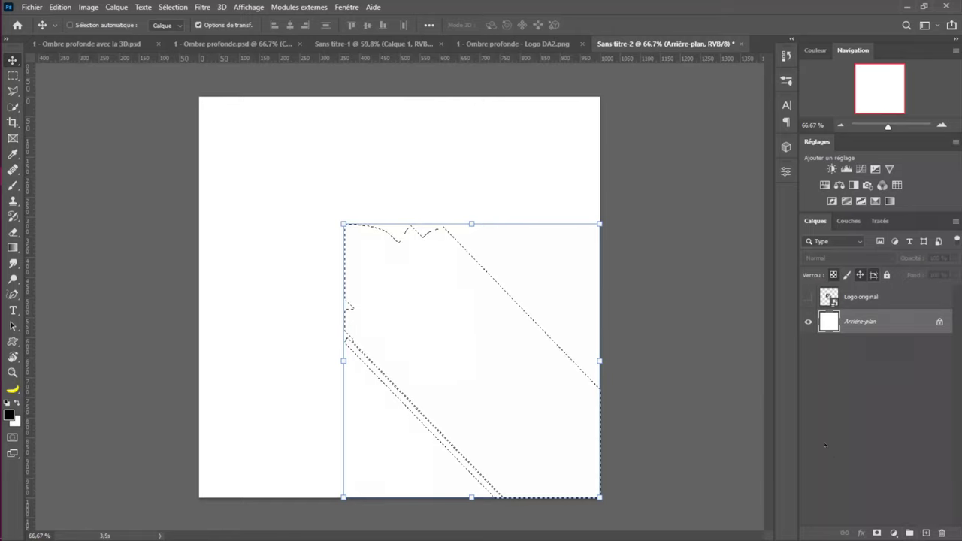
Fill the silhouette selection with black on a new layer, deselect it and show the Logo original layer
click(926, 534)
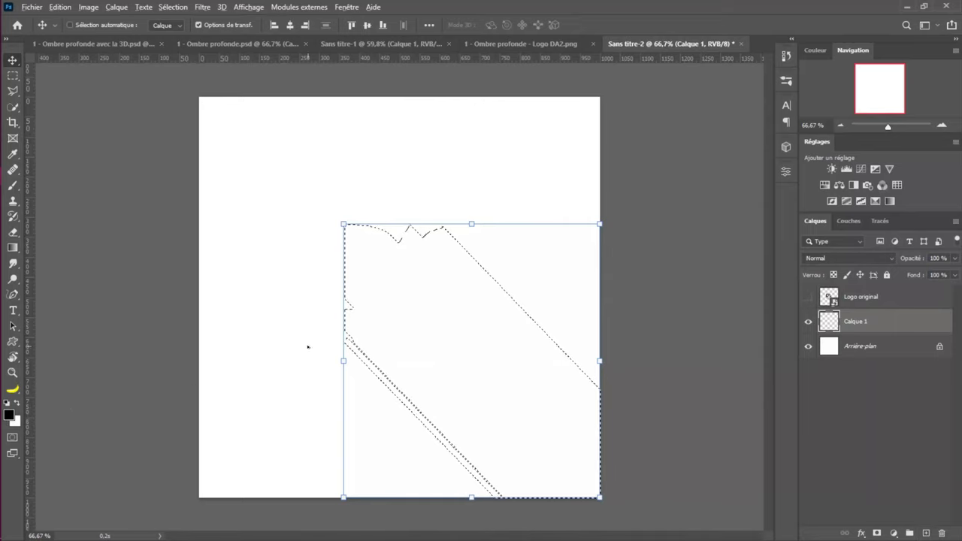
key(alt+BackSpace)
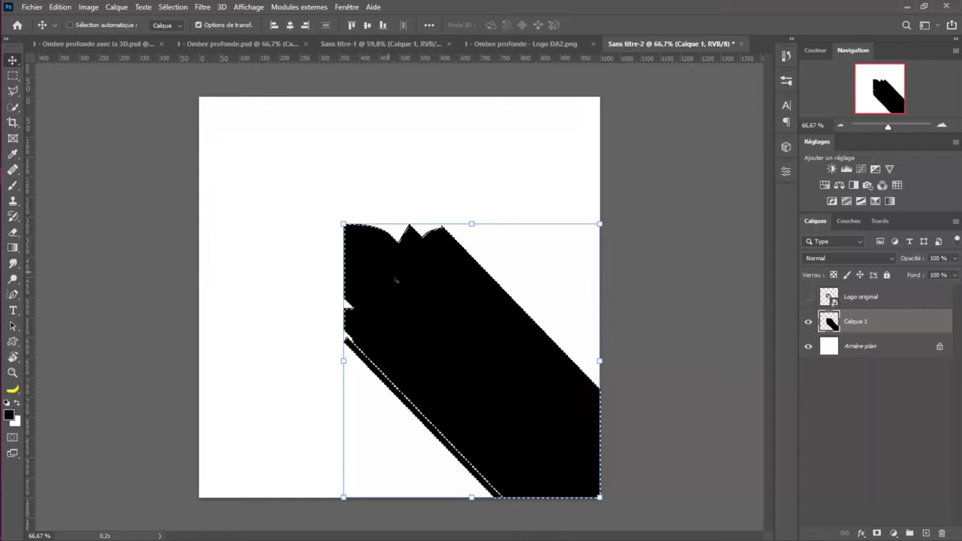
click(809, 296)
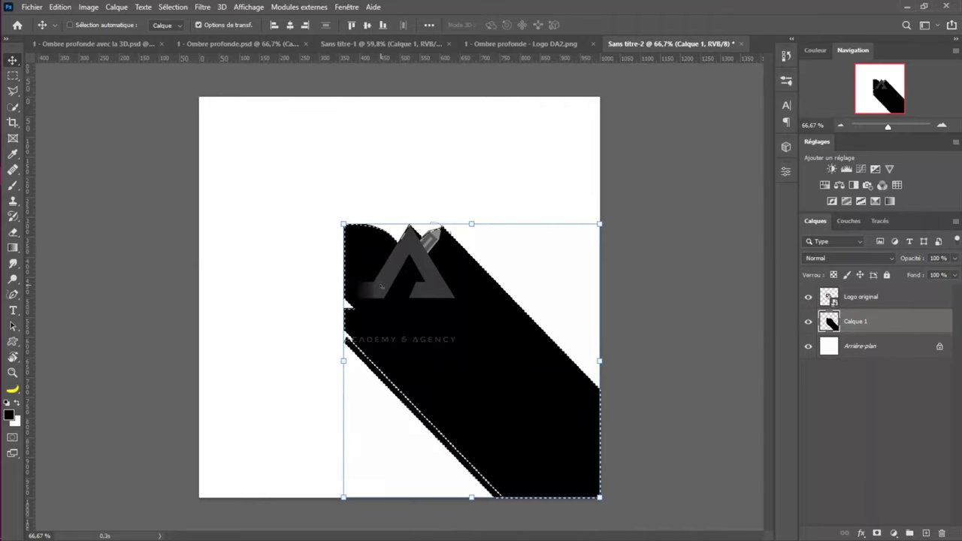
key(ctrl+d)
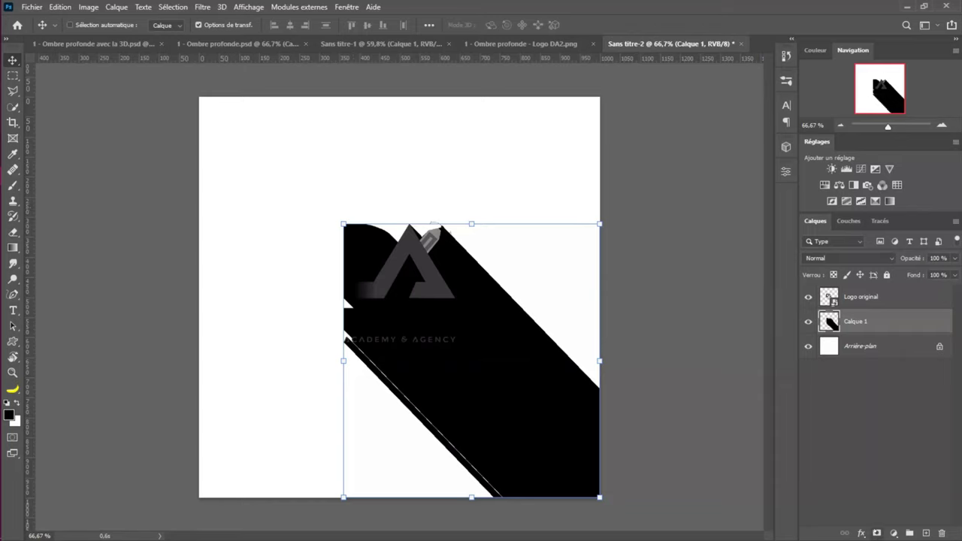
Add a white layer mask to the black silhouette layer Calque 1 and activate the Gradient tool
click(877, 533)
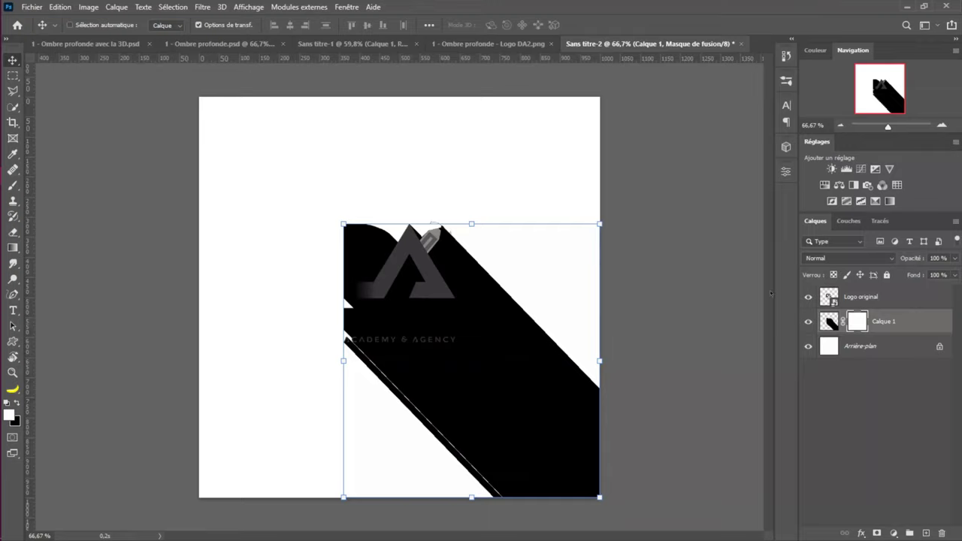
click(13, 248)
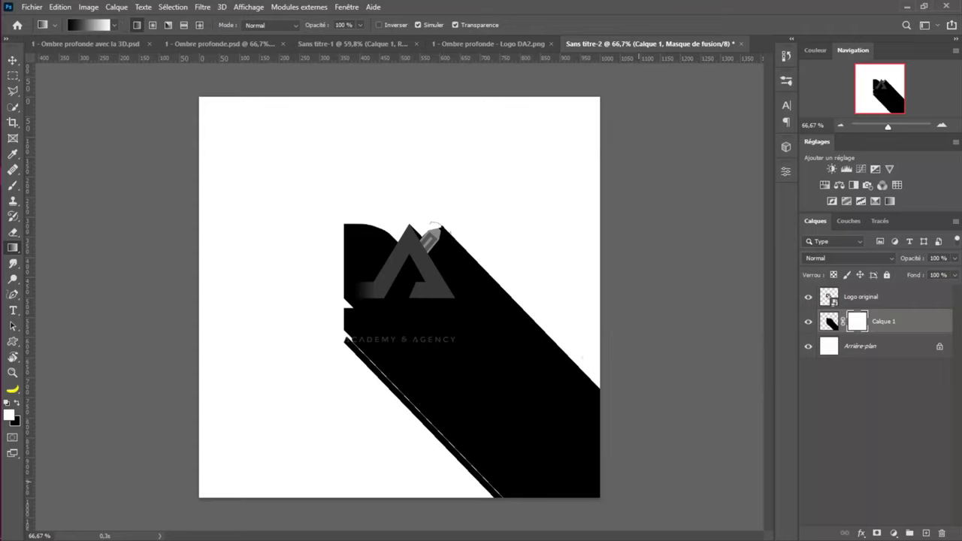
click(380, 24)
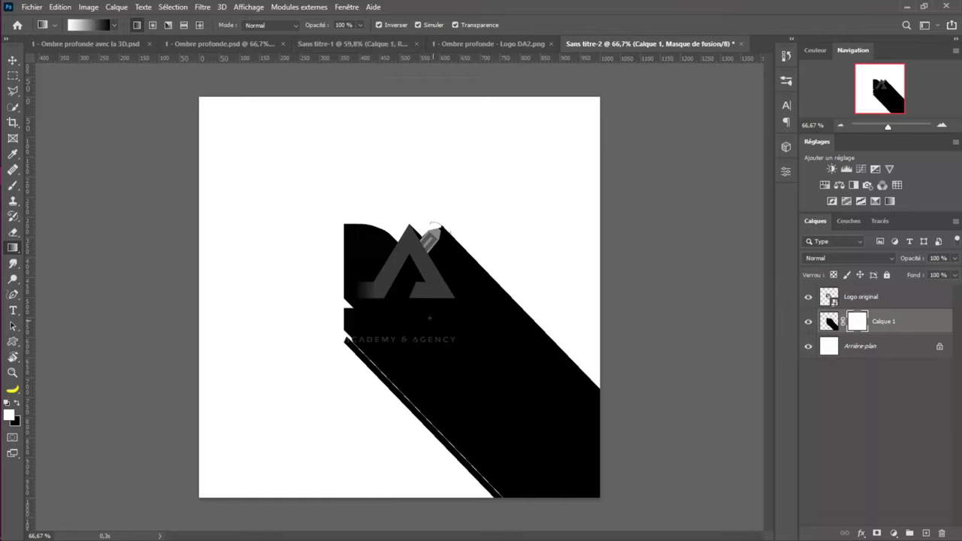
drag(369, 268, 510, 415)
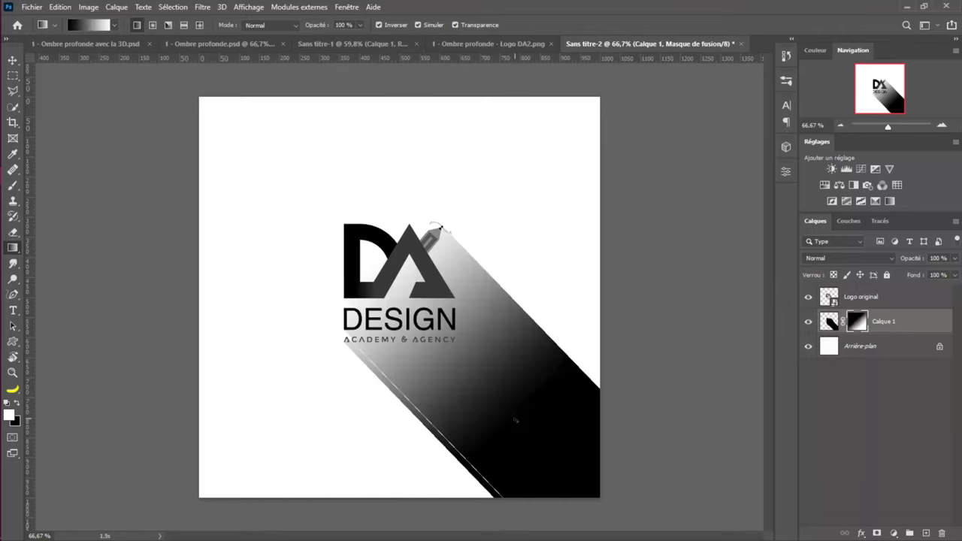
key(ctrl+z)
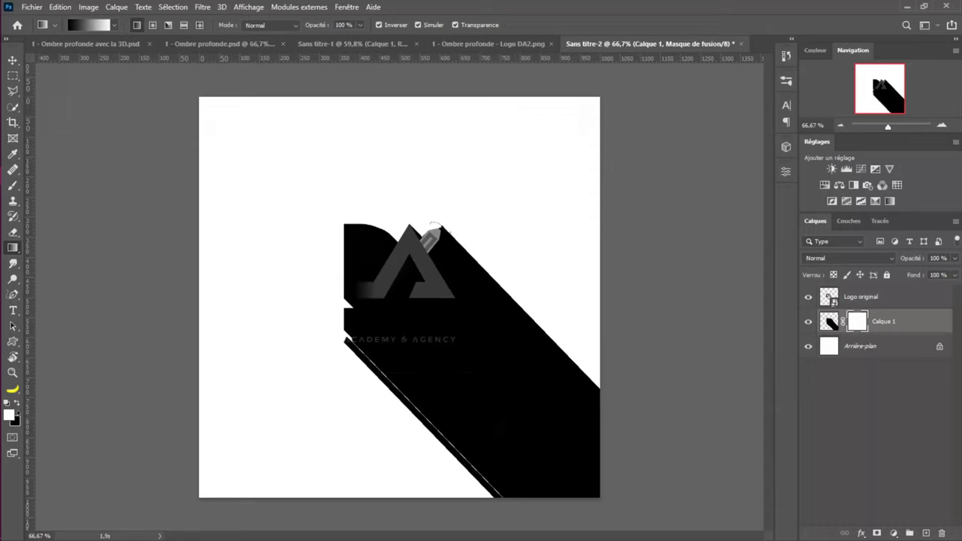
click(396, 25)
Fade the black silhouette diagonally away from the logo with a linear gradient on its mask, and lower the layer opacity to 38%
drag(372, 258, 517, 409)
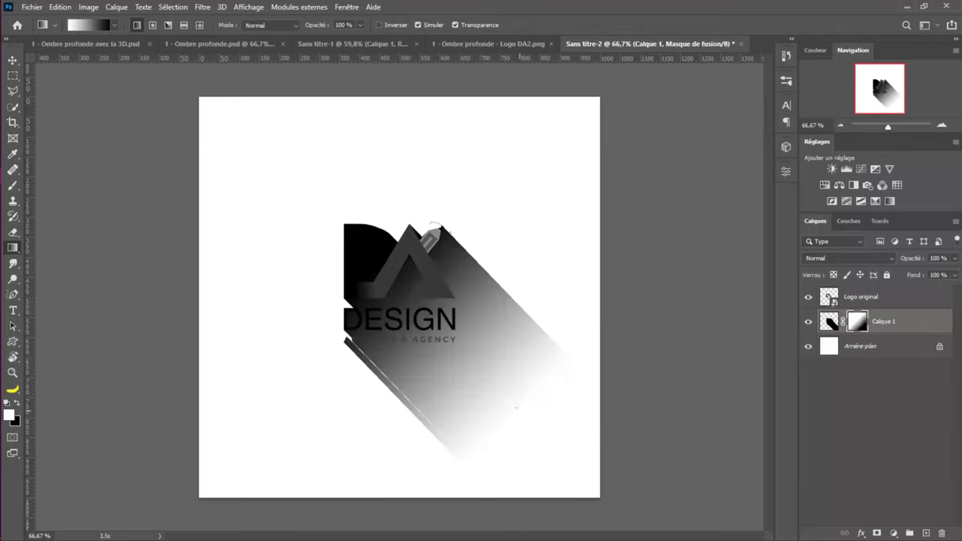
drag(393, 282, 542, 429)
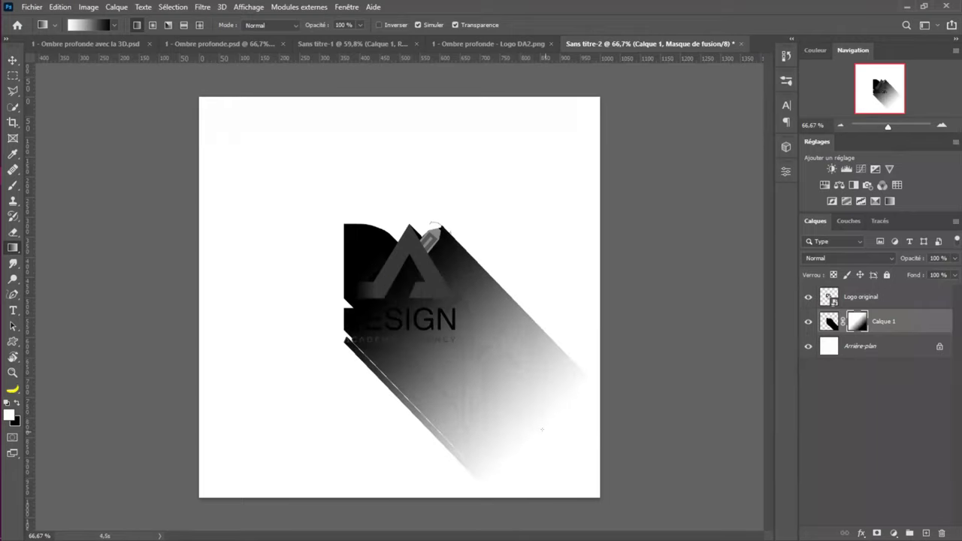
drag(366, 259, 530, 426)
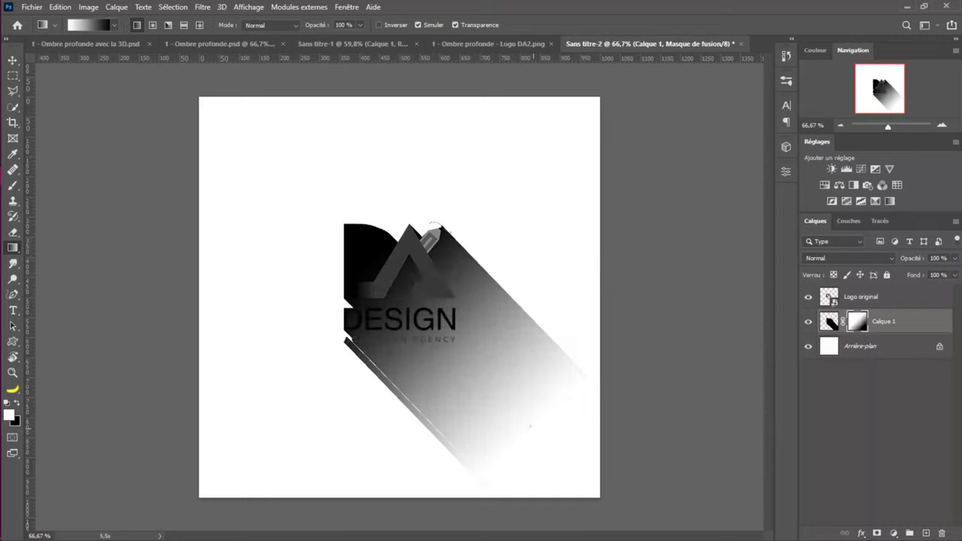
drag(364, 261, 538, 438)
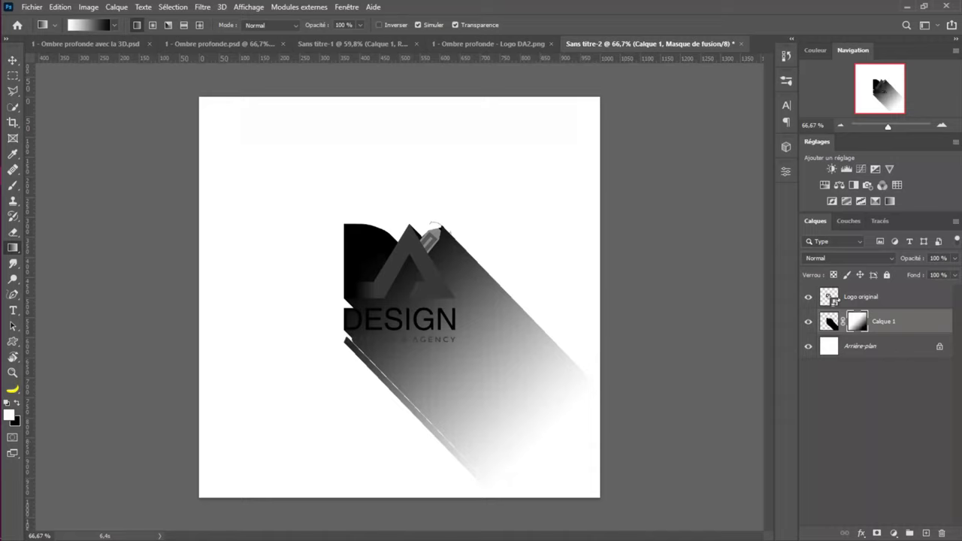
click(829, 322)
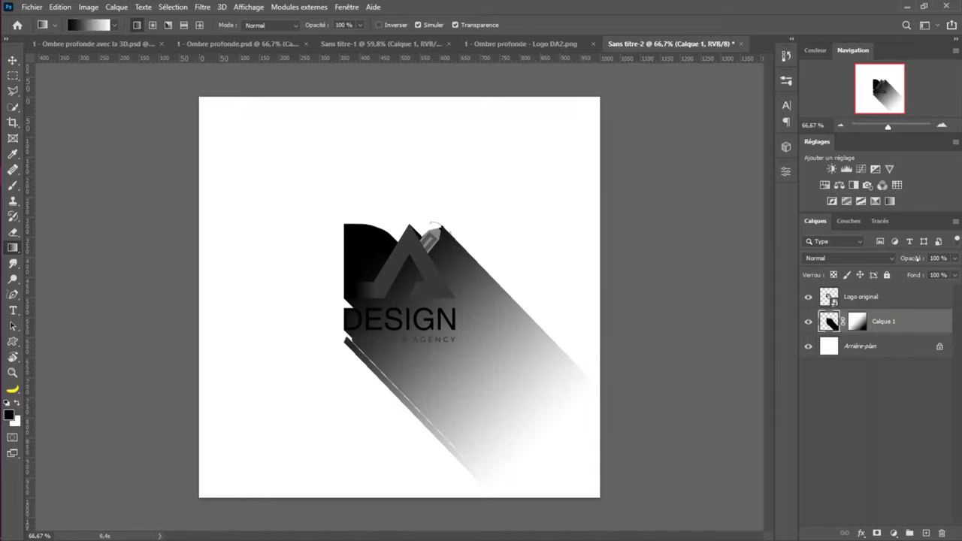
drag(919, 258, 899, 258)
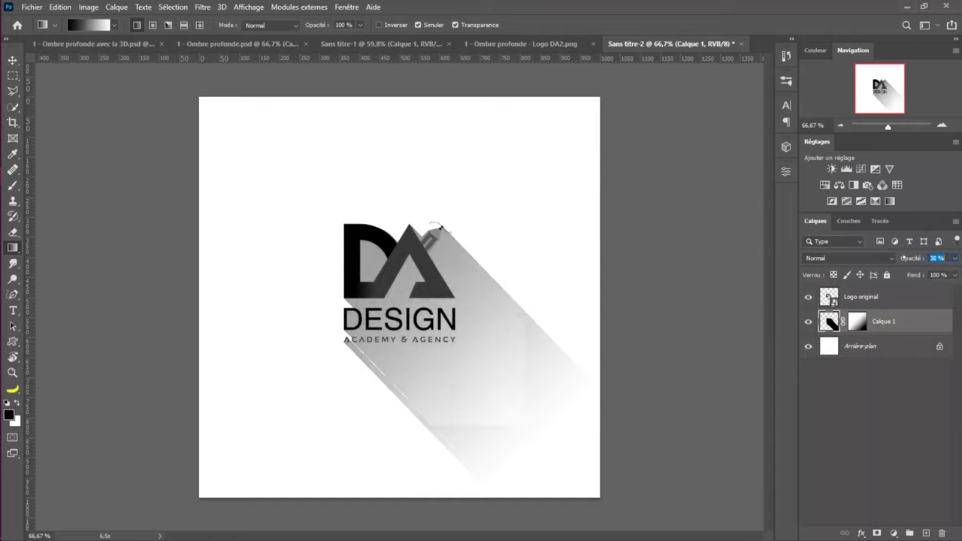
Add a solid color fill layer directly above the Arrière-plan layer, using the pale yellow fcfcd7
click(885, 356)
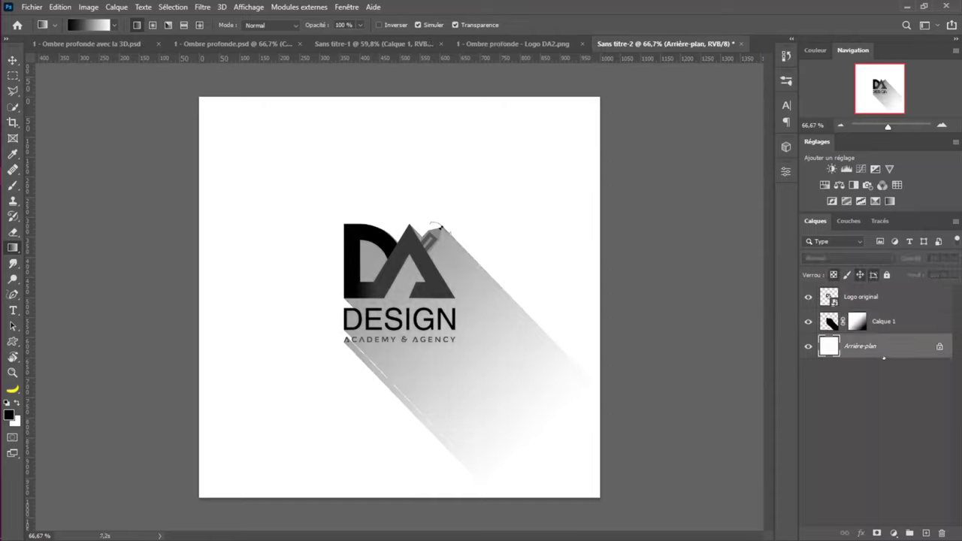
click(894, 533)
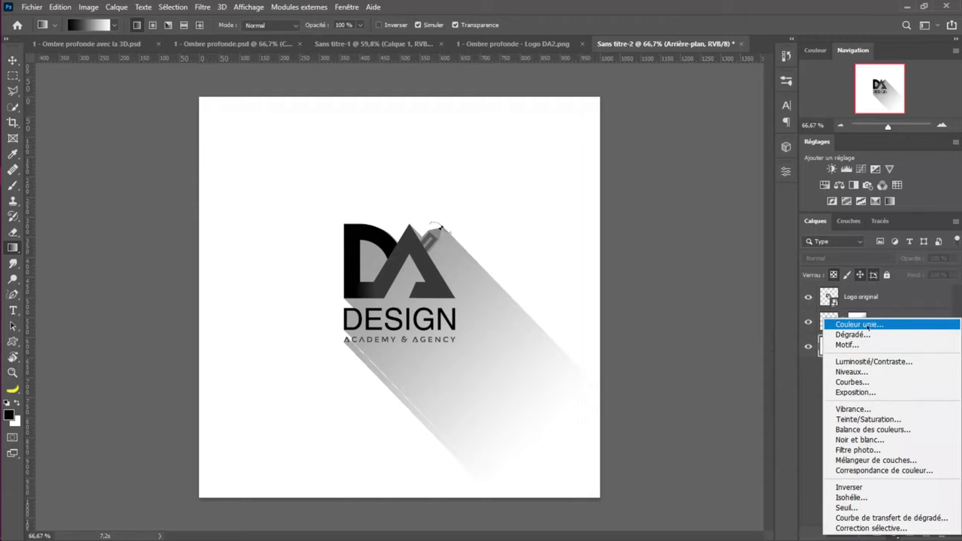
click(869, 324)
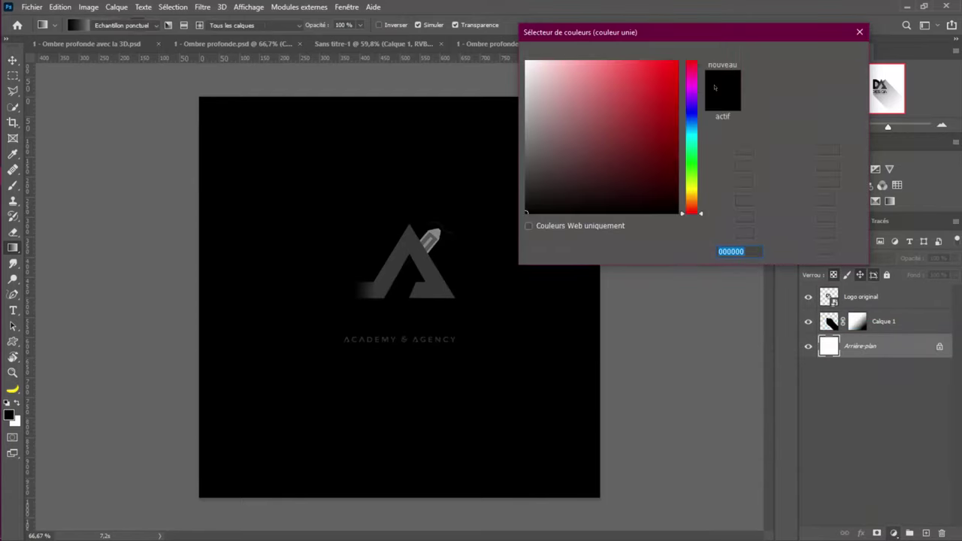
click(693, 78)
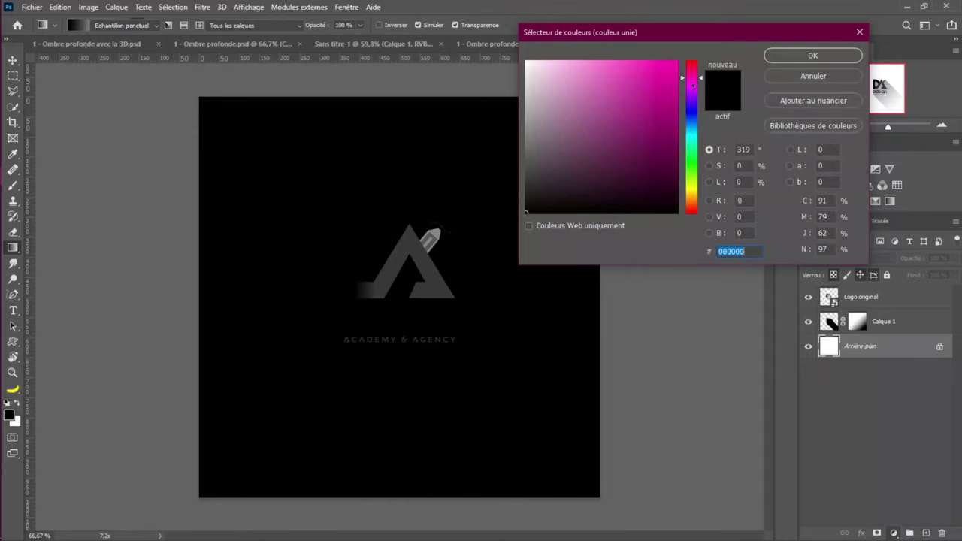
click(692, 76)
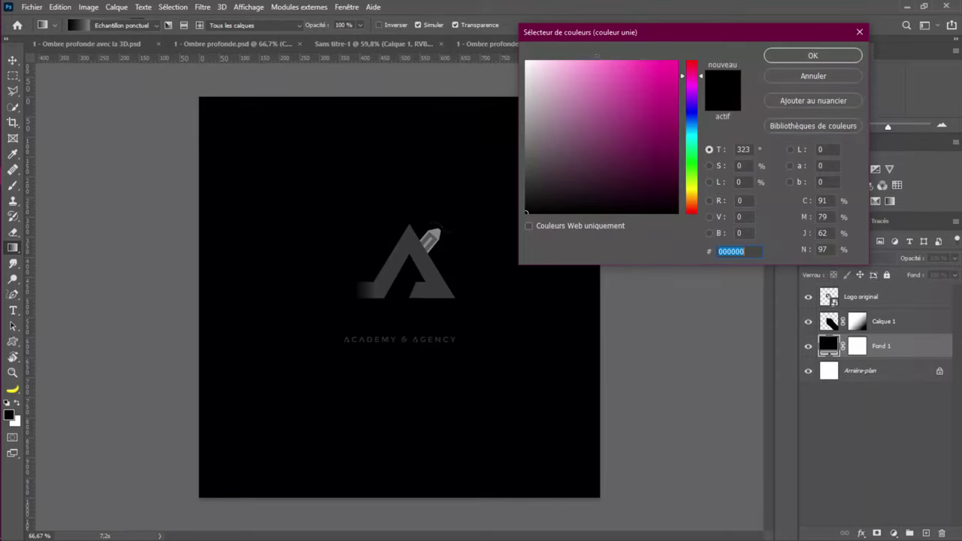
click(632, 69)
click(566, 60)
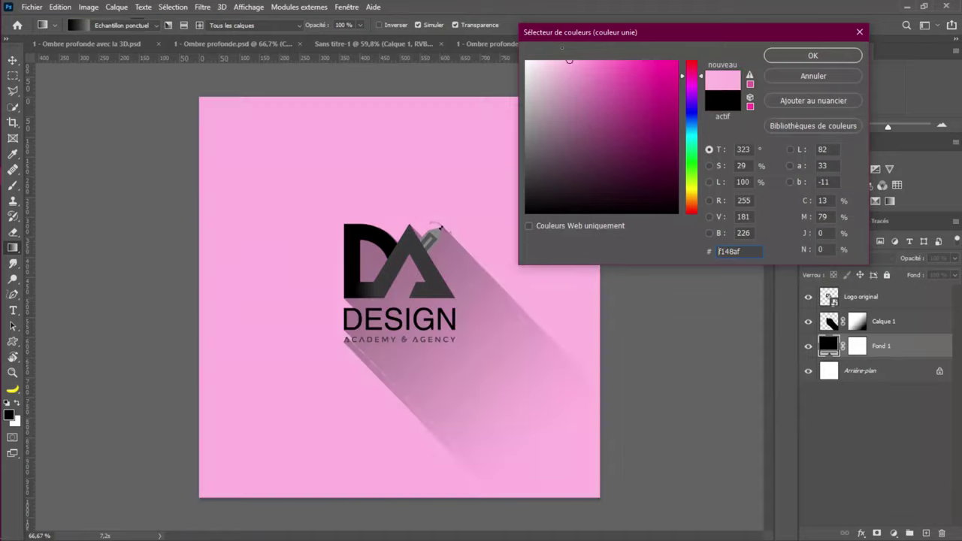
drag(692, 76, 688, 190)
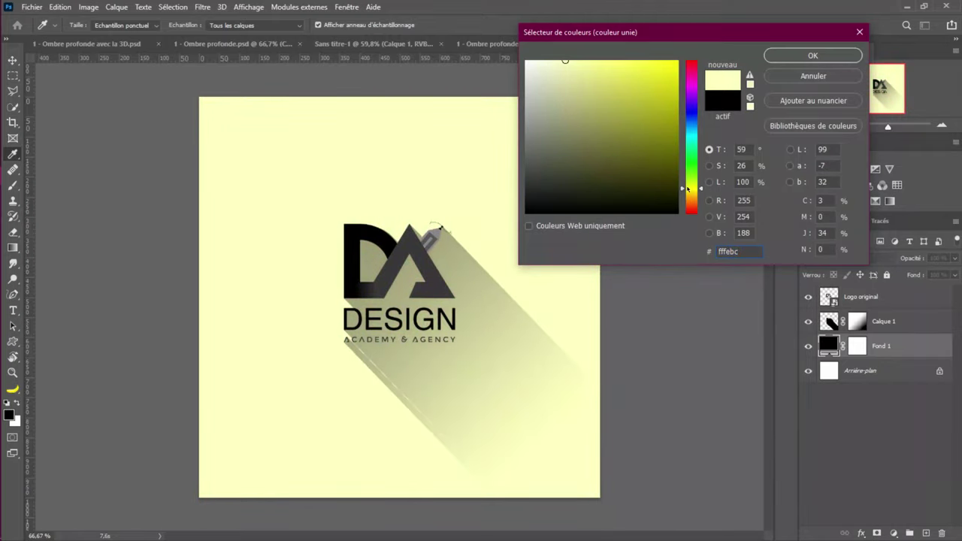
drag(565, 61, 548, 62)
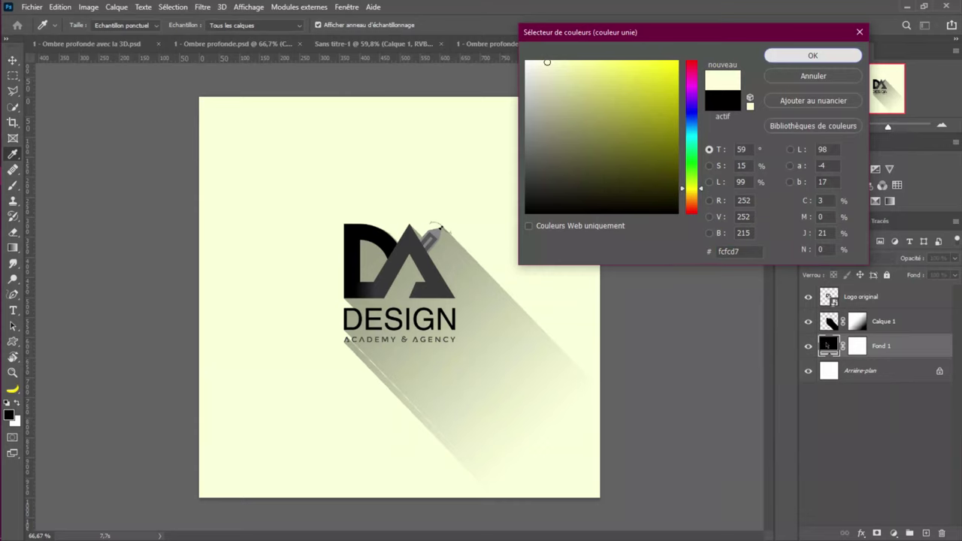
key(Return)
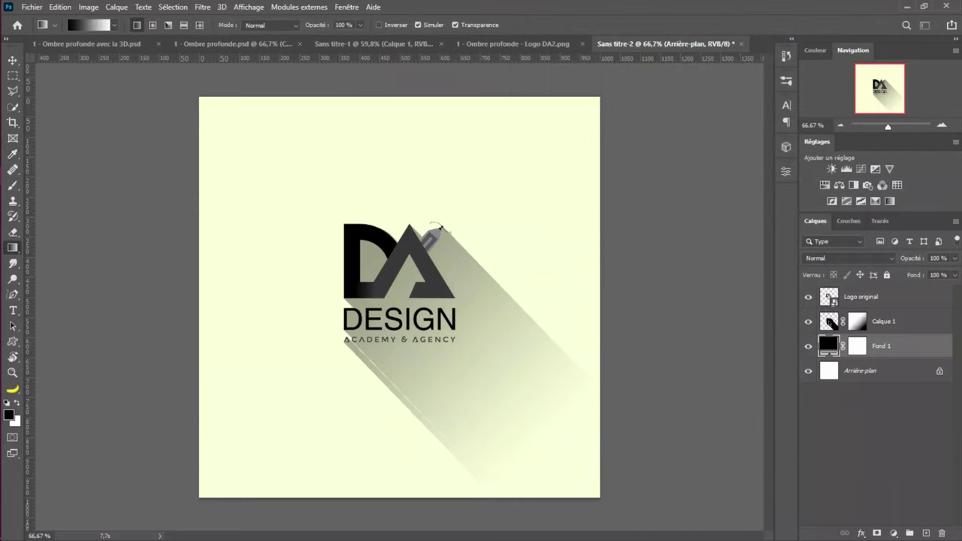
Set the opacity of the shadow layer Calque 1 to 25%
click(865, 320)
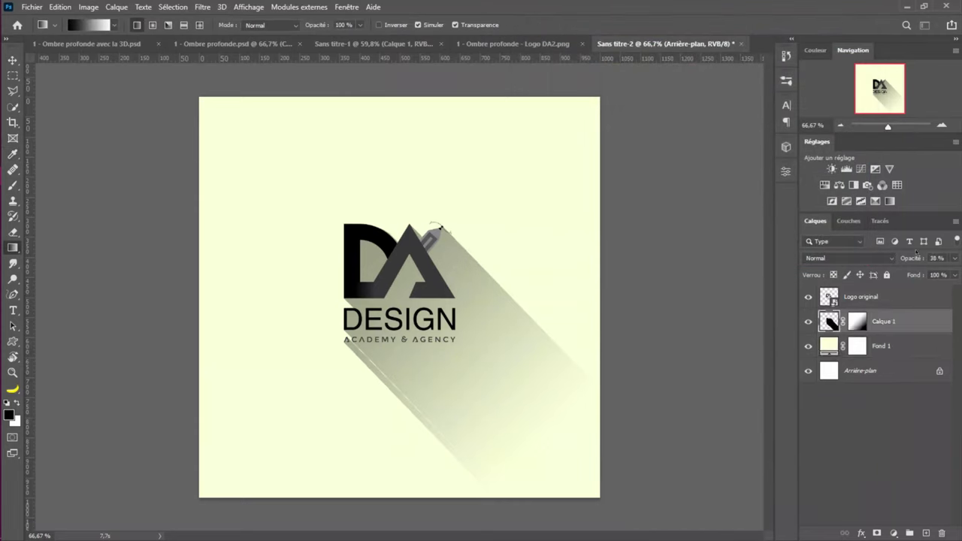
drag(910, 258, 904, 258)
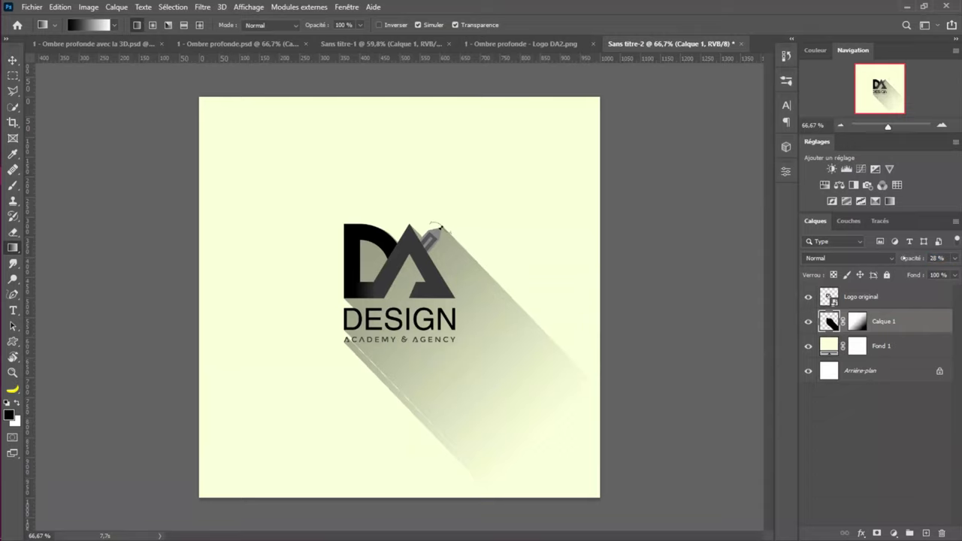
click(937, 258)
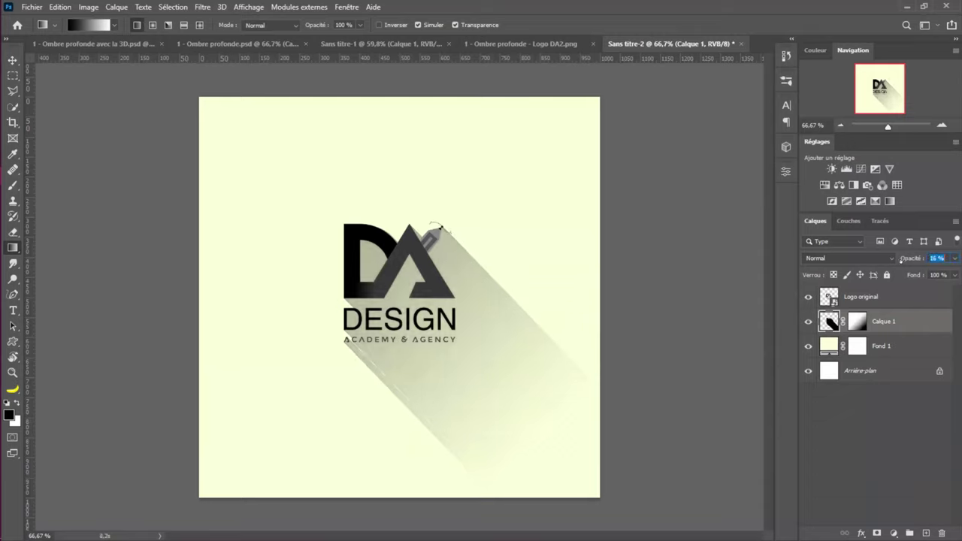
drag(901, 259, 910, 264)
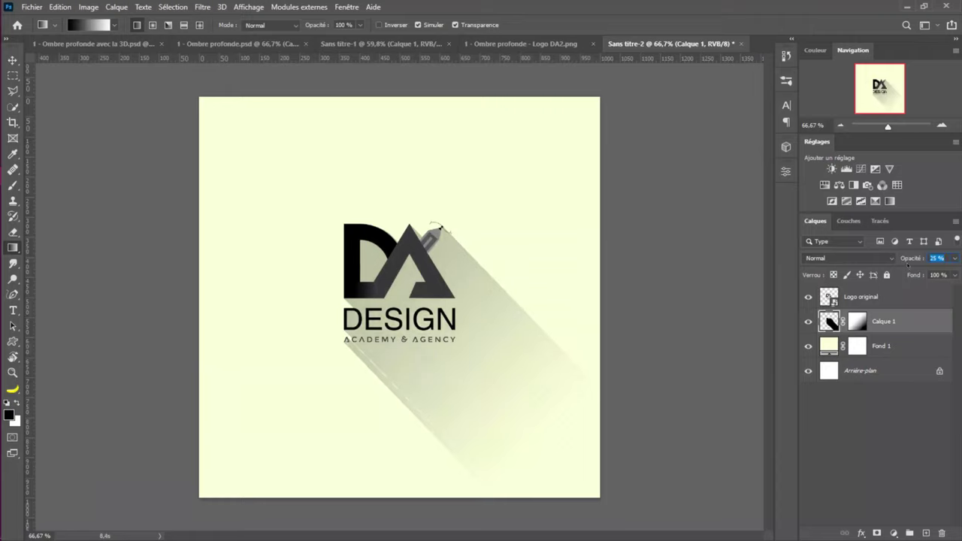
key(Return)
Review the source logo PNG and compare the shadow in Sans titre-1 with the one in Sans titre-2
click(521, 43)
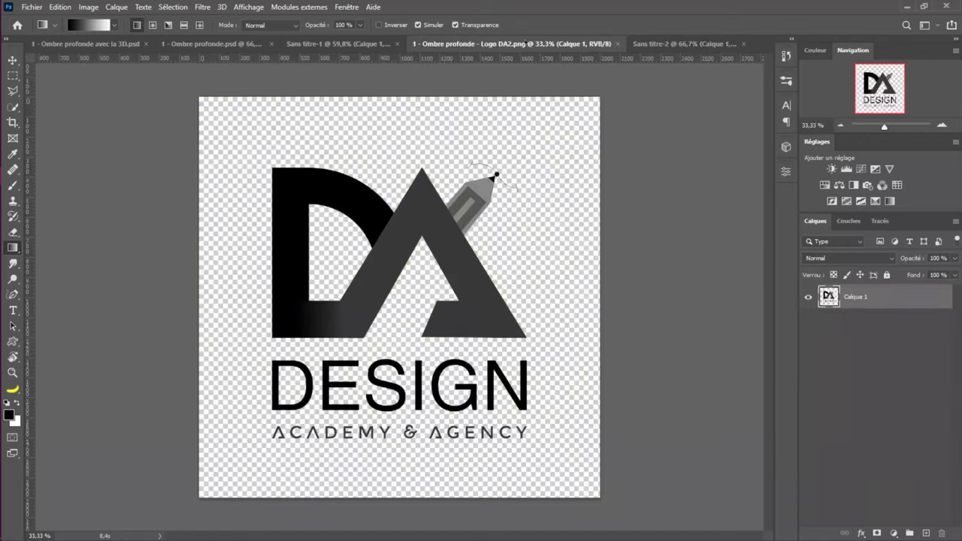
click(338, 43)
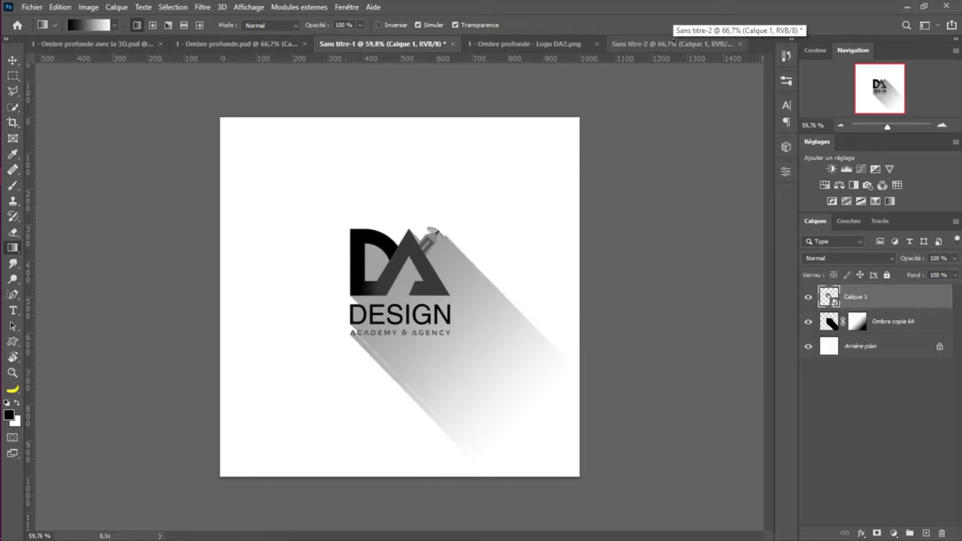
click(673, 44)
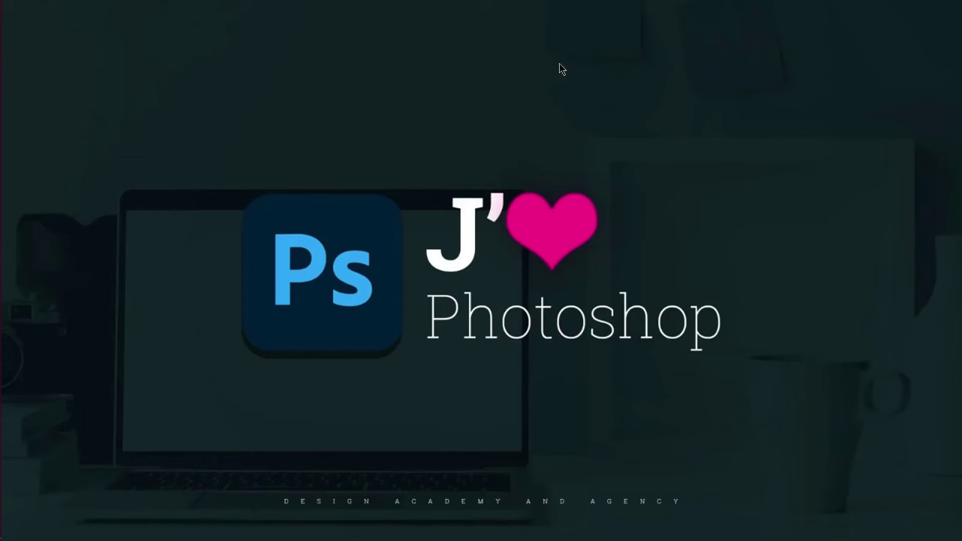
Switch from the presentation slide to the document 2 - Ombre réaliste.psd in Photoshop
key(alt+Tab)
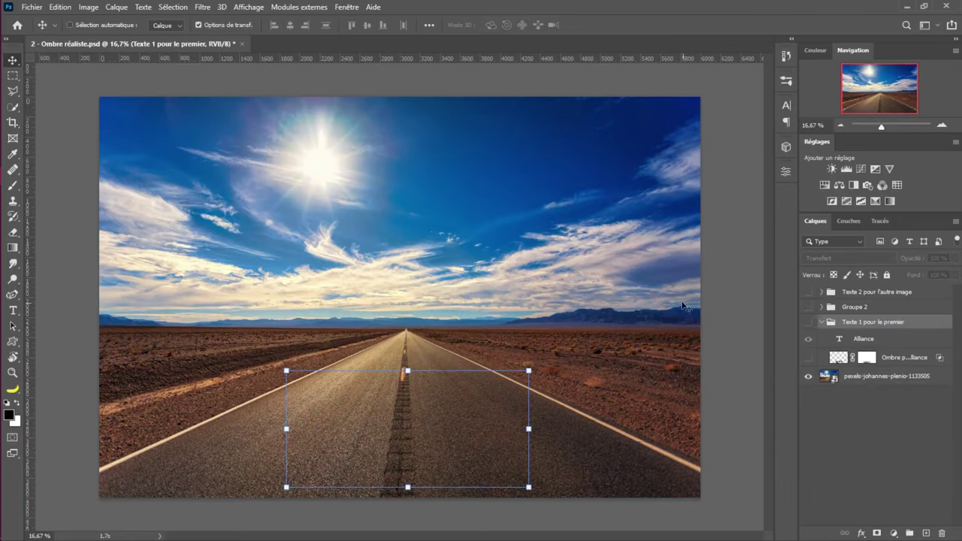
Show the Texte 1 pour le premier group with its shadow layer, plus the groups Groupe 2 and Texte 2 pour l'autre image
click(809, 322)
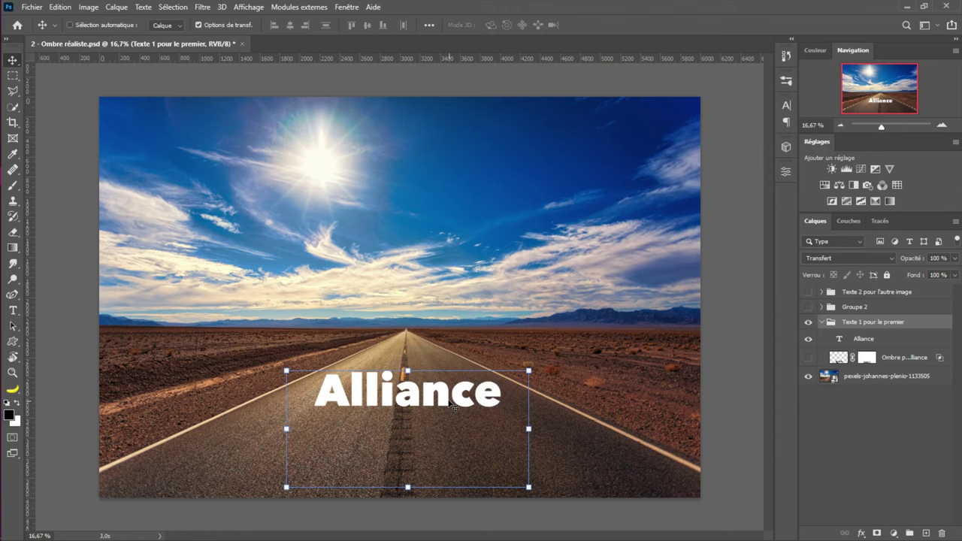
click(808, 357)
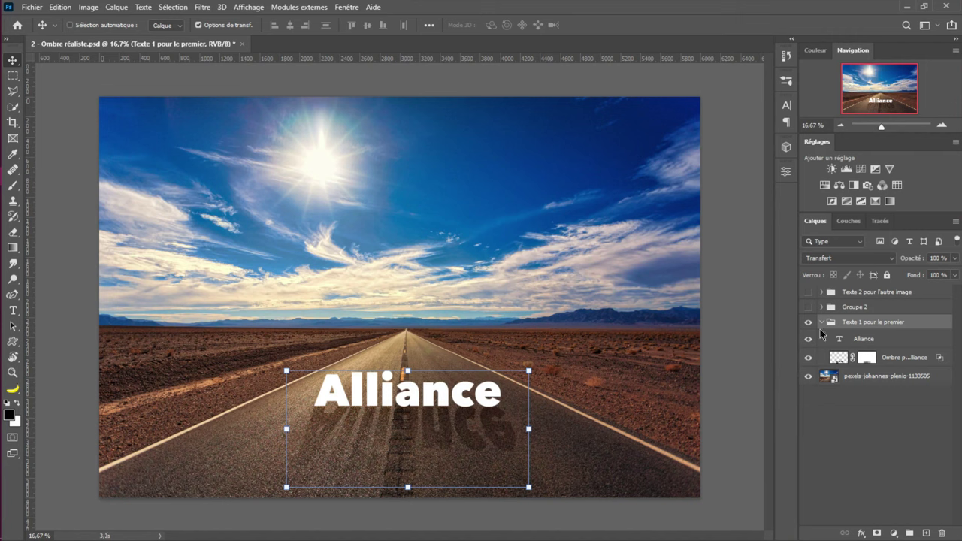
click(808, 308)
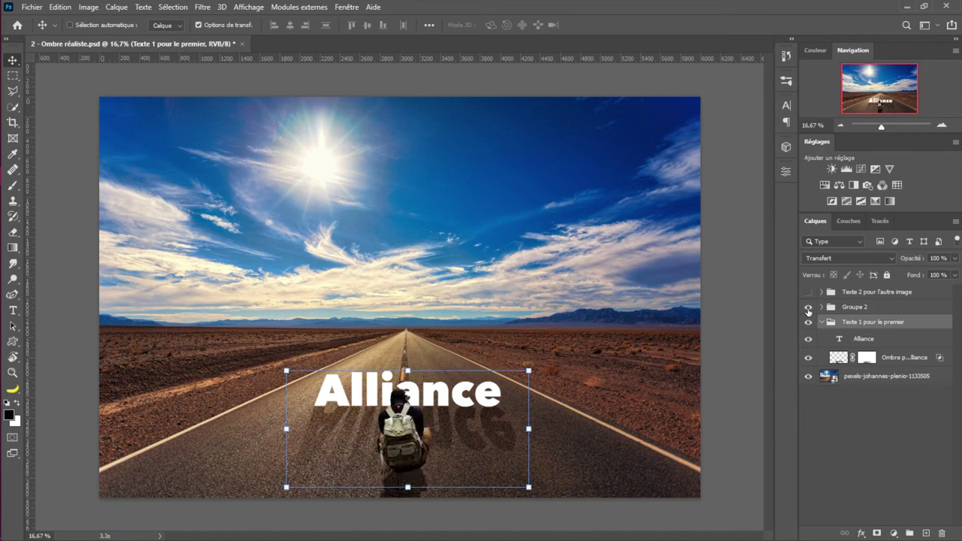
click(809, 293)
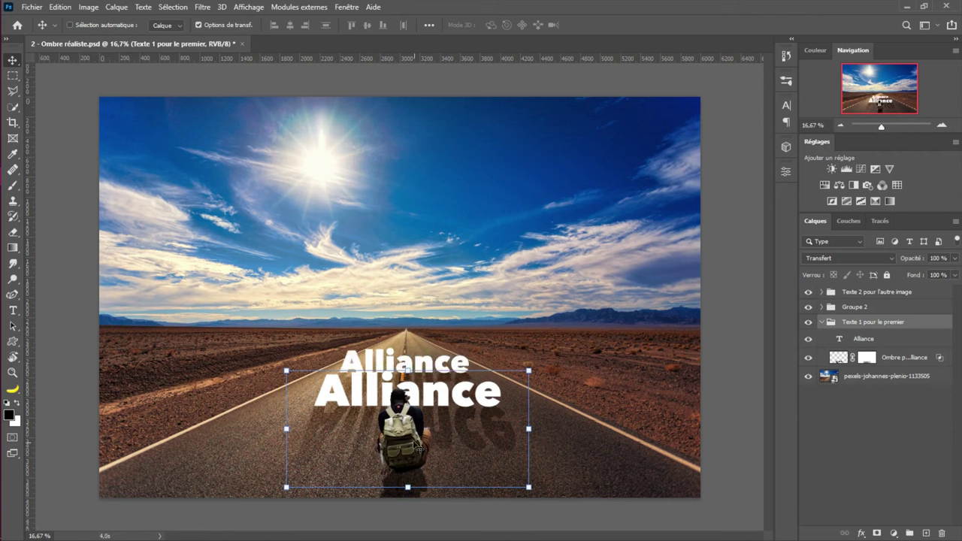
Open the image 2 - Ombre réaliste-johannes-plenio.jpg from the 16 - Ombrages folder
click(34, 7)
key(Escape)
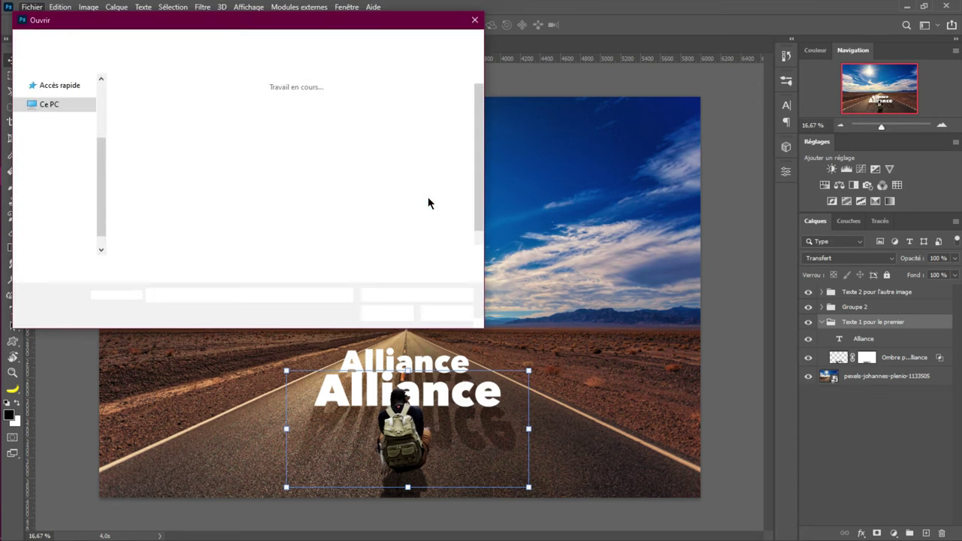
click(433, 119)
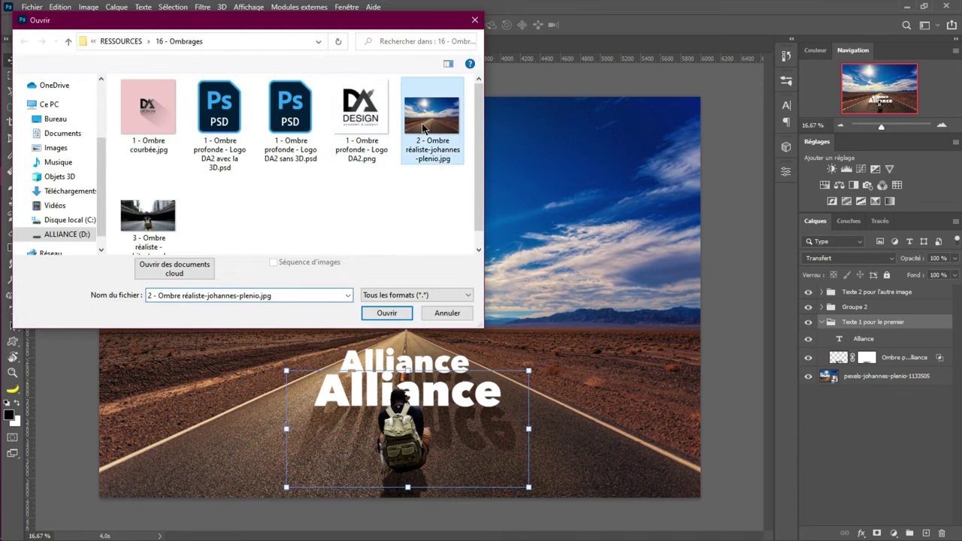
click(381, 319)
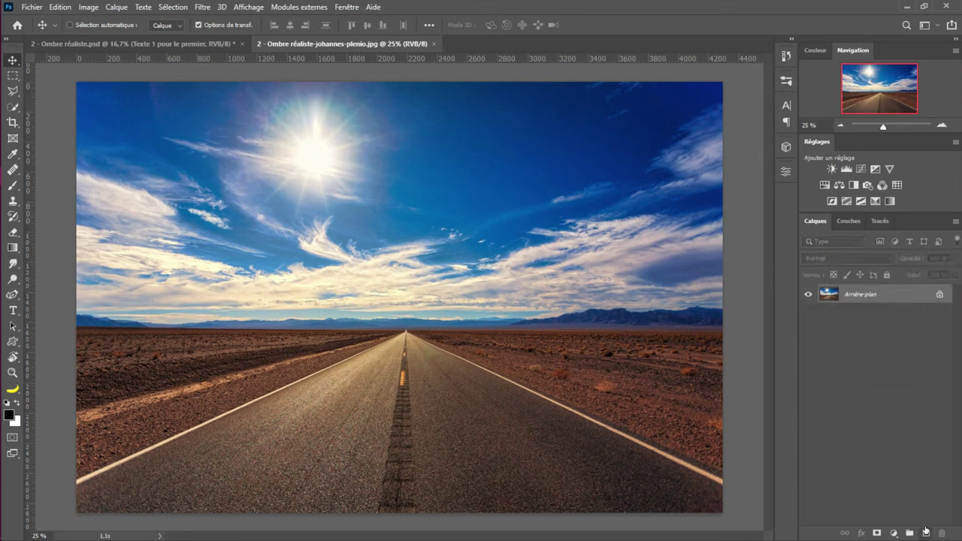
Add a new layer and place the white Montserrat Black text "Alliance" on it at 134 pt, over the road
click(925, 532)
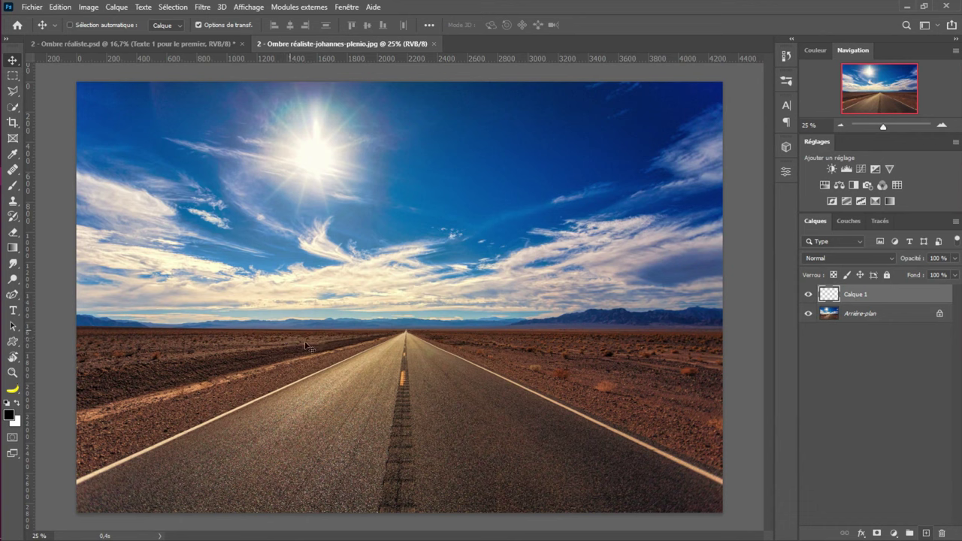
click(328, 391)
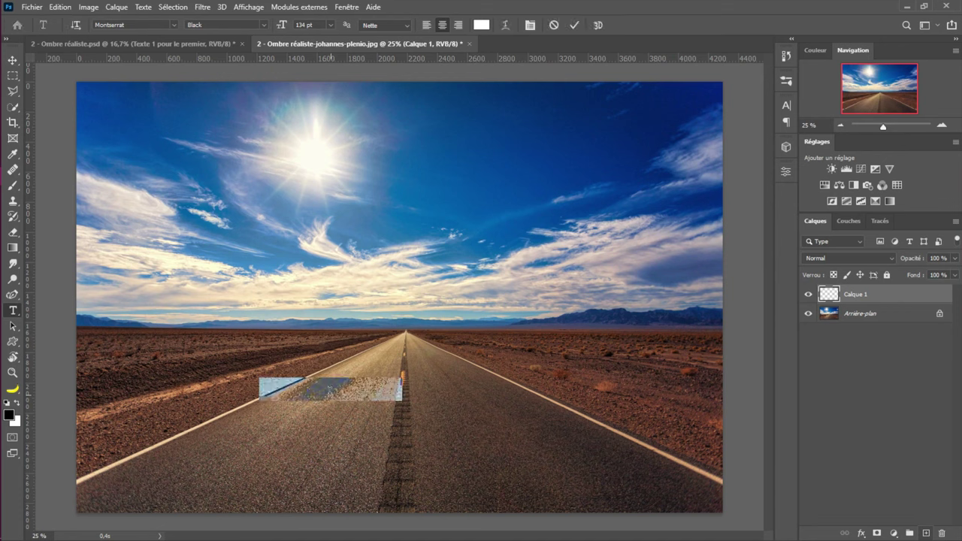
text(Alliance)
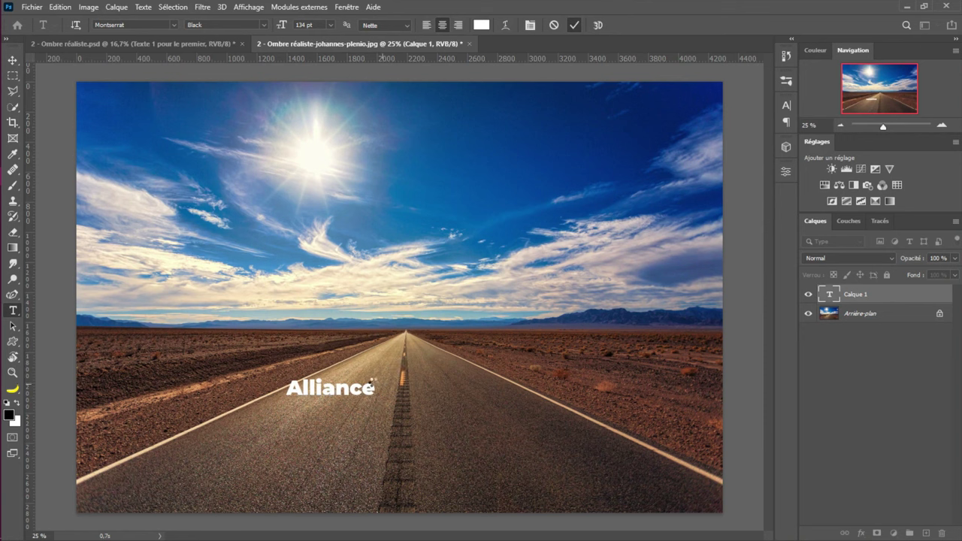
key(ctrl+Return)
key(v)
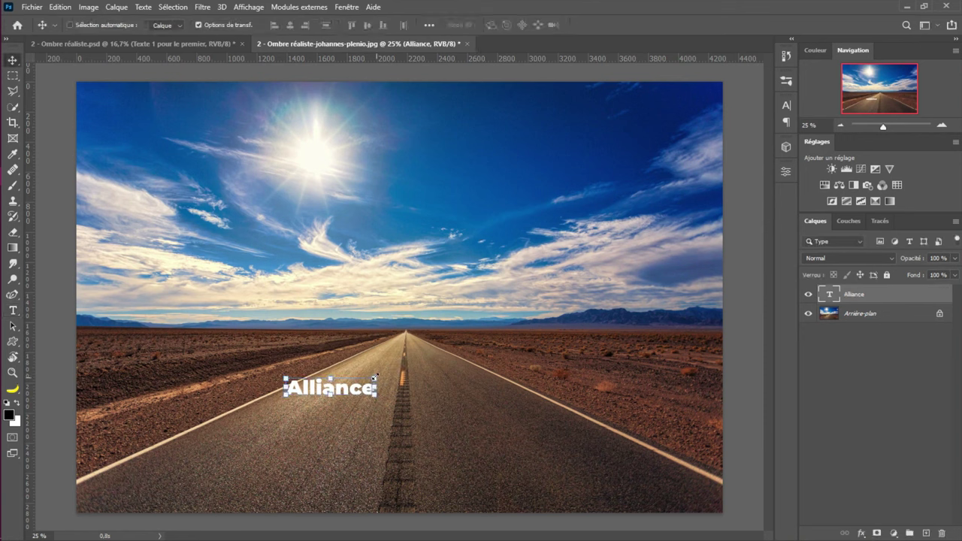
Enlarge the Alliance text proportionally to about 241% and centre it across the road
drag(375, 377, 496, 308)
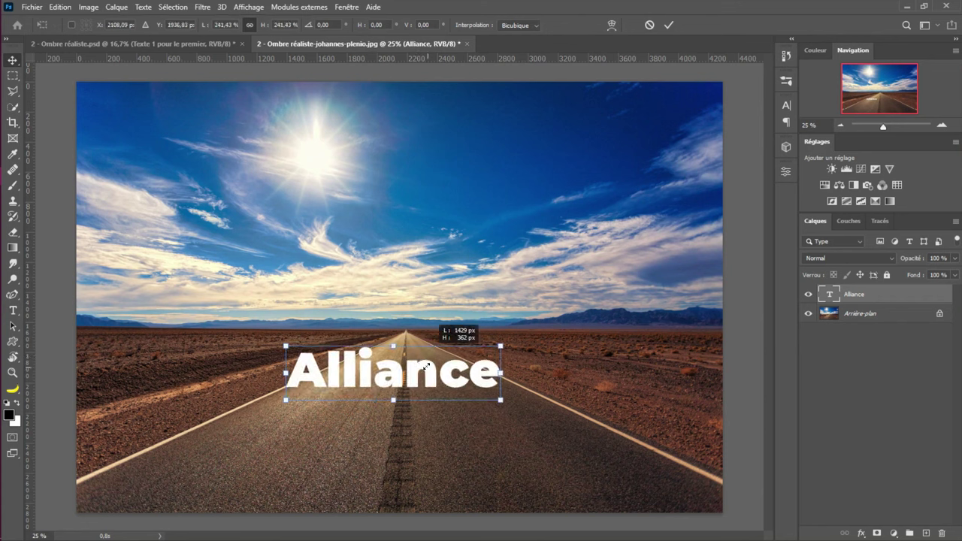
drag(426, 370, 428, 376)
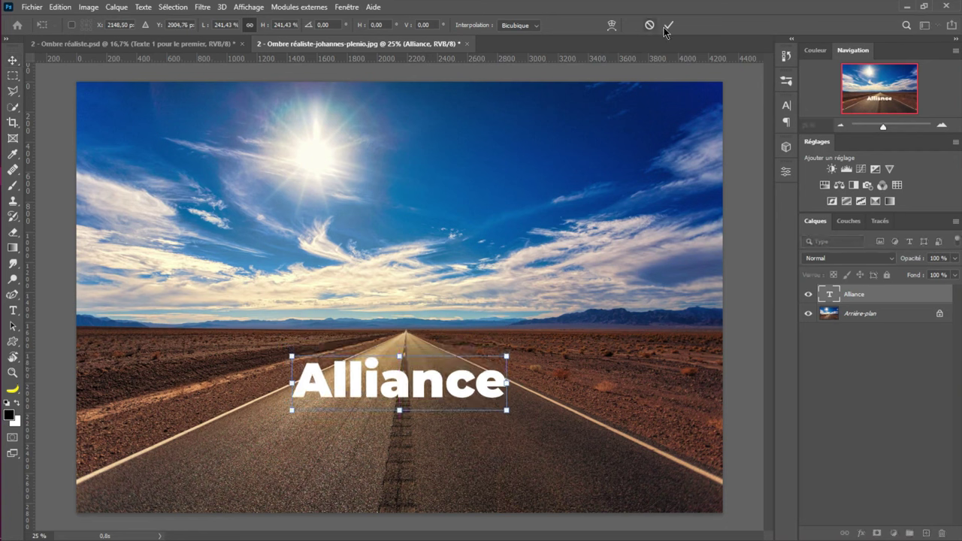
key(Return)
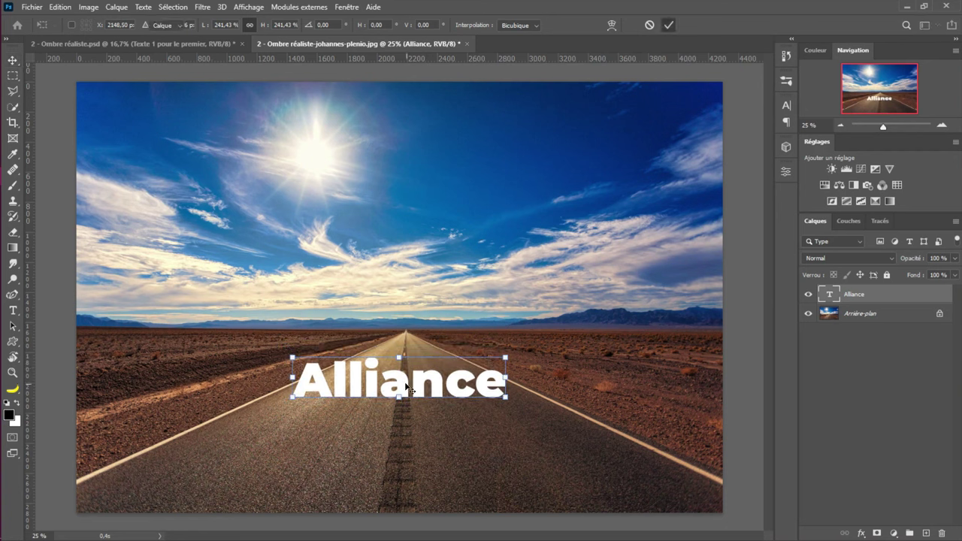
Duplicate the Alliance text layer, naming the copy Ombre and placing it directly below the original
scroll(402, 390, up, 1)
scroll(403, 390, up, 2)
scroll(402, 390, up, 2)
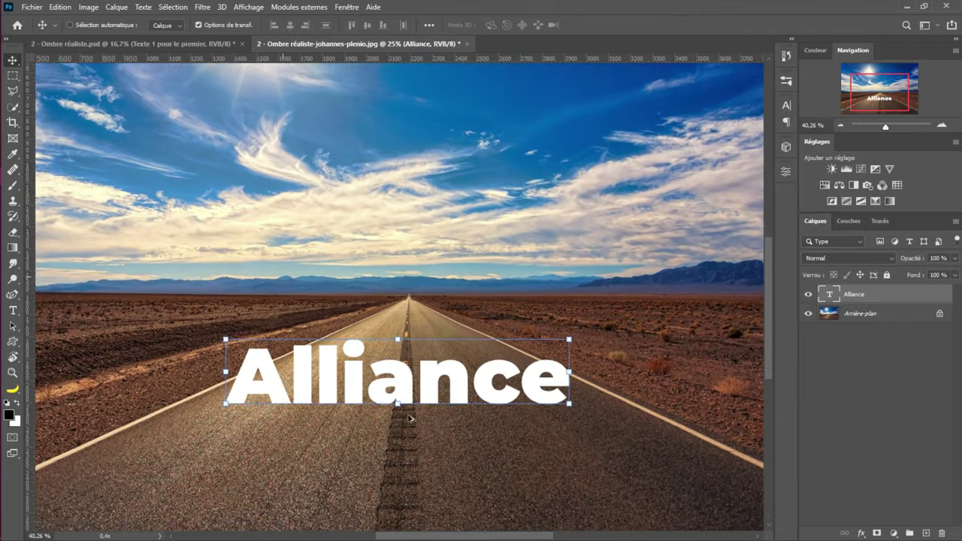
scroll(411, 316, up, 1)
drag(411, 316, 415, 219)
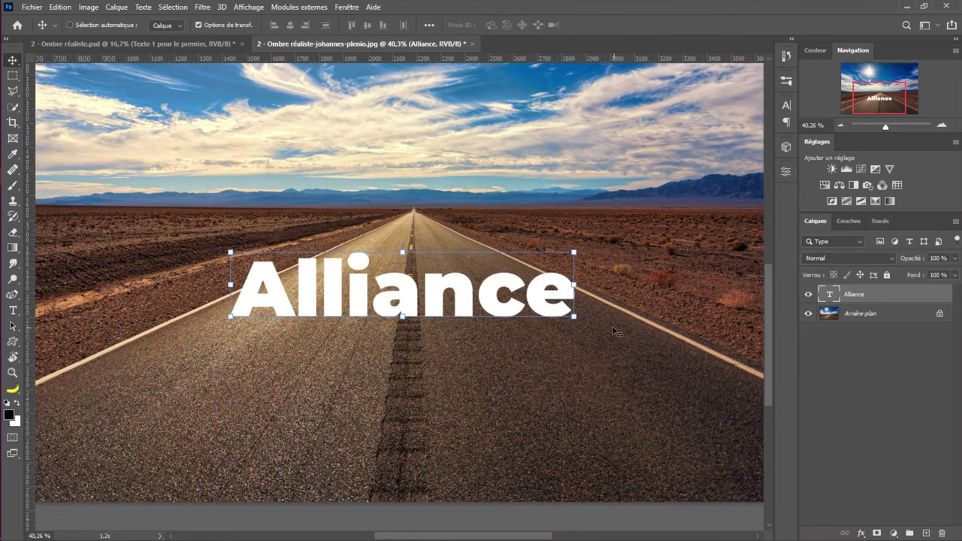
key(ctrl+j)
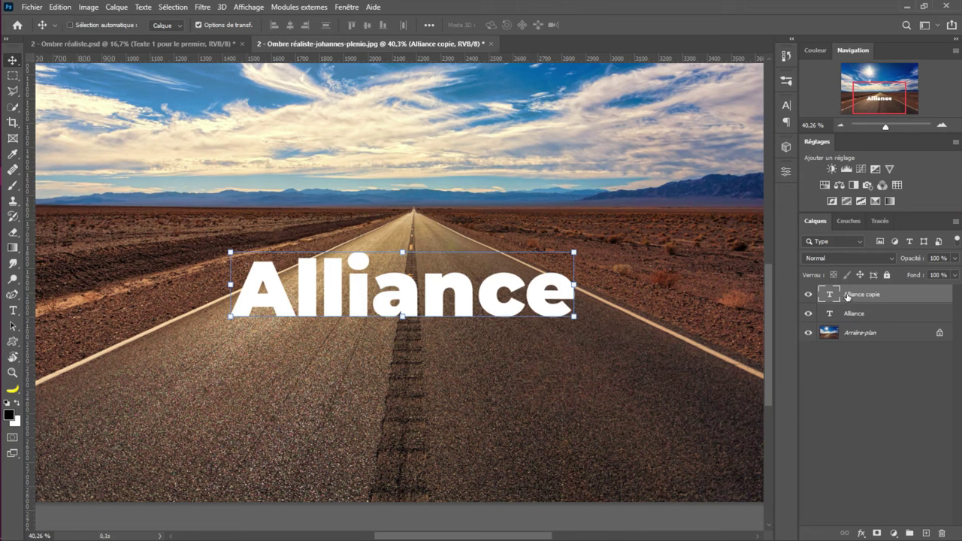
double_click(848, 295)
text(Ombre)
key(Return)
key(ctrl+bracketleft)
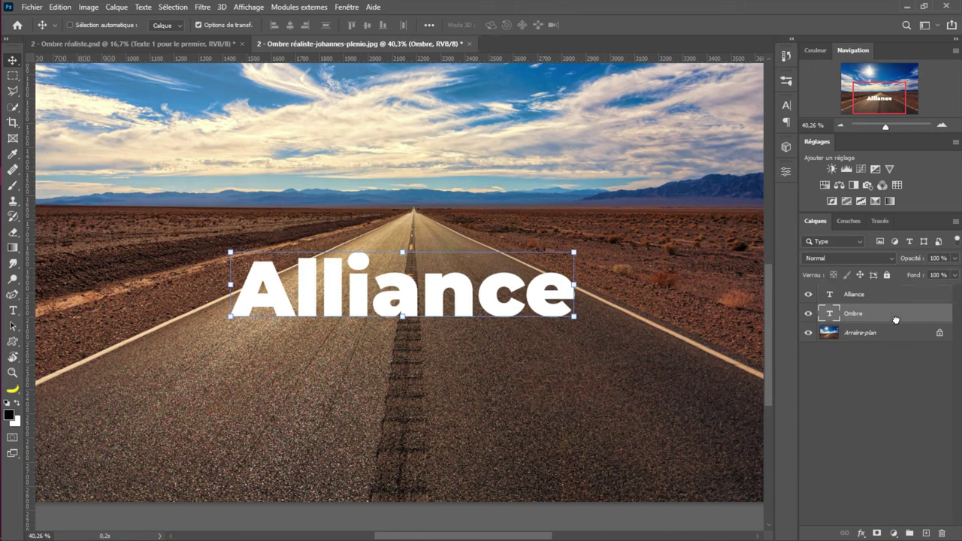
Hide the Alliance layer and rasterize the text of the Ombre layer
click(807, 294)
right_click(902, 312)
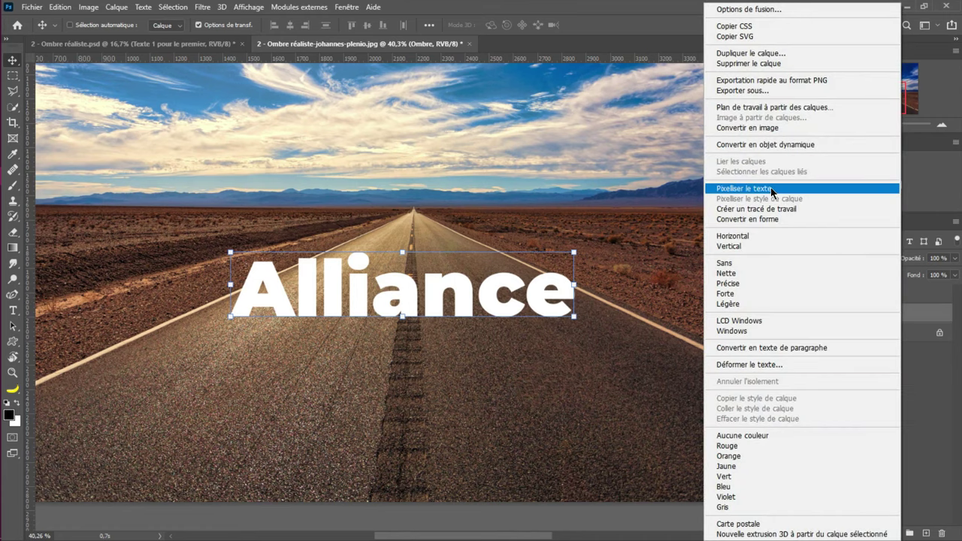
click(770, 187)
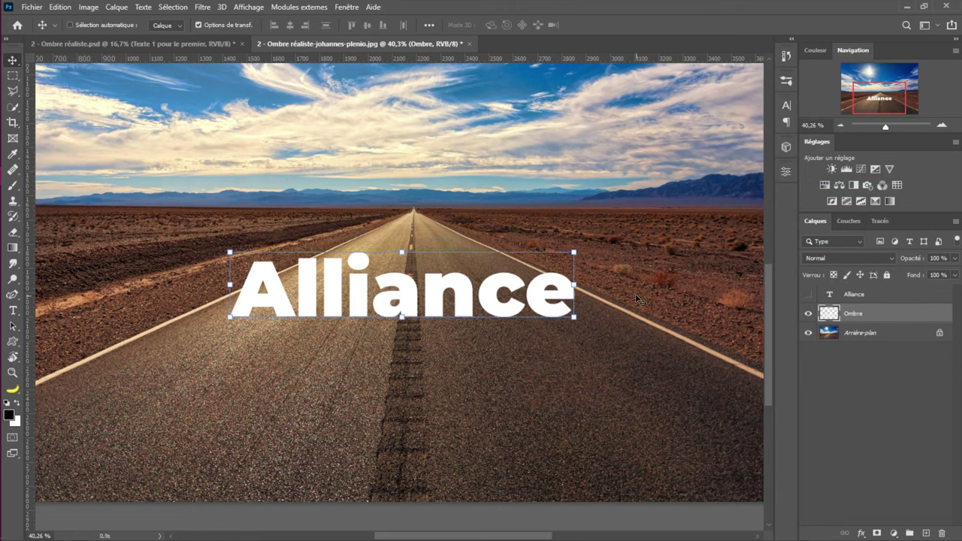
Fill the lettering on the Ombre layer with black by loading its pixels as a selection, and deselect
ctrl+click(822, 318)
key(ctrl)
ctrl+click(830, 315)
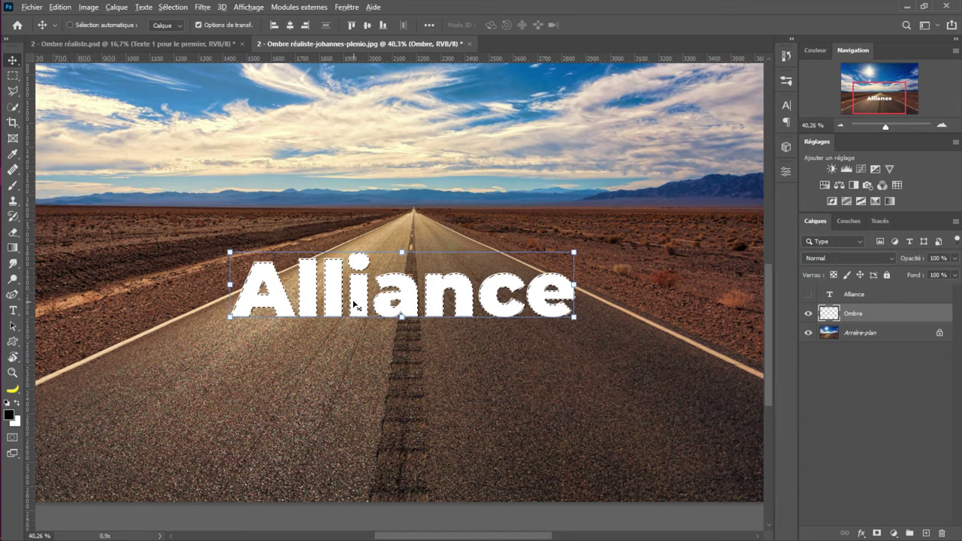
key(alt+BackSpace)
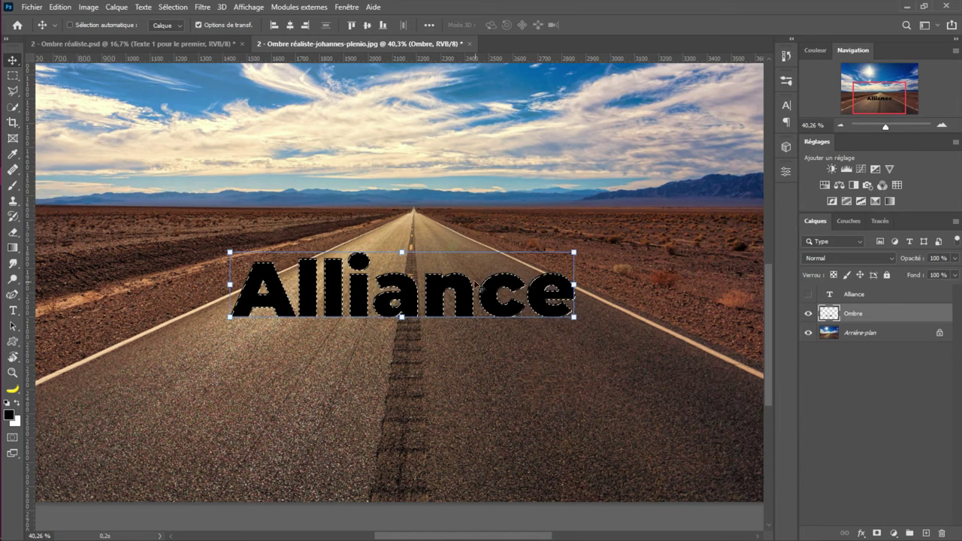
key(ctrl)
key(ctrl+d)
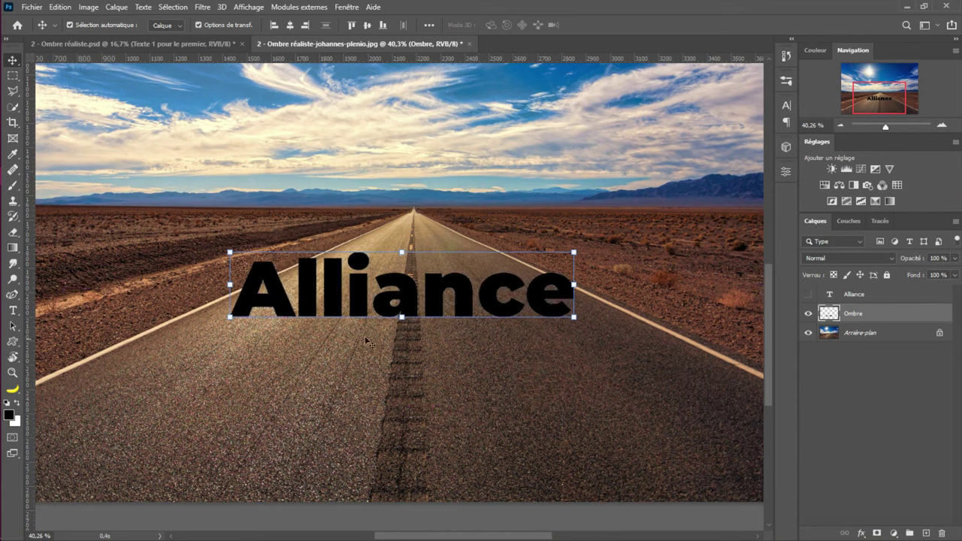
Show the Alliance layer again and use Distort to flip the Ombre layer down below the text, about 141% of its height
click(809, 294)
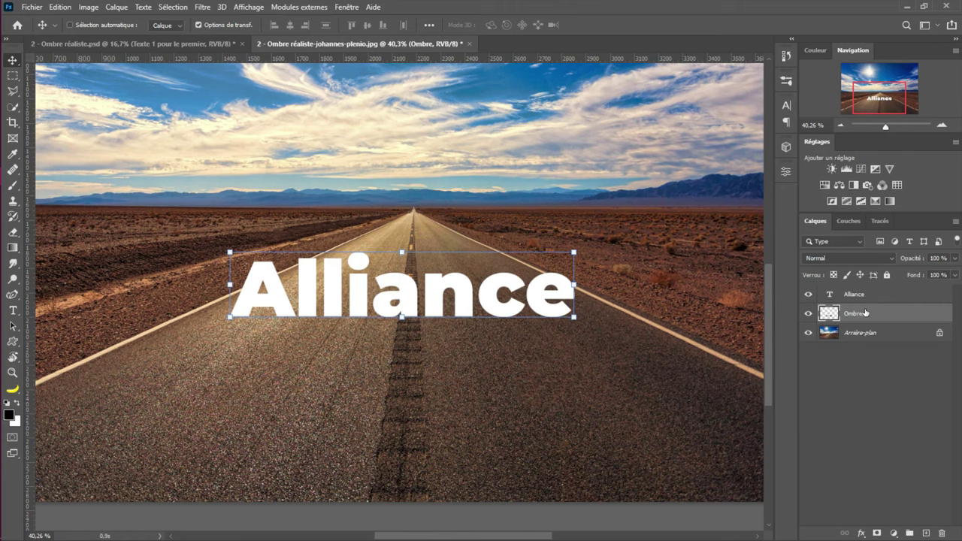
click(62, 7)
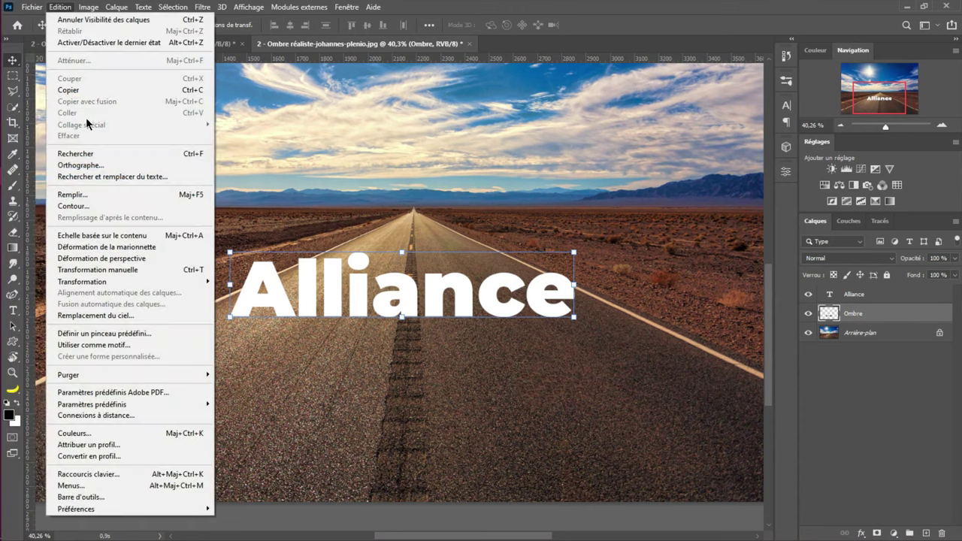
mouse_move(201, 284)
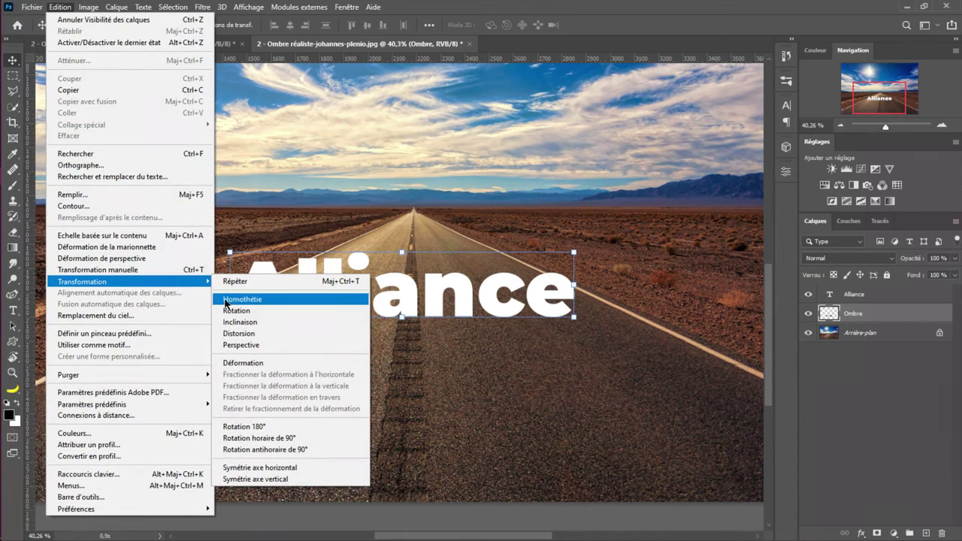
click(240, 334)
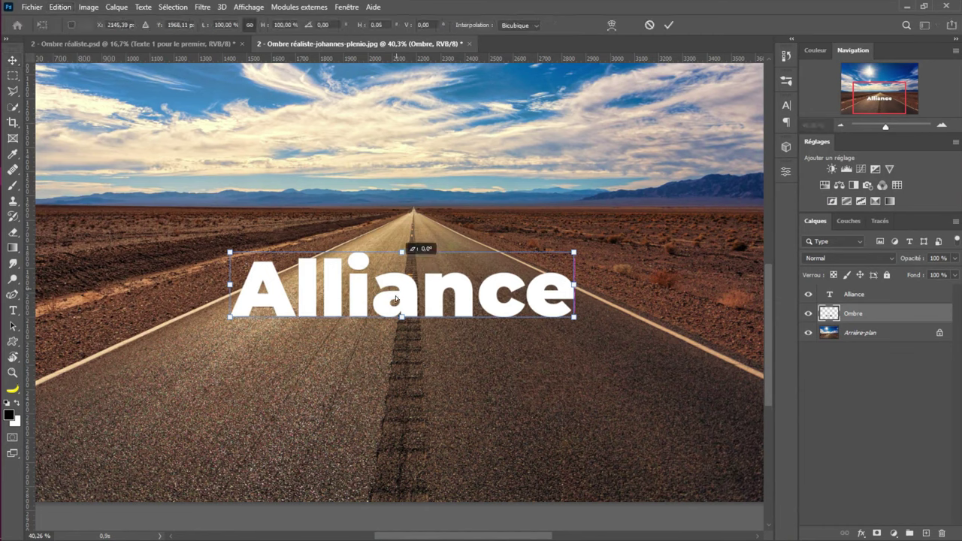
drag(397, 299, 396, 409)
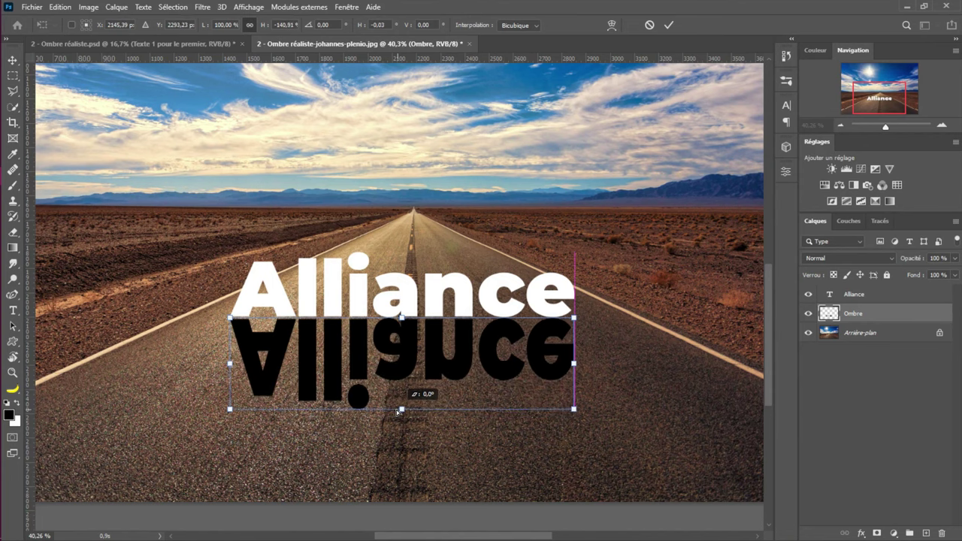
Distort the shadow's two lower corners outward and slightly down so it widens toward the viewer, and apply the transformation
drag(590, 427, 599, 430)
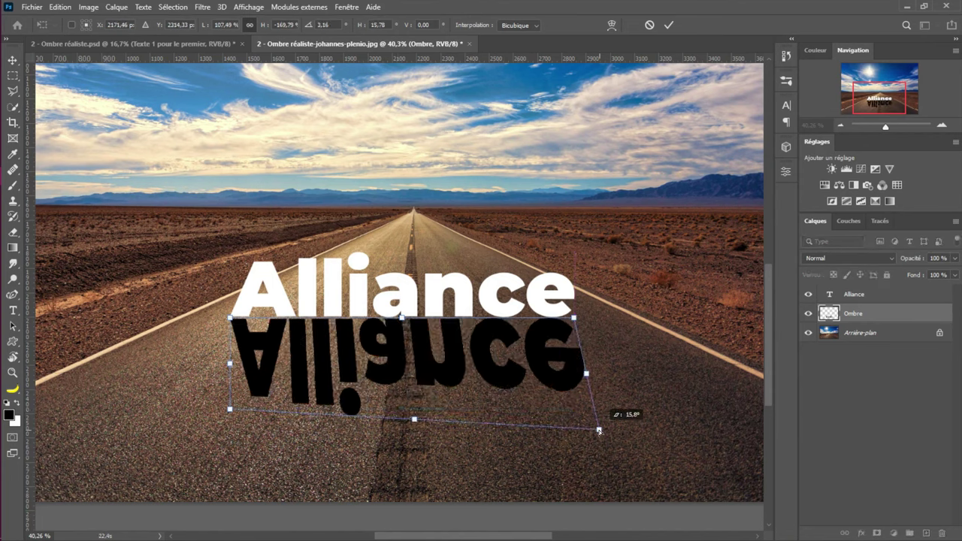
drag(202, 414, 192, 417)
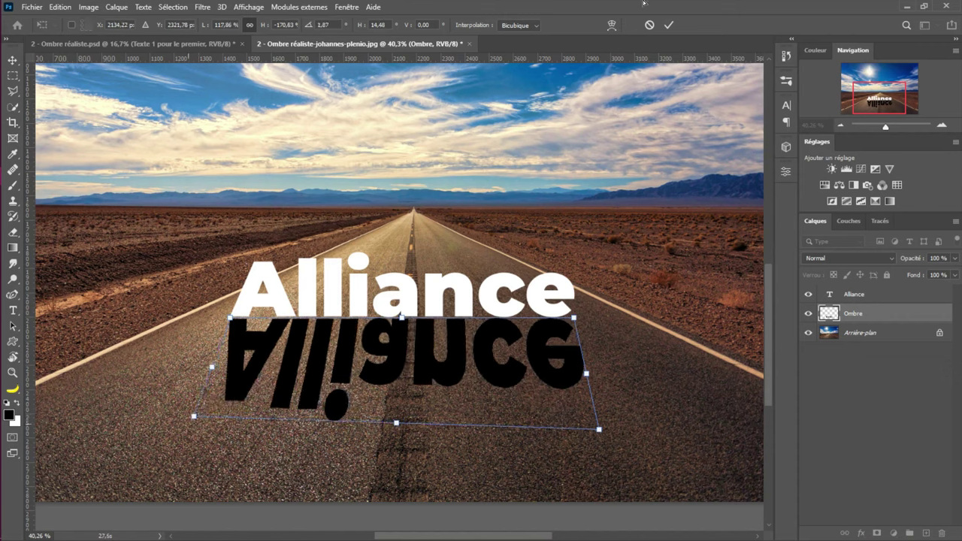
click(667, 26)
key(ctrl+t)
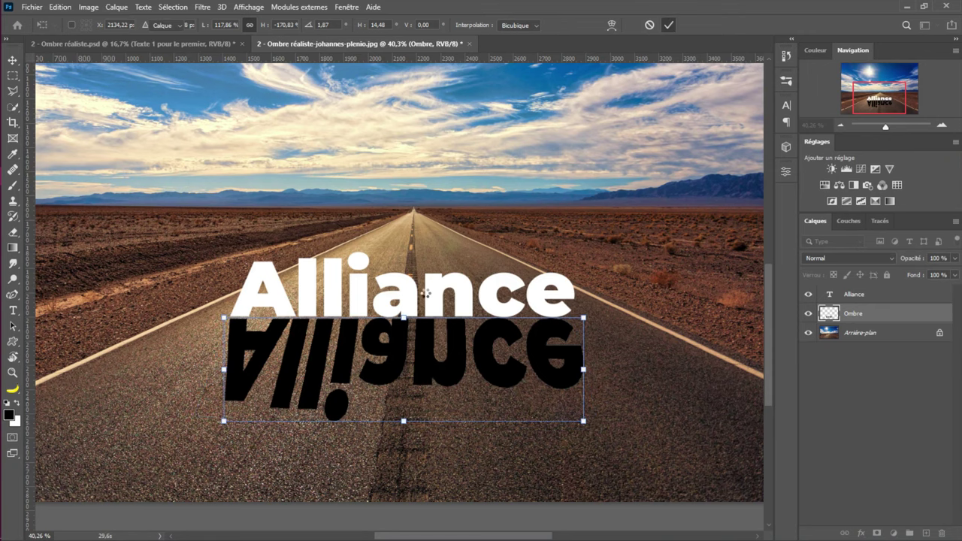
key(Return)
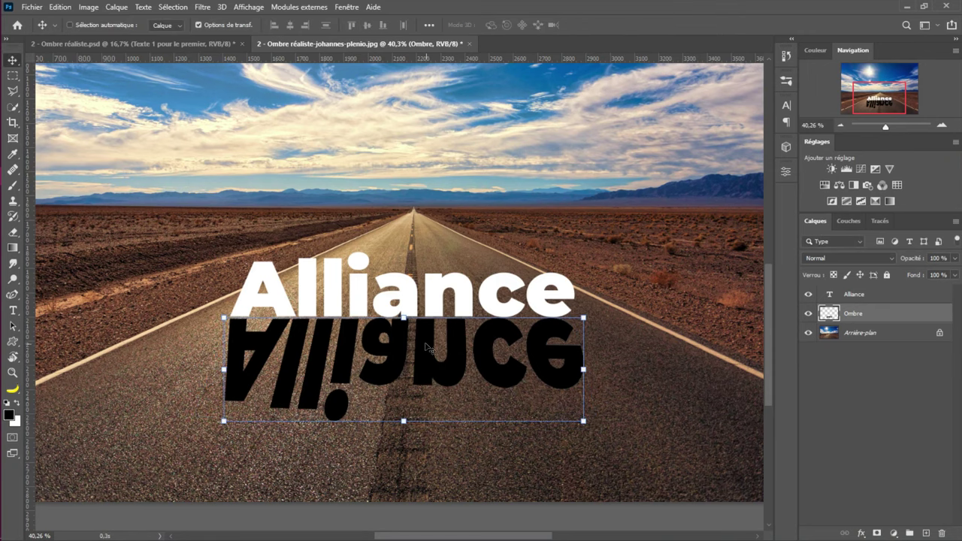
Nudge the Ombre layer up a few pixels so the shadow touches the base of the white letters
scroll(427, 343, up, 5)
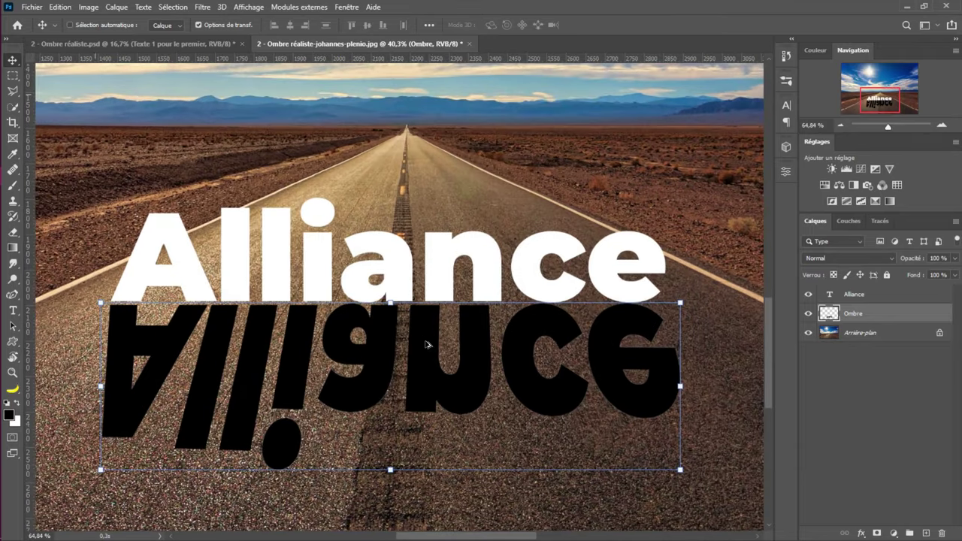
scroll(427, 336, up, 1)
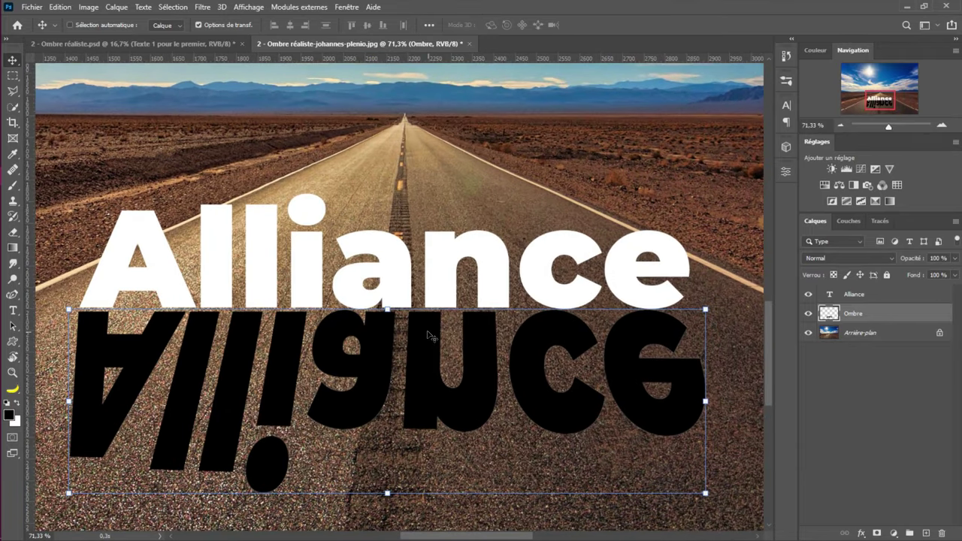
key(Up)
key(Up)
key(Up)
key(Up)
key(Up)
key(Up)
key(Up)
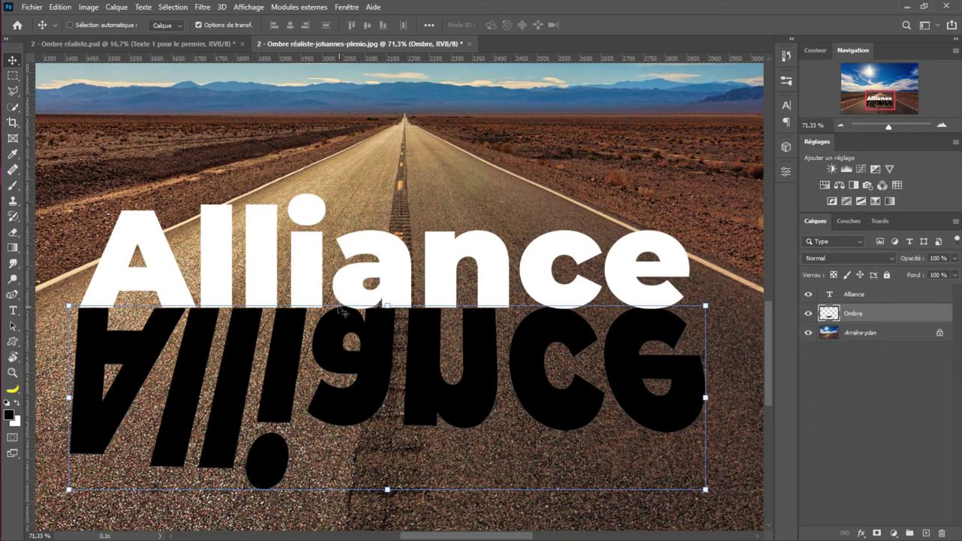
Nudge the Ombre layer a few pixels to the right so the shadow lines up with the base of the white letters
key(Right)
key(Right)
key(Right)
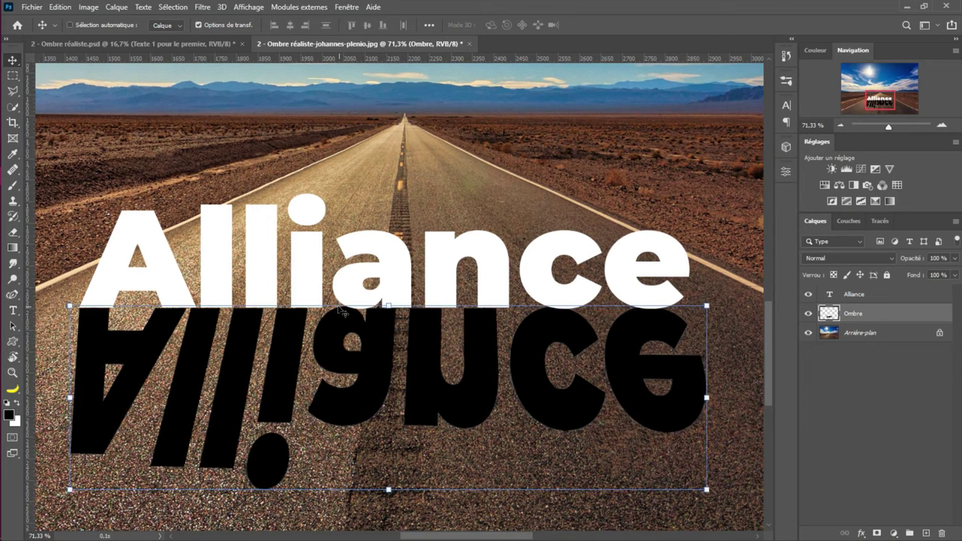
key(Right)
key(Right)
key(Right)
key(Right)
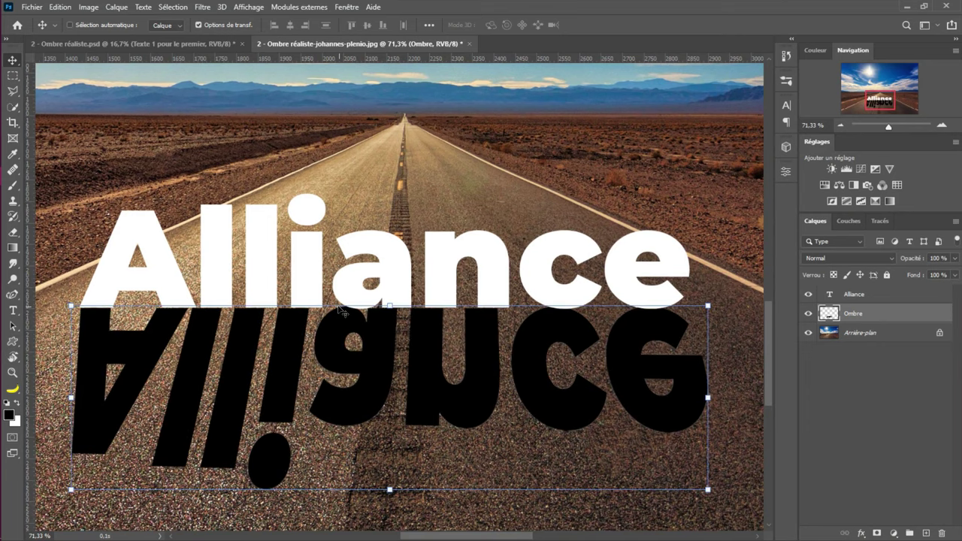
key(Right)
key(Right)
key(Right)
key(Right)
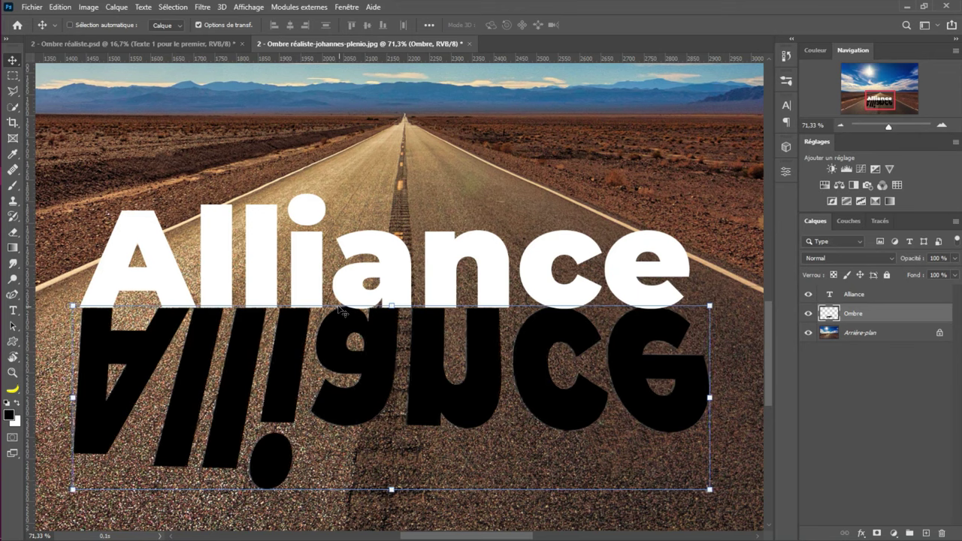
key(Right)
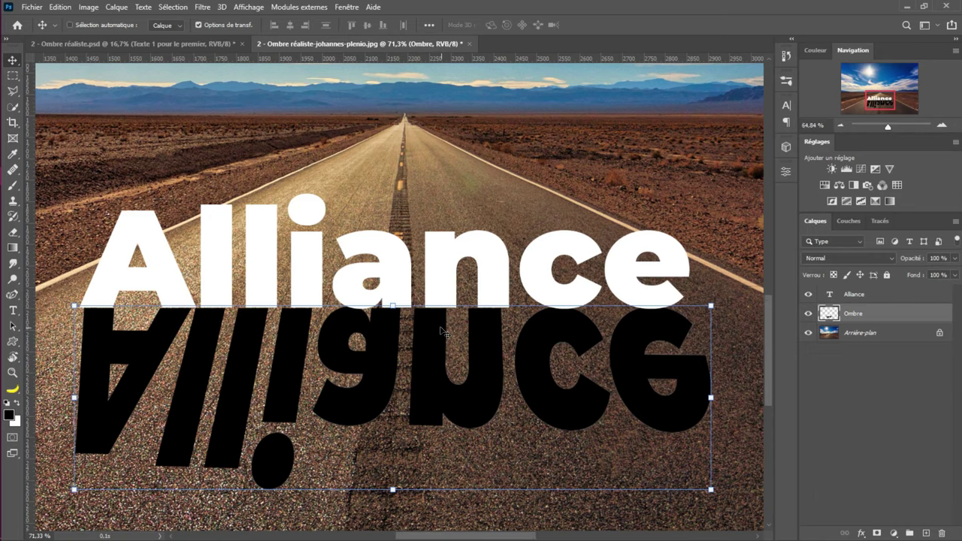
Set the Ombre layer's blend mode to Lumière tamisée and its opacity to 84 %
alt+scroll(443, 330, down, 3)
alt+scroll(444, 331, down, 1)
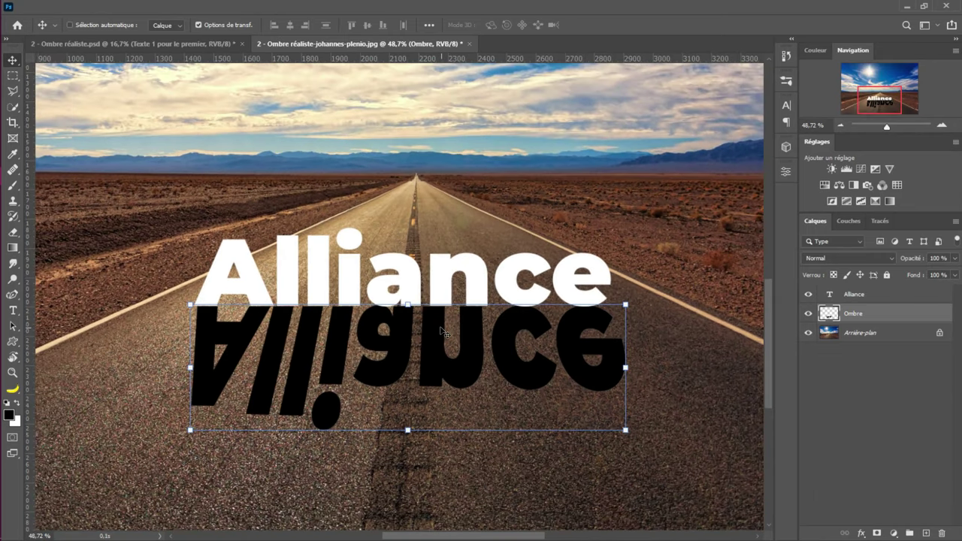
click(834, 258)
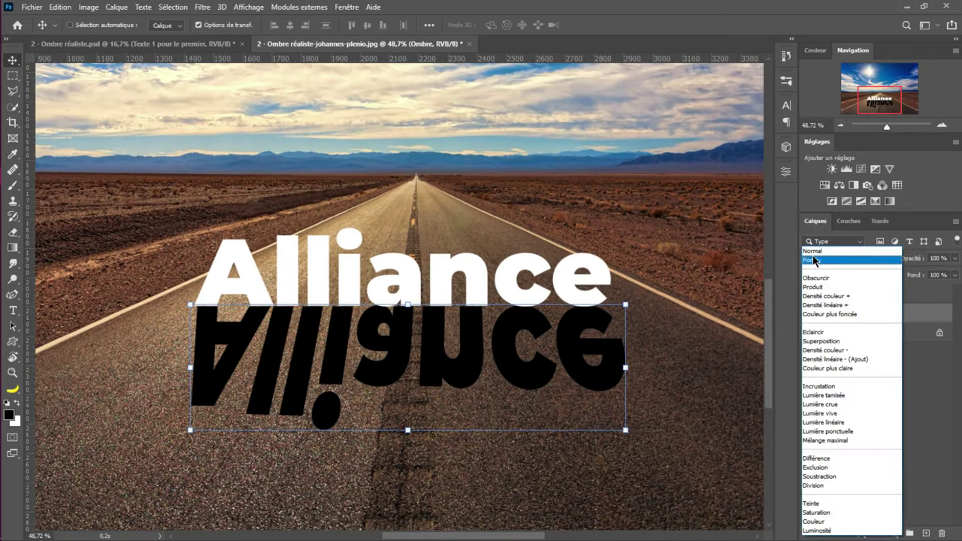
click(830, 396)
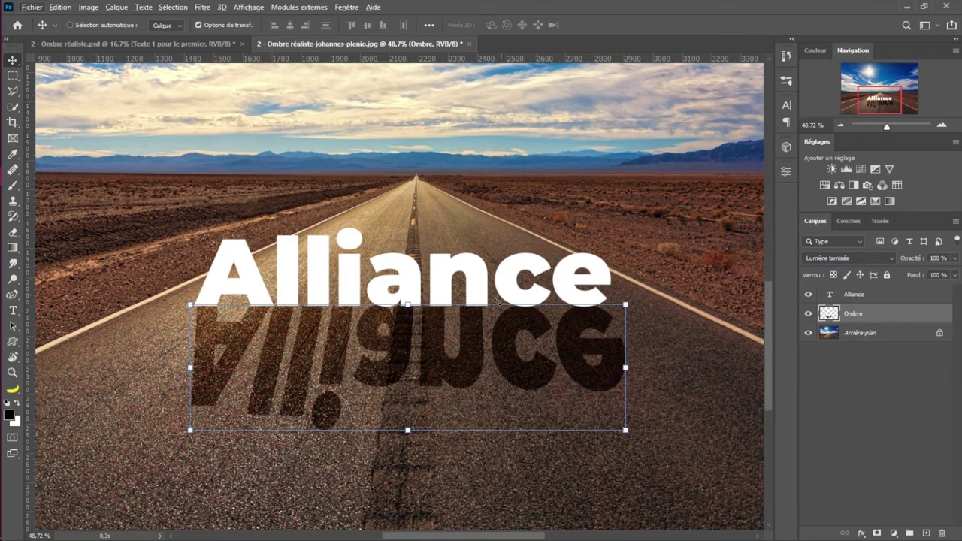
scroll(500, 305, down, 2)
scroll(509, 314, down, 1)
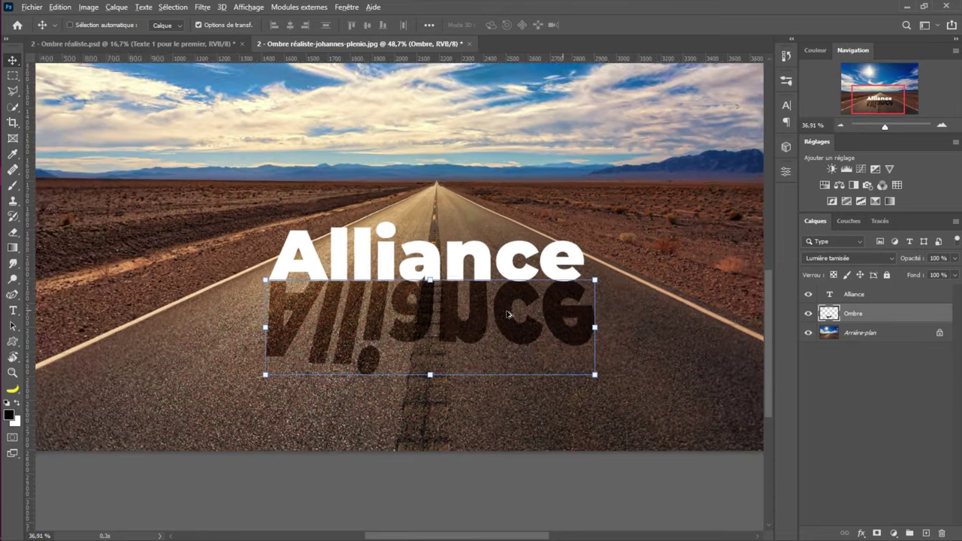
scroll(508, 314, down, 1)
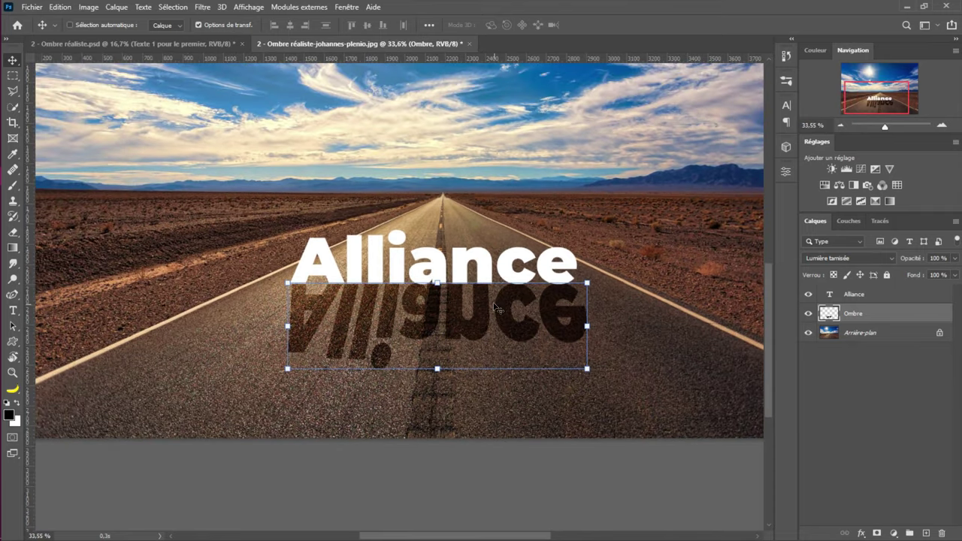
drag(915, 259, 906, 262)
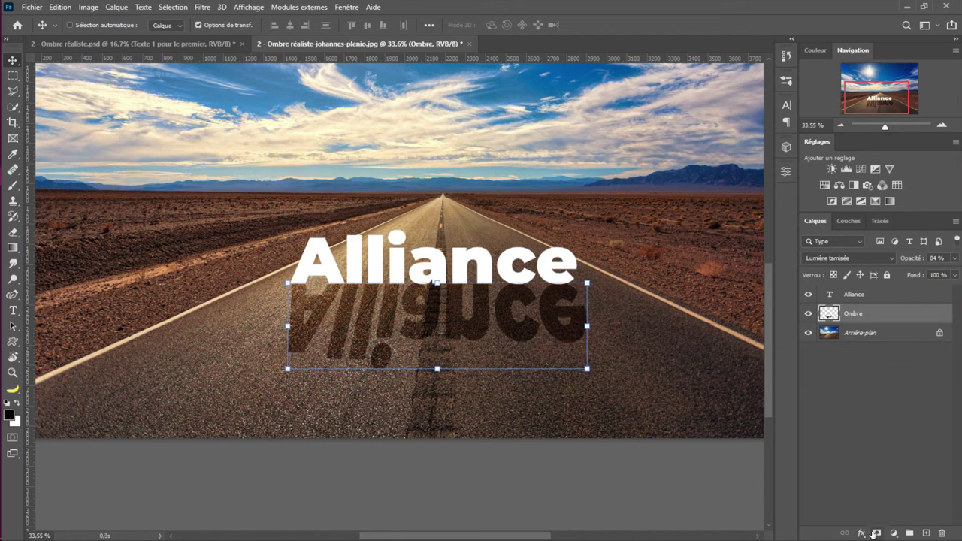
Add a layer mask to the Ombre layer and activate the Brush tool with a soft round tip
click(874, 534)
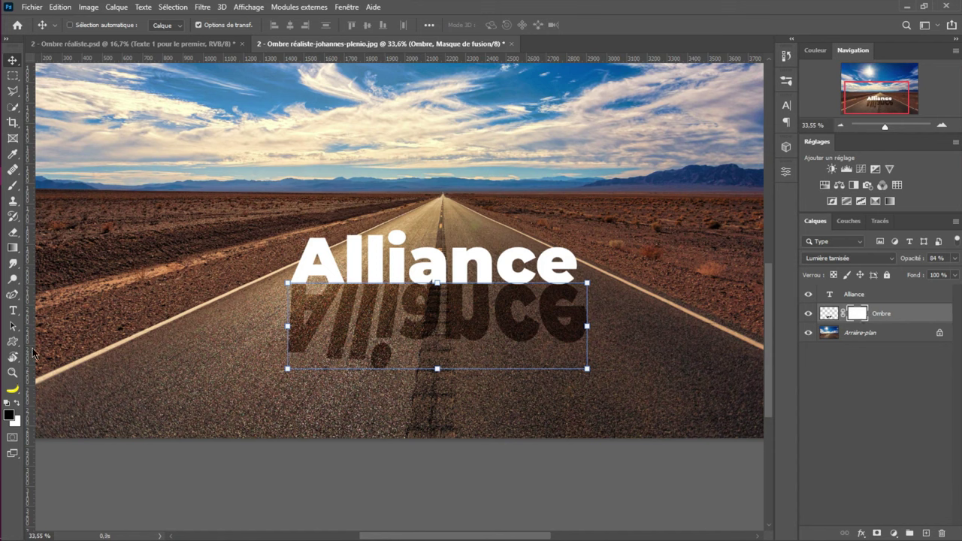
key(b)
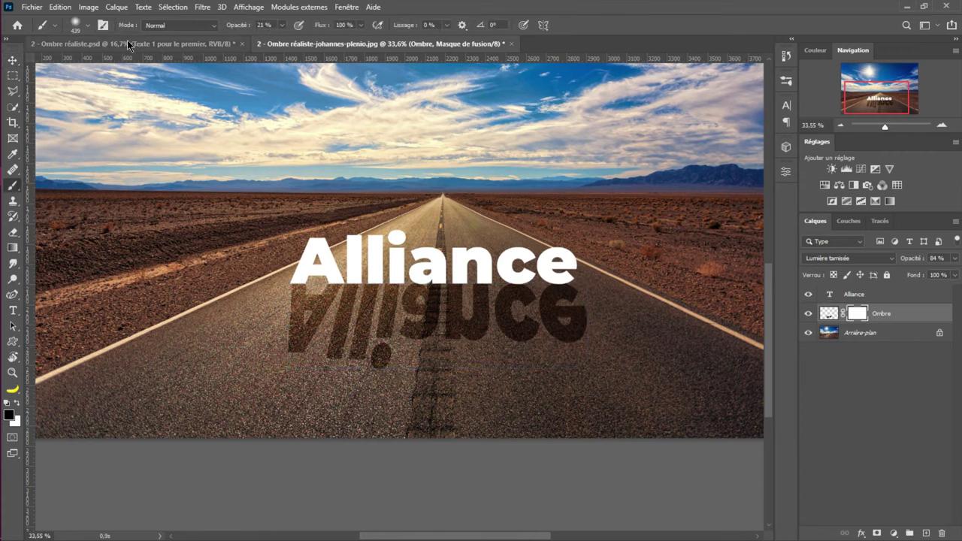
click(85, 27)
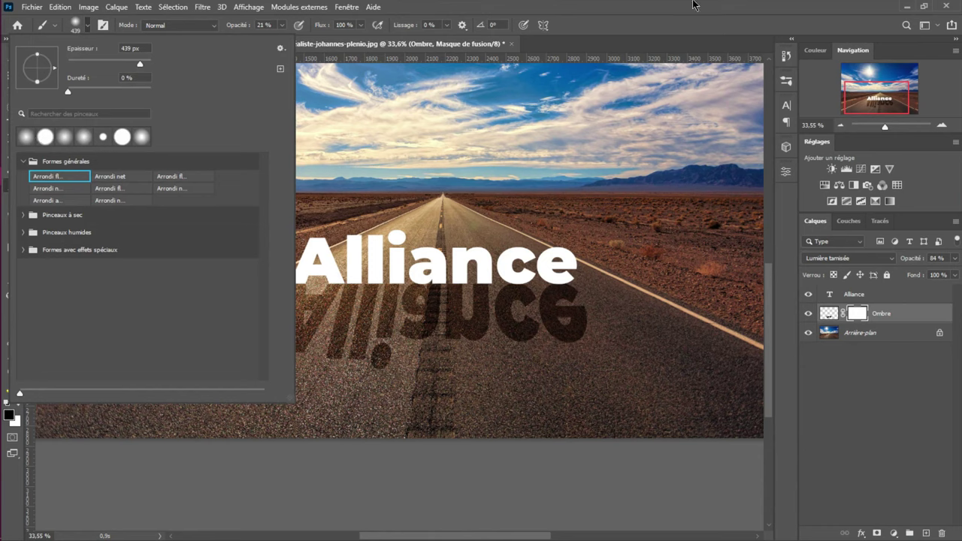
key(Escape)
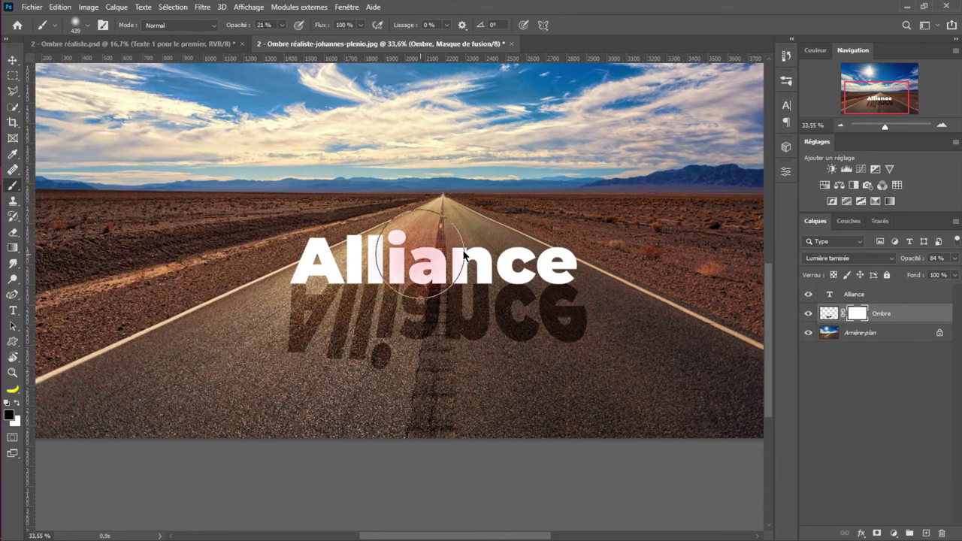
Fade the lower part of the shadow by painting black on its mask with a 576 px brush at 23 % opacity
mouse_move(464, 256)
mouse_down()
mouse_move(477, 250)
mouse_move(453, 219)
mouse_move(398, 203)
mouse_up()
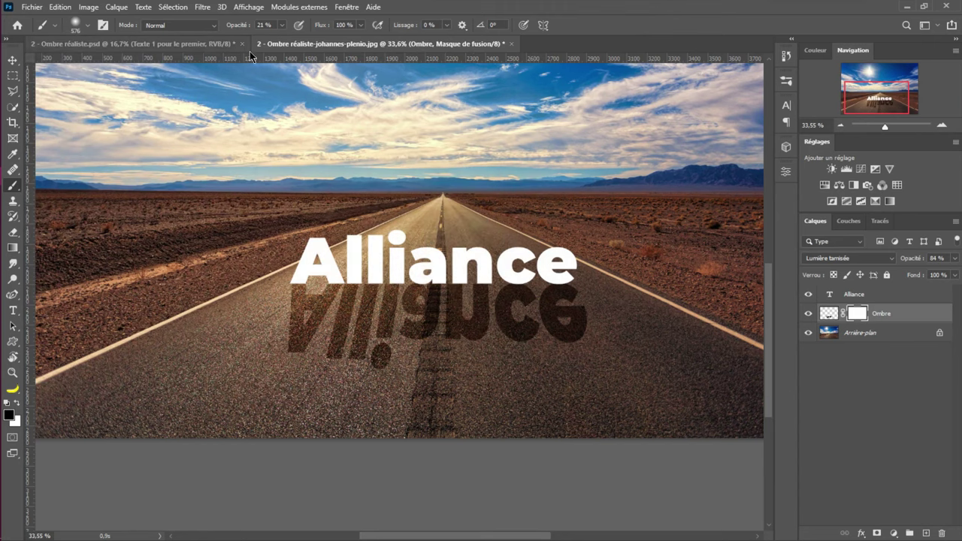
click(283, 26)
click(283, 26)
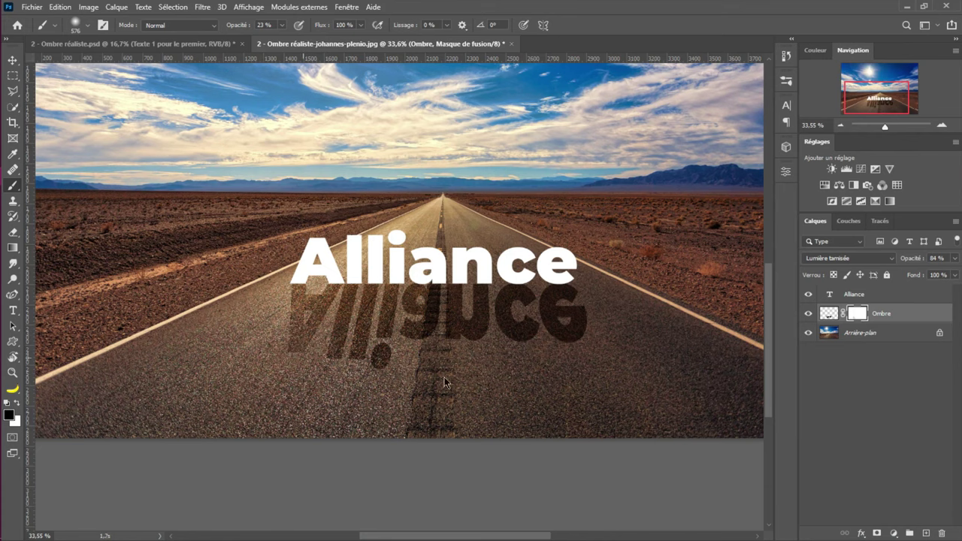
mouse_move(391, 319)
mouse_down()
mouse_move(634, 364)
mouse_move(628, 334)
mouse_move(640, 347)
mouse_move(589, 316)
mouse_move(515, 329)
mouse_move(476, 348)
mouse_move(309, 336)
mouse_move(272, 320)
mouse_move(414, 301)
mouse_move(515, 307)
mouse_move(484, 283)
mouse_move(457, 291)
mouse_move(470, 294)
mouse_move(405, 286)
mouse_move(443, 340)
mouse_move(619, 328)
mouse_move(632, 349)
mouse_move(601, 345)
mouse_move(602, 298)
mouse_move(584, 265)
mouse_up()
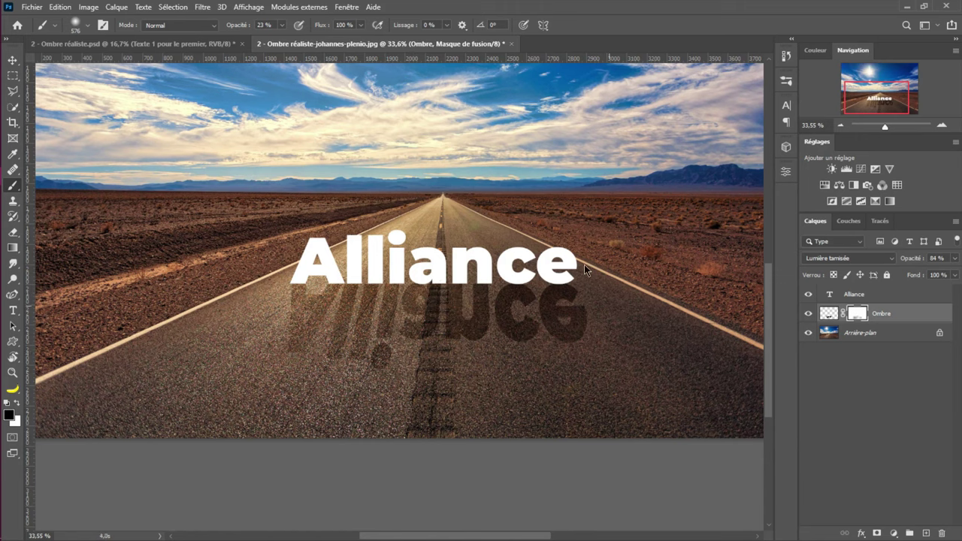
mouse_move(595, 344)
mouse_down()
mouse_move(337, 379)
mouse_move(271, 373)
mouse_move(261, 350)
mouse_move(392, 365)
mouse_move(496, 363)
mouse_up()
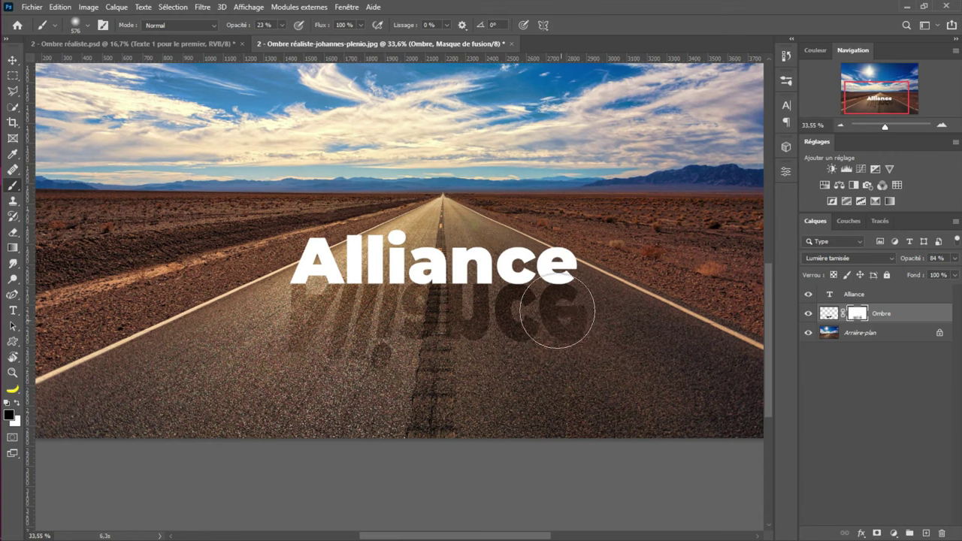
Raise the Ombre layer's opacity to 95 %
scroll(557, 316, down, 3)
key(v)
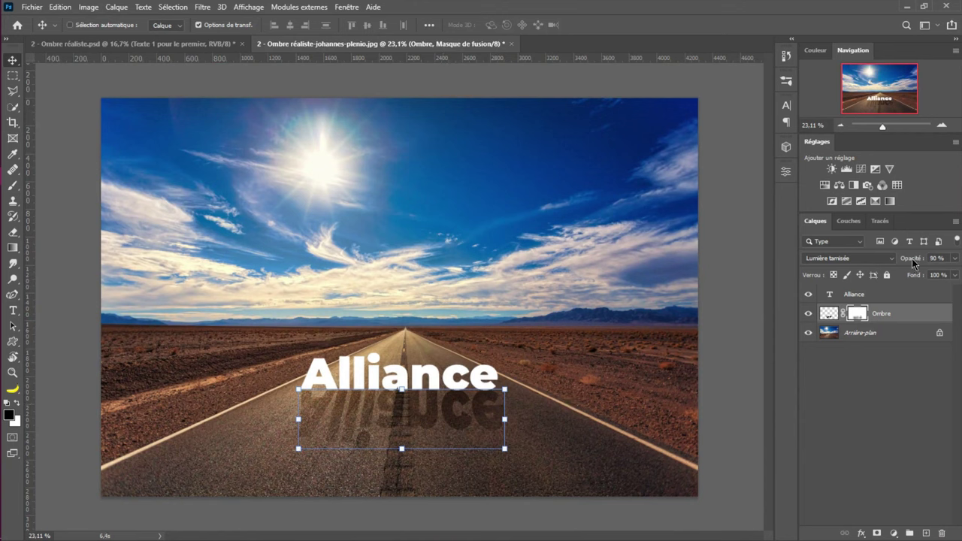
drag(915, 260, 916, 261)
key(Return)
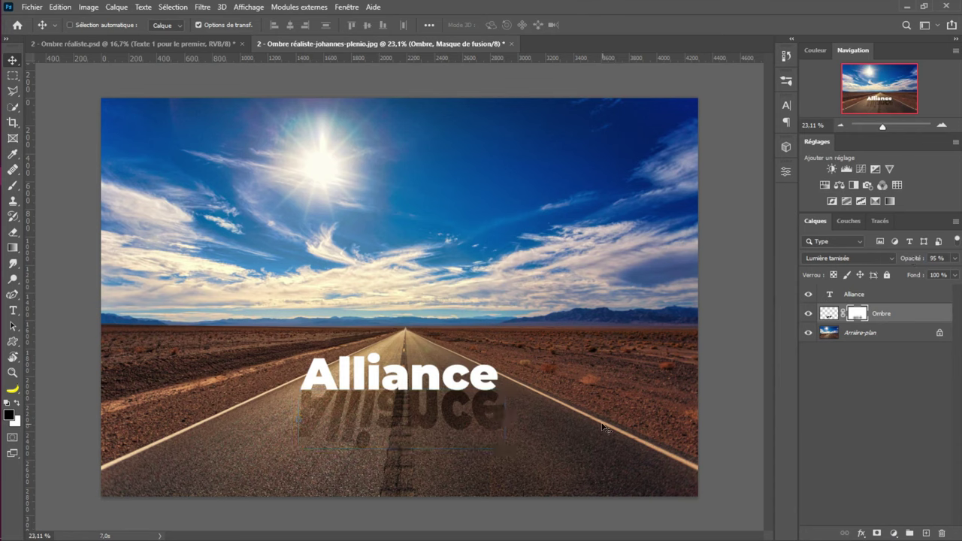
Group the Alliance and Ombre layers, and enlarge the group to about 139 % slightly lower on the road
shift+click(895, 297)
key(ctrl+g)
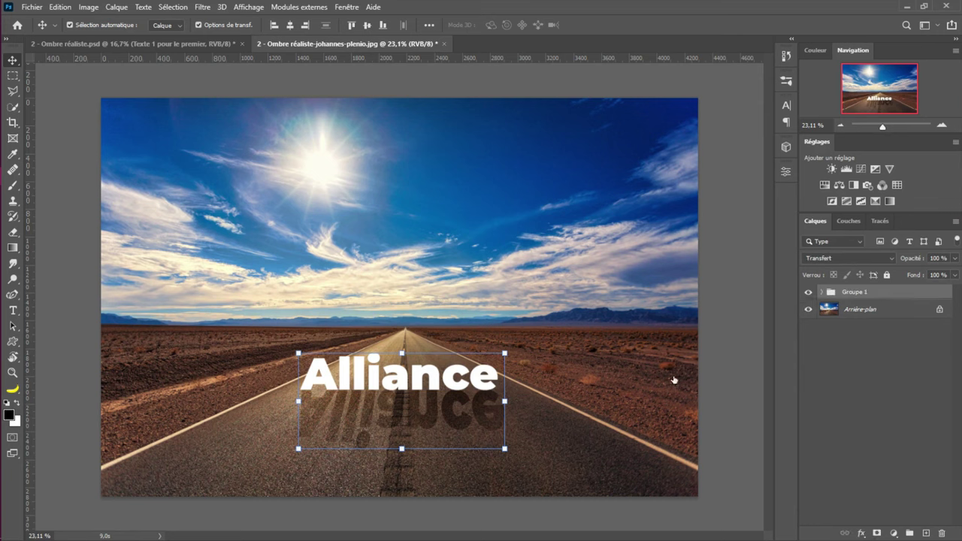
drag(491, 387, 548, 384)
drag(462, 427, 466, 399)
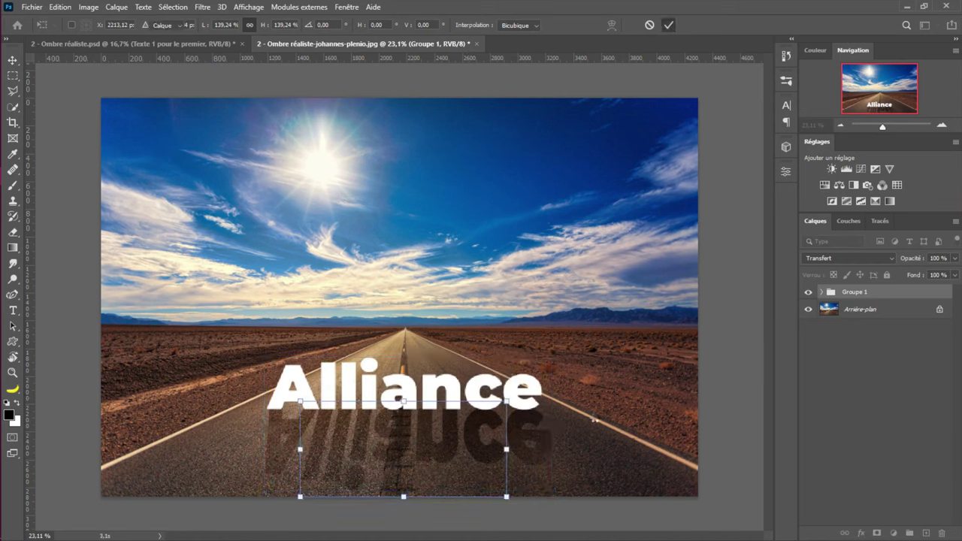
key(Return)
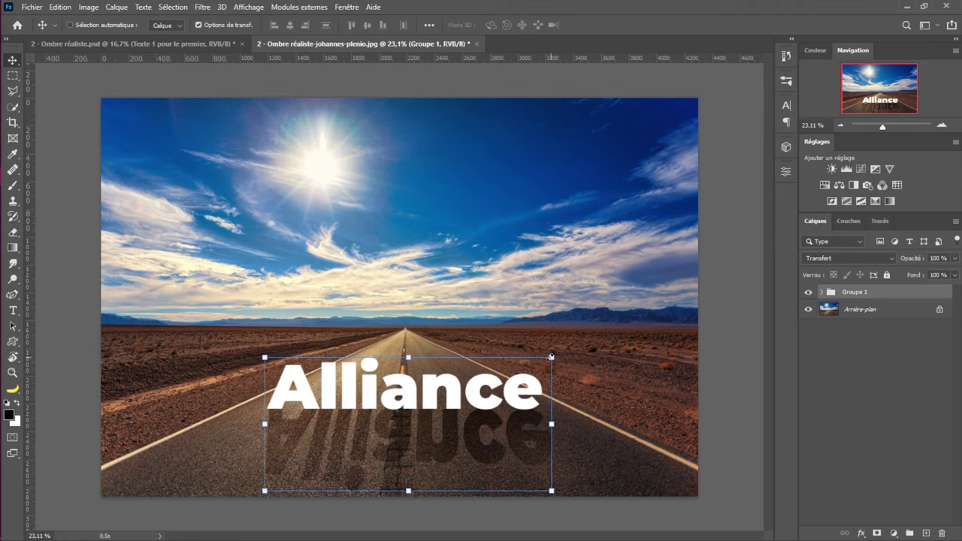
Scale the text and shadow group down to about 45 % and place it farther up the road
key(ctrl+t)
drag(552, 357, 509, 382)
drag(451, 413, 449, 386)
drag(506, 353, 453, 370)
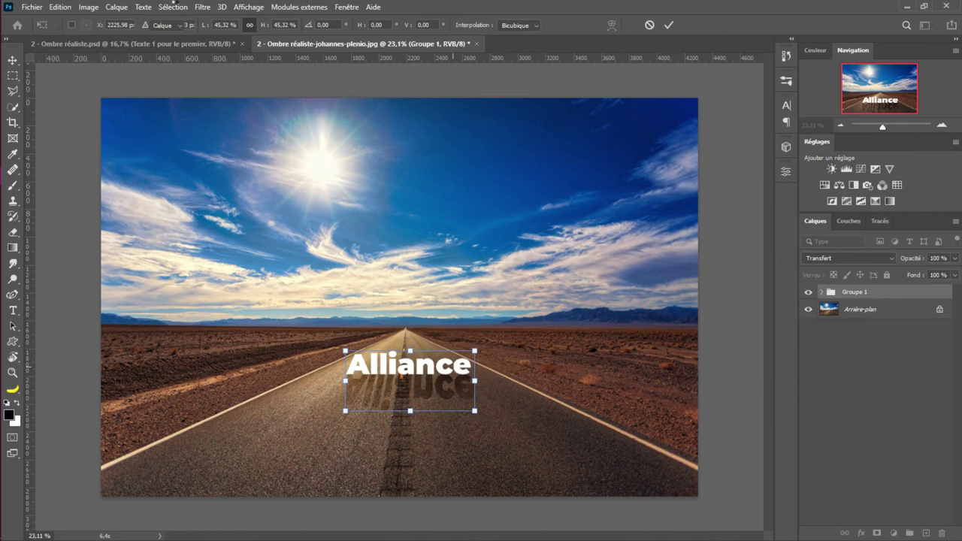
key(Return)
Open the image 3 - Ombre réaliste - architecture-bag-bridge.jpg
click(33, 7)
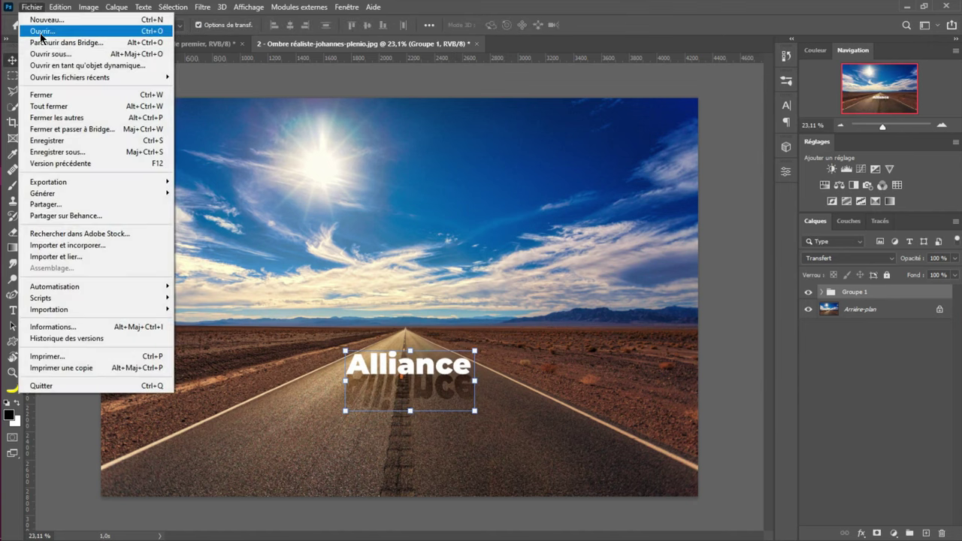
key(Escape)
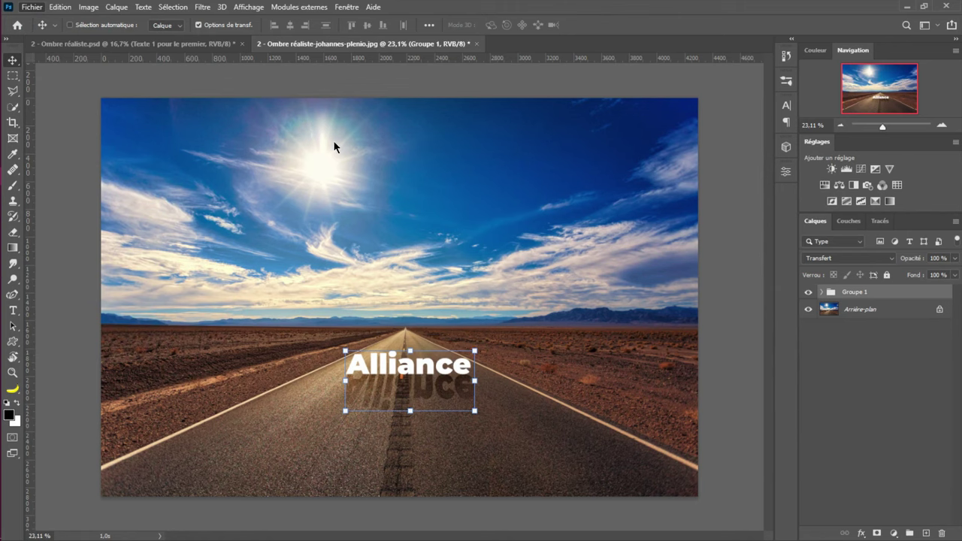
key(ctrl+o)
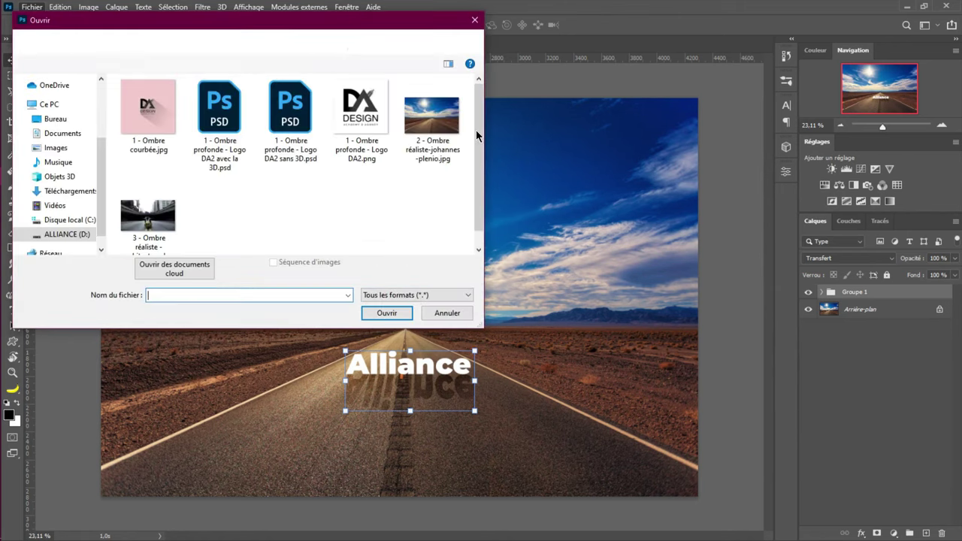
click(148, 204)
click(381, 312)
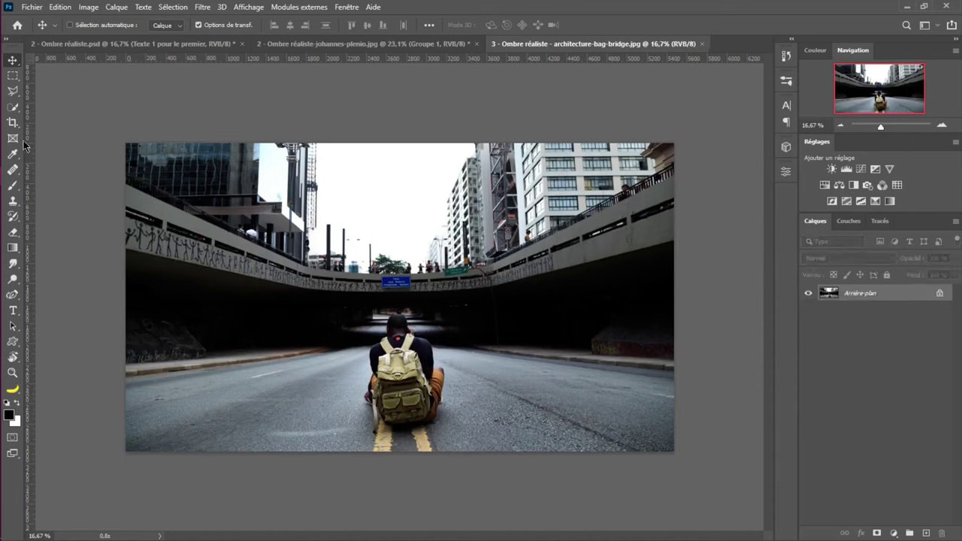
Select the seated man with the backpack on the road using the Object Selection tool in Rectangle mode
right_click(13, 107)
click(49, 111)
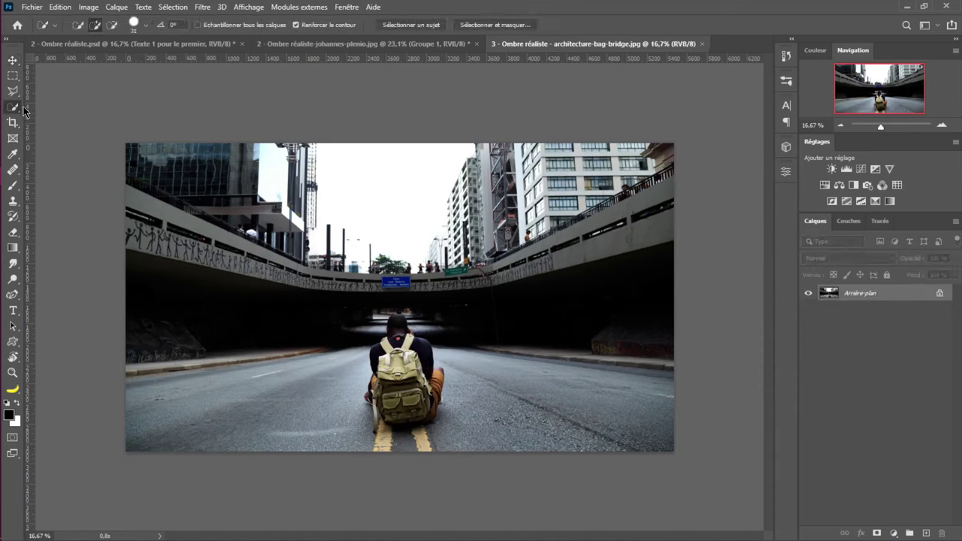
right_click(20, 113)
click(55, 106)
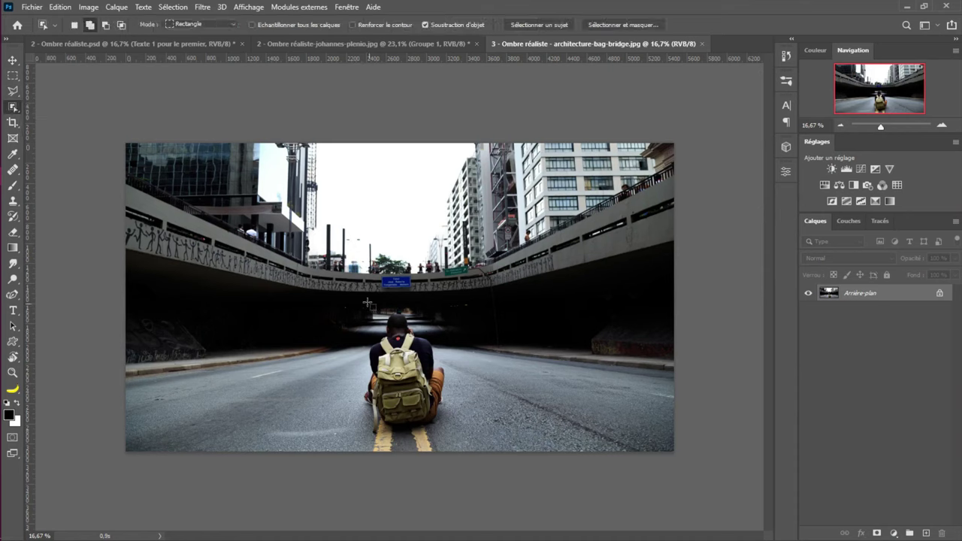
drag(361, 299, 446, 439)
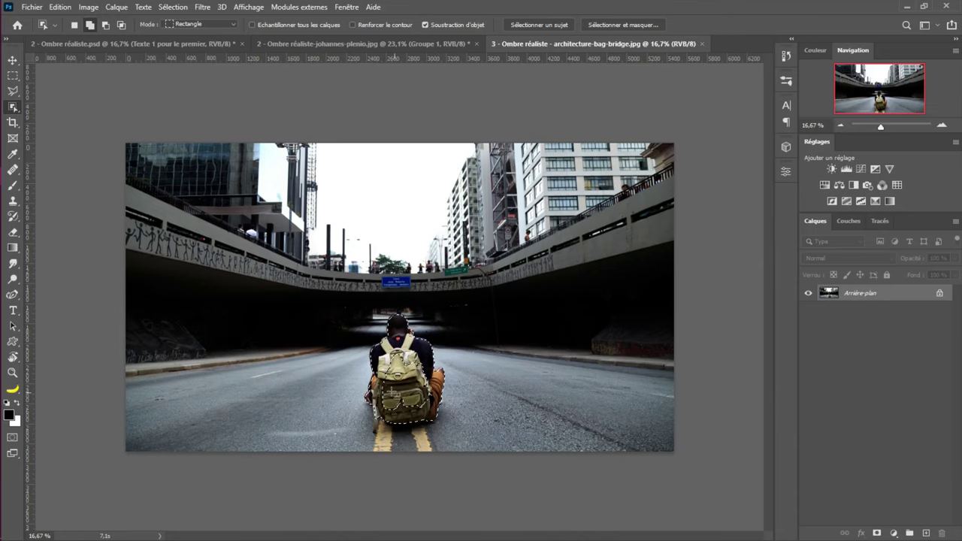
scroll(396, 299, up, 4)
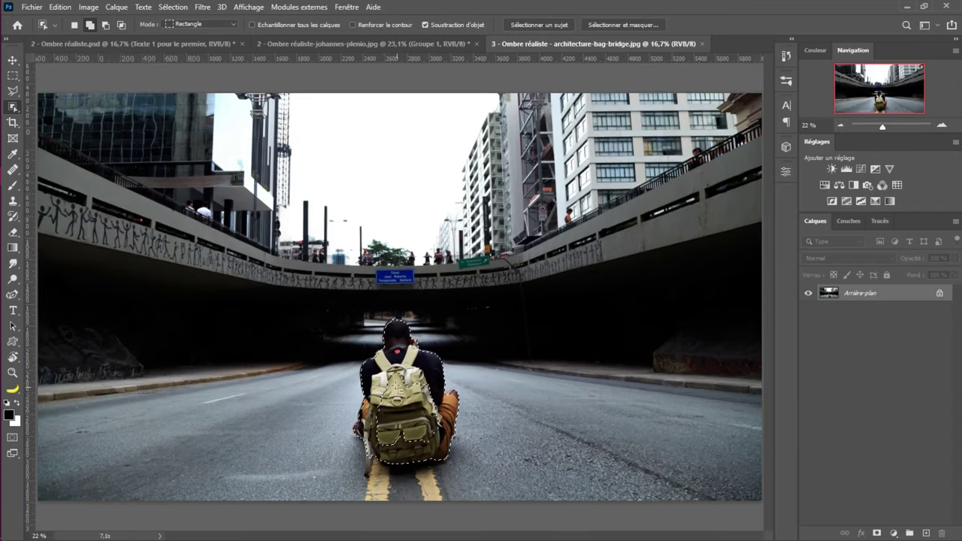
scroll(396, 293, up, 2)
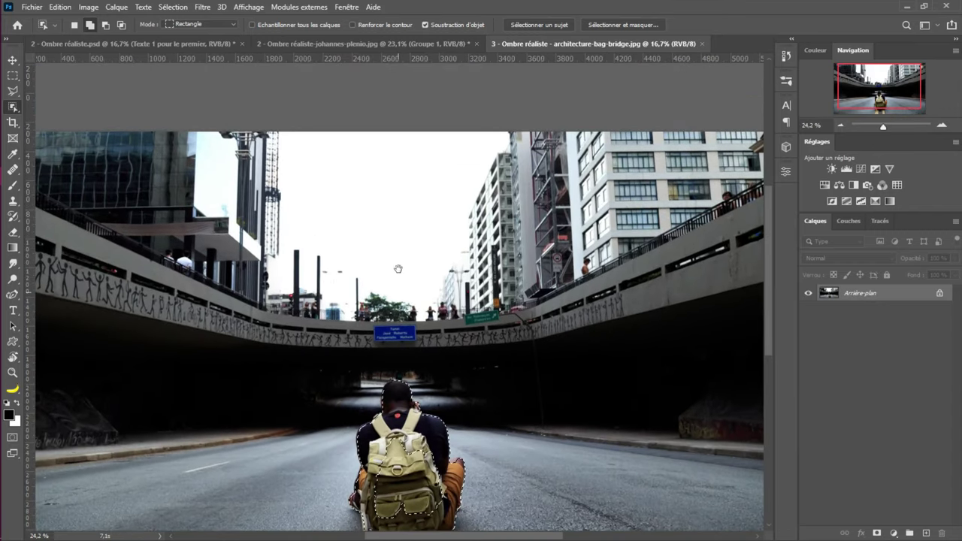
scroll(399, 259, down, 3)
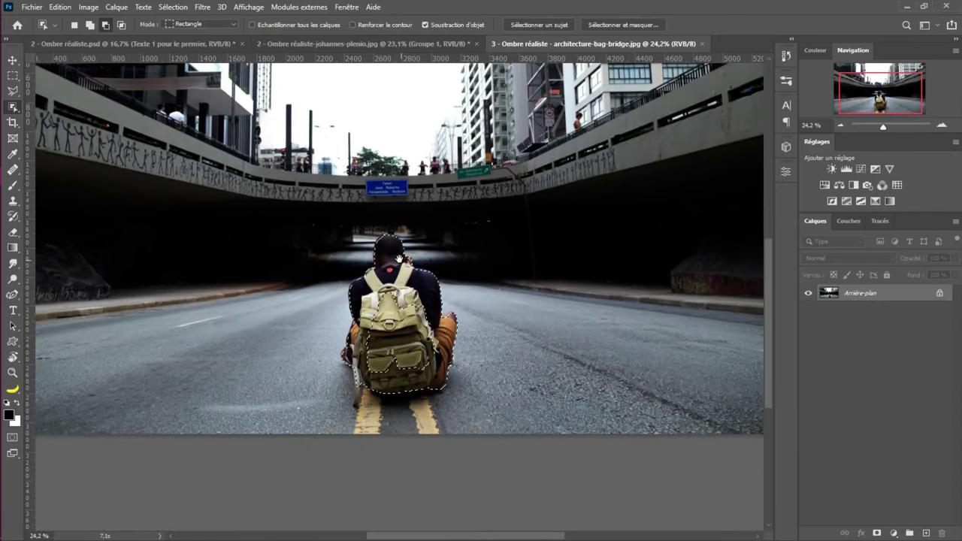
key(shift)
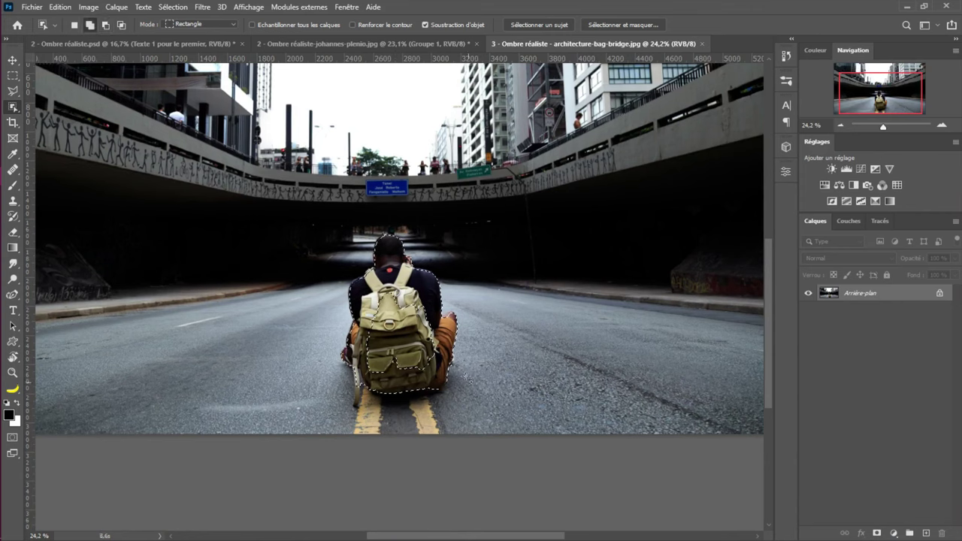
Add the missing backpack area and hanging strap to the man's selection using Object Selection and Quick Selection, and convert it to a layer mask
drag(362, 289, 445, 382)
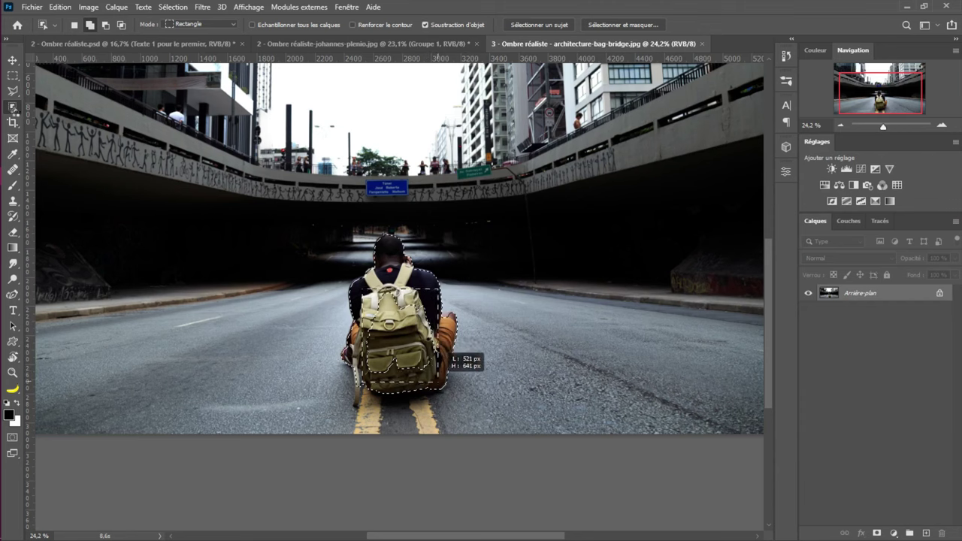
drag(447, 355, 446, 357)
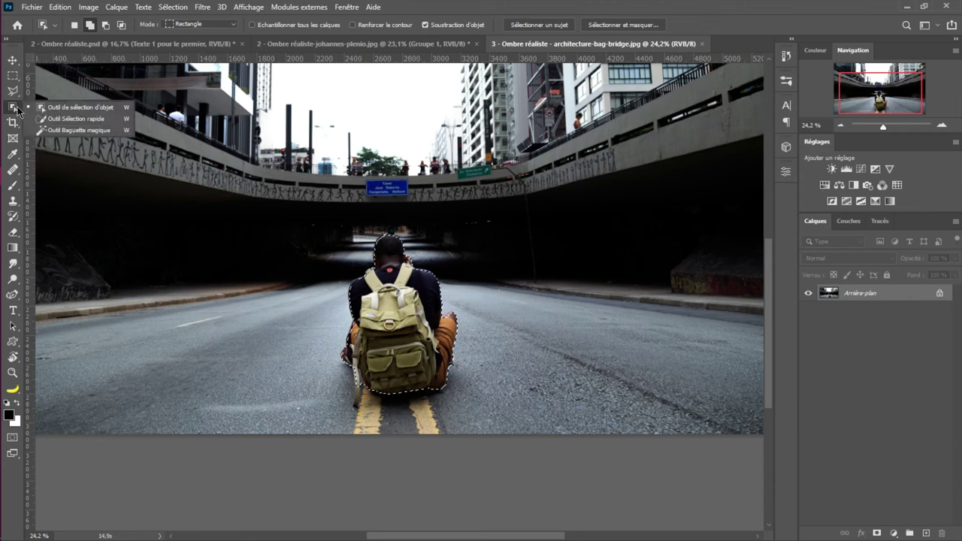
right_click(13, 110)
click(61, 114)
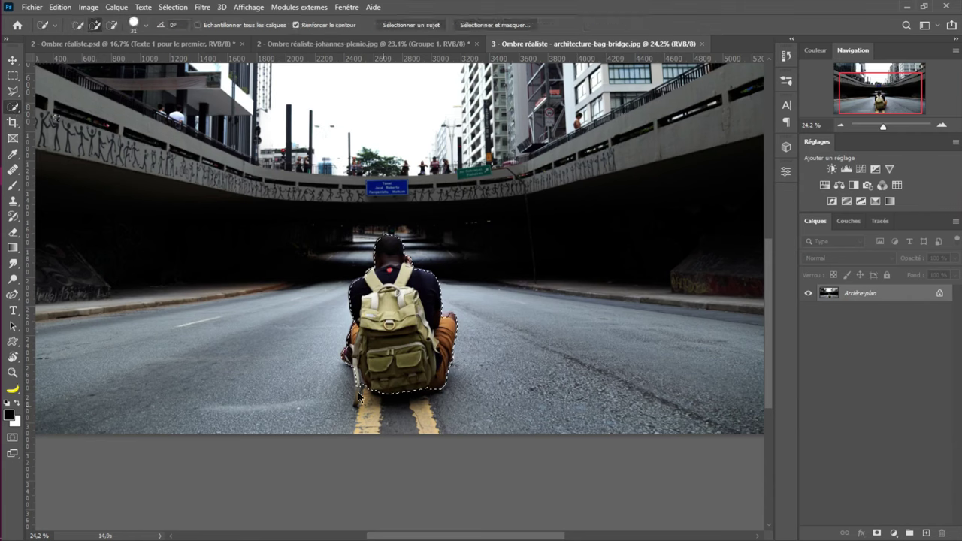
drag(356, 385, 367, 363)
click(877, 533)
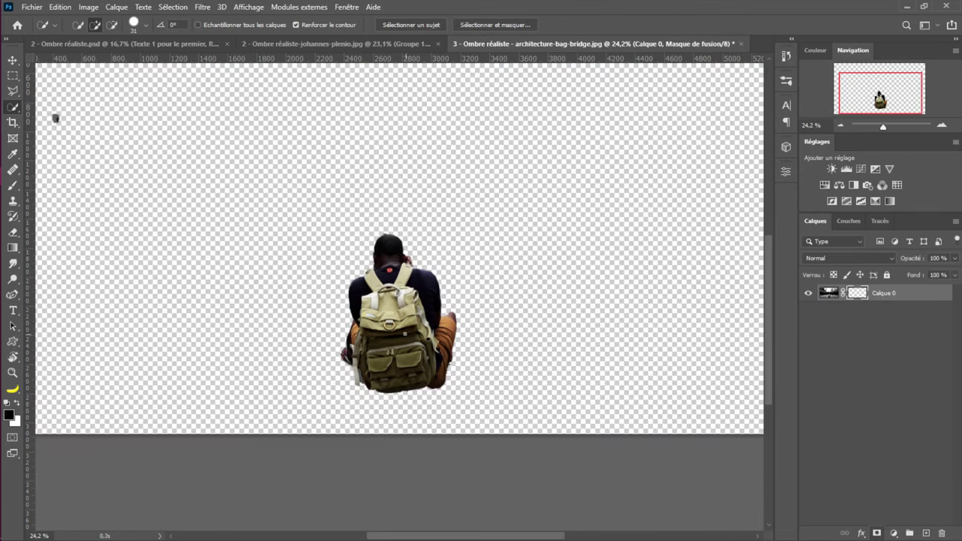
Paint out the stray spot near the upper-left corner of the image on the layer mask, using a black brush at 100 % opacity
drag(339, 258, 440, 311)
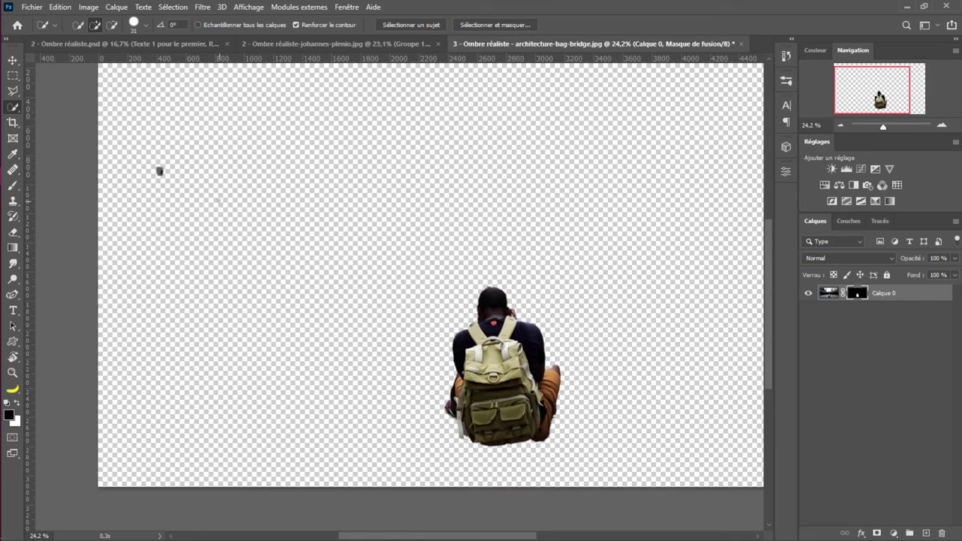
key(b)
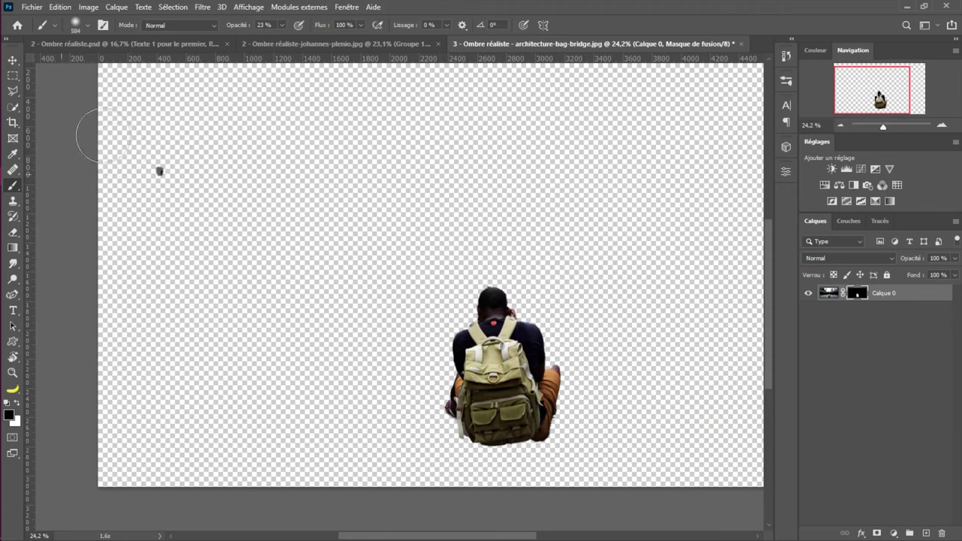
click(282, 27)
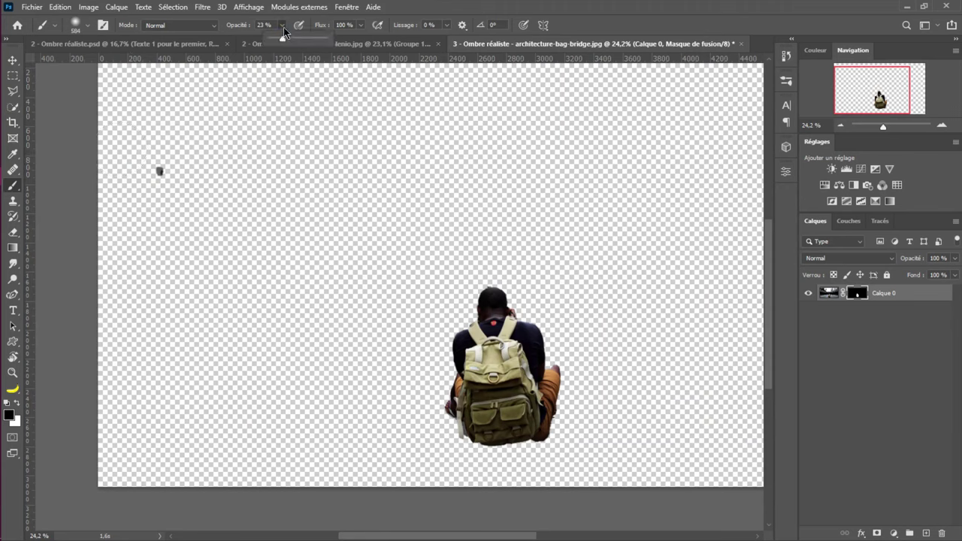
drag(387, 48, 541, 21)
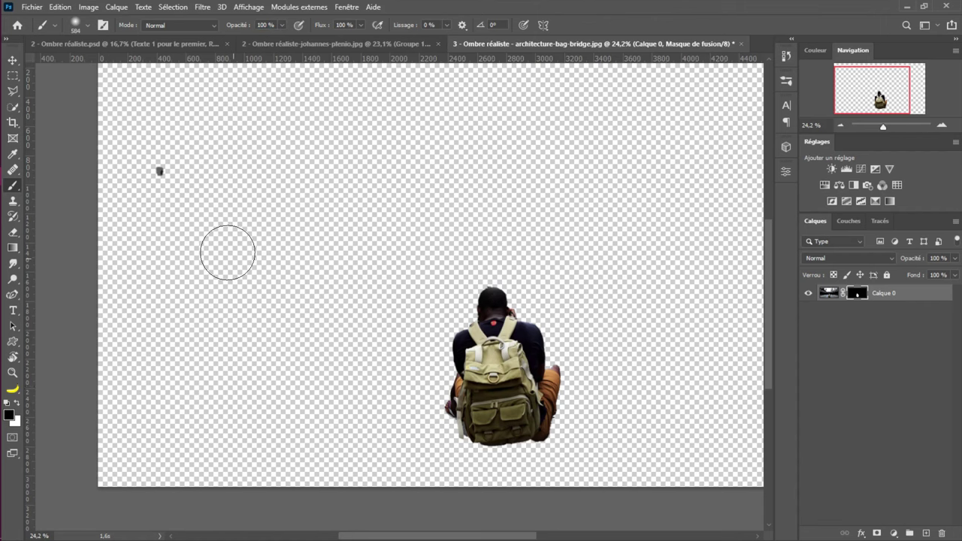
drag(232, 253, 247, 221)
drag(242, 138, 250, 121)
mouse_move(272, 282)
mouse_down()
mouse_move(290, 243)
mouse_move(329, 31)
mouse_move(296, 191)
mouse_move(279, 421)
mouse_move(266, 239)
mouse_move(188, 216)
mouse_up()
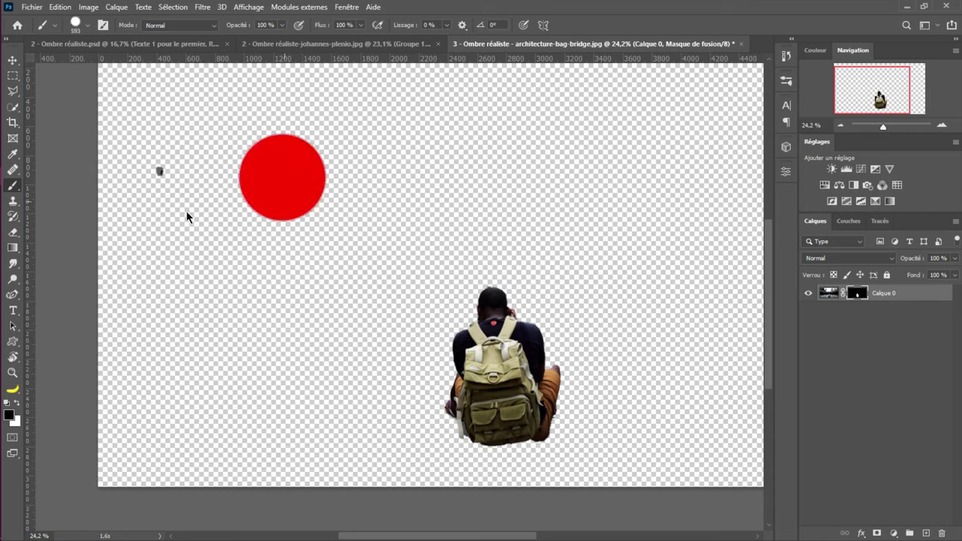
drag(163, 150, 161, 159)
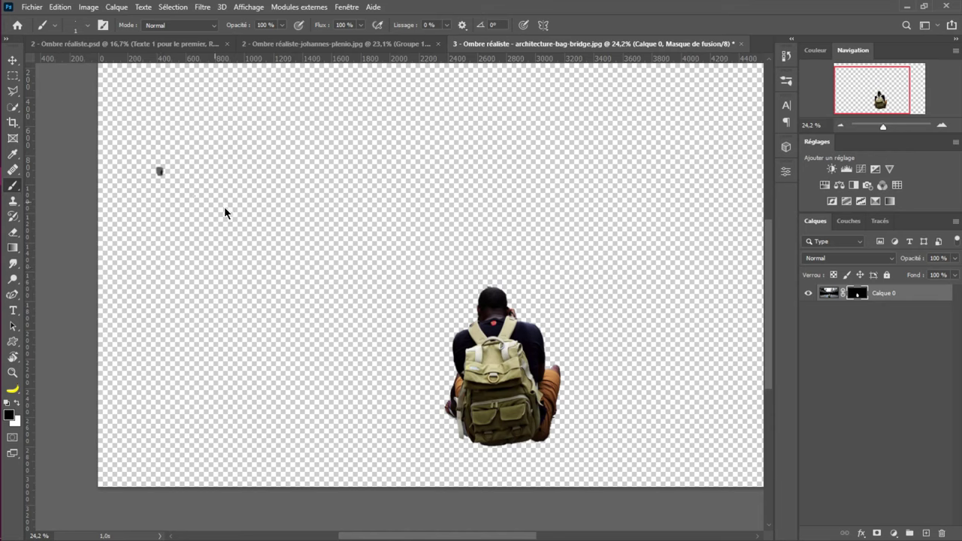
drag(204, 197, 248, 197)
Mask out the leftover tuft above the man's head with a small black brush of about 23 px
scroll(490, 412, up, 1)
scroll(490, 412, up, 3)
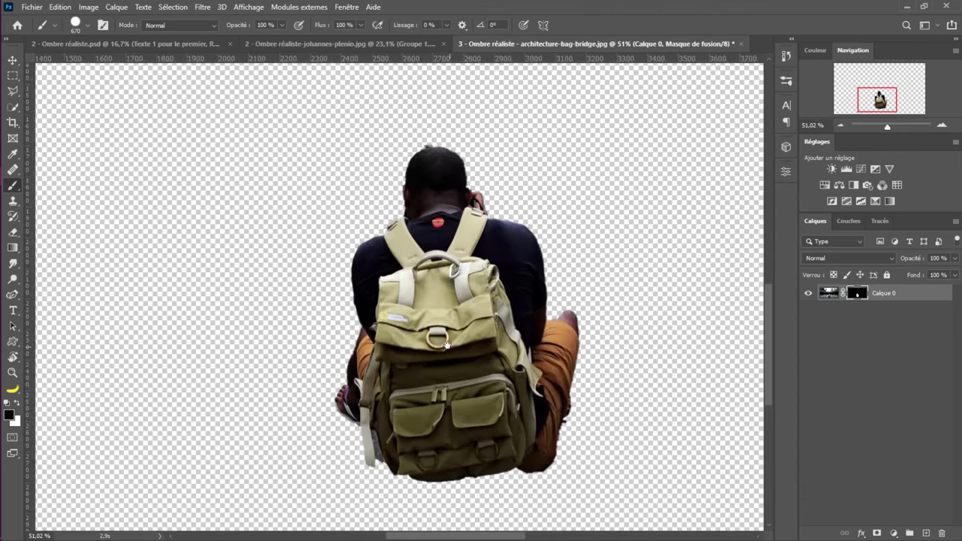
scroll(481, 147, up, 5)
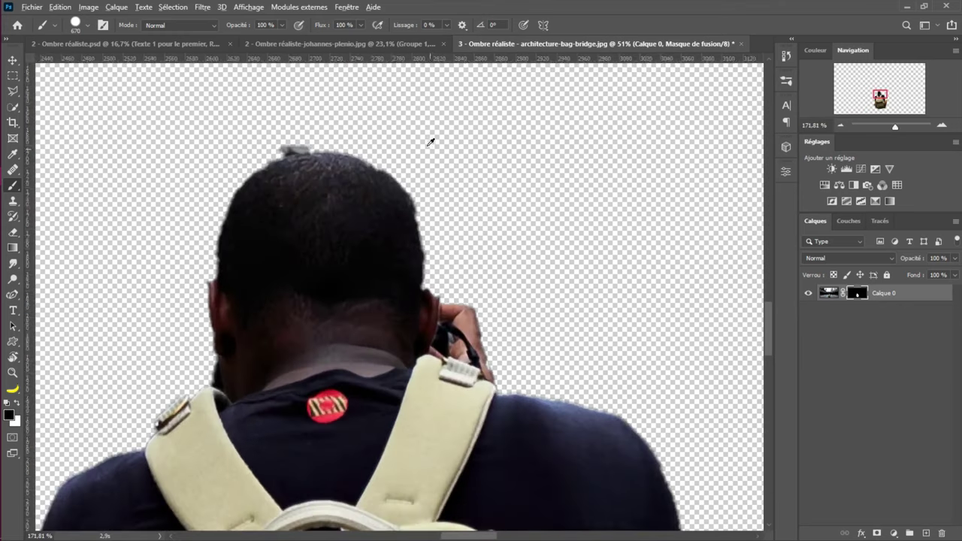
scroll(431, 141, up, 3)
mouse_move(431, 142)
mouse_down()
mouse_move(273, 174)
mouse_move(187, 173)
mouse_move(64, 198)
mouse_up()
drag(264, 194, 100, 214)
mouse_move(162, 155)
mouse_down()
mouse_move(205, 149)
mouse_move(198, 134)
mouse_up()
scroll(346, 195, down, 3)
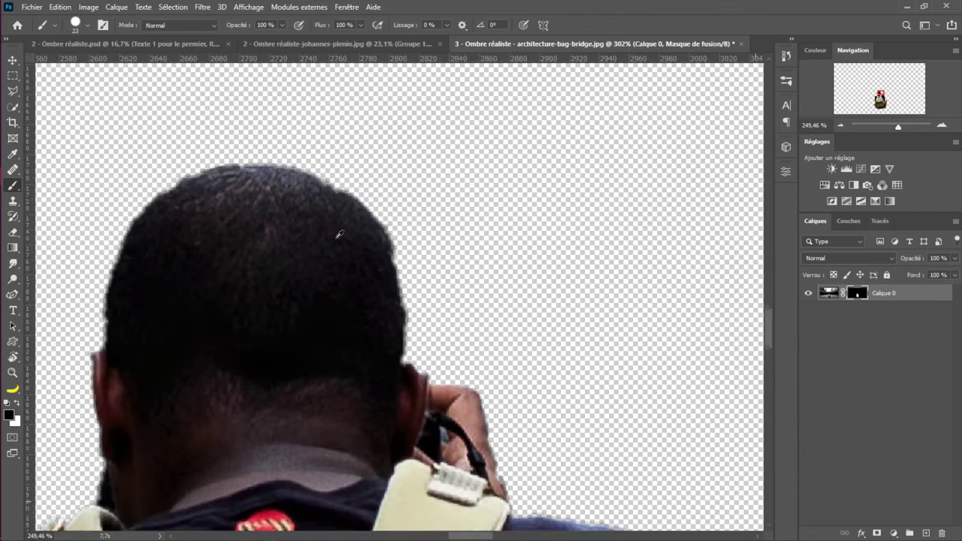
Restore the edges of the man's head on the mask with a 121 px white brush, and trim the right edge with a 41 px black brush
drag(241, 234, 316, 241)
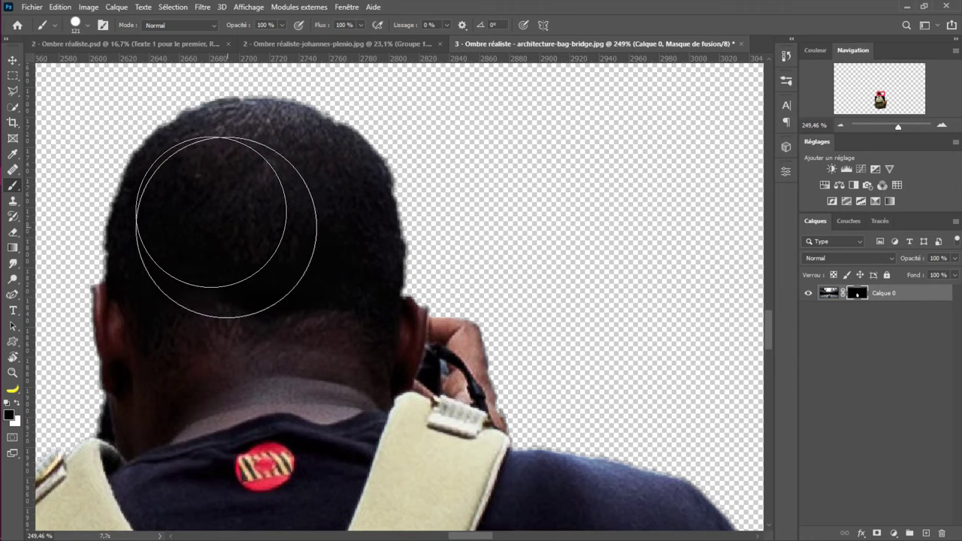
mouse_move(195, 248)
mouse_down()
mouse_move(203, 211)
mouse_move(193, 204)
mouse_move(200, 222)
mouse_move(194, 215)
mouse_up()
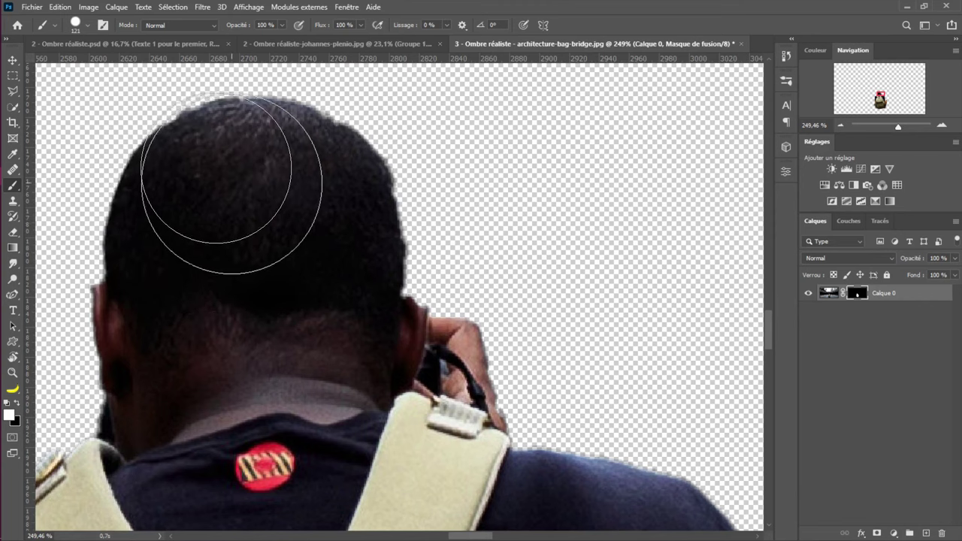
mouse_move(219, 178)
mouse_down()
mouse_move(253, 196)
mouse_move(253, 172)
mouse_move(277, 194)
mouse_up()
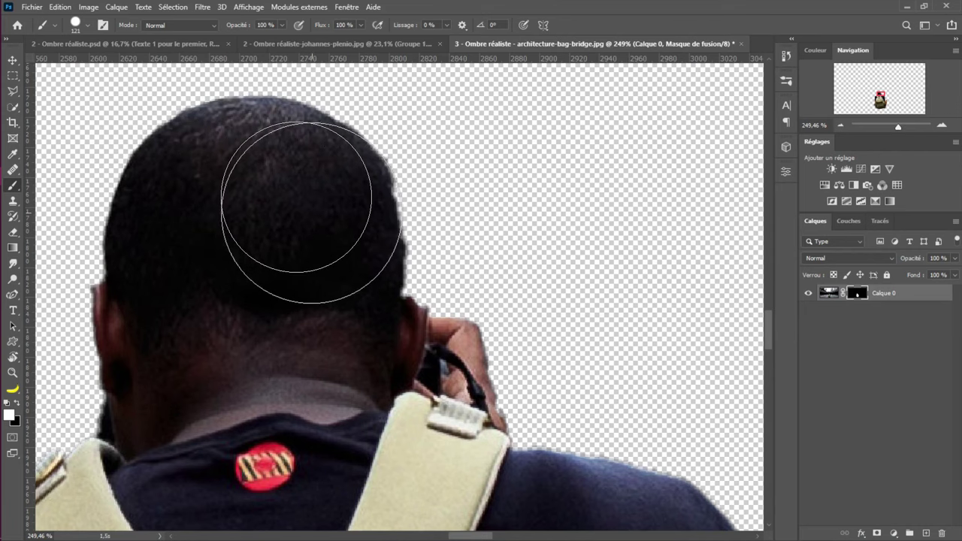
mouse_move(294, 200)
mouse_down()
mouse_move(305, 215)
mouse_move(301, 253)
mouse_up()
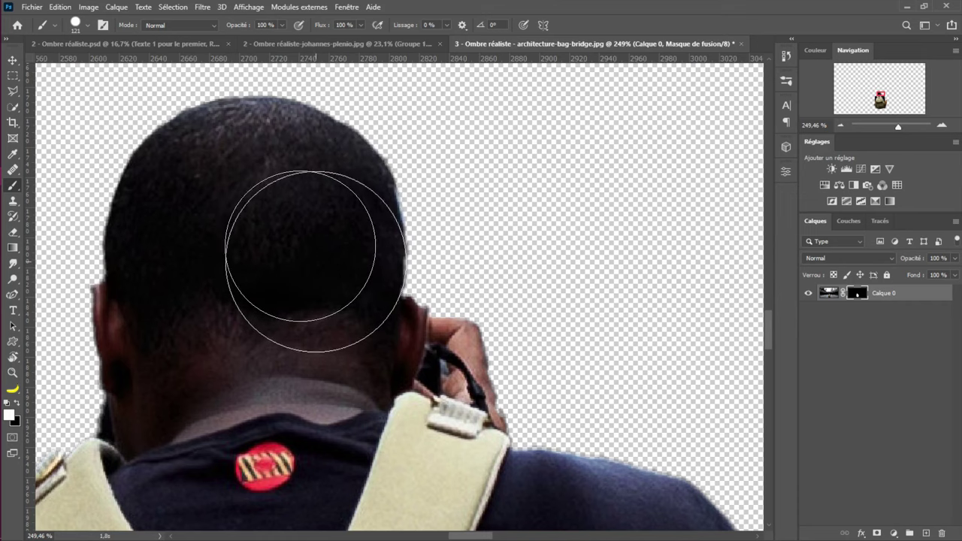
key(x)
mouse_move(474, 206)
mouse_down()
mouse_move(432, 206)
mouse_move(411, 194)
mouse_move(429, 204)
mouse_up()
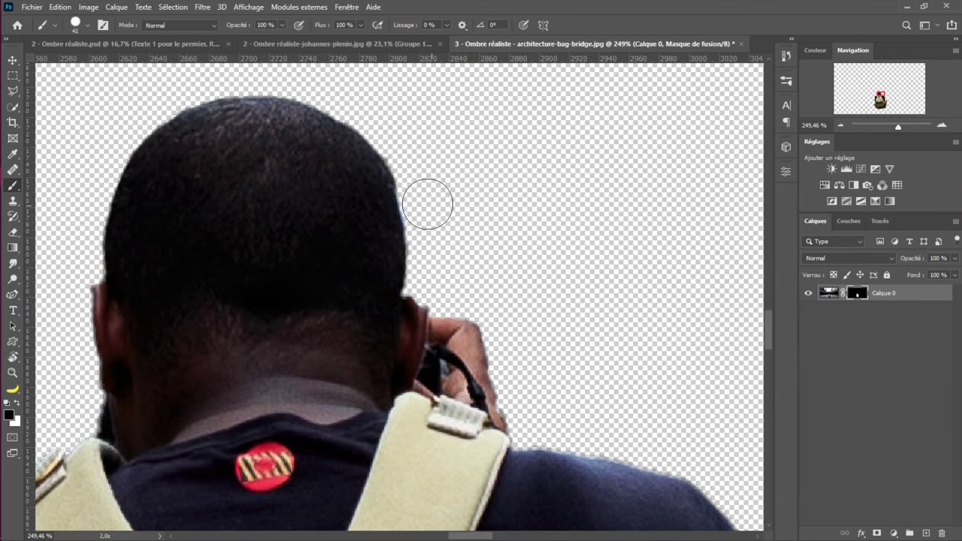
Mask out the patch of asphalt between the hanging strap and the backpack with an 11 px black brush
scroll(397, 175, down, 15)
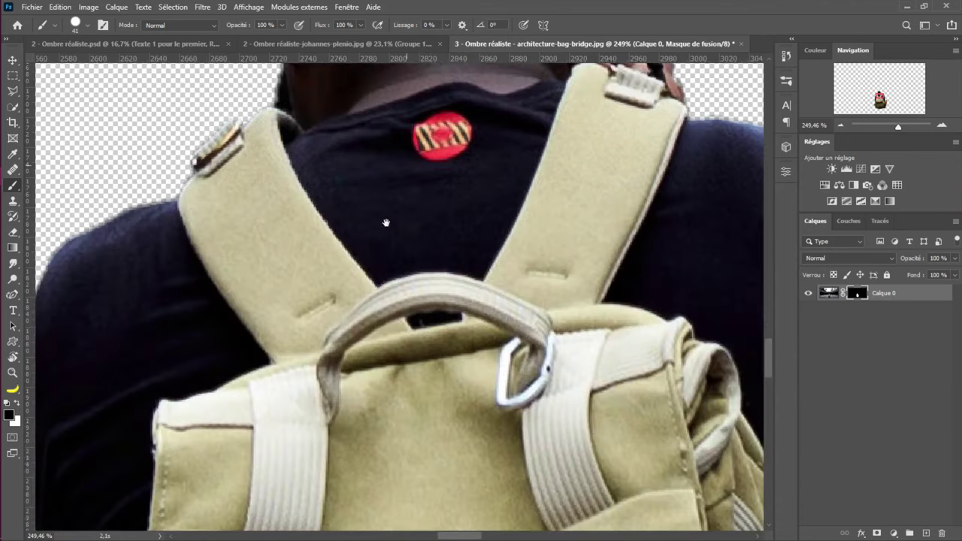
scroll(354, 182, left, 5)
scroll(297, 175, down, 5)
scroll(297, 175, right, 2)
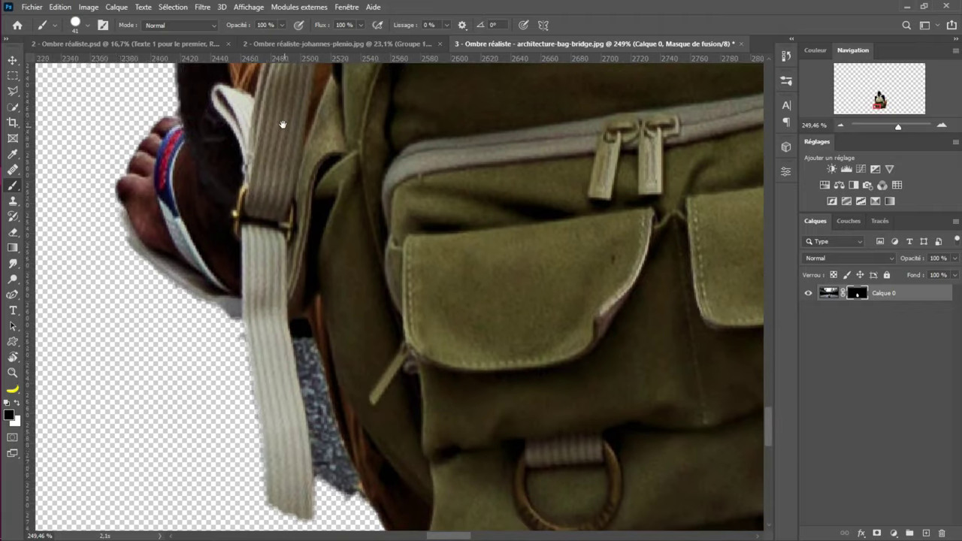
alt+right_click(322, 394)
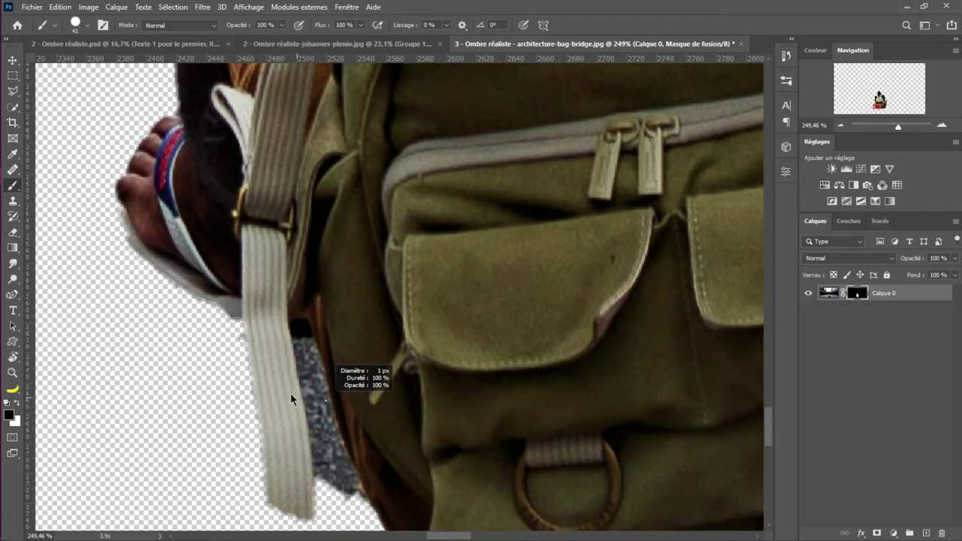
drag(337, 489, 301, 348)
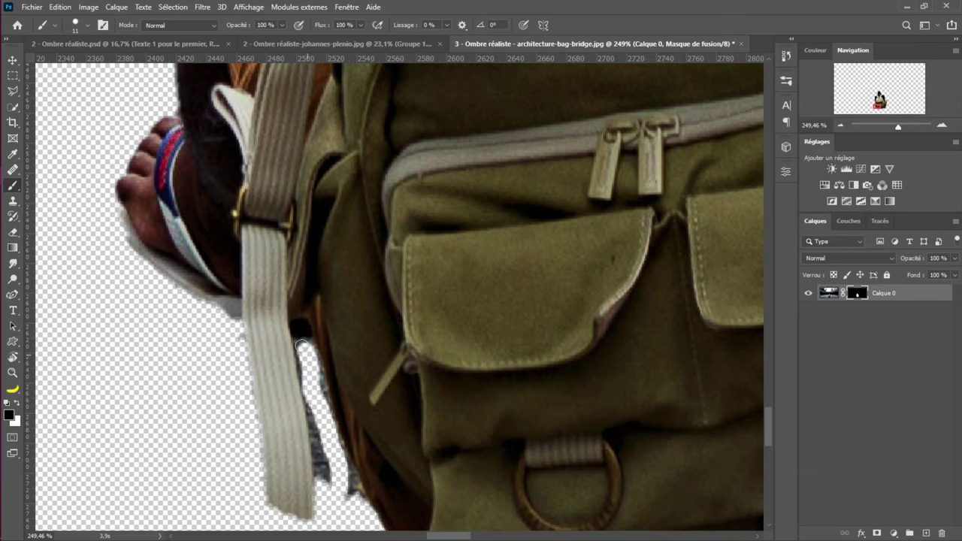
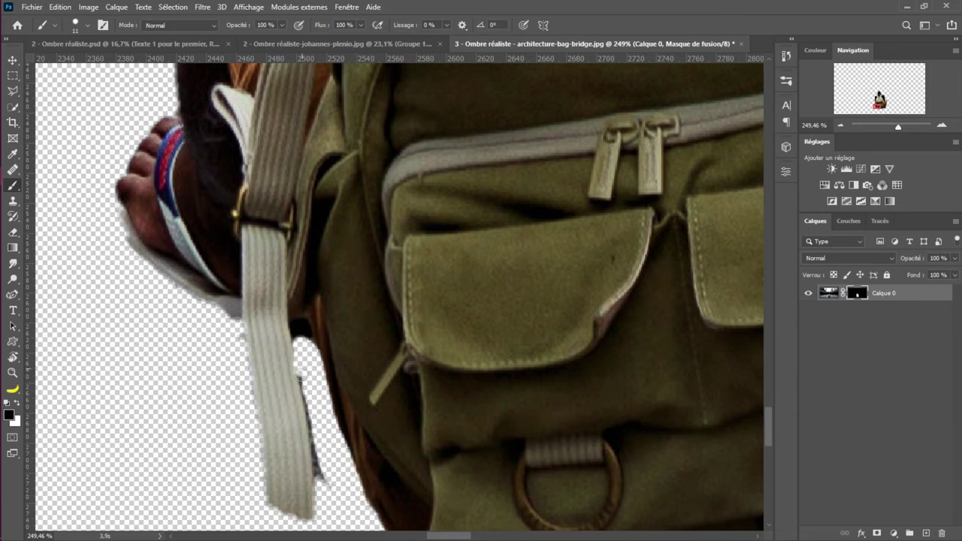
Clean the inner edge of the hanging strap and reveal its missing lower end by painting white on the mask
mouse_move(315, 239)
mouse_down()
mouse_move(287, 188)
mouse_move(257, 246)
mouse_move(250, 289)
mouse_move(247, 226)
mouse_move(259, 301)
mouse_up()
mouse_move(265, 203)
mouse_down()
mouse_move(263, 312)
mouse_move(276, 221)
mouse_move(270, 292)
mouse_move(250, 229)
mouse_up()
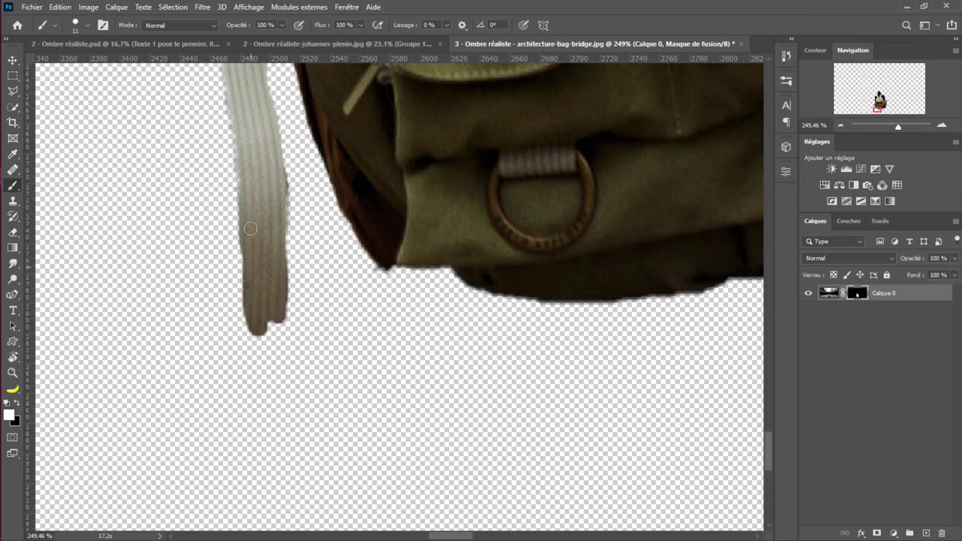
mouse_move(246, 302)
mouse_down()
mouse_move(250, 229)
mouse_move(243, 335)
mouse_move(272, 289)
mouse_move(266, 351)
mouse_move(277, 305)
mouse_move(281, 326)
mouse_move(248, 384)
mouse_move(263, 337)
mouse_move(253, 306)
mouse_move(259, 344)
mouse_move(244, 392)
mouse_move(235, 355)
mouse_move(232, 417)
mouse_move(267, 337)
mouse_move(251, 401)
mouse_move(281, 358)
mouse_move(256, 447)
mouse_move(266, 390)
mouse_move(249, 448)
mouse_move(225, 421)
mouse_up()
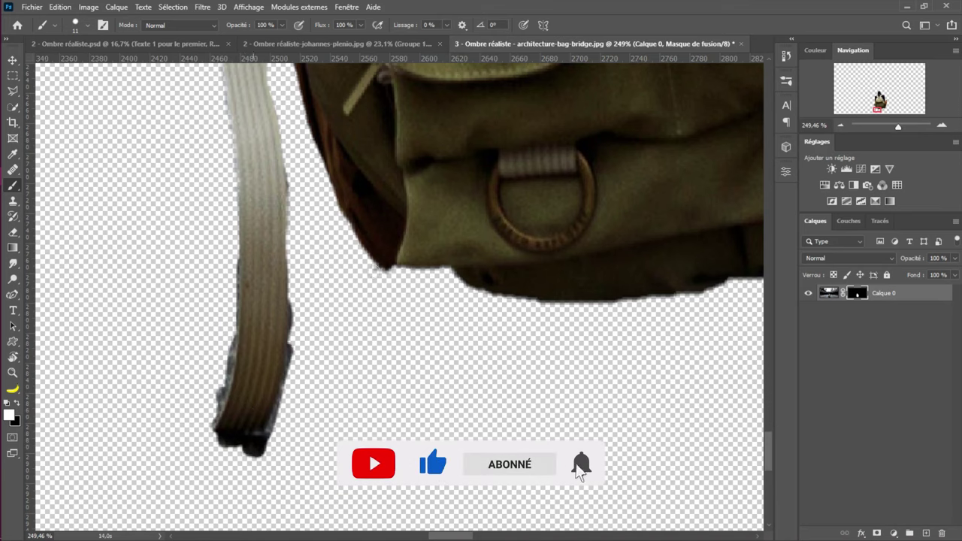
Lower the layer mask's density to 10 % and trim the asphalt residue around the strap's lower end in black
scroll(452, 253, down, 2)
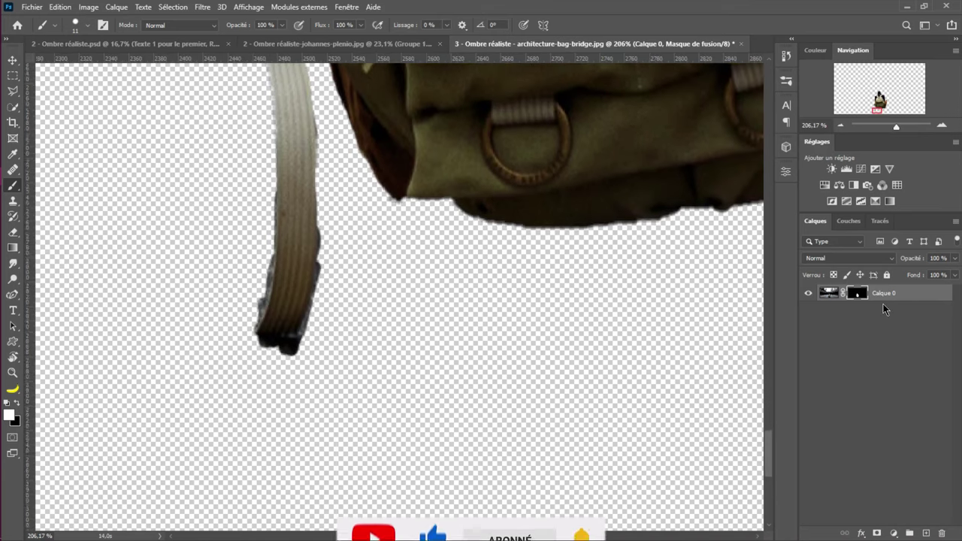
scroll(401, 287, down, 2)
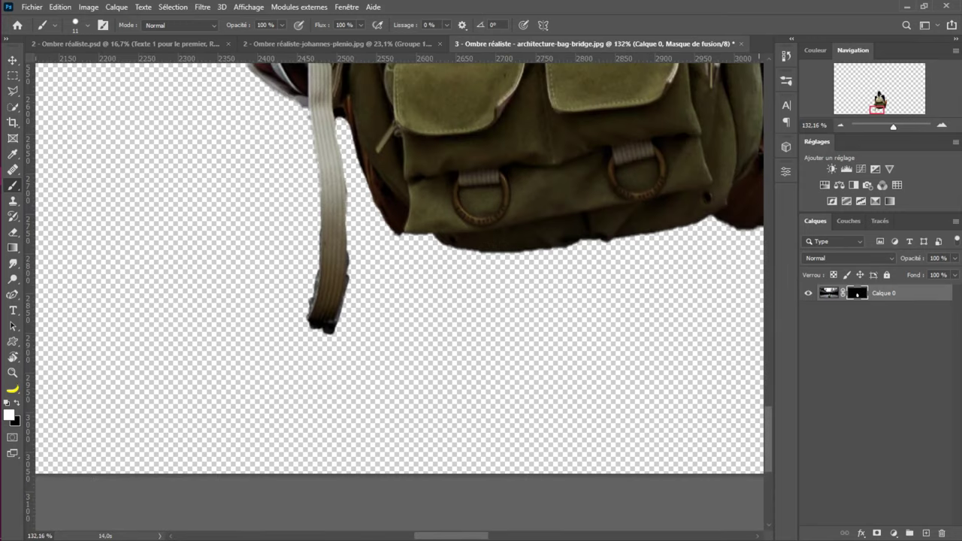
click(787, 172)
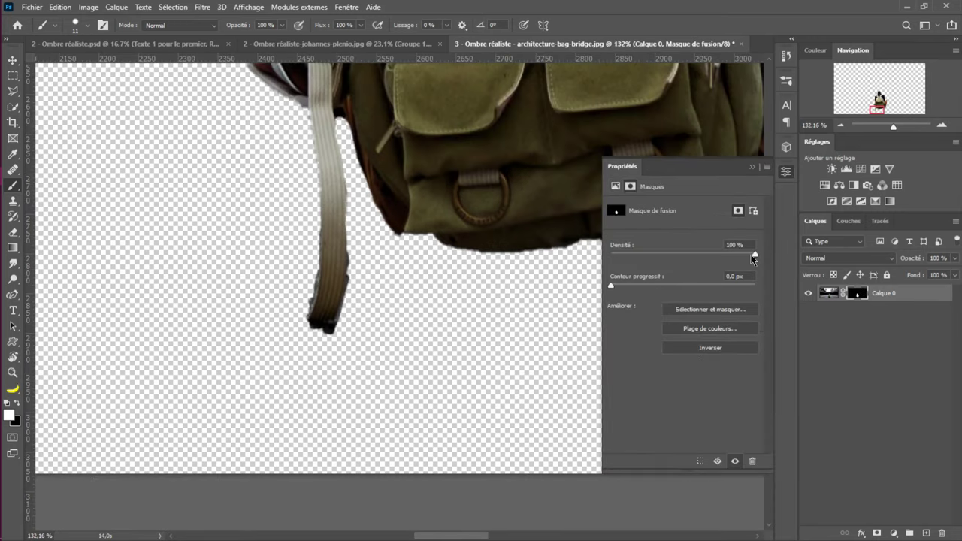
drag(728, 255, 681, 255)
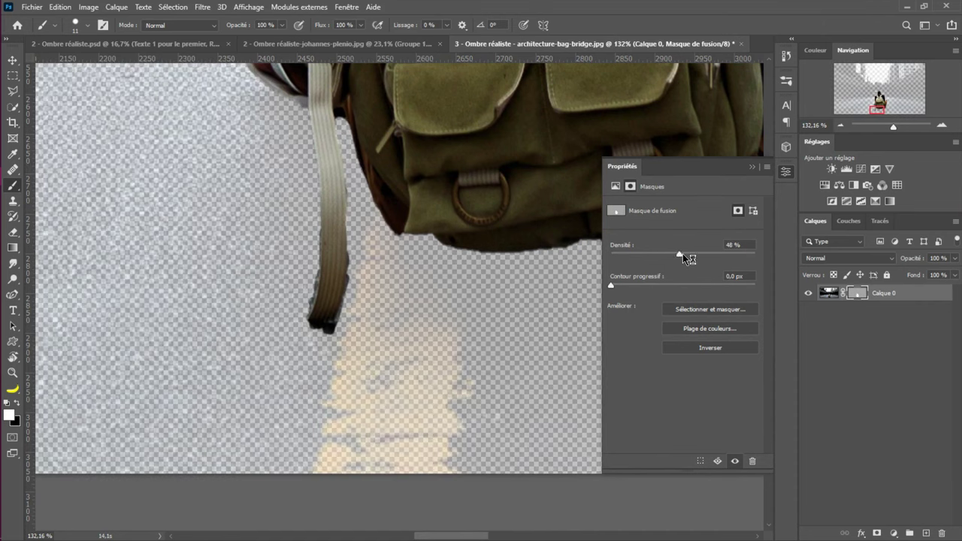
key(Return)
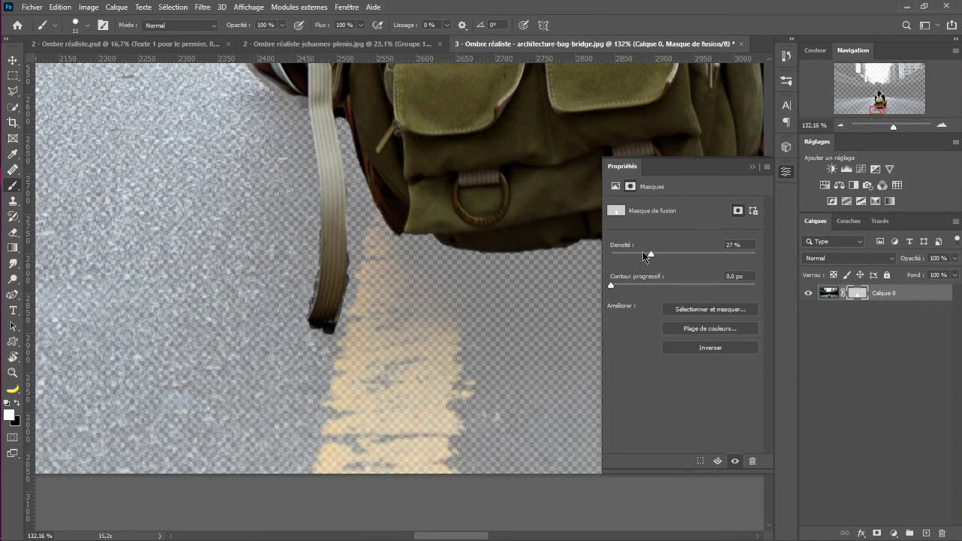
drag(643, 251, 607, 254)
key(Return)
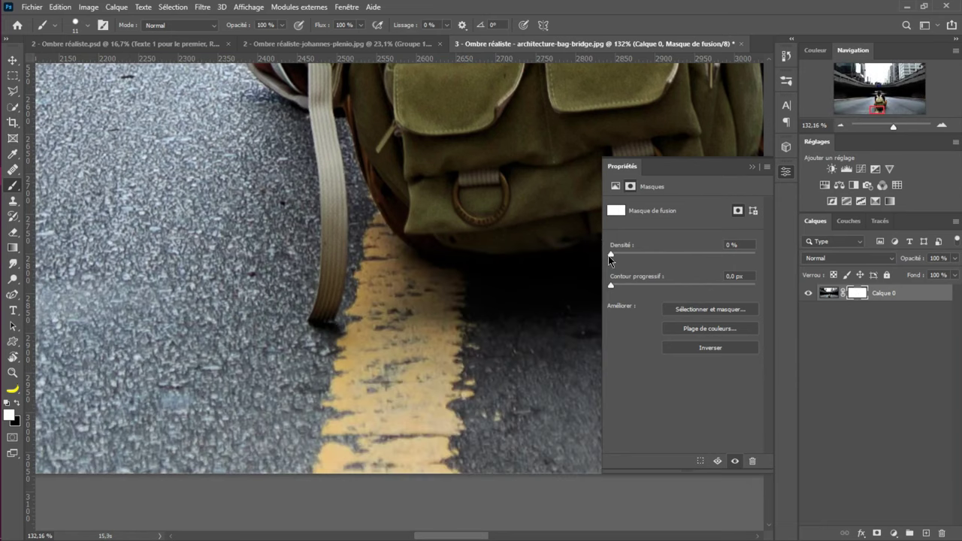
click(620, 255)
drag(614, 254, 625, 255)
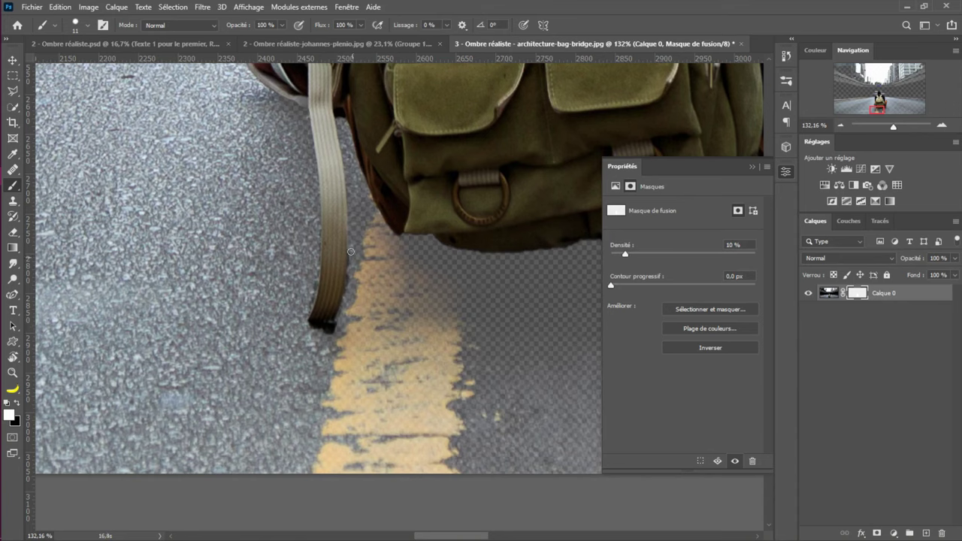
key(x)
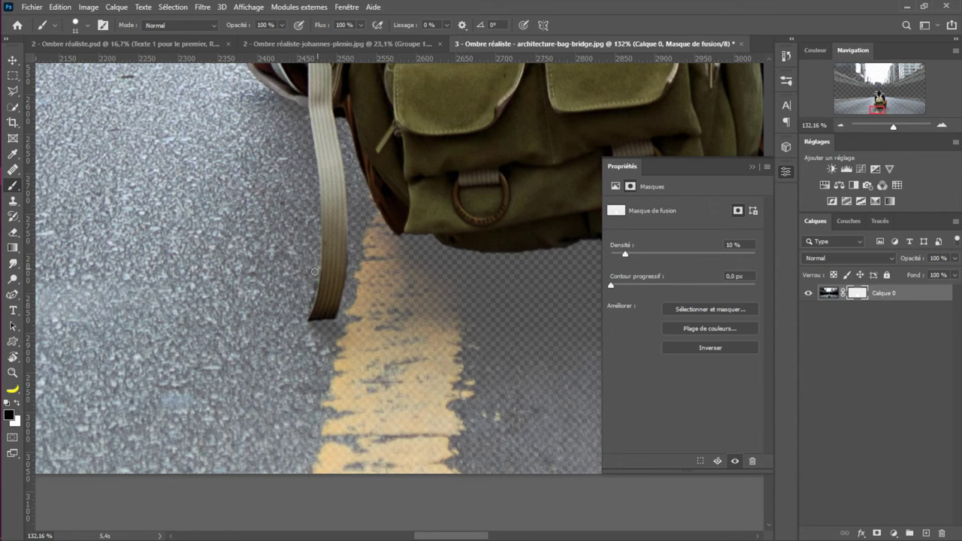
Paint white on the layer mask with a 100 px brush along the underside and lower edges of the backpack
drag(360, 249, 329, 460)
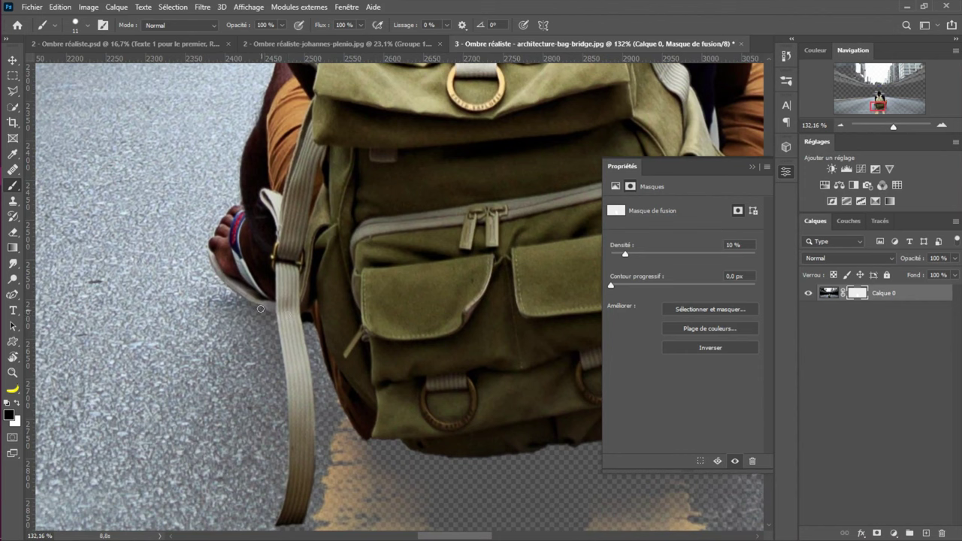
drag(329, 308, 70, 258)
drag(348, 276, 434, 285)
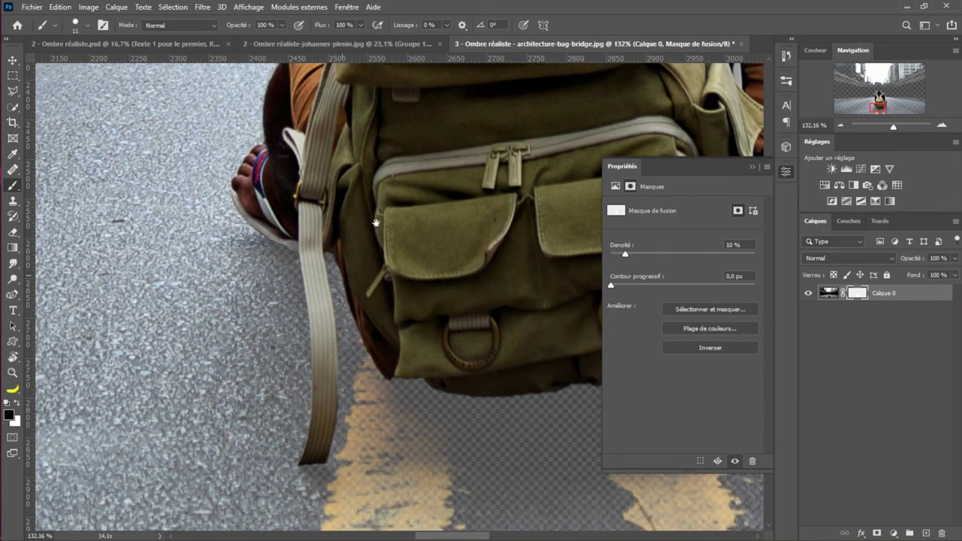
drag(402, 248, 221, 187)
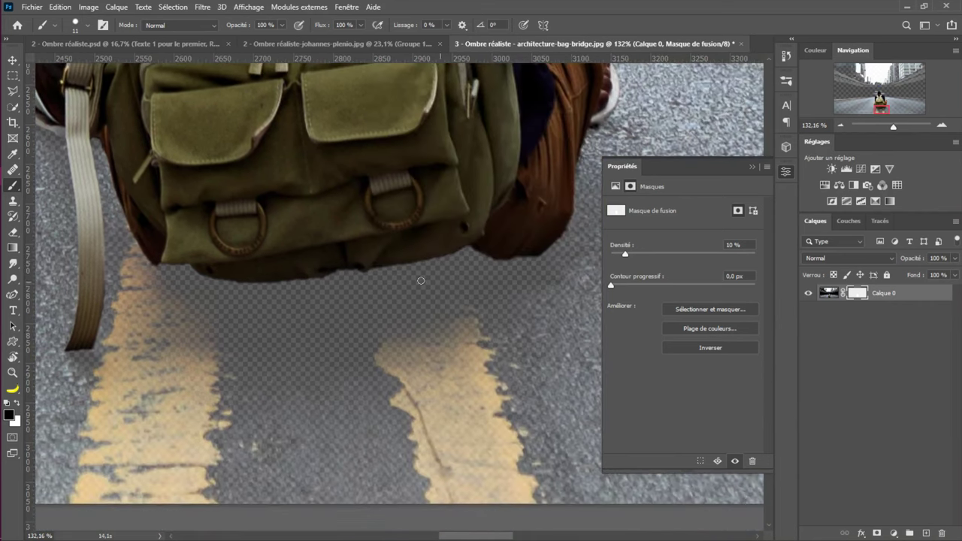
right_click(262, 279)
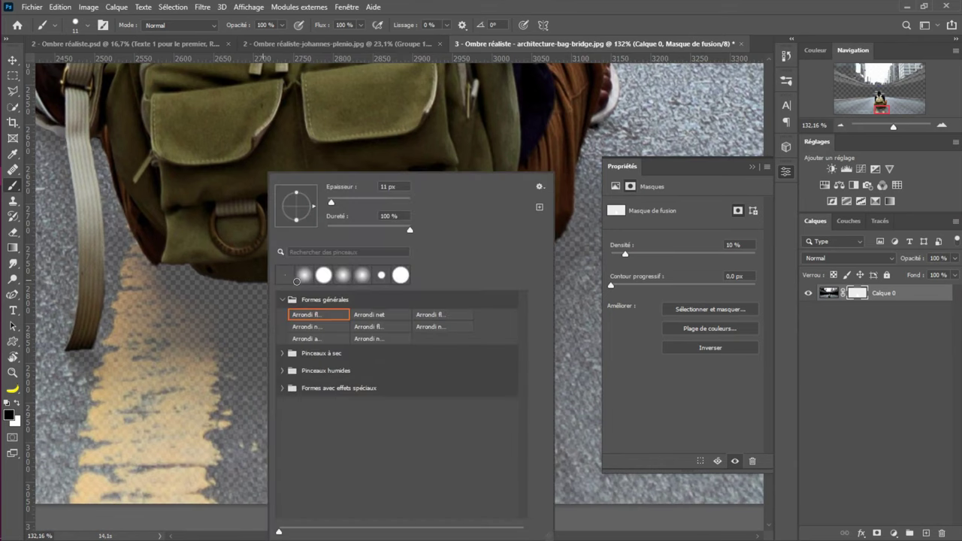
click(231, 253)
right_click(229, 279)
click(217, 228)
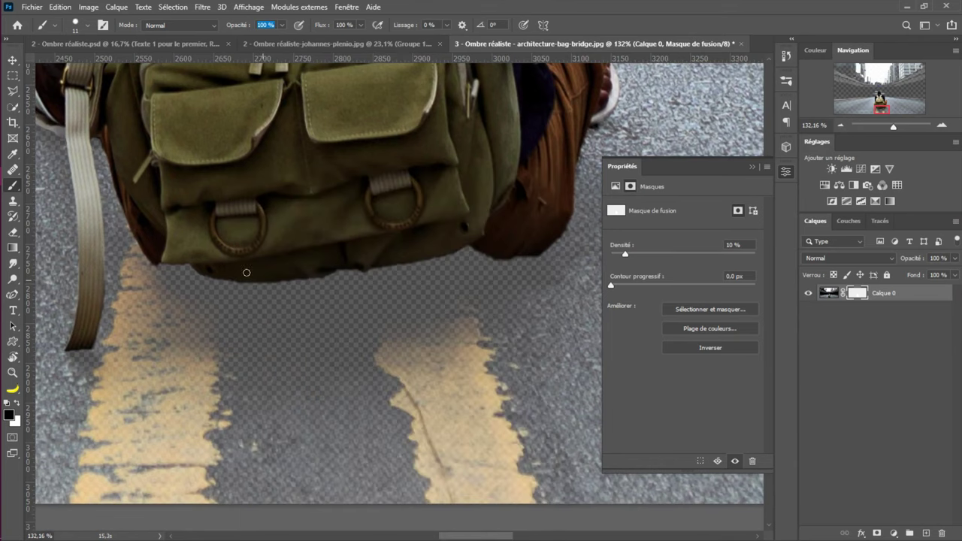
drag(262, 283, 295, 289)
key(x)
mouse_move(248, 243)
mouse_down()
mouse_move(381, 263)
mouse_move(438, 234)
mouse_move(402, 242)
mouse_move(417, 254)
mouse_move(493, 248)
mouse_move(524, 236)
mouse_move(534, 212)
mouse_move(494, 248)
mouse_move(429, 266)
mouse_move(280, 267)
mouse_up()
mouse_move(349, 267)
mouse_down()
mouse_move(264, 264)
mouse_move(170, 228)
mouse_move(194, 255)
mouse_move(152, 242)
mouse_move(185, 260)
mouse_move(345, 277)
mouse_move(415, 273)
mouse_move(473, 249)
mouse_move(429, 274)
mouse_move(346, 266)
mouse_up()
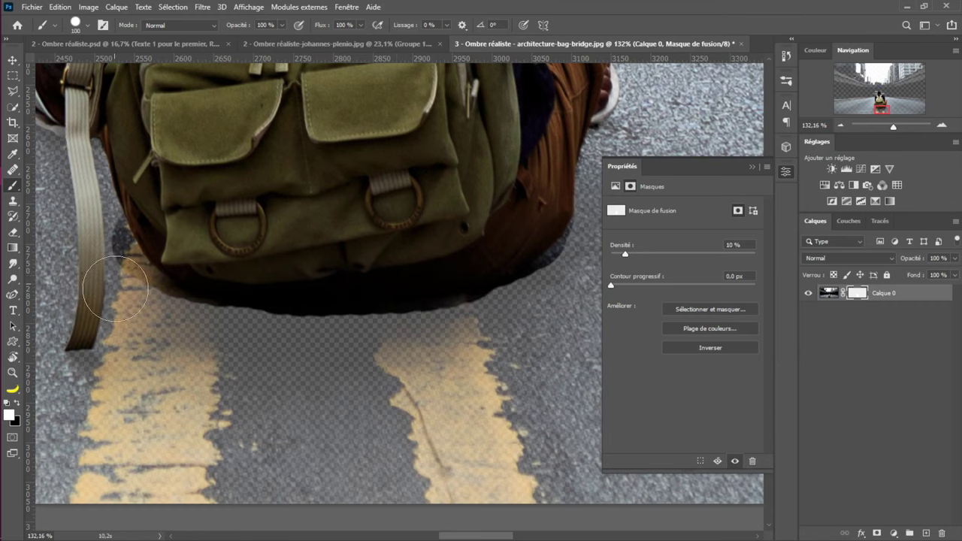
drag(132, 250, 61, 266)
mouse_move(140, 248)
mouse_down()
mouse_move(170, 254)
mouse_move(150, 260)
mouse_up()
Refine the mask along the lower side edges of the bag and trousers by painting black with a 30 px brush
key(x)
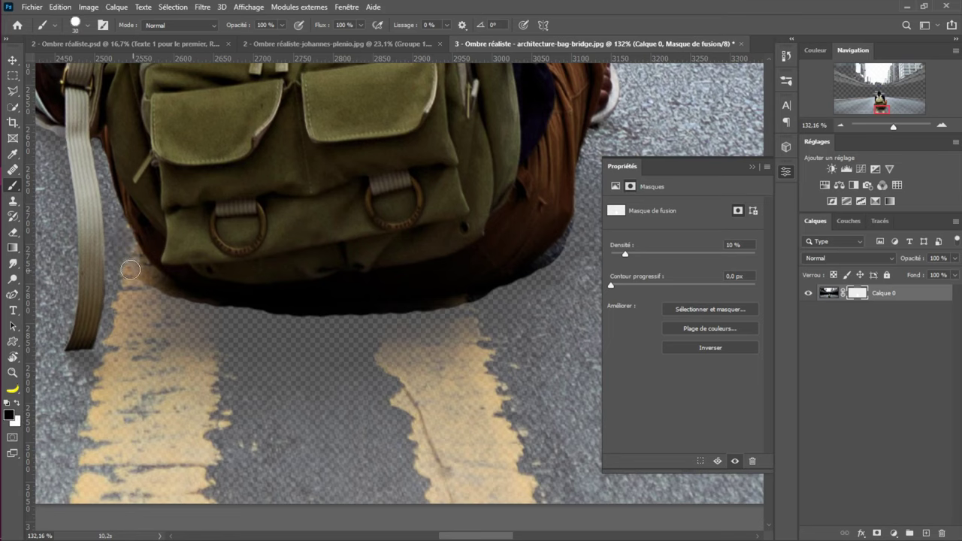
drag(121, 246, 167, 294)
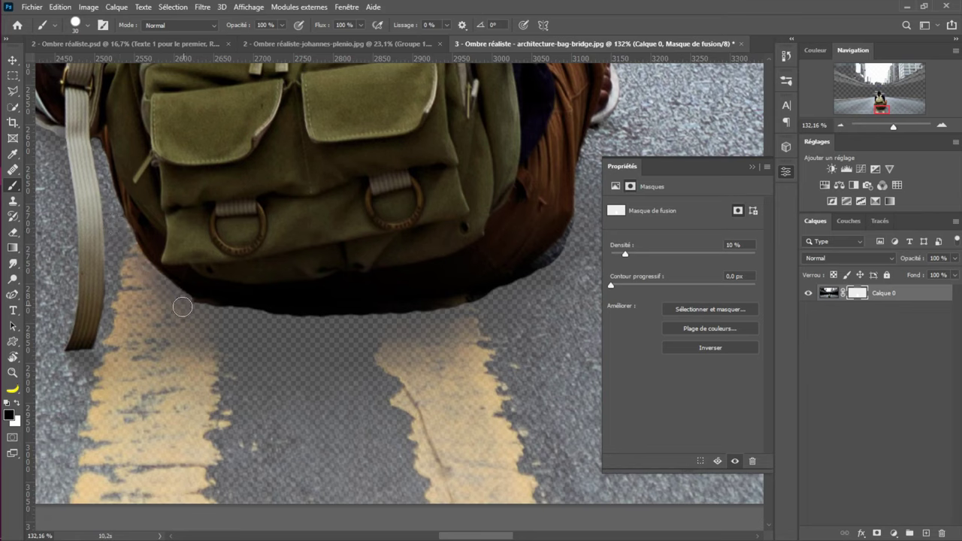
mouse_move(571, 246)
mouse_down()
mouse_move(491, 299)
mouse_move(573, 238)
mouse_move(515, 286)
mouse_up()
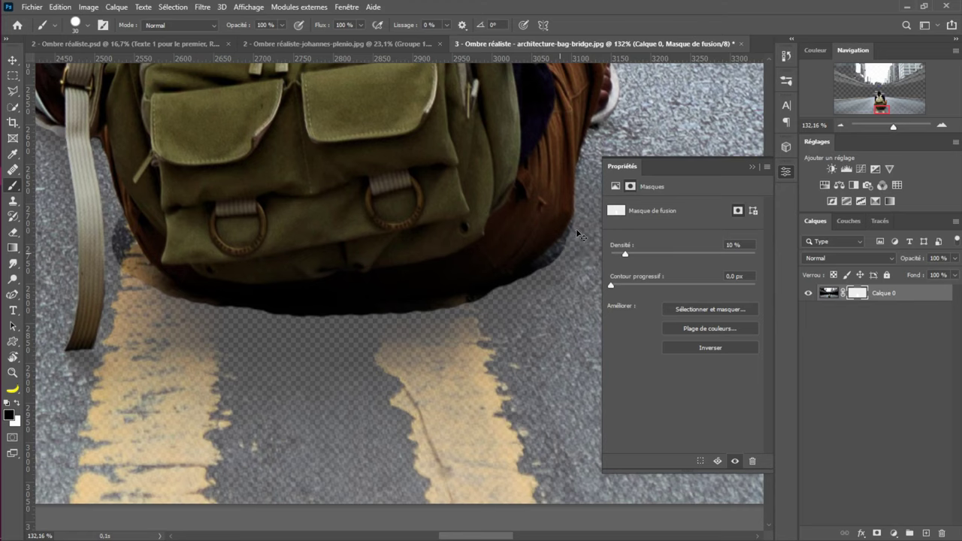
mouse_move(572, 235)
mouse_down()
mouse_move(527, 284)
mouse_move(573, 239)
mouse_move(585, 212)
mouse_move(576, 234)
mouse_up()
Set the layer mask's density to 100 % and invert the mask to isolate the seated man
scroll(407, 289, down, 5)
scroll(432, 314, down, 3)
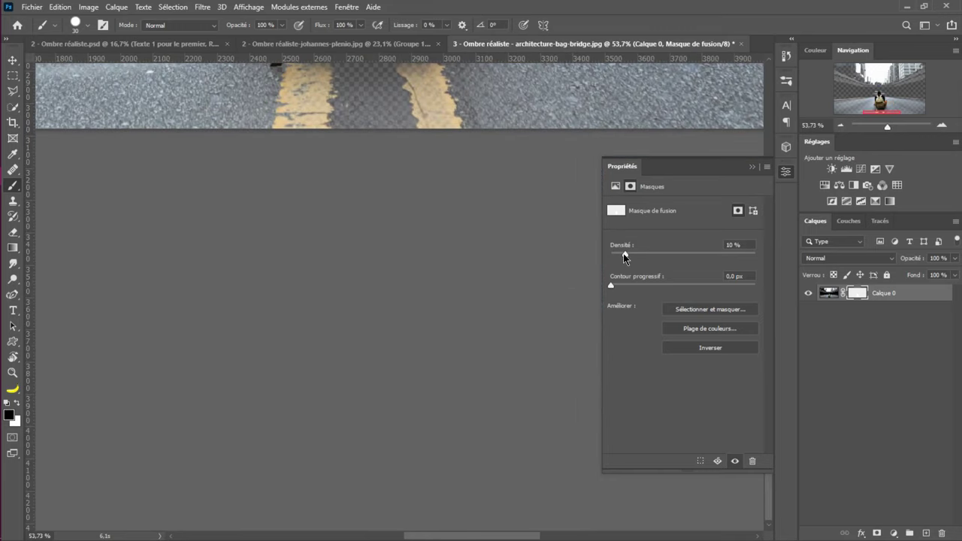
drag(625, 255, 770, 255)
click(364, 149)
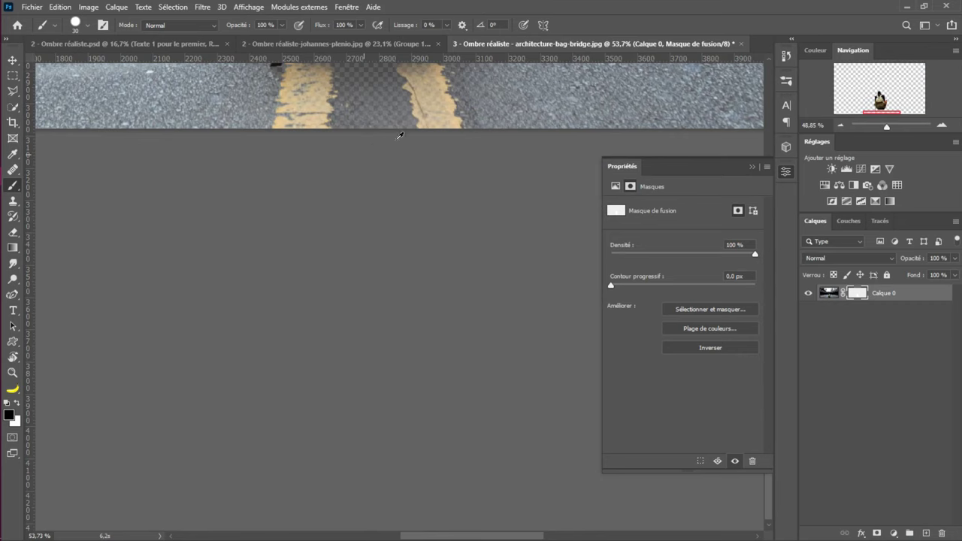
key(ctrl+i)
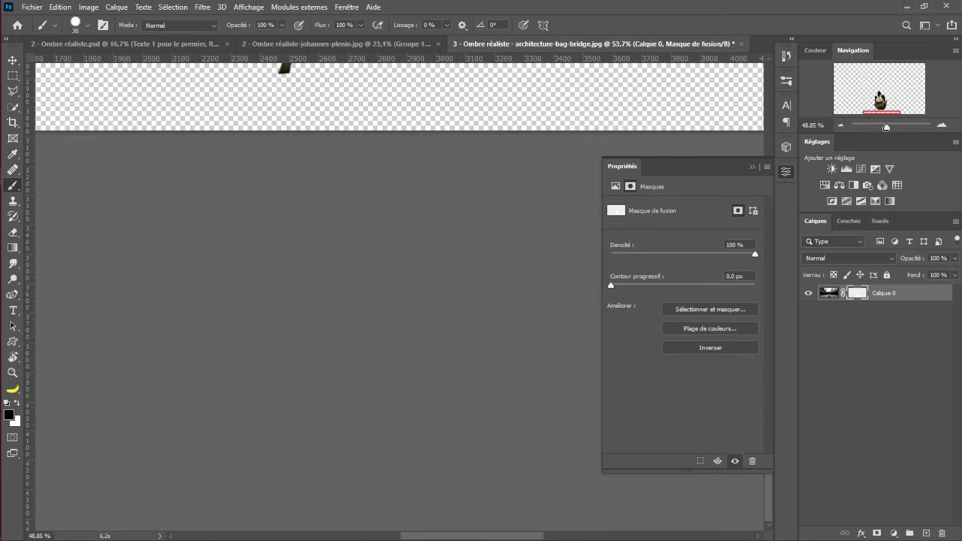
drag(886, 128, 884, 127)
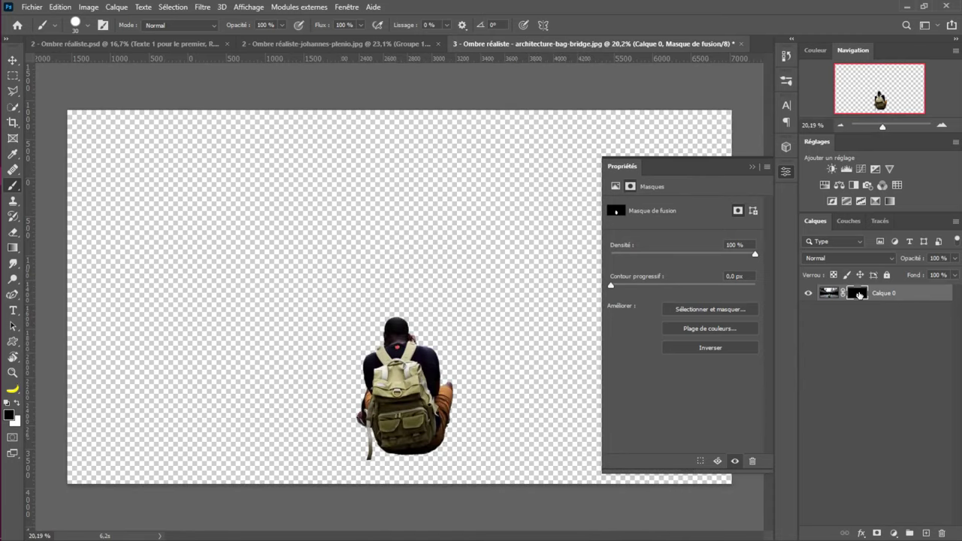
Apply the layer mask to Calque 0 and bring the cut-out man into the Ombre réaliste-johannes-plenio.jpg document
right_click(849, 296)
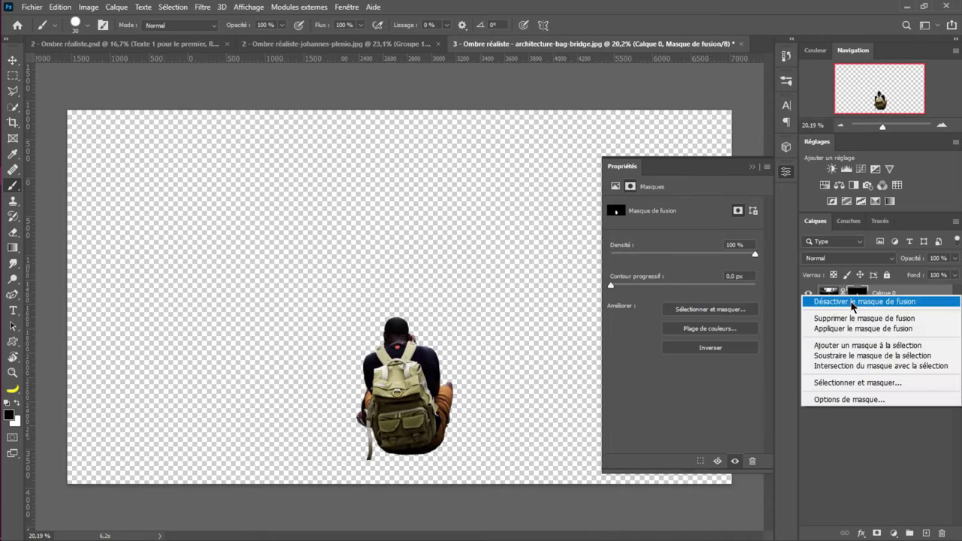
click(831, 329)
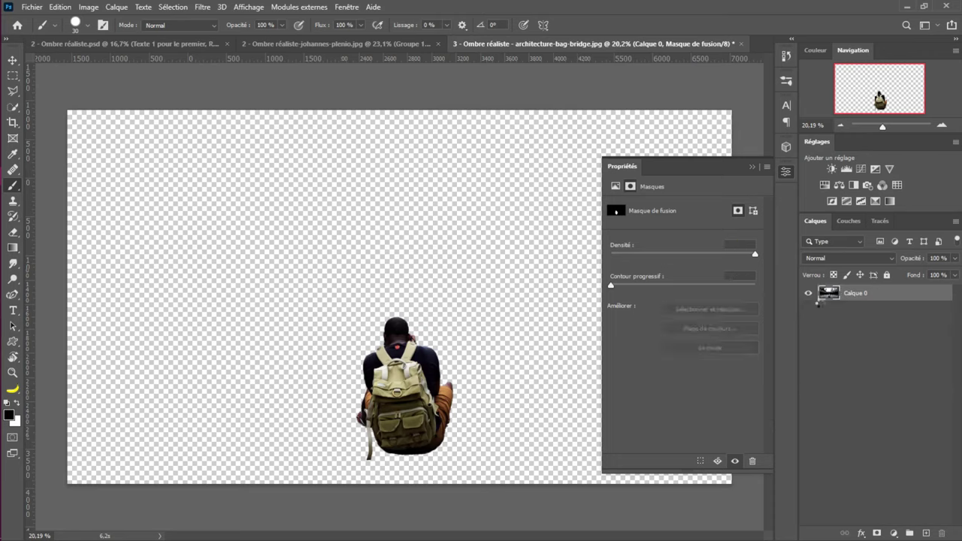
key(v)
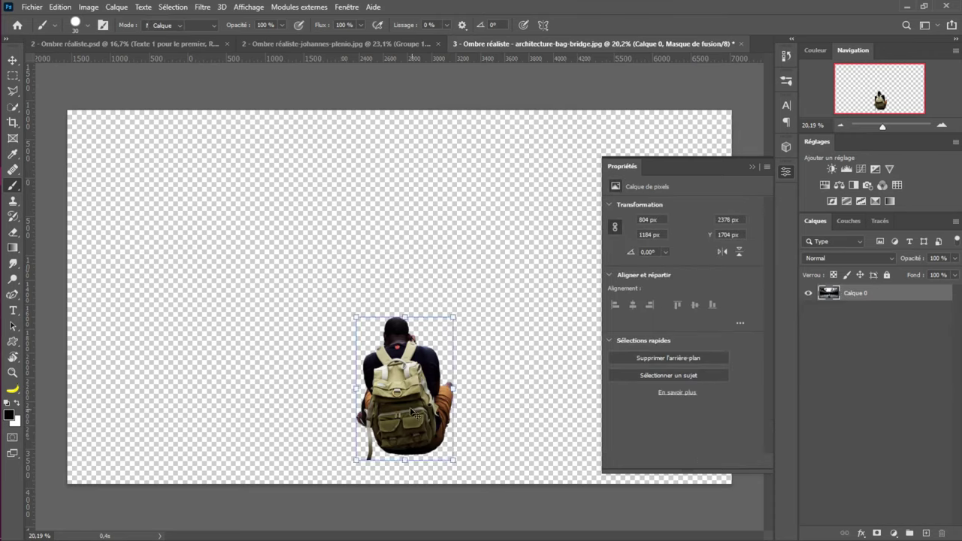
drag(400, 401, 303, 53)
drag(390, 430, 423, 420)
Scale the cut-out man to about 60.6 % and place him on the road below the Alliance text
drag(467, 495, 421, 432)
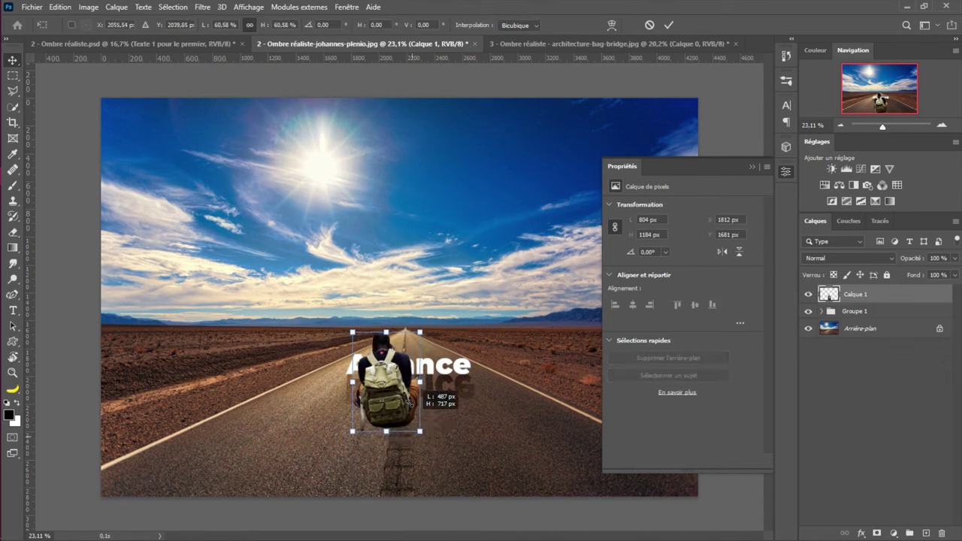
drag(398, 376, 417, 442)
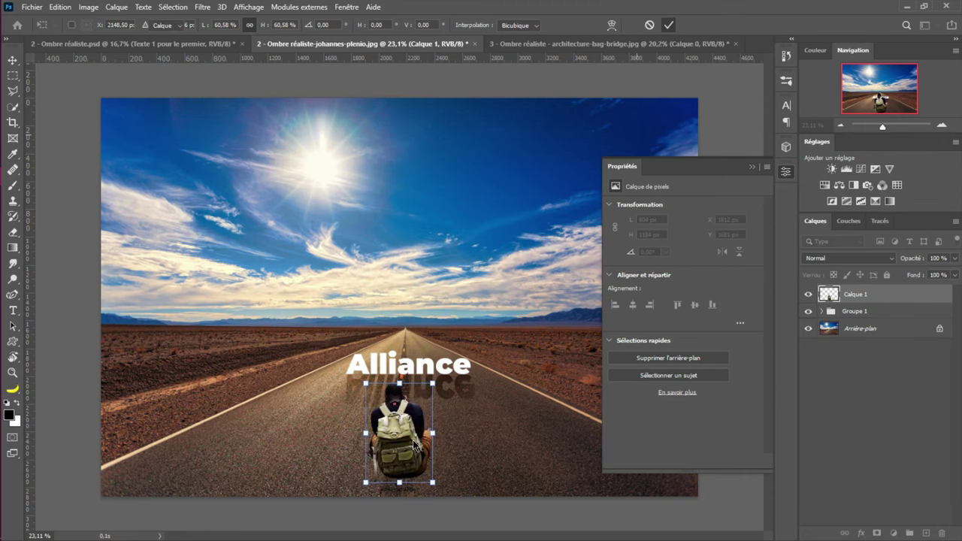
scroll(410, 421, up, 3)
key(Return)
Load the man's outline from Calque 1 as a selection and fill it with black on a new layer above Groupe 1
drag(394, 324, 361, 186)
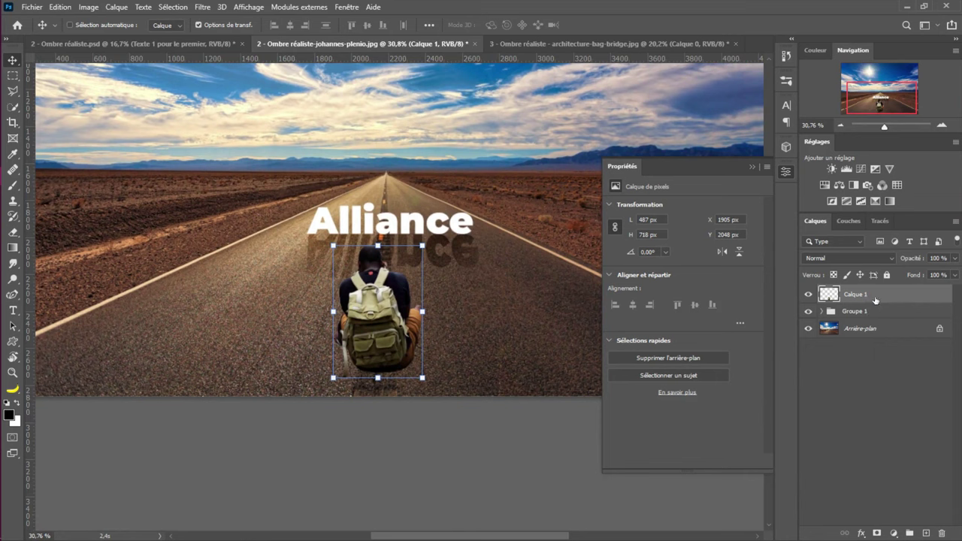
ctrl+click(830, 294)
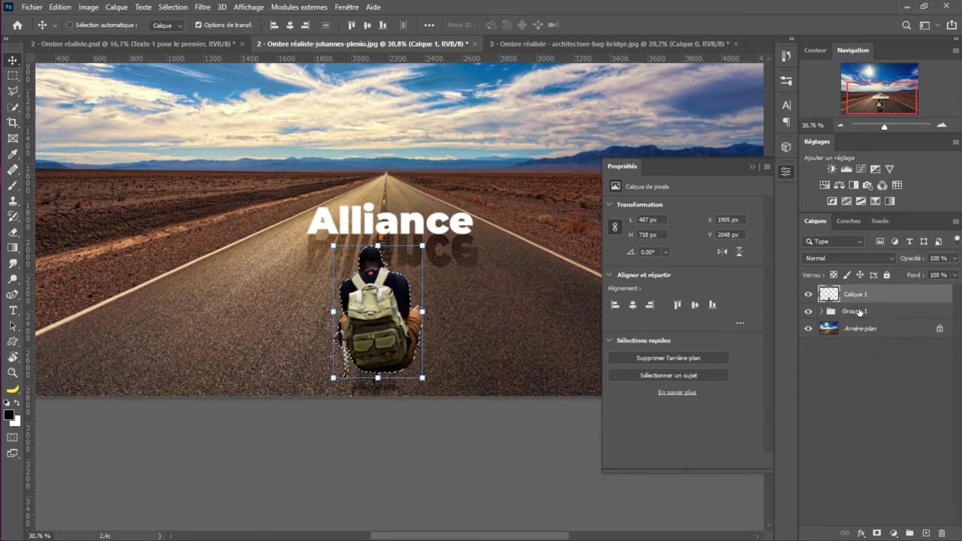
click(889, 311)
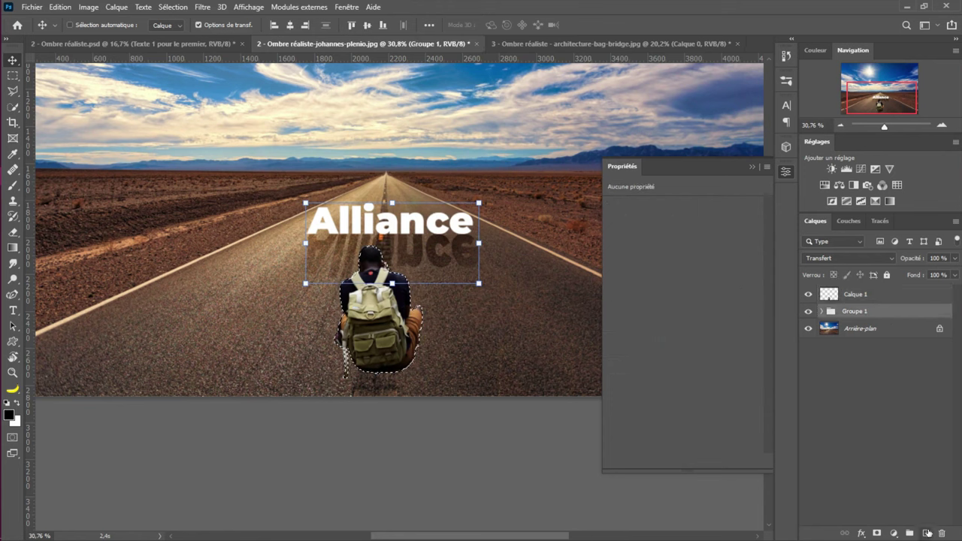
key(ctrl+j)
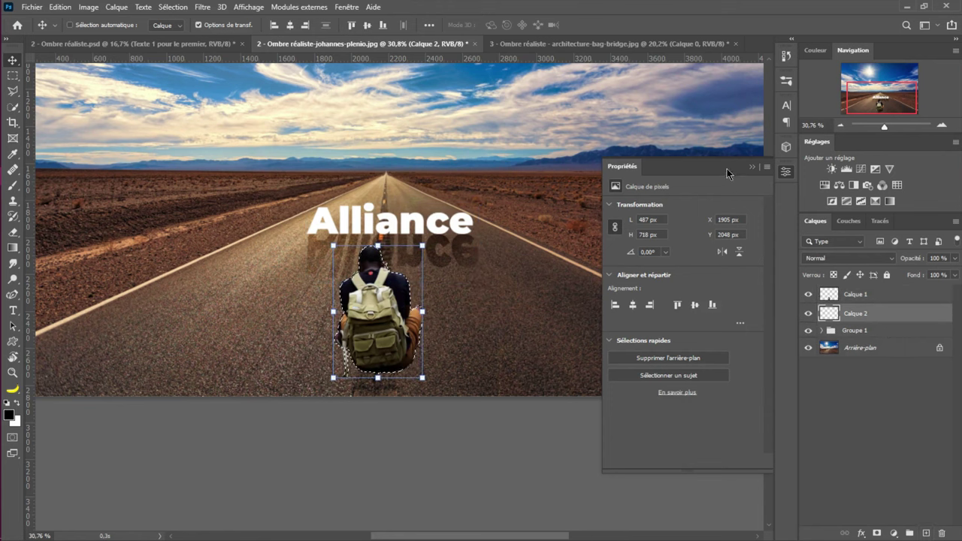
click(752, 167)
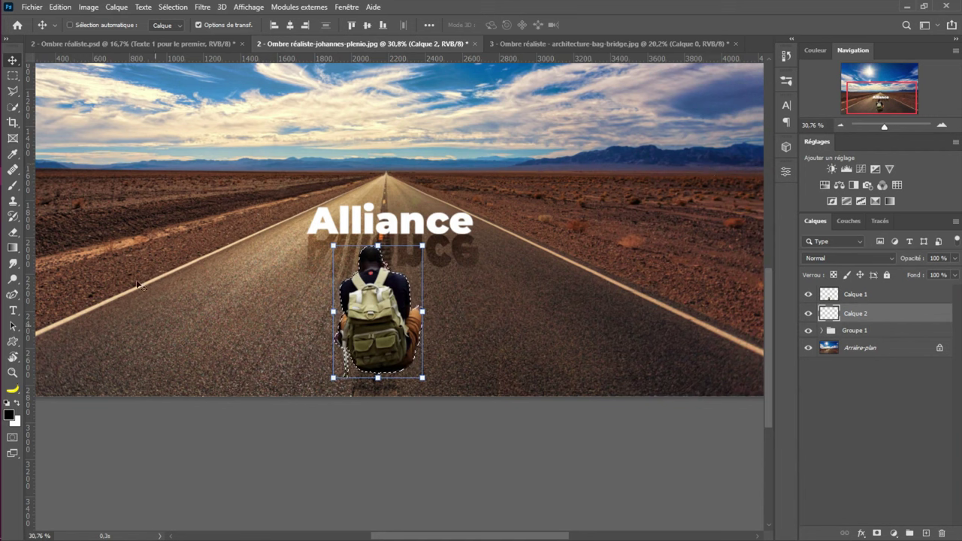
click(810, 294)
key(ctrl+z)
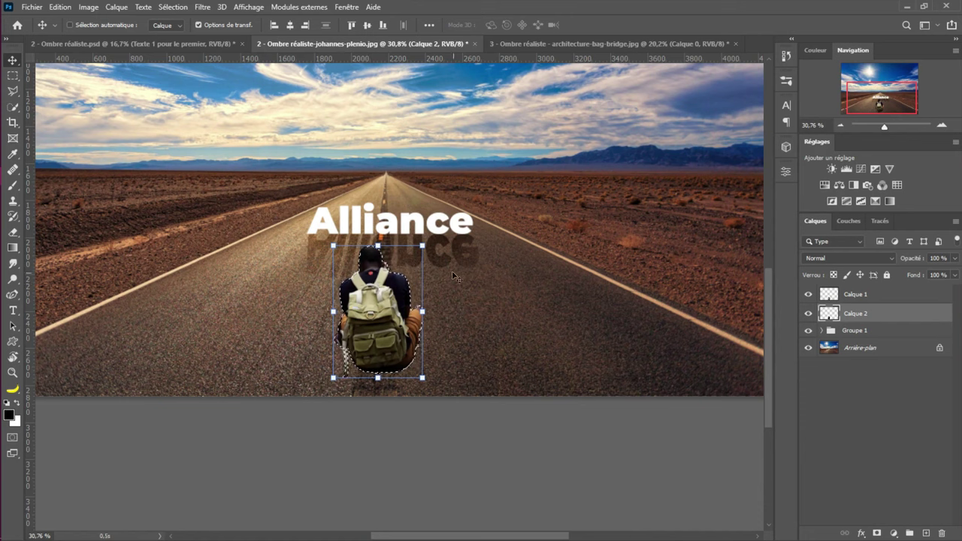
Distort the black silhouette on Calque 2, flipping it downward beneath the man and widening its far end
click(60, 7)
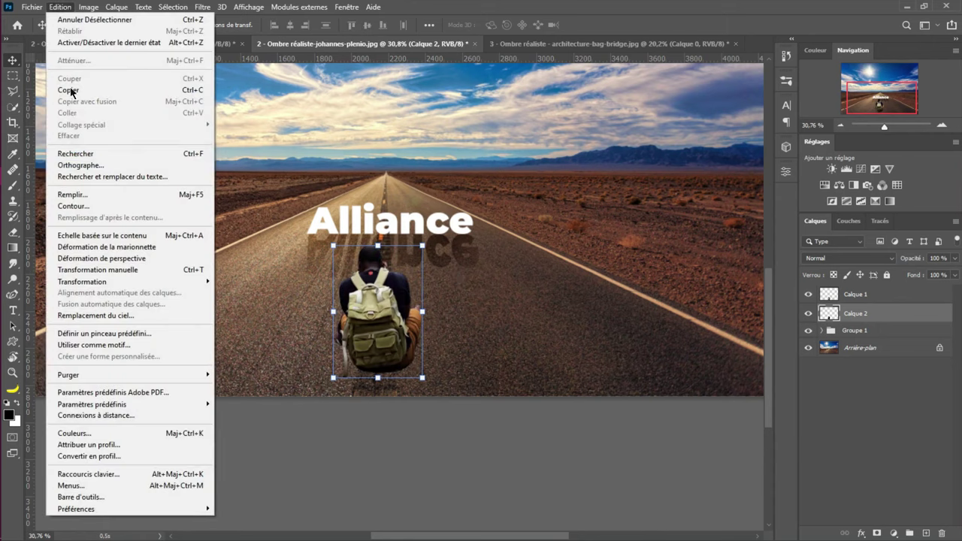
mouse_move(135, 282)
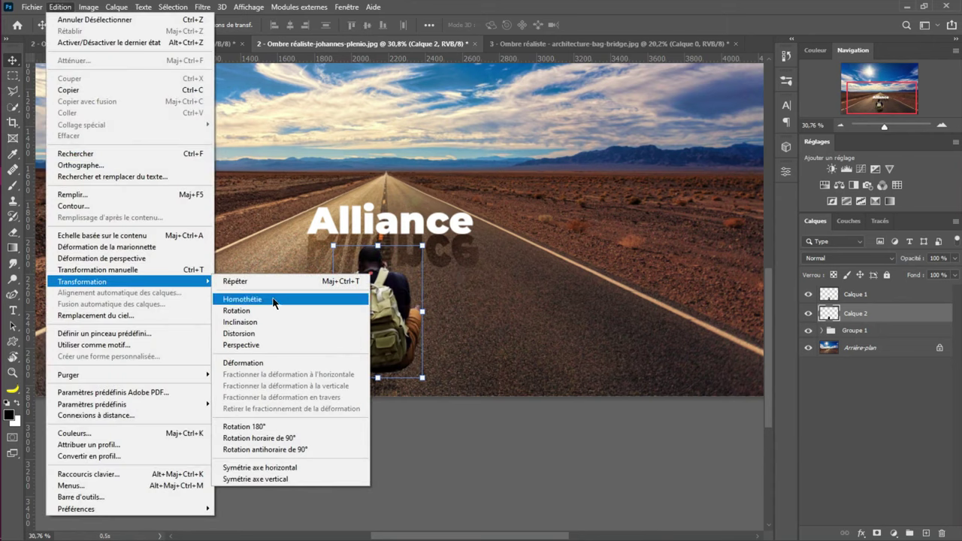
click(248, 334)
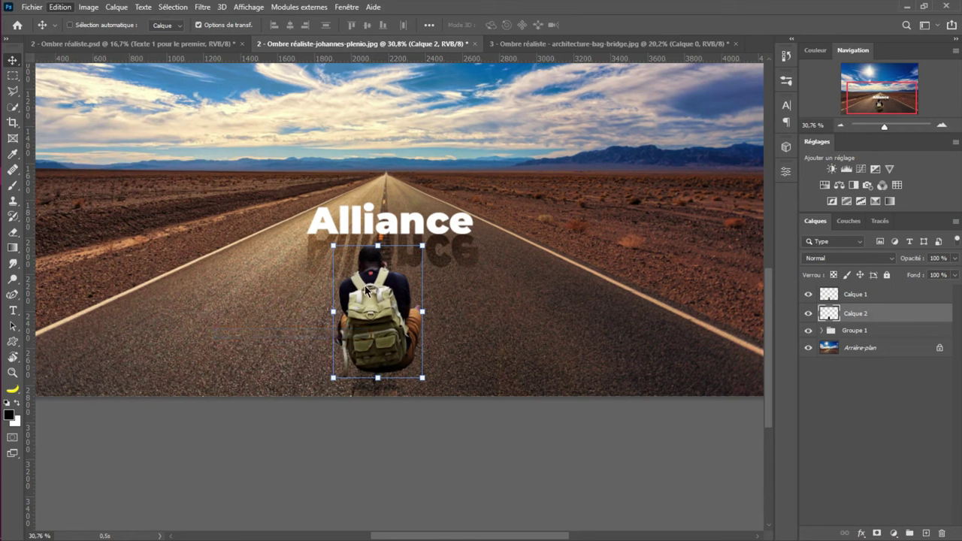
drag(378, 246, 372, 455)
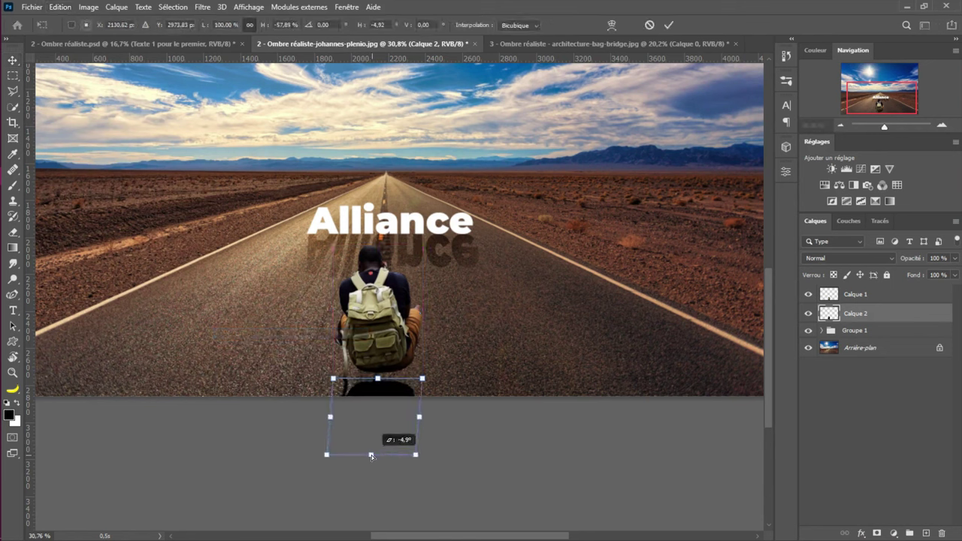
drag(378, 380, 336, 376)
drag(436, 354, 431, 361)
drag(415, 456, 439, 472)
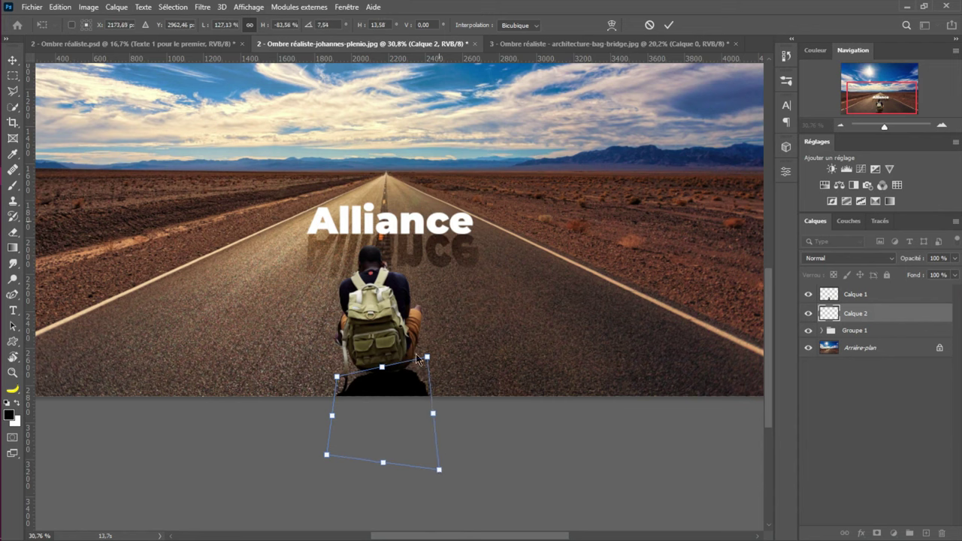
Fine-tune the distorted silhouette's position so it meets the base of the backpack, and apply the transformation
drag(400, 372, 401, 367)
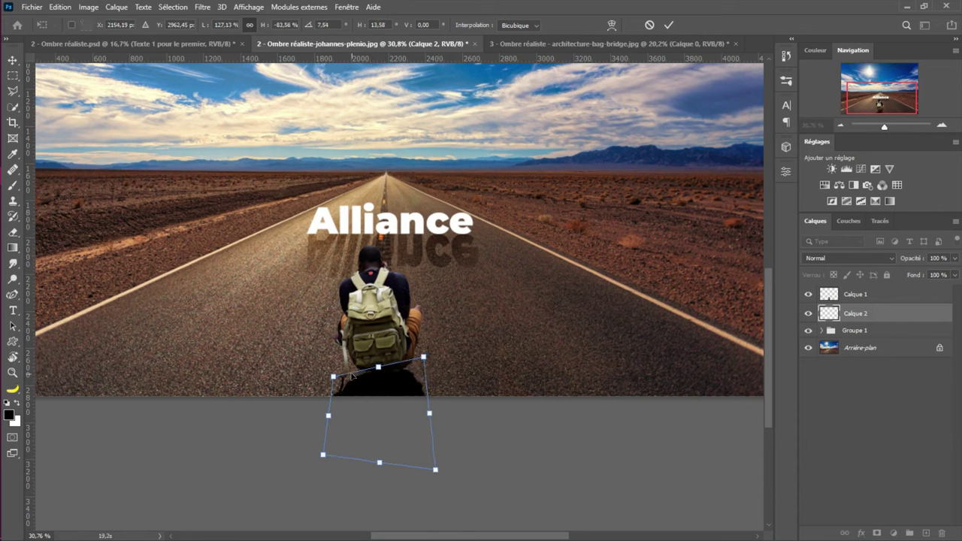
drag(334, 377, 337, 376)
drag(388, 386, 388, 384)
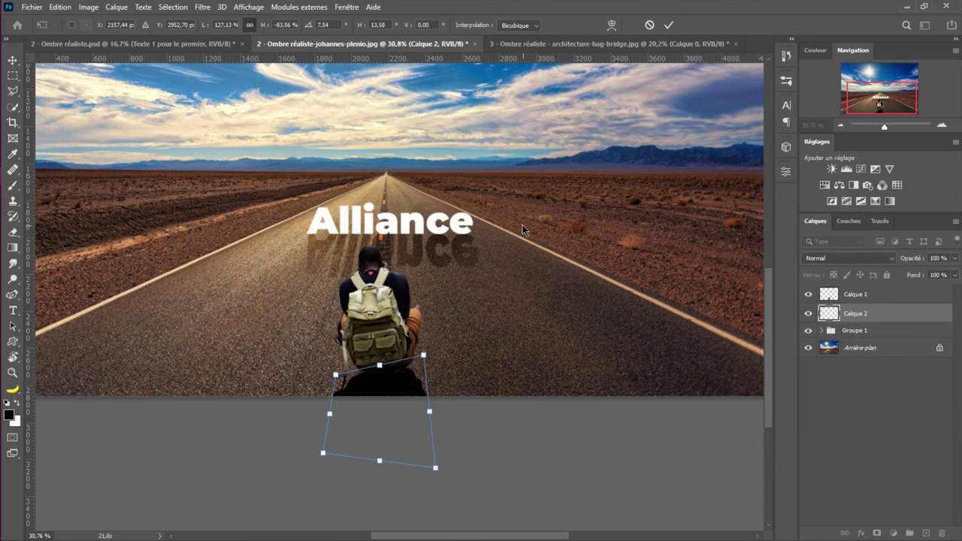
drag(414, 353, 414, 352)
click(665, 26)
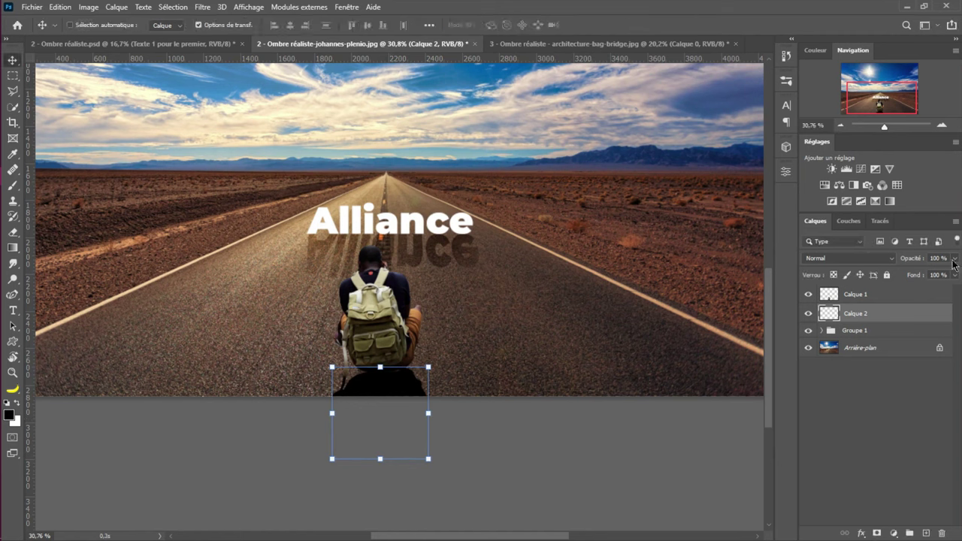
Set the blend mode of Calque 2 to Lumière tamisée and add a layer mask to it
click(892, 258)
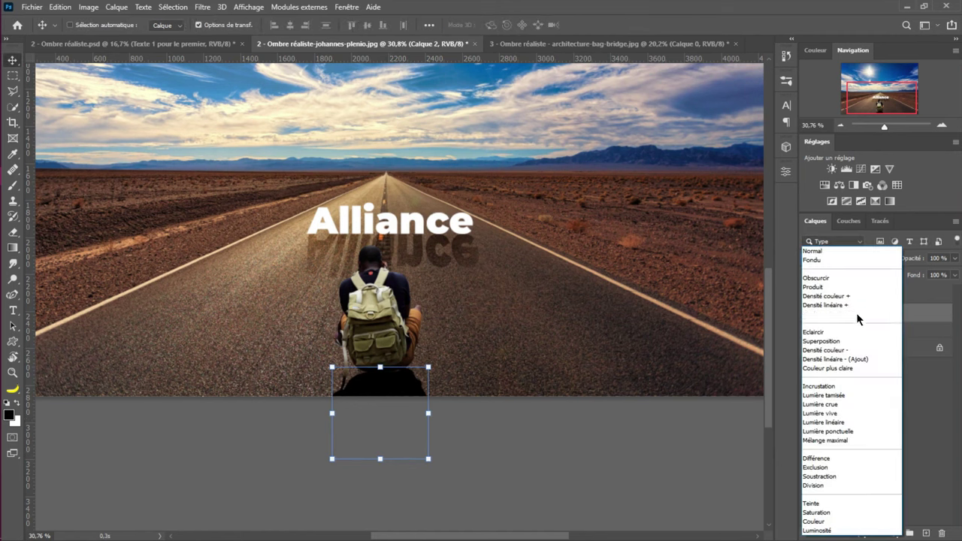
click(828, 396)
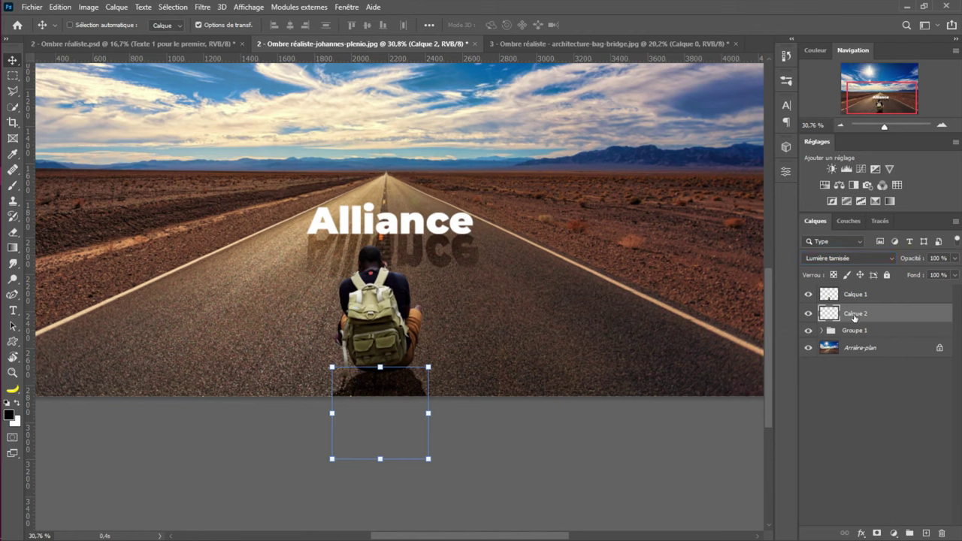
click(877, 533)
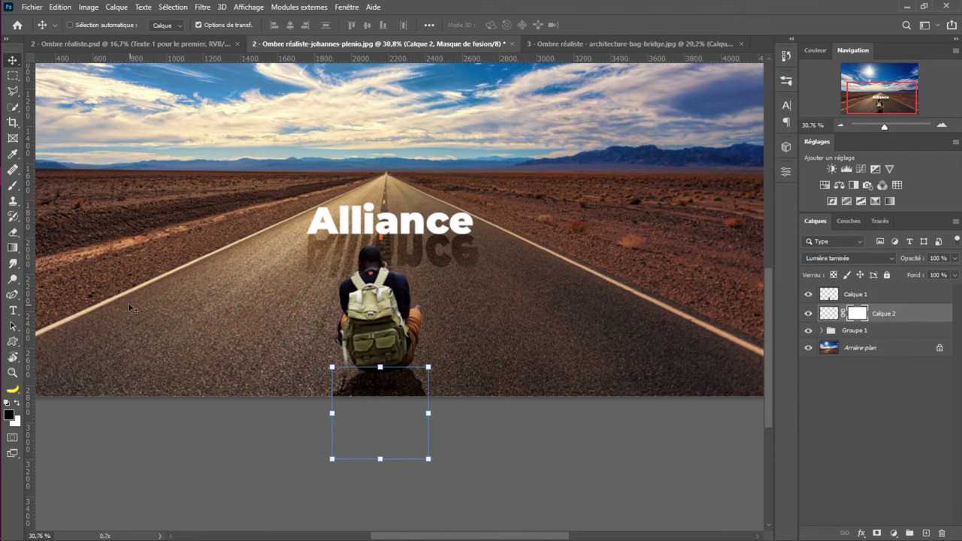
Paint black on Calque 2's layer mask with a soft brush of about 608 px at 35 % opacity to fade the man's shadow
key(b)
mouse_move(230, 388)
mouse_down()
mouse_move(304, 394)
mouse_move(288, 391)
mouse_move(275, 171)
mouse_up()
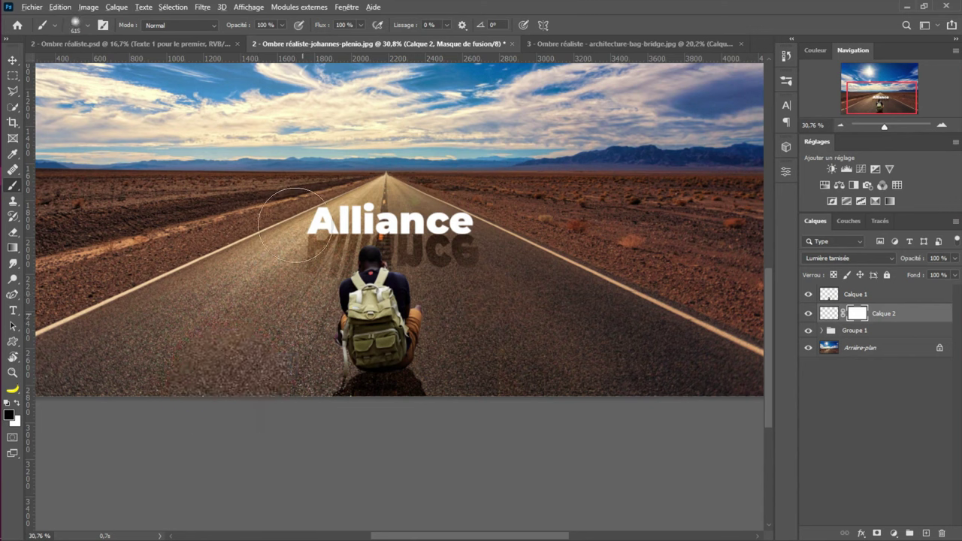
drag(304, 312, 281, 120)
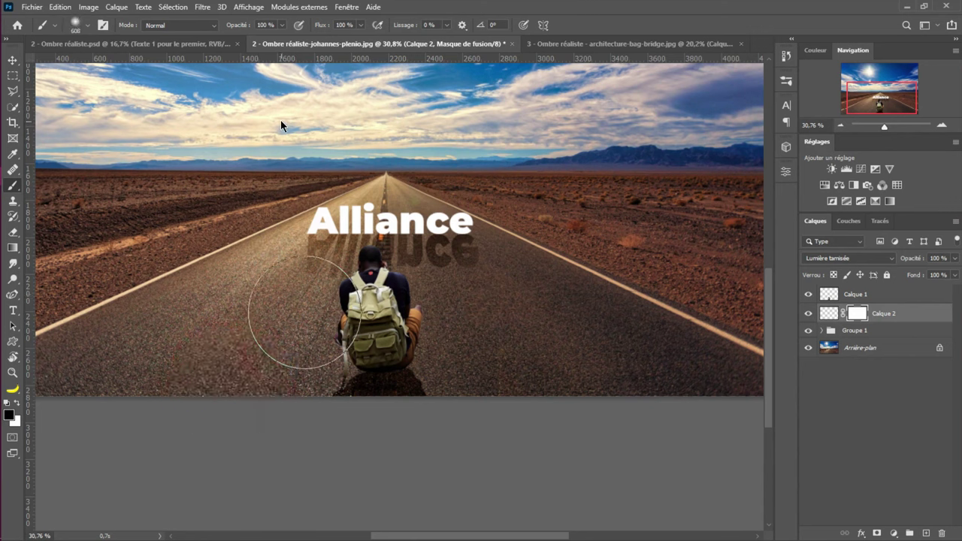
click(281, 27)
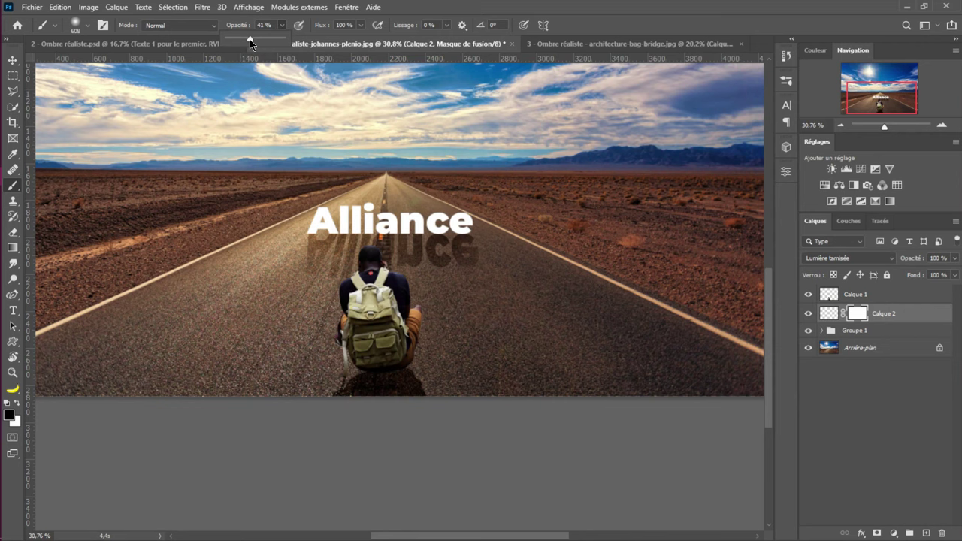
drag(250, 39, 246, 39)
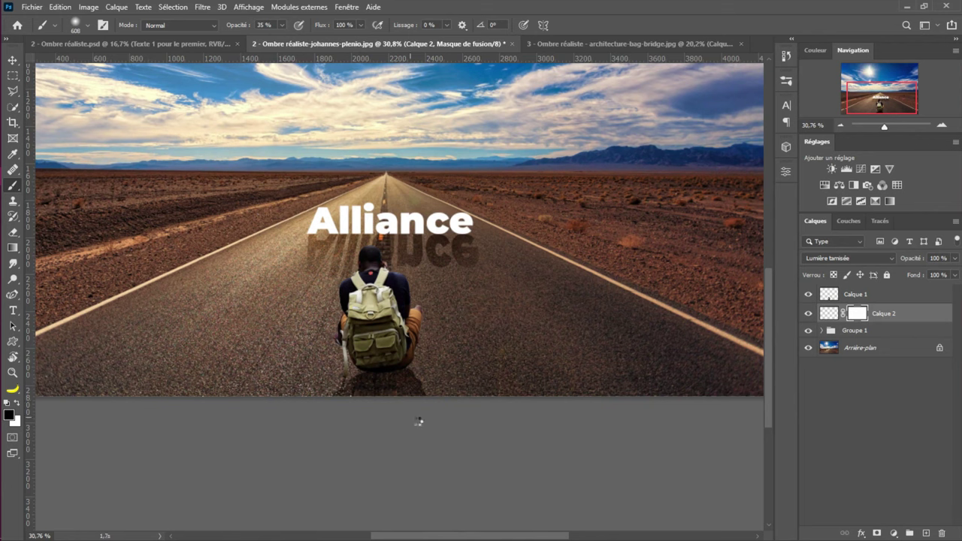
click(387, 387)
click(438, 373)
scroll(677, 120, down, 2)
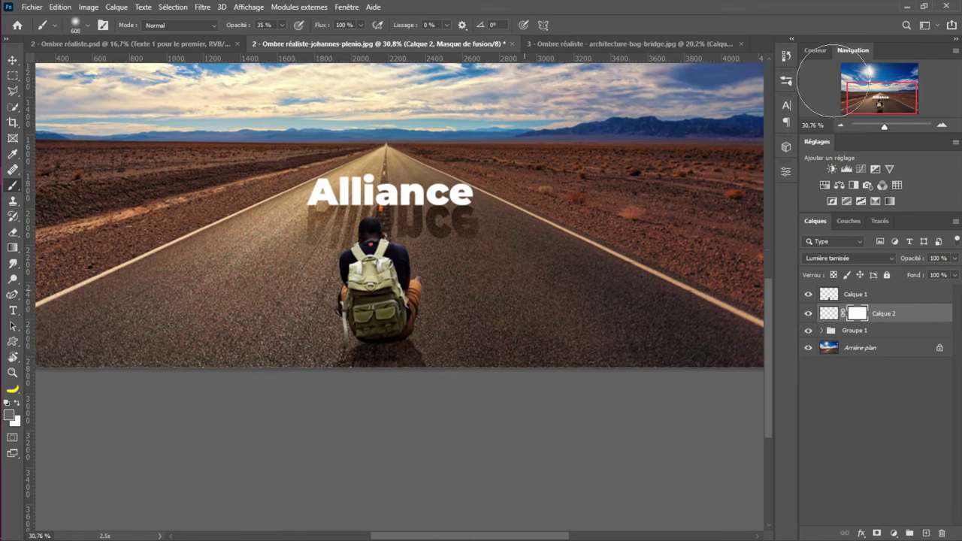
drag(885, 127, 882, 129)
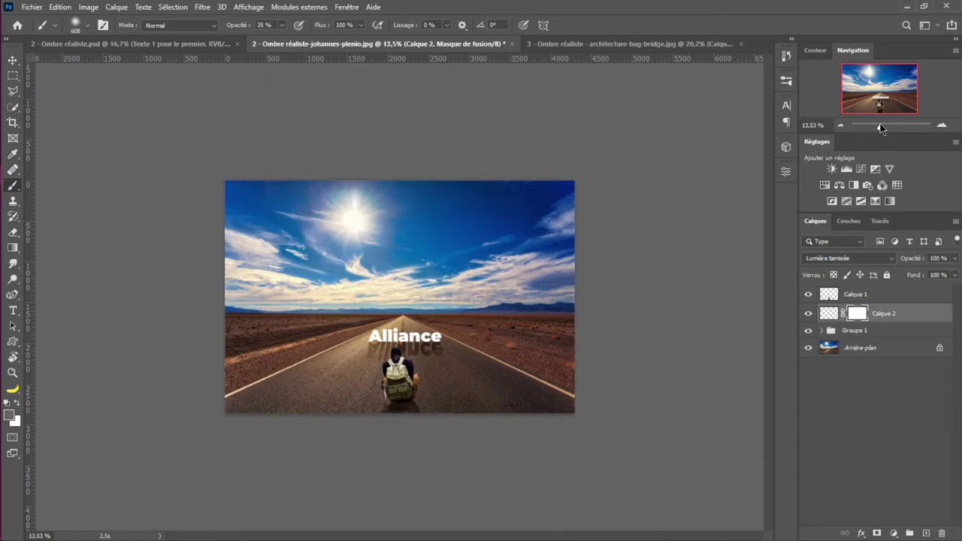
Duplicate Groupe 1 and enlarge the copy to about 160 %, placing the bigger Alliance text lower on the road behind the man
key(v)
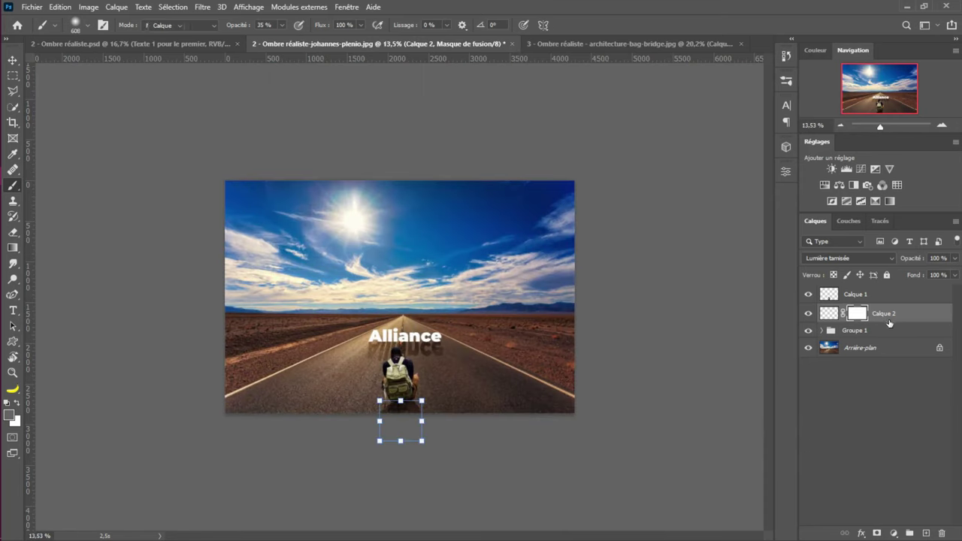
click(878, 332)
key(ctrl+j)
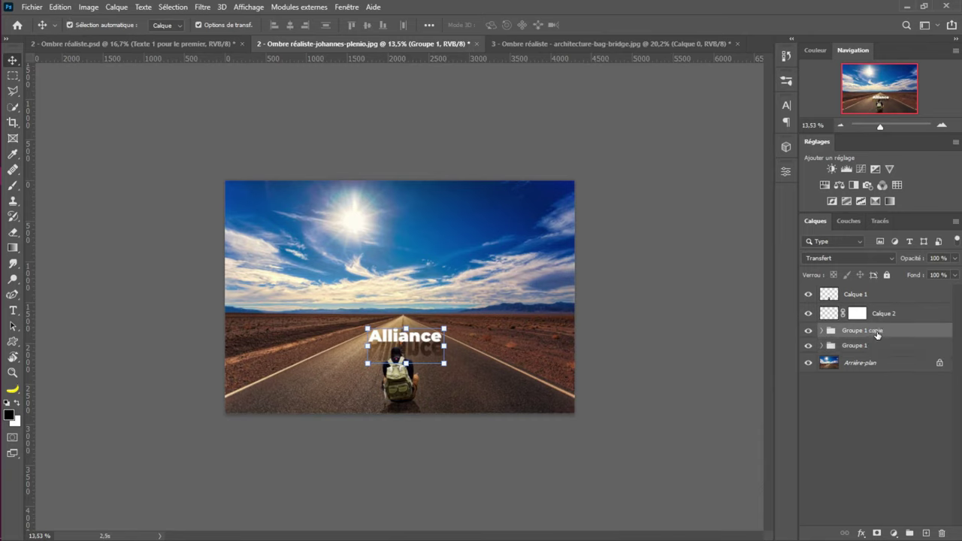
drag(404, 336, 466, 329)
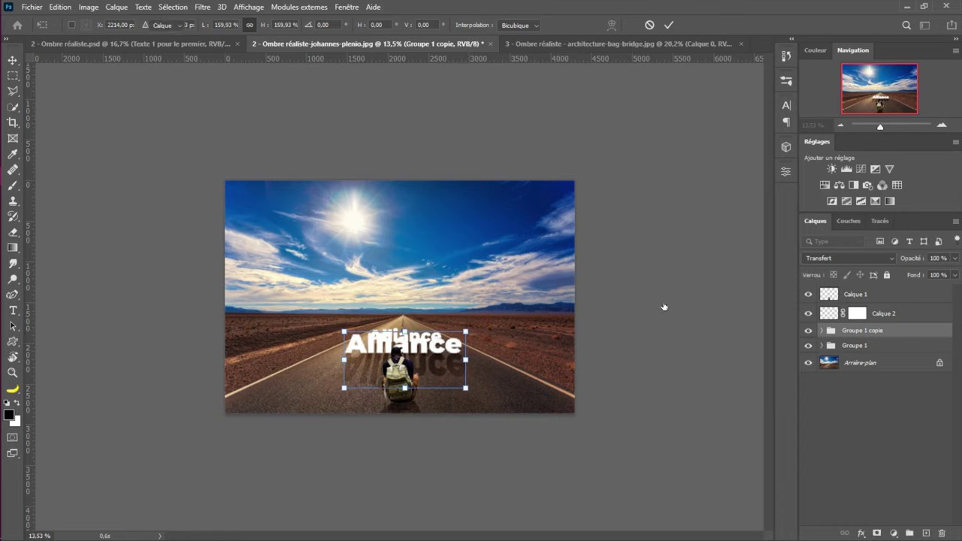
key(Return)
Move the original Groupe 1 up the road and scale it down near the horizon above the larger Alliance text
click(855, 345)
mouse_move(487, 337)
mouse_down()
mouse_move(485, 310)
mouse_move(488, 320)
mouse_up()
key(ctrl+t)
scroll(403, 301, up, 4)
scroll(410, 324, up, 2)
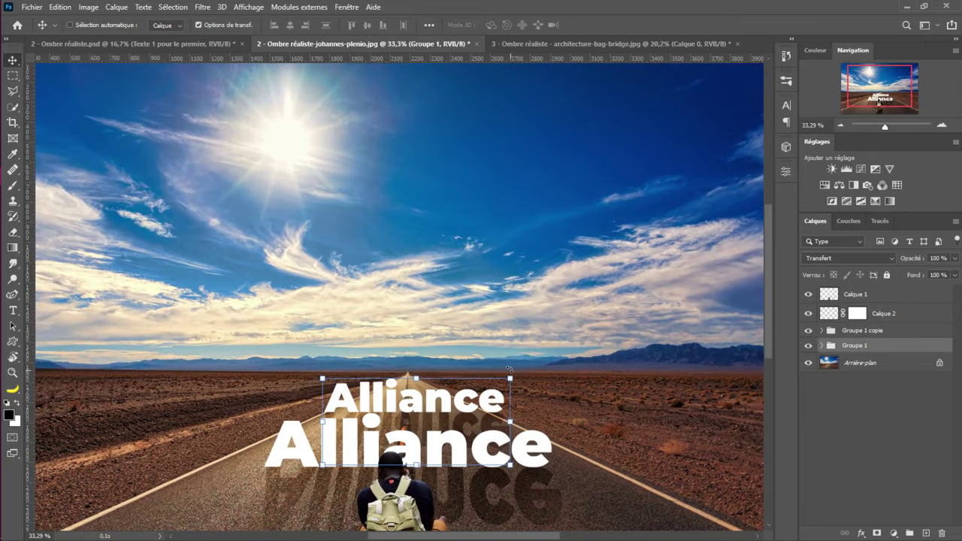
drag(509, 370, 509, 374)
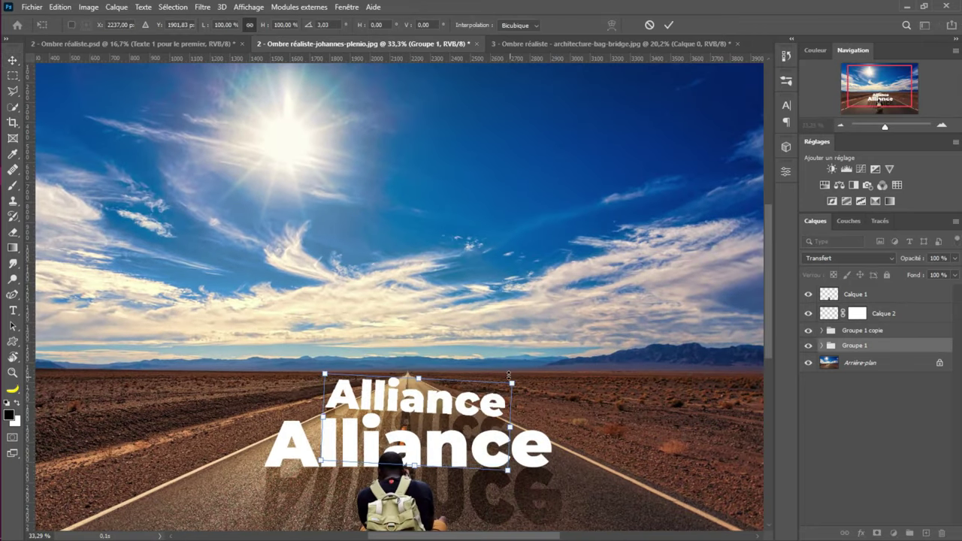
key(ctrl+z)
drag(509, 374, 450, 404)
key(Return)
scroll(451, 406, down, 2)
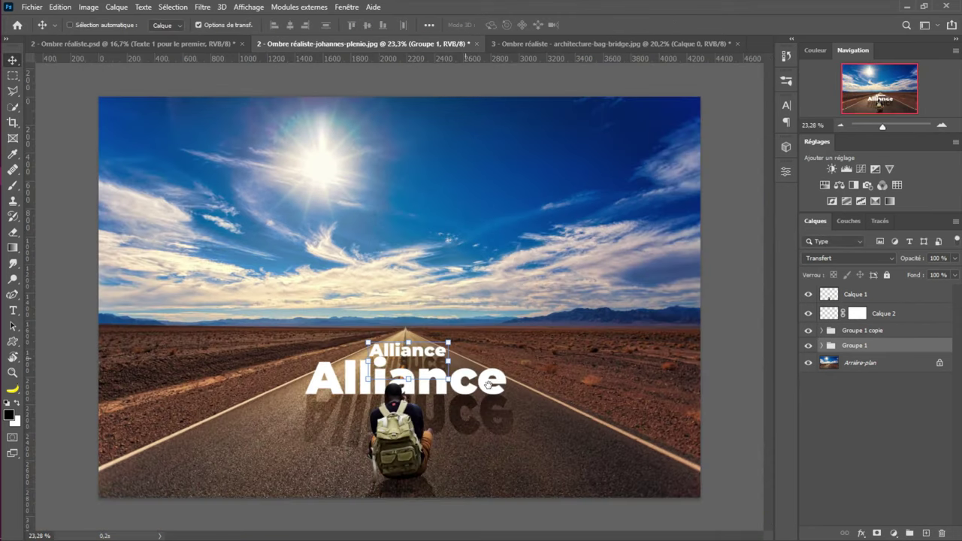
scroll(490, 389, down, 2)
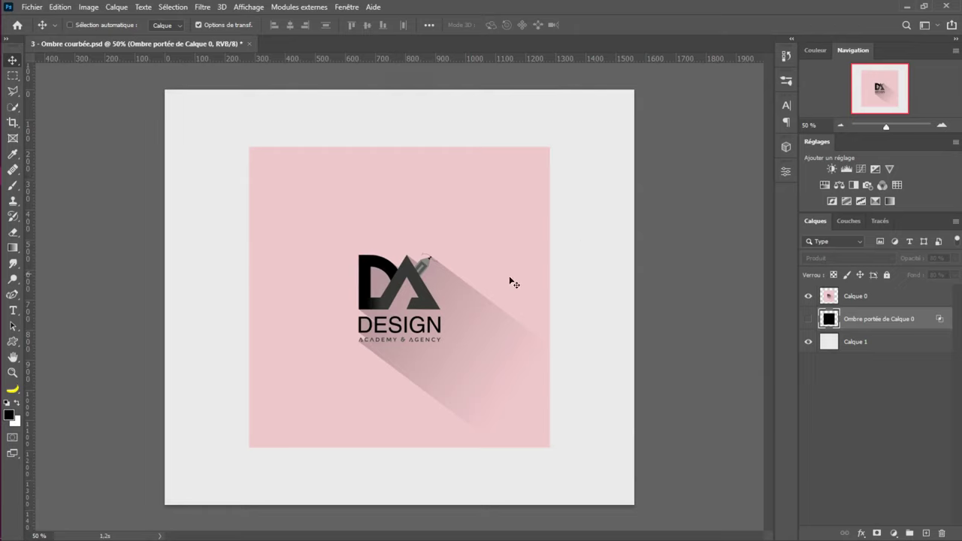
Show the Ombre portée de Calque 0 layer in 3 - Ombre courbée.psd to examine the curved shadow
click(805, 320)
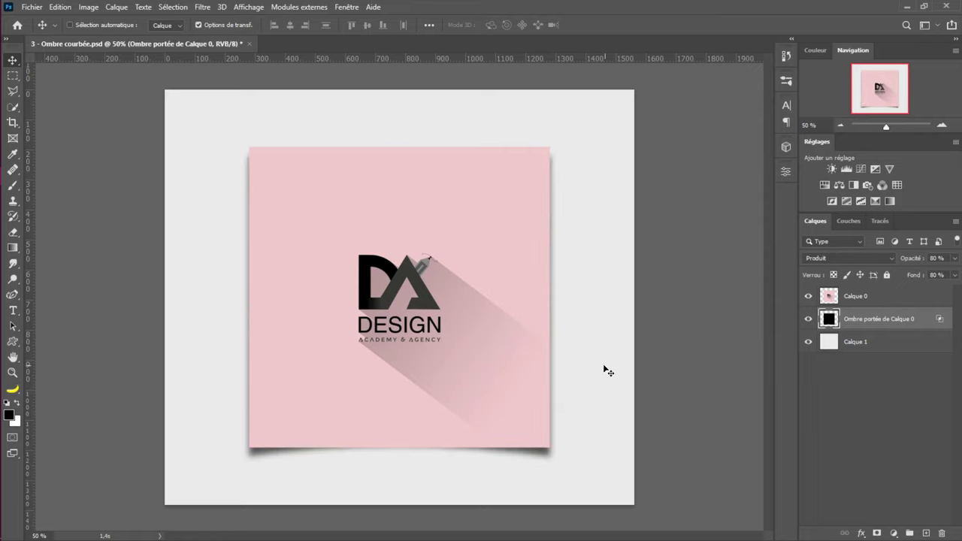
Create a new 1000 x 1000 px RGB document at 72 pixels per inch with a white background, and unlock its background layer
click(32, 6)
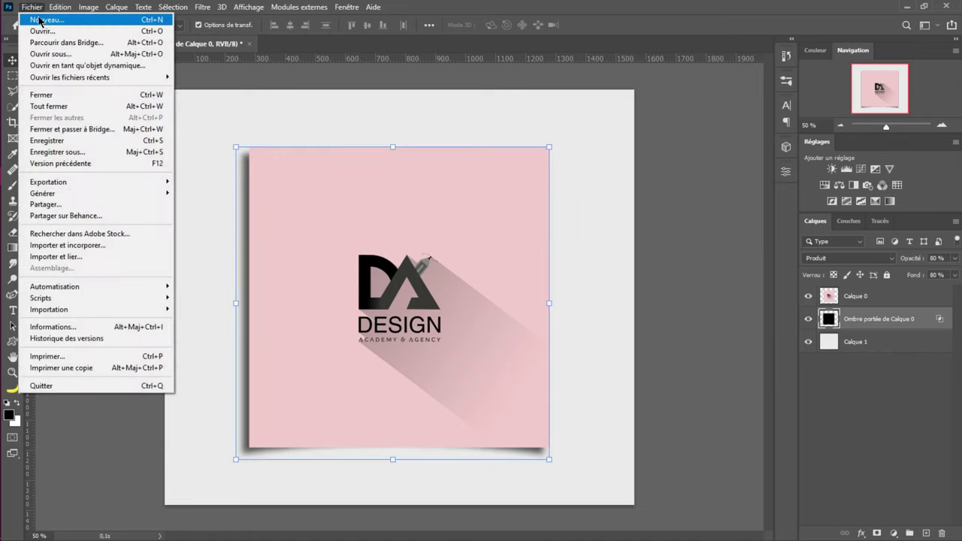
key(Escape)
key(ctrl+n)
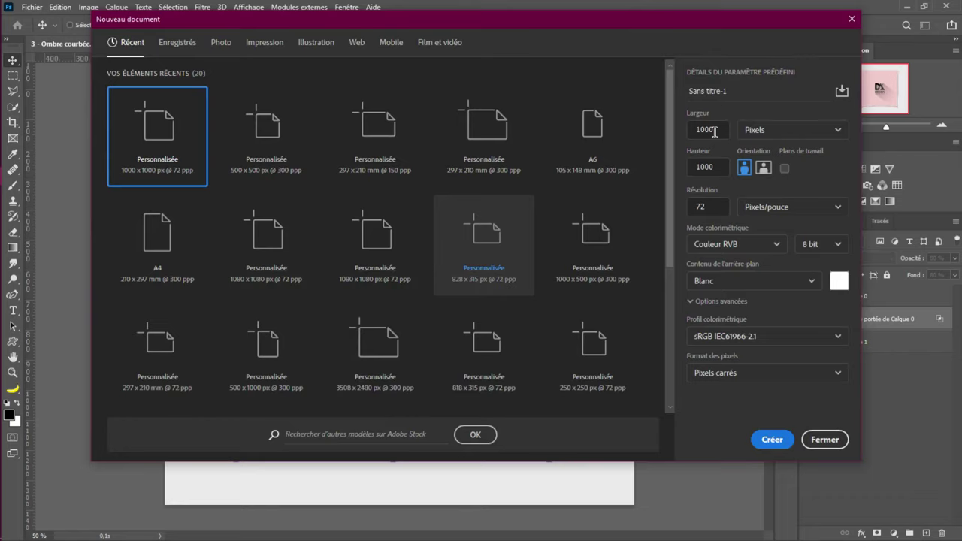
double_click(705, 129)
click(708, 171)
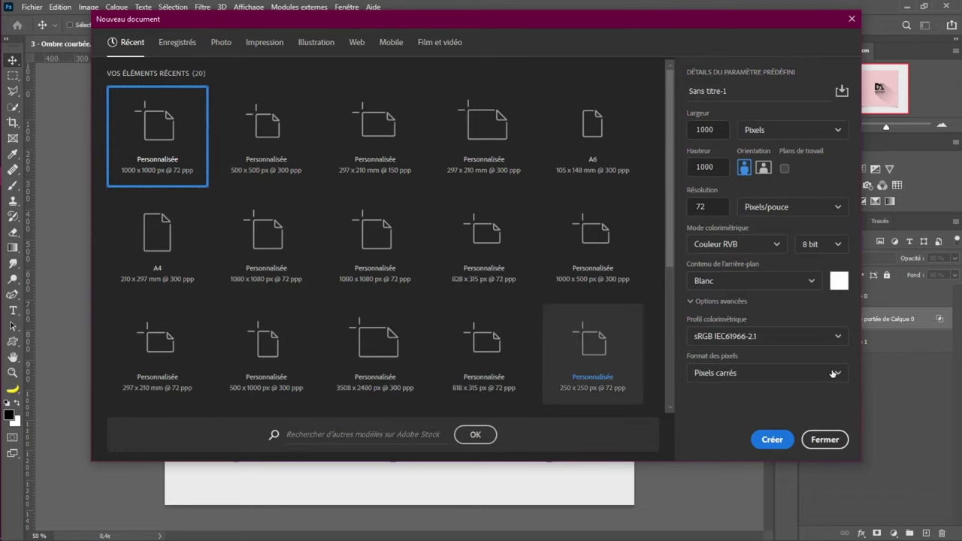
click(772, 440)
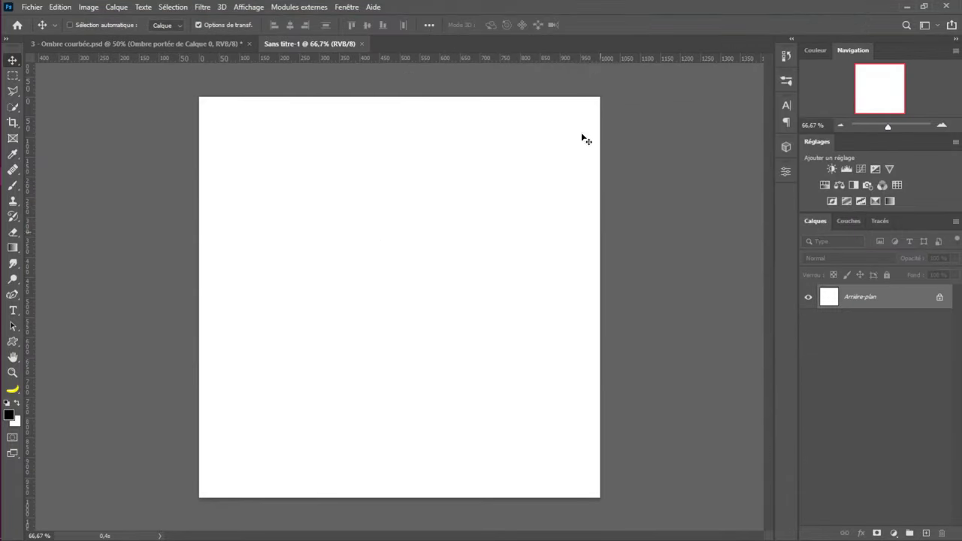
click(939, 297)
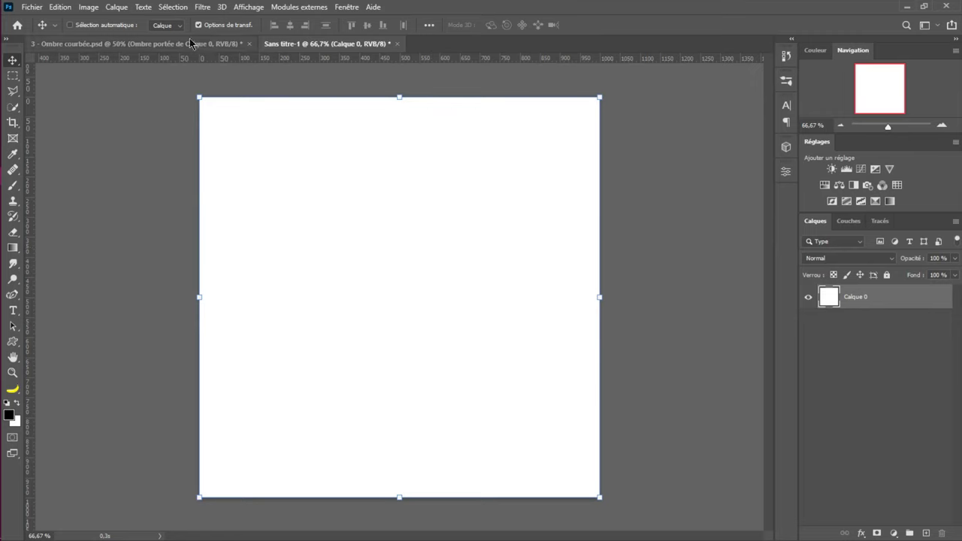
Fill Calque 0 with a solid light grey, RGB 226, 226, 226, in Normal mode at 100 % opacity
click(61, 8)
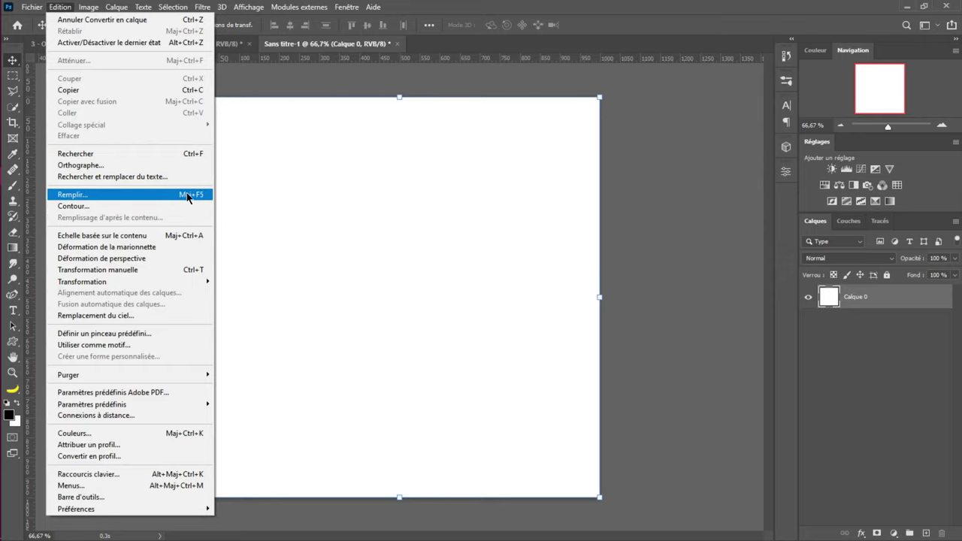
click(573, 217)
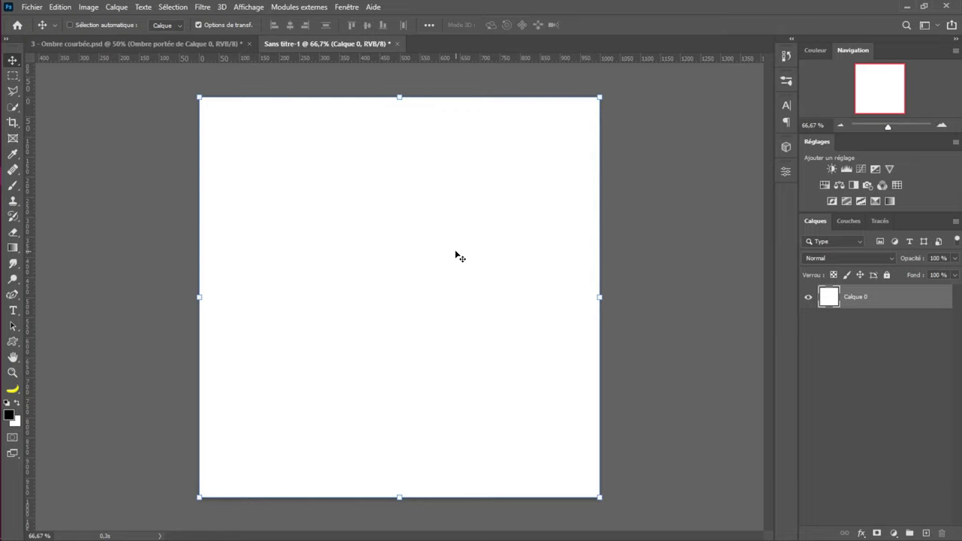
key(shift+F5)
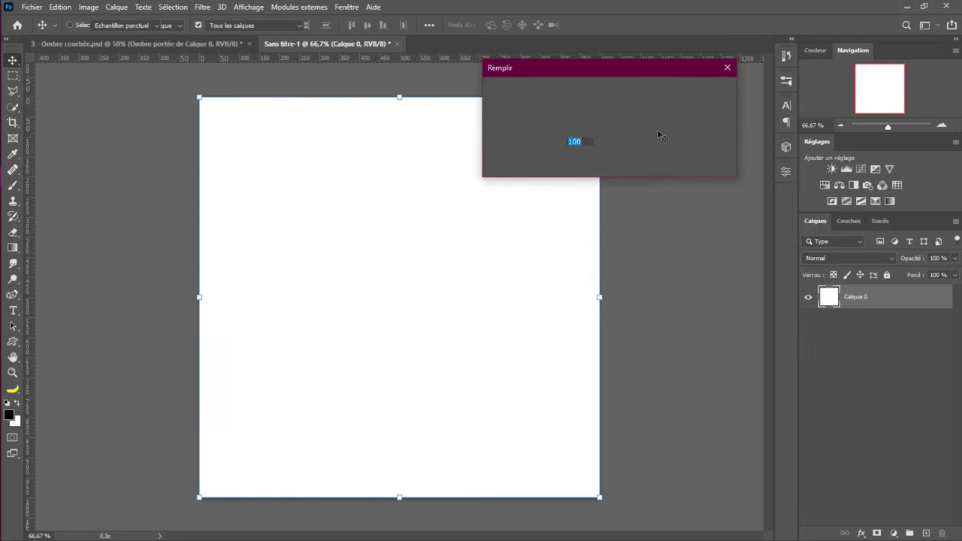
click(639, 156)
click(577, 189)
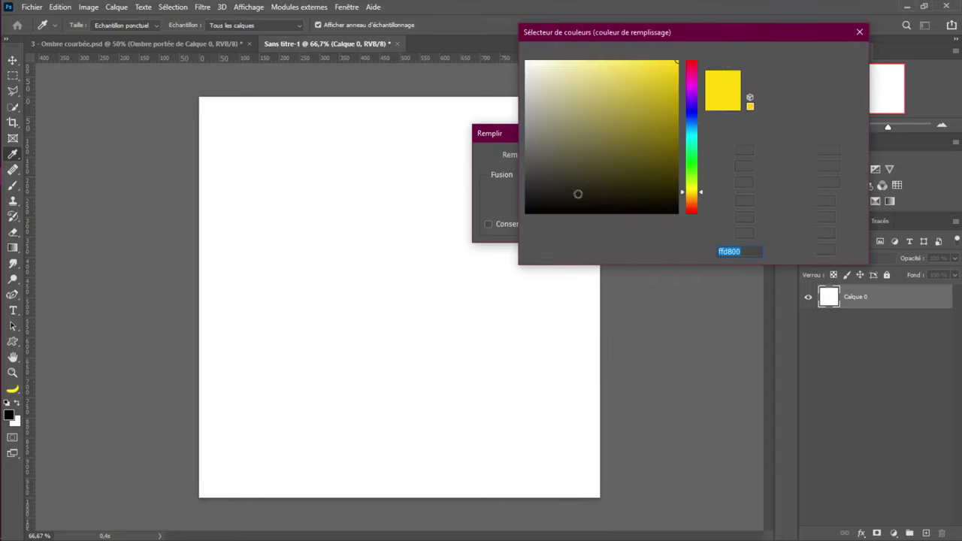
click(630, 98)
mouse_move(579, 88)
mouse_down()
mouse_move(539, 86)
mouse_move(509, 67)
mouse_move(506, 76)
mouse_up()
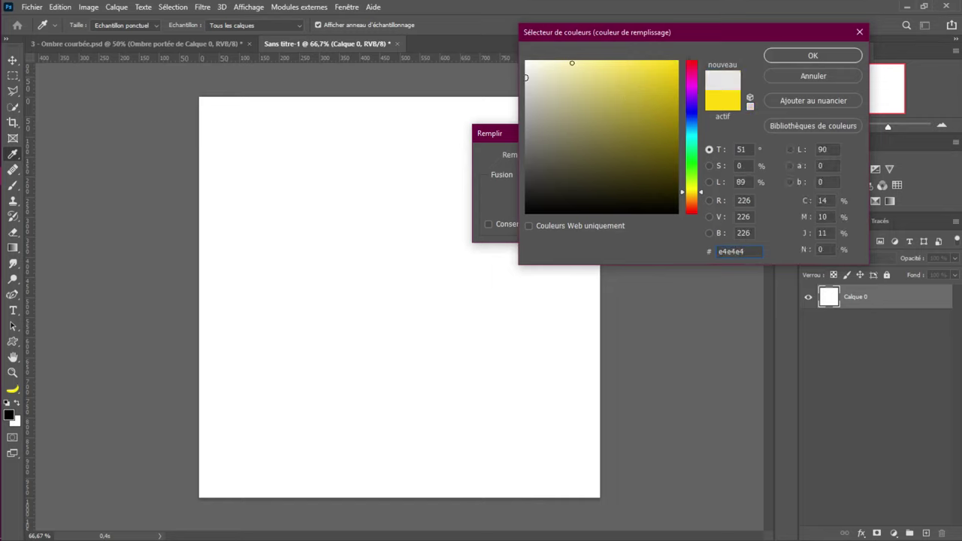
click(812, 58)
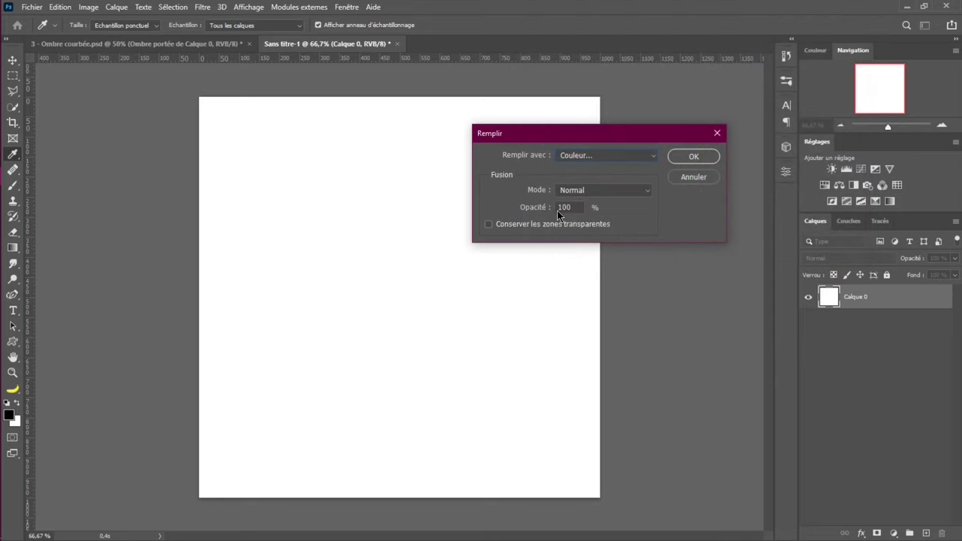
click(716, 157)
key(v)
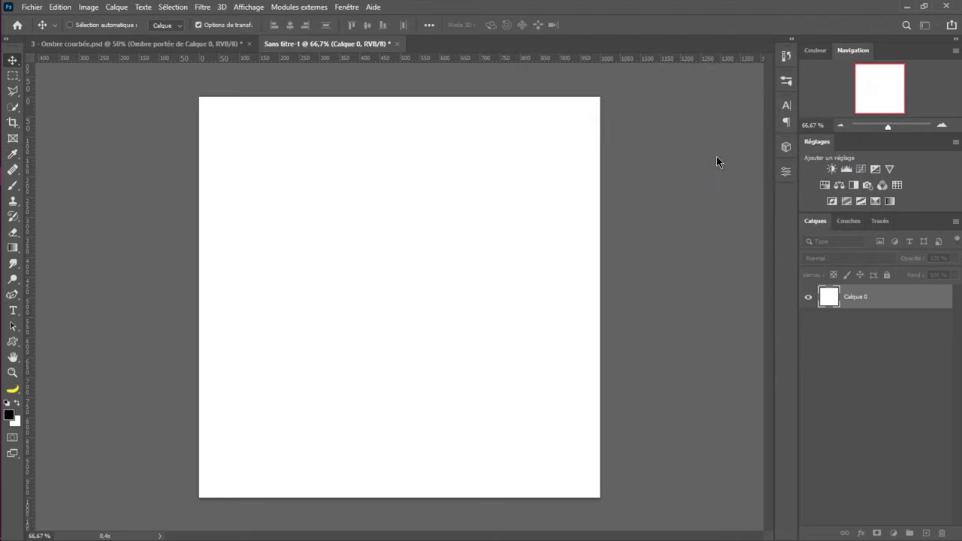
key(ctrl+z)
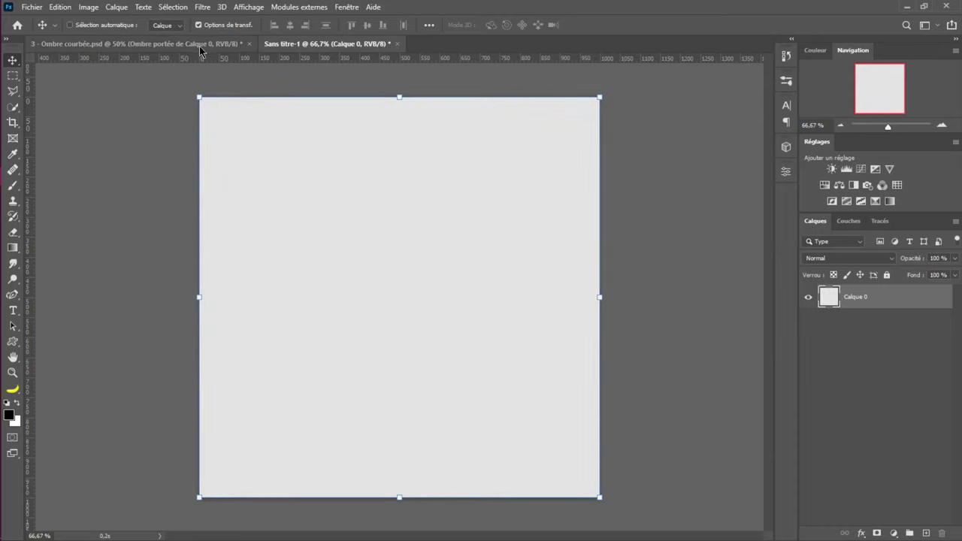
Open the image 1 - Ombre courbée.jpg from the 16 - Ombrages folder
click(32, 7)
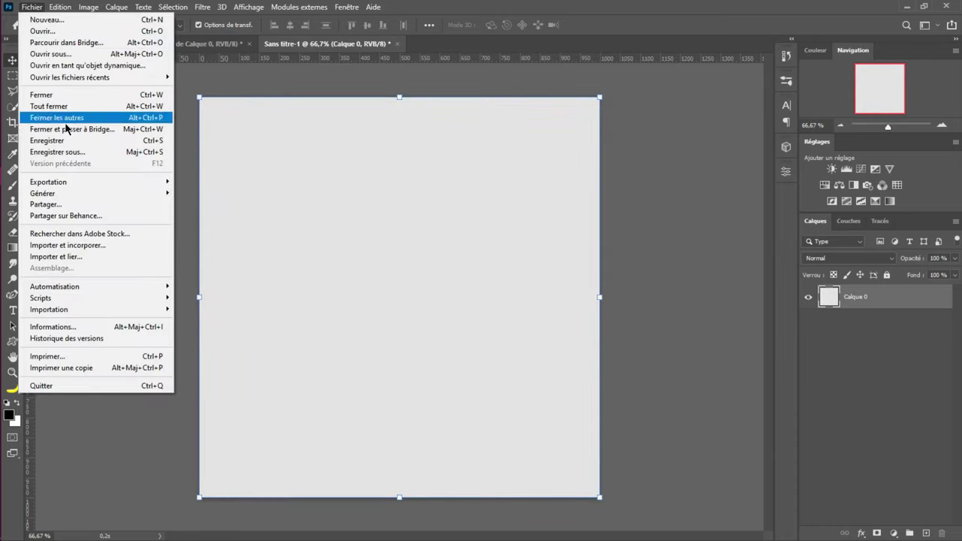
mouse_move(78, 197)
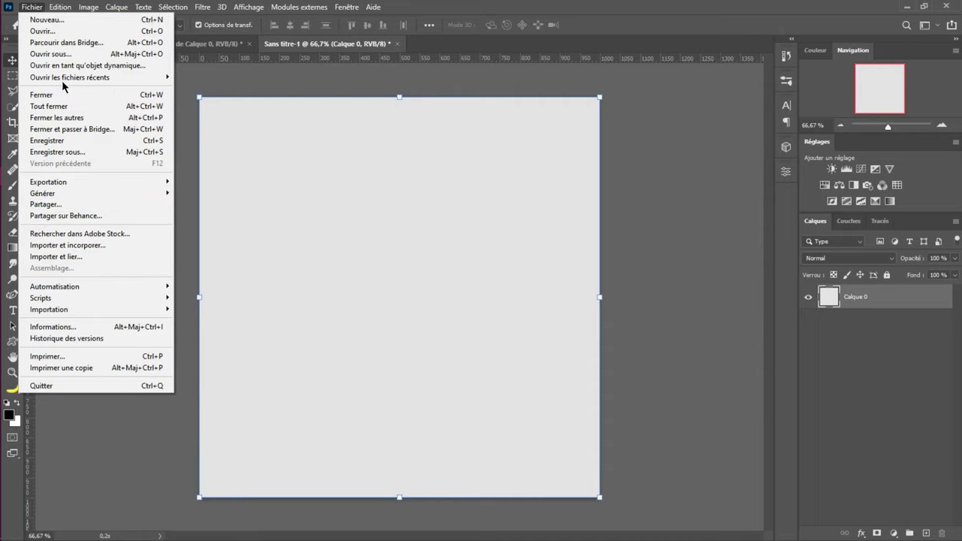
click(64, 31)
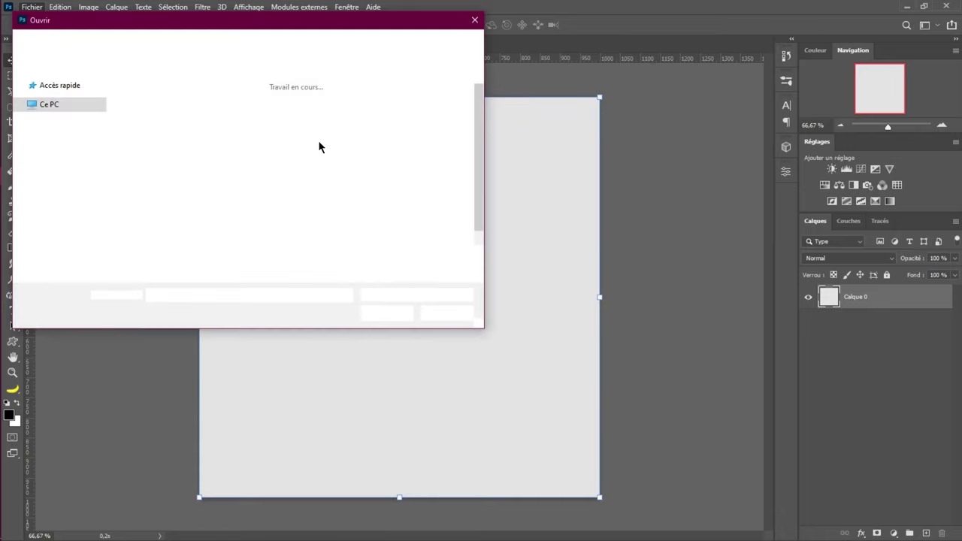
click(149, 113)
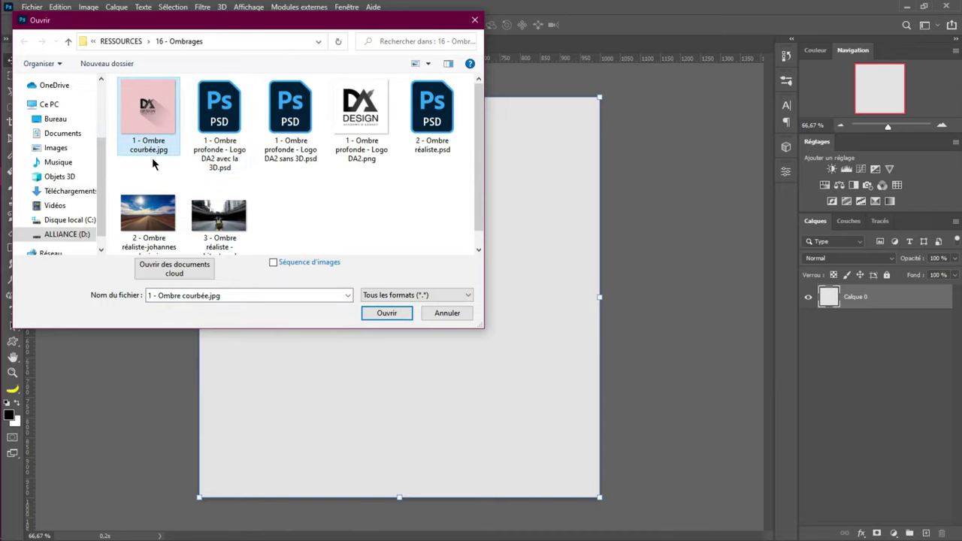
click(388, 315)
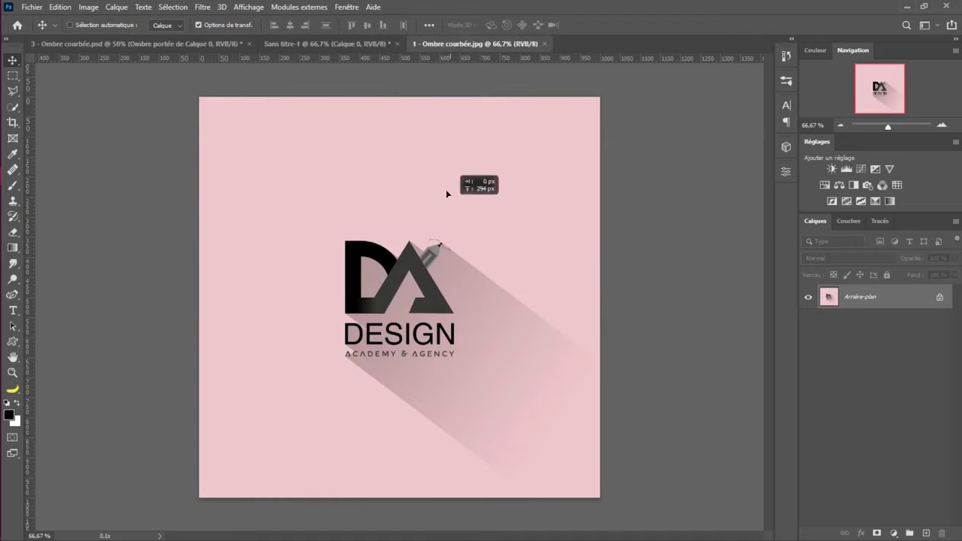
Copy the pink logo image into the Sans titre-1 document as a layer above Calque 0, aligned with the canvas
click(344, 45)
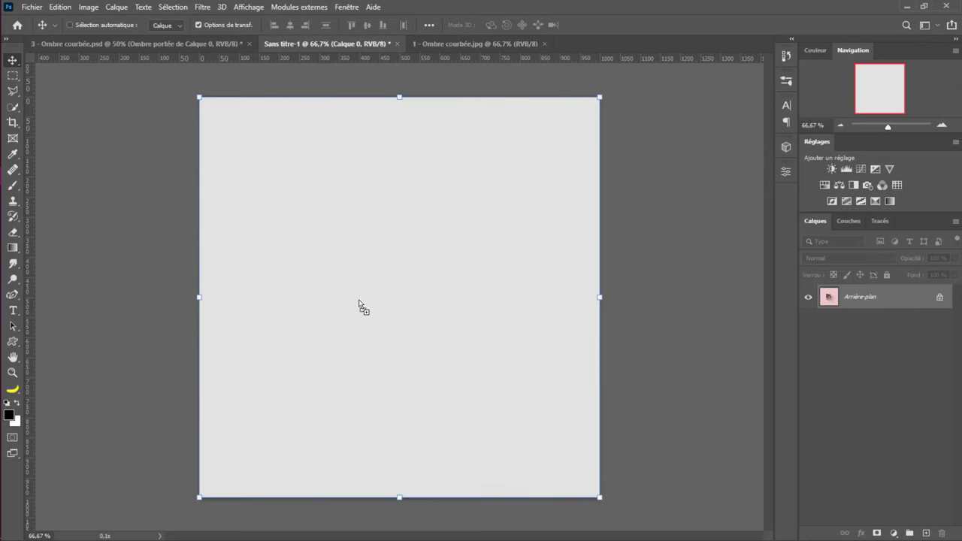
key(ctrl+v)
drag(358, 300, 402, 294)
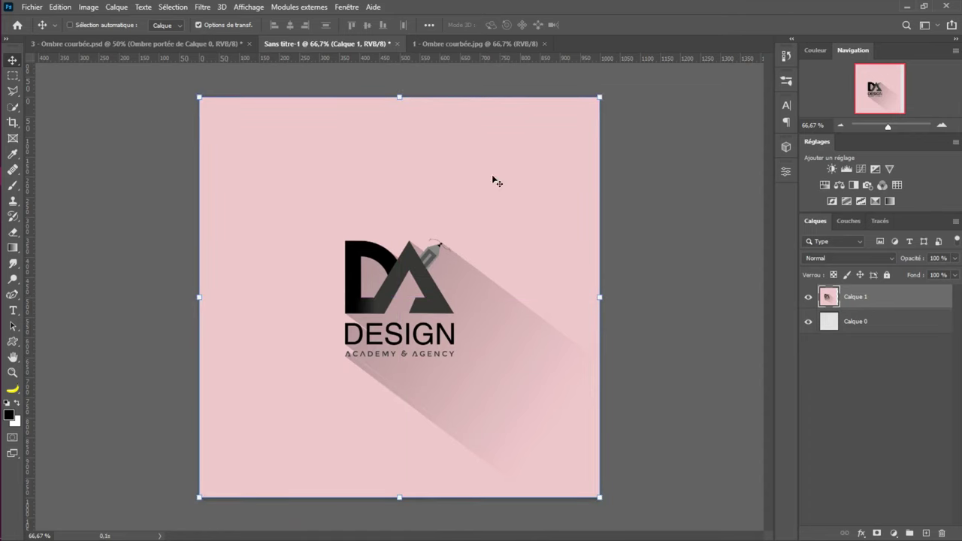
Convert Calque 1 to a smart object and scale it about its centre to 72.86 %
right_click(876, 303)
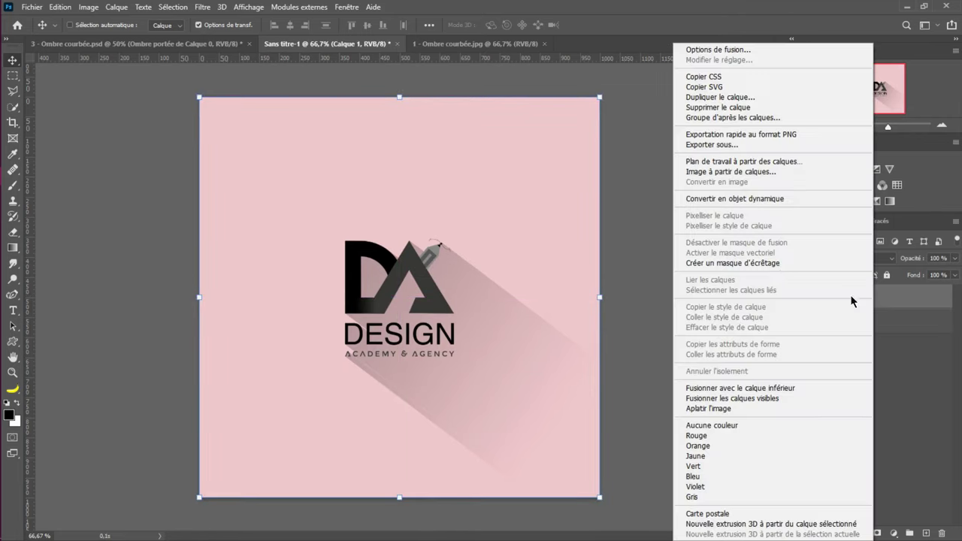
click(733, 199)
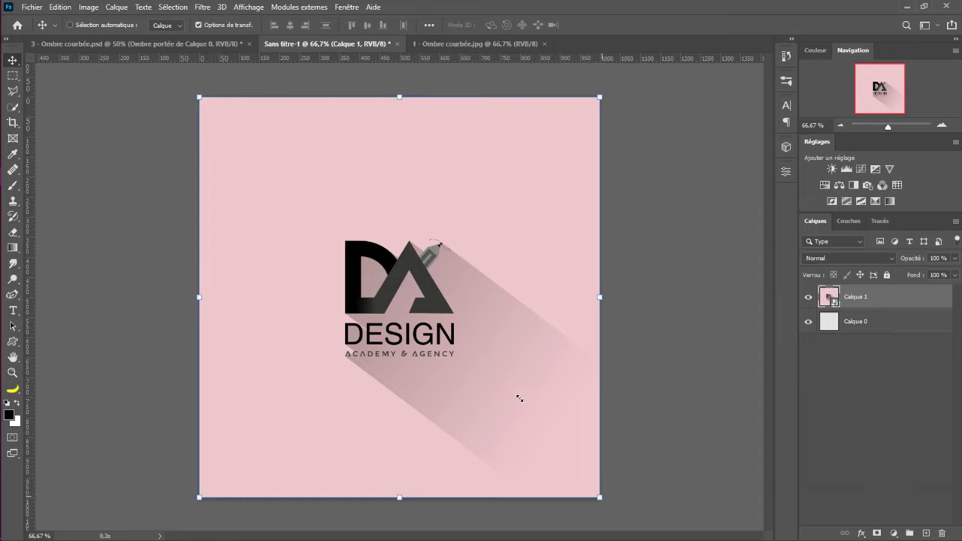
key(ctrl+t)
drag(519, 395, 569, 426)
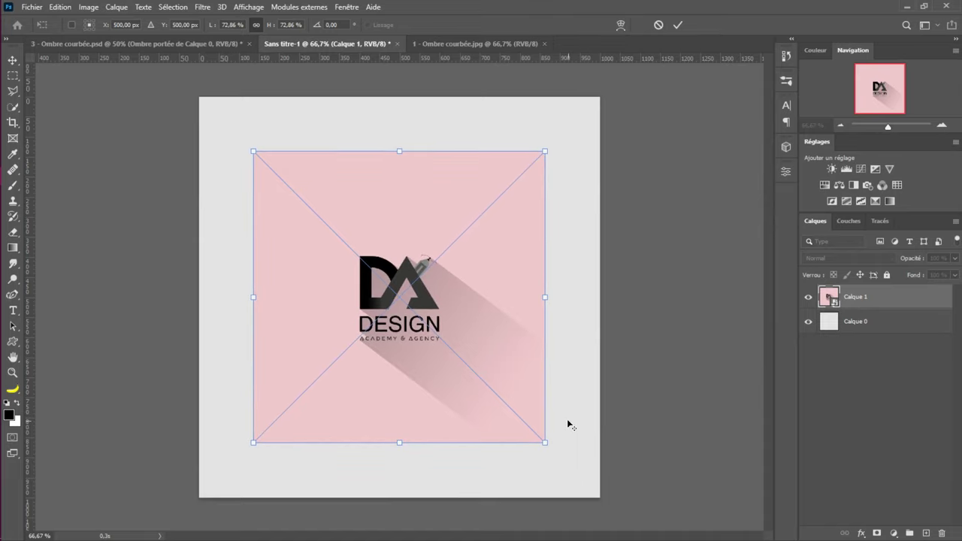
click(677, 25)
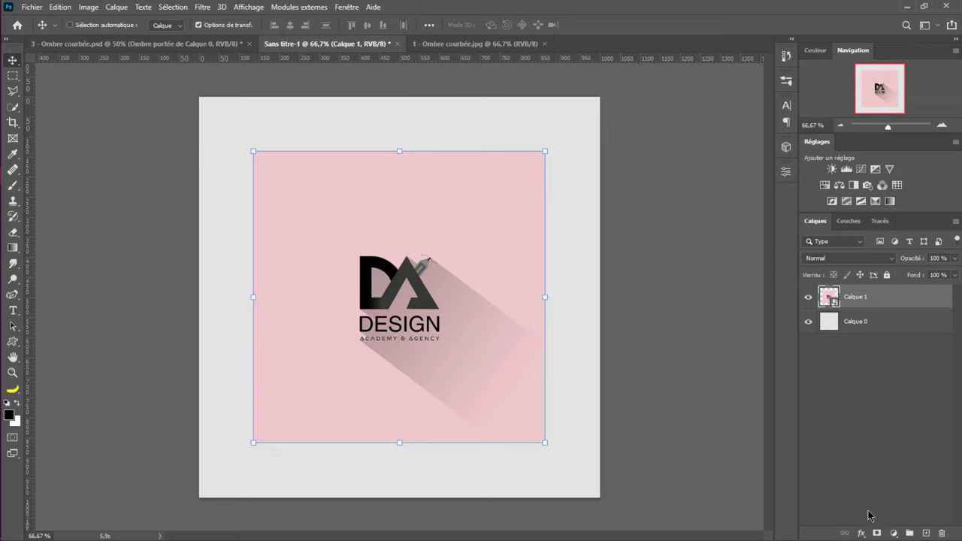
Add a drop shadow to Calque 1 with 50 % opacity, 16 px distance, 23 % spread and 16 px size
click(862, 533)
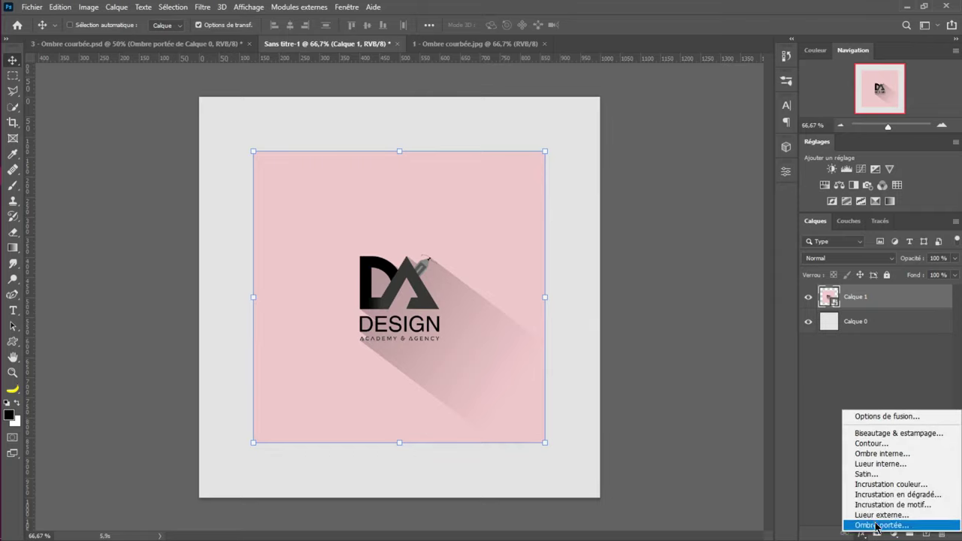
click(878, 525)
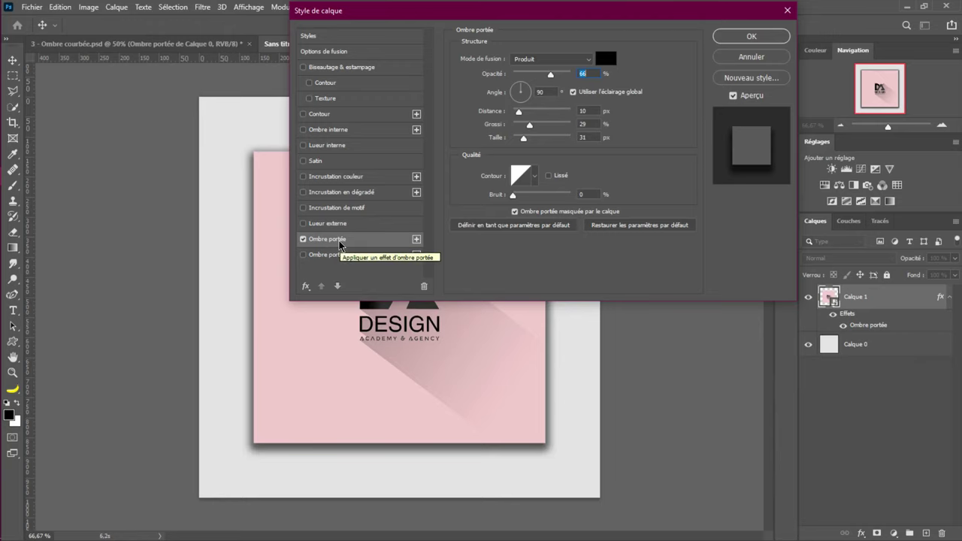
drag(611, 12, 766, 30)
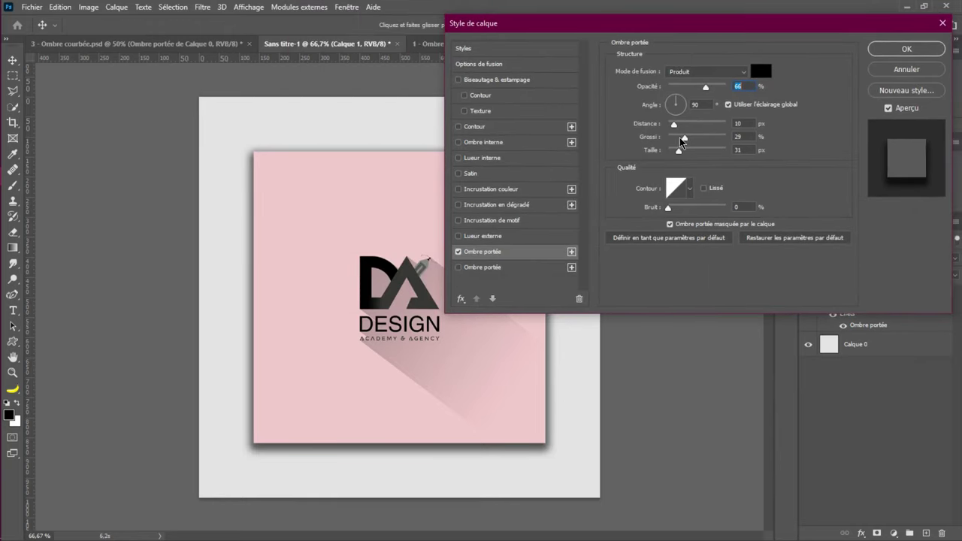
drag(707, 88, 685, 93)
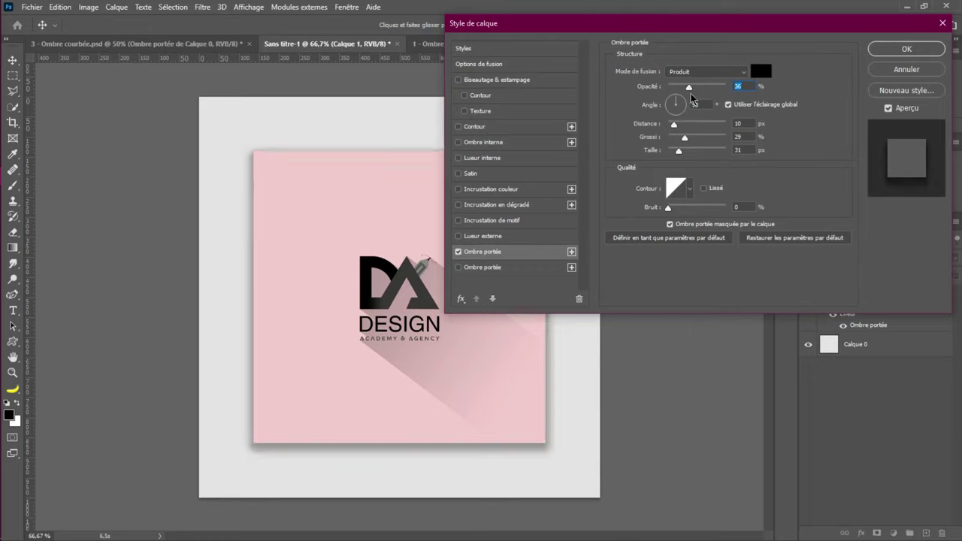
mouse_move(685, 138)
mouse_down()
mouse_move(676, 141)
mouse_move(684, 158)
mouse_move(676, 127)
mouse_move(666, 141)
mouse_move(686, 139)
mouse_move(677, 140)
mouse_up()
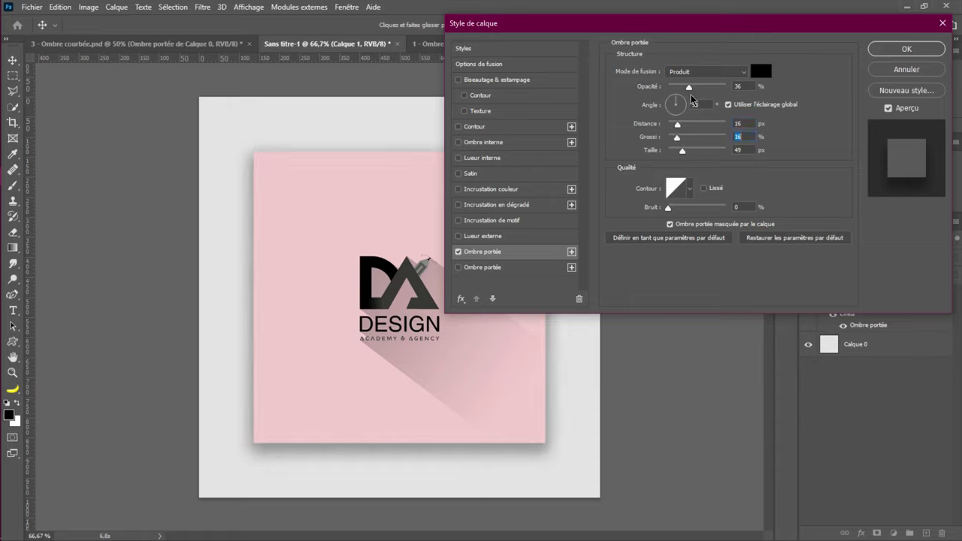
mouse_move(691, 91)
mouse_down()
mouse_move(700, 89)
mouse_move(698, 103)
mouse_up()
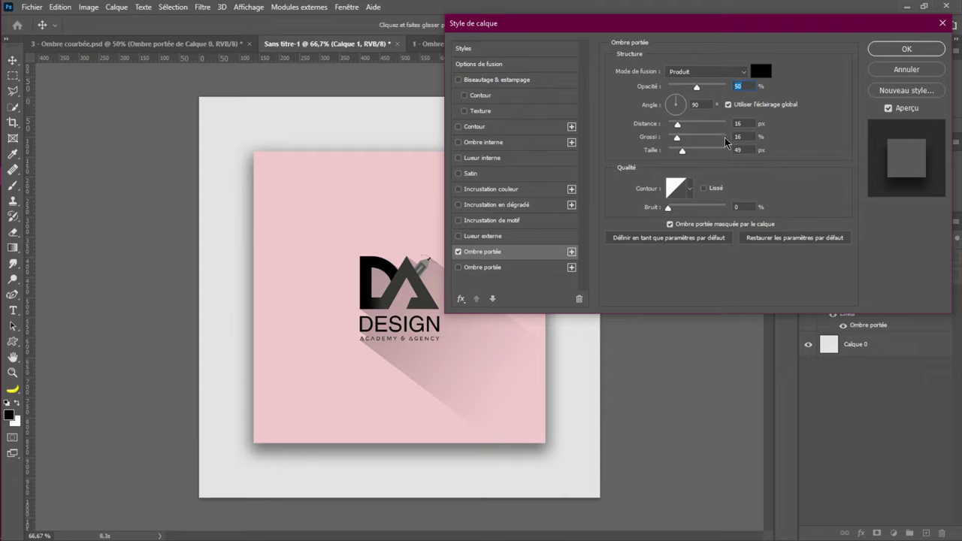
drag(683, 151, 678, 153)
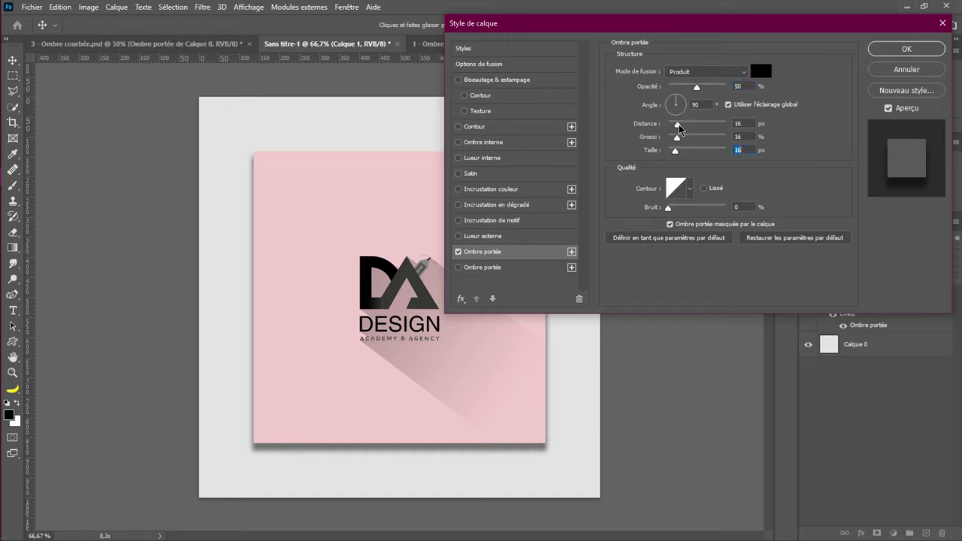
drag(678, 137, 682, 137)
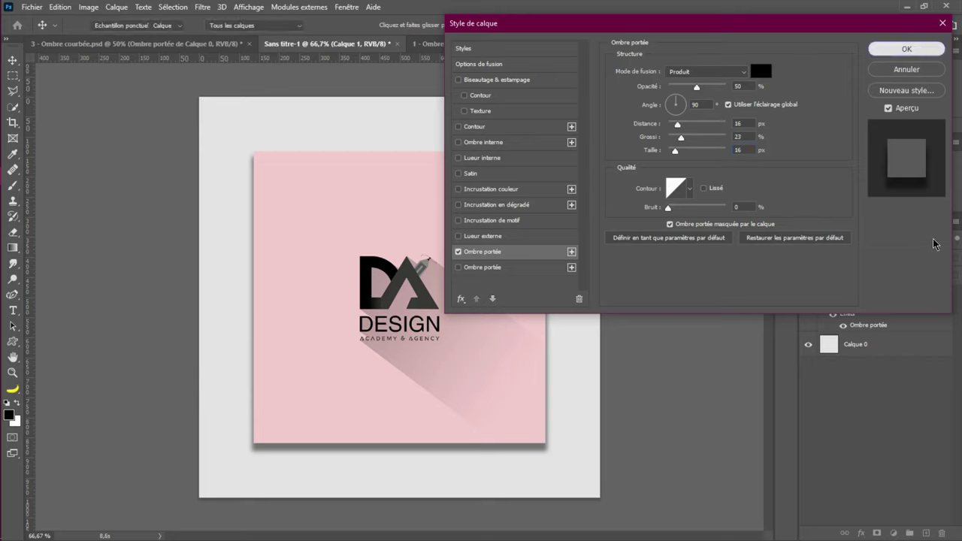
key(Return)
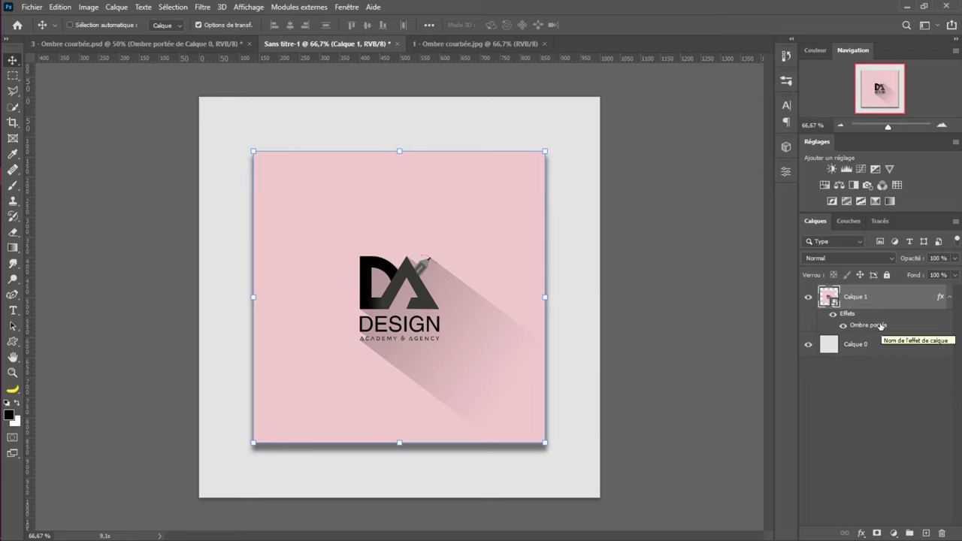
Convert Calque 1's drop shadow effect into its own layer and inspect it by temporarily hiding Calque 1
right_click(879, 324)
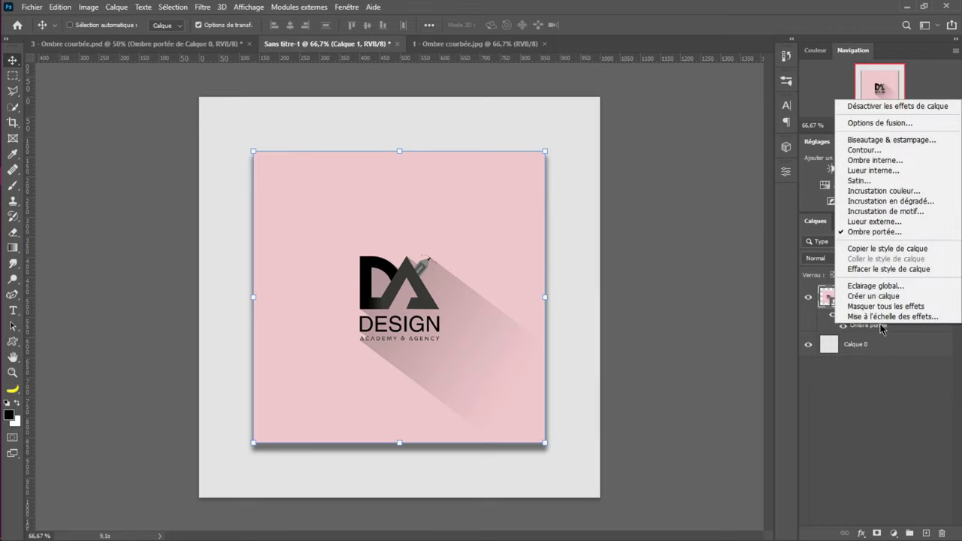
click(881, 324)
right_click(878, 324)
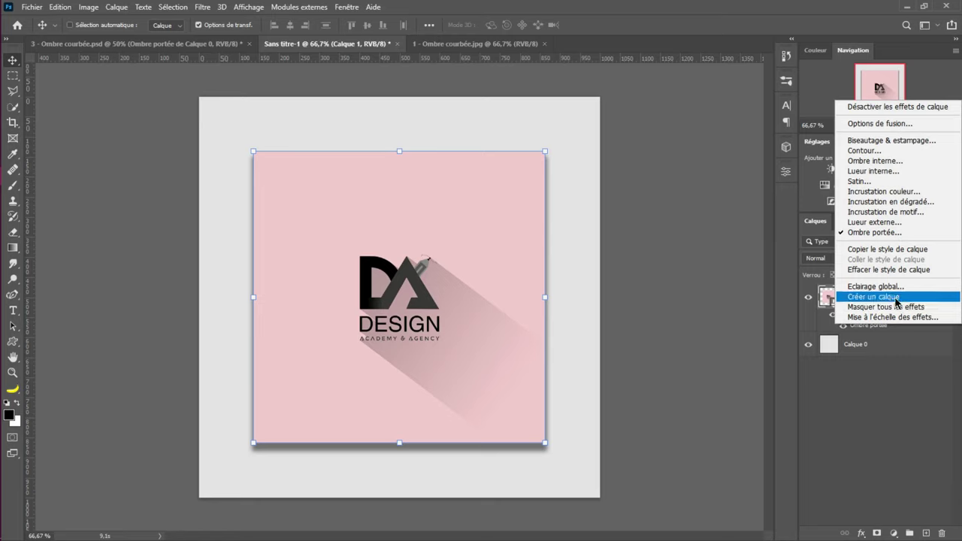
click(891, 300)
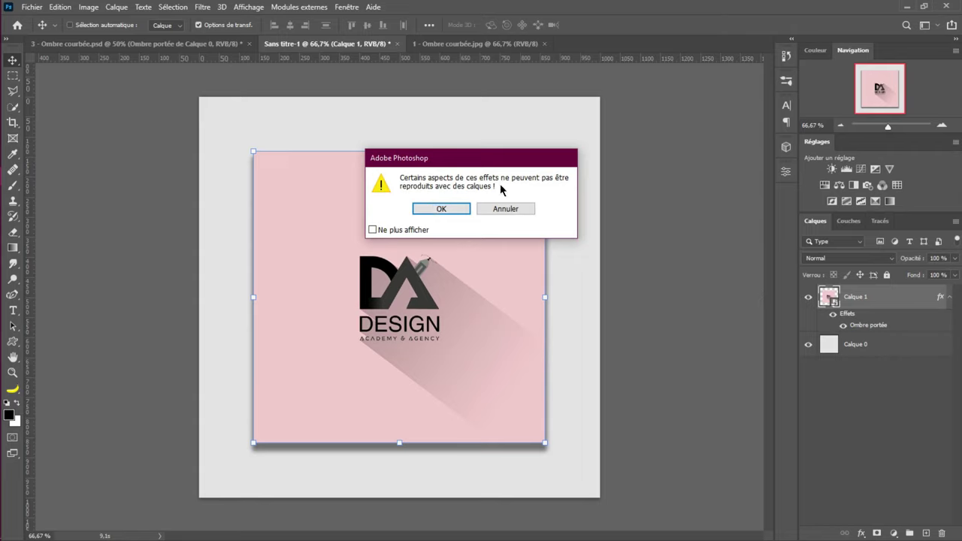
click(454, 213)
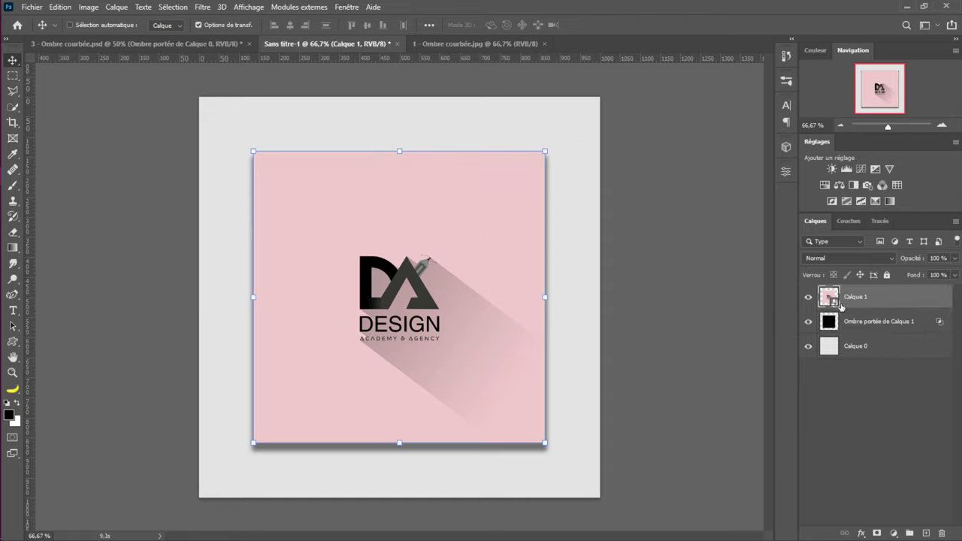
click(808, 297)
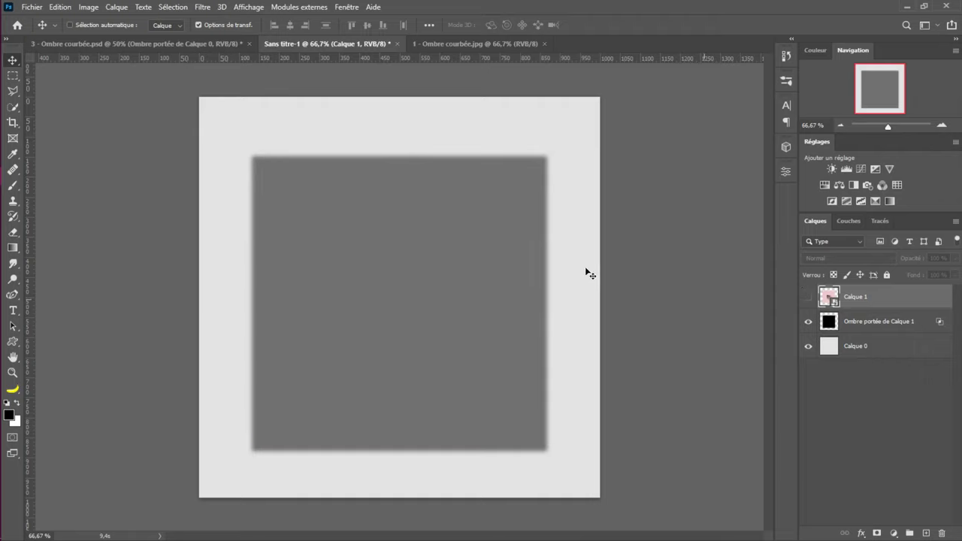
click(808, 297)
Warp the separated drop shadow layer so that its bottom edge curves upward in the middle
click(912, 323)
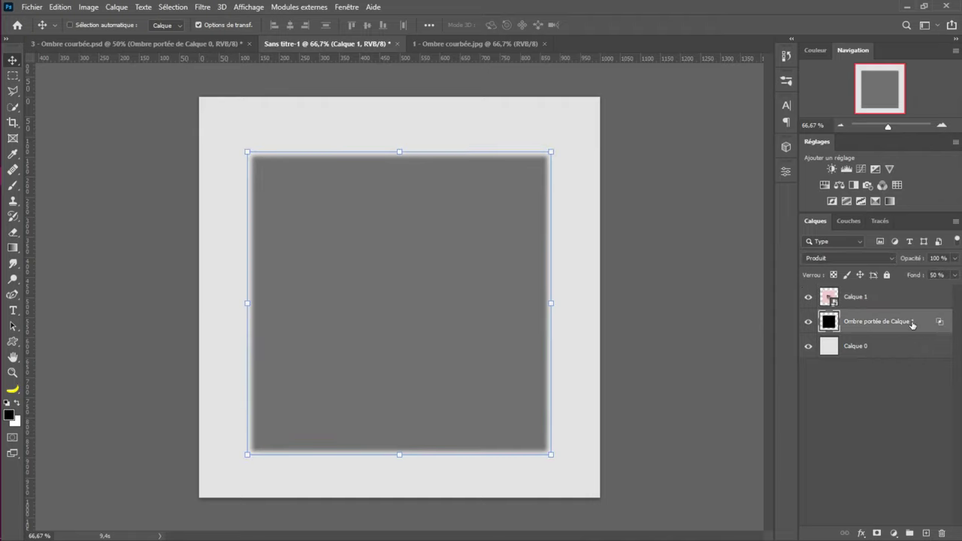
click(60, 6)
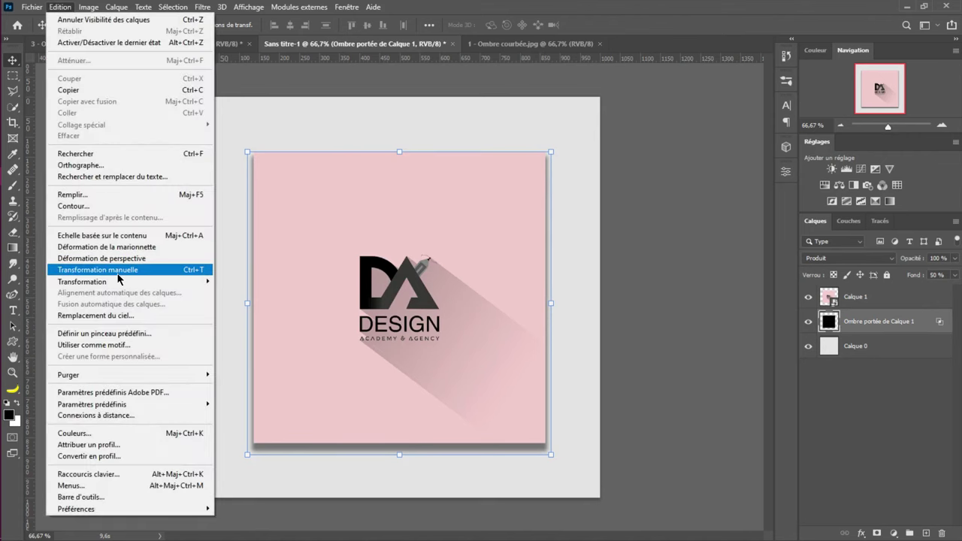
mouse_move(180, 285)
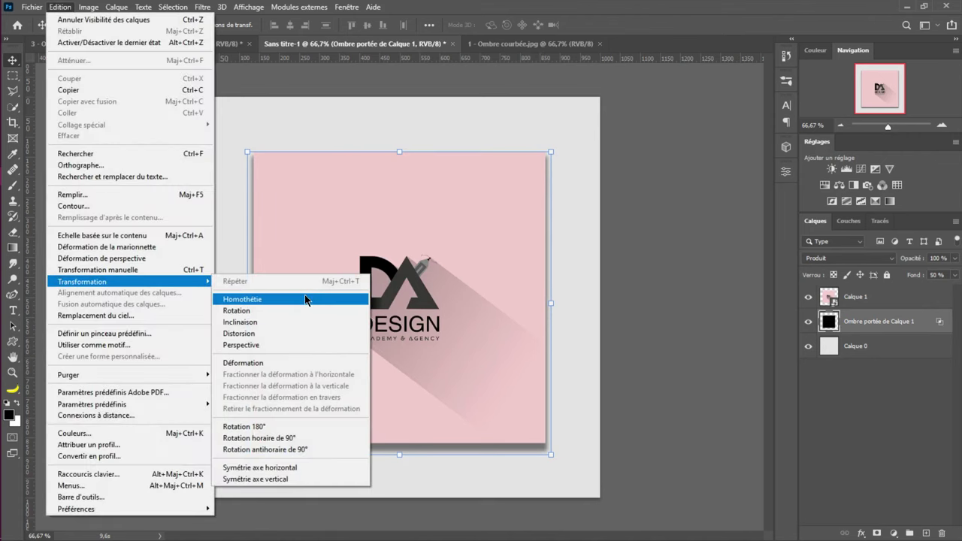
click(143, 269)
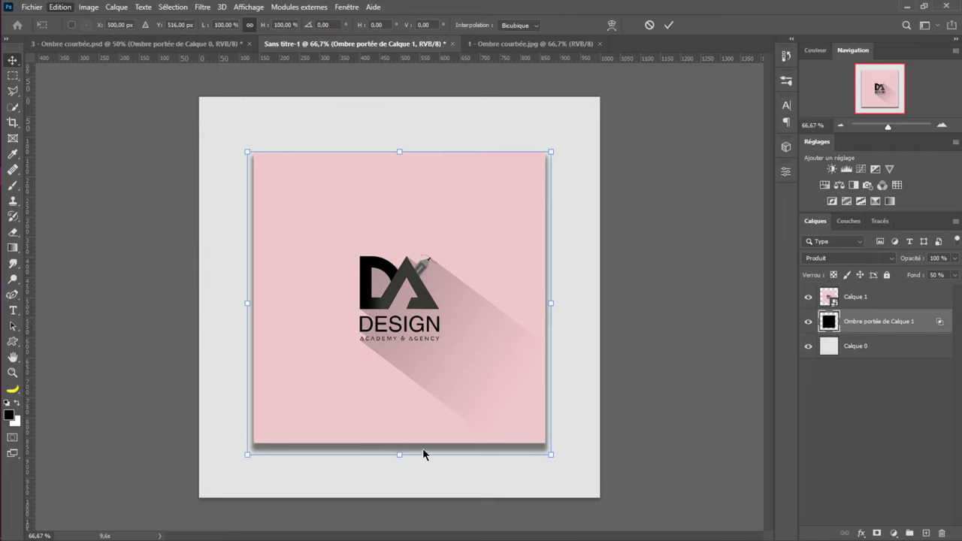
click(612, 26)
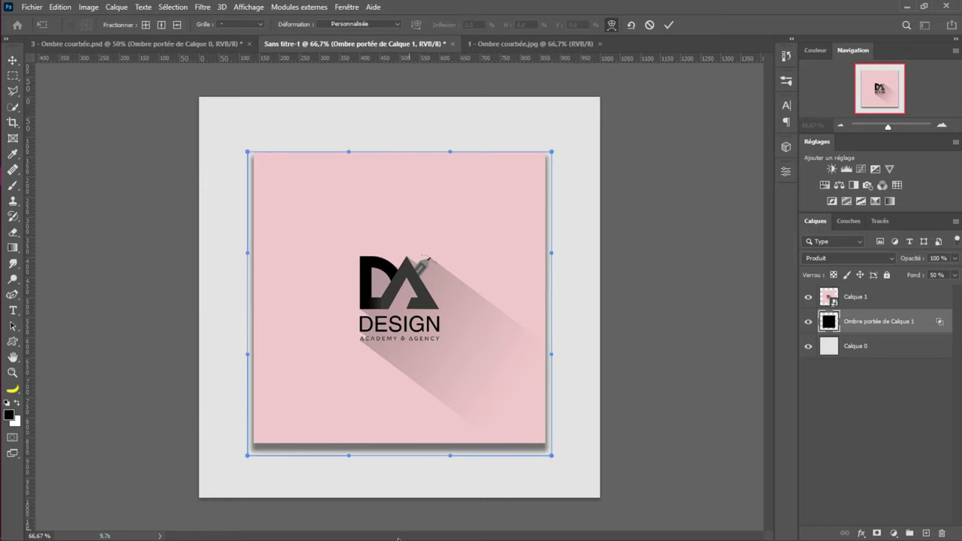
drag(347, 454, 354, 440)
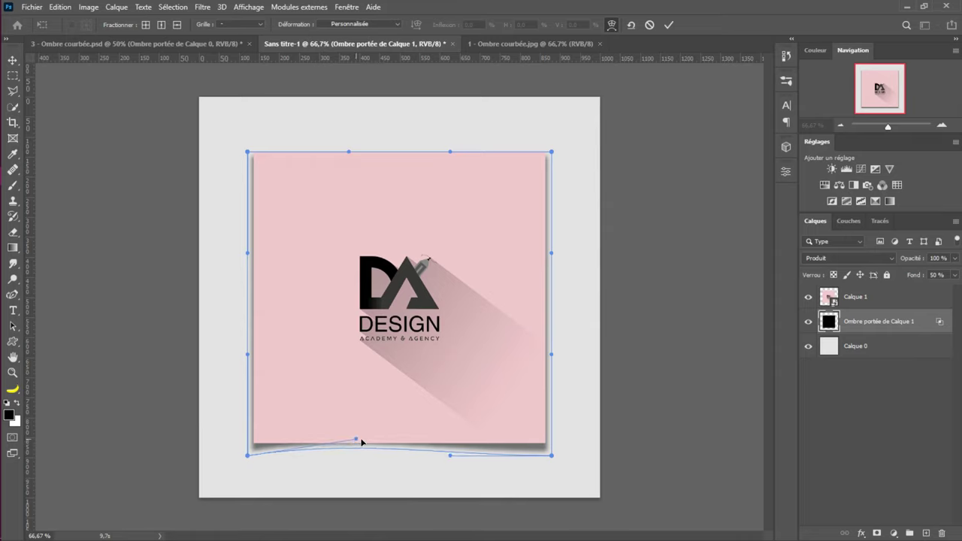
drag(450, 456, 447, 441)
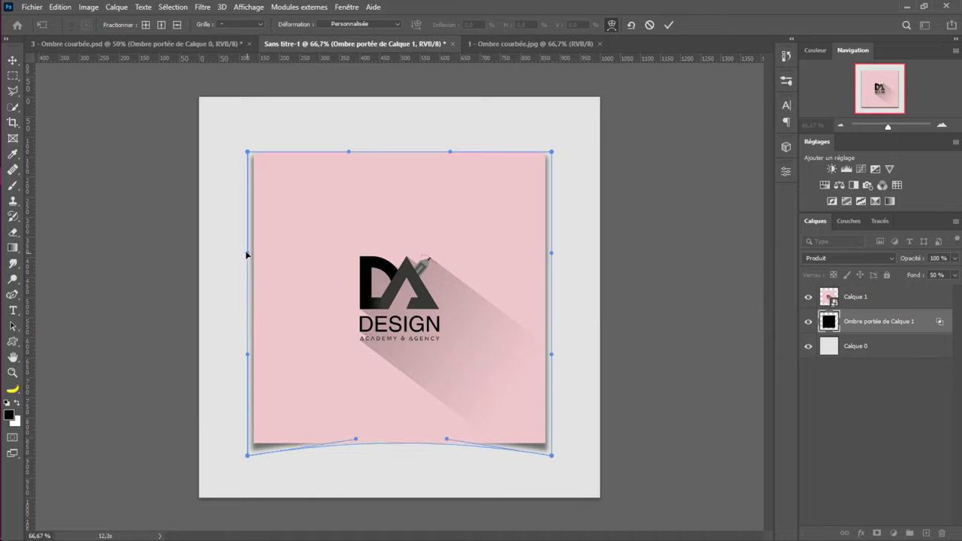
Bend both vertical sides of the shadow slightly inward and apply the warp
drag(248, 255, 250, 259)
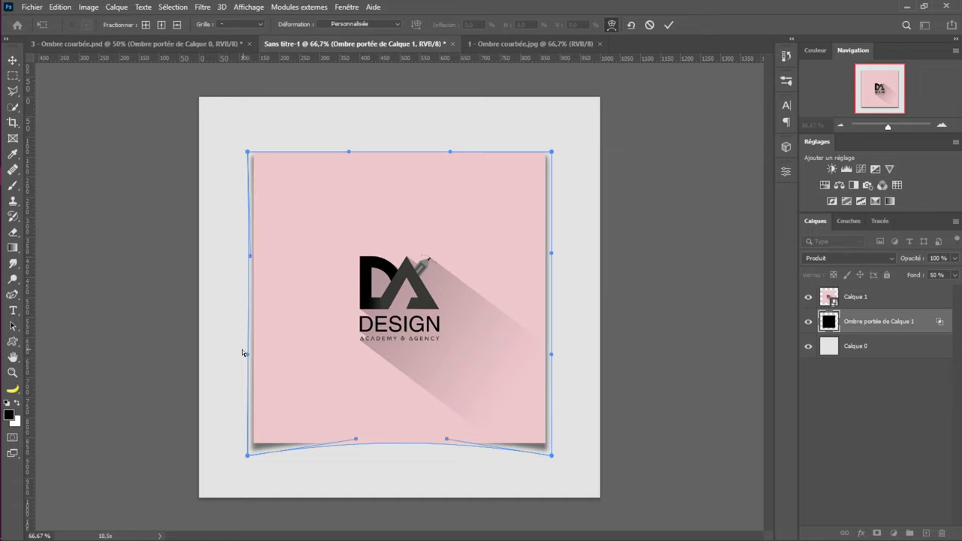
drag(251, 354, 253, 352)
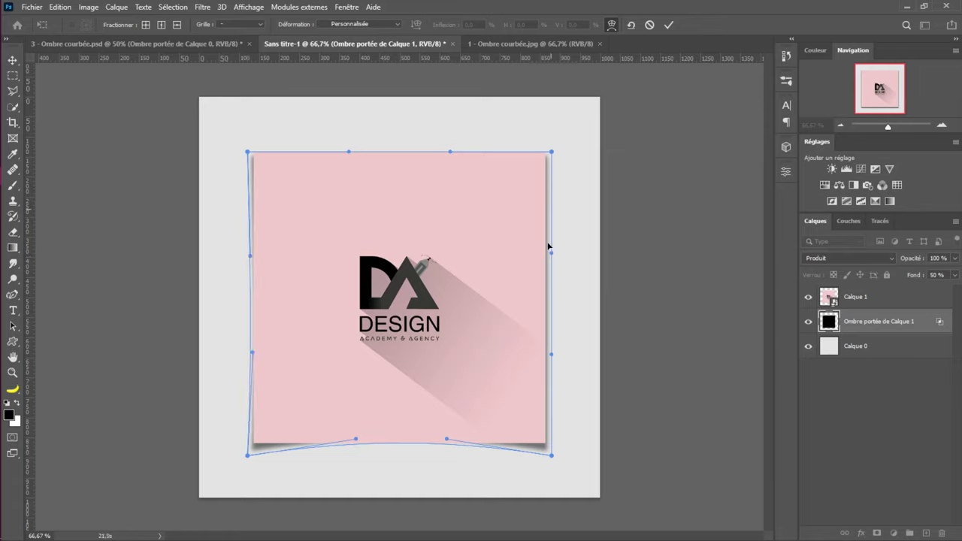
drag(551, 252, 546, 253)
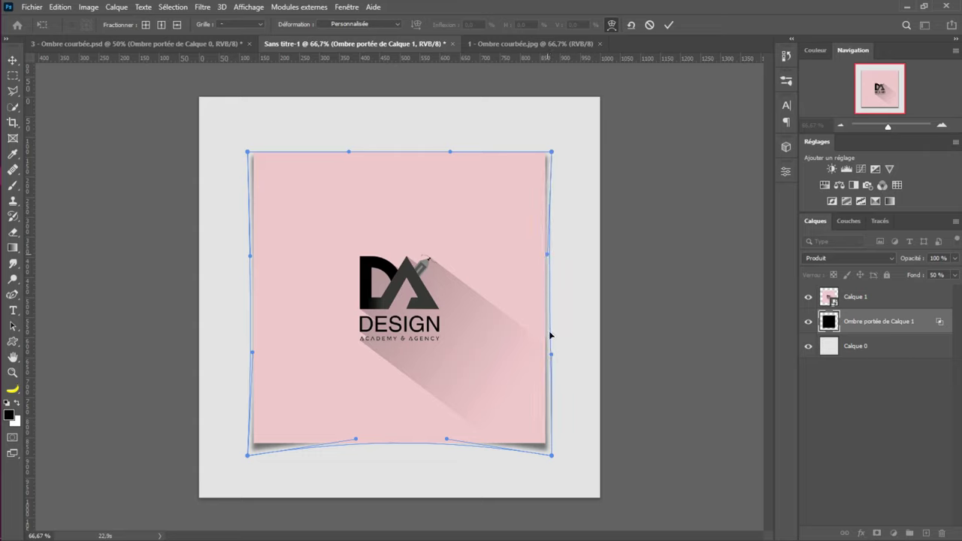
drag(553, 354, 550, 356)
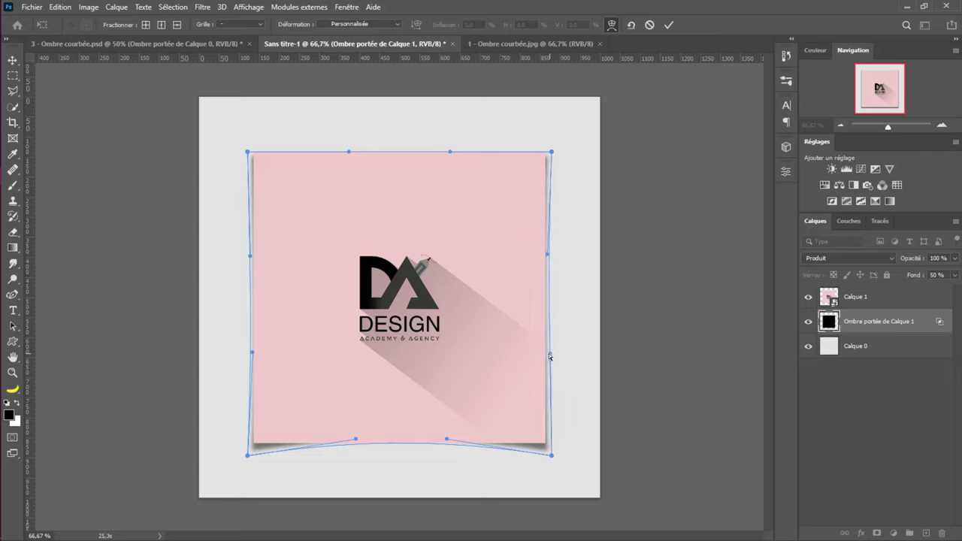
key(Return)
Try moving the warped shadow layer away from the pink image and undo the moves
drag(715, 242, 706, 267)
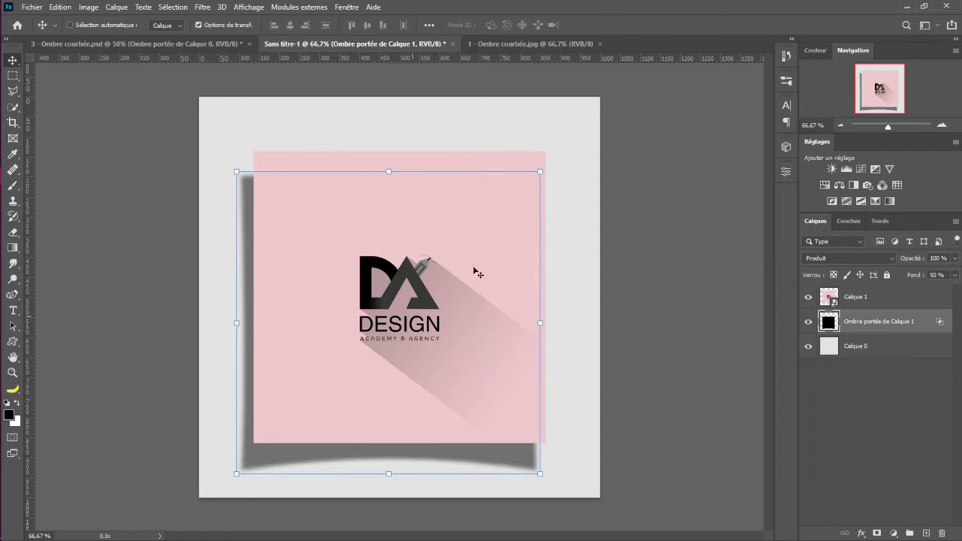
drag(474, 273, 361, 224)
key(ctrl+z)
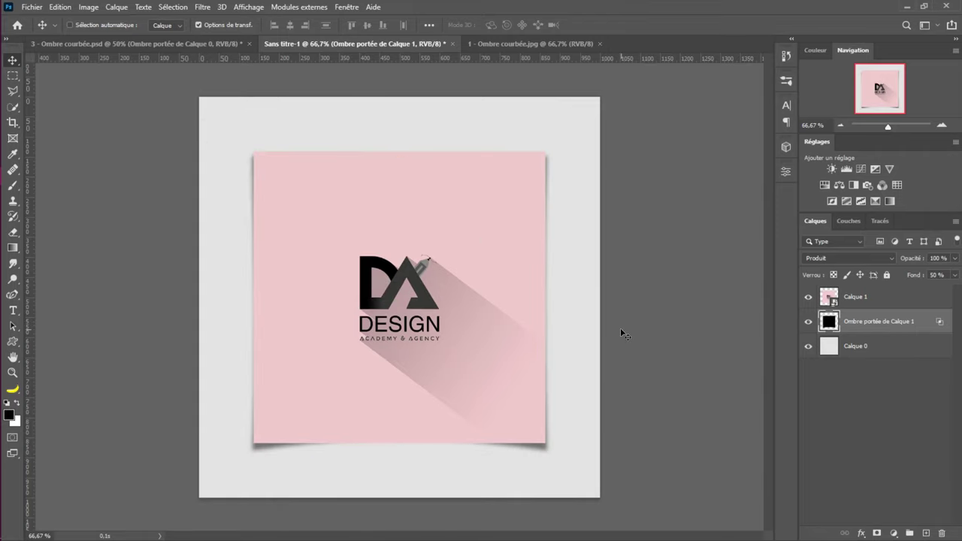
key(ctrl+z)
Show the five hidden paint layers in 1 - Effet de peinture.psd and view the 1 - Effet de peinture sur une image.psd example
click(912, 434)
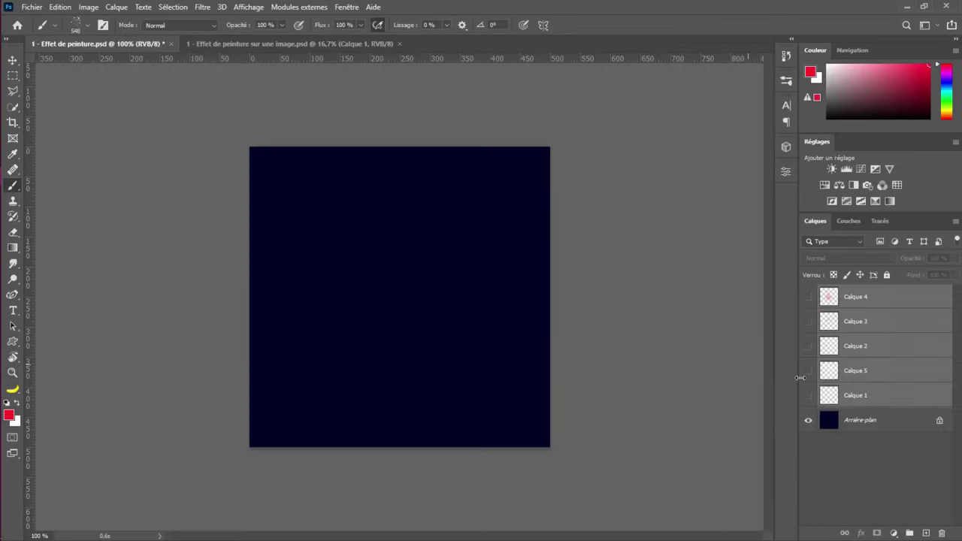
drag(809, 397, 805, 299)
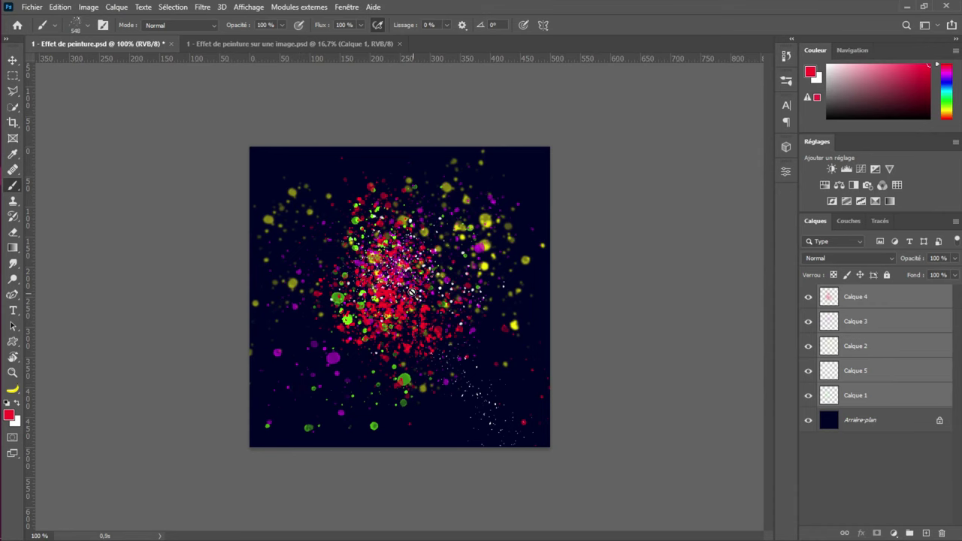
click(293, 43)
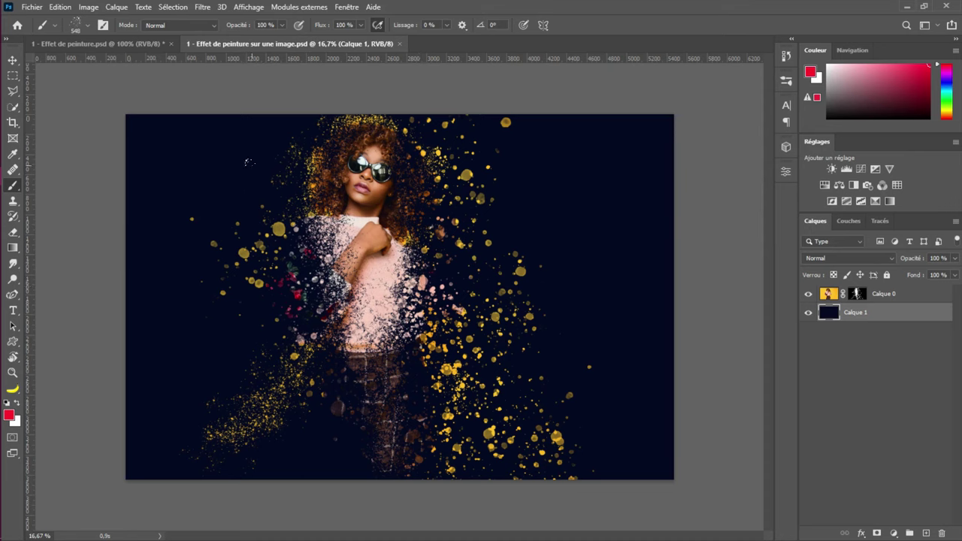
Create a new 1000 x 1000 px RGB document with a white background
click(37, 8)
click(41, 9)
click(41, 9)
click(41, 9)
key(ctrl+n)
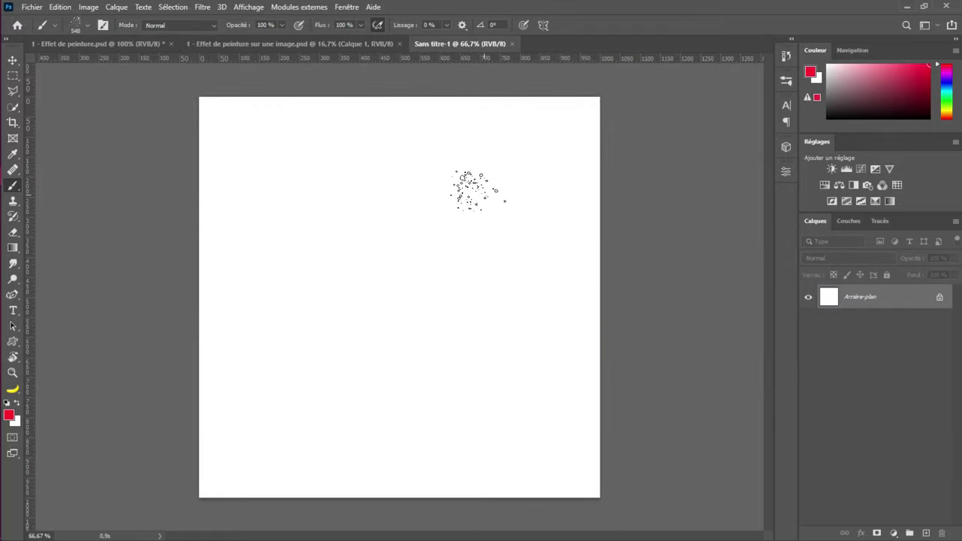
Fill the background with black and add a new layer named "Pinceaux couleur jaune"
key(d)
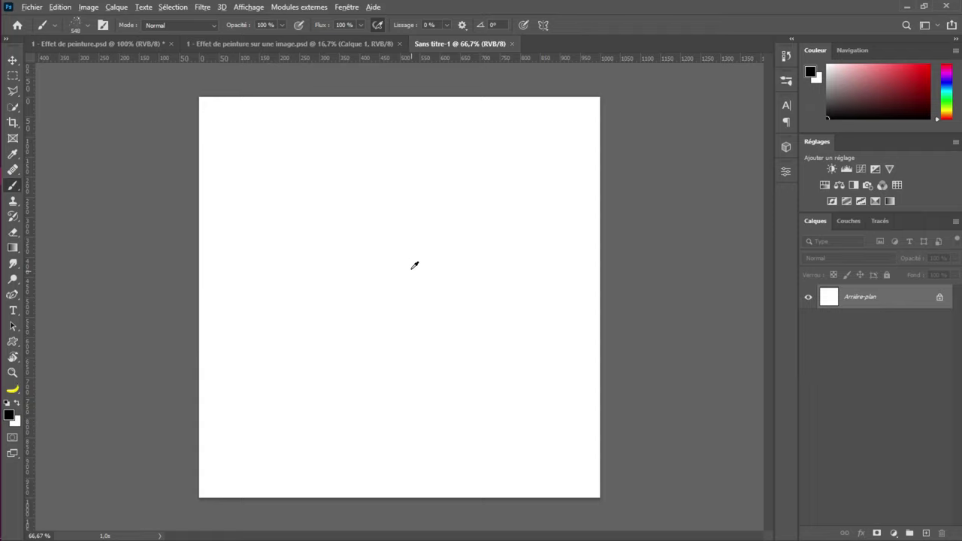
key(alt+BackSpace)
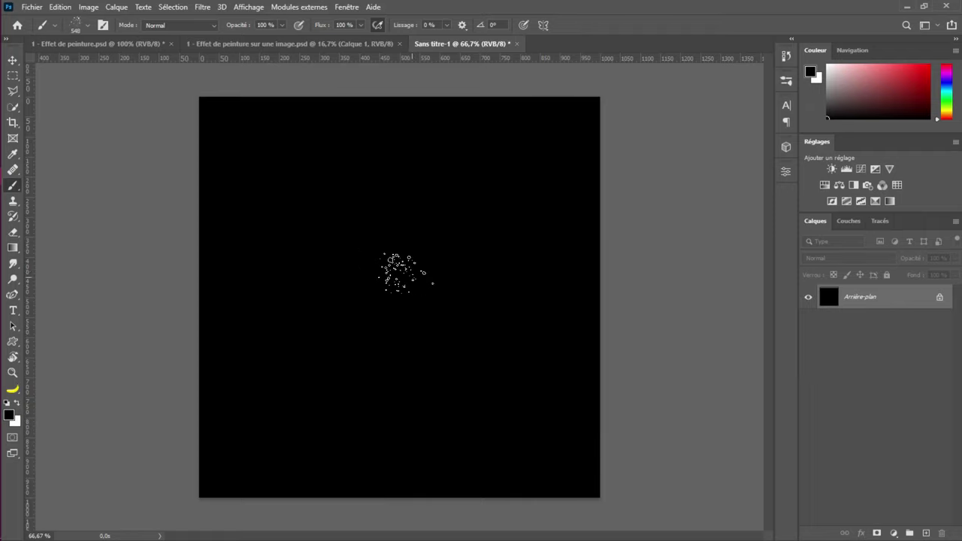
click(926, 533)
double_click(869, 295)
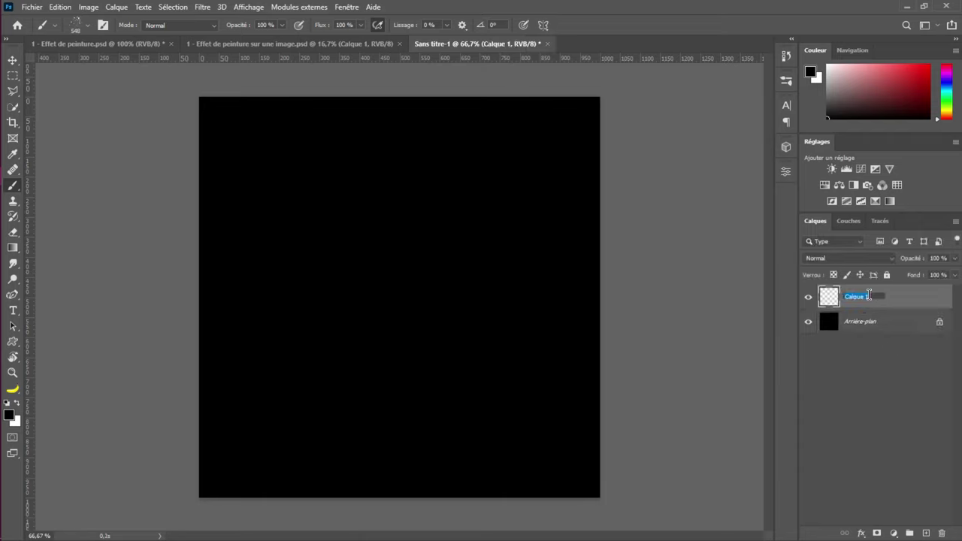
text(Pinceaux couleur jaun)
key(Return)
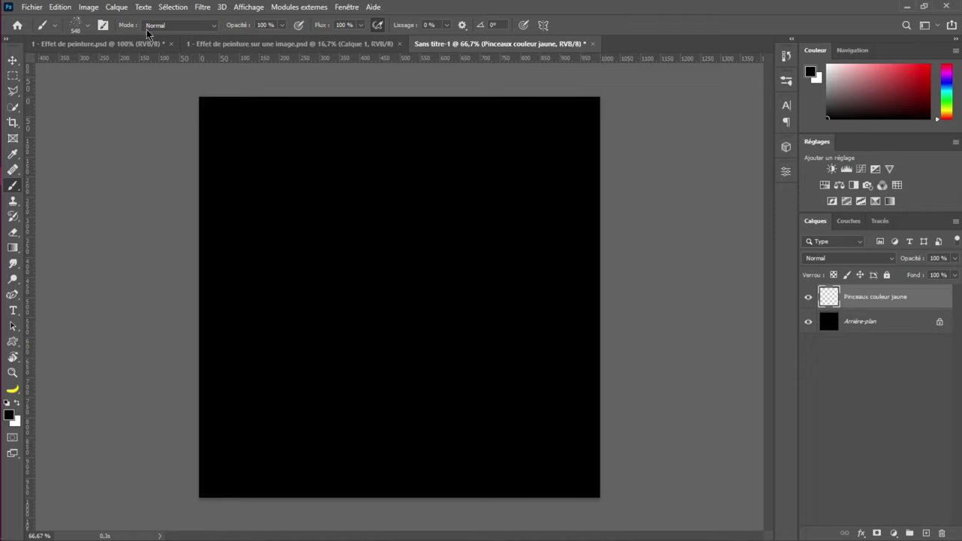
Collapse the four brush preset folders and look at the round brushes in Formes générales
click(87, 27)
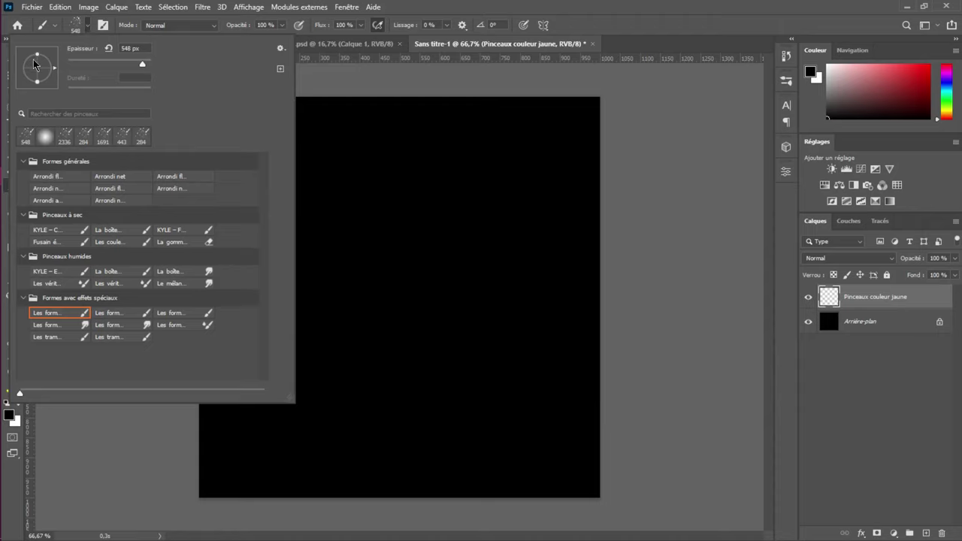
mouse_move(36, 56)
mouse_down()
mouse_move(41, 69)
mouse_move(42, 55)
mouse_up()
click(23, 162)
click(24, 180)
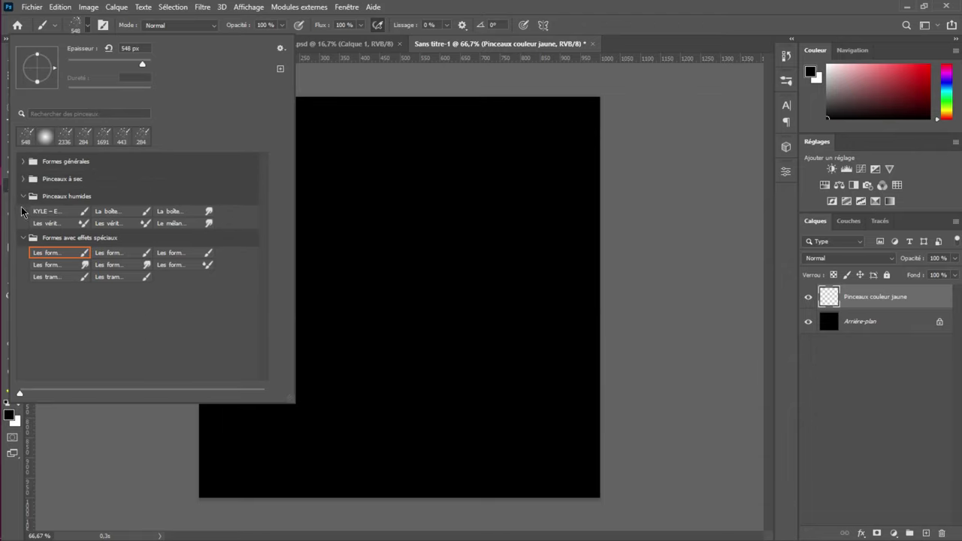
click(22, 196)
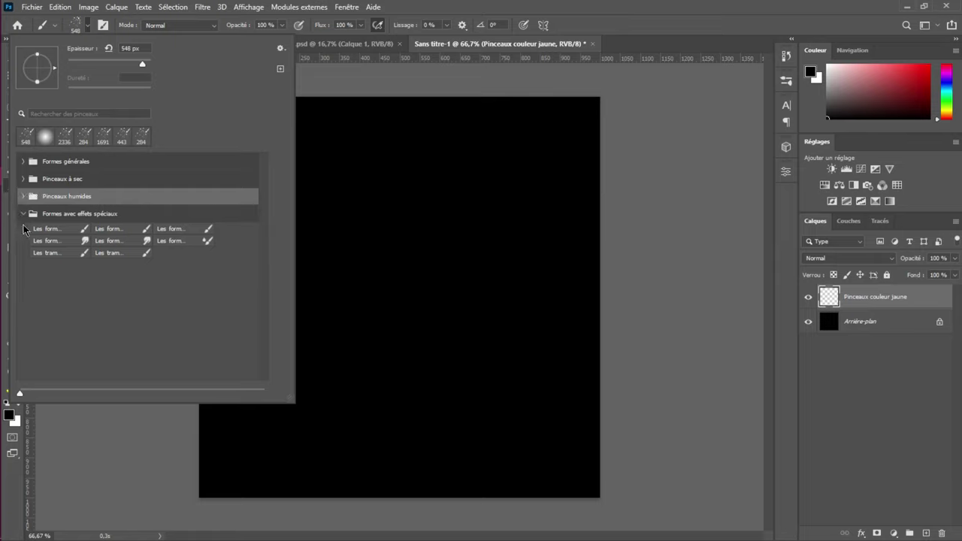
click(22, 214)
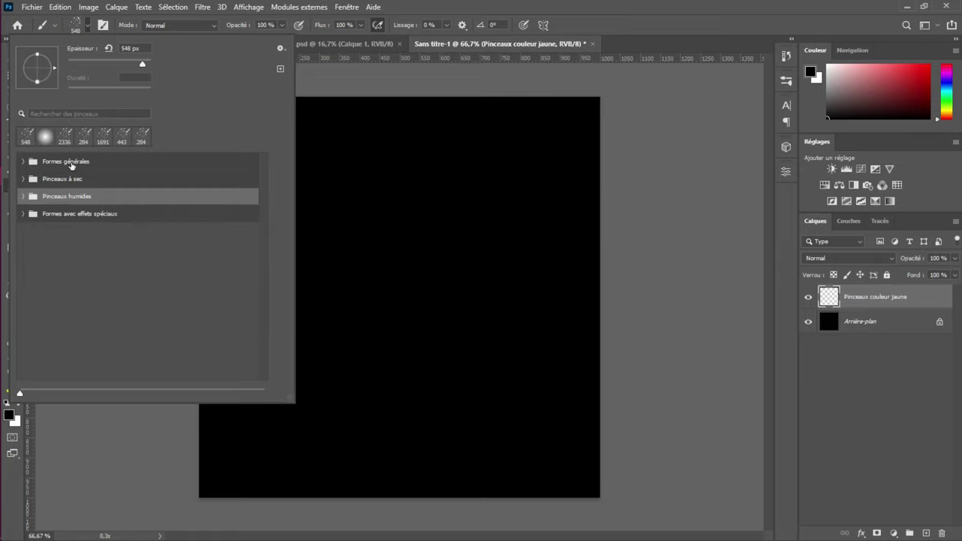
click(22, 162)
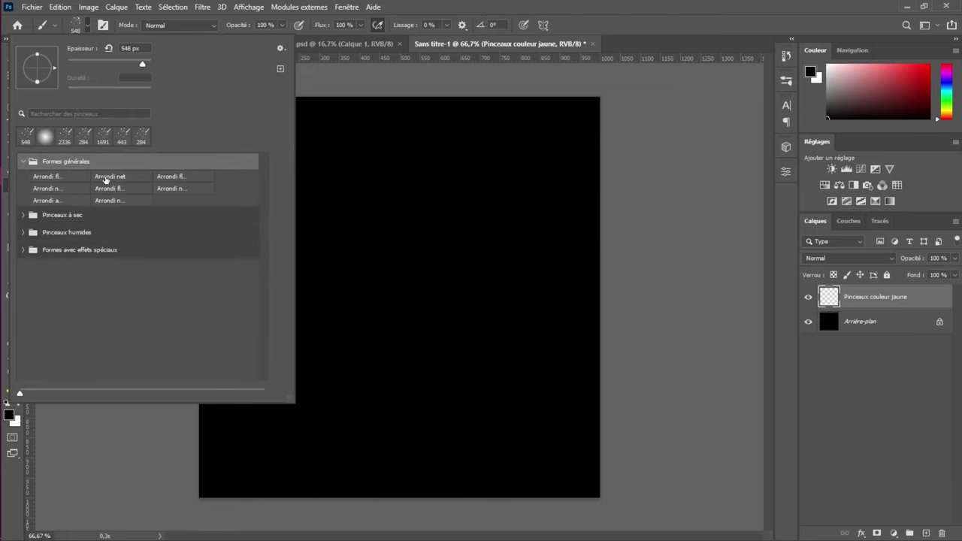
Try displaying the stroke (Contour) and tip (Pointe de pinceau) previews for the brush presets, and turn both off again
click(281, 49)
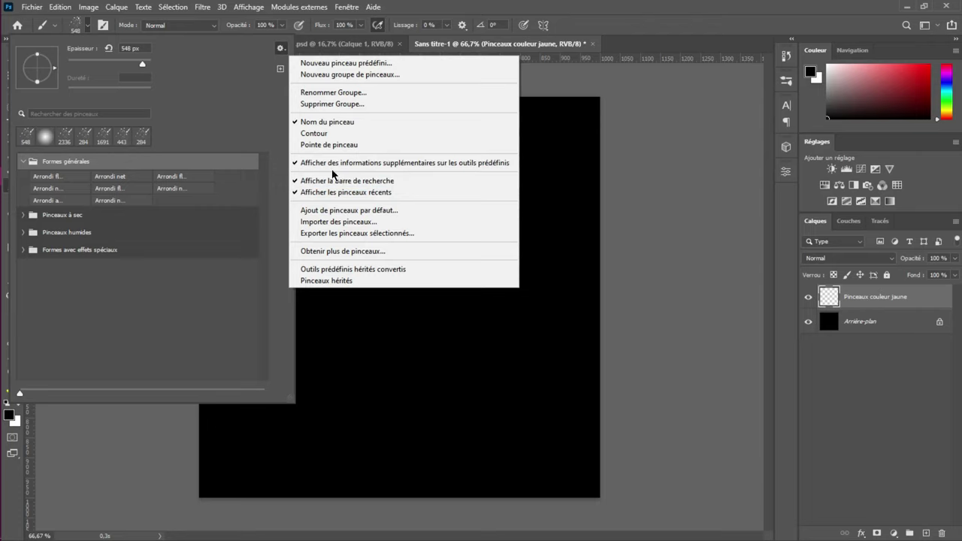
click(322, 134)
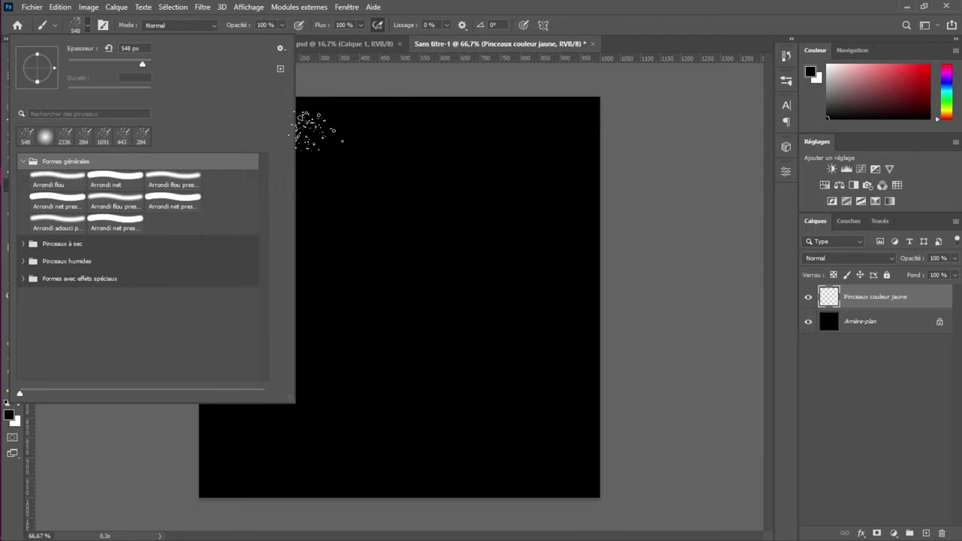
click(281, 48)
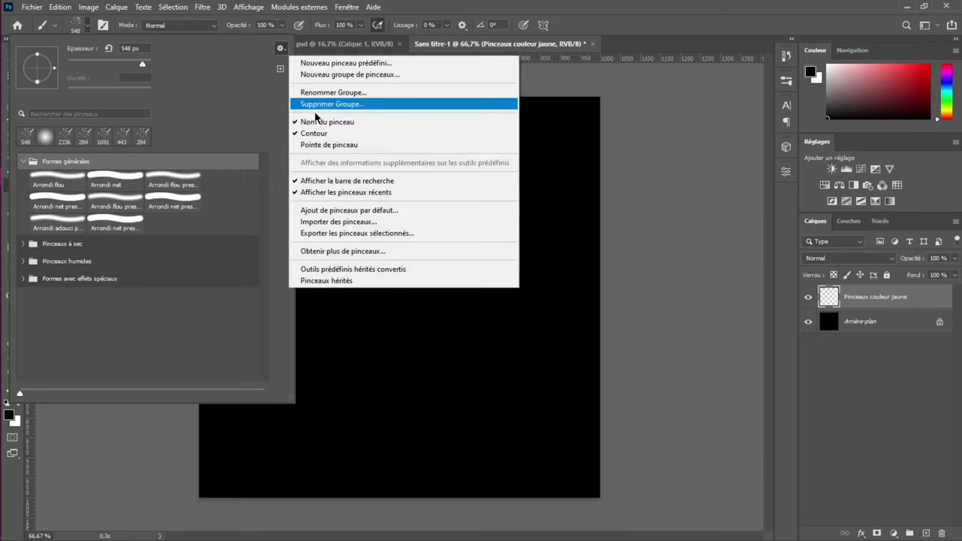
click(317, 145)
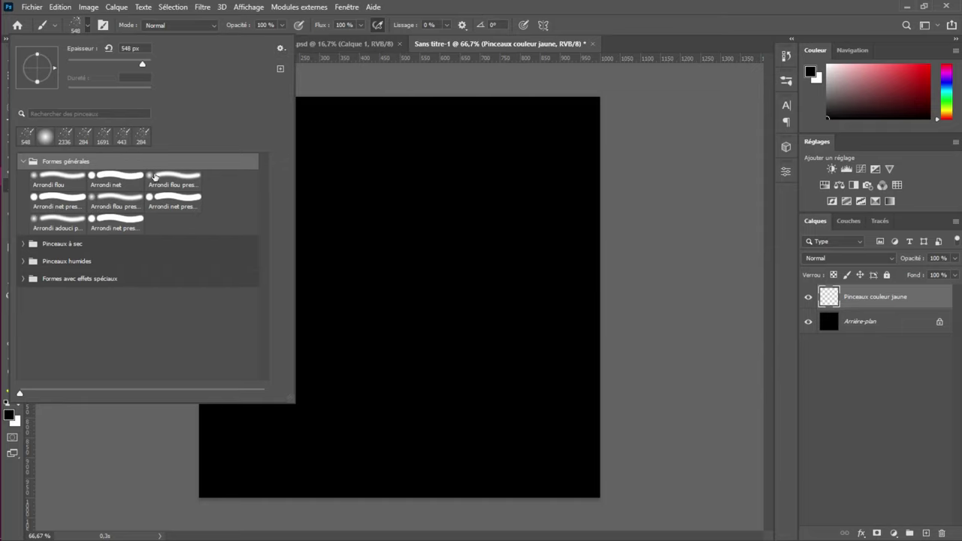
click(280, 48)
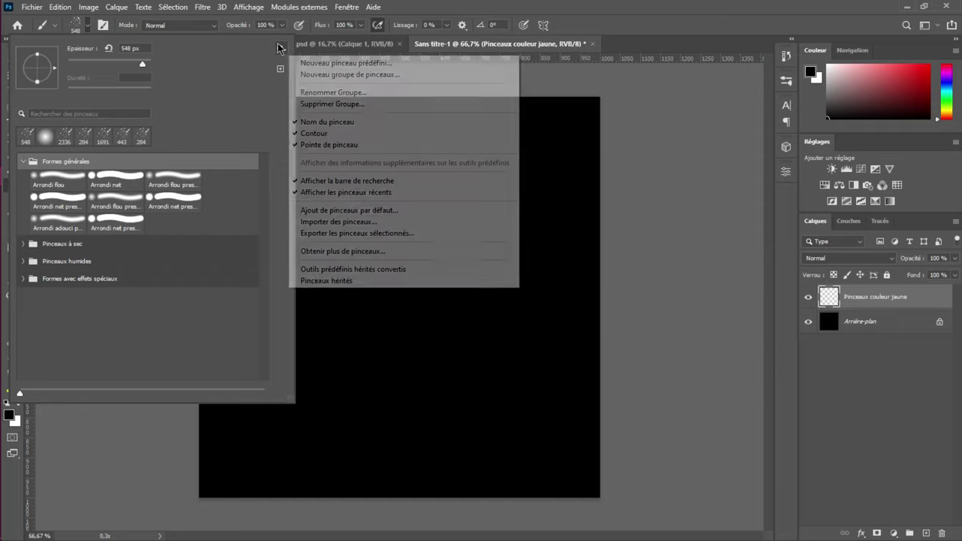
click(323, 145)
click(281, 48)
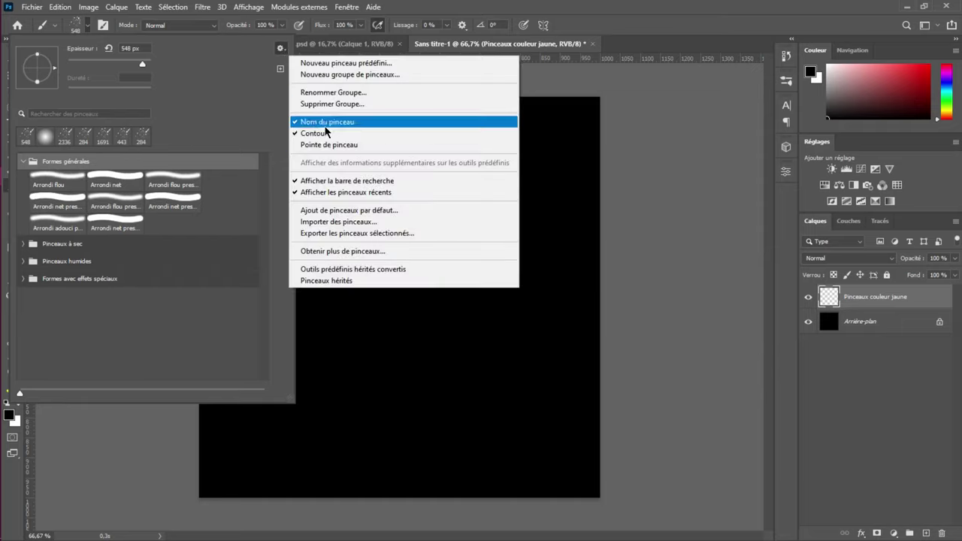
click(297, 133)
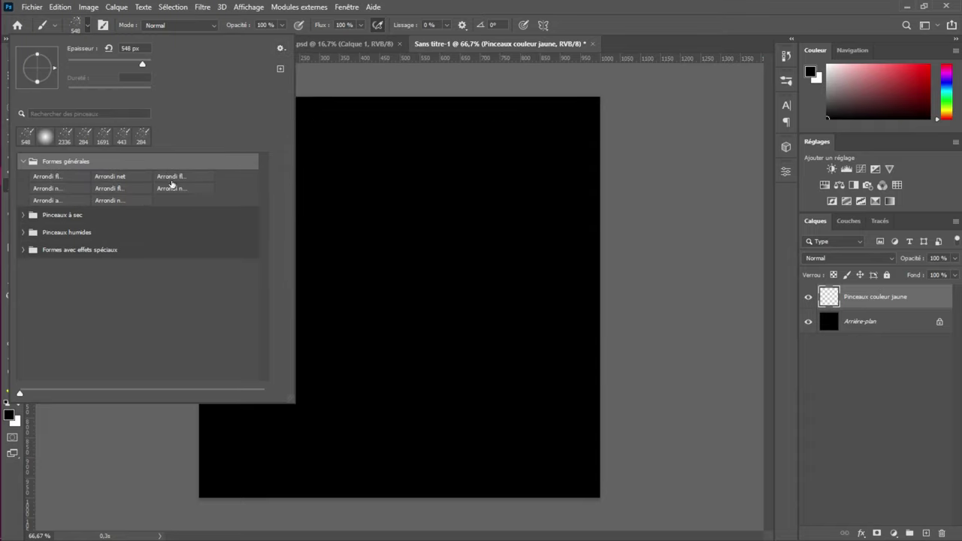
View the dry and wet brush presets, and try the soft round Arrondi flou brush at 149 px and 197 px
click(22, 217)
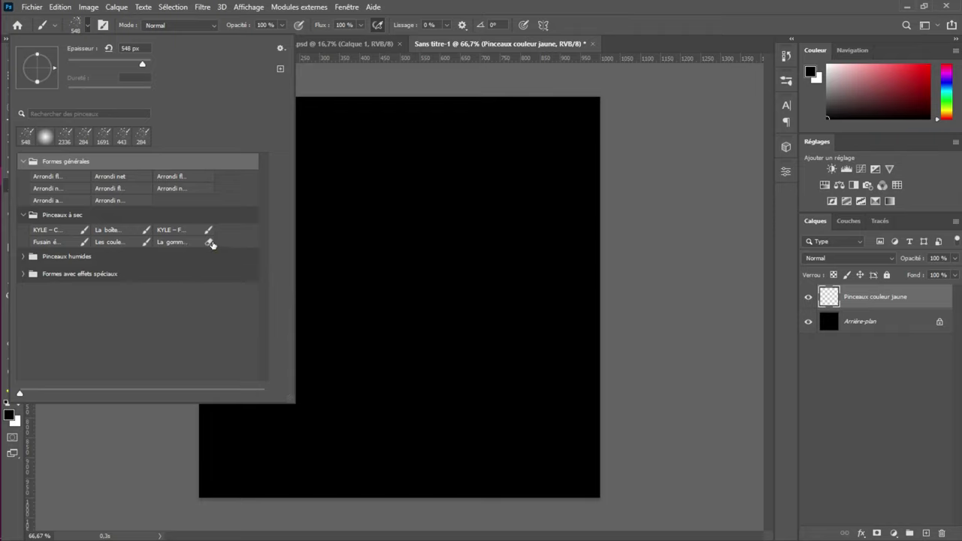
click(23, 256)
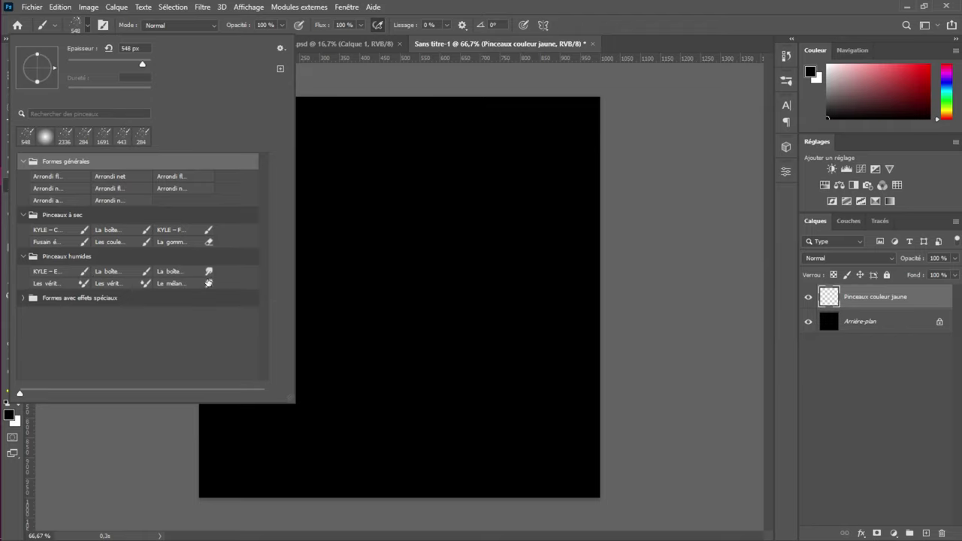
click(48, 176)
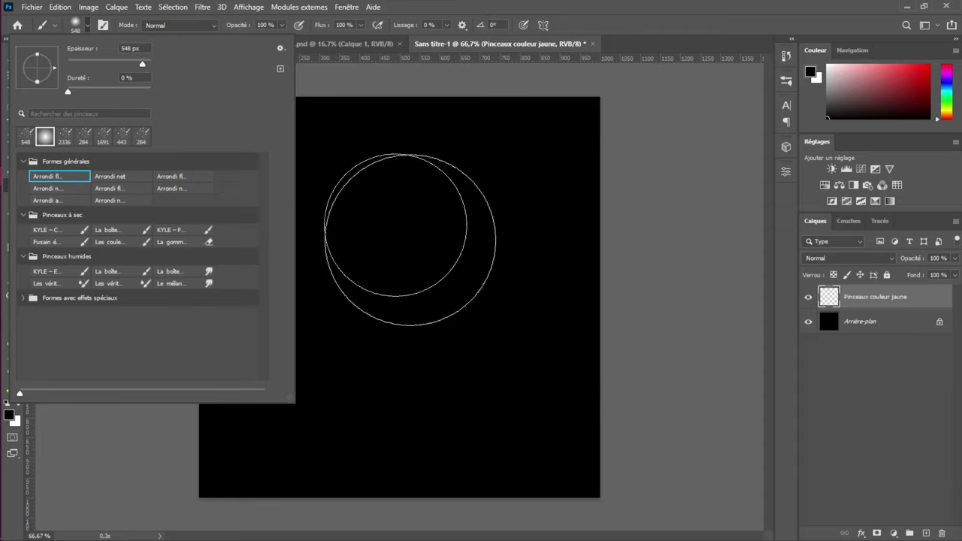
drag(135, 65, 112, 65)
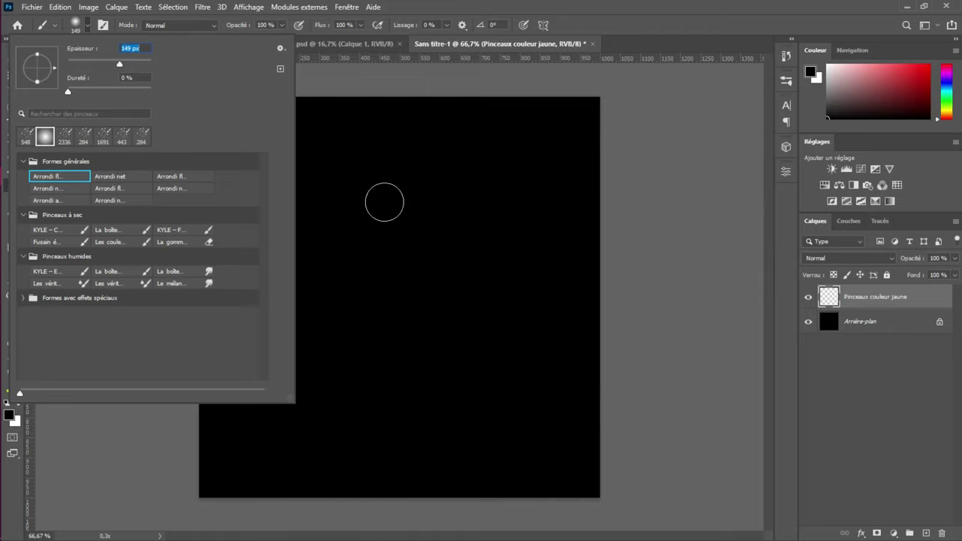
key(Return)
mouse_move(381, 200)
mouse_down()
mouse_move(418, 228)
mouse_move(587, 228)
mouse_move(405, 223)
mouse_move(399, 166)
mouse_move(413, 105)
mouse_move(393, 208)
mouse_move(399, 144)
mouse_move(425, 64)
mouse_up()
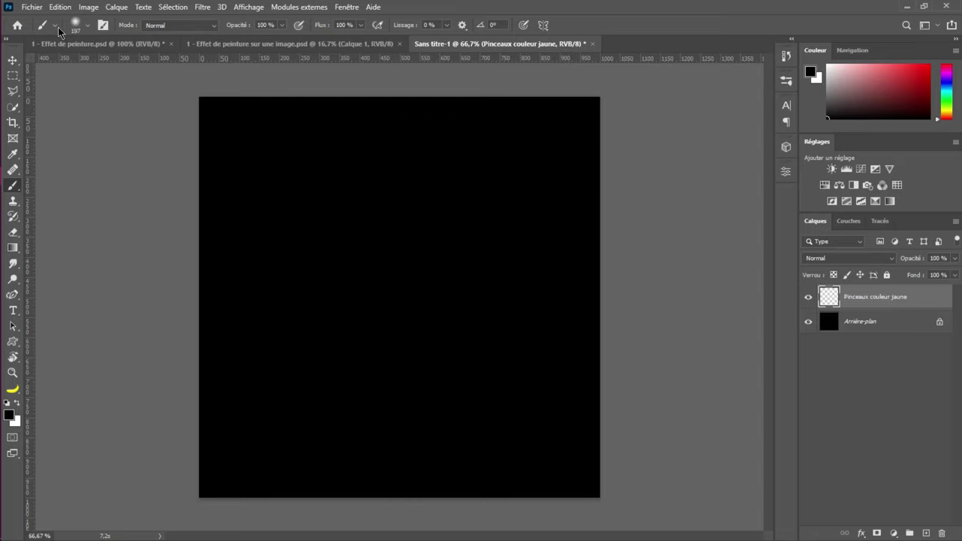
click(282, 25)
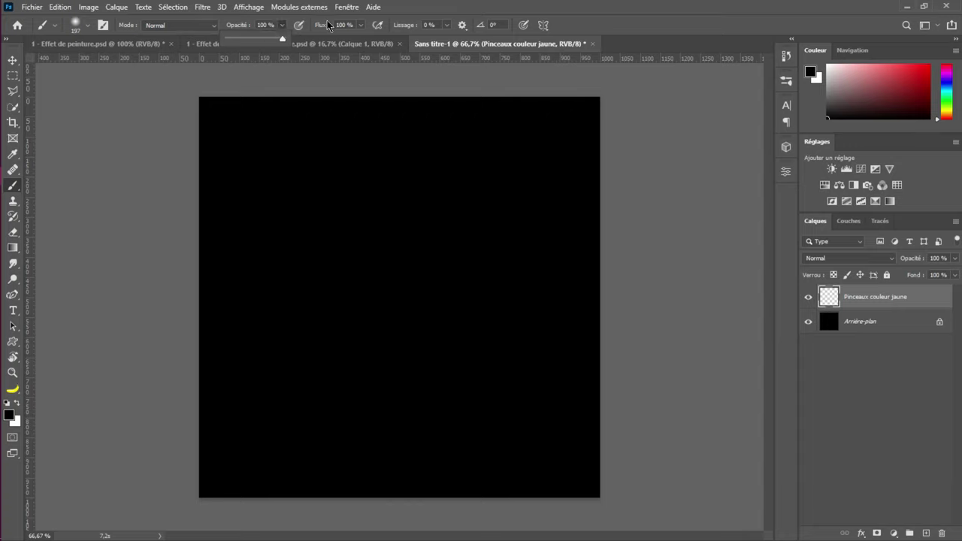
click(319, 25)
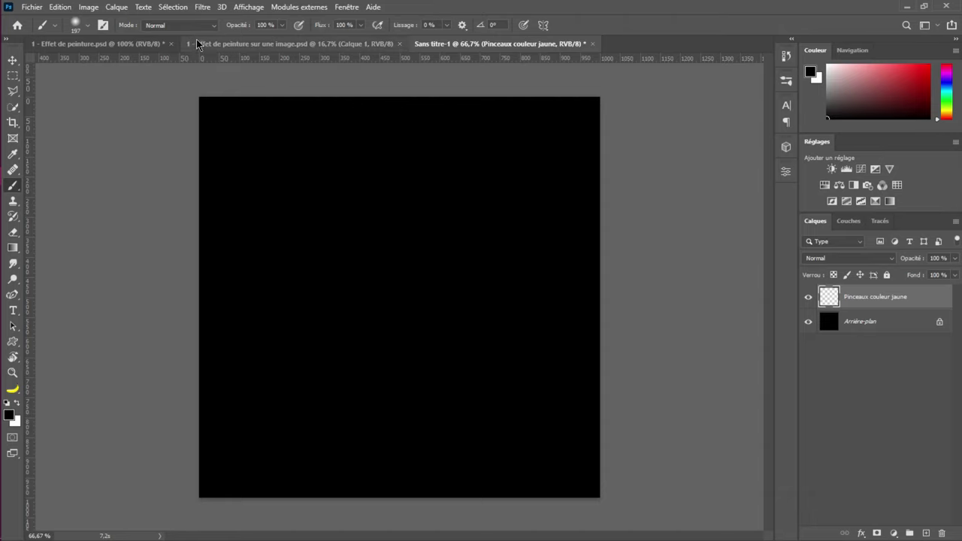
Collapse the other brush folders and select the first splatter brush in Formes avec effets spéciaux
click(79, 25)
click(109, 187)
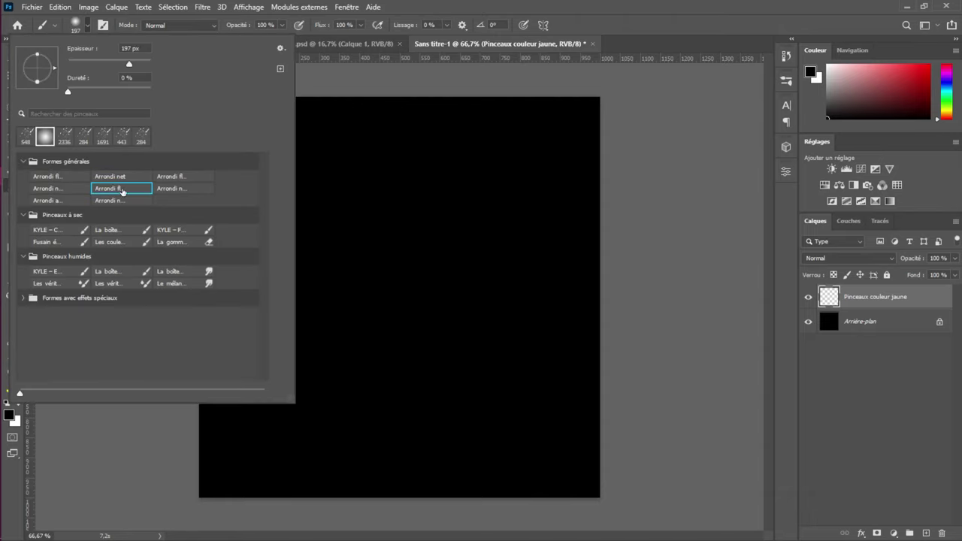
click(23, 215)
click(23, 161)
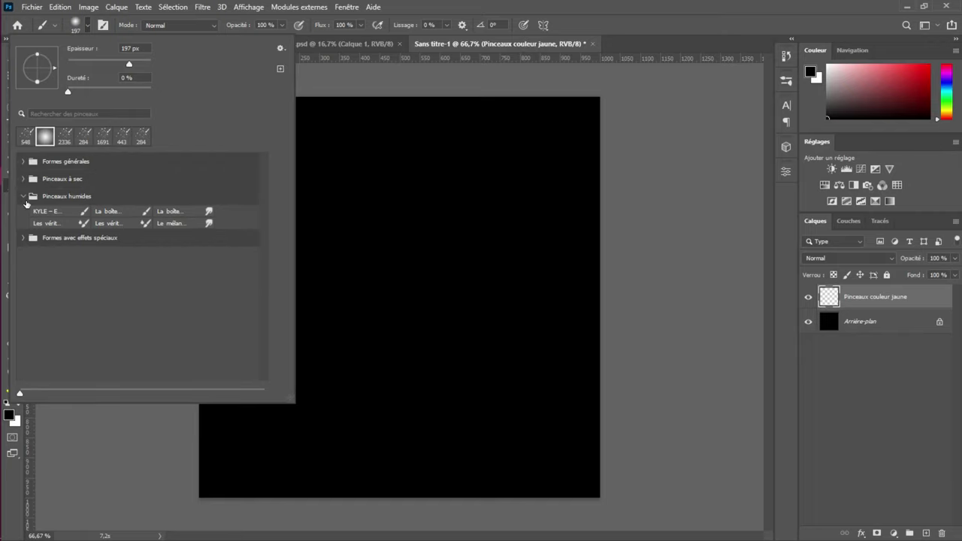
click(23, 197)
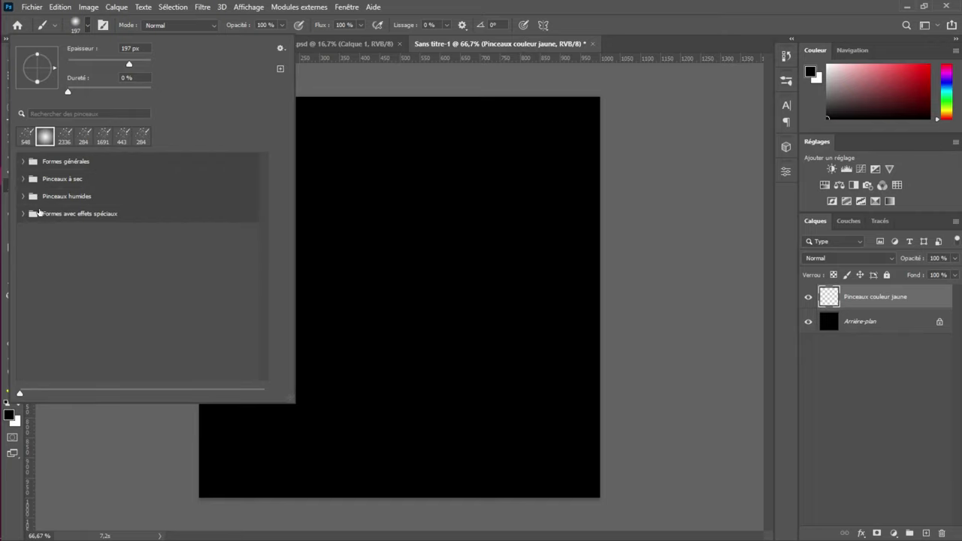
click(23, 214)
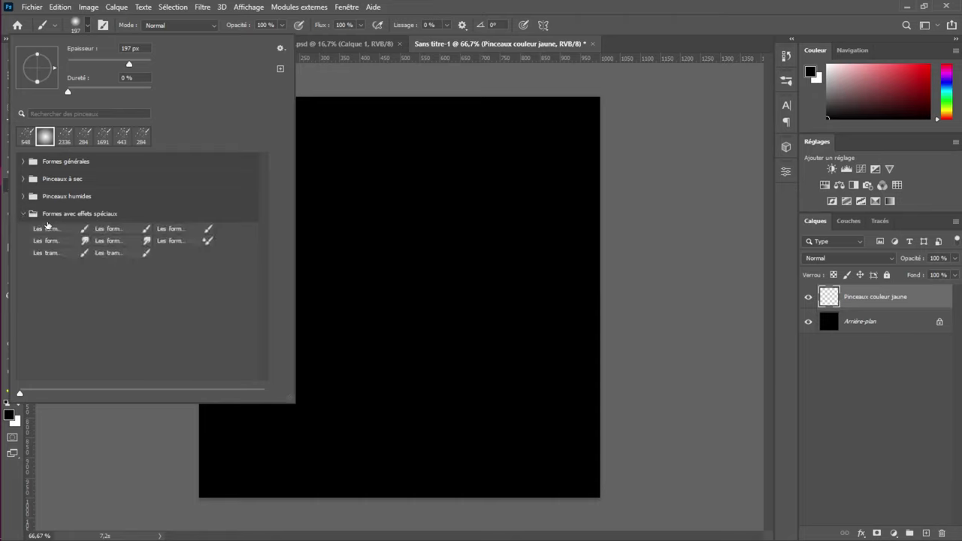
click(46, 228)
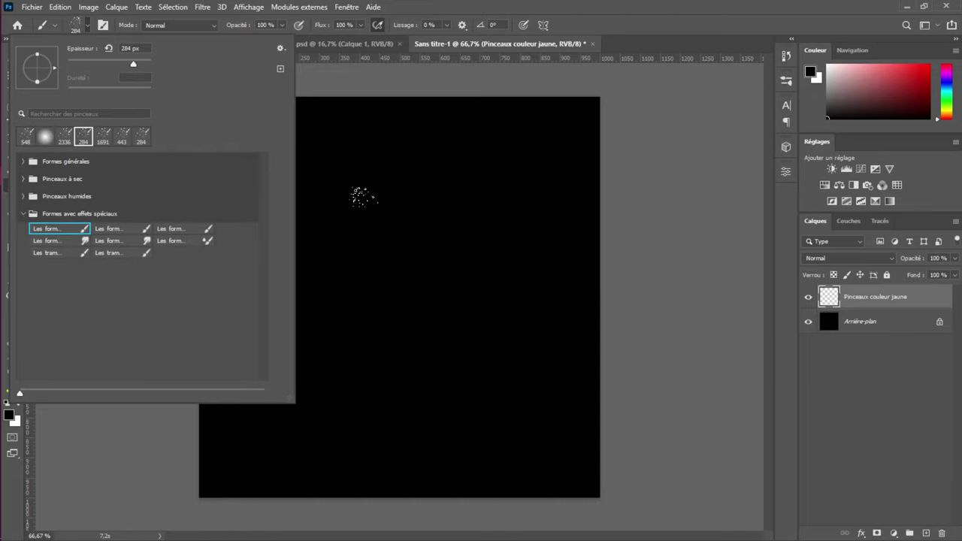
click(426, 223)
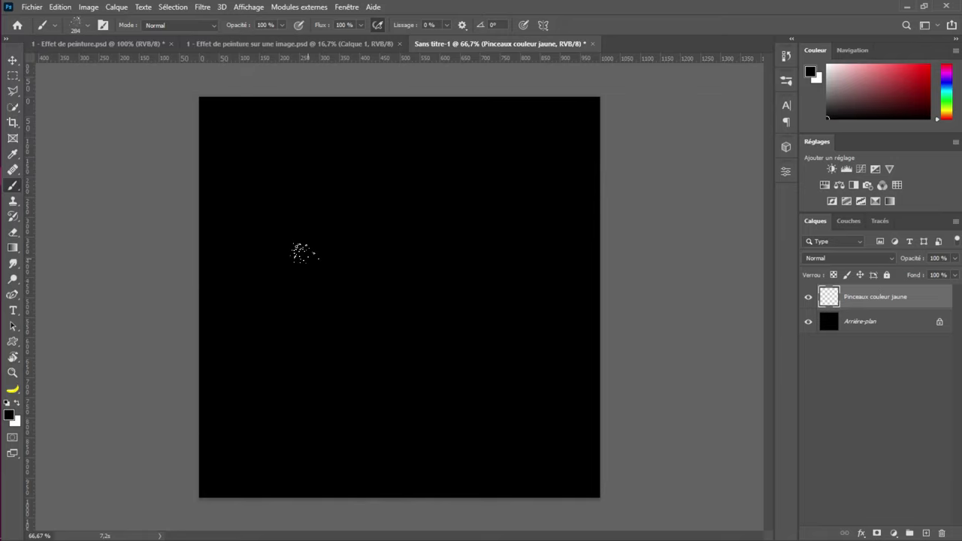
Enlarge the splatter brush to 644 px and set the foreground color to bright yellow
mouse_move(306, 247)
mouse_down()
mouse_move(384, 273)
mouse_move(376, 246)
mouse_up()
click(948, 109)
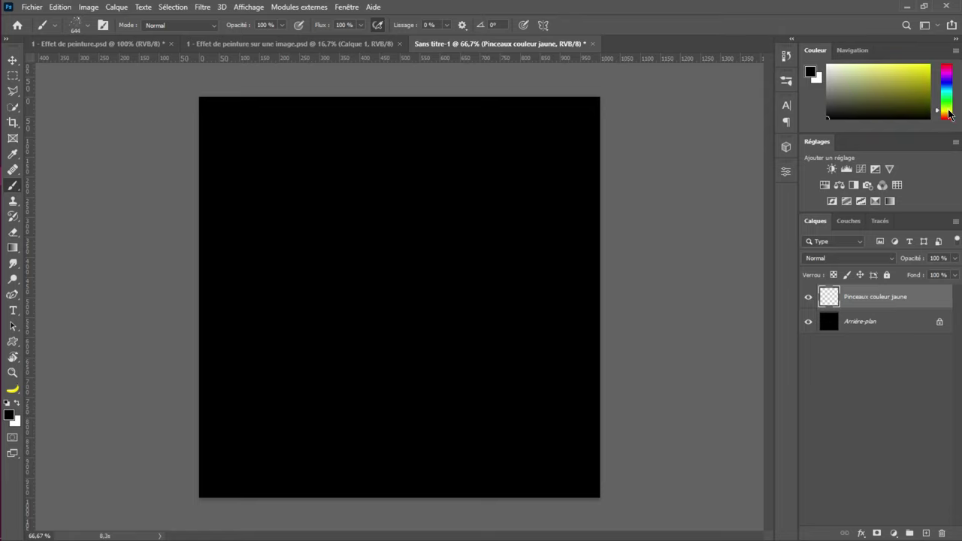
drag(919, 85, 935, 57)
Paint yellow splatters across the canvas on the Pinceaux couleur jaune layer, reducing the brush to 236 px for finer drops
drag(391, 262, 426, 269)
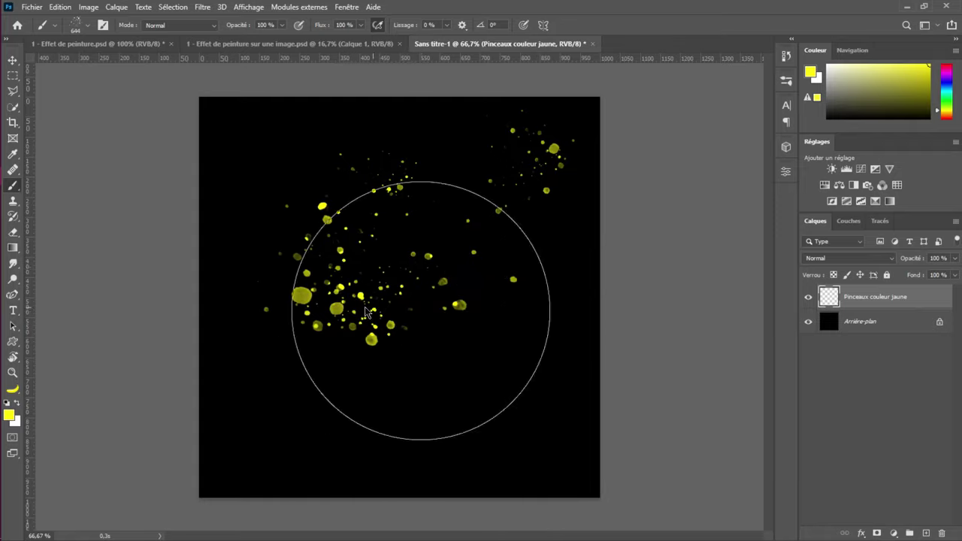
drag(368, 311, 331, 311)
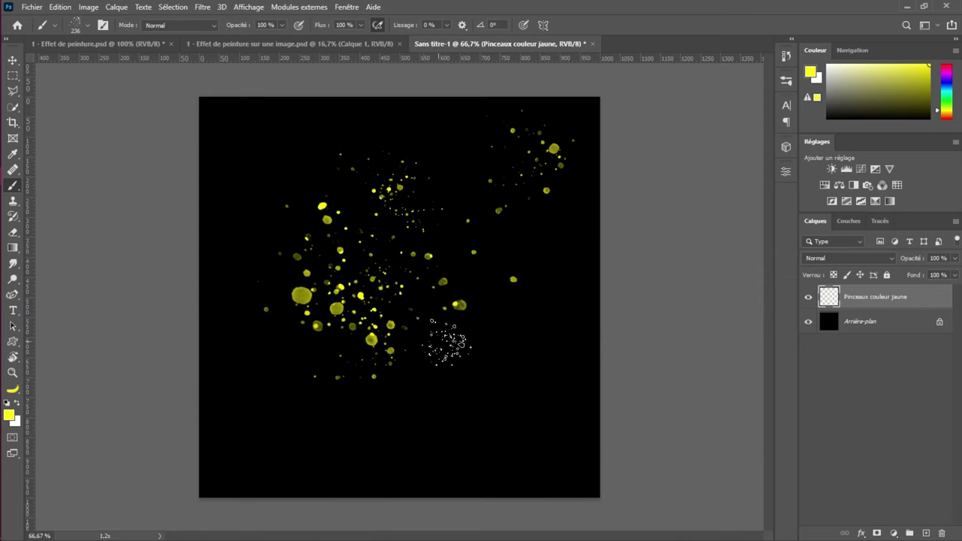
drag(445, 335, 495, 333)
drag(218, 399, 341, 410)
mouse_move(253, 283)
mouse_down()
mouse_move(272, 218)
mouse_move(377, 176)
mouse_move(464, 177)
mouse_move(509, 252)
mouse_move(509, 284)
mouse_move(457, 239)
mouse_move(466, 254)
mouse_move(438, 274)
mouse_move(438, 313)
mouse_move(460, 320)
mouse_move(332, 248)
mouse_move(366, 218)
mouse_move(351, 140)
mouse_up()
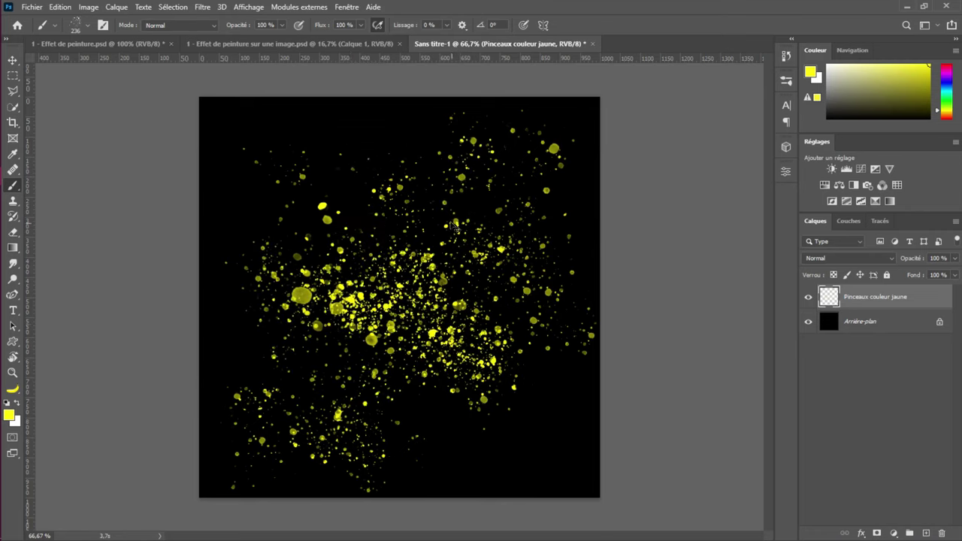
Undo the last dense splatter stroke and paint sparser drops at the canvas's upper left and lower right with a 482 px brush
key(ctrl+z)
alt+right_click(446, 252)
drag(418, 193, 322, 119)
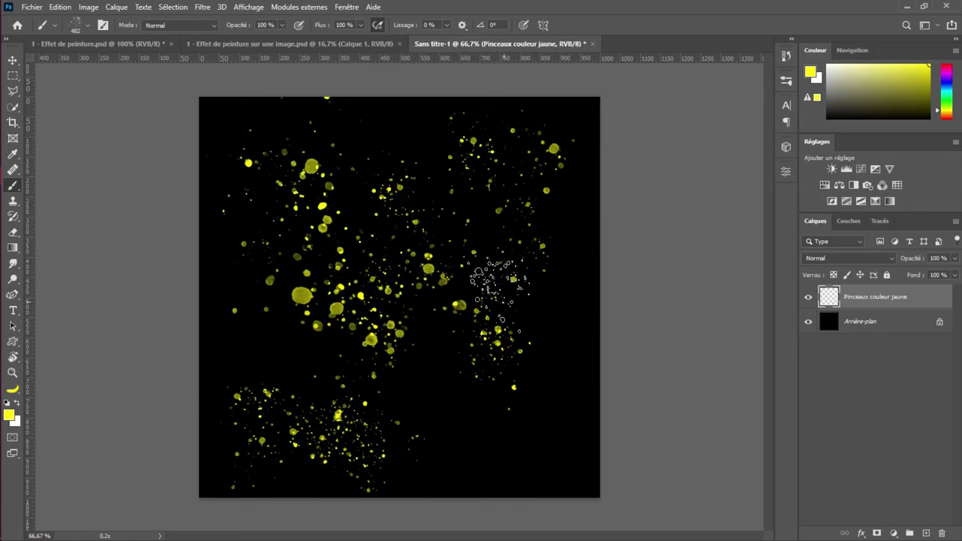
drag(440, 333, 460, 371)
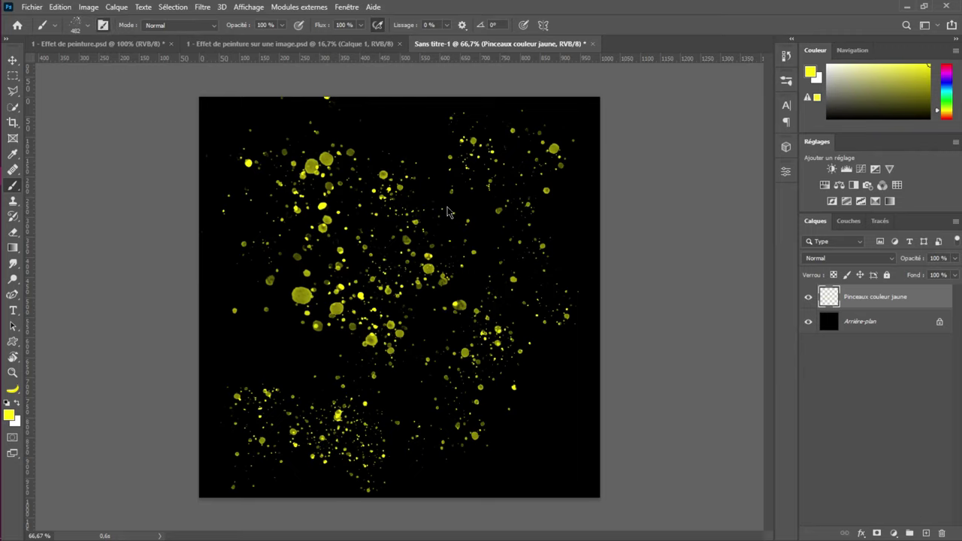
key(F5)
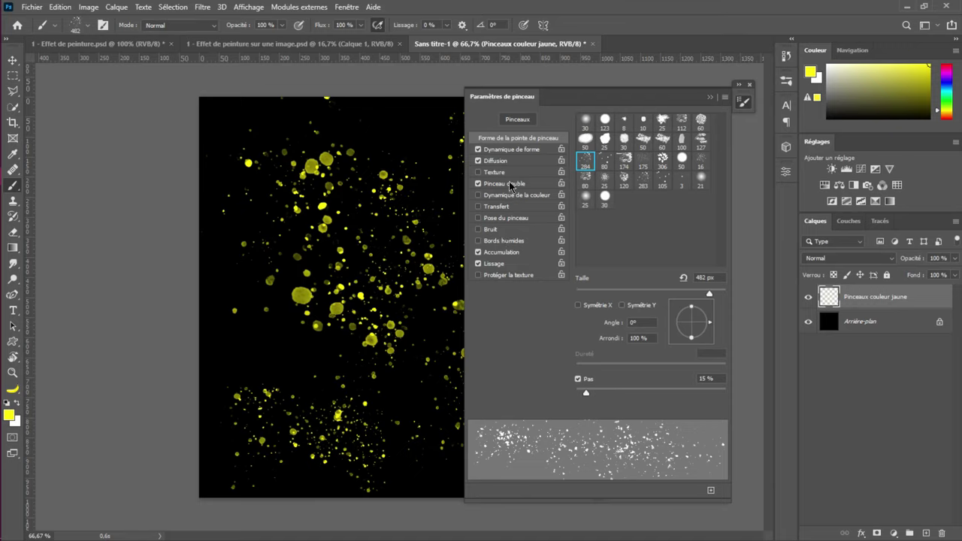
click(708, 100)
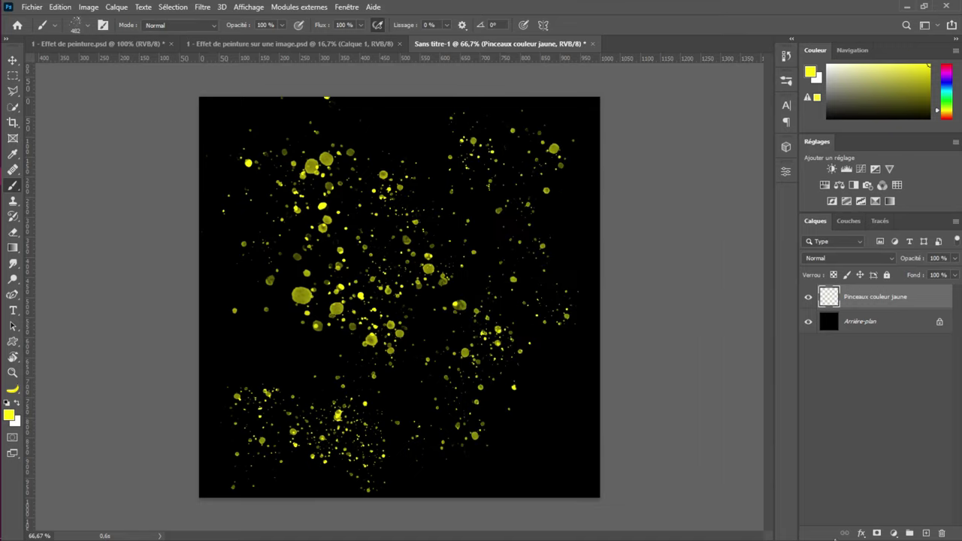
Add a new layer named Cyan above the yellow splatter layer
click(926, 533)
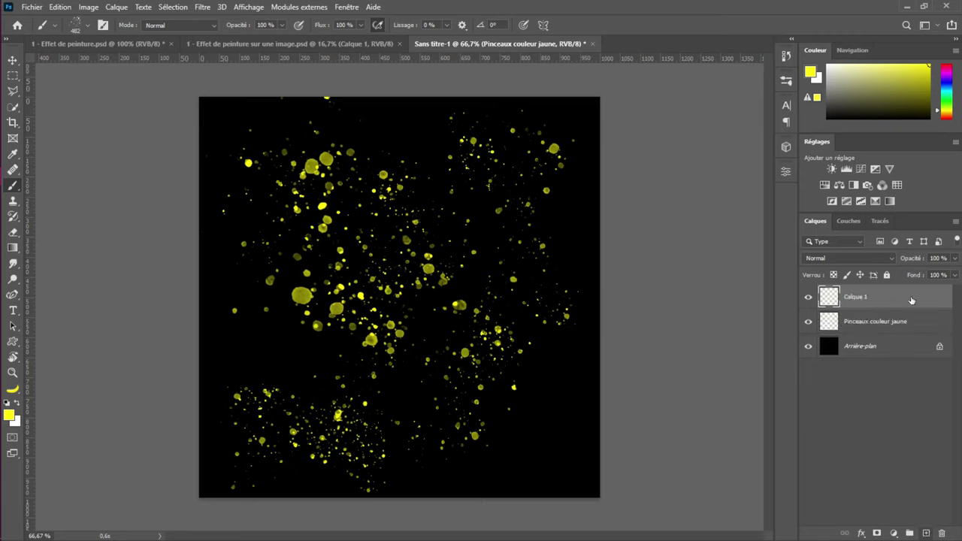
double_click(857, 296)
text(C)
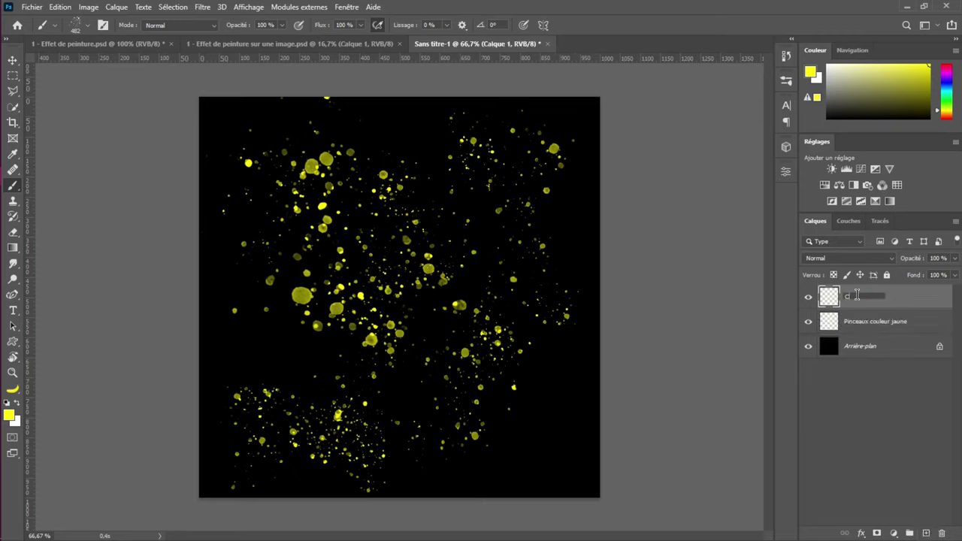
text(yan)
key(Return)
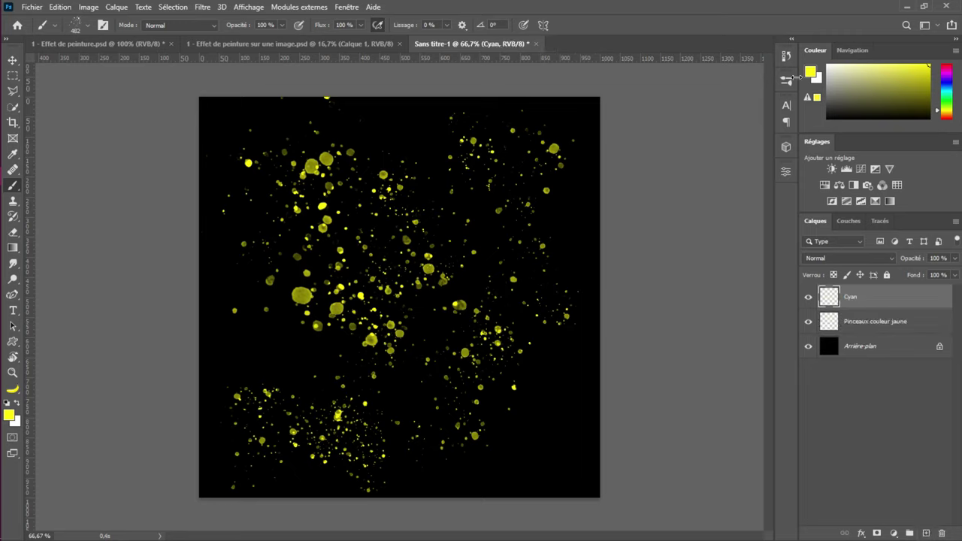
Set the foreground color to bright cyan and paint sparse splatters around the canvas's right side and lower half with the 482 px brush
drag(944, 78, 949, 90)
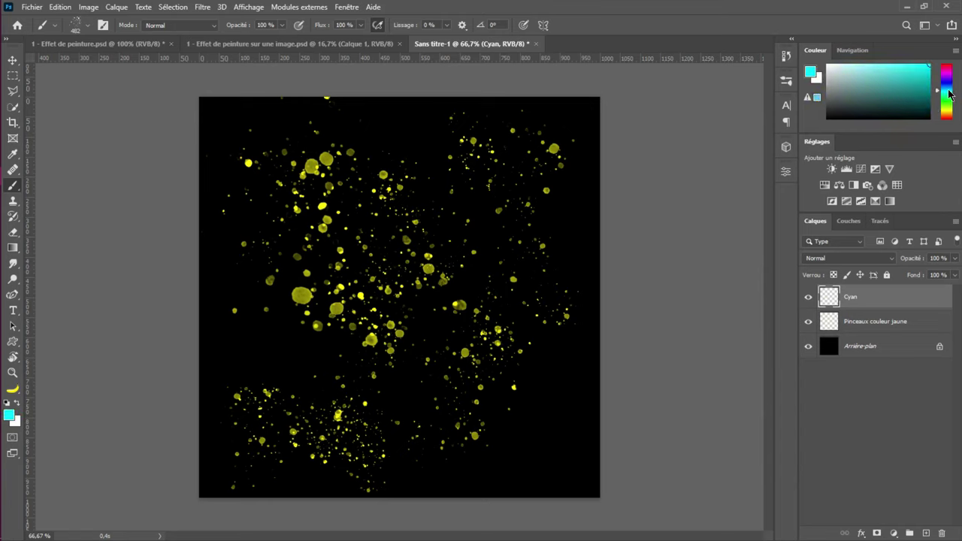
drag(297, 244, 376, 259)
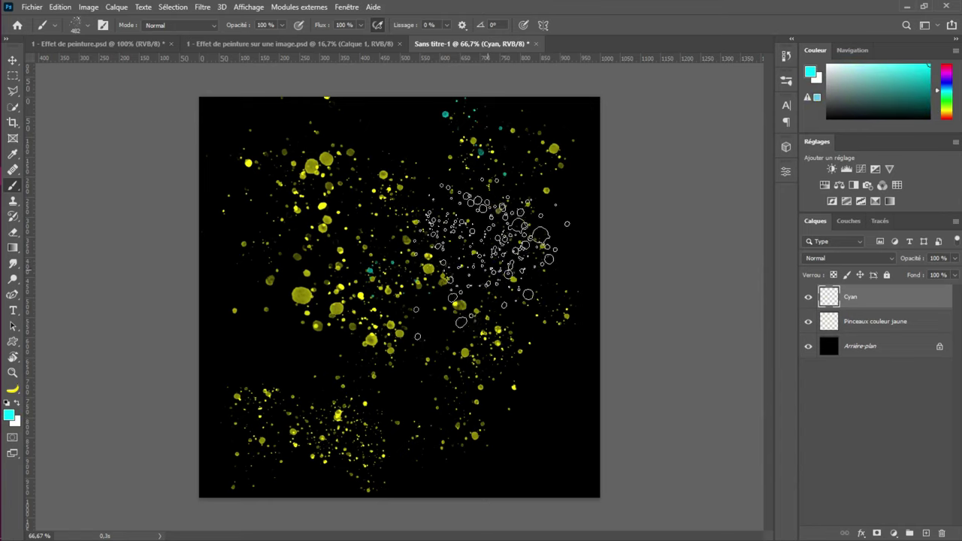
mouse_move(443, 331)
mouse_down()
mouse_move(542, 316)
mouse_move(409, 414)
mouse_up()
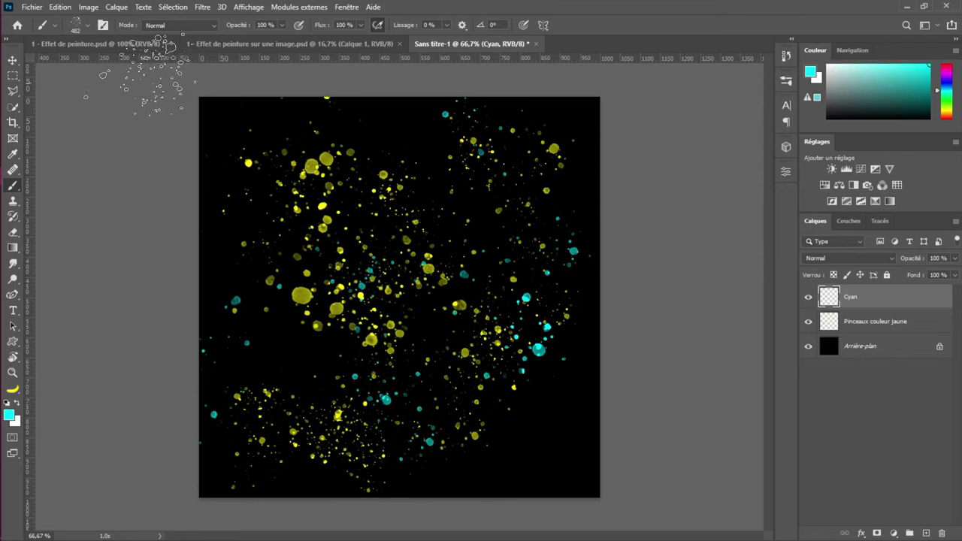
Switch to the second brush in Formes avec effets spéciaux and paint fine cyan splatters near the canvas's center at 284 px
click(80, 25)
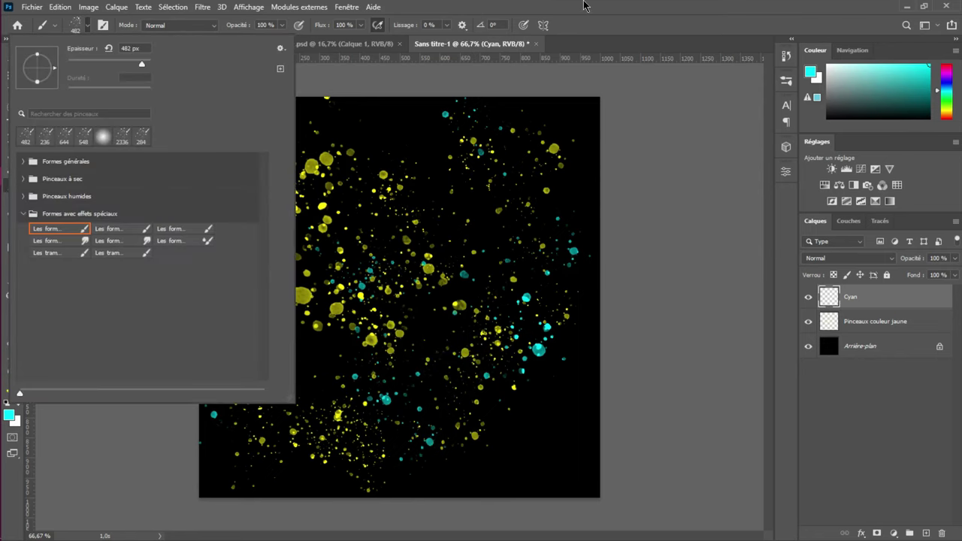
click(579, 67)
right_click(398, 174)
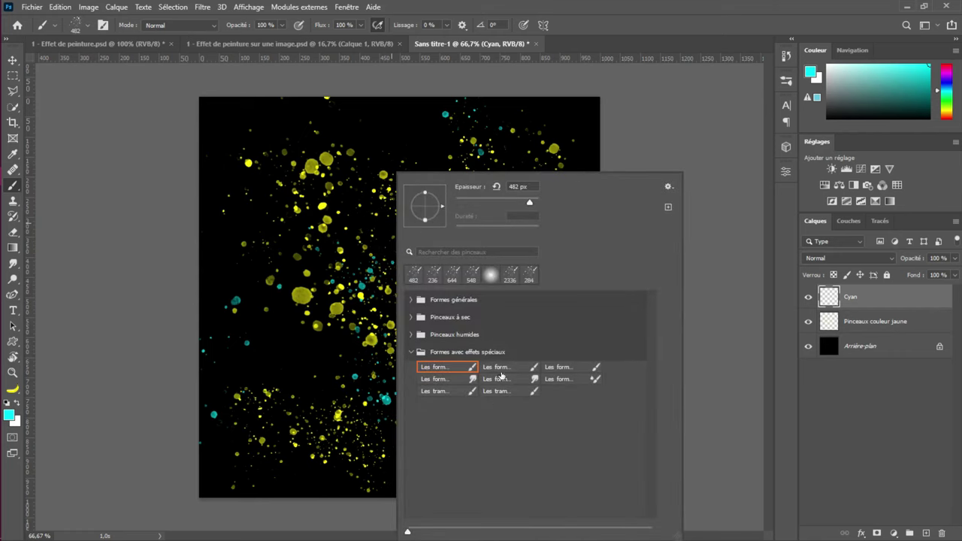
click(500, 367)
key(Return)
mouse_move(372, 230)
mouse_down()
mouse_move(406, 226)
mouse_move(412, 269)
mouse_move(436, 228)
mouse_up()
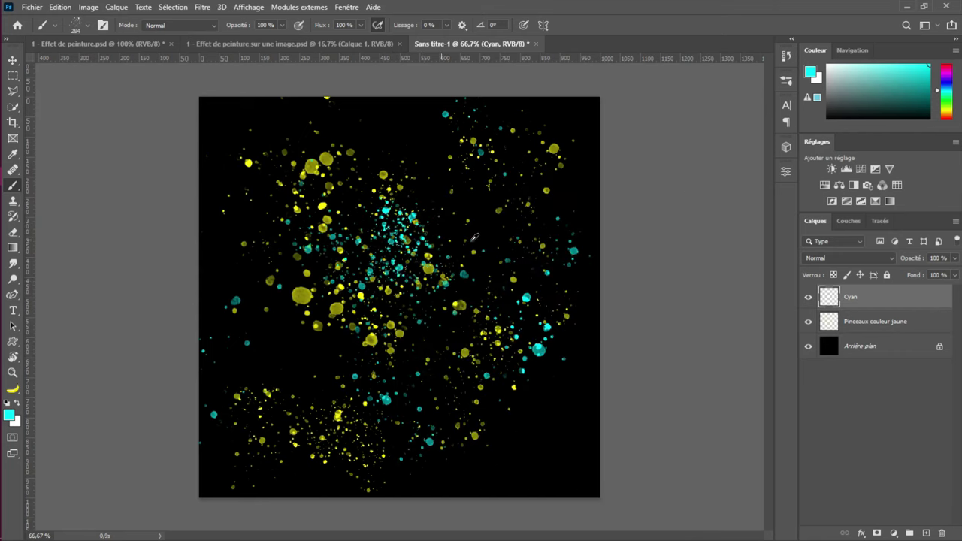
Enlarge the brush to 707 px and paint bigger cyan splatters over the canvas's upper left and right side
key(bracketright)
key(bracketright)
key(bracketright)
key(bracketright)
key(bracketright)
drag(526, 249, 484, 236)
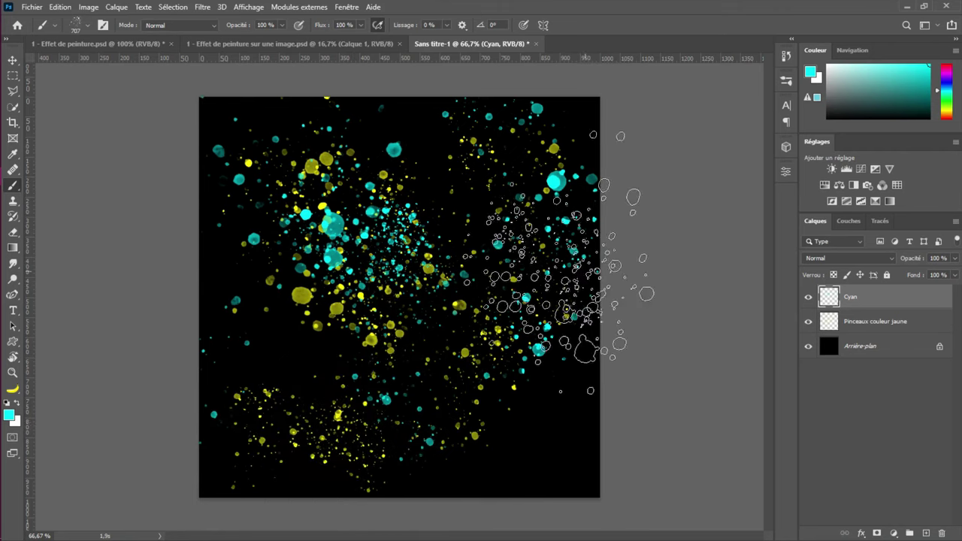
Add a new layer named Rose above the Cyan layer
click(925, 533)
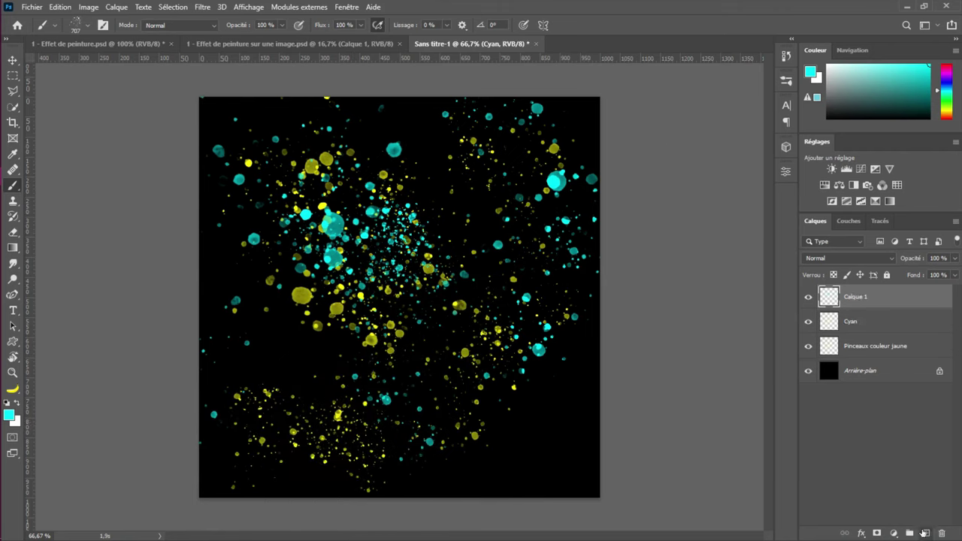
double_click(856, 298)
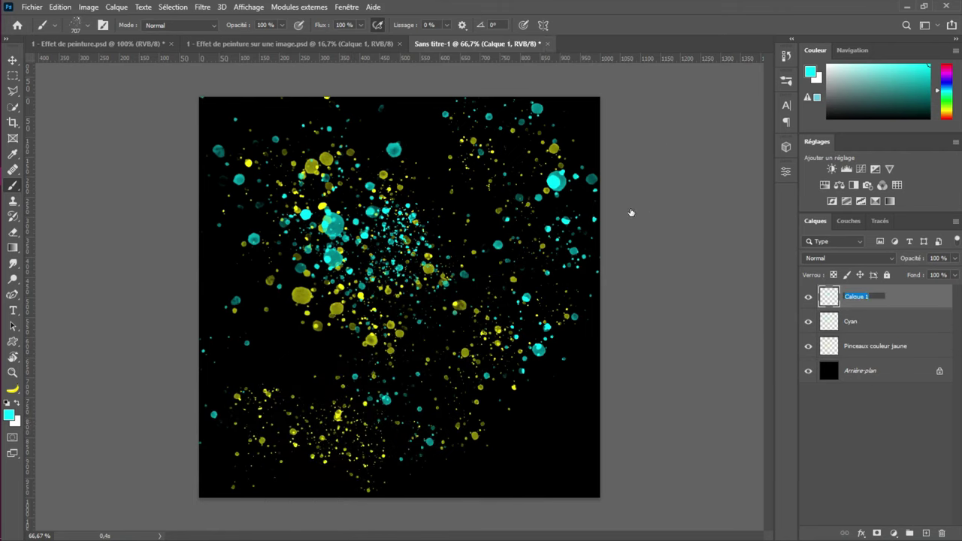
text(Rose)
key(Return)
Set the foreground color to magenta pink and paint splatters across the canvas's middle and right, reducing the brush to 527 px
drag(947, 75, 952, 71)
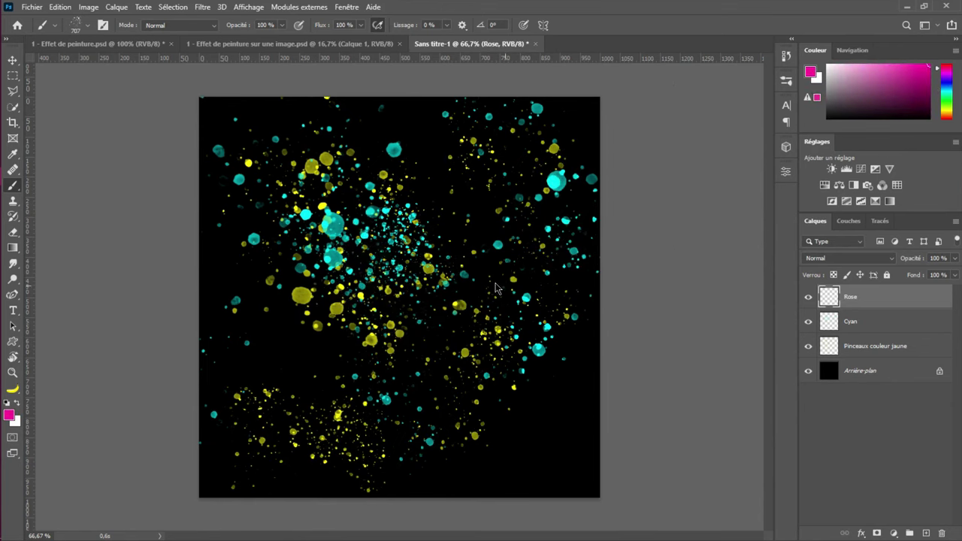
mouse_move(473, 322)
mouse_down()
mouse_move(515, 387)
mouse_move(466, 391)
mouse_up()
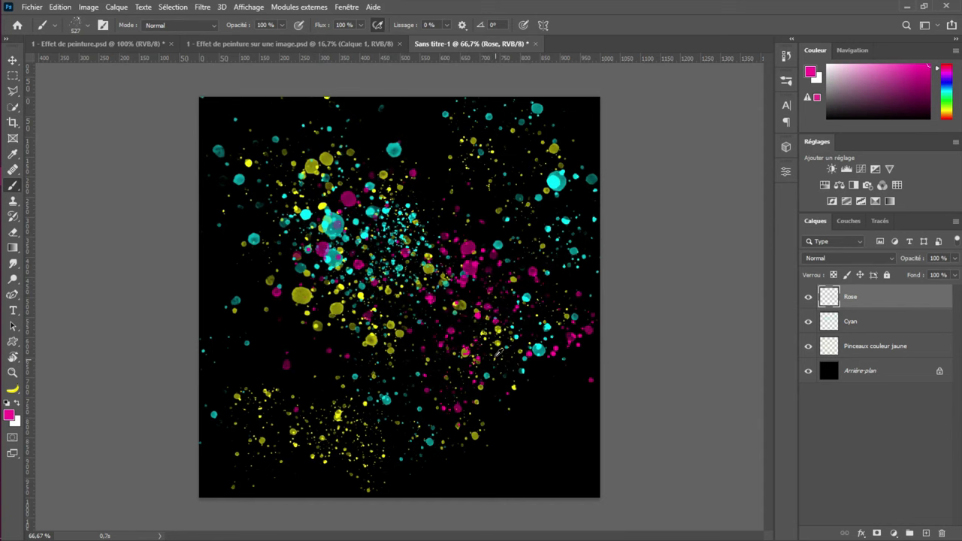
drag(498, 353, 443, 352)
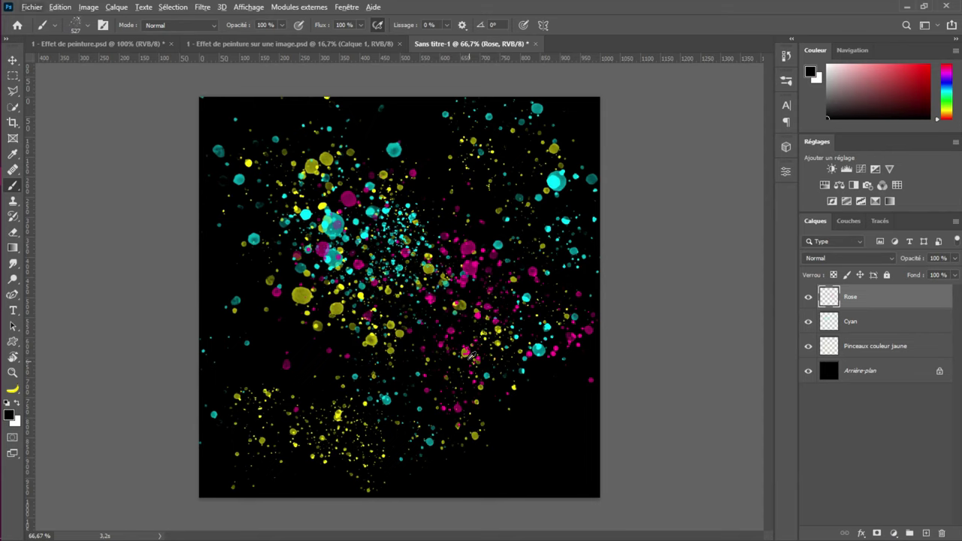
Sample the pink from a splatter, brighten it, and paint denser drops right of center and at the lower right, reducing the brush to 212 px
alt+click(475, 264)
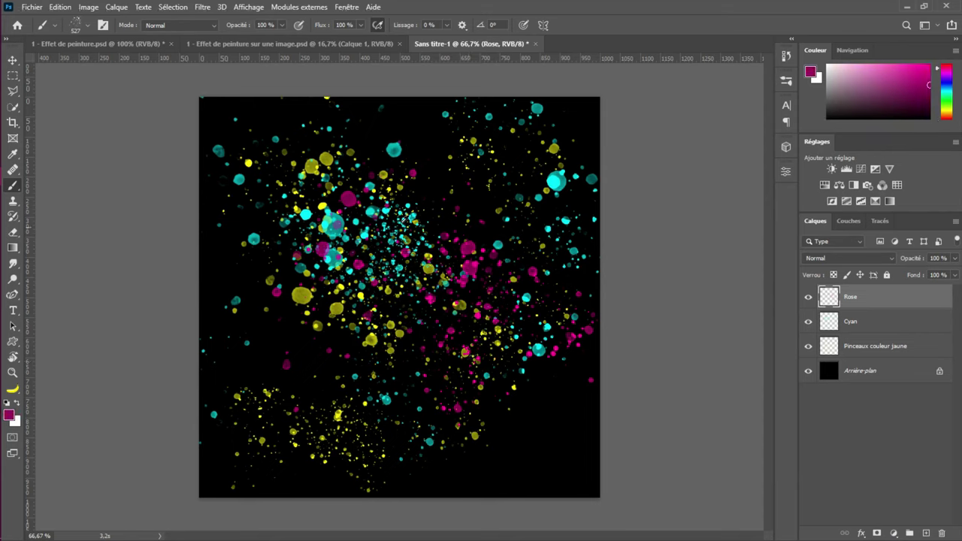
alt+click(479, 259)
click(915, 65)
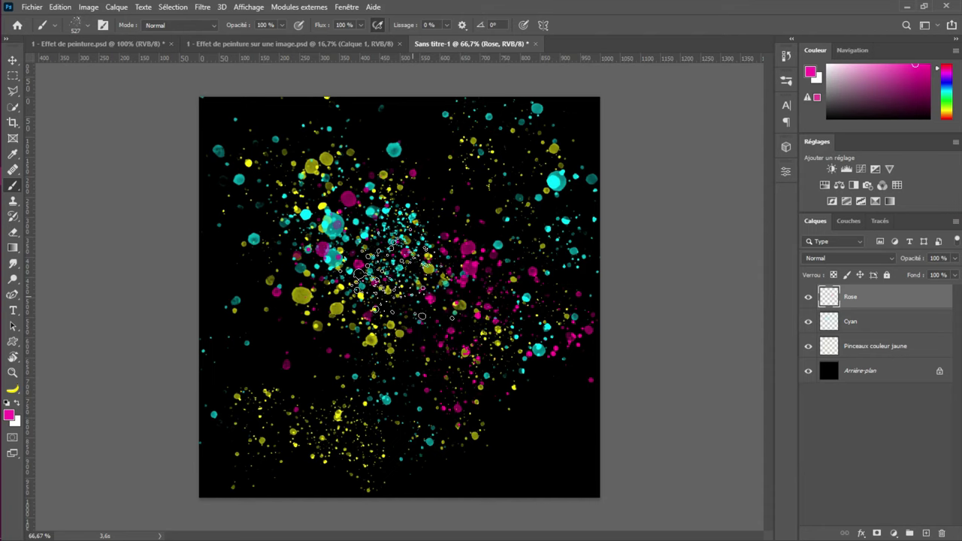
mouse_move(415, 294)
mouse_down()
mouse_move(445, 301)
mouse_move(392, 308)
mouse_move(428, 282)
mouse_move(466, 364)
mouse_up()
drag(509, 445, 550, 488)
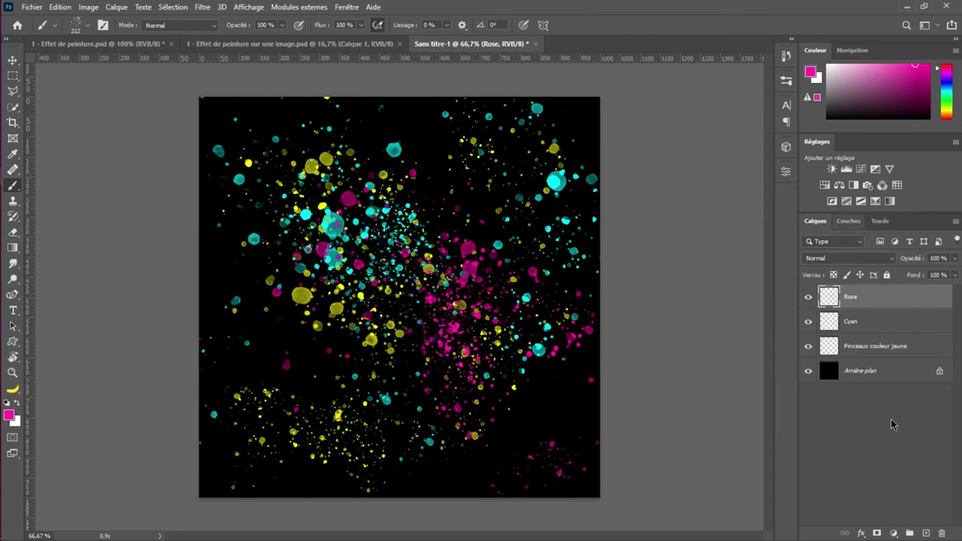
Add a new layer named Rouge above the Rose layer
click(927, 533)
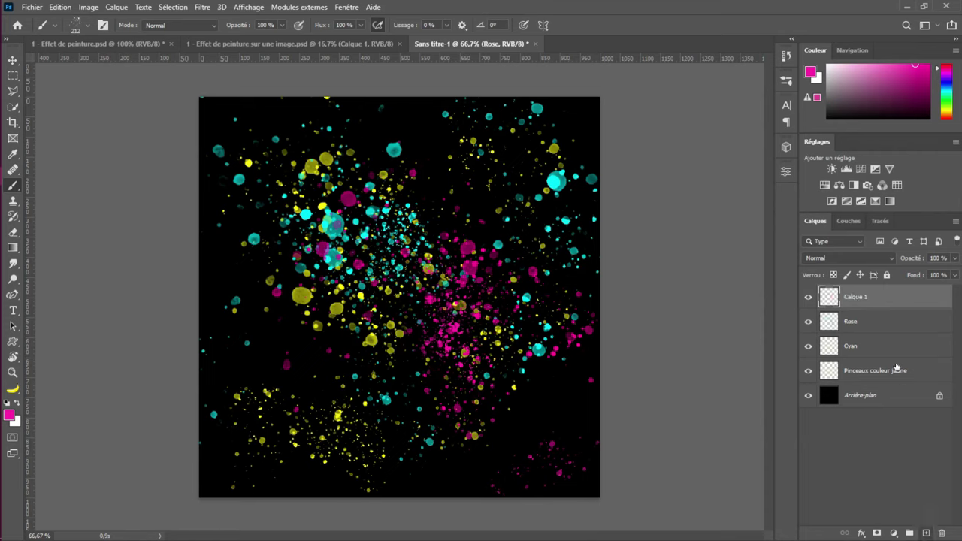
double_click(856, 298)
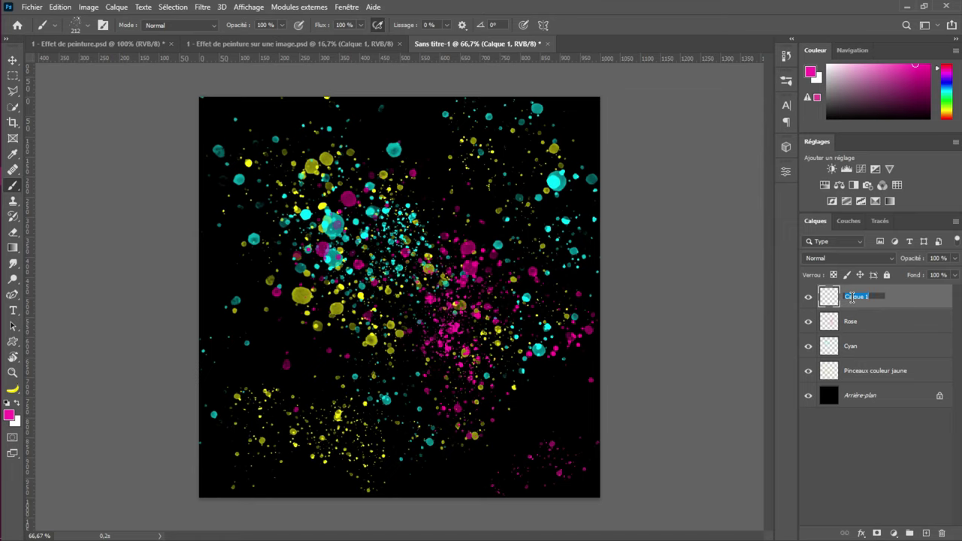
text(Rouge)
key(Return)
Set the foreground color to crimson red and paint fine splatters around the canvas's center with the 212 px brush
drag(949, 78, 936, 53)
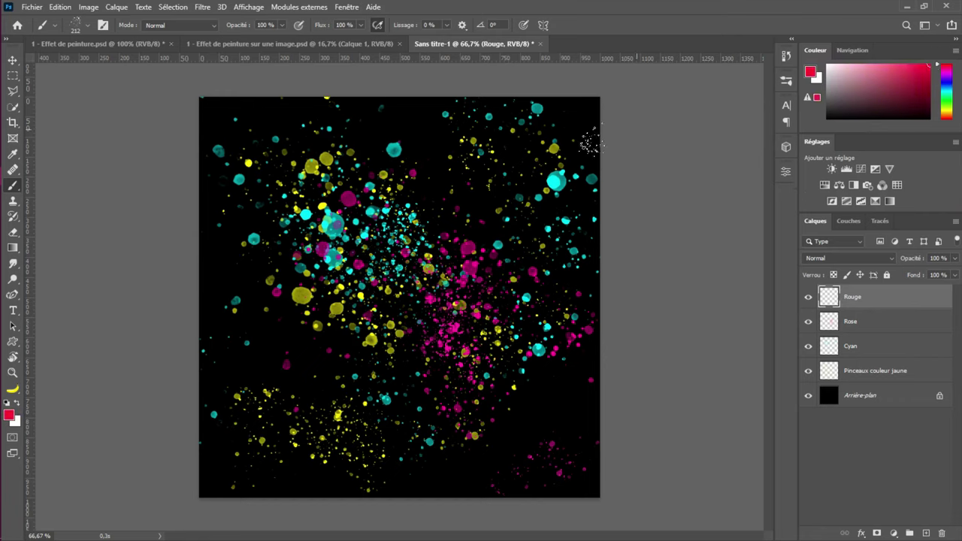
drag(395, 254, 412, 301)
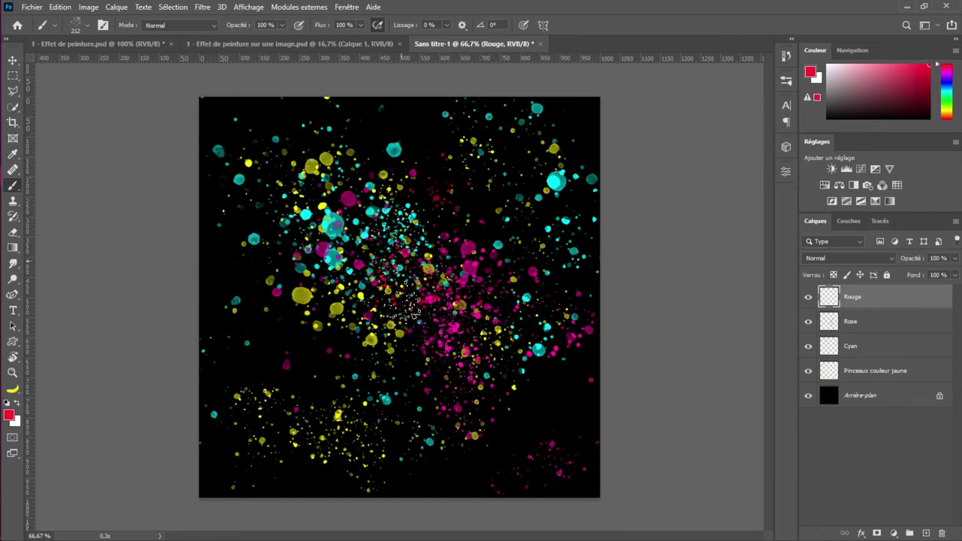
Switch to the third brush in Formes avec effets spéciaux and paint larger red drops across the canvas, enlarging the brush to 290 px
right_click(406, 324)
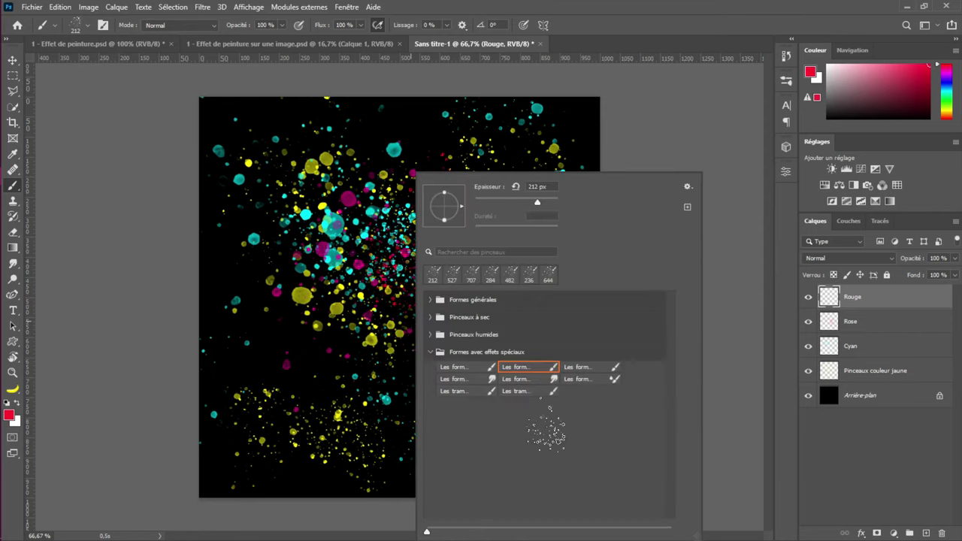
click(595, 365)
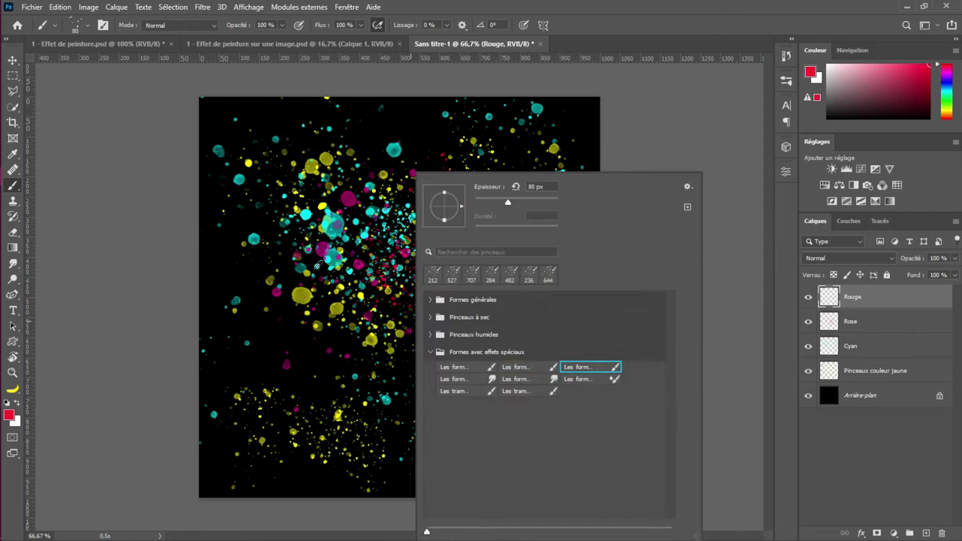
key(Return)
right_click(373, 248)
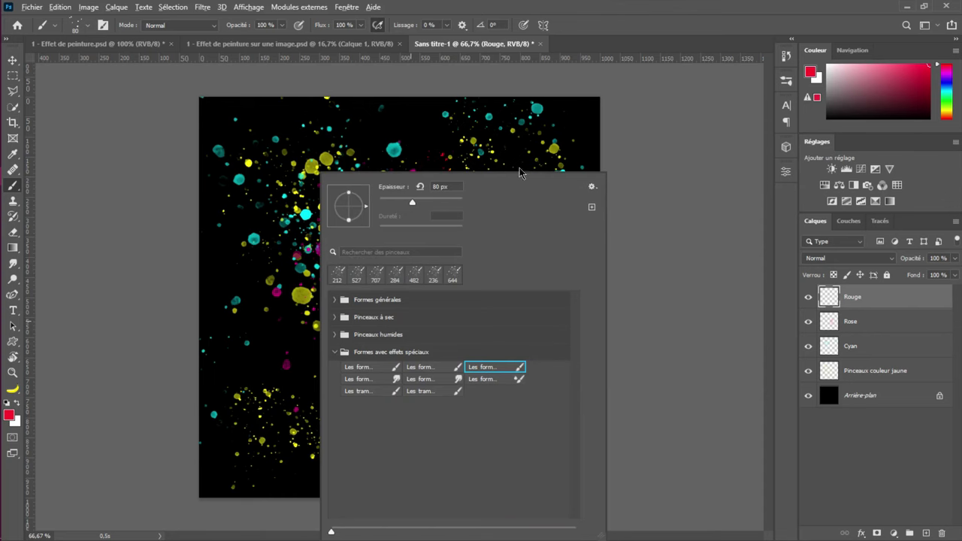
key(Return)
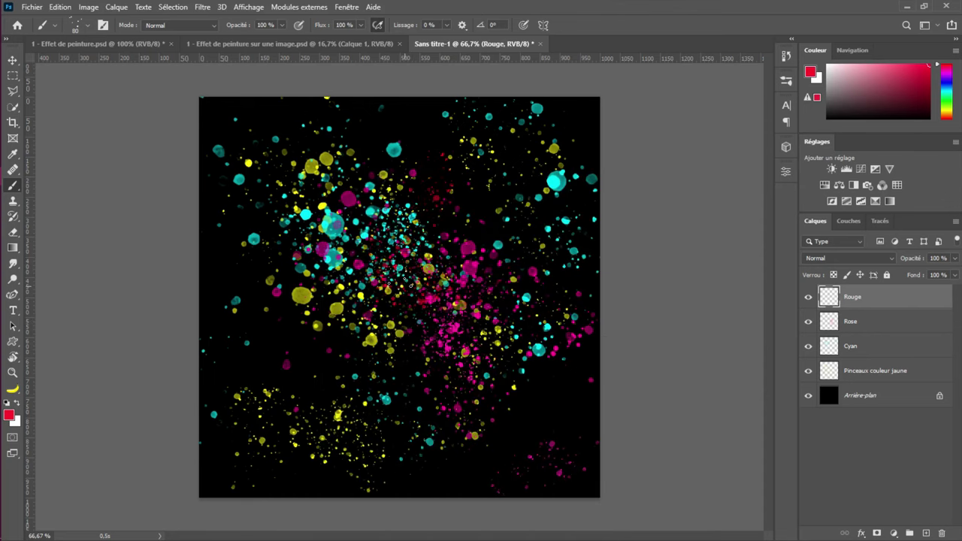
mouse_move(383, 270)
mouse_down()
mouse_move(412, 300)
mouse_move(412, 313)
mouse_move(383, 301)
mouse_move(399, 357)
mouse_move(319, 369)
mouse_move(300, 338)
mouse_move(316, 354)
mouse_move(195, 458)
mouse_move(197, 481)
mouse_up()
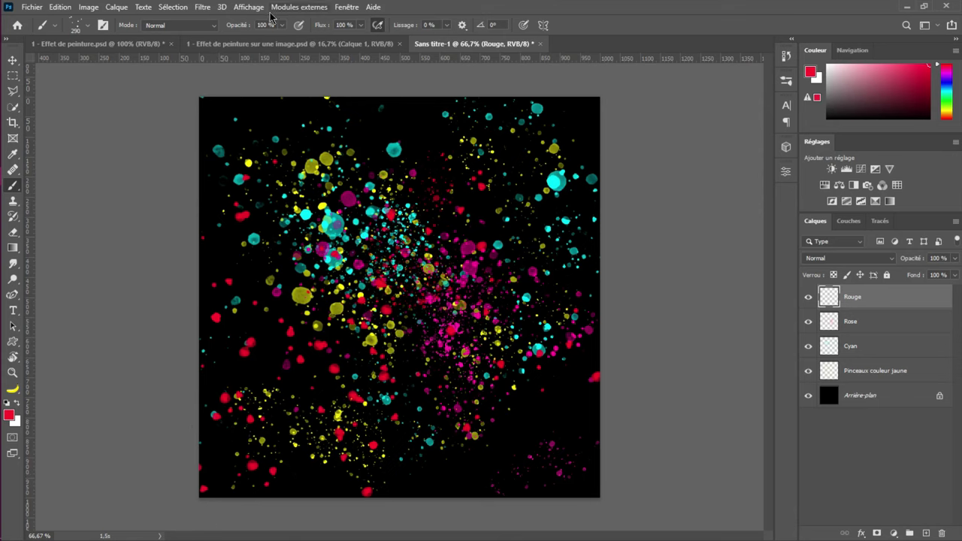
Apply a Gaussian blur with a 2.9 px radius to the Rouge layer and move it directly below the Cyan layer
click(201, 9)
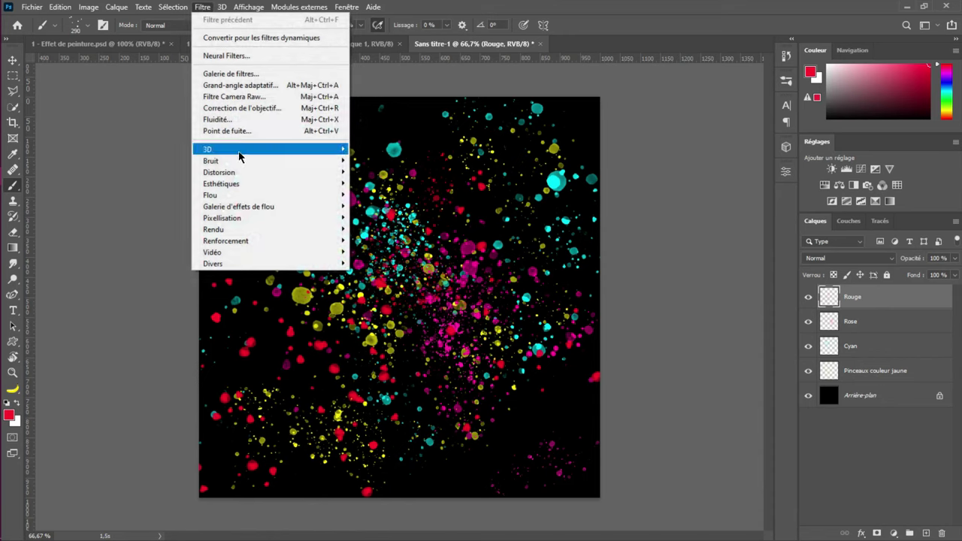
mouse_move(247, 195)
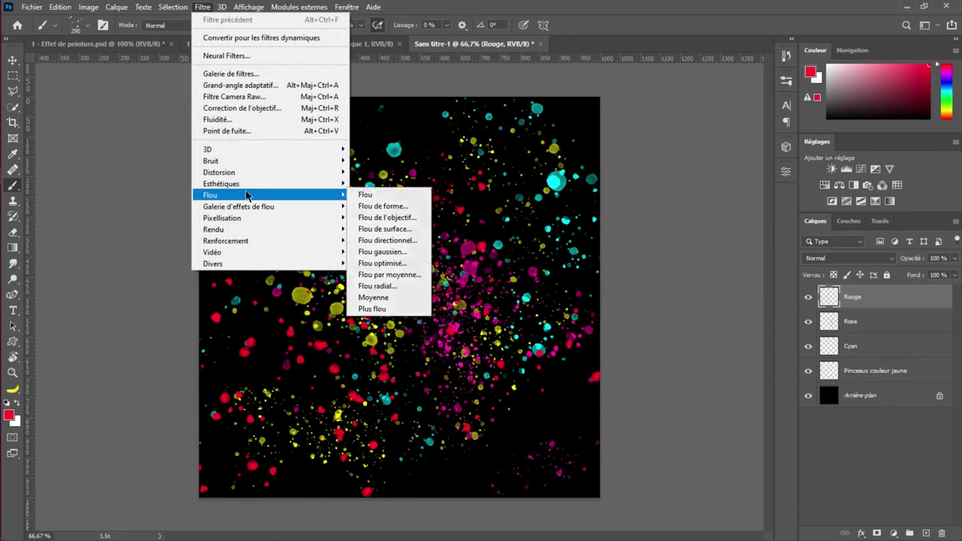
click(403, 252)
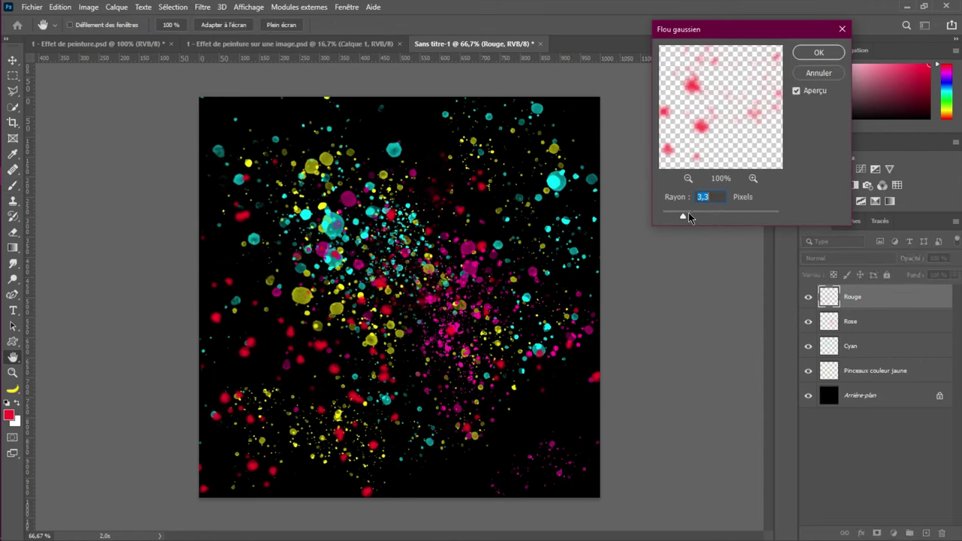
drag(682, 216, 684, 220)
click(832, 51)
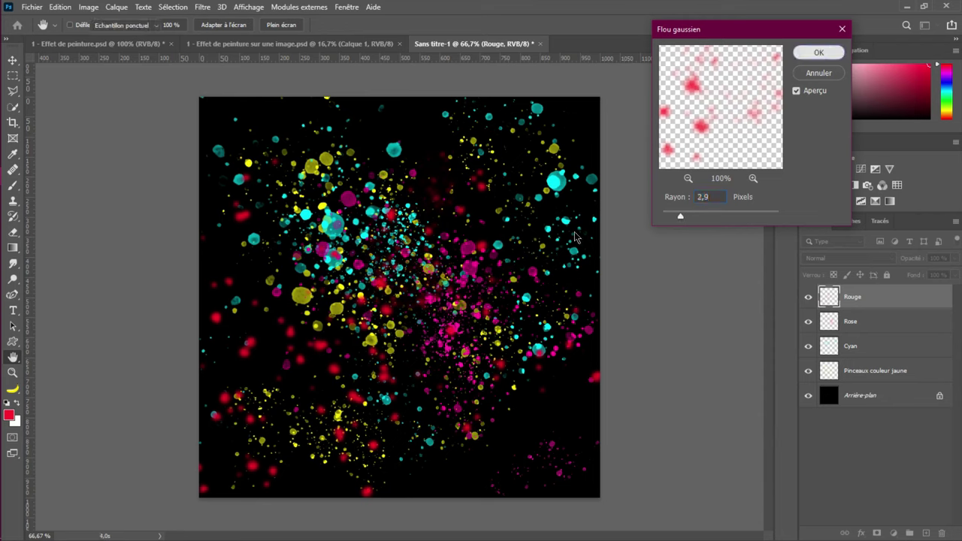
drag(889, 313, 880, 355)
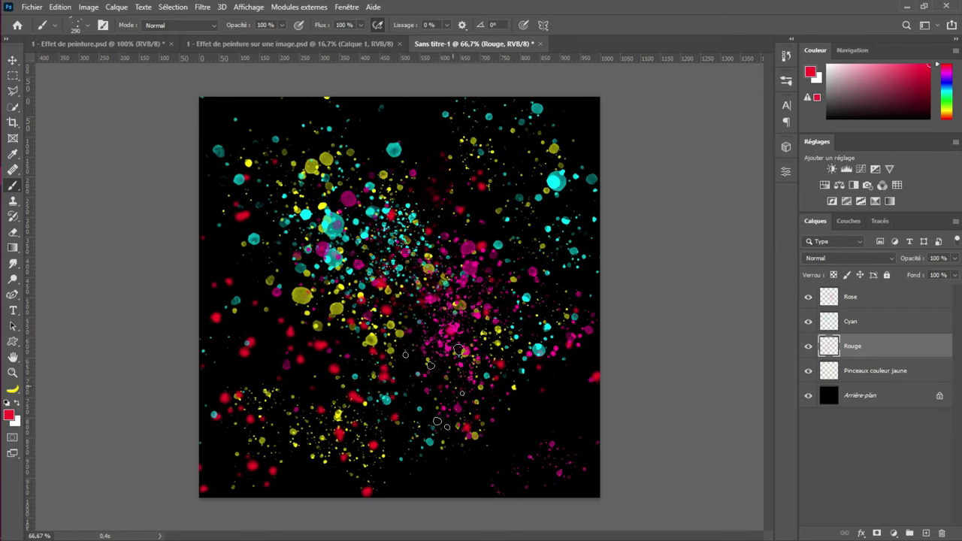
Open the image 1-Effet de Peinture beauty-casual-curly.jpg from the 17 - Pinceaux ou Brushes folder
click(31, 7)
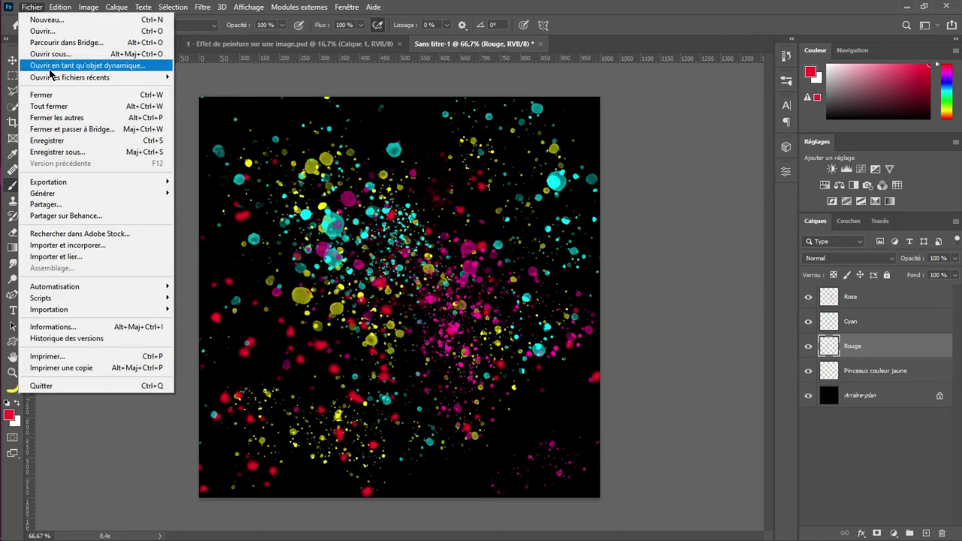
click(41, 32)
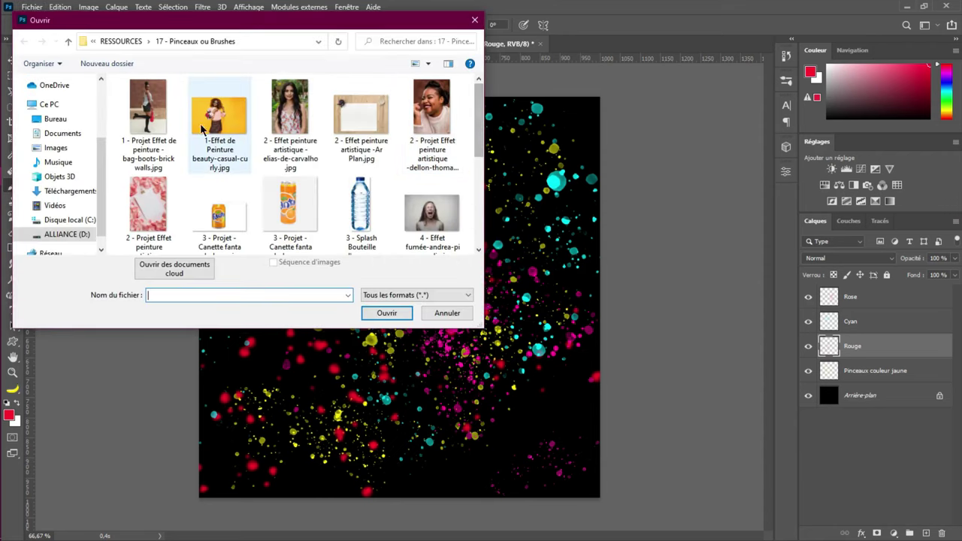
click(197, 128)
click(379, 314)
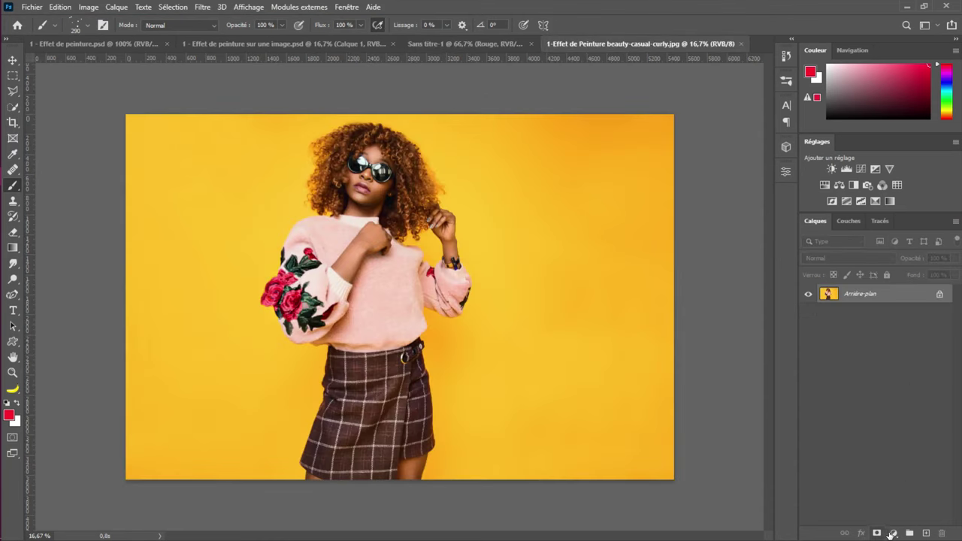
Add a gradient fill layer above the photo using the dark blue Bleu_30 preset from the Bleus group
click(893, 533)
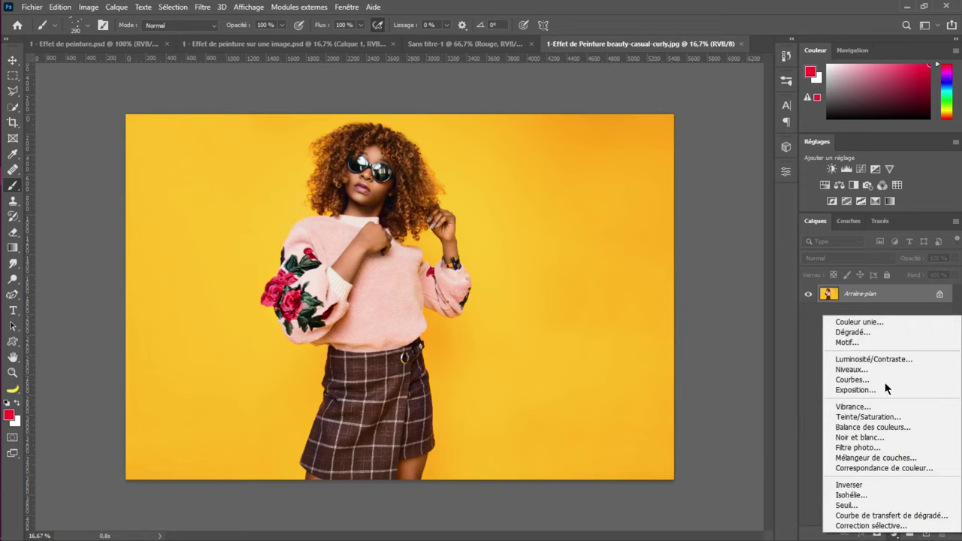
click(883, 336)
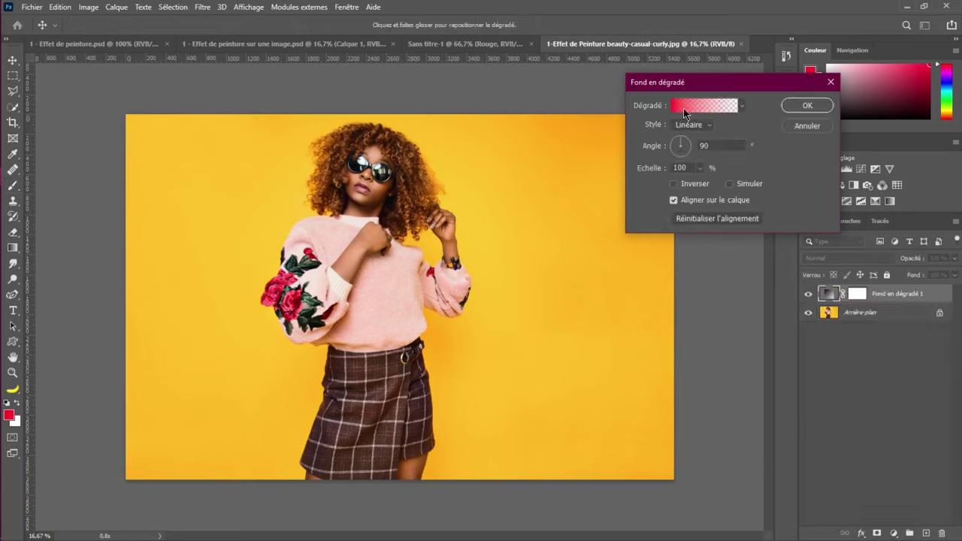
click(684, 108)
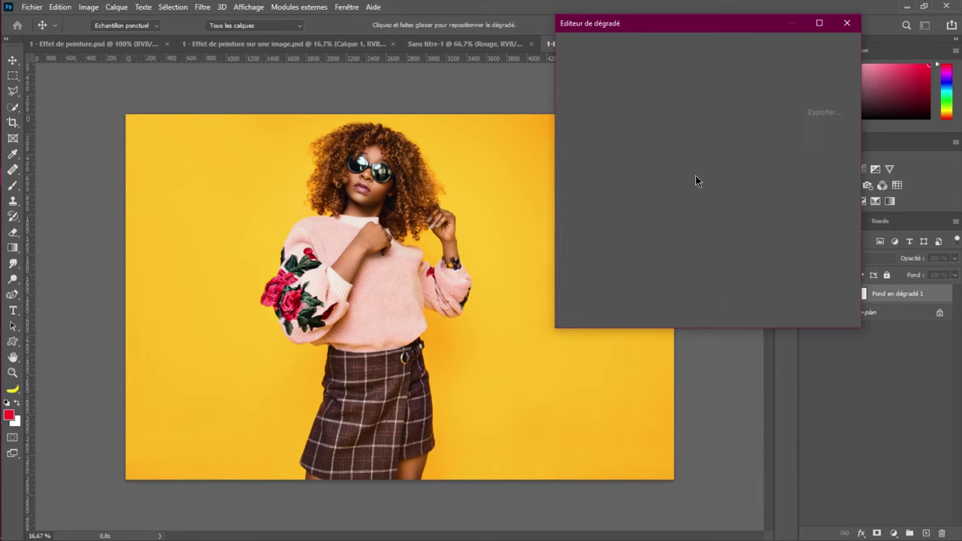
click(598, 117)
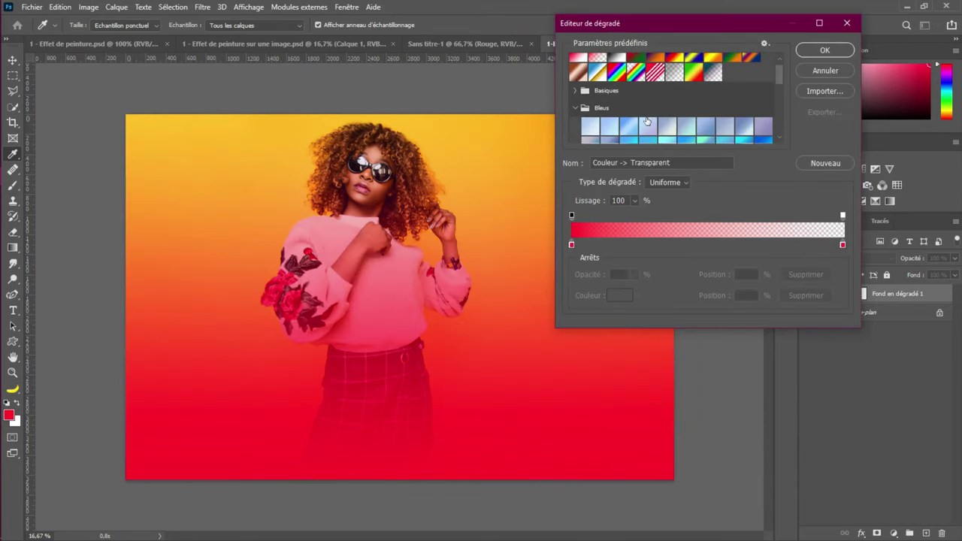
click(737, 126)
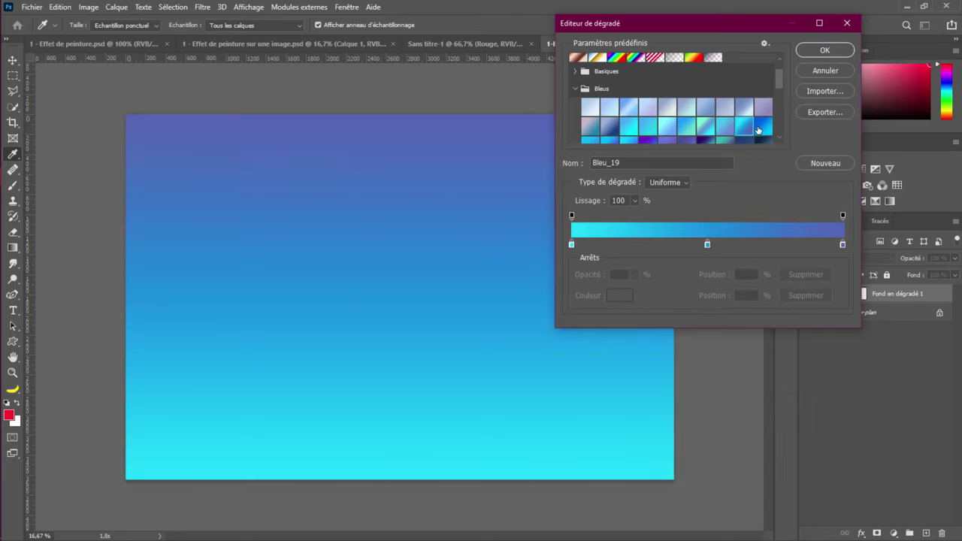
scroll(701, 133, down, 3)
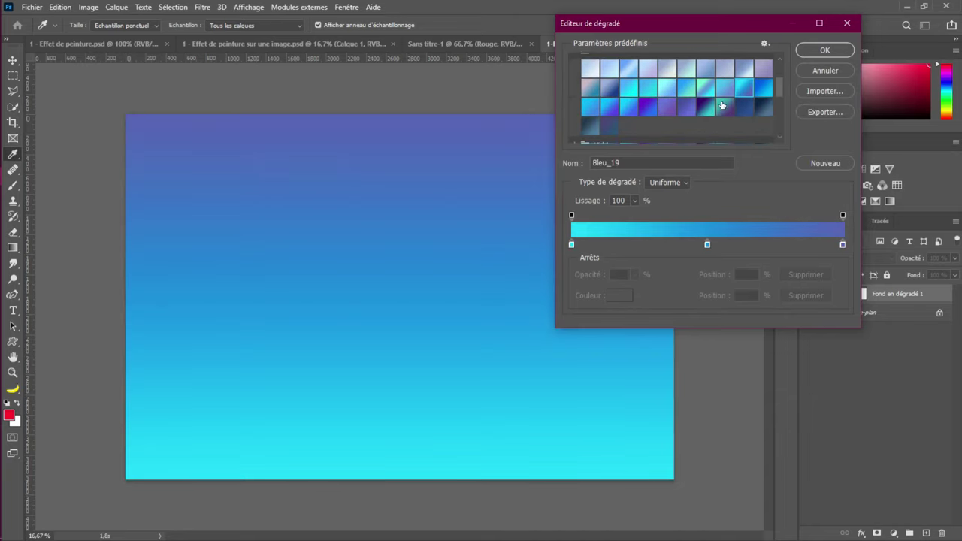
click(718, 104)
click(697, 109)
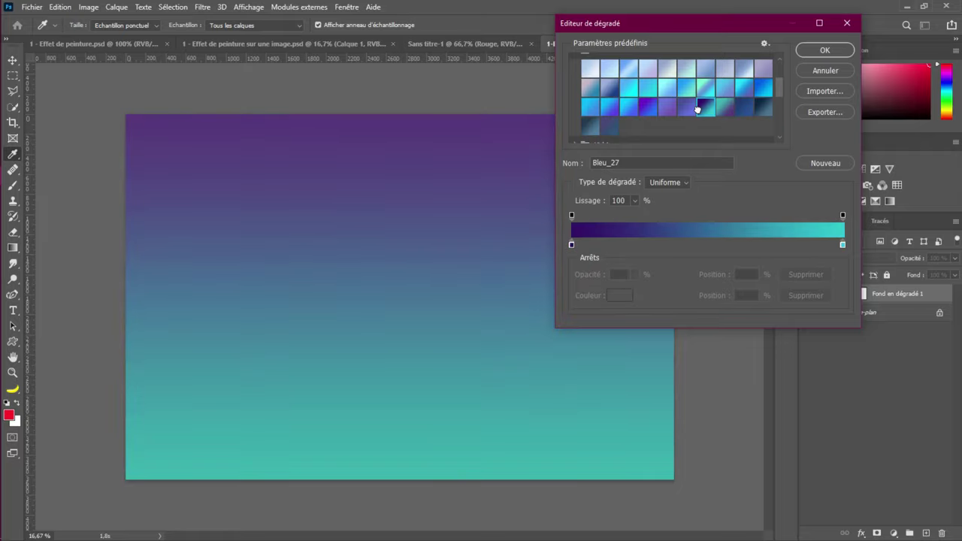
click(758, 111)
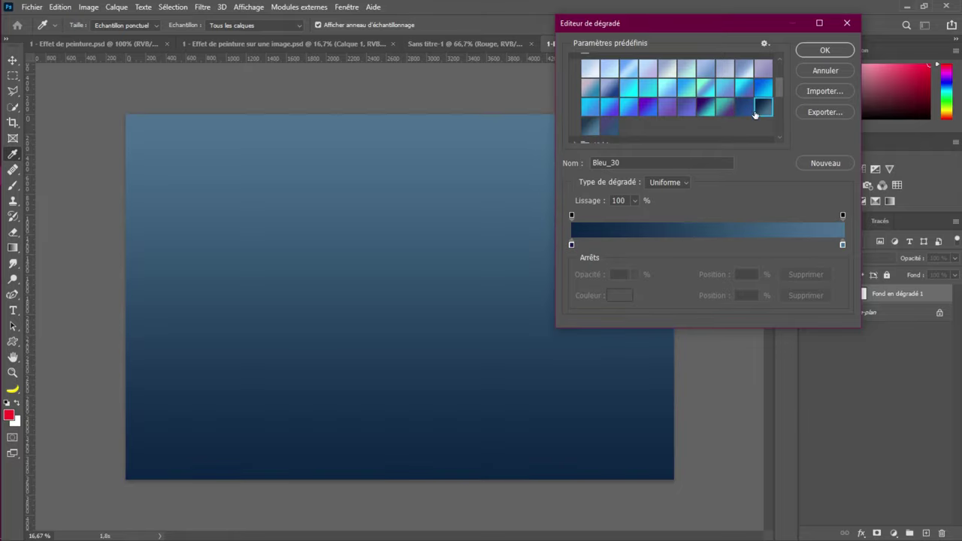
click(591, 124)
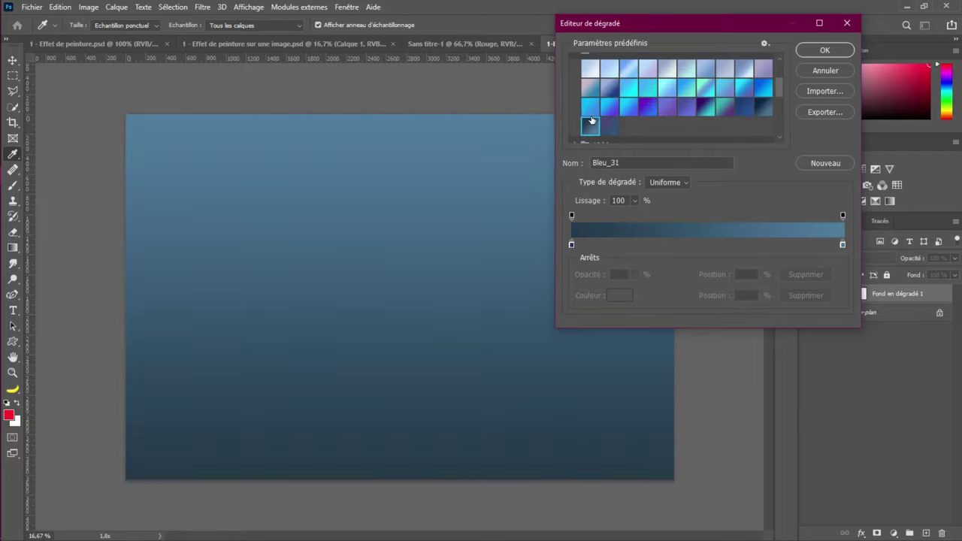
click(763, 110)
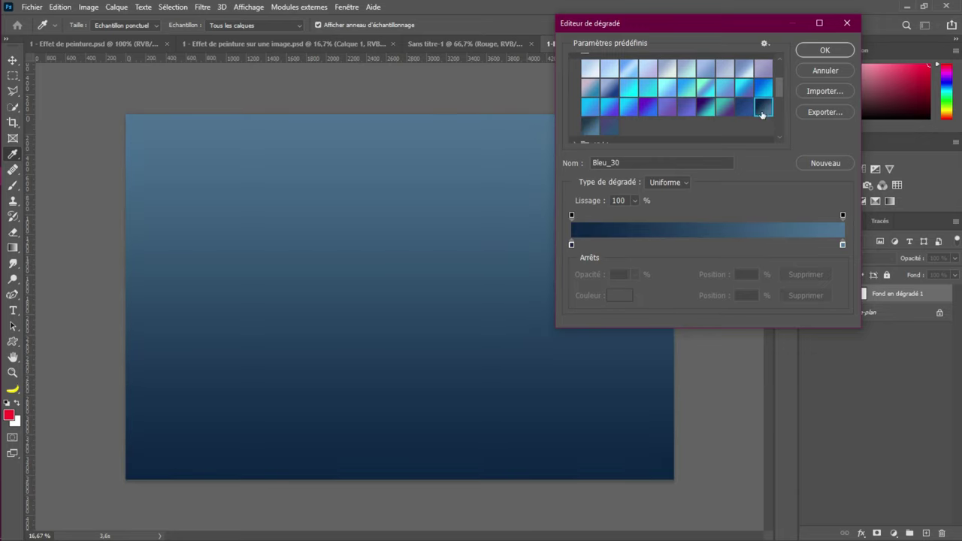
click(824, 50)
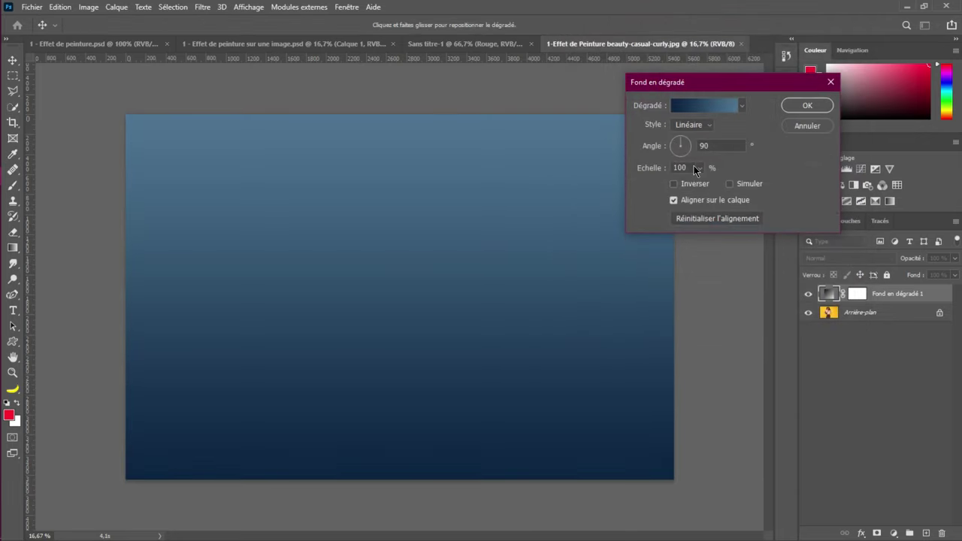
Make the gradient fill radial and inverted, with a scale of 133%
click(704, 127)
click(680, 151)
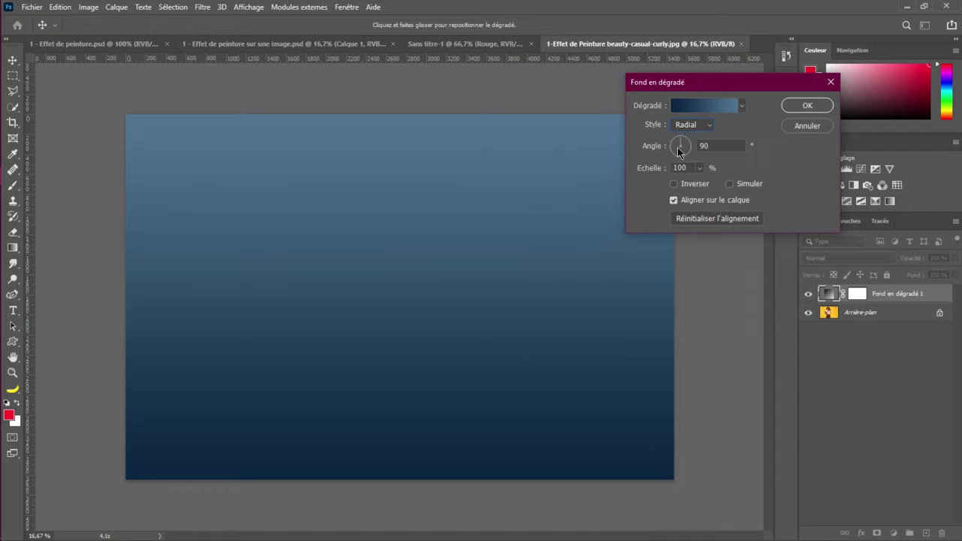
click(674, 184)
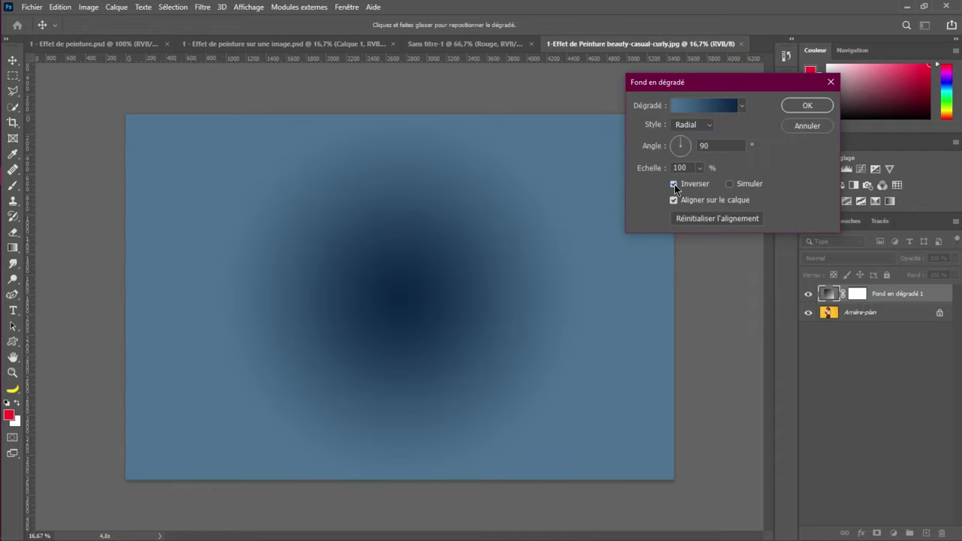
click(699, 169)
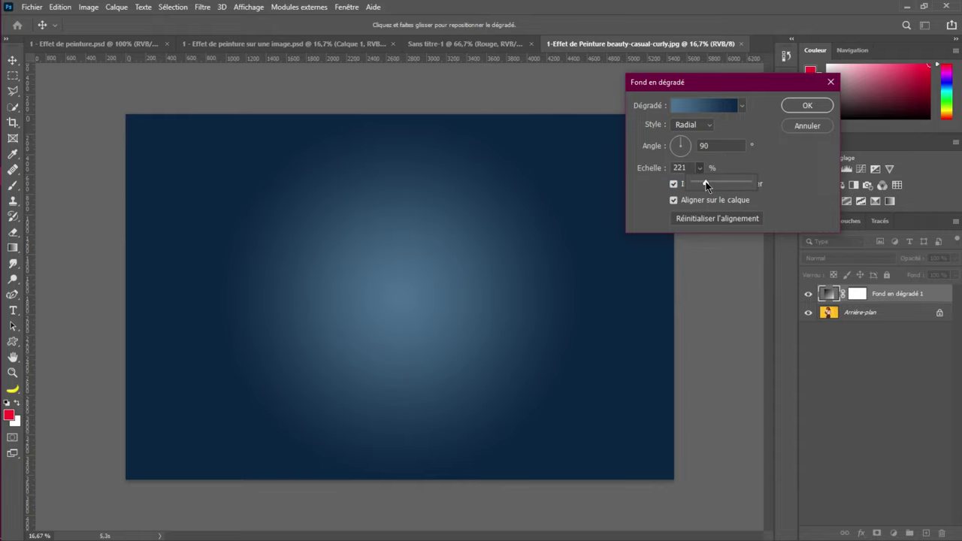
drag(706, 185, 697, 188)
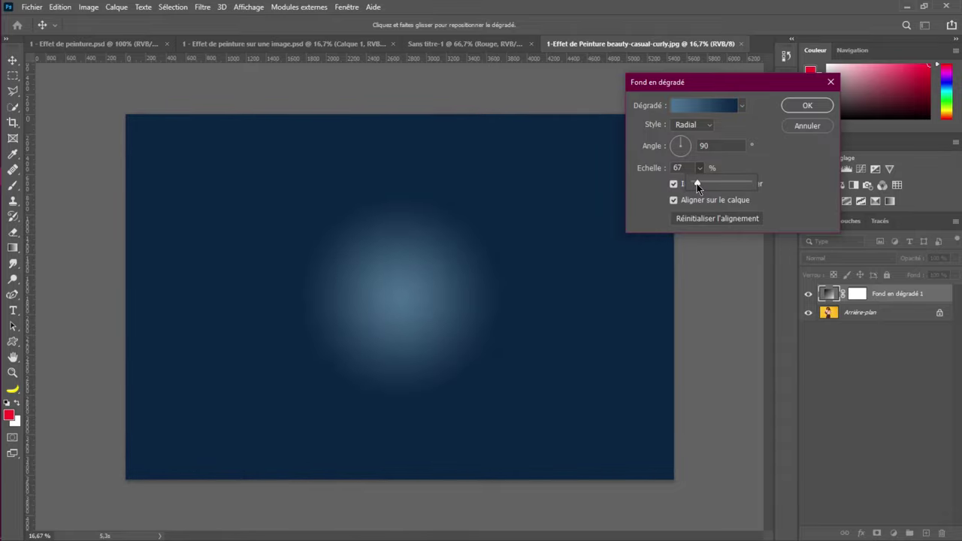
drag(698, 187, 700, 187)
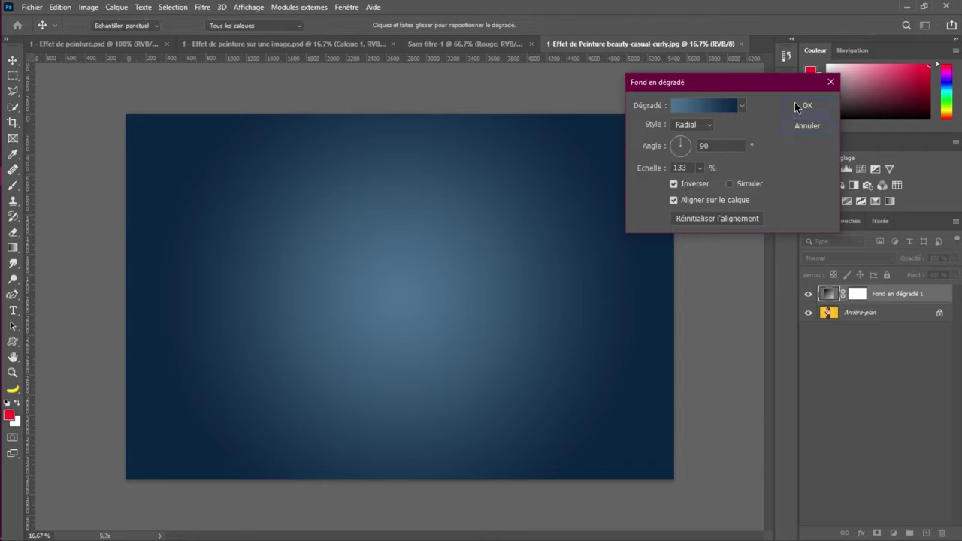
click(796, 106)
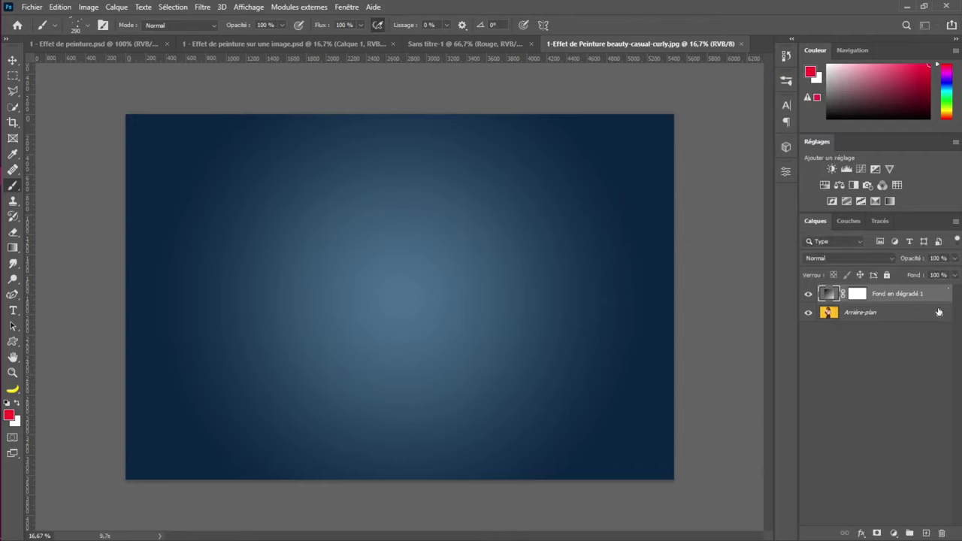
Place the gradient fill layer below the photo layer and add a black mask hiding the whole photo layer
drag(921, 306, 905, 345)
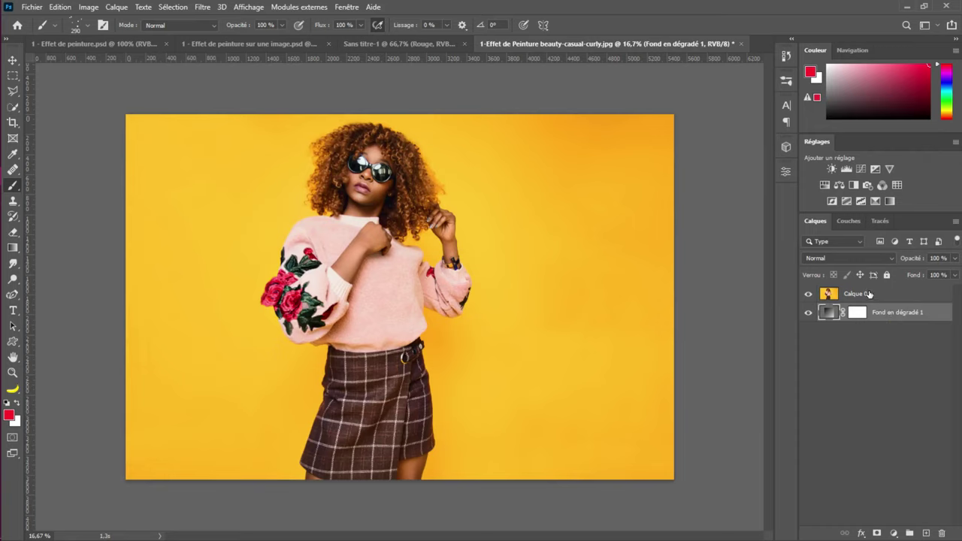
click(870, 294)
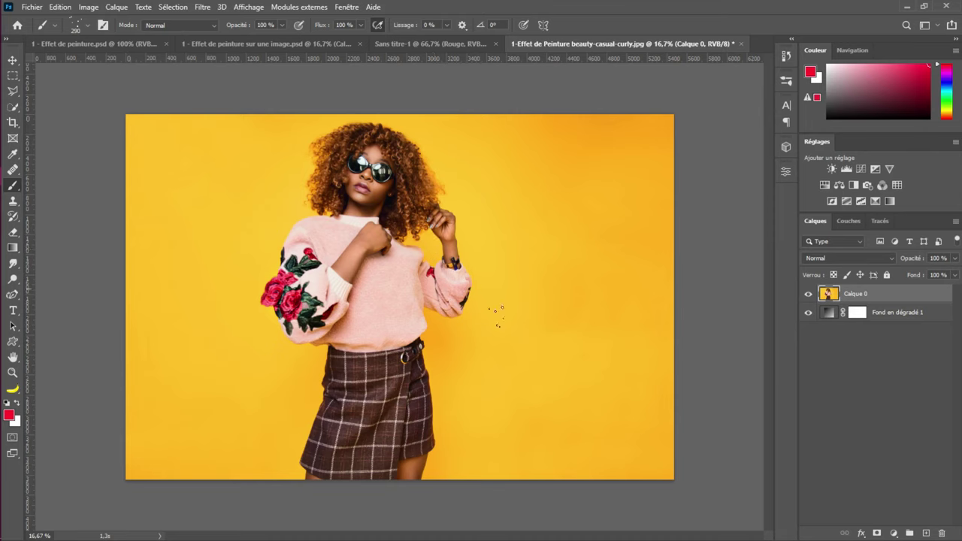
click(119, 7)
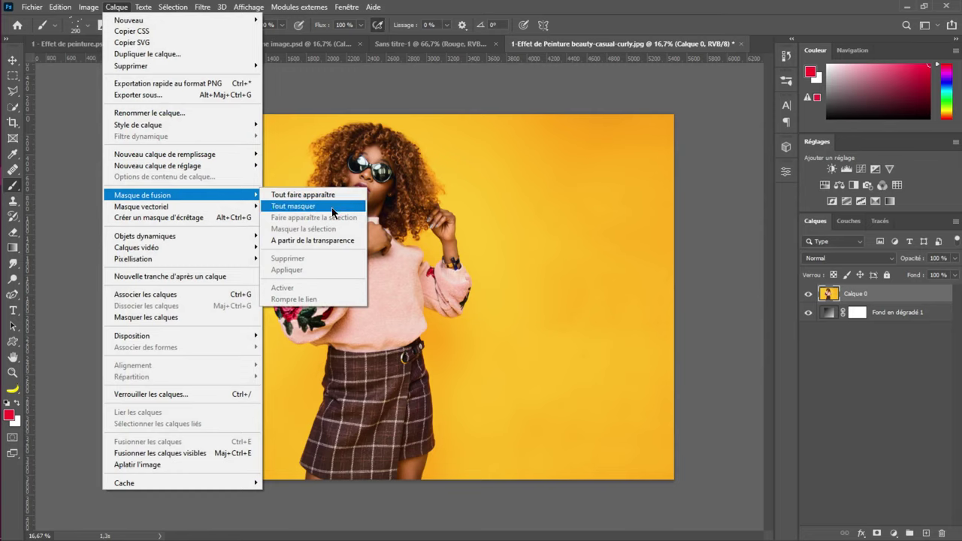
click(887, 385)
click(878, 511)
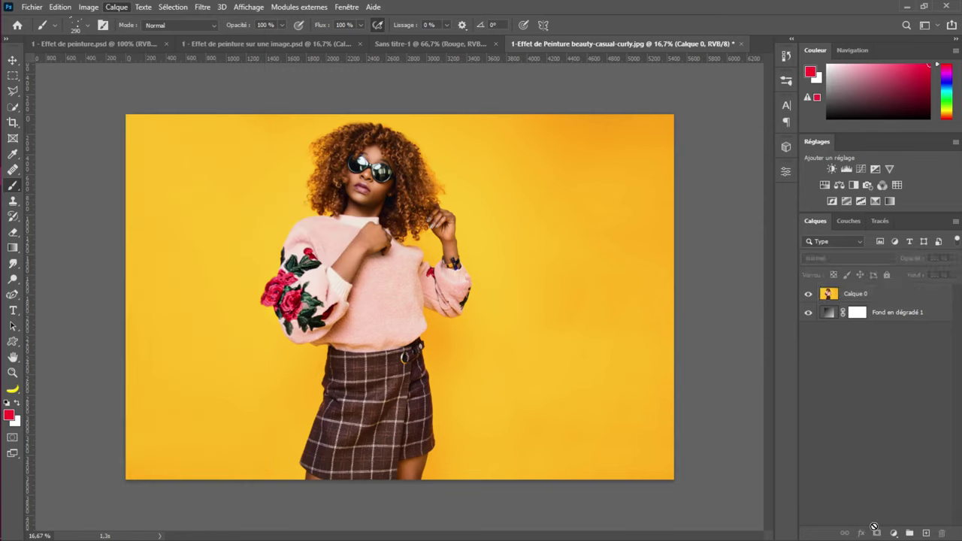
click(906, 294)
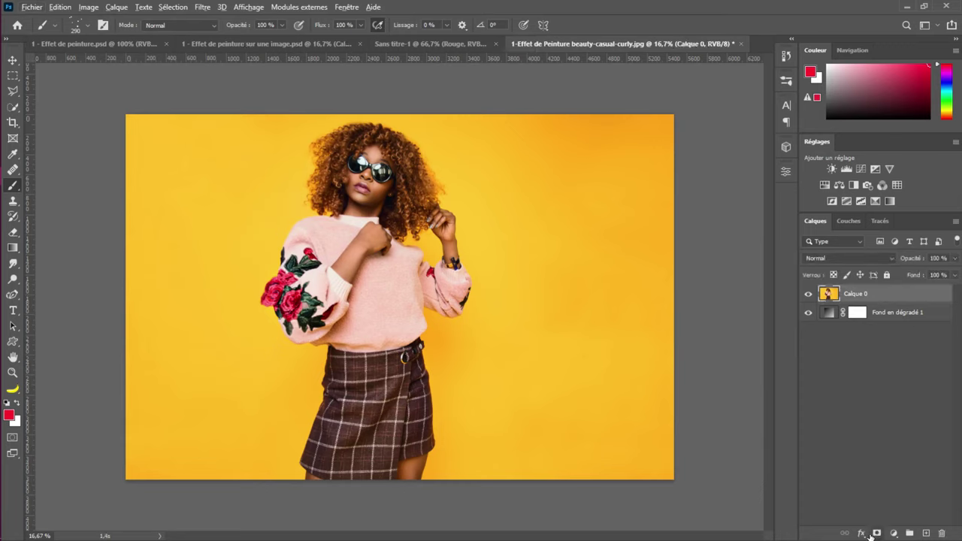
alt+click(877, 533)
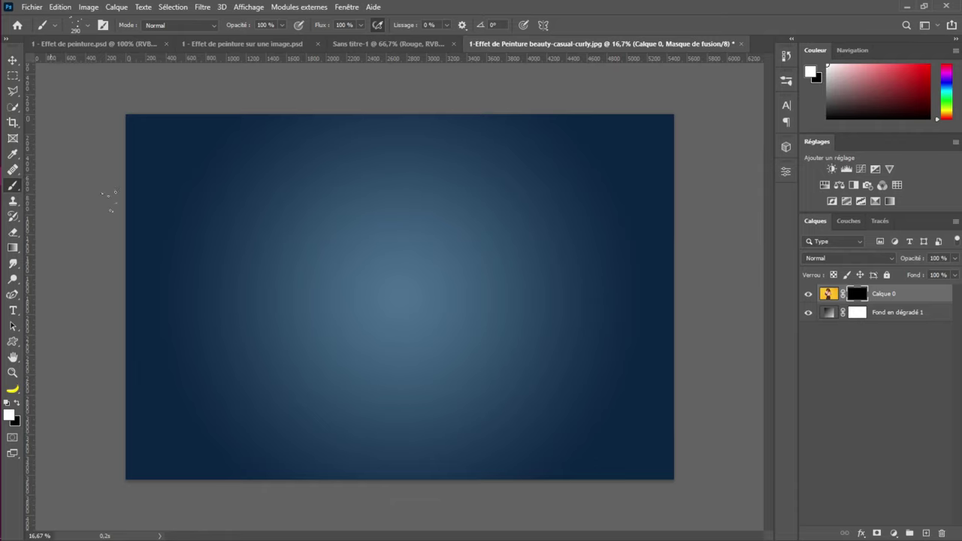
Choose the first brush in Formes avec effets spéciaux, enlarge it to 1496 px and paint white splatters on the photo's mask
right_click(391, 201)
click(444, 369)
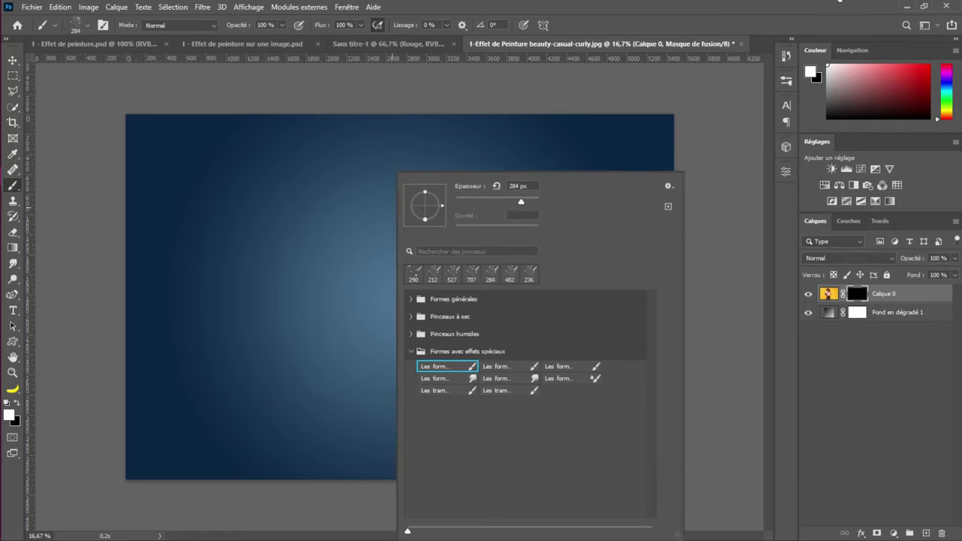
key(Return)
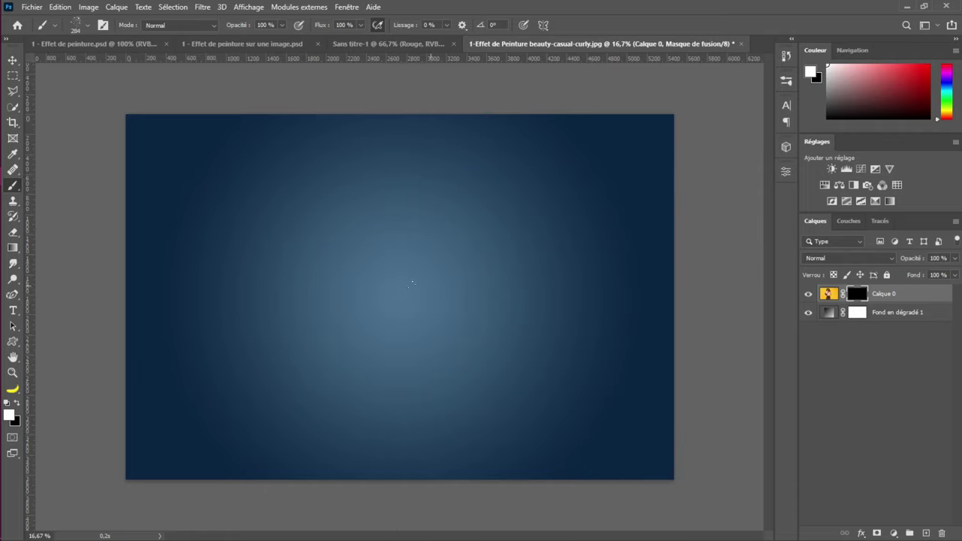
drag(449, 272, 458, 275)
mouse_move(387, 215)
mouse_down()
mouse_move(361, 248)
mouse_move(353, 241)
mouse_move(354, 256)
mouse_move(378, 136)
mouse_move(369, 177)
mouse_move(323, 199)
mouse_move(319, 134)
mouse_move(367, 173)
mouse_move(366, 192)
mouse_up()
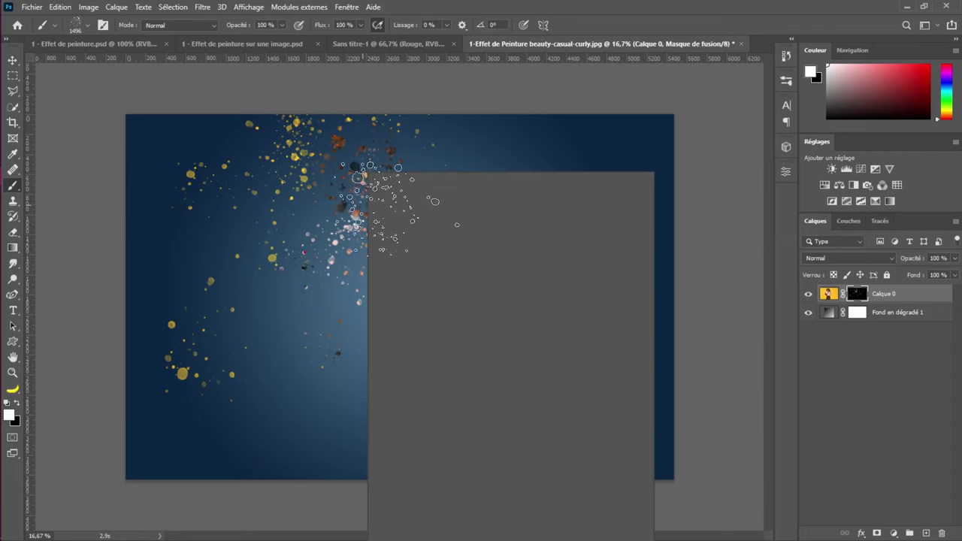
Reveal the woman's face and torso with the second special-effects brush at 284 px, and add larger splatters around her at 1592 px
click(480, 366)
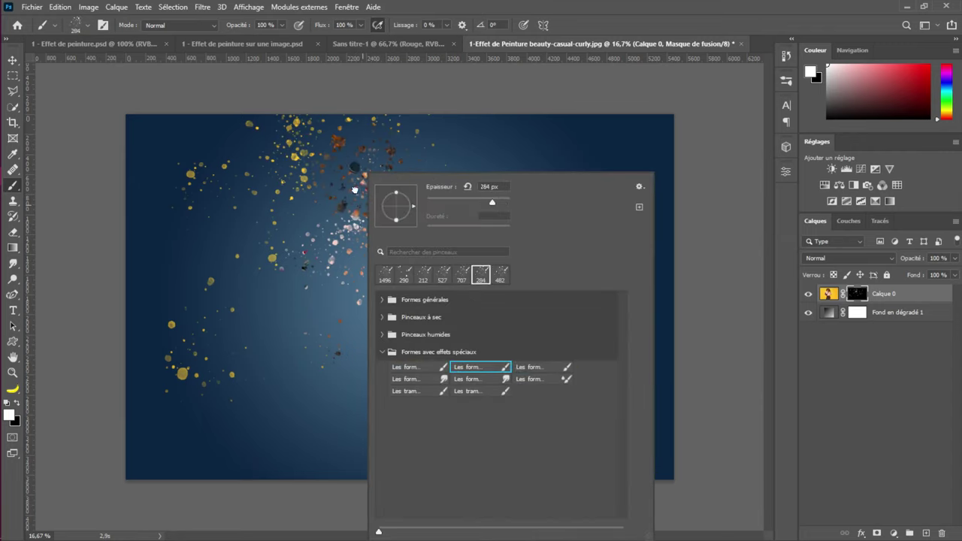
click(325, 192)
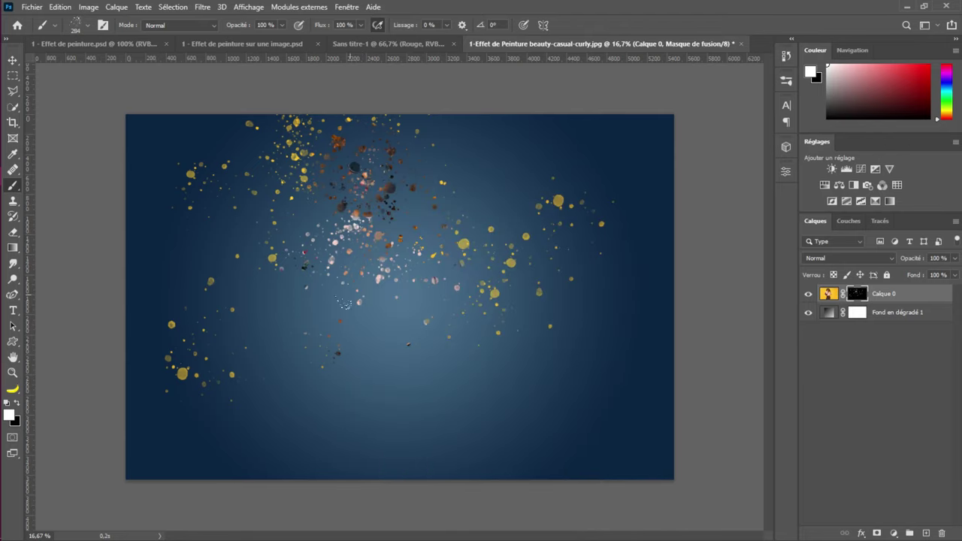
mouse_move(345, 304)
mouse_down()
mouse_move(378, 150)
mouse_move(378, 374)
mouse_move(382, 345)
mouse_move(378, 186)
mouse_move(366, 189)
mouse_move(353, 280)
mouse_move(354, 380)
mouse_up()
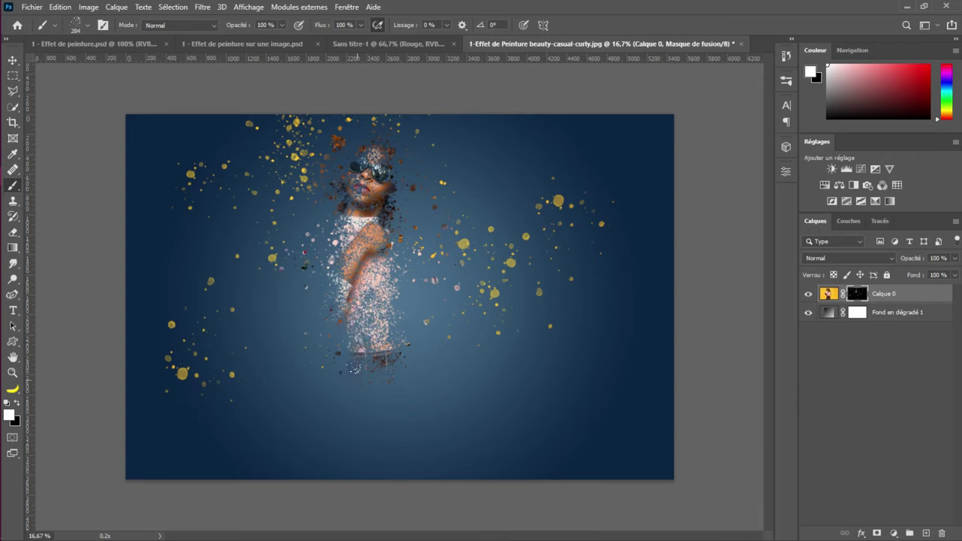
mouse_move(364, 325)
mouse_down()
mouse_move(369, 344)
mouse_move(384, 292)
mouse_move(440, 323)
mouse_up()
mouse_move(391, 176)
mouse_down()
mouse_move(370, 135)
mouse_move(355, 207)
mouse_move(370, 369)
mouse_move(373, 143)
mouse_move(419, 293)
mouse_move(332, 279)
mouse_move(367, 142)
mouse_move(377, 312)
mouse_move(374, 146)
mouse_move(366, 226)
mouse_move(385, 176)
mouse_move(389, 211)
mouse_move(374, 158)
mouse_move(352, 214)
mouse_move(362, 165)
mouse_move(370, 206)
mouse_move(377, 146)
mouse_move(355, 171)
mouse_up()
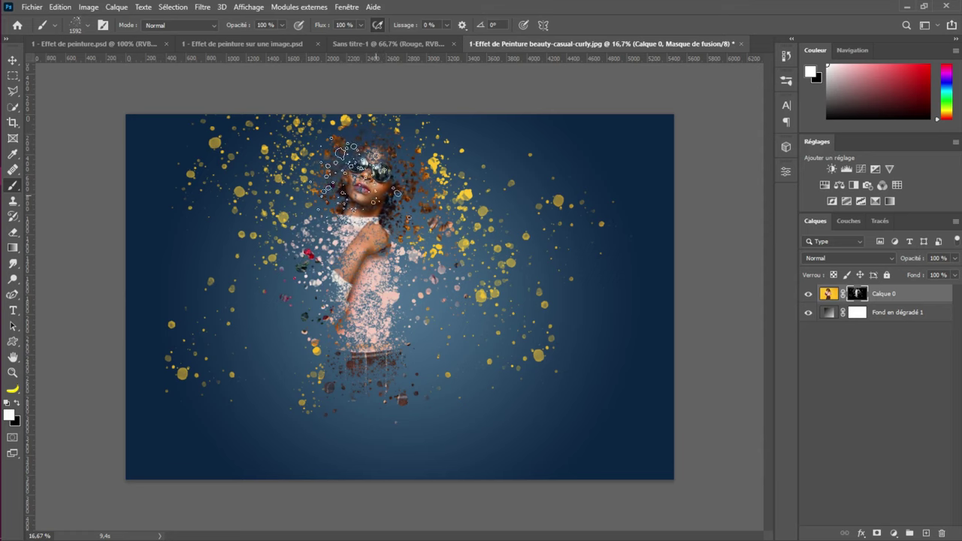
Switch to the soft round brush in Formes générales, about 764 px, and fully reveal the woman's hair, face and upper body
right_click(360, 169)
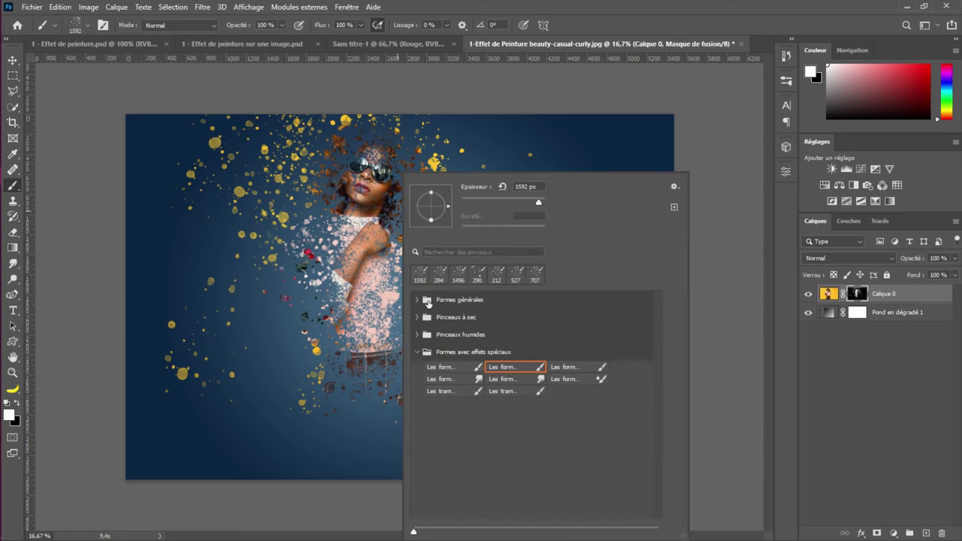
click(418, 299)
click(440, 315)
key(Return)
mouse_move(400, 217)
mouse_down()
mouse_move(344, 202)
mouse_move(354, 226)
mouse_move(342, 256)
mouse_move(361, 181)
mouse_move(361, 260)
mouse_move(354, 185)
mouse_move(366, 279)
mouse_move(358, 171)
mouse_move(373, 147)
mouse_move(352, 222)
mouse_up()
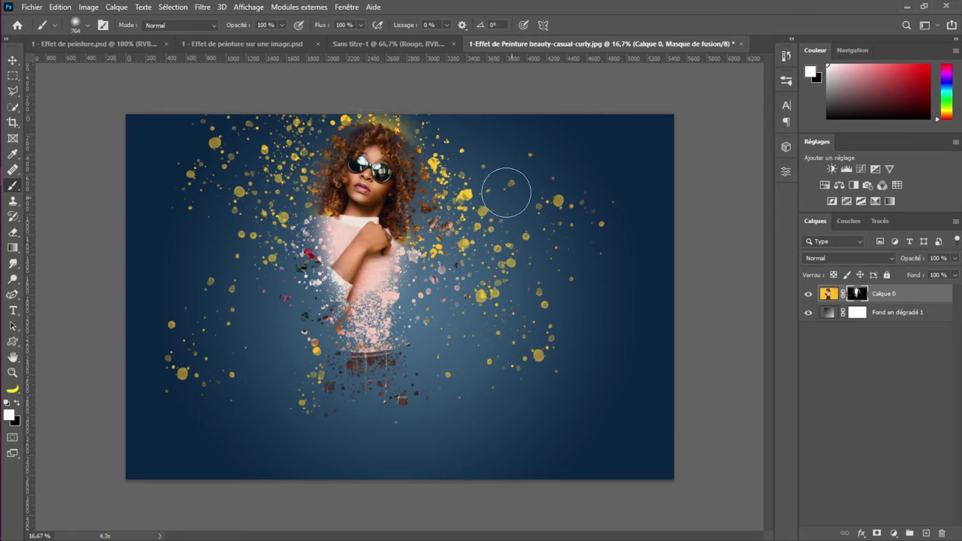
Choose the first brush in Formes avec effets spéciaux, enlarge it to 1904 px and paint more white splatters around and below the woman
right_click(352, 180)
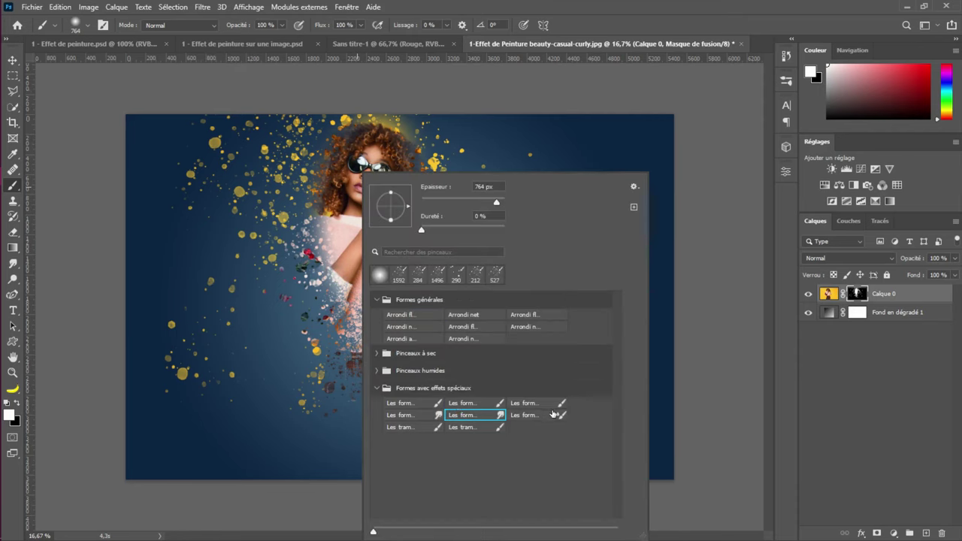
click(430, 426)
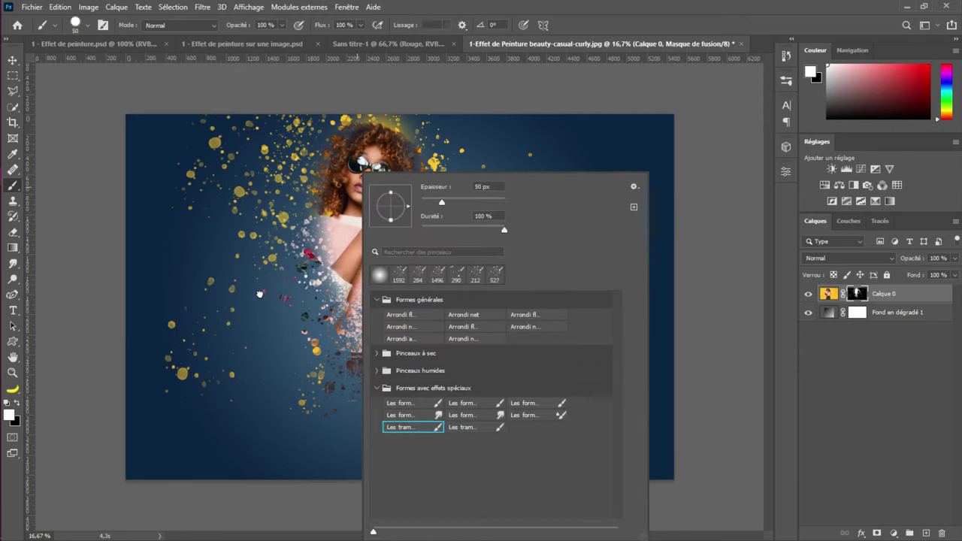
click(409, 406)
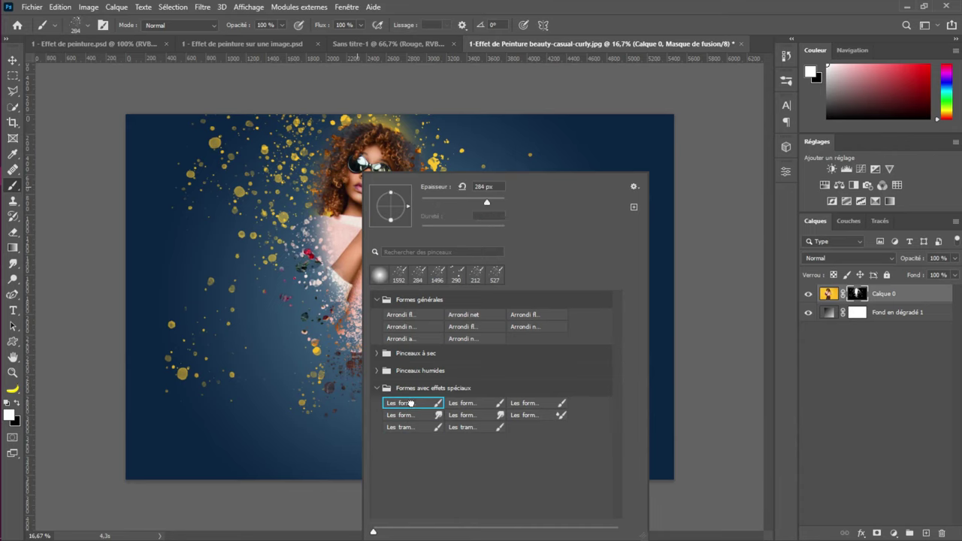
click(634, 9)
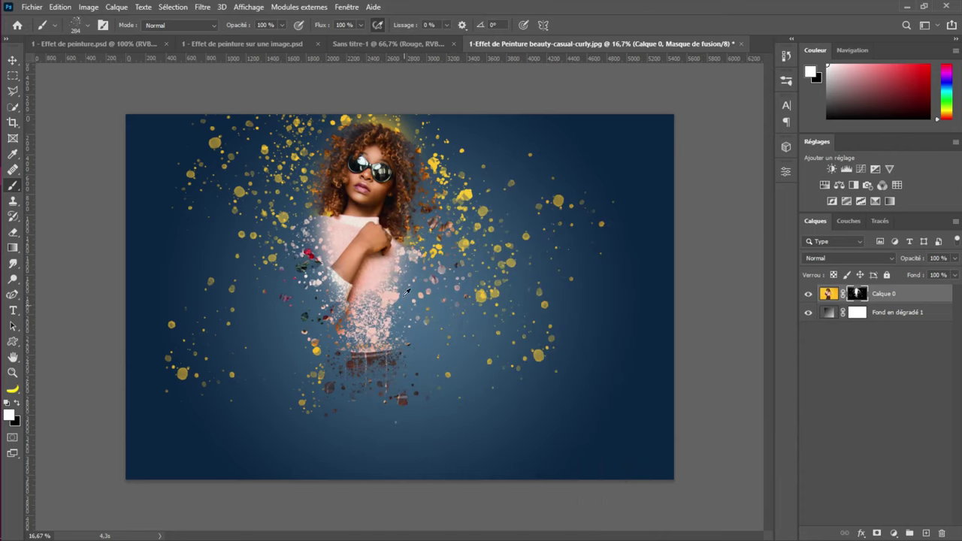
drag(397, 292, 436, 292)
mouse_move(370, 96)
mouse_down()
mouse_move(398, 385)
mouse_move(399, 294)
mouse_move(394, 316)
mouse_up()
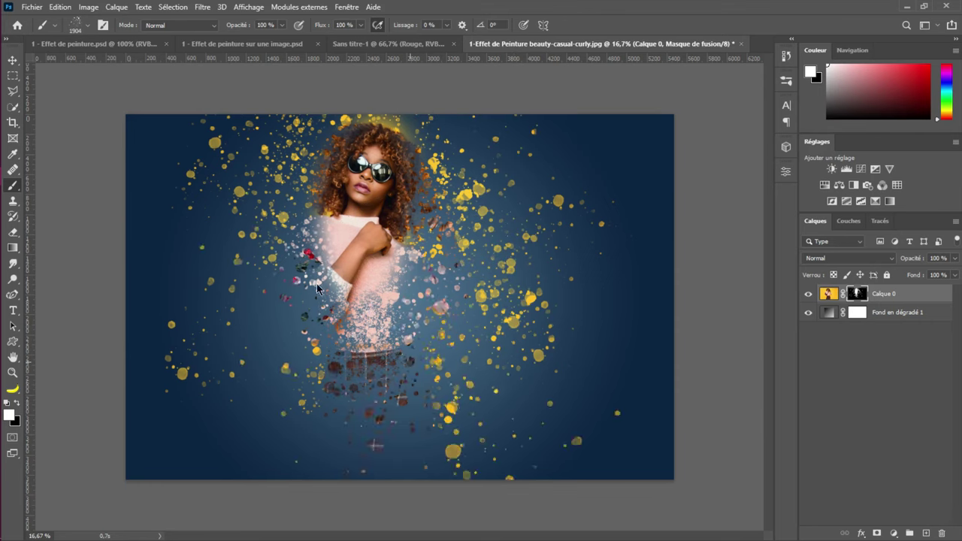
Break up the yellow halo around the woman's hair by painting black on the mask with special-effects brushes at 608, 1016 and 284 px
key(x)
mouse_move(383, 131)
mouse_down()
mouse_move(358, 81)
mouse_move(424, 86)
mouse_move(472, 161)
mouse_move(391, 173)
mouse_up()
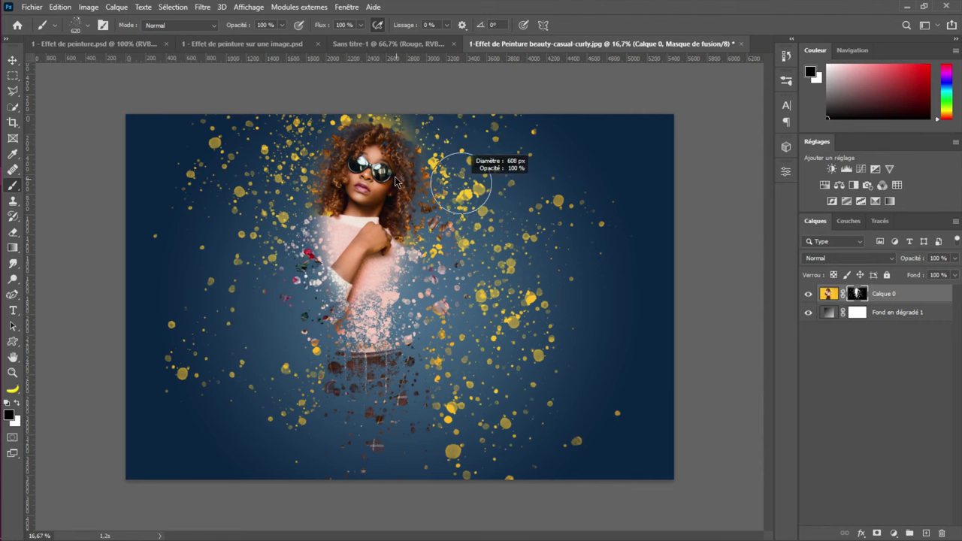
right_click(431, 141)
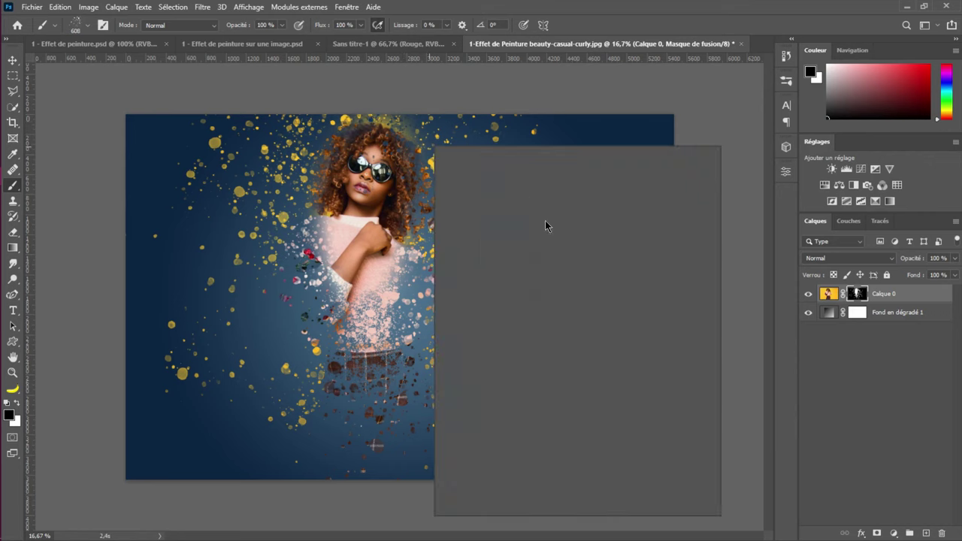
click(626, 378)
click(375, 445)
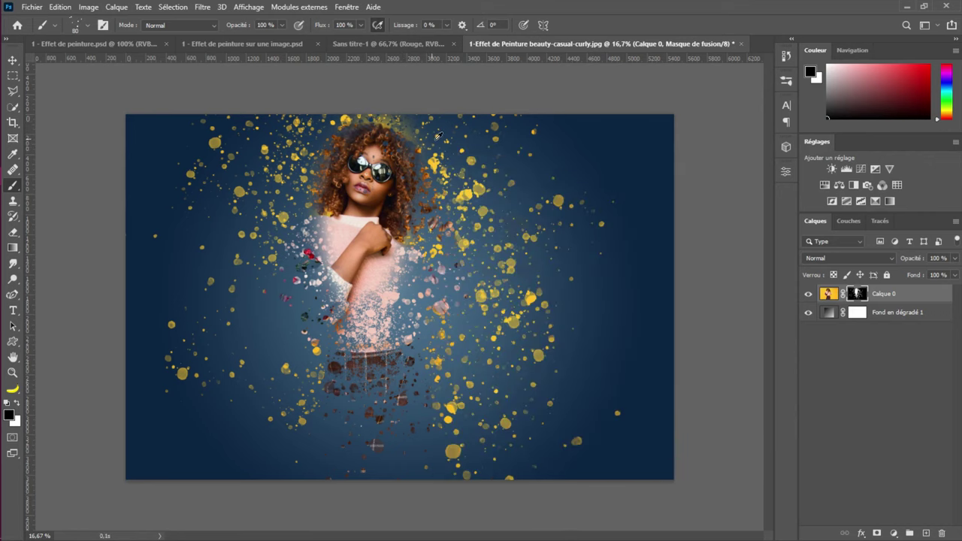
drag(498, 163, 472, 150)
drag(450, 154, 452, 158)
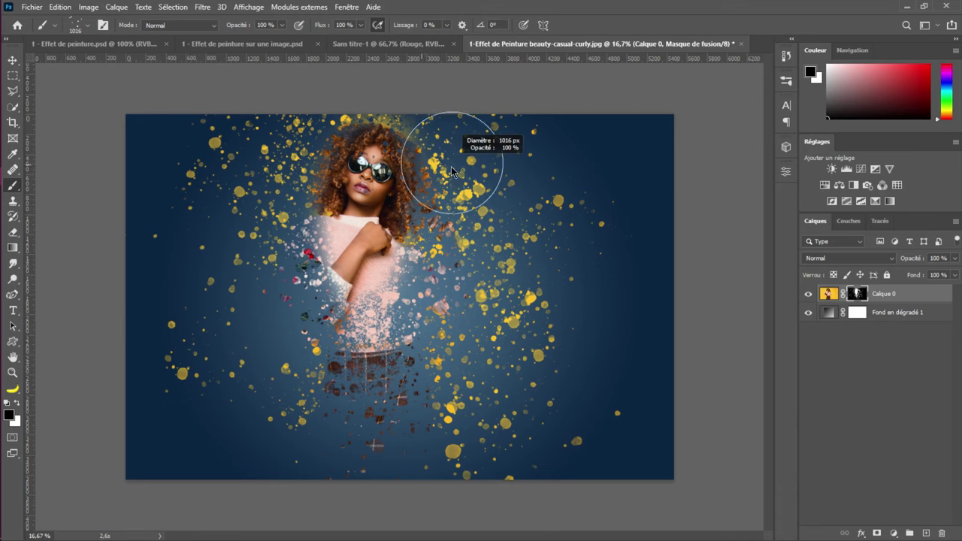
right_click(452, 159)
click(569, 398)
key(Return)
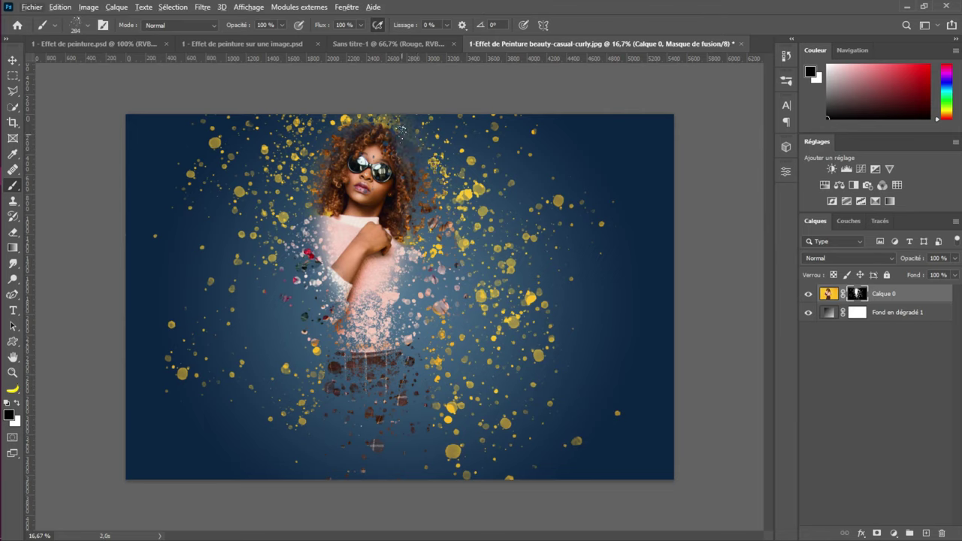
Paint fine white splatters on the mask around the edge of the woman's hair with the 284 px brush
key(x)
mouse_move(417, 186)
mouse_down()
mouse_move(398, 136)
mouse_move(423, 177)
mouse_up()
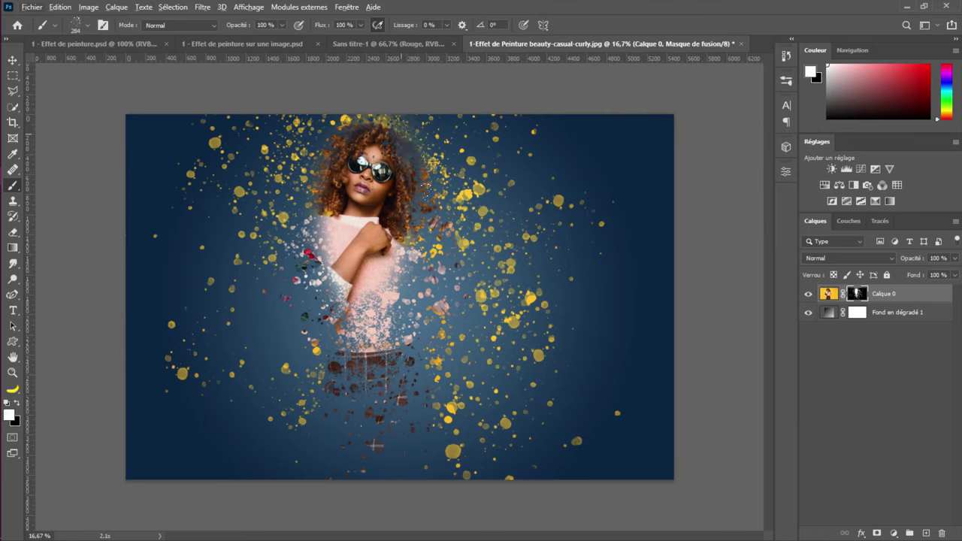
mouse_move(399, 148)
mouse_down()
mouse_move(344, 110)
mouse_move(287, 156)
mouse_move(281, 175)
mouse_move(295, 310)
mouse_up()
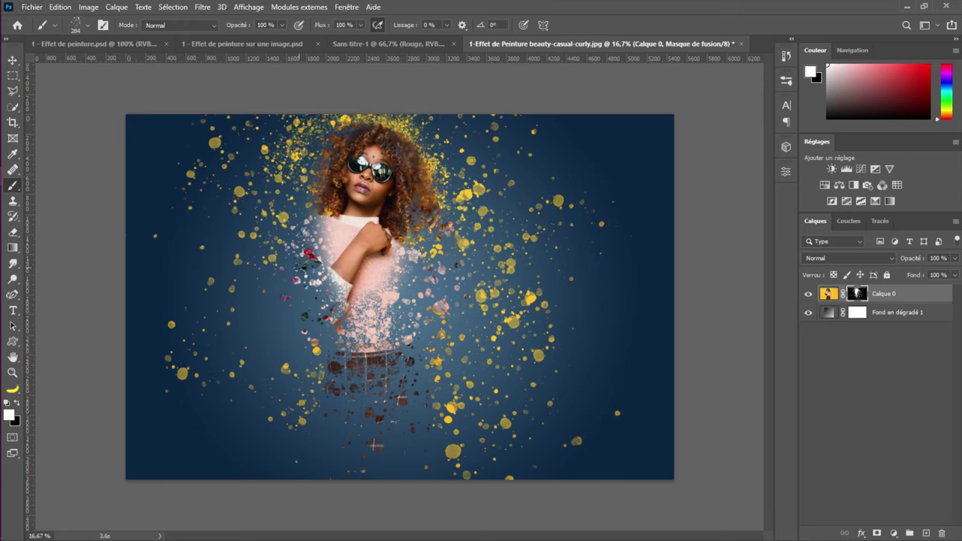
Reveal splatters beside the waist at 1100 px, and more of the skirt and the flowered sleeve at 716 px
mouse_move(310, 337)
mouse_down()
mouse_move(316, 364)
mouse_move(387, 410)
mouse_up()
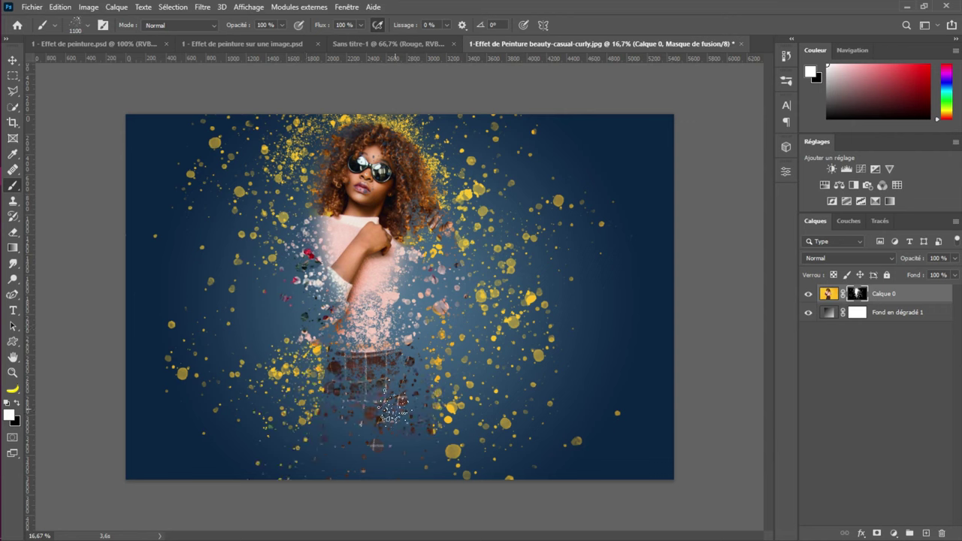
drag(407, 306, 405, 306)
mouse_move(328, 338)
mouse_down()
mouse_move(282, 295)
mouse_move(269, 247)
mouse_up()
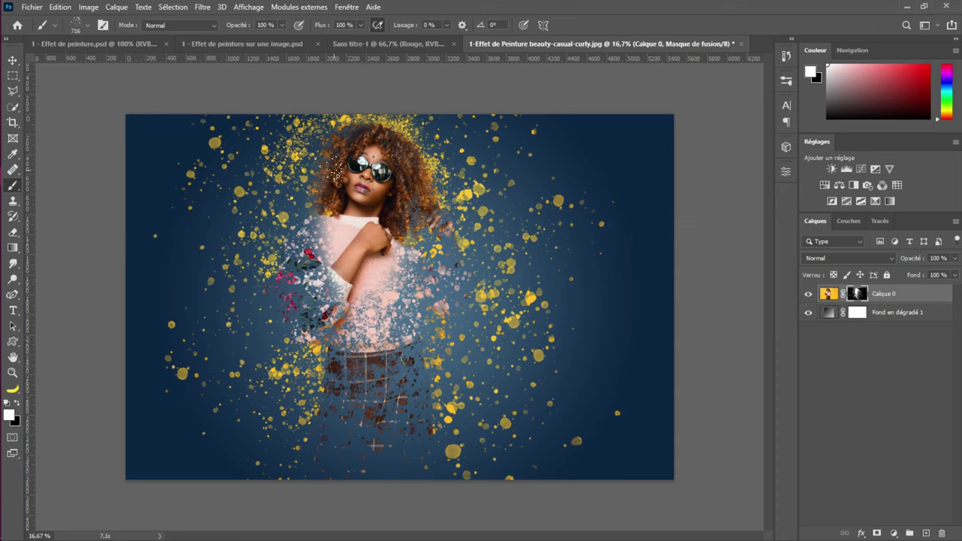
Paint black splatters at 716 px over the sweater's shoulder area and the lower part of the skirt
key(x)
drag(335, 197, 325, 225)
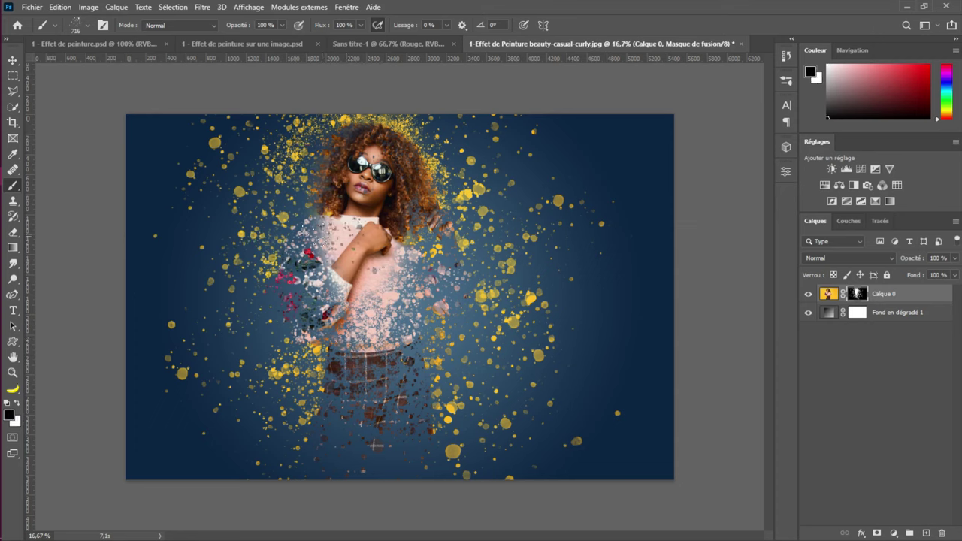
key(x)
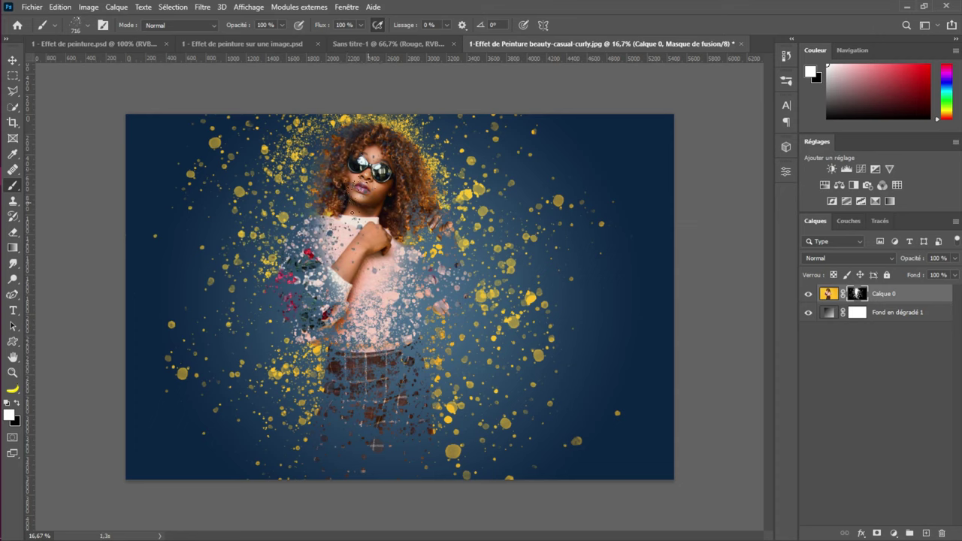
key(x)
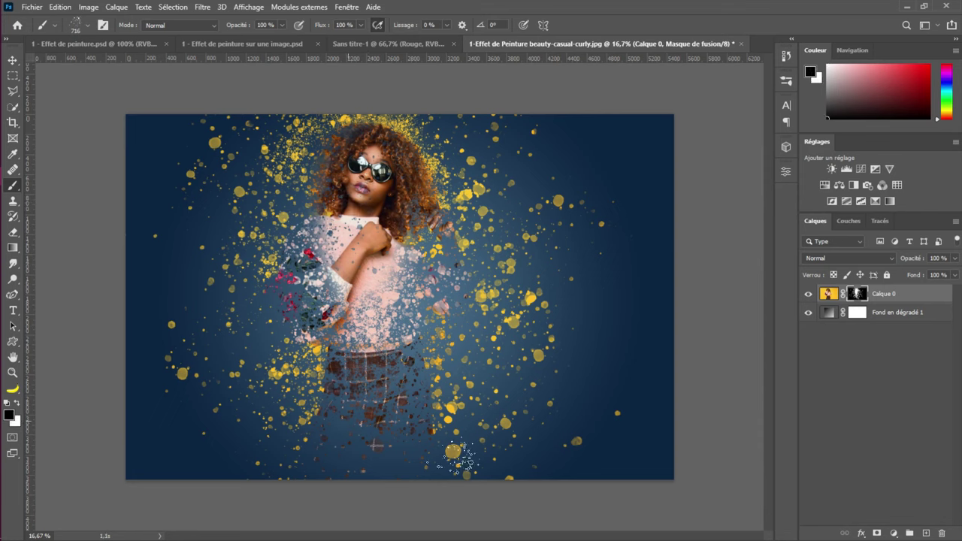
mouse_move(359, 450)
mouse_down()
mouse_move(363, 403)
mouse_move(352, 422)
mouse_move(318, 422)
mouse_move(435, 426)
mouse_move(389, 439)
mouse_move(371, 422)
mouse_move(375, 366)
mouse_up()
Reveal the woman's waist and plaid skirt more fully by painting white on the mask with the 716 px splatter brush
key(x)
drag(389, 335, 385, 379)
mouse_move(394, 304)
mouse_down()
mouse_move(392, 336)
mouse_move(415, 378)
mouse_move(406, 319)
mouse_up()
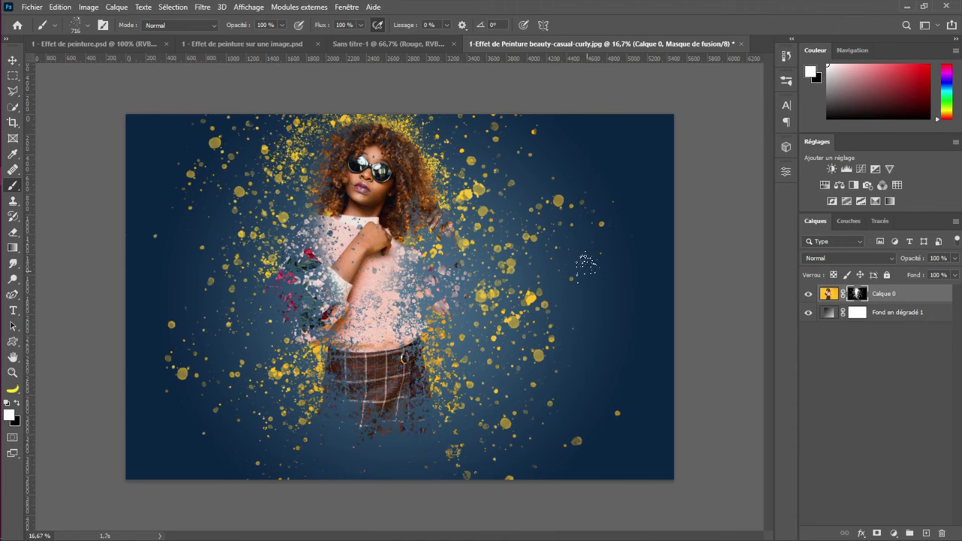
scroll(425, 262, down, 2)
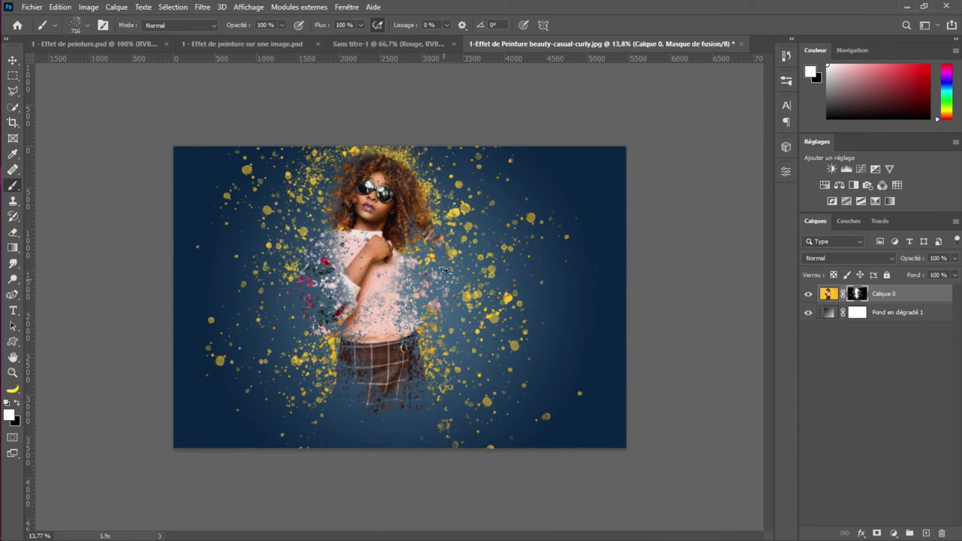
scroll(467, 250, up, 2)
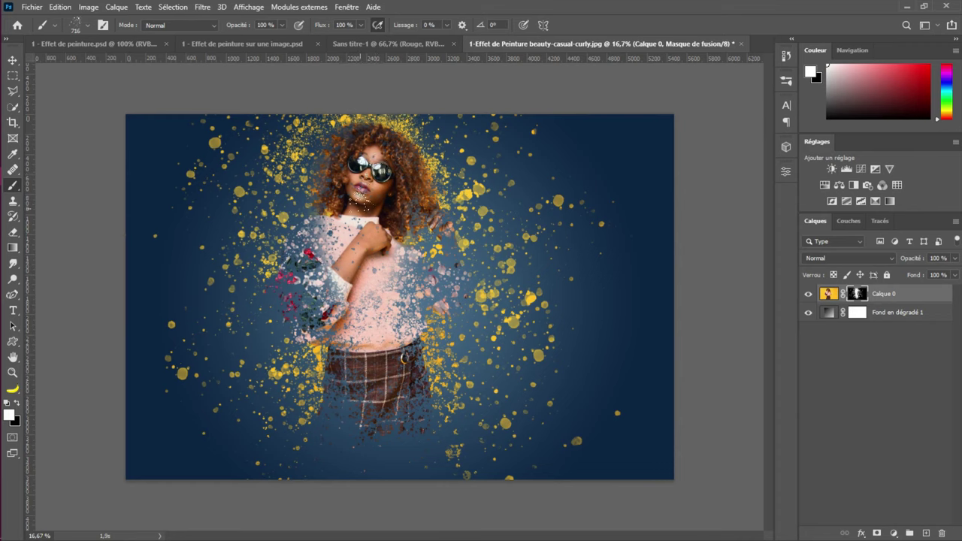
drag(376, 142, 343, 205)
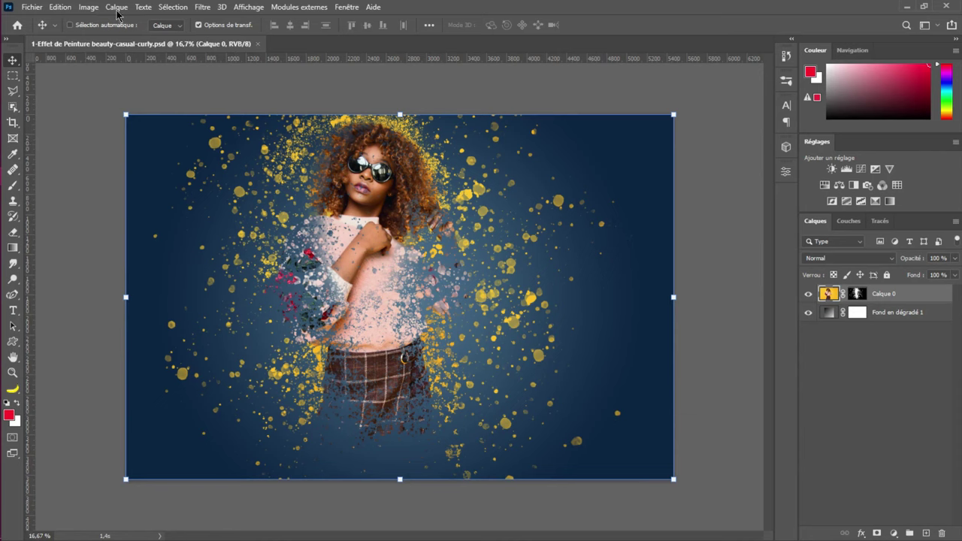
click(32, 7)
click(45, 32)
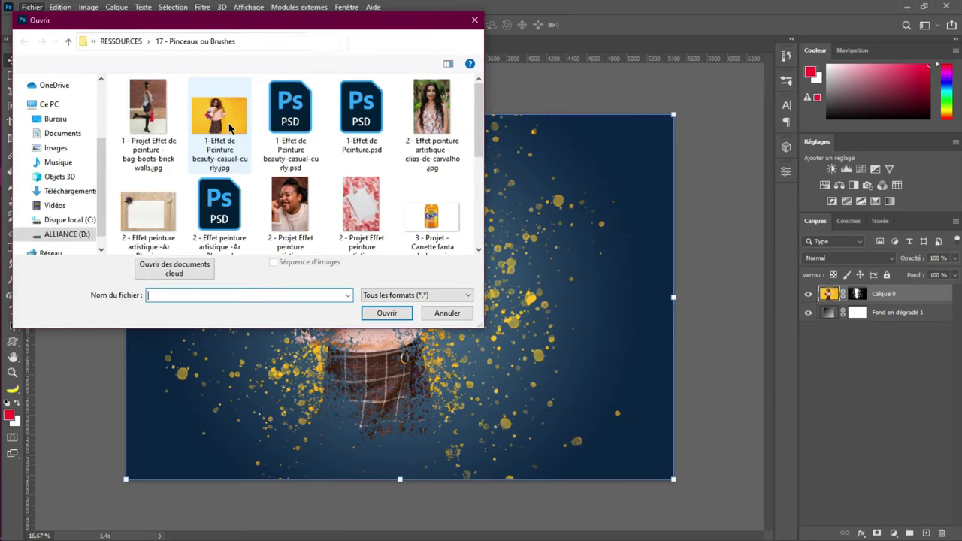
click(147, 142)
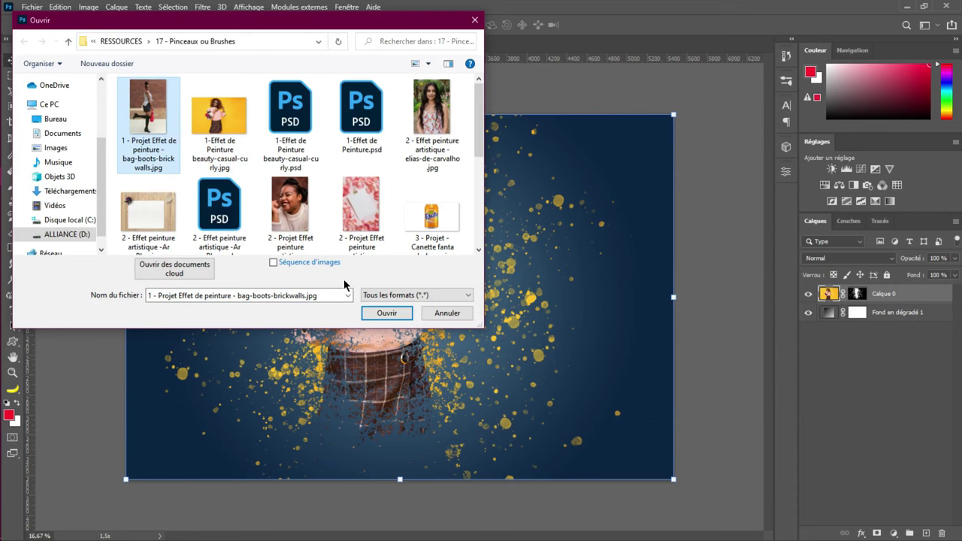
click(443, 313)
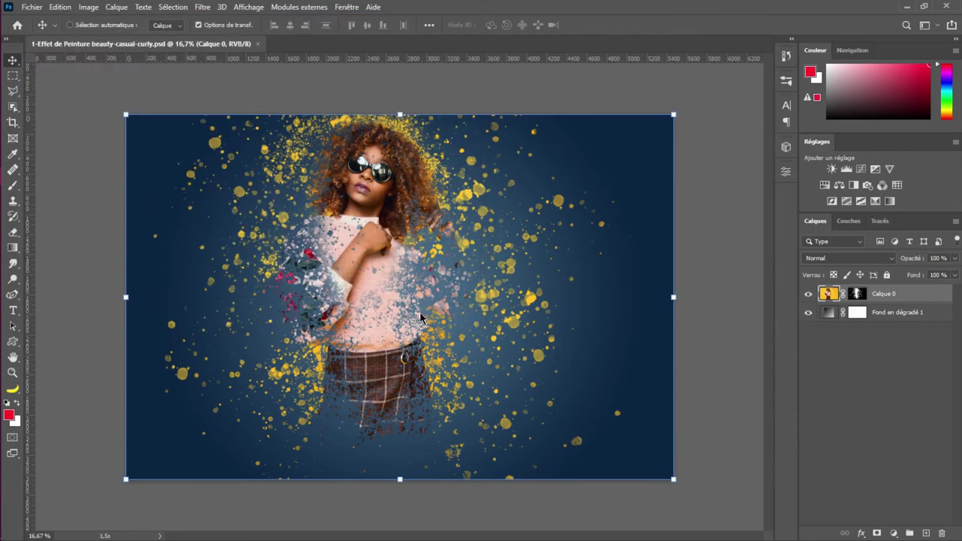
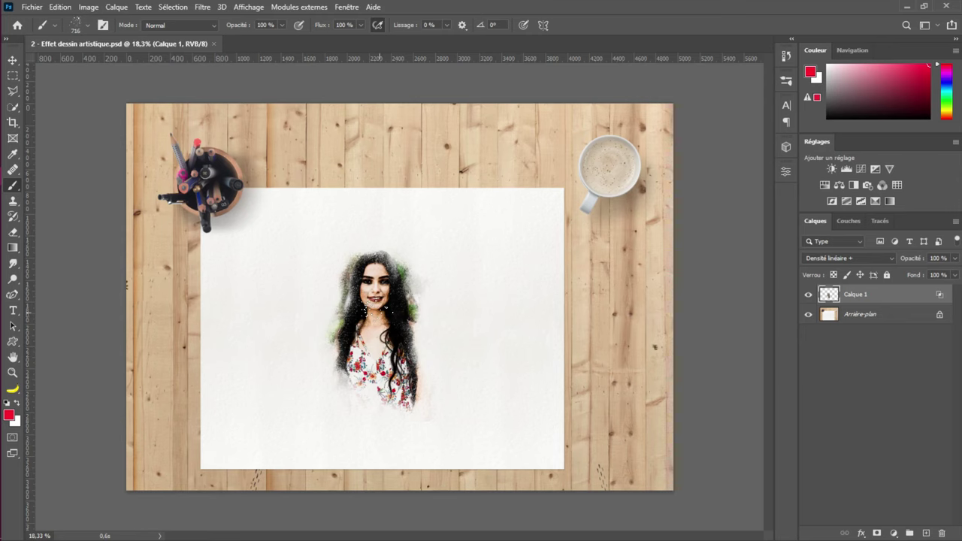
Open the 2 - Effet peinture artistique JPG photo of the long-haired woman in a floral top
click(33, 7)
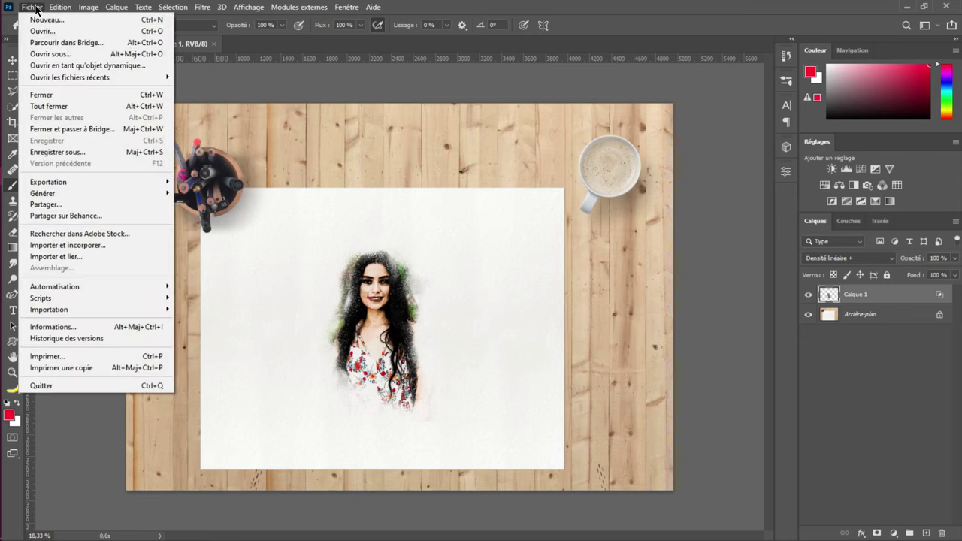
click(576, 202)
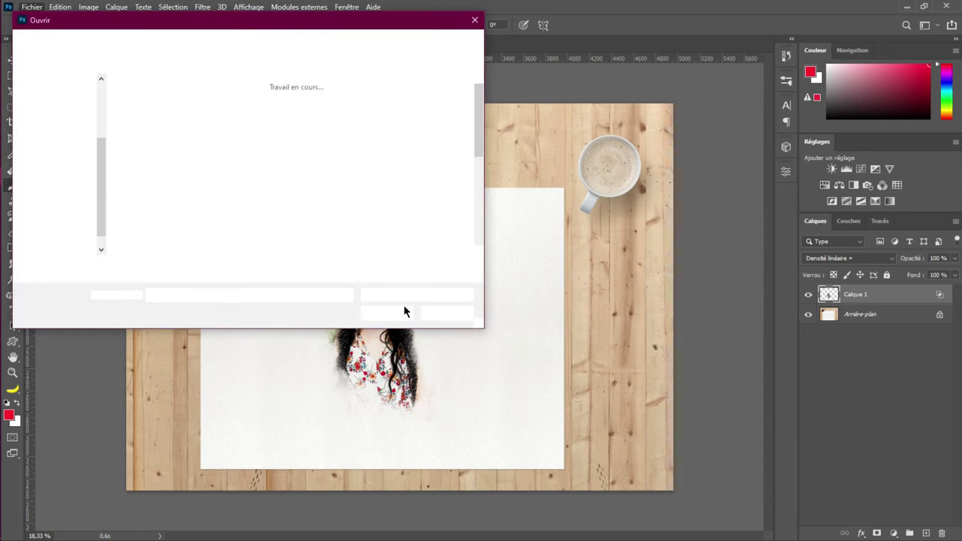
click(448, 117)
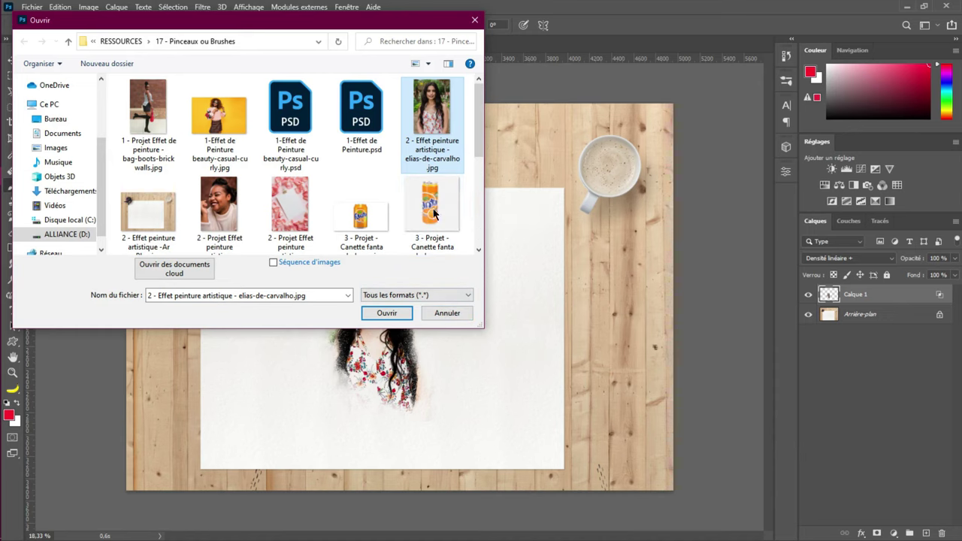
click(388, 314)
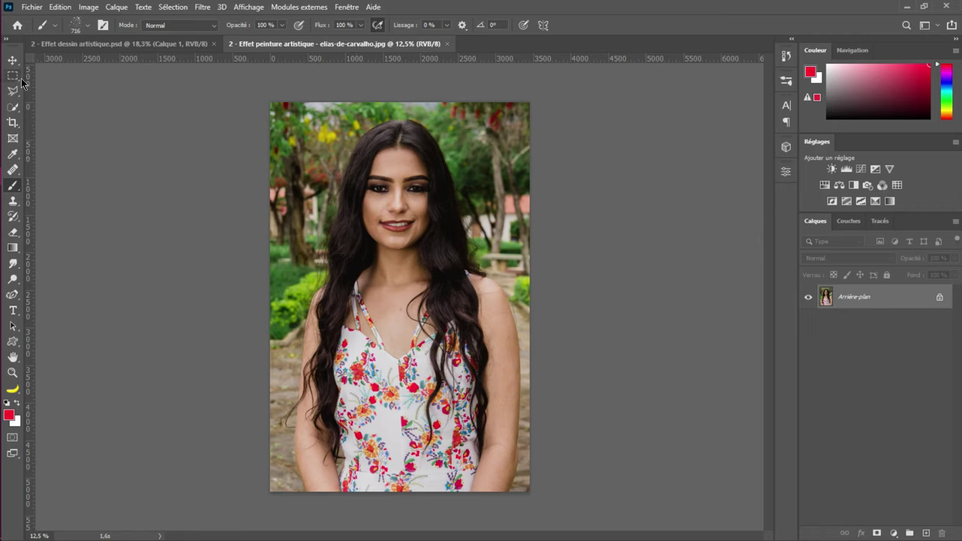
Switch to the Object Selection tool in add-to-selection mode and select the woman with automatic subject selection
click(13, 107)
click(73, 109)
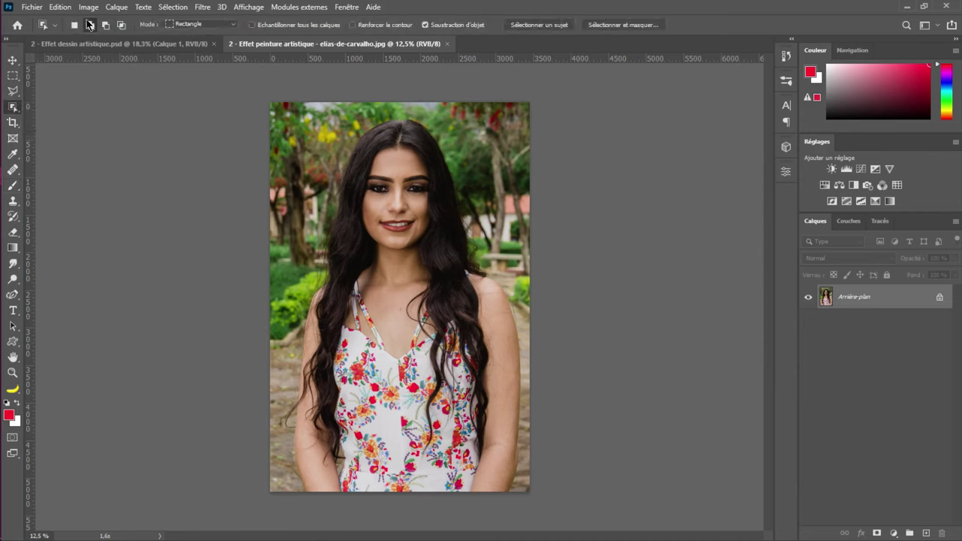
click(173, 7)
click(187, 147)
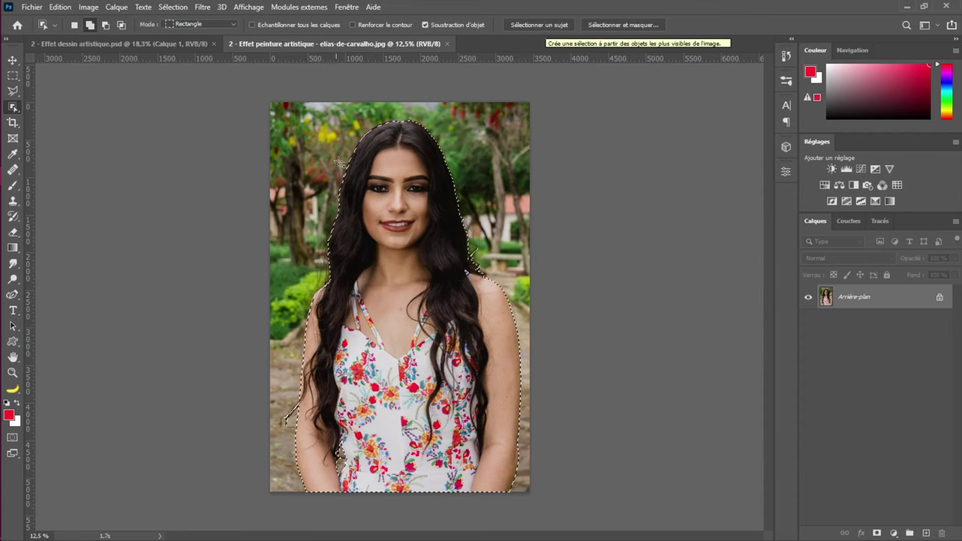
Save the woman's selection as a new channel named "femme" and deselect
click(203, 8)
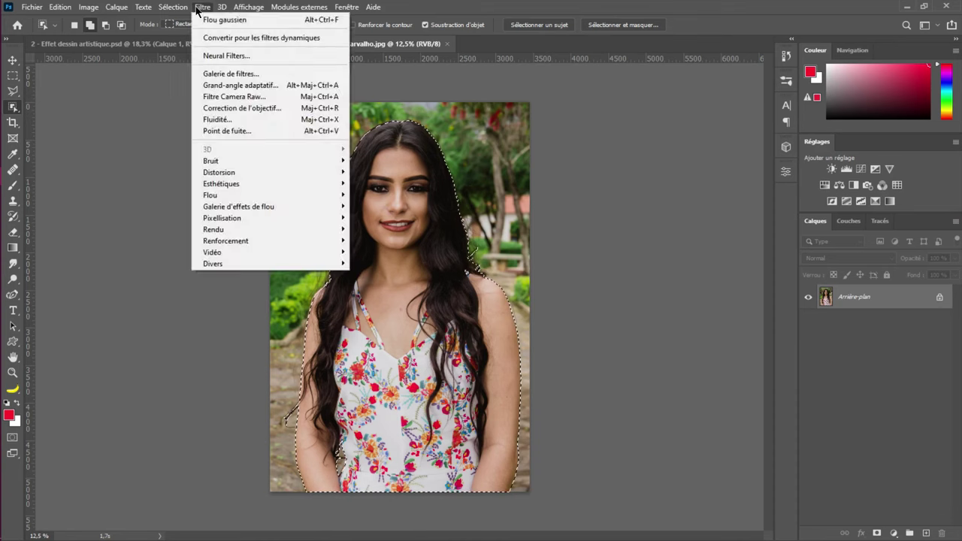
click(302, 9)
click(173, 7)
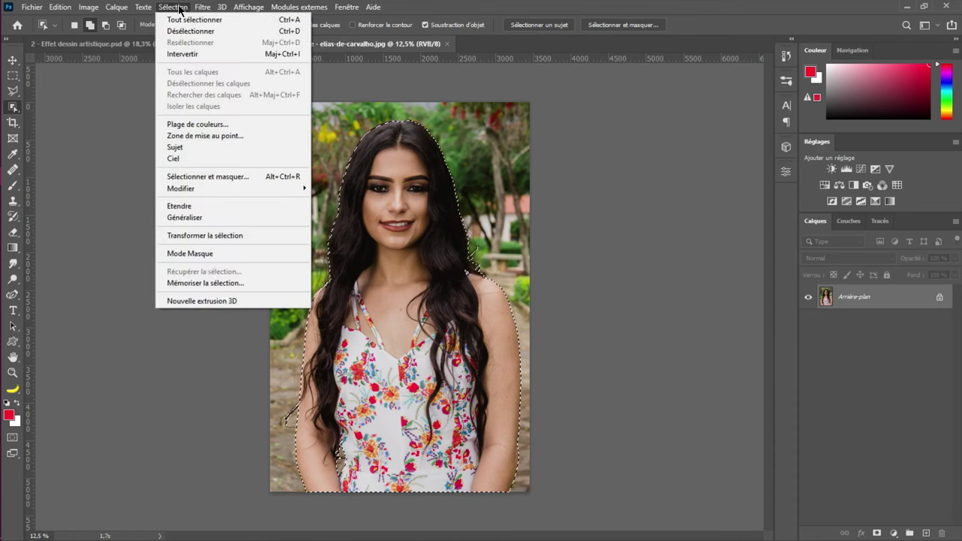
click(211, 284)
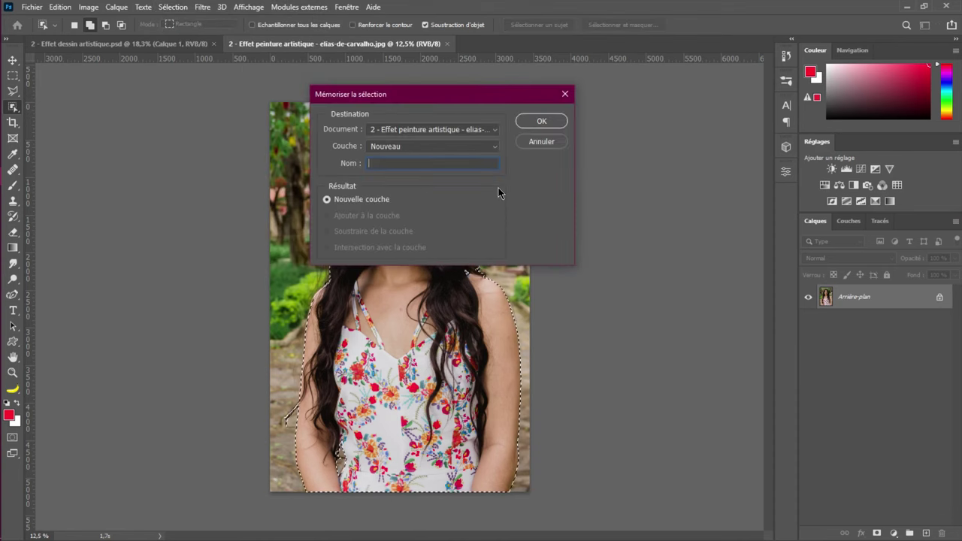
text(femme)
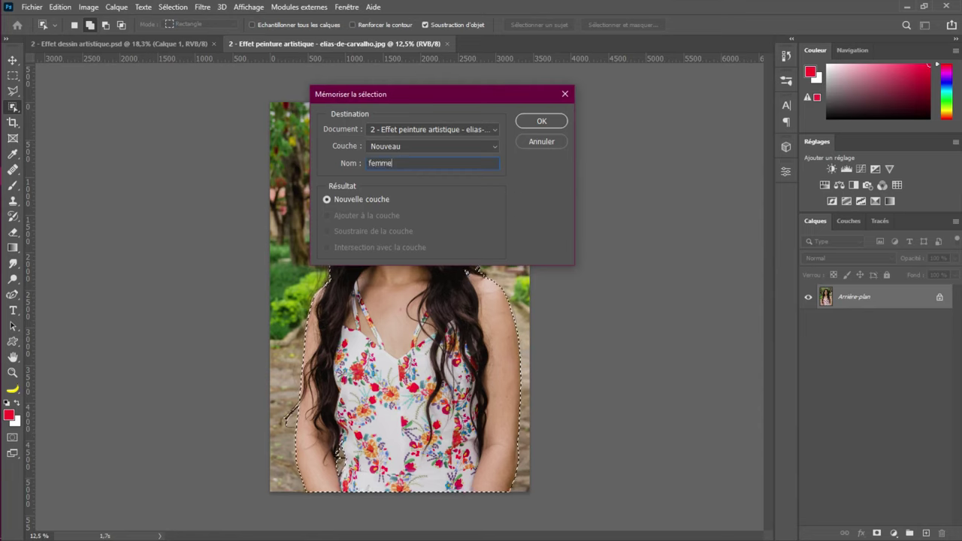
key(Return)
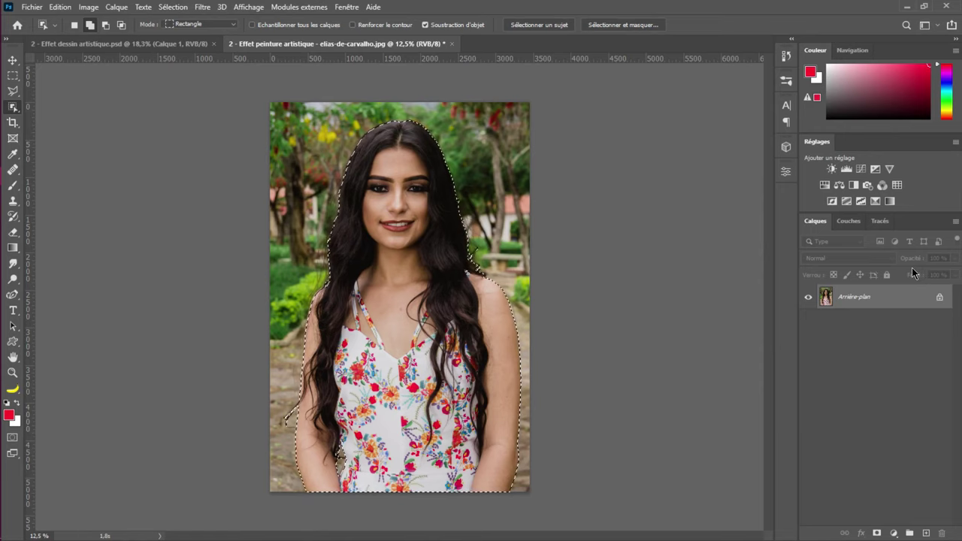
key(ctrl+d)
Convert the locked background into a regular layer and duplicate it twice
click(939, 297)
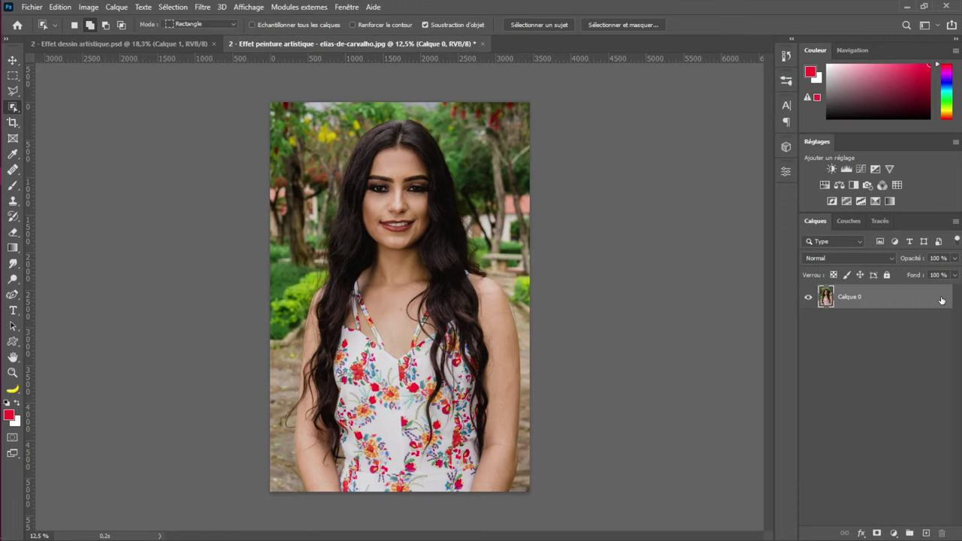
key(ctrl+j)
key(ctrl+j)
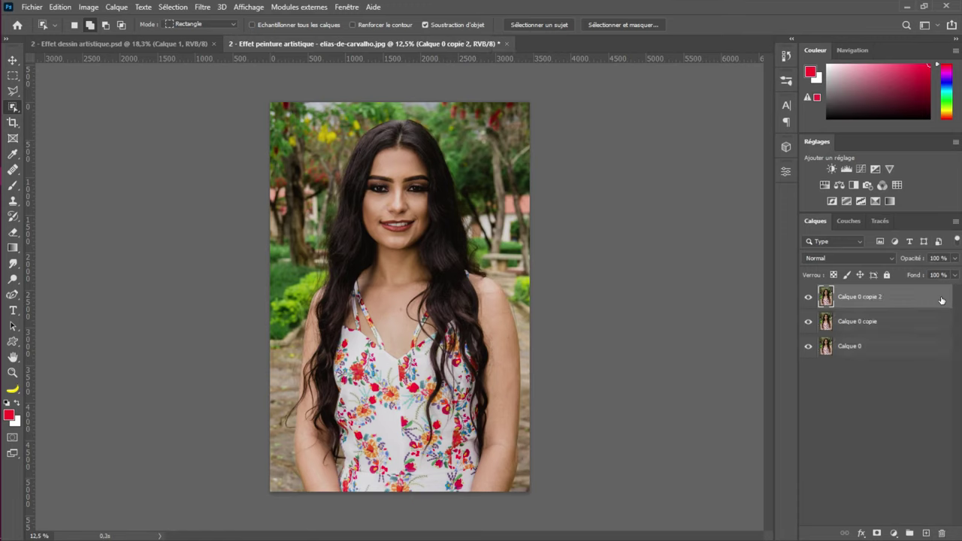
Fully lock the original Calque 0 layer beneath the two copies
click(864, 324)
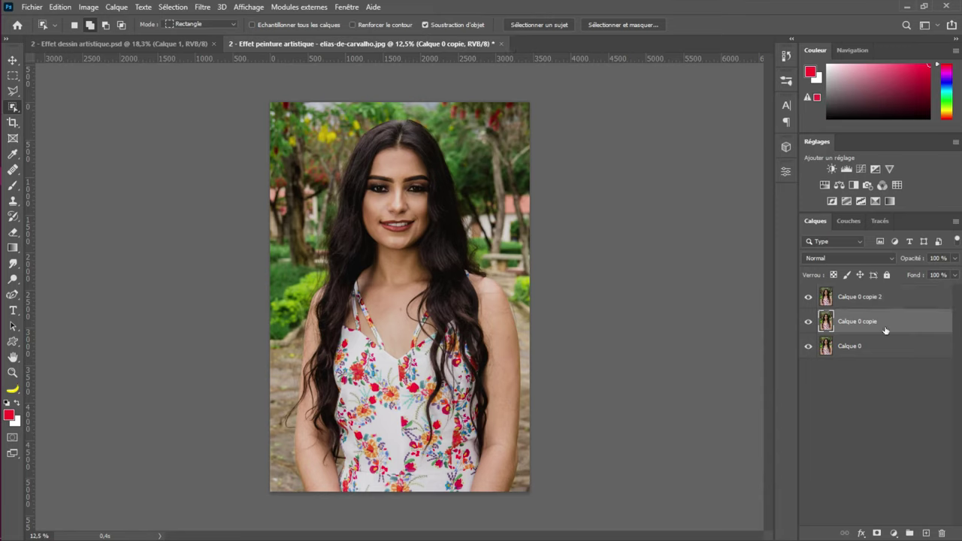
click(931, 349)
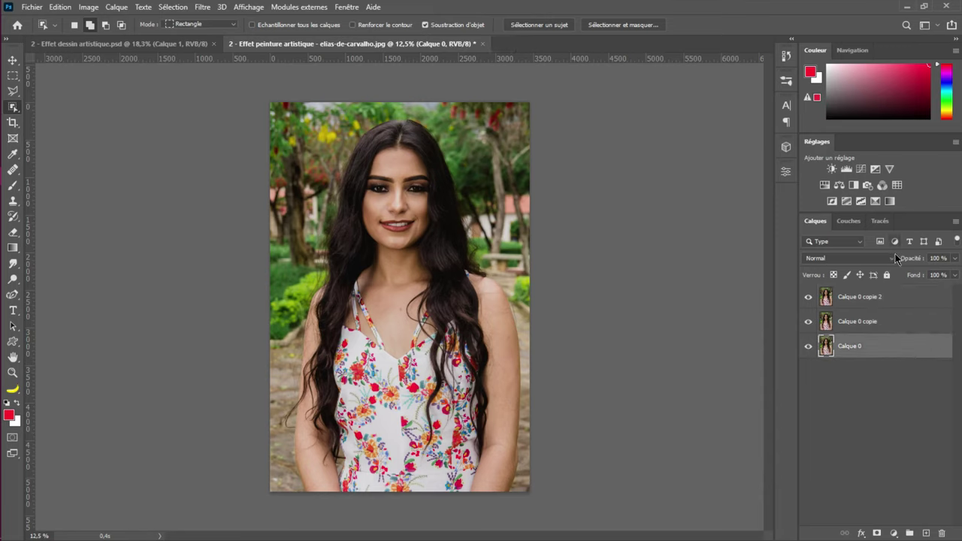
click(885, 275)
Load the saved "femme" selection on Calque 0 copie and turn it into a layer mask
click(861, 329)
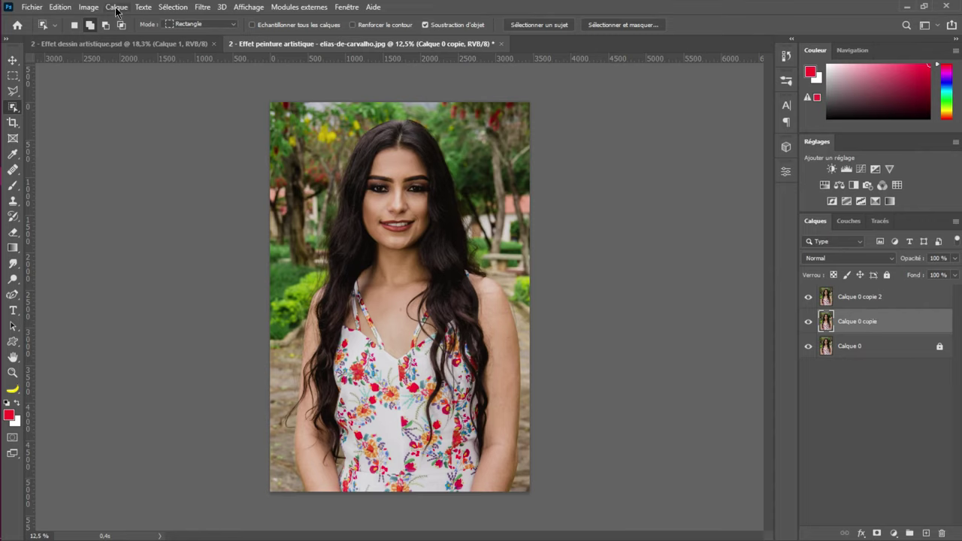
click(172, 7)
click(218, 272)
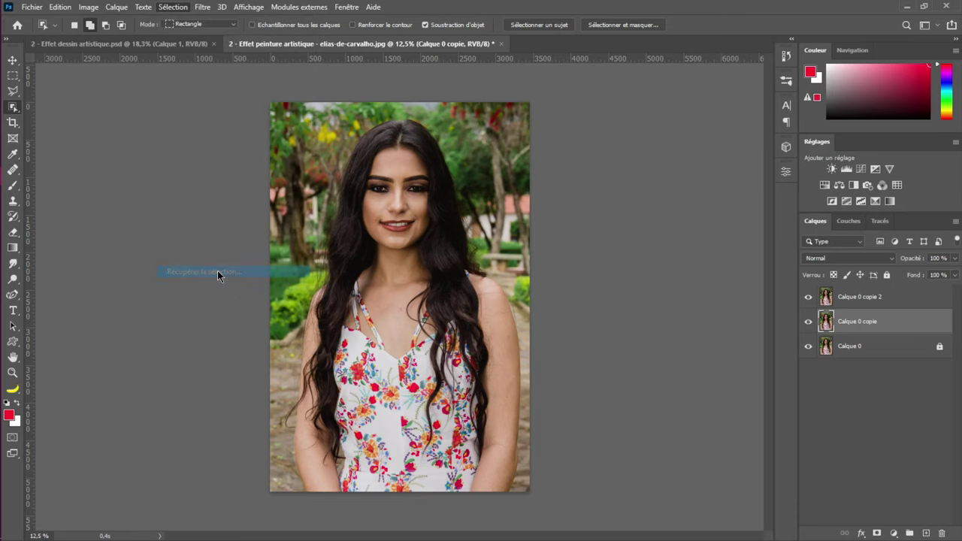
click(556, 114)
click(518, 143)
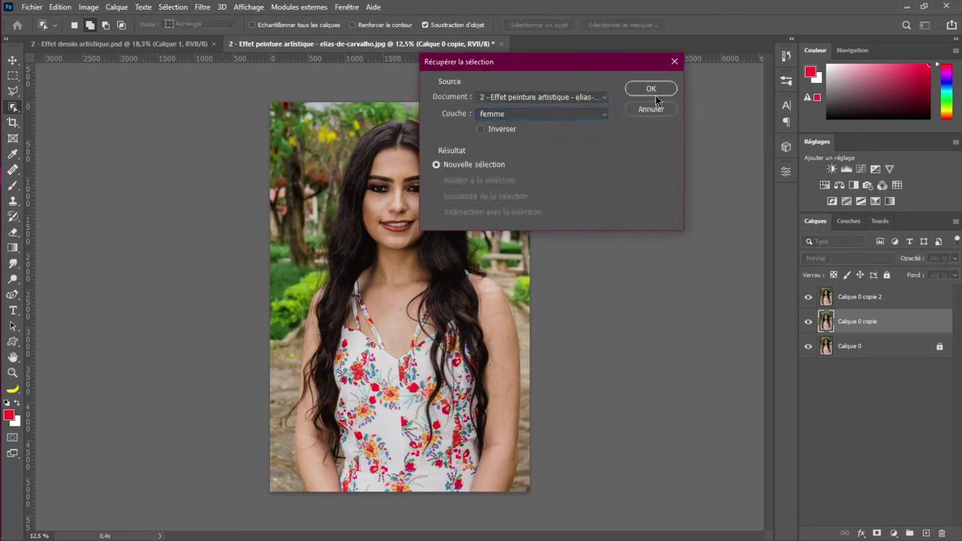
click(659, 90)
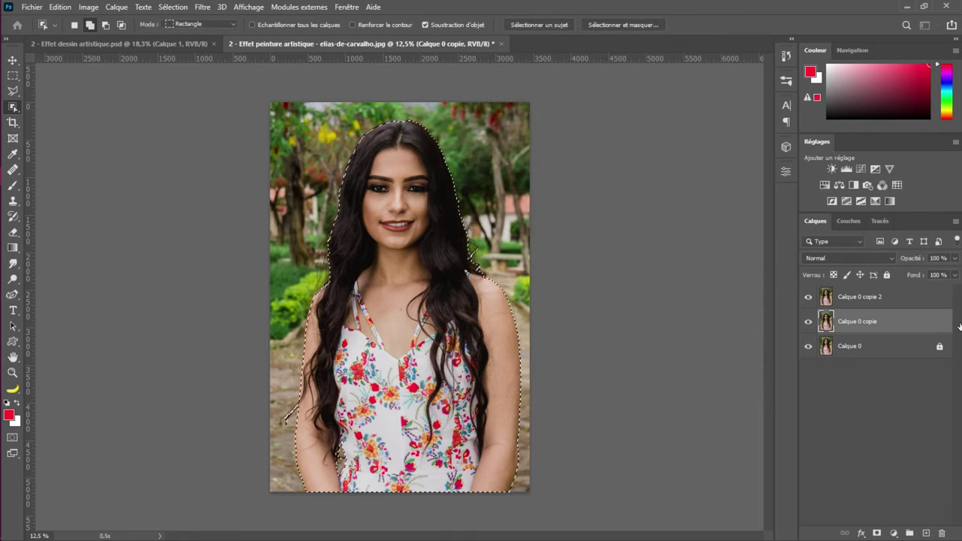
click(877, 533)
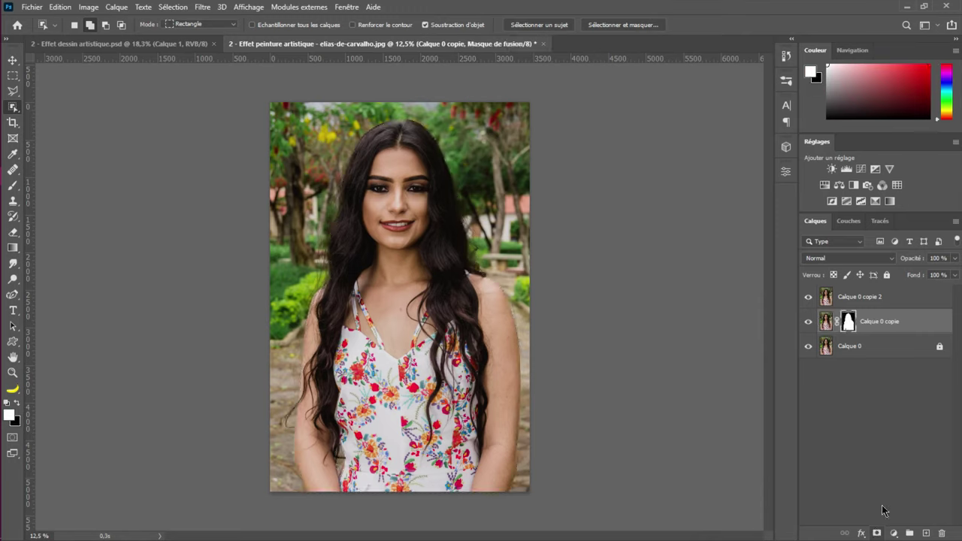
Check the woman's cutout by temporarily hiding Calque 0 copie 2 and Calque 0
click(809, 297)
click(804, 362)
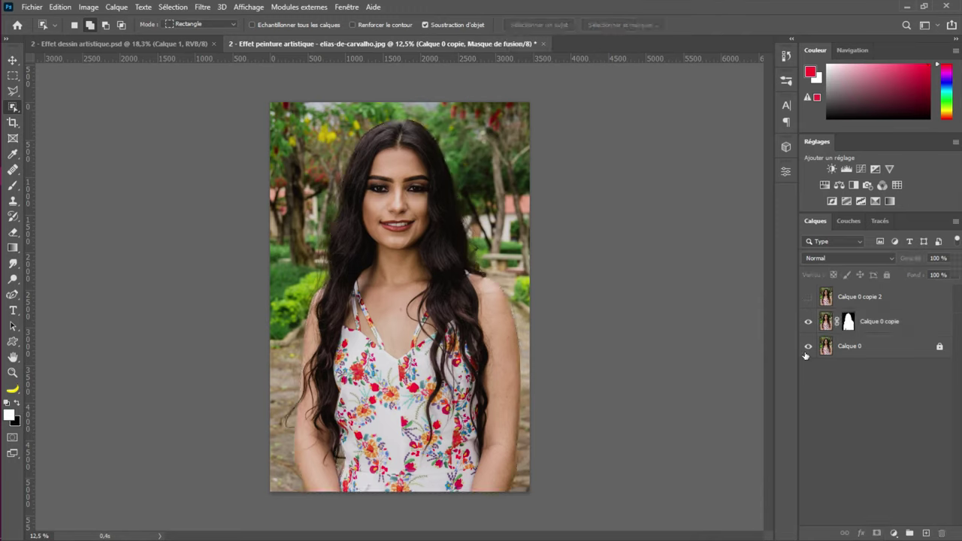
click(806, 355)
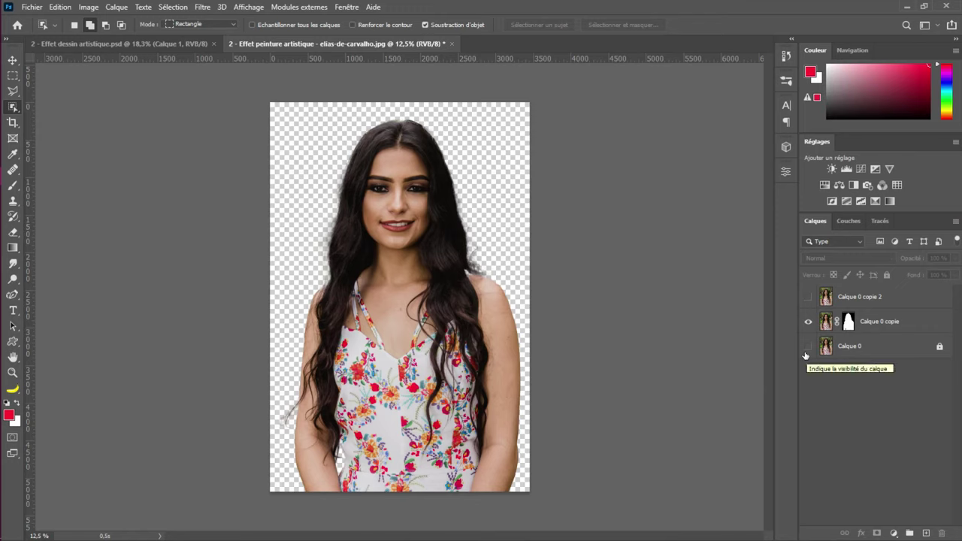
click(806, 355)
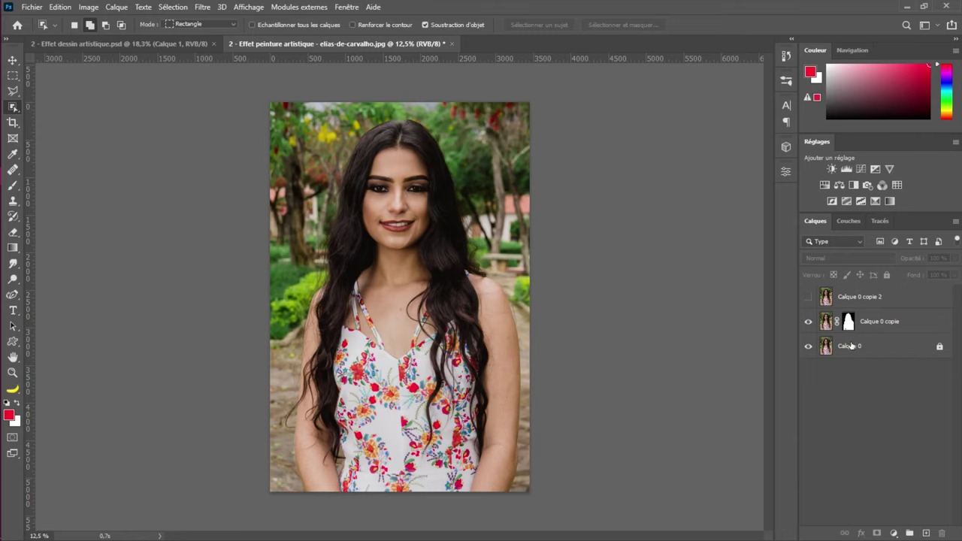
click(808, 297)
Mask the woman out of Calque 0 copie 2 using the inverted selection from the layer below's mask, and check the cutout alone
ctrl+click(849, 322)
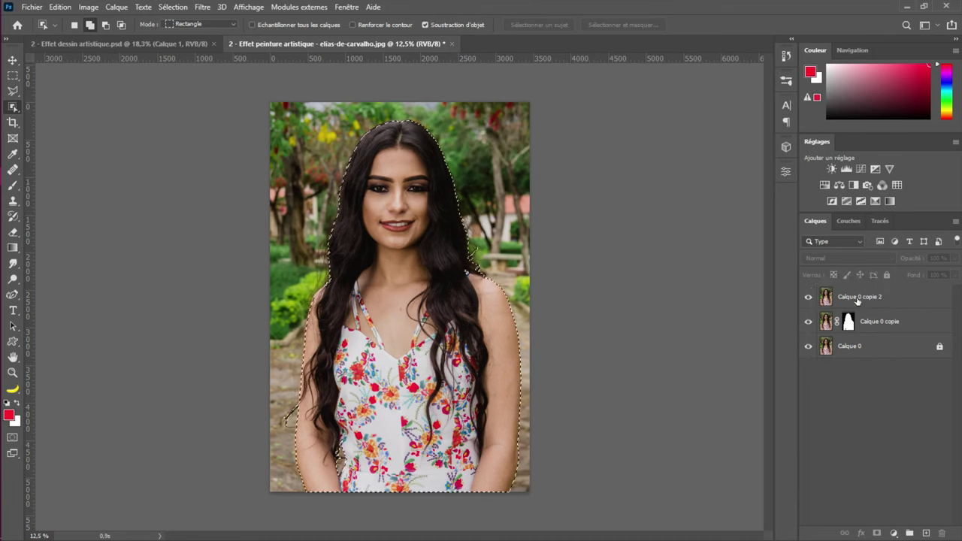
click(858, 299)
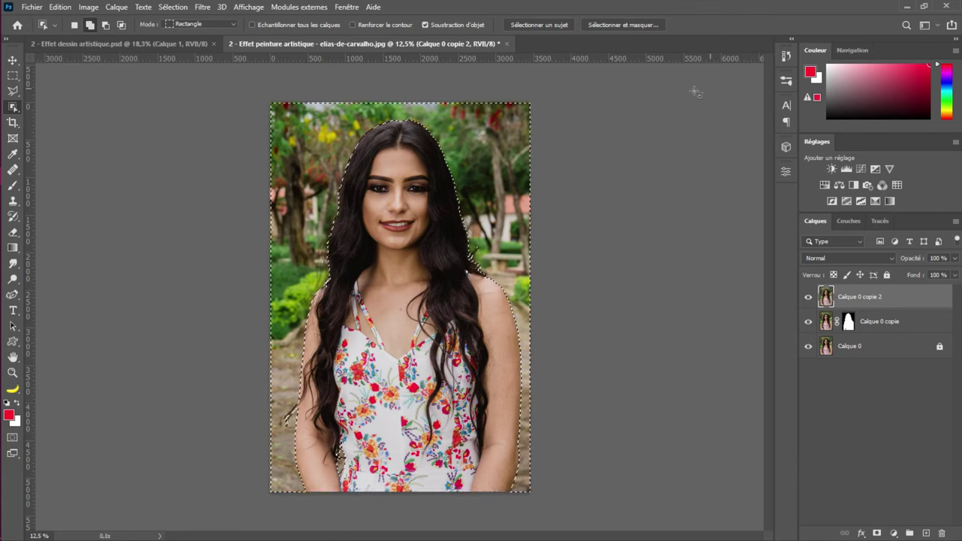
key(ctrl+shift+i)
click(878, 532)
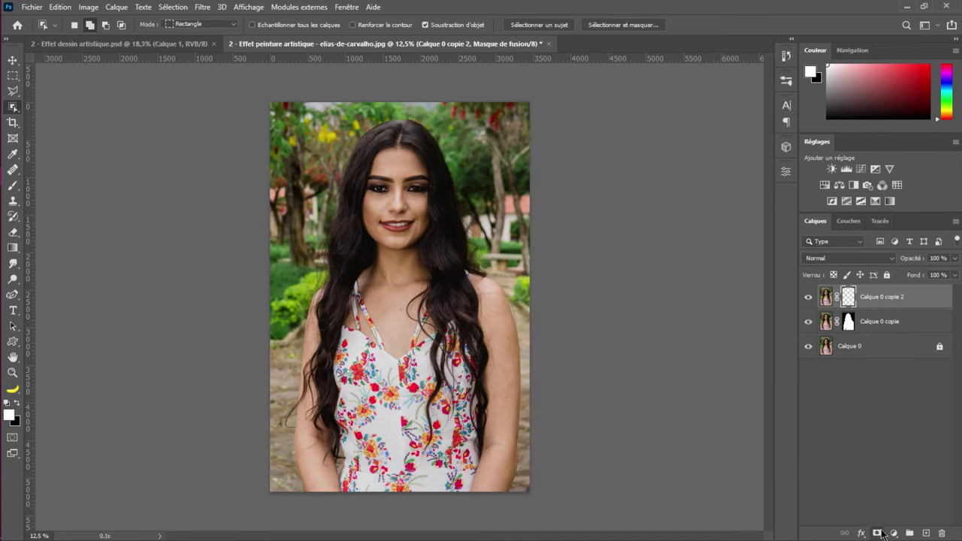
drag(806, 322, 803, 355)
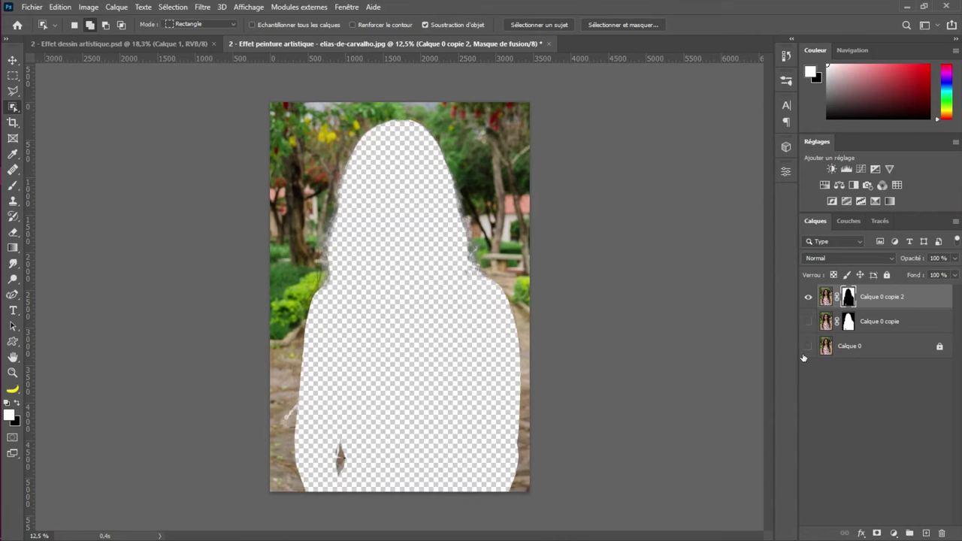
drag(806, 316, 808, 347)
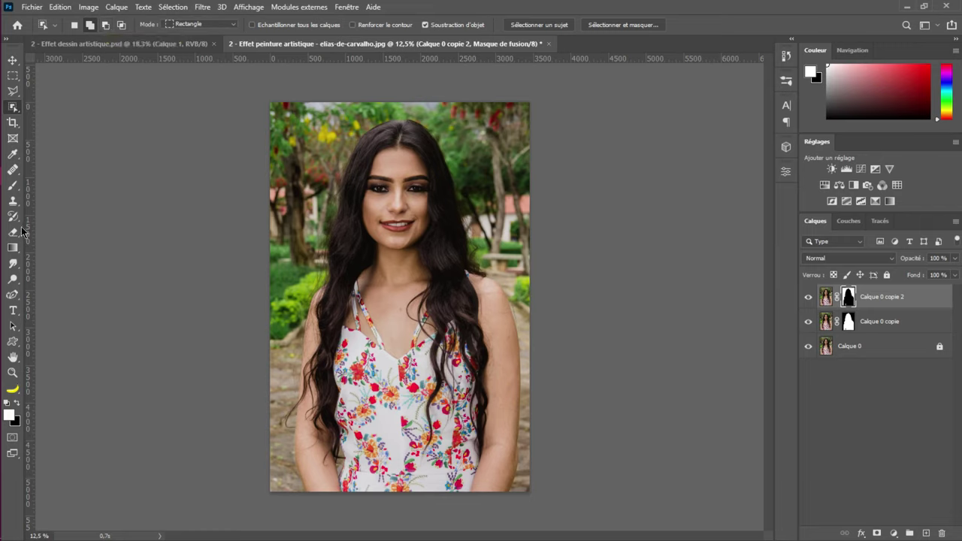
Activate the Brush tool, then switch to File Explorer, select Spray Brushes.abr in the 17 - Pinceaux ou Brushes folder and move the window aside
click(12, 186)
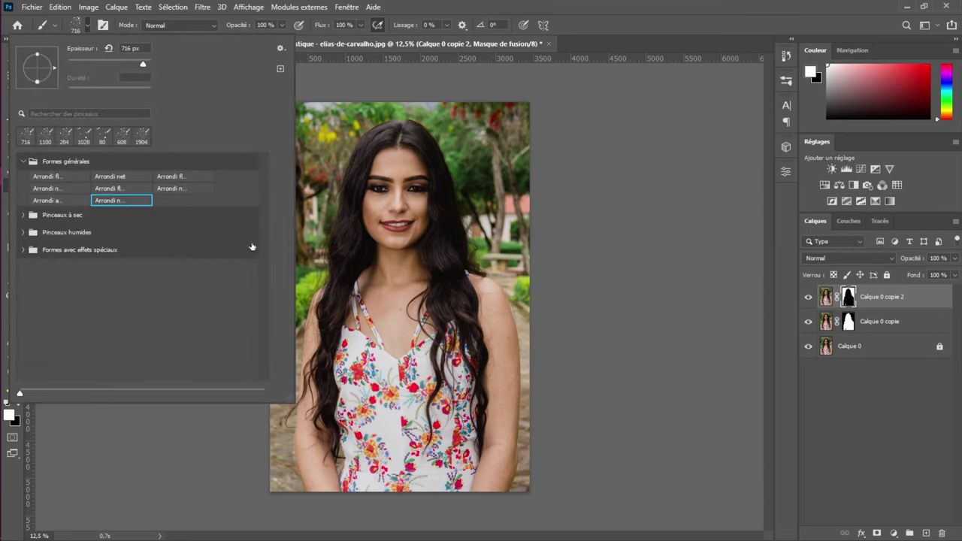
click(733, 11)
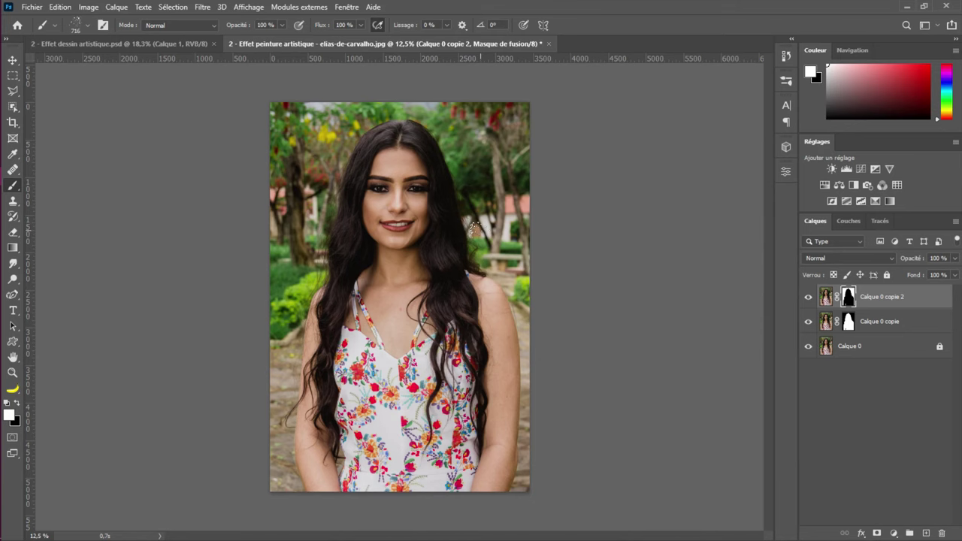
mouse_move(1, 117)
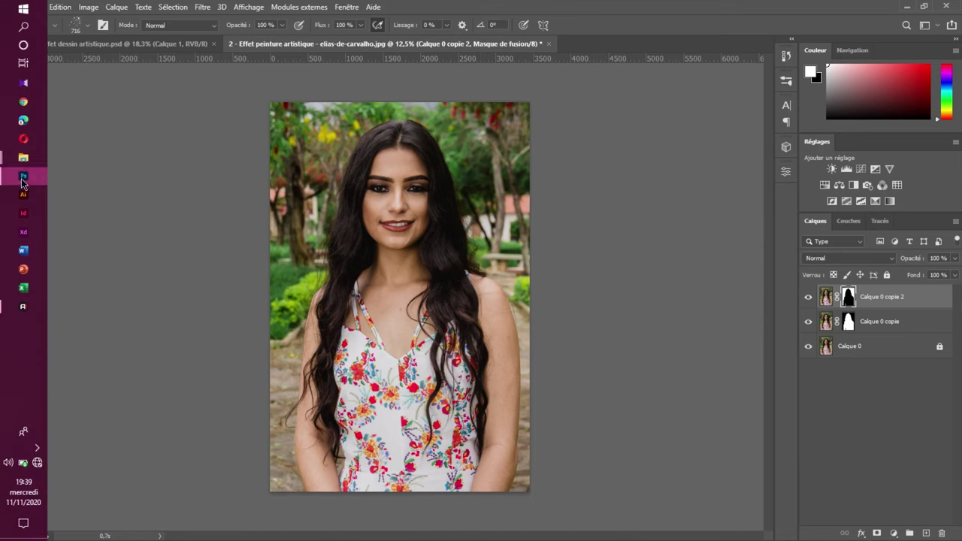
mouse_move(21, 164)
click(125, 113)
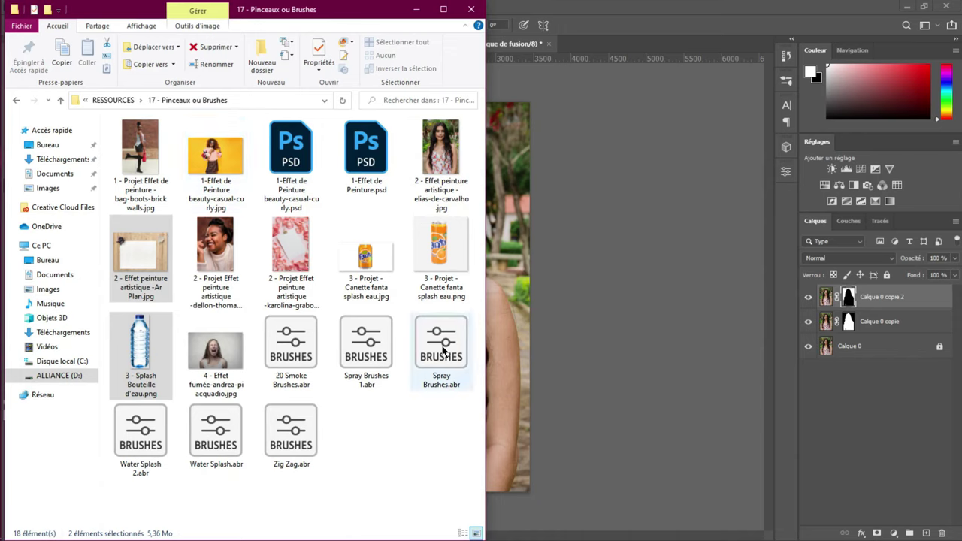
click(382, 355)
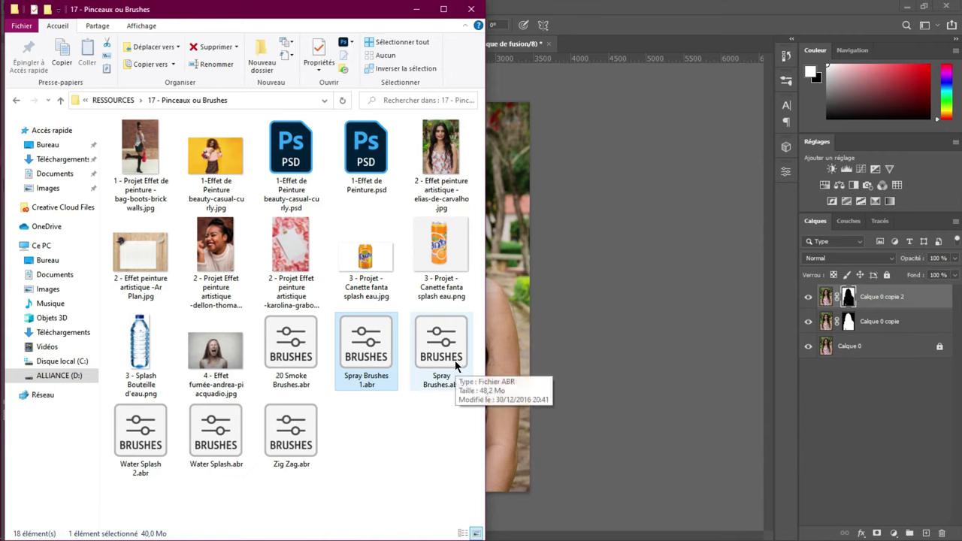
click(445, 385)
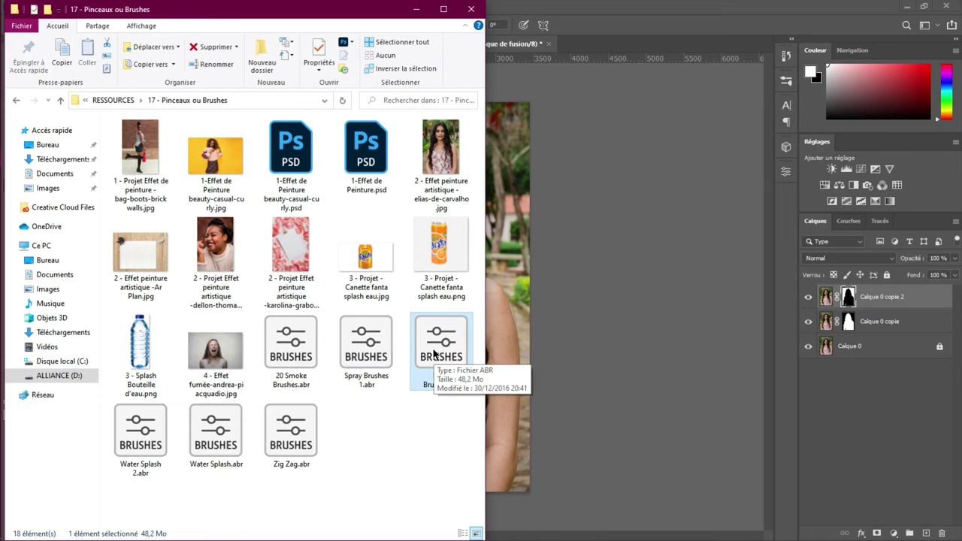
drag(283, 13, 673, 58)
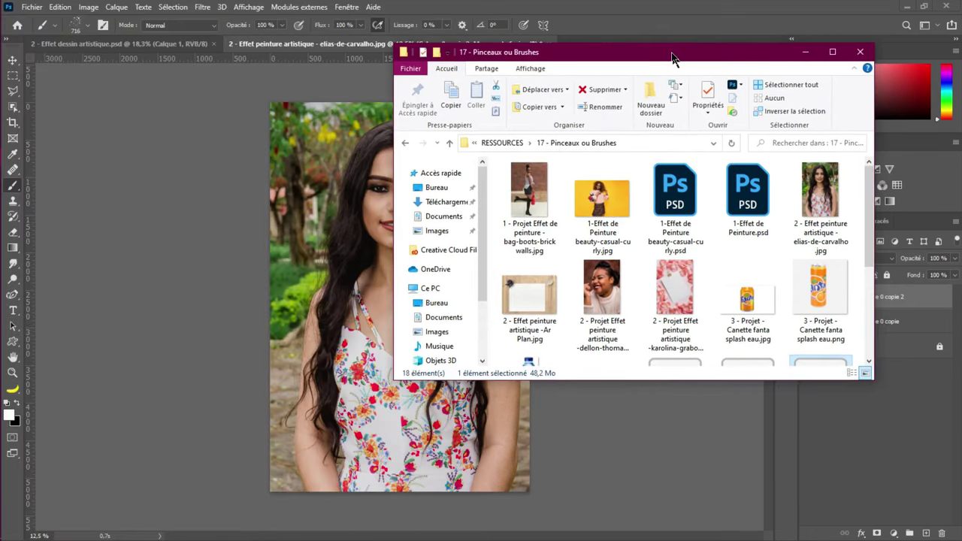
Return to Photoshop, open the brush presets and collapse the Formes générales group
click(83, 34)
click(86, 29)
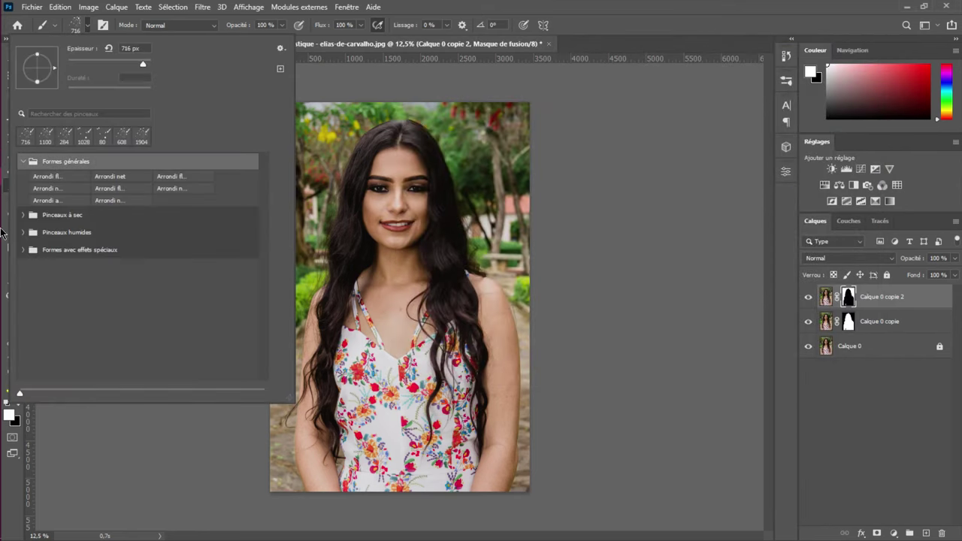
mouse_move(2, 239)
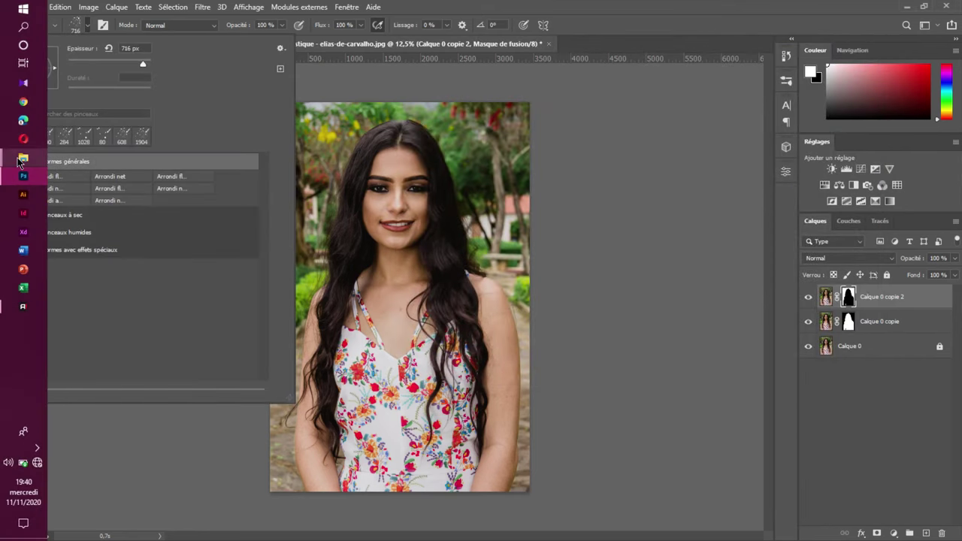
mouse_move(20, 159)
click(117, 113)
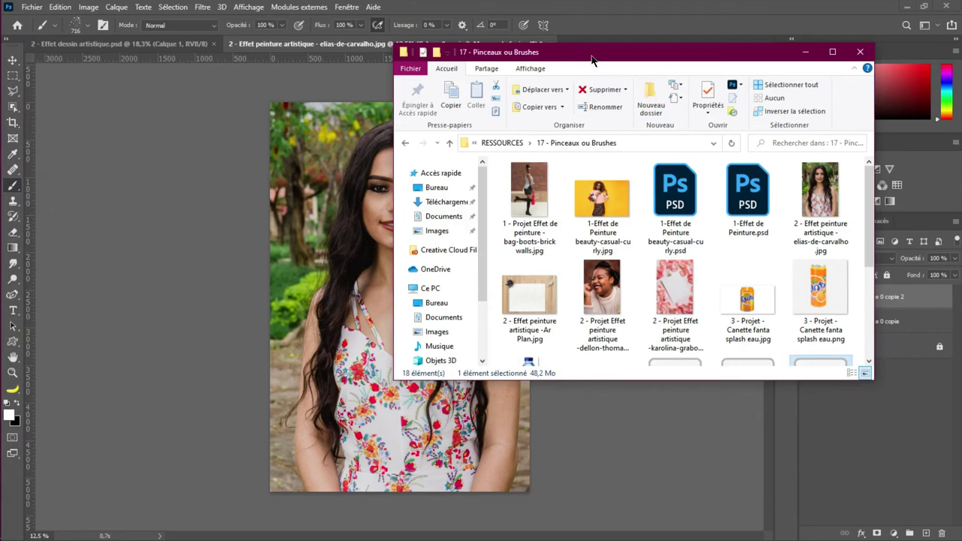
click(58, 36)
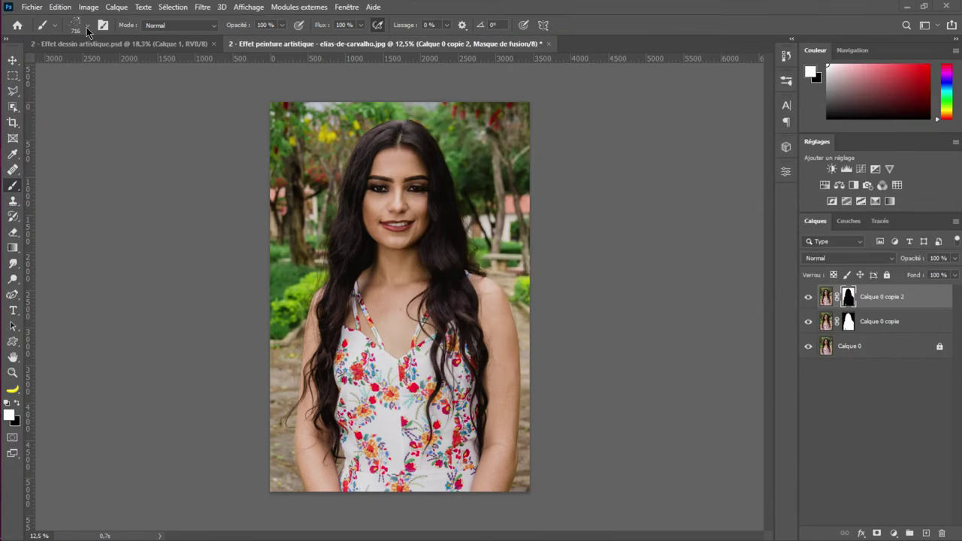
click(87, 28)
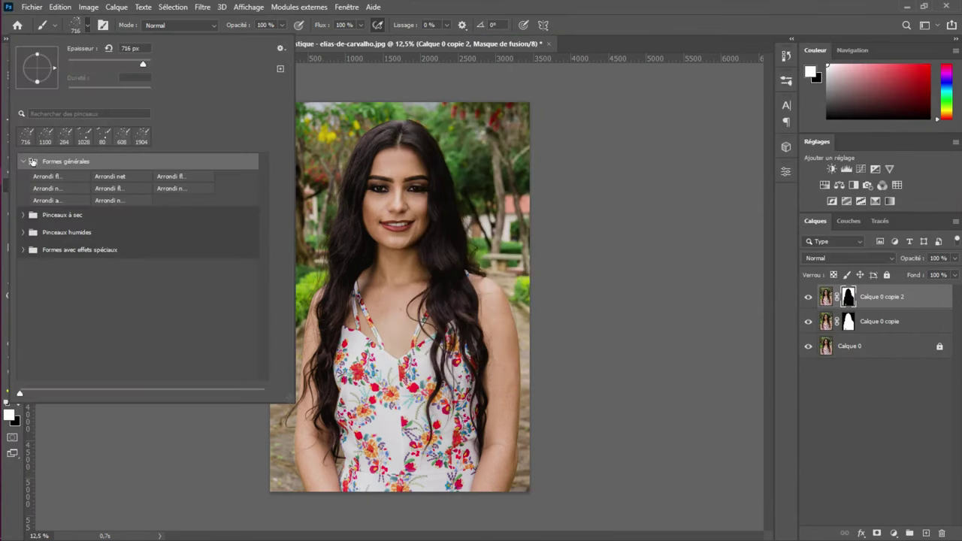
click(20, 160)
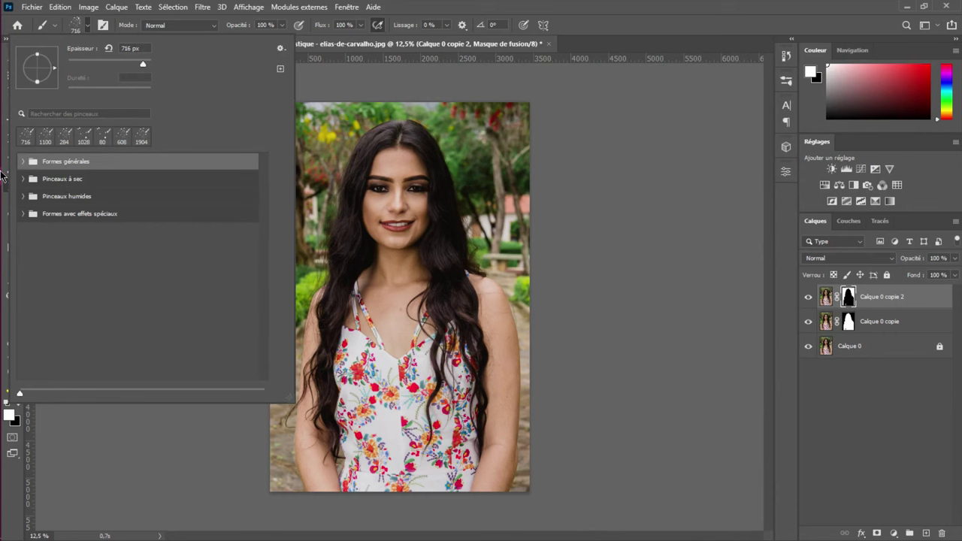
Switch to File Explorer and load Spray Brushes.abr from the 17 - Pinceaux ou Brushes folder into Photoshop
mouse_move(2, 228)
mouse_move(23, 167)
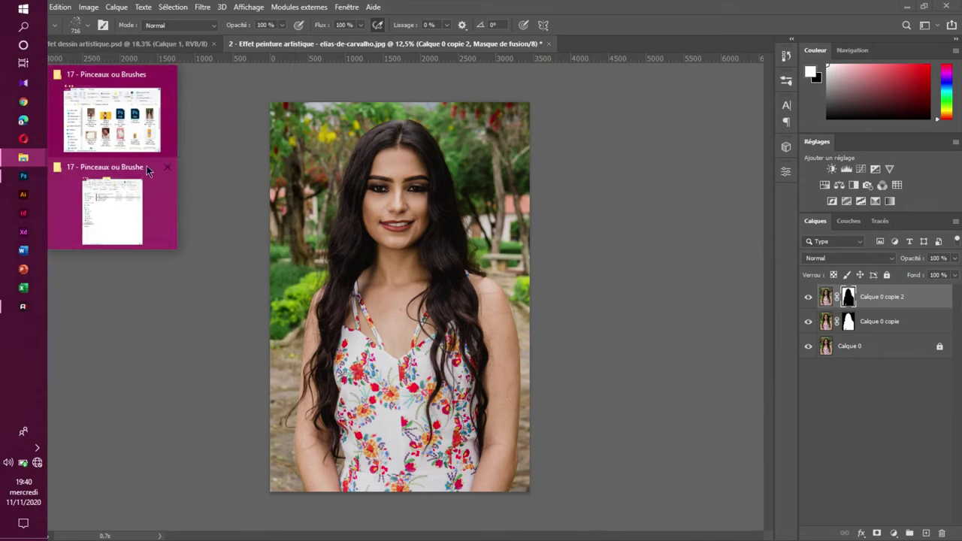
click(129, 123)
scroll(863, 307, down, 2)
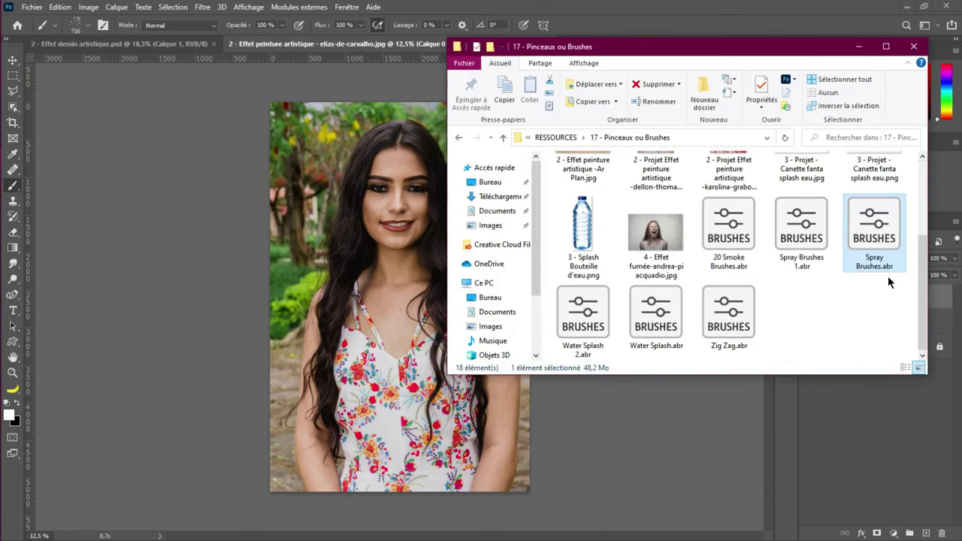
double_click(889, 240)
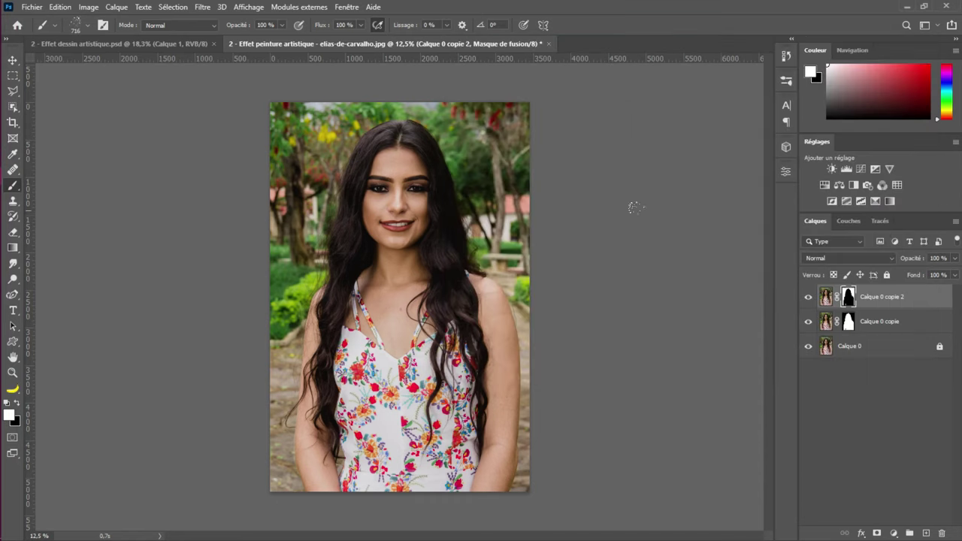
Choose brush 28 at 2500 px from the imported Spray Brushes group
click(90, 27)
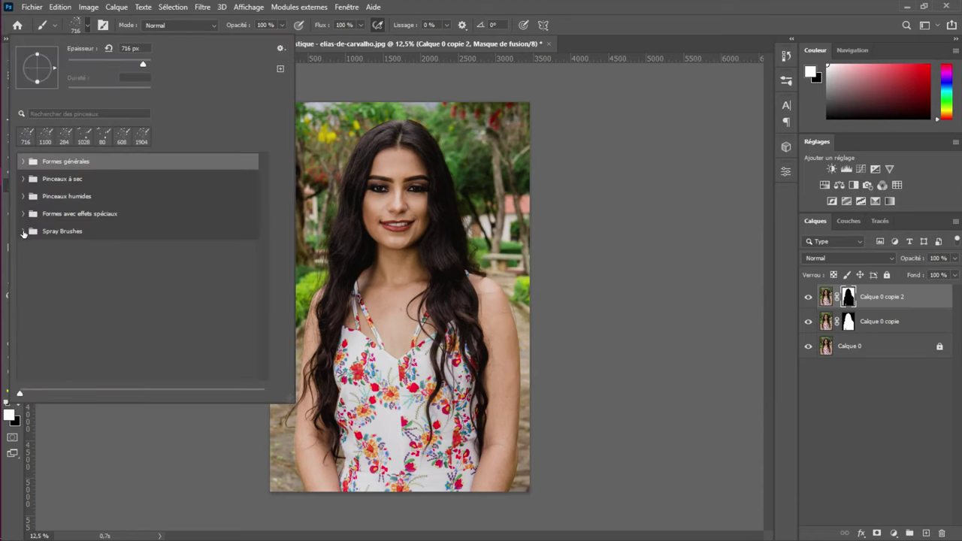
click(52, 247)
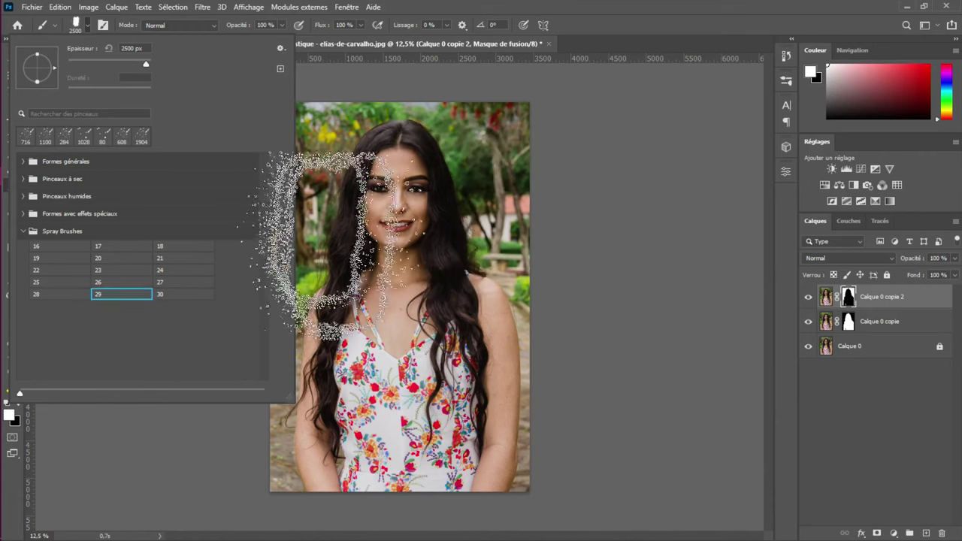
click(46, 294)
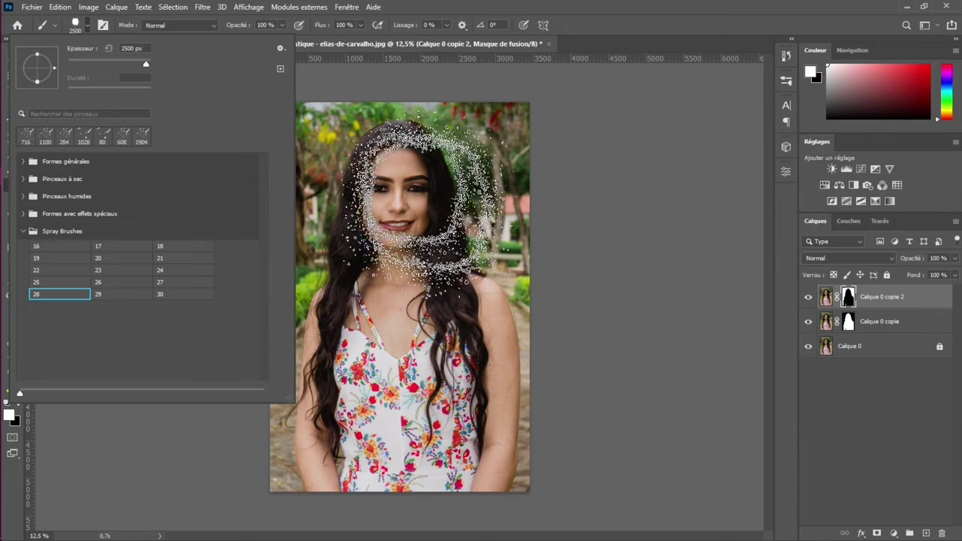
click(594, 96)
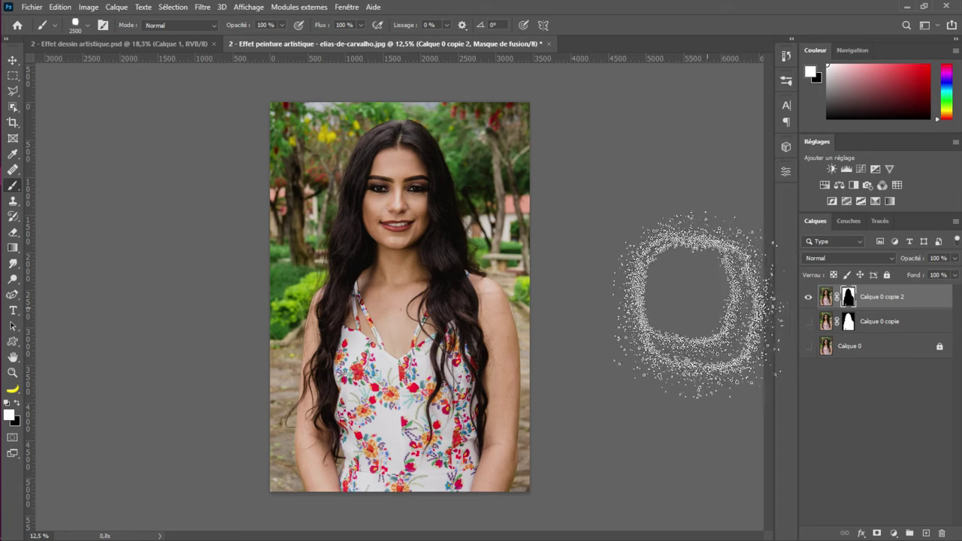
Show only Calque 0 copie and spray white on its mask around the woman's head and sides to reveal bits of background
alt+click(809, 297)
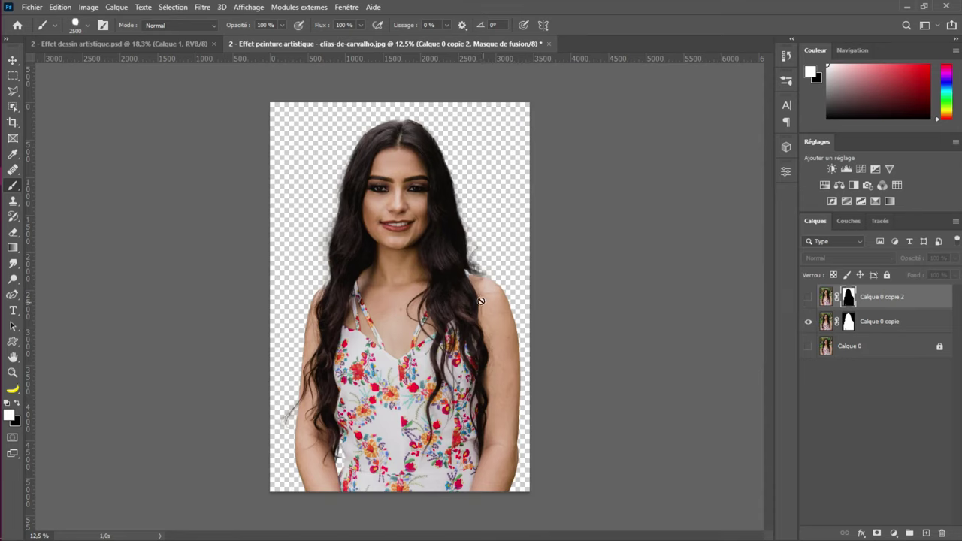
key(c)
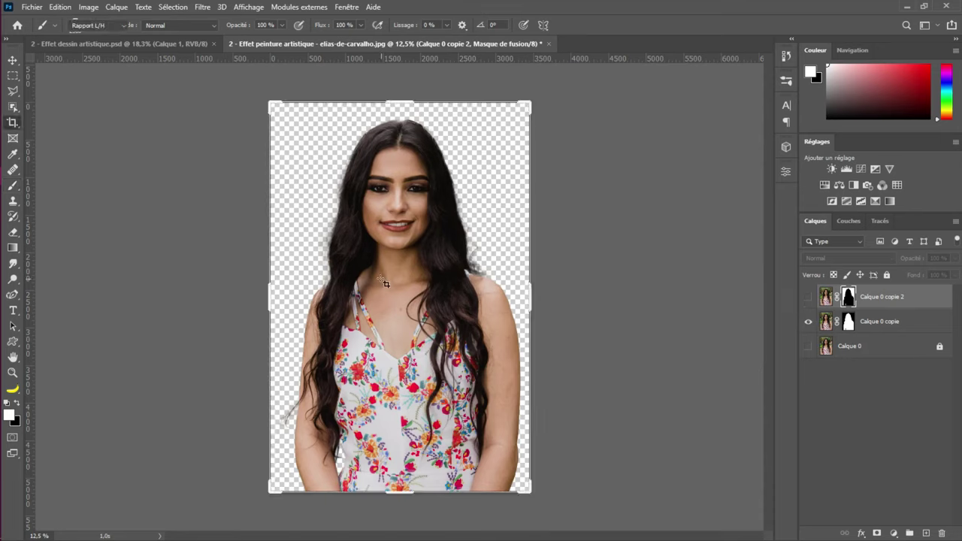
key(b)
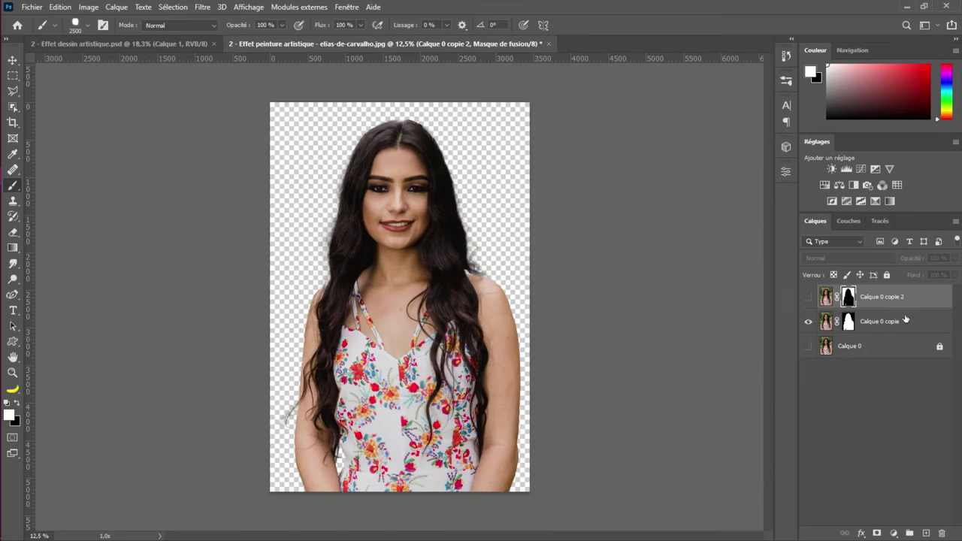
click(848, 324)
mouse_move(474, 331)
mouse_down()
mouse_move(413, 293)
mouse_move(414, 270)
mouse_up()
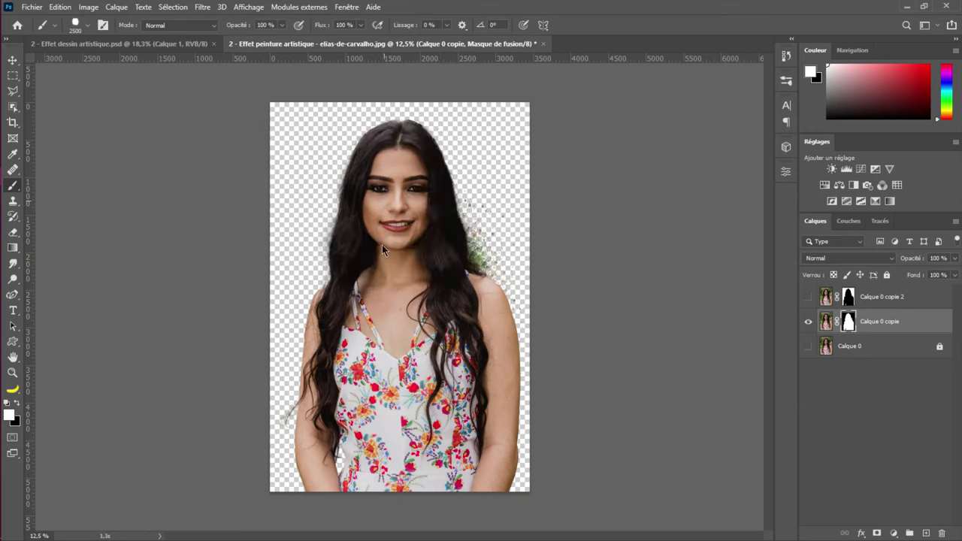
mouse_move(381, 190)
mouse_down()
mouse_move(387, 167)
mouse_move(402, 316)
mouse_move(357, 346)
mouse_move(381, 449)
mouse_move(343, 421)
mouse_move(346, 459)
mouse_move(410, 462)
mouse_move(502, 449)
mouse_move(478, 451)
mouse_move(436, 384)
mouse_move(451, 406)
mouse_move(463, 380)
mouse_up()
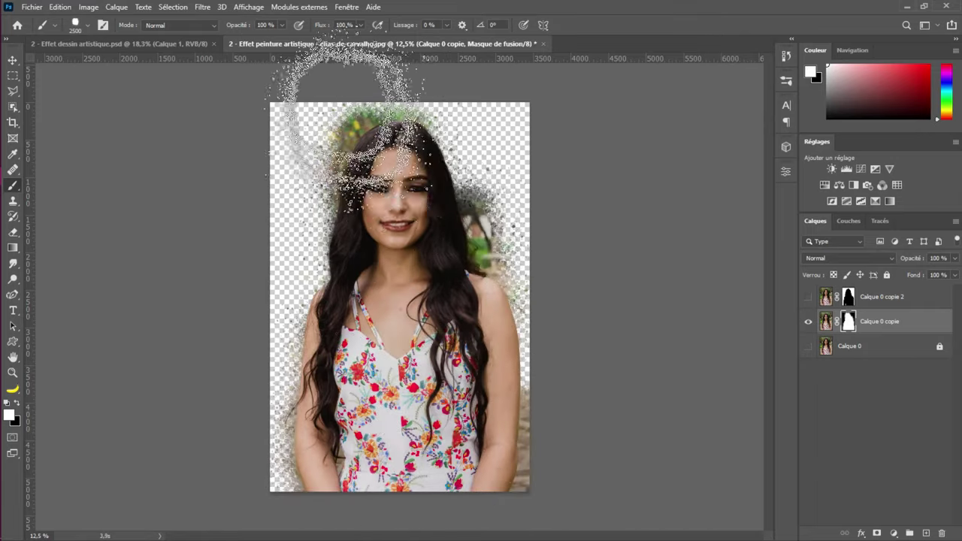
Rotate the spray brush to -64° and spray white on the mask beside the woman's shoulder at the image's left edge
right_click(455, 176)
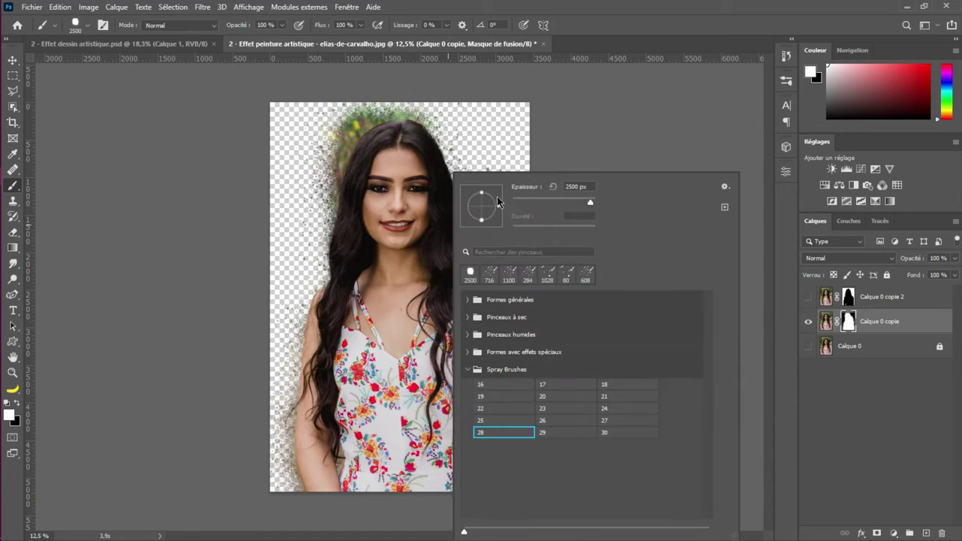
drag(495, 226, 490, 230)
key(Return)
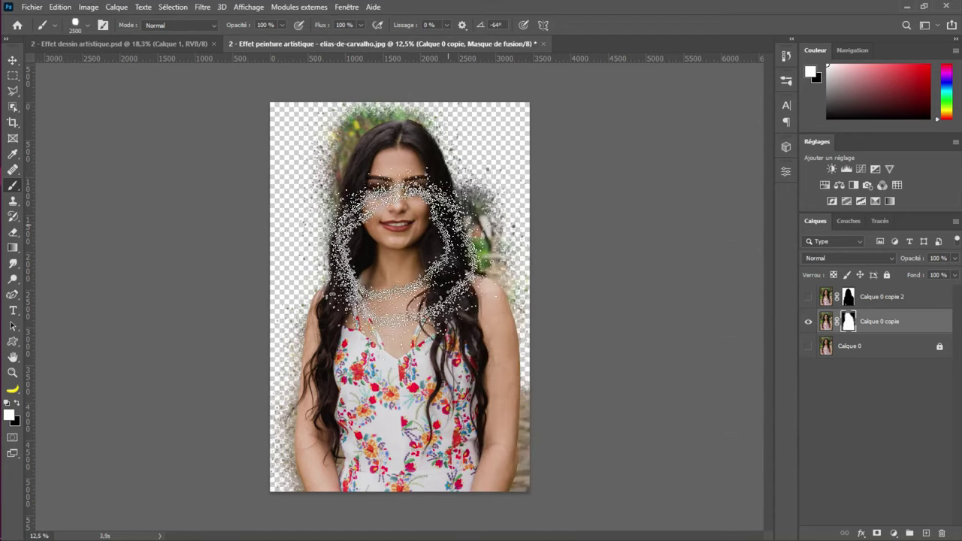
mouse_move(368, 390)
mouse_down()
mouse_move(346, 328)
mouse_move(361, 406)
mouse_move(379, 423)
mouse_up()
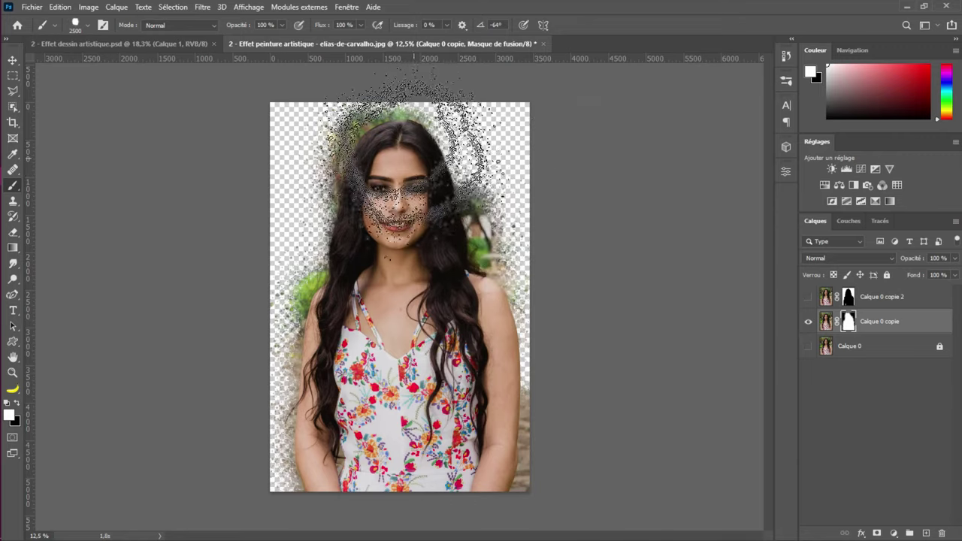
Spray black on the Calque 0 copie mask to break up the hair's edge and fade out the bottom of the dress
key(x)
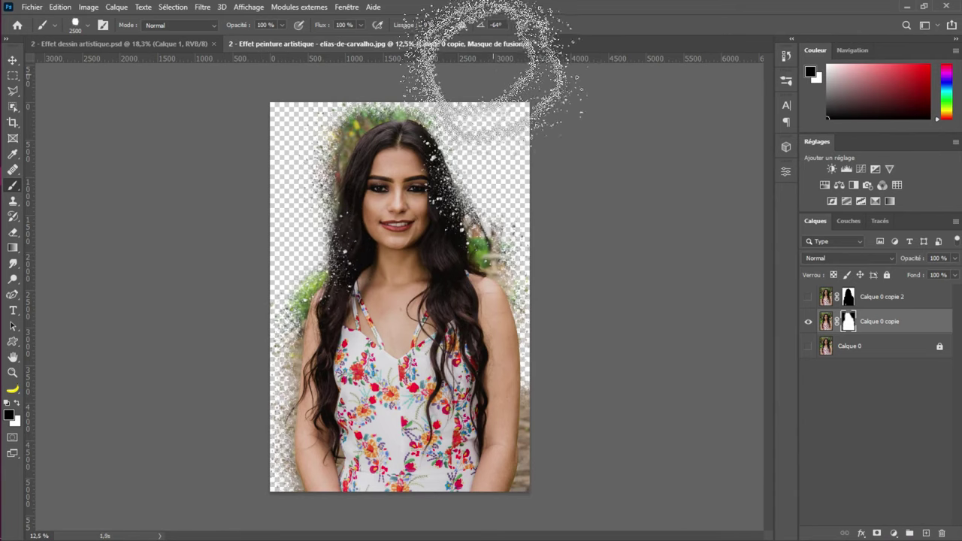
mouse_move(452, 90)
mouse_down()
mouse_move(441, 75)
mouse_move(462, 75)
mouse_up()
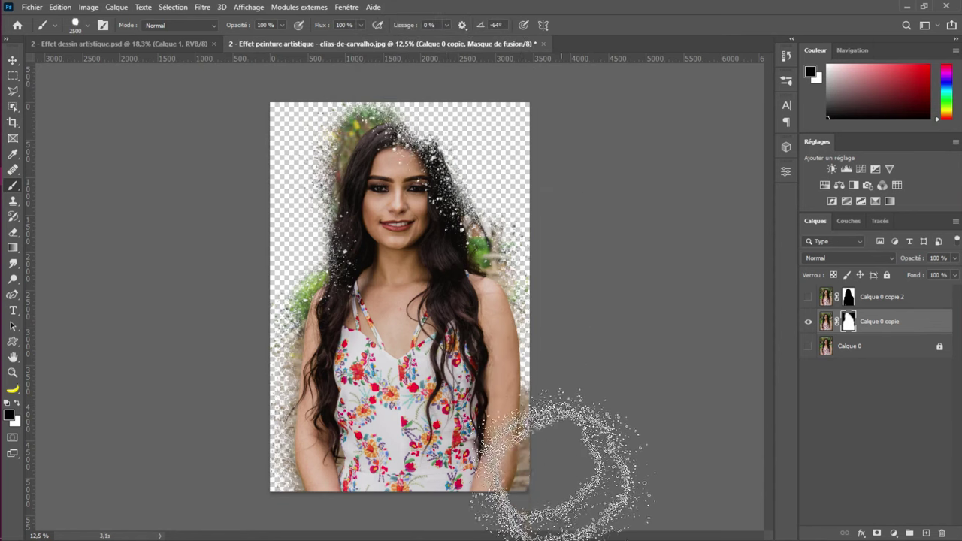
click(460, 493)
mouse_move(460, 493)
mouse_down()
mouse_move(369, 500)
mouse_move(278, 481)
mouse_up()
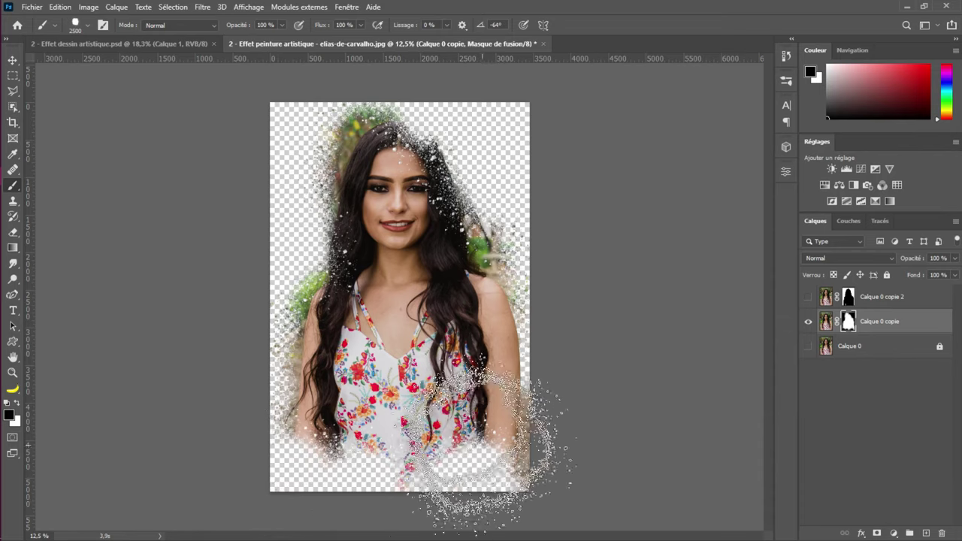
Switch to spray brush 26 at 2500 px and refine the faded bottom of the dress and arms with black and white sprays
right_click(515, 174)
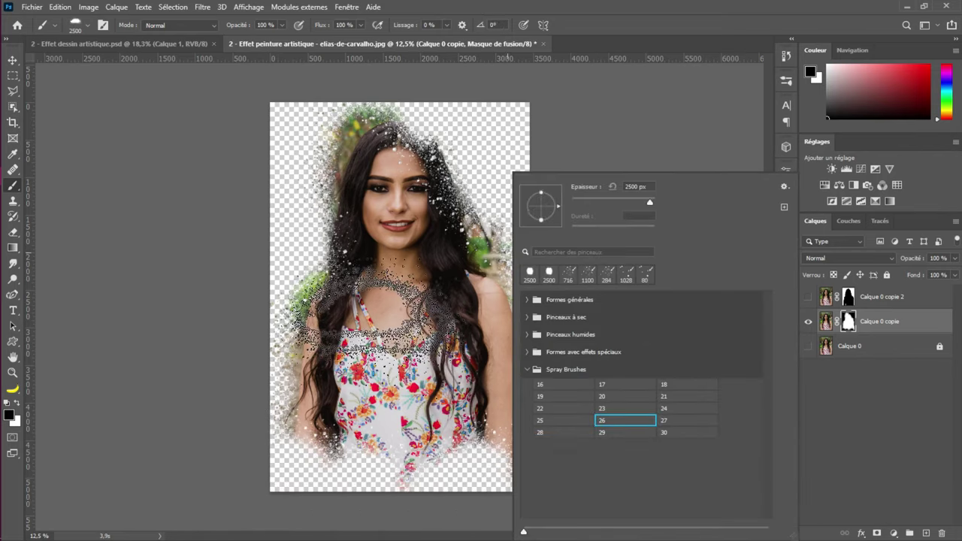
click(399, 451)
mouse_move(398, 451)
mouse_down()
mouse_move(404, 460)
mouse_move(391, 399)
mouse_move(400, 407)
mouse_move(387, 417)
mouse_move(382, 398)
mouse_move(391, 391)
mouse_move(378, 391)
mouse_up()
key(x)
drag(444, 406, 481, 421)
key(x)
mouse_move(602, 444)
mouse_down()
mouse_move(594, 483)
mouse_move(609, 383)
mouse_move(583, 368)
mouse_up()
Rotate brush 26 to -92° and spray black on the mask along the woman's arm and hair on the image's right side
right_click(474, 174)
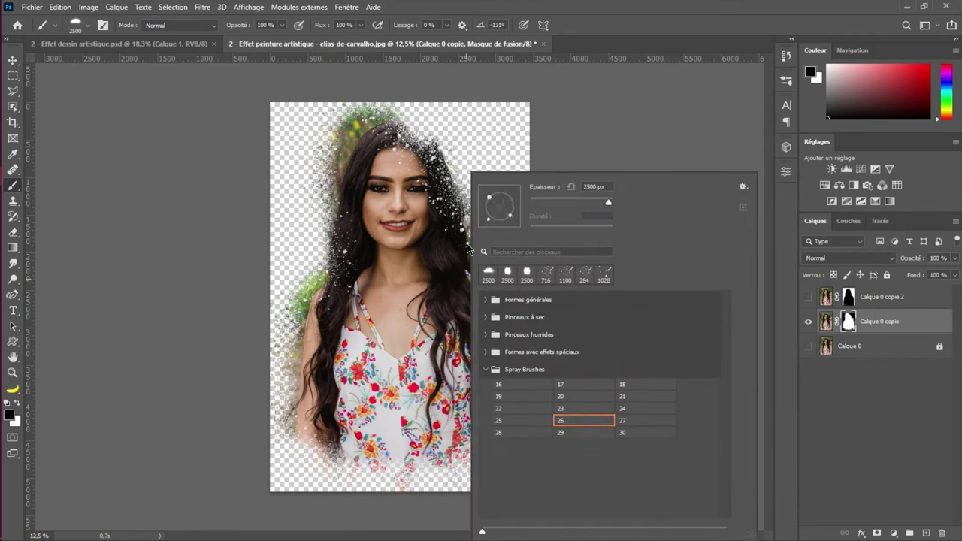
drag(512, 217, 529, 231)
mouse_move(499, 226)
mouse_down()
mouse_move(487, 220)
mouse_move(500, 230)
mouse_up()
key(Return)
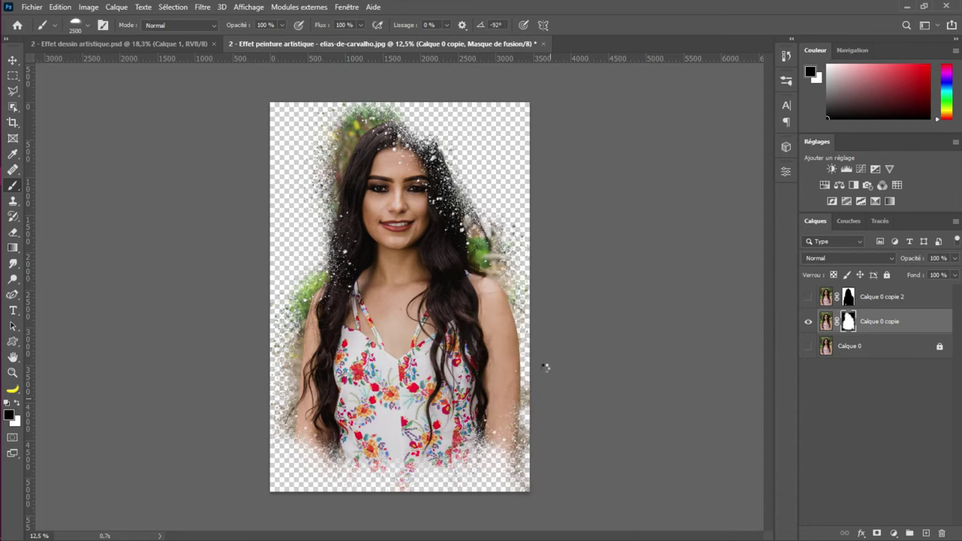
click(538, 332)
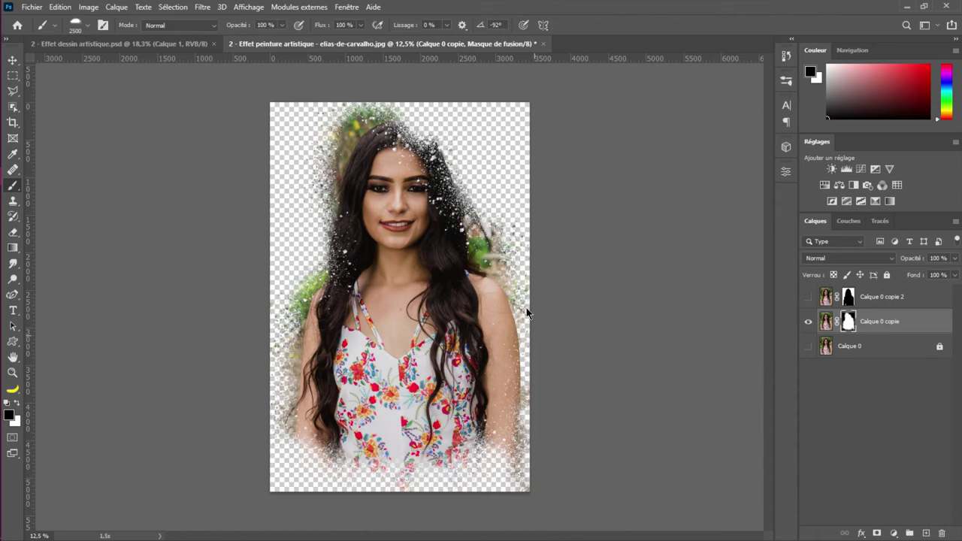
click(498, 194)
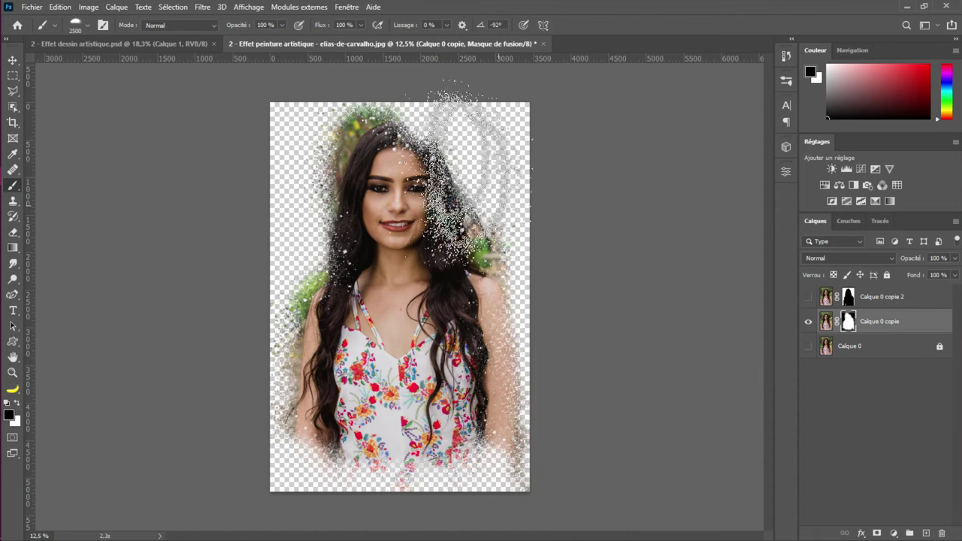
click(451, 121)
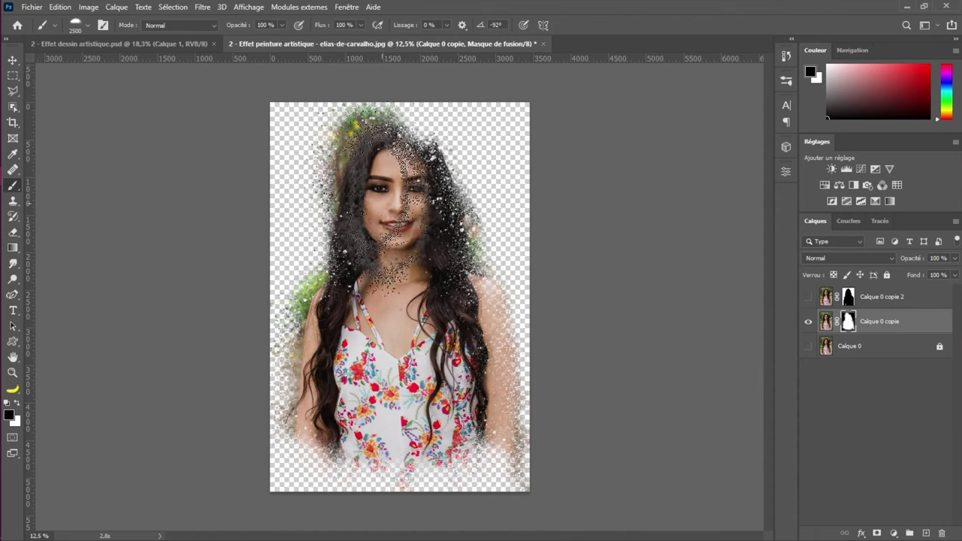
Spray white on the mask over the face and hair to restore them, then black above the top of the head
key(x)
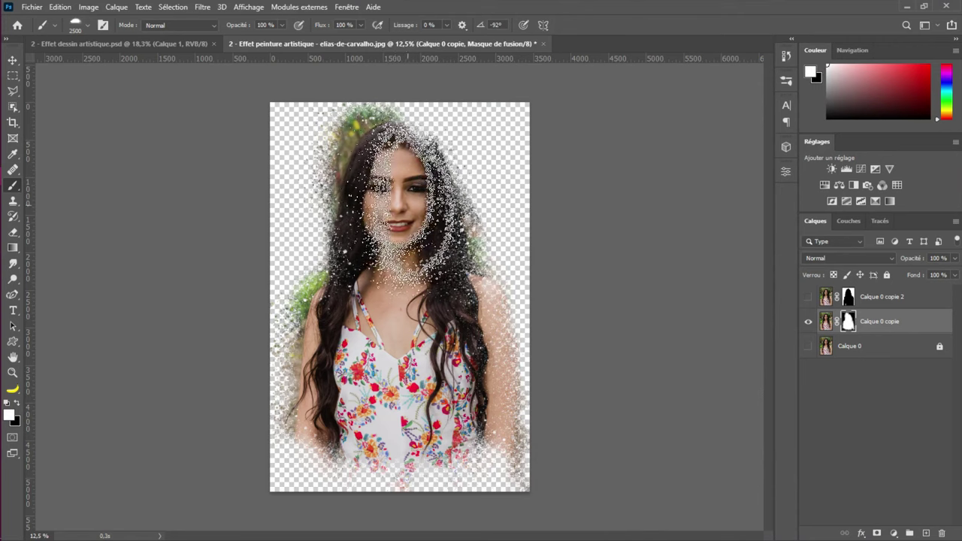
click(409, 180)
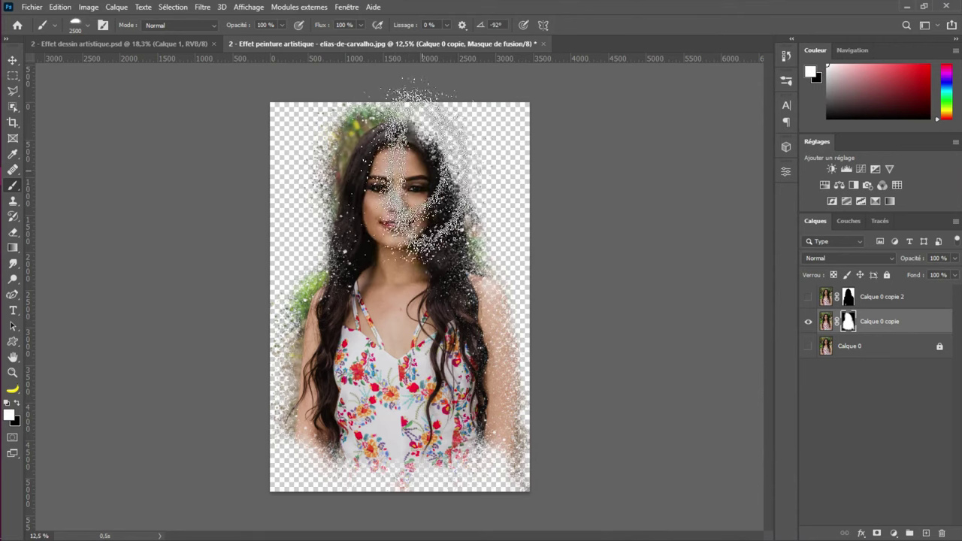
click(393, 230)
key(x)
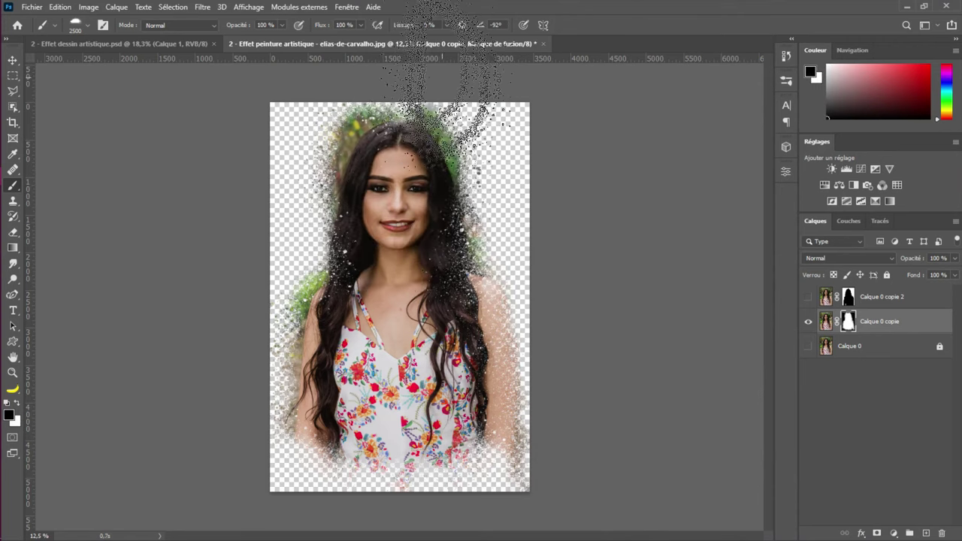
click(433, 71)
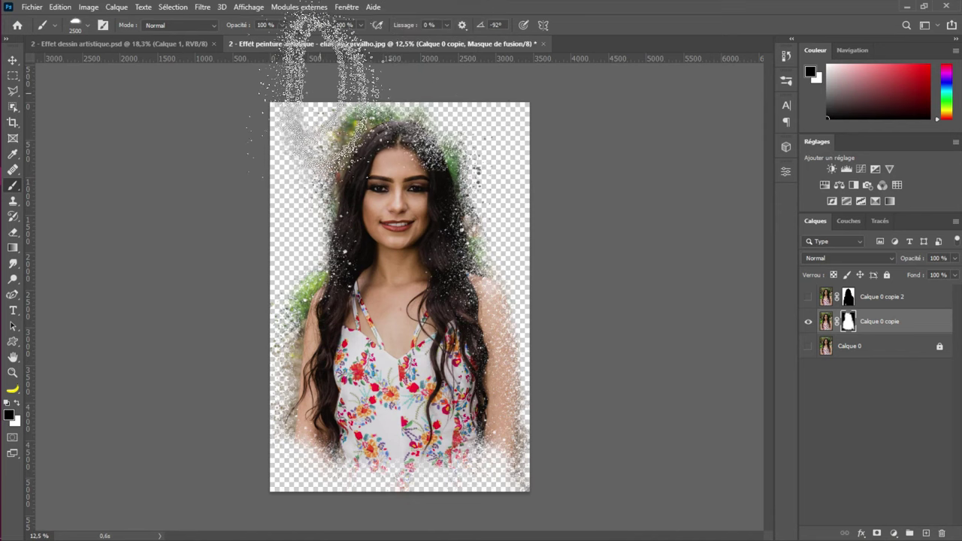
Alternate black and white sprays on the mask over the arm, hair and lower dress on the image's left side
click(316, 316)
key(x)
click(316, 316)
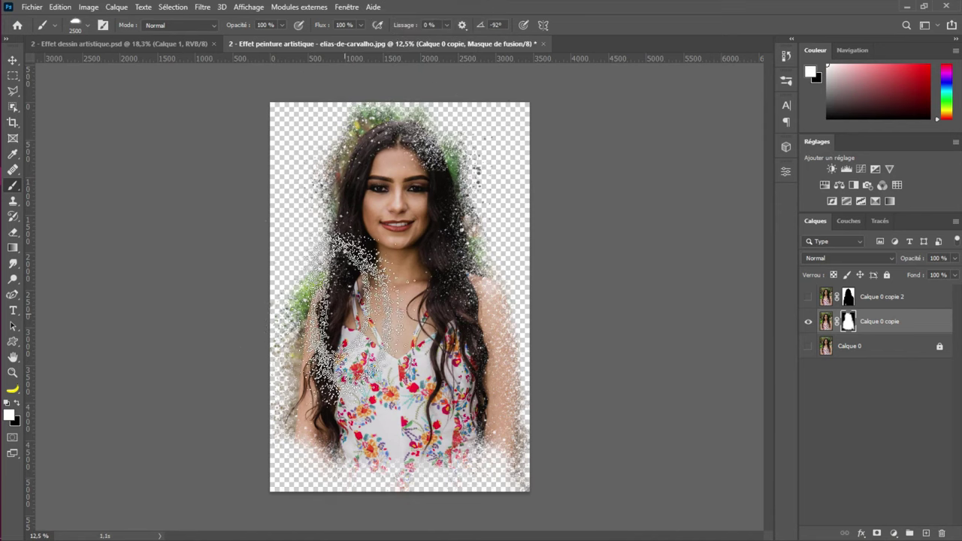
click(333, 395)
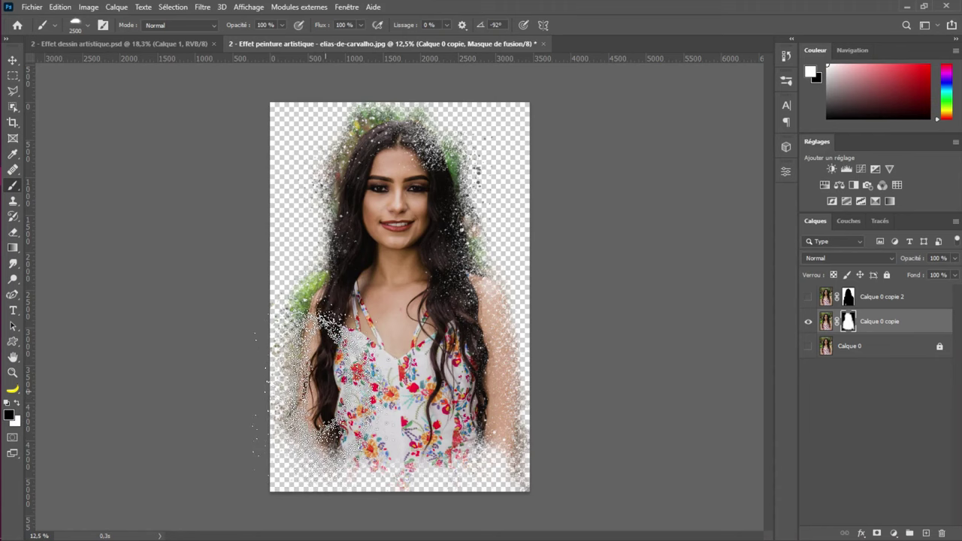
click(322, 393)
key(x)
click(322, 393)
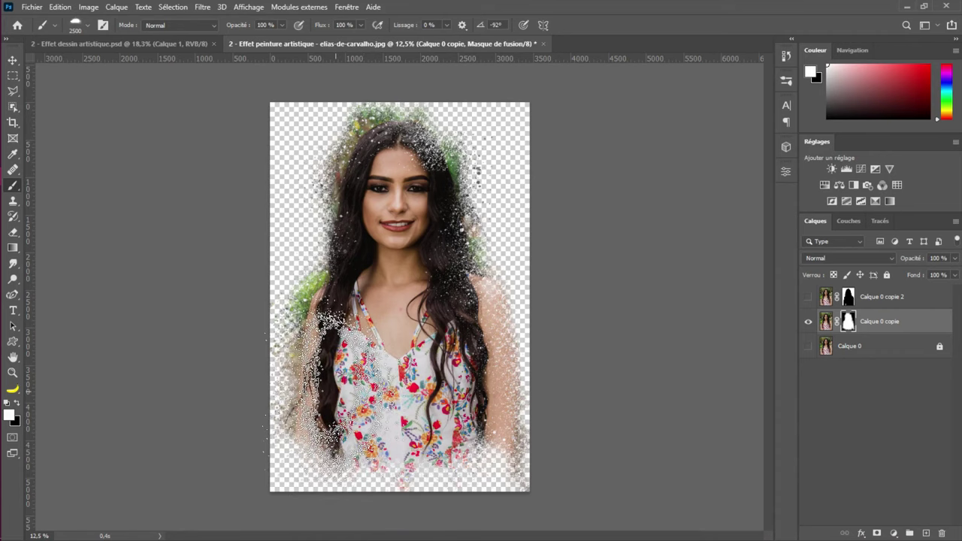
mouse_move(526, 376)
mouse_down()
mouse_move(451, 406)
mouse_move(421, 406)
mouse_move(391, 225)
mouse_up()
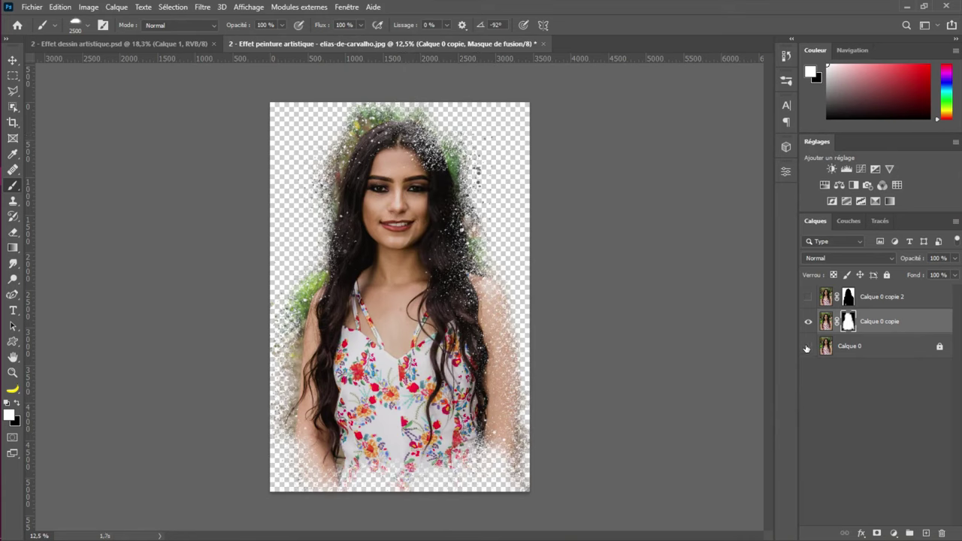
Show the Calque 0 copie 2 layer and spray black on its mask over the background along the photo's right edge
click(808, 296)
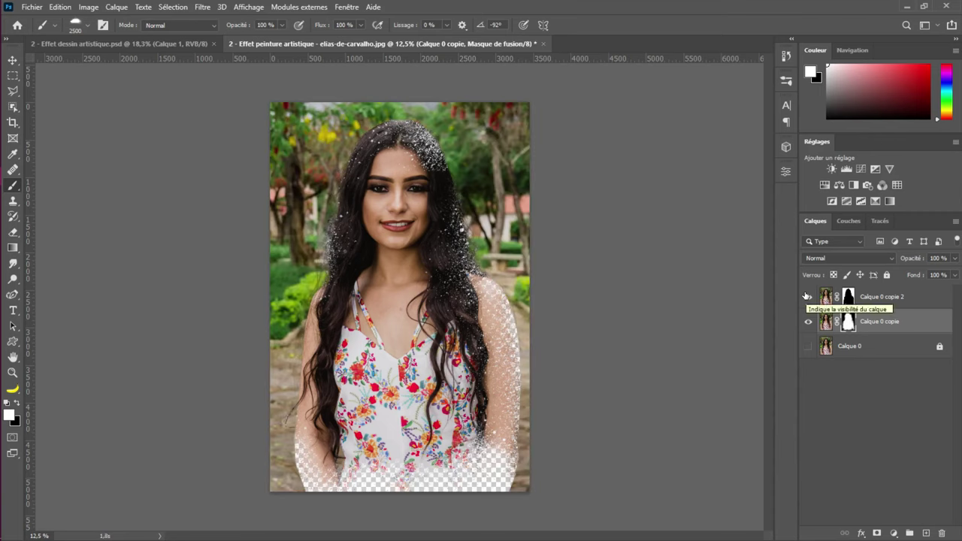
click(848, 297)
mouse_move(701, 134)
mouse_down()
mouse_move(628, 121)
mouse_move(594, 147)
mouse_move(457, 133)
mouse_up()
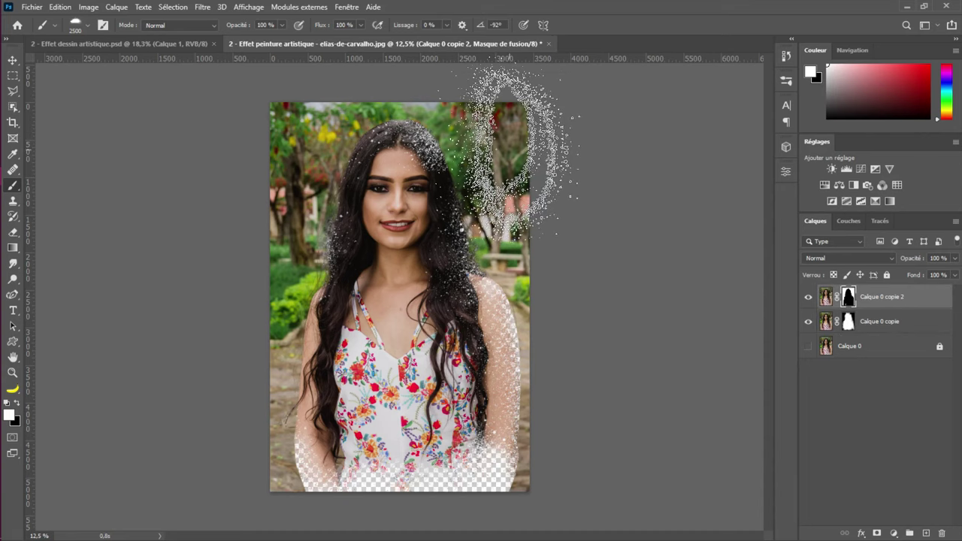
key(w)
key(x)
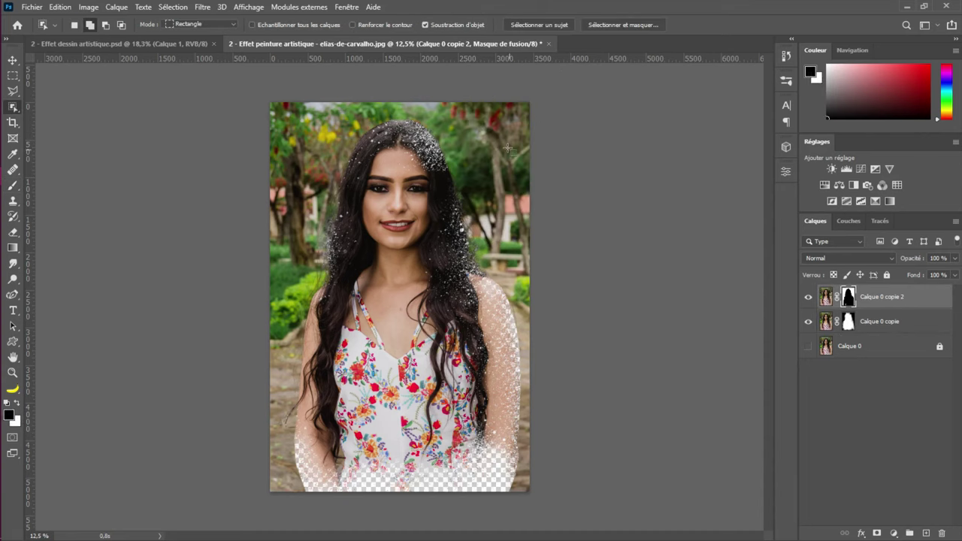
key(b)
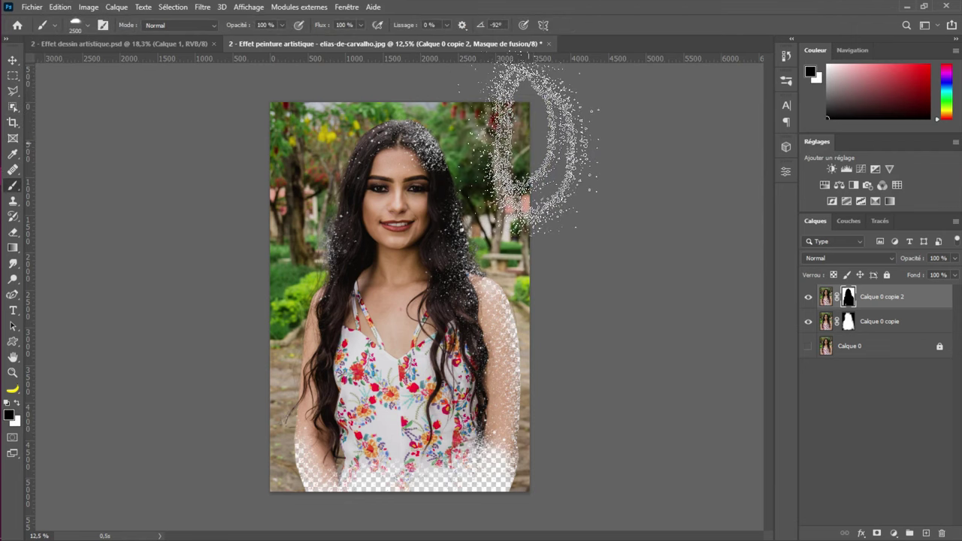
mouse_move(538, 143)
mouse_down()
mouse_move(537, 161)
mouse_move(526, 151)
mouse_up()
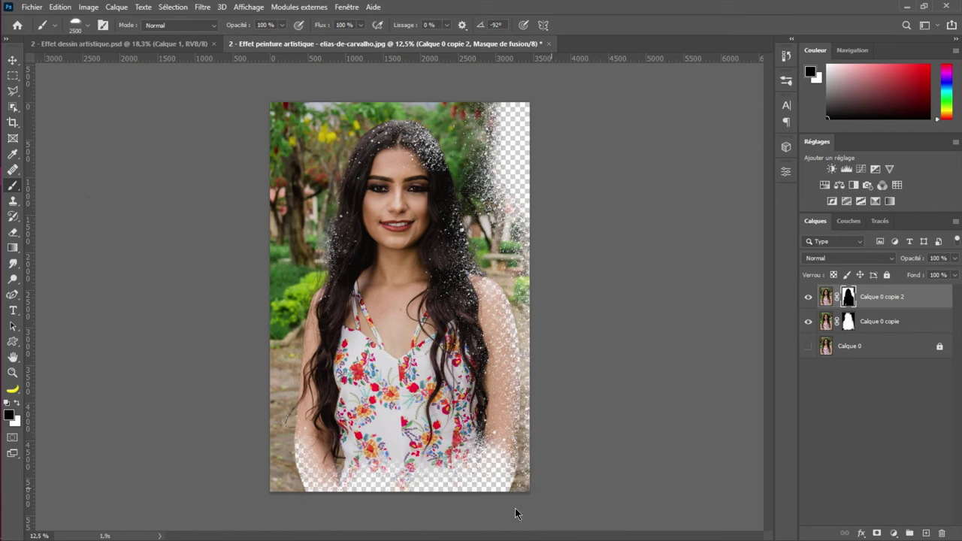
Spray black on the same mask across the background's top and down the photo's left edge, and hide Calque 0 copie 2
mouse_move(241, 158)
mouse_down()
mouse_move(257, 90)
mouse_move(353, 49)
mouse_move(504, 83)
mouse_up()
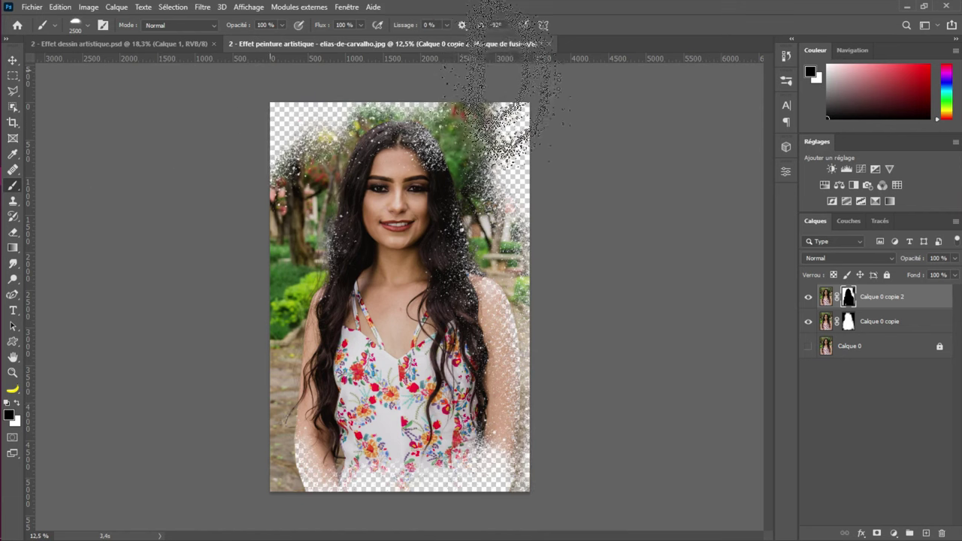
mouse_move(215, 171)
mouse_down()
mouse_move(228, 296)
mouse_move(221, 410)
mouse_move(235, 368)
mouse_move(235, 235)
mouse_move(296, 538)
mouse_move(217, 353)
mouse_up()
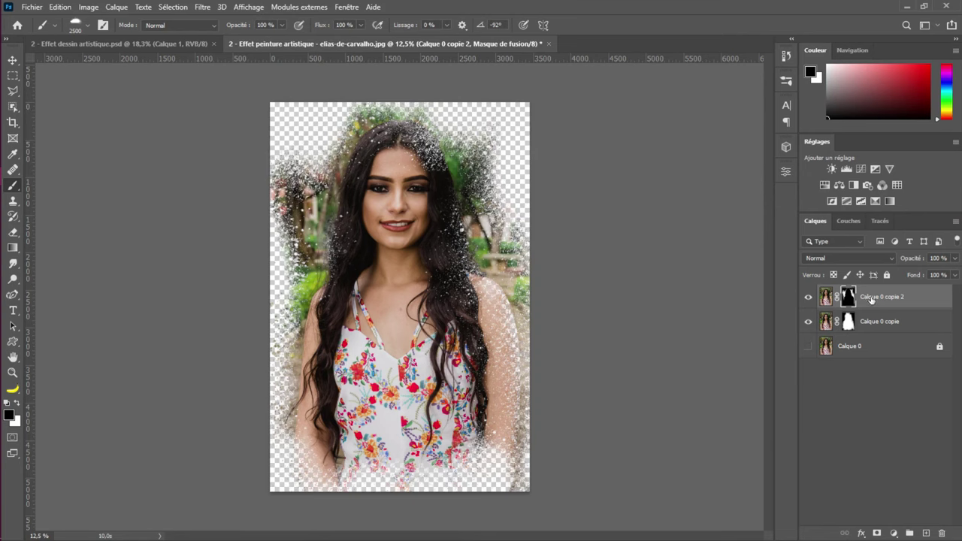
click(808, 293)
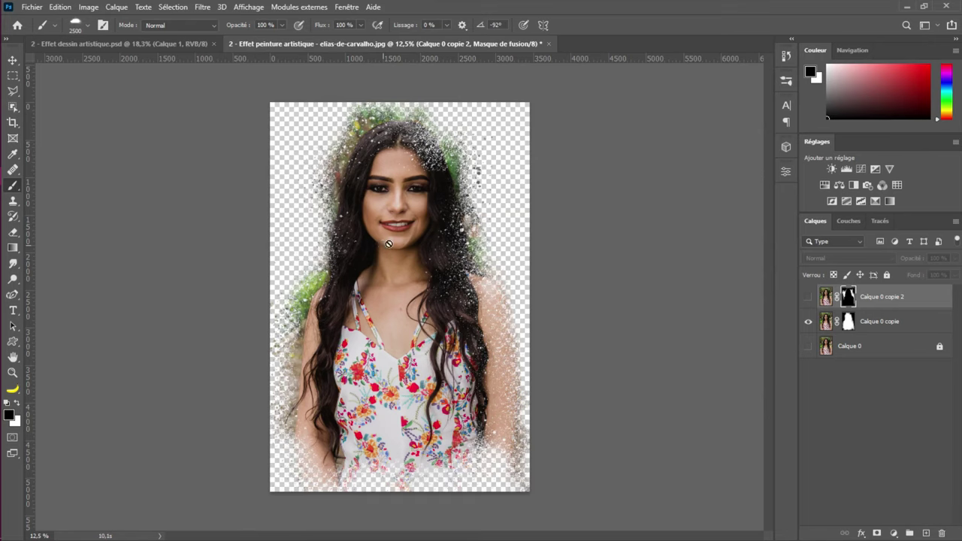
Select the Calque 0 copie layer and open the image 2 - Effet peinture artistique -Ar Plan.jpg
click(875, 328)
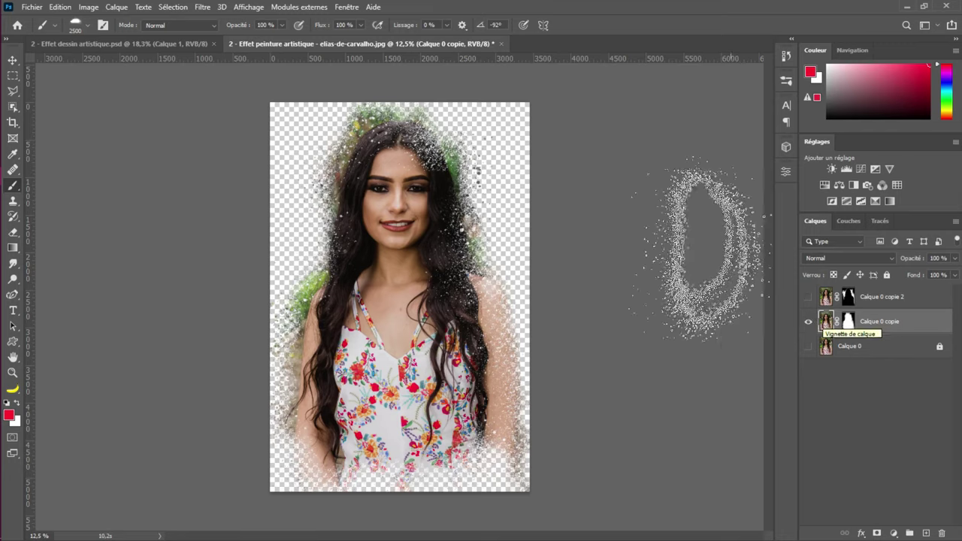
key(v)
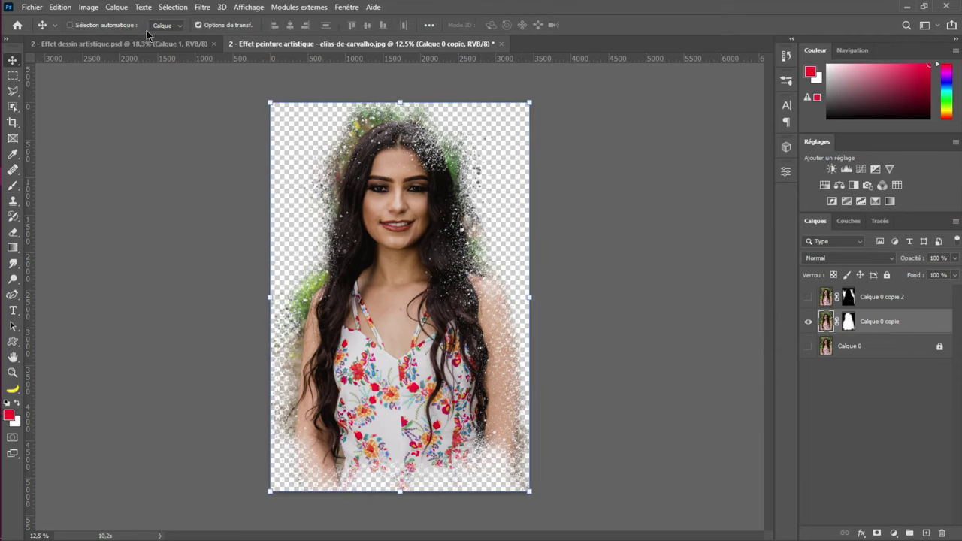
click(33, 7)
key(Escape)
key(ctrl+o)
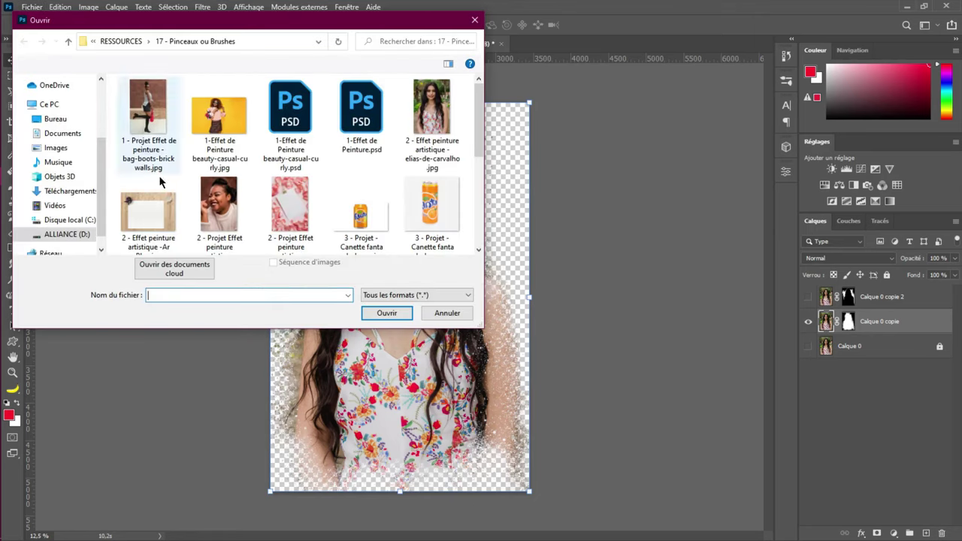
click(156, 220)
click(387, 313)
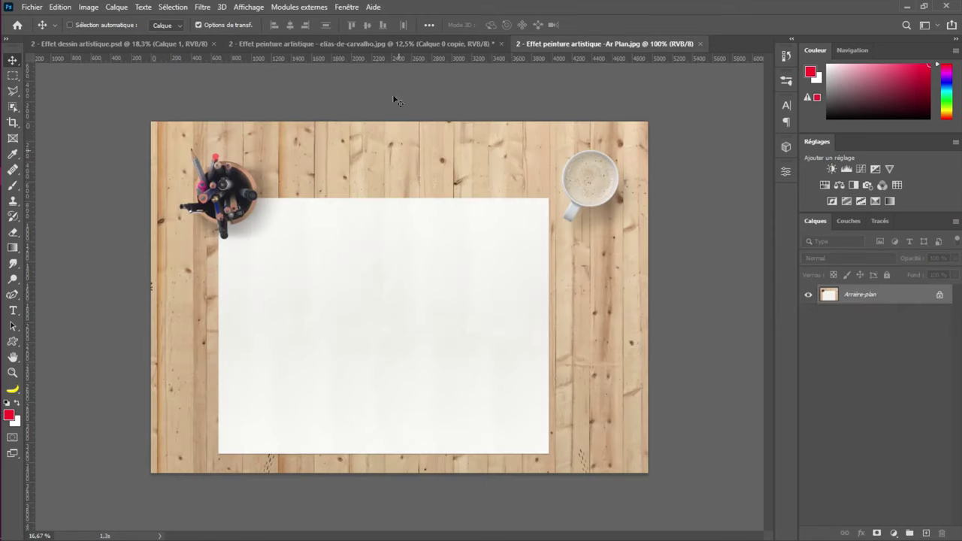
Copy the Calque 0 copie layer into the Ar Plan document, scale it to 32.23% and place it in the middle of the white sheet
click(403, 43)
drag(468, 261, 384, 337)
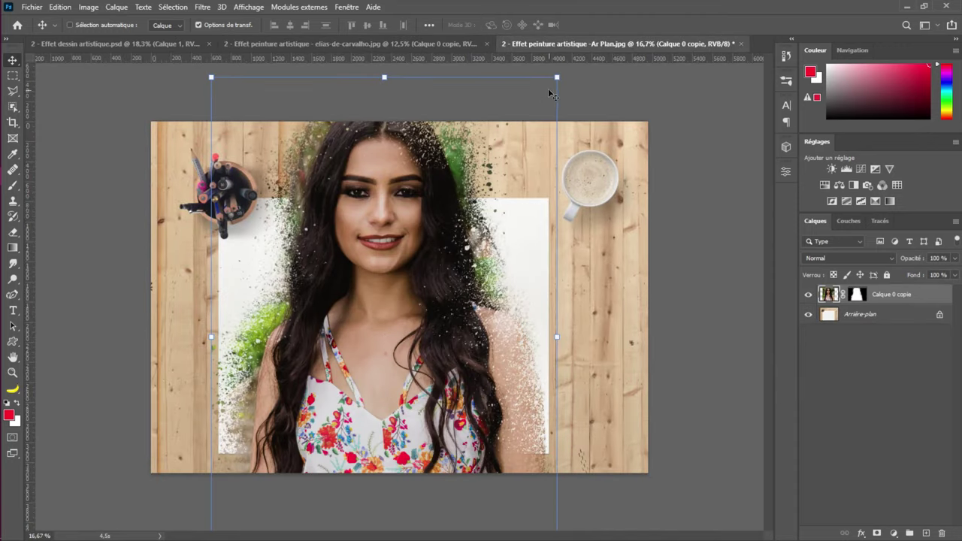
drag(529, 113, 446, 236)
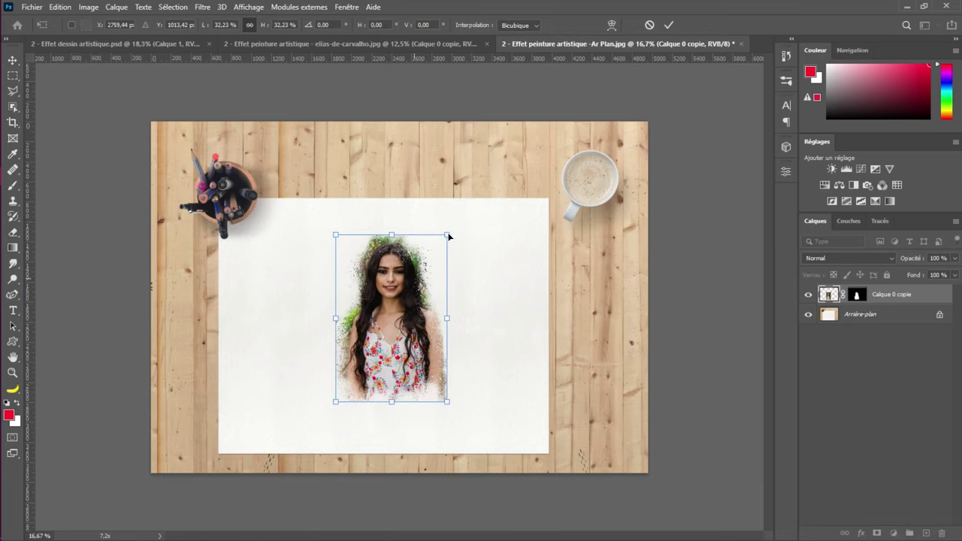
drag(382, 290, 377, 302)
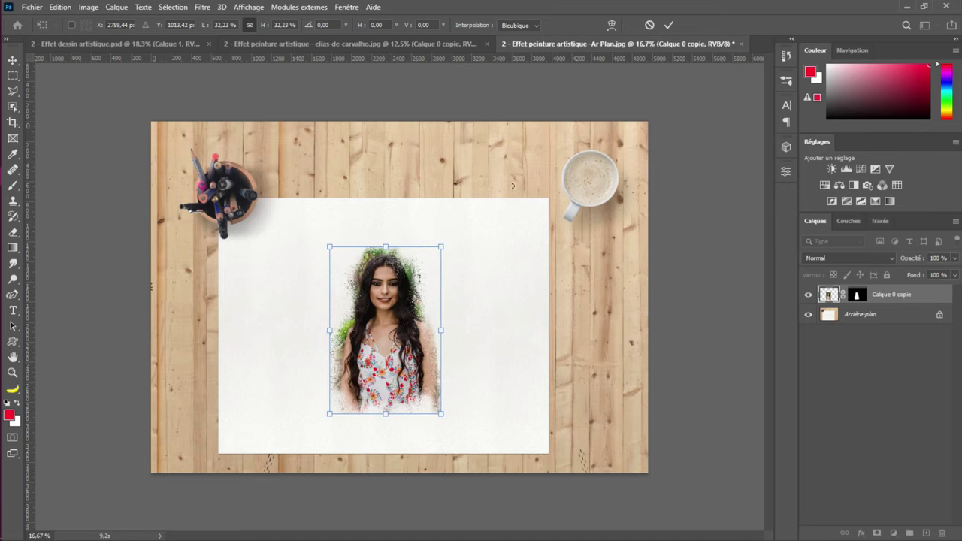
click(669, 25)
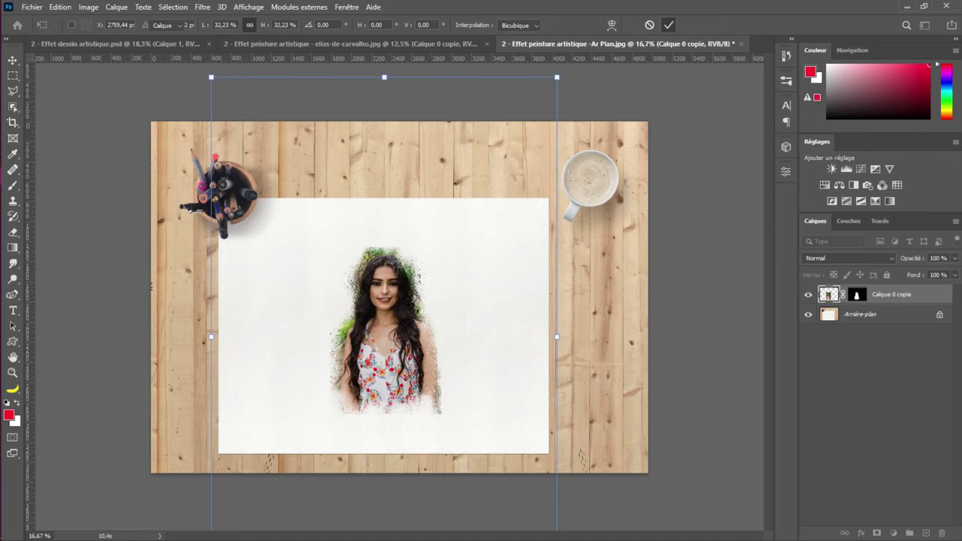
Apply the layer mask of Calque 0 copie permanently and convert the layer to a smart object for smart filters
scroll(392, 322, up, 5)
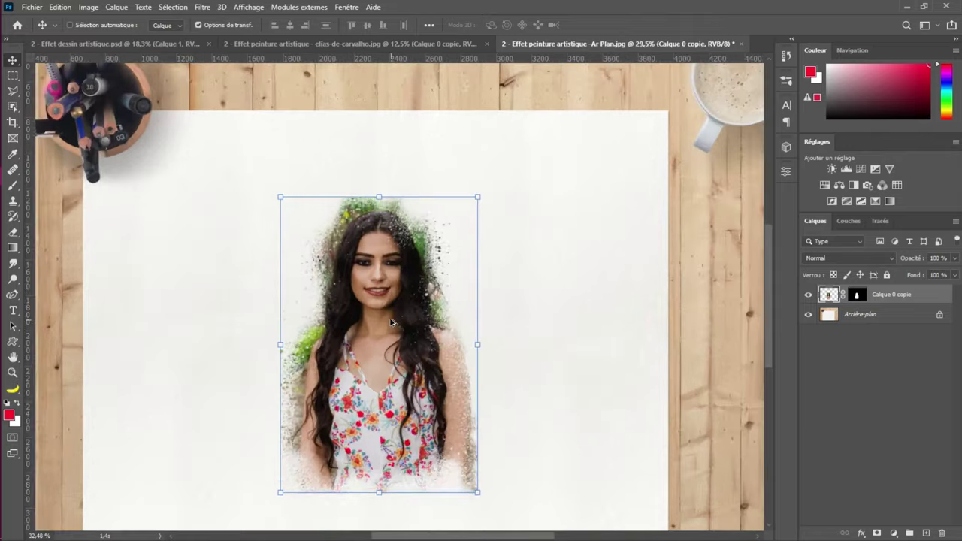
scroll(391, 322, up, 1)
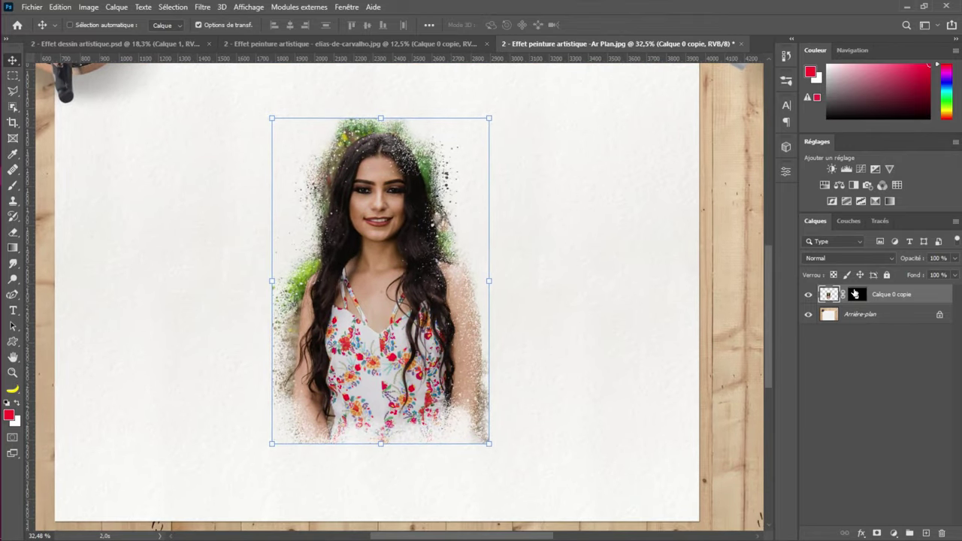
right_click(854, 294)
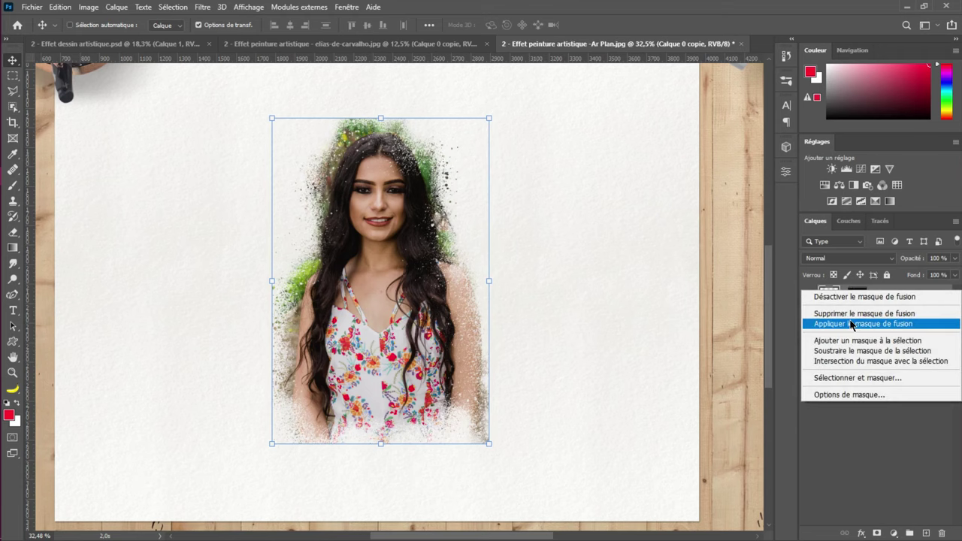
click(843, 324)
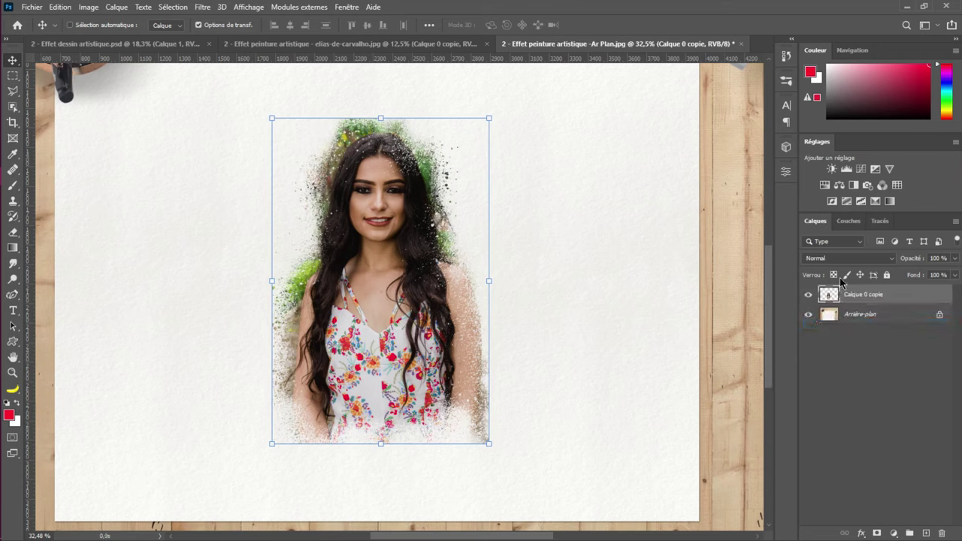
click(205, 8)
click(222, 38)
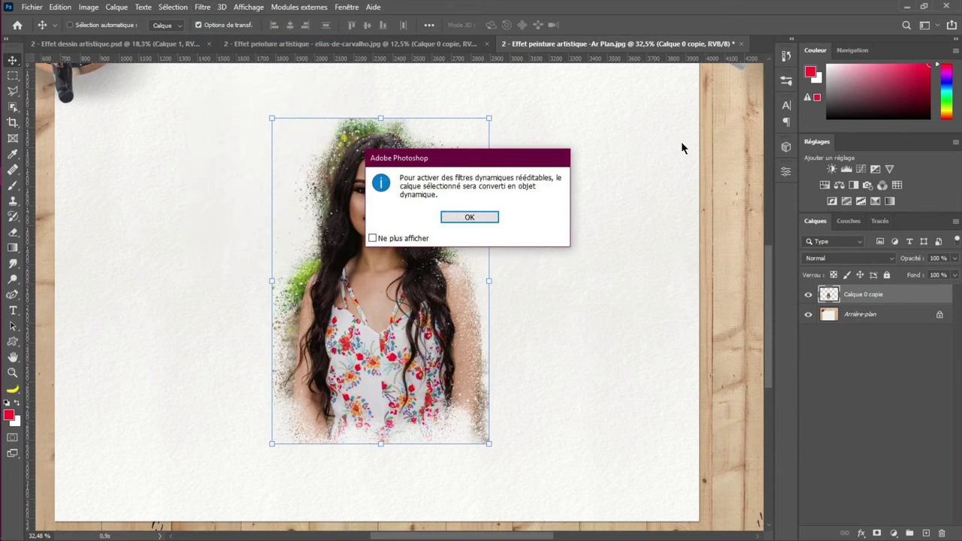
click(469, 218)
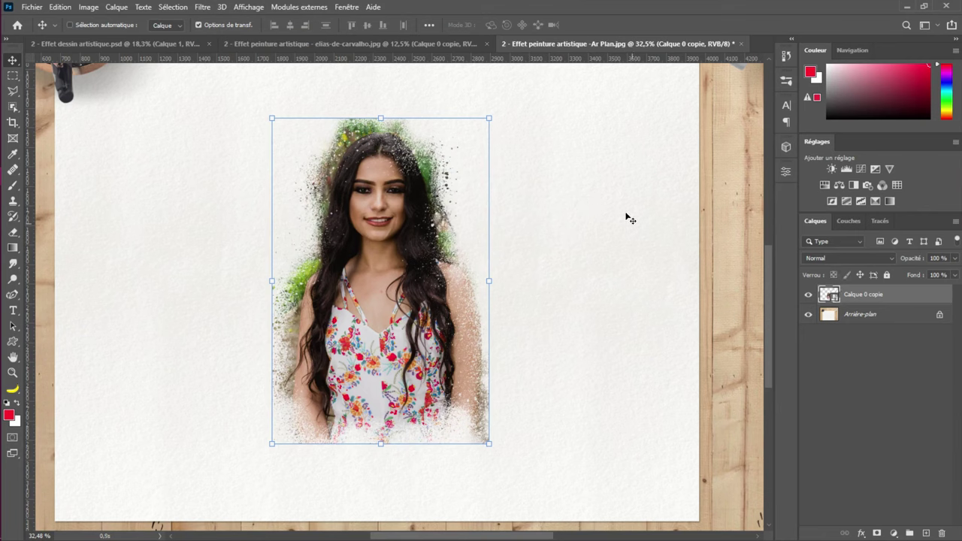
Choose the Grain texture from the Filter Gallery for the portrait layer, with the grain type set to Moucheté
click(203, 7)
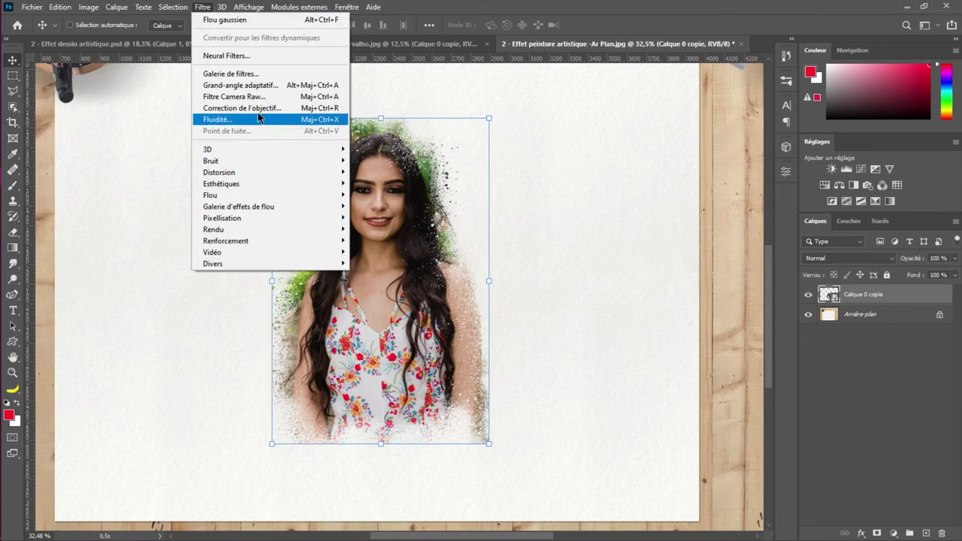
click(285, 74)
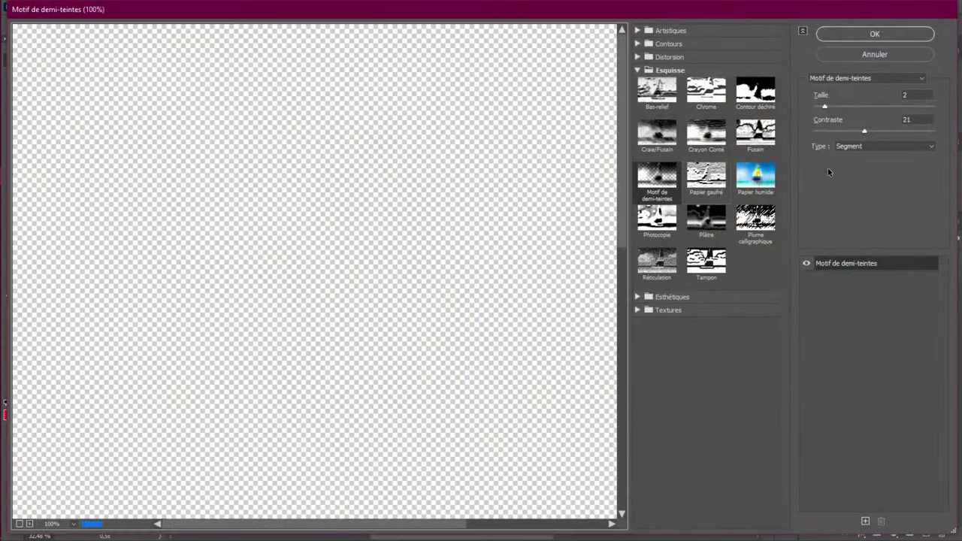
click(638, 70)
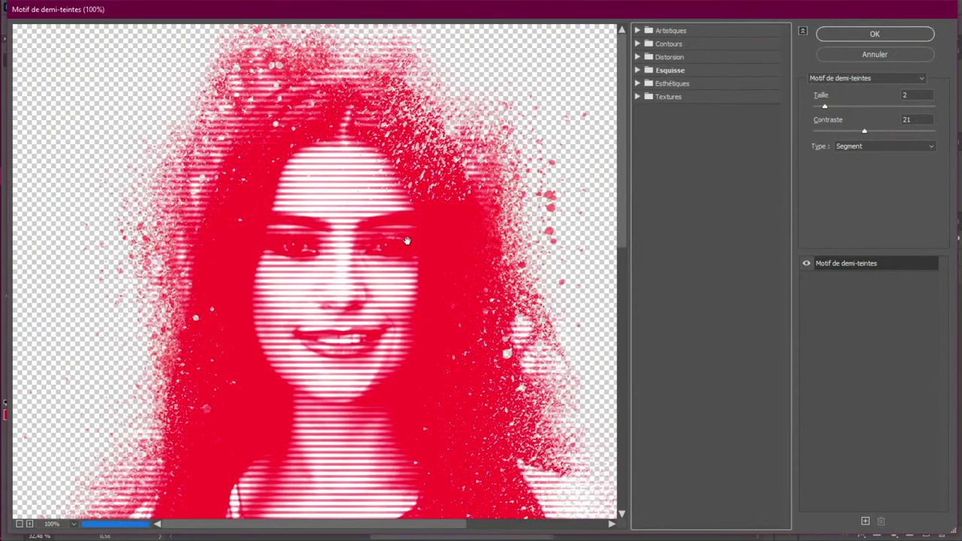
scroll(378, 260, down, 5)
scroll(378, 259, up, 3)
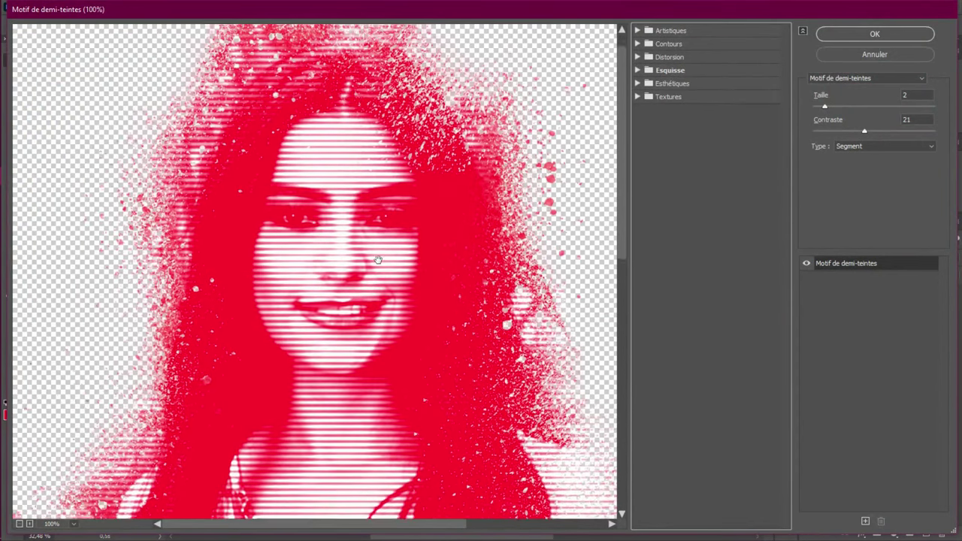
scroll(428, 218, down, 2)
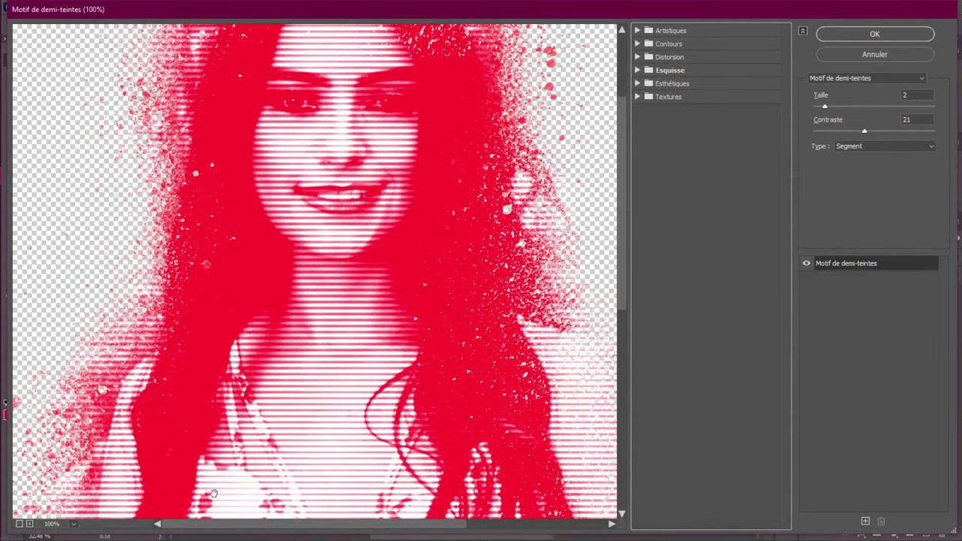
click(19, 523)
click(19, 523)
click(19, 524)
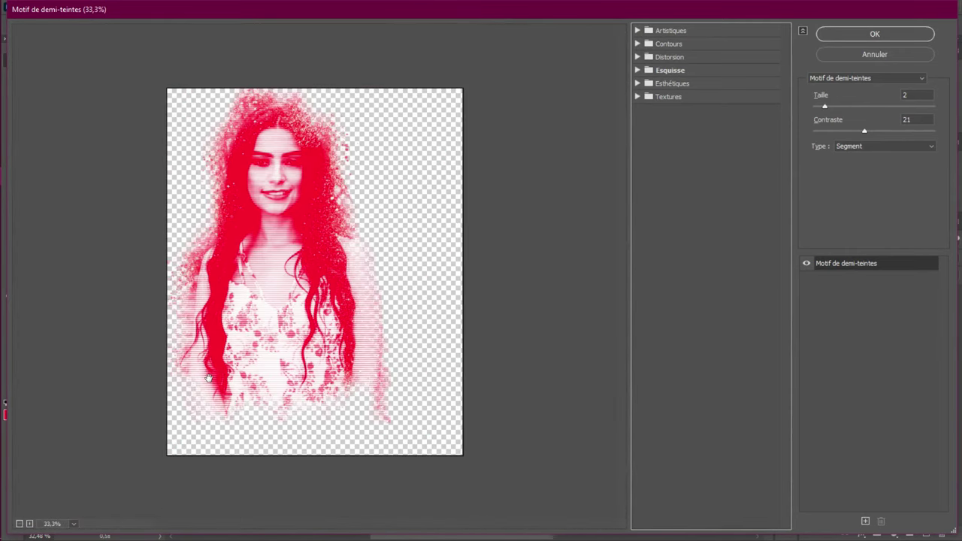
click(638, 97)
click(769, 119)
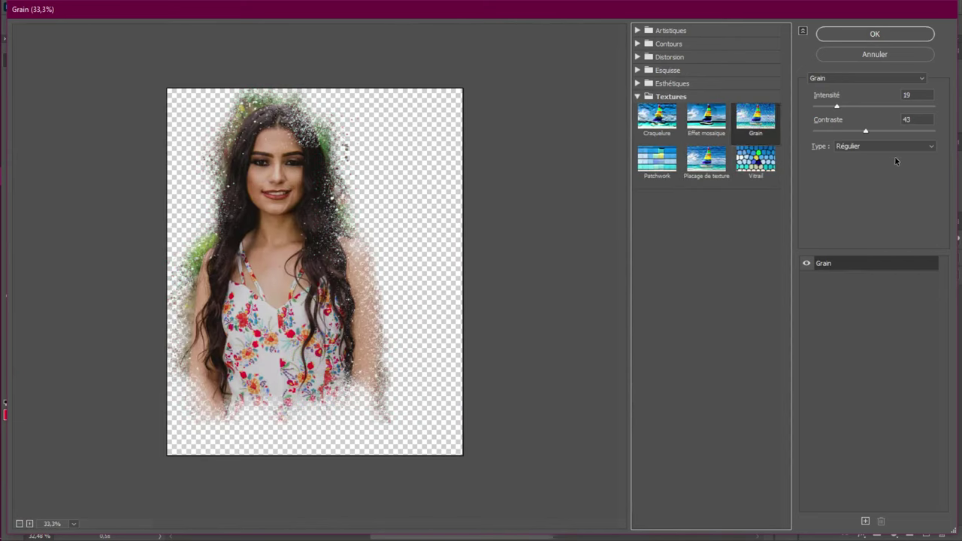
click(894, 147)
click(856, 239)
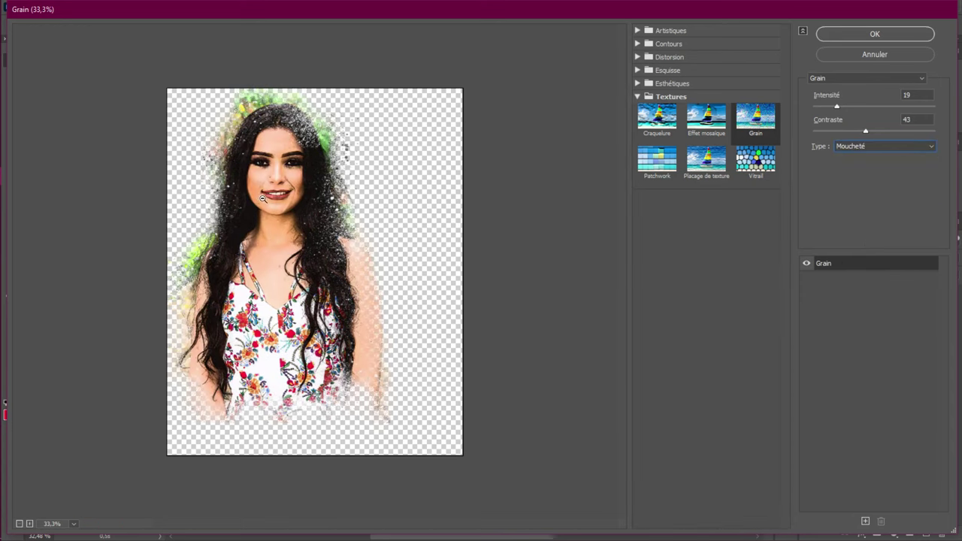
Set the Grain contrast to 64 and intensity to 57, and apply the filter to the portrait
scroll(263, 198, up, 3)
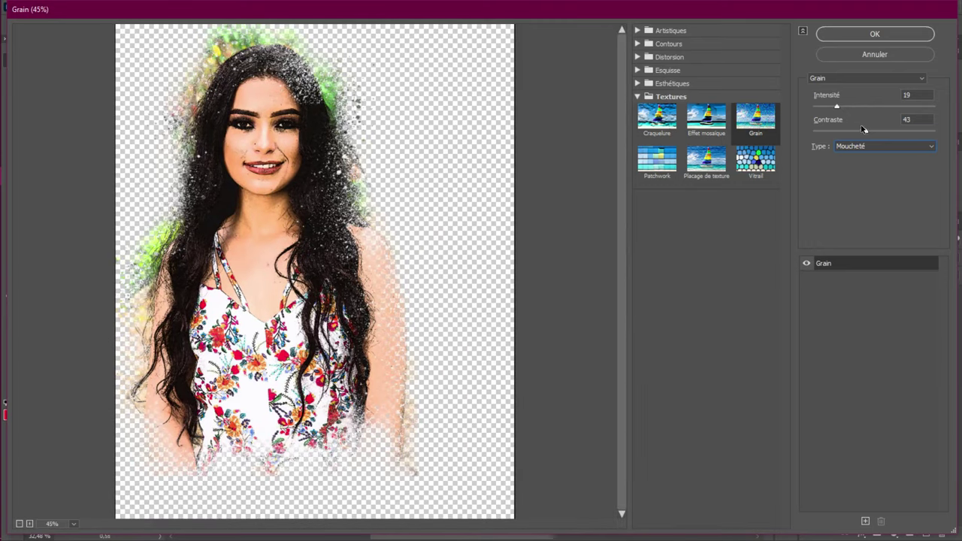
drag(868, 131, 890, 135)
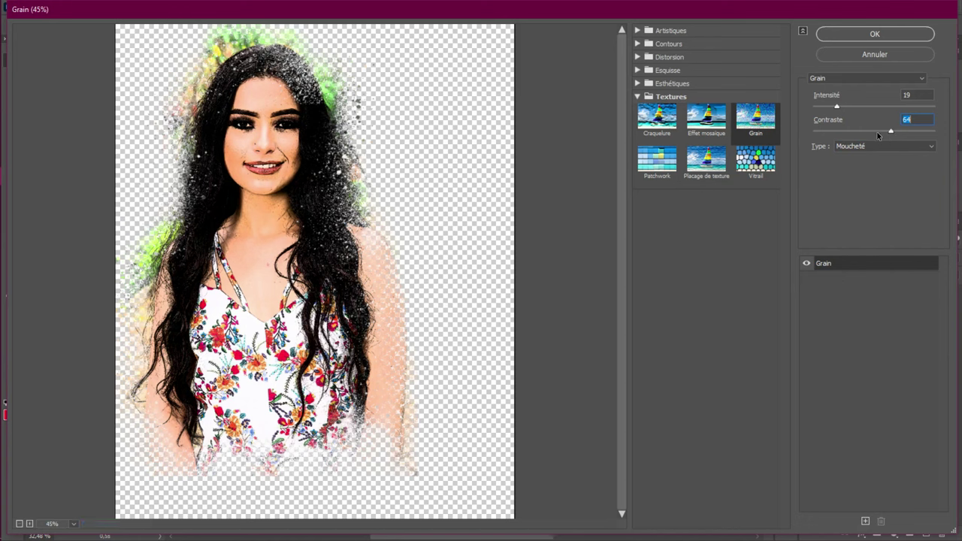
drag(838, 107, 858, 108)
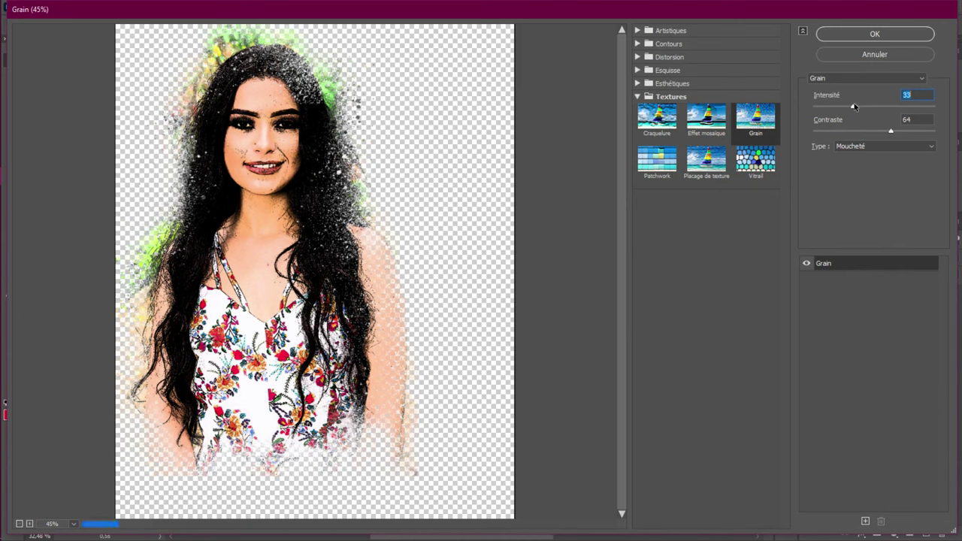
drag(855, 107, 879, 110)
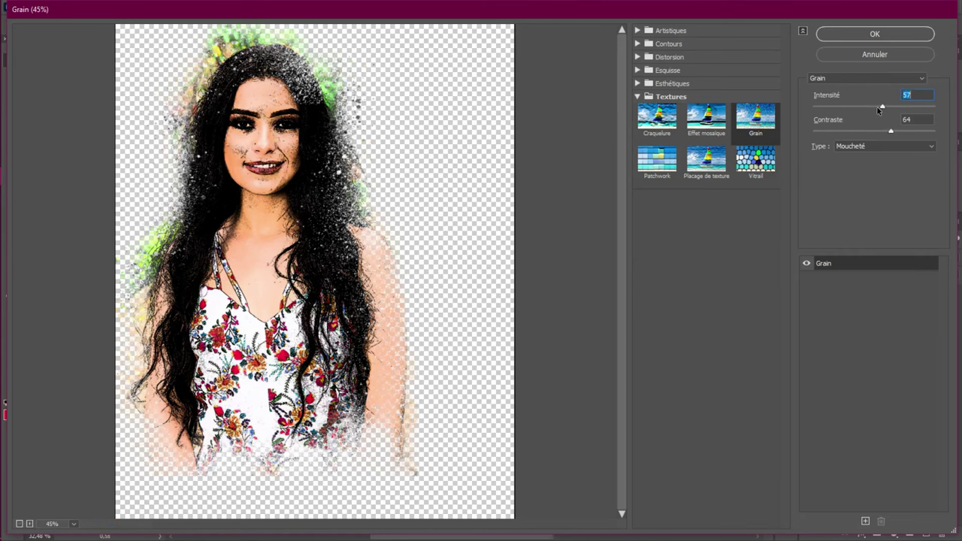
click(884, 36)
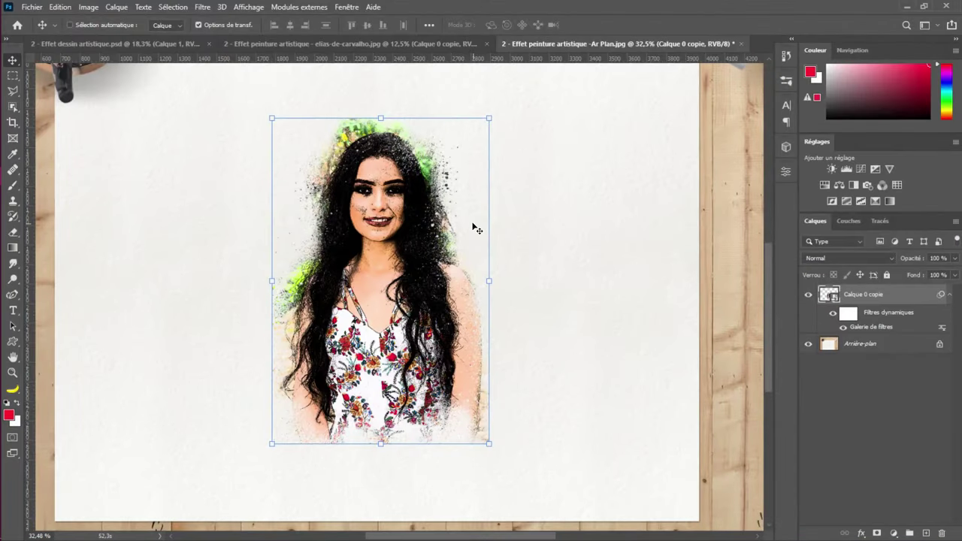
scroll(474, 228, down, 1)
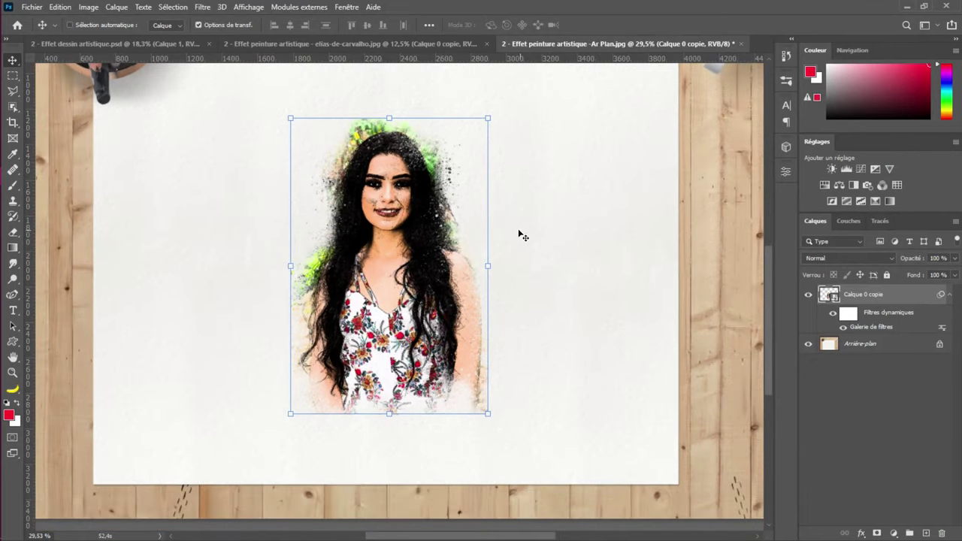
scroll(518, 227, up, 1)
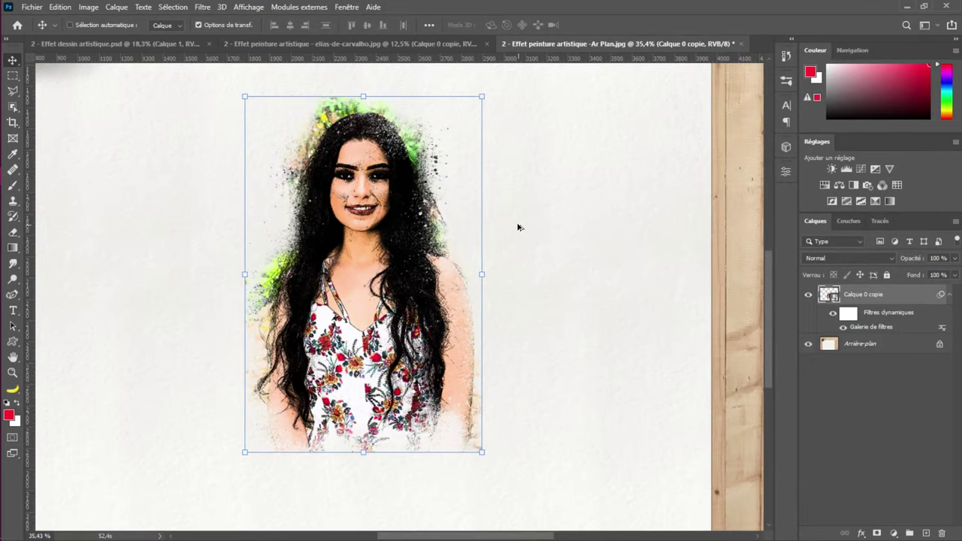
click(892, 259)
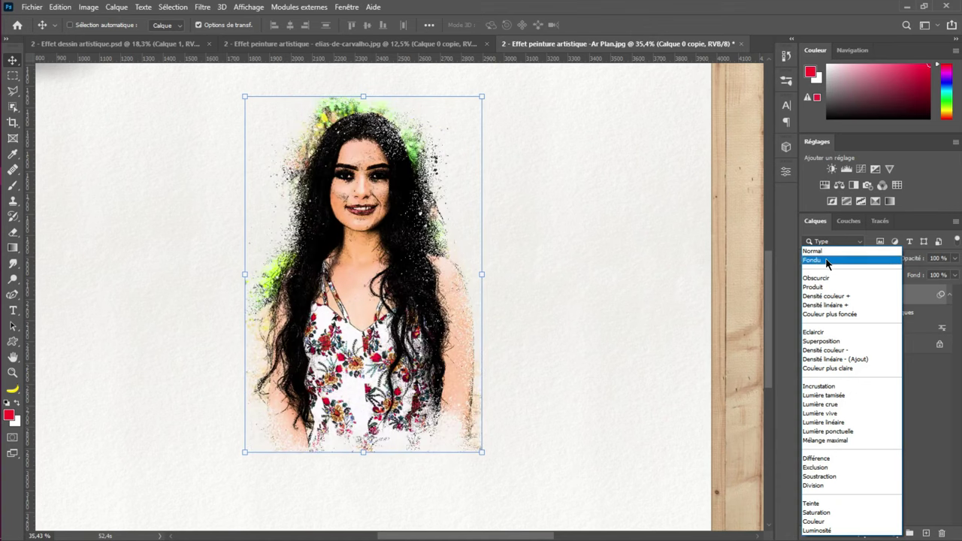
click(933, 410)
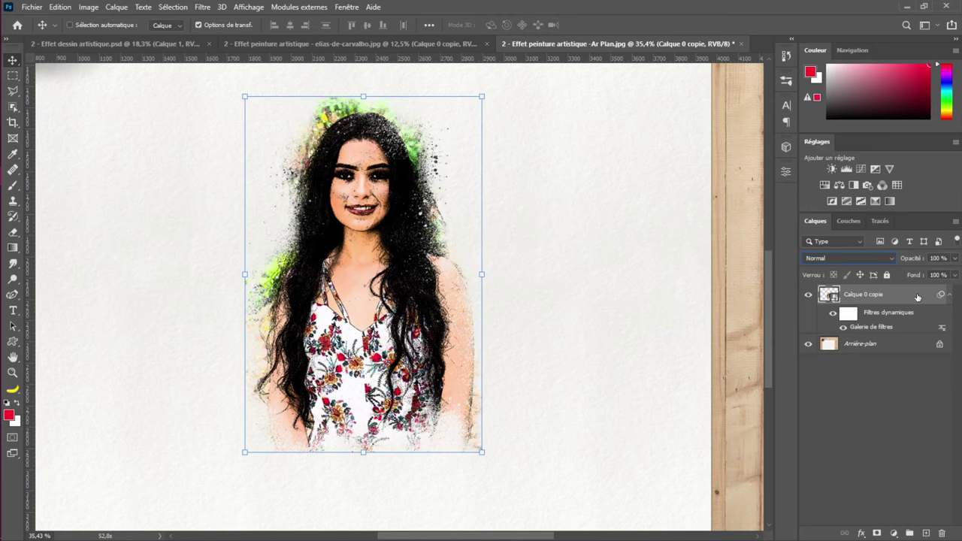
Try hiding the portrait's dark tones by setting the Ce calque black blending threshold to 31 in the layer's blending options
key(ctrl+h)
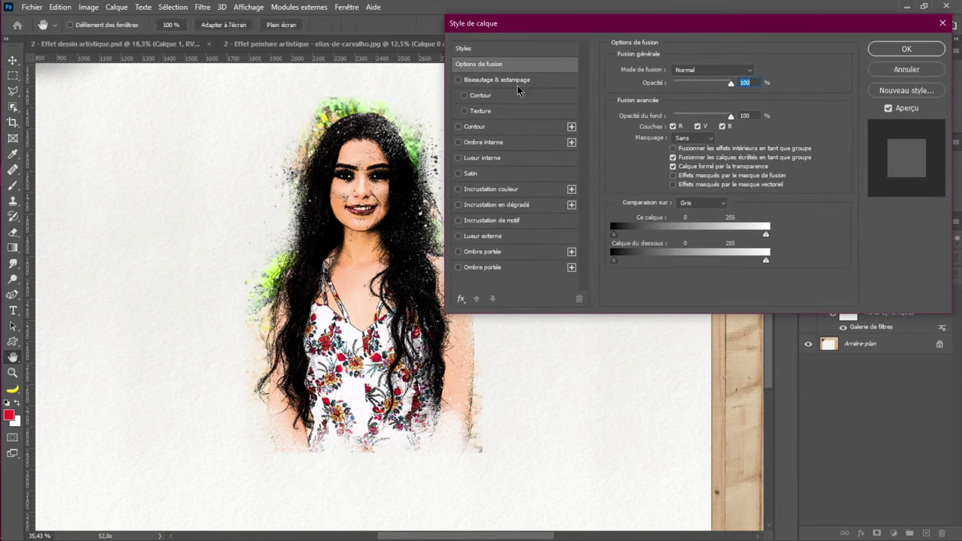
click(500, 63)
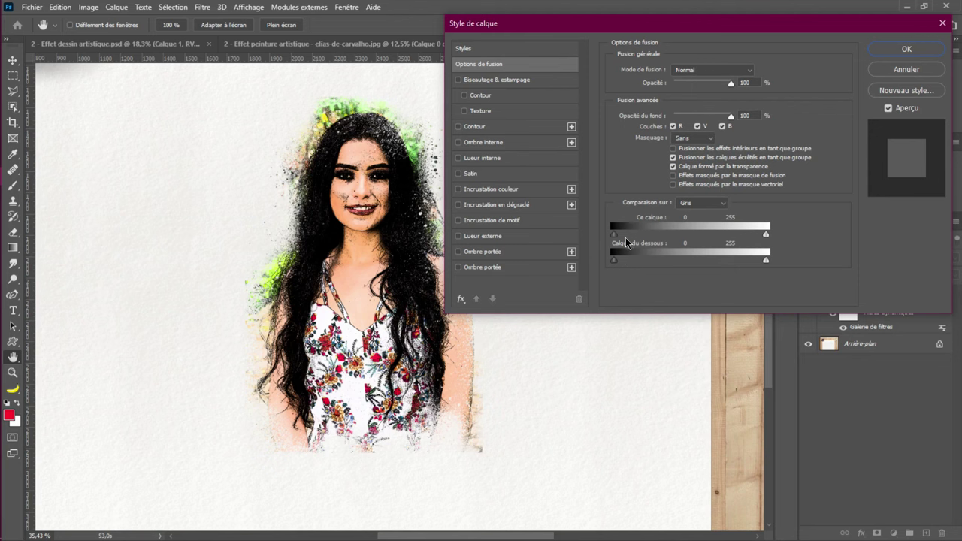
drag(614, 235, 591, 239)
drag(699, 238, 782, 234)
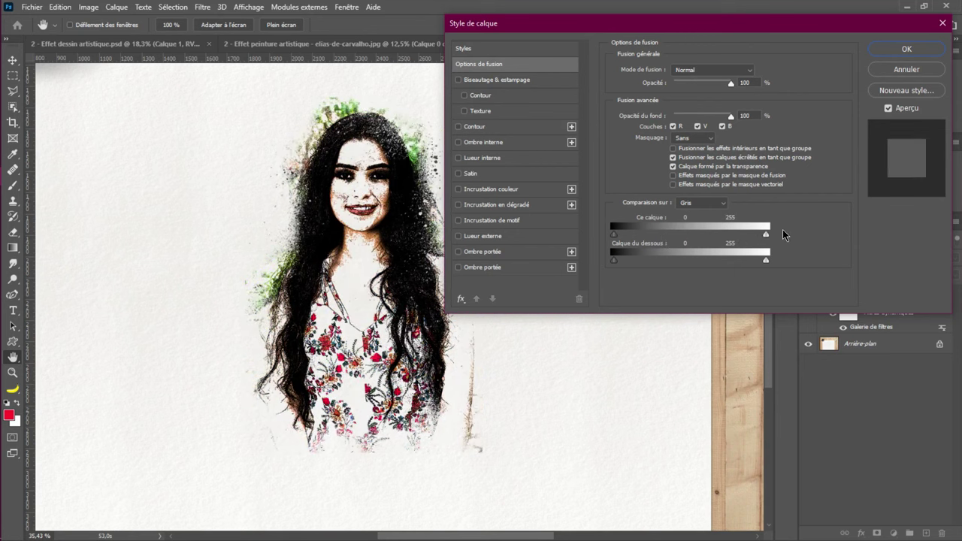
drag(614, 235, 633, 242)
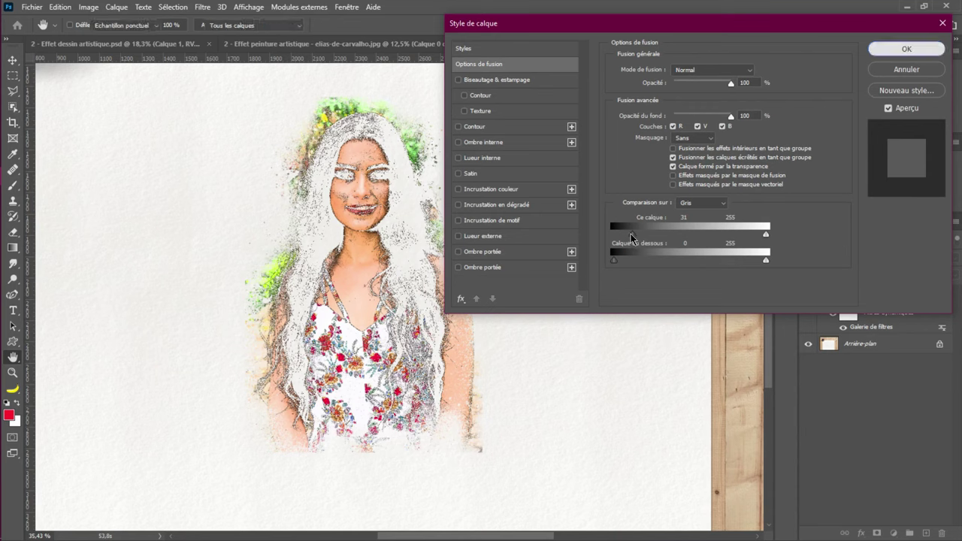
key(Return)
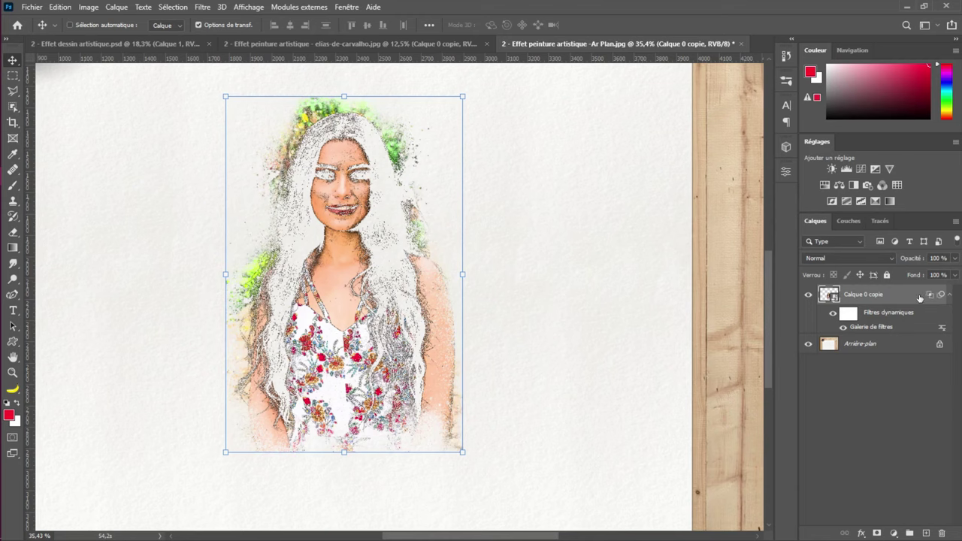
Split the portrait's Ce calque black blending threshold to 0/31, and reset it to 0
double_click(919, 298)
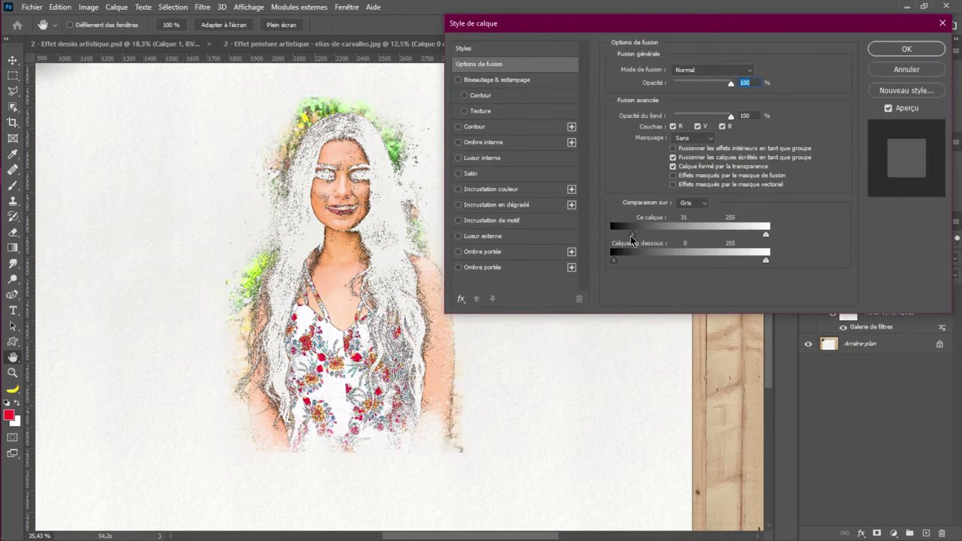
key(alt)
drag(632, 234, 599, 237)
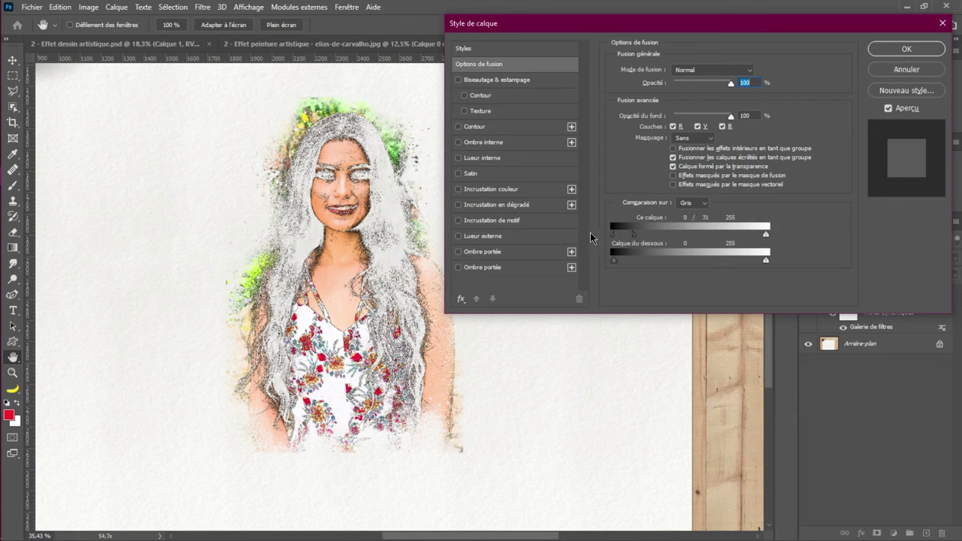
drag(634, 239, 594, 236)
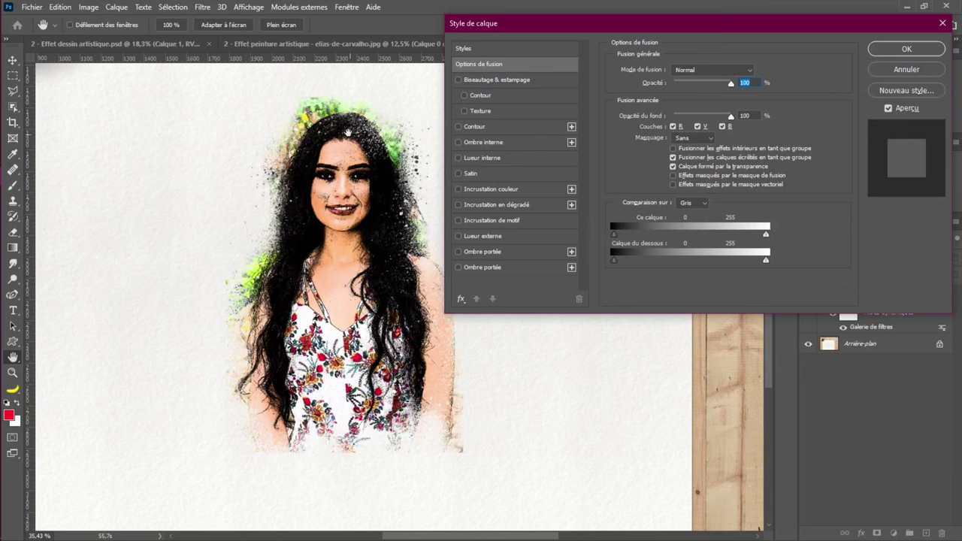
Split the portrait's white blending thresholds to 173/255 for Ce calque and 244/255 for Calque du dessous
drag(765, 237, 718, 239)
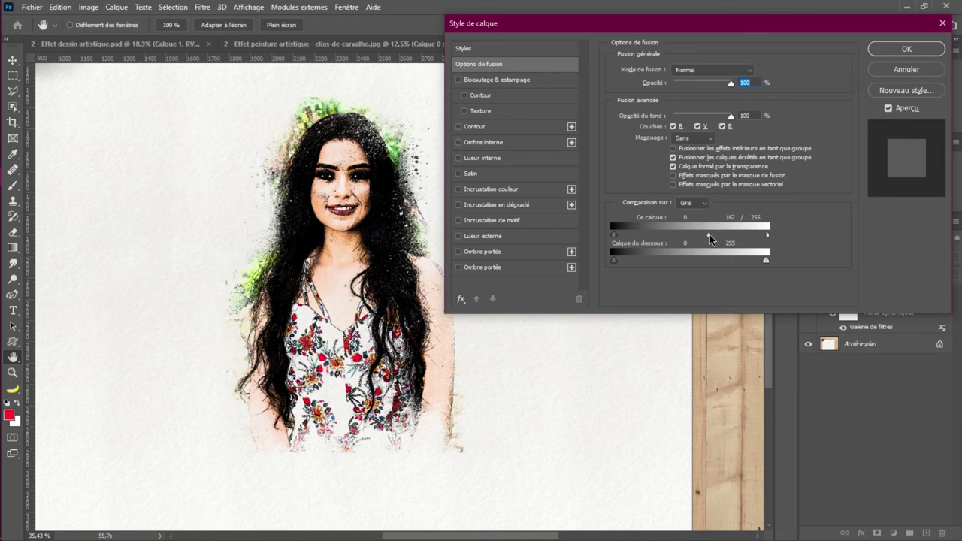
drag(710, 234, 839, 237)
mouse_move(615, 259)
mouse_down()
mouse_move(657, 262)
mouse_move(604, 254)
mouse_move(619, 261)
mouse_up()
mouse_move(767, 261)
mouse_down()
mouse_move(683, 257)
mouse_move(818, 265)
mouse_move(725, 265)
mouse_move(758, 266)
mouse_up()
key(alt)
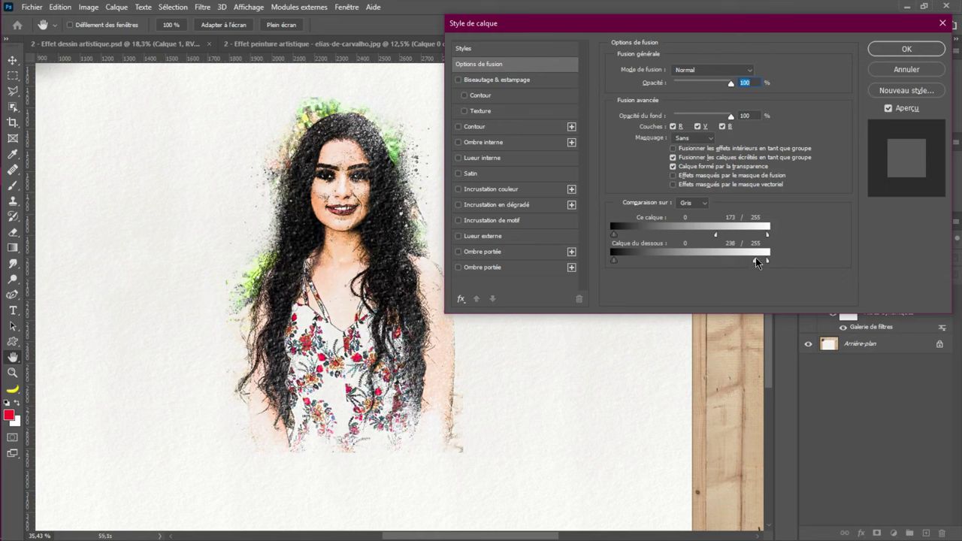
drag(751, 261, 761, 261)
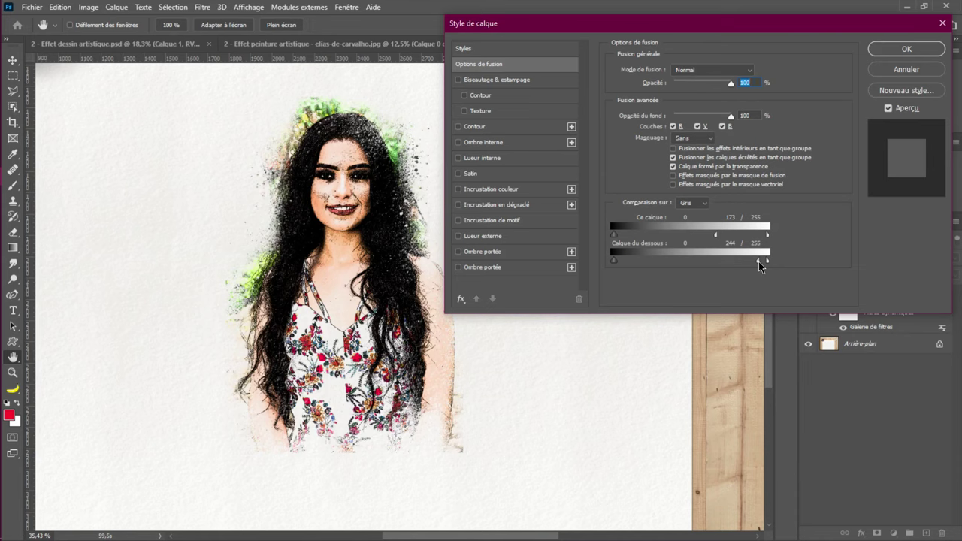
Split the Calque du dessous black blending threshold to 0/67 and apply the blending options to the portrait
key(alt)
drag(701, 259, 654, 258)
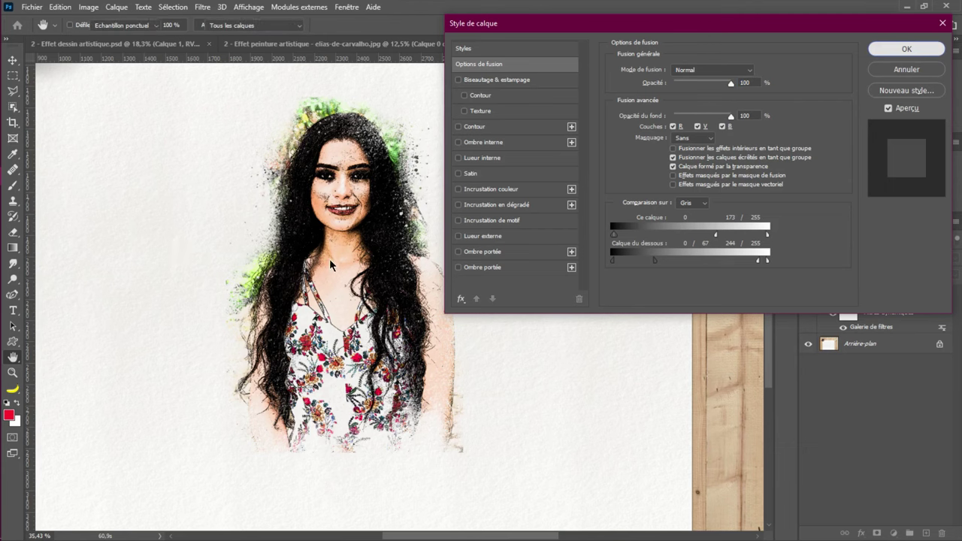
key(Return)
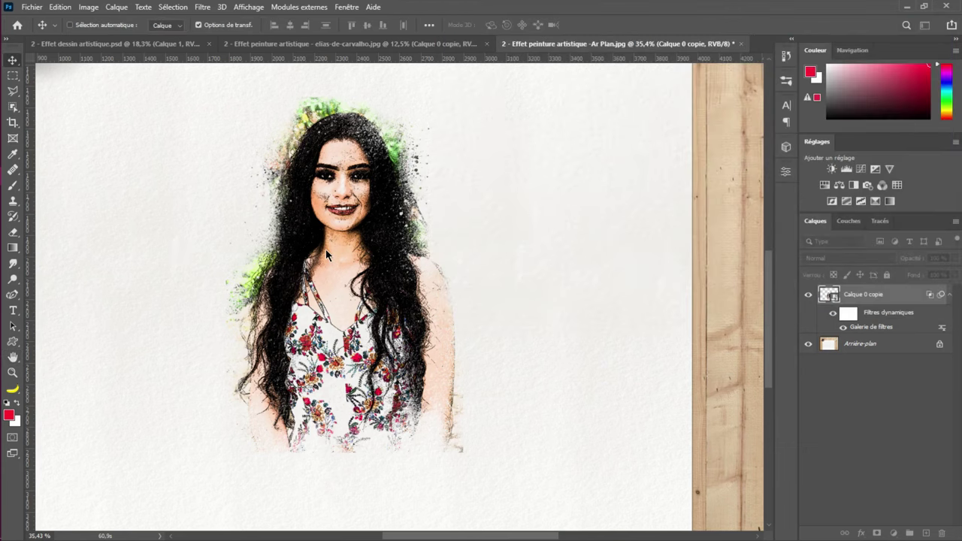
Move the portrait slightly up on the white sheet and deselect its layer
key(ctrl+t)
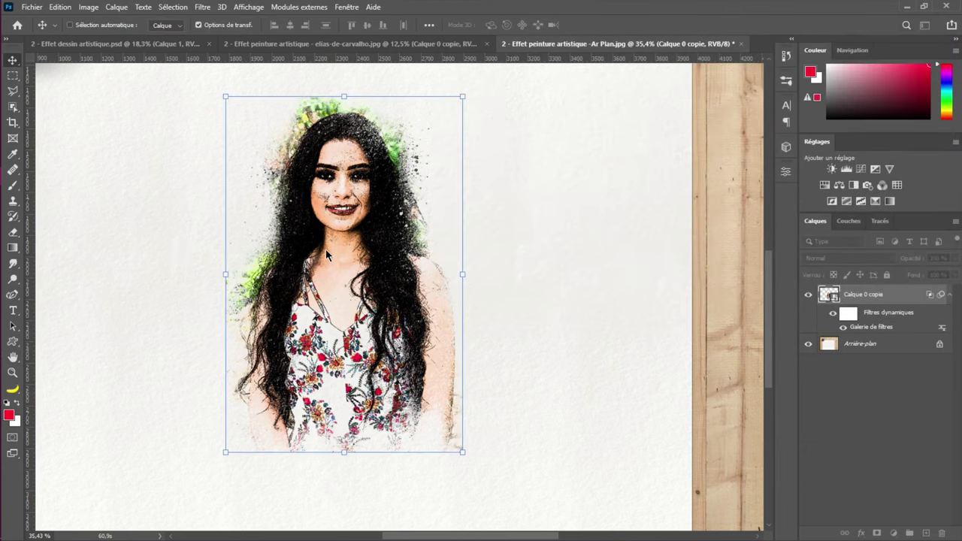
scroll(325, 249, down, 1)
scroll(326, 252, down, 3)
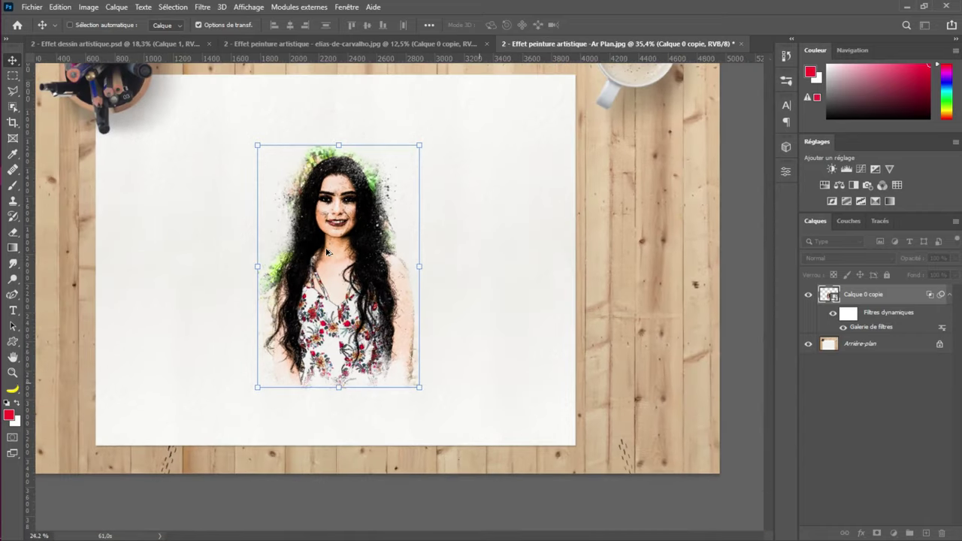
key(Return)
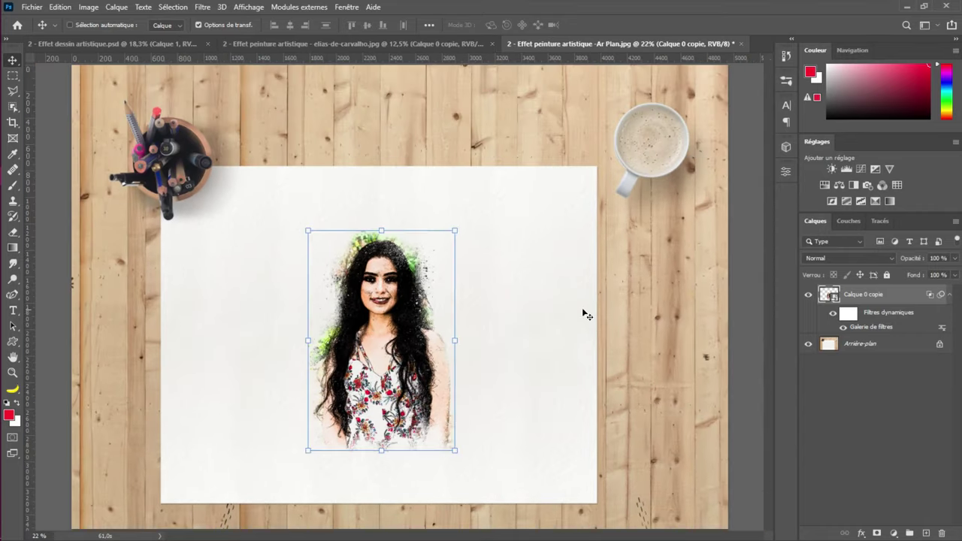
drag(391, 392, 386, 379)
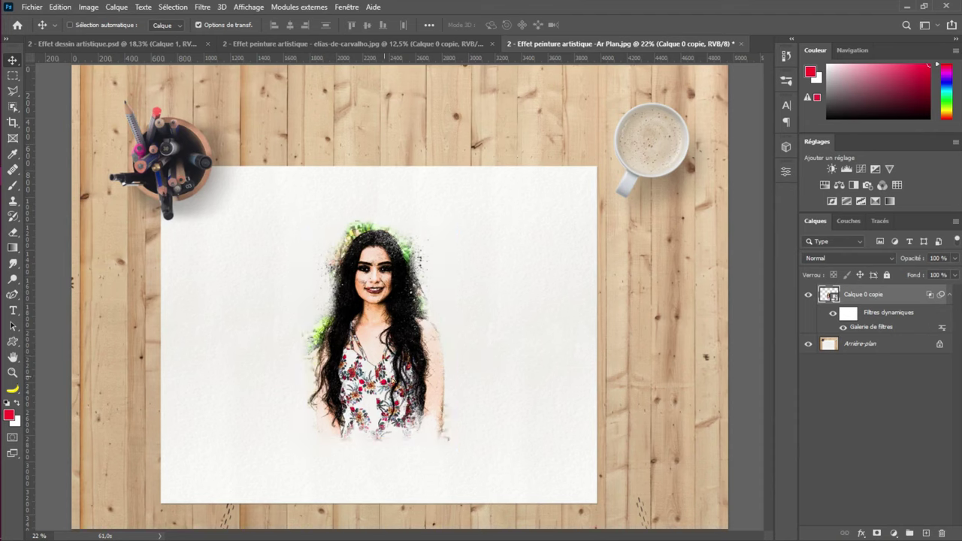
click(829, 490)
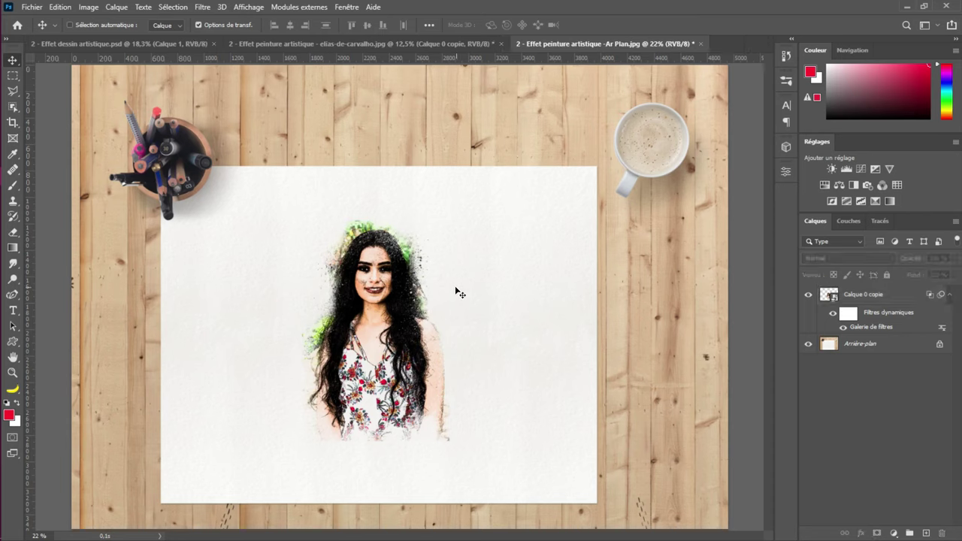
Locate the Spray Brushes.abr and Spray Brushes 1.abr files in the resources folder, and compare the masked source photo with the finished painting
click(434, 47)
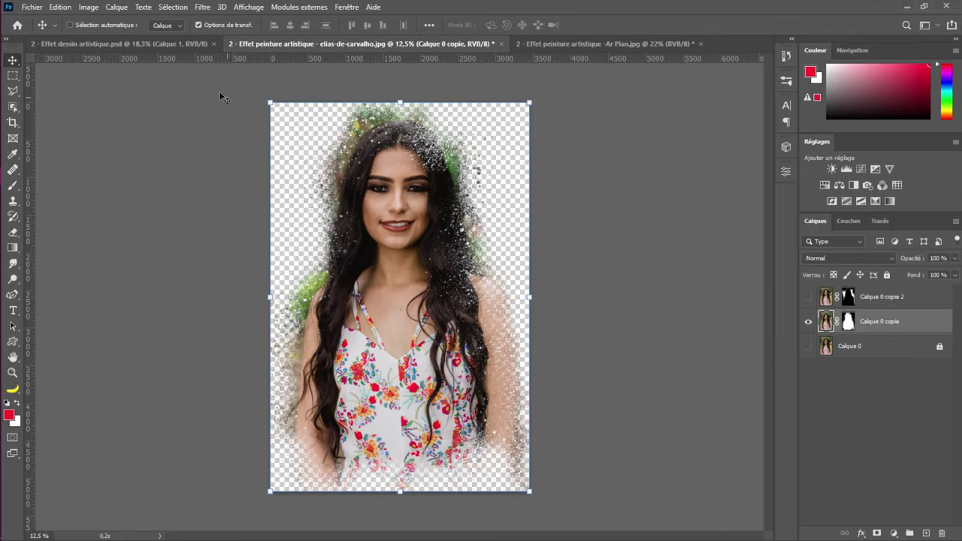
mouse_move(21, 158)
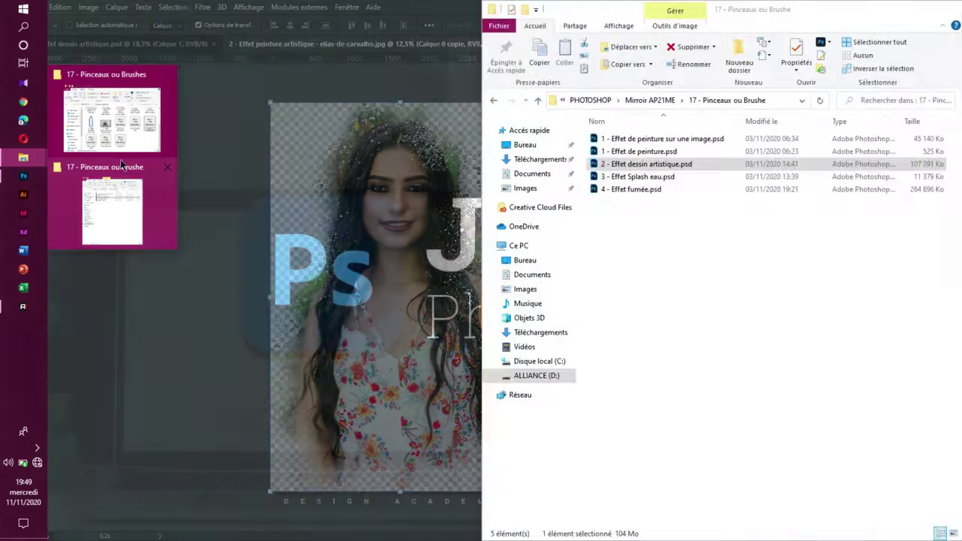
click(105, 214)
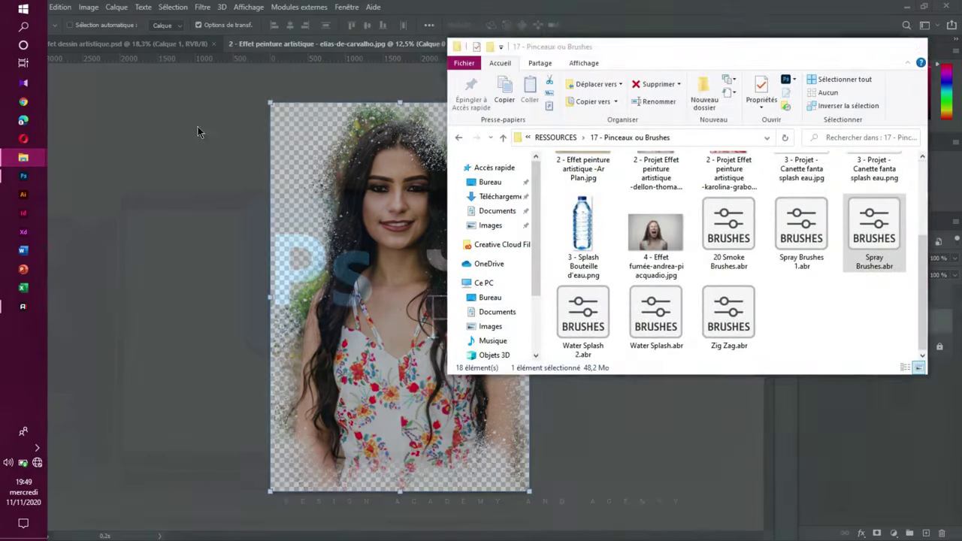
drag(889, 285, 806, 256)
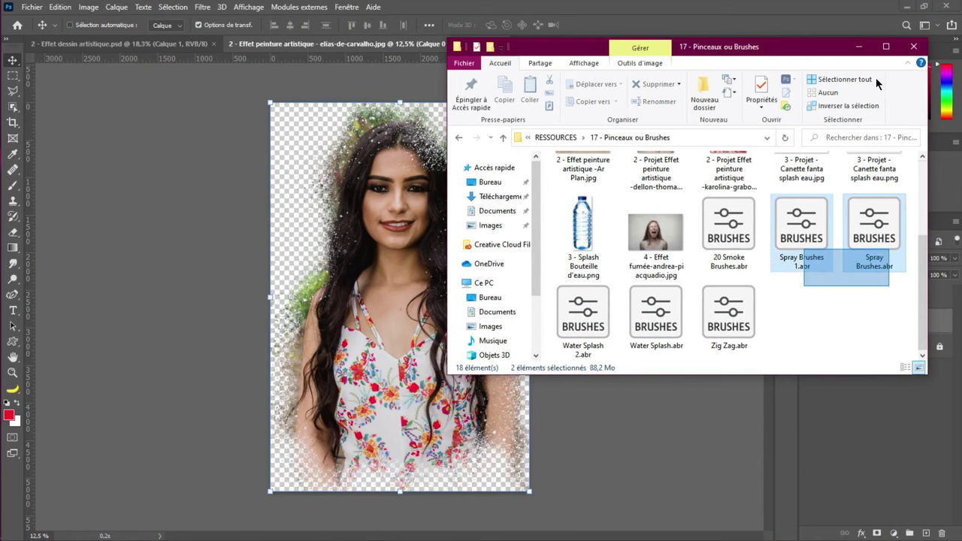
click(859, 46)
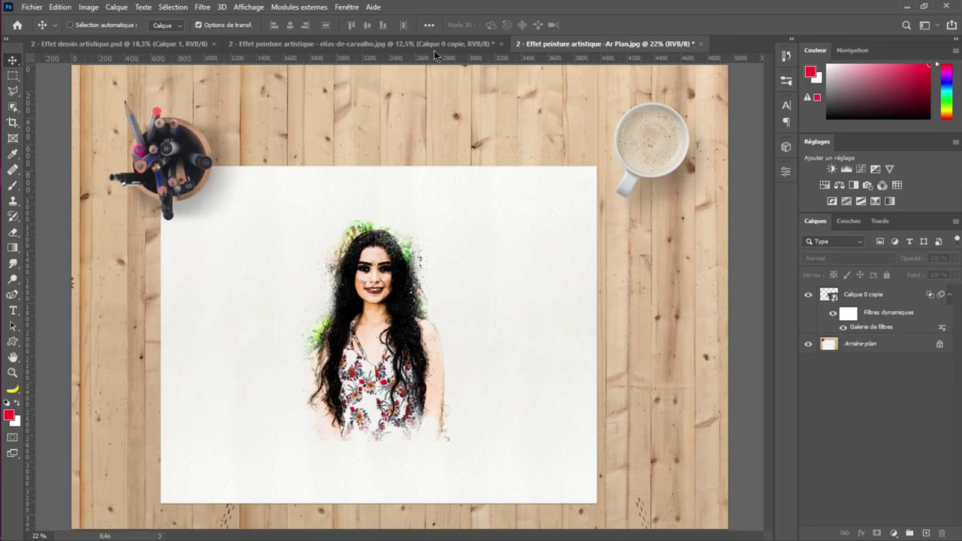
click(482, 48)
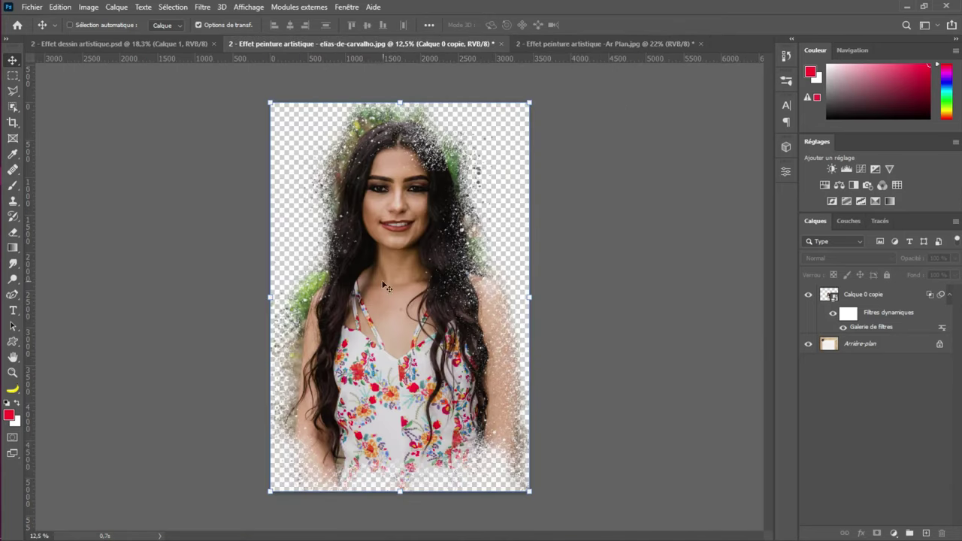
click(584, 44)
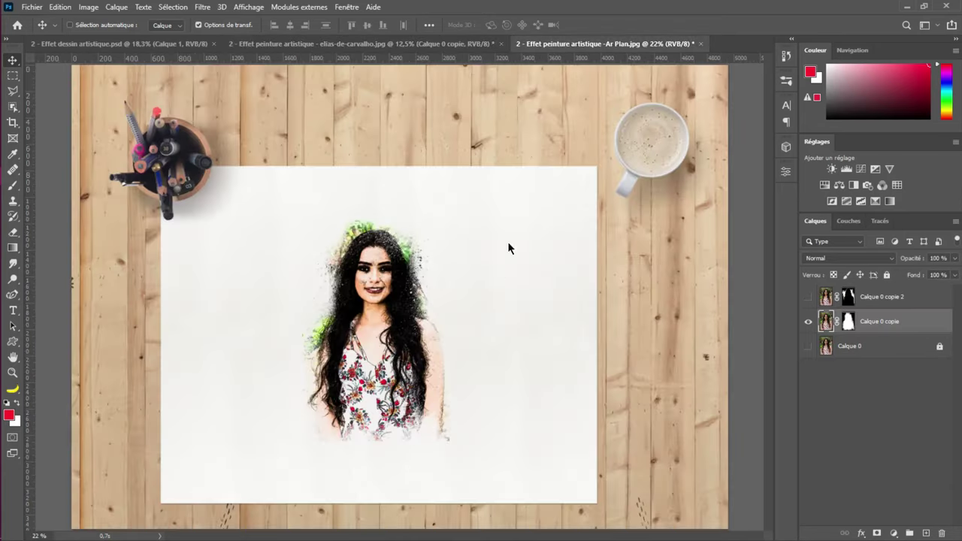
Find the two "2 - Projet Effet peinture artistique" practice images in the 17 - Pinceaux ou Brushes folder without opening them
click(44, 6)
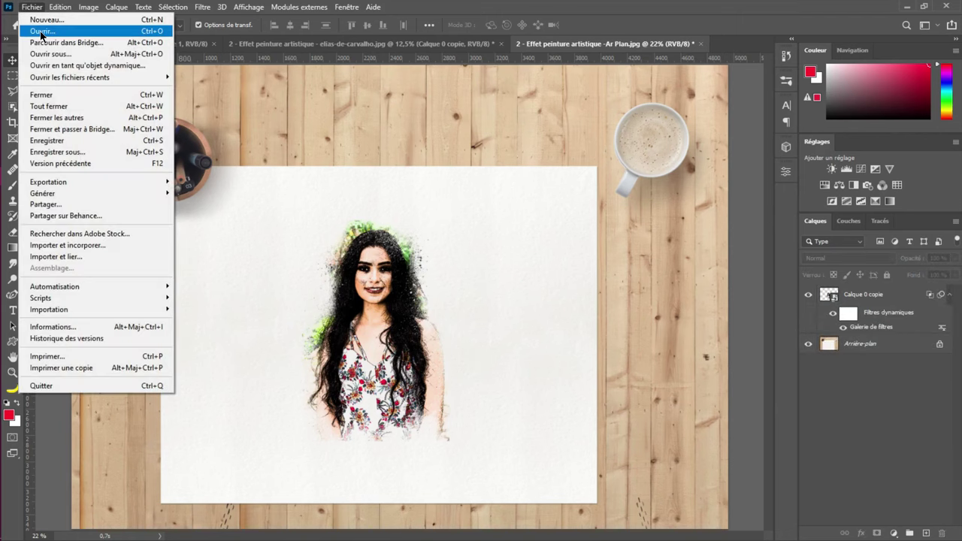
click(42, 32)
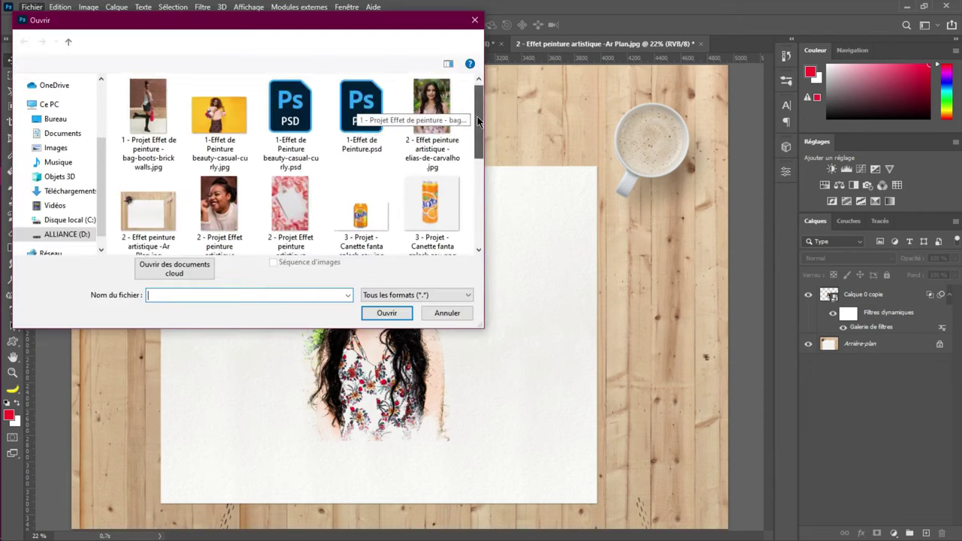
scroll(474, 135, down, 3)
scroll(472, 158, up, 2)
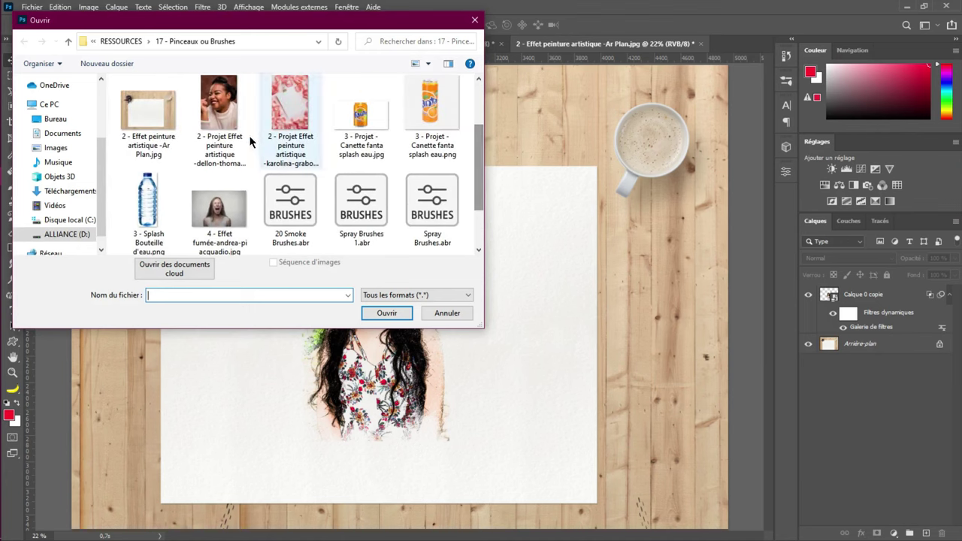
click(213, 143)
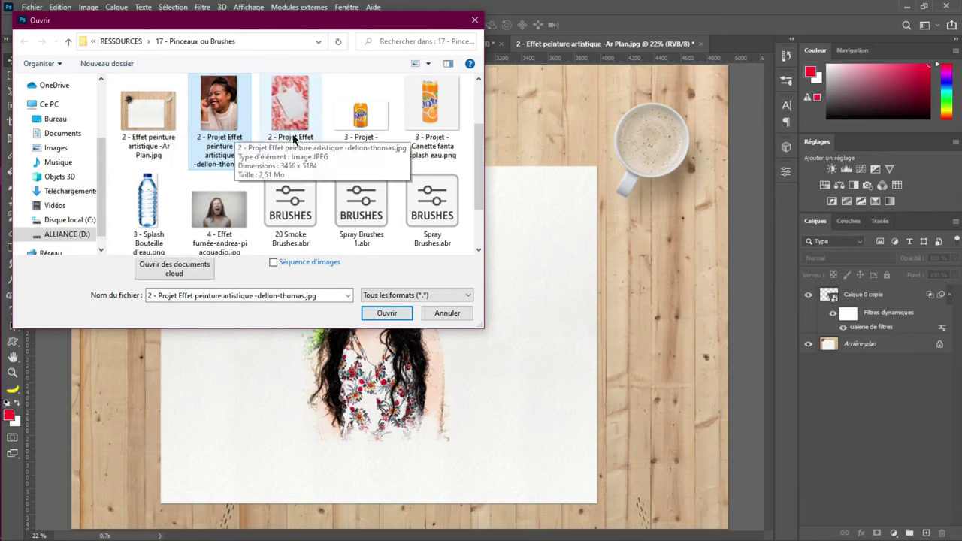
click(448, 313)
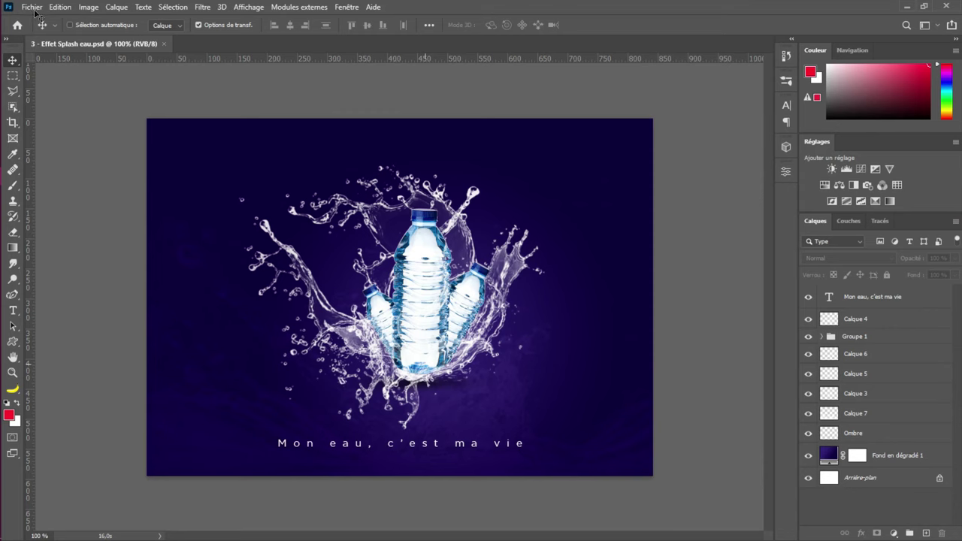
Open the new document settings to begin the water splash project
click(32, 7)
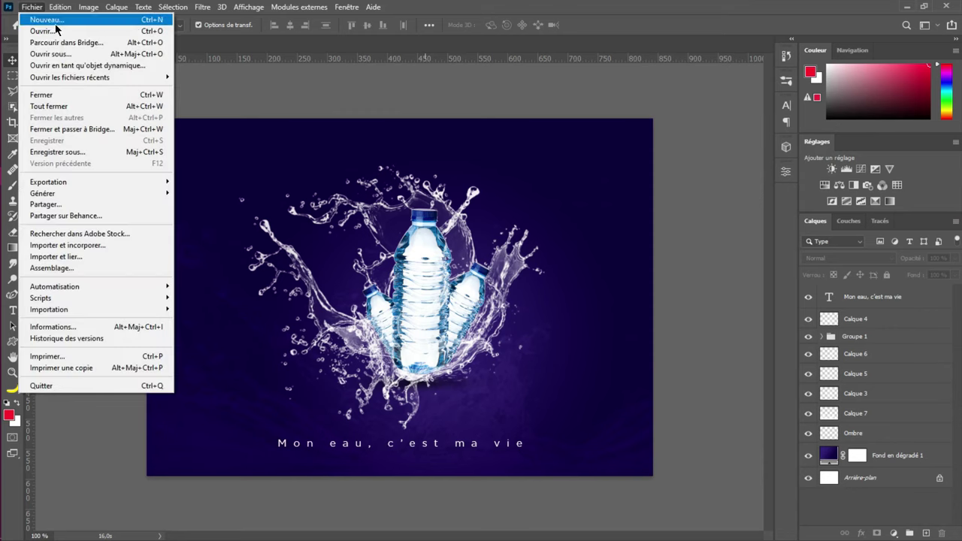
key(Escape)
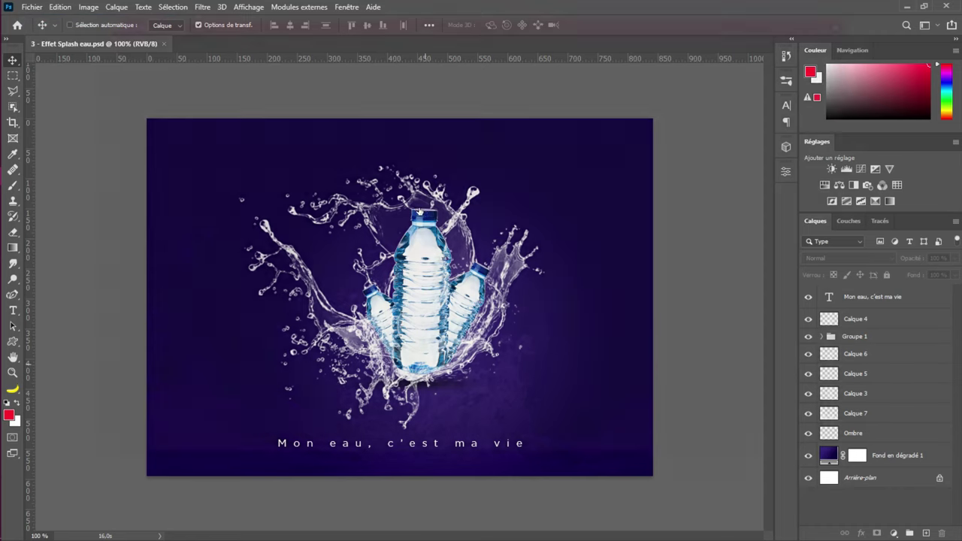
key(ctrl+n)
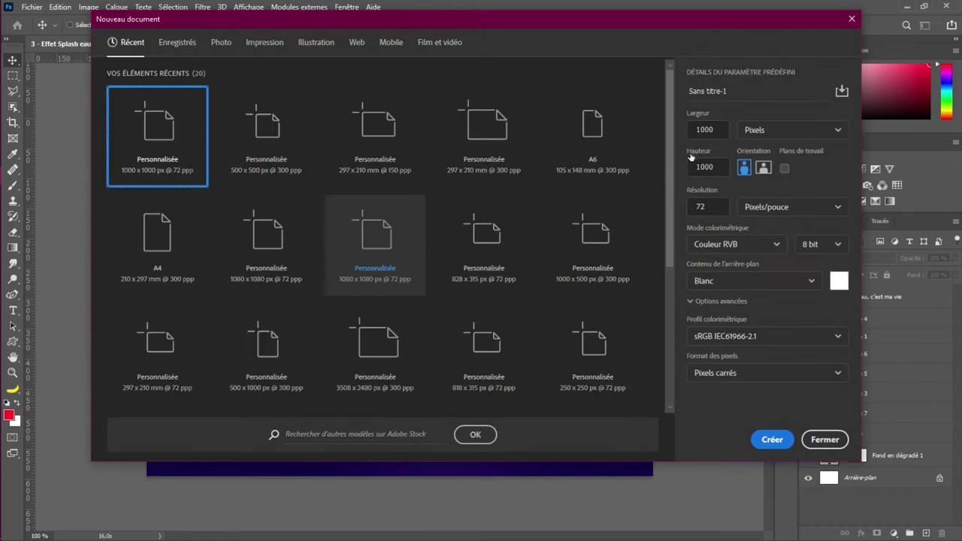
Create a 1000 × 1000 px RGB document at 150 pixels per inch and unlock its background layer
double_click(702, 207)
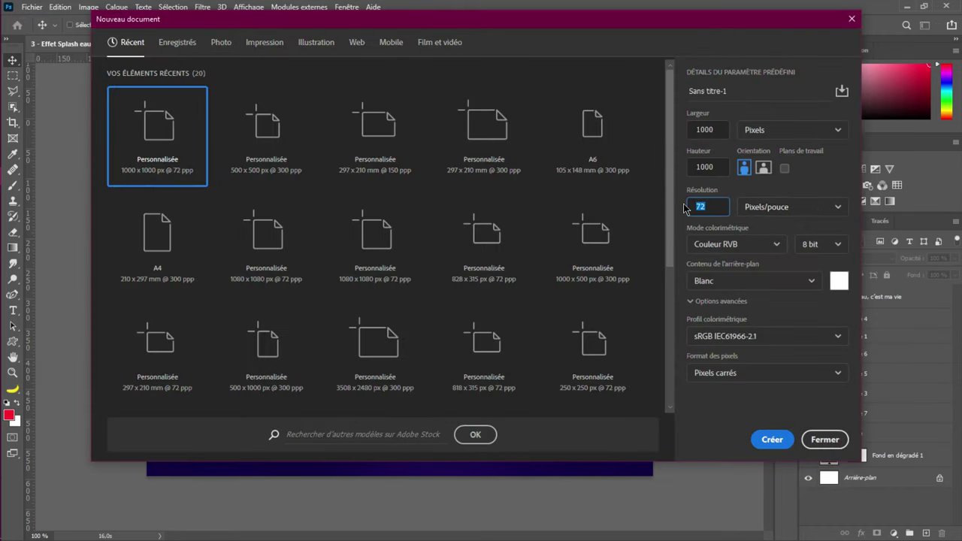
text(150)
key(Return)
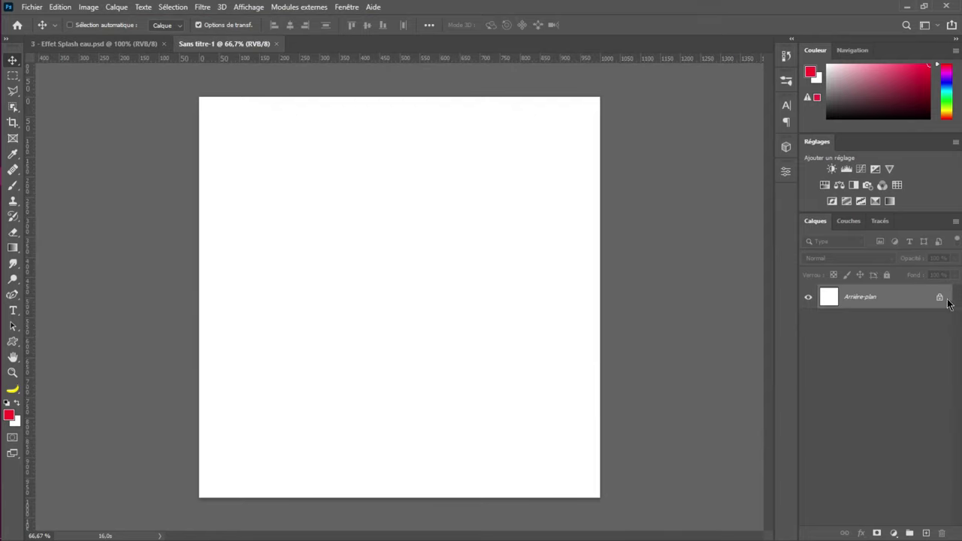
click(940, 300)
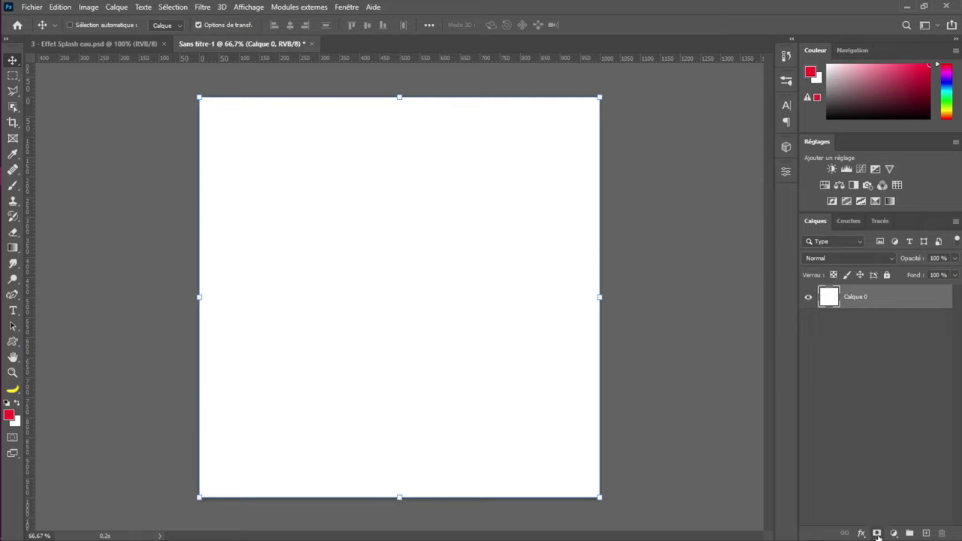
Add a gradient fill layer and browse the Bleus preset group in its gradient editor
click(895, 534)
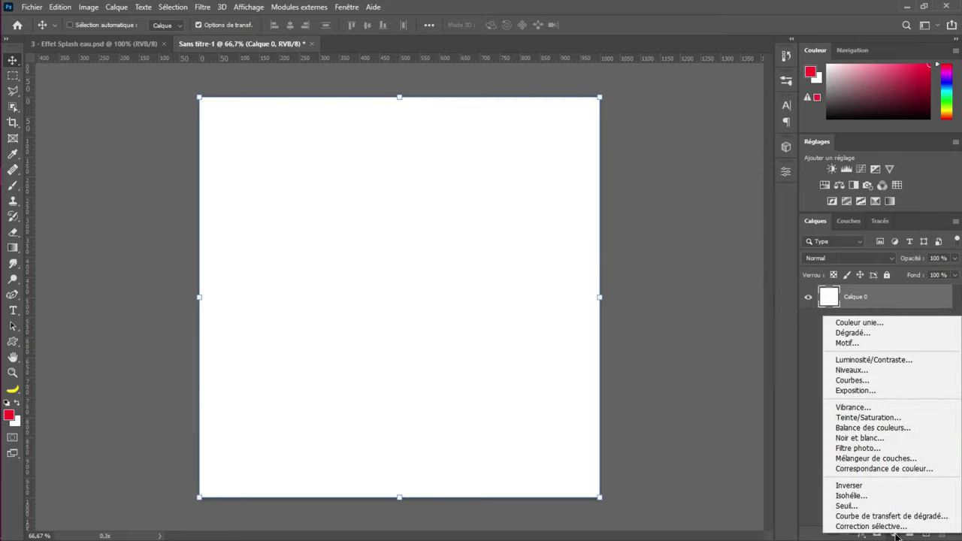
click(857, 333)
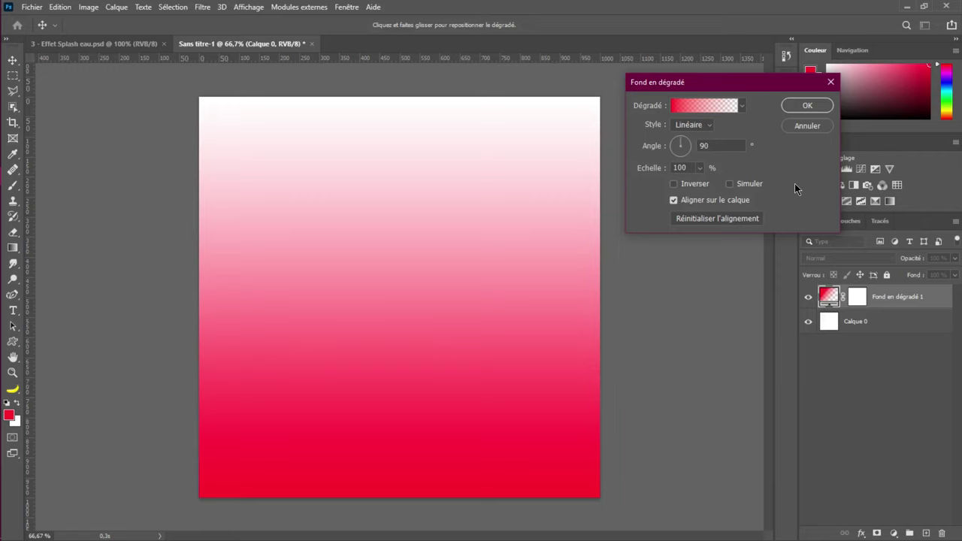
click(704, 105)
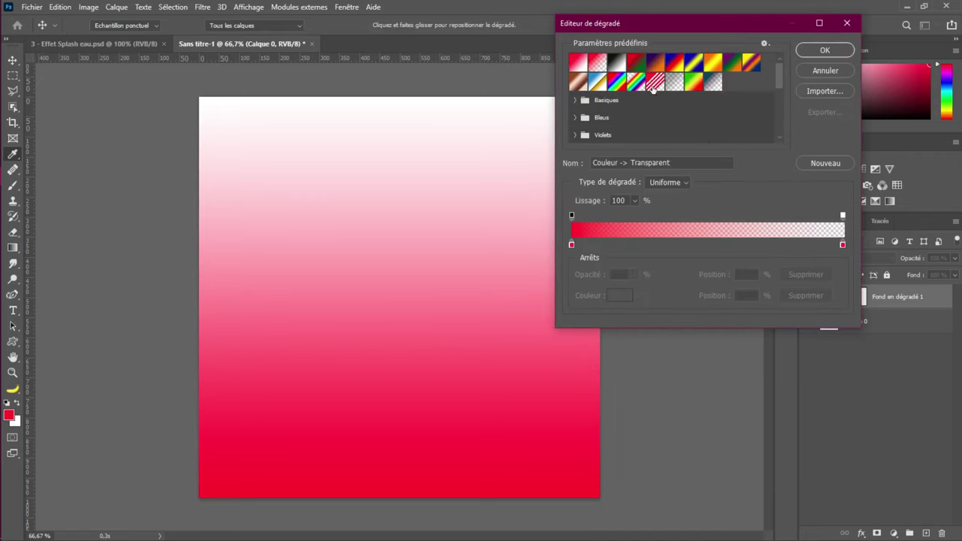
click(574, 120)
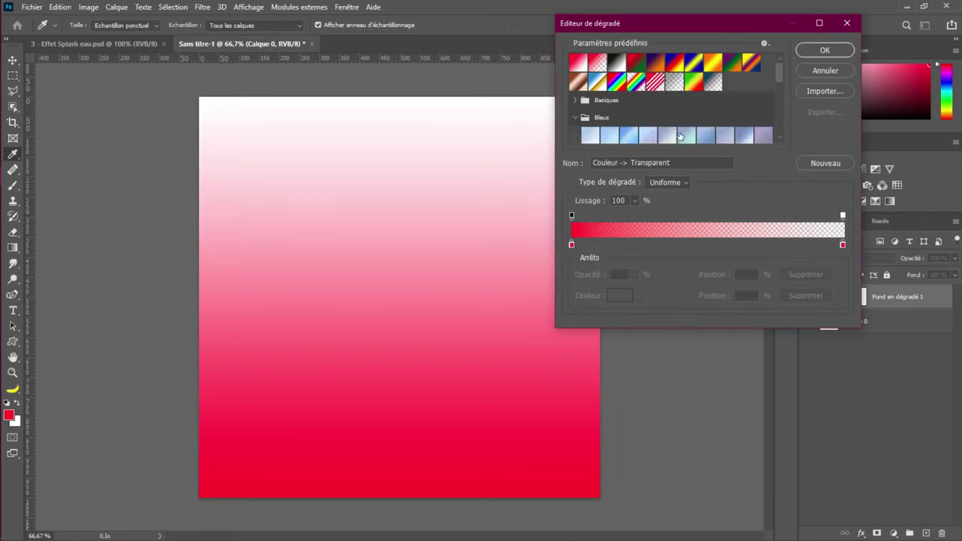
scroll(670, 128, down, 3)
scroll(670, 124, down, 1)
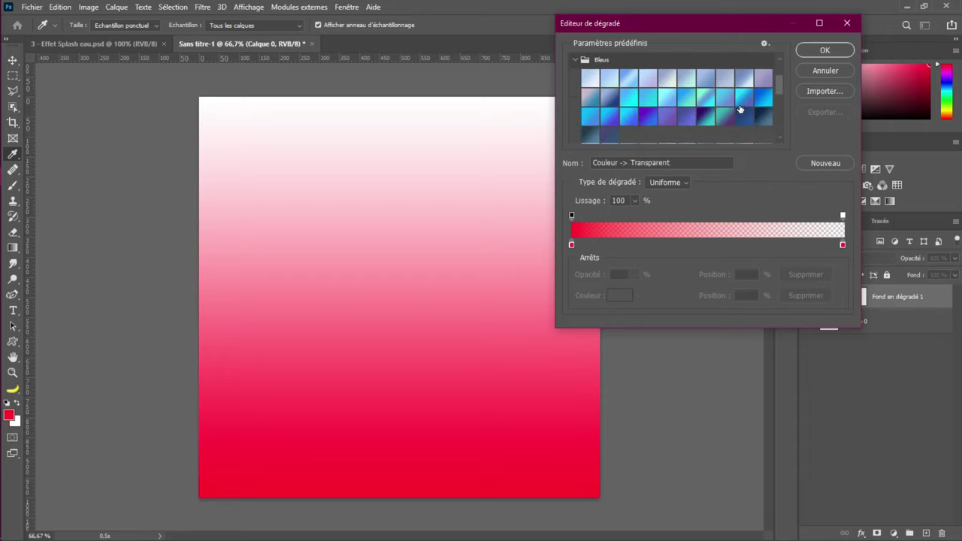
Try several Bleus gradient presets on the fill layer, including Bleu_19, Bleu_20, Bleu_30 and Bleu_27
click(765, 99)
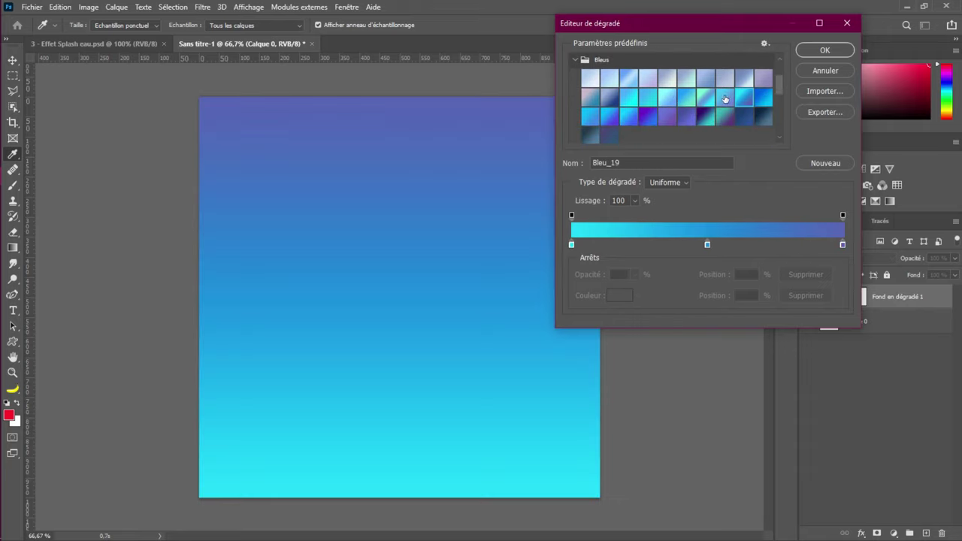
click(763, 96)
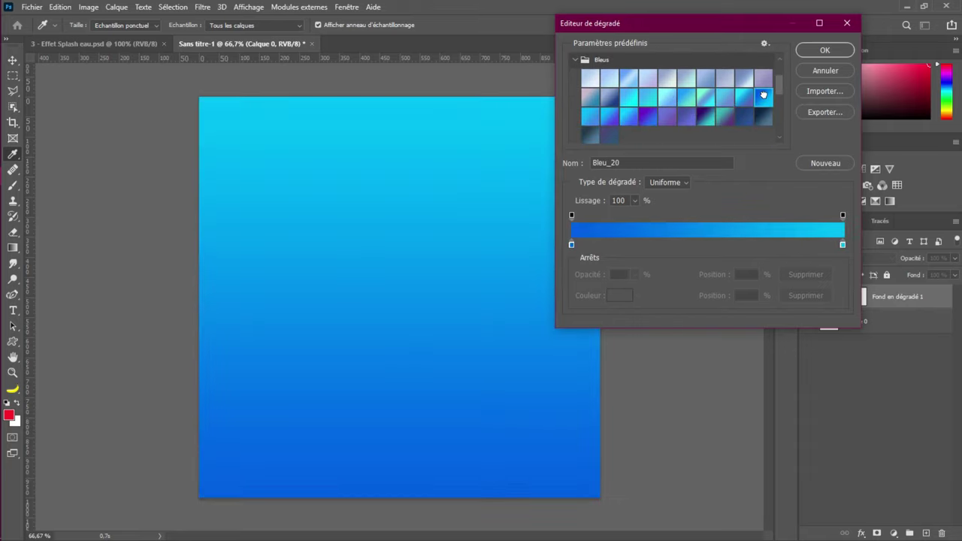
click(705, 116)
click(768, 121)
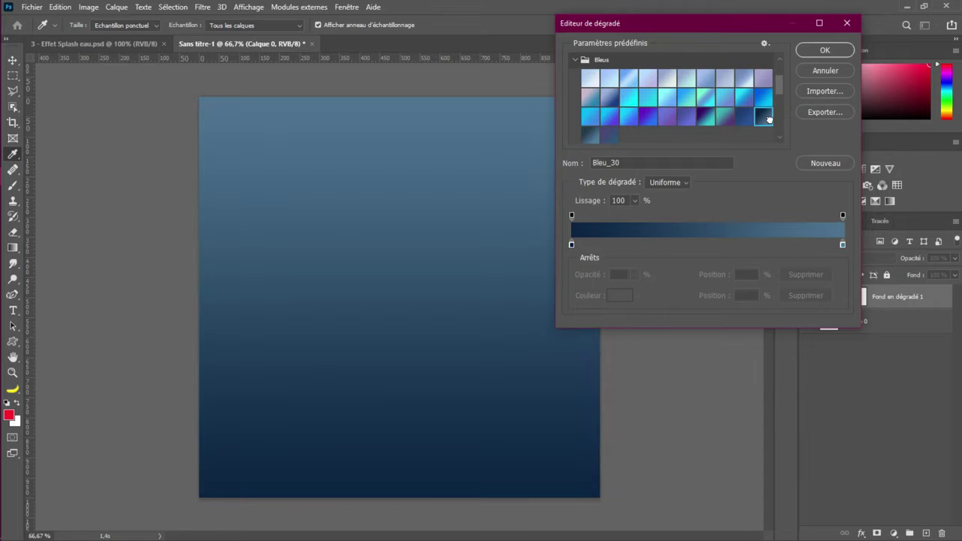
click(645, 117)
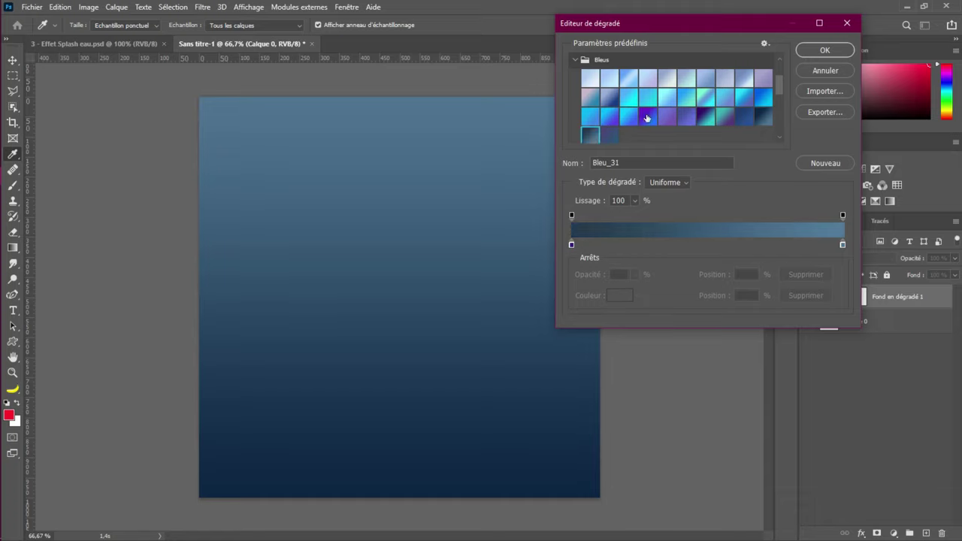
click(709, 116)
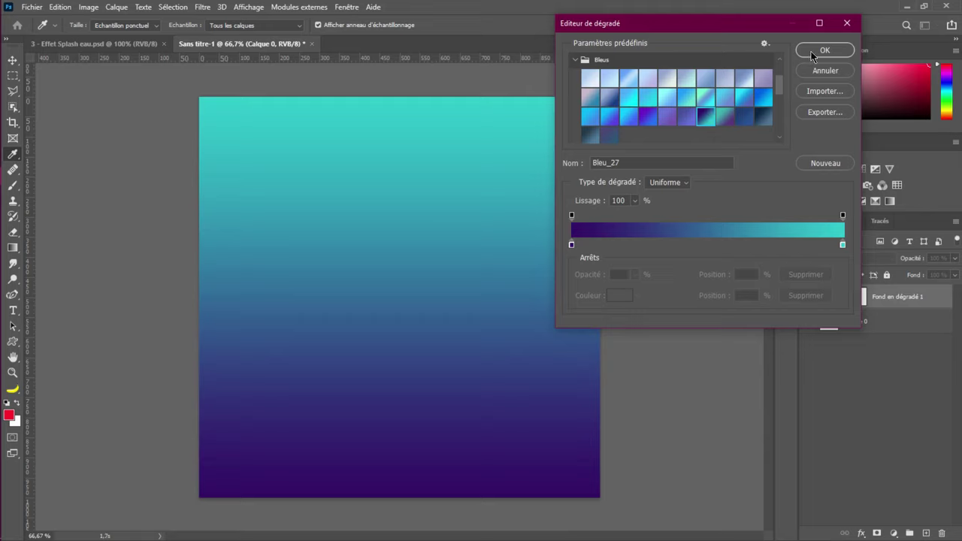
Apply the dark blue Bleu_30 preset to the gradient fill layer
click(764, 113)
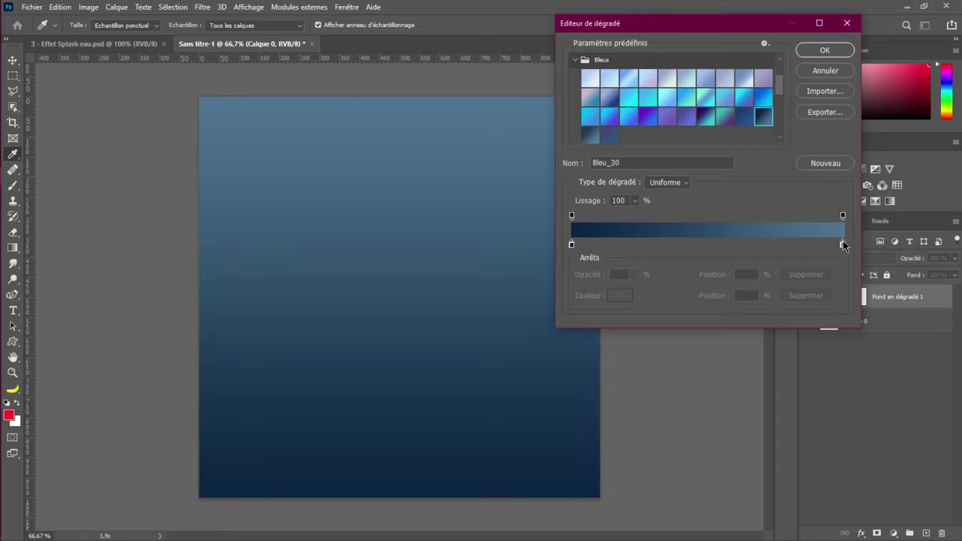
click(824, 52)
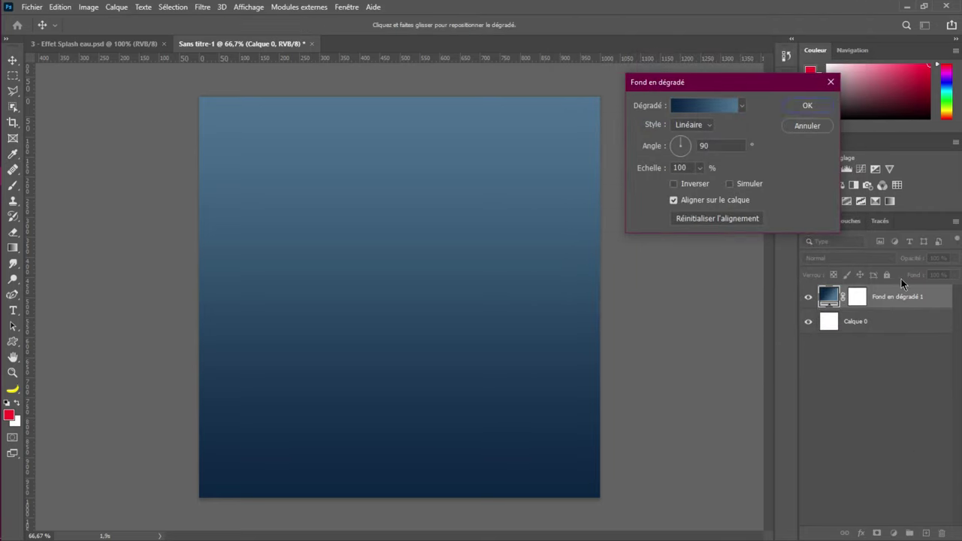
key(Return)
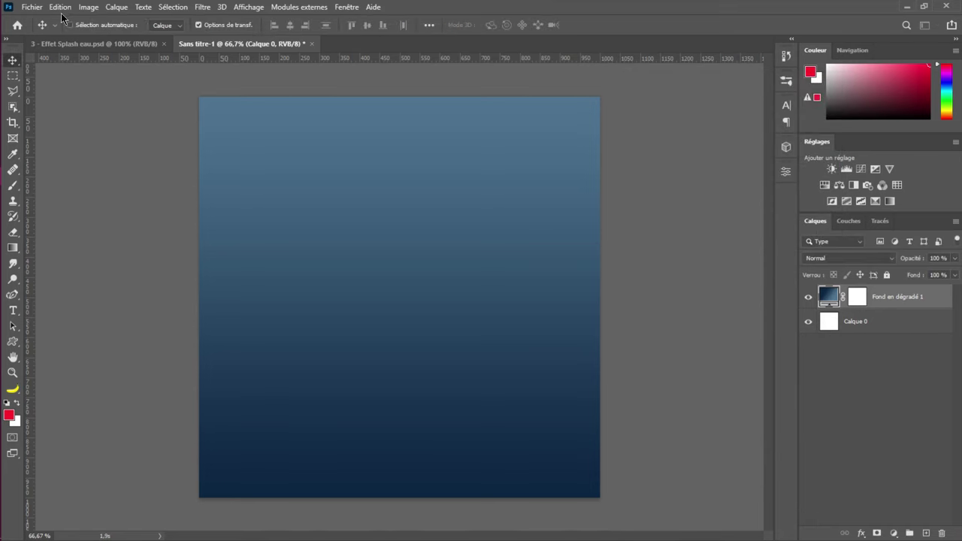
Embed the "3 - Splash Bouteille d'eau" image in the document and convert its layer to a smart object
click(27, 8)
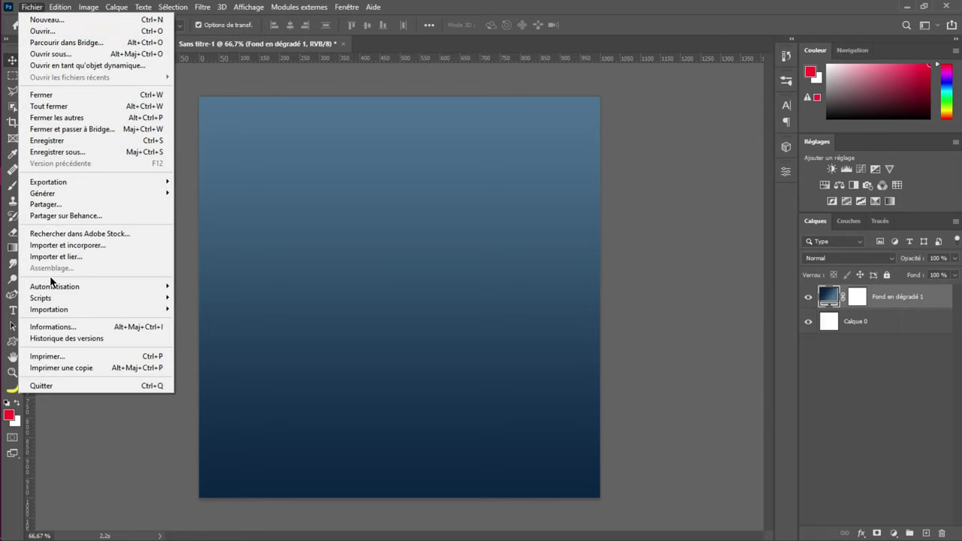
click(59, 246)
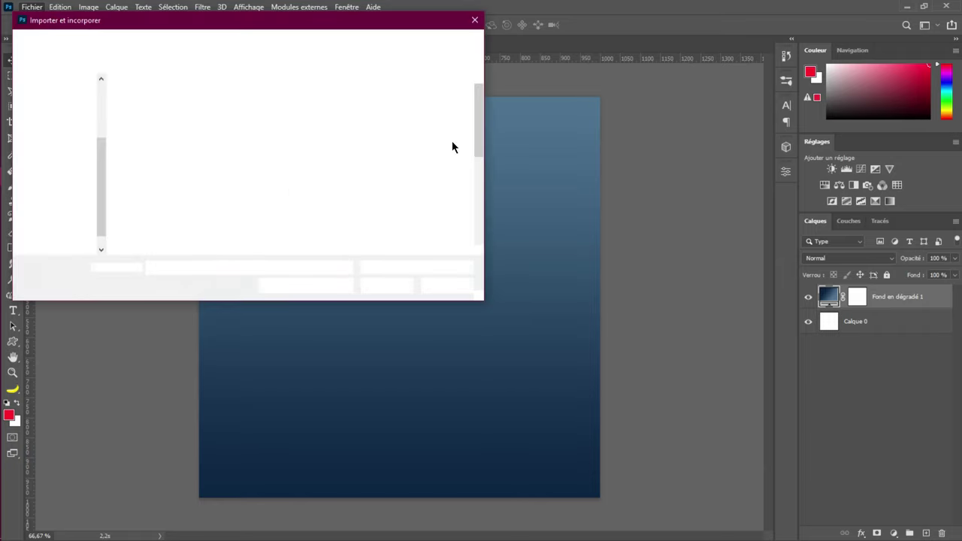
scroll(397, 170, down, 5)
click(226, 128)
click(380, 285)
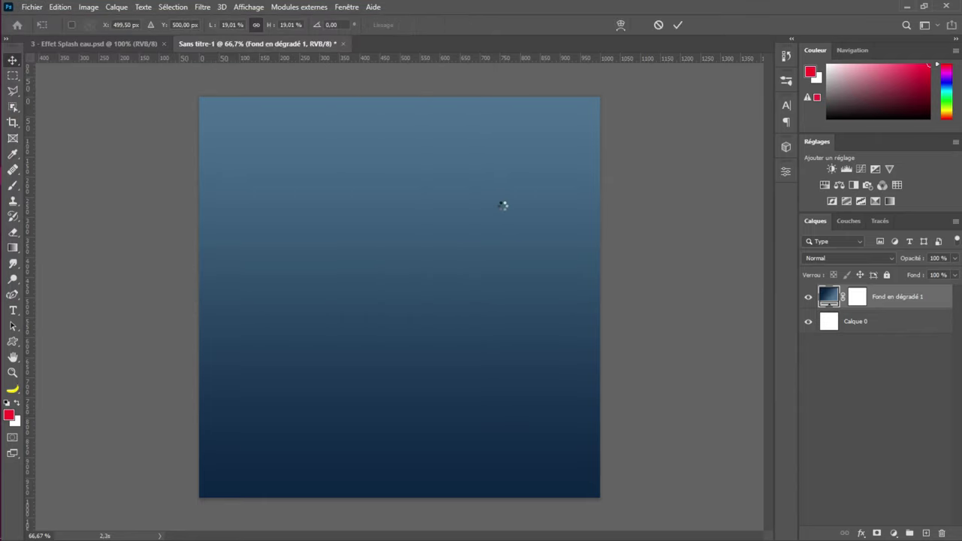
click(676, 26)
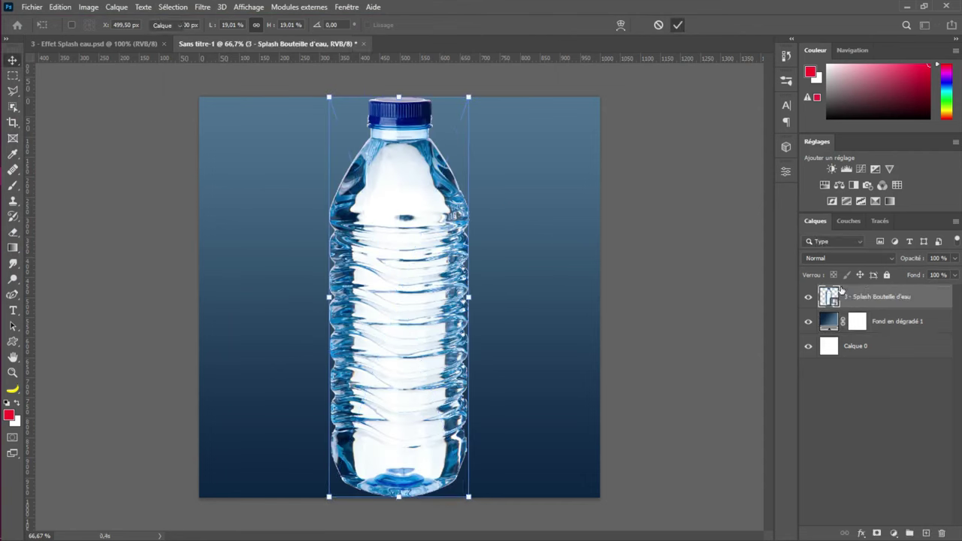
right_click(882, 303)
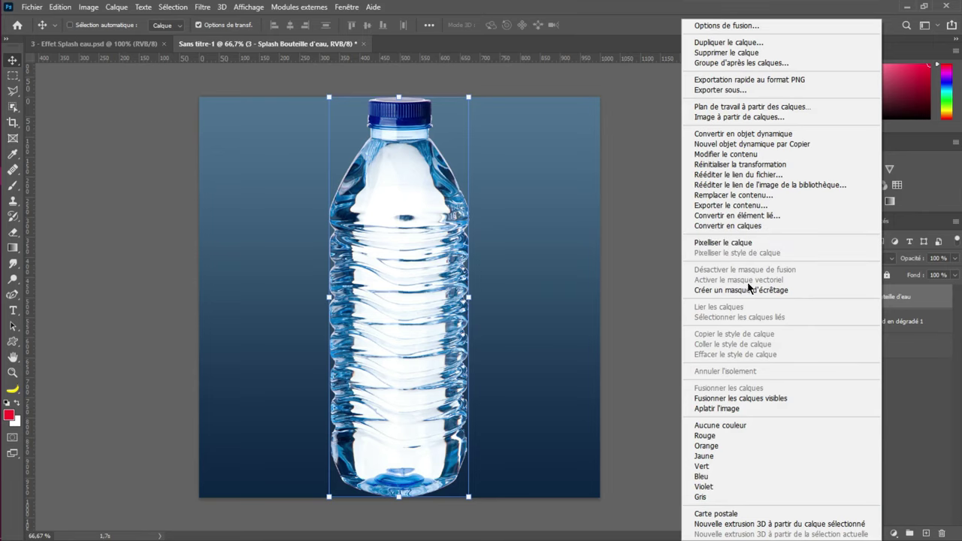
click(755, 135)
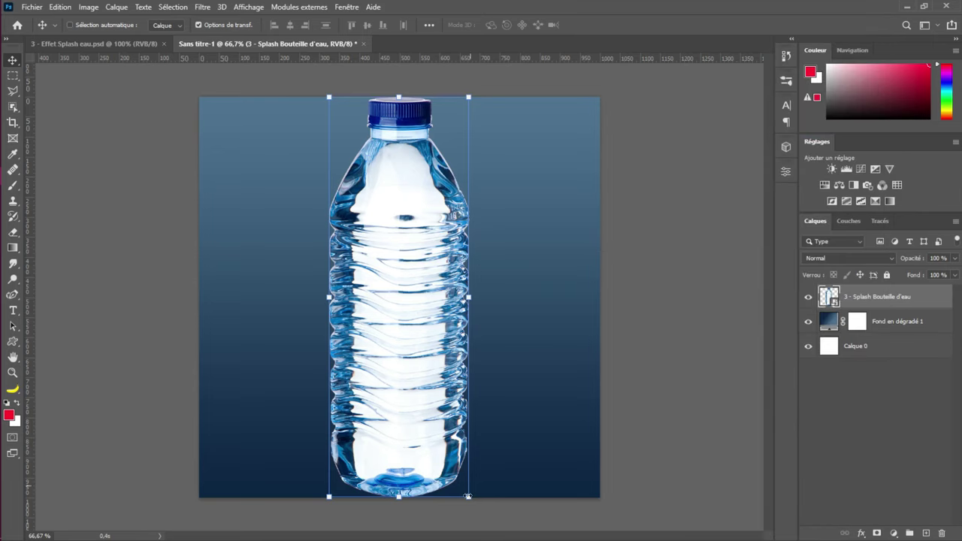
Scale the water bottle to about 49% and position it slightly above the canvas centre
drag(468, 497, 408, 329)
drag(431, 184, 426, 188)
drag(373, 294, 372, 303)
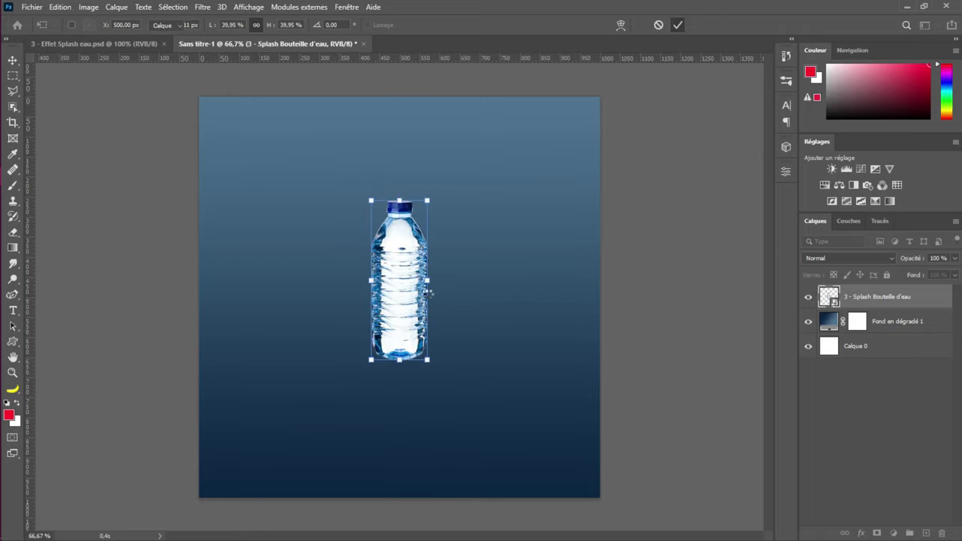
key(Return)
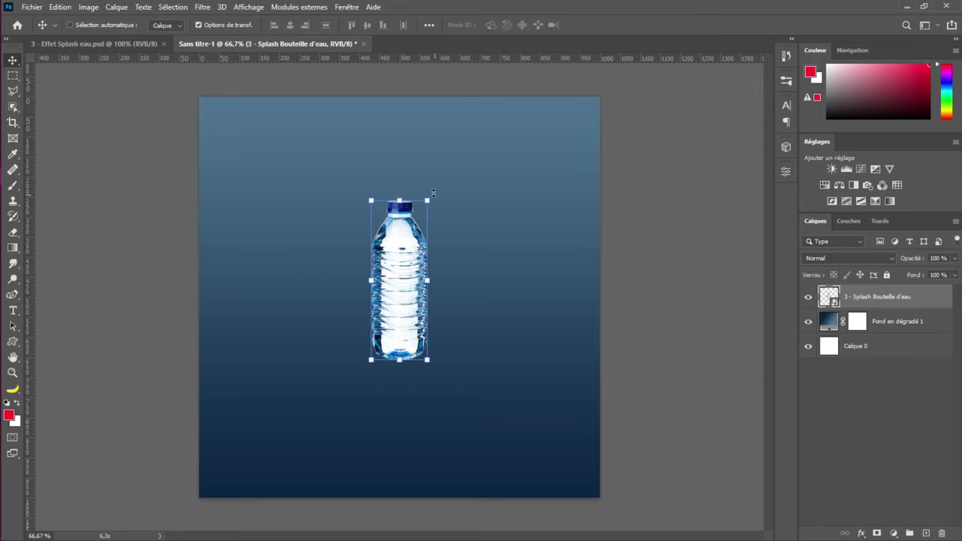
drag(428, 197, 470, 171)
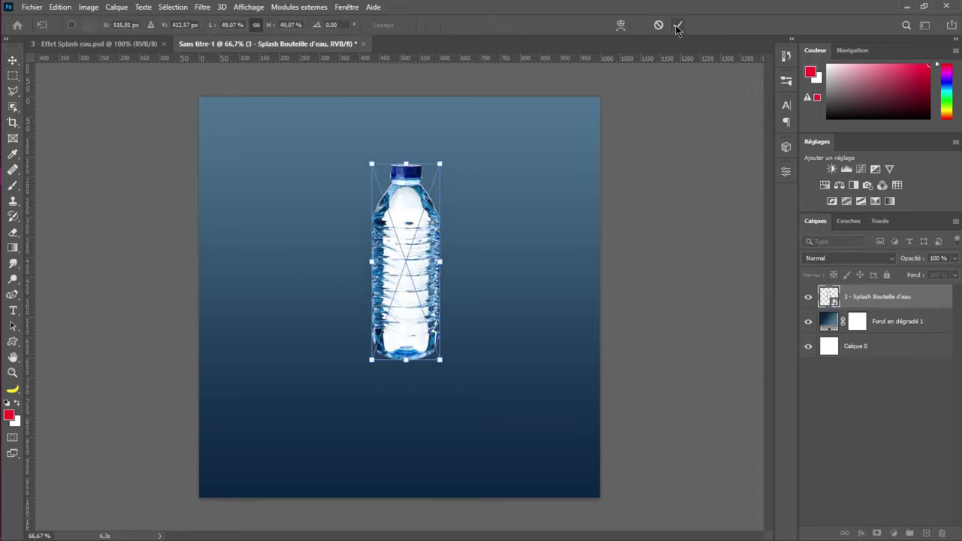
key(Return)
Duplicate the bottle, scale the copy to about 29%, and tilt it clockwise beside the large bottle's lower right side
drag(461, 283, 512, 291)
drag(491, 171, 497, 239)
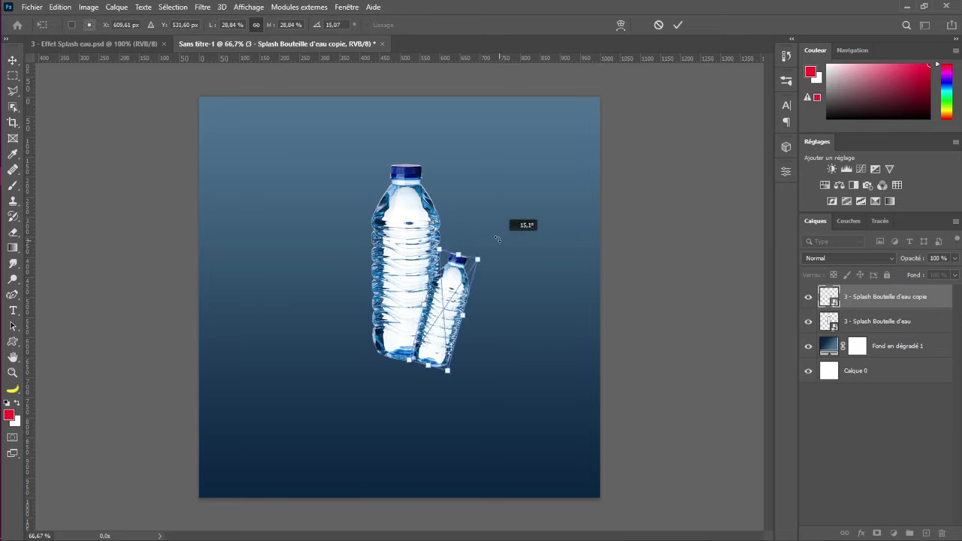
drag(453, 323, 464, 313)
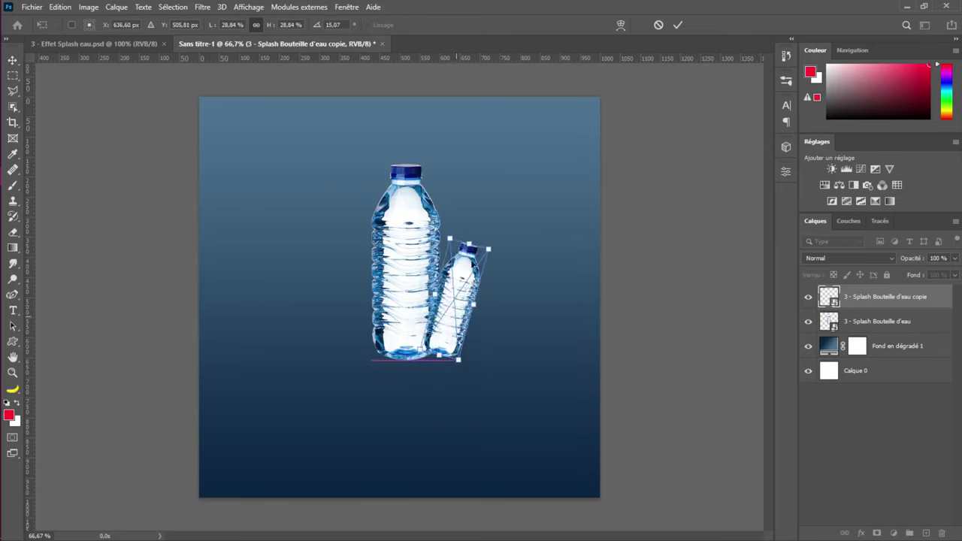
drag(498, 239, 514, 254)
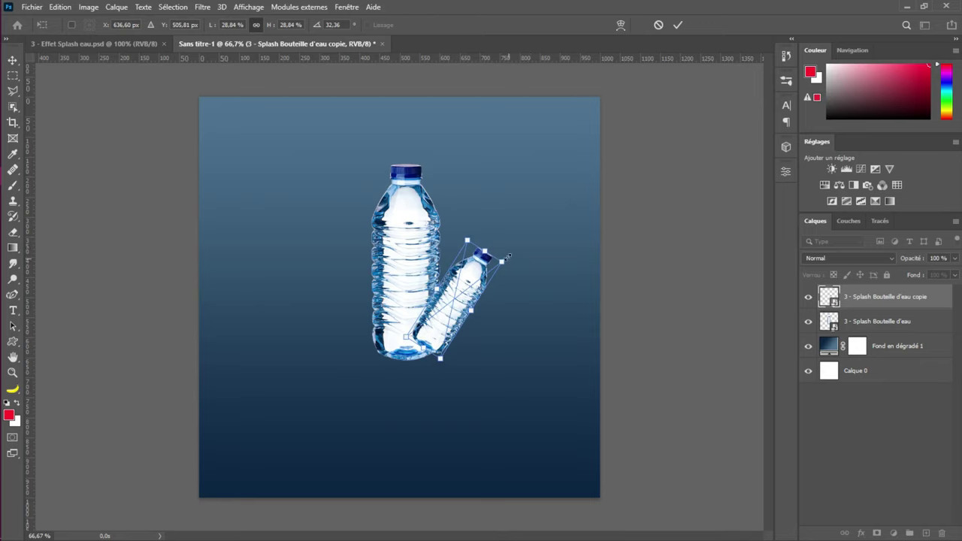
mouse_move(517, 252)
mouse_down()
mouse_move(519, 242)
mouse_move(517, 253)
mouse_up()
Duplicate the small tilted bottle to the large bottle's left side and flip the copy horizontally
drag(485, 305, 399, 305)
key(Return)
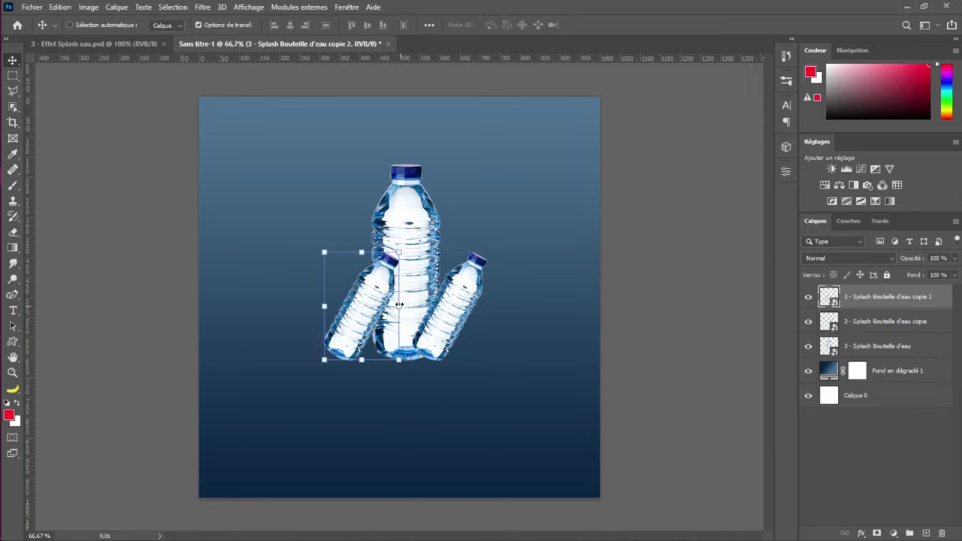
key(ctrl+t)
right_click(384, 294)
click(459, 482)
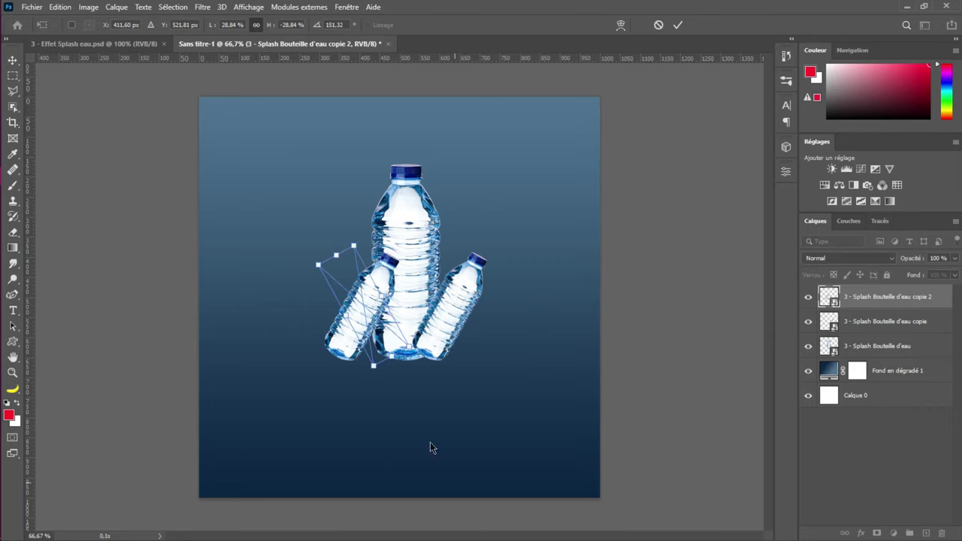
click(679, 27)
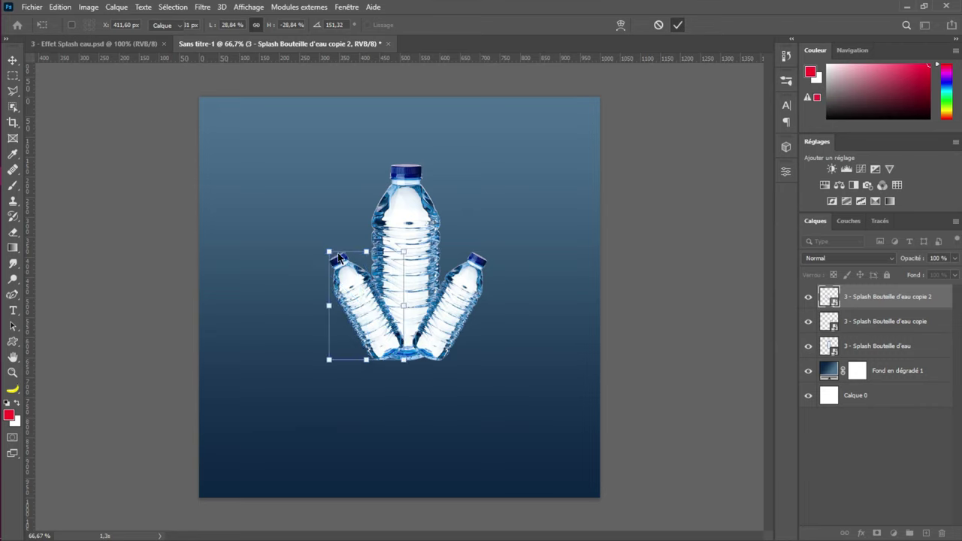
Enlarge the small left bottle to about 32.5%, keeping its 151.32° rotation
drag(323, 248, 313, 231)
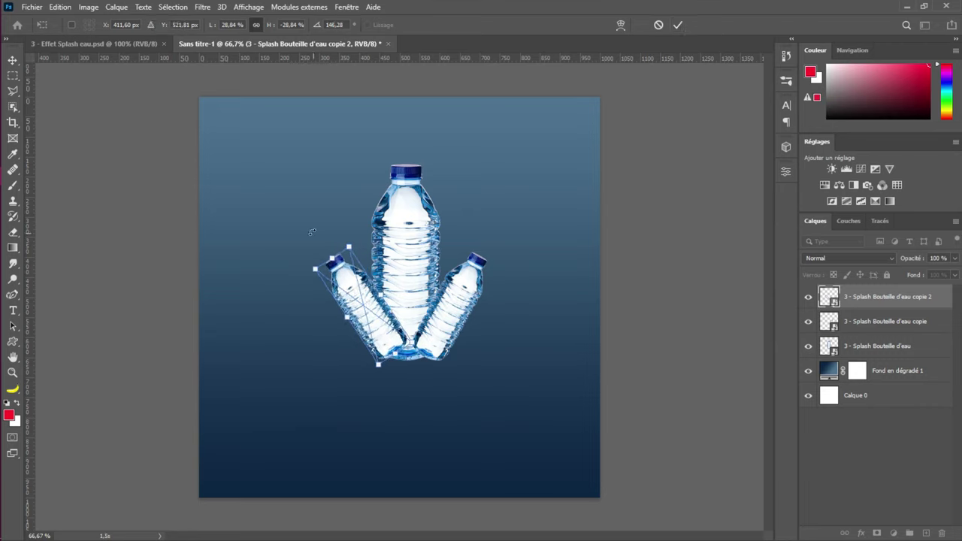
key(Return)
mouse_move(328, 248)
mouse_down()
mouse_move(319, 264)
mouse_move(329, 244)
mouse_up()
click(675, 27)
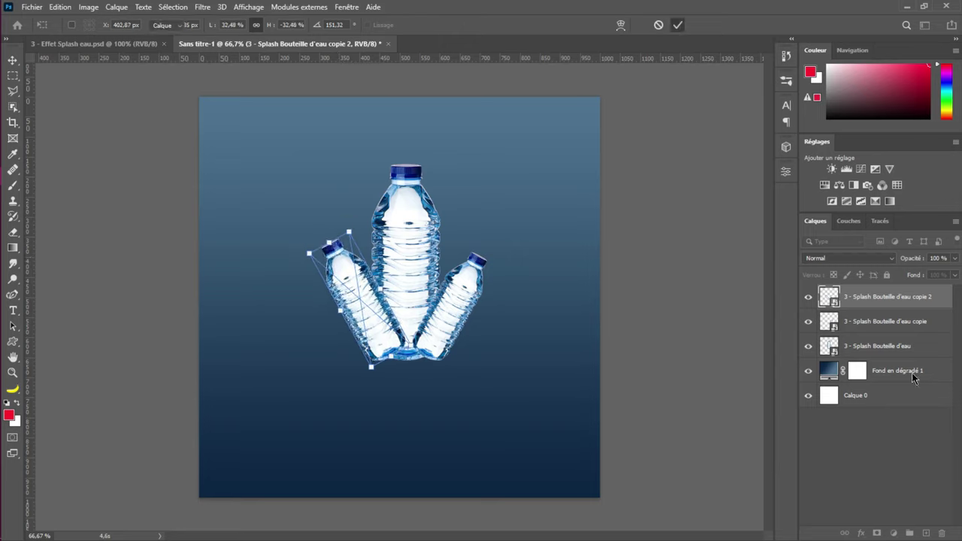
Move both small bottle layers beneath the original "3 - Splash Bouteille d'eau" layer
ctrl+click(891, 318)
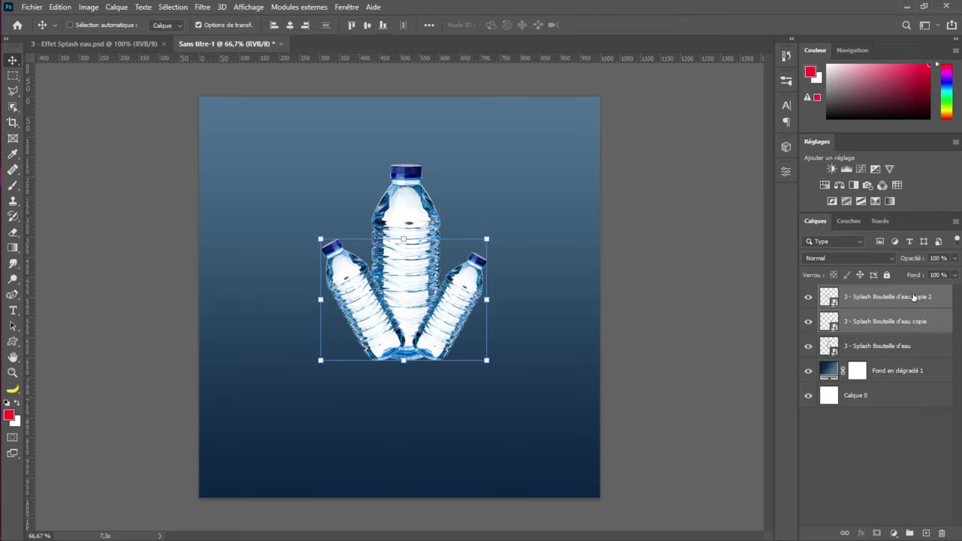
drag(911, 296, 879, 352)
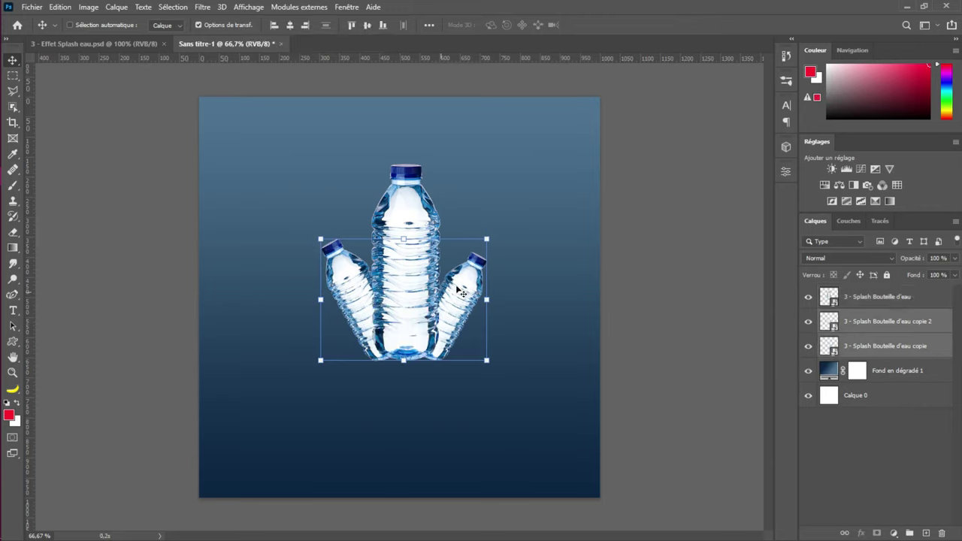
Check the finished "3 - Effet Splash eau.psd" reference and add a new empty layer above the large bottle in the square document
click(123, 45)
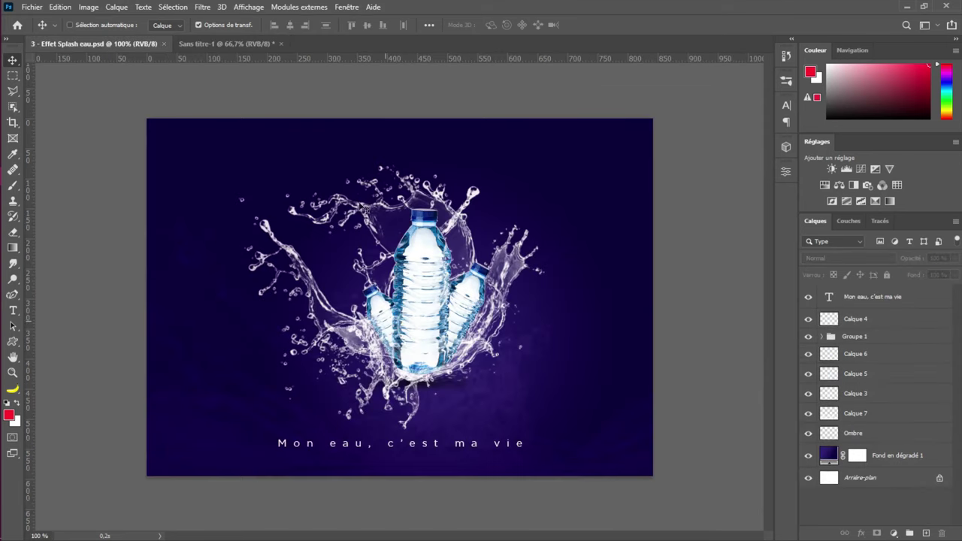
click(243, 45)
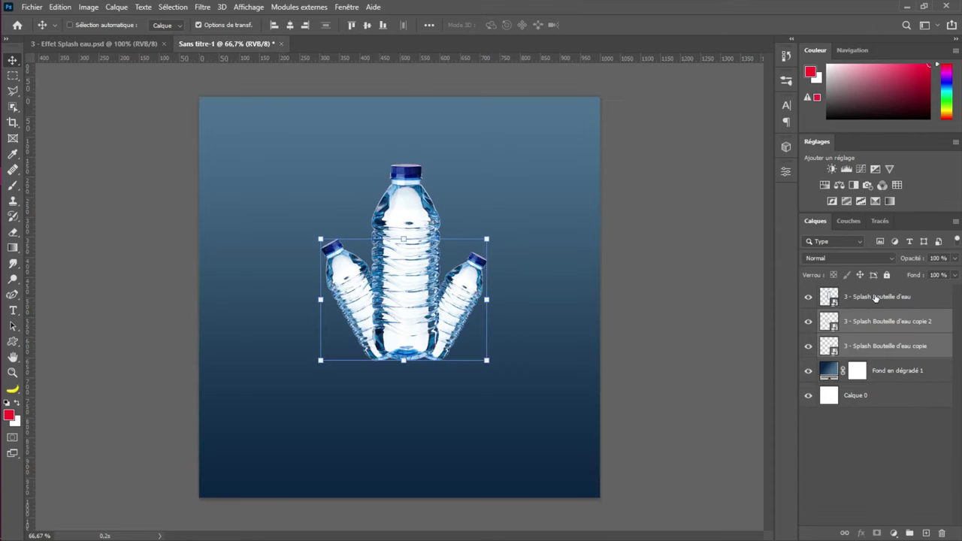
click(880, 297)
click(926, 534)
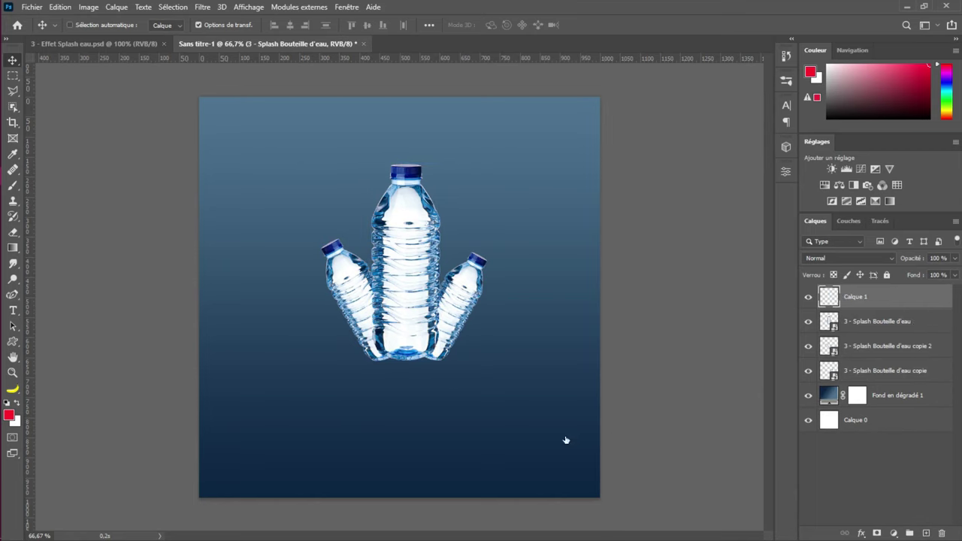
Check the slogan in the reference document and add a text line reading "mON EAU C4EST MA VIE" below the bottles
click(103, 44)
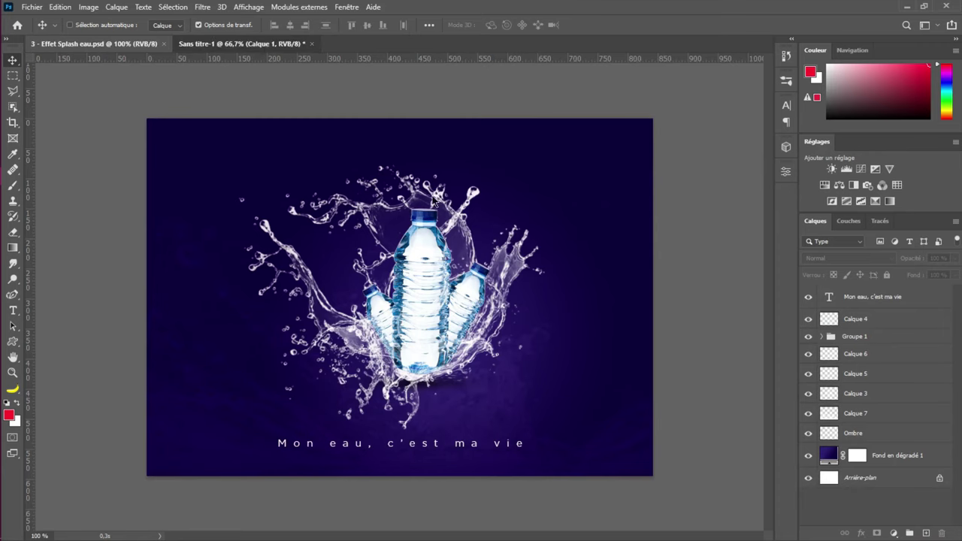
click(265, 45)
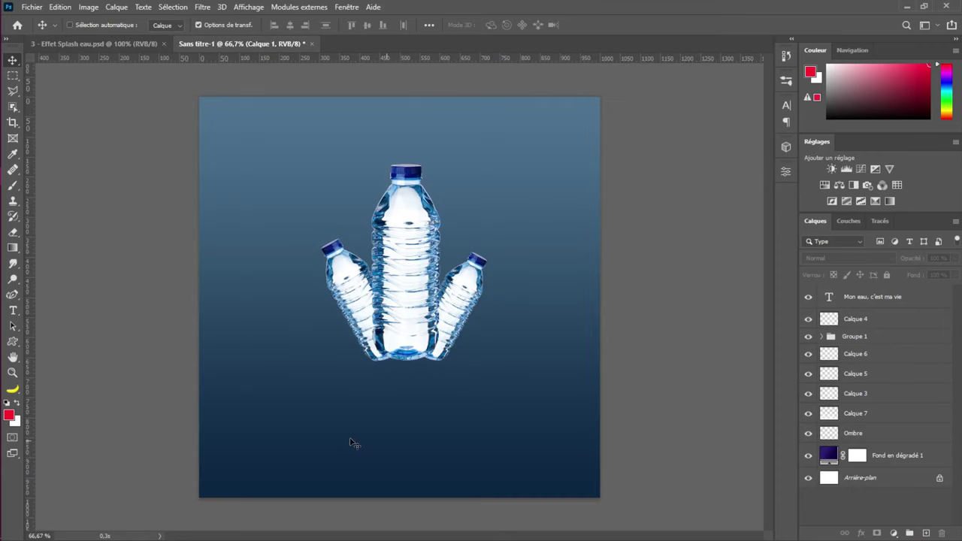
key(t)
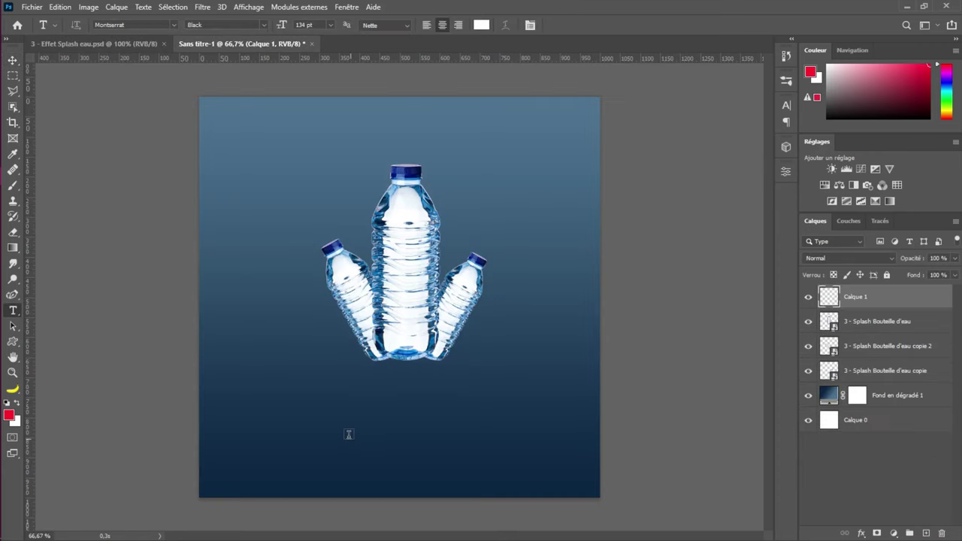
click(350, 435)
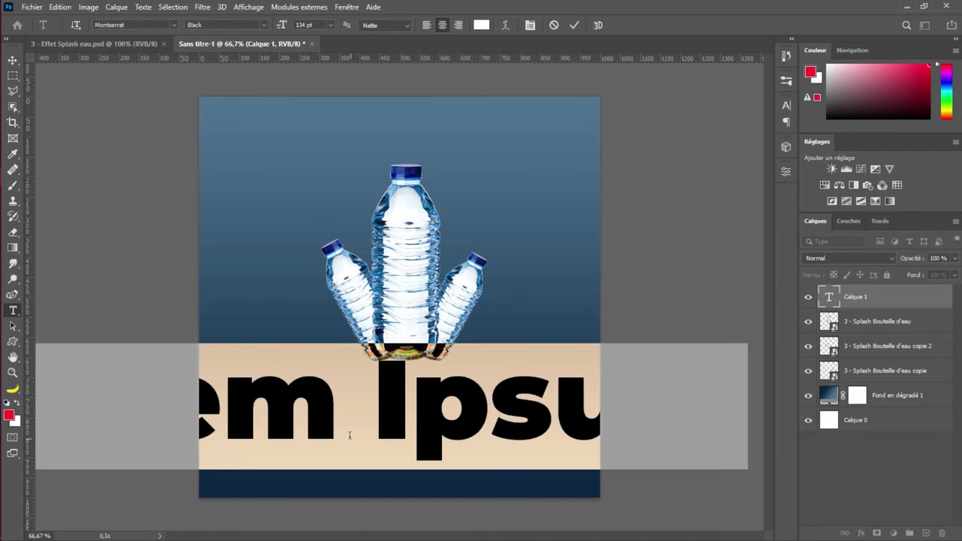
click(349, 436)
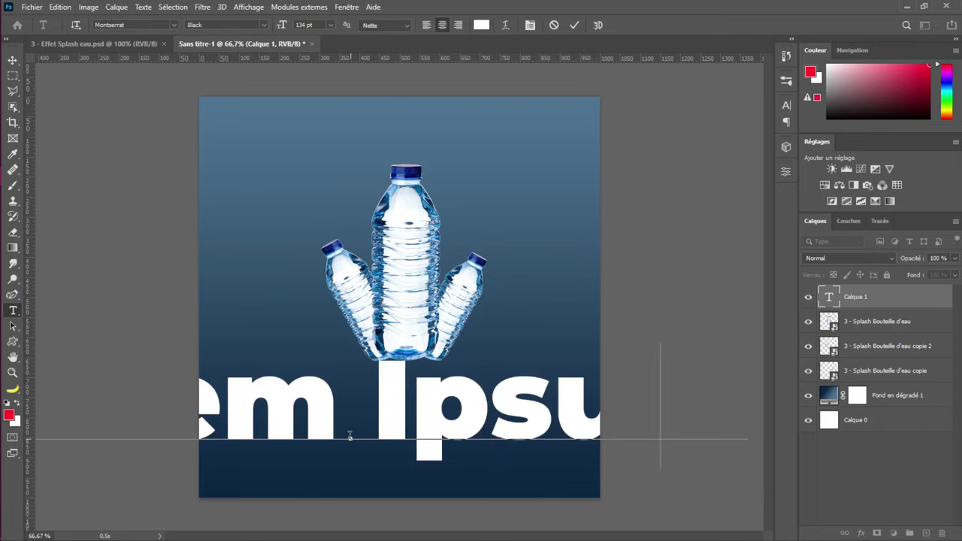
key(ctrl+a)
text(C4EST)
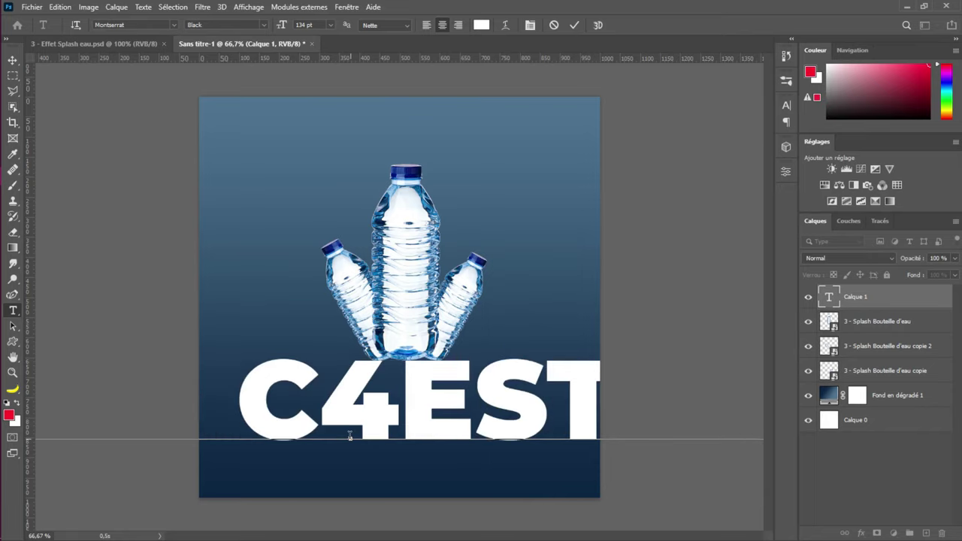
Set the whole text line to Montserrat Regular at 16 pt
key(ctrl+a)
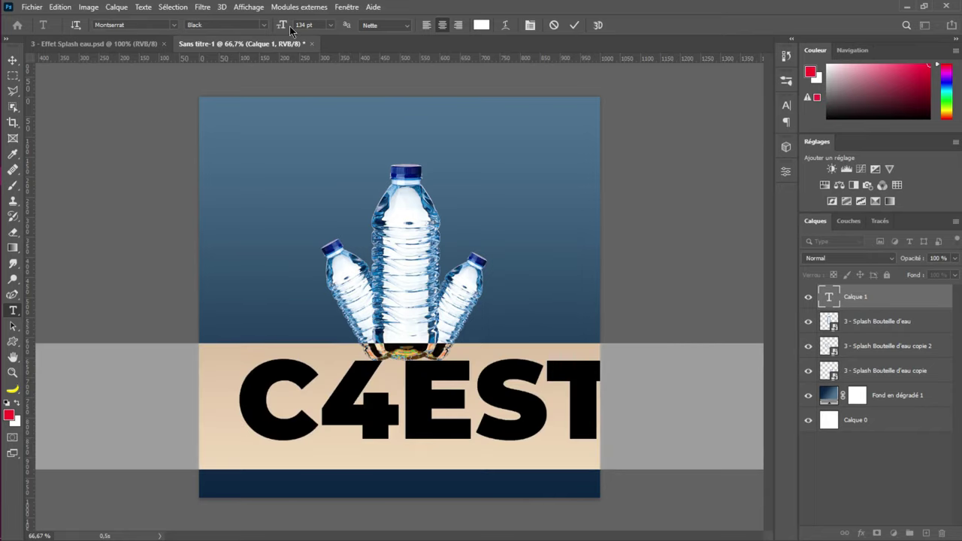
click(264, 27)
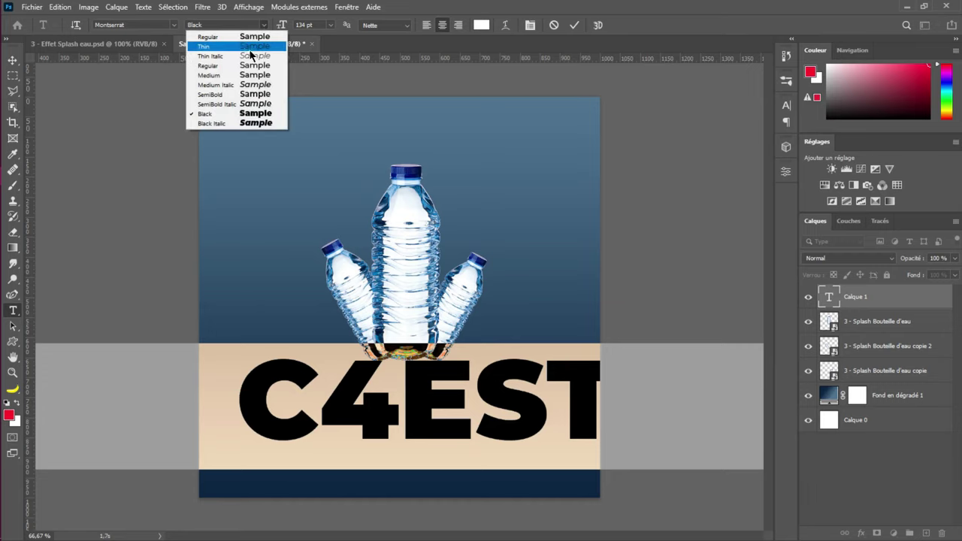
click(241, 45)
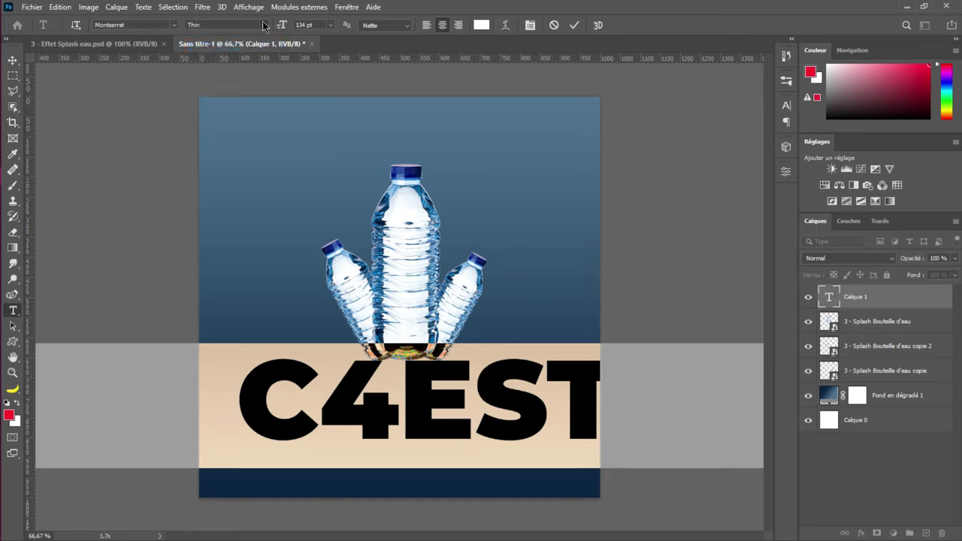
click(256, 25)
click(218, 35)
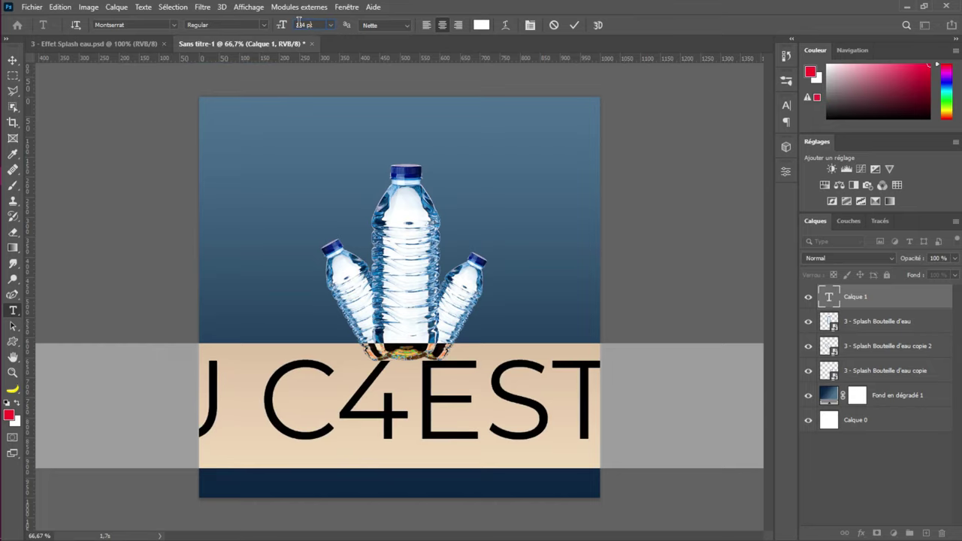
scroll(299, 23, down, 5)
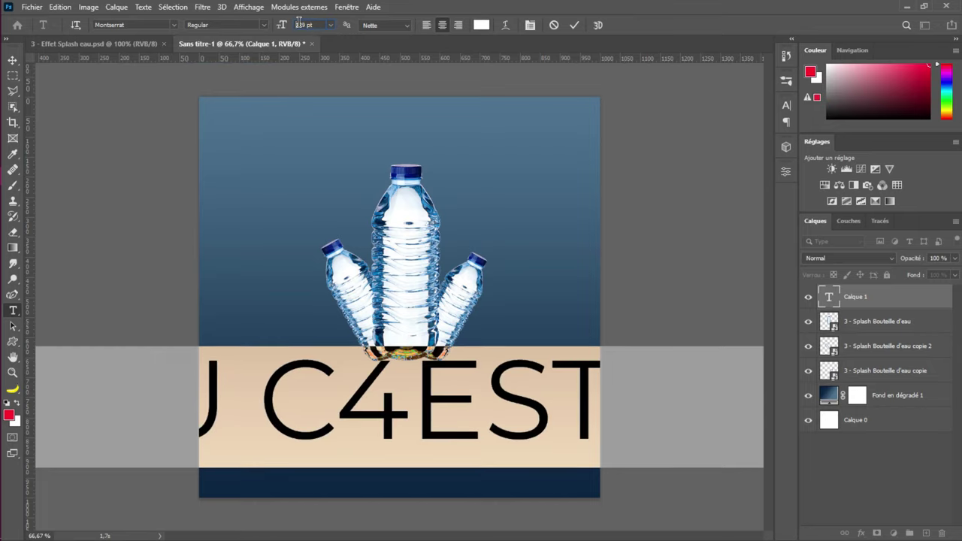
scroll(299, 23, down, 1)
scroll(299, 23, down, 4)
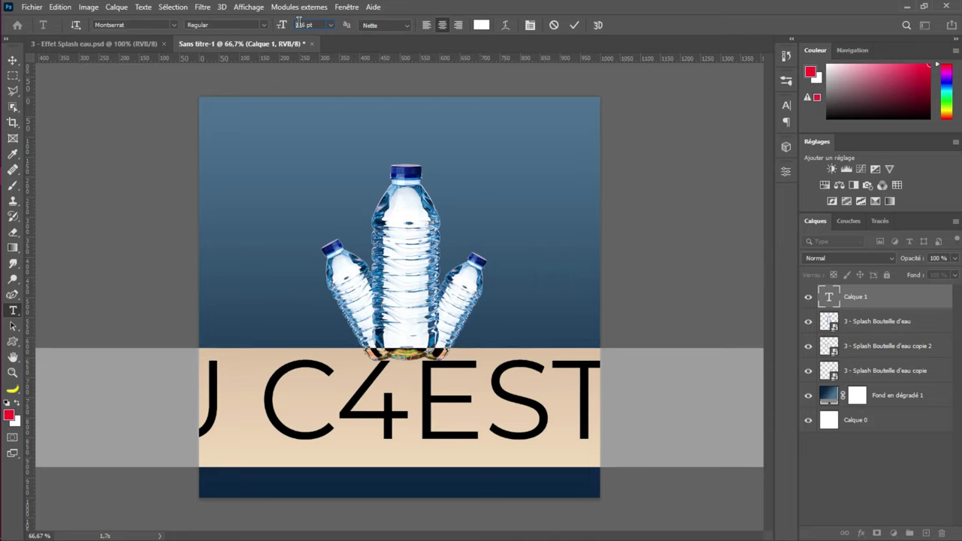
scroll(309, 23, down, 6)
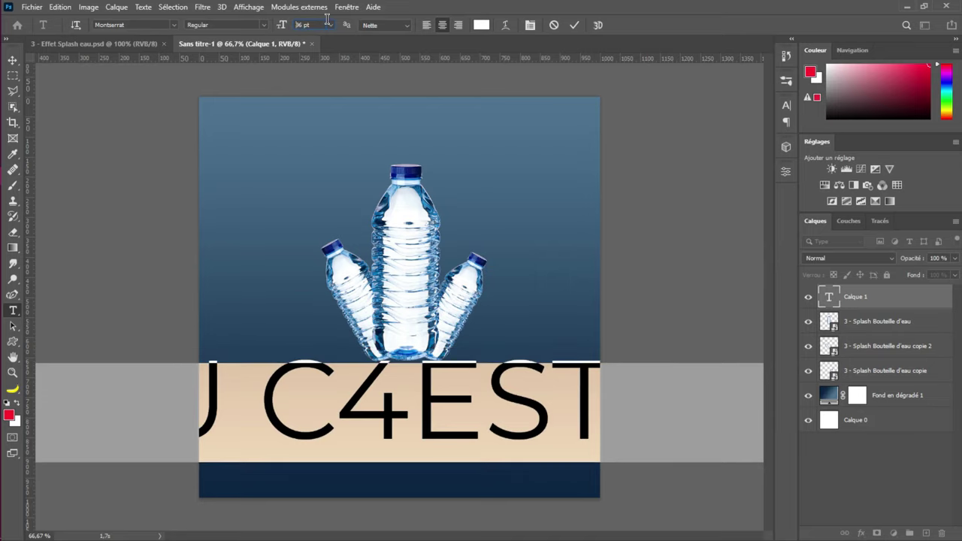
scroll(318, 22, down, 8)
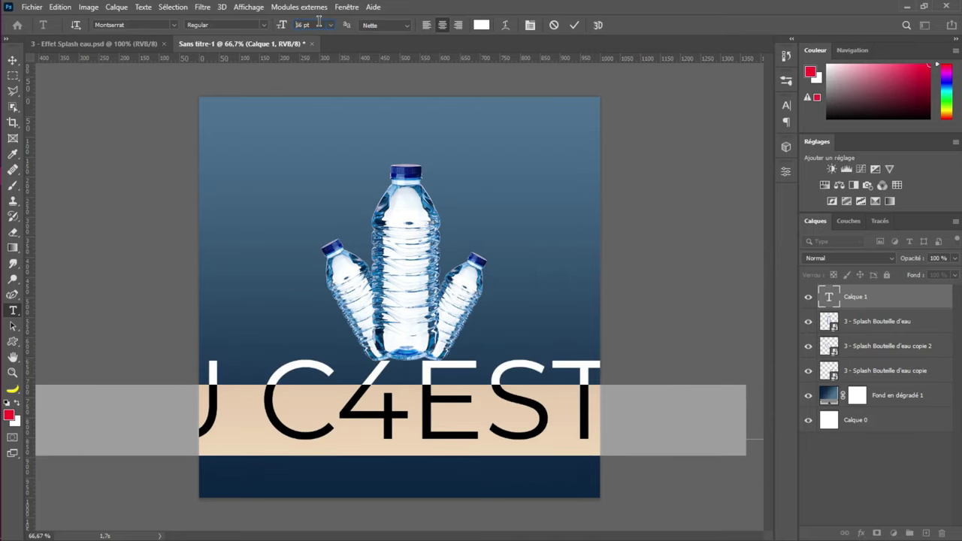
scroll(319, 22, down, 5)
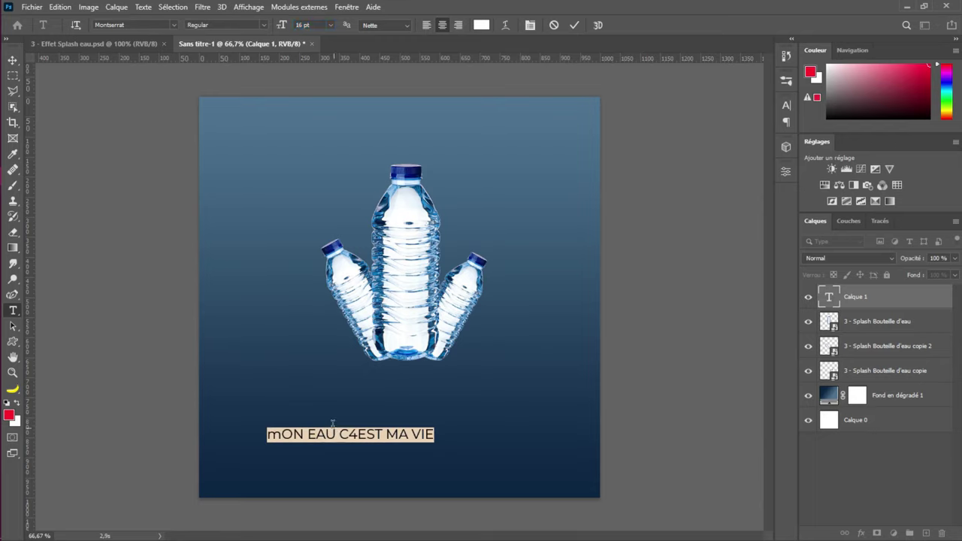
Rewrite the slogan below the bottles as "Mon eau, c'est ma vie !"
click(358, 434)
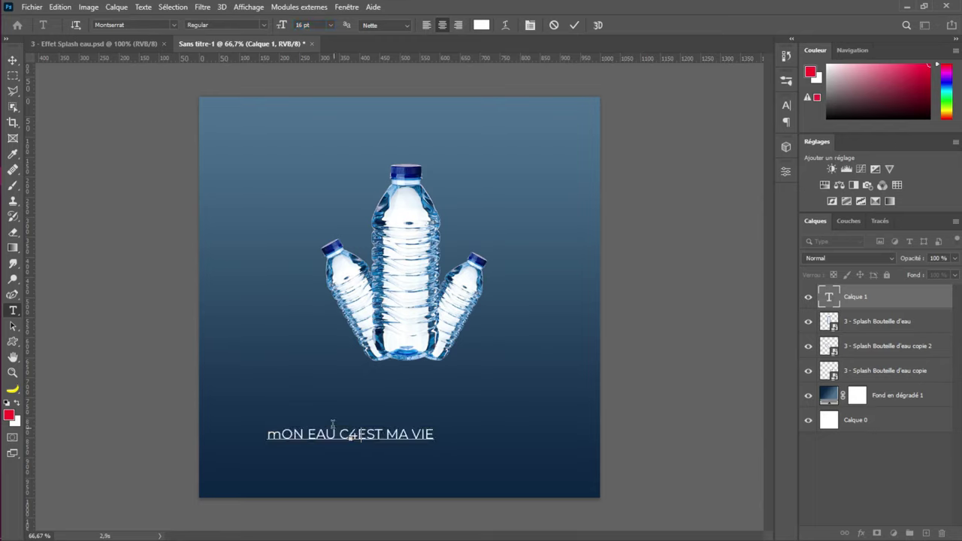
key(ctrl+z)
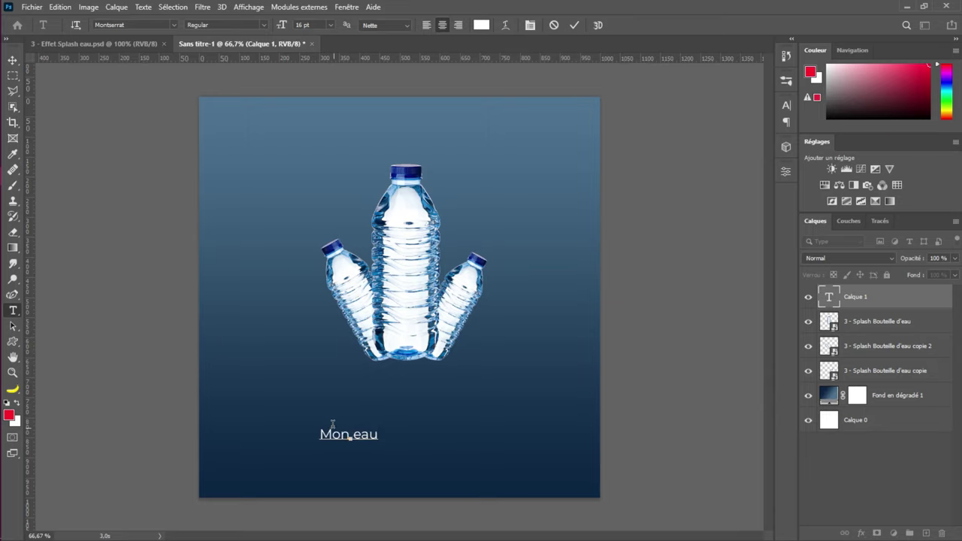
text(, c)
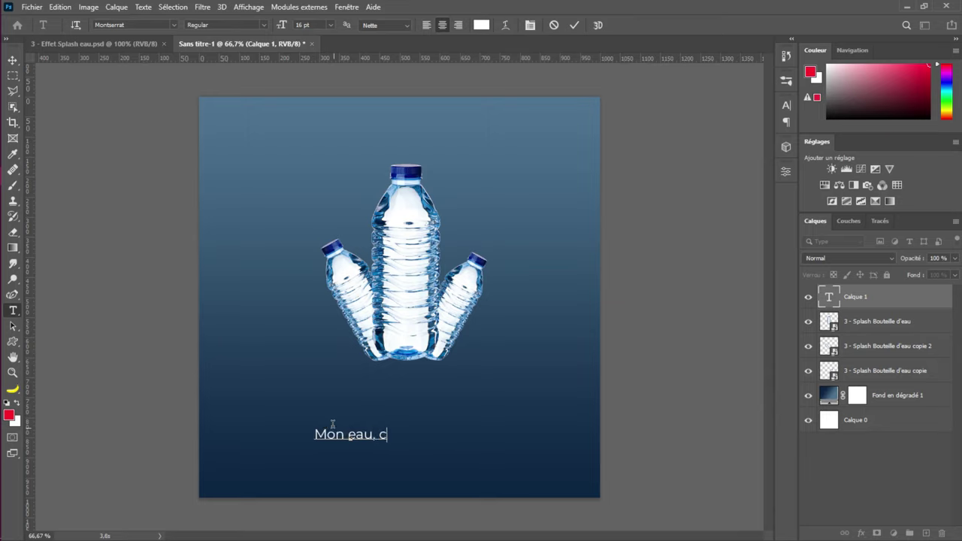
text('est ma vie)
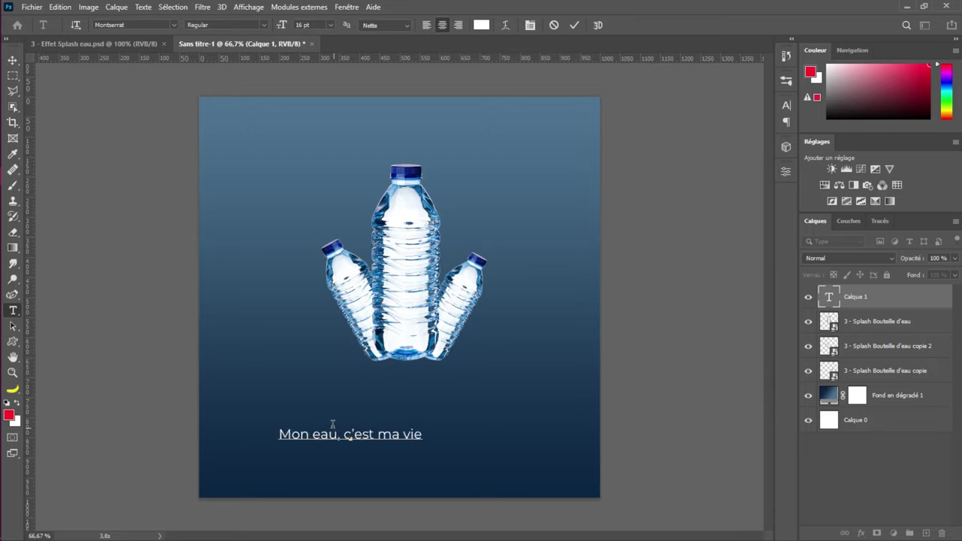
key(ctrl+a)
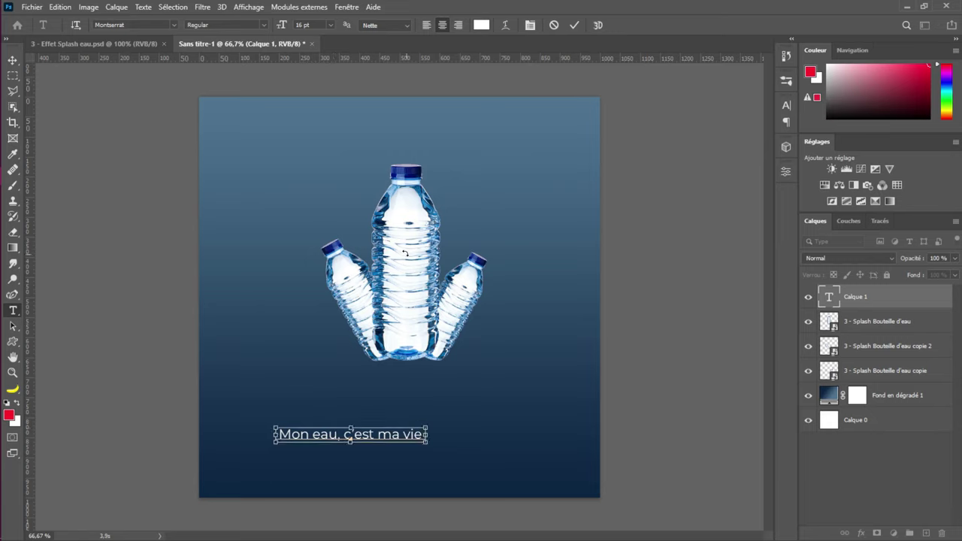
key(End)
text(!)
key(ctrl+a)
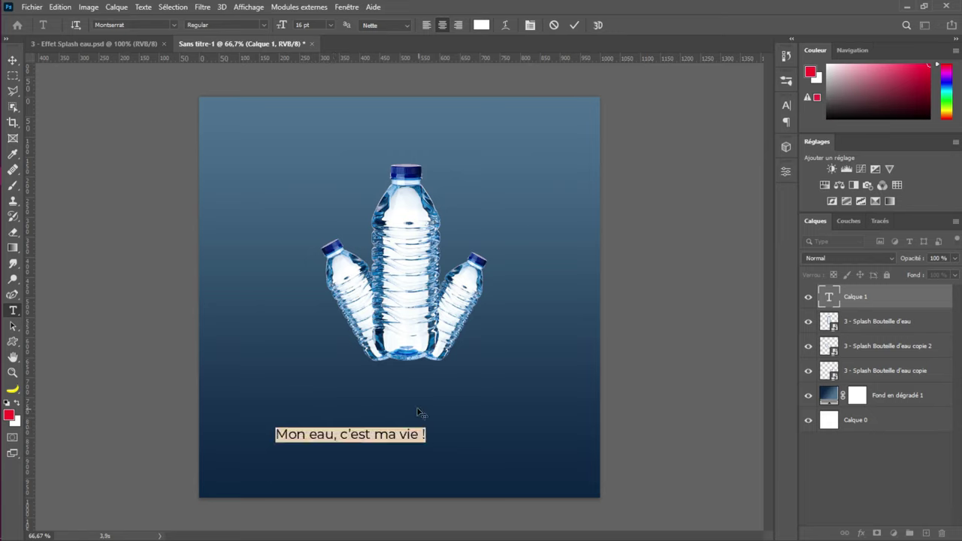
Set the slogan's tracking to 420 and centre the line horizontally near the bottom of the canvas
click(787, 105)
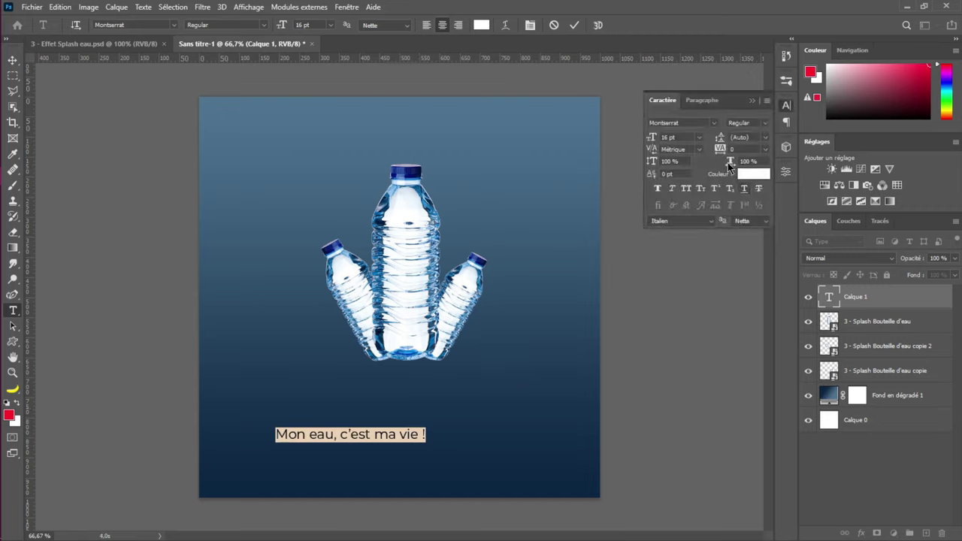
mouse_move(724, 149)
mouse_down()
mouse_move(752, 149)
mouse_move(734, 150)
mouse_up()
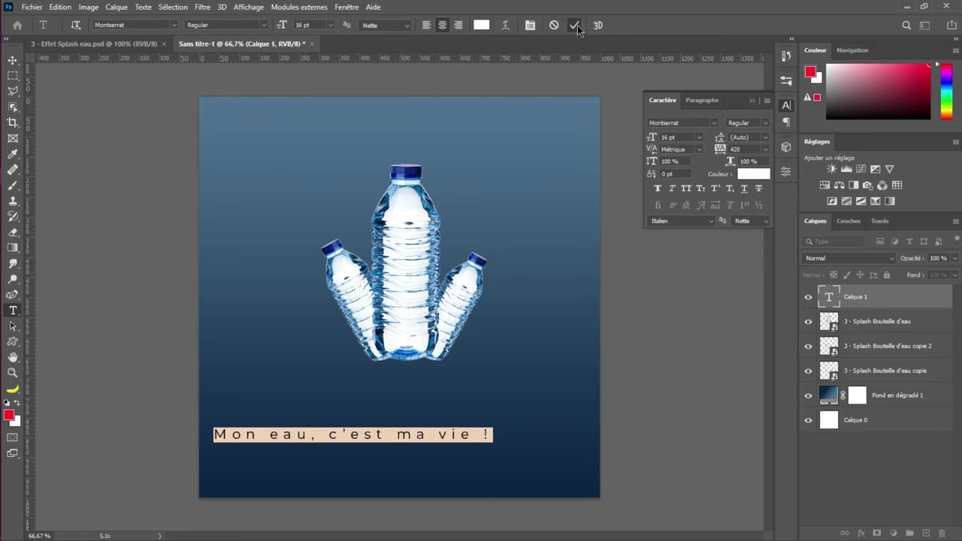
key(ctrl+h)
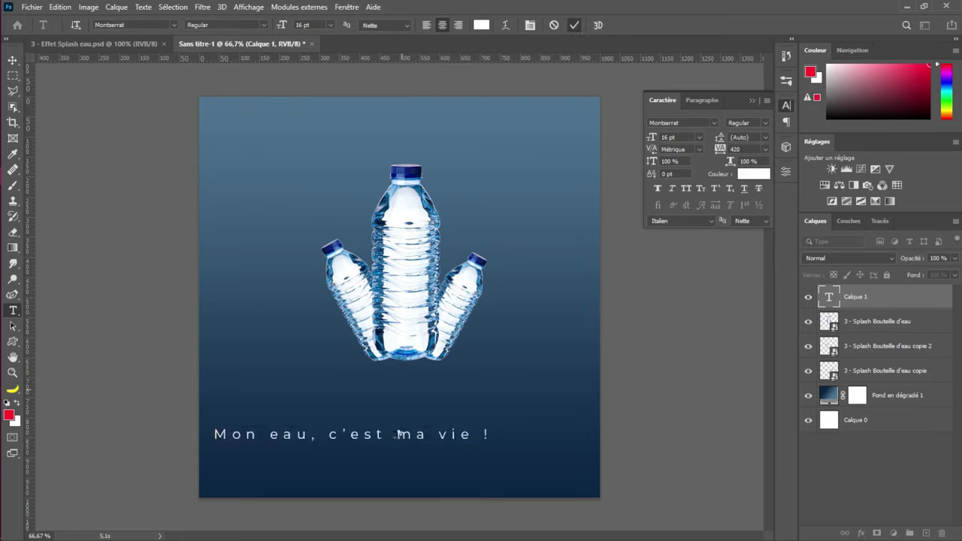
key(Escape)
key(v)
drag(412, 442, 462, 462)
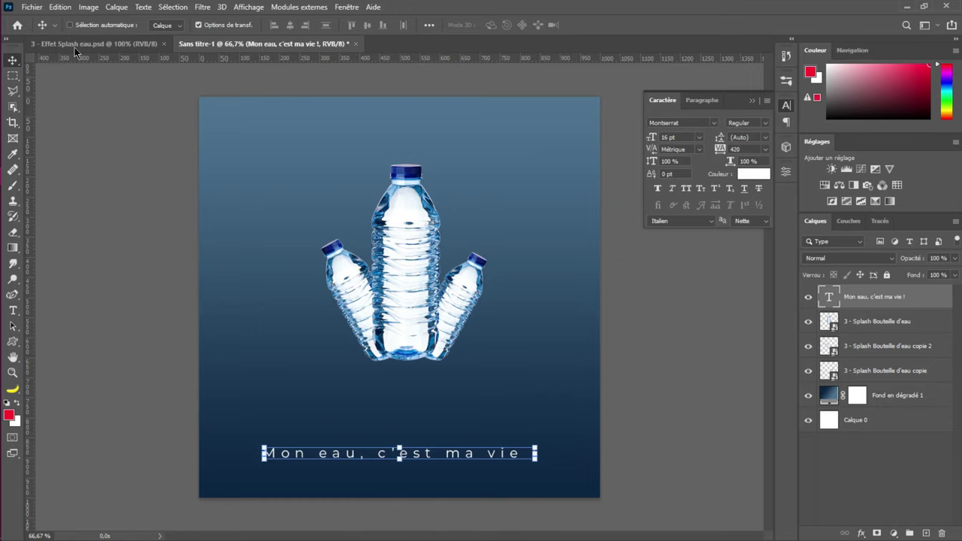
Switch to File Explorer and load Water Splash 2.abr and Water Splash.abr from the "17 - Pinceaux ou Brushes" folder into Photoshop
click(32, 6)
click(32, 7)
mouse_move(2, 113)
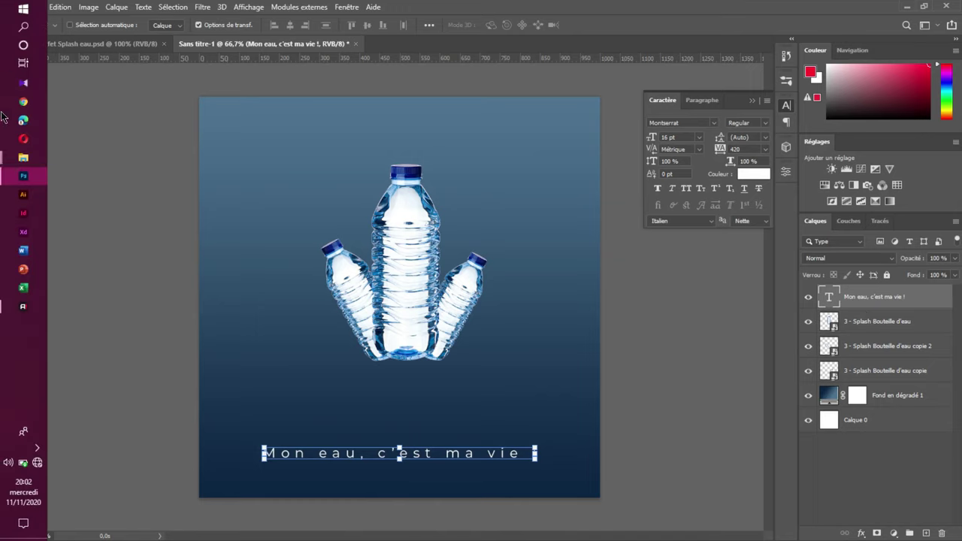
mouse_move(23, 157)
click(162, 112)
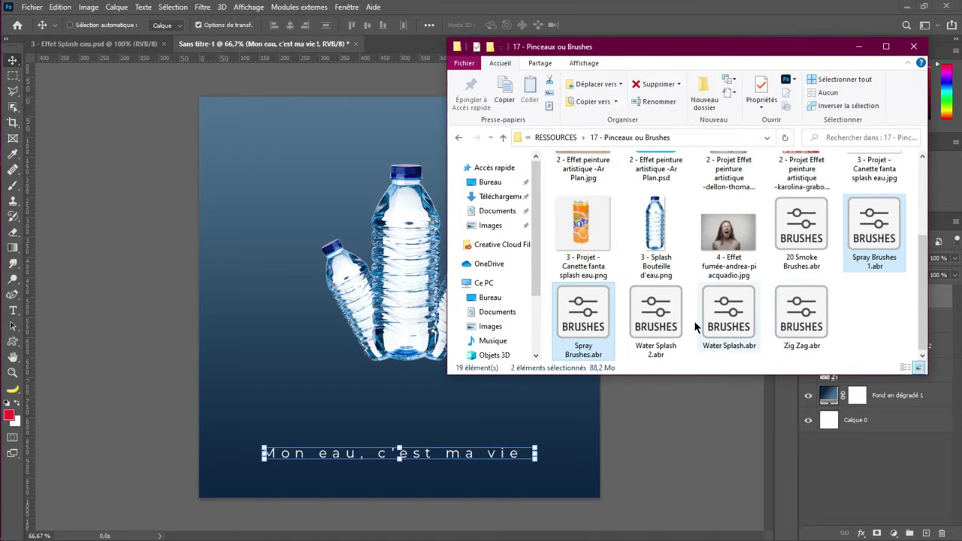
click(677, 337)
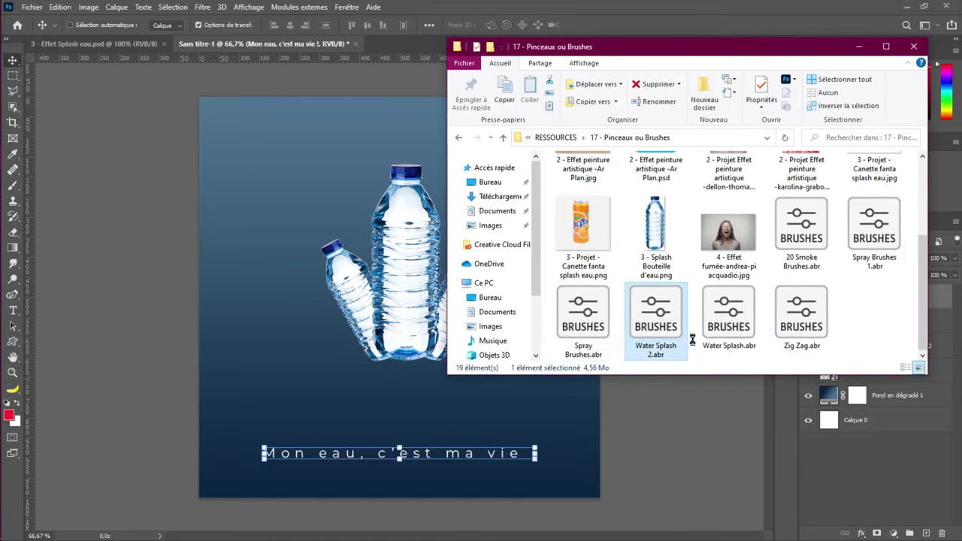
ctrl+click(746, 339)
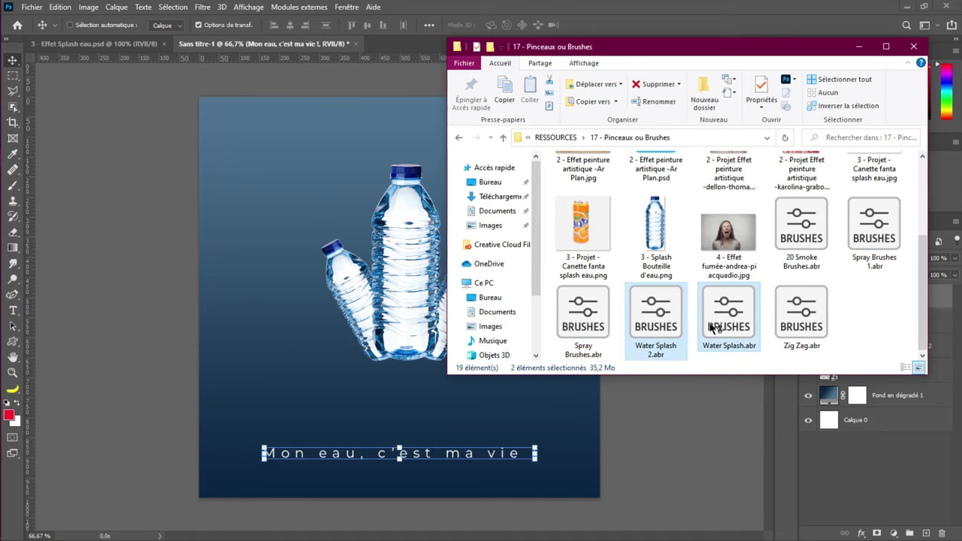
click(861, 48)
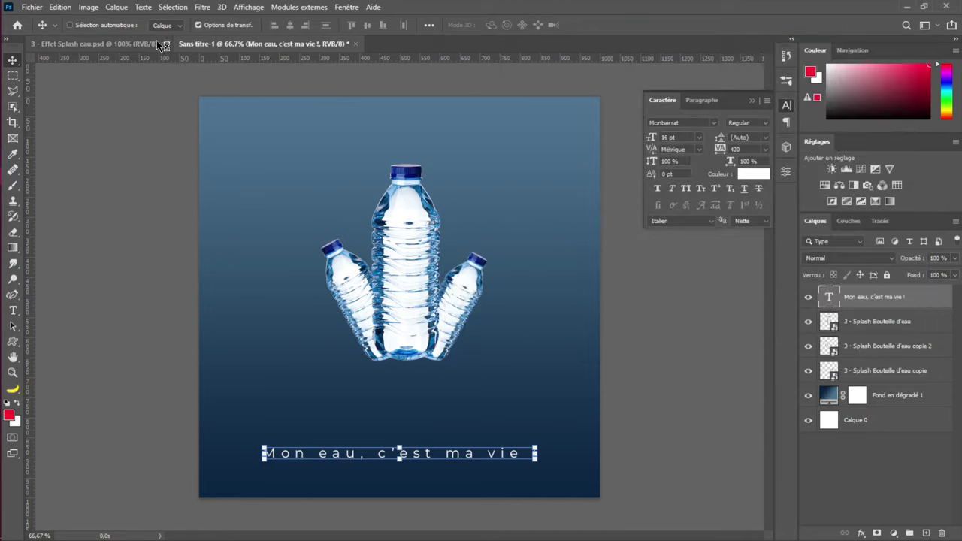
Activate the Brush tool with the Splash 4 brush from the Water Splash set
click(20, 191)
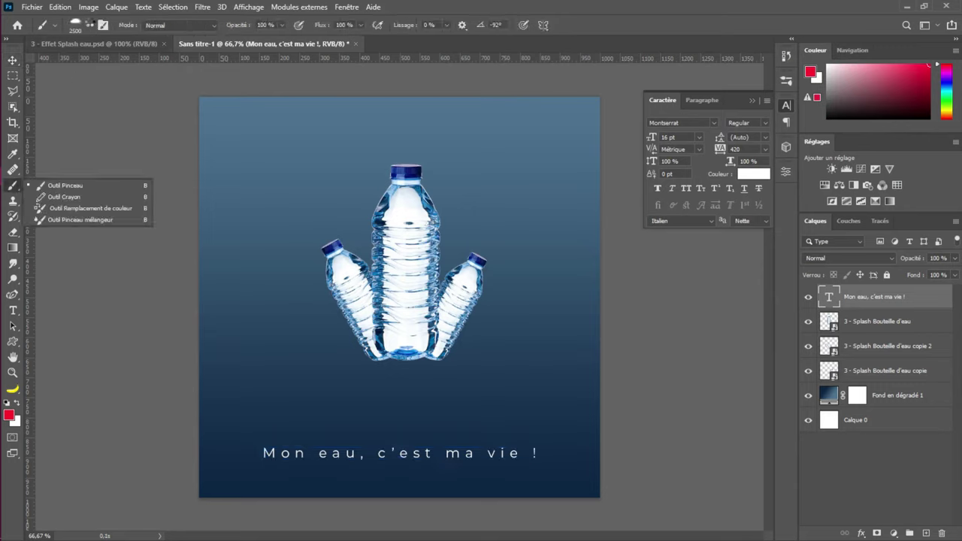
click(92, 27)
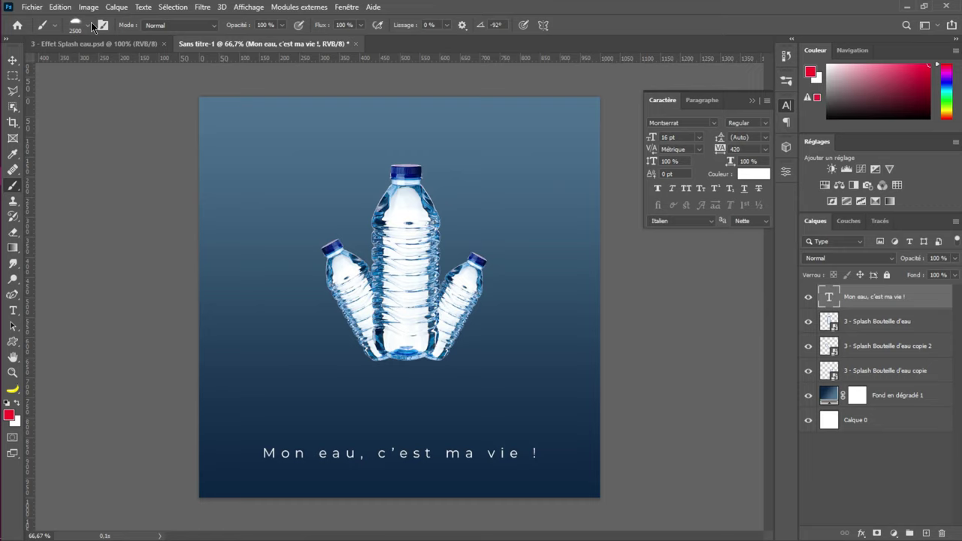
click(87, 28)
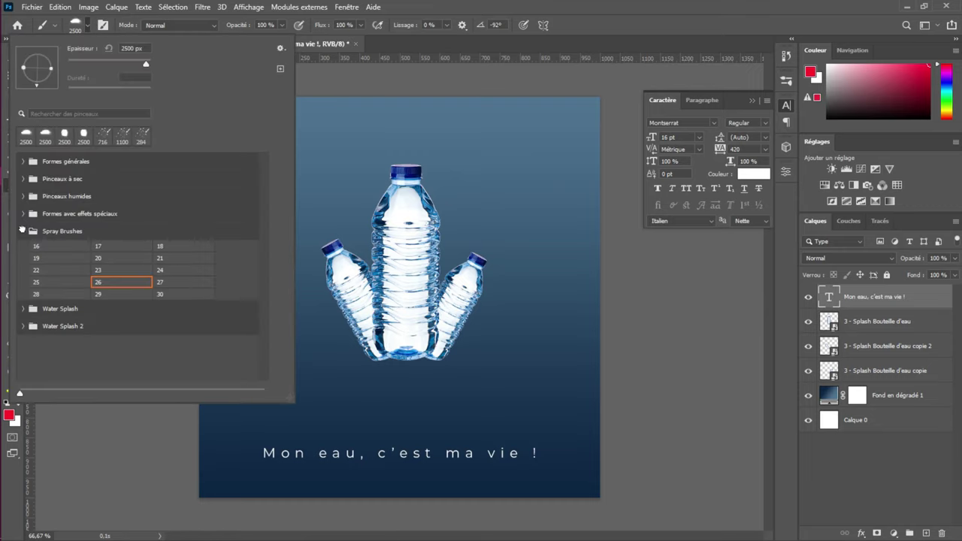
click(23, 231)
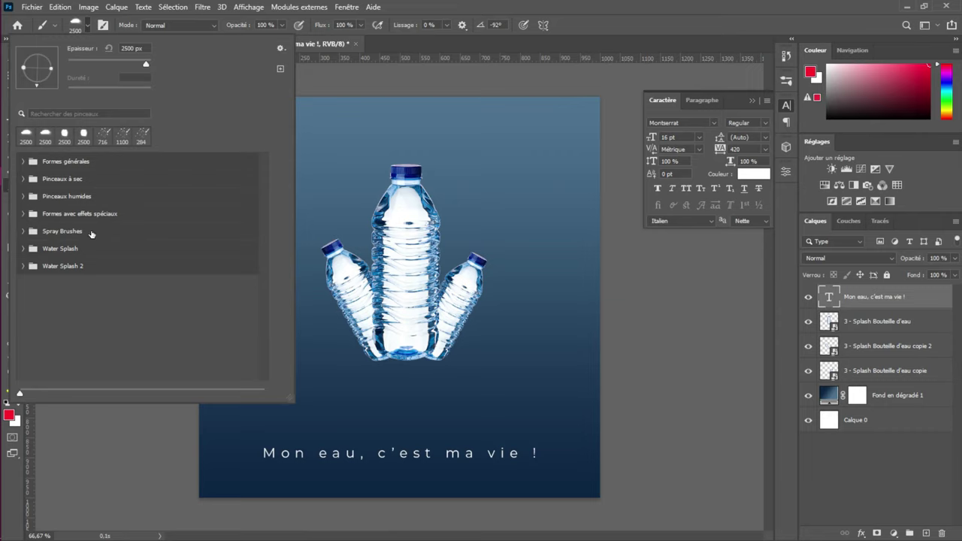
click(23, 248)
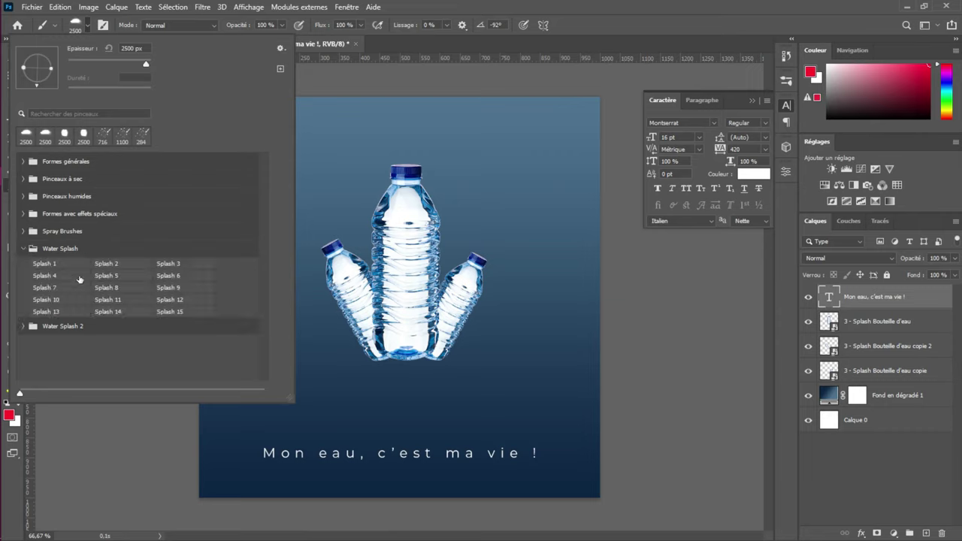
click(58, 276)
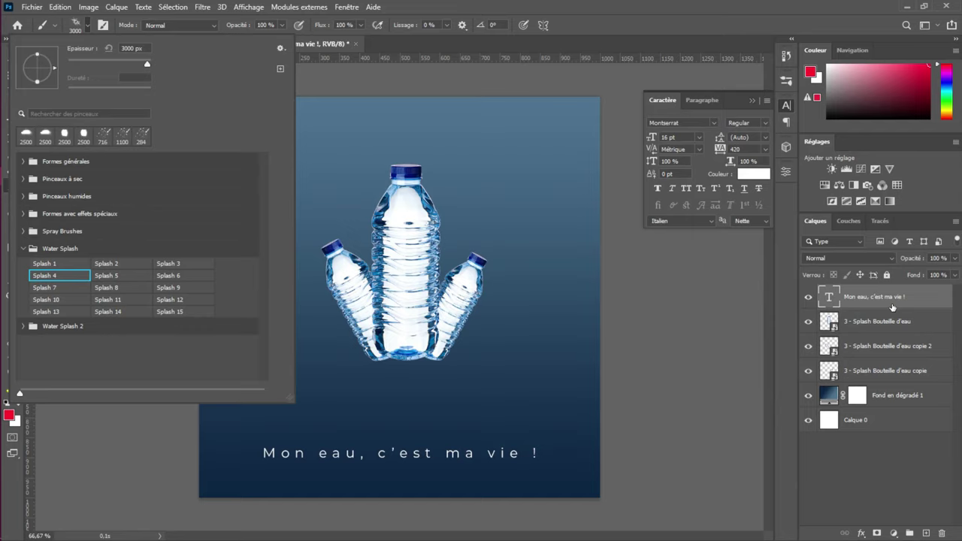
Add a new layer just above Fond en dégradé 1 and stamp the splash in white at 765 px behind the bottles
click(891, 398)
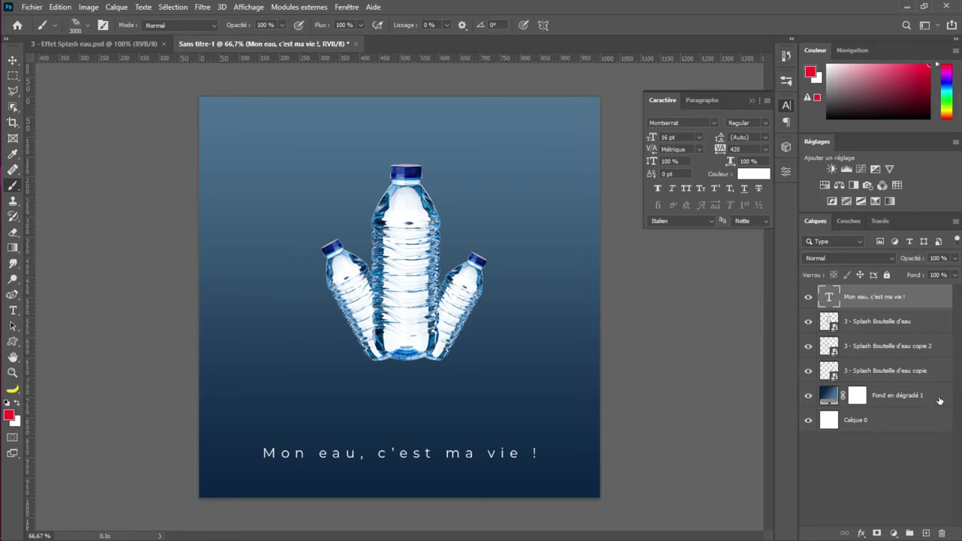
click(937, 396)
click(928, 533)
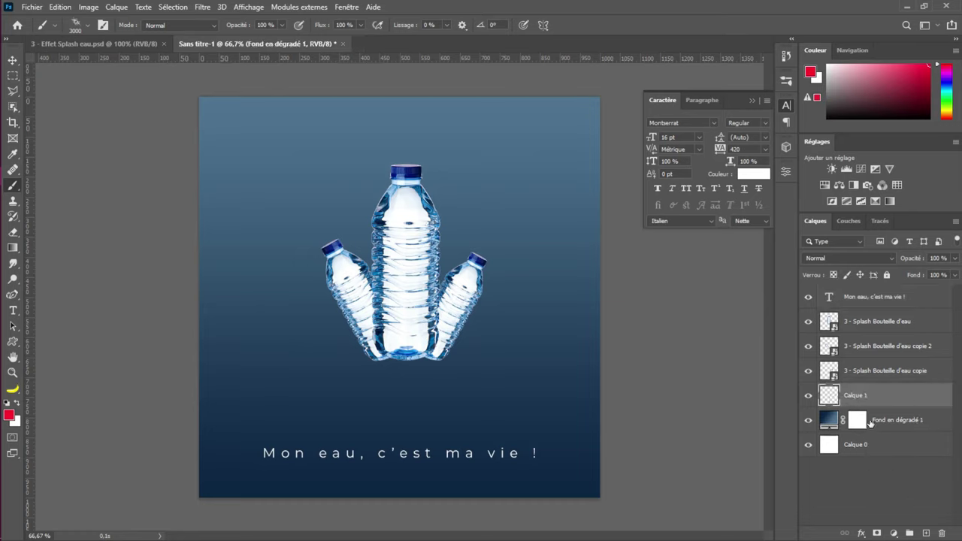
click(852, 398)
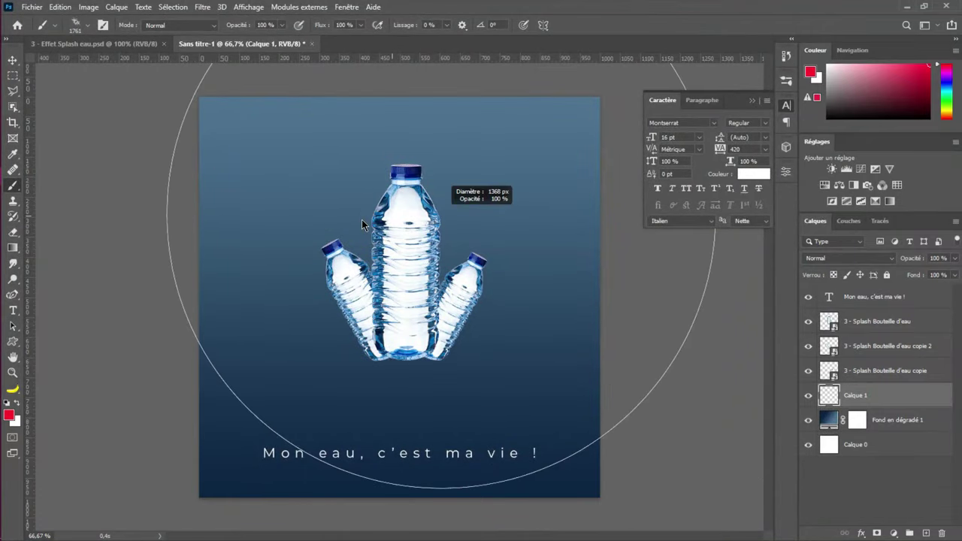
drag(362, 220, 275, 223)
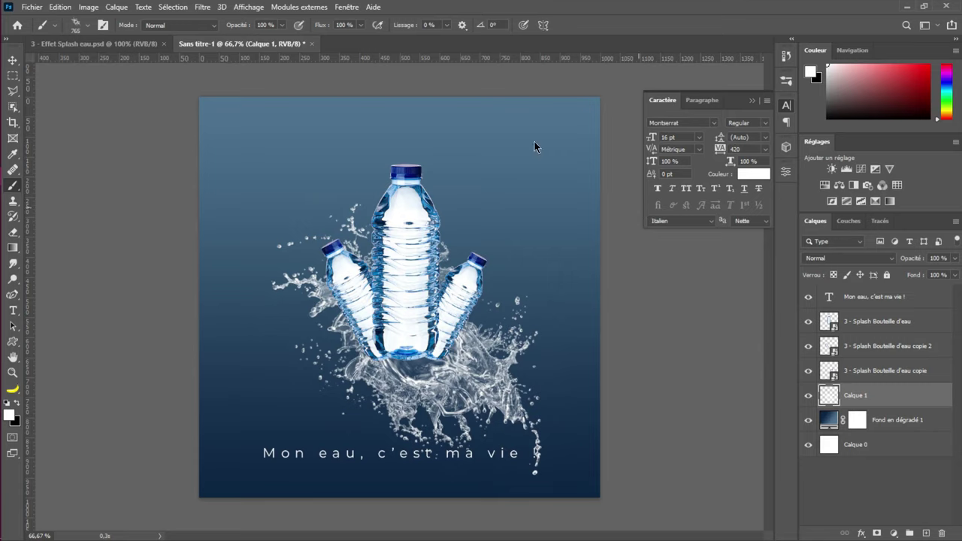
Add another layer and stamp the Splash 2 brush at 497 px so it rises behind the right-hand bottle
click(927, 533)
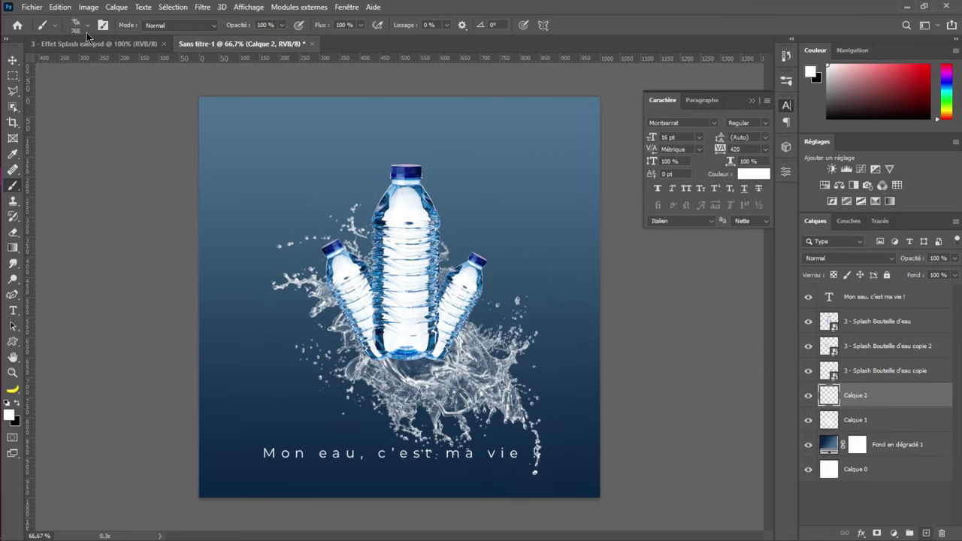
click(82, 25)
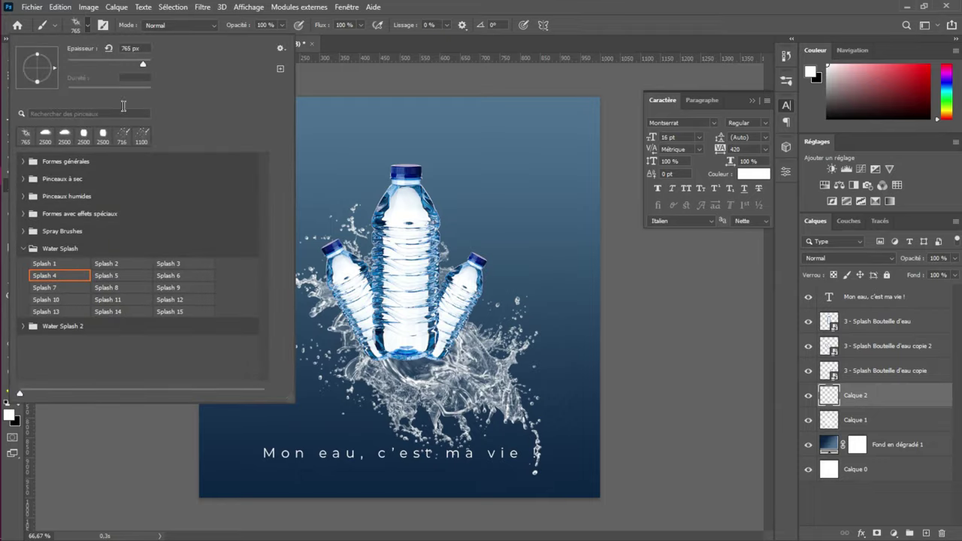
click(130, 268)
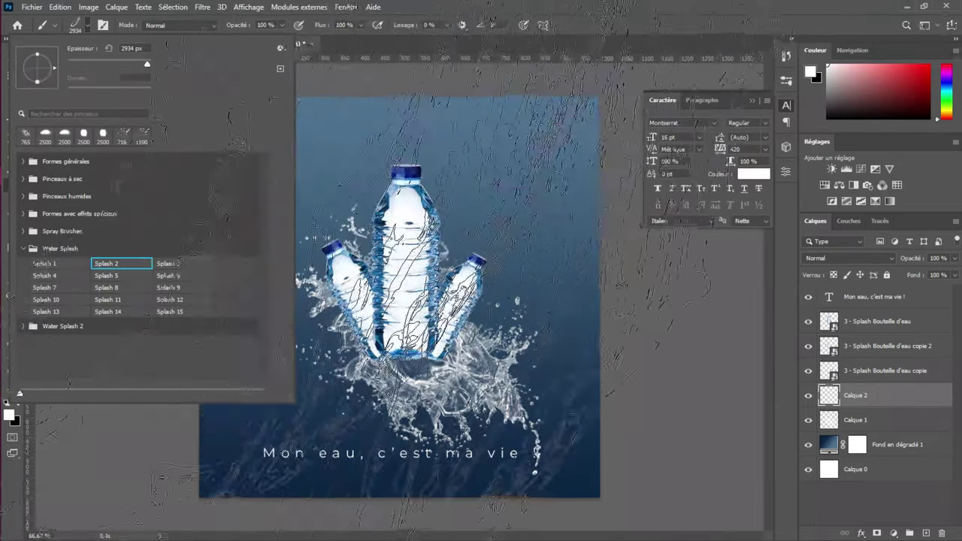
click(125, 65)
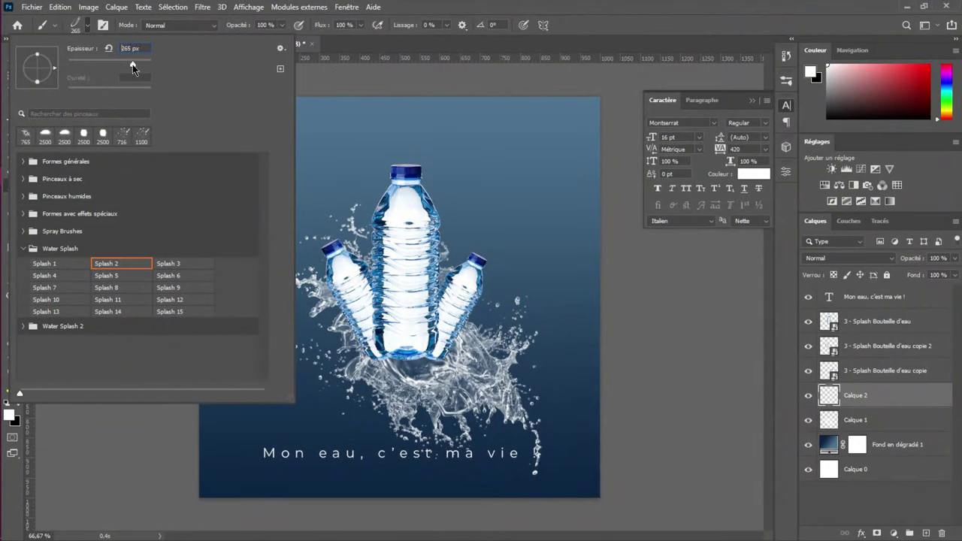
drag(137, 66, 142, 65)
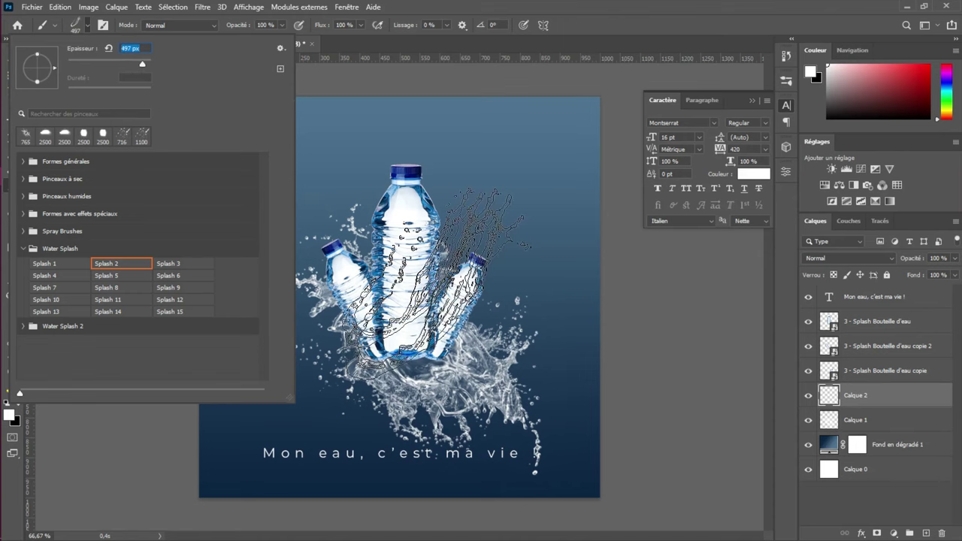
click(651, 9)
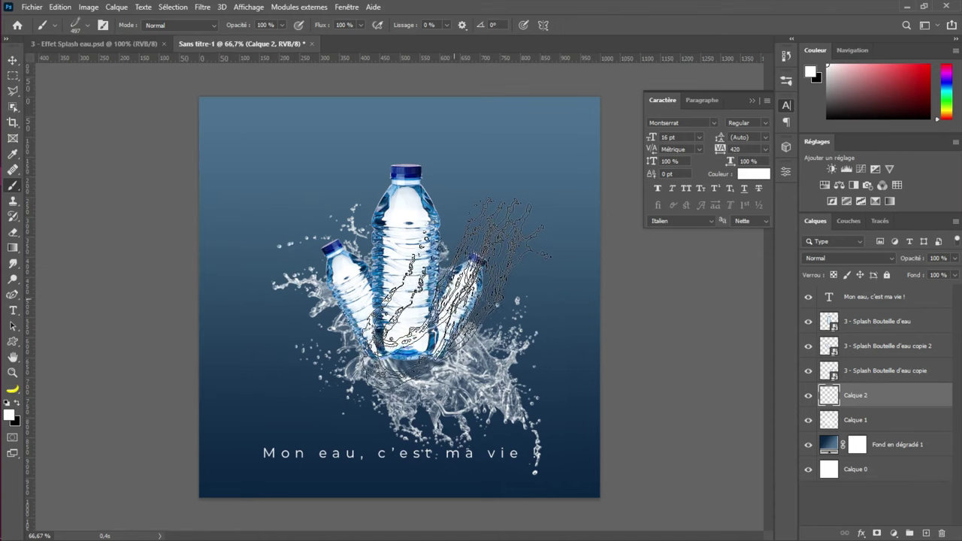
click(456, 281)
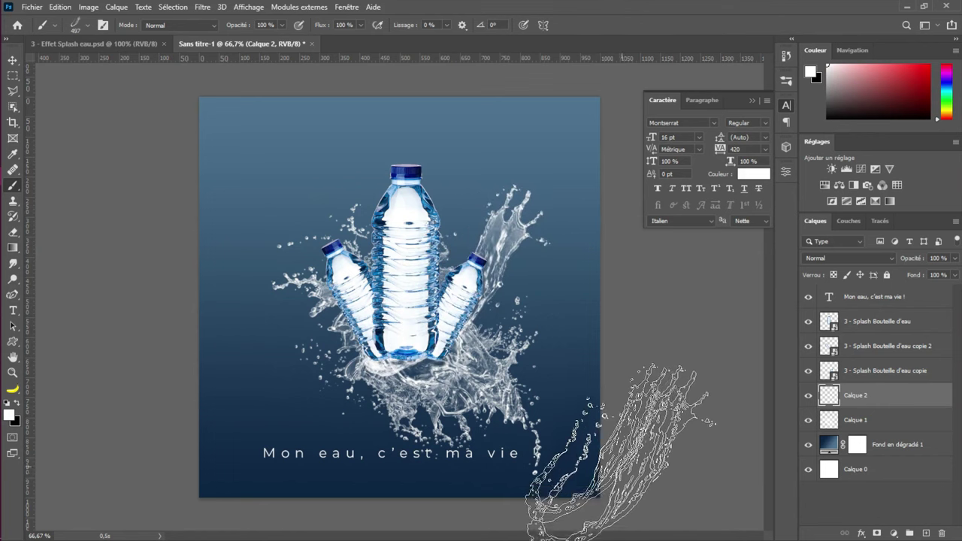
Rotate the brush tip to 19° and stamp the splash on a new layer, rising between the central and right-hand bottles
right_click(523, 230)
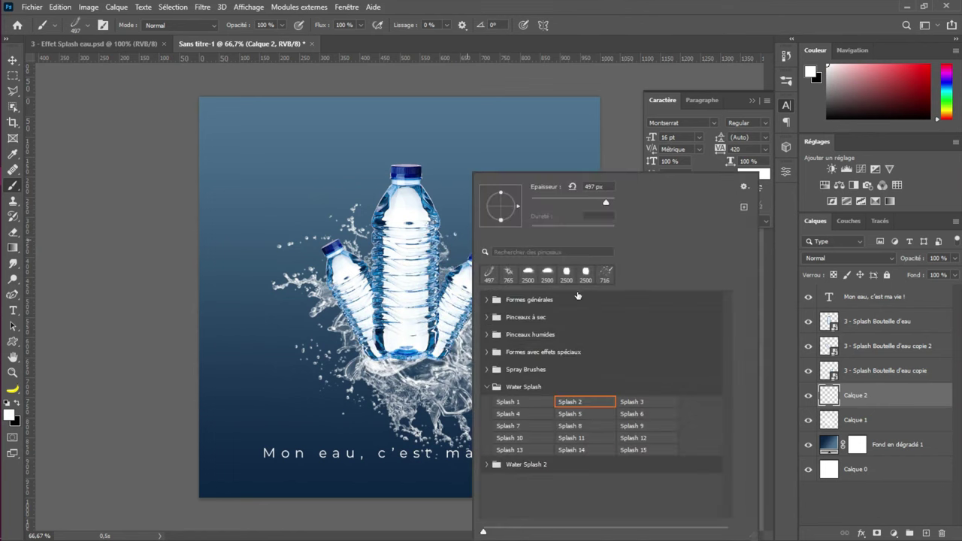
mouse_move(516, 209)
mouse_down()
mouse_move(468, 192)
mouse_move(458, 217)
mouse_up()
drag(494, 216, 513, 219)
drag(527, 201, 526, 191)
click(926, 534)
click(927, 533)
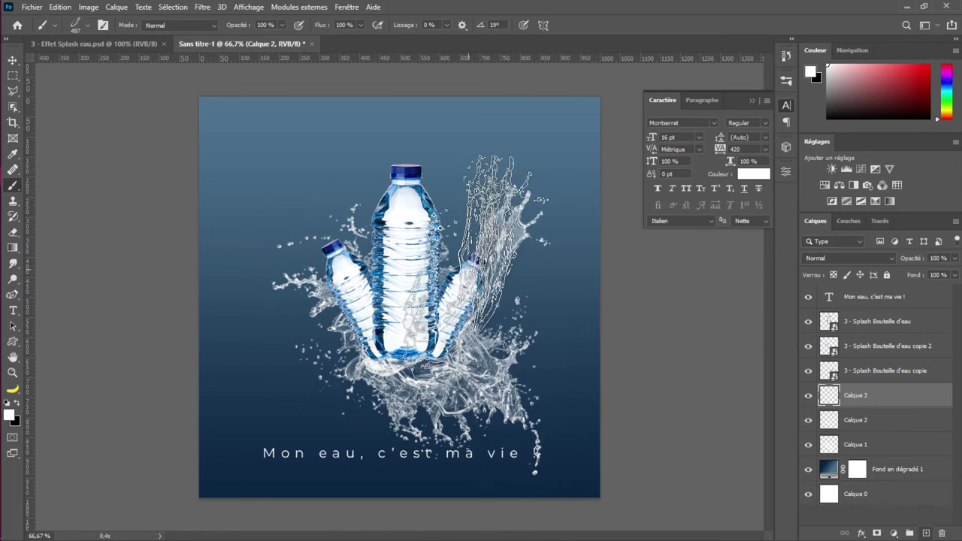
click(429, 263)
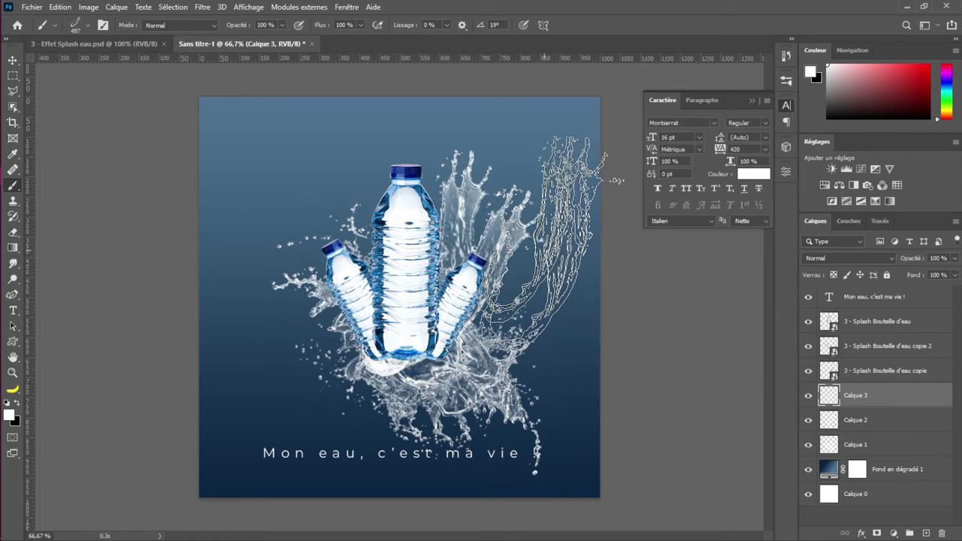
Flip the Calque 3 splash horizontally and place it so it rises behind the left-hand bottle
key(v)
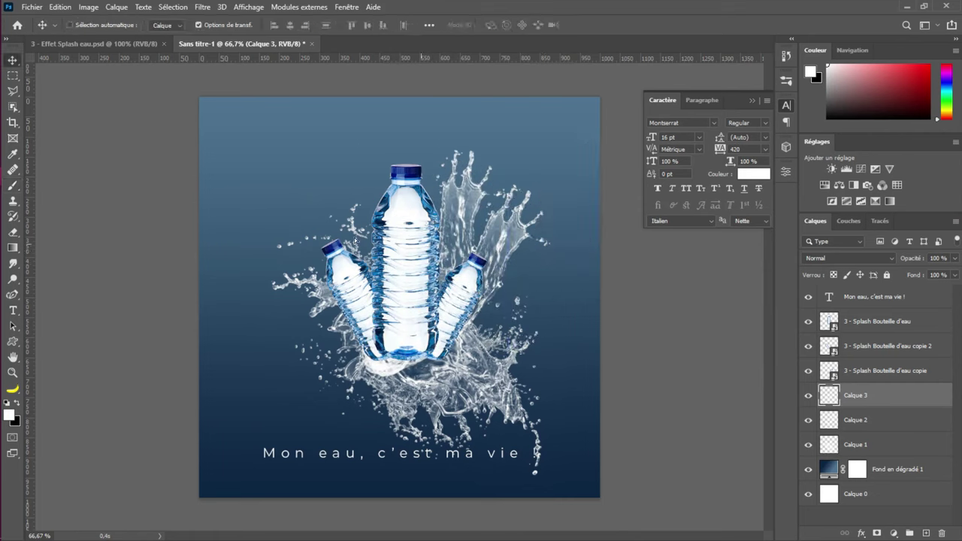
drag(368, 243, 295, 214)
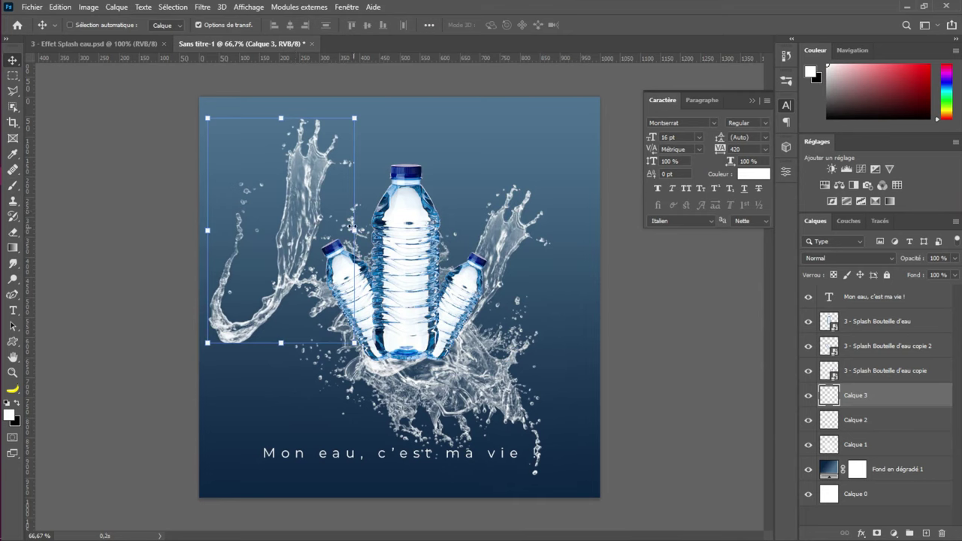
key(ctrl+t)
right_click(351, 227)
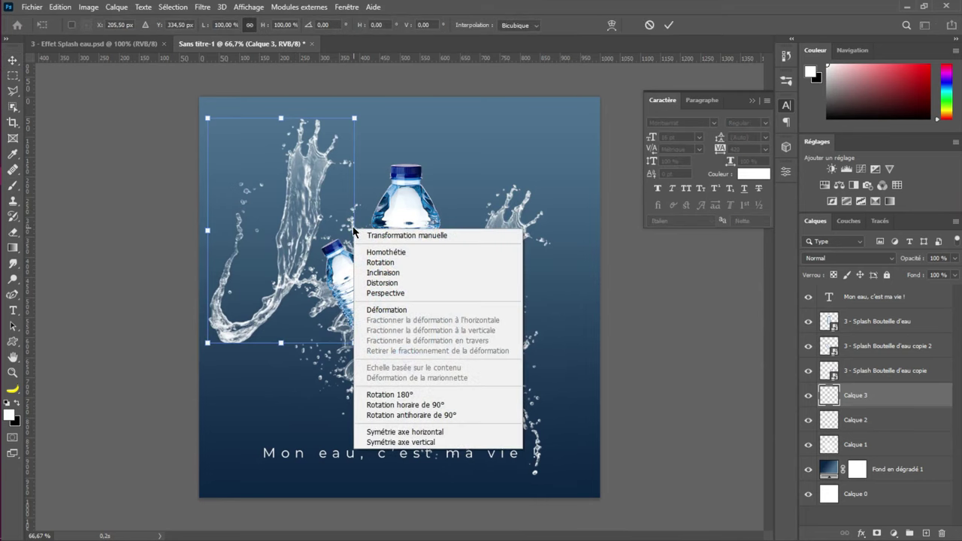
click(399, 433)
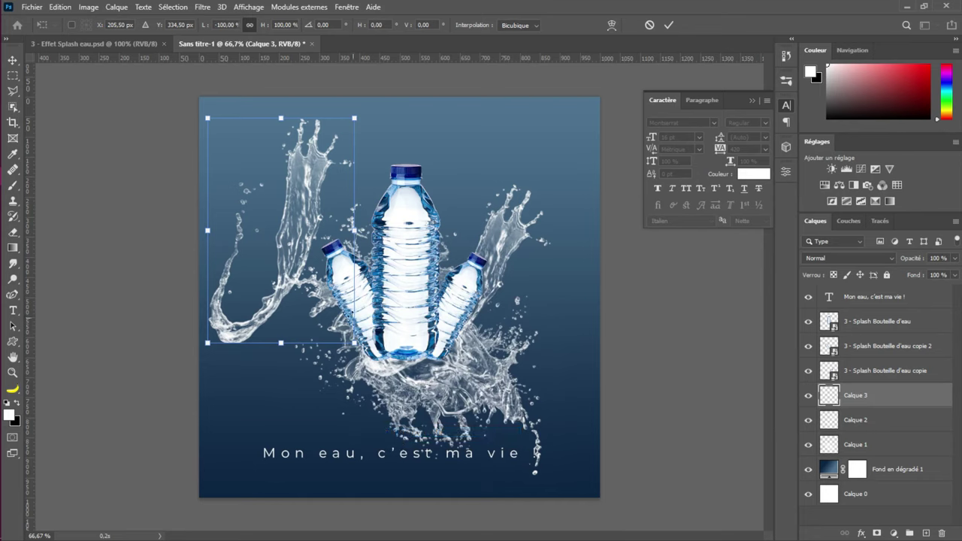
drag(288, 268, 362, 289)
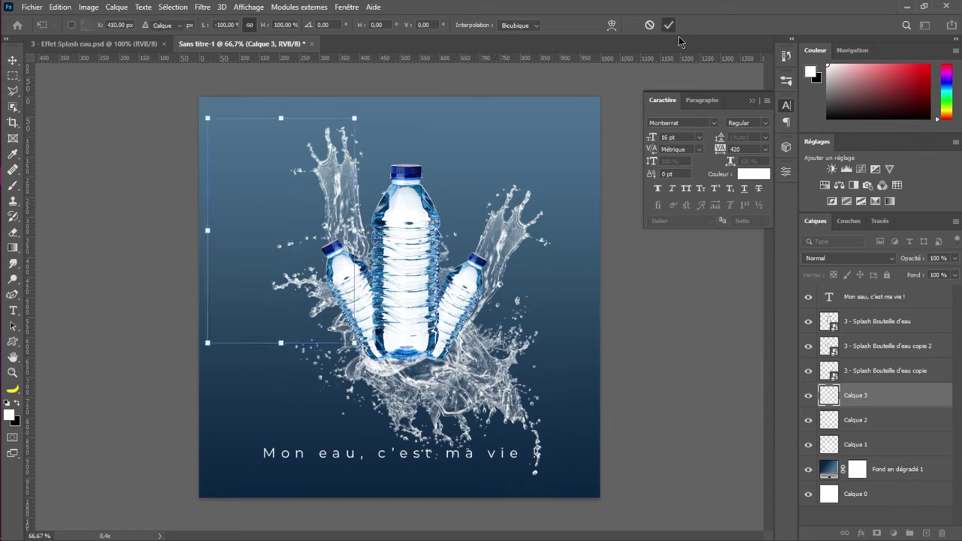
key(Return)
Move Calque 3 directly beneath the main bottle layer and shift its splash down to the base of the bottles
drag(872, 397, 878, 333)
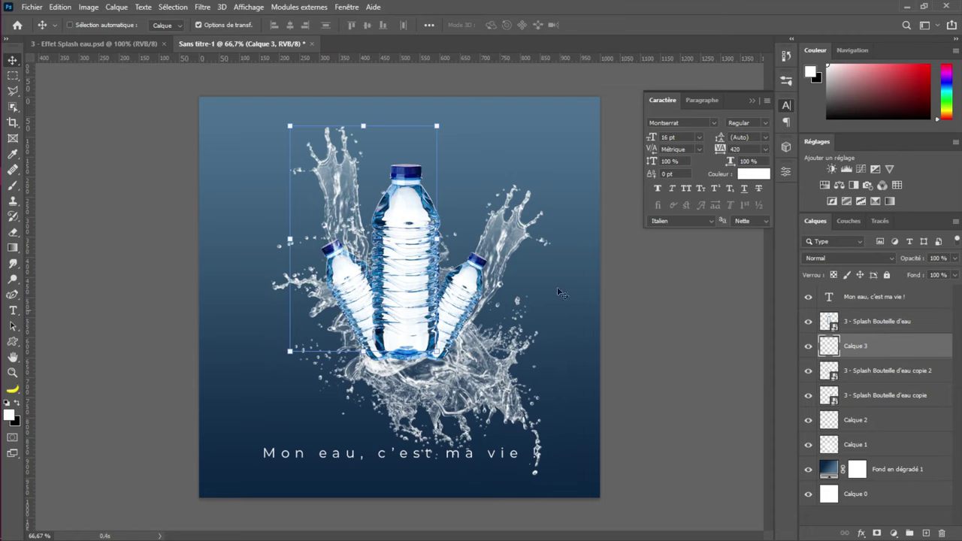
click(373, 254)
drag(372, 254, 344, 257)
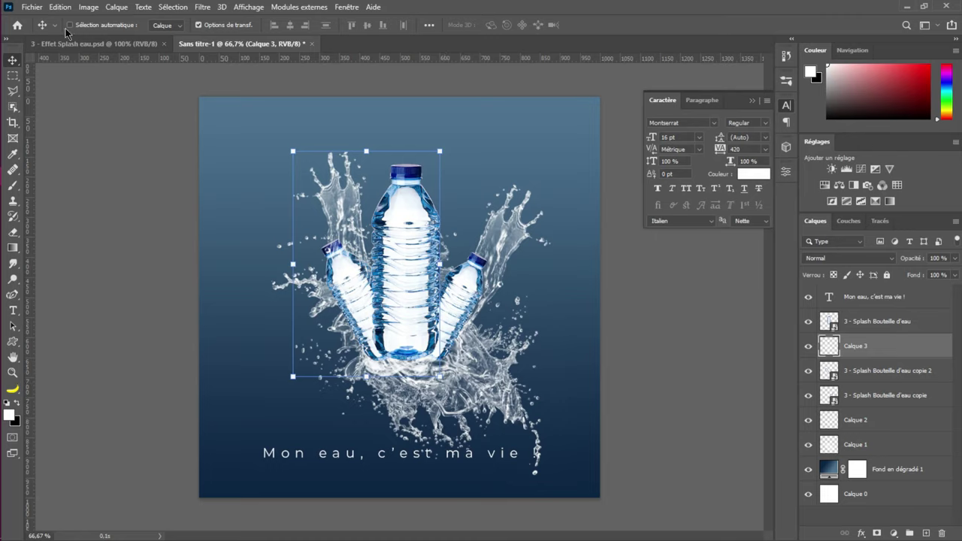
Return to the Brush tool and choose the Splash 9 brush from the Water Splash set
click(15, 186)
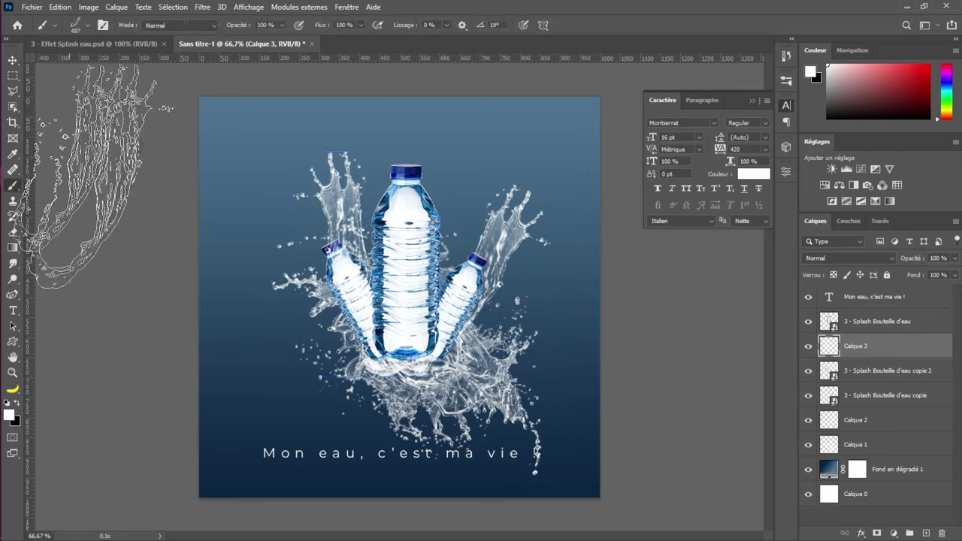
right_click(151, 215)
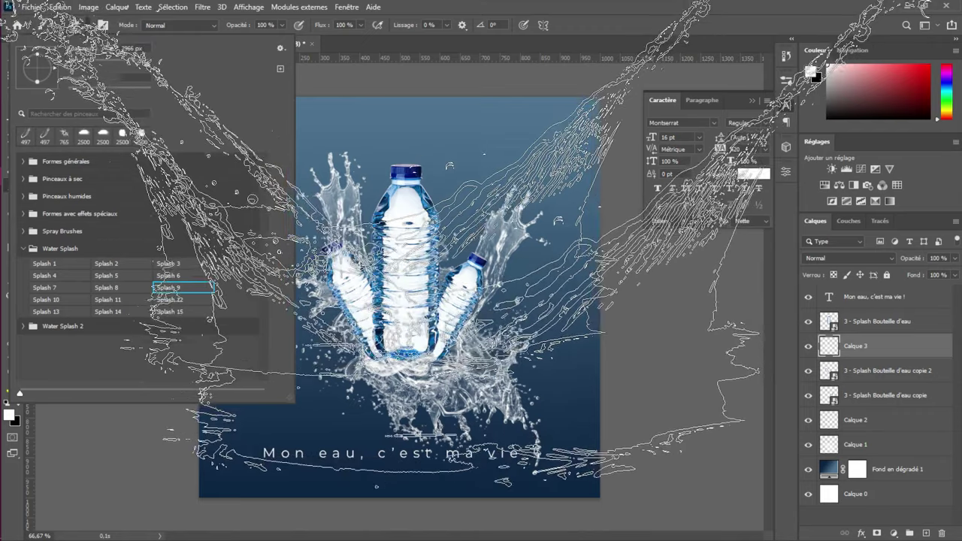
key(Return)
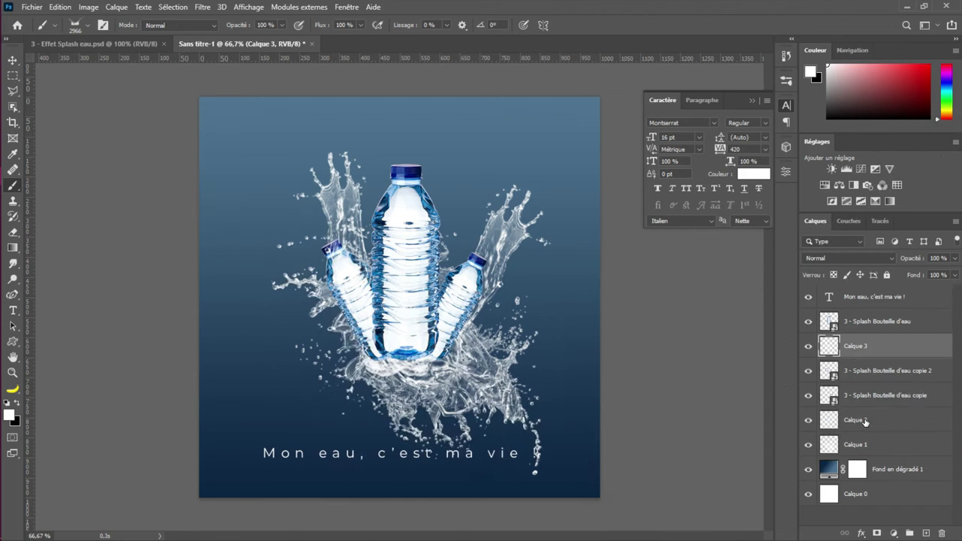
Hide the Calque 1 splash and add a new empty layer directly above it
click(865, 422)
click(808, 448)
click(862, 448)
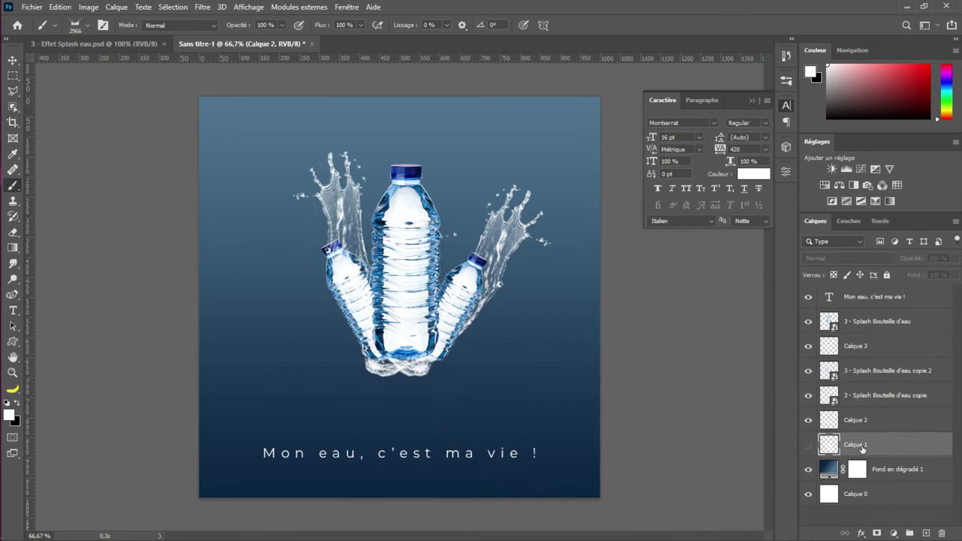
key(ctrl+shift+alt+n)
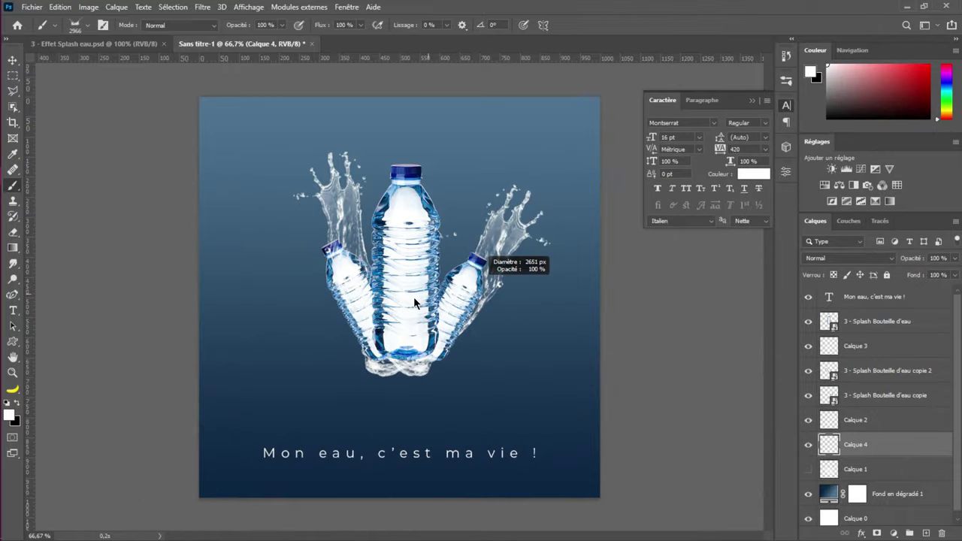
Try the Splash 9 stamp at 983 px, undo it, and stamp it at 566 px around the base of the bottles
mouse_move(415, 299)
mouse_down()
mouse_move(383, 300)
mouse_move(404, 291)
mouse_move(442, 298)
mouse_move(399, 285)
mouse_move(375, 301)
mouse_up()
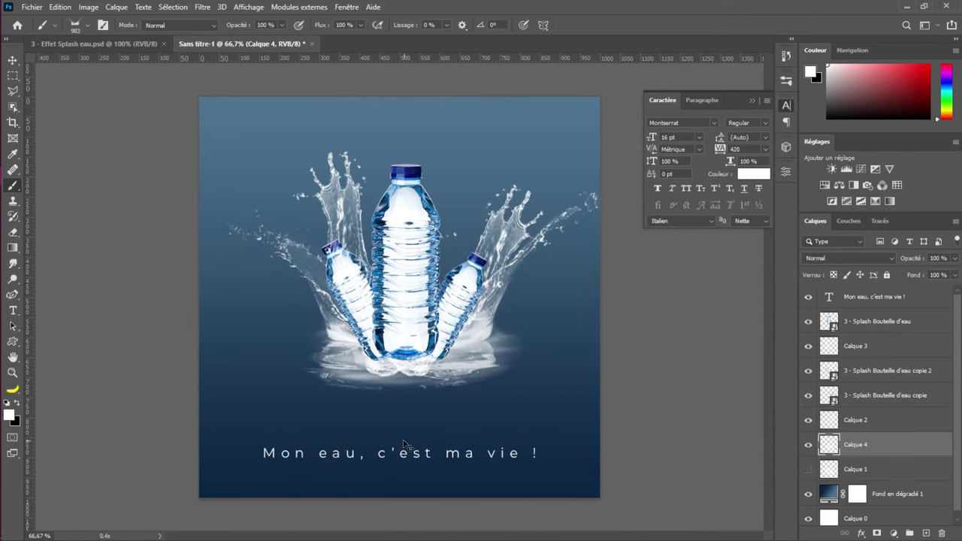
key(ctrl+z)
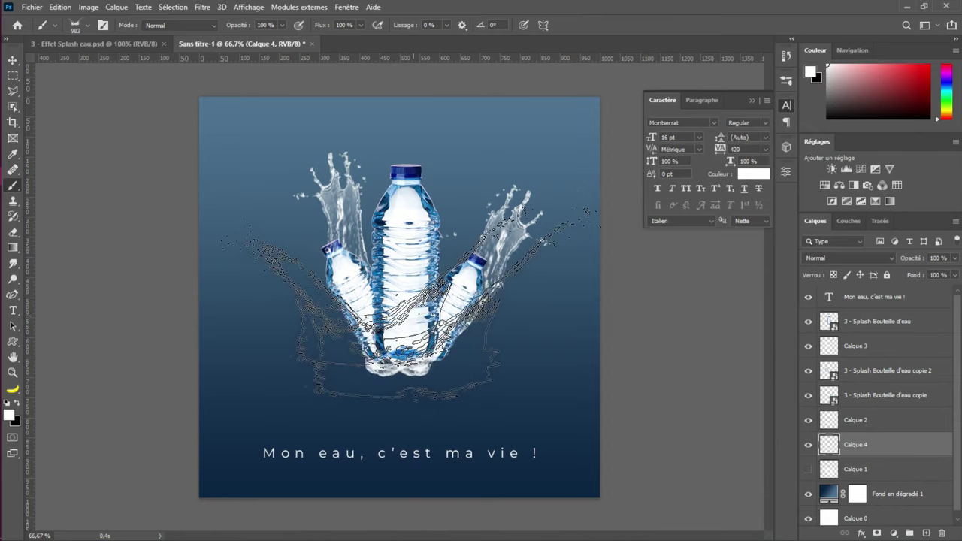
alt+right_click(378, 329)
drag(378, 329, 333, 326)
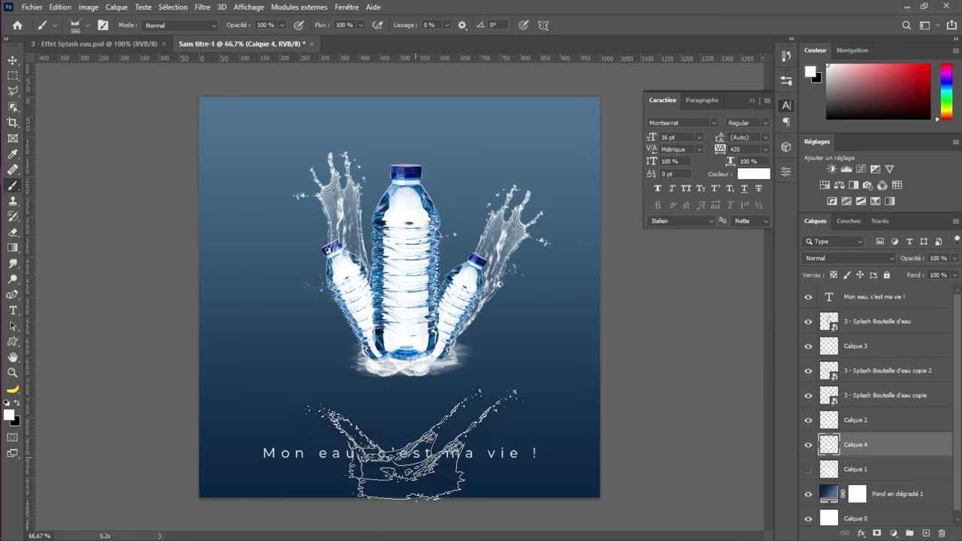
Hide the main bottle and both side bottle layers and toggle Calque 4 to check what each layer contributes
scroll(404, 341, up, 2)
scroll(403, 341, up, 2)
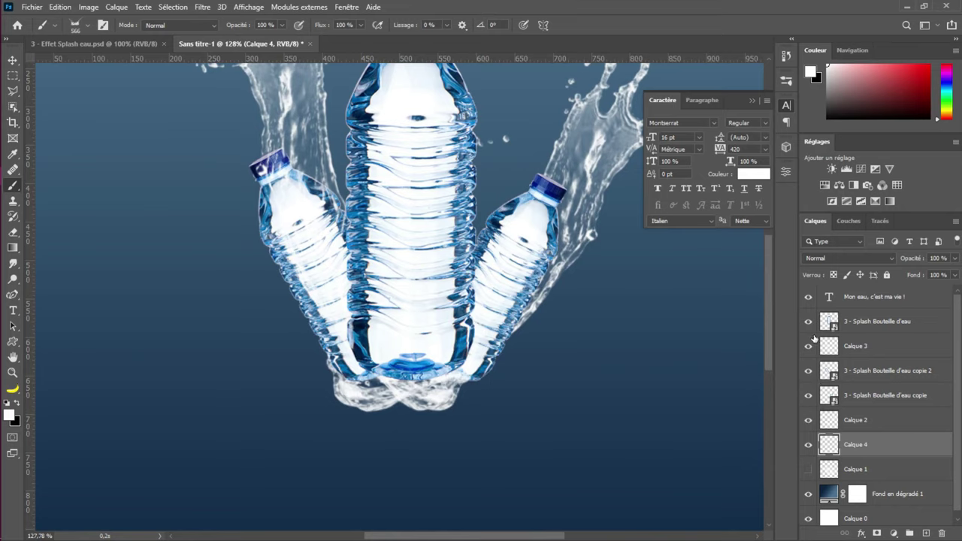
click(808, 395)
click(808, 321)
click(808, 395)
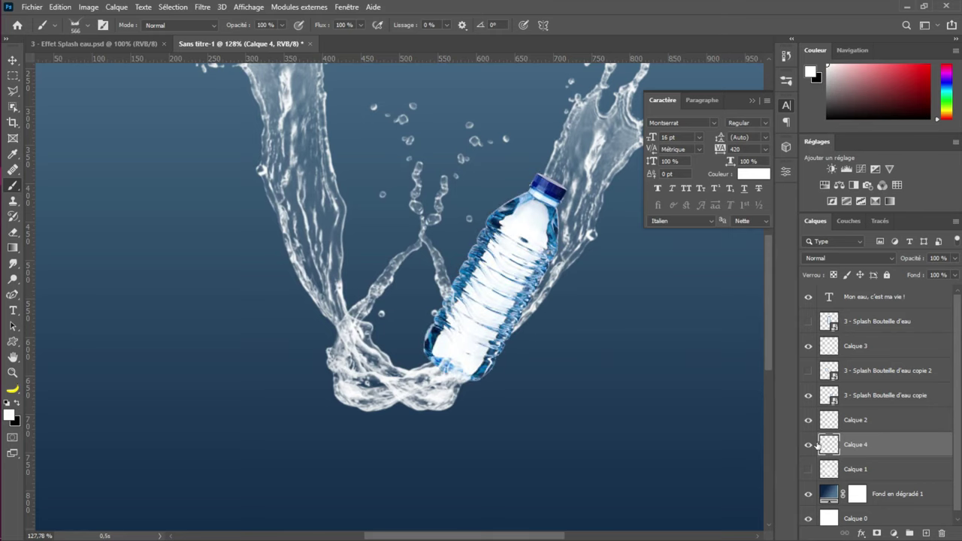
click(806, 445)
click(852, 449)
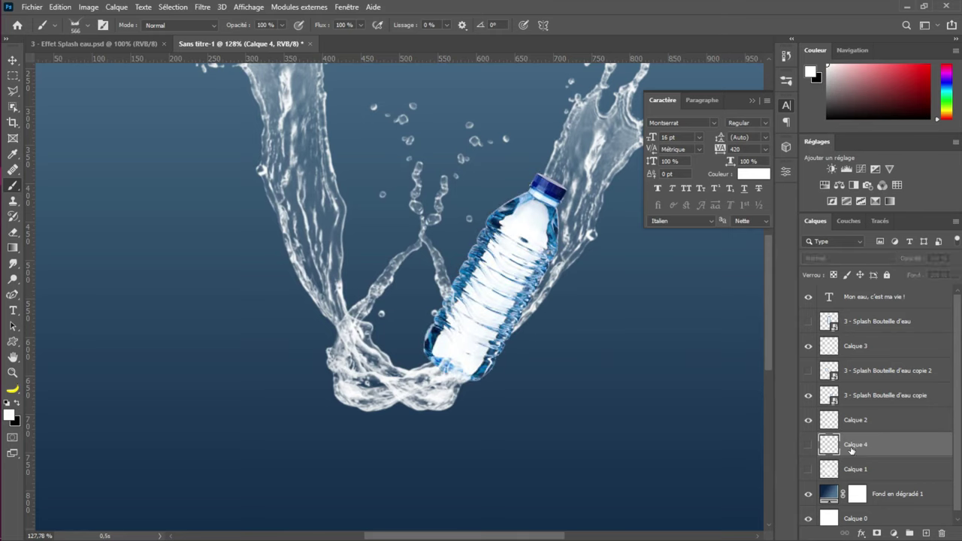
click(810, 446)
click(855, 449)
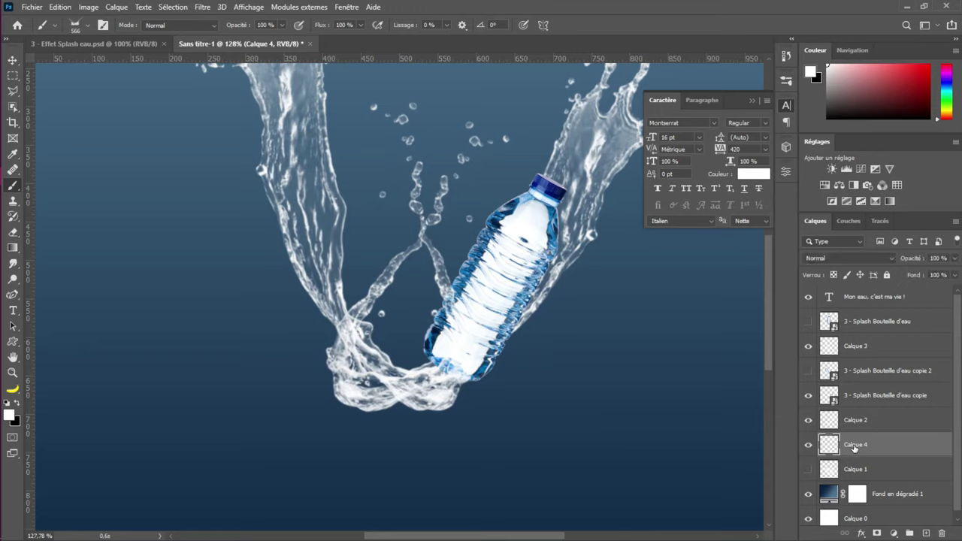
click(810, 397)
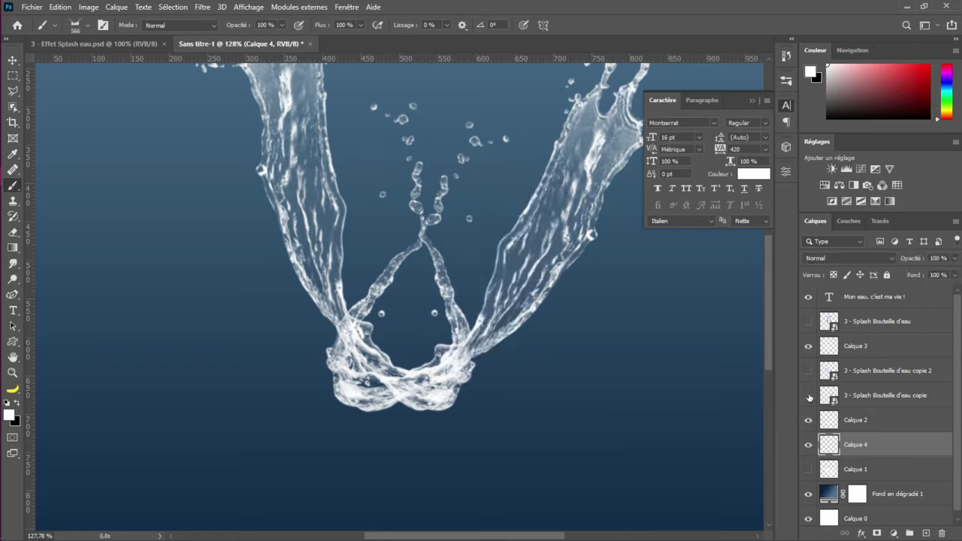
Rename the layer of the right side bottle as Bouteille droite
double_click(867, 397)
text(Bouteille dro)
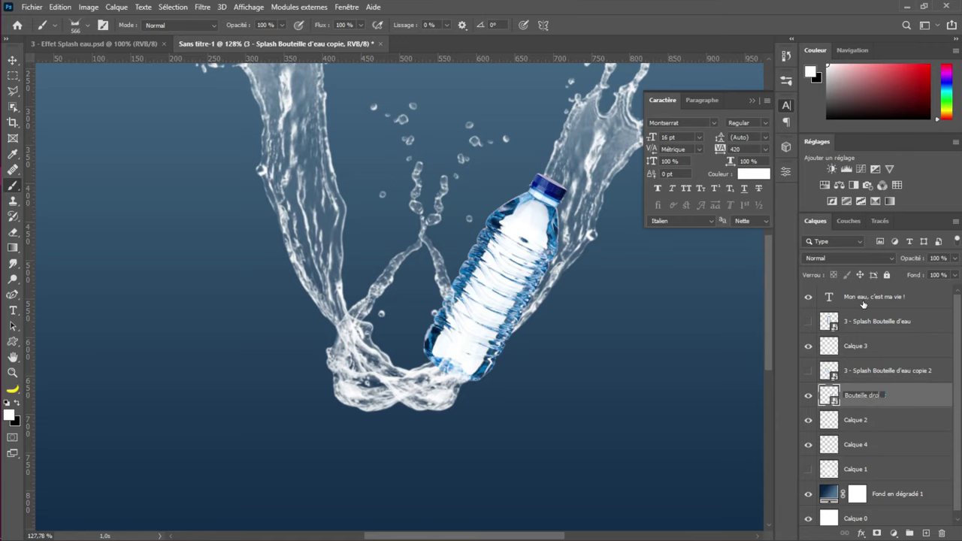
text(e)
key(Return)
Show the left side bottle's layer, rename it as Bouteille gauche, and hide it again
click(808, 370)
click(889, 368)
double_click(875, 368)
text(Bou)
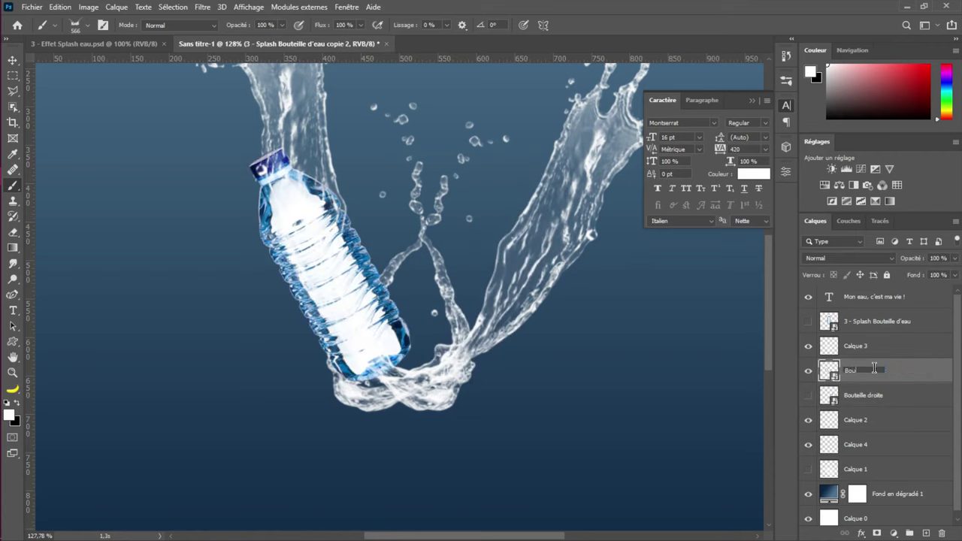
text(teille gauche)
key(Return)
click(809, 371)
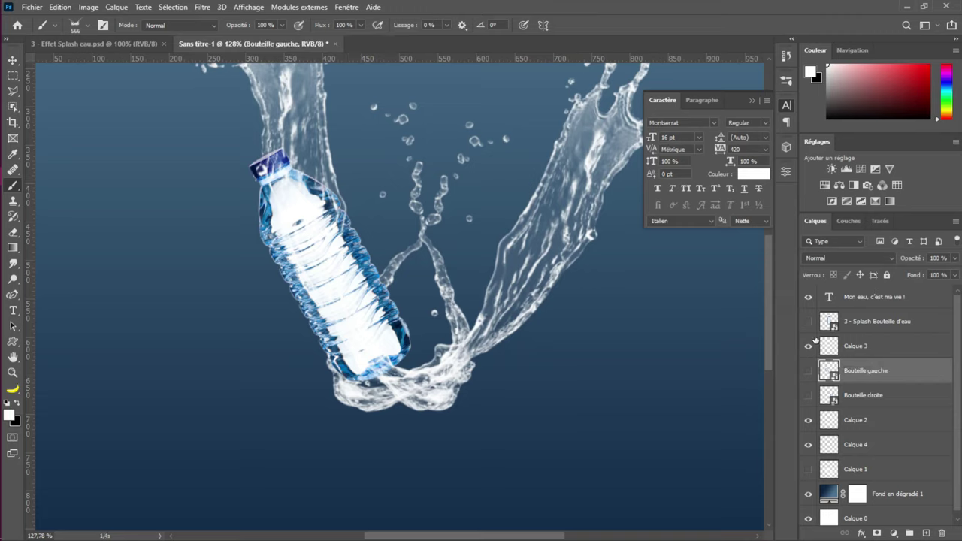
Isolate the main bottle by showing its layer and hiding Calque 2, Calque 3 and Calque 4
click(869, 346)
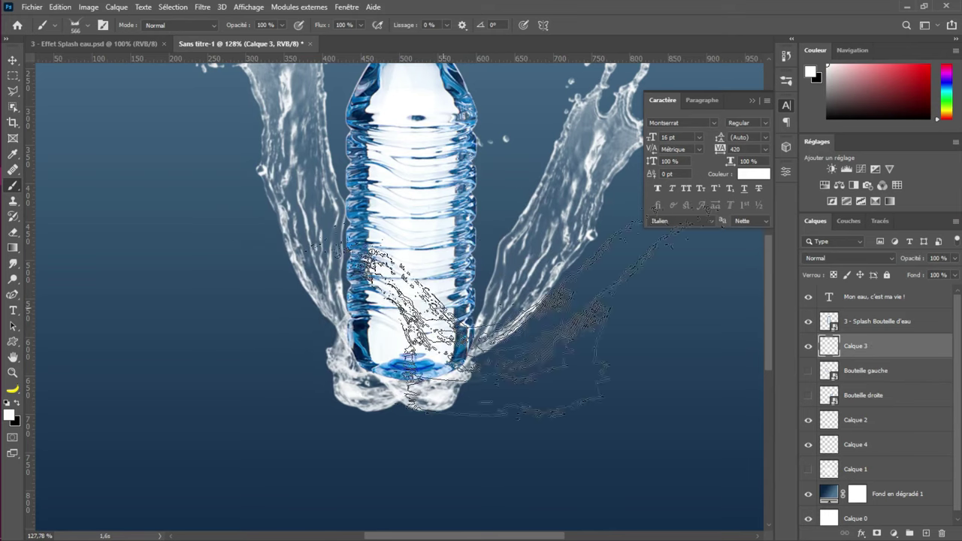
drag(809, 447, 808, 420)
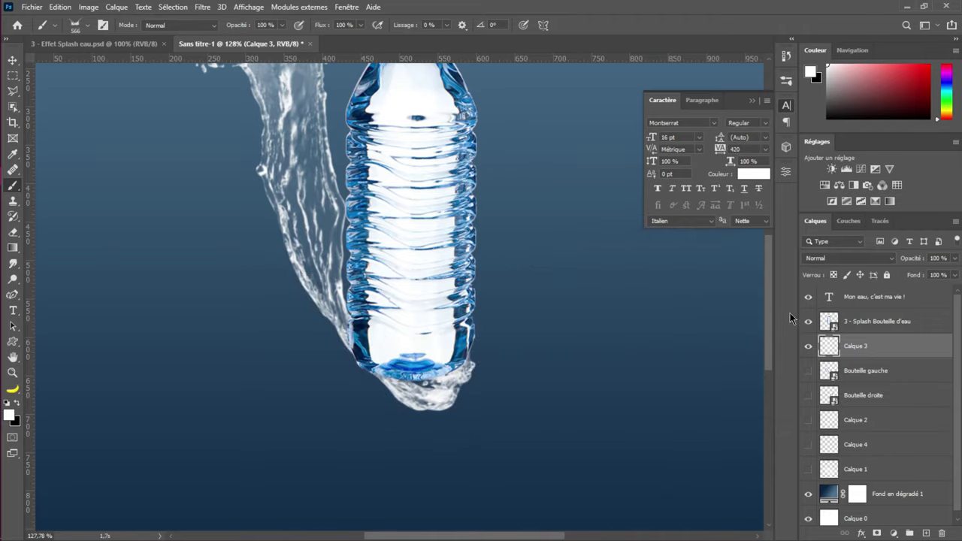
click(808, 346)
click(808, 346)
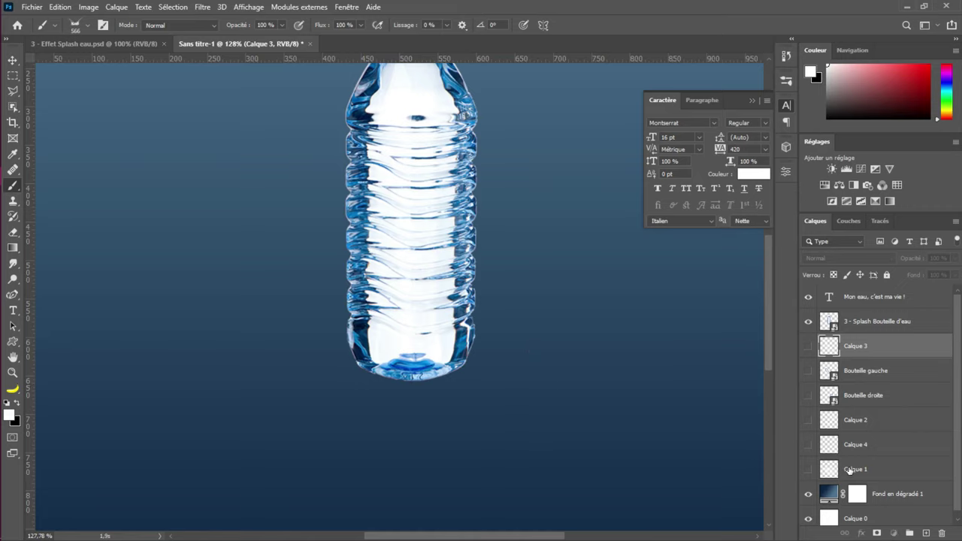
Check Calque 1 and leave it hidden, and make Calque 4 the visible, active layer
click(888, 472)
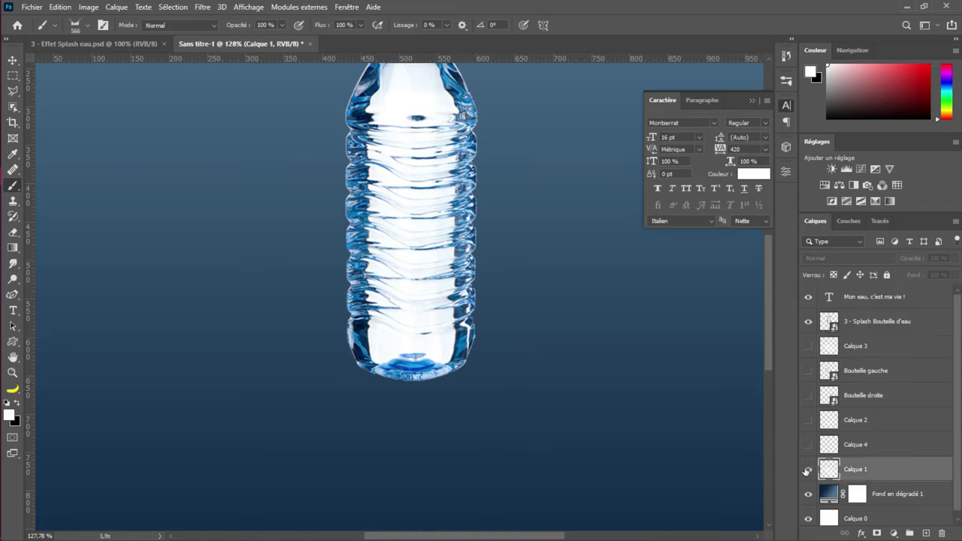
click(809, 470)
click(808, 470)
click(805, 446)
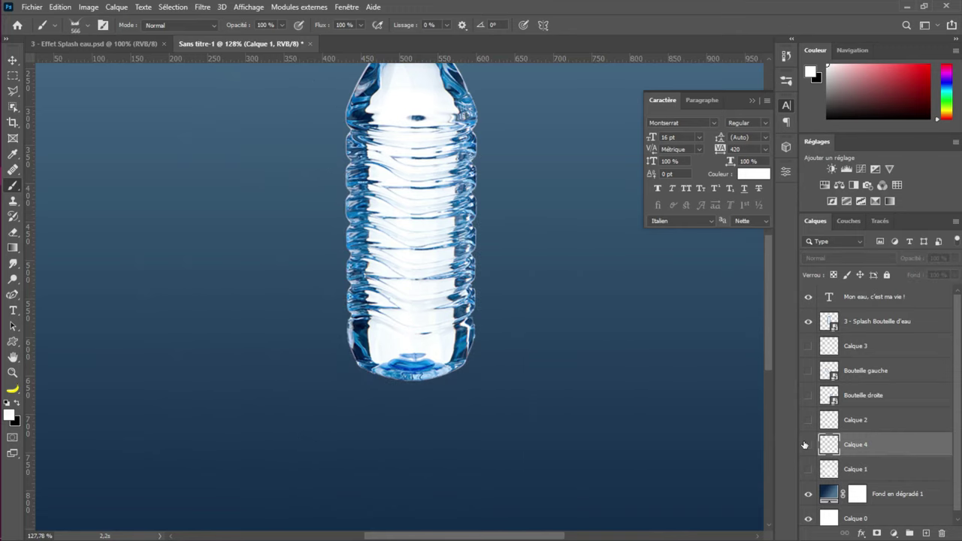
click(806, 446)
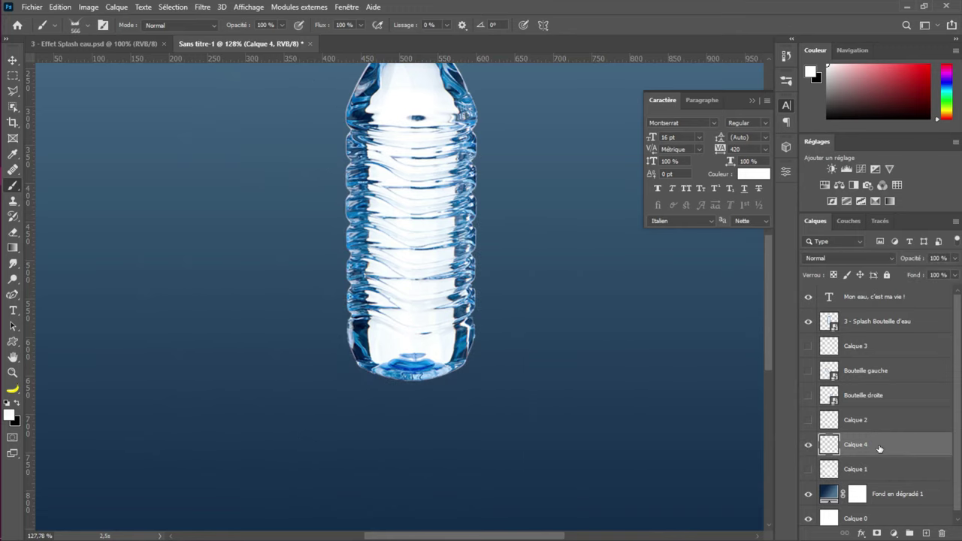
Try the splash stamp at 475 px around the main bottle's base and undo it
drag(423, 315, 389, 318)
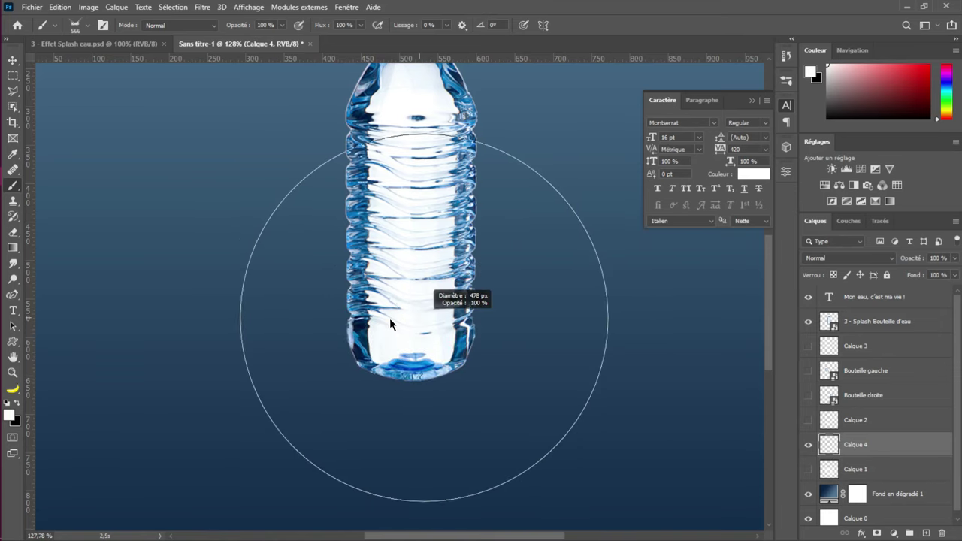
click(430, 322)
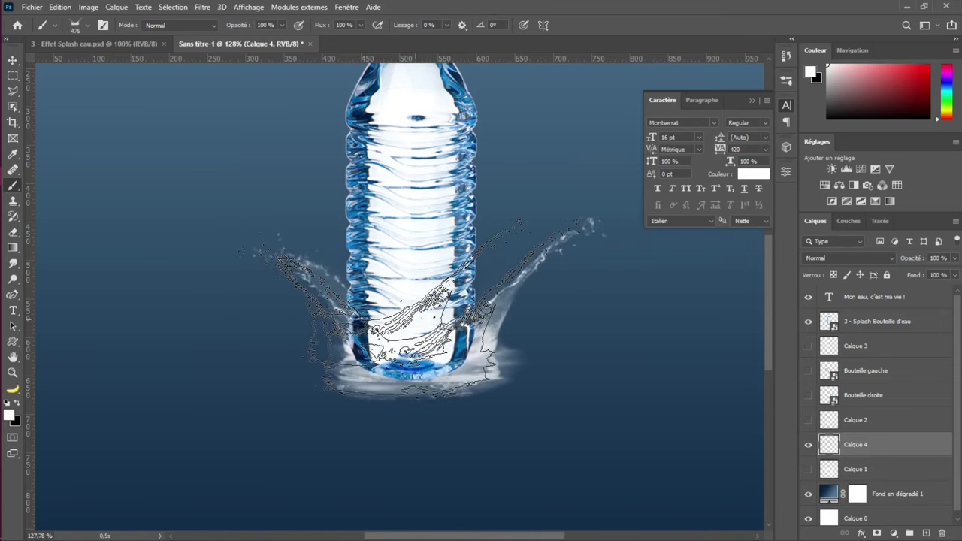
key(ctrl+alt+z)
key(ctrl+alt+z)
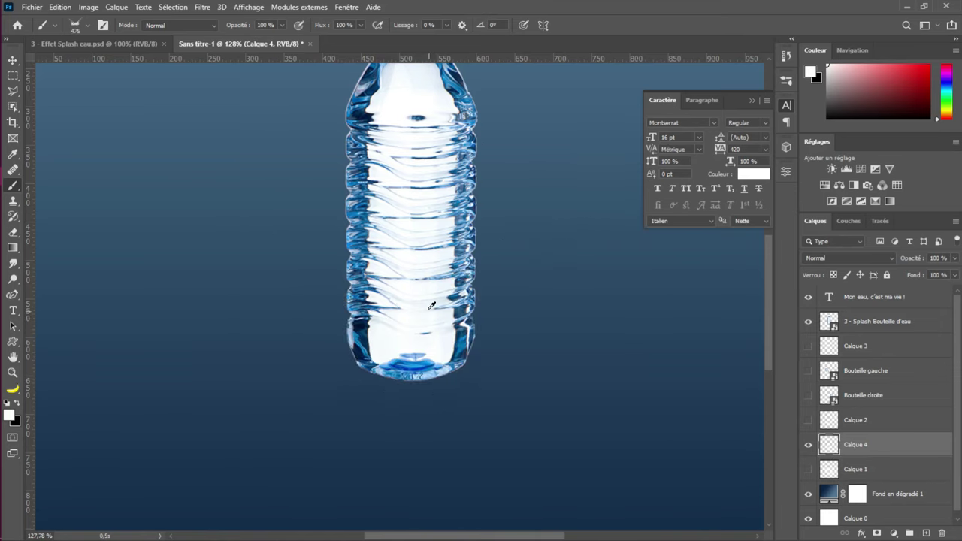
Reduce the splash brush to 411 px and stamp it on Calque 4 around the main bottle's base
drag(431, 305, 404, 315)
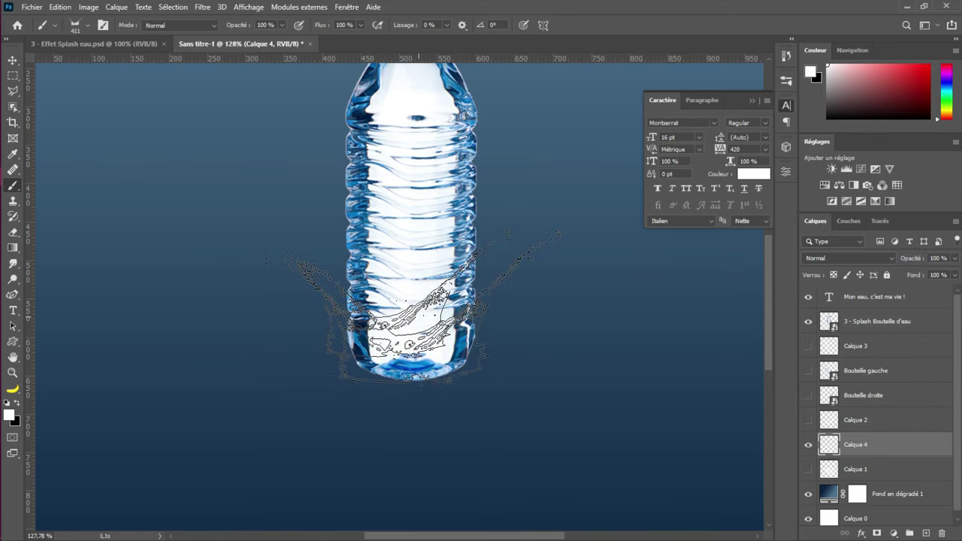
click(412, 308)
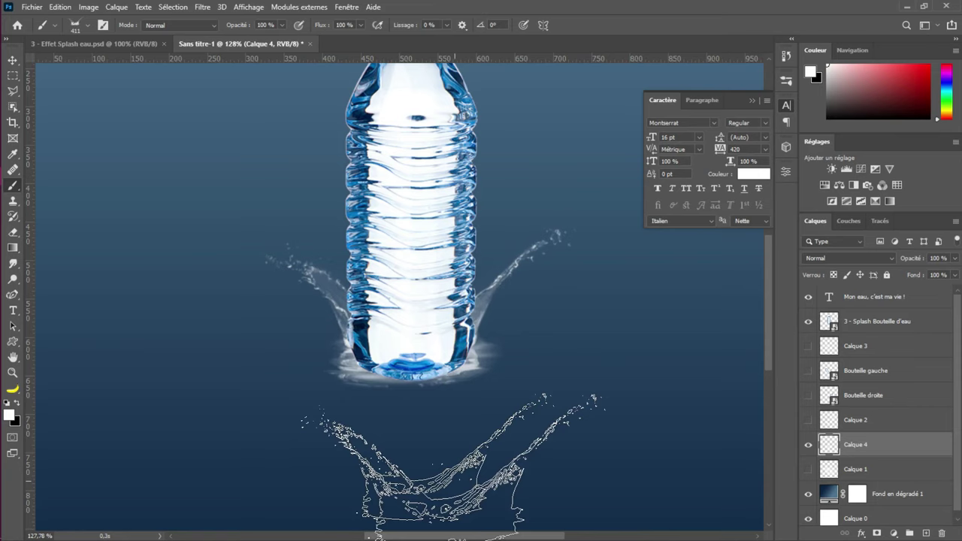
drag(436, 466, 888, 443)
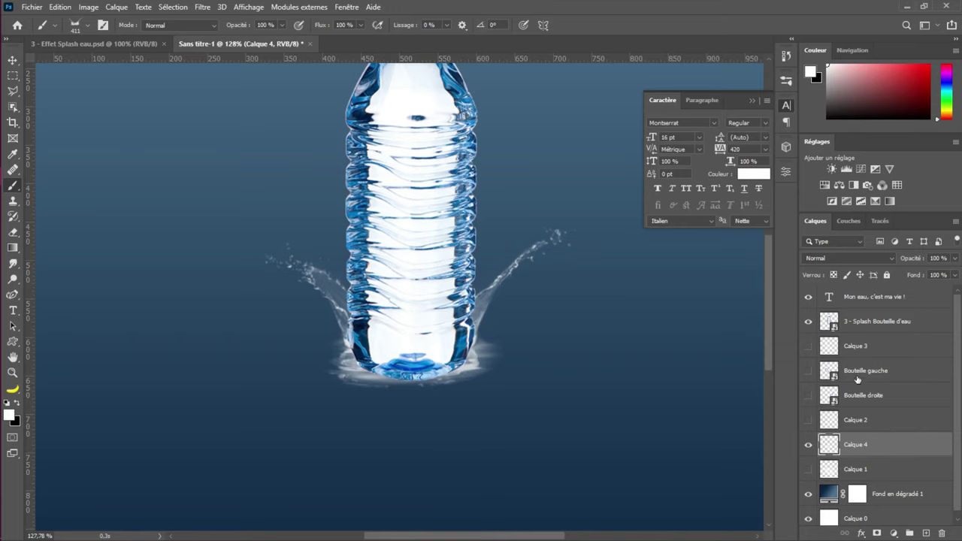
Add a layer mask to the main bottle and stamp the 411 px splash in black repeatedly over the bottle's base
click(892, 321)
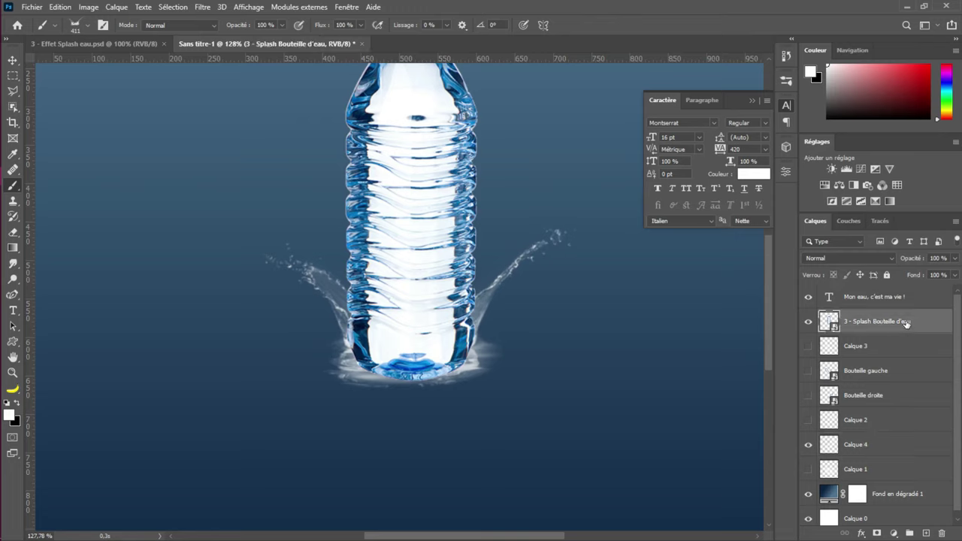
click(877, 532)
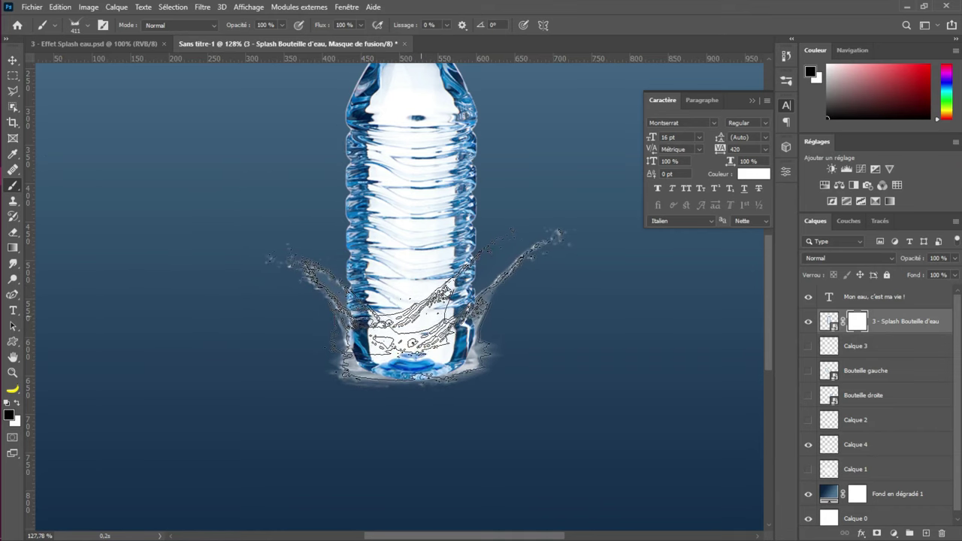
click(415, 306)
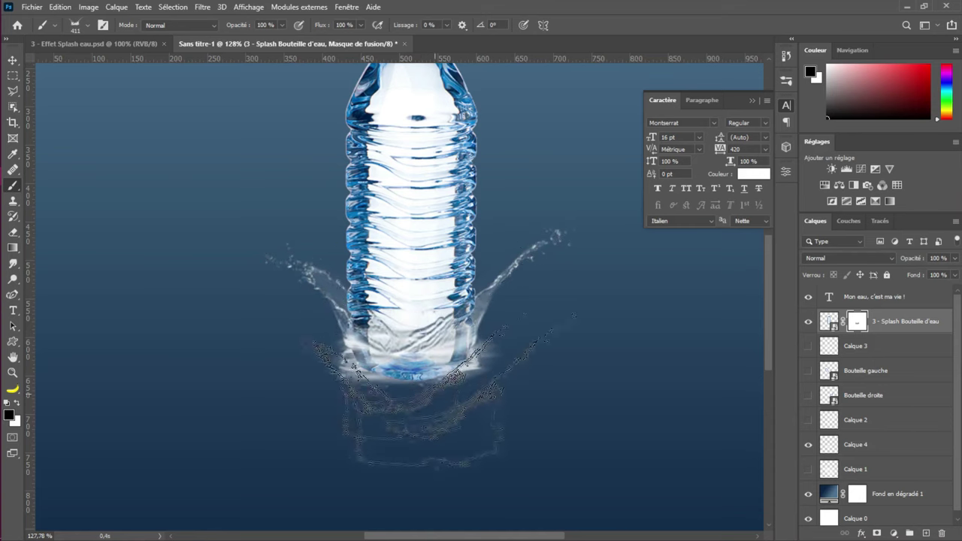
click(416, 306)
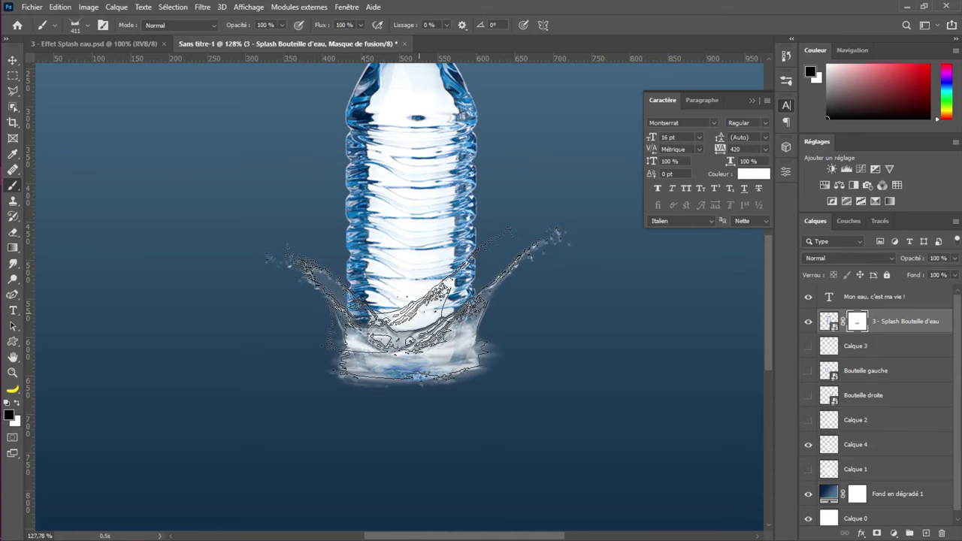
click(415, 306)
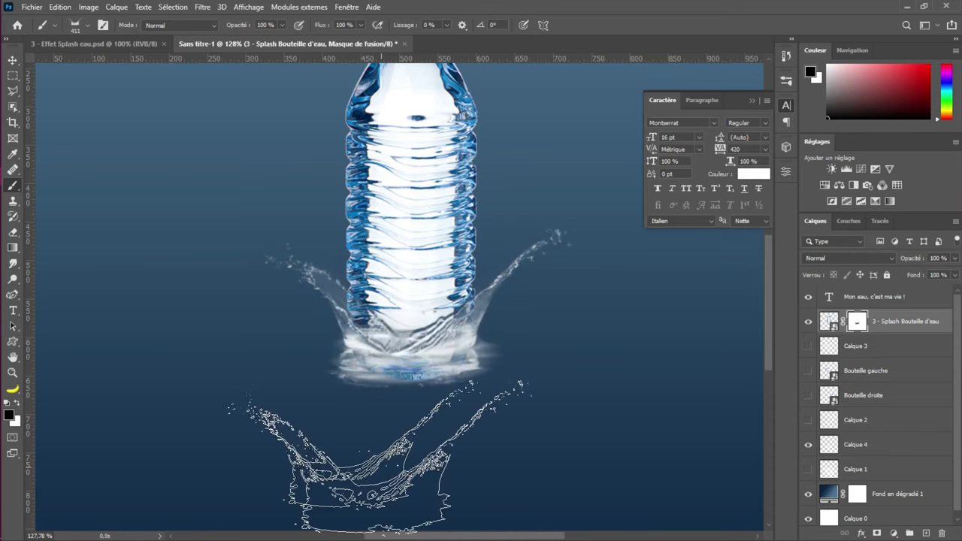
click(410, 345)
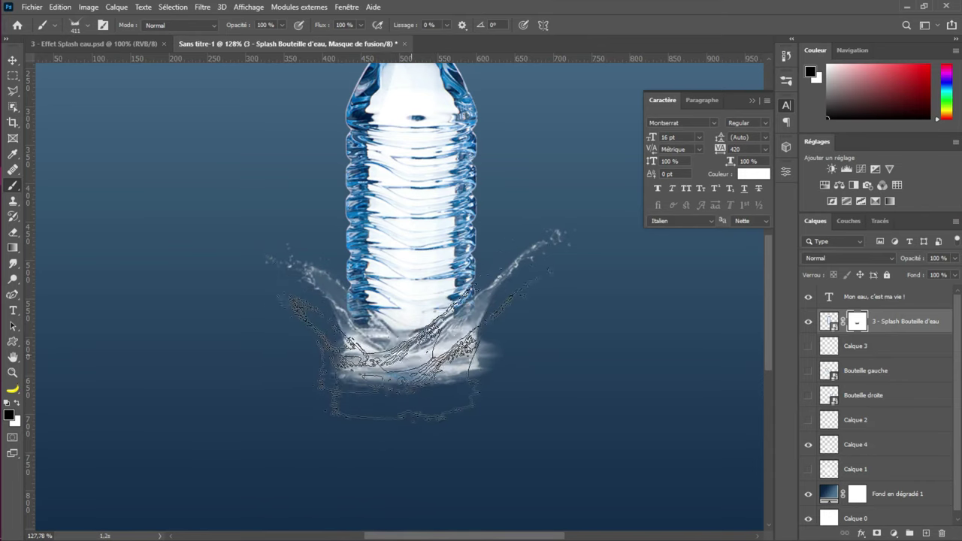
click(400, 314)
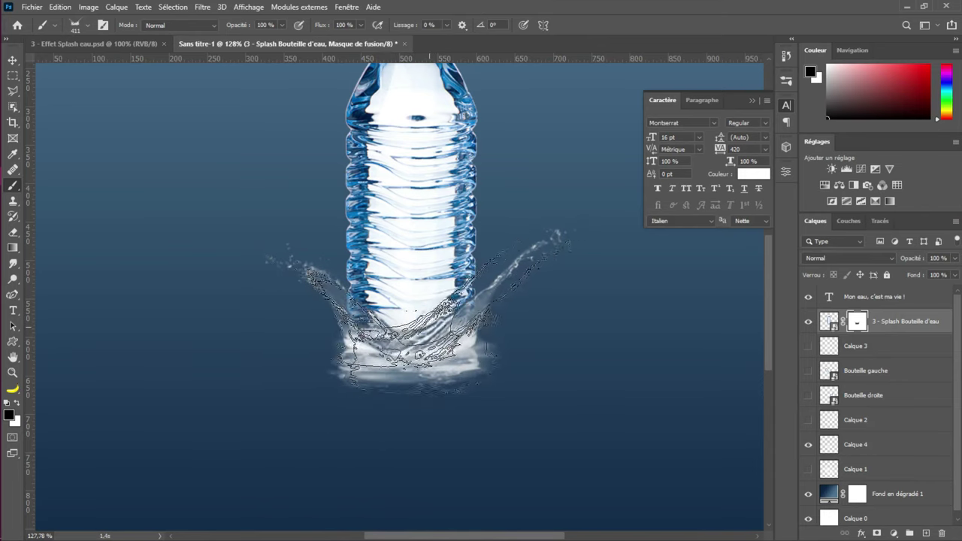
click(402, 320)
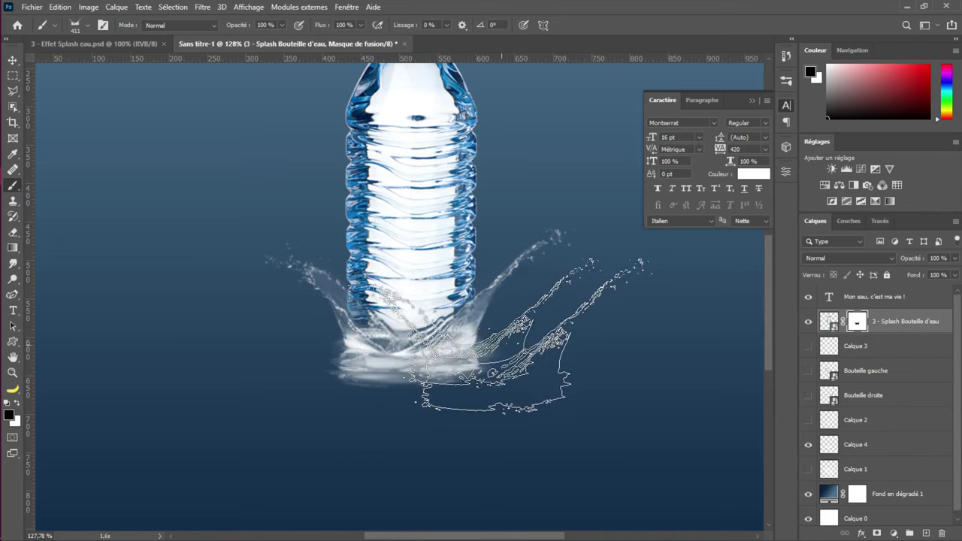
Show Calque 2 and the Bouteille droite and Bouteille gauche layers again
scroll(526, 334, down, 5)
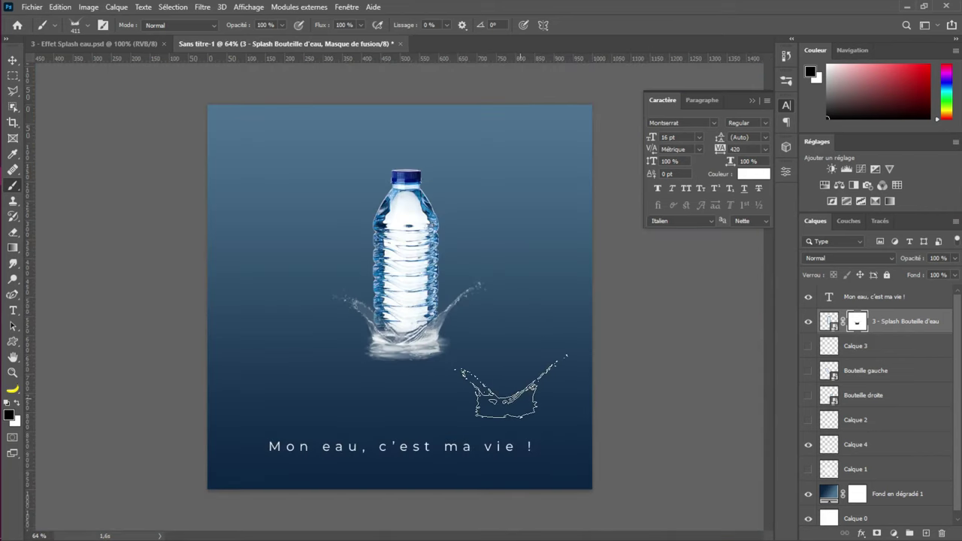
scroll(435, 315, up, 2)
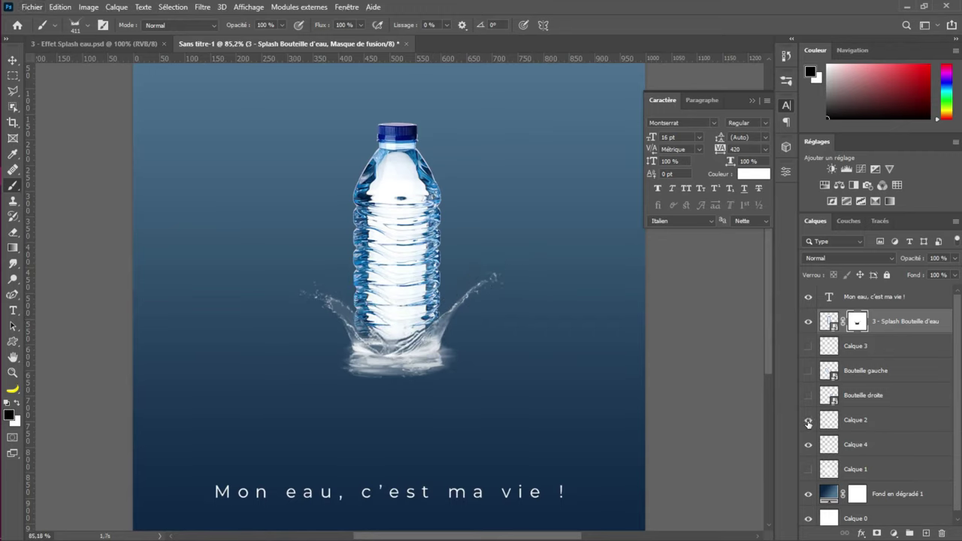
click(809, 421)
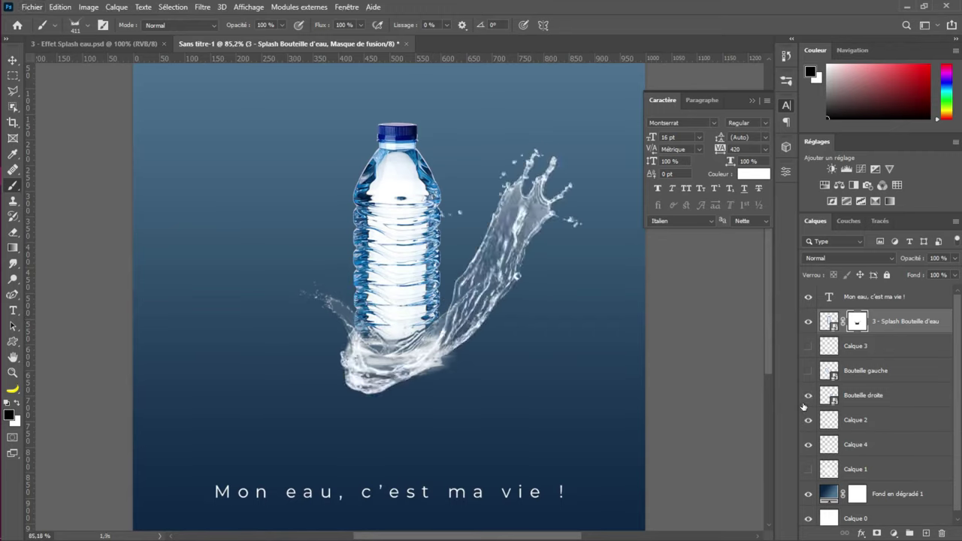
click(809, 370)
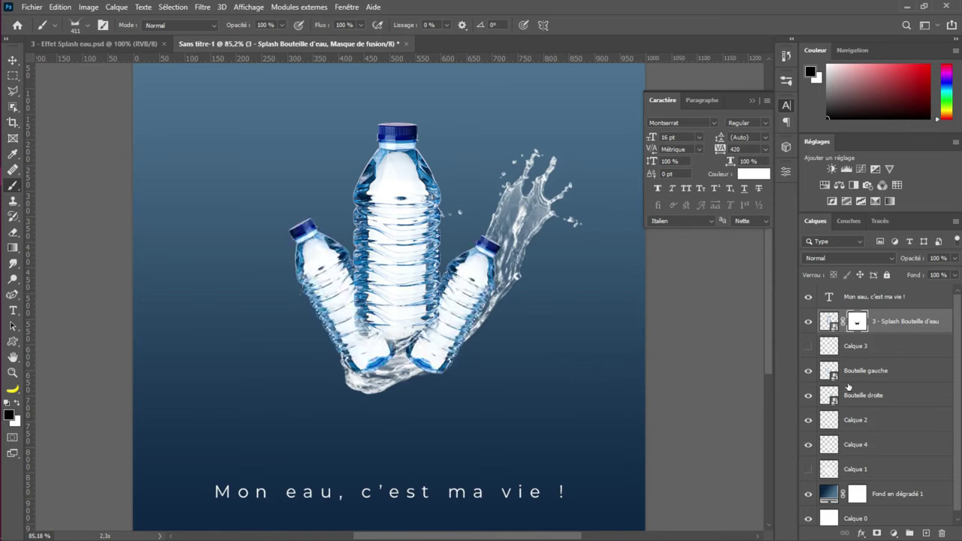
Move Bouteille gauche and Bouteille droite together directly beneath Calque 4 and show the Calque 3 splash again
click(869, 380)
key(alt+bracketleft)
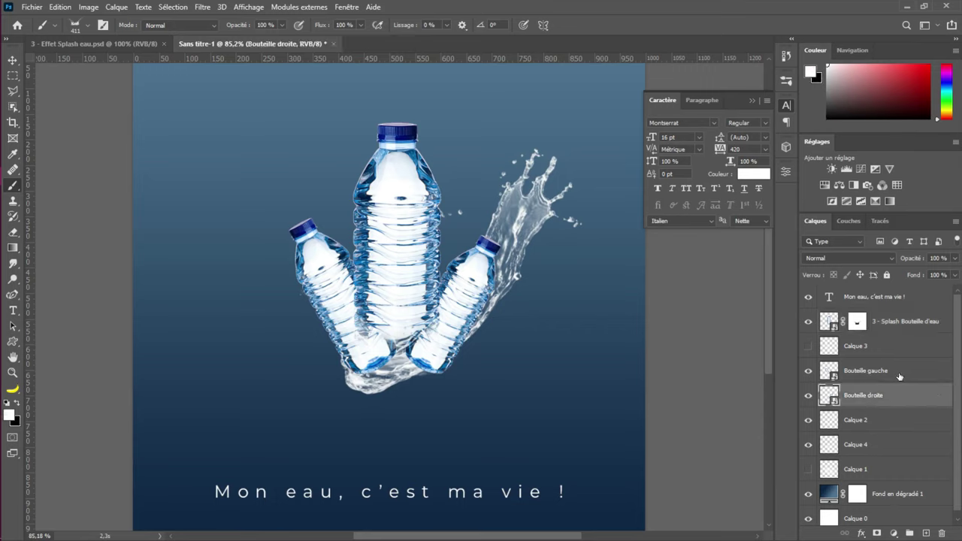
shift+click(895, 380)
drag(897, 374, 866, 448)
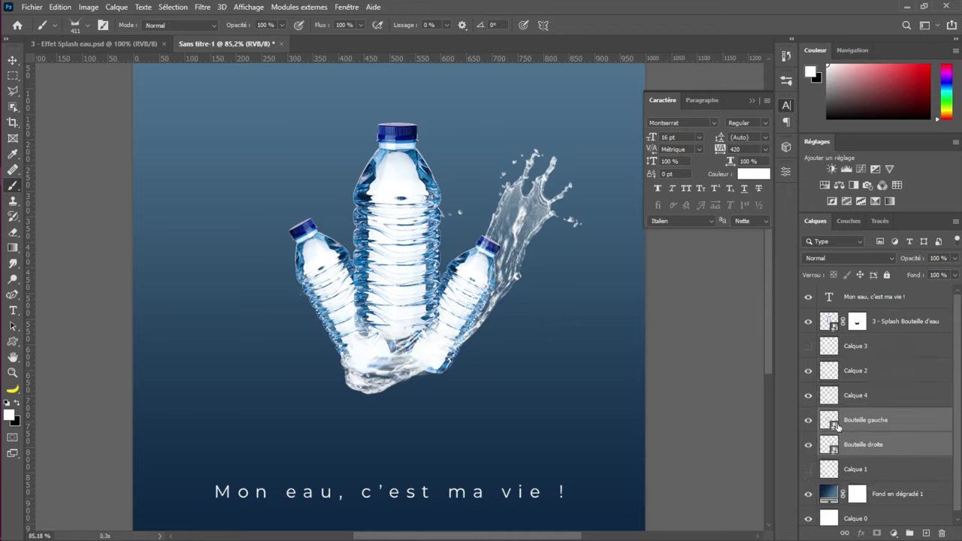
click(809, 347)
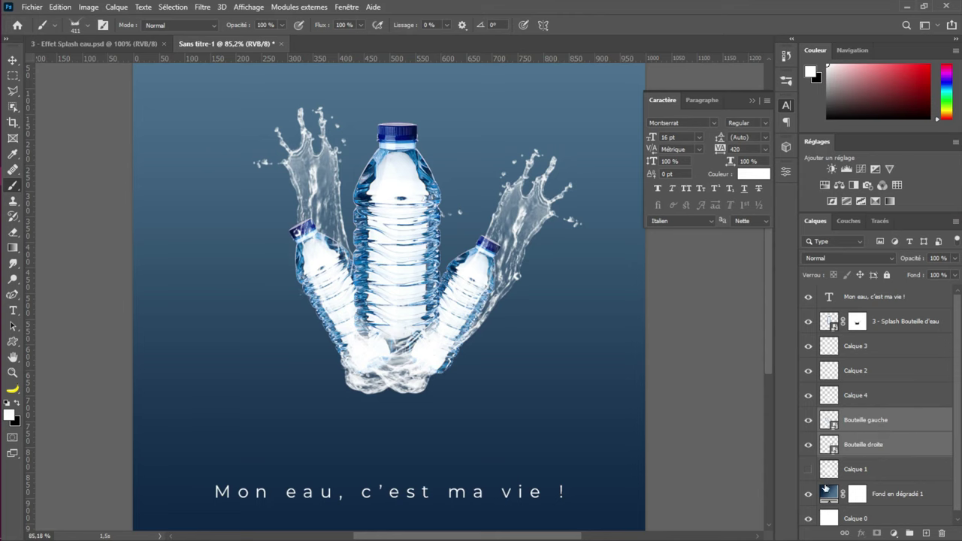
Show the Calque 1 splash again and add a new empty layer directly above Fond en dégradé 1
click(810, 470)
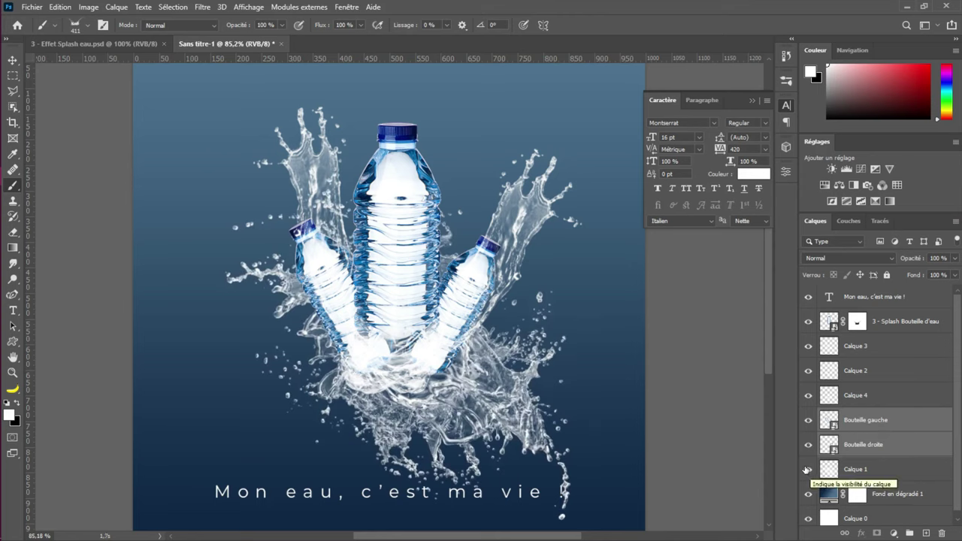
scroll(434, 330, down, 2)
scroll(398, 299, down, 1)
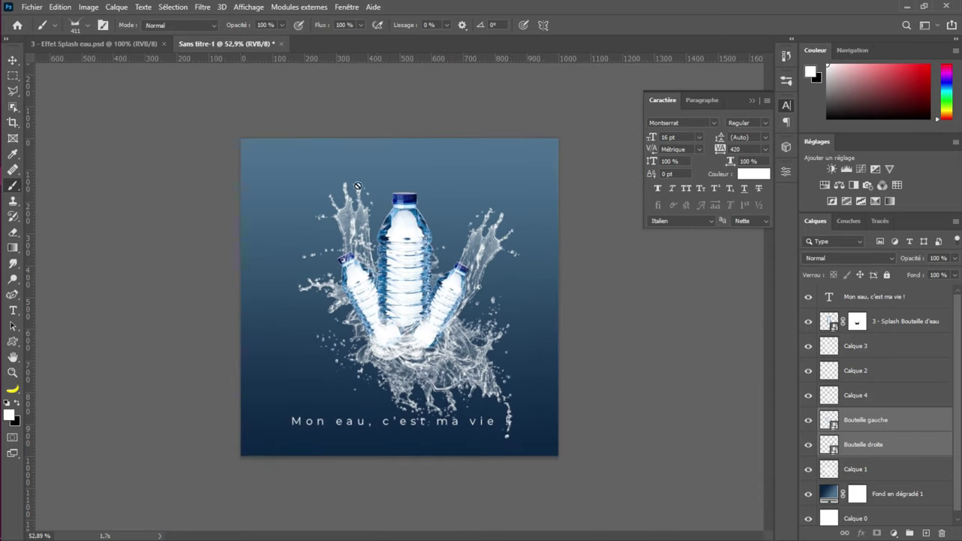
scroll(894, 417, down, 1)
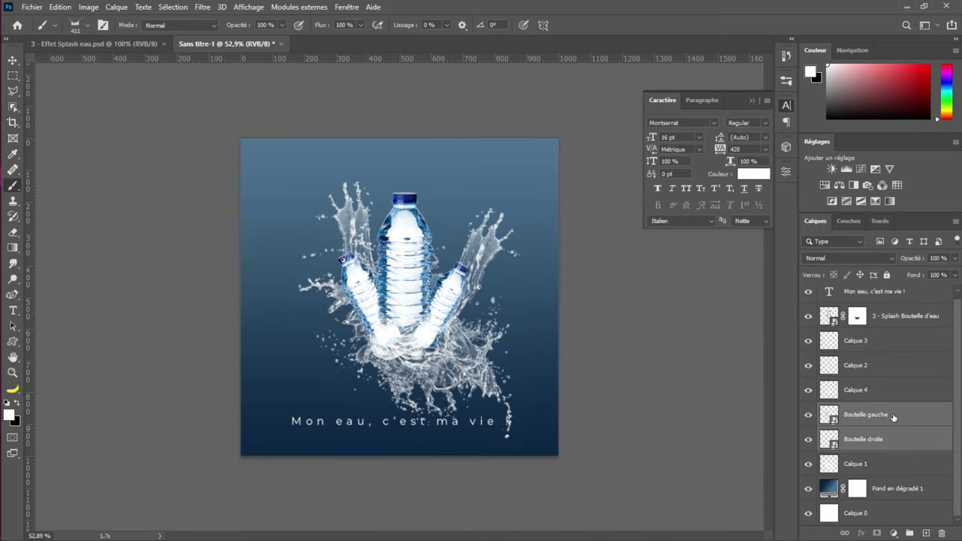
key(alt+bracketleft)
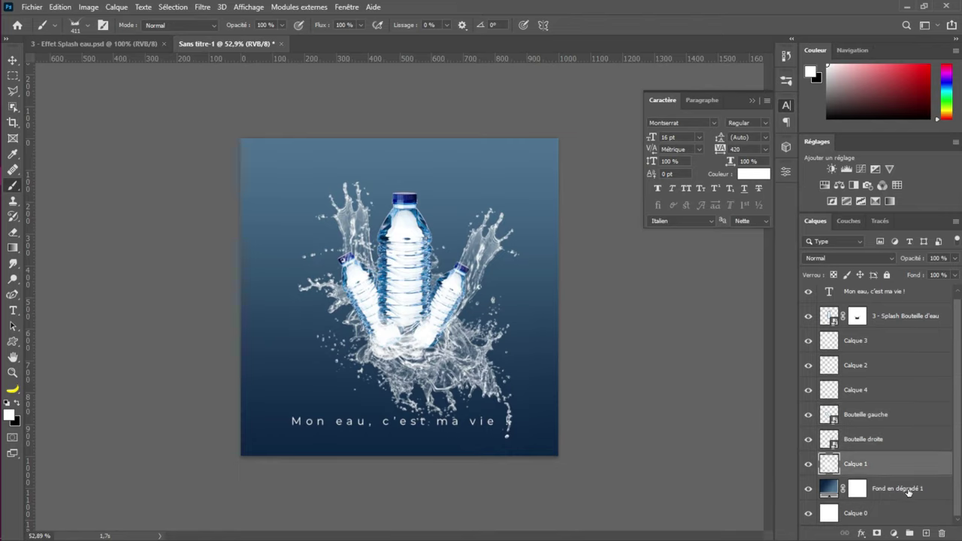
click(926, 533)
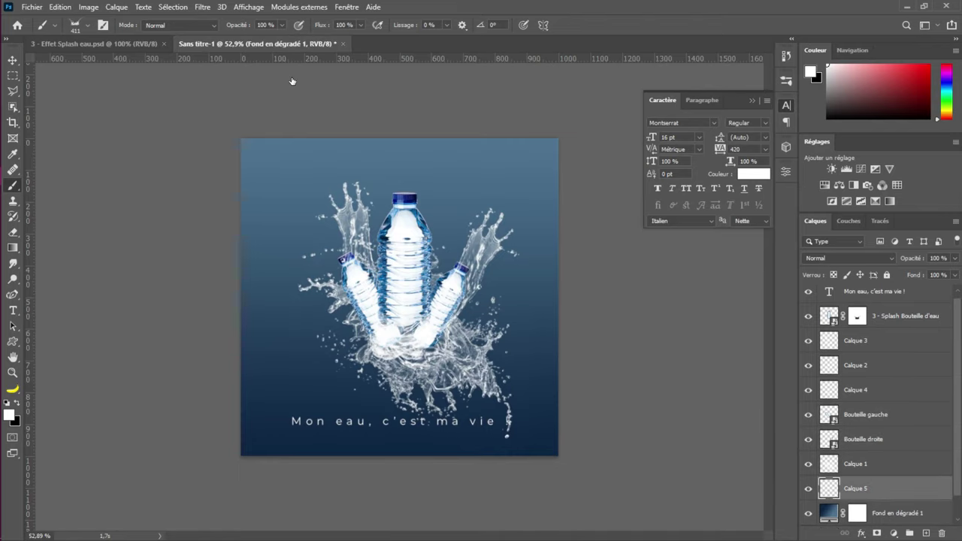
Try stamping the 352 px ist2_989 splash brush from Water Splash 2 near the canvas's upper-right corner, and undo the stamp
click(88, 26)
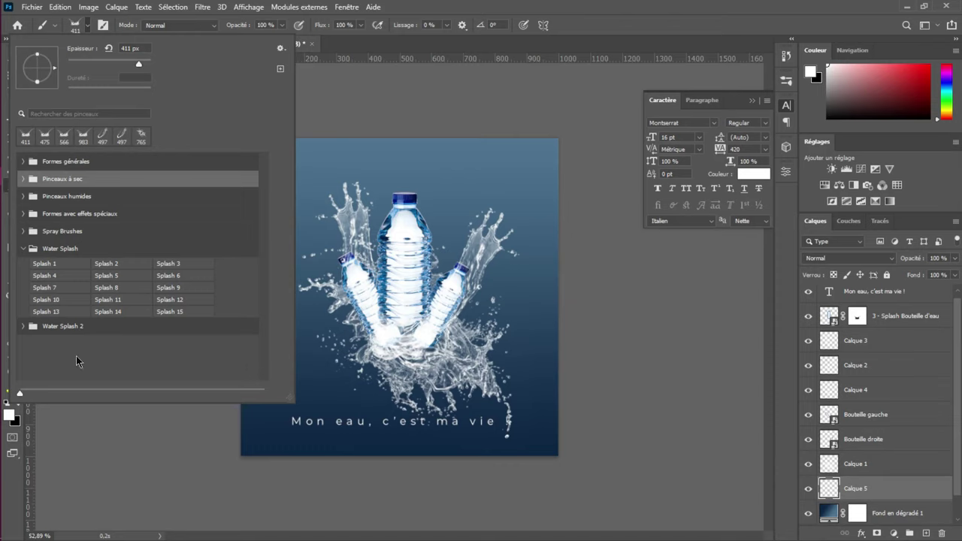
click(18, 326)
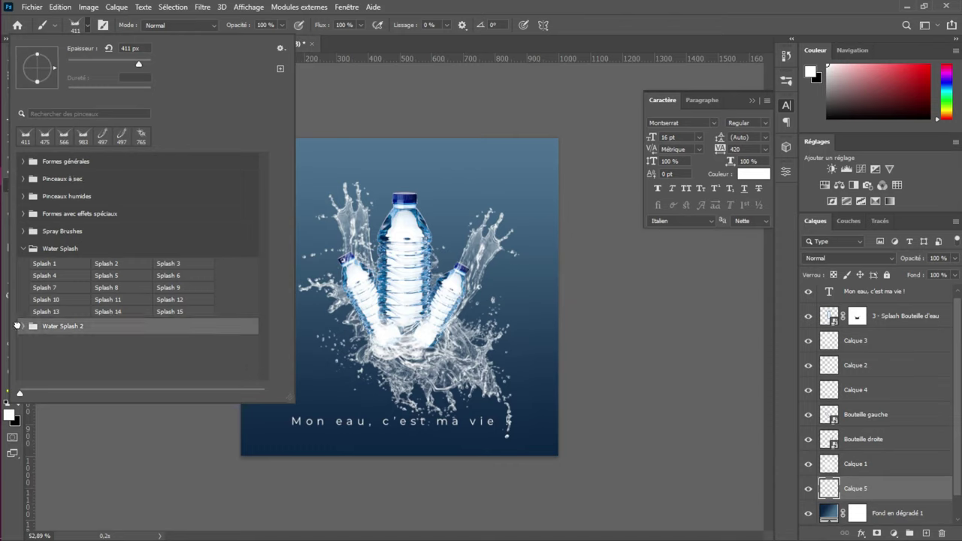
click(22, 326)
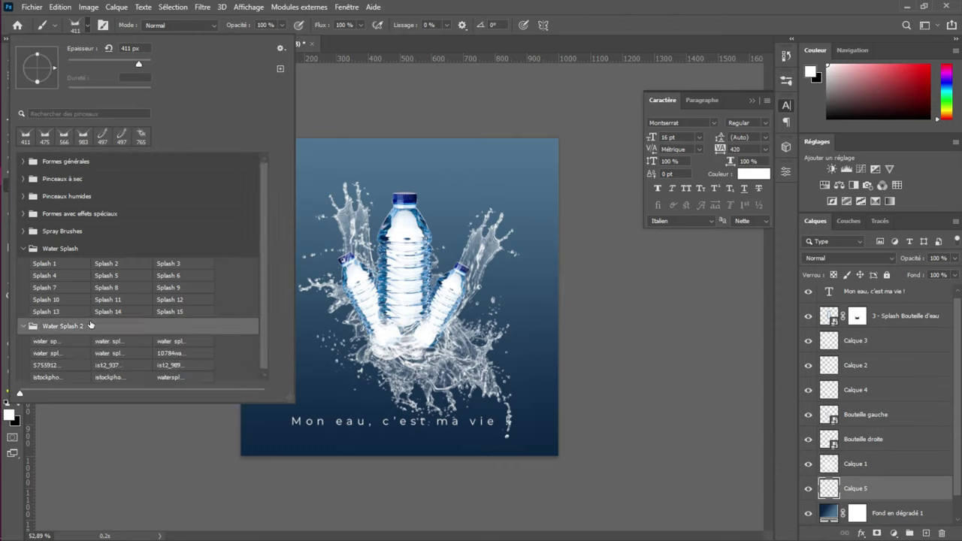
click(118, 349)
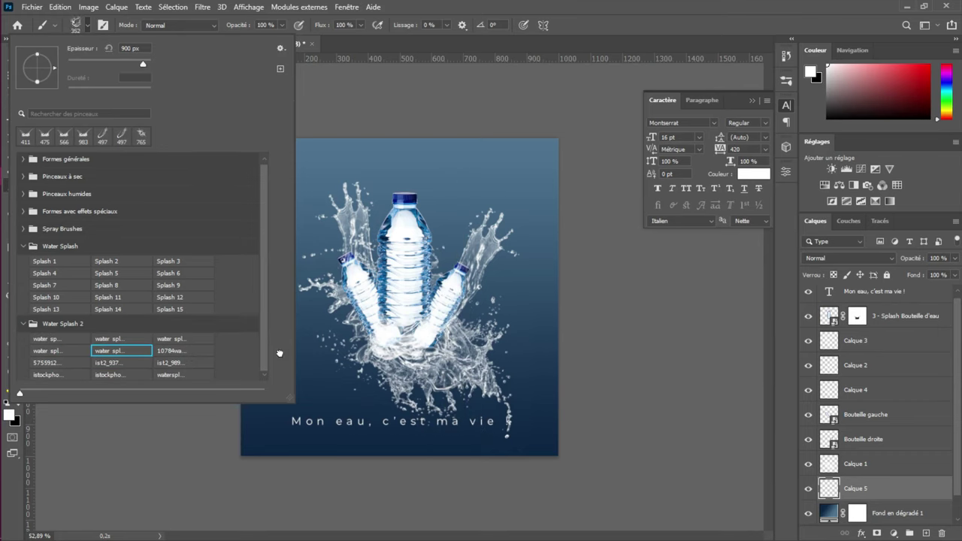
click(183, 363)
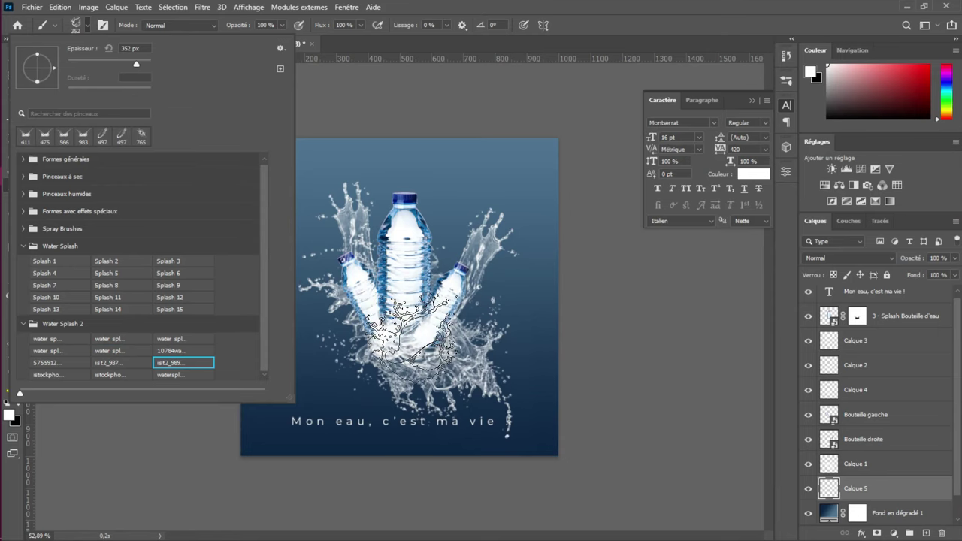
click(402, 315)
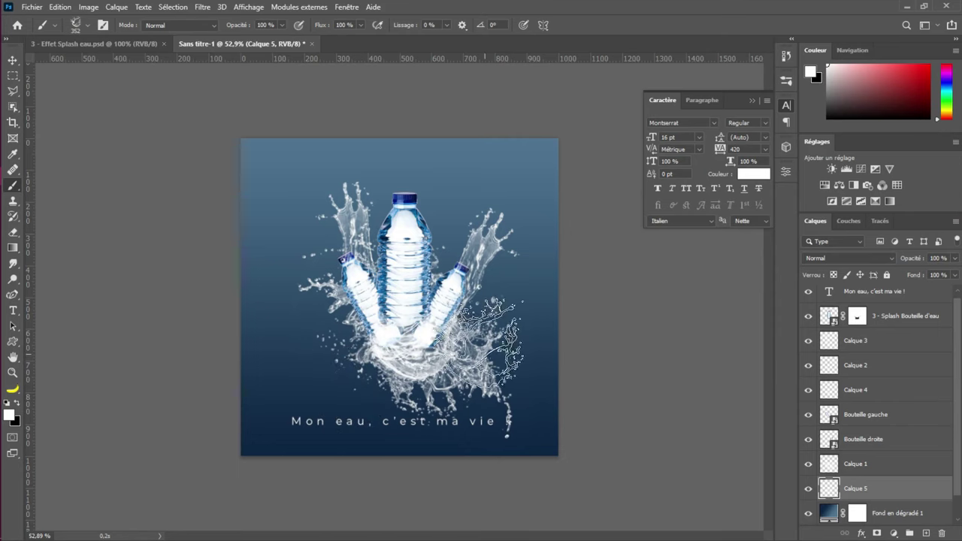
click(498, 171)
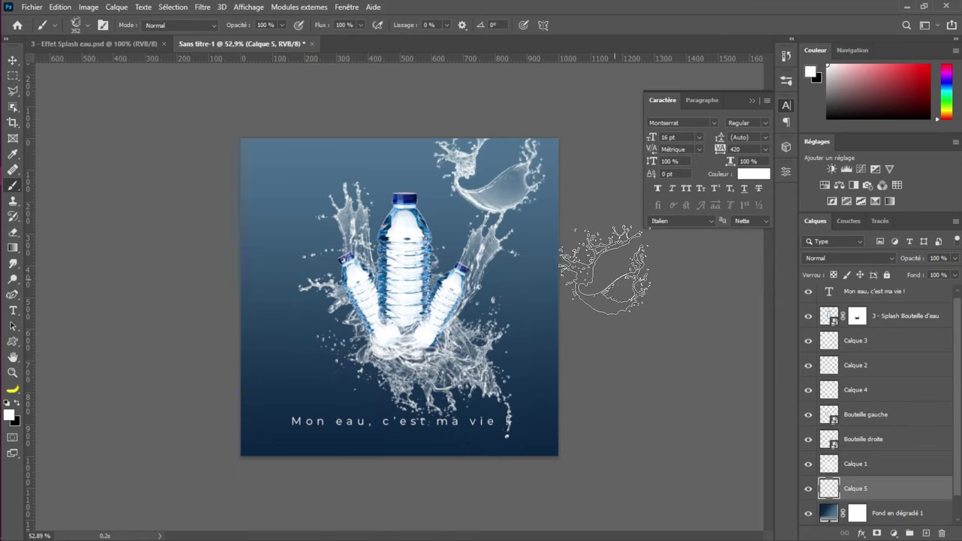
key(ctrl+z)
Choose the first droplet brush in Water Splash 2, reduce it to 1349 px and stamp it once across the canvas on Calque 5
click(87, 25)
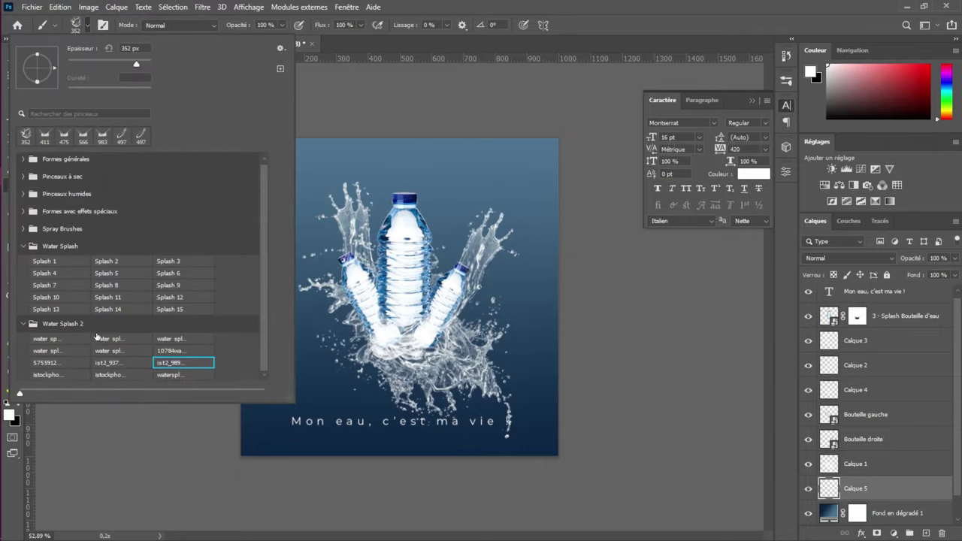
click(45, 339)
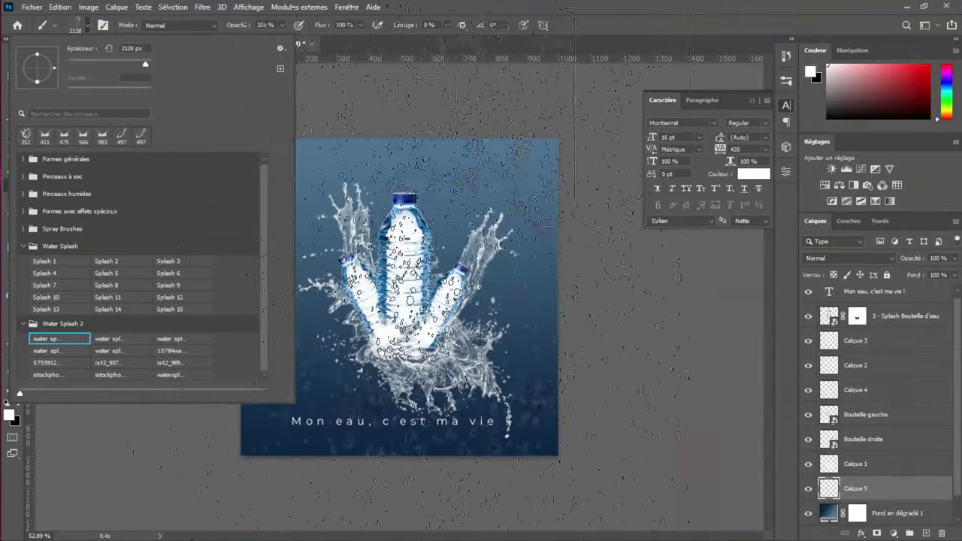
key(Escape)
drag(432, 274, 301, 292)
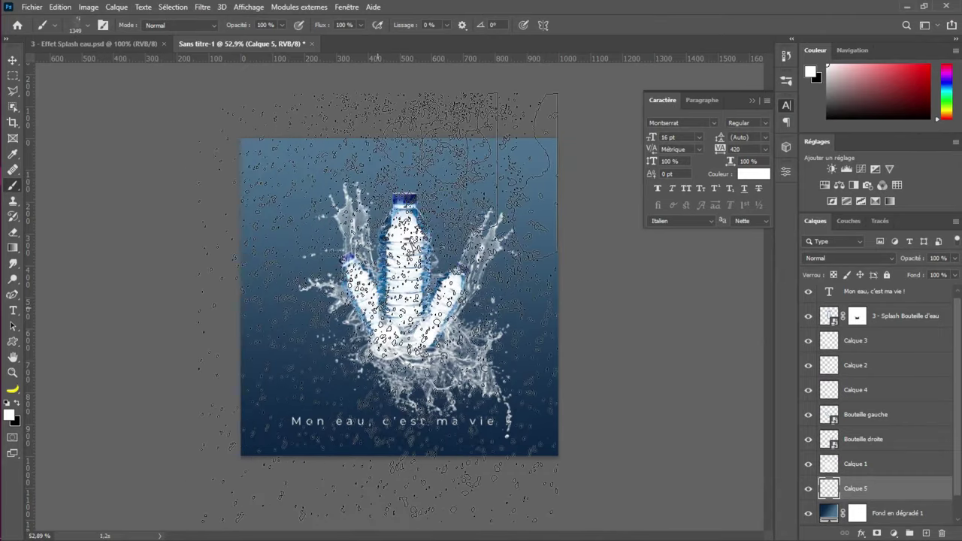
click(384, 309)
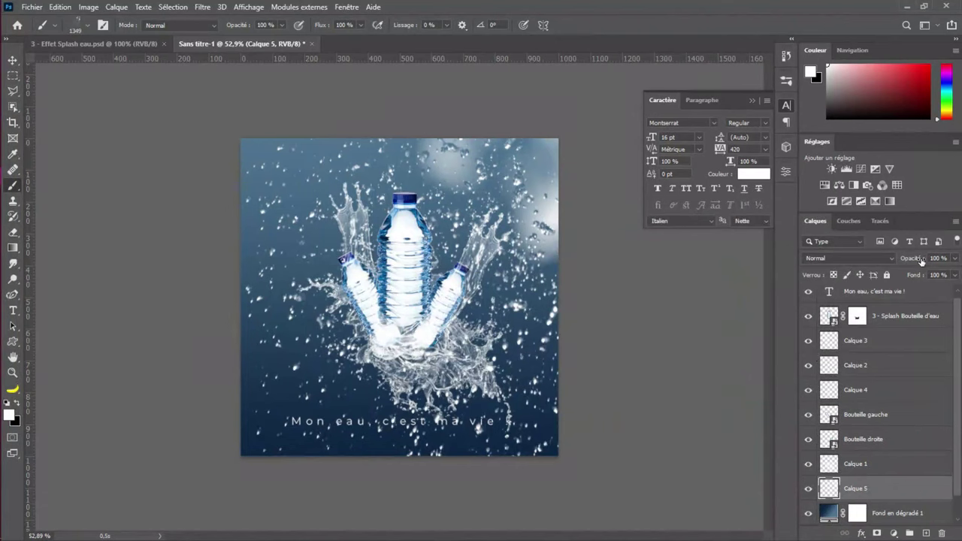
Set Calque 5's blend mode to Lumière vive and lower its opacity to 9 %
click(887, 258)
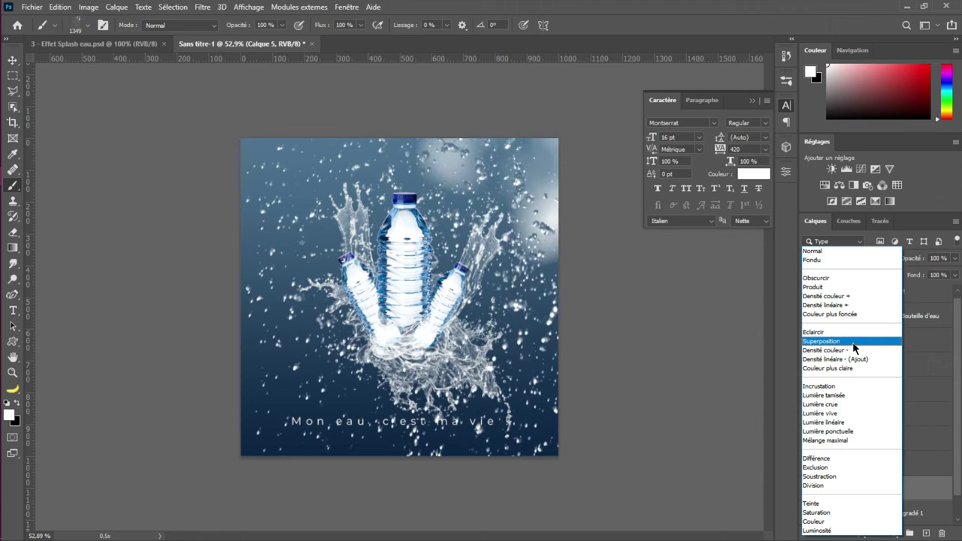
click(840, 414)
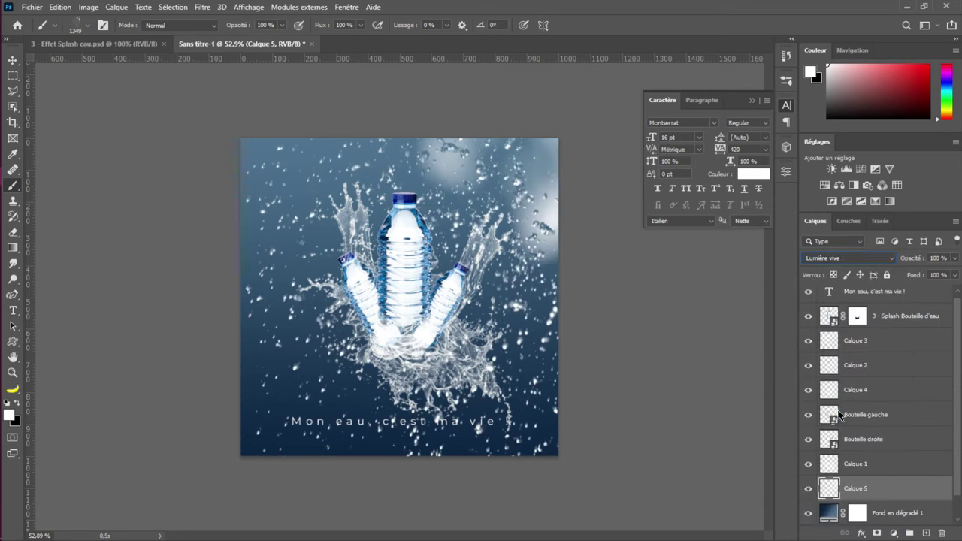
drag(919, 260, 887, 259)
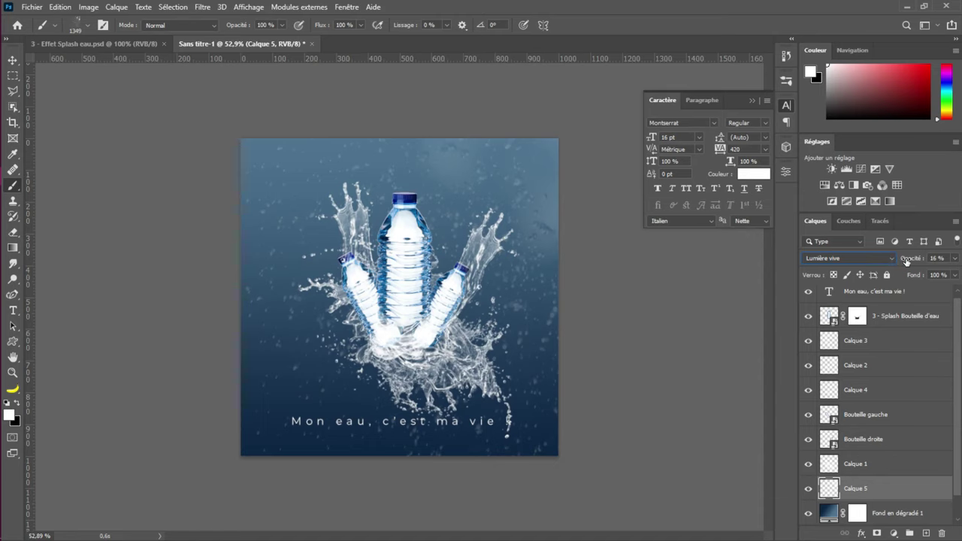
drag(908, 261, 903, 262)
Preview several Water Splash 2 brushes over the bottles and choose the 448 px waterspl brush
click(87, 27)
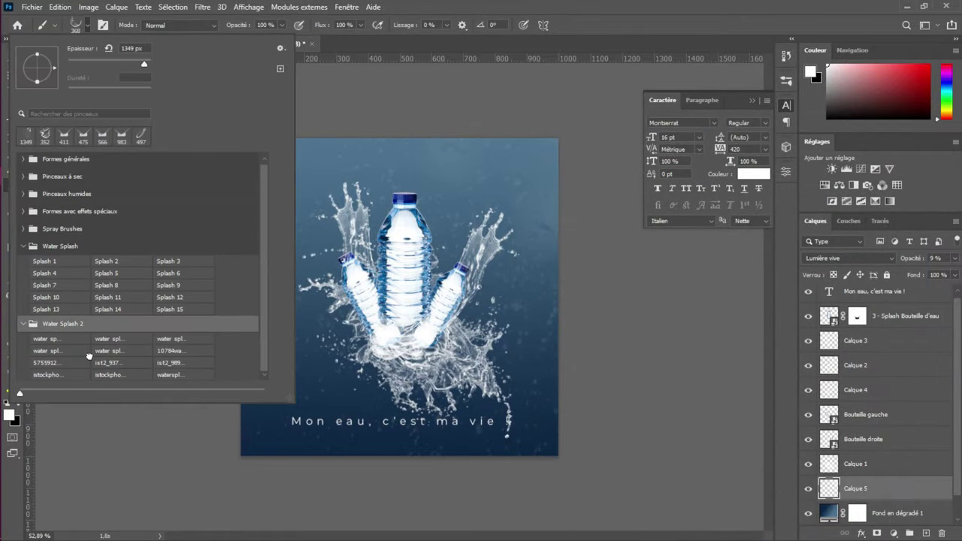
click(121, 362)
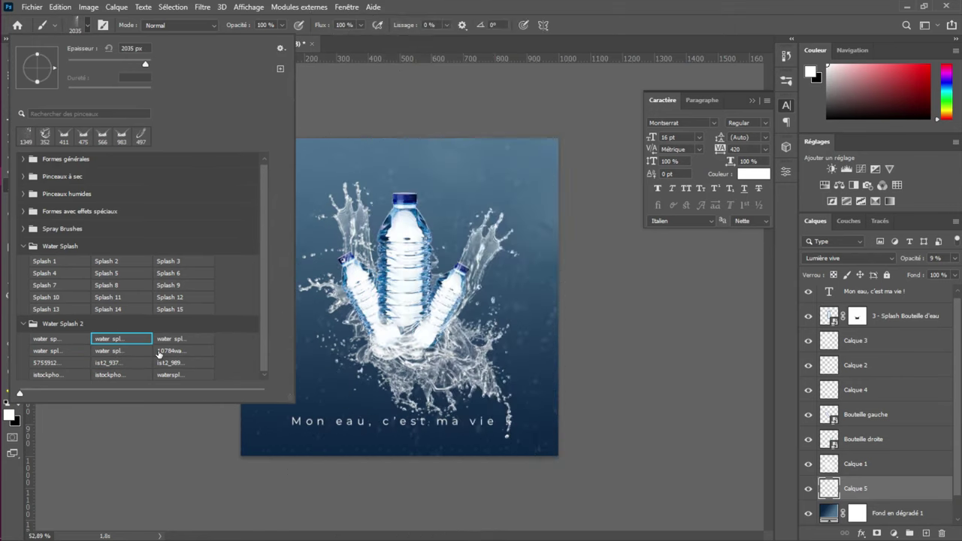
click(184, 337)
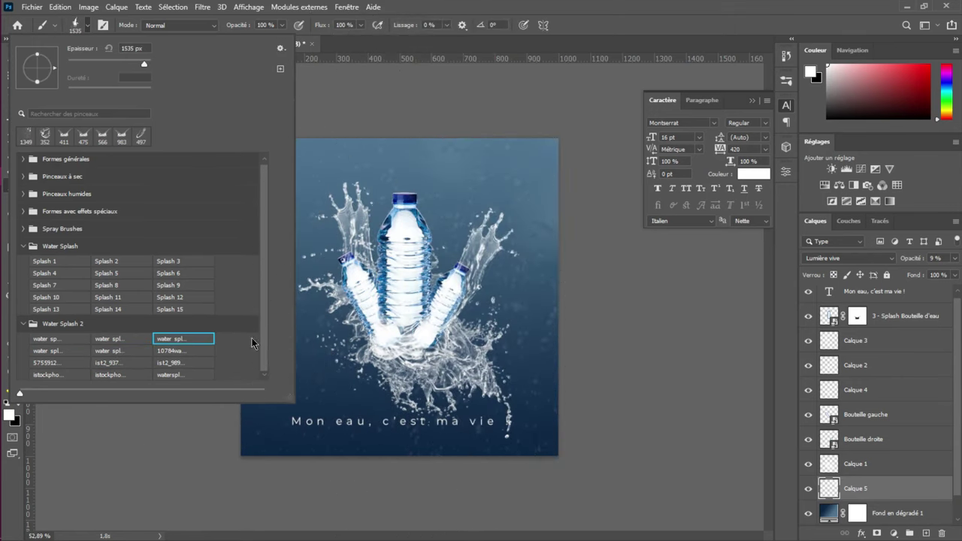
click(163, 373)
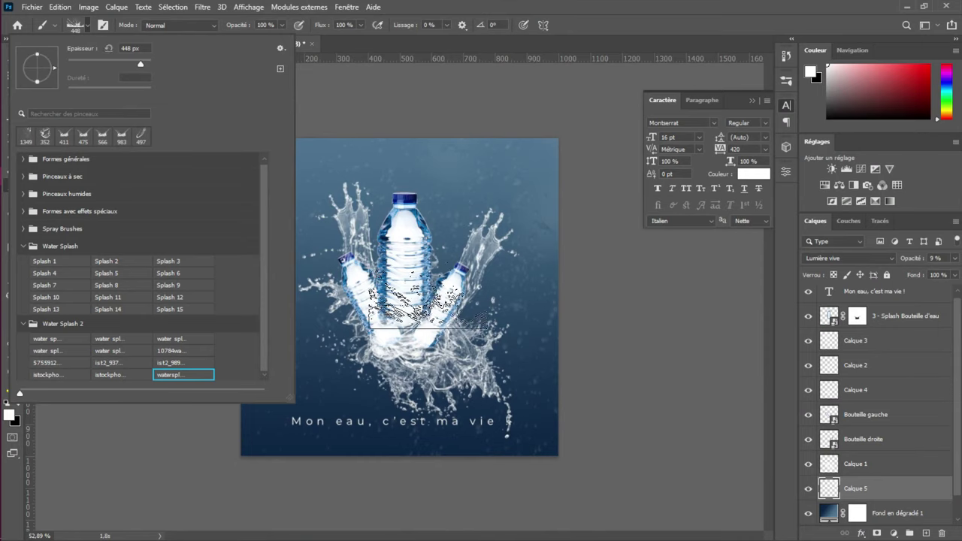
click(118, 374)
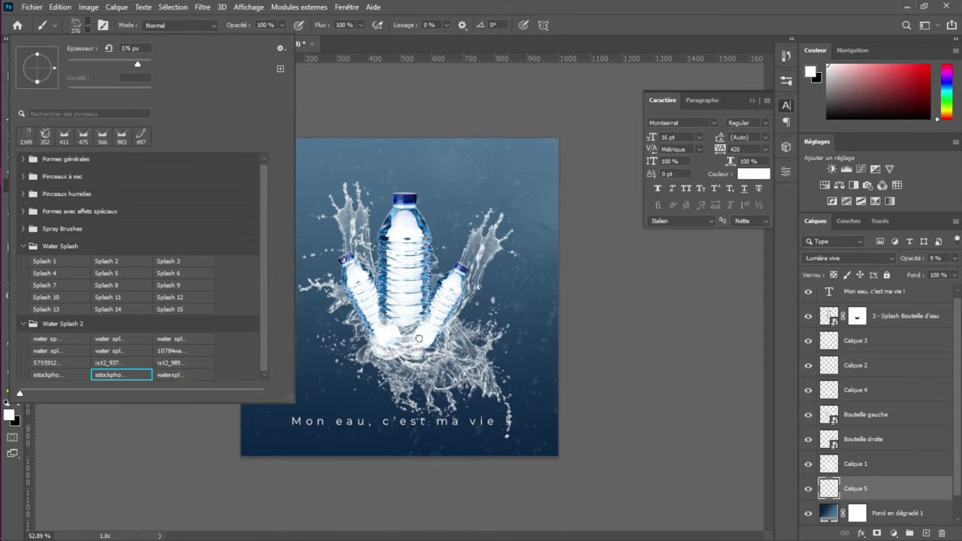
click(66, 374)
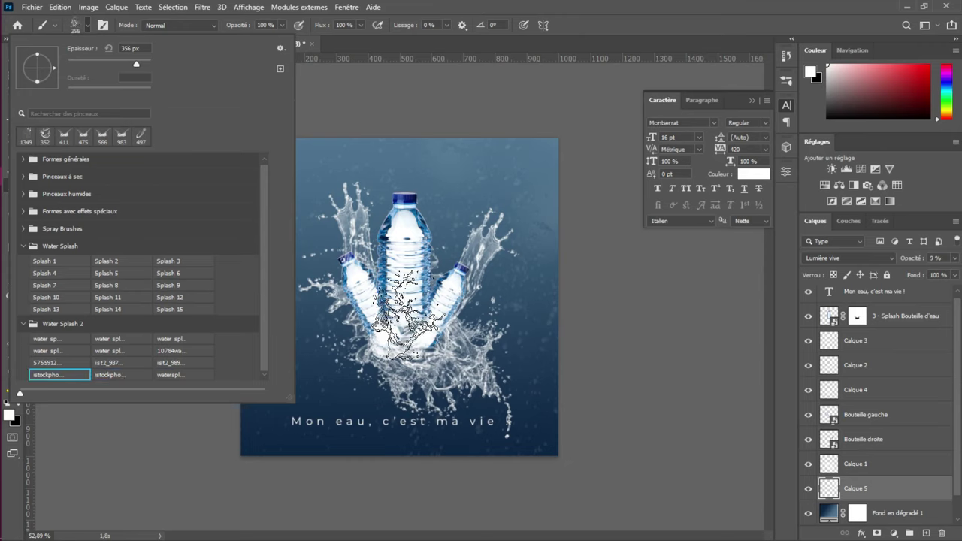
click(76, 363)
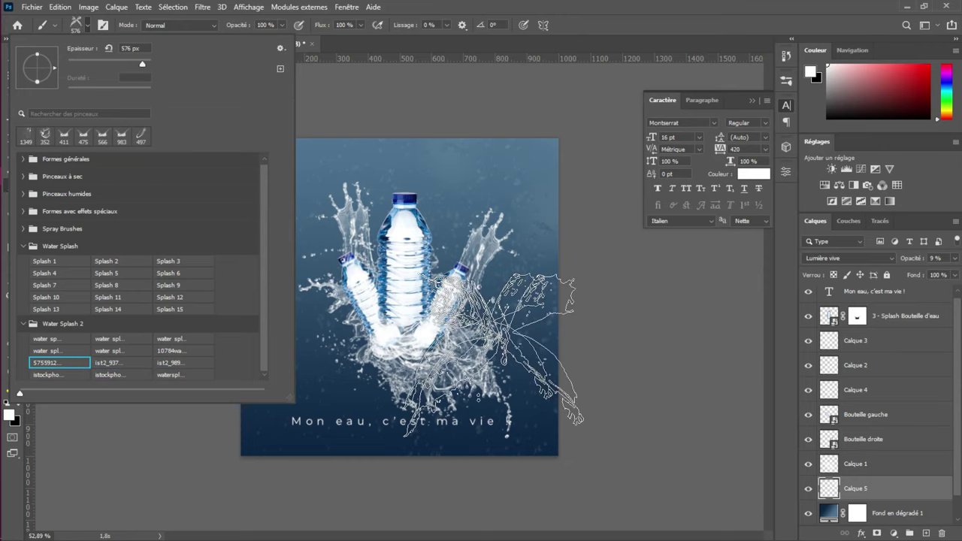
click(172, 373)
click(371, 350)
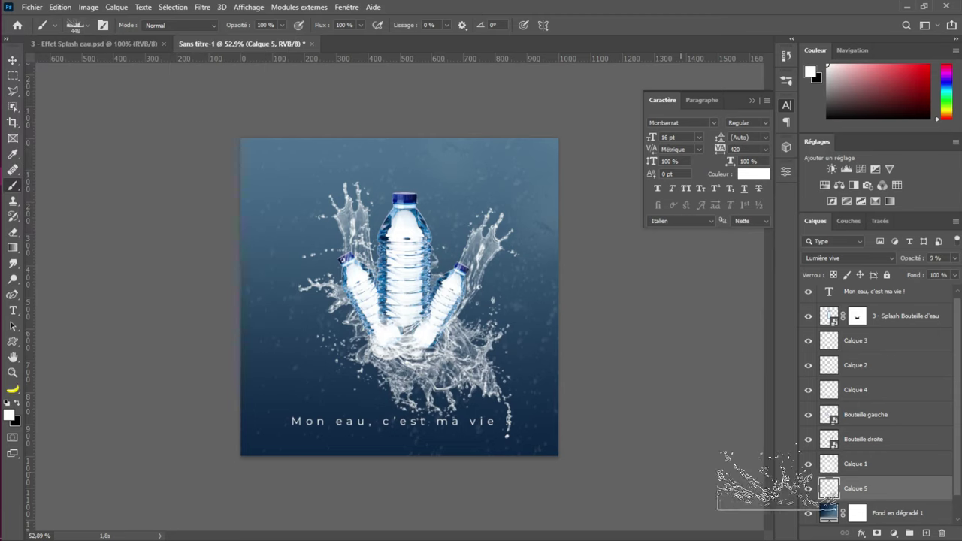
Enlarge the waterspl brush to 1114 px so it spans the canvas width
scroll(865, 466, down, 1)
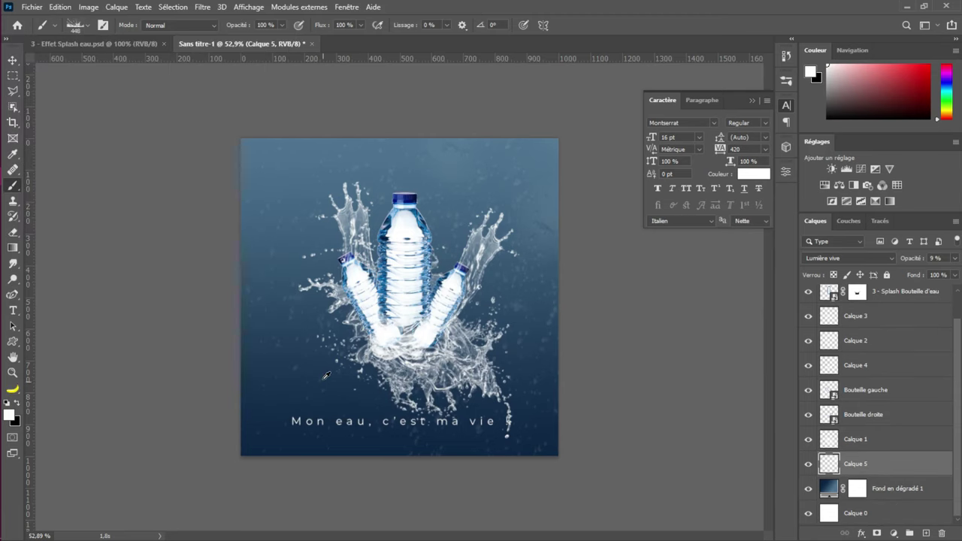
mouse_move(327, 375)
mouse_down()
mouse_move(421, 376)
mouse_move(454, 398)
mouse_up()
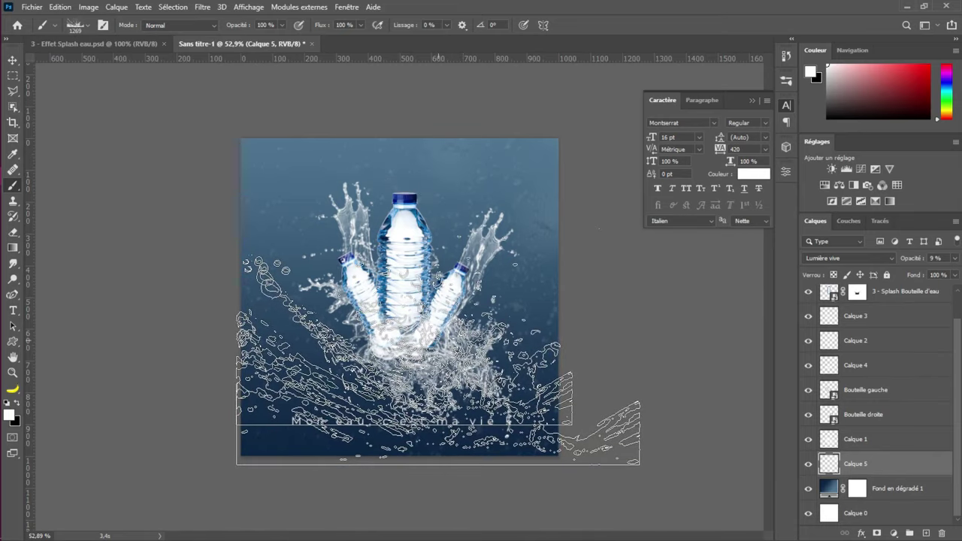
drag(439, 333, 413, 336)
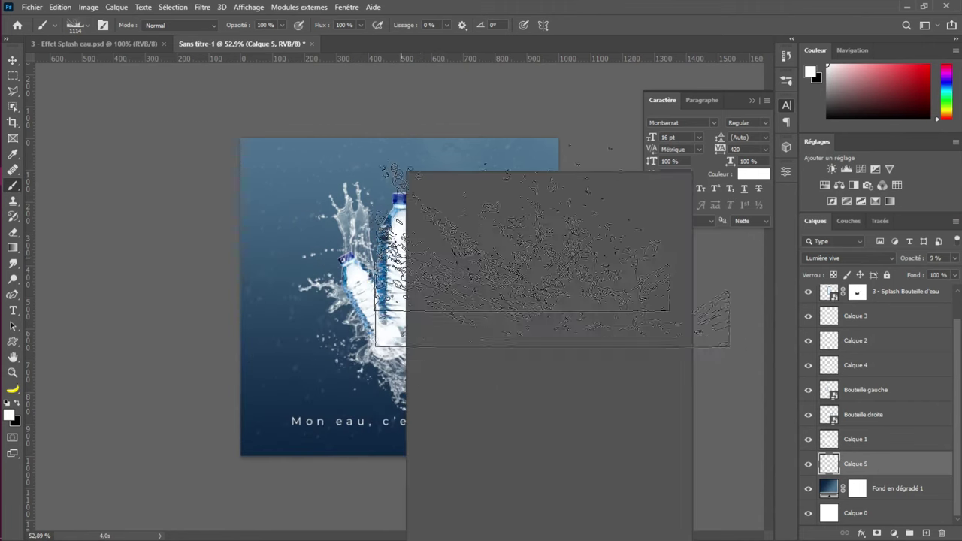
Adjust the waterspl brush's rotation angle to -1°
drag(413, 209, 410, 206)
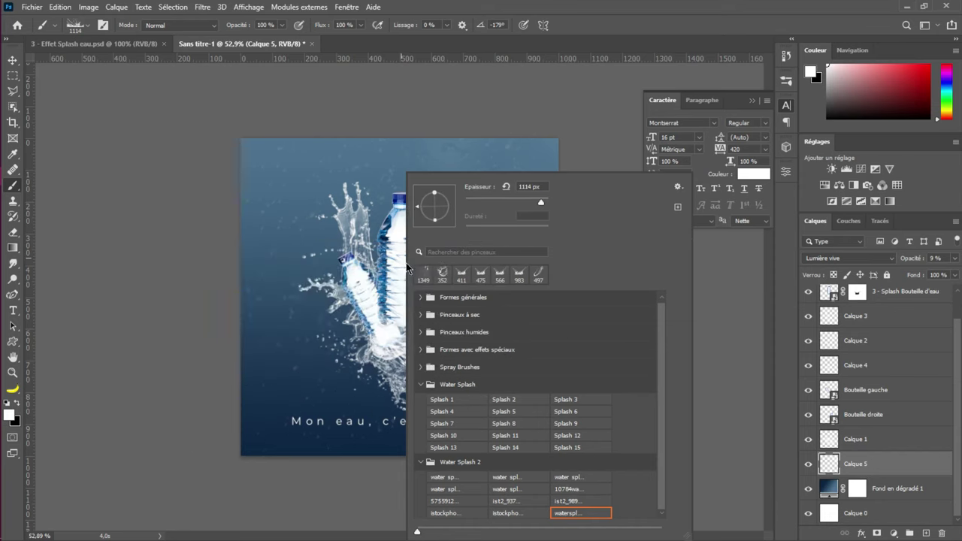
mouse_move(418, 205)
mouse_down()
mouse_move(434, 190)
mouse_move(452, 202)
mouse_up()
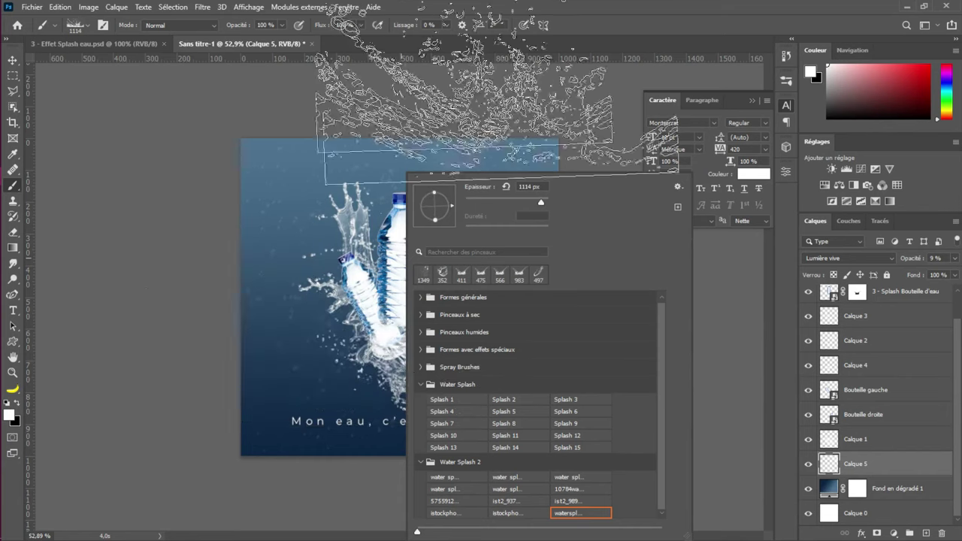
click(524, 118)
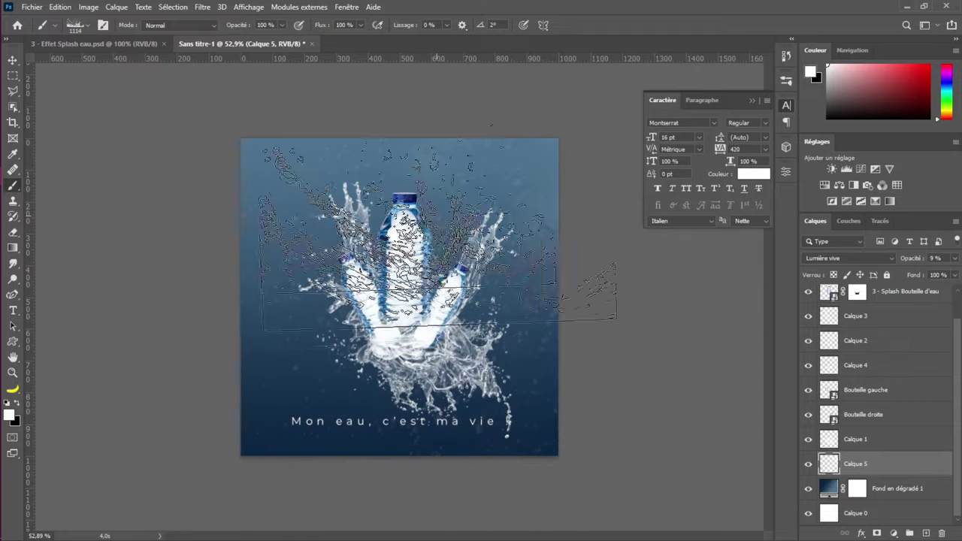
right_click(591, 258)
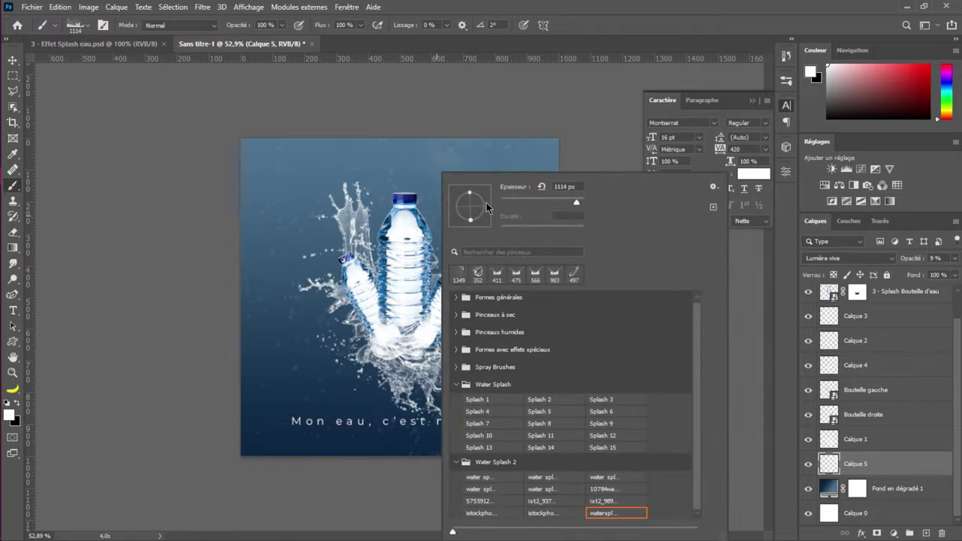
drag(490, 207, 490, 207)
drag(494, 206, 492, 205)
key(Return)
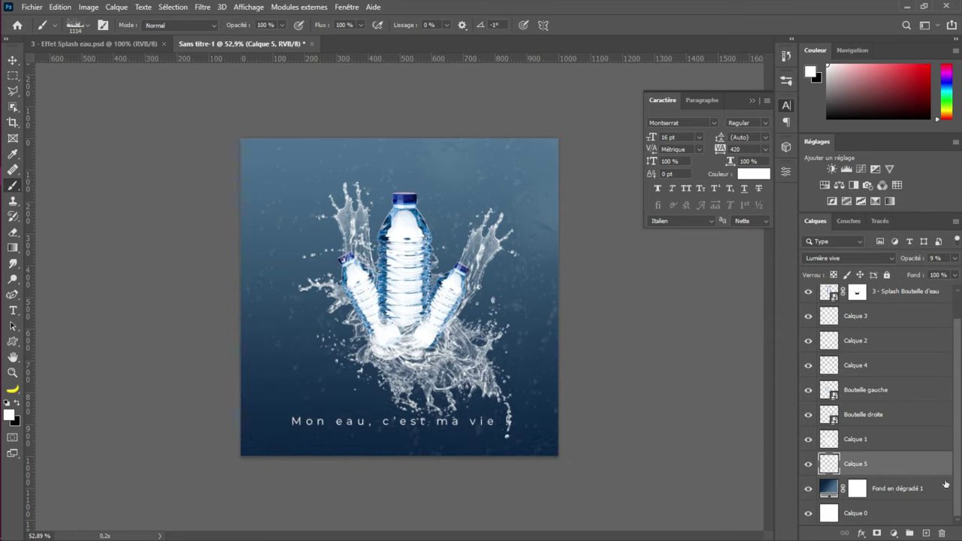
Add a layer directly above Fond en dégradé 1 and stamp the white 1114 px waterspl brush once across the lower canvas
click(895, 490)
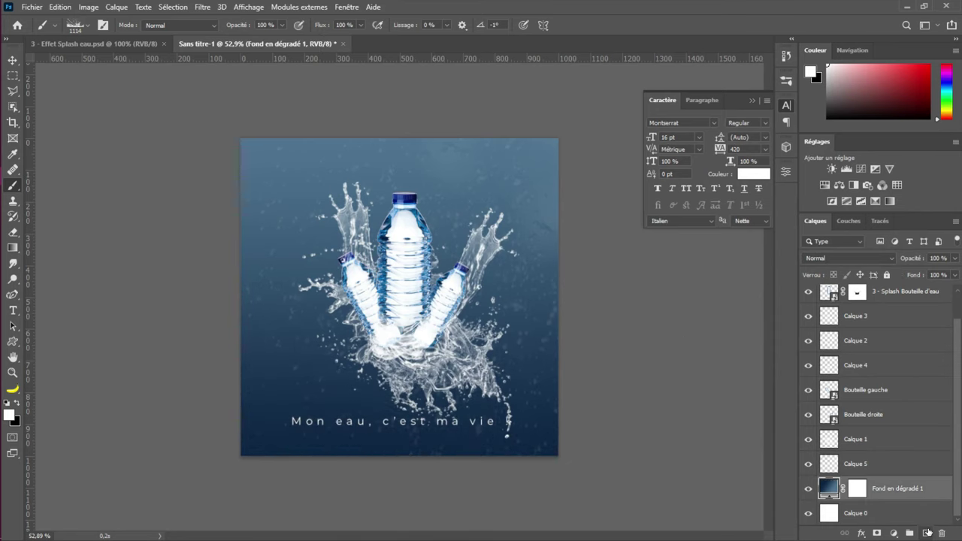
click(927, 533)
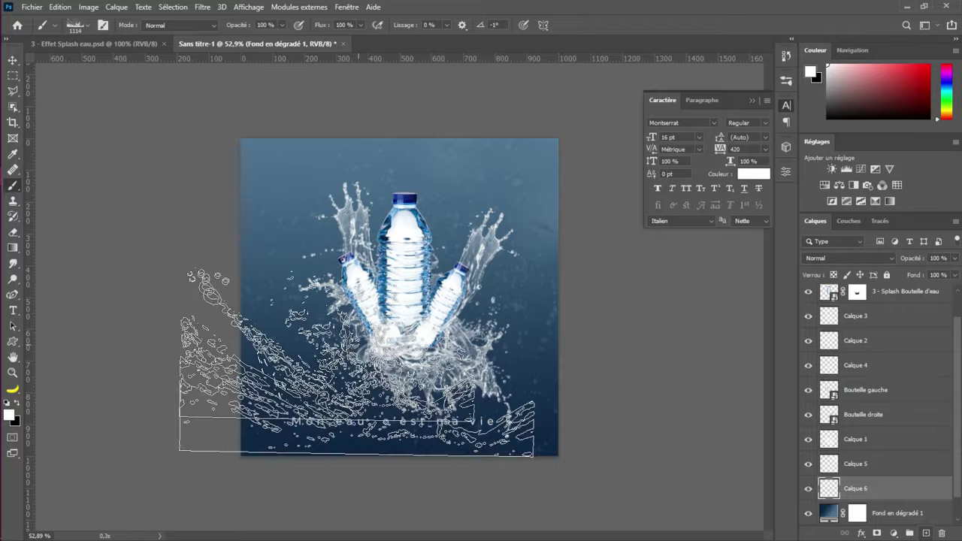
click(413, 369)
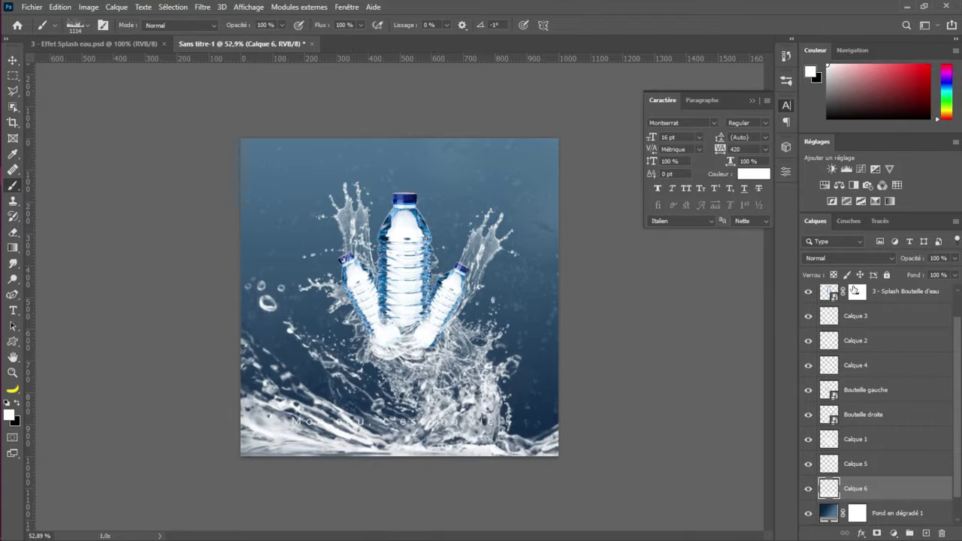
Set Calque 6's blend mode to Lumière tamisée and lower its opacity to blend the wave into the background
click(890, 255)
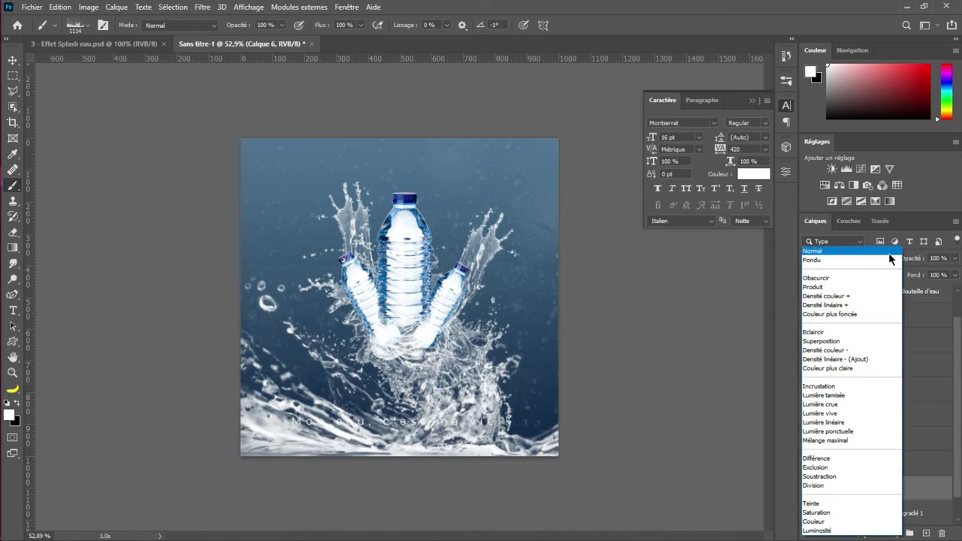
click(825, 396)
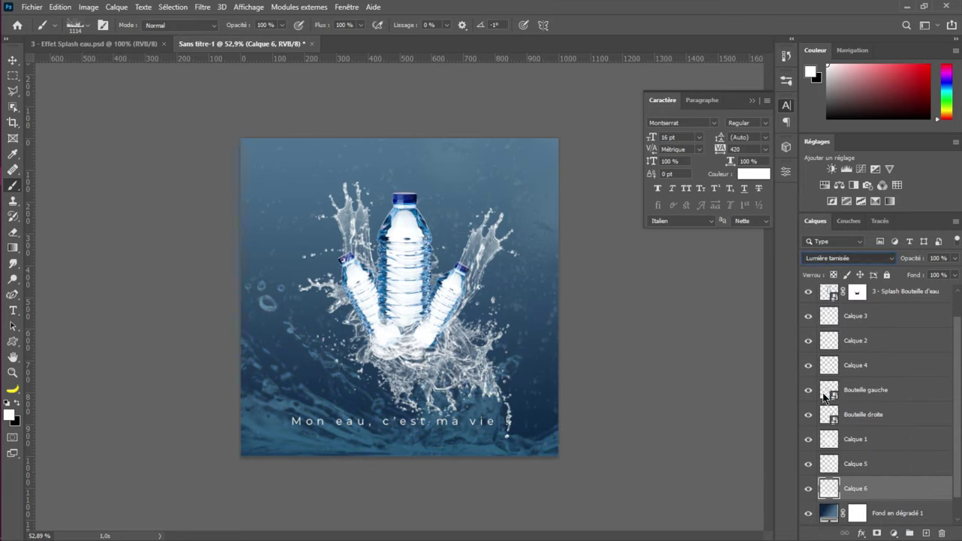
mouse_move(919, 258)
mouse_down()
mouse_move(866, 253)
mouse_move(921, 257)
mouse_up()
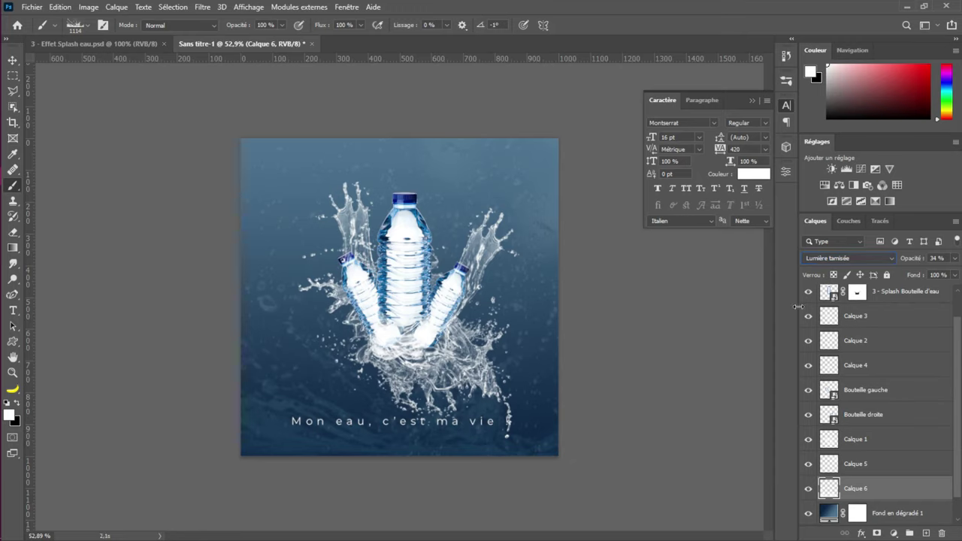
Lower the opacity of Calque 5 to 2 %
click(858, 468)
key(Return)
drag(857, 293, 442, 288)
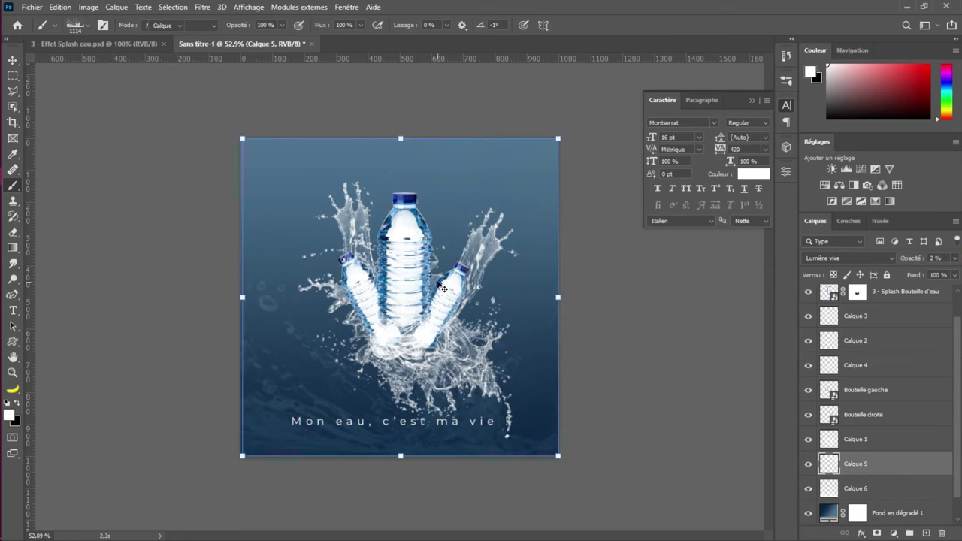
Examine the bottle and splash layers by selecting Bouteille gauche, Calque 4 and Calque 1 in turn with the Move tool
key(v)
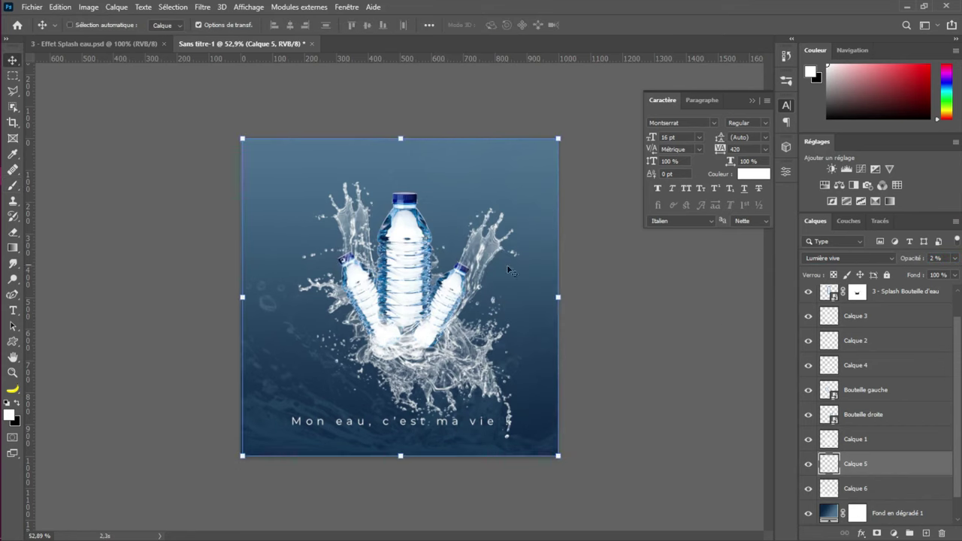
ctrl+click(362, 280)
drag(358, 284, 363, 287)
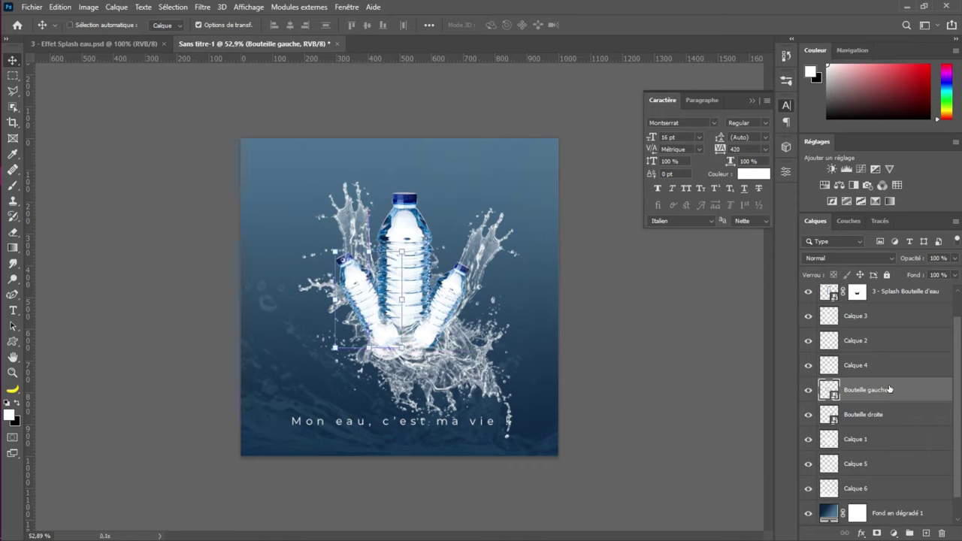
key(alt+bracketright)
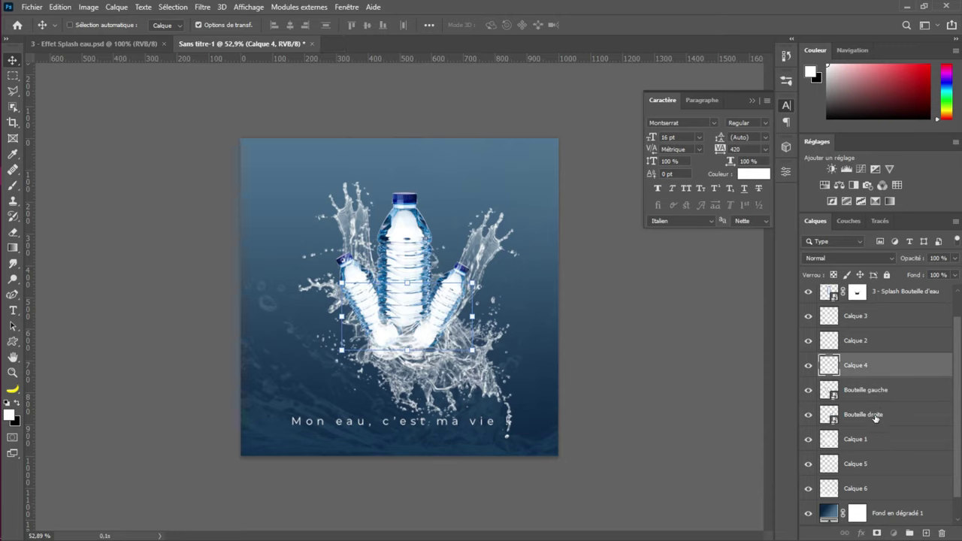
key(alt+bracketleft)
key(alt+bracketleft)
click(880, 441)
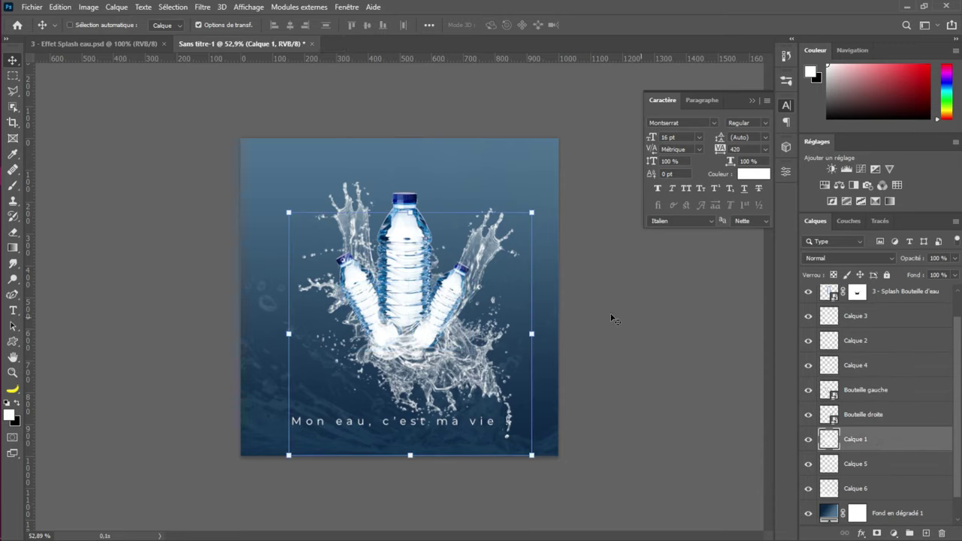
Scale the slogan "Mon eau, c'est ma vie !" down to about 76 % and place it centred below the splash
key(ctrl)
drag(466, 426, 489, 431)
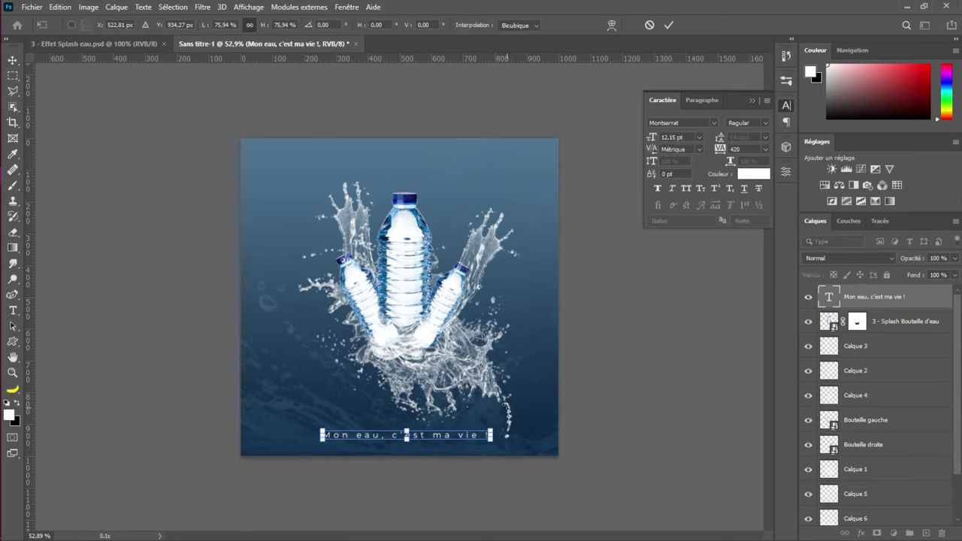
key(Return)
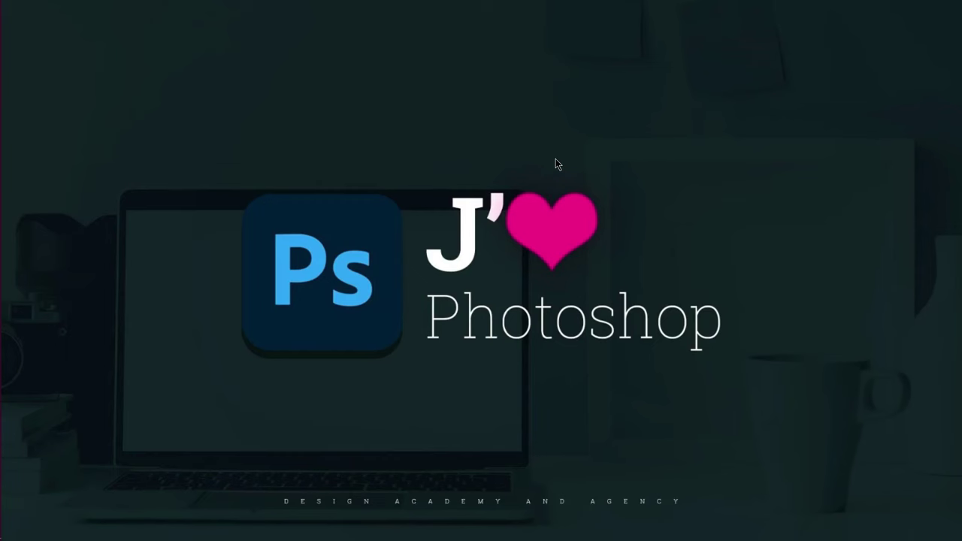
Switch back to Photoshop and examine the Fanta can project images in the 17 - Pinceaux ou Brushes folder without opening any
key(alt+Tab)
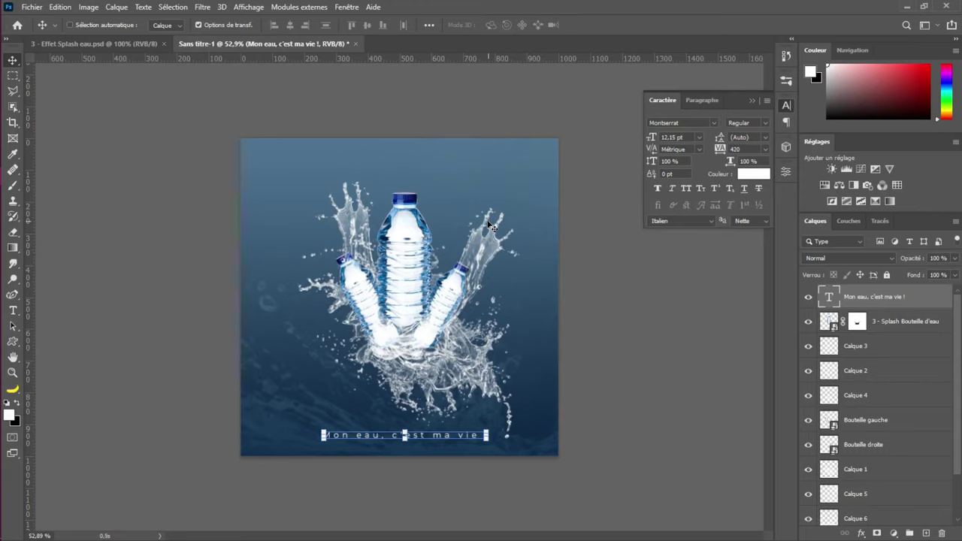
click(33, 9)
click(83, 32)
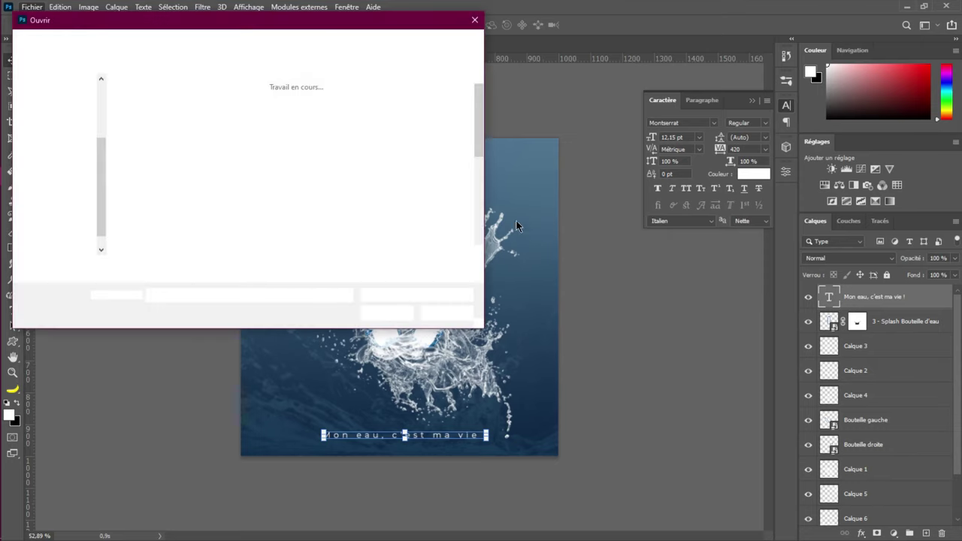
scroll(443, 105, down, 3)
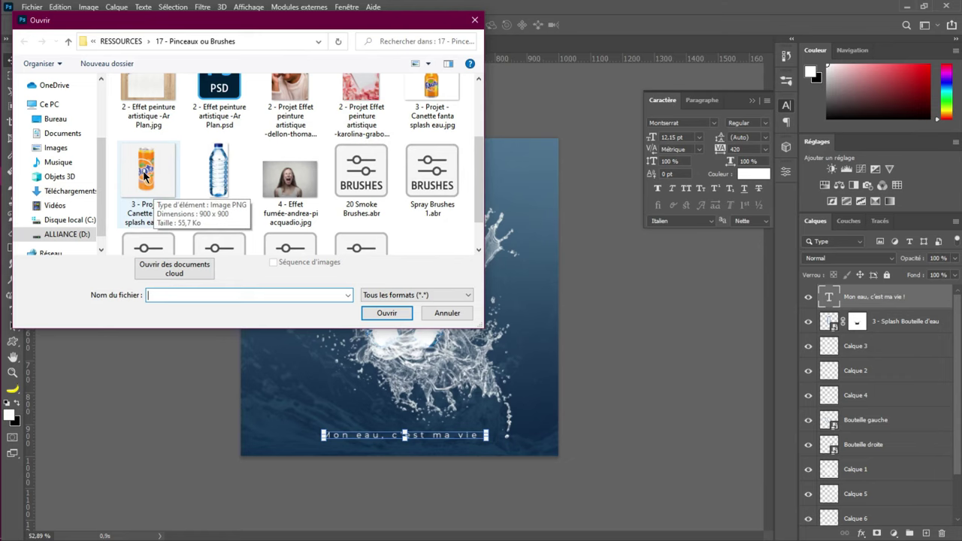
click(446, 109)
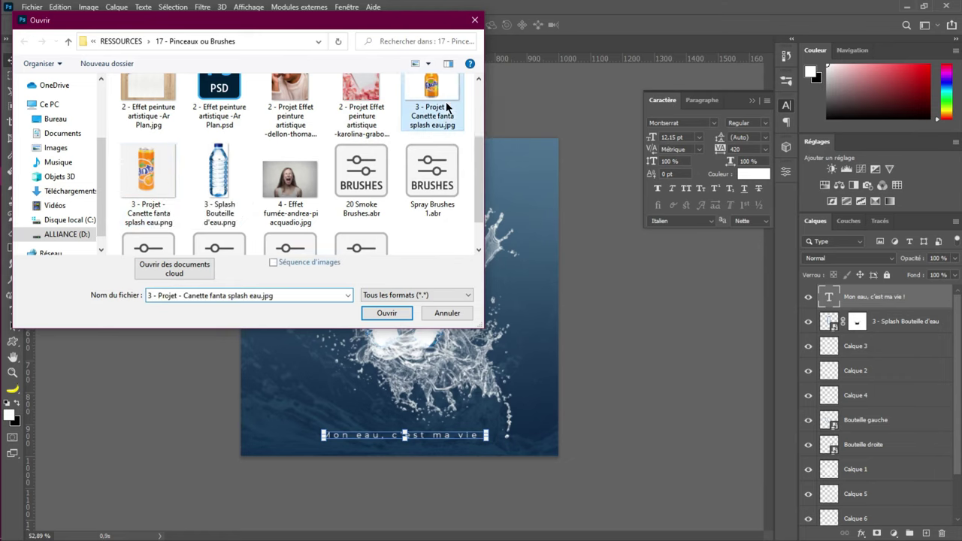
scroll(300, 165, up, 1)
click(140, 202)
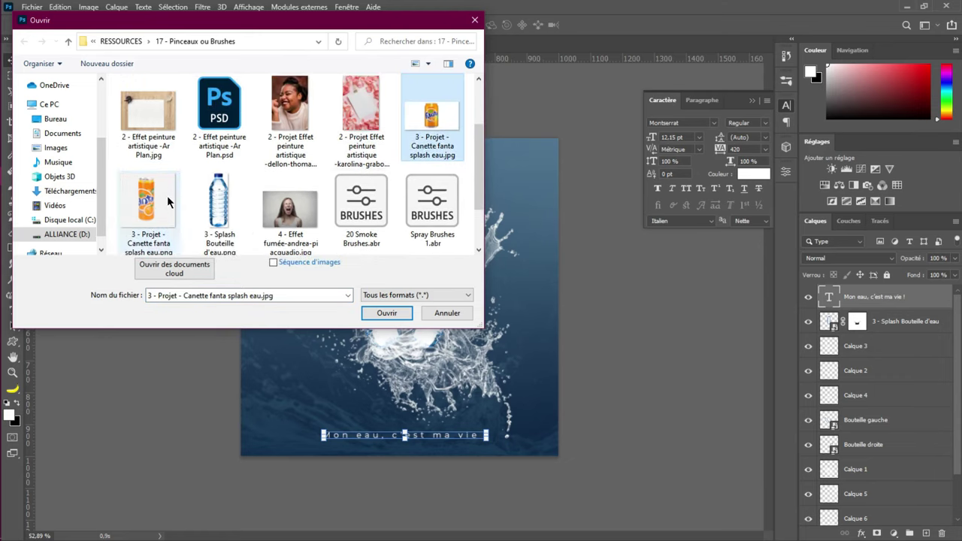
click(451, 143)
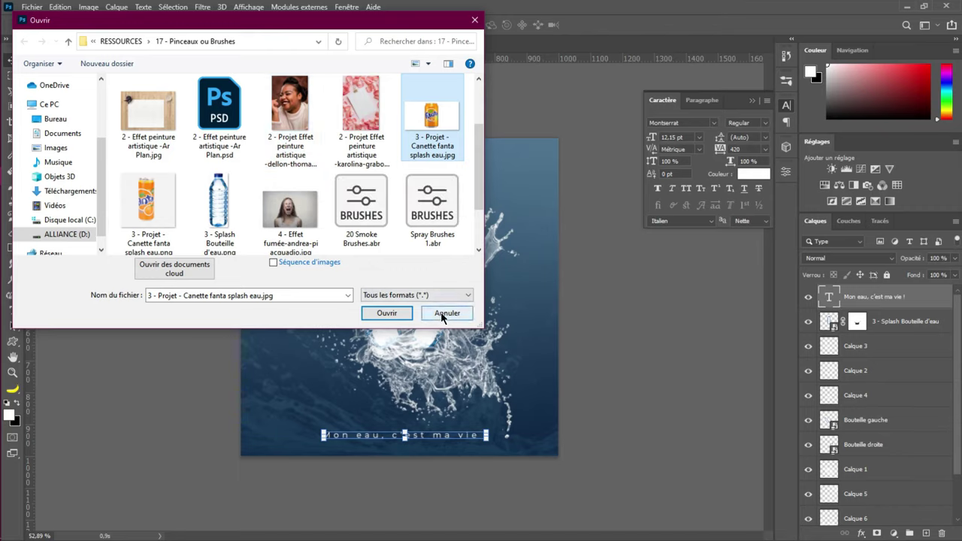
scroll(384, 241, down, 1)
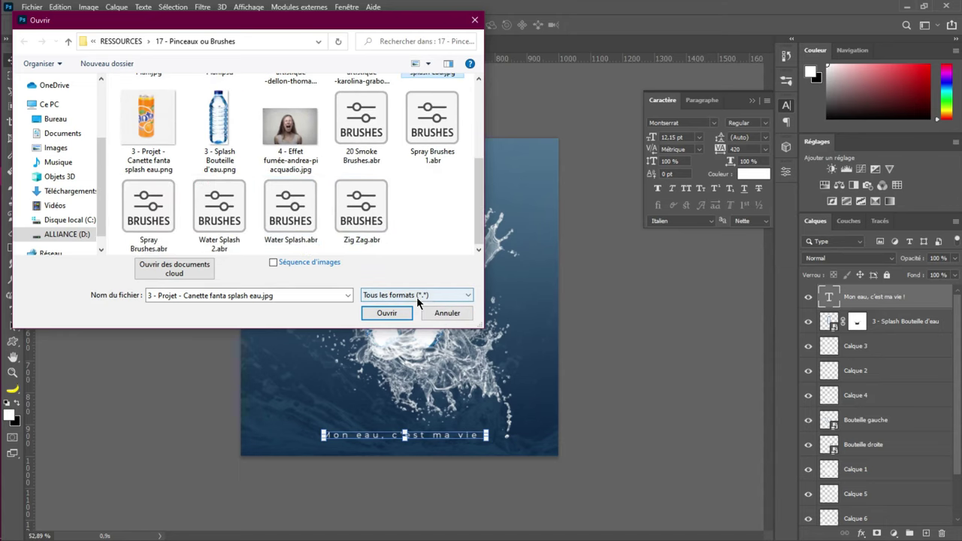
click(446, 317)
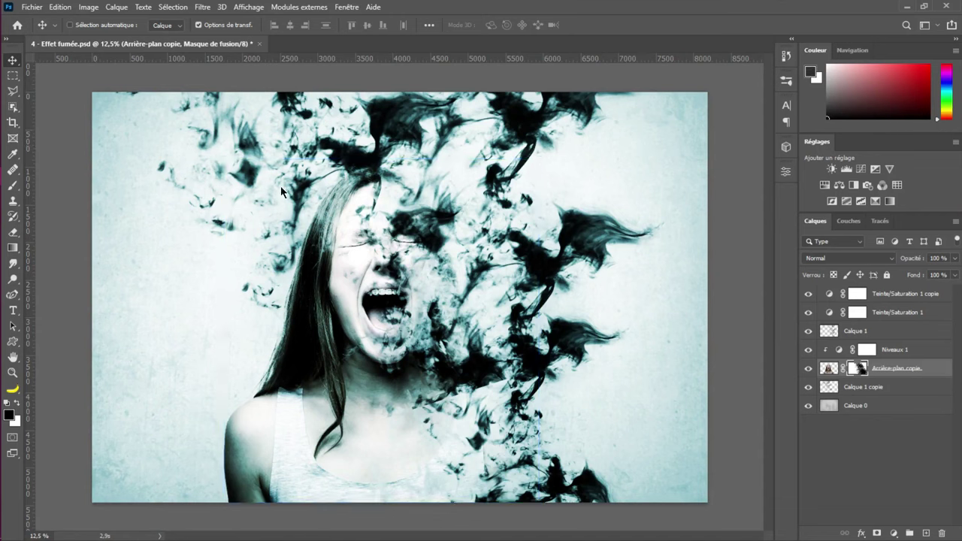
Hide the adjustment and smoke layers of 4 - Effet fumée.psd to examine the masked portrait, and show them again
ctrl+click(817, 364)
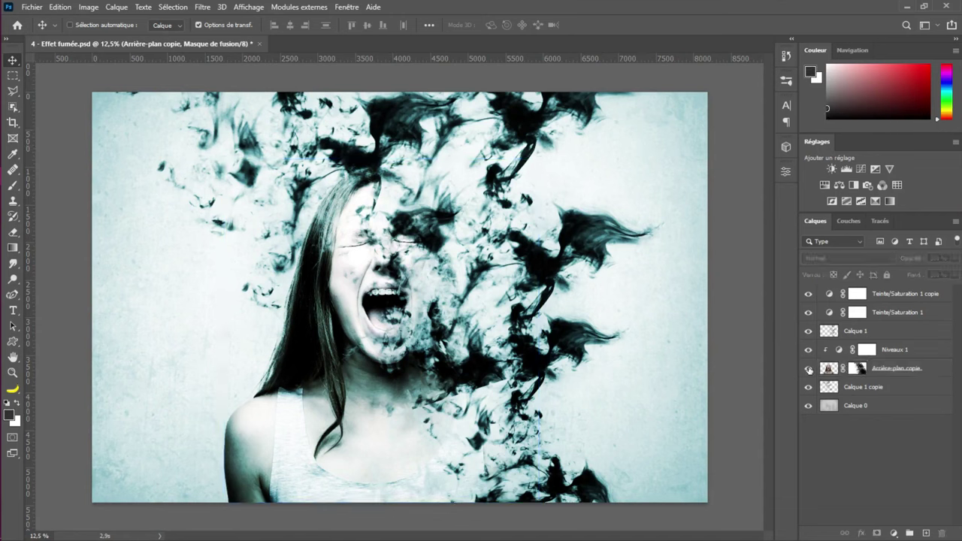
click(809, 349)
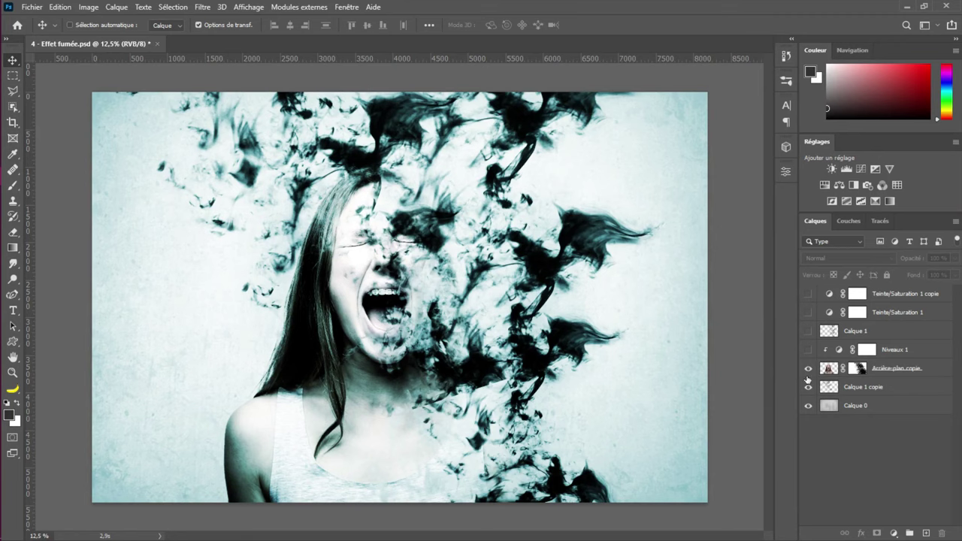
click(809, 387)
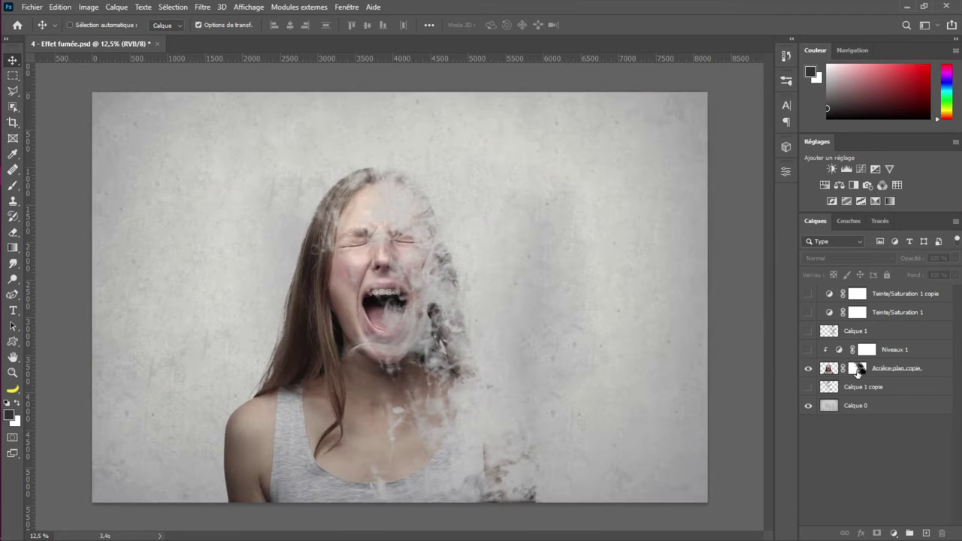
drag(808, 351, 809, 294)
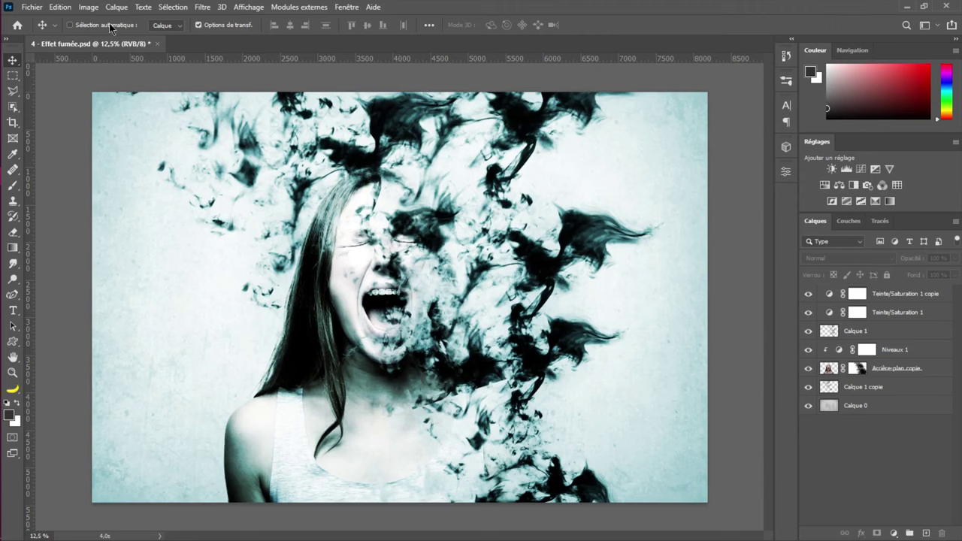
Open the original 4 - Effet fumée portrait JPG from the 17 - Pinceaux ou Brushes folder and bring it to the front
click(37, 7)
click(64, 30)
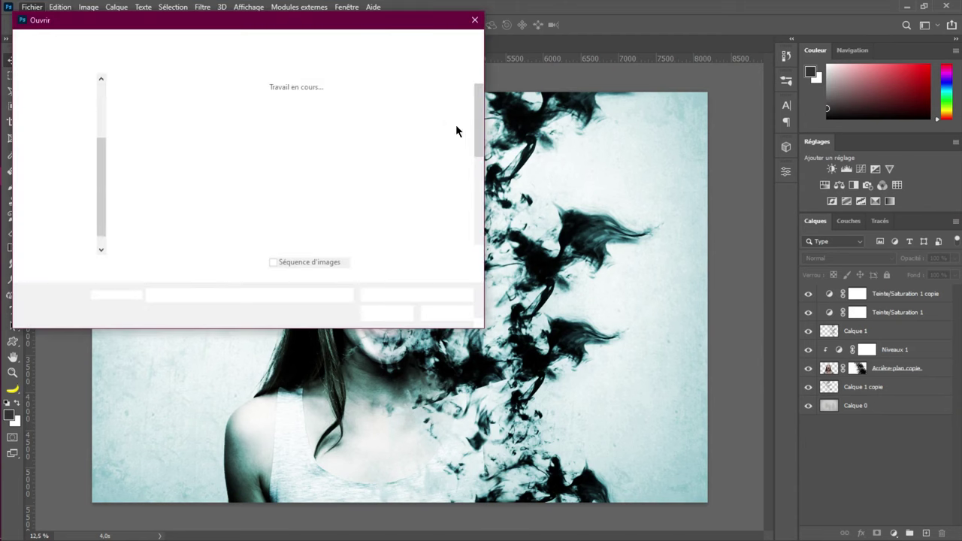
scroll(391, 188, down, 5)
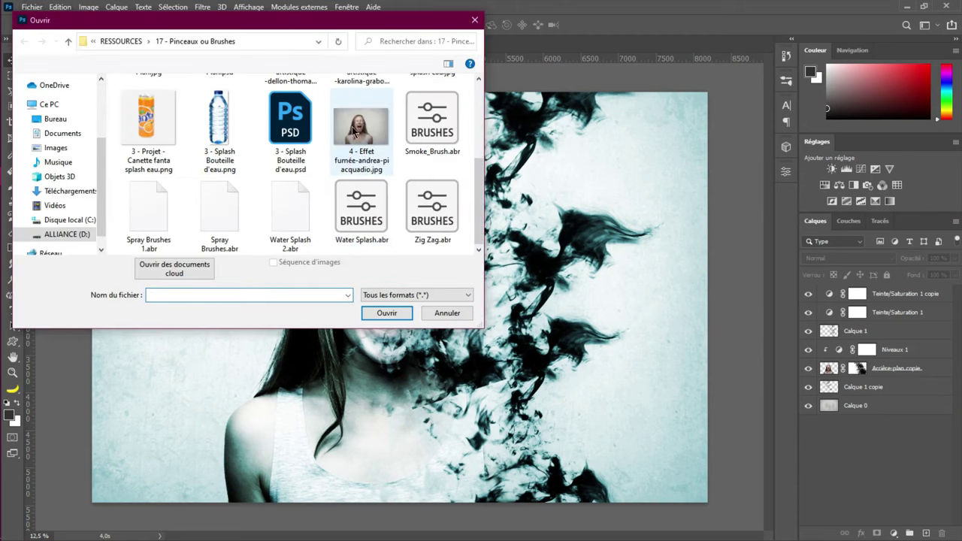
click(372, 154)
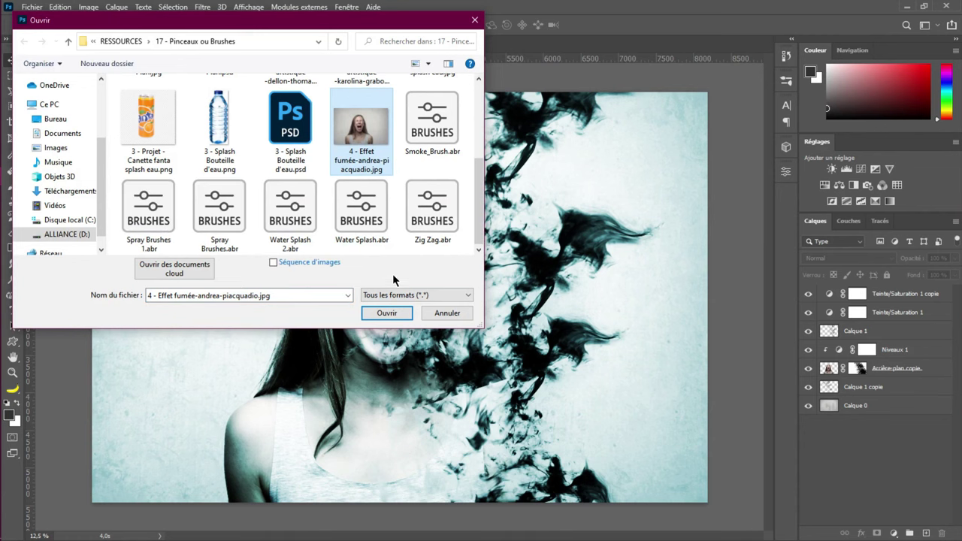
click(386, 311)
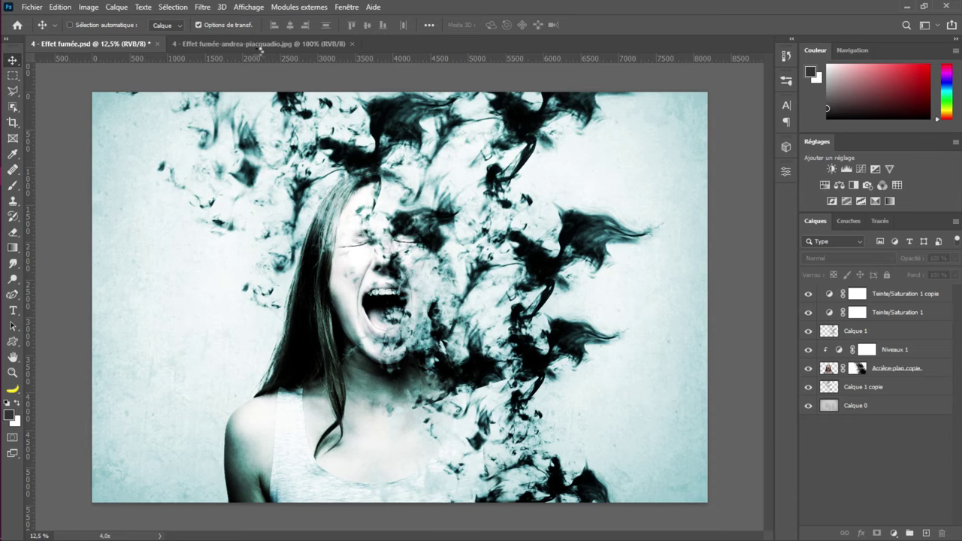
click(229, 45)
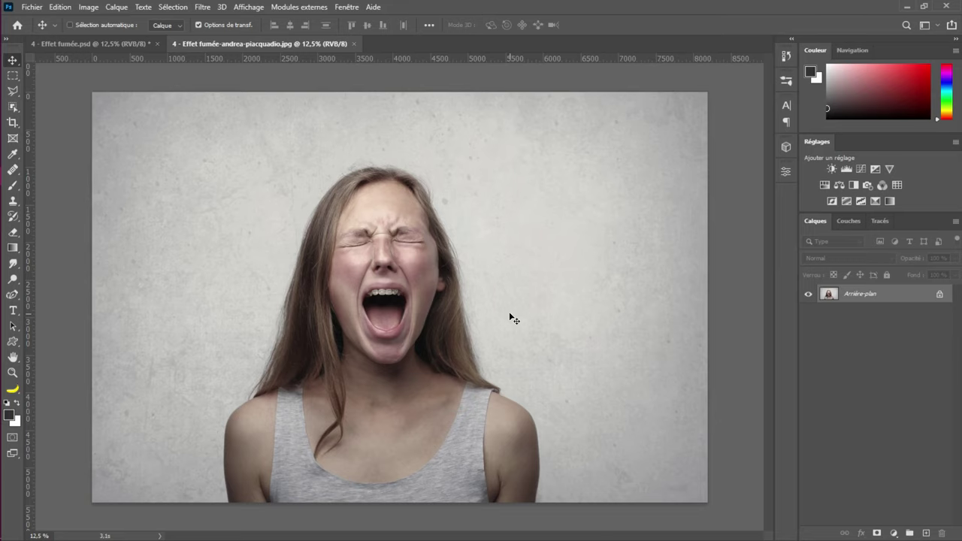
Duplicate the background layer, select the woman as the subject and mask the copy with that selection
key(ctrl+j)
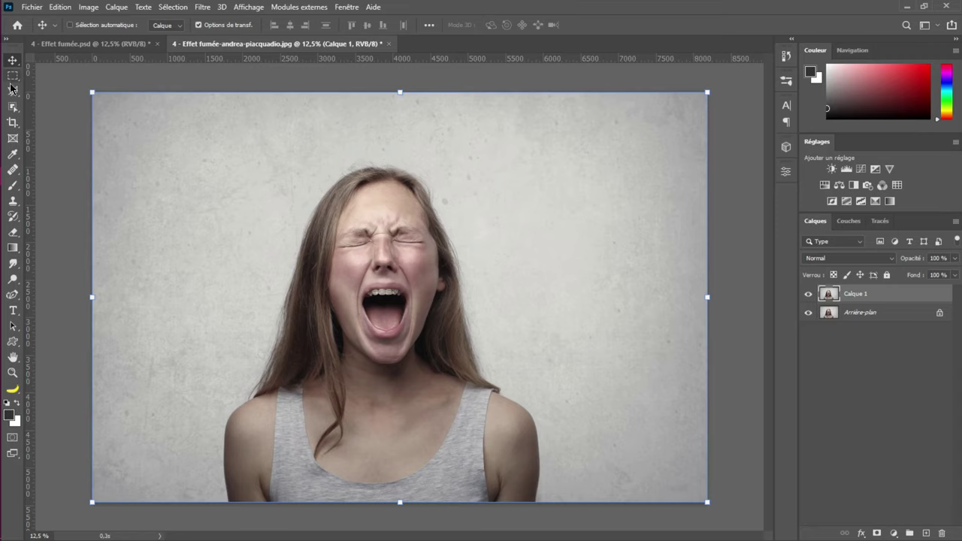
click(13, 106)
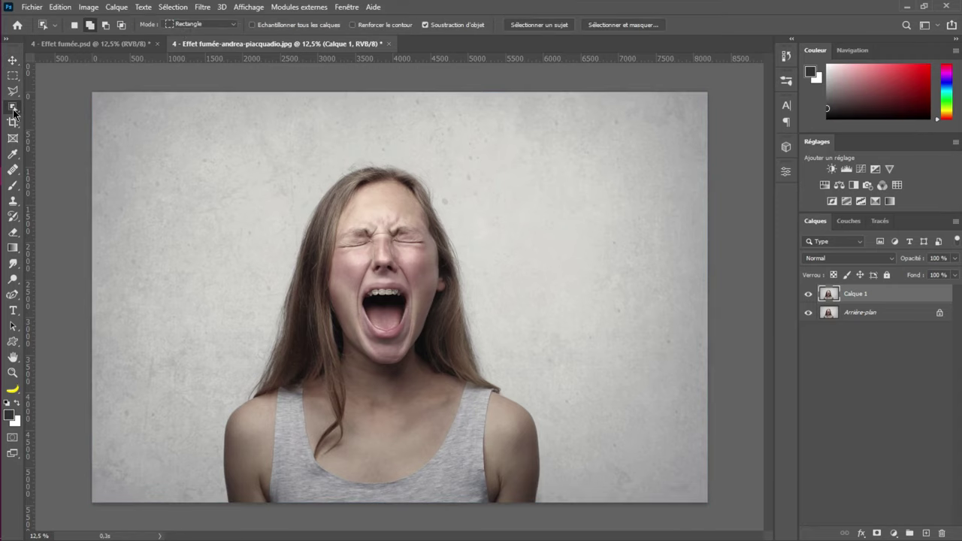
click(527, 25)
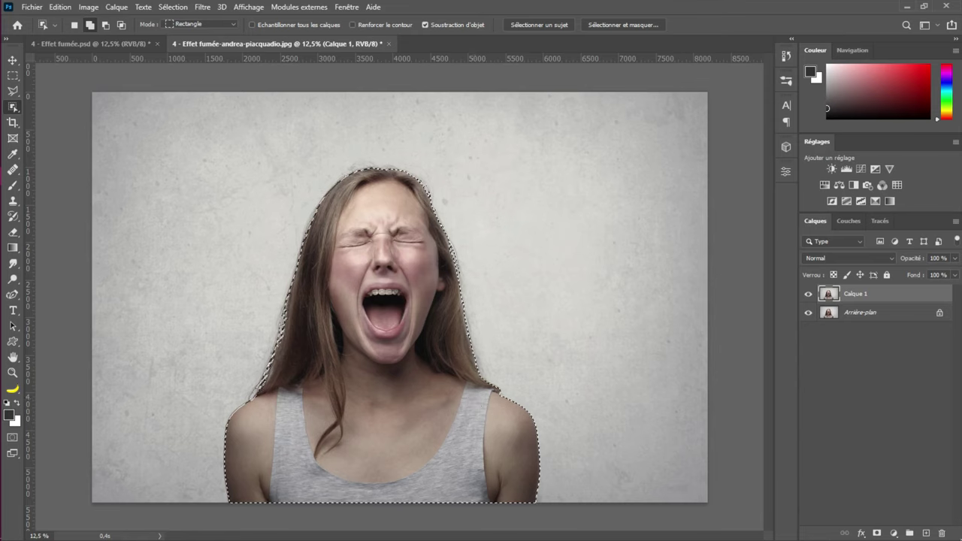
click(876, 534)
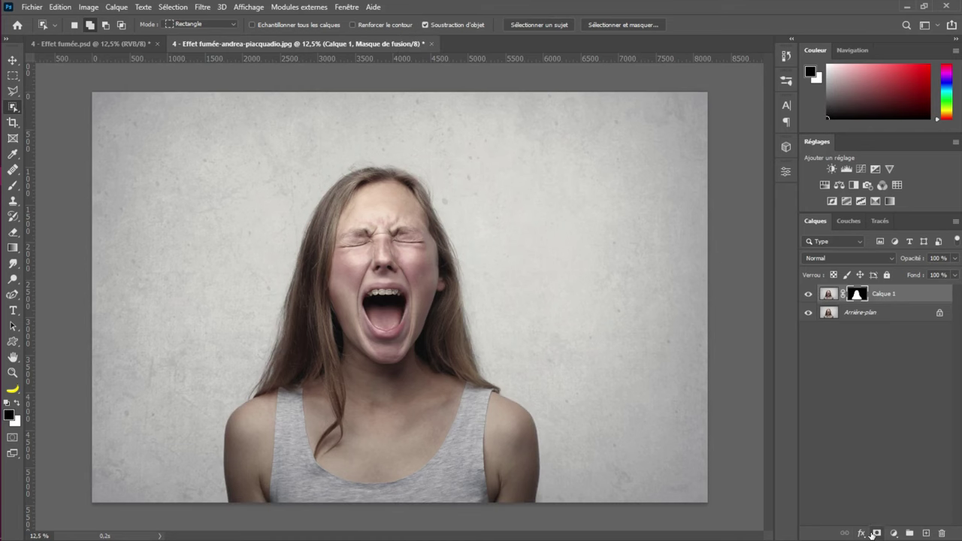
Check the cutout by toggling the Arrière-plan layer's visibility, and load Calque 1's mask as a selection
click(810, 314)
click(809, 315)
ctrl+click(857, 295)
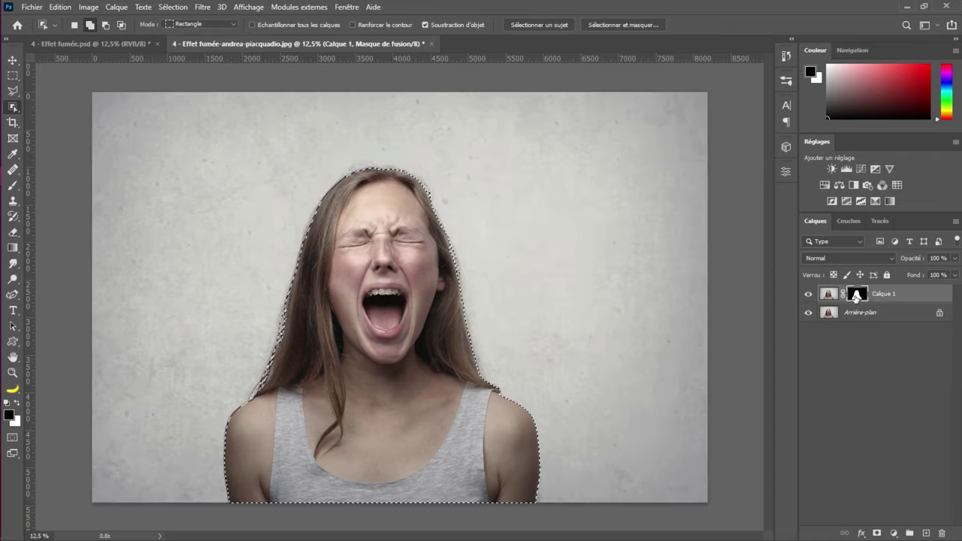
Unlock the Arrière-plan layer and, with Calque 1 hidden, expand the selection around the woman by 120 pixels
click(935, 314)
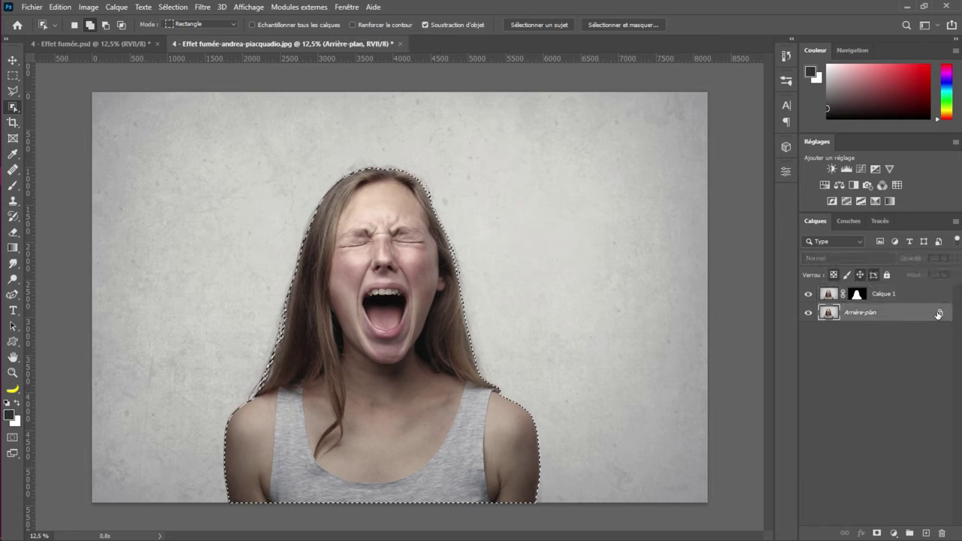
click(939, 314)
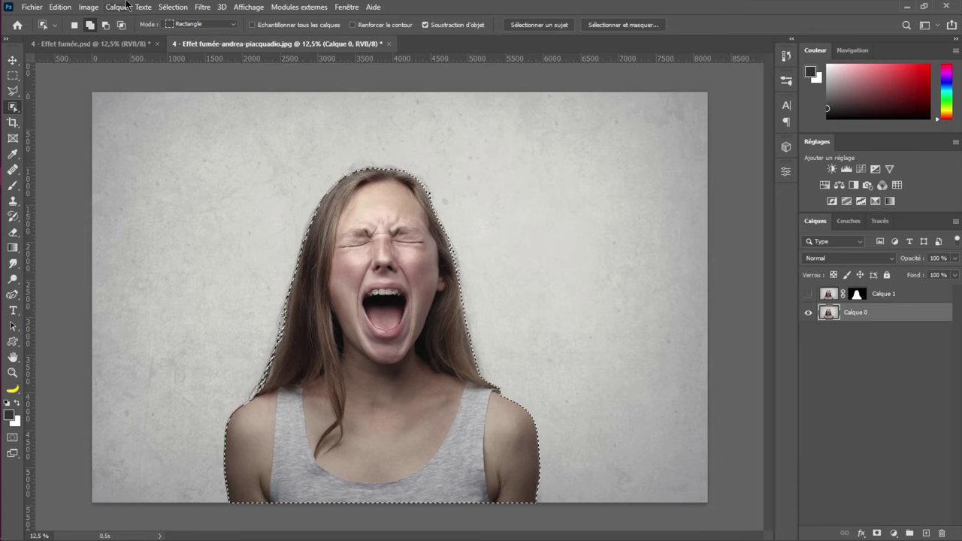
click(173, 7)
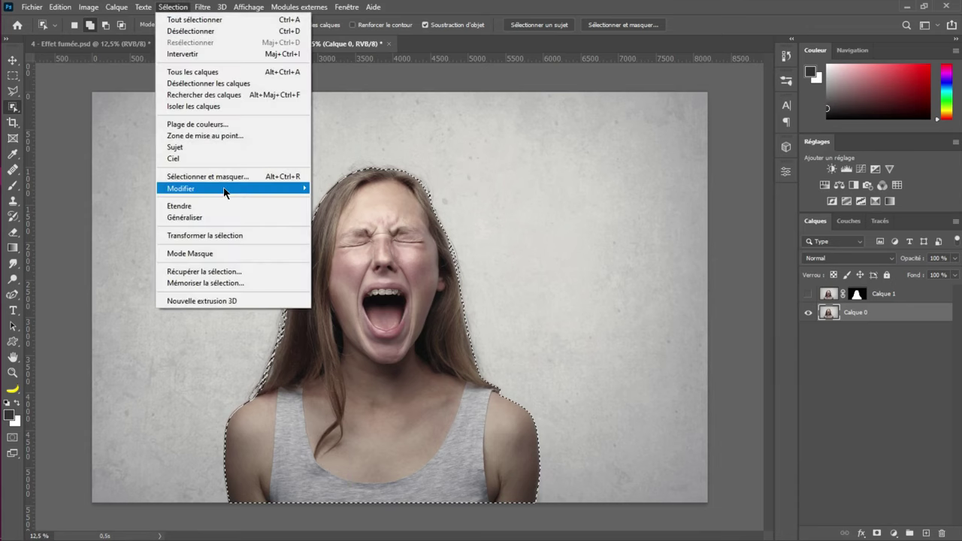
mouse_move(224, 188)
click(342, 214)
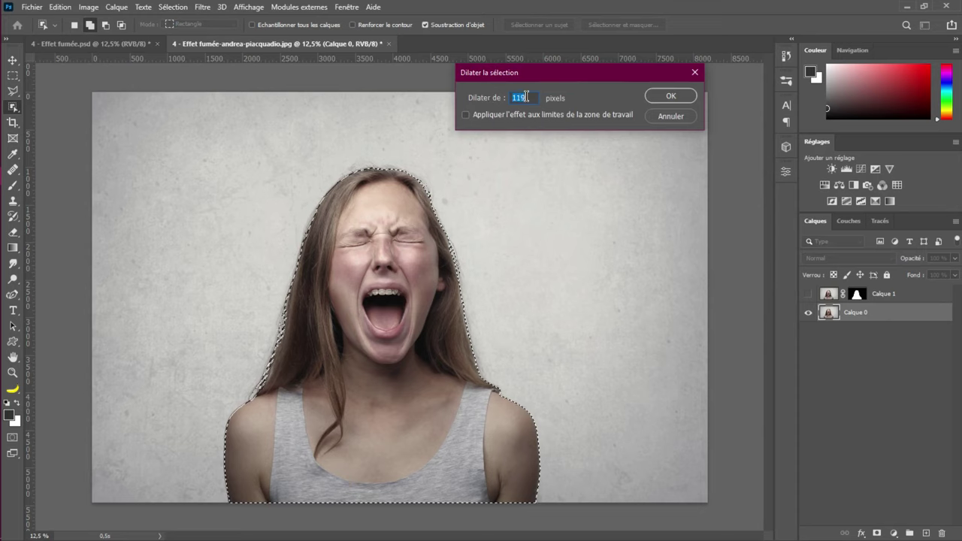
key(Up)
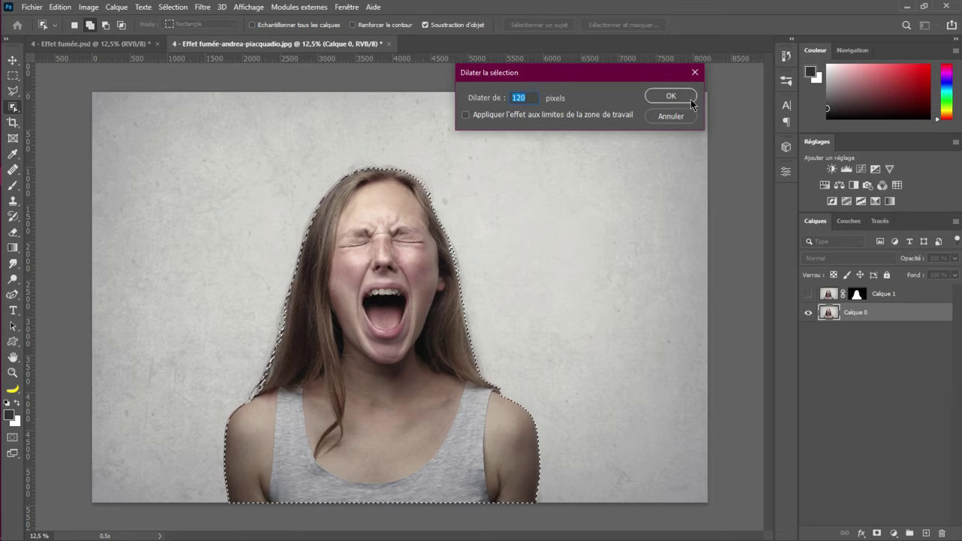
click(691, 105)
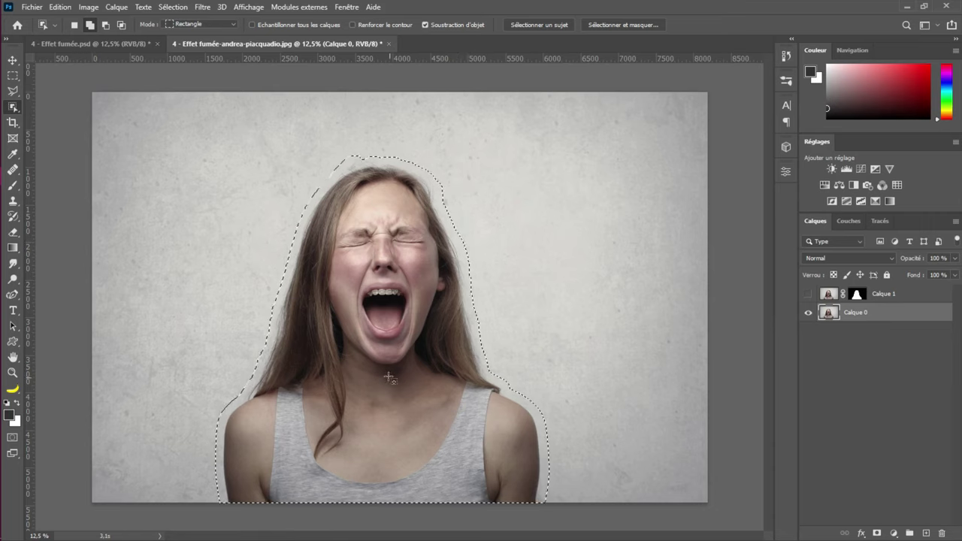
Remove the woman from Calque 0 by filling the expanded selection with Contenu pris en compte
click(61, 8)
click(95, 197)
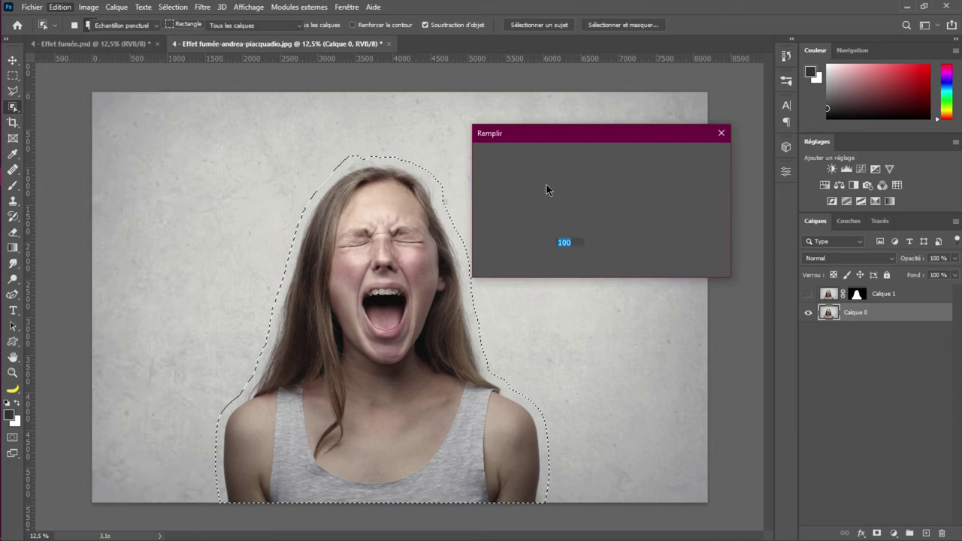
click(620, 157)
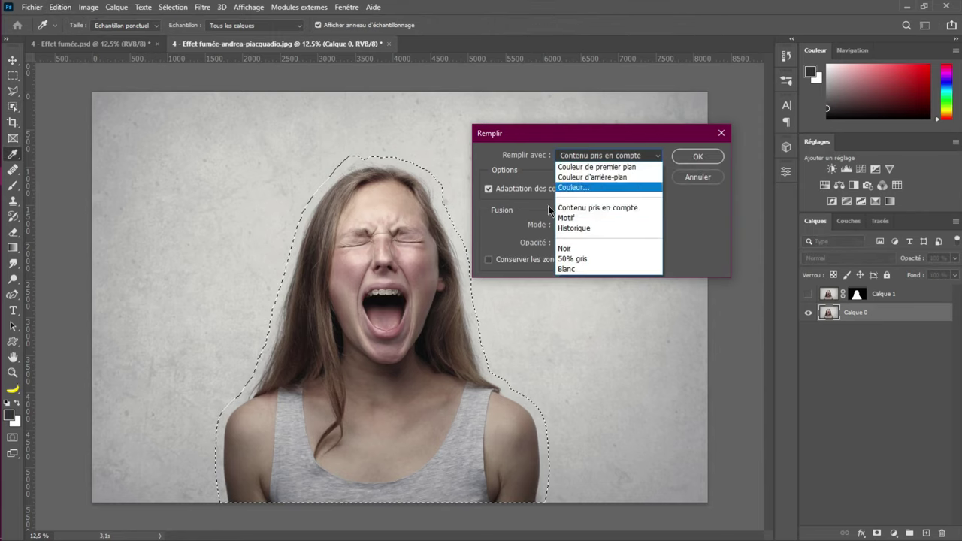
click(587, 208)
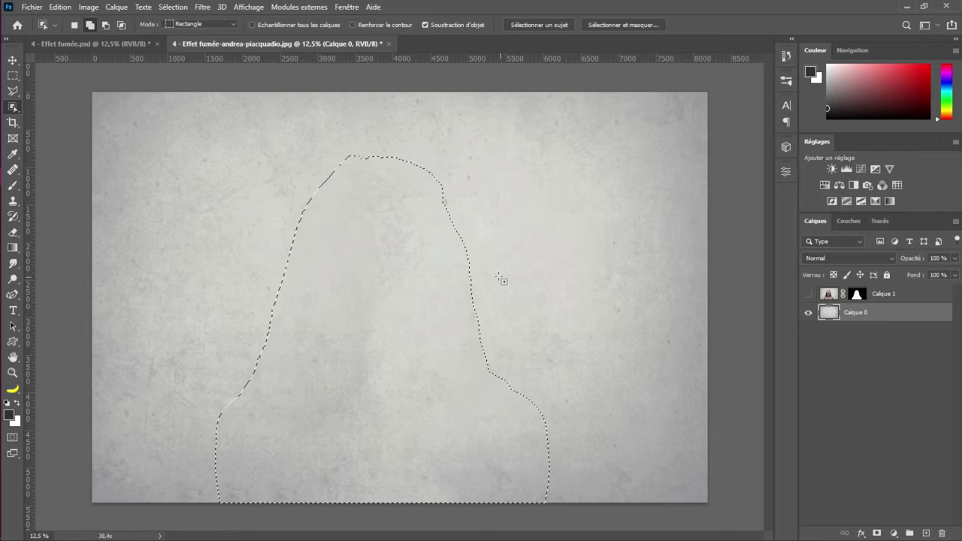
Deselect the filled area and toggle Calque 1's visibility to check the reconstructed background
key(ctrl+d)
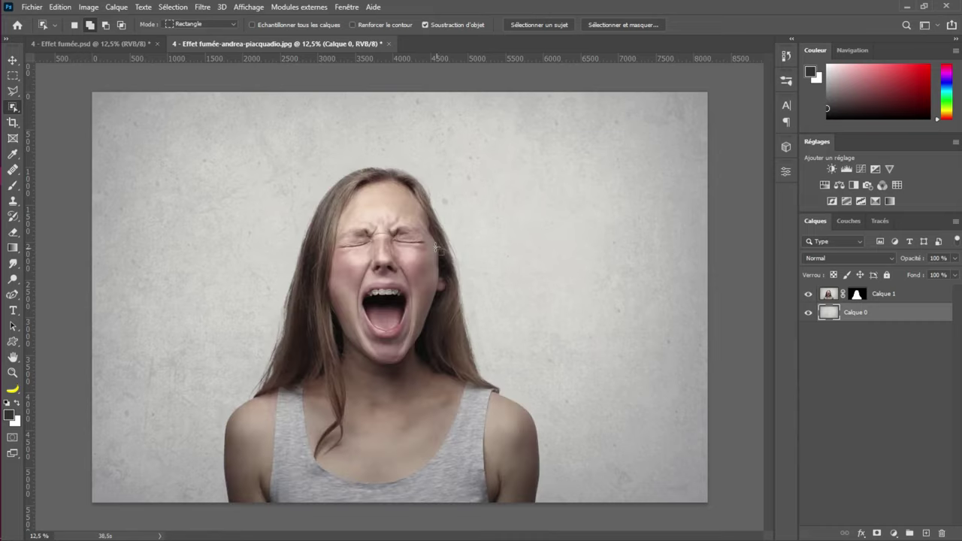
click(810, 296)
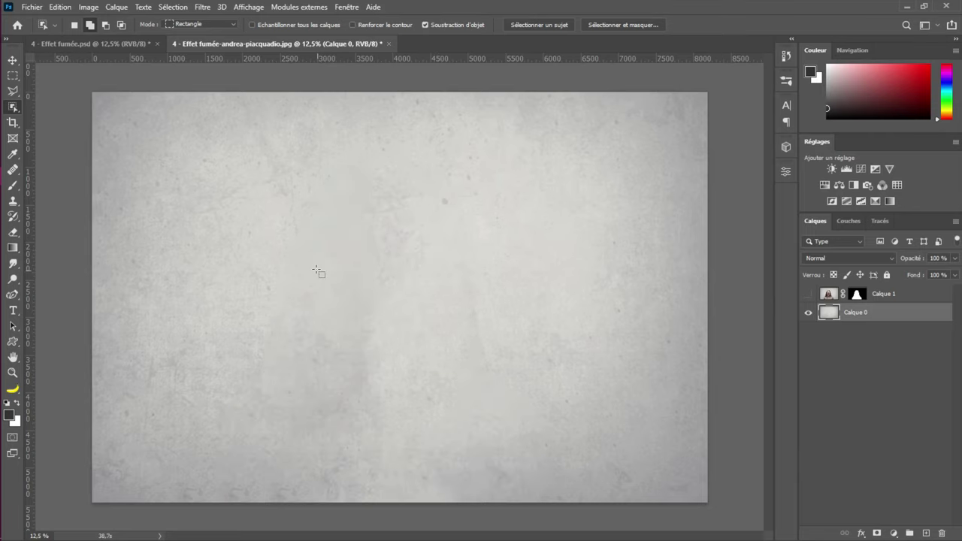
click(809, 295)
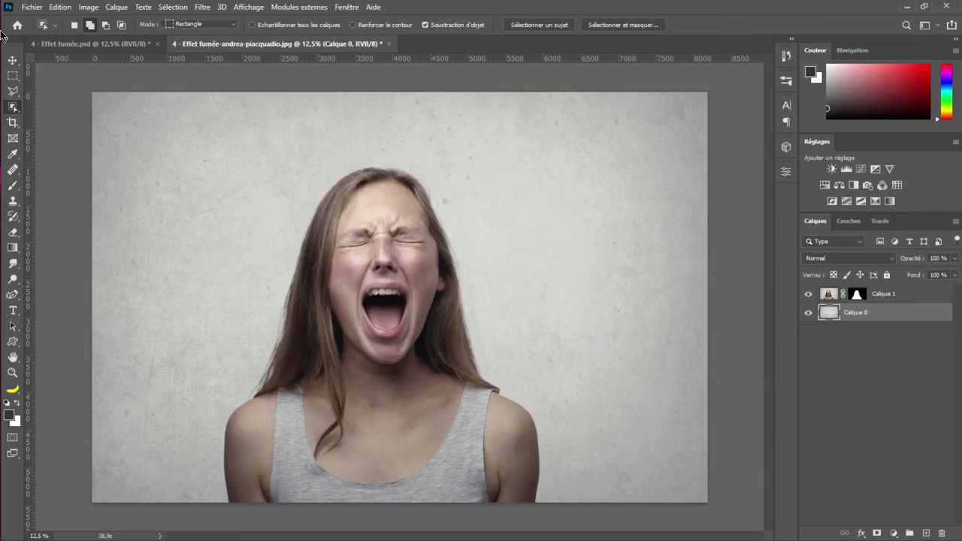
Load Smoke_Brush.abr from the 17 - Pinceaux ou Brushes folder and return to the portrait in Photoshop
mouse_move(3, 81)
mouse_move(16, 161)
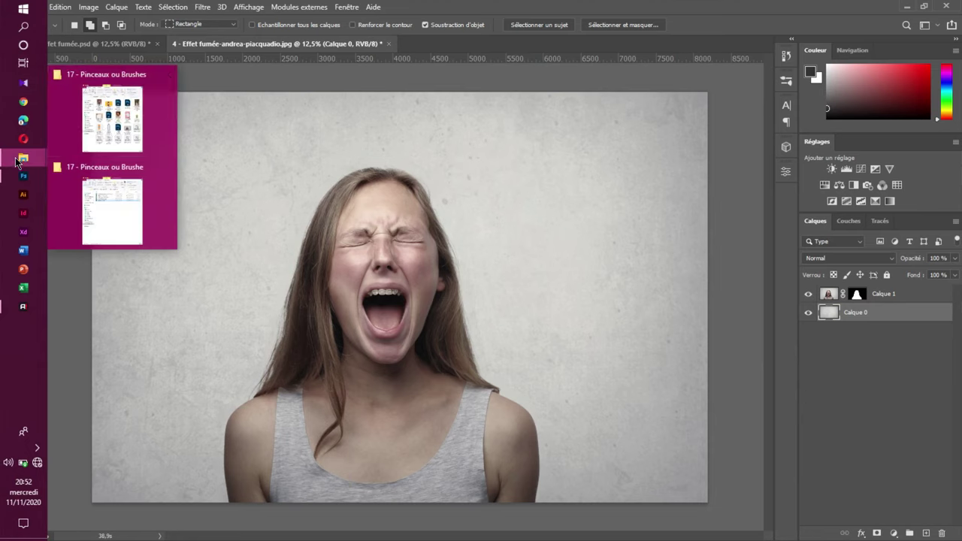
click(105, 136)
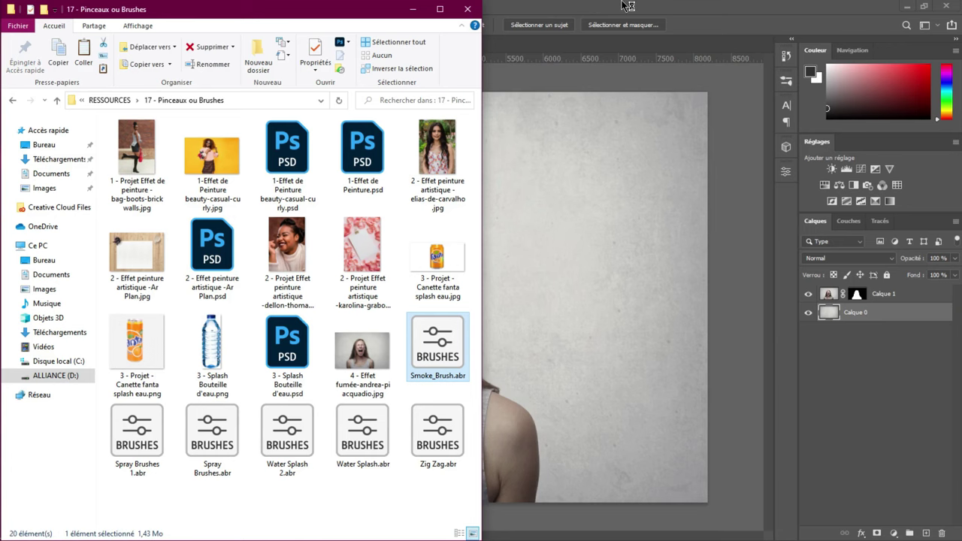
click(628, 6)
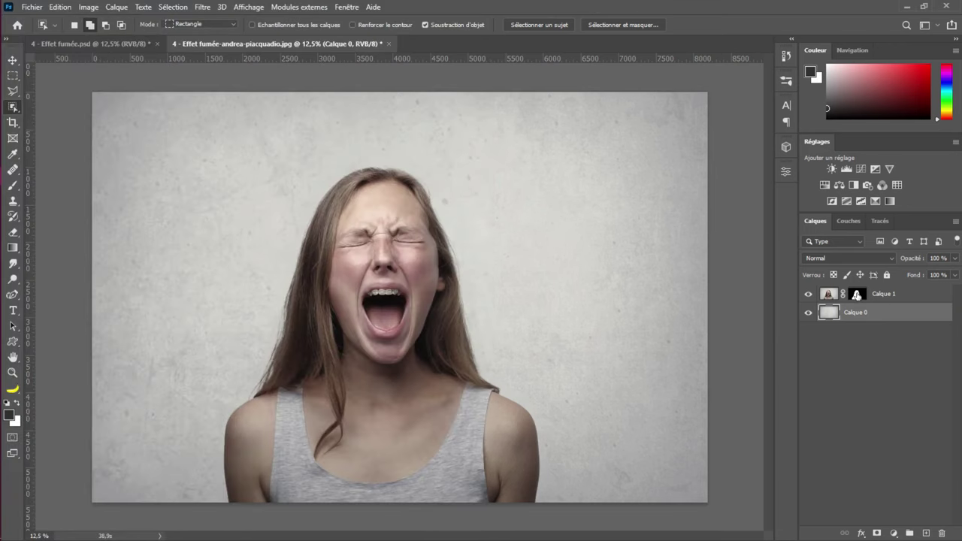
Target Calque 1's mask with the Brush tool and choose Smoke 01 from the Smoke_Brush group
click(883, 294)
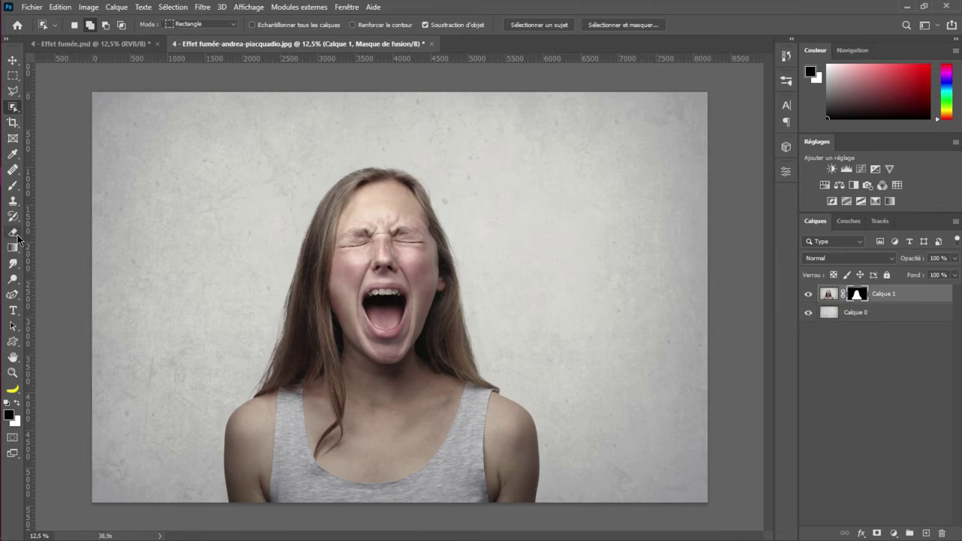
click(11, 191)
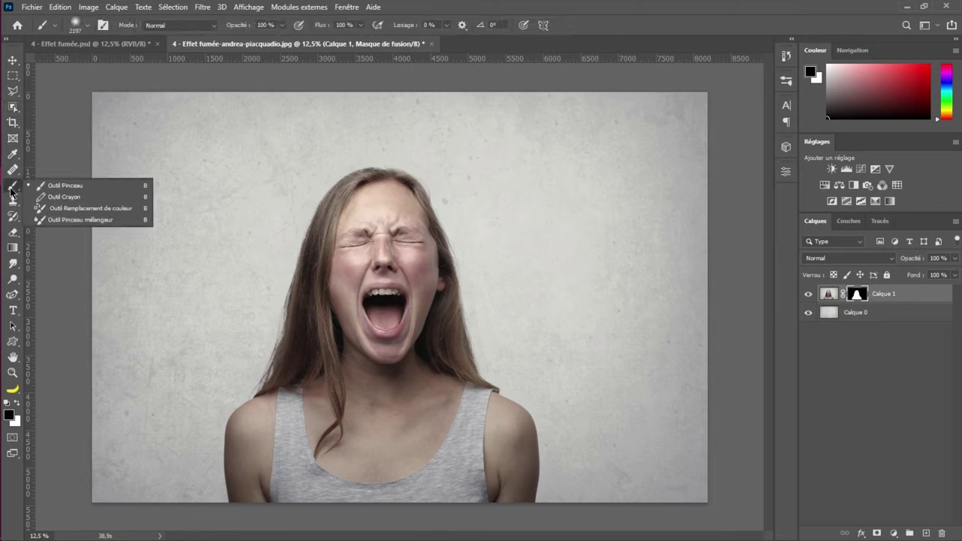
click(87, 26)
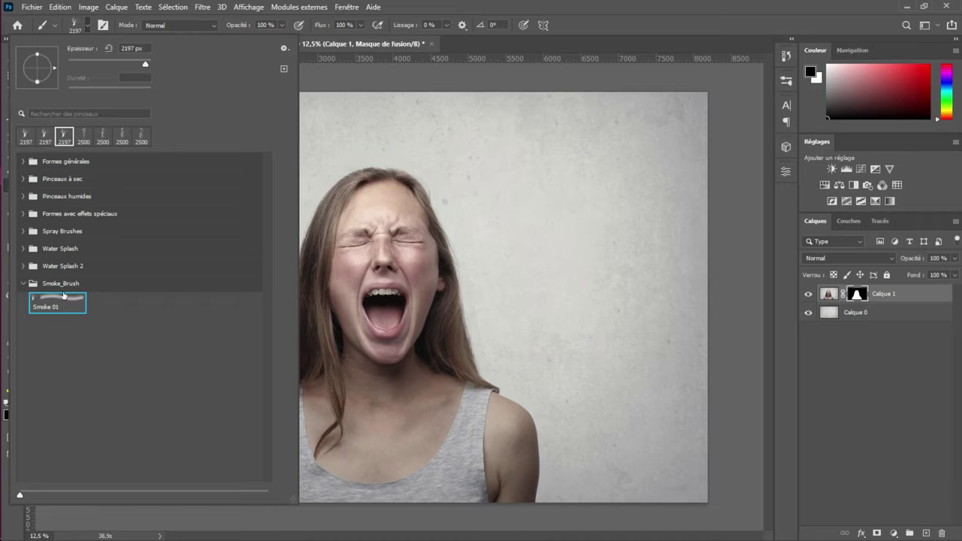
click(661, 72)
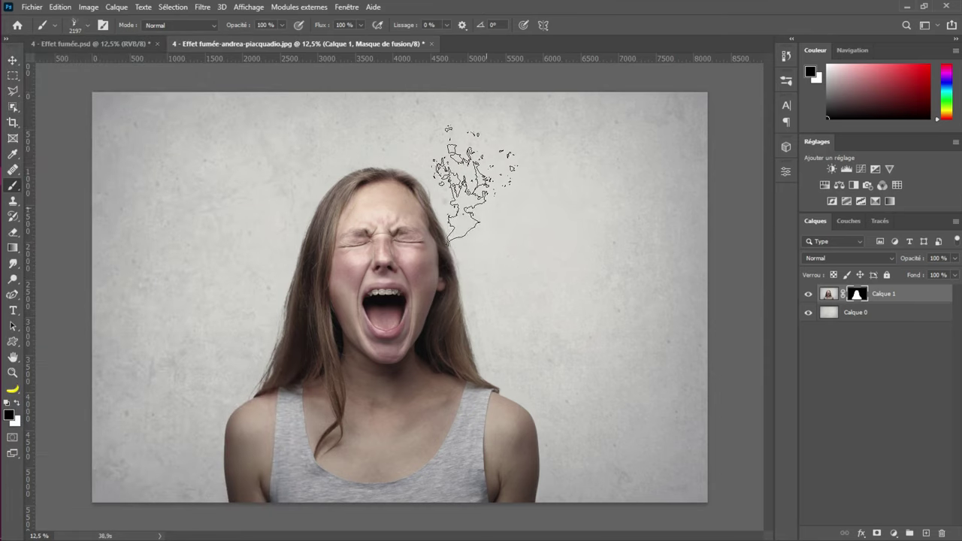
mouse_move(433, 203)
mouse_down()
mouse_move(470, 199)
mouse_move(500, 263)
mouse_up()
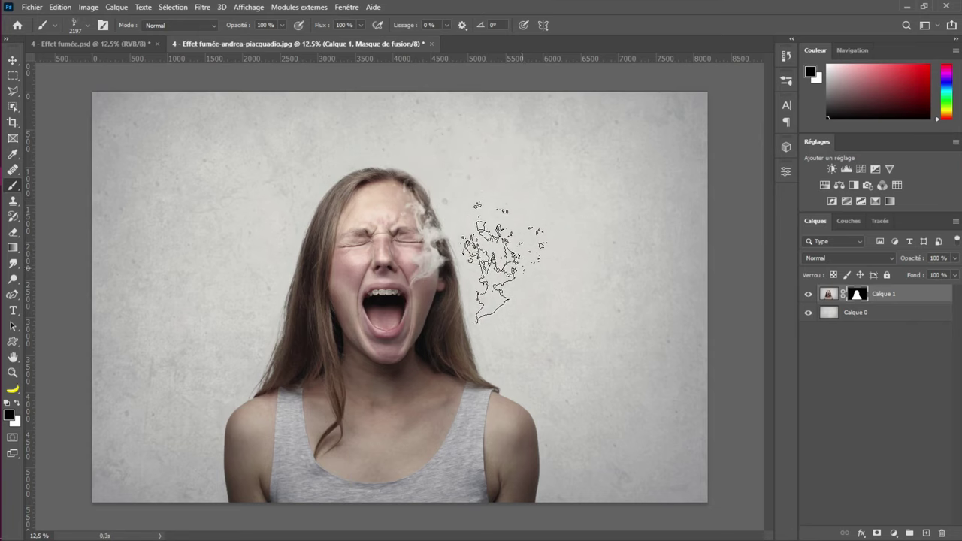
key(ctrl+z)
key(ctrl+z)
key(ctrl+z)
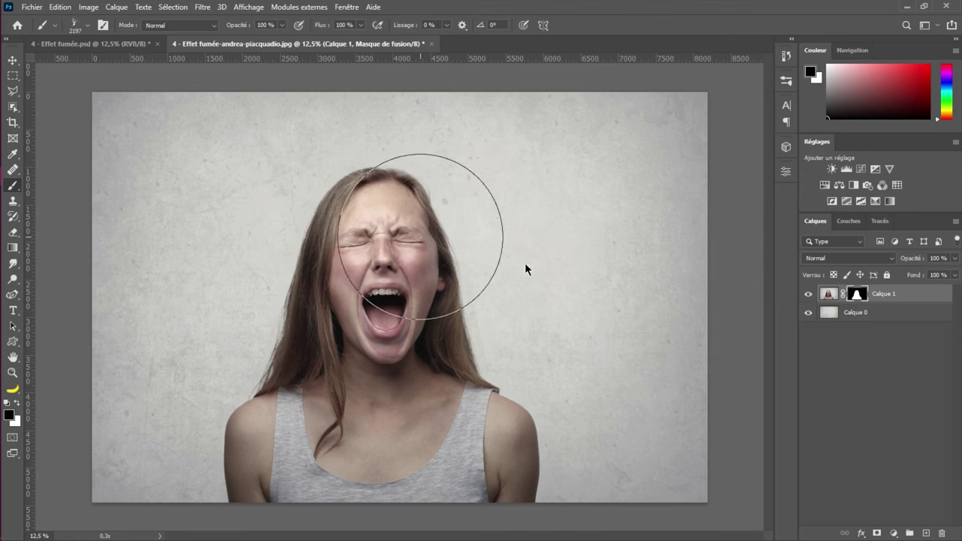
Enlarge the smoke brush to 4053 px and stamp it in black on Calque 1's mask over the eye and cheek
drag(465, 211, 438, 217)
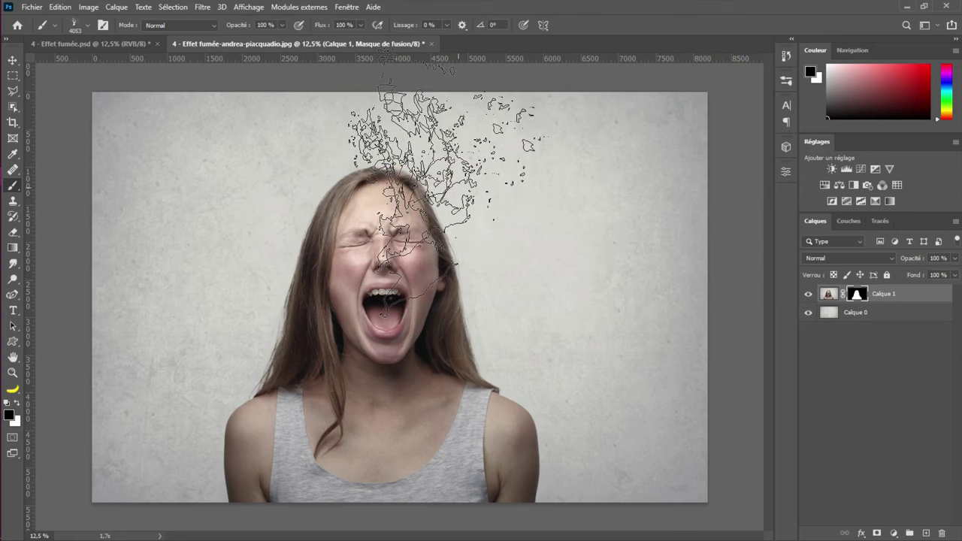
click(444, 188)
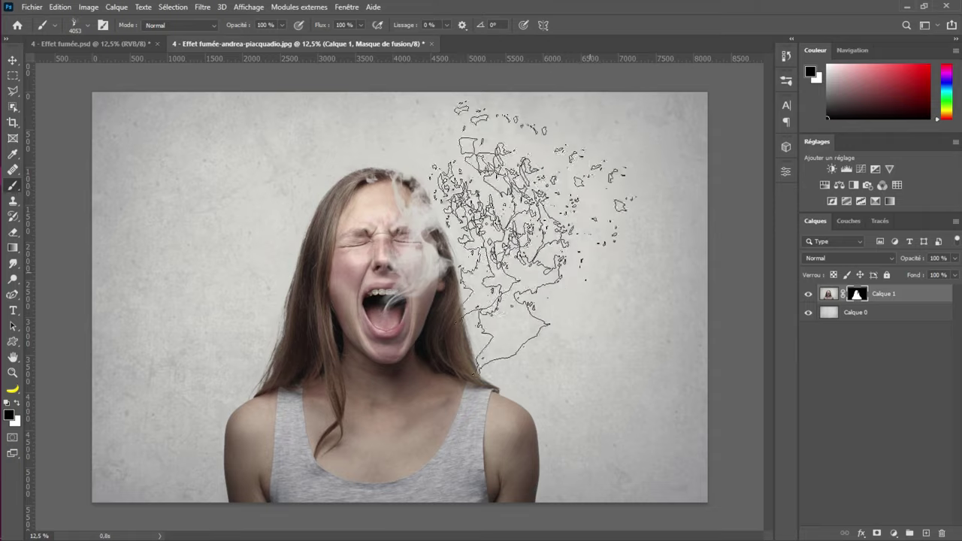
Set the smoke brush to 3349 px at 93° and stamp it on Calque 1's mask over the mouth, jaw, chest and shoulder
drag(549, 227, 512, 243)
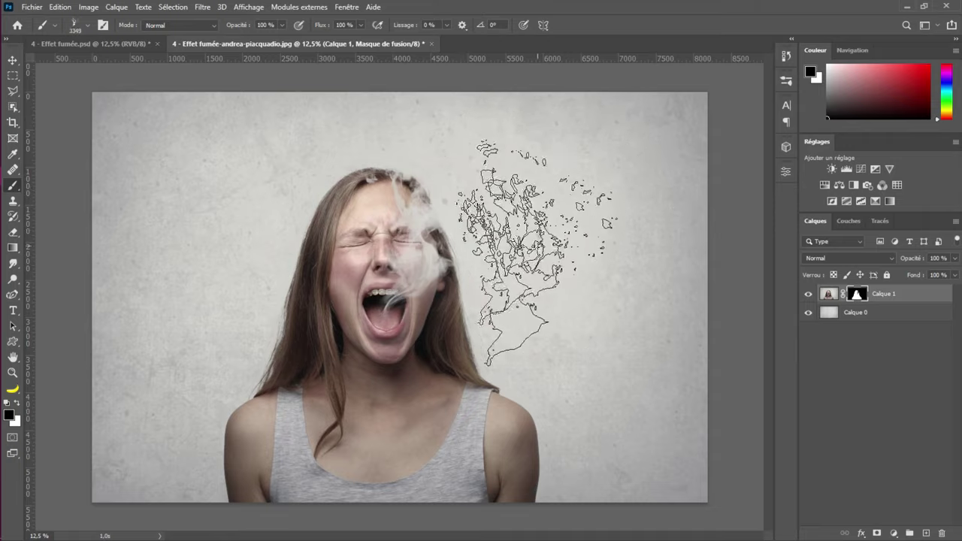
right_click(499, 206)
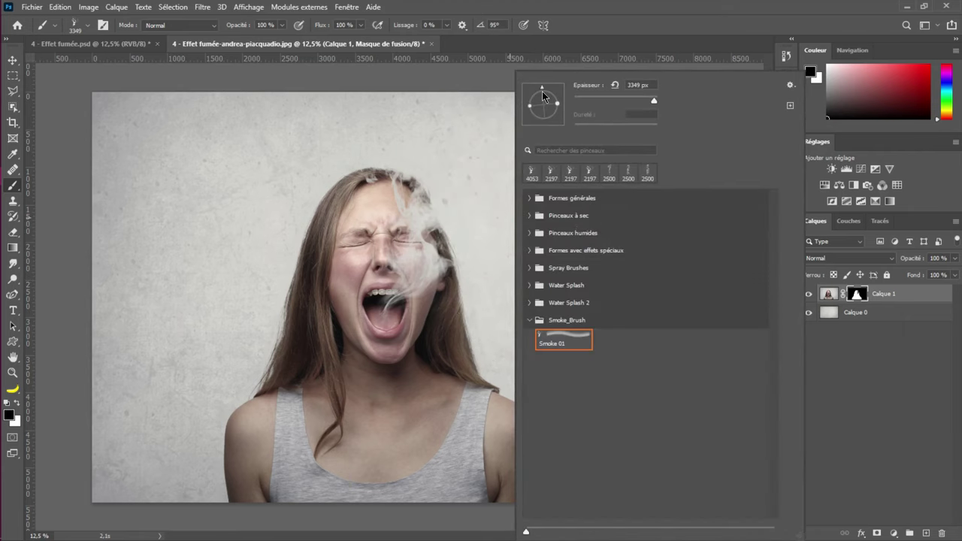
click(447, 280)
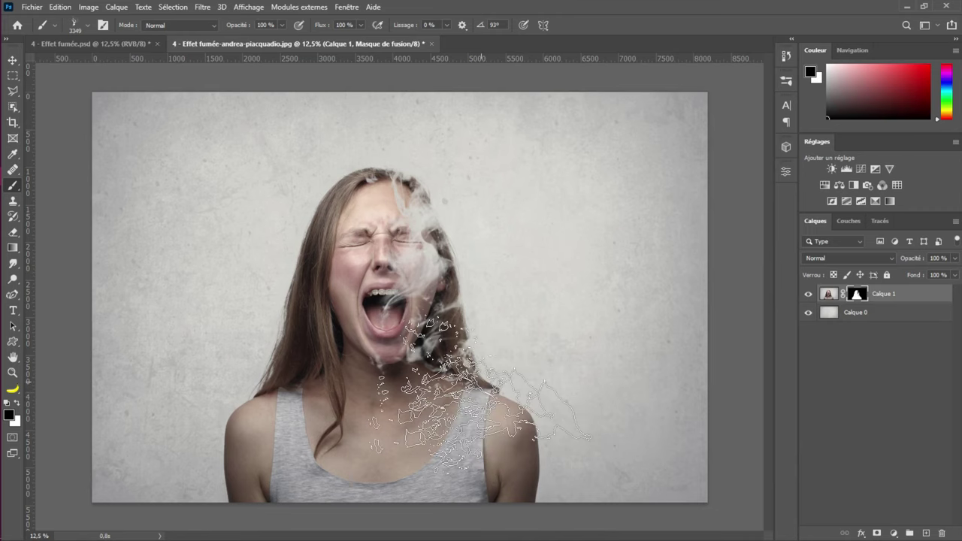
click(470, 395)
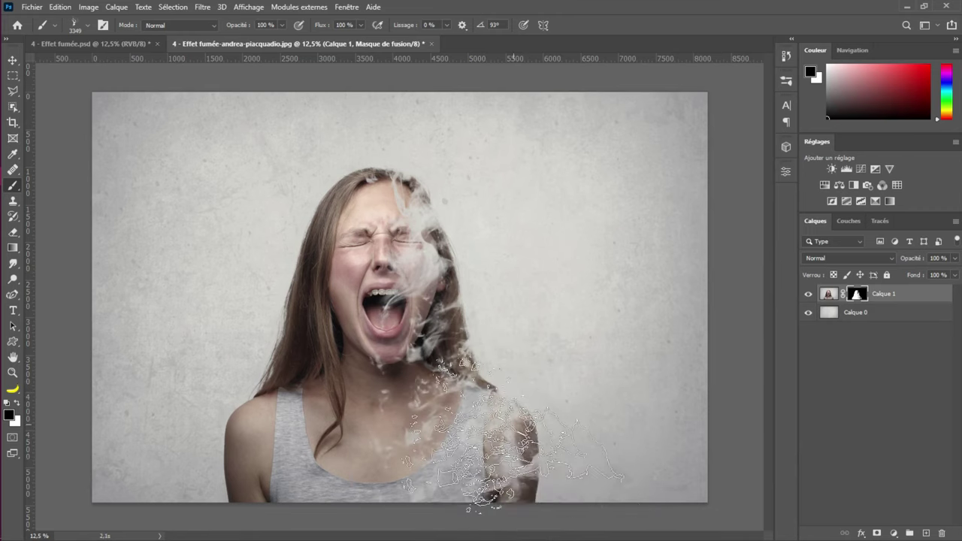
click(437, 260)
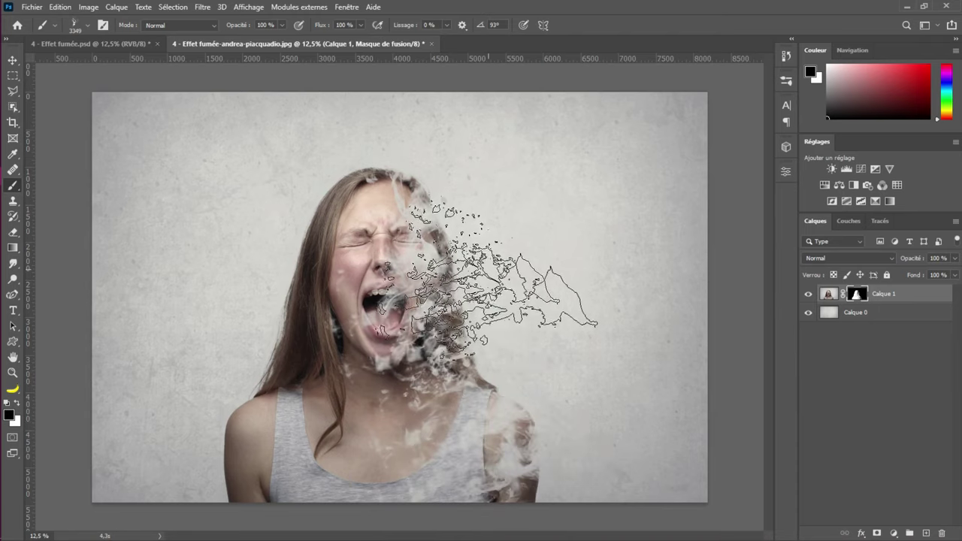
Rotate the smoke brush to -90° and stamp more smoke on Calque 1's mask over the dispersing hair and shoulder
right_click(655, 199)
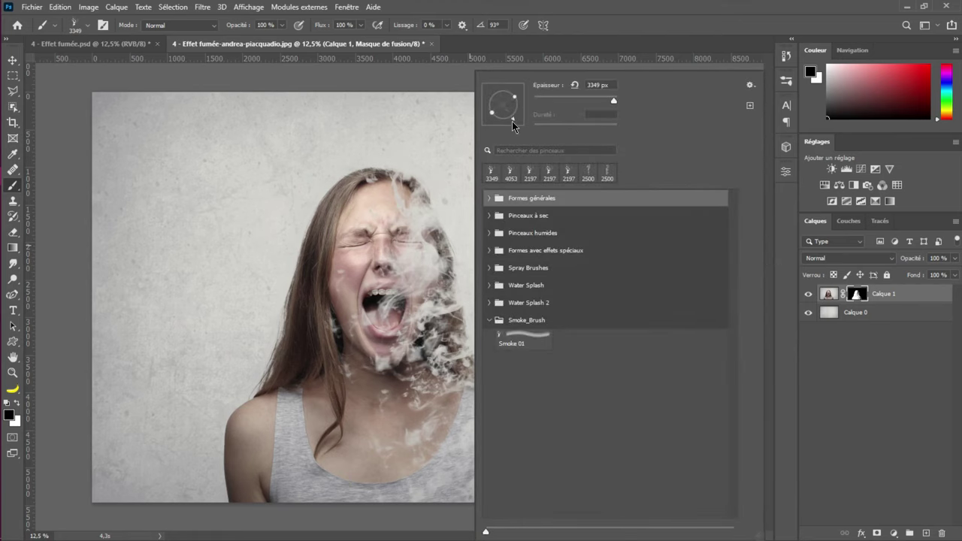
drag(505, 124, 506, 121)
click(631, 10)
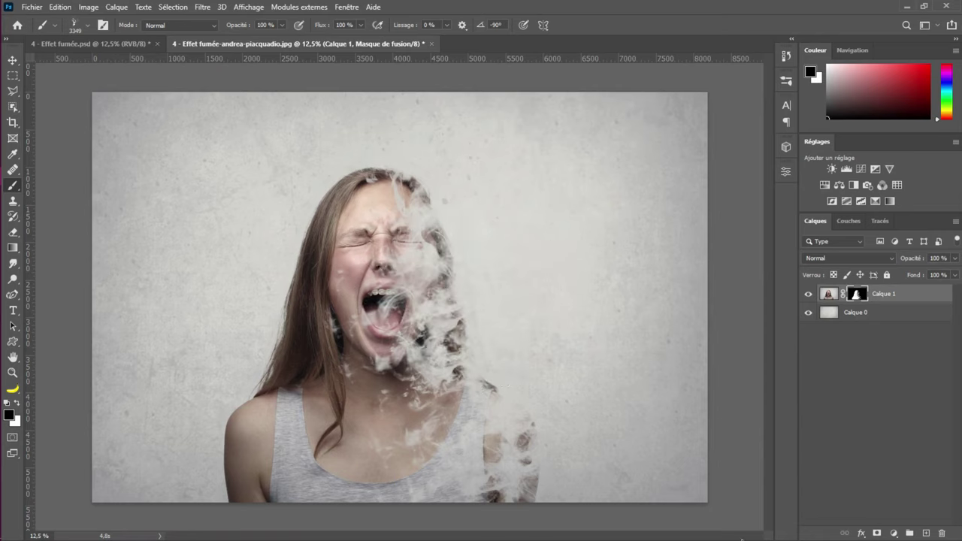
Add an empty layer above Calque 1 and further erase the hair and shoulder edges on Calque 1's mask
click(924, 533)
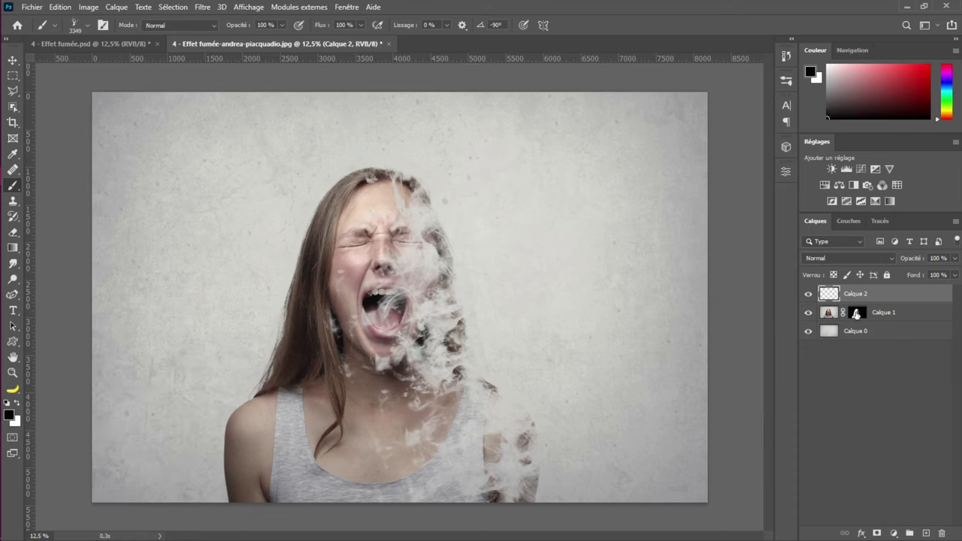
key(alt+bracketleft)
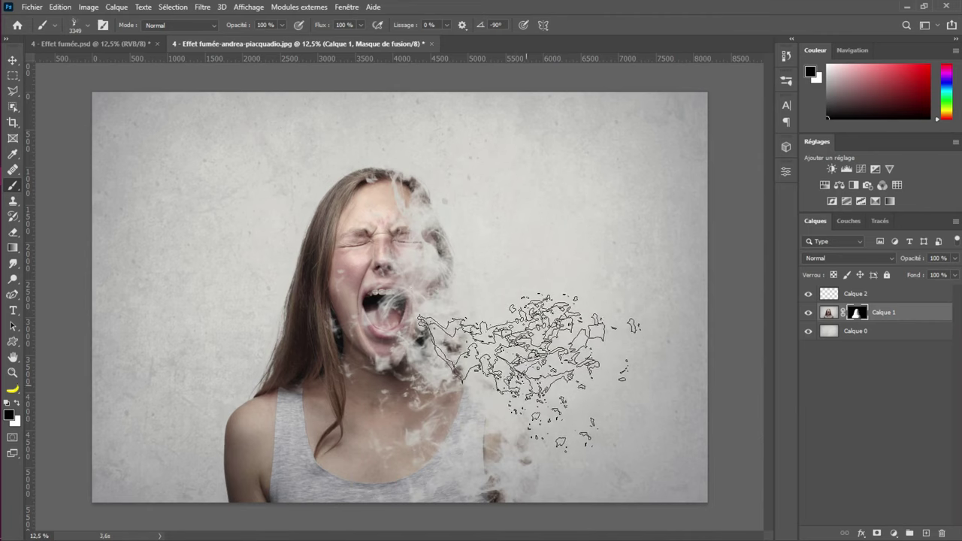
Set the Smoke 01 brush angle to 90° and make the empty layer Calque 2 active
key(F5)
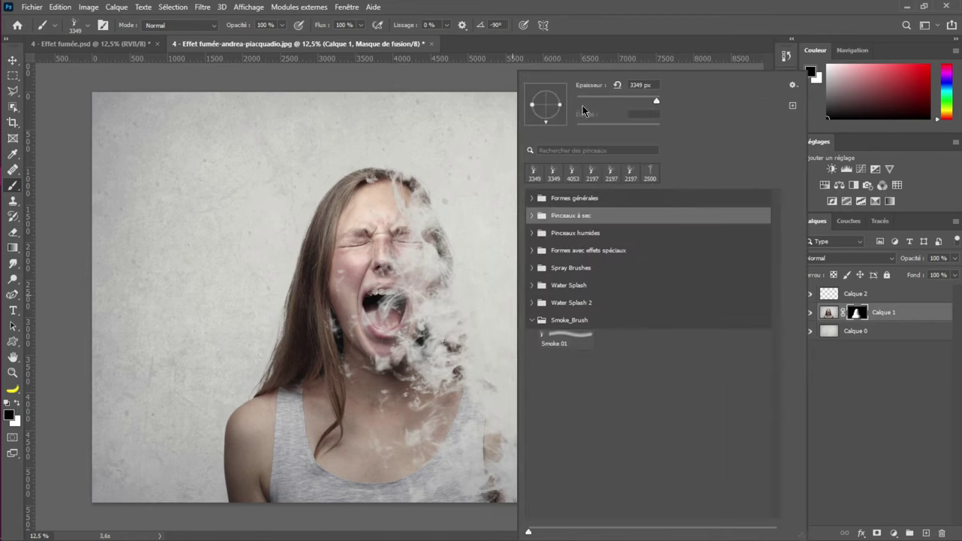
click(566, 336)
key(Return)
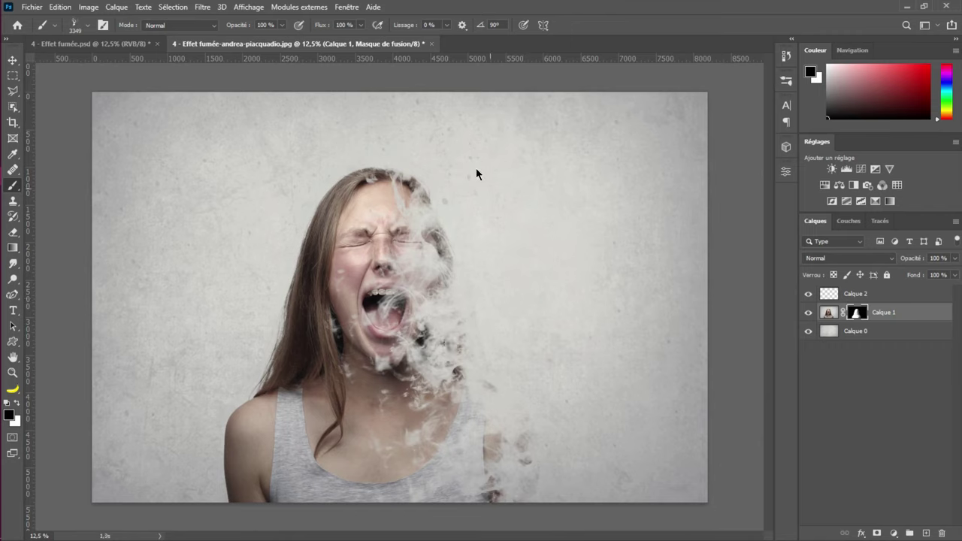
click(857, 292)
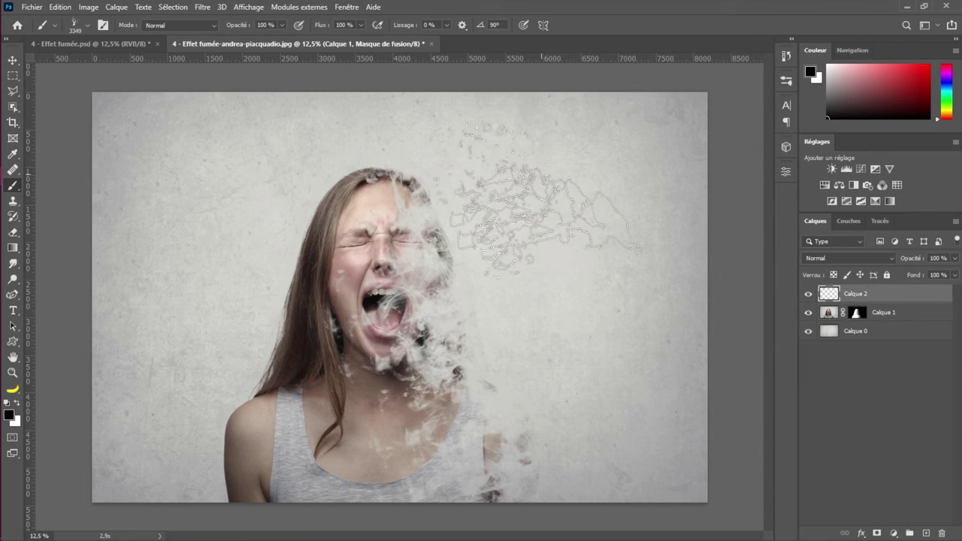
Rotate the smoke brush to -88° and stamp black smoke on Calque 2 beside the forehead and the mouth
click(552, 188)
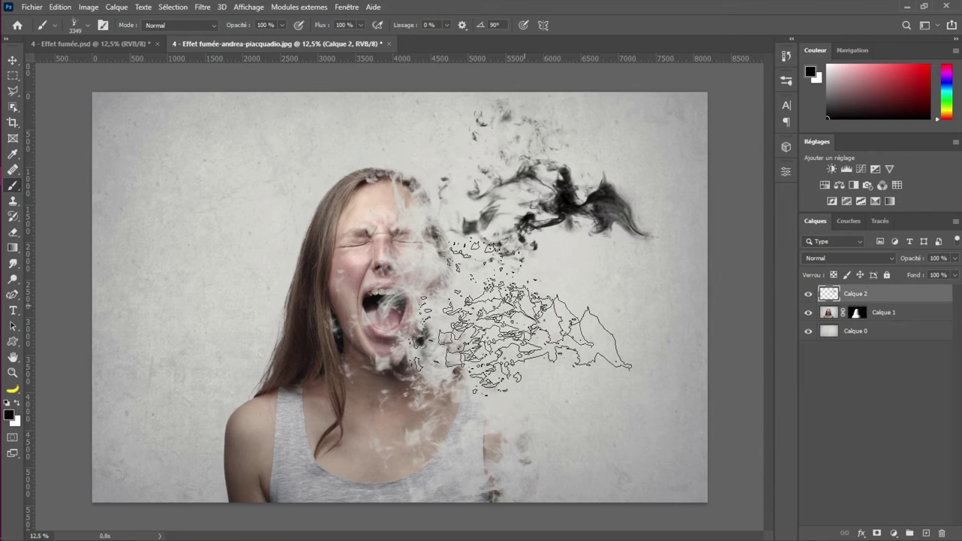
key(ctrl+z)
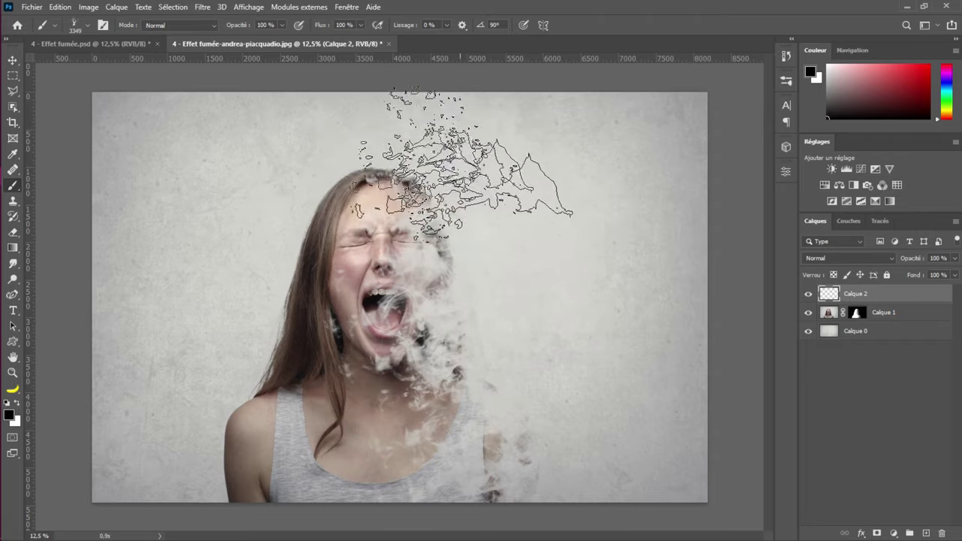
right_click(472, 179)
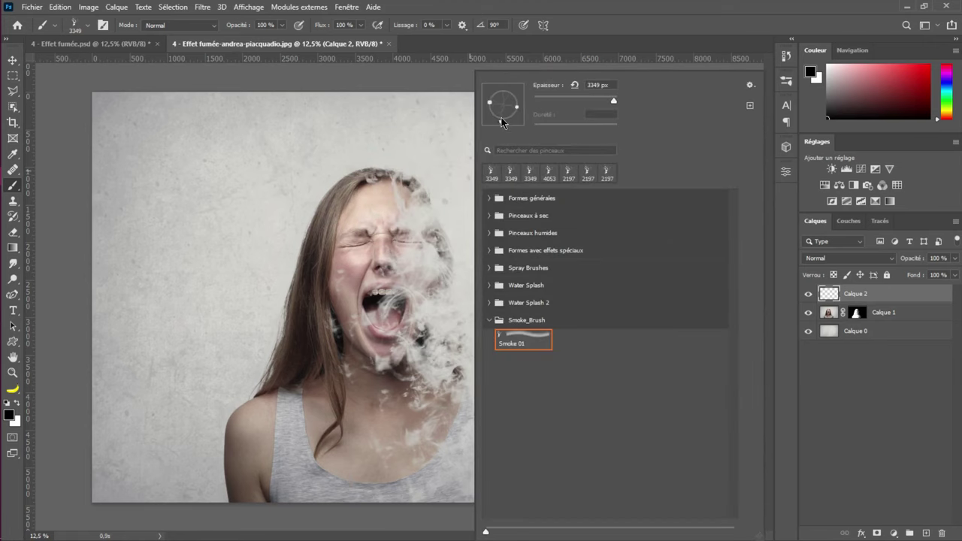
click(654, 4)
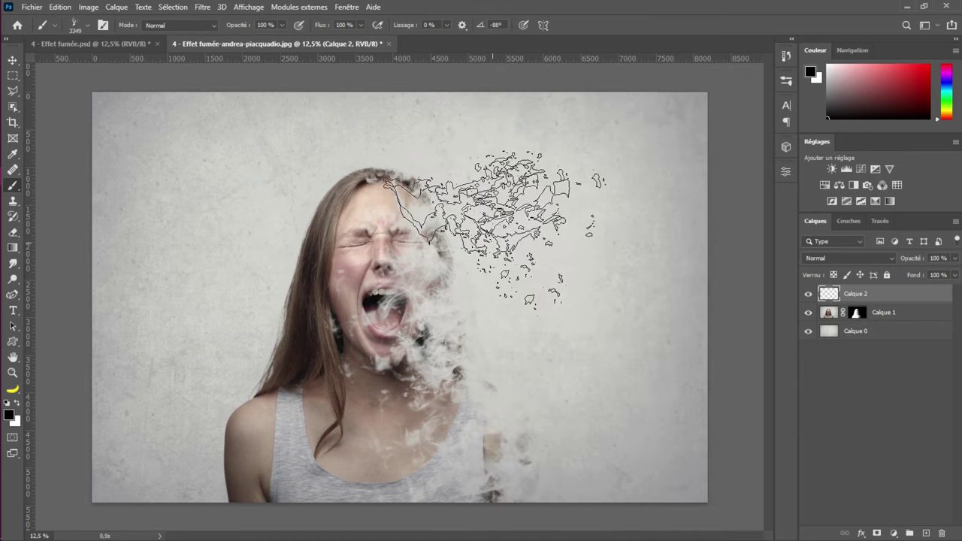
click(492, 229)
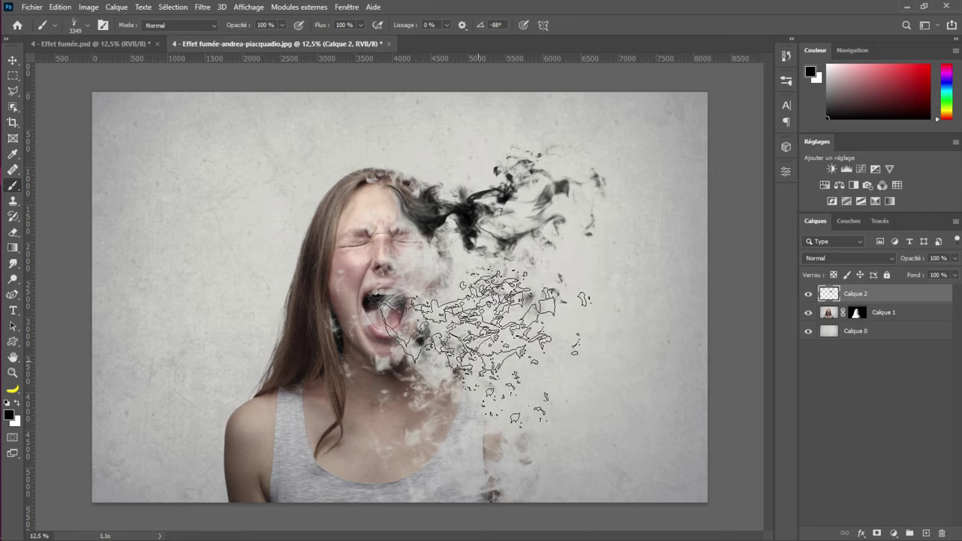
click(483, 346)
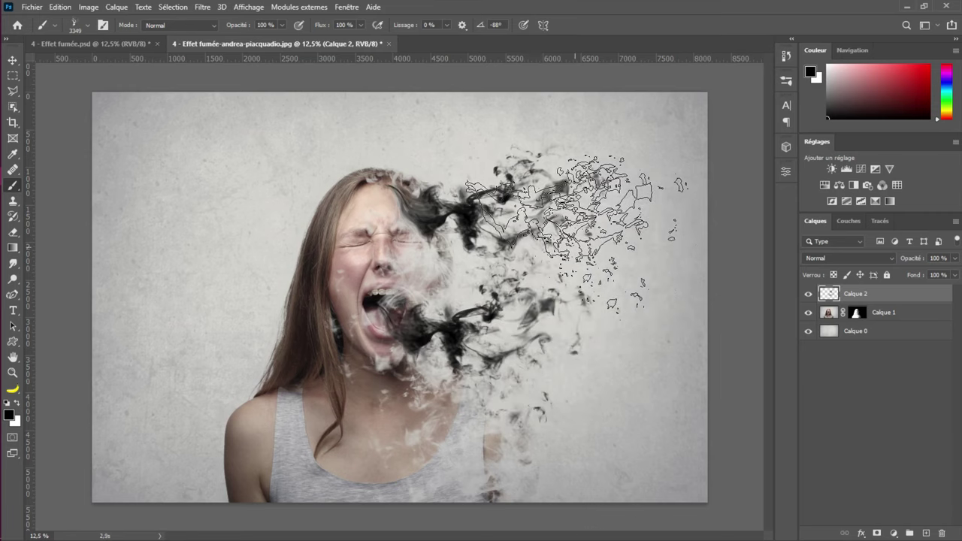
Rotate the smoke brush to -54° and stamp more smoke on Calque 2 by the cheek and farther out above the dissolving shoulder
right_click(577, 225)
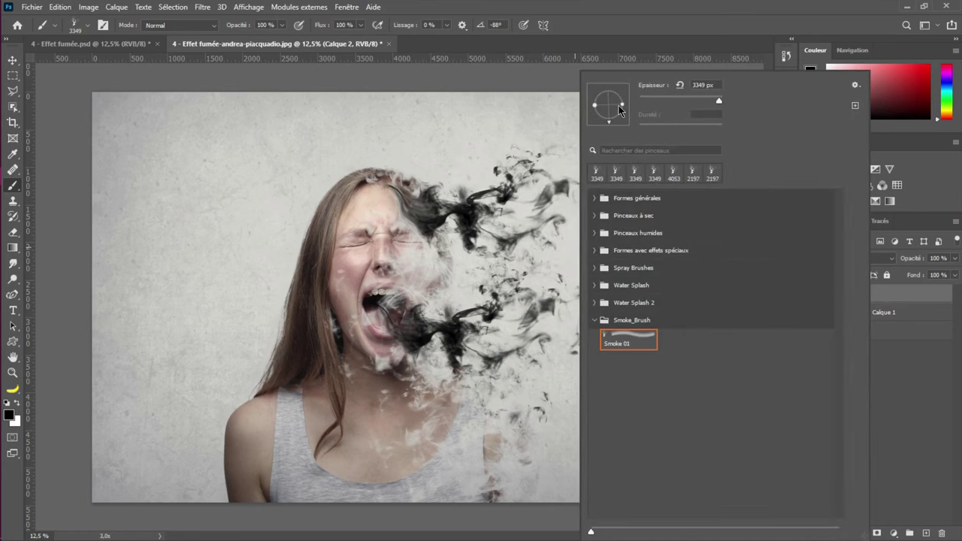
drag(611, 120, 620, 121)
key(Return)
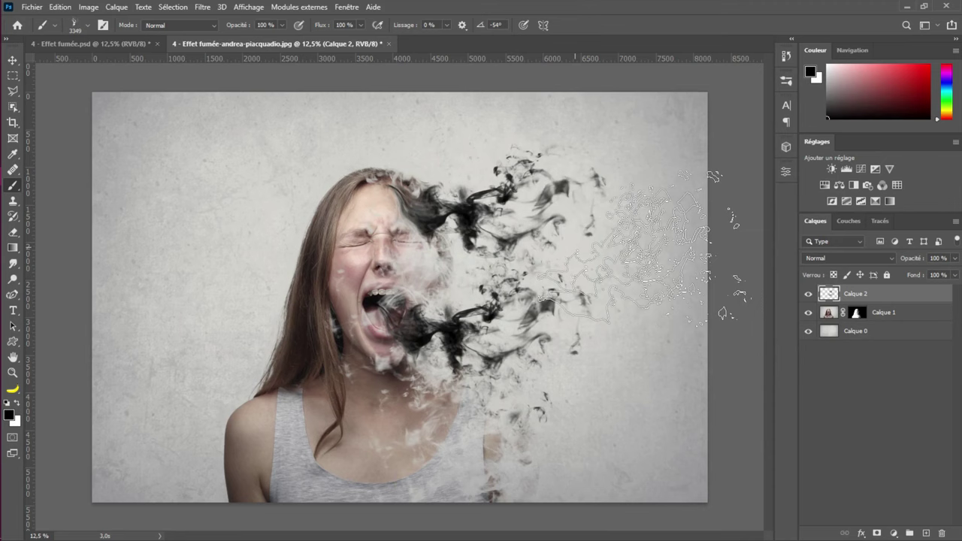
click(469, 224)
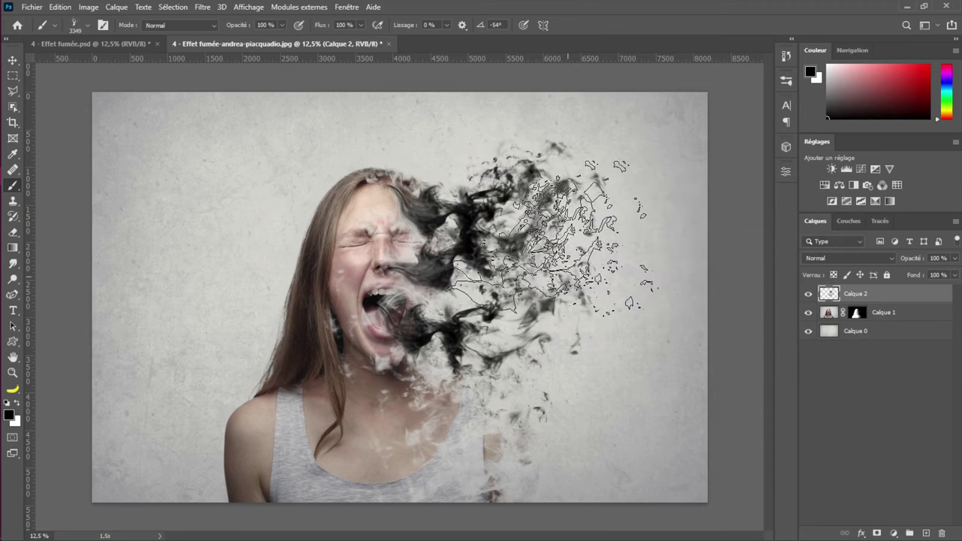
click(551, 248)
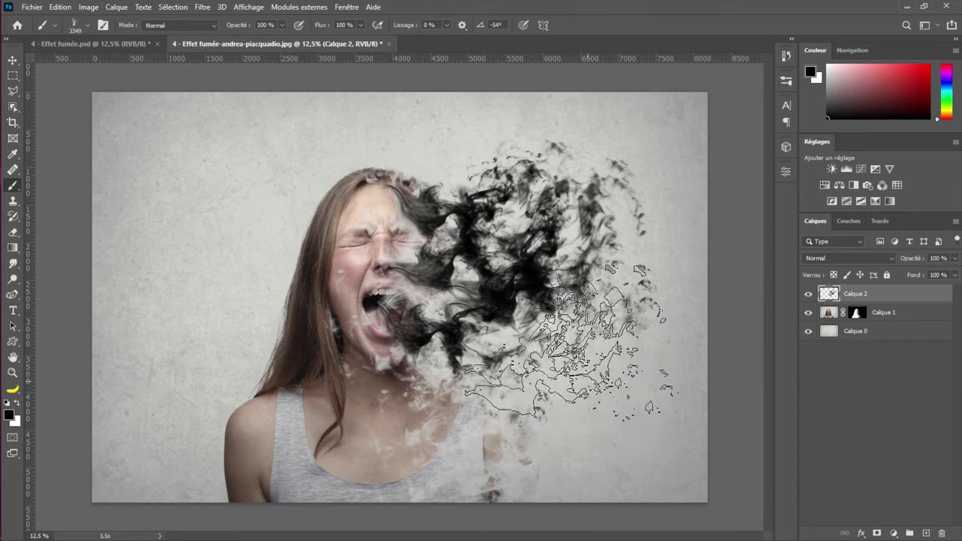
click(590, 340)
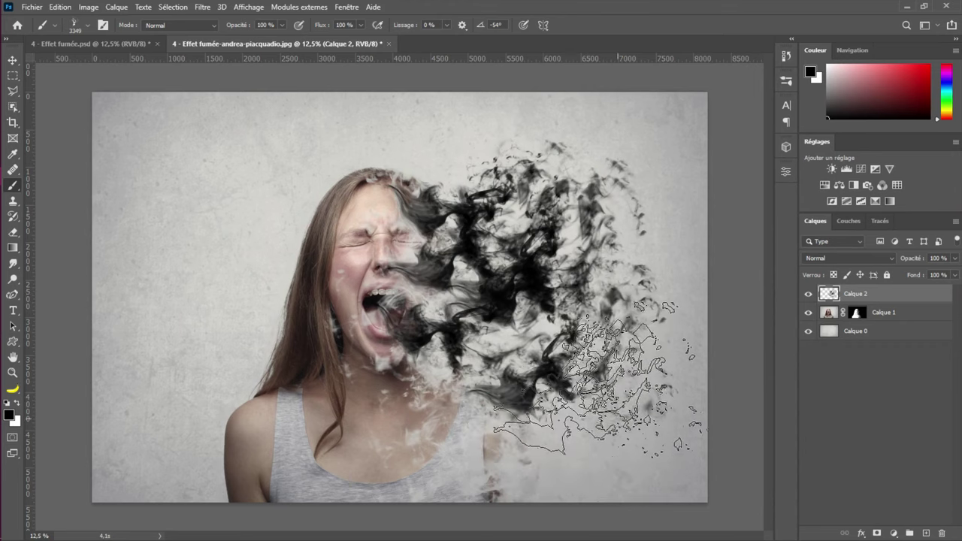
Rotate the Smoke 01 brush to 92° and stamp smoke on Calque 2 around and beyond the dissolving shoulder
right_click(600, 380)
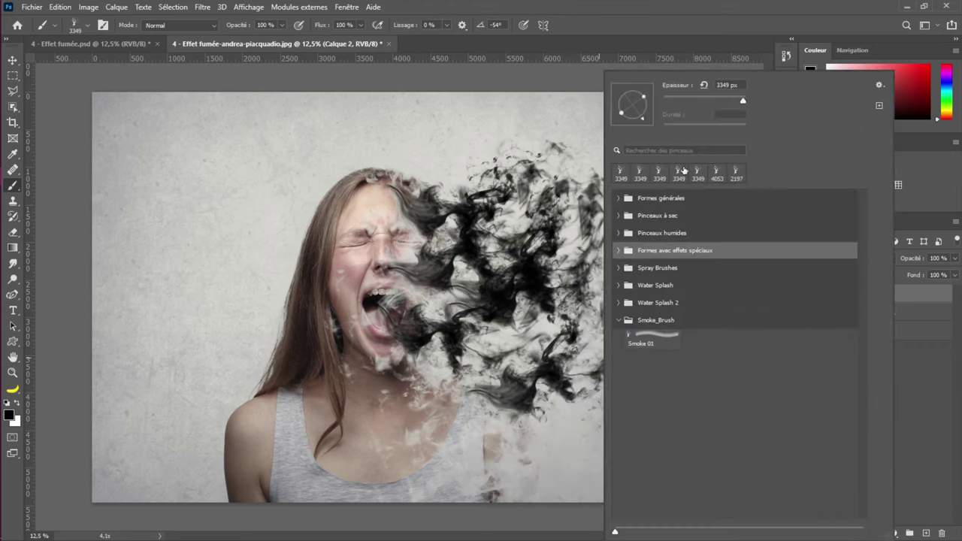
mouse_move(619, 122)
mouse_down()
mouse_move(608, 115)
mouse_move(613, 74)
mouse_move(630, 86)
mouse_up()
click(646, 337)
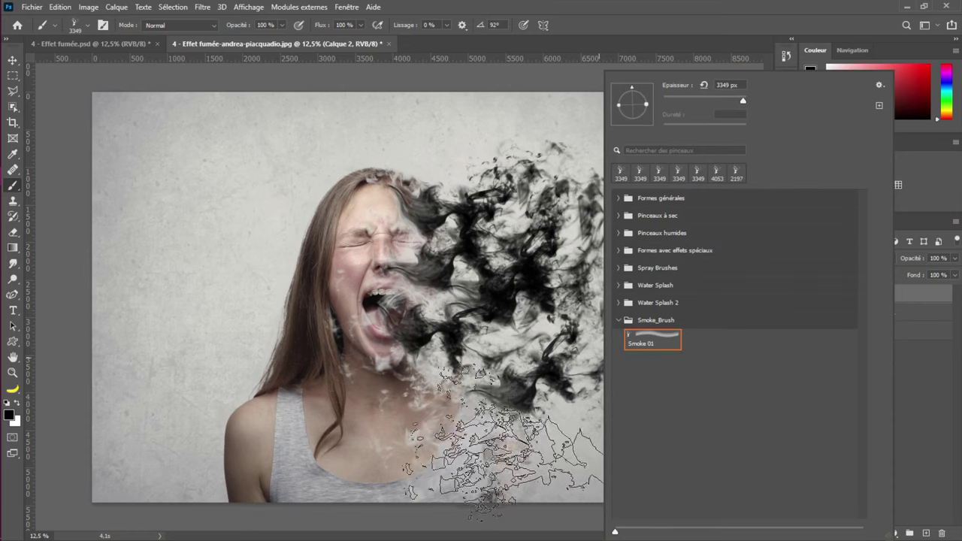
key(Return)
mouse_move(519, 482)
mouse_down()
mouse_move(579, 501)
mouse_move(639, 479)
mouse_move(647, 445)
mouse_move(647, 486)
mouse_up()
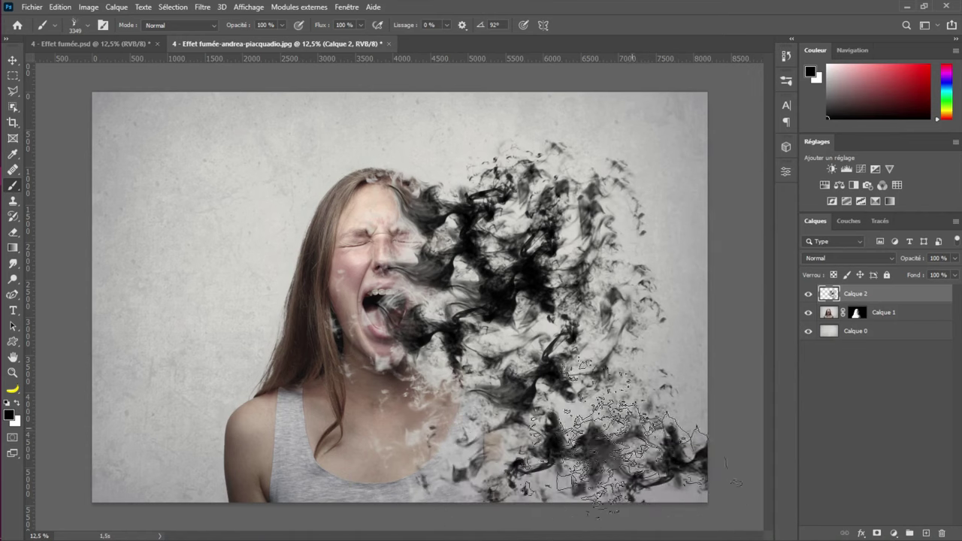
click(549, 409)
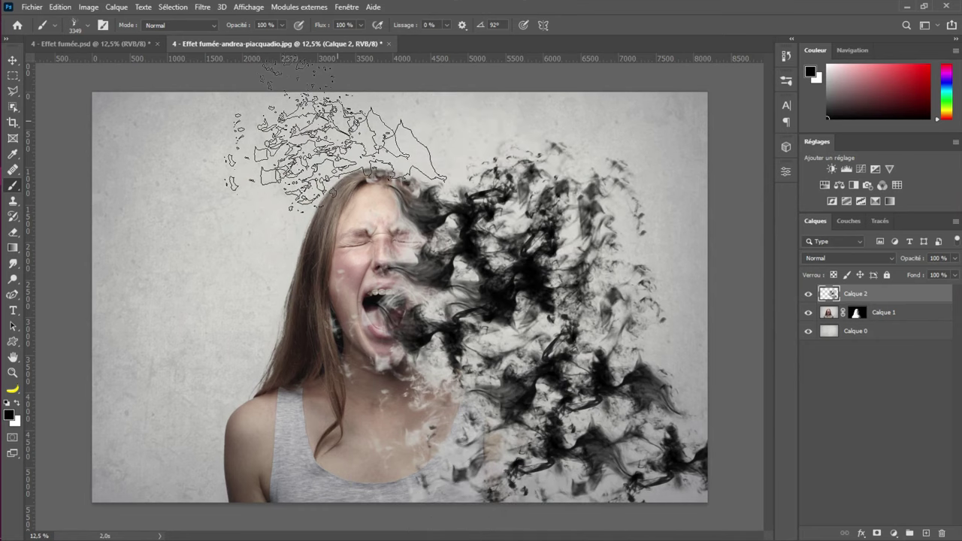
Build up overlapping smoke stamps on Calque 2 over the top of the woman's head
click(342, 150)
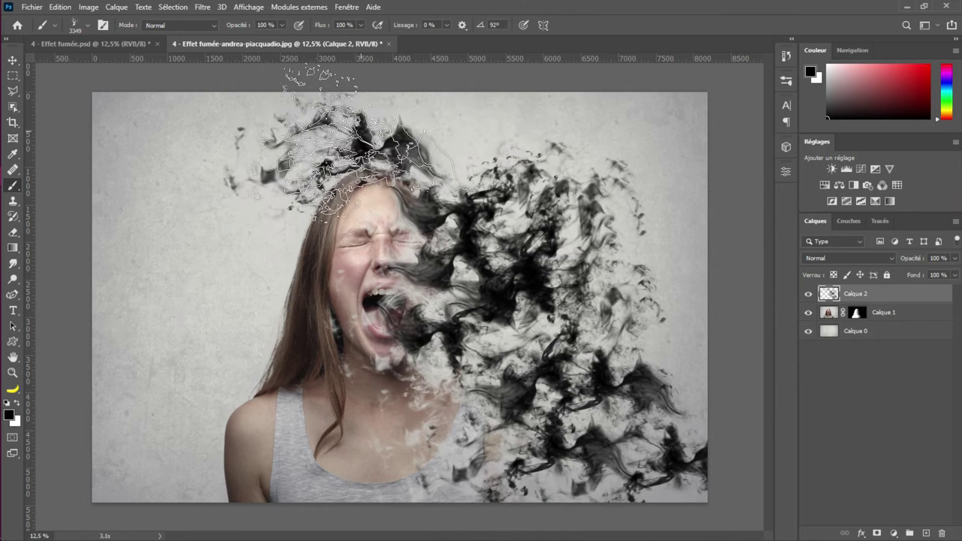
click(357, 147)
click(354, 139)
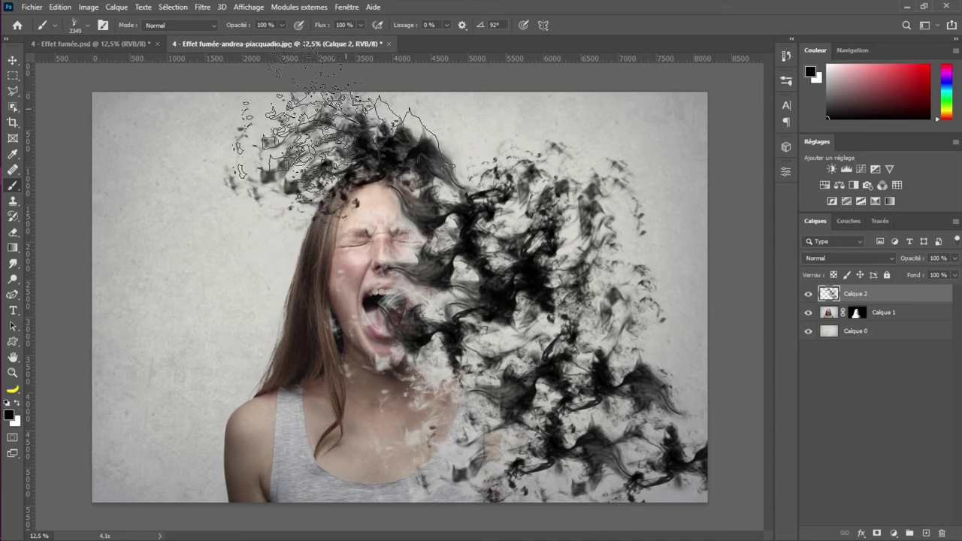
Set the smoke brush to 1648 px at 30° and fill the gap above the hair with small smoke stamps on Calque 2
drag(387, 92, 369, 101)
key(Return)
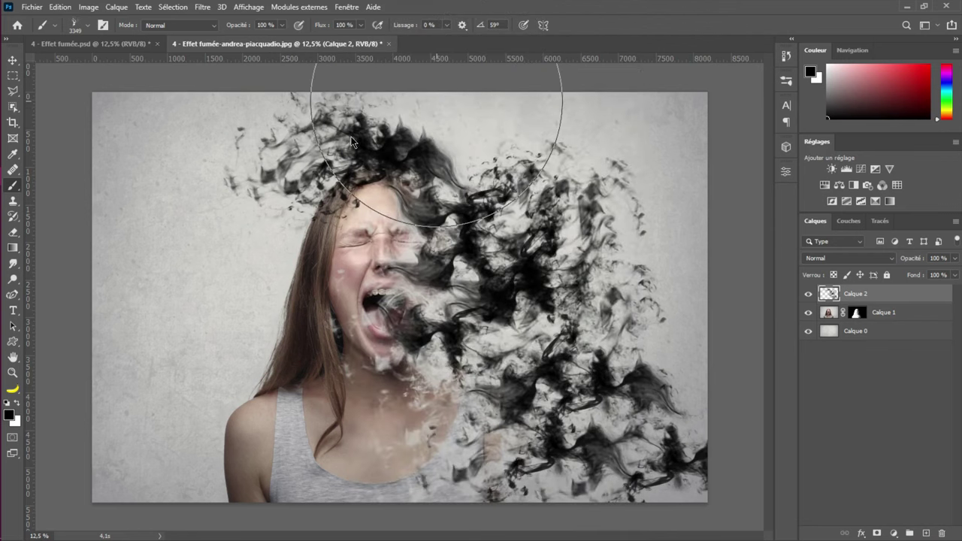
mouse_move(352, 142)
mouse_down()
mouse_move(353, 121)
mouse_move(378, 107)
mouse_move(283, 106)
mouse_up()
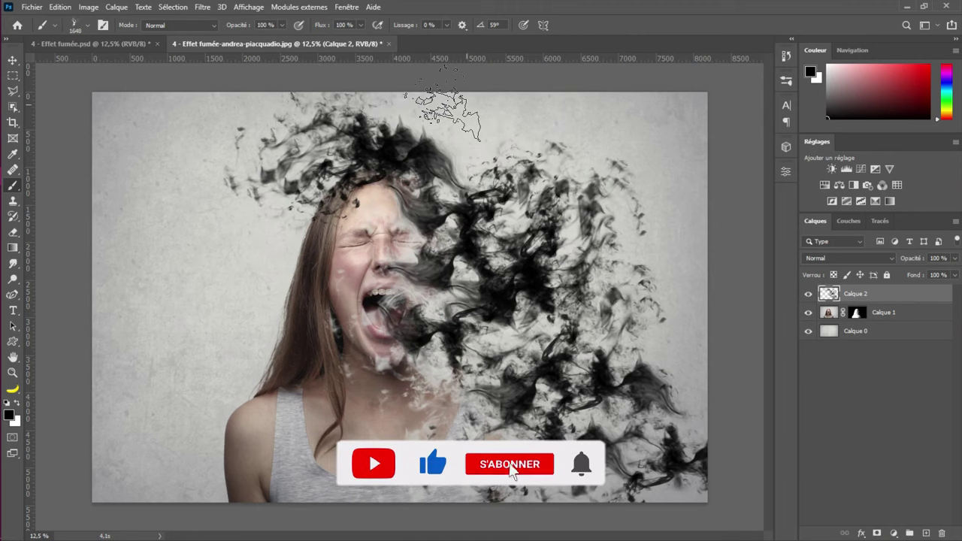
right_click(443, 105)
mouse_move(495, 118)
mouse_down()
mouse_move(465, 112)
mouse_move(494, 110)
mouse_move(493, 96)
mouse_up()
click(425, 106)
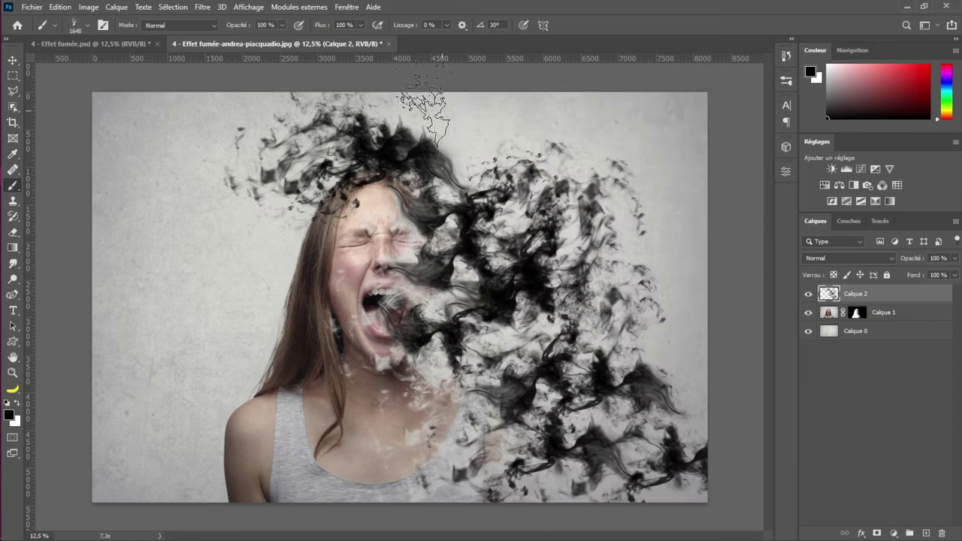
click(426, 105)
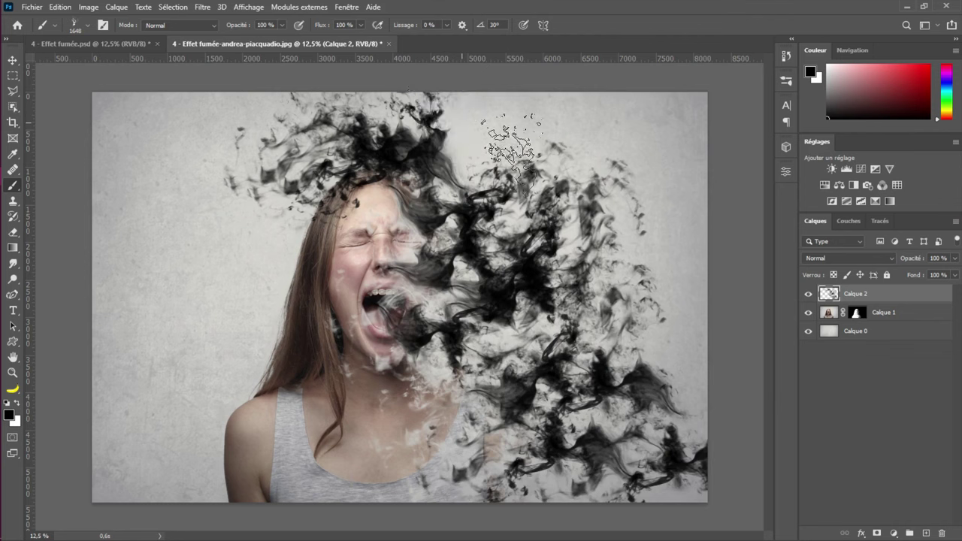
click(448, 137)
click(519, 158)
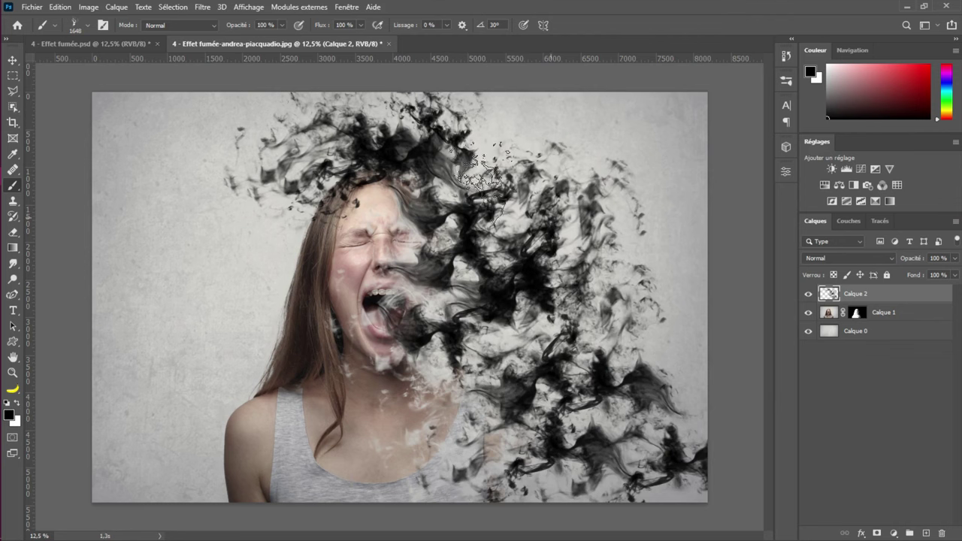
Add a new layer above Calque 2 and stamp smoke over the woman's intact shoulder with the brush at 3696 px
click(926, 534)
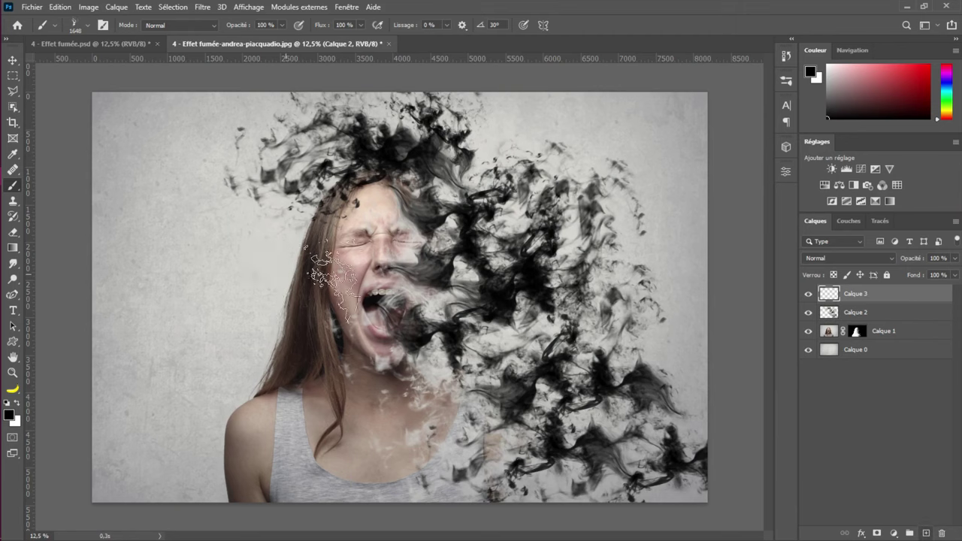
drag(330, 270, 353, 275)
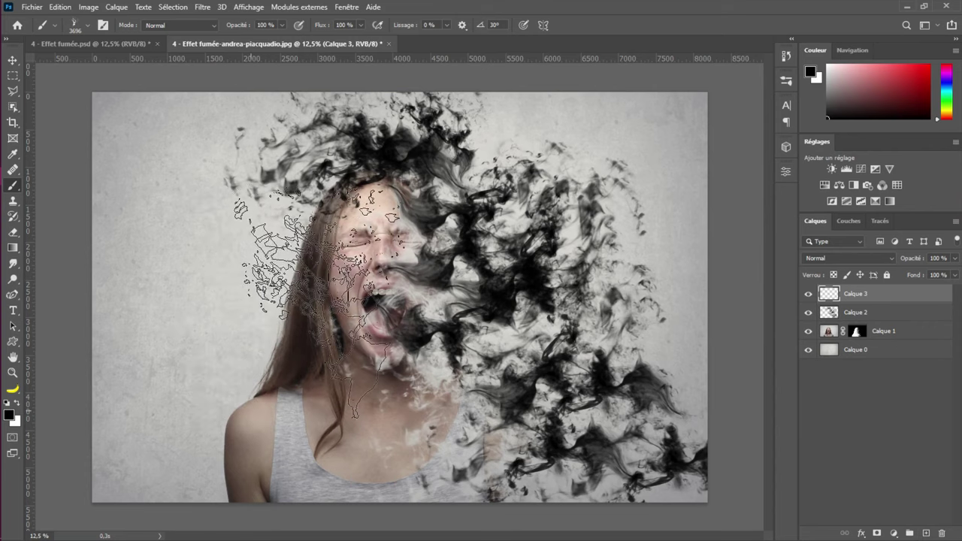
click(203, 406)
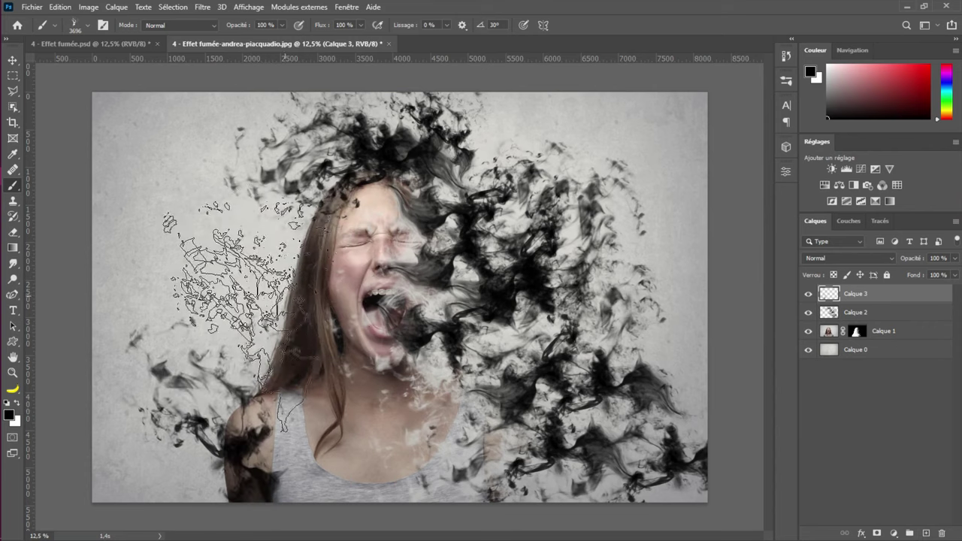
Rotate the smoke brush to -135°, stamp smoke beside the long hair on Calque 3 and move that layer below Calque 1
right_click(347, 197)
mouse_move(345, 99)
mouse_down()
mouse_move(322, 142)
mouse_move(304, 132)
mouse_up()
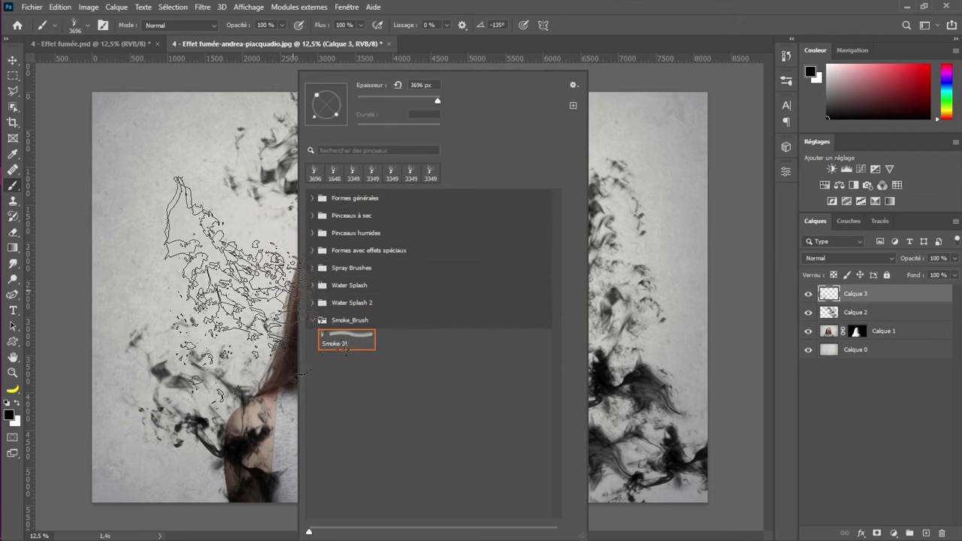
key(Return)
click(233, 269)
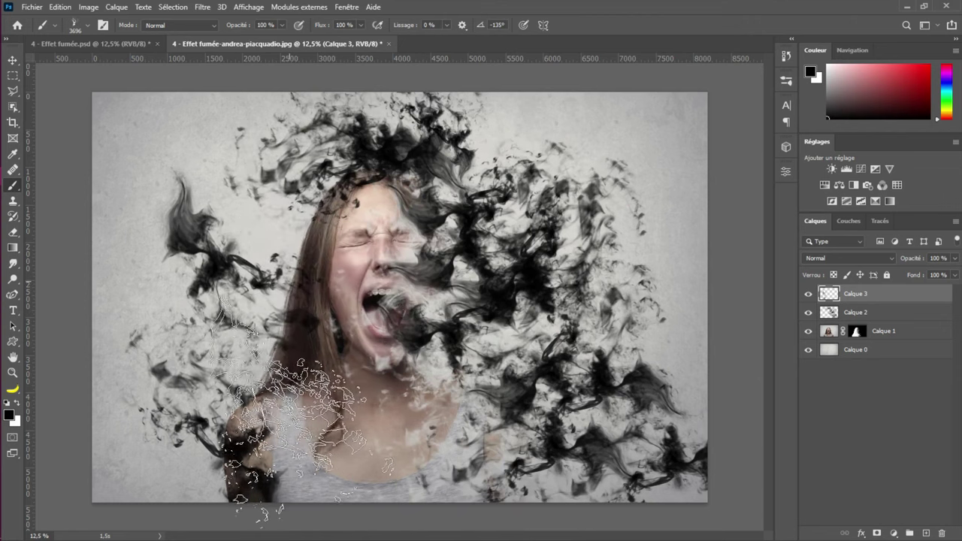
click(334, 394)
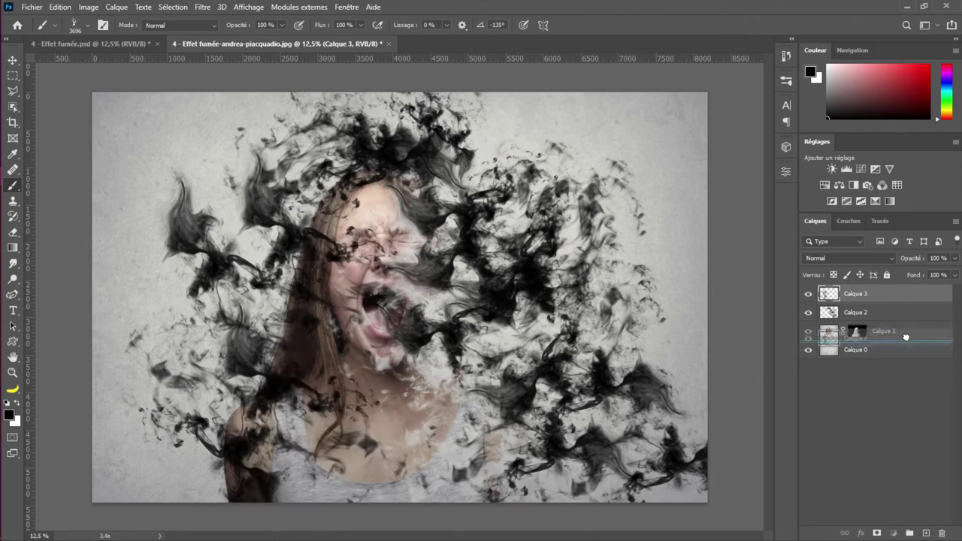
drag(900, 339, 902, 343)
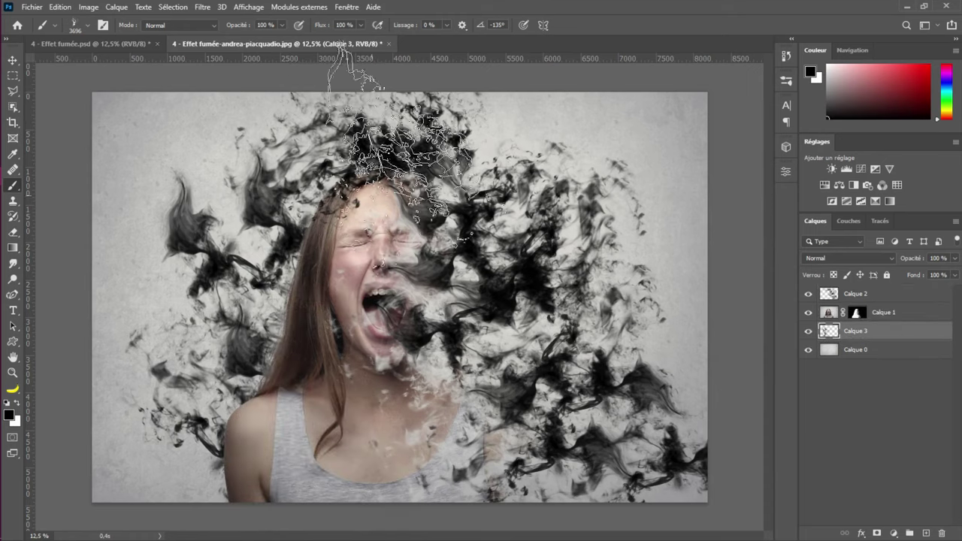
Compare the smoke composition and its layers with the finished version in 4 - Effet fumée.psd
click(556, 267)
click(122, 43)
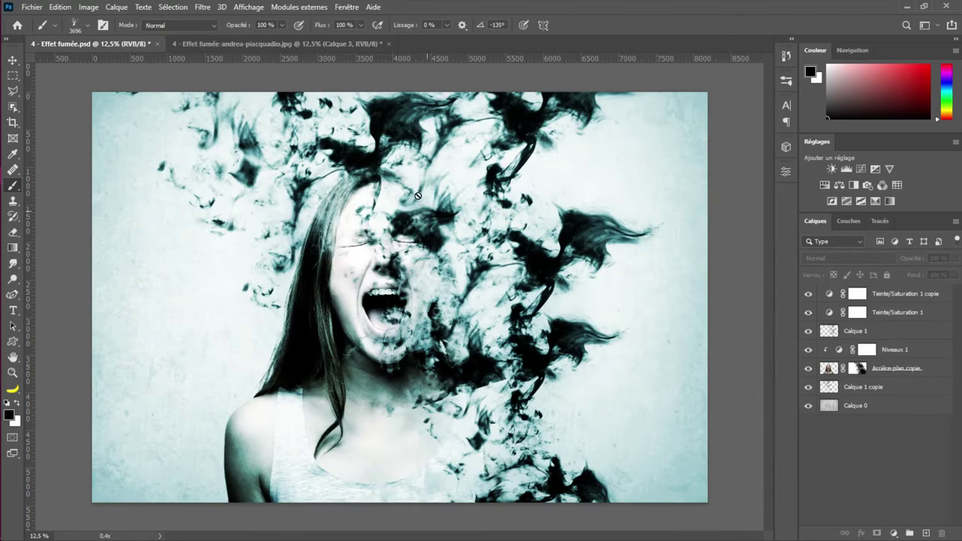
click(258, 46)
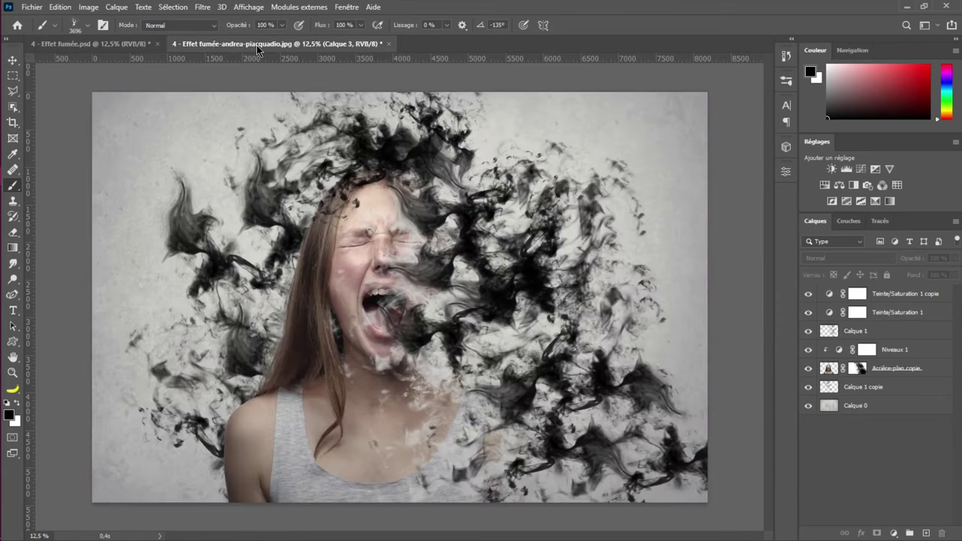
click(112, 46)
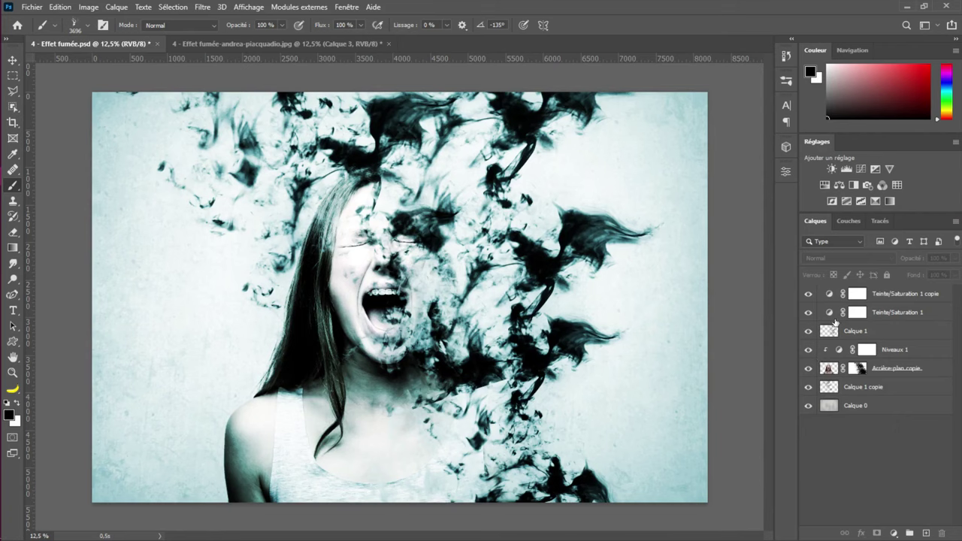
click(266, 40)
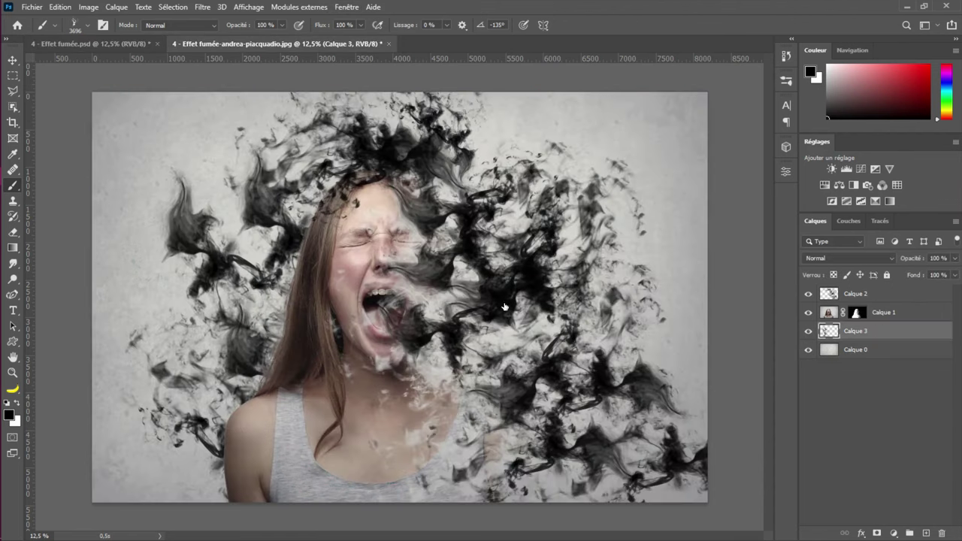
Add a Levels adjustment layer above Calque 1 and clip it to the woman's layer
ctrl+click(856, 312)
scroll(379, 287, up, 1)
key(ctrl+d)
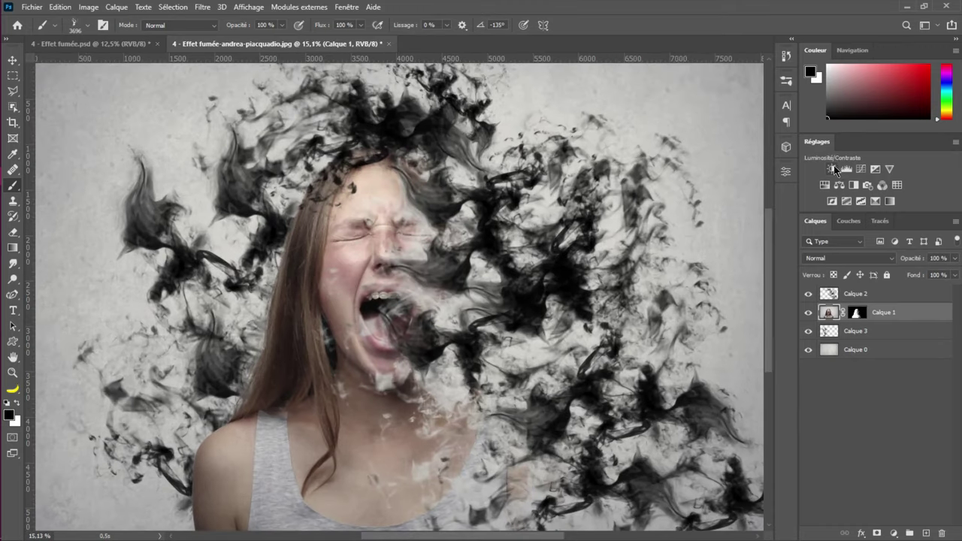
click(787, 171)
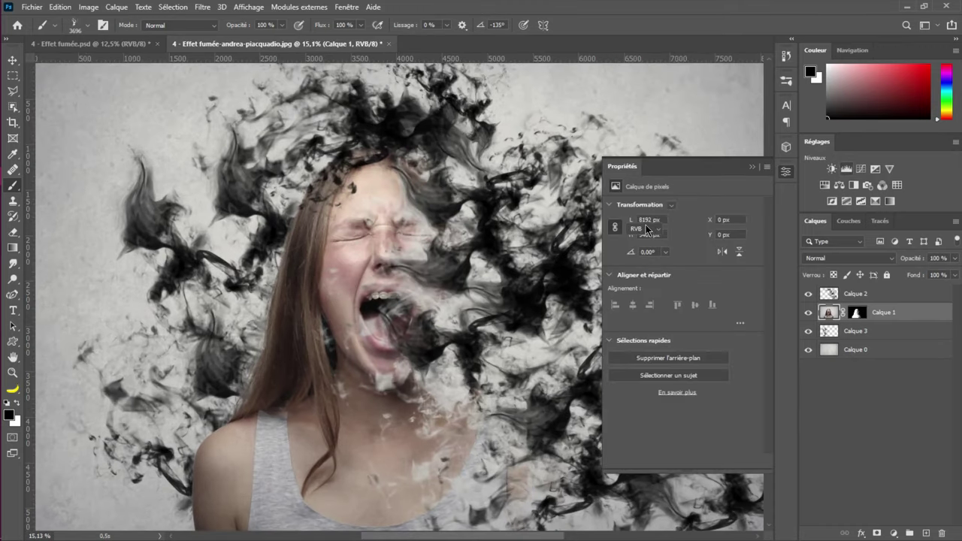
key(ctrl+l)
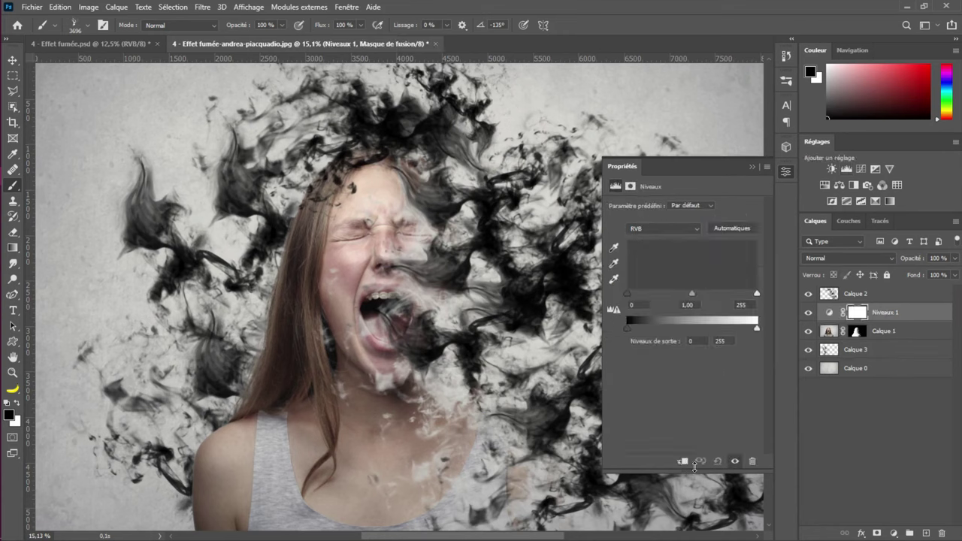
click(682, 461)
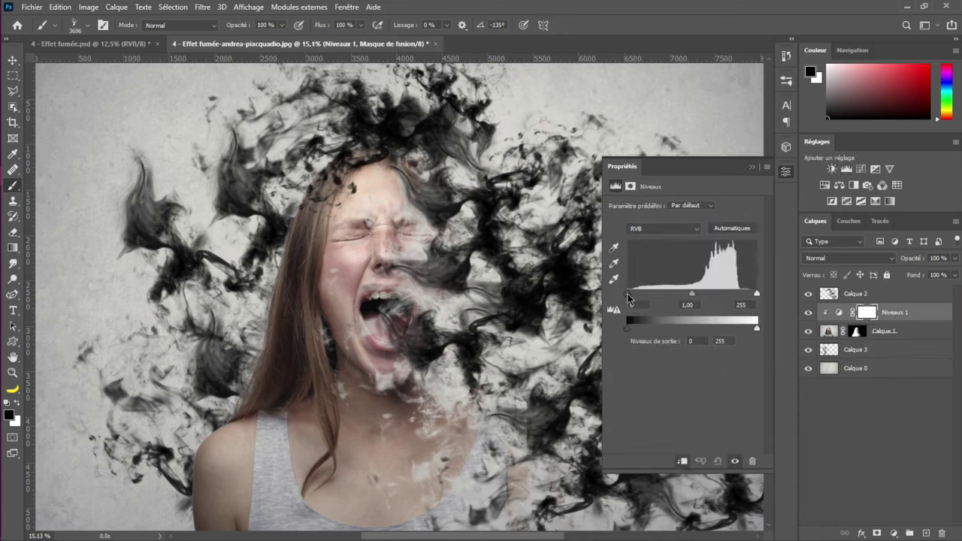
Brighten the woman in the clipped Levels adjustment with midtones 1.45 and highlights 201, and raise the shadow input
drag(632, 296, 648, 295)
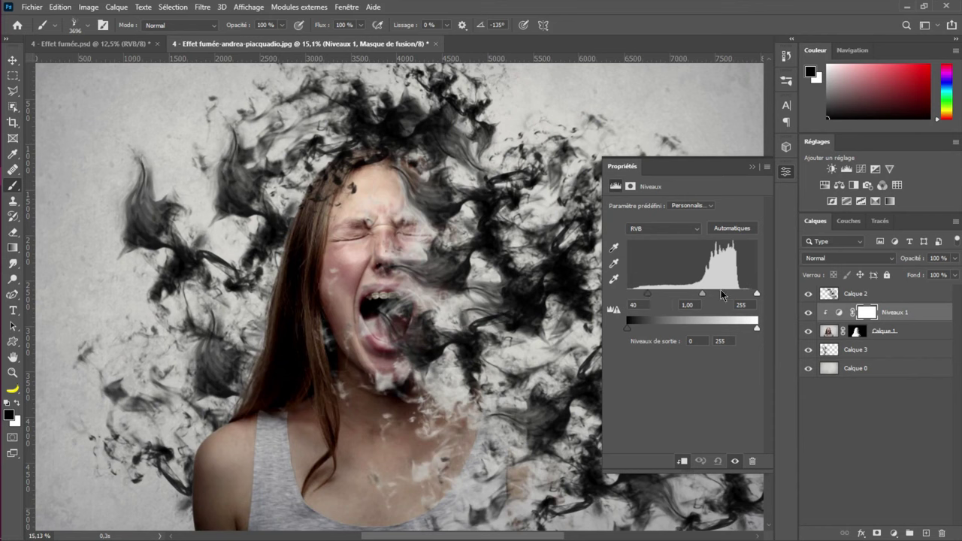
drag(758, 294, 635, 294)
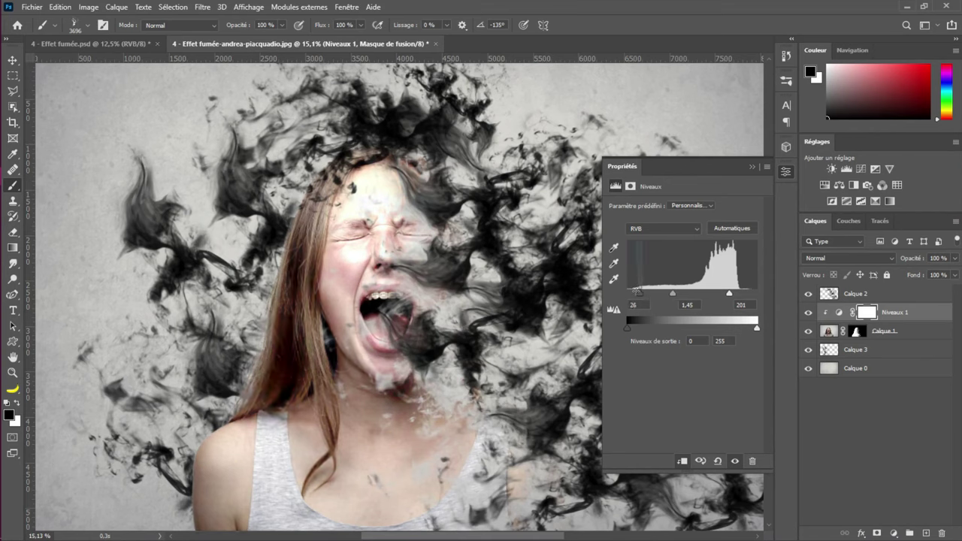
mouse_move(639, 294)
mouse_down()
mouse_move(633, 301)
mouse_move(644, 300)
mouse_up()
click(754, 167)
scroll(625, 260, down, 3)
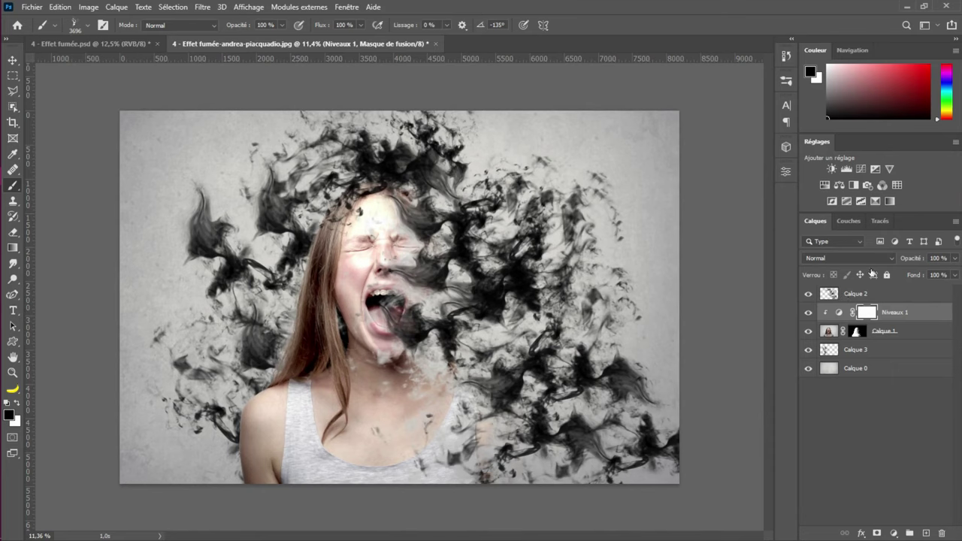
Add a Hue/Saturation adjustment layer above Calque 2 and set its hue to +19
key(alt+bracketright)
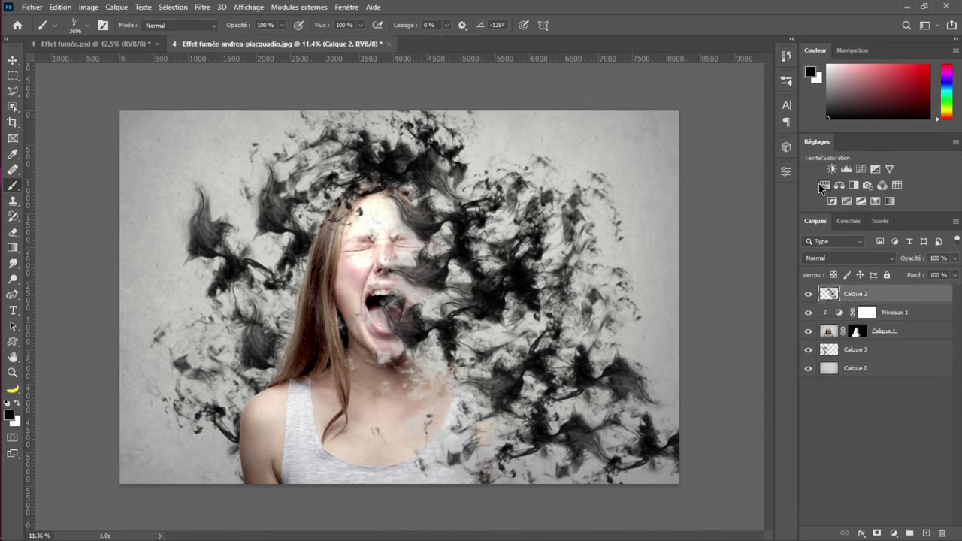
click(786, 171)
click(824, 185)
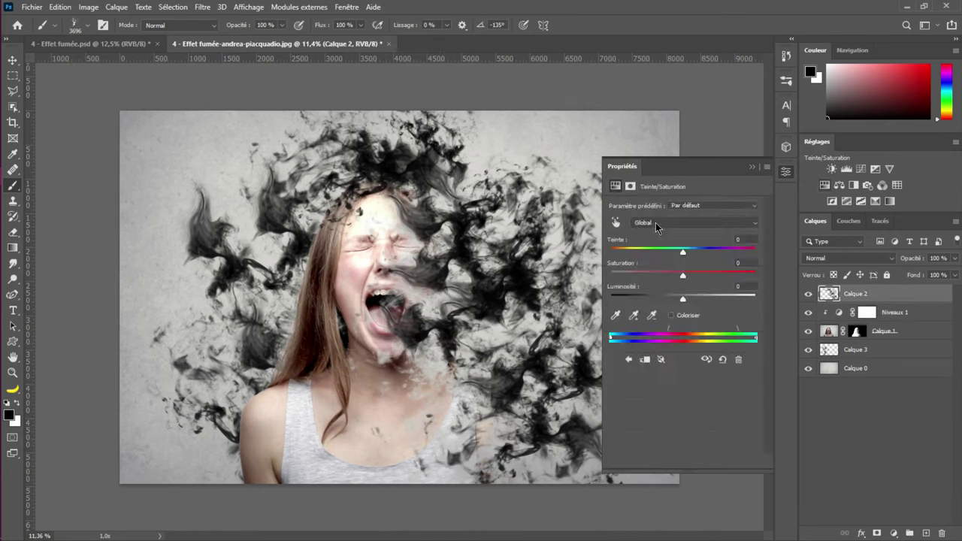
mouse_move(684, 253)
mouse_down()
mouse_move(632, 253)
mouse_move(752, 253)
mouse_move(602, 256)
mouse_move(697, 254)
mouse_up()
click(752, 167)
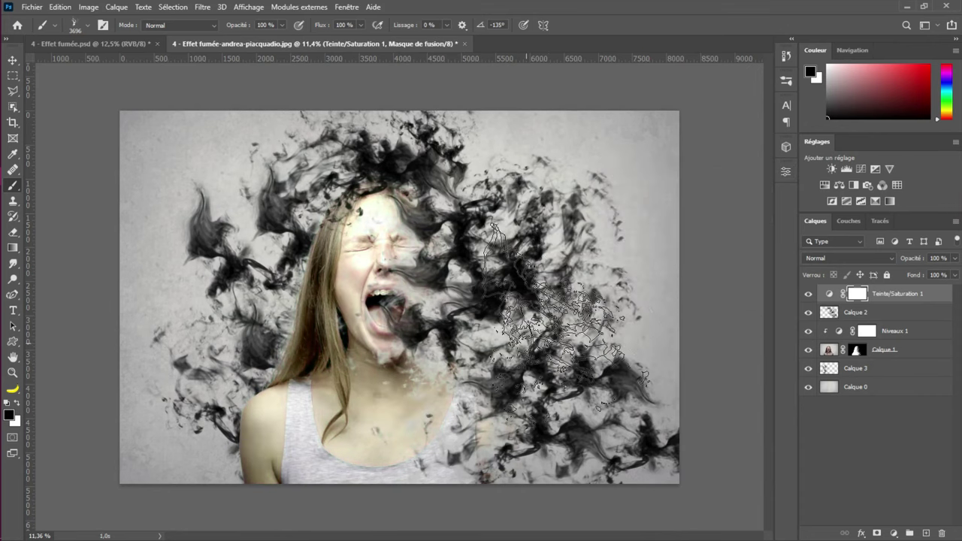
key(ctrl+d)
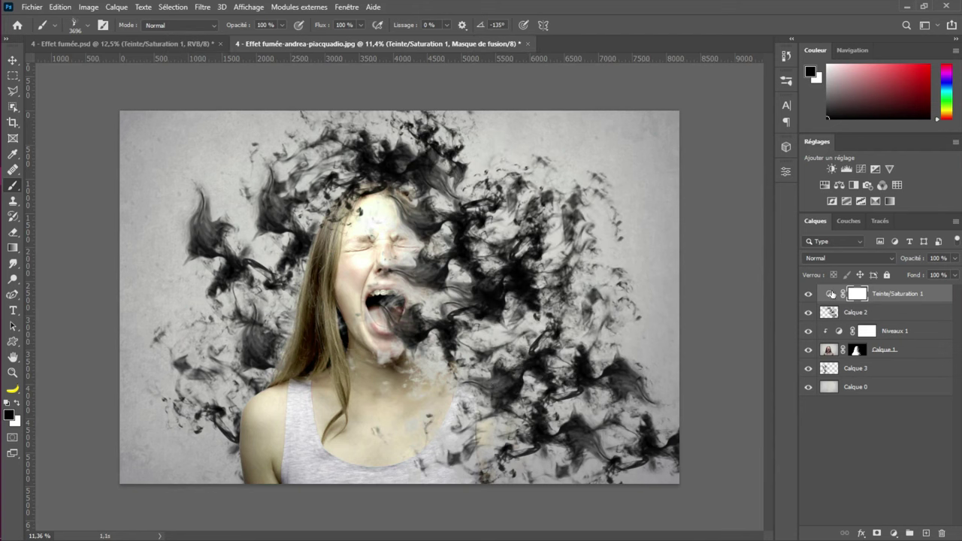
Reset the Hue/Saturation adjustment to its defaults and set its saturation to -57
double_click(828, 294)
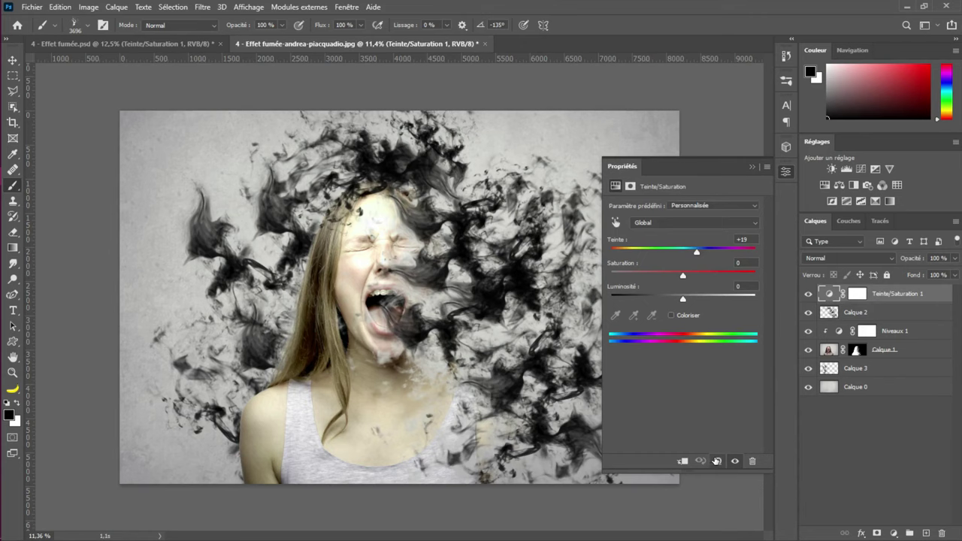
click(718, 462)
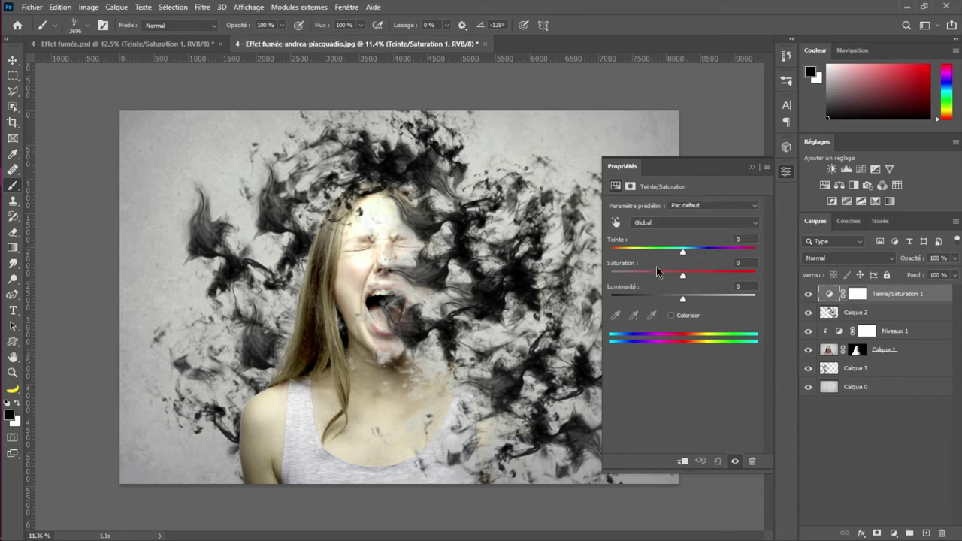
drag(682, 275, 638, 277)
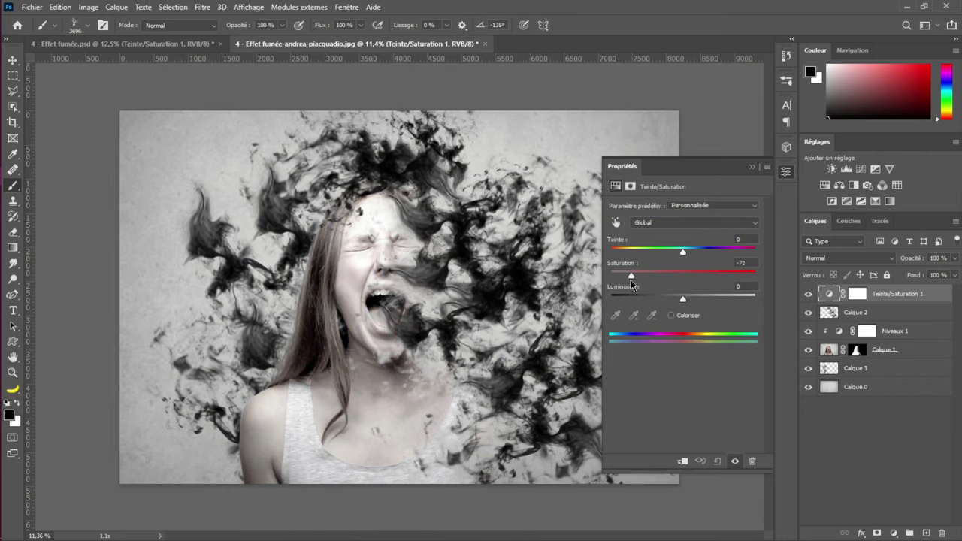
drag(631, 280, 641, 280)
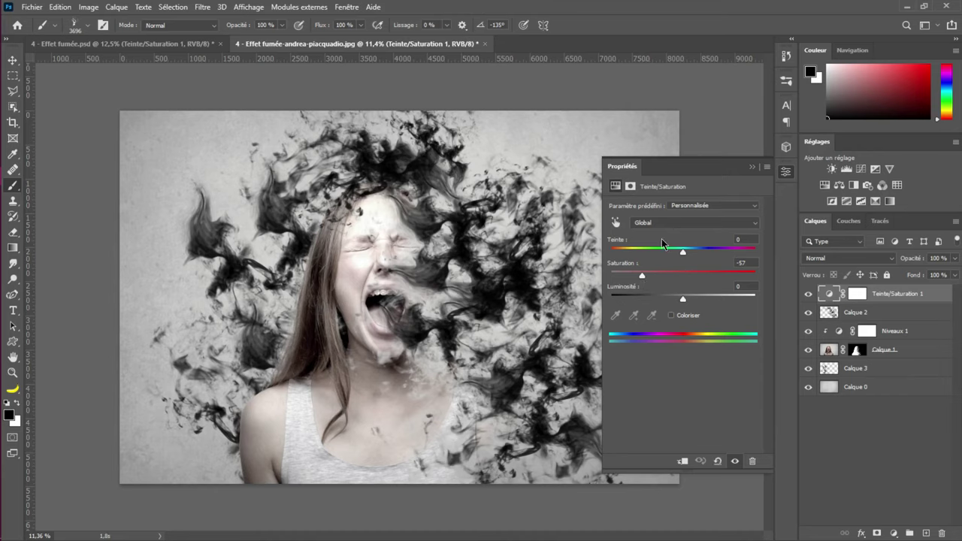
Colorize the image blue in the Hue/Saturation adjustment with hue 221 and saturation 25
click(673, 316)
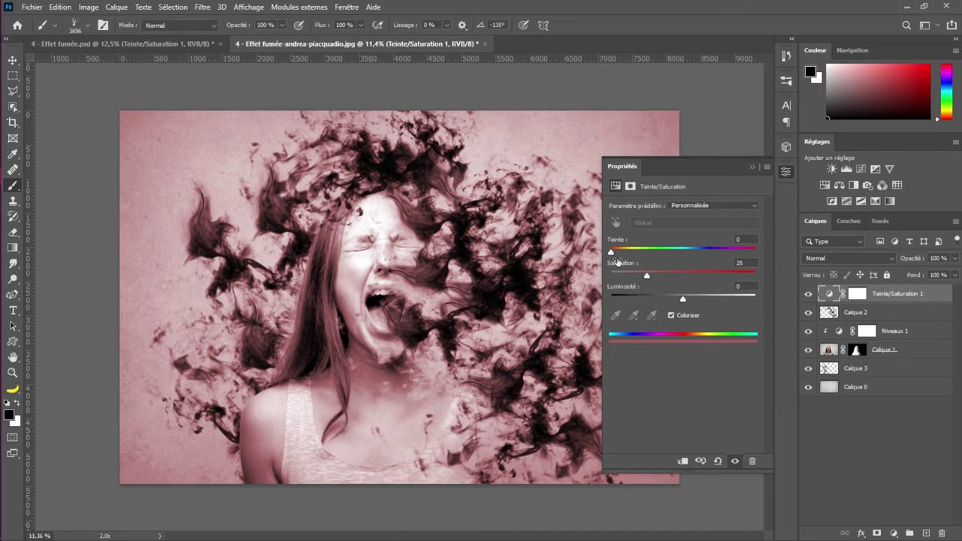
drag(614, 259, 693, 252)
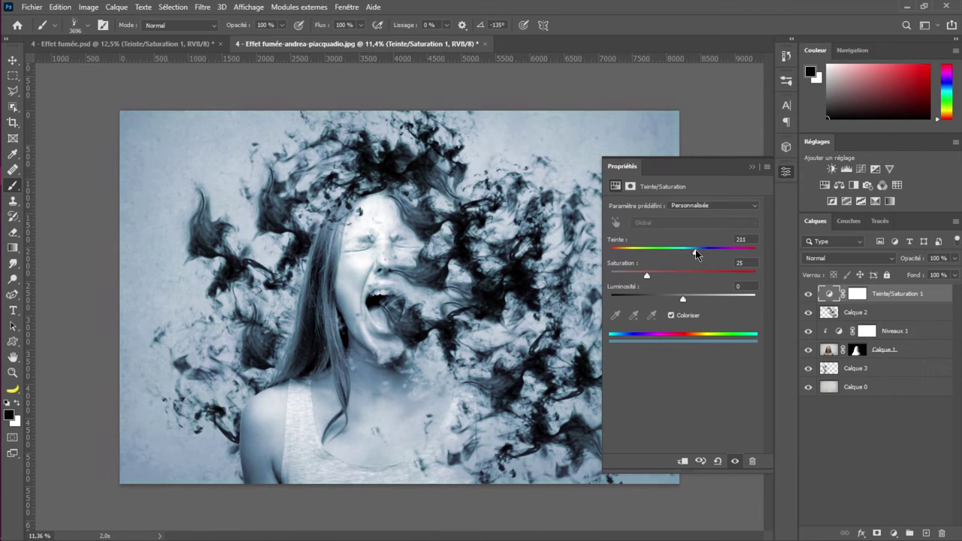
mouse_move(663, 275)
mouse_down()
mouse_move(671, 276)
mouse_move(646, 271)
mouse_up()
drag(695, 251, 714, 256)
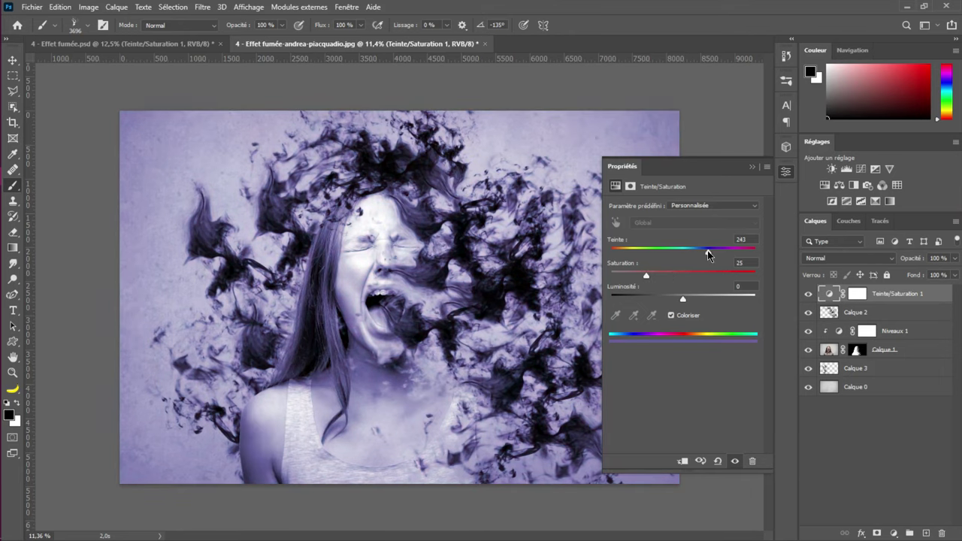
mouse_move(706, 255)
mouse_down()
mouse_move(739, 258)
mouse_move(689, 253)
mouse_move(698, 256)
mouse_up()
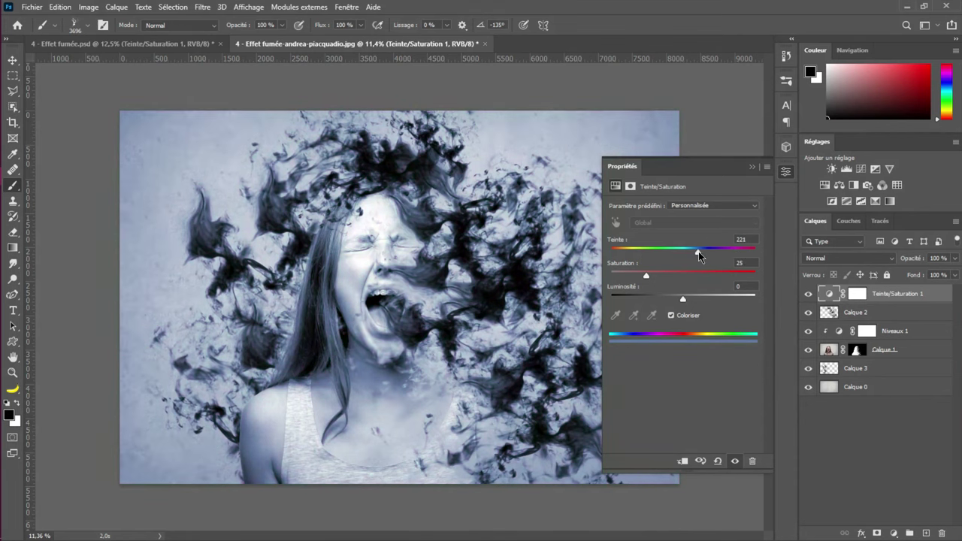
click(752, 167)
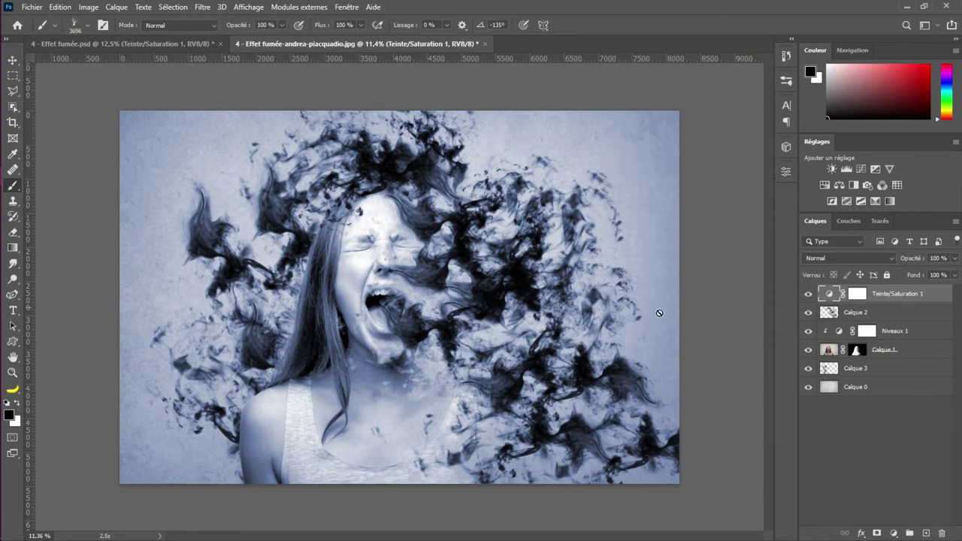
Duplicate the Teinte/Saturation 1 layer and set the copy's hue to 21 and saturation to 52
key(ctrl+j)
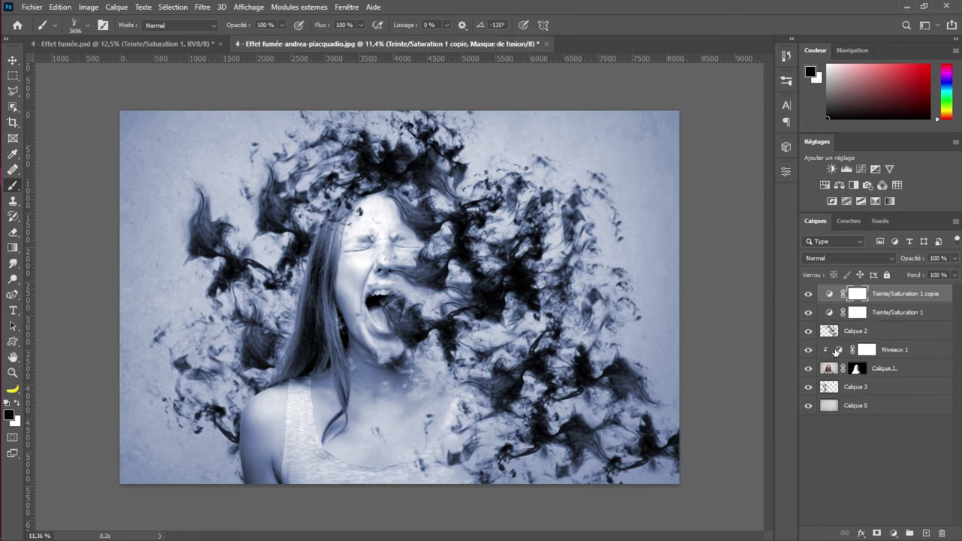
double_click(829, 293)
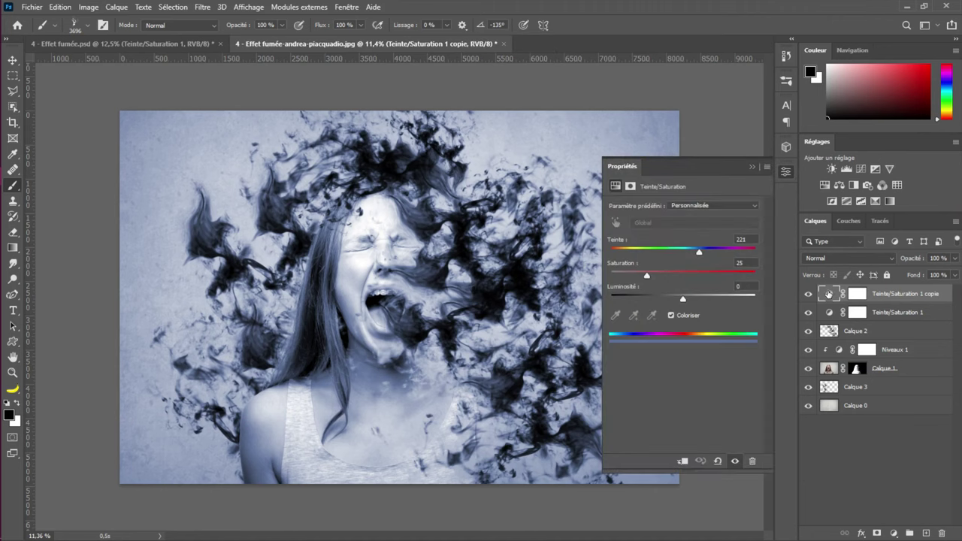
drag(700, 255, 624, 245)
drag(647, 276, 687, 279)
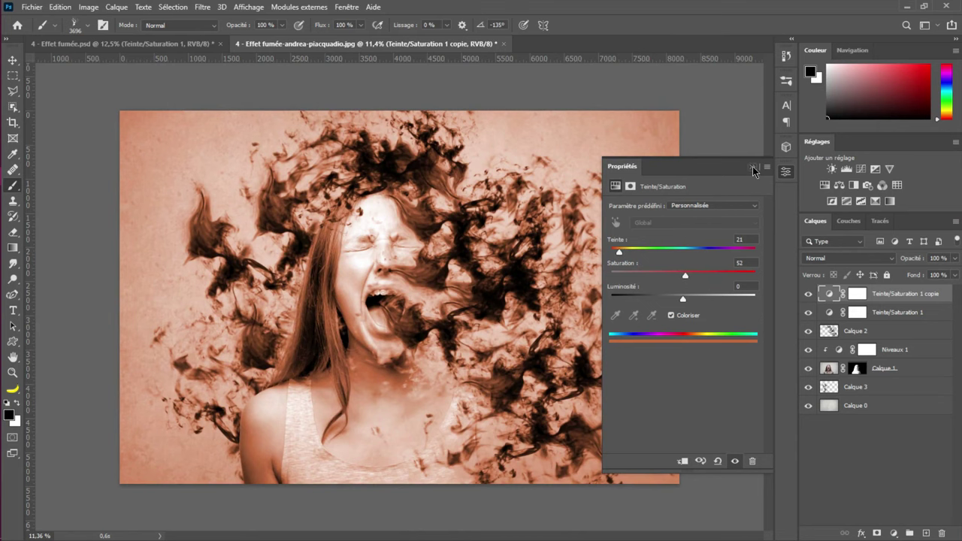
click(753, 166)
Set the Teinte/Saturation 1 copie layer's blend mode to Densité linéaire + at 100% opacity
click(853, 259)
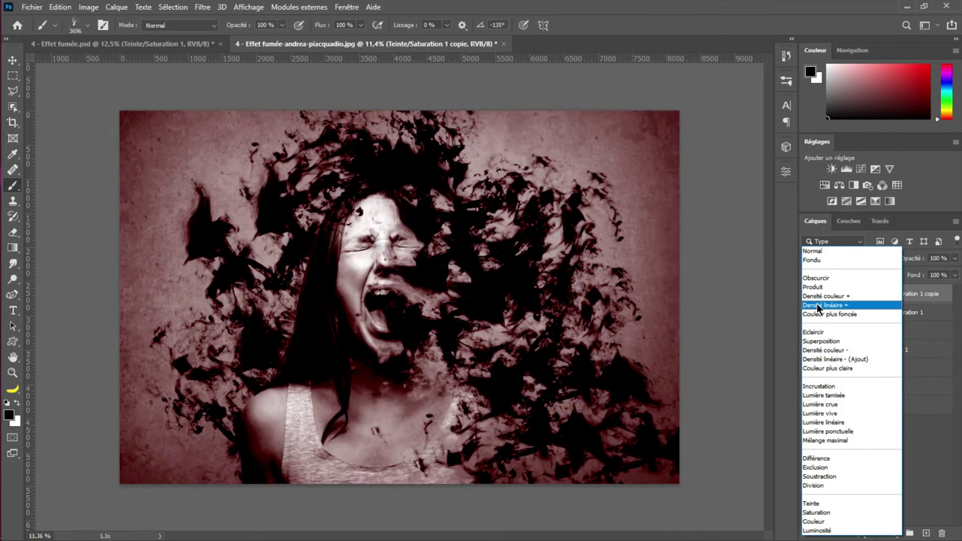
click(818, 306)
mouse_move(911, 257)
mouse_down()
mouse_move(894, 260)
mouse_move(911, 253)
mouse_up()
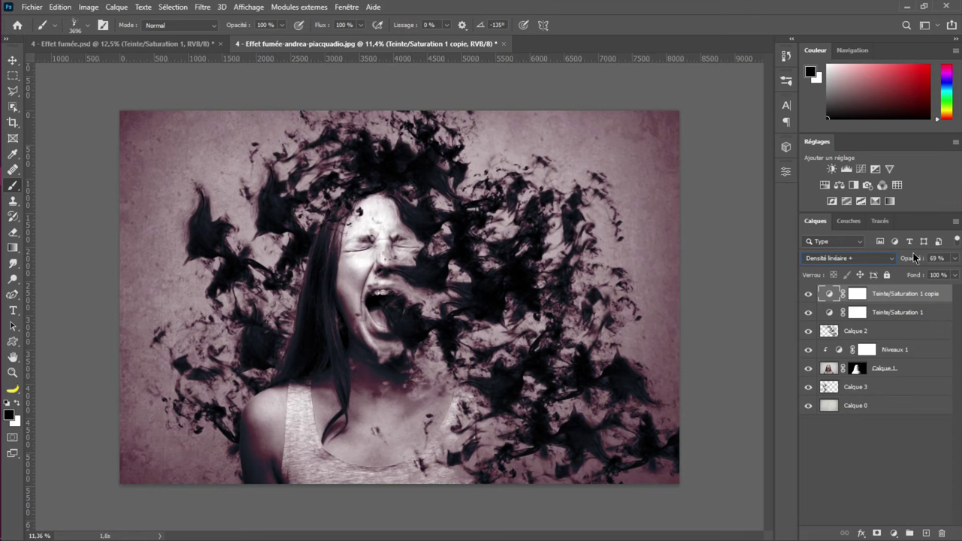
click(929, 258)
text(100)
key(Return)
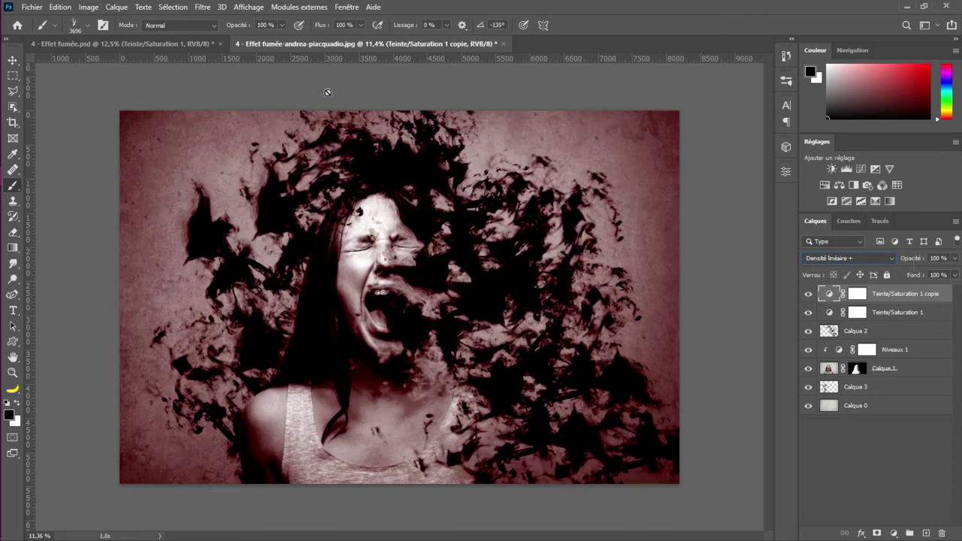
Compare the tinted smoke portrait with the finished version in 4 - Effet fumée.psd
click(173, 43)
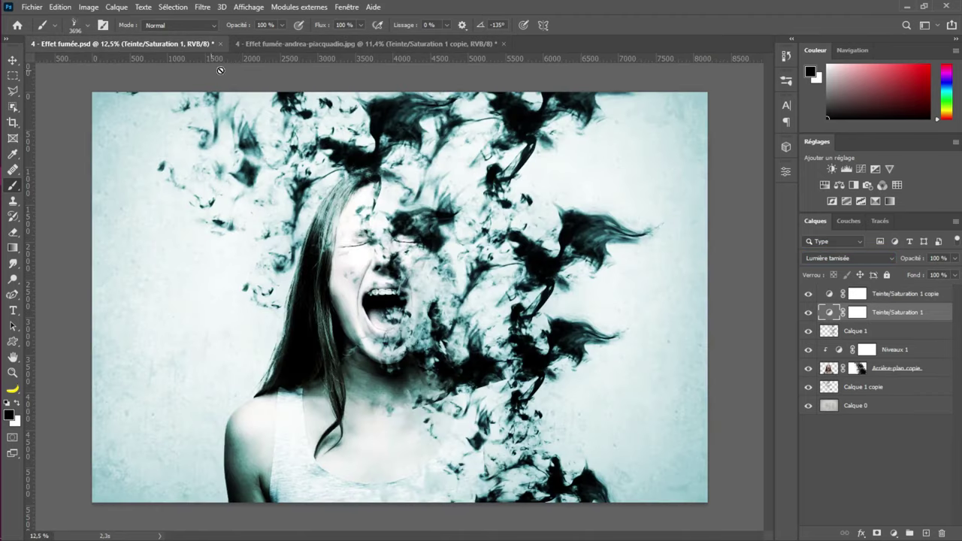
key(ctrl+Tab)
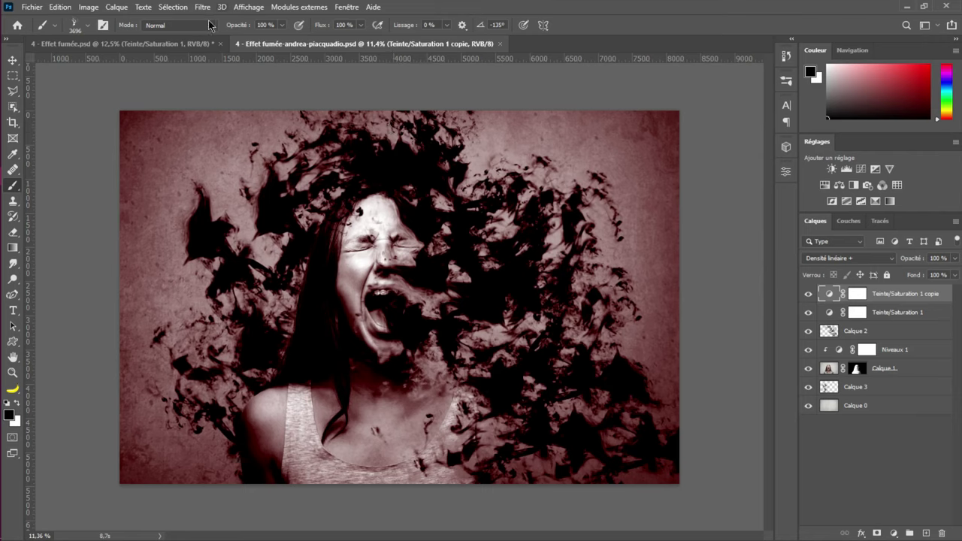
click(41, 7)
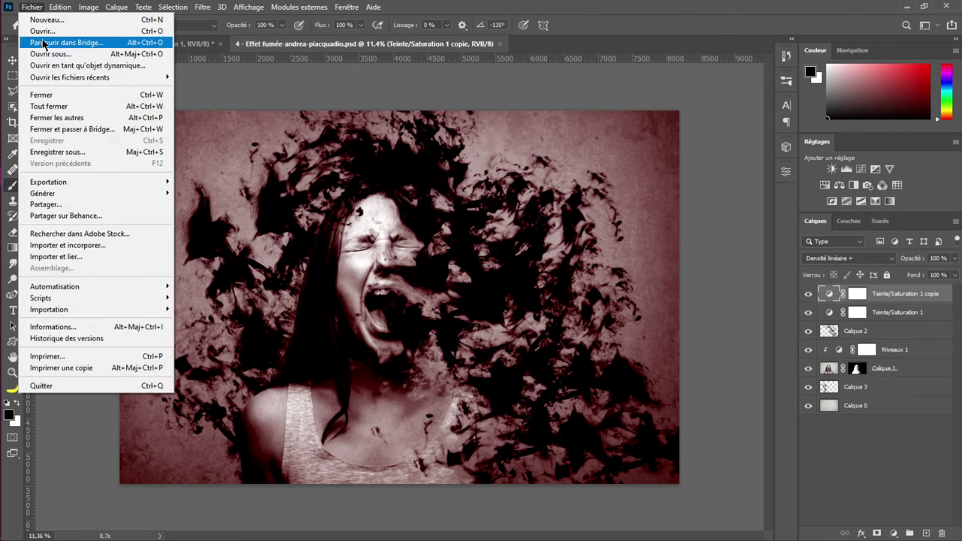
key(Escape)
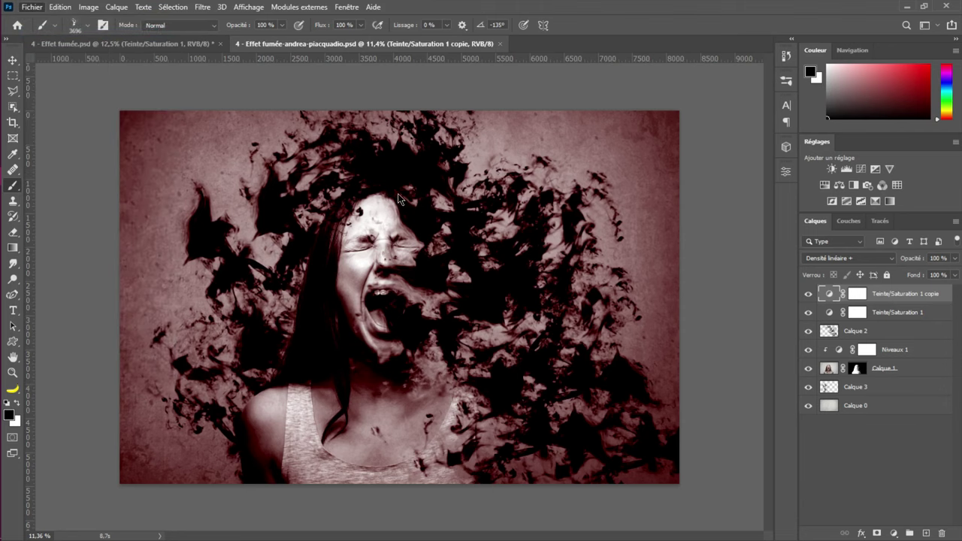
key(ctrl+o)
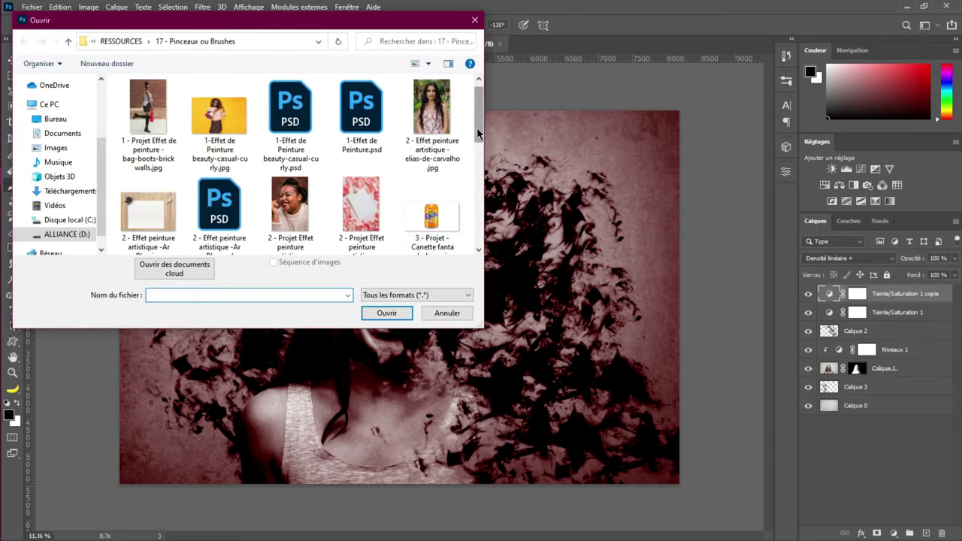
drag(477, 133, 481, 113)
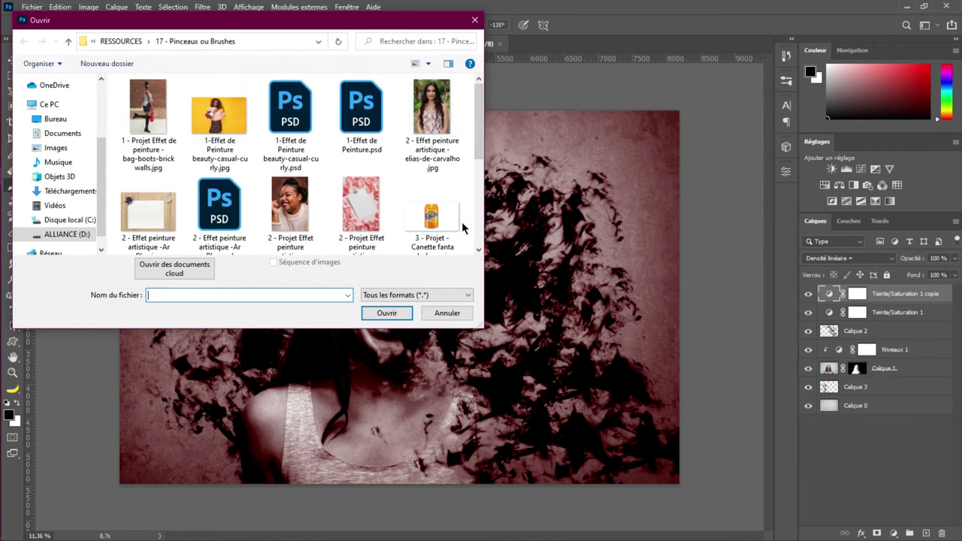
scroll(413, 202, down, 1)
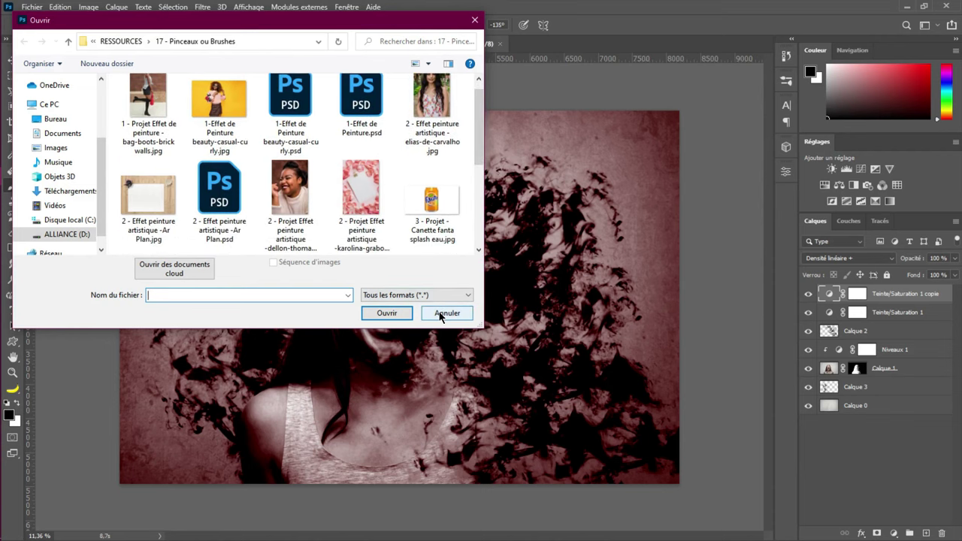
click(442, 315)
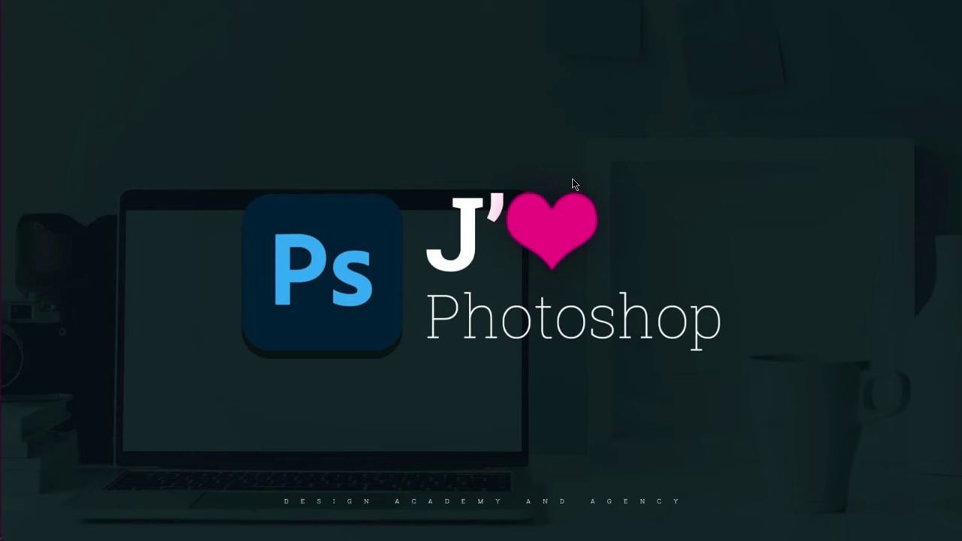
key(alt+Tab)
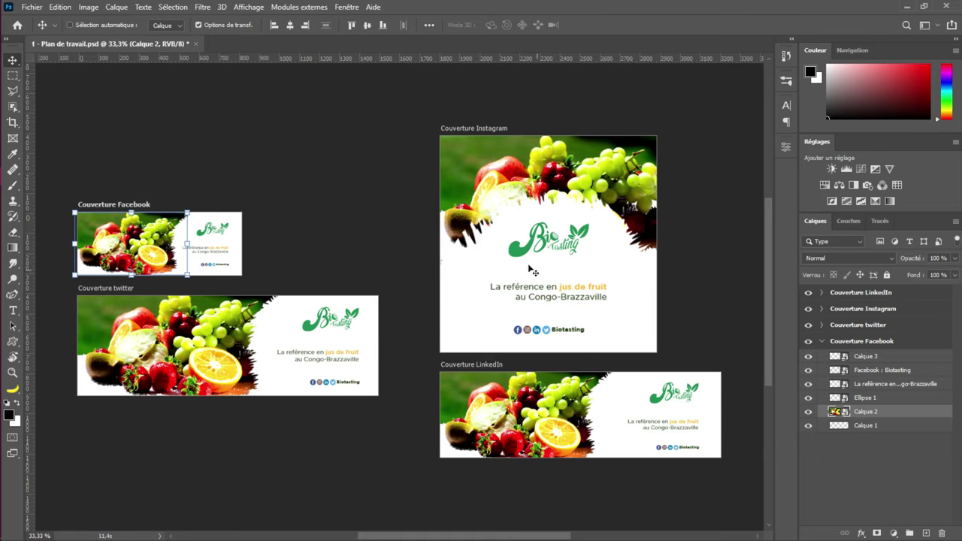
Create a new 828 × 315 px document at 150 pixels per inch with artboards enabled
click(44, 9)
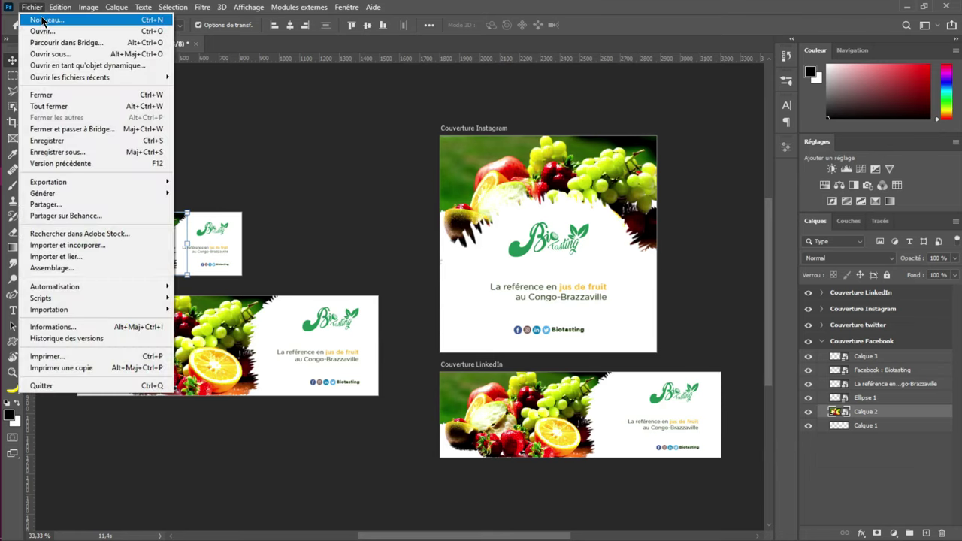
key(Escape)
key(ctrl+n)
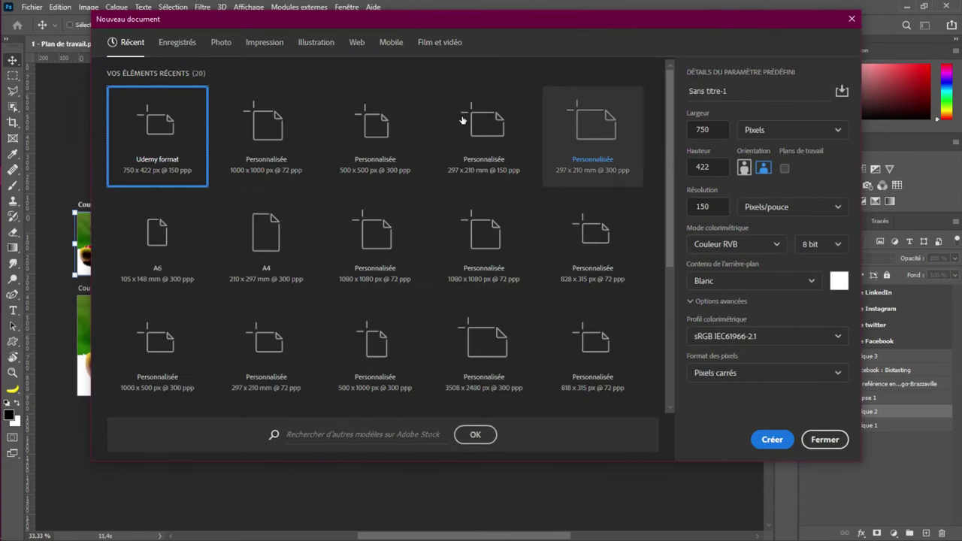
click(688, 133)
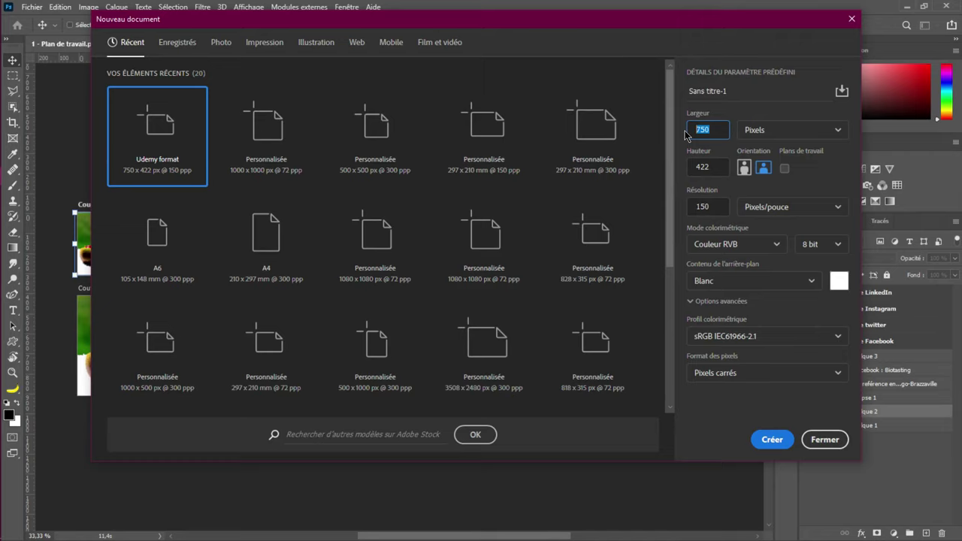
text(828)
key(Tab)
key(Tab)
text(315)
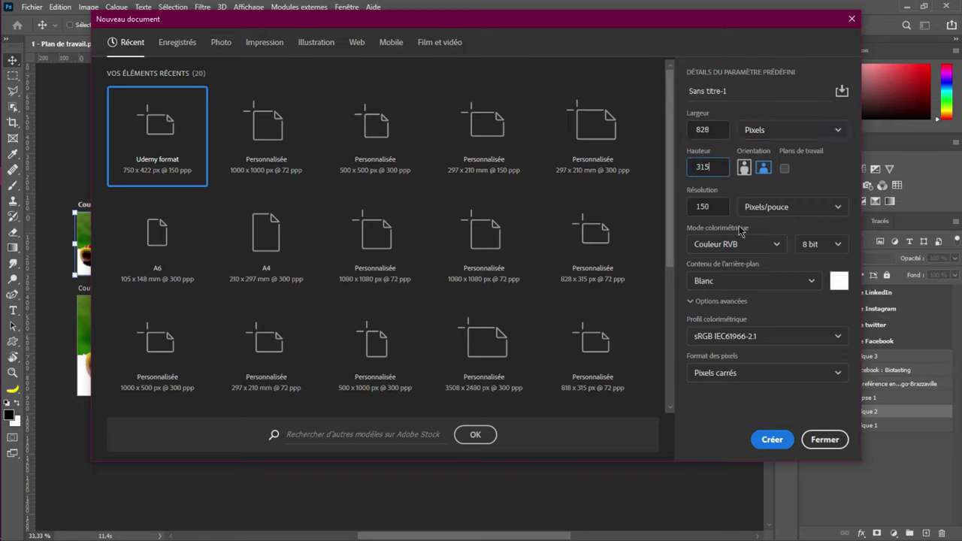
double_click(700, 206)
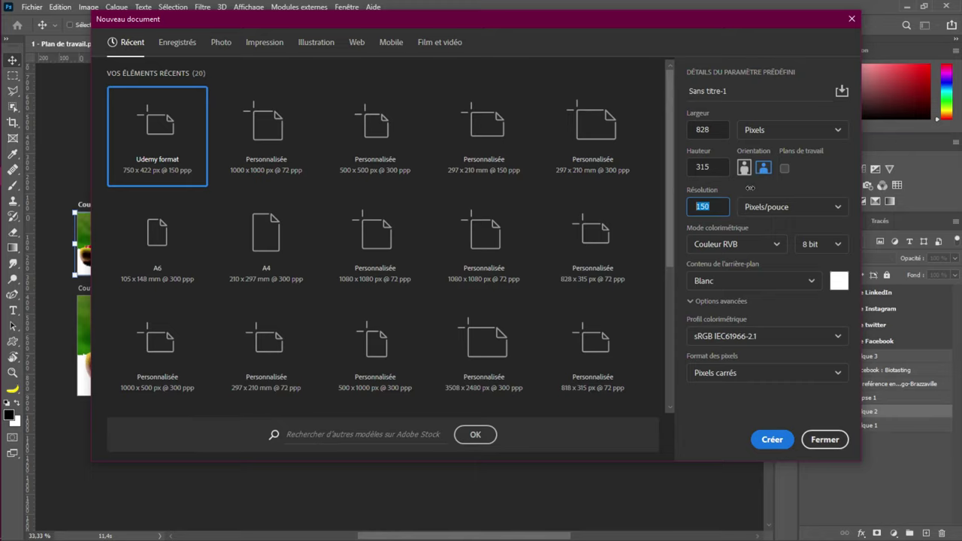
click(784, 169)
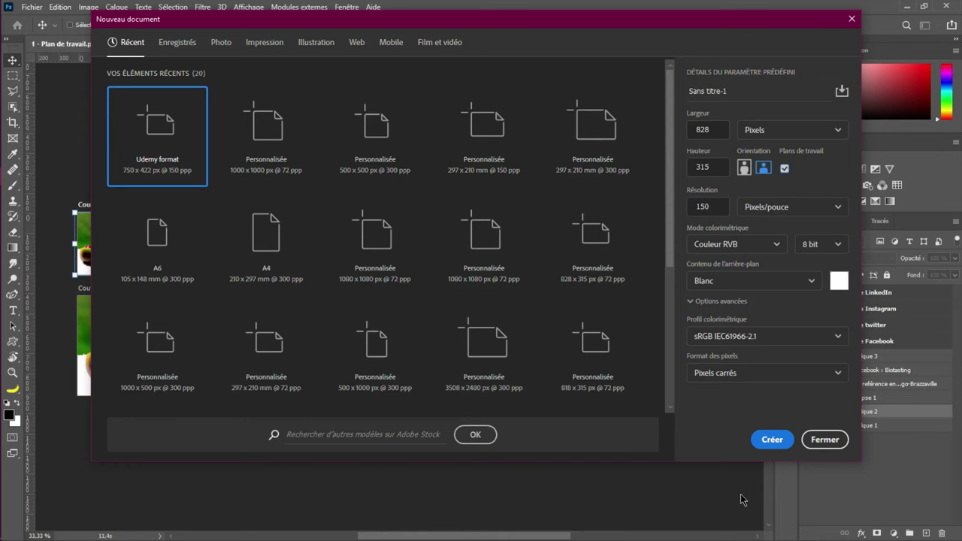
click(767, 441)
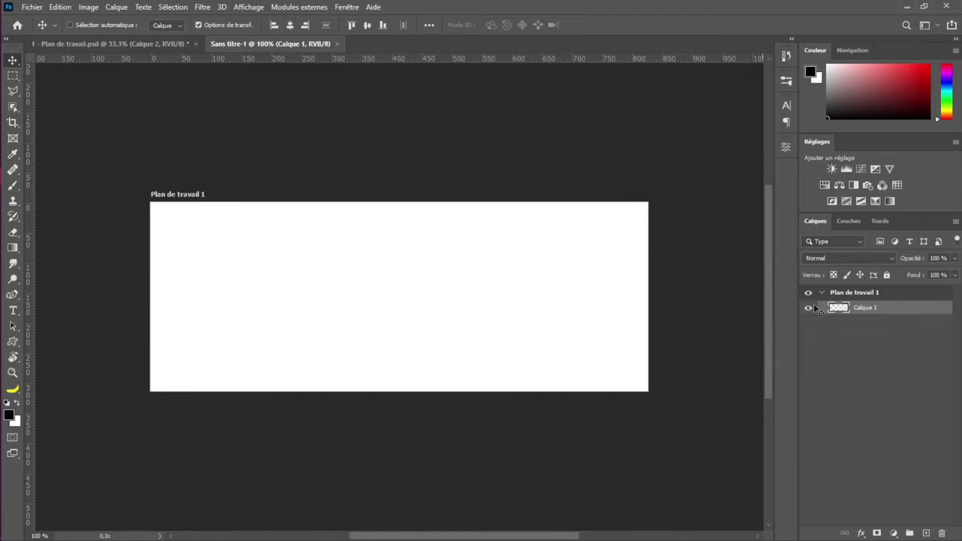
Rename the Plan de travail 1 artboard to Facebook Cover and collapse its layer group
click(835, 294)
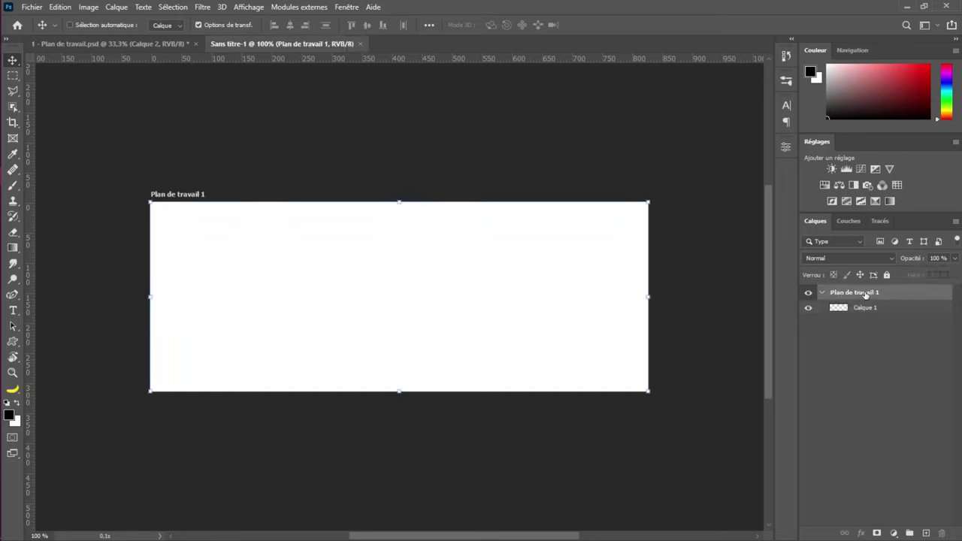
double_click(865, 293)
key(BackSpace)
text(cOVER)
double_click(863, 292)
text(Facebook Cover)
key(Return)
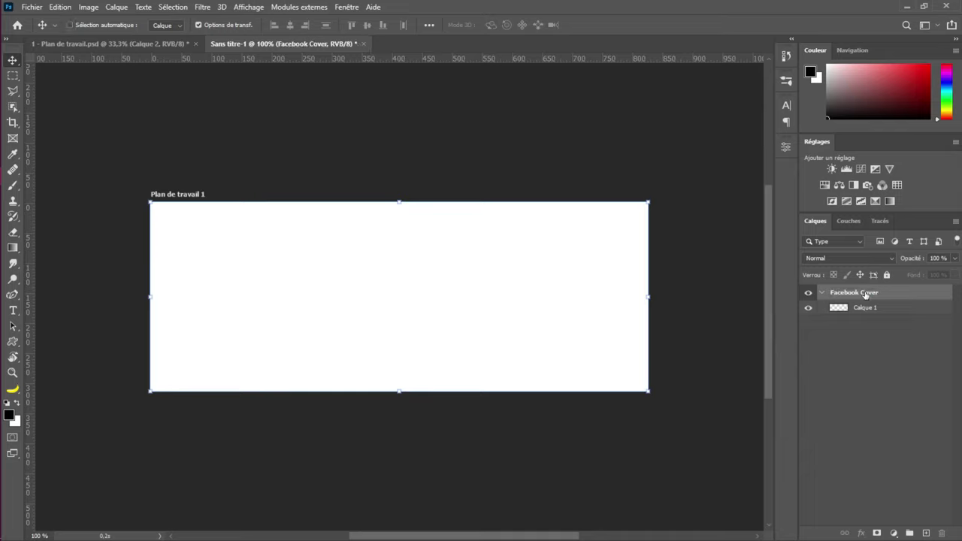
click(821, 292)
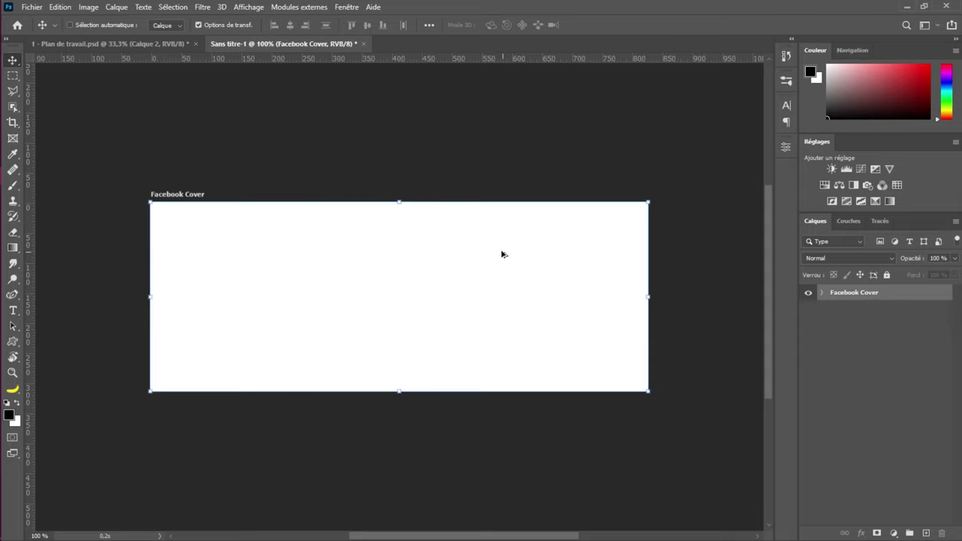
Start a new artboard from the layer commands and name it Instagram Cover
scroll(503, 254, down, 5)
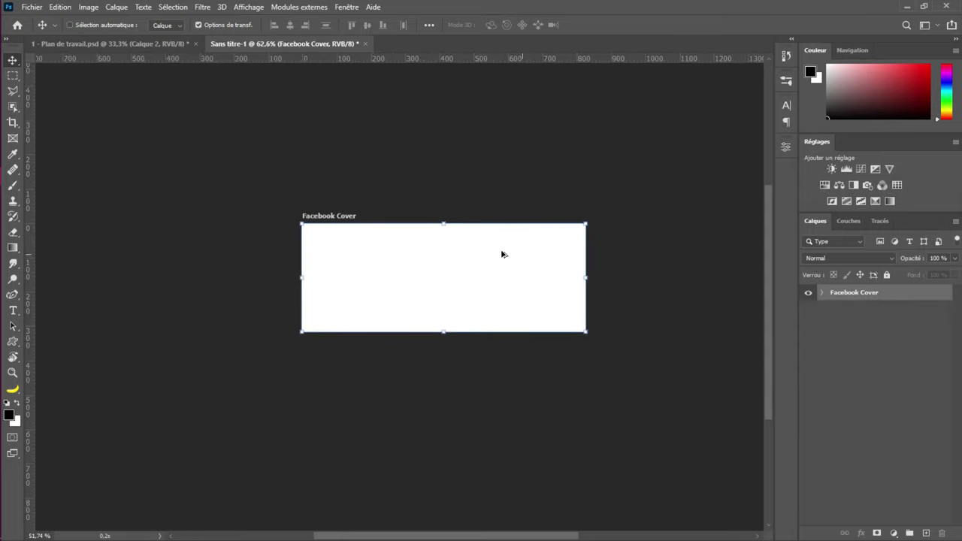
scroll(503, 254, down, 1)
drag(513, 279, 326, 260)
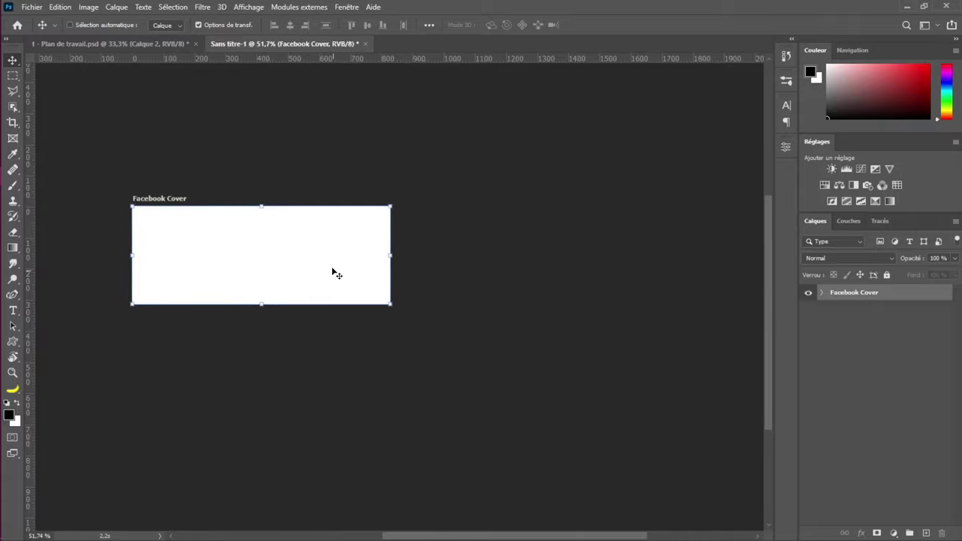
right_click(12, 60)
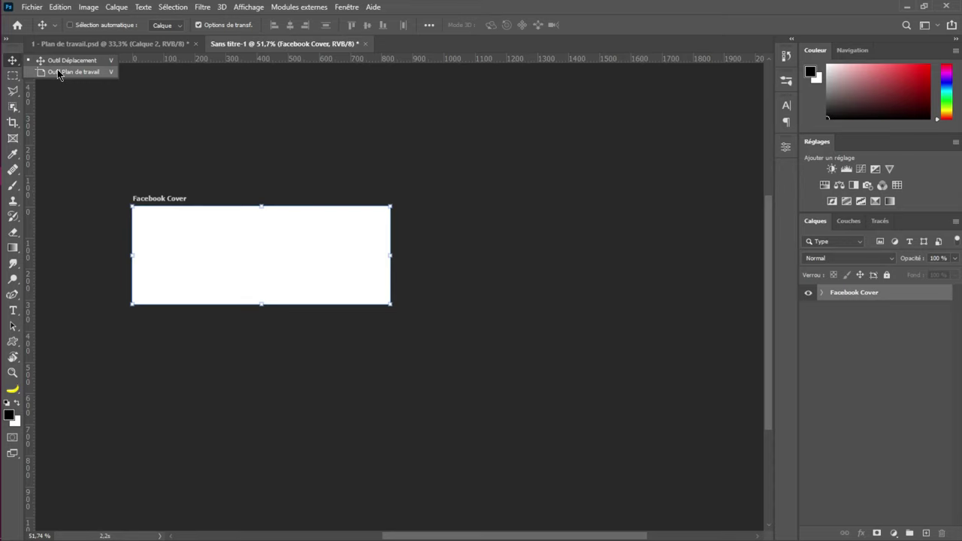
click(113, 6)
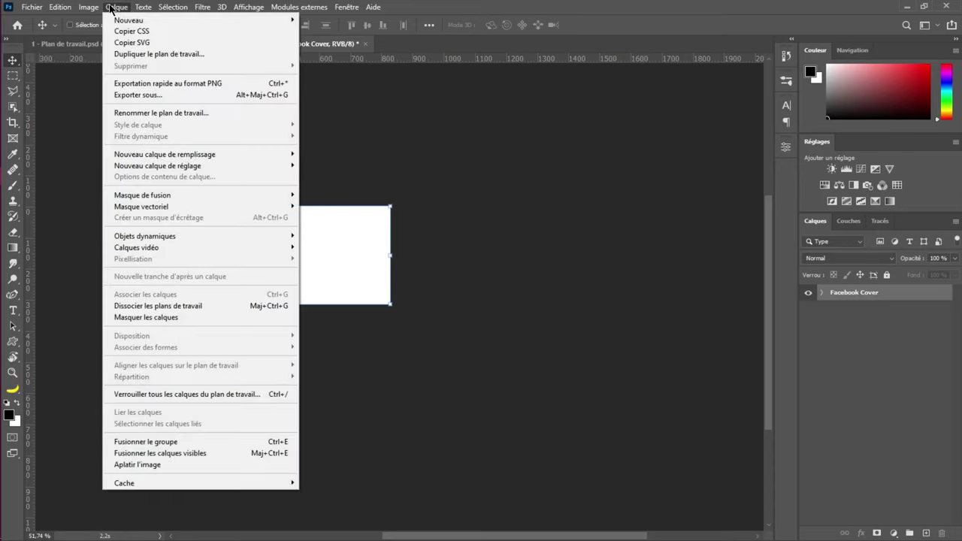
mouse_move(161, 24)
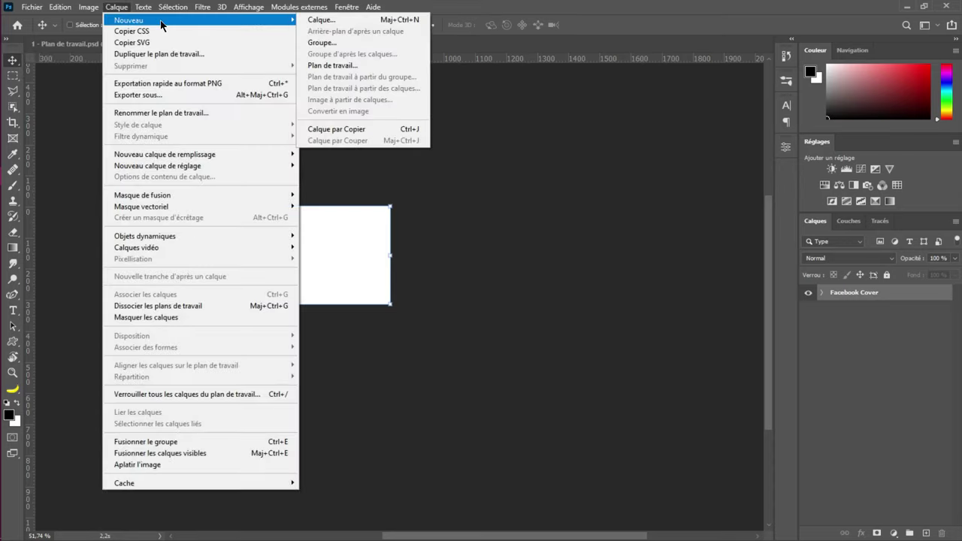
click(346, 67)
drag(549, 95, 638, 45)
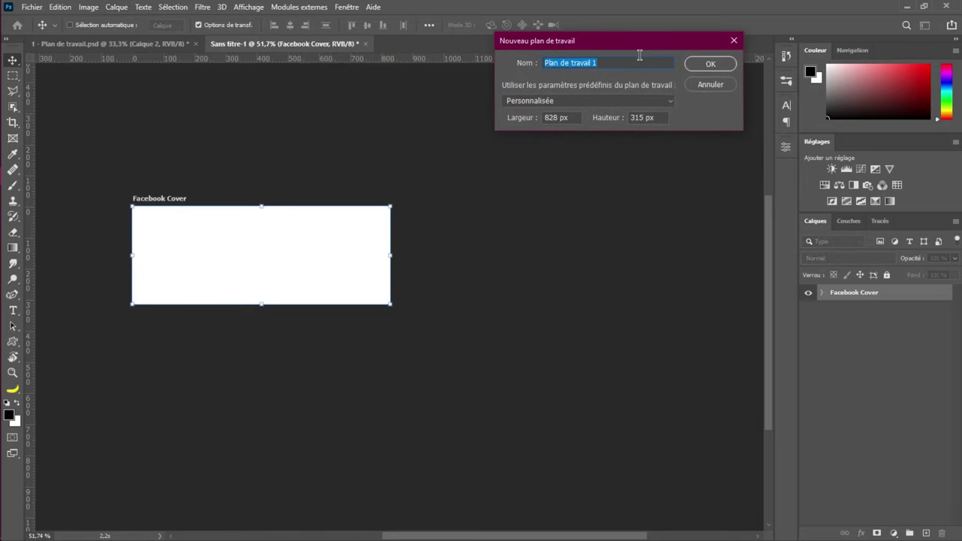
text(Instagram Cover)
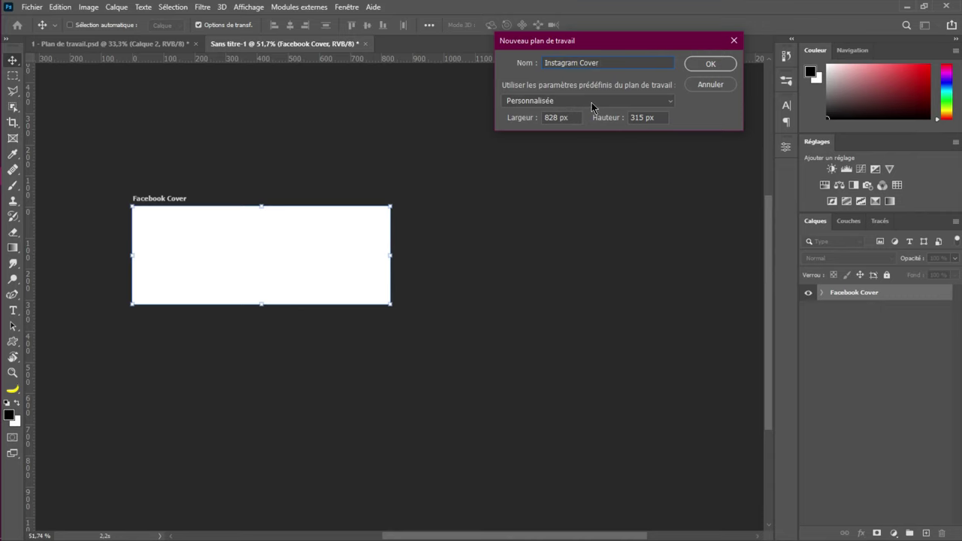
Give the new Instagram artboard a custom size of 1080 × 1080 px and create it
click(628, 102)
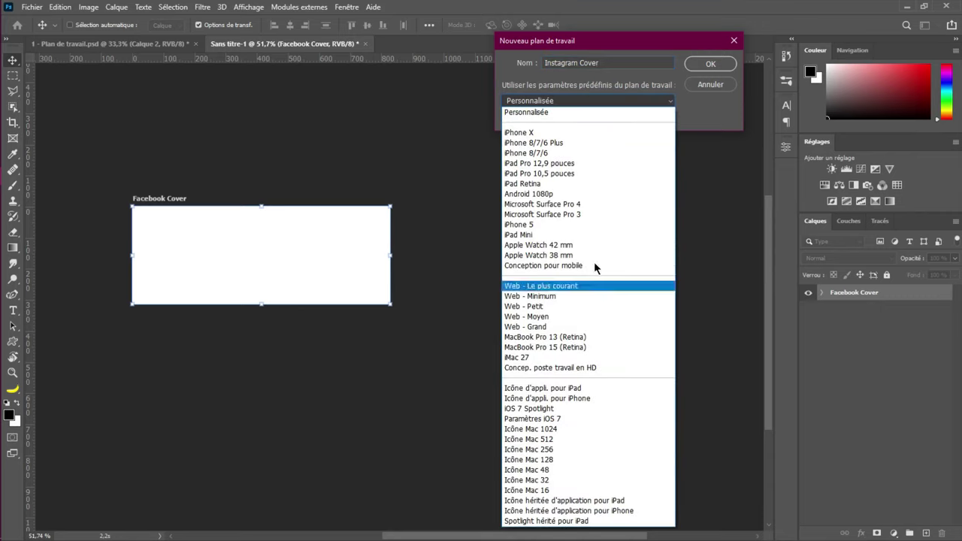
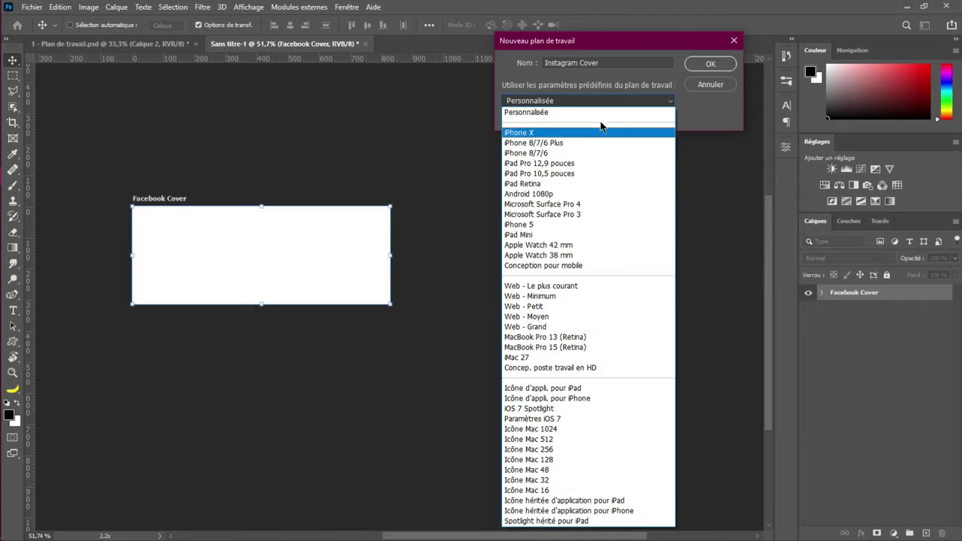
click(572, 112)
double_click(572, 117)
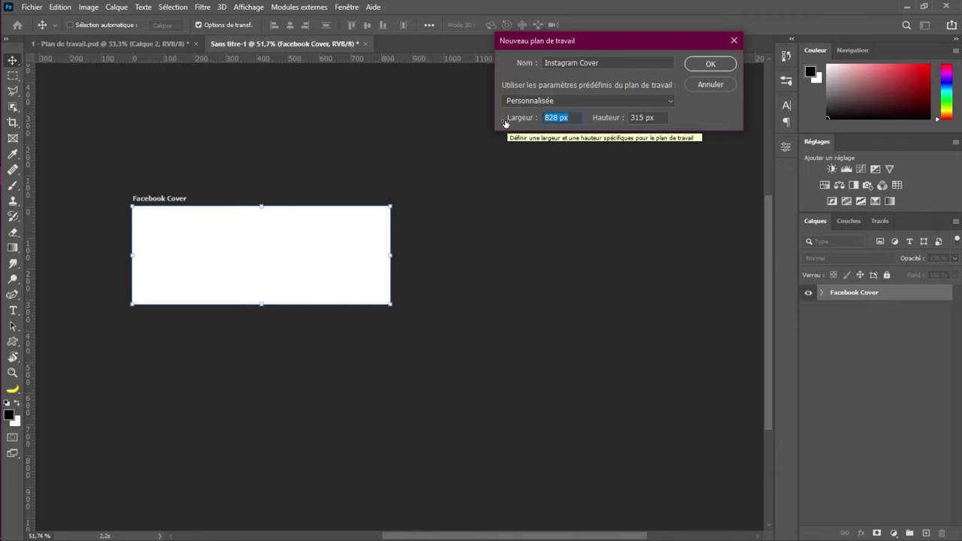
text(18)
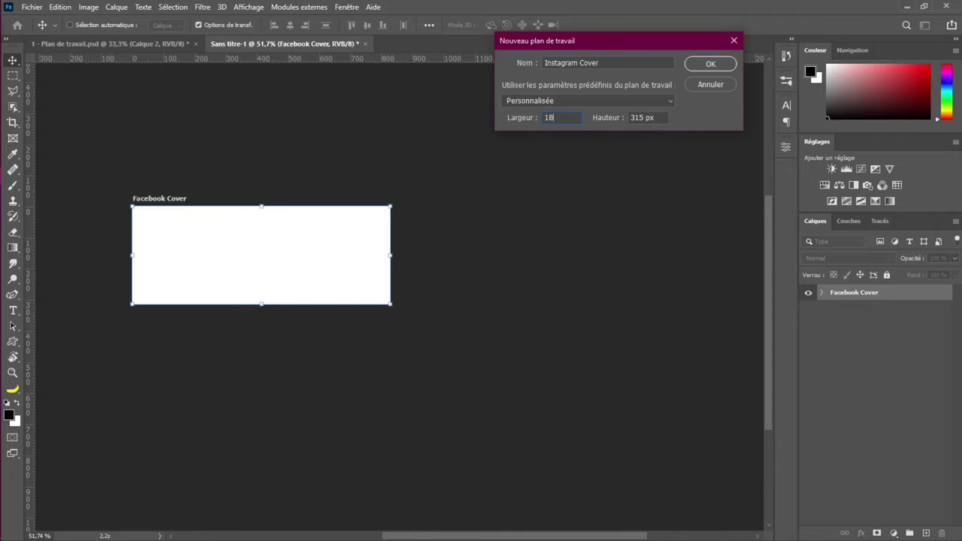
text(080)
key(Tab)
text(1080)
click(704, 62)
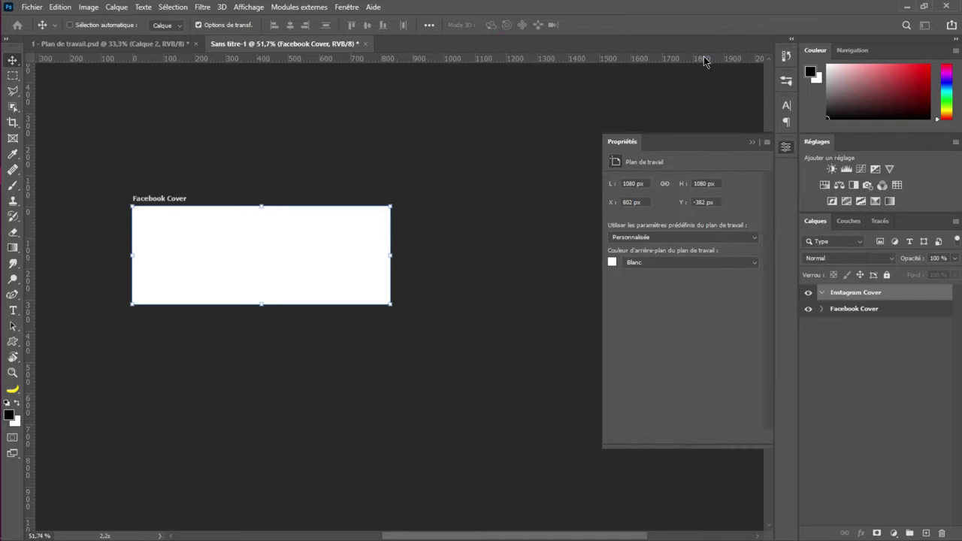
click(753, 142)
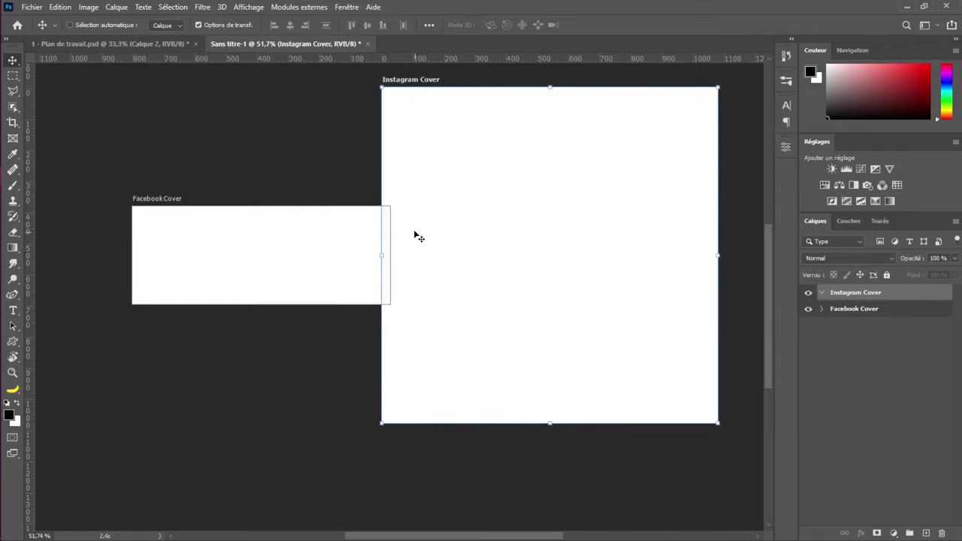
Move the Instagram Cover artboard to the right so it no longer overlaps the Facebook Cover artboard
drag(548, 299, 454, 328)
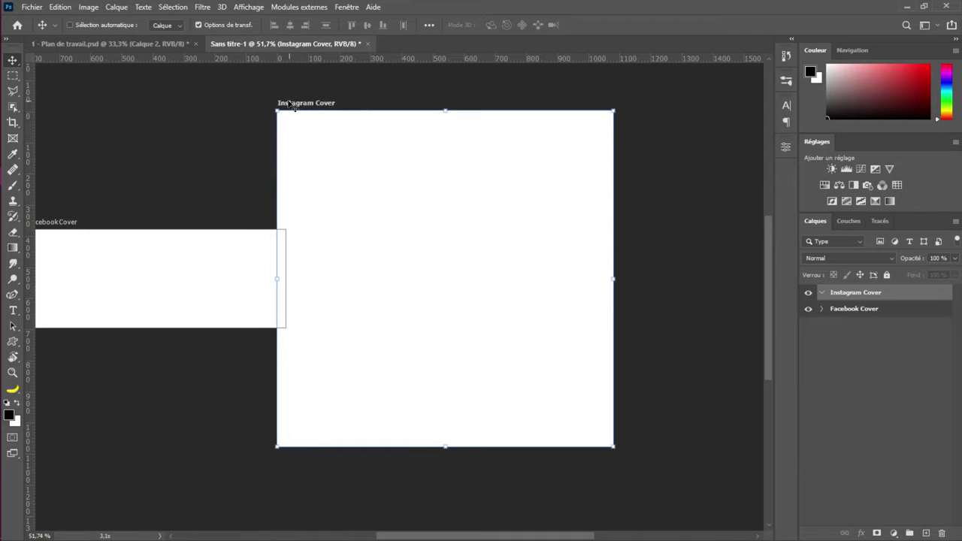
drag(290, 104, 401, 110)
key(ctrl+r)
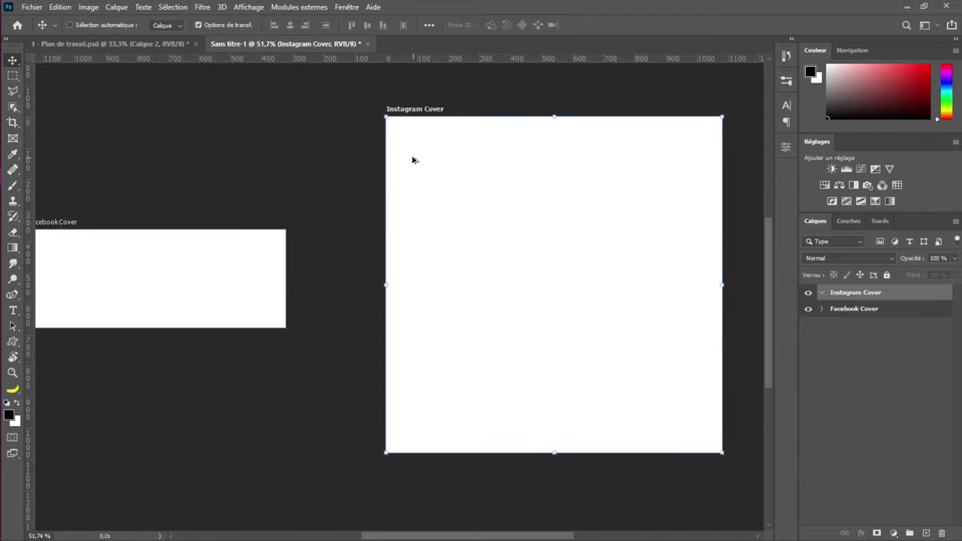
alt+scroll(413, 158, down, 1)
alt+scroll(448, 184, down, 1)
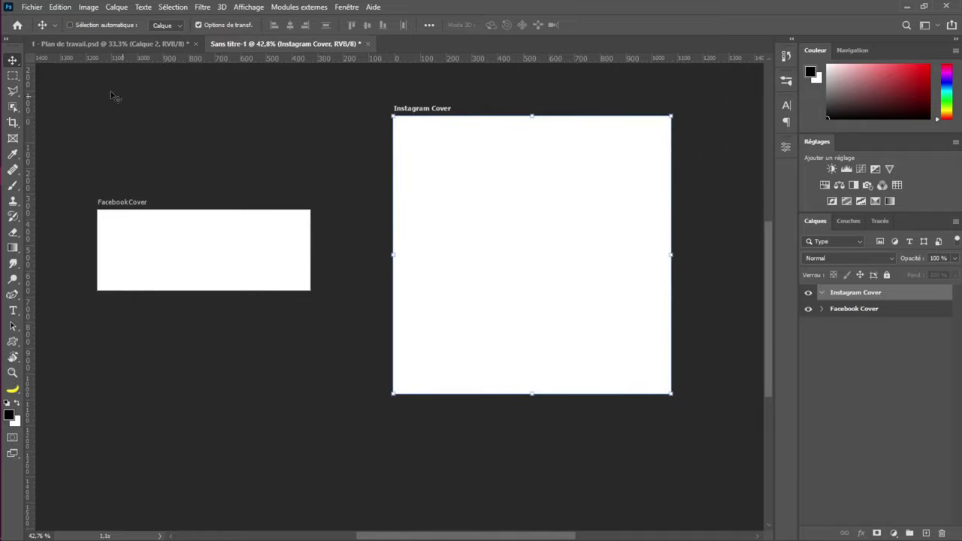
Switch to the Artboard tool, select the Facebook Cover artboard and enable adding new artboards
drag(13, 63, 60, 71)
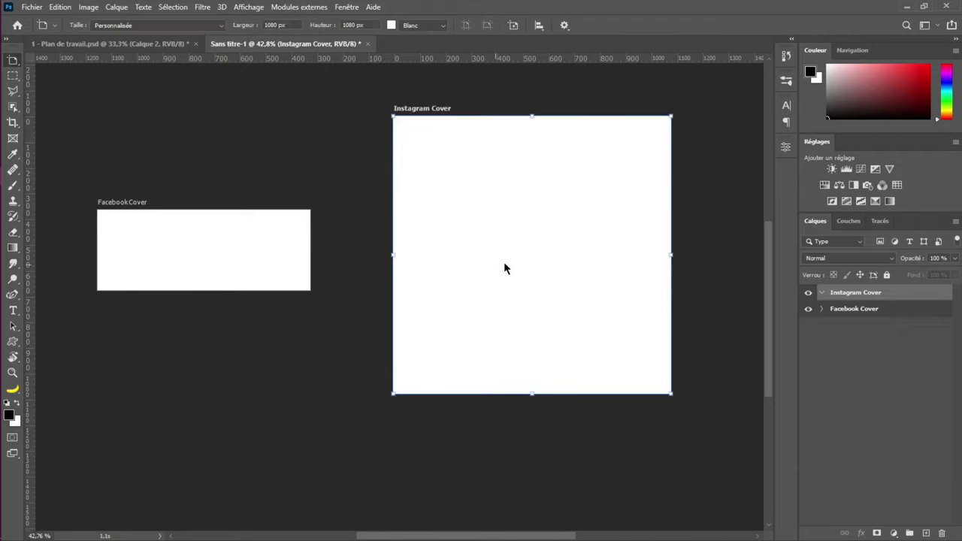
click(552, 245)
scroll(553, 245, down, 1)
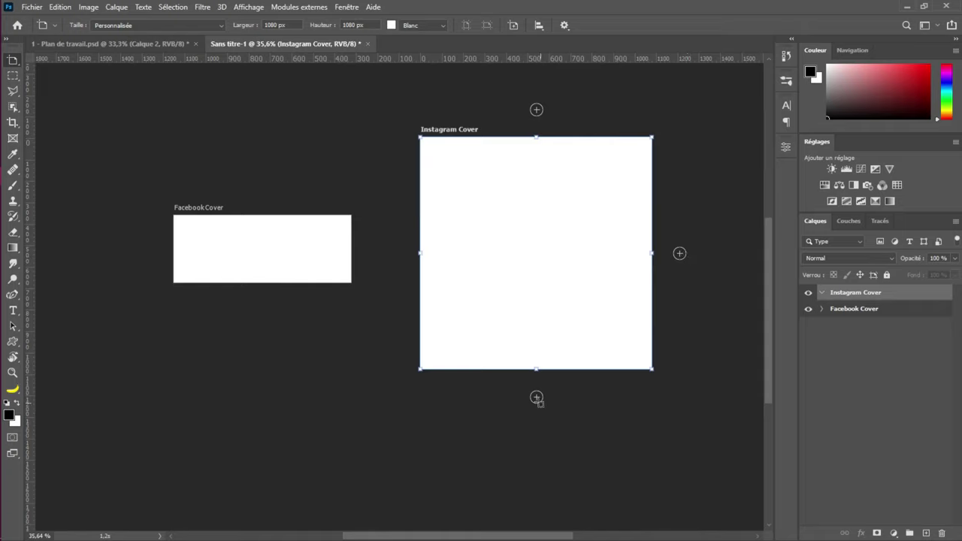
key(v)
key(shift+v)
click(182, 216)
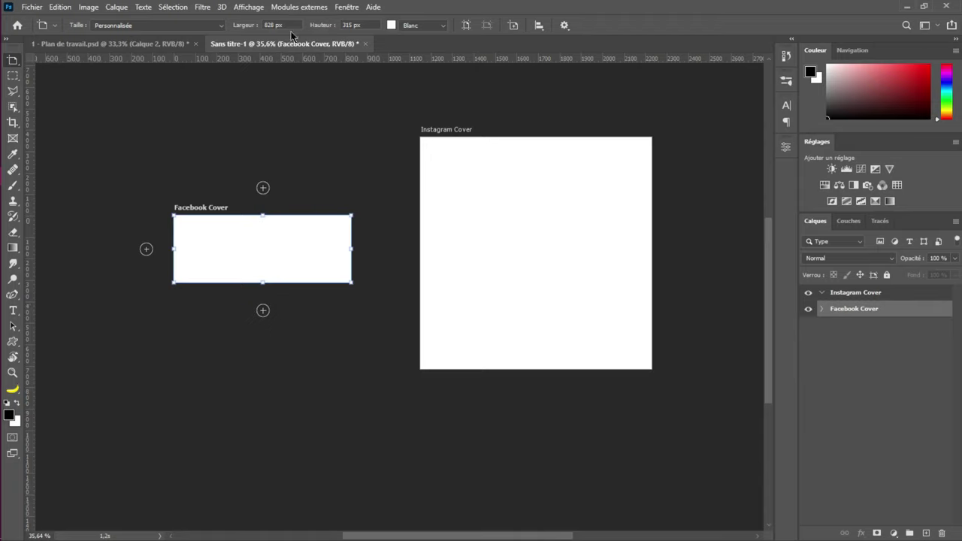
click(512, 26)
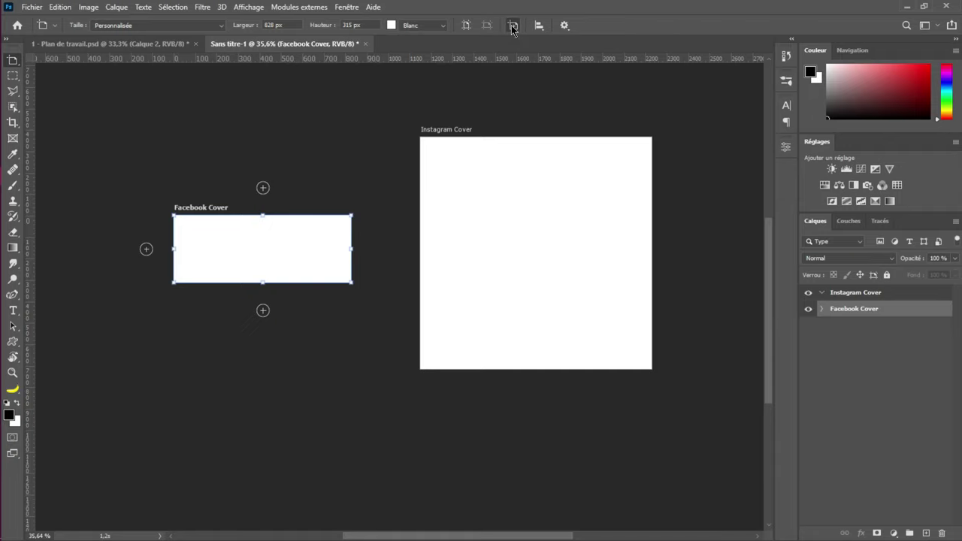
double_click(277, 24)
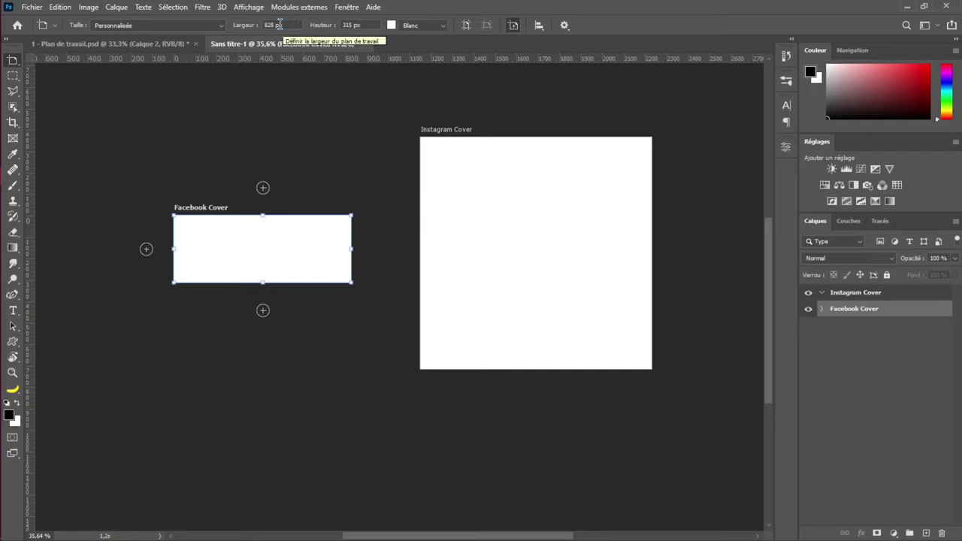
click(285, 25)
triple_click(286, 25)
click(349, 25)
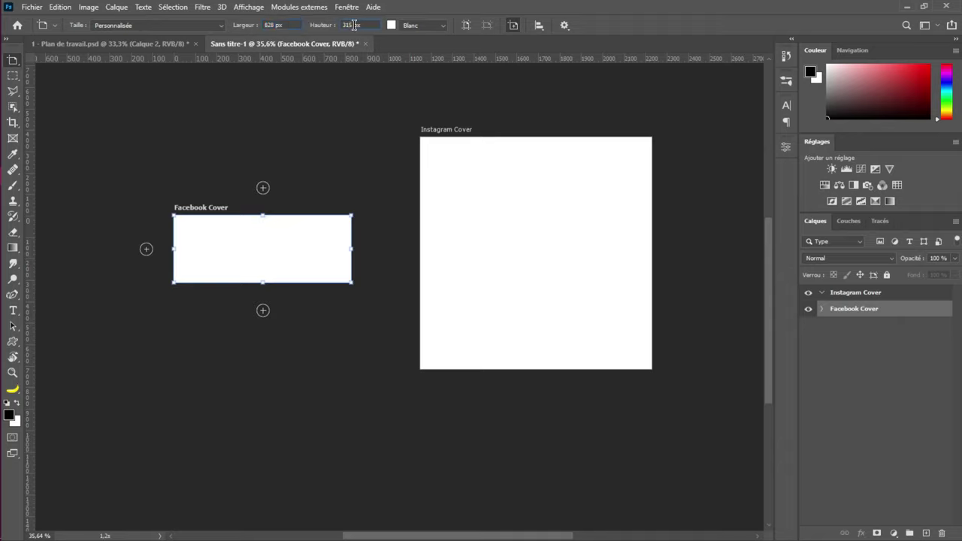
key(Return)
key(Return)
click(353, 25)
key(Return)
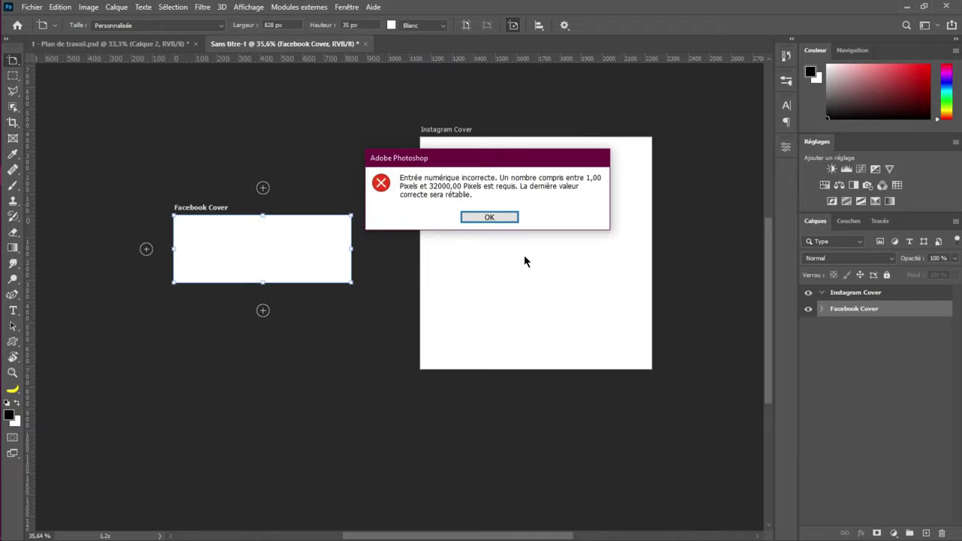
click(501, 218)
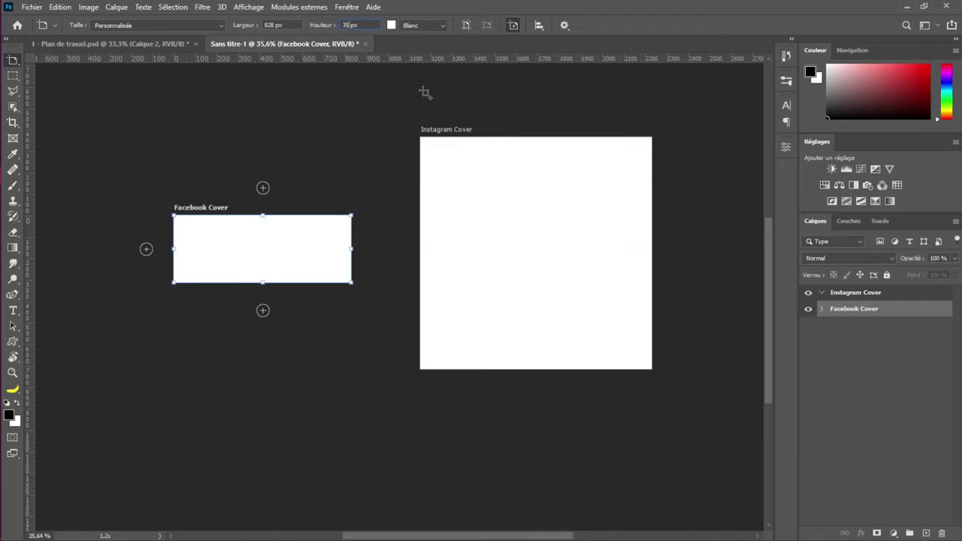
text(0)
Add a new artboard of the same size directly below the Facebook Cover artboard
click(264, 311)
scroll(263, 348, down, 1)
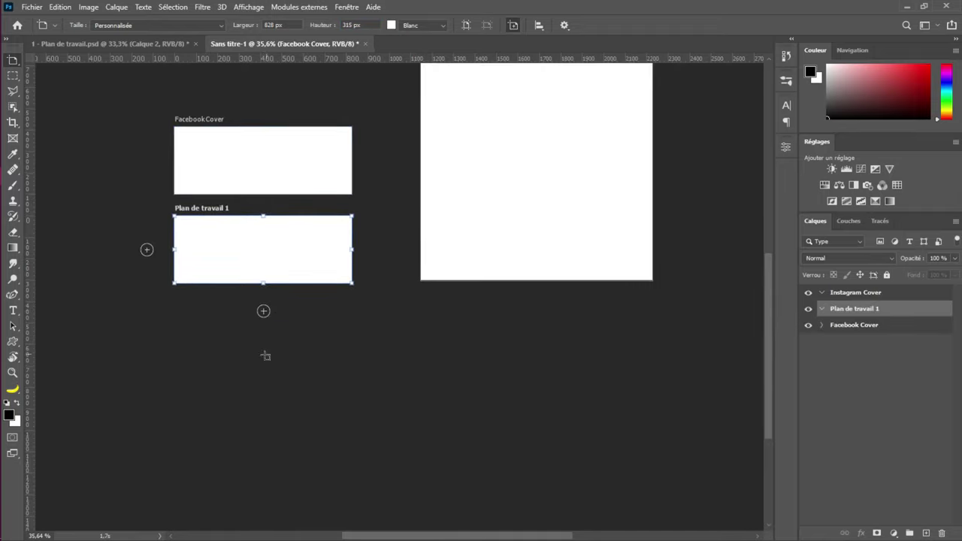
Delete the new artboard below Facebook Cover and add a fresh one in the same place
click(270, 261)
key(Delete)
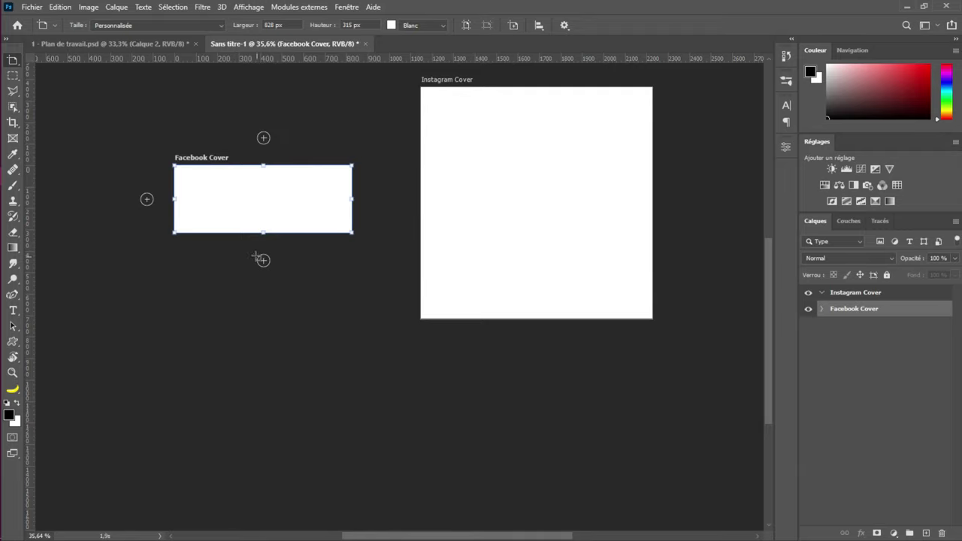
click(263, 261)
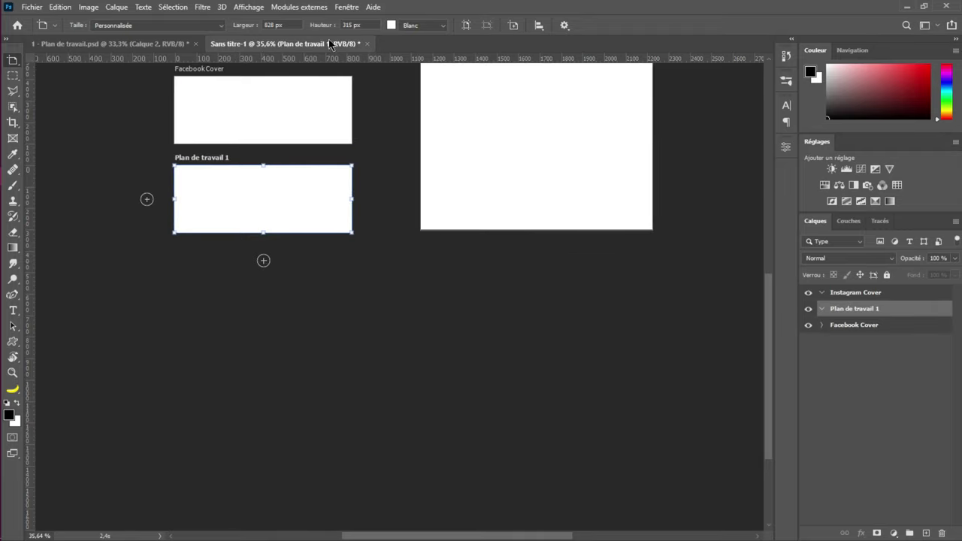
Set the new artboard's size to 1500 × 500 px
click(273, 25)
text(1500)
key(Tab)
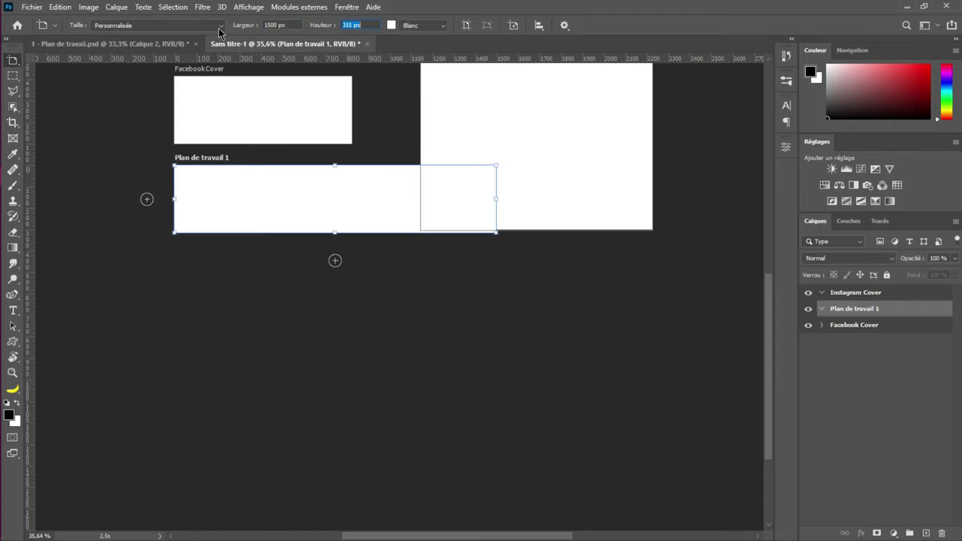
text(500)
key(Return)
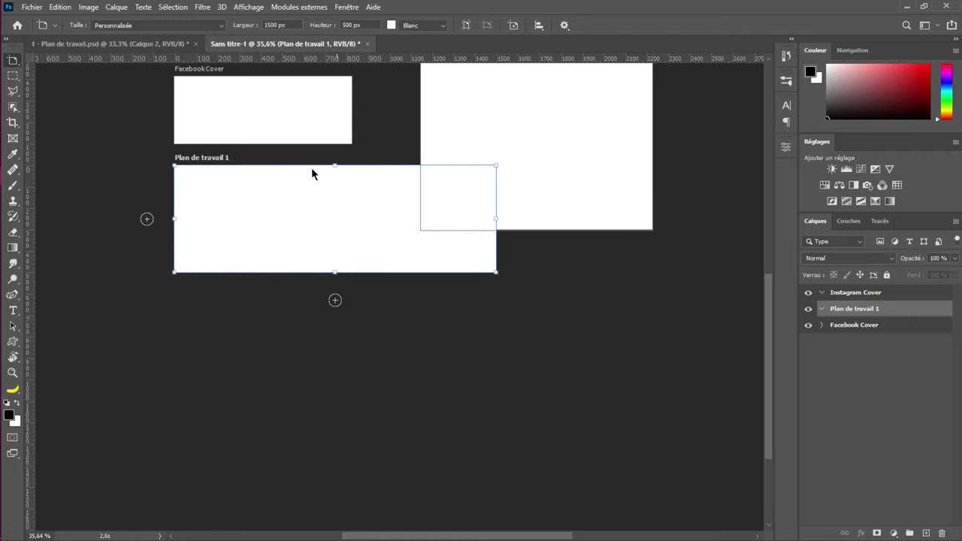
Move Instagram Cover farther right and place the 1500 × 500 px artboard below Facebook Cover, with their left edges aligned
drag(195, 173, 185, 249)
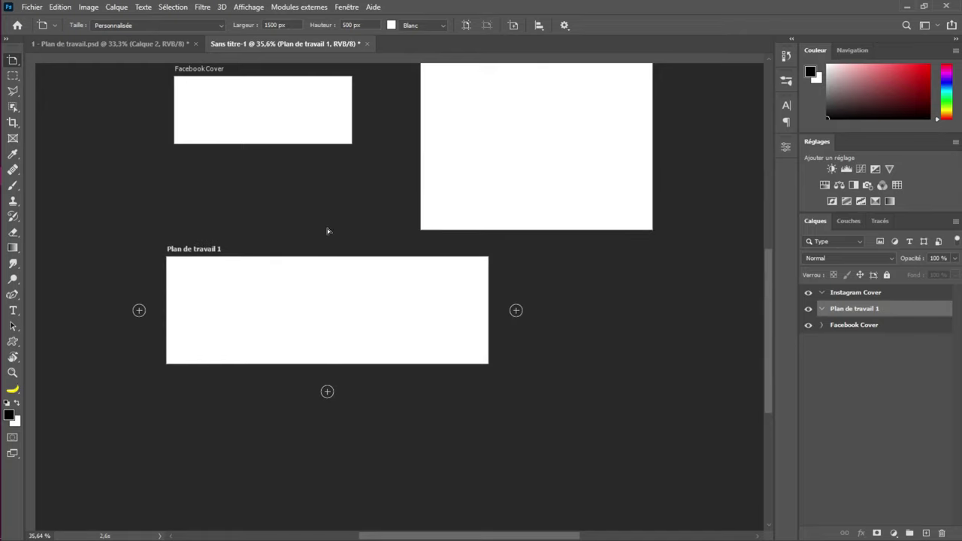
scroll(509, 132, up, 3)
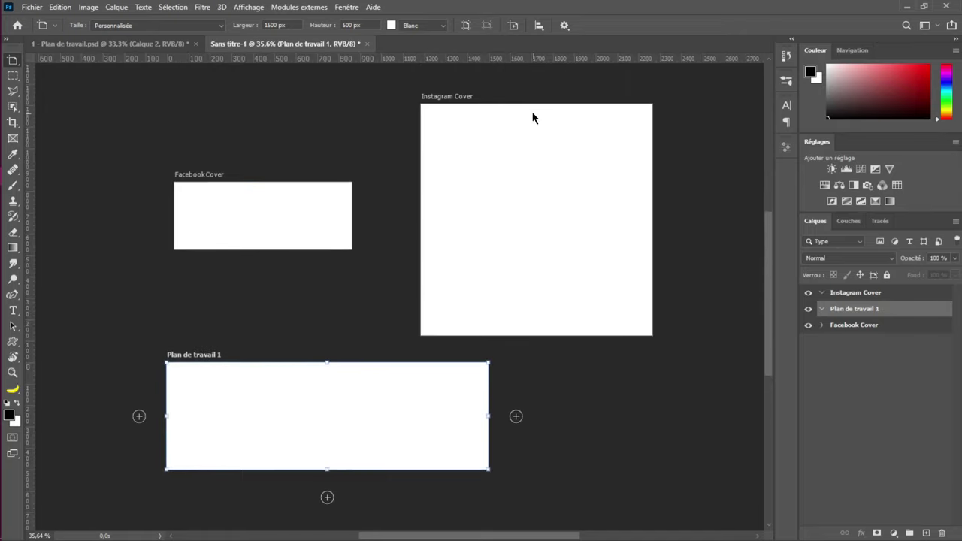
key(ctrl+r)
drag(447, 109, 596, 148)
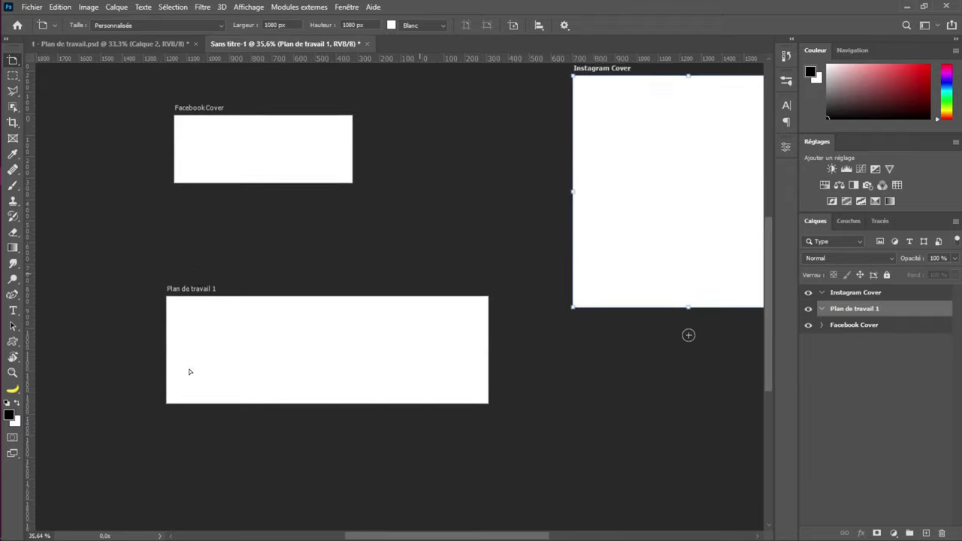
drag(191, 366, 200, 290)
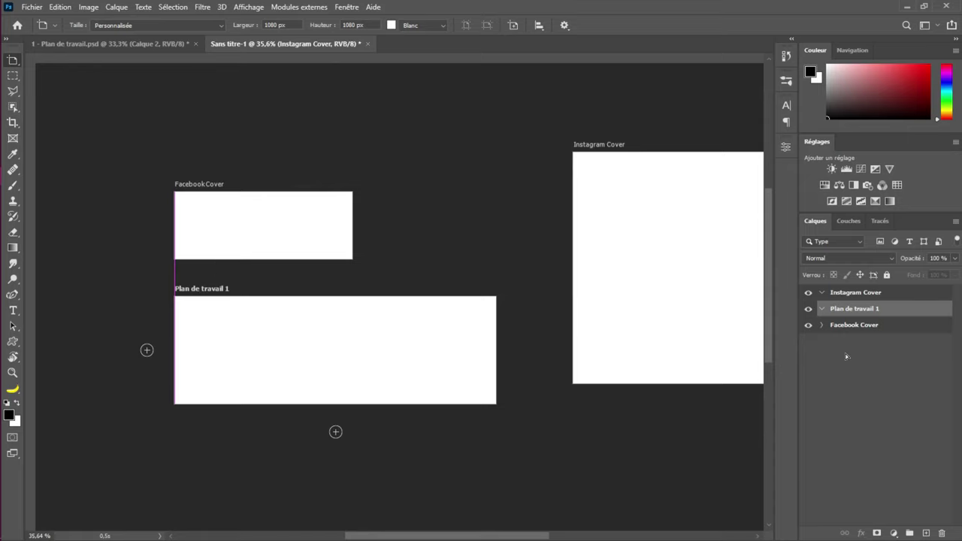
Rename the 1500 × 500 px artboard as Twitter Cover
key(ctrl+r)
double_click(839, 312)
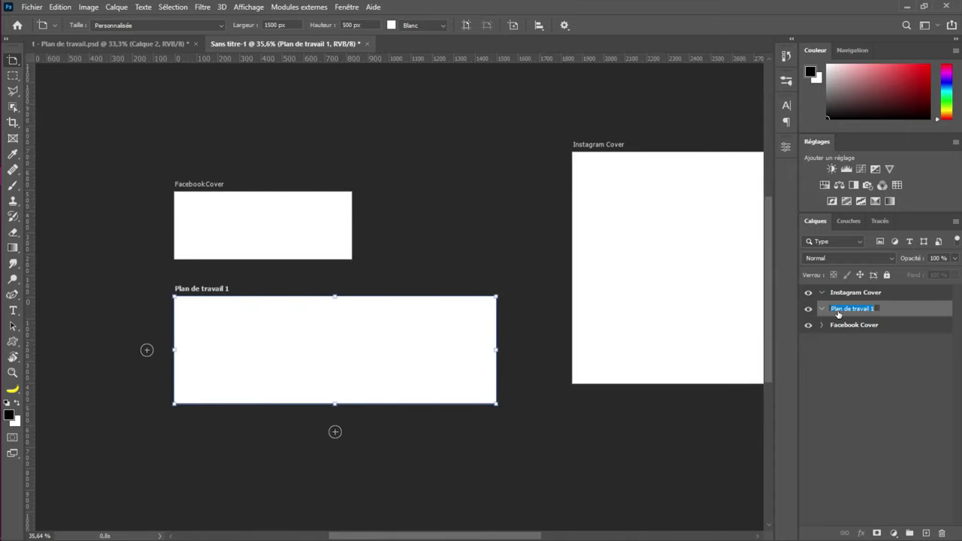
text(twiTTER)
key(ctrl+z)
text(Twitter Cover)
key(Return)
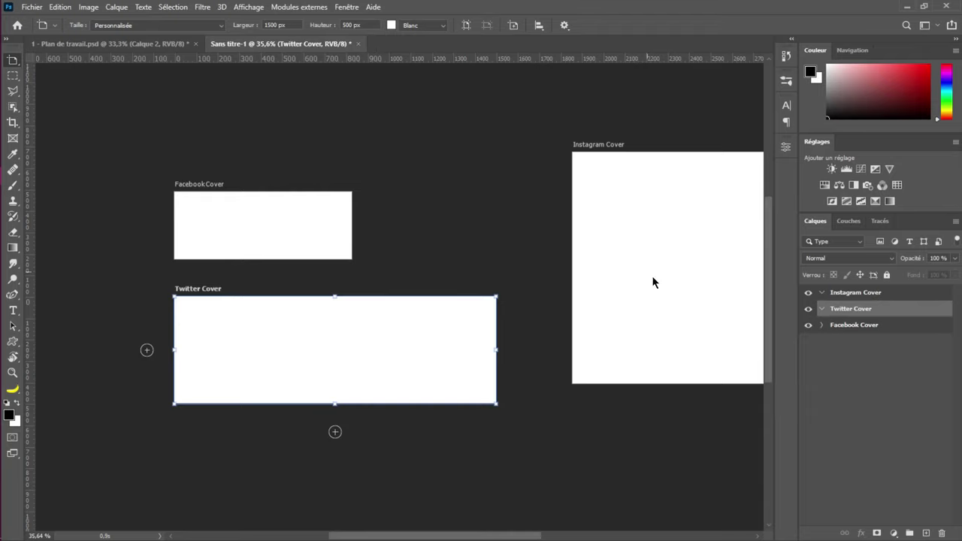
scroll(446, 282, down, 5)
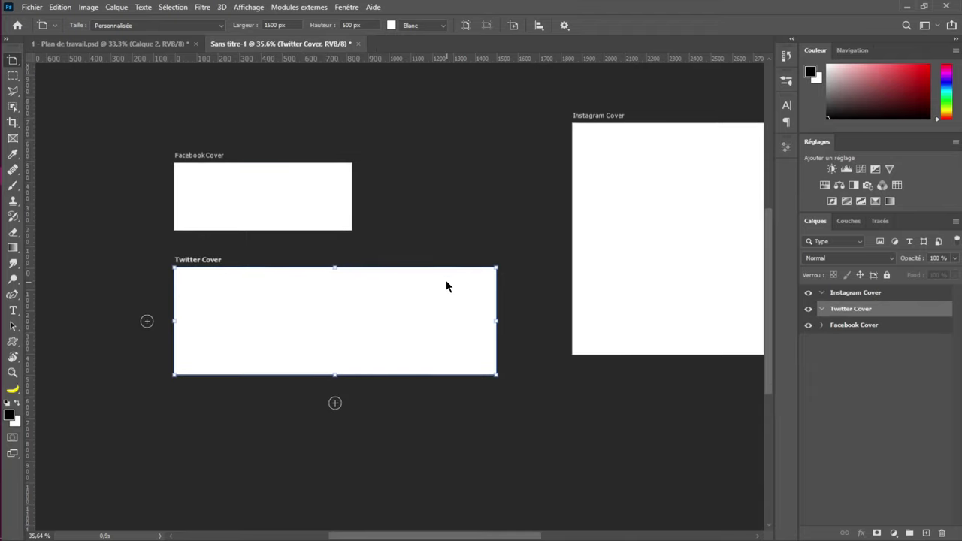
scroll(445, 285, down, 4)
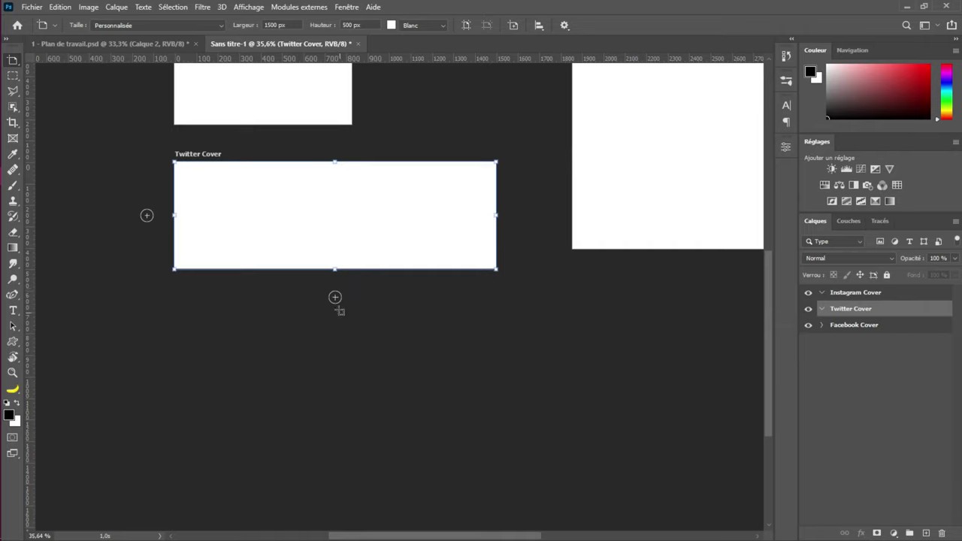
click(336, 298)
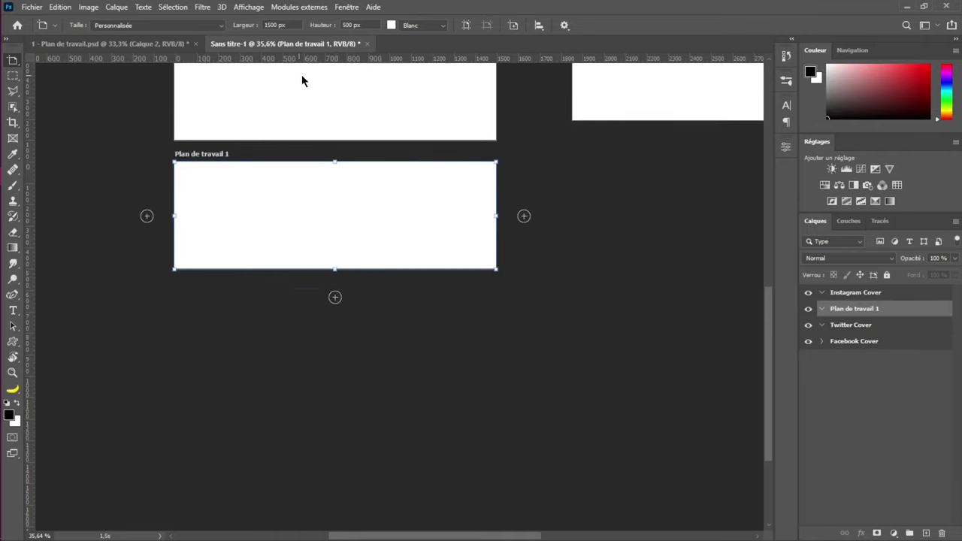
key(ctrl+z)
click(284, 23)
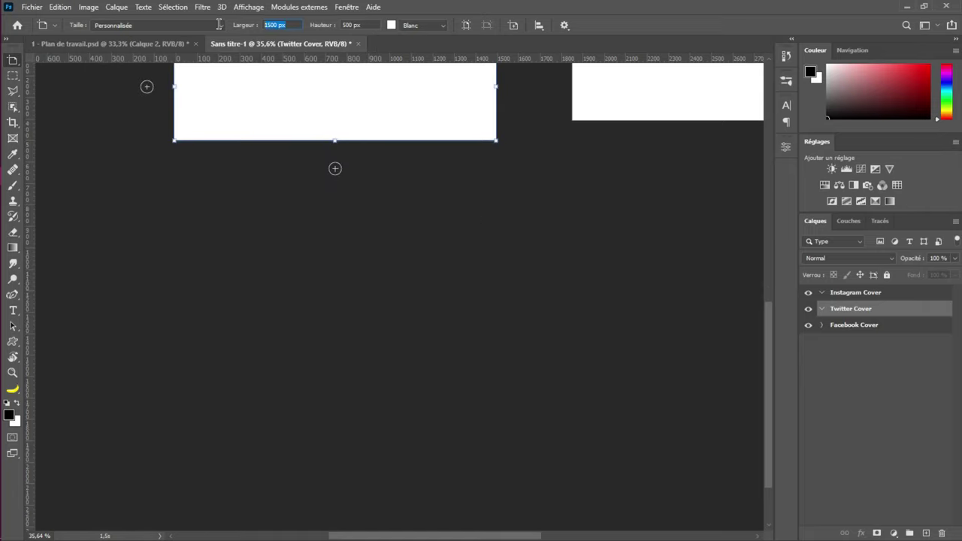
click(514, 27)
text(1400)
key(Tab)
text(4)
key(Return)
Add an artboard directly below Twitter Cover and set its size to 1400 × 425 px
click(336, 170)
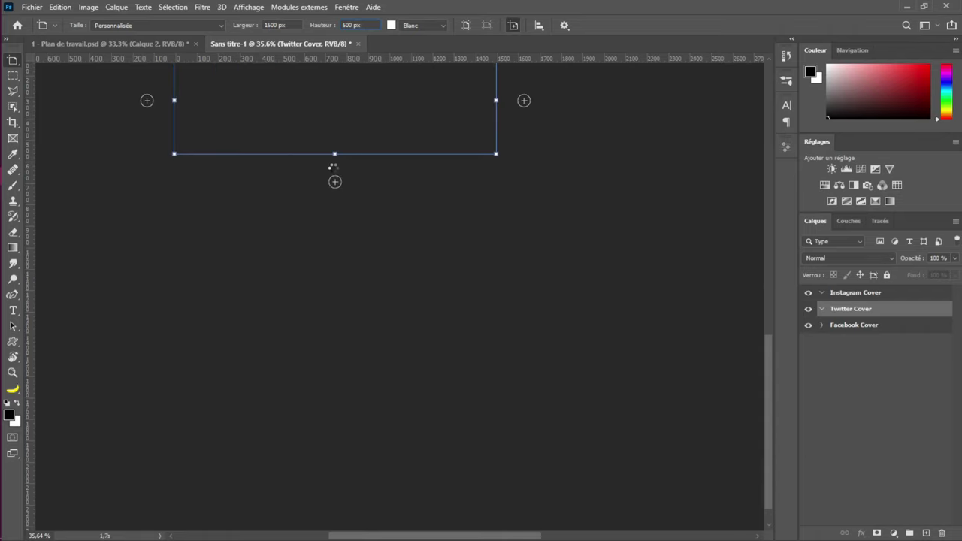
scroll(372, 183, up, 2)
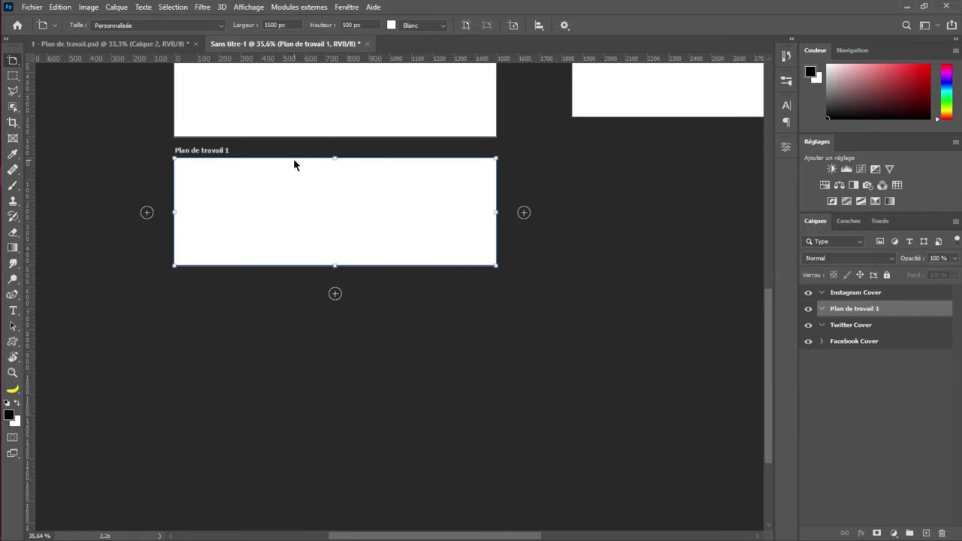
scroll(305, 143, up, 1)
click(287, 24)
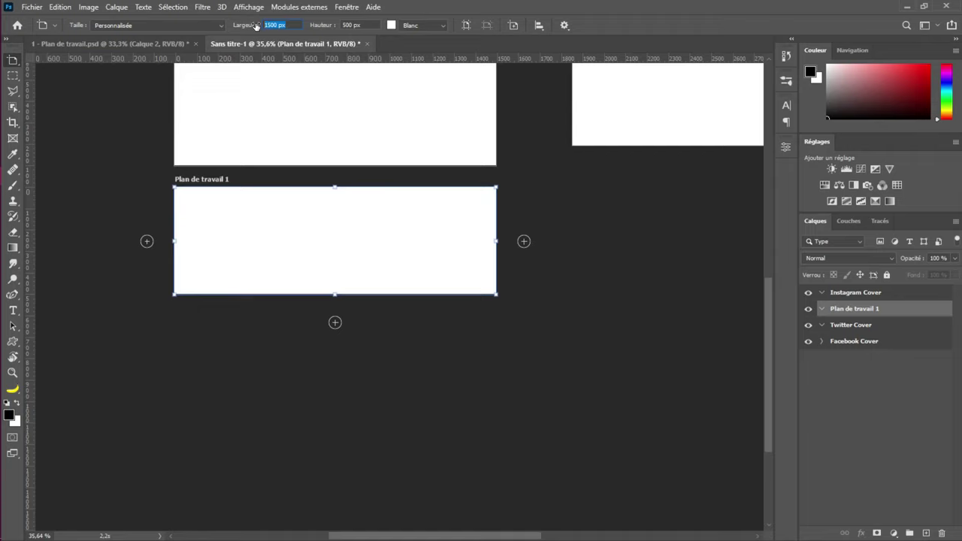
text(1400)
key(Tab)
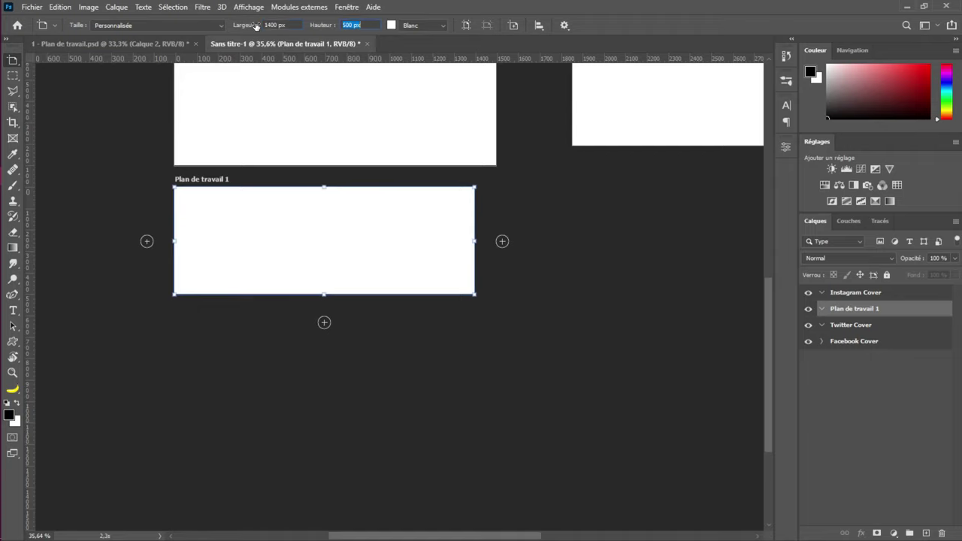
text(2)
text(25)
key(Return)
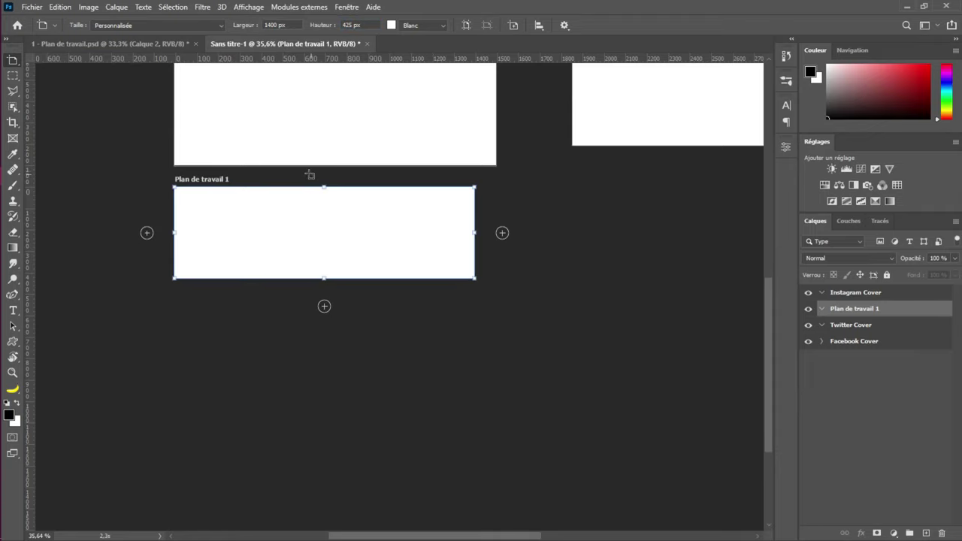
Rename the artboard below Twitter Cover as LinkedIn cover
double_click(851, 310)
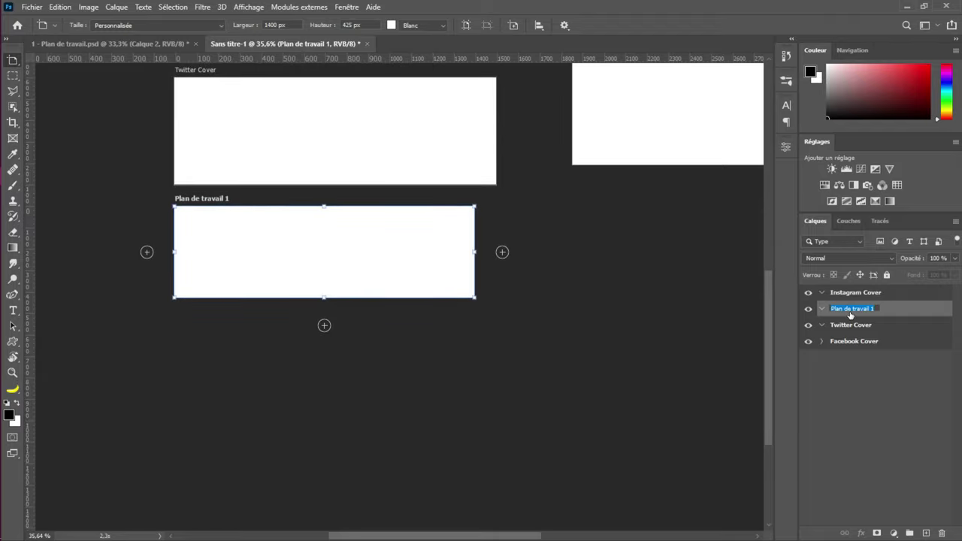
text(Y)
double_click(850, 310)
text(LinkedIn cover)
key(Return)
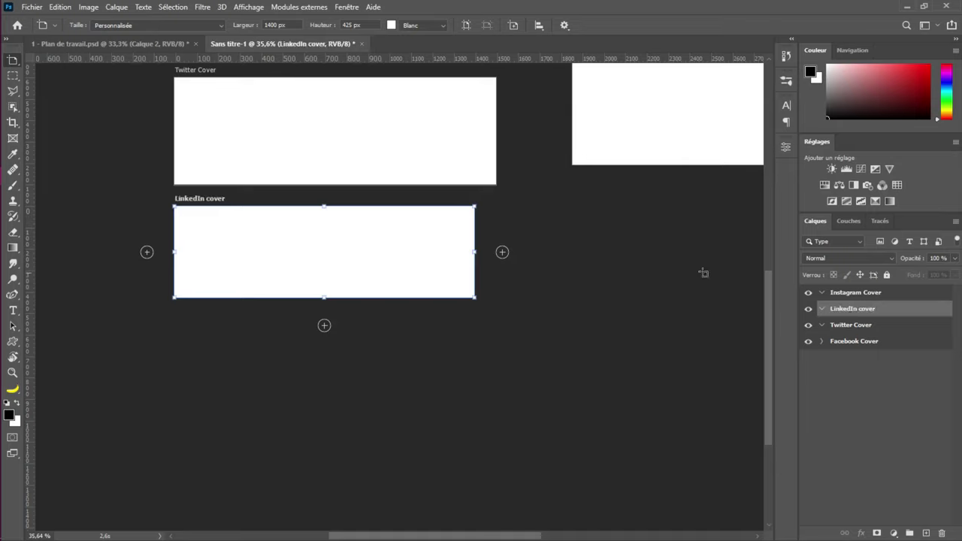
Select the Facebook Cover artboard and hide the Twitter, LinkedIn and Instagram artboards
scroll(564, 200, up, 2)
scroll(564, 201, up, 5)
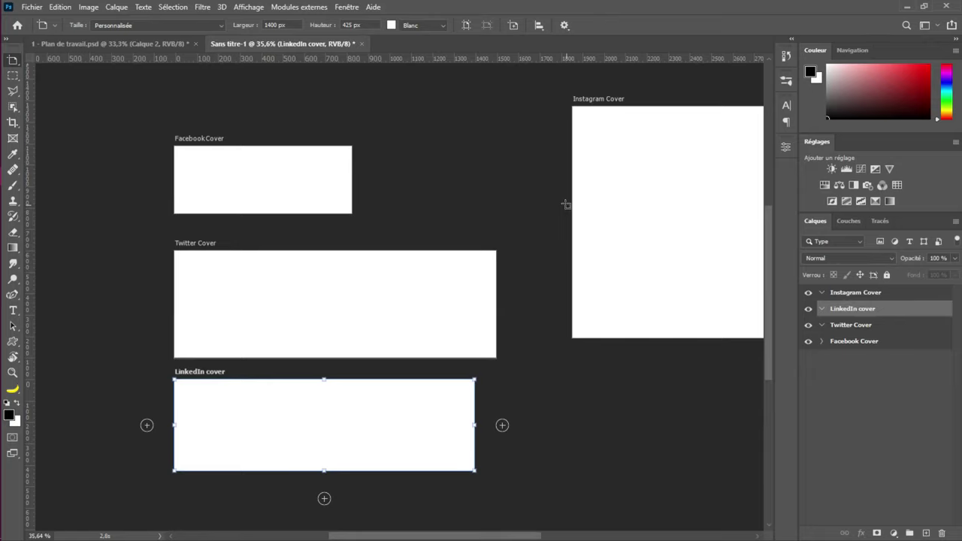
click(855, 342)
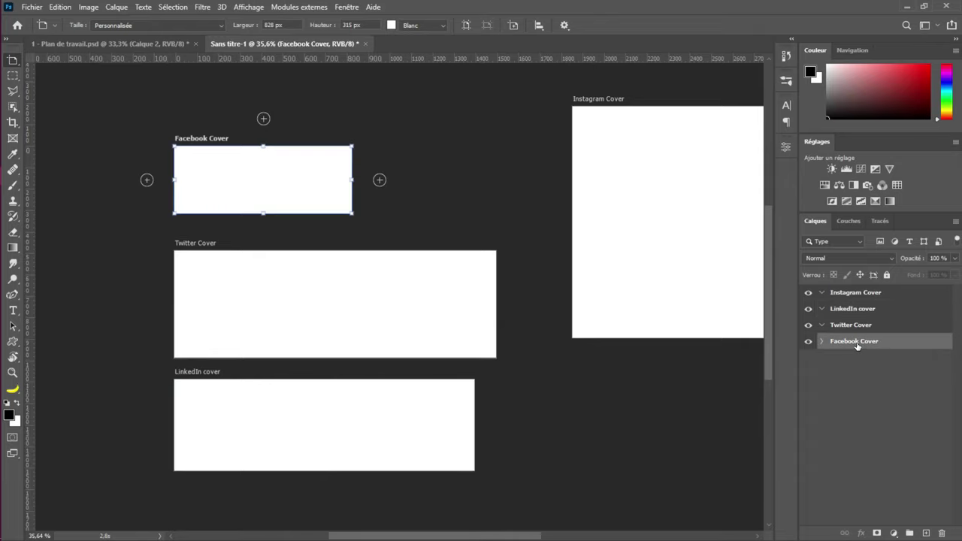
drag(808, 325, 806, 298)
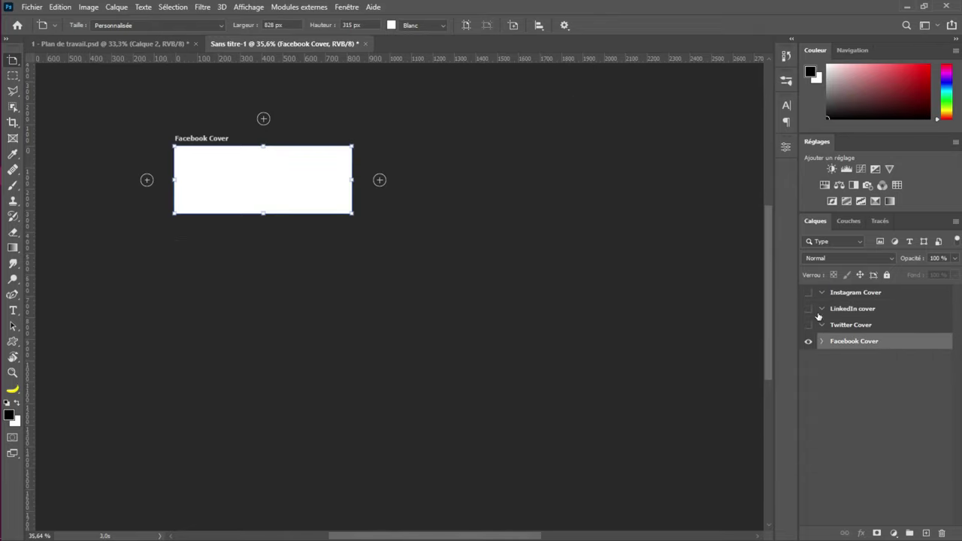
Expand the Facebook Cover artboard, select its Calque 1 layer and switch to the Move tool
click(823, 343)
click(849, 357)
key(v)
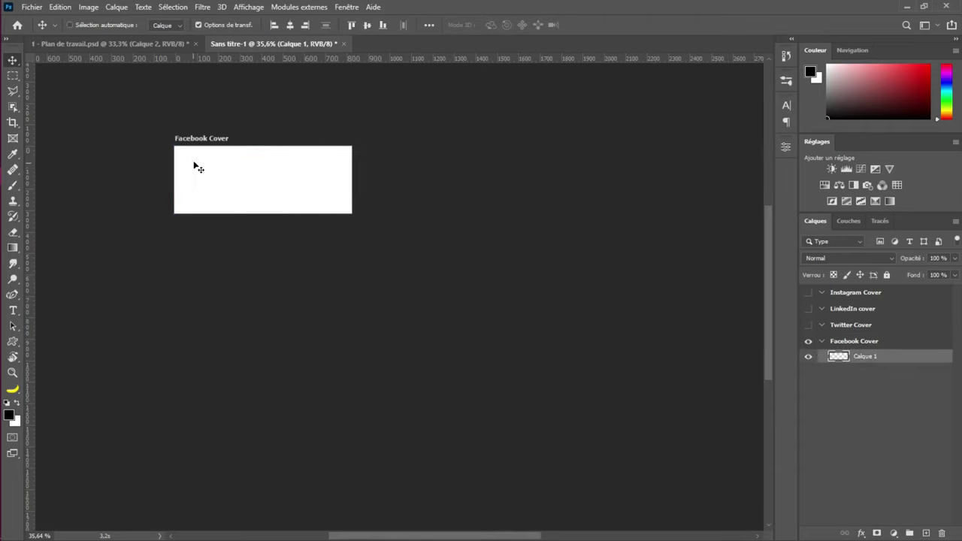
scroll(223, 176, up, 2)
scroll(224, 176, up, 3)
drag(219, 172, 298, 238)
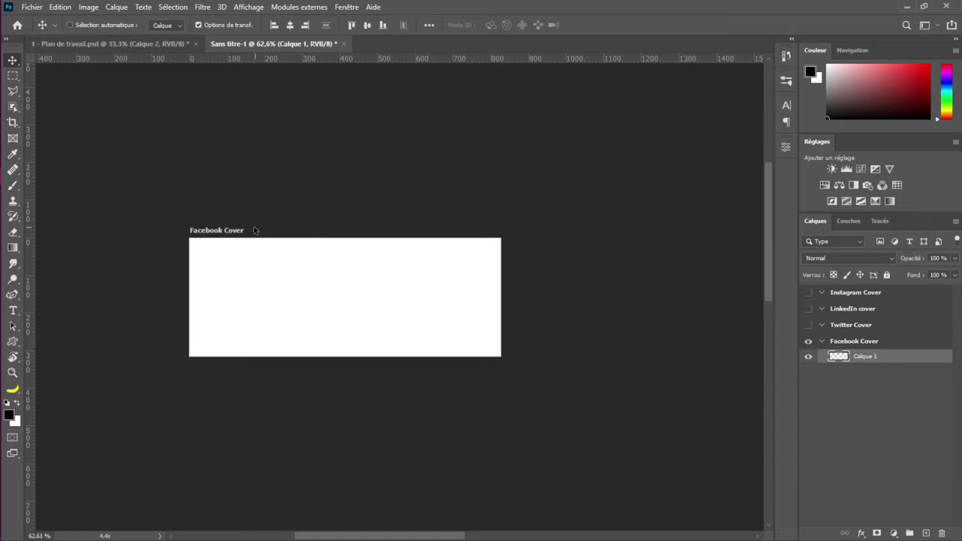
Start opening a file and browse to the RESSOURCES\18 - Plans de travail folder
click(31, 7)
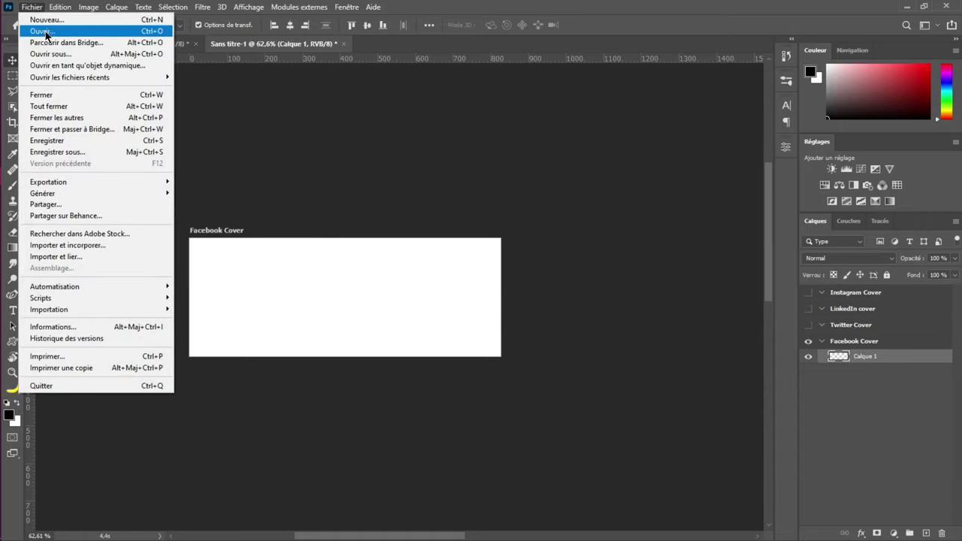
click(47, 28)
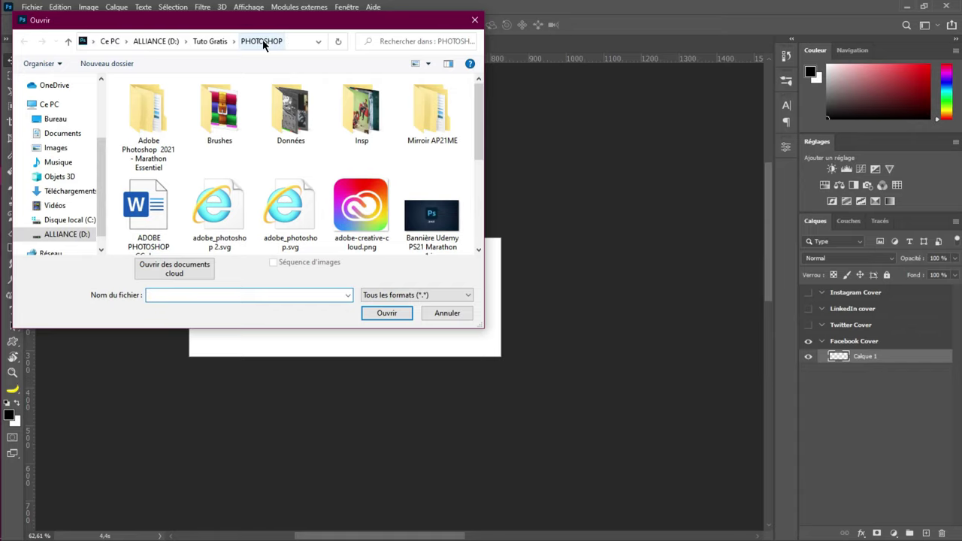
click(293, 43)
text(toshop 2021 - Marathon Essentiel\RESSOURCES\18 - Plans de travail)
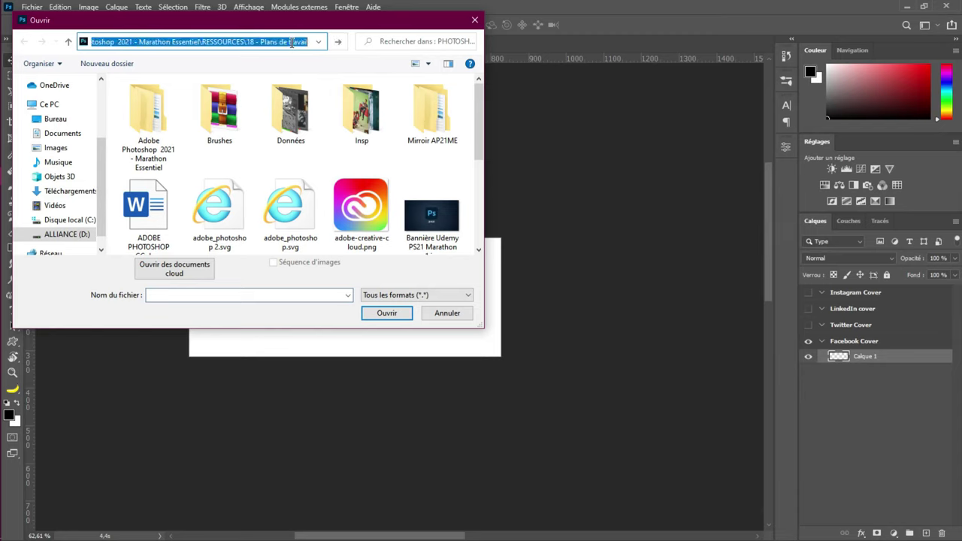
key(Return)
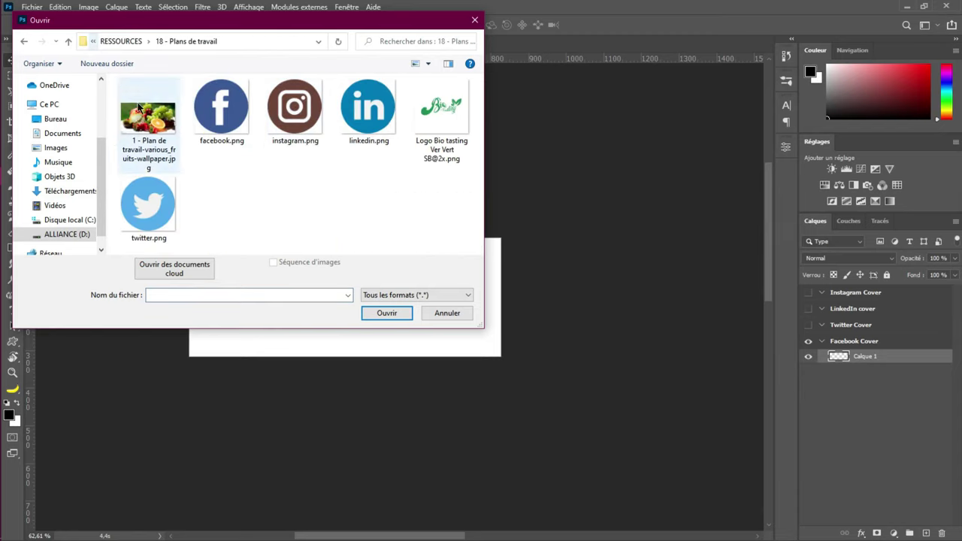
click(121, 41)
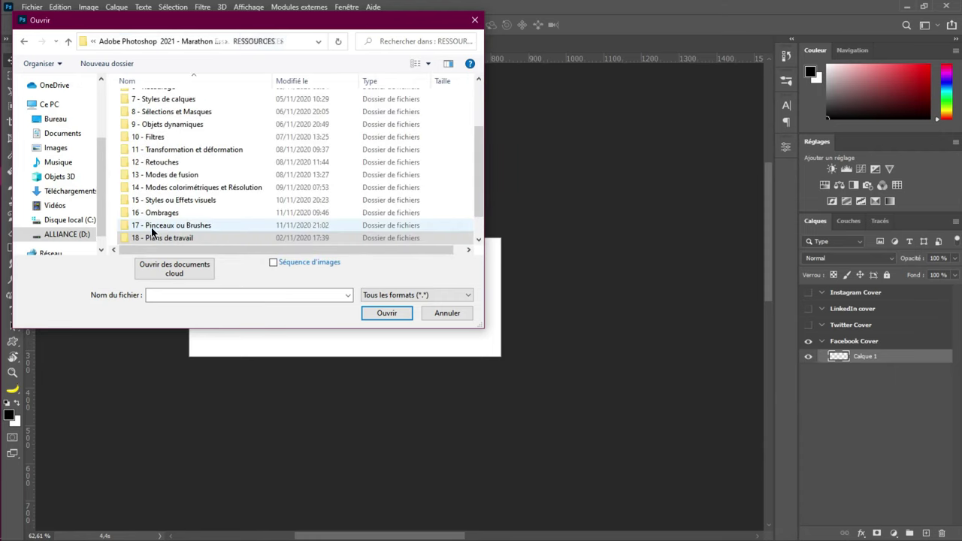
double_click(155, 237)
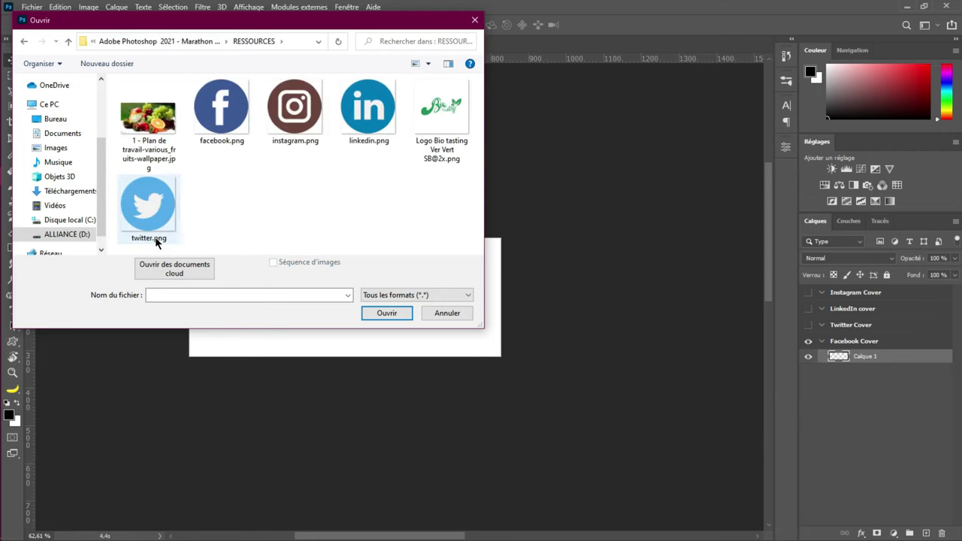
Open all six files of the 18 - Plans de travail folder together, from the fruit wallpaper to twitter.png
click(155, 128)
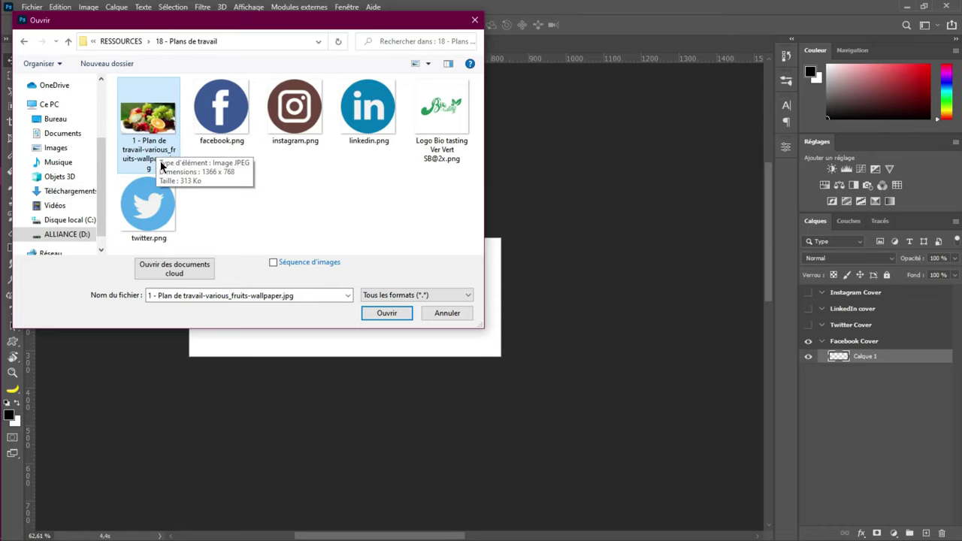
shift+click(154, 209)
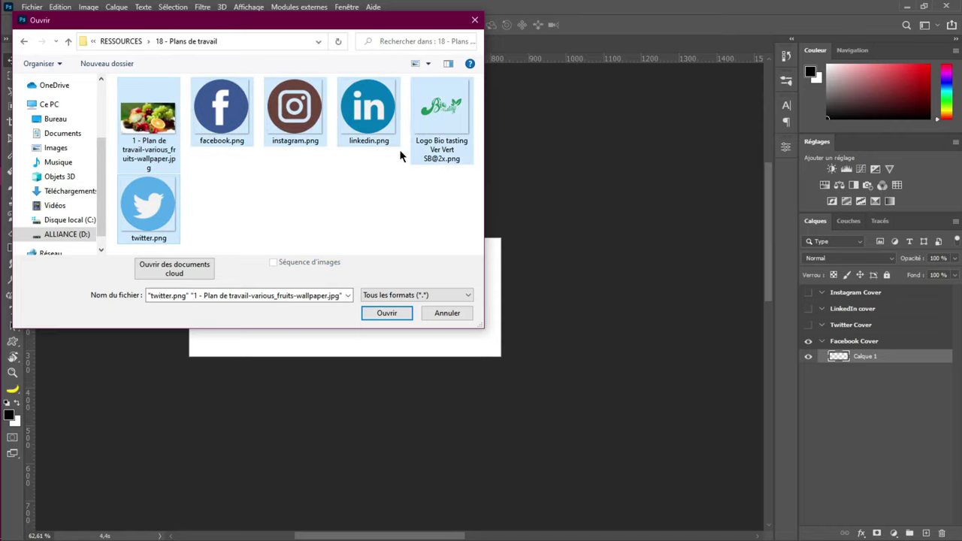
click(386, 314)
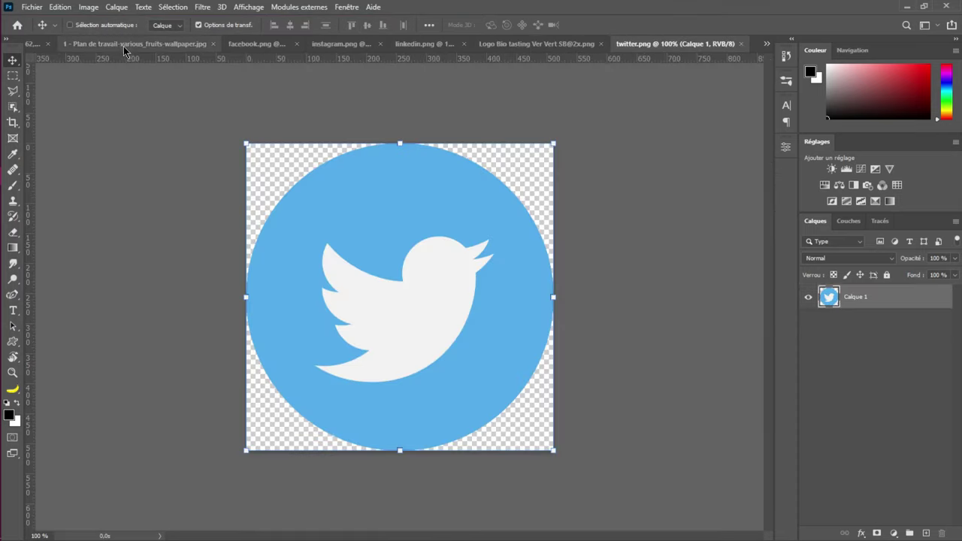
Copy the fruit wallpaper into the Facebook Cover artboard of Sans titre-1 and convert its layer to a smart object
click(37, 45)
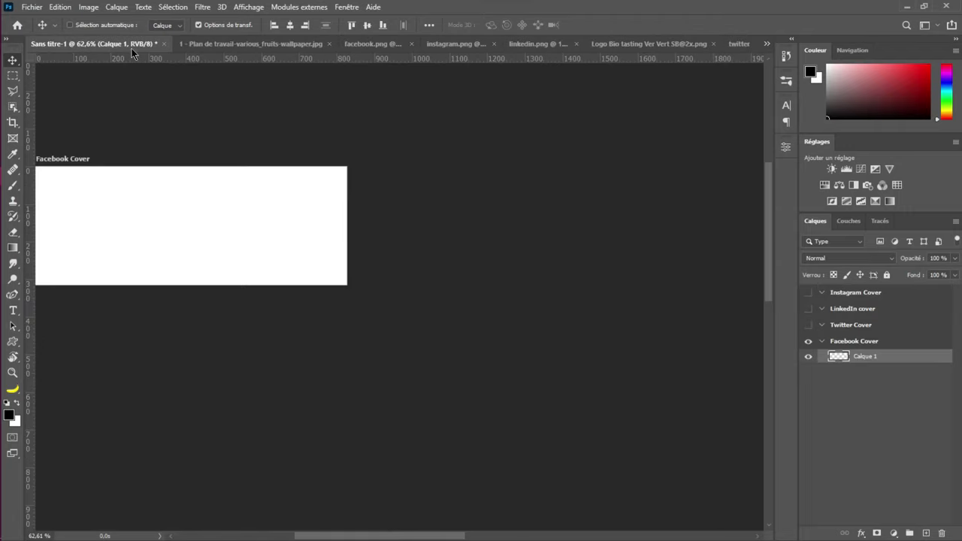
click(265, 45)
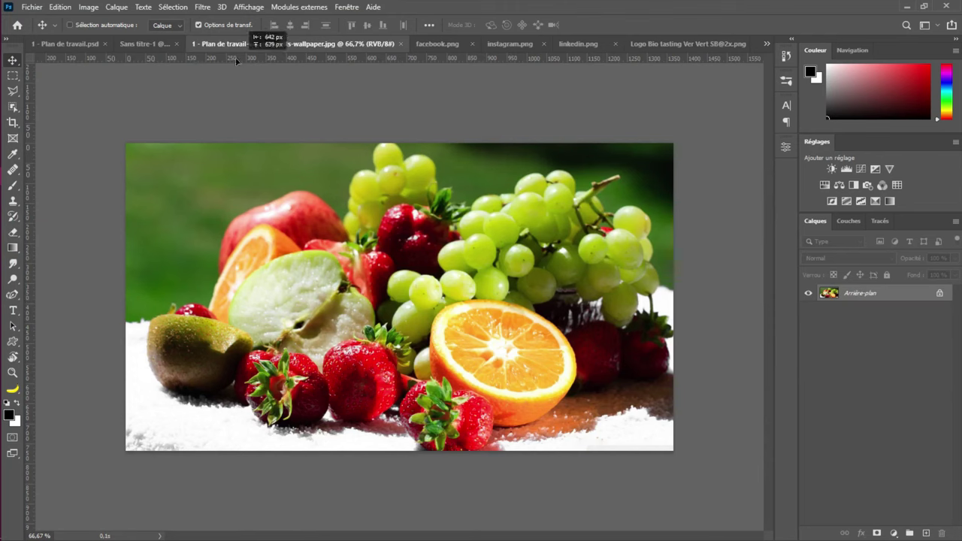
click(117, 45)
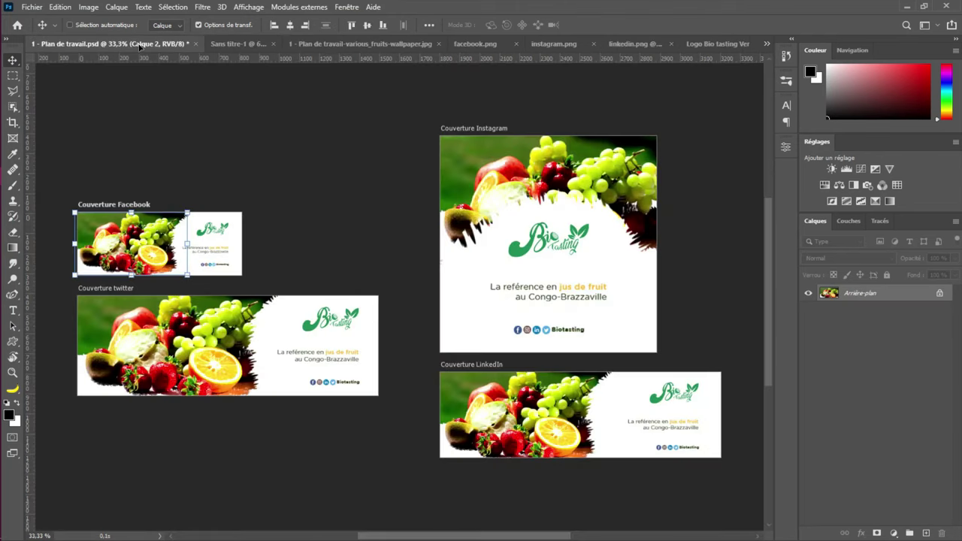
click(223, 45)
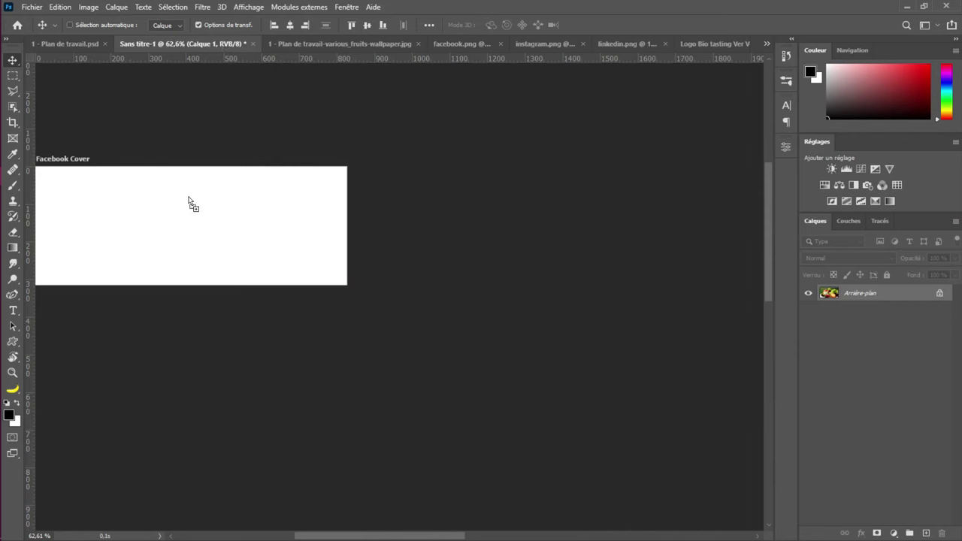
drag(189, 199, 188, 200)
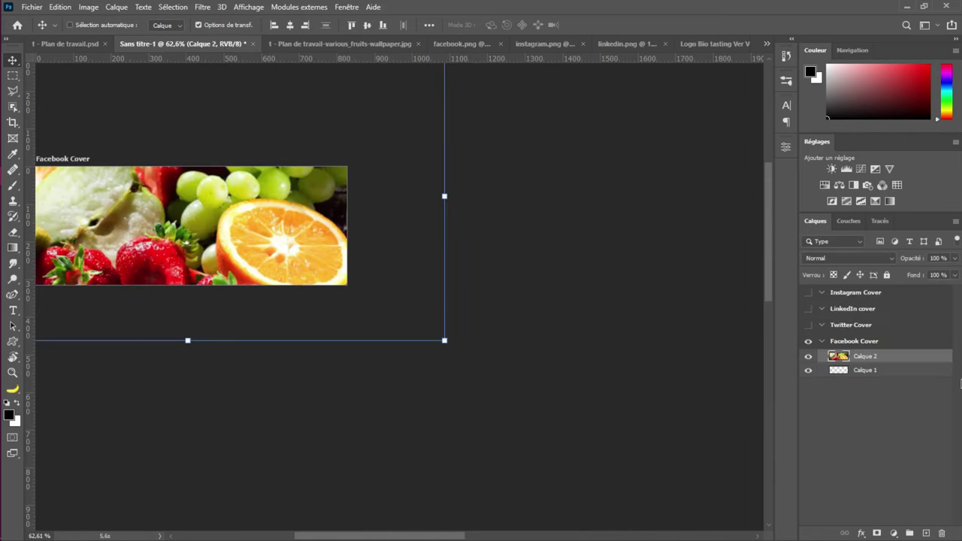
right_click(887, 359)
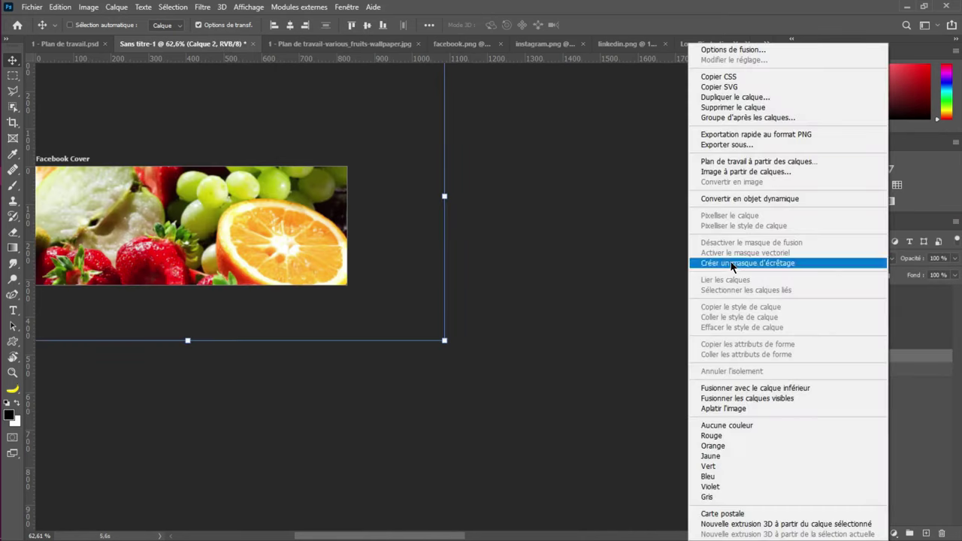
click(719, 200)
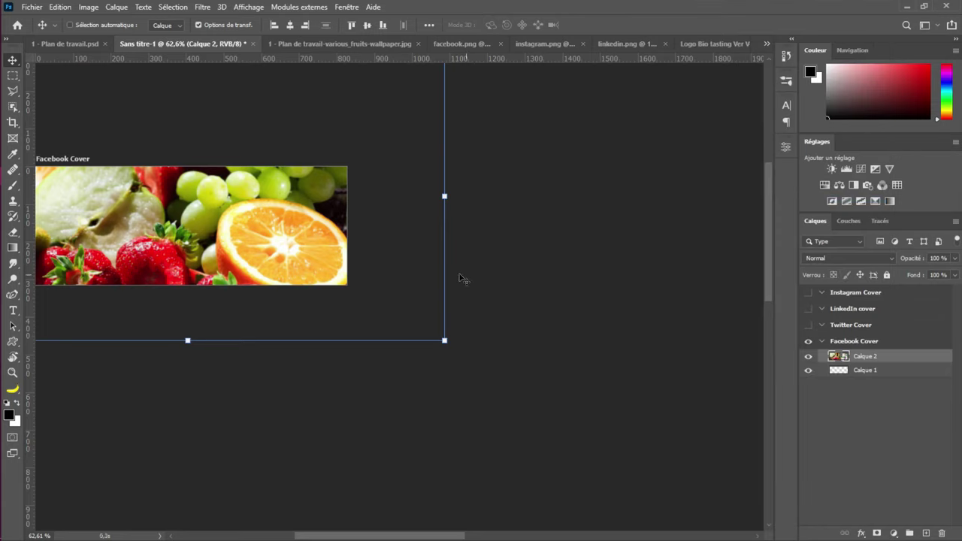
Scale the fruit image to about 60.94% to span the Facebook Cover's width, and align its lower edge with the artboard's
scroll(461, 278, down, 2)
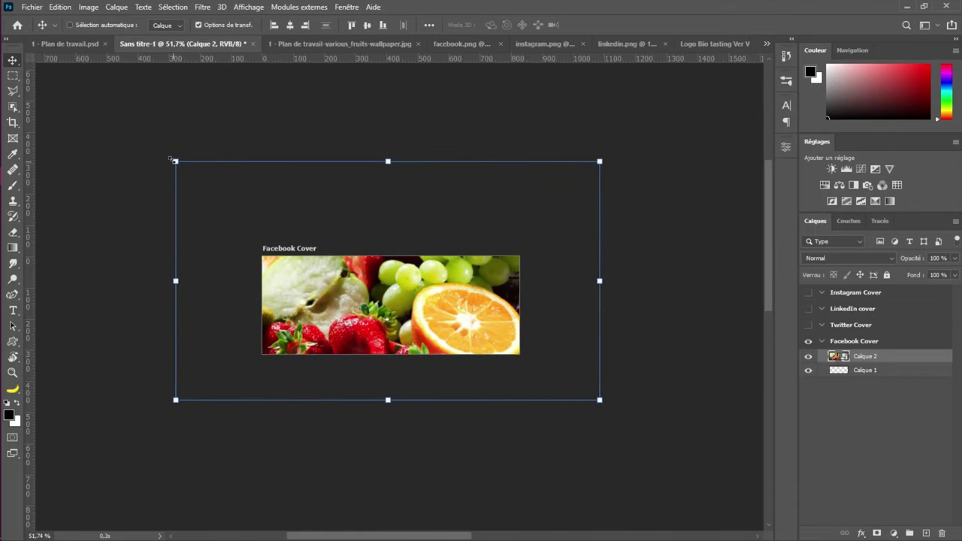
drag(238, 227, 288, 265)
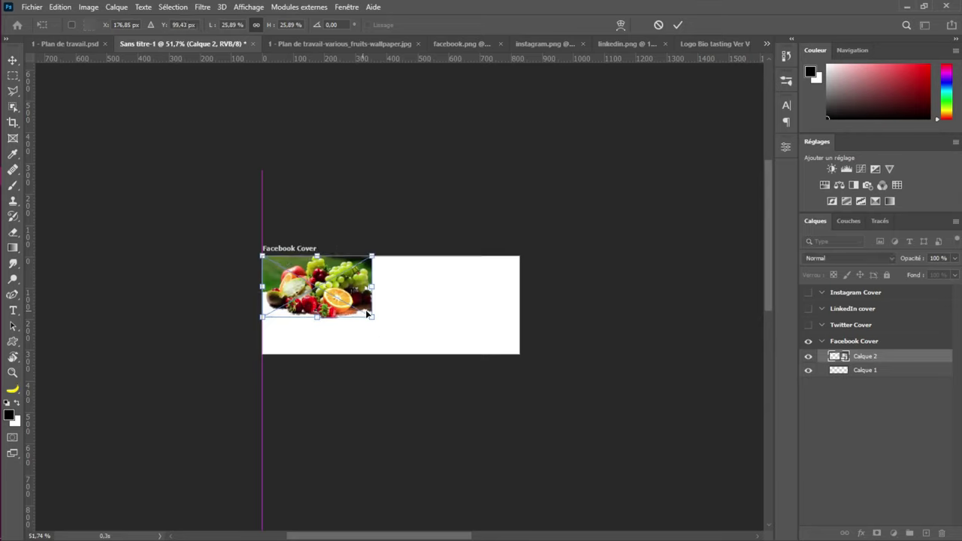
drag(371, 316, 522, 388)
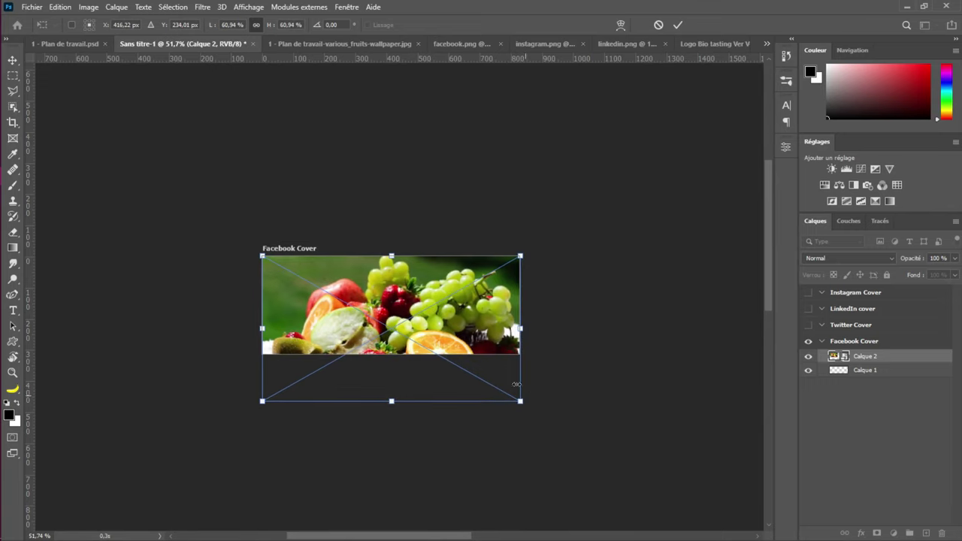
drag(430, 283, 425, 243)
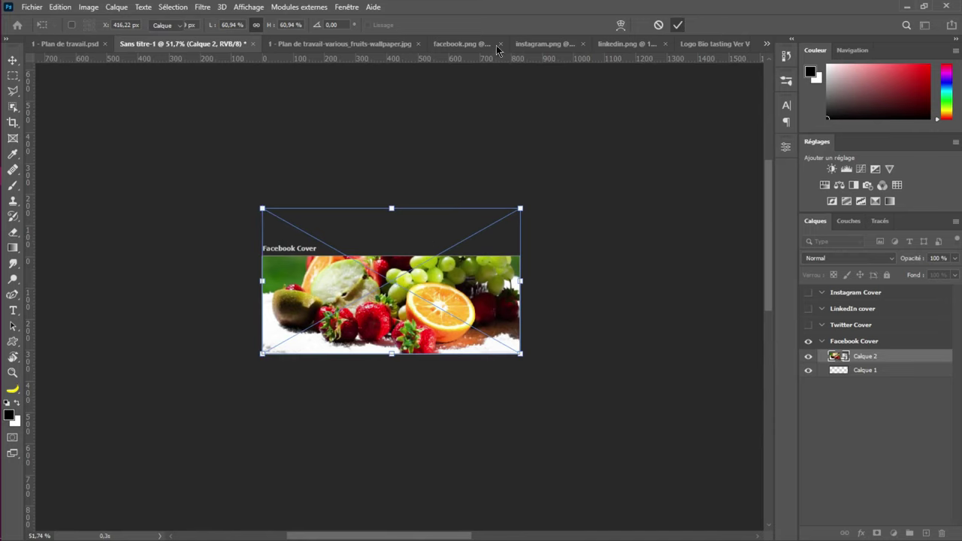
Using the finished Couverture Facebook as reference, scale the fruit image to about 41.35% so it matches the artboard's height at its left edge
click(98, 43)
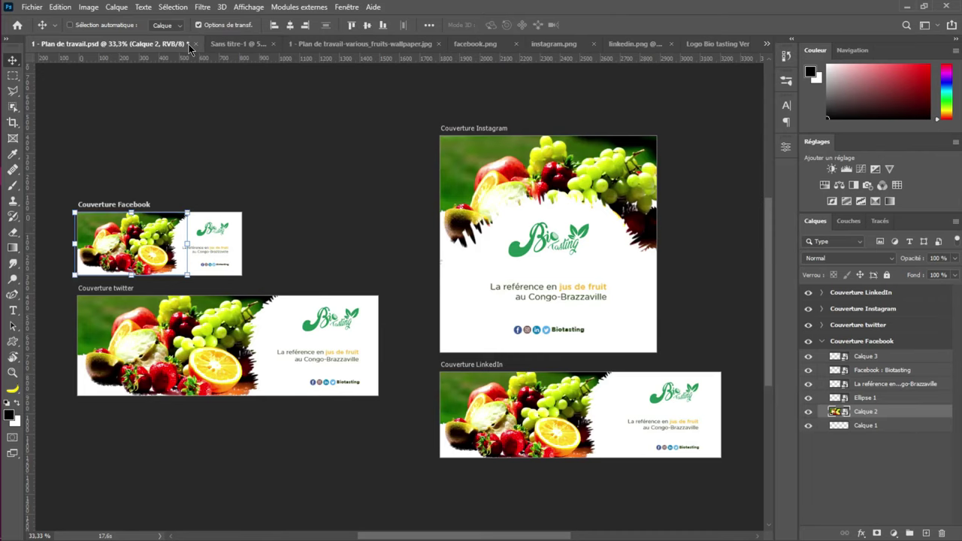
click(235, 45)
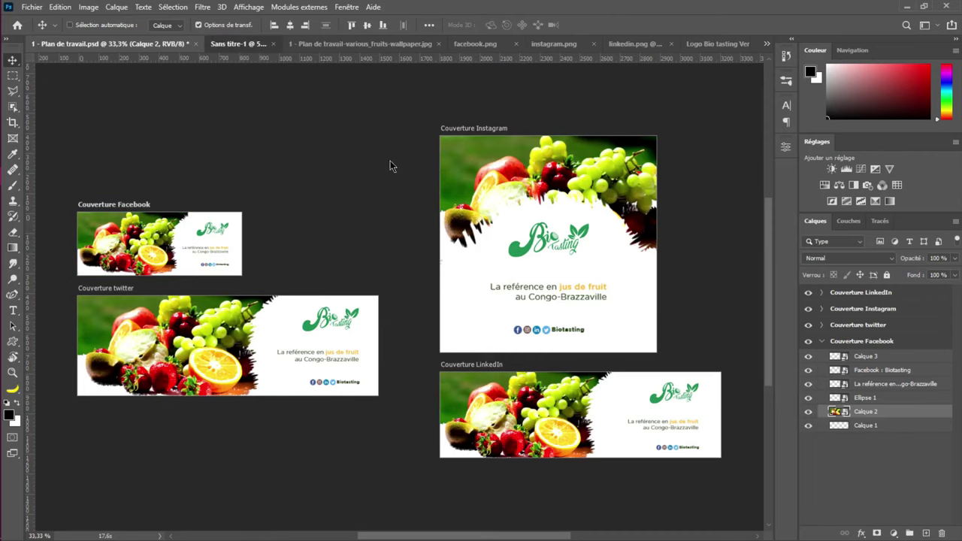
drag(376, 231, 503, 257)
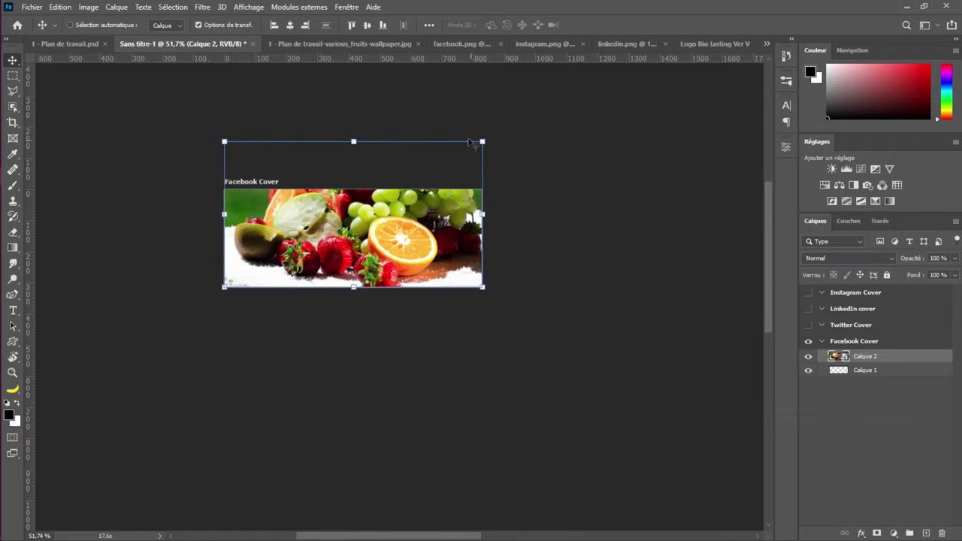
drag(482, 142, 413, 195)
click(678, 25)
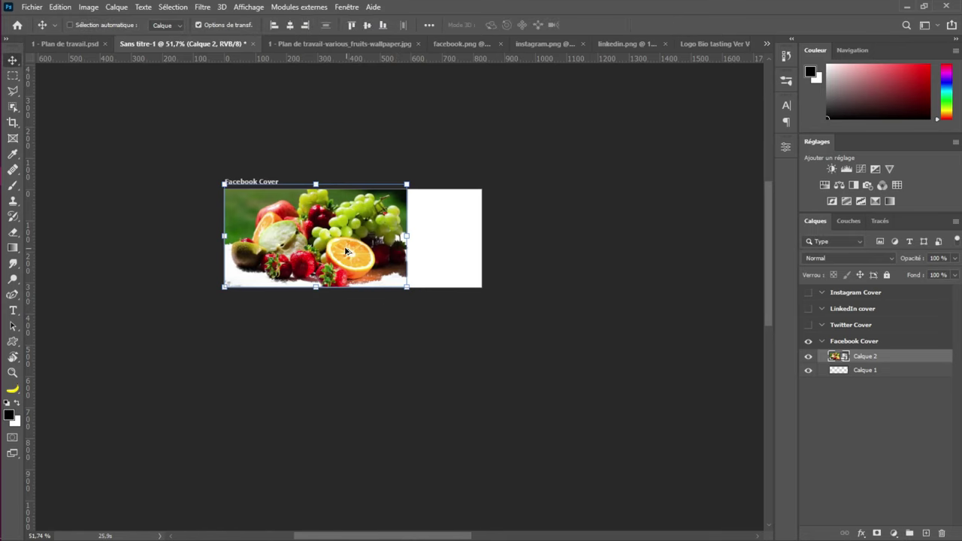
scroll(347, 251, up, 3)
scroll(347, 252, up, 2)
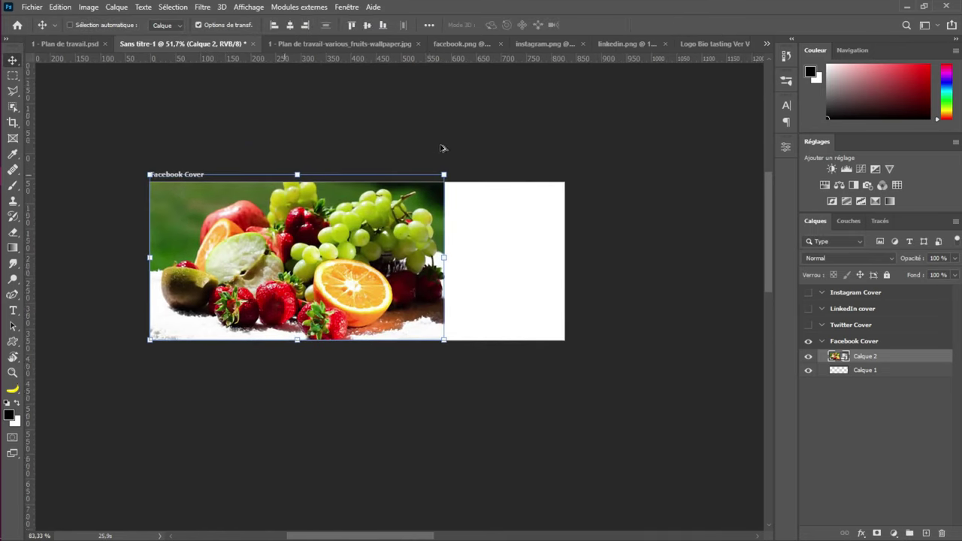
drag(436, 185, 438, 188)
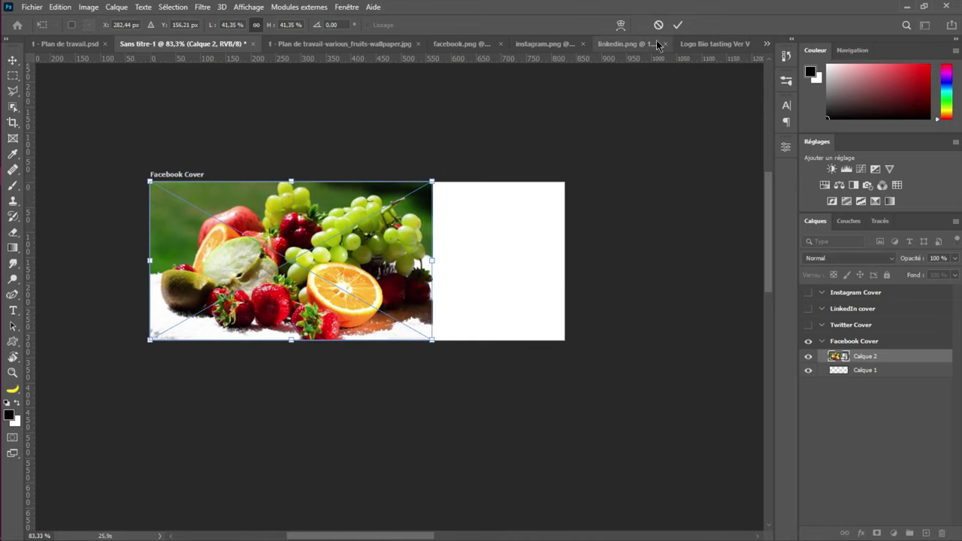
click(678, 24)
Rename the fruit picture's layer as Image
drag(634, 263, 559, 251)
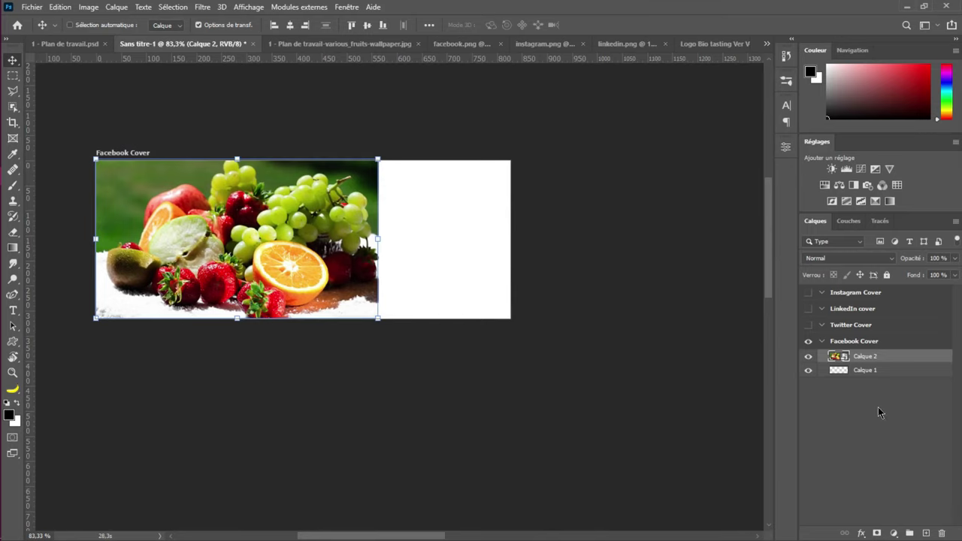
double_click(860, 358)
text(Fa)
text(age)
key(Return)
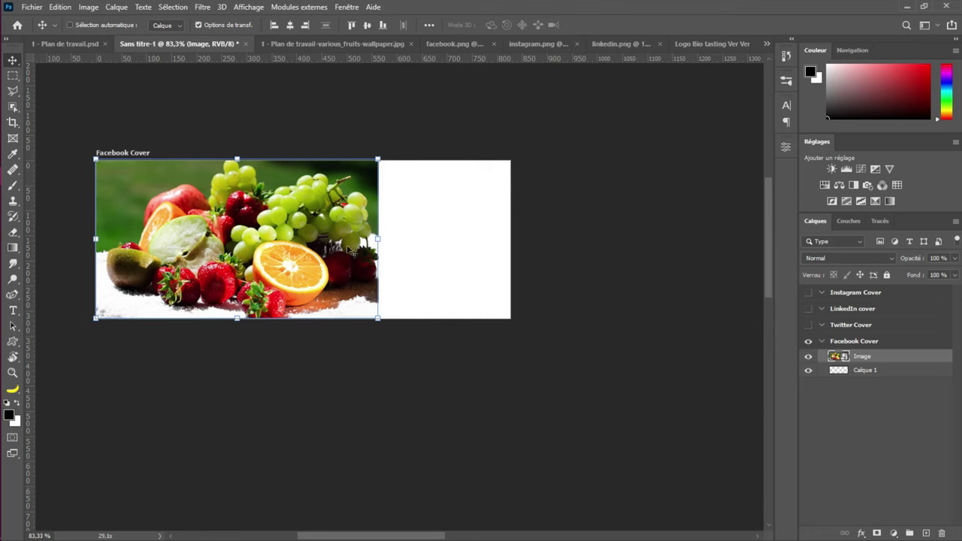
Add a layer mask to the Image layer and bring up the Spray Brushes presets for the Brush tool
click(83, 43)
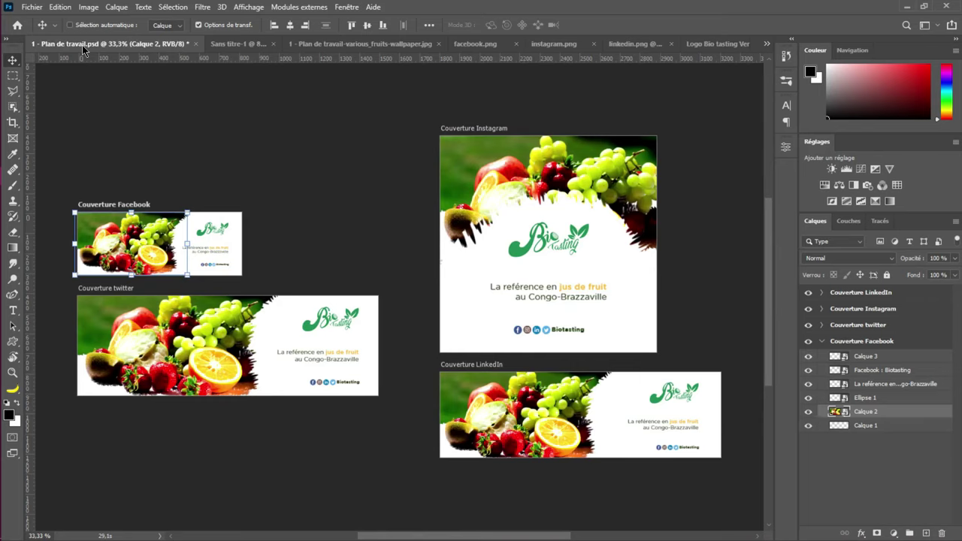
click(237, 44)
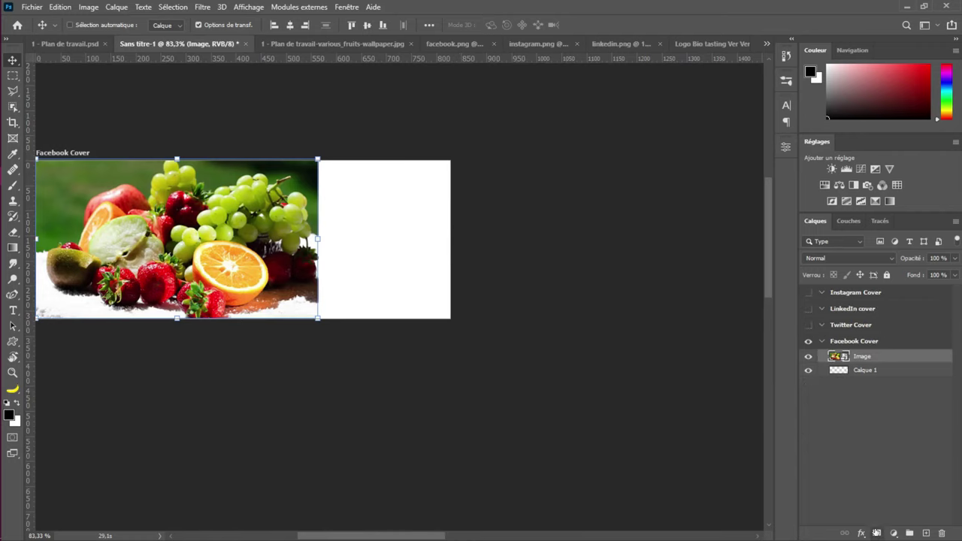
click(877, 533)
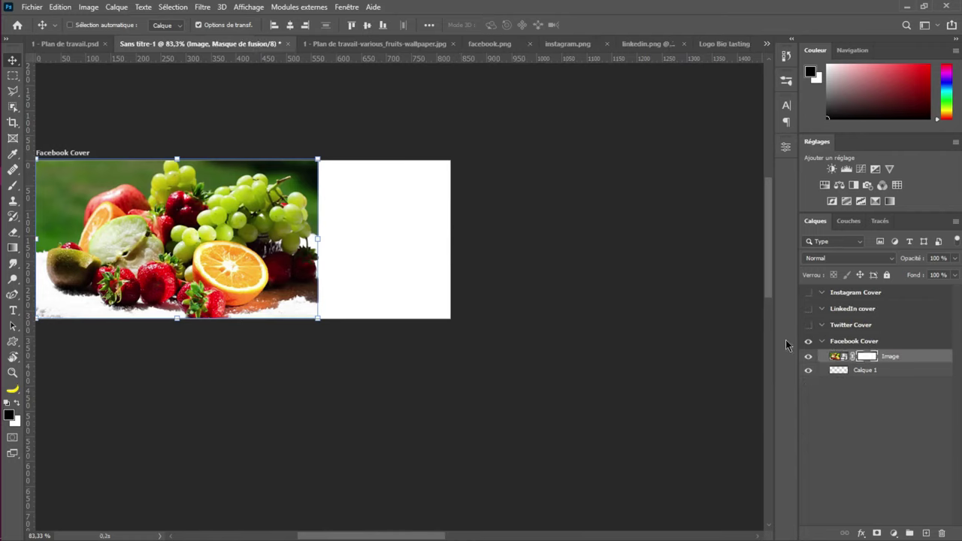
right_click(12, 186)
click(86, 27)
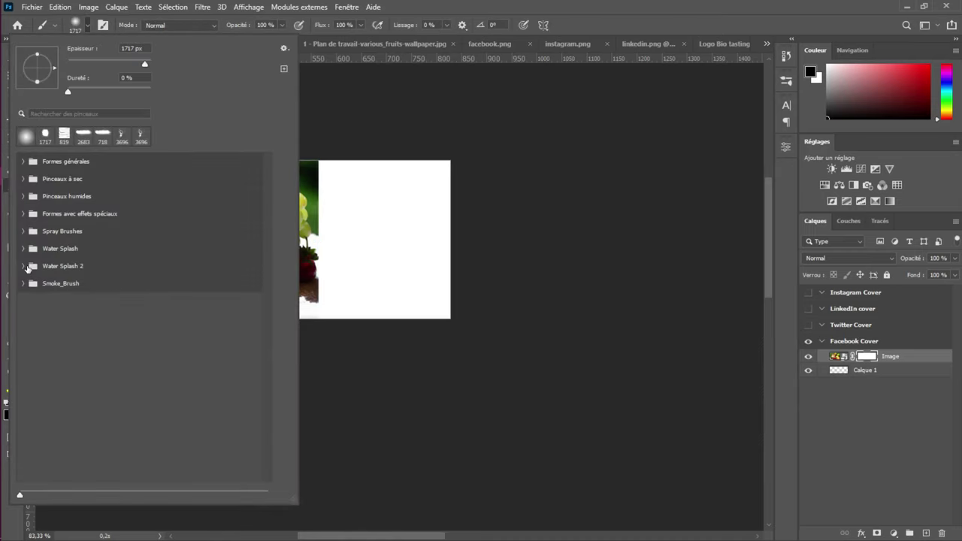
click(23, 230)
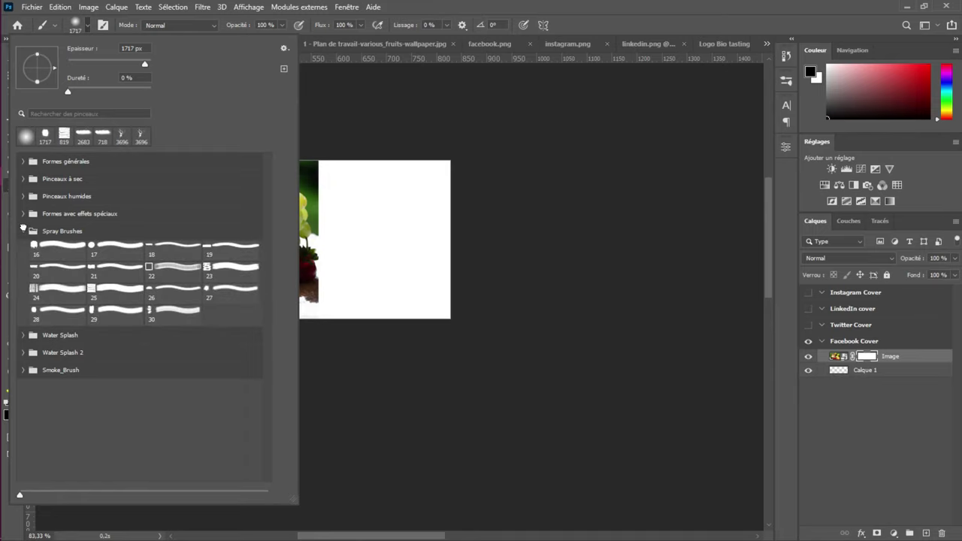
Preview Spray Brushes 16, 17 and 18 over the artboard, sizing brush 17 to 352 px and brush 18 to 251 px
click(52, 246)
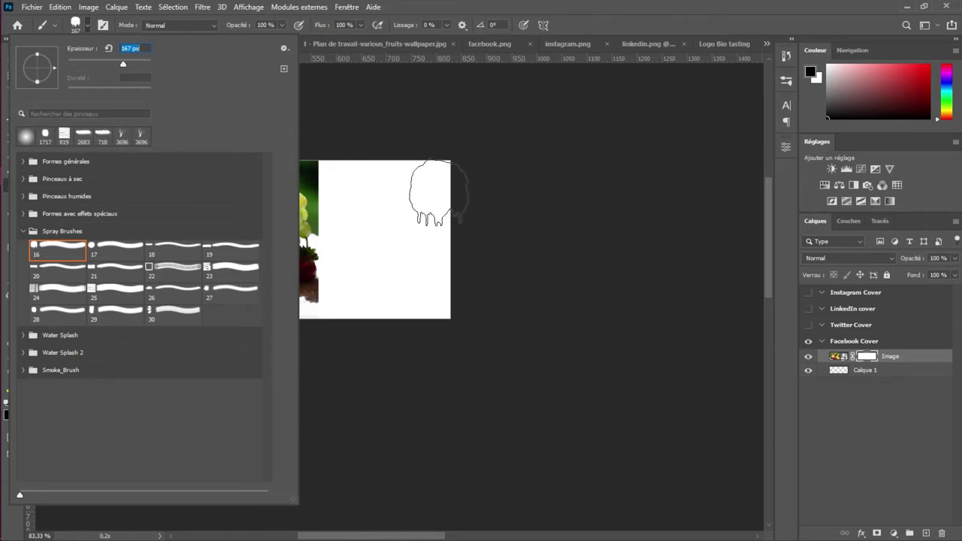
key(period)
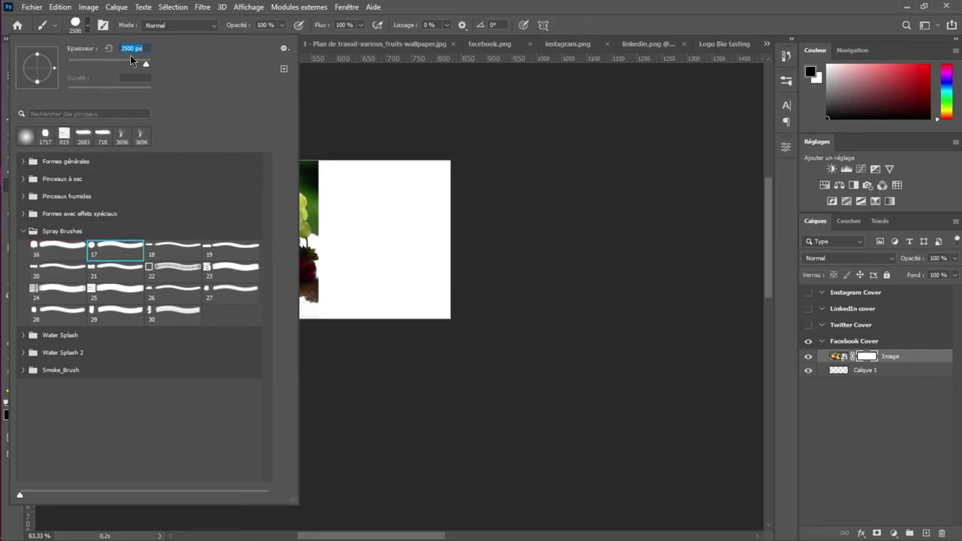
drag(149, 63, 138, 63)
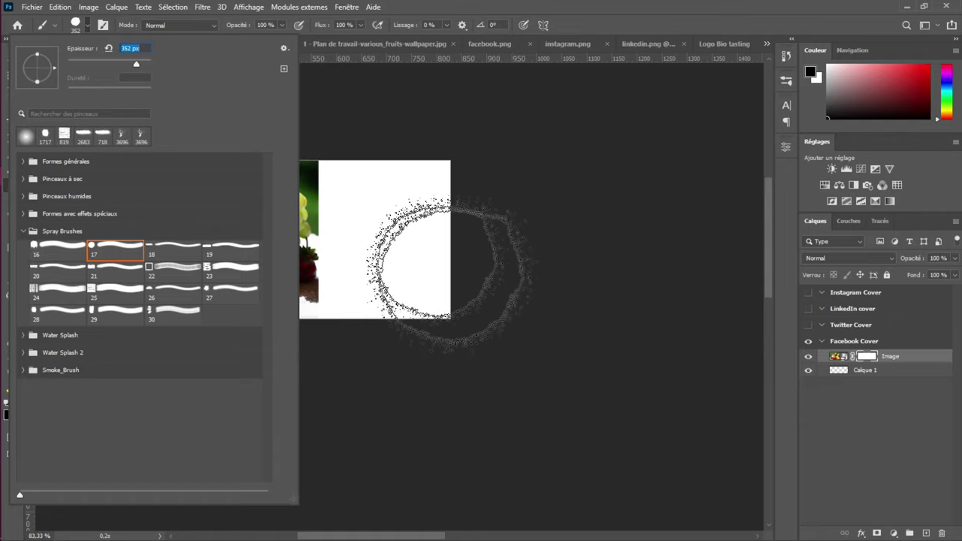
key(period)
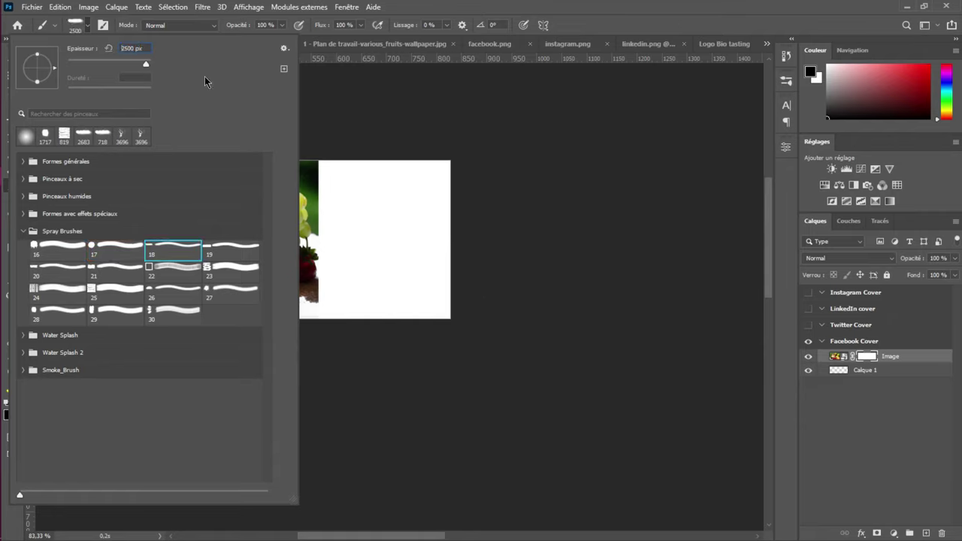
key(Return)
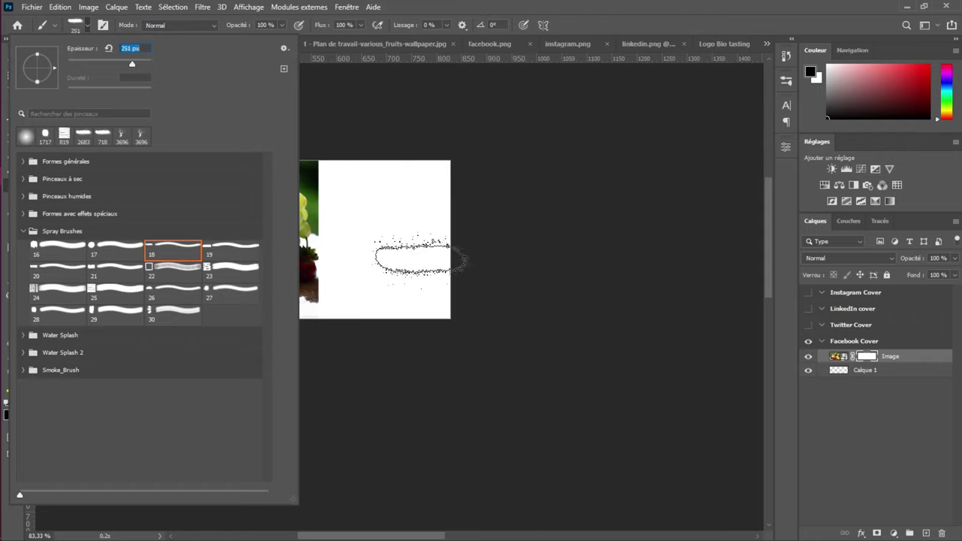
Mask the fruit image's right edge into a ragged spray outline using Spray Brush 19 at a 90° angle and about 354 px
click(243, 251)
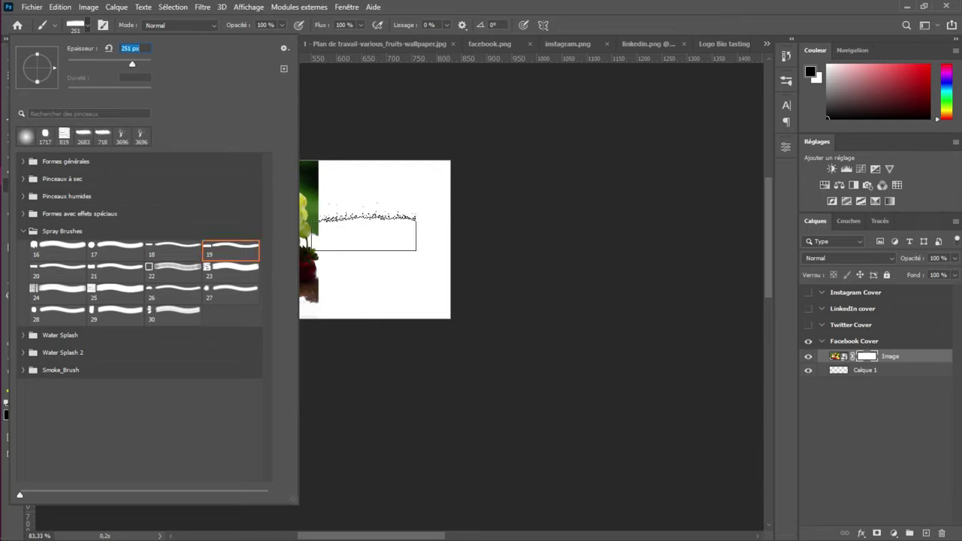
drag(53, 75, 35, 52)
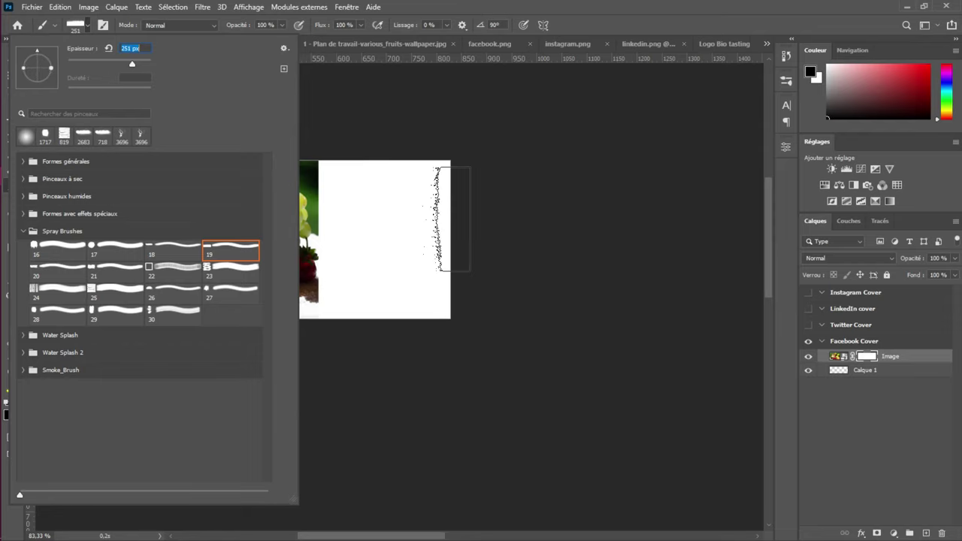
click(488, 143)
mouse_move(328, 243)
mouse_down()
mouse_move(344, 251)
mouse_move(357, 237)
mouse_up()
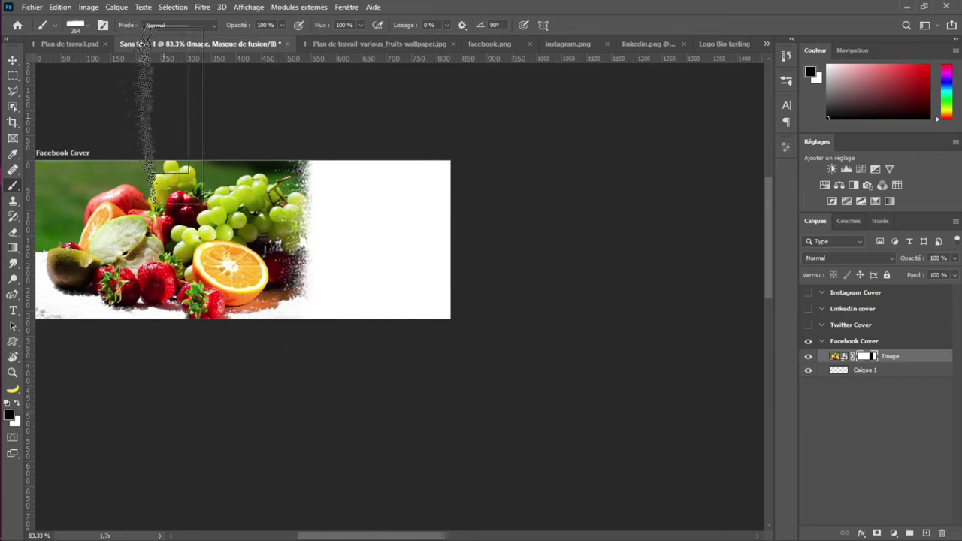
Refine the Image mask's right edge with Spray Brush 28 at a 0° angle, sized to 193 px and 347 px
right_click(256, 226)
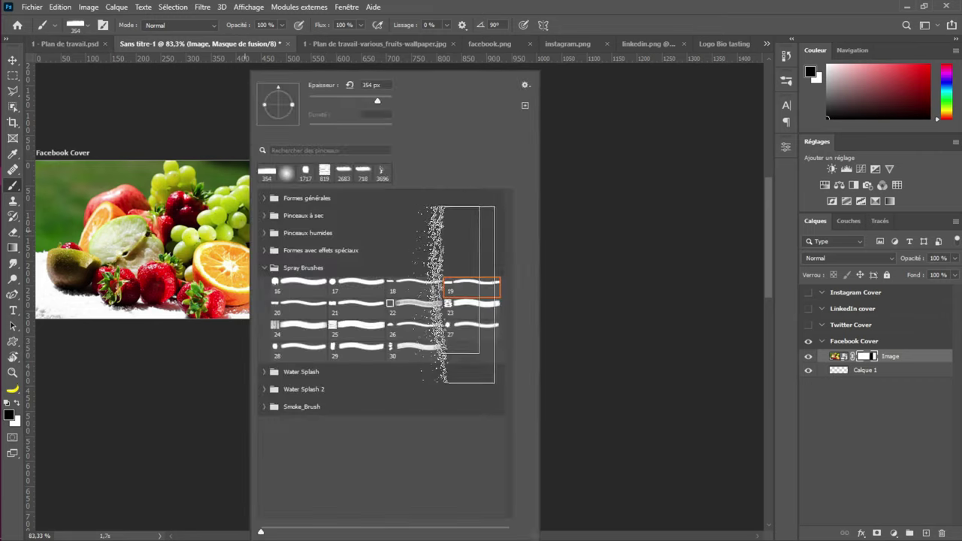
click(297, 346)
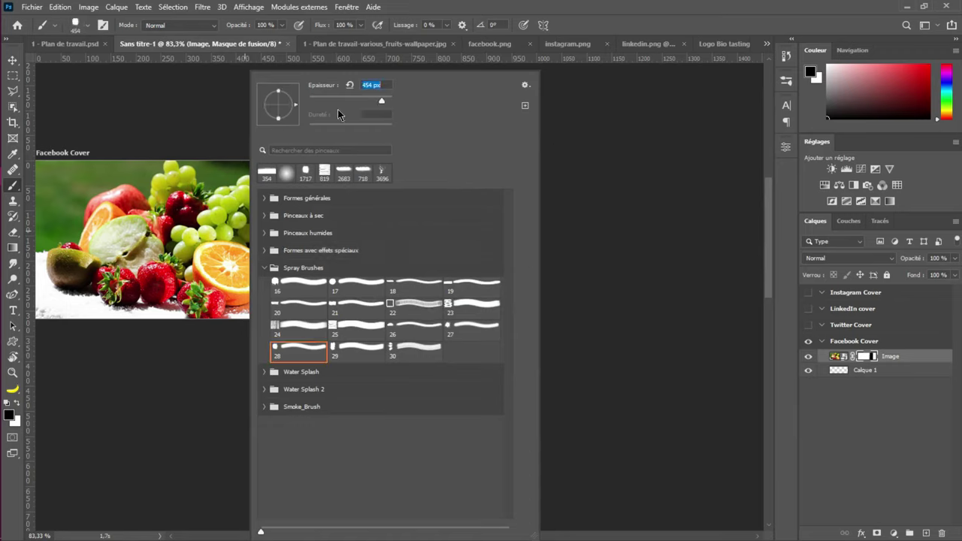
drag(370, 93, 370, 98)
key(Return)
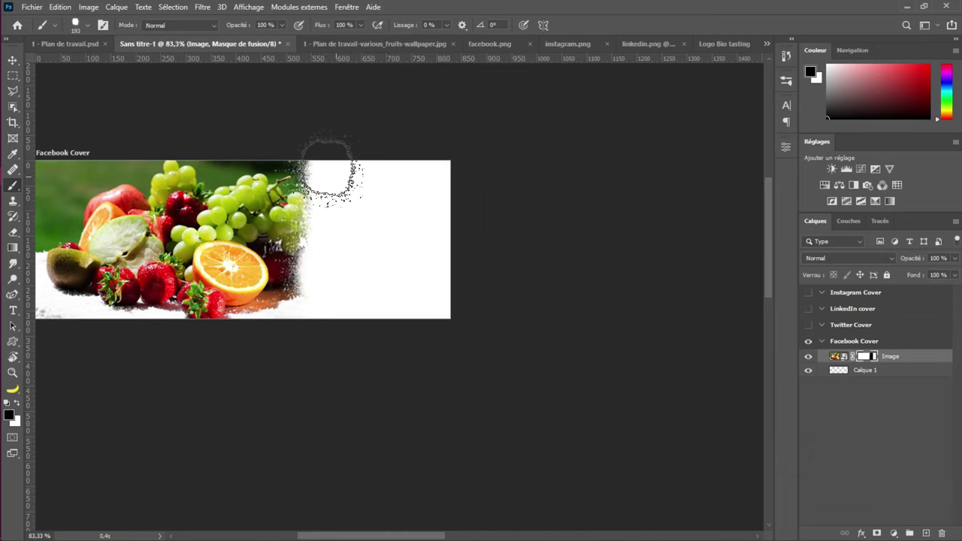
drag(343, 218, 384, 234)
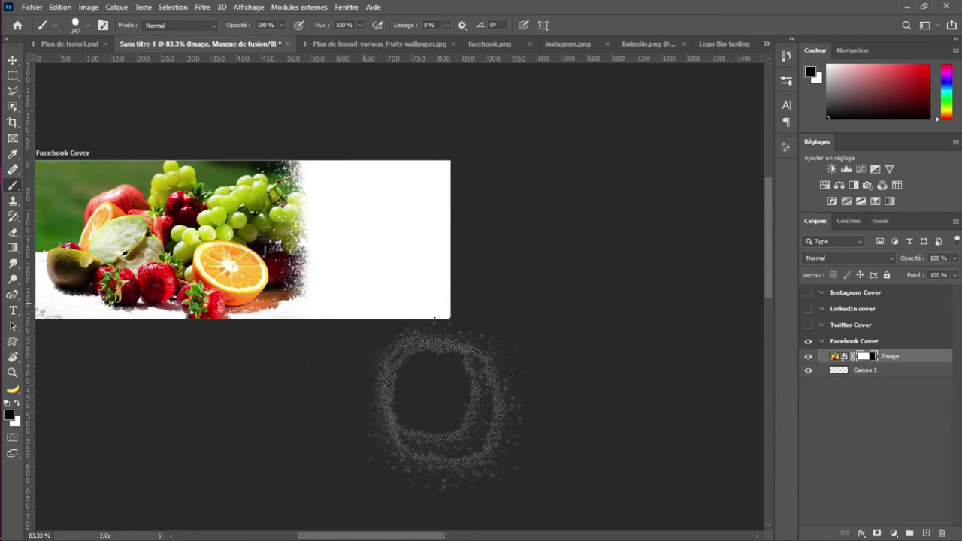
scroll(410, 269, down, 1)
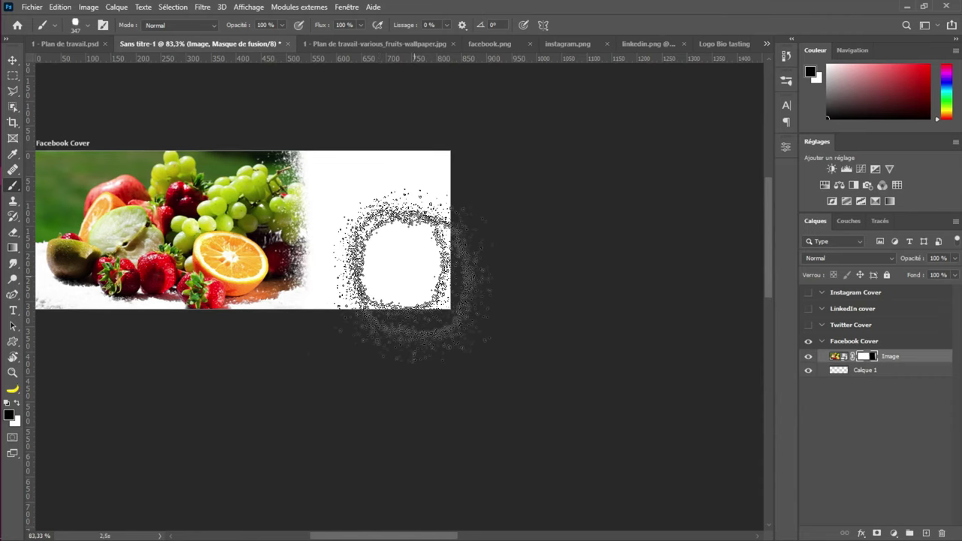
scroll(409, 268, up, 1)
Copy the green Bio Tasting logo from its PNG document onto the Facebook Cover artboard and convert its layer to a smart object
key(v)
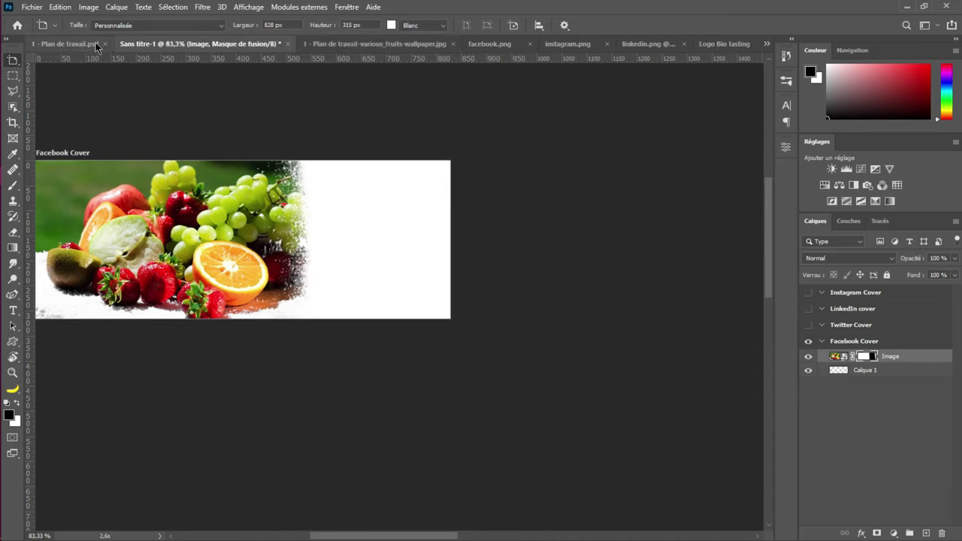
click(500, 46)
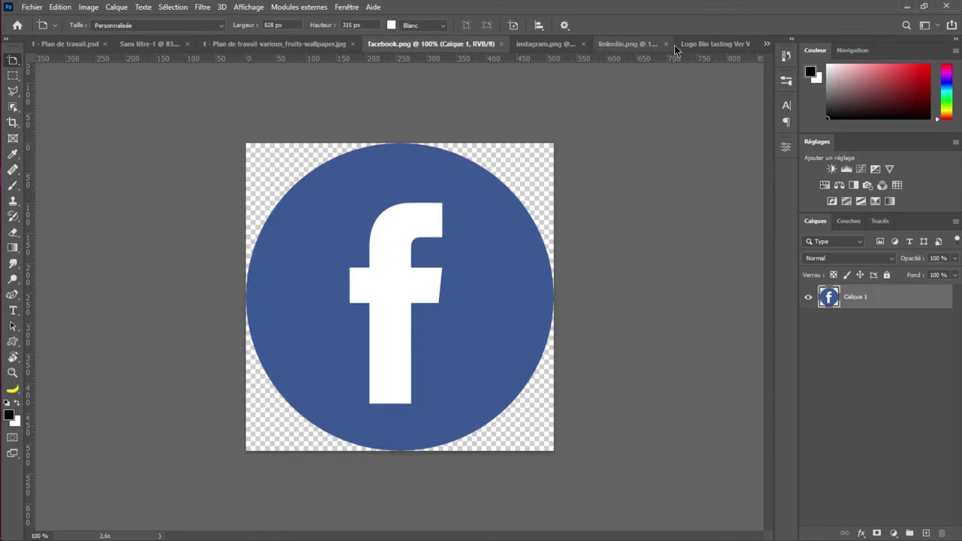
click(710, 46)
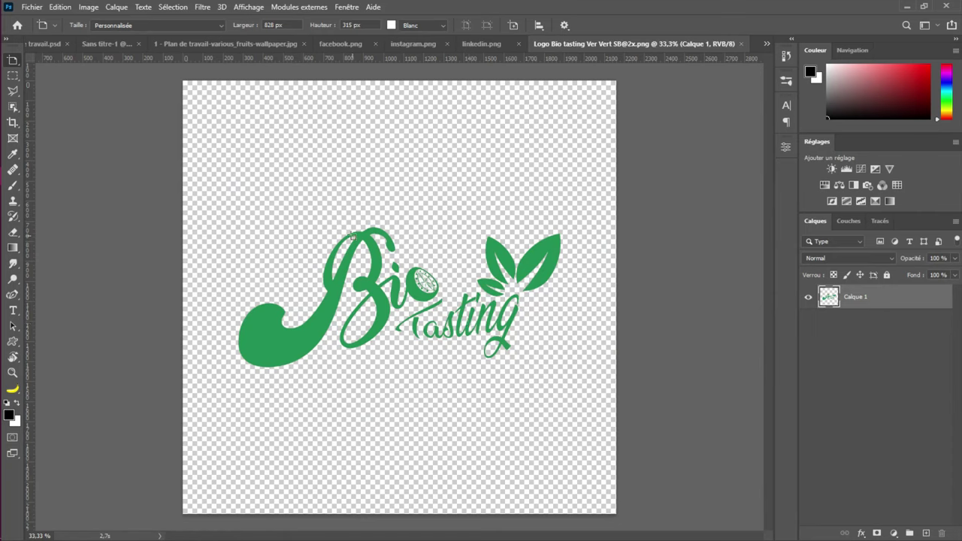
key(v)
drag(443, 335, 351, 254)
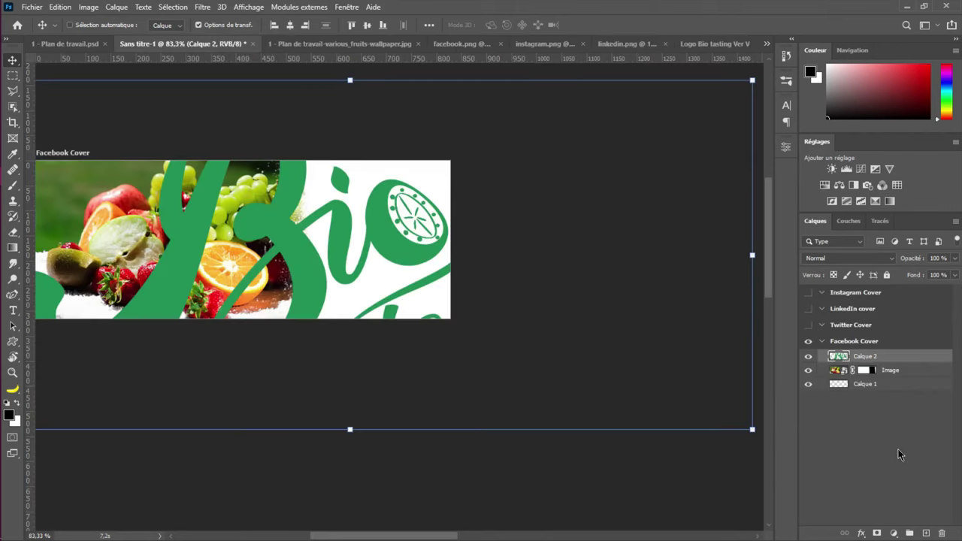
right_click(891, 355)
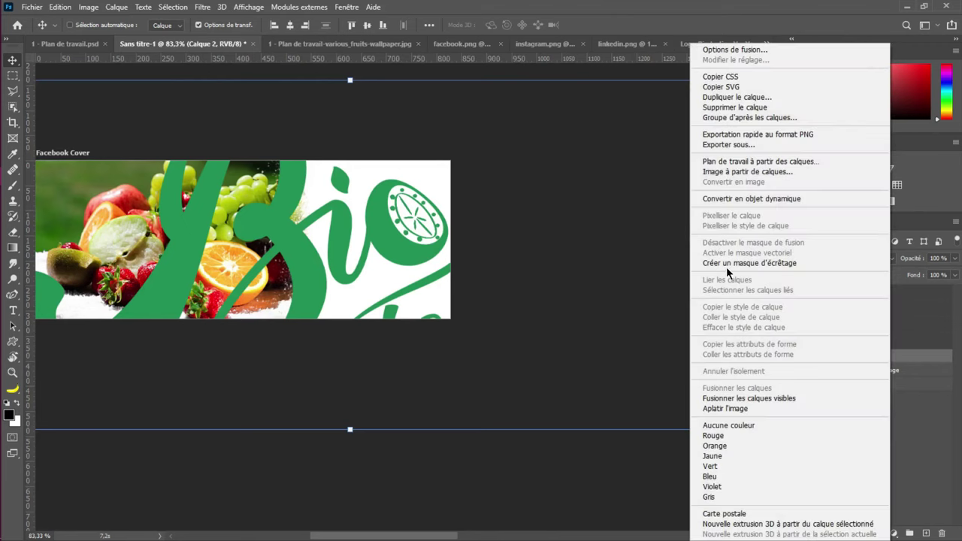
click(741, 198)
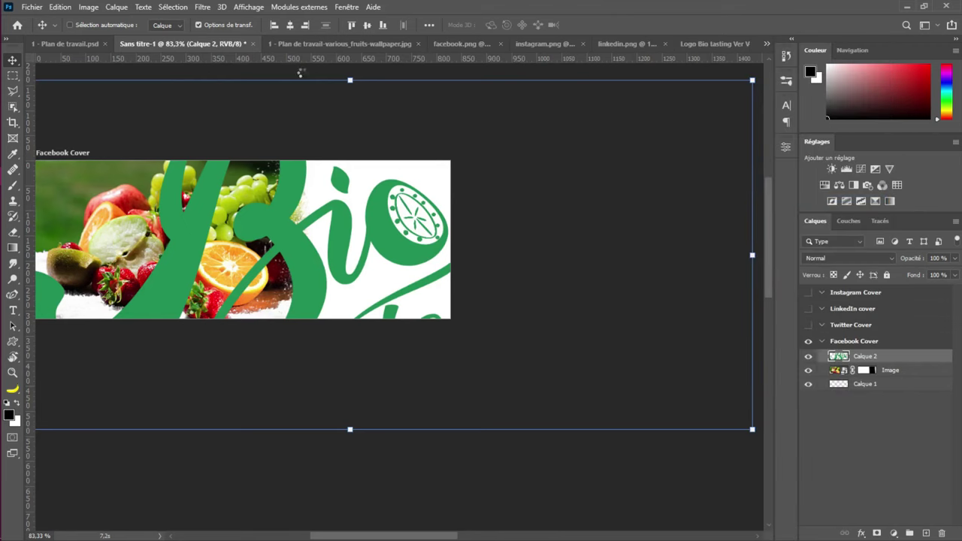
Close the various_fruits-wallpaper document and return to Sans titre-1 after a look at the logo document
click(418, 44)
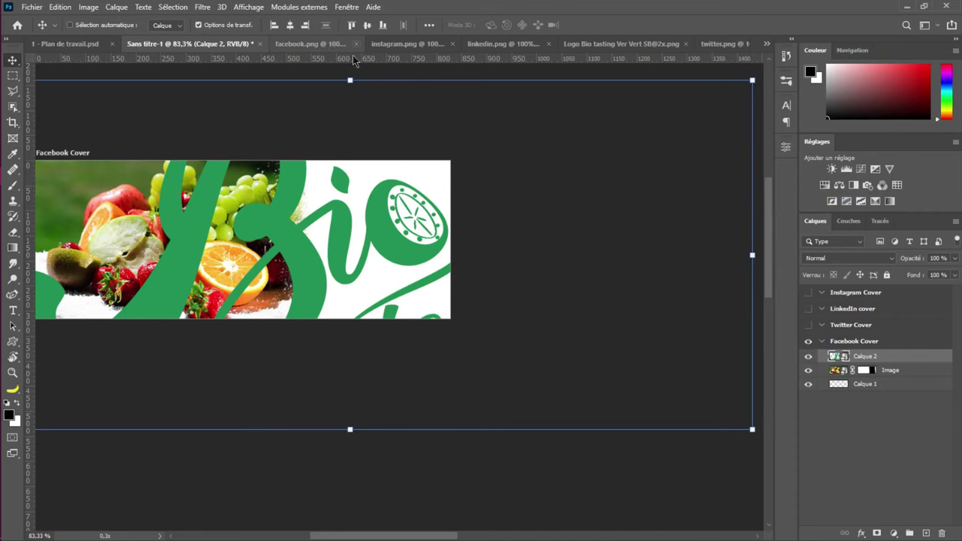
click(685, 43)
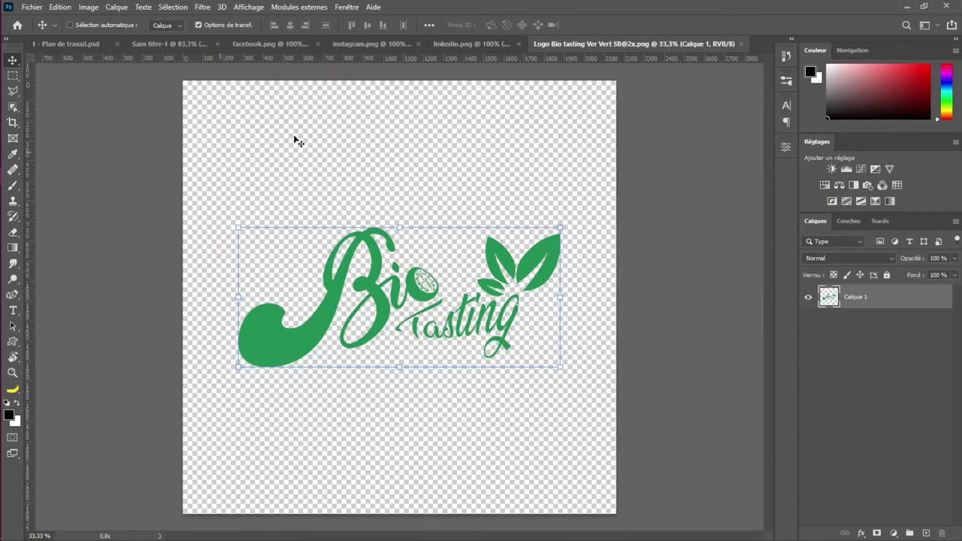
click(188, 43)
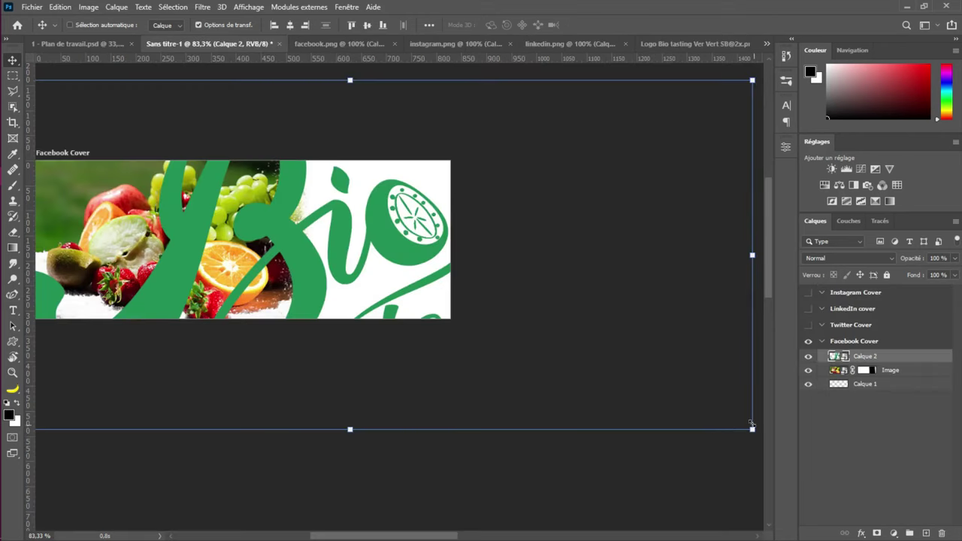
Scale the logo to 12.57% and place it in the upper white area beside the fruit image
key(ctrl+t)
drag(511, 341, 389, 294)
drag(381, 260, 400, 207)
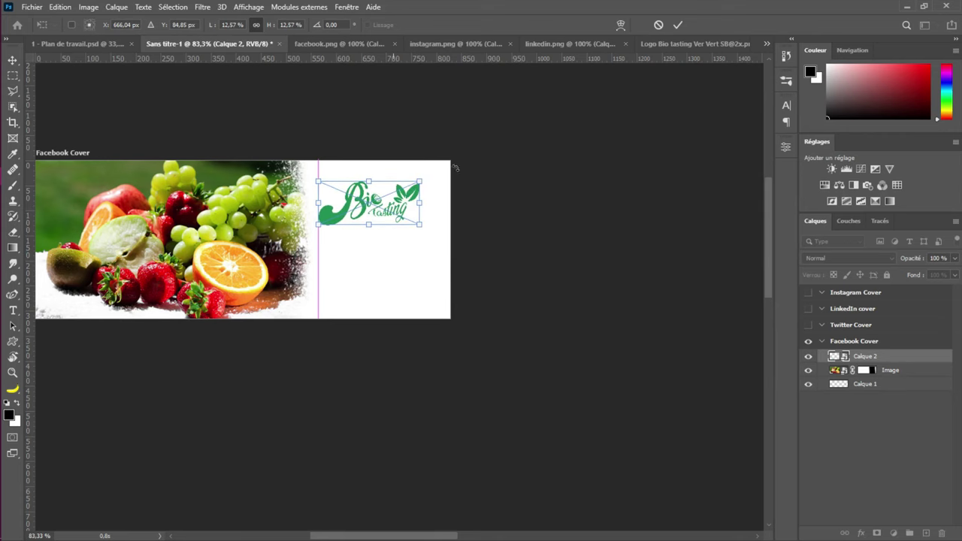
click(679, 25)
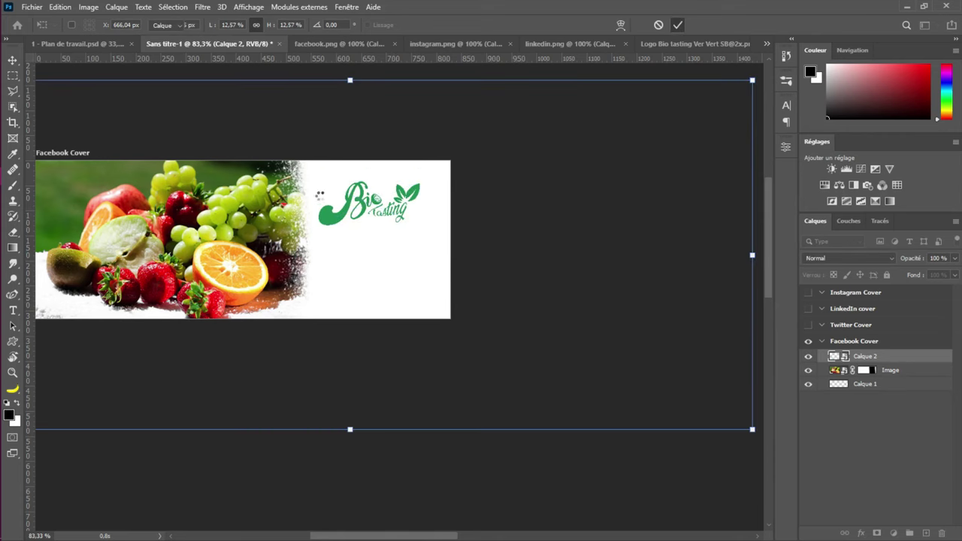
Compare with the finished Couverture Facebook in Plan de travail.psd and shift the fruit image left, partly past the artboard's edge
click(76, 45)
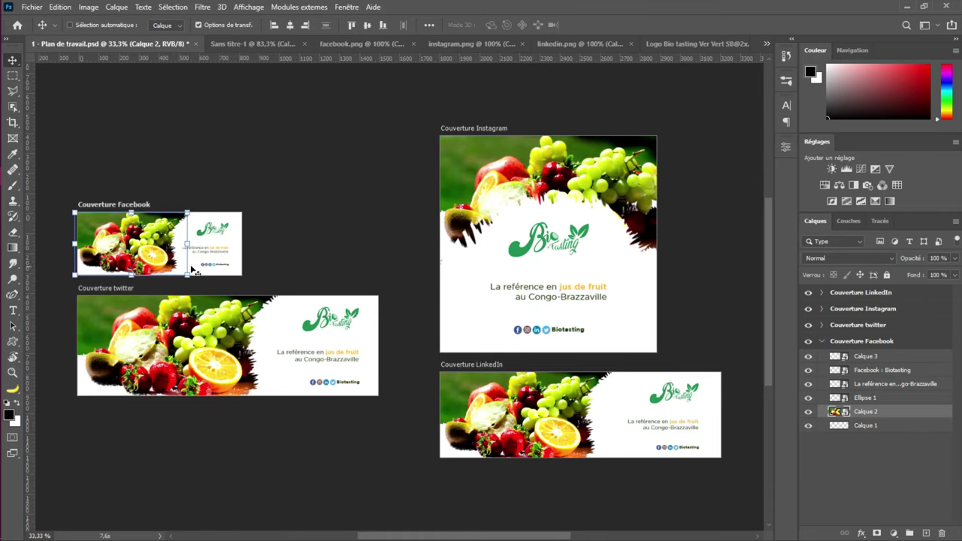
drag(210, 238, 323, 173)
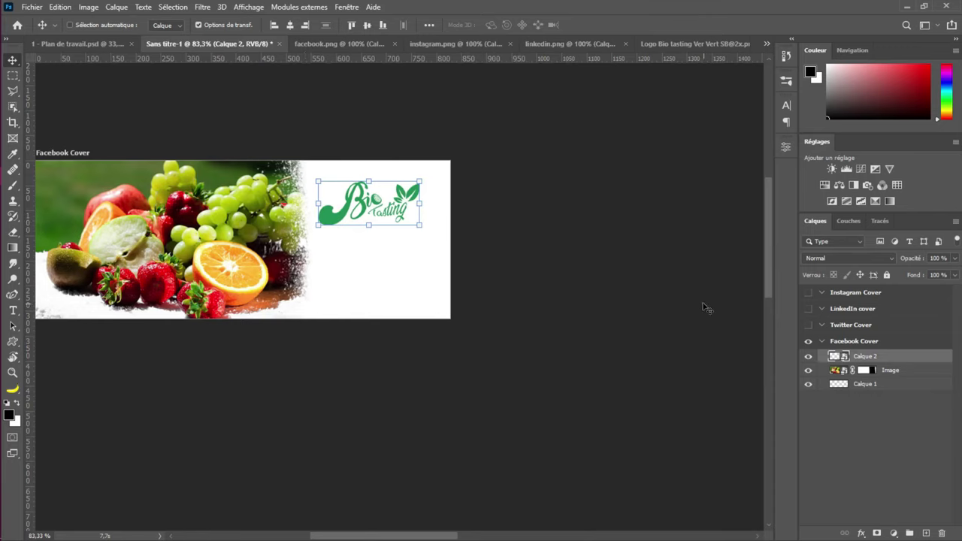
click(838, 371)
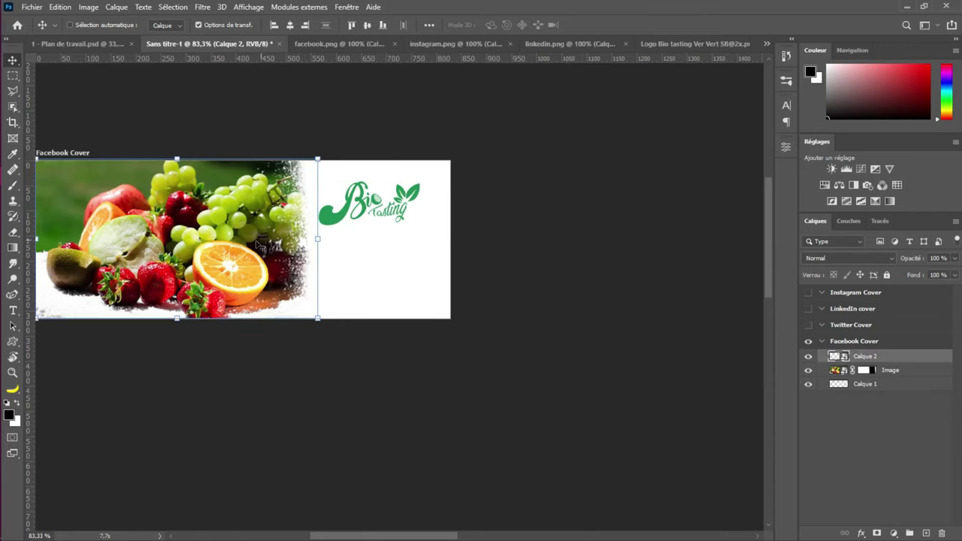
drag(260, 245, 237, 246)
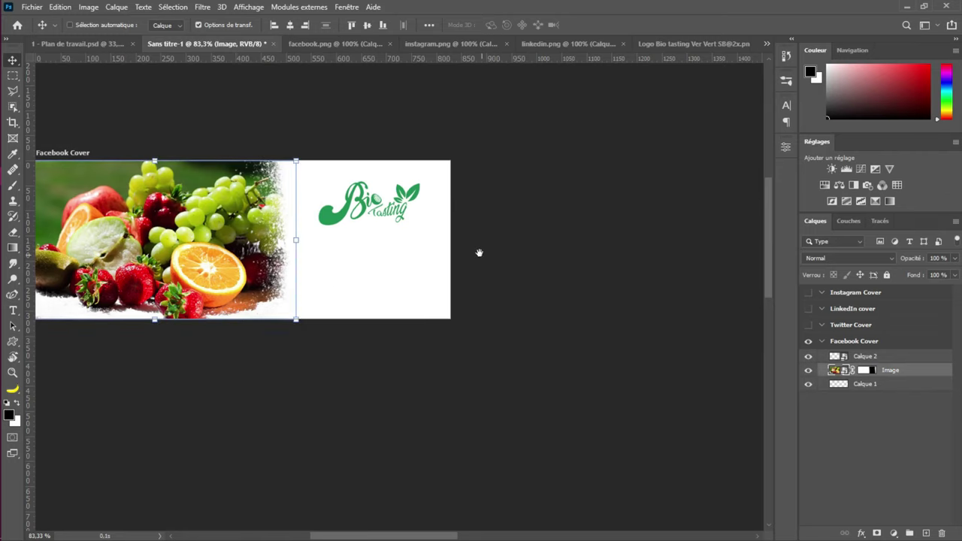
scroll(479, 252, left, 5)
drag(479, 252, 460, 256)
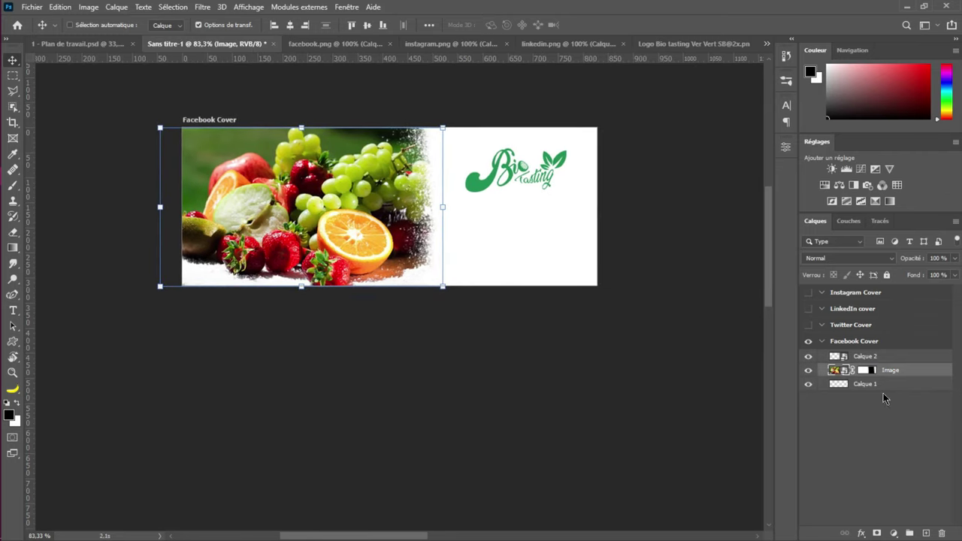
Brush more of the Image mask's right side with Spray Brush 28 at 291 px and its corners with Spray Brush 18 at 184 px
click(866, 370)
key(b)
mouse_move(354, 286)
mouse_down()
mouse_move(406, 248)
mouse_move(485, 218)
mouse_move(462, 196)
mouse_move(484, 113)
mouse_move(508, 106)
mouse_move(470, 241)
mouse_move(498, 327)
mouse_move(462, 208)
mouse_move(477, 189)
mouse_move(583, 192)
mouse_move(489, 193)
mouse_move(526, 208)
mouse_move(489, 179)
mouse_move(517, 233)
mouse_move(497, 234)
mouse_move(500, 267)
mouse_move(481, 236)
mouse_move(451, 236)
mouse_up()
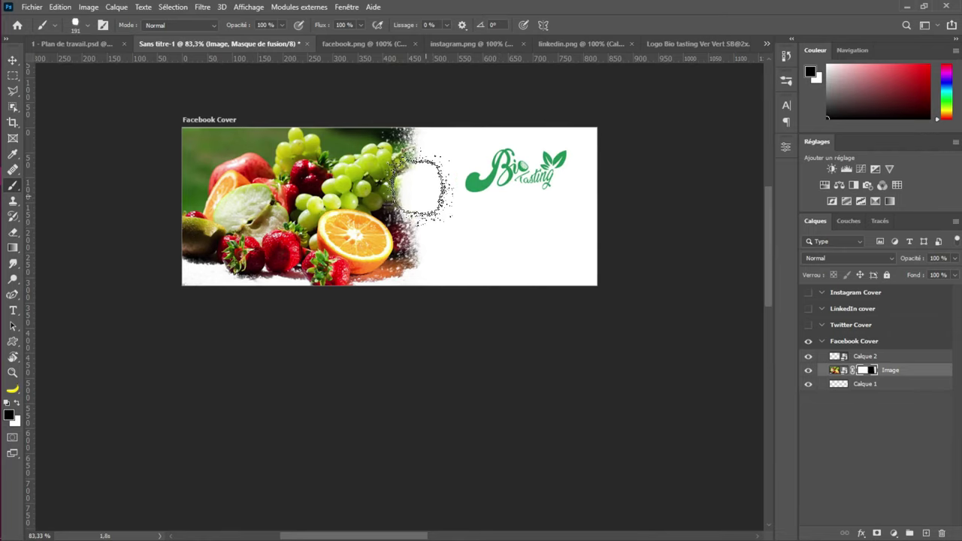
right_click(451, 193)
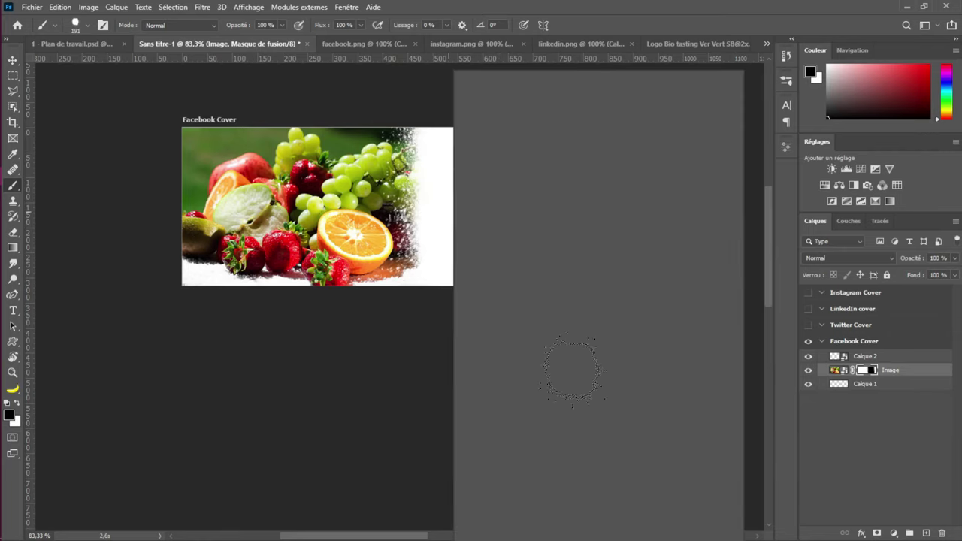
click(604, 282)
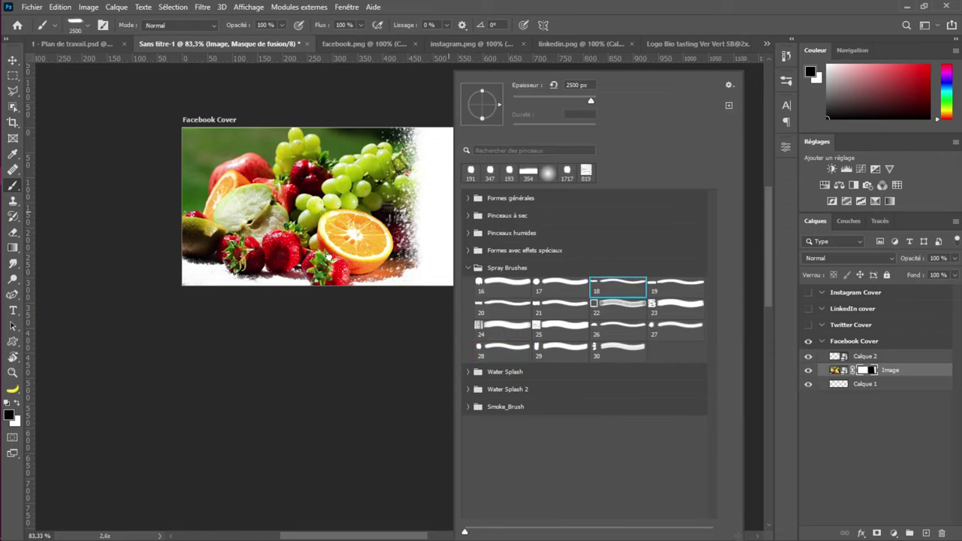
text(184)
click(421, 276)
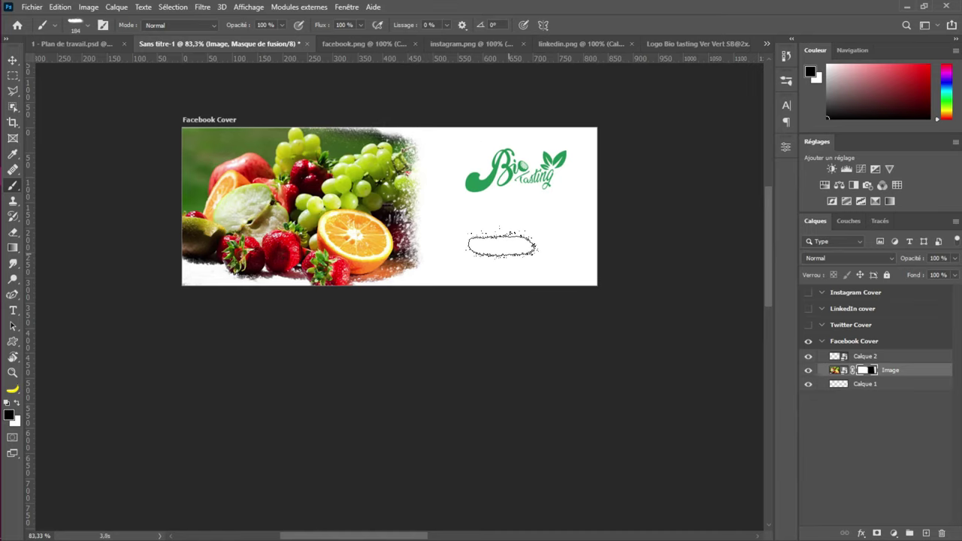
Rename the logo's layer as Logo biotasting
key(v)
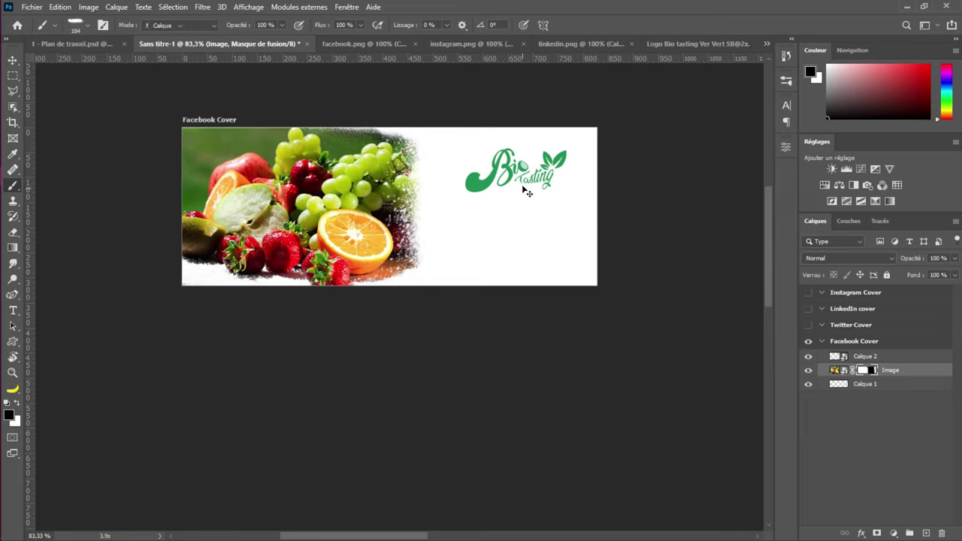
key(v)
double_click(862, 358)
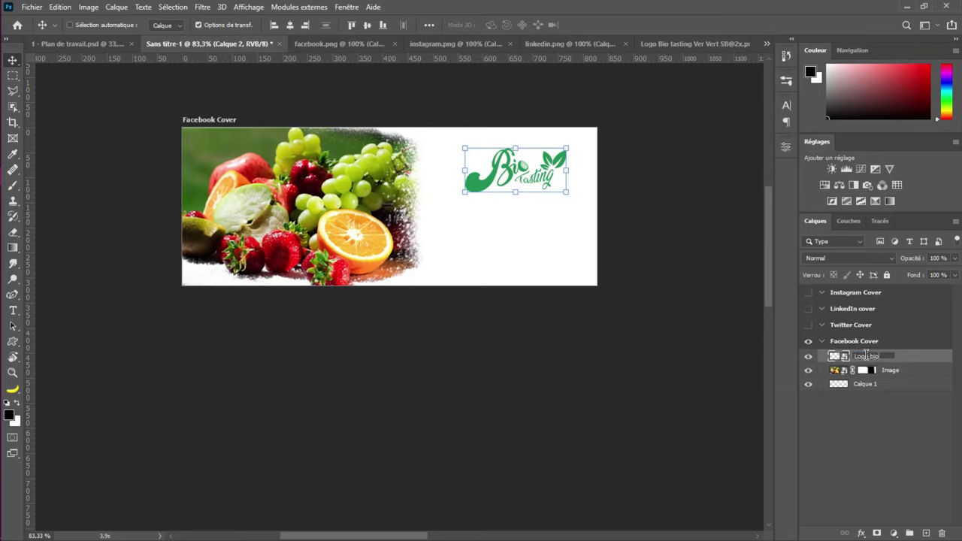
text(g)
key(Return)
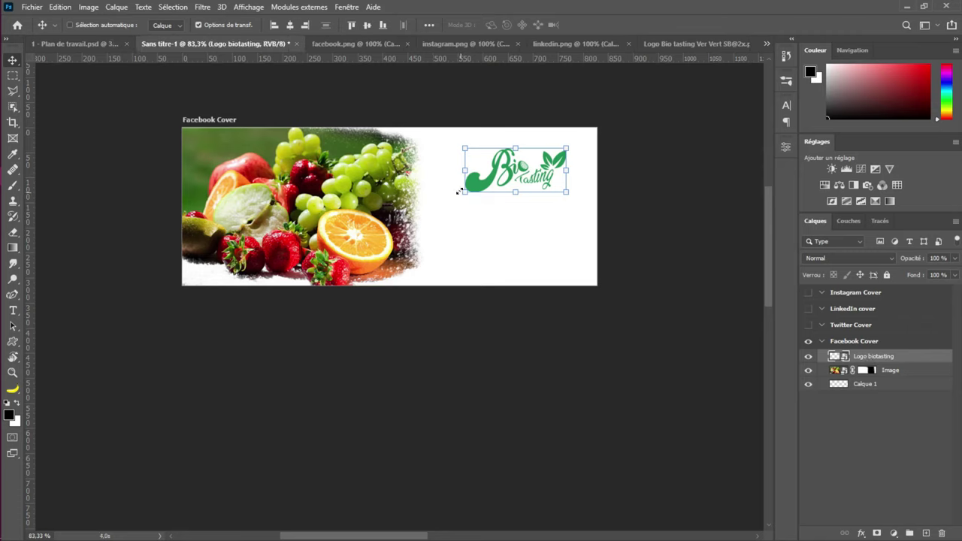
Scale the logo down to 9.99%, keeping it in the upper part of the white area
drag(467, 191, 486, 184)
drag(545, 171, 545, 171)
click(678, 25)
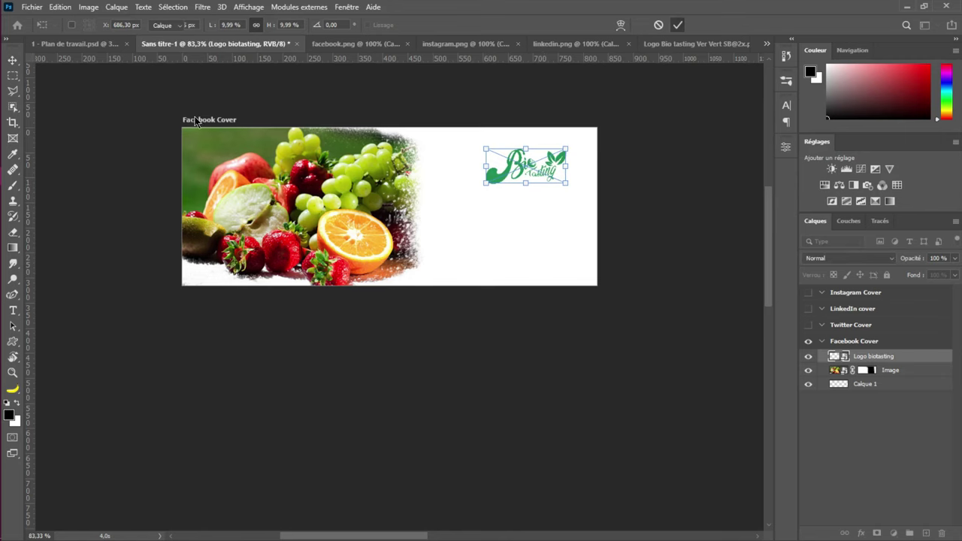
Check the finished Couverture Facebook in Plan de travail.psd and add the text "La reférence en jus de fruit au Congo Brazzaville" on a new layer in Facebook Cover
click(105, 43)
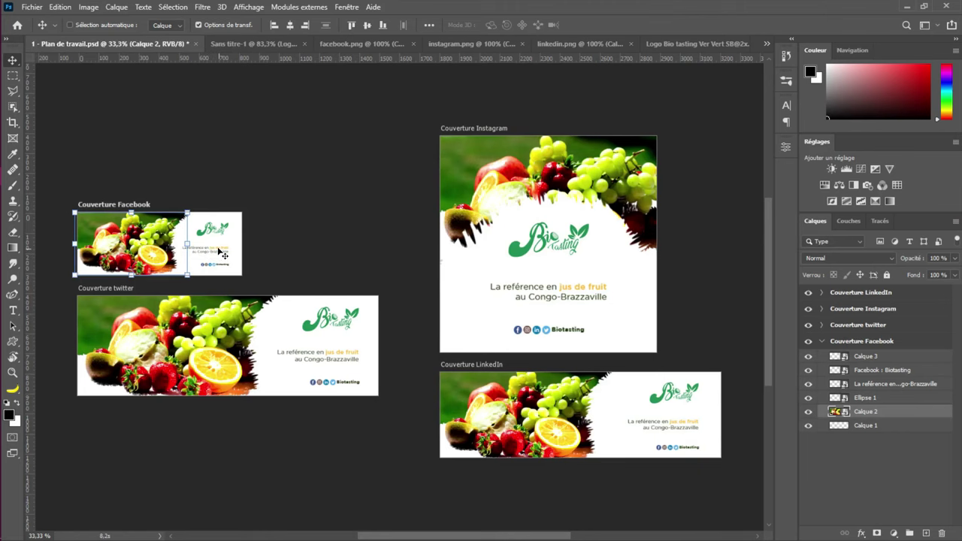
scroll(222, 255, up, 1)
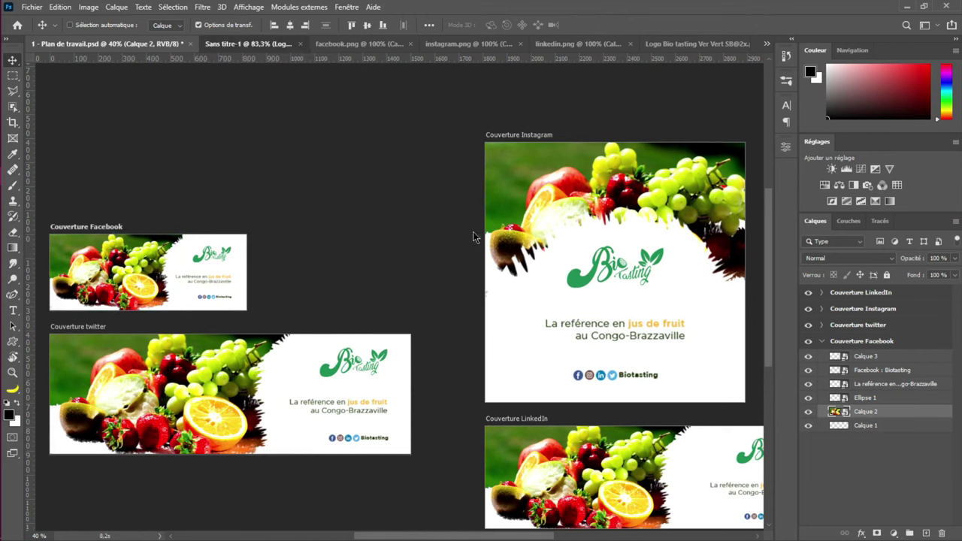
click(248, 43)
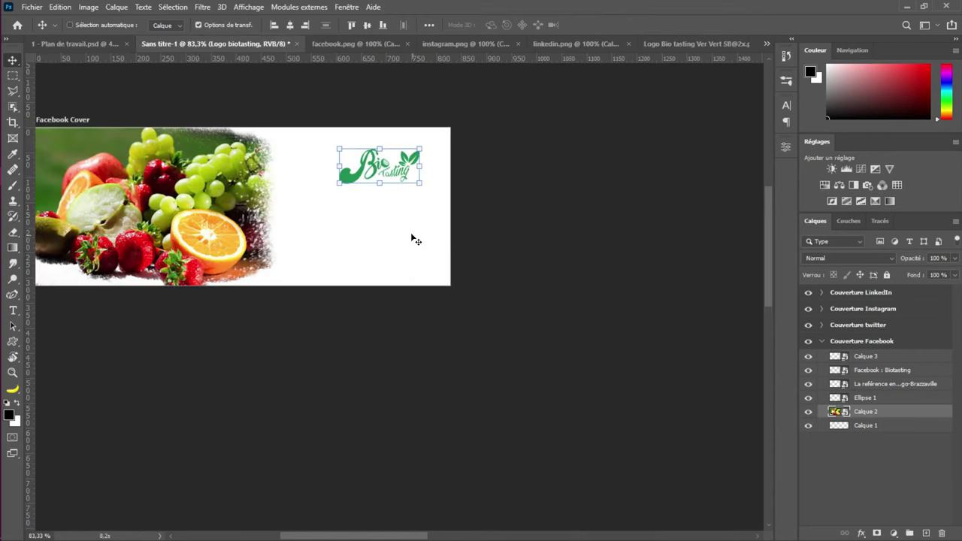
click(926, 533)
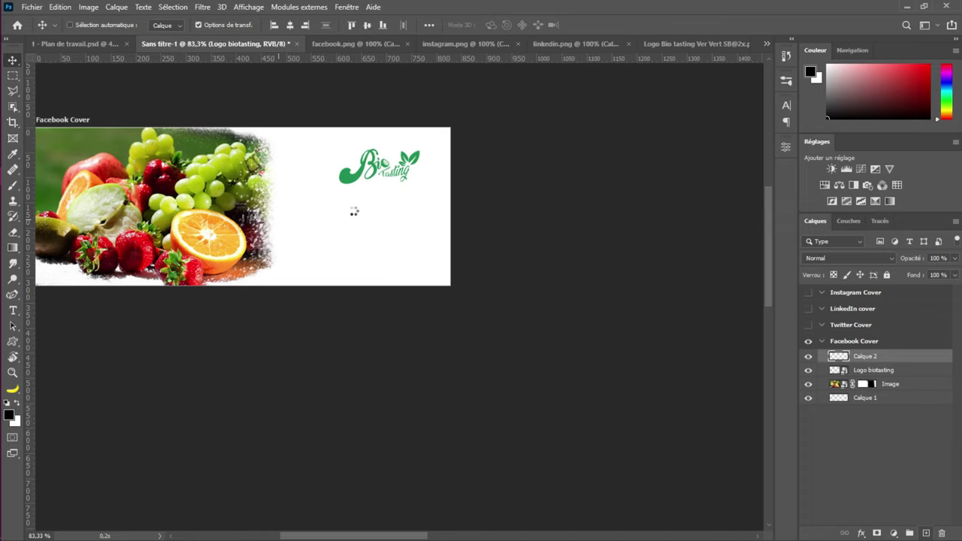
key(t)
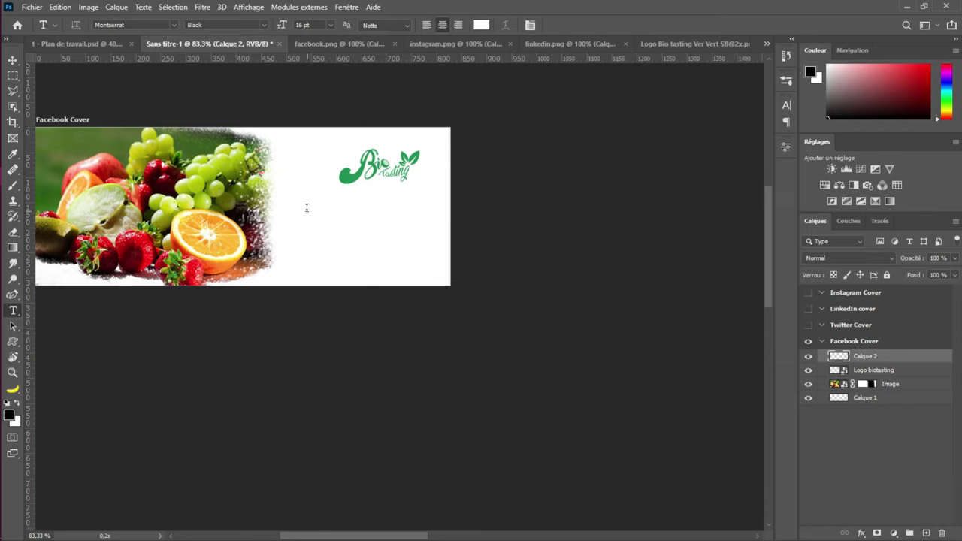
click(306, 207)
click(307, 207)
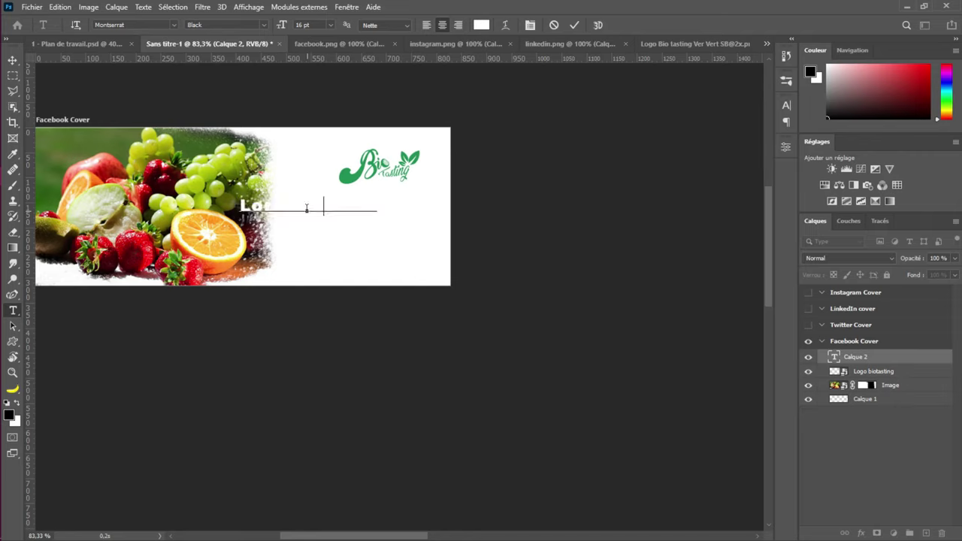
text(fruits frais bio)
key(BackSpace)
text(sing)
Set the whole tagline's colour to 3b3b3b and its Montserrat font style to Regular
key(ctrl+a)
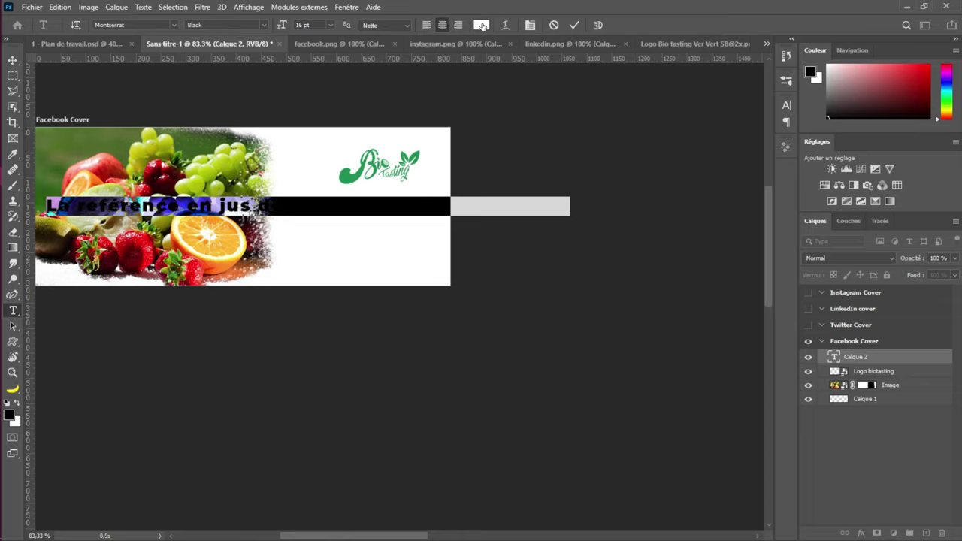
click(482, 27)
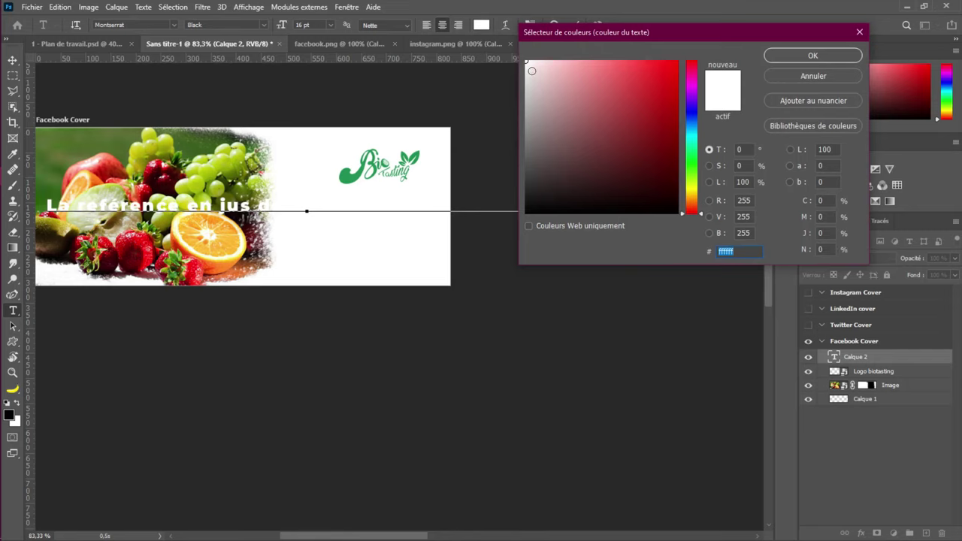
text(bfbfbf)
text(3b3b3b)
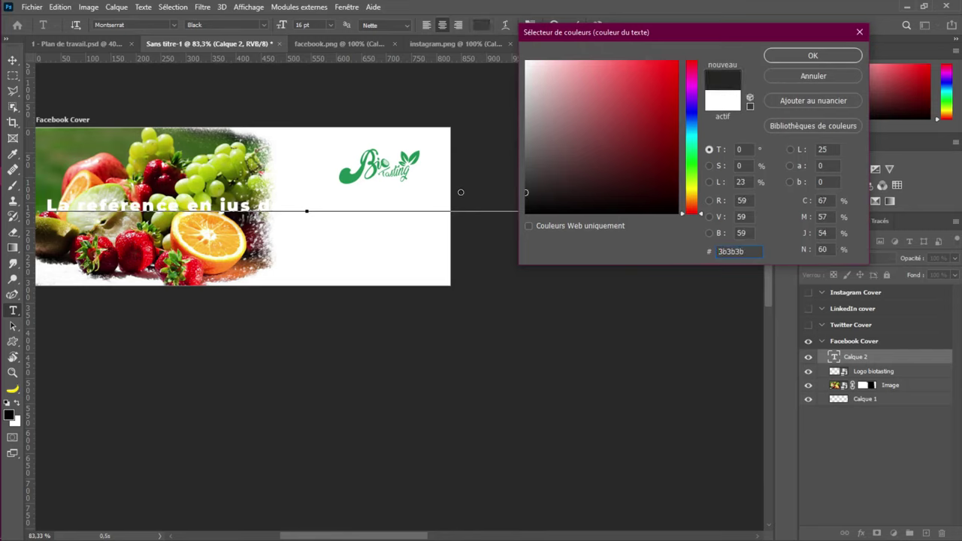
click(813, 54)
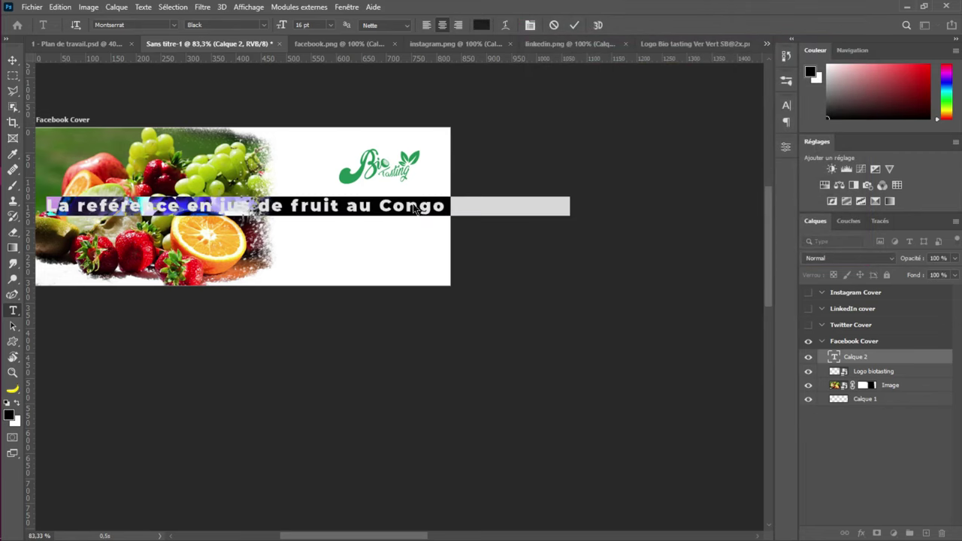
click(244, 27)
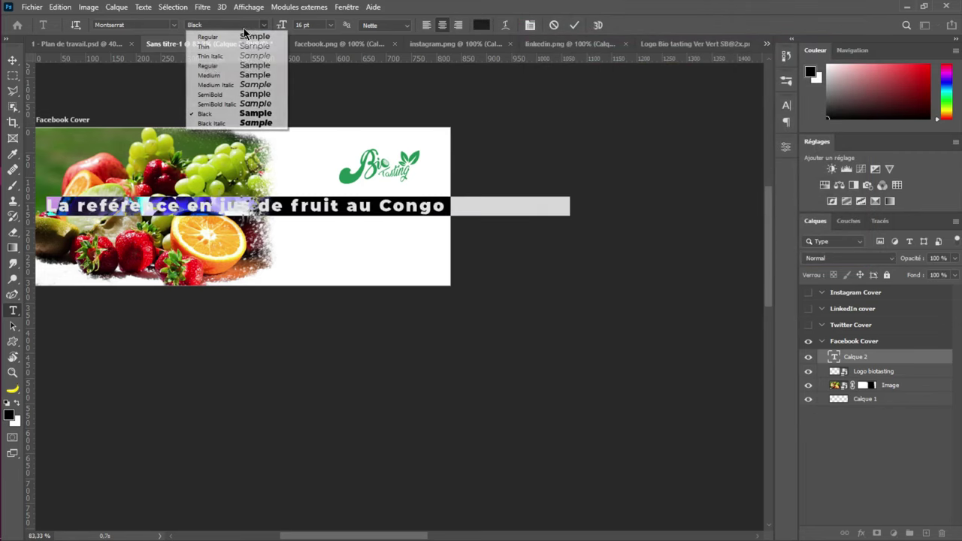
click(218, 65)
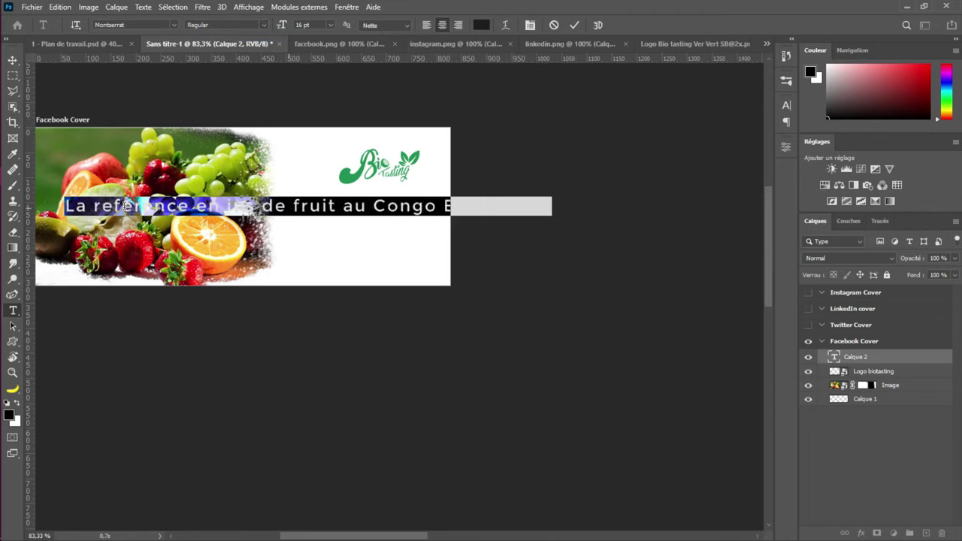
Break the tagline into two lines before "au Congo Brazzaville"
click(286, 206)
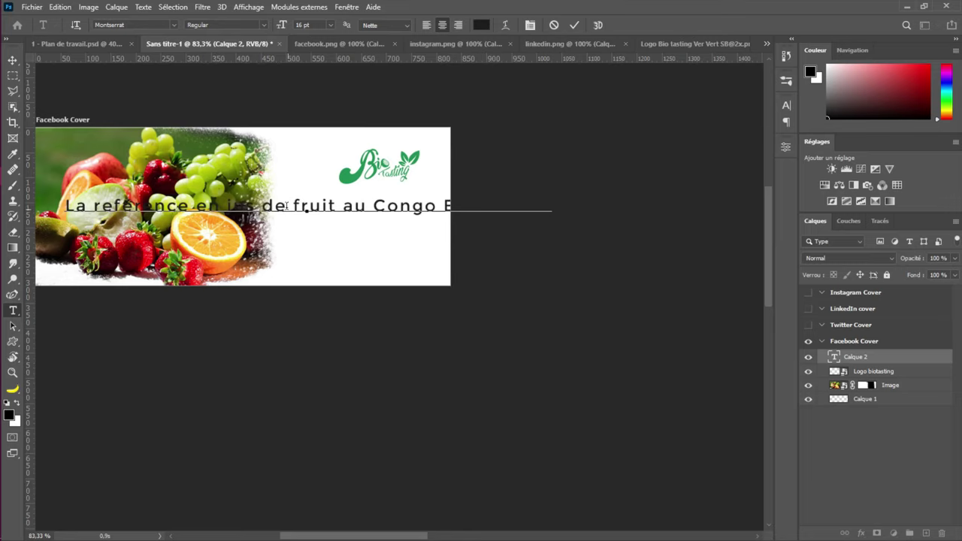
click(343, 206)
key(Return)
Set the whole tagline's letter tracking to 0 and its font size to 11 pt
key(ctrl+a)
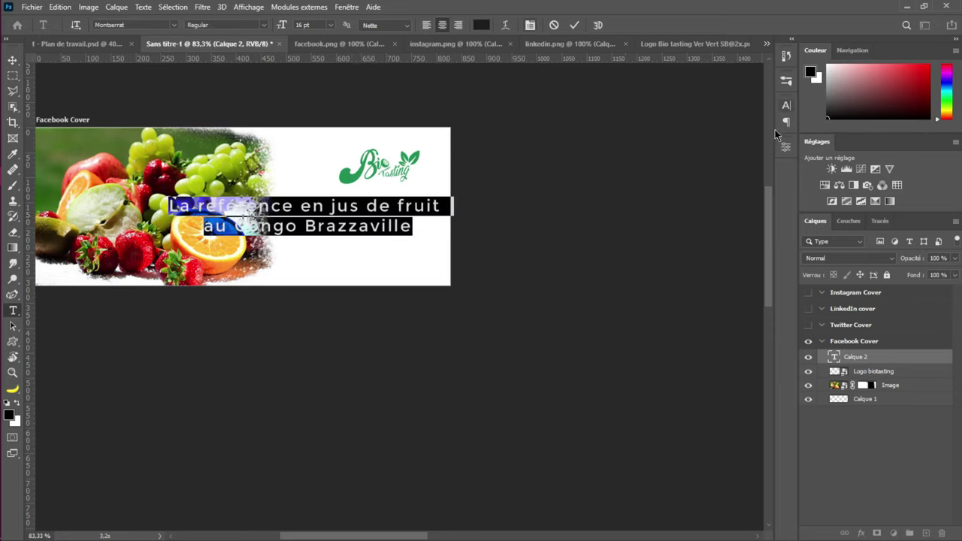
click(786, 105)
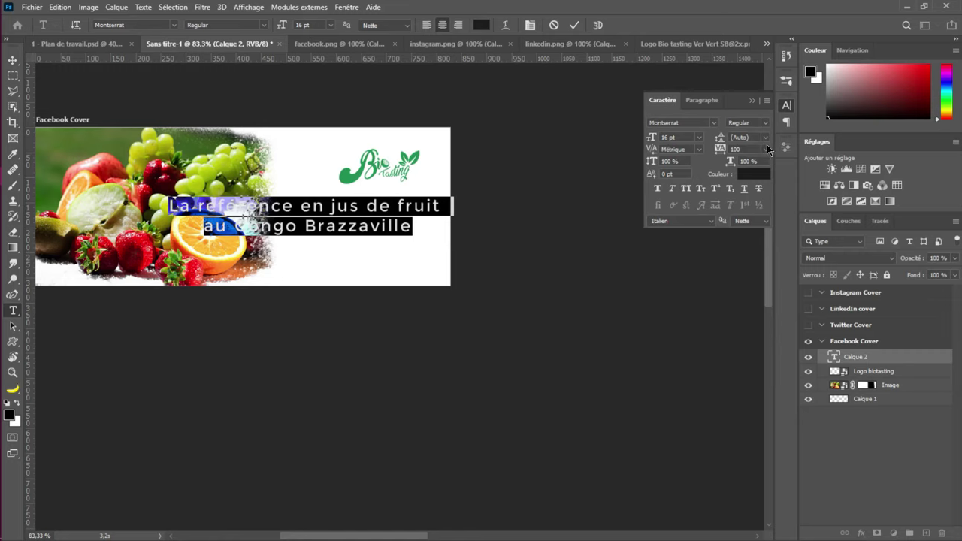
click(765, 149)
click(744, 221)
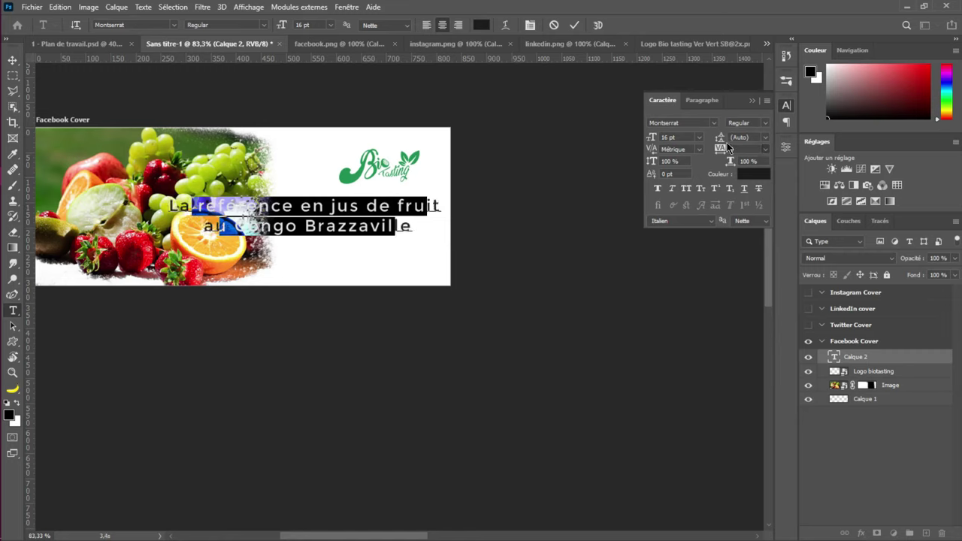
double_click(669, 137)
text(14)
key(Return)
key(Down)
key(Down)
key(Down)
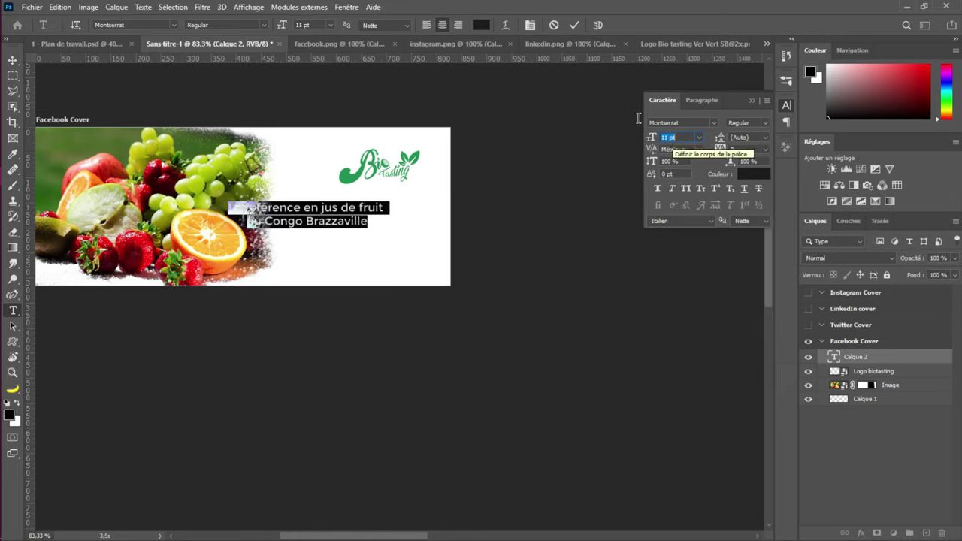
Right-align the tagline and delete the trailing space after "fruit" so both lines end flush
click(426, 24)
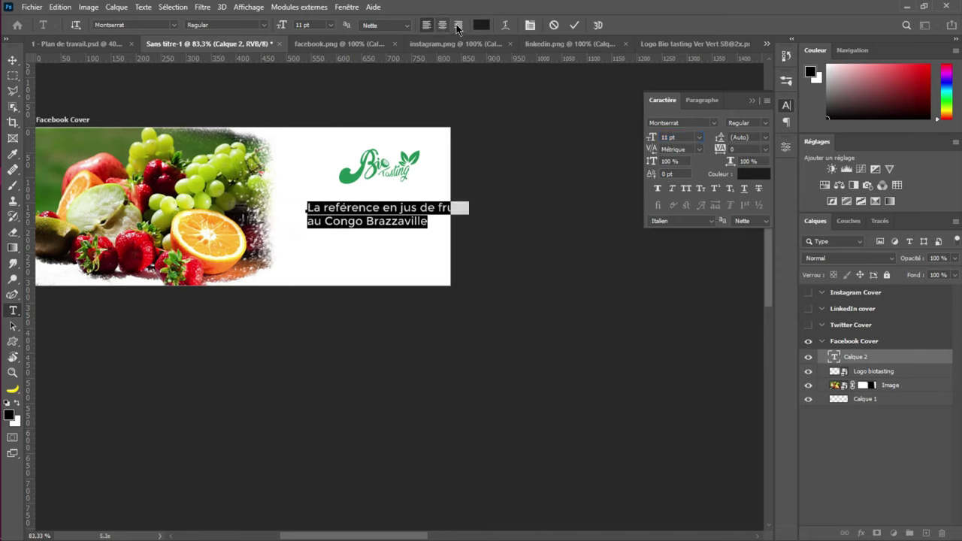
click(458, 25)
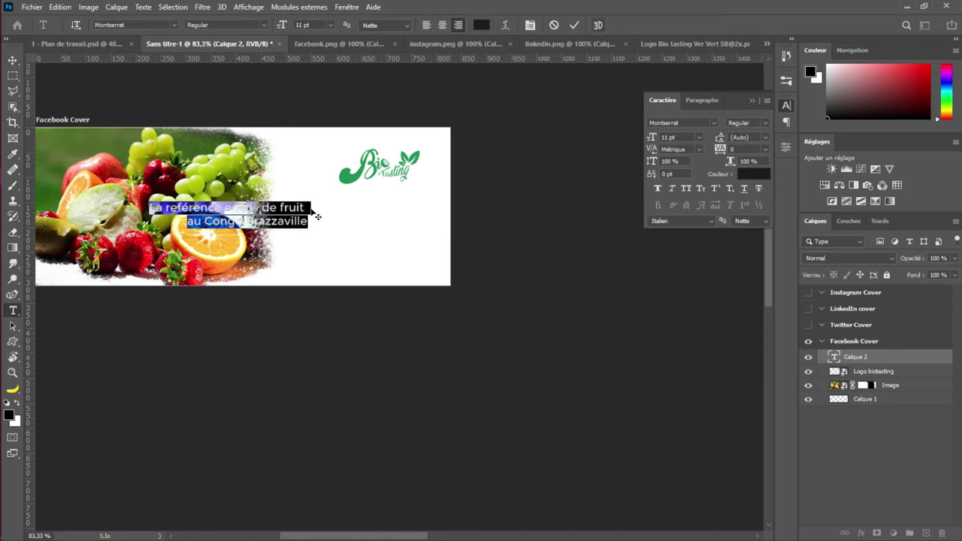
click(305, 208)
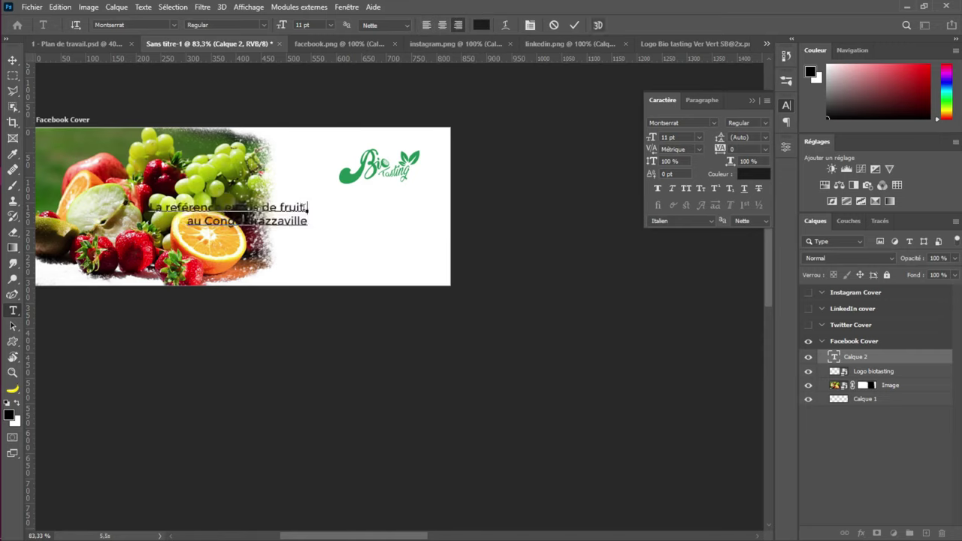
key(BackSpace)
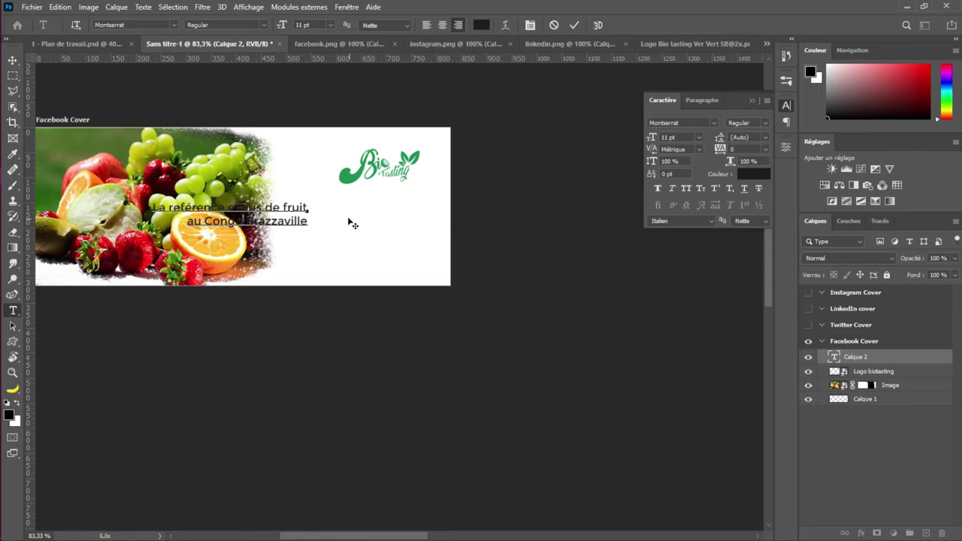
click(575, 25)
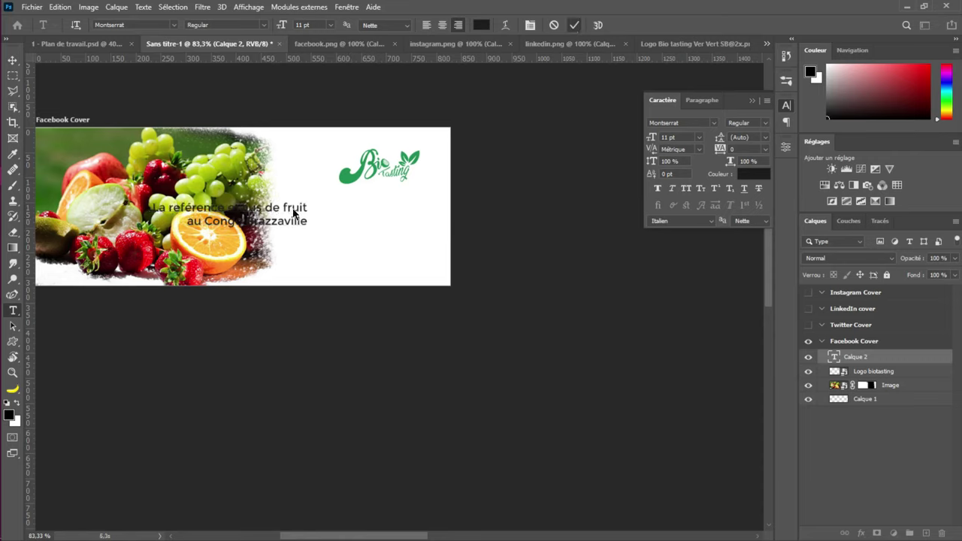
Move the tagline below the logo with their right edges aligned, and compare it with the Couverture Facebook in Plan de travail.psd
drag(295, 209, 271, 208)
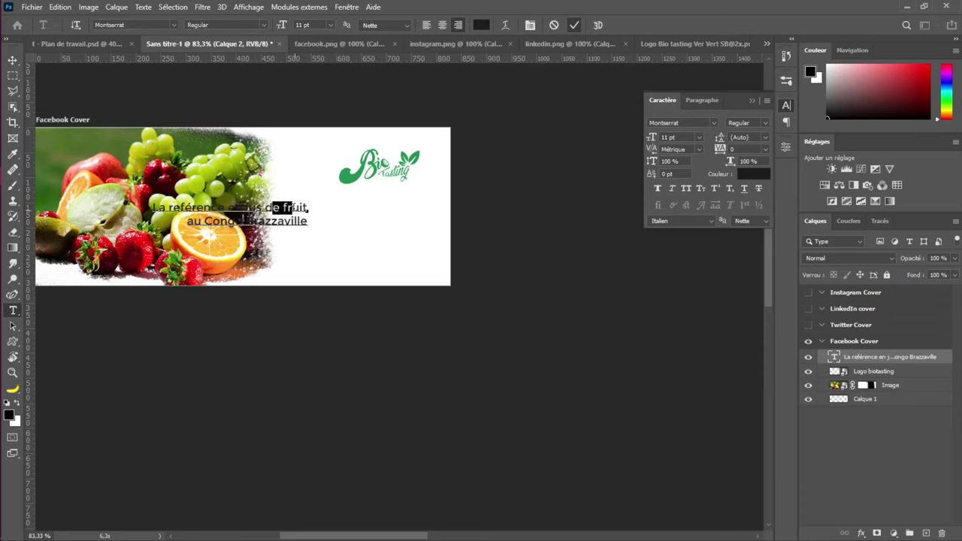
key(ctrl+Return)
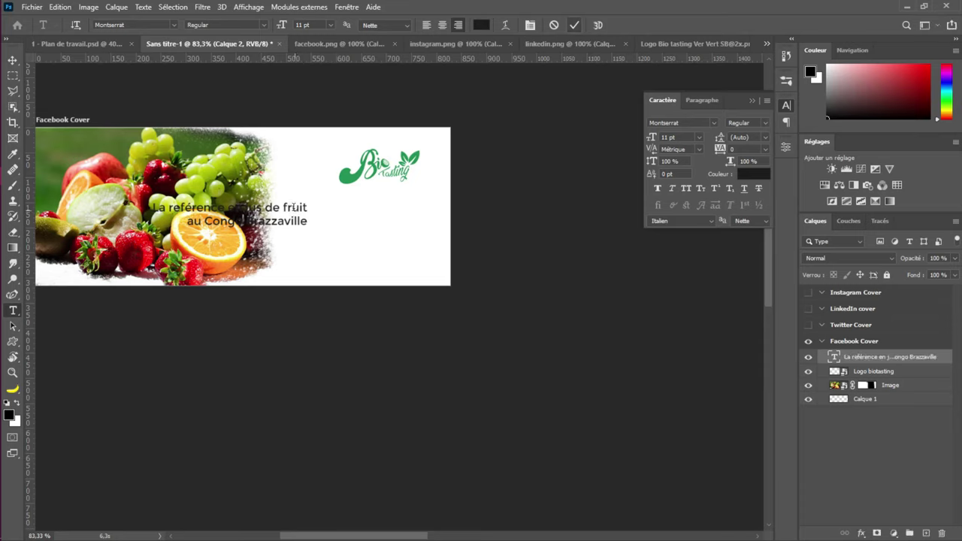
key(v)
drag(295, 218, 406, 225)
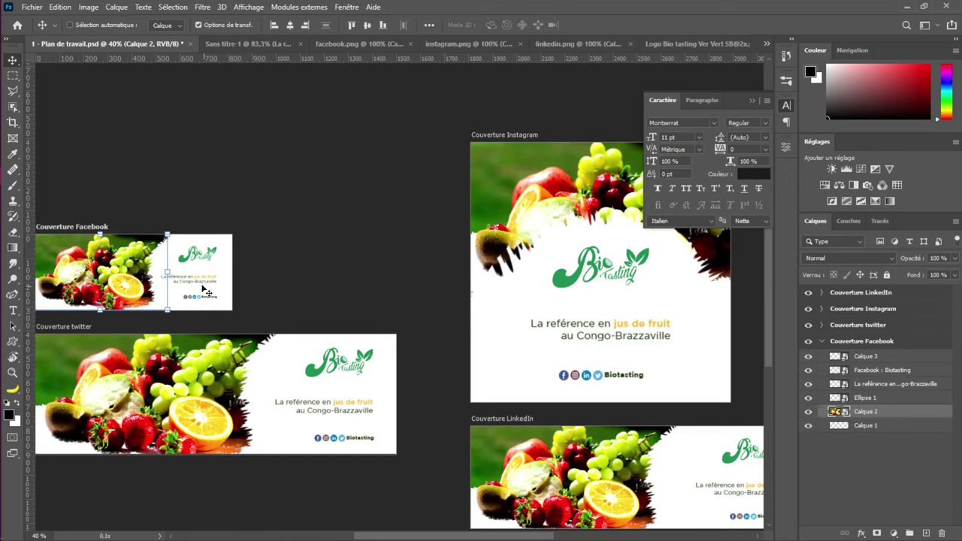
click(276, 43)
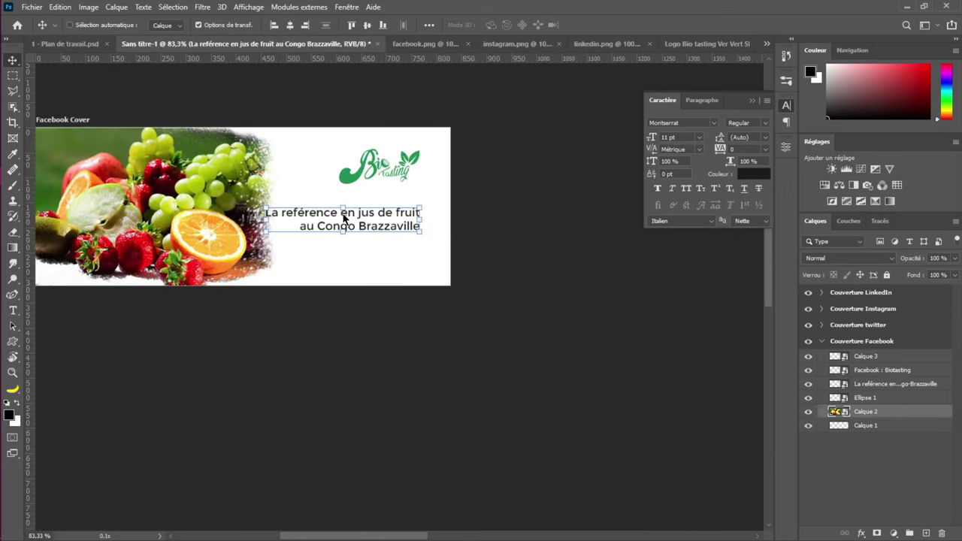
Scale the tagline down to 82.20%, shift it slightly left under the logo, and round its font size to 9 pt
scroll(343, 215, up, 3)
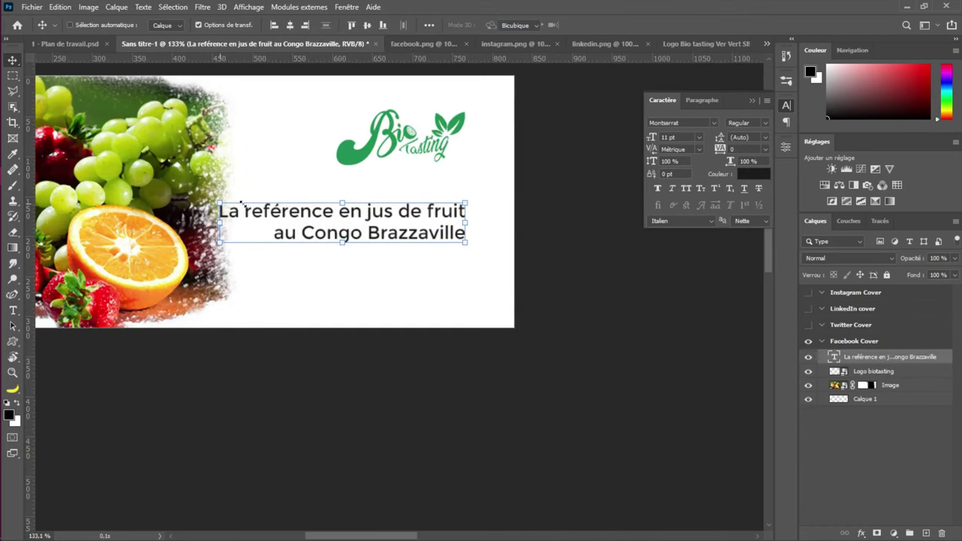
drag(218, 201, 253, 207)
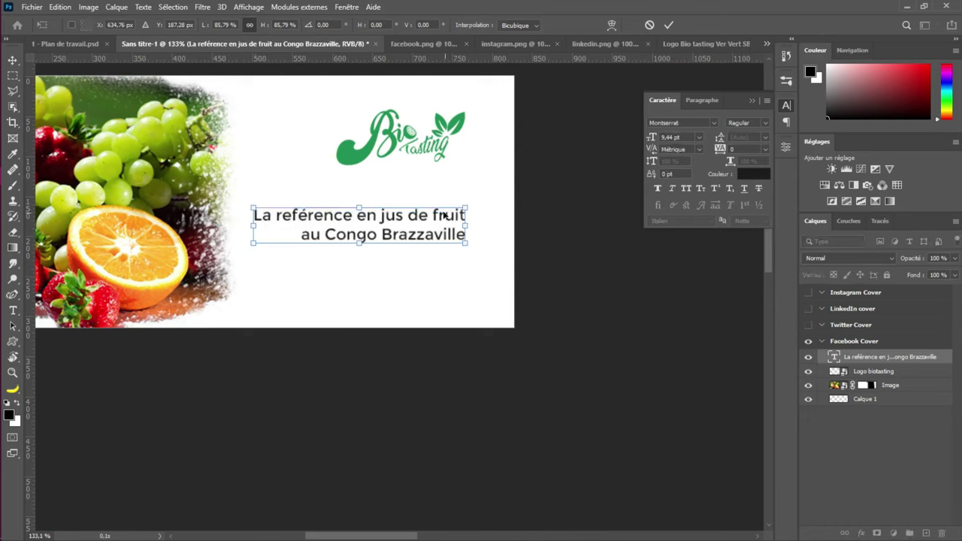
drag(435, 215, 426, 215)
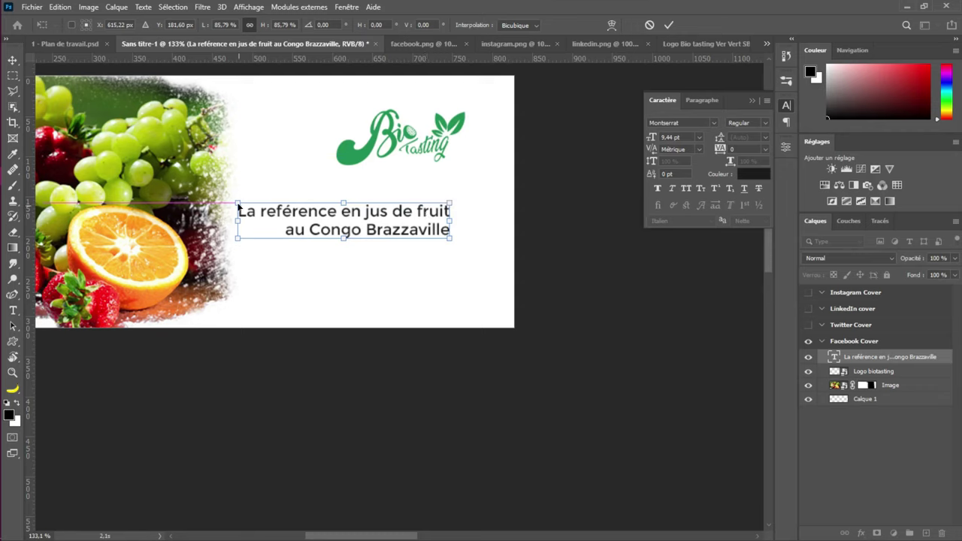
drag(239, 205, 247, 205)
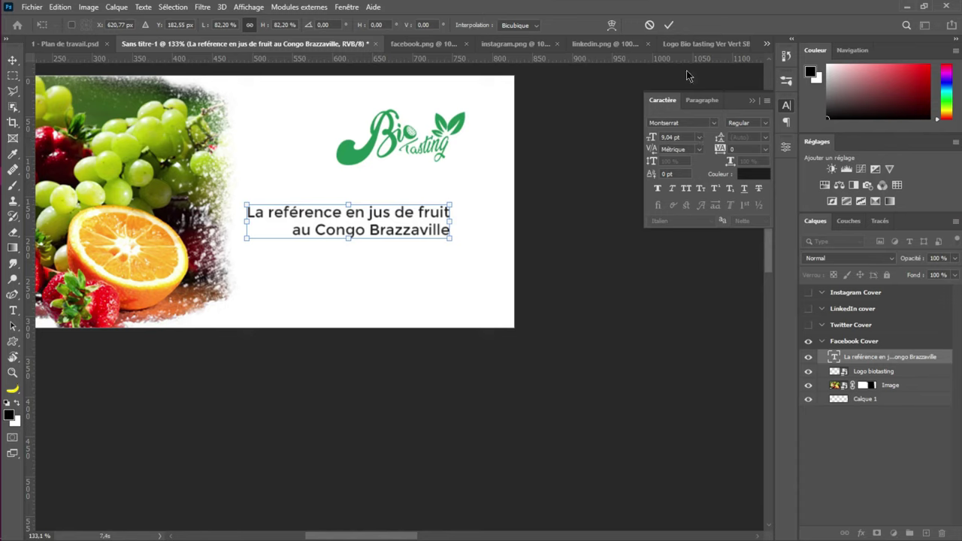
click(669, 25)
click(673, 137)
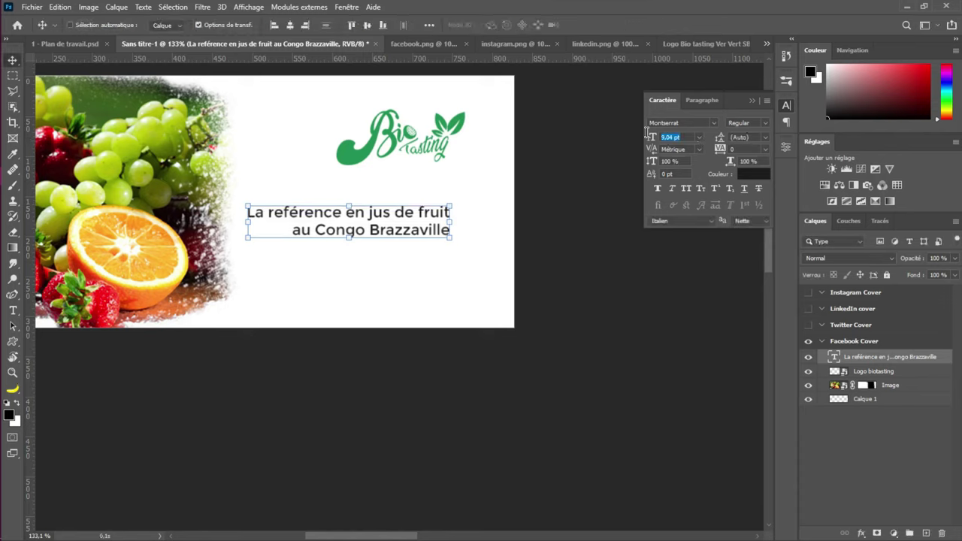
text(9)
key(Return)
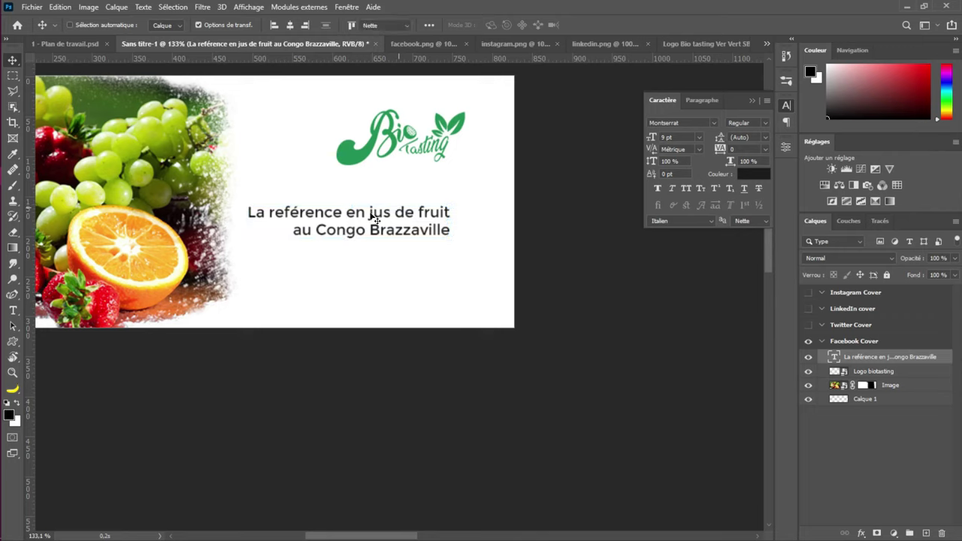
drag(404, 212, 461, 201)
click(368, 213)
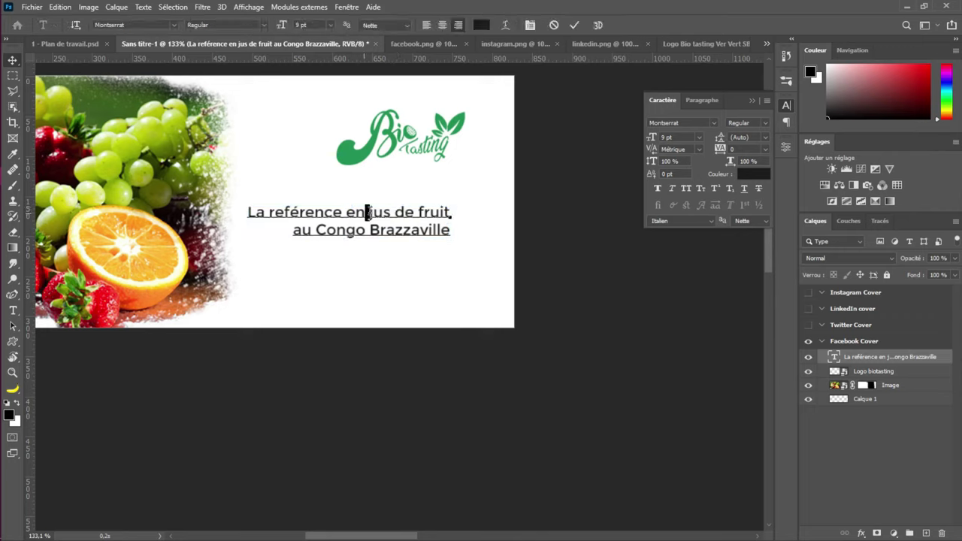
drag(369, 213, 452, 210)
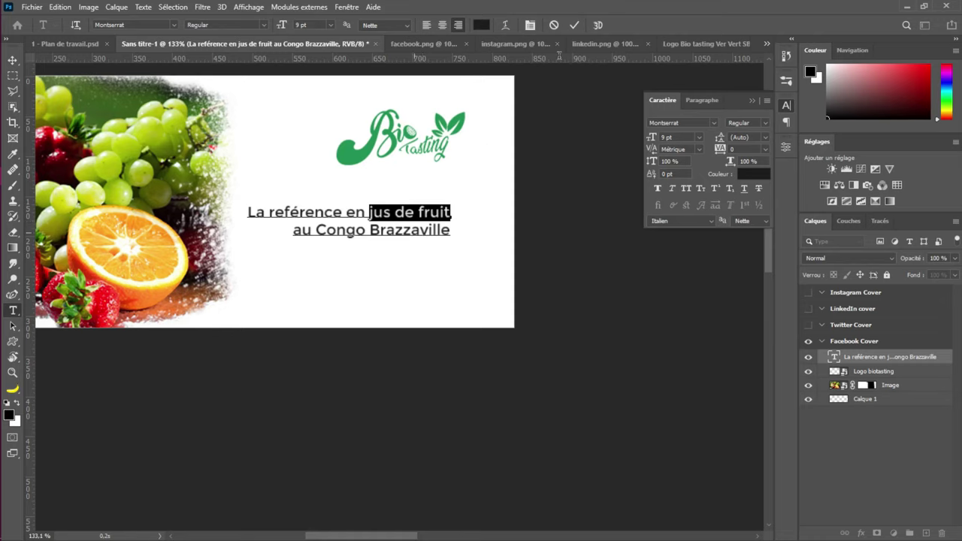
click(574, 25)
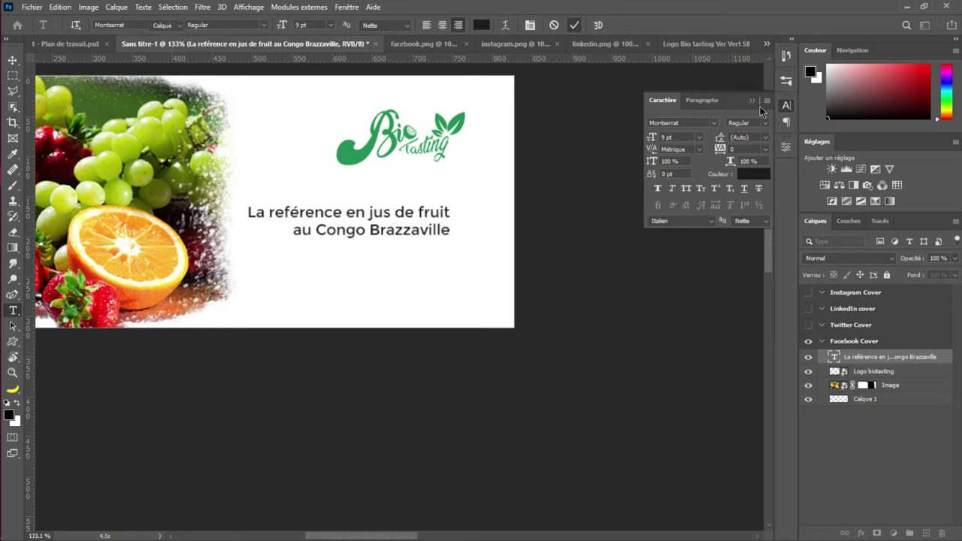
Commit the tagline, copy the Facebook icon from facebook.png onto the Facebook Cover, and close facebook.png
key(ctrl)
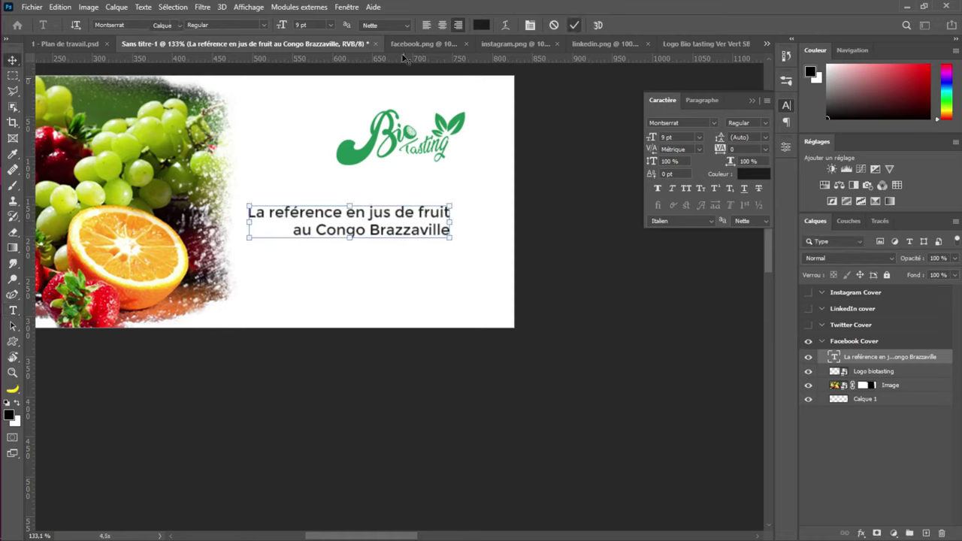
key(v)
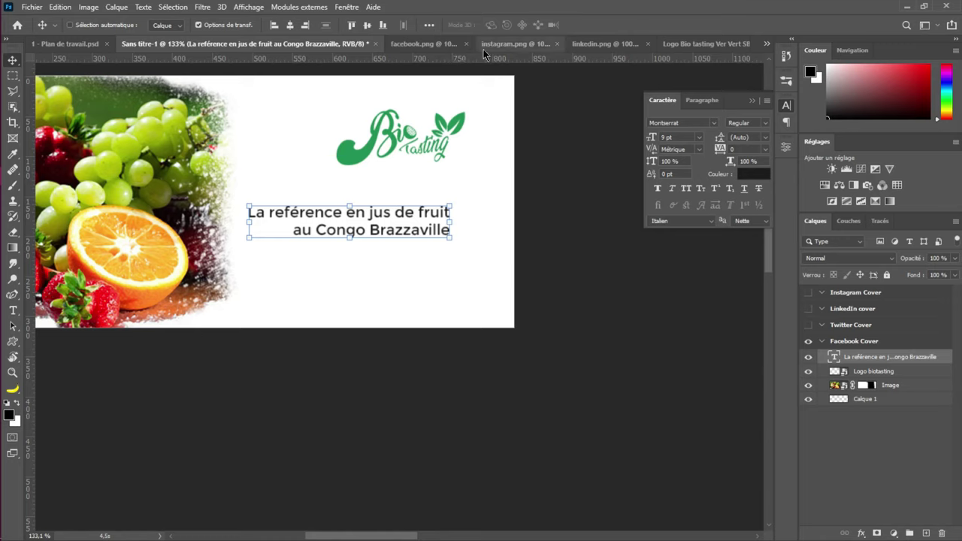
click(440, 44)
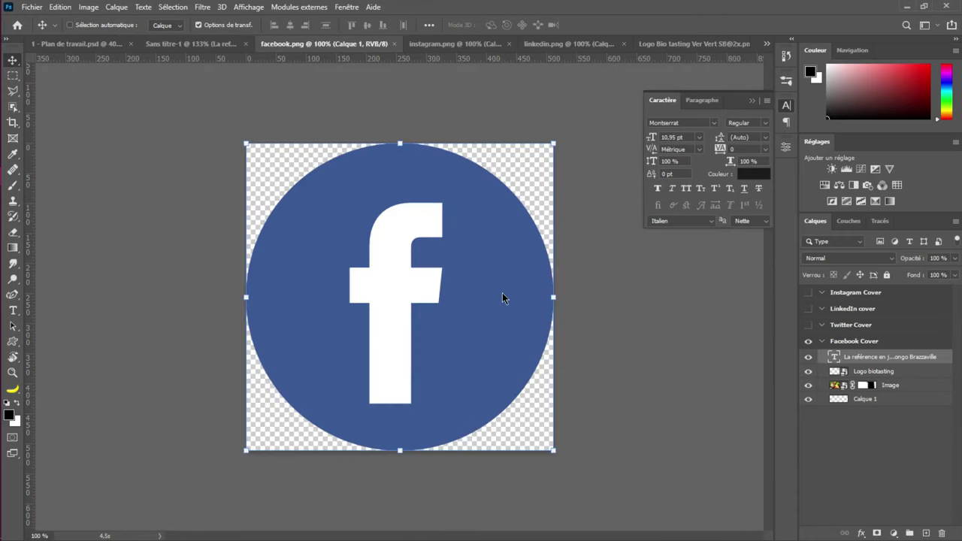
drag(503, 296, 327, 231)
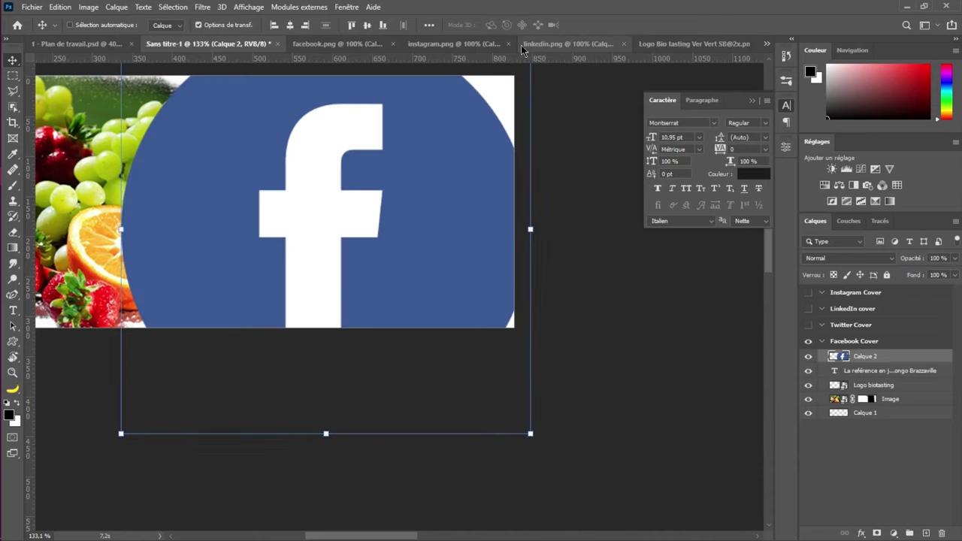
click(392, 44)
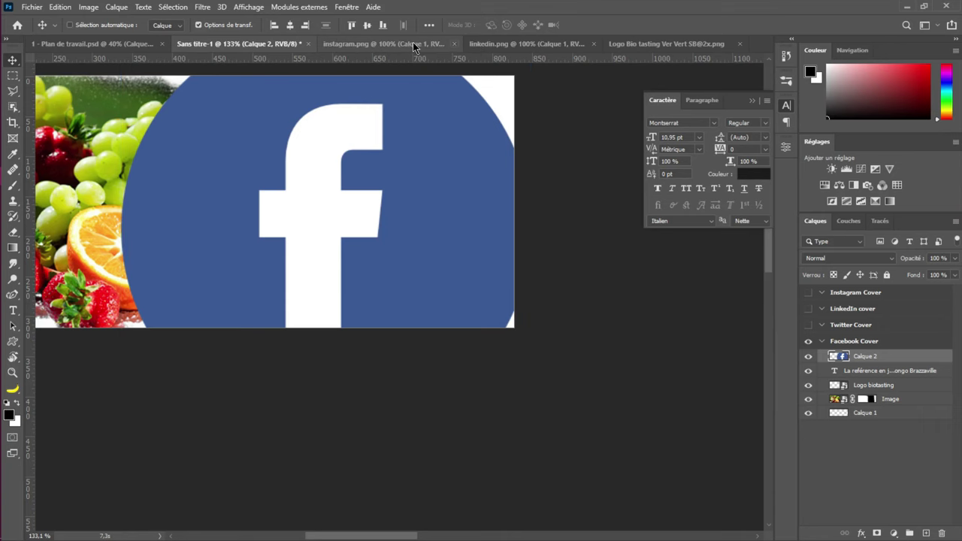
Copy the Instagram icon from instagram.png onto the Facebook Cover and close instagram.png
click(413, 44)
key(ctrl+z)
drag(298, 68, 336, 173)
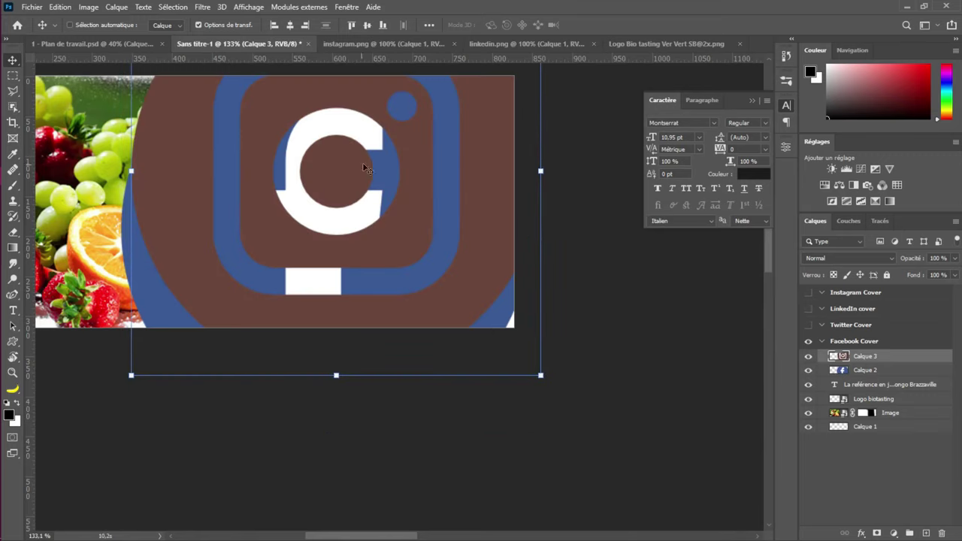
click(454, 43)
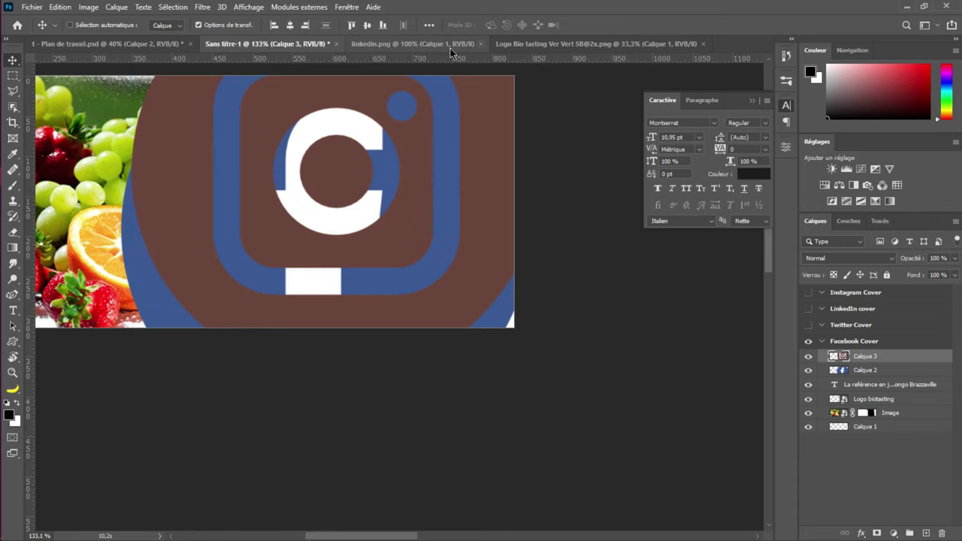
Copy the LinkedIn icon from linkedin.png onto the Facebook Cover and close the Bio Tasting logo file
click(449, 44)
drag(324, 50, 341, 141)
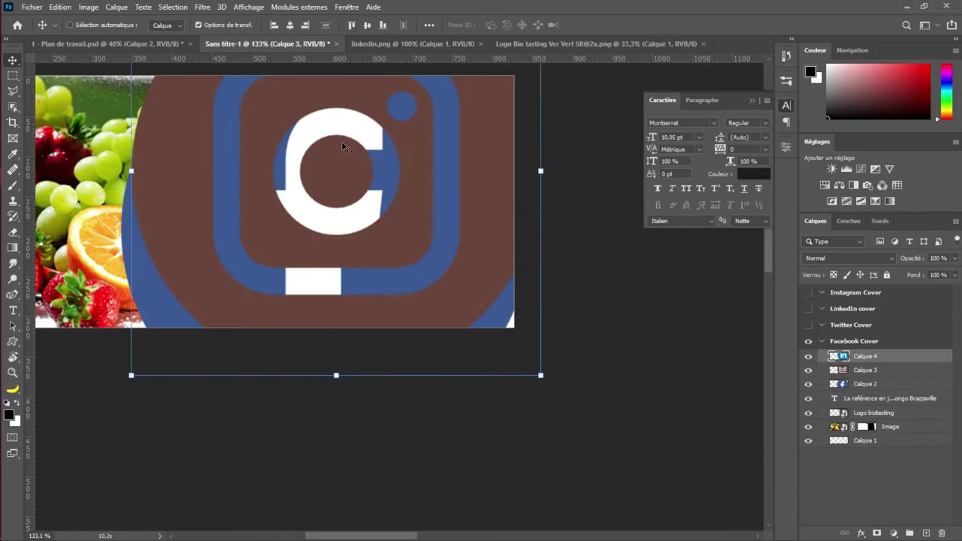
click(542, 45)
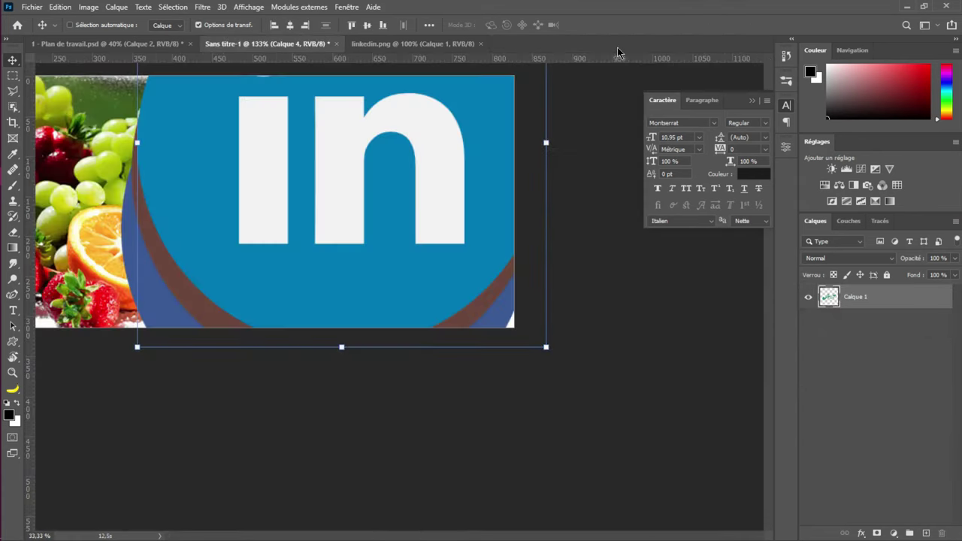
click(703, 43)
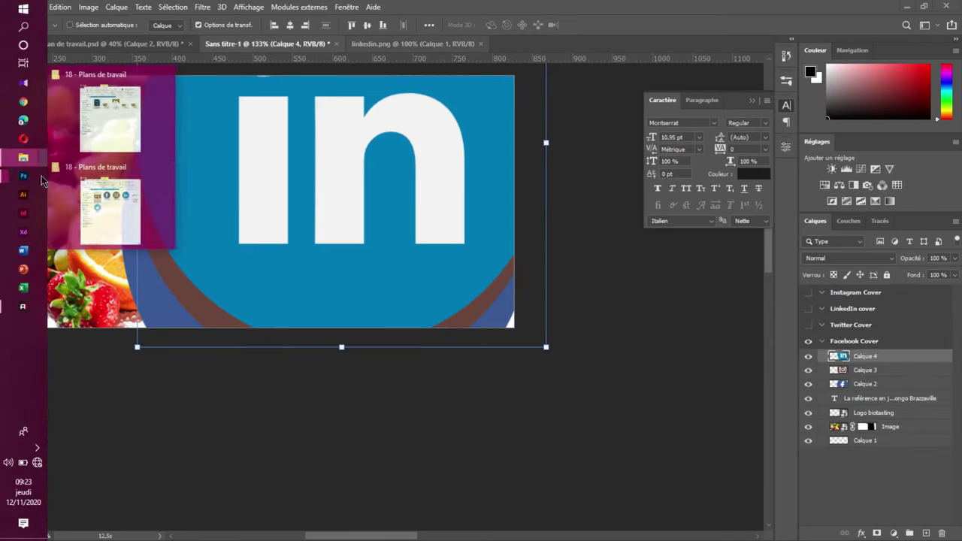
Find twitter.png in the 18 - Plans de travail resources folder and open it as a document
click(87, 219)
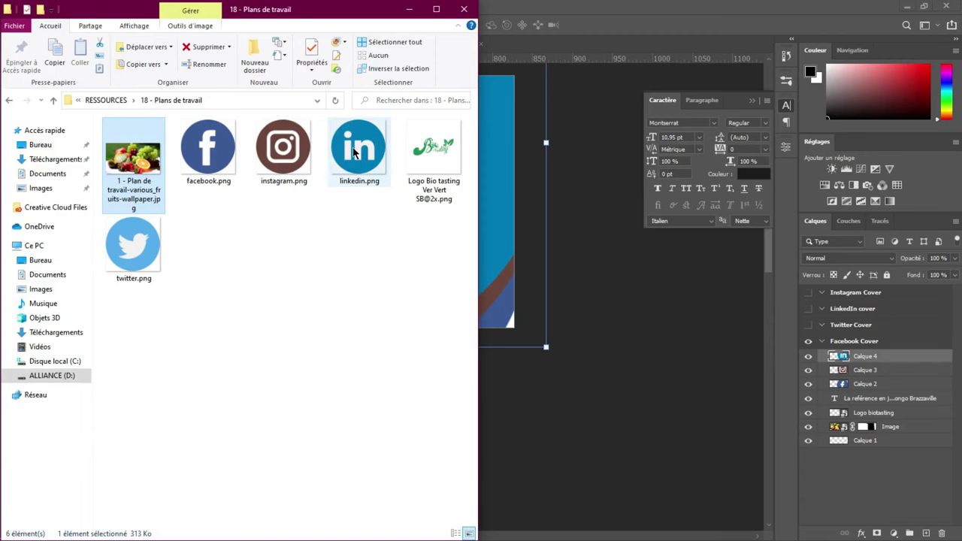
click(408, 9)
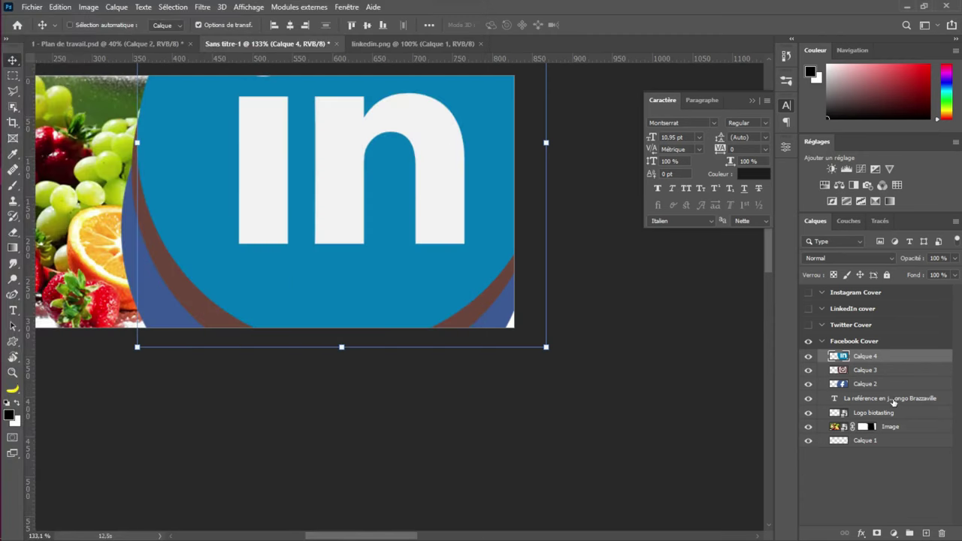
shift+click(876, 384)
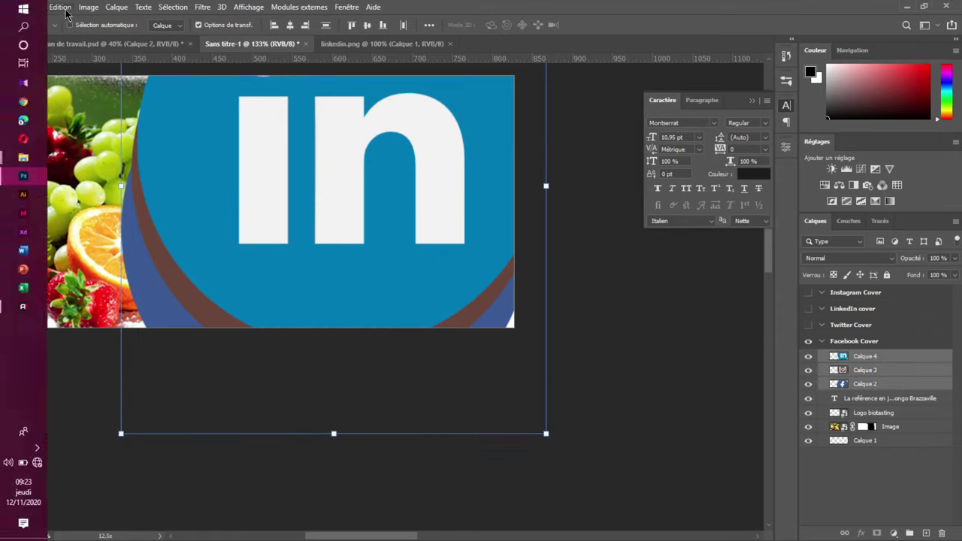
click(33, 7)
key(Escape)
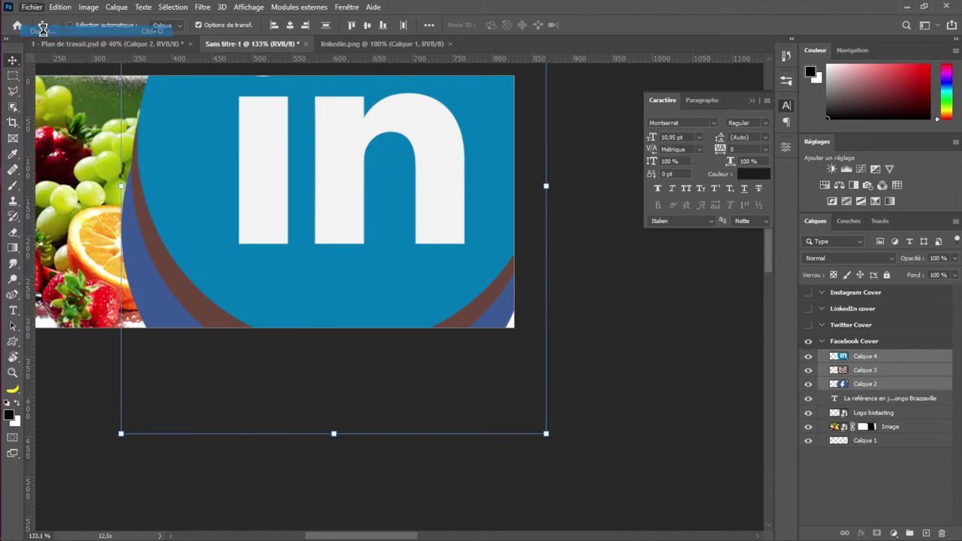
key(ctrl+o)
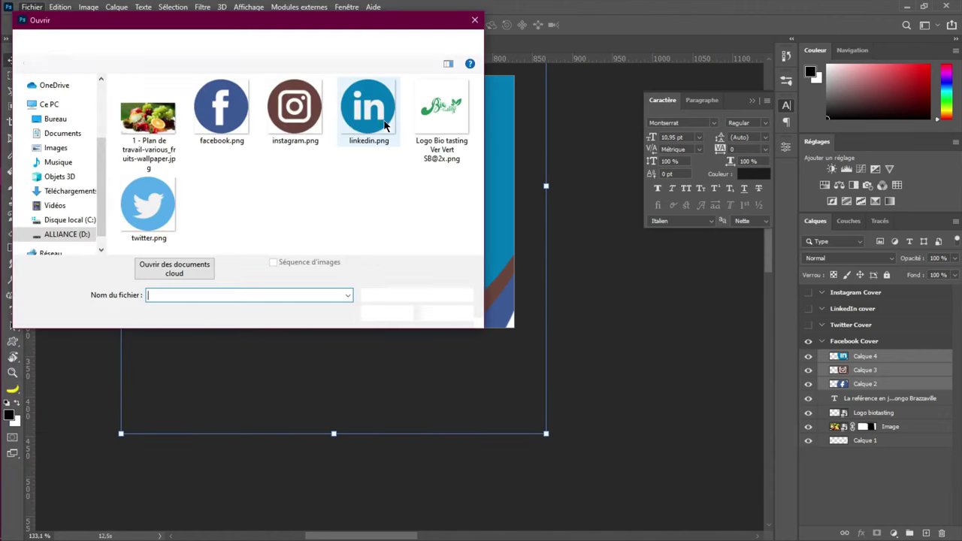
click(162, 199)
click(380, 316)
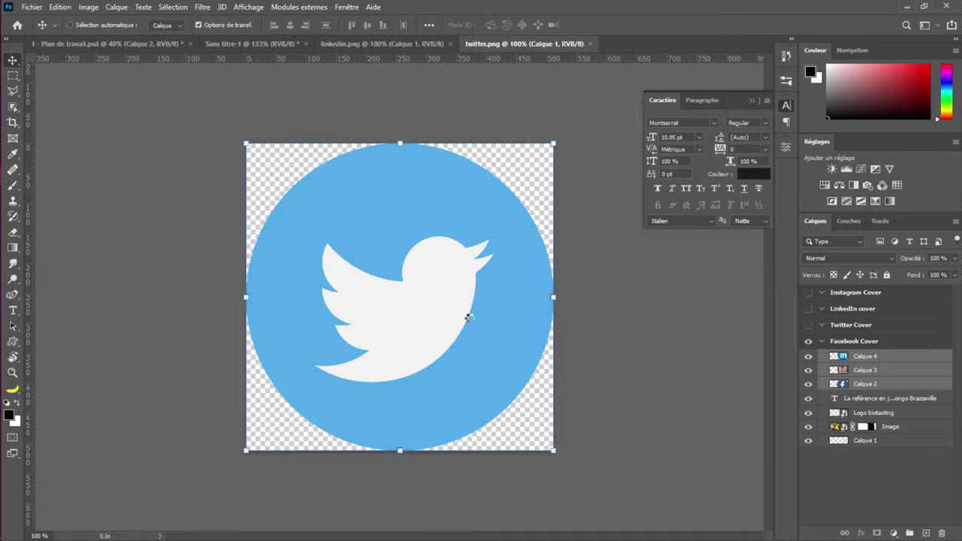
Copy the Twitter icon onto the Facebook Cover, and close twitter.png and linkedin.png
drag(468, 304, 335, 216)
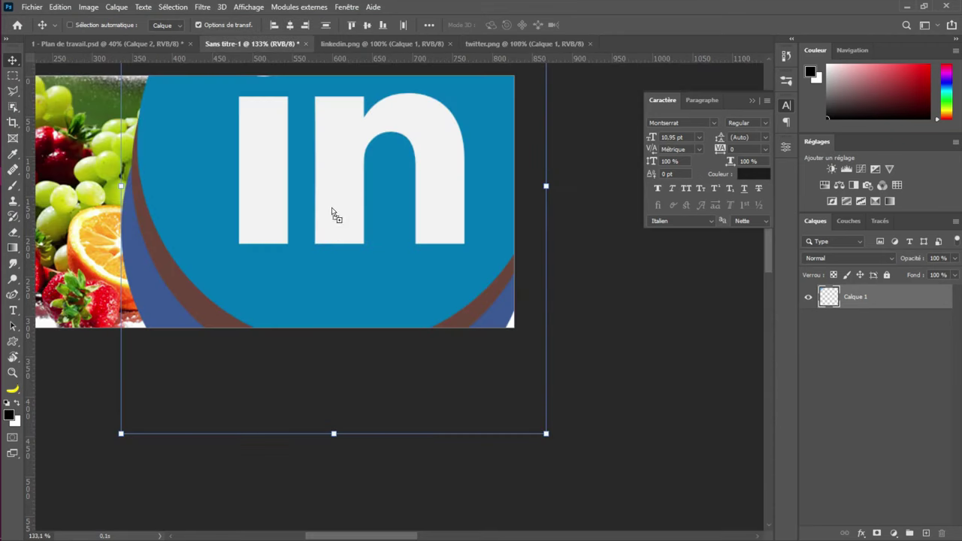
click(592, 44)
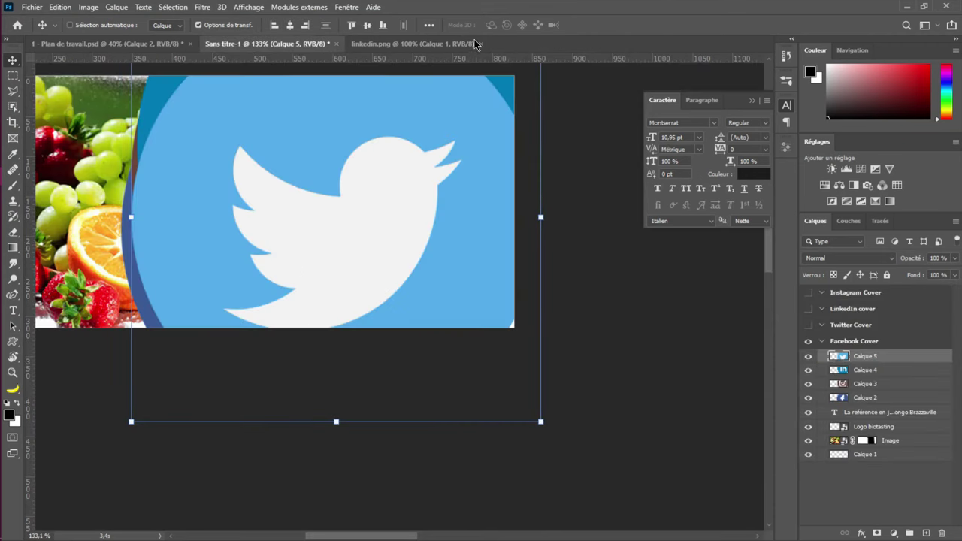
click(485, 44)
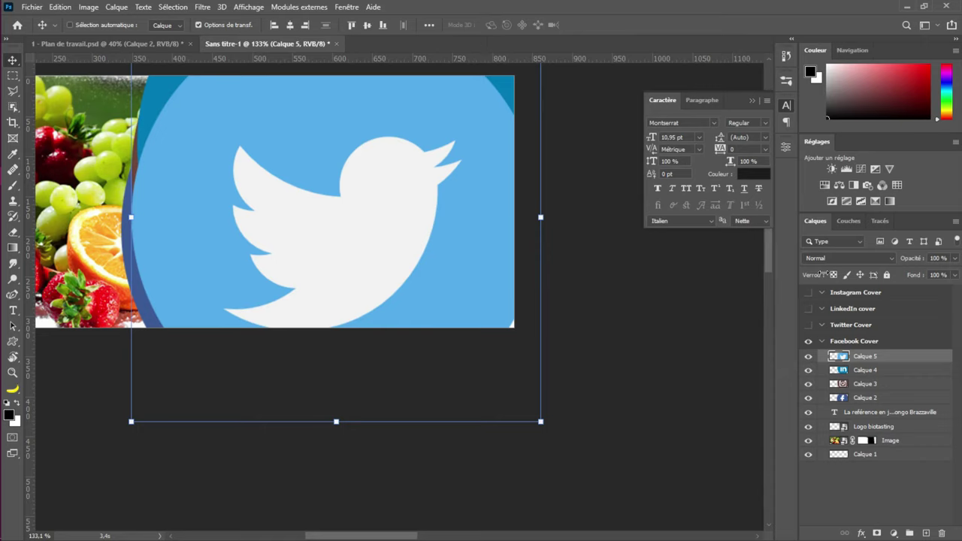
Convert the Facebook icon layer (Calque 2) and the Instagram icon layer (Calque 3) to smart objects
shift+click(895, 359)
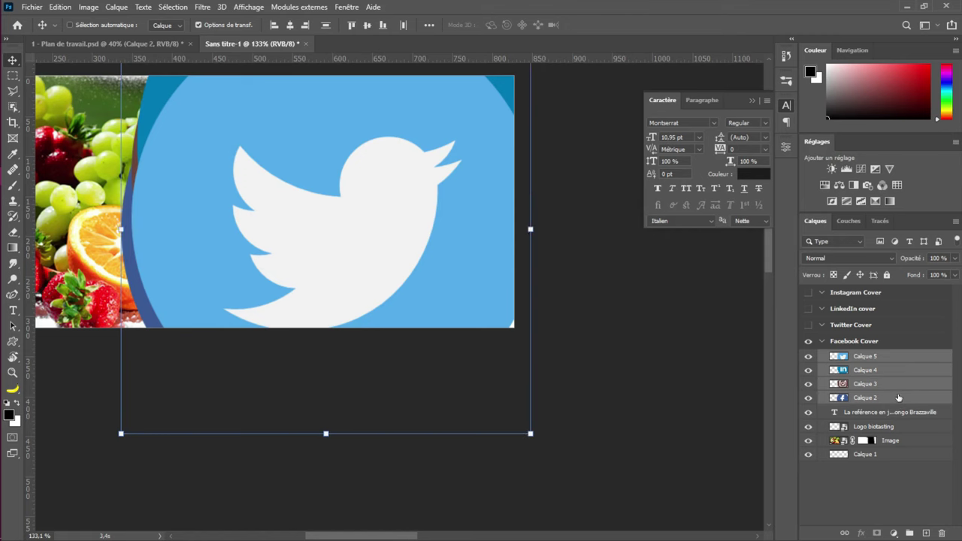
click(895, 399)
right_click(894, 403)
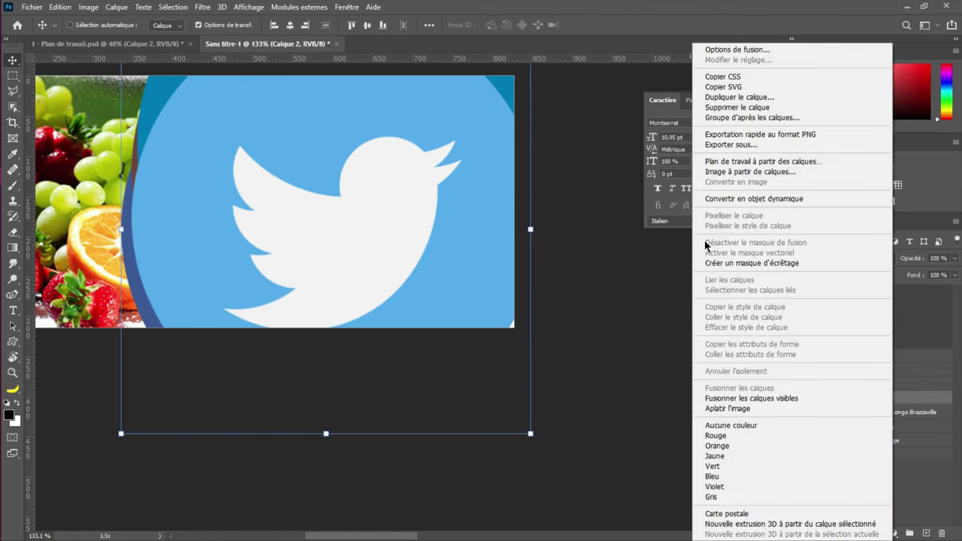
click(744, 198)
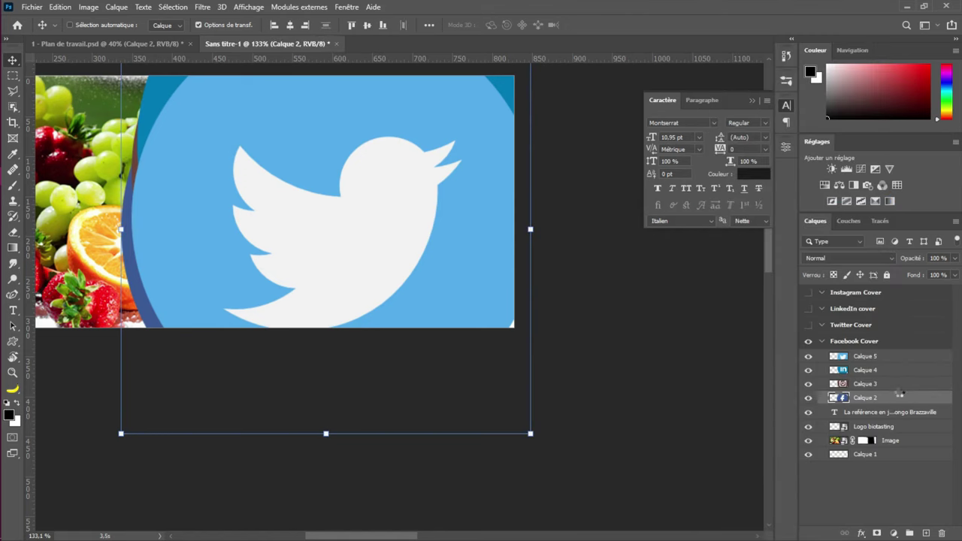
click(899, 385)
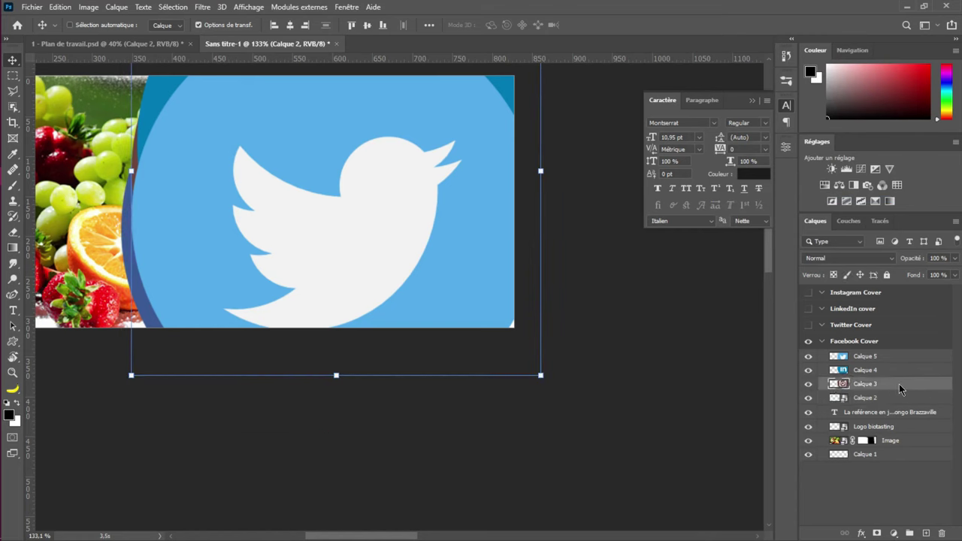
right_click(900, 385)
click(745, 198)
Convert the LinkedIn icon layer (Calque 4) and the Twitter icon layer (Calque 5) to smart objects
click(893, 369)
right_click(892, 369)
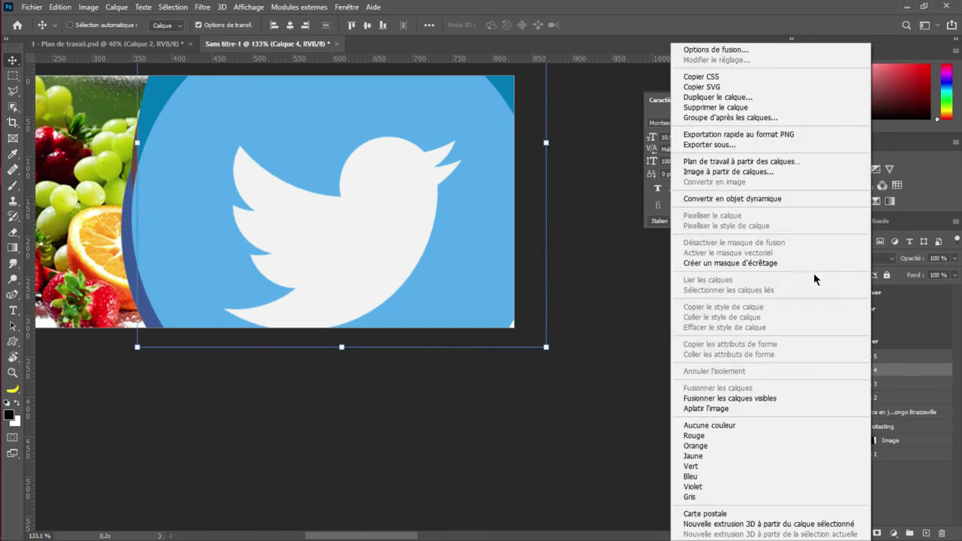
click(733, 200)
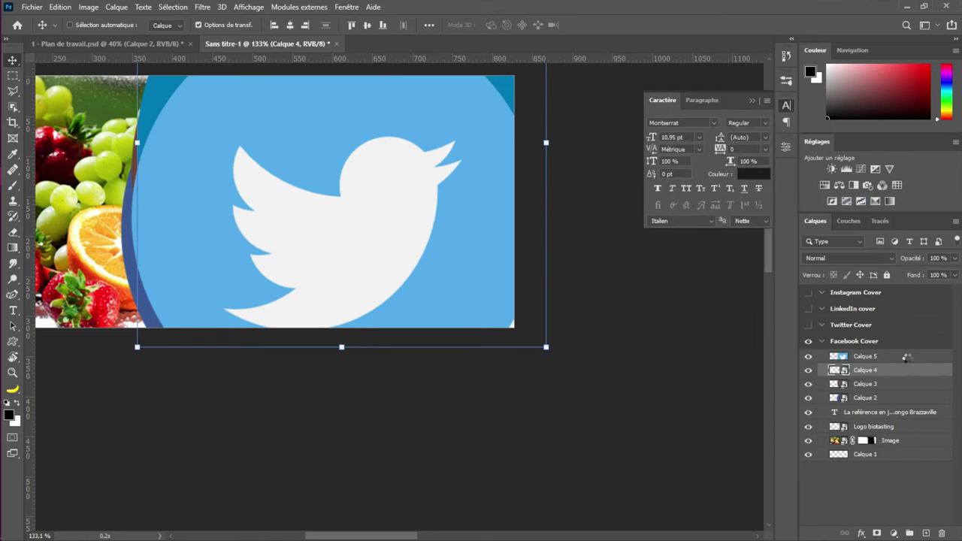
click(909, 358)
right_click(909, 362)
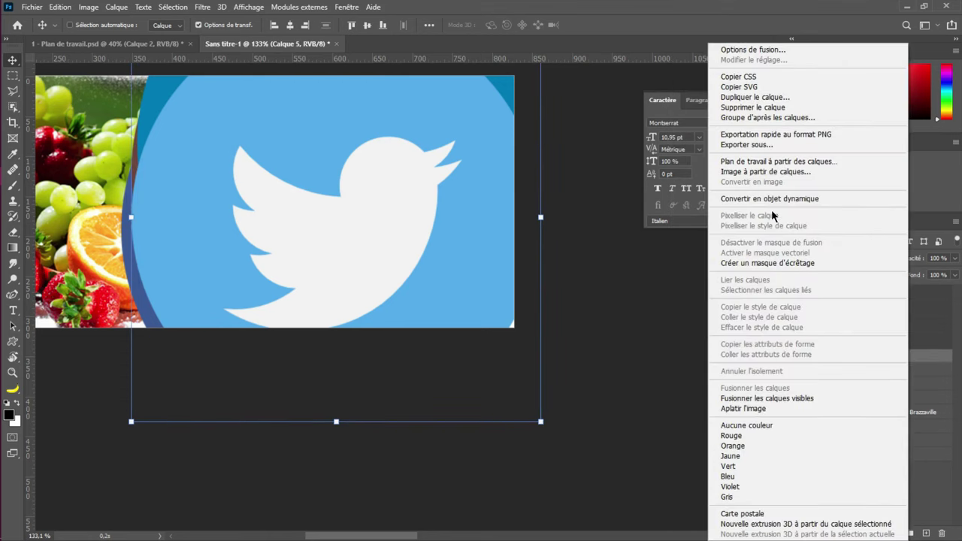
key(Return)
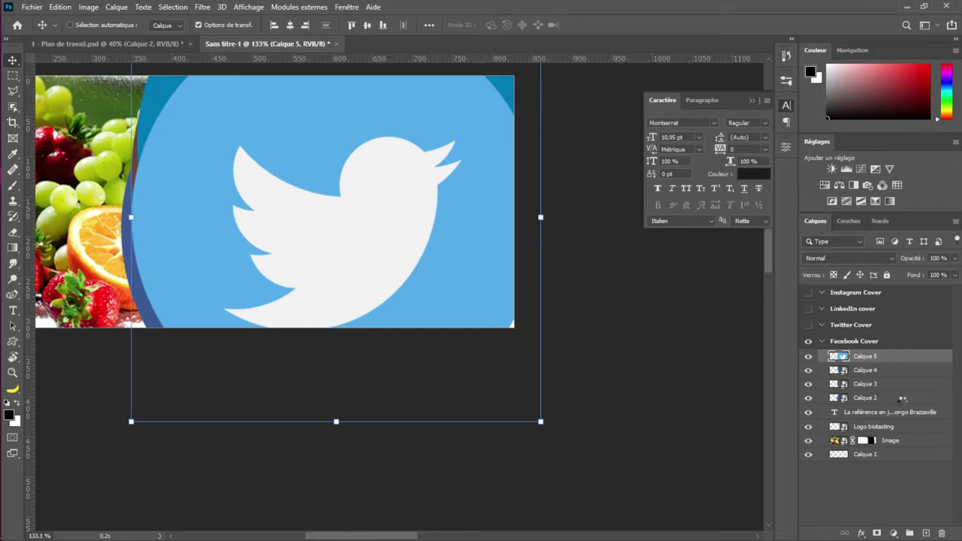
Scale the four social icon layers together to 4.66% and move them just below the tagline
shift+click(863, 397)
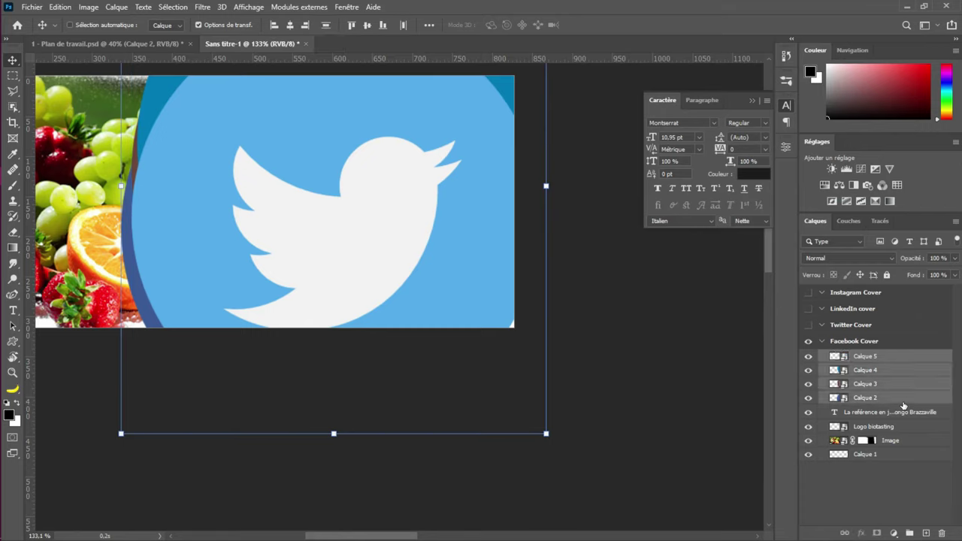
drag(458, 373, 333, 197)
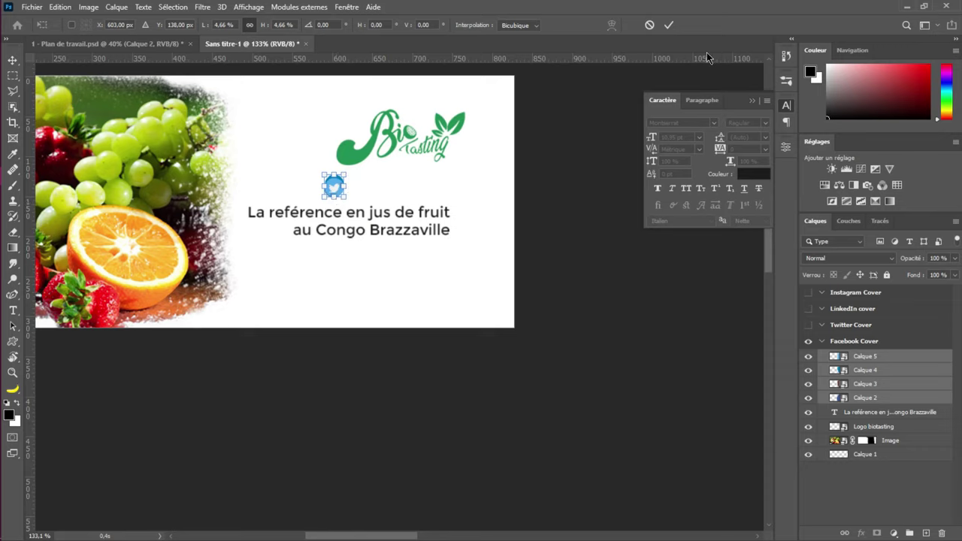
click(670, 27)
drag(400, 195, 389, 269)
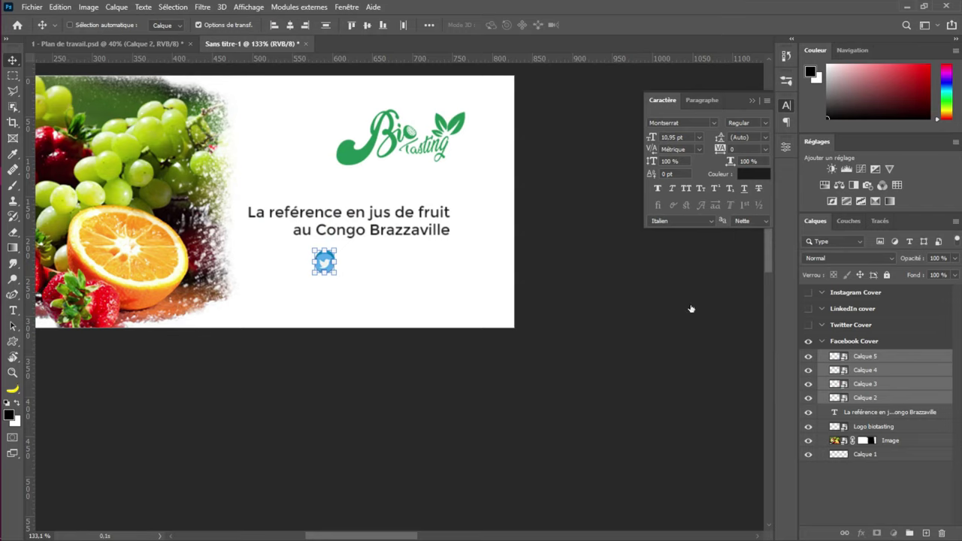
Move the Twitter icon to the tagline's right edge, then align all four icons on their vertical centers and distribute them evenly horizontally
drag(417, 277, 525, 275)
shift+click(862, 399)
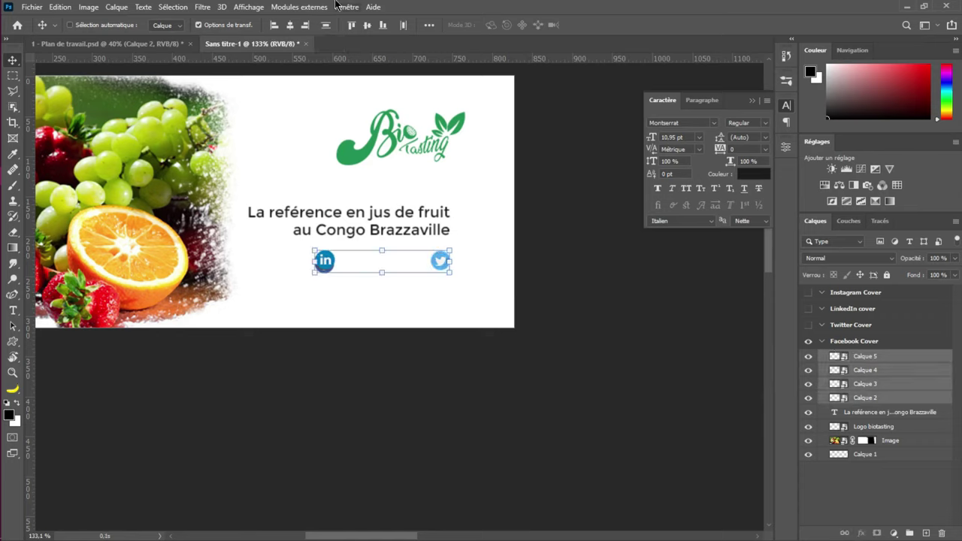
click(368, 26)
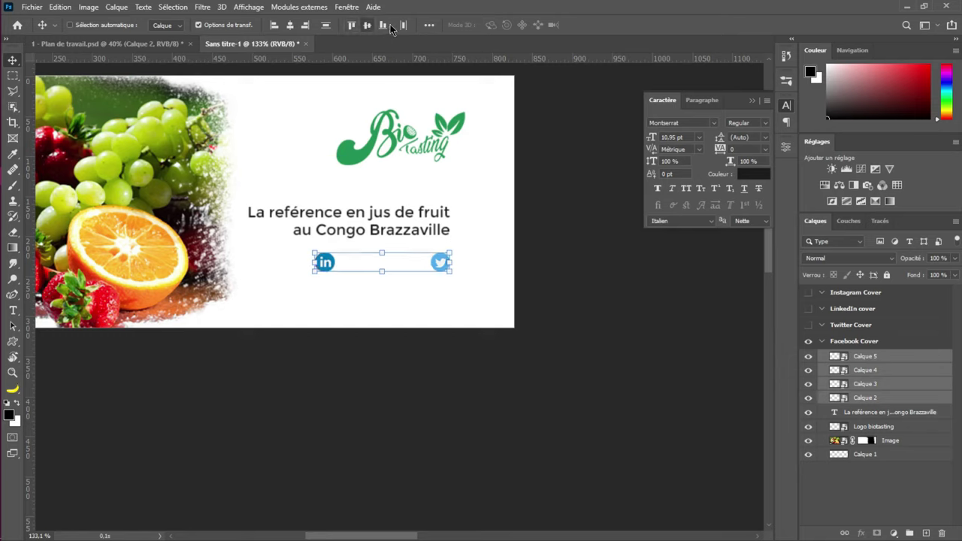
click(403, 26)
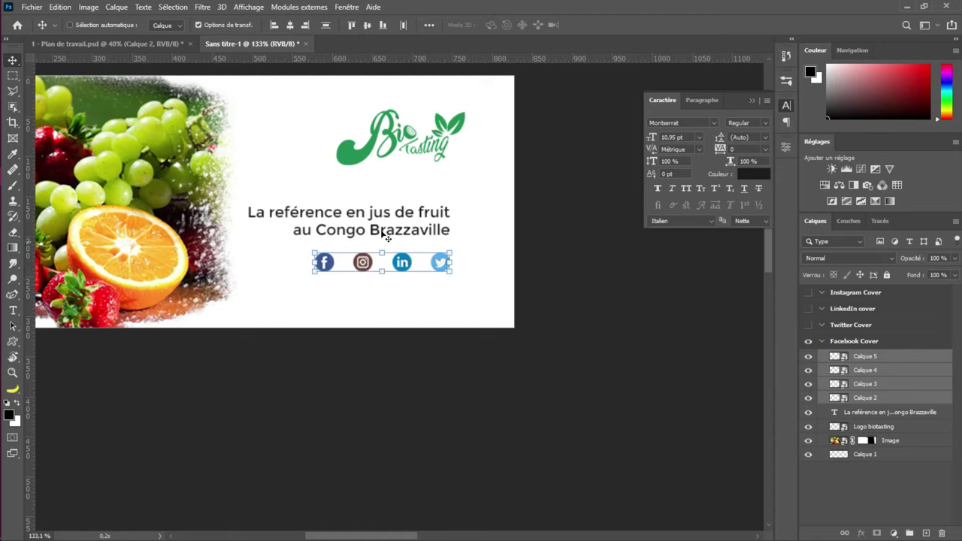
Compare with the Couverture Facebook in Plan de travail.psd and move the icon row straight down, farther below the tagline
click(120, 43)
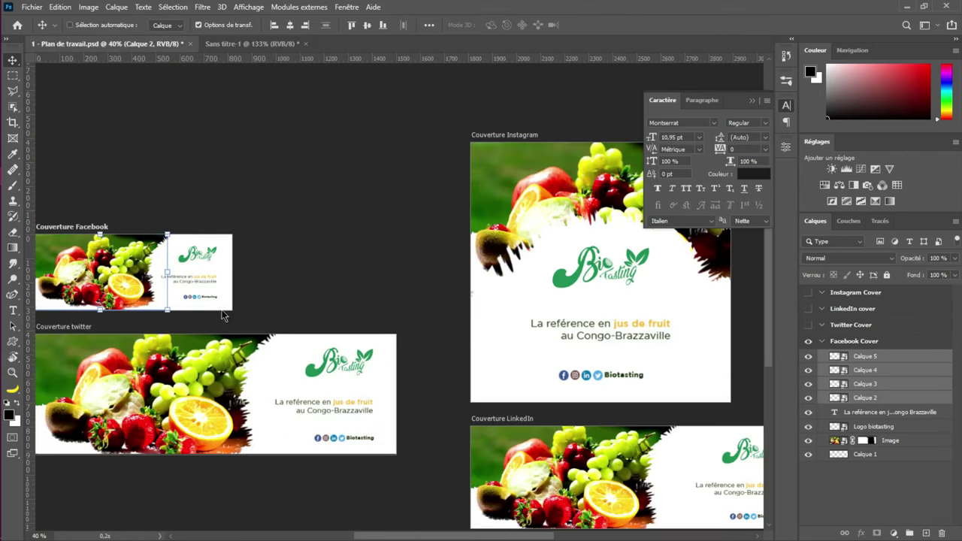
click(265, 43)
drag(406, 268, 406, 294)
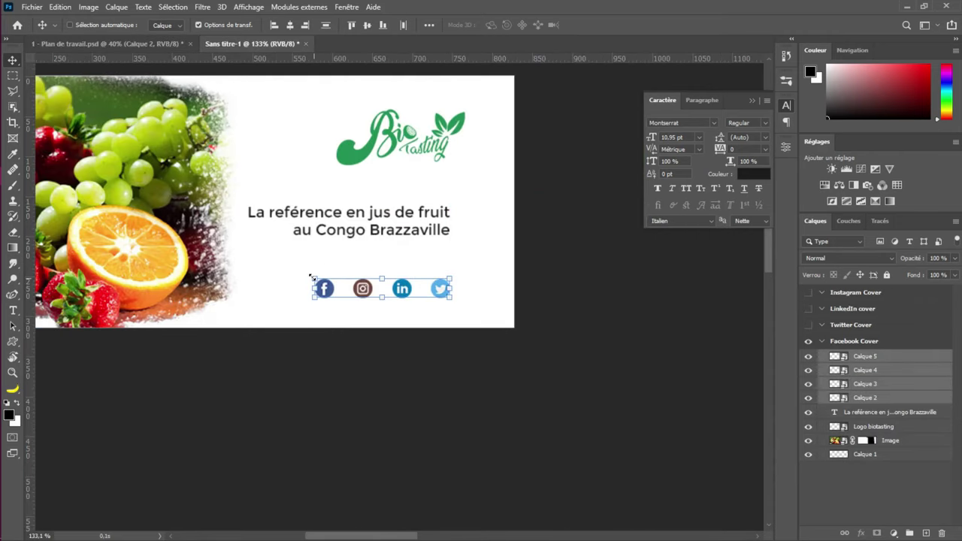
Shrink the row of four social icons to about 84.02% width and 79.17% height, keeping its lower-right corner in place
drag(326, 280, 329, 280)
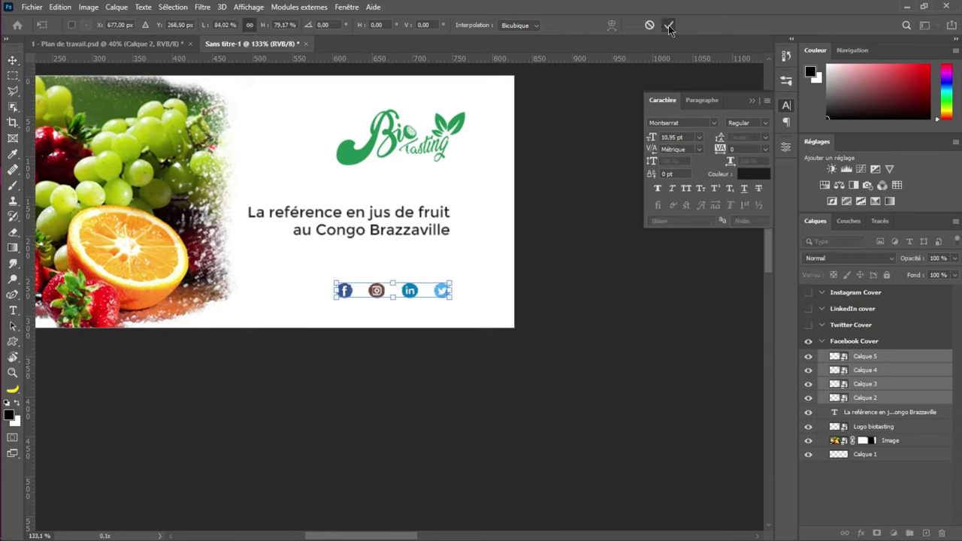
key(Return)
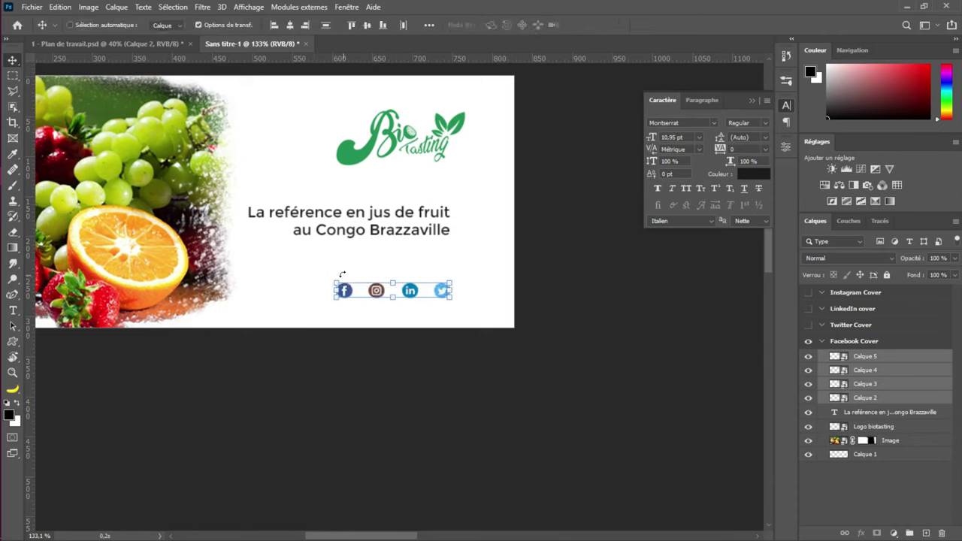
scroll(362, 182, down, 5)
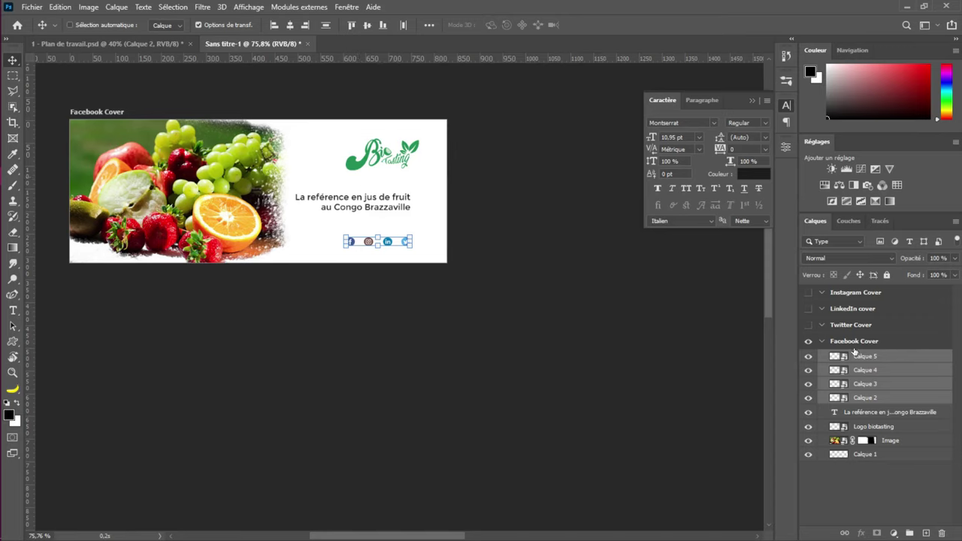
Combine the four icon layers into one smart object named Logos and check its contents
right_click(933, 361)
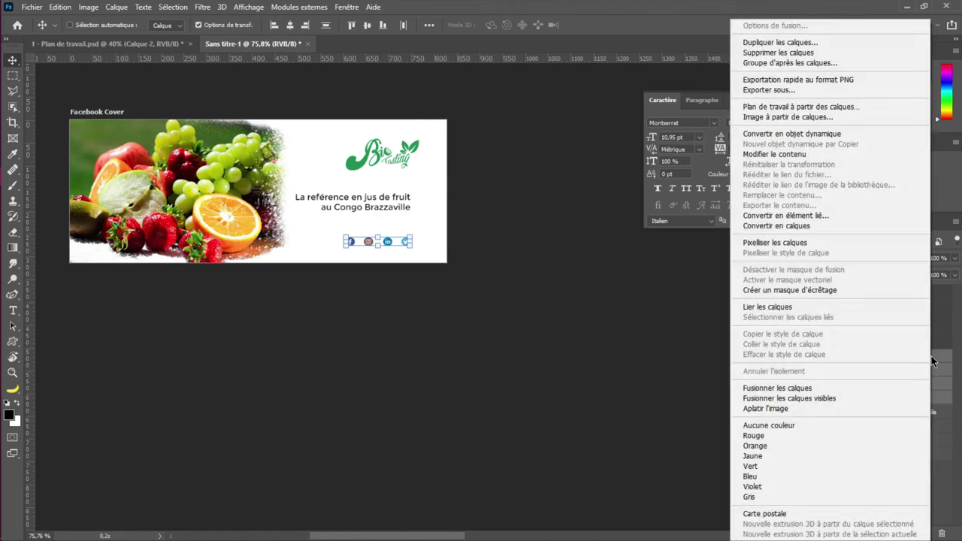
click(804, 135)
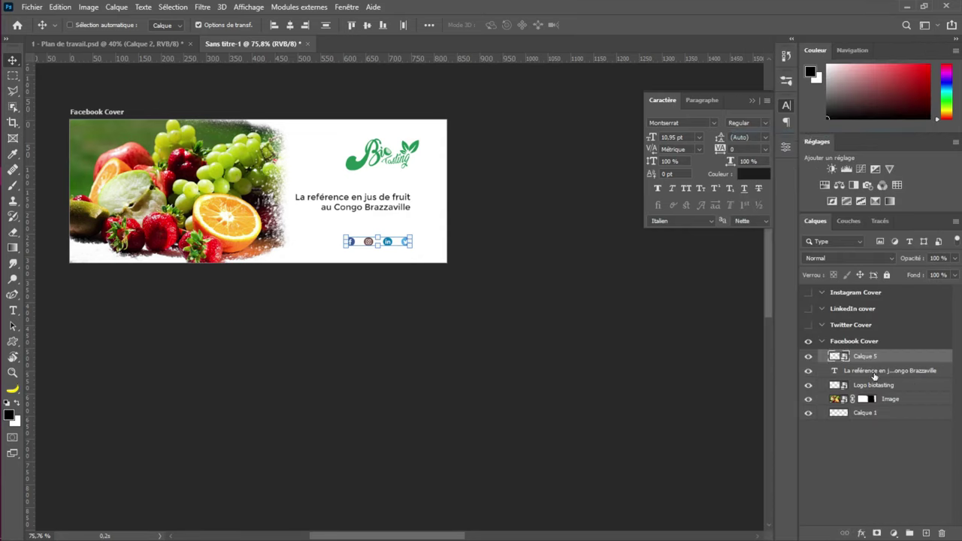
double_click(864, 357)
text(Logos)
key(Return)
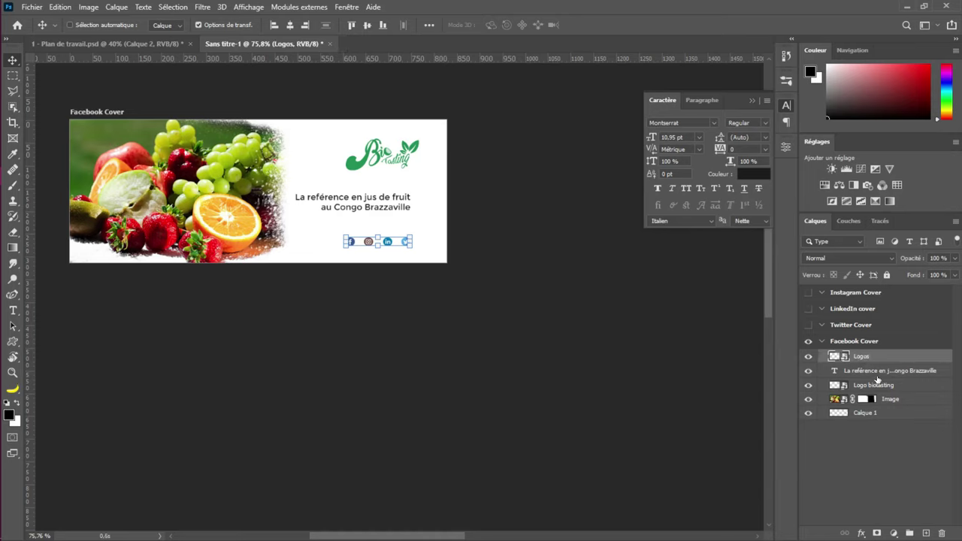
double_click(842, 357)
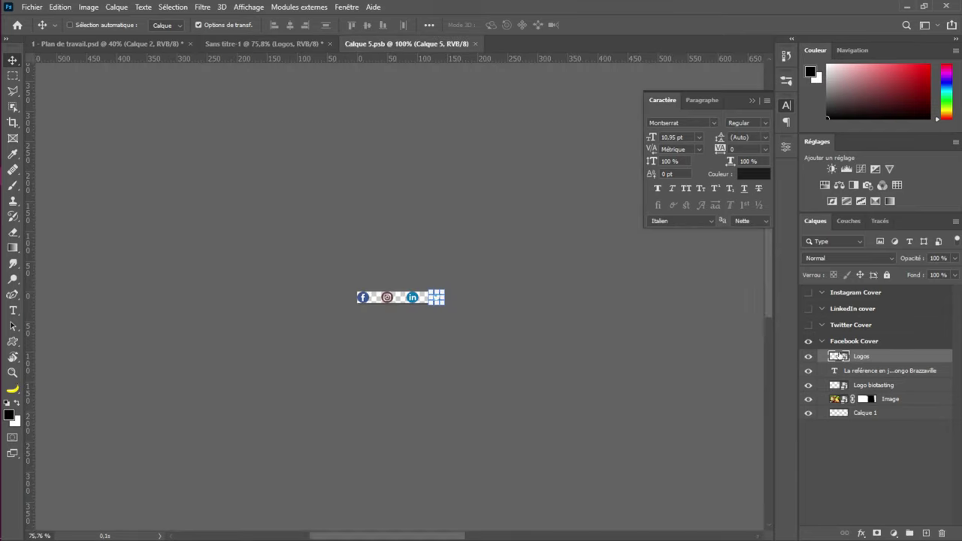
click(475, 43)
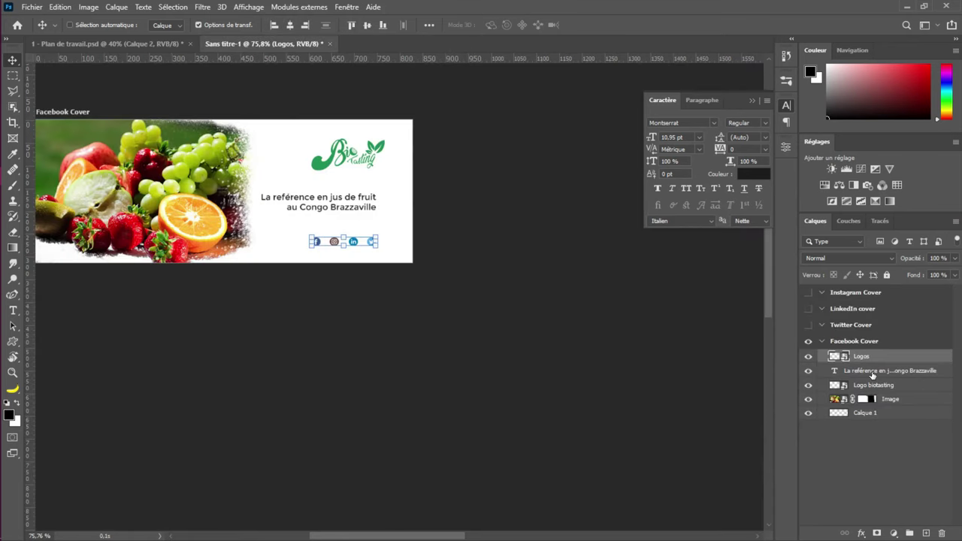
Convert the Facebook Cover's tagline text layer to a smart object
ctrl+click(326, 208)
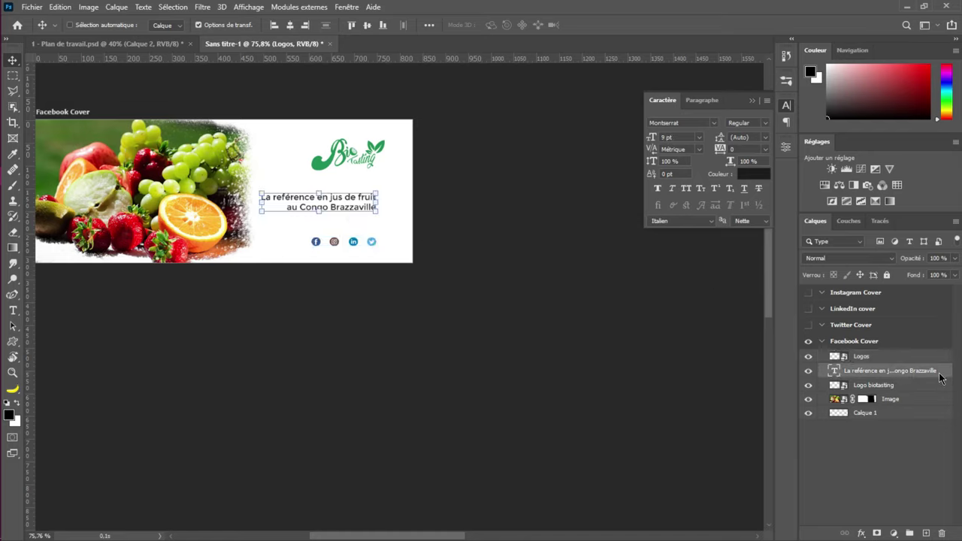
right_click(929, 370)
click(931, 370)
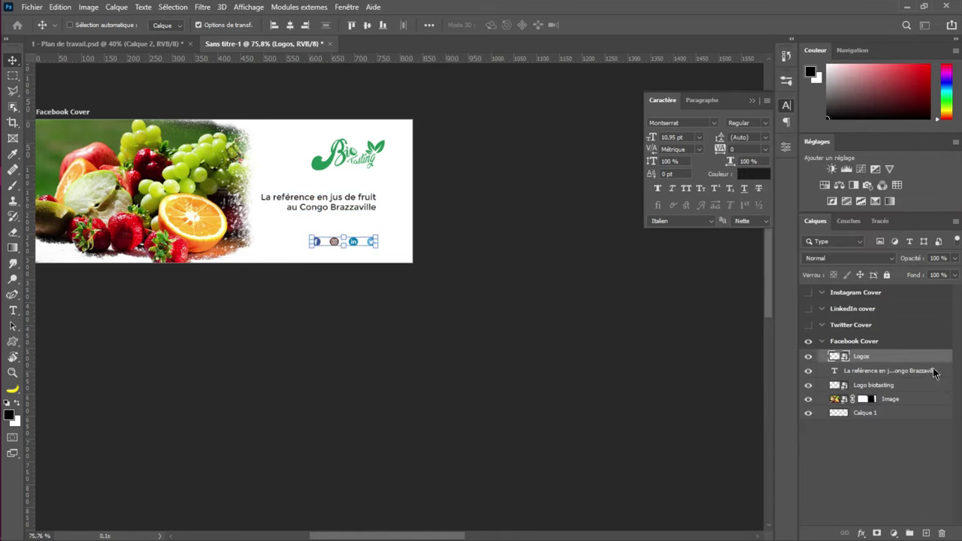
right_click(931, 370)
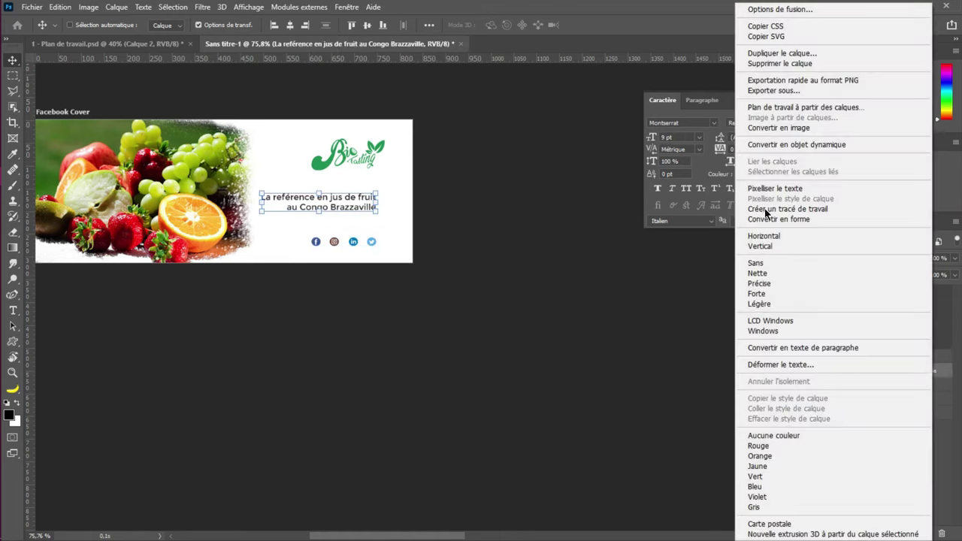
click(789, 144)
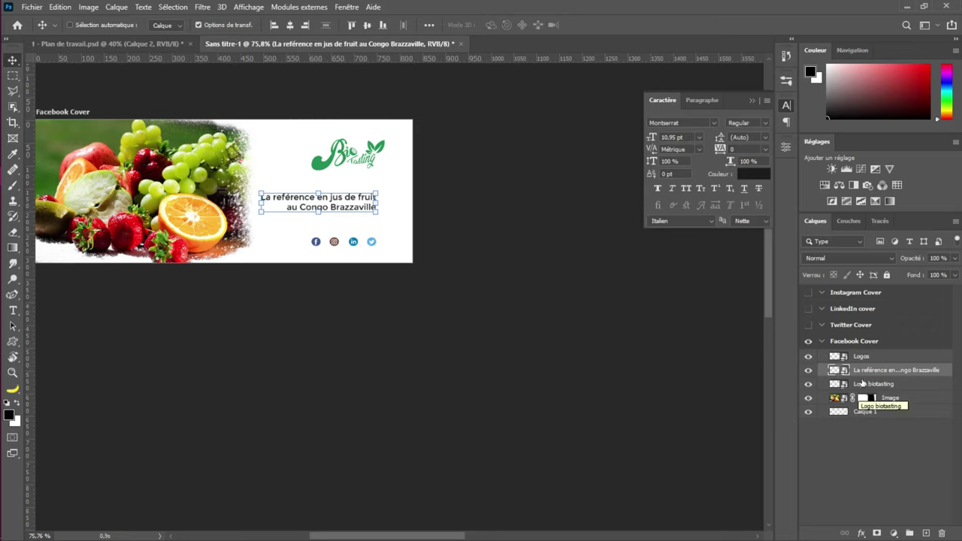
Convert the masked Image layer of the Facebook Cover to a smart object
key(alt+bracketright)
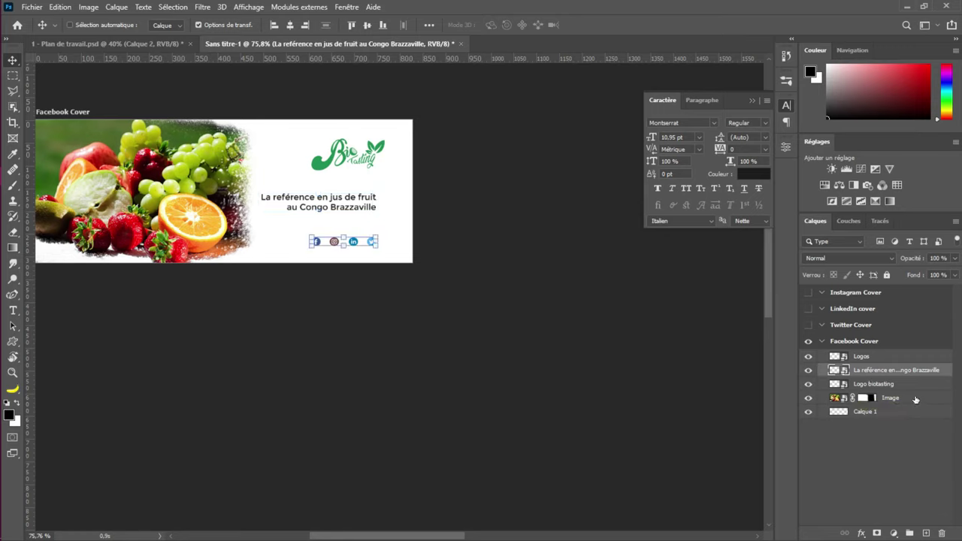
click(916, 399)
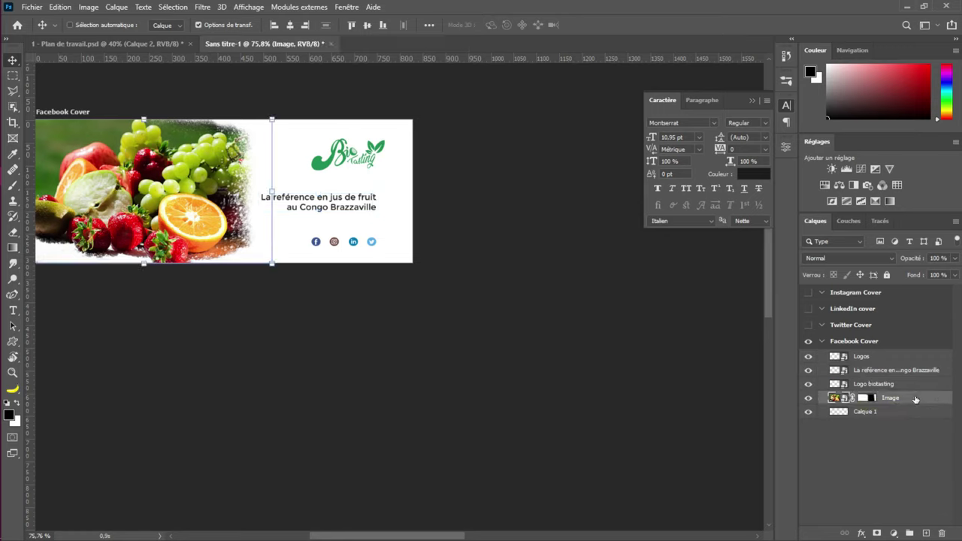
shift+click(903, 358)
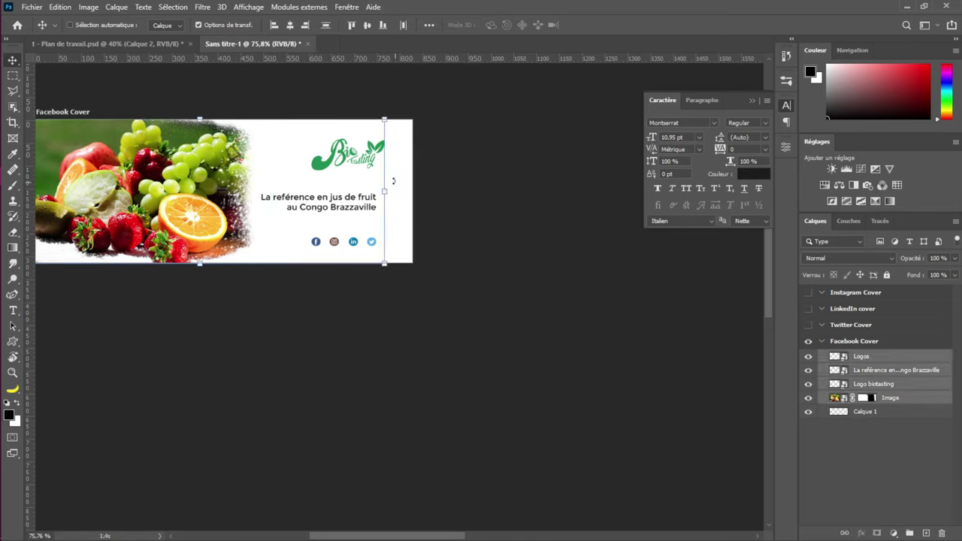
click(903, 397)
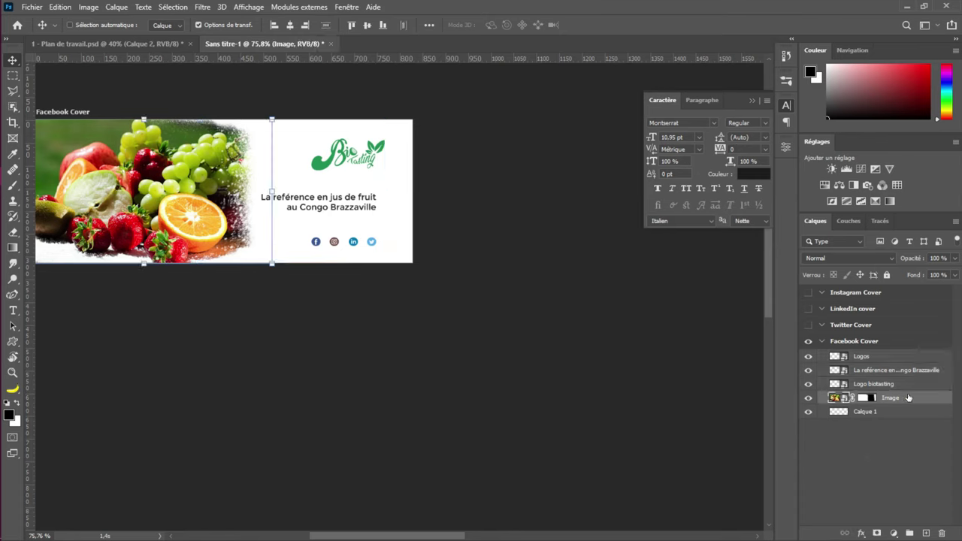
right_click(909, 396)
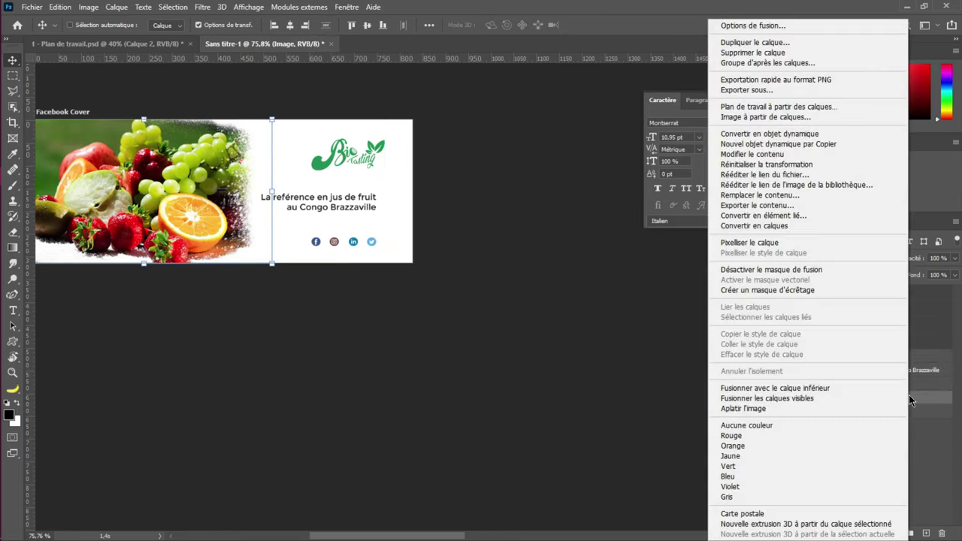
click(769, 134)
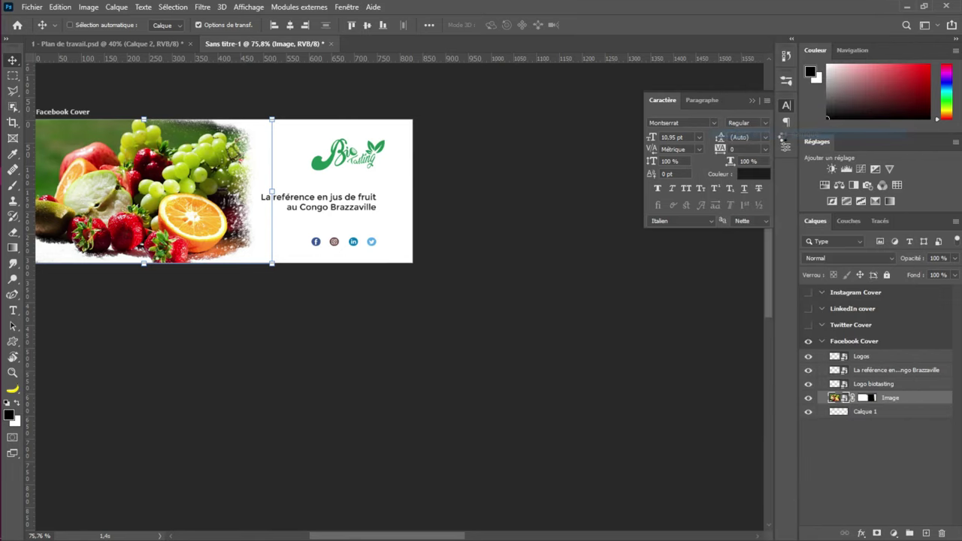
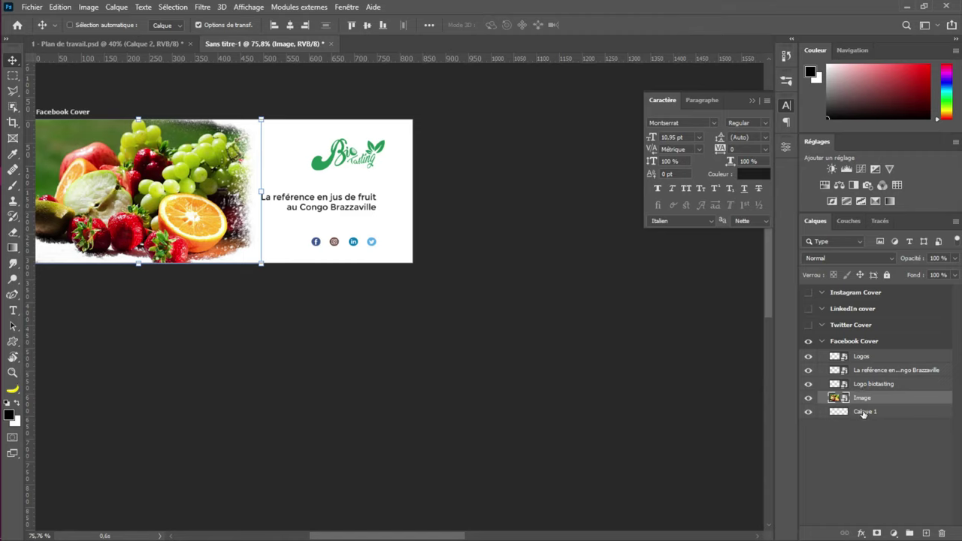
Try a near-white solid colour fill (#fff8f8) in place of Calque 1 as the Facebook Cover's background, and undo it
click(864, 412)
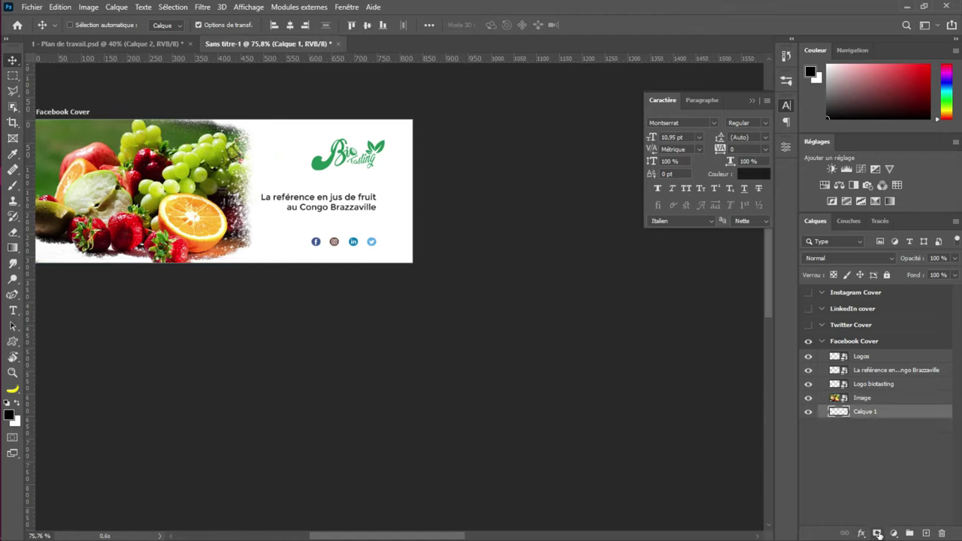
click(895, 534)
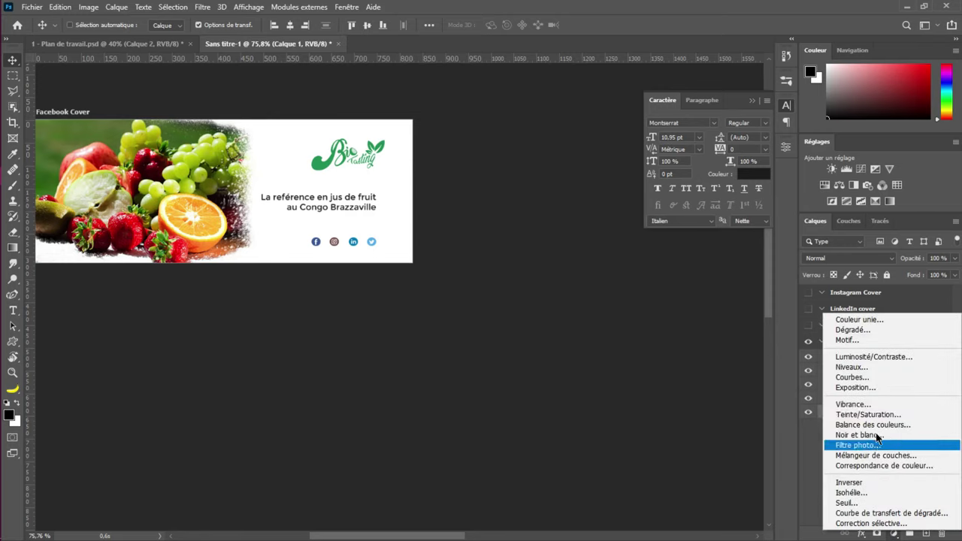
click(861, 321)
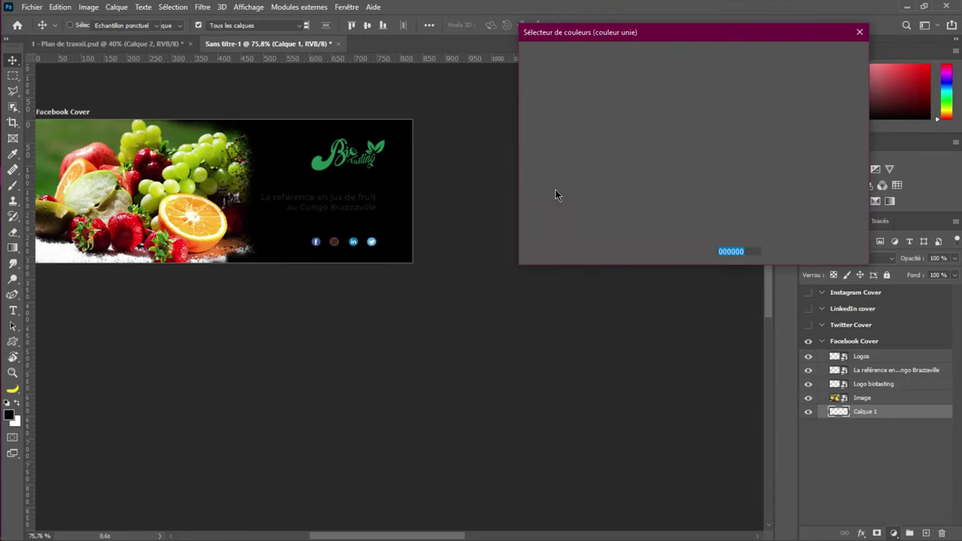
click(538, 109)
mouse_move(538, 110)
mouse_down()
mouse_move(526, 113)
mouse_move(498, 67)
mouse_move(528, 58)
mouse_up()
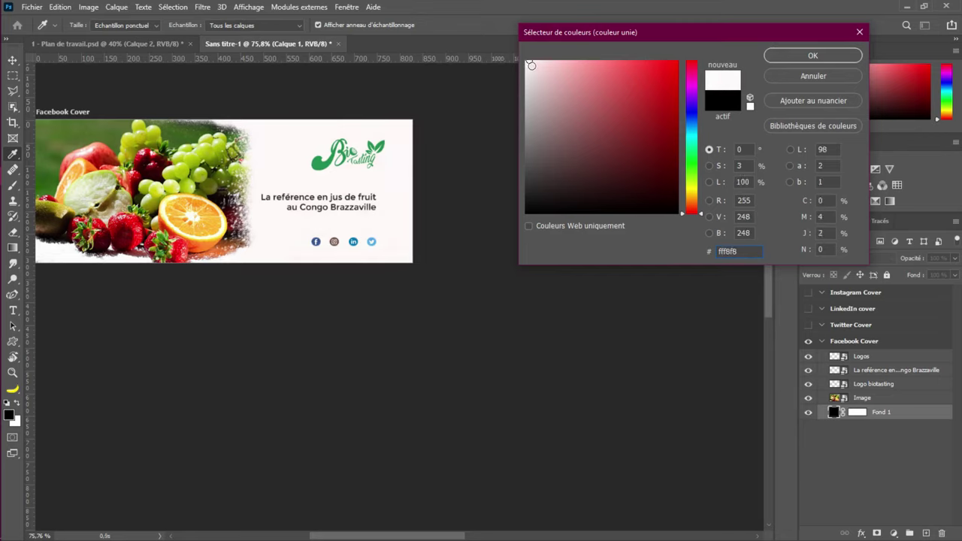
click(813, 55)
key(v)
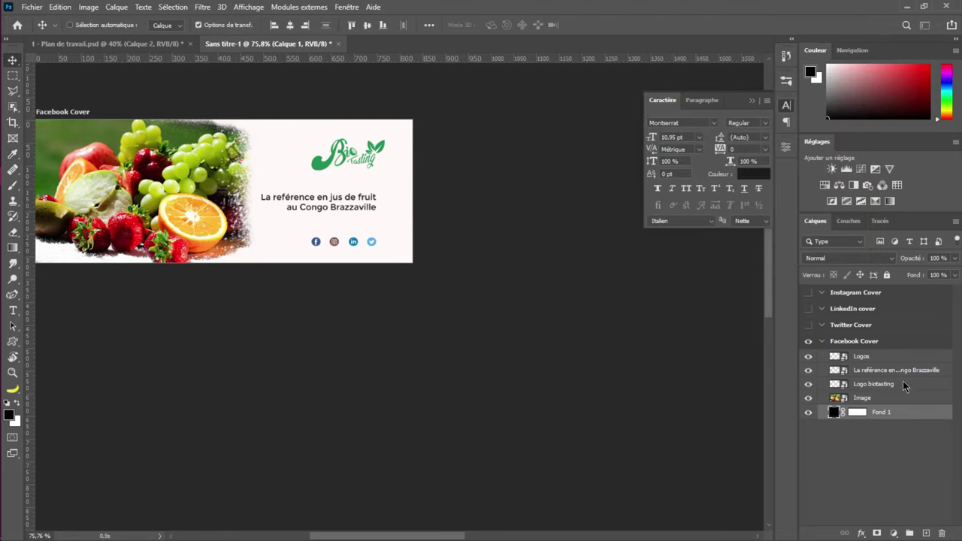
key(ctrl+z)
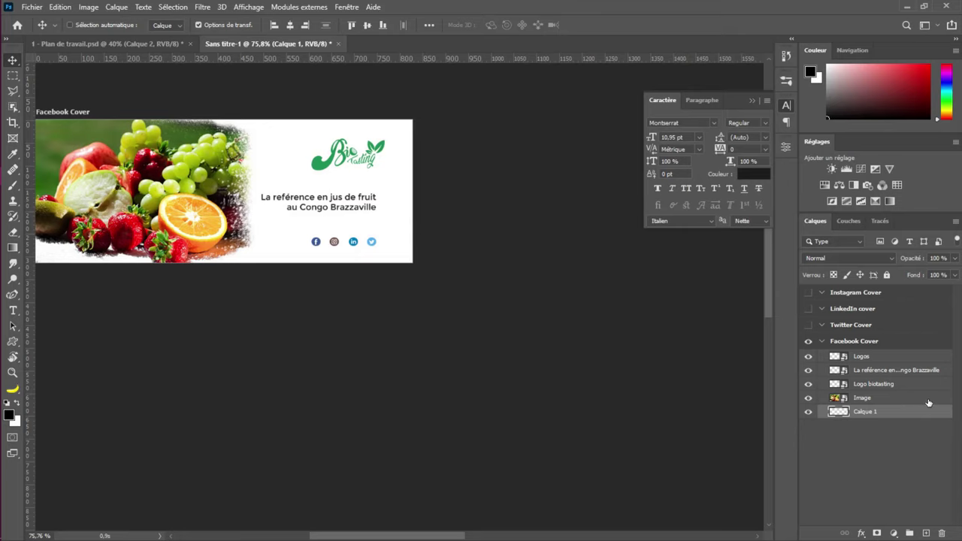
Select the Logos, tagline, Logo biotasting and Image layers and make the Instagram, LinkedIn and Twitter Cover artboards visible
click(924, 397)
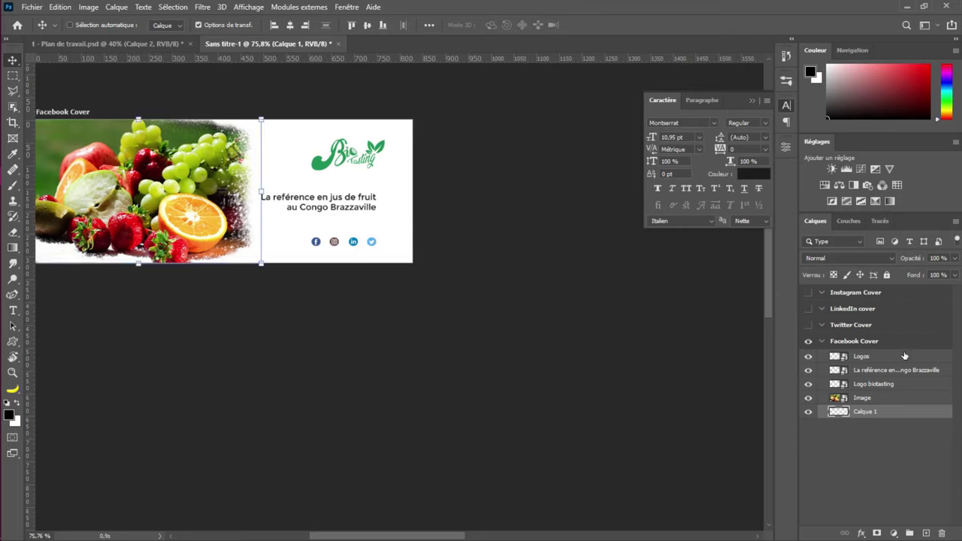
shift+click(904, 360)
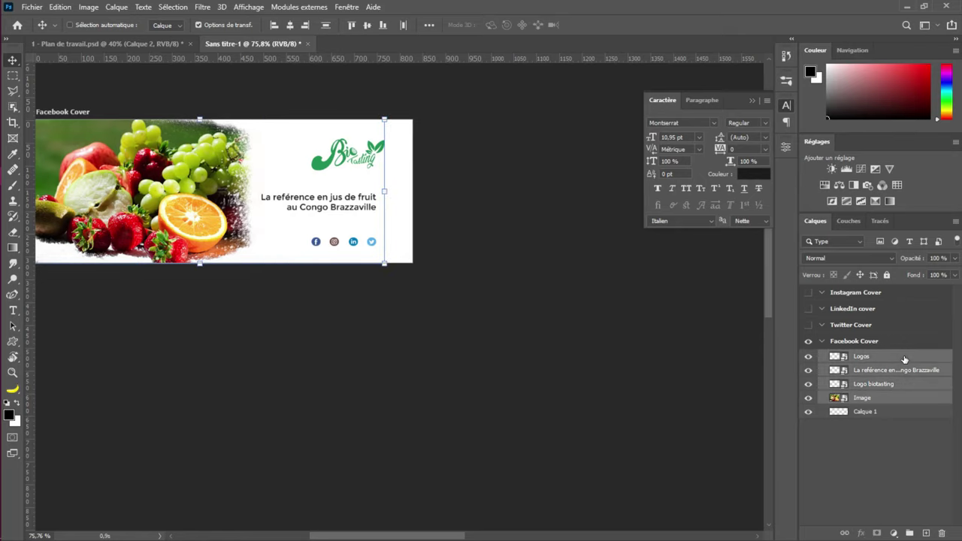
click(809, 292)
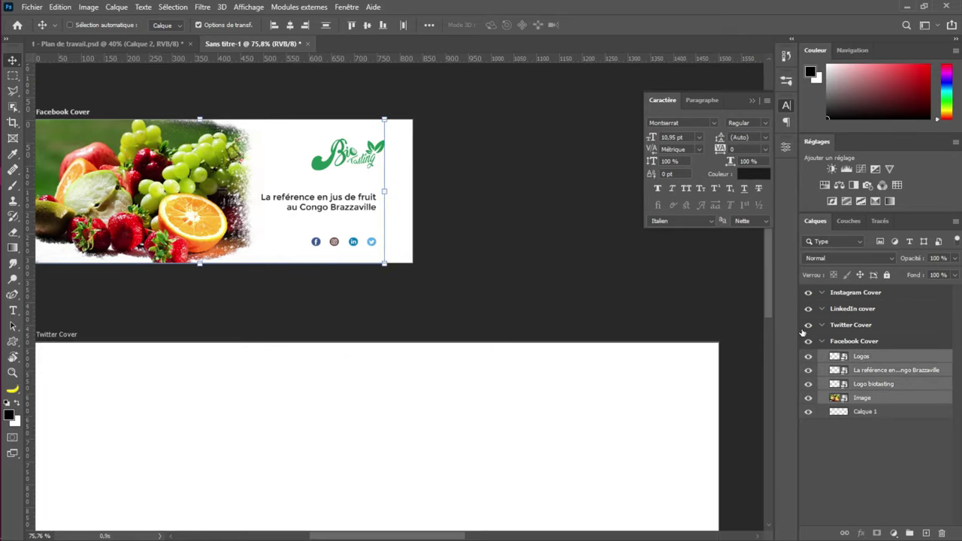
Duplicate the four selected Facebook Cover layers onto the Twitter Cover, LinkedIn cover and Instagram Cover artboards
scroll(505, 340, down, 4)
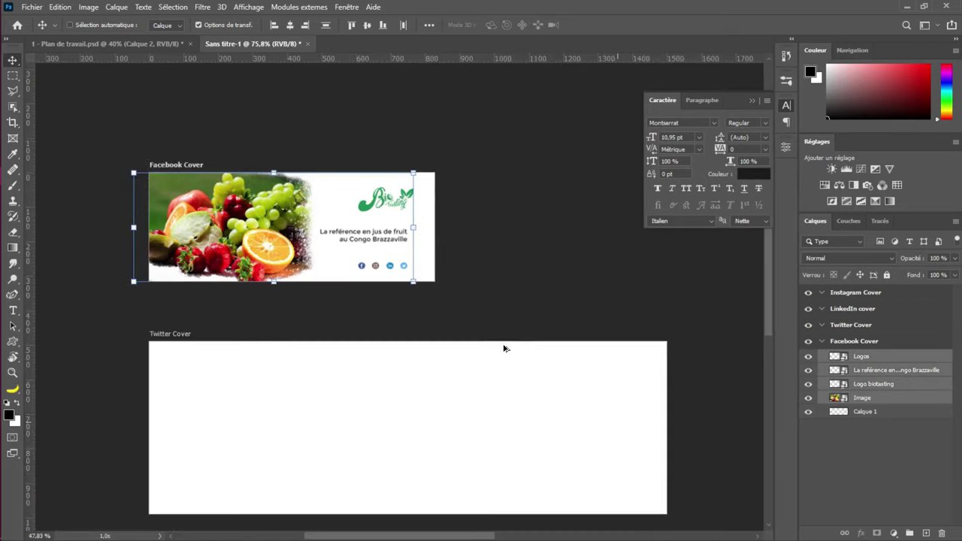
drag(568, 373, 384, 303)
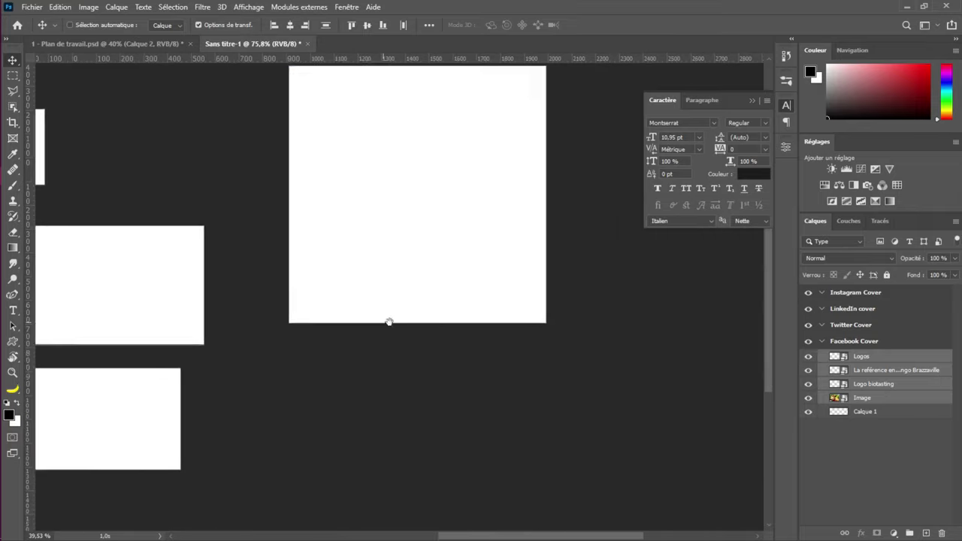
drag(617, 338, 722, 379)
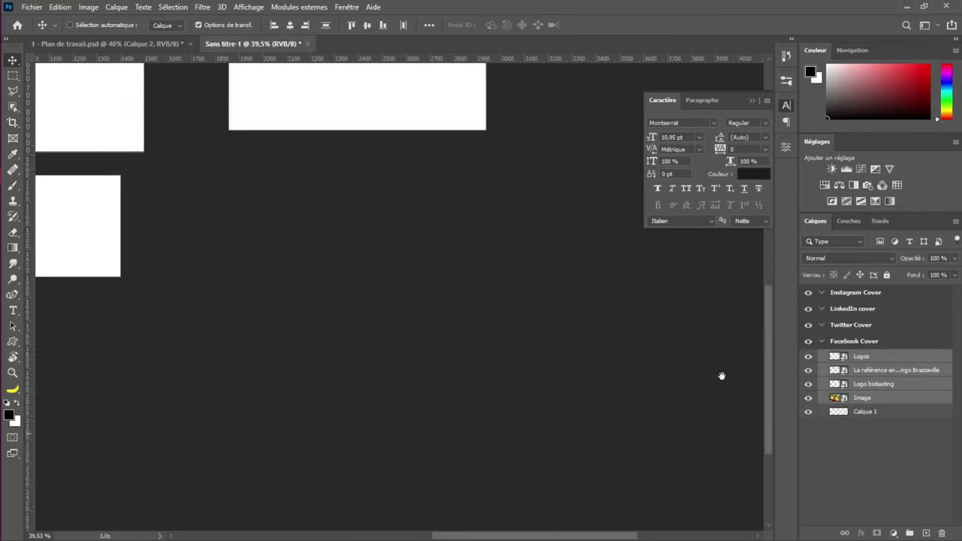
mouse_move(361, 301)
mouse_down()
mouse_move(588, 416)
mouse_move(273, 240)
mouse_move(541, 409)
mouse_up()
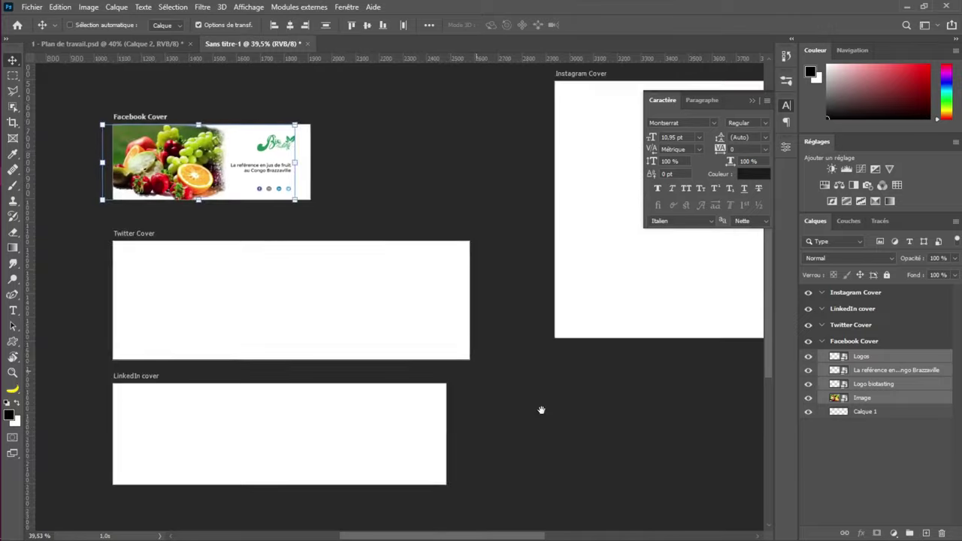
scroll(465, 352, down, 2)
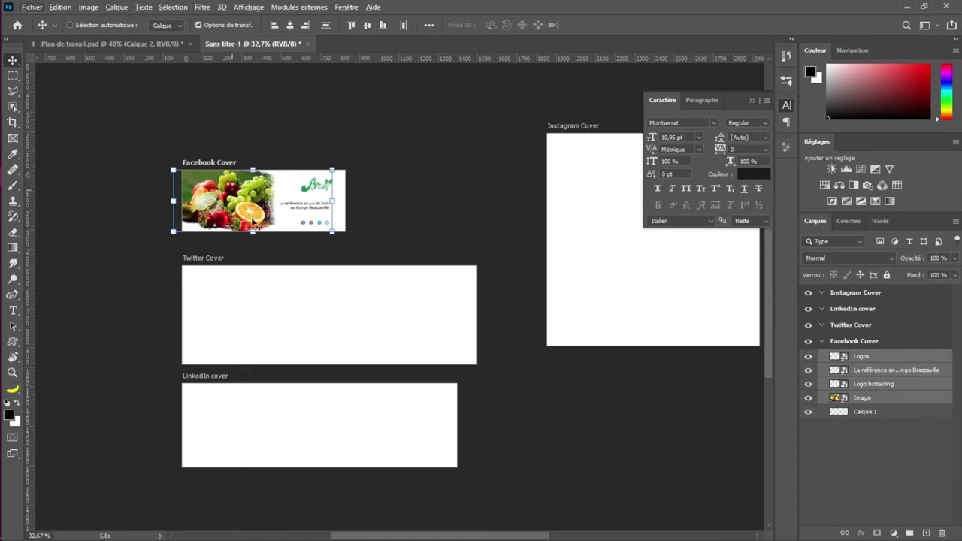
drag(235, 191, 263, 415)
drag(356, 376, 609, 256)
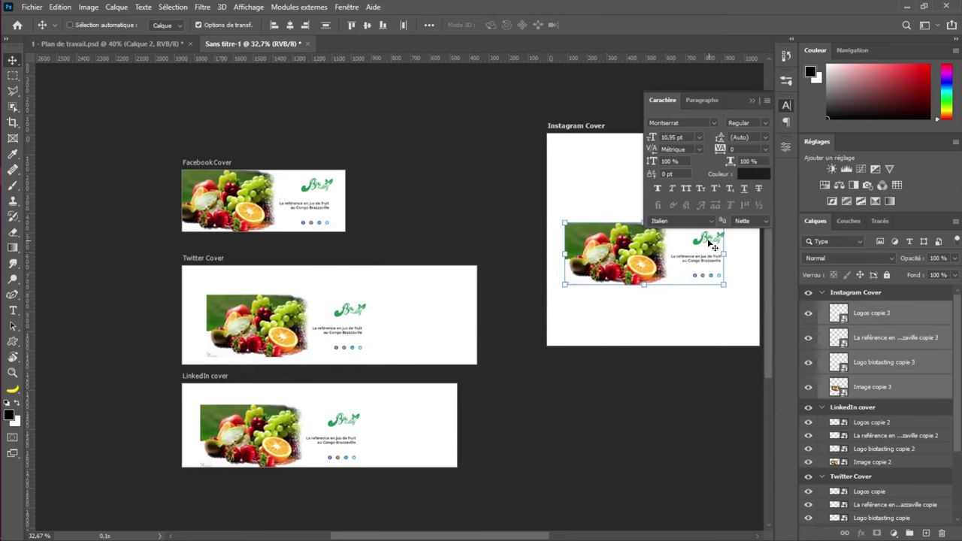
scroll(371, 288, right, 1)
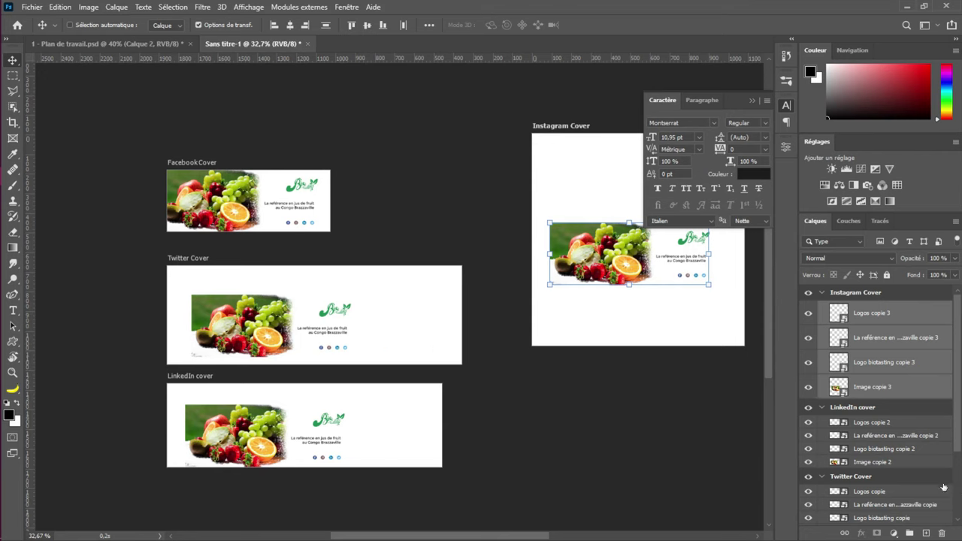
Select the four copied layers on the Twitter Cover artboard, Logos copie through Image copie, and move them to its upper-left corner
scroll(856, 474, down, 2)
scroll(856, 474, down, 1)
scroll(362, 319, down, 1)
key(shift+v)
click(232, 240)
scroll(866, 388, down, 1)
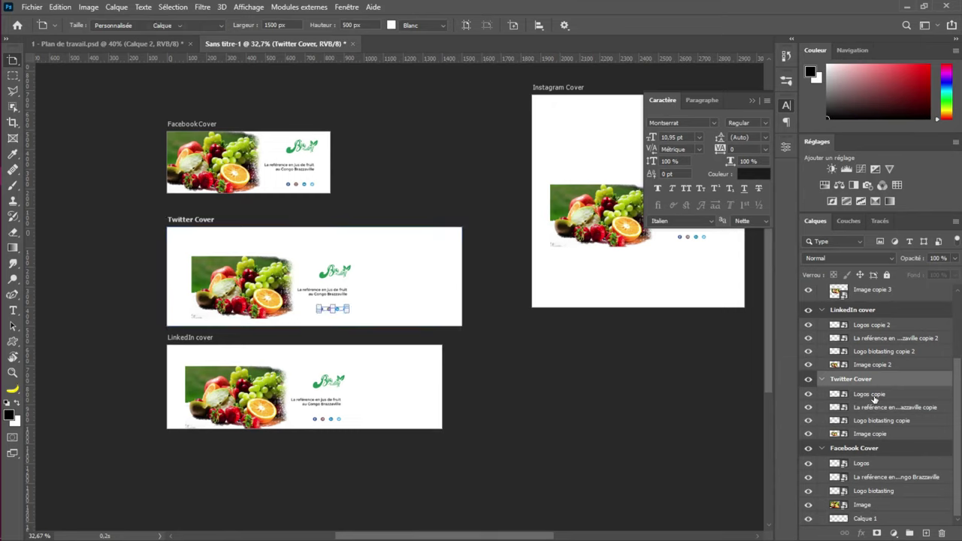
click(872, 395)
shift+click(872, 435)
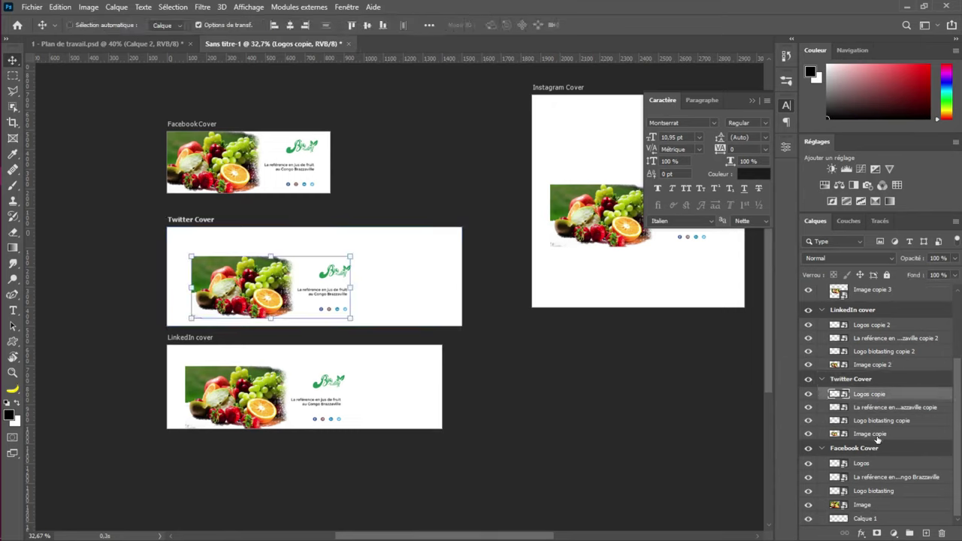
drag(288, 314, 259, 281)
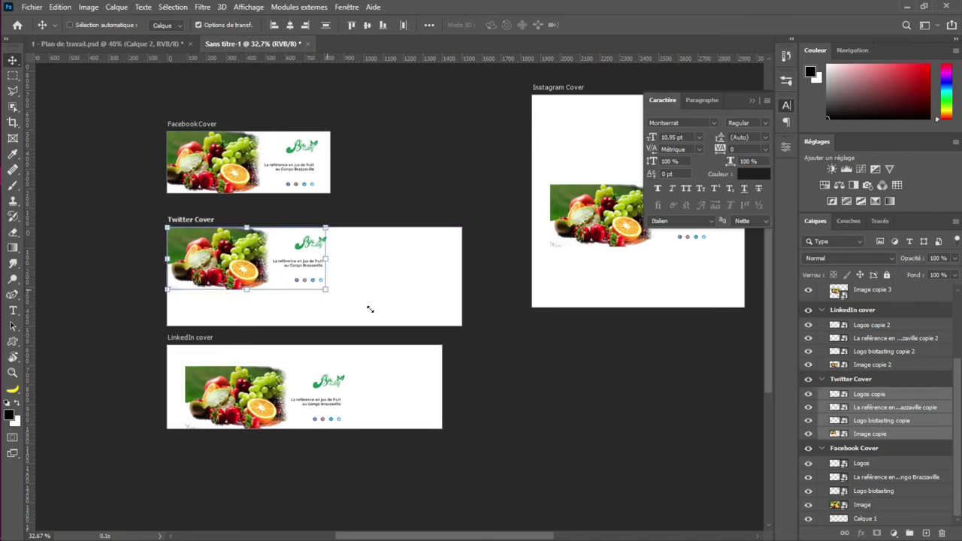
Scale the four Twitter Cover layers to about 161% so the picture fills the artboard's height
key(ctrl+t)
drag(325, 288, 424, 327)
click(668, 25)
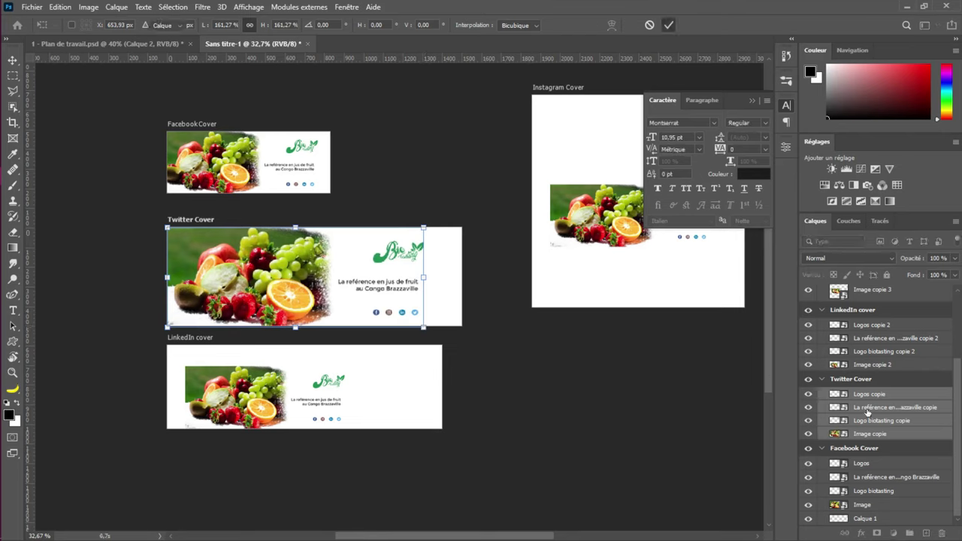
key(Return)
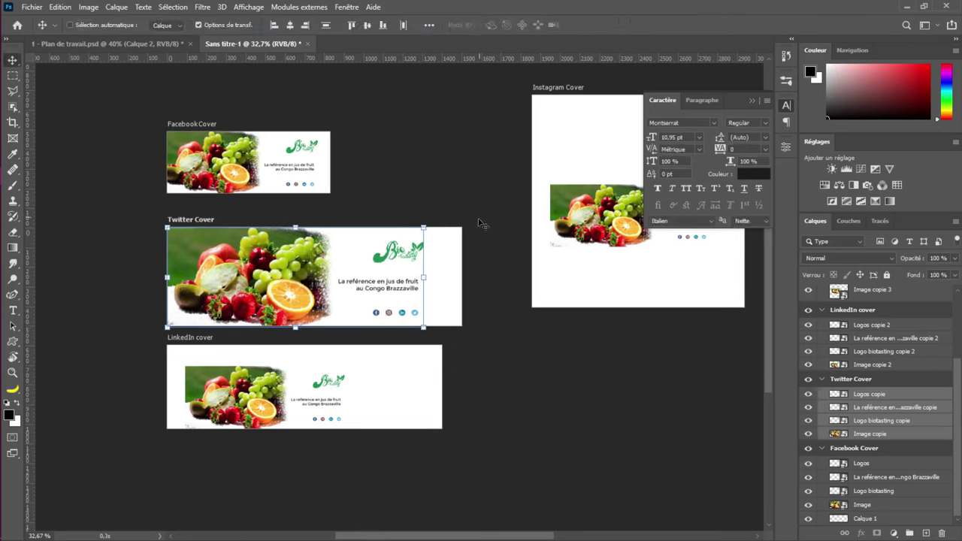
Move the Twitter Cover's social logos, tagline and Bio Tasting logo together to the right, away from the fruit picture
click(891, 399)
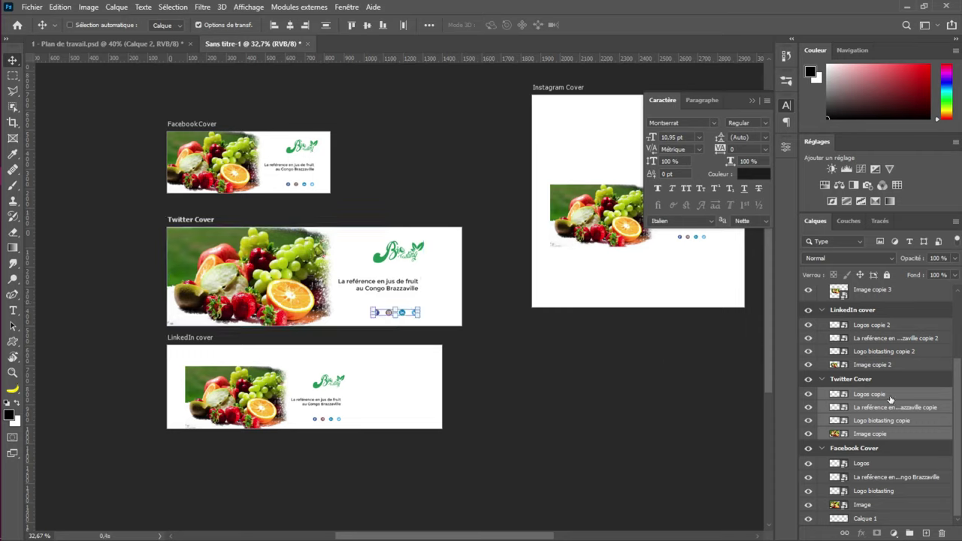
click(891, 399)
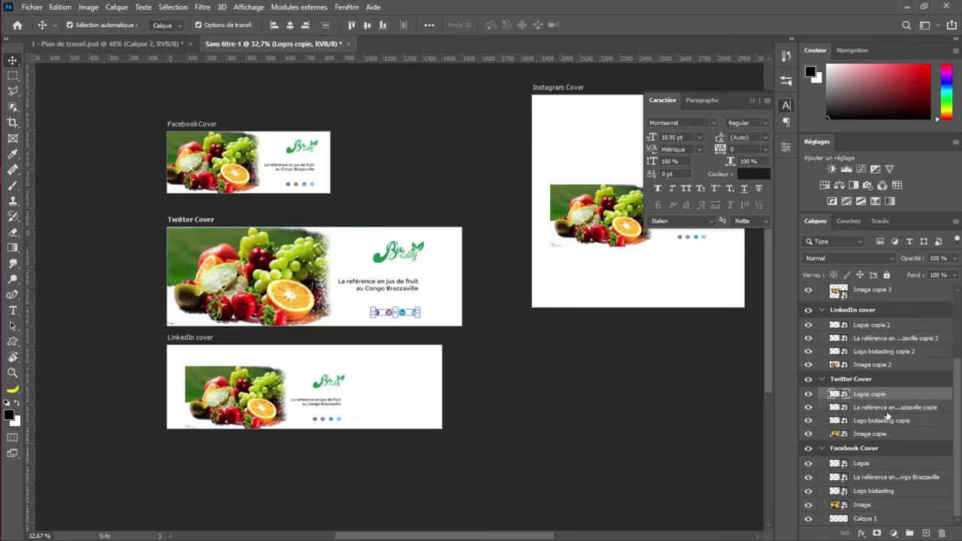
shift+click(887, 410)
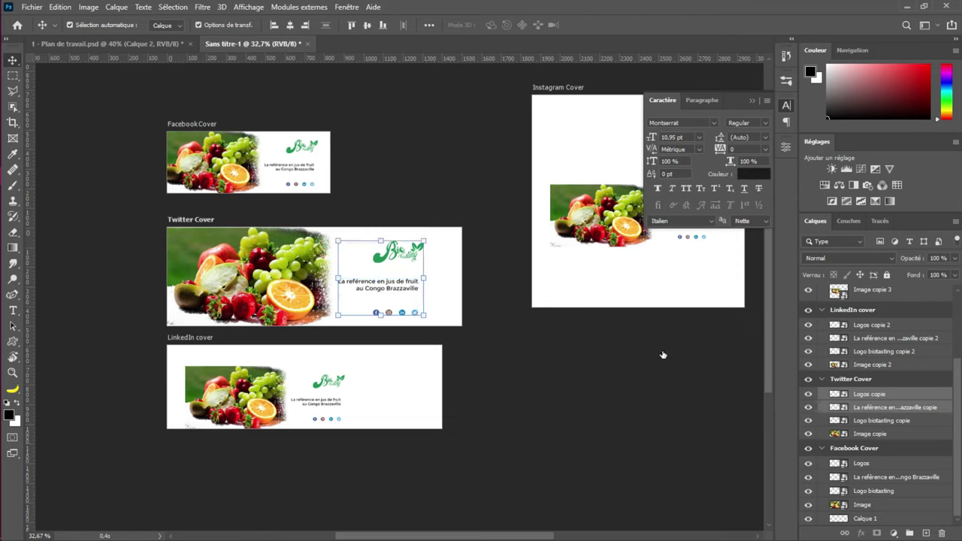
shift+click(393, 260)
drag(393, 260, 411, 262)
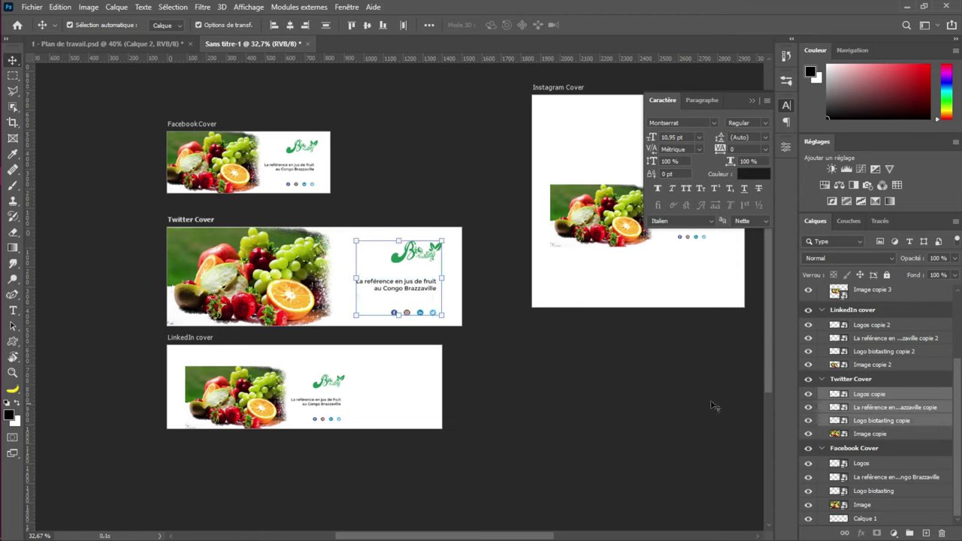
Move the four copied LinkedIn cover layers to the artboard's upper-left corner and scale them to about 137%, filling its height
click(197, 338)
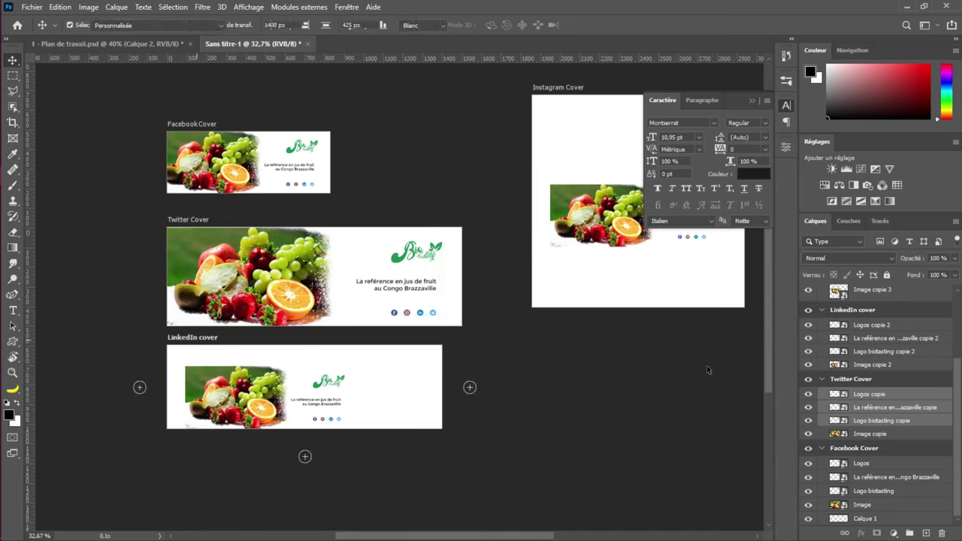
click(880, 311)
click(865, 327)
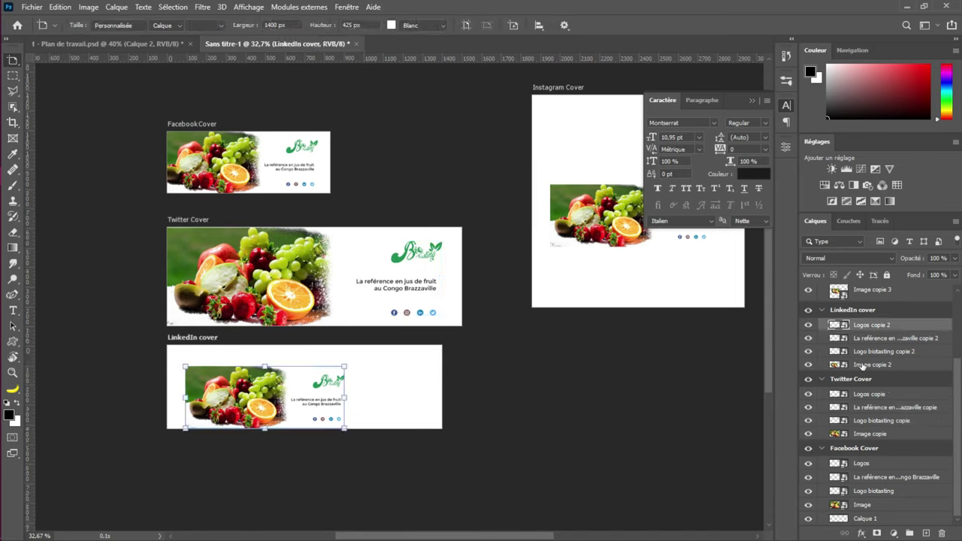
key(ctrl+alt+a)
key(v)
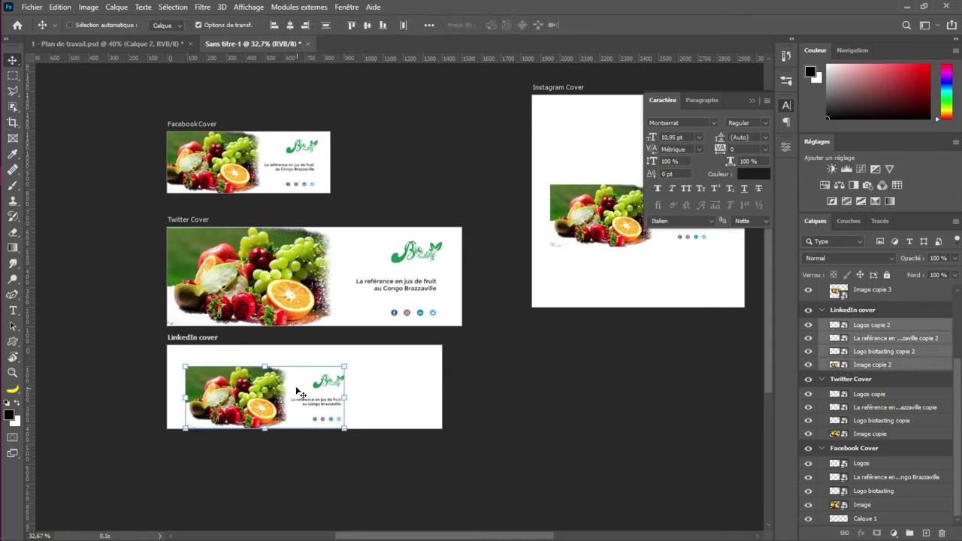
drag(304, 389, 278, 369)
drag(360, 415, 387, 423)
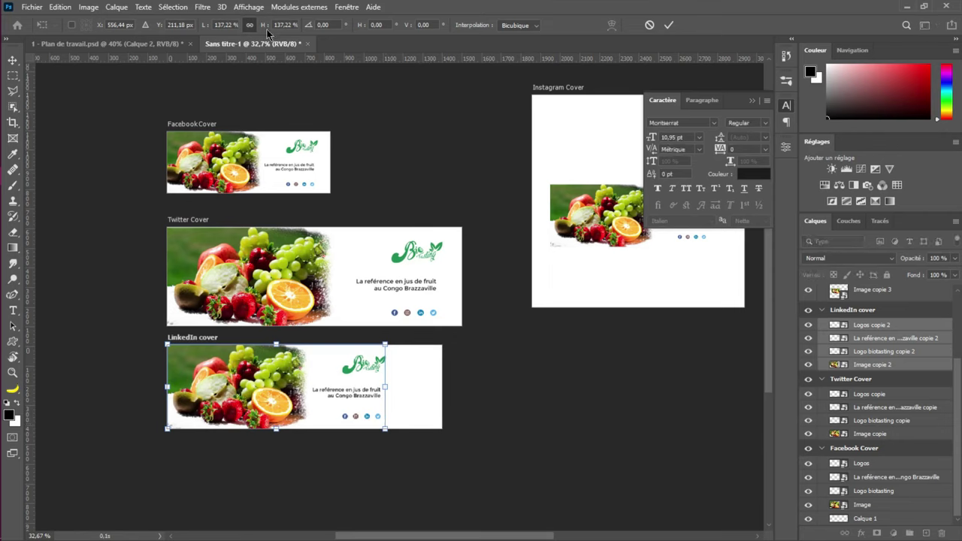
click(669, 25)
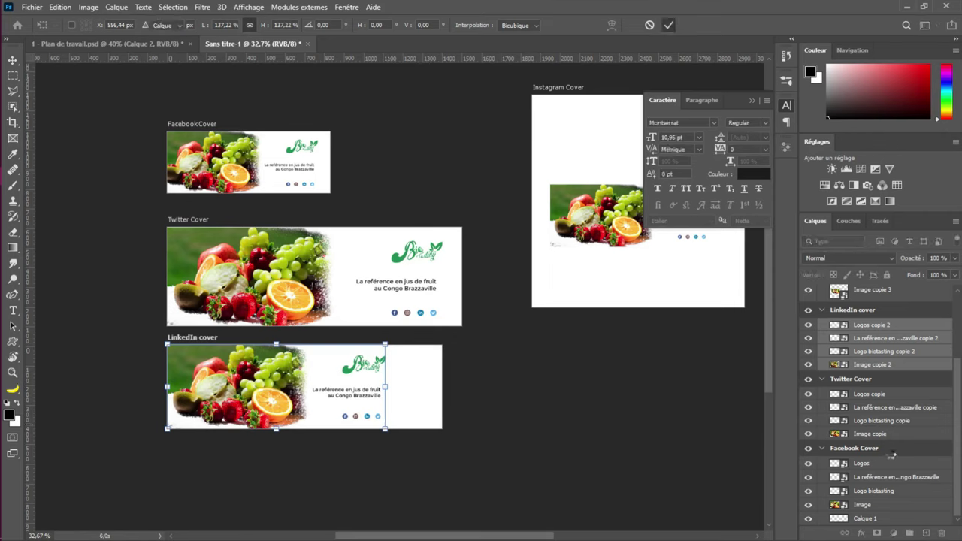
Move the LinkedIn cover's social logos, tagline and Bio Tasting logo together to the right, away from the picture
click(884, 328)
shift+click(885, 353)
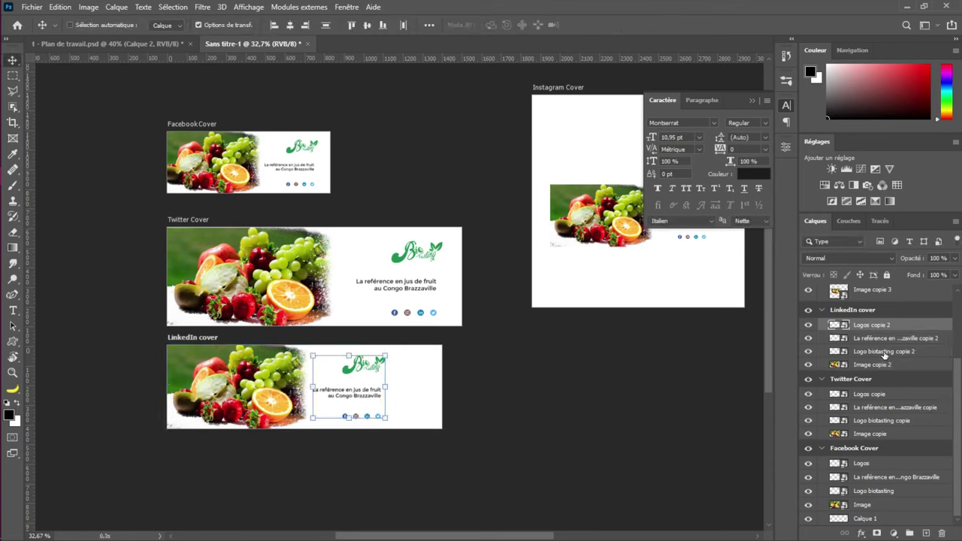
drag(370, 395, 396, 397)
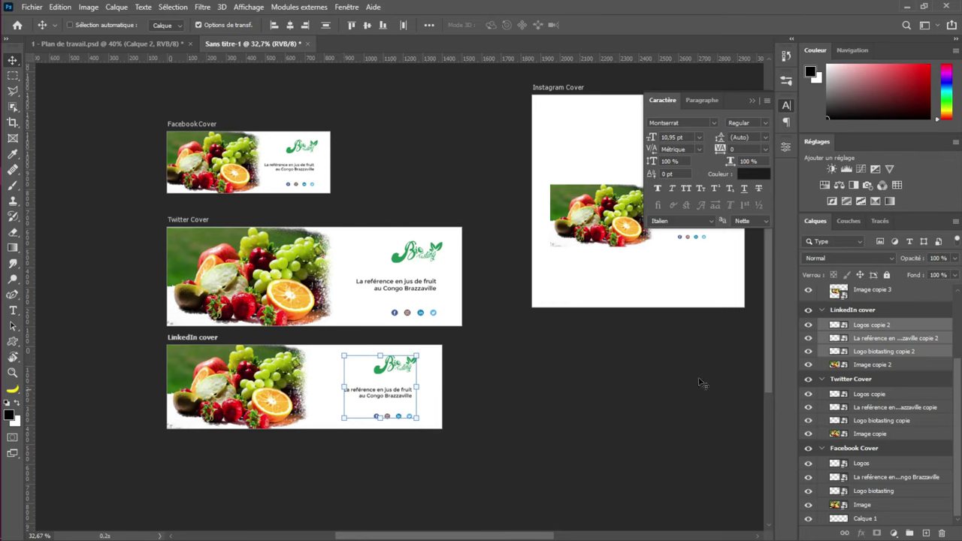
Select the four copied layers on the Instagram Cover, scale them to about 136% and move them into the artboard's upper half
drag(681, 329, 579, 326)
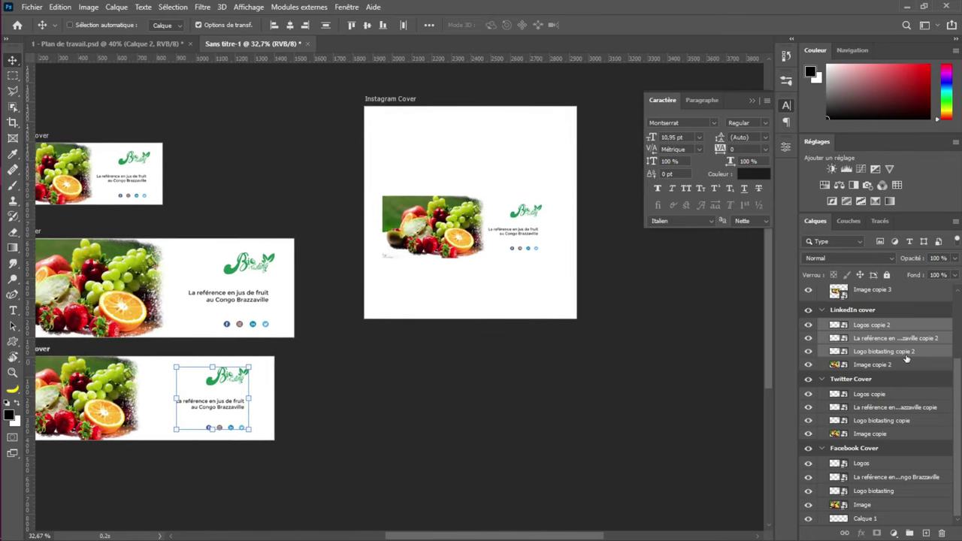
click(403, 98)
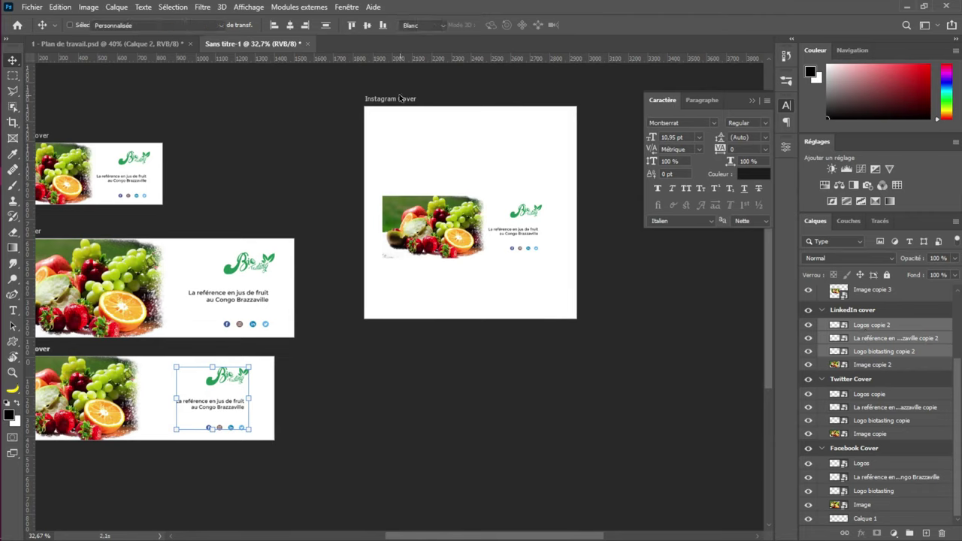
scroll(889, 383, down, 4)
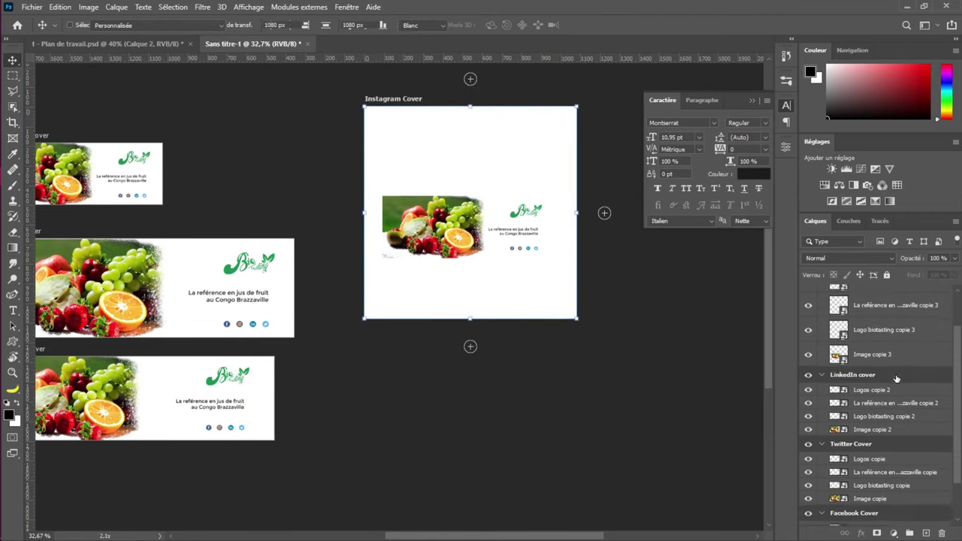
scroll(874, 406, down, 1)
scroll(880, 384, up, 5)
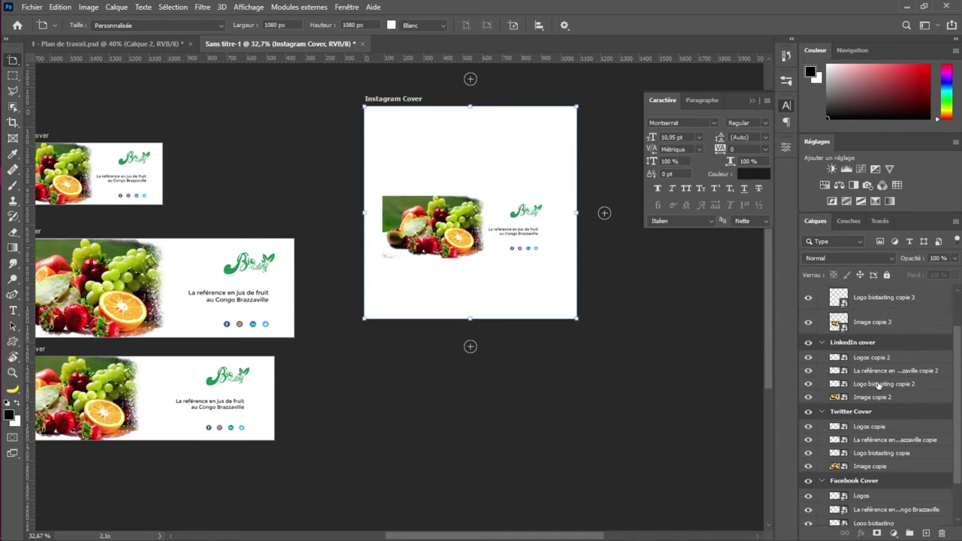
click(870, 313)
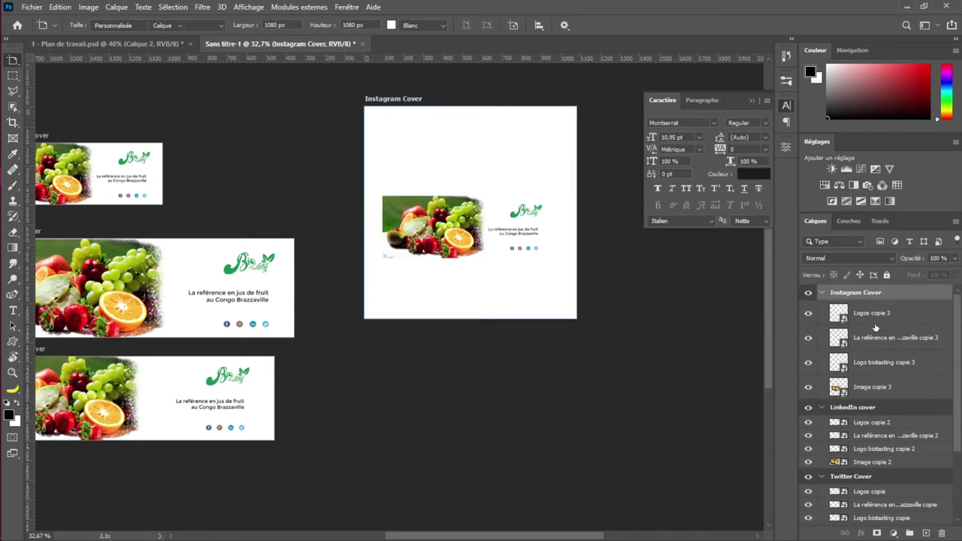
key(v)
shift+click(881, 376)
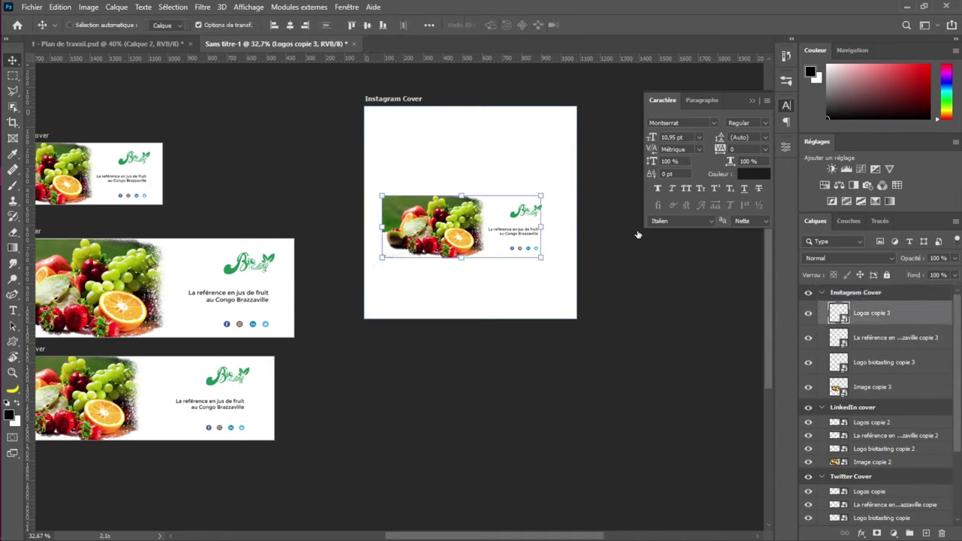
drag(541, 195, 565, 146)
drag(485, 186, 477, 156)
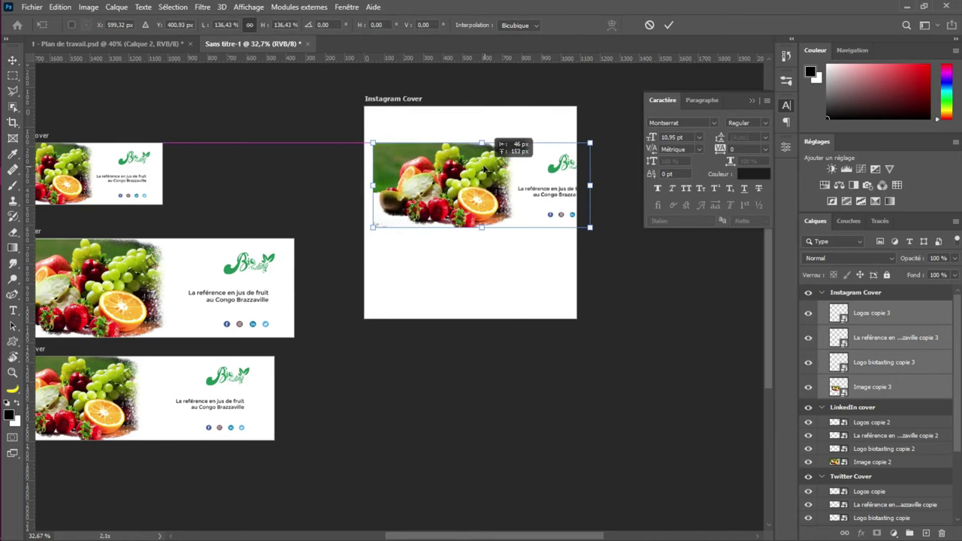
click(667, 28)
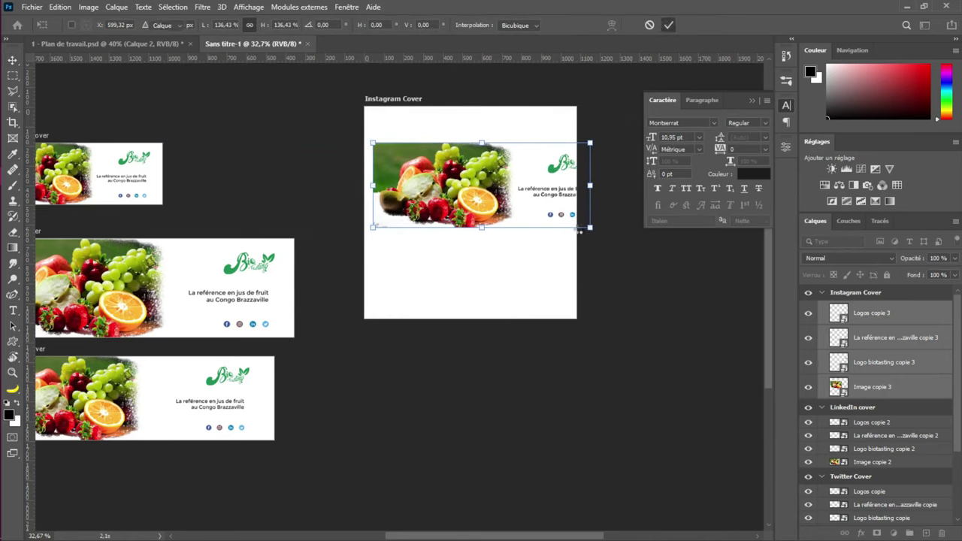
Move Image copie 3 to the Instagram Cover's upper-left corner and scale it to about 230%, filling the artboard's width
click(897, 391)
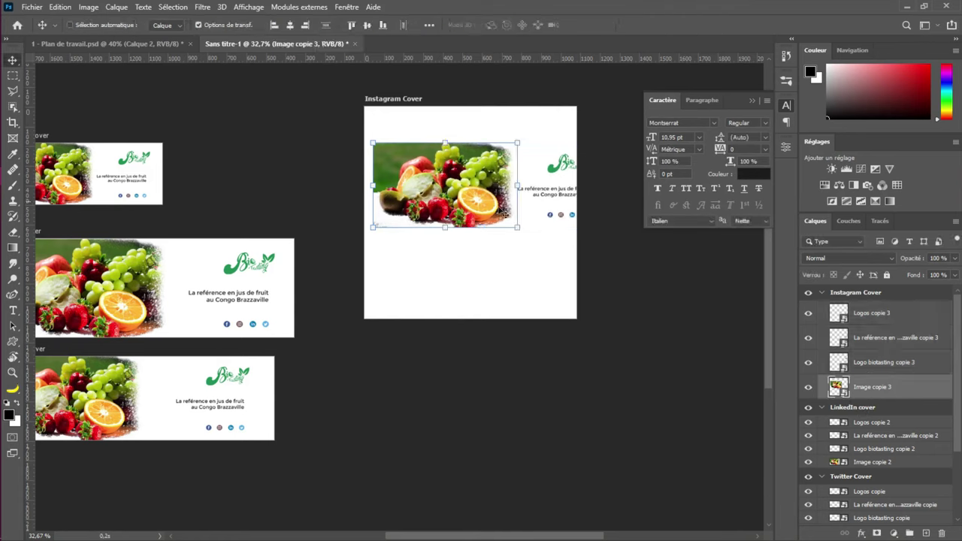
drag(474, 198, 509, 107)
drag(539, 147, 483, 218)
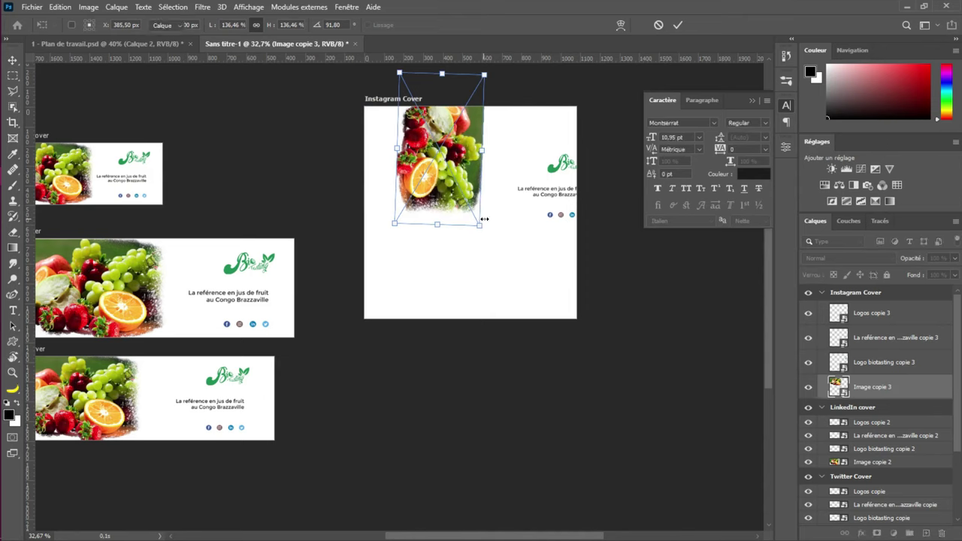
key(ctrl+z)
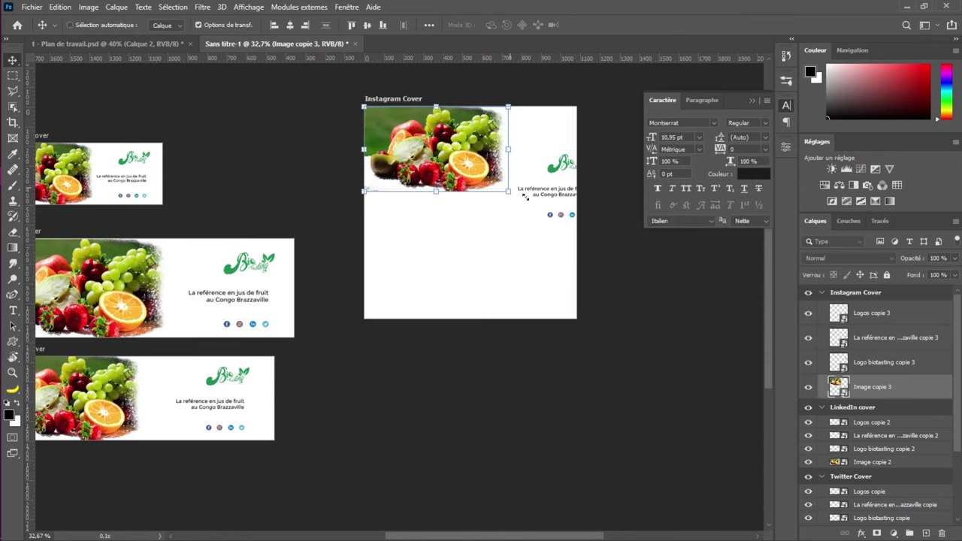
drag(515, 191, 600, 242)
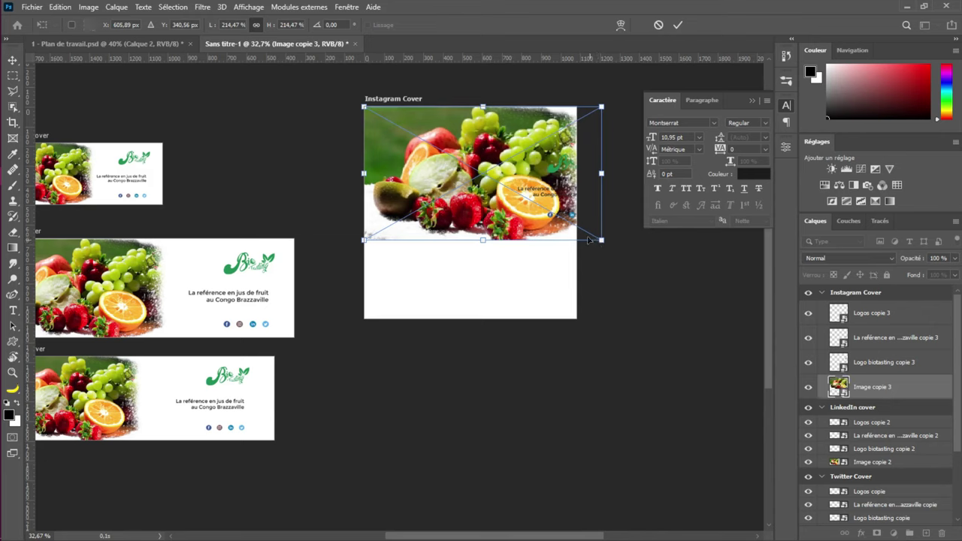
drag(601, 106, 619, 97)
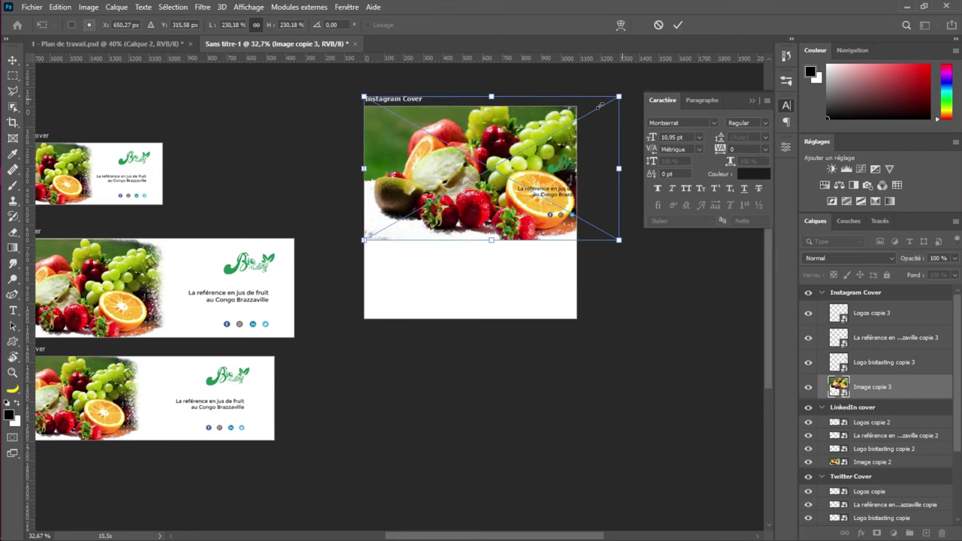
click(676, 25)
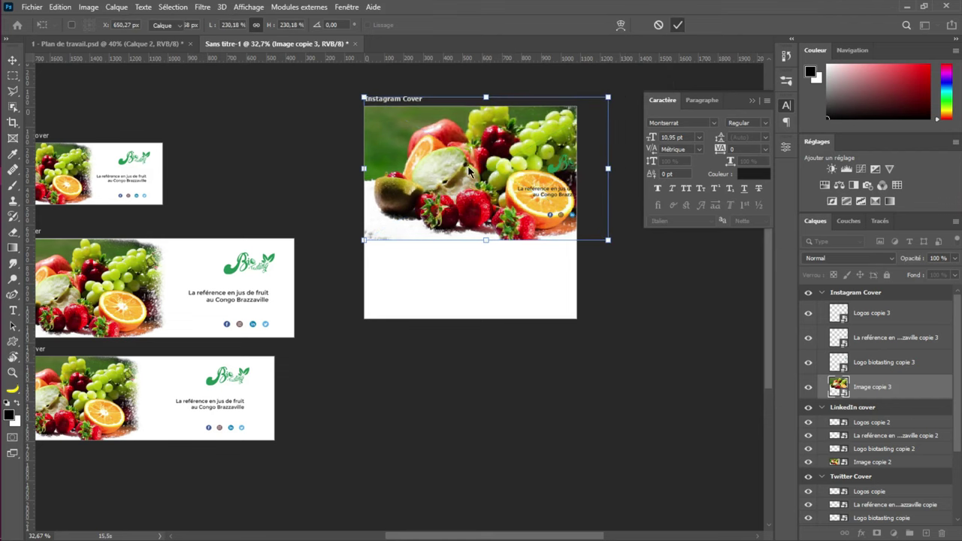
Check the Instagram design in 1 - Plan de travail.psd and shift the Instagram Cover's fruit picture up and slightly left past the artboard edges
click(150, 43)
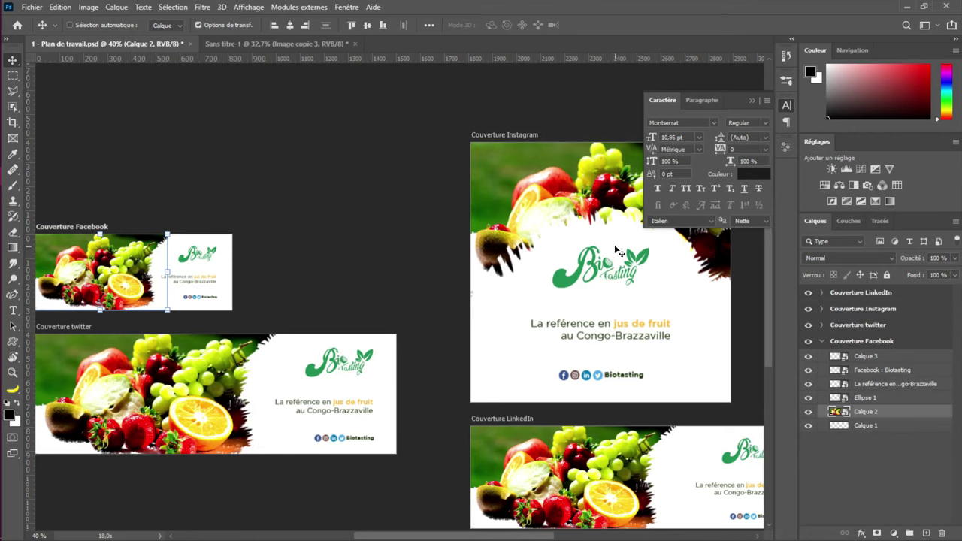
click(309, 44)
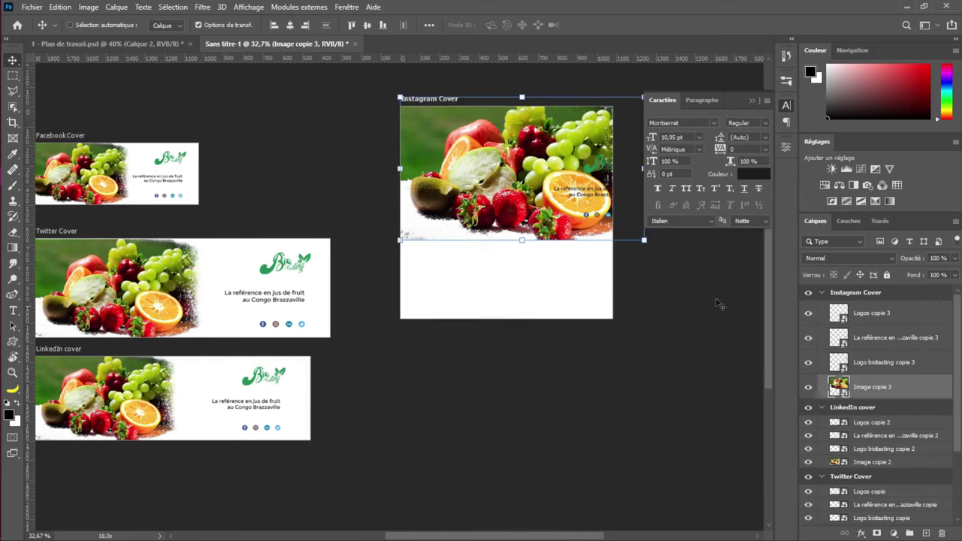
drag(536, 183, 529, 167)
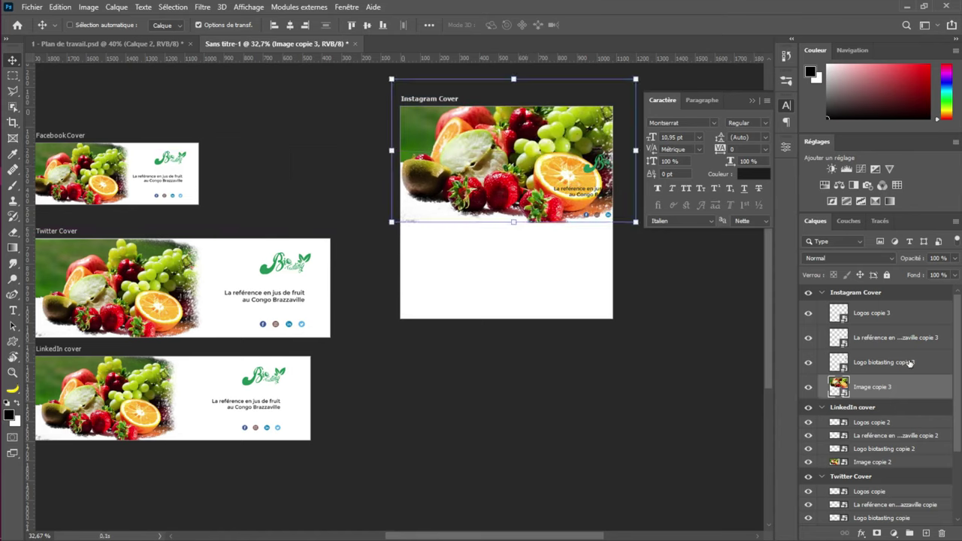
Move the Instagram Cover's Bio Tasting logo, tagline and social logos together into the white area below the picture
click(909, 363)
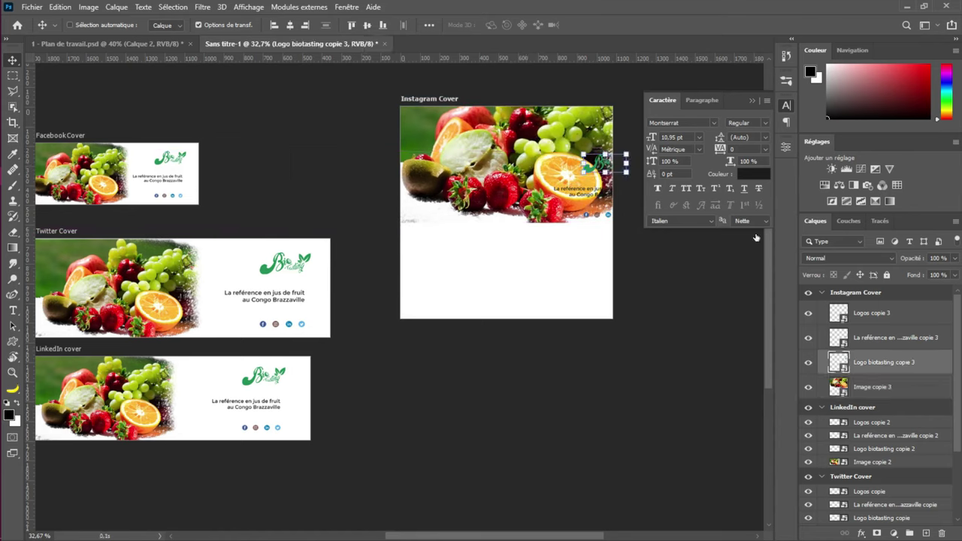
drag(601, 190, 531, 273)
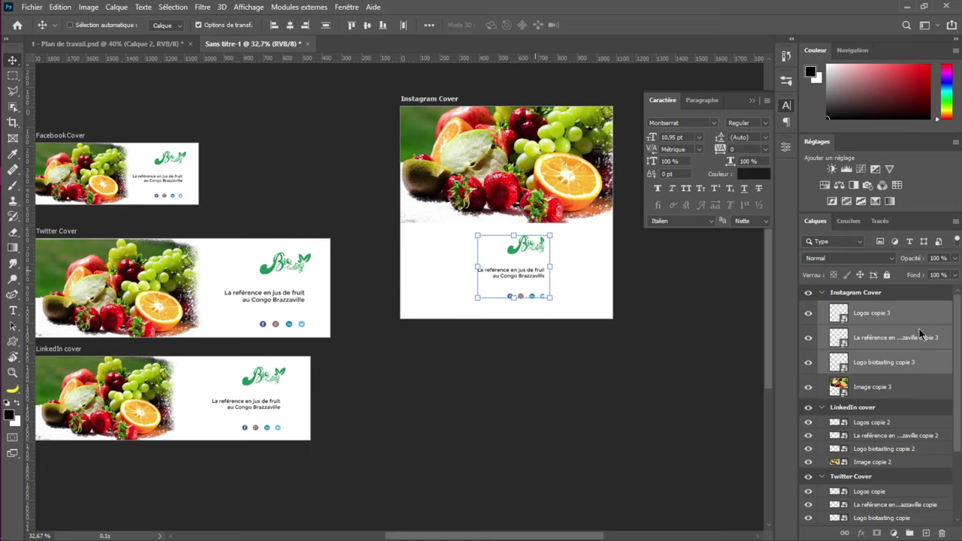
Align the horizontal centres of the Instagram Cover's logo, tagline and social logos, and scale the three together to about 139%
click(541, 252)
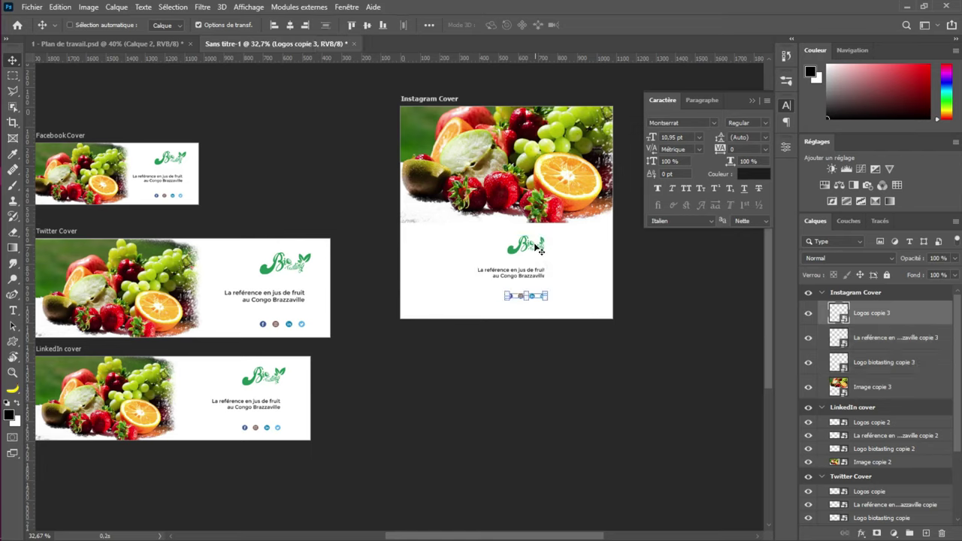
shift+click(882, 362)
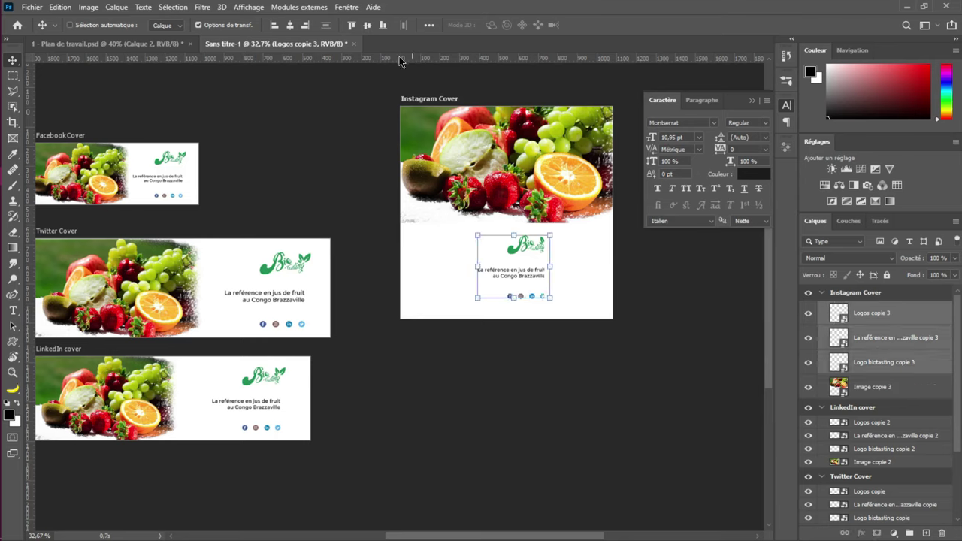
click(289, 26)
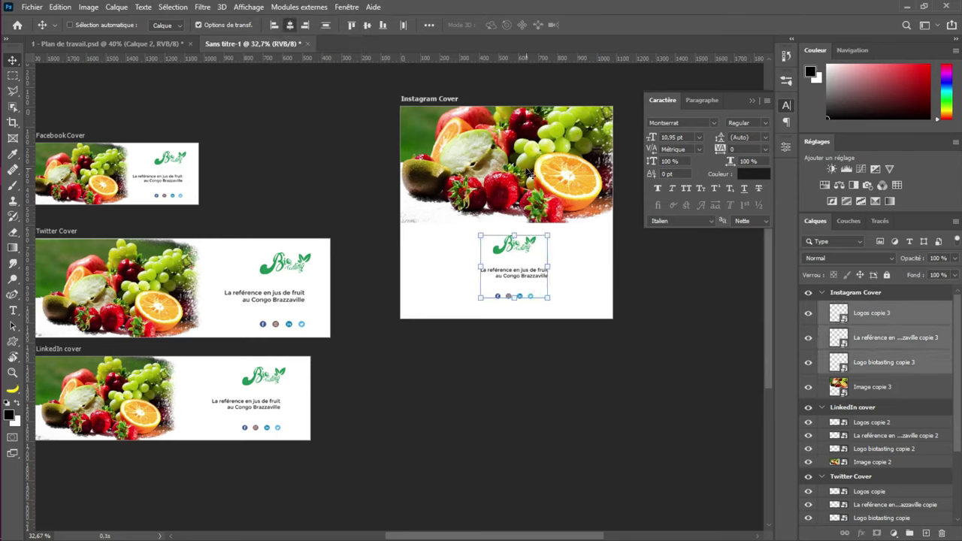
drag(547, 234, 528, 241)
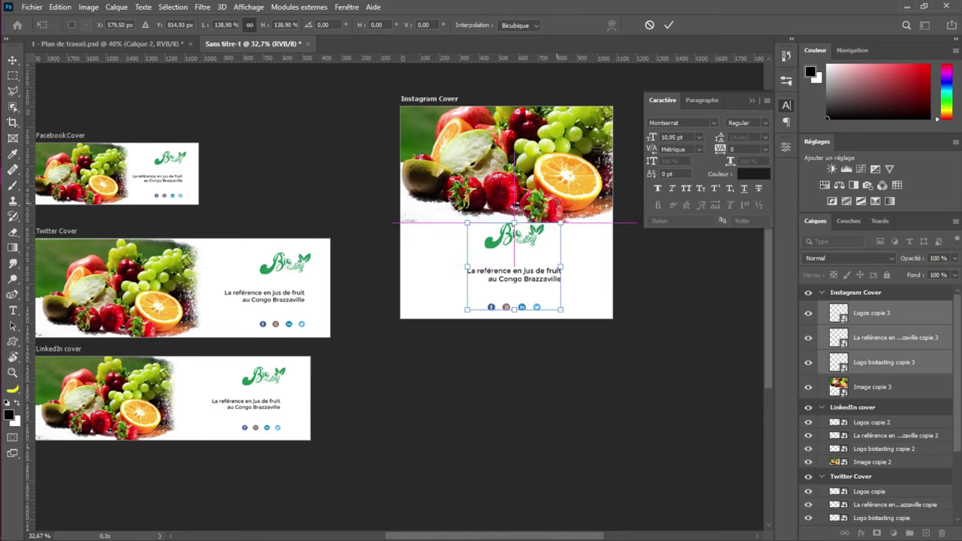
click(669, 25)
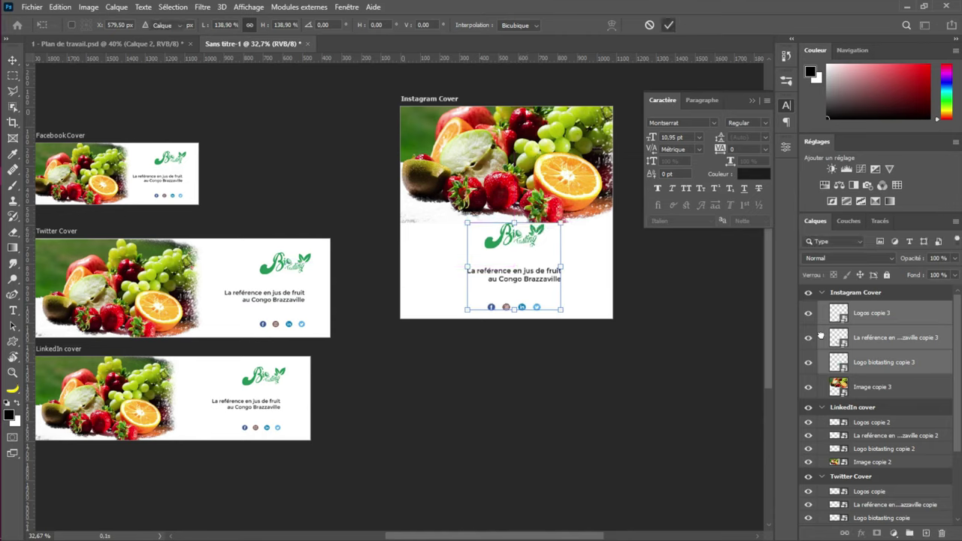
Resize and reposition Image copie 3 above the Bio Tasting logo, with its left edge on the Instagram Cover's left edge
click(546, 182)
key(ctrl+t)
drag(547, 182, 546, 171)
key(Return)
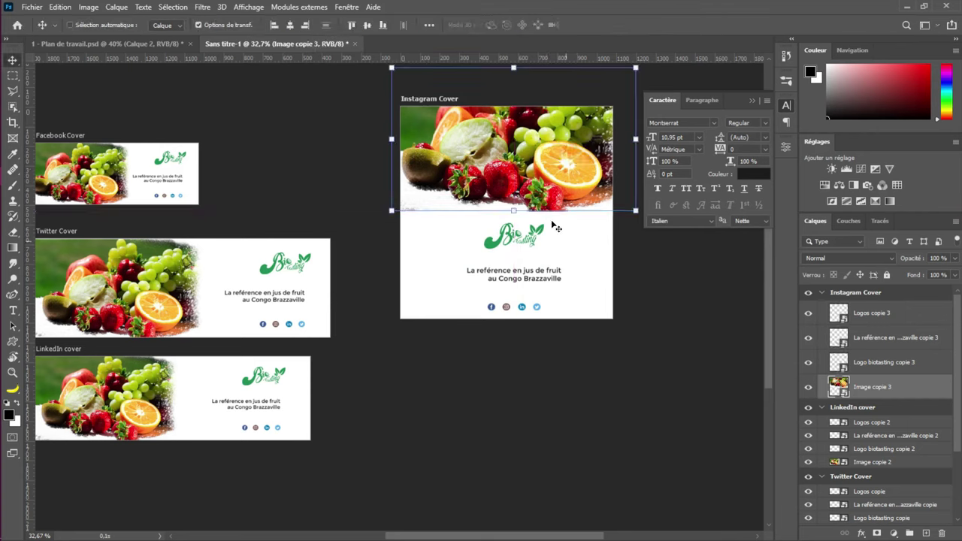
mouse_move(536, 164)
mouse_down()
mouse_move(525, 171)
mouse_move(528, 164)
mouse_up()
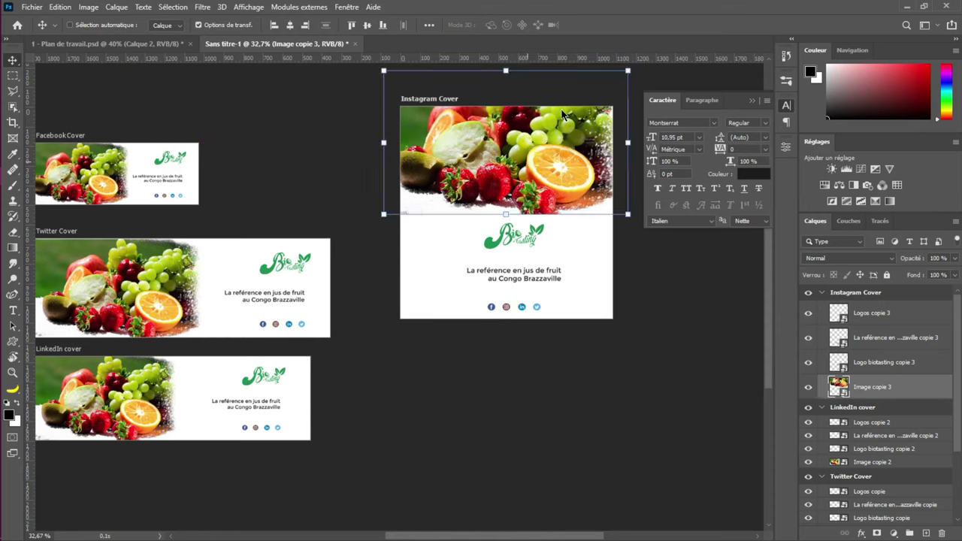
key(ctrl+t)
drag(385, 76, 418, 90)
drag(531, 174, 520, 187)
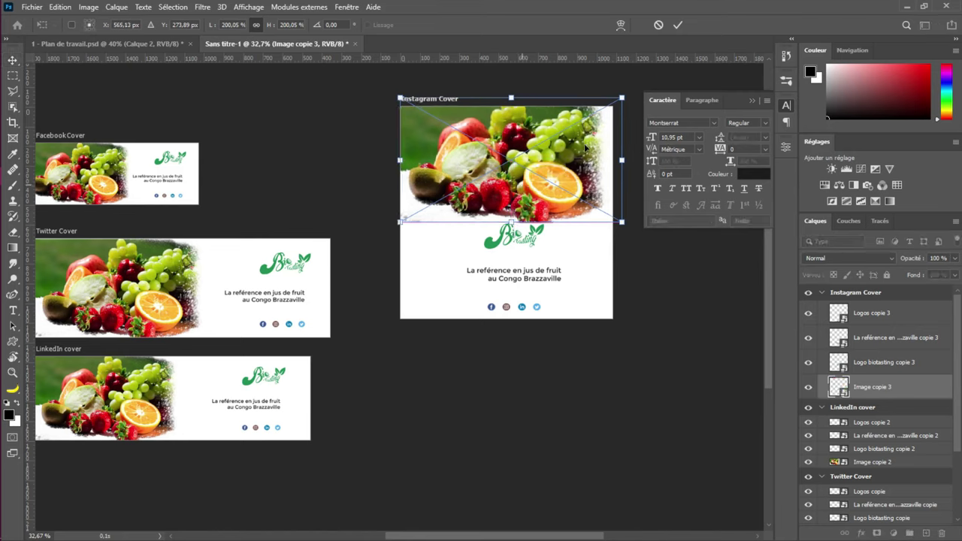
mouse_move(622, 98)
mouse_down()
mouse_move(613, 105)
mouse_move(633, 92)
mouse_up()
click(676, 25)
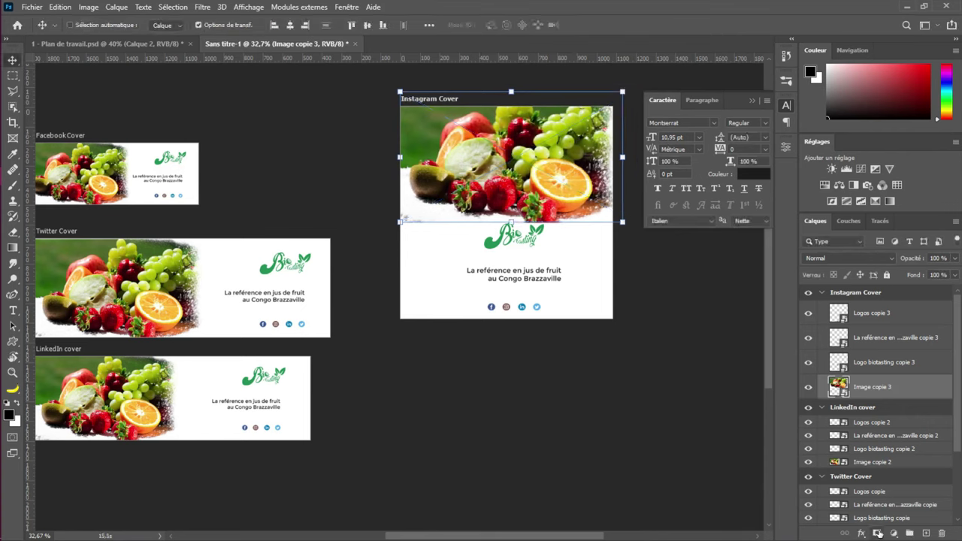
Add a layer mask to Image copie 3 and hide the picture's outer edges with Spray Brushes 17 in black at 902 px
click(878, 532)
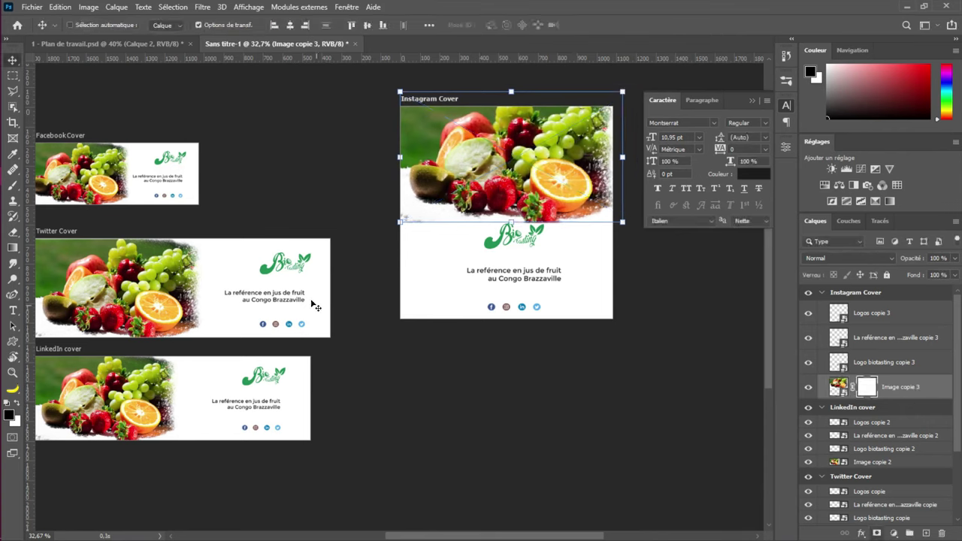
key(b)
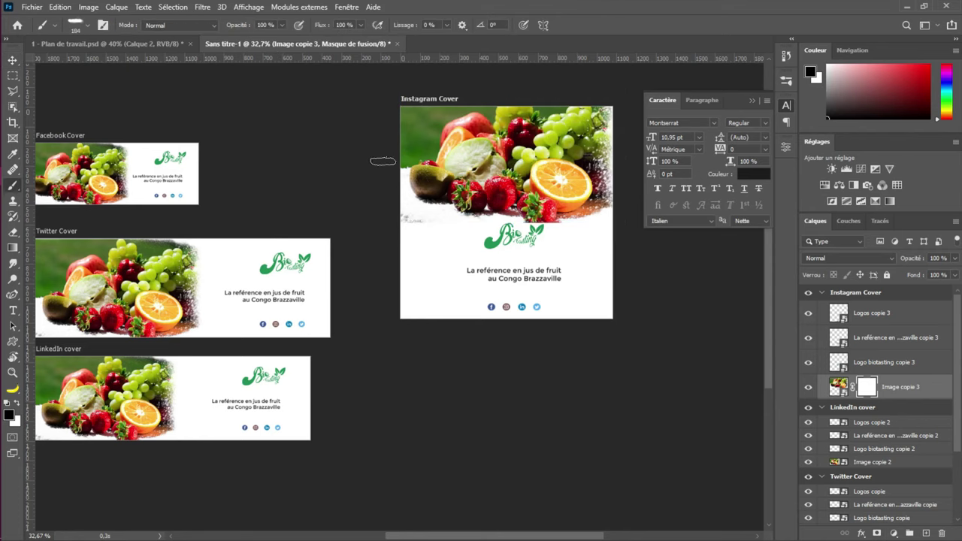
right_click(444, 185)
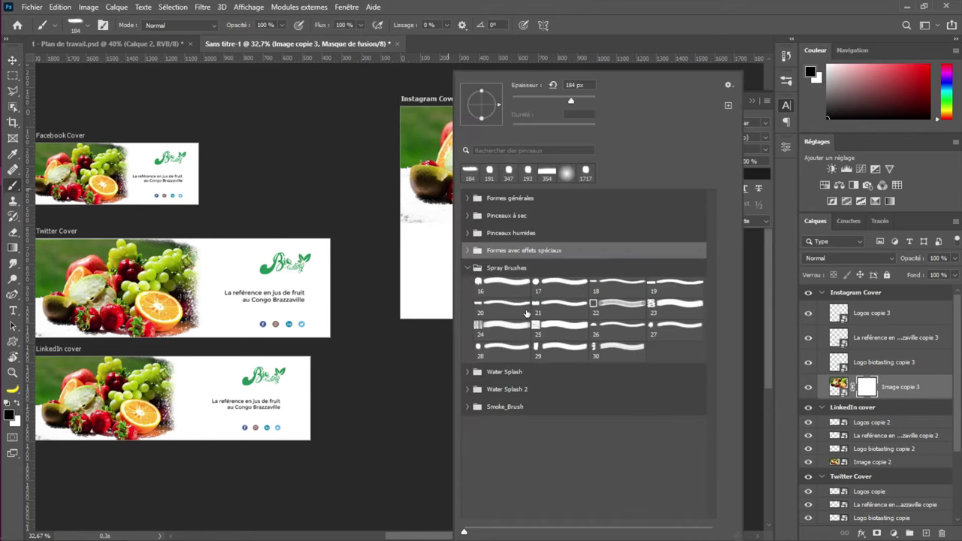
click(560, 284)
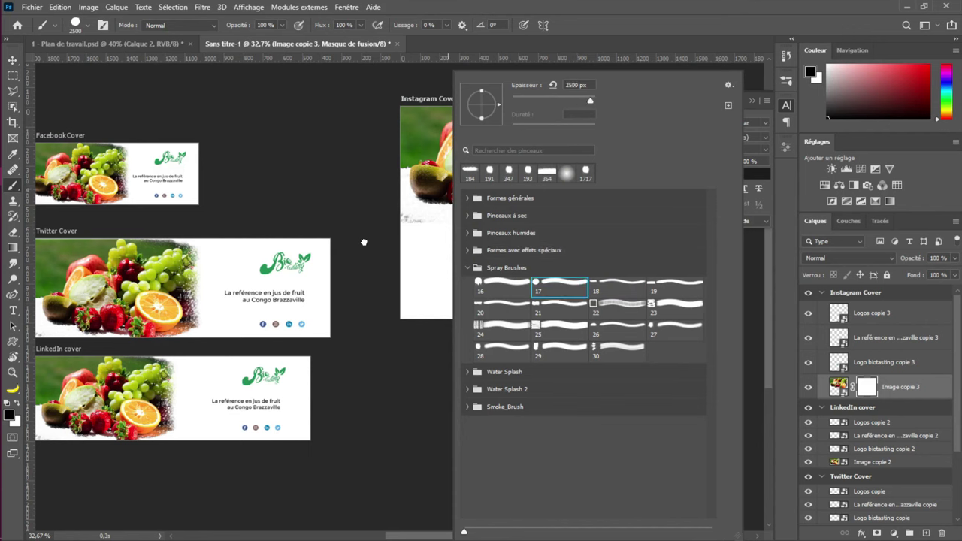
click(579, 5)
drag(458, 199, 354, 199)
mouse_move(319, 149)
mouse_down()
mouse_move(333, 185)
mouse_move(345, 206)
mouse_move(406, 267)
mouse_move(424, 271)
mouse_move(439, 259)
mouse_move(409, 255)
mouse_move(386, 226)
mouse_move(338, 215)
mouse_move(402, 271)
mouse_move(461, 267)
mouse_move(518, 286)
mouse_move(578, 282)
mouse_move(639, 262)
mouse_move(552, 275)
mouse_move(555, 289)
mouse_move(550, 279)
mouse_move(520, 295)
mouse_move(505, 262)
mouse_up()
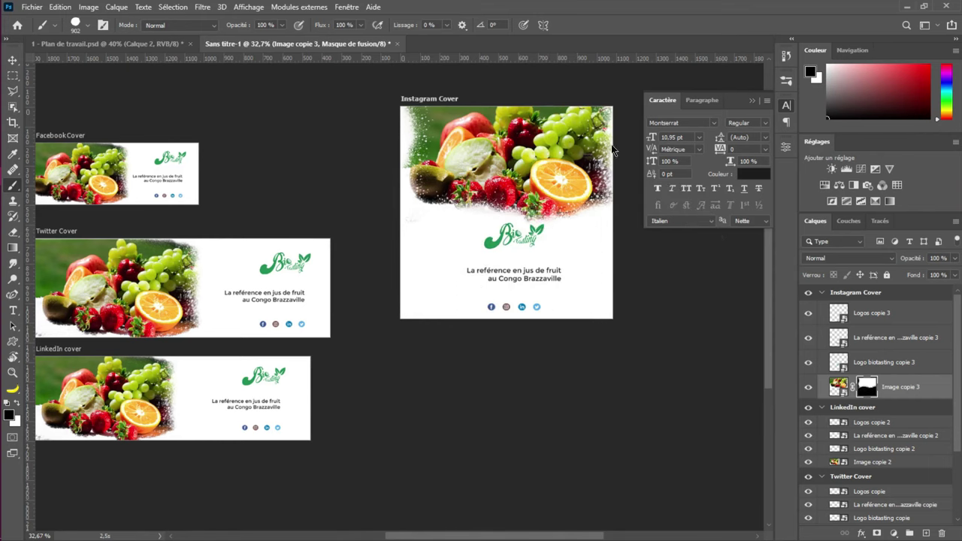
Paint white on the Image copie 3 mask to restore the picture's upper-left area, return to black and collapse the Character settings
key(x)
mouse_move(464, 120)
mouse_down()
mouse_move(495, 122)
mouse_move(475, 127)
mouse_move(467, 113)
mouse_move(528, 113)
mouse_move(543, 124)
mouse_move(535, 210)
mouse_move(489, 218)
mouse_move(512, 165)
mouse_move(505, 139)
mouse_move(470, 146)
mouse_move(445, 133)
mouse_up()
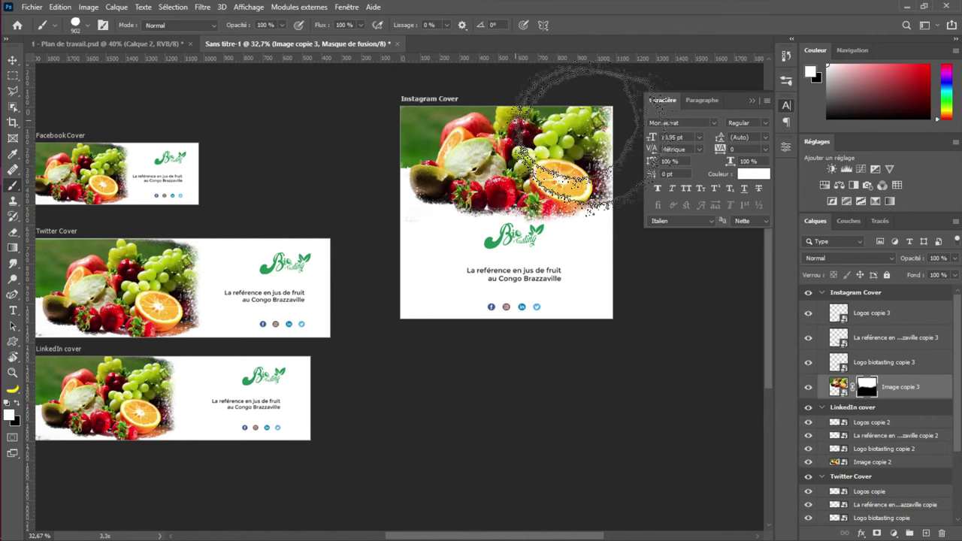
key(x)
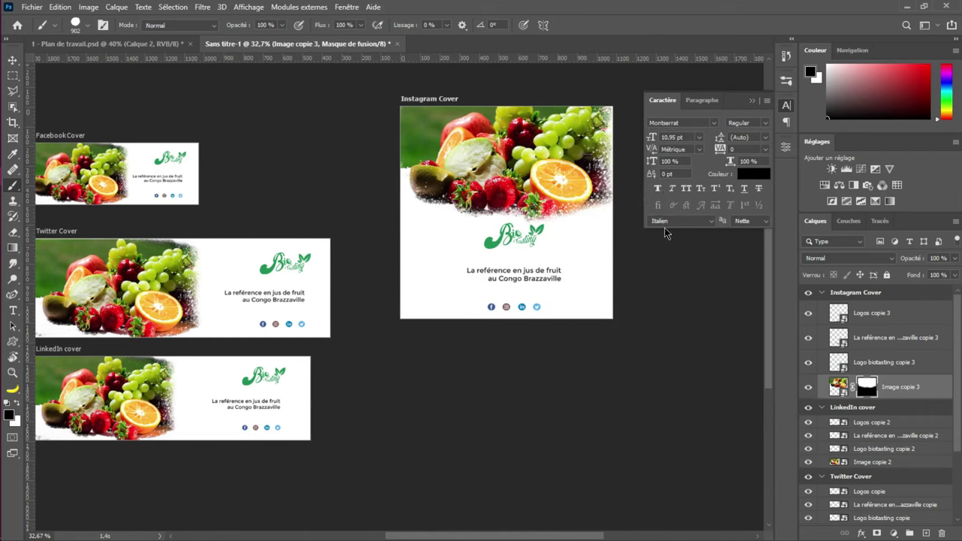
click(752, 100)
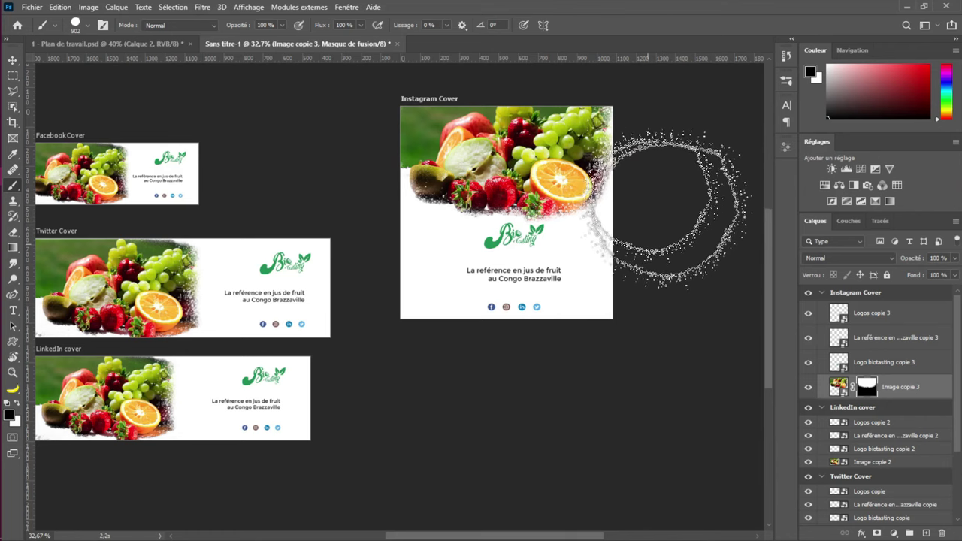
Scale Logo biotasting copie 3 to about 25.11% and keep it centred above the Instagram Cover's tagline
key(v)
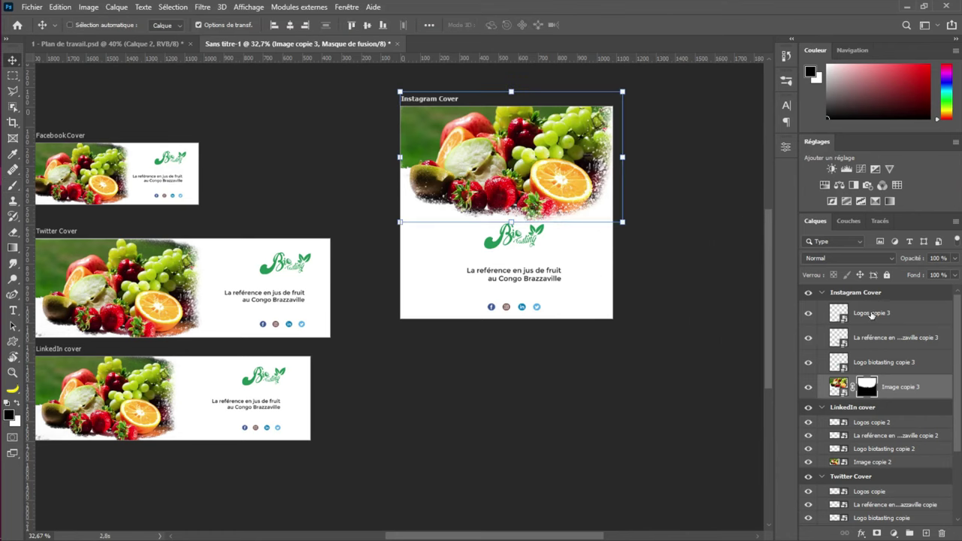
click(870, 312)
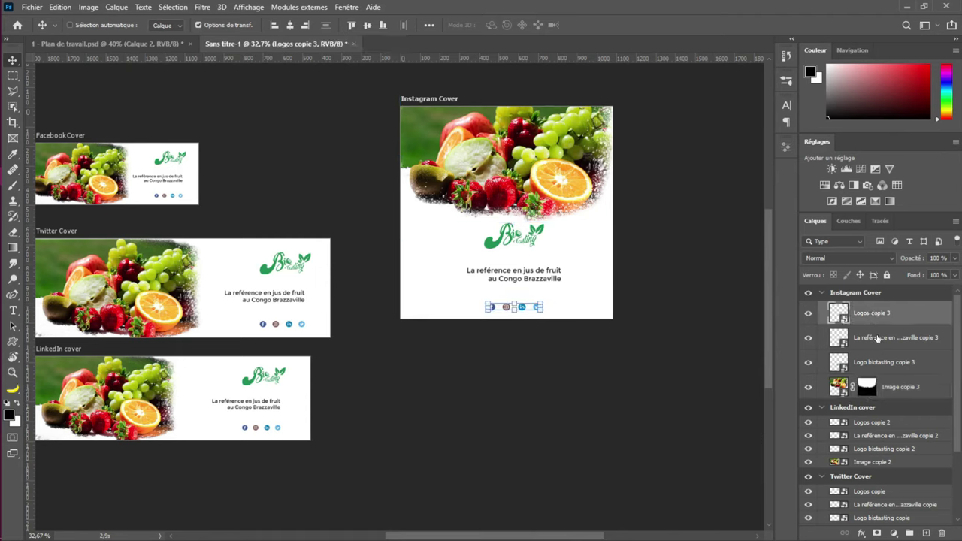
click(875, 339)
click(882, 364)
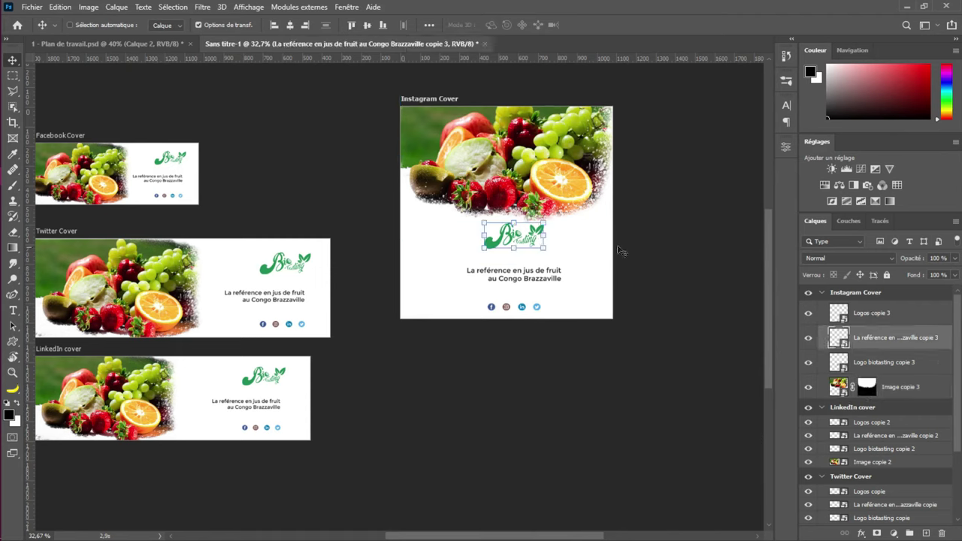
key(ctrl+t)
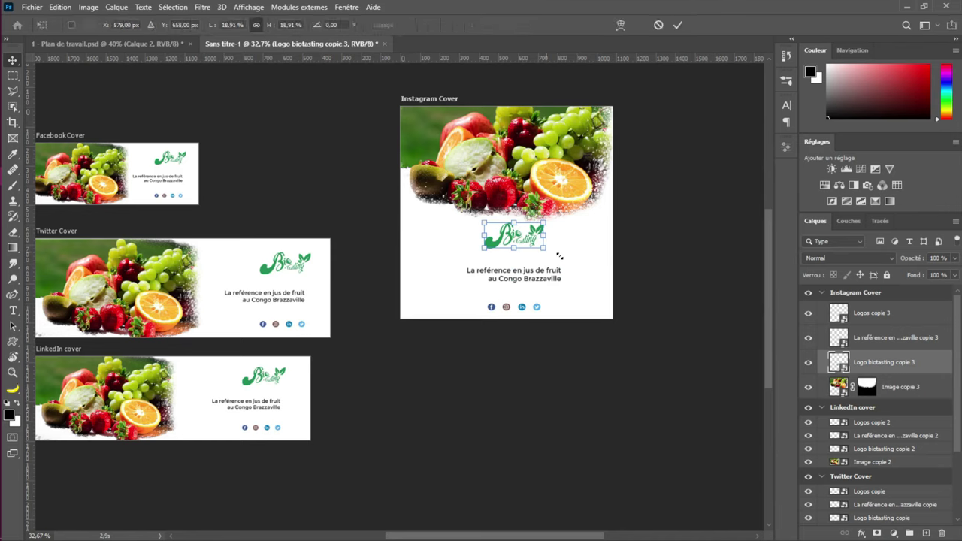
drag(563, 256, 525, 252)
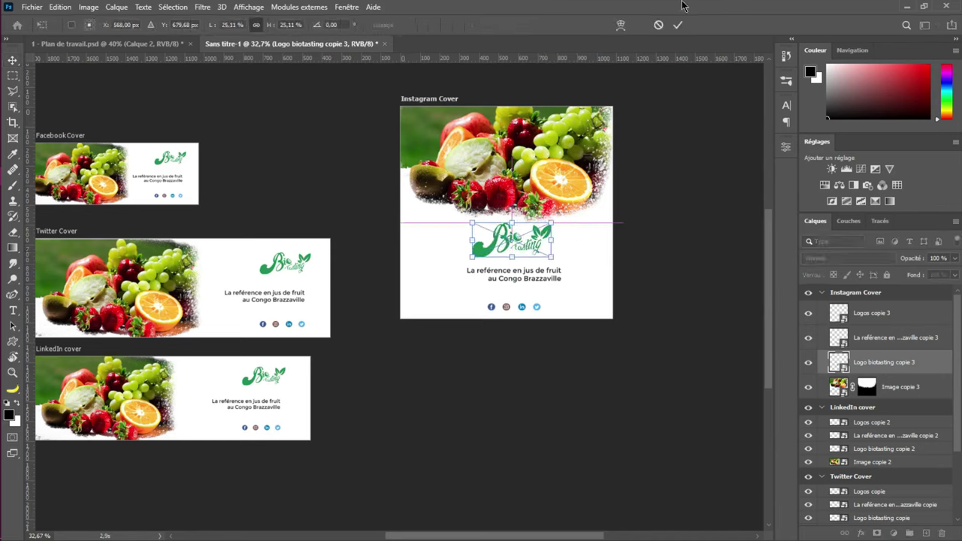
key(Return)
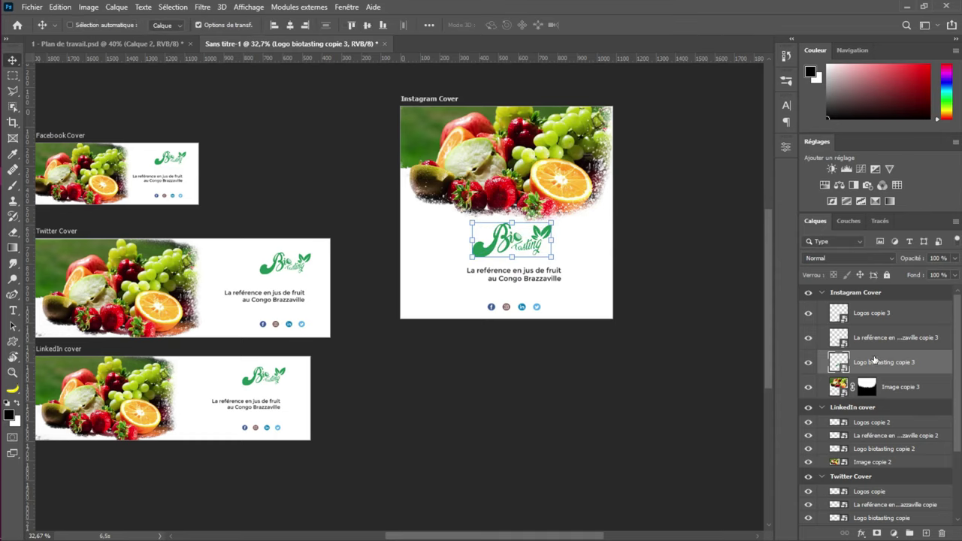
Move the Instagram Cover's social logos up slightly, closer to the tagline
click(869, 340)
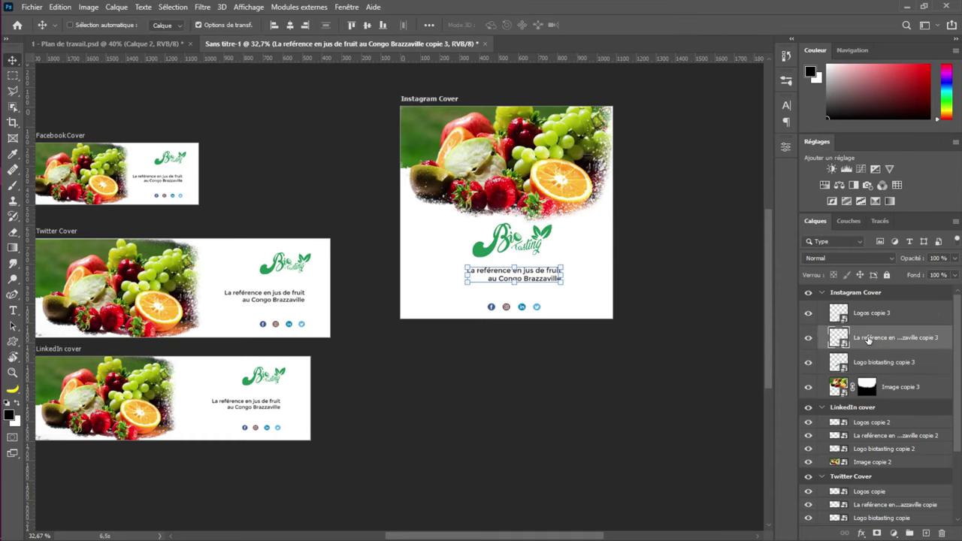
scroll(540, 281, up, 4)
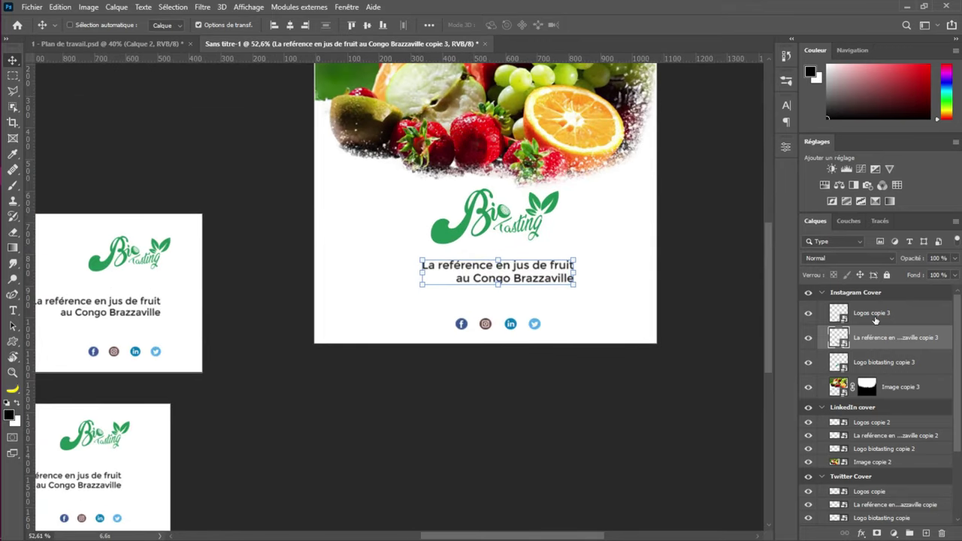
key(alt+bracketleft)
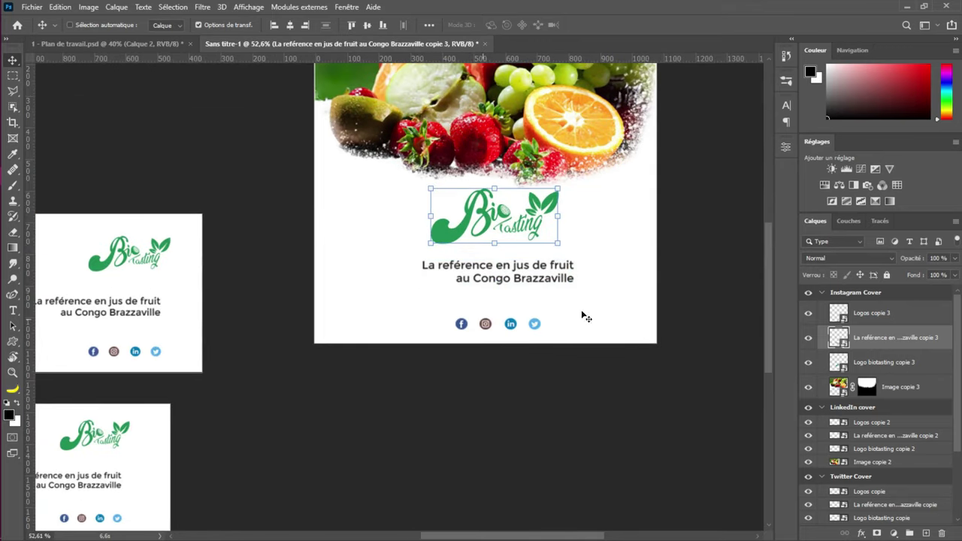
ctrl+click(501, 320)
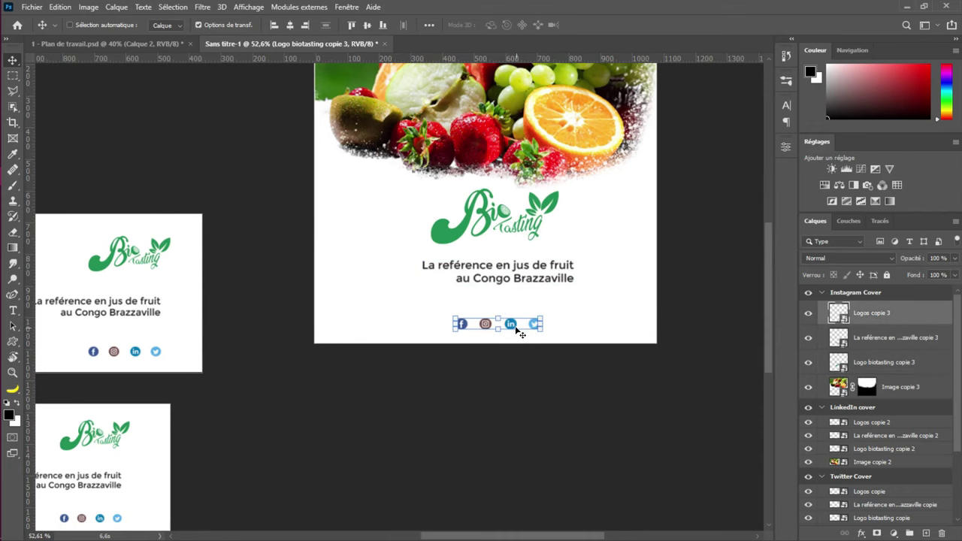
drag(511, 326, 511, 317)
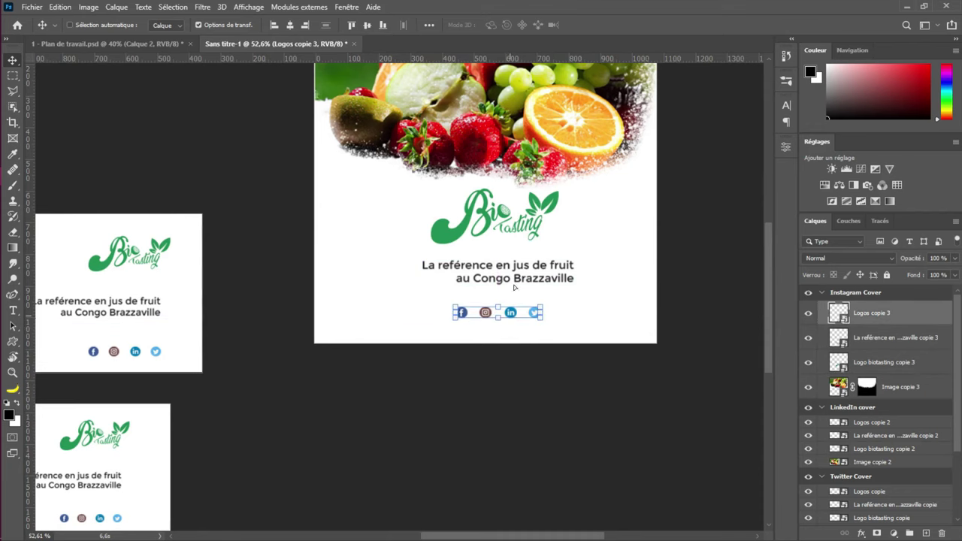
Open the Facebook Cover's Image smart object for editing
scroll(531, 269, down, 3)
scroll(531, 269, down, 4)
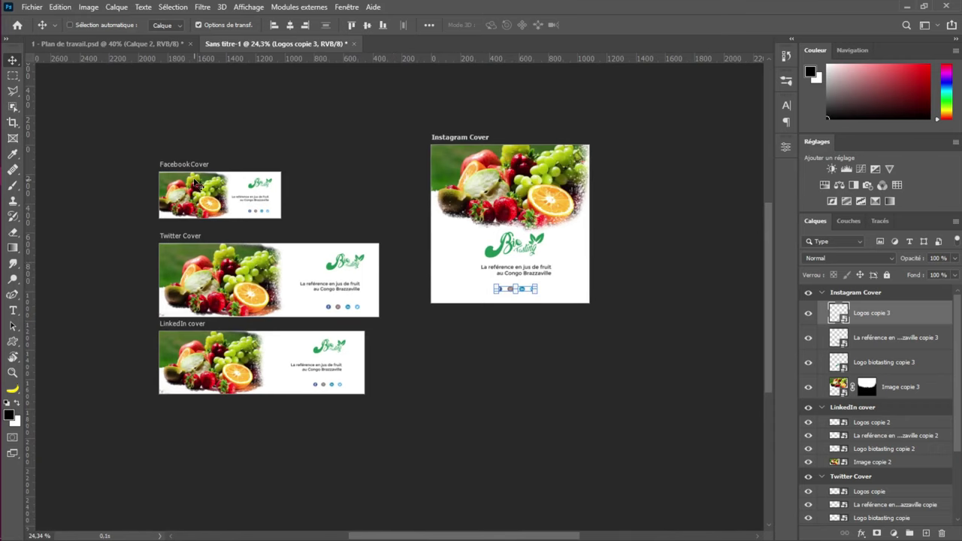
scroll(198, 183, up, 1)
drag(563, 244, 509, 239)
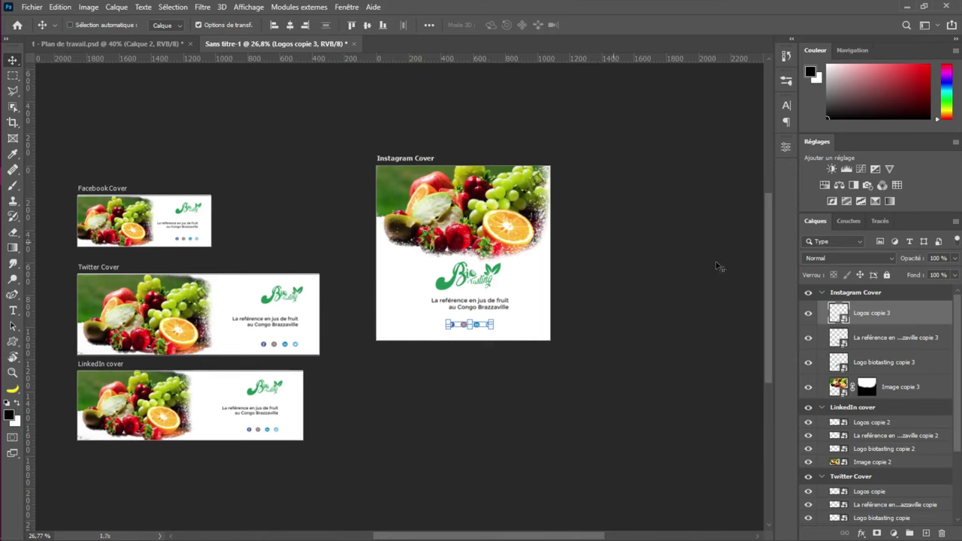
scroll(872, 394, down, 1)
scroll(879, 421, down, 2)
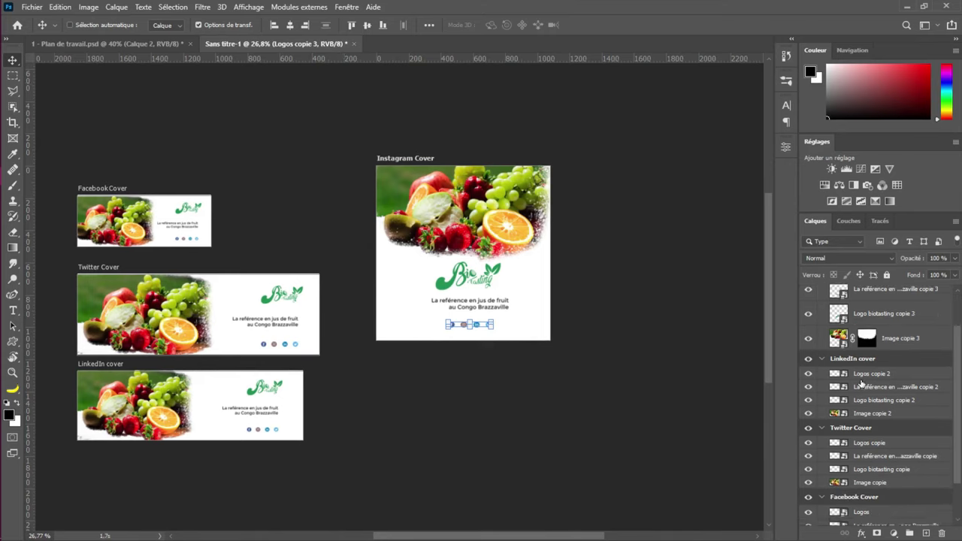
click(94, 188)
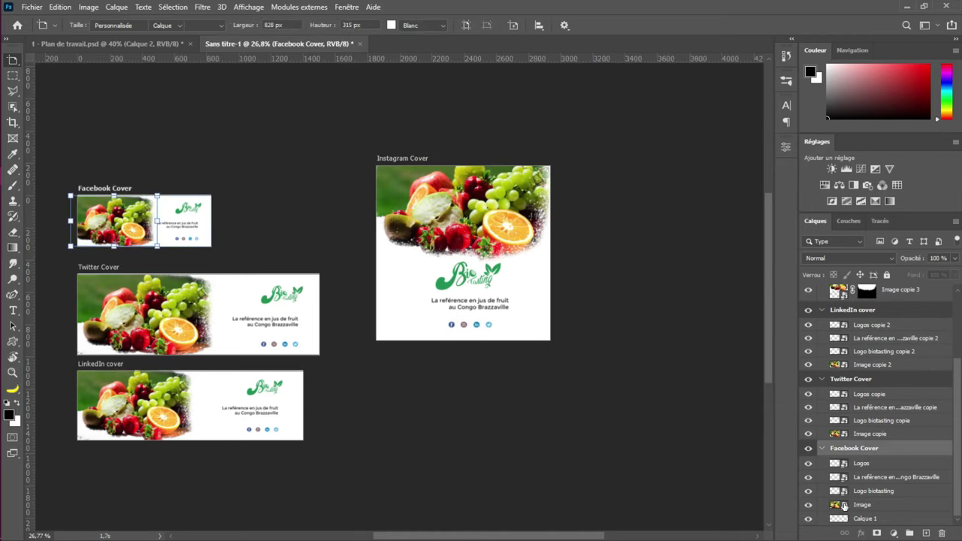
double_click(844, 506)
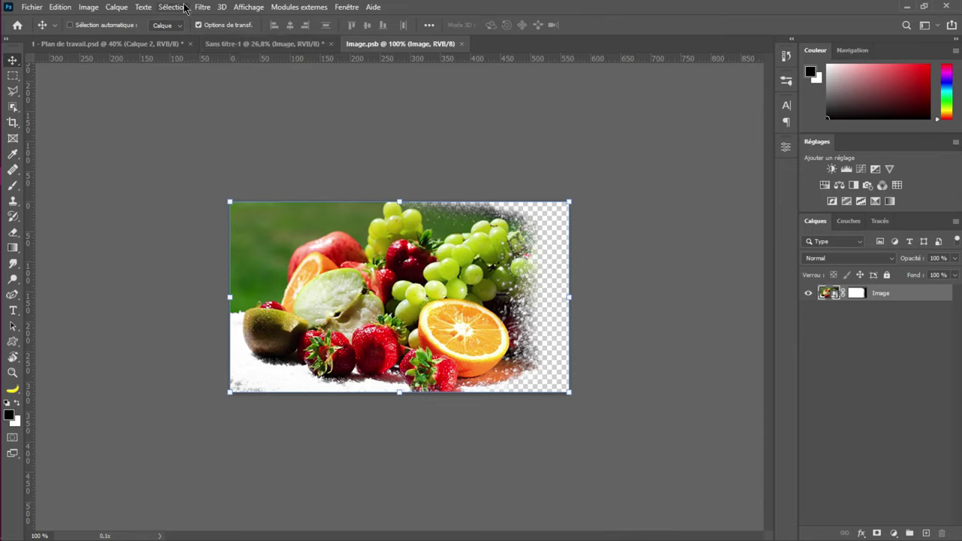
Arrange the open documents as two vertical tiles so Image.psb and the Sans titre-1 artboards show side by side
click(252, 7)
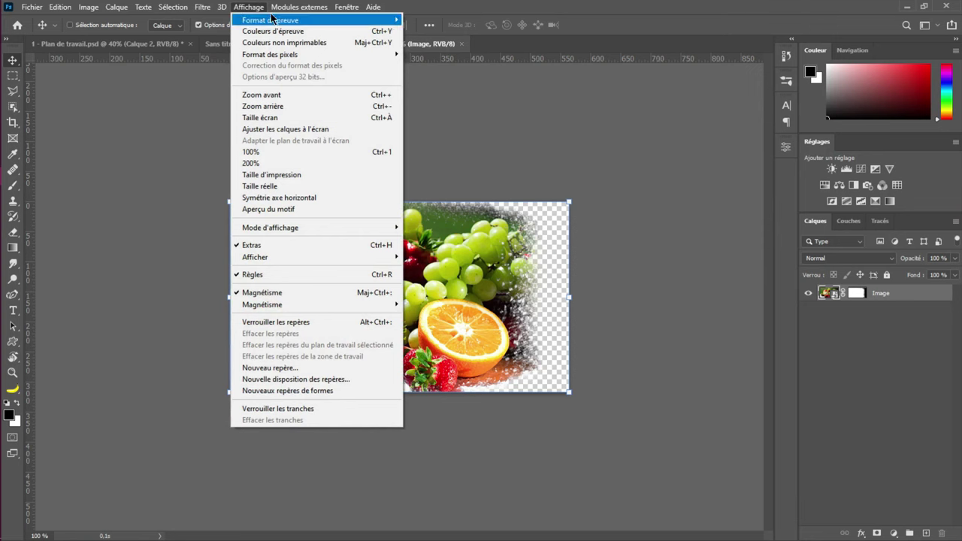
mouse_move(347, 7)
mouse_move(395, 21)
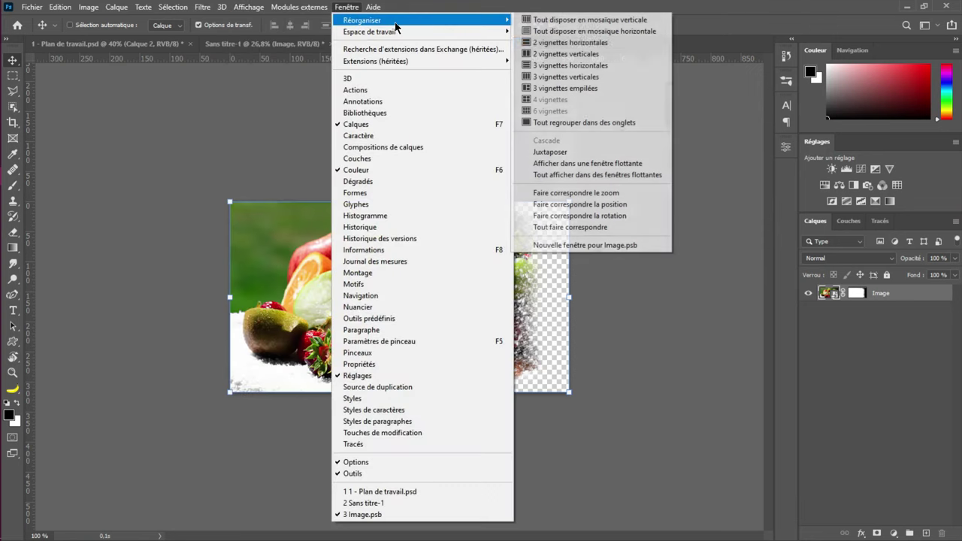
click(583, 54)
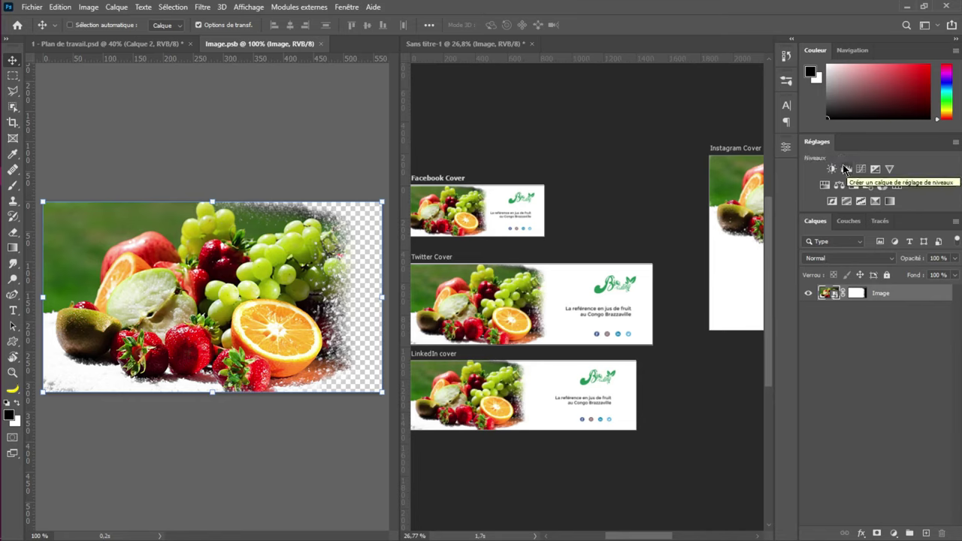
Add a Levels adjustment layer above the Image layer with input levels 20, 1.06 and 217, and toggle its visibility to compare
click(786, 146)
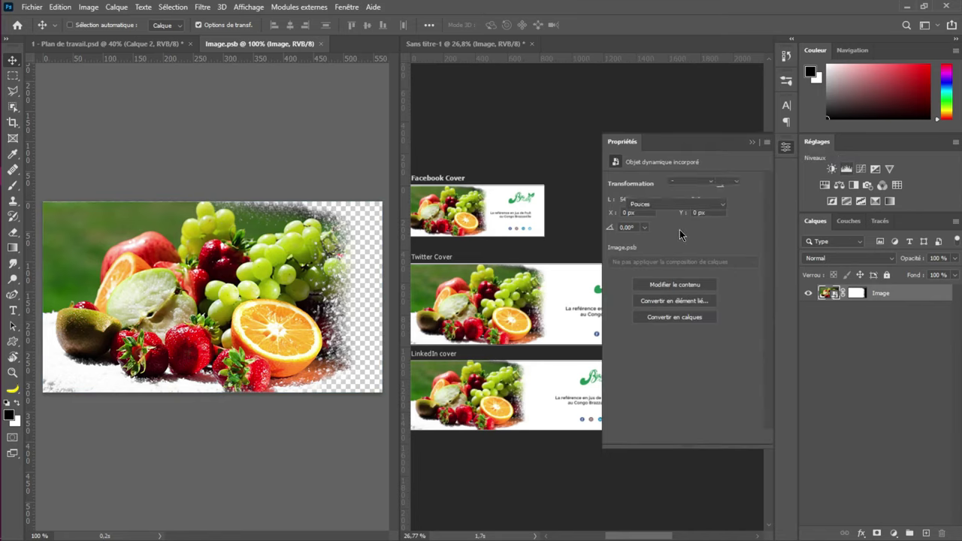
click(847, 168)
drag(628, 268, 645, 271)
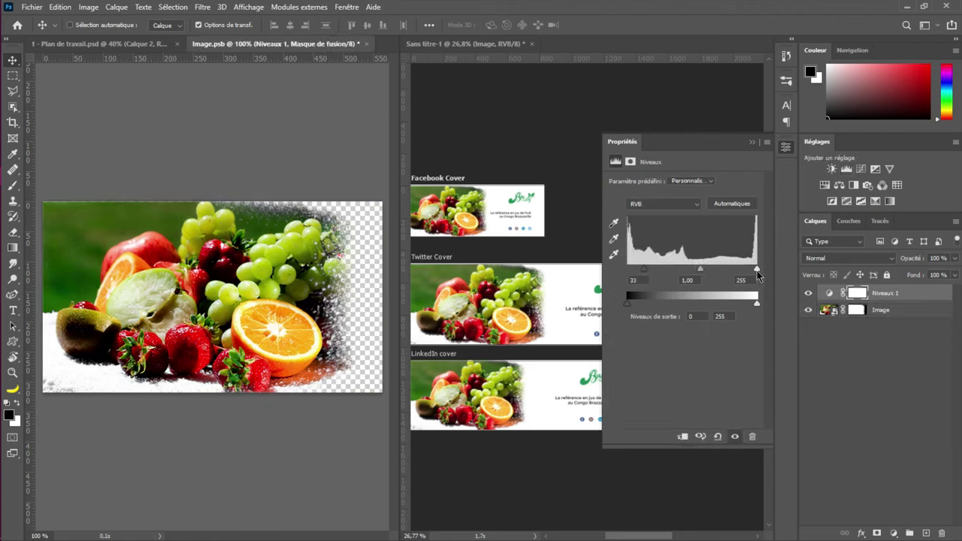
drag(755, 270, 638, 272)
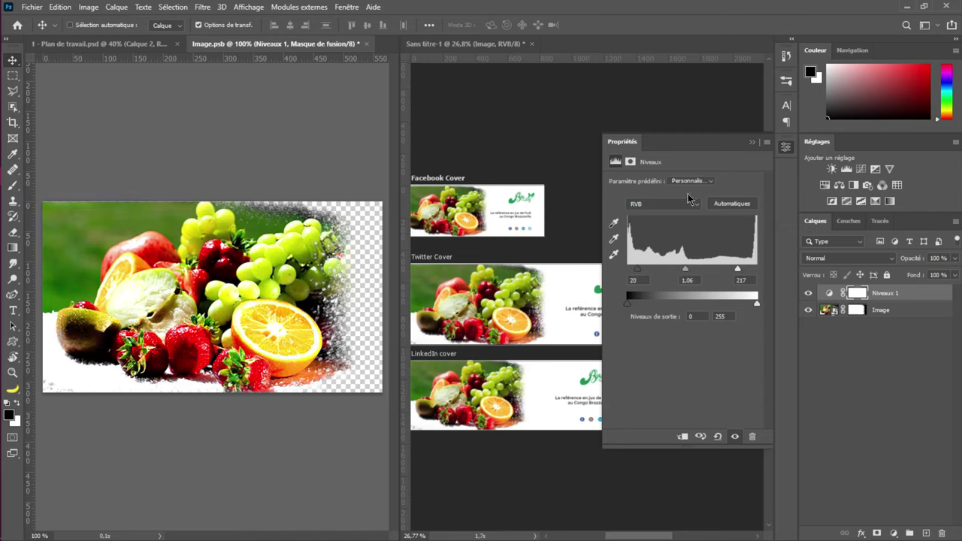
click(752, 143)
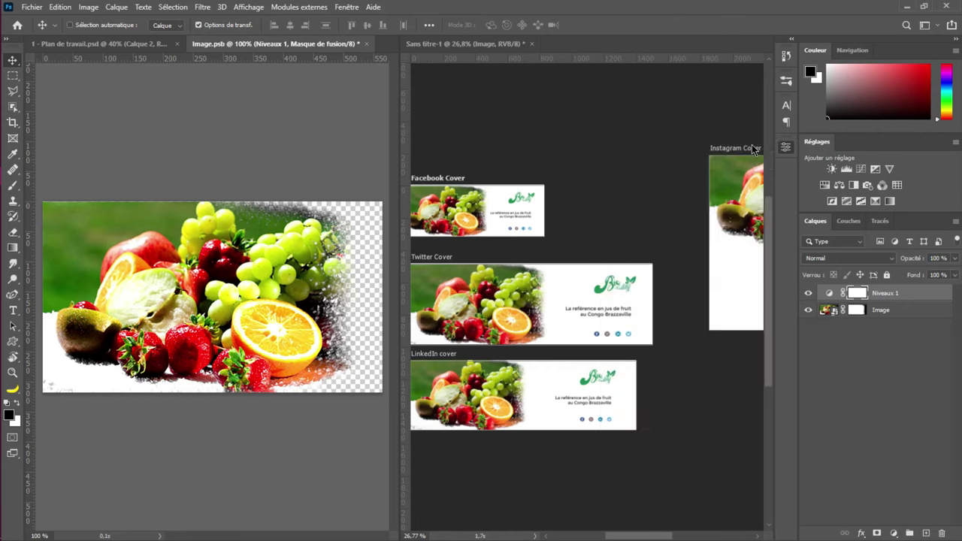
click(805, 294)
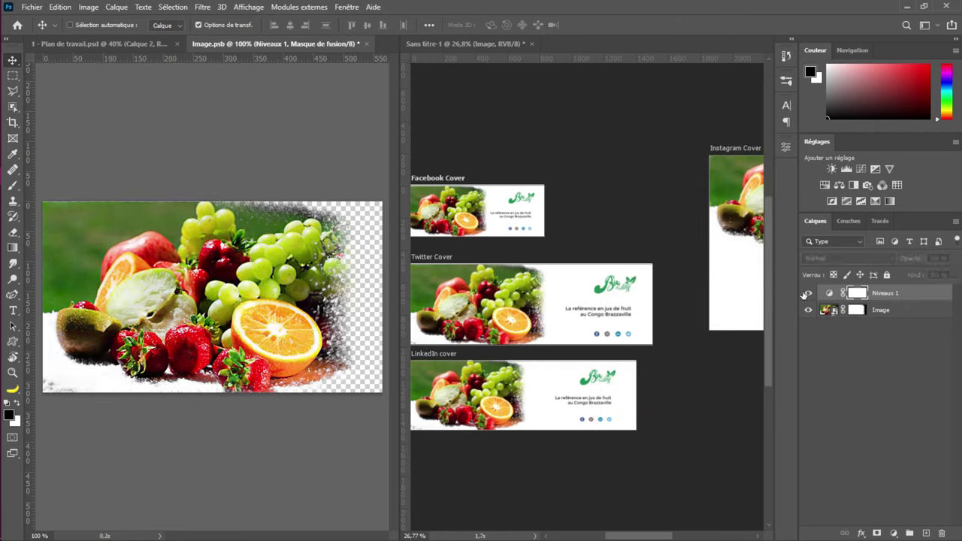
click(804, 294)
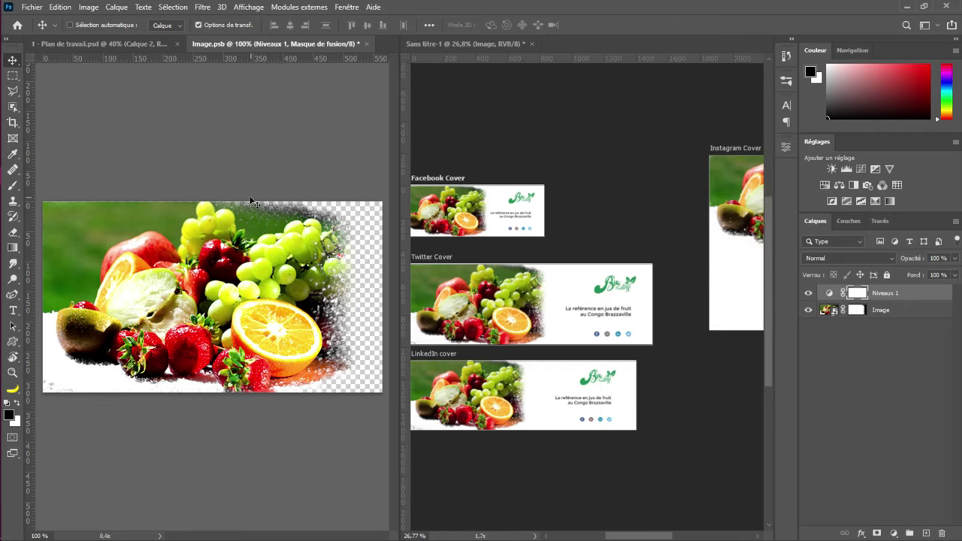
Save Image.psb and close it so the Levels correction updates the covers in Sans titre-1
click(32, 6)
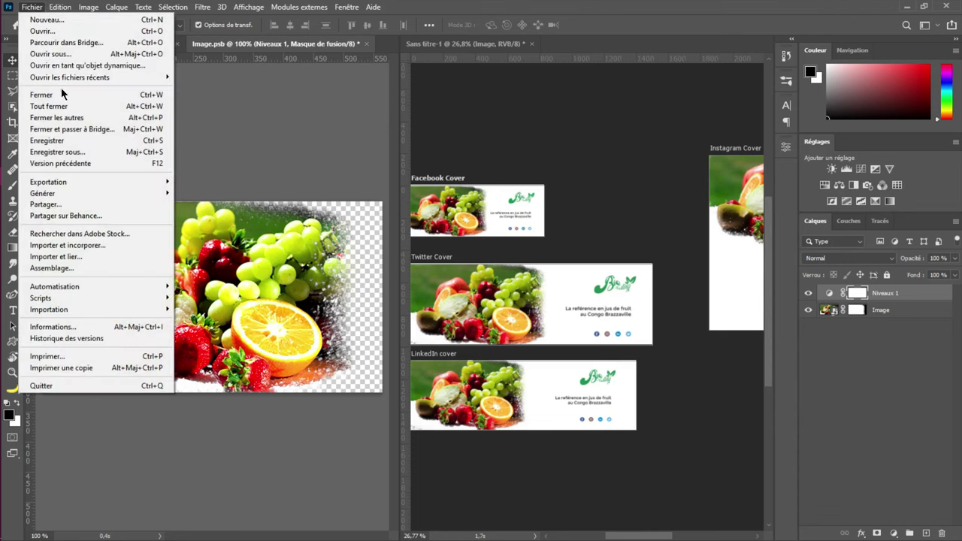
click(73, 143)
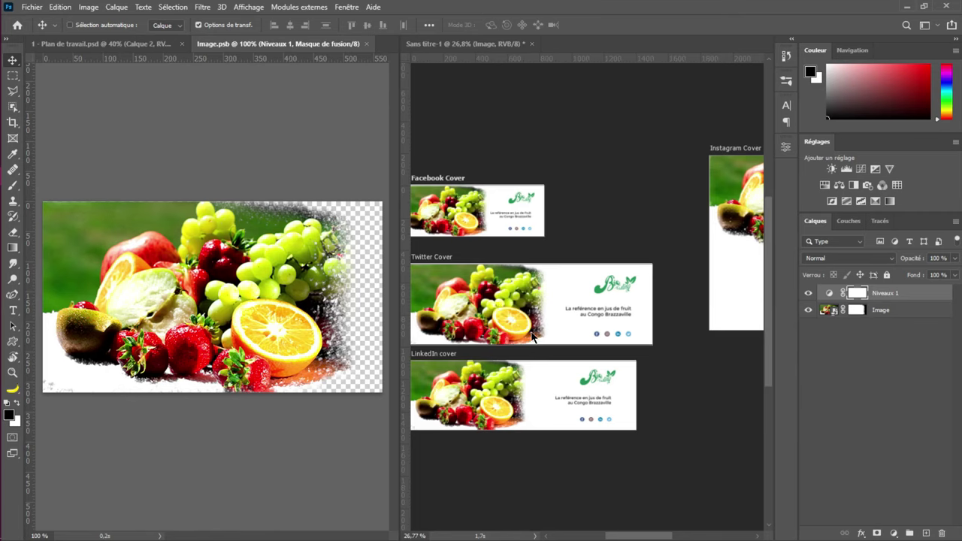
click(365, 44)
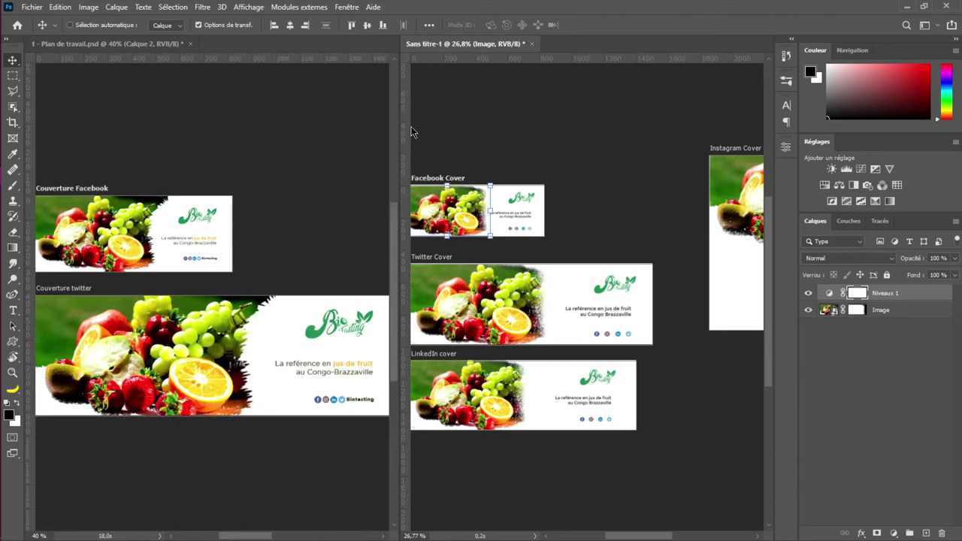
click(413, 143)
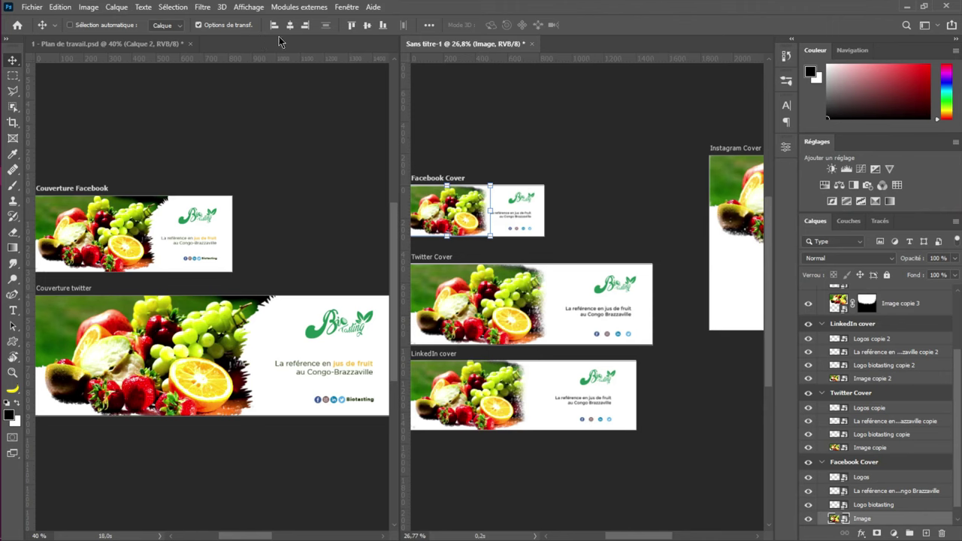
Consolidate all documents into tabs, check the reference covers in 1 - Plan de travail.psd and return to Sans titre-1
click(347, 8)
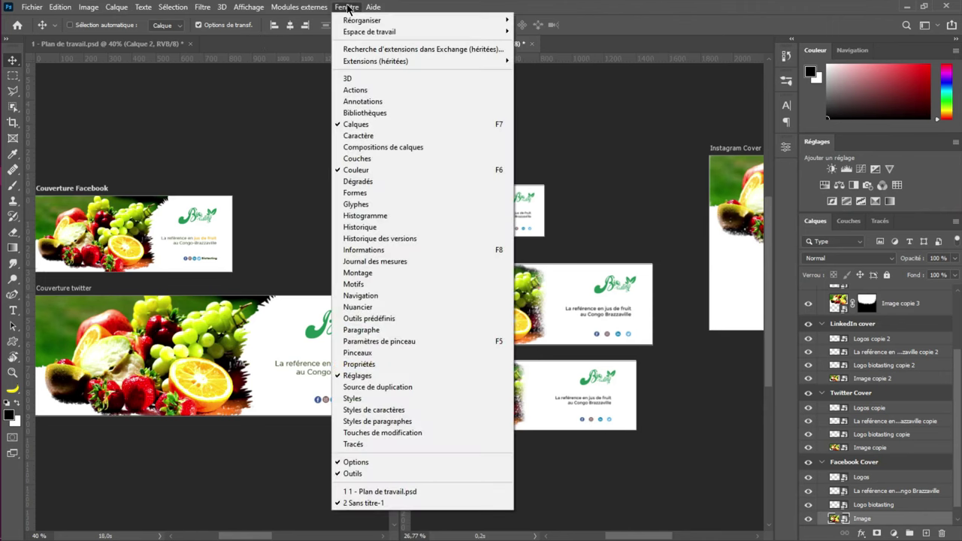
mouse_move(438, 21)
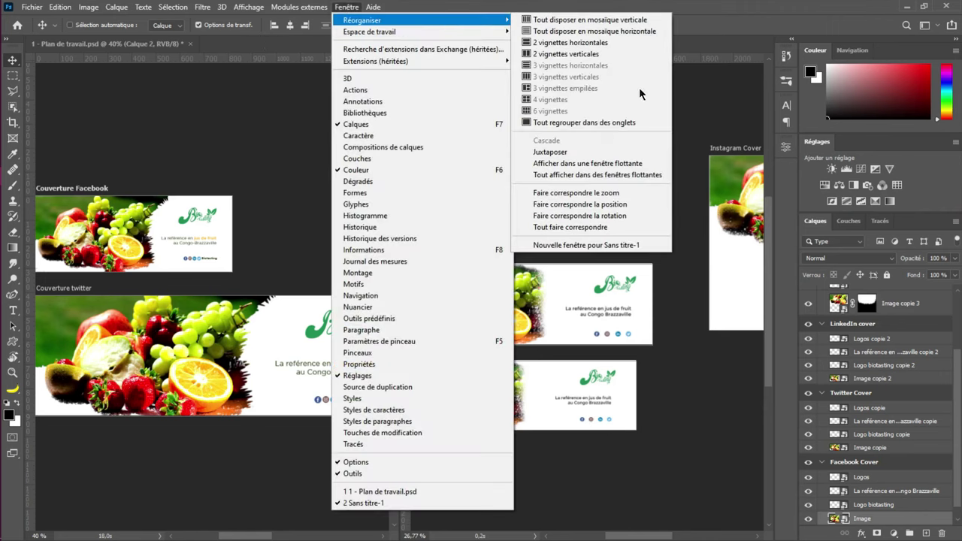
click(584, 123)
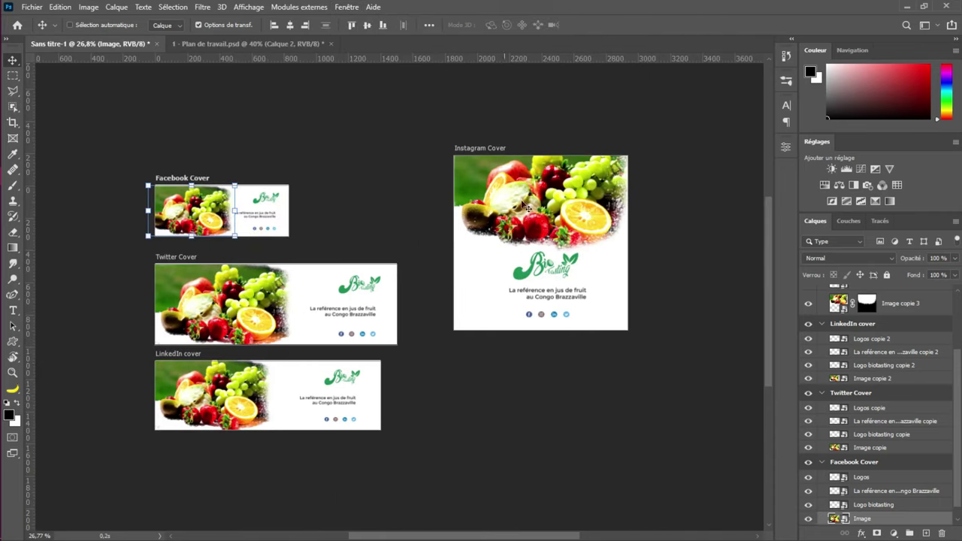
click(298, 43)
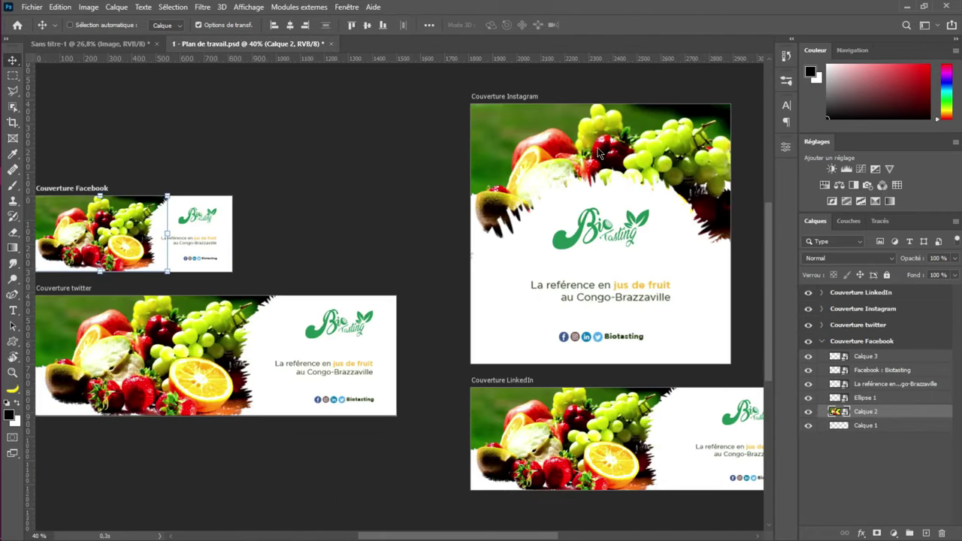
click(118, 43)
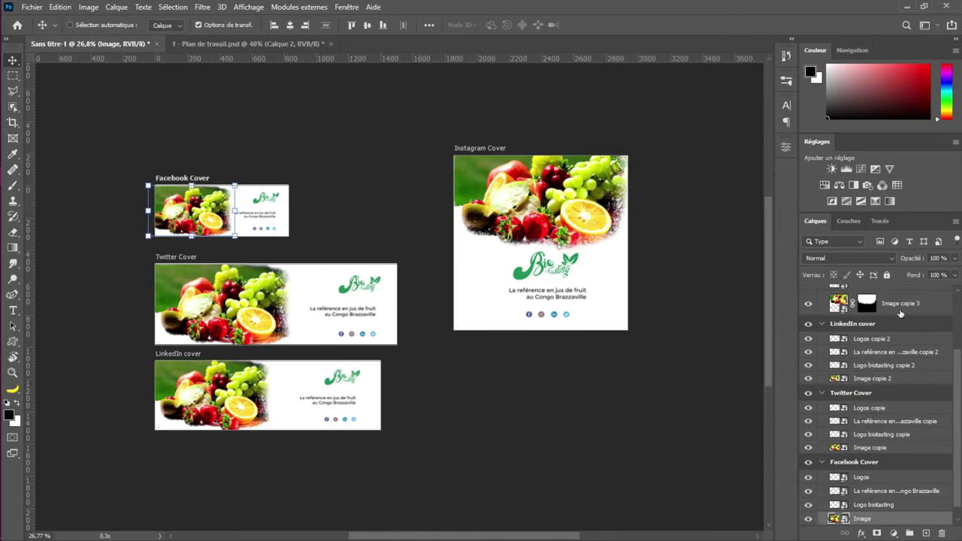
Try relinking the Facebook Cover's Image smart object to the file Test lien.jpg
scroll(960, 384, down, 1)
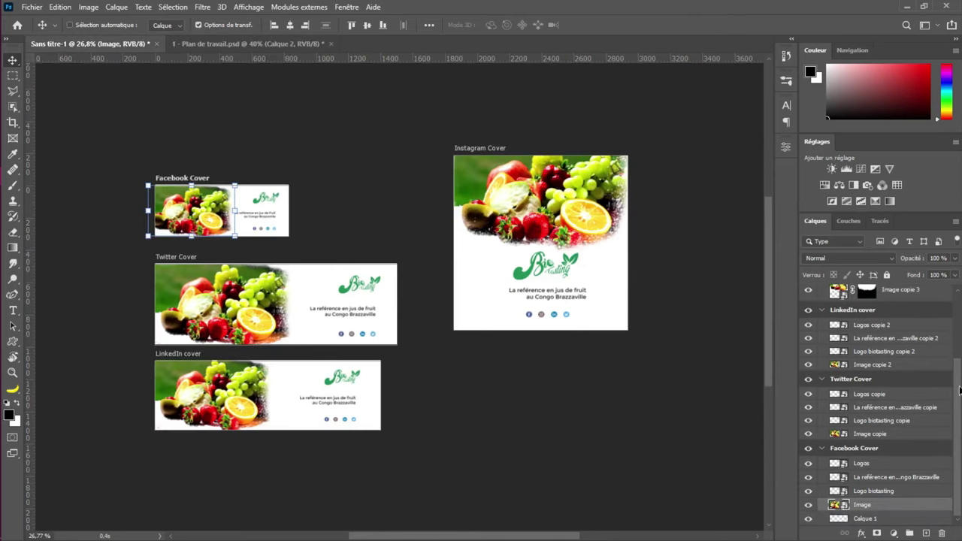
scroll(902, 509, up, 1)
scroll(902, 509, down, 1)
right_click(903, 511)
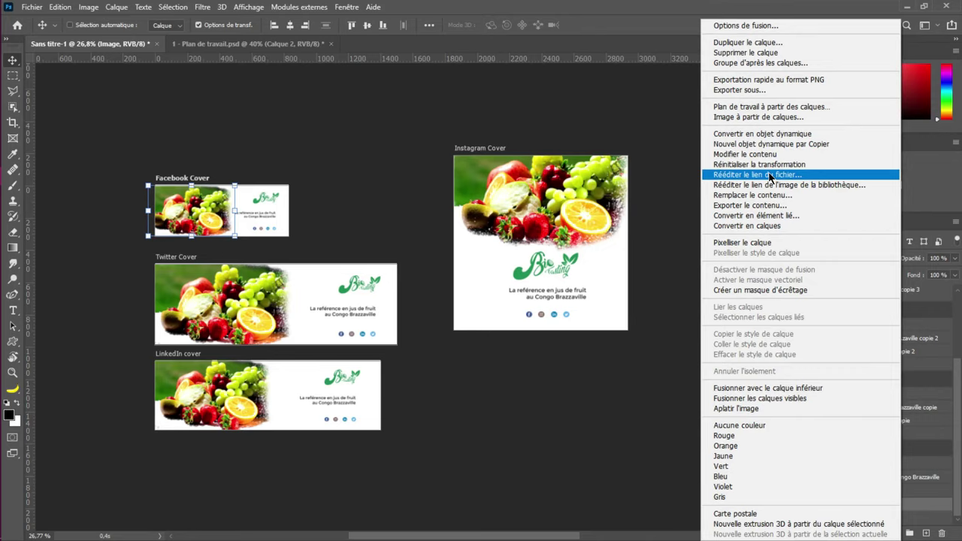
click(690, 211)
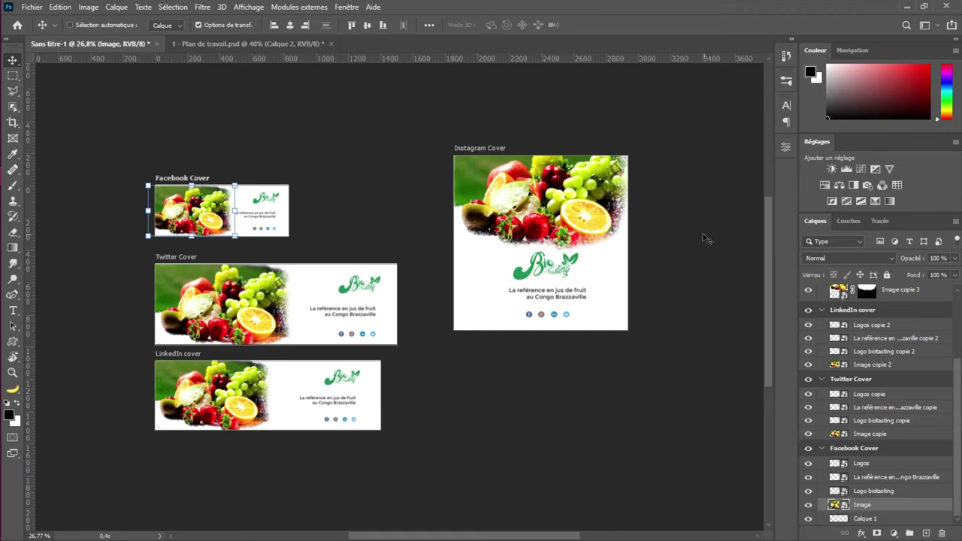
right_click(874, 511)
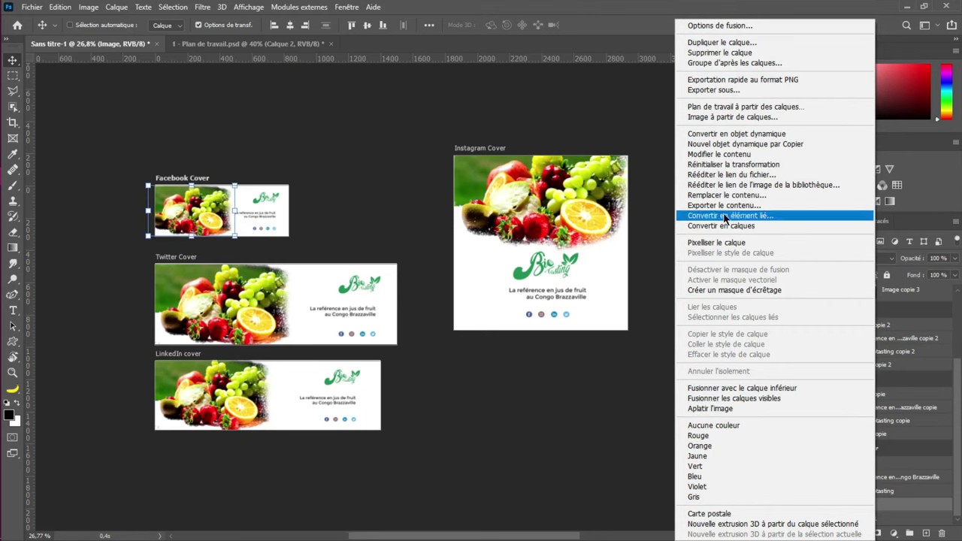
click(748, 174)
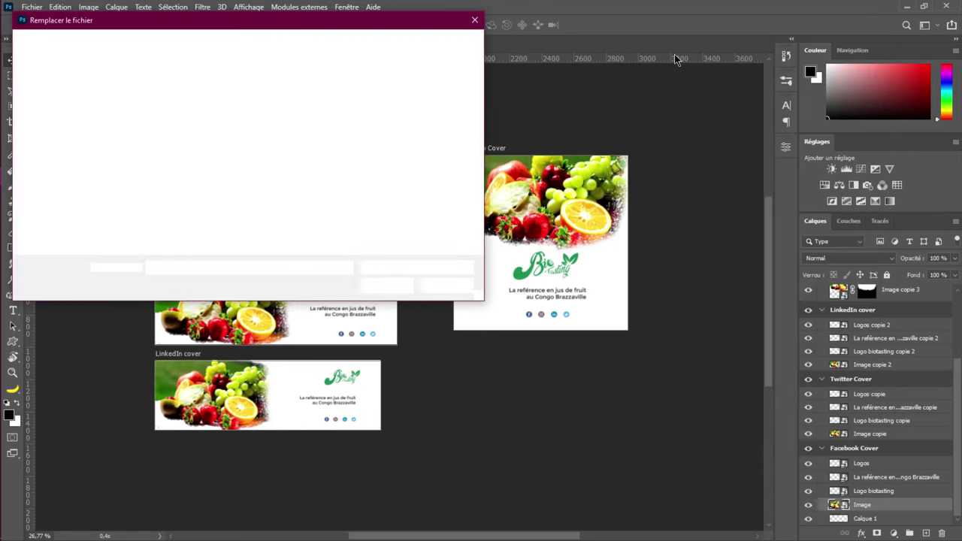
click(161, 219)
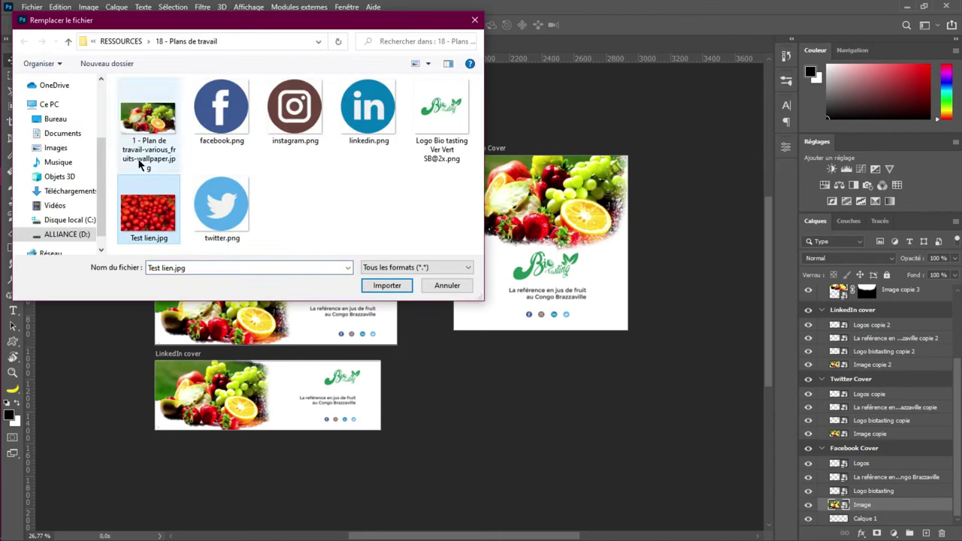
click(385, 286)
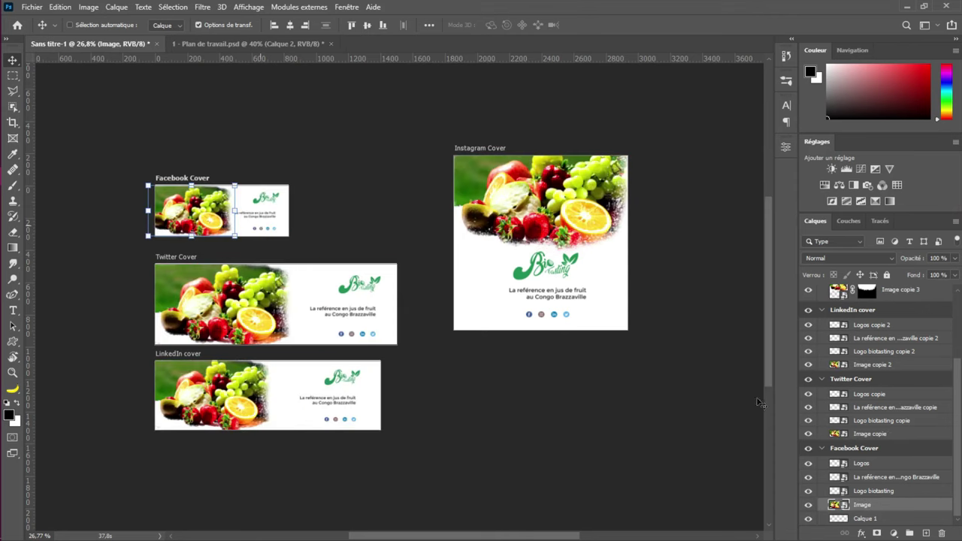
Relink the Facebook Cover's Image smart object to linkedin.png as a test, and undo the relink
right_click(860, 508)
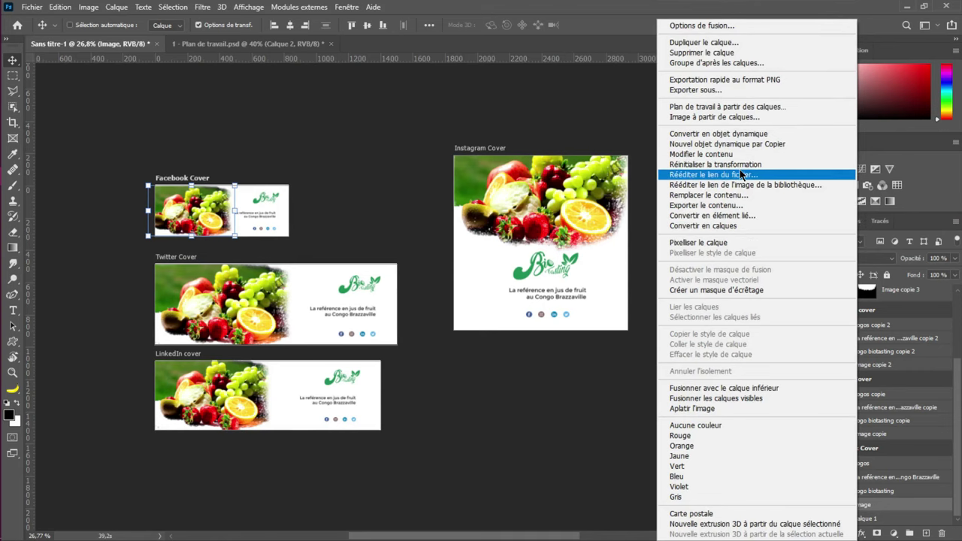
click(745, 167)
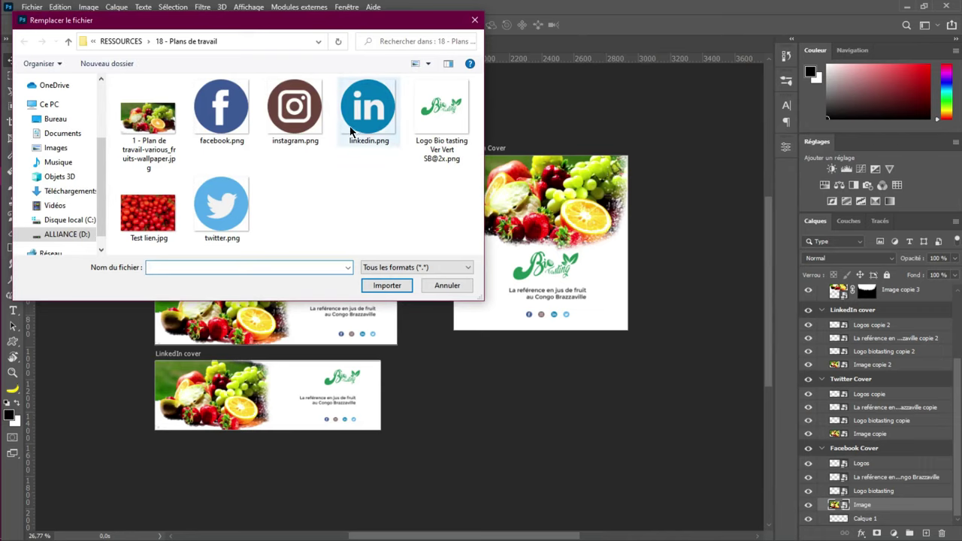
click(435, 131)
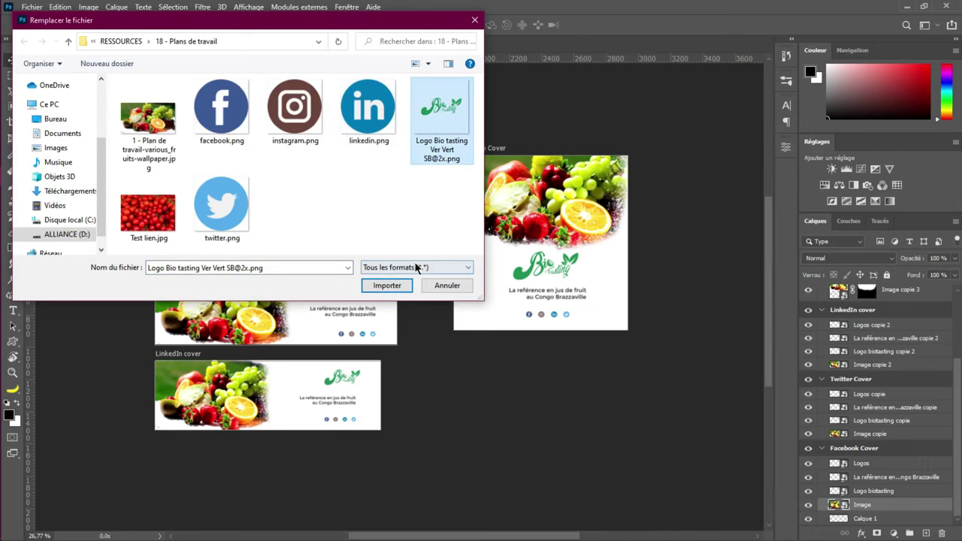
click(347, 226)
click(351, 143)
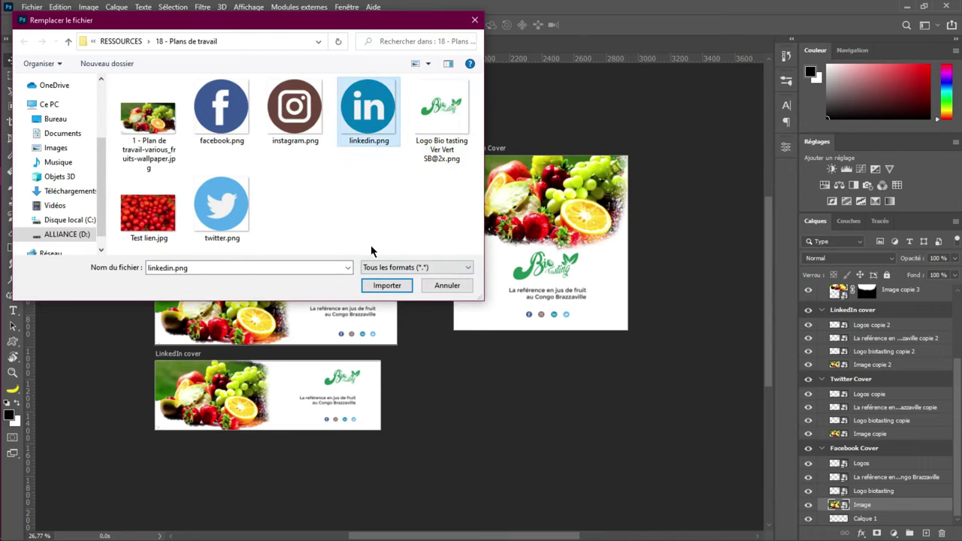
click(387, 285)
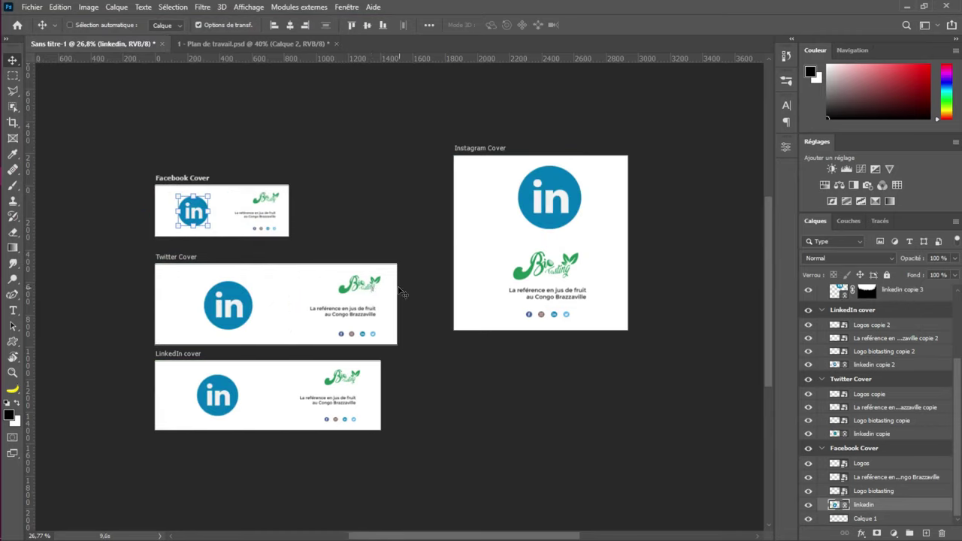
key(ctrl)
key(ctrl+z)
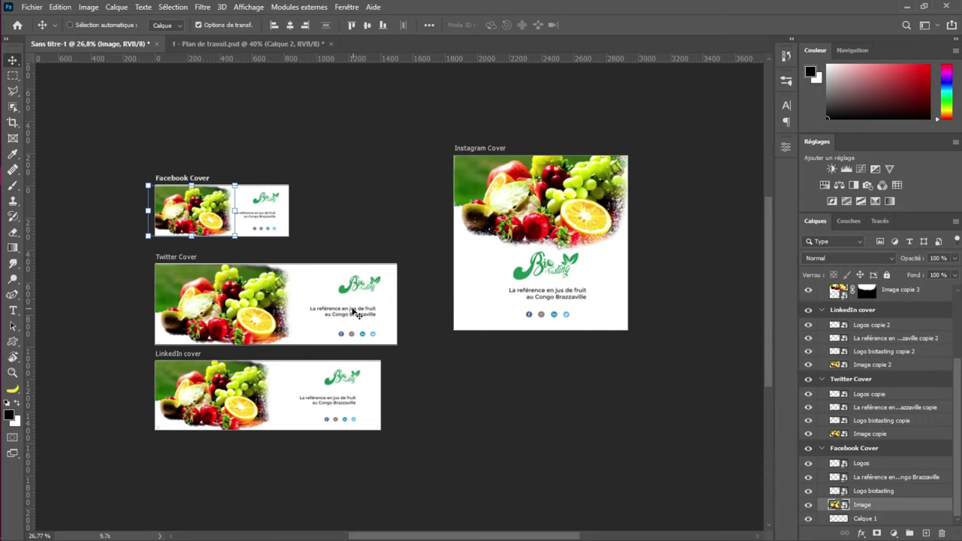
Open the Facebook Cover's tagline smart object "La reférence en jus de fruit au Congo Brazzaville" for editing
click(875, 492)
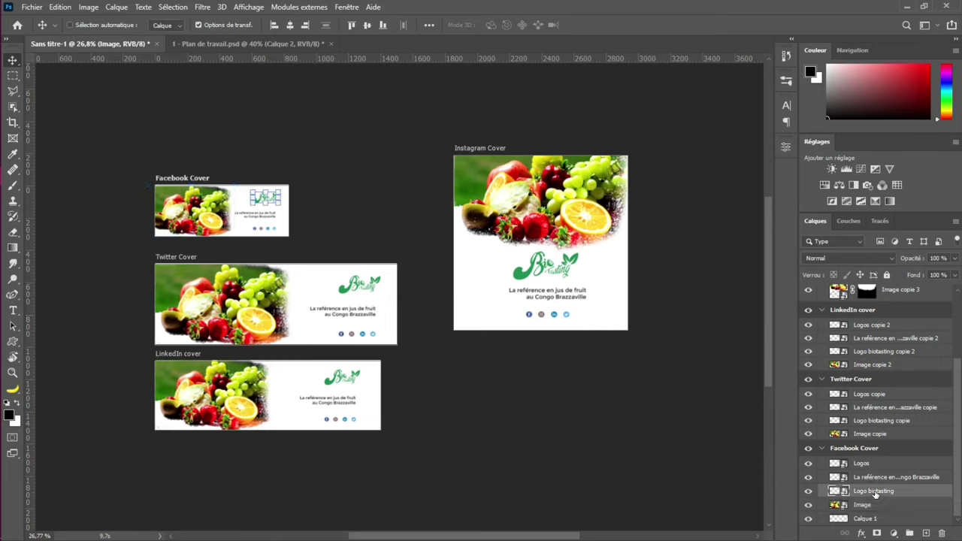
click(870, 479)
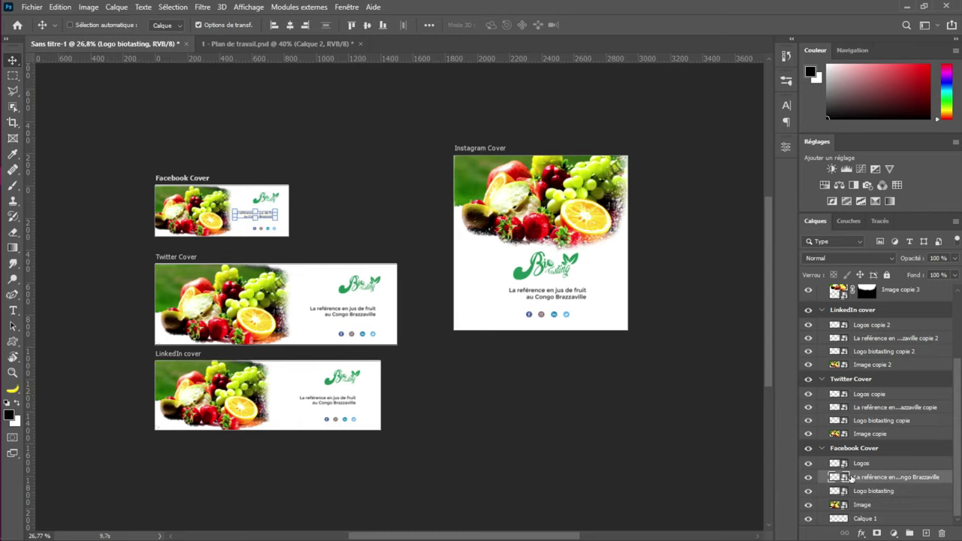
double_click(842, 477)
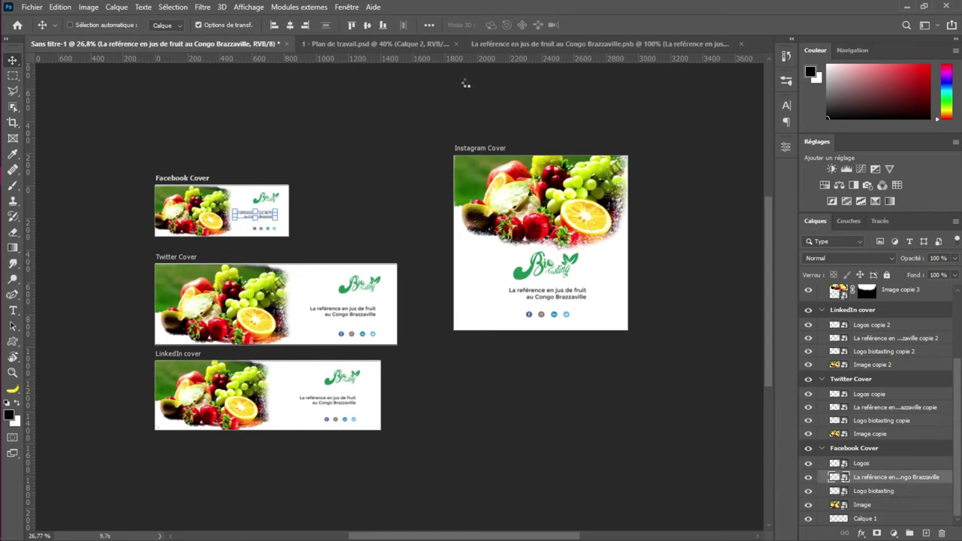
scroll(395, 297, up, 3)
scroll(395, 298, up, 1)
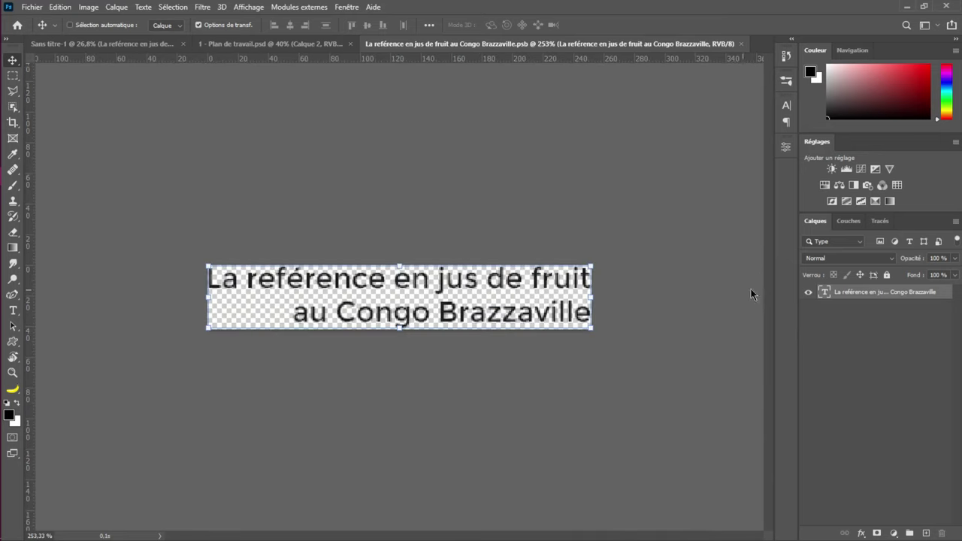
double_click(509, 280)
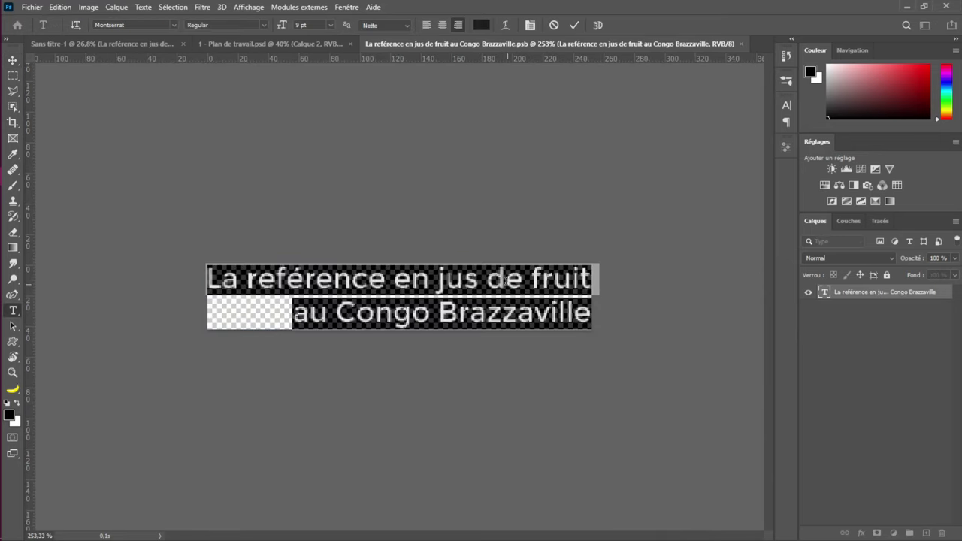
click(436, 280)
shift+click(589, 279)
key(shift+Left)
key(shift+Left)
key(shift+Left)
key(shift+Left)
key(shift+Left)
key(shift+Left)
key(shift+Left)
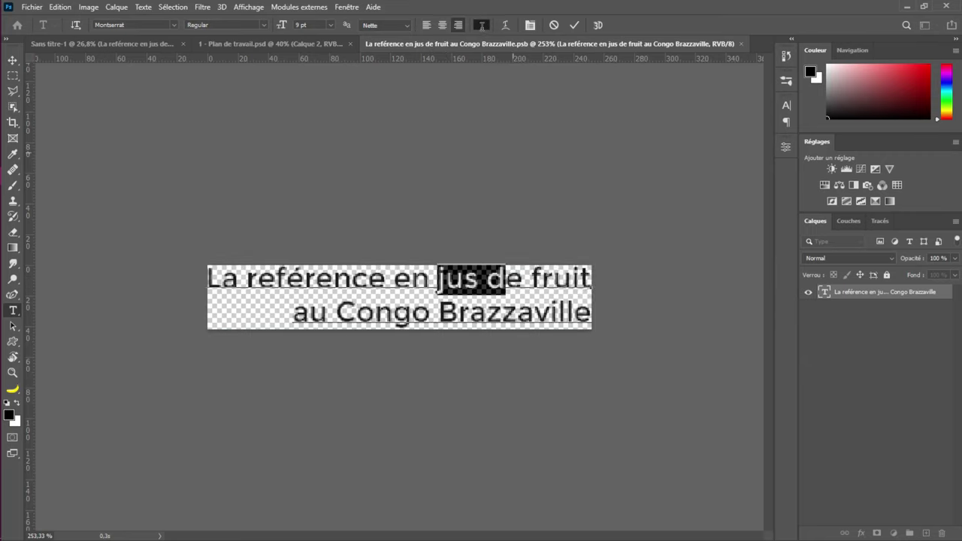
click(284, 25)
click(265, 25)
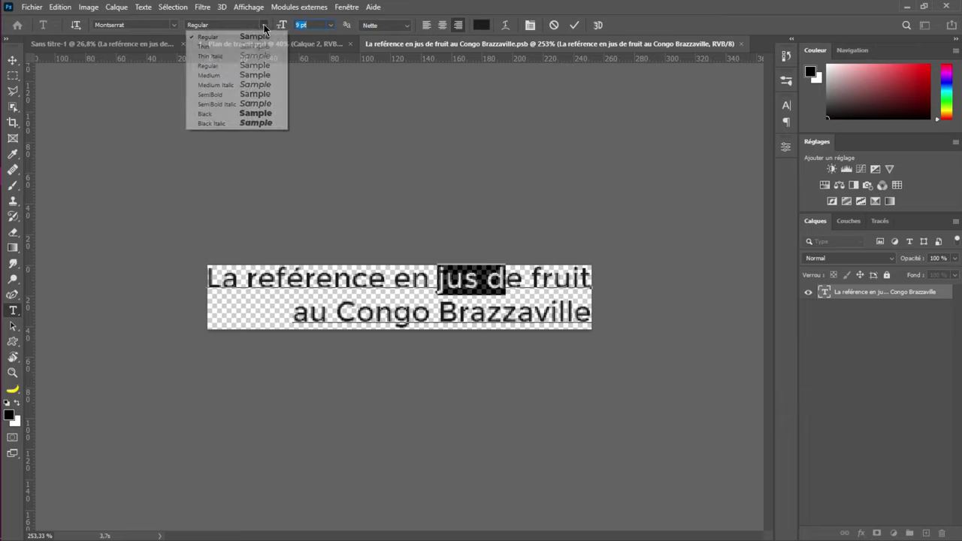
click(240, 114)
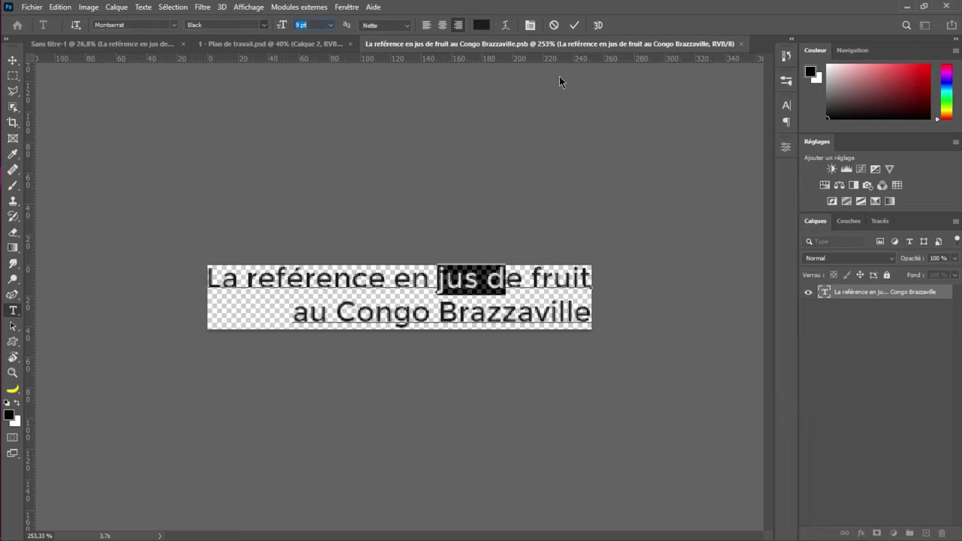
click(484, 275)
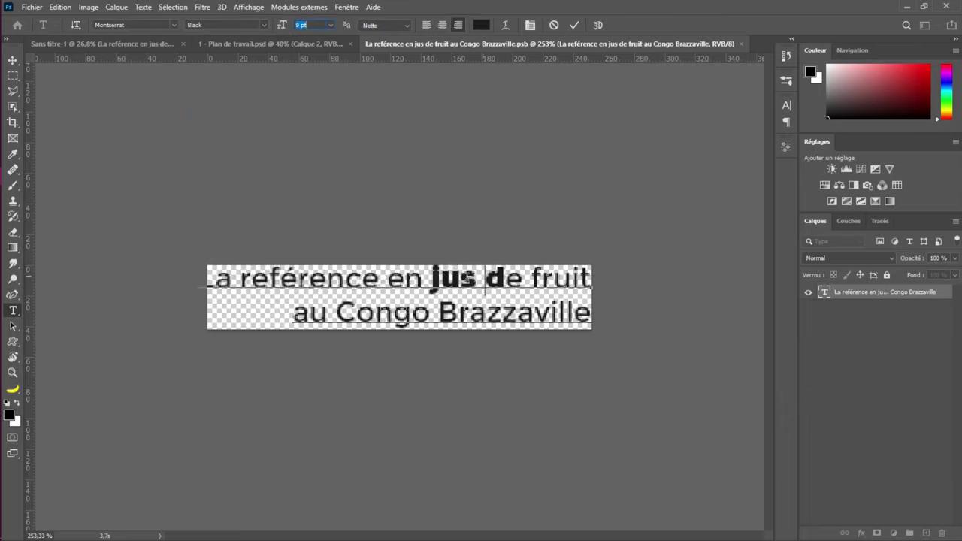
drag(505, 278, 430, 277)
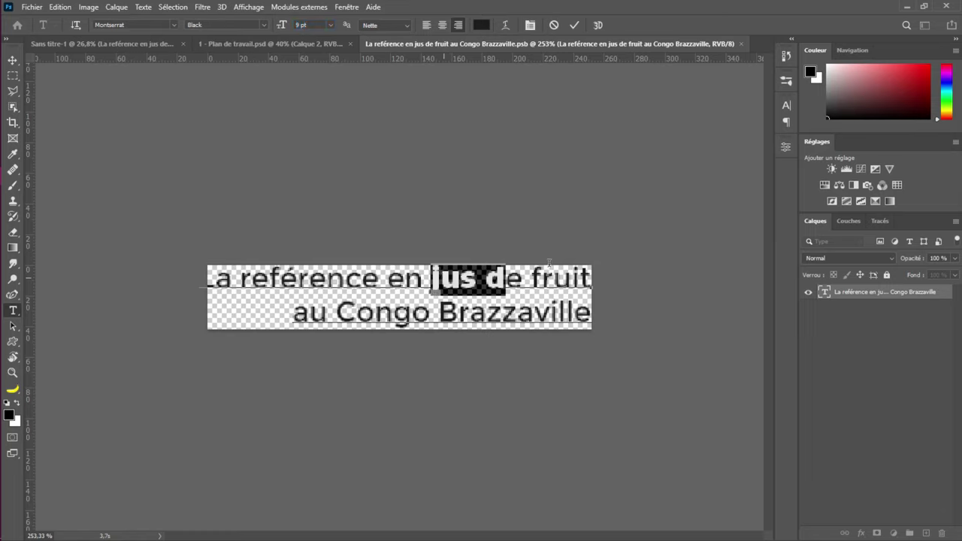
click(432, 278)
drag(432, 278, 616, 274)
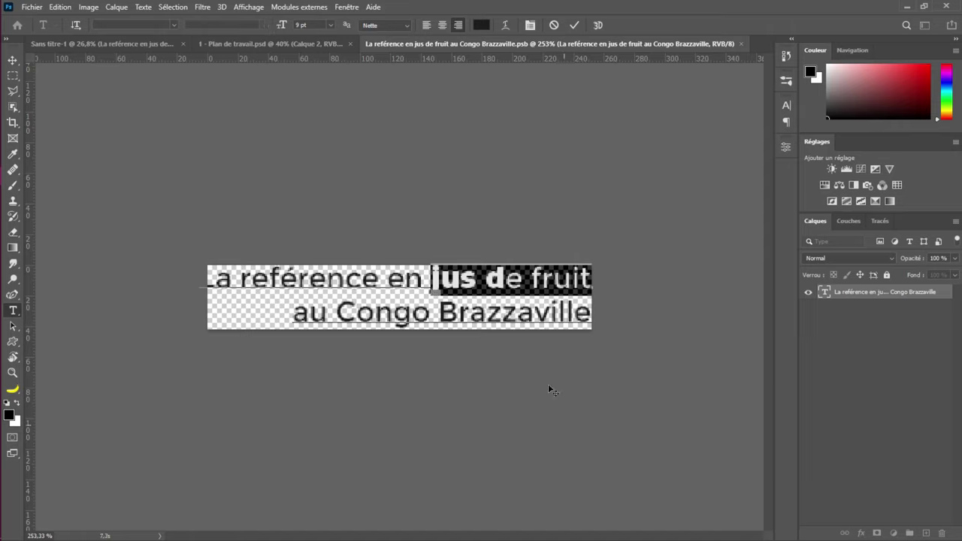
click(489, 279)
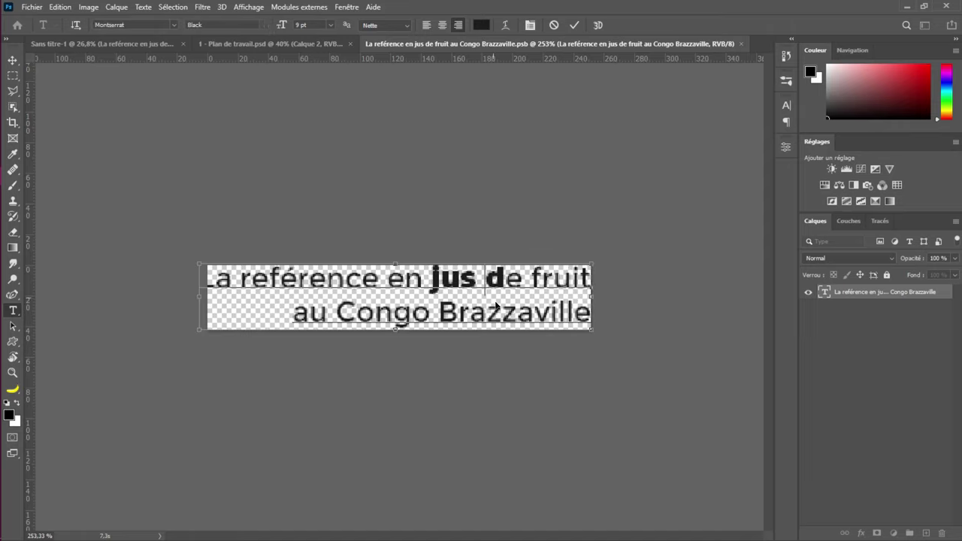
key(ctrl+z)
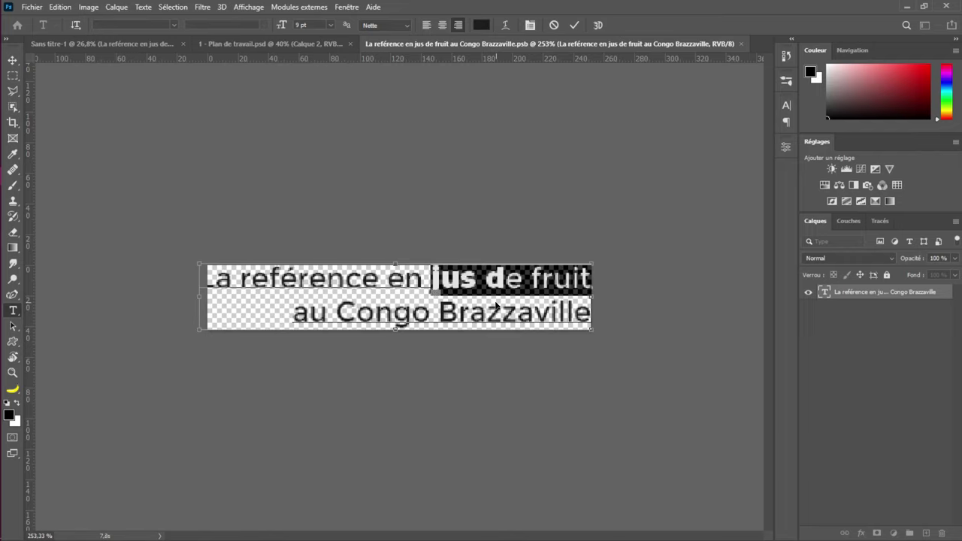
click(461, 278)
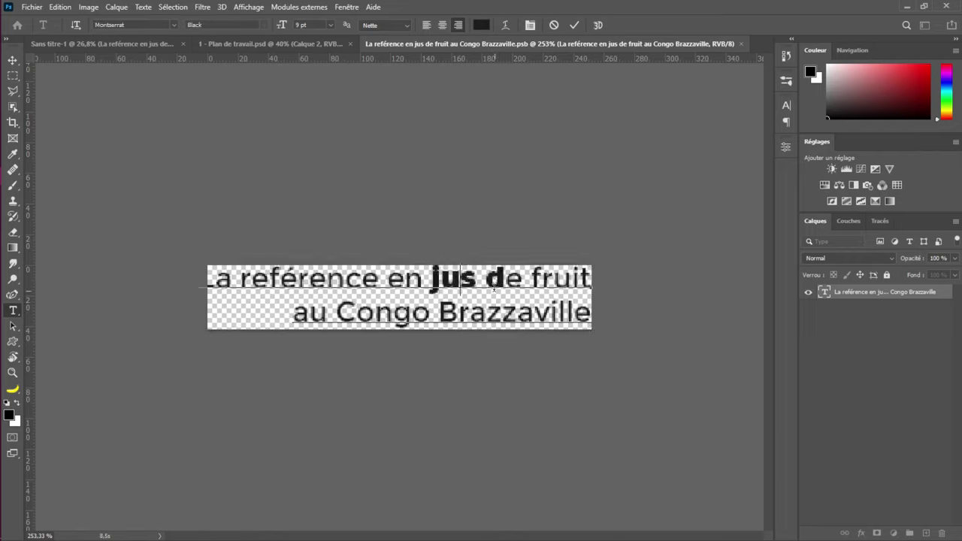
key(ctrl+z)
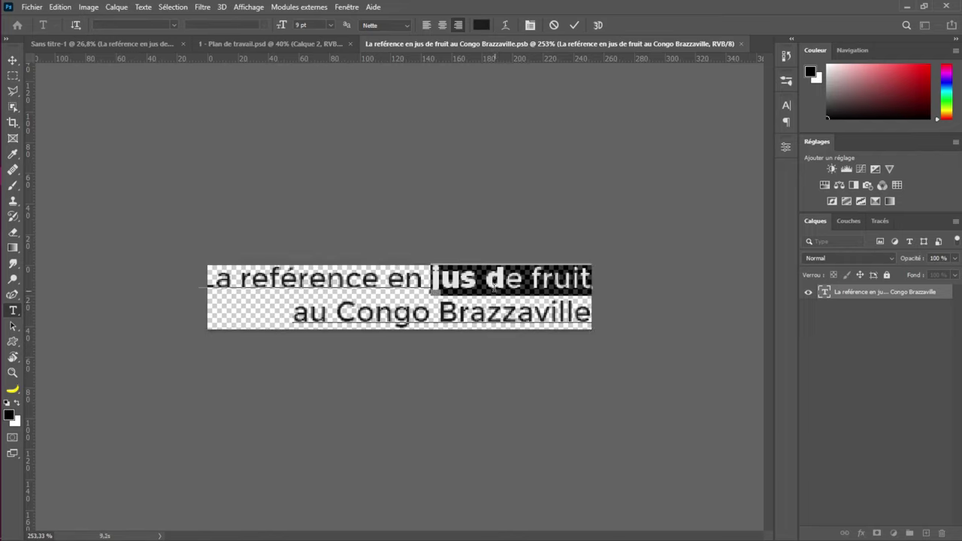
key(Escape)
key(v)
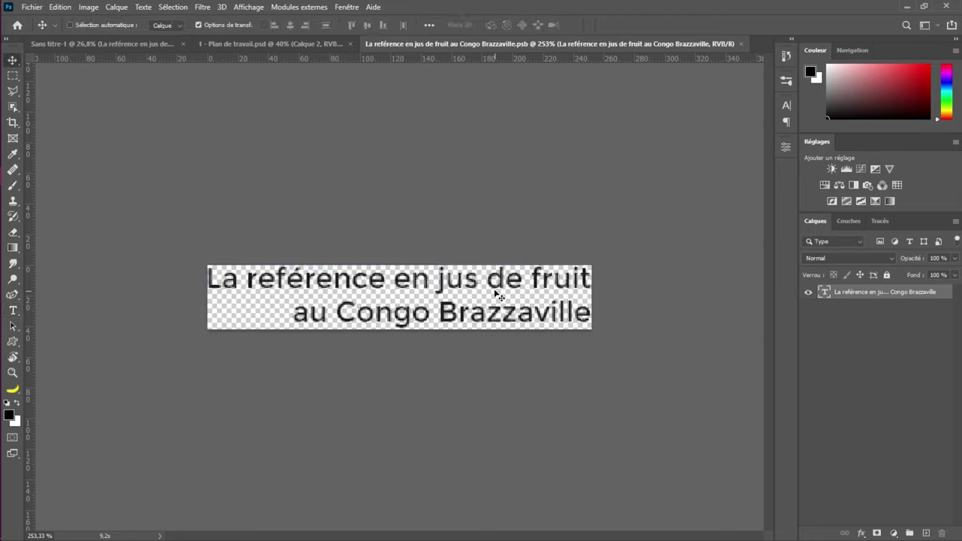
Set the words "jus de fruit" in the tagline to the Montserrat Black font style
double_click(438, 280)
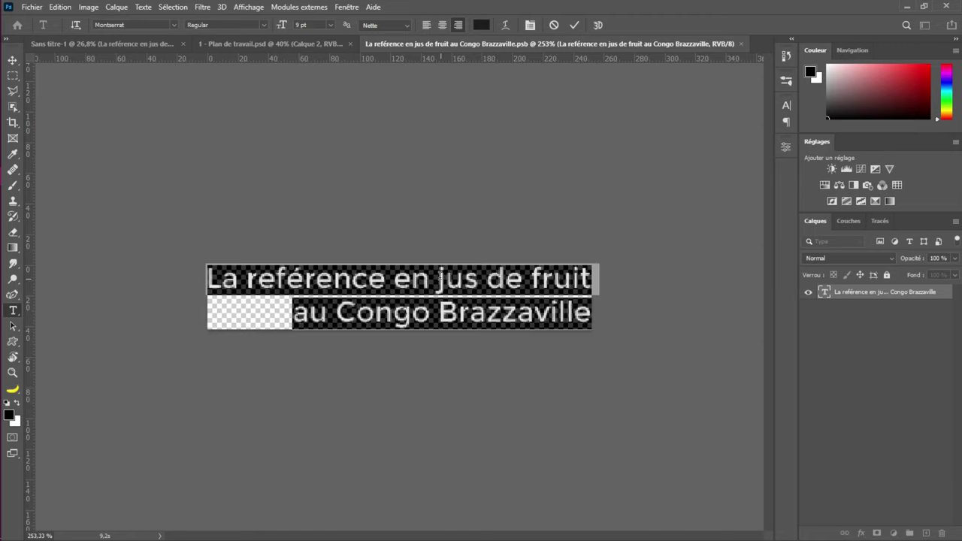
click(439, 279)
key(ctrl+shift+Right)
key(ctrl+shift+Right)
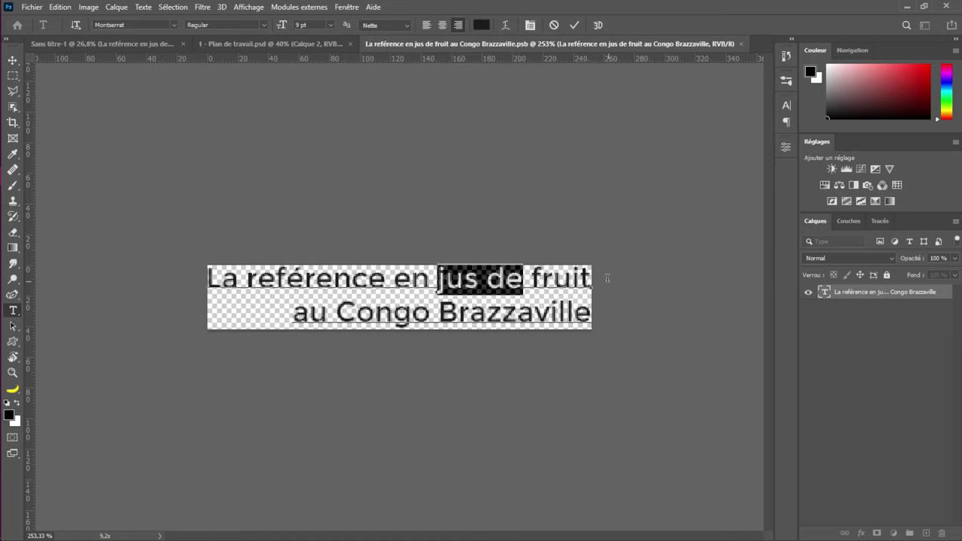
key(ctrl+shift+Right)
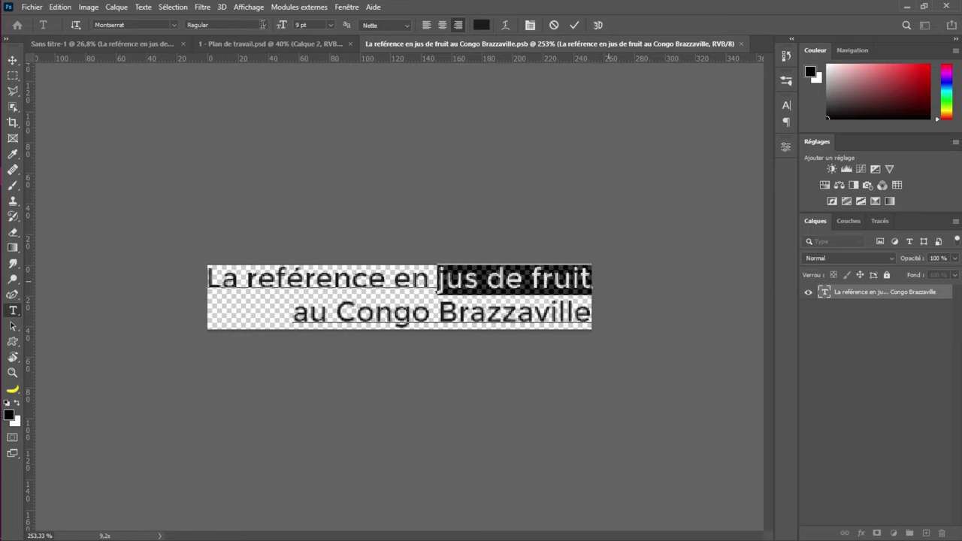
click(264, 26)
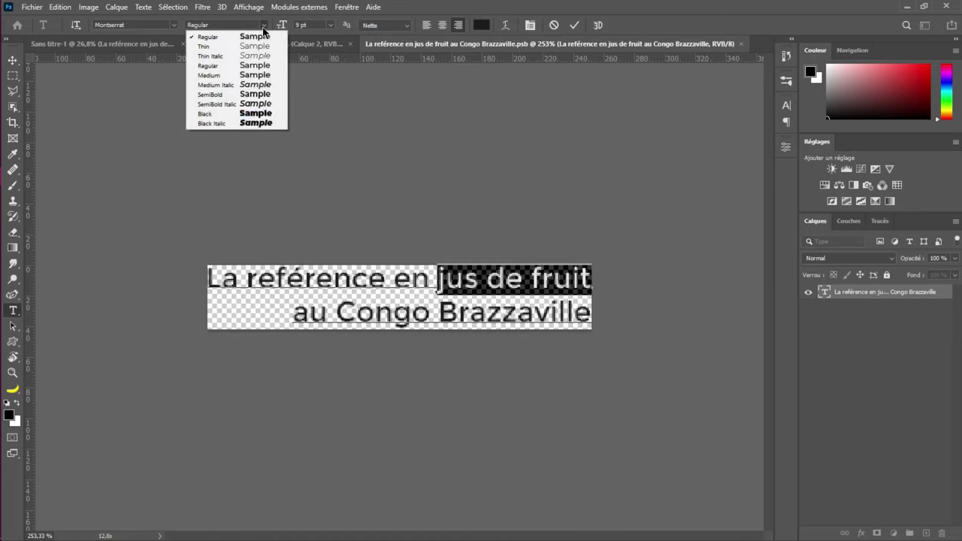
click(255, 114)
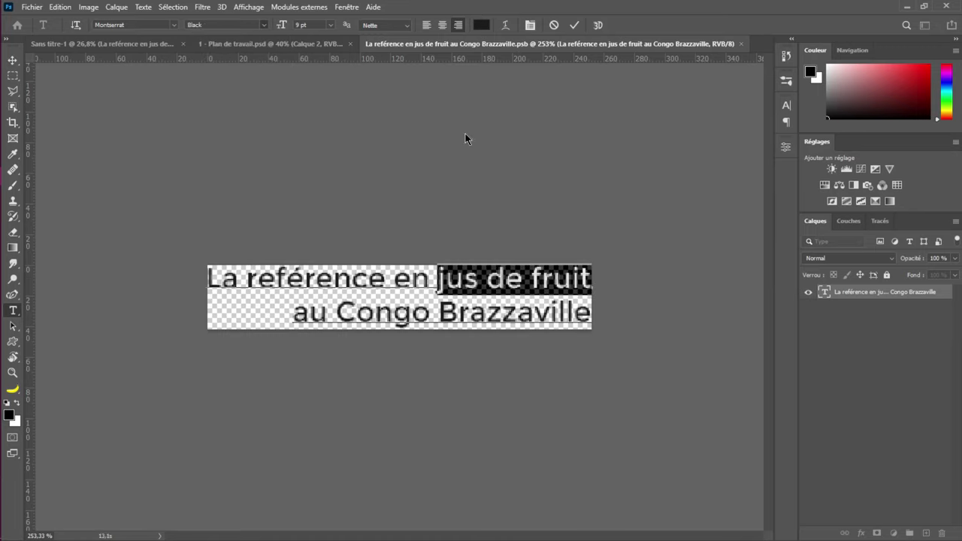
Color the words "jus de fruit" yellow-orange (#fdb900) and commit the text edit
click(483, 25)
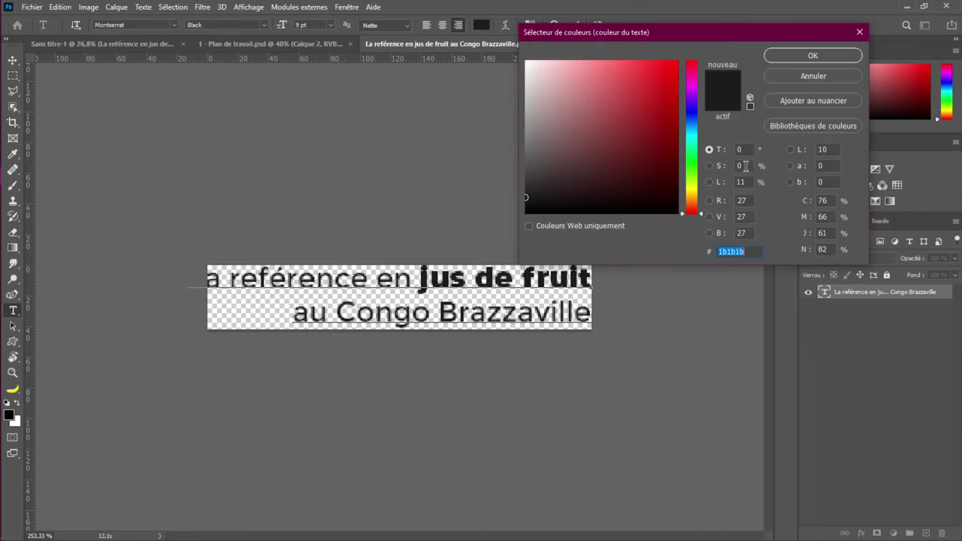
drag(693, 210, 688, 198)
drag(654, 70, 679, 62)
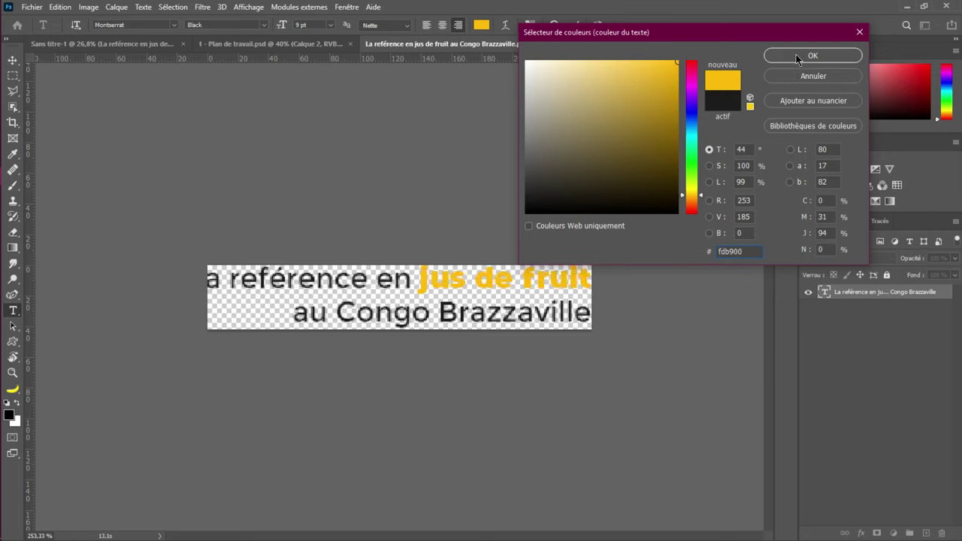
click(813, 56)
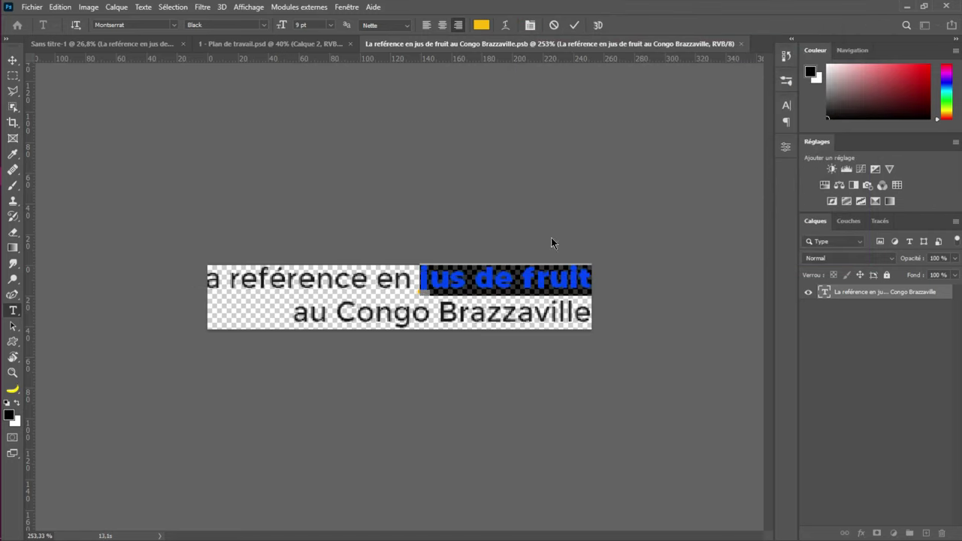
click(574, 24)
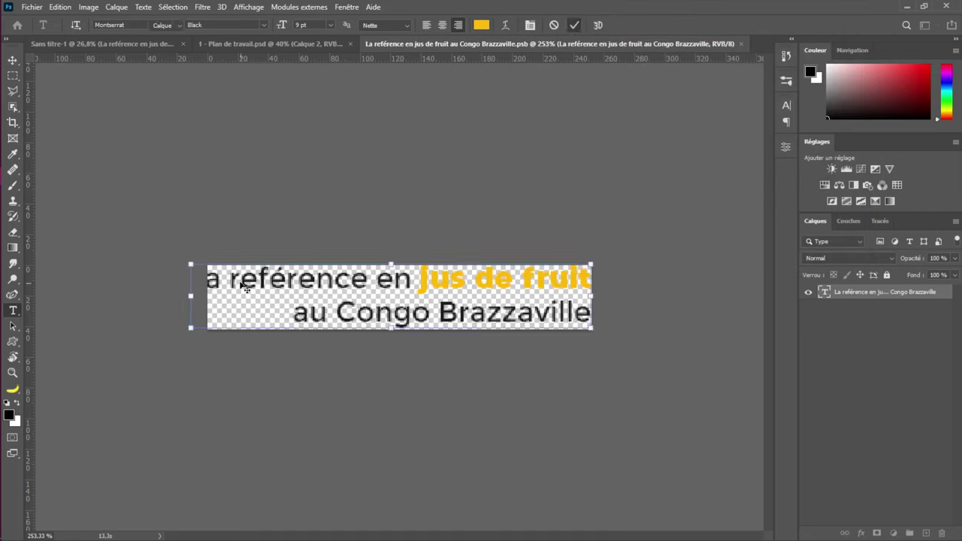
key(v)
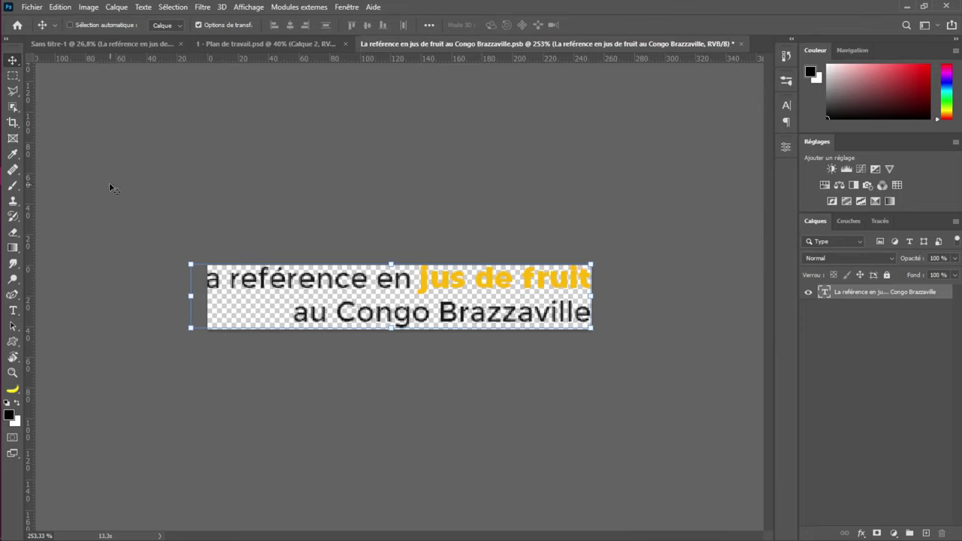
Crop the tagline's canvas outward beyond its left edge to fit the full first line of text
click(13, 123)
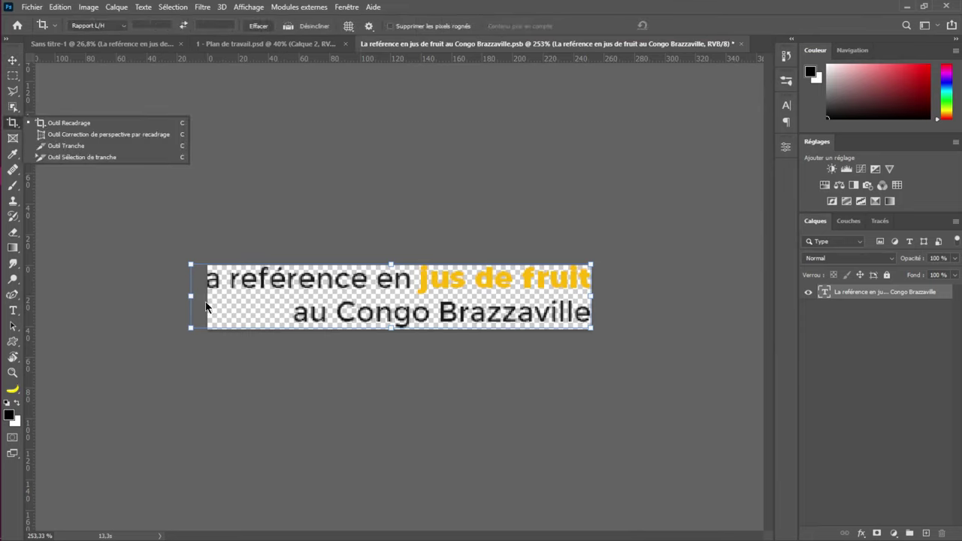
drag(199, 301, 172, 300)
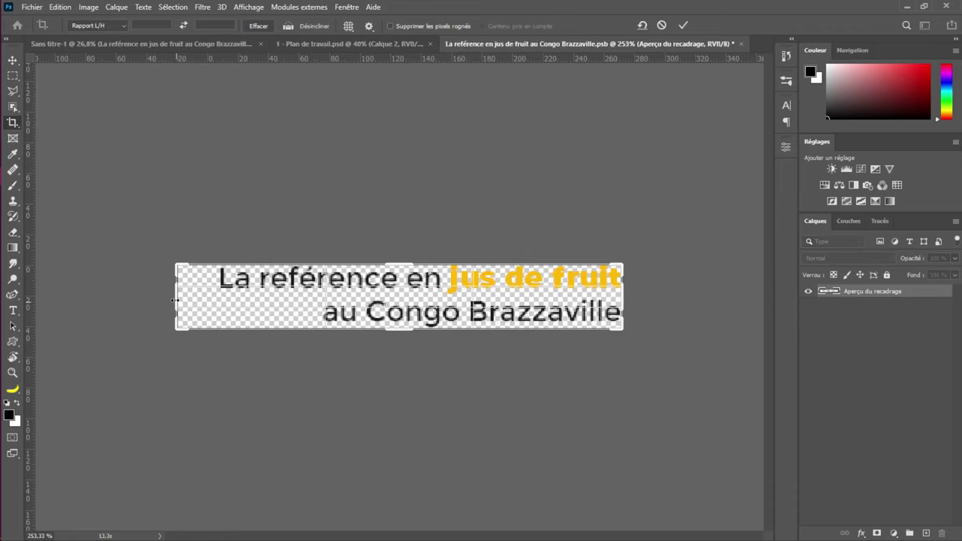
click(683, 25)
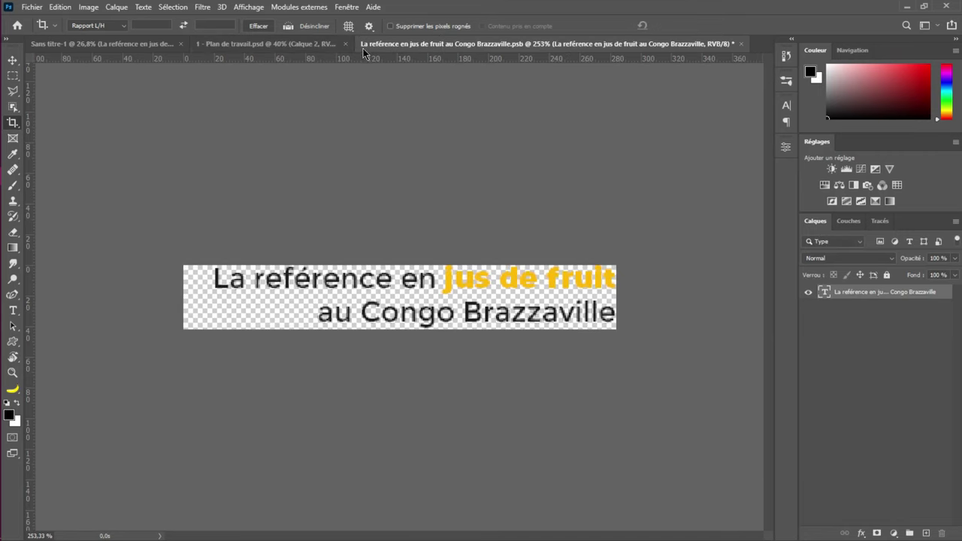
Tile the open documents as two vertical panes, with the tagline document beside 1 - Plan de travail.psd
click(348, 7)
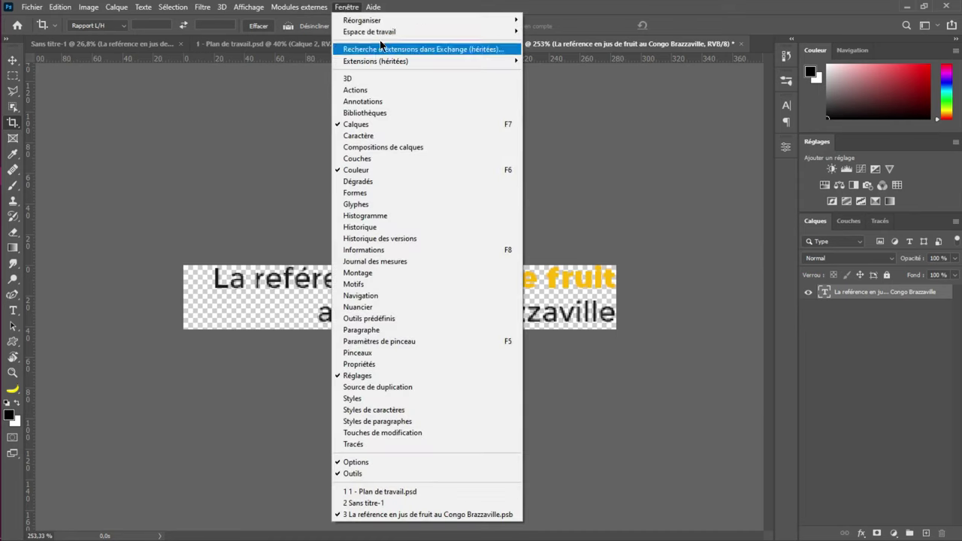
mouse_move(436, 21)
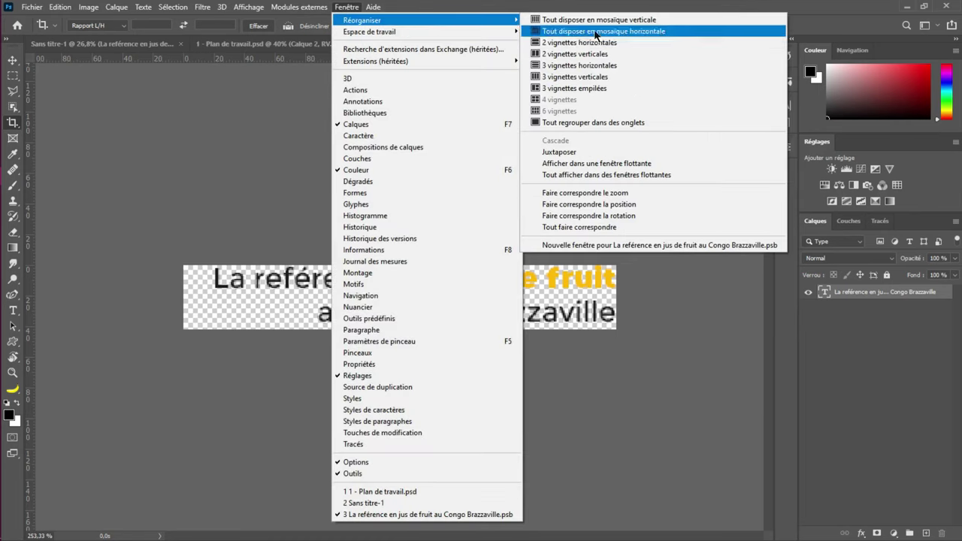
click(577, 54)
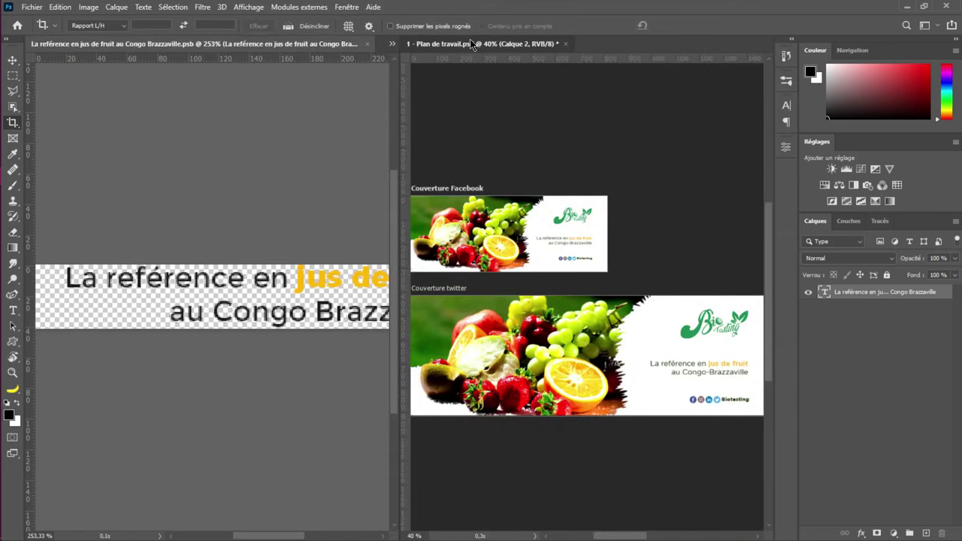
click(468, 43)
click(392, 44)
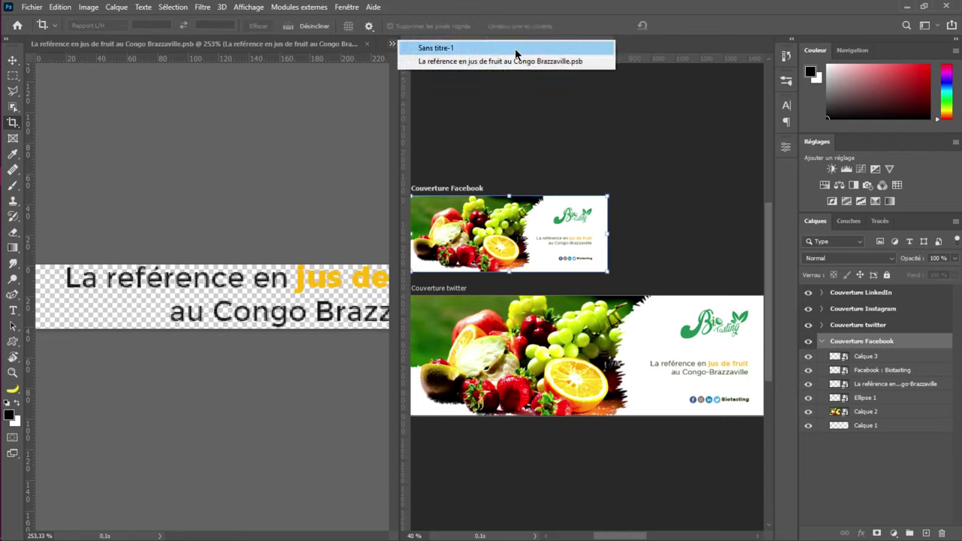
click(541, 33)
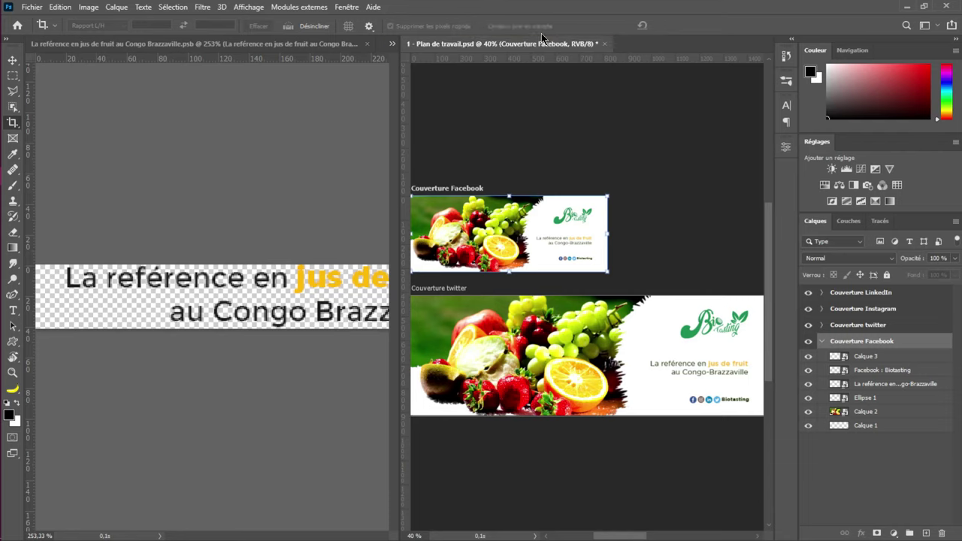
click(793, 40)
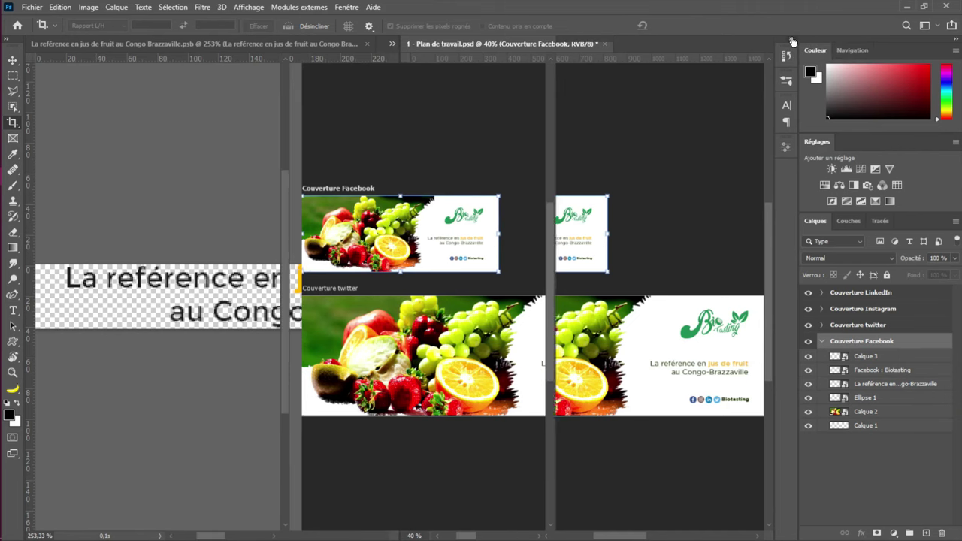
click(792, 40)
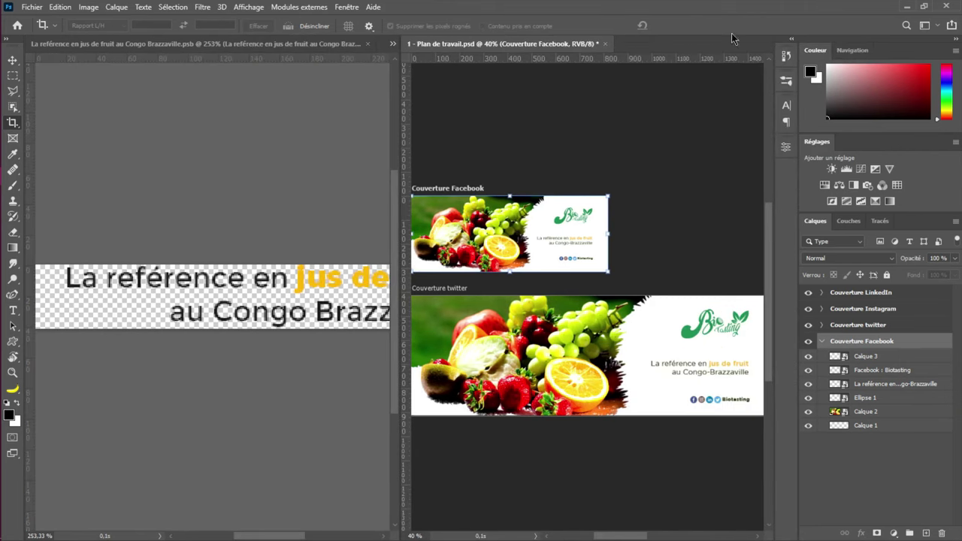
click(392, 42)
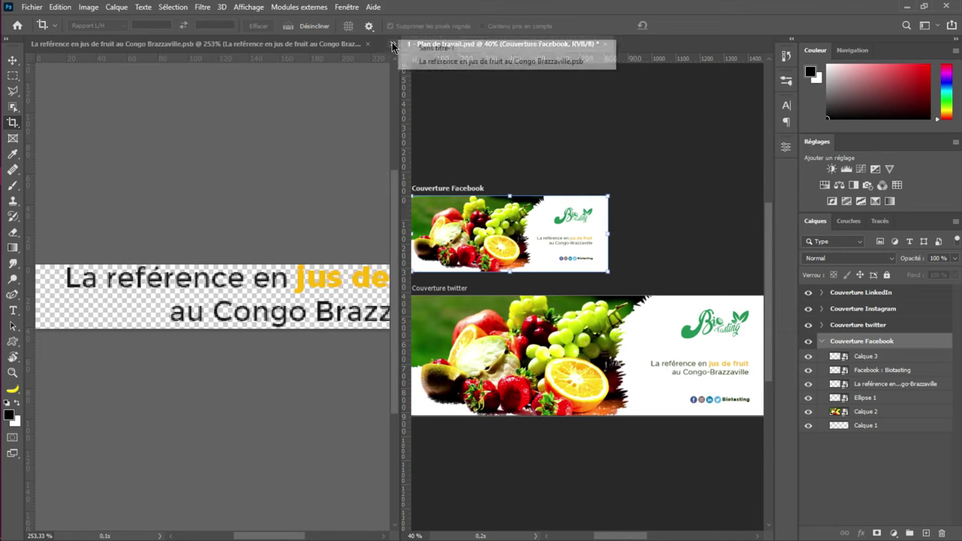
Consolidate all open documents back into tabs
click(347, 7)
mouse_move(481, 20)
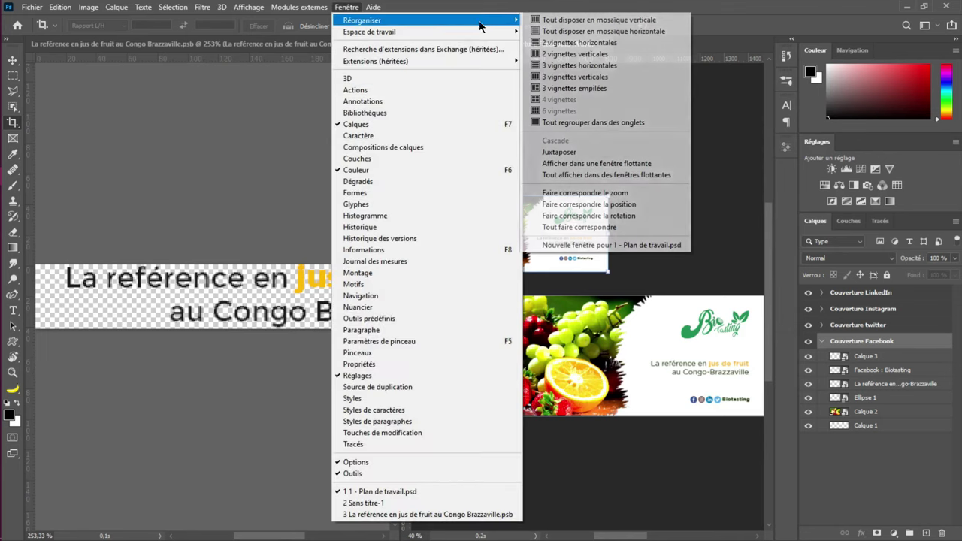
click(562, 119)
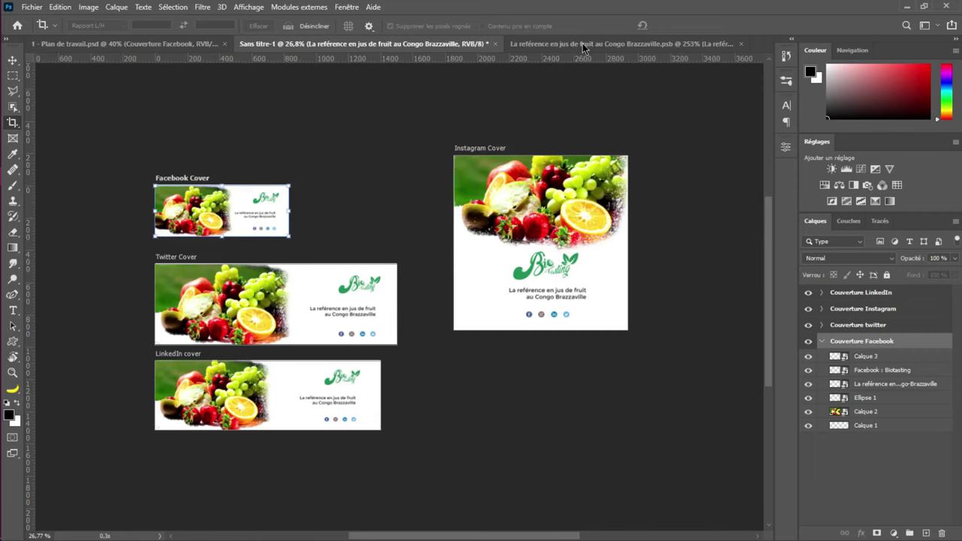
Tile the open documents as two vertical panes, with the Sans titre-1 artboards beside the tagline document
click(583, 44)
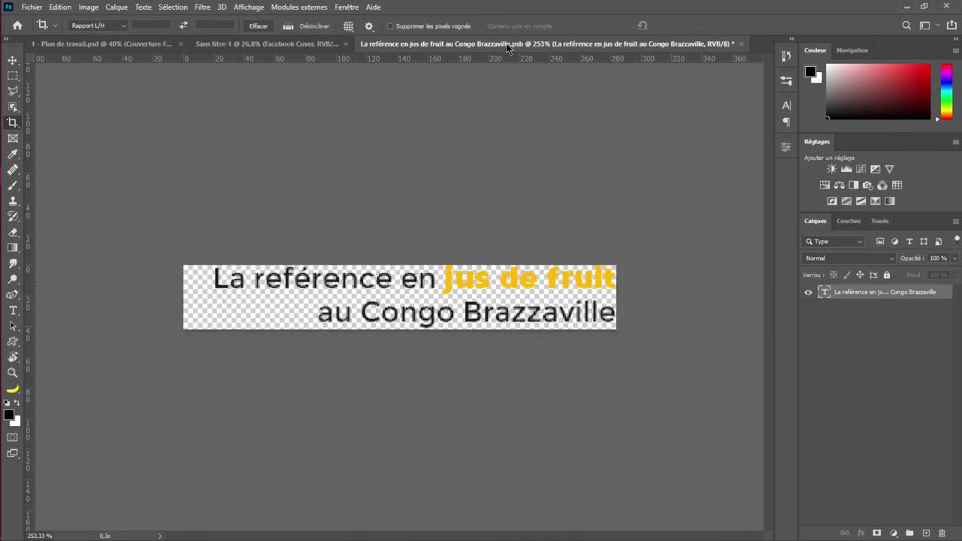
click(308, 43)
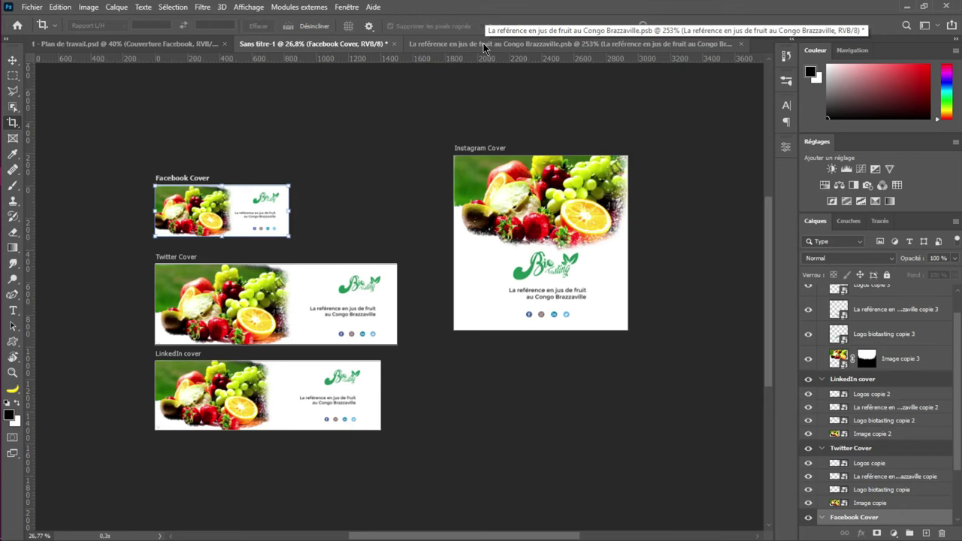
click(347, 7)
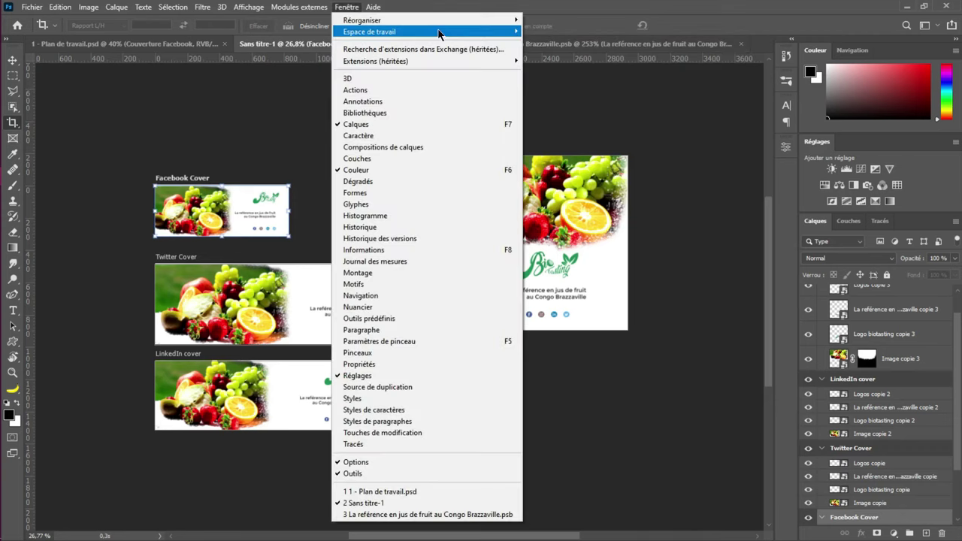
mouse_move(444, 20)
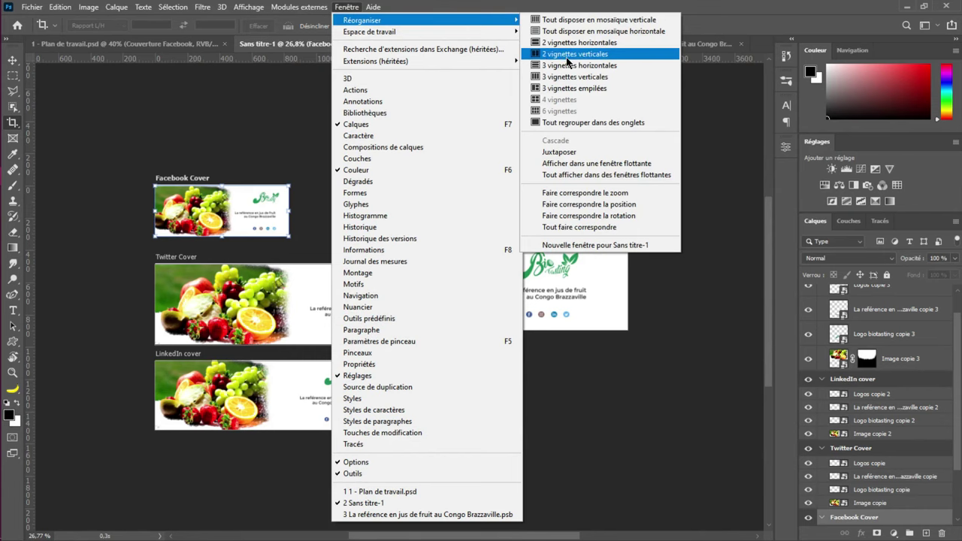
click(567, 58)
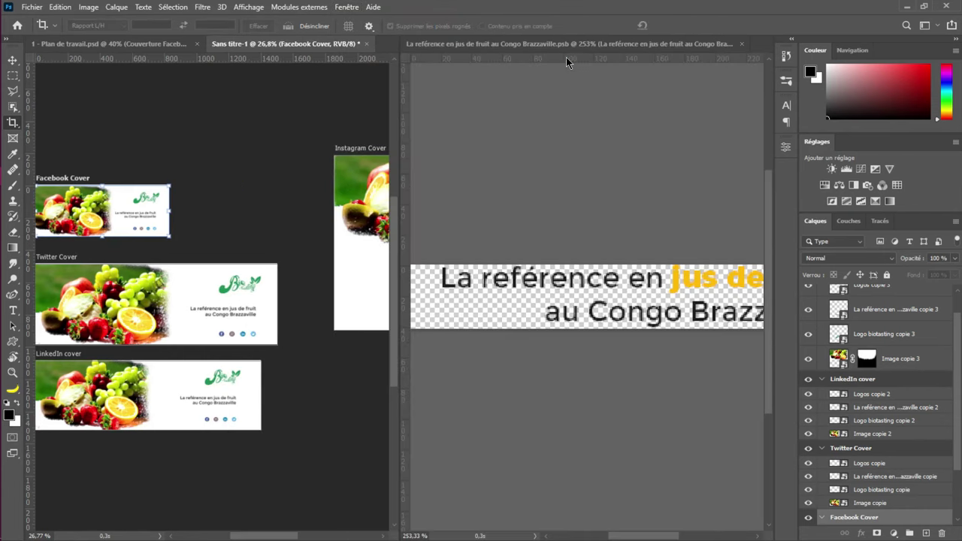
Save the edited tagline smart object so every cover updates, and close its document
click(689, 302)
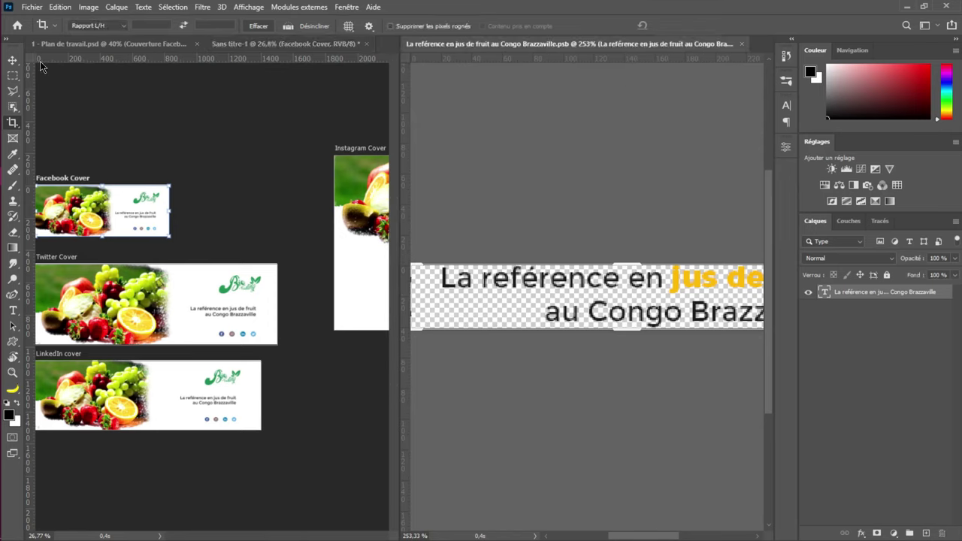
click(13, 60)
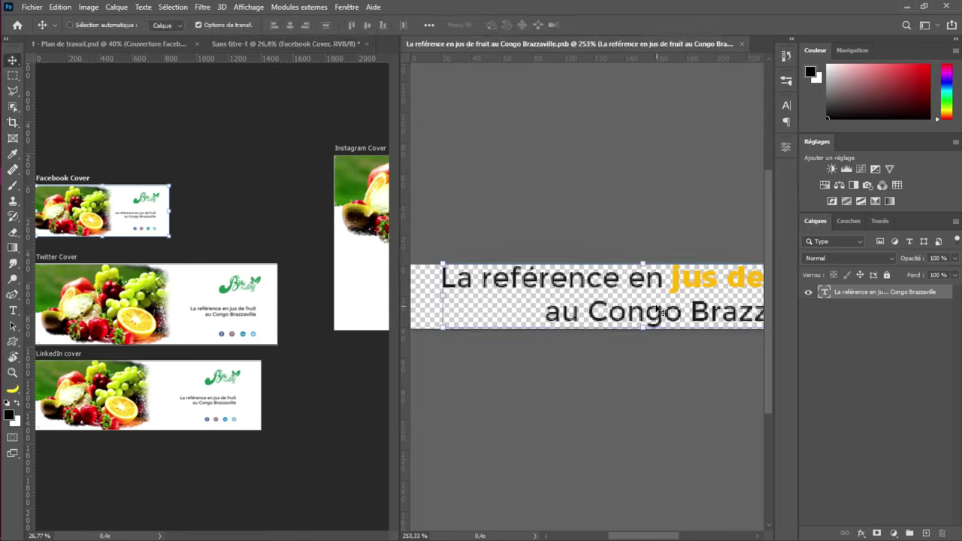
click(32, 7)
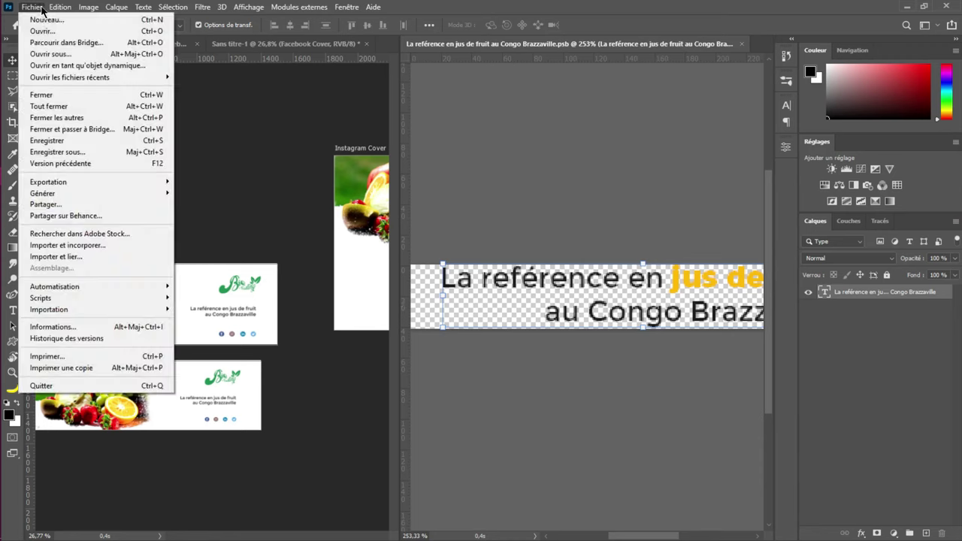
click(52, 141)
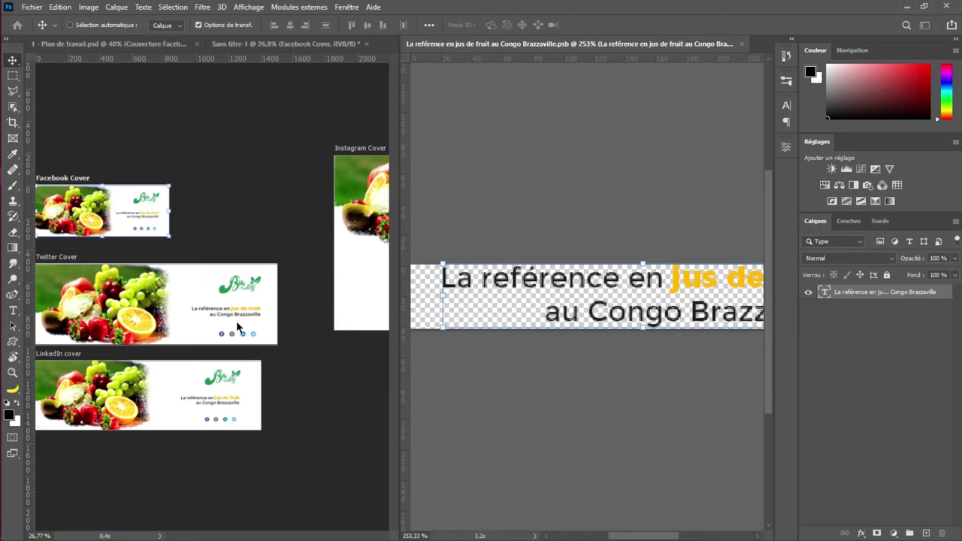
click(742, 44)
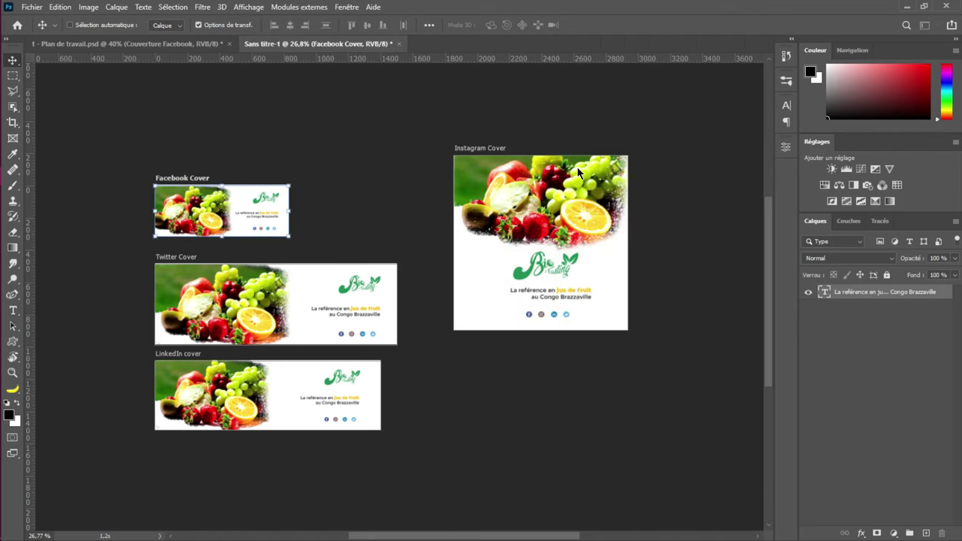
Regroup all remaining open documents into tabs
click(346, 8)
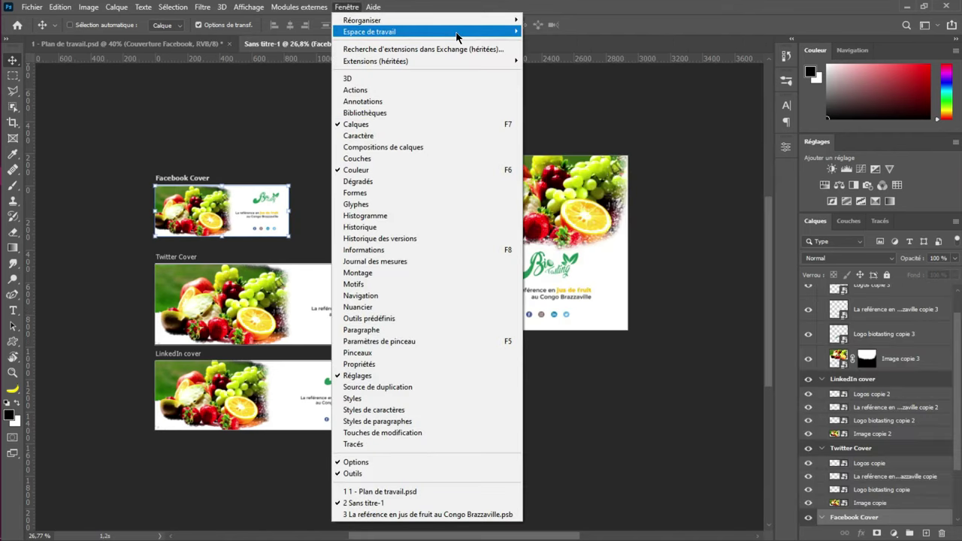
mouse_move(452, 23)
click(575, 123)
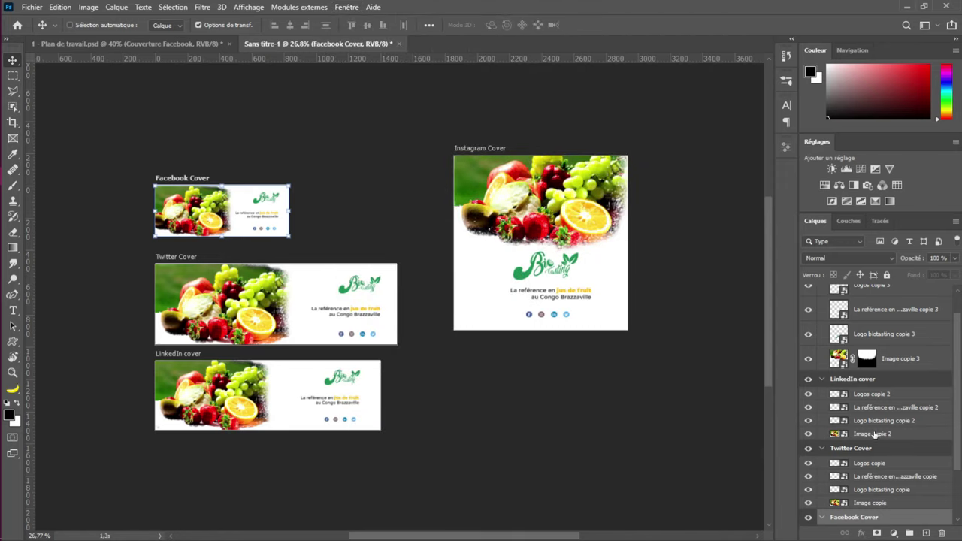
Open the contents of the Instagram Cover's tagline smart object for inspection and close them without editing
scroll(874, 421, down, 3)
scroll(874, 415, up, 3)
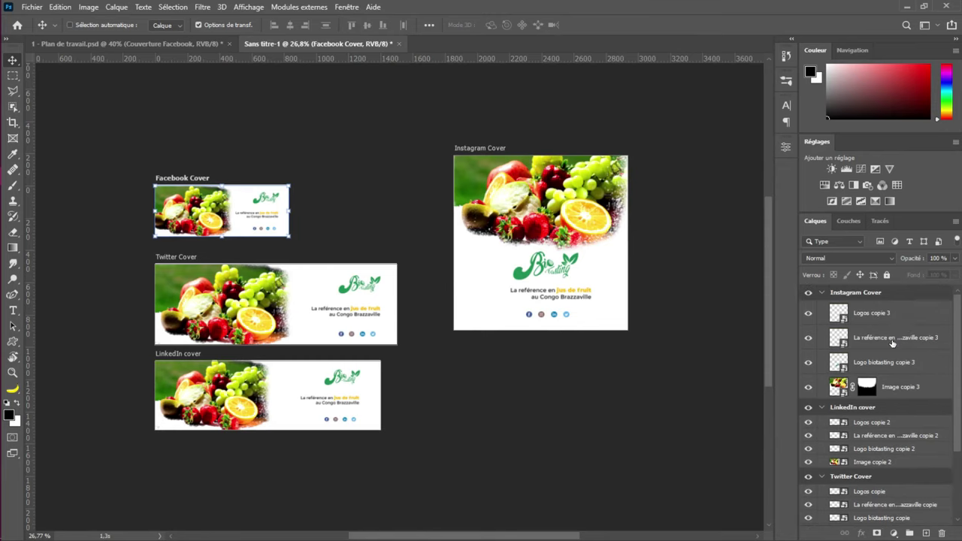
click(550, 304)
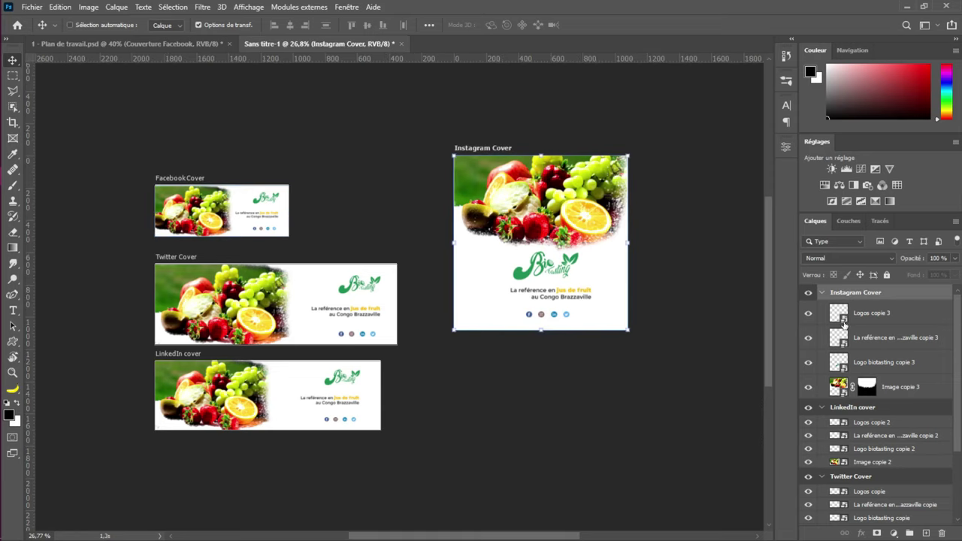
click(890, 363)
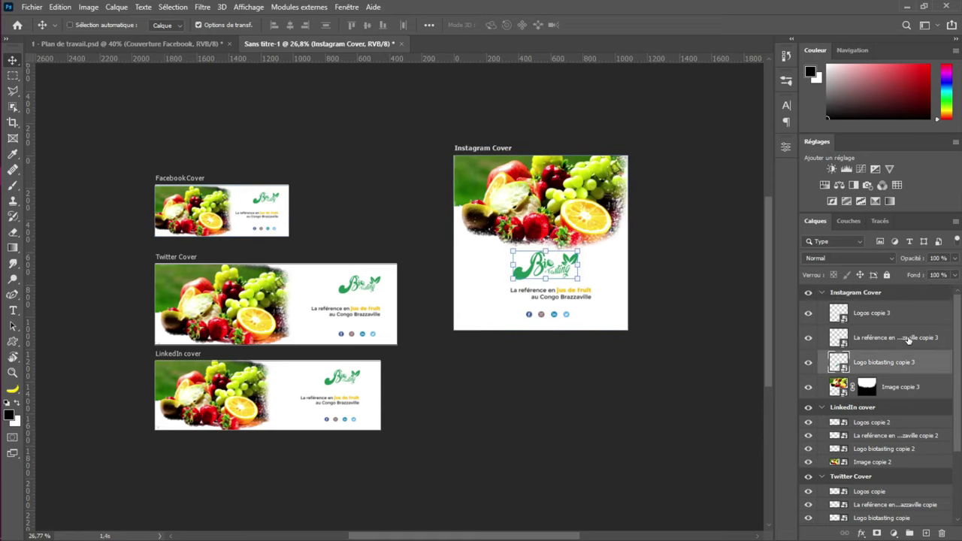
click(913, 340)
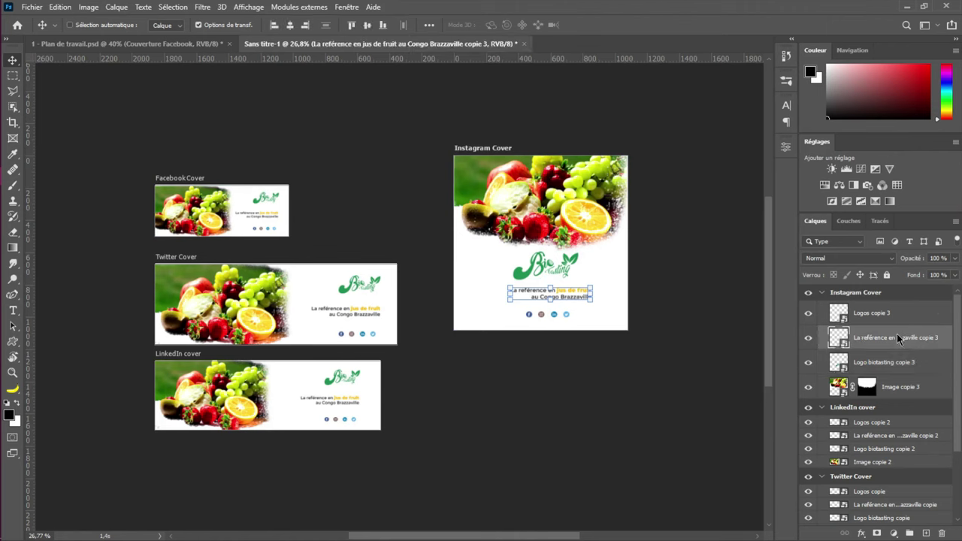
right_click(897, 339)
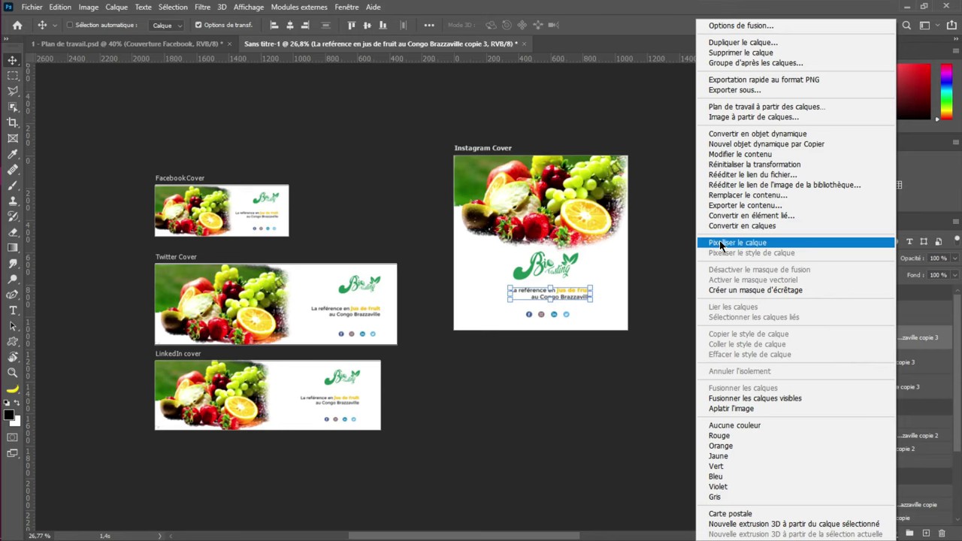
click(751, 156)
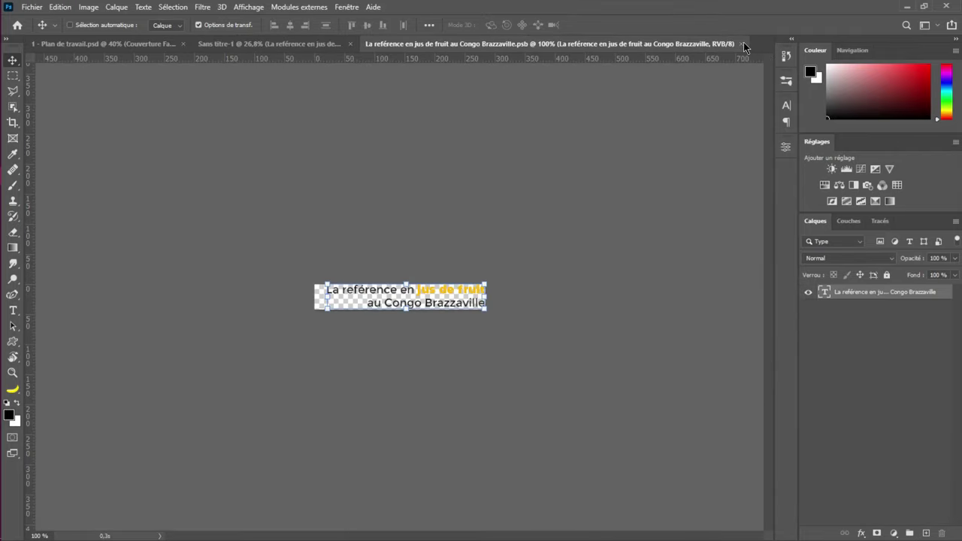
key(ctrl+w)
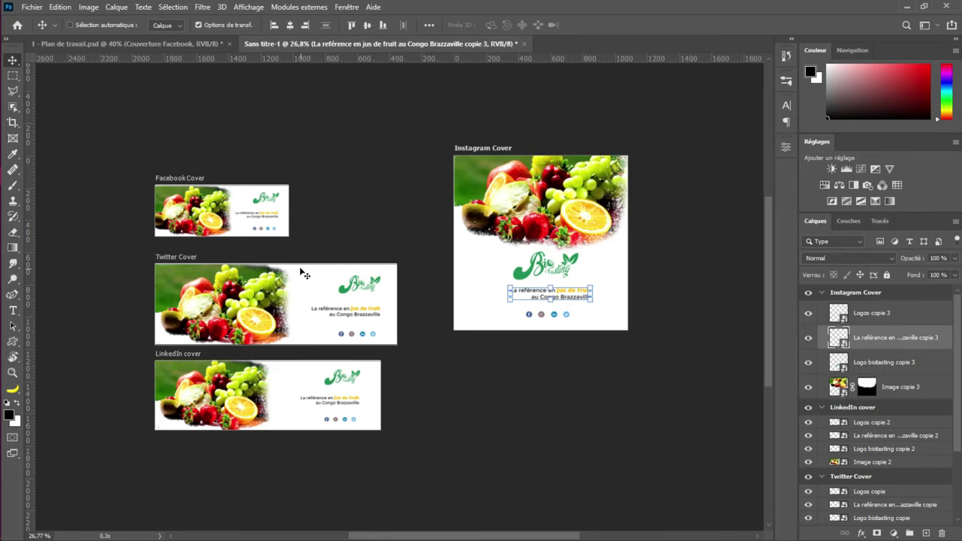
scroll(303, 273, down, 2)
scroll(303, 273, down, 2)
scroll(303, 273, up, 6)
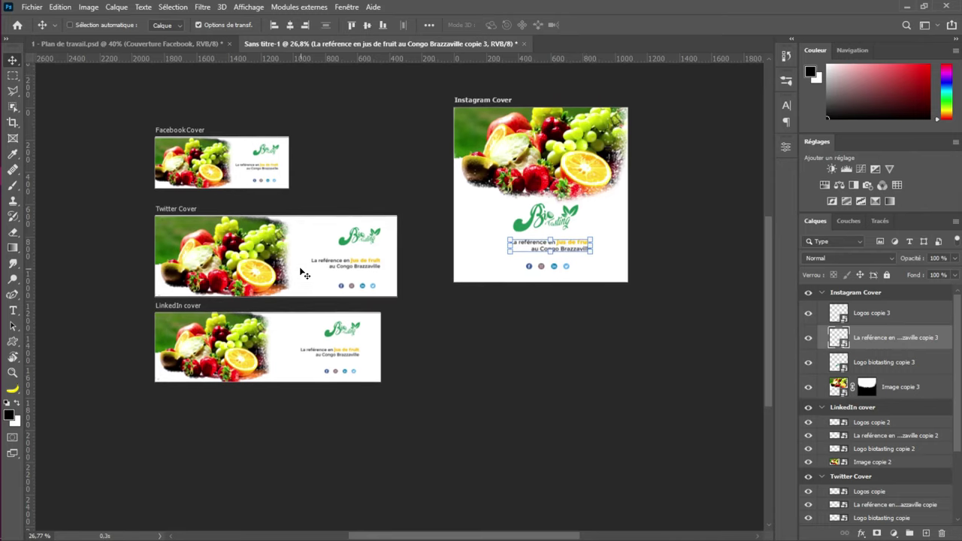
scroll(303, 273, up, 1)
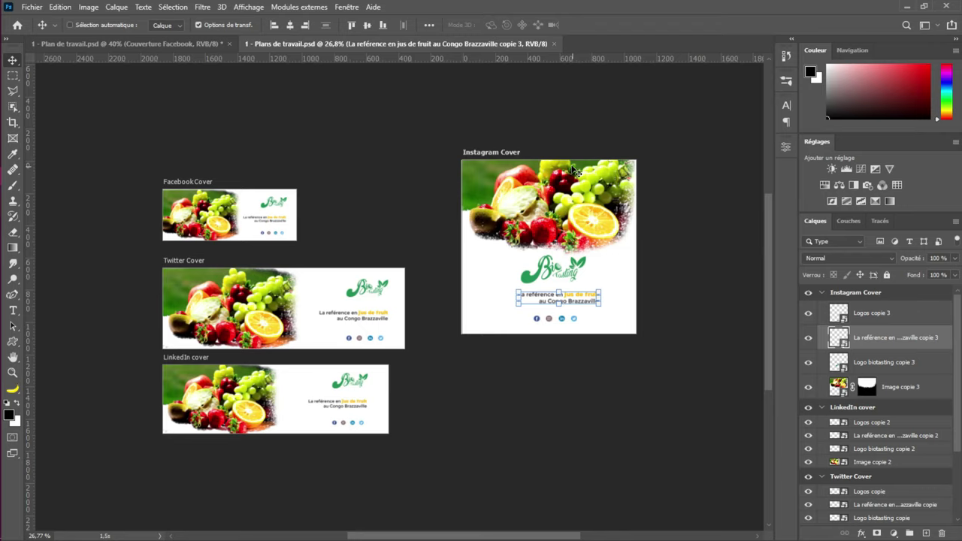
Save a JPEG copy of the artboard document as 1 - Plans de travail.jpg in the 18 - Plans de travail folder
click(33, 6)
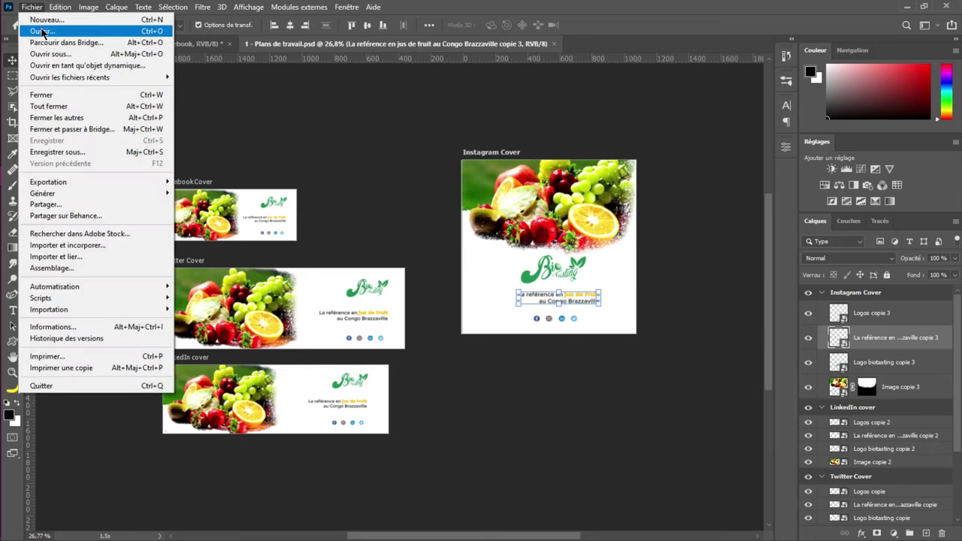
click(52, 152)
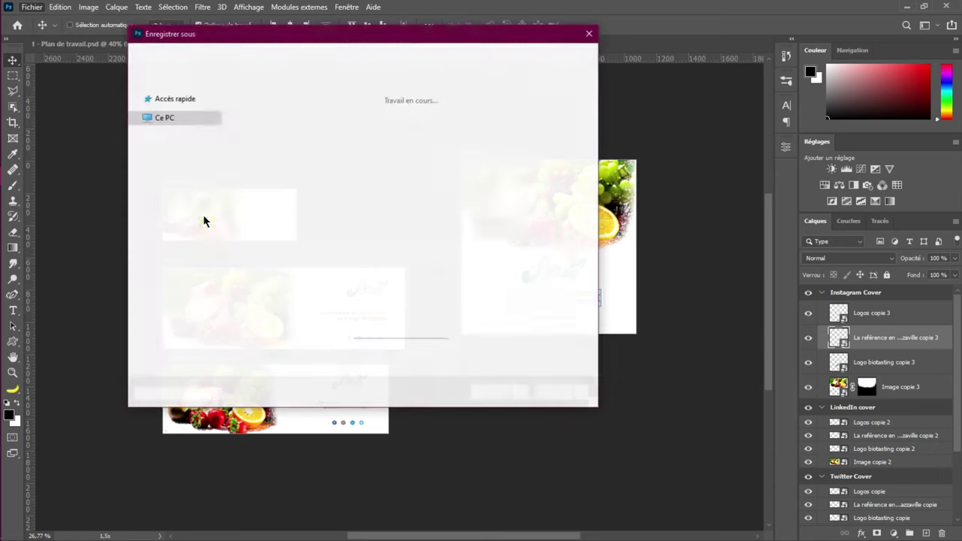
click(326, 272)
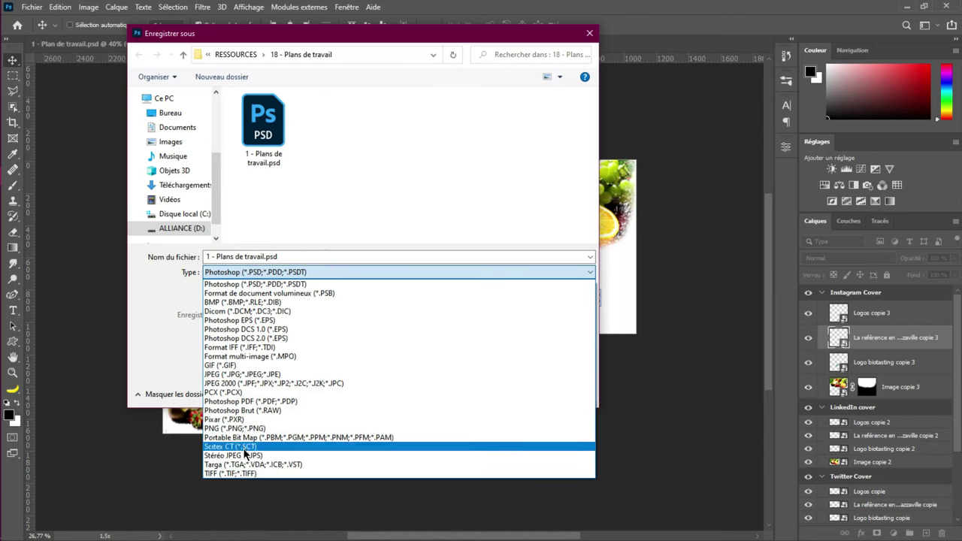
click(267, 375)
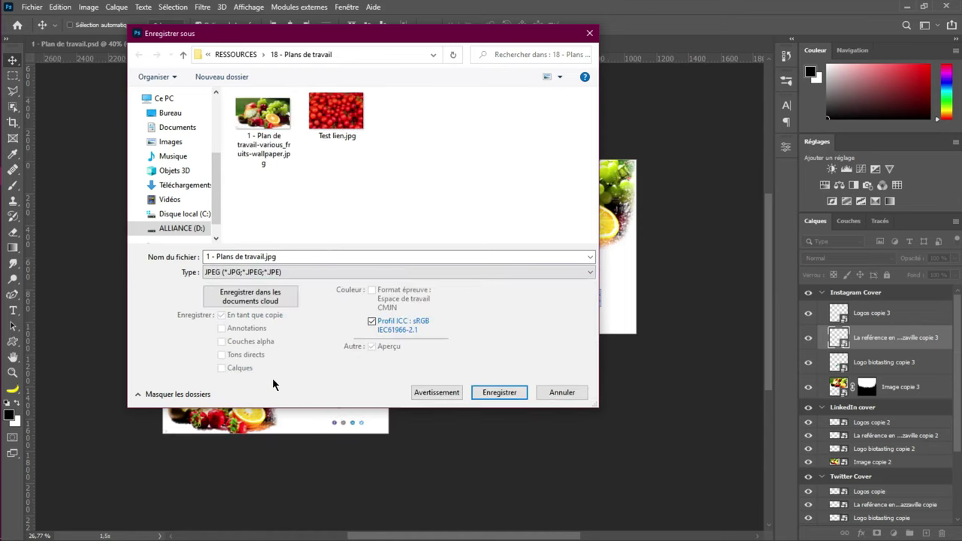
click(505, 396)
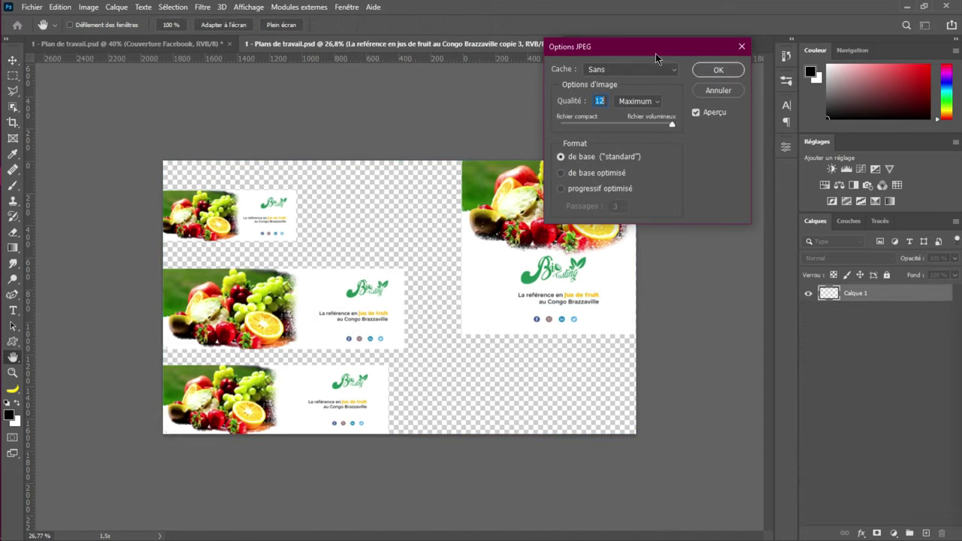
Try a low JPEG quality of 3, return it to 12 (Maximum), and confirm the JPEG options
drag(633, 53, 599, 61)
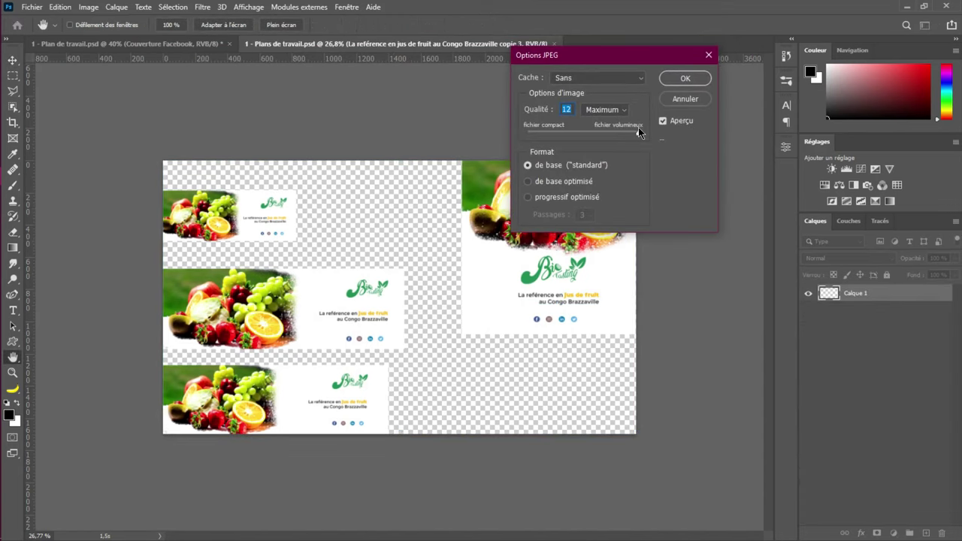
drag(631, 132, 553, 138)
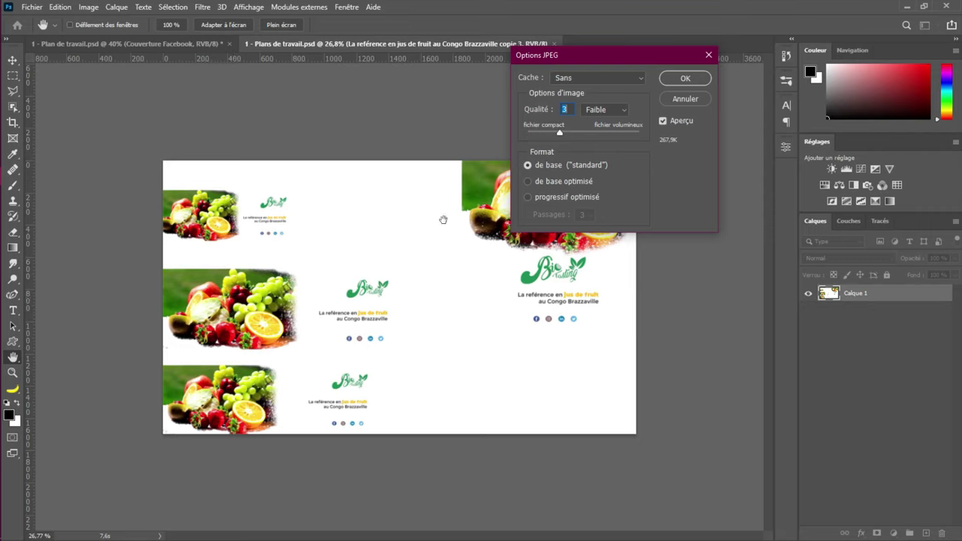
drag(558, 131, 576, 131)
drag(591, 132, 640, 136)
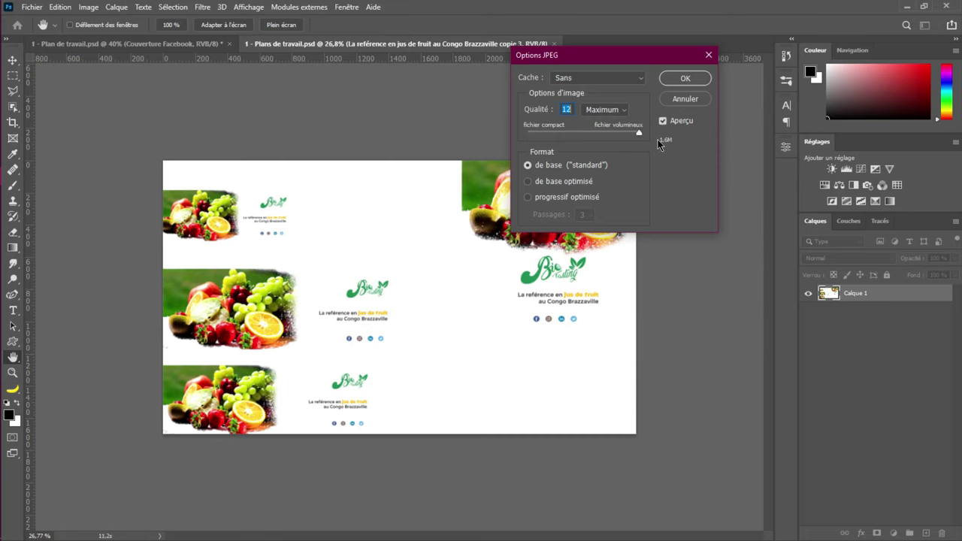
click(687, 79)
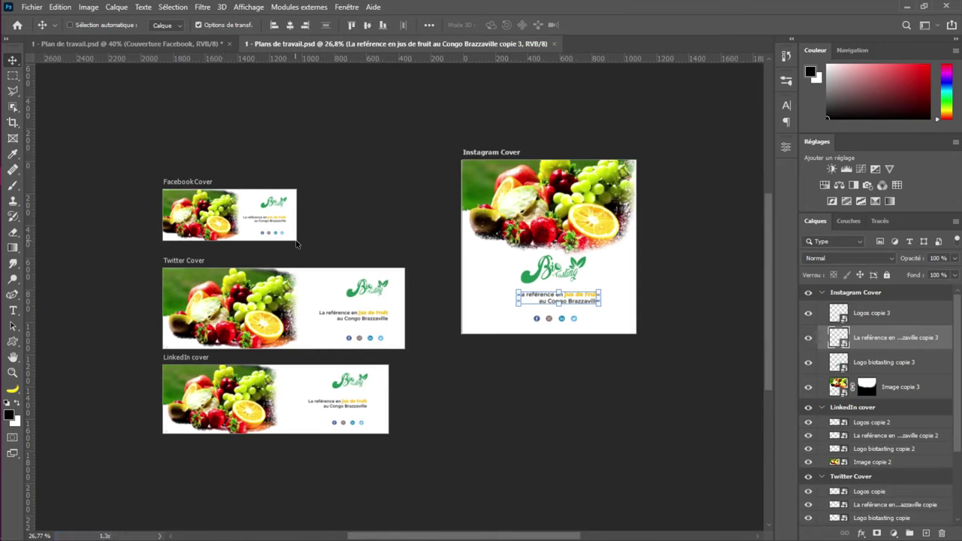
Switch to File Explorer, view 1 - Plans de travail.jpg from the 18 - Plans de travail folder, and return to Photoshop
mouse_move(4, 143)
mouse_move(42, 160)
click(116, 218)
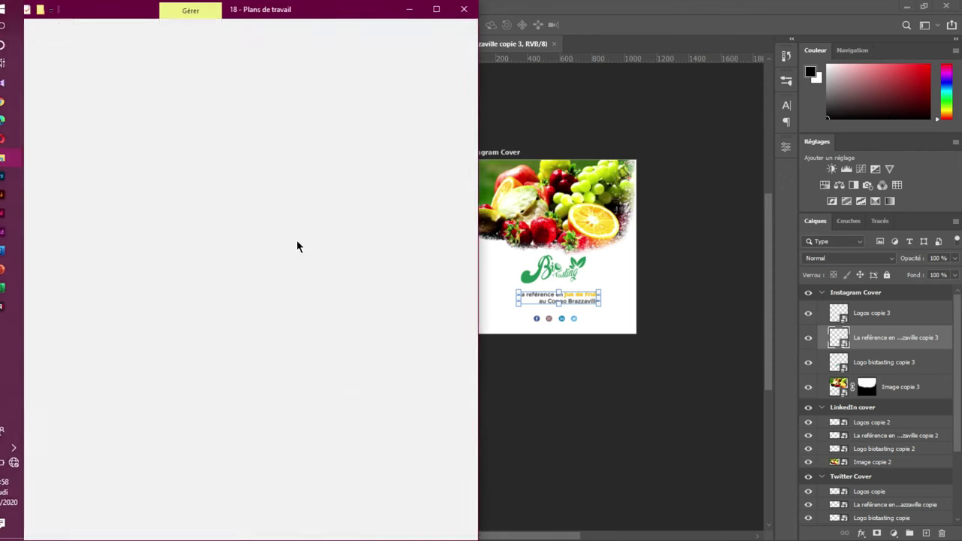
click(210, 171)
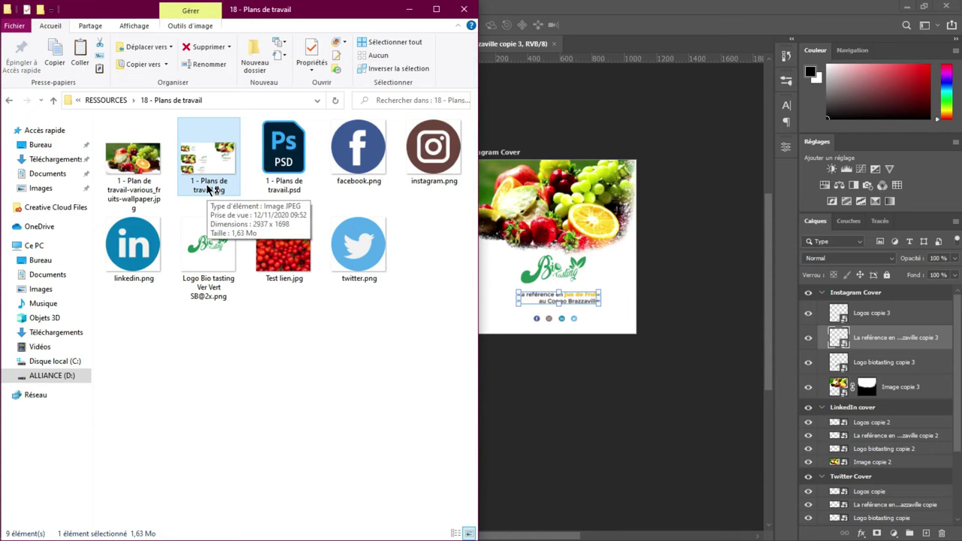
double_click(211, 173)
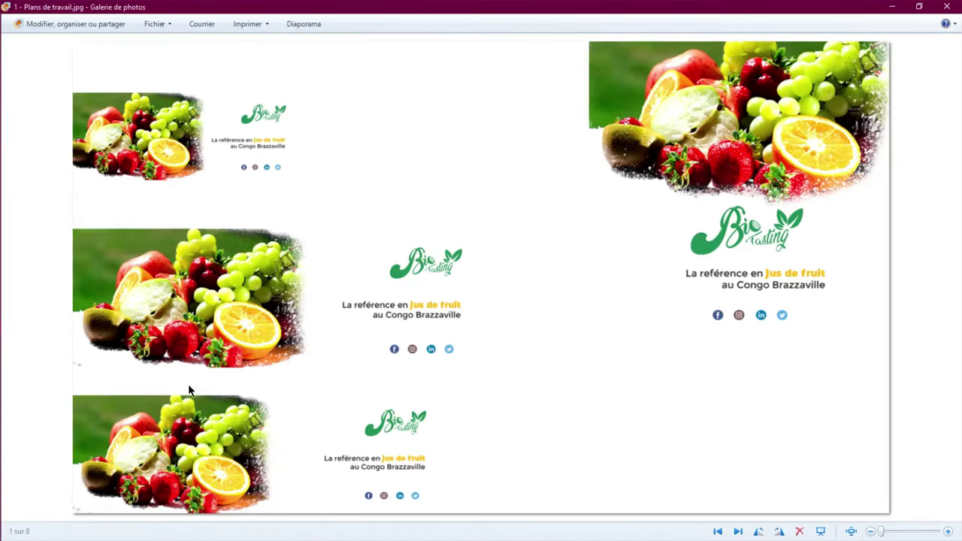
click(950, 6)
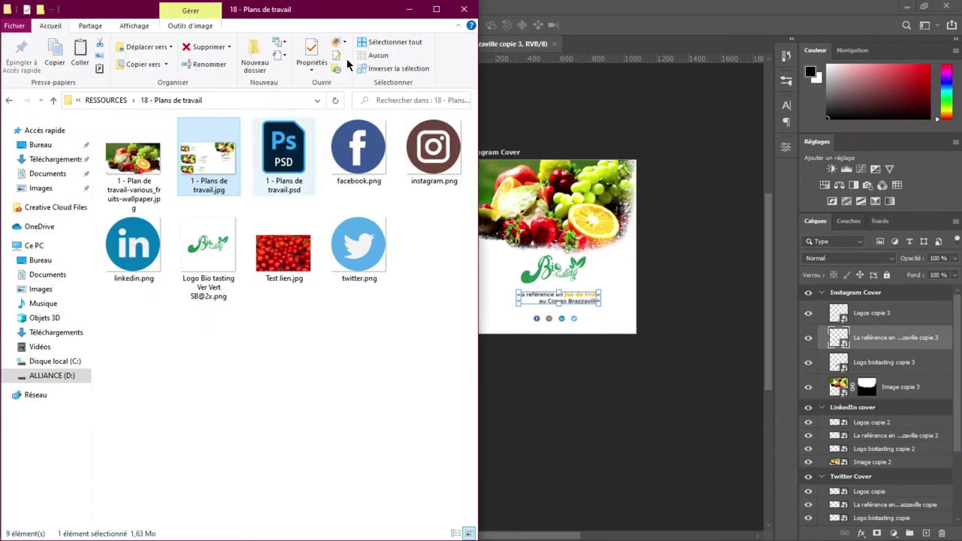
click(410, 10)
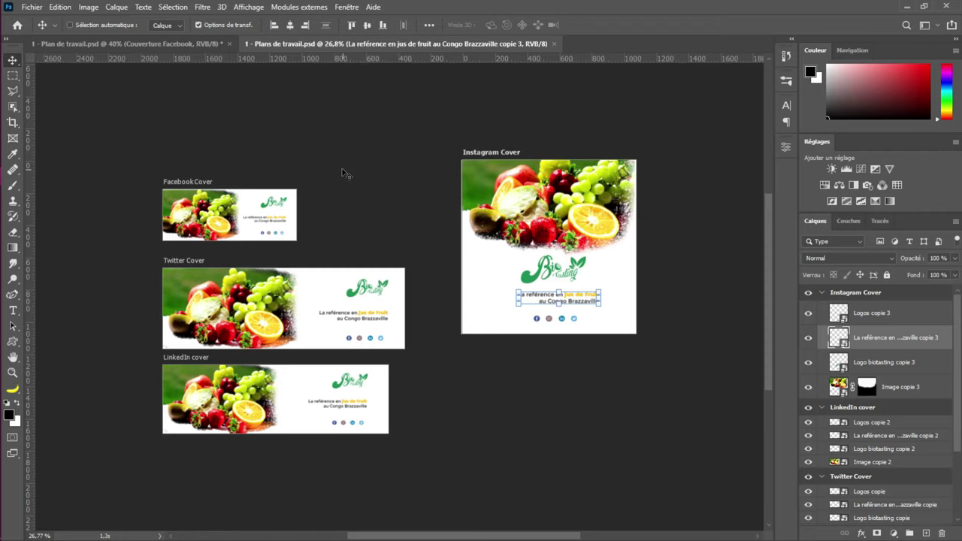
Quick-export all artboards as PNG files into the 18 - Plans de travail folder
click(36, 8)
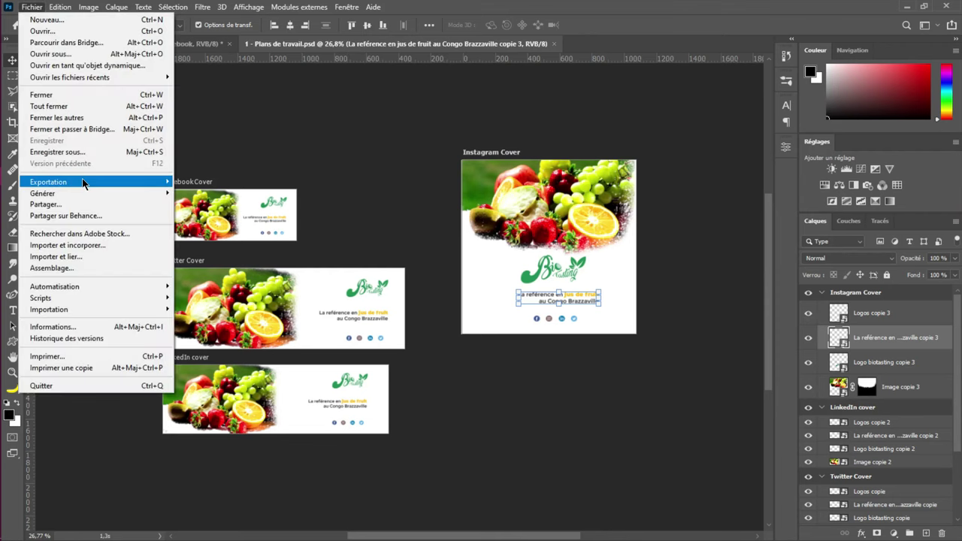
mouse_move(85, 183)
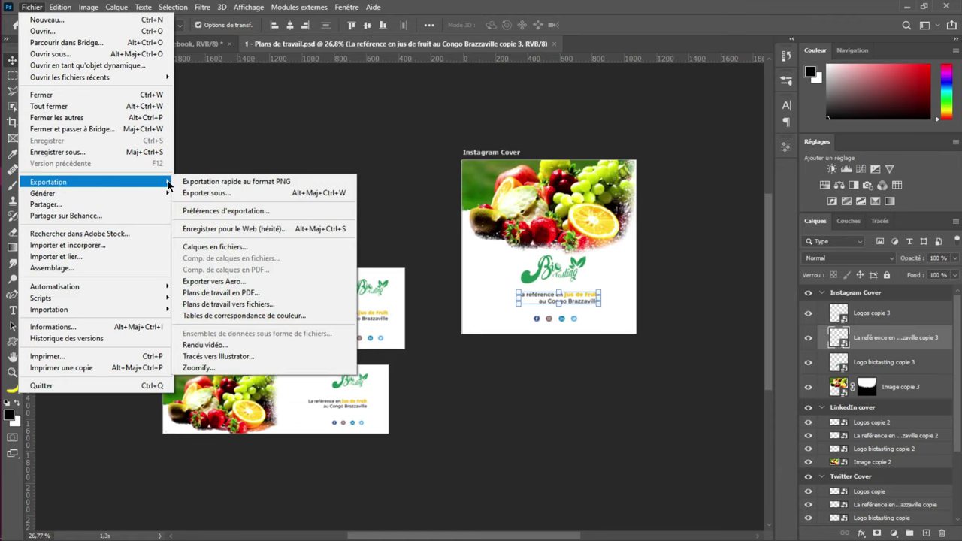
click(256, 186)
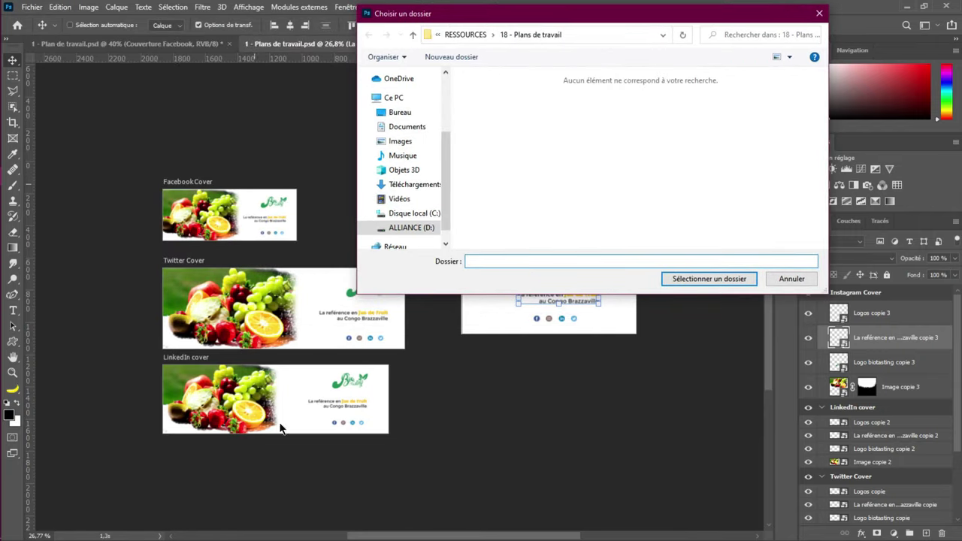
click(714, 279)
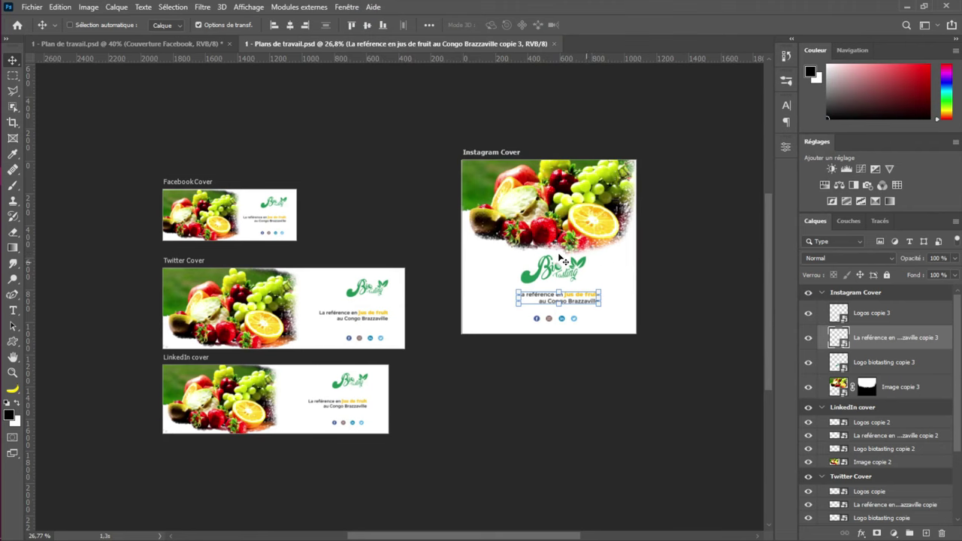
Switch to File Explorer, view the exported PNG covers starting from Facebook Cover.png, and return to Photoshop
mouse_move(5, 116)
click(75, 217)
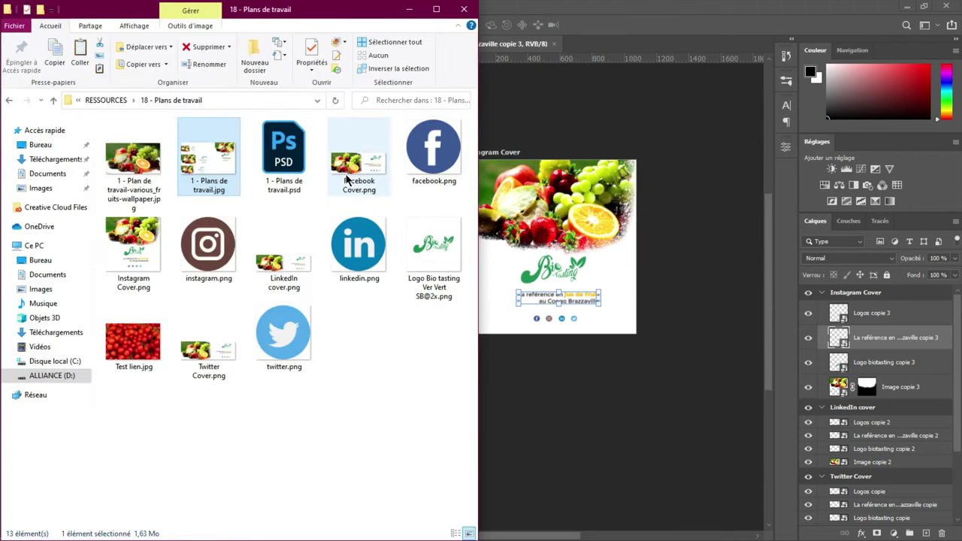
click(345, 178)
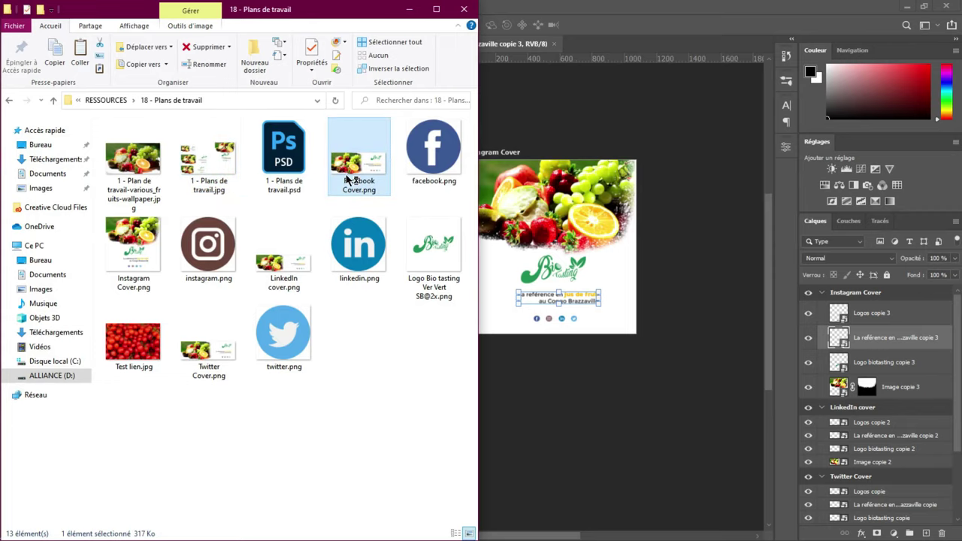
double_click(349, 182)
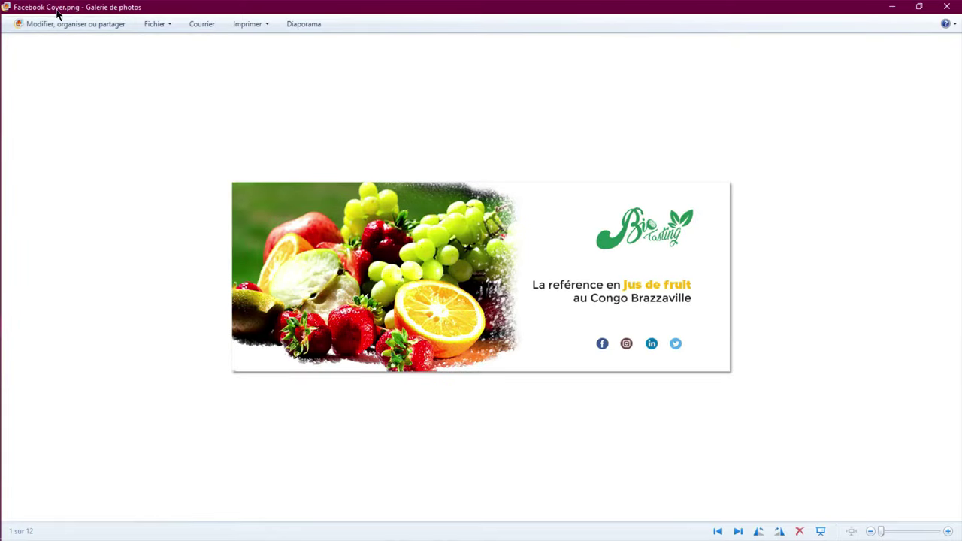
key(Right)
key(Right)
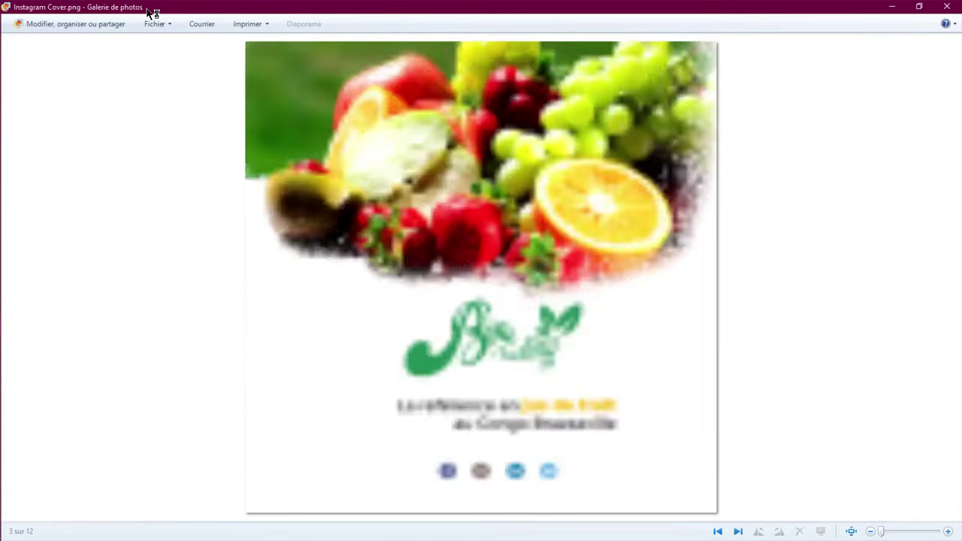
key(Right)
key(Right)
key(Right)
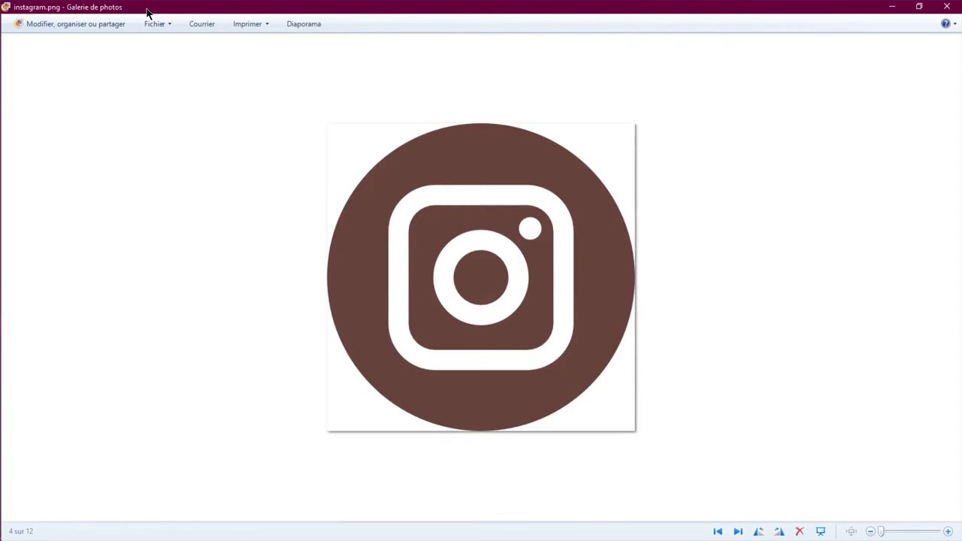
click(959, 4)
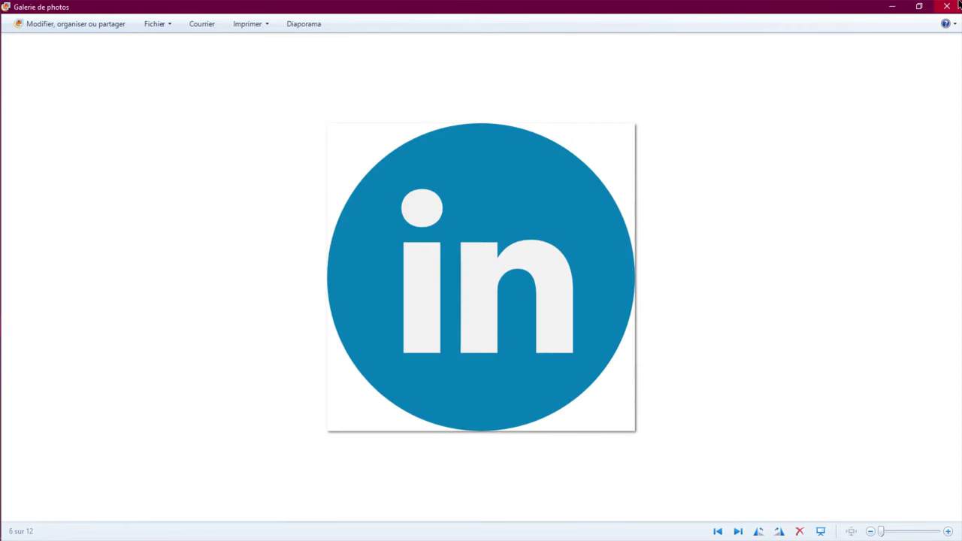
click(409, 9)
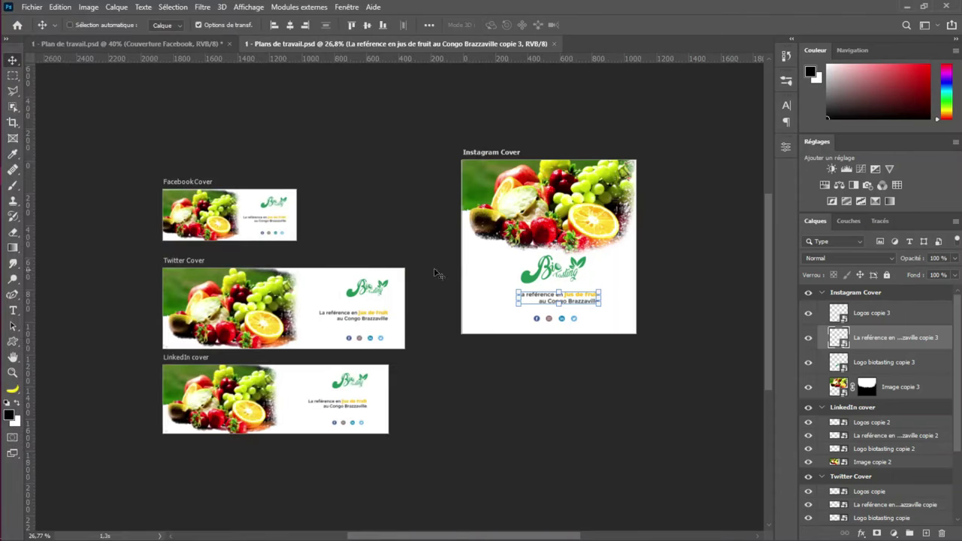
Open Export As for the artboards, try the 2x scale, and return the scale to 1x
click(32, 8)
mouse_move(78, 186)
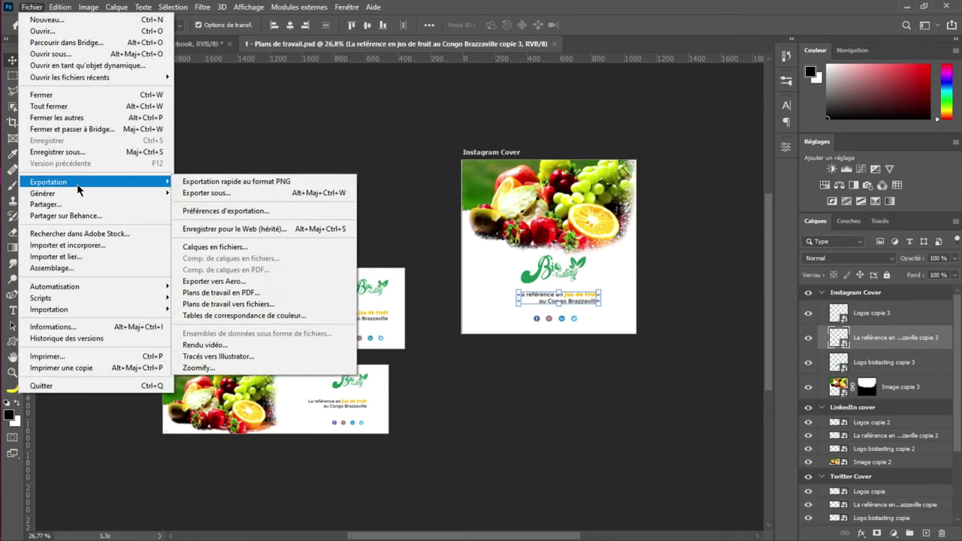
click(252, 194)
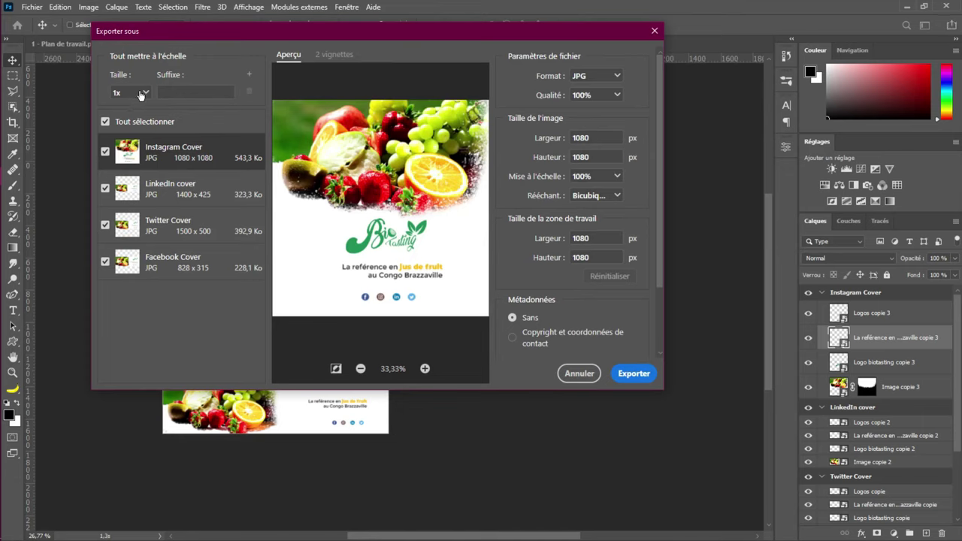
click(145, 94)
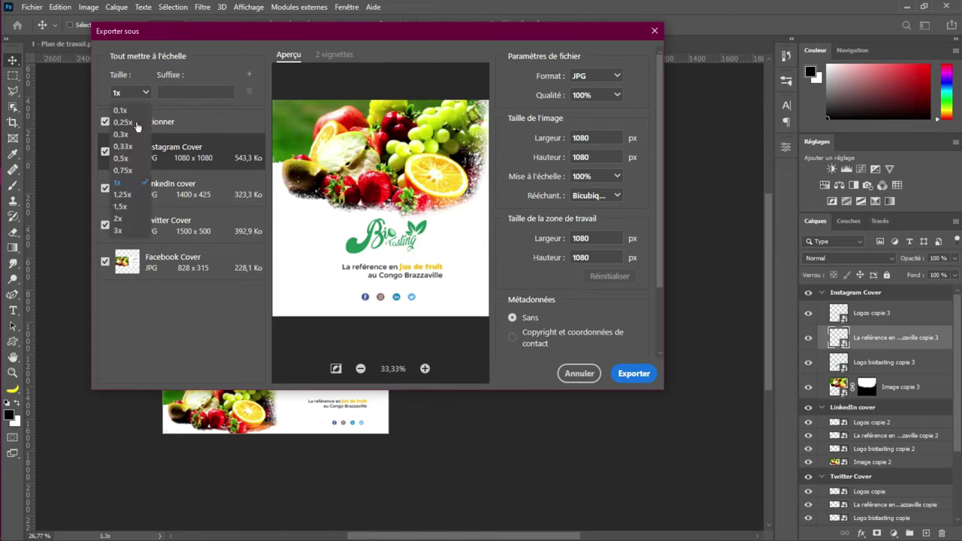
click(121, 218)
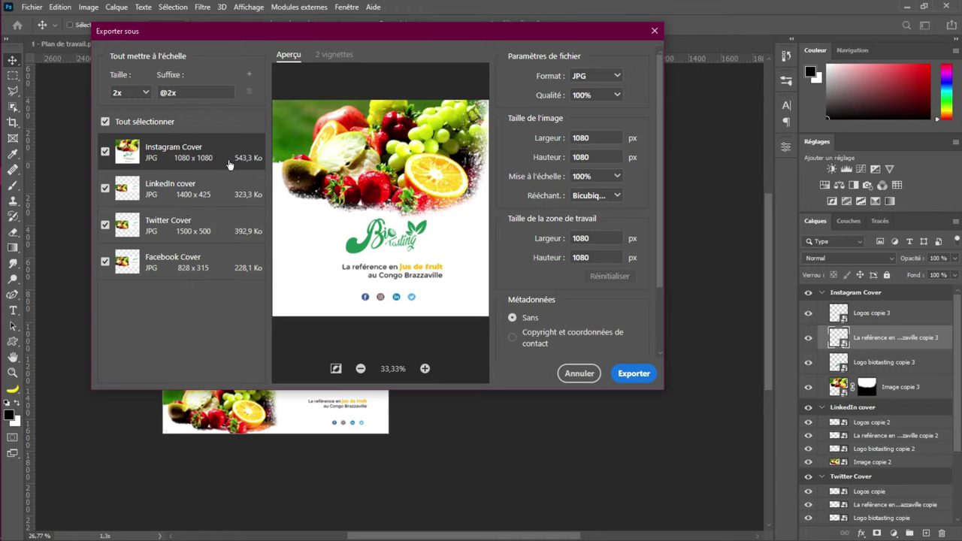
click(146, 91)
click(128, 188)
Keep JPG as the export format and set the Instagram Cover's quality to 83%
click(617, 76)
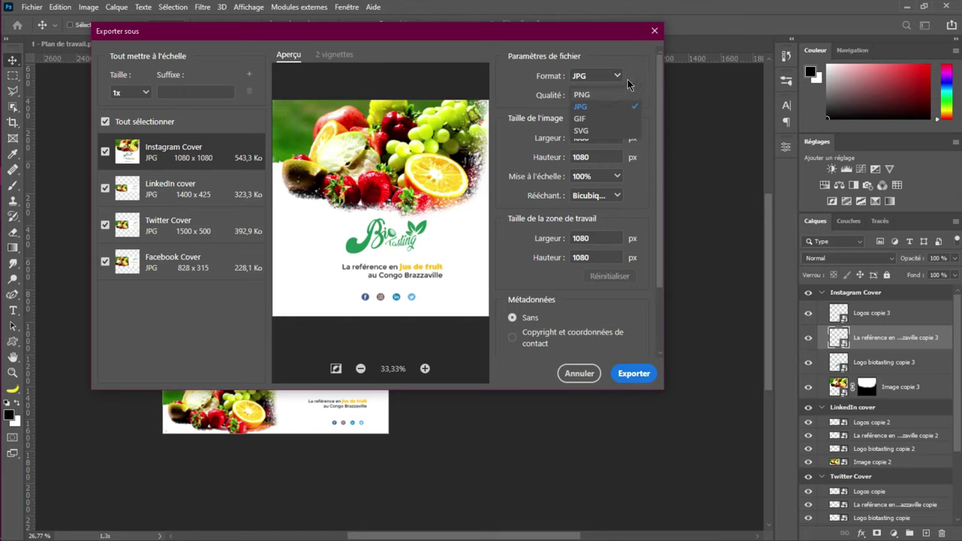
click(626, 79)
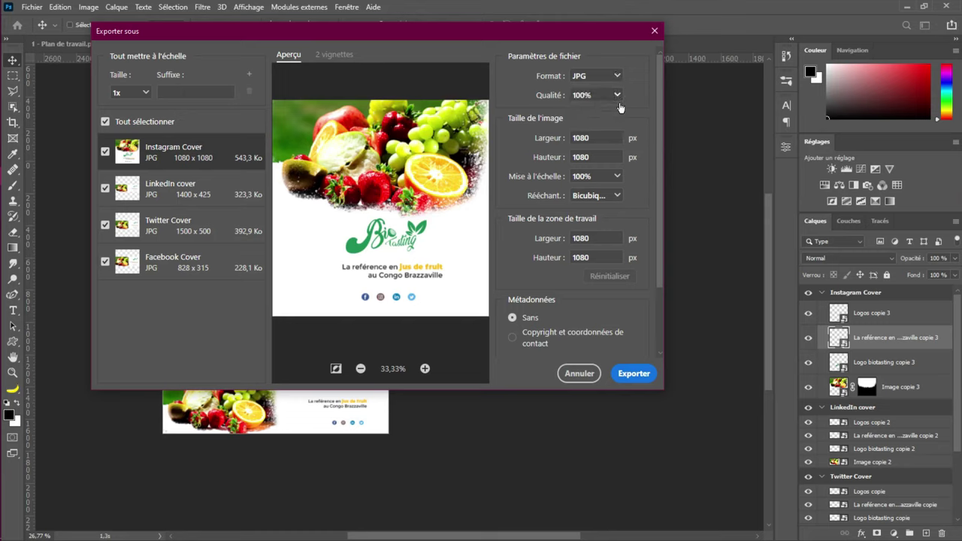
click(618, 97)
drag(616, 119, 597, 119)
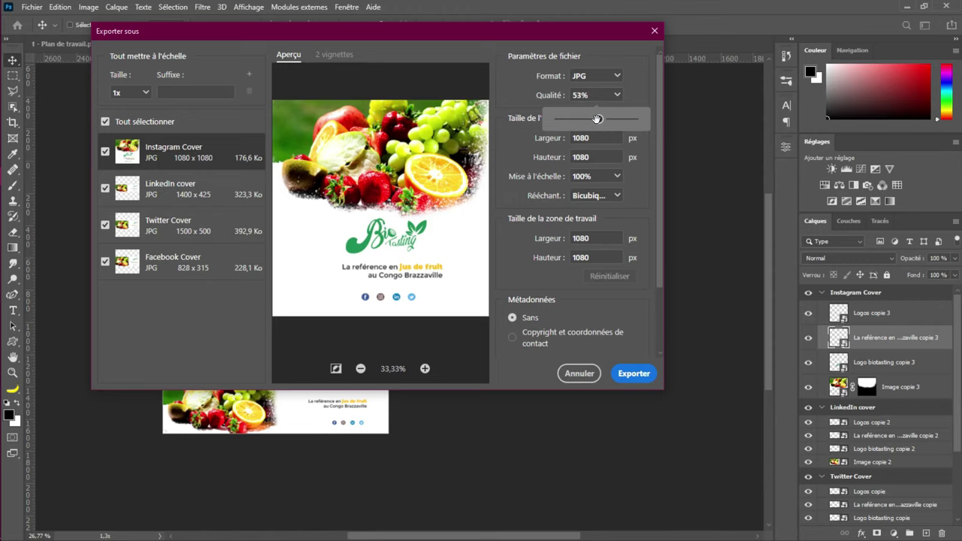
drag(597, 119, 599, 119)
drag(599, 119, 636, 123)
key(Tab)
key(Tab)
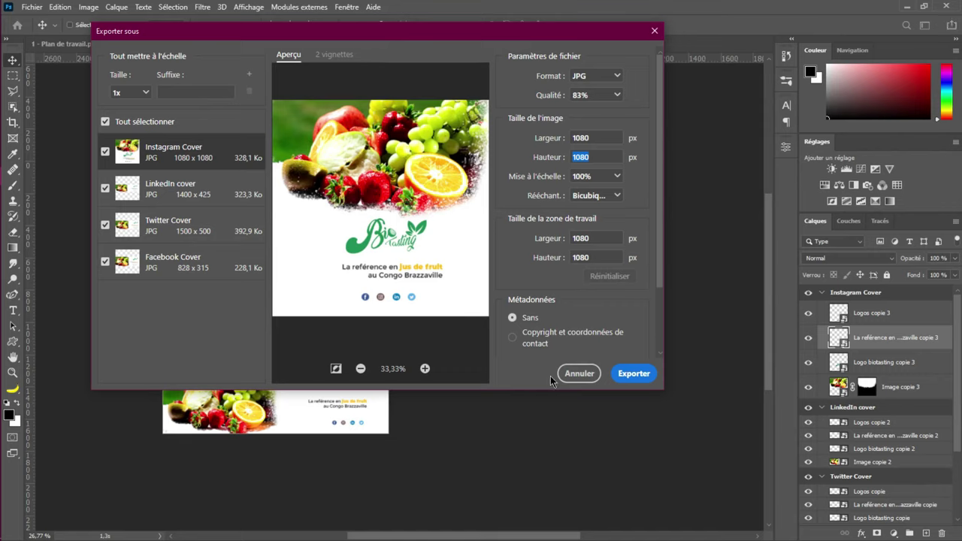
Set the LinkedIn cover's JPG export quality to 81%
click(214, 197)
click(616, 97)
click(613, 120)
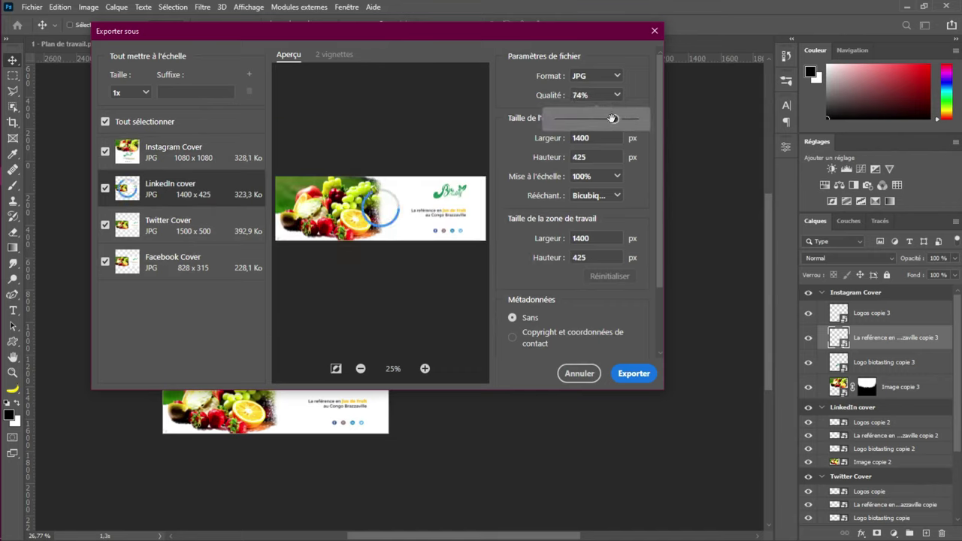
drag(619, 122, 620, 119)
Set the Twitter Cover's JPG quality to 78% and lower the JPG quality of the Facebook Cover
click(202, 228)
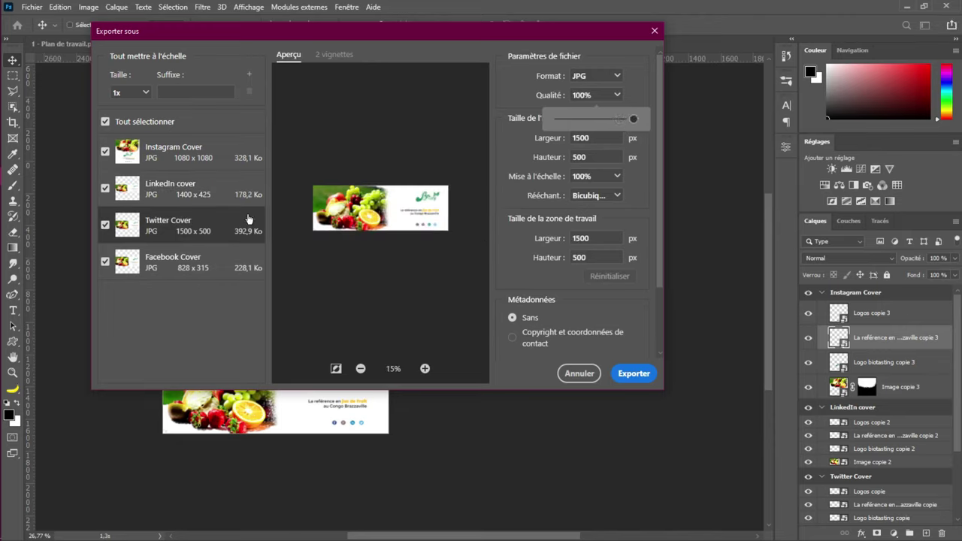
click(618, 95)
drag(617, 120, 617, 120)
click(170, 263)
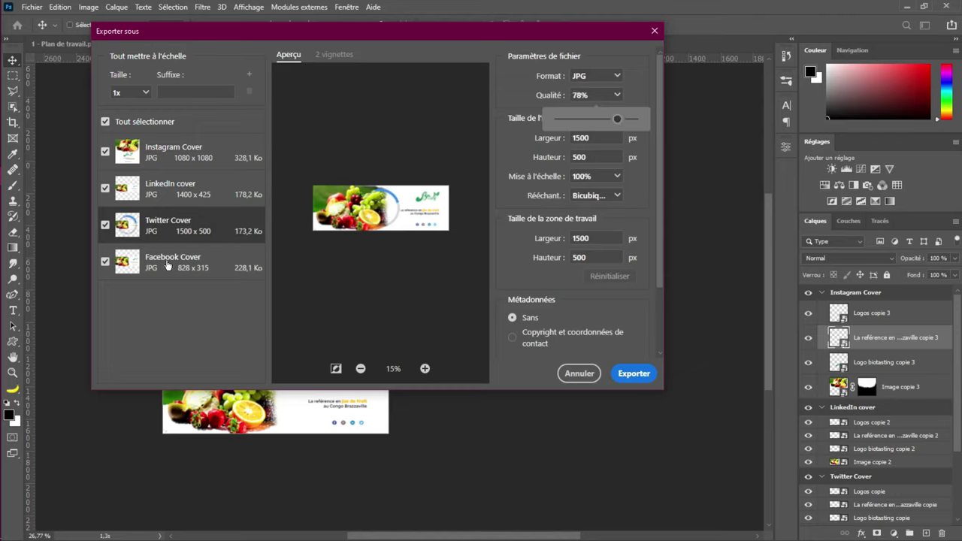
click(619, 96)
mouse_move(620, 118)
mouse_down()
mouse_move(628, 118)
mouse_move(621, 131)
mouse_up()
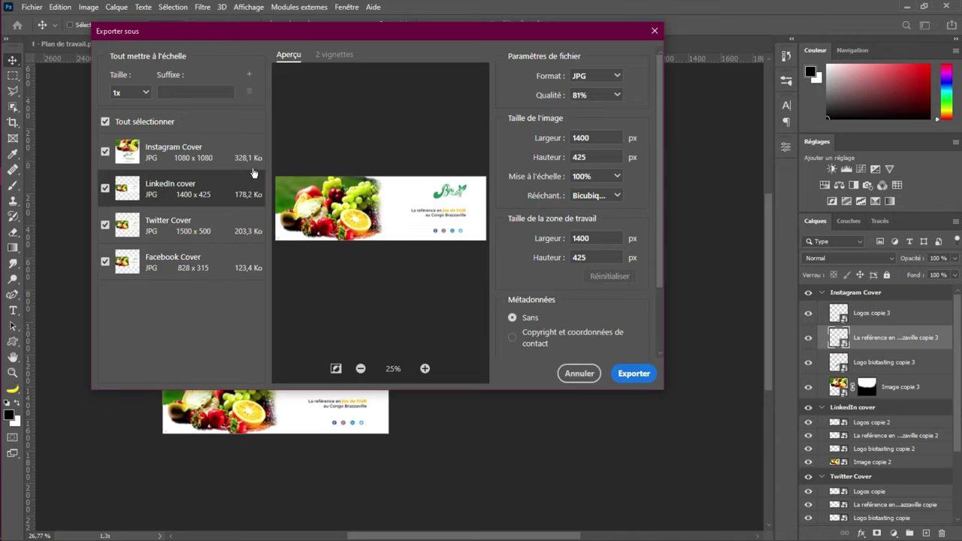
Export all four covers as JPG into the Exporter sous folder inside 18 - Plans de travail
click(636, 374)
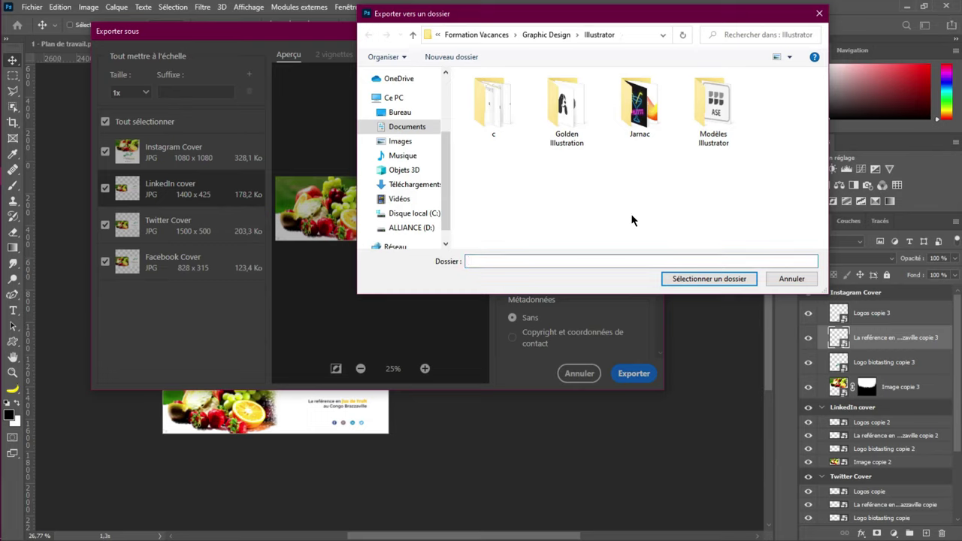
click(625, 30)
text(toshop 2021 - Marathon Essentiel\RESSOURCES\18 - Plans de travail)
key(Return)
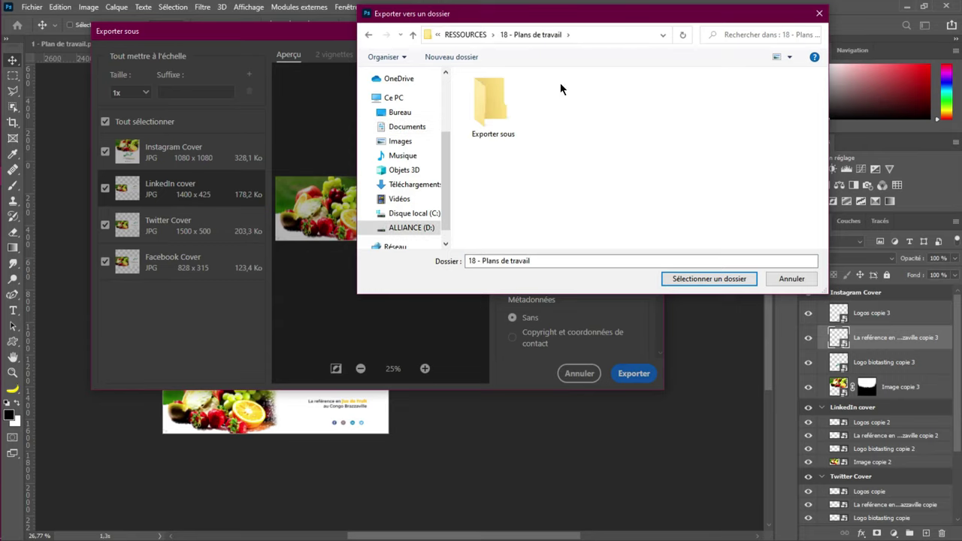
double_click(504, 102)
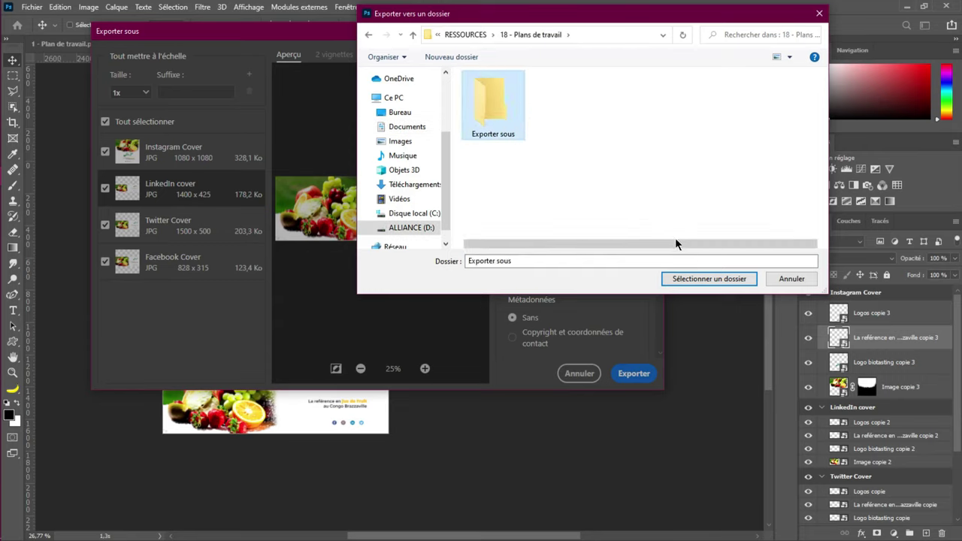
click(704, 280)
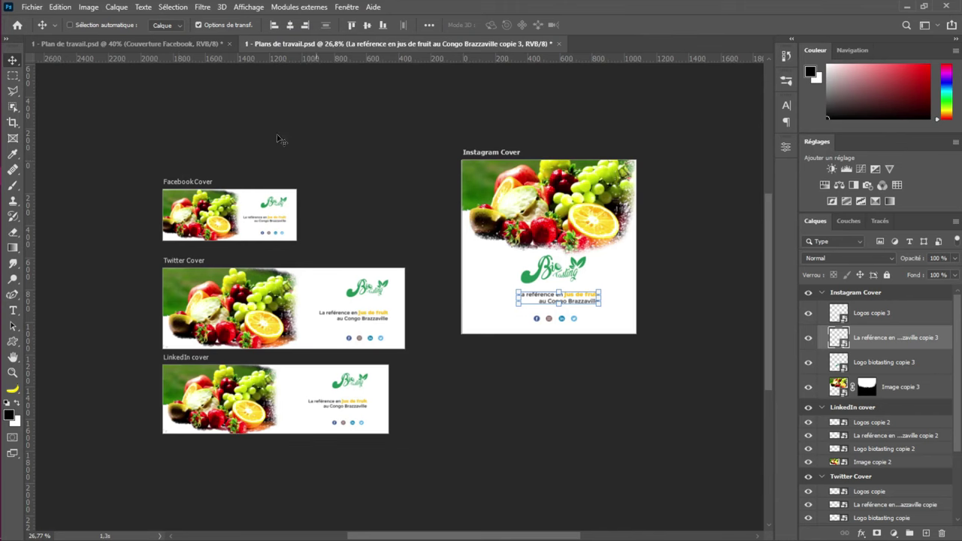
Switch to File Explorer, view the four JPG covers in the Exporter sous folder, and return to Photoshop
mouse_move(10, 180)
mouse_move(19, 161)
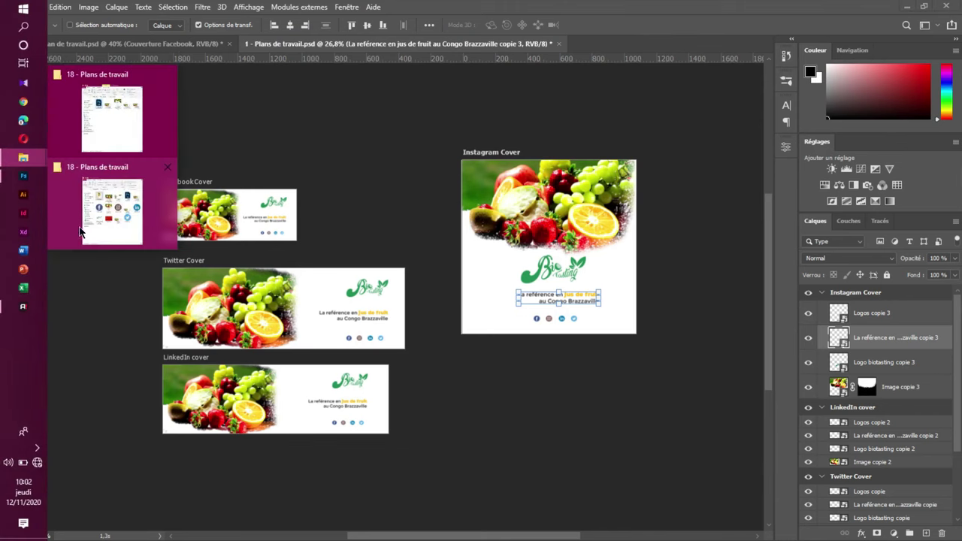
click(112, 120)
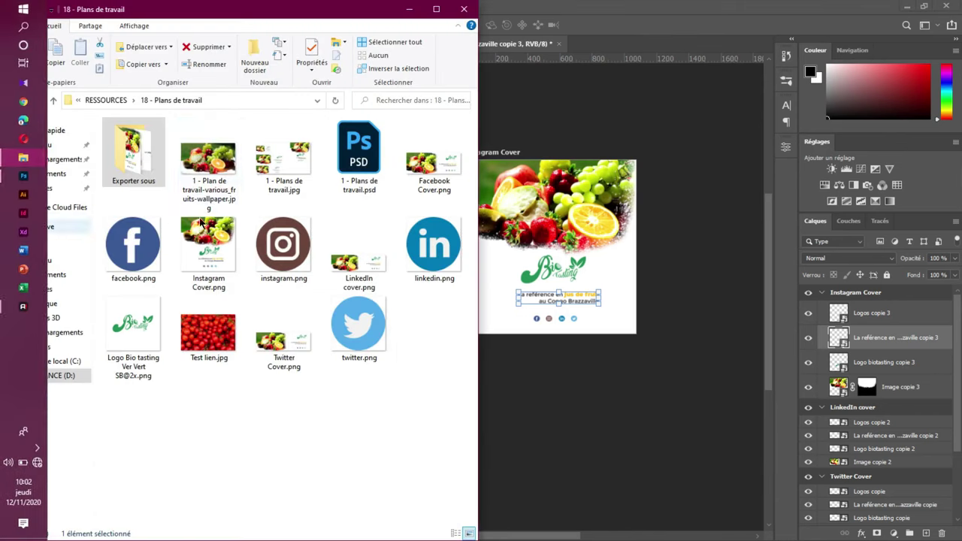
double_click(142, 154)
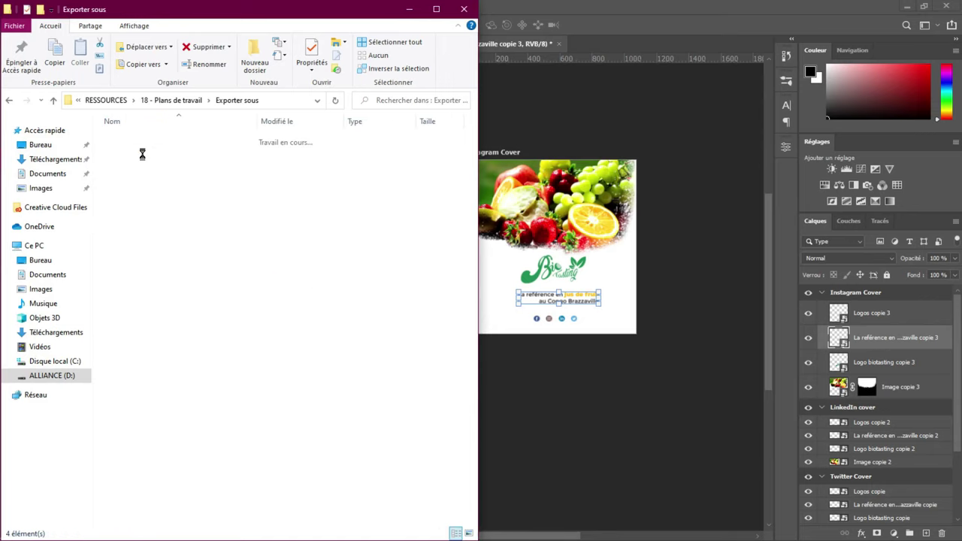
click(146, 165)
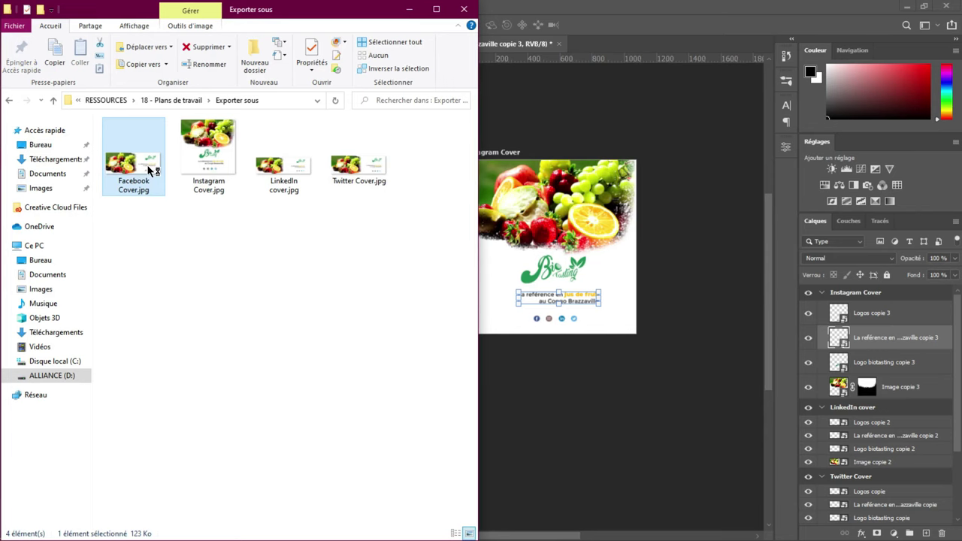
double_click(148, 171)
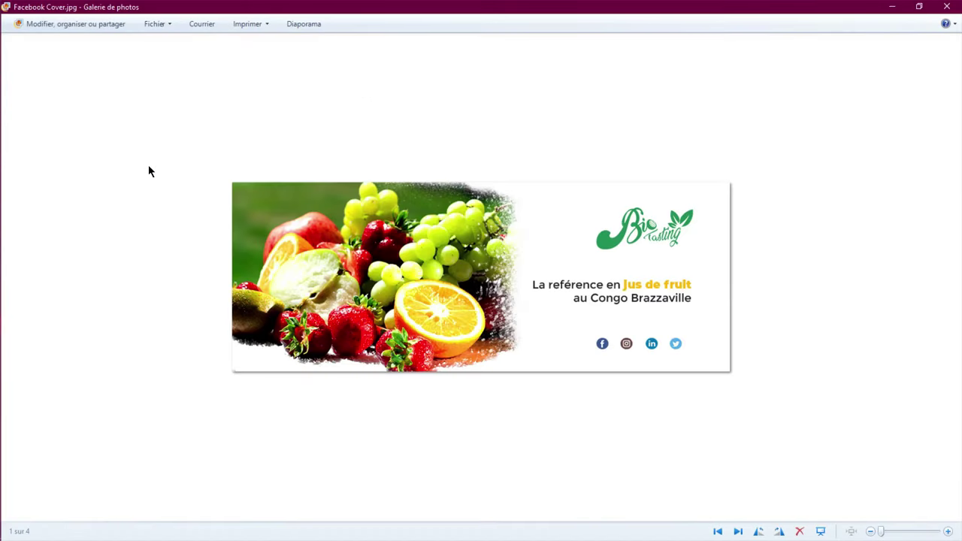
key(Right)
key(Right)
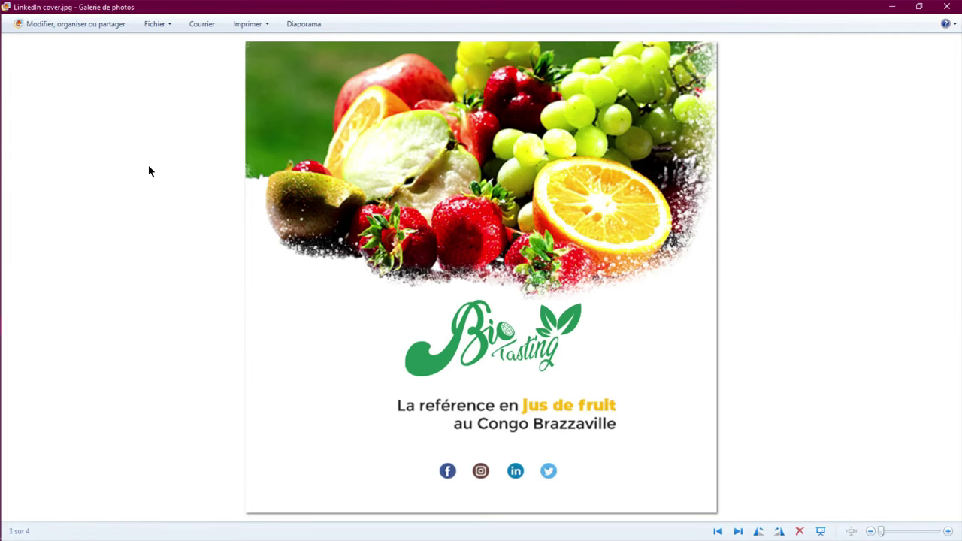
key(Right)
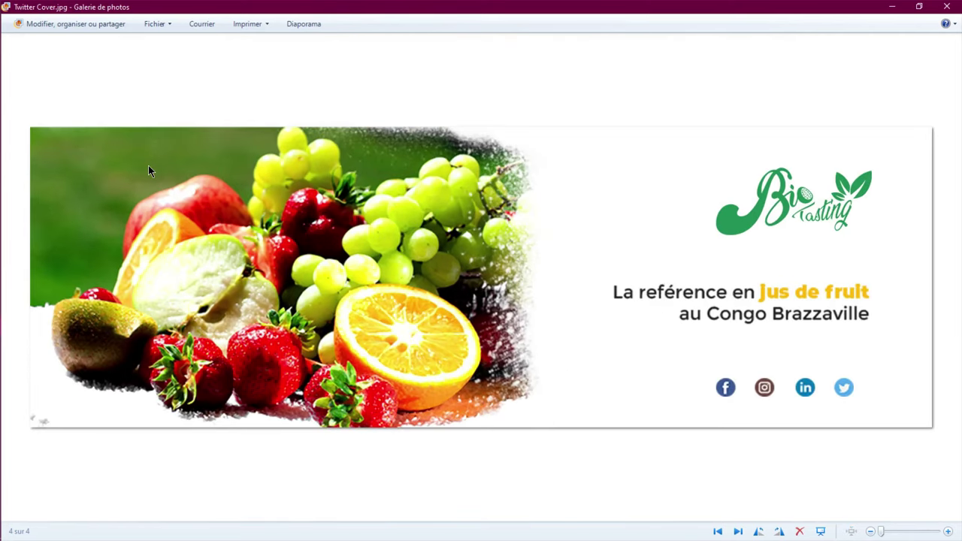
click(947, 6)
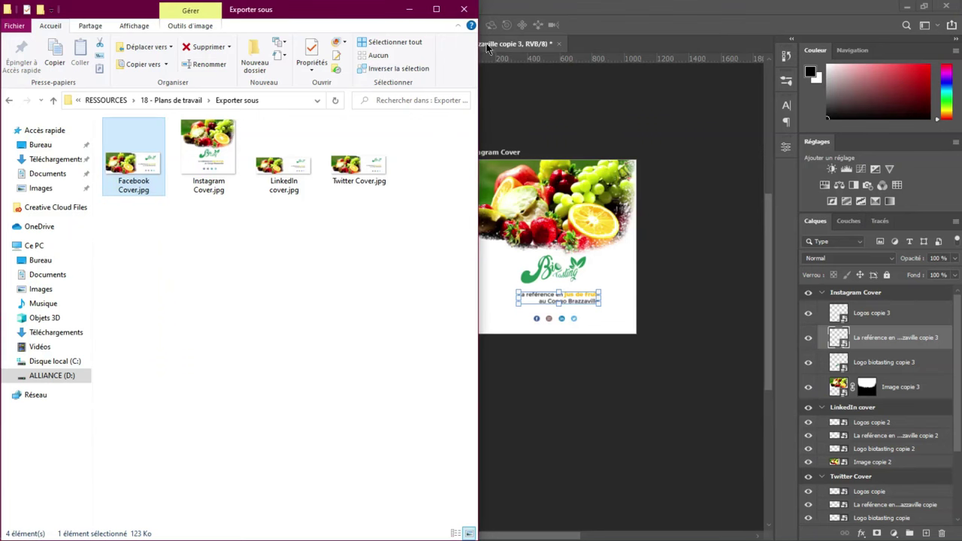
click(182, 100)
click(408, 10)
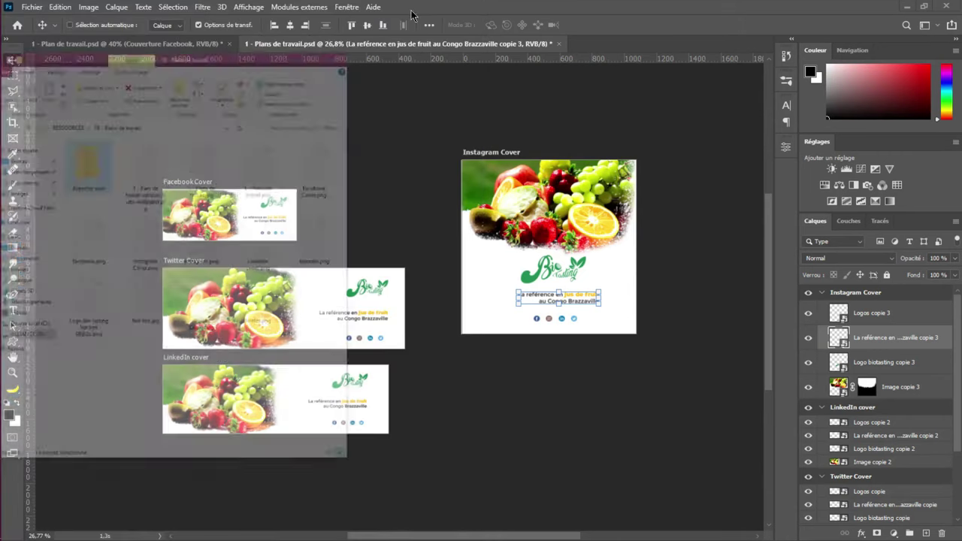